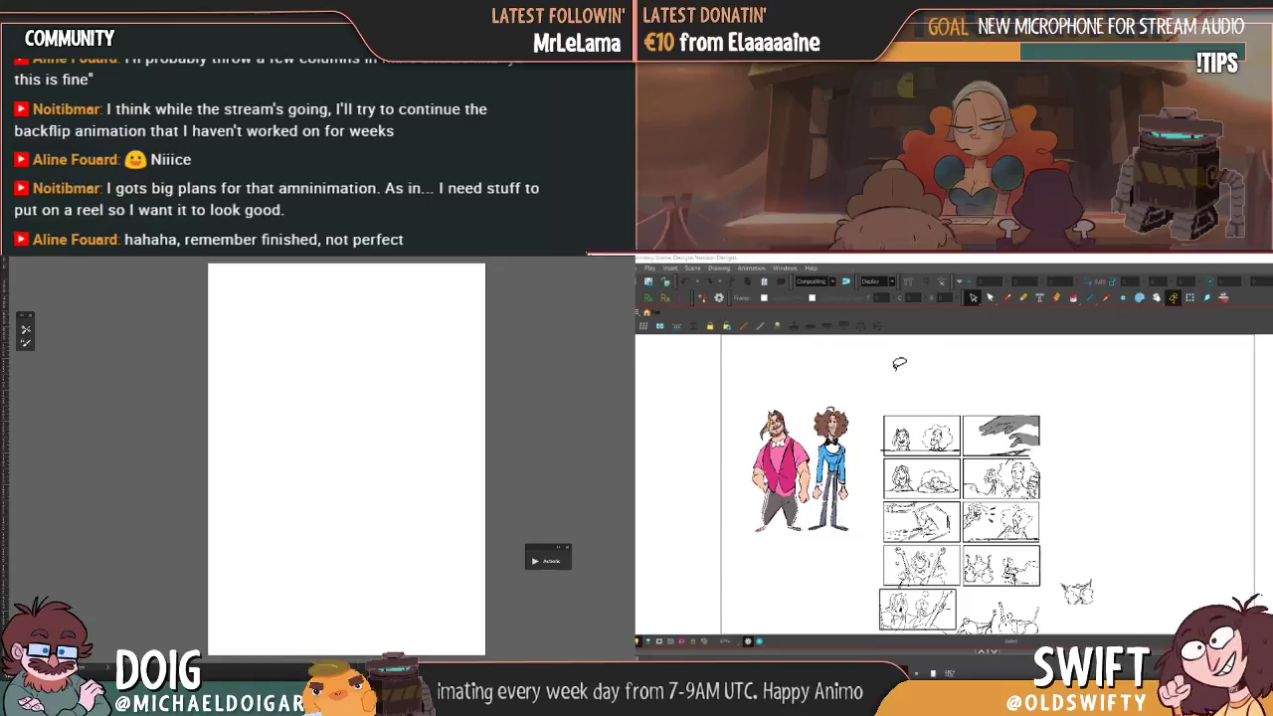
- Examine the storyboard thumbnails beside the two character designs and step through the scene's rough drawings
scroll(1040, 504, up, 3)
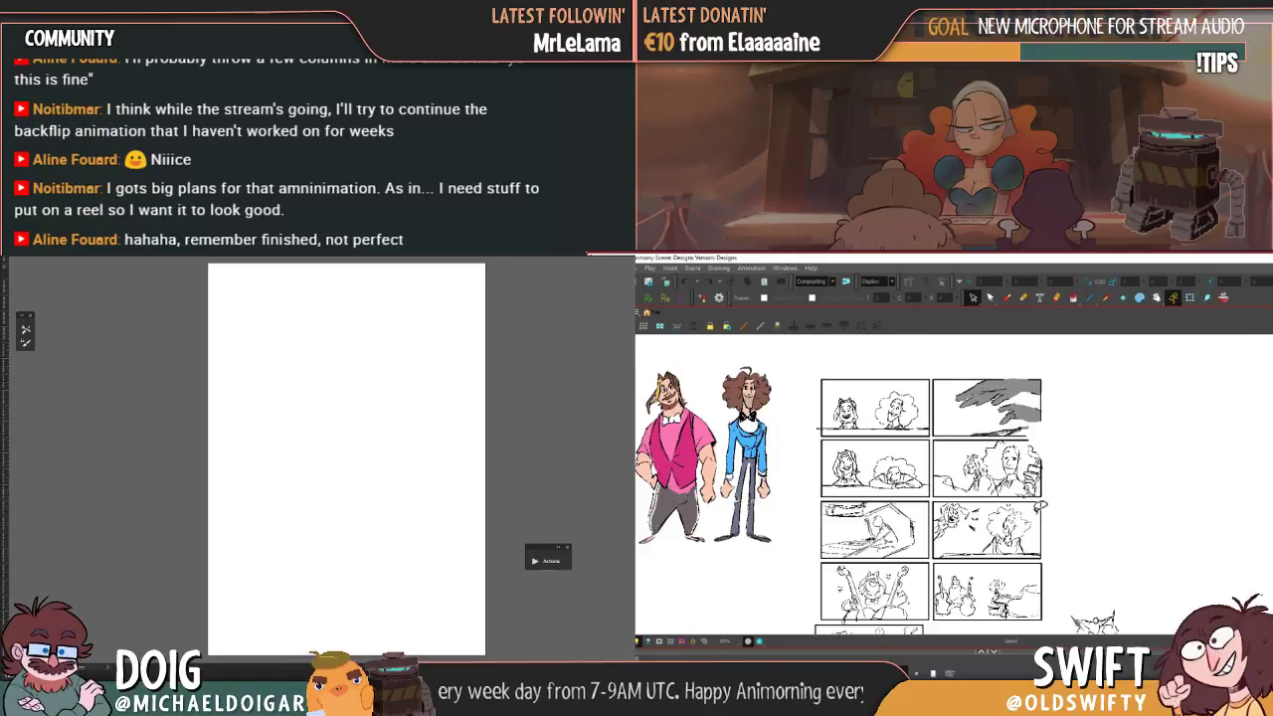
scroll(1037, 483, down, 5)
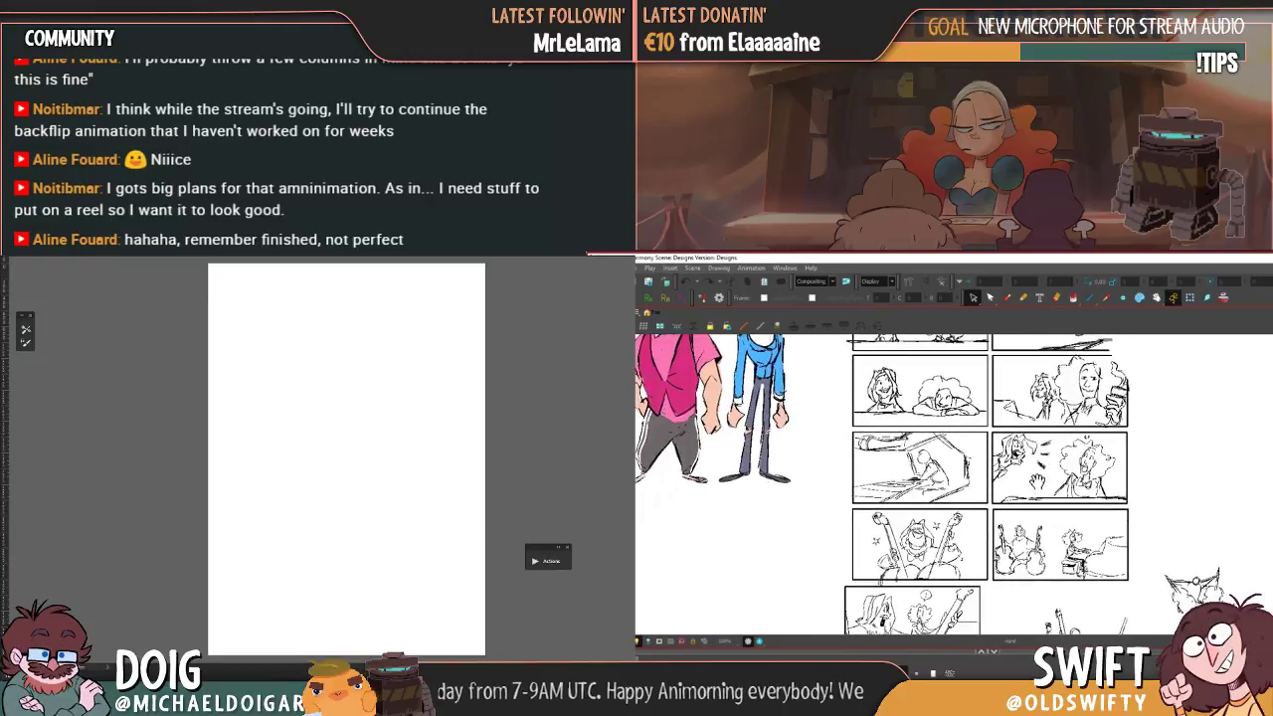
drag(1016, 514, 1009, 543)
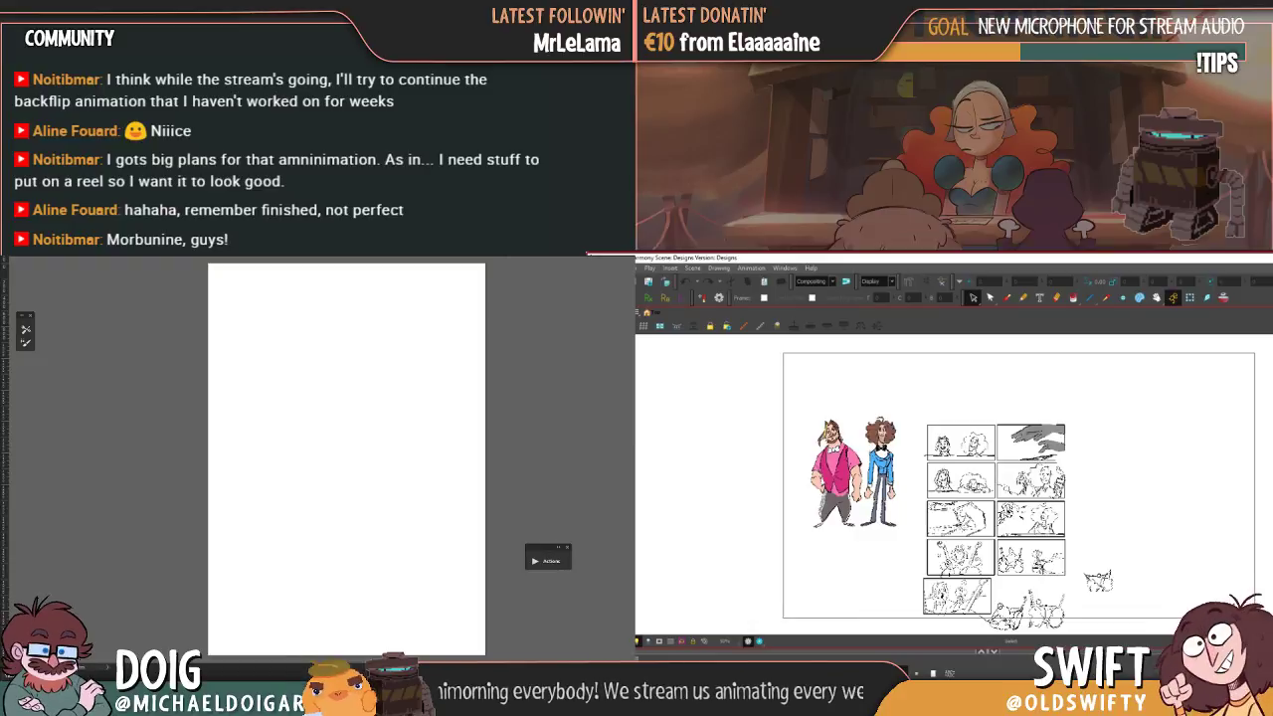
key(period)
key(period)
key(period)
key(period)
key(comma)
key(comma)
key(comma)
key(comma)
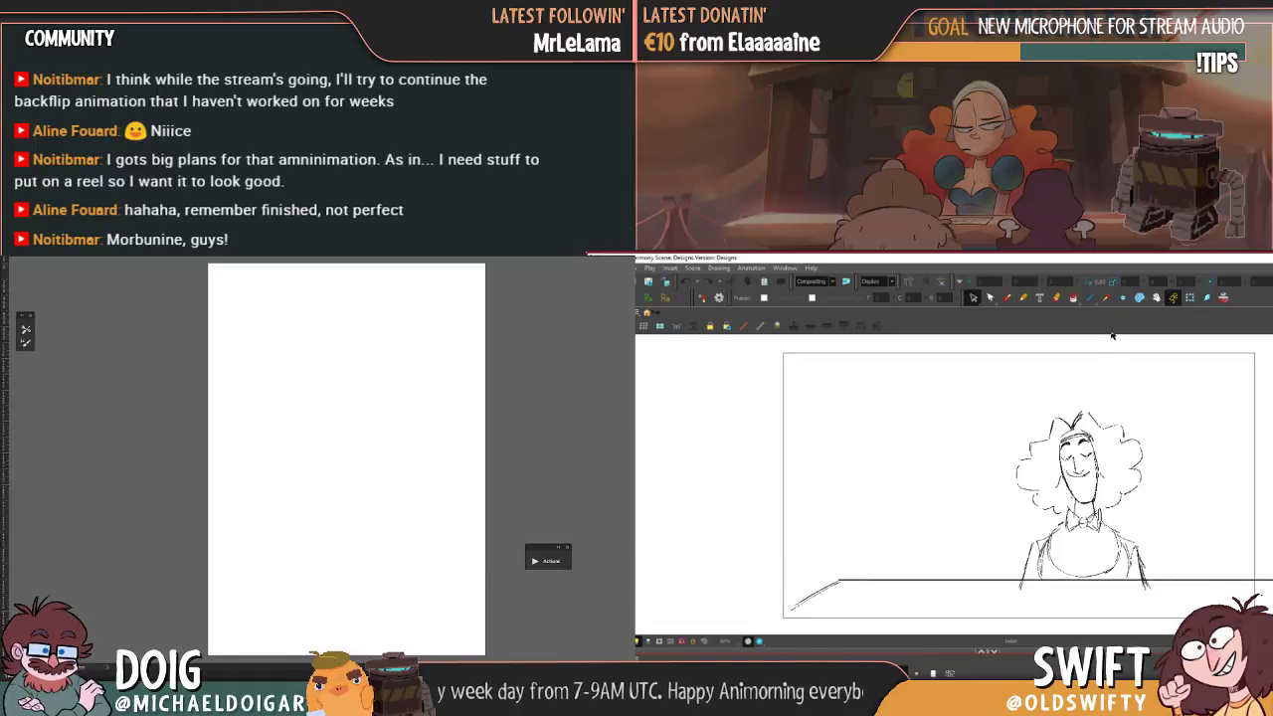
- Step through the curly-haired character's rough poses behind the table and return to the storyboard sheet
drag(834, 427, 827, 434)
key(ctrl+z)
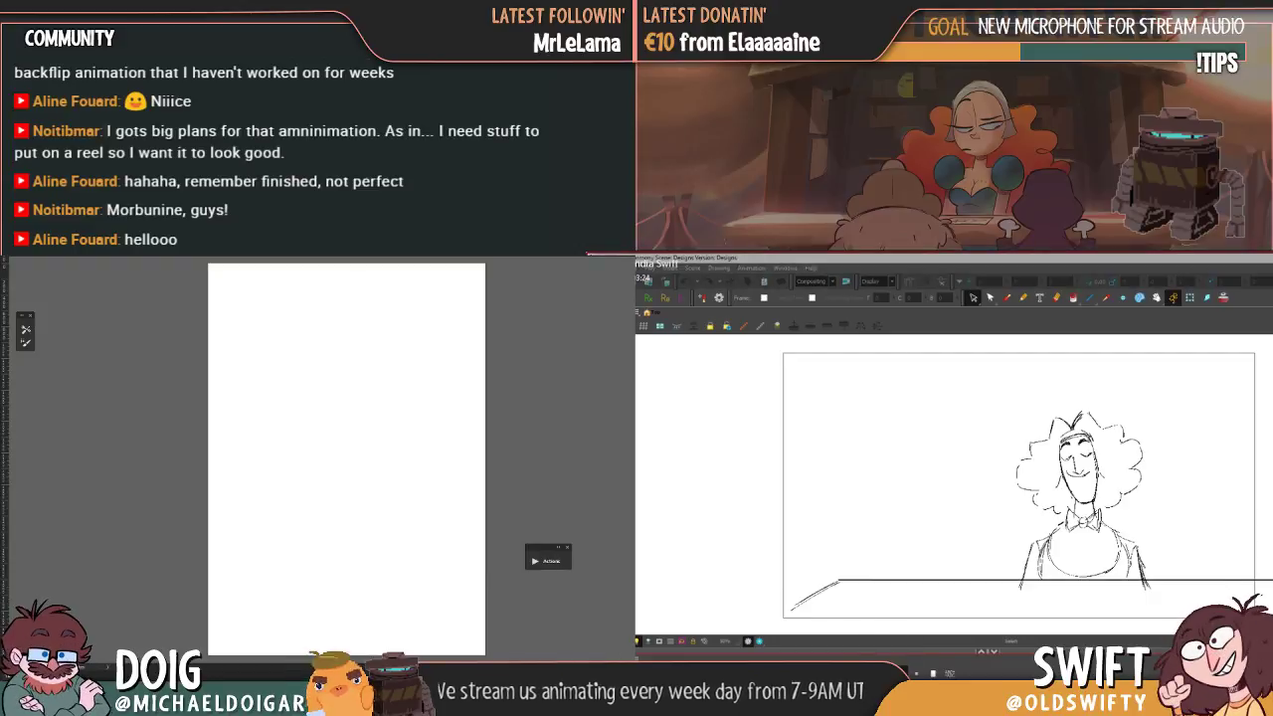
key(.)
key(.)
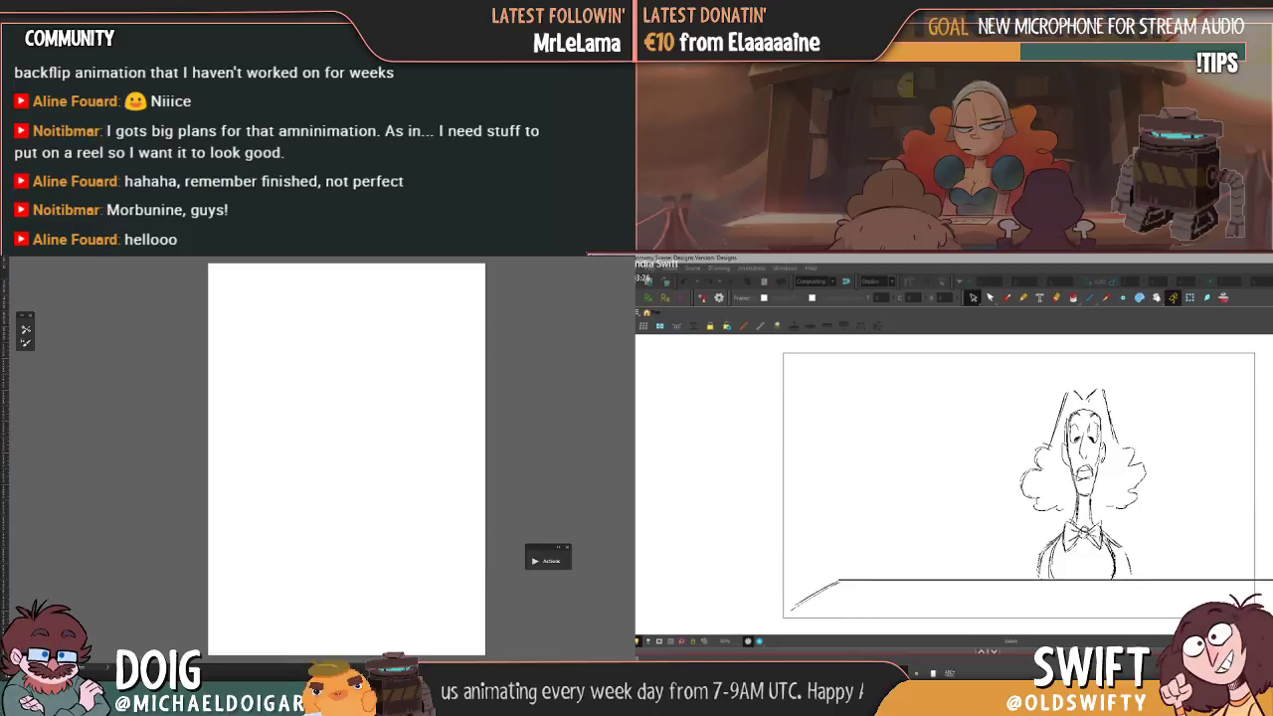
key(.)
key(.)
key(.)
key(.)
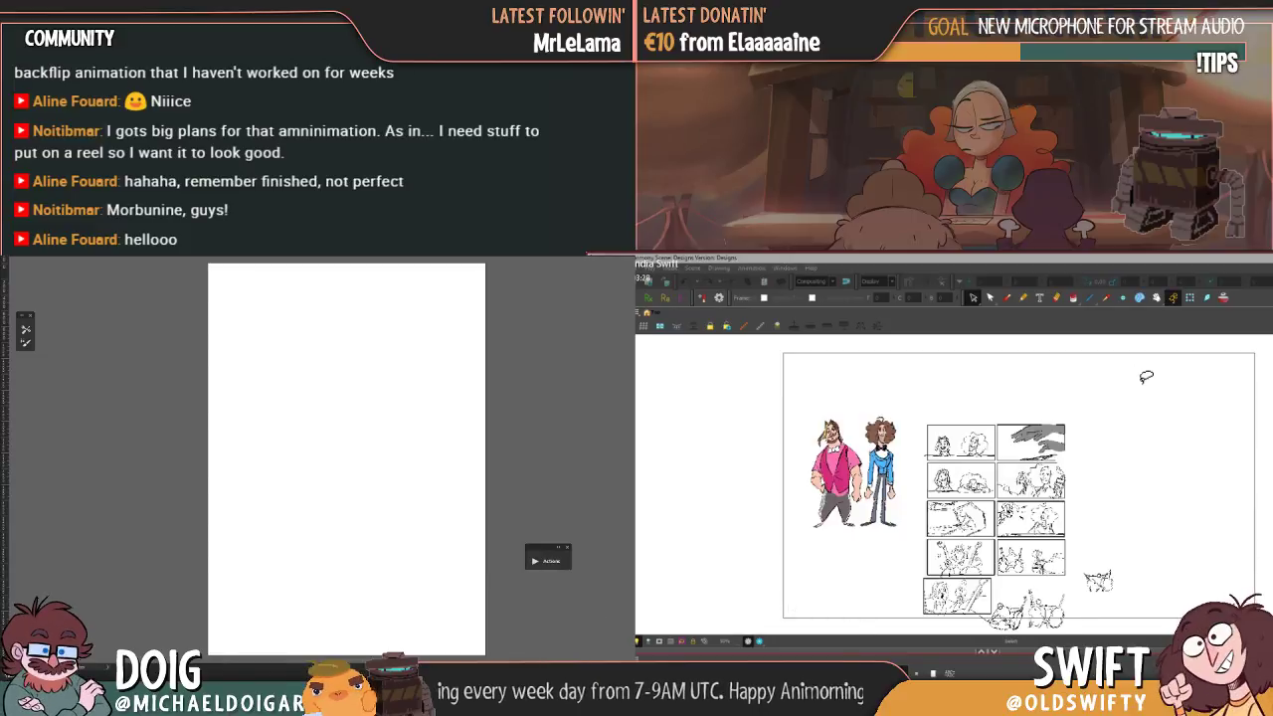
- Compare the two rough hand drawings by flipping between them, and make a short Brush squiggle below the fingers
click(578, 668)
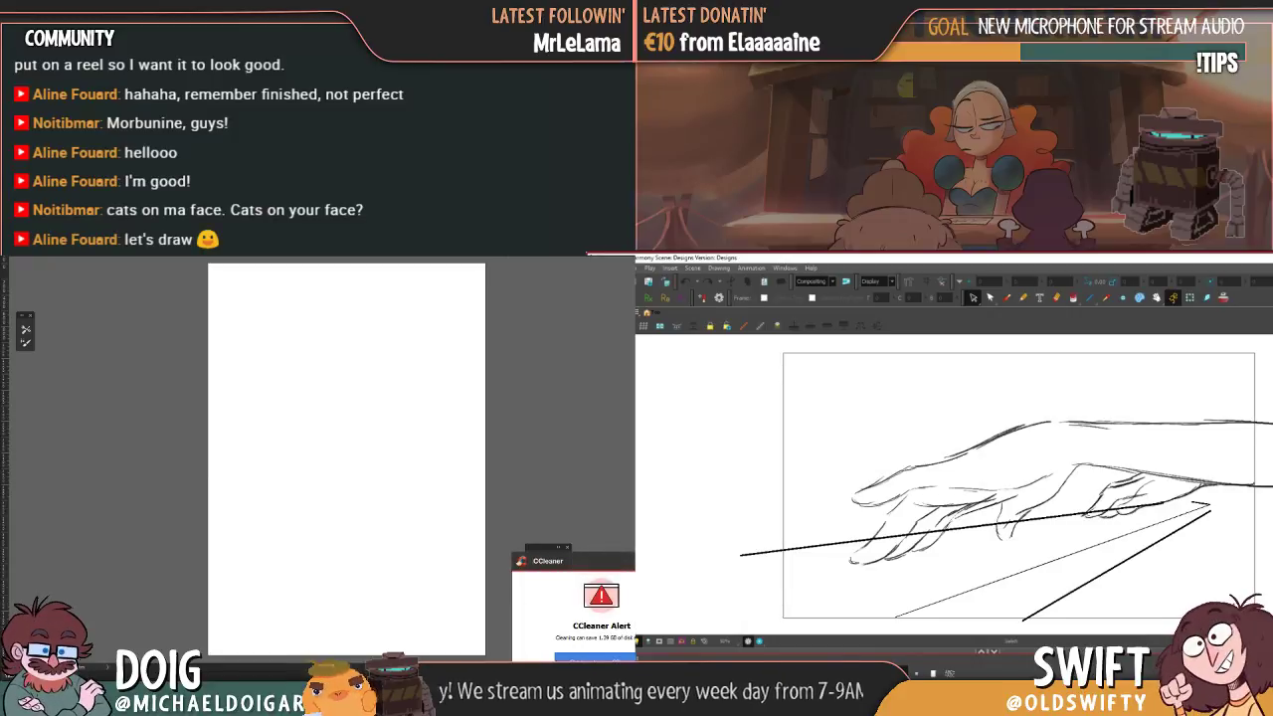
click(1005, 297)
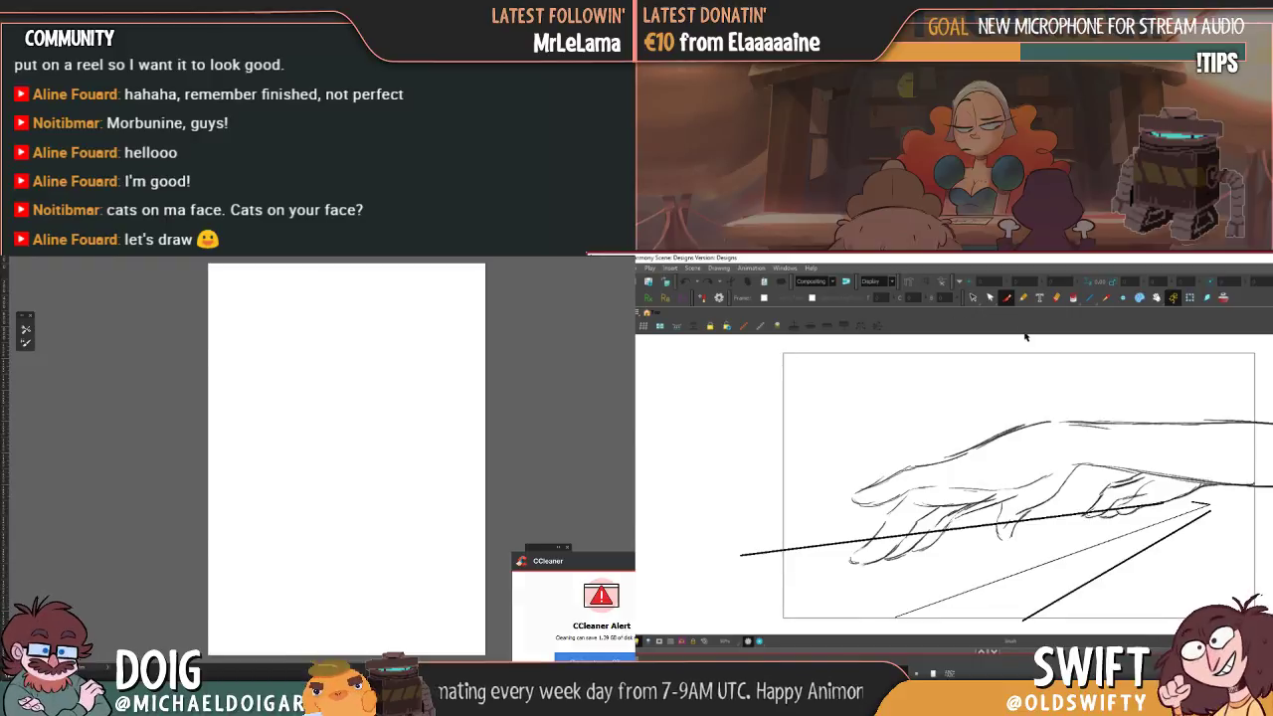
key(g)
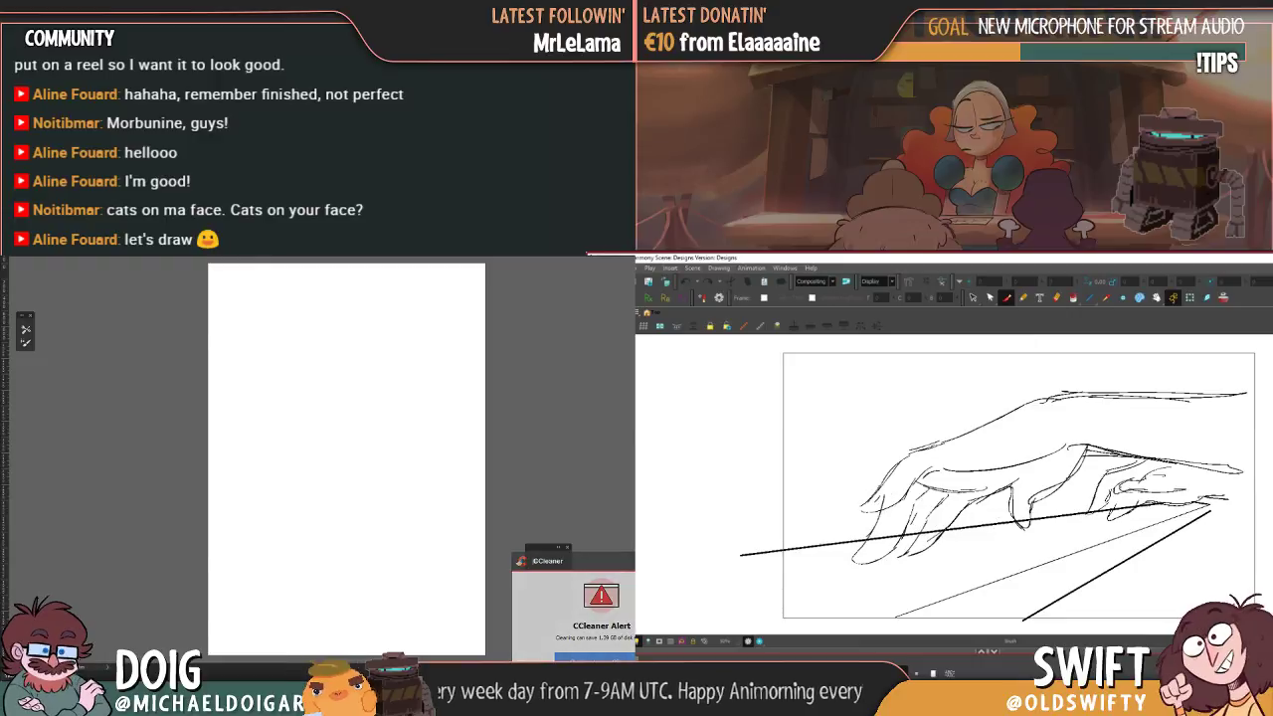
key(f)
key(g)
key(f)
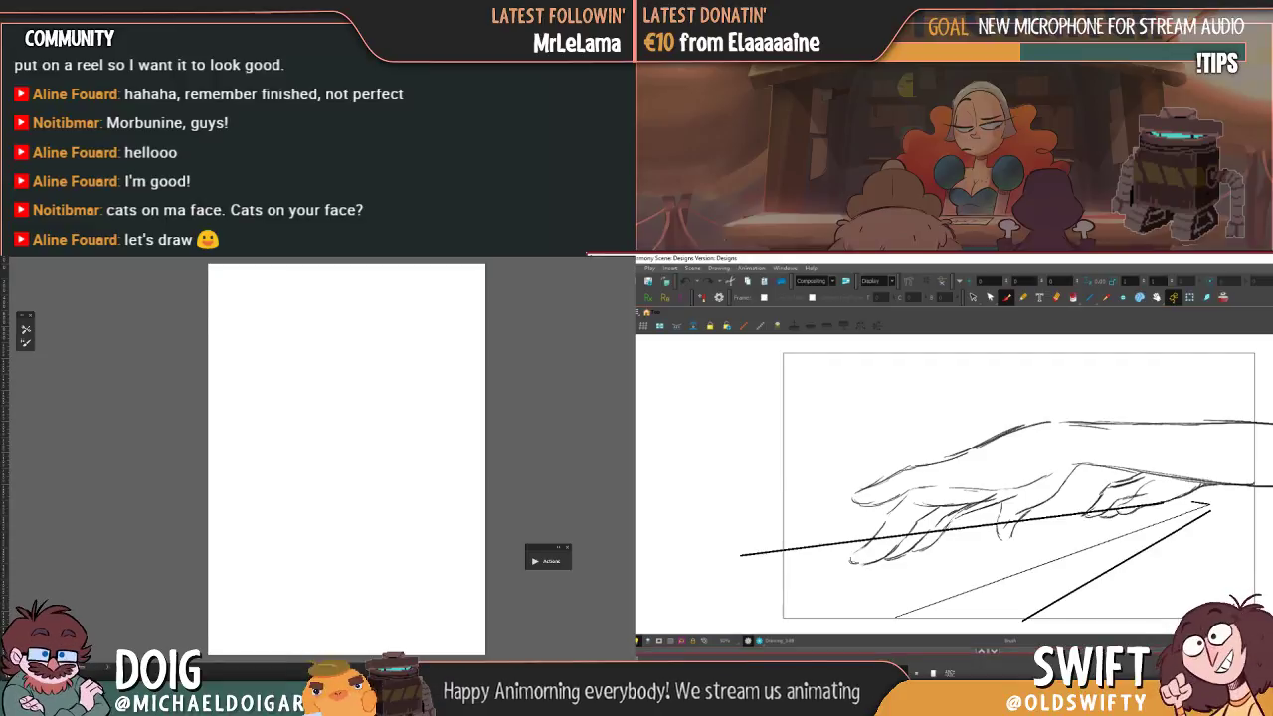
drag(1008, 568, 1059, 557)
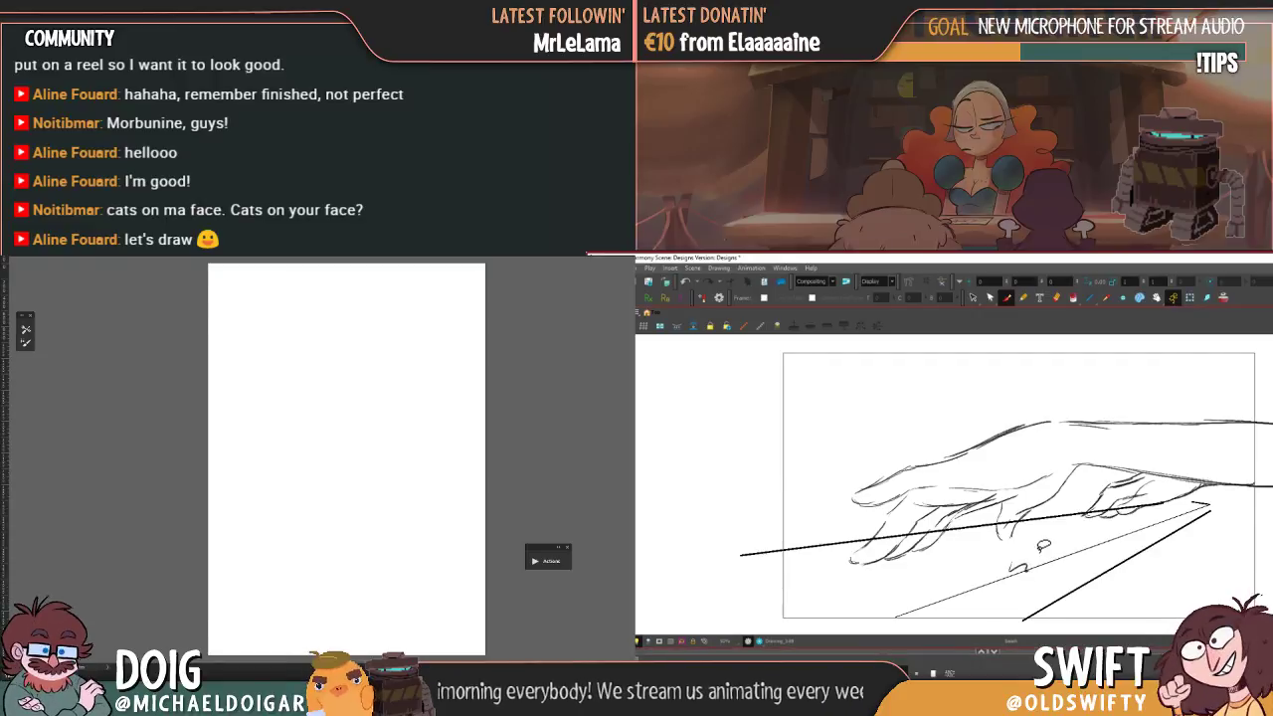
- Select the hand and arm contour strokes above the table edge and delete them
key(k)
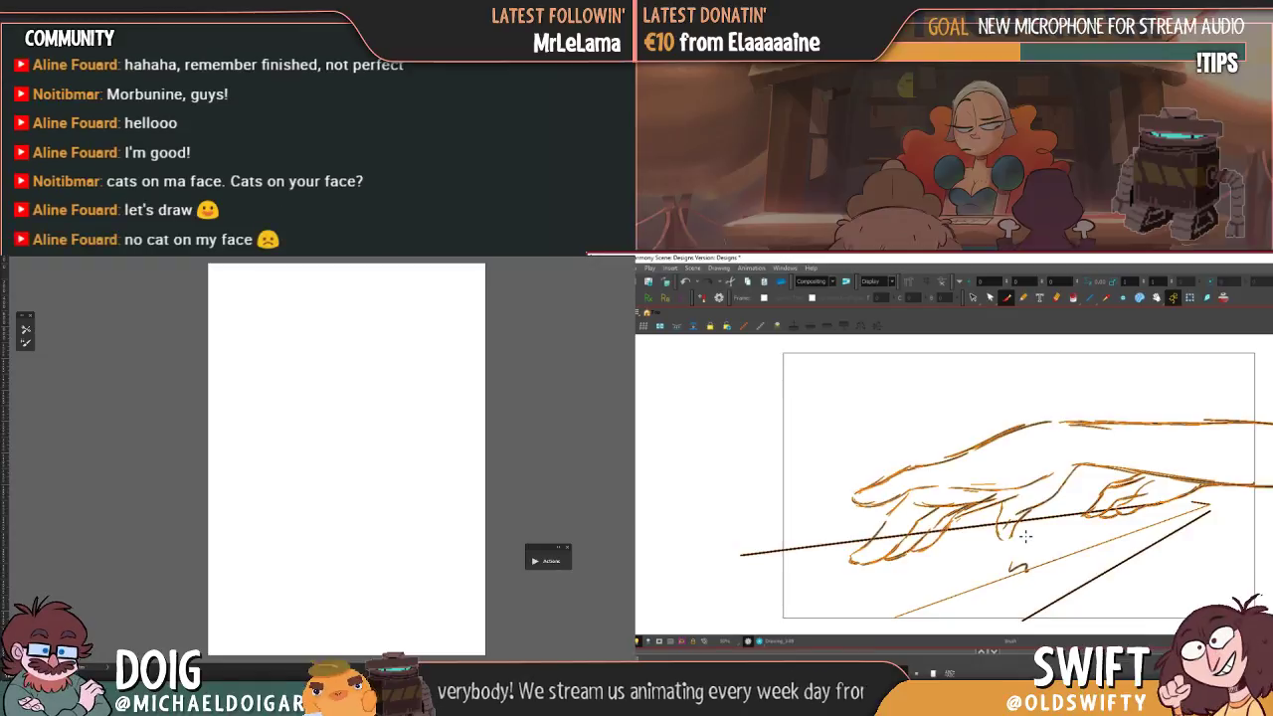
click(973, 298)
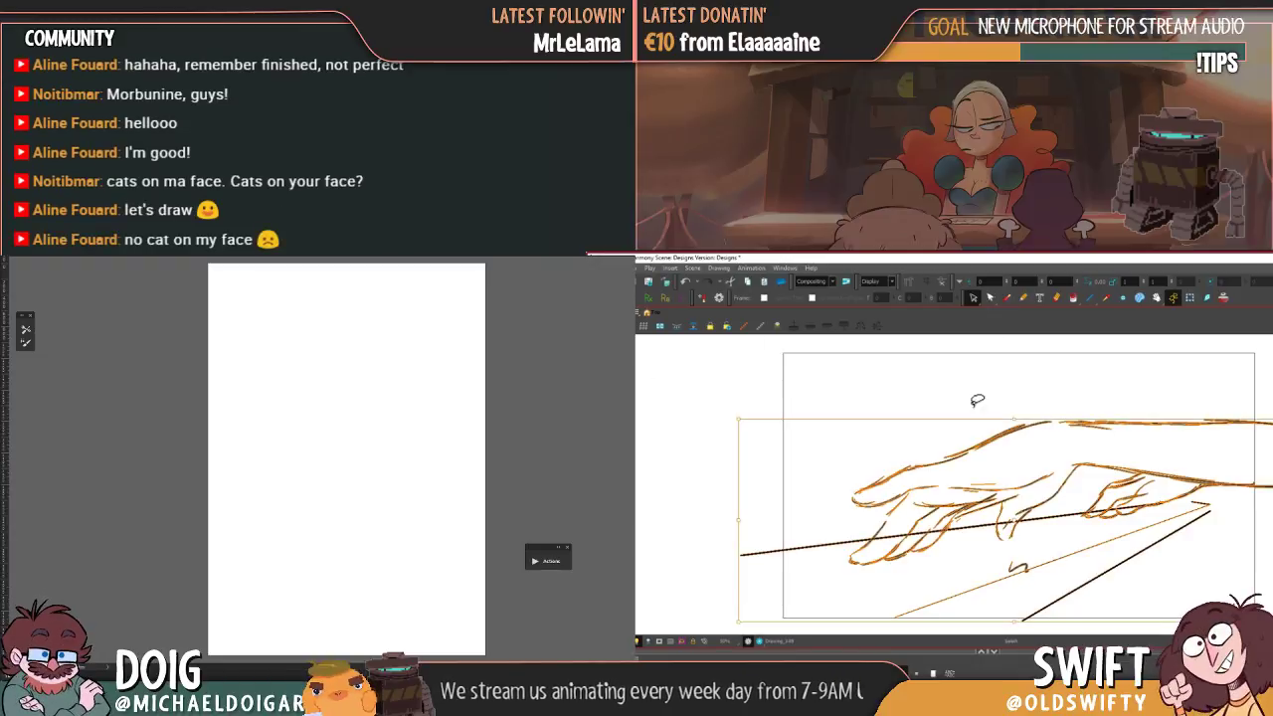
mouse_move(978, 402)
mouse_down()
mouse_move(909, 453)
mouse_move(990, 386)
mouse_move(933, 406)
mouse_move(854, 490)
mouse_move(1267, 477)
mouse_up()
key(Delete)
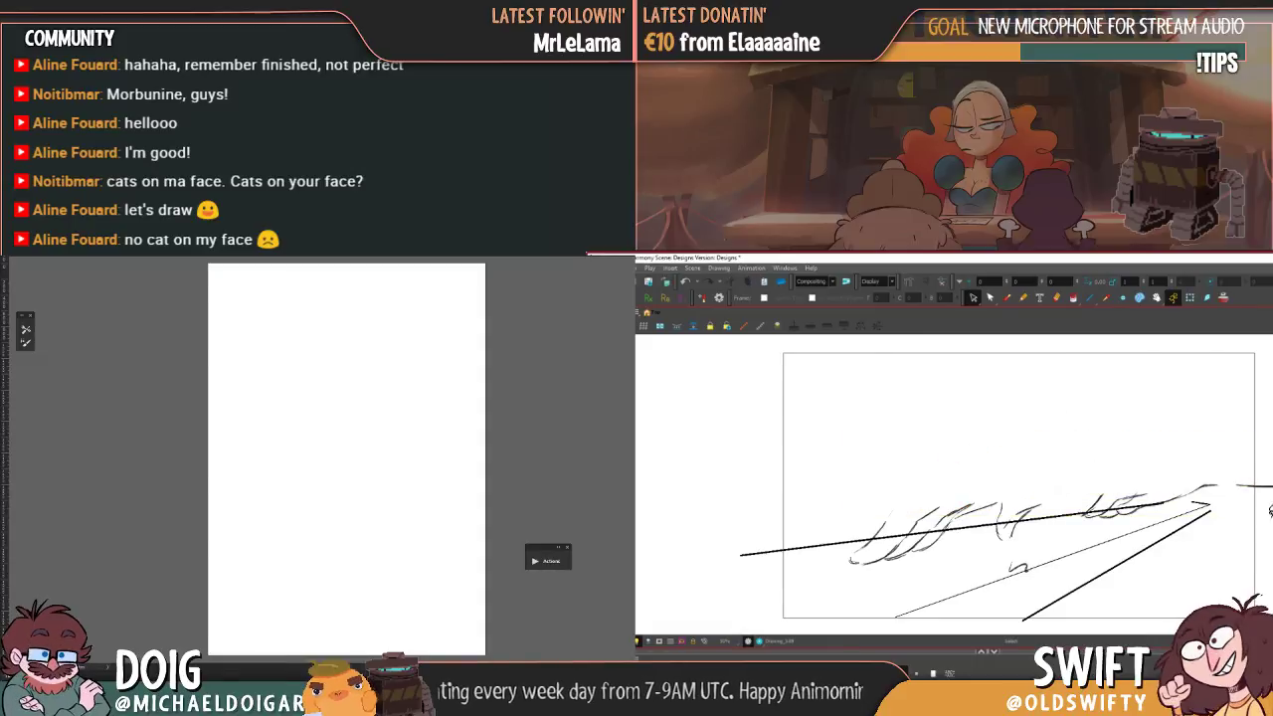
drag(1074, 488, 1168, 487)
key(Delete)
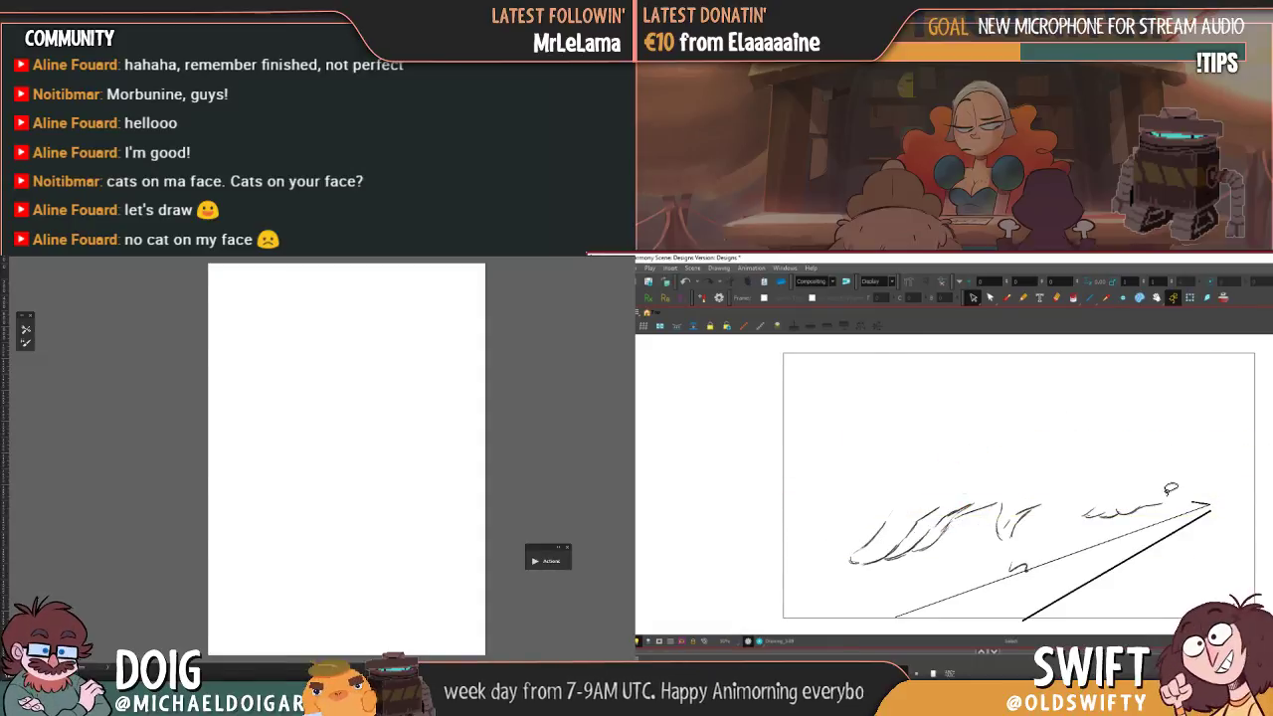
click(685, 281)
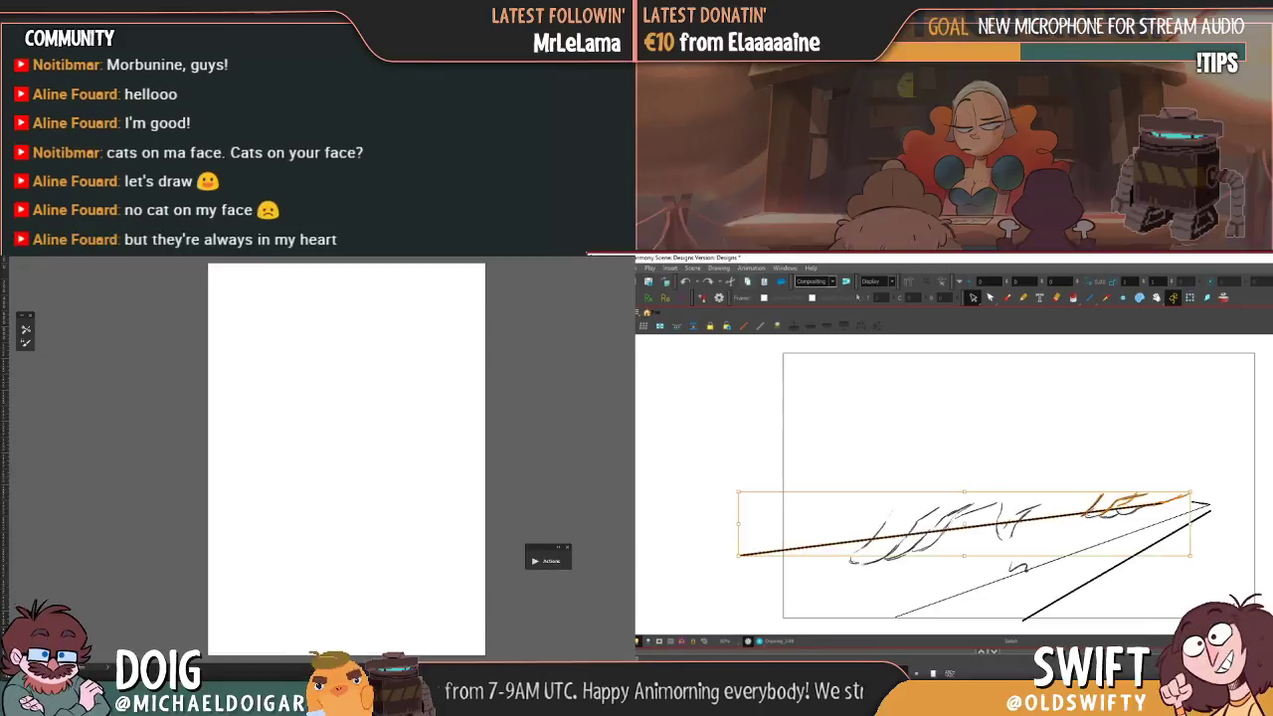
- Delete the far hand's finger strokes near the end of the table edge, restoring the edge line removed with them
click(1154, 430)
mouse_move(1113, 505)
mouse_down()
mouse_move(1205, 488)
mouse_move(1205, 469)
mouse_up()
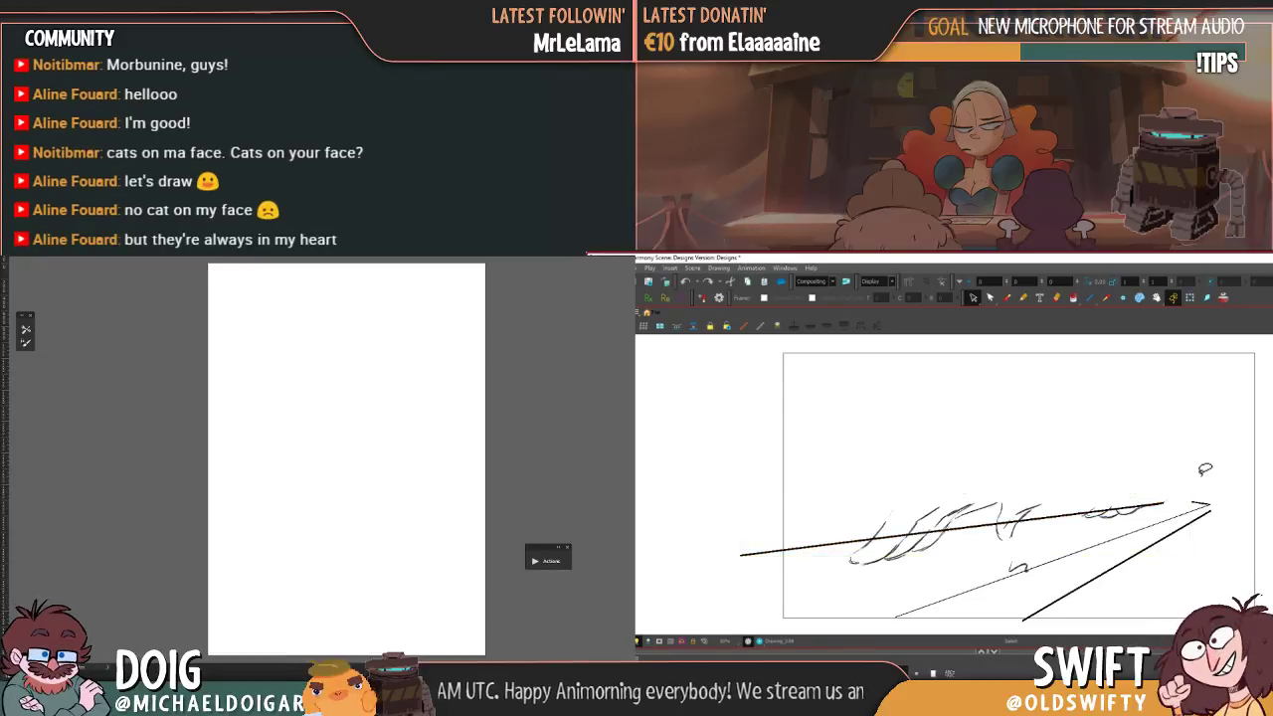
mouse_move(1134, 511)
mouse_down()
mouse_move(1098, 536)
mouse_move(1133, 512)
mouse_move(1090, 521)
mouse_up()
key(Delete)
key(Delete)
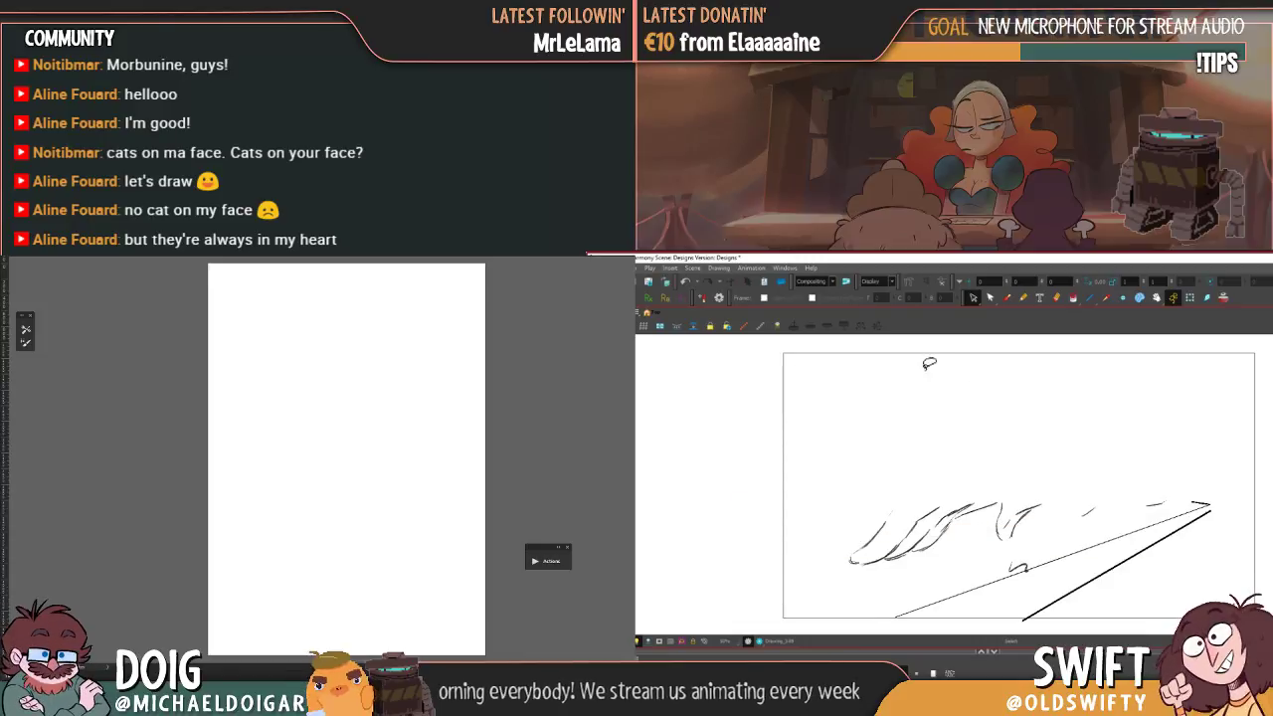
click(685, 281)
click(1131, 483)
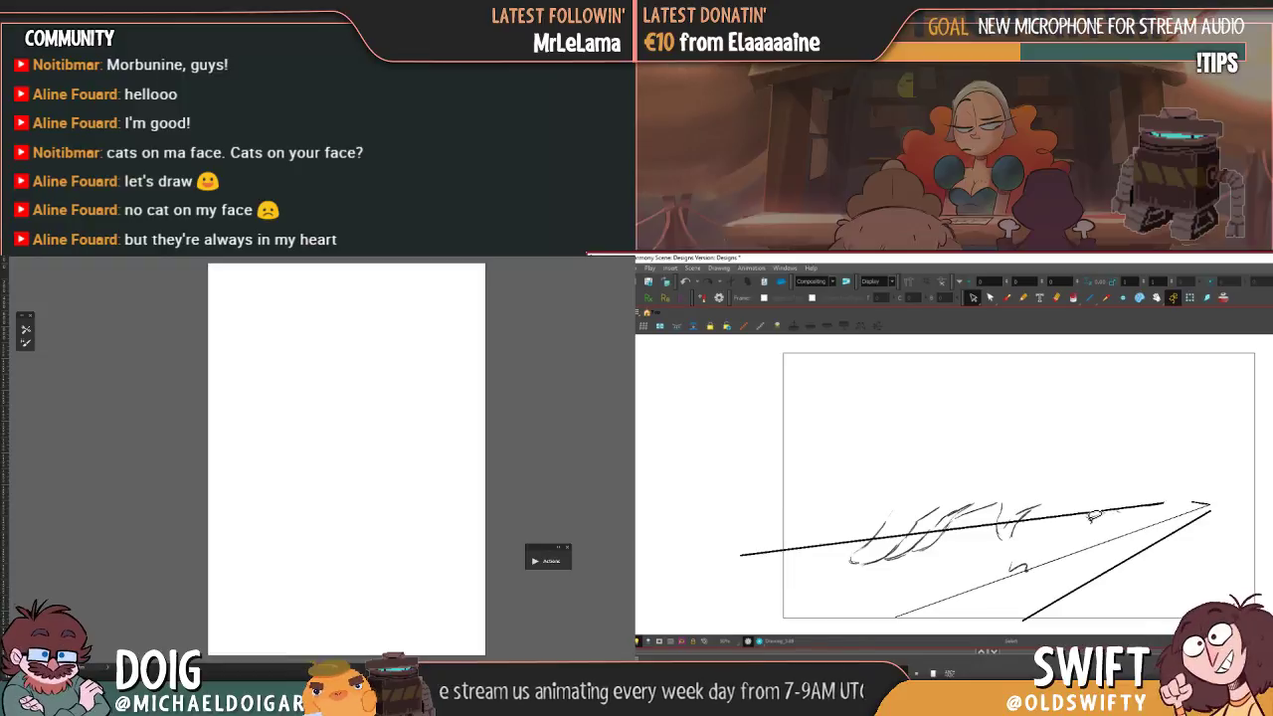
- Delete the leftover finger strokes and the test squiggle, keeping only the table's perspective lines
click(1093, 517)
key(Delete)
click(1123, 512)
key(Delete)
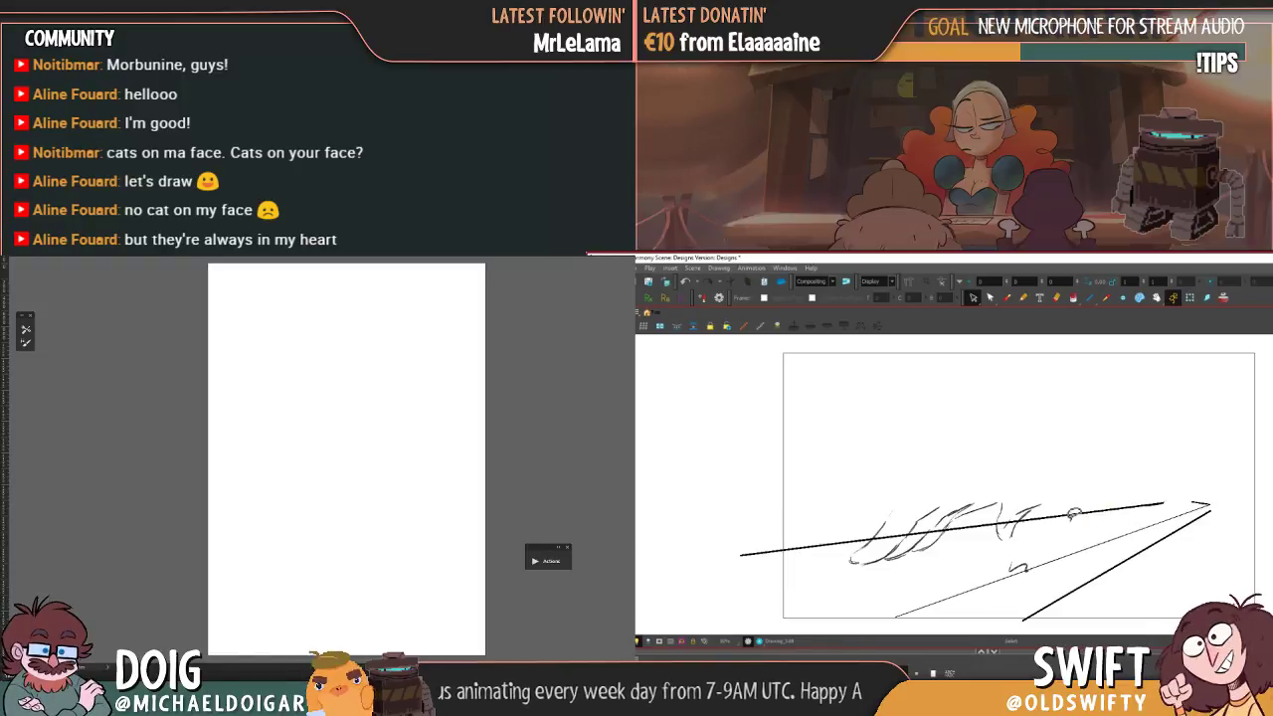
mouse_move(1040, 511)
mouse_down()
mouse_move(994, 513)
mouse_move(1060, 509)
mouse_up()
key(Delete)
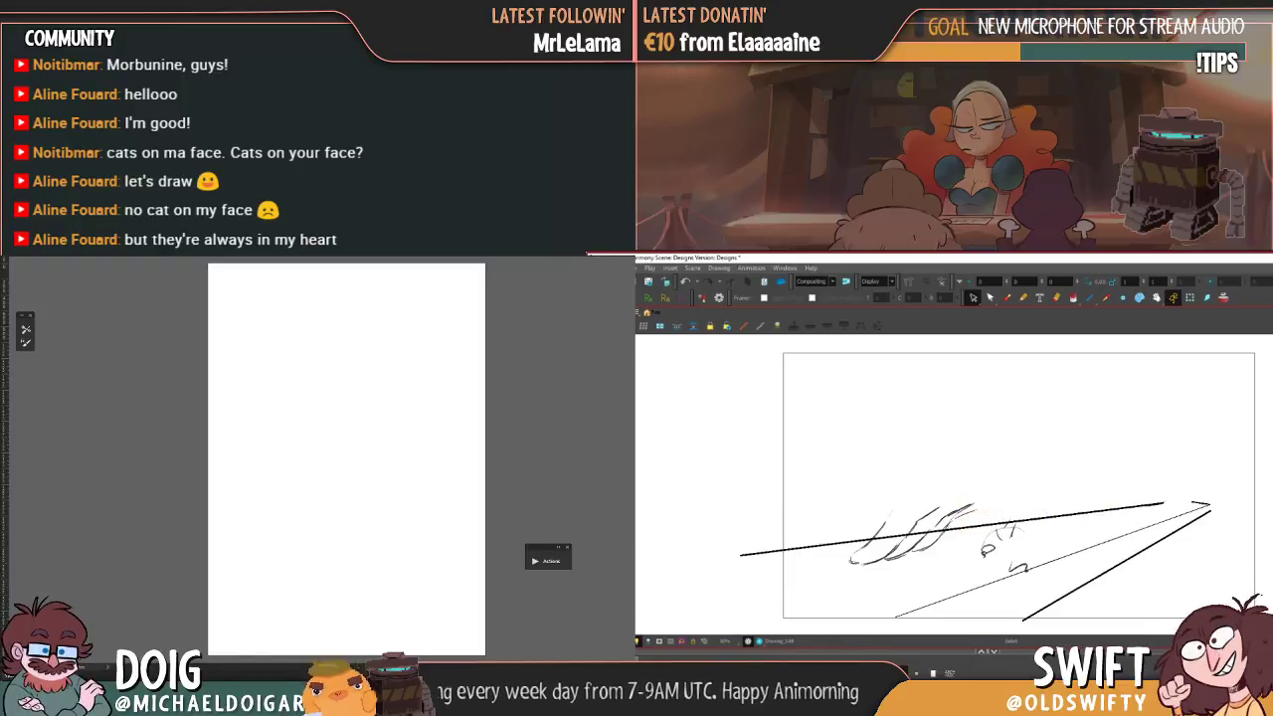
mouse_move(972, 524)
mouse_down()
mouse_move(956, 474)
mouse_move(988, 486)
mouse_move(912, 536)
mouse_move(984, 497)
mouse_up()
key(Delete)
key(Delete)
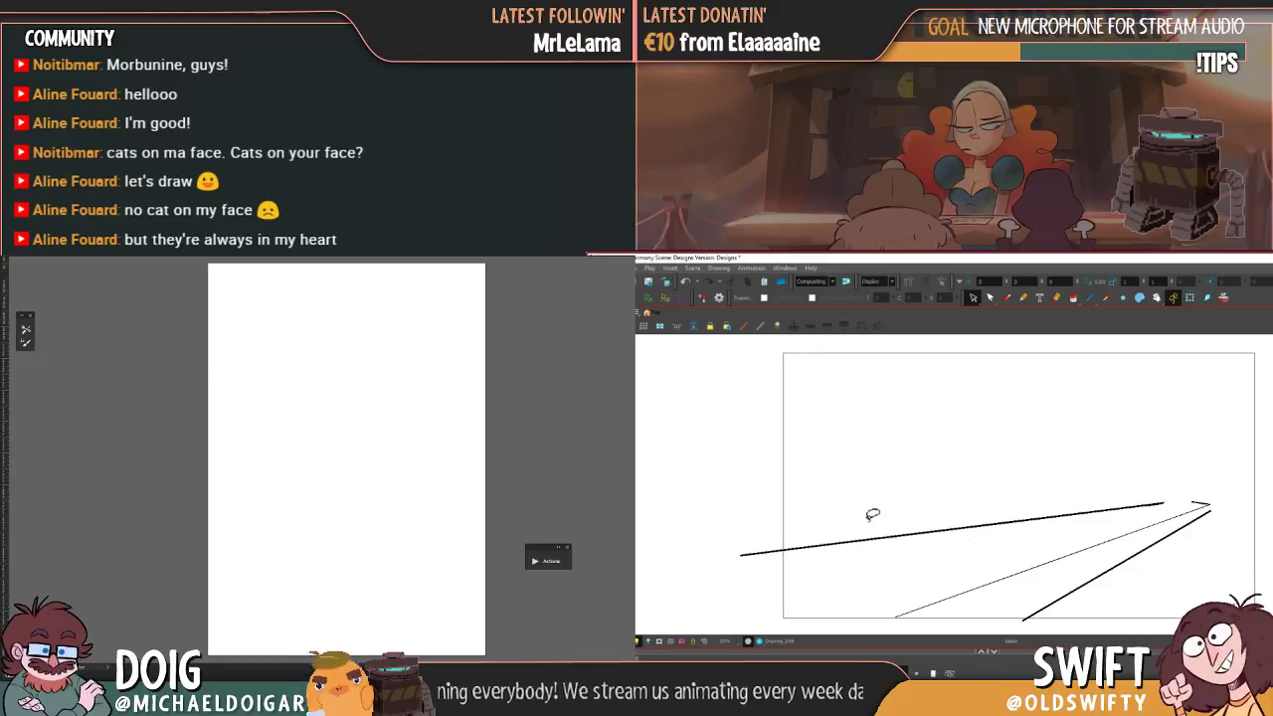
- Sketch the new hand's foremost curved contour above the table edge with the Brush
click(1005, 297)
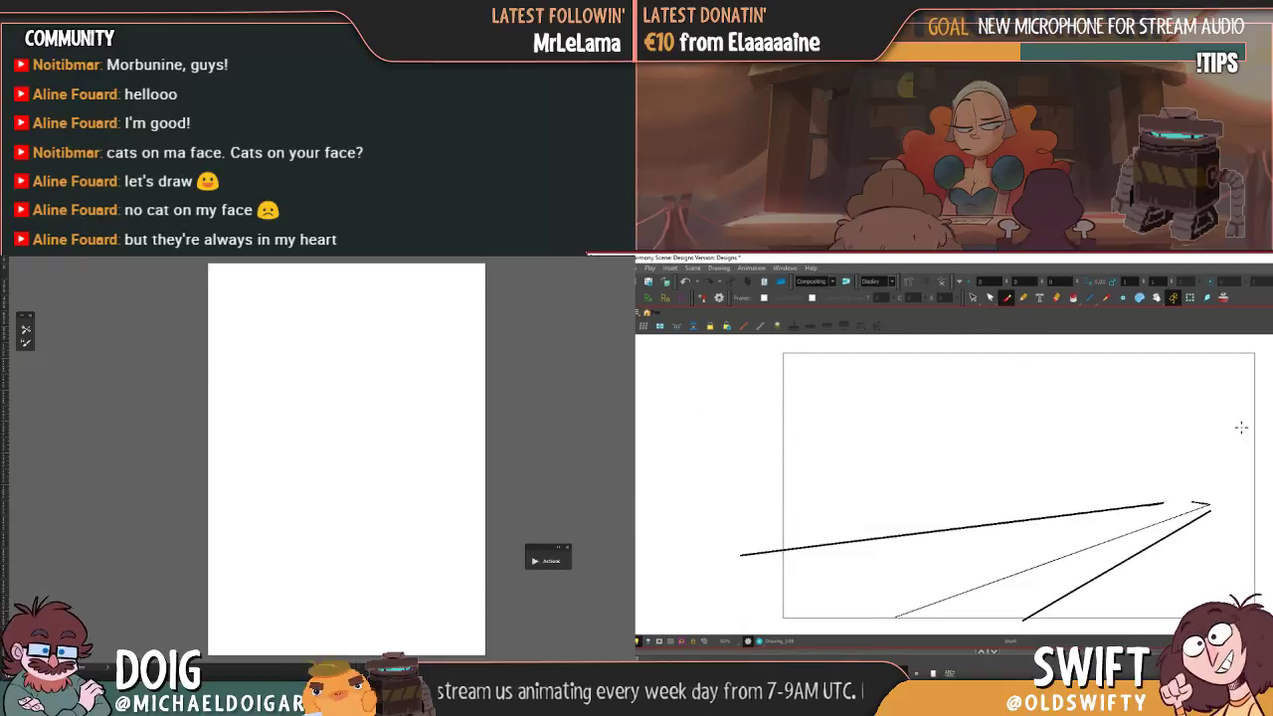
key(shift+l)
key(shift+l)
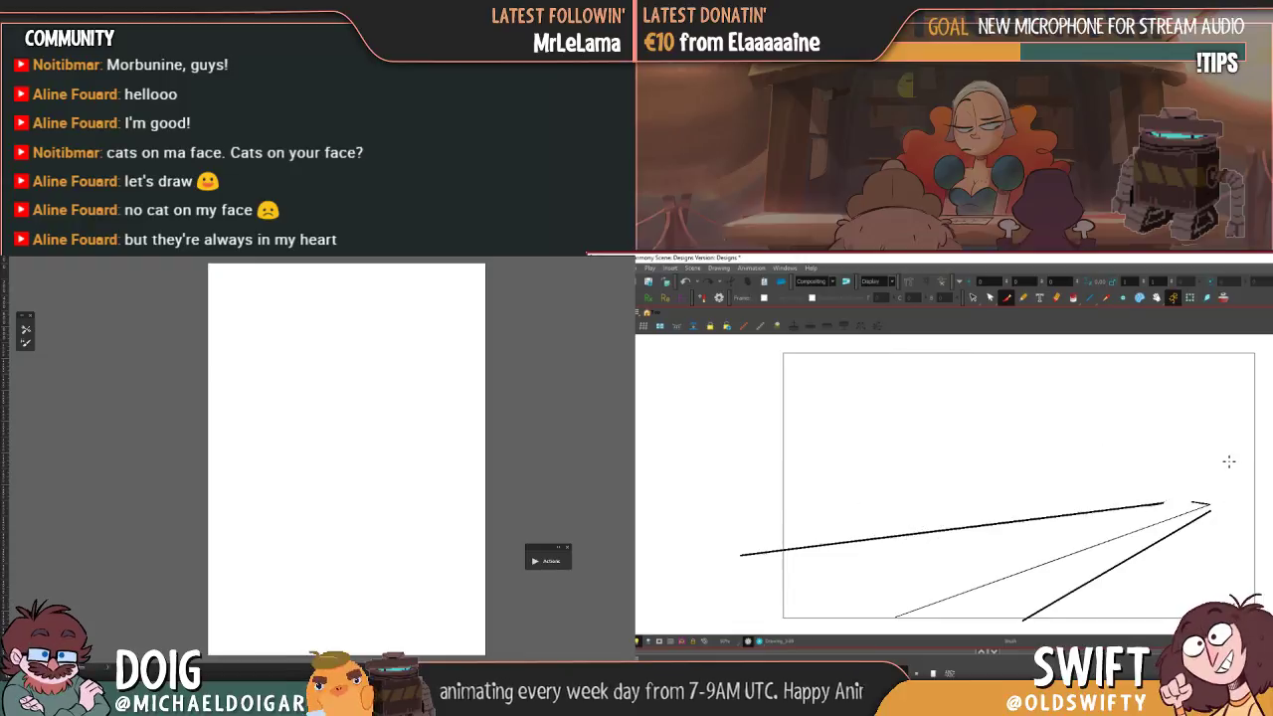
key(shift+l)
key(shift+l)
mouse_move(907, 472)
mouse_down()
mouse_move(850, 471)
mouse_move(840, 497)
mouse_up()
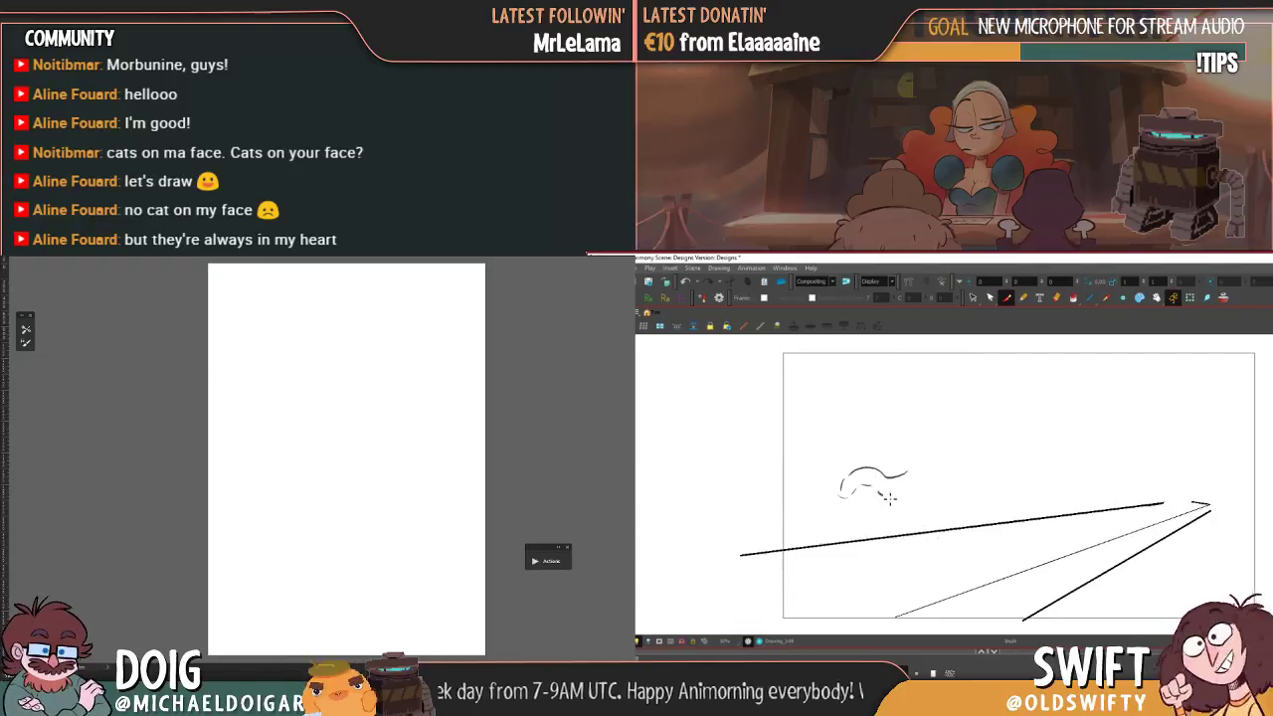
key(f)
key(g)
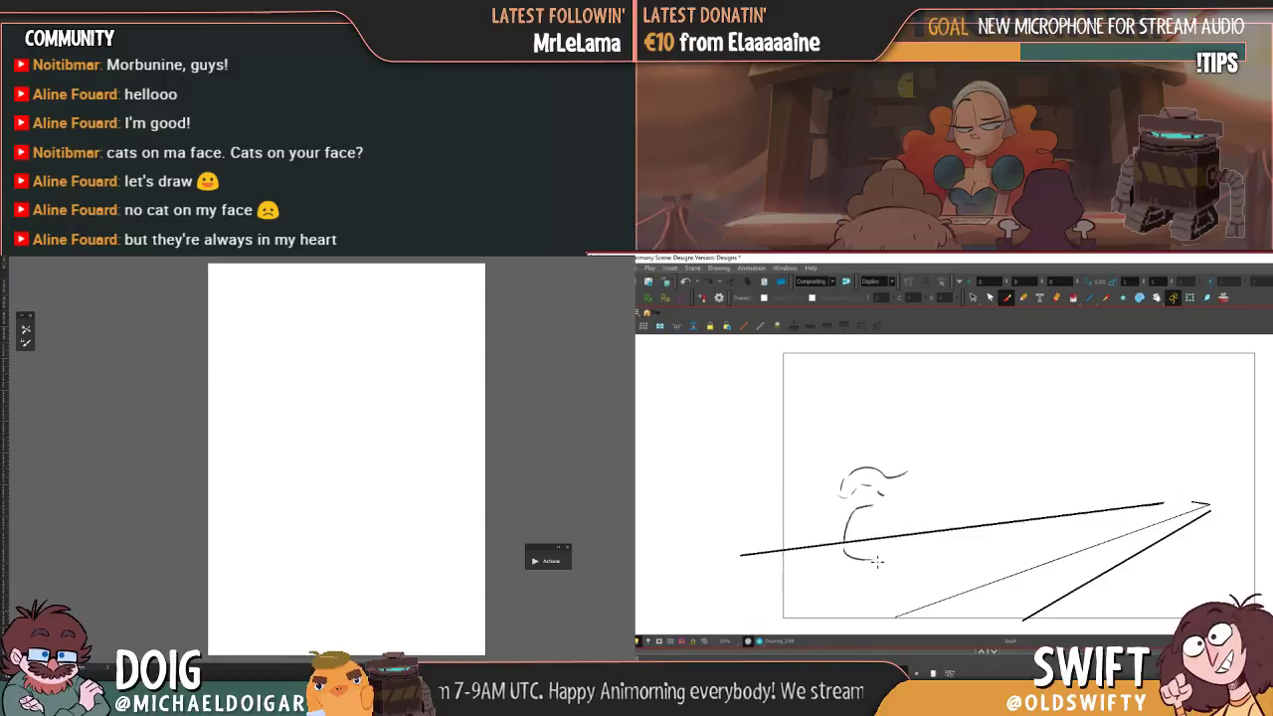
- Sketch the first bent finger reaching over the table edge and check it against the neighbouring hand drawing
drag(872, 536, 894, 512)
key(f)
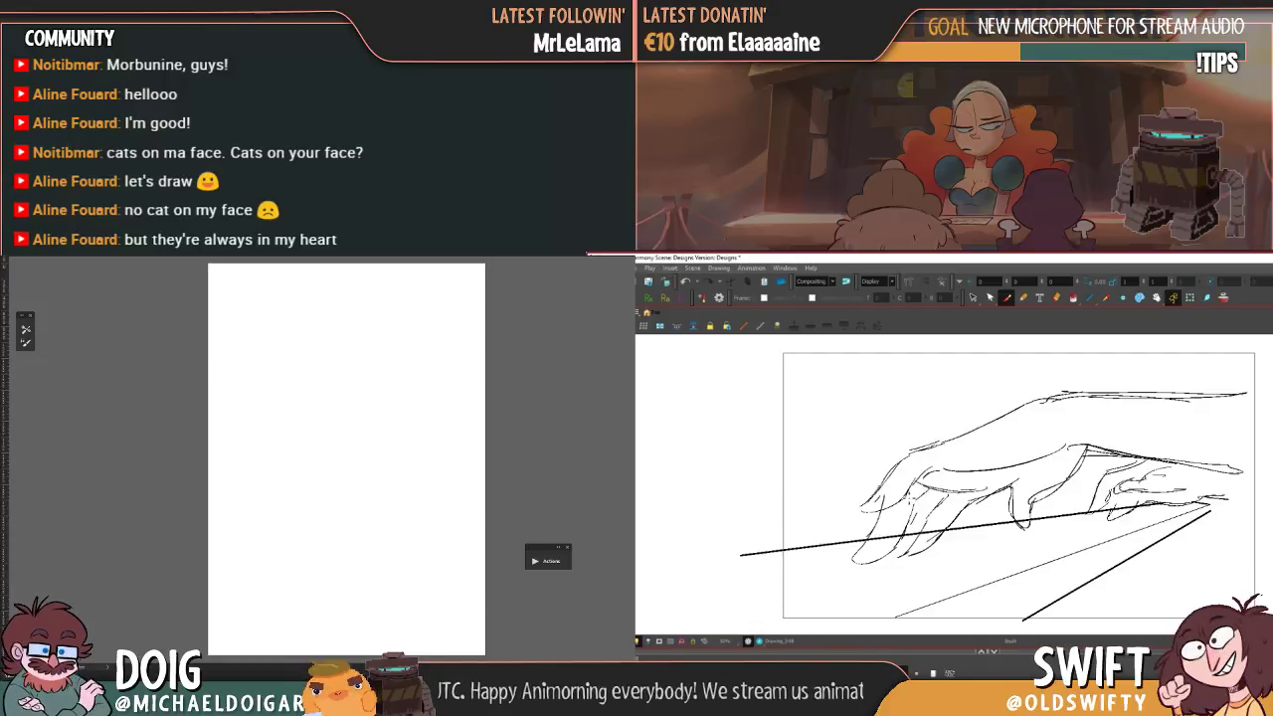
key(g)
key(f)
key(g)
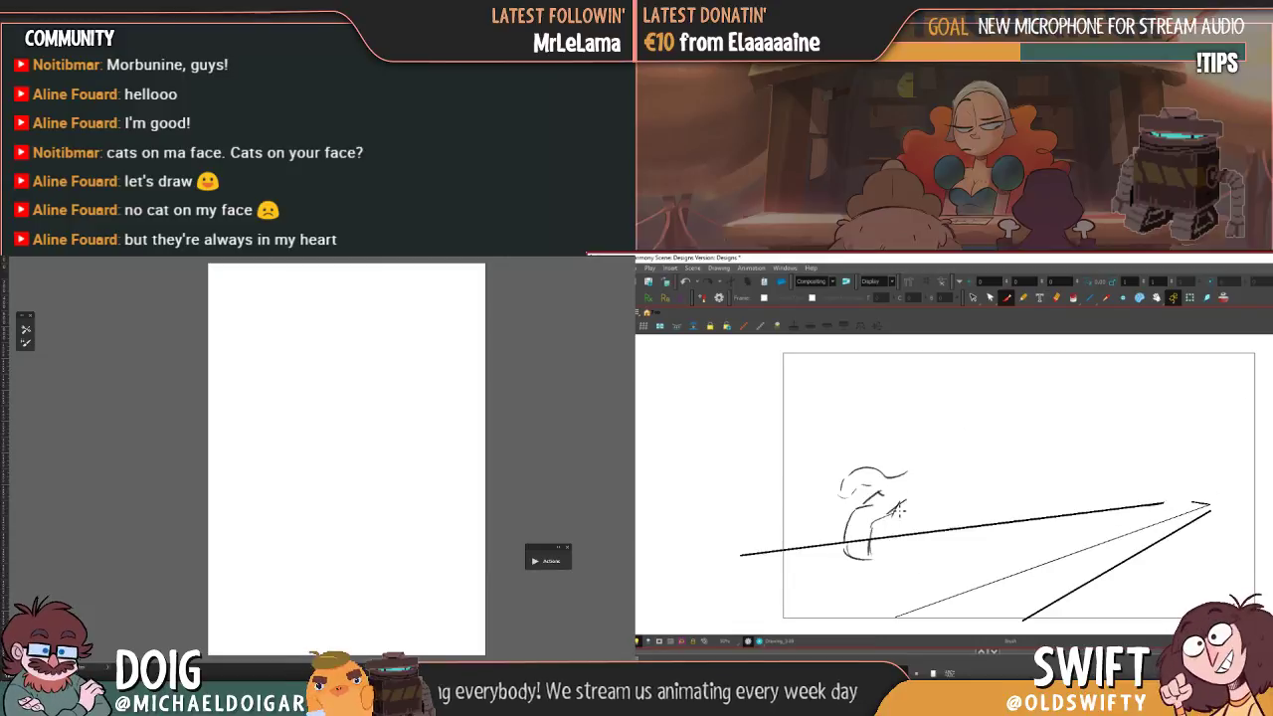
key(shift+l)
key(shift+l)
key(shift+l)
key(shift+l)
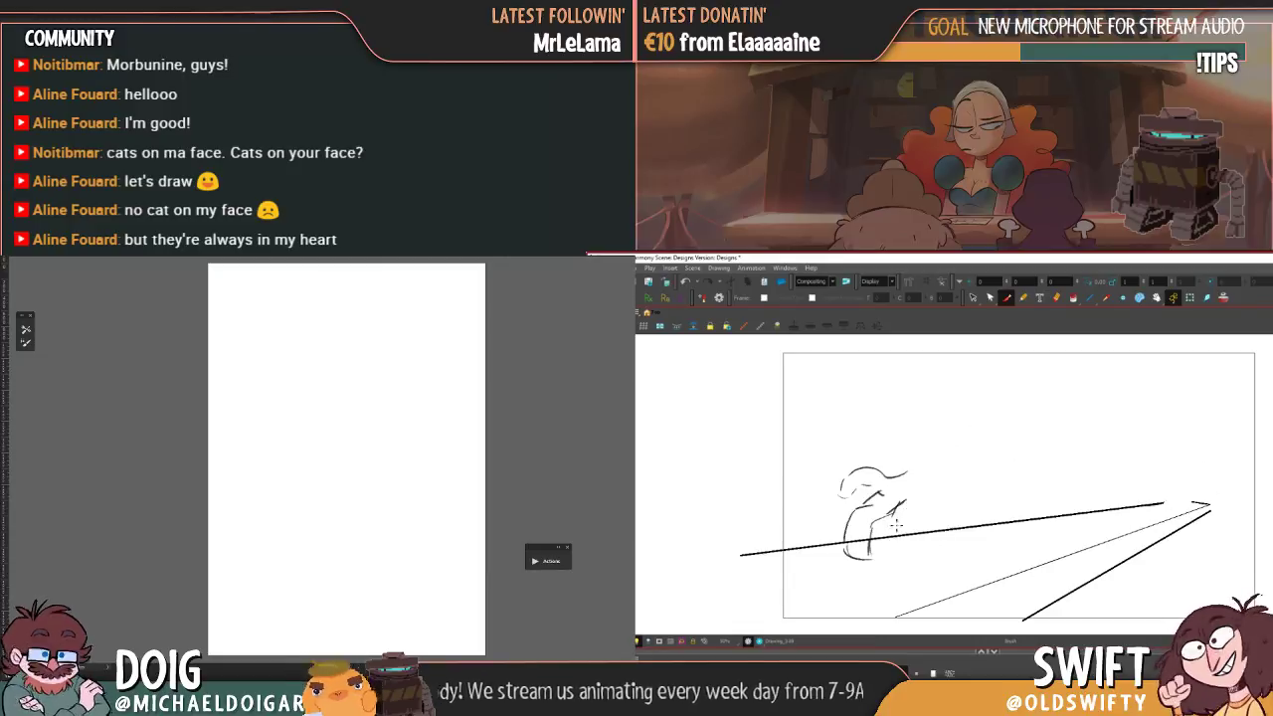
- Sketch the next two curled fingers along the table edge behind the first one
drag(919, 523, 932, 505)
key(shift+l)
key(shift+l)
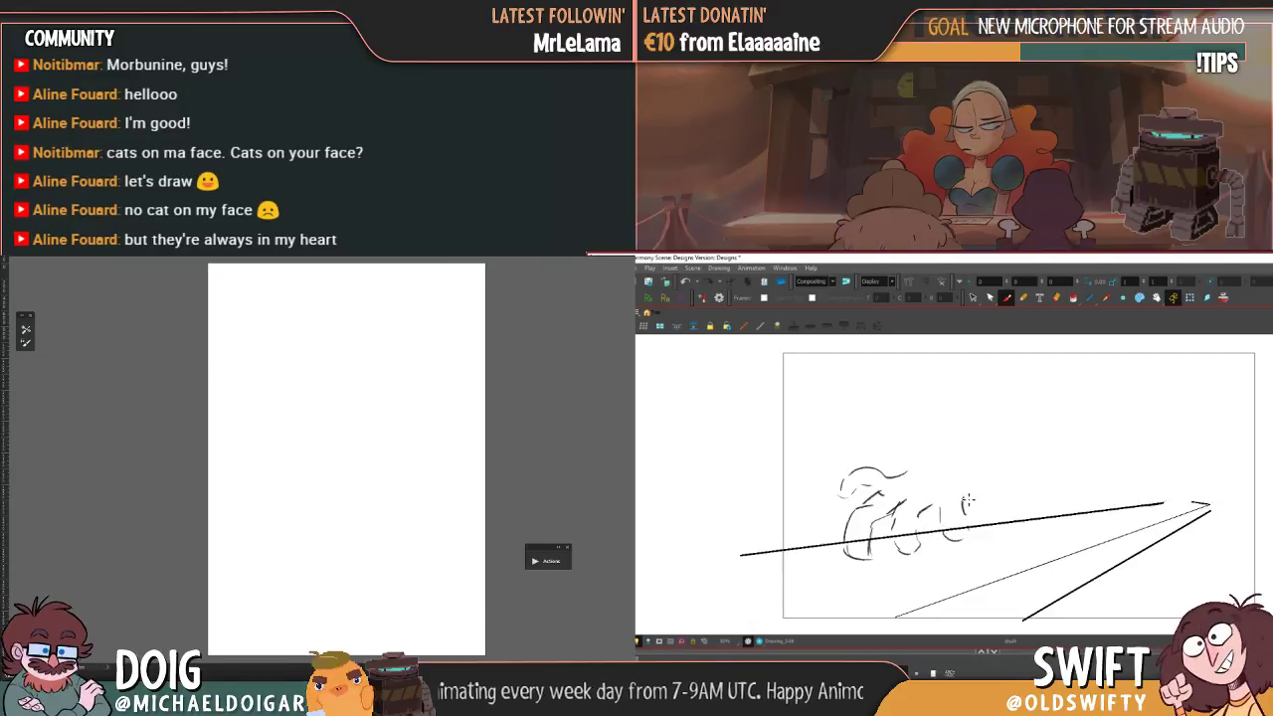
- Sketch the underside of the palm and the rising contour of the back of the hand
key(shift+l)
key(shift+l)
key(shift+l)
key(shift+l)
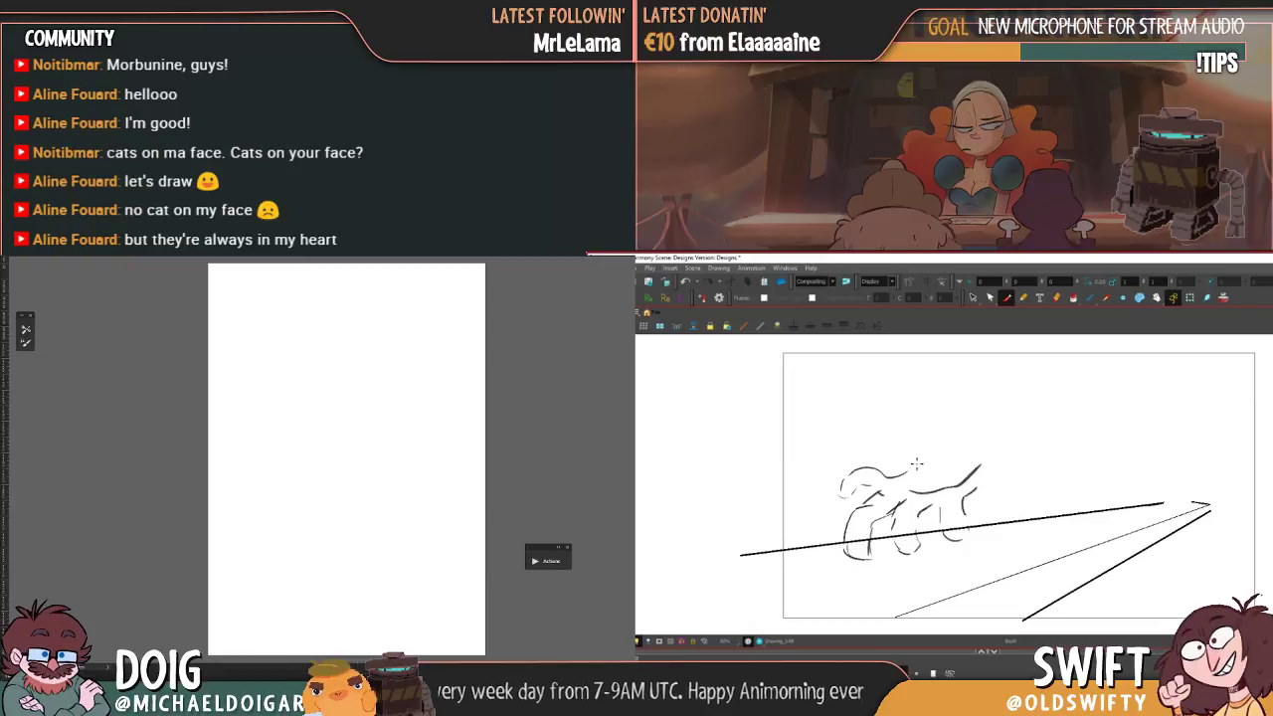
key(shift+l)
key(shift+l)
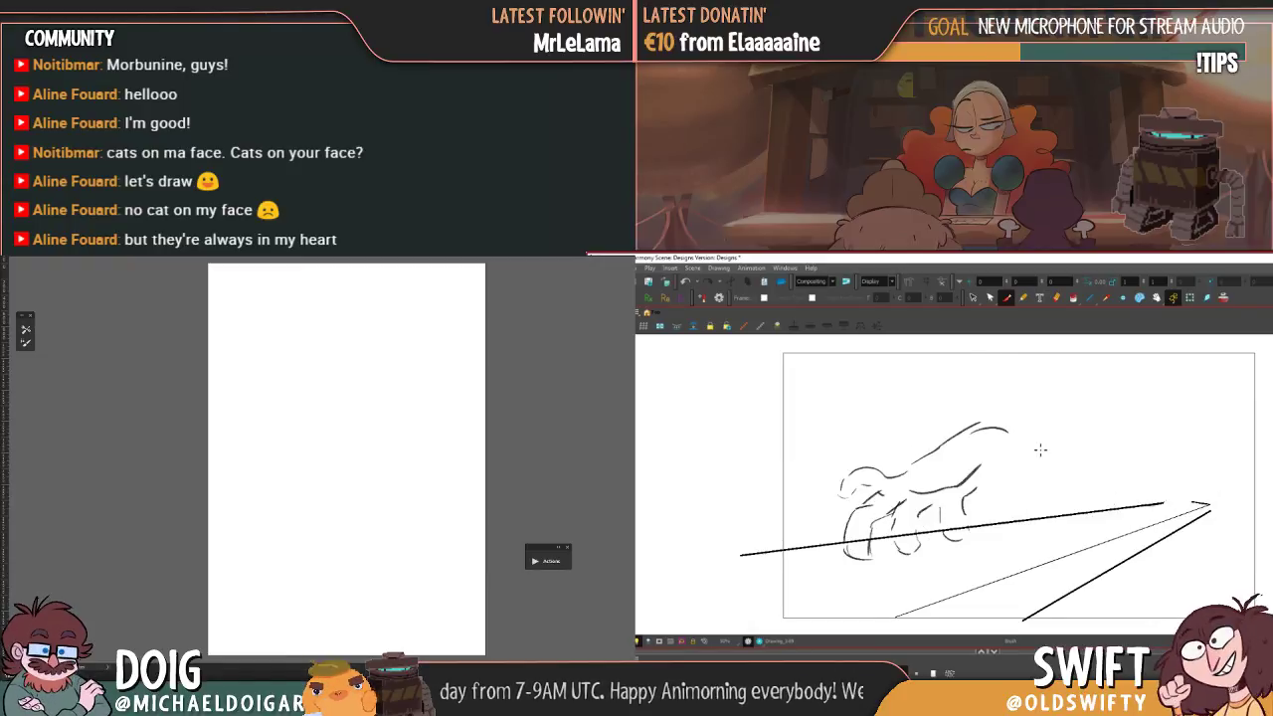
- Sketch the rear contours of the hand down to the table edge and compare them with the neighbouring drawing
drag(1010, 500, 983, 486)
key(f)
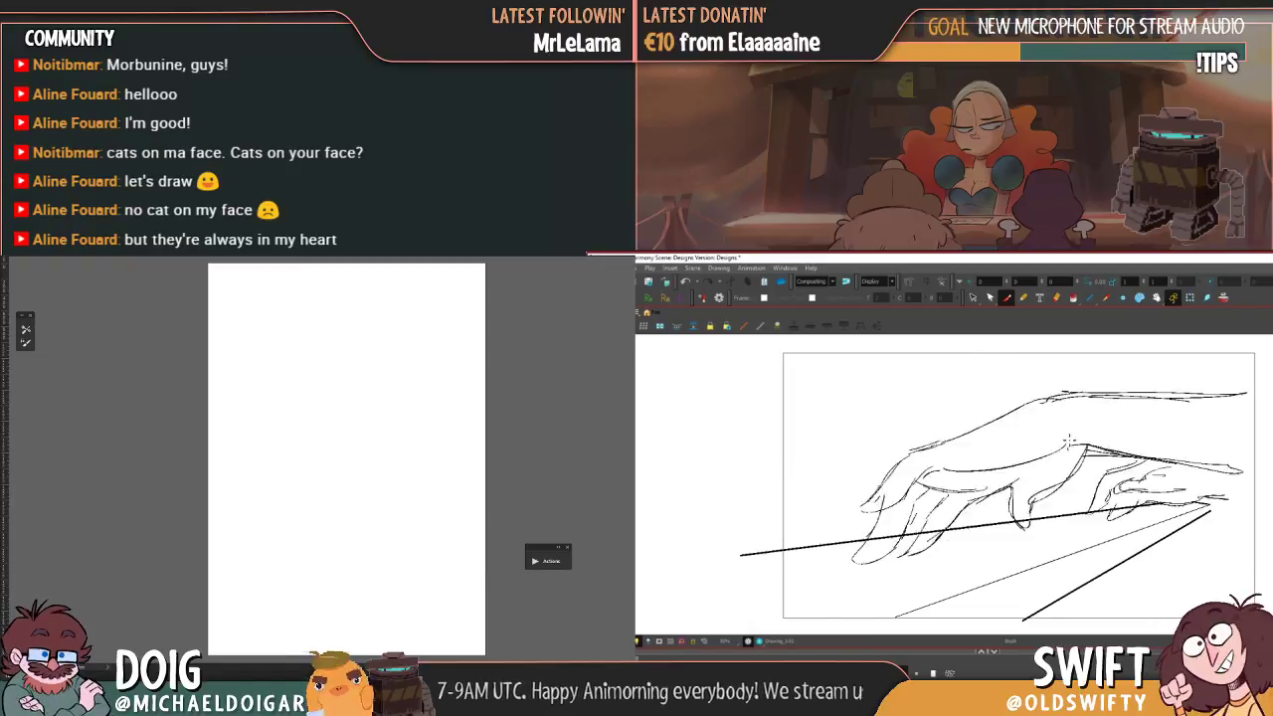
key(g)
key(f)
key(g)
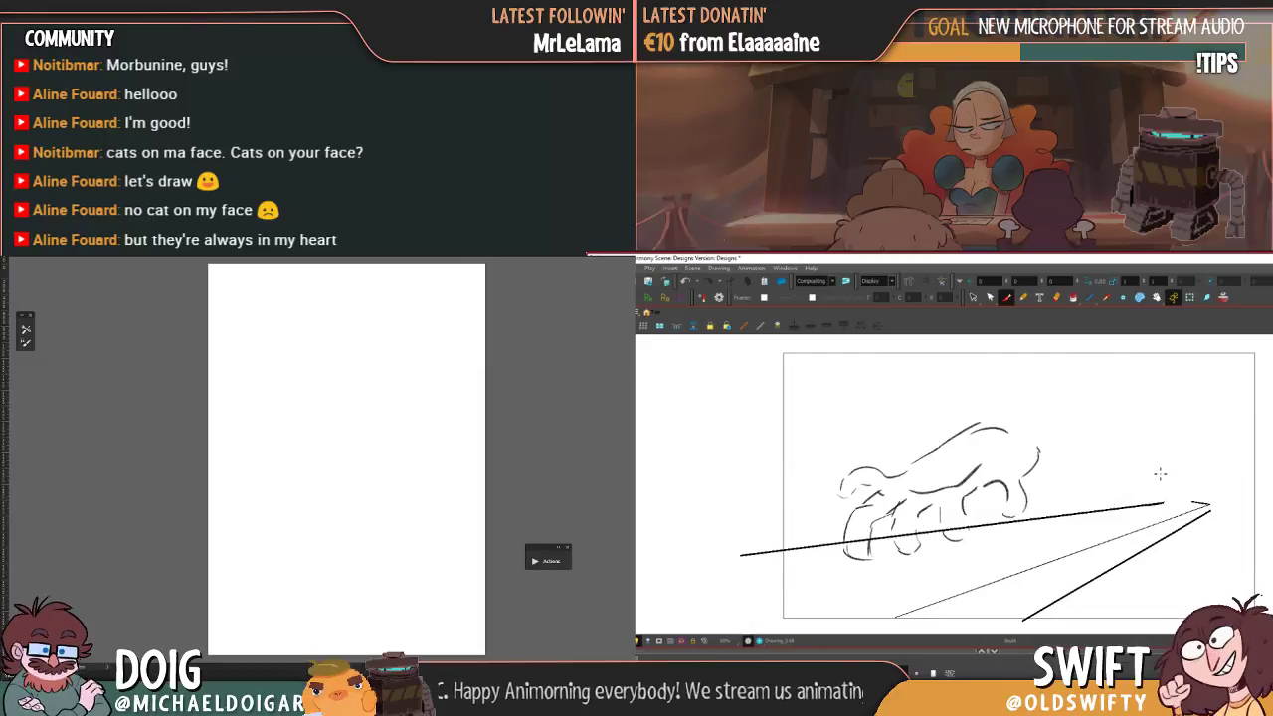
- Sketch the upper contour of the wrist and forearm from the back of the hand past the frame's edge, checking it against the neighbouring drawing
key(f)
key(g)
key(f)
key(g)
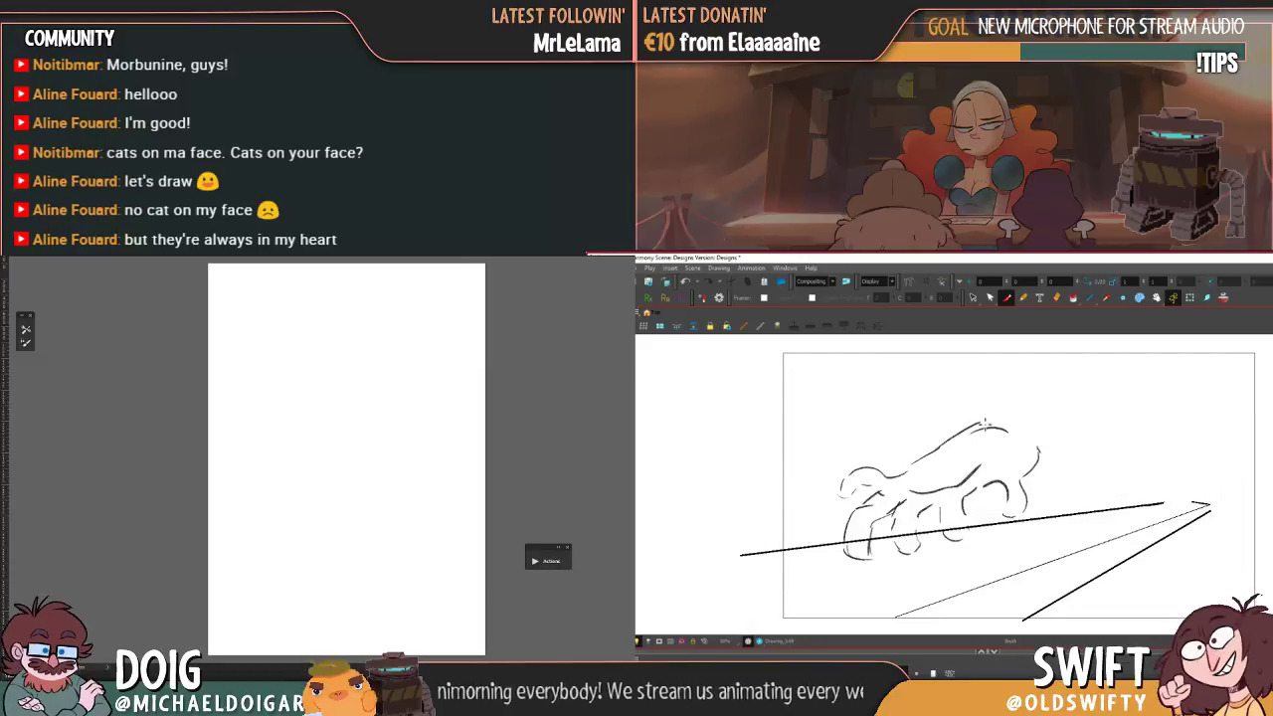
key(f)
key(g)
key(f)
key(g)
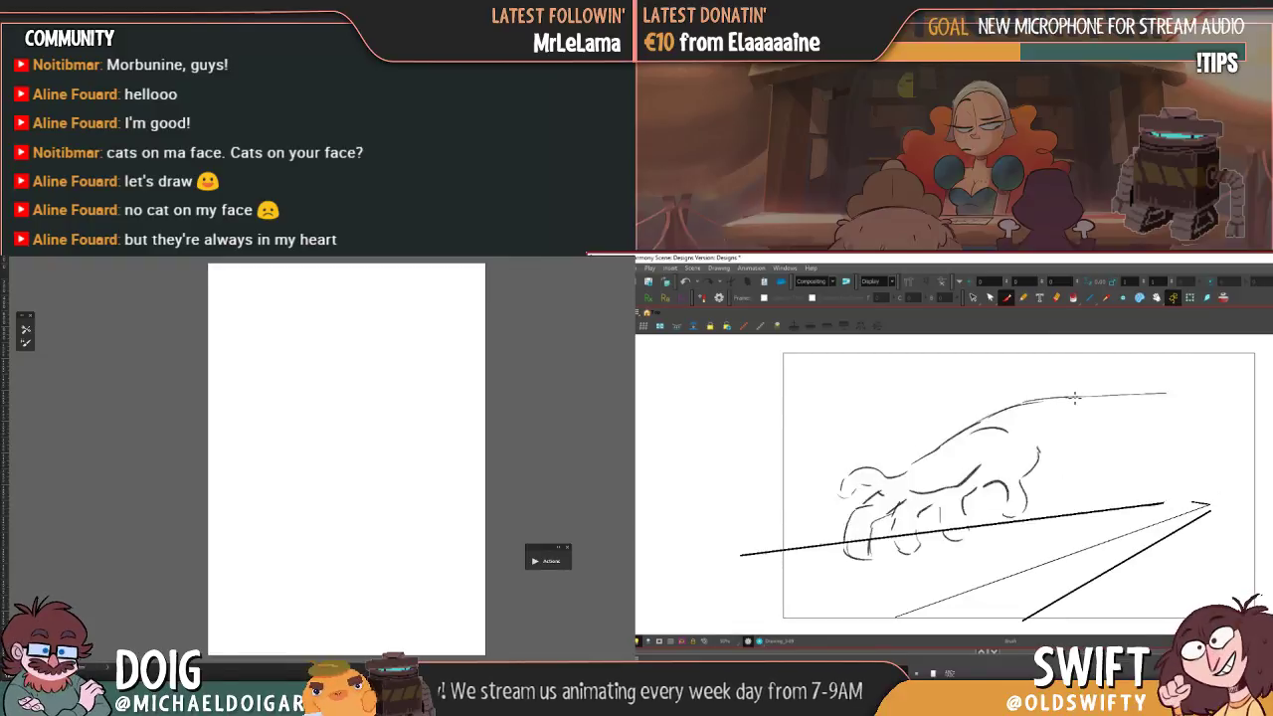
drag(1074, 398, 1195, 396)
- Sketch the lower contour of the forearm from the heel of the hand past the frame's edge
key(f)
key(g)
key(f)
key(g)
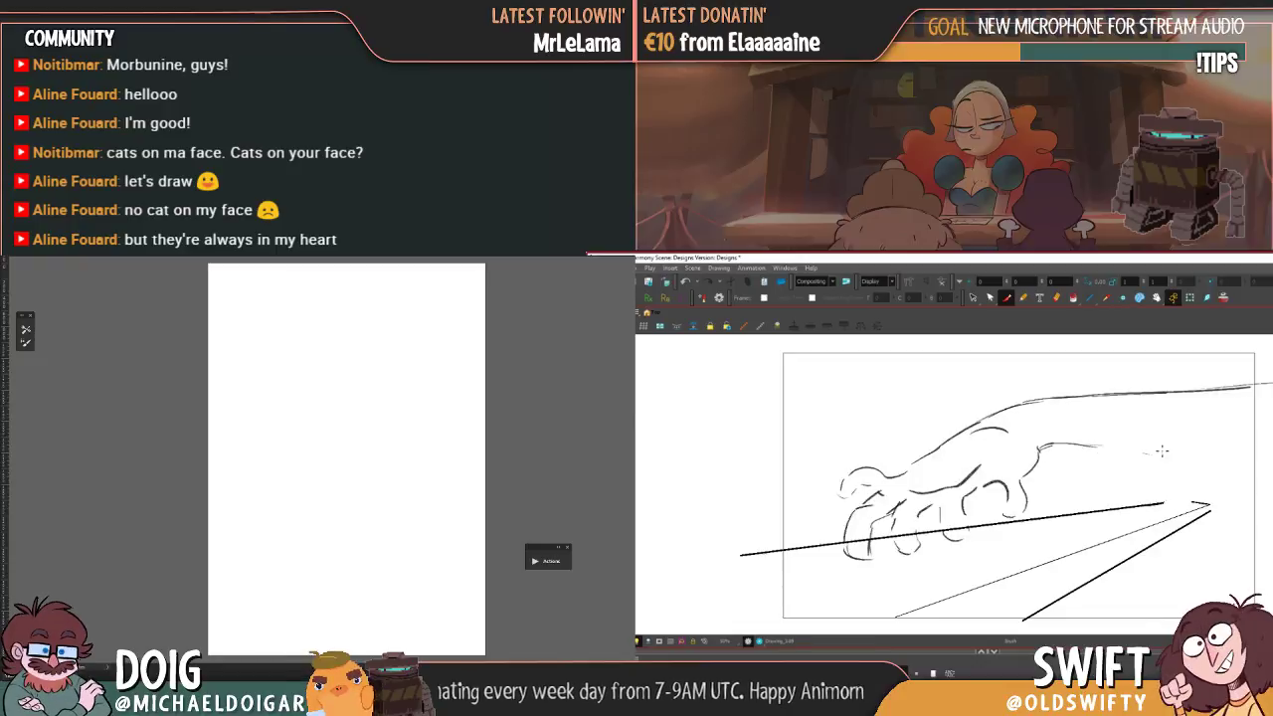
key(shift+l)
key(shift+l)
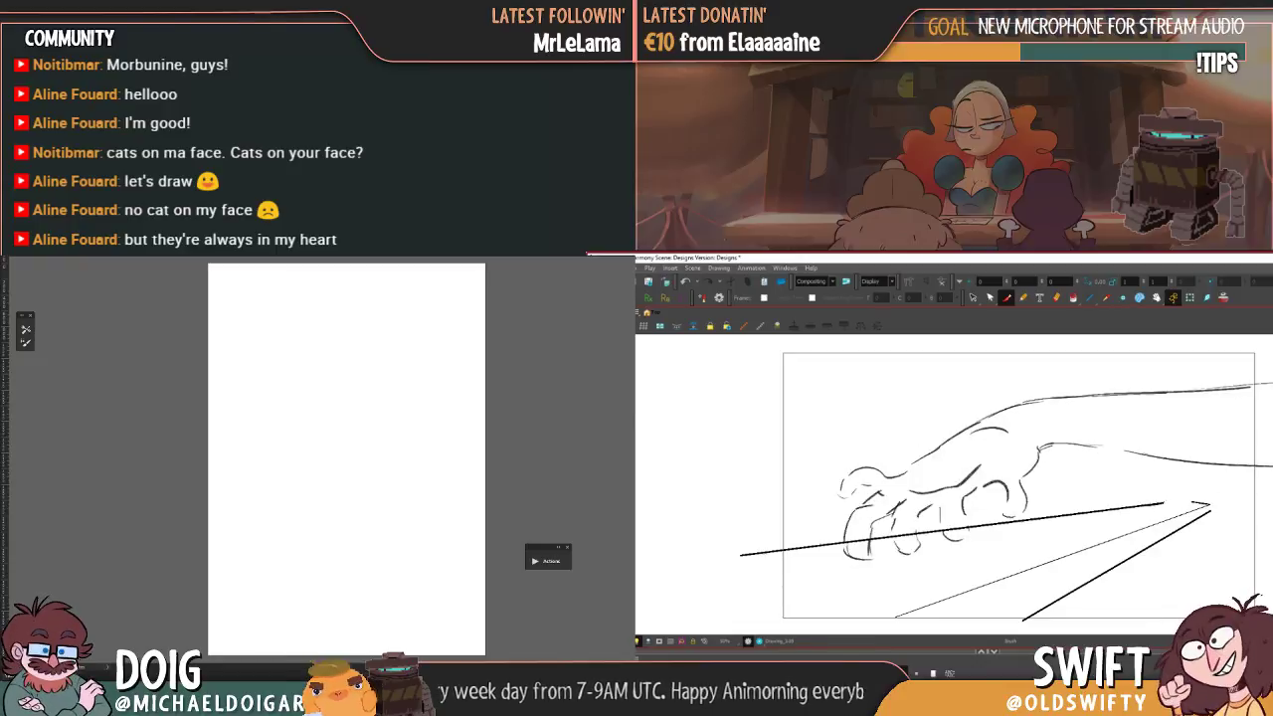
- Sketch the first bent finger of the second hand beneath the forearm, using the neighbouring drawing as reference
key(shift+l)
key(shift+l)
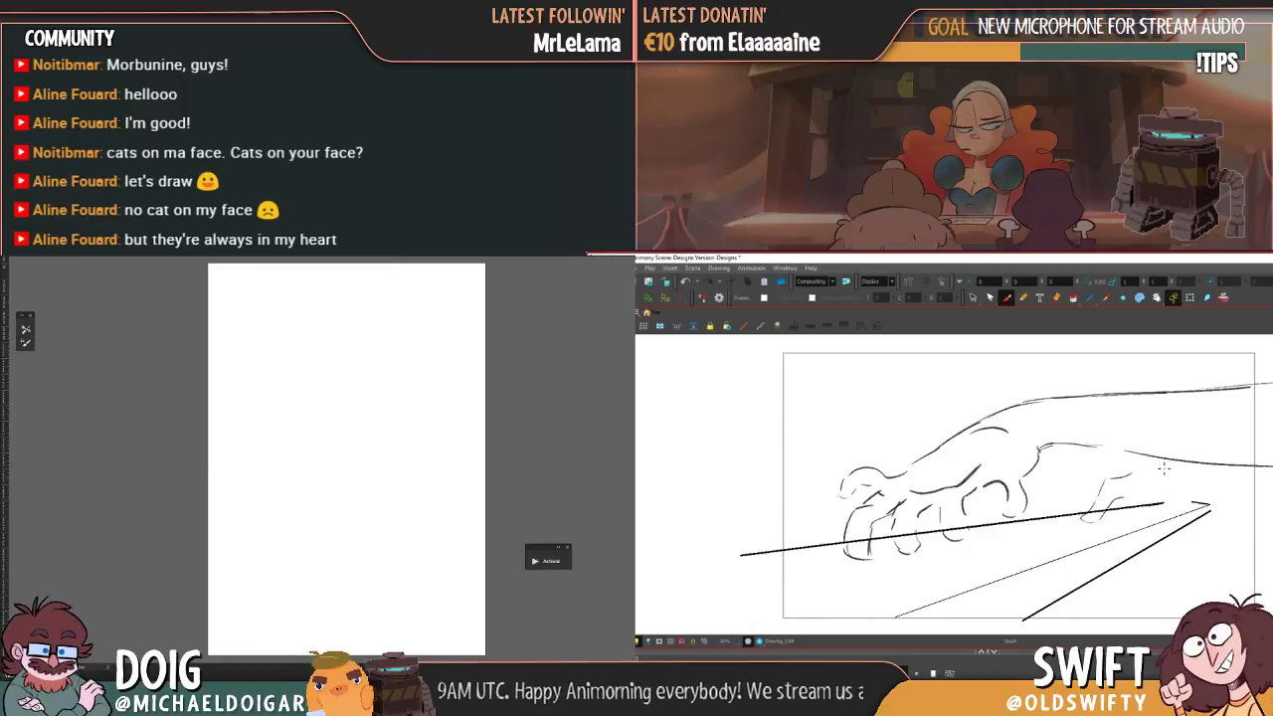
key(shift+l)
key(shift+l)
key(shift+l)
key(shift+l)
key(shift+l)
key(shift+l)
key(shift+l)
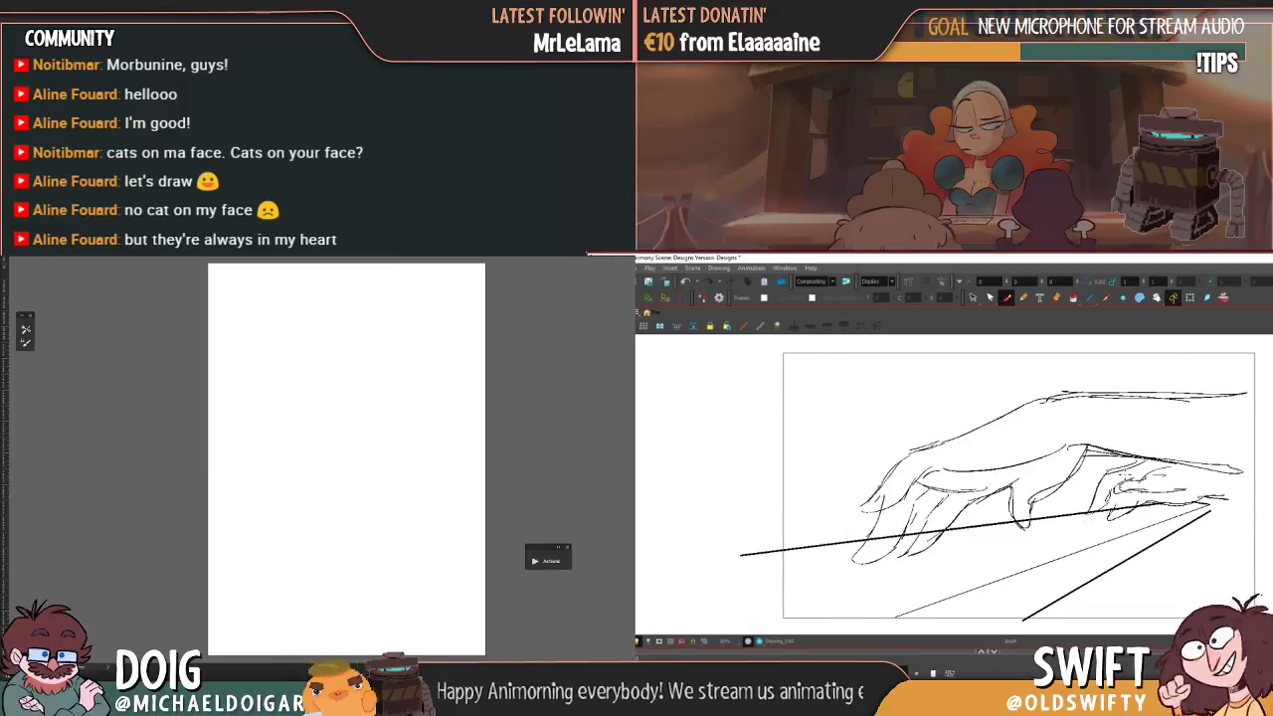
key(shift+l)
key(shift+l)
key(shift+l)
- Sketch the knuckle lines of the second hand rising from its first finger to the forearm
drag(1120, 479, 1158, 458)
key(f)
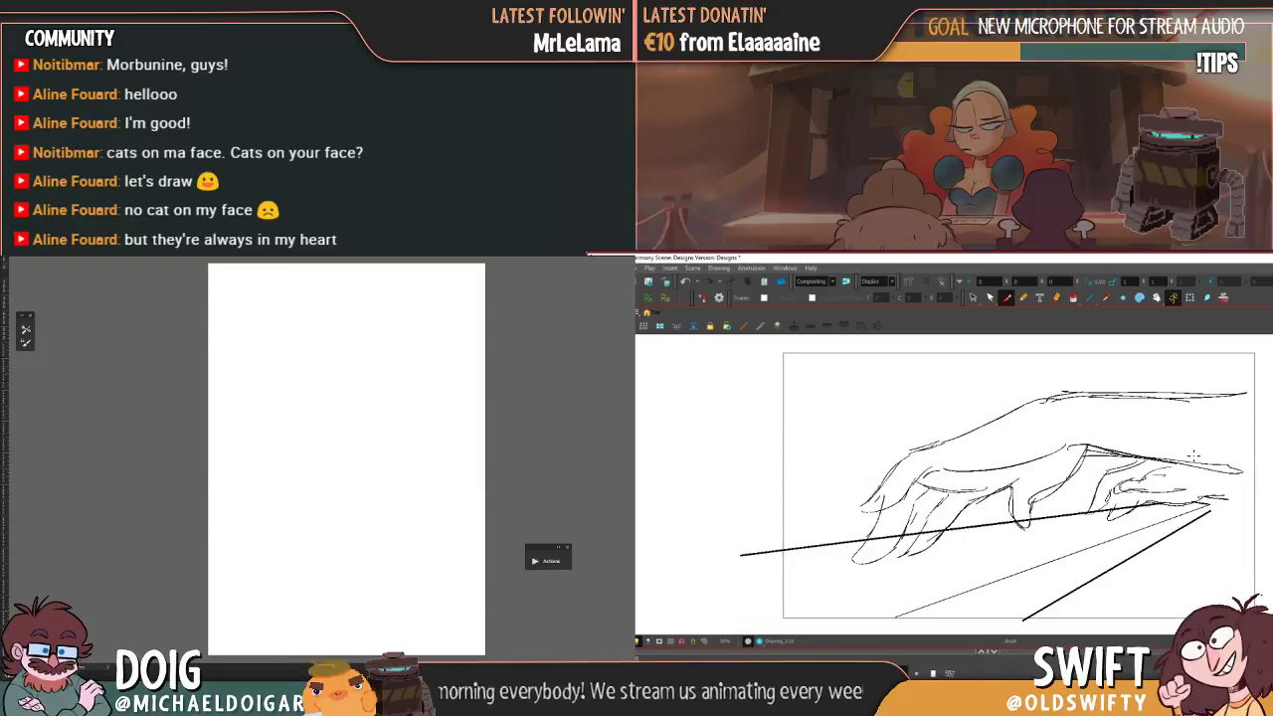
key(g)
key(f)
key(g)
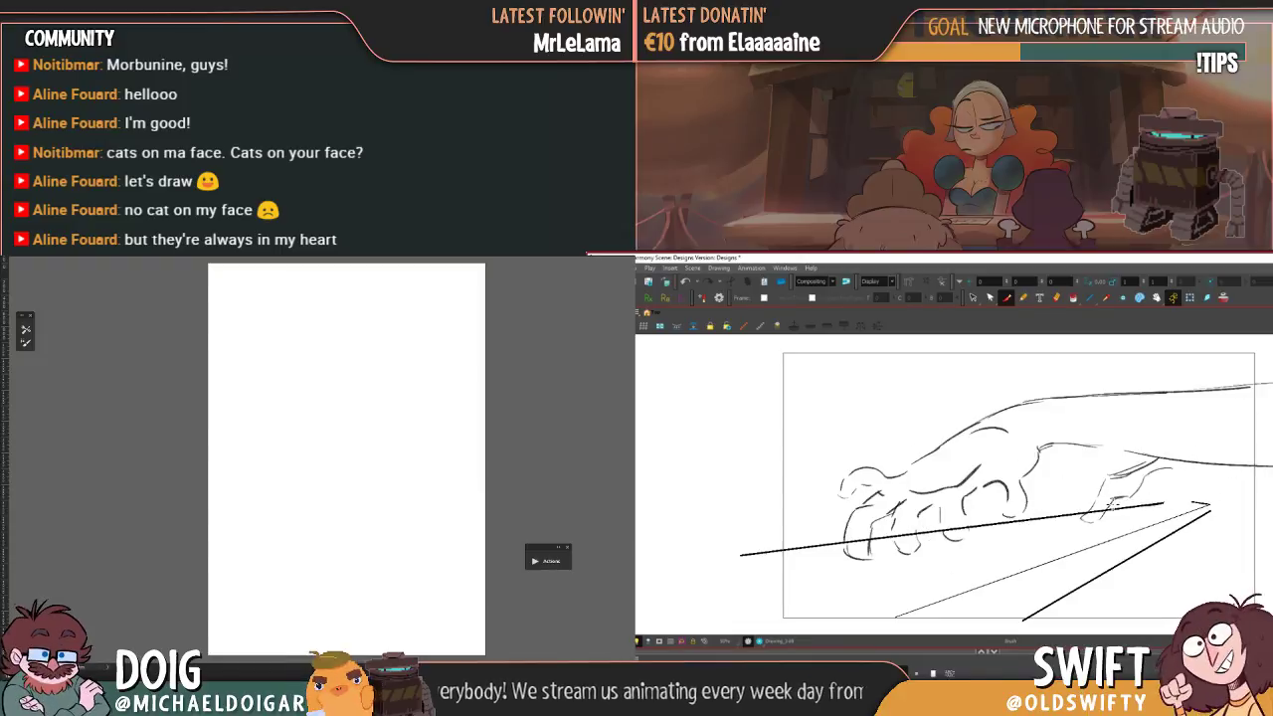
- Sketch the second hand's next curled finger over the table edge and compare it with the neighbouring drawing
key(shift+l)
key(shift+l)
key(shift+l)
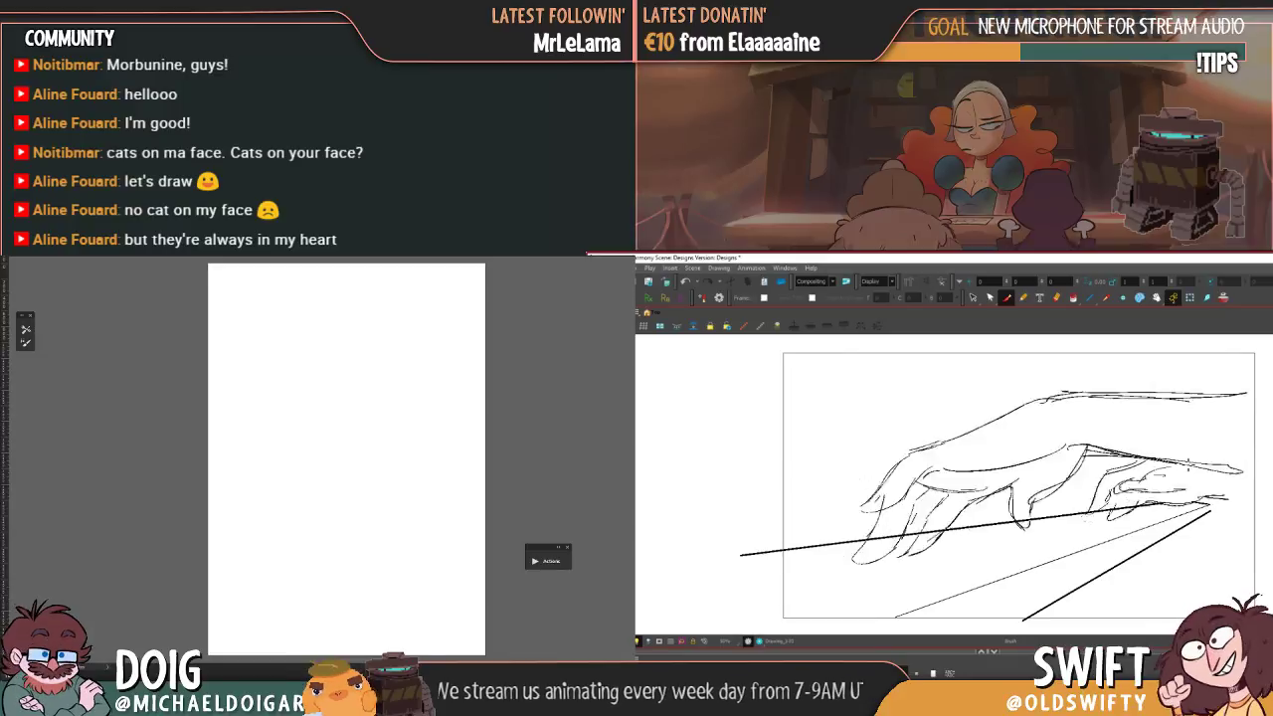
key(shift+l)
key(shift+l)
key(shift+l)
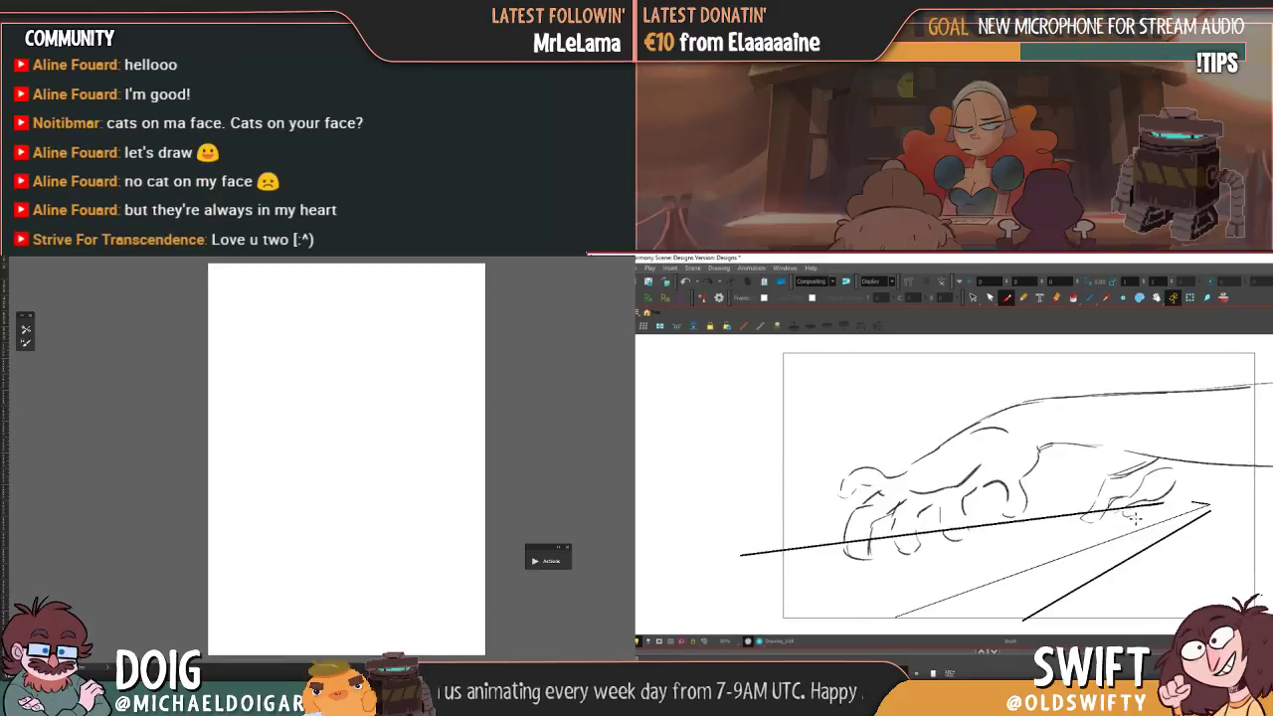
- Refine the underside of the second hand's curled finger where it rests on the table edge
key(shift+l)
key(shift+l)
key(shift+l)
key(shift+l)
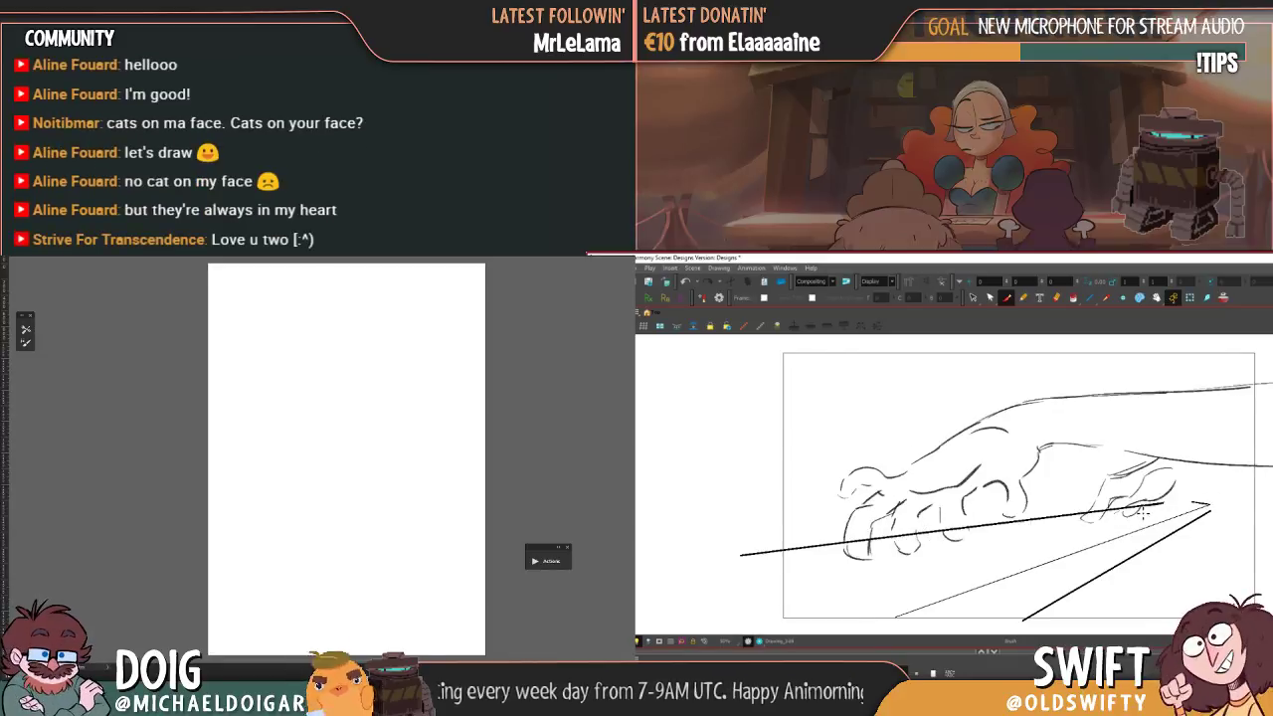
key(shift+l)
key(shift+l)
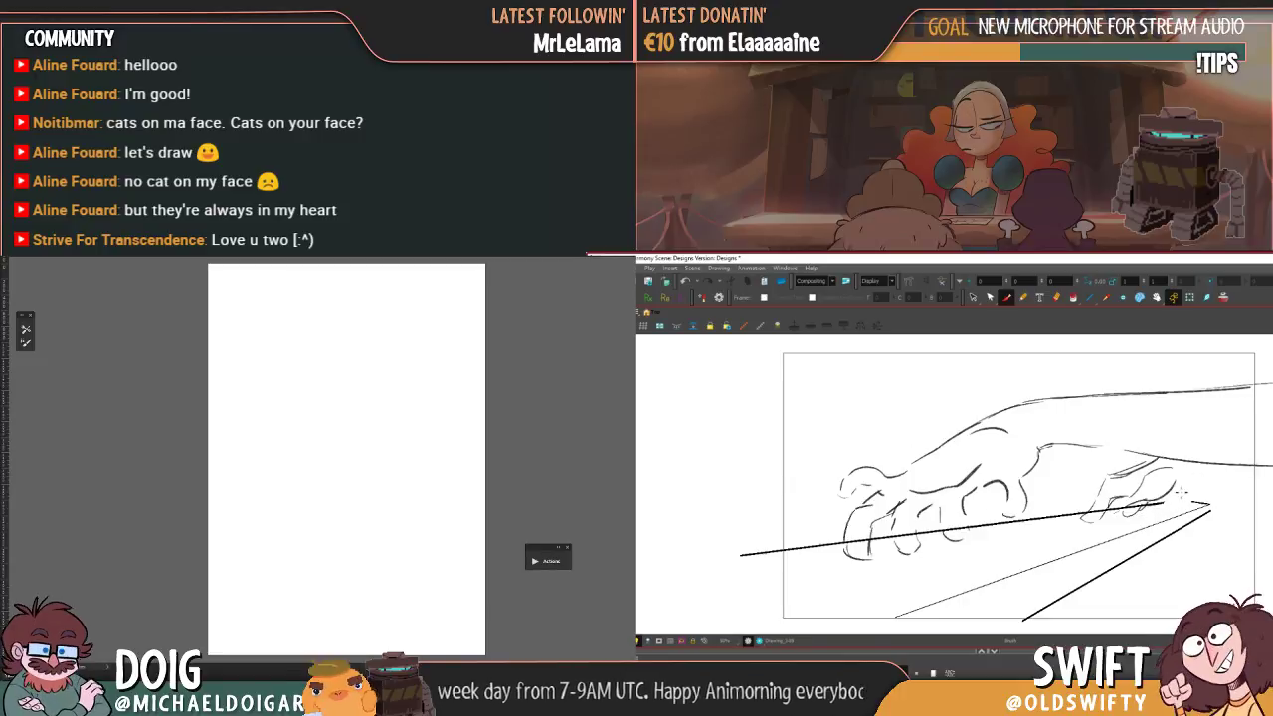
- Sketch a short rear contour behind the second hand's fingers and clean up the overlapping lines there
key(shift+l)
key(shift+l)
key(shift+l)
key(shift+l)
key(shift+l)
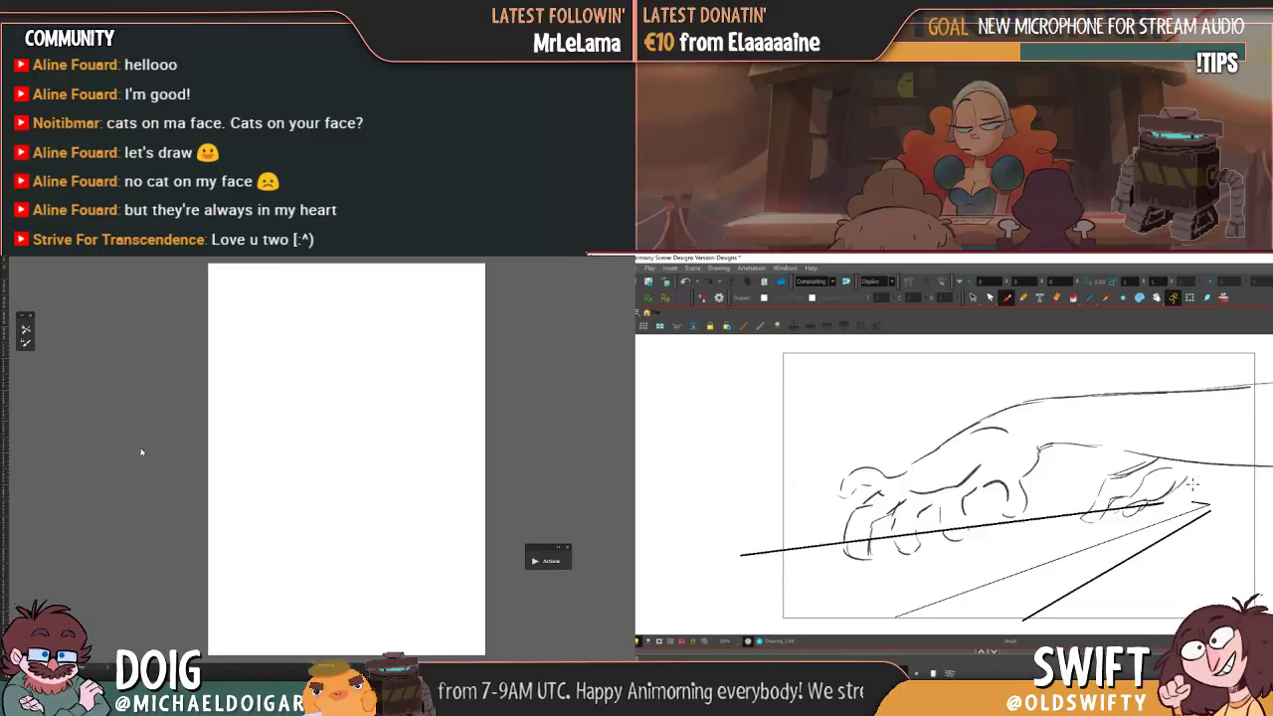
key(shift+l)
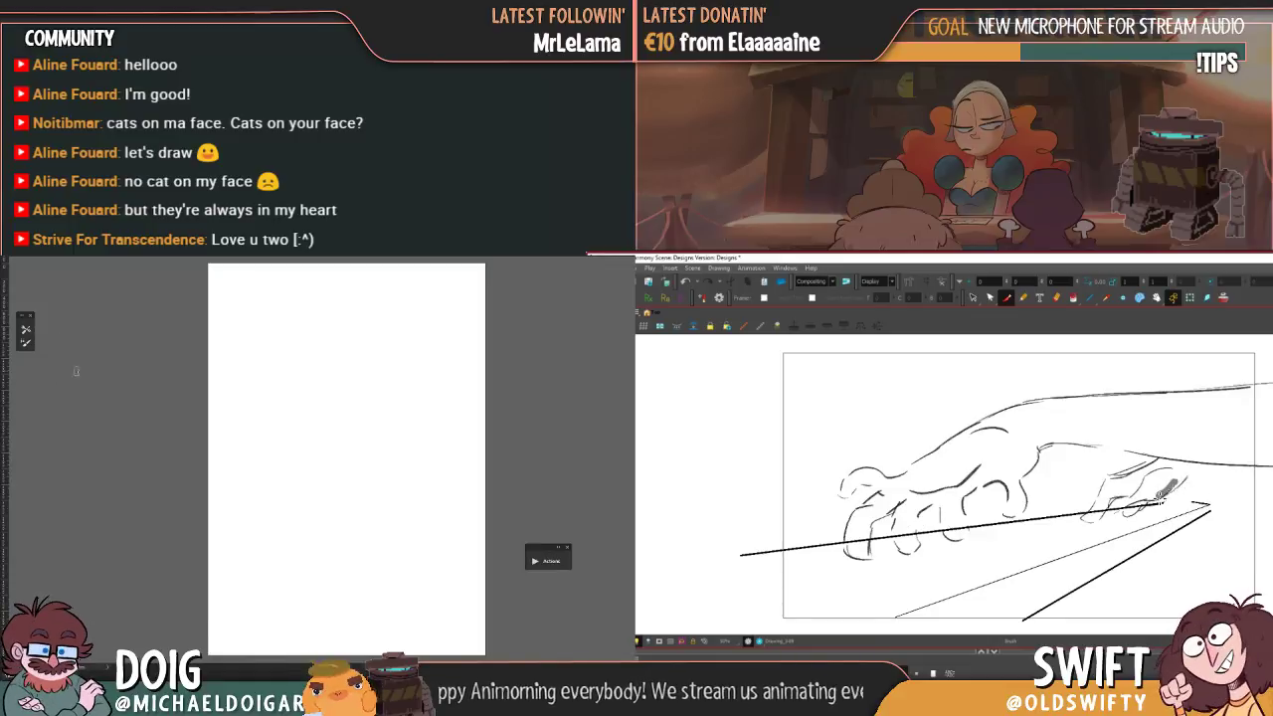
key(shift+l)
key(shift+l)
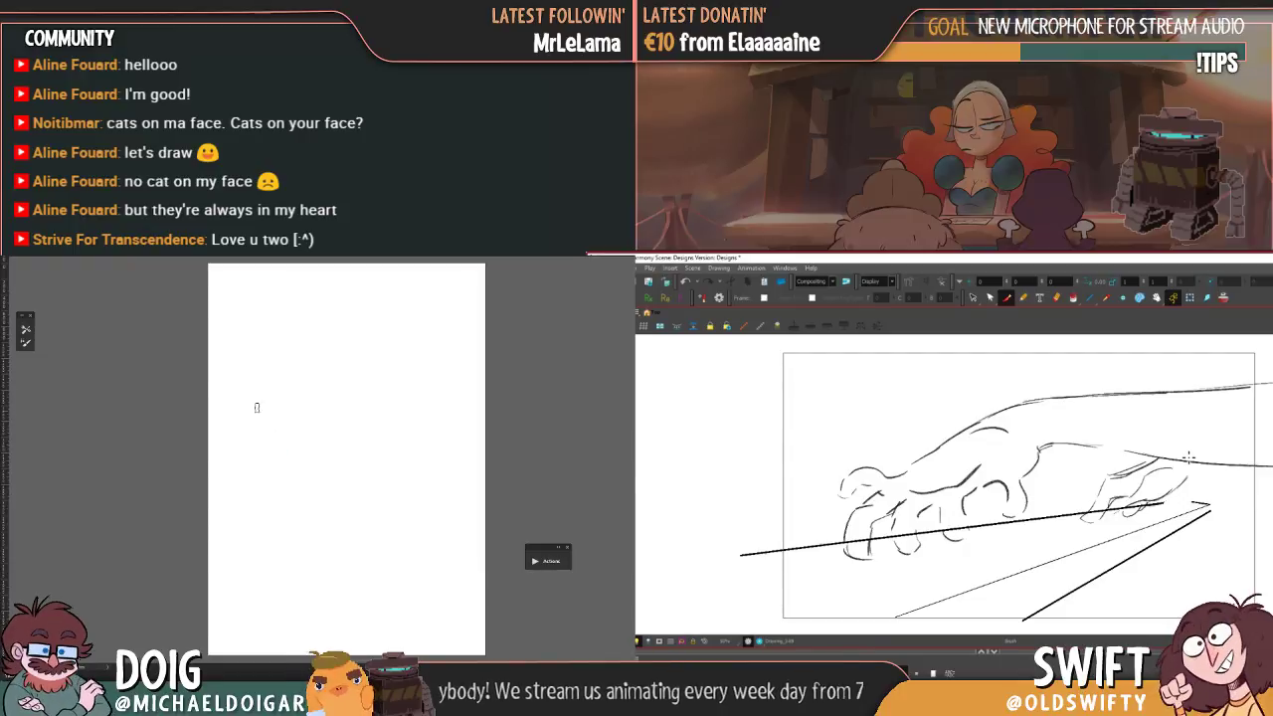
- Sketch the second hand's lower wrist contour rising behind the fingers, and brush a dark grey patch on the blank canvas
key(shift+l)
key(shift+l)
key(shift+l)
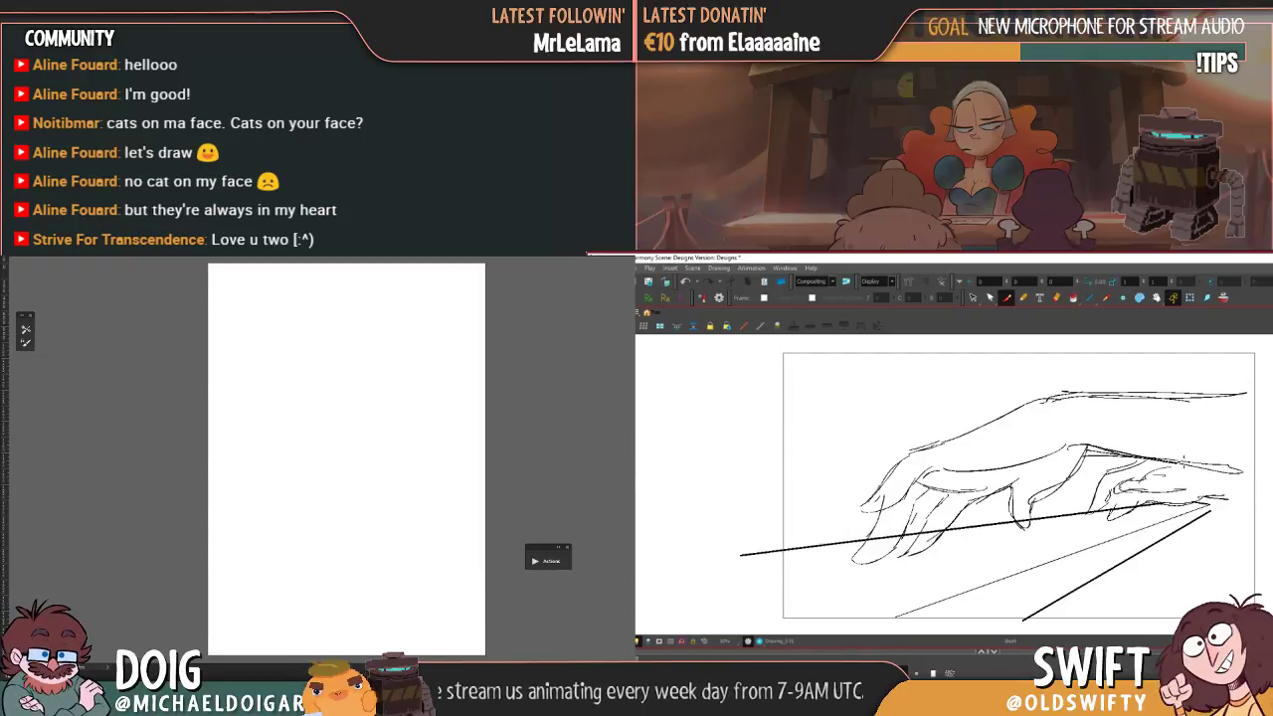
key(shift+l)
key(shift+l)
key(shift+l)
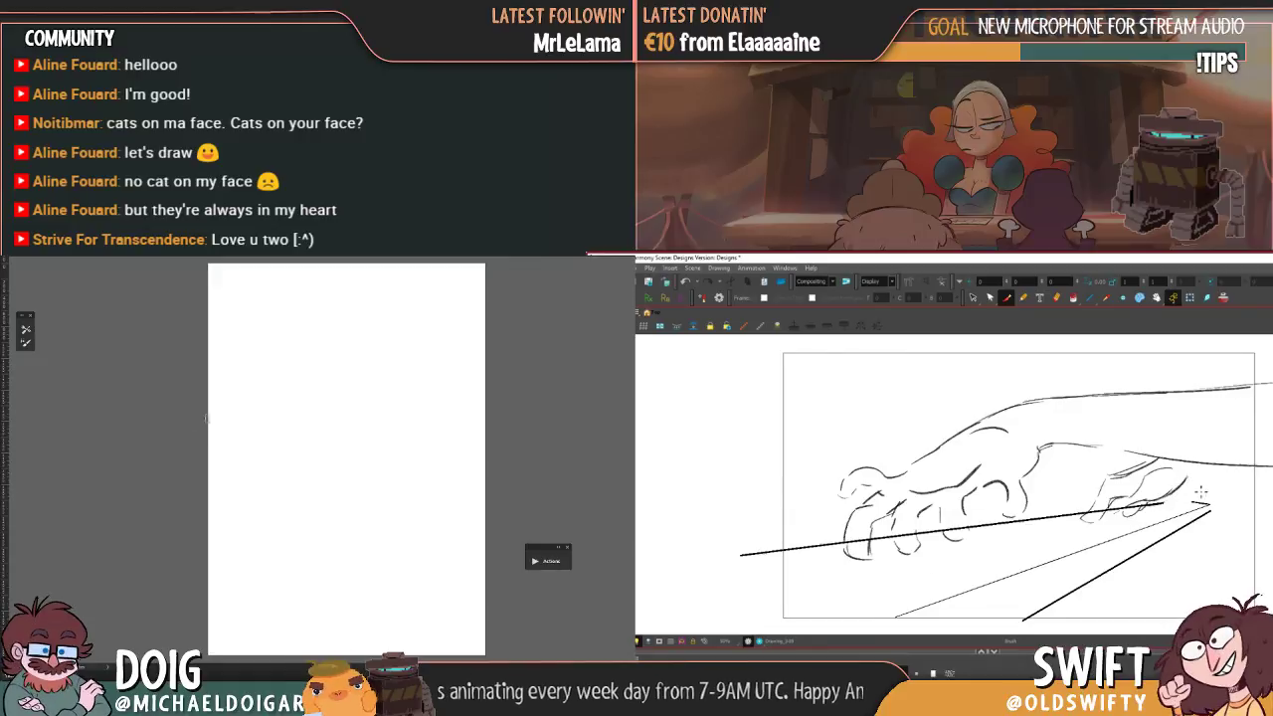
drag(1171, 500, 1200, 480)
mouse_move(268, 425)
mouse_down()
mouse_move(285, 437)
mouse_move(280, 408)
mouse_up()
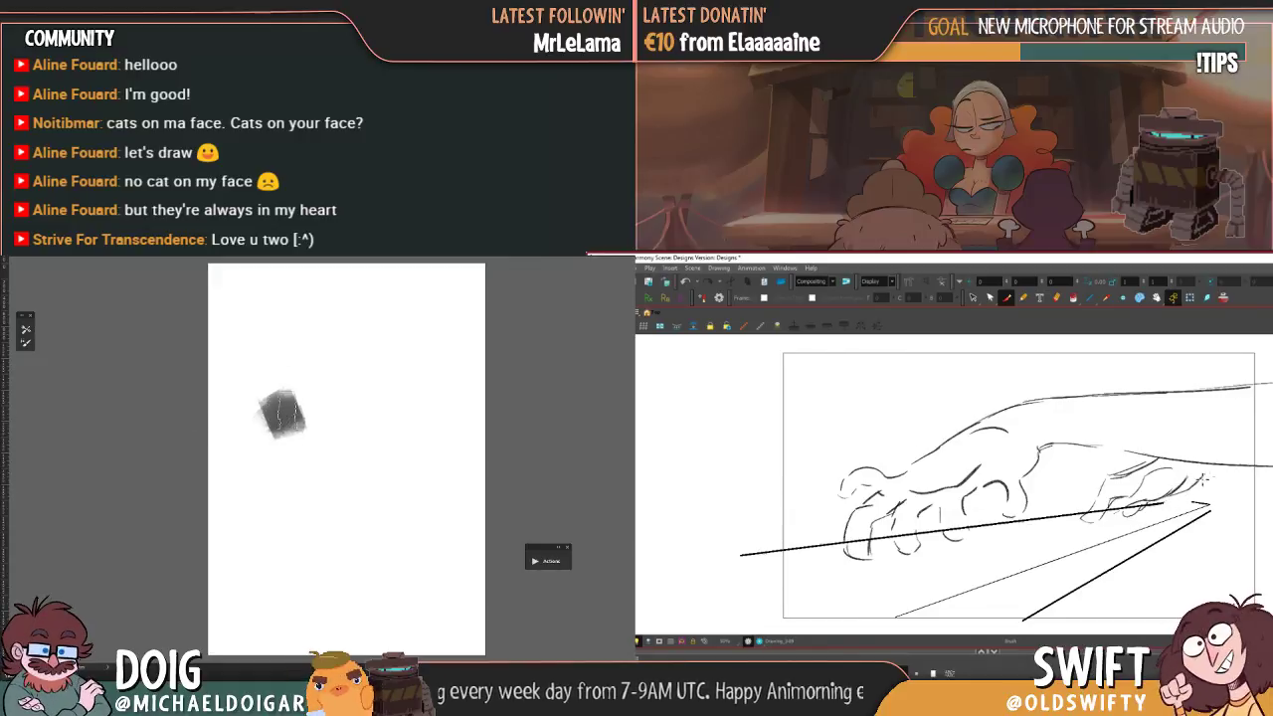
drag(1200, 480, 1220, 472)
drag(282, 408, 280, 416)
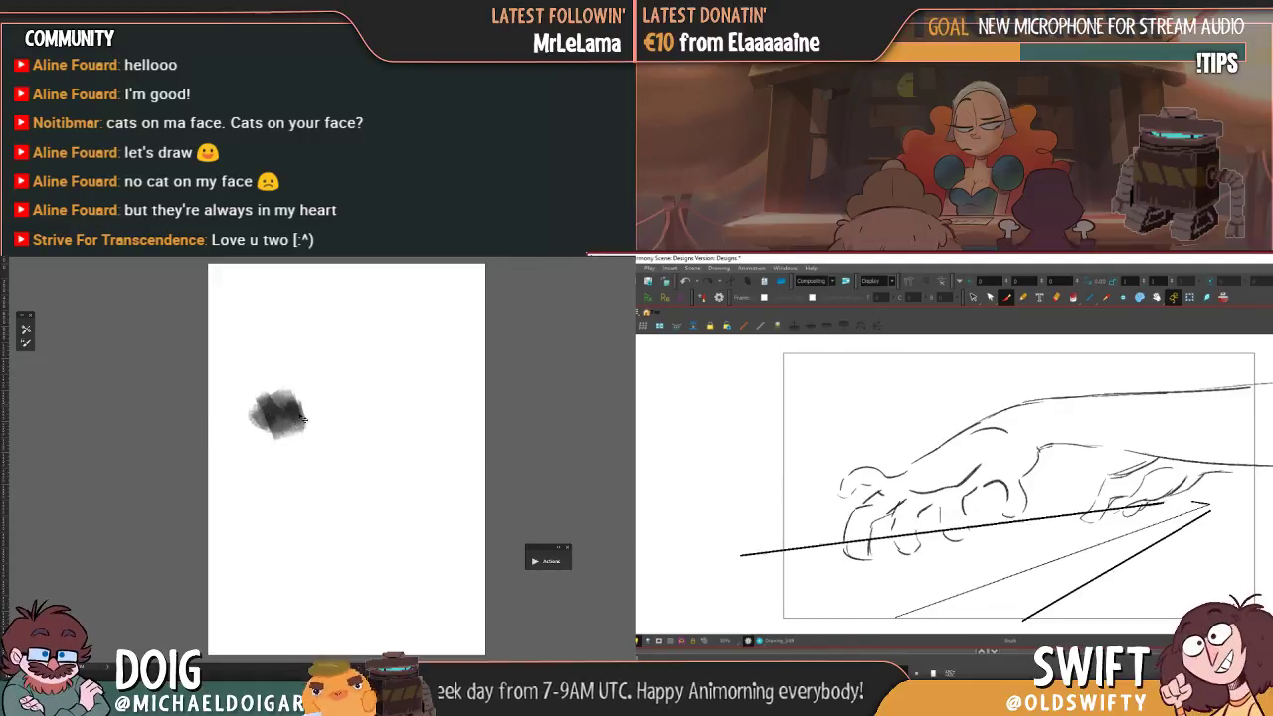
- Extend the second arm's lower contour to the frame's edge and compare the hands with the neighbouring drawing
key(ctrl+plus)
drag(267, 343, 283, 477)
drag(1230, 471, 1256, 476)
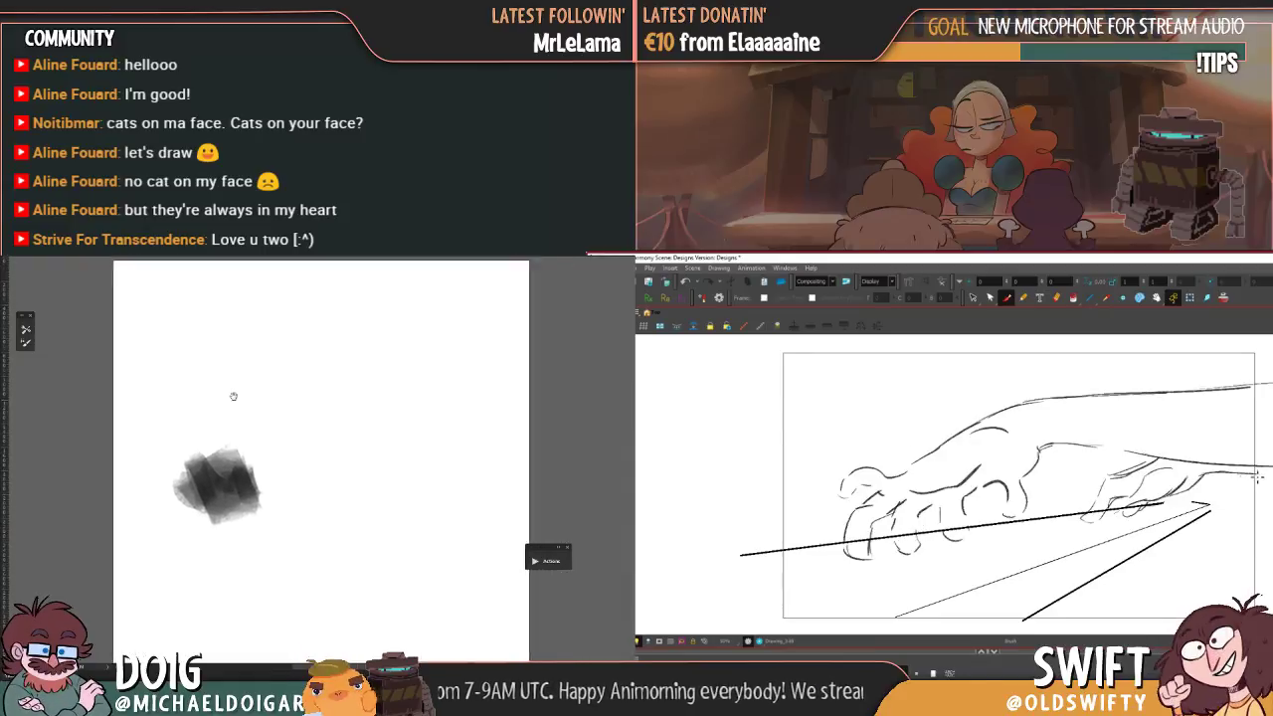
drag(232, 395, 261, 371)
key(f)
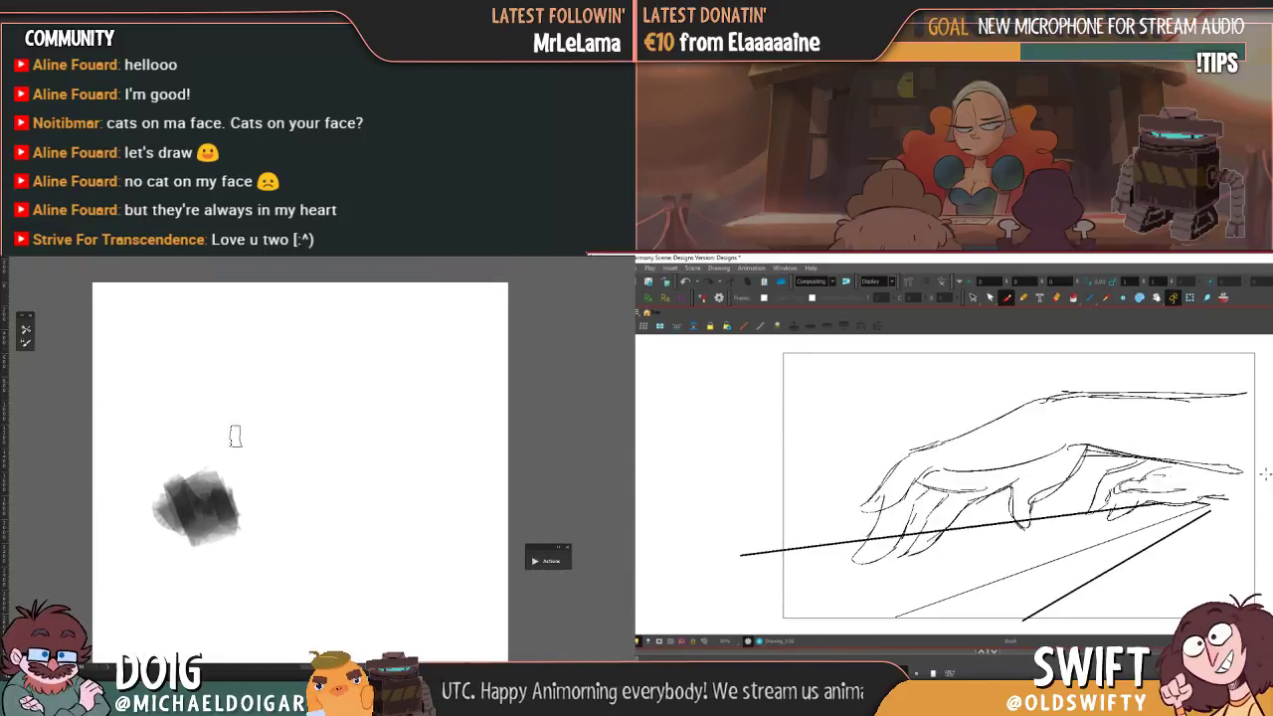
key(g)
key(f)
key(g)
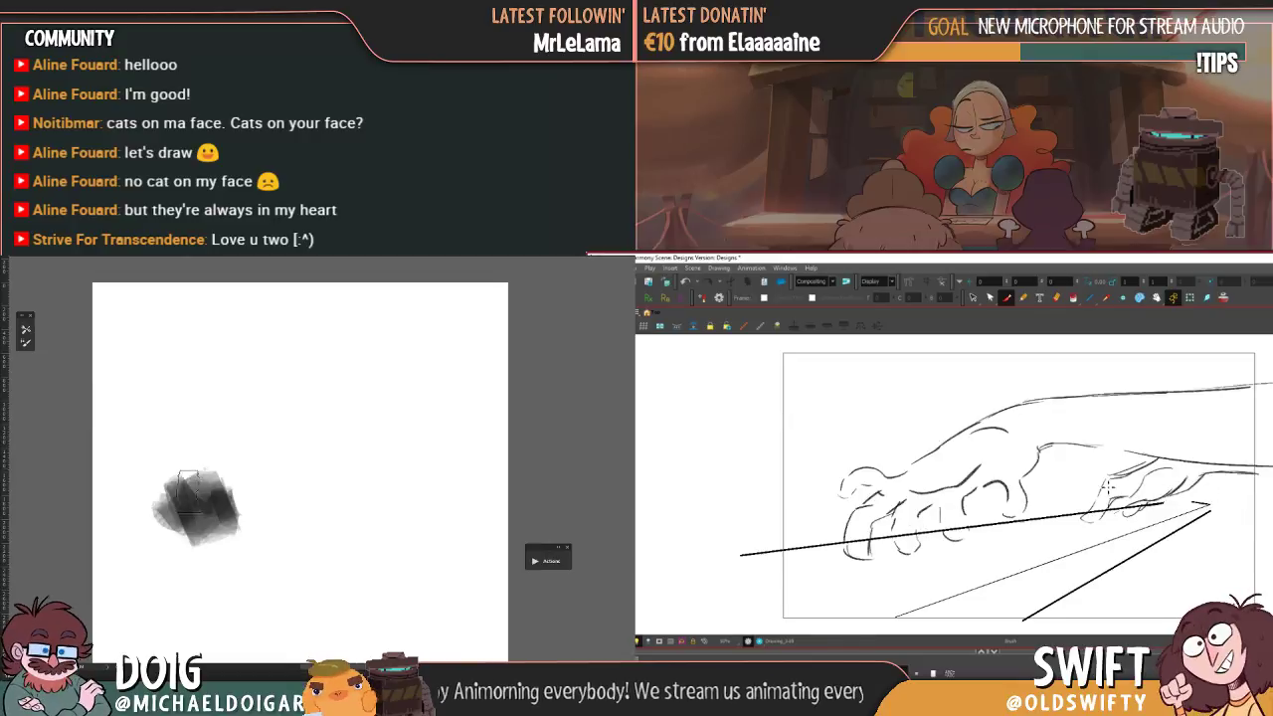
- Brush a mid-grey body mass above the dark patch on the painting canvas
mouse_move(189, 493)
mouse_down()
mouse_move(184, 439)
mouse_move(200, 435)
mouse_move(198, 419)
mouse_move(176, 443)
mouse_move(214, 513)
mouse_move(242, 478)
mouse_move(231, 450)
mouse_up()
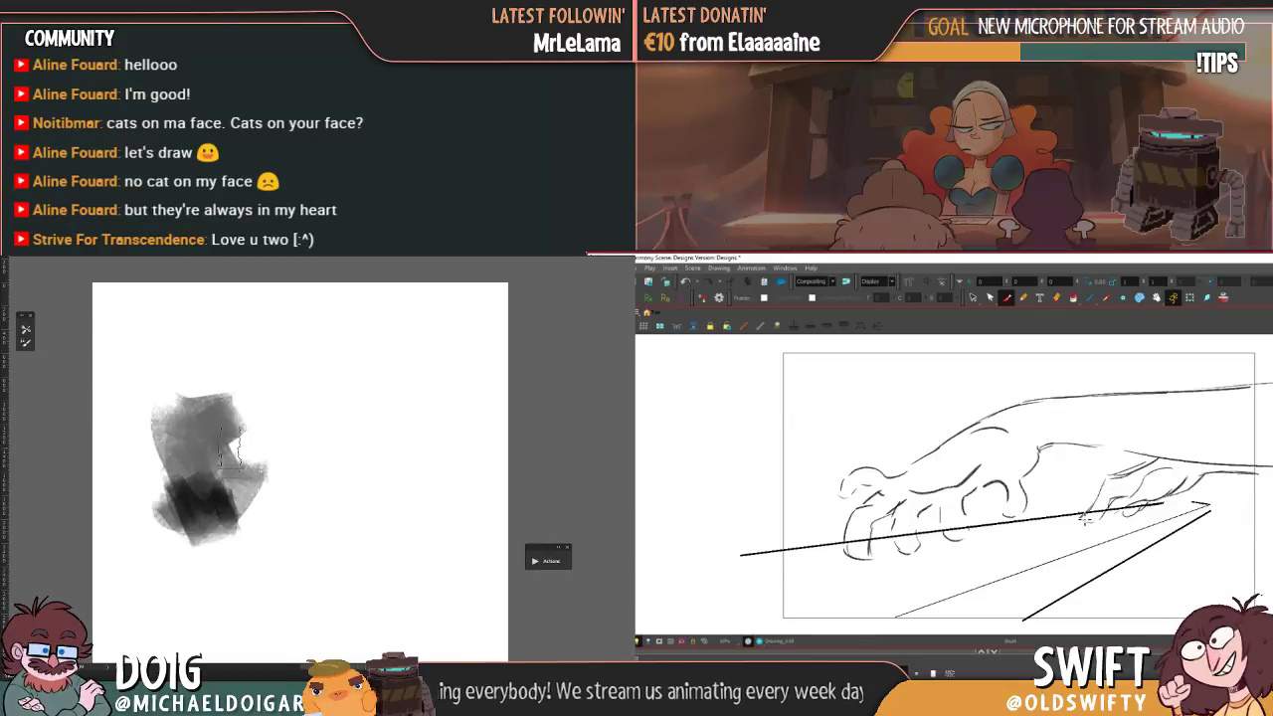
mouse_move(184, 513)
mouse_down()
mouse_move(255, 459)
mouse_move(231, 419)
mouse_move(255, 453)
mouse_move(210, 454)
mouse_move(243, 496)
mouse_up()
key(f)
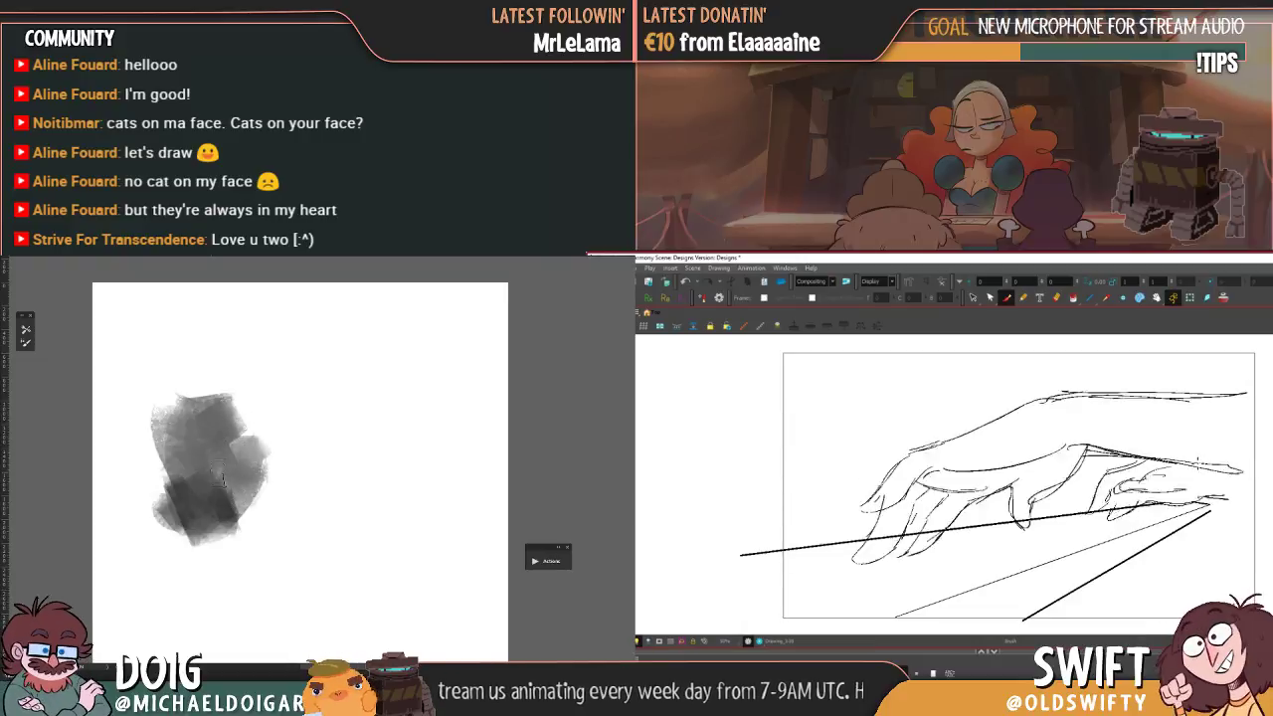
key(g)
key(f)
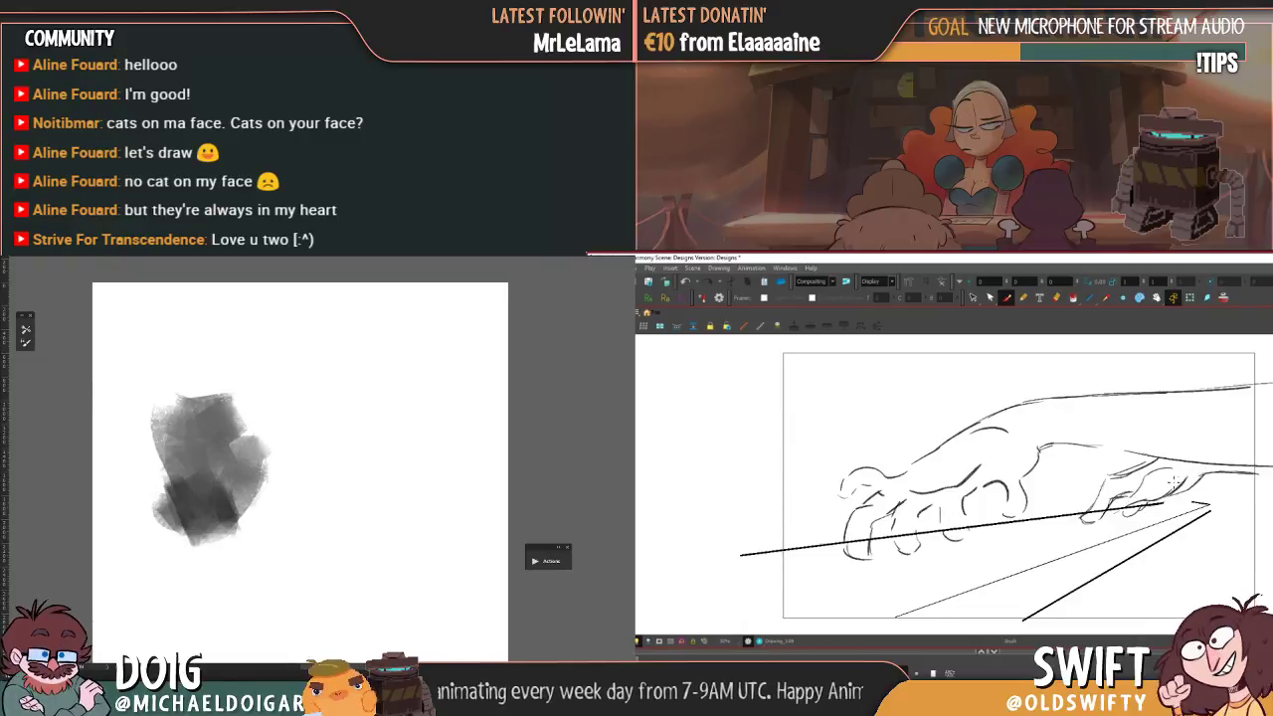
- Darken the painted torso mass and block in a very light shape against its front edge
mouse_move(224, 485)
mouse_down()
mouse_move(204, 507)
mouse_move(223, 513)
mouse_move(253, 472)
mouse_move(240, 423)
mouse_move(201, 424)
mouse_move(236, 403)
mouse_move(255, 411)
mouse_move(240, 466)
mouse_move(226, 399)
mouse_up()
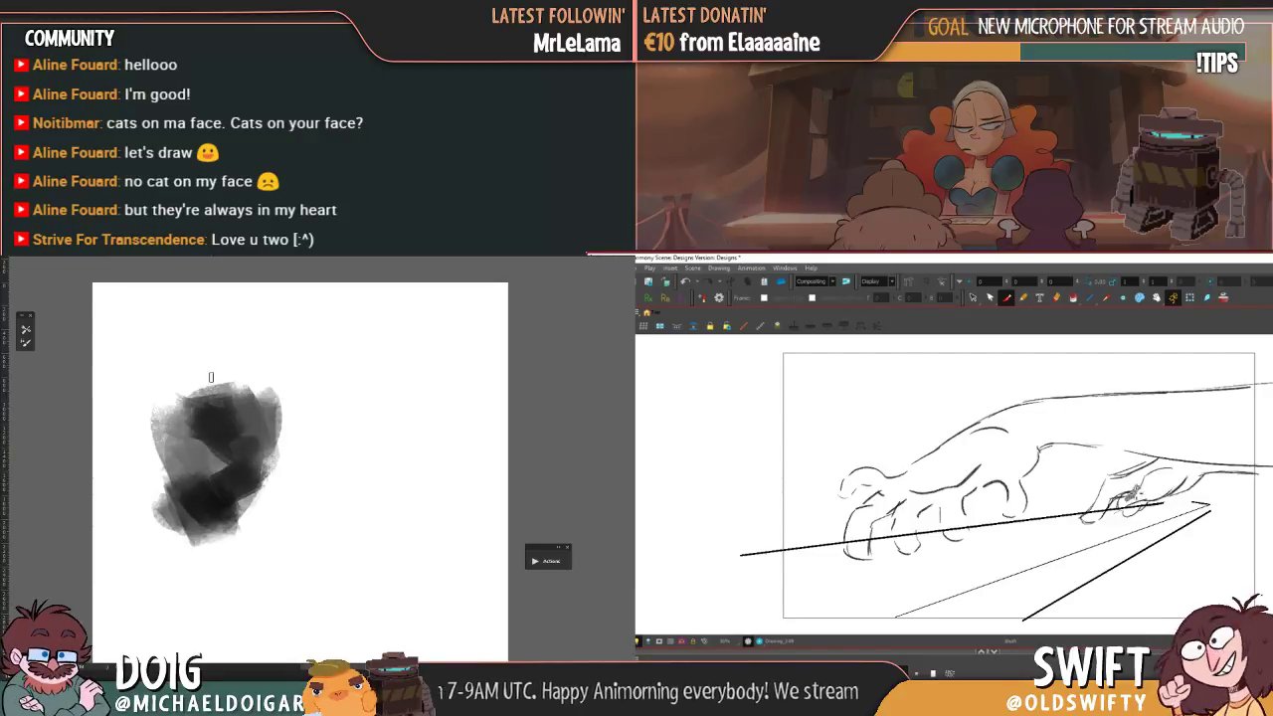
mouse_move(195, 462)
mouse_down()
mouse_move(206, 460)
mouse_move(162, 415)
mouse_move(177, 390)
mouse_move(178, 408)
mouse_move(145, 422)
mouse_move(205, 463)
mouse_move(184, 415)
mouse_move(164, 426)
mouse_move(161, 461)
mouse_move(196, 433)
mouse_move(204, 463)
mouse_up()
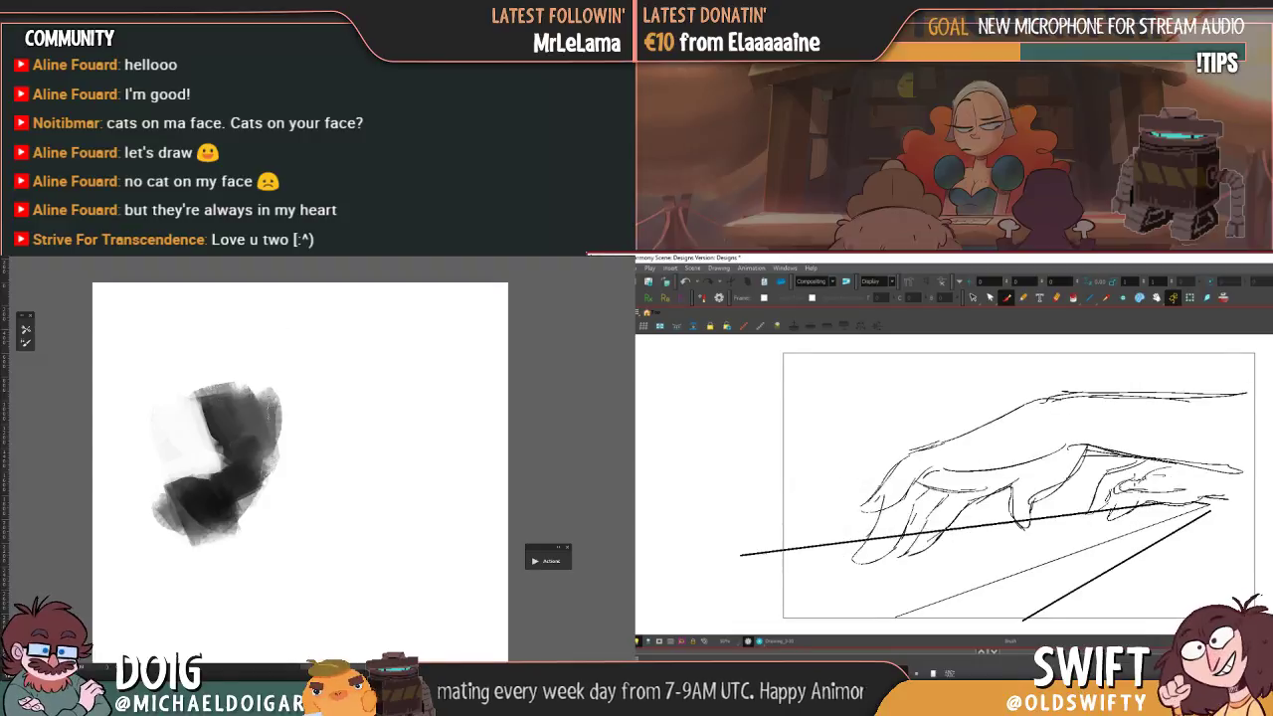
click(208, 506)
drag(233, 430, 256, 392)
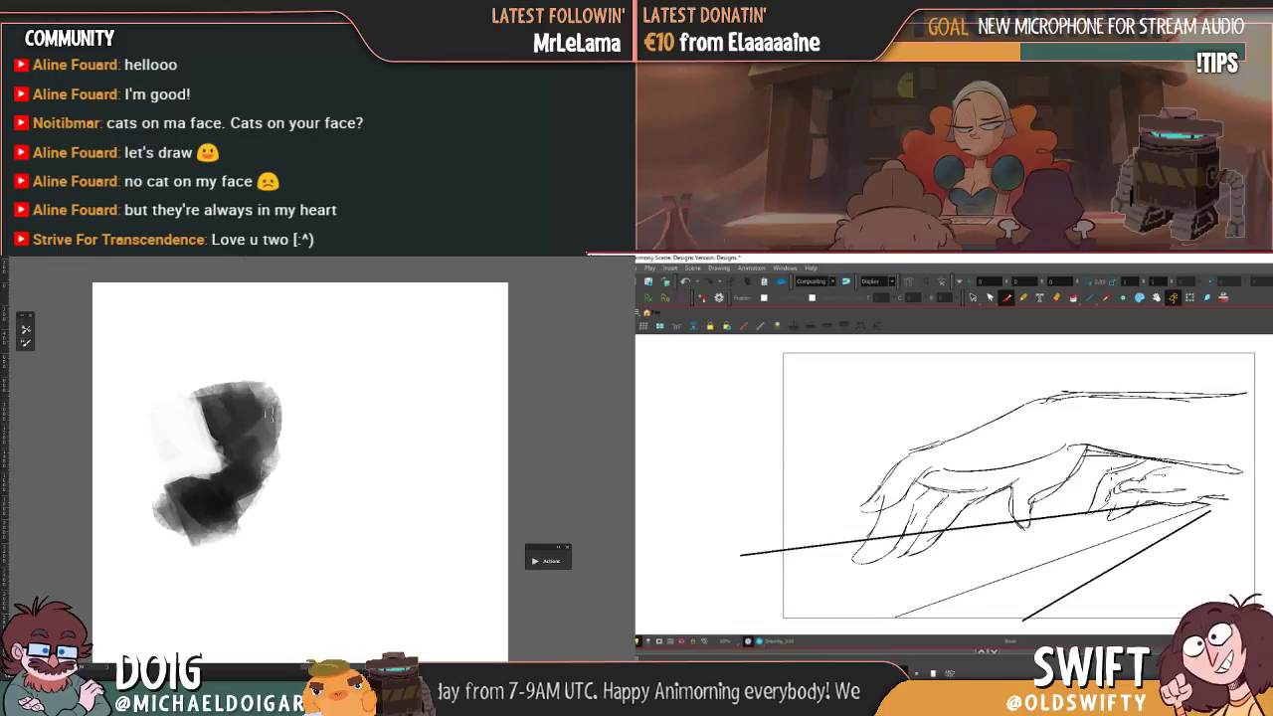
drag(278, 433, 283, 408)
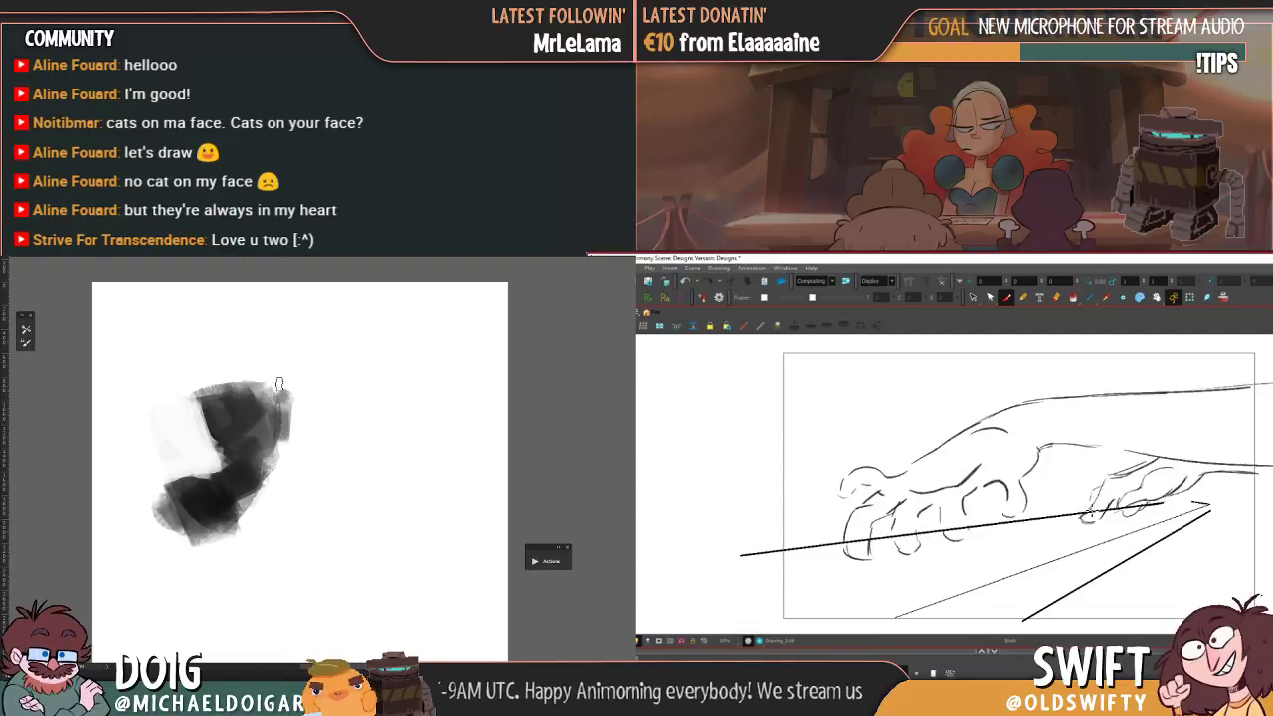
- Block in a light grey head shape above the dark torso on the painting canvas
alt+click(262, 431)
key(.)
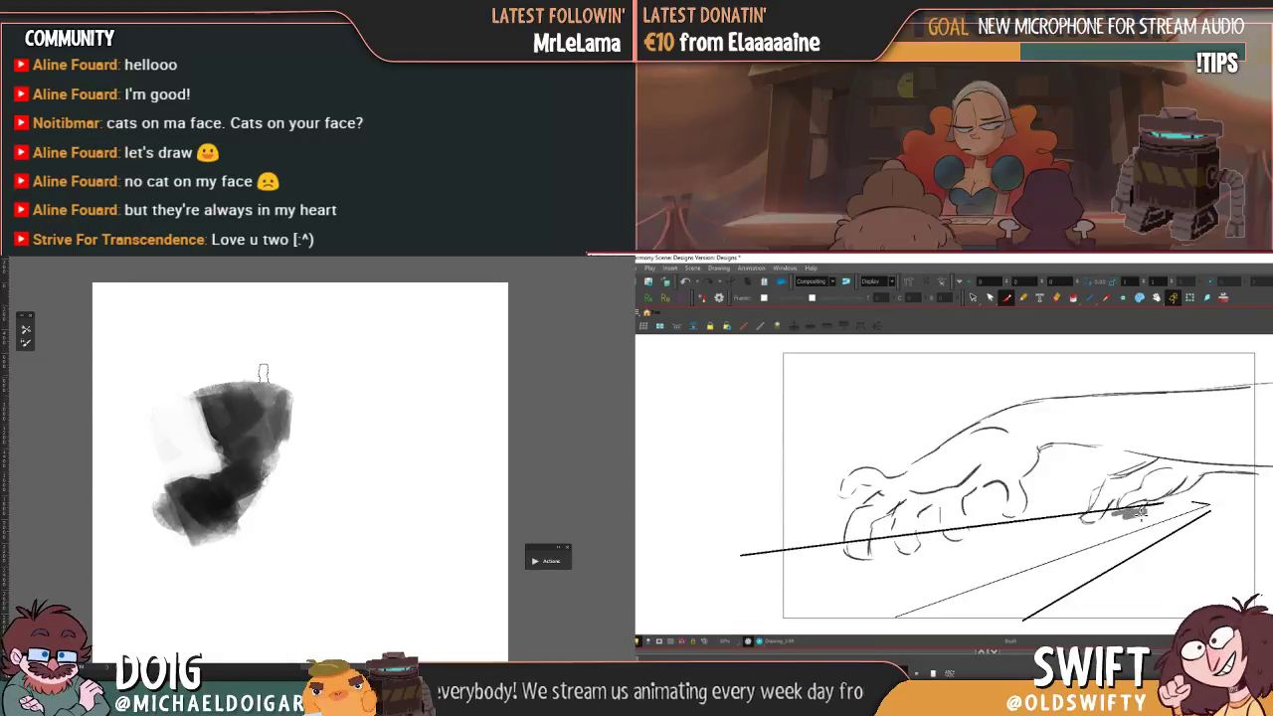
key(ctrl+z)
mouse_move(255, 346)
mouse_down()
mouse_move(246, 375)
mouse_move(261, 321)
mouse_move(277, 344)
mouse_move(252, 382)
mouse_move(266, 389)
mouse_move(280, 371)
mouse_move(231, 350)
mouse_up()
key(.)
key(.)
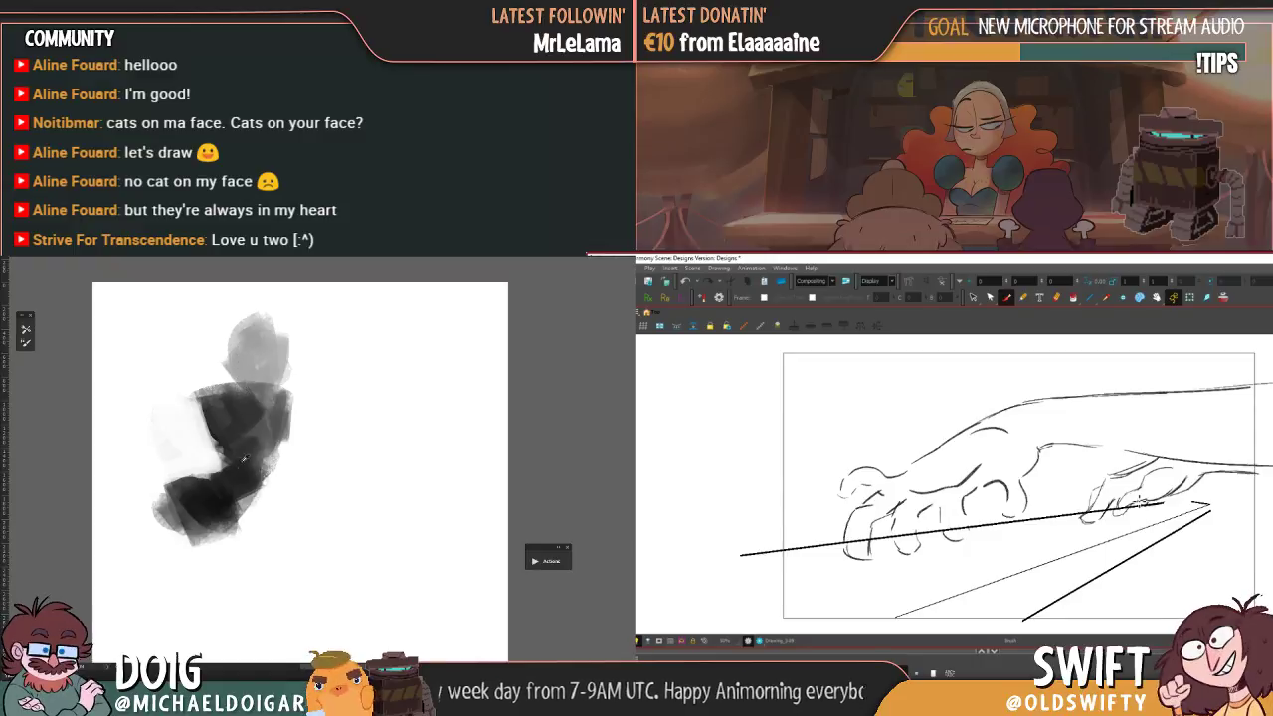
- Extend the dark hips, block in a tapering grey shape below them, and darken the head using sampled tones
alt+click(211, 513)
mouse_move(216, 509)
mouse_down()
mouse_move(243, 527)
mouse_move(270, 485)
mouse_up()
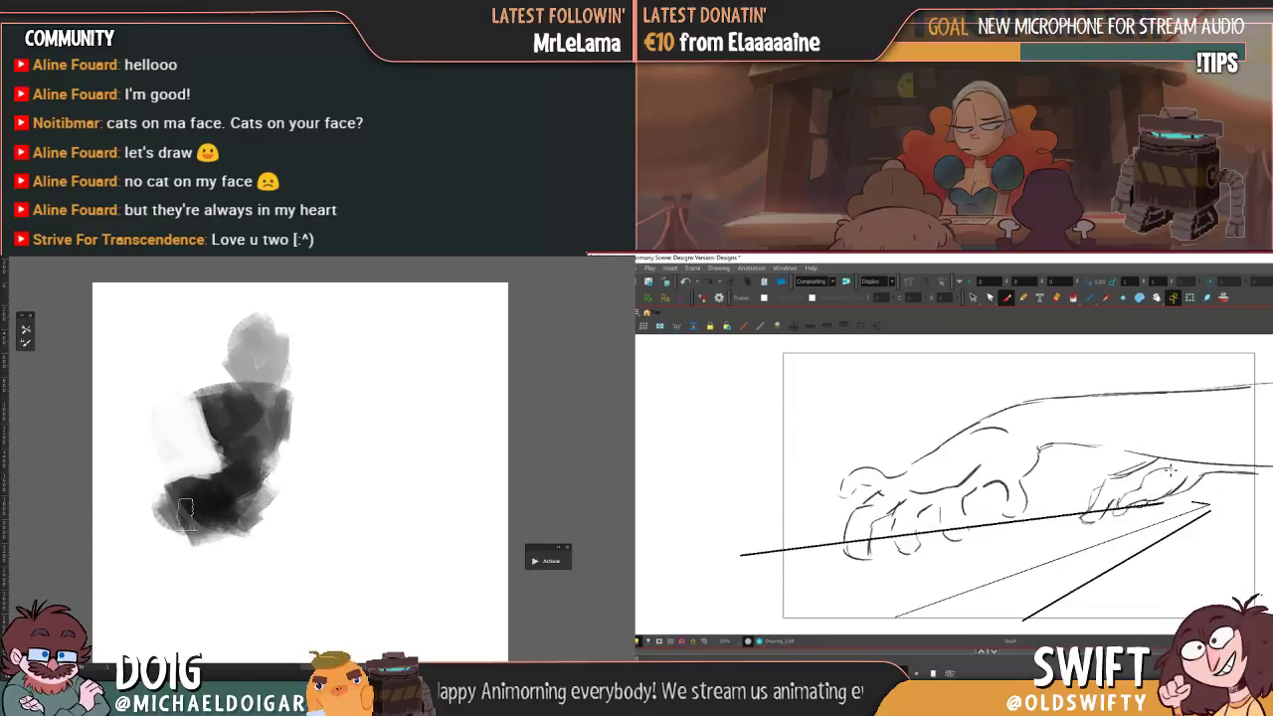
mouse_move(185, 514)
mouse_down()
mouse_move(197, 577)
mouse_move(227, 528)
mouse_move(201, 564)
mouse_move(210, 478)
mouse_move(185, 562)
mouse_move(215, 600)
mouse_move(263, 464)
mouse_move(261, 380)
mouse_move(288, 382)
mouse_move(278, 320)
mouse_move(256, 333)
mouse_move(258, 364)
mouse_move(286, 344)
mouse_up()
alt+click(180, 578)
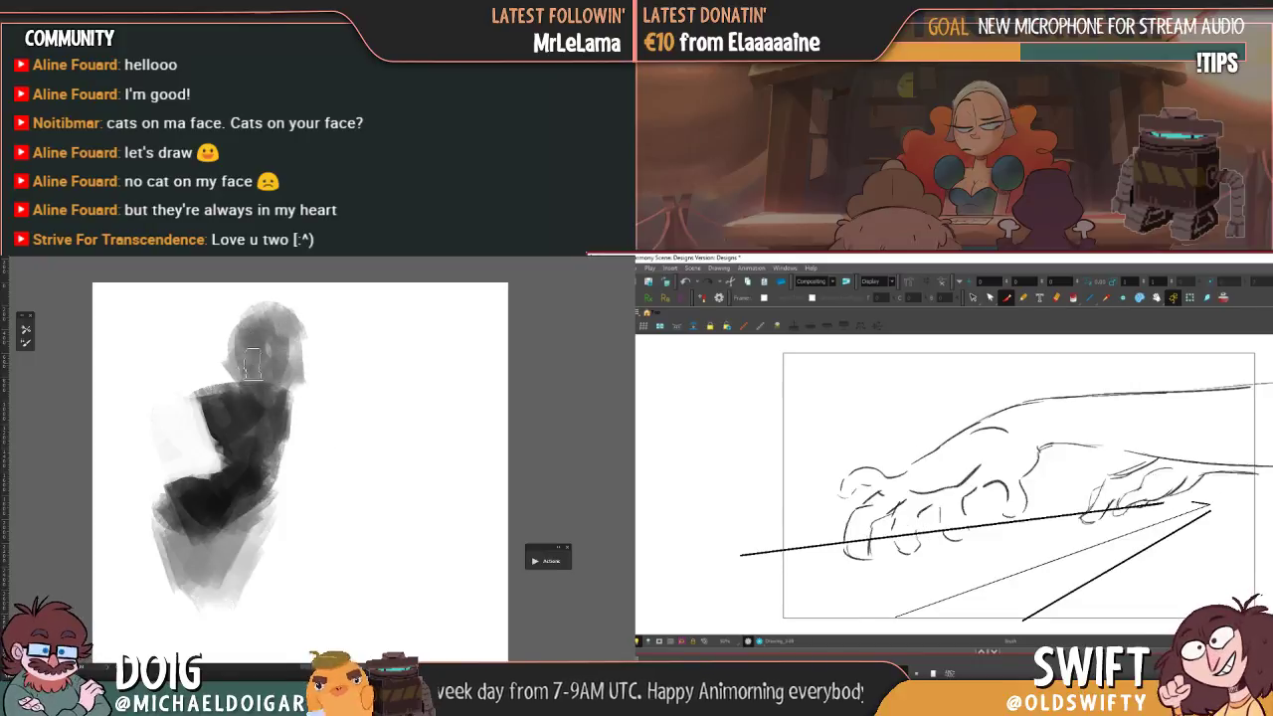
- Select the whole painted figure with a freehand outline, delete it, and clear the selection
mouse_move(324, 355)
mouse_down()
mouse_move(187, 297)
mouse_move(164, 615)
mouse_move(316, 314)
mouse_move(328, 343)
mouse_up()
key(Delete)
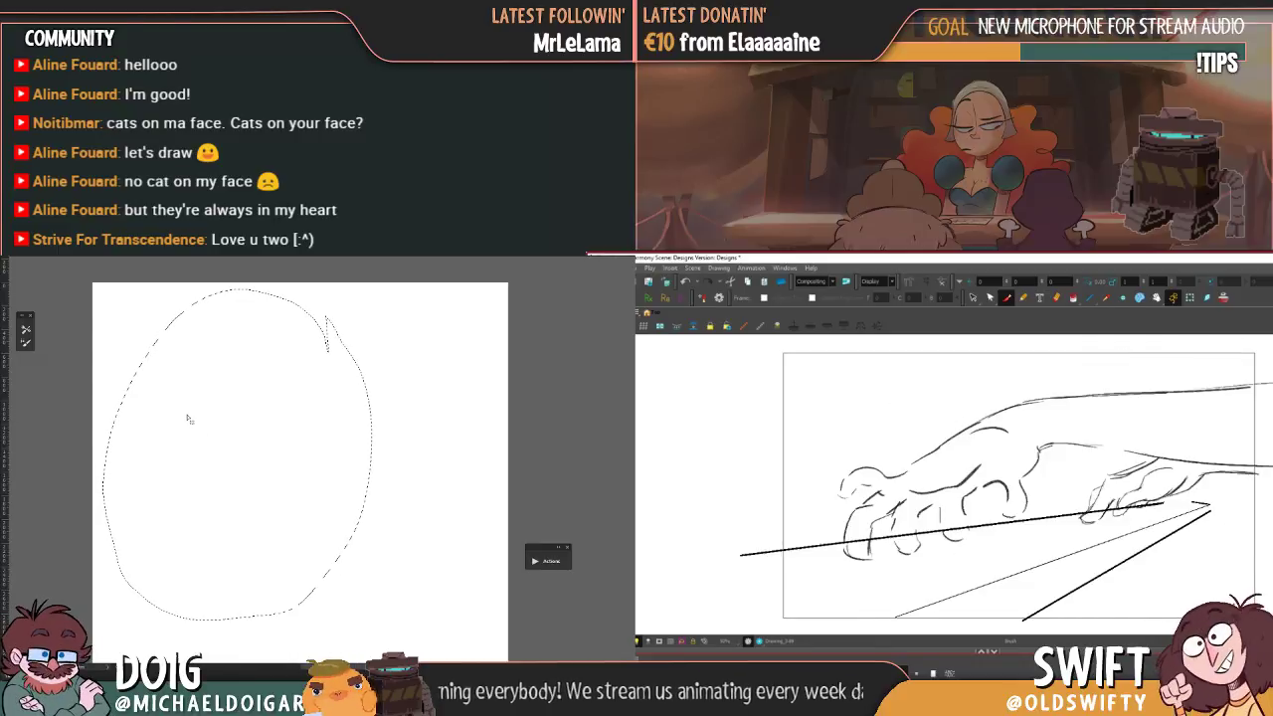
key(ctrl+d)
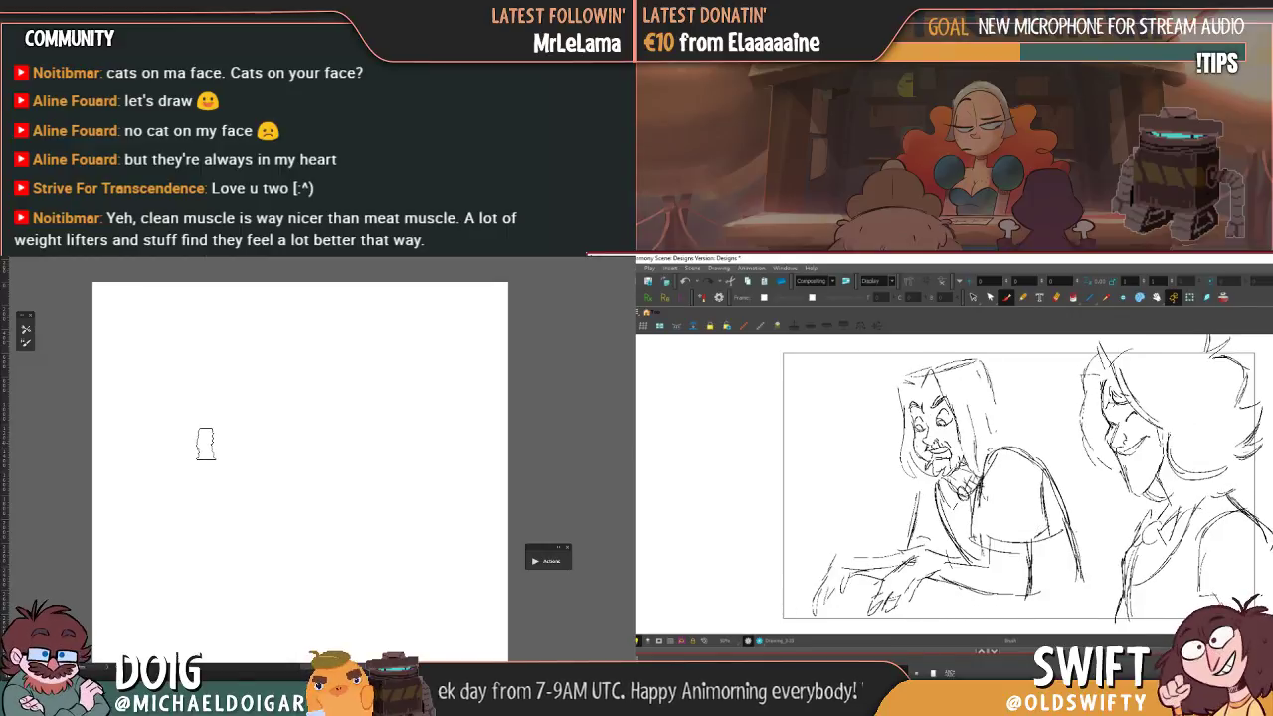
- Block in a rounded dark grey mass with a lighter grey front on the blank painting canvas
key(ctrl+plus)
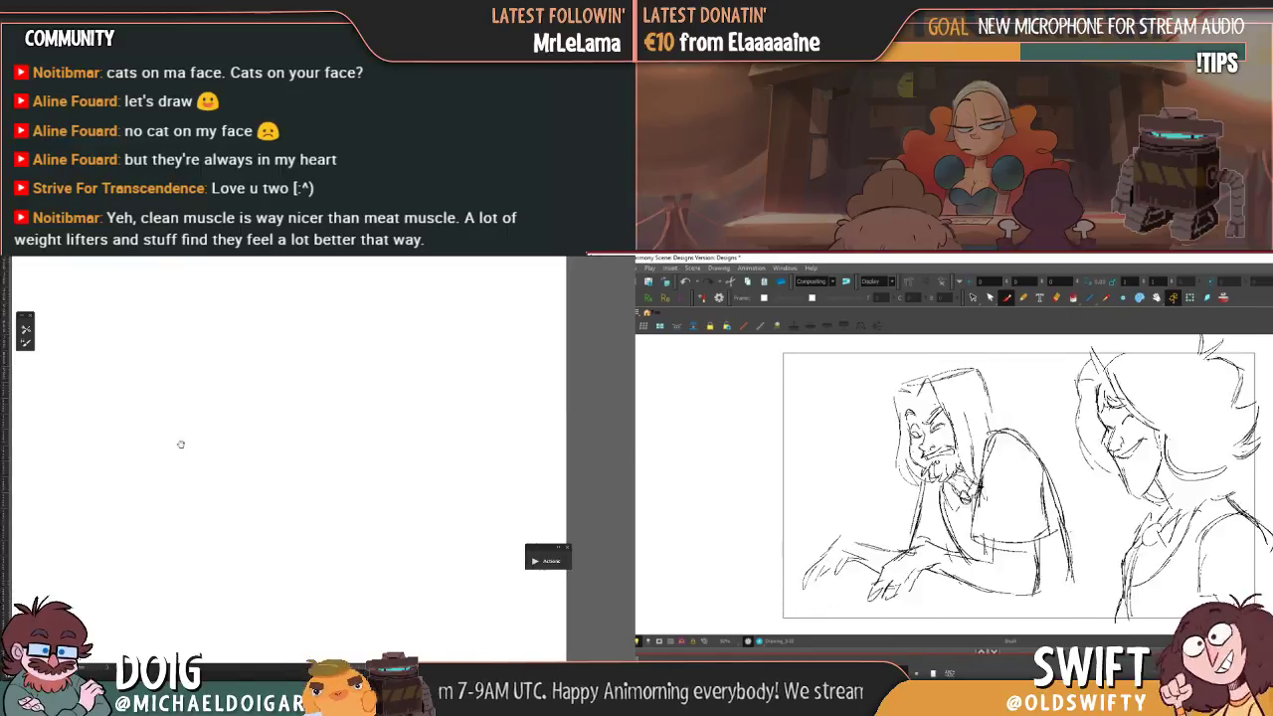
mouse_move(181, 444)
mouse_down()
mouse_move(202, 478)
mouse_move(180, 454)
mouse_up()
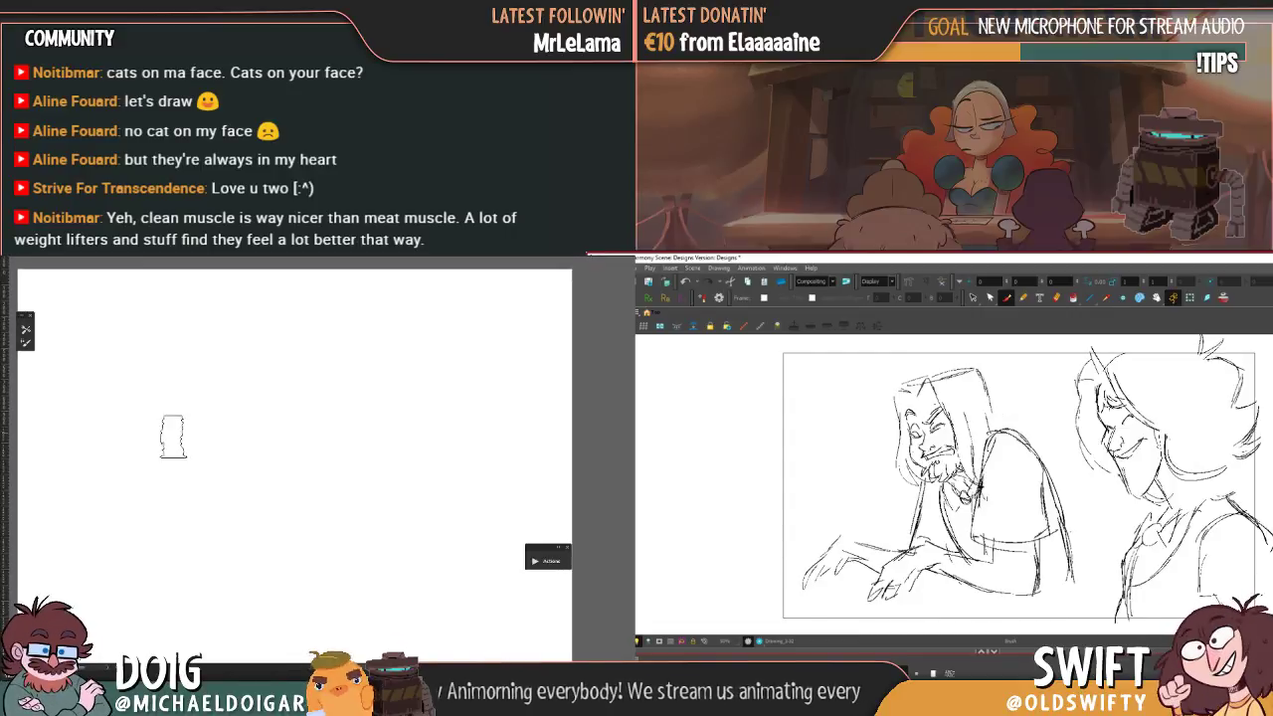
click(172, 436)
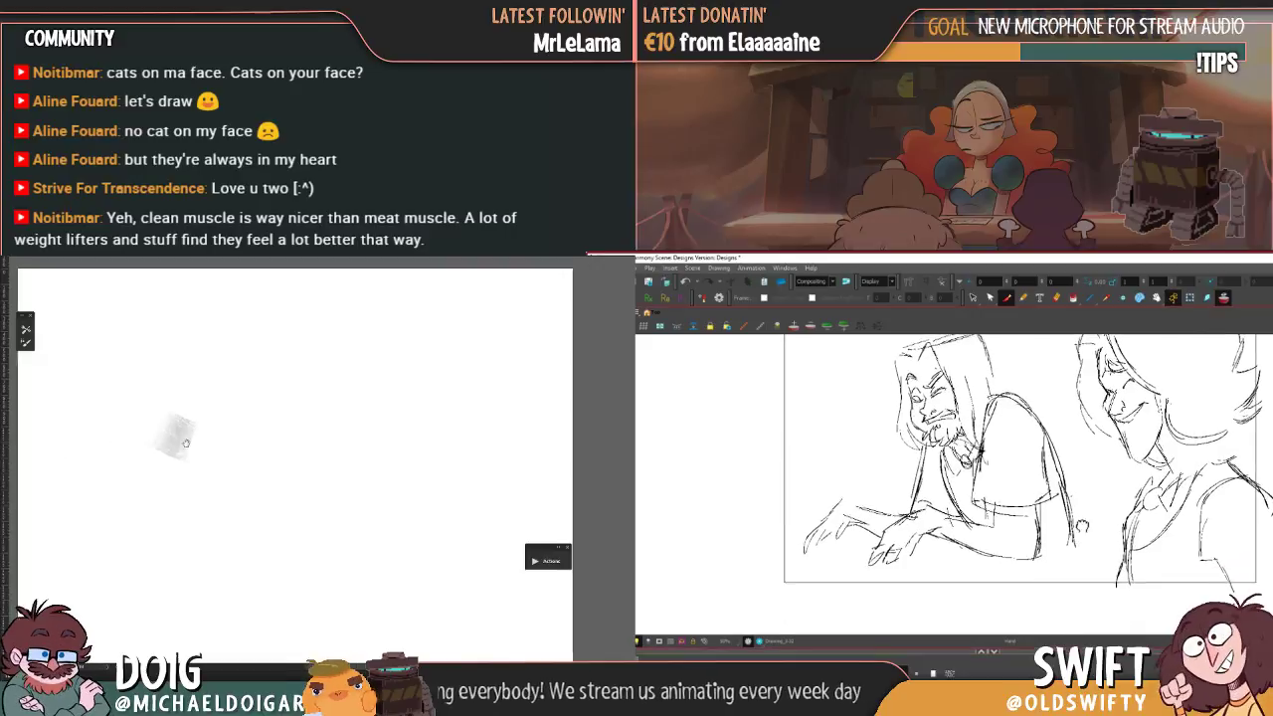
mouse_move(177, 440)
mouse_down()
mouse_move(232, 428)
mouse_move(233, 386)
mouse_move(258, 393)
mouse_move(217, 449)
mouse_move(255, 442)
mouse_move(227, 437)
mouse_move(263, 449)
mouse_move(226, 438)
mouse_move(310, 435)
mouse_move(272, 383)
mouse_move(264, 430)
mouse_move(303, 400)
mouse_move(308, 421)
mouse_move(275, 411)
mouse_move(249, 440)
mouse_move(297, 417)
mouse_move(281, 414)
mouse_move(321, 435)
mouse_move(276, 433)
mouse_move(308, 423)
mouse_move(272, 391)
mouse_move(283, 393)
mouse_move(282, 367)
mouse_move(290, 380)
mouse_move(268, 380)
mouse_move(306, 394)
mouse_move(259, 375)
mouse_move(311, 408)
mouse_move(301, 390)
mouse_move(293, 430)
mouse_move(314, 432)
mouse_move(316, 398)
mouse_move(298, 448)
mouse_move(285, 447)
mouse_move(320, 454)
mouse_move(293, 386)
mouse_move(248, 389)
mouse_move(237, 417)
mouse_move(228, 385)
mouse_move(196, 432)
mouse_move(228, 451)
mouse_move(230, 398)
mouse_move(255, 435)
mouse_move(250, 417)
mouse_move(286, 411)
mouse_up()
key([)
key([)
key([)
alt+click(248, 442)
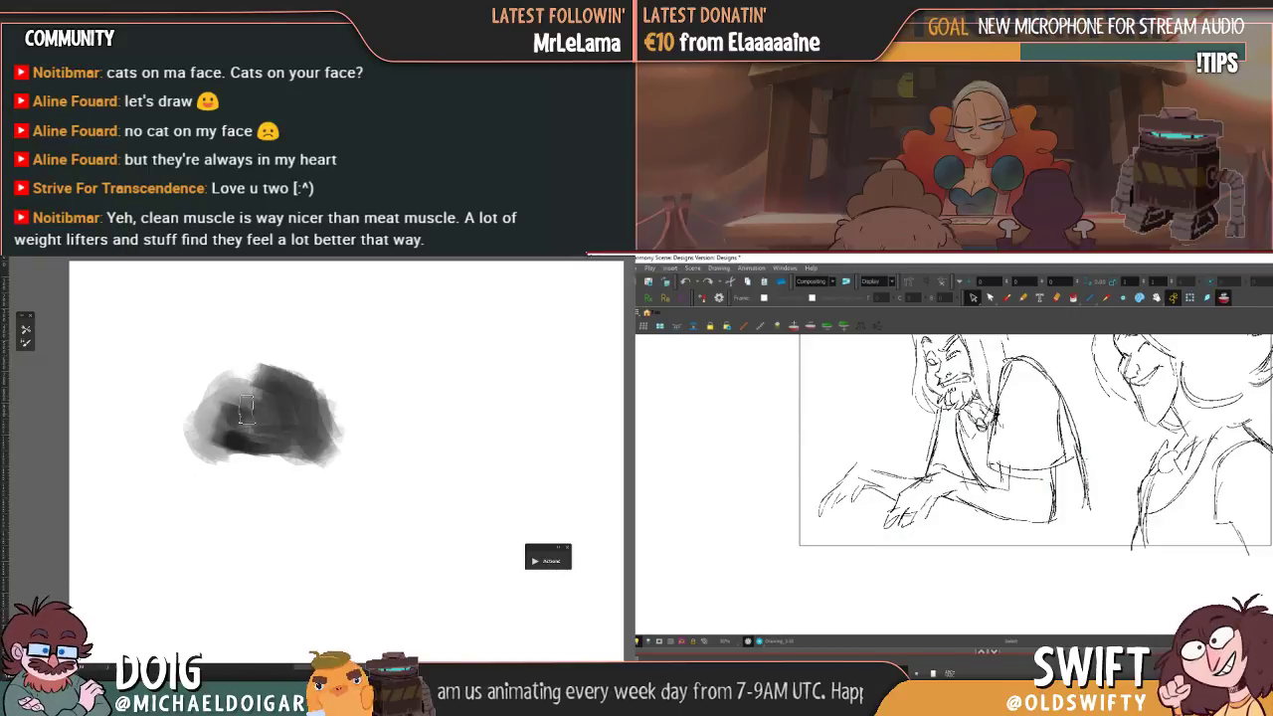
- Extend the painted mass diagonally downward with mid-grey strokes and lay a broad light grey body shape beneath it
mouse_move(232, 452)
mouse_down()
mouse_move(292, 435)
mouse_move(236, 438)
mouse_move(315, 458)
mouse_move(305, 443)
mouse_move(323, 489)
mouse_up()
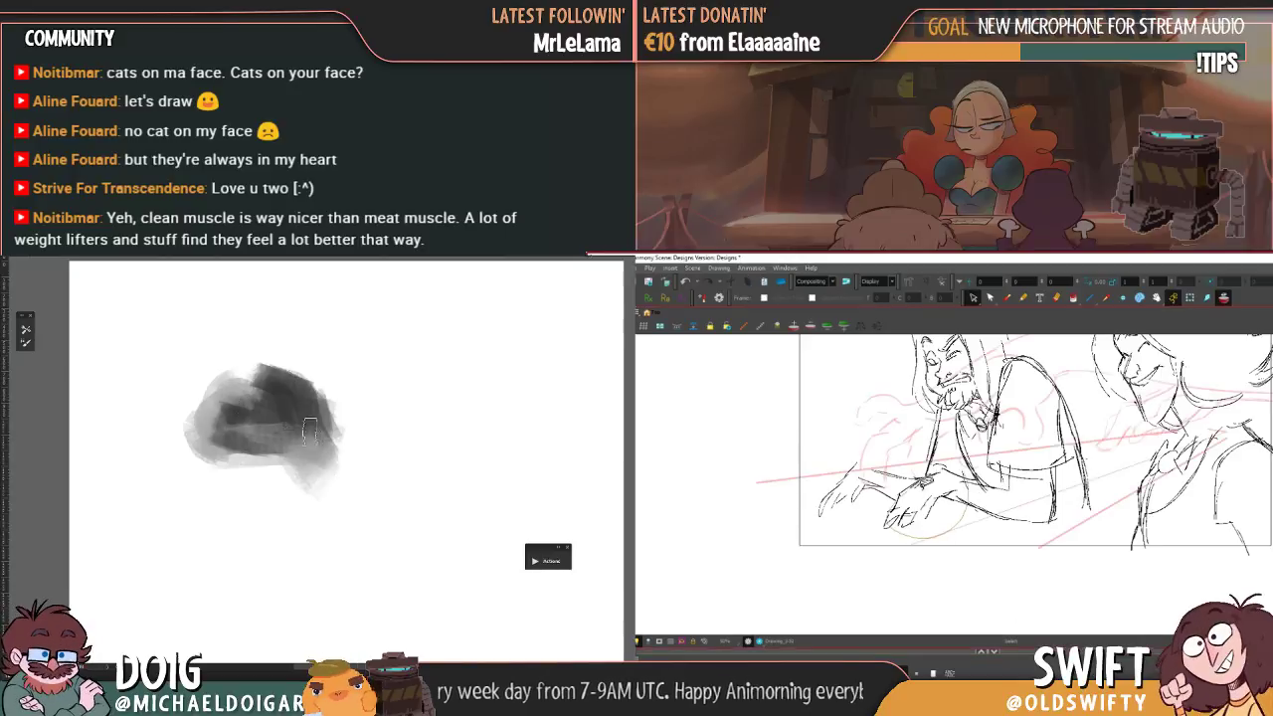
mouse_move(391, 366)
mouse_down()
mouse_move(282, 379)
mouse_move(291, 360)
mouse_up()
mouse_move(234, 405)
mouse_down()
mouse_move(223, 462)
mouse_move(236, 509)
mouse_move(203, 432)
mouse_move(274, 423)
mouse_move(242, 443)
mouse_move(274, 425)
mouse_move(218, 404)
mouse_move(255, 477)
mouse_up()
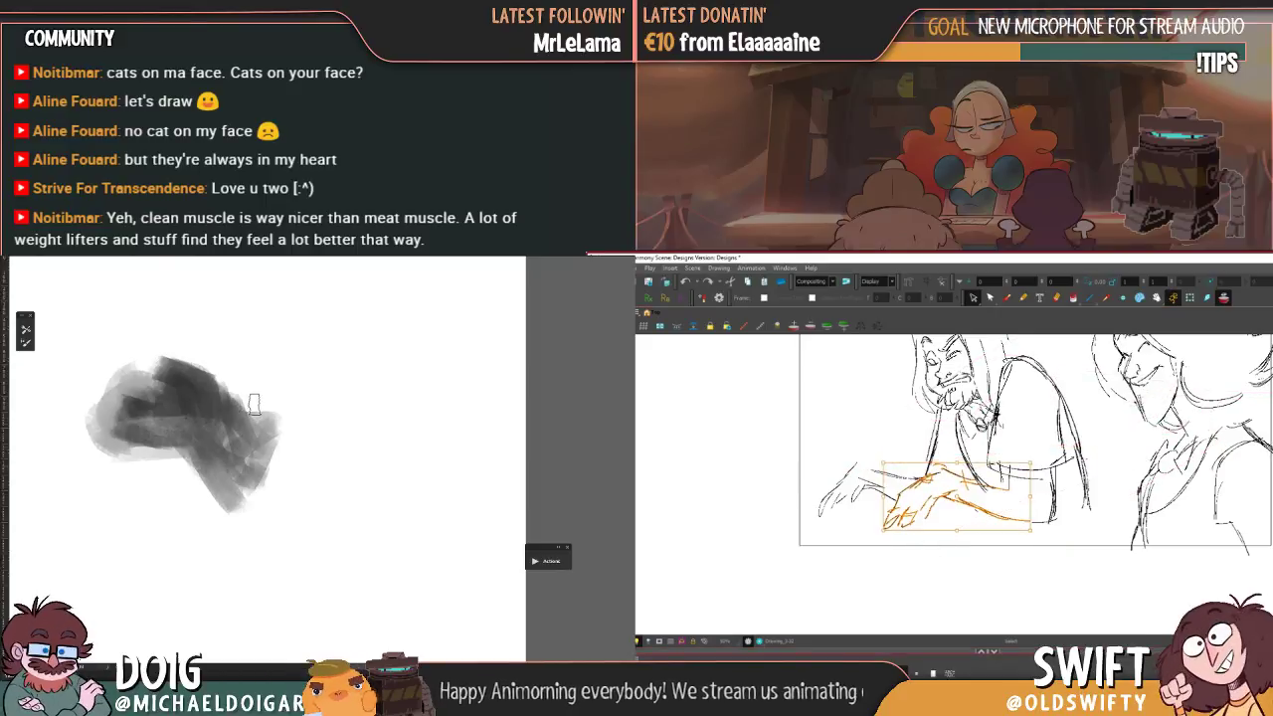
key(ctrl+minus)
mouse_move(216, 527)
mouse_down()
mouse_move(245, 540)
mouse_move(291, 507)
mouse_up()
- Select the strokes of both hands and forearms and shift them slightly down, and darken the painted body's rear side
drag(966, 533, 898, 528)
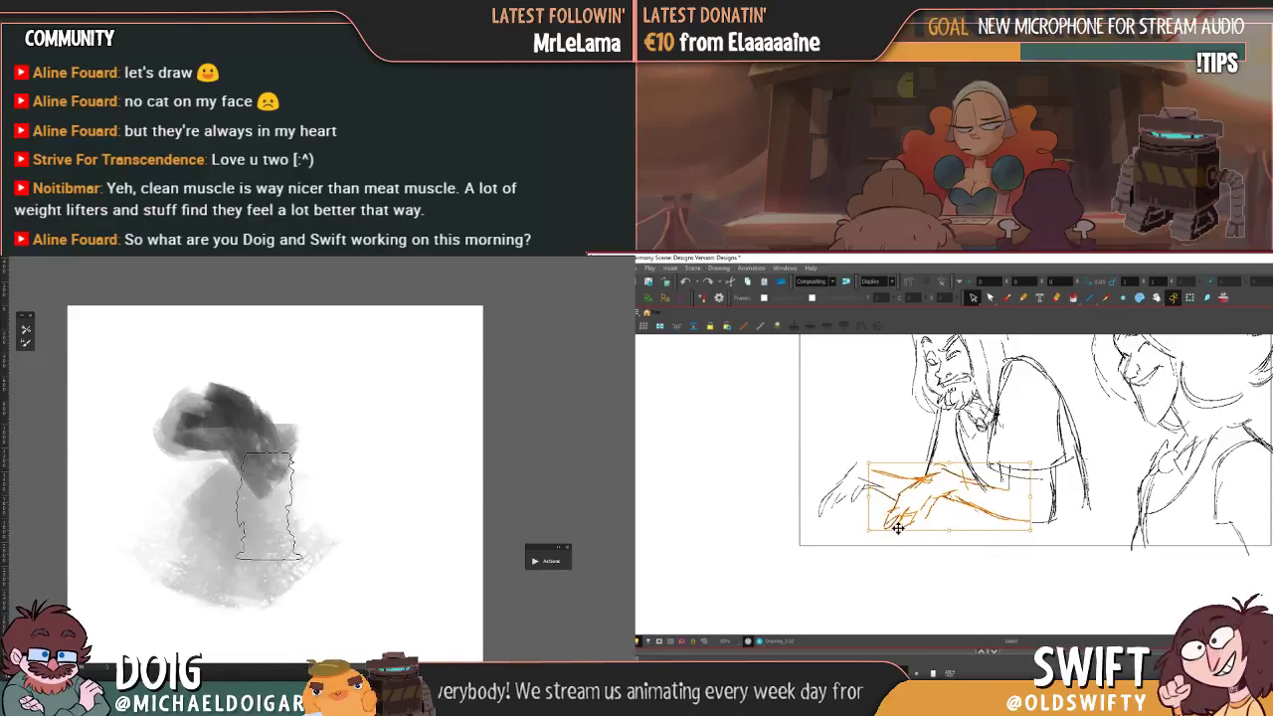
mouse_move(252, 523)
mouse_down()
mouse_move(273, 527)
mouse_move(381, 412)
mouse_up()
drag(900, 507, 864, 506)
mouse_move(298, 497)
mouse_down()
mouse_move(349, 483)
mouse_move(323, 503)
mouse_up()
drag(817, 516, 814, 522)
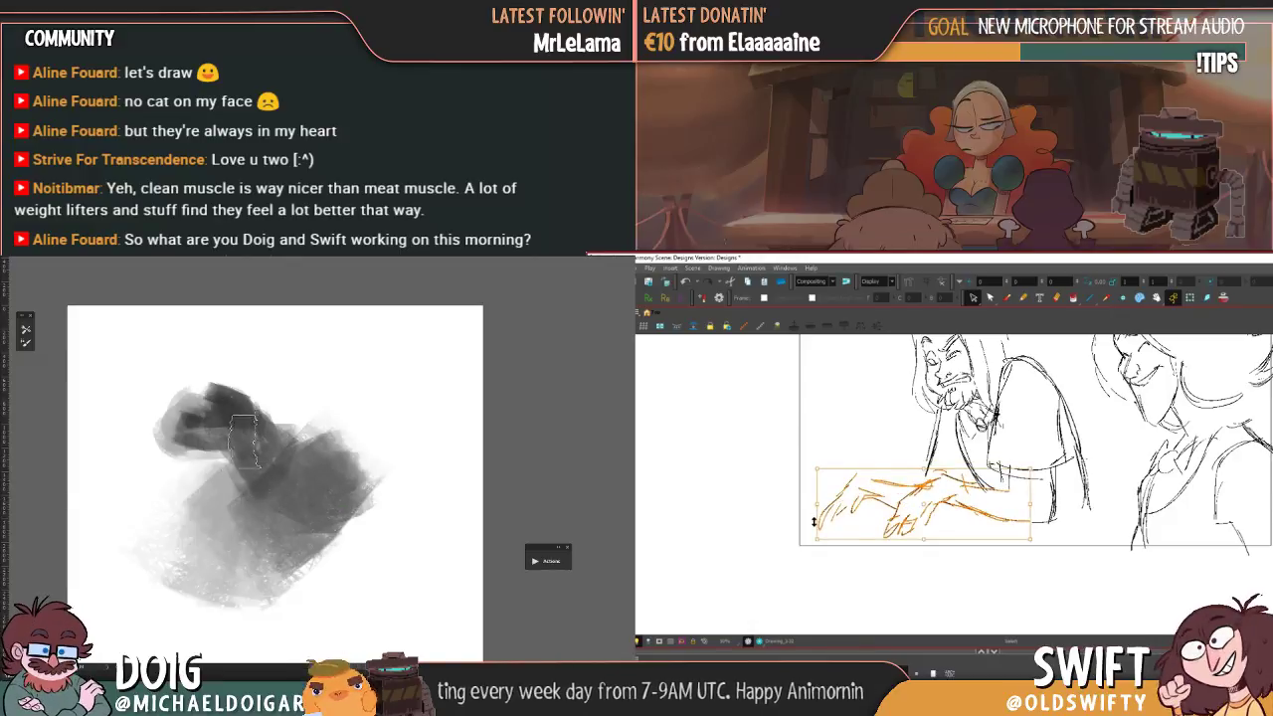
drag(245, 449, 279, 506)
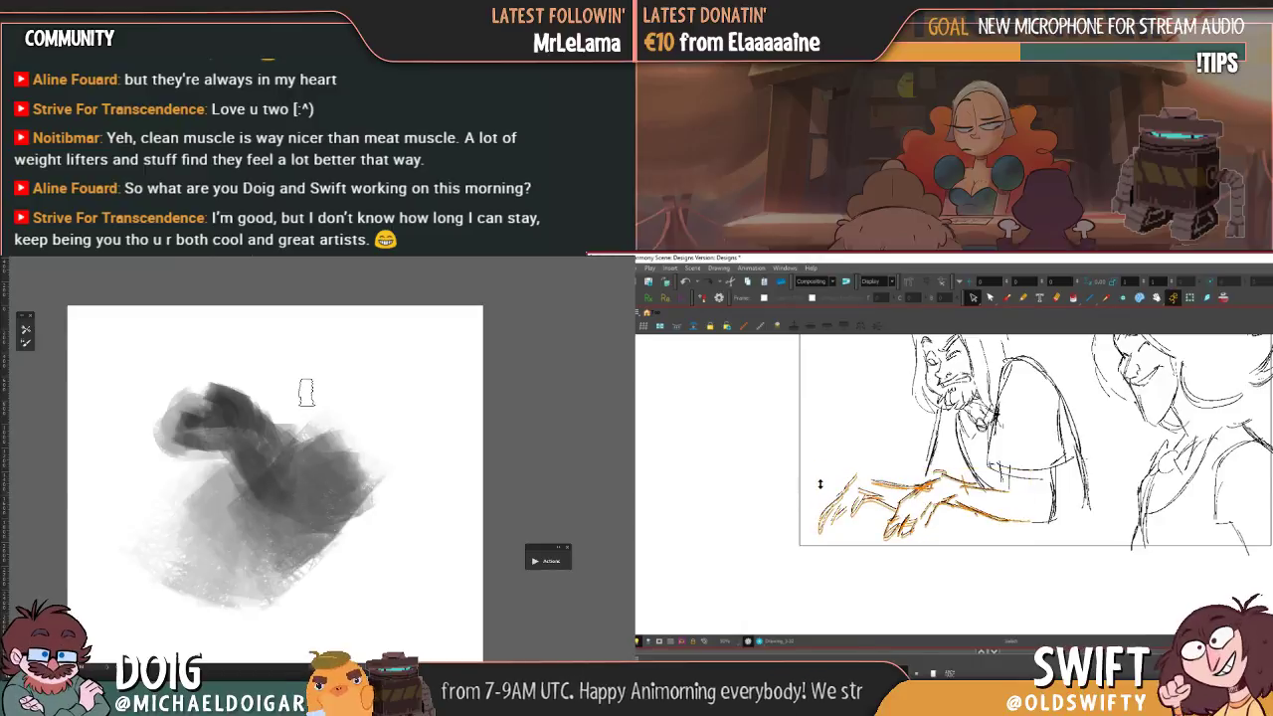
click(921, 616)
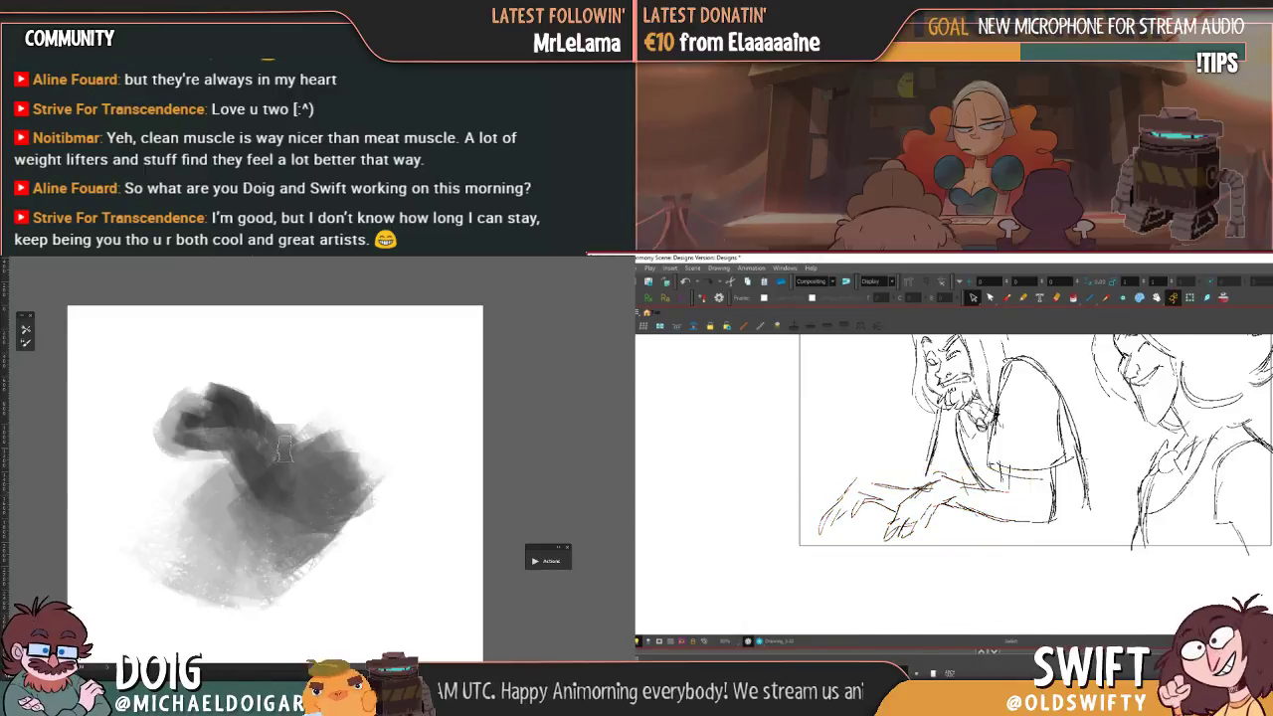
- Flip between the adjusted hand pose and the neighbouring drawing to compare them, and darken the top of the painted body
key(comma)
key(period)
key(comma)
mouse_move(307, 430)
mouse_down()
mouse_move(294, 492)
mouse_move(343, 471)
mouse_move(294, 453)
mouse_up()
key(period)
key(comma)
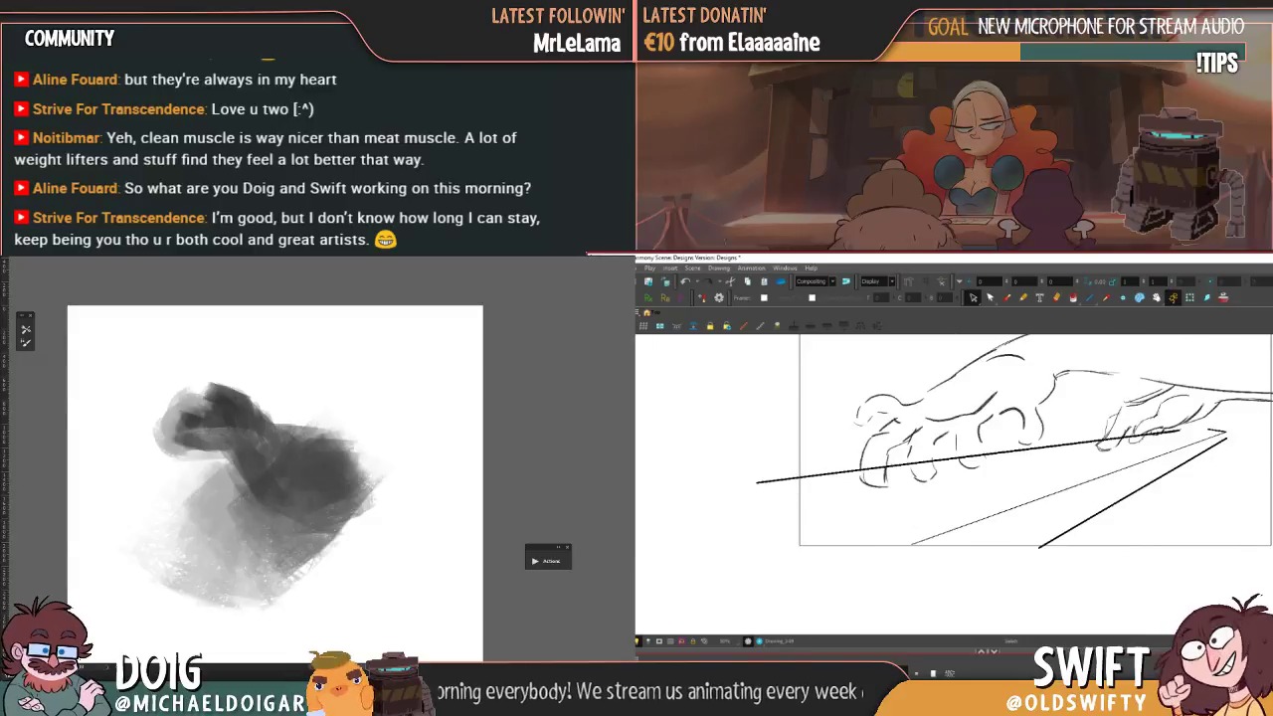
key(period)
- Paint a near-black band along the painted creature's back, and check the sketched pose against the neighbouring drawing
mouse_move(249, 425)
mouse_down()
mouse_move(328, 493)
mouse_move(288, 465)
mouse_move(334, 480)
mouse_move(348, 466)
mouse_move(281, 449)
mouse_move(362, 446)
mouse_up()
key(comma)
key(period)
scroll(1054, 483, down, 2)
drag(1054, 485, 1040, 536)
scroll(1030, 517, up, 2)
key(1)
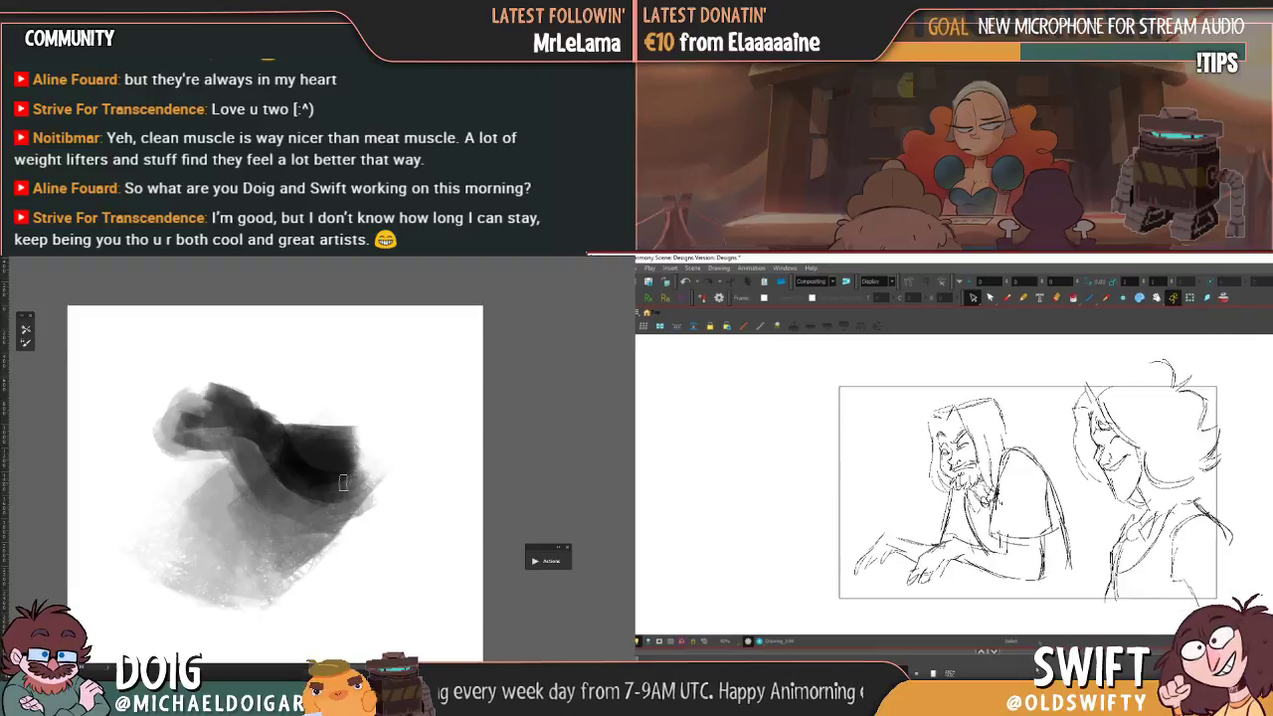
- Extend the painted body's rear with a grey end, darken its underside, and compare the adjacent sketch drawings
mouse_move(339, 493)
mouse_down()
mouse_move(307, 499)
mouse_move(361, 494)
mouse_move(316, 490)
mouse_move(388, 475)
mouse_move(358, 475)
mouse_move(373, 447)
mouse_up()
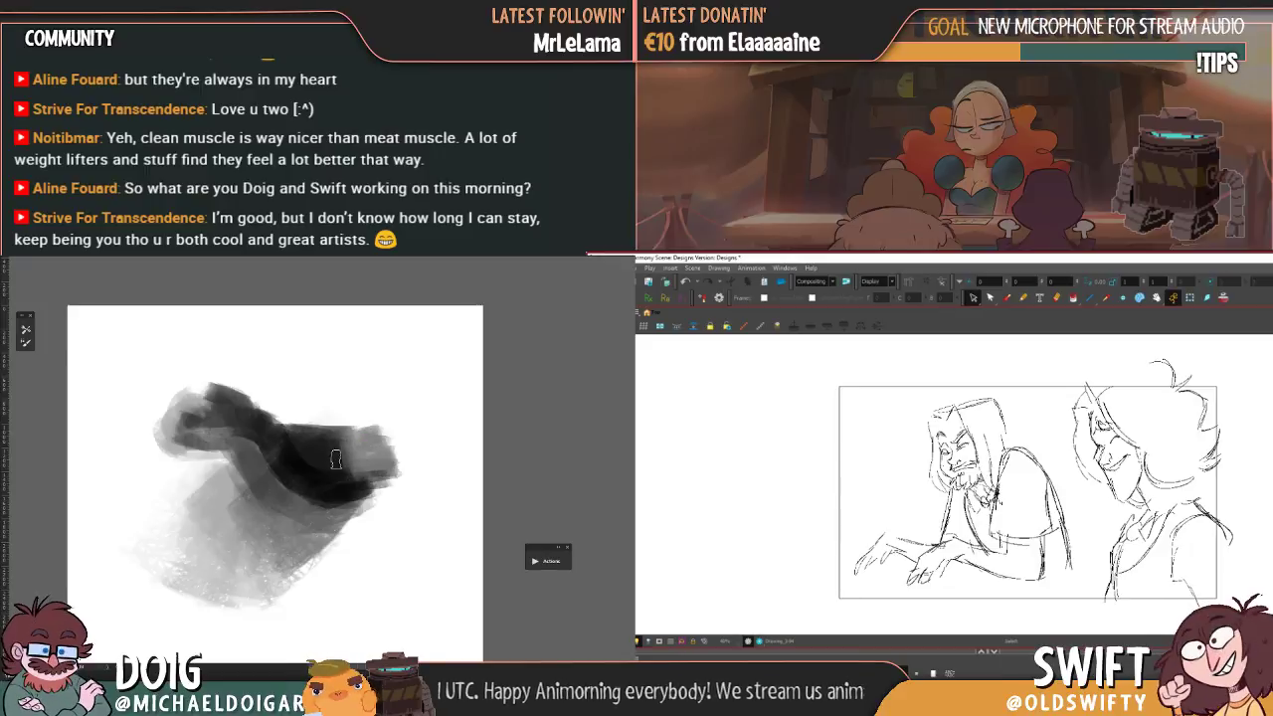
mouse_move(336, 459)
mouse_down()
mouse_move(358, 447)
mouse_move(350, 462)
mouse_move(354, 448)
mouse_up()
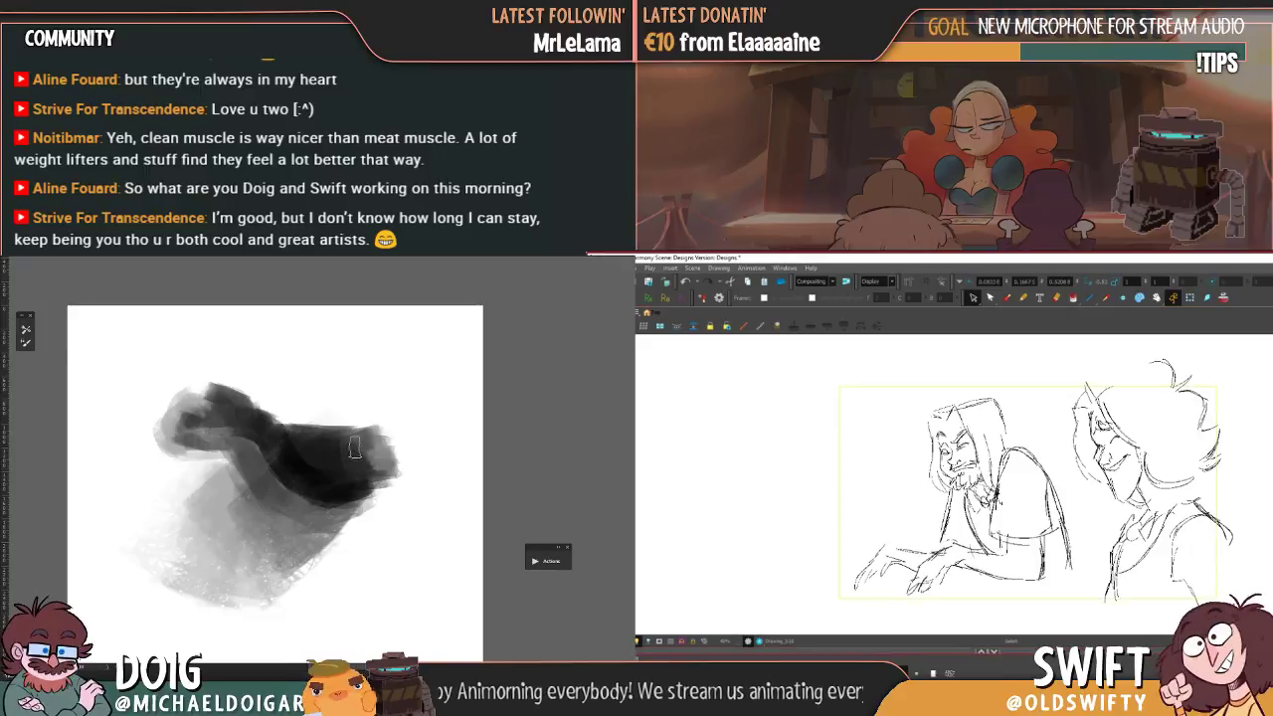
mouse_move(368, 514)
mouse_down()
mouse_move(304, 538)
mouse_move(313, 516)
mouse_move(257, 541)
mouse_up()
key(.)
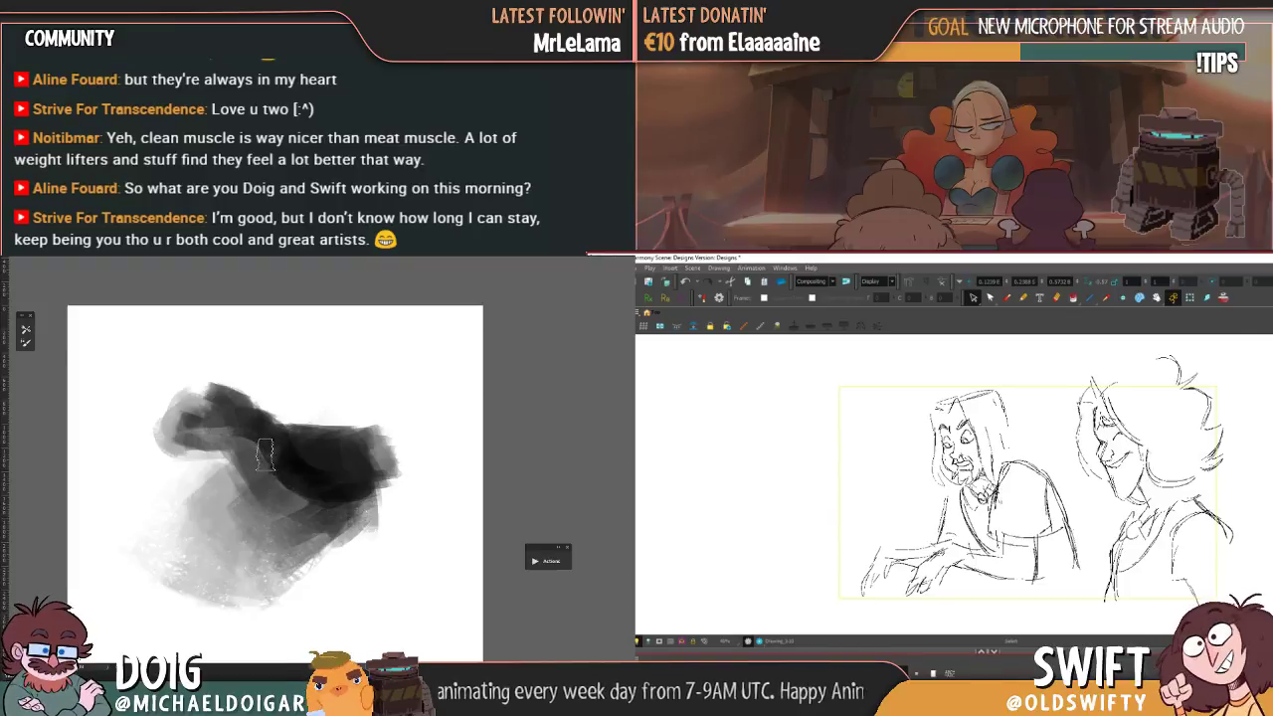
key(period)
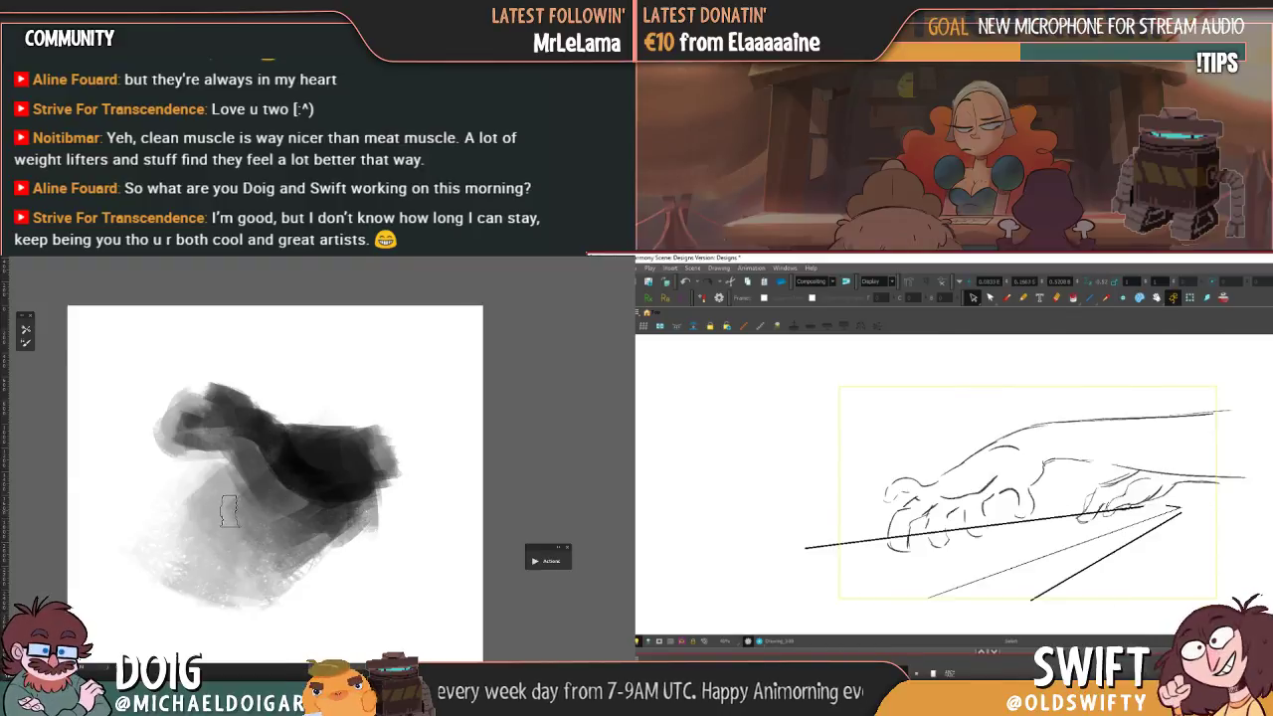
mouse_move(228, 511)
mouse_down()
mouse_move(261, 547)
mouse_move(250, 539)
mouse_move(263, 521)
mouse_move(305, 542)
mouse_move(248, 515)
mouse_move(275, 540)
mouse_move(230, 493)
mouse_up()
- Paint a light grey wedge rising above the dark back and activate the Transform tool for the camera frame
key(comma)
mouse_move(296, 432)
mouse_down()
mouse_move(308, 404)
mouse_move(289, 482)
mouse_move(244, 426)
mouse_move(234, 433)
mouse_move(264, 459)
mouse_move(278, 408)
mouse_move(303, 407)
mouse_move(317, 387)
mouse_move(338, 431)
mouse_move(321, 426)
mouse_move(370, 393)
mouse_move(326, 407)
mouse_move(354, 401)
mouse_move(359, 422)
mouse_move(354, 381)
mouse_move(294, 397)
mouse_move(355, 372)
mouse_move(355, 392)
mouse_move(296, 413)
mouse_up()
alt+click(232, 433)
click(1189, 299)
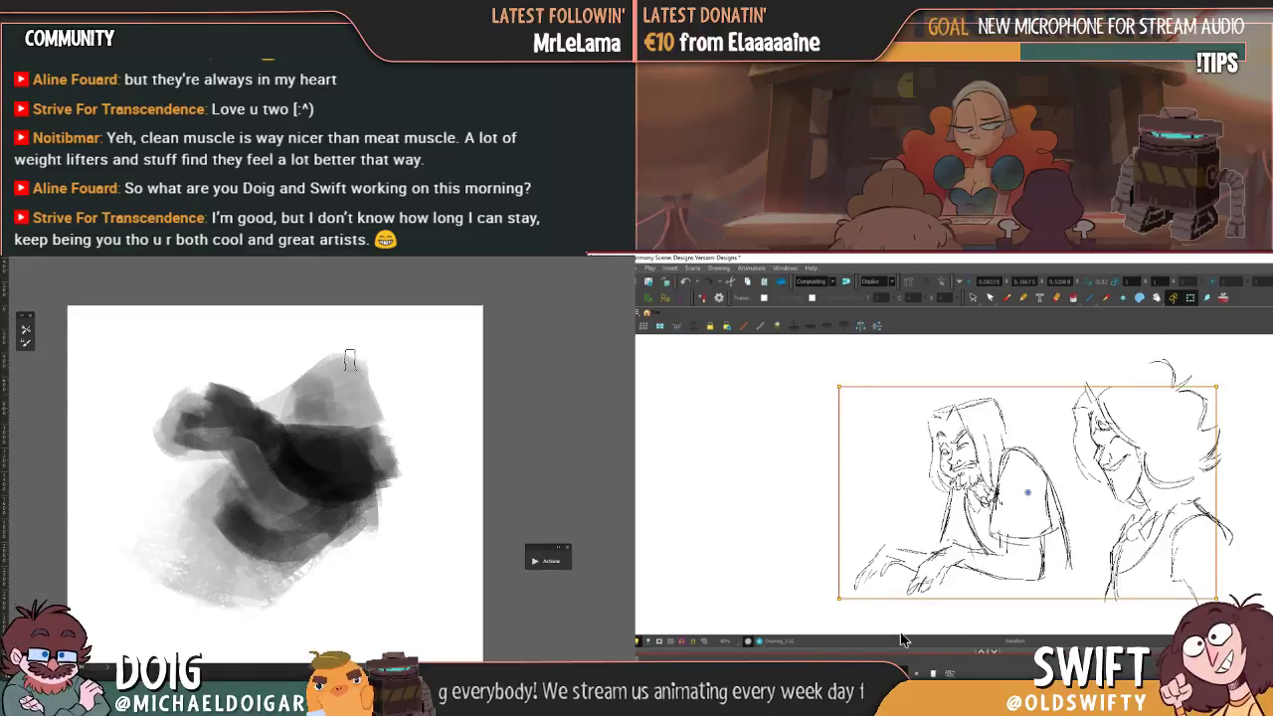
mouse_move(350, 360)
mouse_down()
mouse_move(373, 416)
mouse_move(373, 384)
mouse_move(361, 433)
mouse_up()
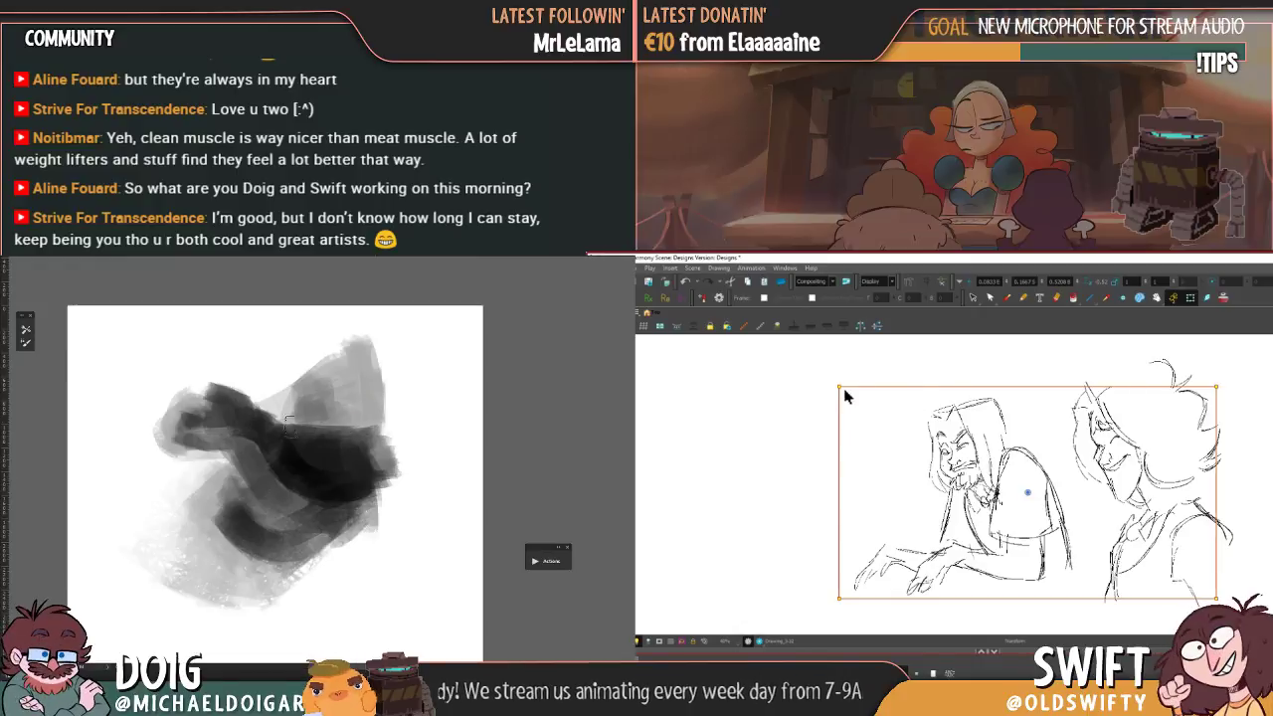
- Scale and reposition the camera frame to close in on the bearded character's hands and forearms
drag(841, 388, 1031, 499)
scroll(1030, 497, up, 2)
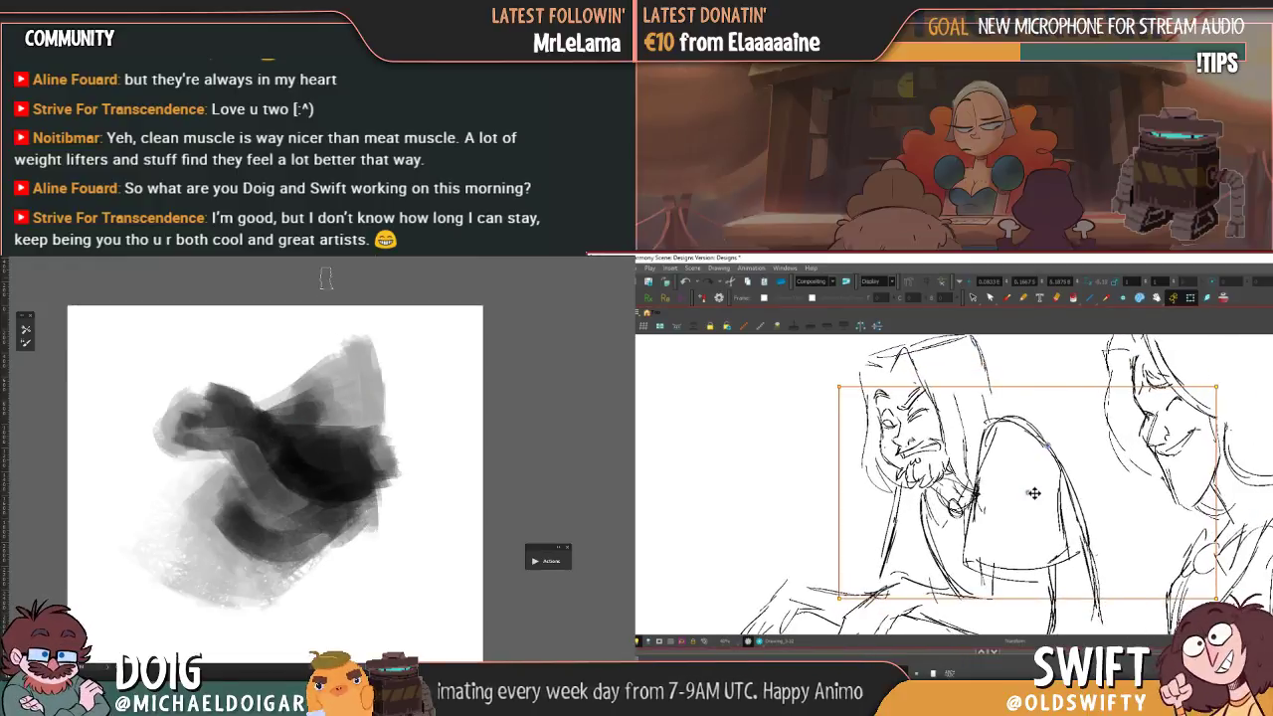
drag(875, 587, 997, 477)
drag(919, 587, 975, 537)
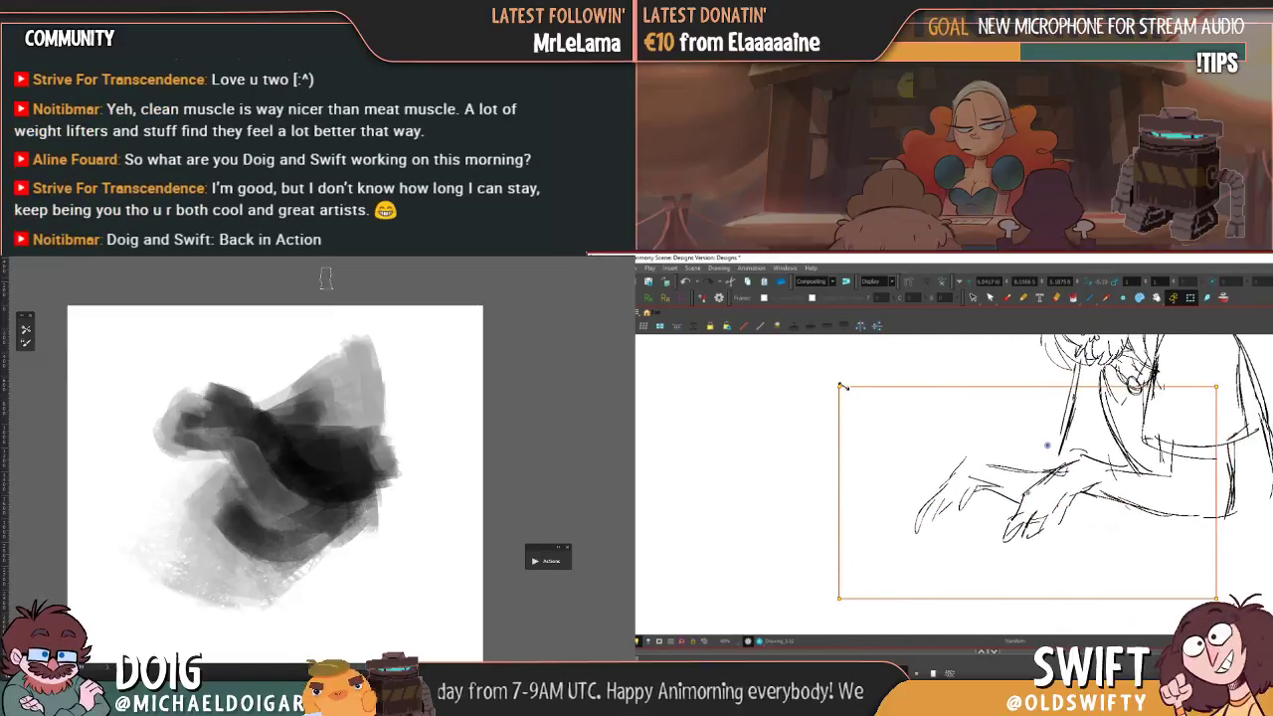
mouse_move(842, 389)
mouse_down()
mouse_move(781, 332)
mouse_move(696, 299)
mouse_up()
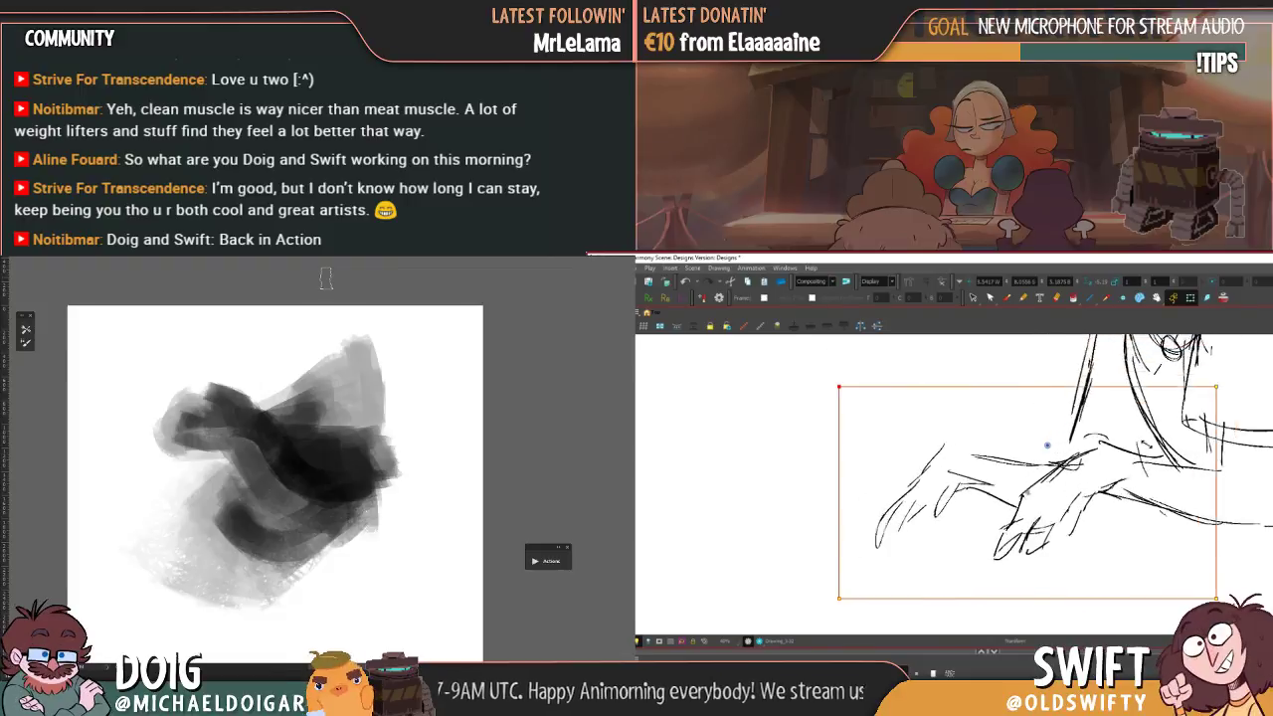
drag(1169, 484, 873, 450)
mouse_move(1068, 544)
mouse_down()
mouse_move(1041, 509)
mouse_move(1056, 507)
mouse_move(1011, 502)
mouse_up()
- Fine-tune the camera's position and scale around the hands, and round out the light grey hump above the painted back
key(Down)
key(Down)
key(Down)
key(Down)
drag(324, 408, 315, 477)
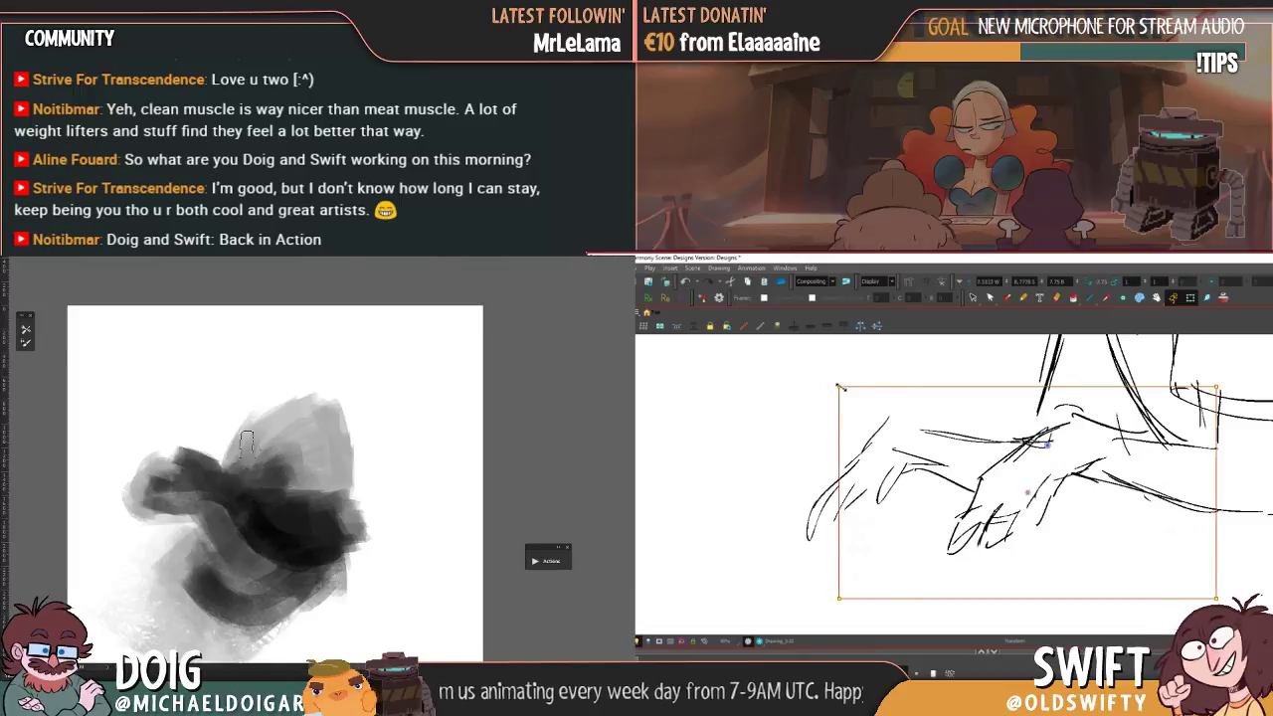
drag(841, 387, 846, 396)
drag(246, 444, 308, 393)
drag(846, 396, 749, 372)
drag(258, 486, 313, 401)
drag(750, 372, 831, 403)
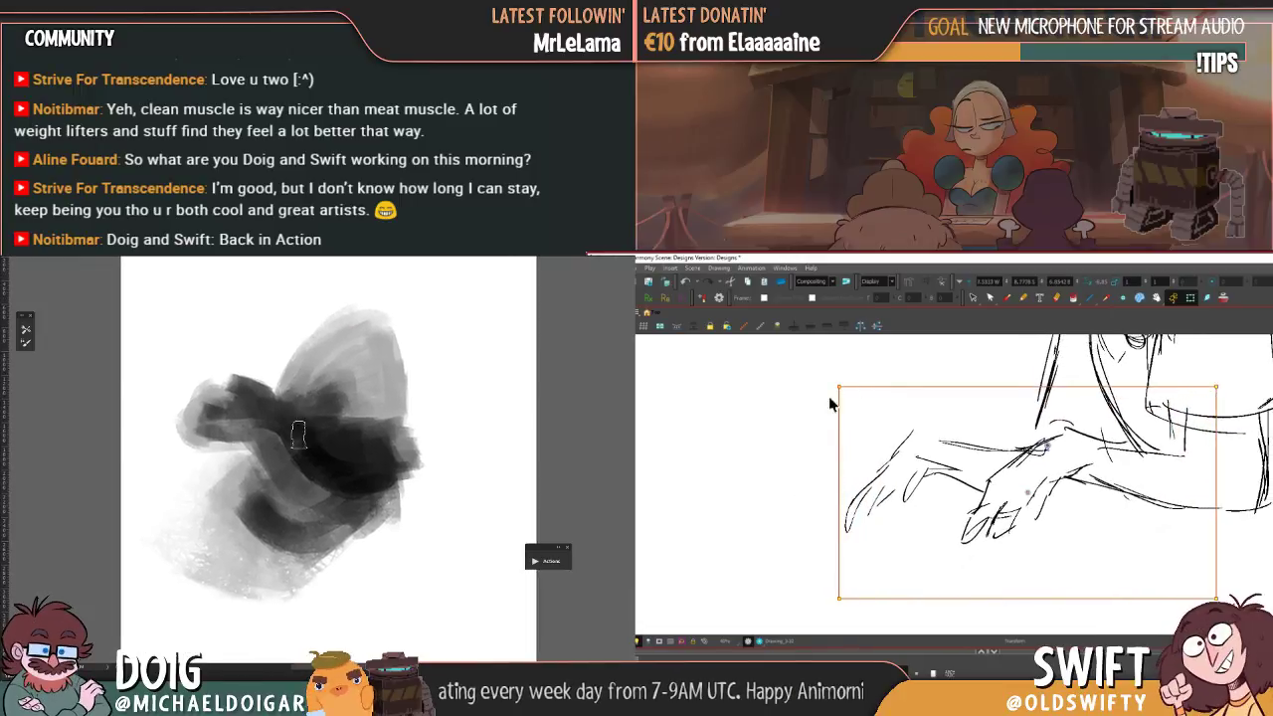
drag(988, 492, 1019, 492)
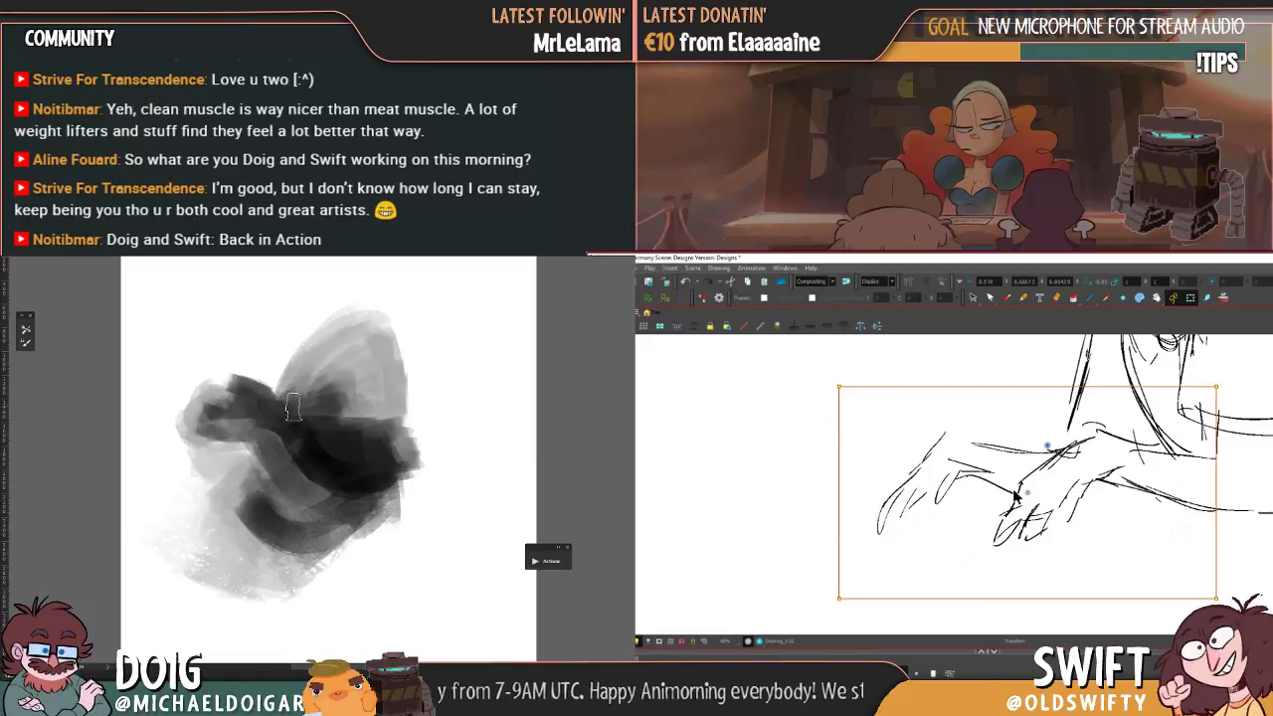
- Block in a grey front limb beside the painted body and join it to the mass using sampled tones
drag(306, 438, 289, 448)
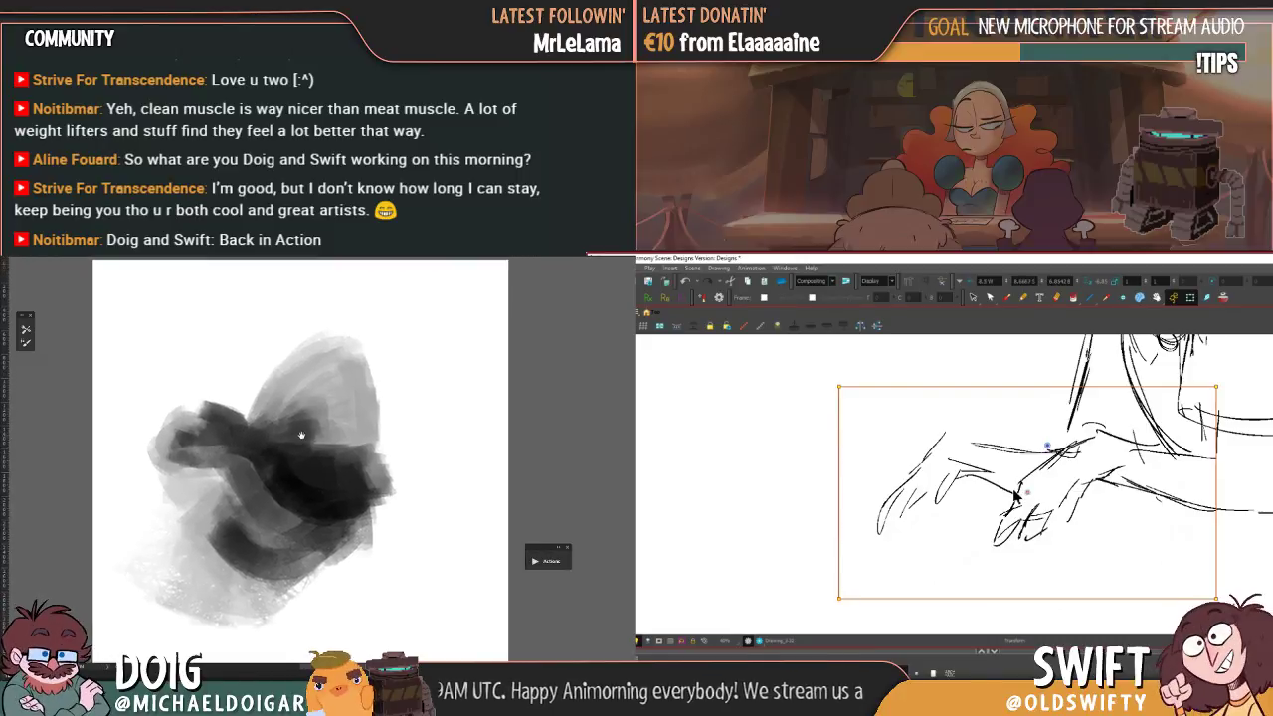
mouse_move(202, 502)
mouse_down()
mouse_move(189, 497)
mouse_move(214, 488)
mouse_move(164, 462)
mouse_move(241, 519)
mouse_move(247, 474)
mouse_move(159, 553)
mouse_move(138, 484)
mouse_move(168, 562)
mouse_up()
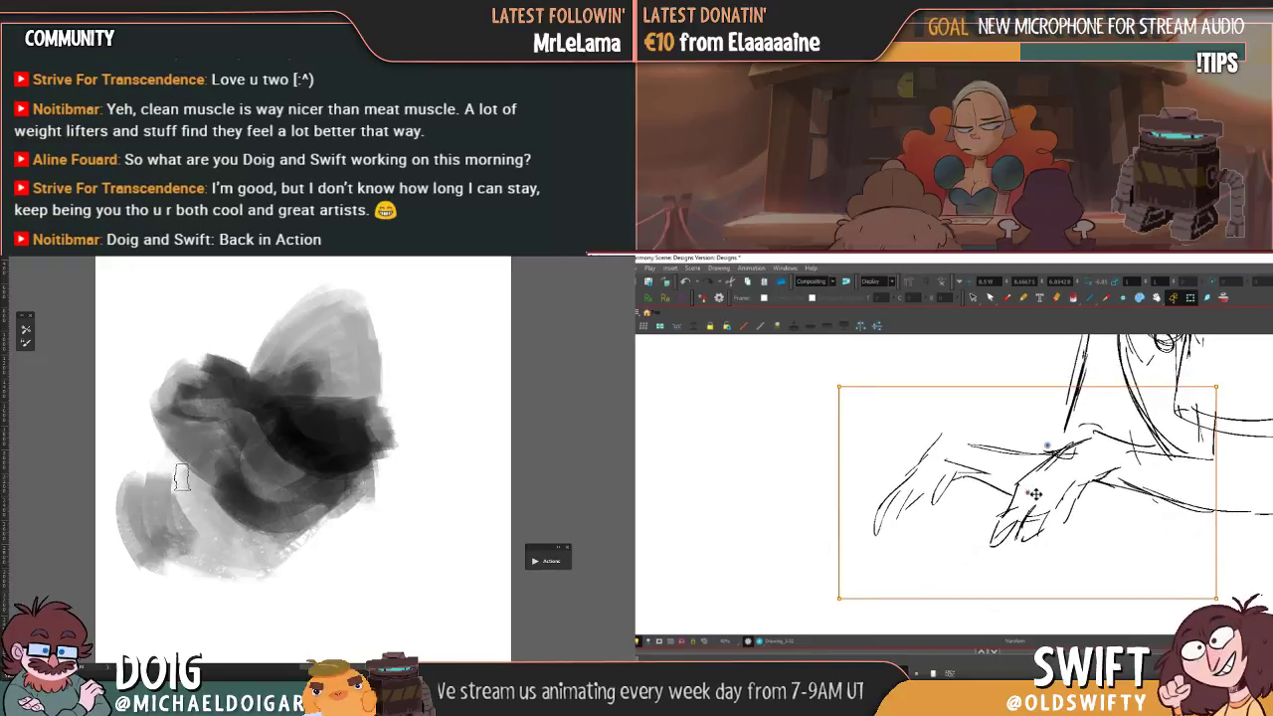
mouse_move(185, 503)
mouse_down()
mouse_move(164, 448)
mouse_move(219, 511)
mouse_up()
alt+click(248, 461)
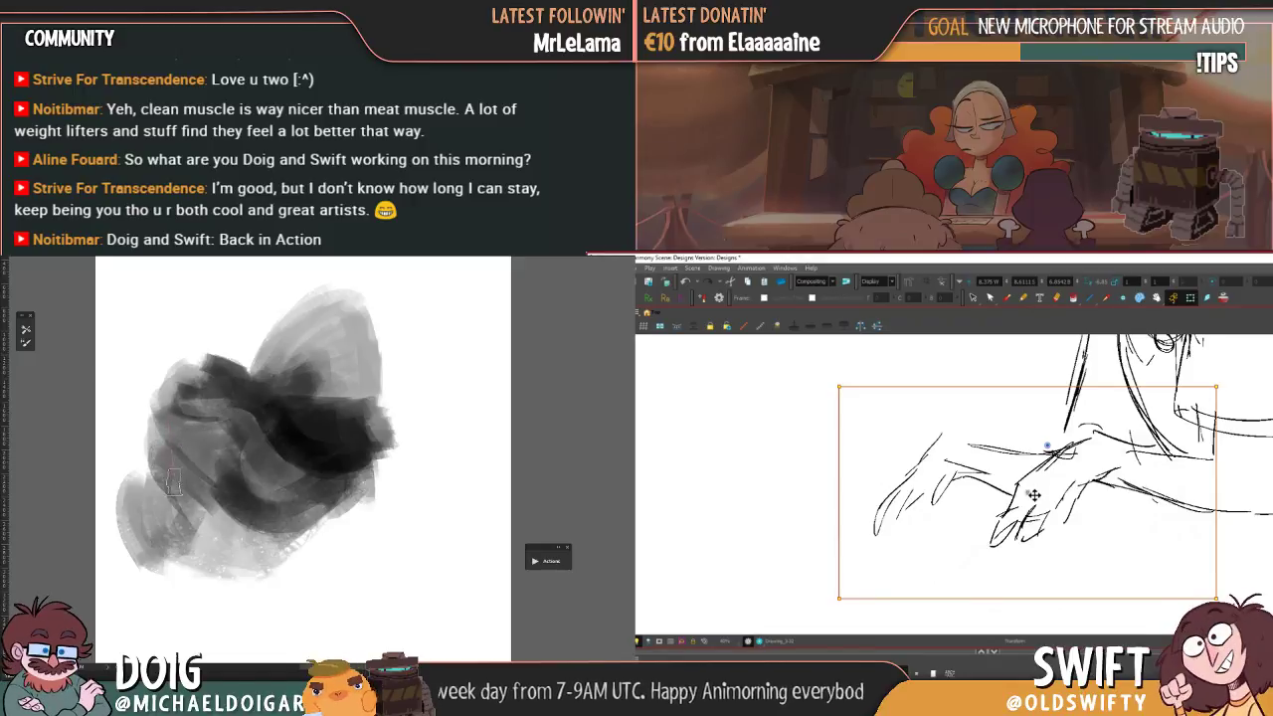
drag(139, 501, 144, 505)
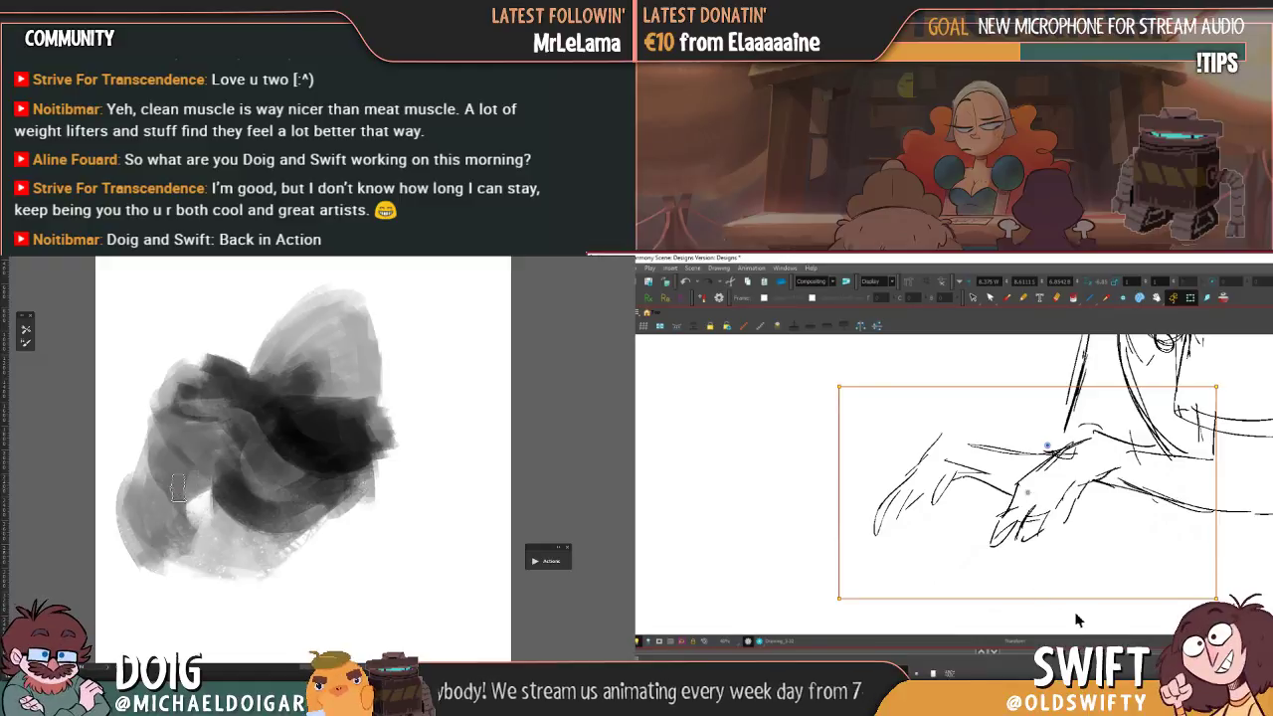
- Darken the inner edge of the front limb and paint a grey rear limb below the body using sampled tones
alt+click(298, 442)
scroll(1027, 492, down, 3)
drag(191, 498, 211, 447)
mouse_move(361, 531)
mouse_down()
mouse_move(407, 569)
mouse_move(408, 499)
mouse_move(382, 550)
mouse_move(367, 524)
mouse_move(413, 464)
mouse_move(368, 527)
mouse_move(396, 513)
mouse_move(362, 520)
mouse_move(377, 461)
mouse_move(403, 522)
mouse_up()
alt+click(379, 553)
- Flatten the ease curve for the camera move's parameters with a left value ratio of 0, and refine the painted rear limb
right_click(1047, 475)
key(Escape)
key(F8)
drag(1018, 488, 1005, 491)
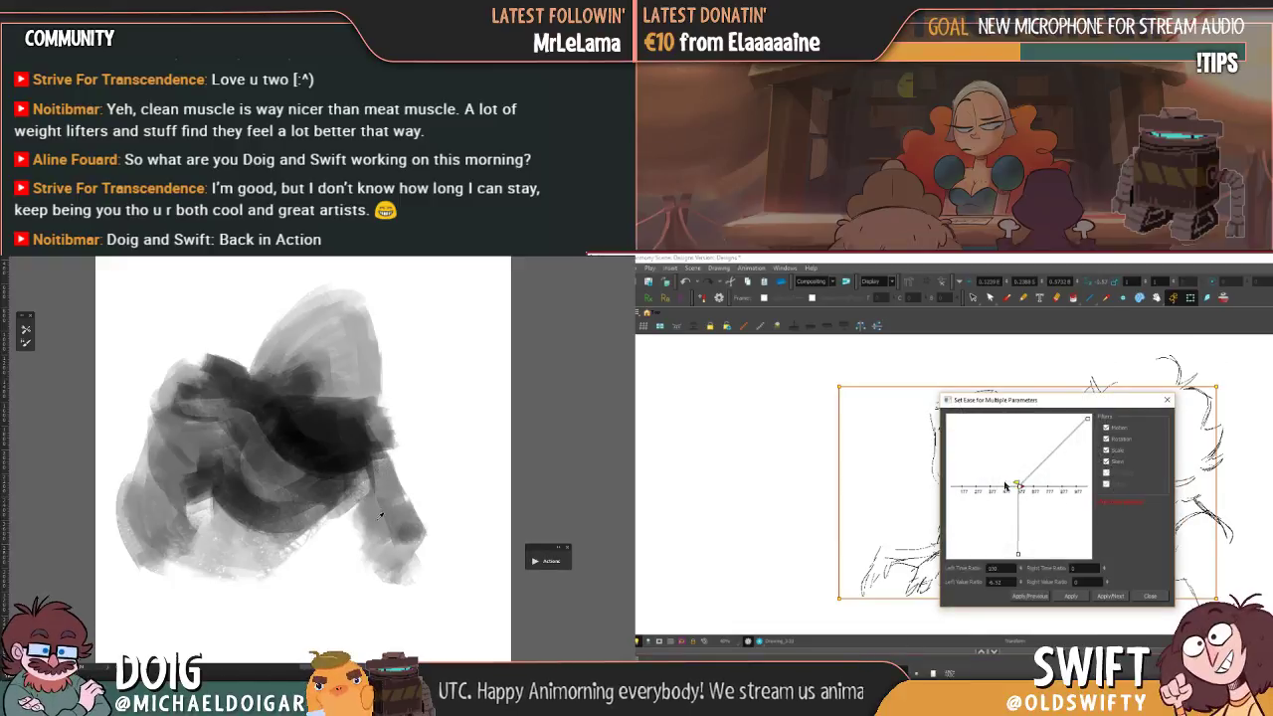
drag(379, 542, 367, 505)
drag(1004, 492, 1001, 487)
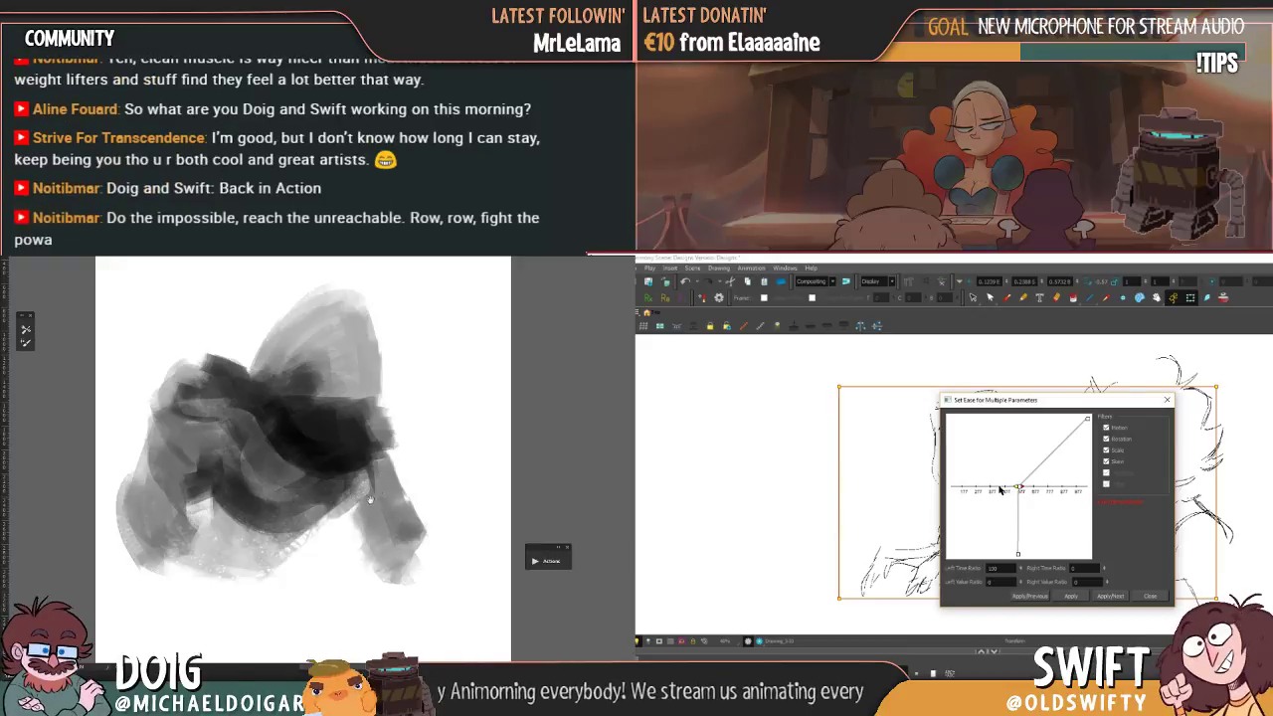
mouse_move(374, 526)
mouse_down()
mouse_move(319, 482)
mouse_move(358, 463)
mouse_move(366, 474)
mouse_move(343, 517)
mouse_move(353, 527)
mouse_move(344, 475)
mouse_up()
click(1143, 596)
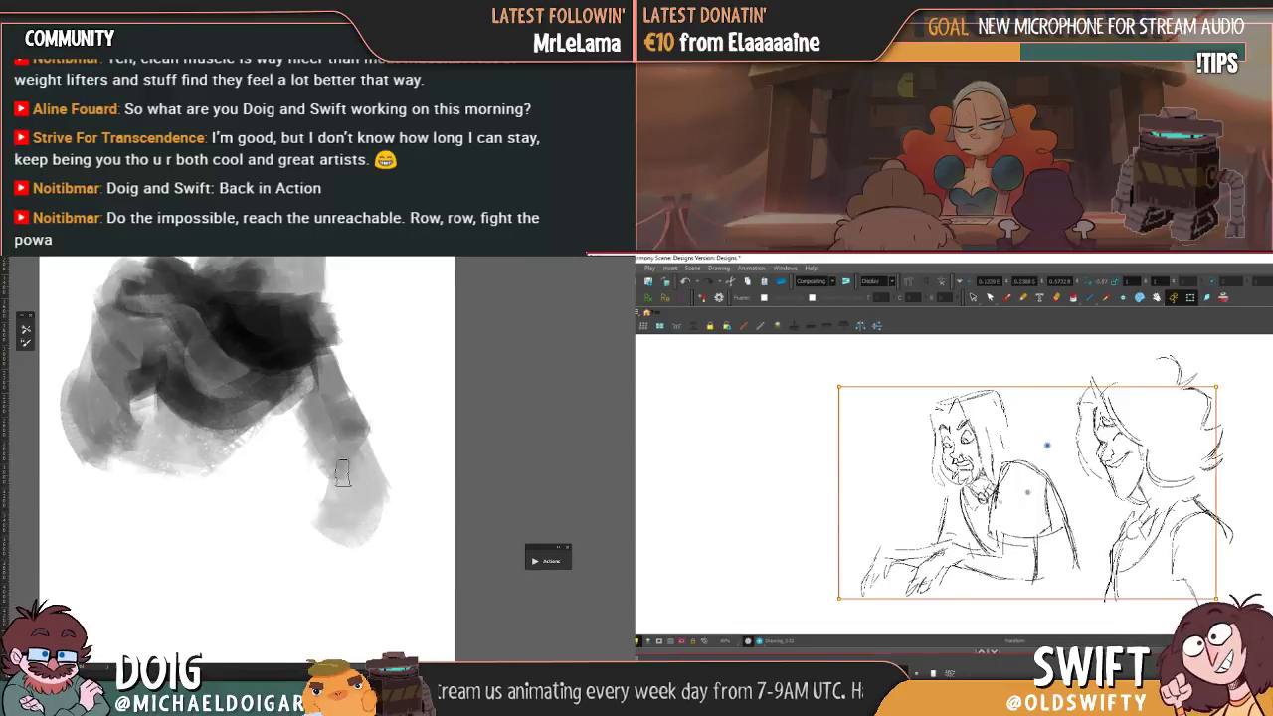
- Paint a wider light grey foot at the end of the rear limb, and review the camera move's ease settings
mouse_move(243, 412)
mouse_down()
mouse_move(230, 449)
mouse_move(216, 424)
mouse_move(222, 441)
mouse_up()
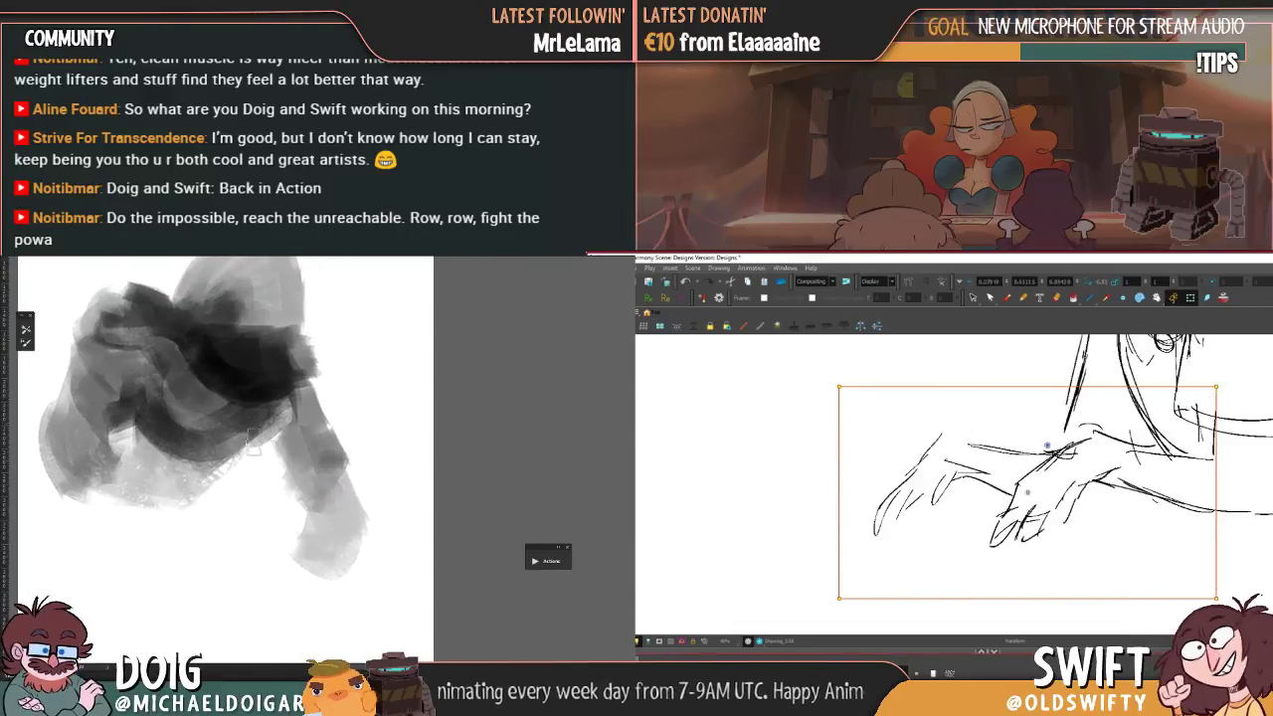
drag(358, 572, 341, 489)
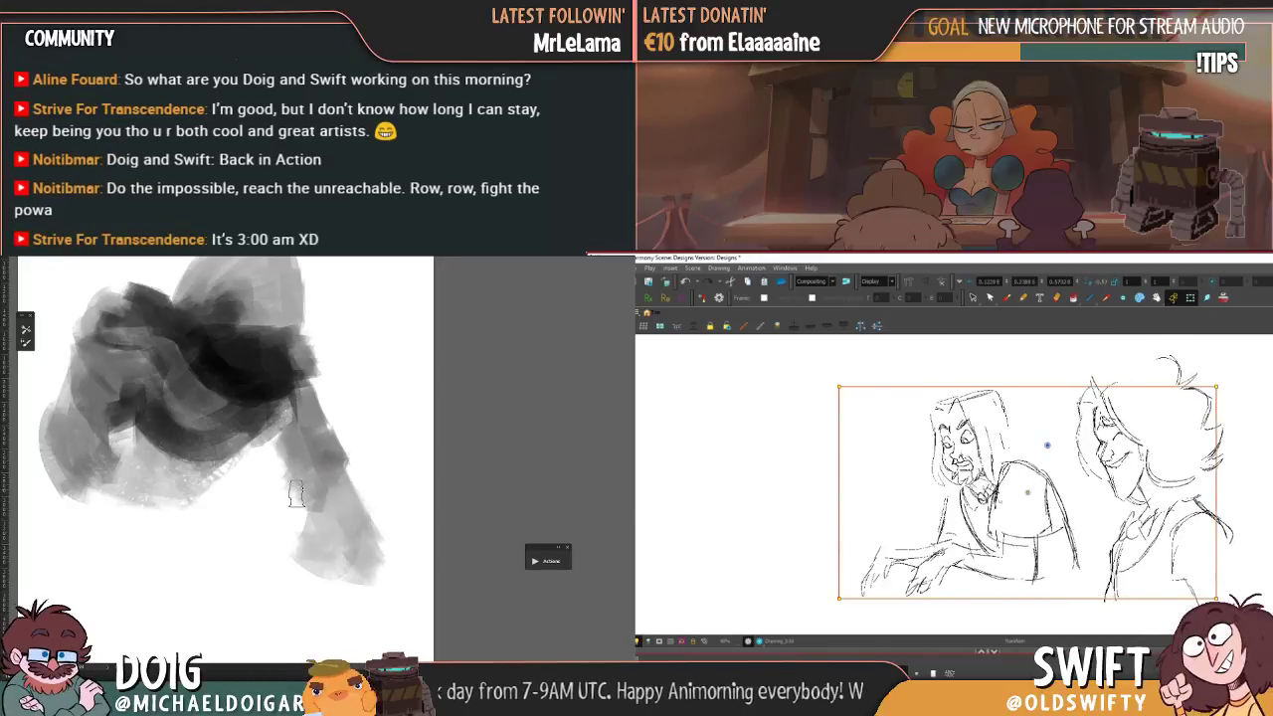
click(932, 673)
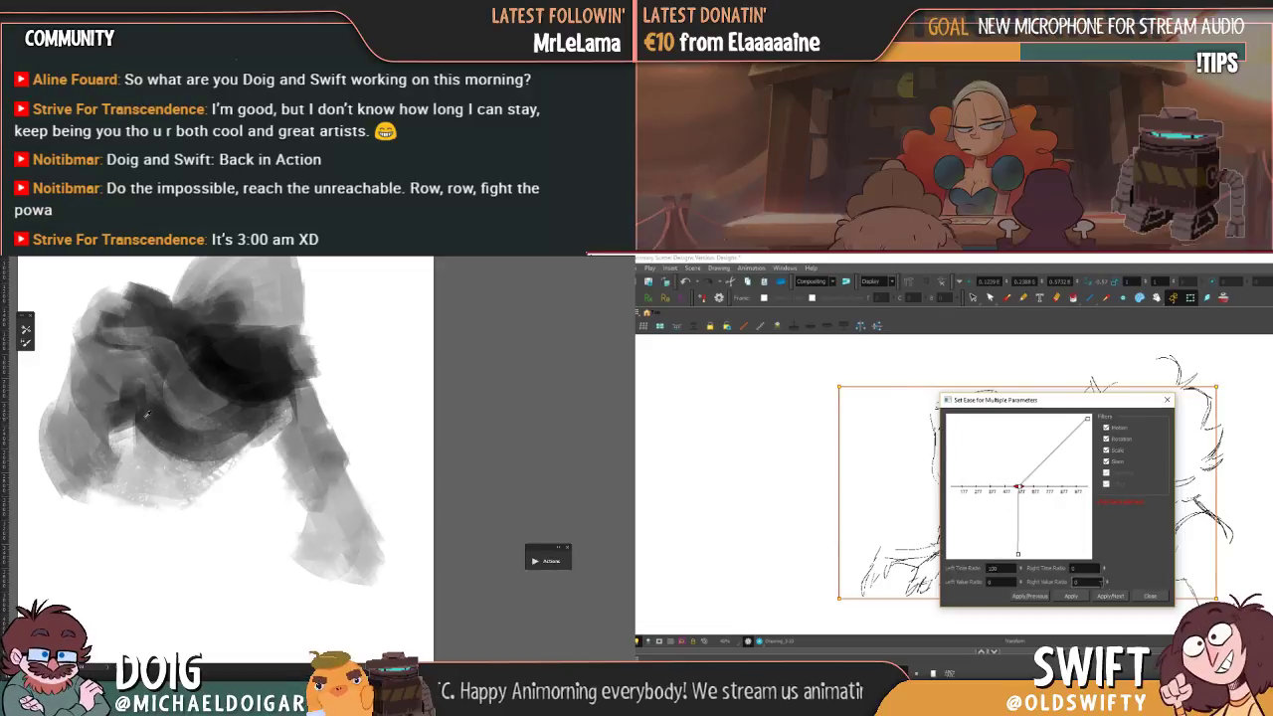
click(1136, 593)
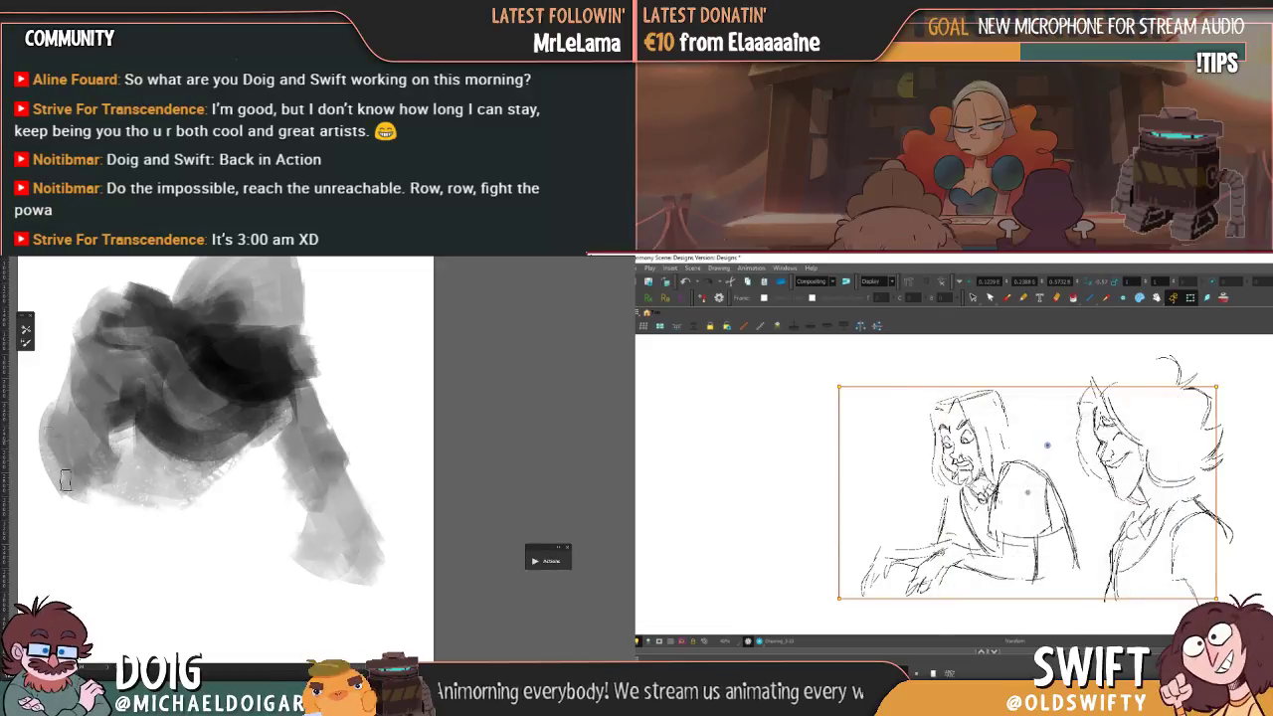
- Paint a bent grey limb down the creature's other side and soften its lower end with tones sampled from the limb
mouse_move(48, 447)
mouse_down()
mouse_move(91, 503)
mouse_move(58, 418)
mouse_move(99, 494)
mouse_move(112, 467)
mouse_move(153, 533)
mouse_up()
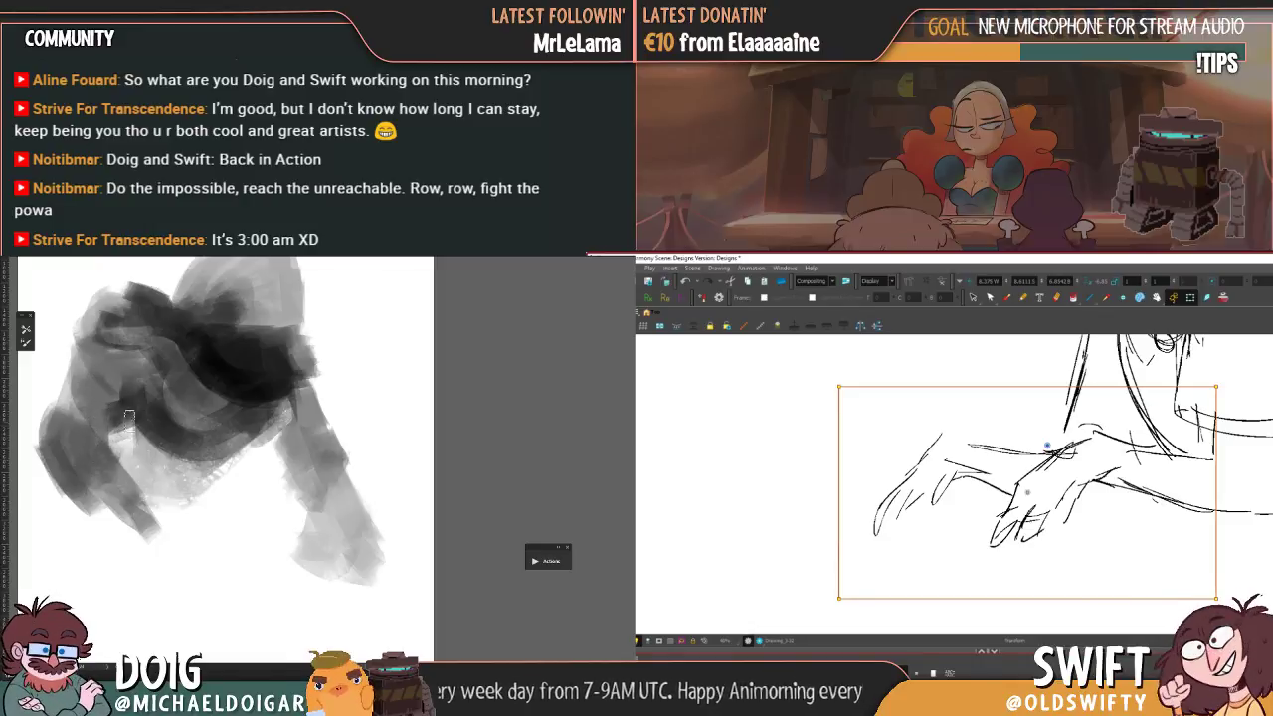
alt+click(90, 480)
drag(142, 540, 101, 510)
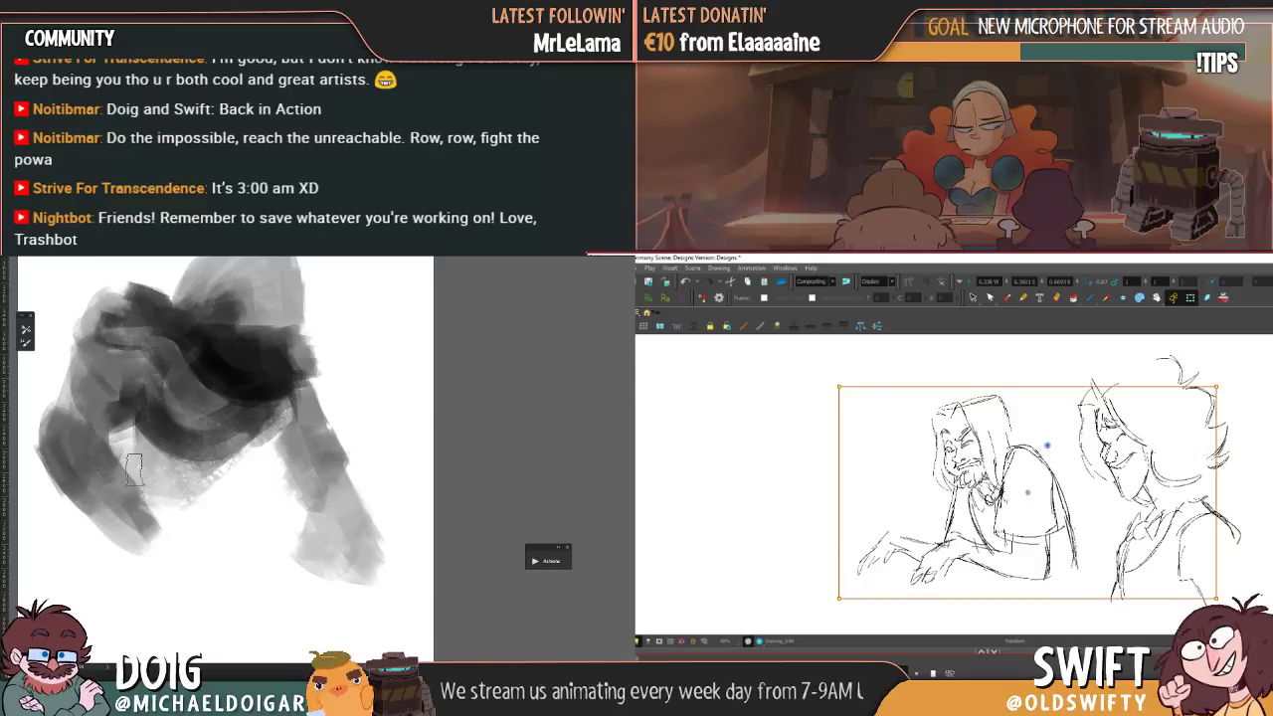
mouse_move(150, 534)
mouse_down()
mouse_move(128, 571)
mouse_move(149, 555)
mouse_up()
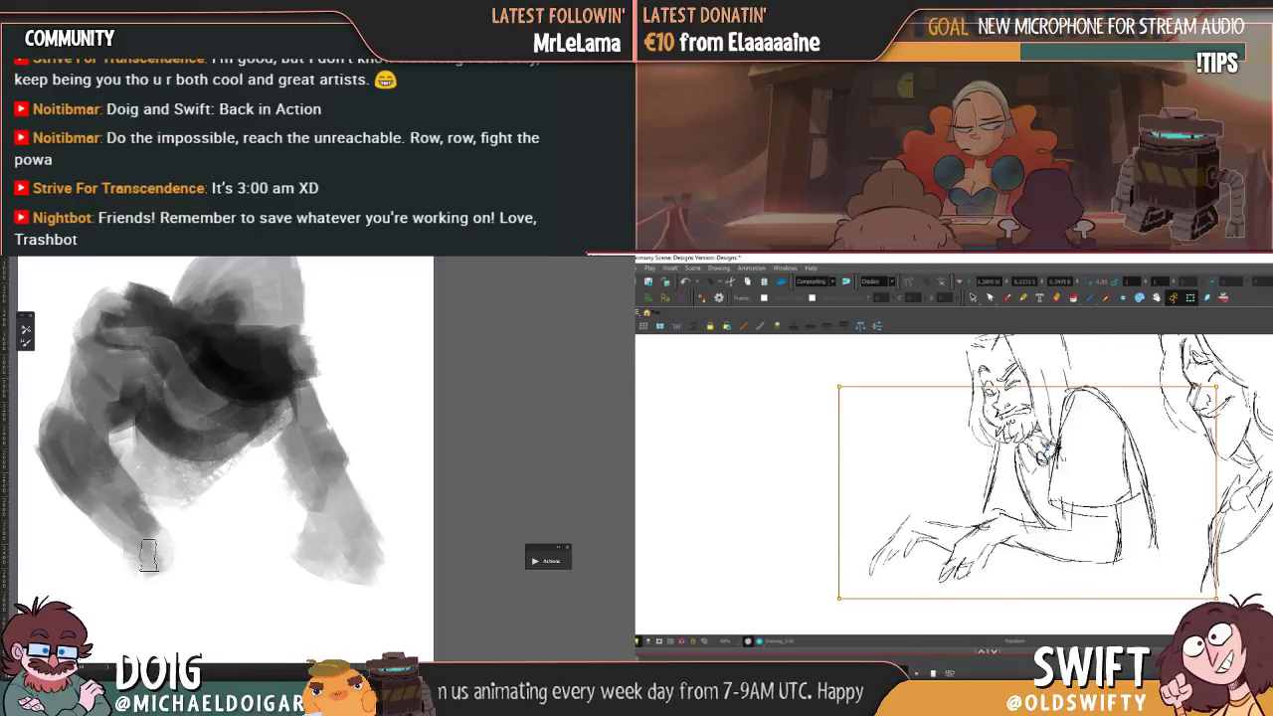
mouse_move(156, 347)
mouse_down()
mouse_move(205, 424)
mouse_move(191, 387)
mouse_up()
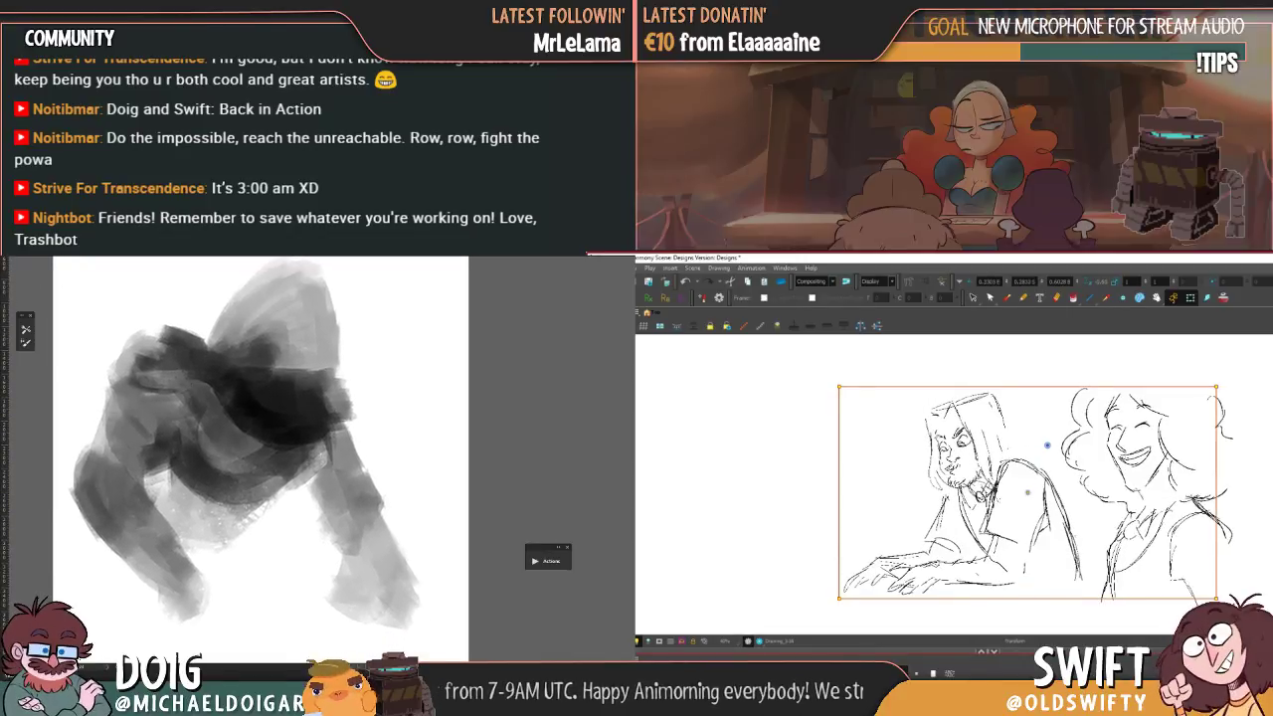
- Rotate the painting's canvas clockwise to landscape, then turn and flatten the creature with Free Transform so its legs point downward
mouse_move(2, 301)
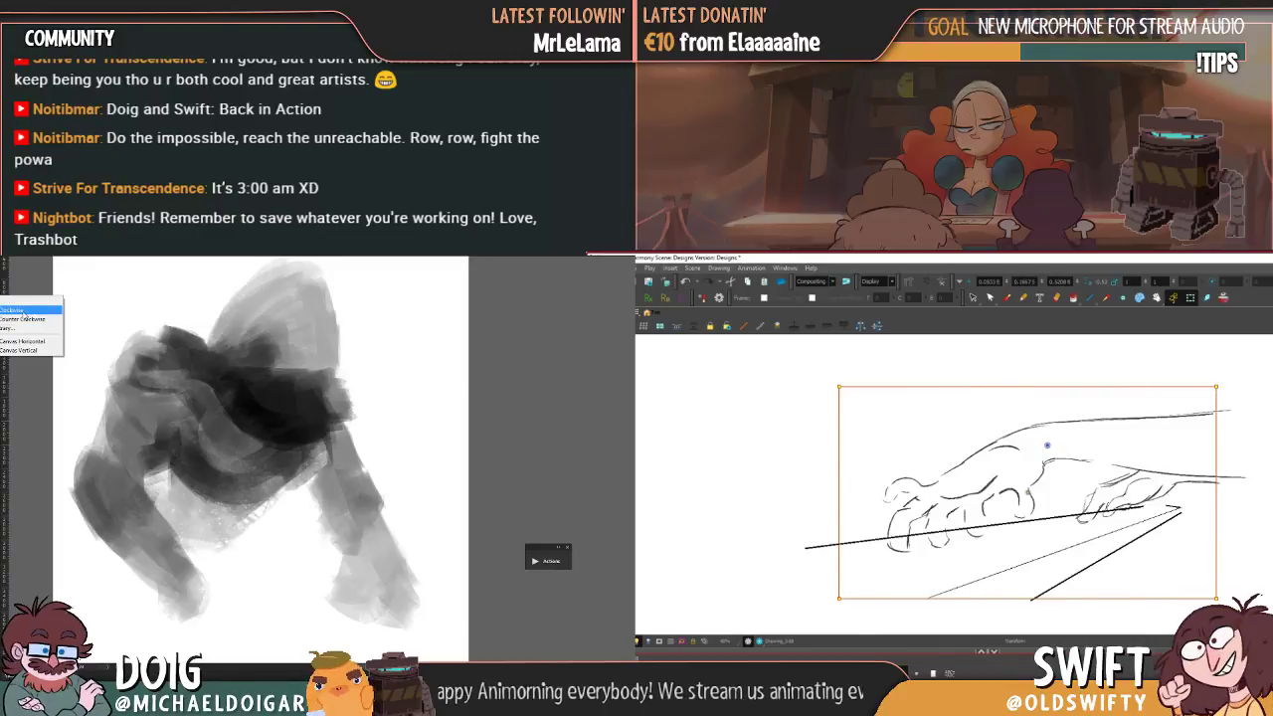
click(12, 311)
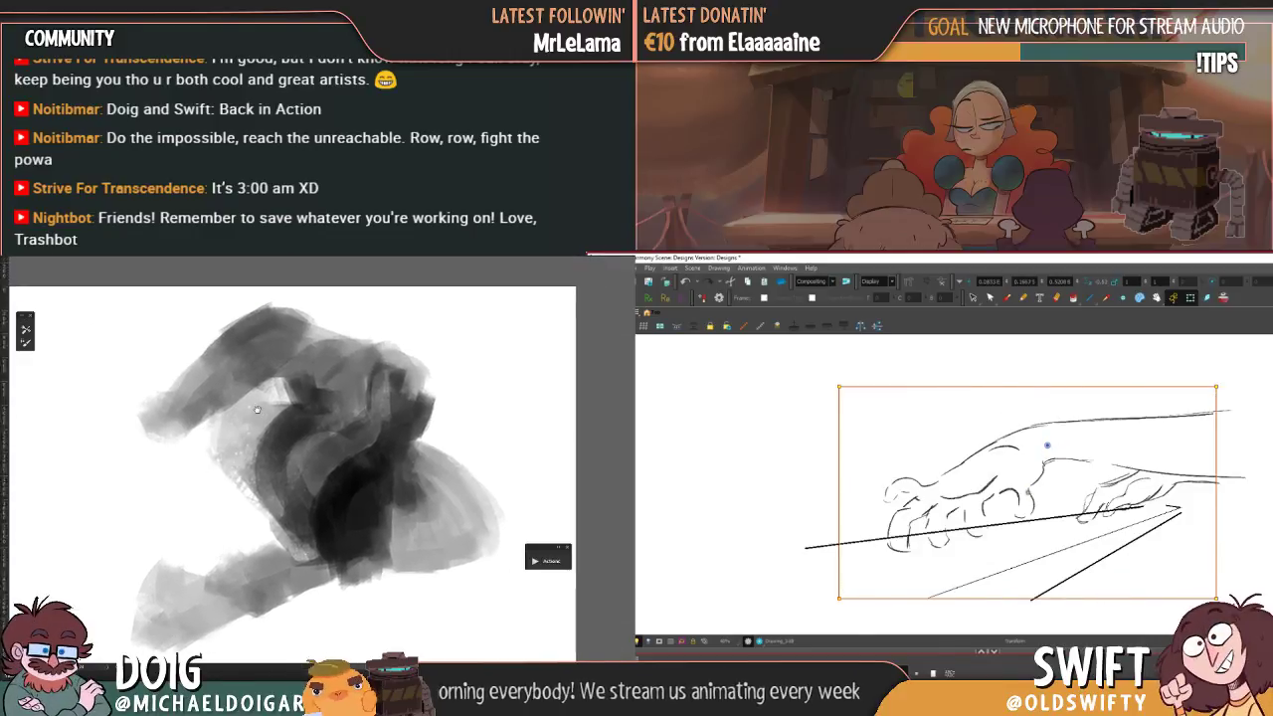
key(ctrl+t)
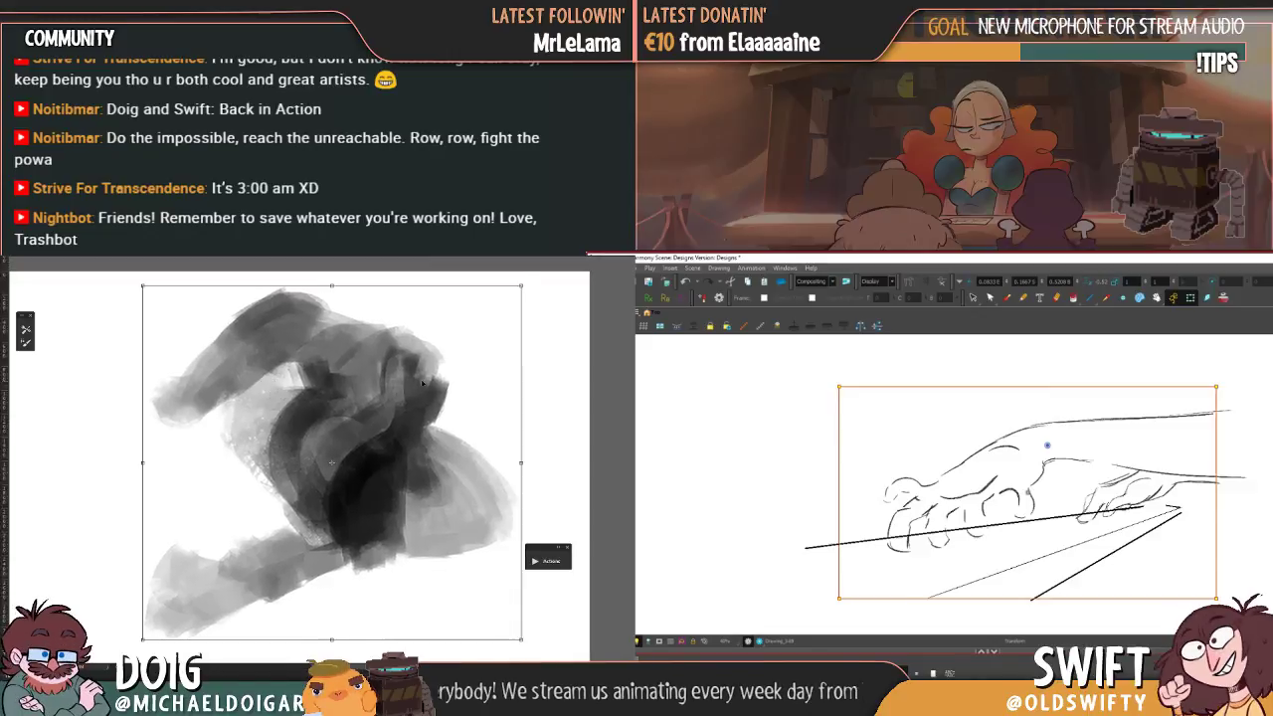
mouse_move(522, 392)
mouse_down()
mouse_move(360, 329)
mouse_move(196, 372)
mouse_move(224, 362)
mouse_up()
mouse_move(250, 413)
mouse_down()
mouse_move(305, 441)
mouse_move(321, 394)
mouse_up()
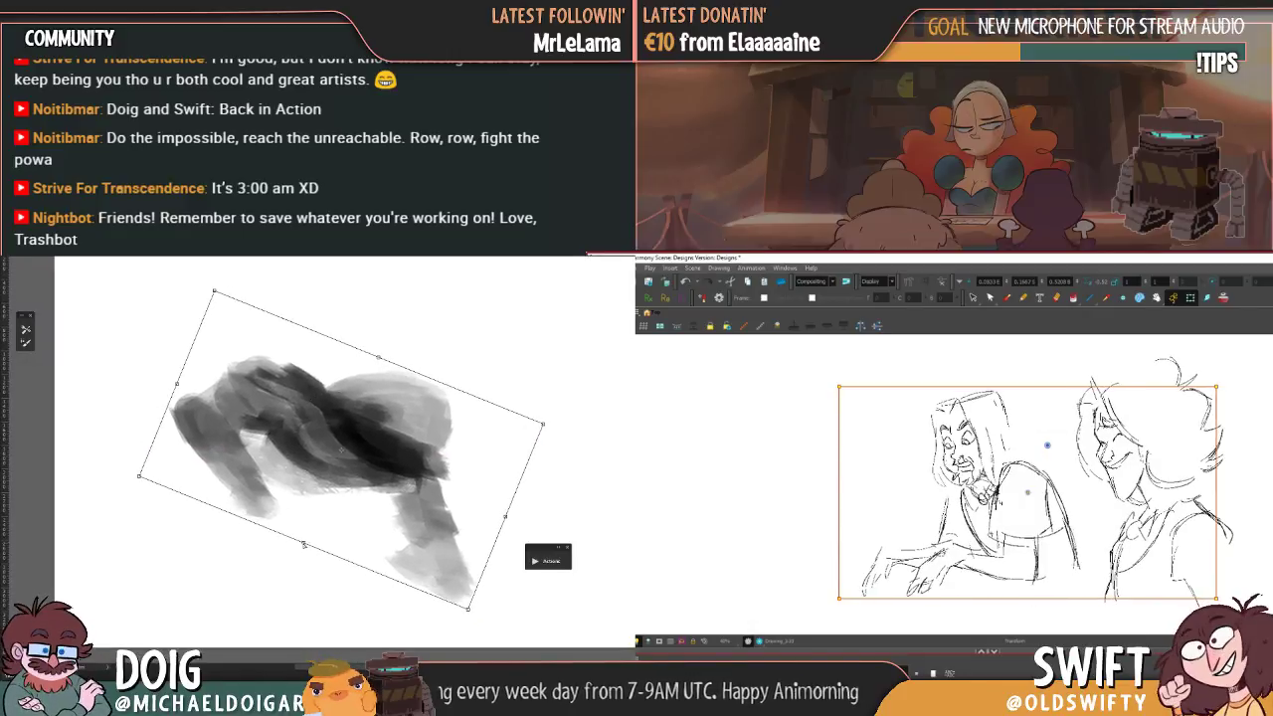
- Stretch, rotate and reposition the creature so it leans over its front limb, and apply the transform
drag(304, 545, 239, 603)
drag(321, 467, 295, 484)
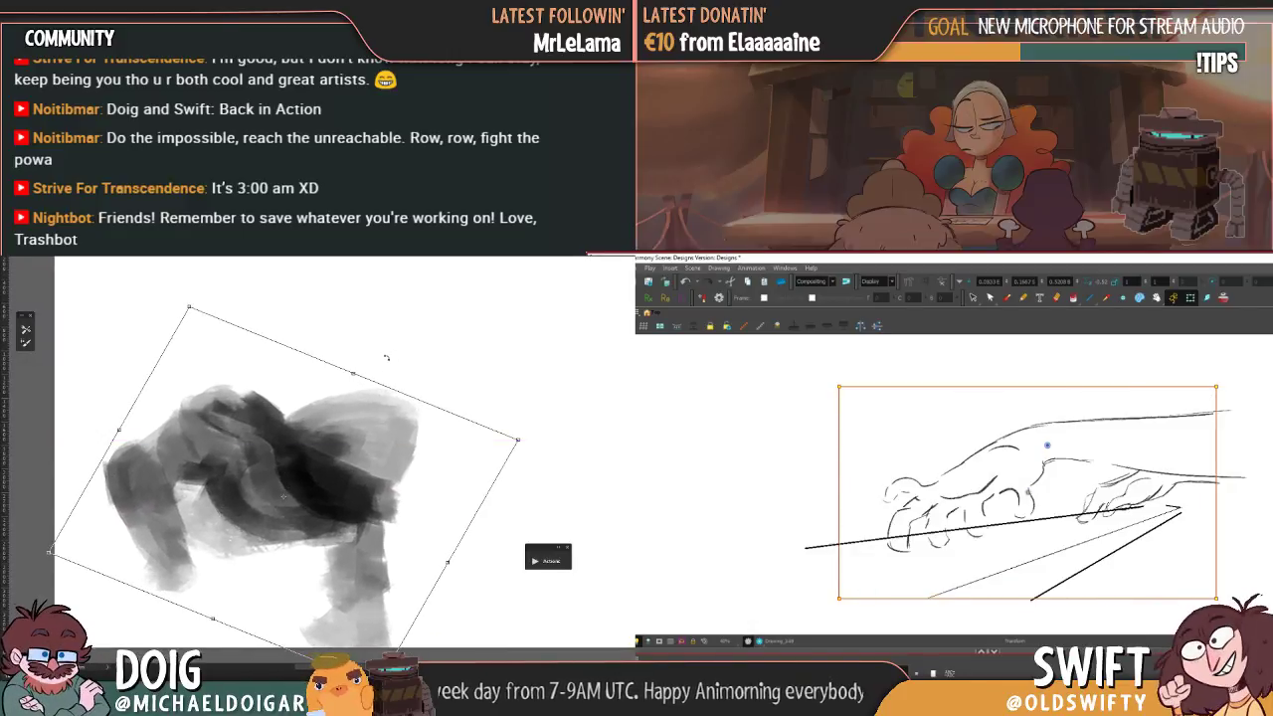
drag(387, 358, 429, 408)
mouse_move(301, 433)
mouse_down()
mouse_move(261, 459)
mouse_move(226, 450)
mouse_move(290, 427)
mouse_up()
drag(398, 359, 377, 338)
drag(313, 441, 310, 449)
key(Return)
- Paint the creature's shoulder as a rounded grey hump and add a thin light grey arched limb behind its back
key(g)
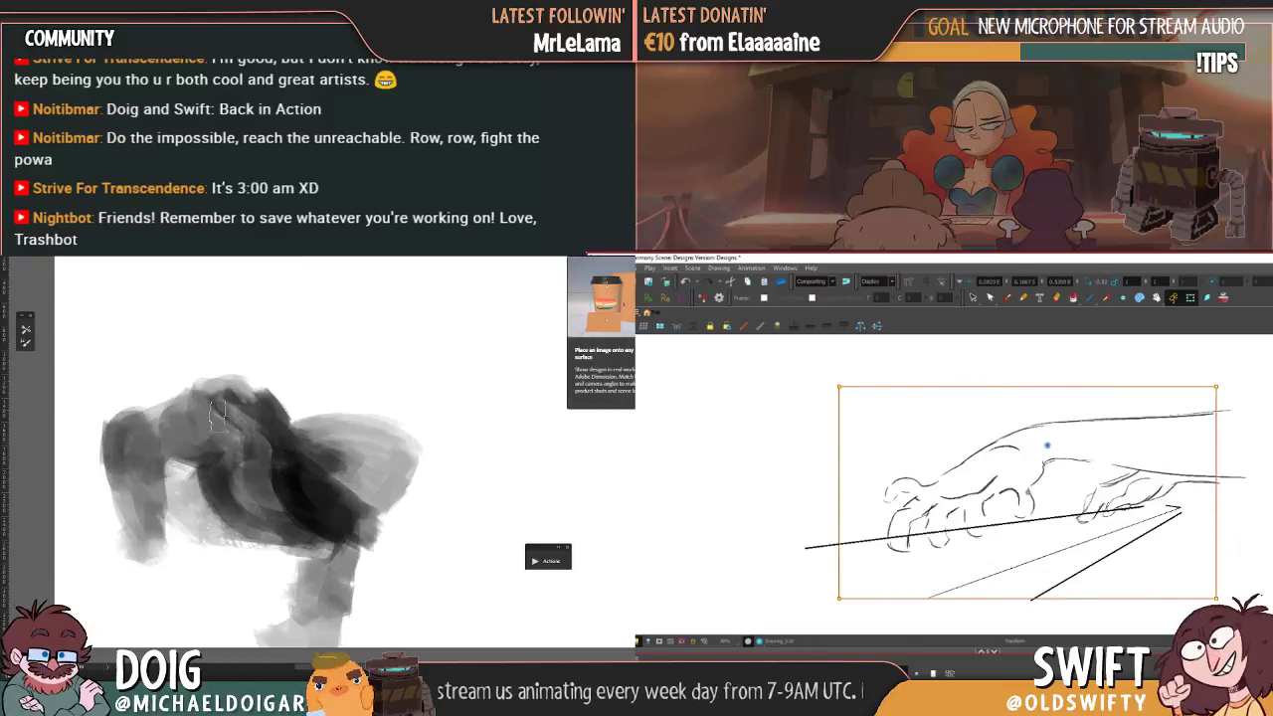
key(g)
drag(241, 386, 247, 433)
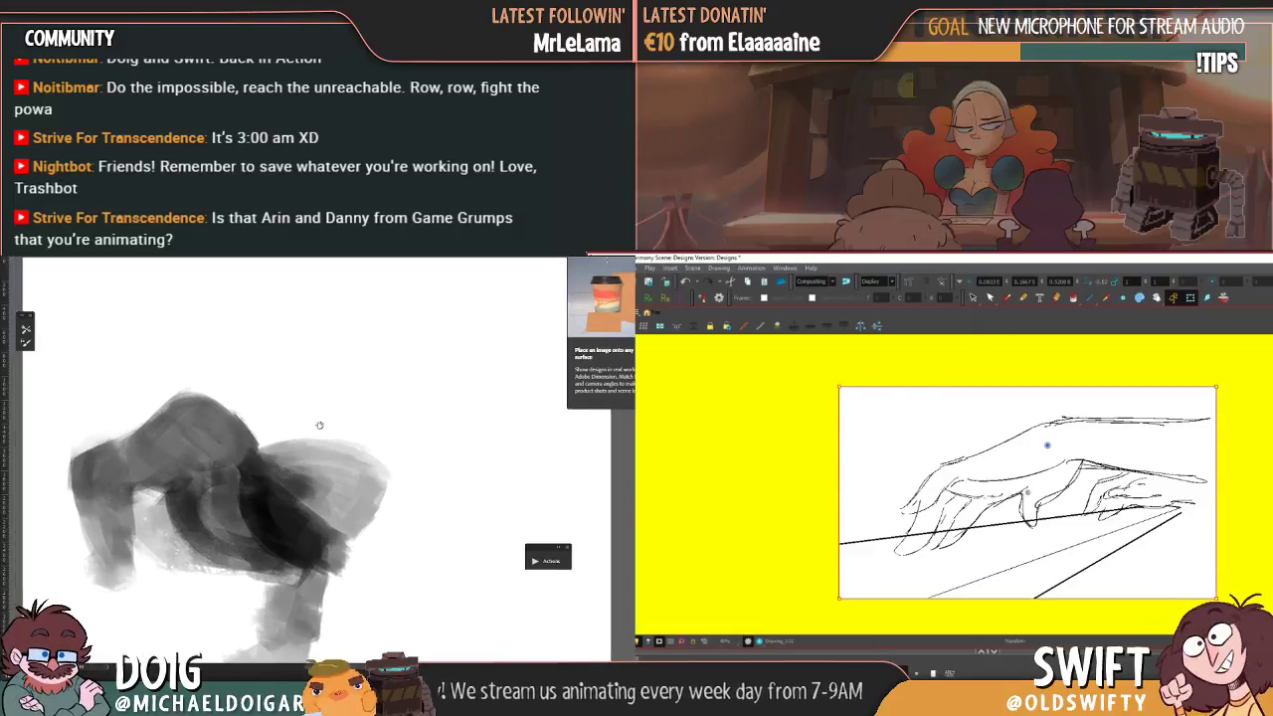
mouse_move(253, 435)
mouse_down()
mouse_move(278, 417)
mouse_move(275, 390)
mouse_move(340, 439)
mouse_up()
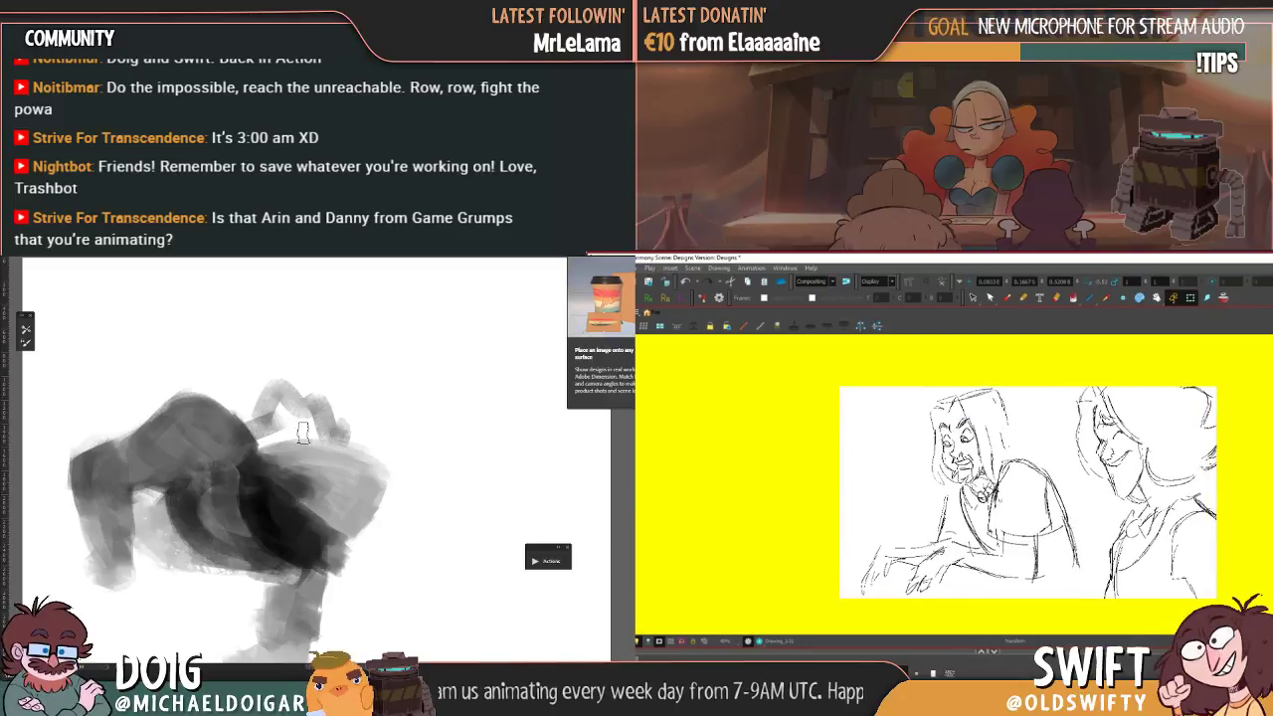
- Paint a dark block rising above the creature's shoulder and loose, curved light grey limbs beneath its body
mouse_move(202, 408)
mouse_down()
mouse_move(231, 471)
mouse_move(251, 439)
mouse_move(232, 384)
mouse_move(222, 379)
mouse_move(229, 427)
mouse_move(213, 435)
mouse_move(181, 398)
mouse_move(207, 402)
mouse_move(237, 449)
mouse_up()
key(.)
key(.)
key(.)
drag(226, 508, 216, 380)
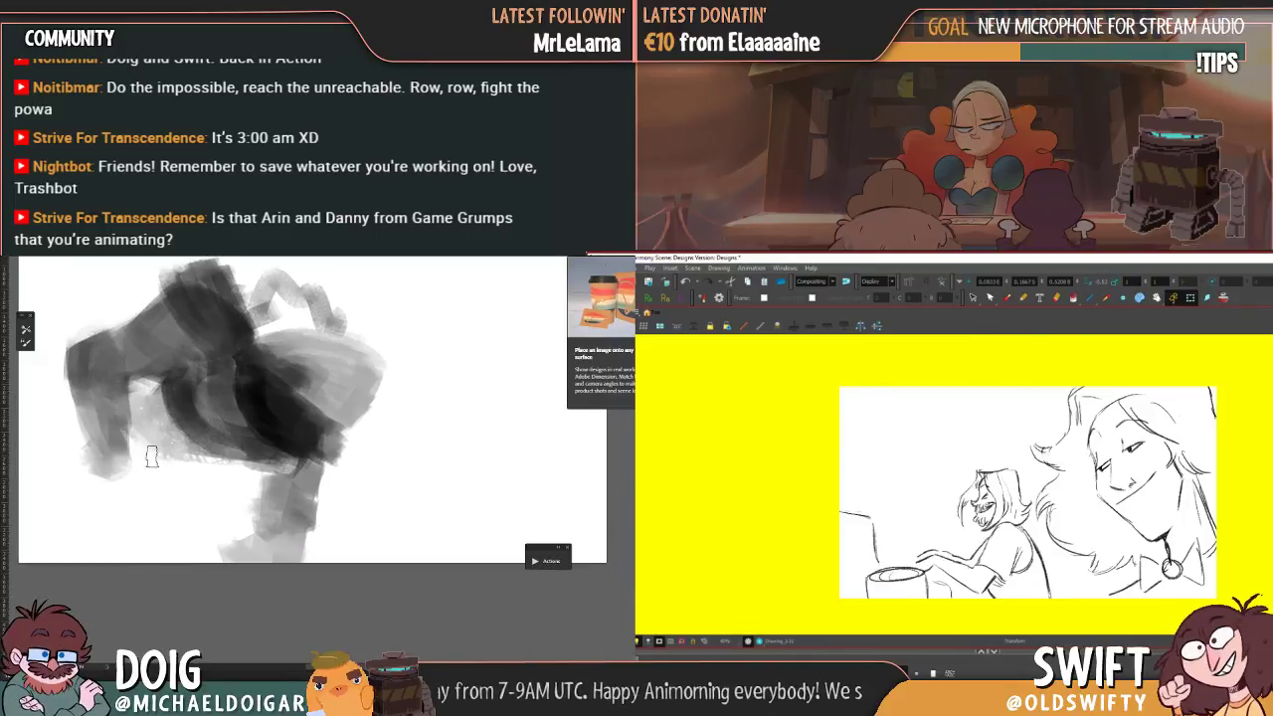
mouse_move(151, 455)
mouse_down()
mouse_move(206, 490)
mouse_move(199, 509)
mouse_move(105, 492)
mouse_move(81, 529)
mouse_move(119, 554)
mouse_move(189, 449)
mouse_move(205, 497)
mouse_up()
- Scale the whole creature down, rotate it slightly, reposition it on the canvas and apply the transform
key(ctrl+t)
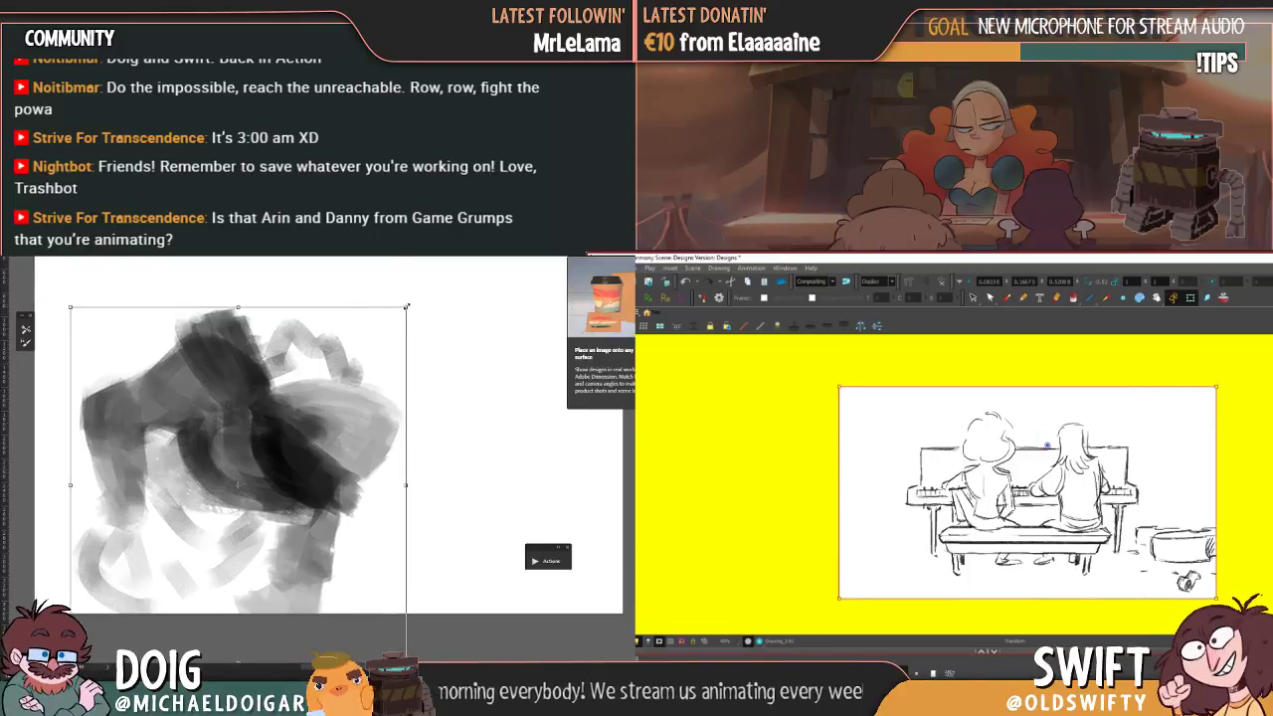
mouse_move(405, 307)
mouse_down()
mouse_move(324, 373)
mouse_move(316, 396)
mouse_up()
drag(367, 395, 338, 362)
mouse_move(276, 466)
mouse_down()
mouse_move(298, 398)
mouse_move(377, 372)
mouse_move(392, 421)
mouse_move(306, 422)
mouse_up()
key(Return)
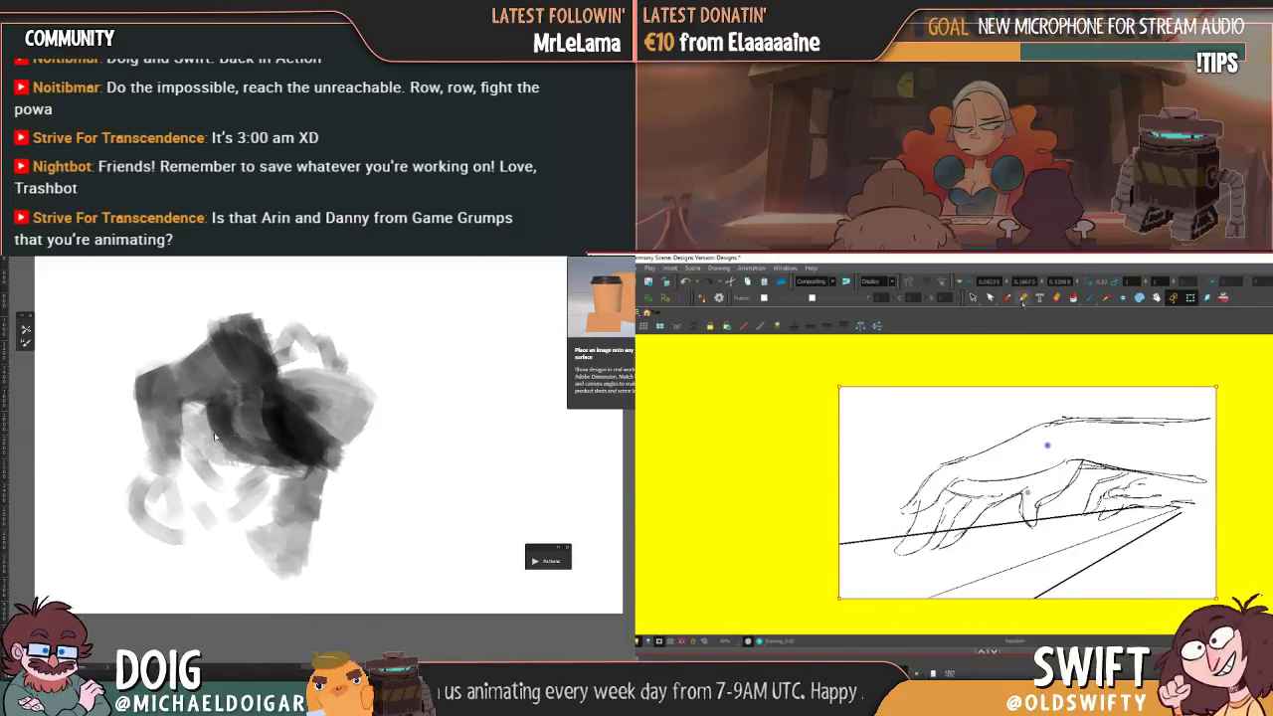
- Sample tones from the creature and paint a dark curled hand at the end of its front limb
alt+click(168, 449)
alt+click(256, 410)
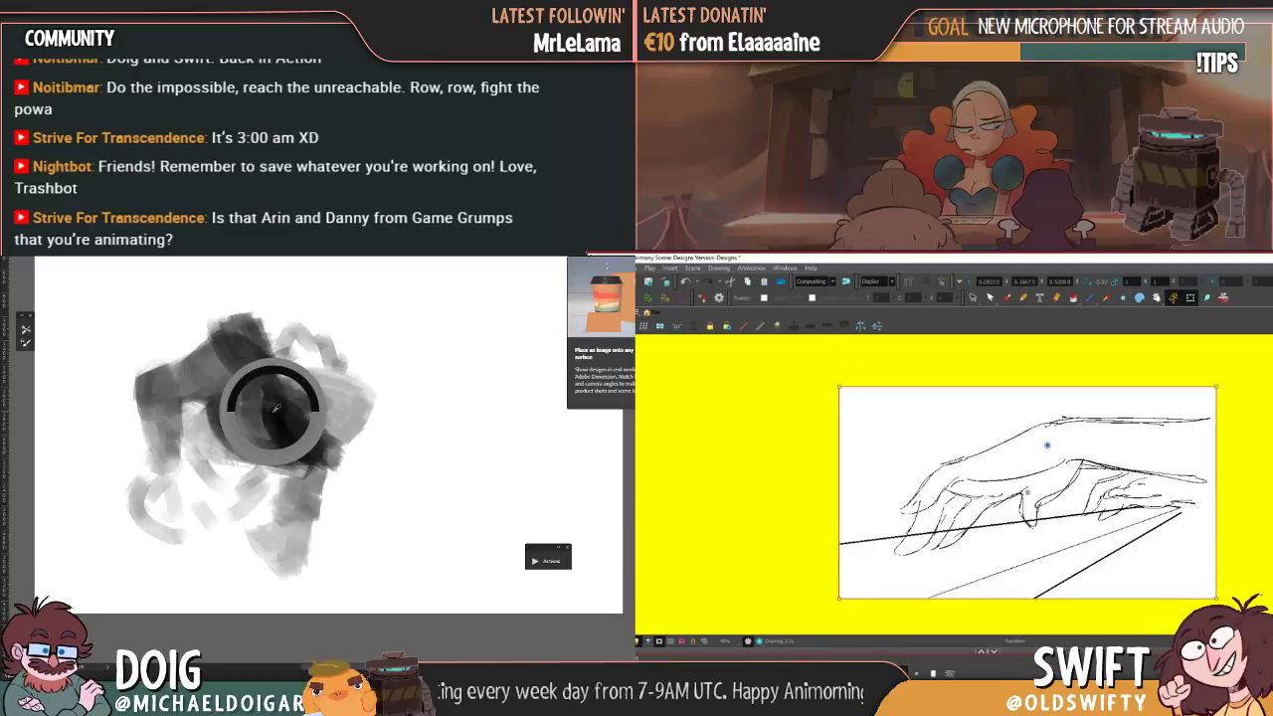
alt+click(166, 463)
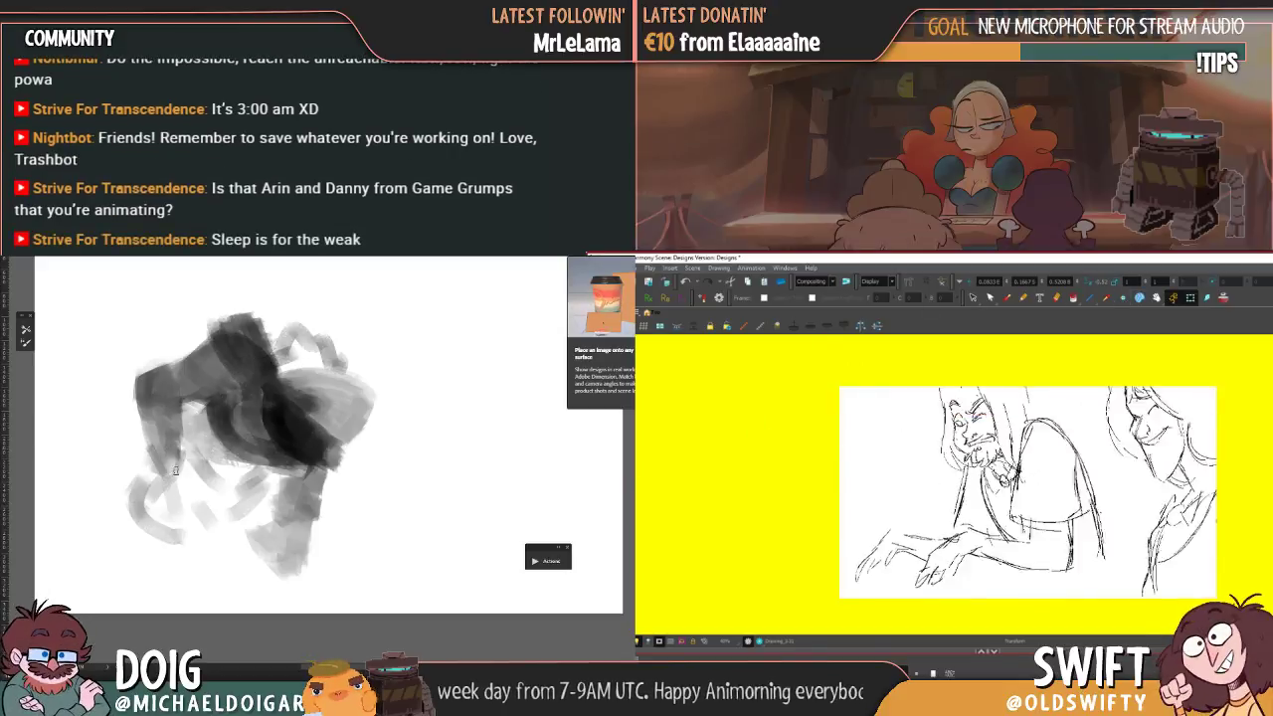
drag(156, 464, 134, 493)
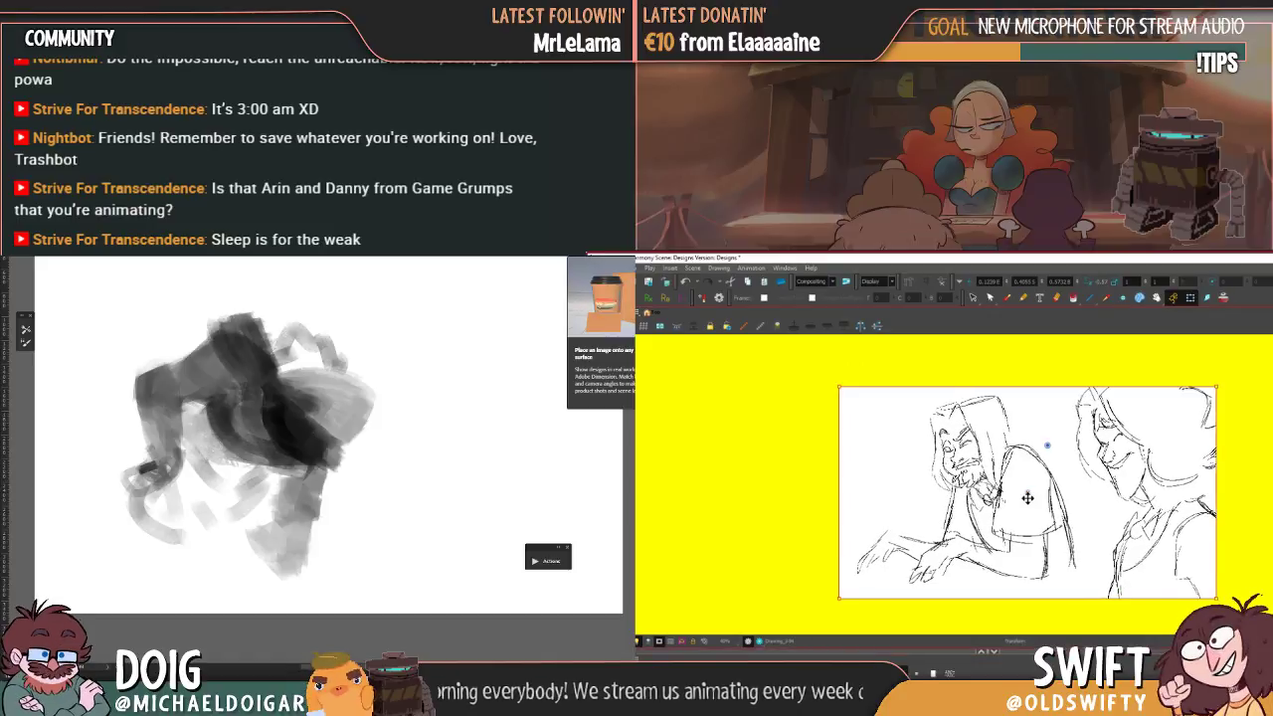
- Step back through the animation frames, and clear the creature painting to leave a blank white canvas
key(Left)
key(Left)
key(Left)
key(Delete)
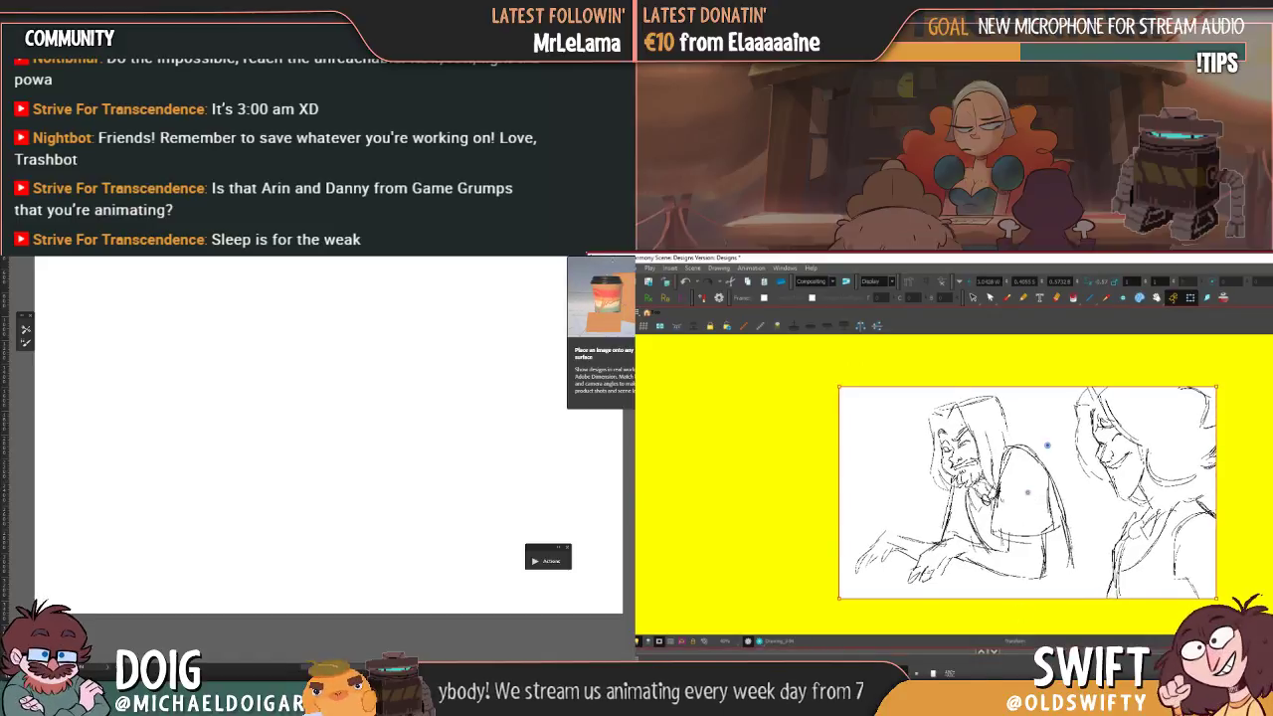
drag(188, 403, 165, 440)
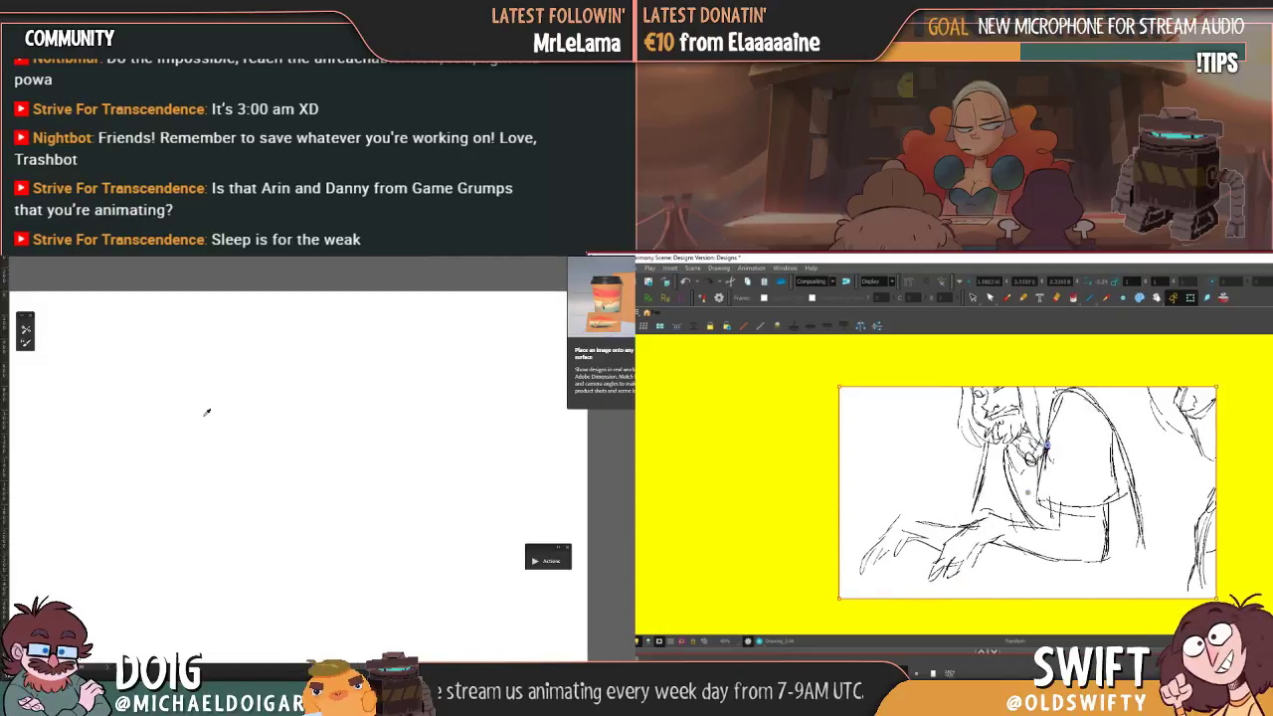
- Try a light curved stroke on the blank canvas, switch to another brush preset, and paint a black angular shape
drag(201, 497, 212, 427)
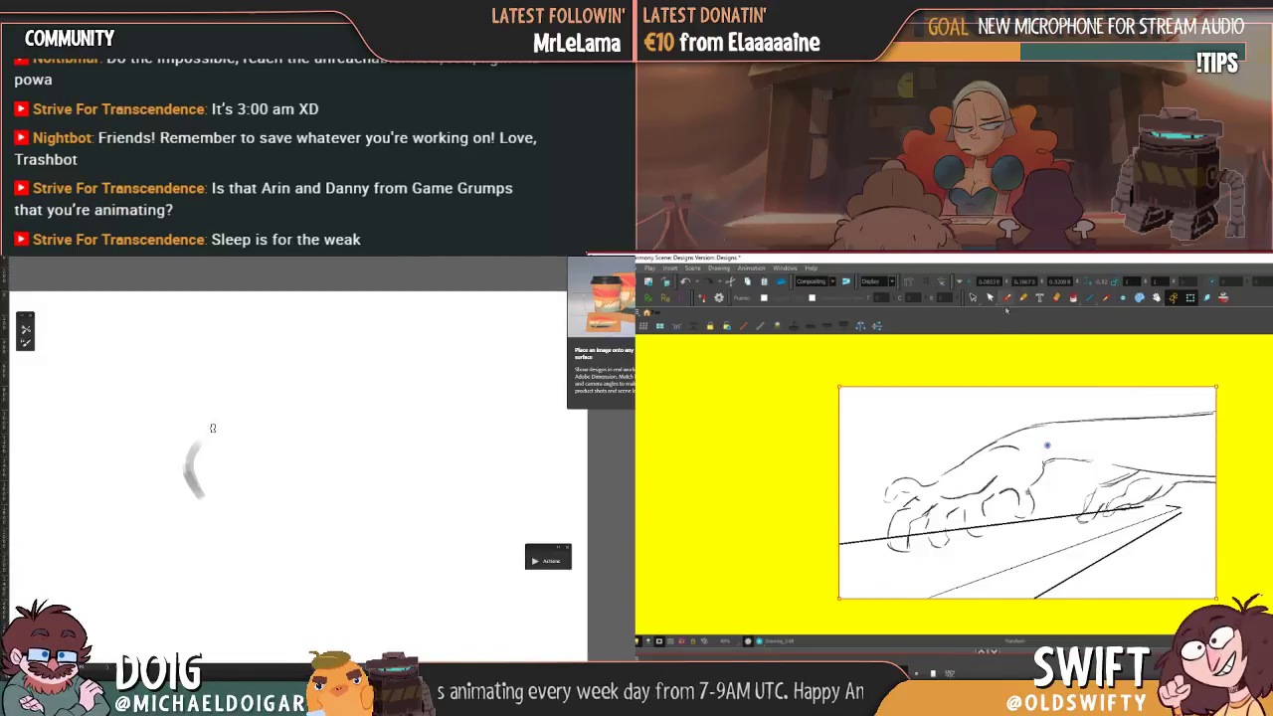
right_click(154, 396)
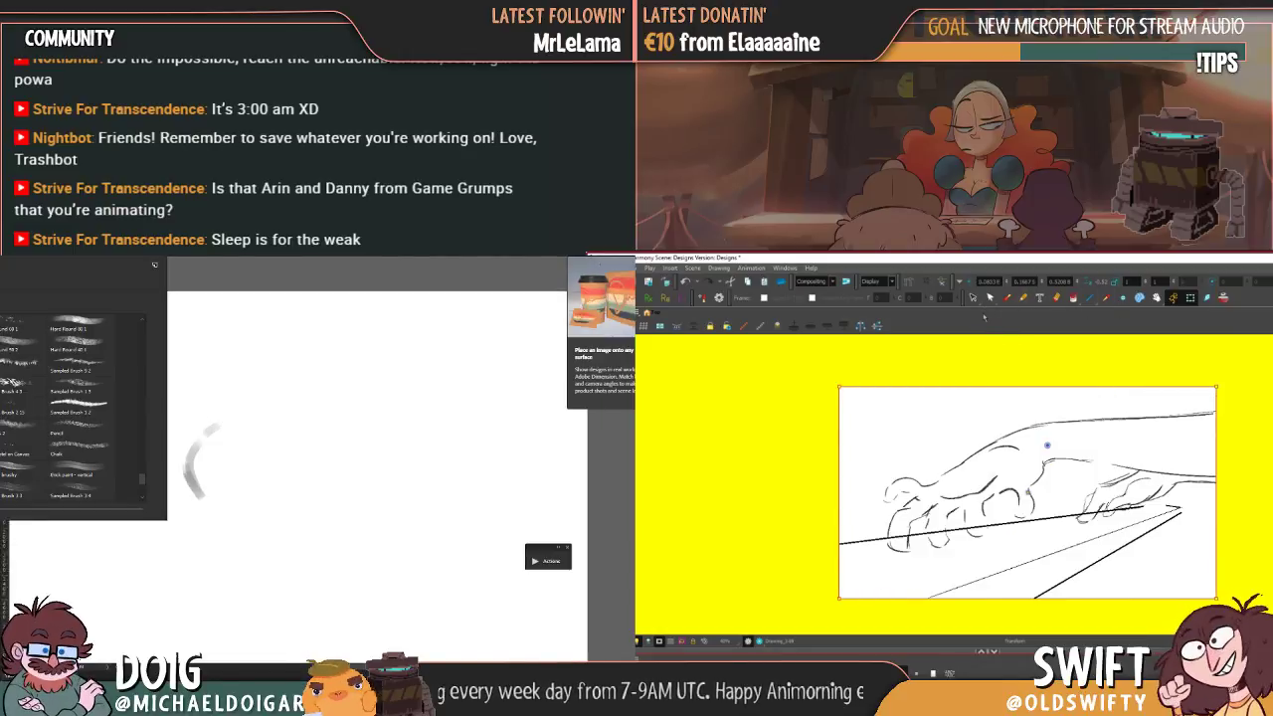
mouse_move(141, 480)
mouse_down()
mouse_move(148, 425)
mouse_move(148, 448)
mouse_up()
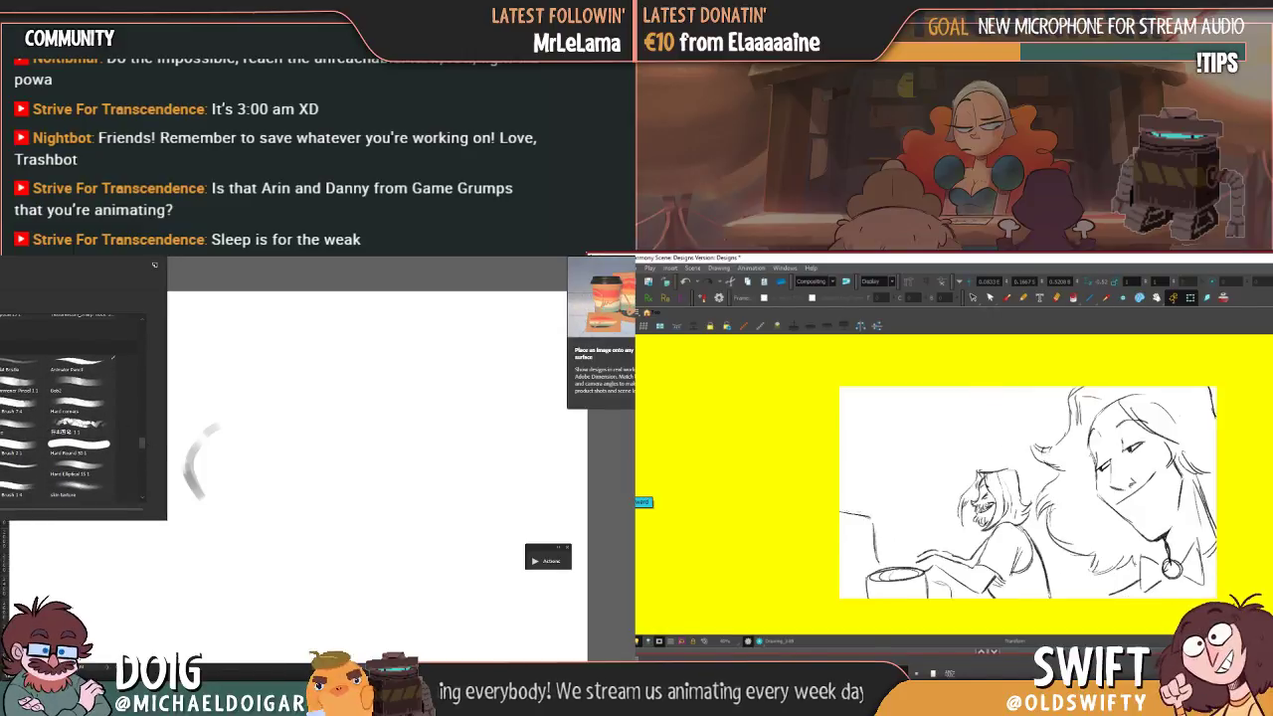
click(200, 465)
mouse_move(177, 444)
mouse_down()
mouse_move(202, 478)
mouse_move(222, 404)
mouse_up()
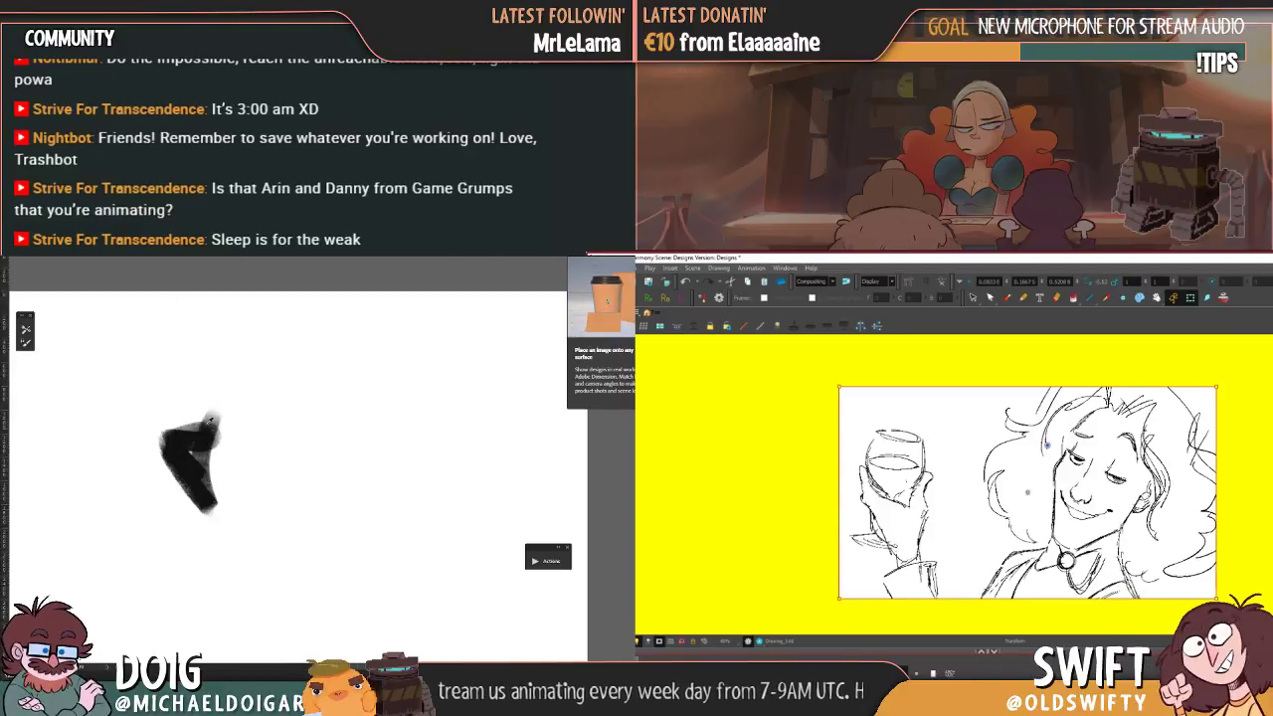
- Cover the black shape with a broad, smooth grey mass, and select the sketch of the two characters in the animation scene
alt+click(211, 422)
mouse_move(208, 408)
mouse_down()
mouse_move(192, 438)
mouse_move(211, 442)
mouse_move(211, 468)
mouse_move(229, 448)
mouse_move(252, 495)
mouse_move(266, 451)
mouse_move(205, 446)
mouse_move(215, 541)
mouse_move(174, 466)
mouse_move(250, 418)
mouse_move(242, 497)
mouse_move(214, 452)
mouse_up()
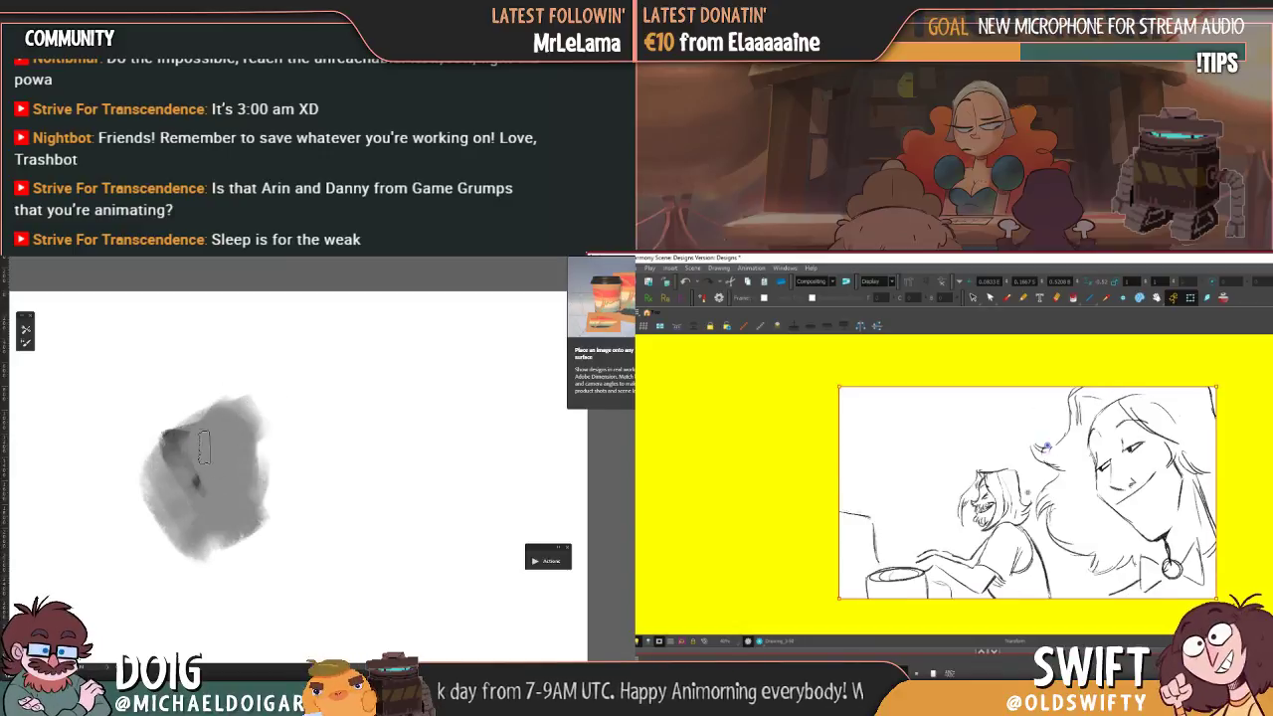
key(Escape)
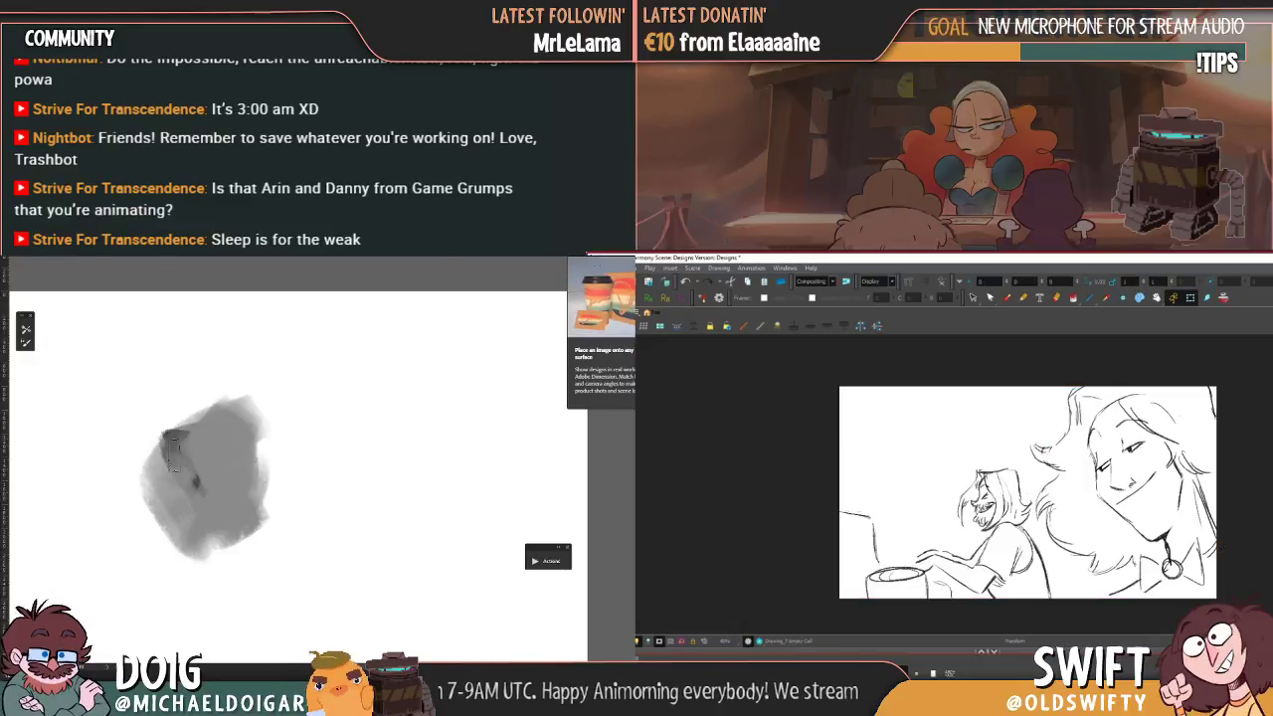
click(1018, 472)
drag(174, 480, 157, 507)
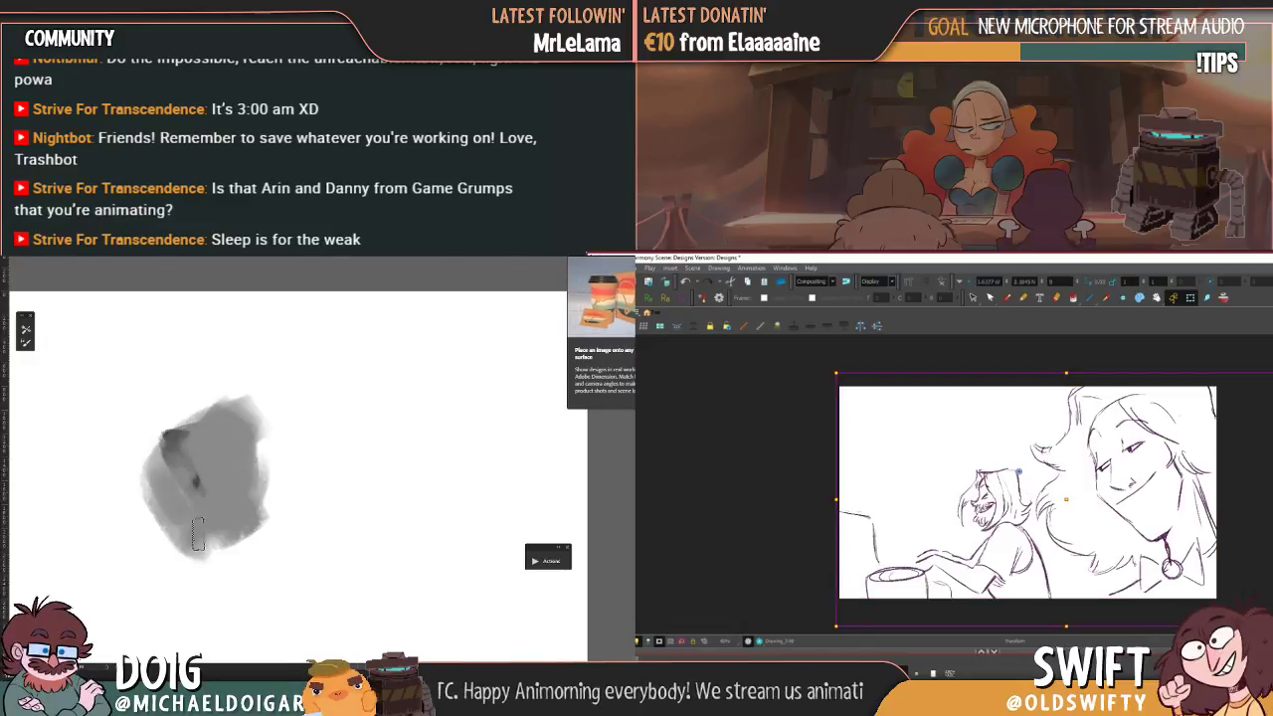
drag(166, 452, 211, 415)
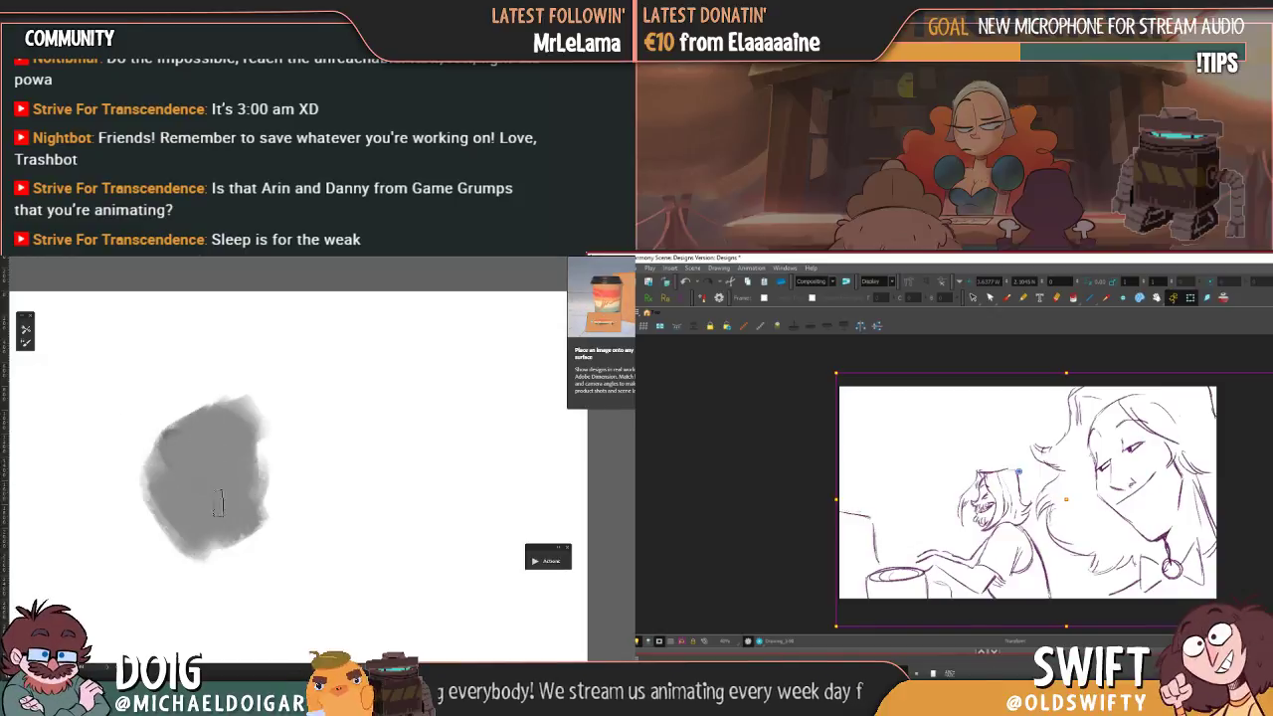
mouse_move(220, 502)
mouse_down()
mouse_move(190, 498)
mouse_move(171, 453)
mouse_move(197, 440)
mouse_move(189, 485)
mouse_move(242, 440)
mouse_move(259, 467)
mouse_move(226, 516)
mouse_move(185, 469)
mouse_move(204, 513)
mouse_move(216, 467)
mouse_move(239, 479)
mouse_move(217, 397)
mouse_move(229, 435)
mouse_move(247, 428)
mouse_move(231, 472)
mouse_move(231, 437)
mouse_move(202, 464)
mouse_move(211, 513)
mouse_move(282, 405)
mouse_move(220, 501)
mouse_move(330, 460)
mouse_move(294, 472)
mouse_move(317, 450)
mouse_move(214, 425)
mouse_move(261, 450)
mouse_move(303, 435)
mouse_move(303, 455)
mouse_move(251, 484)
mouse_up()
- Paint a rounded black form with a dark grey panel across the grey mass, and lasso the large foreground character and the bowl
key(ctrl+r)
alt+click(231, 454)
click(1027, 535)
mouse_move(284, 427)
mouse_down()
mouse_move(280, 478)
mouse_move(313, 462)
mouse_move(293, 418)
mouse_up()
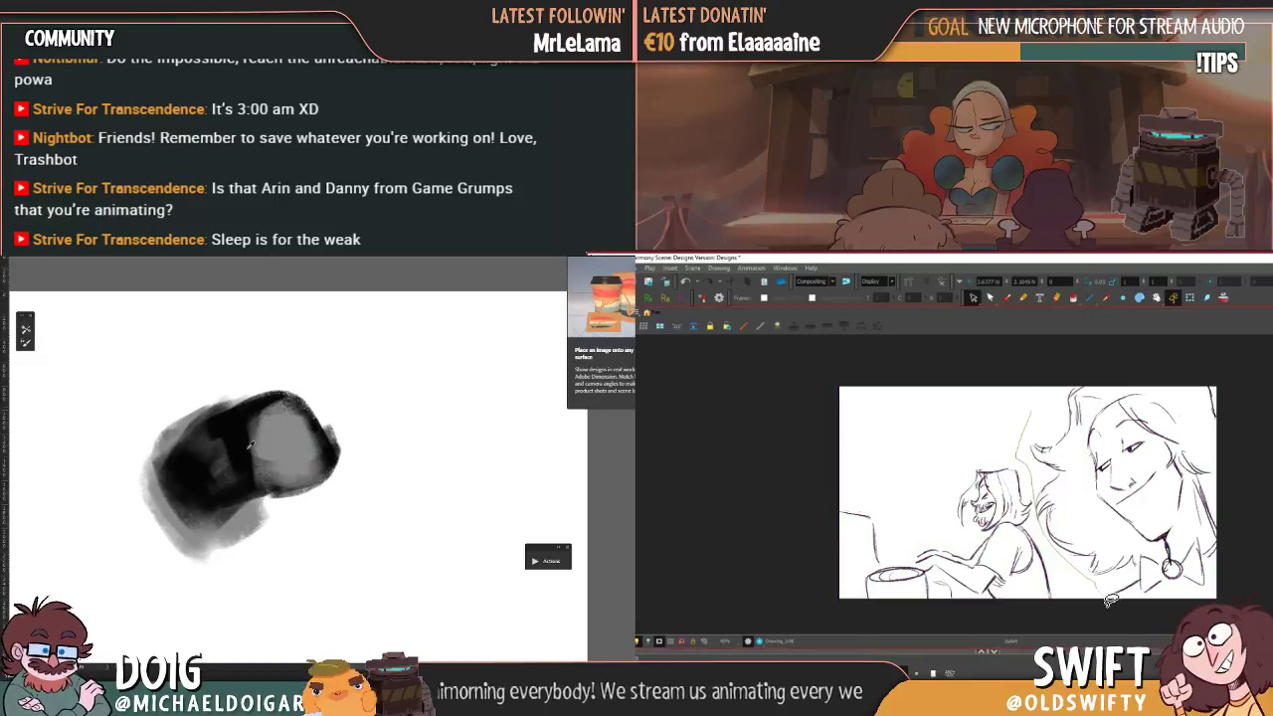
mouse_move(229, 454)
mouse_down()
mouse_move(285, 420)
mouse_move(285, 452)
mouse_move(251, 482)
mouse_move(318, 456)
mouse_move(266, 416)
mouse_move(306, 438)
mouse_up()
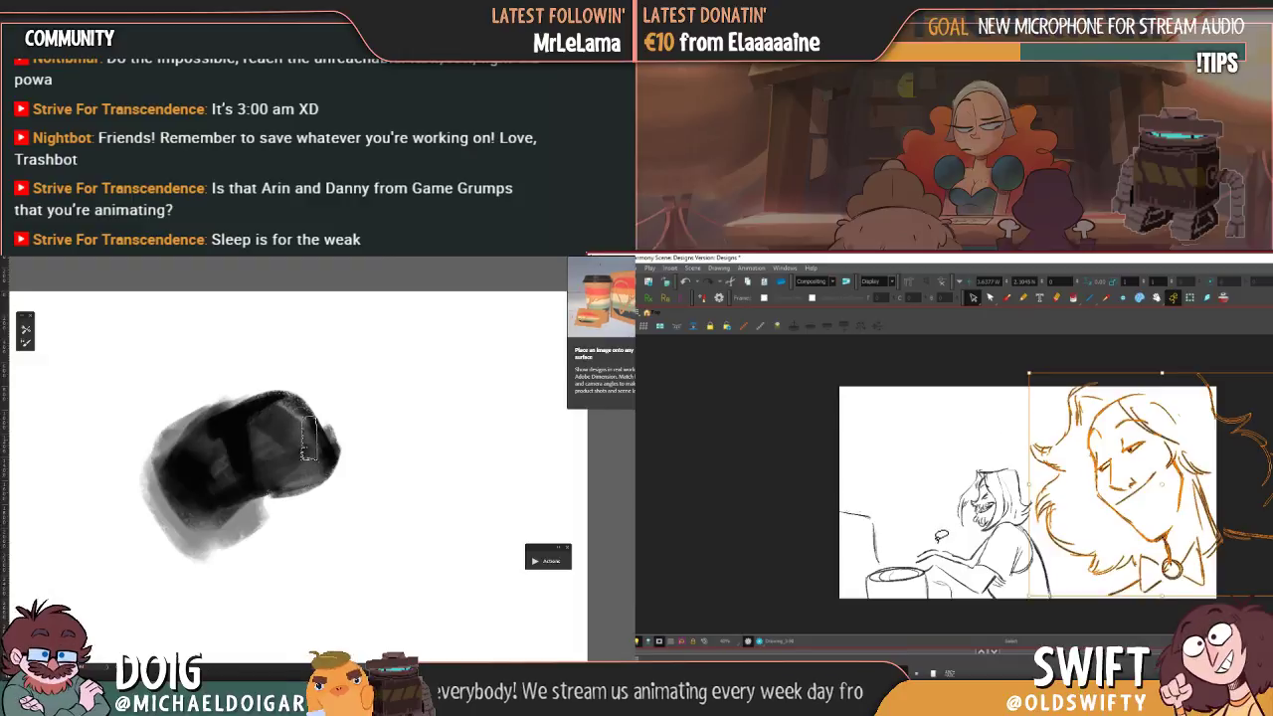
key(ctrl+minus)
alt+click(286, 484)
mouse_move(935, 596)
mouse_down()
mouse_move(883, 624)
mouse_move(861, 587)
mouse_up()
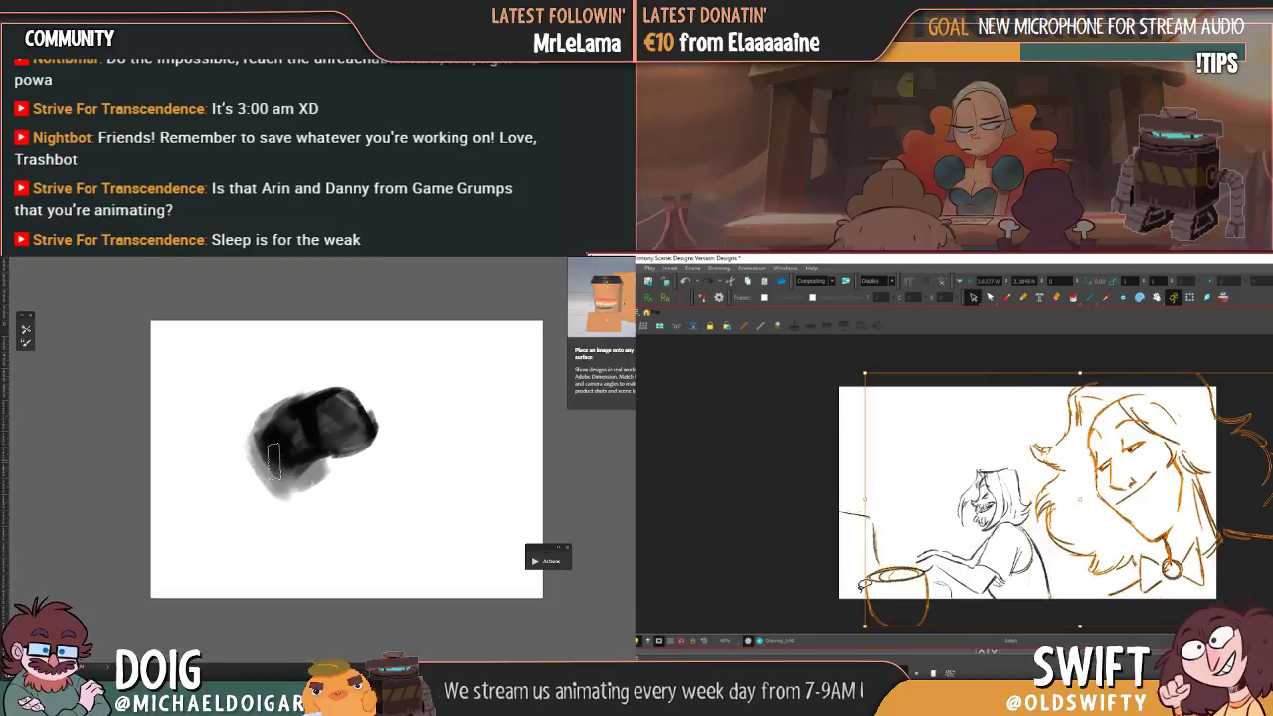
- Paint a rounded grey mass beneath the black form, and separate the foreground character and bowl from the seated figure's drawing
mouse_move(274, 462)
mouse_down()
mouse_move(301, 503)
mouse_move(282, 495)
mouse_move(342, 523)
mouse_move(357, 519)
mouse_move(355, 477)
mouse_move(377, 501)
mouse_move(299, 510)
mouse_move(315, 469)
mouse_up()
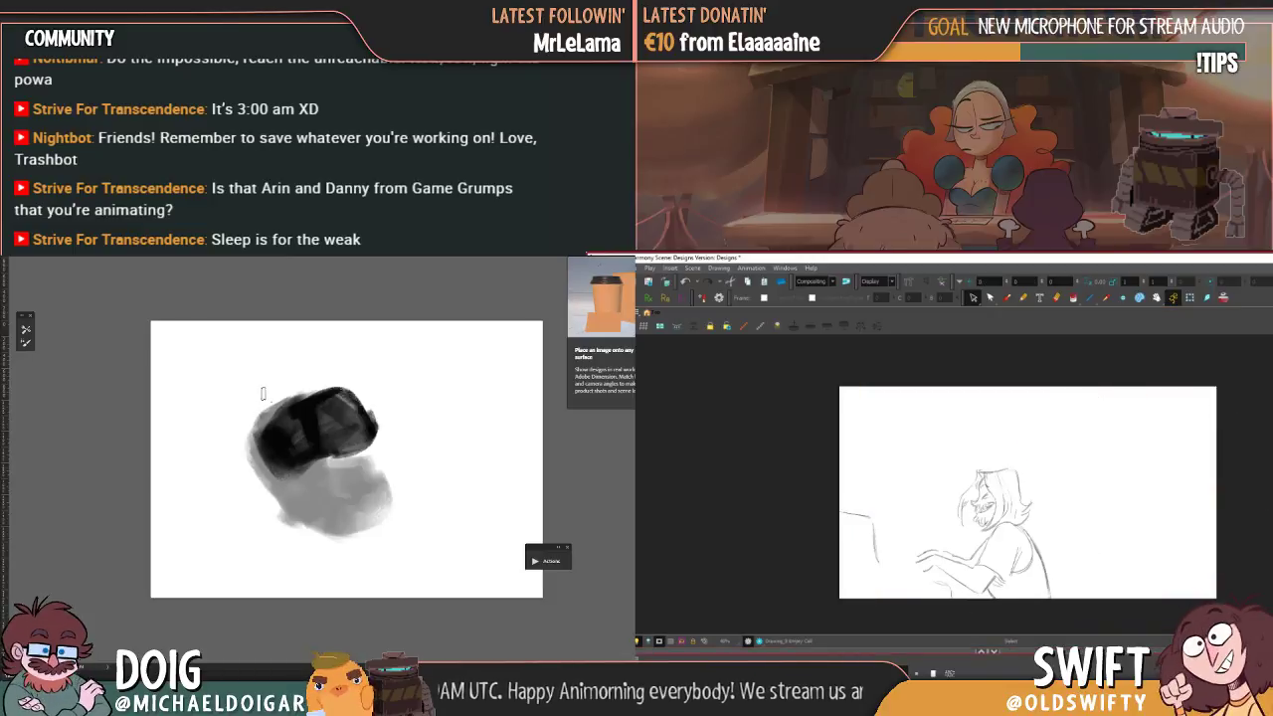
key(ctrl+equal)
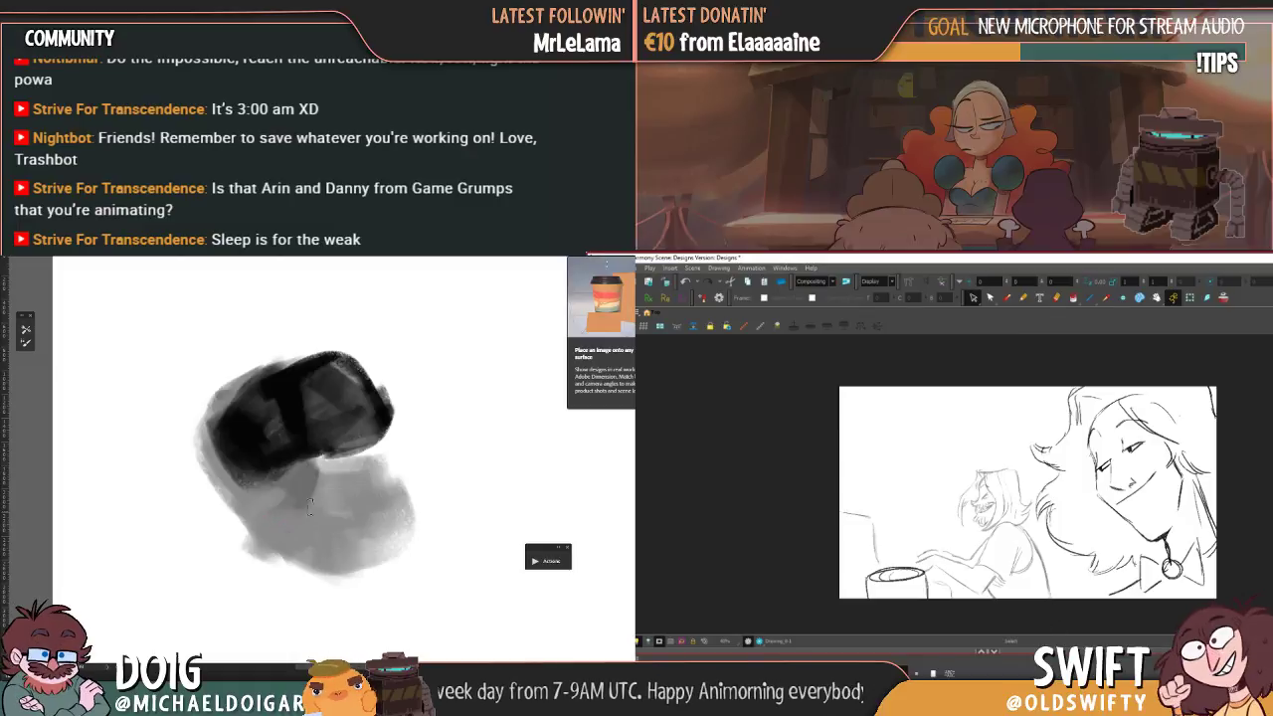
key(ctrl+minus)
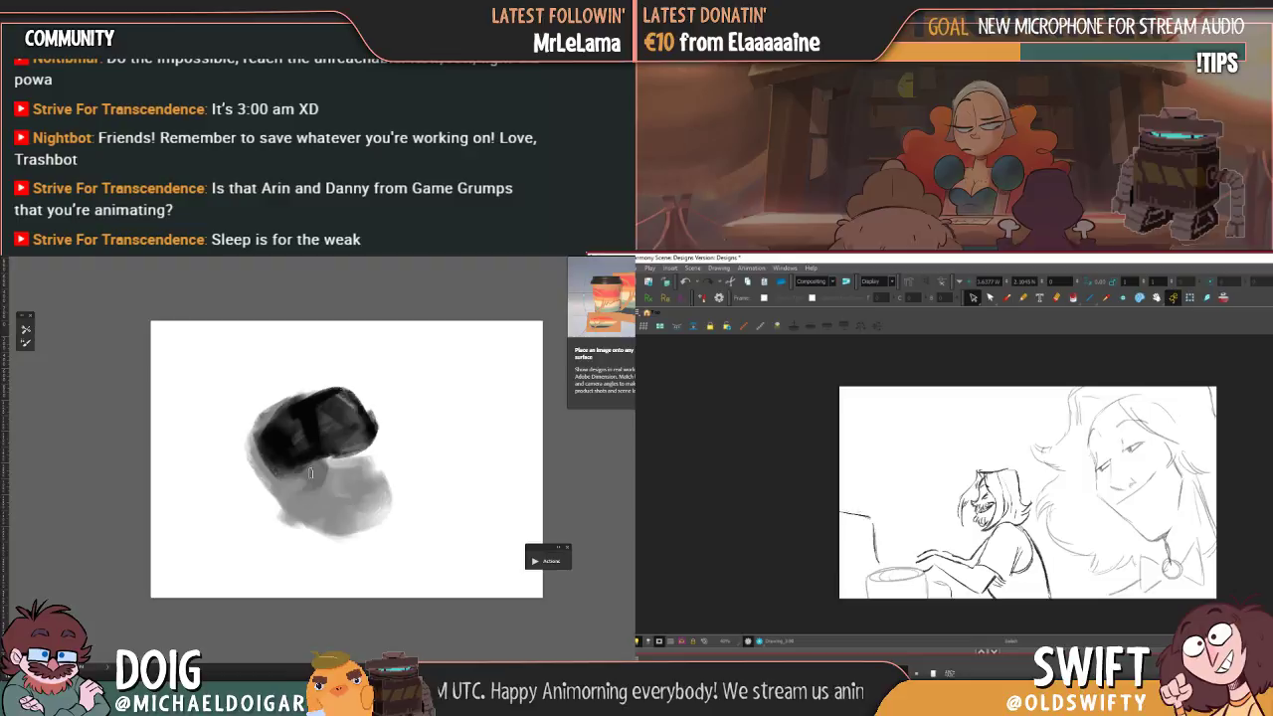
scroll(306, 452, up, 2)
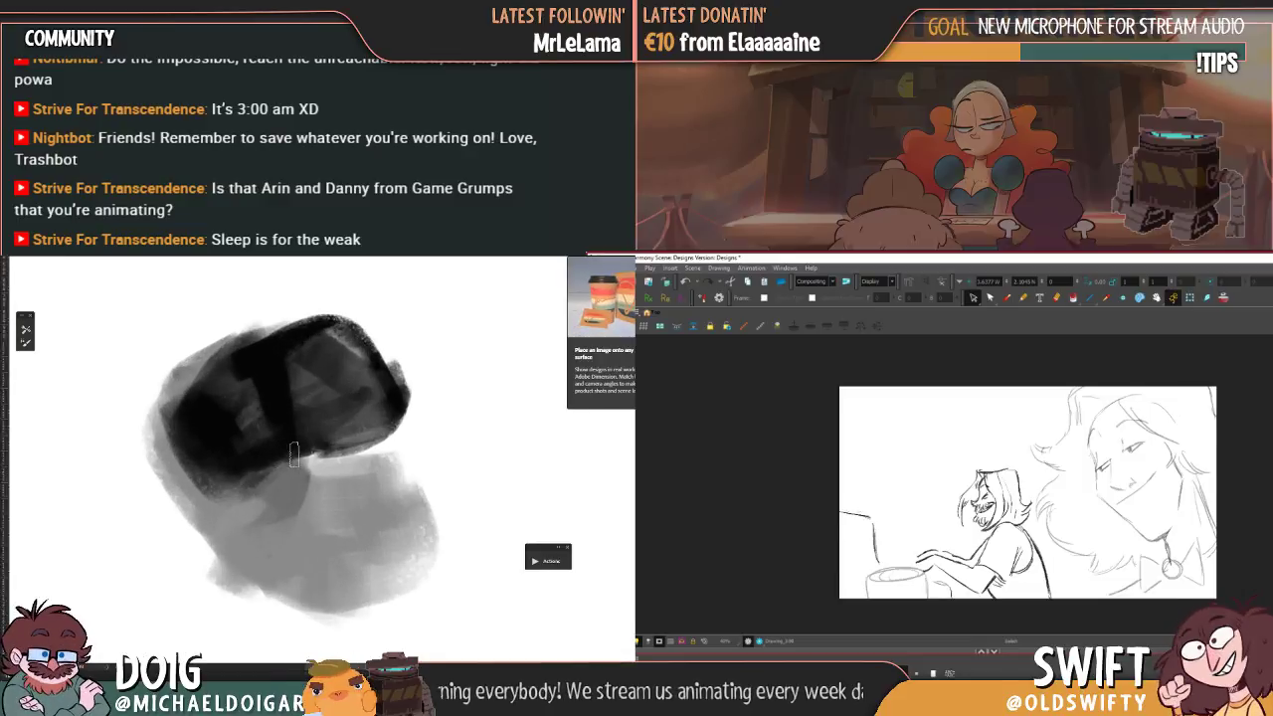
- Shade the area beneath the black form in dark grey, and paint dark rounded bumps on top of it
drag(295, 483, 284, 519)
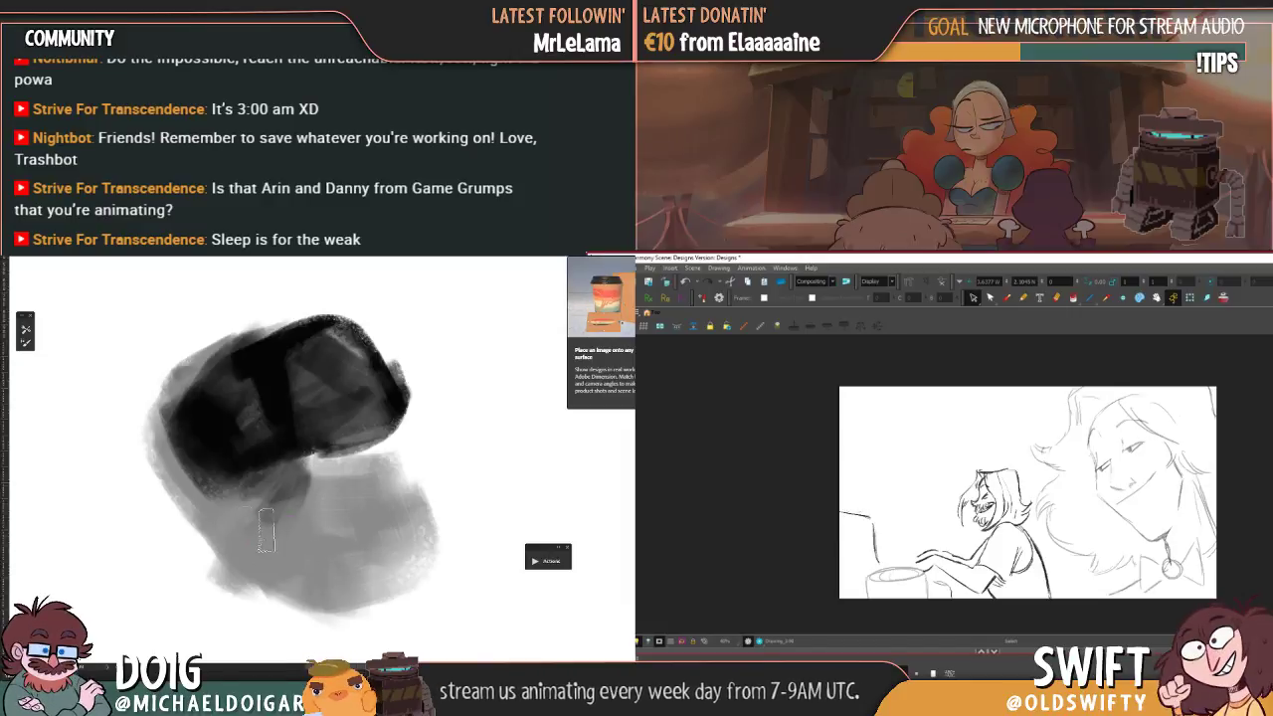
scroll(324, 433, down, 2)
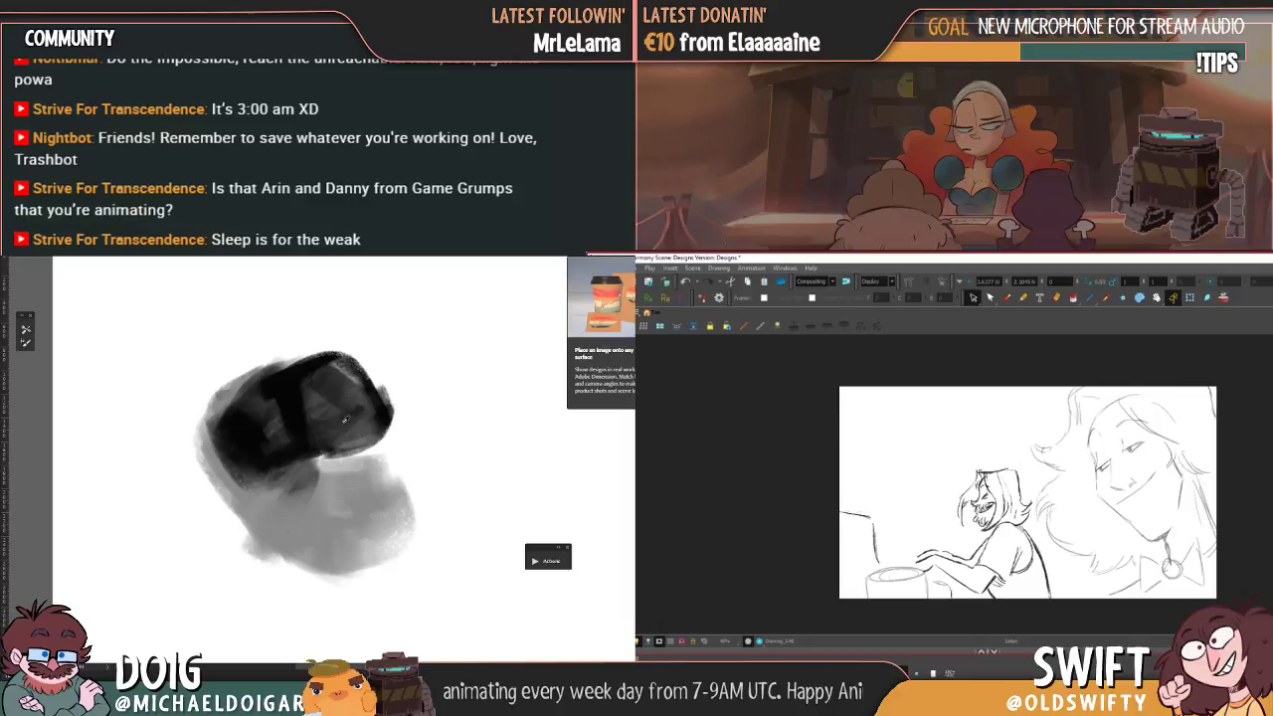
alt+click(302, 375)
mouse_move(294, 328)
mouse_down()
mouse_move(265, 354)
mouse_move(314, 315)
mouse_move(312, 331)
mouse_move(255, 369)
mouse_move(308, 306)
mouse_up()
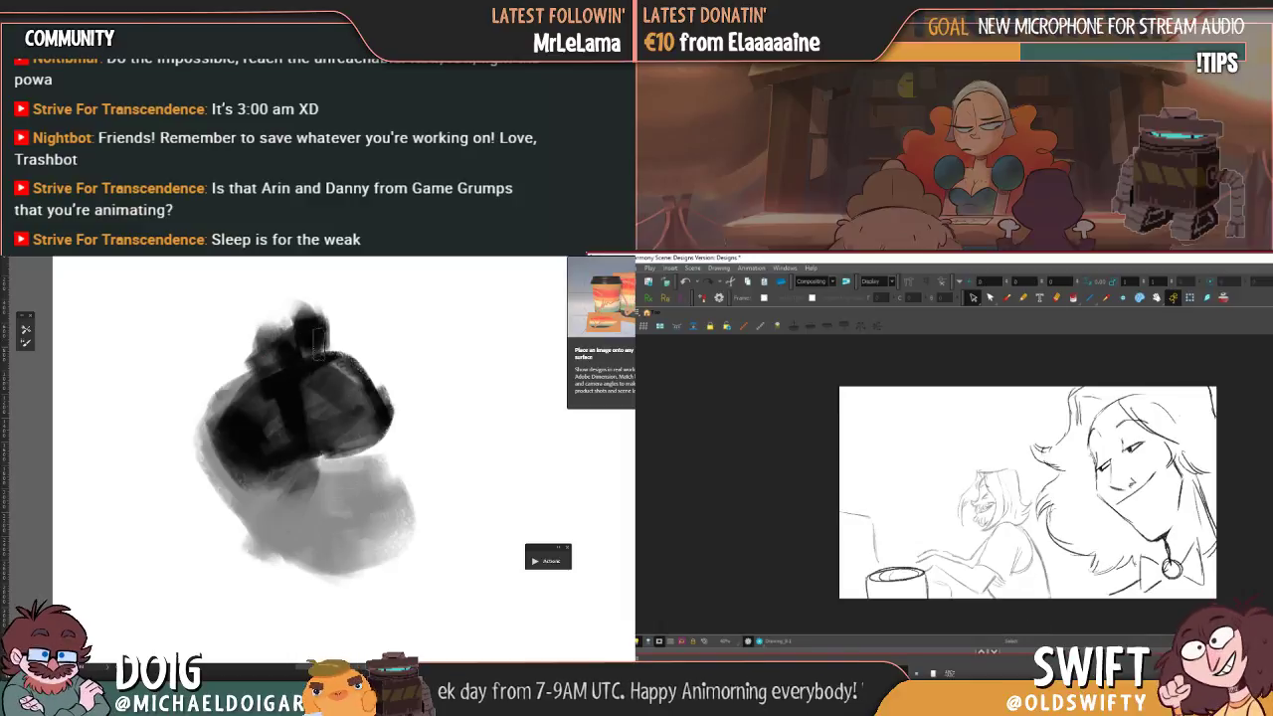
- Repaint the form's front panel with mid-grey and darker diagonal shading, and select the whole foreground character and bowl drawing in the scene
mouse_move(386, 444)
mouse_down()
mouse_move(372, 463)
mouse_move(275, 466)
mouse_move(364, 487)
mouse_move(353, 512)
mouse_up()
mouse_move(328, 476)
mouse_down()
mouse_move(287, 459)
mouse_move(228, 461)
mouse_move(241, 435)
mouse_move(277, 421)
mouse_move(245, 483)
mouse_move(288, 483)
mouse_move(316, 398)
mouse_move(319, 424)
mouse_move(295, 406)
mouse_move(195, 470)
mouse_move(285, 384)
mouse_move(200, 432)
mouse_move(319, 404)
mouse_move(314, 446)
mouse_move(283, 438)
mouse_move(300, 490)
mouse_up()
alt+click(248, 518)
key(ctrl+a)
alt+click(295, 406)
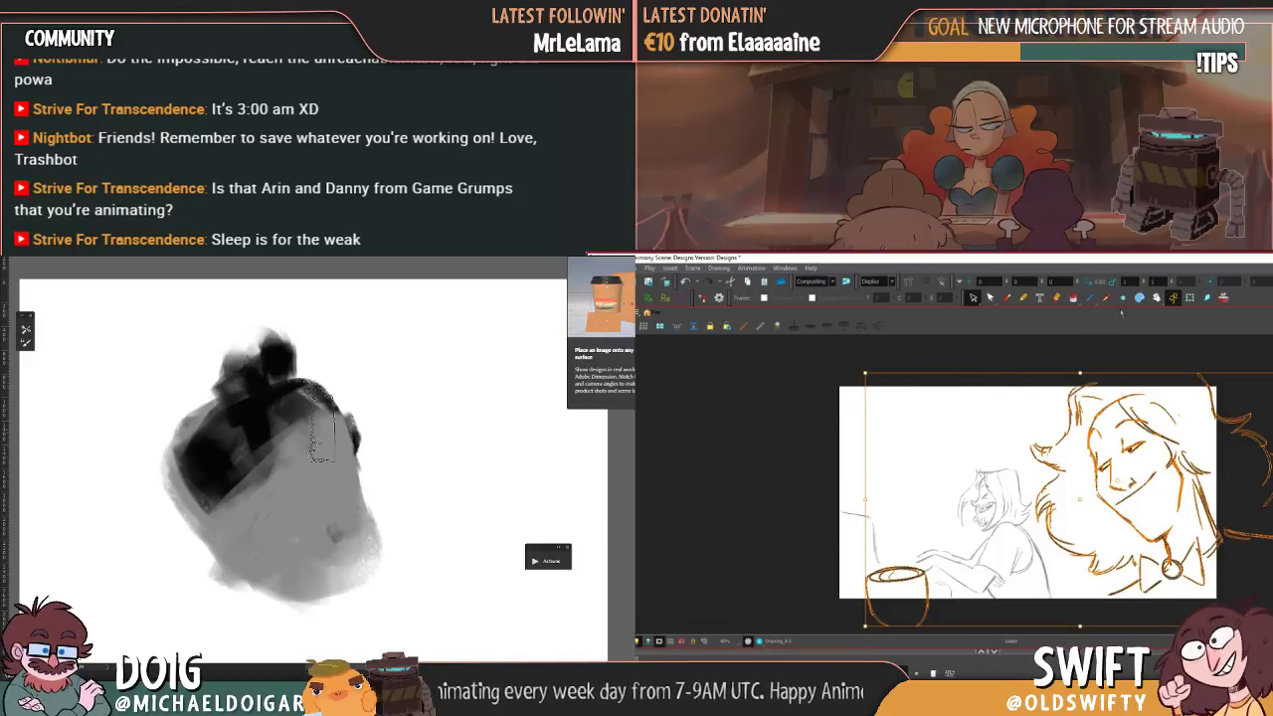
mouse_move(322, 433)
mouse_down()
mouse_move(277, 461)
mouse_move(261, 530)
mouse_move(213, 505)
mouse_move(255, 560)
mouse_move(286, 450)
mouse_move(263, 484)
mouse_move(310, 426)
mouse_up()
- Try to shift the foreground character and bowl left over the seated figure
click(1190, 298)
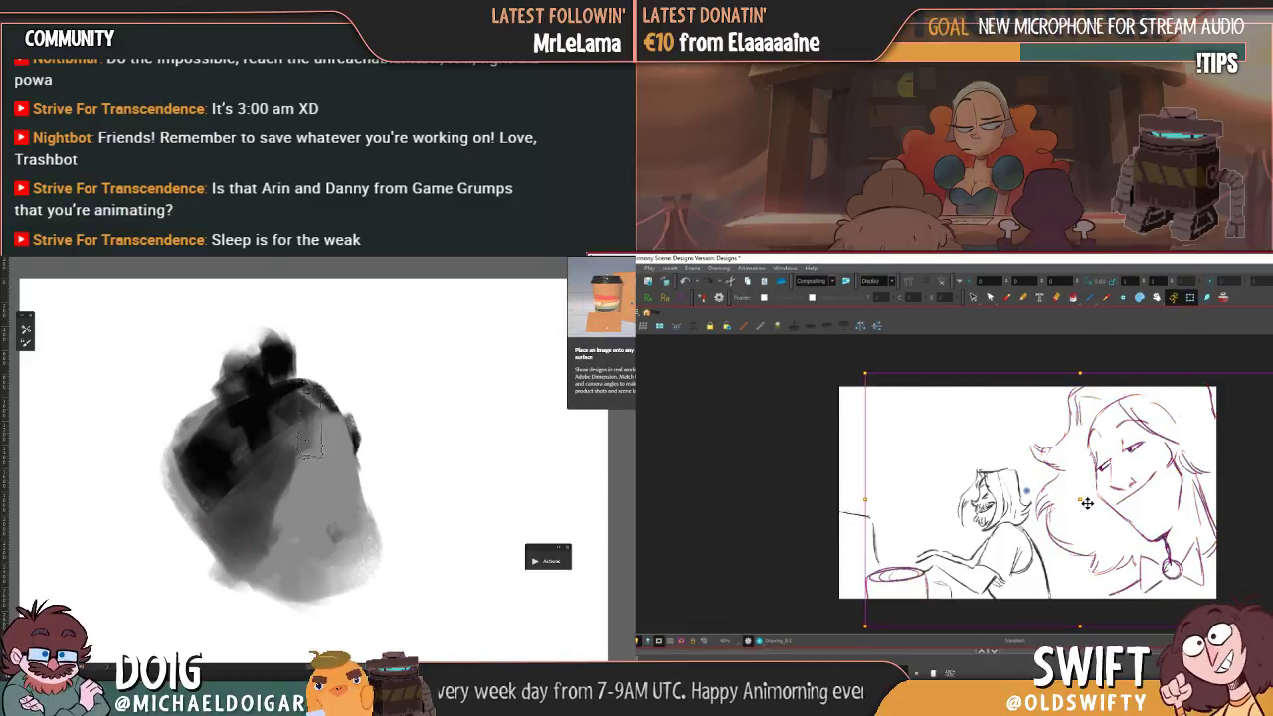
drag(1087, 503, 1009, 520)
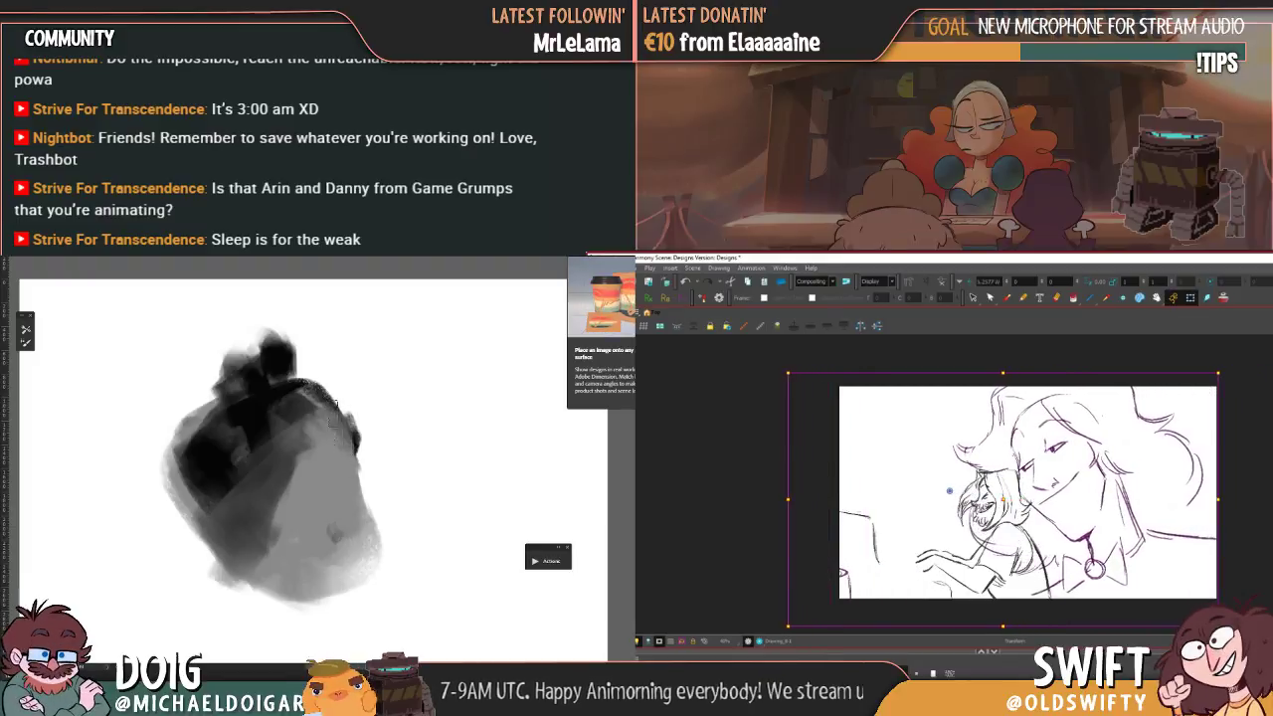
mouse_move(308, 451)
mouse_down()
mouse_move(303, 417)
mouse_move(328, 393)
mouse_move(353, 450)
mouse_up()
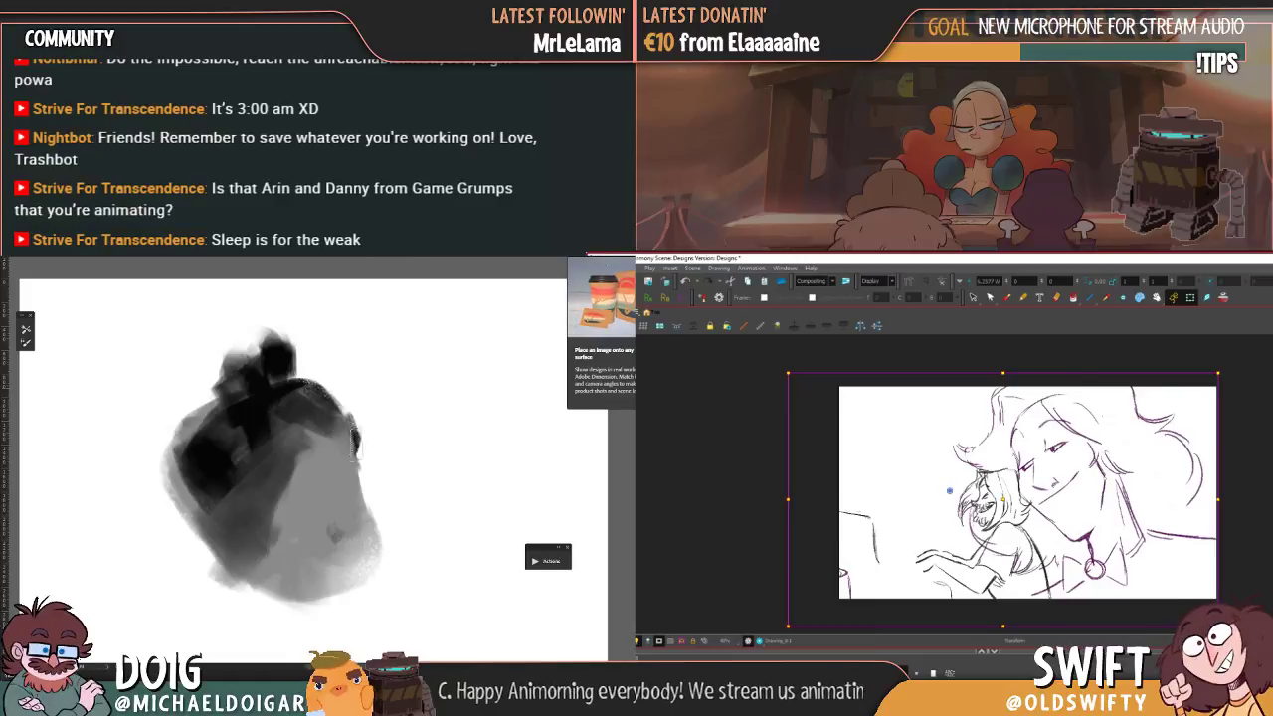
key(ctrl+z)
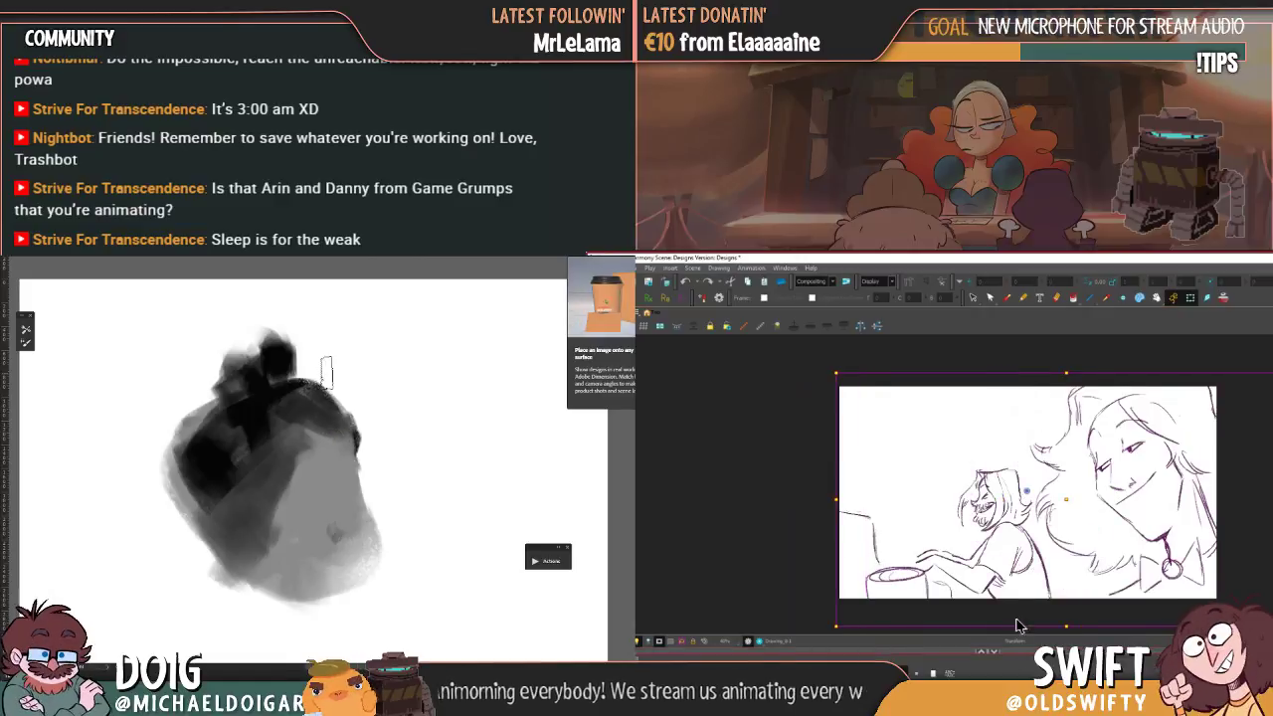
- Move both characters together leftward until the seated figure is partly cut off by the frame, comparing with the neighbouring drawings
key(period)
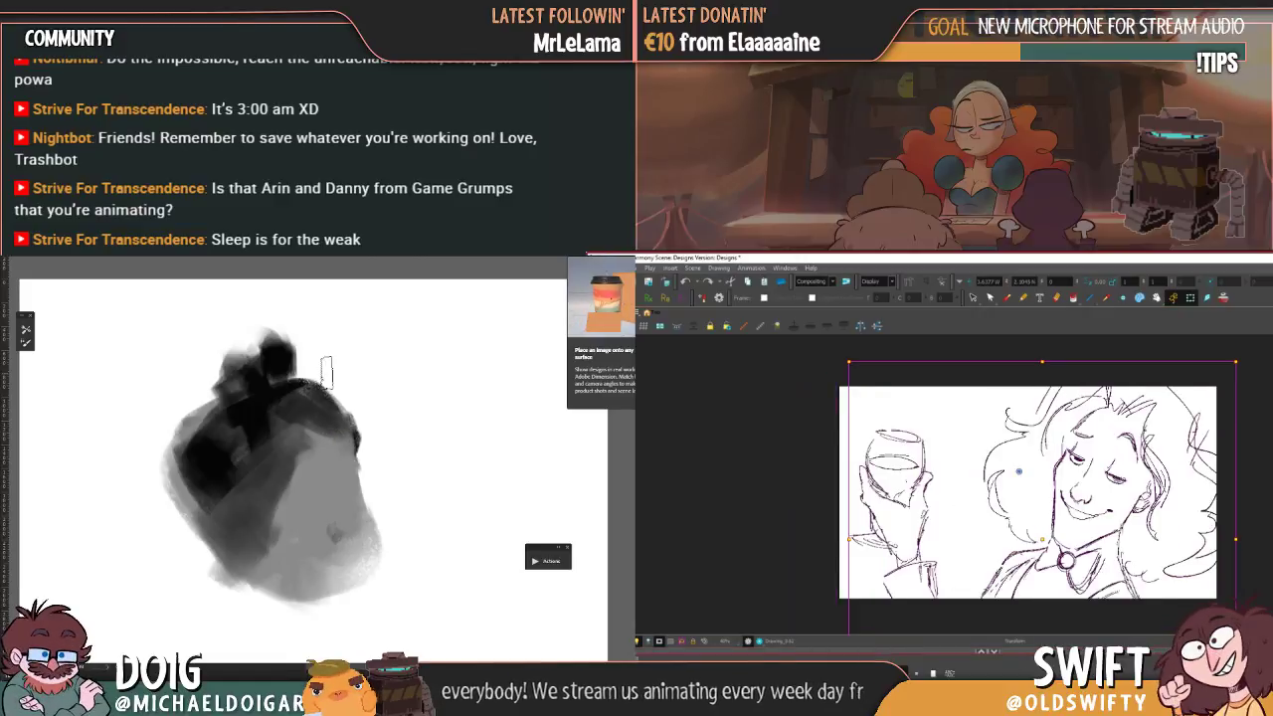
key(period)
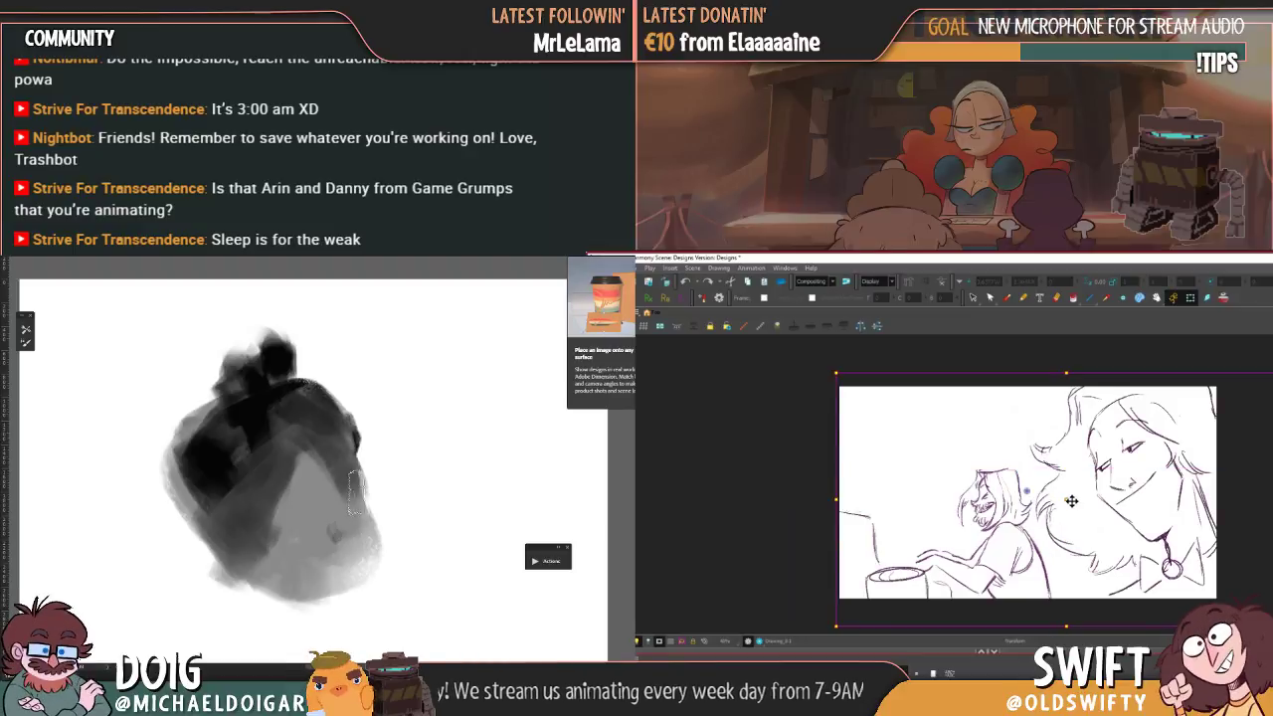
key(period)
drag(1002, 512, 970, 523)
key(comma)
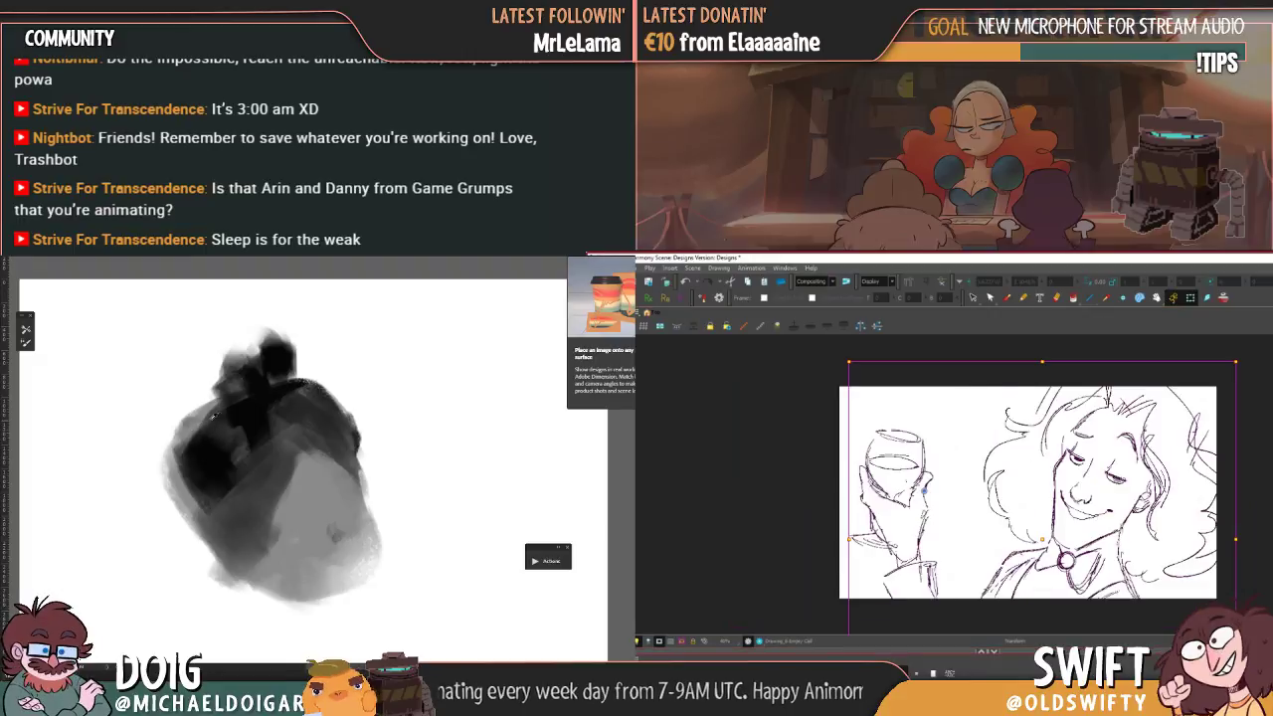
key(period)
key(comma)
key(period)
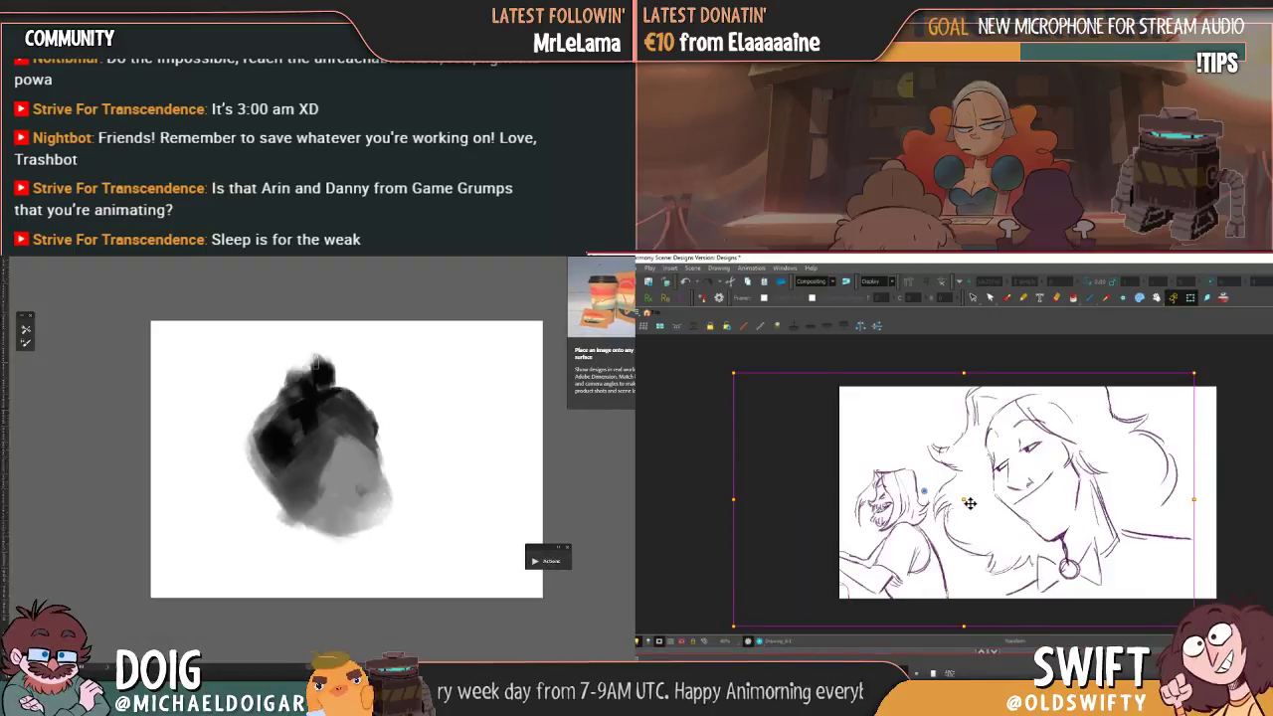
drag(965, 503, 944, 508)
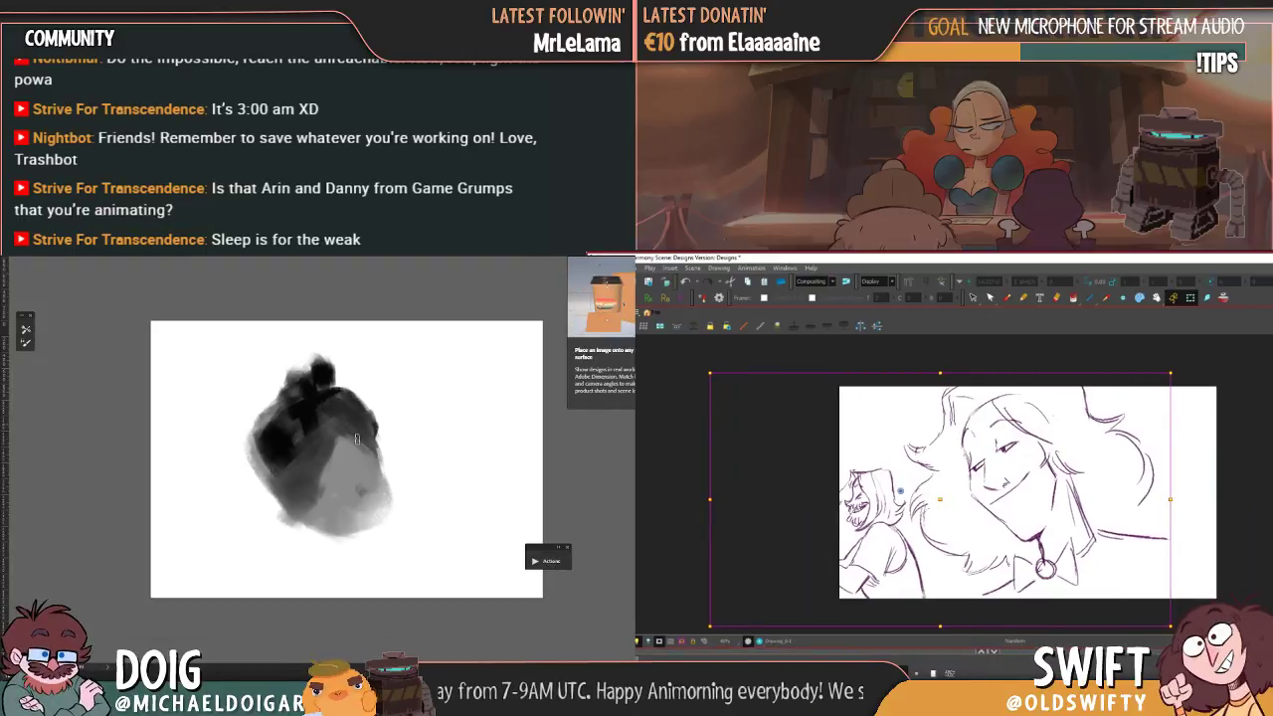
key(period)
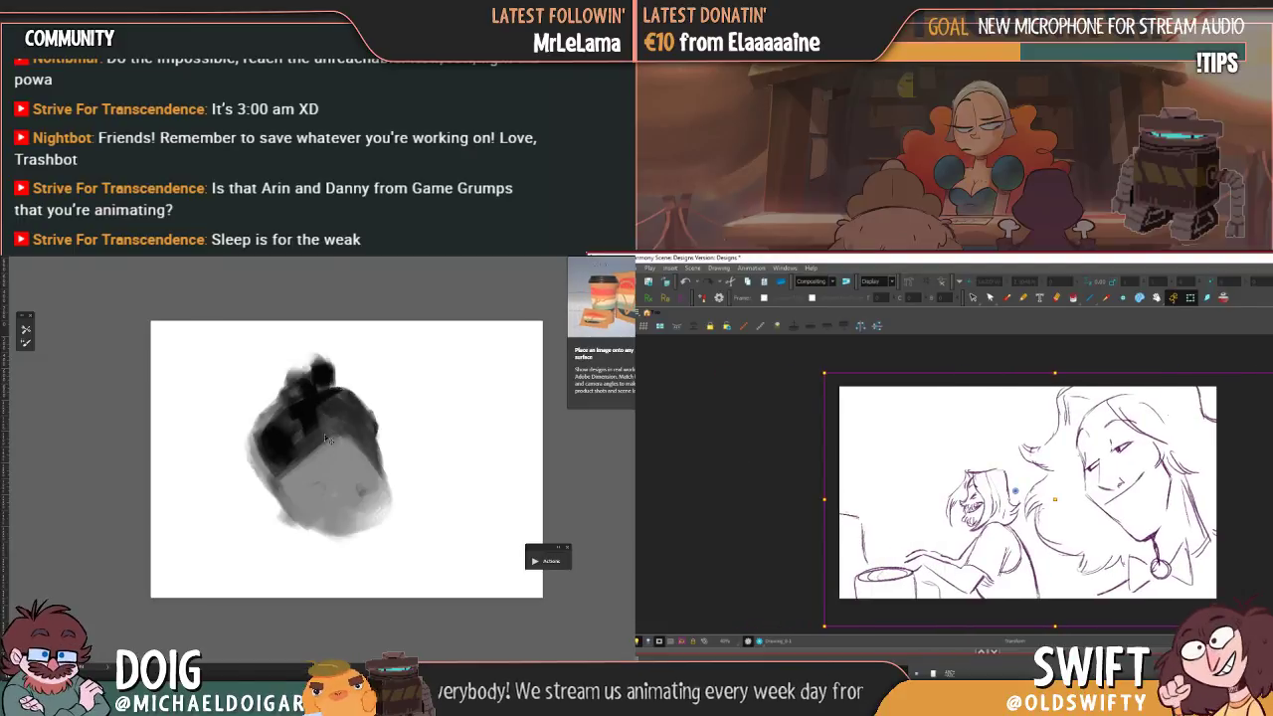
- Shrink and tilt the painted form slightly clockwise near the canvas's left edge, and extend its grey mass downward into a long torso
key(ctrl+t)
drag(395, 545, 415, 484)
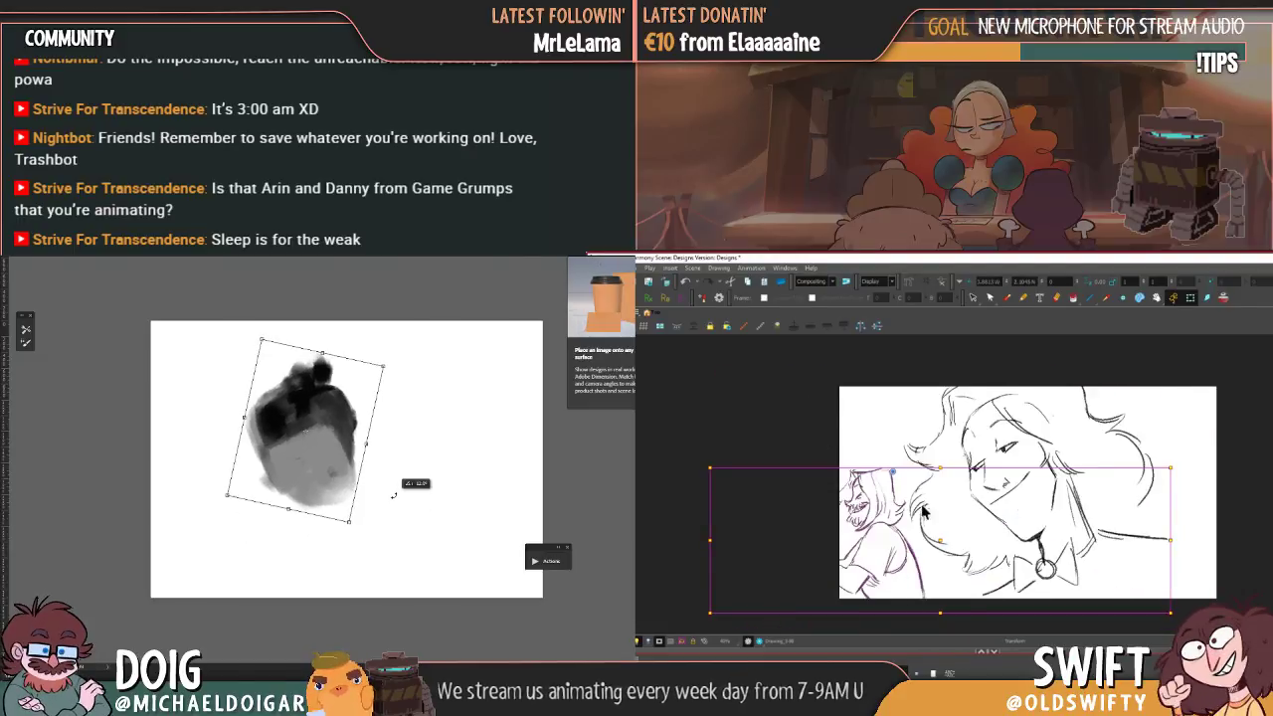
drag(338, 449, 261, 410)
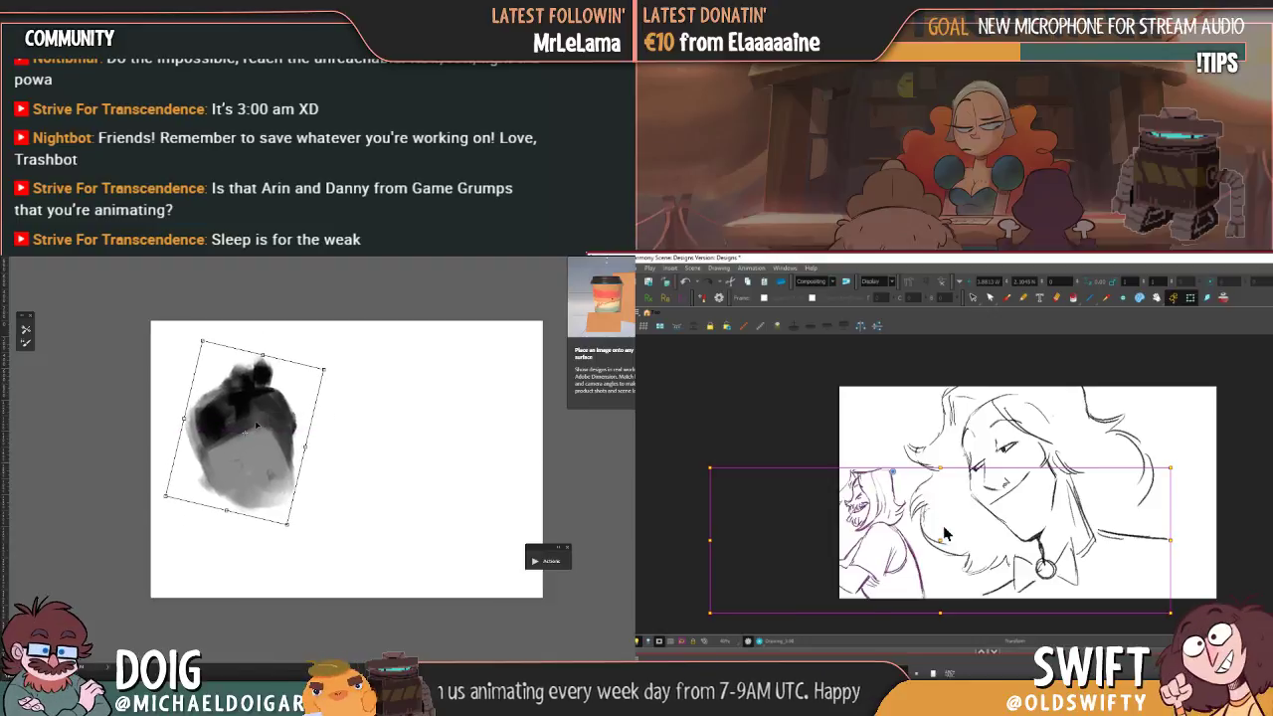
key(Return)
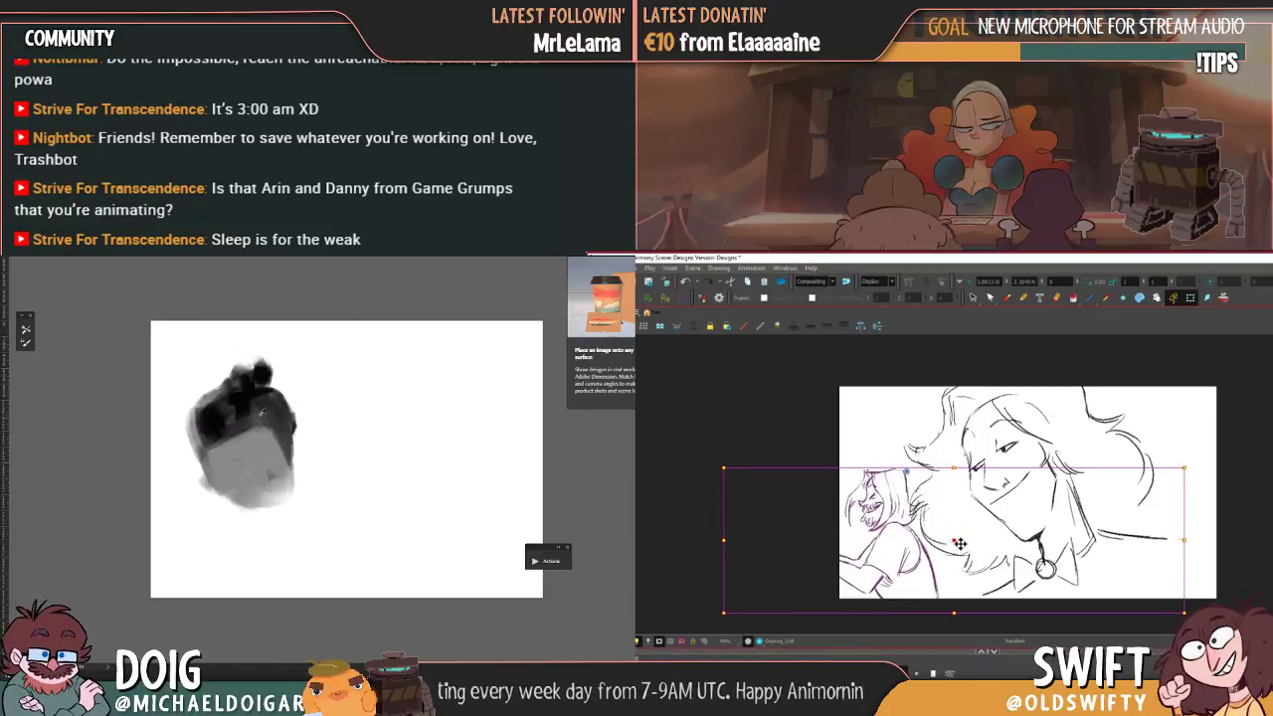
mouse_move(235, 488)
mouse_down()
mouse_move(252, 530)
mouse_move(236, 529)
mouse_move(226, 566)
mouse_move(225, 438)
mouse_move(244, 427)
mouse_move(224, 462)
mouse_move(240, 523)
mouse_move(219, 565)
mouse_move(237, 567)
mouse_move(267, 504)
mouse_move(264, 411)
mouse_move(276, 414)
mouse_move(243, 562)
mouse_move(268, 511)
mouse_move(251, 540)
mouse_move(288, 518)
mouse_move(278, 483)
mouse_move(269, 578)
mouse_move(227, 570)
mouse_move(227, 556)
mouse_move(220, 589)
mouse_up()
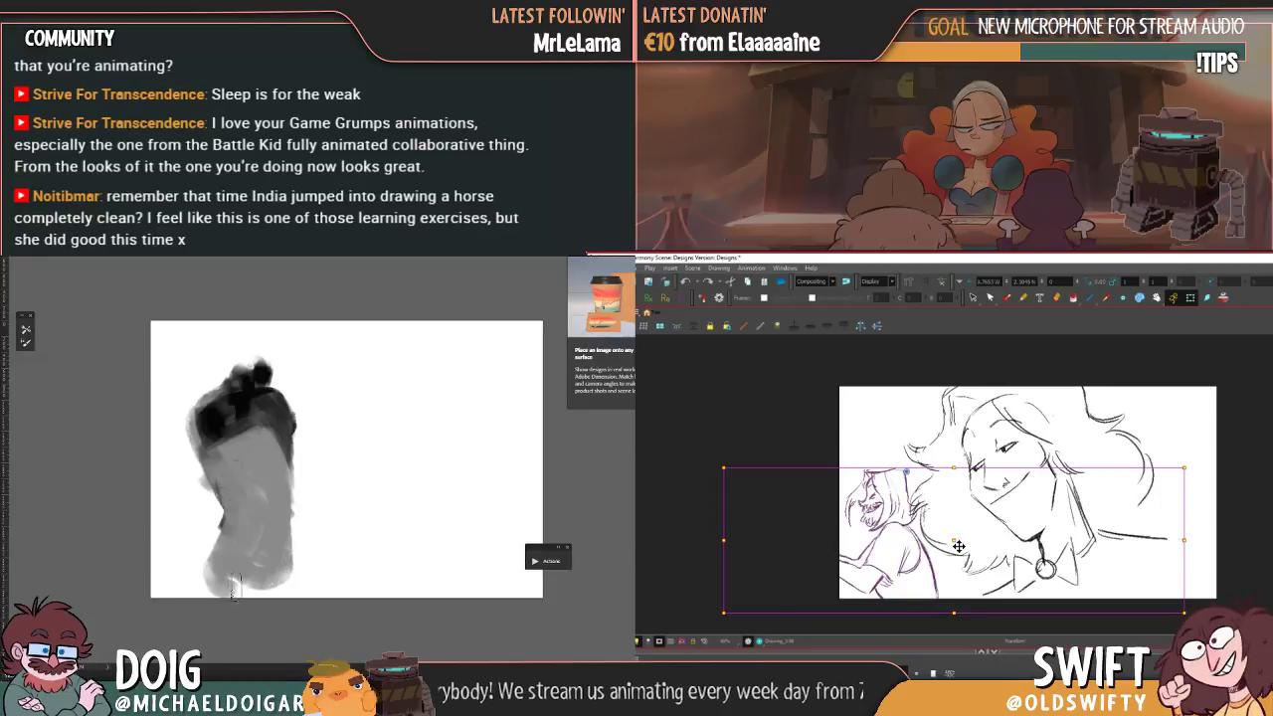
- Nudge the seated figure slightly right in the animation scene, and scale the painted torso down on its canvas
drag(958, 546, 967, 546)
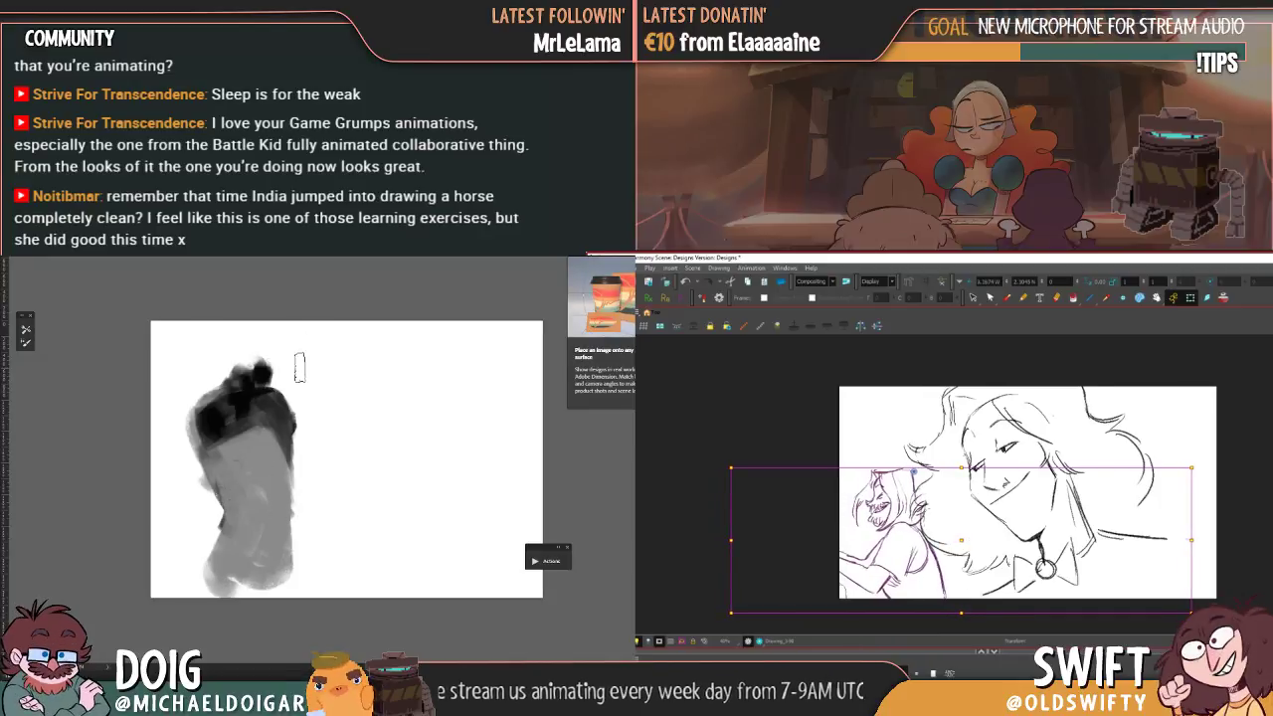
key(ctrl+t)
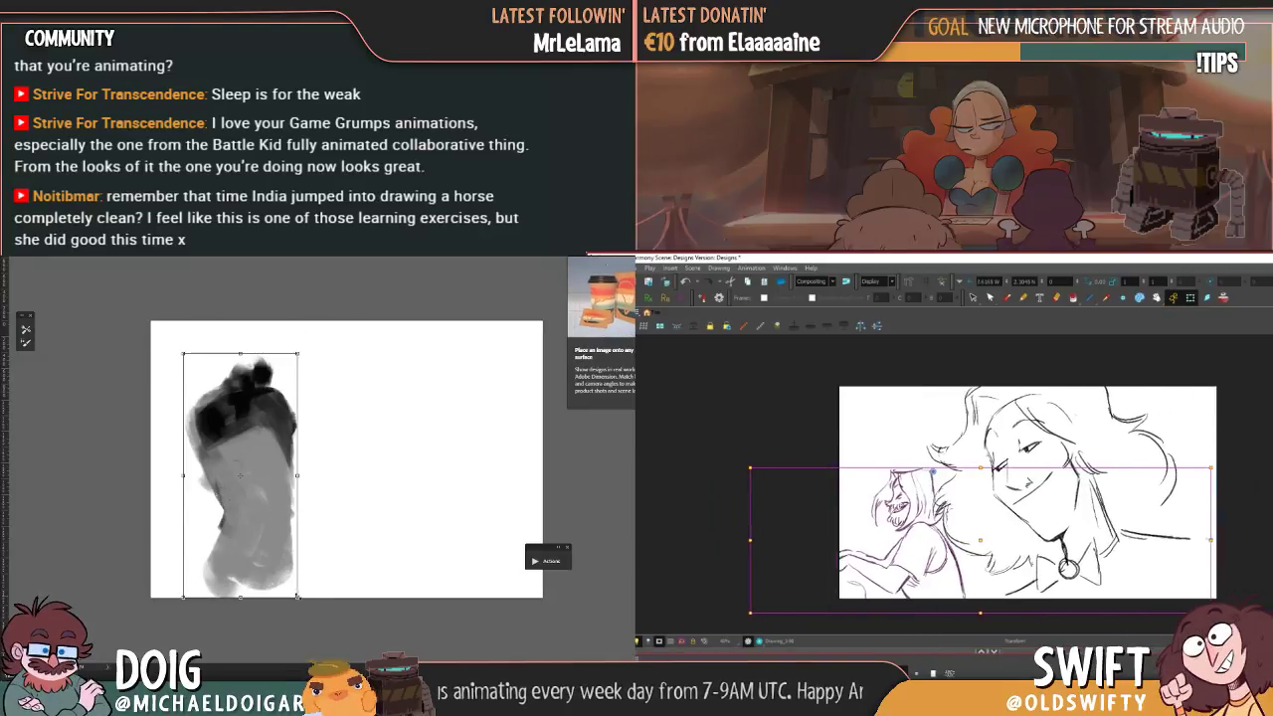
mouse_move(297, 597)
mouse_down()
mouse_move(273, 505)
mouse_move(276, 518)
mouse_up()
mouse_move(263, 439)
mouse_down()
mouse_move(277, 435)
mouse_move(260, 428)
mouse_up()
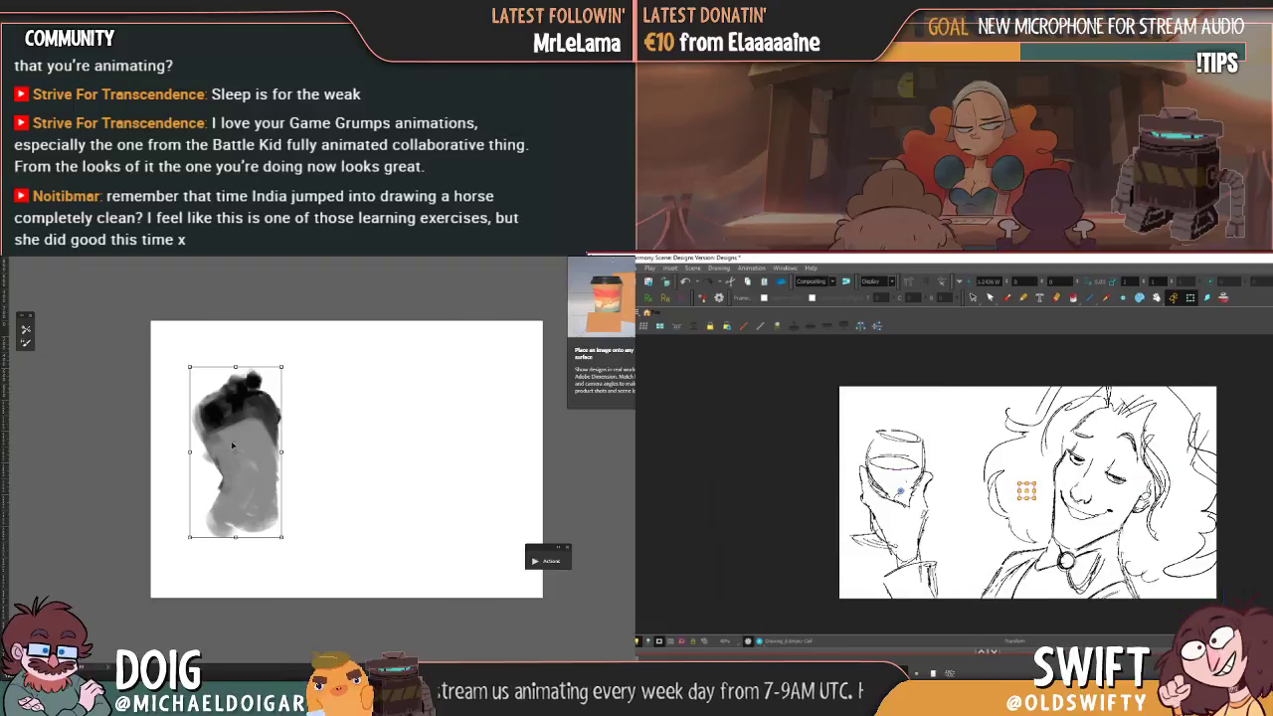
key(Return)
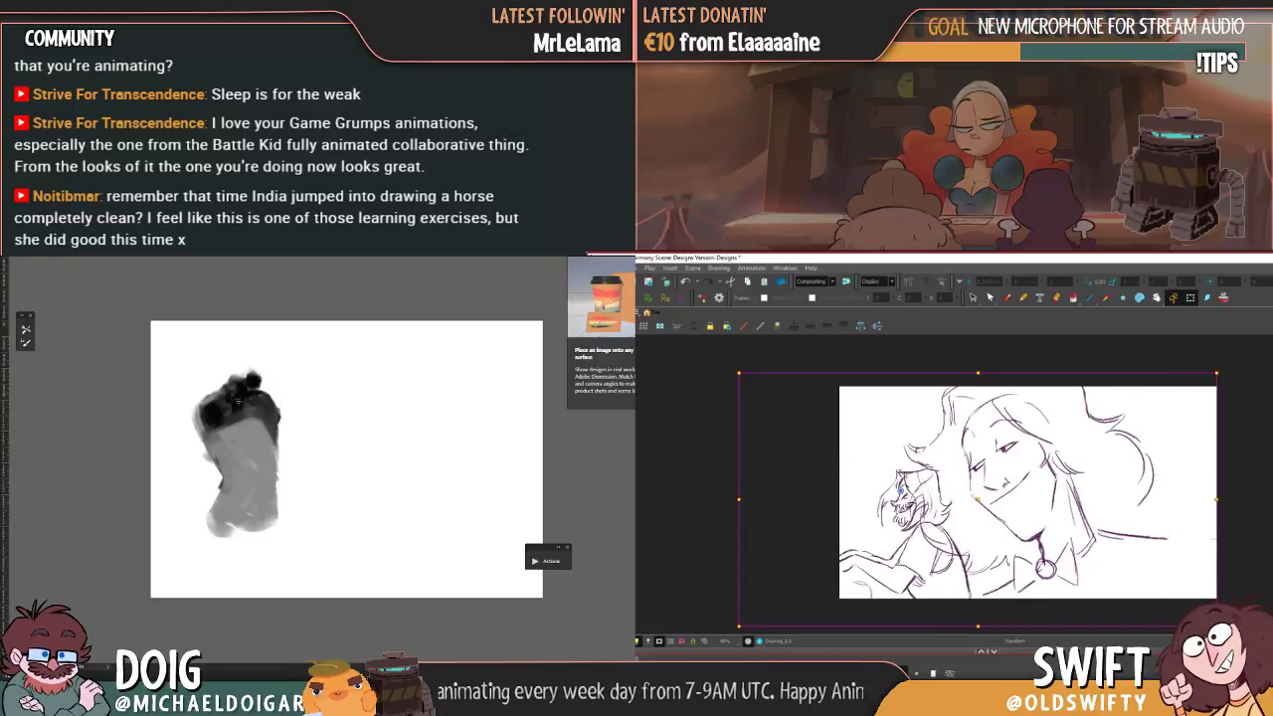
- Paint a curved grey neck and head shape rising from the torso's dark shoulders, using greys sampled from the painting
key(ctrl+plus)
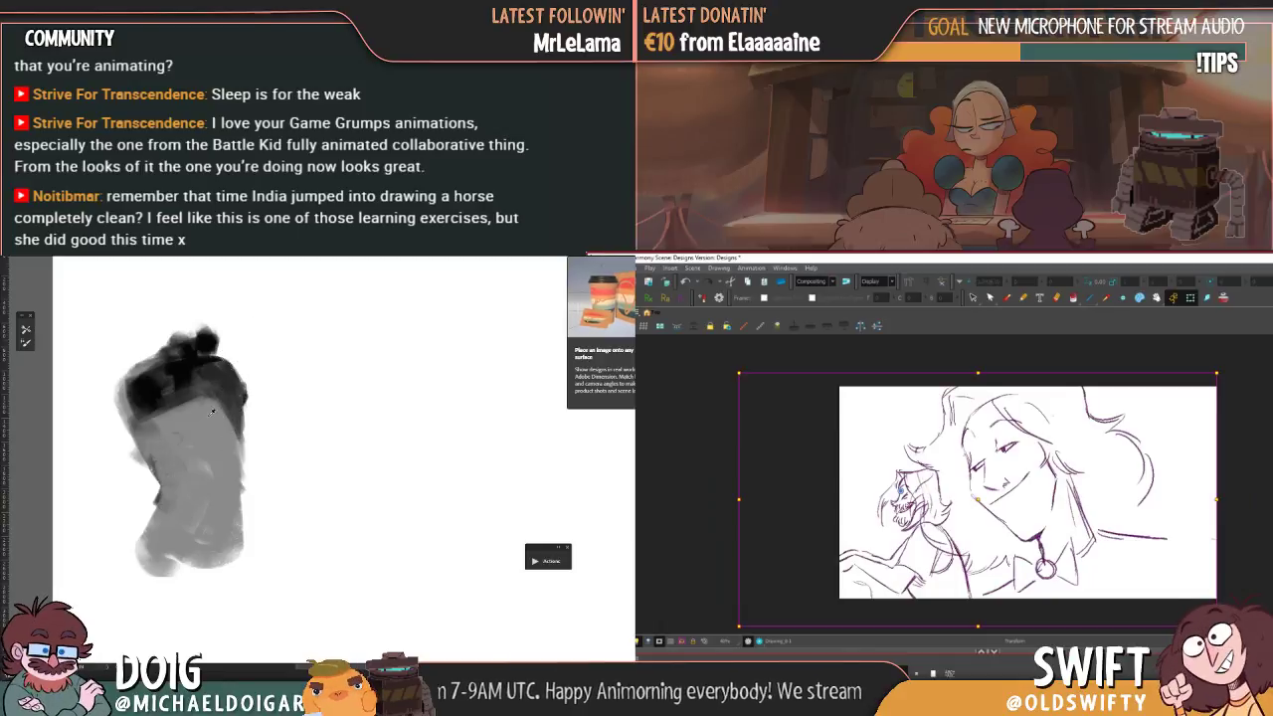
alt+click(177, 467)
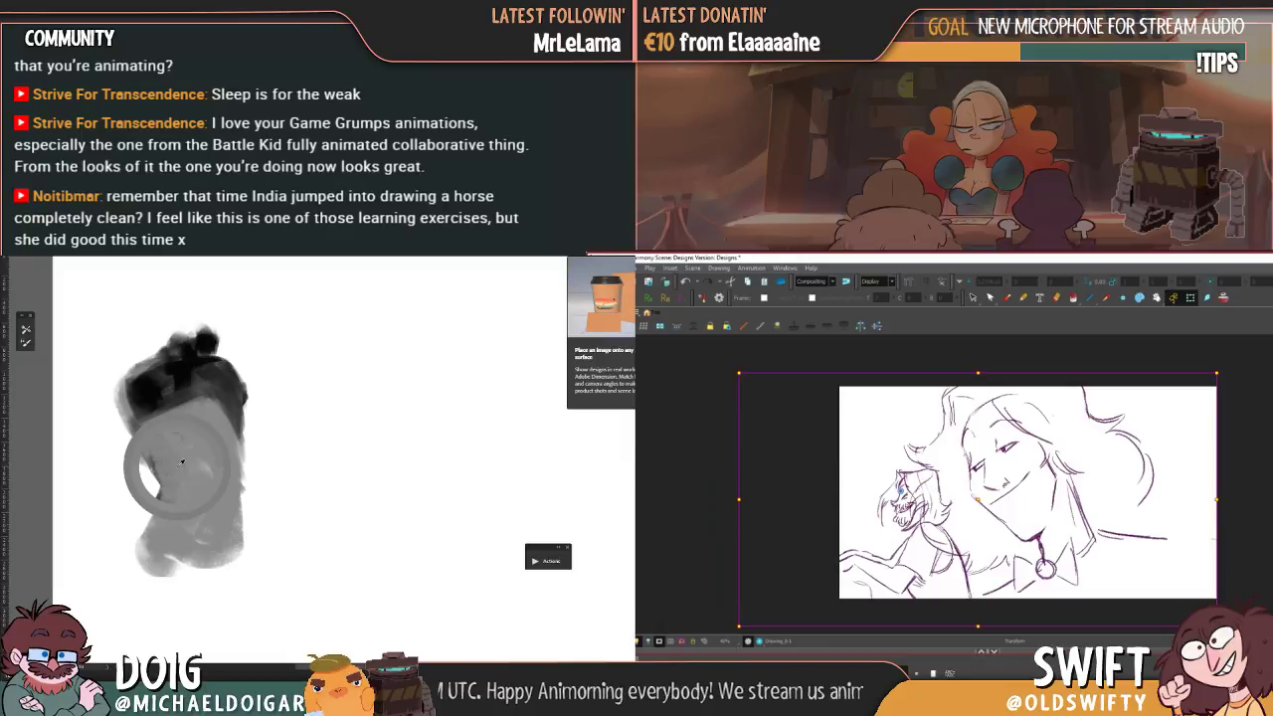
mouse_move(180, 358)
mouse_down()
mouse_move(191, 326)
mouse_move(197, 343)
mouse_move(170, 330)
mouse_move(192, 323)
mouse_move(186, 337)
mouse_move(175, 303)
mouse_move(176, 322)
mouse_move(201, 301)
mouse_move(187, 324)
mouse_move(184, 299)
mouse_move(186, 346)
mouse_move(177, 291)
mouse_move(201, 296)
mouse_move(193, 350)
mouse_move(172, 327)
mouse_move(189, 360)
mouse_up()
alt+click(179, 347)
alt+click(195, 350)
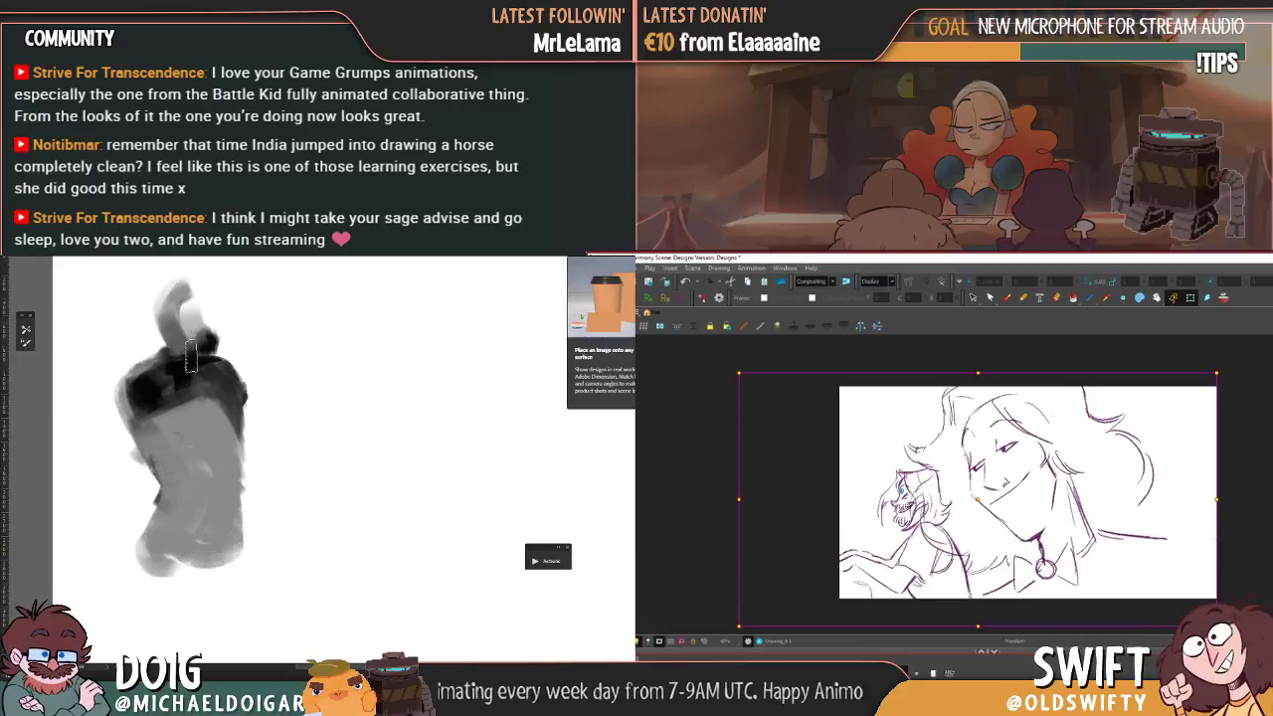
drag(172, 286, 207, 349)
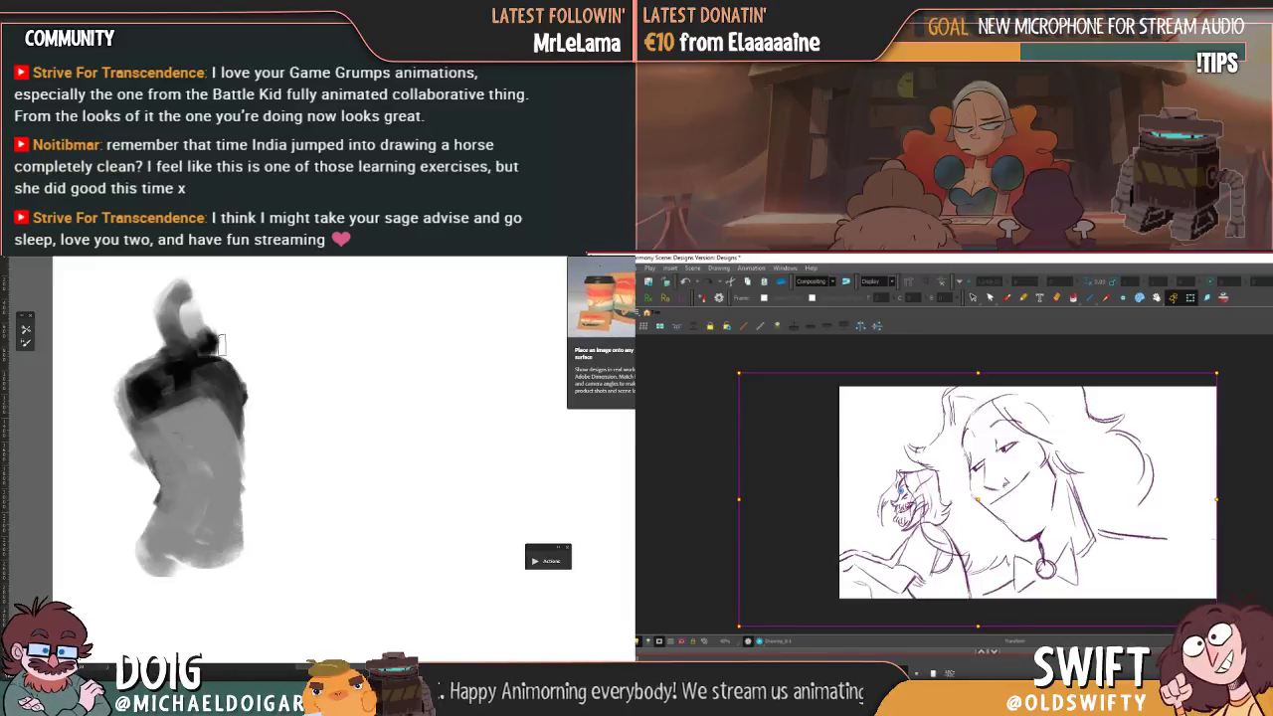
- Build the curved neck stroke into a rounded dark grey head joined to the shoulders
mouse_move(196, 324)
mouse_down()
mouse_move(187, 340)
mouse_move(215, 415)
mouse_up()
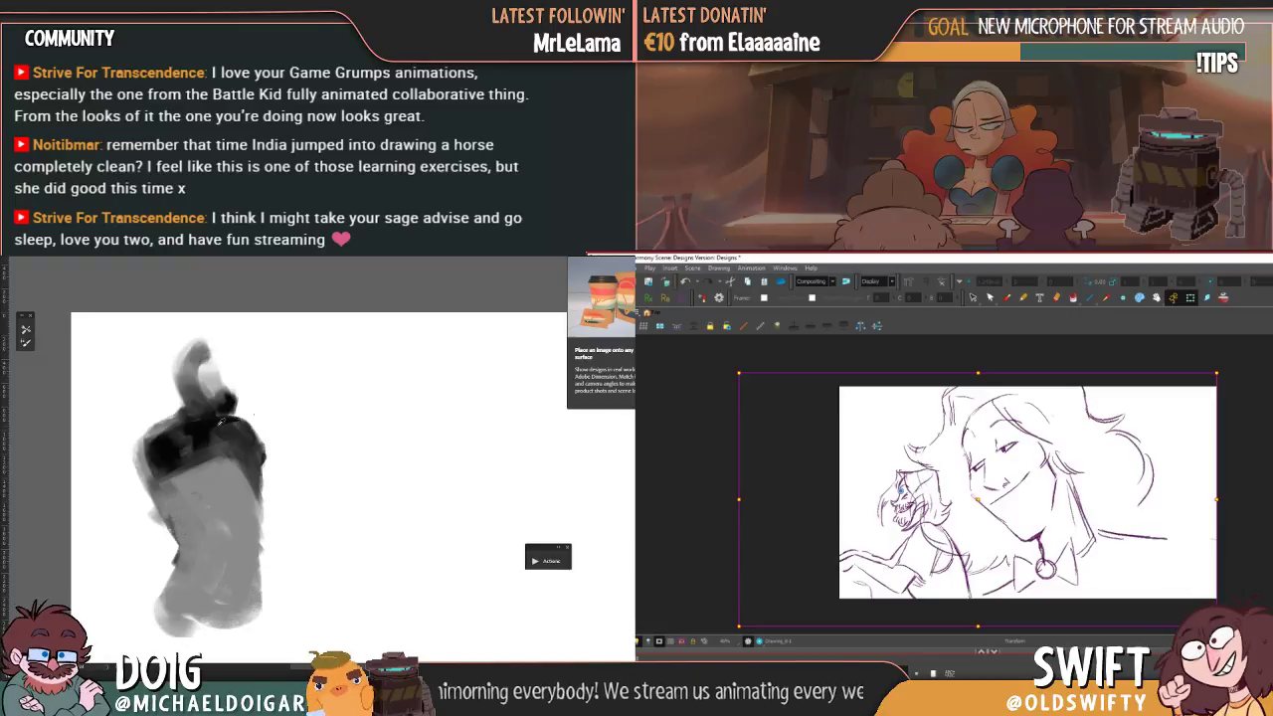
mouse_move(204, 368)
mouse_down()
mouse_move(217, 395)
mouse_move(224, 370)
mouse_move(235, 387)
mouse_move(208, 350)
mouse_move(204, 400)
mouse_up()
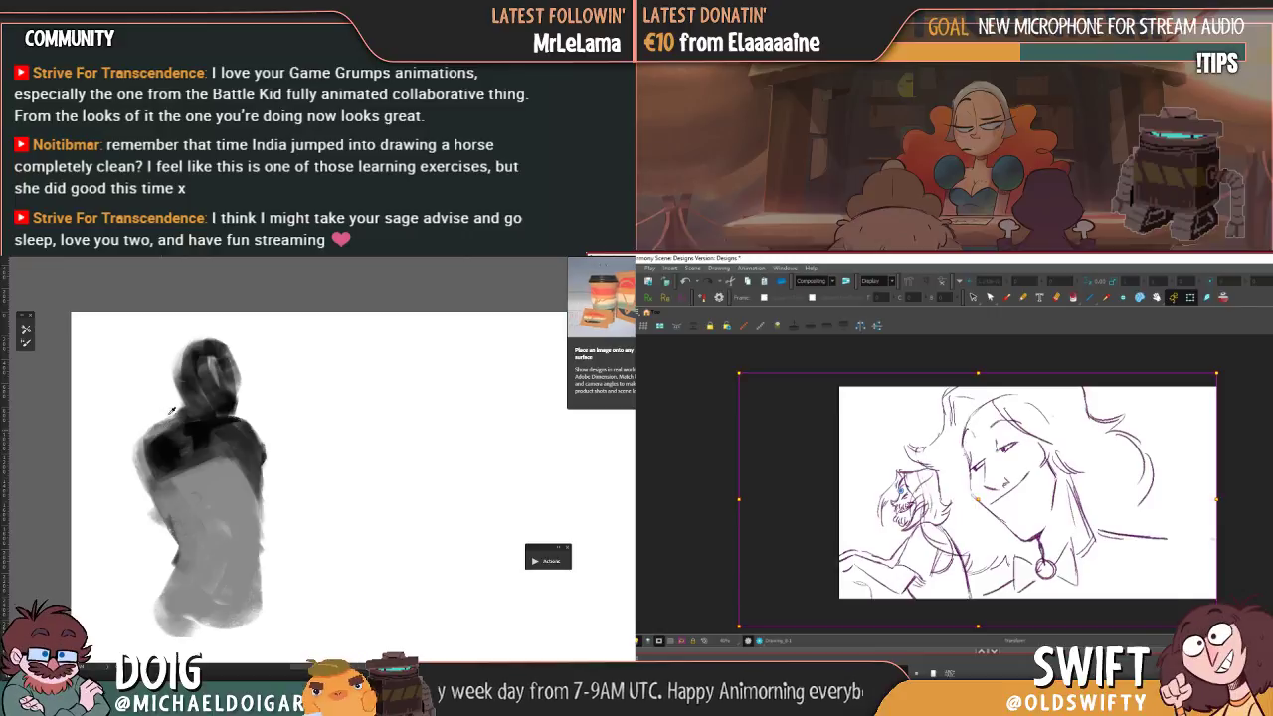
drag(233, 418, 191, 349)
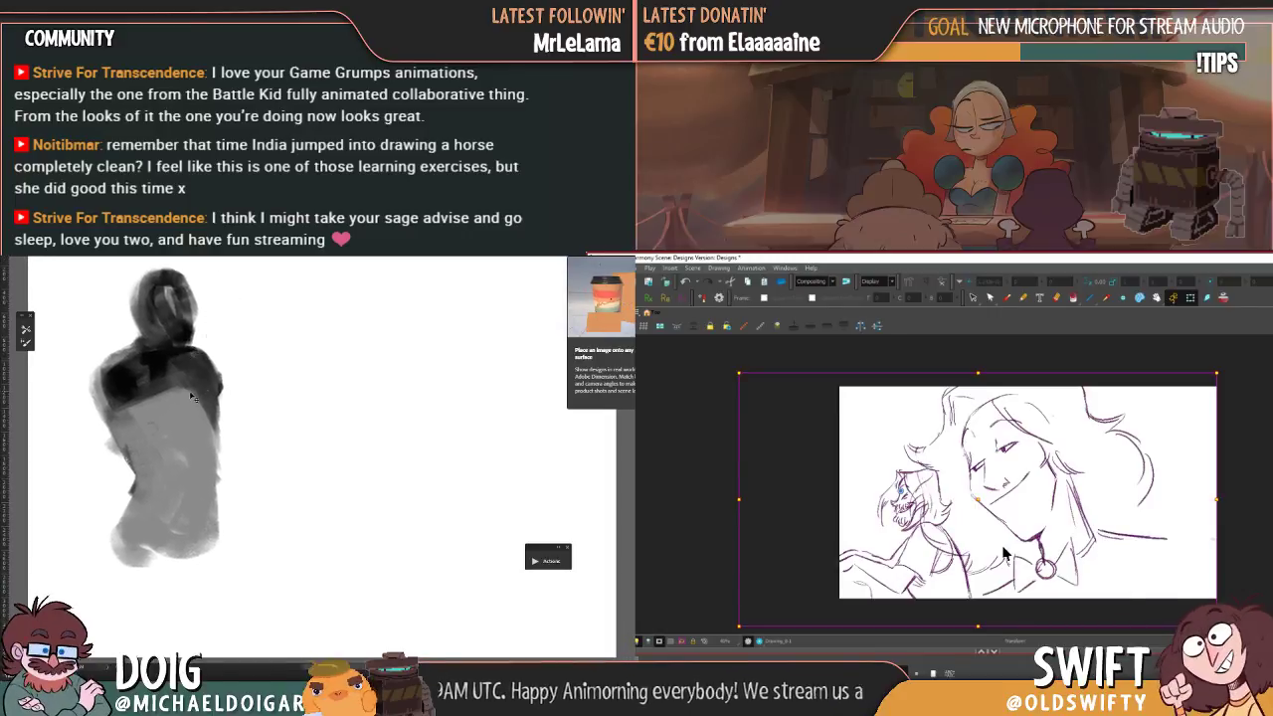
- Paint dark shading across the figure's chest and shoulders, with rough strokes forming an upper arm
drag(192, 396, 219, 412)
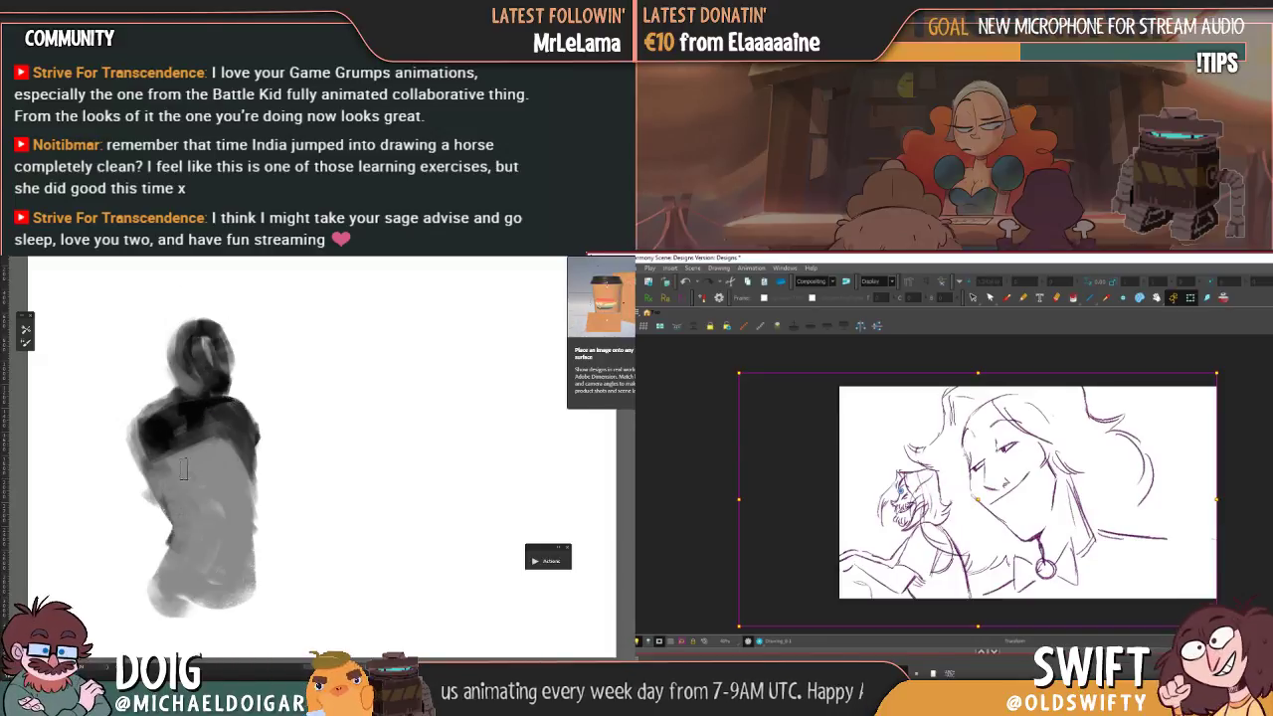
drag(189, 443, 234, 482)
mouse_move(234, 437)
mouse_down()
mouse_move(215, 402)
mouse_move(196, 391)
mouse_move(246, 451)
mouse_move(215, 430)
mouse_move(217, 497)
mouse_up()
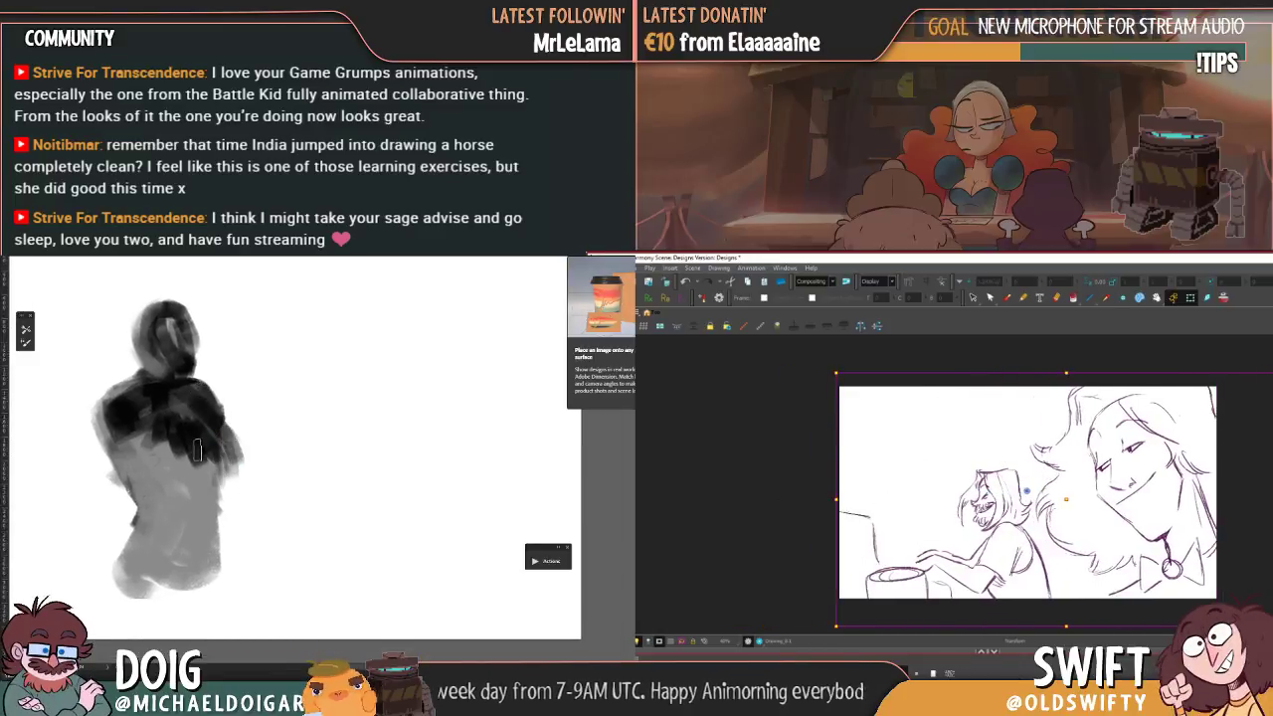
mouse_move(179, 417)
mouse_down()
mouse_move(199, 464)
mouse_move(219, 440)
mouse_up()
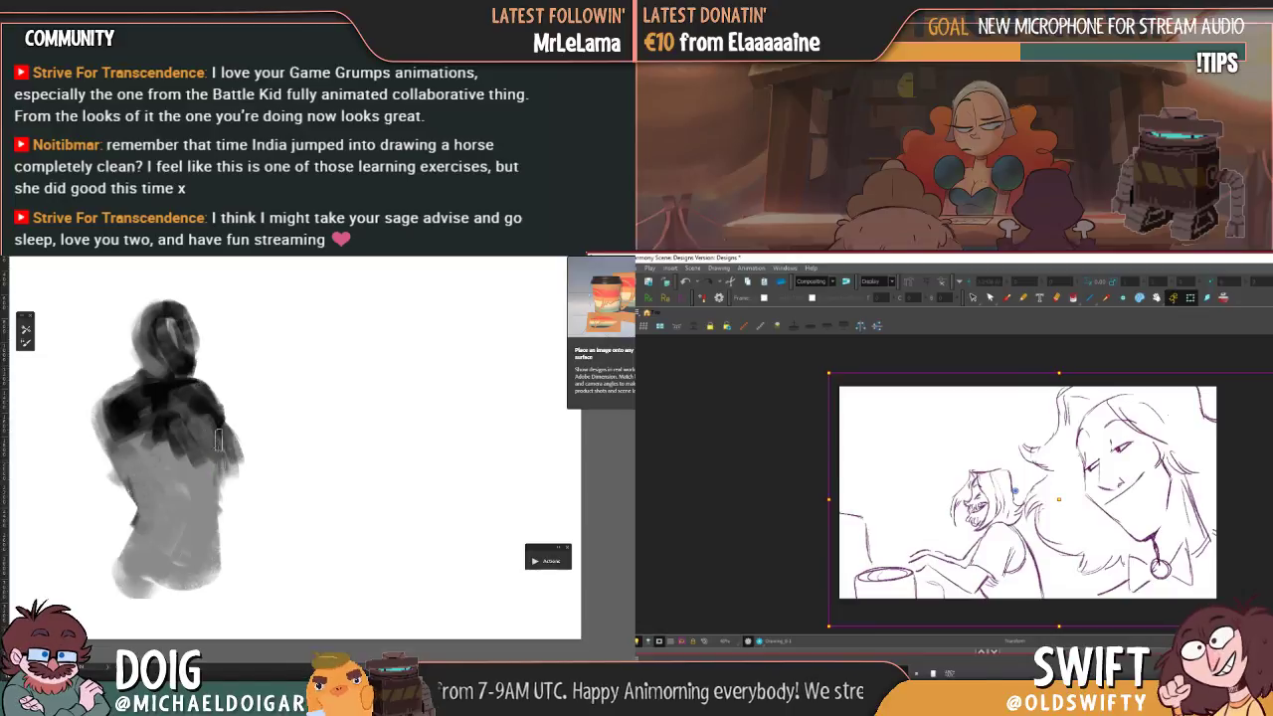
mouse_move(196, 398)
mouse_down()
mouse_move(150, 438)
mouse_move(167, 442)
mouse_up()
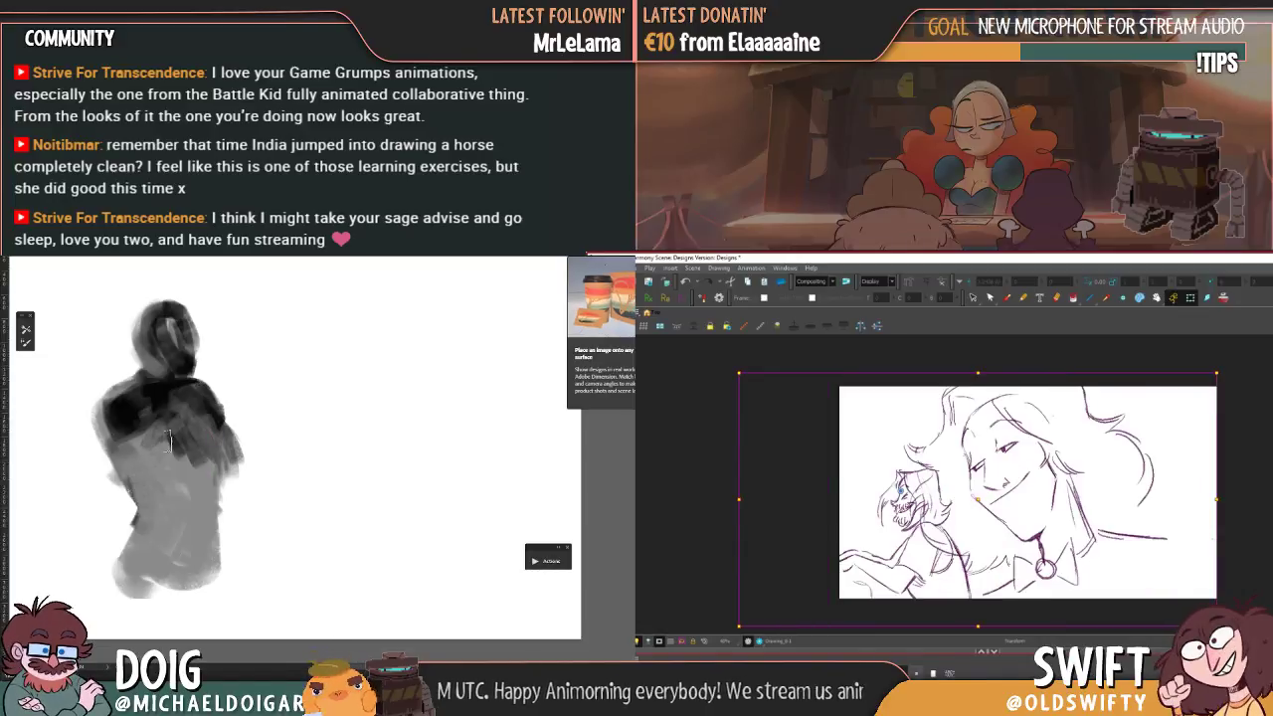
mouse_move(193, 379)
mouse_down()
mouse_move(219, 400)
mouse_move(168, 390)
mouse_move(149, 453)
mouse_move(136, 433)
mouse_up()
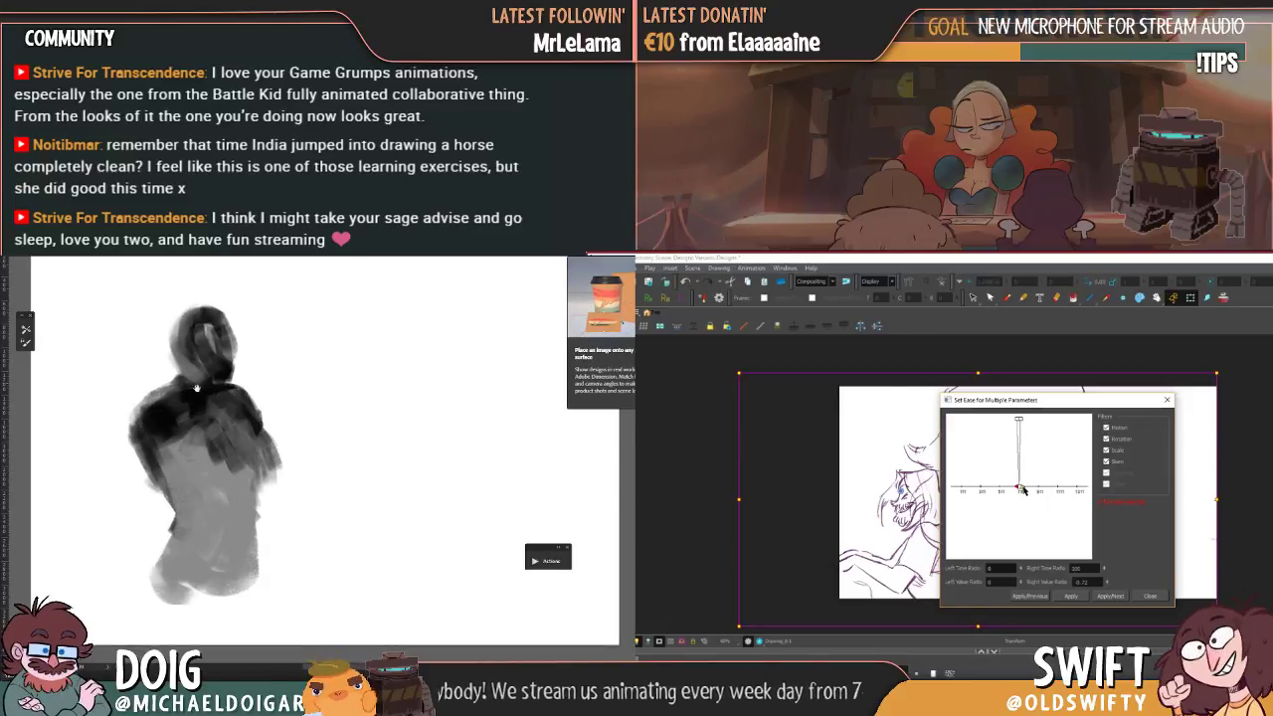
- Set the ease's right time ratio to 50, adjust the right value ratio and apply it, while reshaping the painted figure's dark head
drag(197, 387, 127, 433)
drag(1092, 567, 1041, 566)
mouse_move(139, 415)
mouse_down()
mouse_move(109, 430)
mouse_move(91, 386)
mouse_up()
text(50)
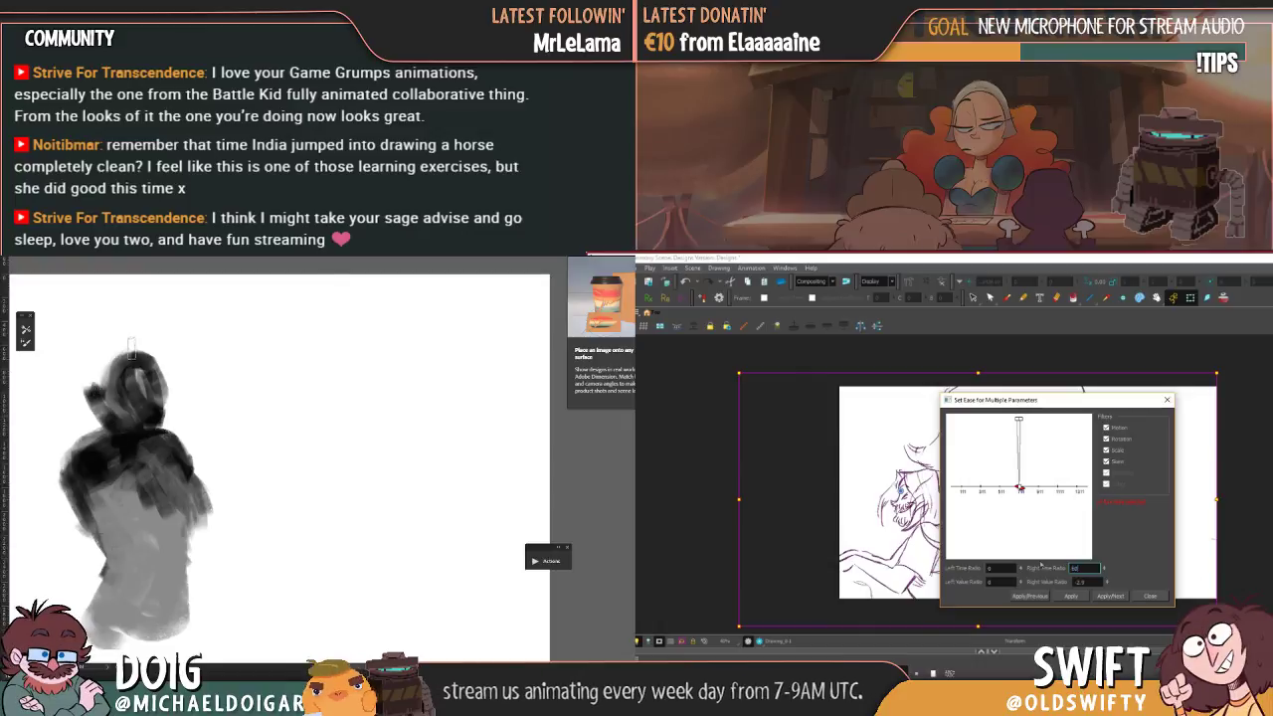
mouse_move(131, 348)
mouse_down()
mouse_move(157, 415)
mouse_move(142, 427)
mouse_up()
drag(1096, 582, 1041, 585)
drag(142, 412, 220, 367)
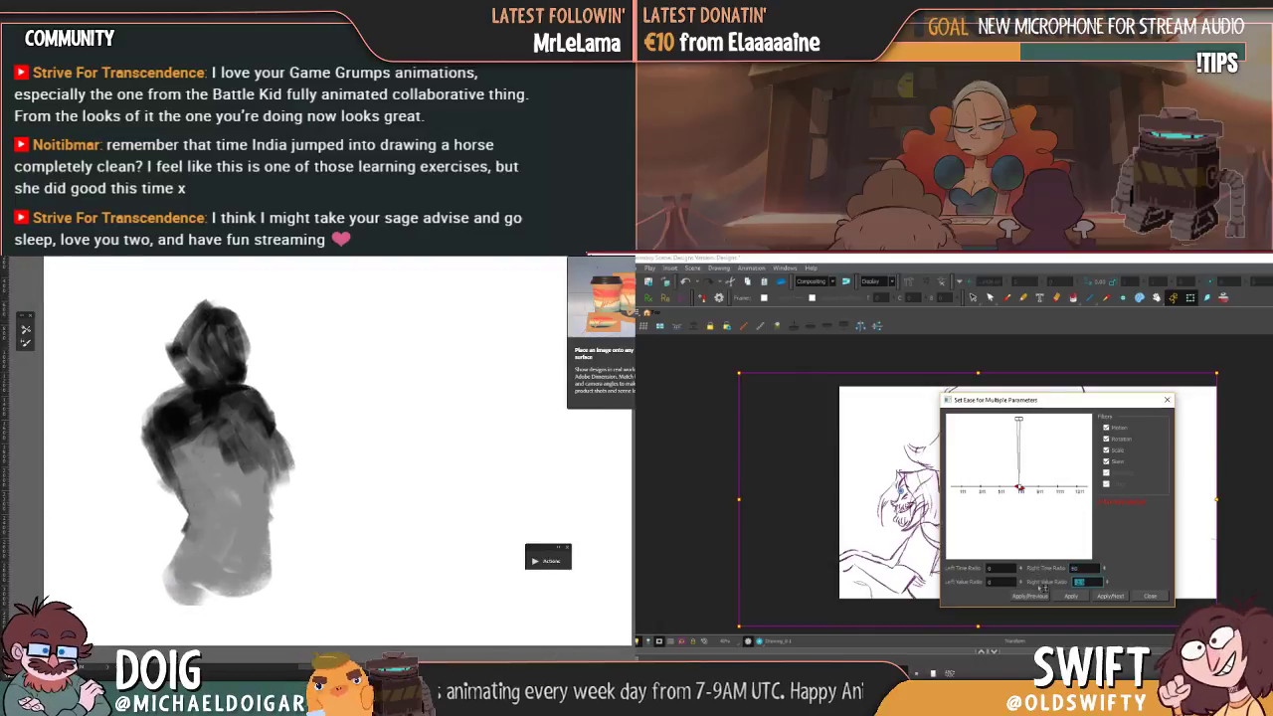
click(1065, 596)
key(Delete)
click(1141, 595)
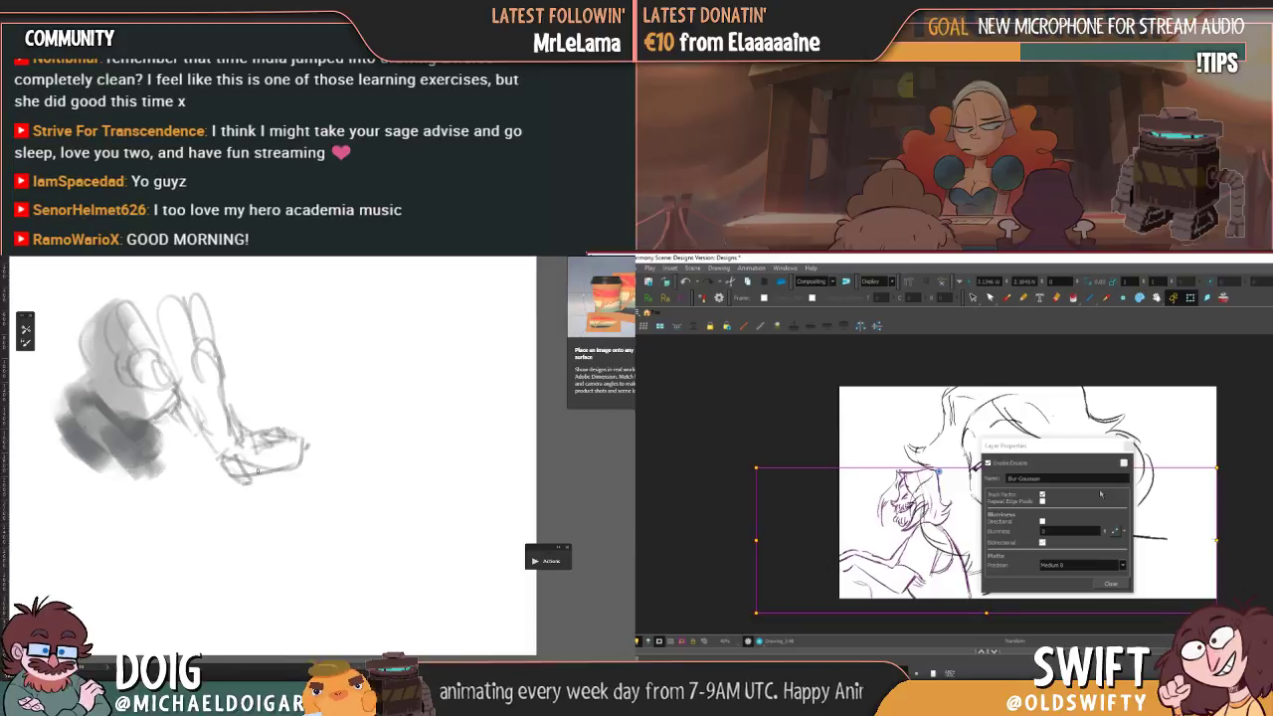
- Set the seated figure's Gaussian blur to a blurriness of 11.2, check it in the rendered view and open its blurriness function
drag(226, 398, 269, 445)
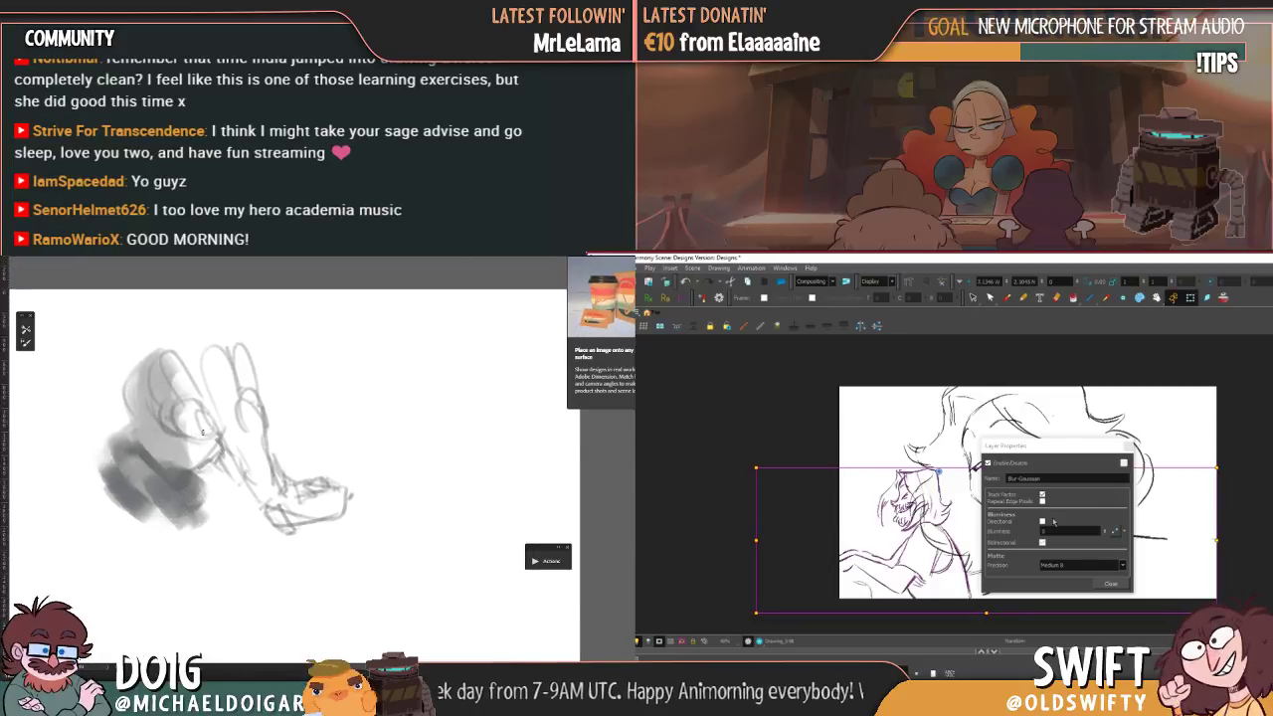
click(1104, 535)
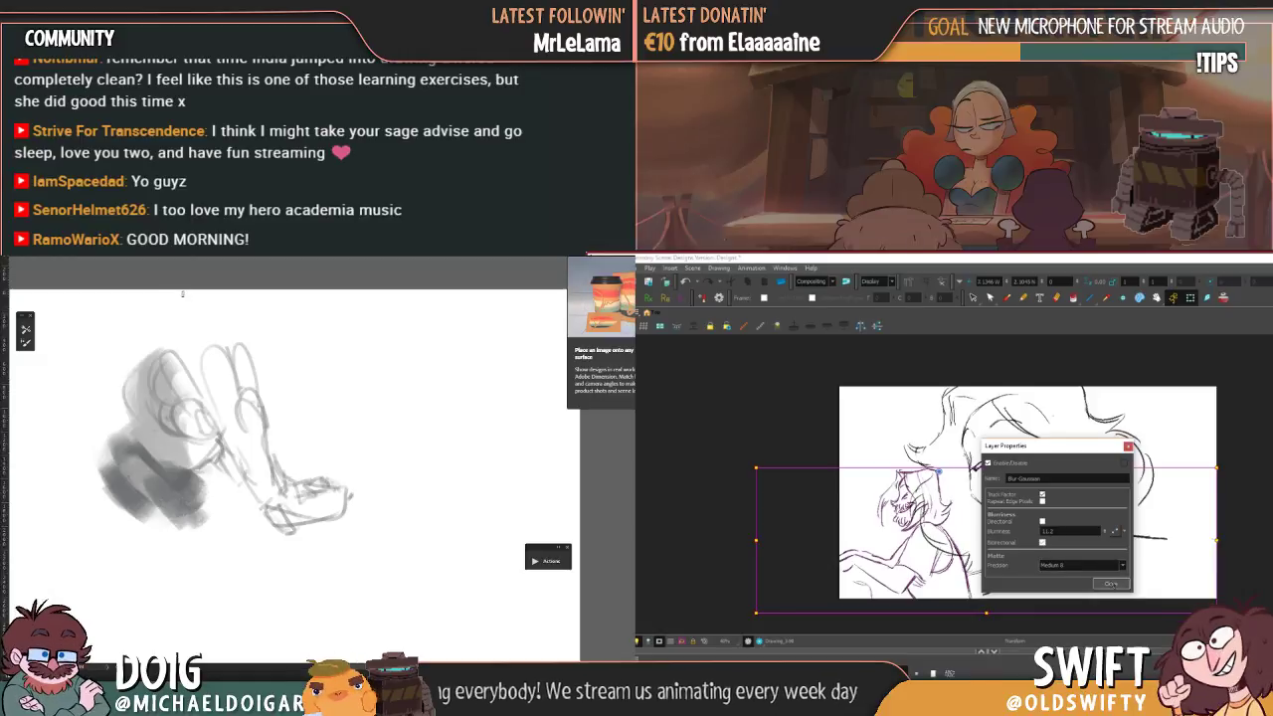
click(1110, 583)
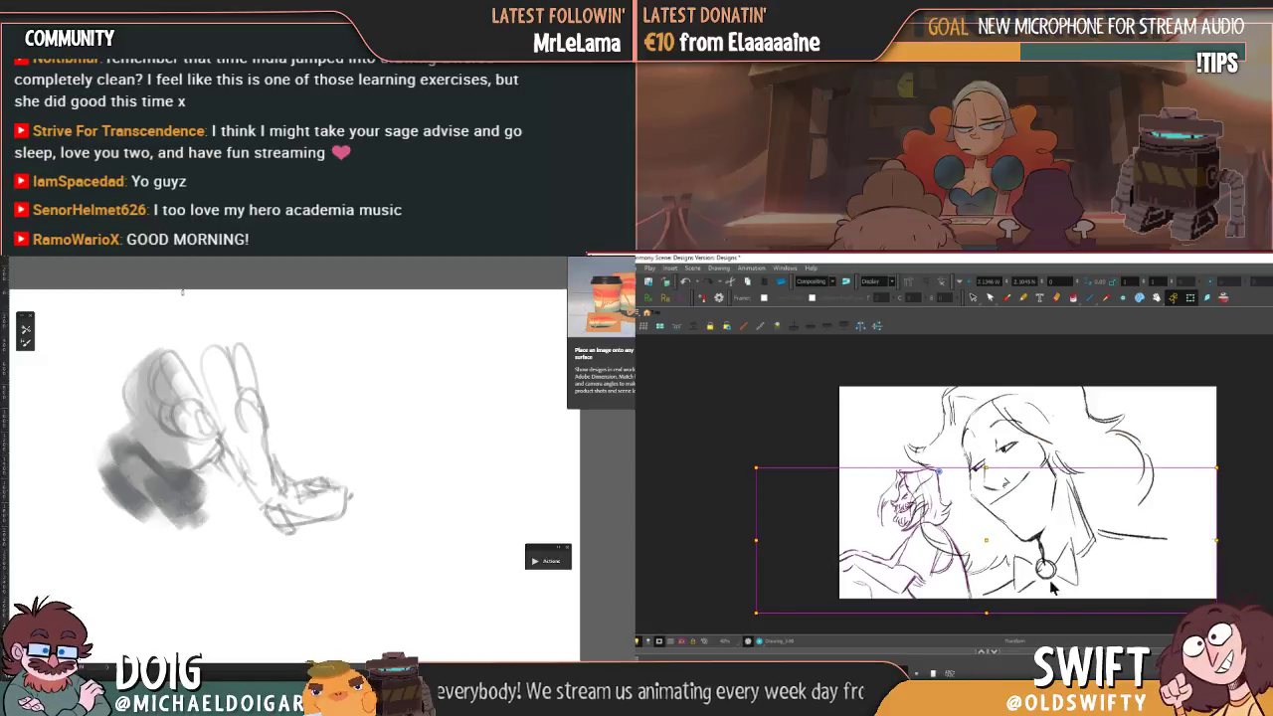
click(761, 642)
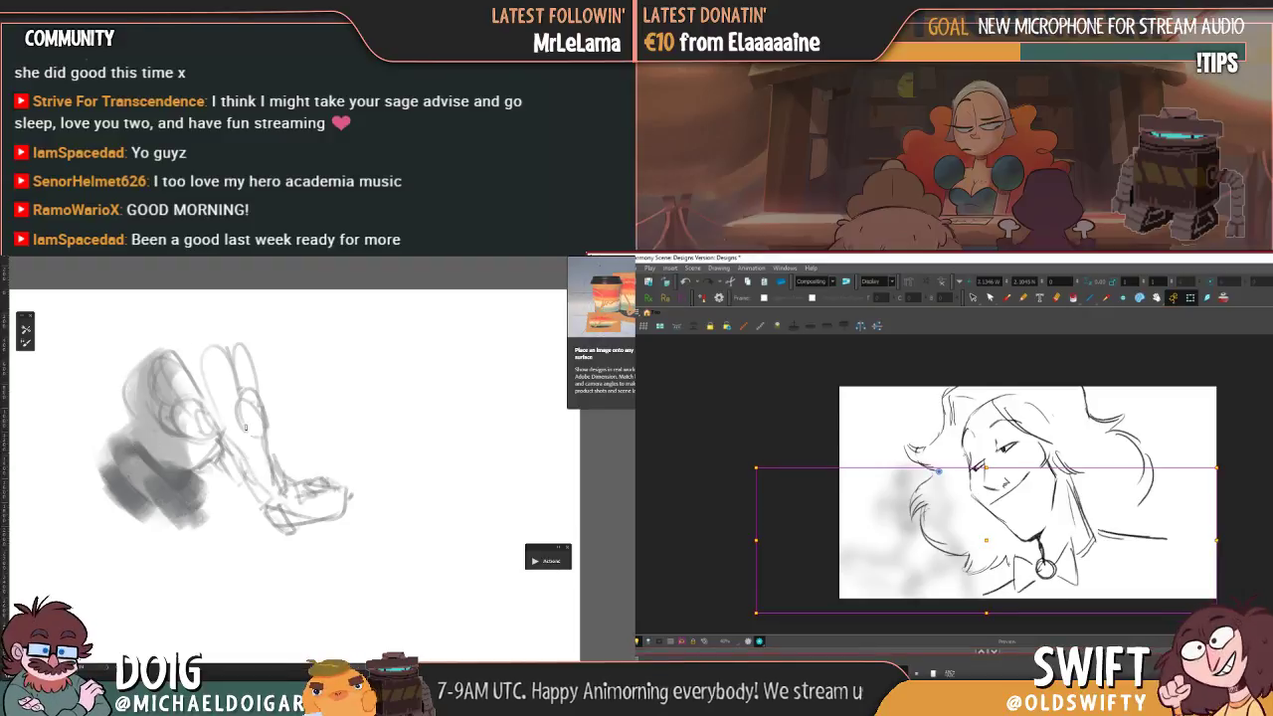
drag(939, 472, 1018, 471)
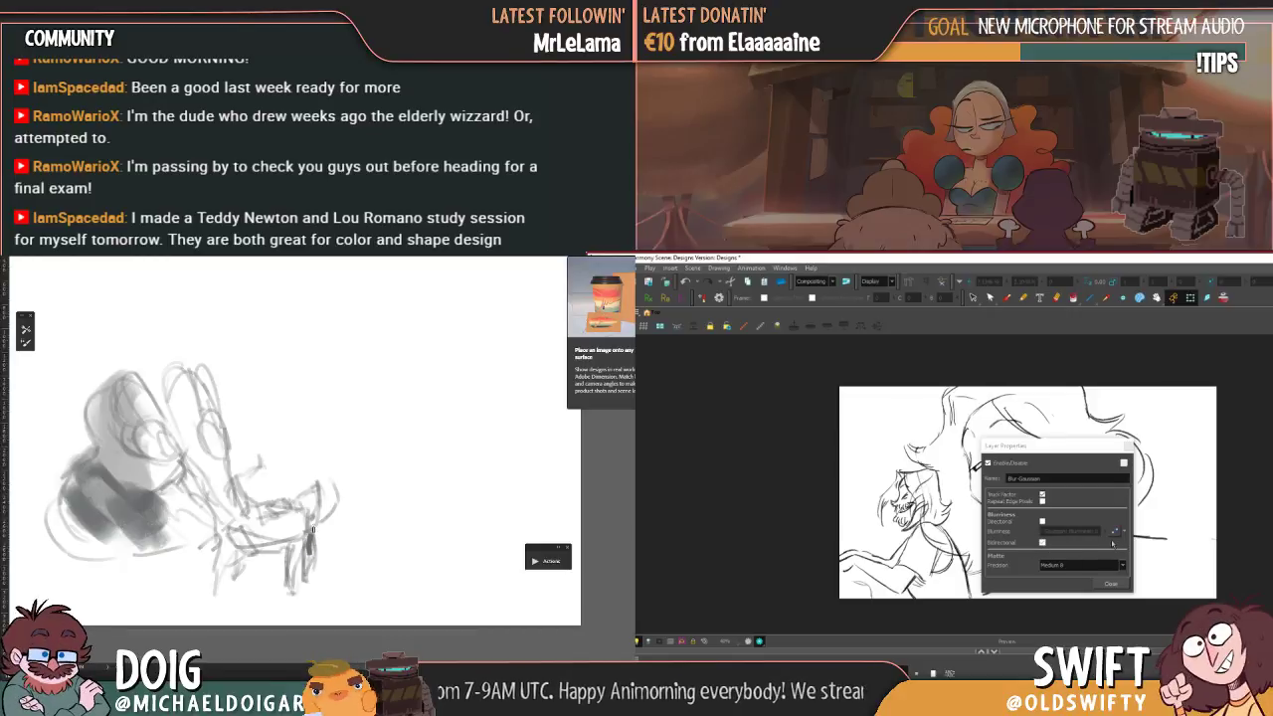
click(1114, 532)
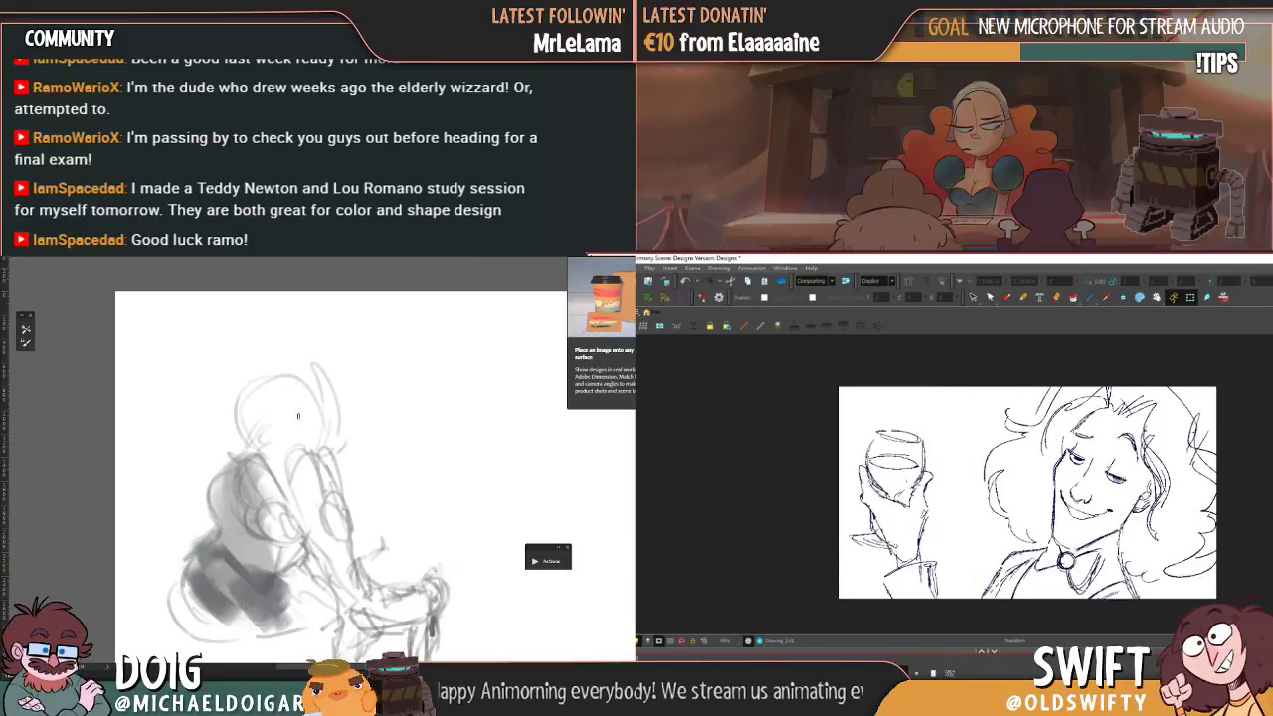
- Sketch a short dark stroke along the hunched figure's back and outline lines around its shaded base
mouse_move(241, 449)
mouse_down()
mouse_move(248, 426)
mouse_move(227, 452)
mouse_up()
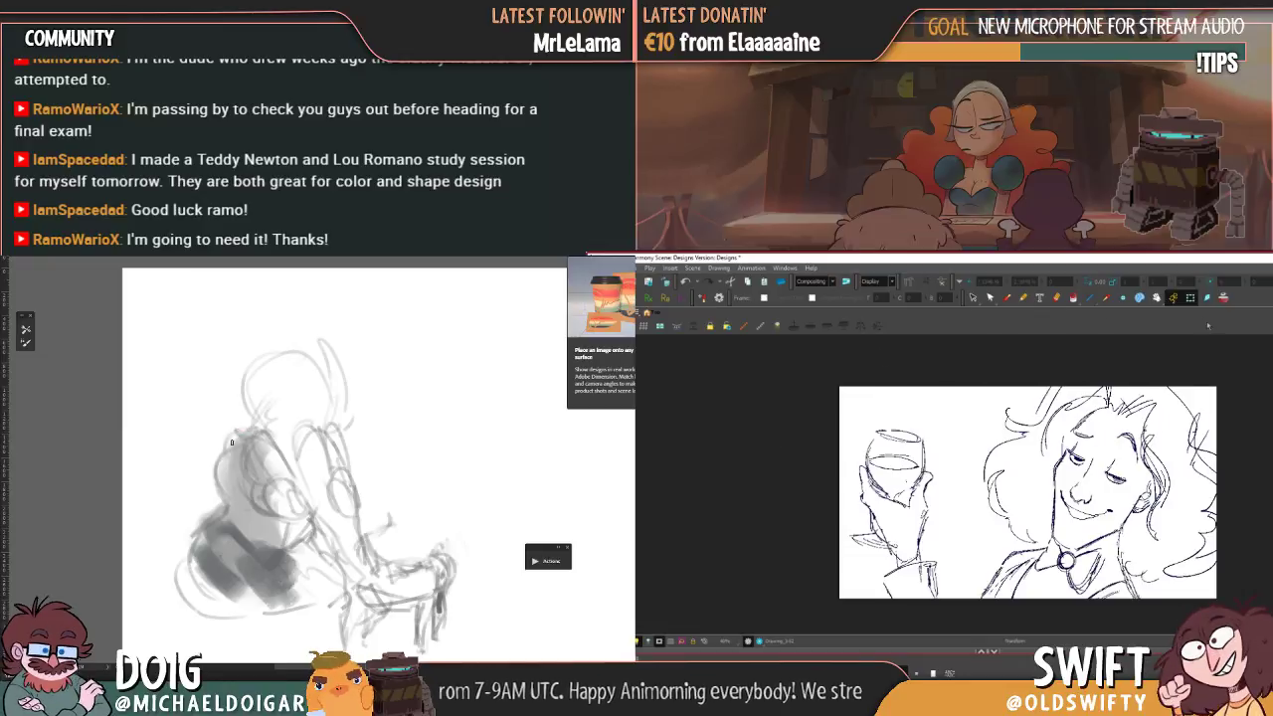
drag(218, 480, 220, 451)
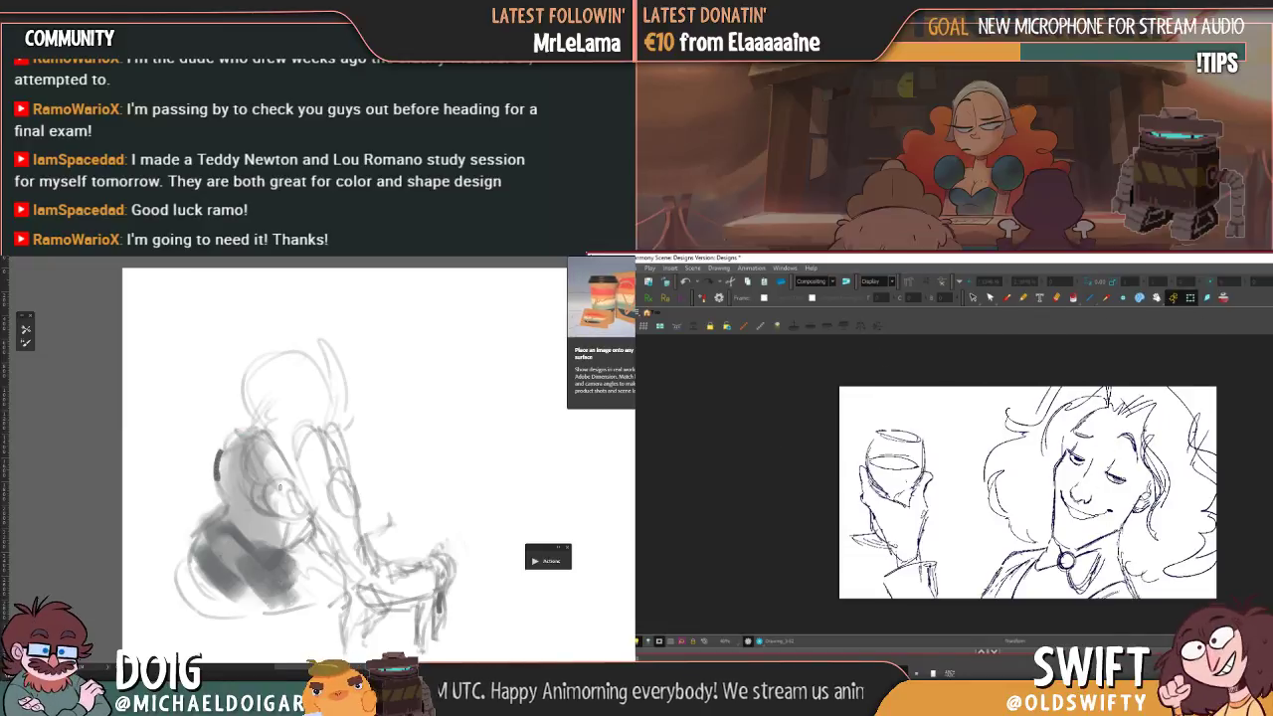
click(899, 490)
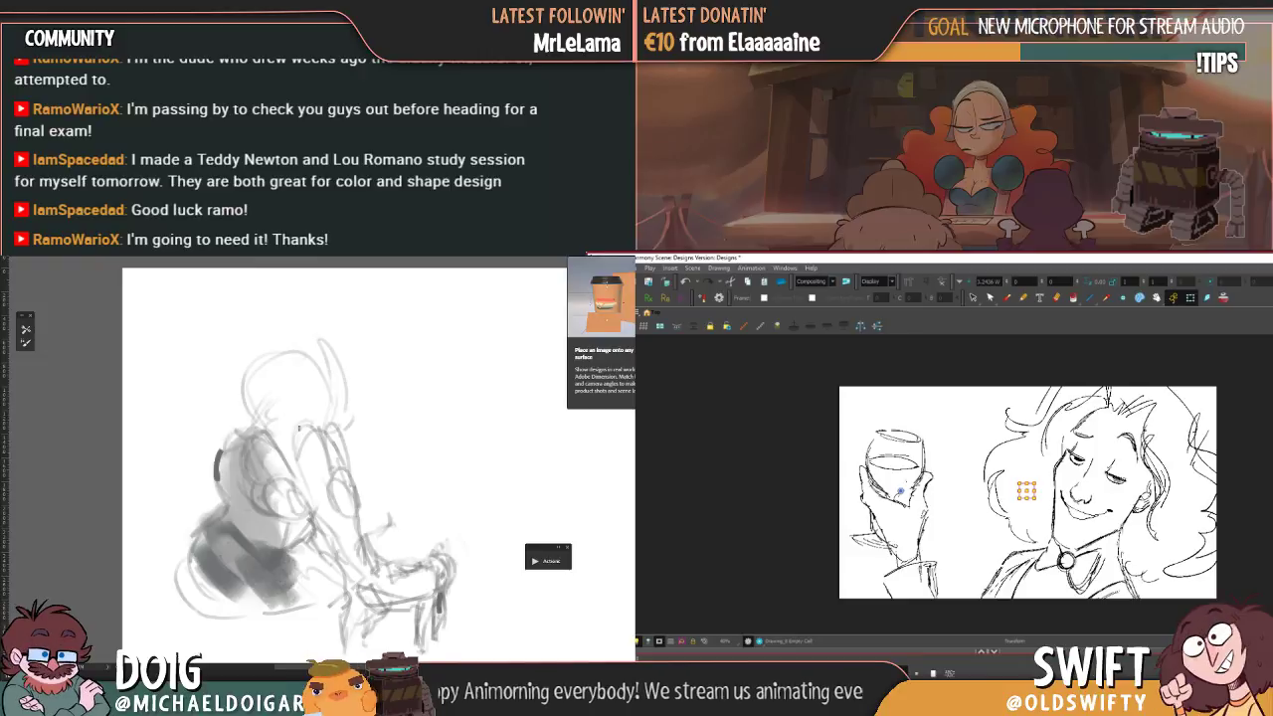
drag(225, 512, 245, 411)
key(Escape)
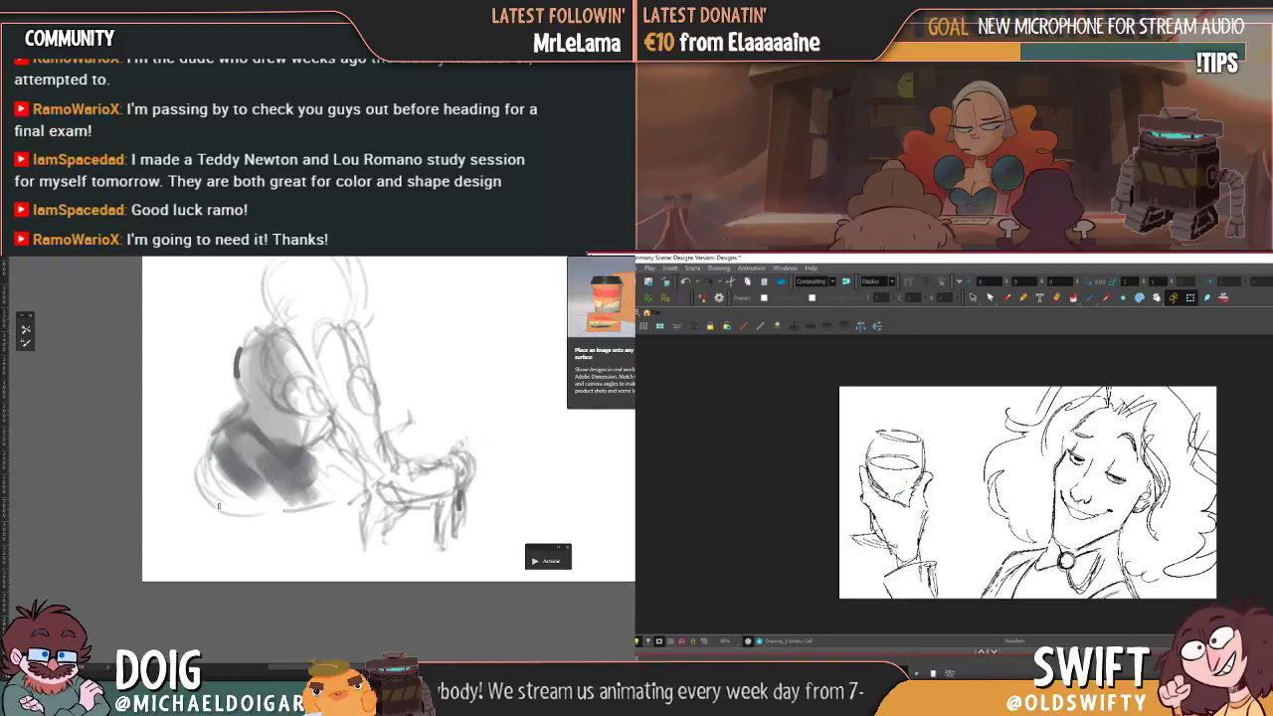
drag(199, 481, 211, 435)
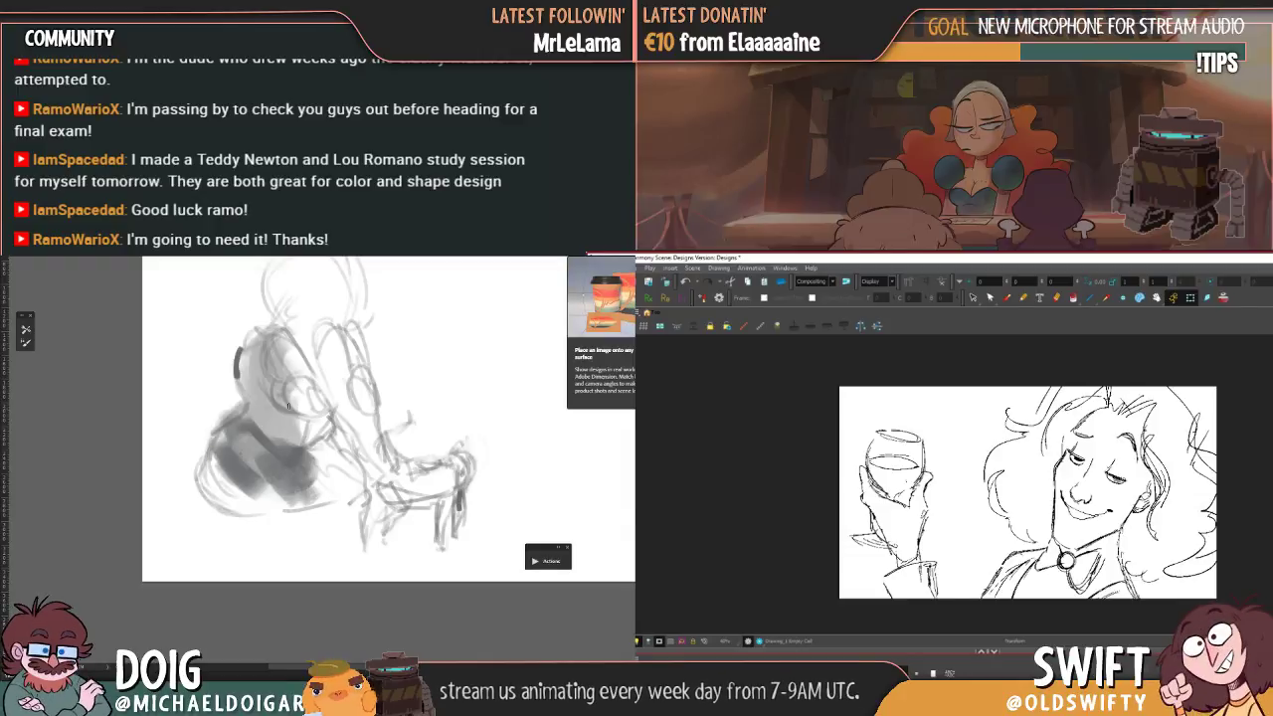
drag(333, 416, 321, 439)
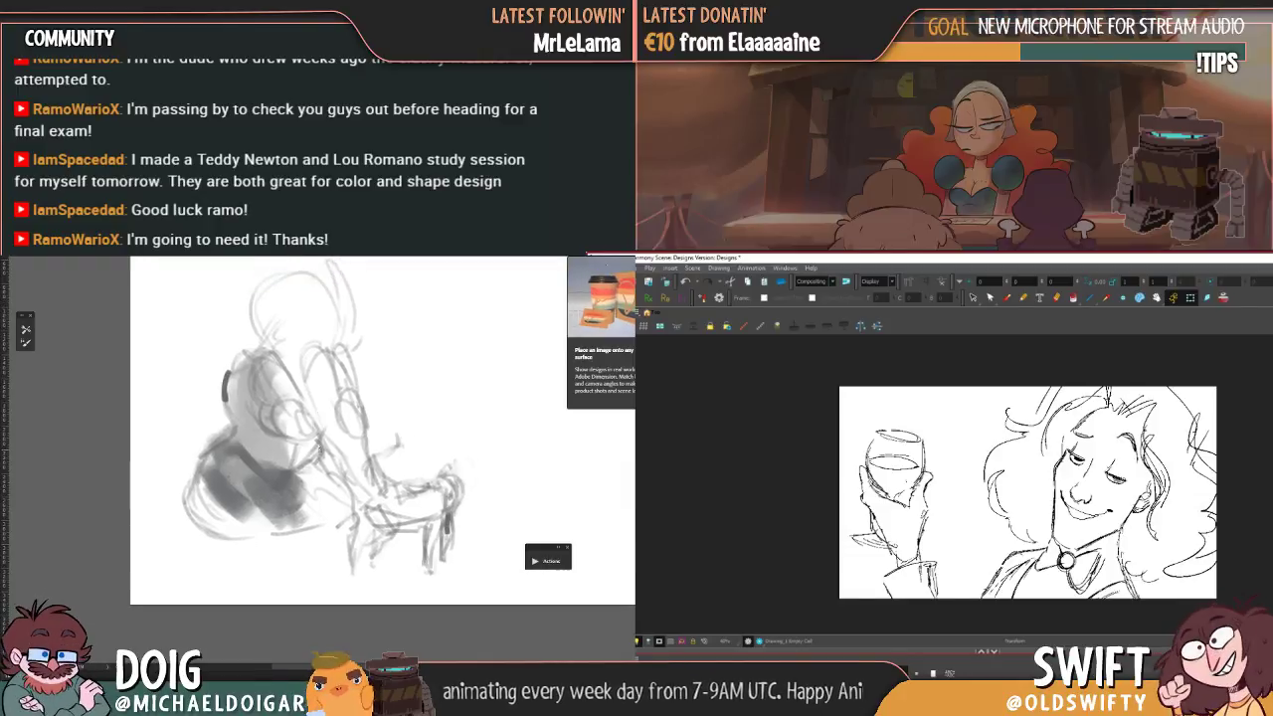
- Shift the wine-glass portrait slightly left and scale it down a little, and sketch curved strokes beside the hunched figure's head
click(1068, 684)
drag(307, 433, 262, 426)
drag(1044, 550, 1025, 546)
drag(275, 433, 254, 459)
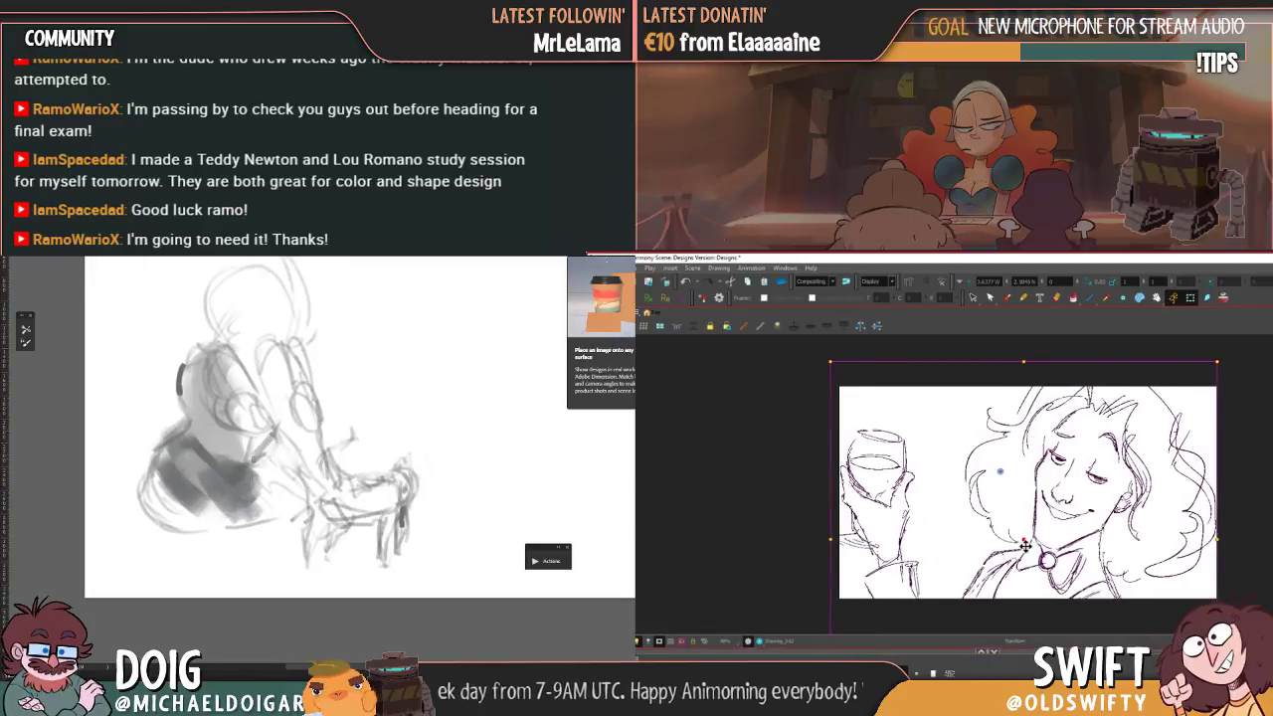
drag(1024, 545, 1033, 545)
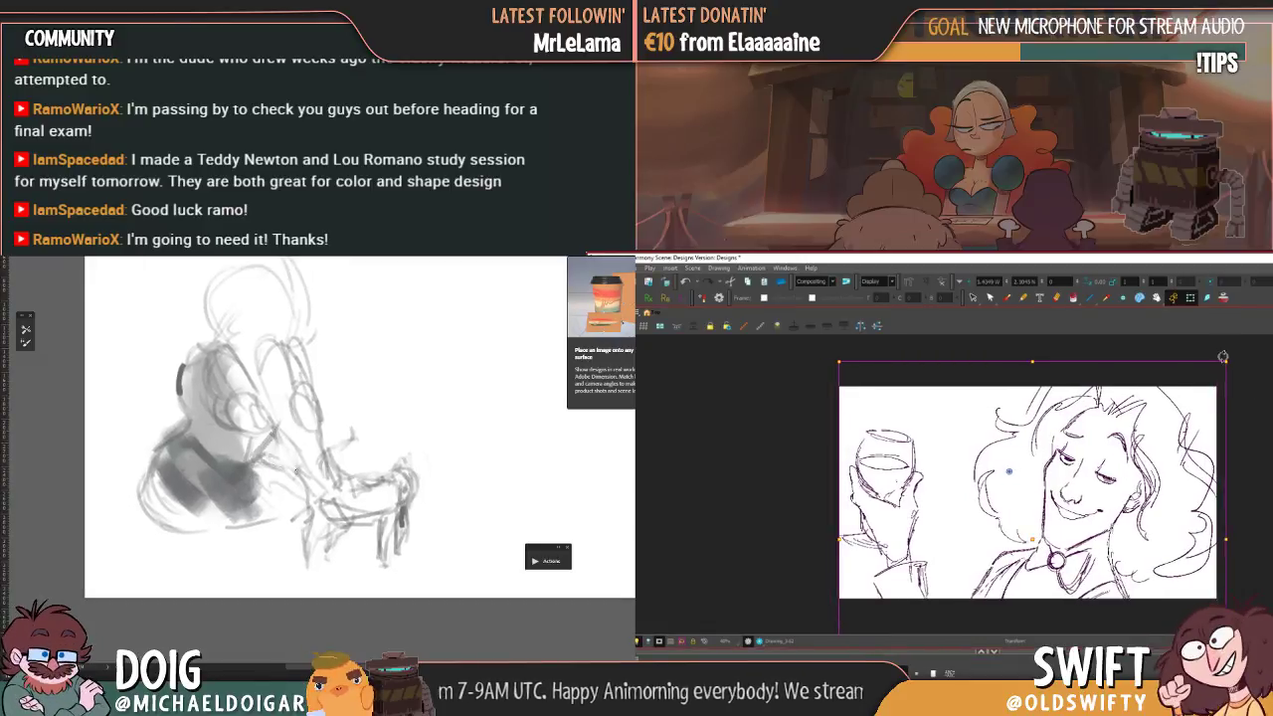
drag(1226, 365, 1216, 372)
drag(313, 326, 313, 424)
drag(1033, 543, 1029, 545)
mouse_move(306, 455)
mouse_down()
mouse_move(339, 486)
mouse_move(352, 467)
mouse_move(355, 406)
mouse_up()
drag(1216, 377, 1210, 380)
mouse_move(356, 459)
mouse_down()
mouse_move(308, 451)
mouse_move(336, 428)
mouse_move(319, 375)
mouse_move(331, 434)
mouse_move(299, 423)
mouse_move(249, 344)
mouse_up()
- Advance to the tilted-head smiling pose of the wine-glass character, scale it down and reposition it within the frame
key(.)
key(.)
key(.)
key(.)
drag(1192, 386, 1187, 393)
drag(249, 344, 292, 435)
mouse_move(1187, 392)
mouse_down()
mouse_move(1153, 412)
mouse_move(1173, 404)
mouse_up()
drag(277, 562, 221, 454)
drag(1037, 552, 1051, 545)
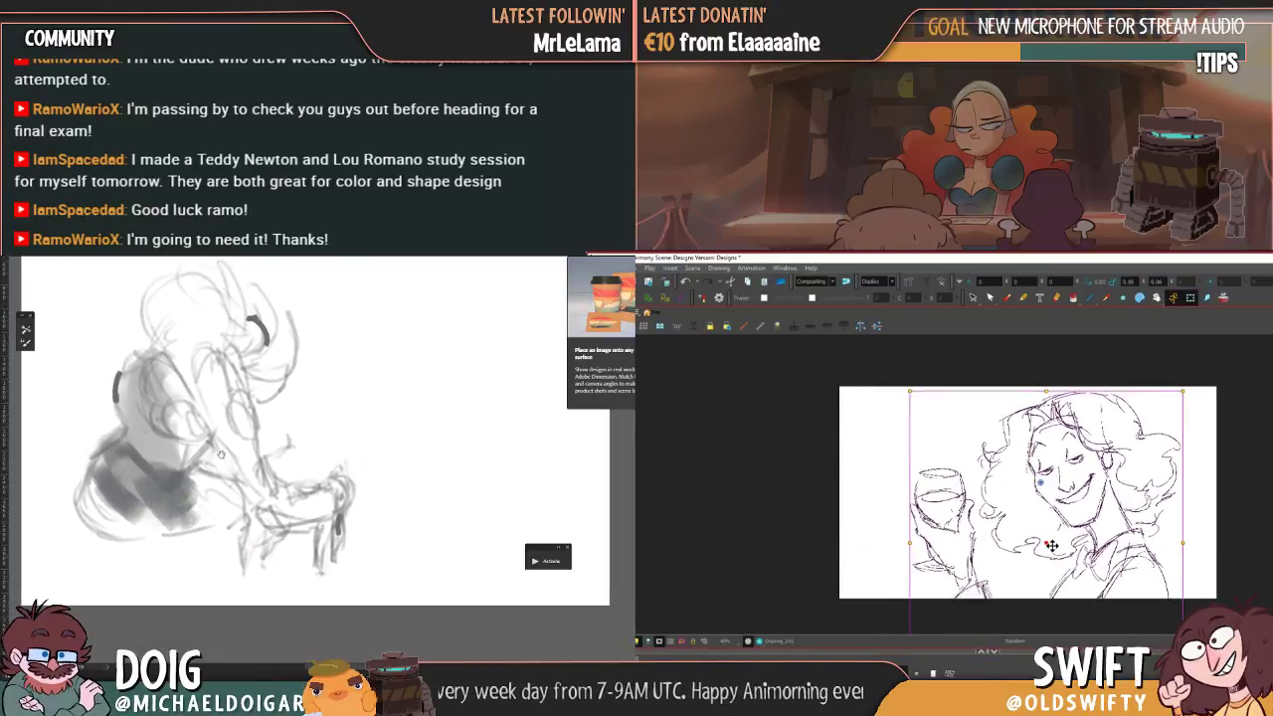
- Enlarge the tilted-head smiling pose slightly and lower it a little in the camera frame
drag(220, 455, 216, 440)
drag(1051, 545, 1049, 547)
drag(242, 430, 243, 437)
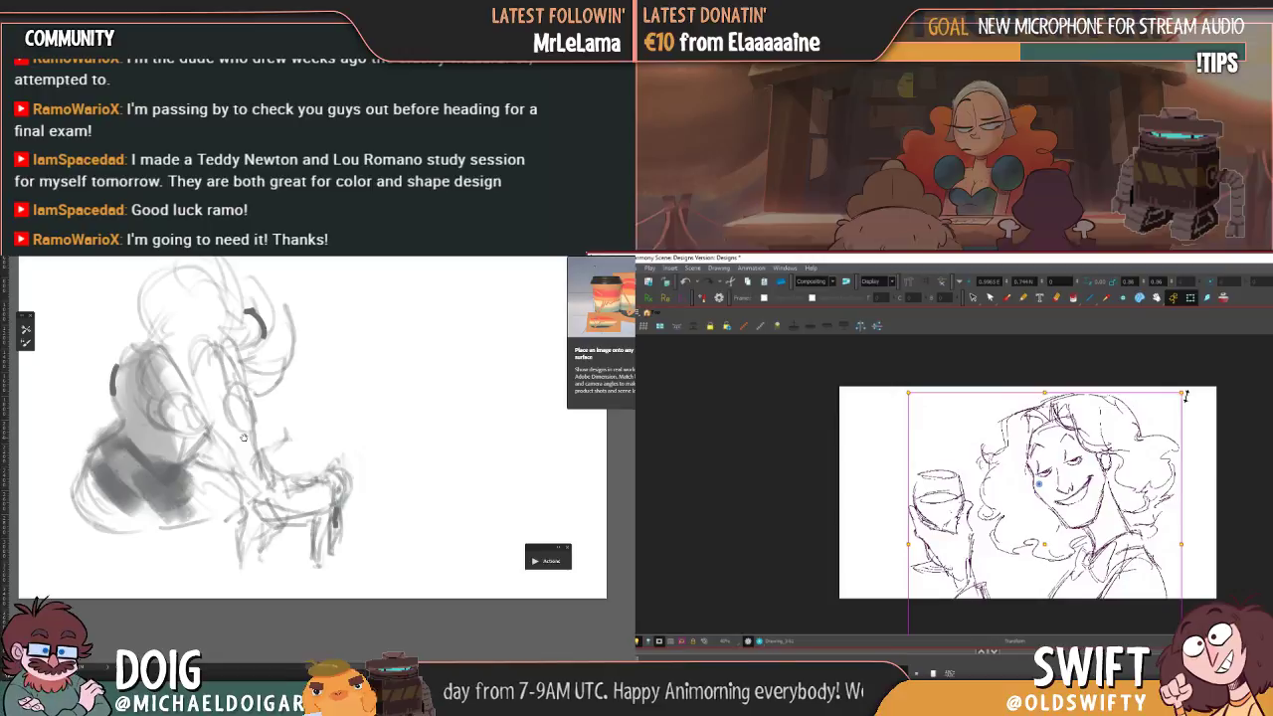
drag(1183, 395, 1209, 374)
drag(1045, 564, 1047, 579)
drag(244, 437, 286, 491)
drag(1209, 389, 1194, 398)
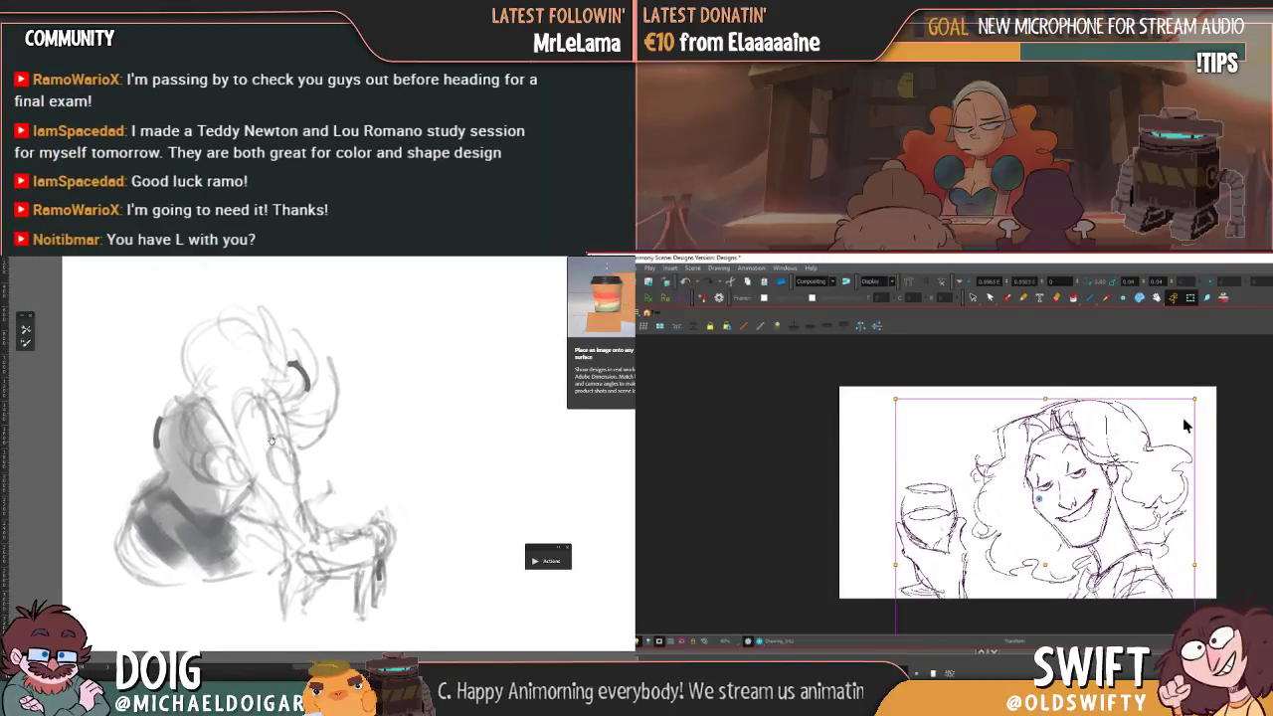
drag(271, 440, 273, 447)
drag(1047, 569, 1048, 561)
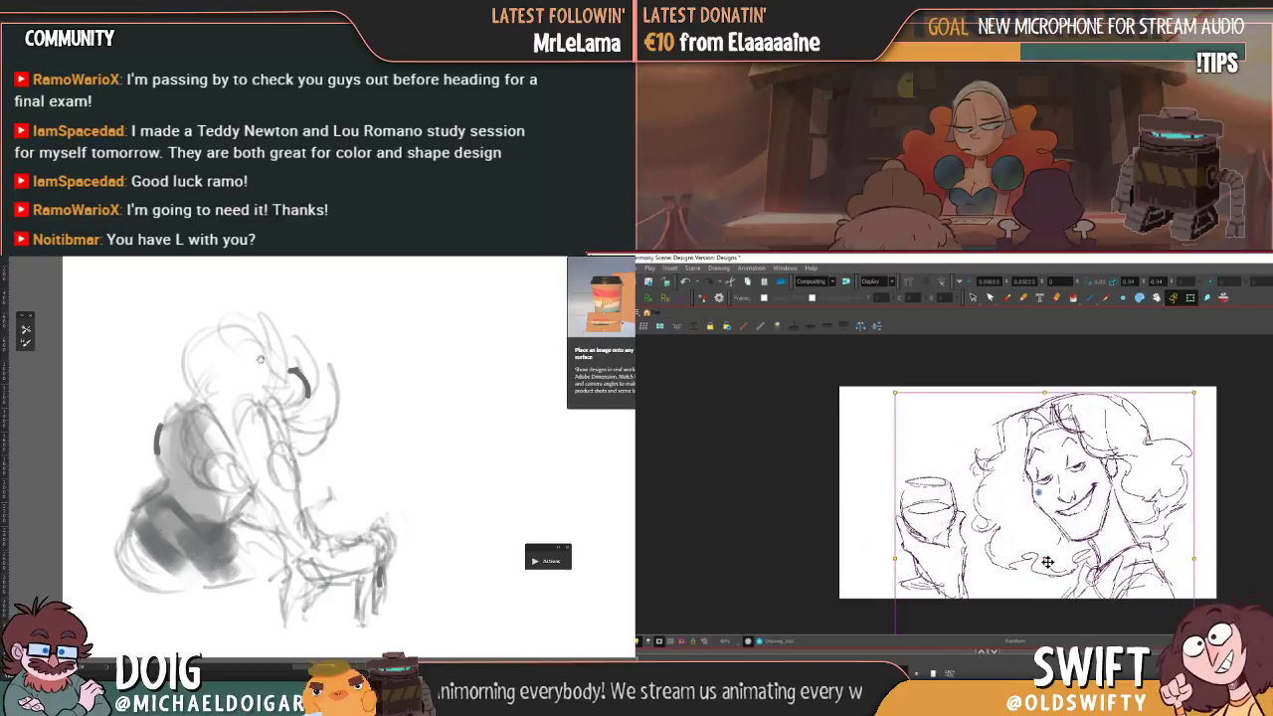
- Sketch a rounded outline around the hunched figure's head while stepping between the animation's two portrait poses
drag(234, 391, 234, 399)
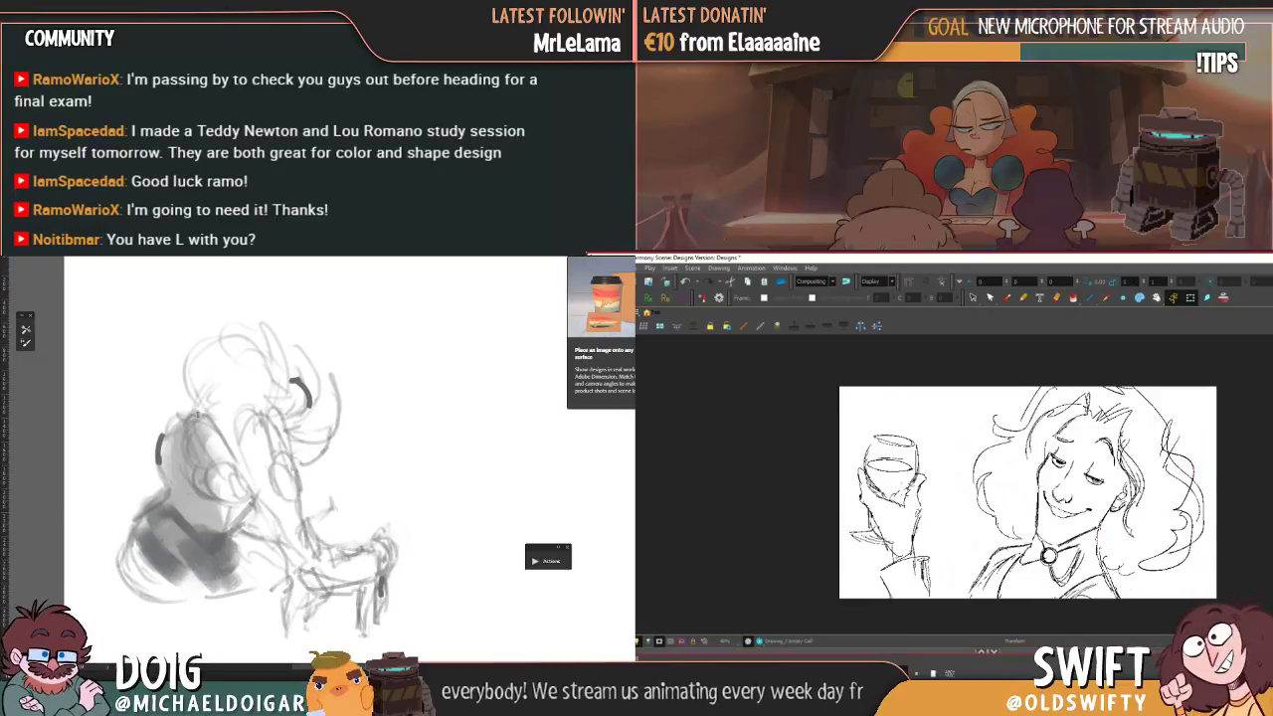
key(.)
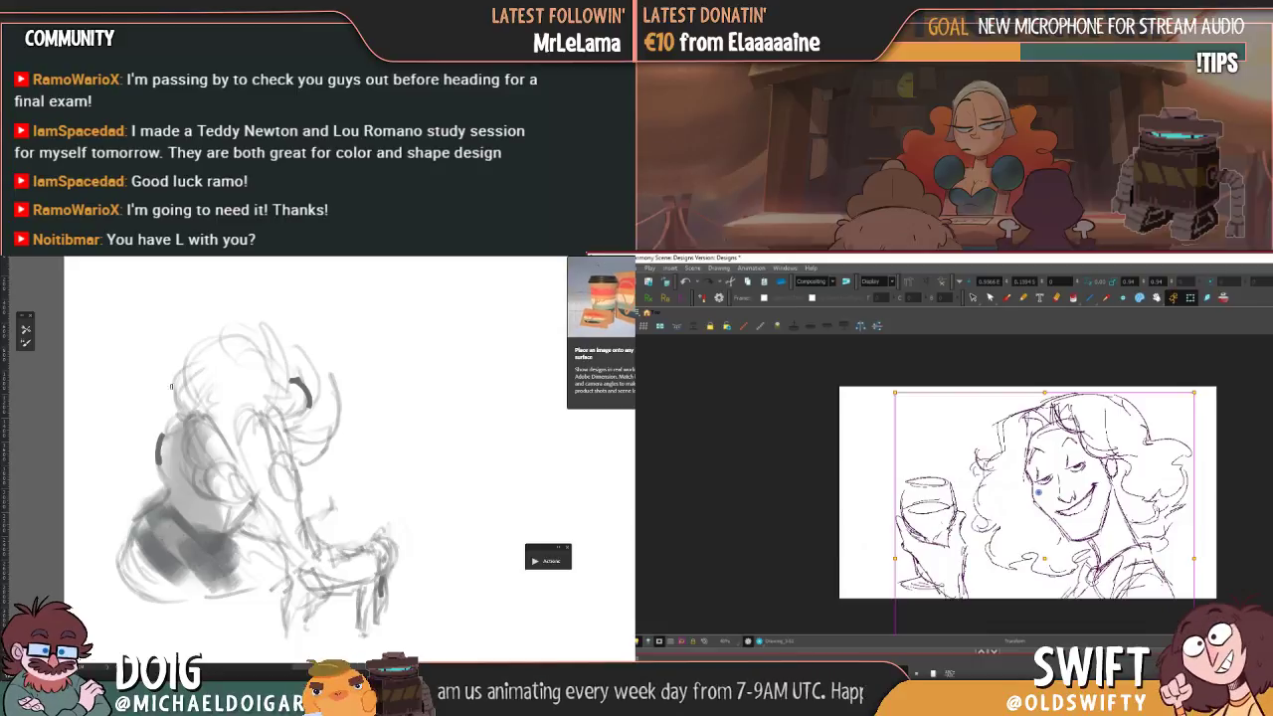
mouse_move(201, 348)
mouse_down()
mouse_move(291, 335)
mouse_move(332, 379)
mouse_move(266, 334)
mouse_move(330, 380)
mouse_up()
key(.)
drag(241, 338, 315, 358)
drag(309, 423, 237, 364)
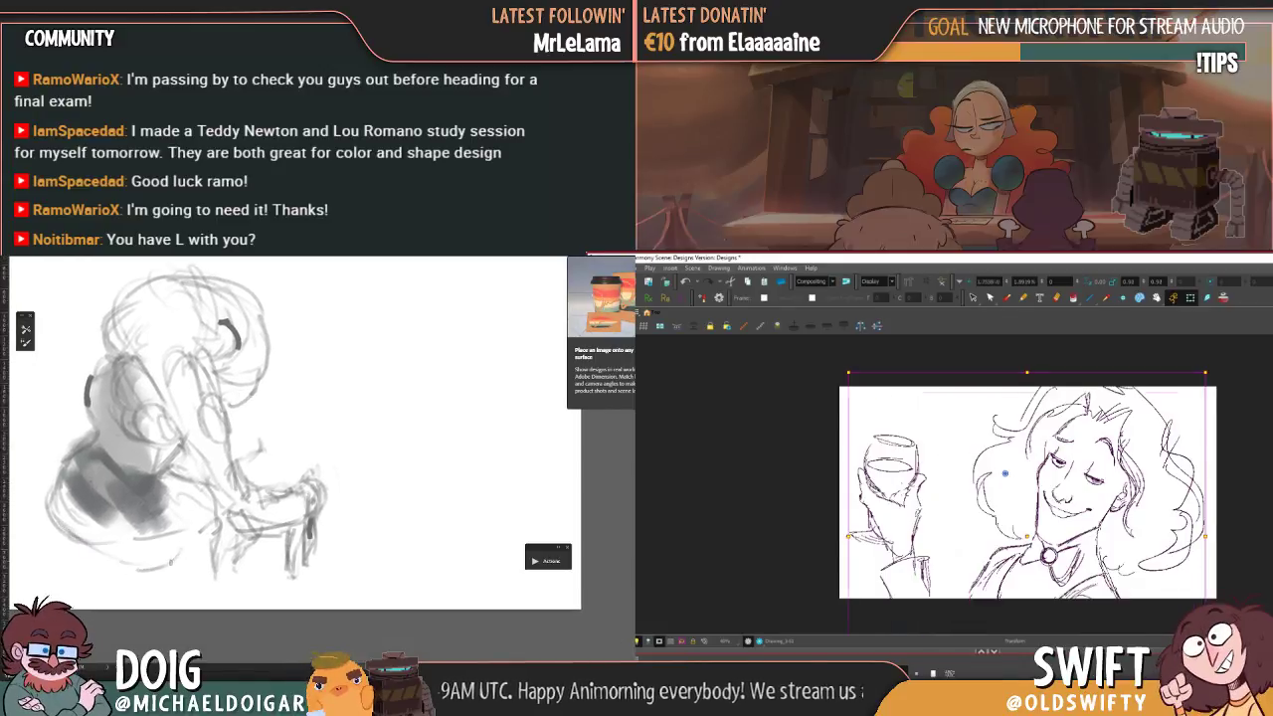
- Scale up the upright wine-glass portrait and shift it left and slightly down in the frame
drag(238, 522, 263, 508)
drag(1207, 374, 1226, 363)
drag(1032, 551, 1005, 561)
drag(295, 515, 298, 507)
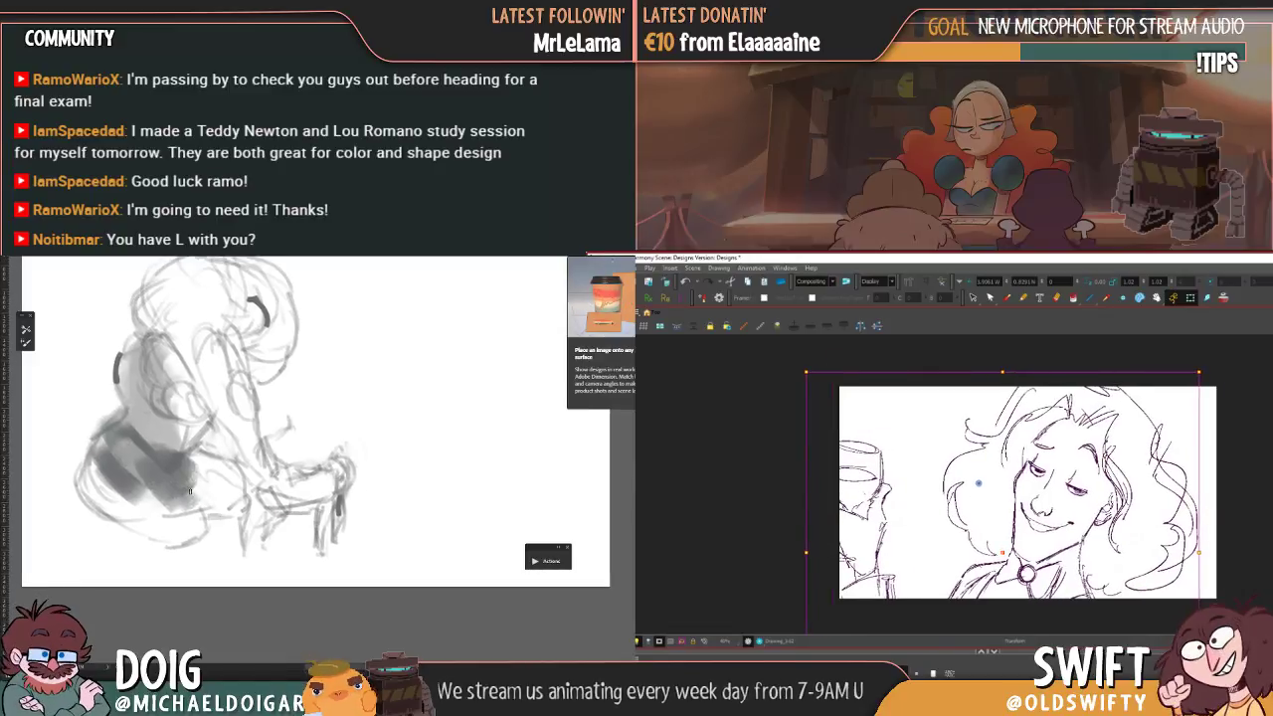
- Compare the upright portrait with the neighbouring frames and move it back right so the wine glass sits inside the frame
key(comma)
key(period)
key(comma)
key(period)
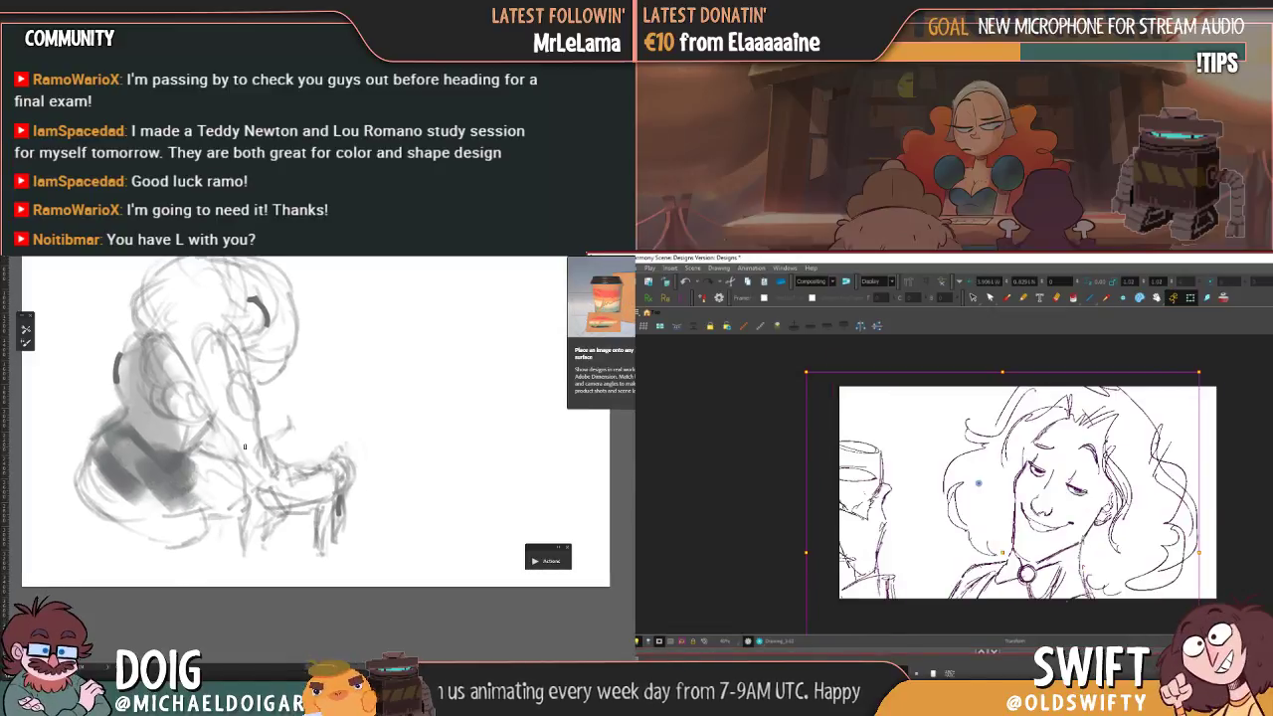
drag(1005, 556, 1033, 558)
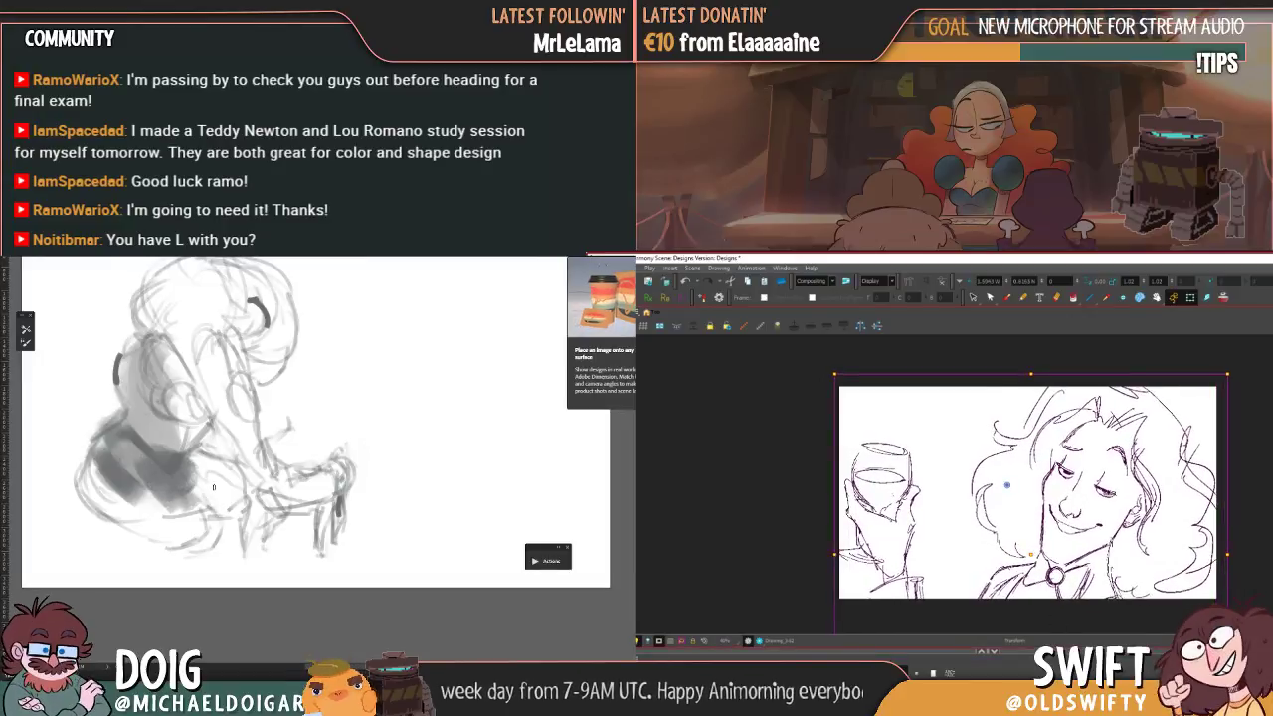
- Flip between the upright and tilted portrait poses, and nudge the upright portrait slightly upward
key(period)
key(comma)
key(period)
key(comma)
key(period)
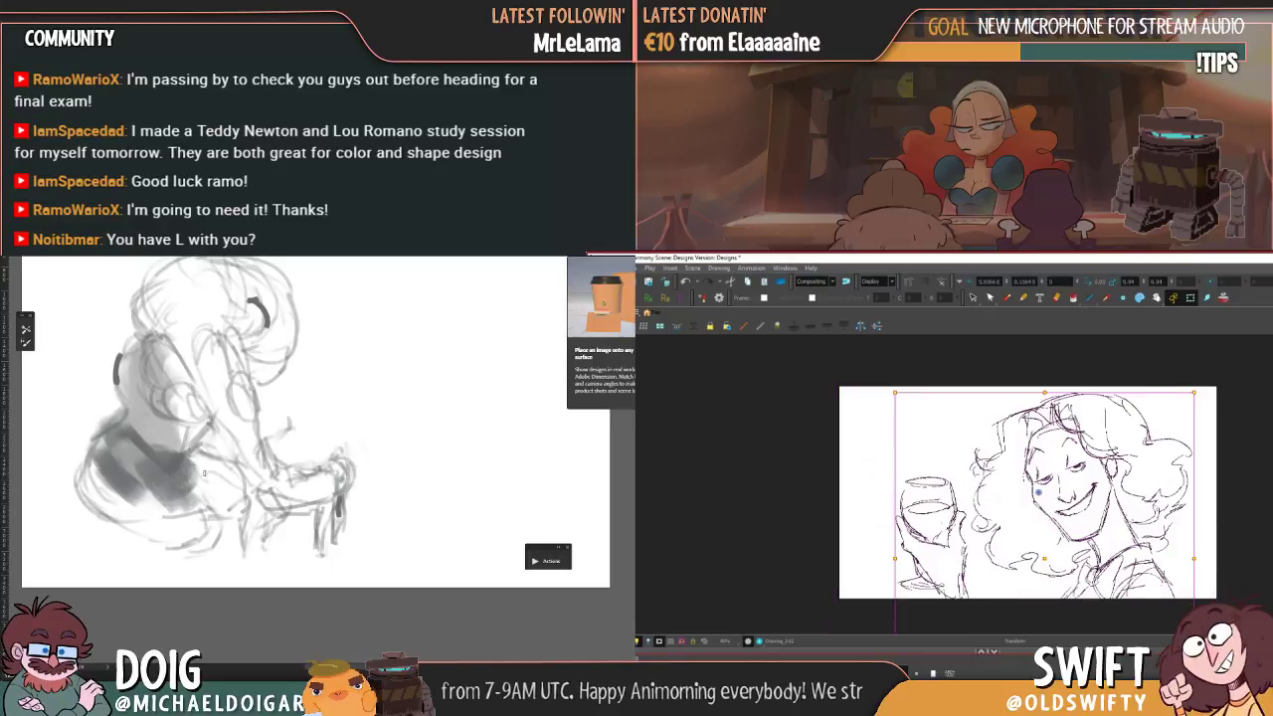
key(comma)
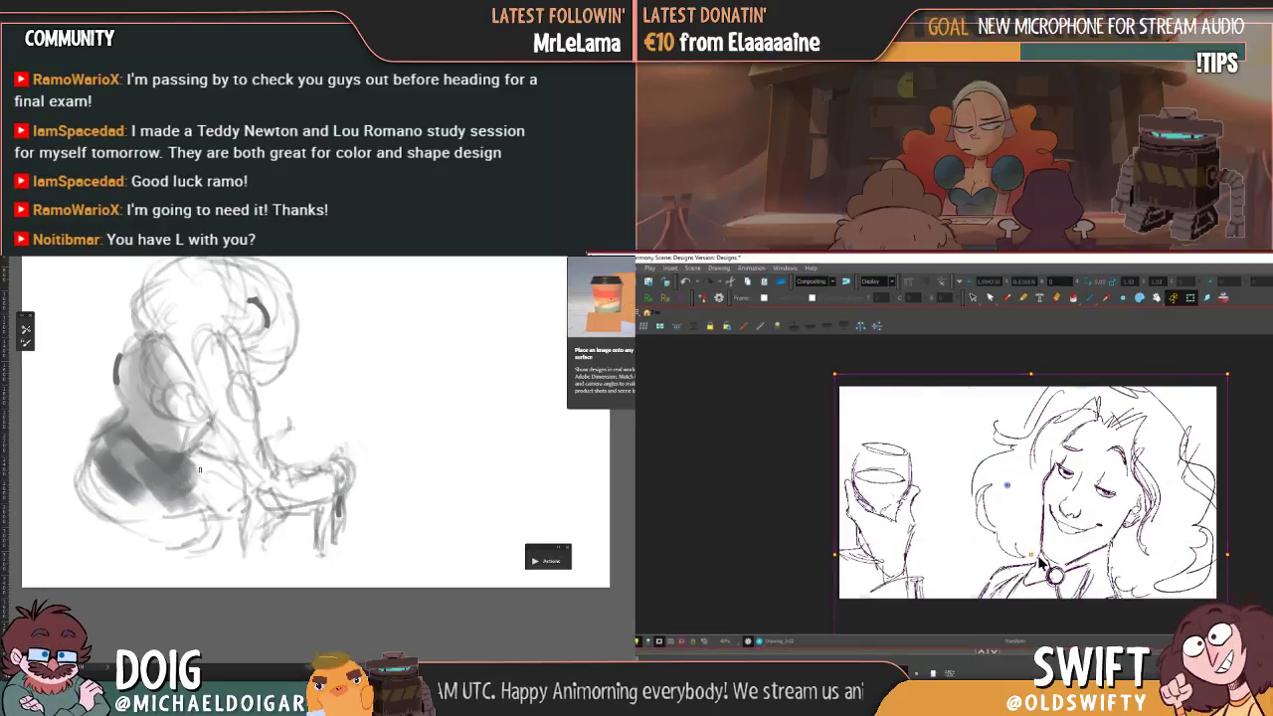
key(Escape)
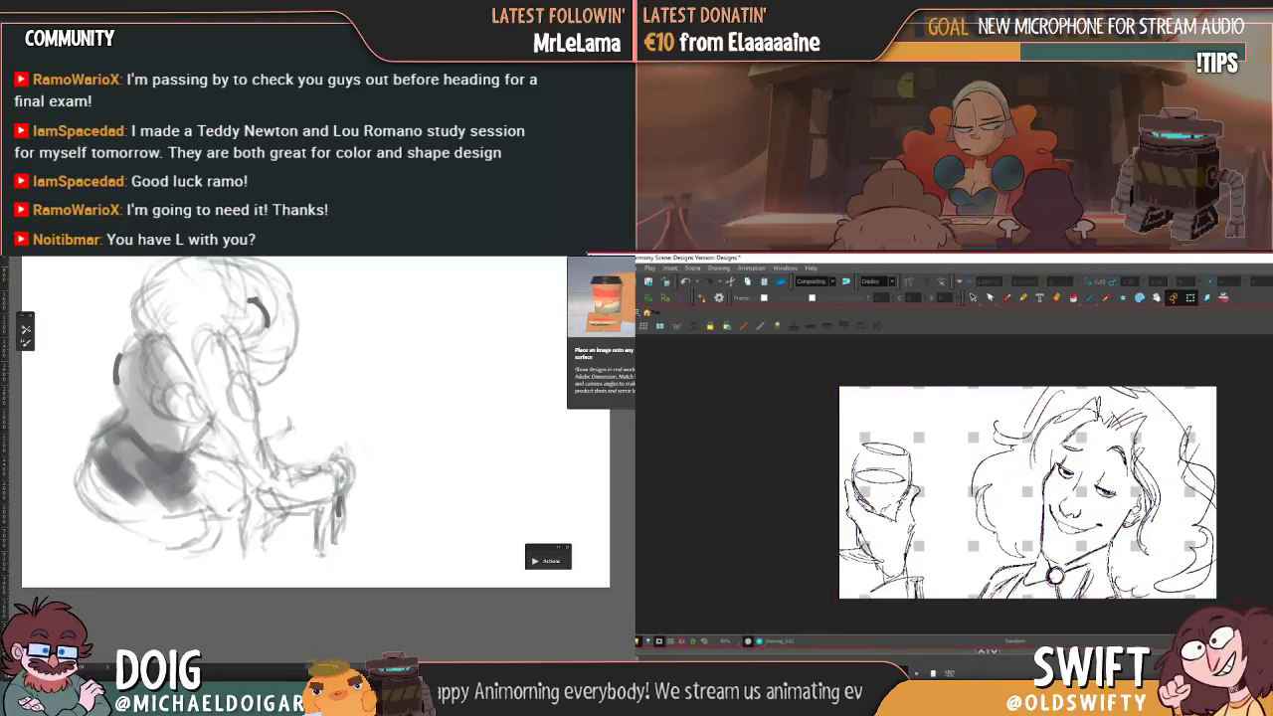
click(1034, 559)
drag(1035, 560, 1034, 556)
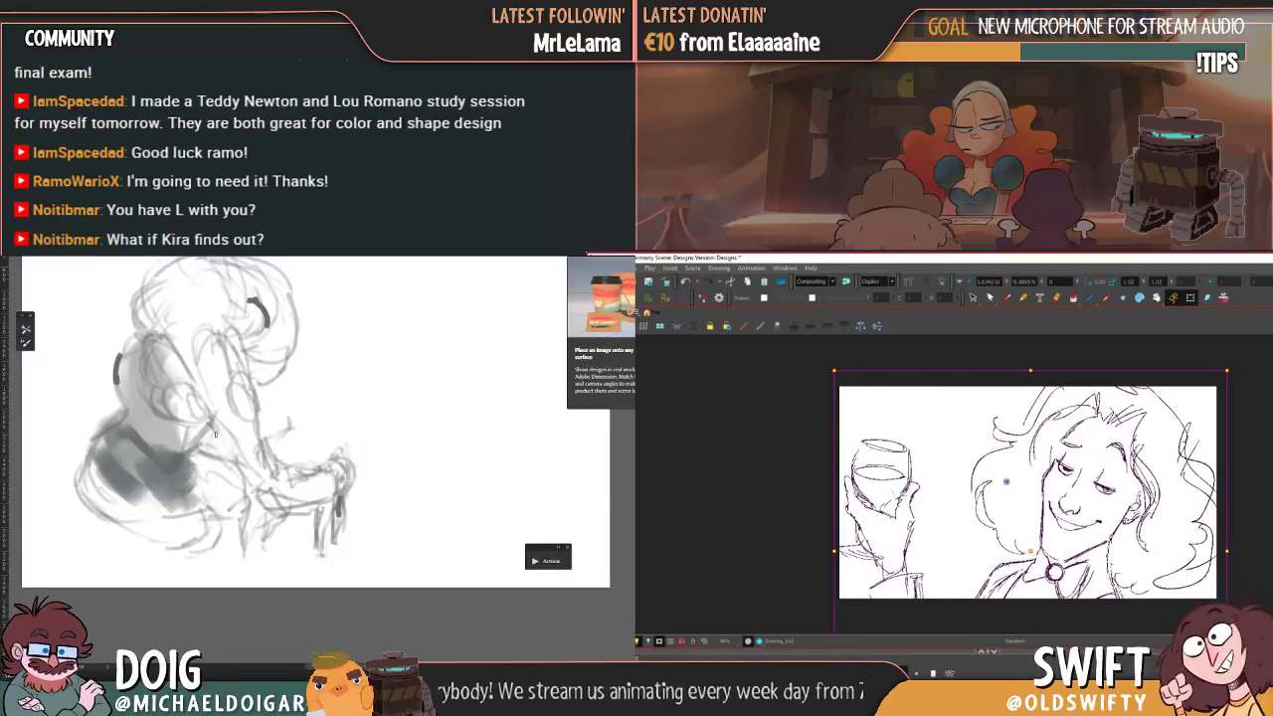
- Step through the frames to check how the portrait poses flow with the seated-figure shot
key(comma)
key(period)
key(comma)
key(period)
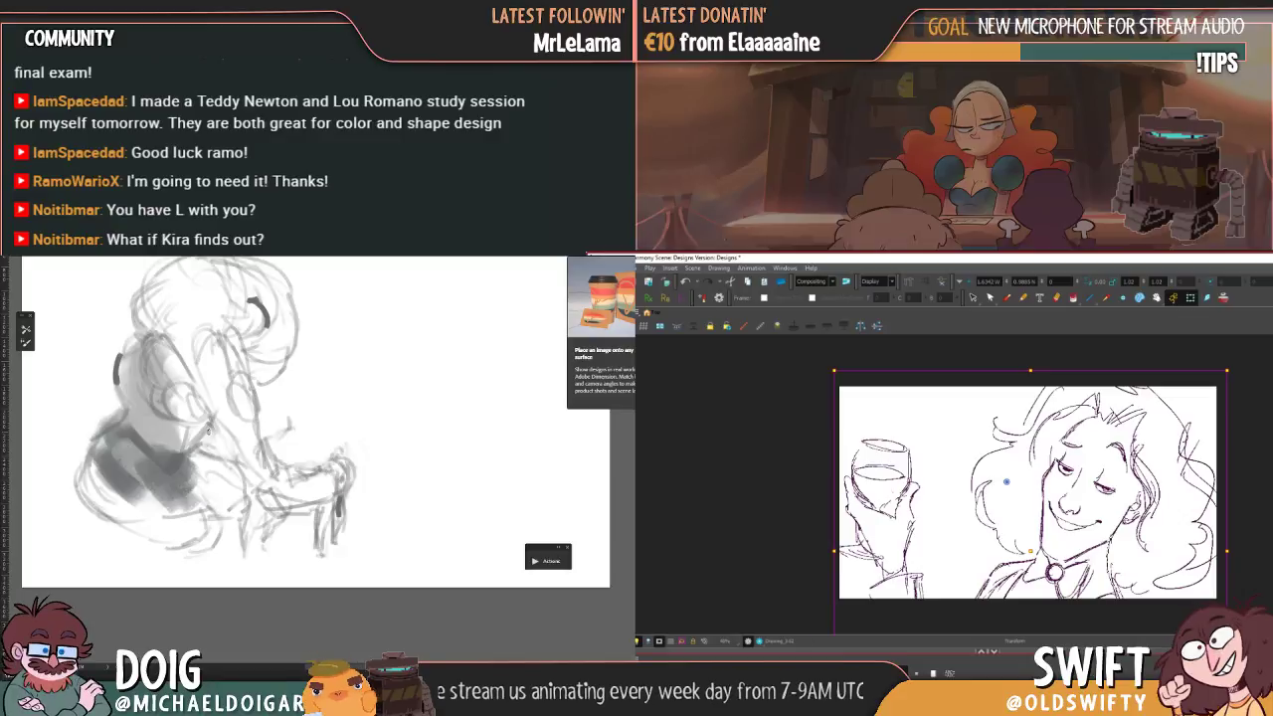
key(period)
key(period)
key(period)
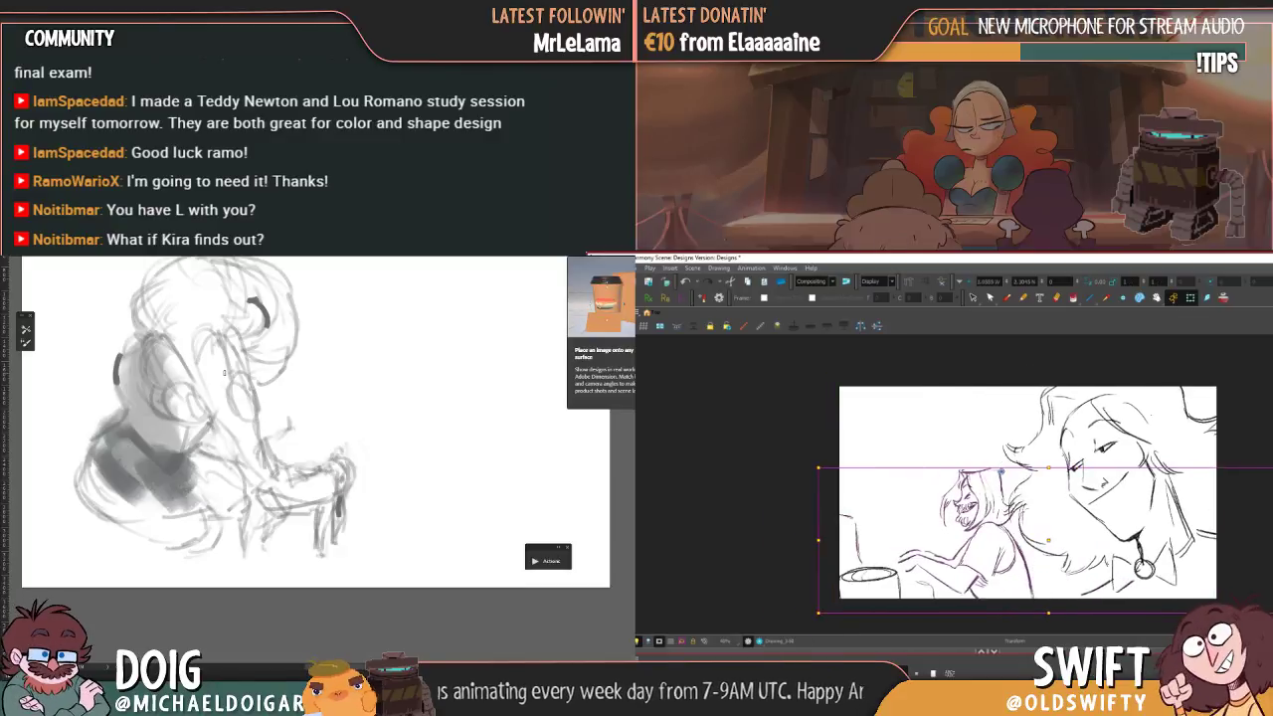
key(period)
key(period)
key(period)
drag(144, 334, 199, 418)
key(comma)
key(period)
key(period)
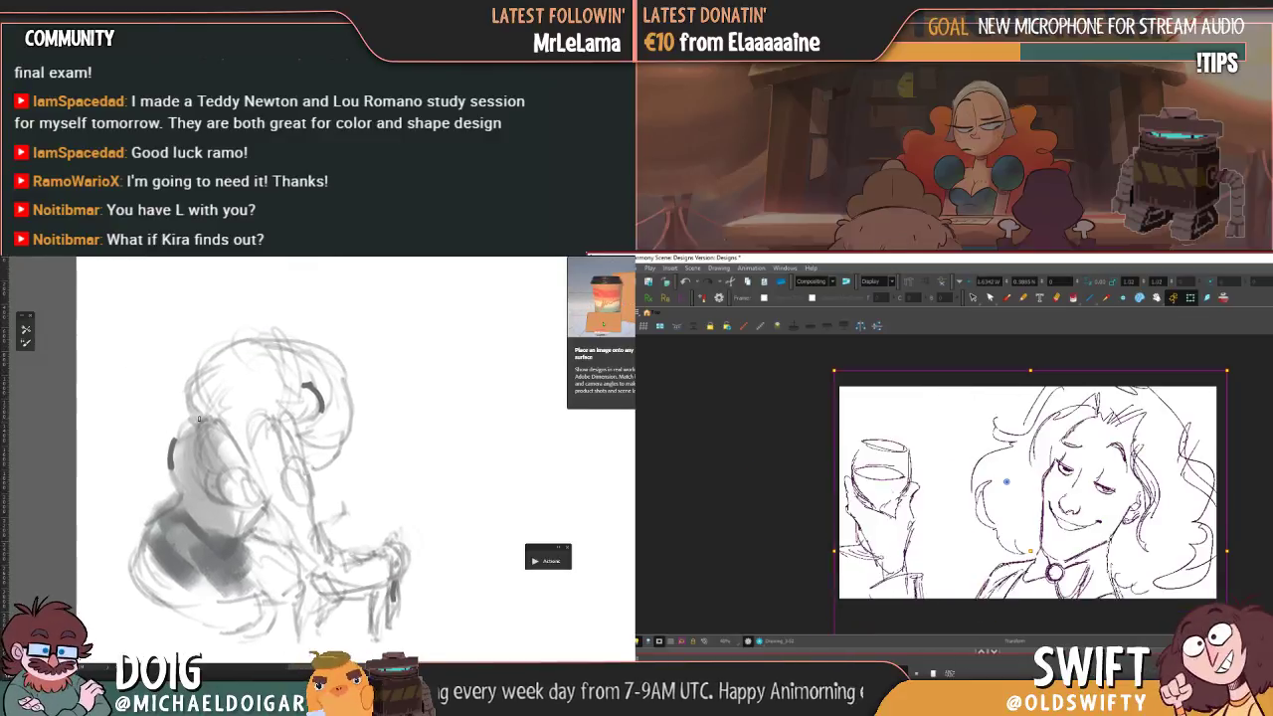
key(period)
key(period)
key(period)
key(period)
key(period)
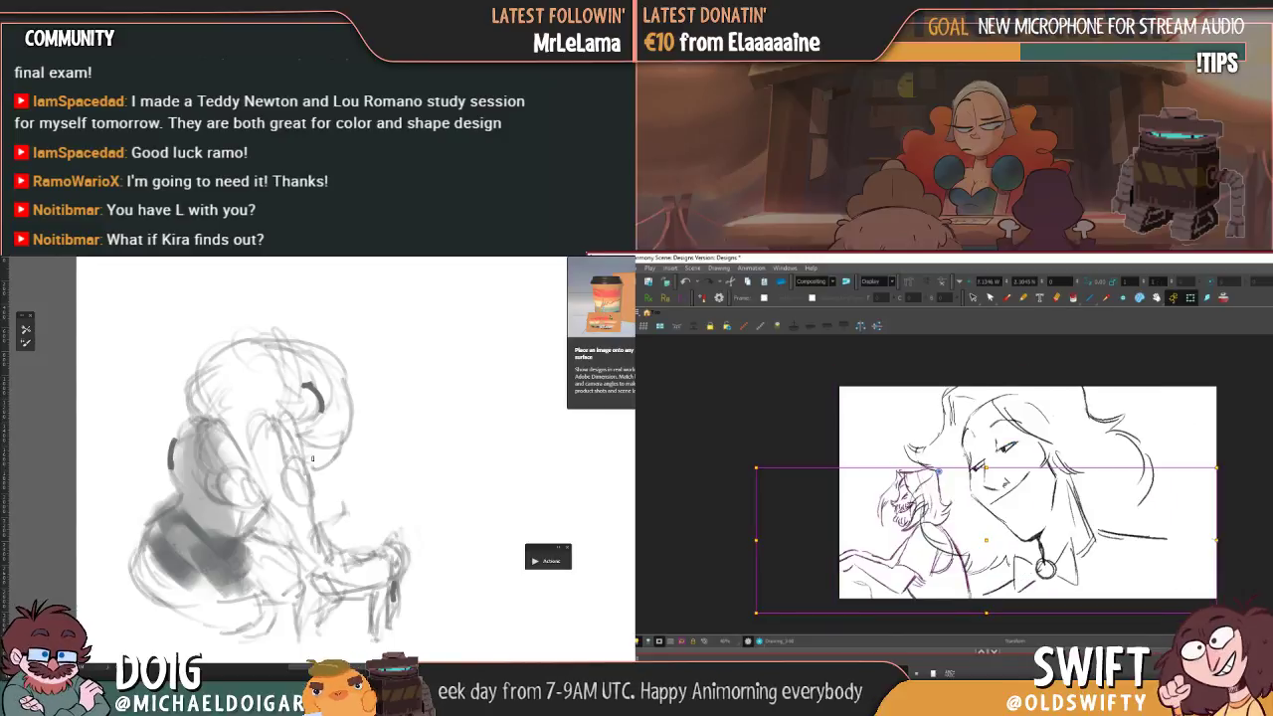
- Select the large smiling profile portrait and shift it slightly right behind the seated bearded figure, checking the following frames
click(1036, 601)
drag(312, 459, 272, 461)
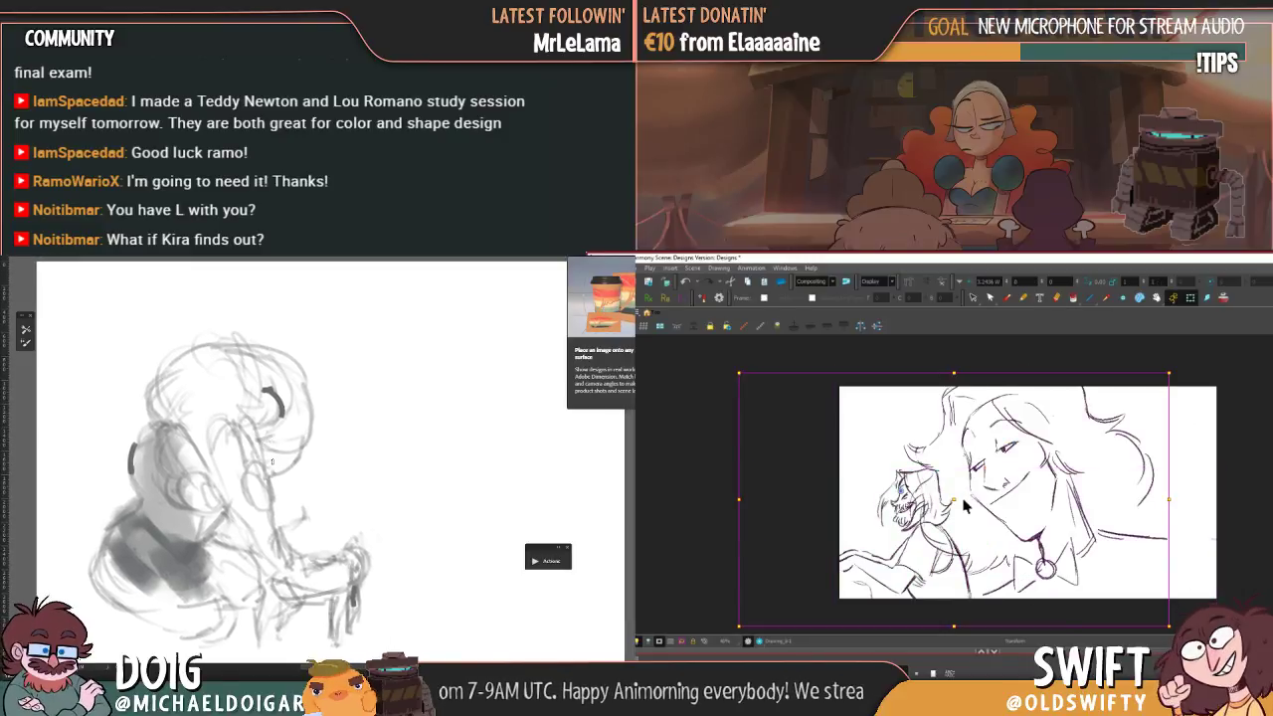
key(period)
key(period)
key(period)
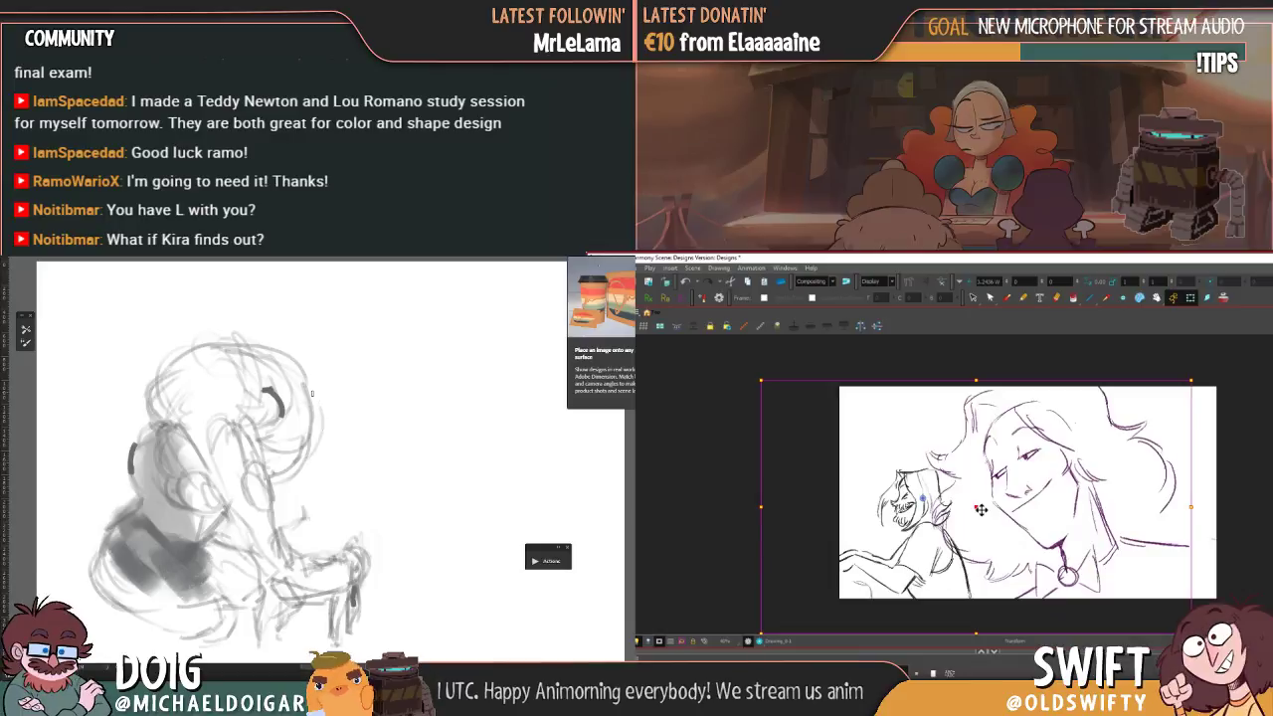
key(period)
key(period)
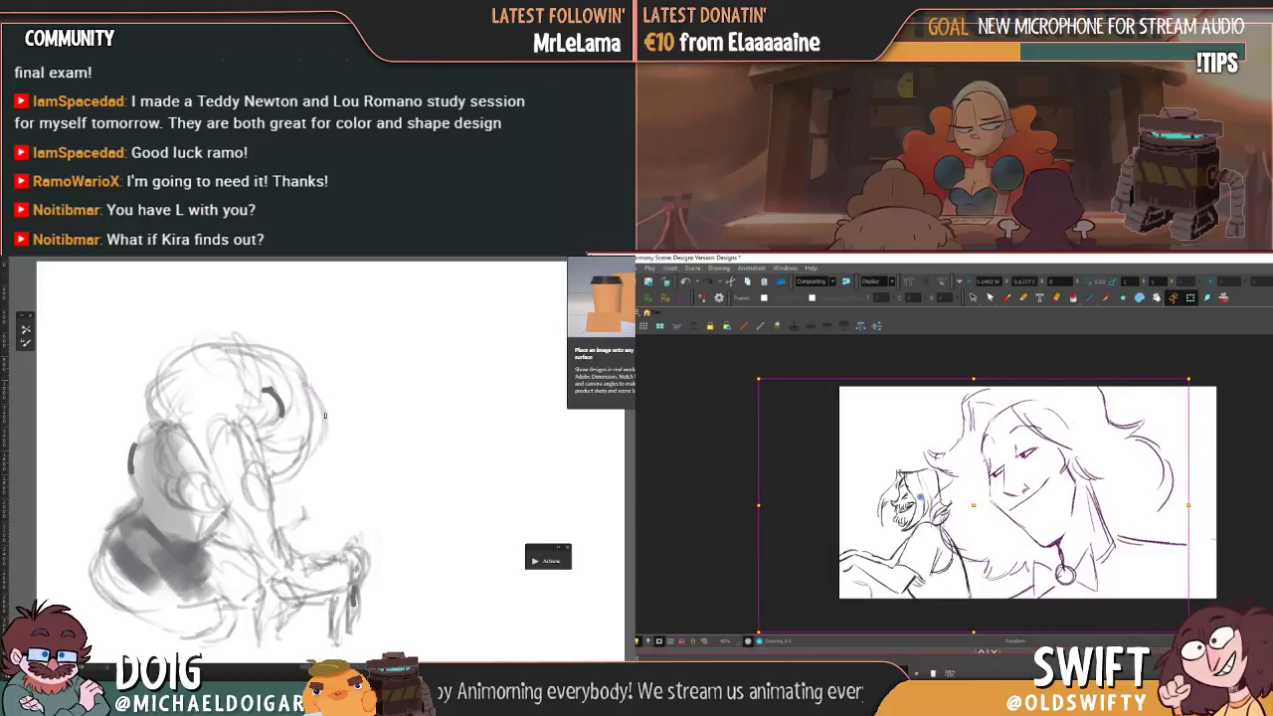
- Flip between the neighbouring frames and nudge the smiling profile portrait back left
key(comma)
key(period)
key(period)
key(comma)
key(comma)
key(period)
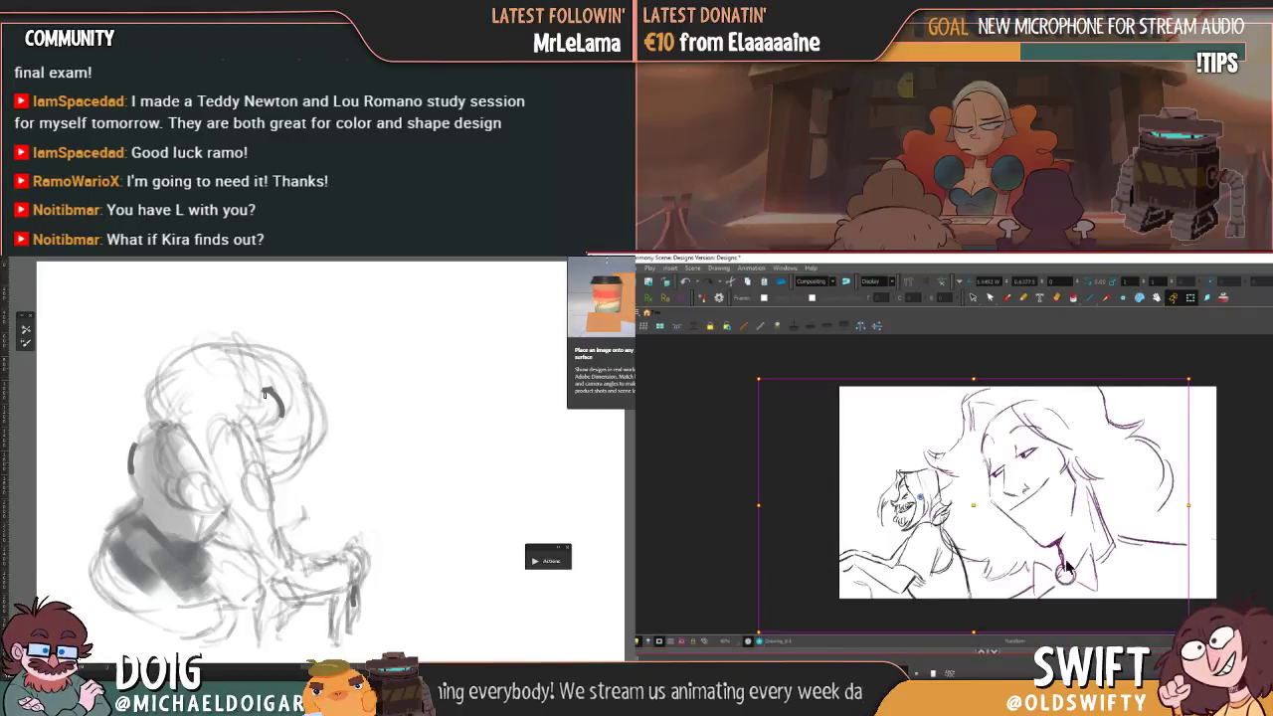
drag(980, 510, 971, 508)
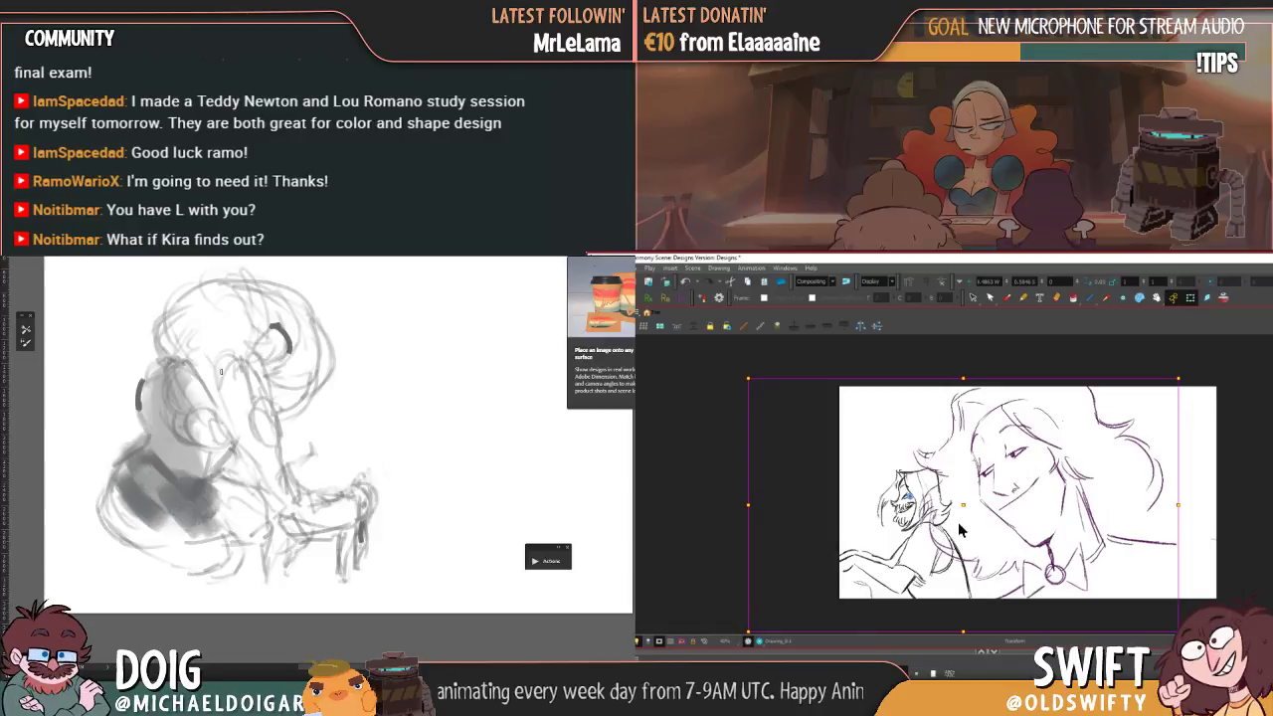
- Check against the wine-glass frame and place the smiling profile portrait further right of the seated bearded figure
key(comma)
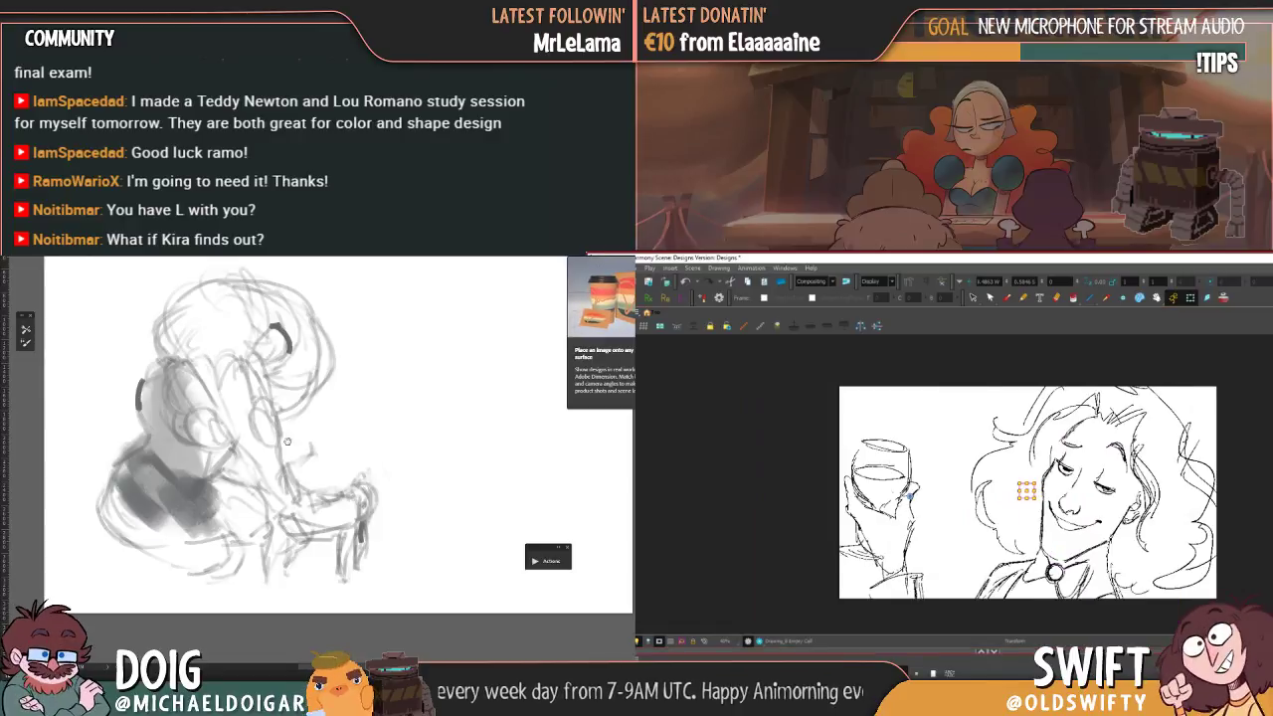
key(period)
drag(909, 495, 1025, 492)
key(comma)
key(comma)
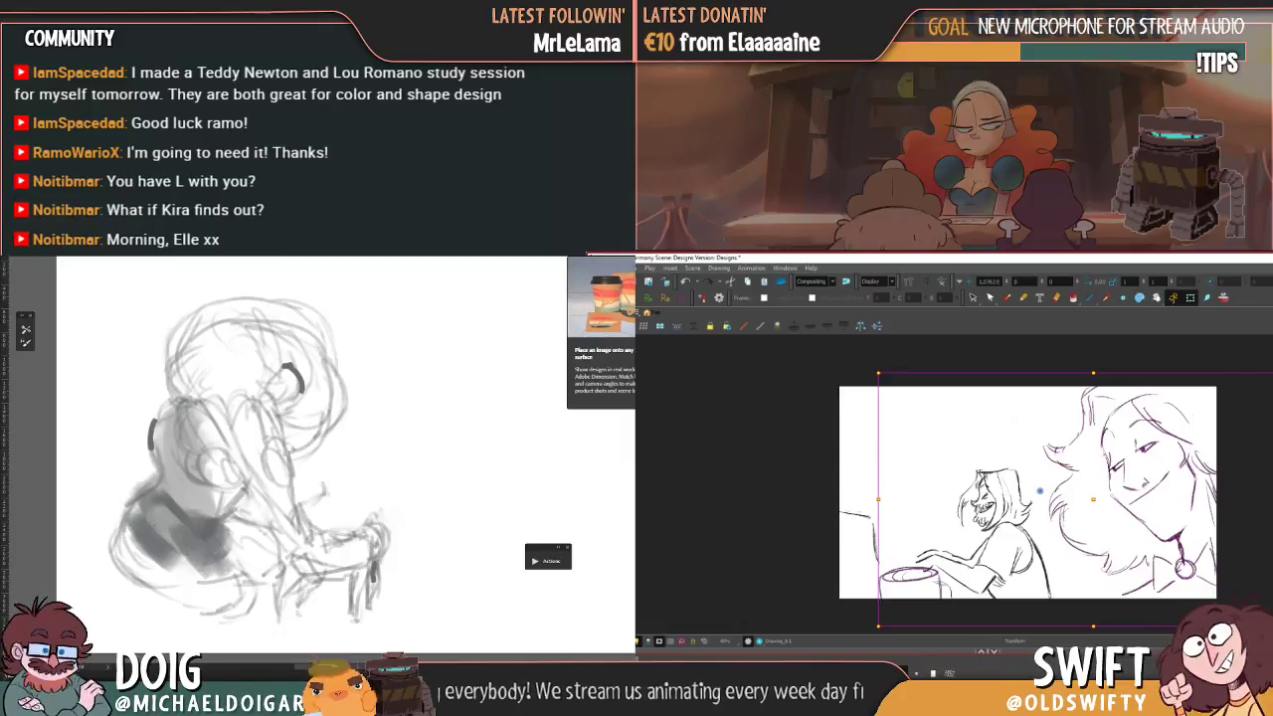
- Touch up the torso of the hunched-figure sketch and nudge the smiling profile portrait slightly left
click(43, 400)
drag(198, 503, 194, 521)
click(387, 424)
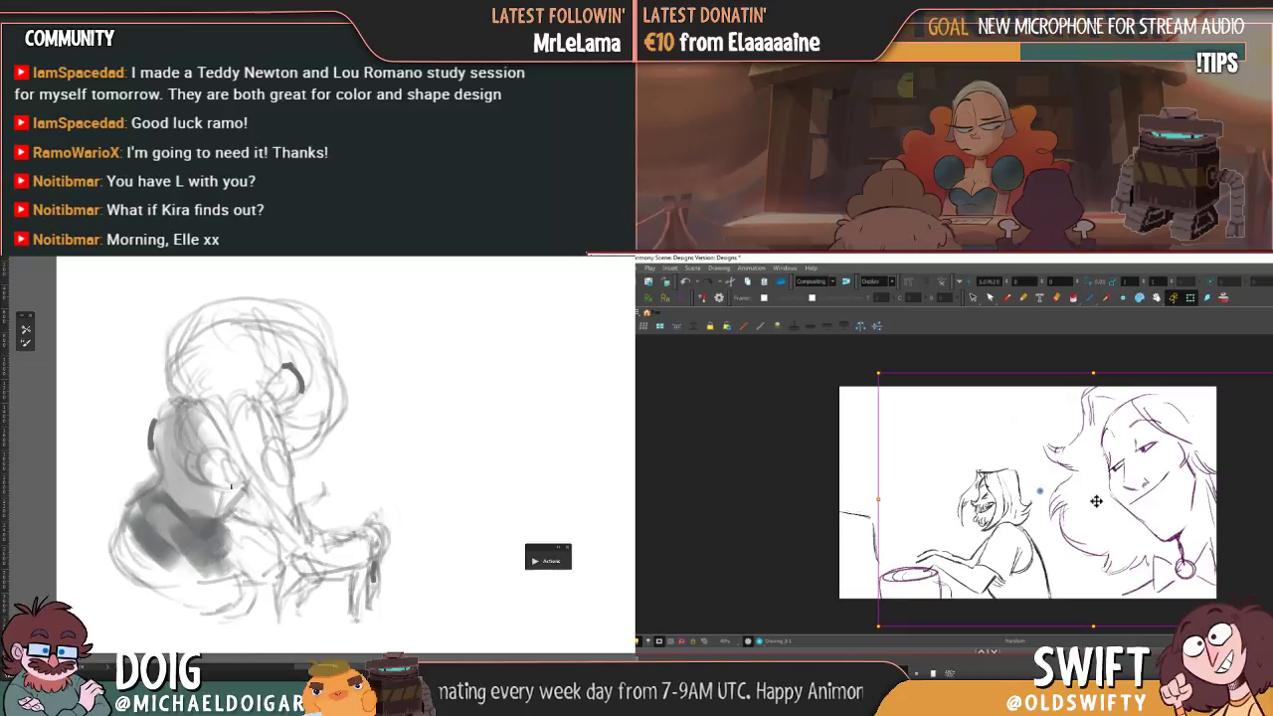
drag(1095, 501, 1092, 501)
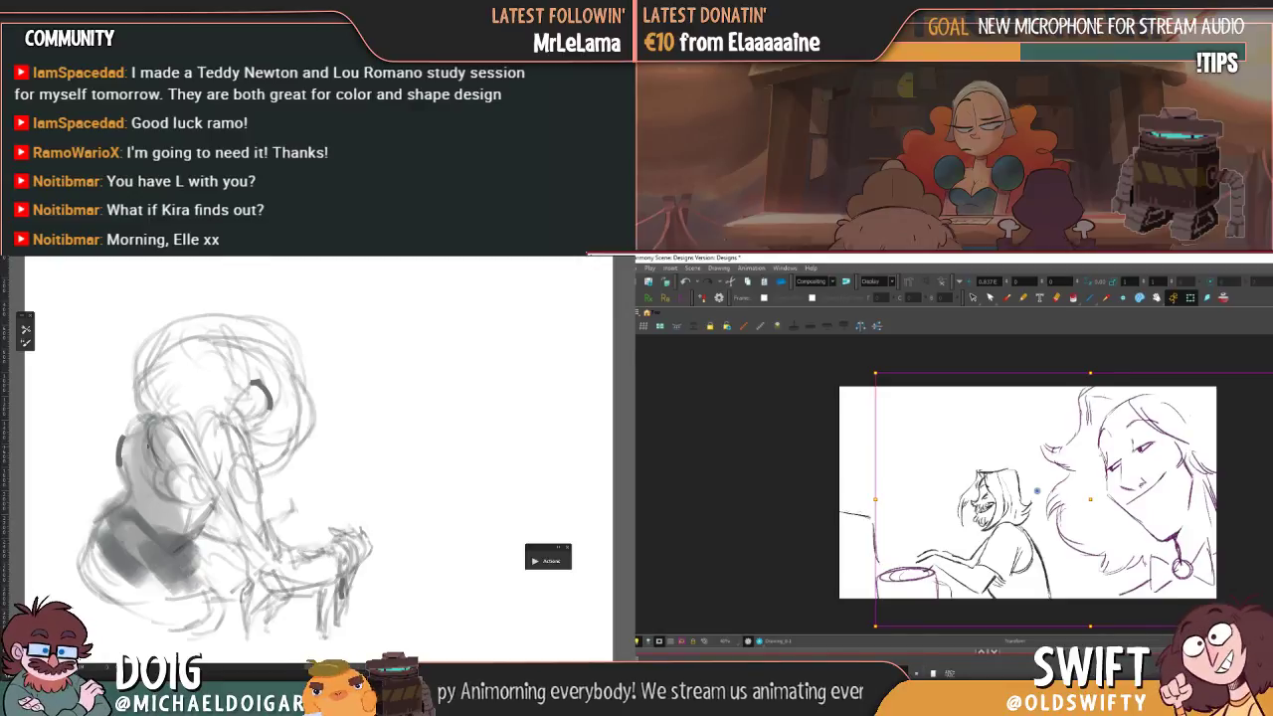
- Compare the shot with the two-portrait bow-tie frame and nudge the smiling profile portrait slightly right
key(comma)
key(comma)
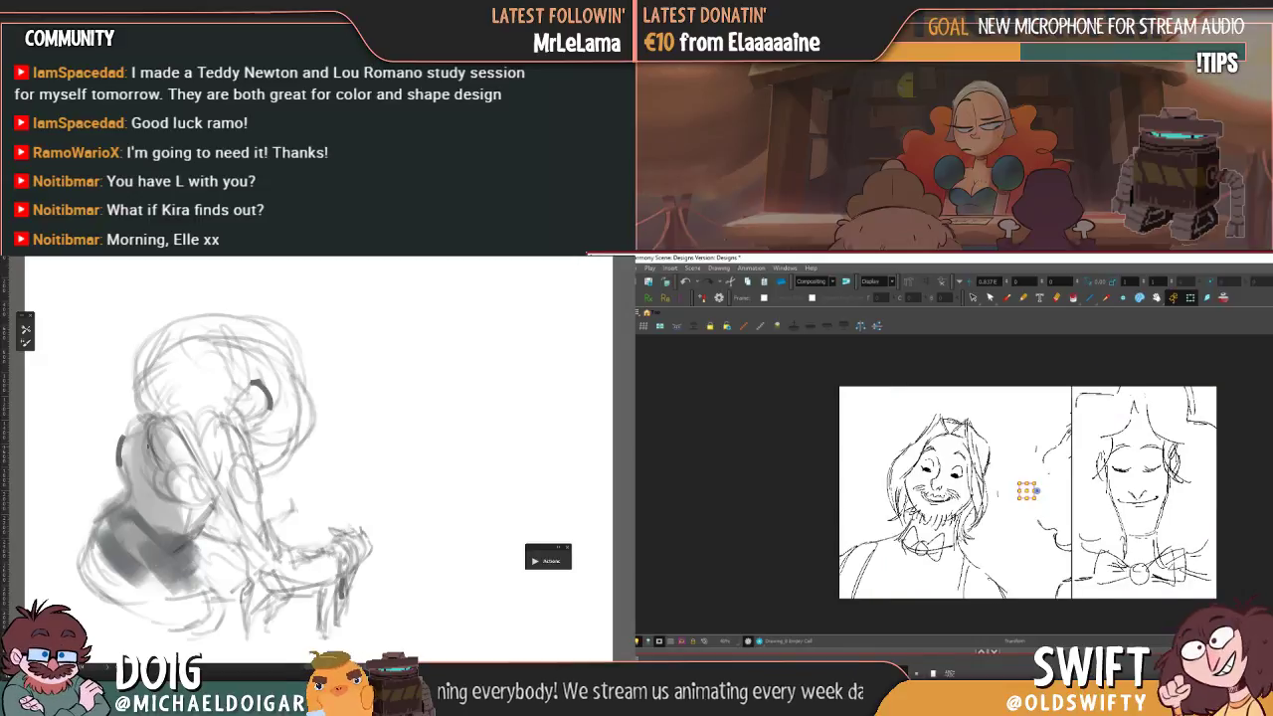
key(period)
key(period)
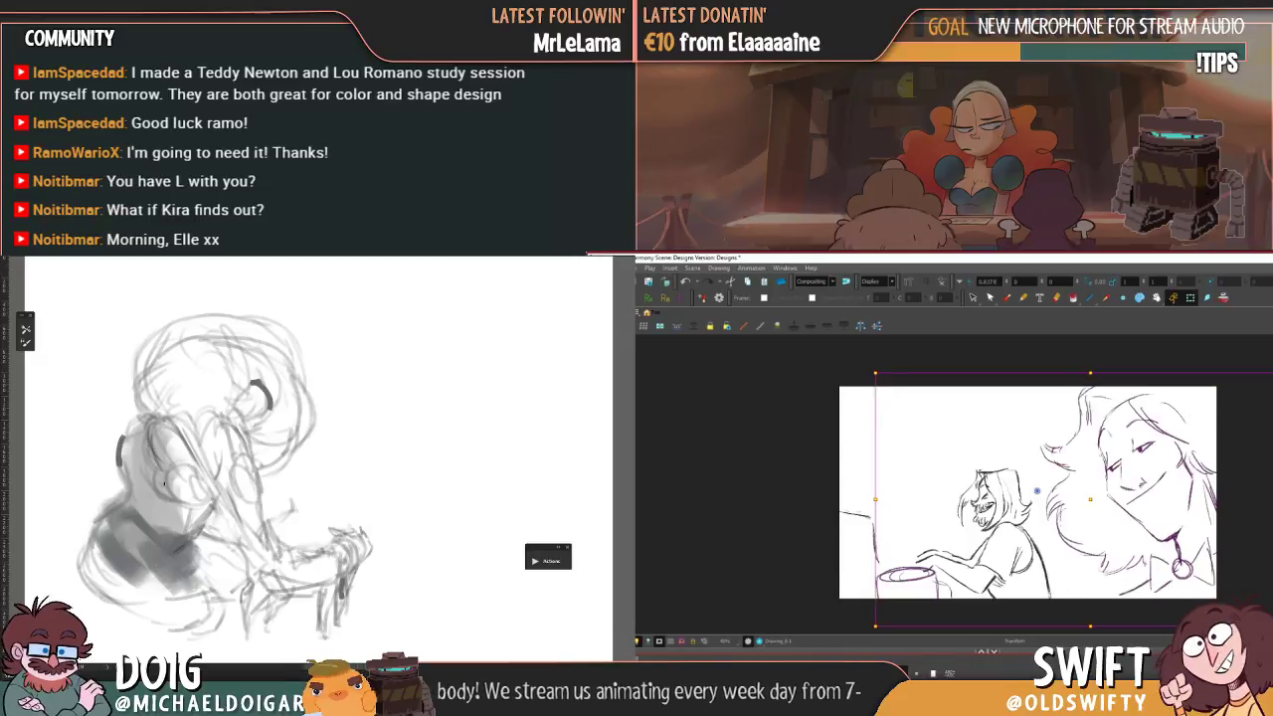
key(Right)
key(Right)
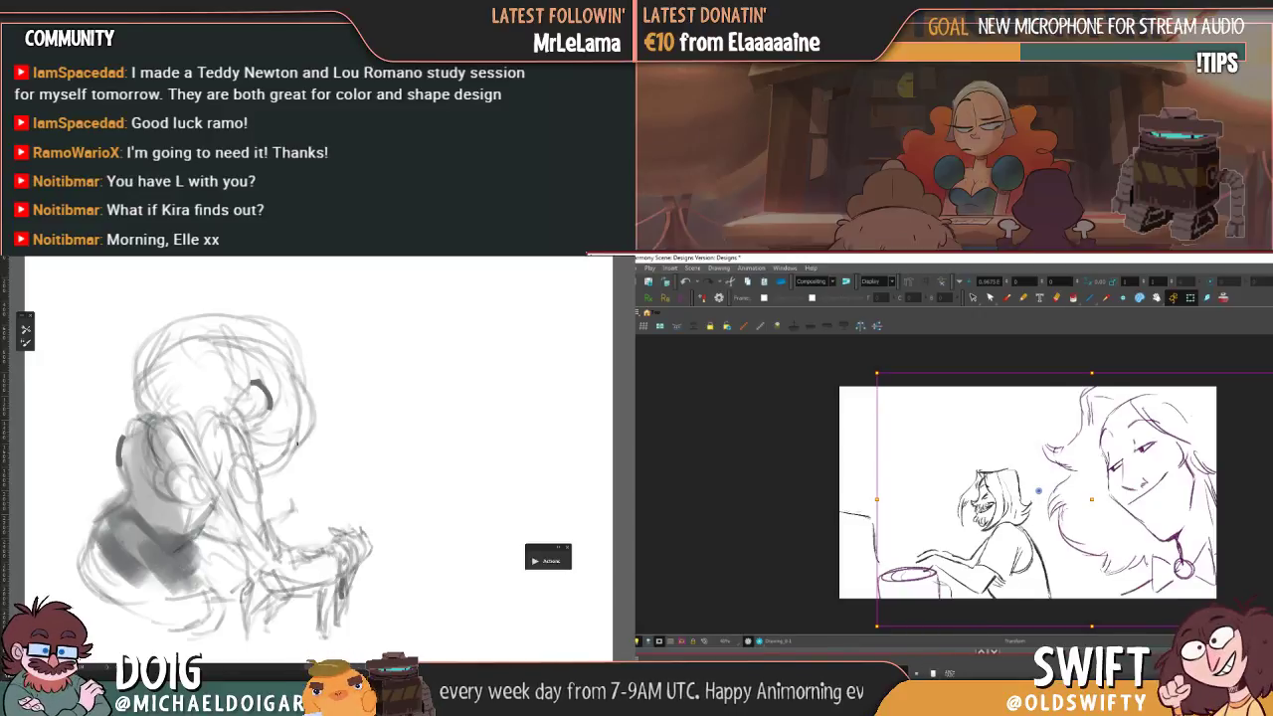
- Strengthen the arm and elbow lines of the hunched-figure sketch while stepping the scene between the close-up and wide piano shots
drag(280, 523, 286, 473)
drag(258, 403, 267, 457)
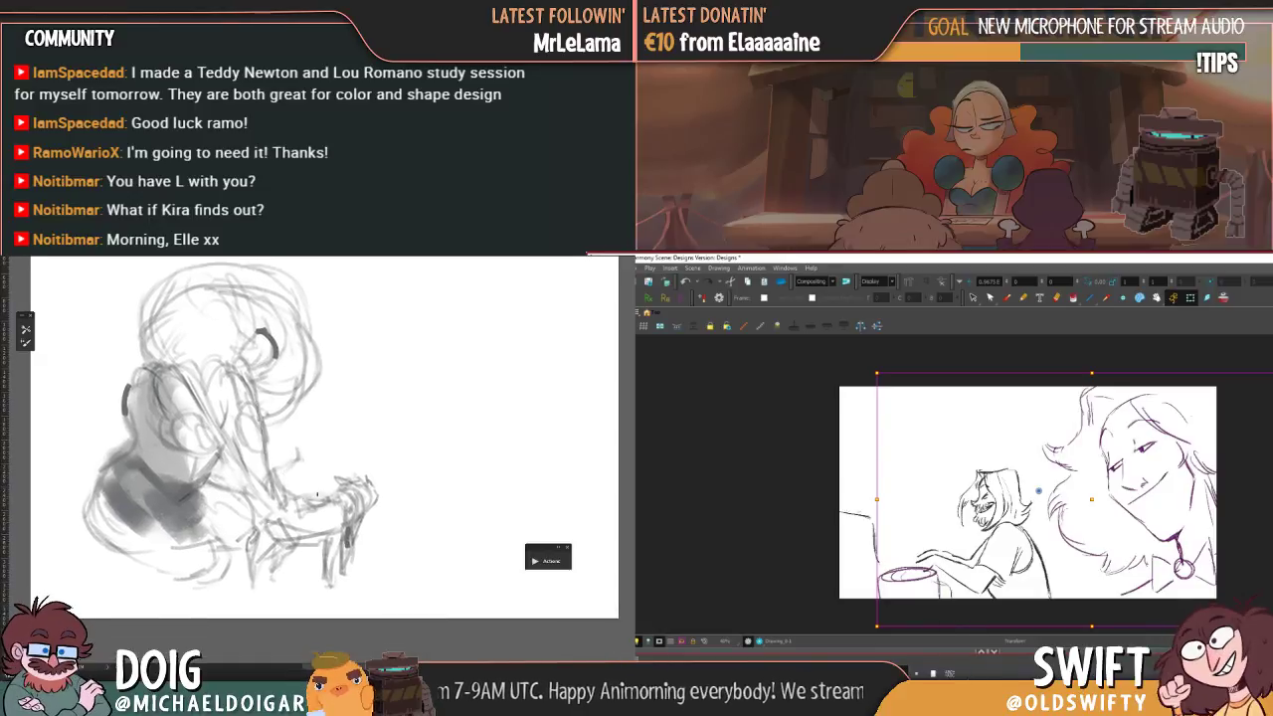
key(period)
key(period)
key(period)
mouse_move(290, 500)
mouse_down()
mouse_move(337, 492)
mouse_move(295, 470)
mouse_up()
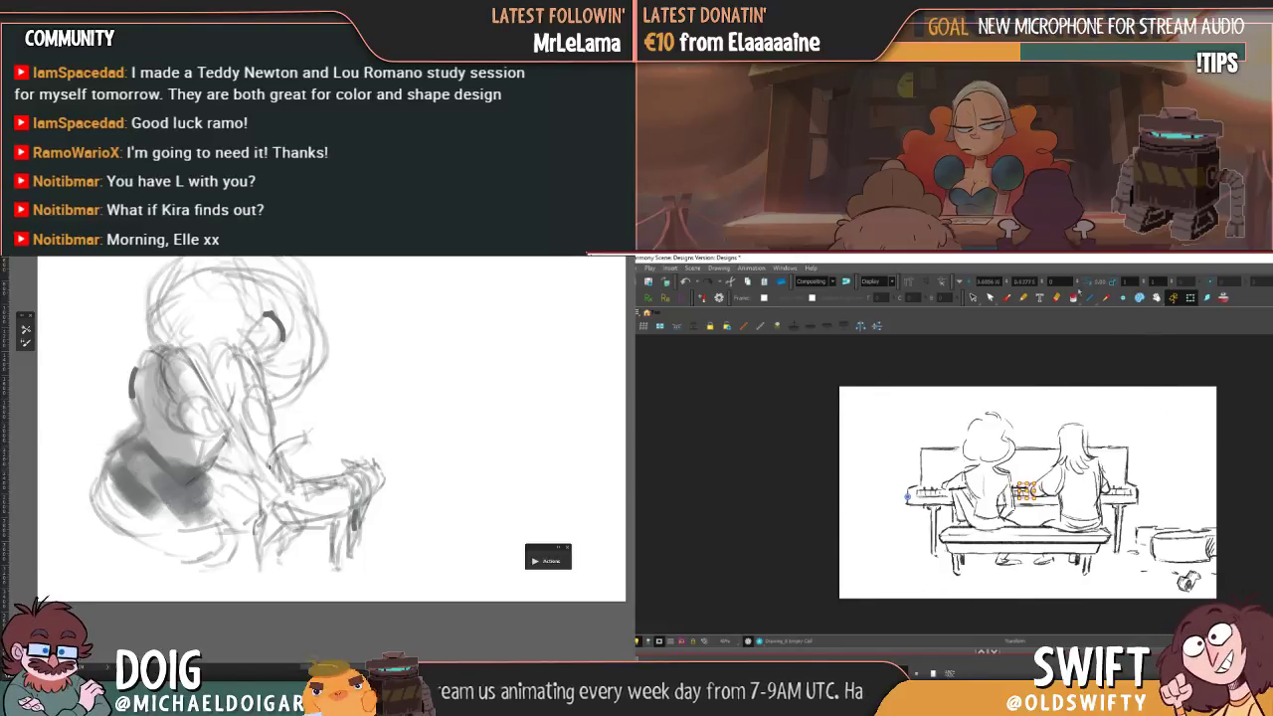
drag(303, 537, 288, 510)
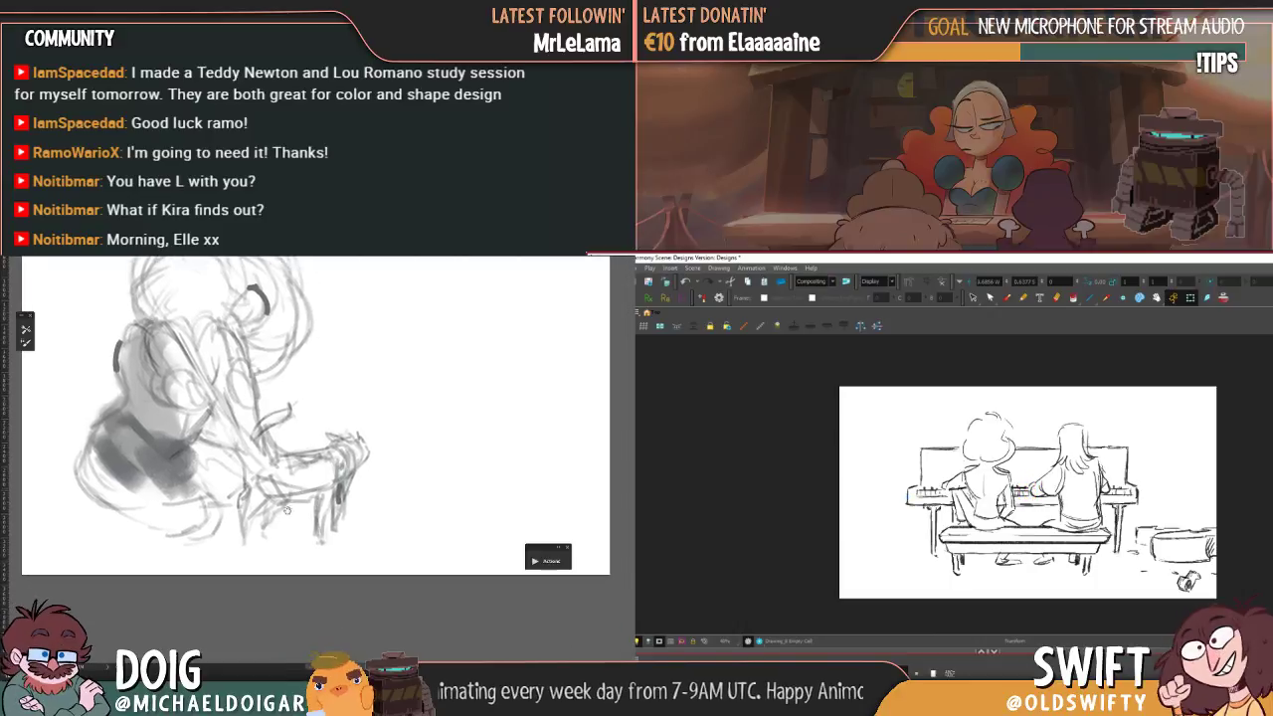
mouse_move(155, 473)
mouse_down()
mouse_move(209, 491)
mouse_move(265, 484)
mouse_move(273, 471)
mouse_up()
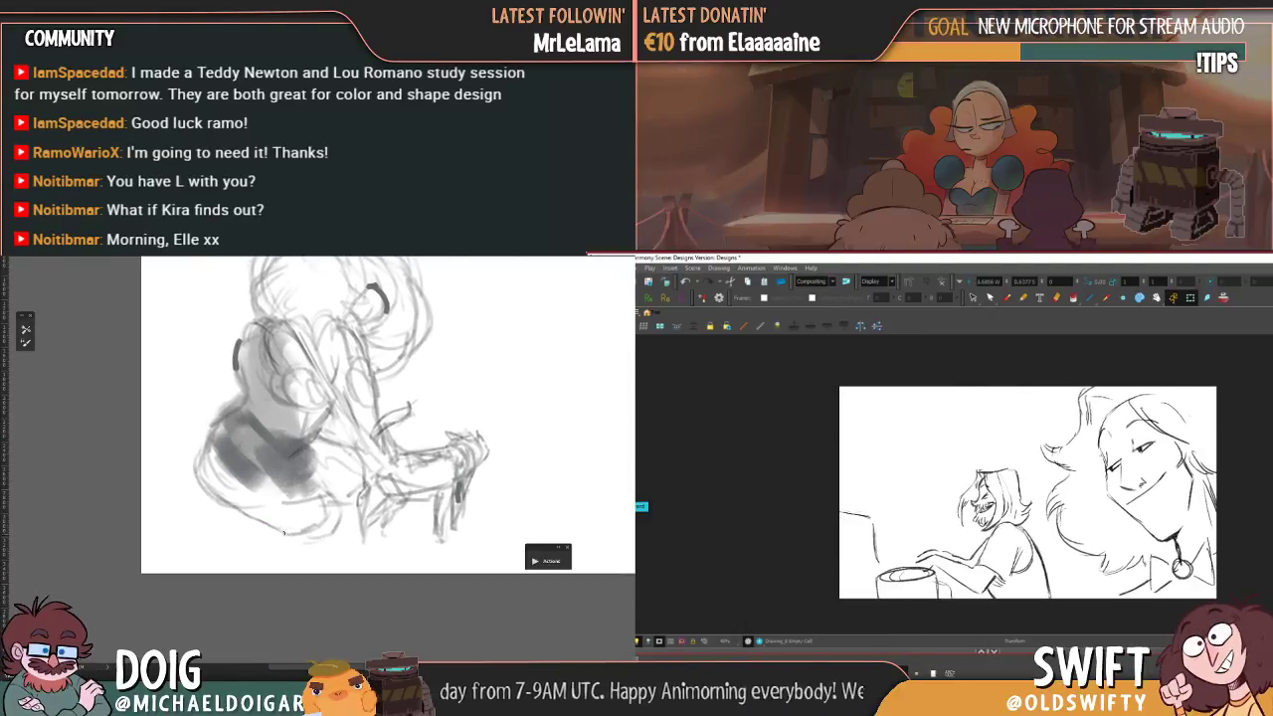
- Rework the thigh and lower-leg lines of the hunched figure while stepping through the wide piano and close-up frames
key(period)
drag(314, 489, 314, 485)
key(period)
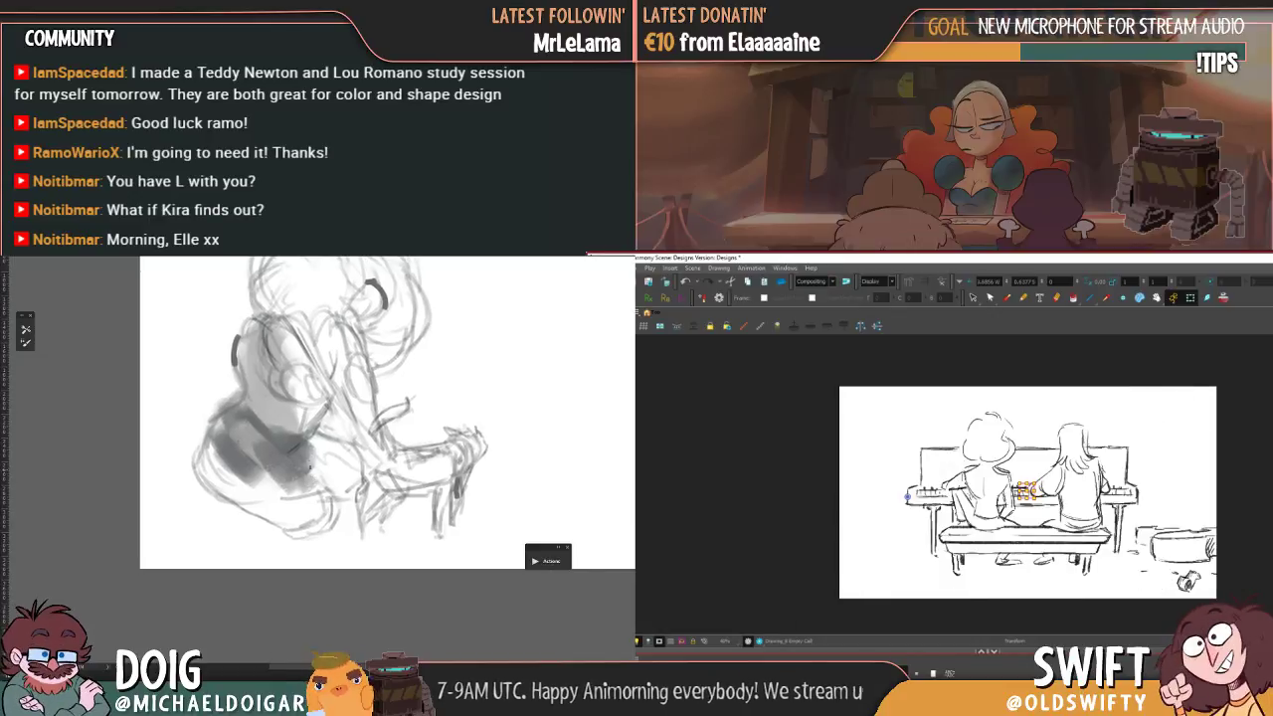
key(period)
drag(261, 440, 263, 449)
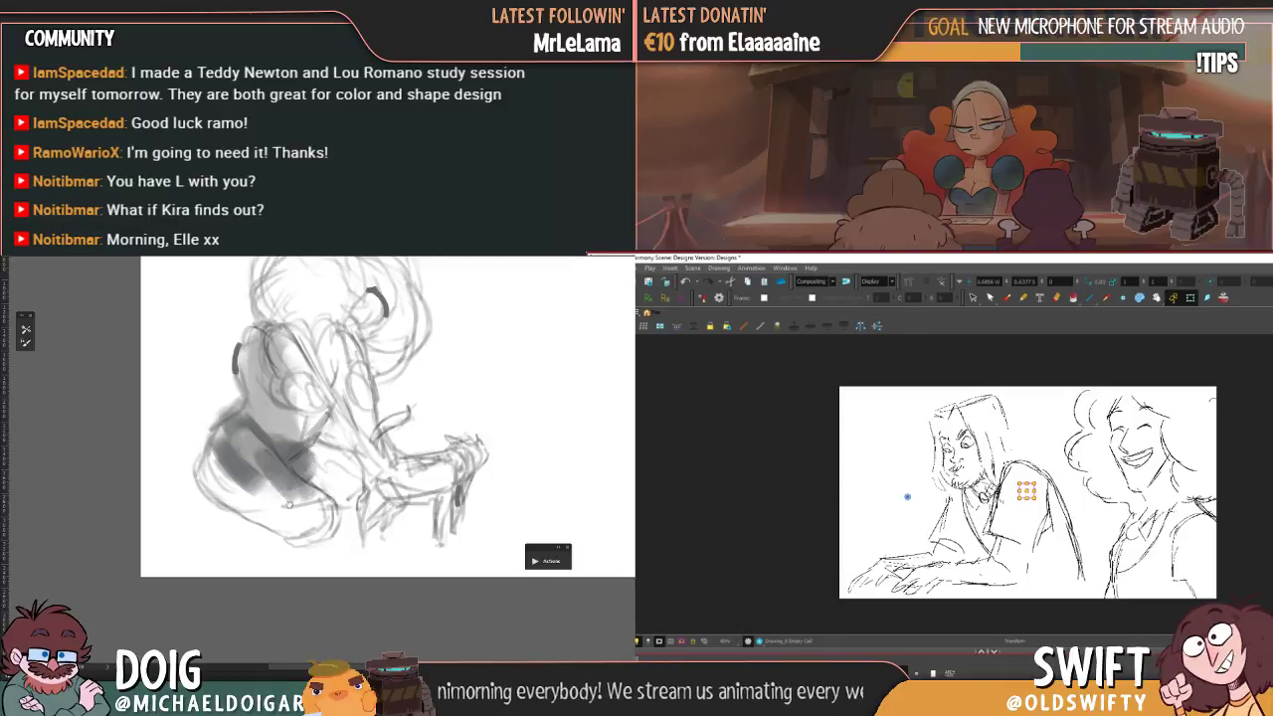
mouse_move(289, 504)
mouse_down()
mouse_move(288, 558)
mouse_move(238, 540)
mouse_move(237, 527)
mouse_up()
key(Escape)
key(period)
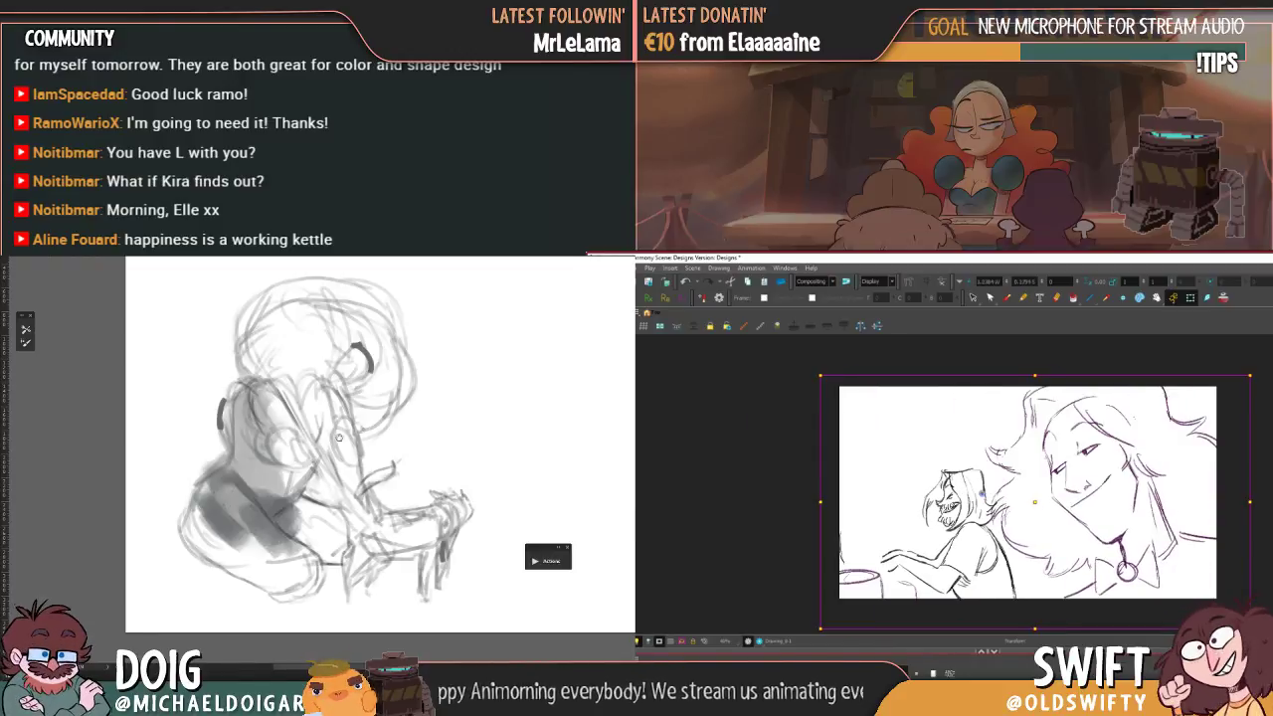
- Reposition the smiling profile portrait across the seated-figure frames and refine the hunched figure's leg lines
mouse_move(388, 451)
mouse_down()
mouse_move(305, 421)
mouse_move(336, 420)
mouse_move(362, 445)
mouse_up()
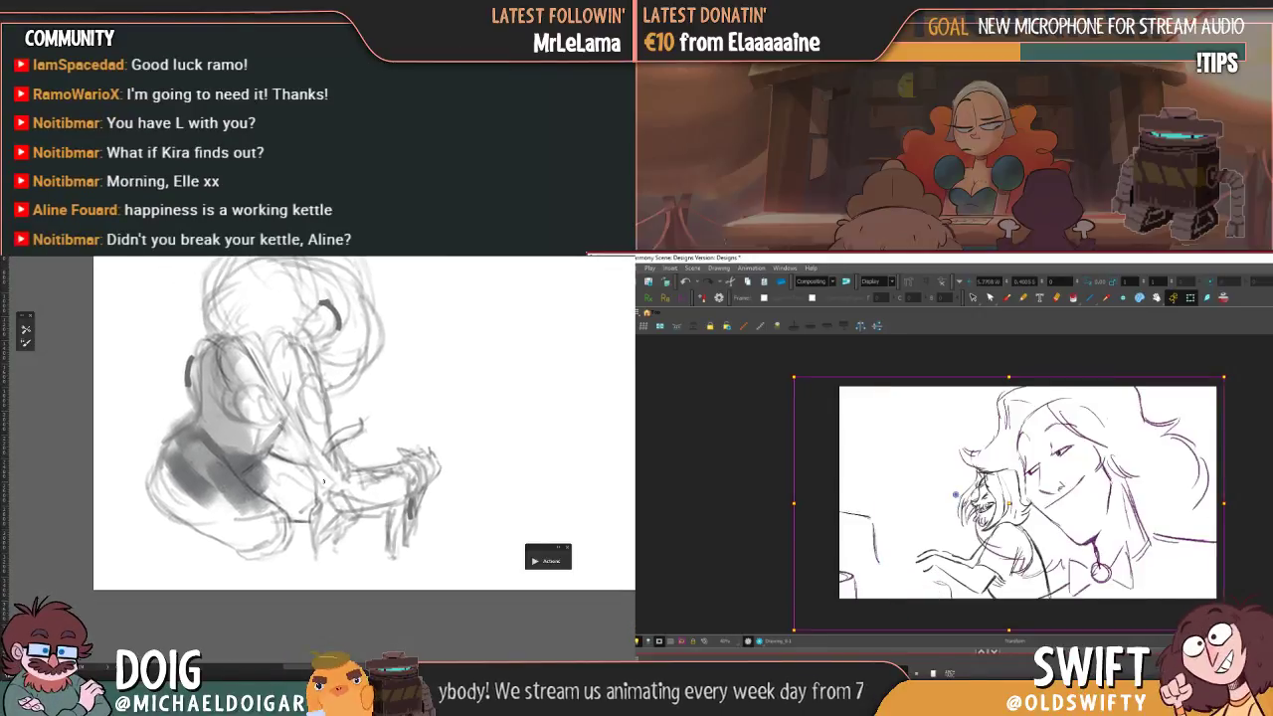
mouse_move(1009, 503)
mouse_down()
mouse_move(1090, 500)
mouse_move(1002, 499)
mouse_up()
drag(308, 511, 306, 528)
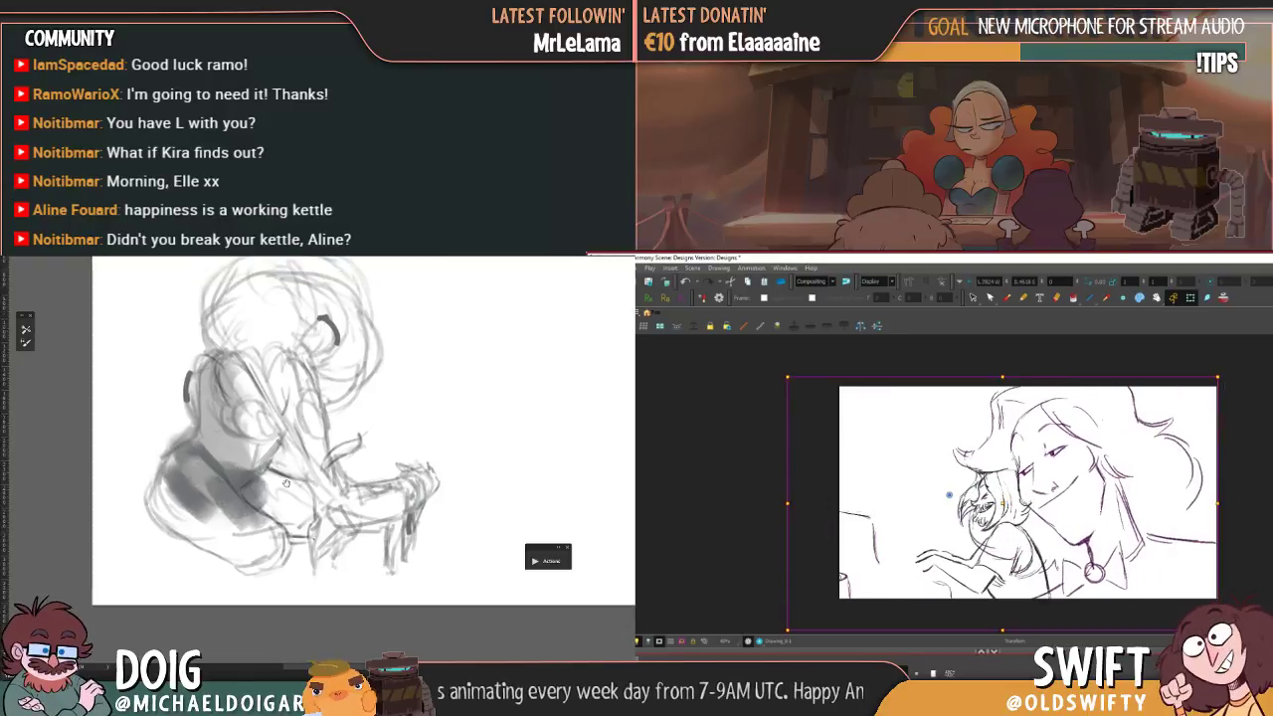
drag(1001, 499, 959, 500)
drag(306, 529, 317, 562)
drag(960, 500, 1058, 501)
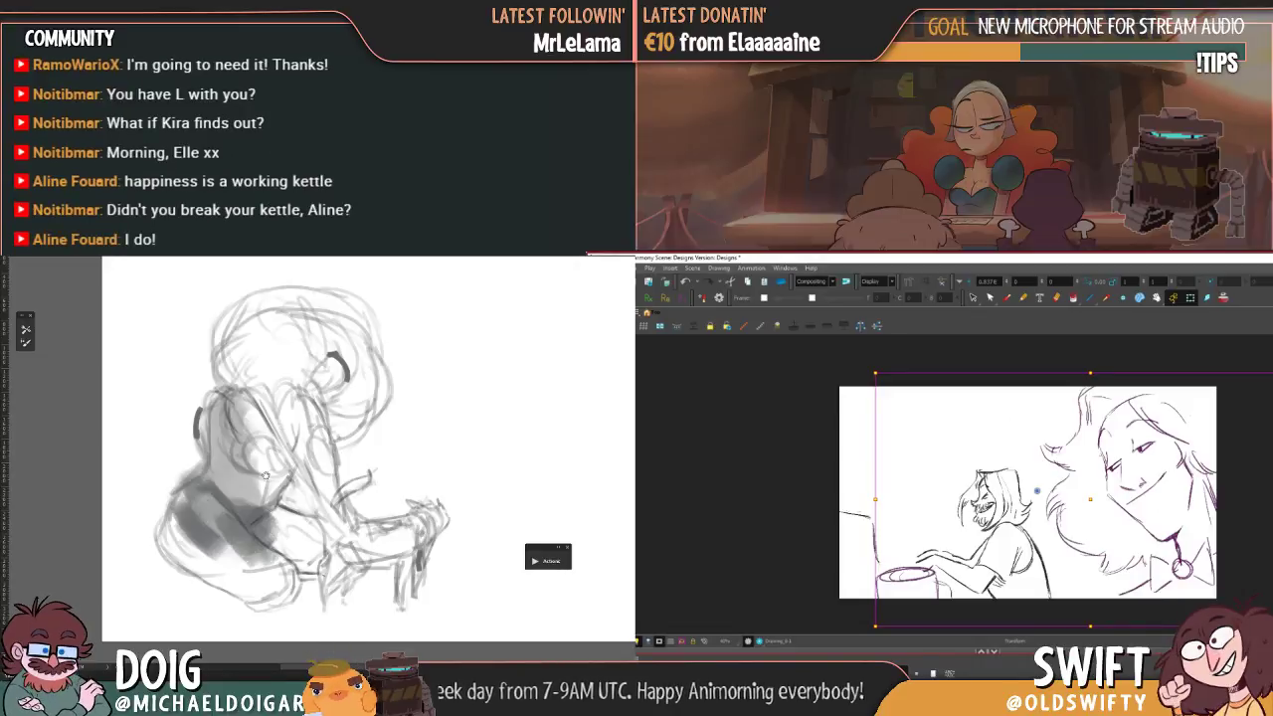
- Adjust the hunched-figure sketch, deselect the portrait and step the scene to the wide piano shot
drag(265, 475, 355, 489)
click(1010, 566)
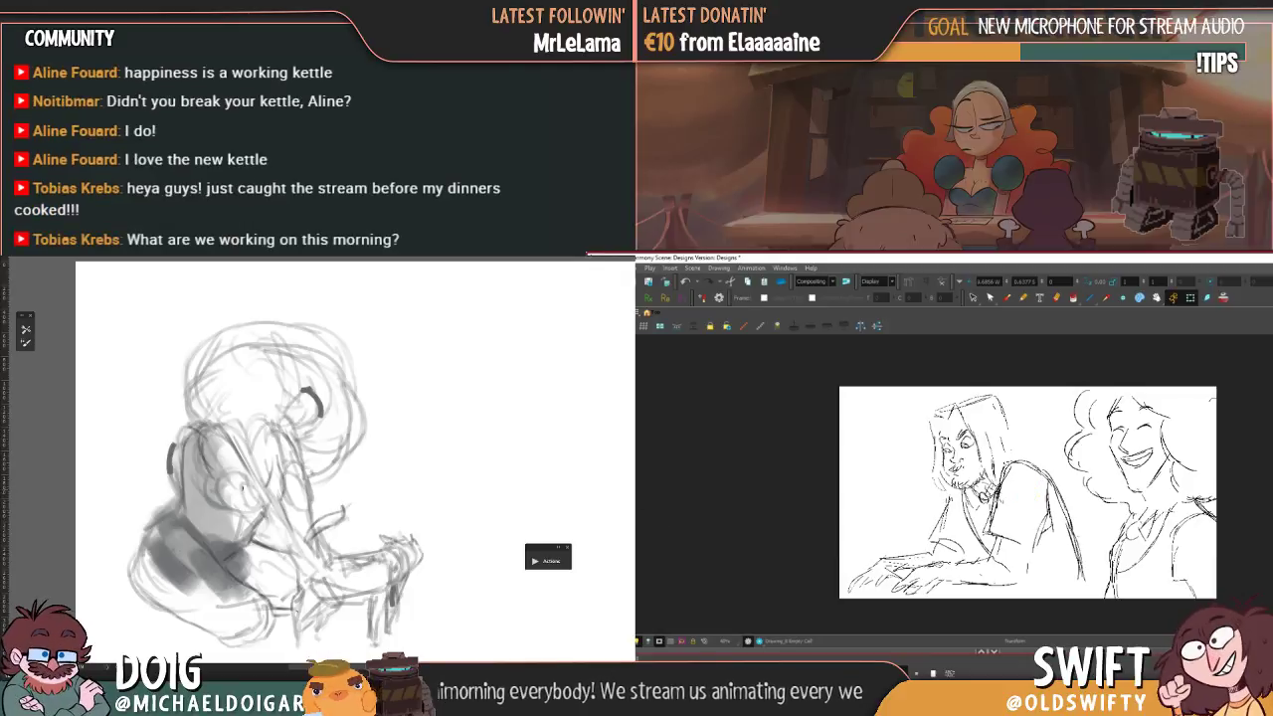
key(period)
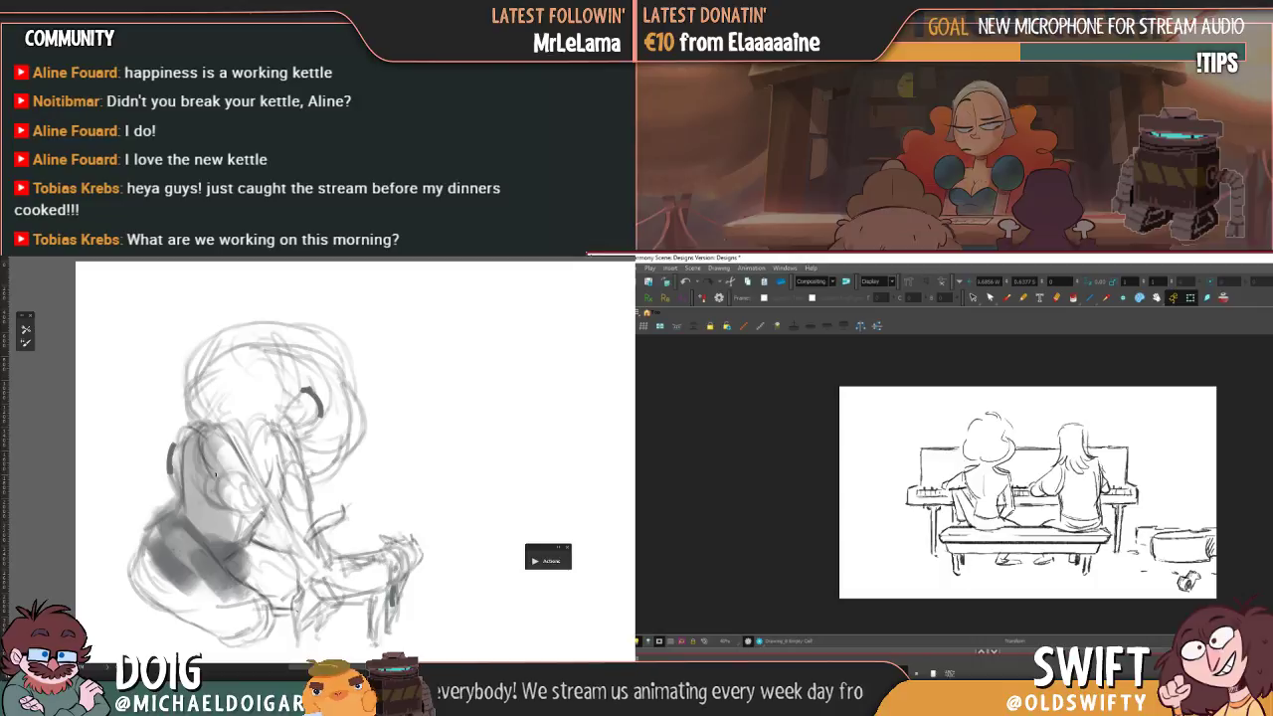
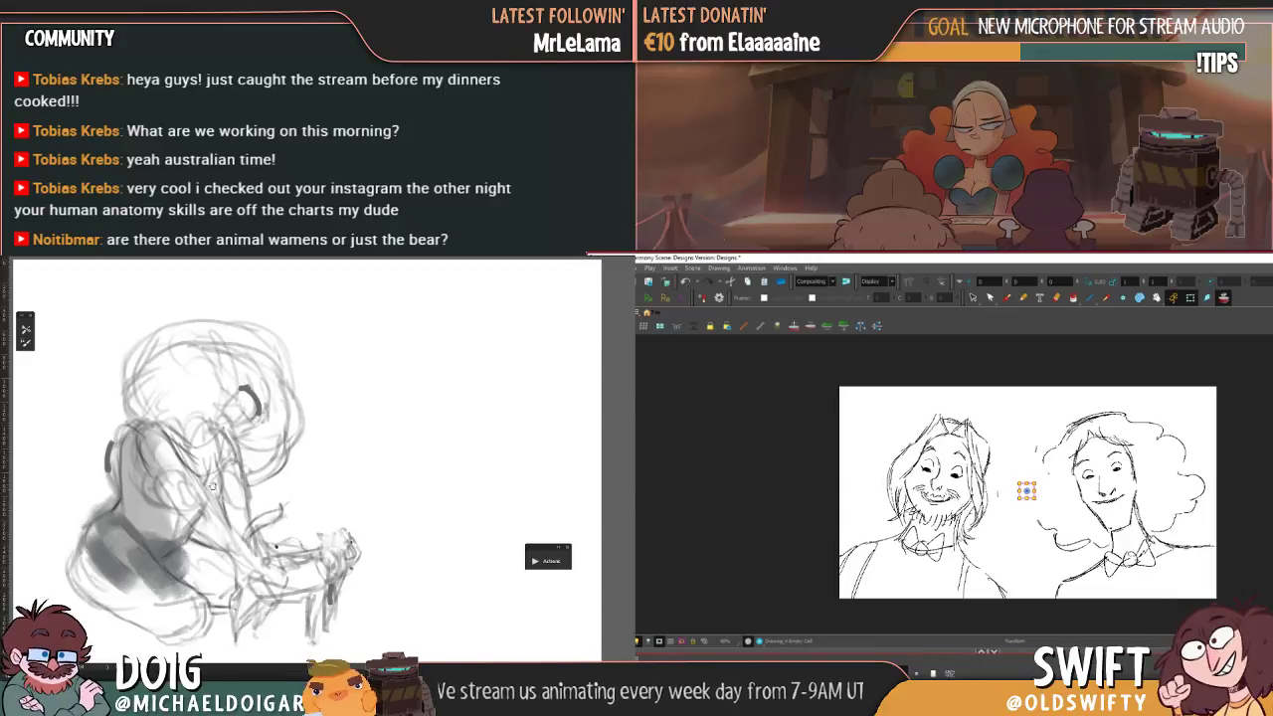
- Delete the bearded man from the two-portrait bow-tie drawing, keeping the curly-haired figure, and sketch the hunched figure's folded lower leg
key(ctrl+a)
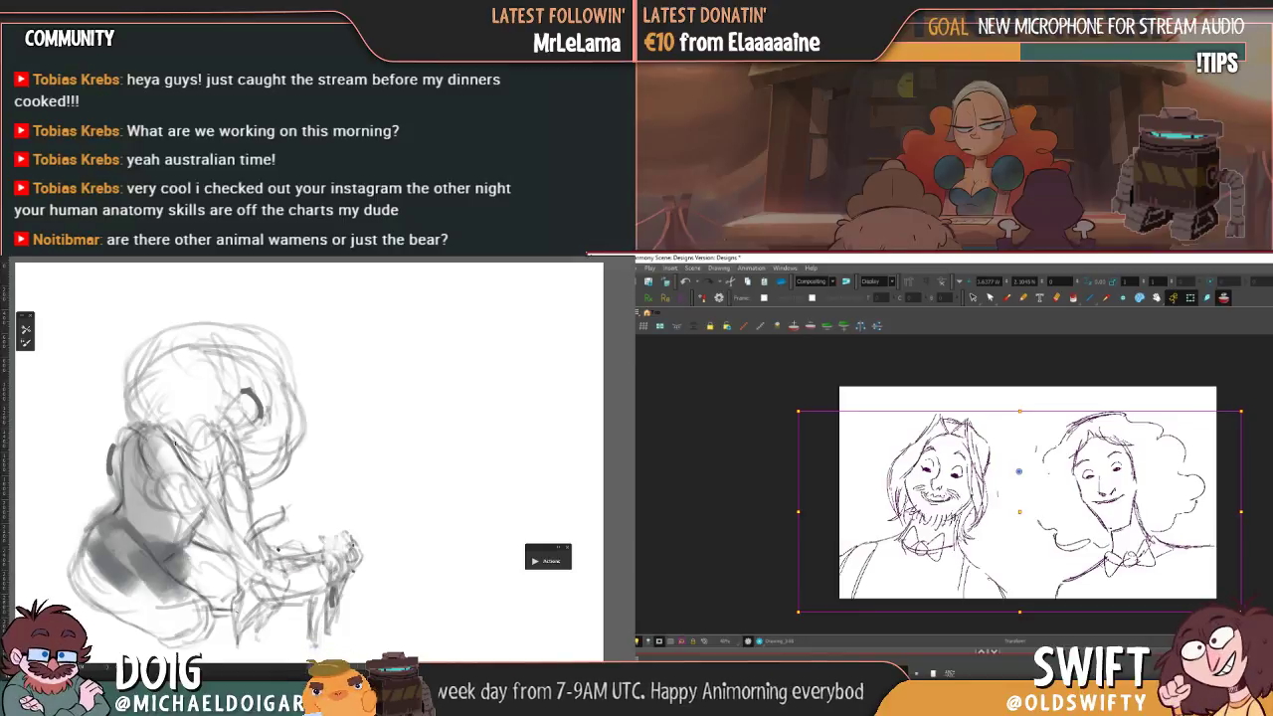
mouse_move(80, 623)
mouse_down()
mouse_move(118, 572)
mouse_move(133, 573)
mouse_up()
click(973, 298)
mouse_move(1006, 470)
mouse_down()
mouse_move(978, 548)
mouse_move(1005, 548)
mouse_move(1009, 630)
mouse_move(800, 580)
mouse_move(985, 398)
mouse_up()
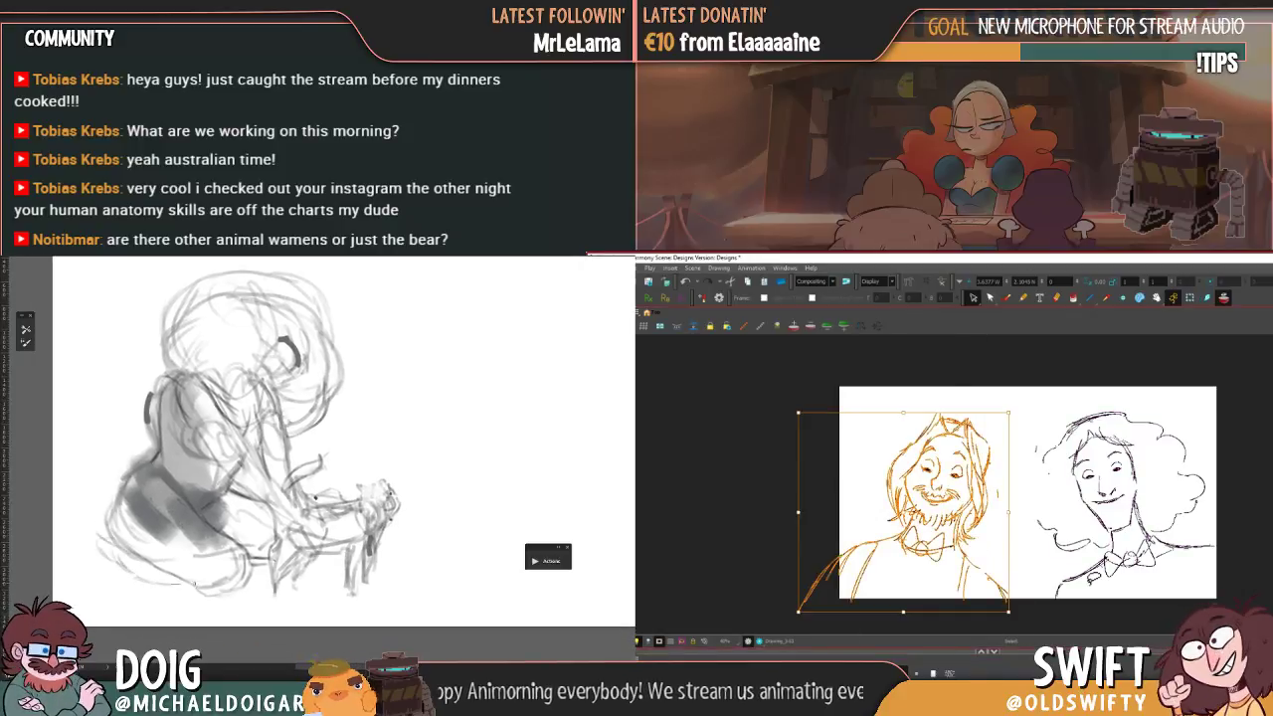
key(Delete)
drag(183, 587, 244, 584)
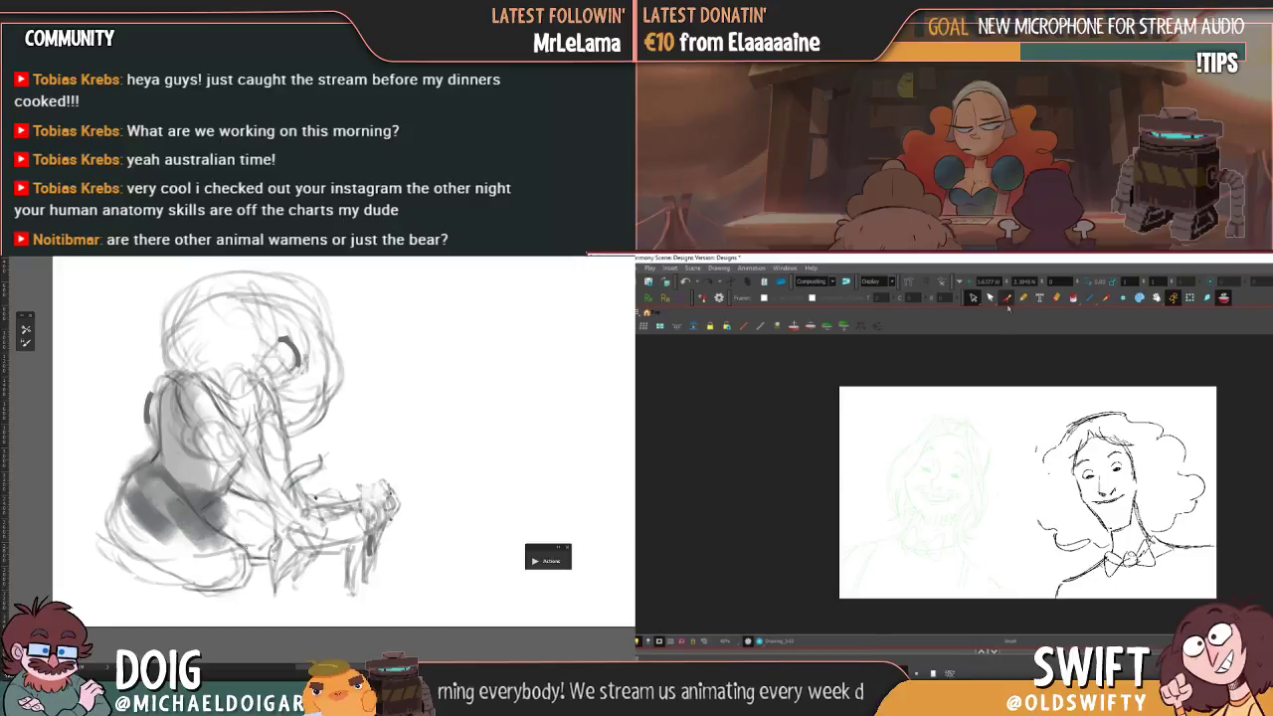
- Switch to the Brush tool and turn off the onion skin for the two-portrait drawing
click(1006, 298)
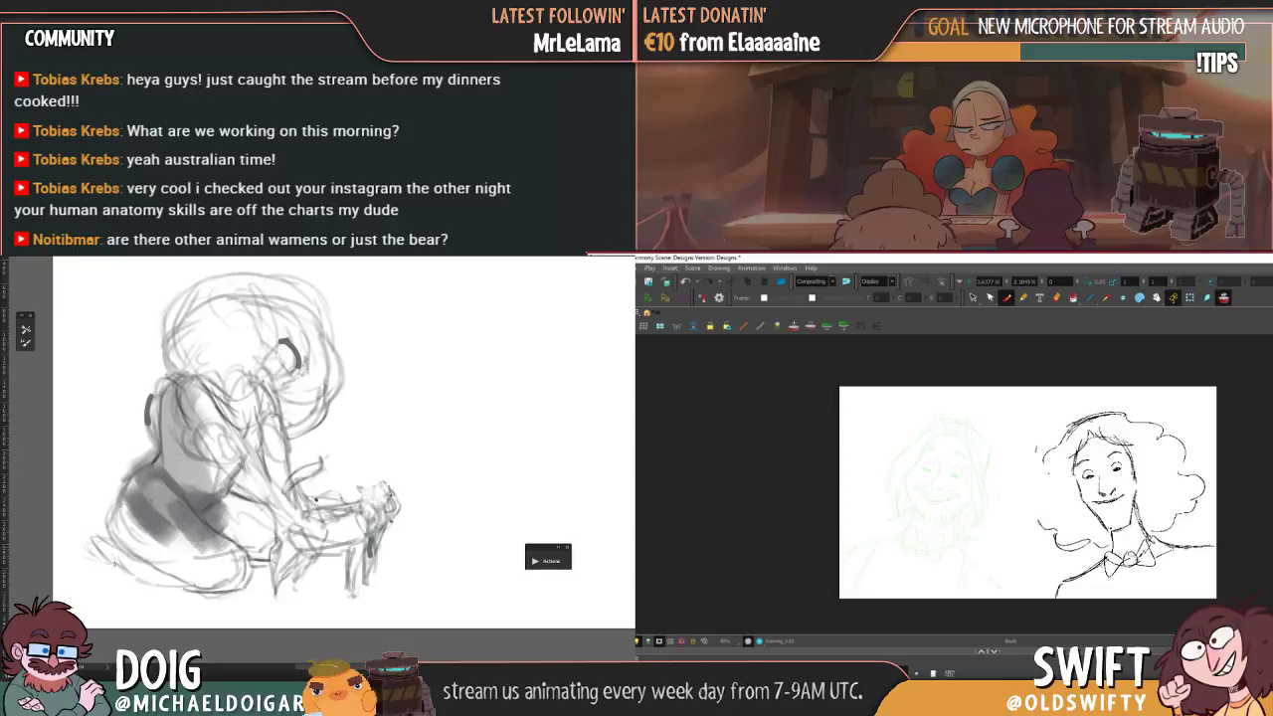
key(alt+o)
key(alt+o)
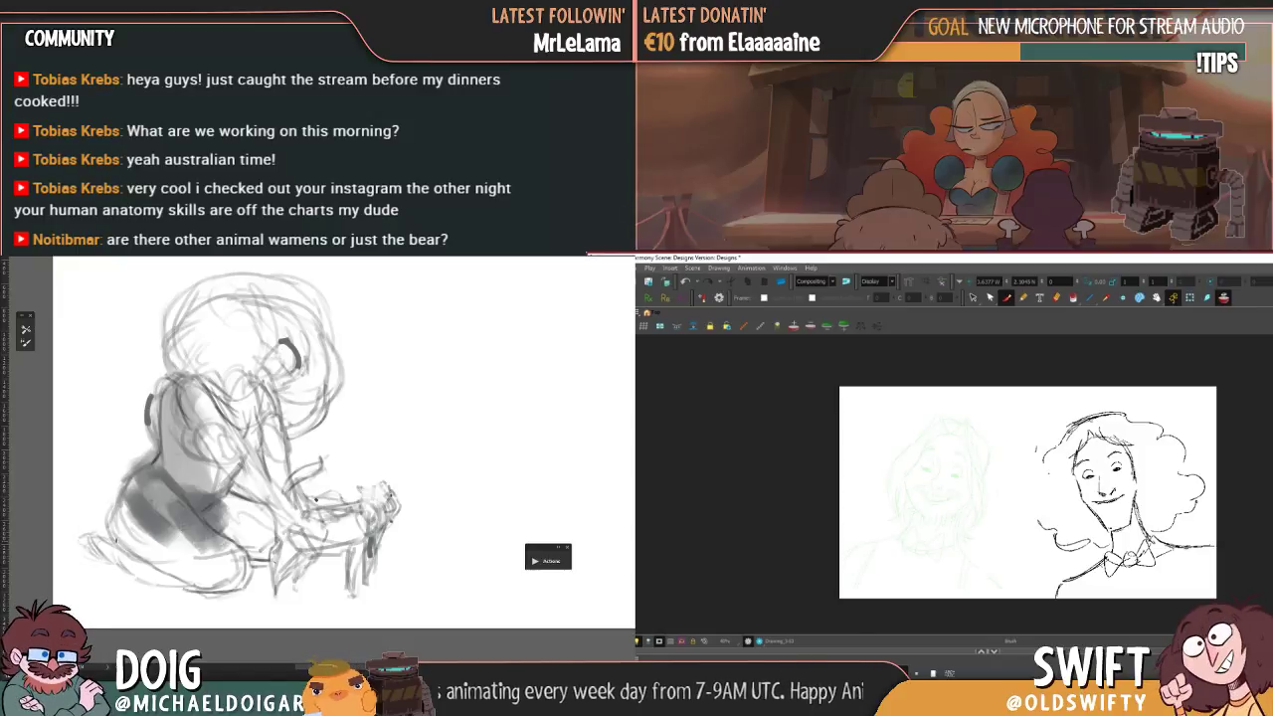
key(alt+o)
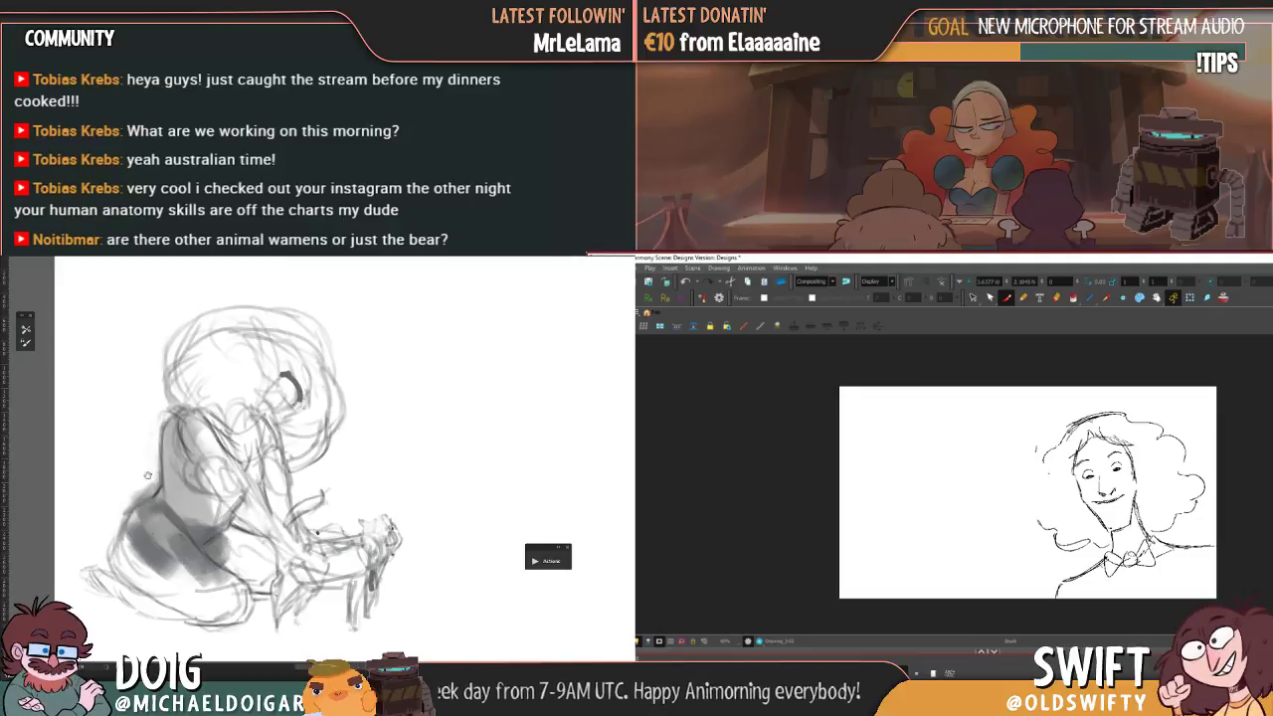
key(.)
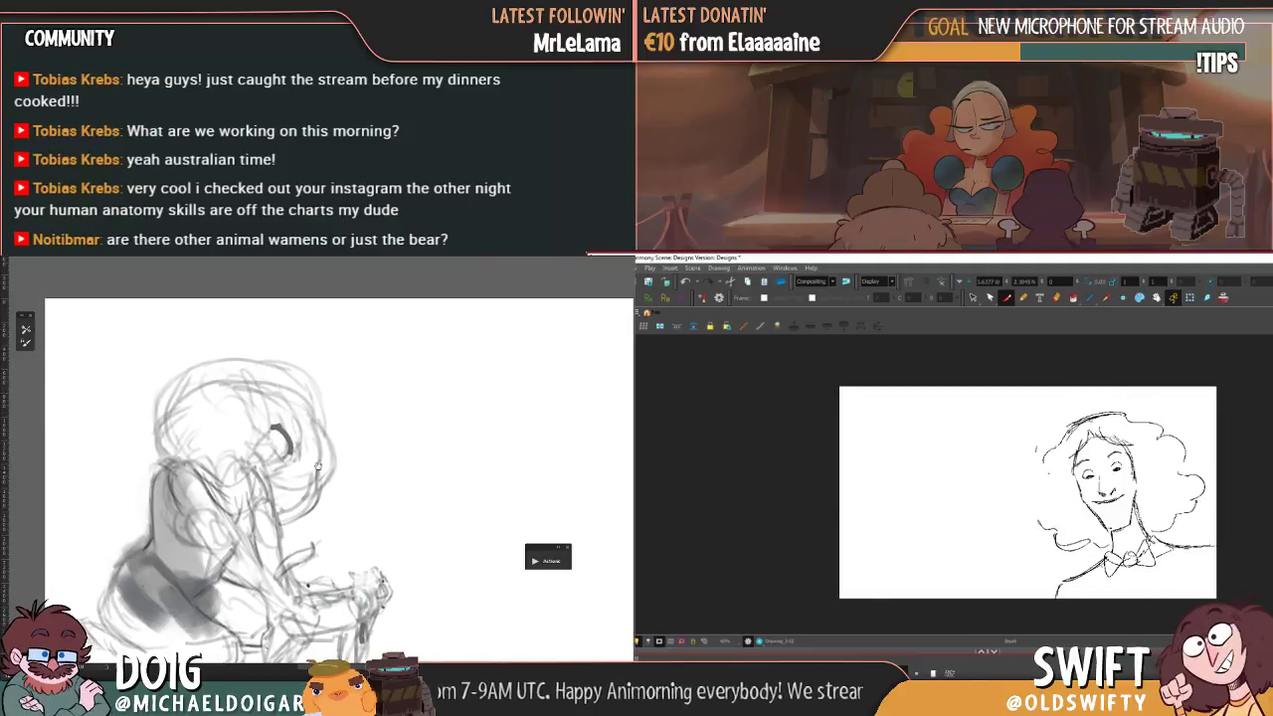
key(.)
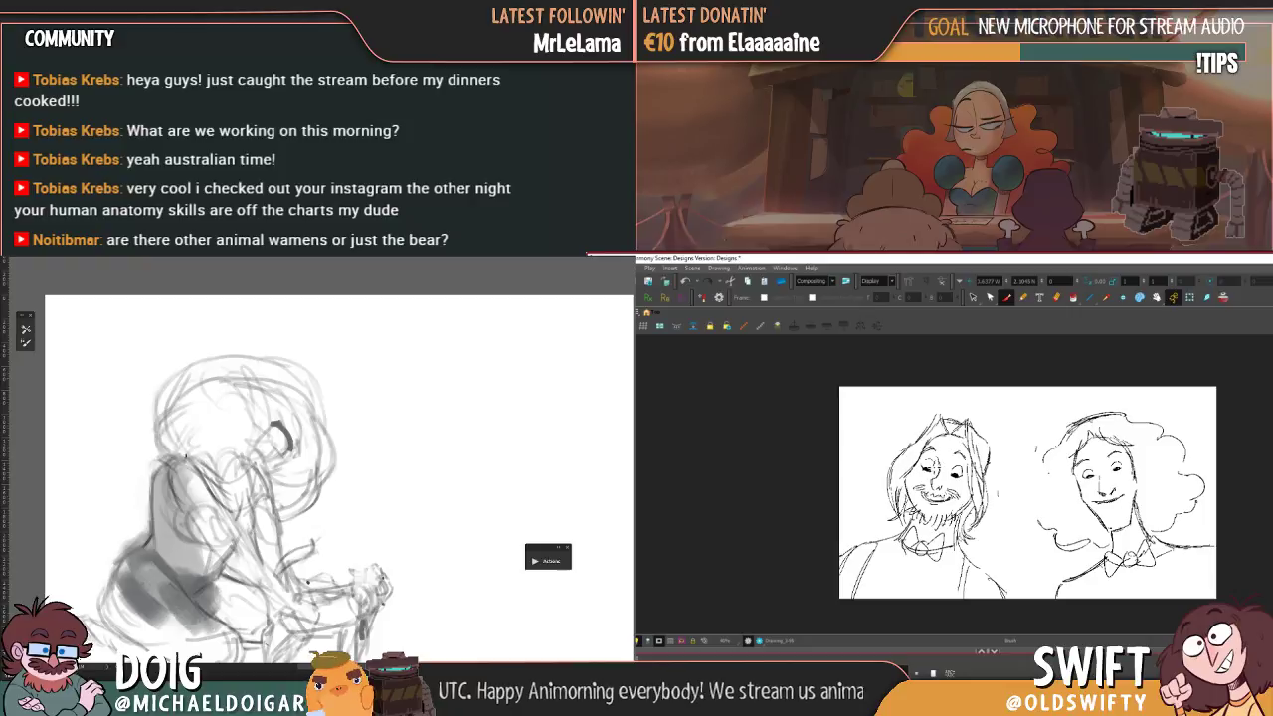
key(.)
drag(958, 489, 947, 496)
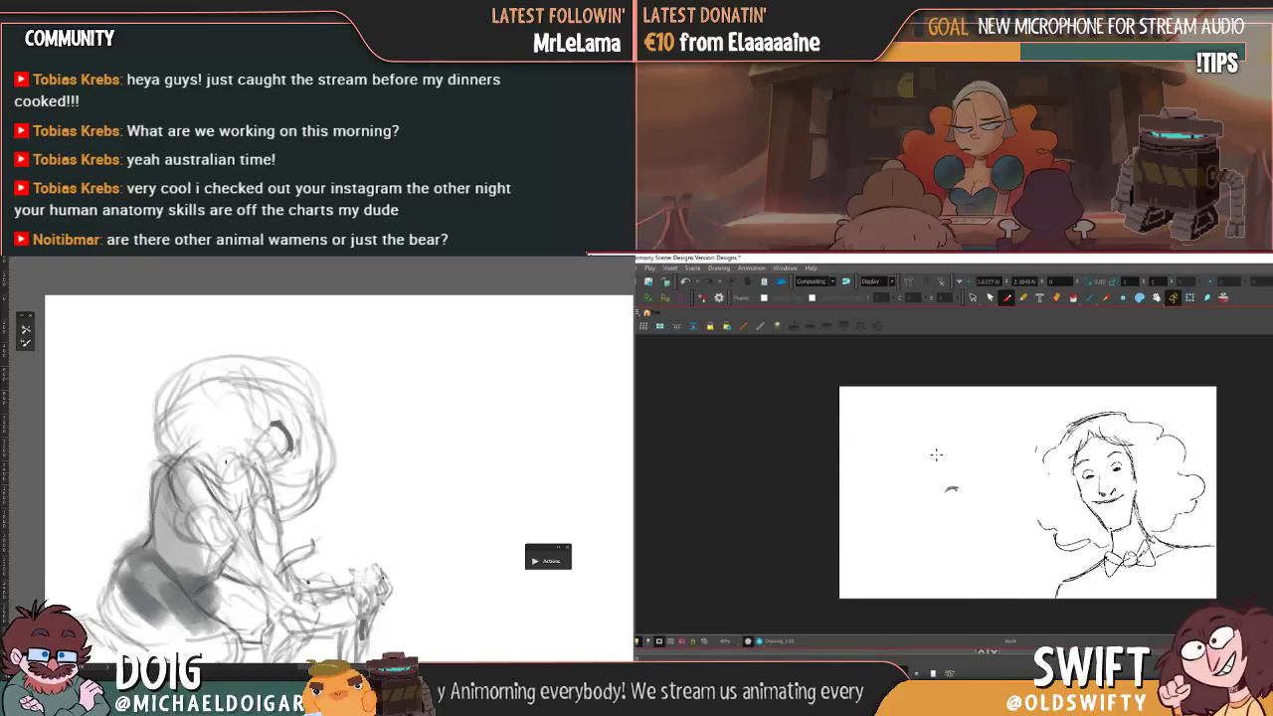
key(ctrl+v)
key(ctrl+z)
key(ctrl+v)
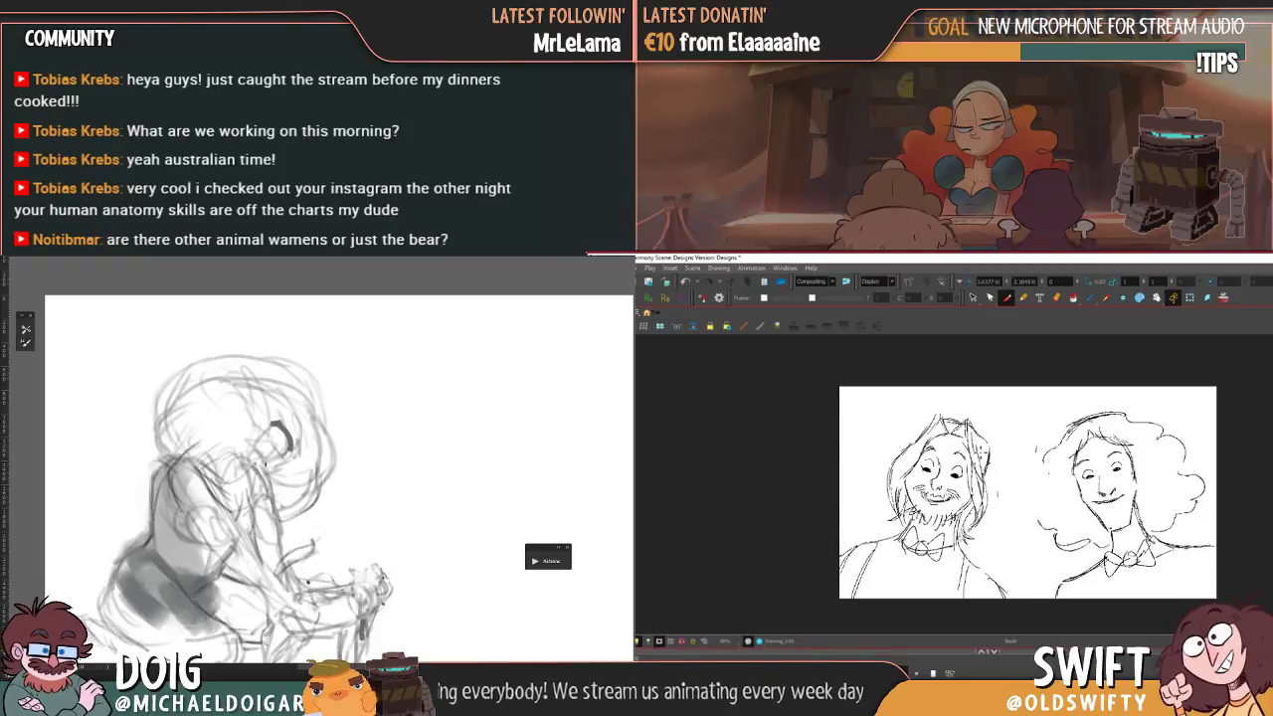
key(ctrl+z)
key(ctrl+v)
key(ctrl+z)
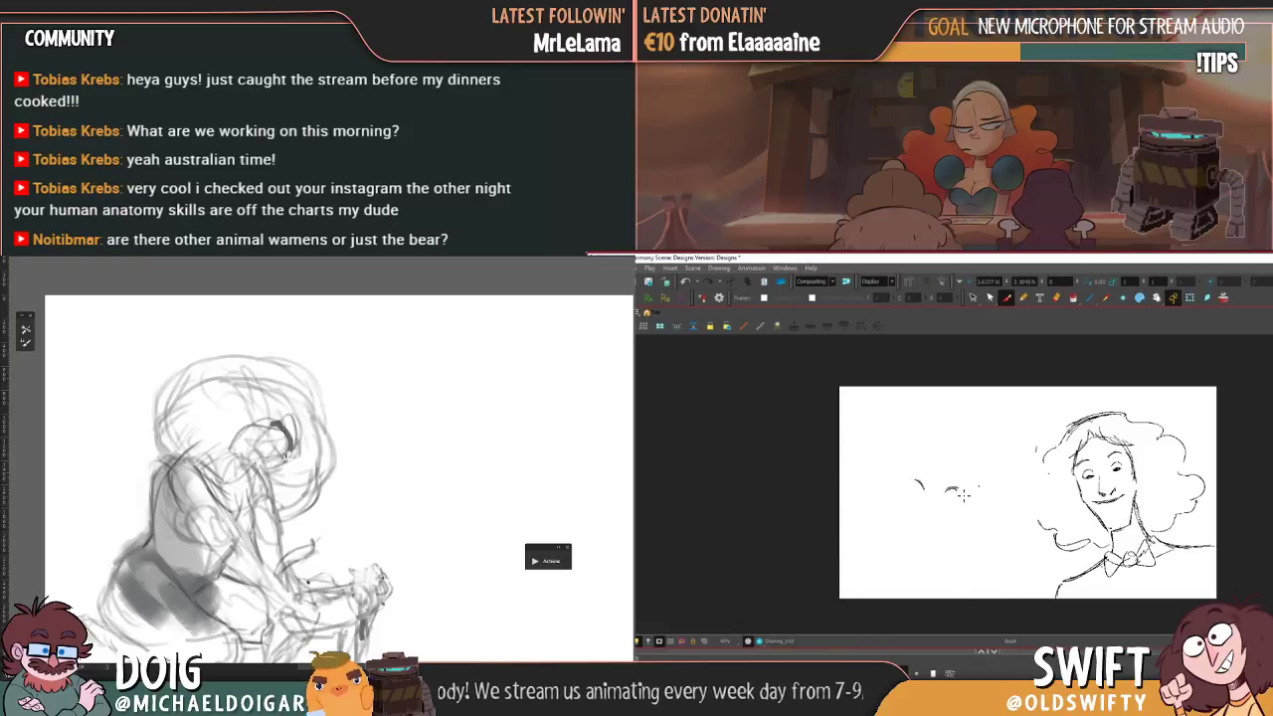
key(ctrl+a)
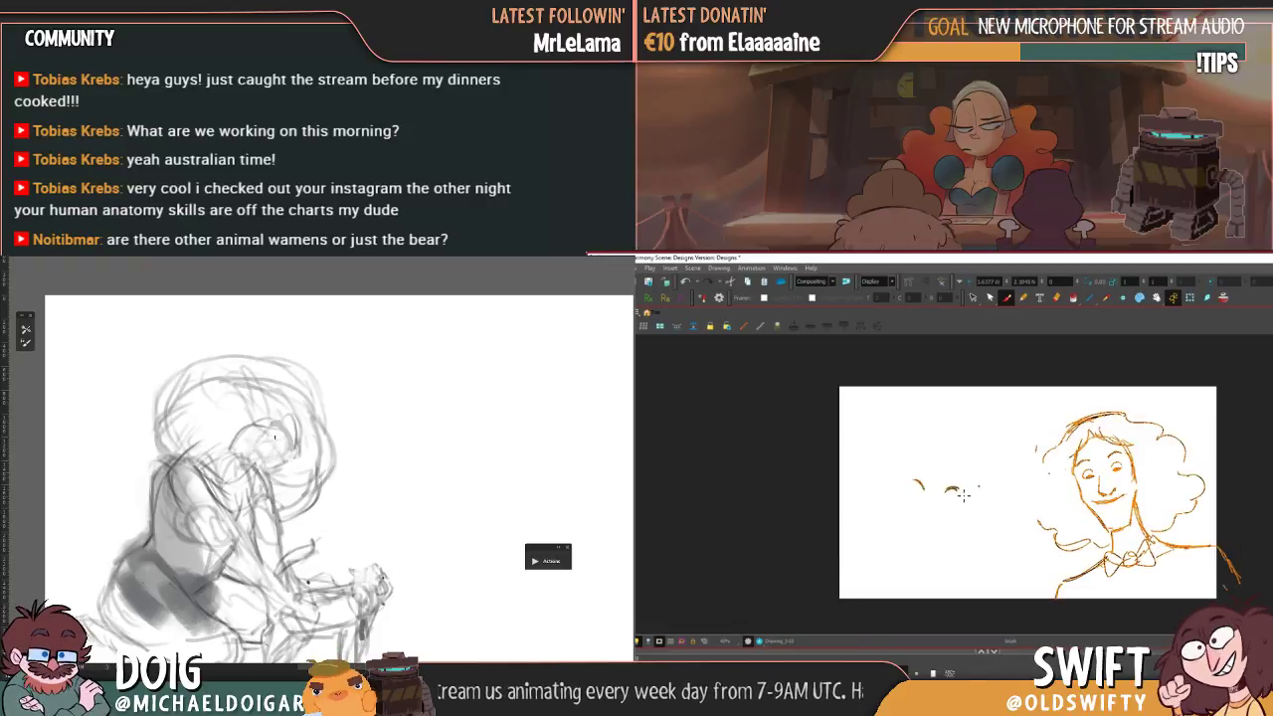
key(alt+s)
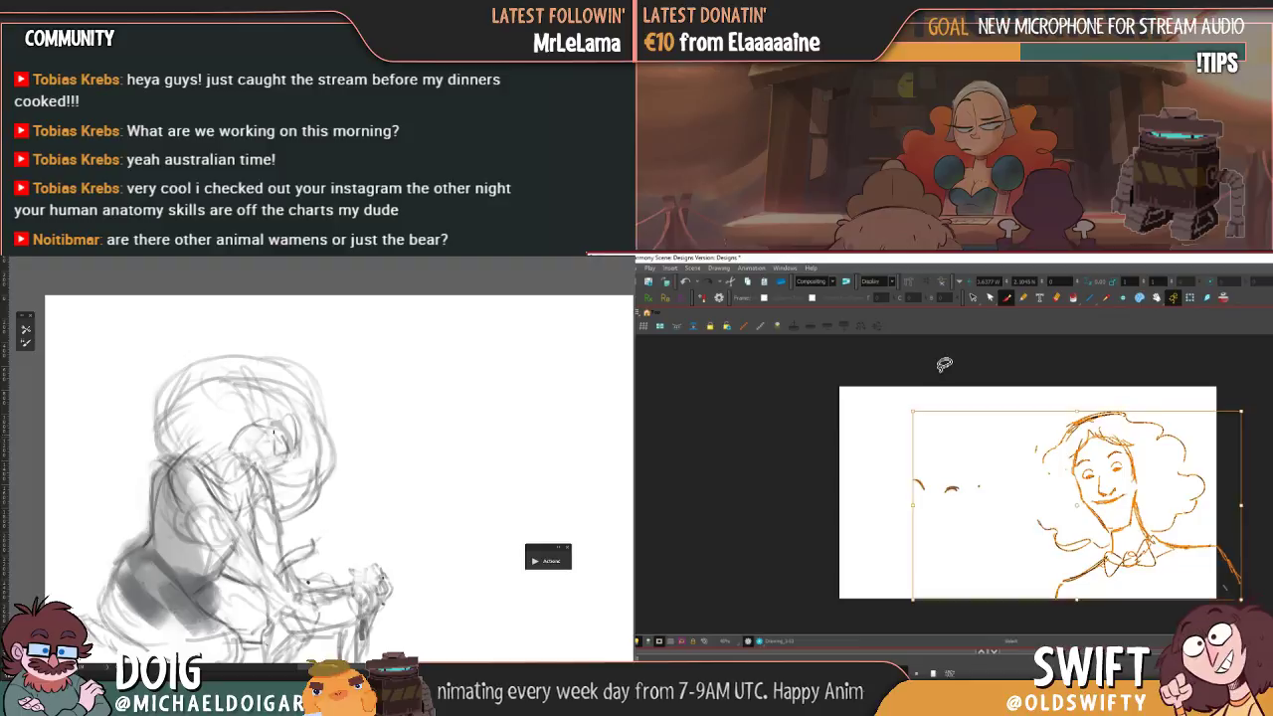
click(941, 366)
key(ctrl+z)
key(ctrl+z)
key(alt+b)
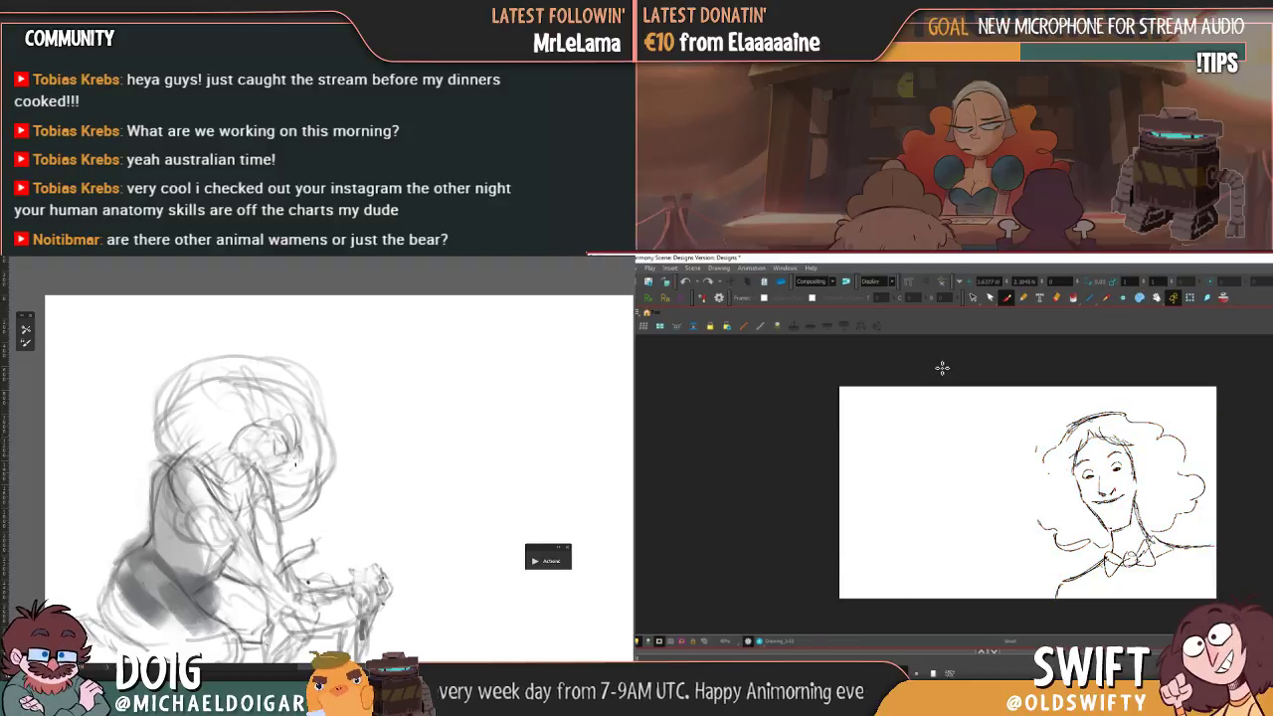
- Compare the neighbouring two-portrait drawings and draw a dark outline around the hunched figure's face
key(g)
key(f)
key(g)
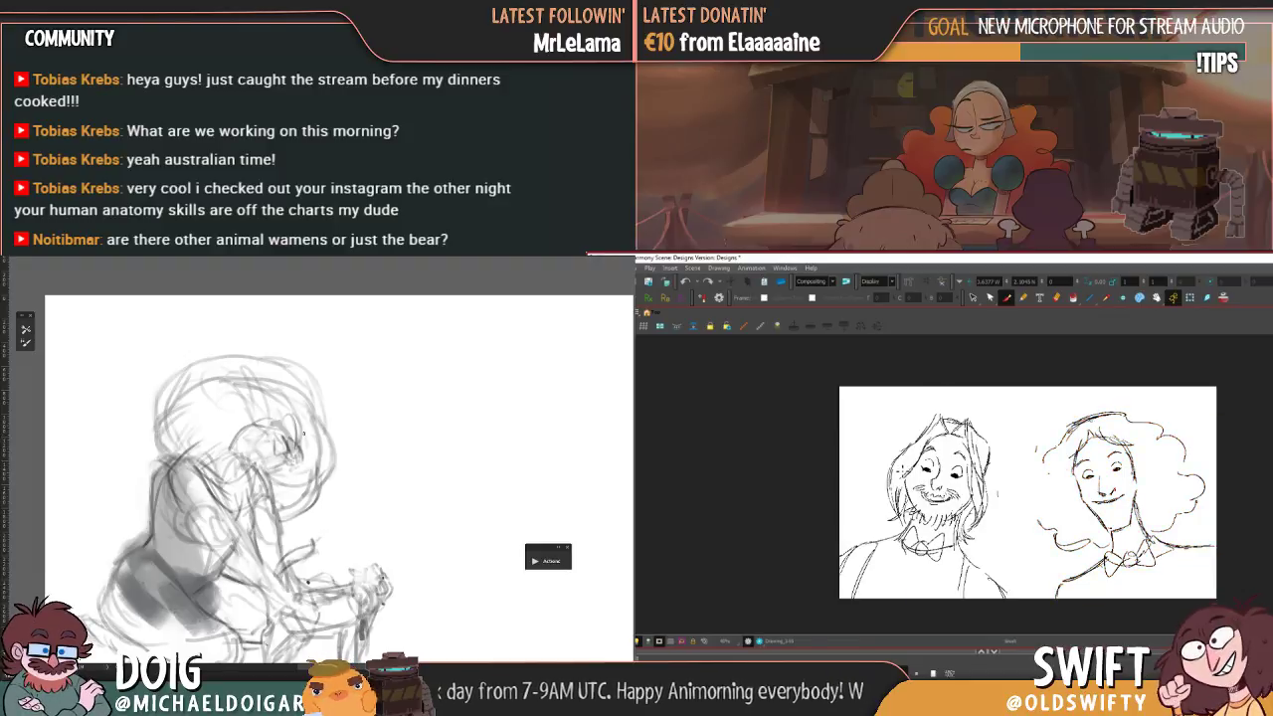
mouse_move(274, 433)
mouse_down()
mouse_move(285, 418)
mouse_move(295, 429)
mouse_up()
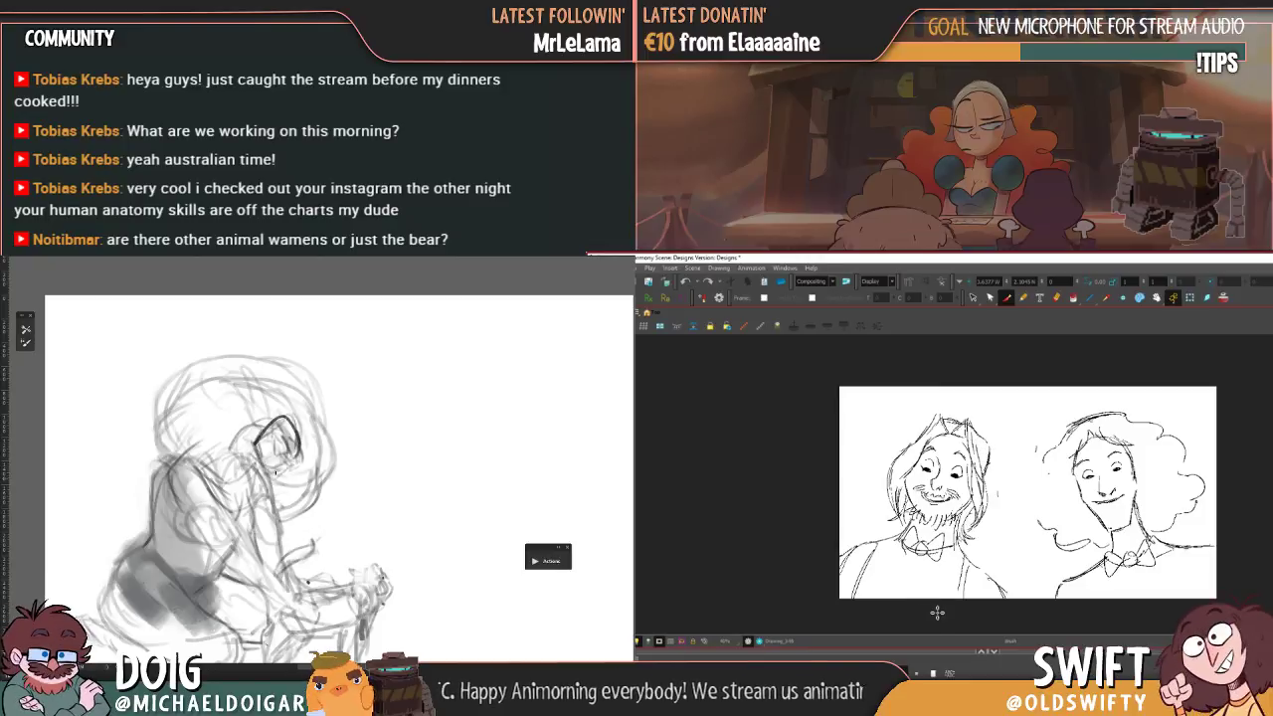
key(ctrl+z)
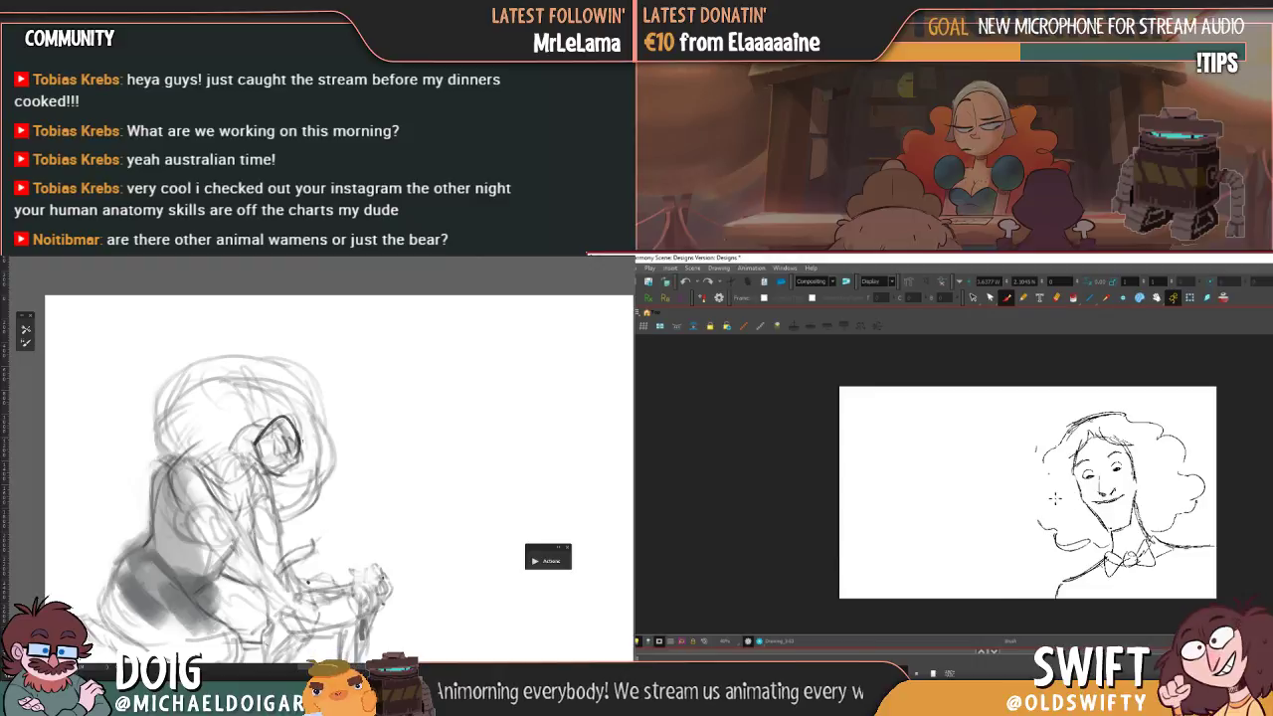
key(ctrl+z)
key(ctrl+shift+z)
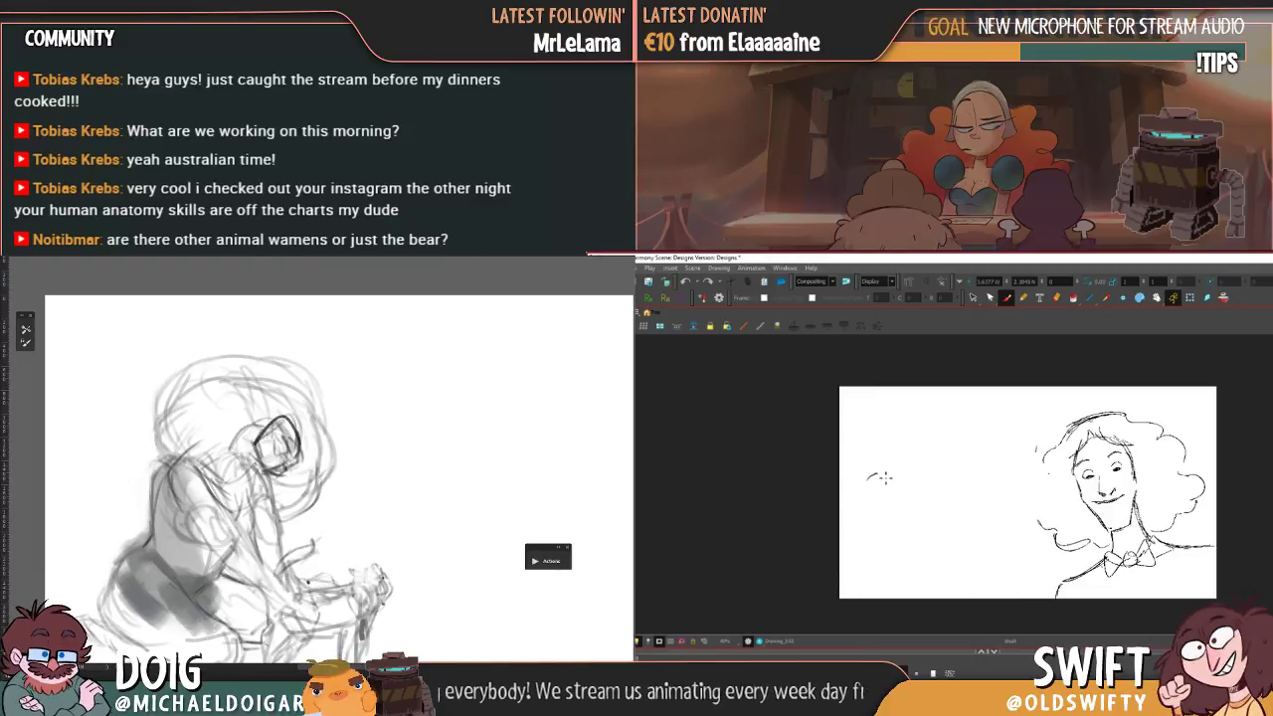
- Sketch the new bearded man's closed eyes, nose, moustache and open smile on the emptied side of the two-portrait drawing
drag(869, 477, 918, 465)
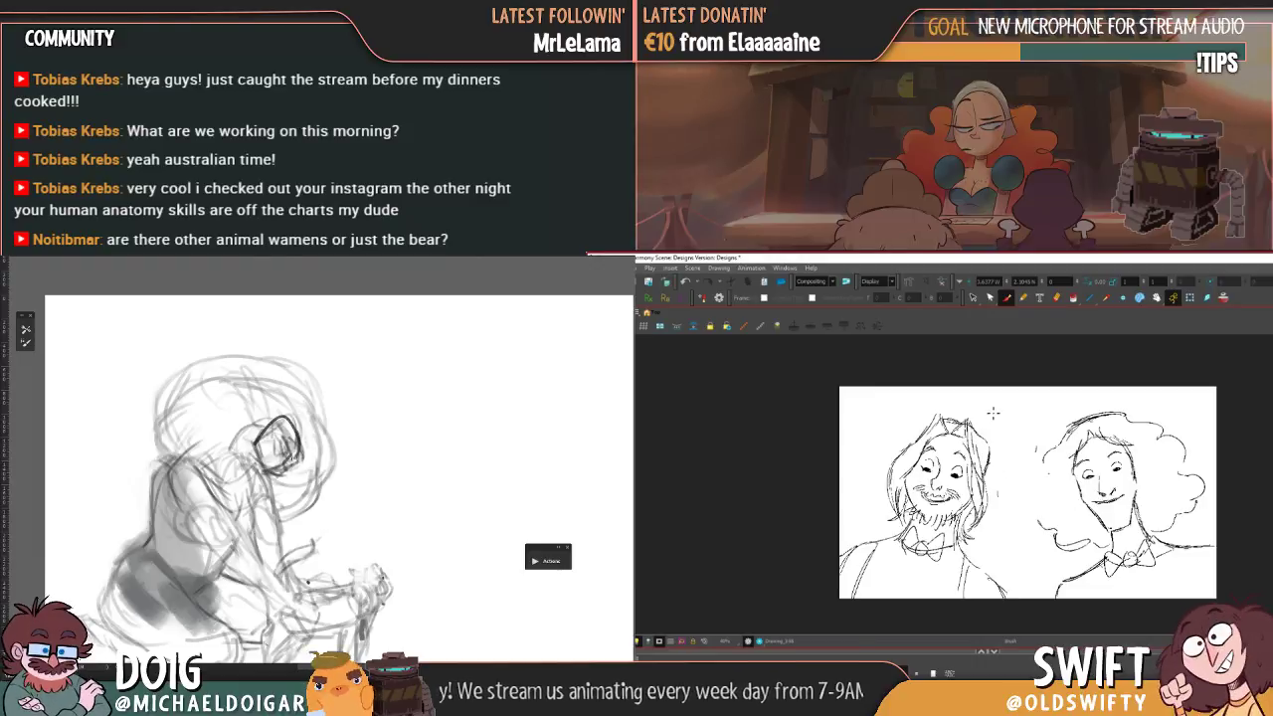
key(ctrl+shift+z)
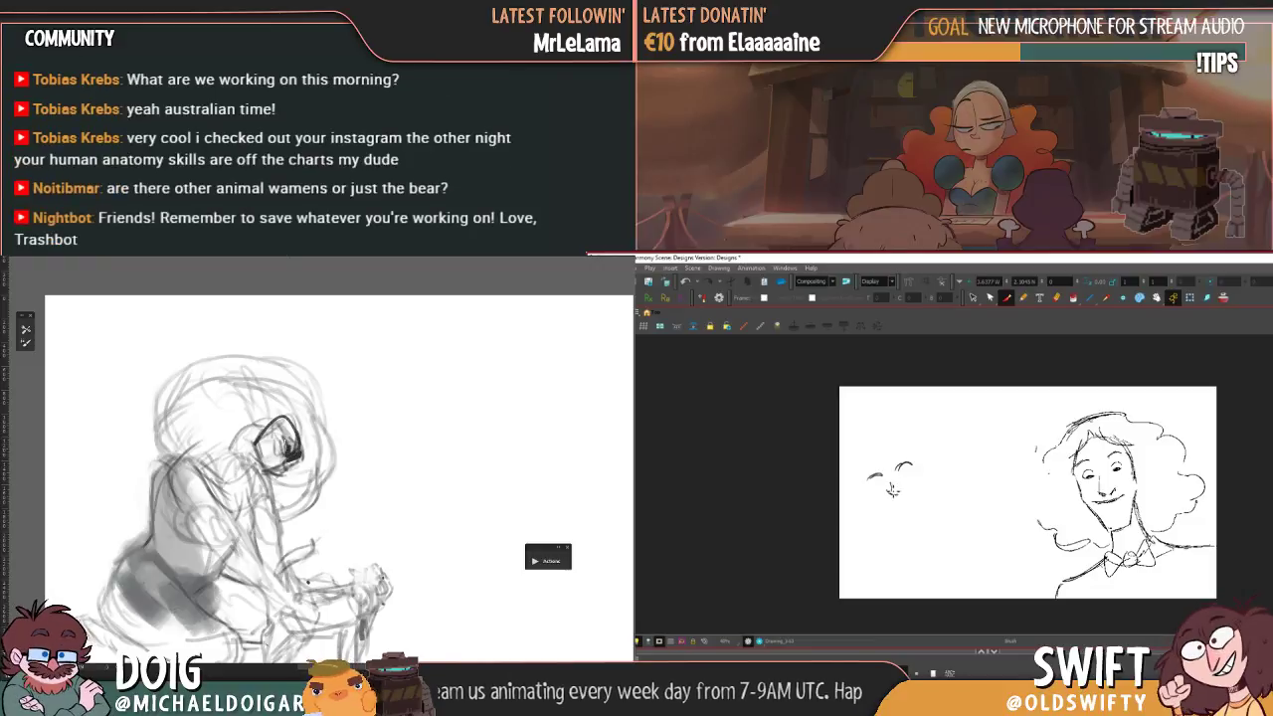
key(ctrl+z)
key(ctrl+shift+z)
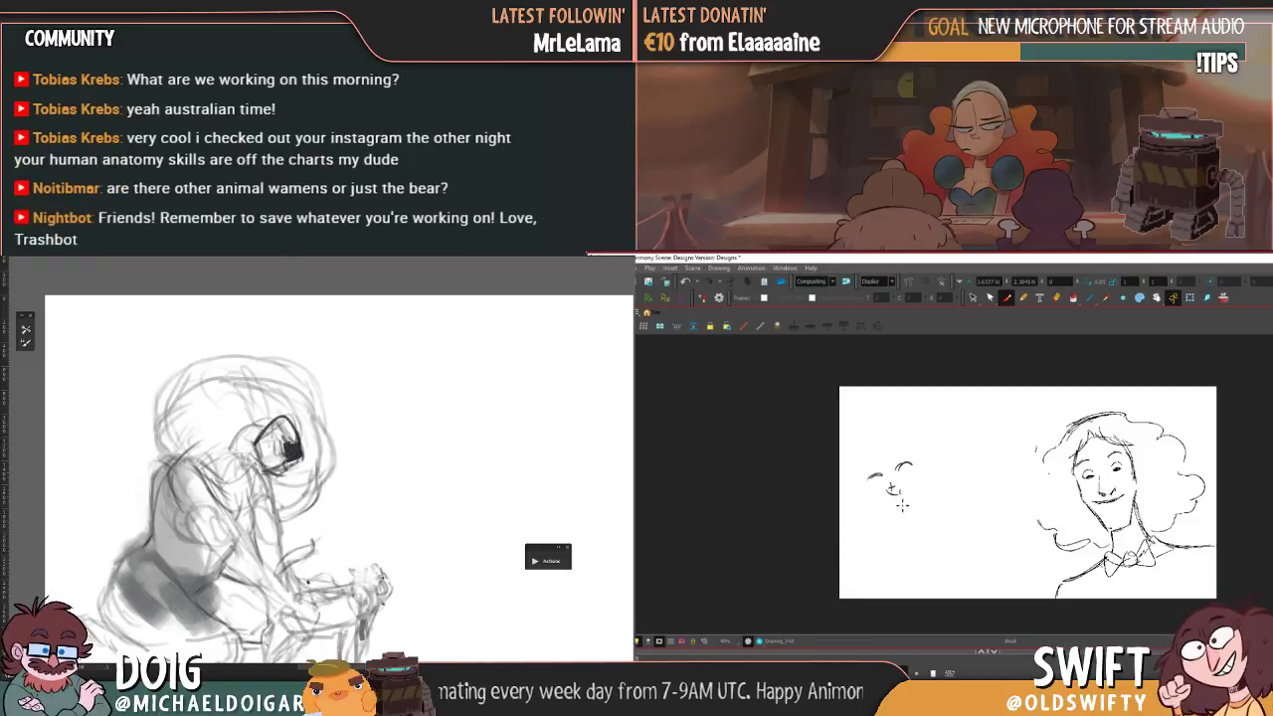
mouse_move(906, 501)
mouse_down()
mouse_move(920, 485)
mouse_move(876, 503)
mouse_up()
key(f)
key(g)
key(f)
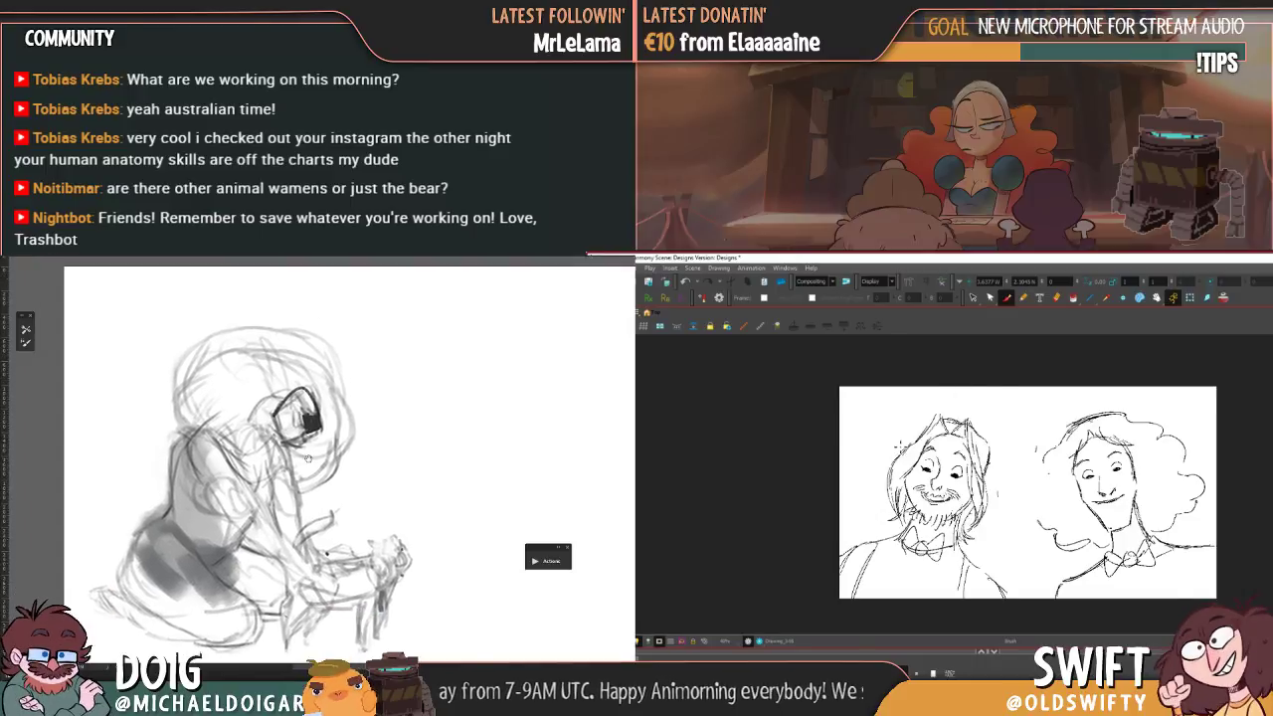
- Draw the bearded man's raised eyebrows and lasso the hunched figure's face
key(g)
drag(890, 459, 910, 454)
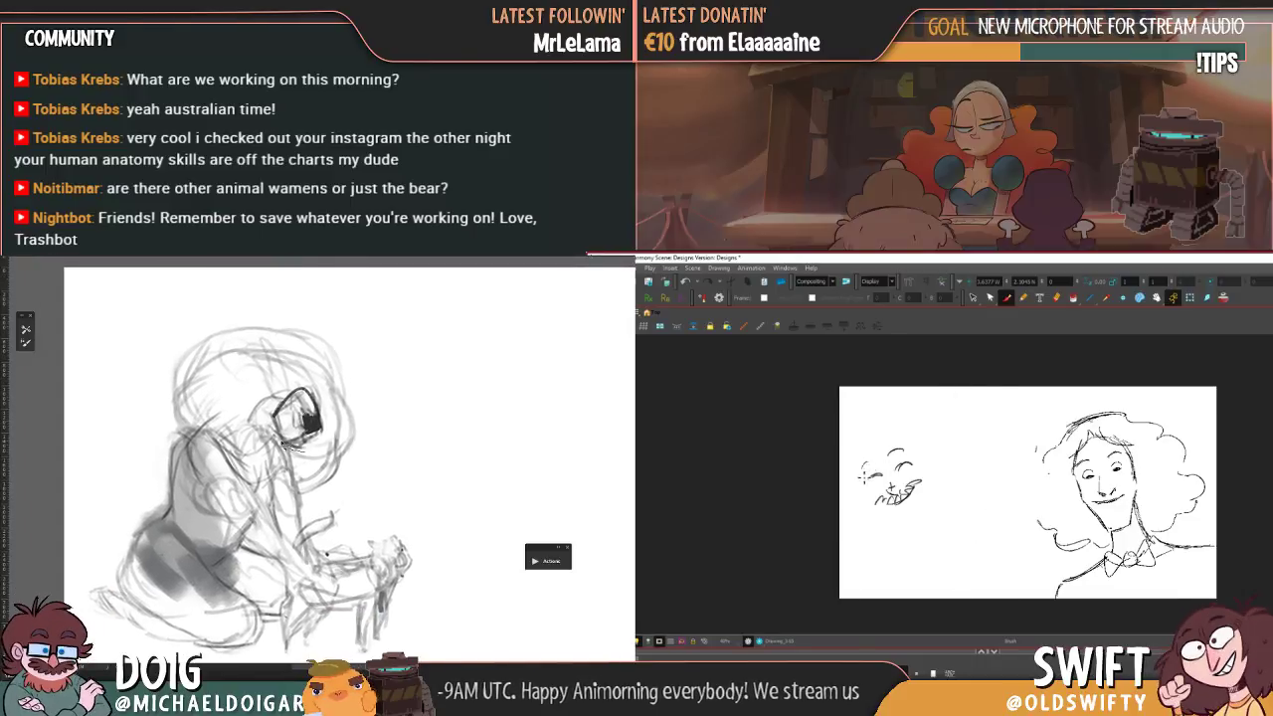
mouse_move(283, 444)
mouse_down()
mouse_move(263, 403)
mouse_move(316, 398)
mouse_up()
drag(860, 472, 873, 461)
key(f)
drag(316, 398, 310, 446)
key(g)
- Rotate the hunched figure's selected face slightly clockwise and nudge it into place, adding the bearded man's cheek line
key(ctrl+t)
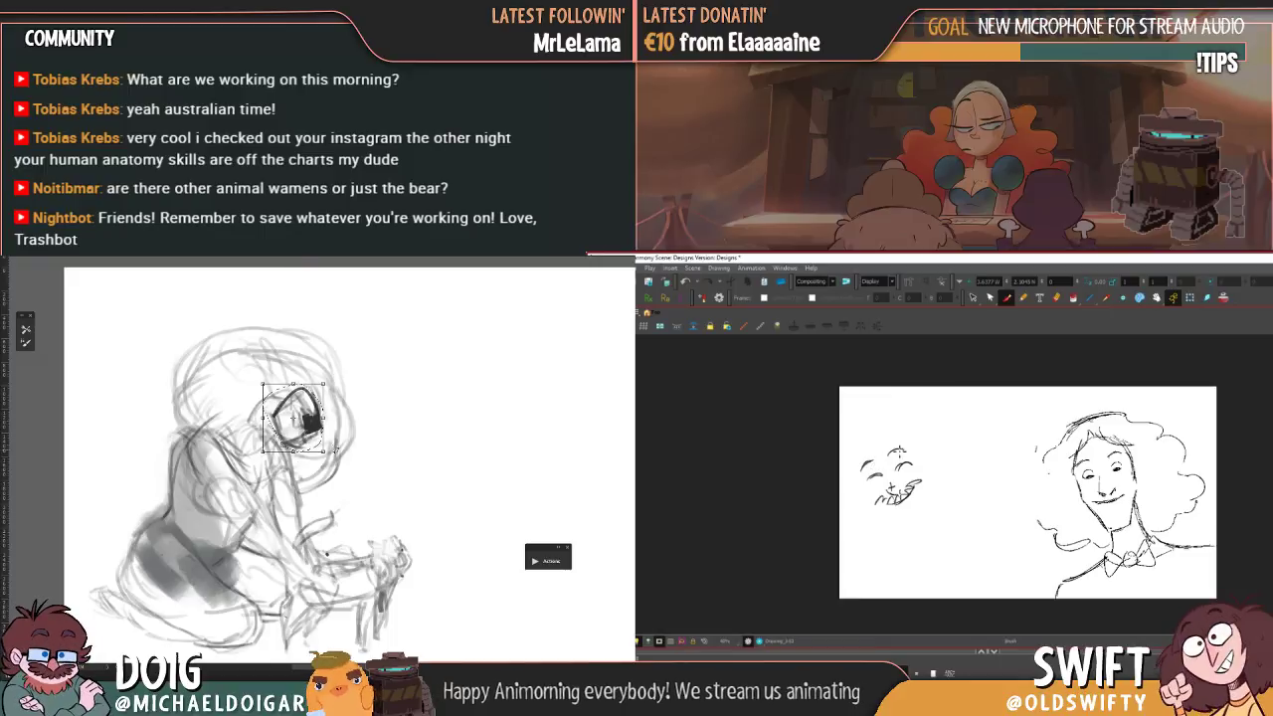
drag(900, 454, 915, 445)
key(comma)
key(period)
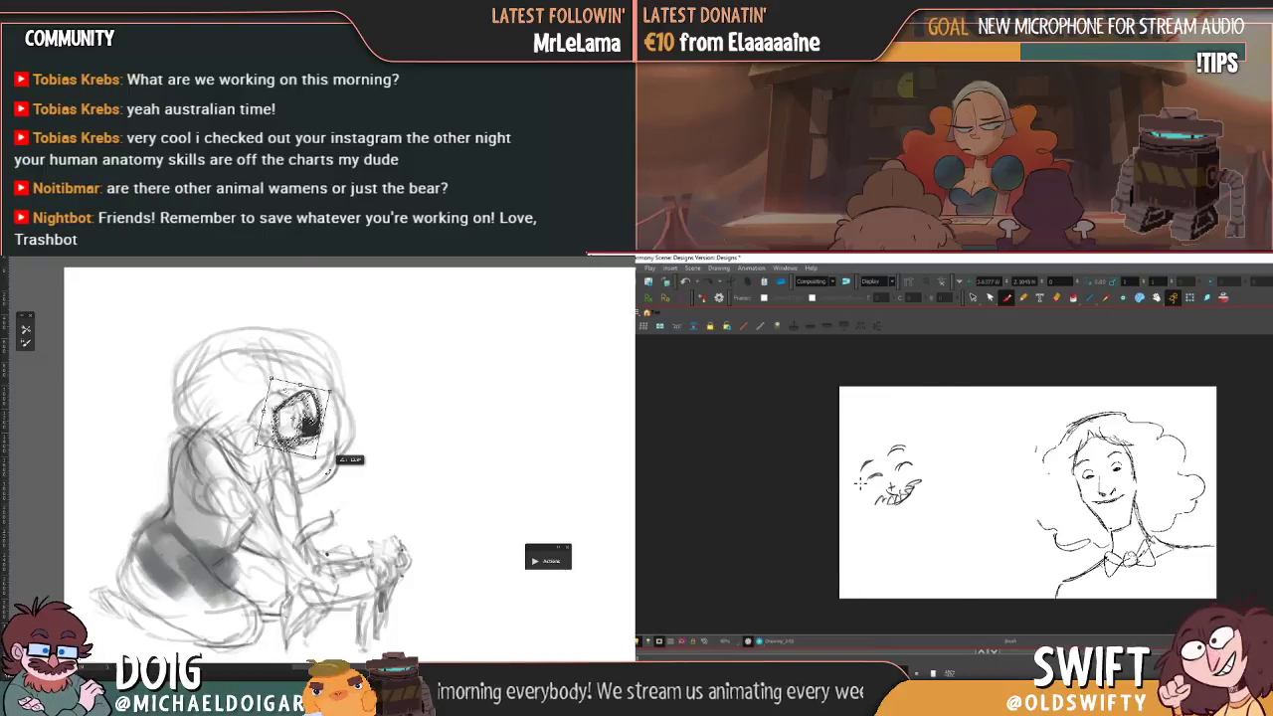
drag(328, 471, 324, 478)
drag(855, 472, 863, 503)
drag(303, 430, 306, 425)
- Sketch the bearded man's pointed beard, the outline of his head and the long hair framing his face
mouse_move(868, 513)
mouse_down()
mouse_move(911, 525)
mouse_move(927, 505)
mouse_up()
key(comma)
key(period)
key(comma)
key(period)
mouse_move(856, 466)
mouse_down()
mouse_move(877, 433)
mouse_move(940, 460)
mouse_move(938, 441)
mouse_move(925, 451)
mouse_move(869, 427)
mouse_move(942, 515)
mouse_move(953, 500)
mouse_move(906, 421)
mouse_up()
key(comma)
key(period)
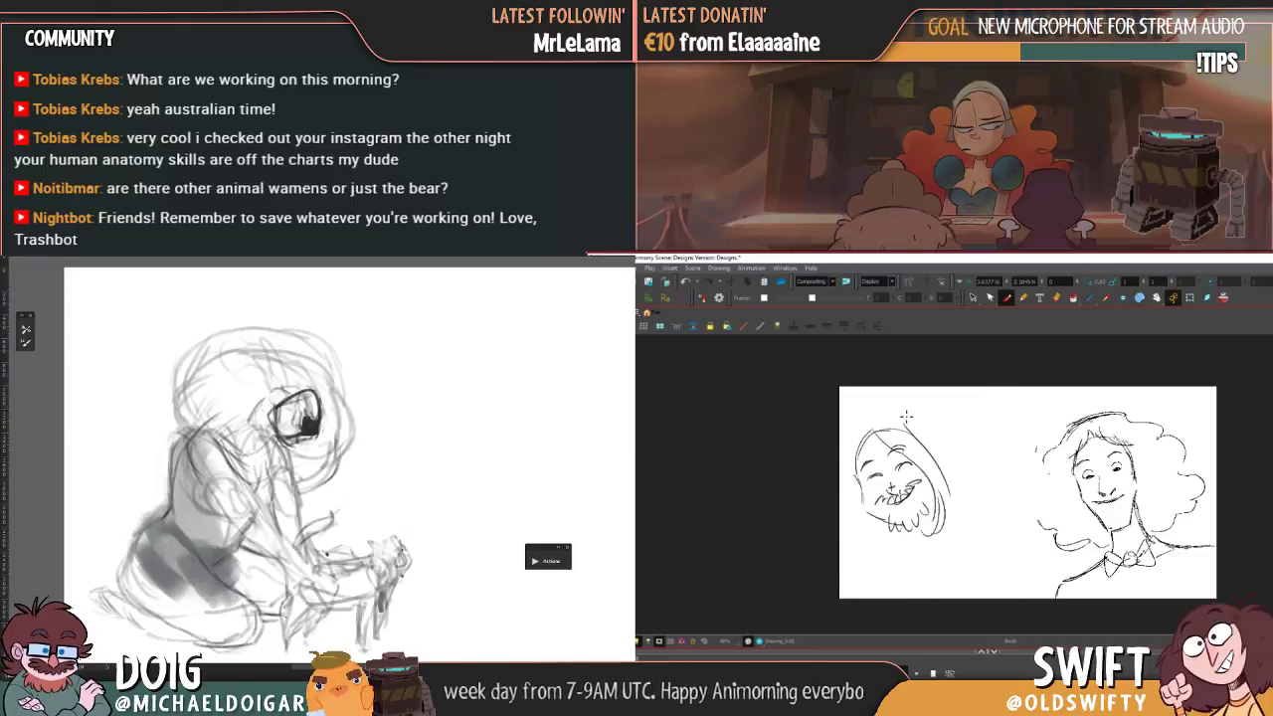
- Add loose outer hair strands around the bearded man's head, including a flicked-out lock on the side facing the curly-haired figure
key(comma)
key(period)
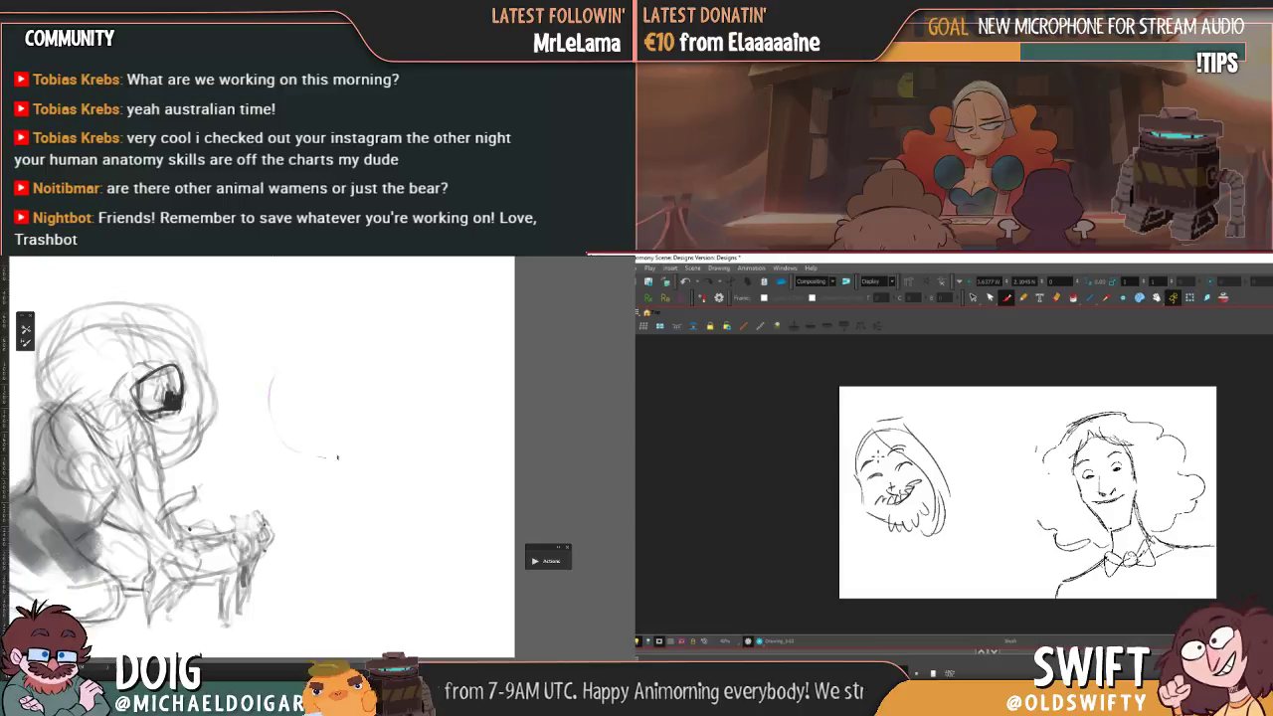
key(comma)
key(period)
mouse_move(851, 485)
mouse_down()
mouse_move(873, 547)
mouse_move(889, 548)
mouse_up()
key(comma)
key(period)
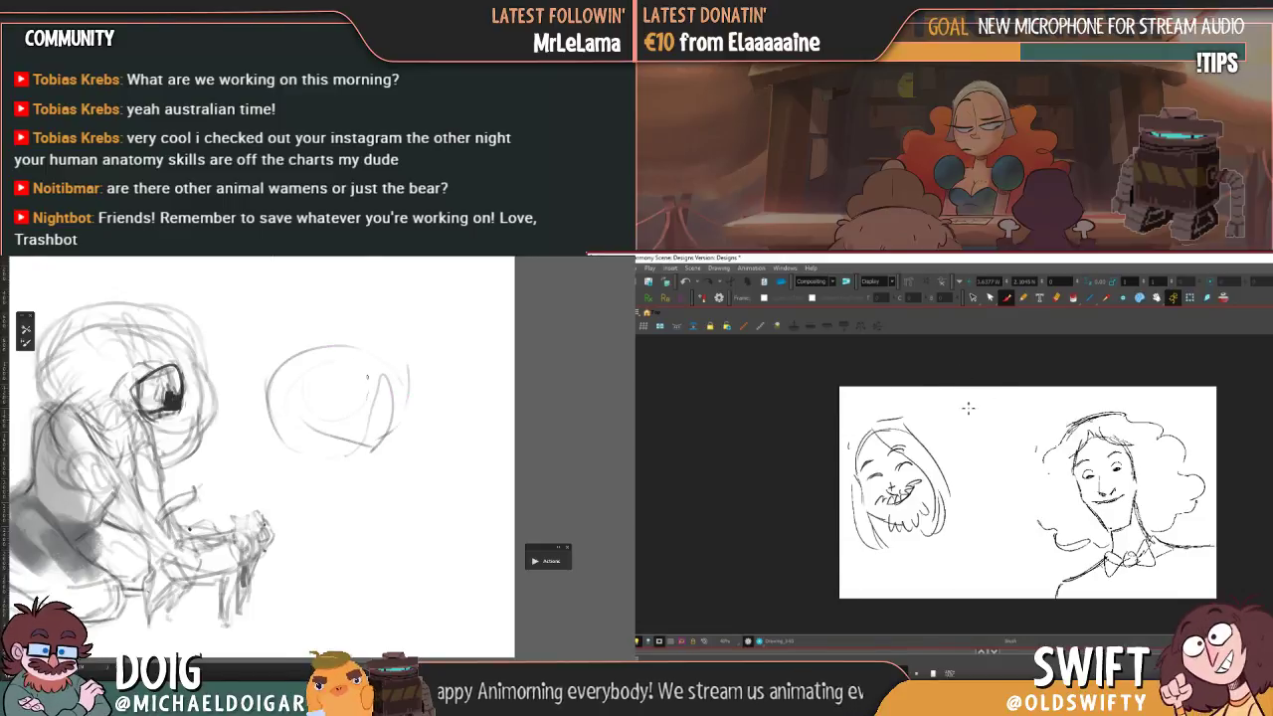
key(comma)
key(period)
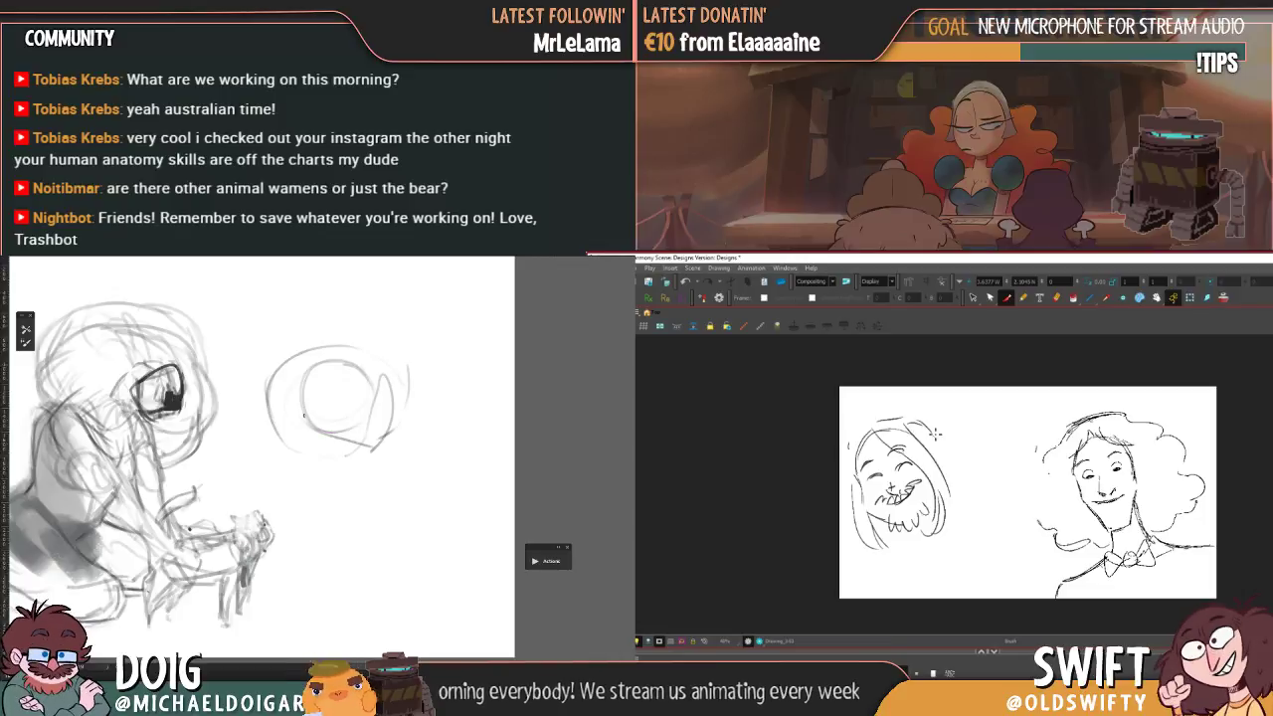
mouse_move(934, 434)
mouse_down()
mouse_move(957, 470)
mouse_move(973, 470)
mouse_move(955, 496)
mouse_up()
key(comma)
key(period)
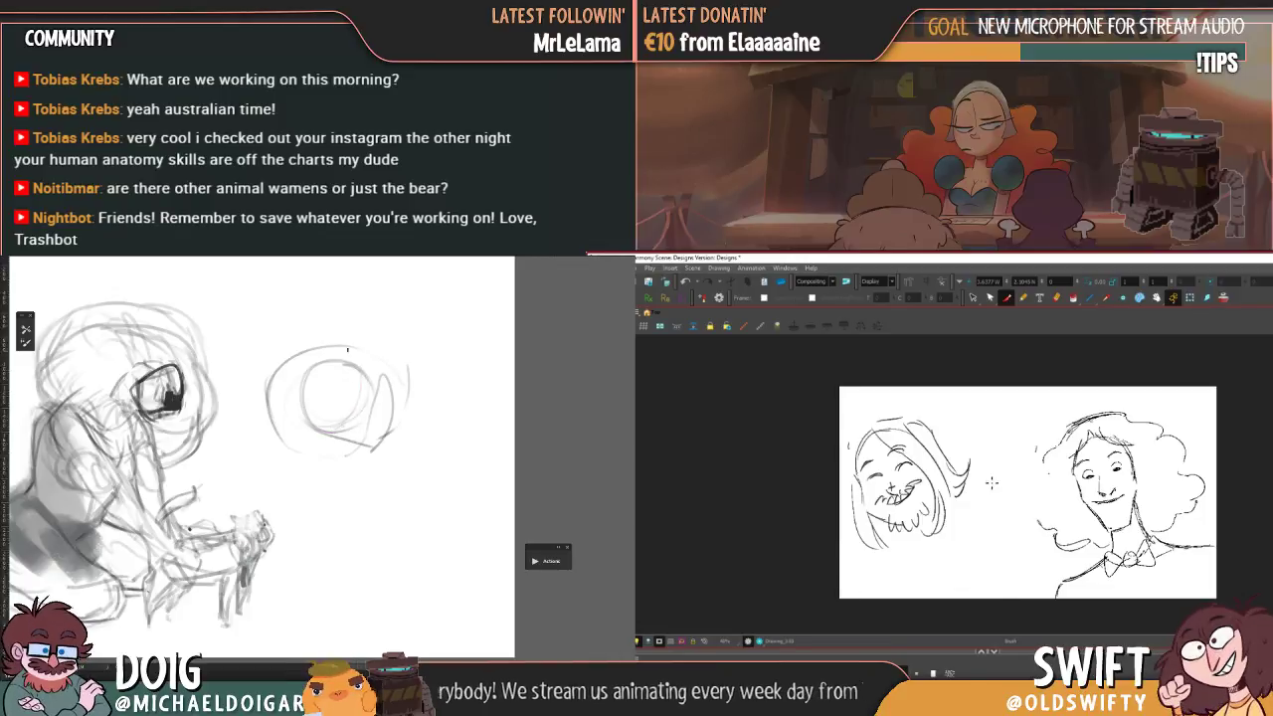
- Draw the bearded man's neck and bow tie, checking them against the previous pose
key(comma)
key(period)
key(comma)
key(period)
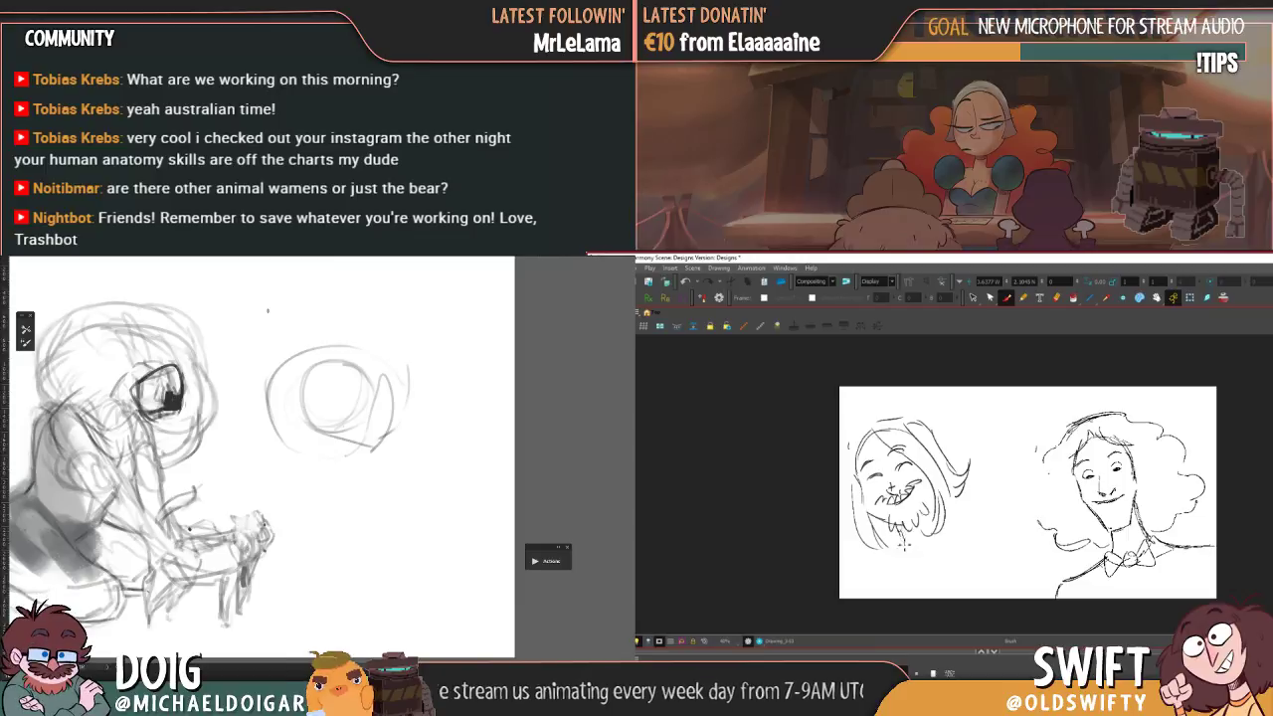
mouse_move(926, 545)
mouse_down()
mouse_move(915, 553)
mouse_move(947, 536)
mouse_move(944, 557)
mouse_move(900, 541)
mouse_move(919, 557)
mouse_up()
key(ctrl+z)
key(comma)
key(period)
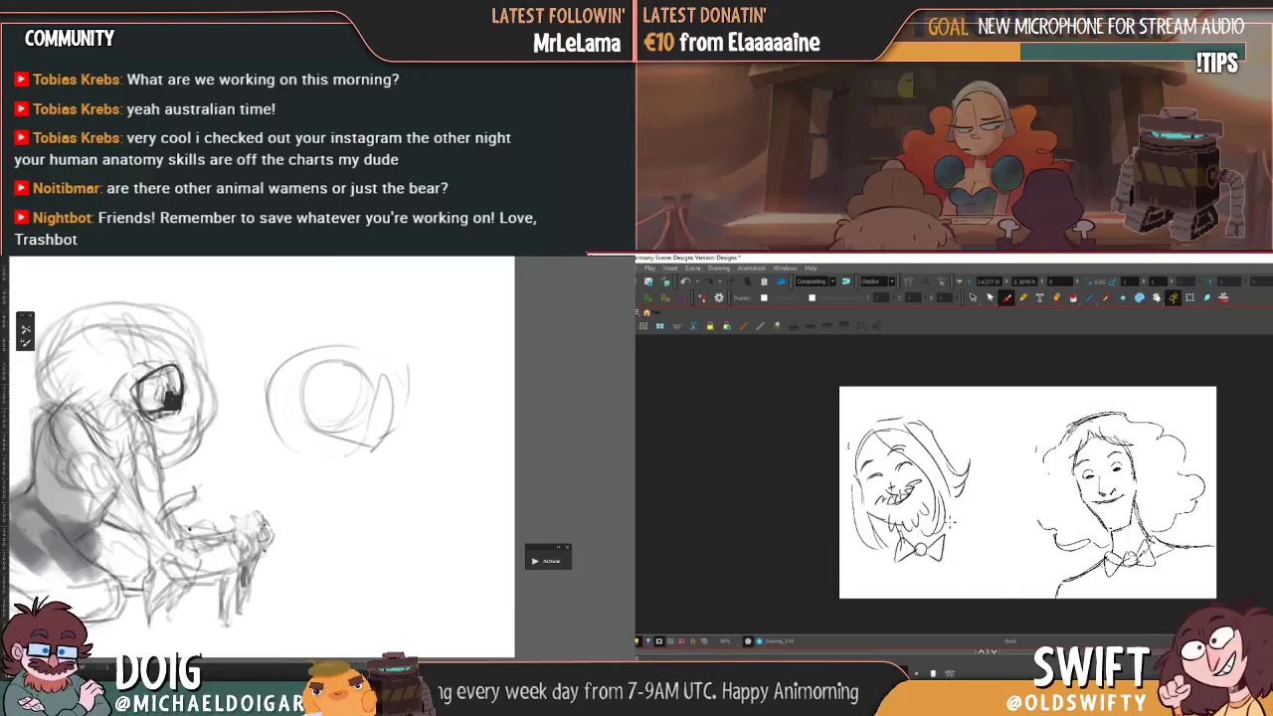
key(comma)
key(period)
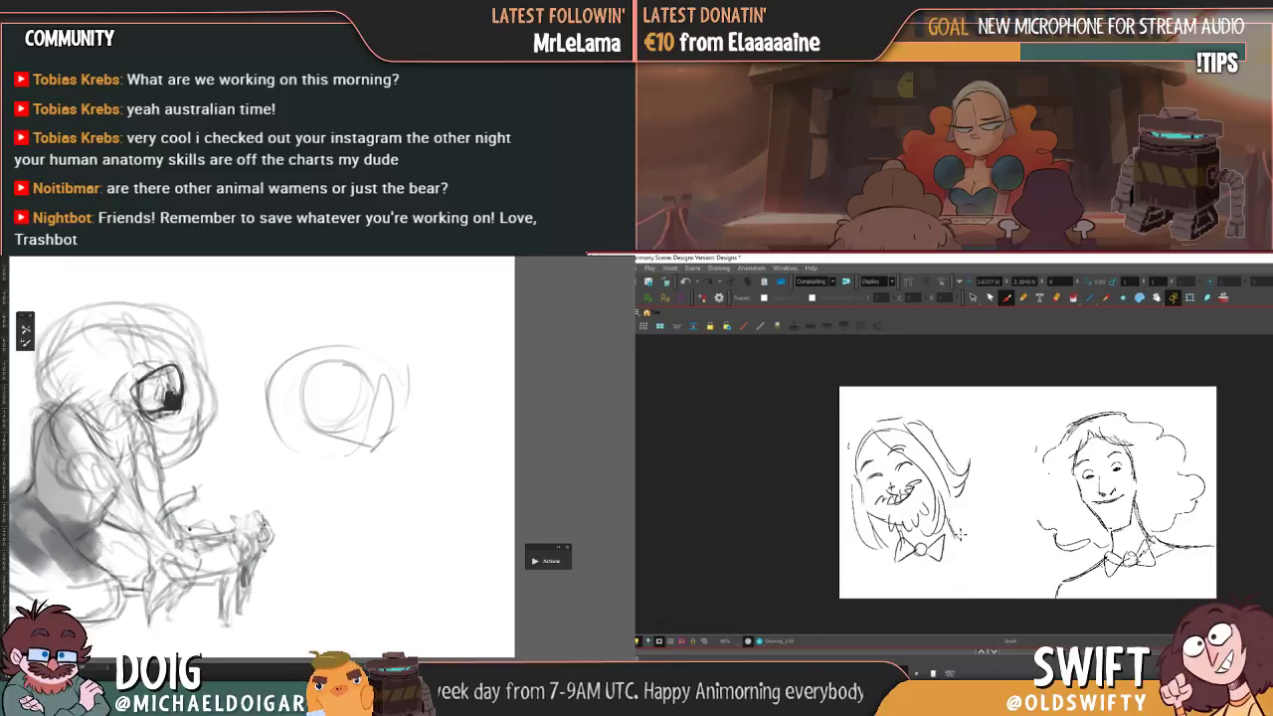
- Sketch the bearded man's shoulders and upper arms down to the lower edge of the frame
key(comma)
key(period)
mouse_move(969, 541)
mouse_down()
mouse_move(993, 540)
mouse_move(1029, 598)
mouse_up()
key(.)
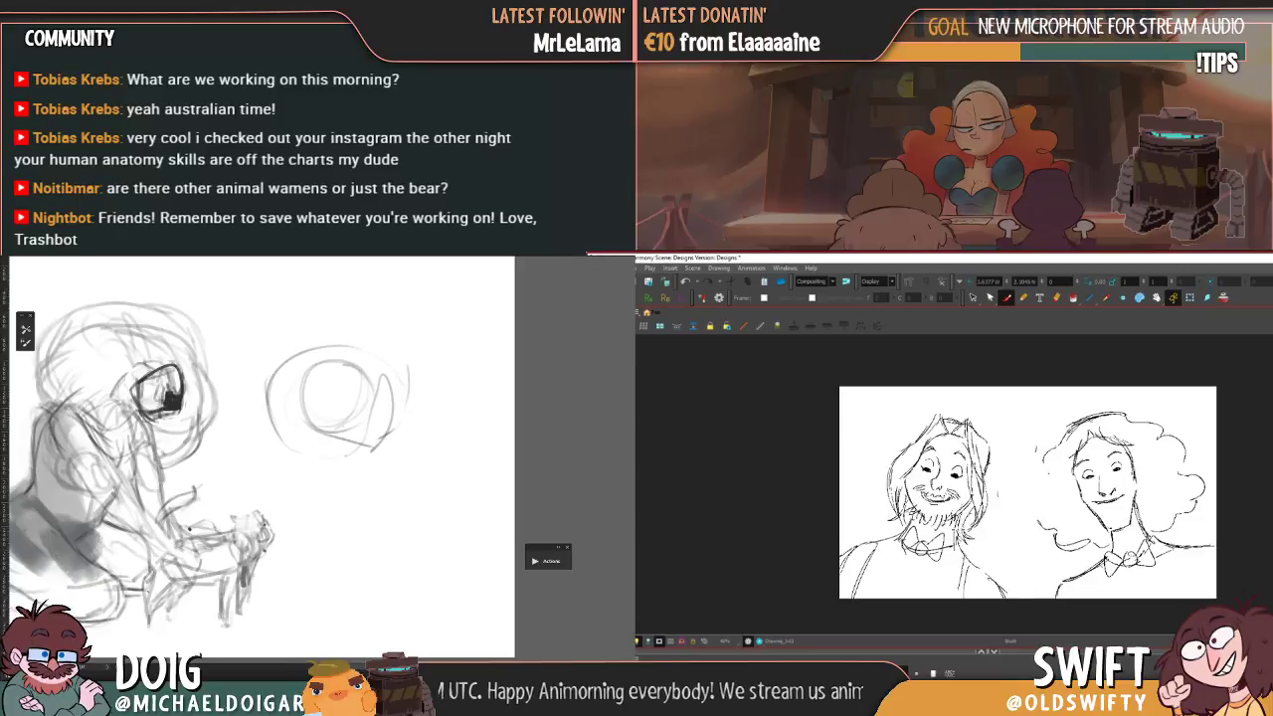
key(.)
mouse_move(892, 545)
mouse_down()
mouse_move(861, 547)
mouse_move(844, 597)
mouse_up()
drag(850, 567, 847, 598)
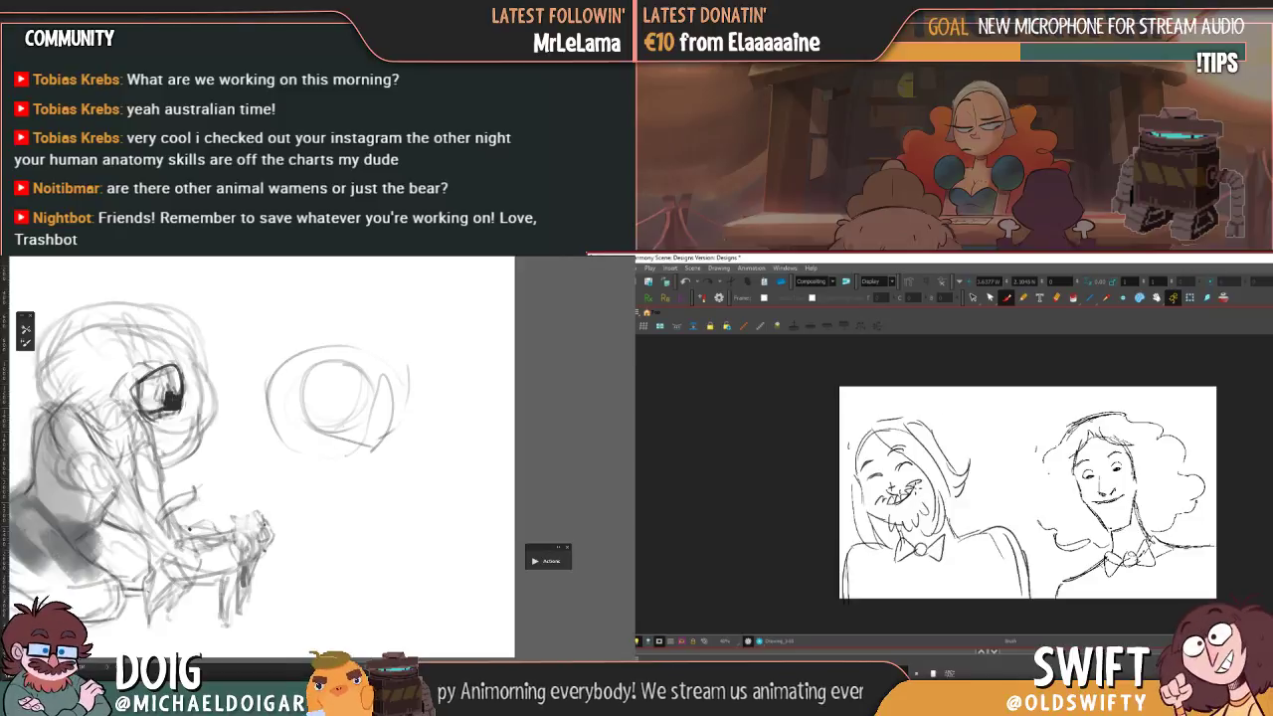
- Select the redrawn bearded man, scale him down slightly and shift him towards the curly-haired figure
key(.)
key(.)
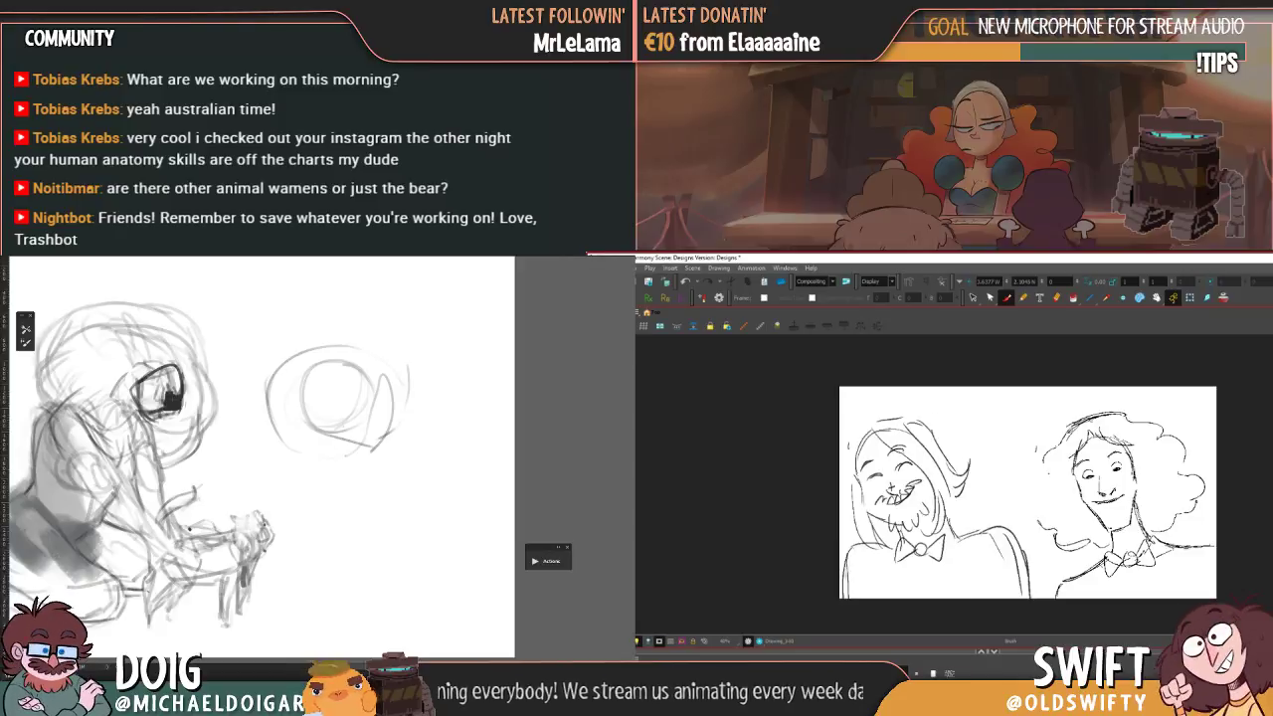
click(973, 299)
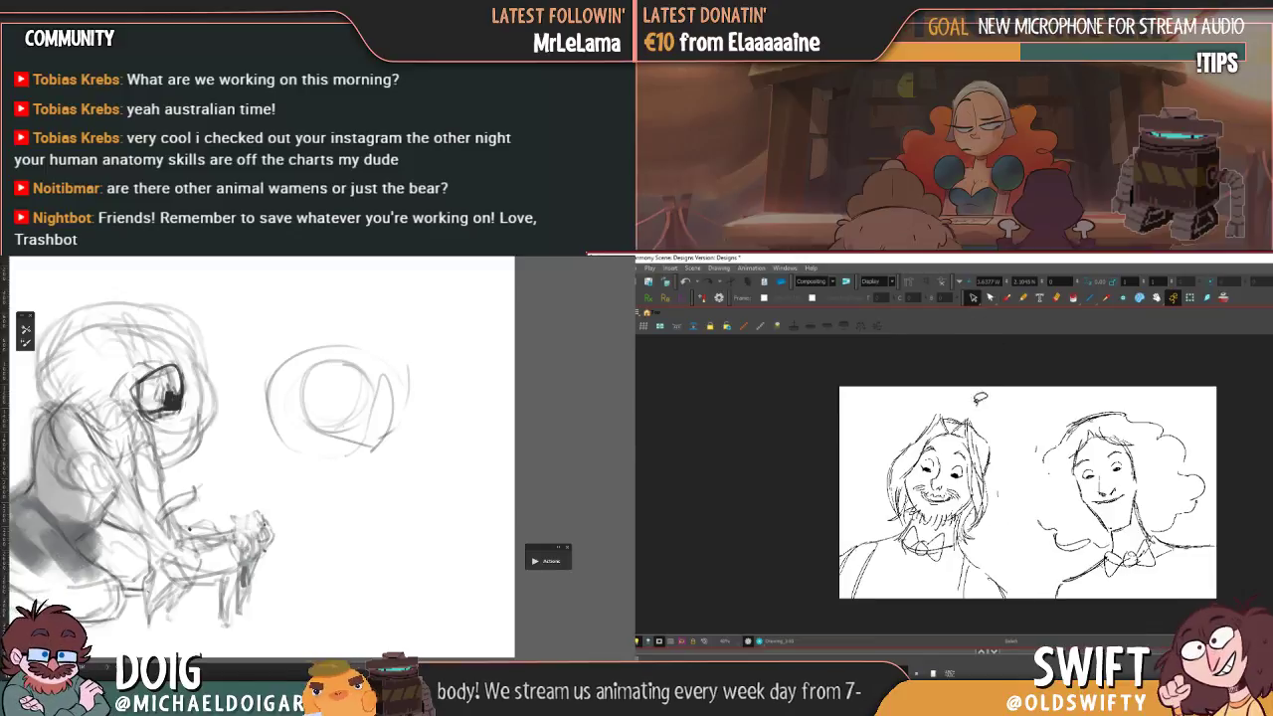
key(.)
mouse_move(907, 513)
mouse_down()
mouse_move(852, 528)
mouse_move(1004, 478)
mouse_move(970, 522)
mouse_up()
drag(841, 415, 857, 427)
drag(922, 495, 926, 494)
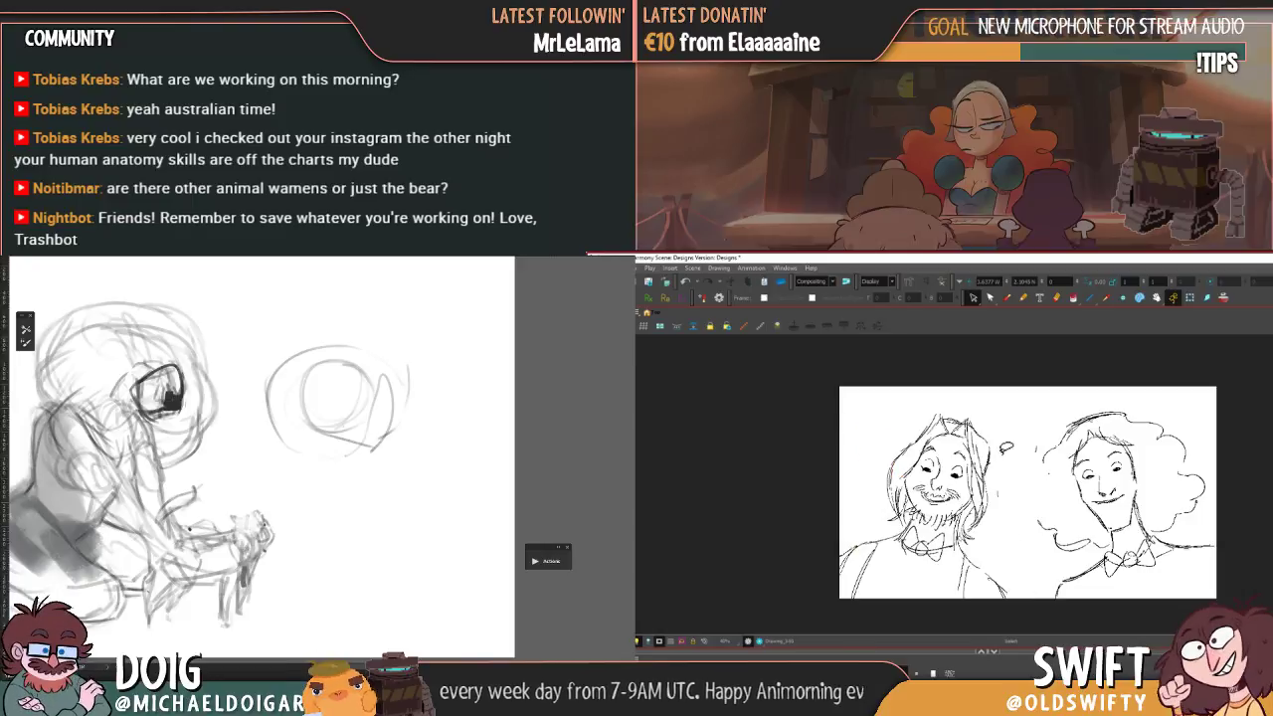
key(.)
key(.)
mouse_move(1016, 515)
mouse_down()
mouse_move(957, 664)
mouse_move(828, 481)
mouse_move(941, 533)
mouse_up()
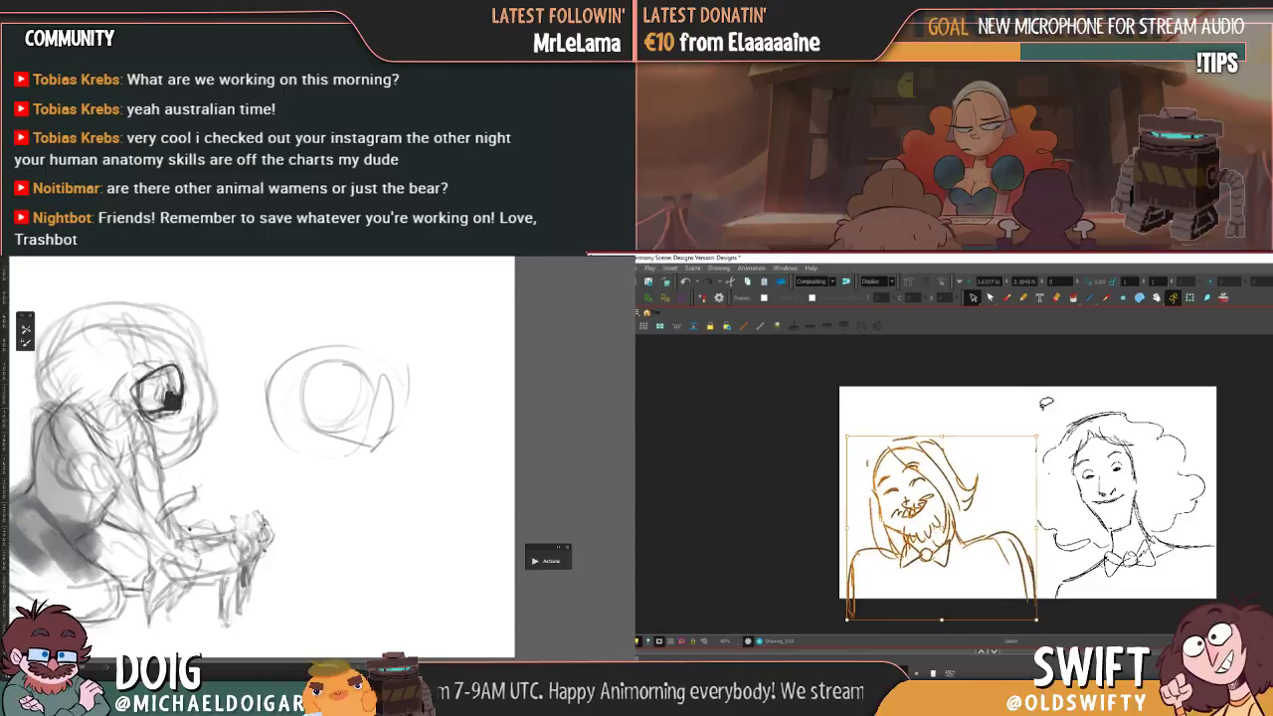
click(1045, 404)
- Nudge the laughing bearded man slightly away from the curly-haired figure, checking the placement against the neighbouring pose, and deselect him
key(.)
key(.)
key(.)
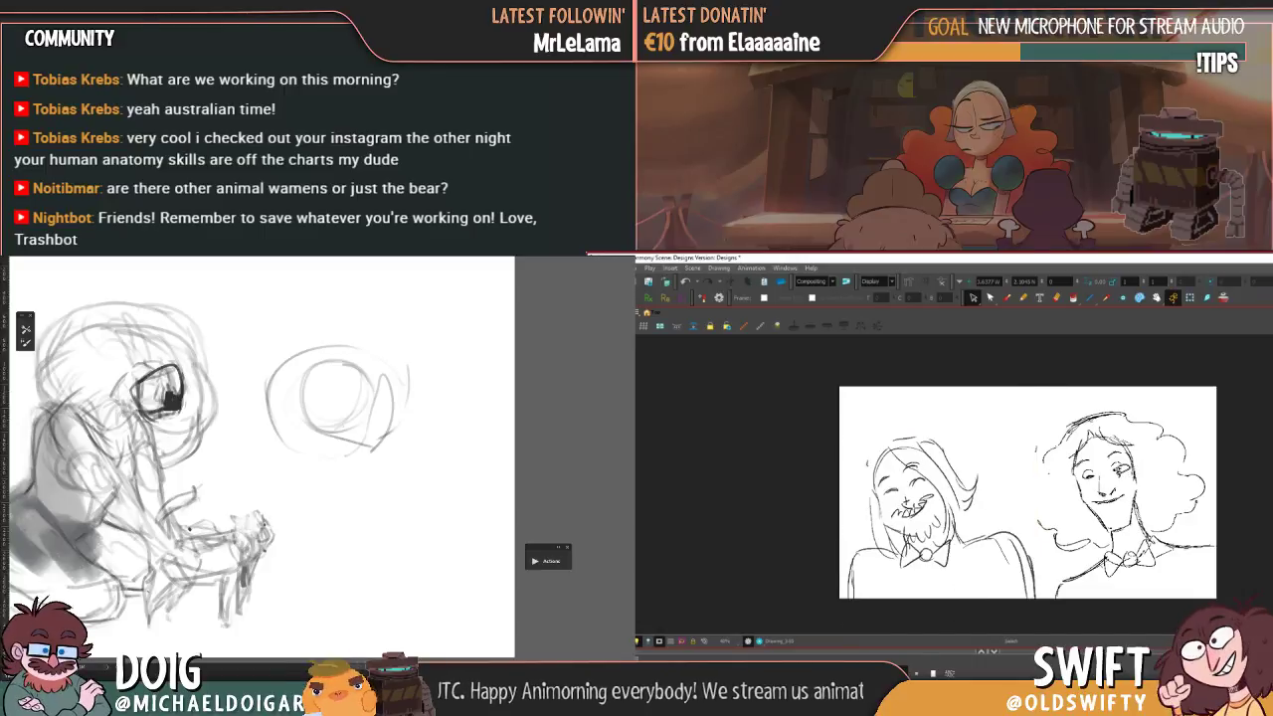
key(.)
mouse_move(1031, 540)
mouse_down()
mouse_move(1019, 594)
mouse_move(1008, 447)
mouse_move(999, 585)
mouse_up()
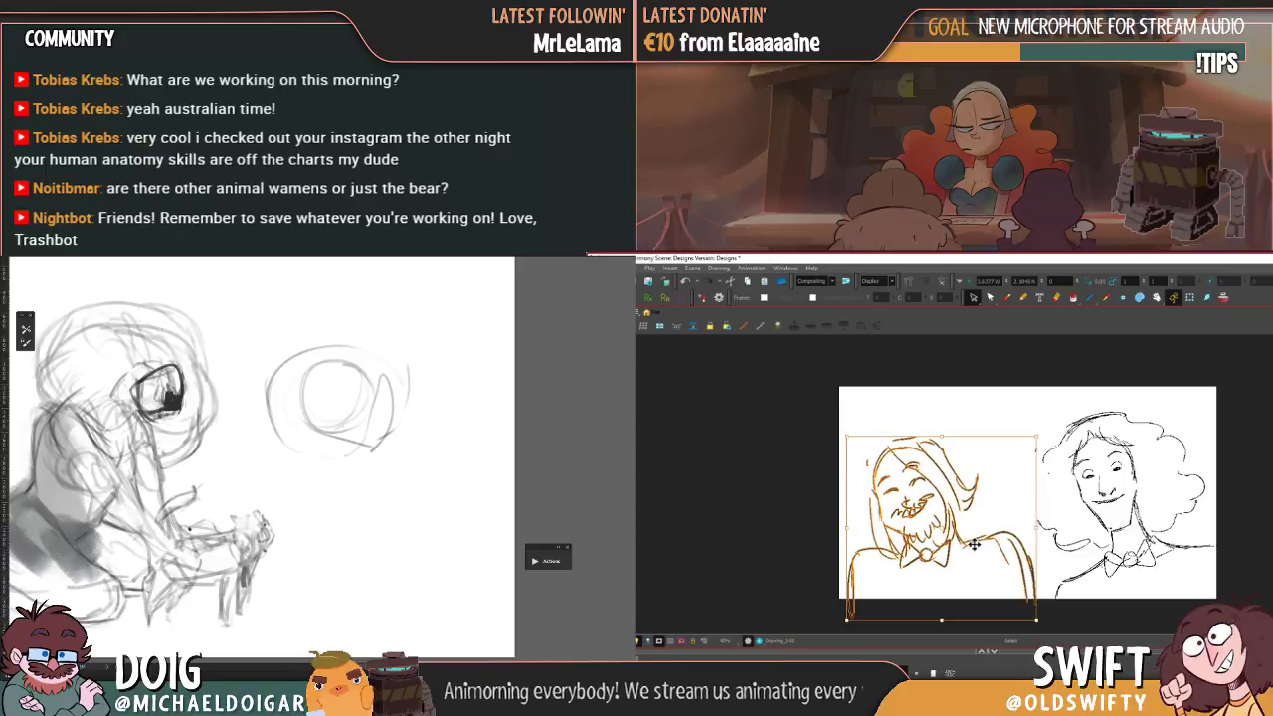
drag(964, 543, 961, 542)
click(1053, 408)
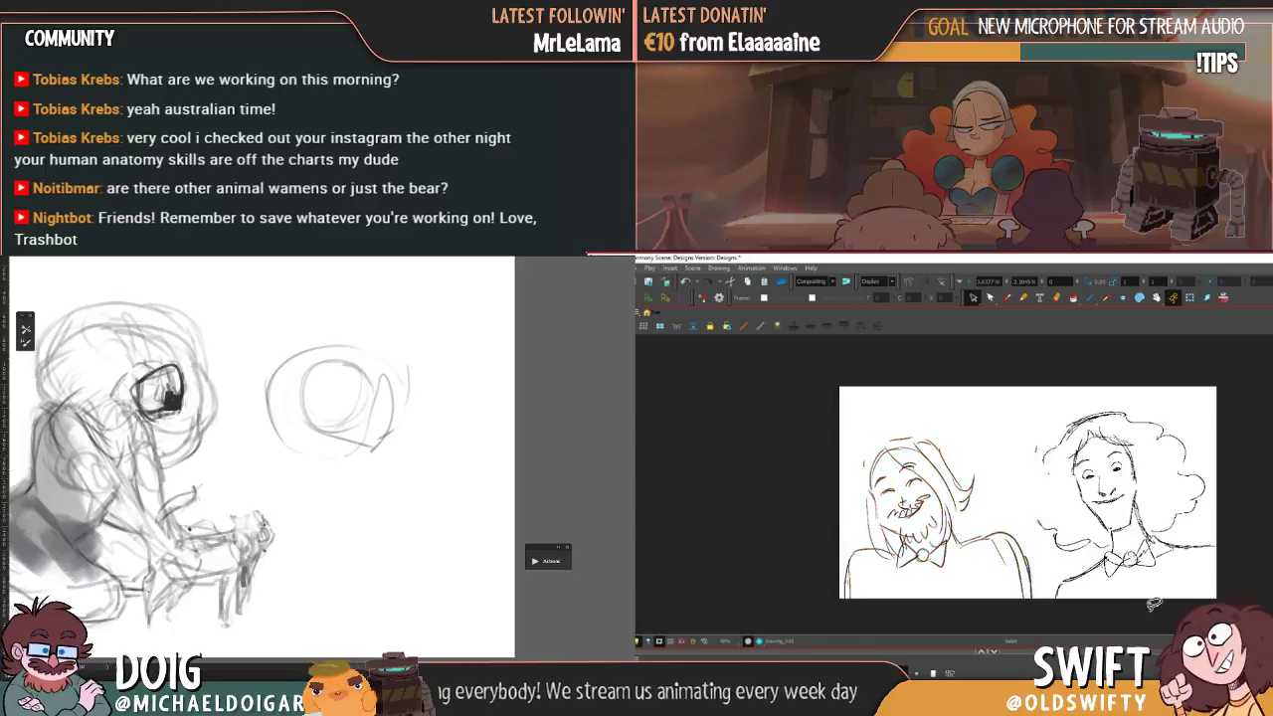
- Flip between the bearded man's laughing pose and his previous pose to compare head position and shoulders
key(.)
key(.)
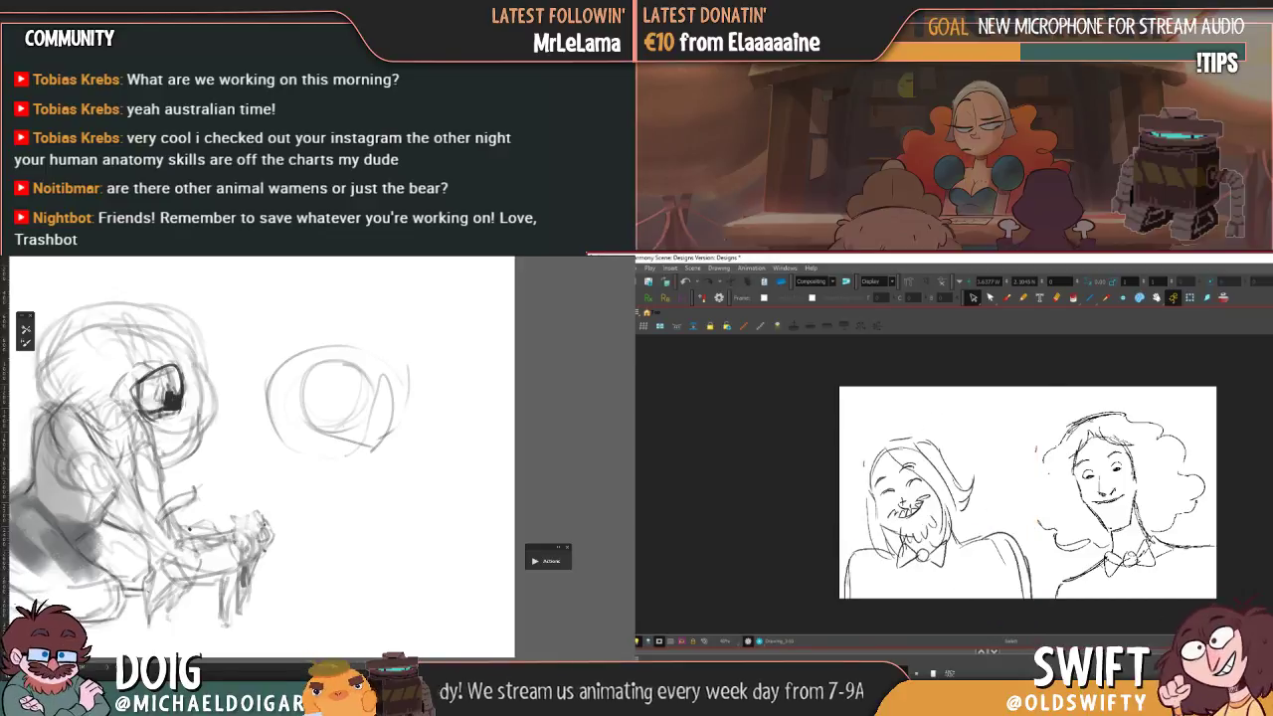
key(.)
key(.)
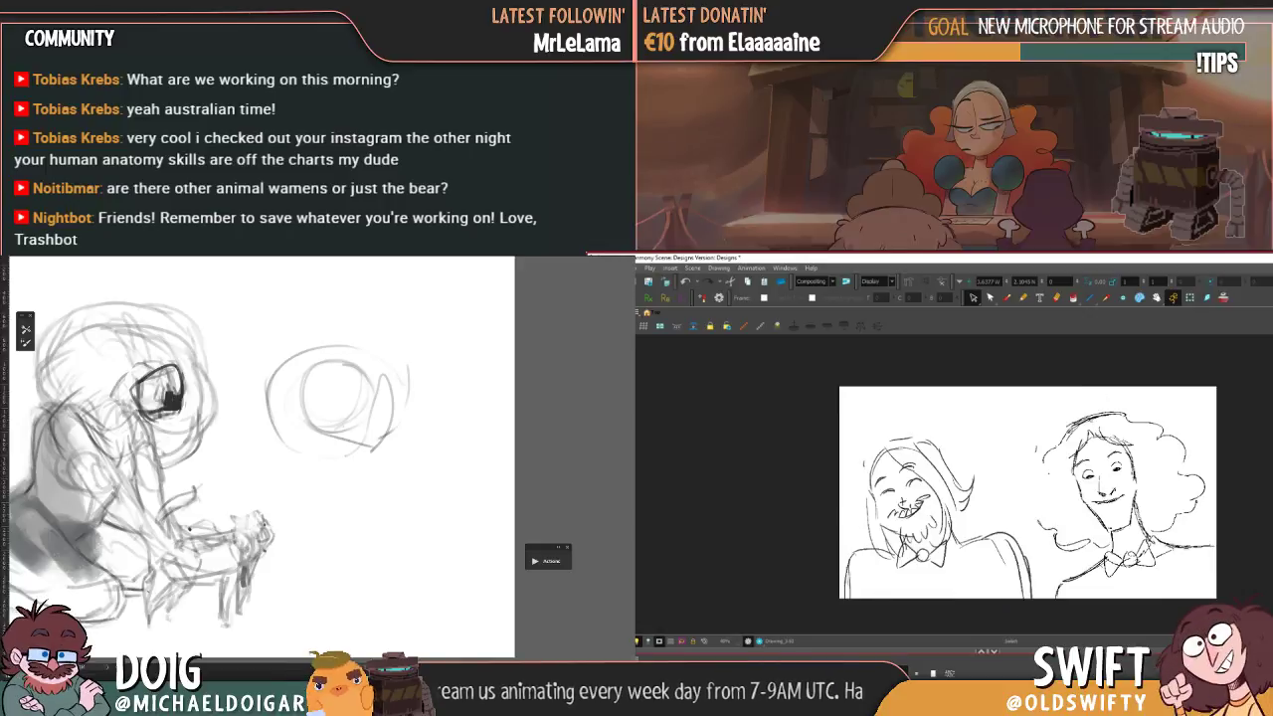
key(.)
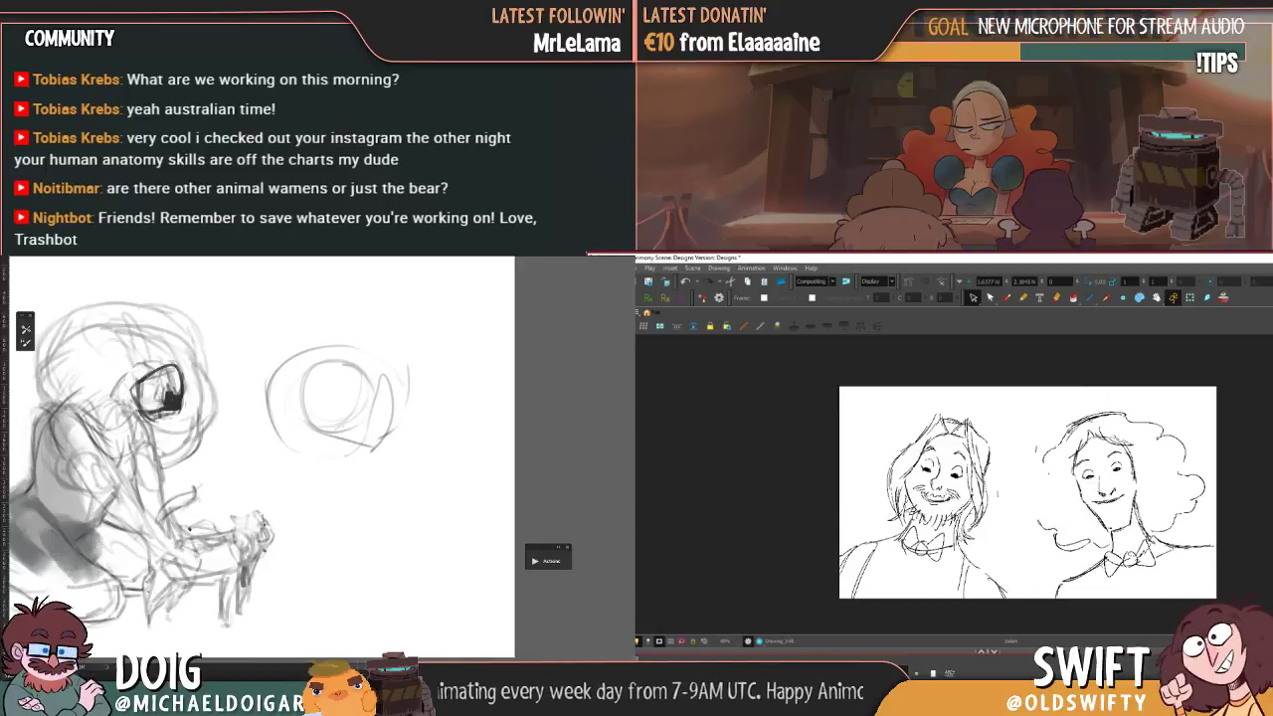
key(.)
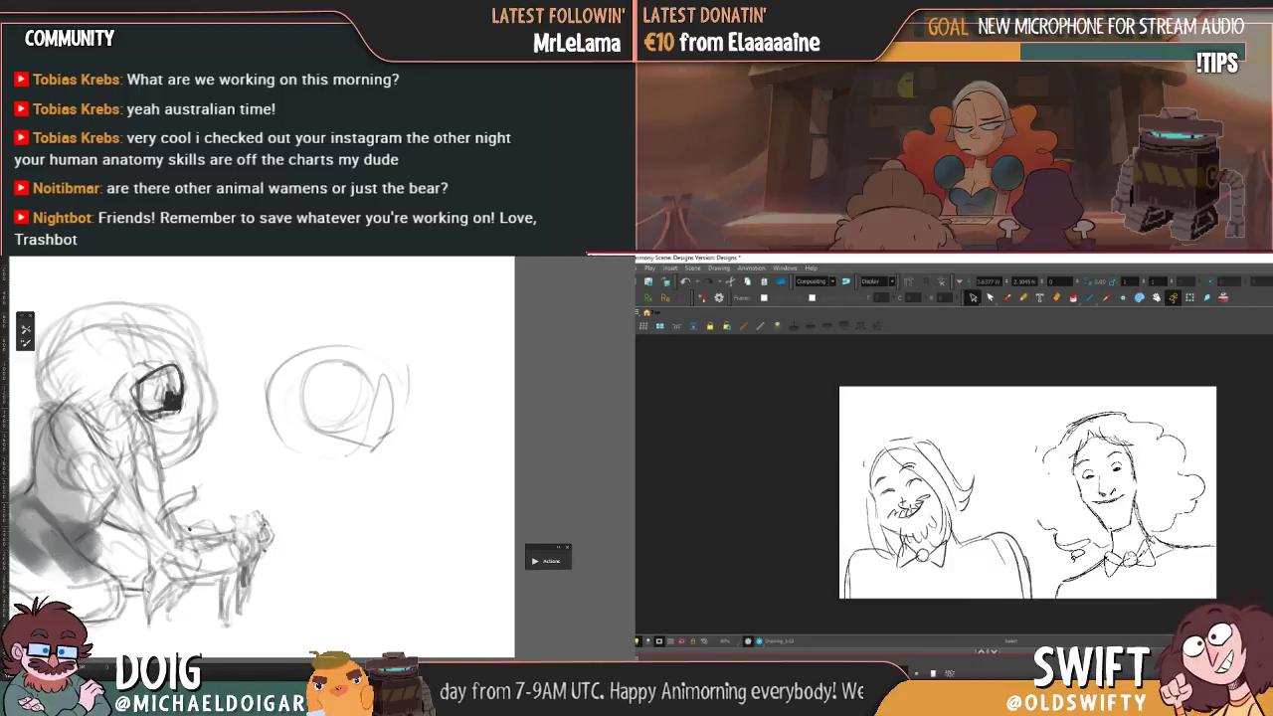
key(.)
key(.)
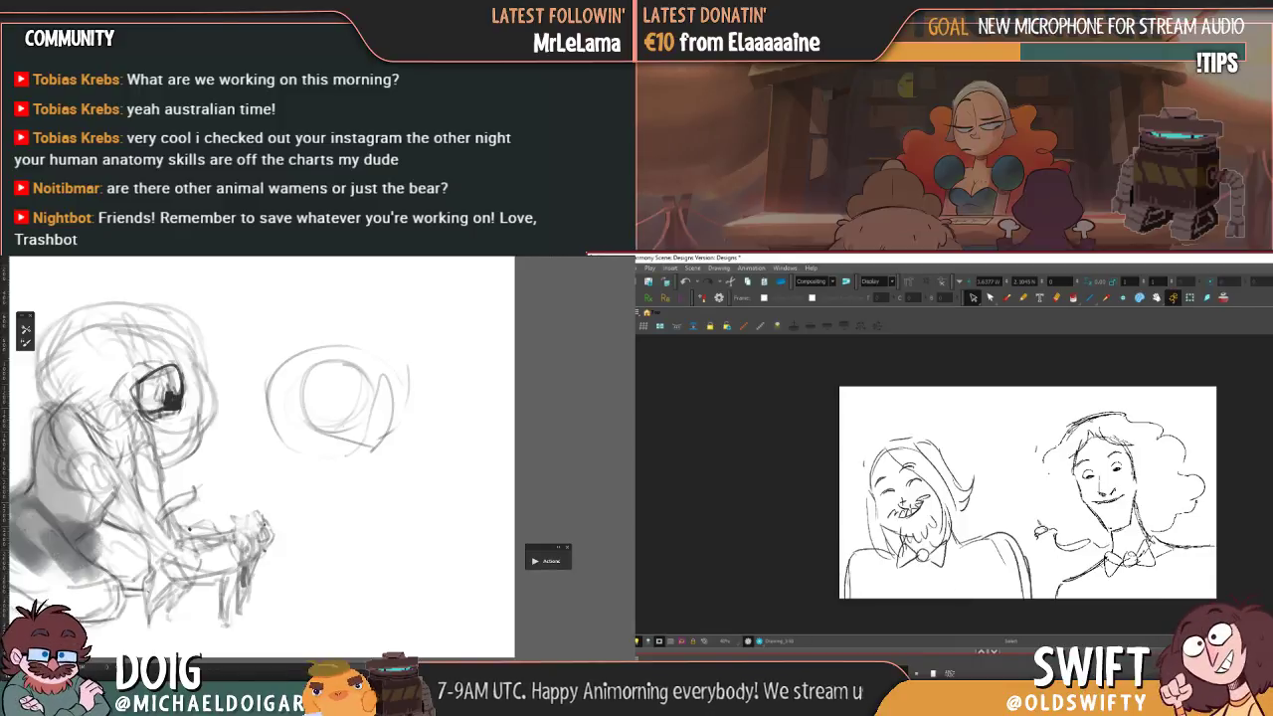
- Reselect the laughing bearded man and shift him a little further from the curly-haired figure
mouse_move(1040, 535)
mouse_down()
mouse_move(1042, 556)
mouse_move(878, 429)
mouse_move(982, 569)
mouse_move(927, 546)
mouse_up()
click(1050, 487)
key(.)
key(.)
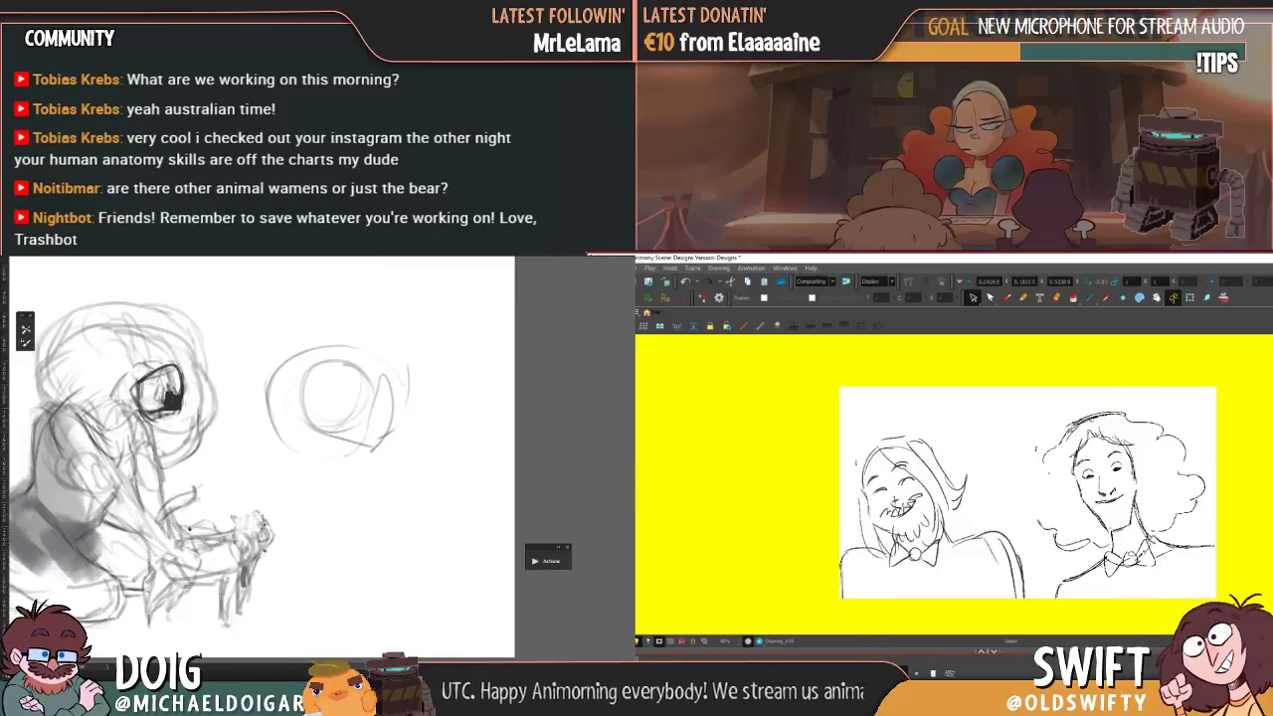
- Enlarge the camera frame slightly with the Transform tool so both figures sit smaller within the shot
click(1190, 298)
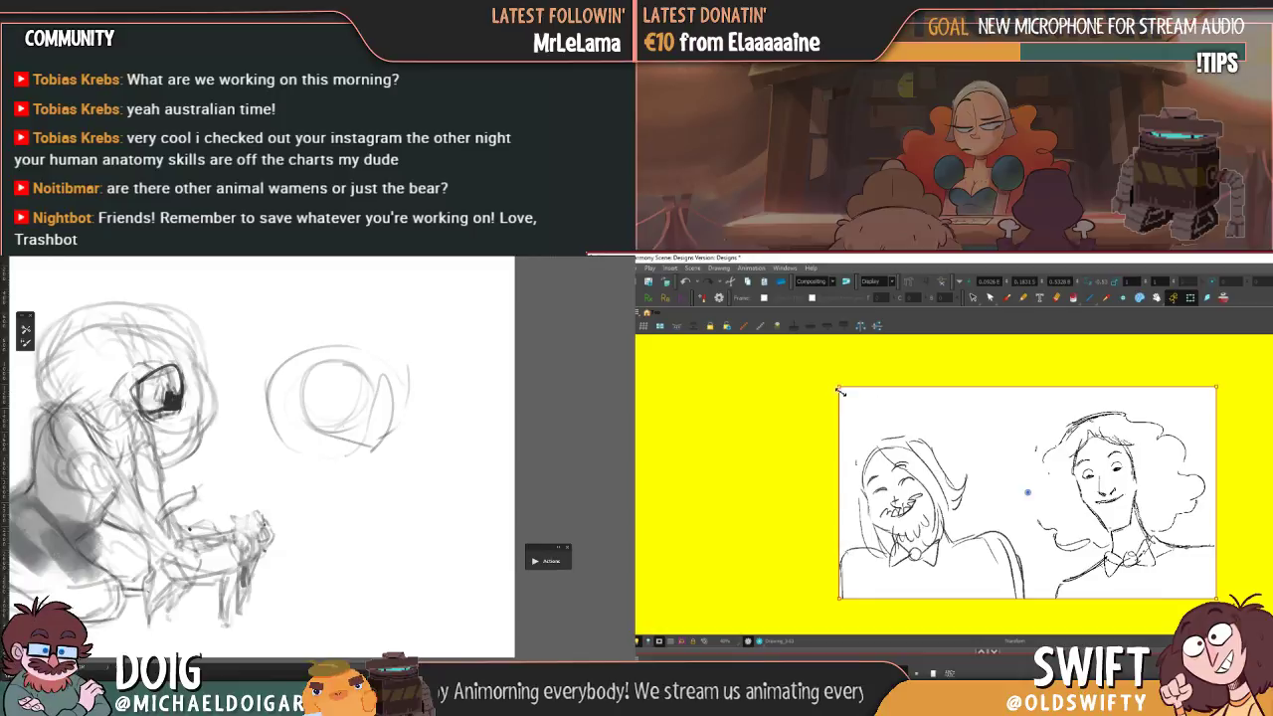
mouse_move(839, 387)
mouse_down()
mouse_move(803, 365)
mouse_move(809, 355)
mouse_up()
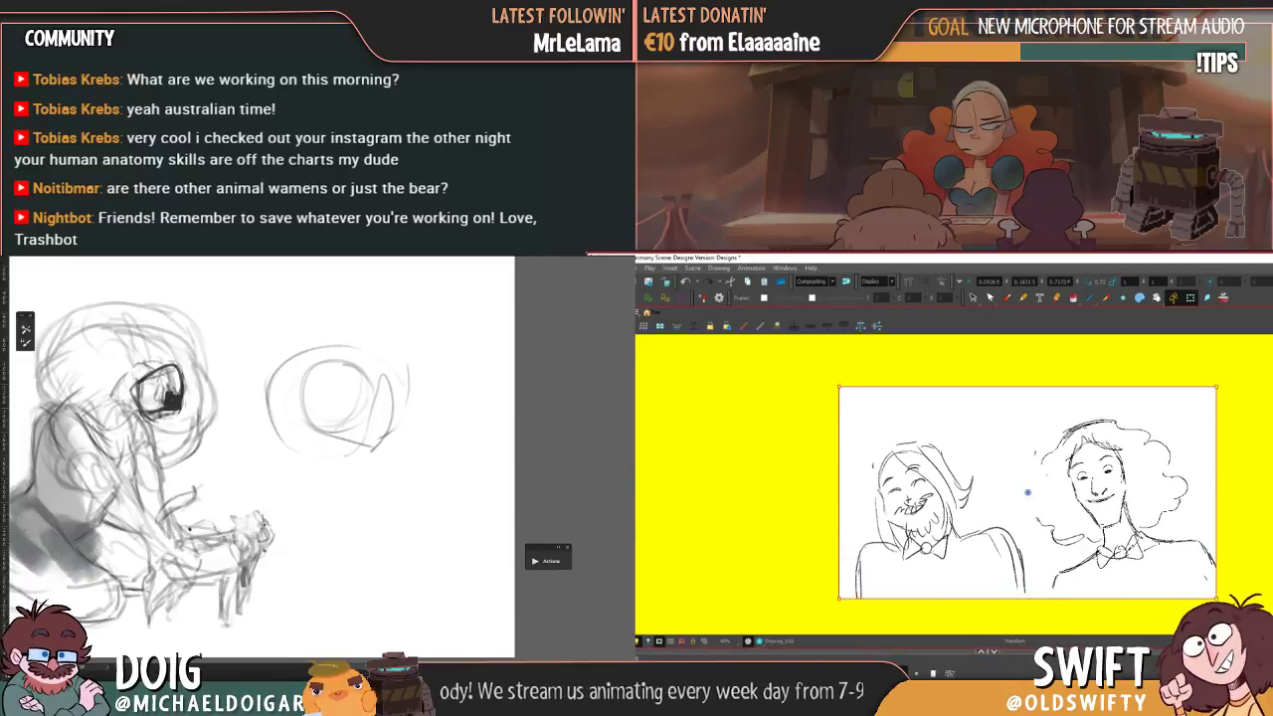
drag(832, 383, 838, 387)
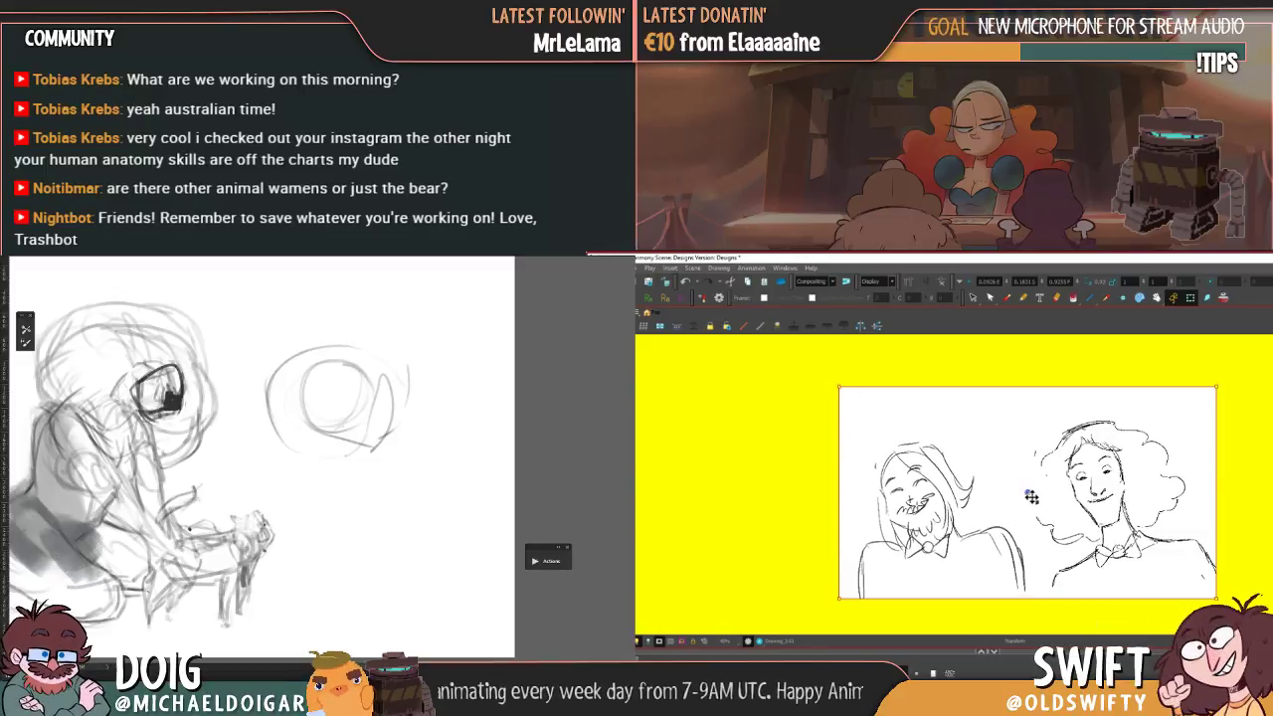
- Step back and forth through the drawings to check how both figures sit in the enlarged camera frame
key(period)
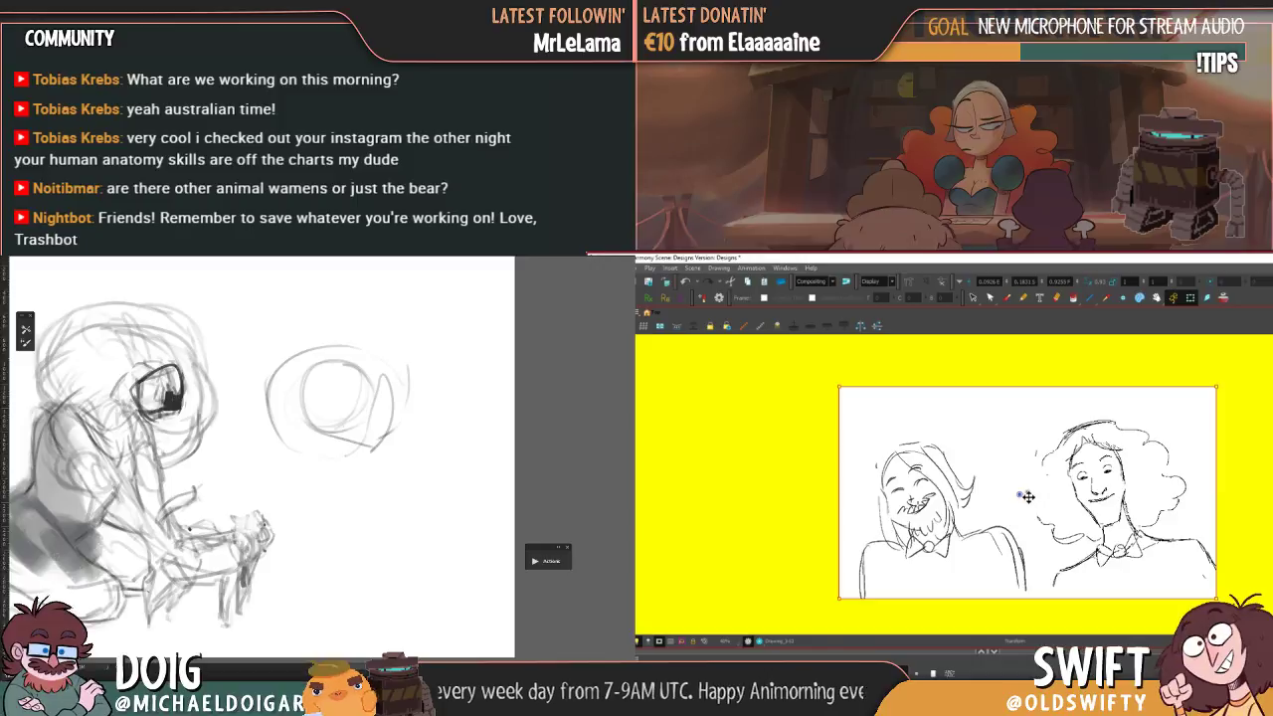
key(period)
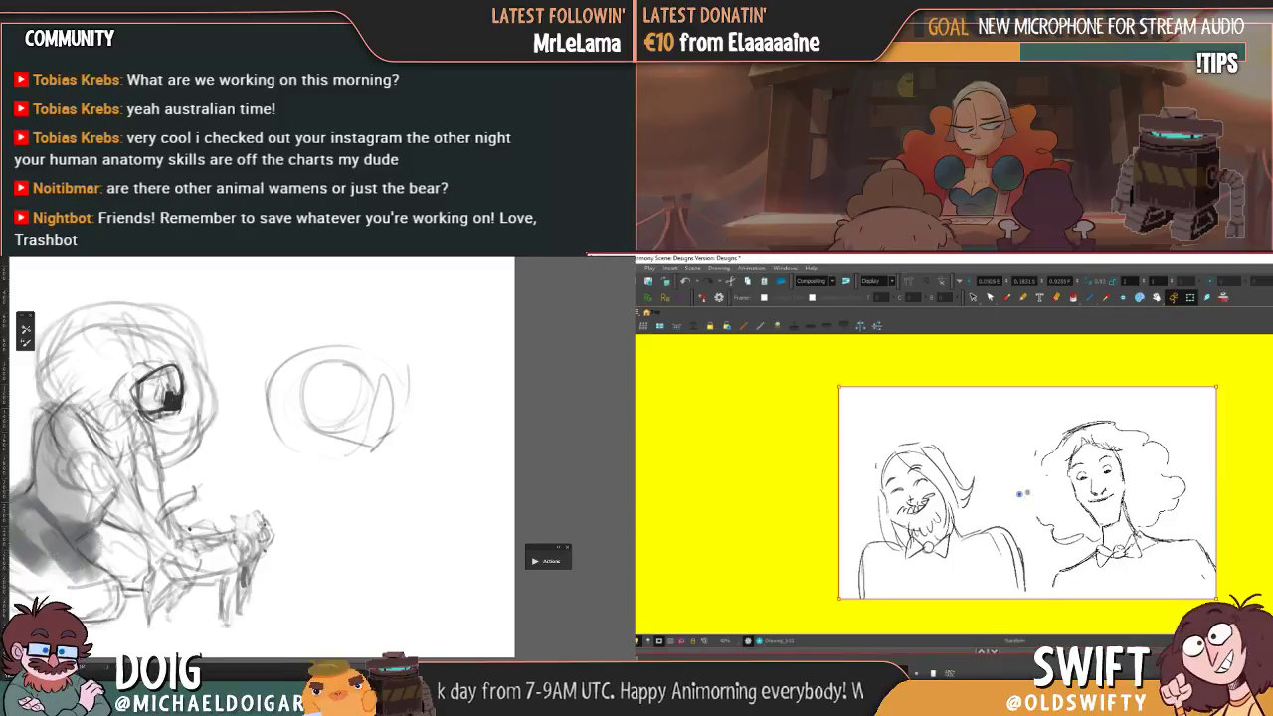
key(comma)
key(comma)
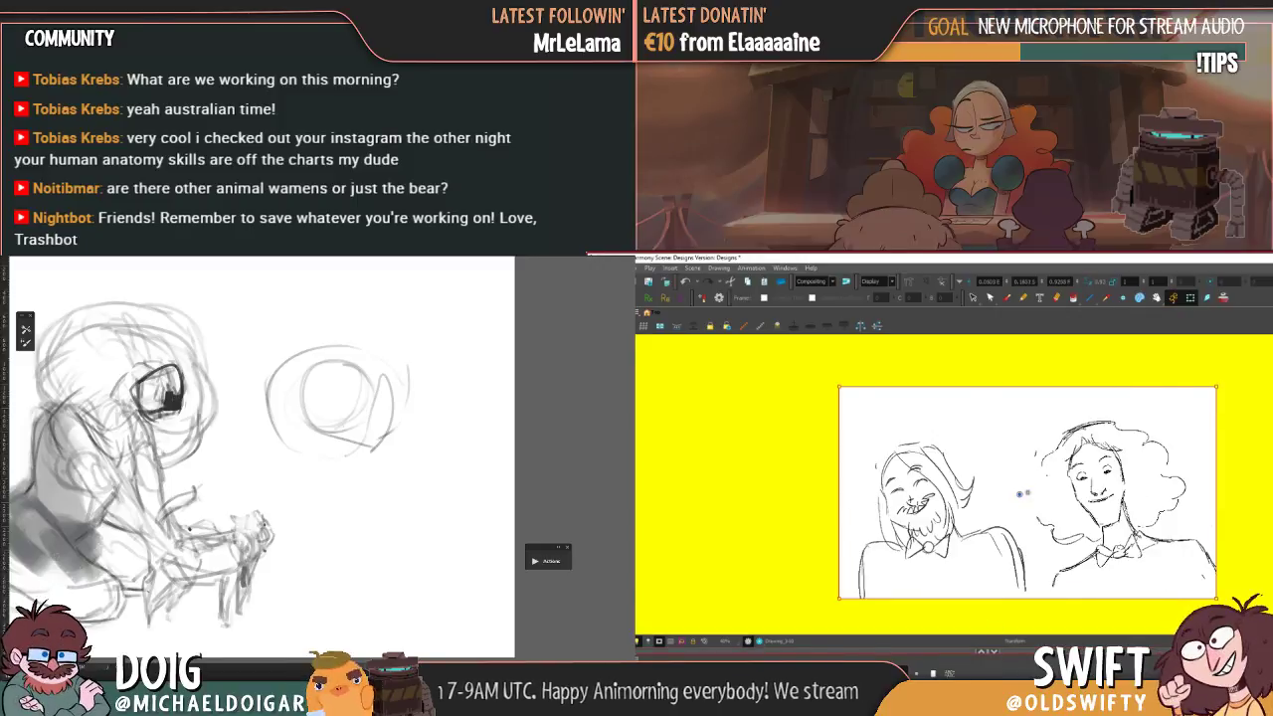
key(comma)
key(period)
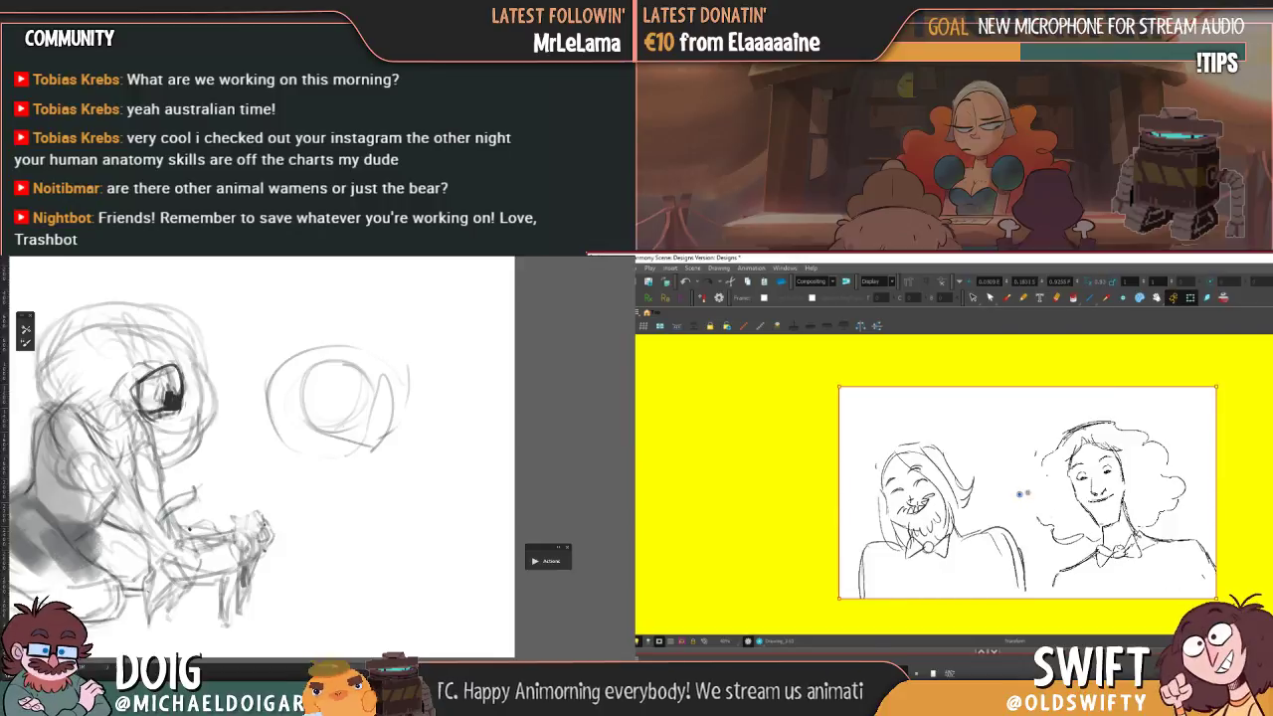
key(period)
key(period)
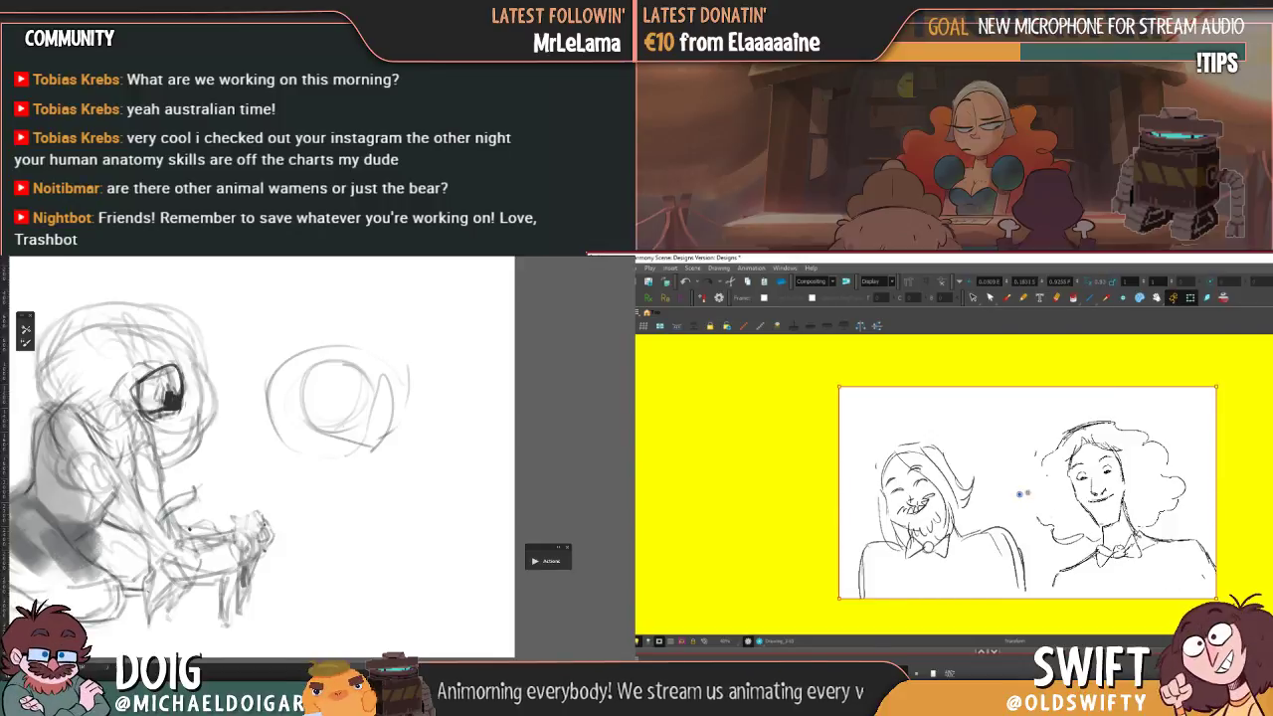
key(comma)
key(period)
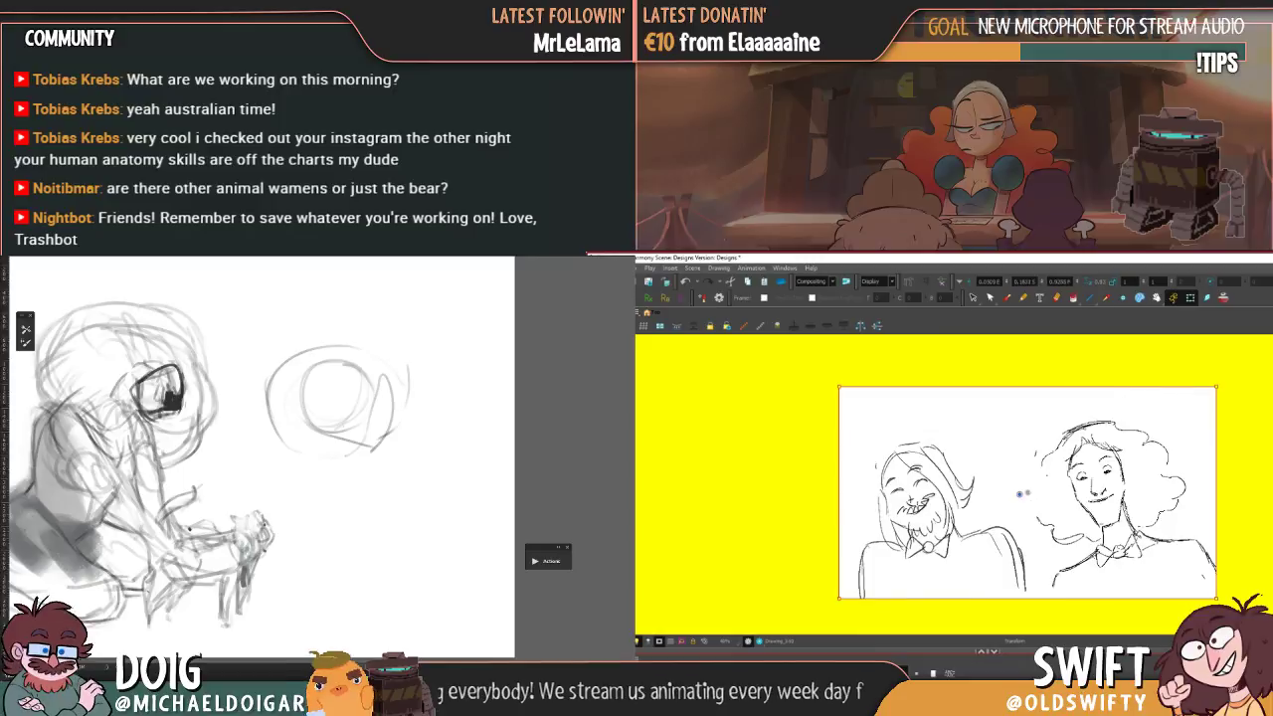
key(period)
key(comma)
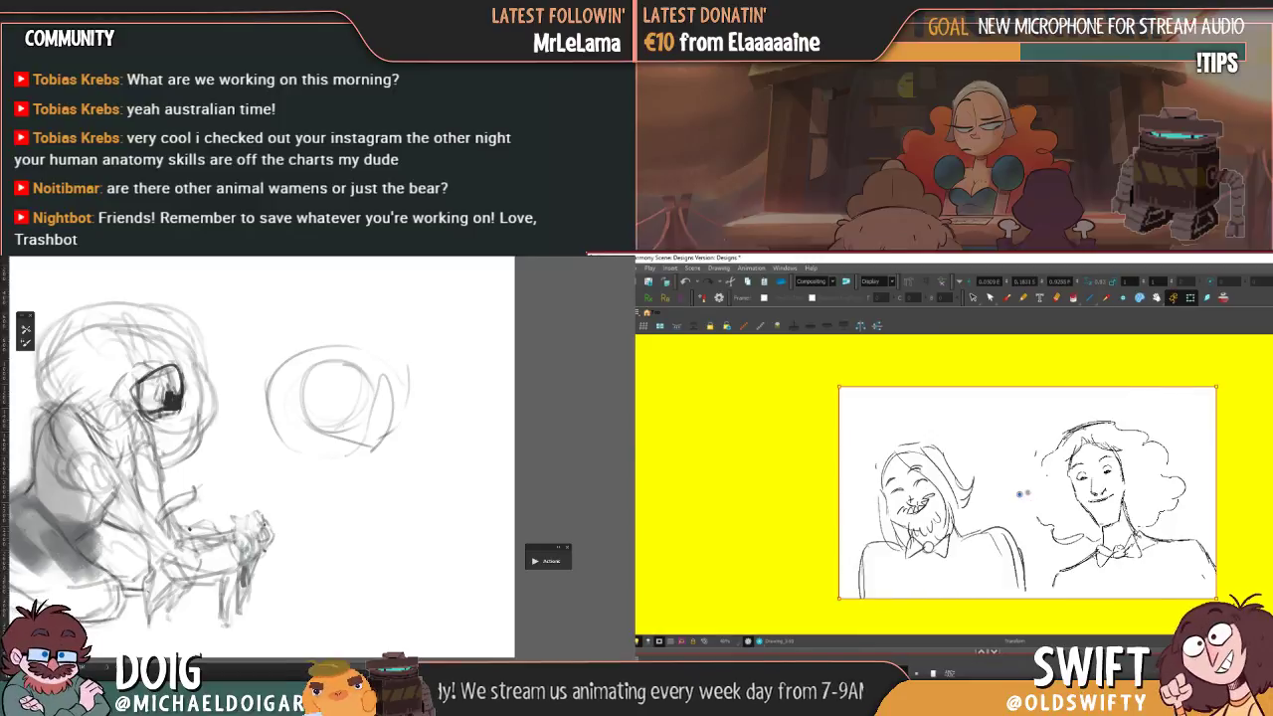
key(period)
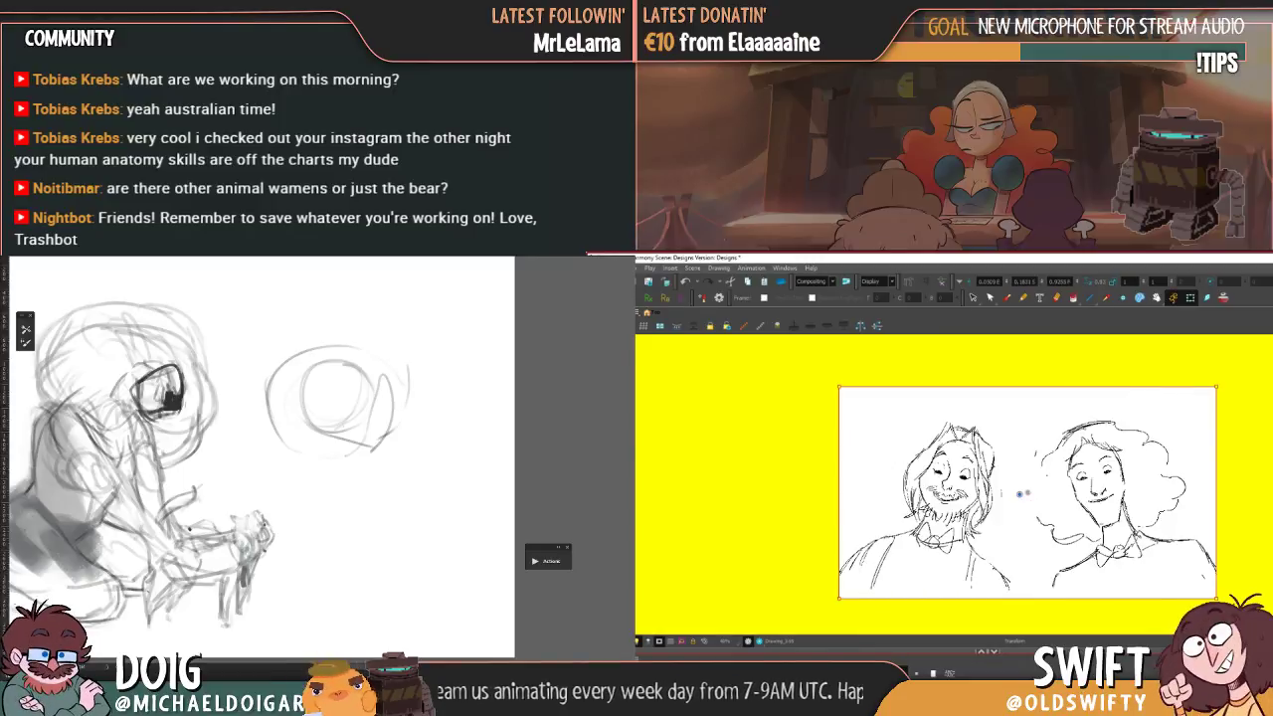
key(period)
key(comma)
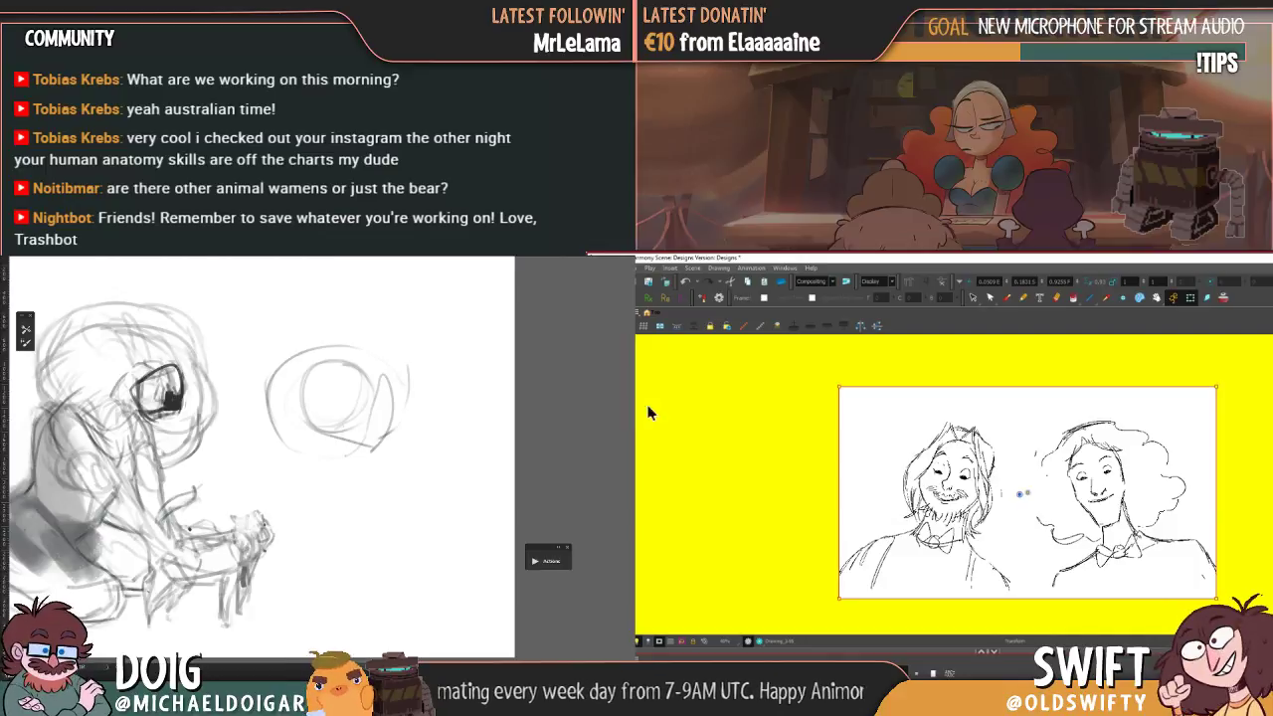
click(972, 297)
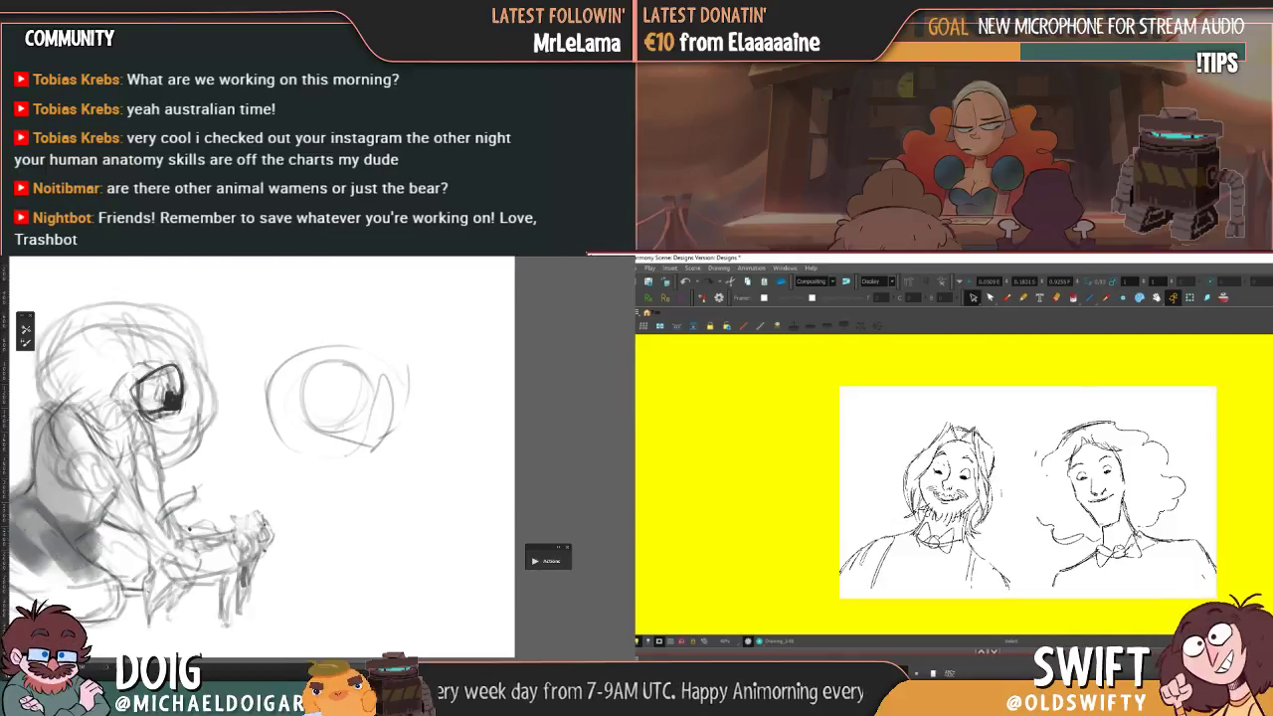
key(period)
key(period)
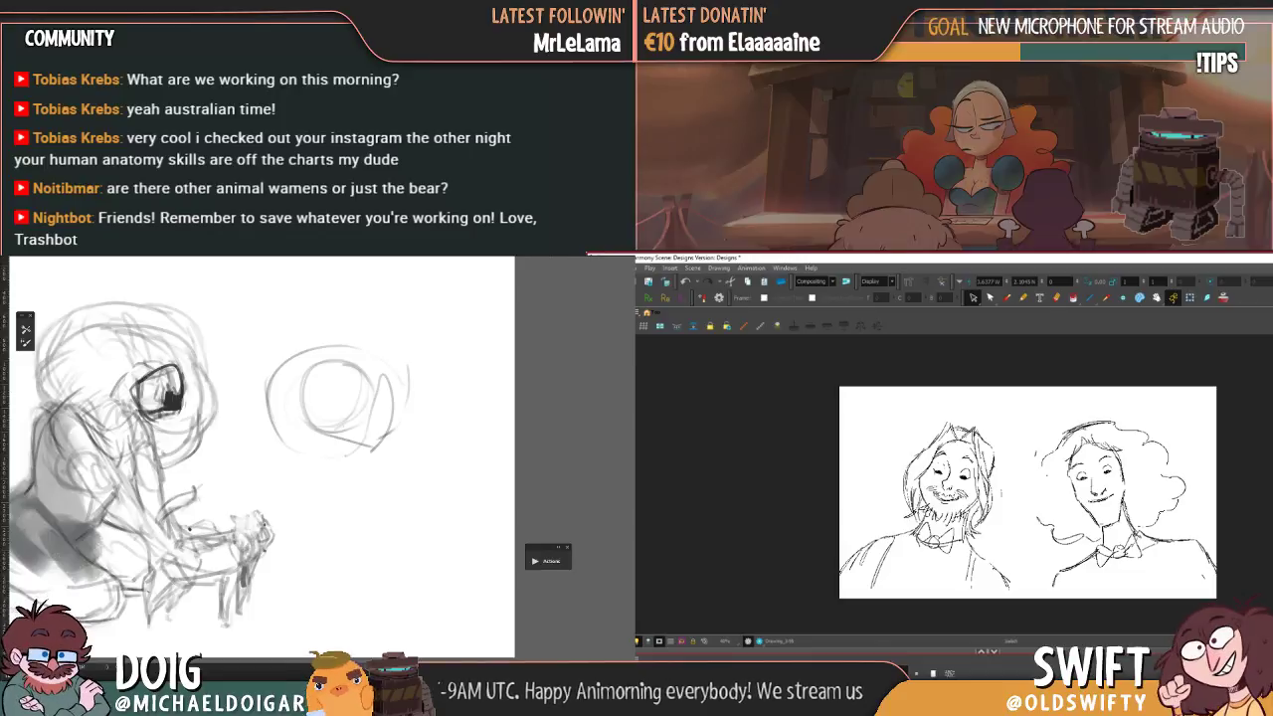
mouse_move(1006, 540)
mouse_down()
mouse_move(896, 632)
mouse_move(821, 526)
mouse_move(951, 411)
mouse_move(1013, 544)
mouse_up()
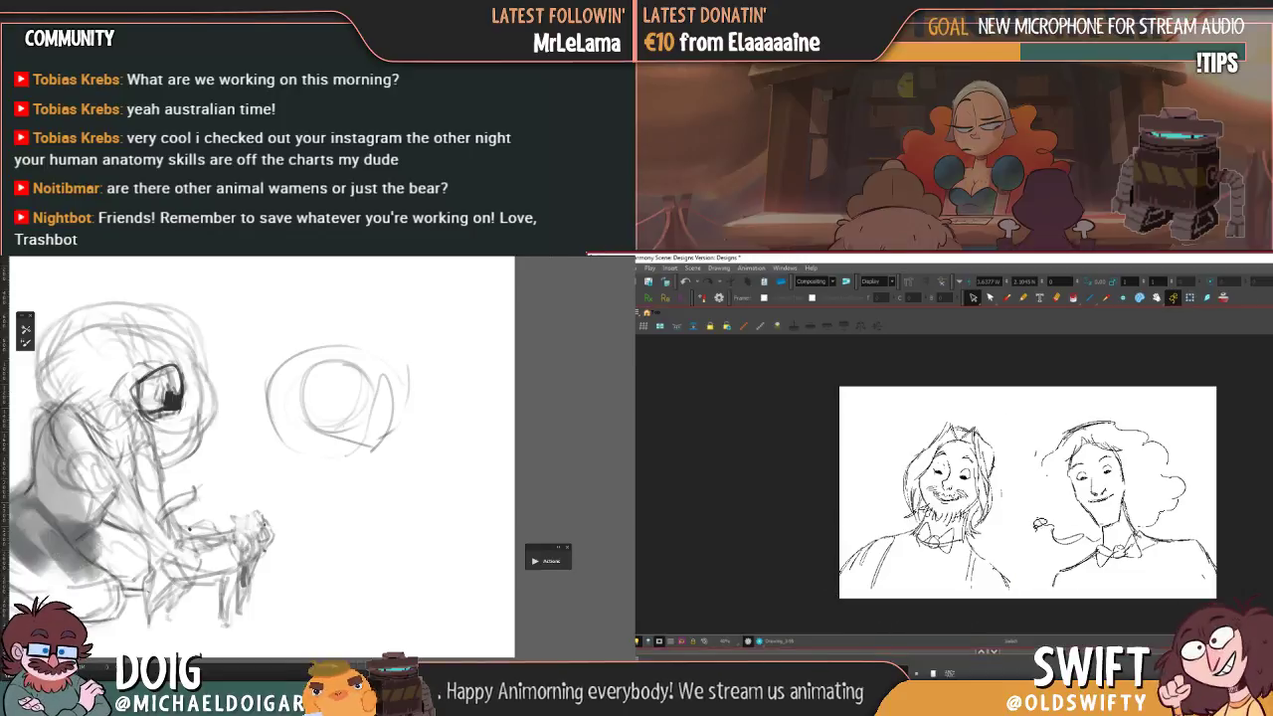
key(ctrl+z)
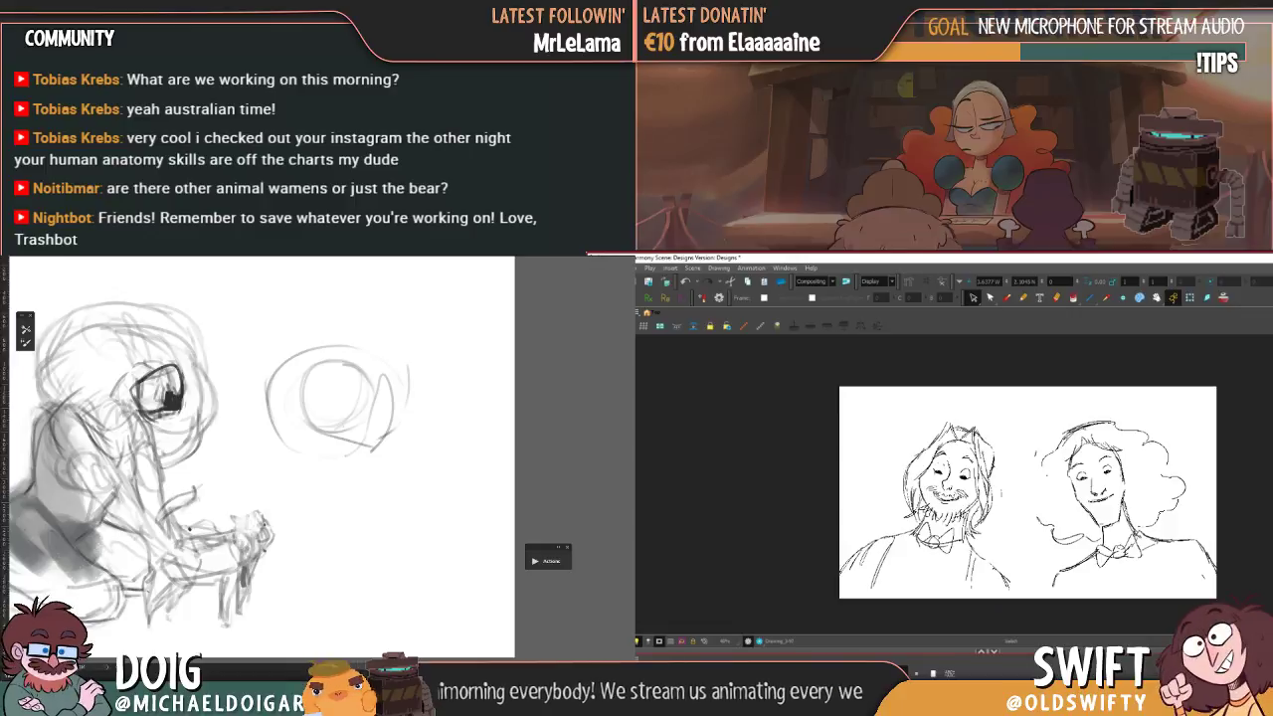
mouse_move(1016, 544)
mouse_down()
mouse_move(839, 471)
mouse_move(1018, 513)
mouse_up()
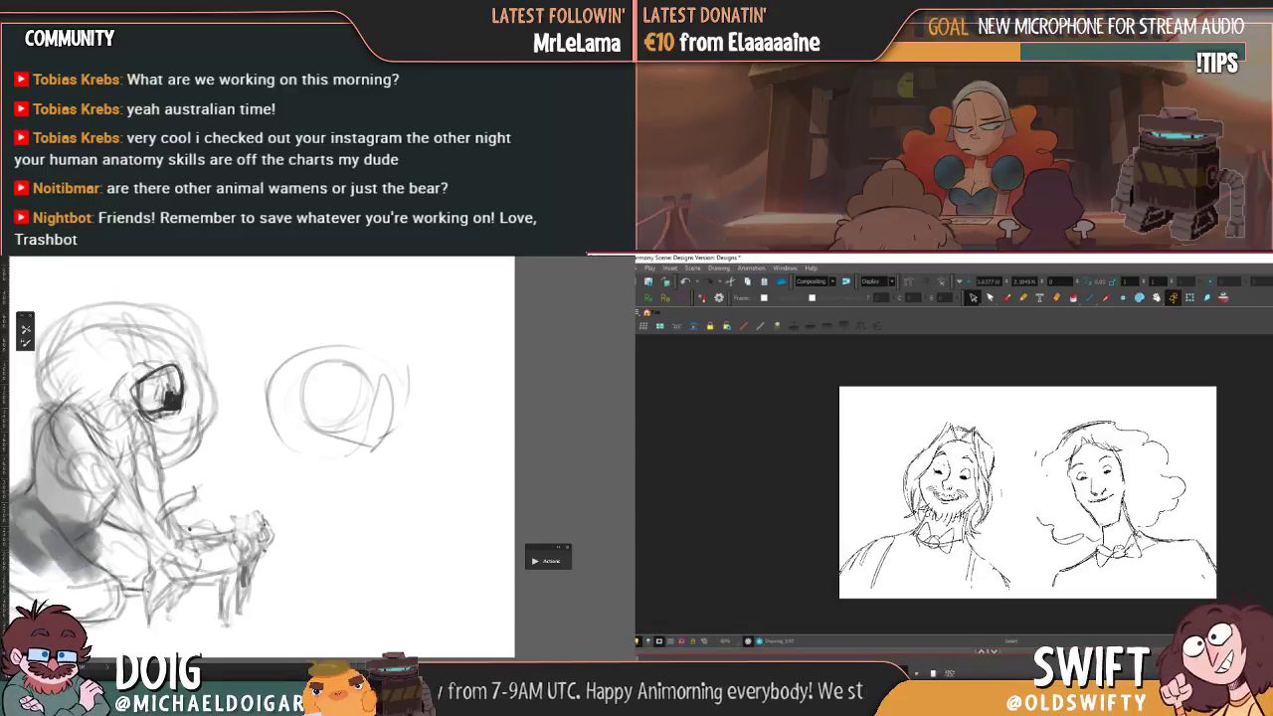
key(ctrl+z)
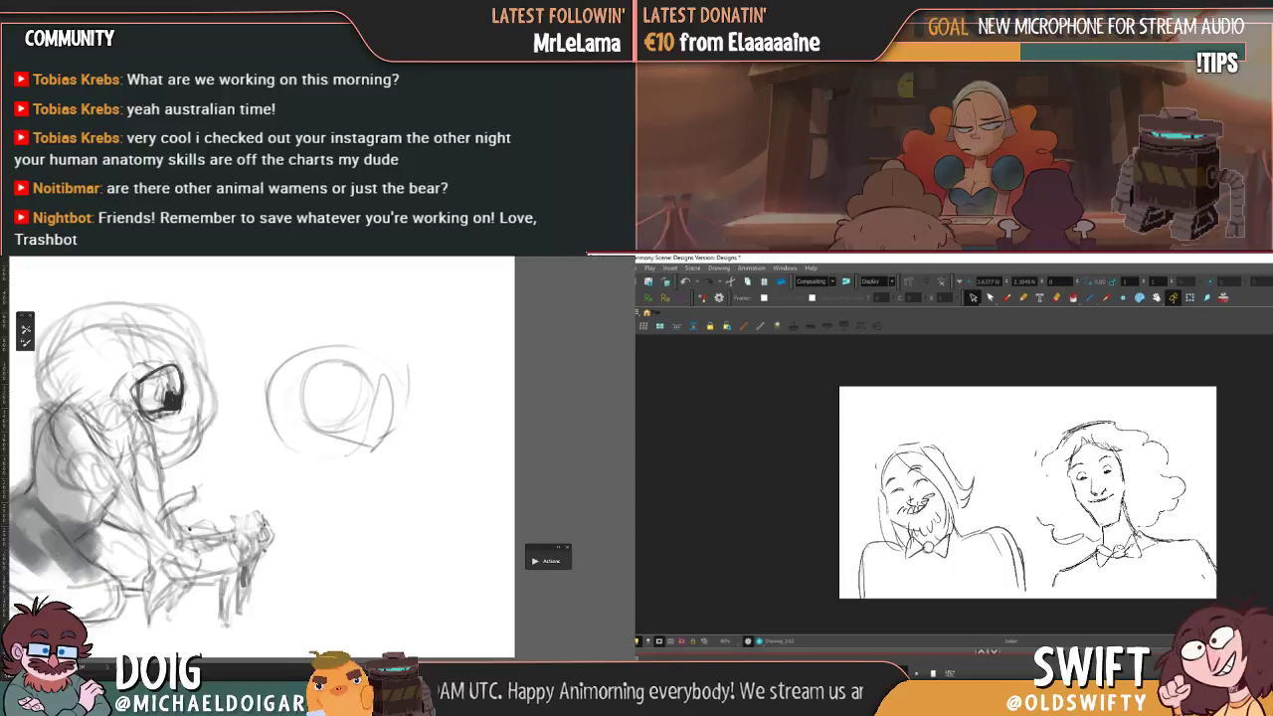
key(ctrl+shift+z)
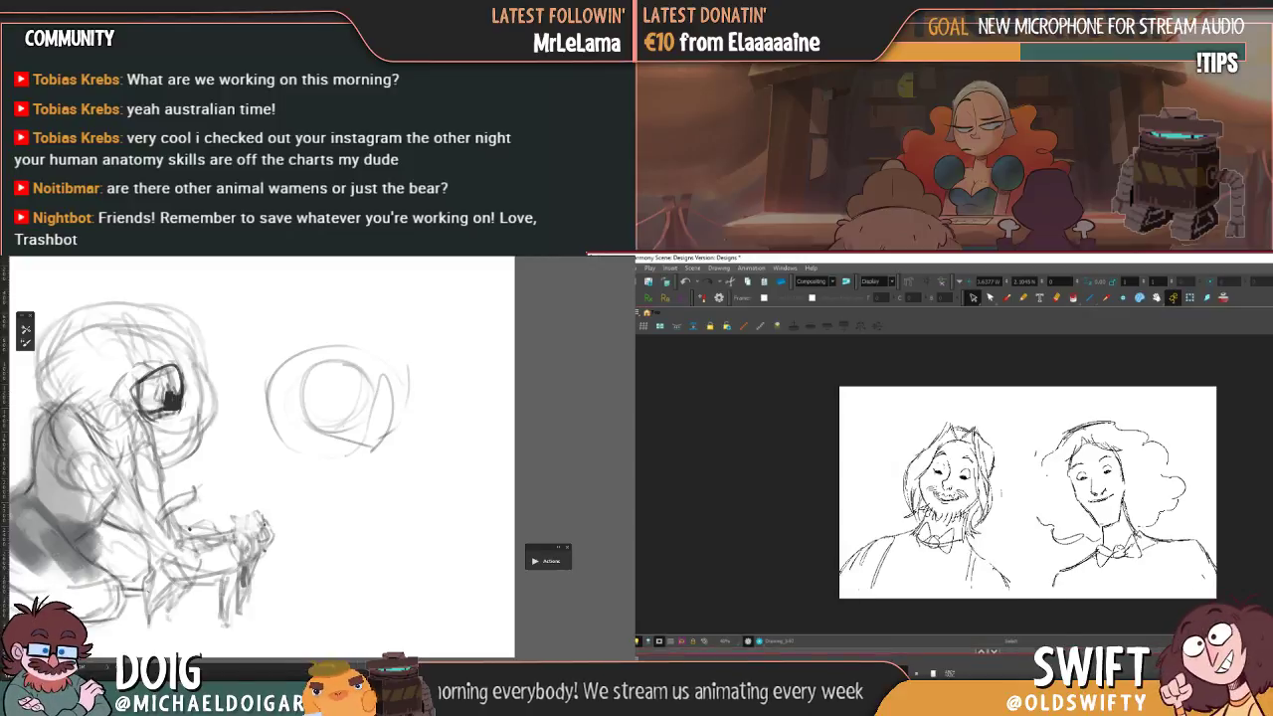
- Flip through the adjoining frames to review the bearded man's change from the smiling to the laughing pose
key(period)
key(period)
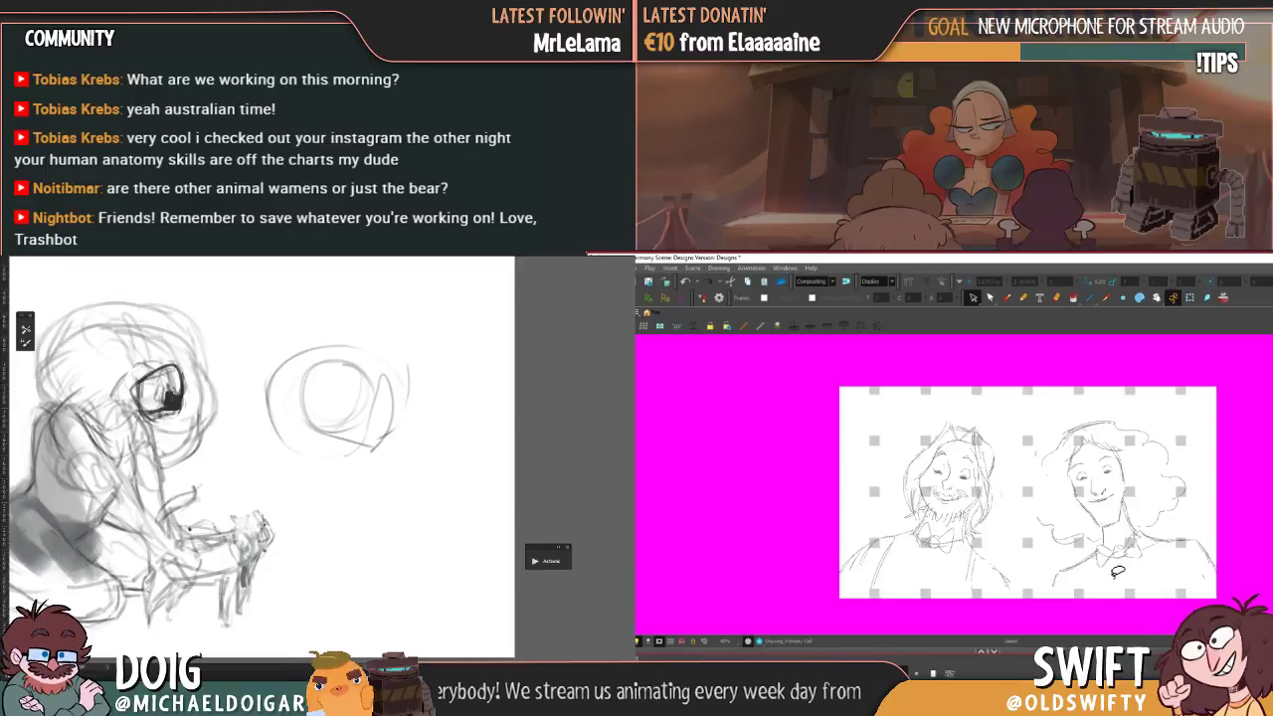
key(comma)
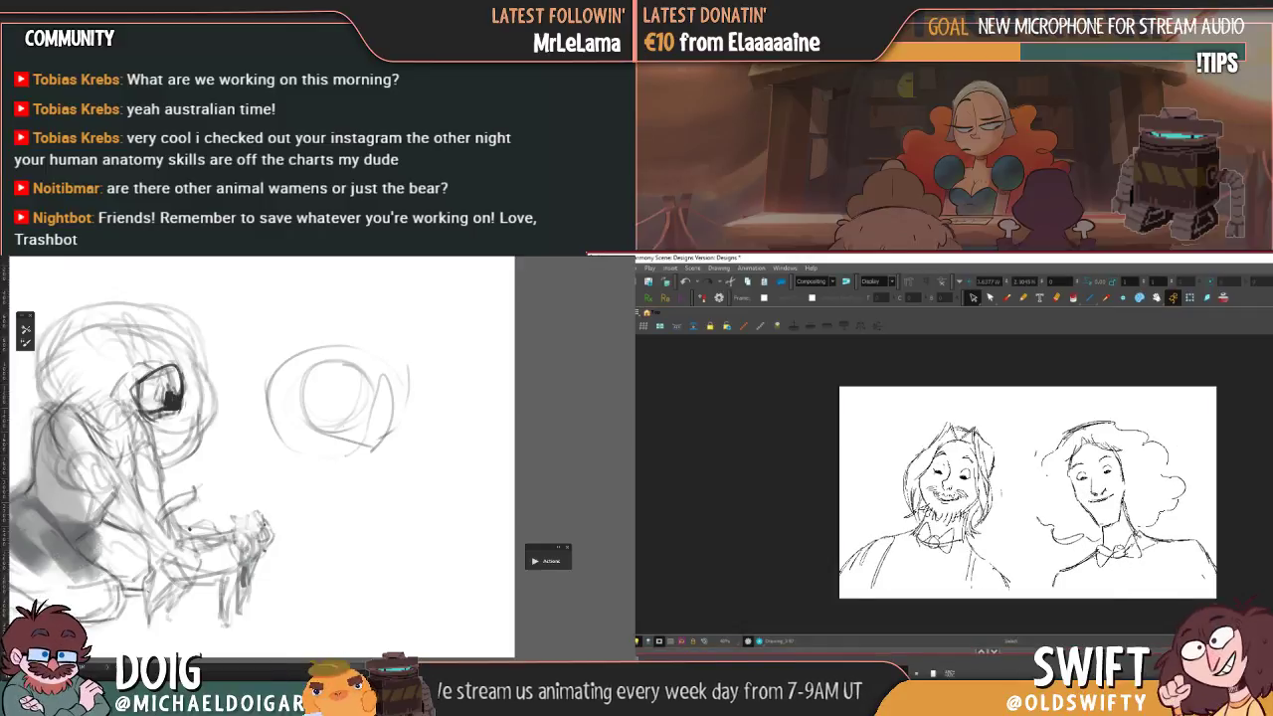
key(comma)
key(period)
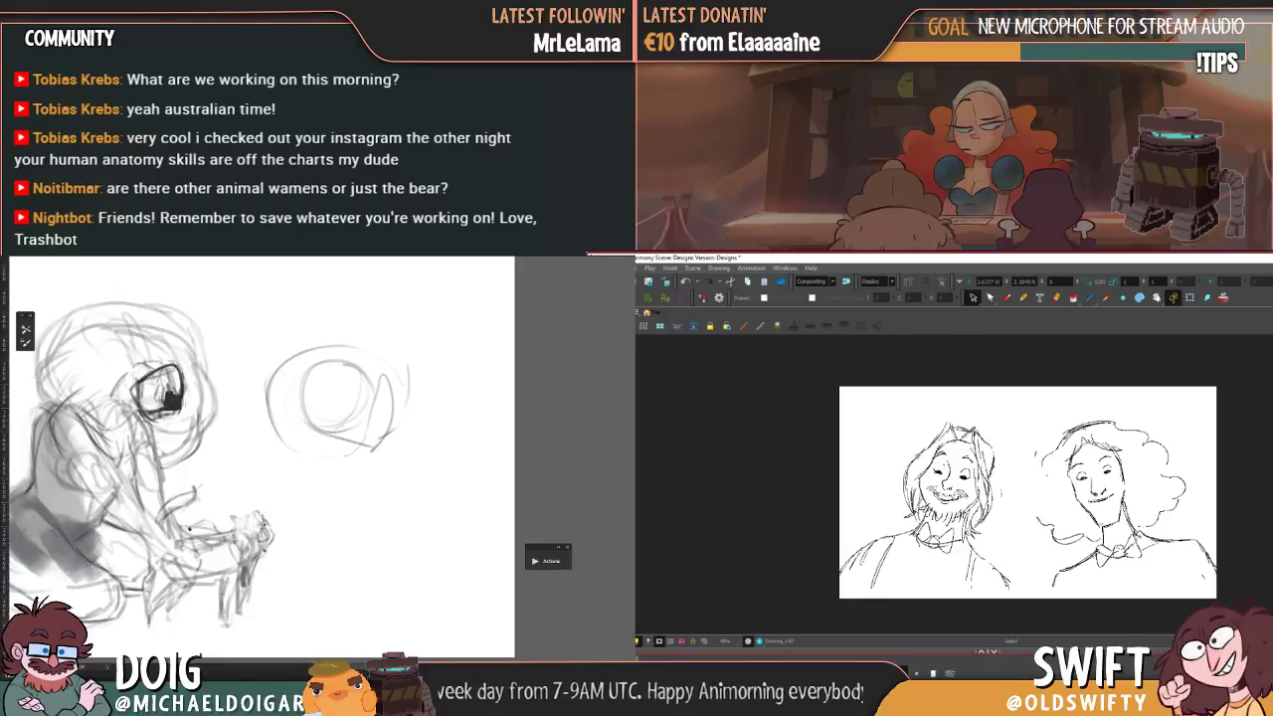
key(period)
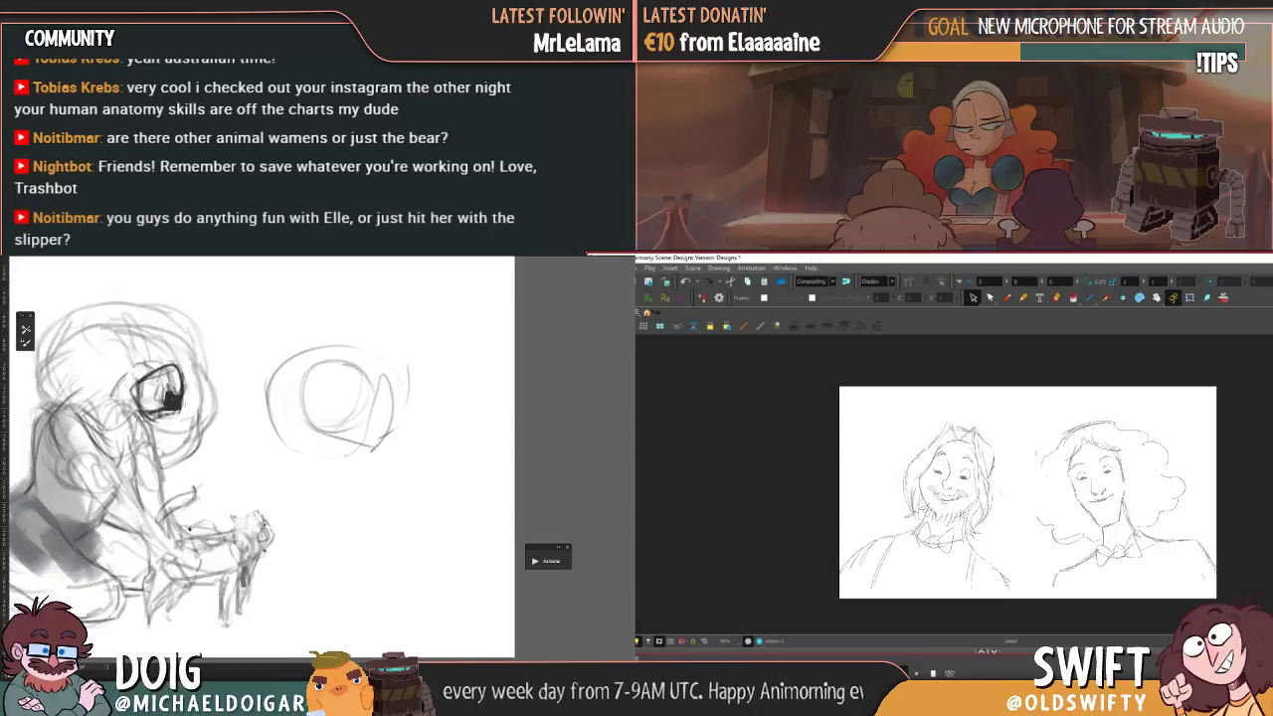
key(period)
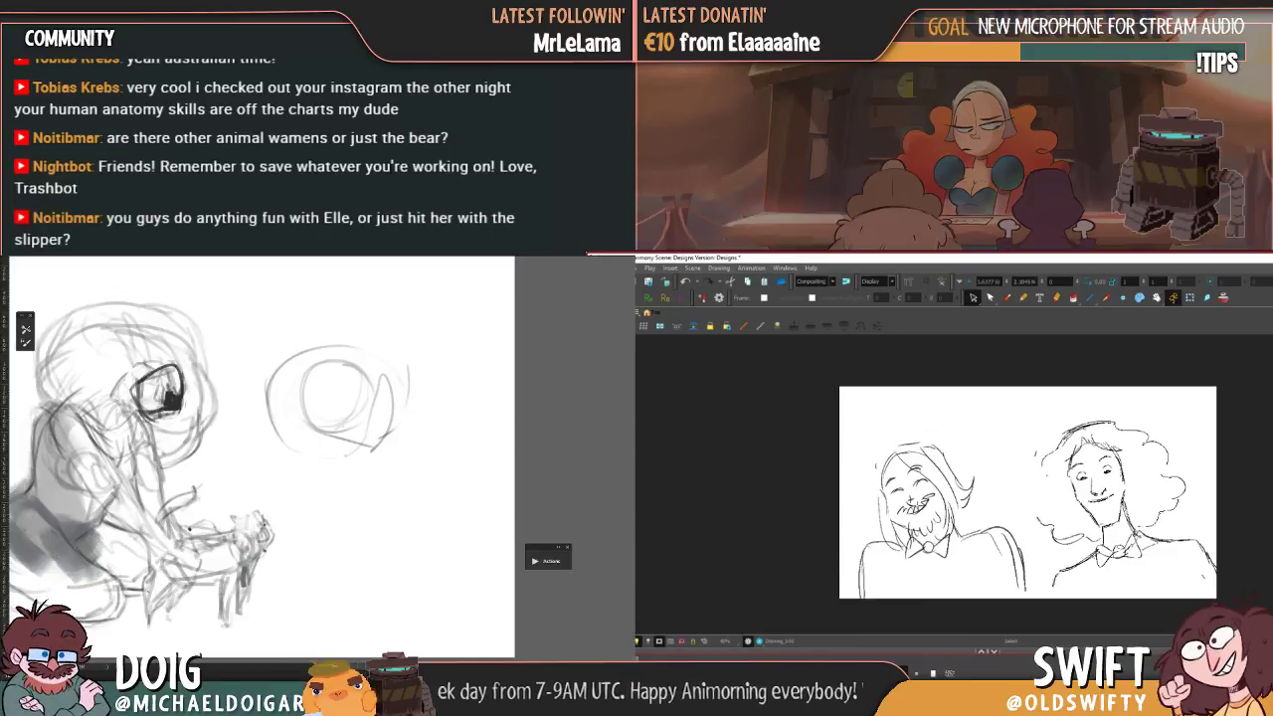
key(period)
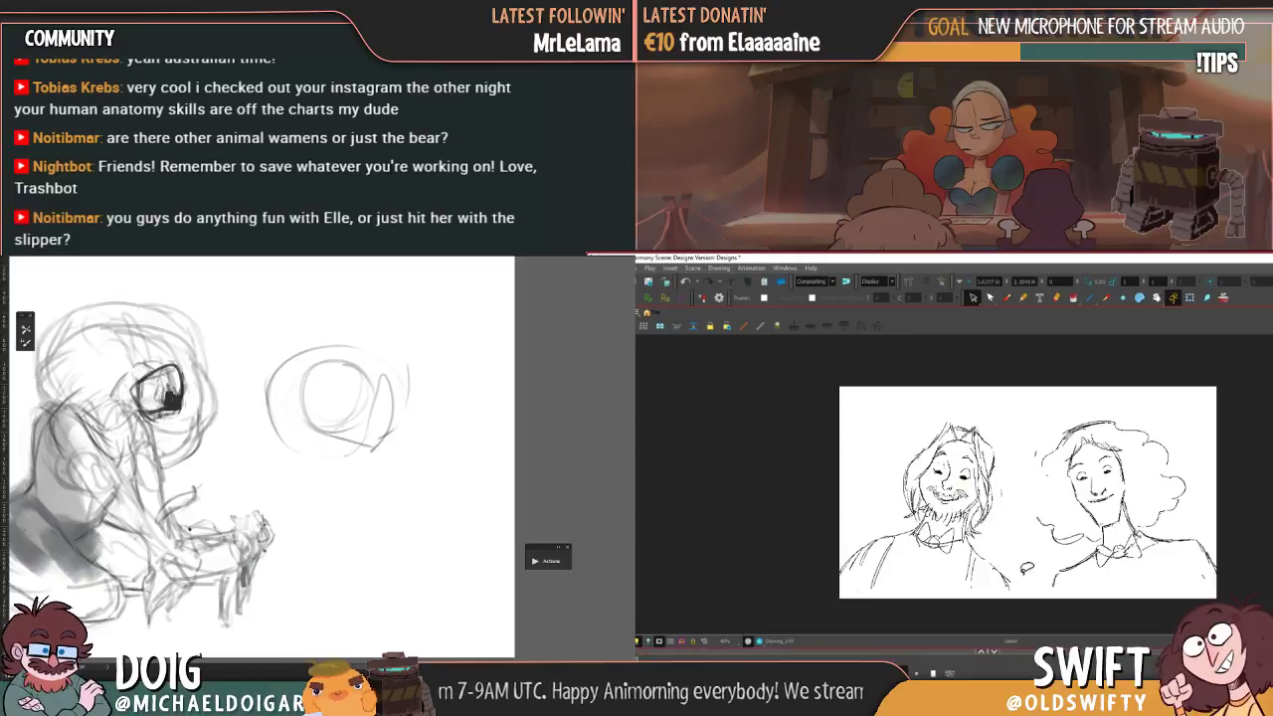
drag(1026, 567, 1021, 534)
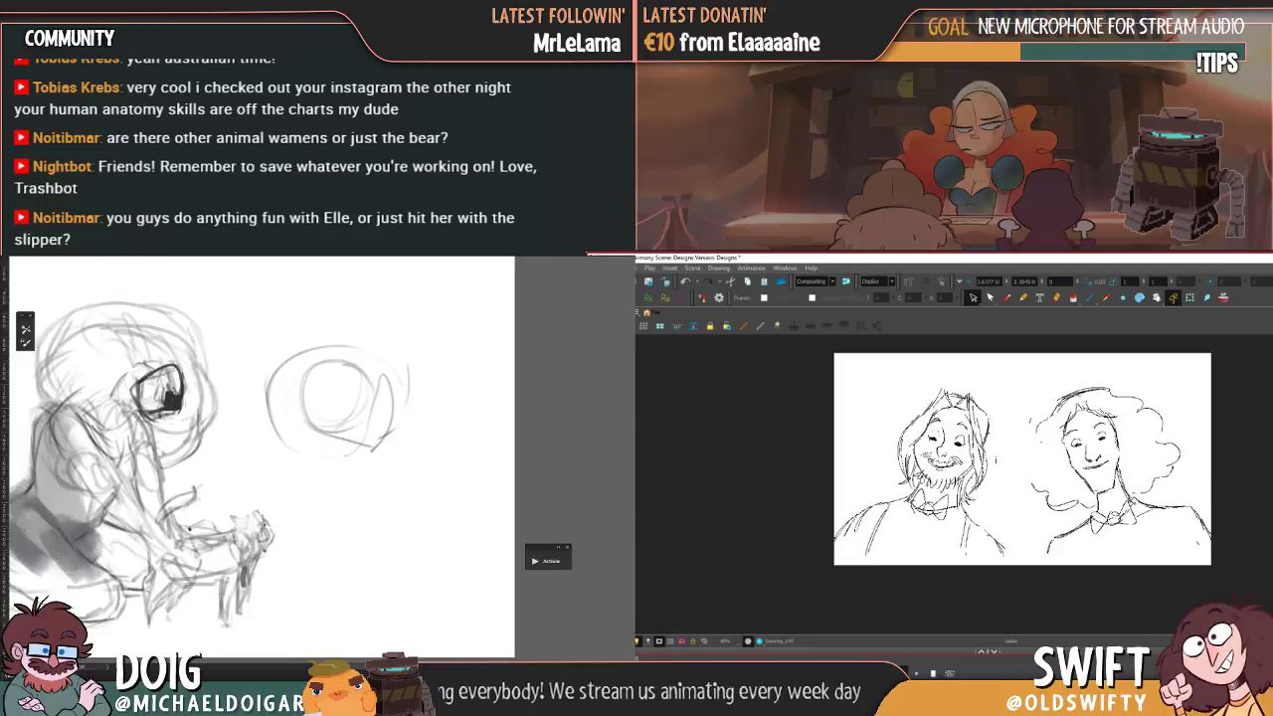
click(1189, 297)
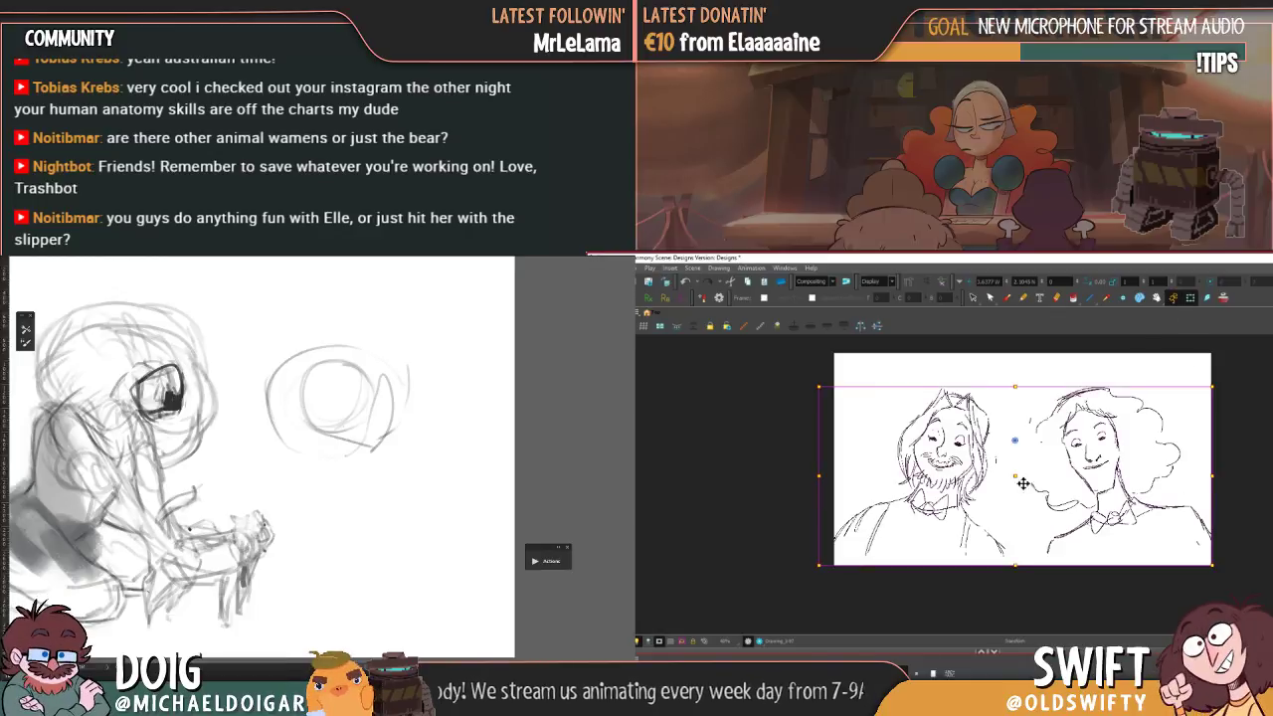
drag(1022, 483, 1027, 466)
key(ctrl+z)
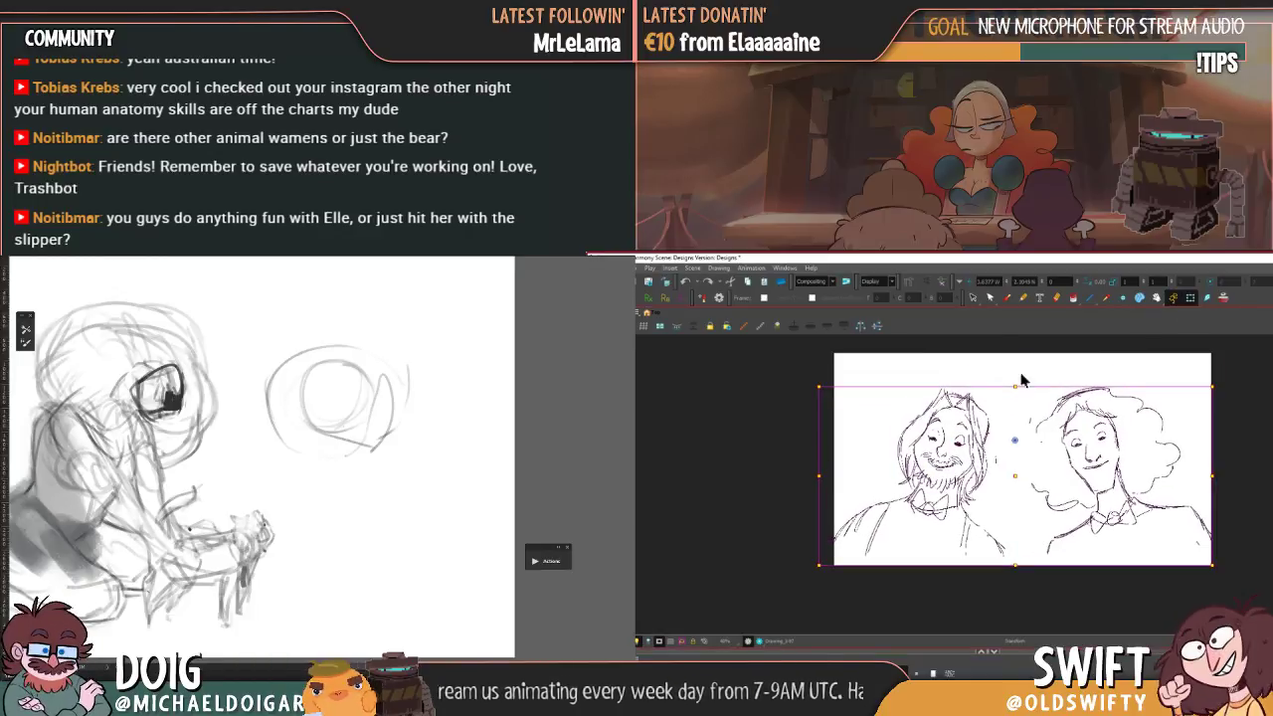
- Lasso the smiling bearded man, rotate him slightly so his head sits more upright, and nudge him into place
click(974, 297)
drag(990, 426, 944, 395)
drag(1026, 454, 1018, 467)
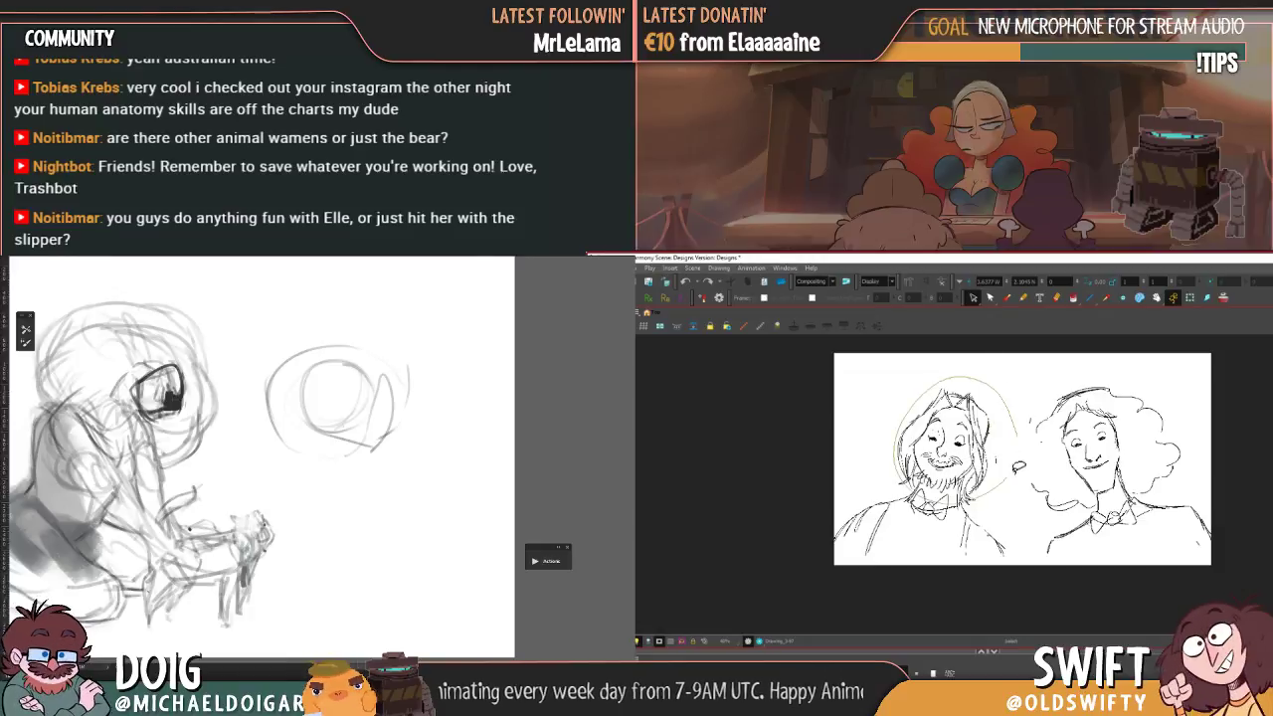
mouse_move(991, 381)
mouse_down()
mouse_move(980, 380)
mouse_move(998, 410)
mouse_up()
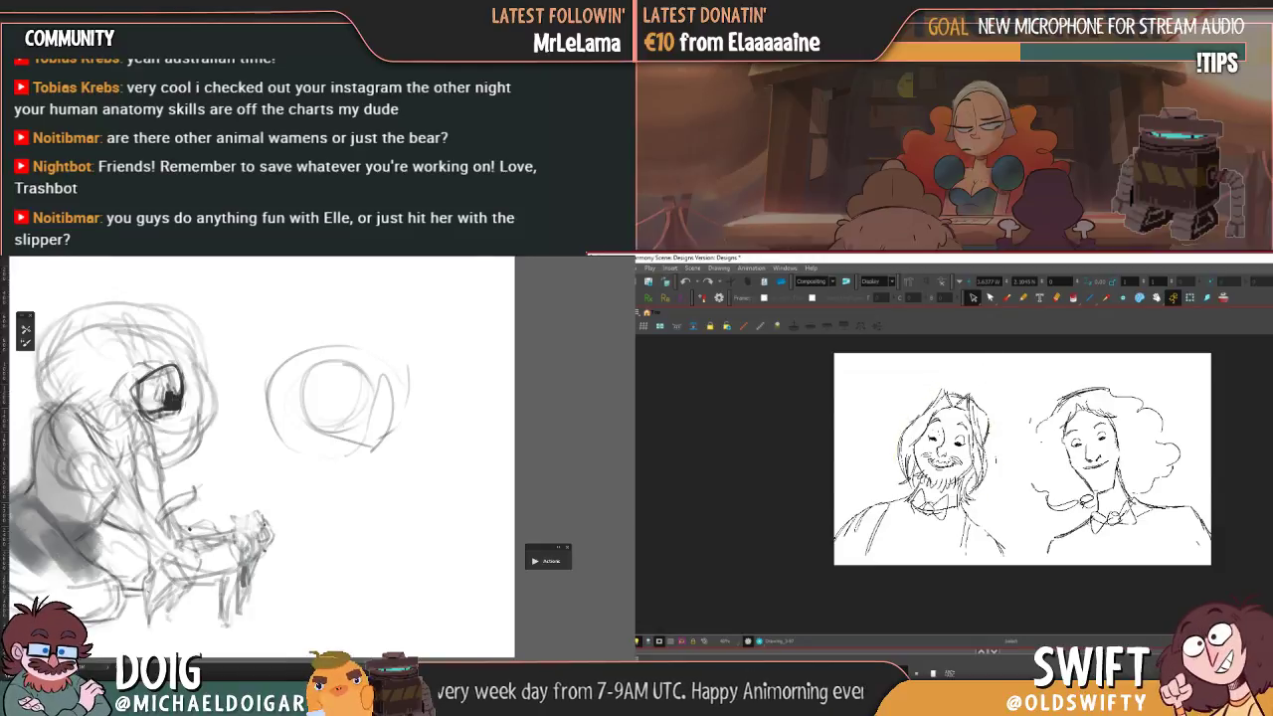
mouse_move(1004, 463)
mouse_down()
mouse_move(925, 382)
mouse_move(1005, 574)
mouse_move(1006, 537)
mouse_up()
drag(1013, 391, 996, 383)
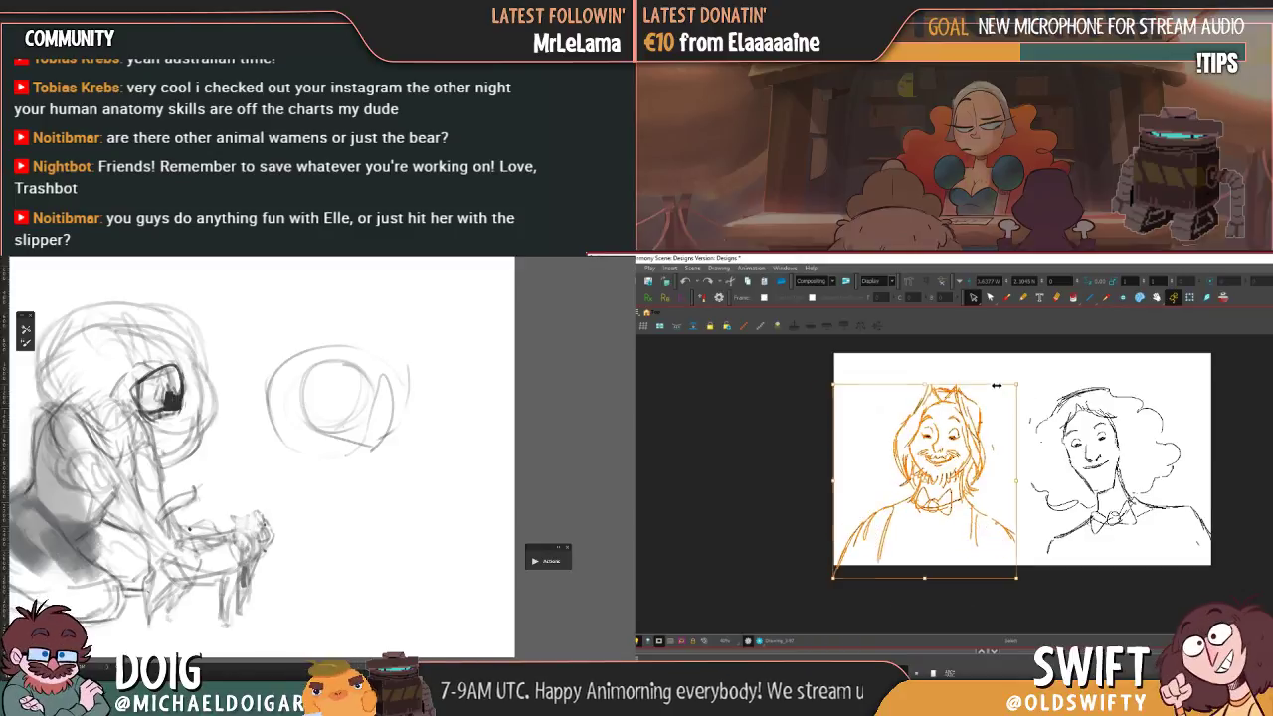
mouse_move(959, 441)
mouse_down()
mouse_move(999, 409)
mouse_move(988, 565)
mouse_move(1006, 459)
mouse_up()
click(991, 441)
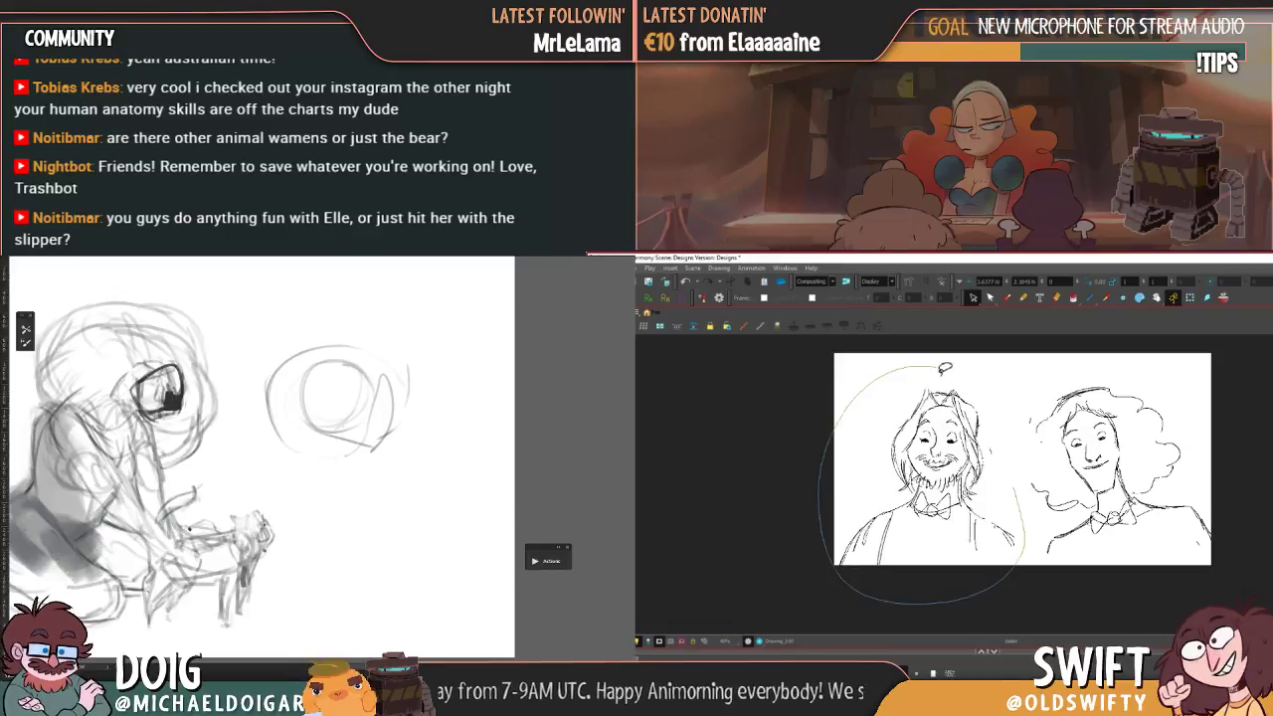
drag(951, 443, 953, 440)
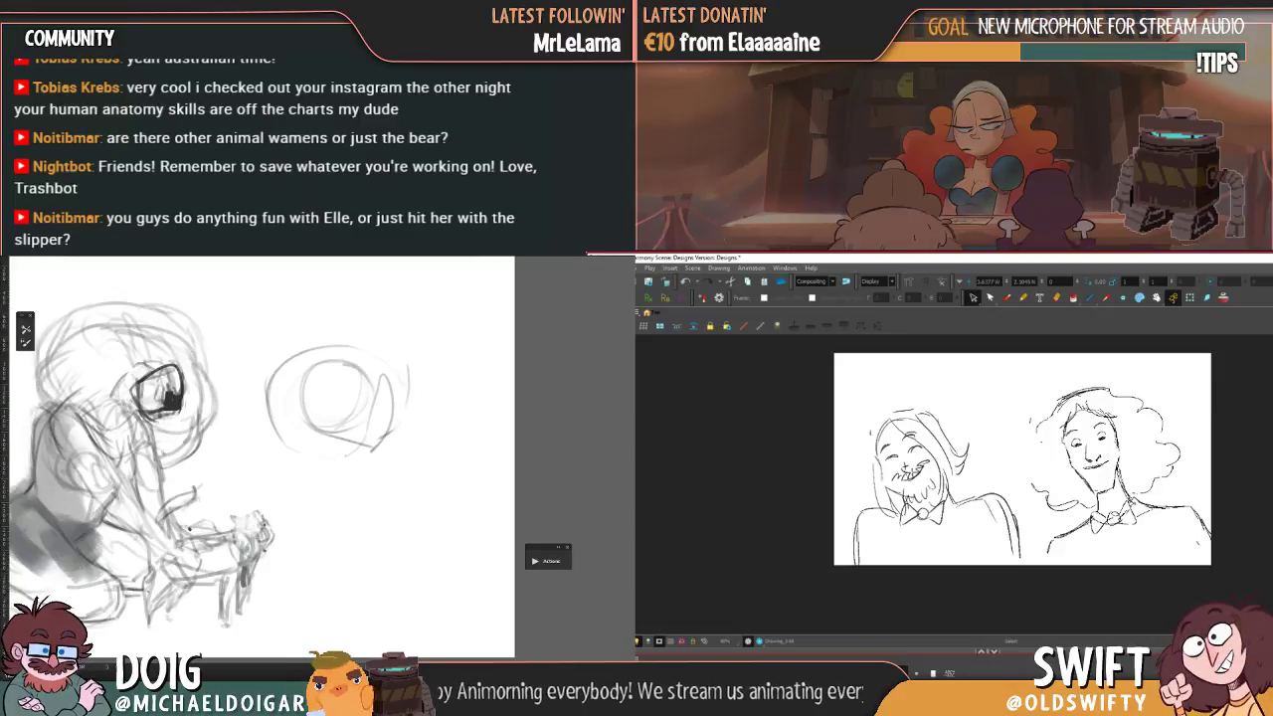
- Select the laughing bearded man and flip him horizontally so he leans toward the curly-haired figure
mouse_move(1016, 504)
mouse_down()
mouse_move(838, 490)
mouse_move(996, 444)
mouse_up()
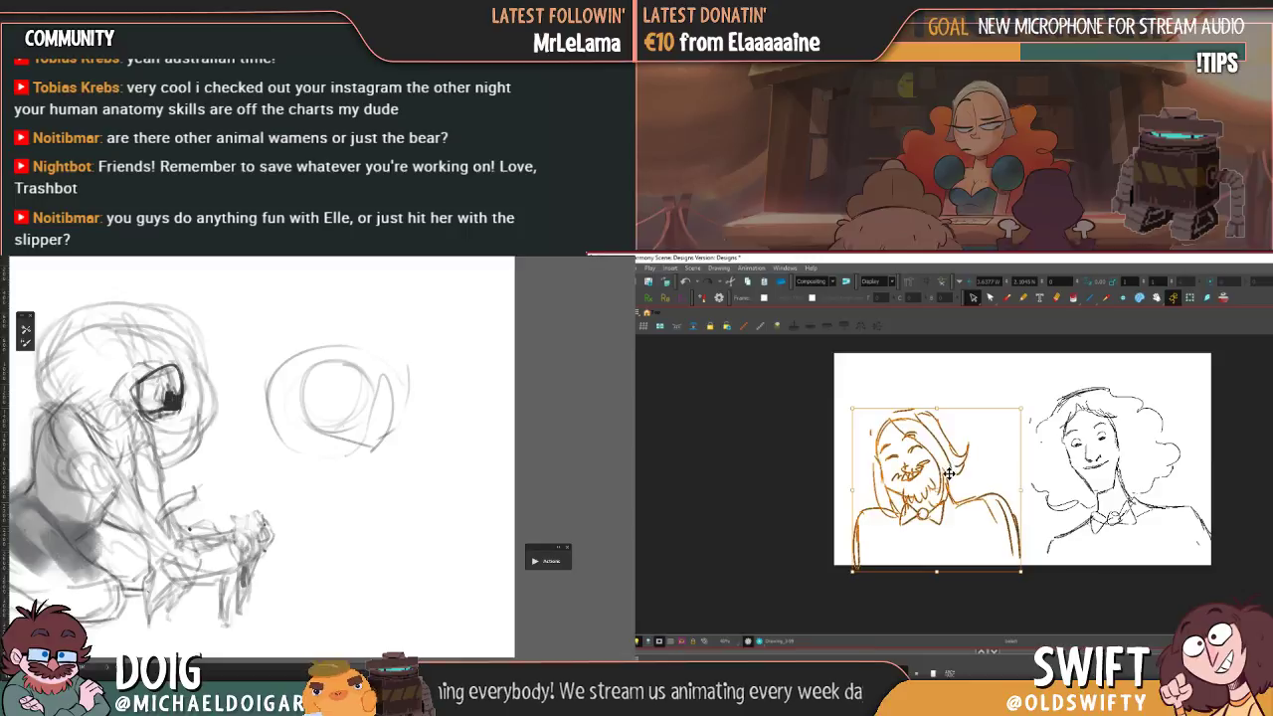
right_click(949, 474)
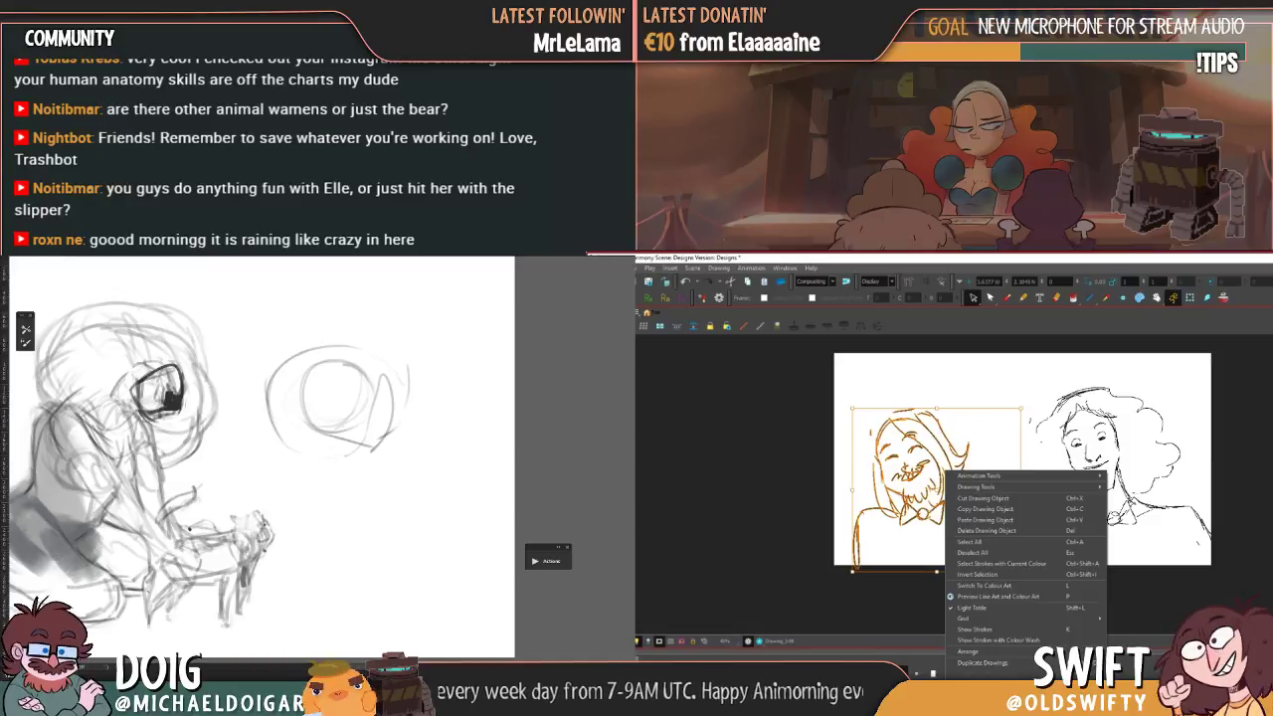
key(4)
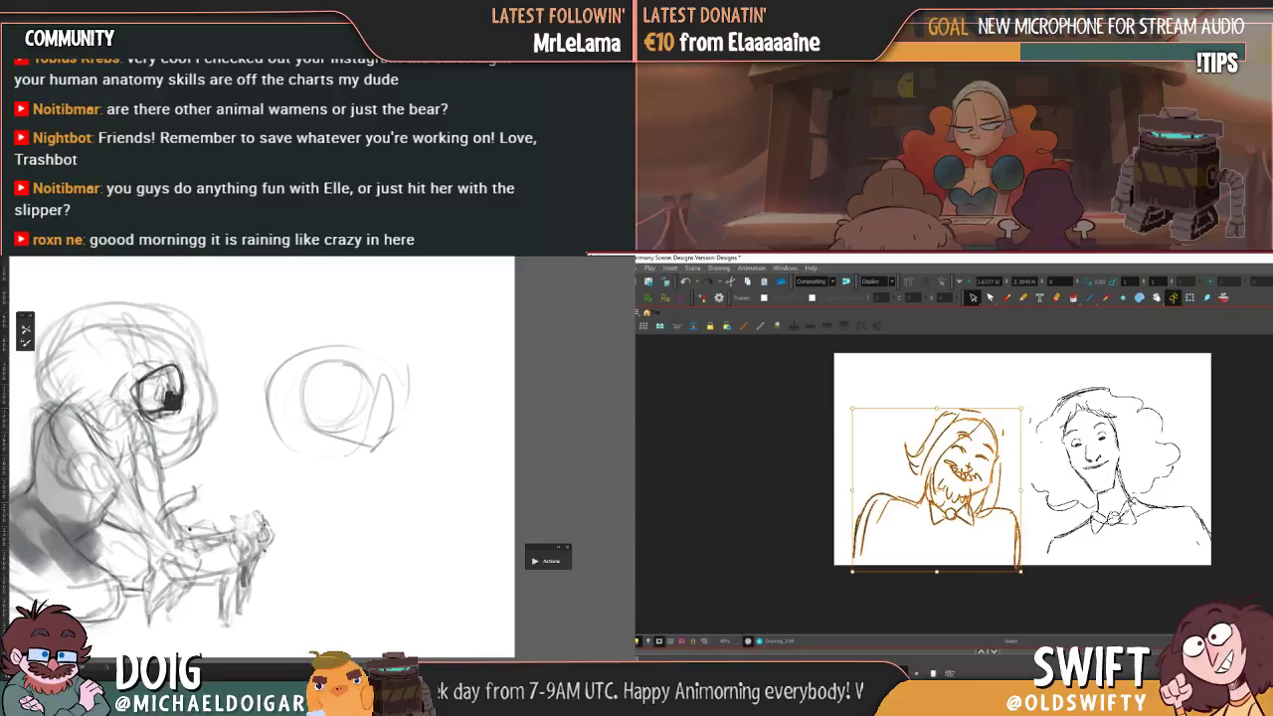
- Flip back and forth through the drawings to compare the mirrored laughing pose with the smiling pose
key(.)
key(.)
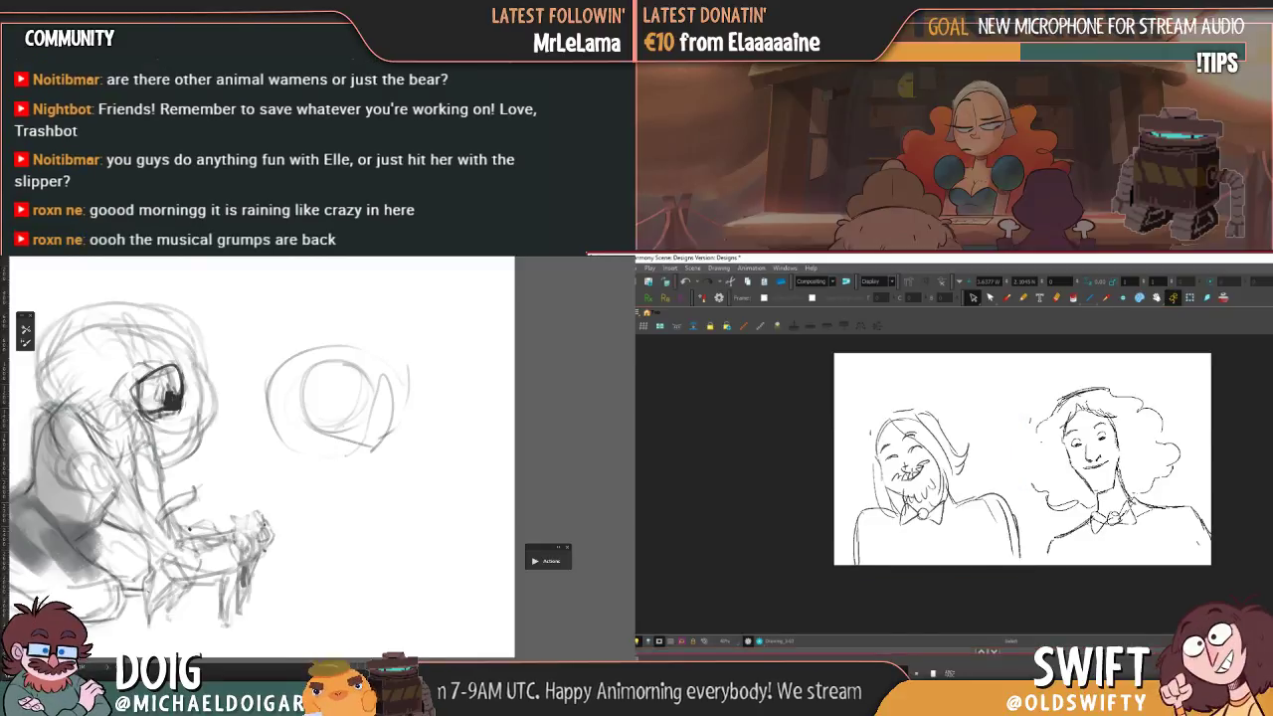
key(.)
key(.)
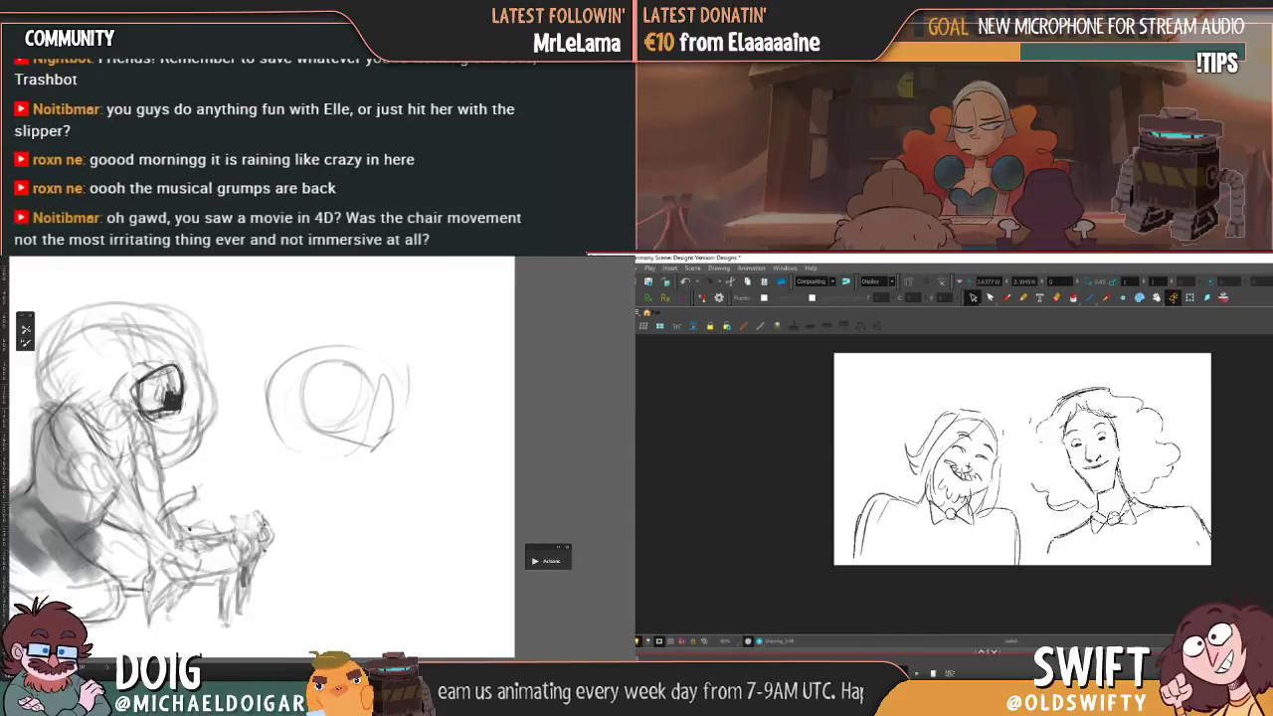
key(f)
key(g)
key(g)
key(f)
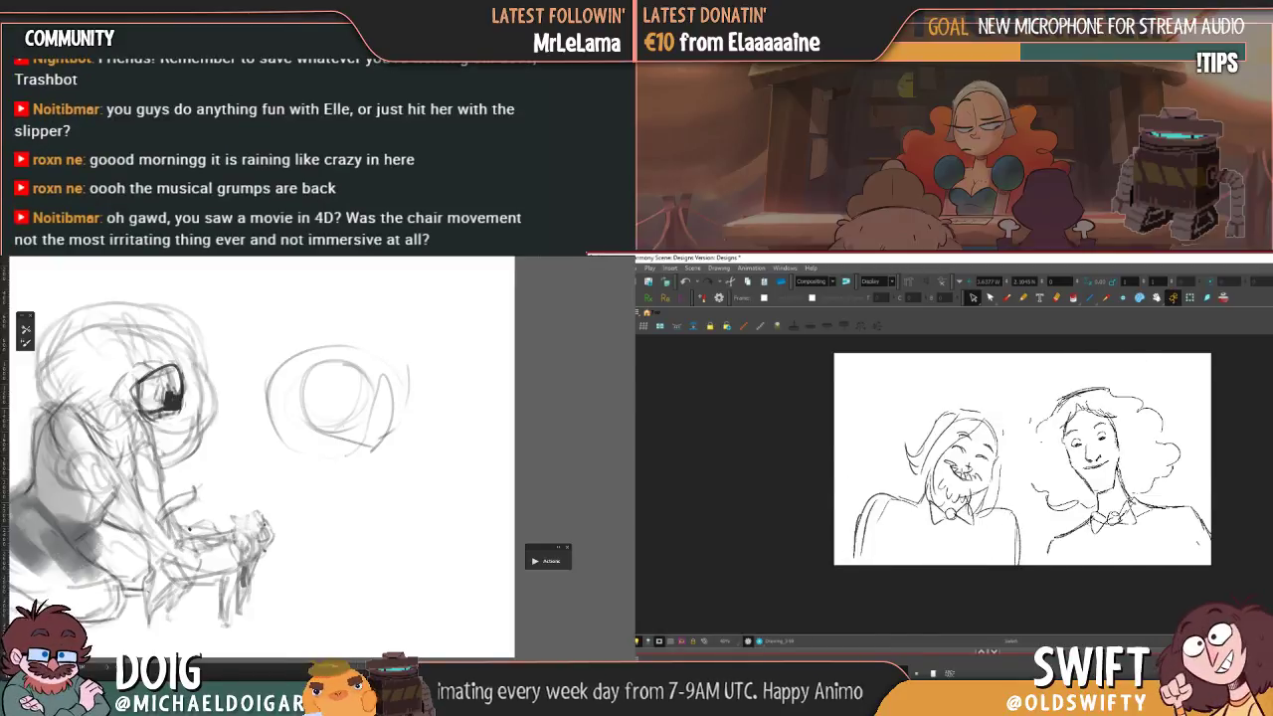
key(g)
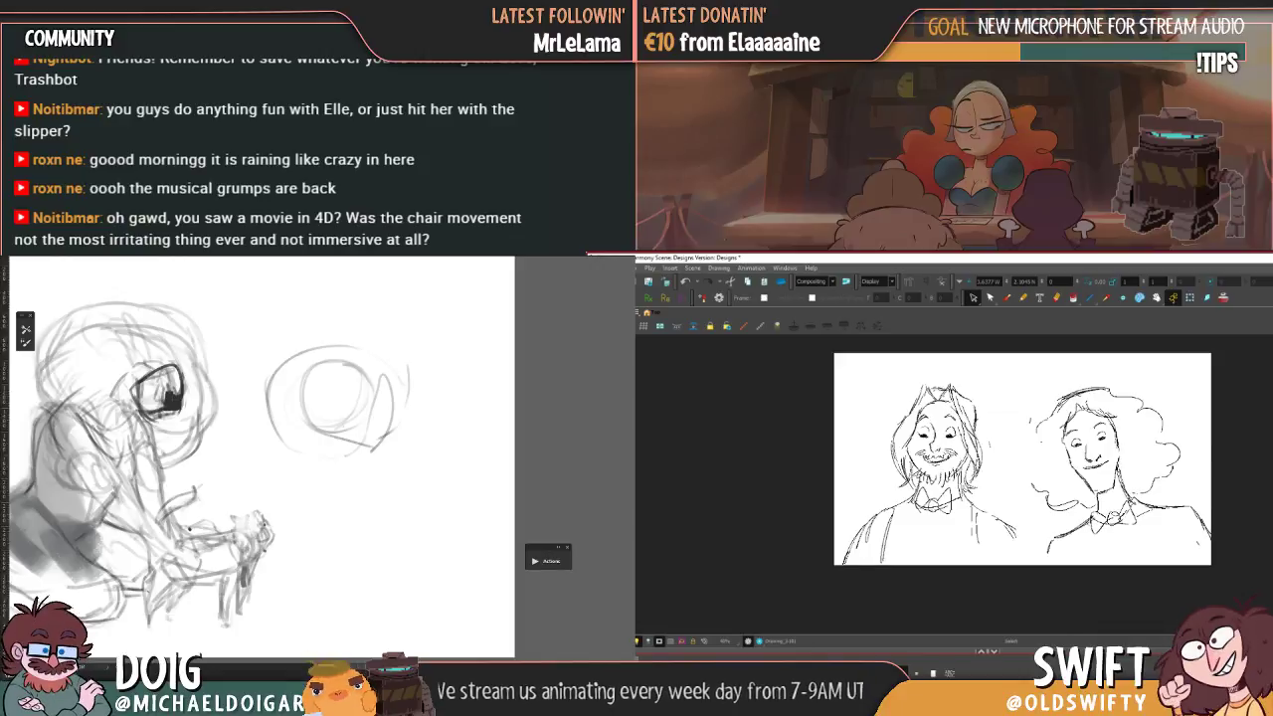
- Clear the smiling bearded man from the current drawing and compare it with the previous frame
click(989, 466)
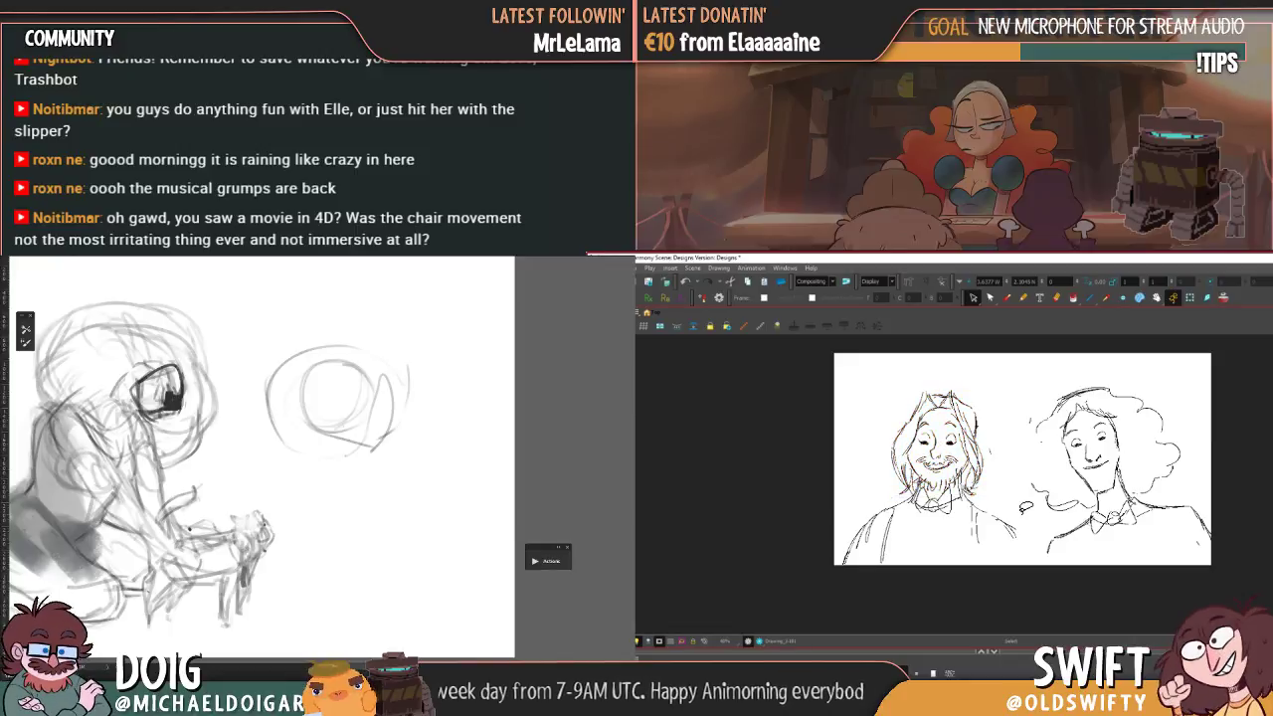
mouse_move(1014, 492)
mouse_down()
mouse_move(908, 632)
mouse_move(1016, 533)
mouse_up()
key(Delete)
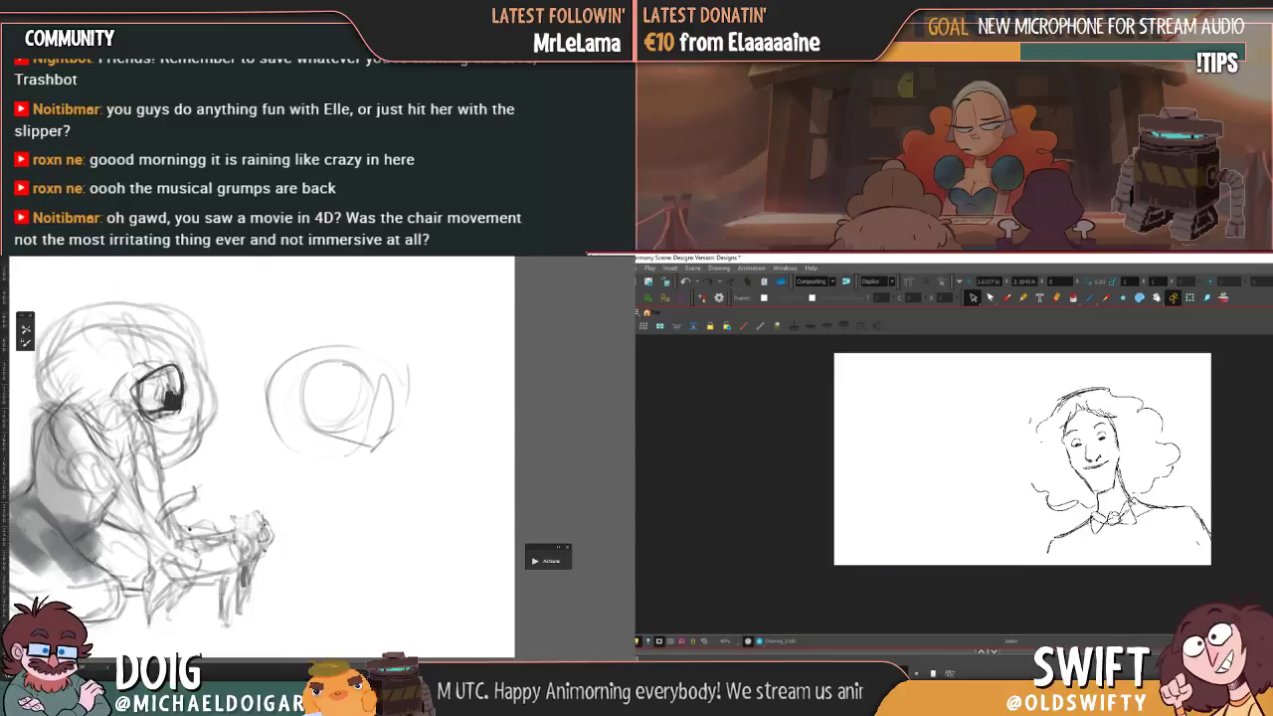
key(ctrl+z)
key(comma)
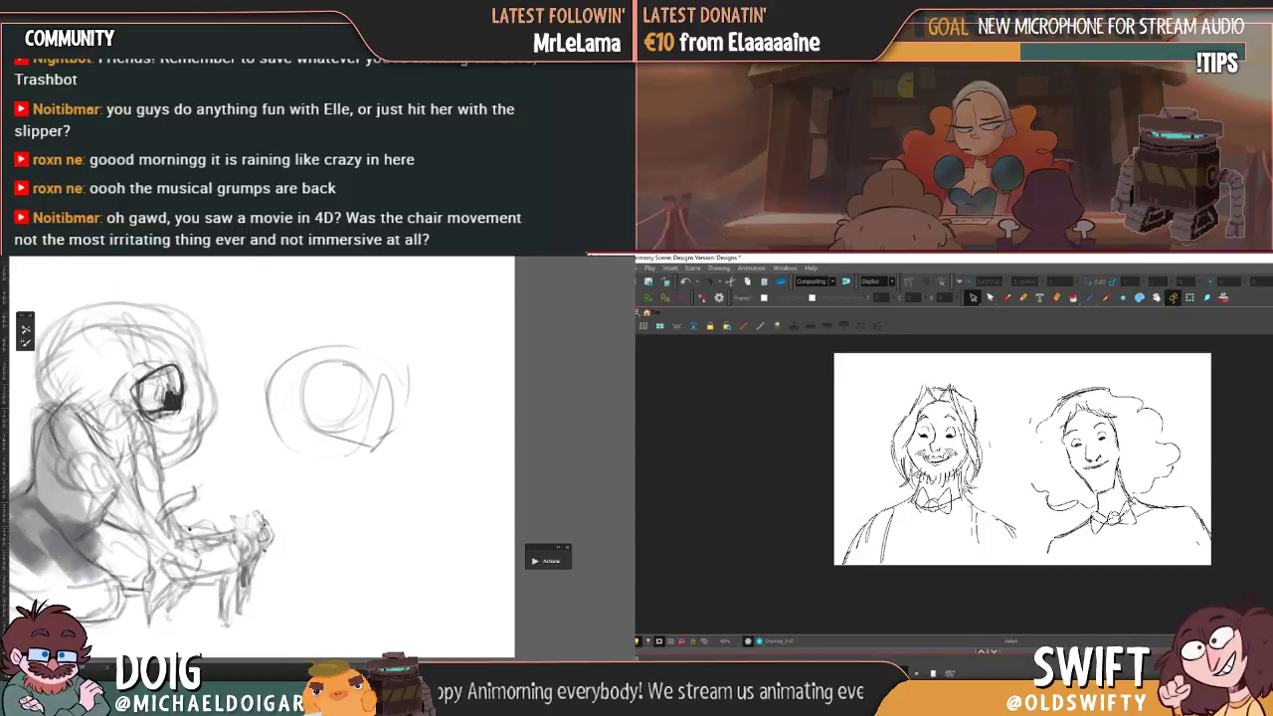
key(comma)
key(period)
key(comma)
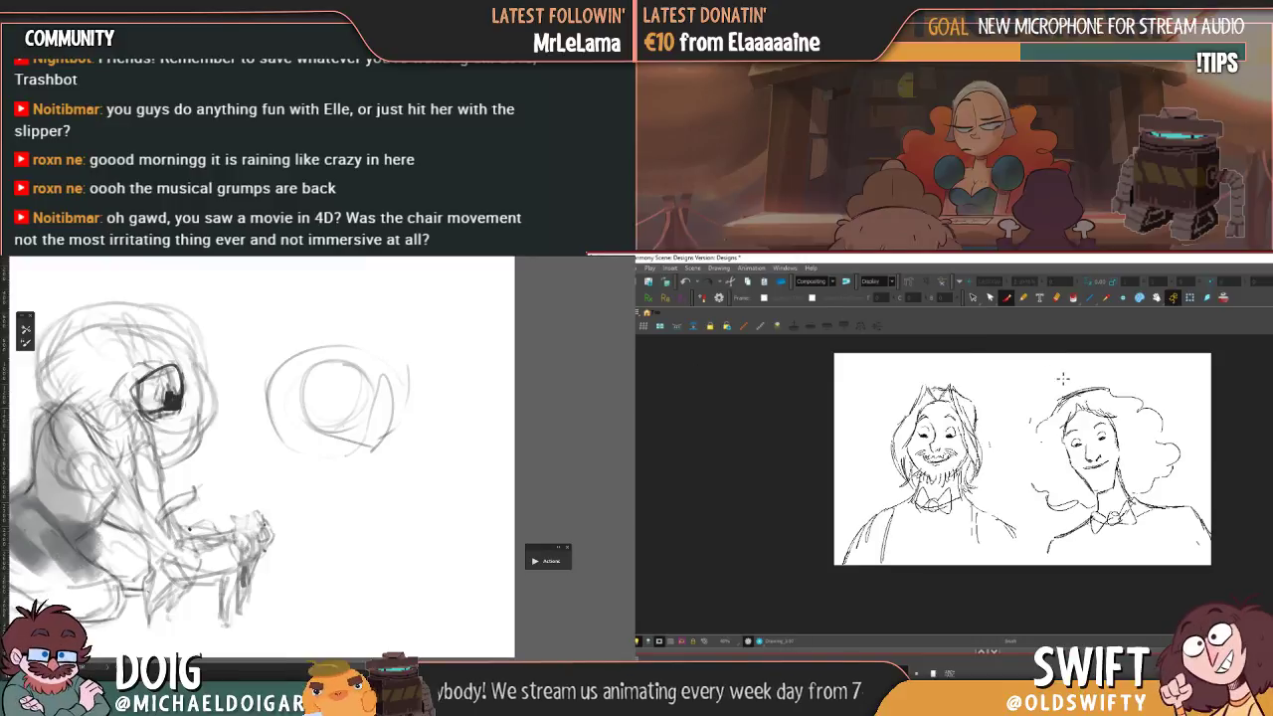
key(ctrl+z)
key(period)
drag(915, 443, 928, 447)
key(comma)
key(period)
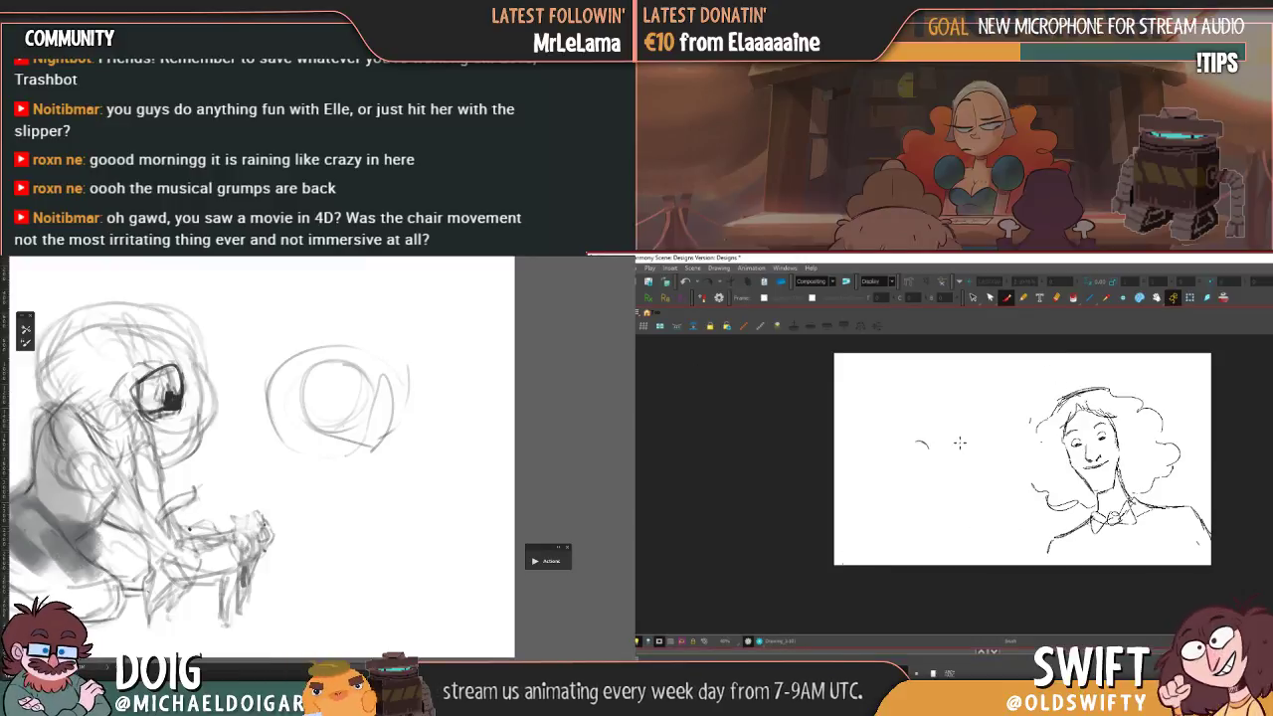
key(comma)
key(period)
key(ctrl+z)
key(Delete)
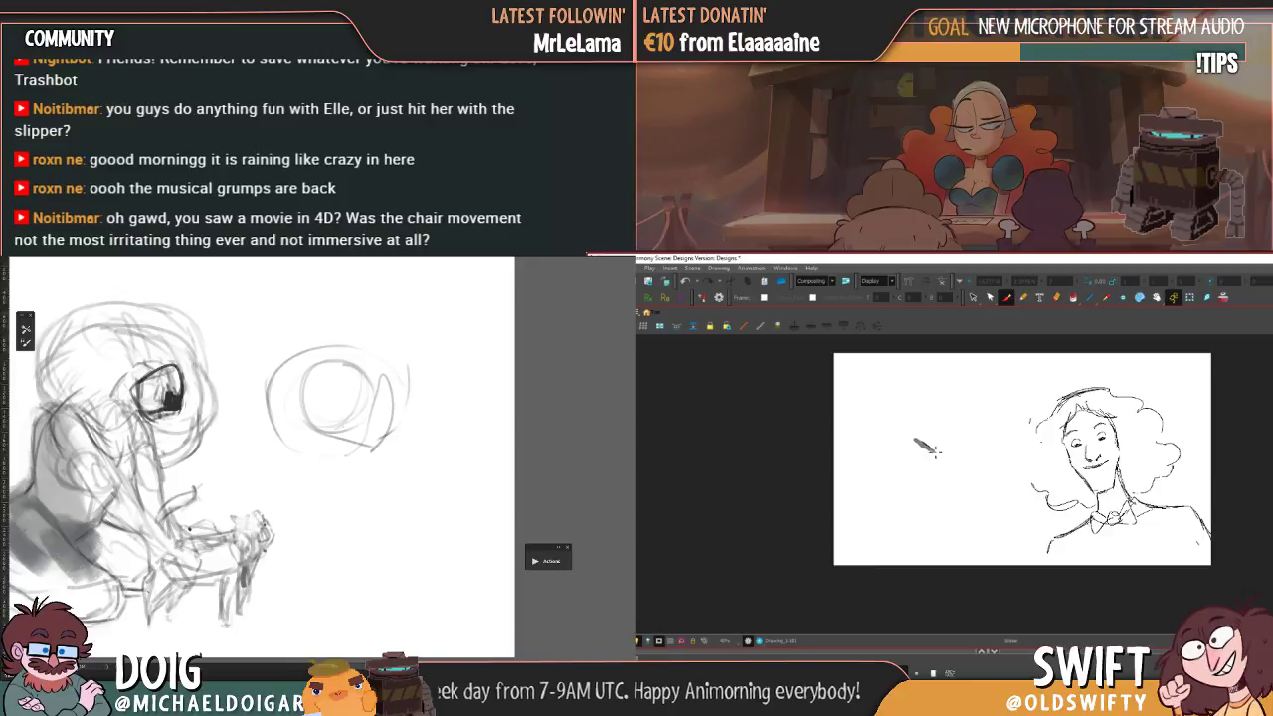
drag(925, 446, 955, 489)
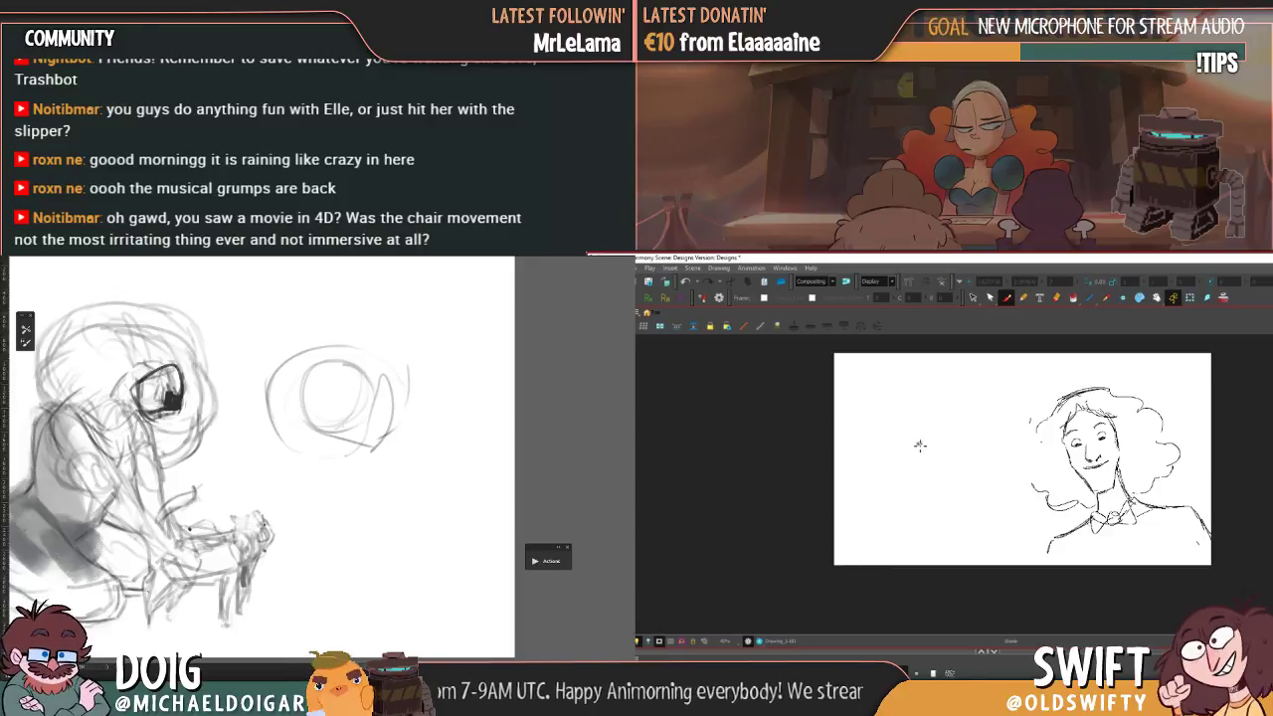
- Draw two short curved lines for the bearded man's closed eyes, checking their placement against the smiling frame
drag(915, 442, 923, 441)
key(ctrl+z)
key(ctrl+z)
key(ctrl+shift+z)
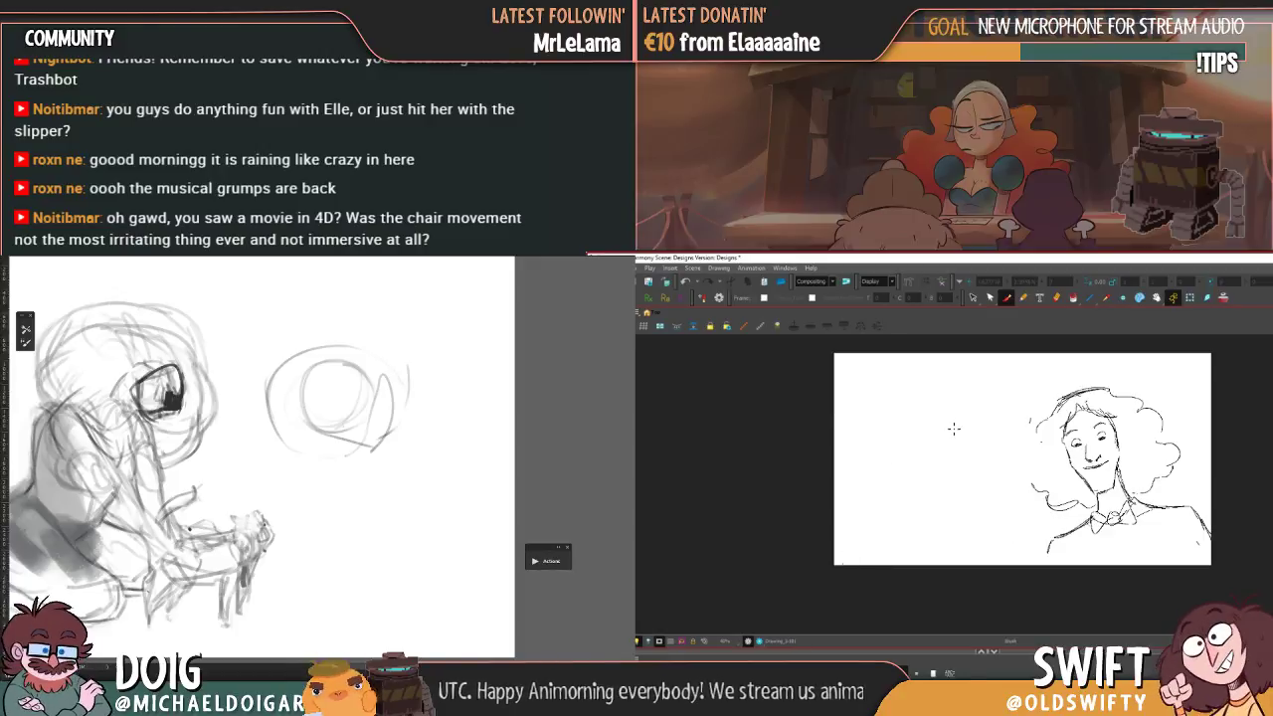
key(ctrl+z)
key(ctrl+shift+z)
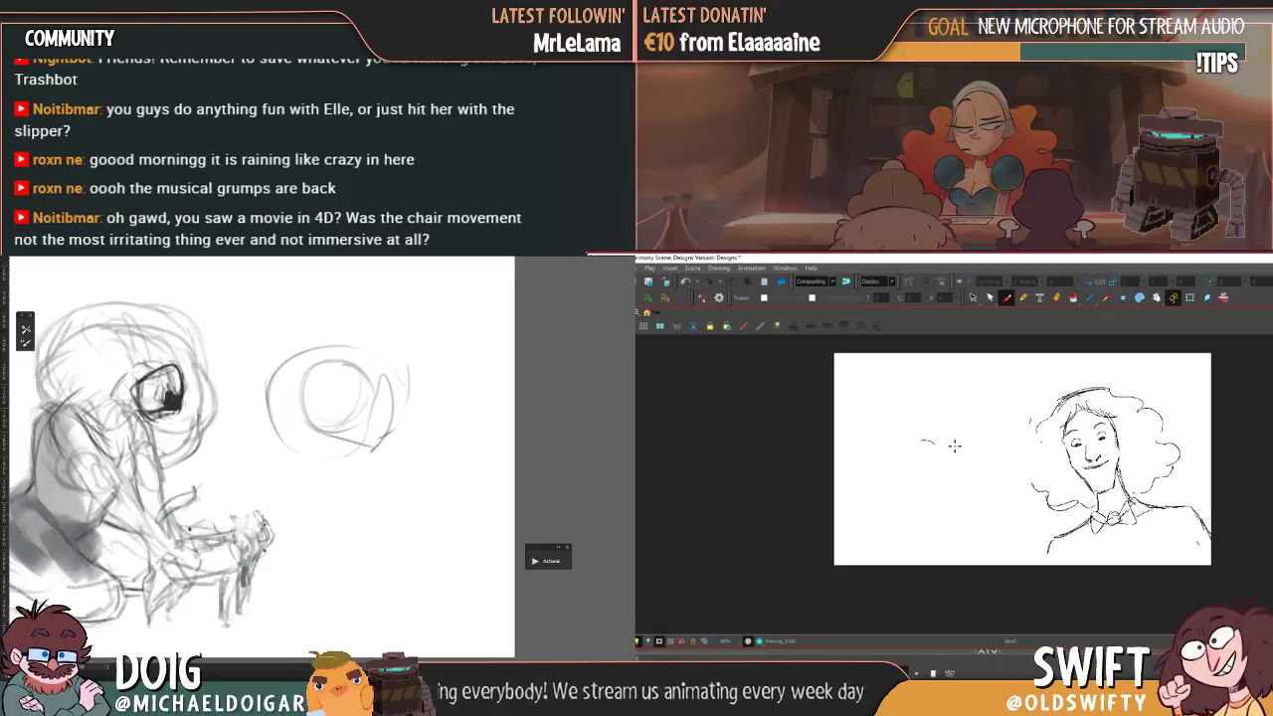
drag(949, 443, 963, 440)
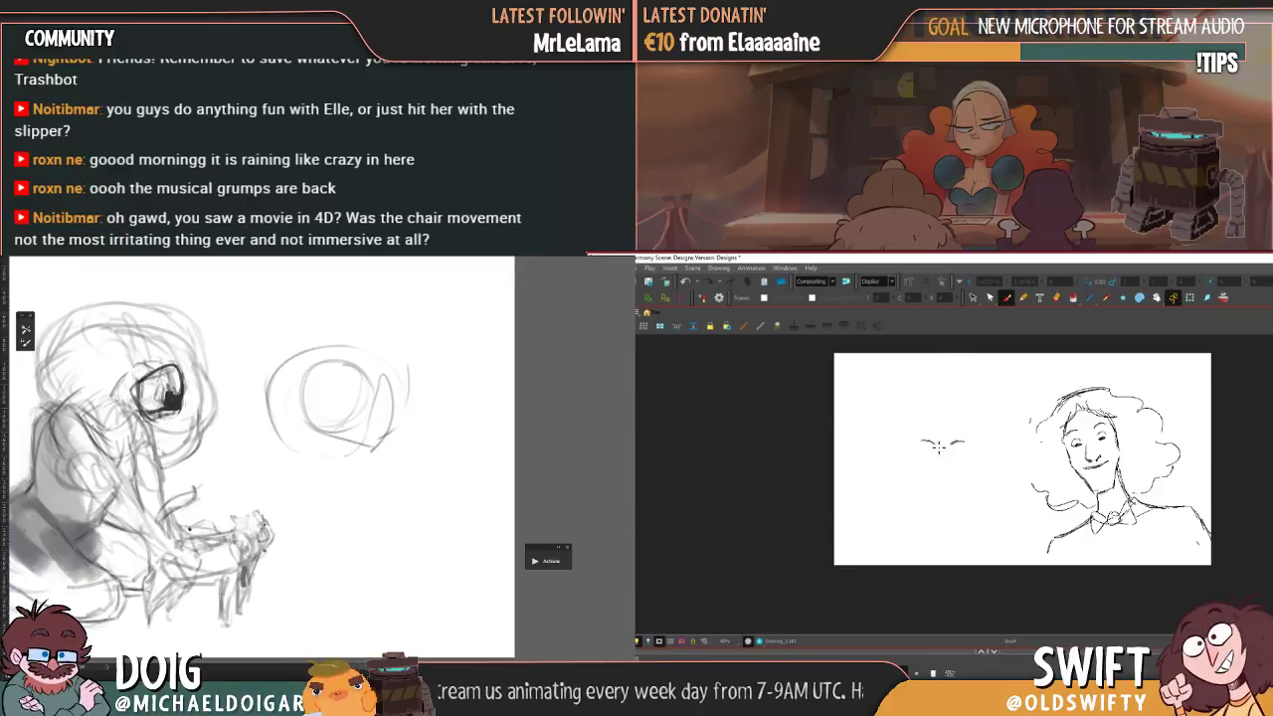
key(comma)
key(period)
key(comma)
key(period)
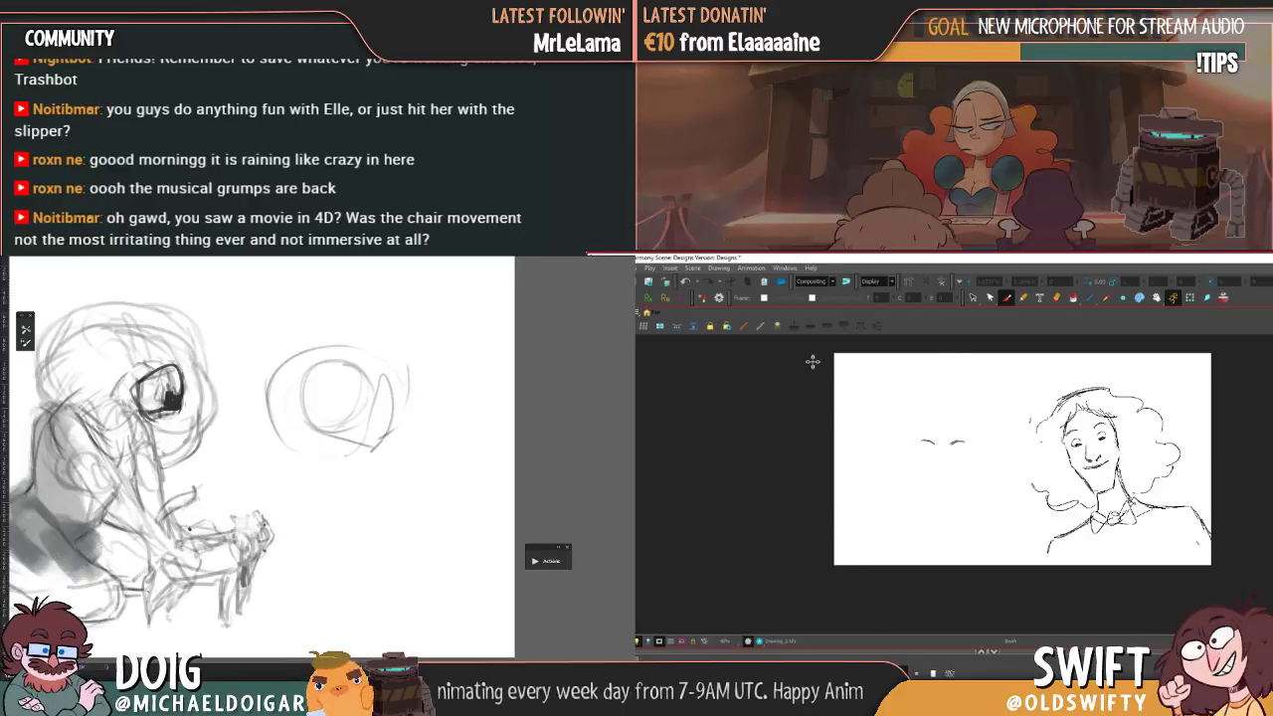
- Select the closed-eye line nearer the curly-haired figure and nudge it slightly toward the other eye line
click(973, 298)
click(934, 441)
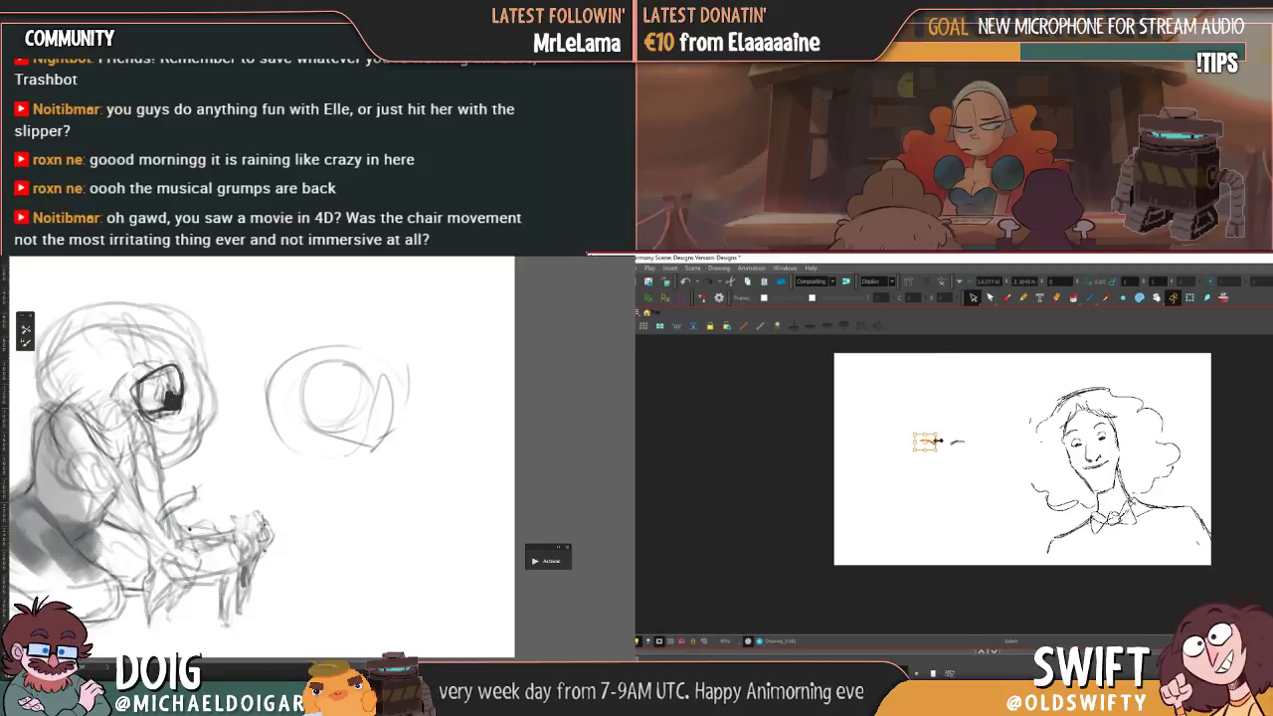
click(960, 442)
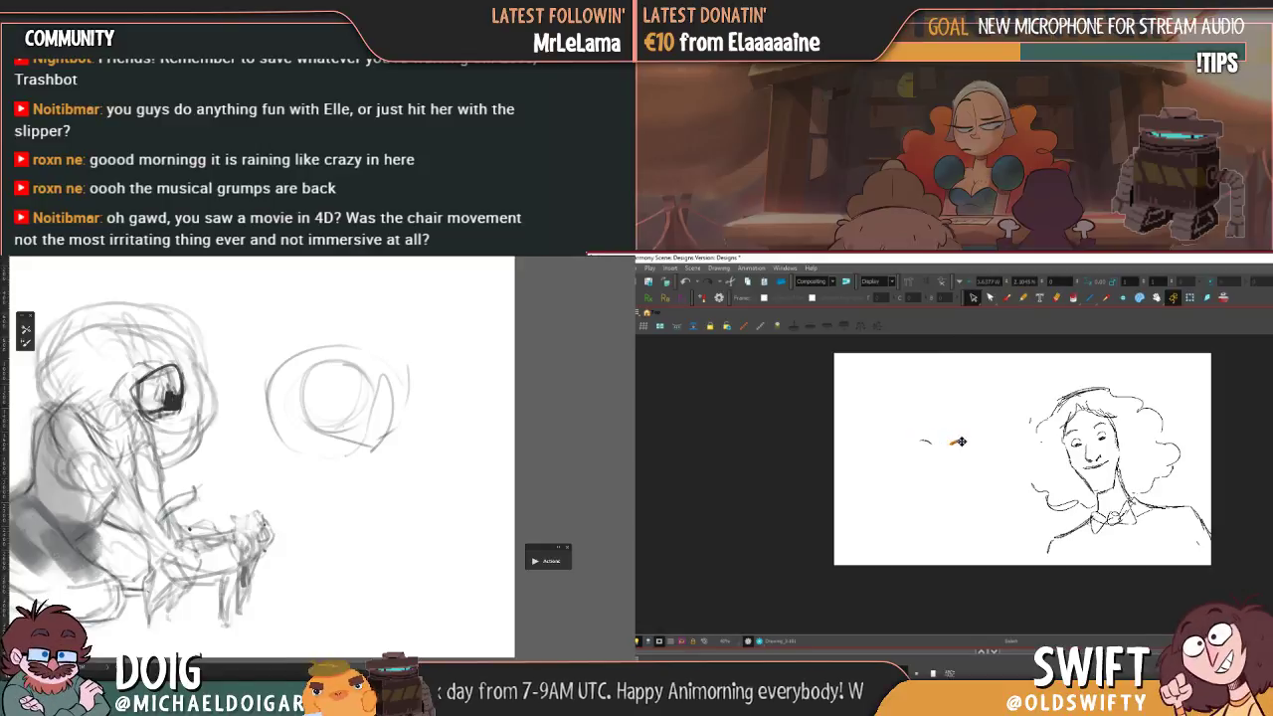
drag(961, 442, 956, 441)
click(974, 426)
- Flip between the smiling frame and the closed-eye frame to check the alignment of the eye lines
key(comma)
key(period)
key(comma)
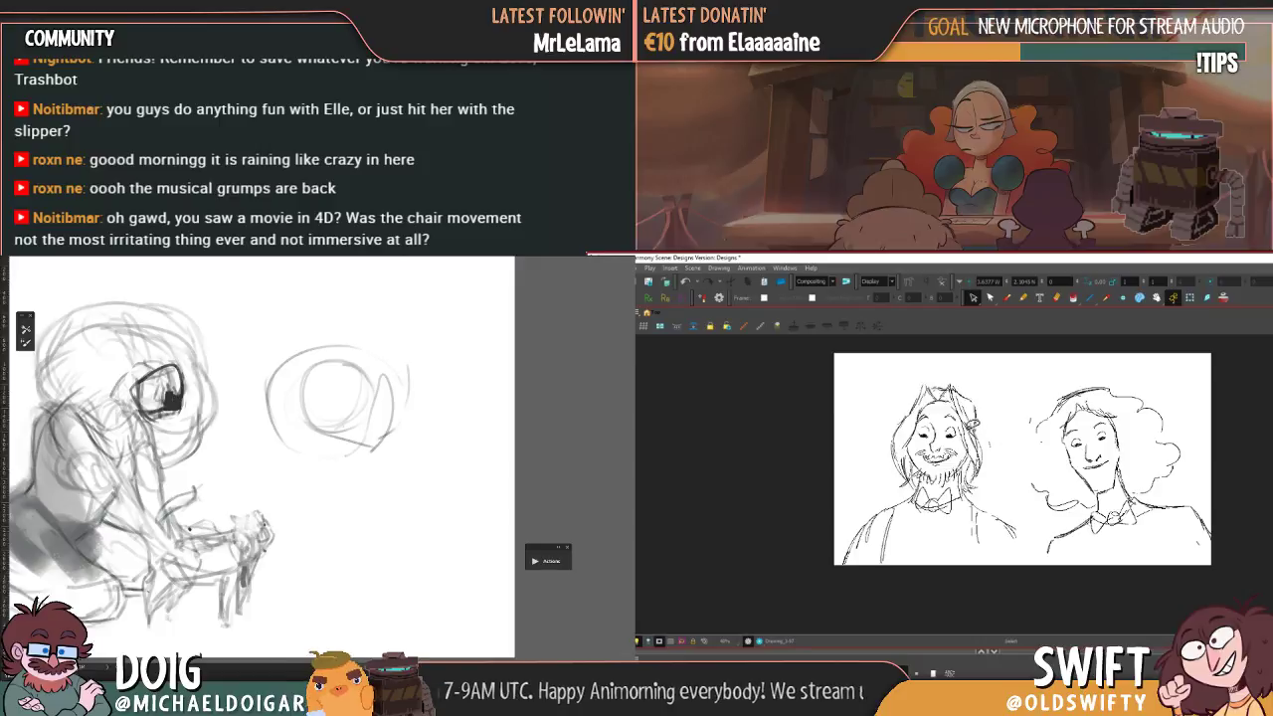
key(period)
key(comma)
key(period)
key(comma)
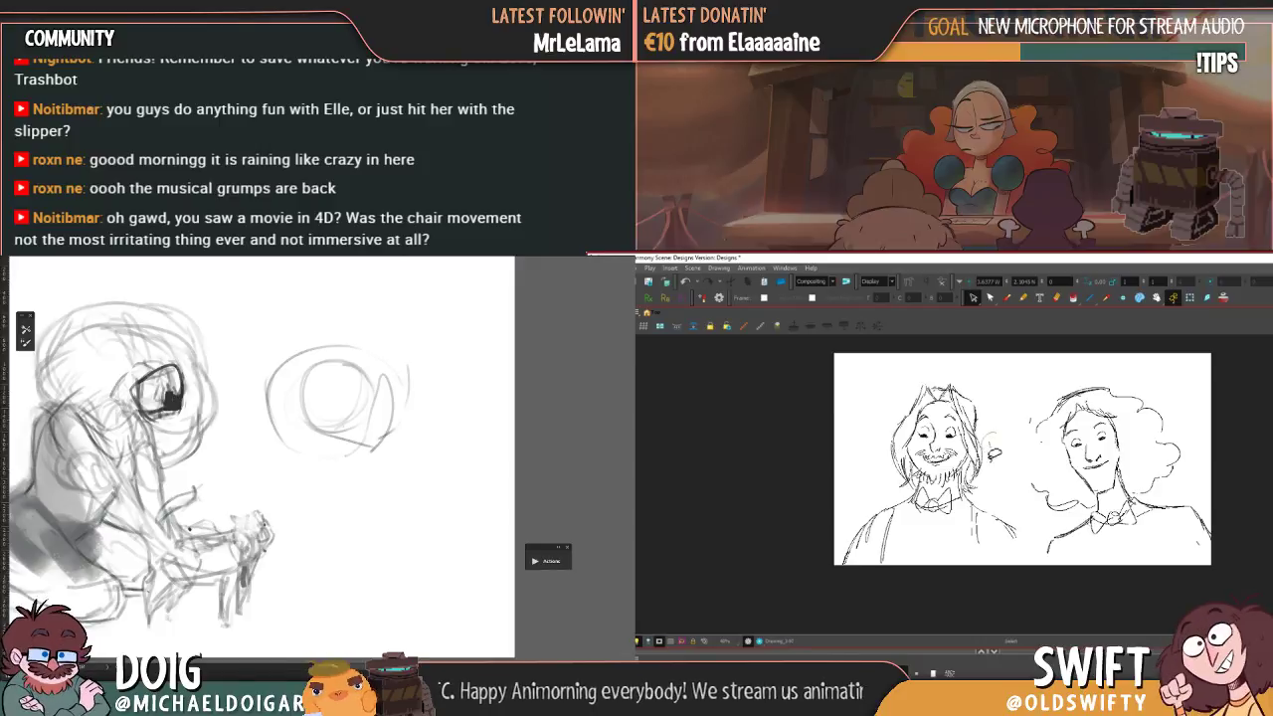
key(period)
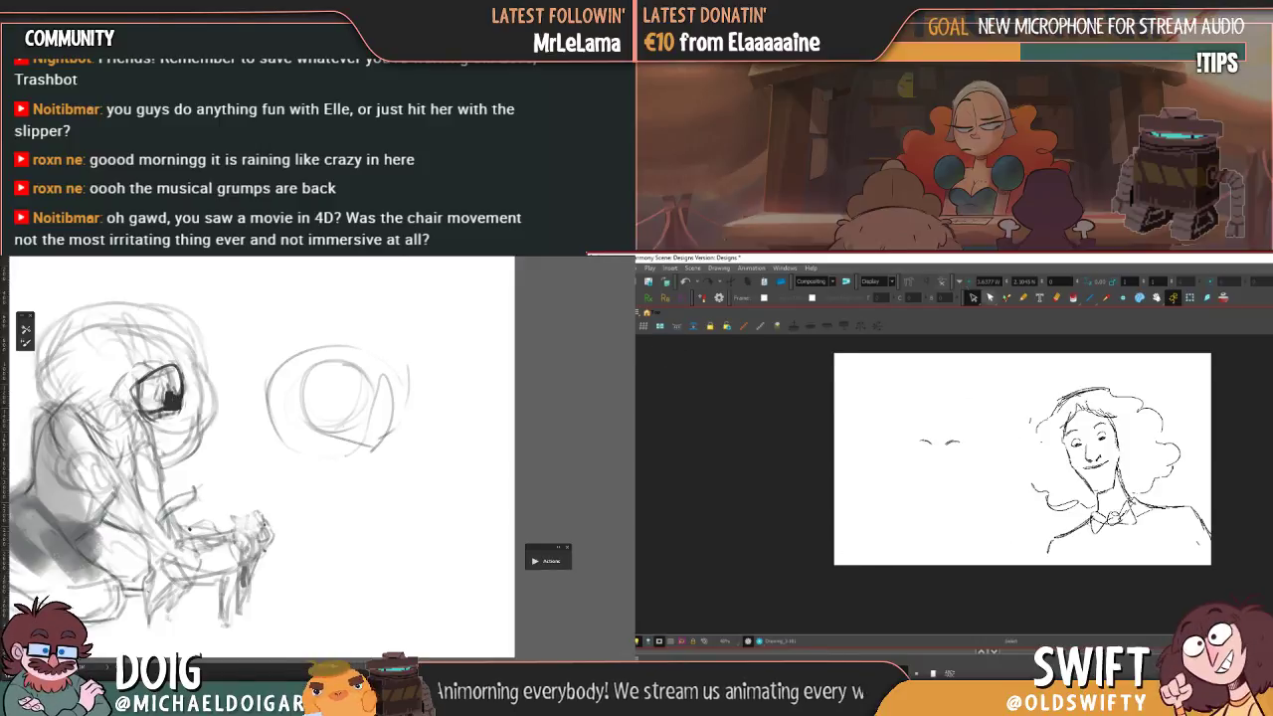
- Draw short curved eyebrows above the closed-eye lines with the Brush tool, matching them to the smiling frame
click(1006, 297)
key(comma)
key(period)
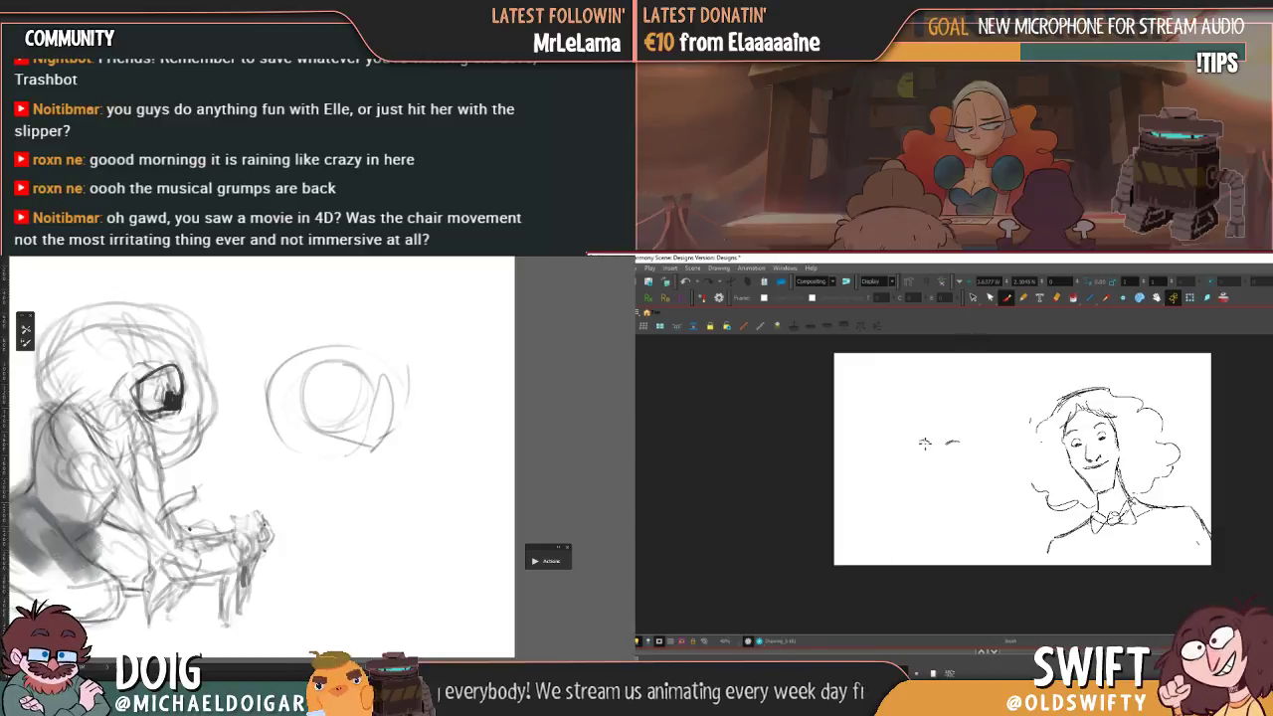
key(comma)
key(period)
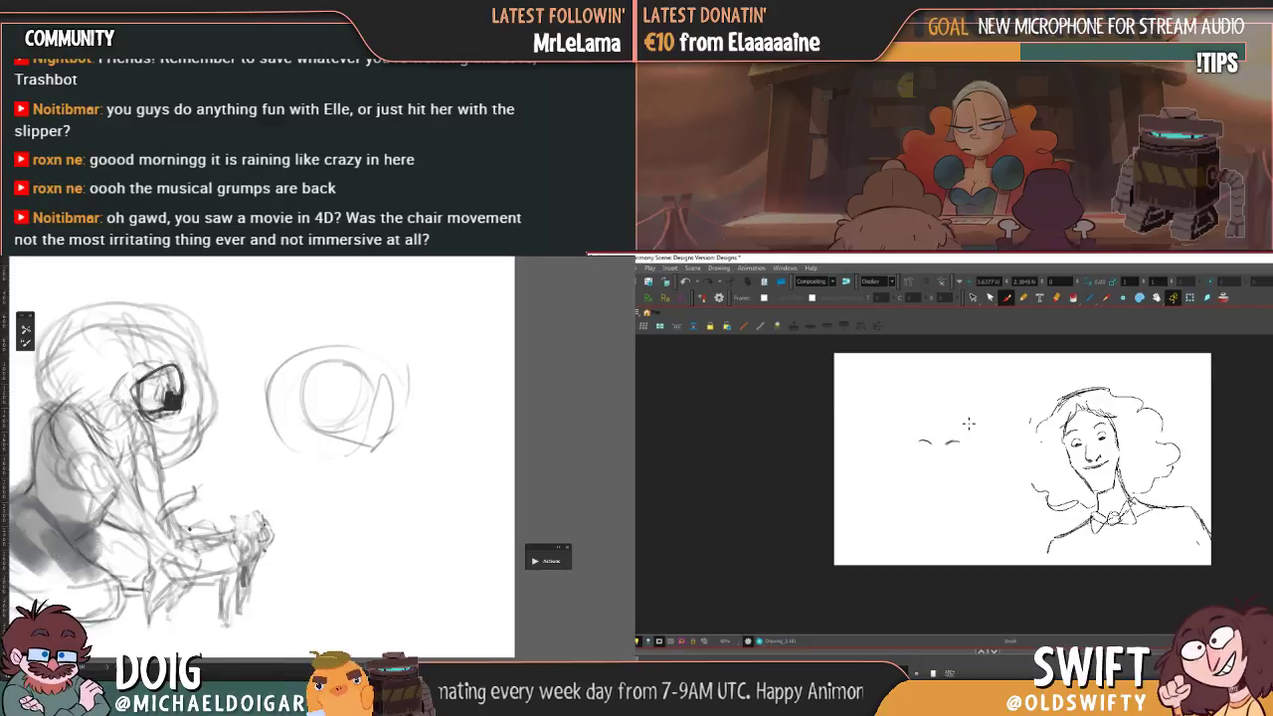
key(comma)
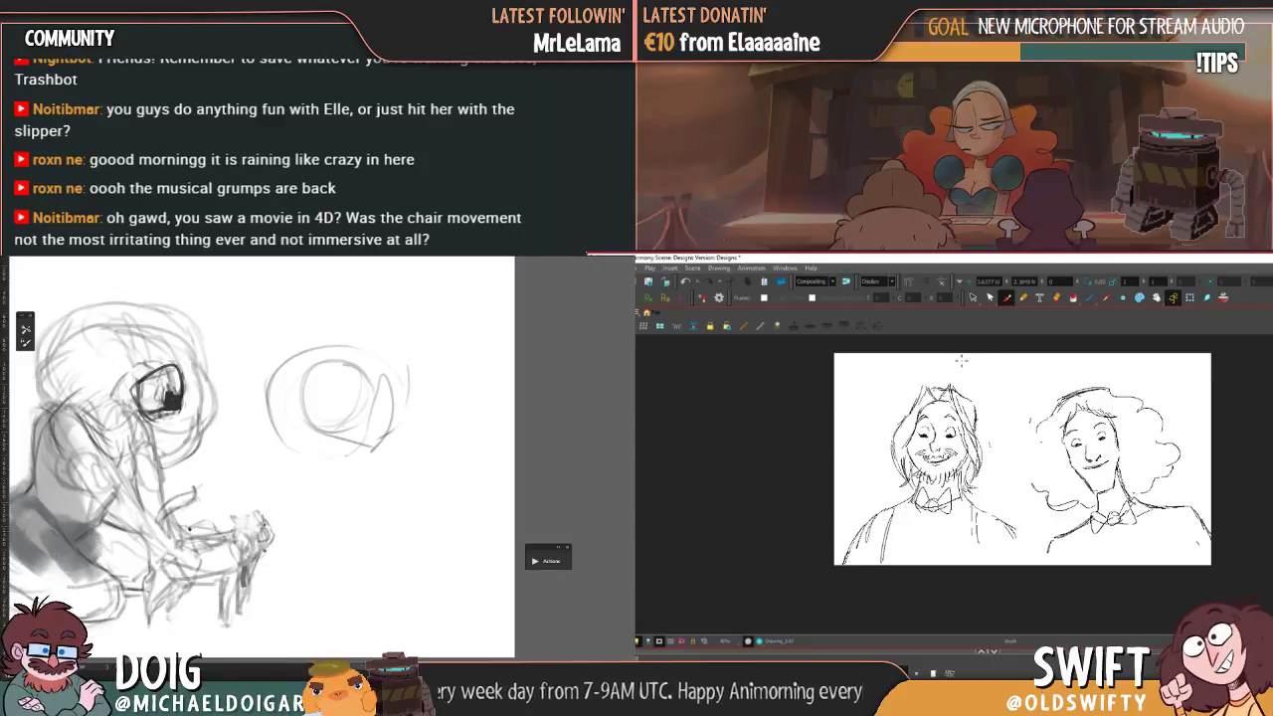
key(period)
key(comma)
key(period)
drag(917, 430, 931, 423)
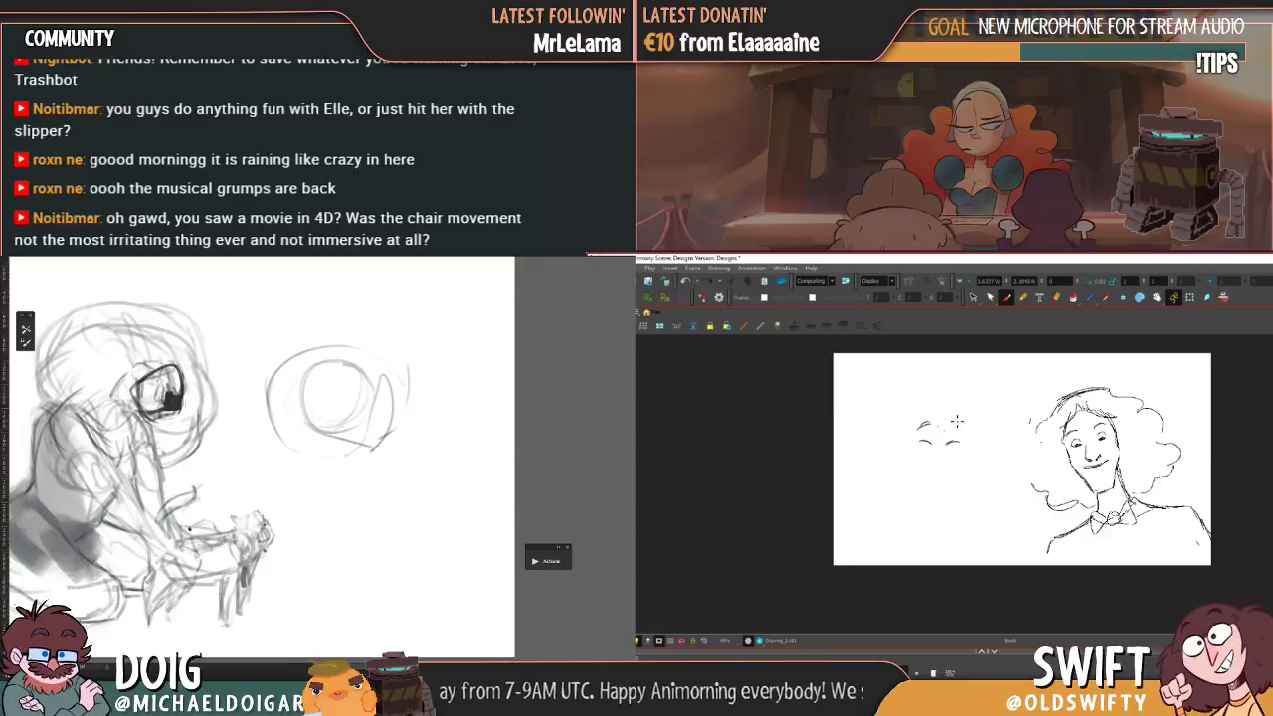
key(comma)
key(period)
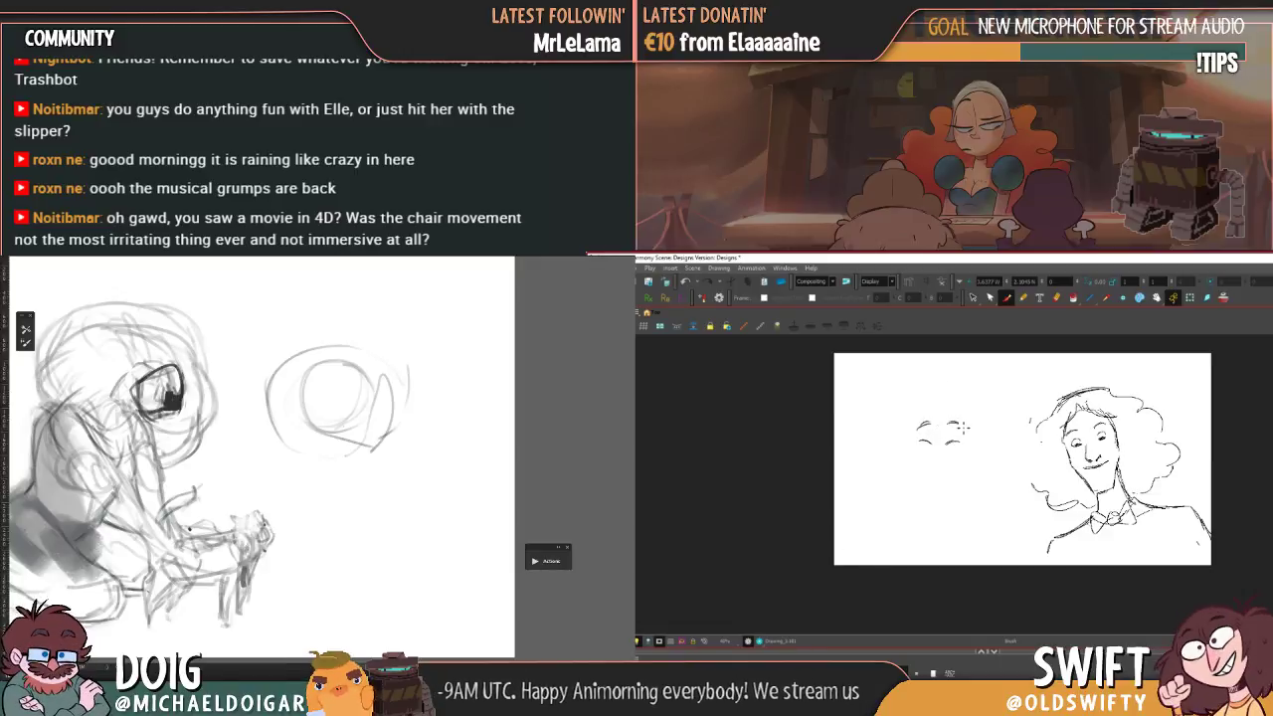
- Draw the bearded man's nose as a short bridge line and a small tip below the closed eyes, checking its placement against the smiling frame
key(comma)
key(period)
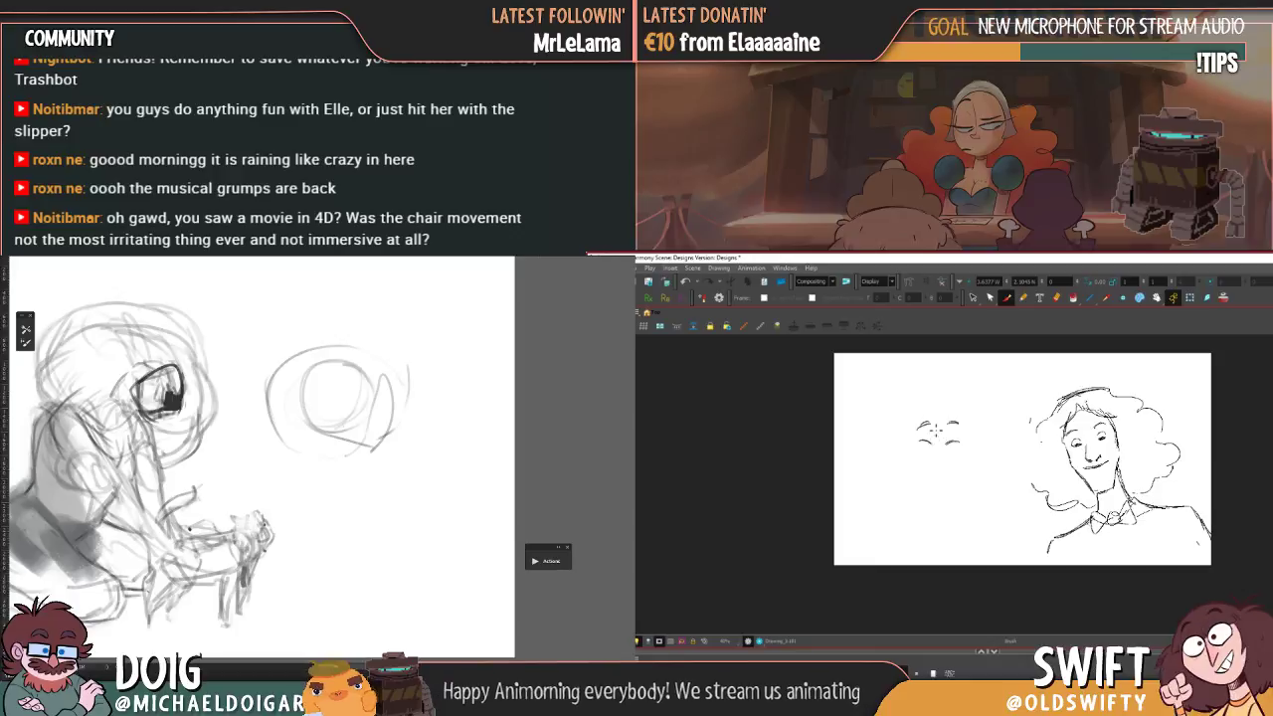
key(comma)
key(period)
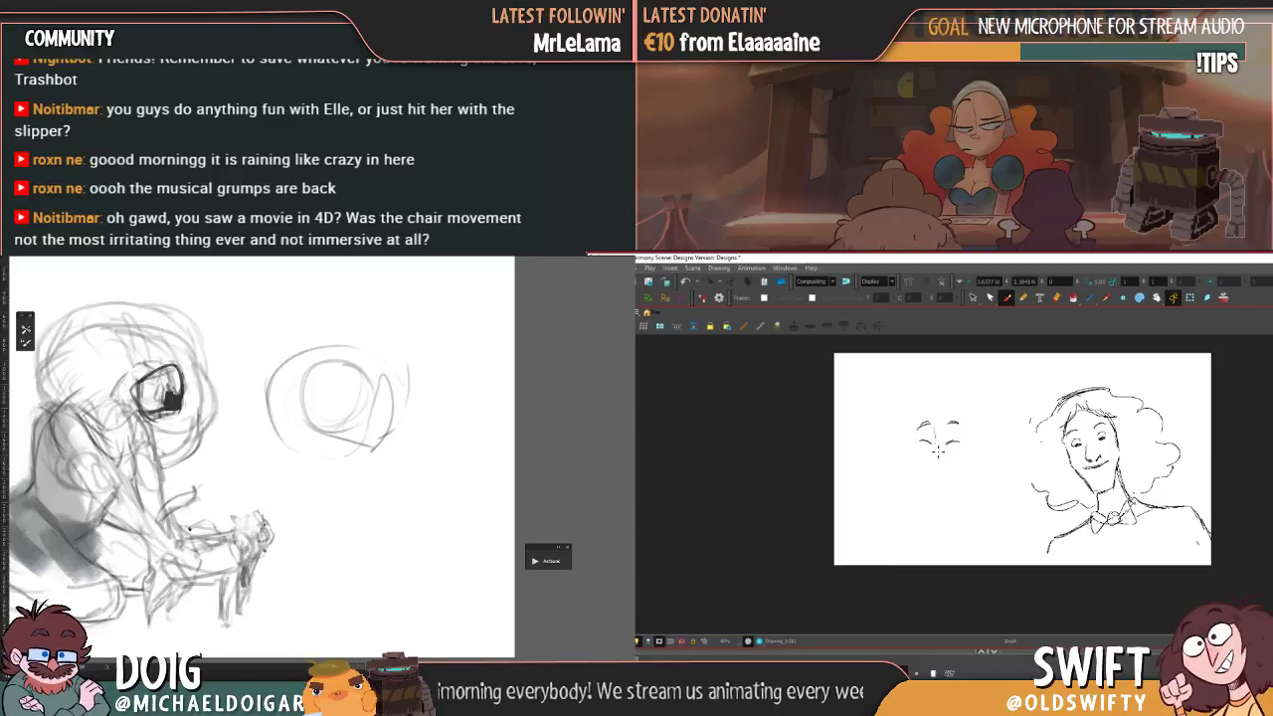
drag(932, 454, 935, 465)
key(comma)
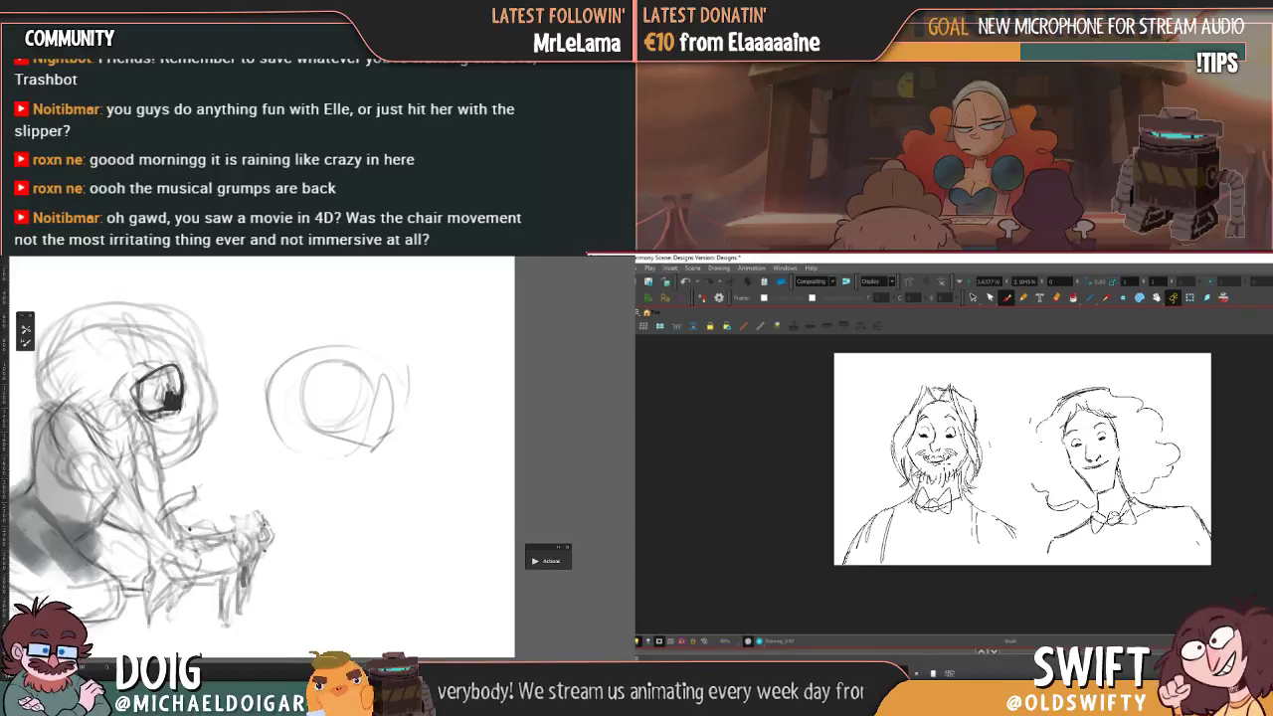
key(period)
key(comma)
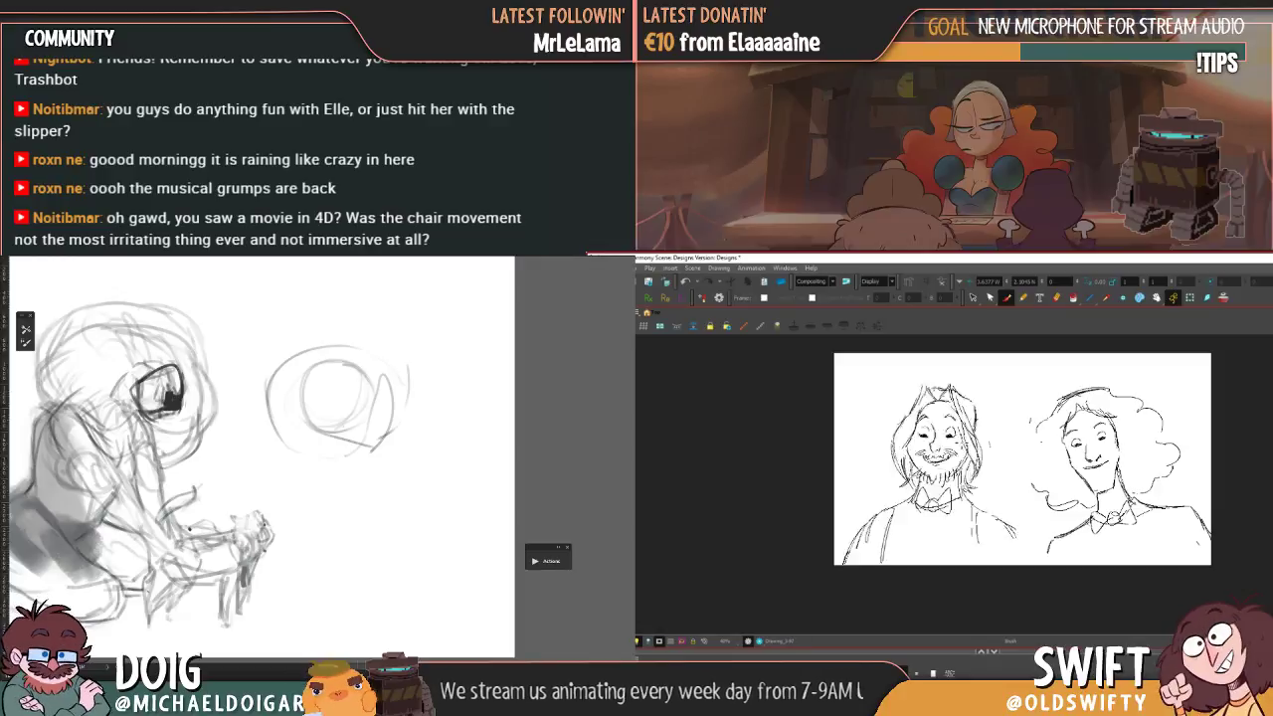
key(period)
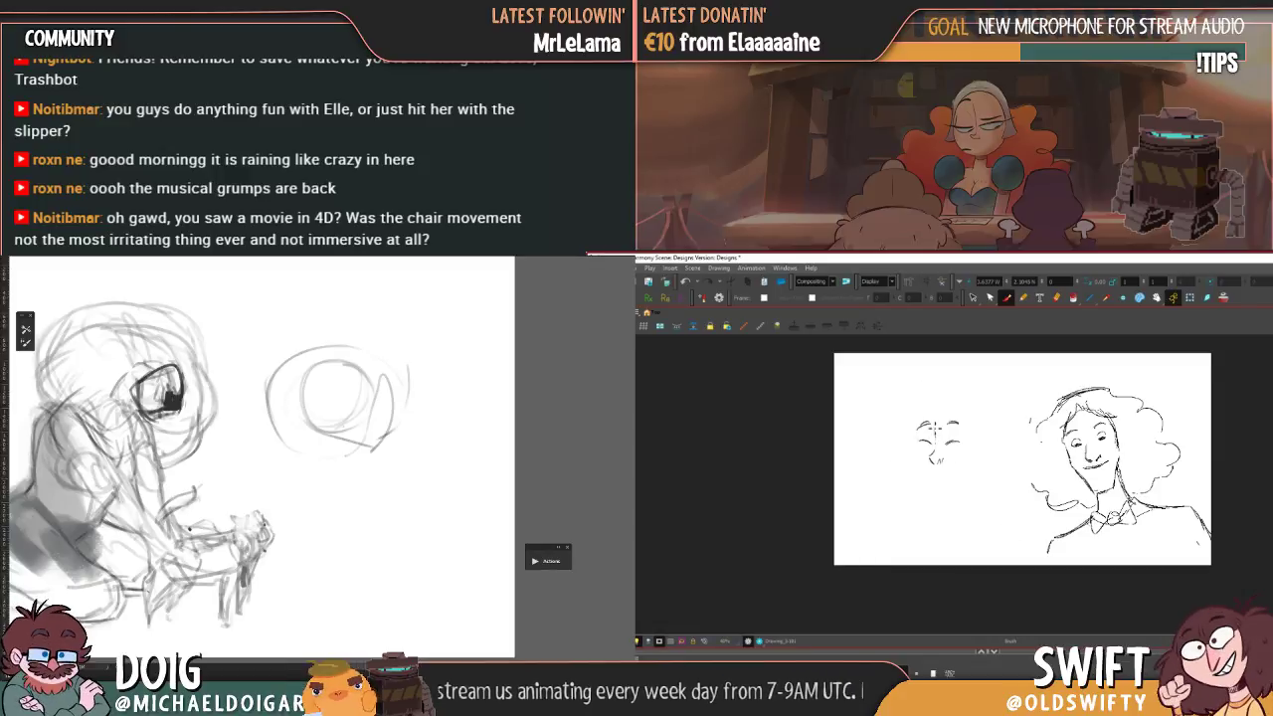
- Select the bearded man's closed-eye line nearer the curly-haired figure and compare its placement with the smiling frame
click(972, 298)
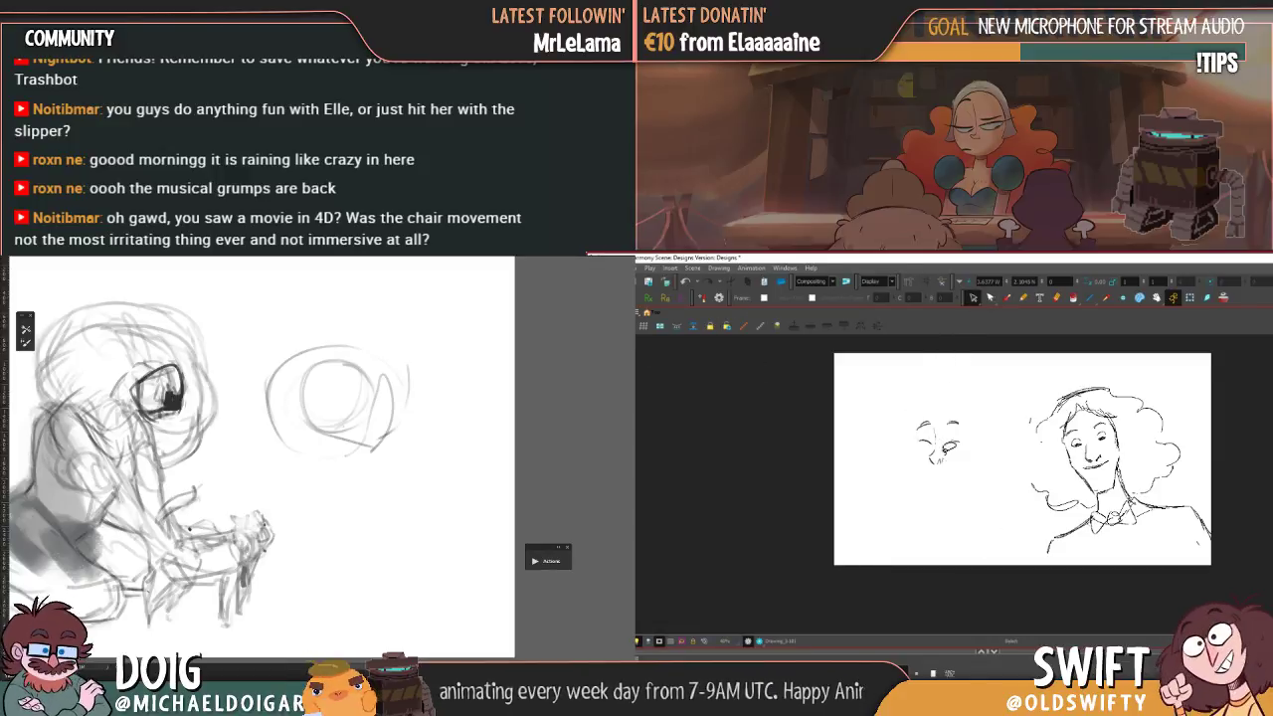
key(f)
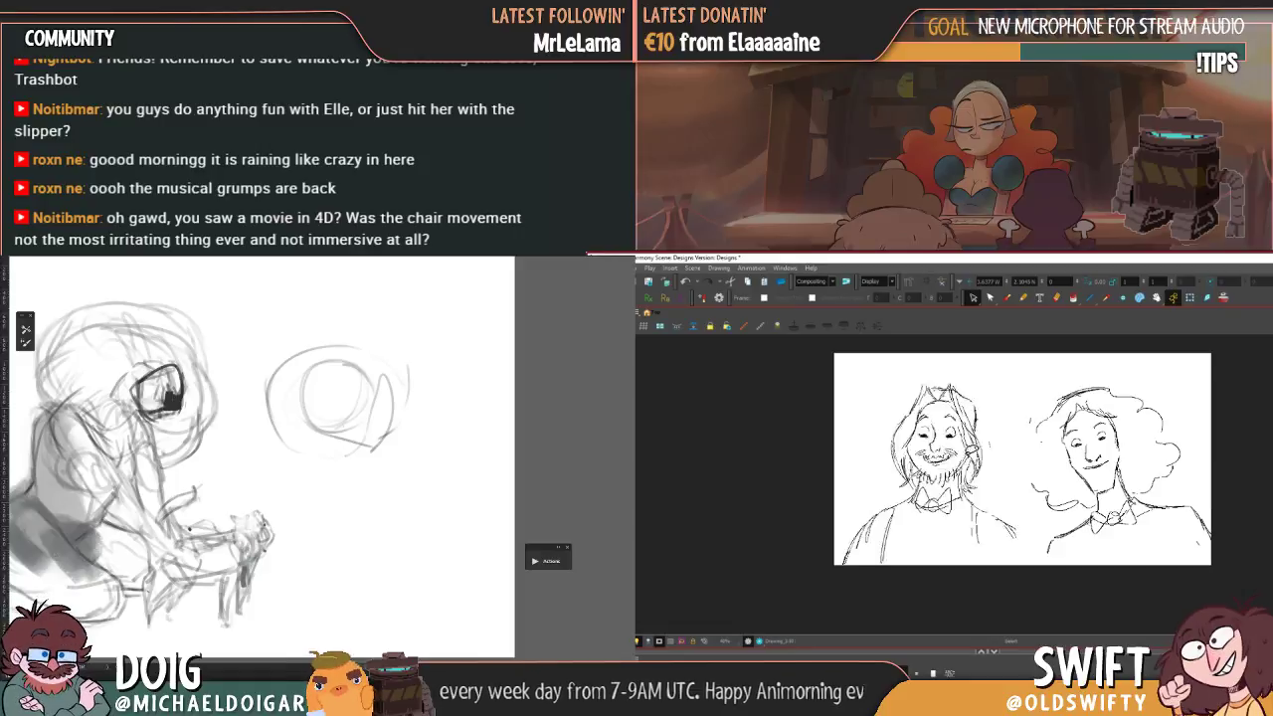
- Sketch the bearded man's moustache below the nose with the Brush tool, checking it against the neighbouring drawing
key(g)
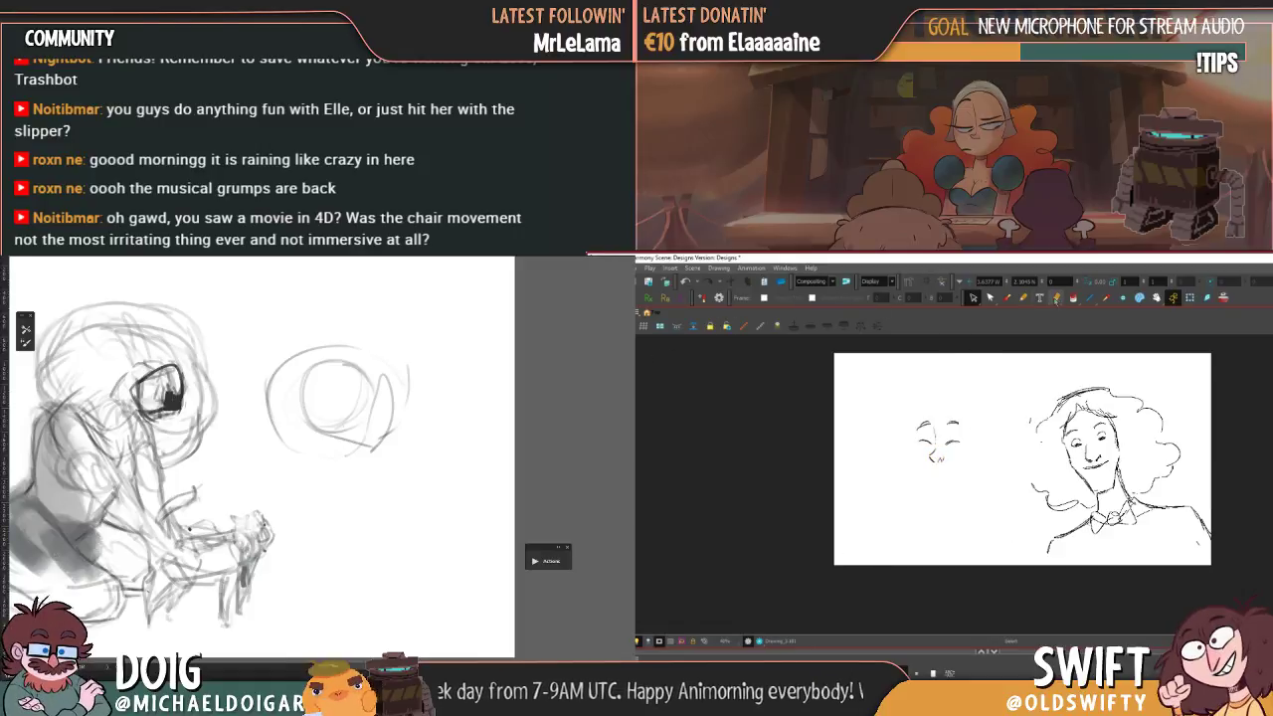
click(1006, 297)
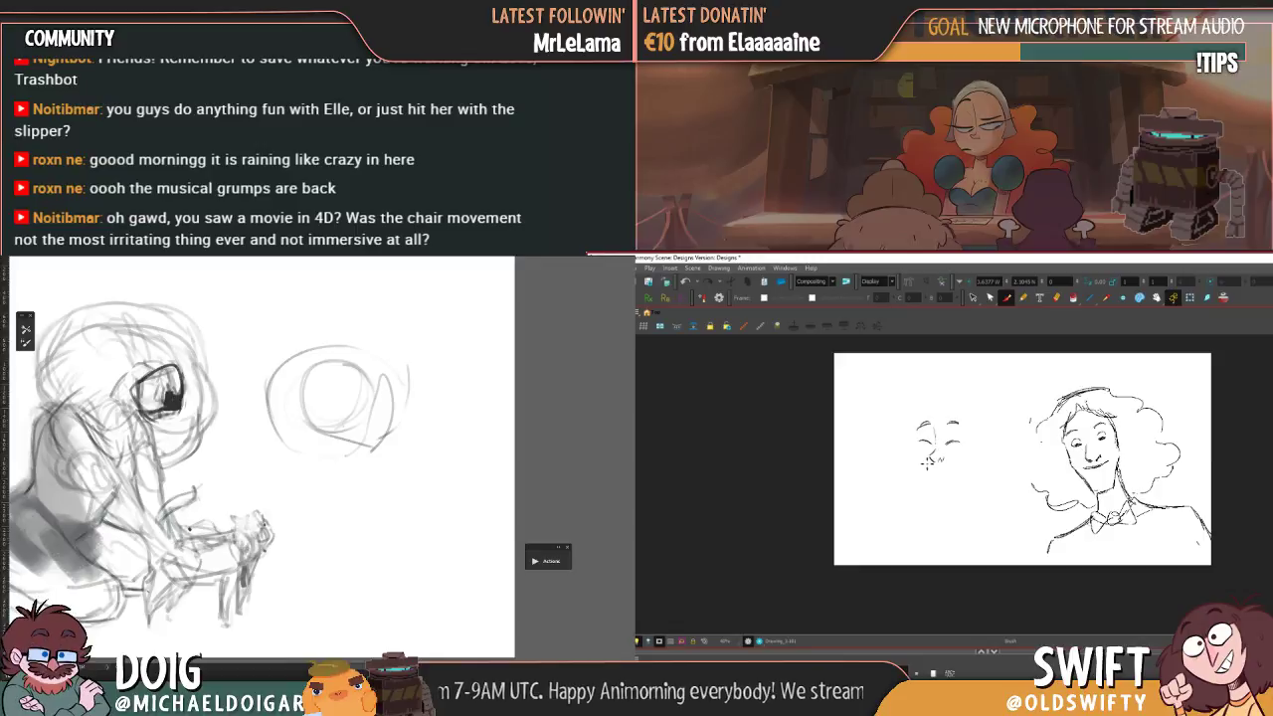
mouse_move(927, 462)
mouse_down()
mouse_move(914, 469)
mouse_move(956, 463)
mouse_move(931, 478)
mouse_move(946, 472)
mouse_up()
key(f)
key(g)
key(f)
key(g)
key(comma)
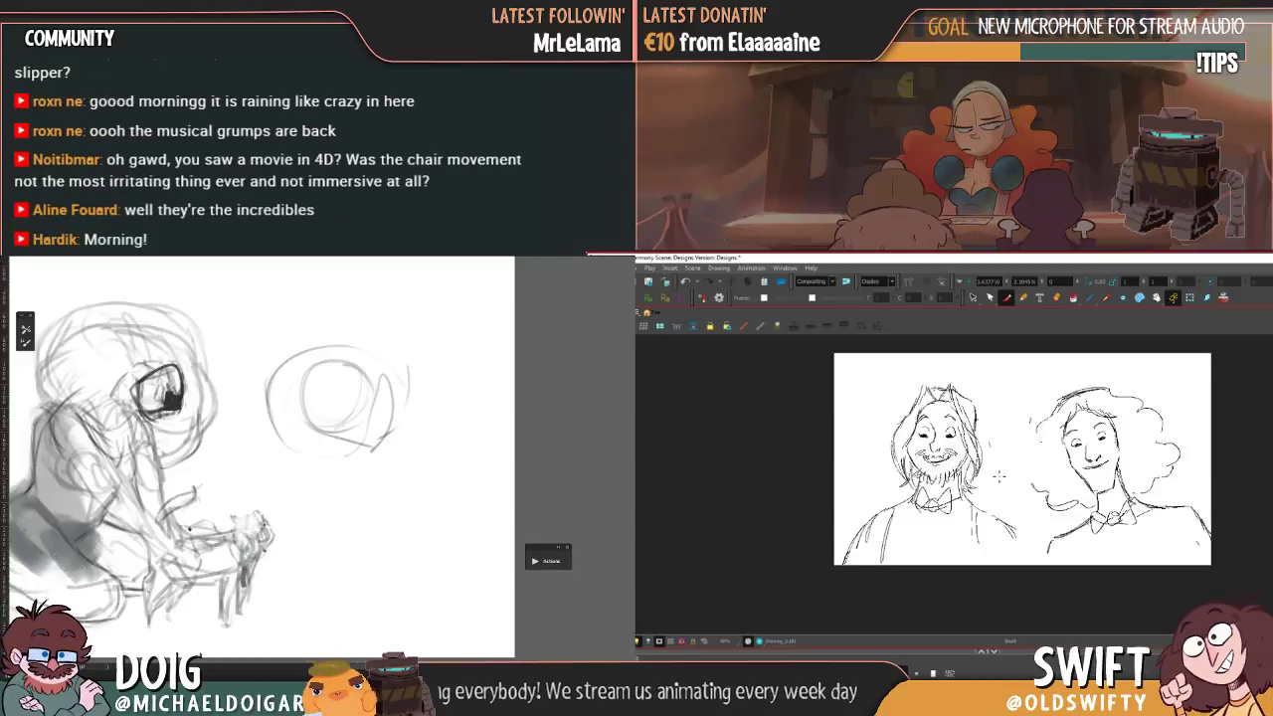
key(period)
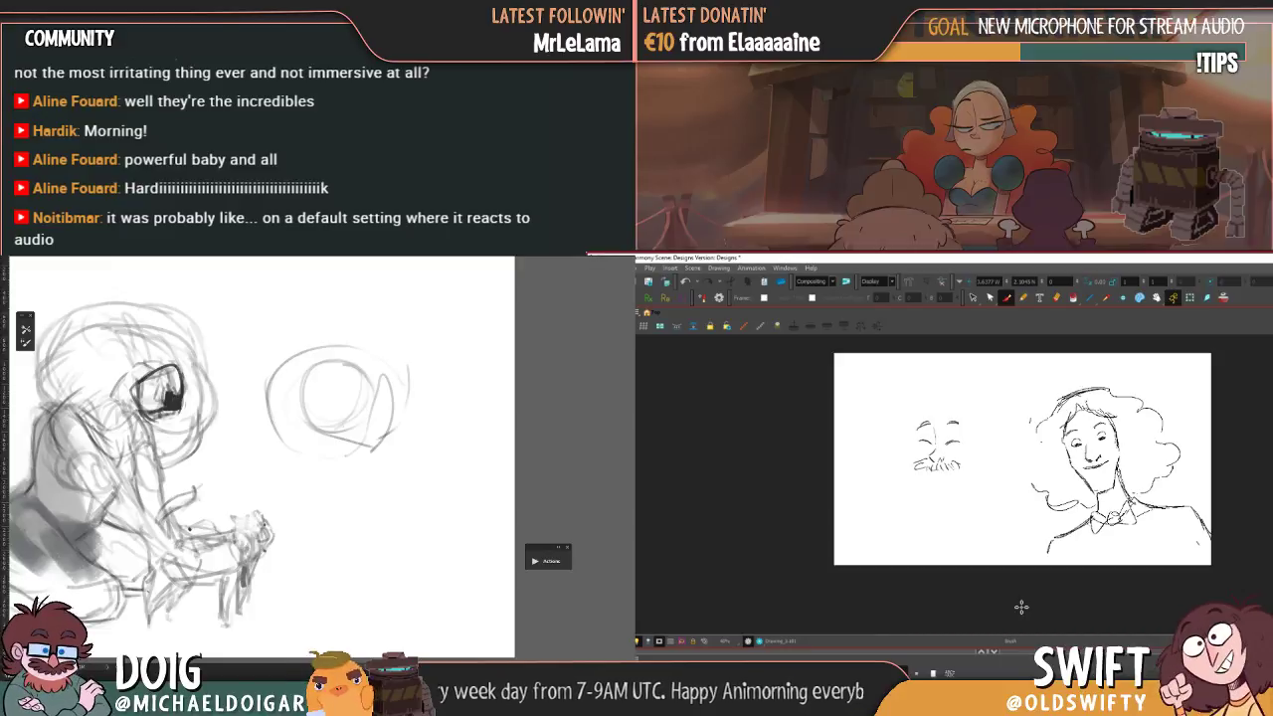
- Draw a broad smiling mouth beneath the bearded man's moustache, comparing it with the adjacent pose
mouse_move(928, 463)
mouse_down()
mouse_move(953, 471)
mouse_move(939, 478)
mouse_move(955, 470)
mouse_up()
key(comma)
key(period)
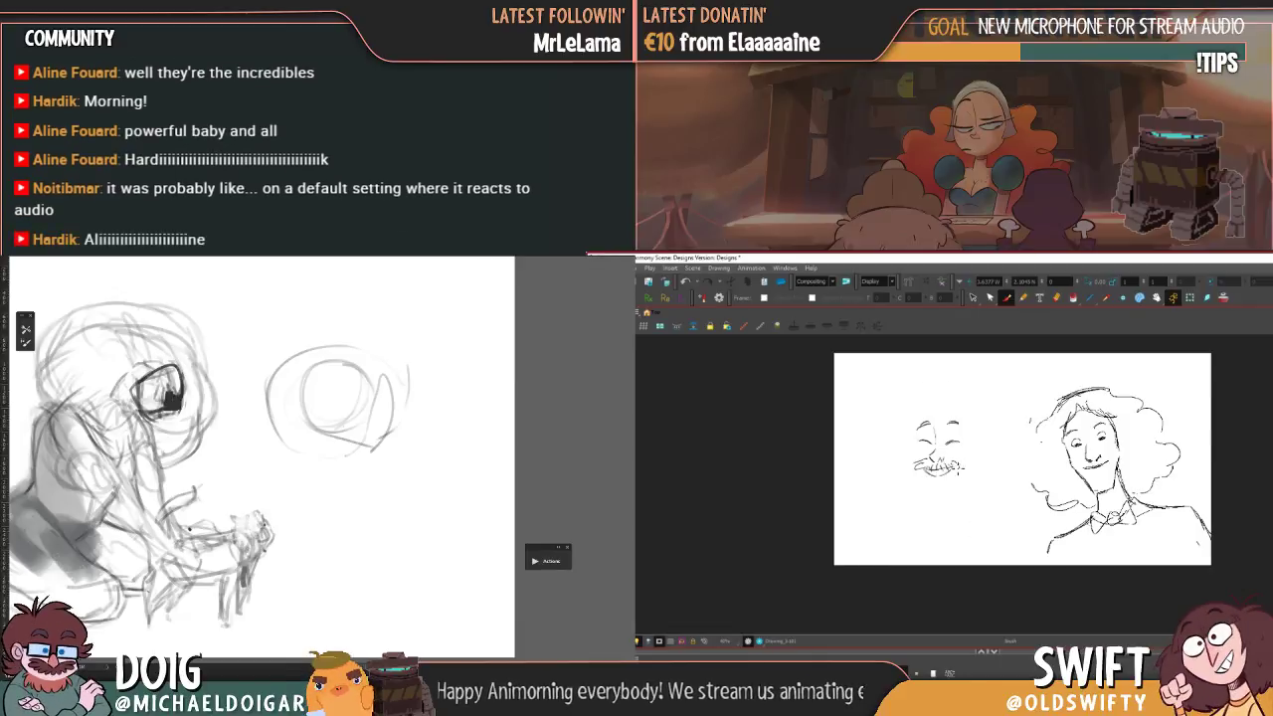
key(comma)
key(period)
key(comma)
key(period)
key(comma)
key(period)
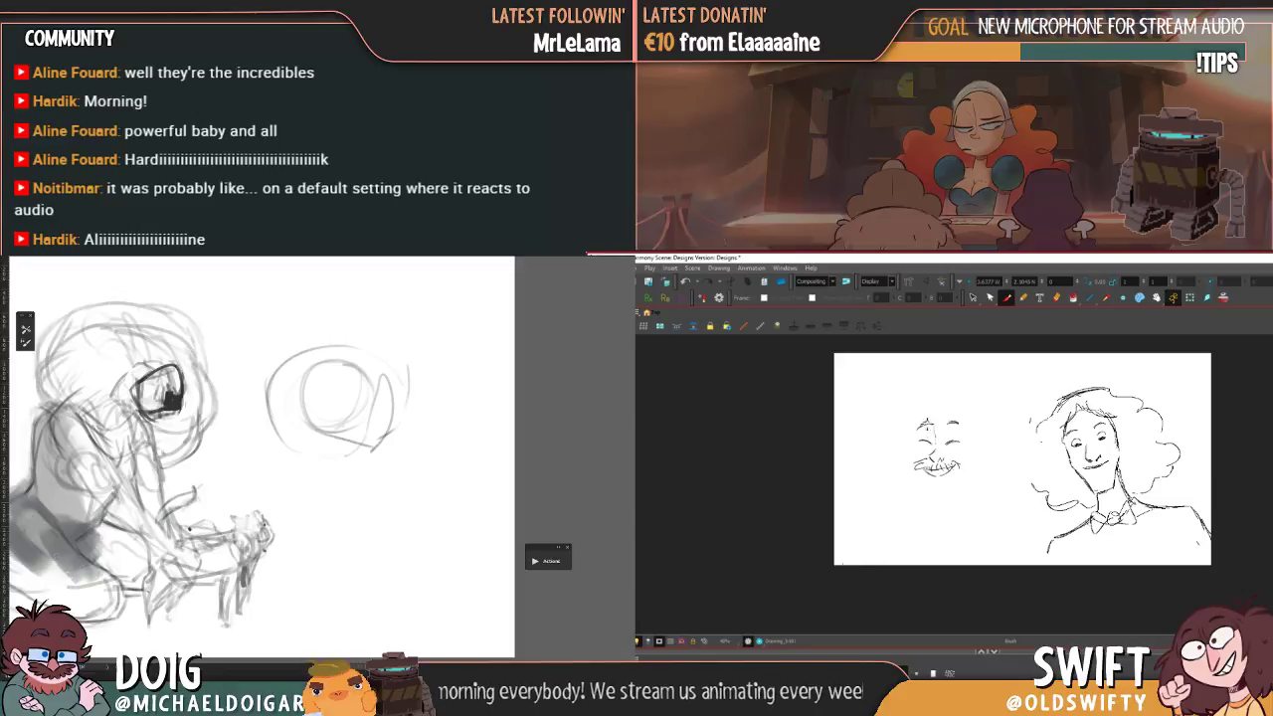
- Sketch the outer side of the bearded man's face from the temple down to the jaw
key(comma)
key(period)
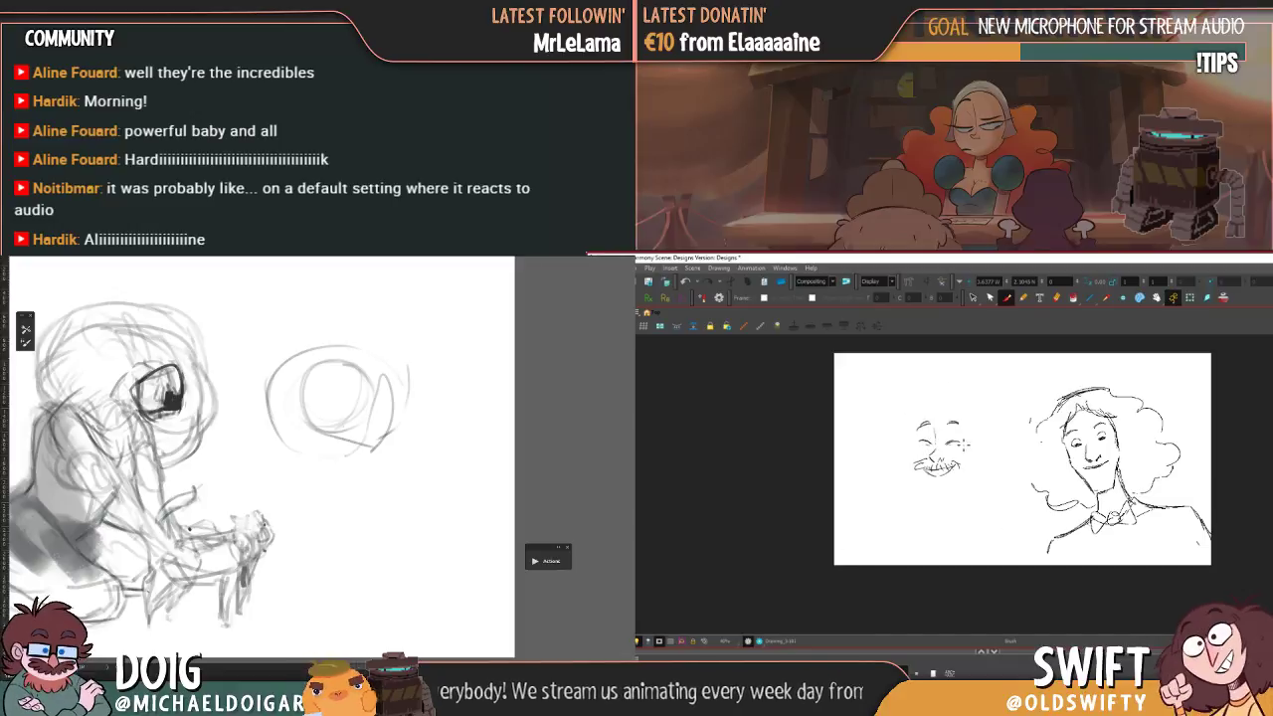
key(comma)
key(period)
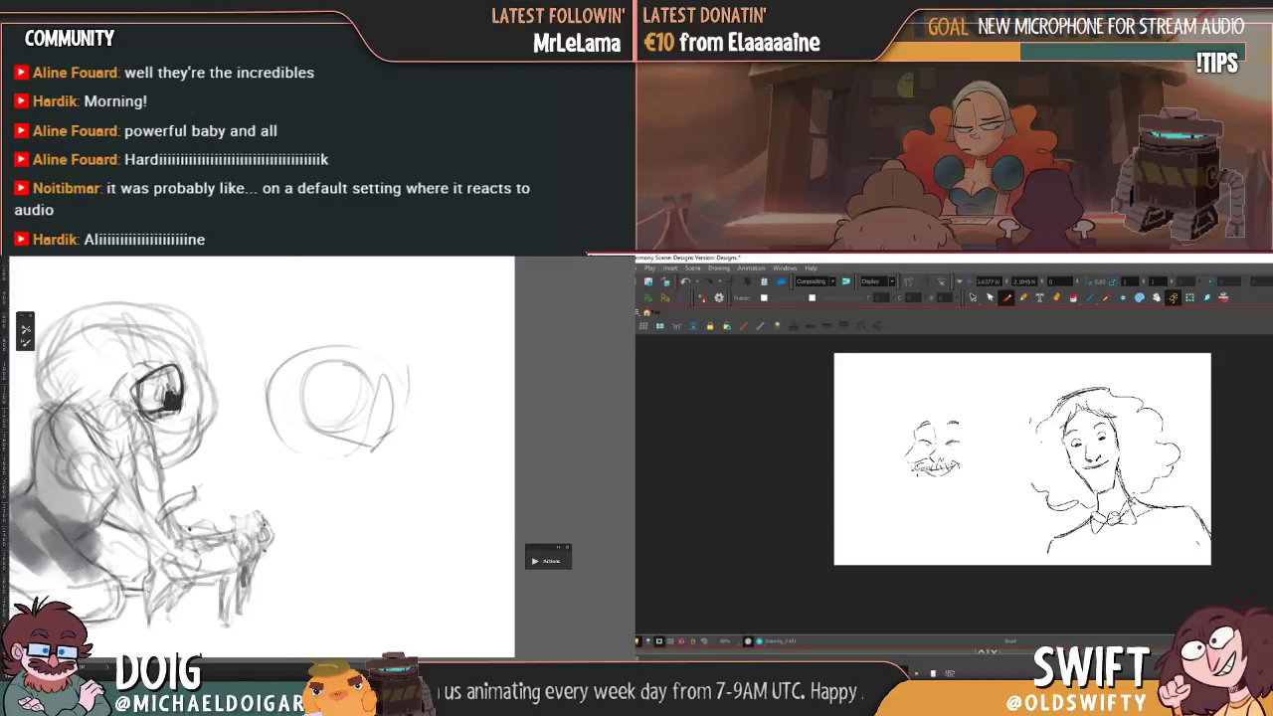
key(period)
key(comma)
key(period)
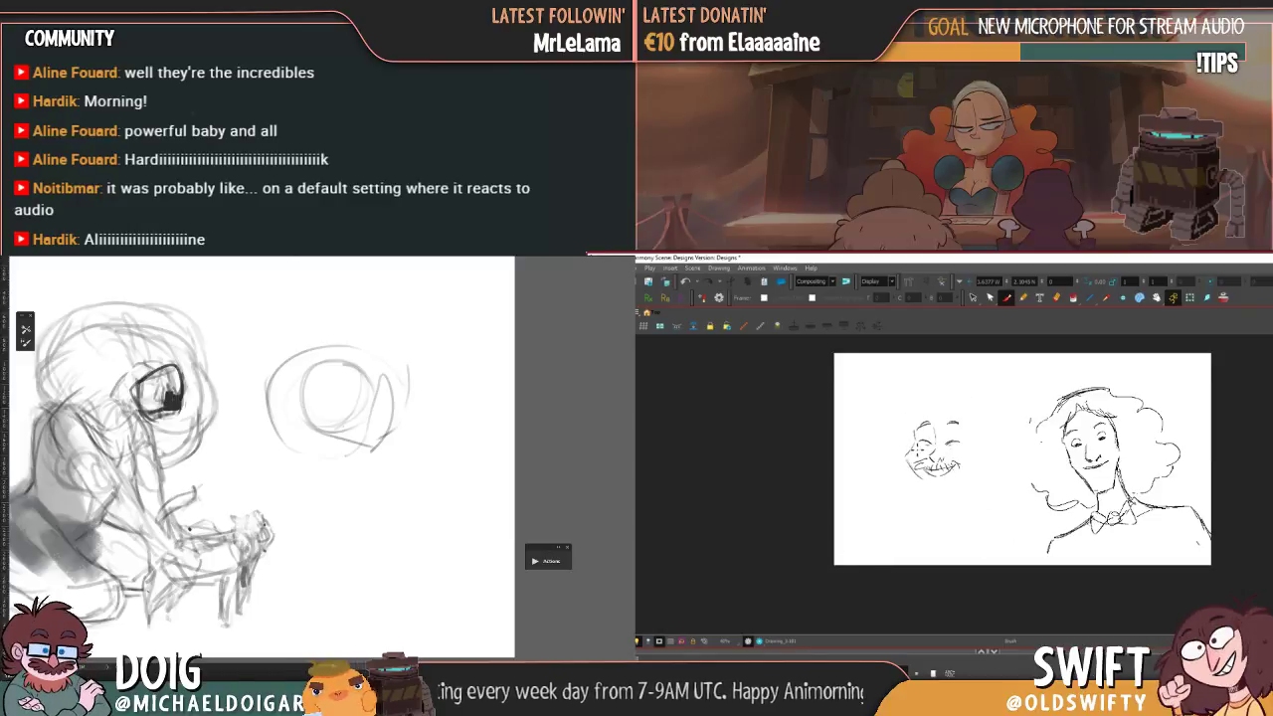
- Sketch the top of the bearded man's head and the lower fringe of his beard
mouse_move(921, 445)
mouse_down()
mouse_move(930, 502)
mouse_move(966, 483)
mouse_move(980, 395)
mouse_move(975, 441)
mouse_move(946, 410)
mouse_move(913, 426)
mouse_move(940, 406)
mouse_up()
key(comma)
key(period)
key(comma)
key(period)
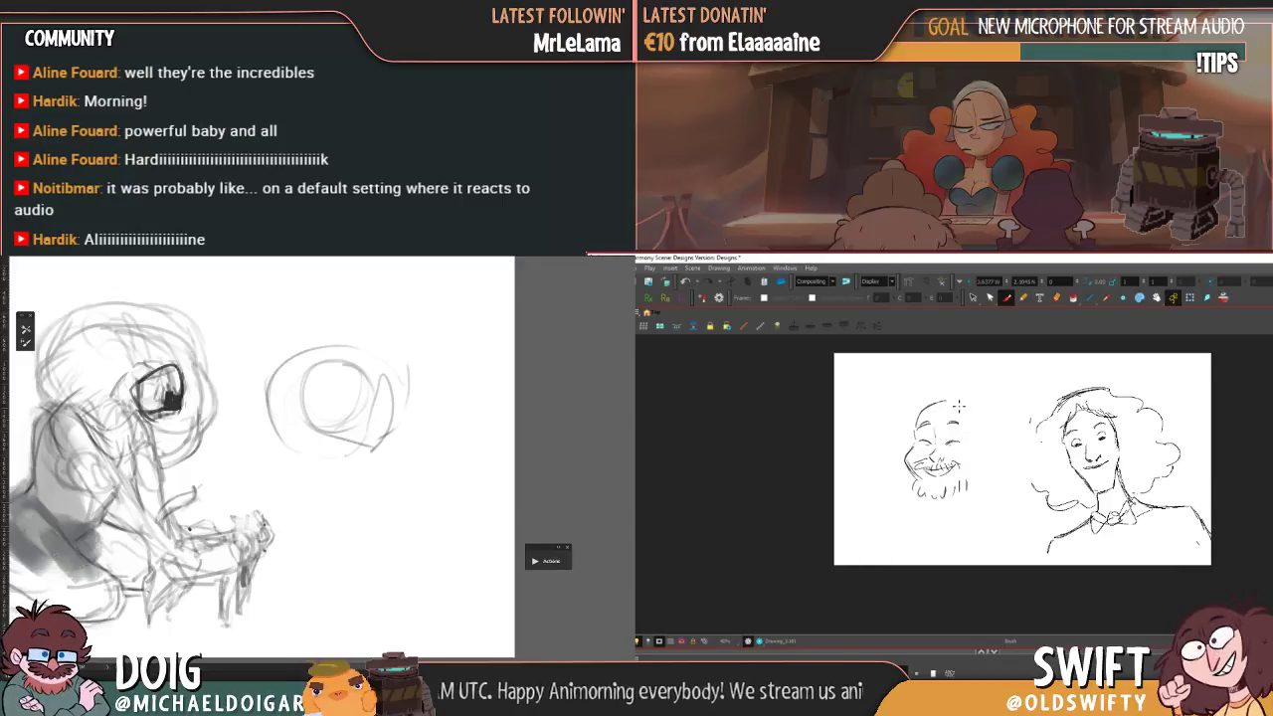
- Sketch the bearded man's peaked, shoulder-length hair, plus his bow tie and shoulders, to complete the smiling pose
key(comma)
key(period)
key(comma)
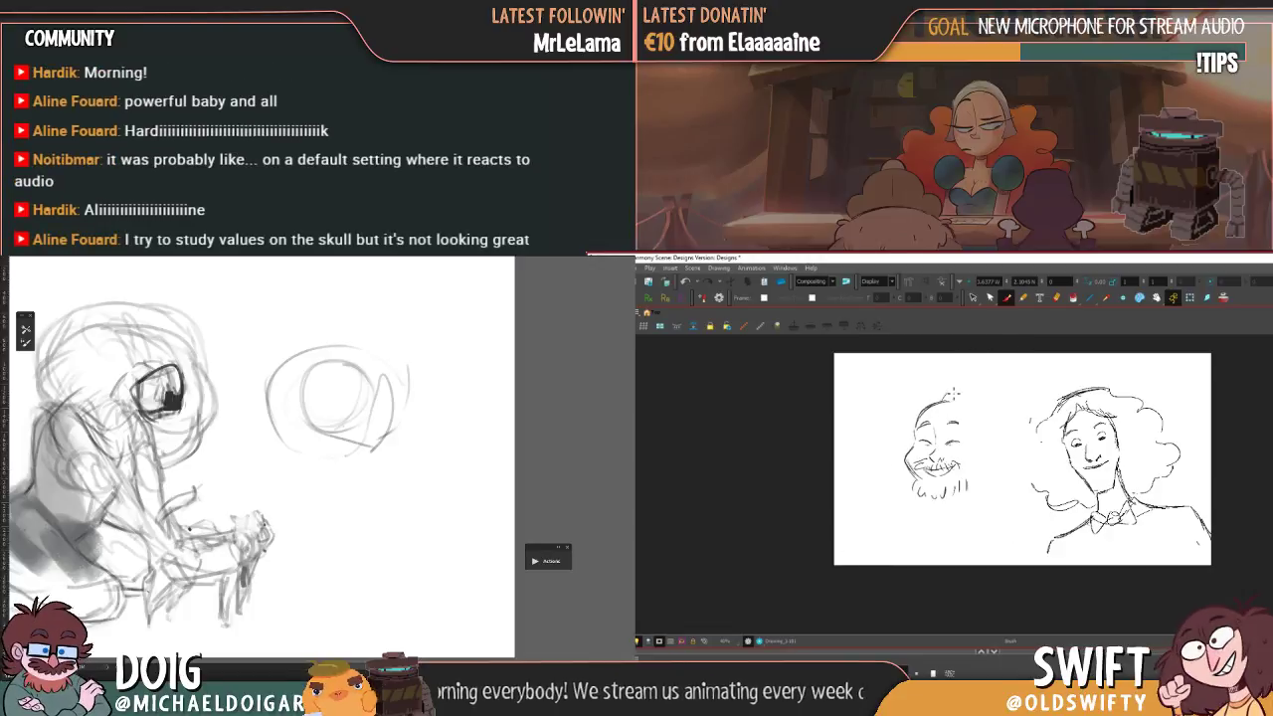
key(period)
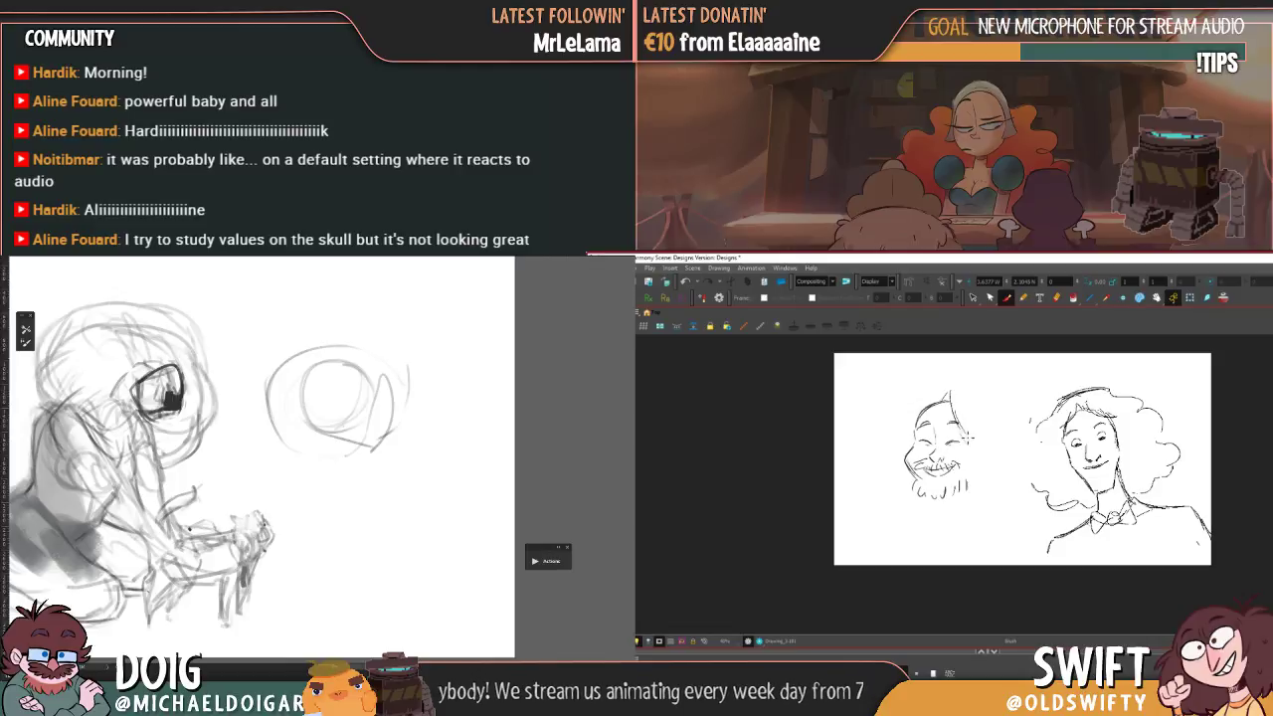
drag(949, 392, 981, 457)
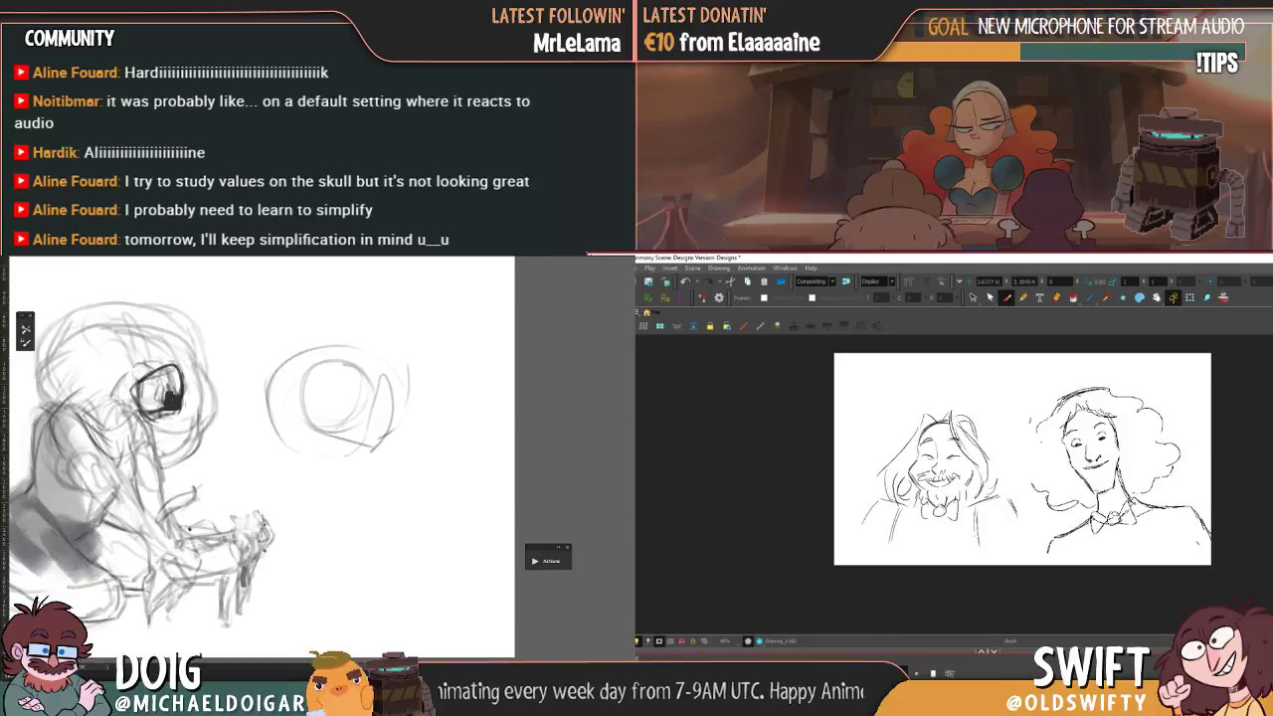
- Delete the bearded man's linework from the following drawing, keeping the curly-haired figure
key(.)
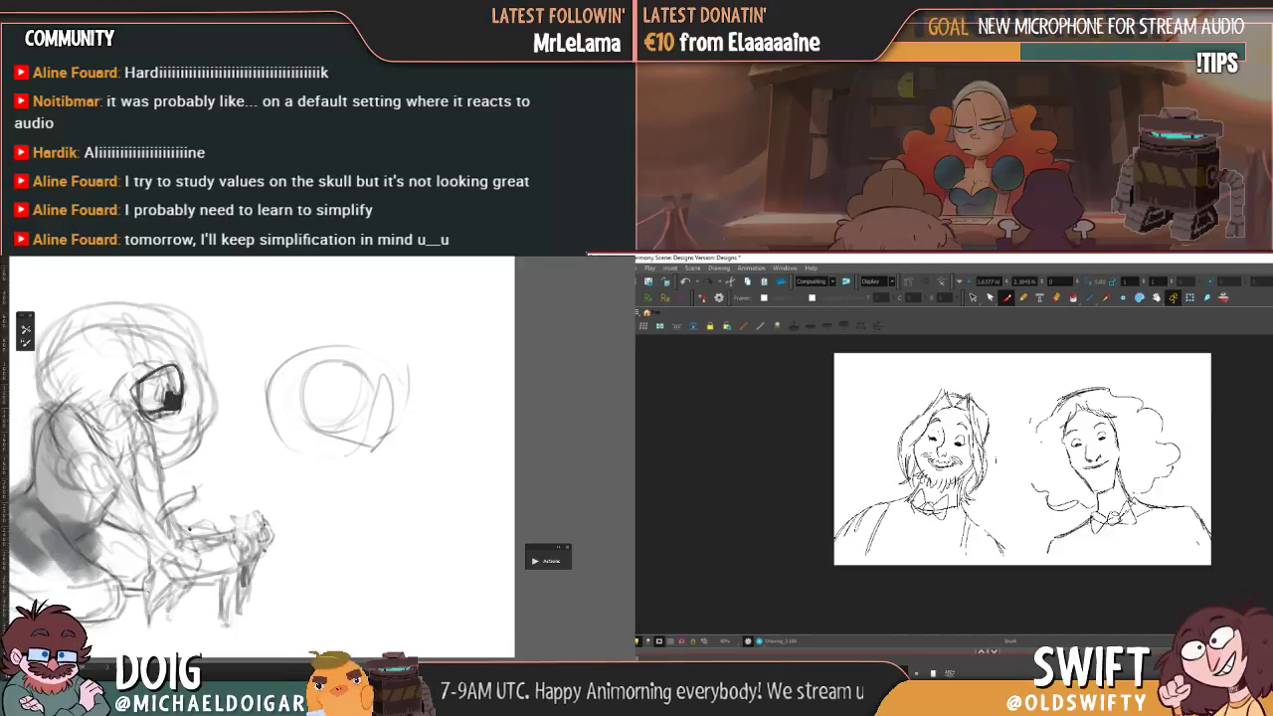
key(ctrl+z)
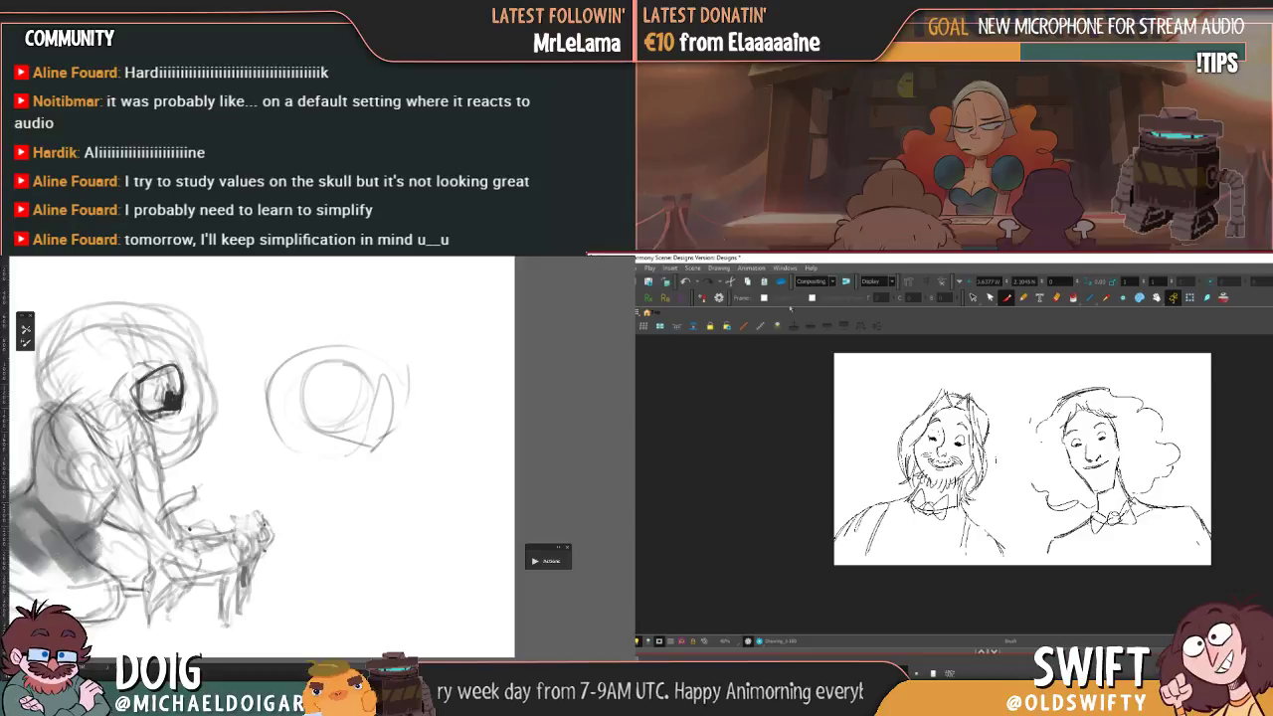
click(974, 297)
mouse_move(1004, 370)
mouse_down()
mouse_move(937, 619)
mouse_move(827, 431)
mouse_up()
key(Delete)
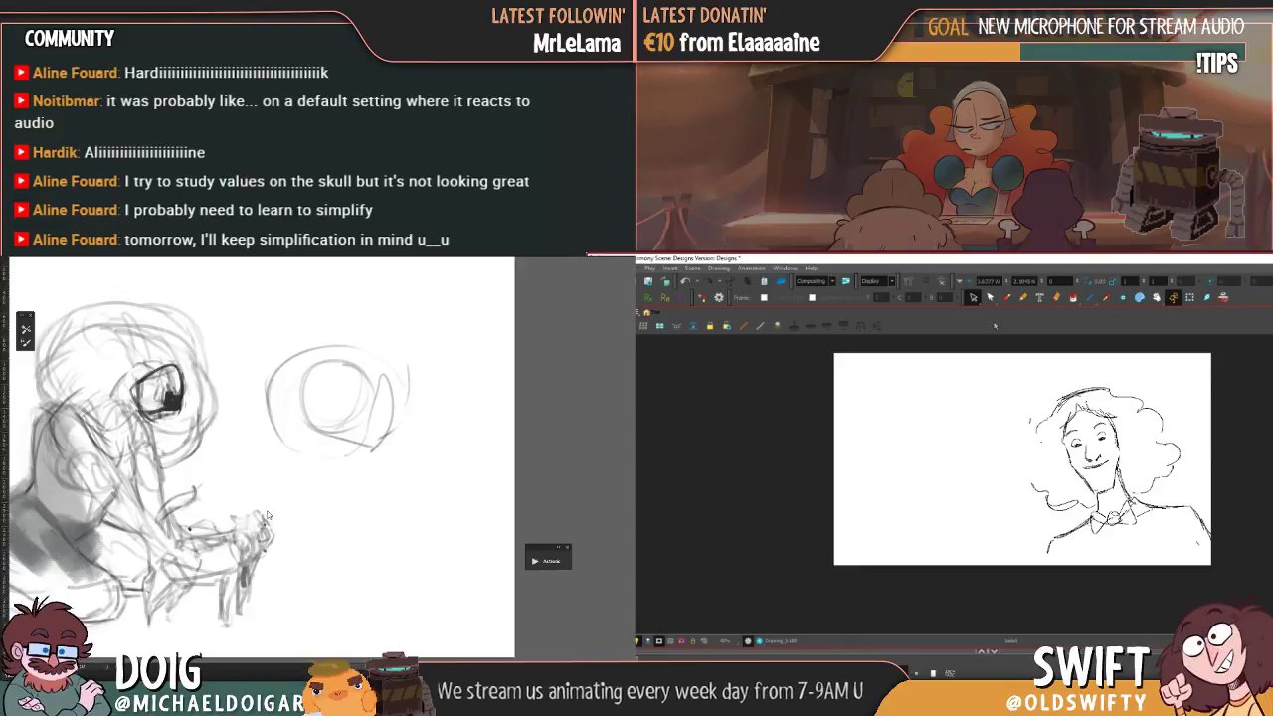
- Paste the photo of the girl holding a cat into the sketch canvas, enlarge it, and place it beside the seated figure
key(ctrl+v)
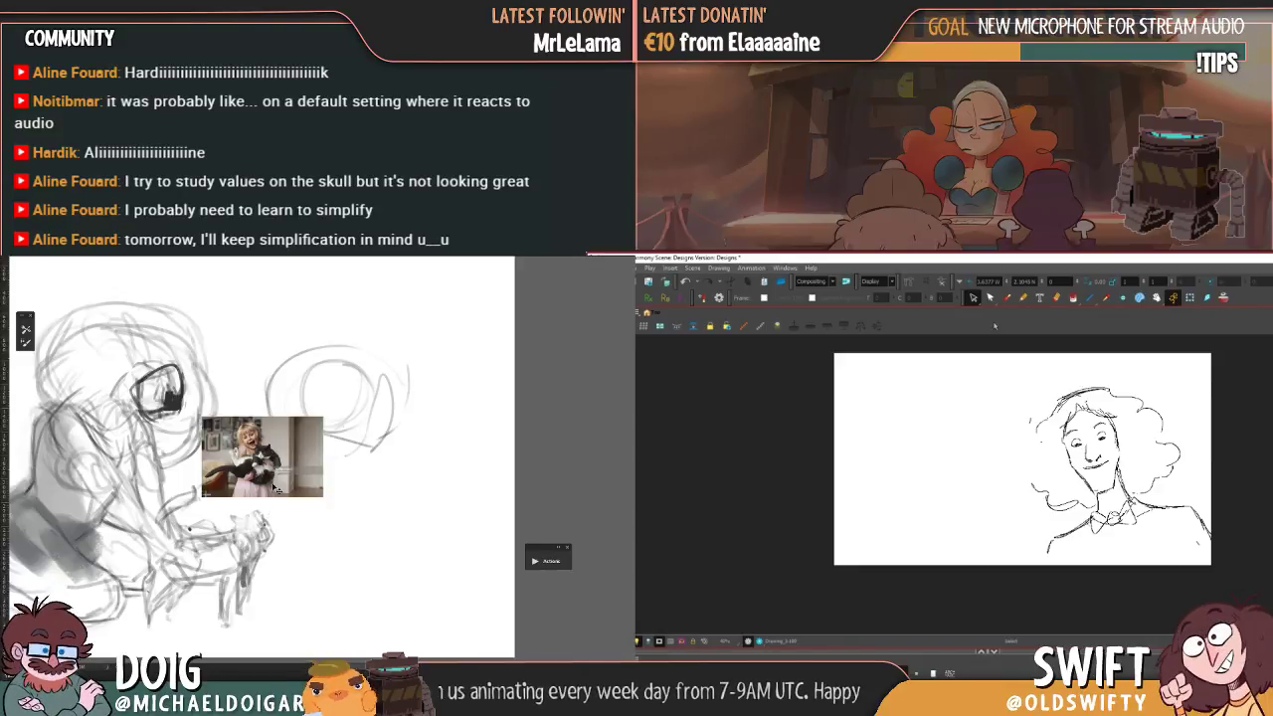
drag(324, 497, 454, 627)
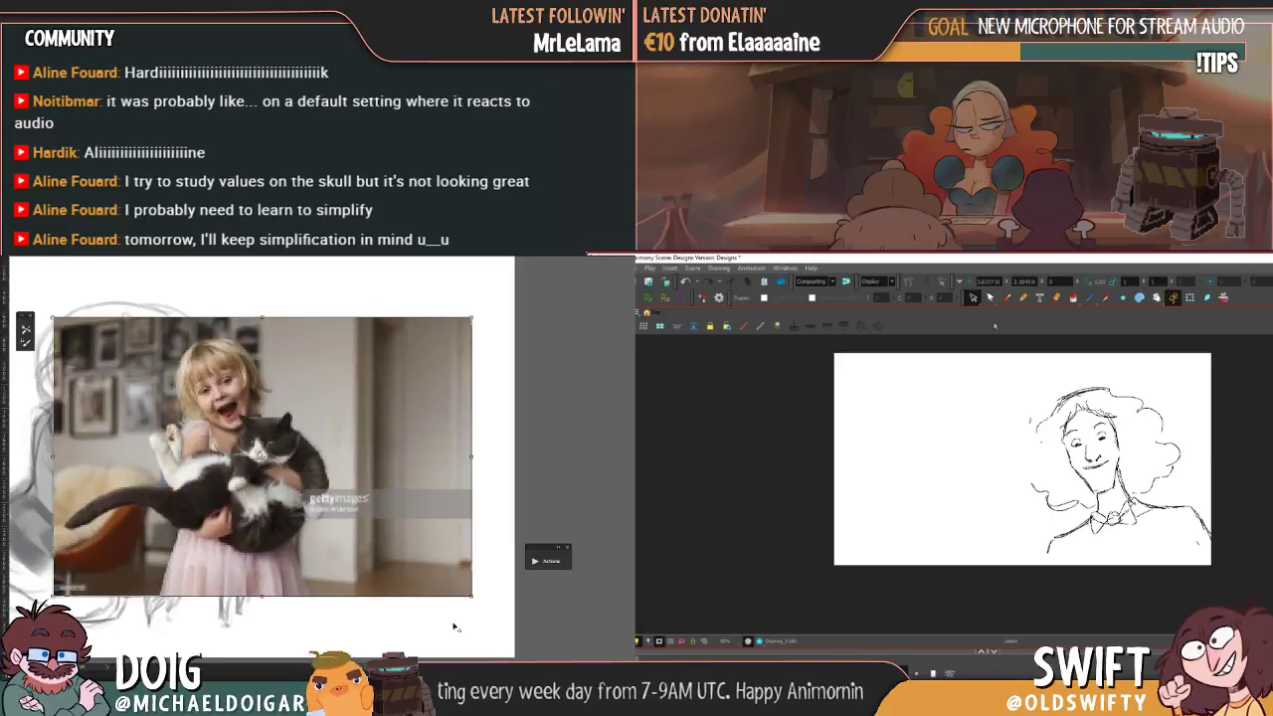
drag(390, 540, 520, 491)
key(Return)
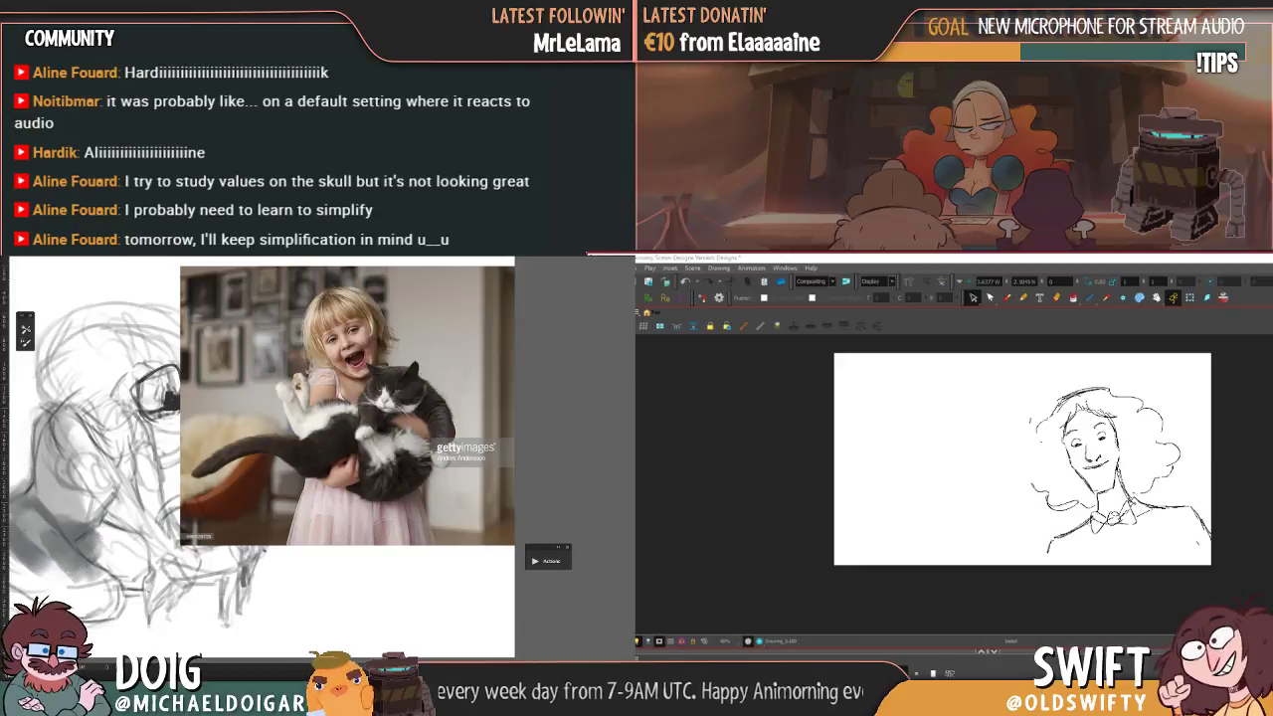
key(super+d)
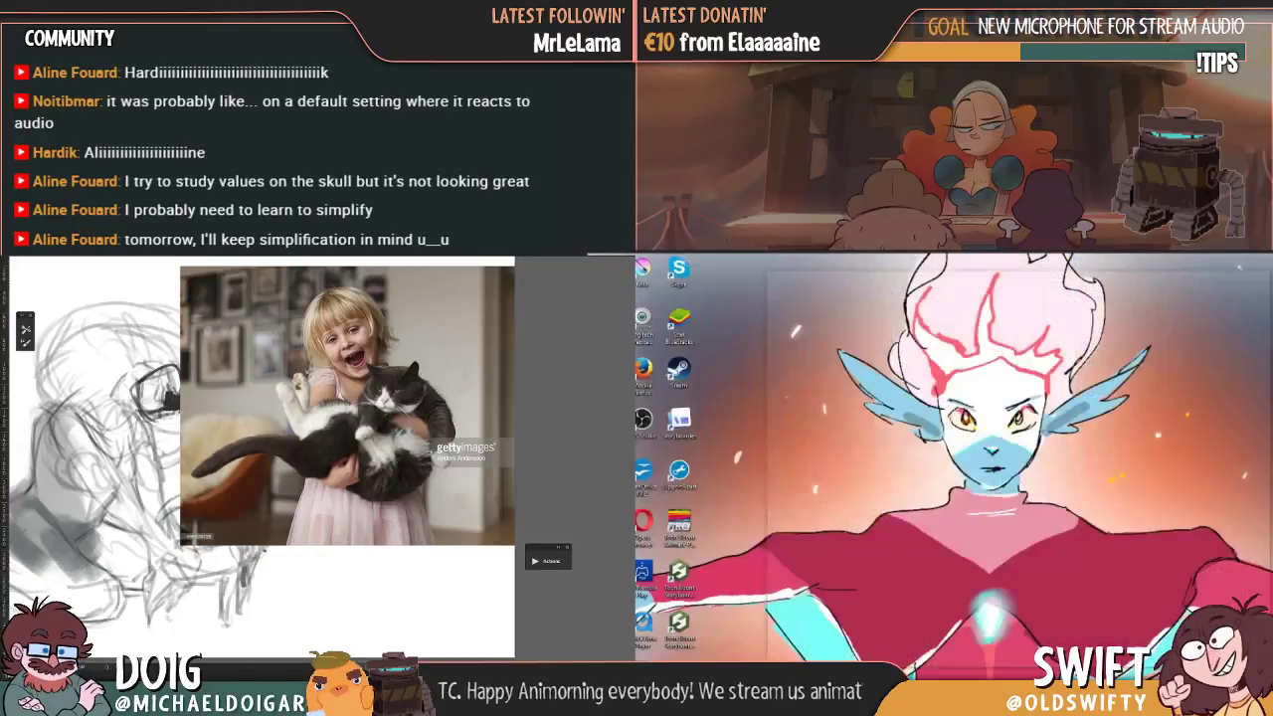
key(alt+Tab)
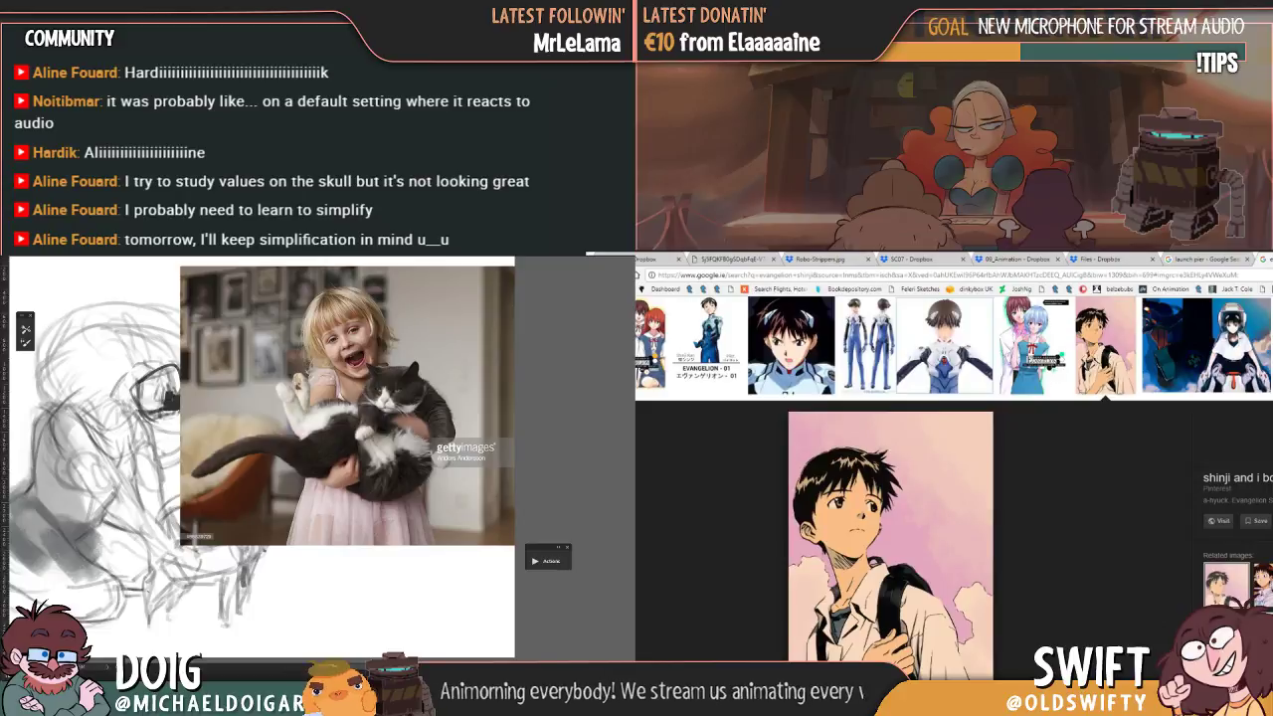
key(super+d)
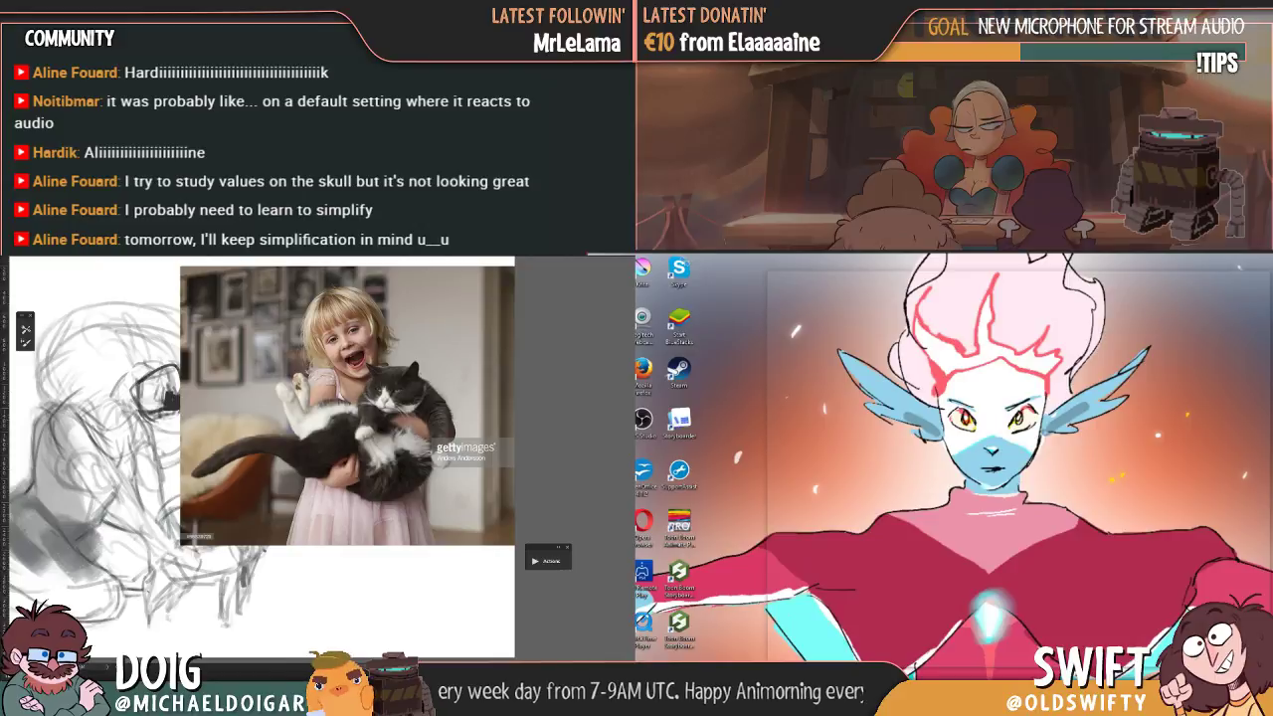
key(alt+Tab)
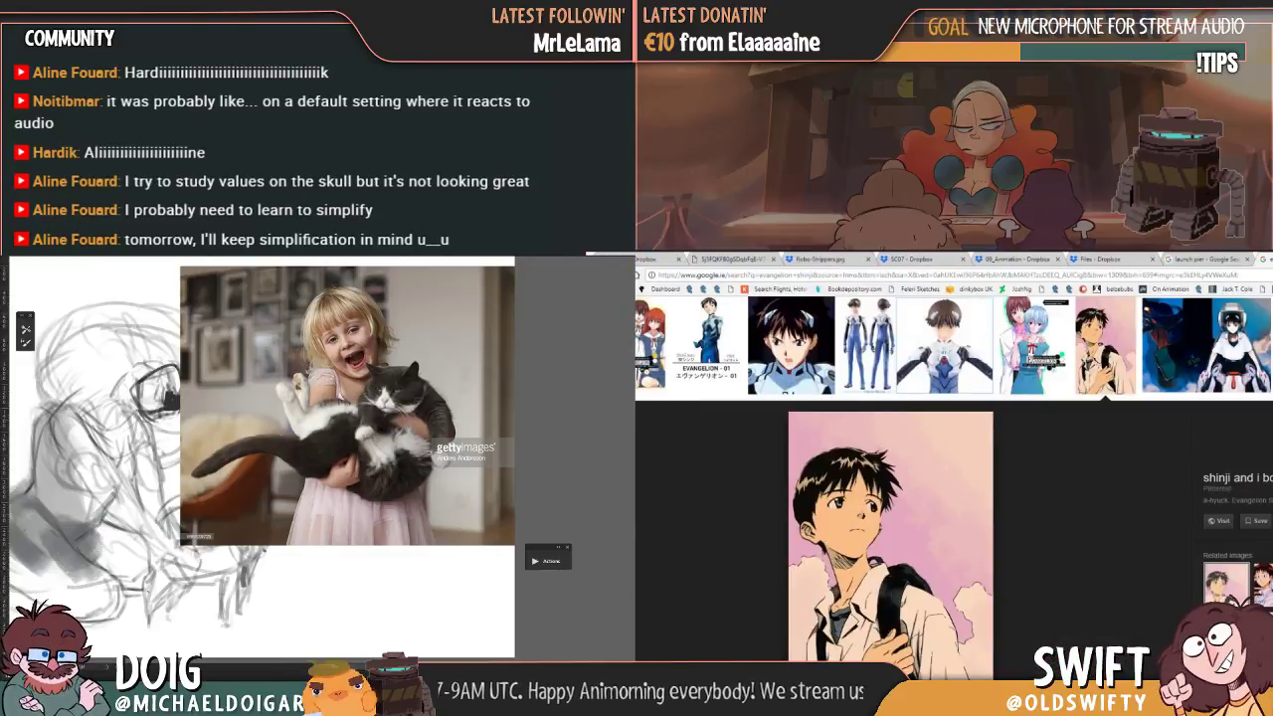
key(super+d)
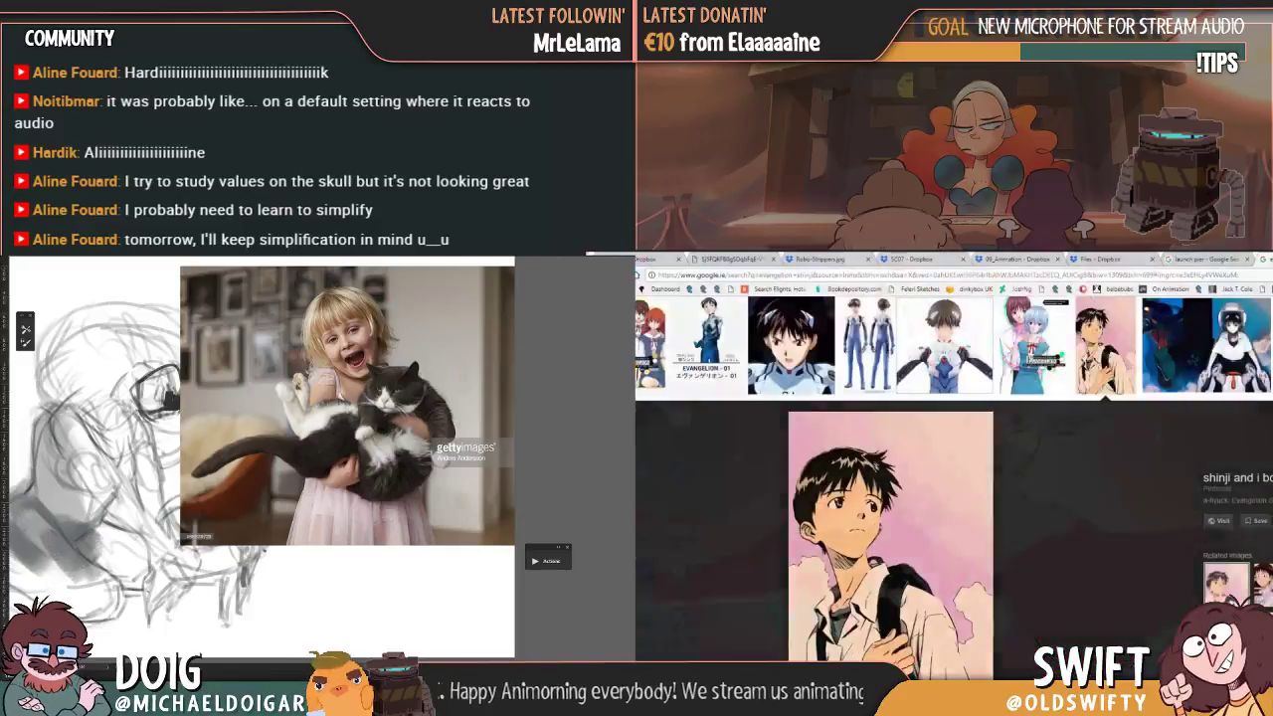
key(alt+Tab)
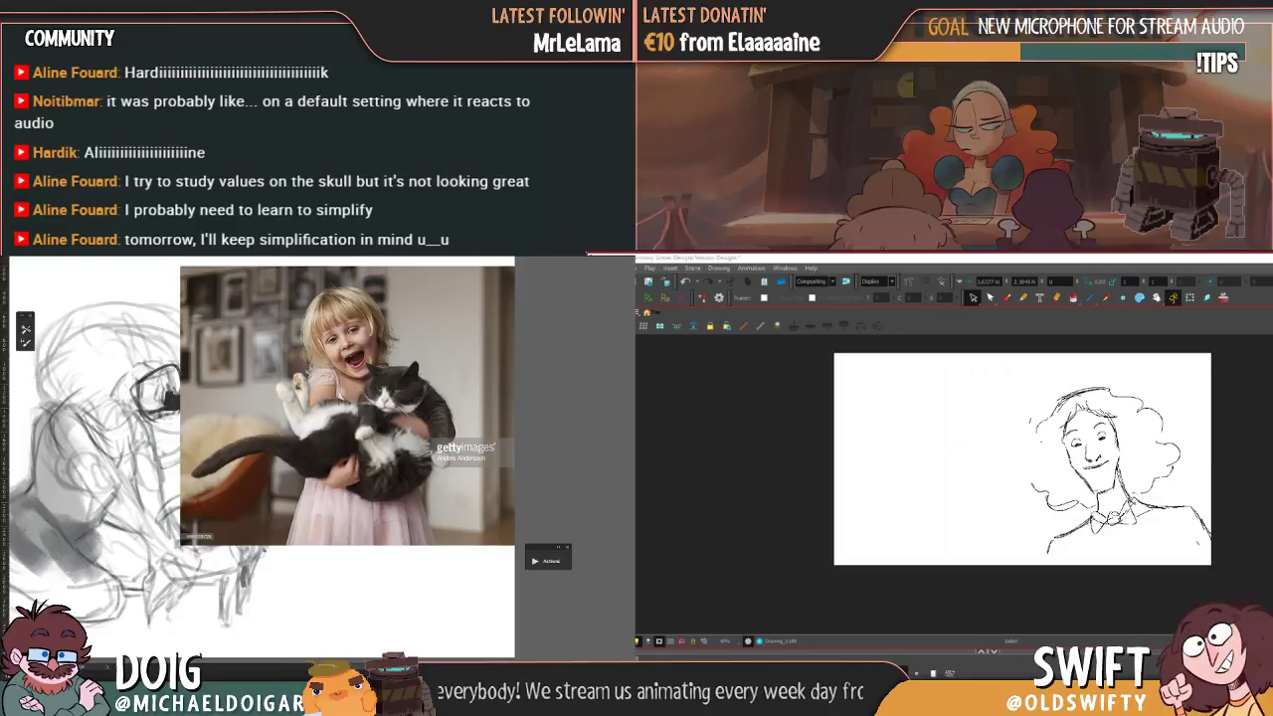
- Compare the emptied drawing with the bearded man's smiling pose, with the Brush tool ready
click(1006, 297)
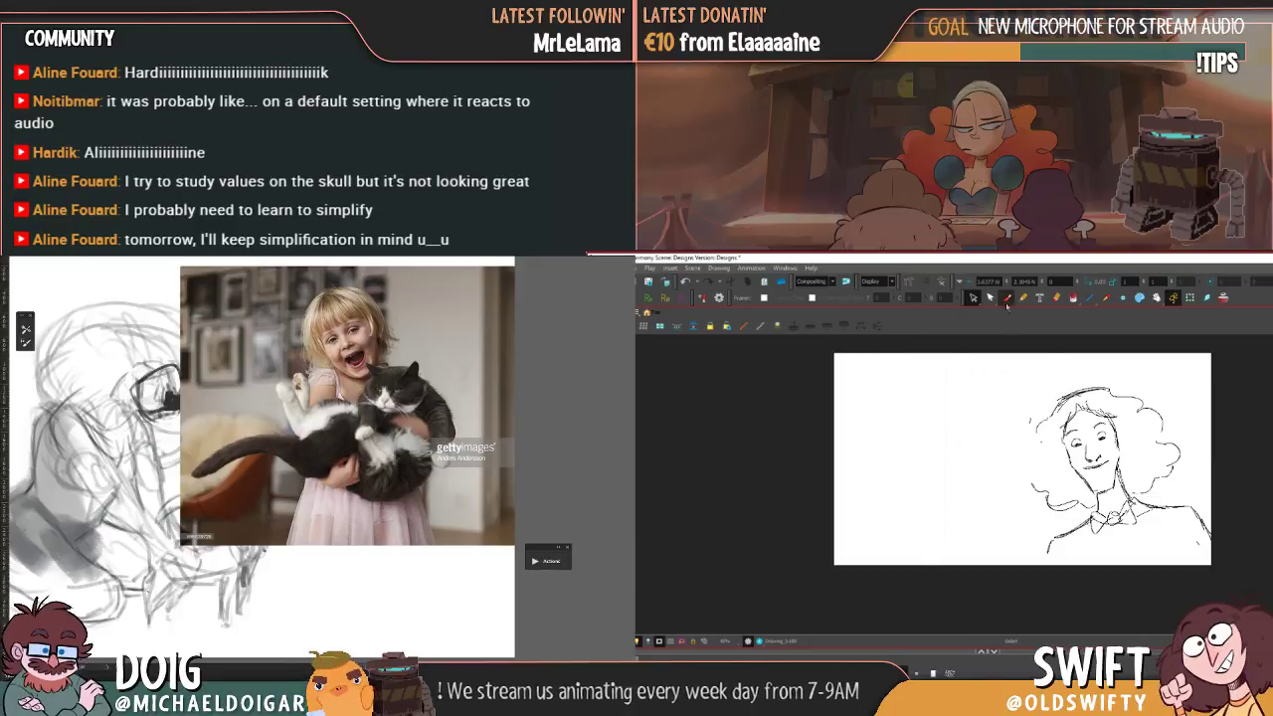
key(ctrl+z)
key(ctrl+shift+z)
key(ctrl+z)
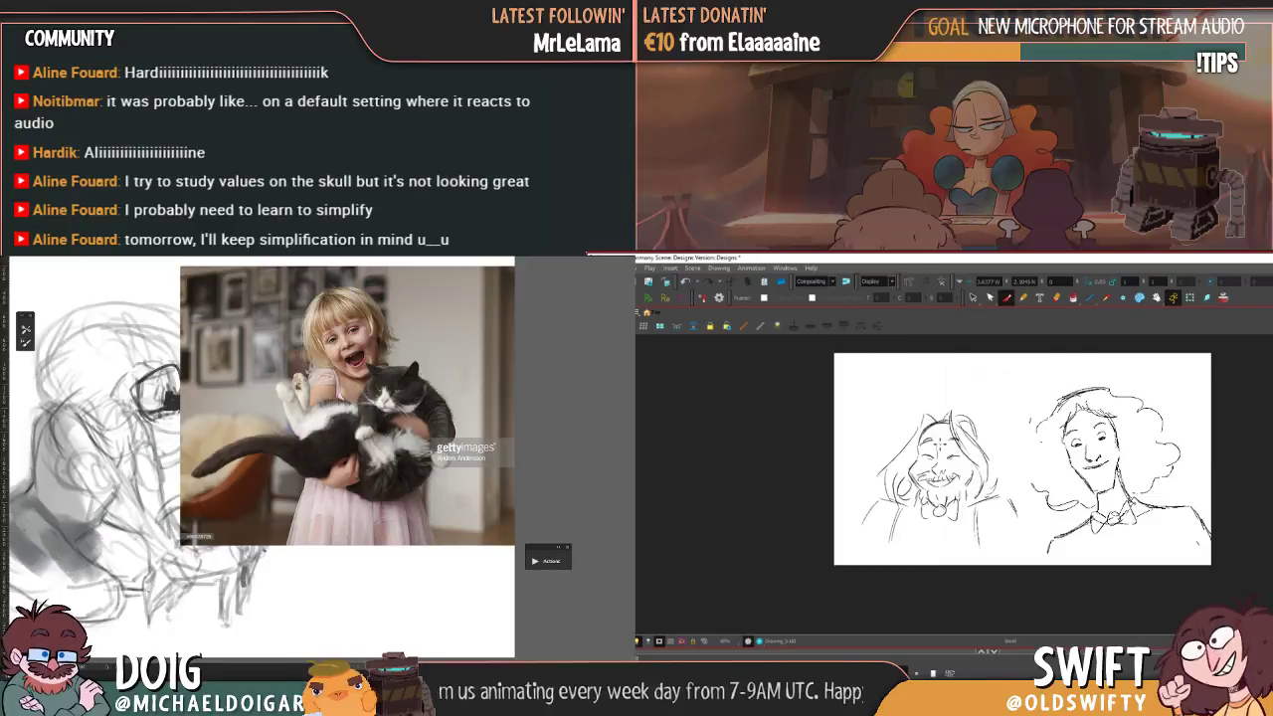
key(ctrl+shift+z)
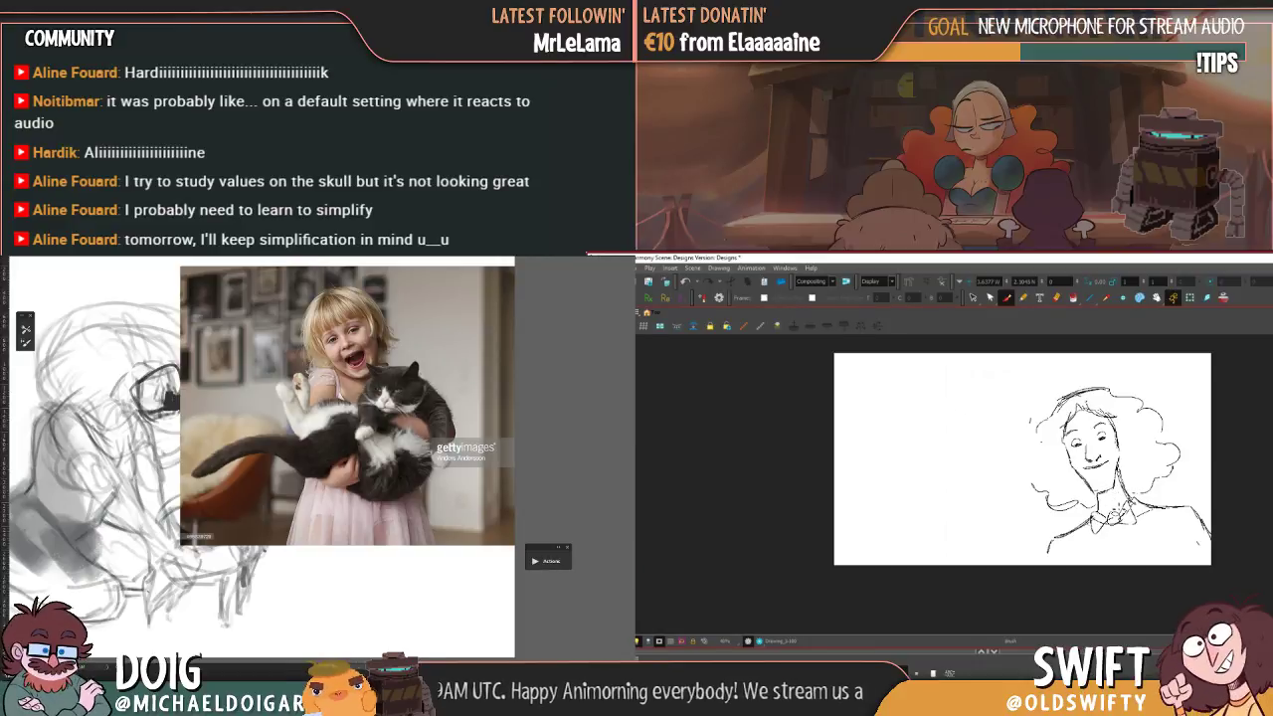
key(comma)
key(period)
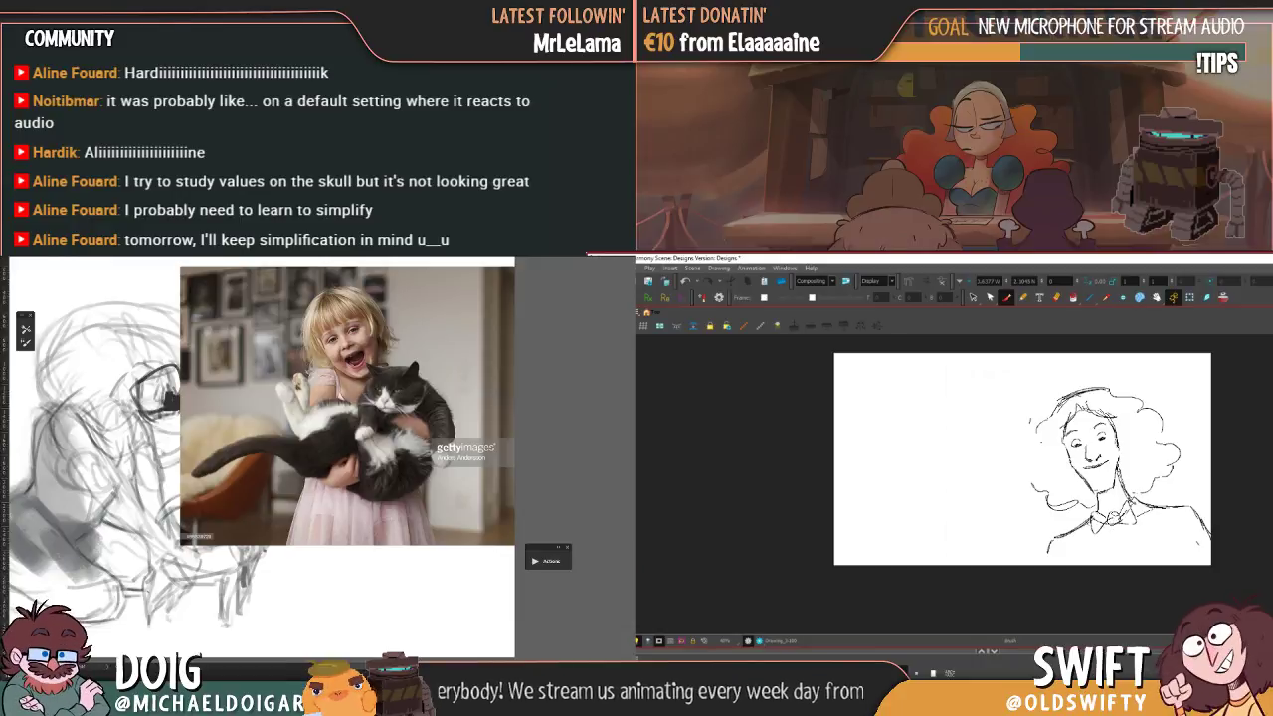
click(949, 674)
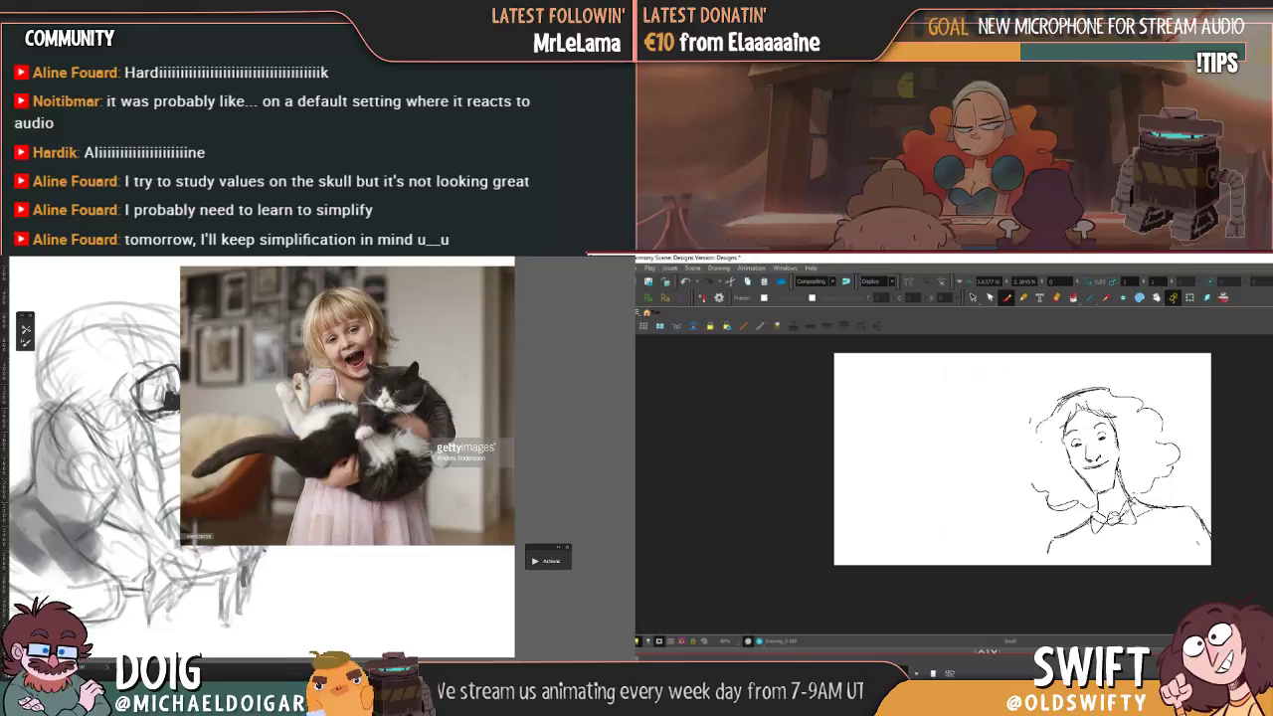
key(.)
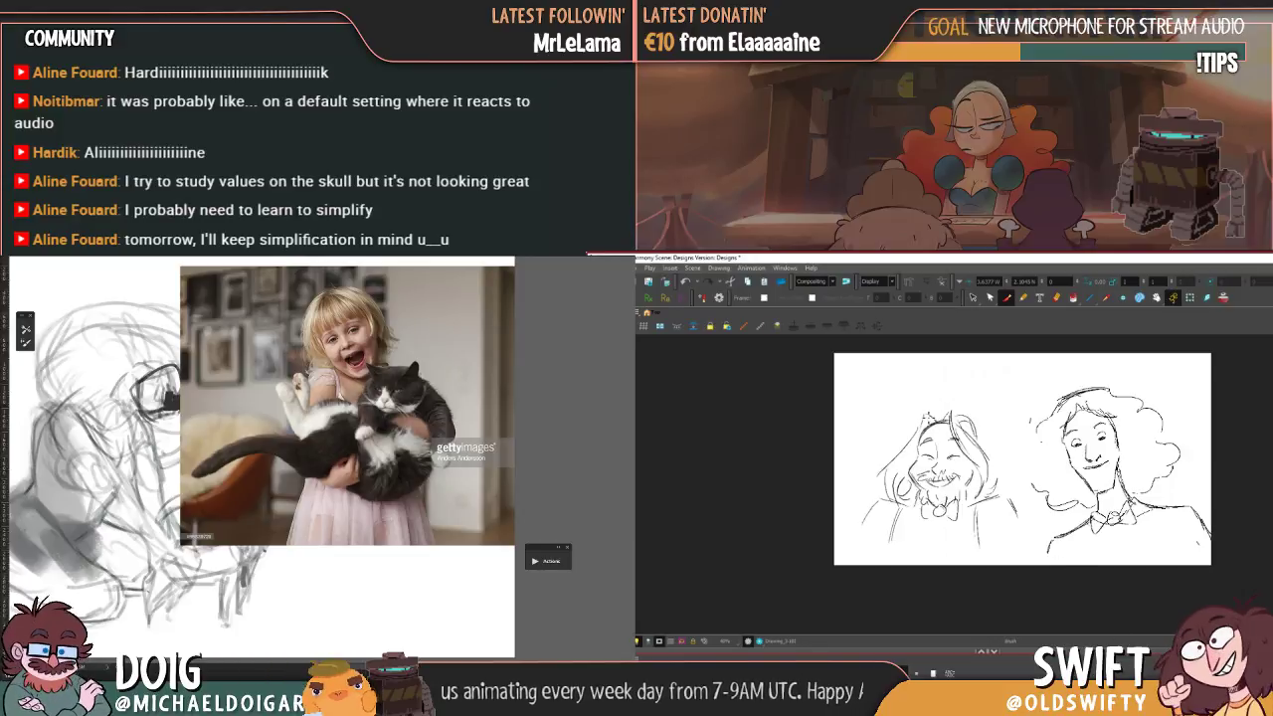
- Sketch the bearded man's raised eyebrows and the brow crease between them on the emptied drawing
key(ctrl+z)
key(ctrl+shift+z)
key(ctrl+z)
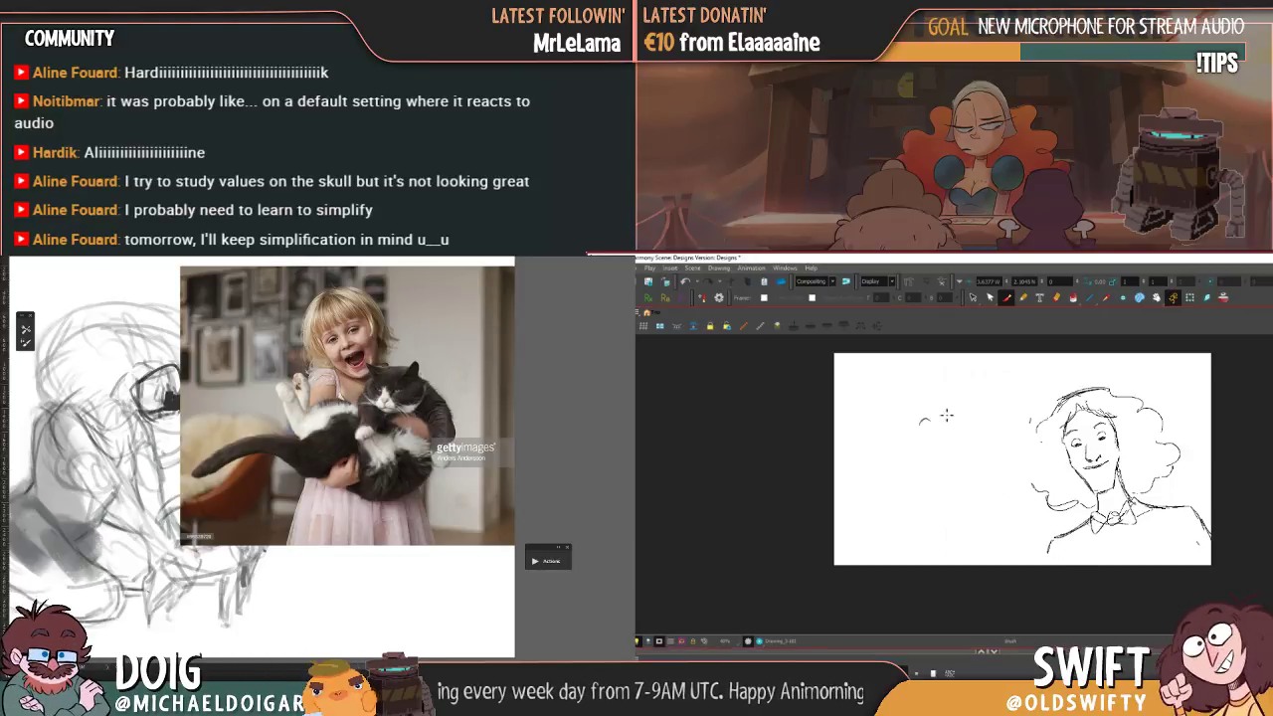
key(ctrl+shift+z)
key(ctrl+z)
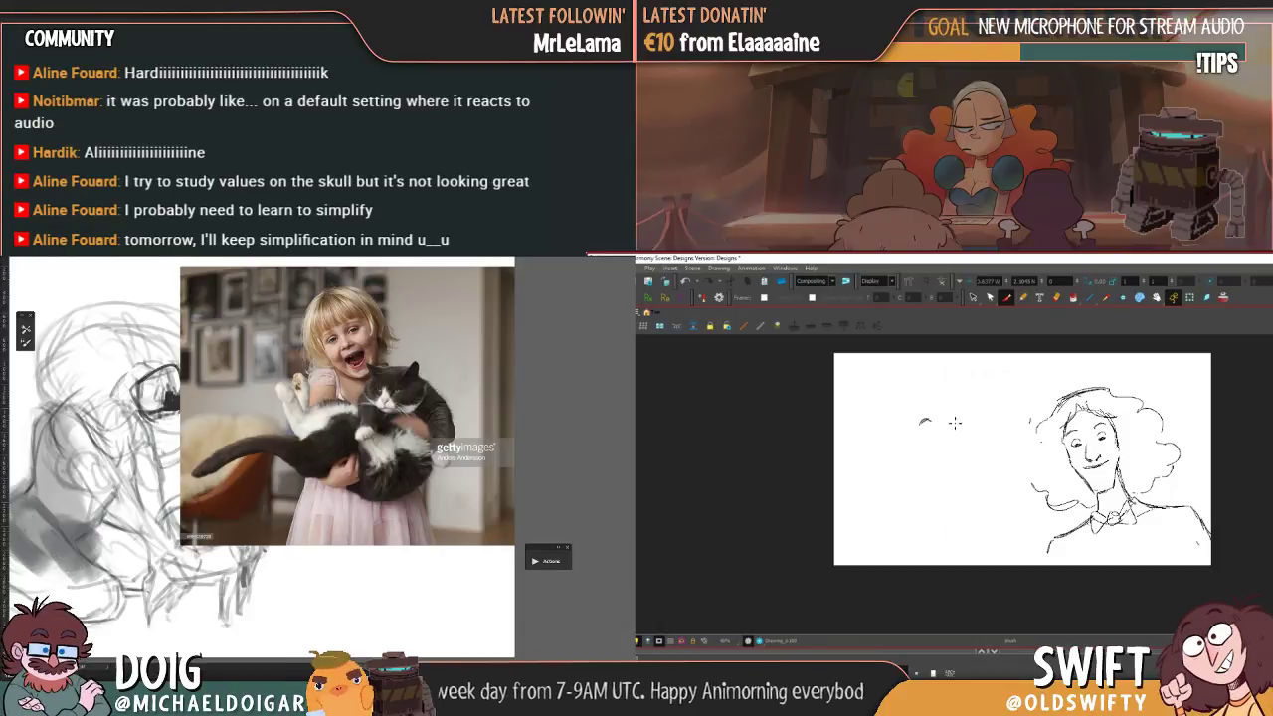
key(.)
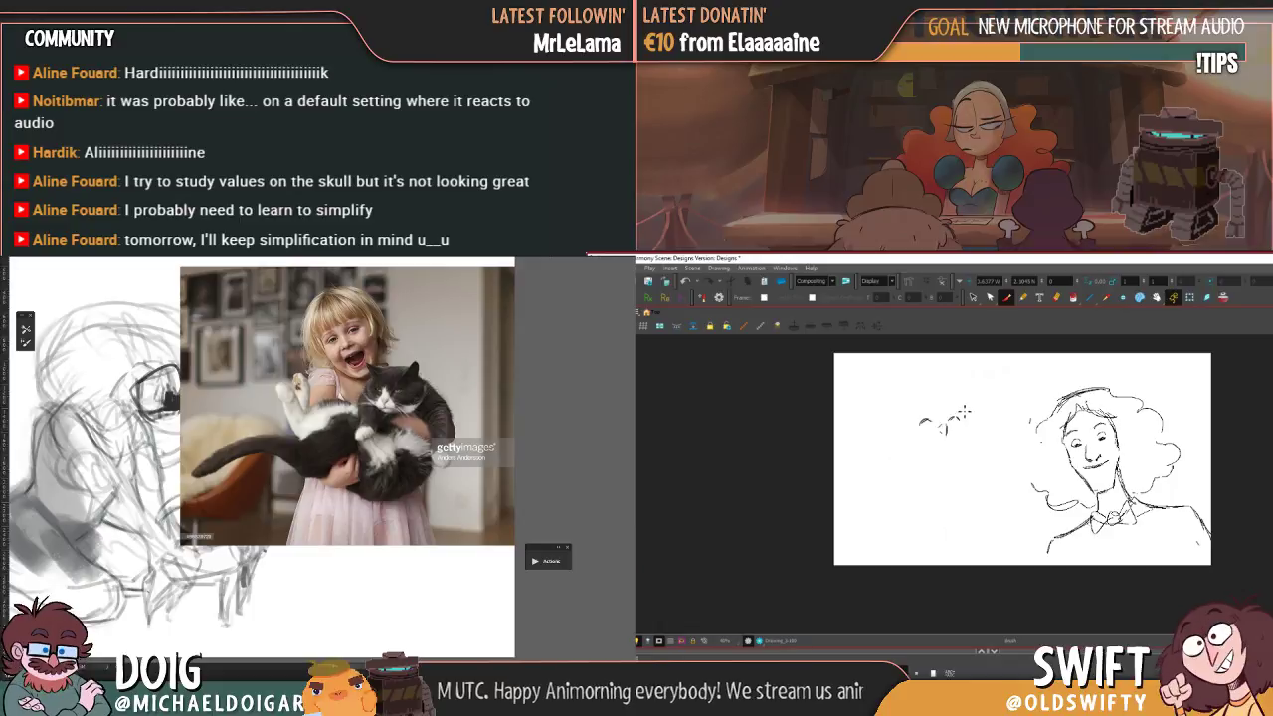
key(ctrl+shift+z)
key(ctrl+z)
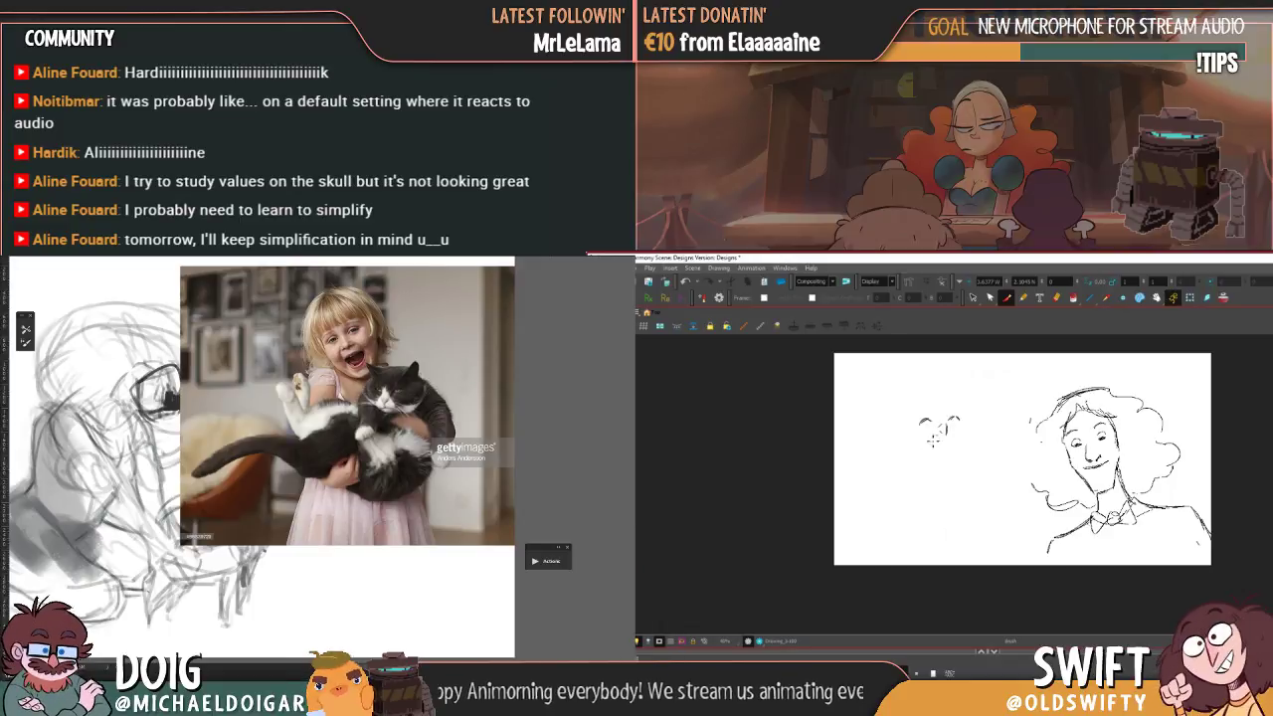
- Sketch the bearded man's moustache and chin beard, and add curved brow lines above his closed eyes
mouse_move(932, 441)
mouse_down()
mouse_move(960, 437)
mouse_move(947, 445)
mouse_move(958, 464)
mouse_move(935, 460)
mouse_up()
key(.)
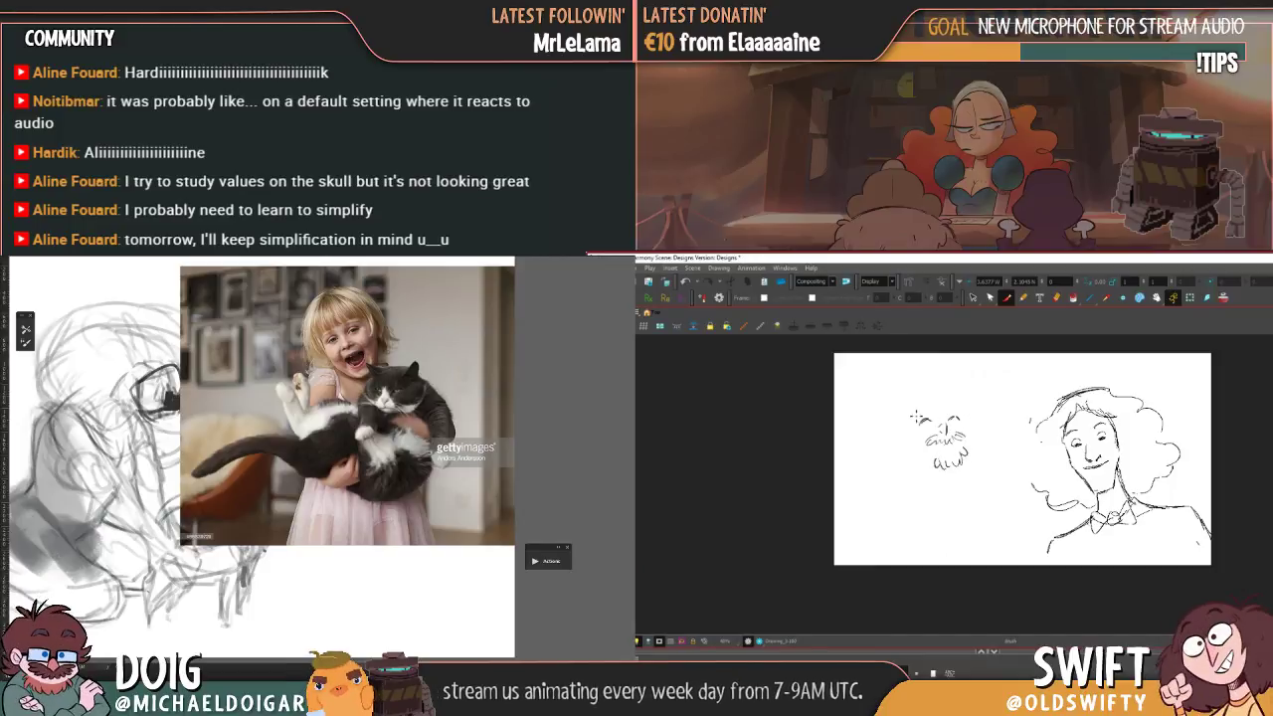
drag(919, 414, 958, 416)
key(.)
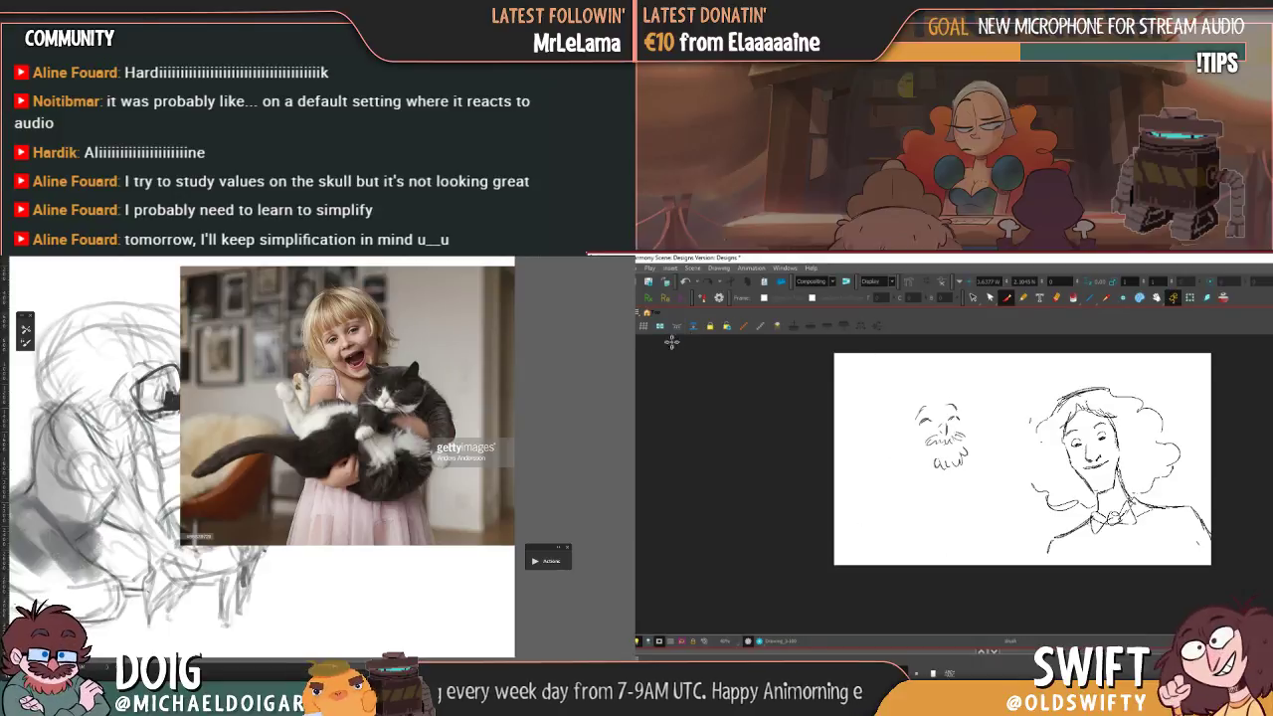
- Try to reposition the strokes of one eye and brow on the bearded man's unfinished face
click(973, 298)
click(930, 416)
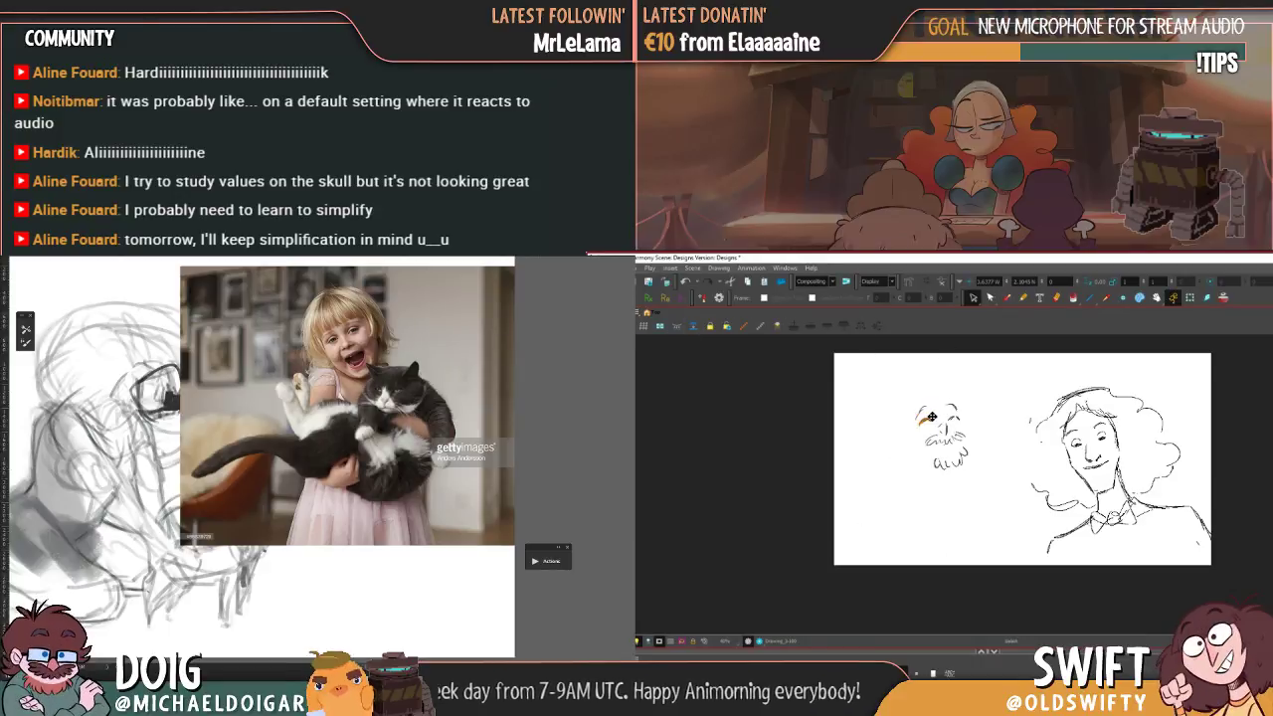
drag(931, 417, 941, 410)
key(.)
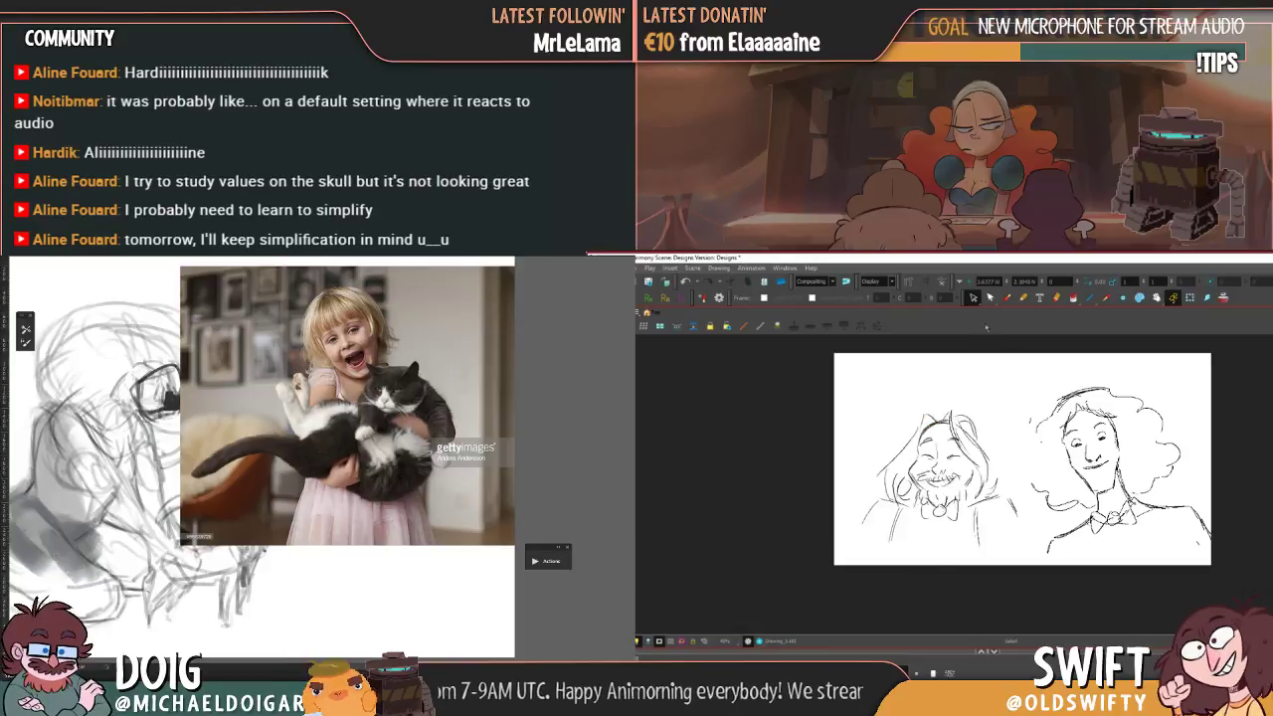
key(ctrl+z)
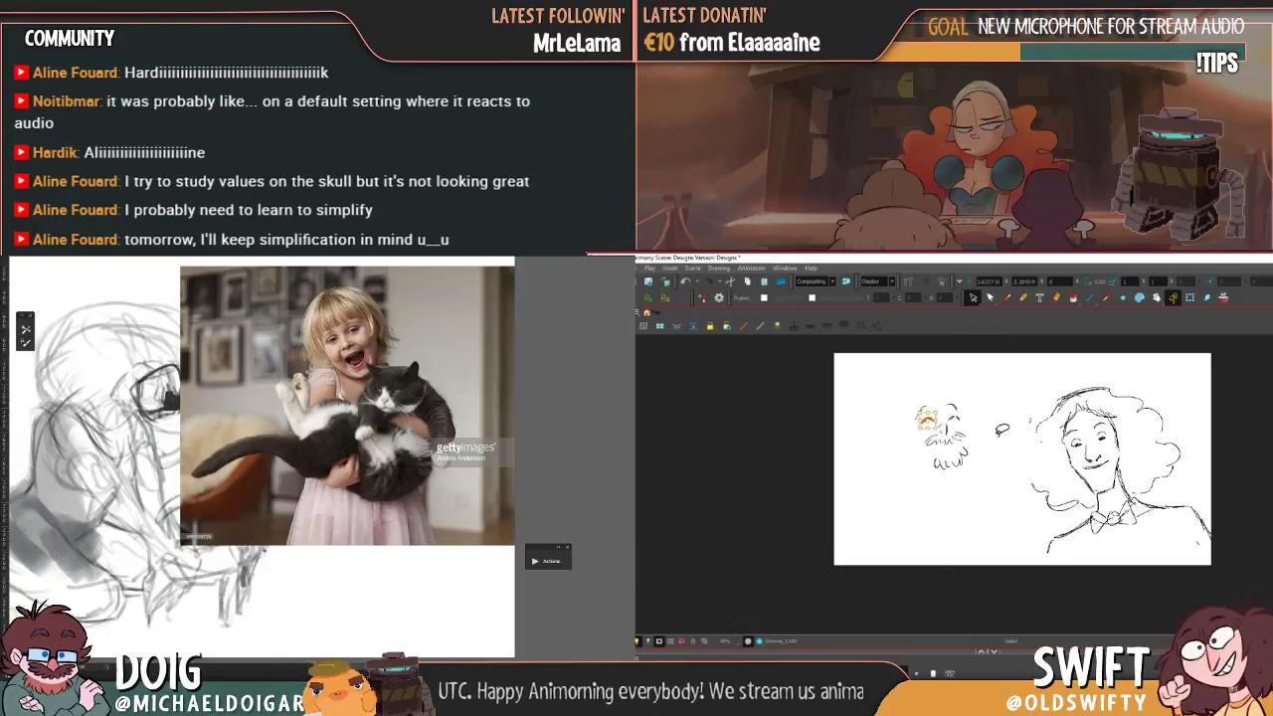
key(ctrl+shift+z)
key(ctrl+z)
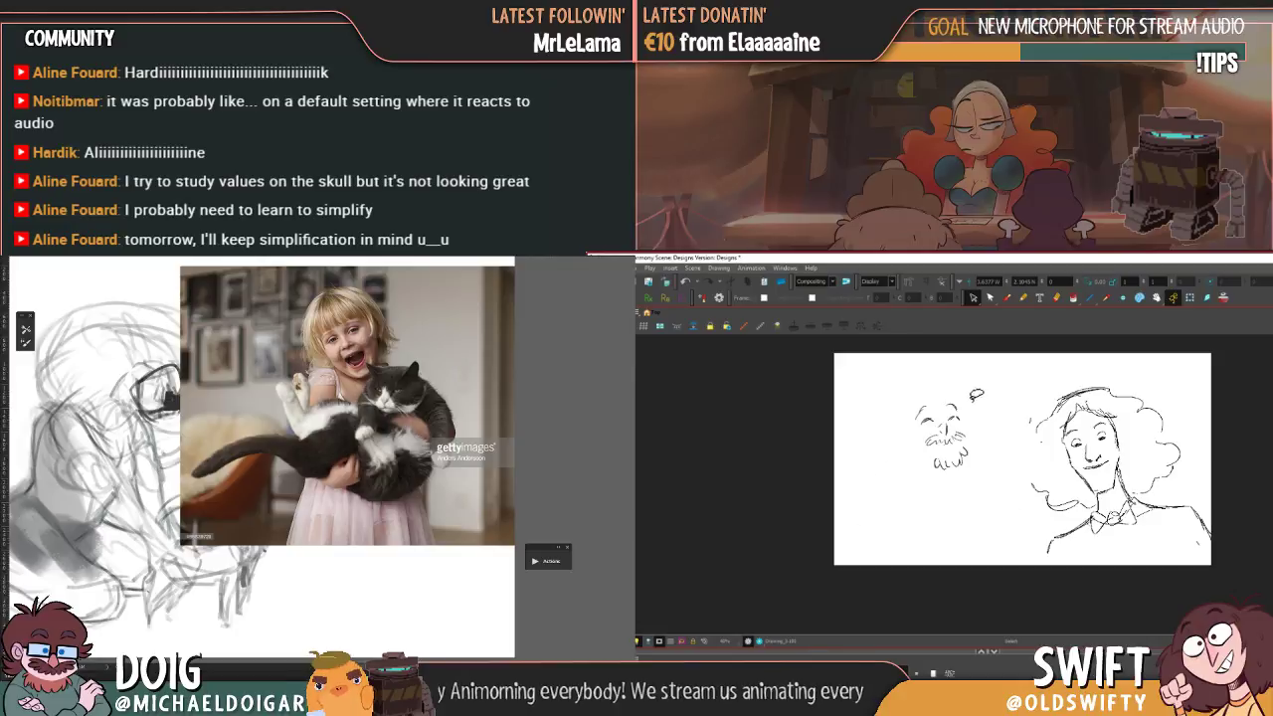
- Brush in the bearded man's curved forehead line and the outer contours of his cheeks, checking against the neighbouring pose
click(1006, 298)
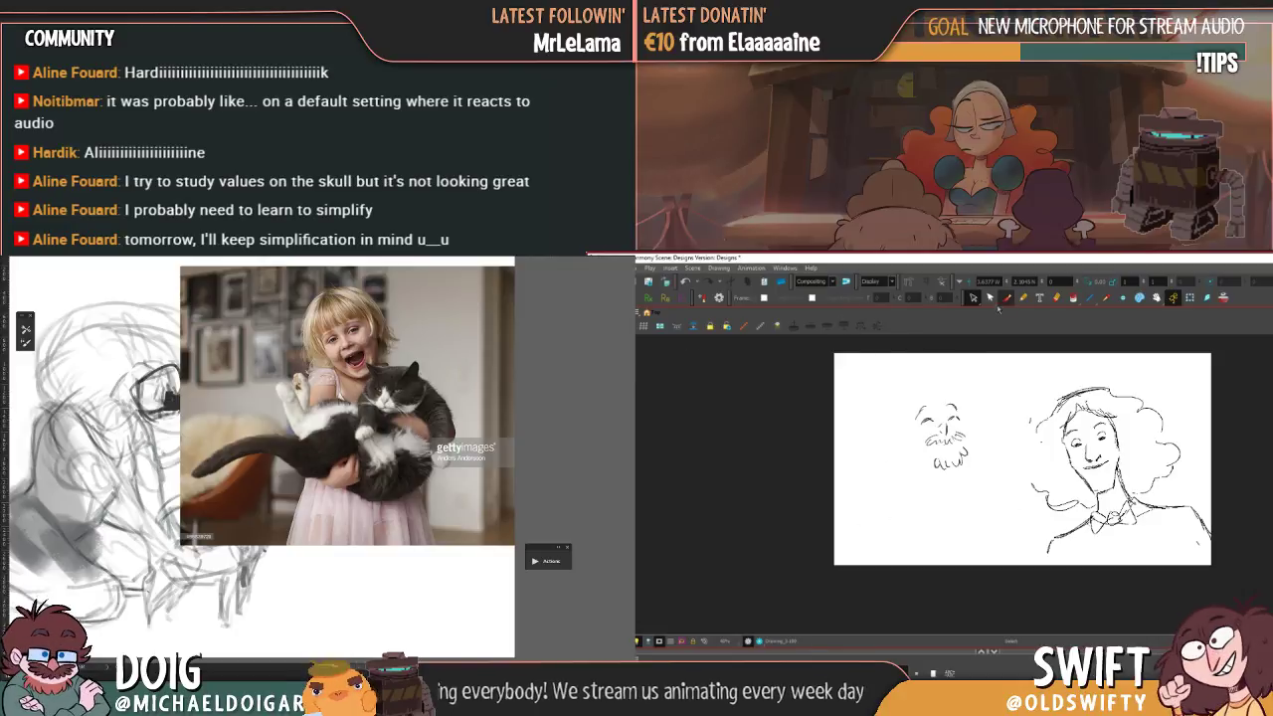
mouse_move(919, 410)
mouse_down()
mouse_move(935, 394)
mouse_move(954, 402)
mouse_up()
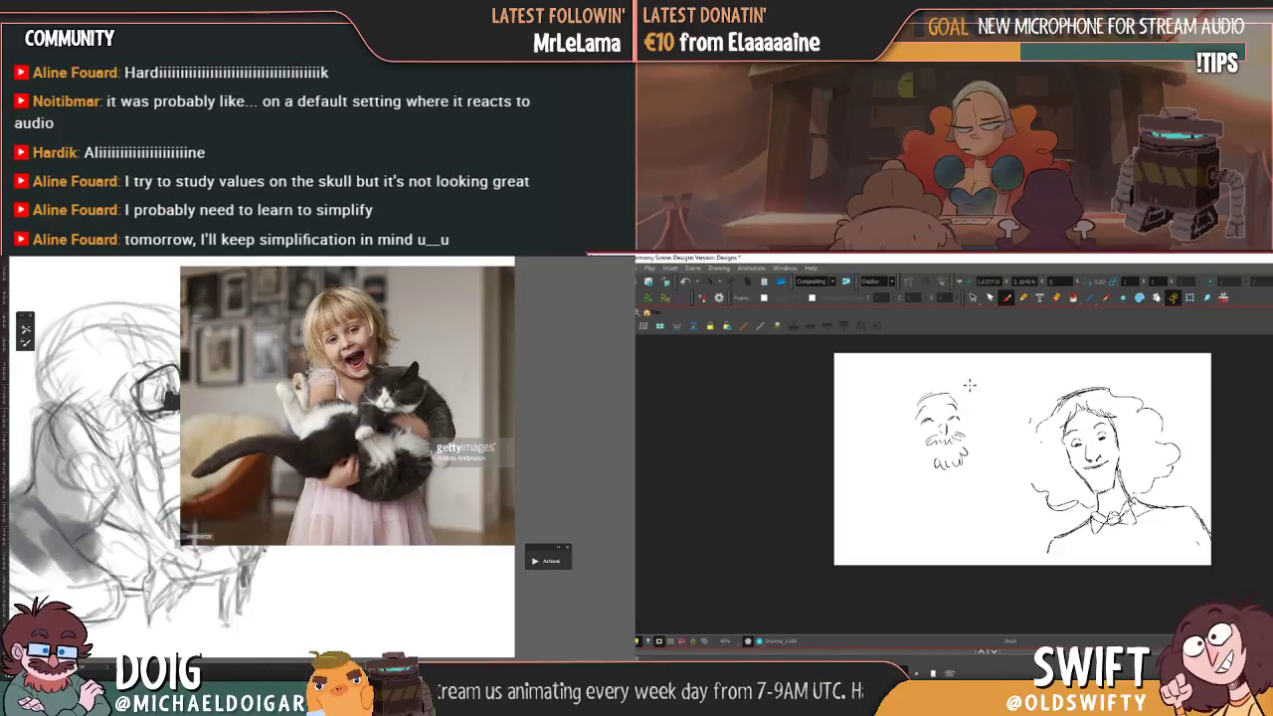
key(comma)
key(period)
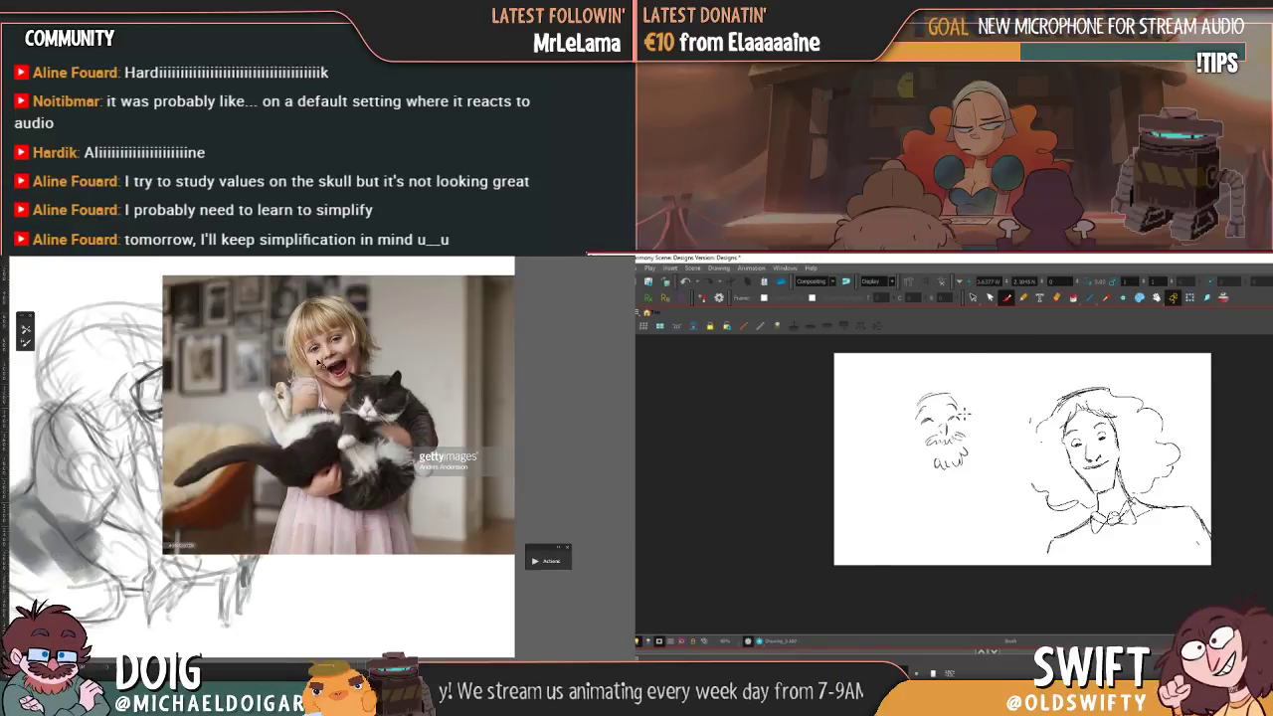
drag(965, 421, 973, 453)
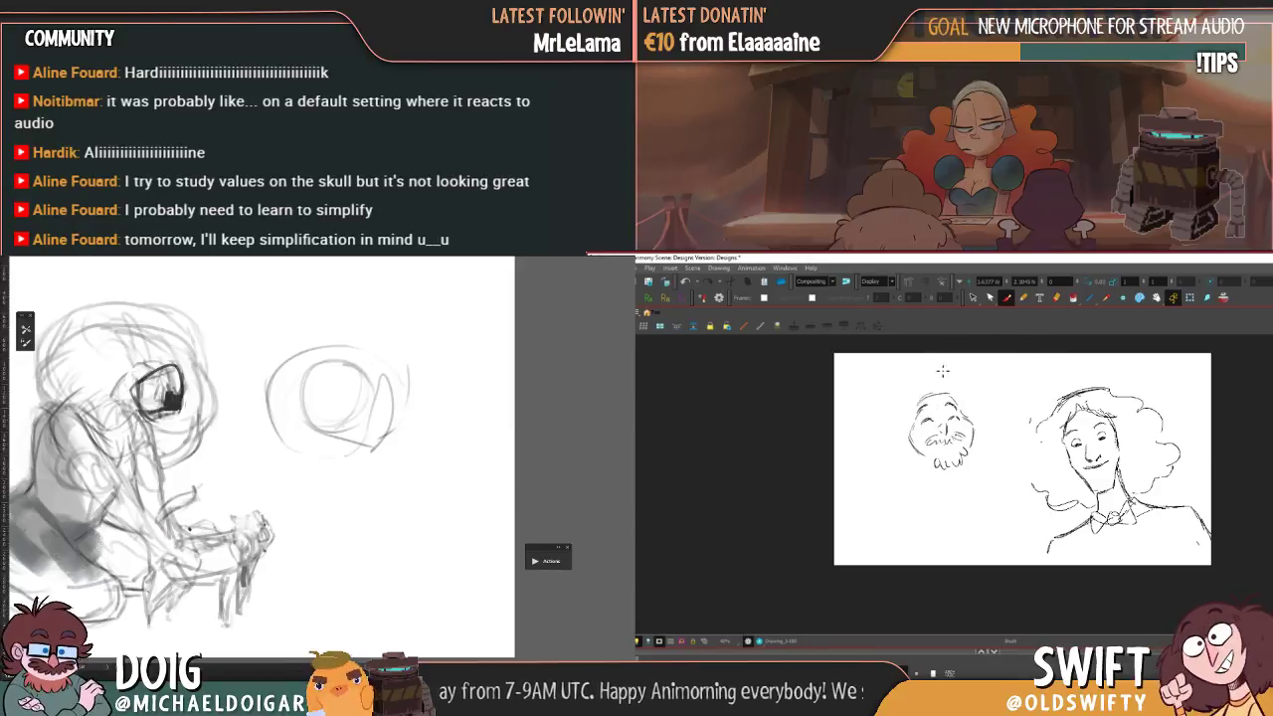
- Sketch the bearded man's pointed hair tufts and the hair sweeping down both sides of his face
mouse_move(939, 394)
mouse_down()
mouse_move(945, 376)
mouse_move(1002, 424)
mouse_move(990, 435)
mouse_up()
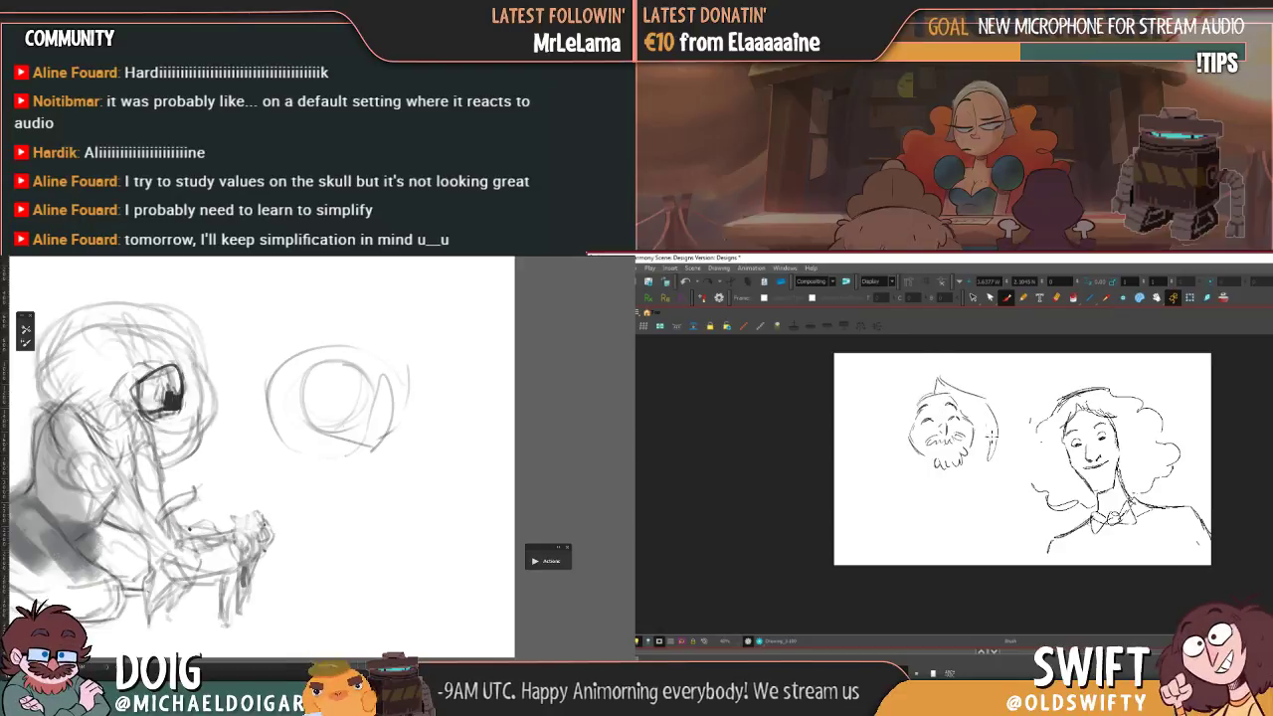
key(f)
key(g)
key(f)
key(g)
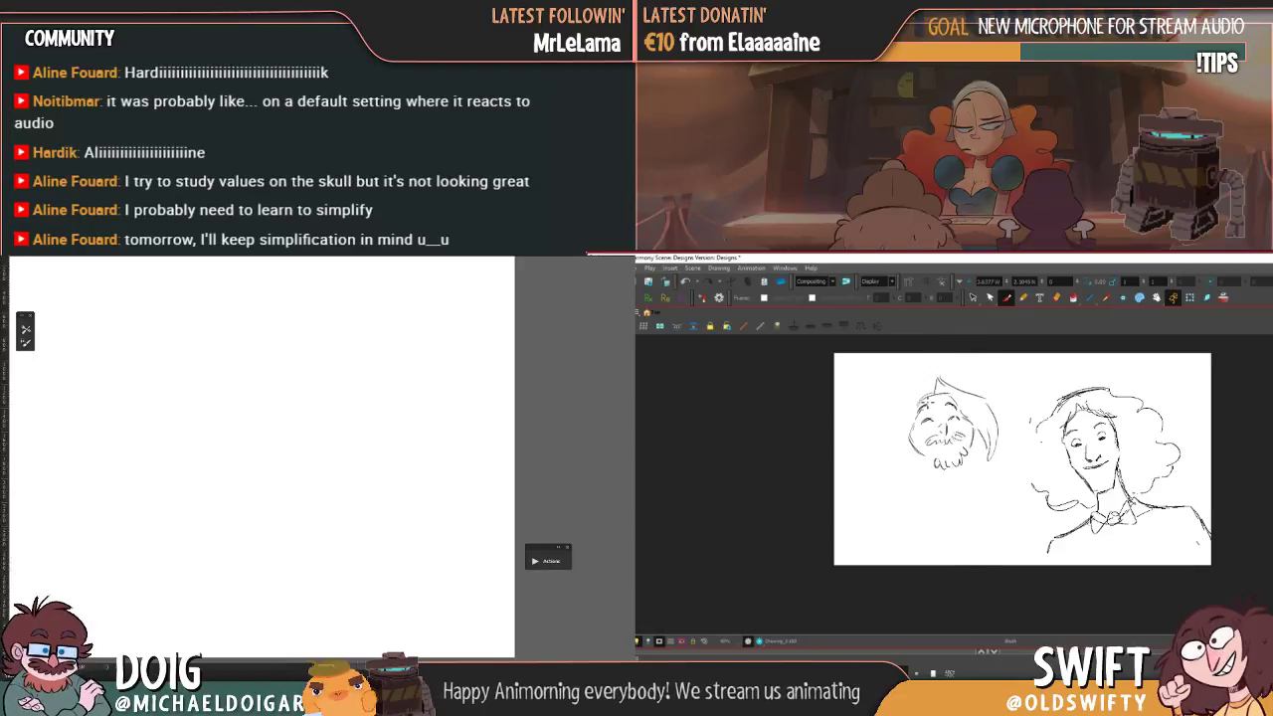
mouse_move(926, 396)
mouse_down()
mouse_move(917, 385)
mouse_move(918, 471)
mouse_up()
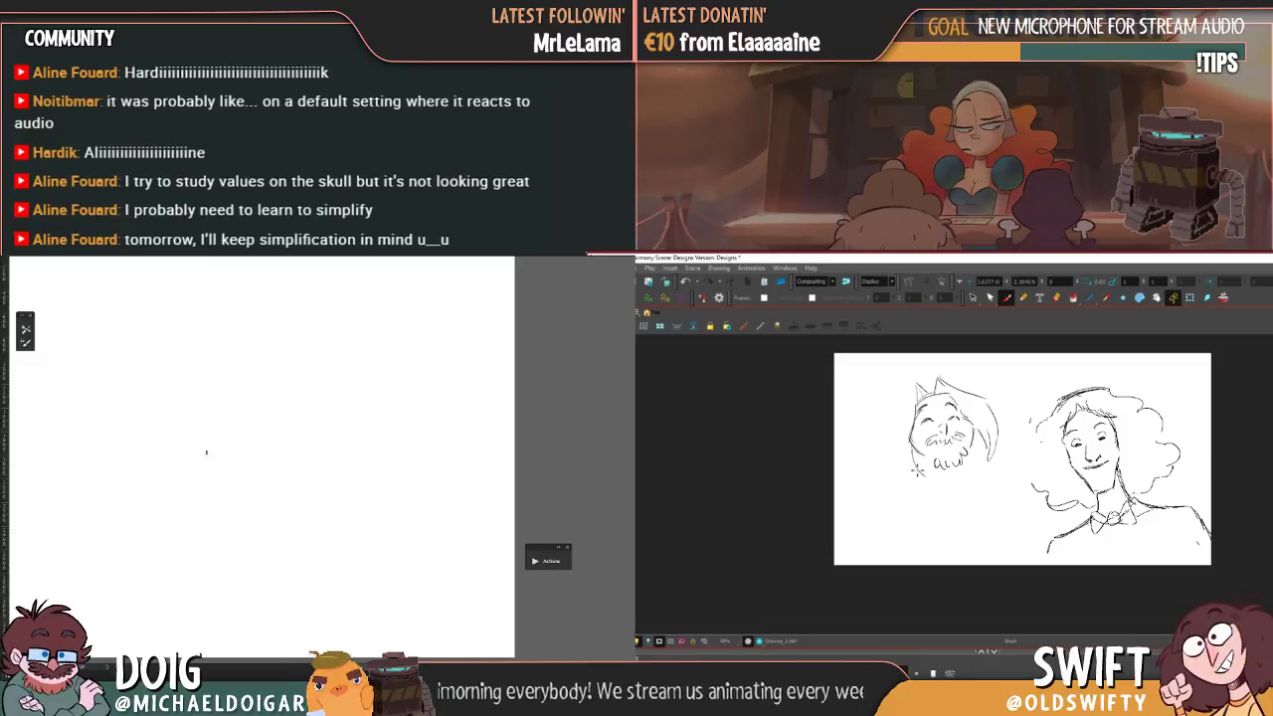
- Paint a dark textured patch on the blank painting canvas, and set the foreground colour to light grey #adadad
mouse_move(171, 445)
mouse_down()
mouse_move(205, 403)
mouse_move(261, 418)
mouse_move(254, 477)
mouse_up()
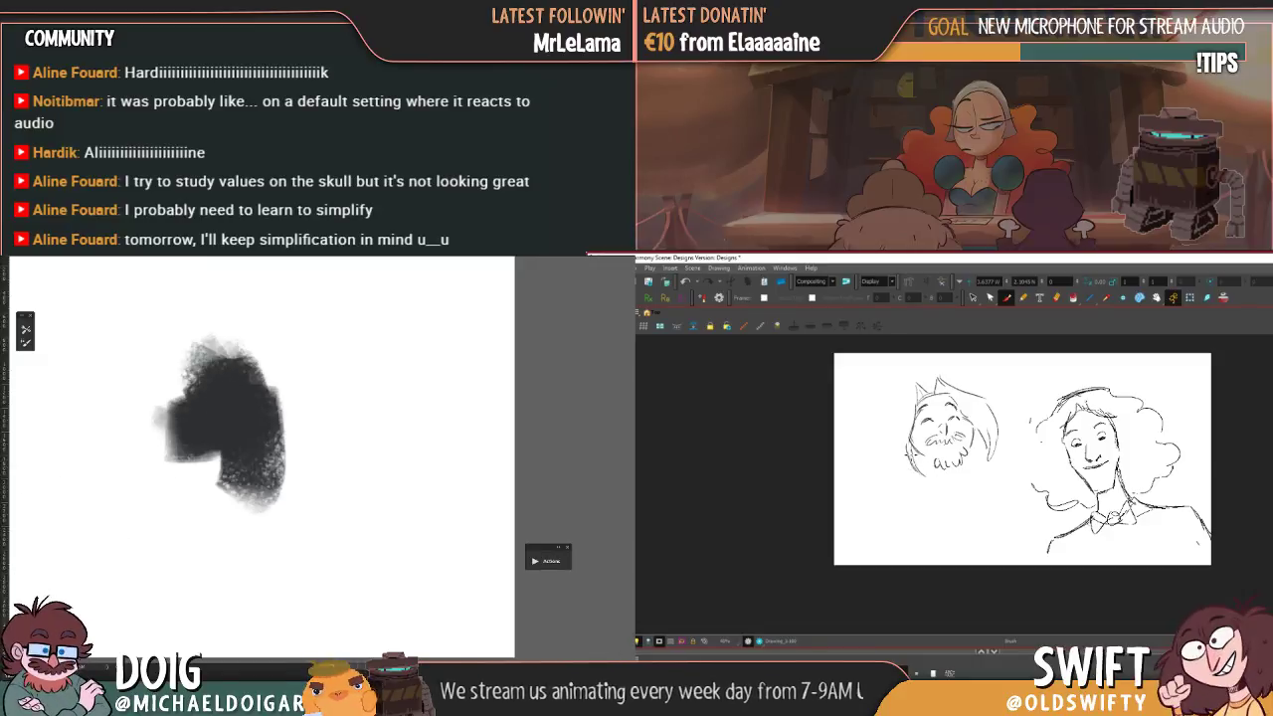
key(n)
key(f)
key(g)
click(186, 463)
drag(915, 410, 917, 456)
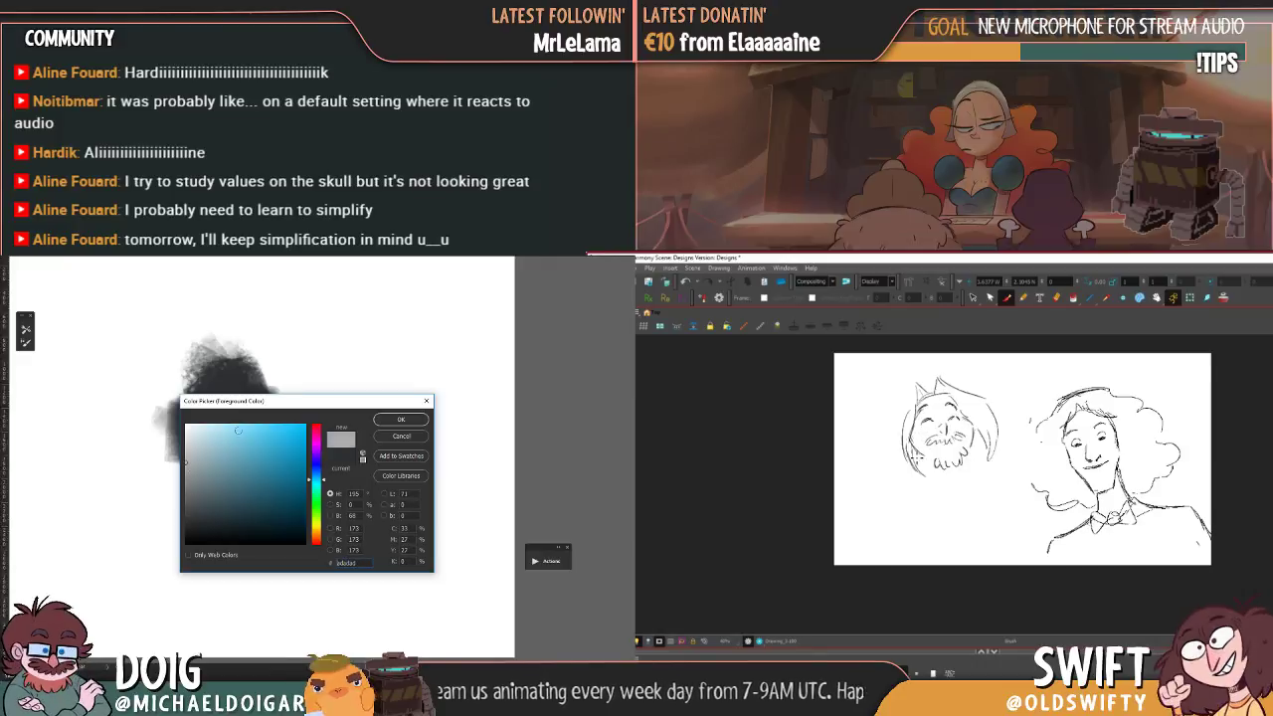
click(392, 419)
key(f)
key(g)
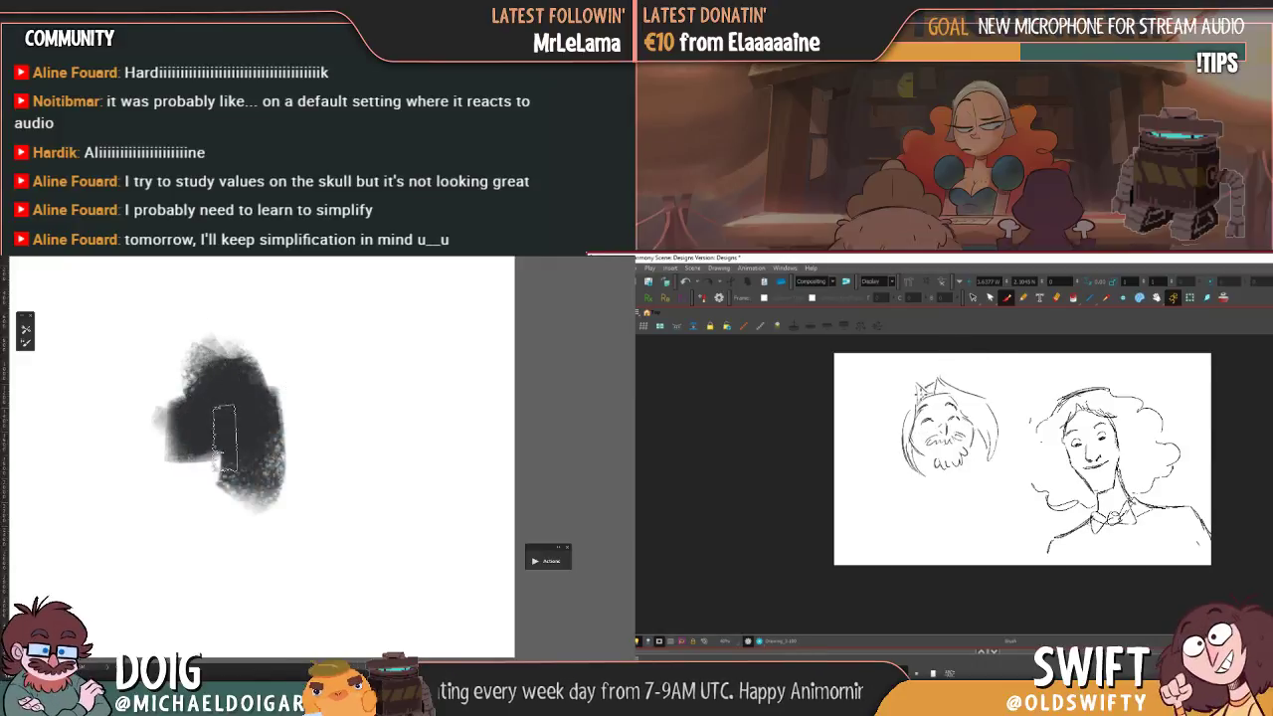
- Paint grey strokes over the dark patch with a resized brush and sample a tone from its edge
key([)
key([)
key([)
key([)
key([)
mouse_move(216, 454)
mouse_down()
mouse_move(211, 397)
mouse_move(264, 378)
mouse_move(232, 400)
mouse_move(212, 458)
mouse_move(207, 434)
mouse_move(179, 441)
mouse_move(188, 411)
mouse_move(185, 471)
mouse_move(235, 382)
mouse_move(246, 416)
mouse_move(217, 436)
mouse_move(178, 429)
mouse_move(170, 439)
mouse_move(207, 367)
mouse_move(232, 349)
mouse_move(263, 406)
mouse_move(258, 386)
mouse_move(218, 456)
mouse_move(222, 487)
mouse_move(266, 457)
mouse_move(234, 373)
mouse_move(201, 382)
mouse_move(266, 403)
mouse_move(165, 429)
mouse_move(229, 506)
mouse_move(253, 438)
mouse_move(218, 374)
mouse_move(268, 438)
mouse_up()
key(])
key(])
key(])
key(])
alt+click(161, 429)
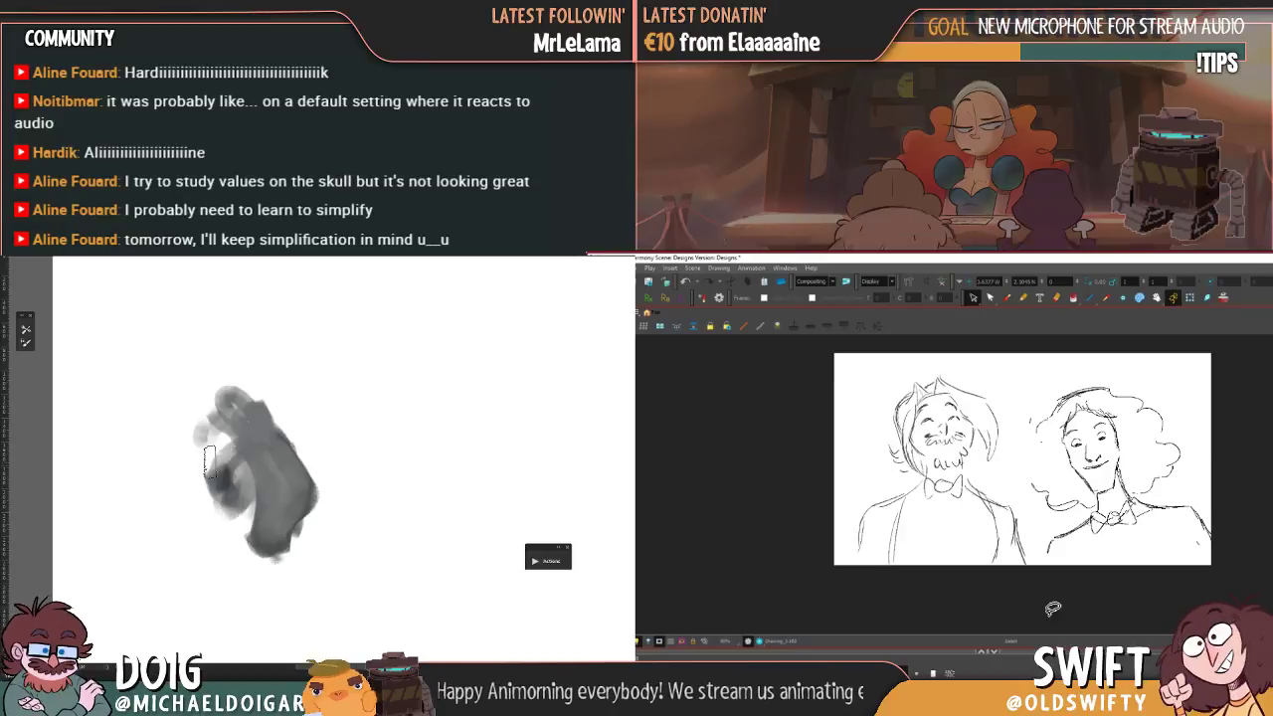
- Adjust the moustache and cheek strokes on the bearded man's raised face, comparing it with his neighbouring smiling pose
click(937, 442)
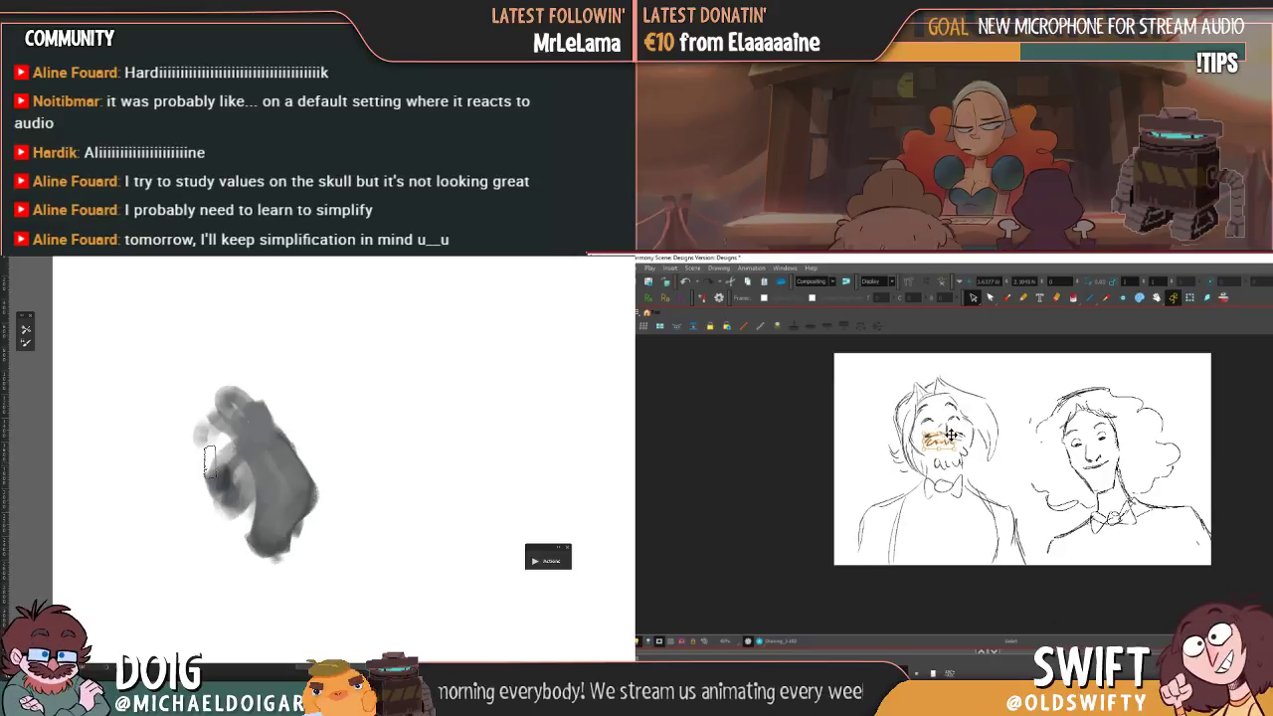
drag(925, 426, 933, 421)
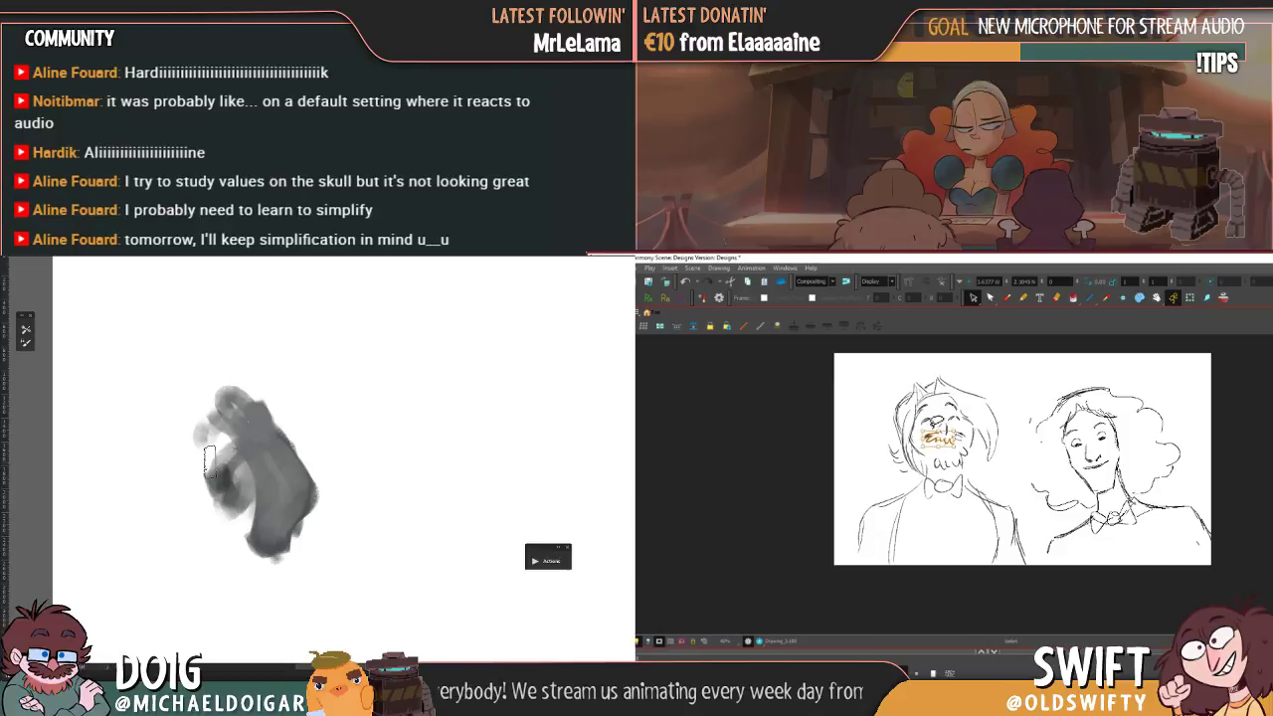
click(1001, 436)
key(.)
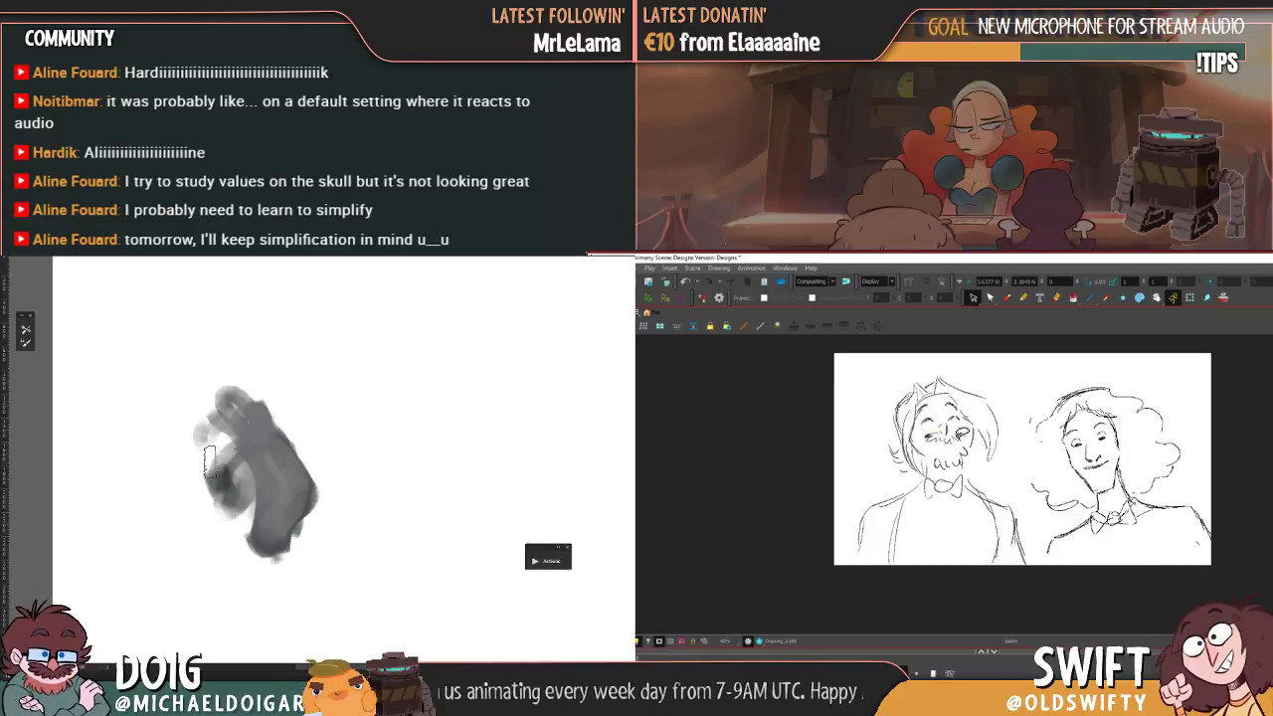
drag(956, 435, 965, 432)
key(.)
click(962, 441)
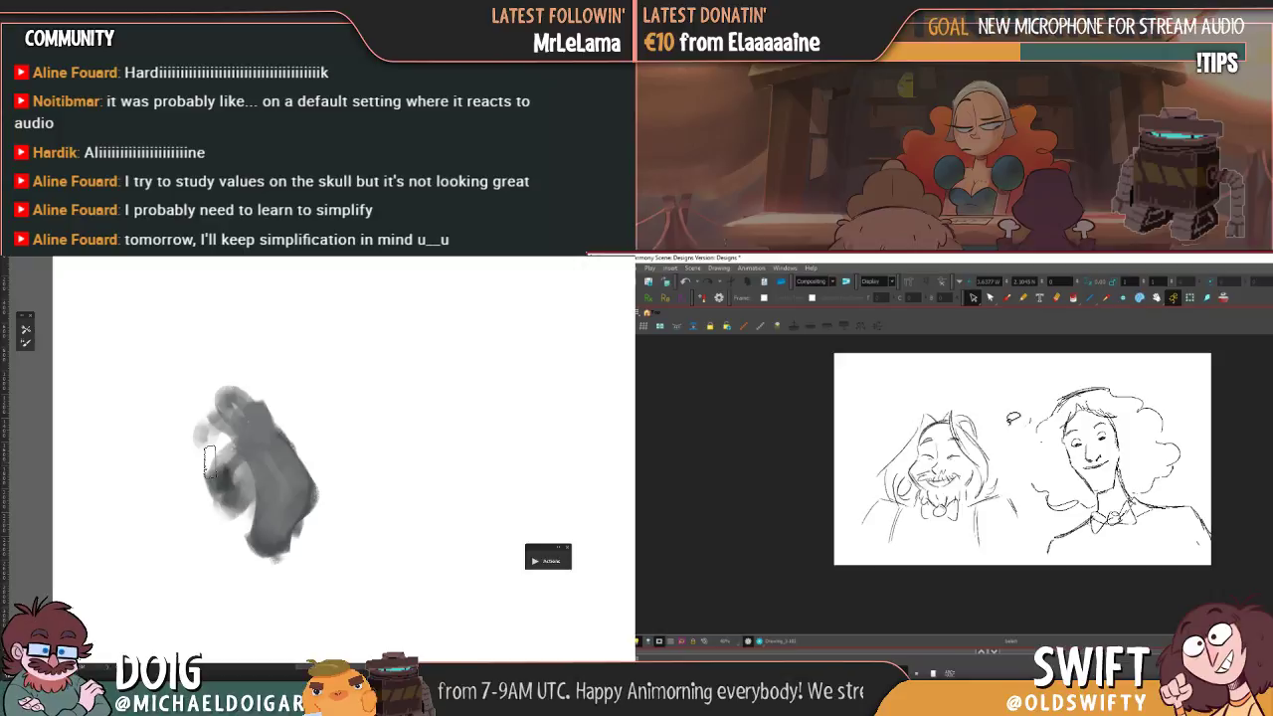
key(period)
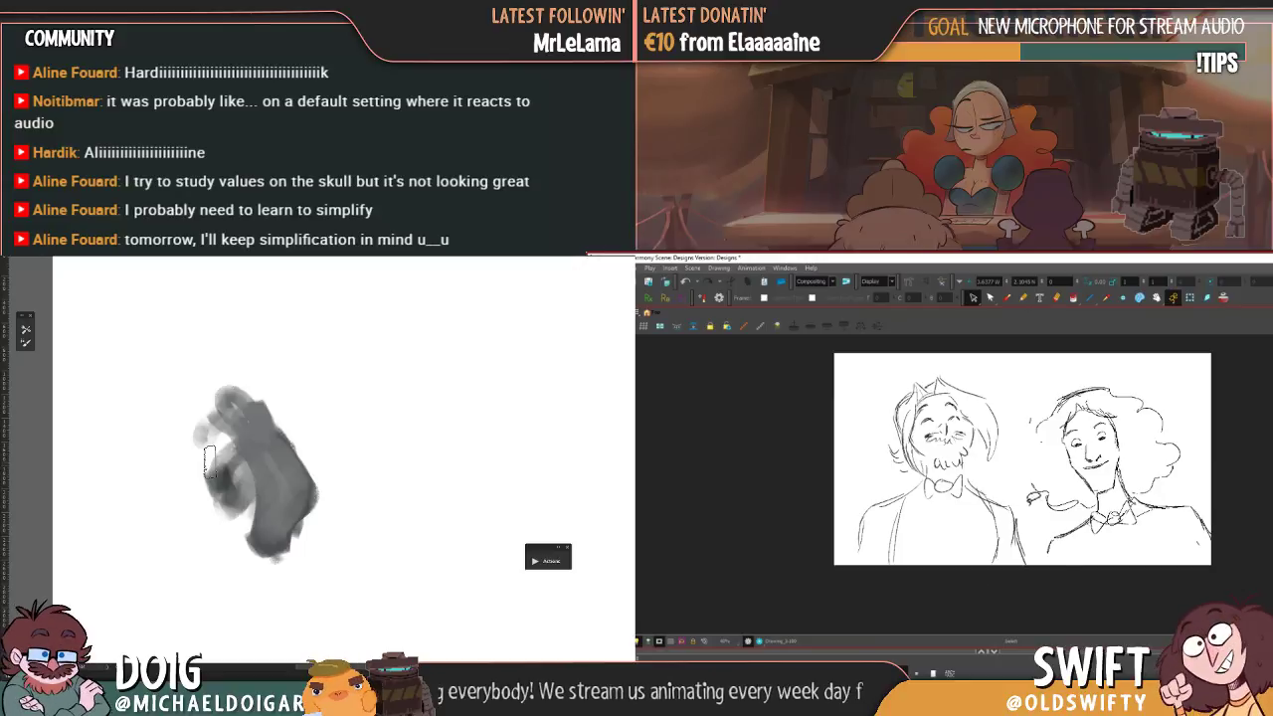
- Flip back and forth through the drawings to examine how the bearded man's head tilts and smiling poses flow together
click(1081, 674)
key(f)
key(g)
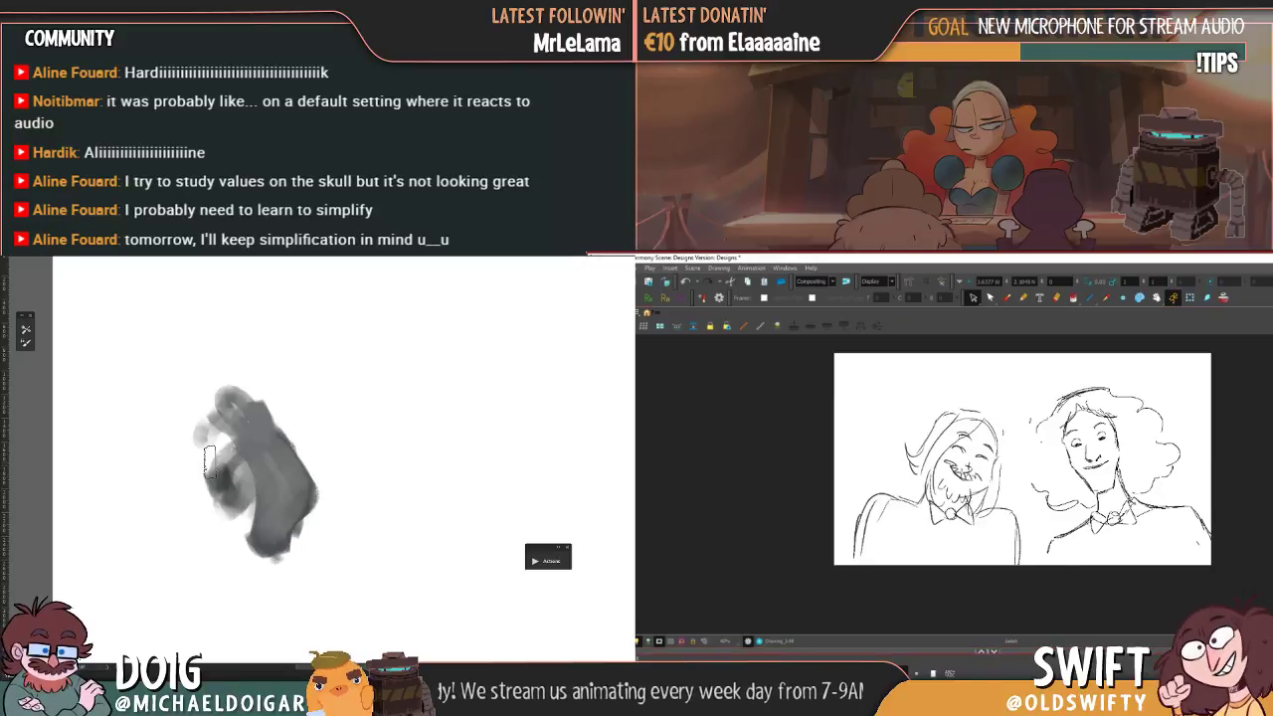
key(f)
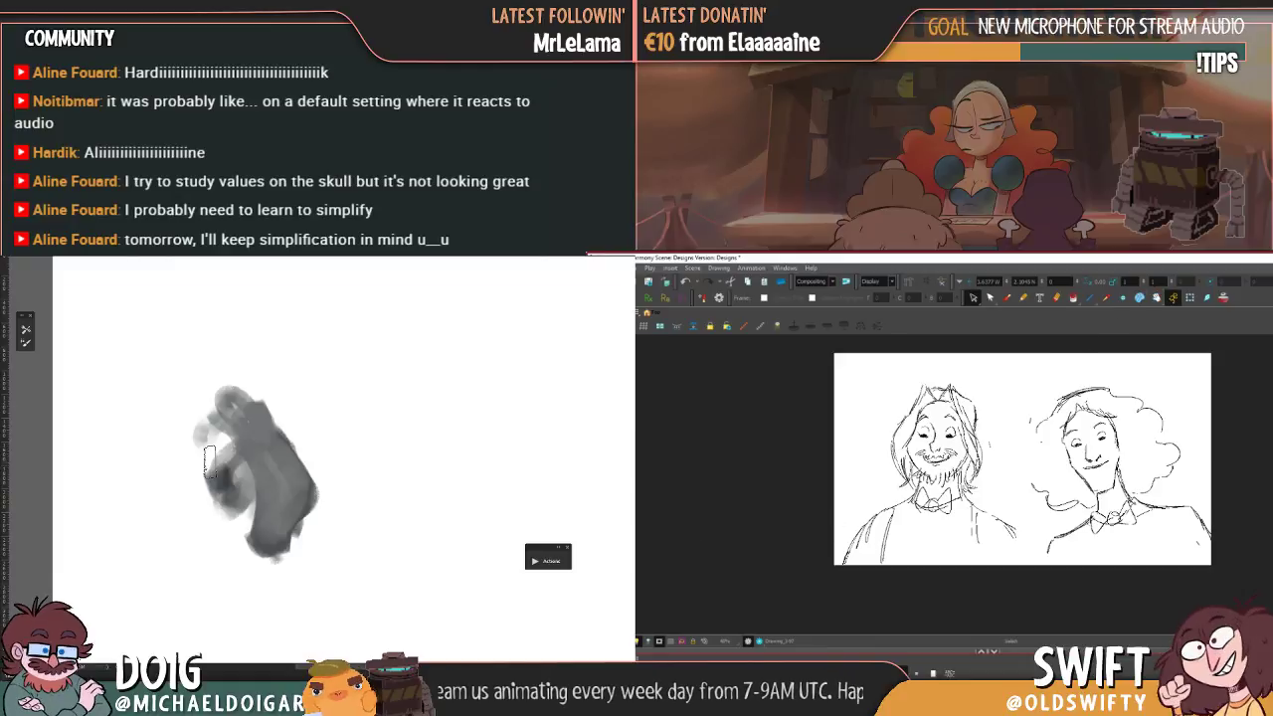
key(g)
key(f)
key(g)
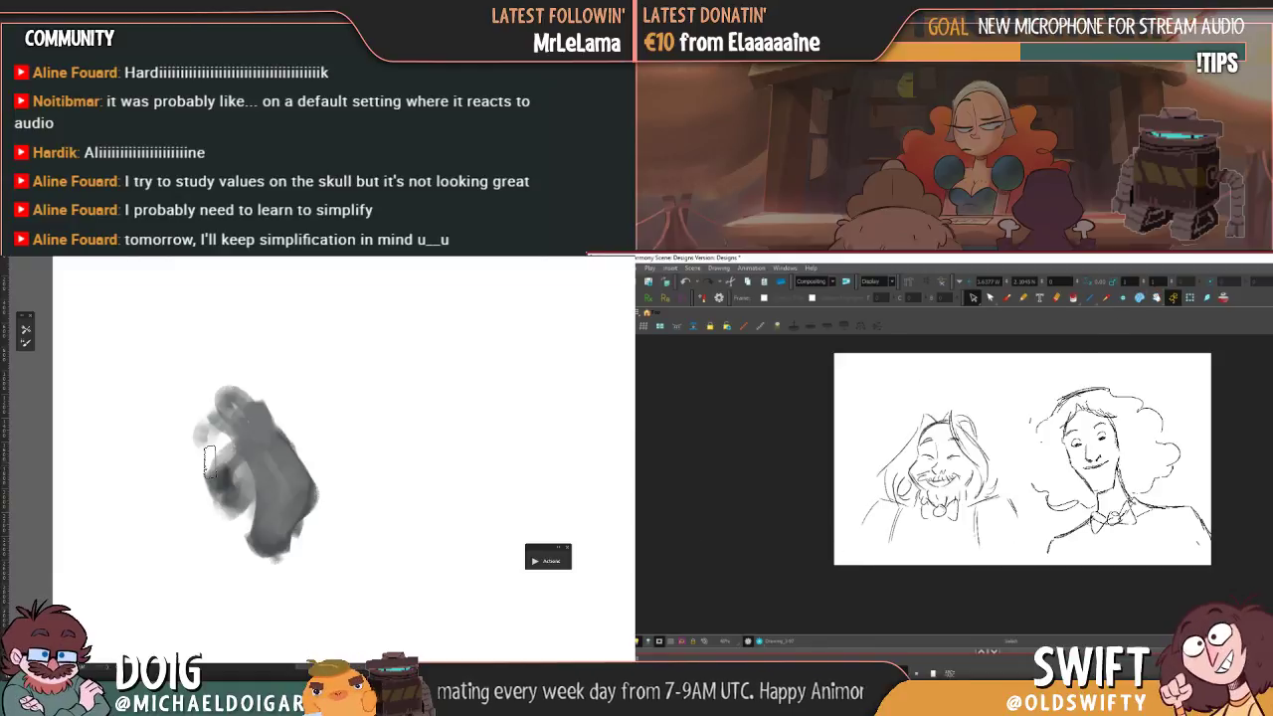
key(g)
key(f)
key(g)
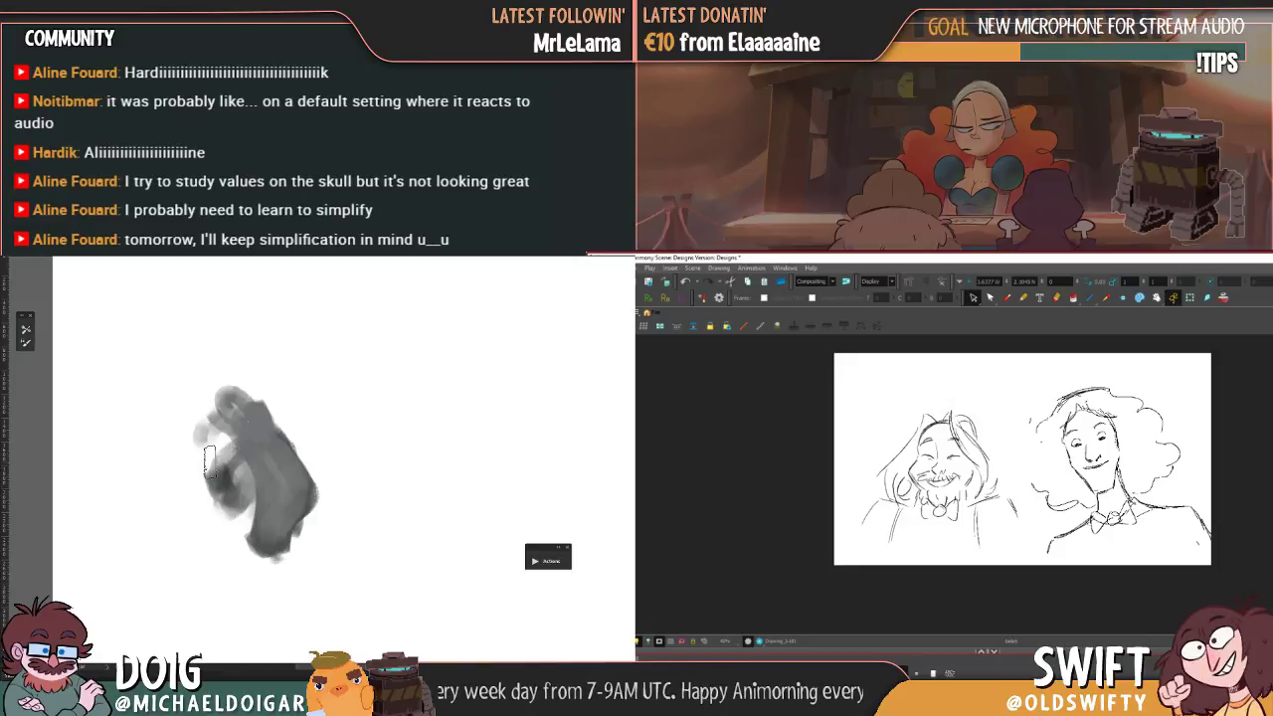
key(f)
key(f)
key(g)
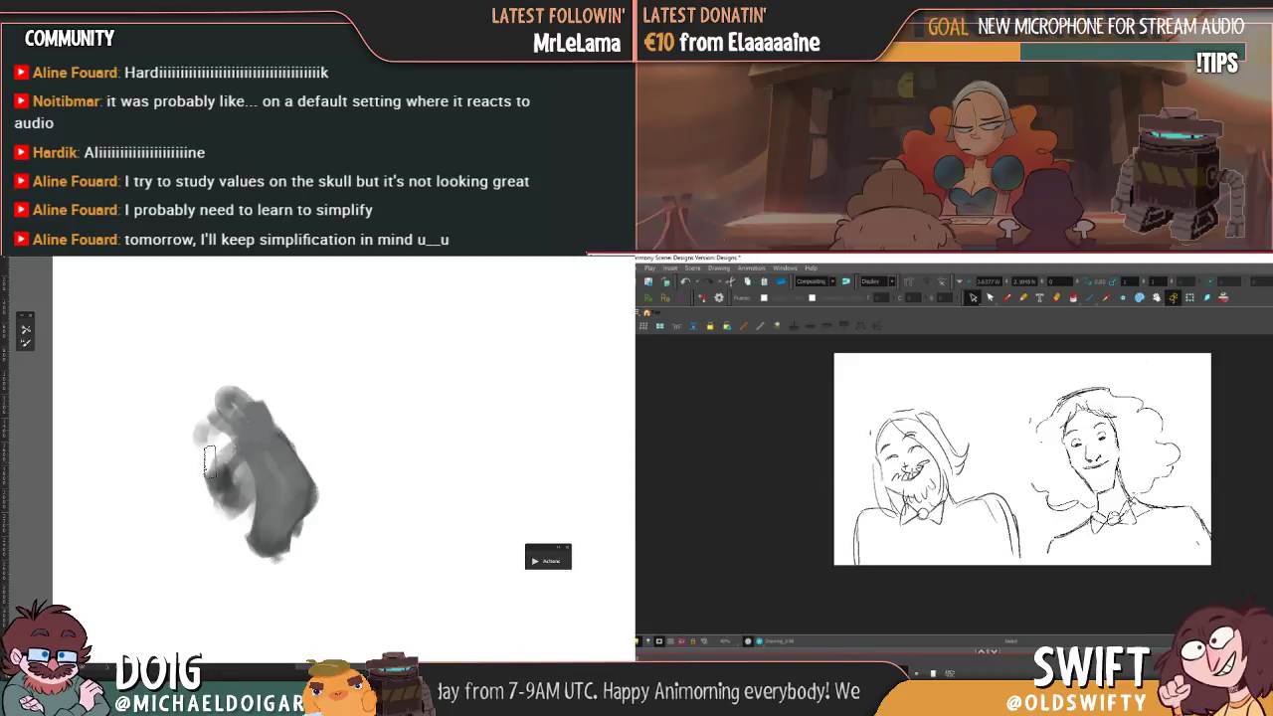
key(g)
key(f)
key(g)
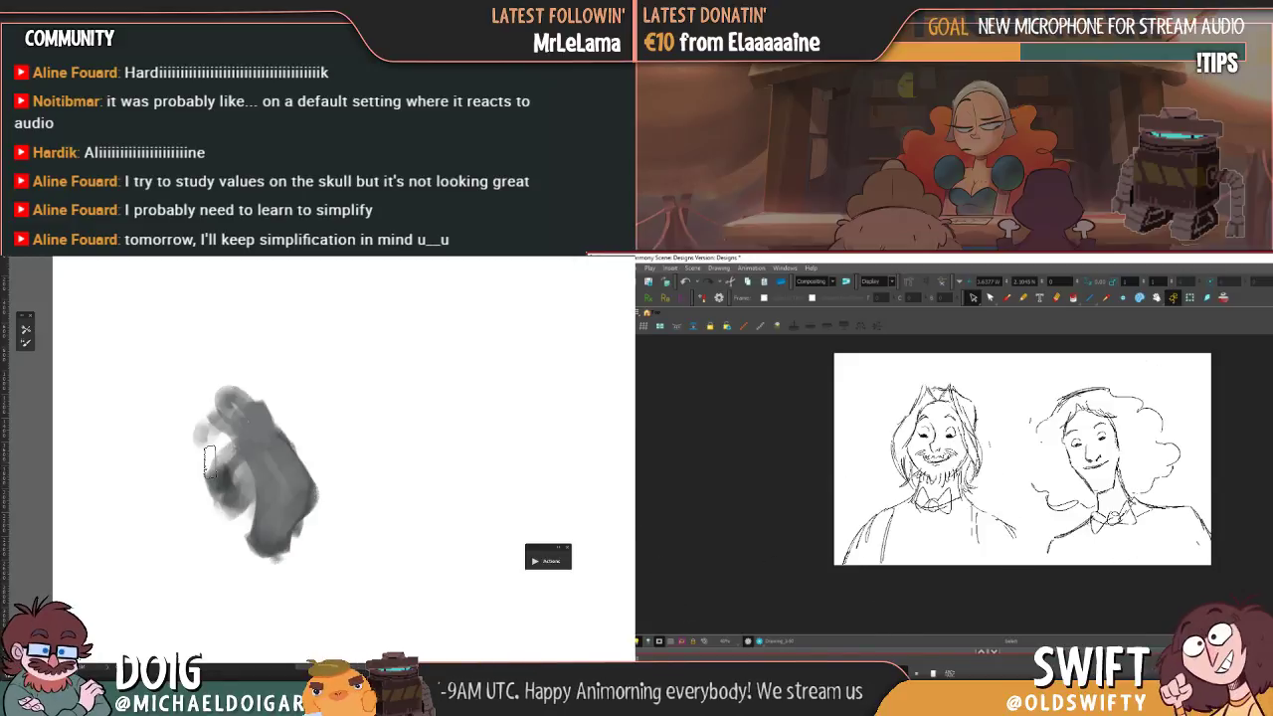
key(g)
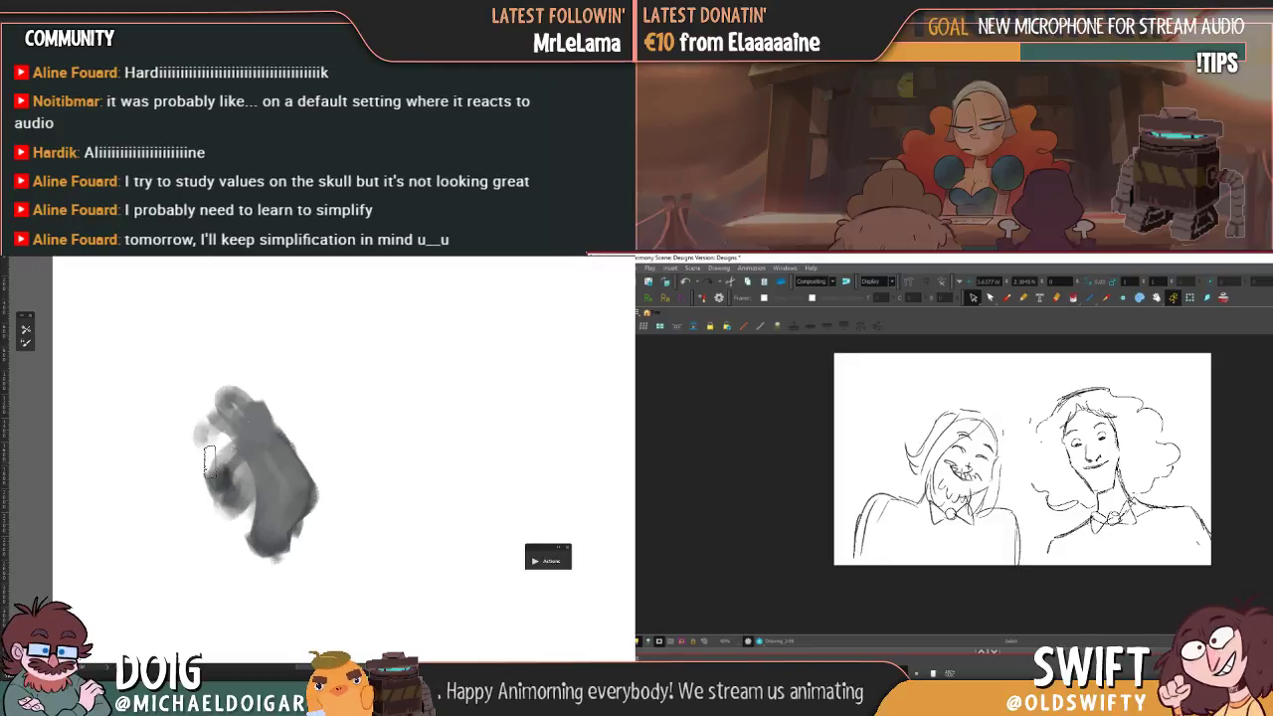
key(f)
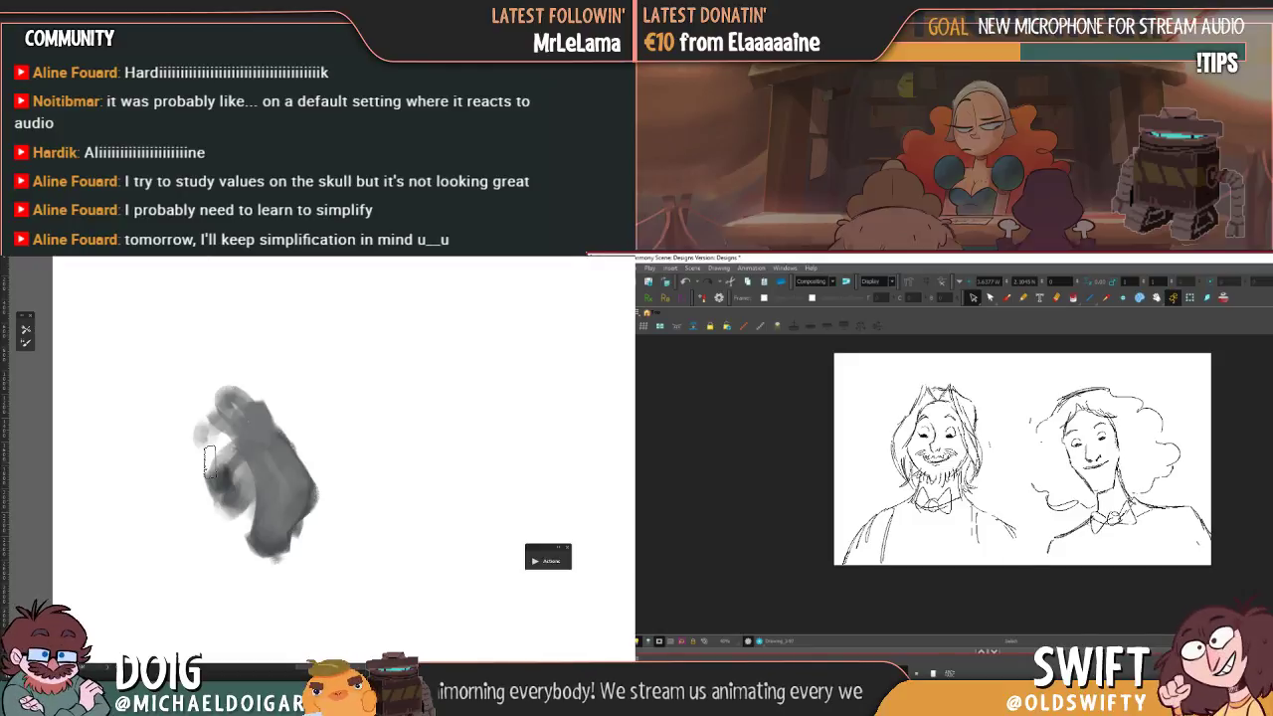
key(g)
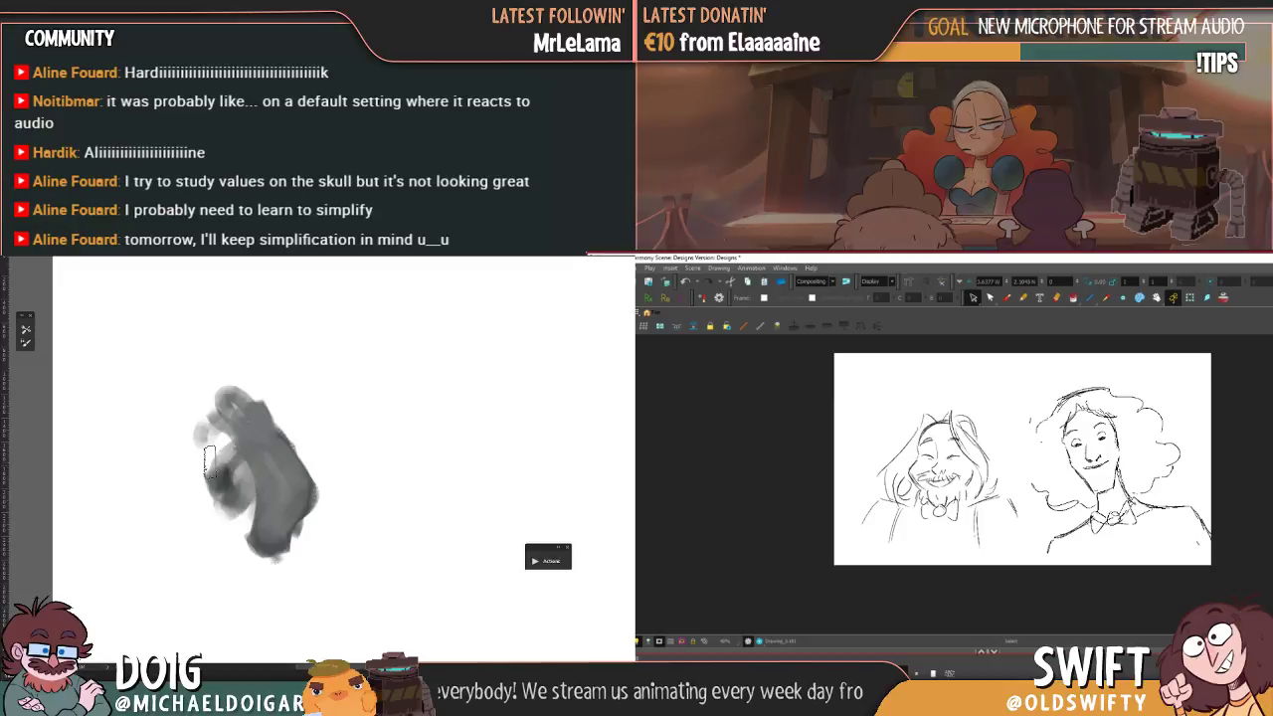
key(f)
key(f)
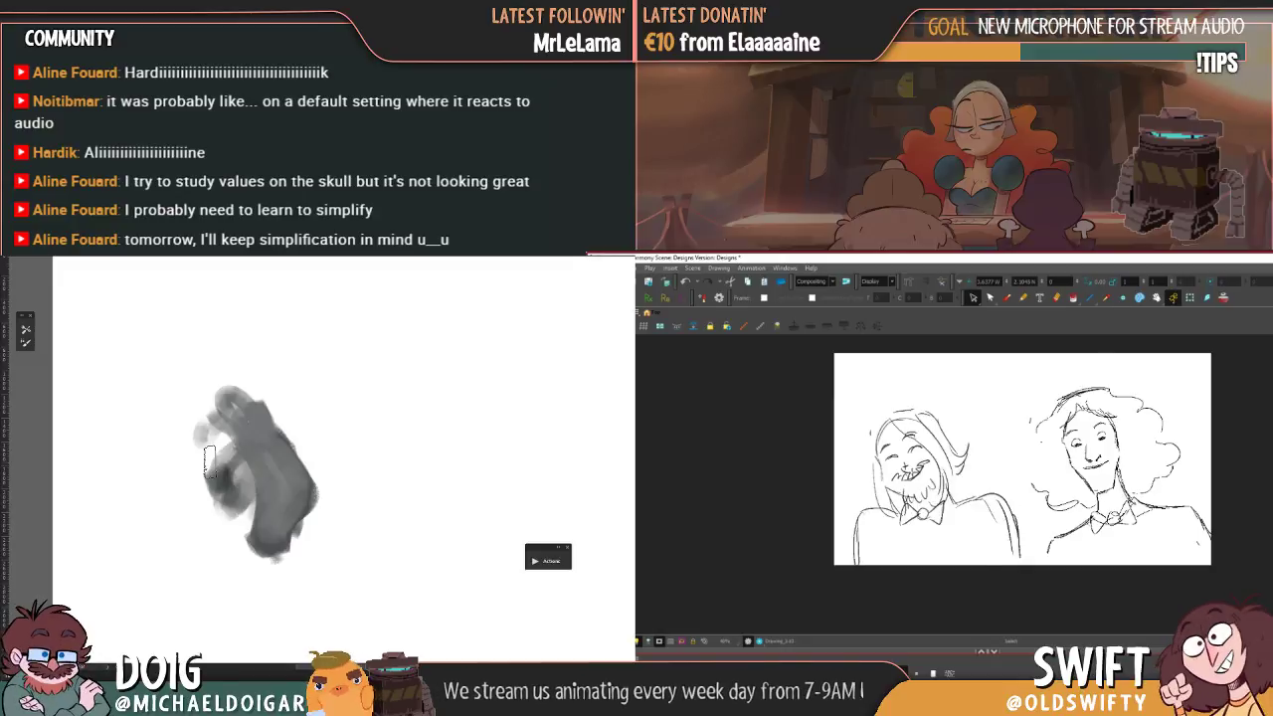
key(g)
key(g)
key(g)
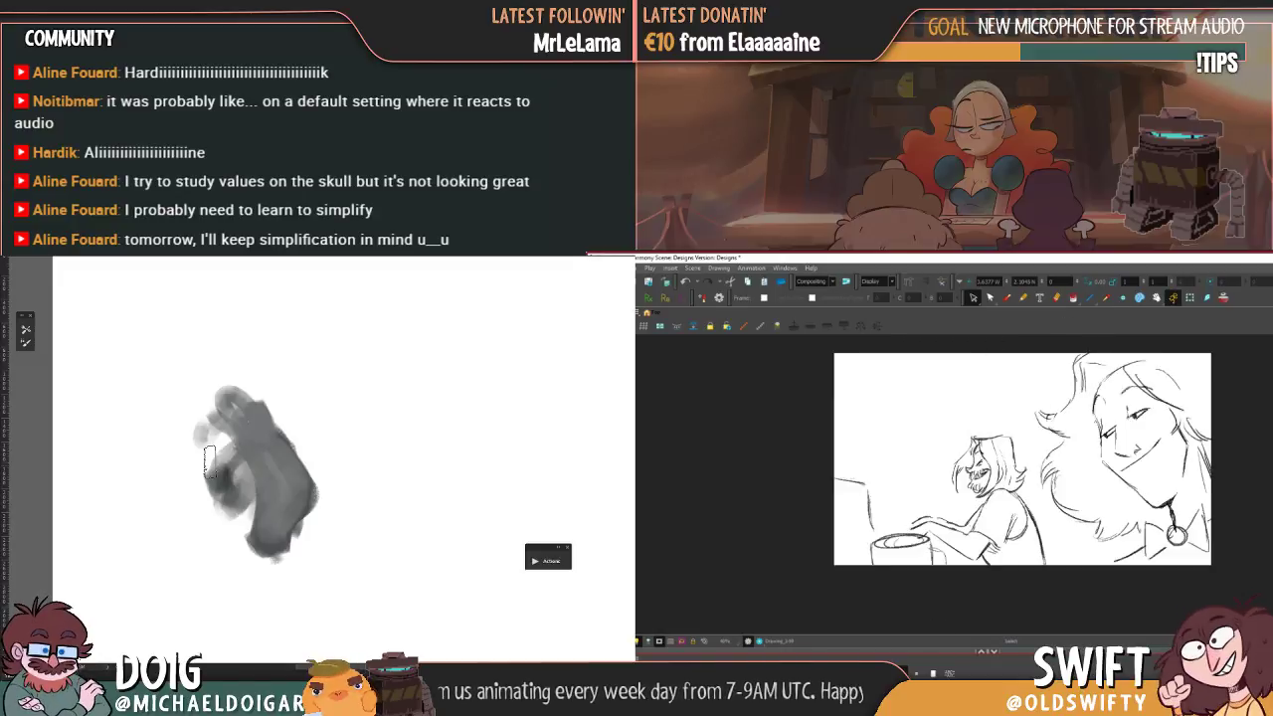
key(f)
key(g)
key(f)
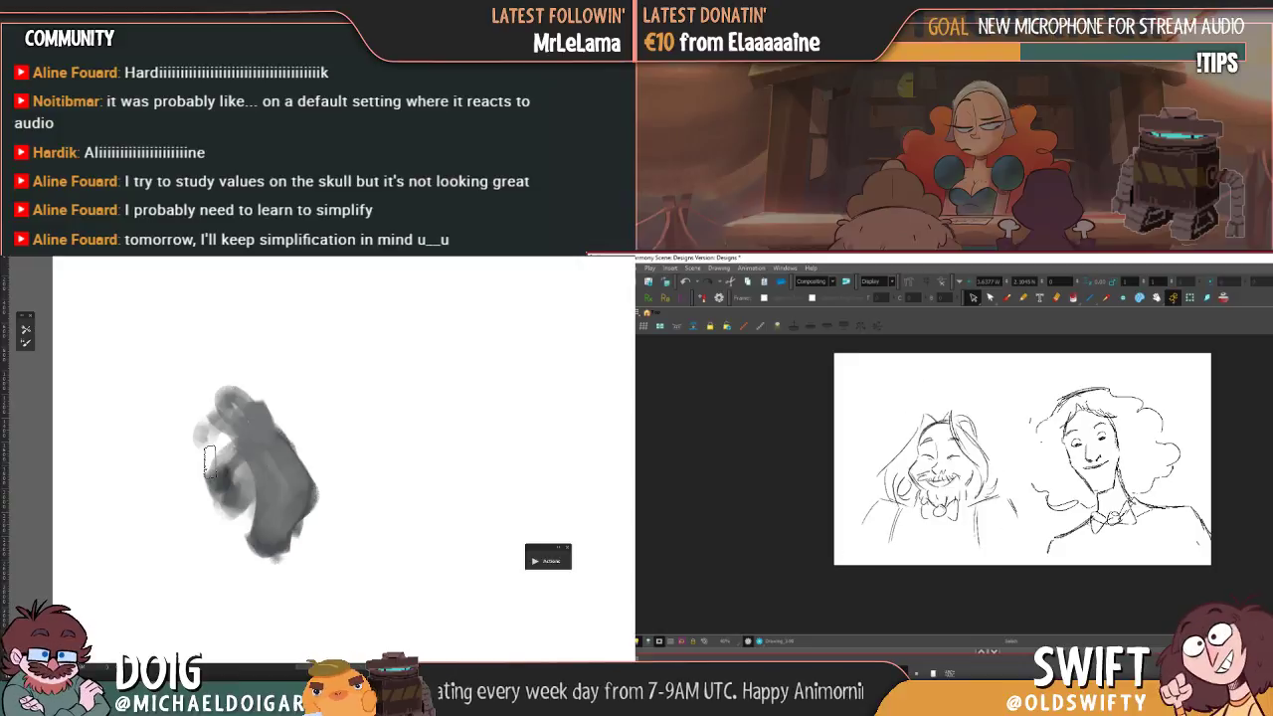
key(g)
key(g)
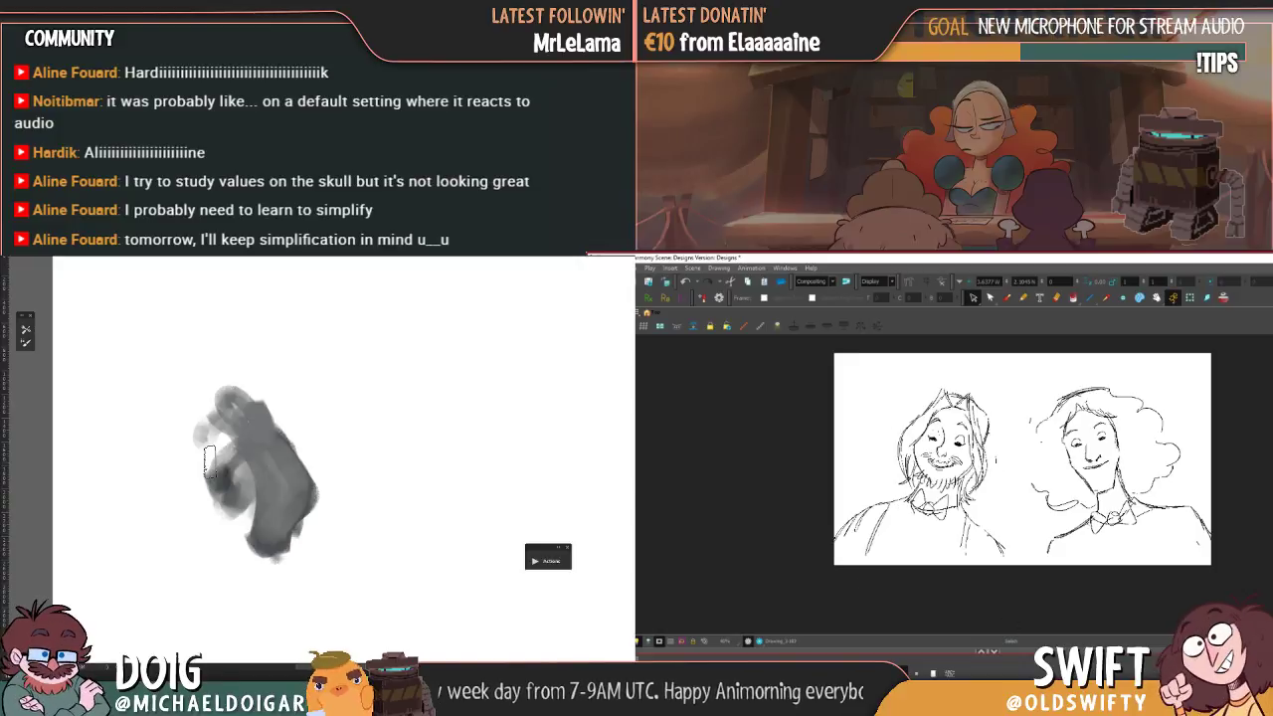
- Flip between the bearded man's smiling, raised-face and crouched drawings to examine how the head poses follow each other
key(f)
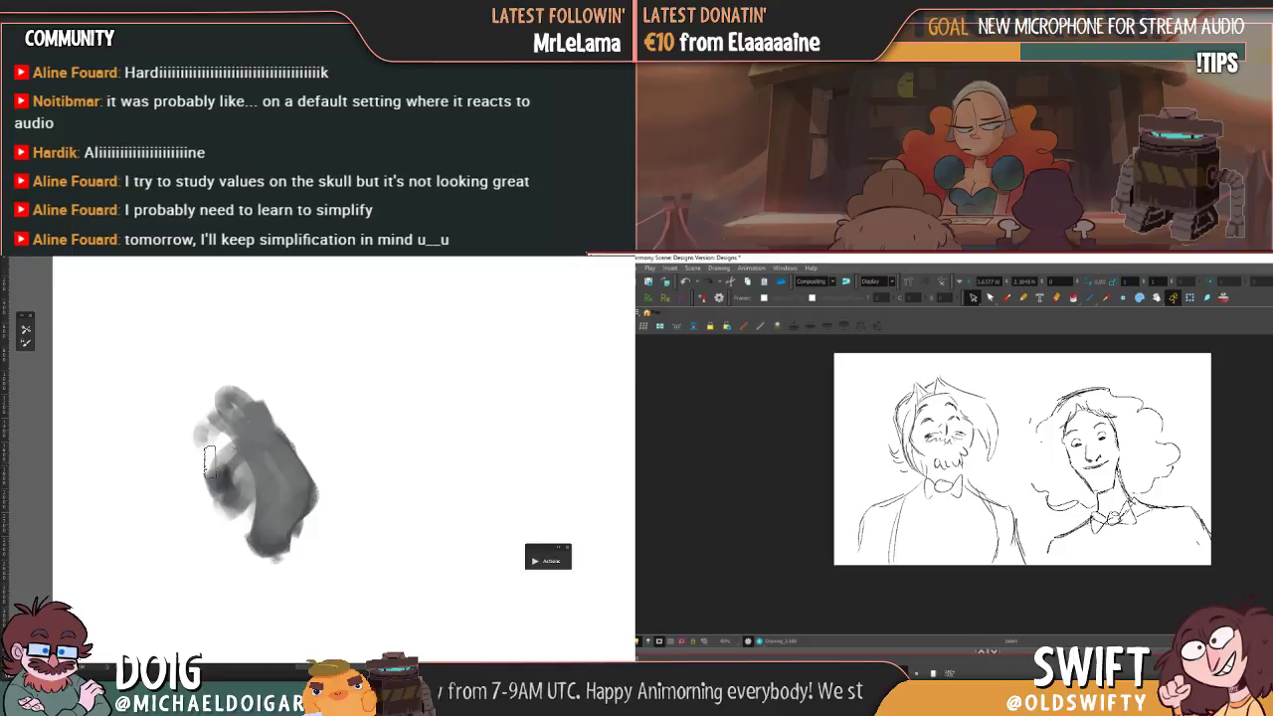
key(f)
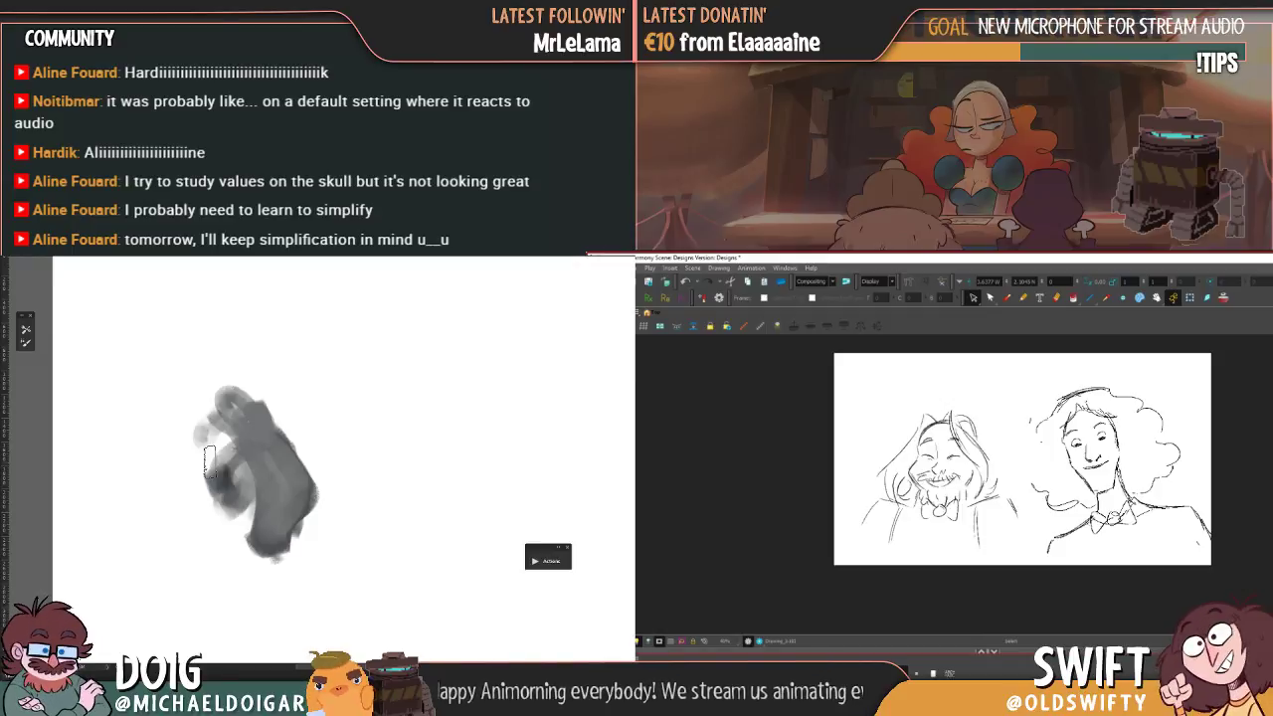
key(g)
key(f)
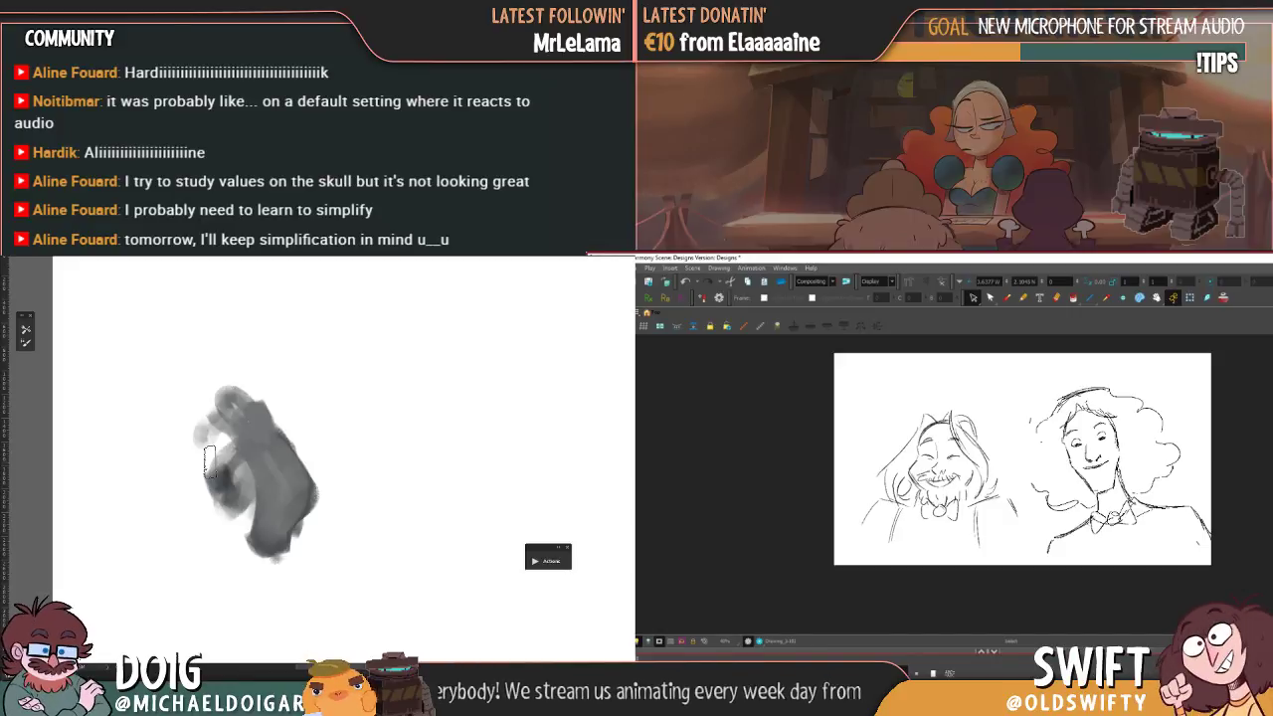
key(g)
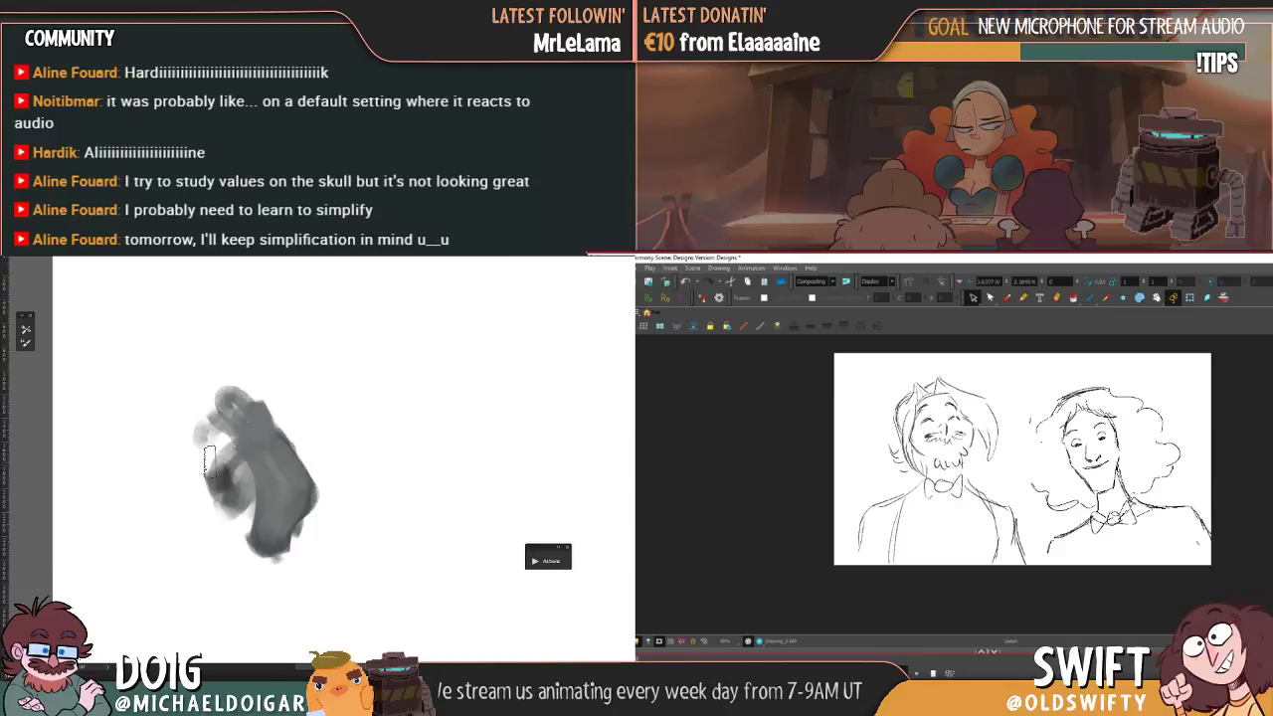
key(g)
key(g)
key(g)
key(f)
key(f)
key(f)
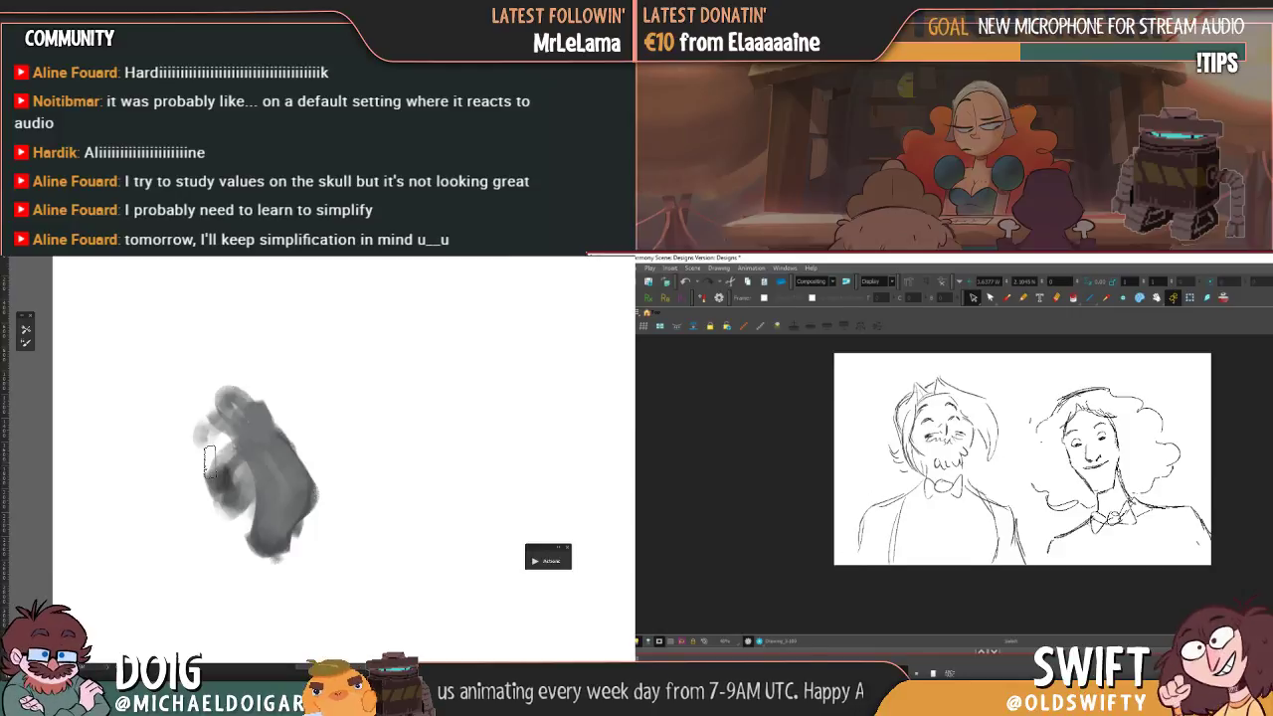
key(g)
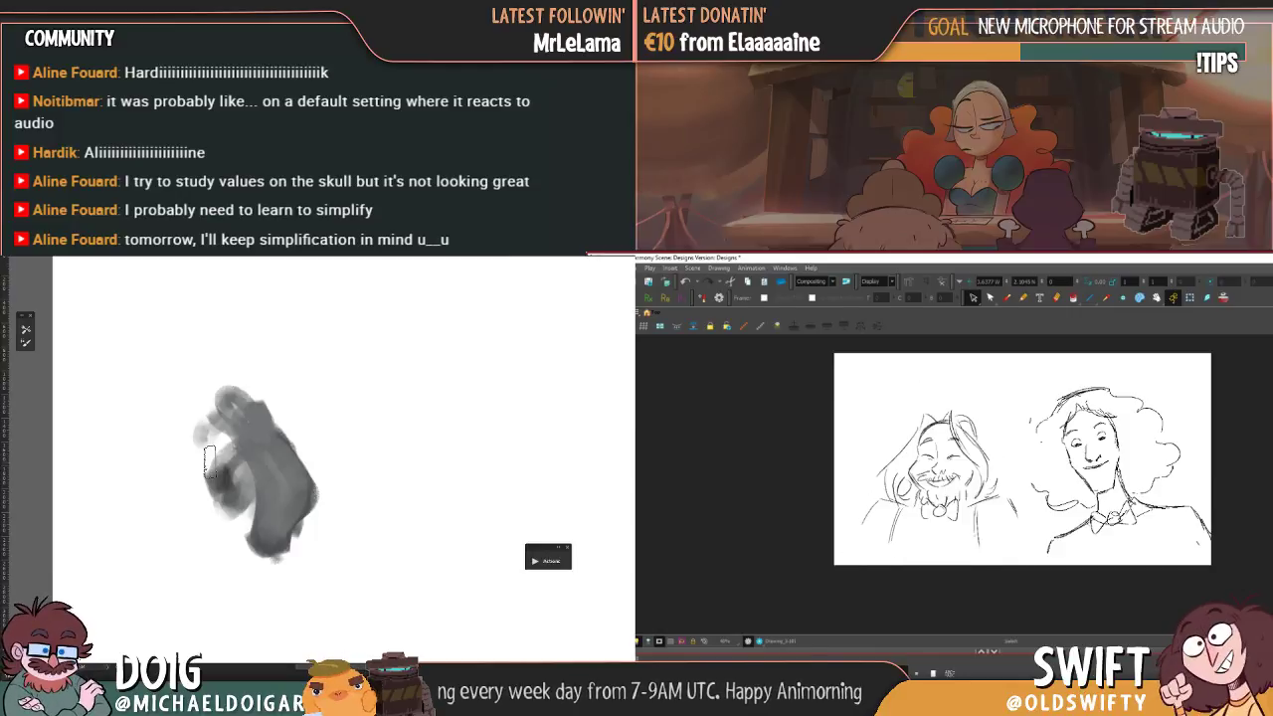
key(f)
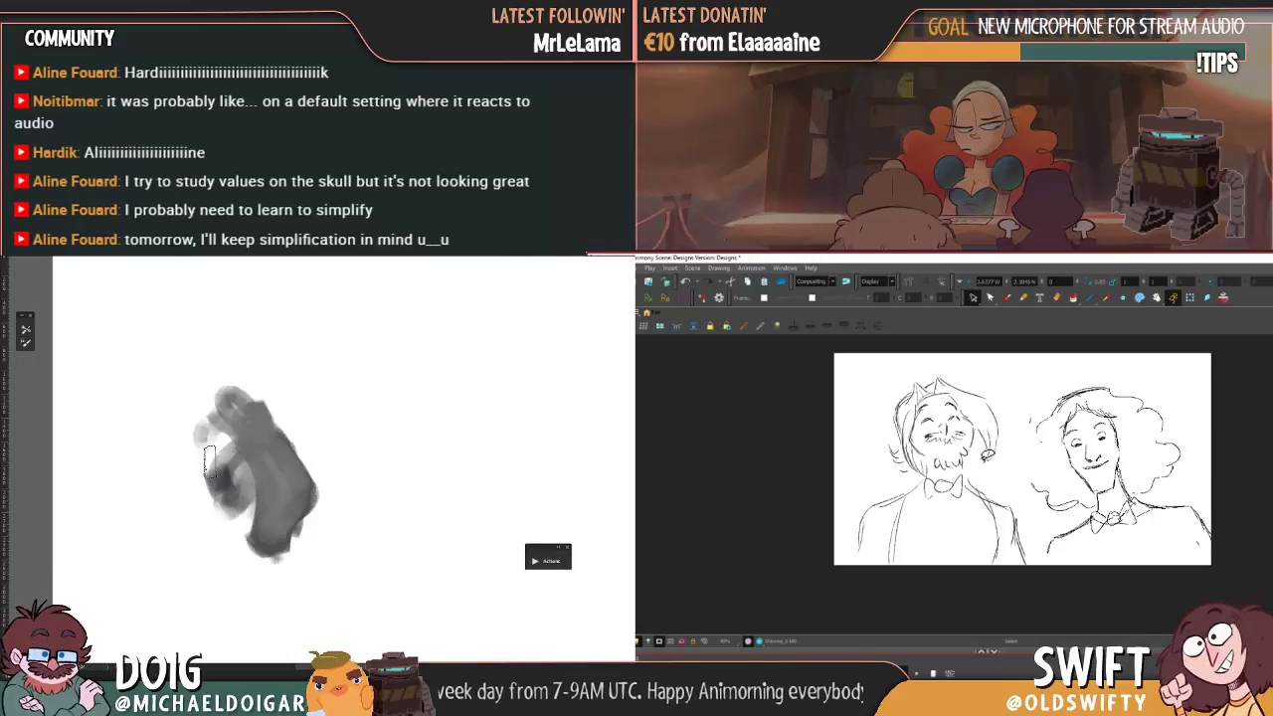
- Select the bearded man's raised head above the bow tie and mirror it horizontally over the same shoulders
mouse_move(895, 465)
mouse_down()
mouse_move(970, 362)
mouse_move(1022, 434)
mouse_up()
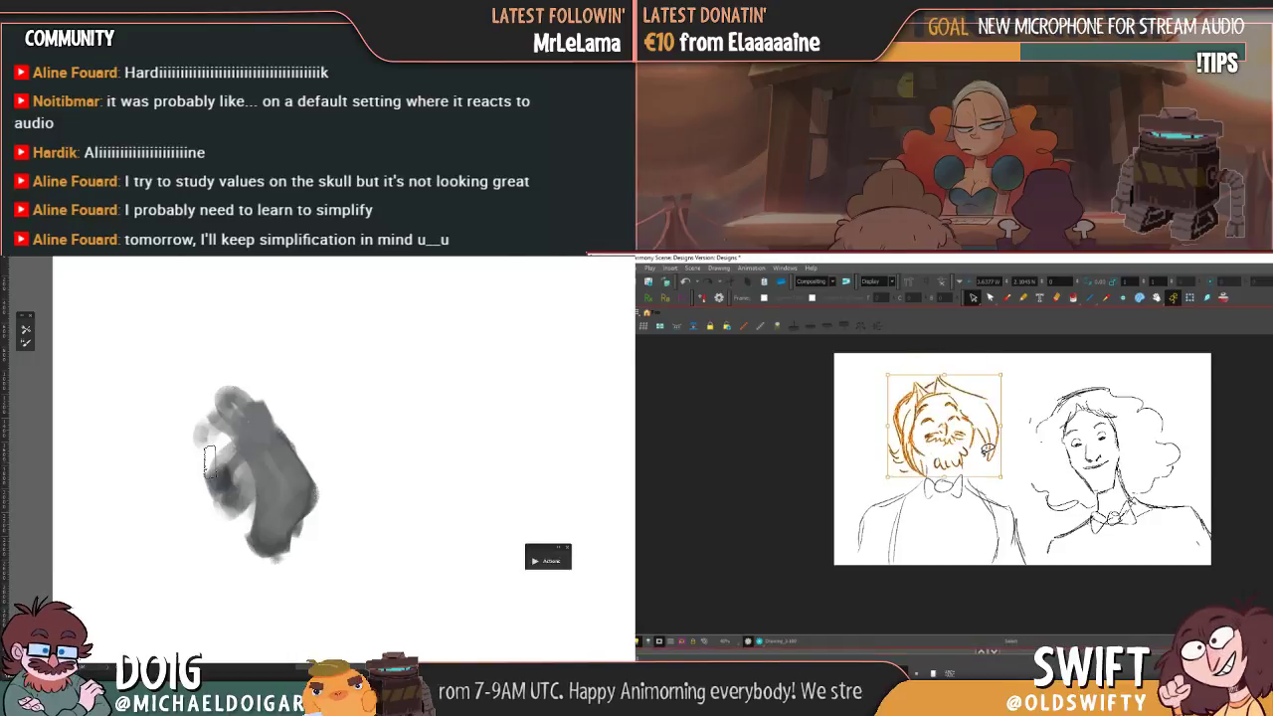
drag(891, 425, 949, 426)
click(1128, 445)
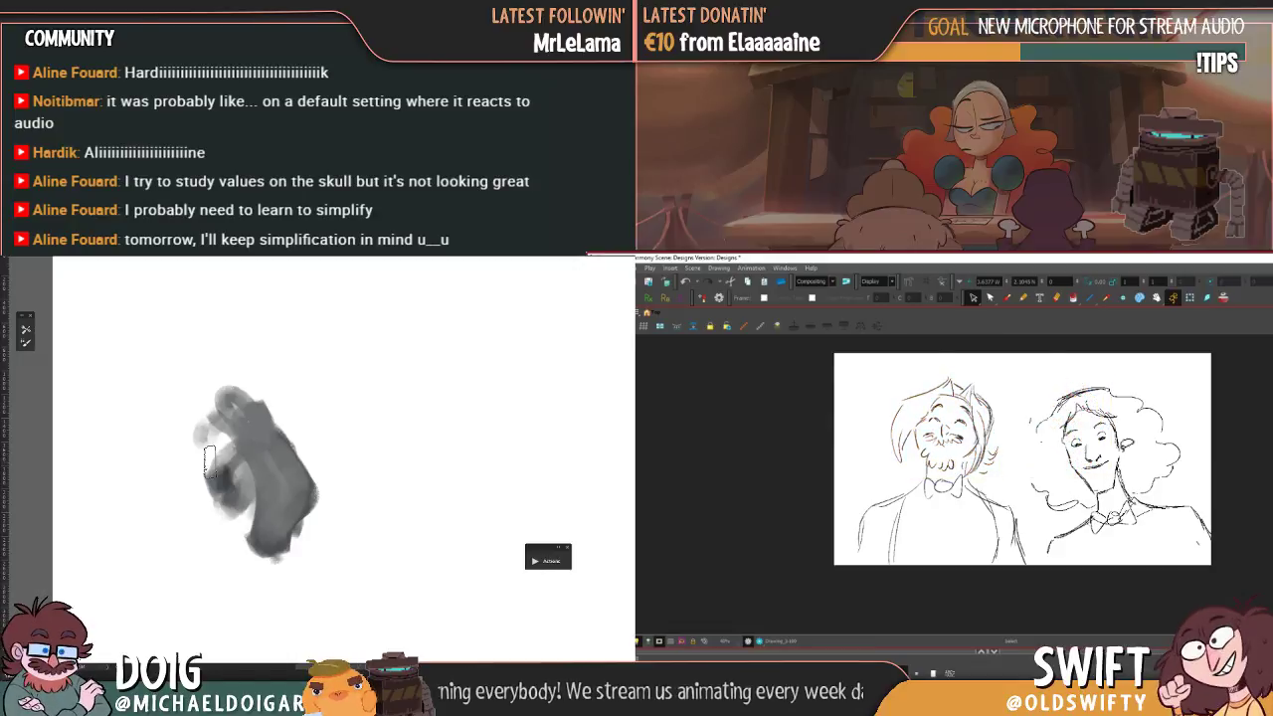
- Step back and forth through the neighbouring drawings to check how the mirrored head works against the smiling pose
key(comma)
key(period)
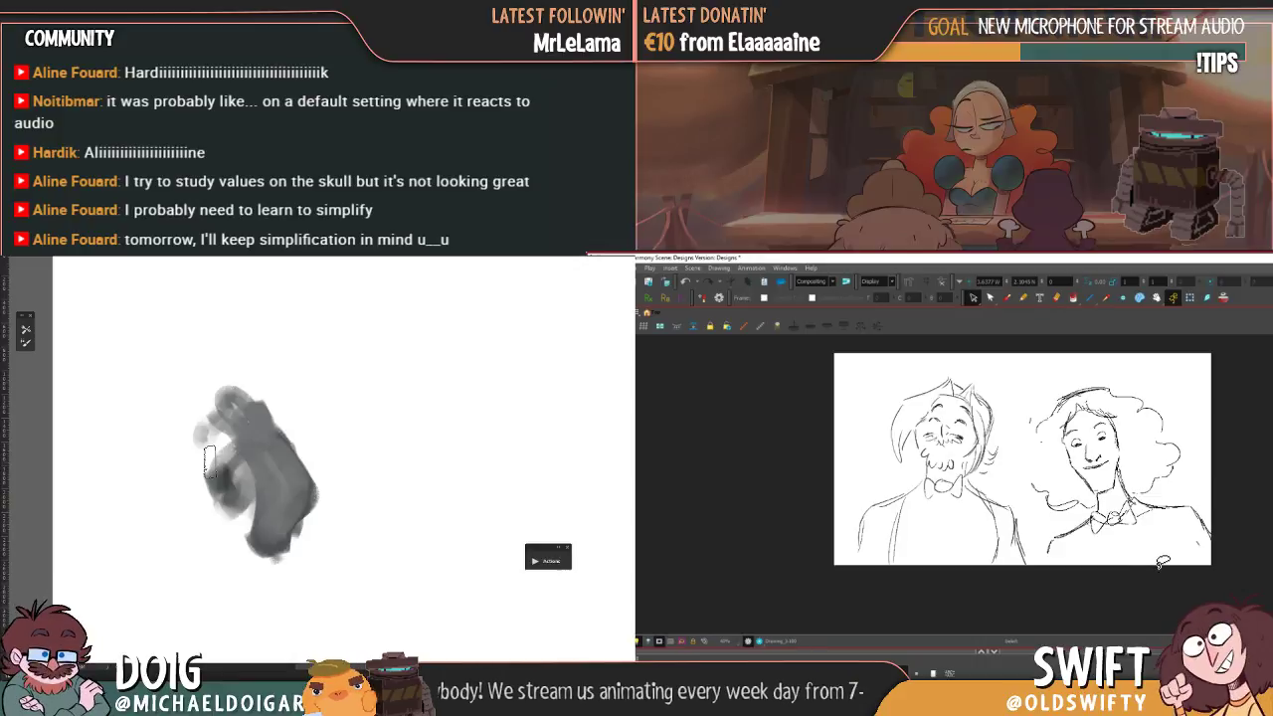
key(comma)
key(comma)
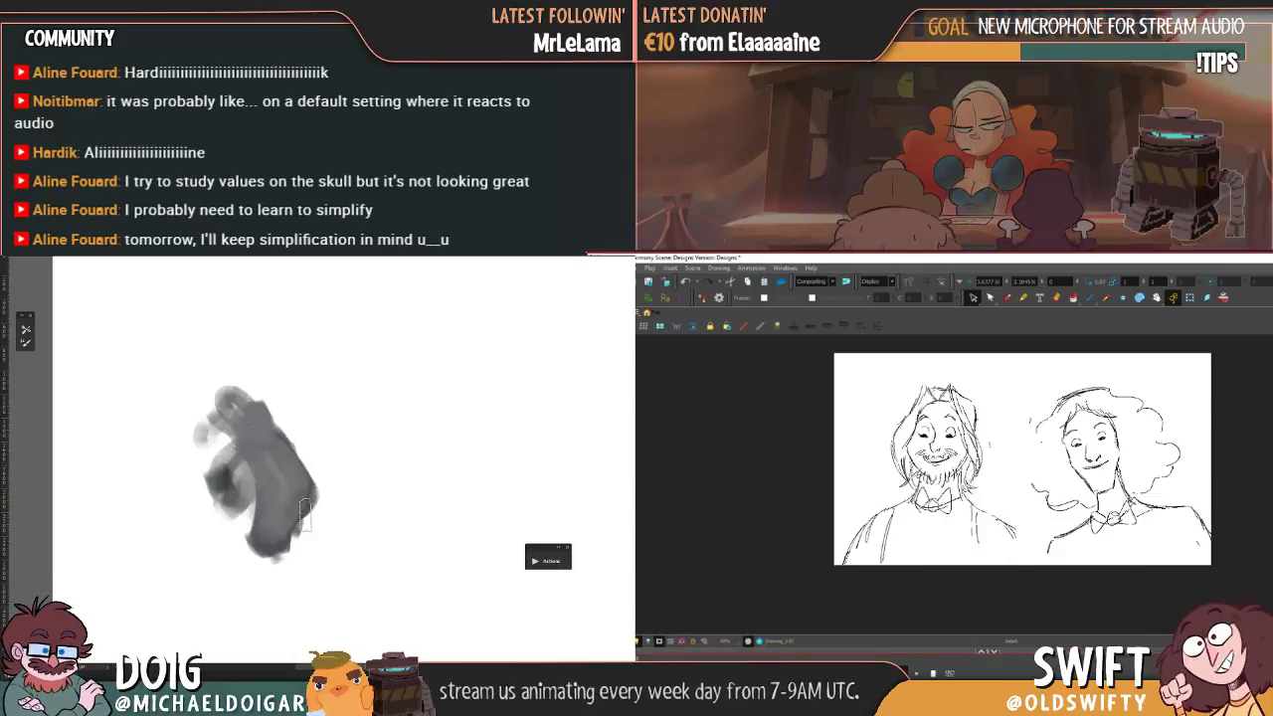
key(period)
key(comma)
key(period)
key(period)
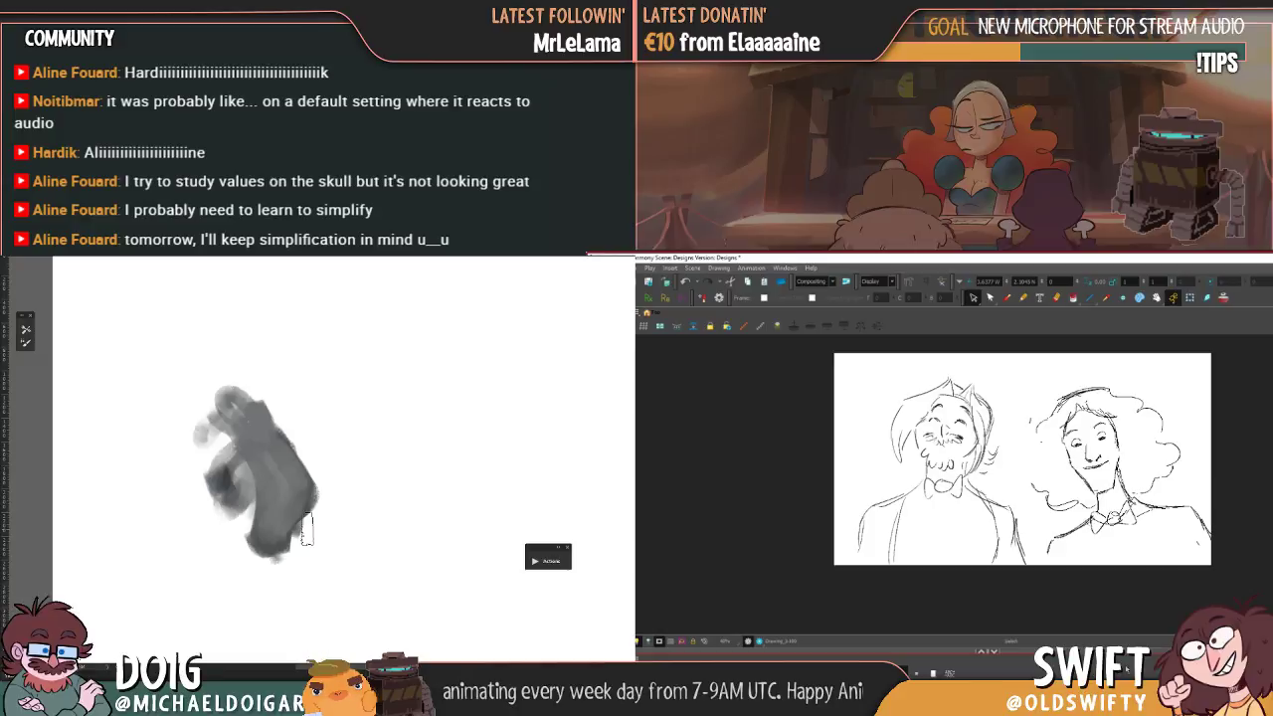
key(comma)
key(period)
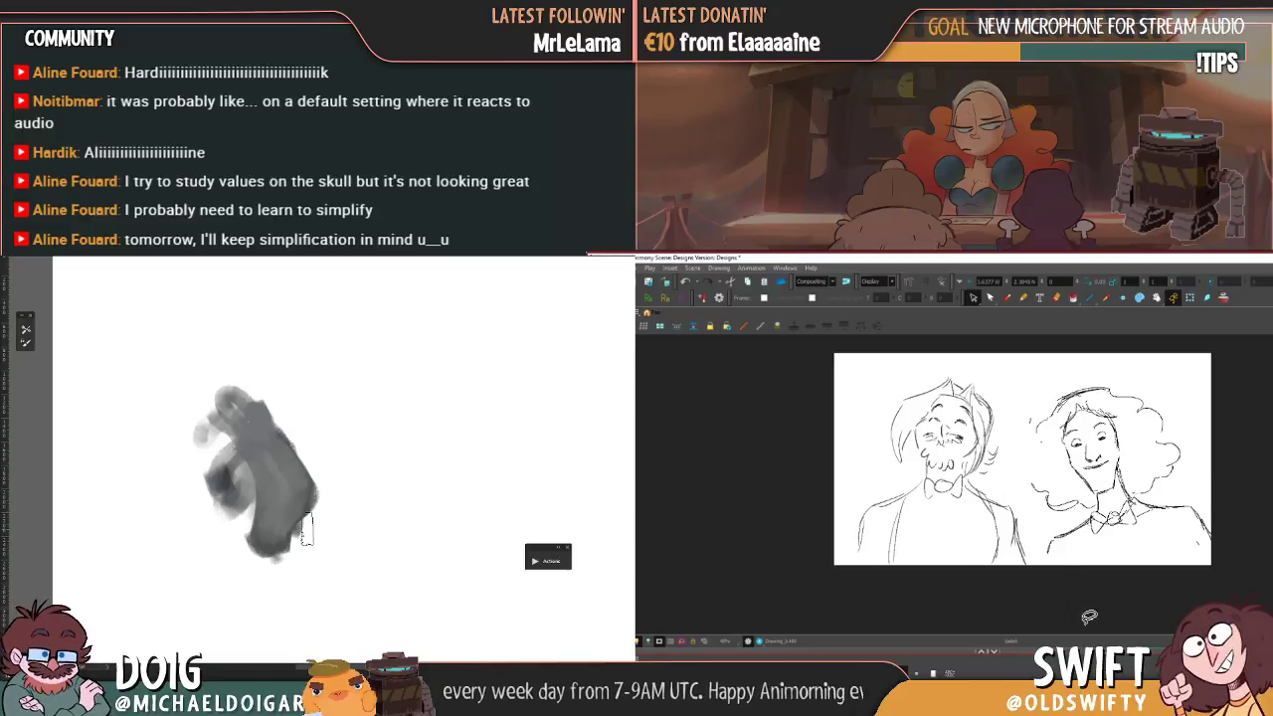
- Select the mirrored head of the bearded man, rotate it slightly clockwise and nudge it into place above the bow tie
click(940, 445)
click(989, 473)
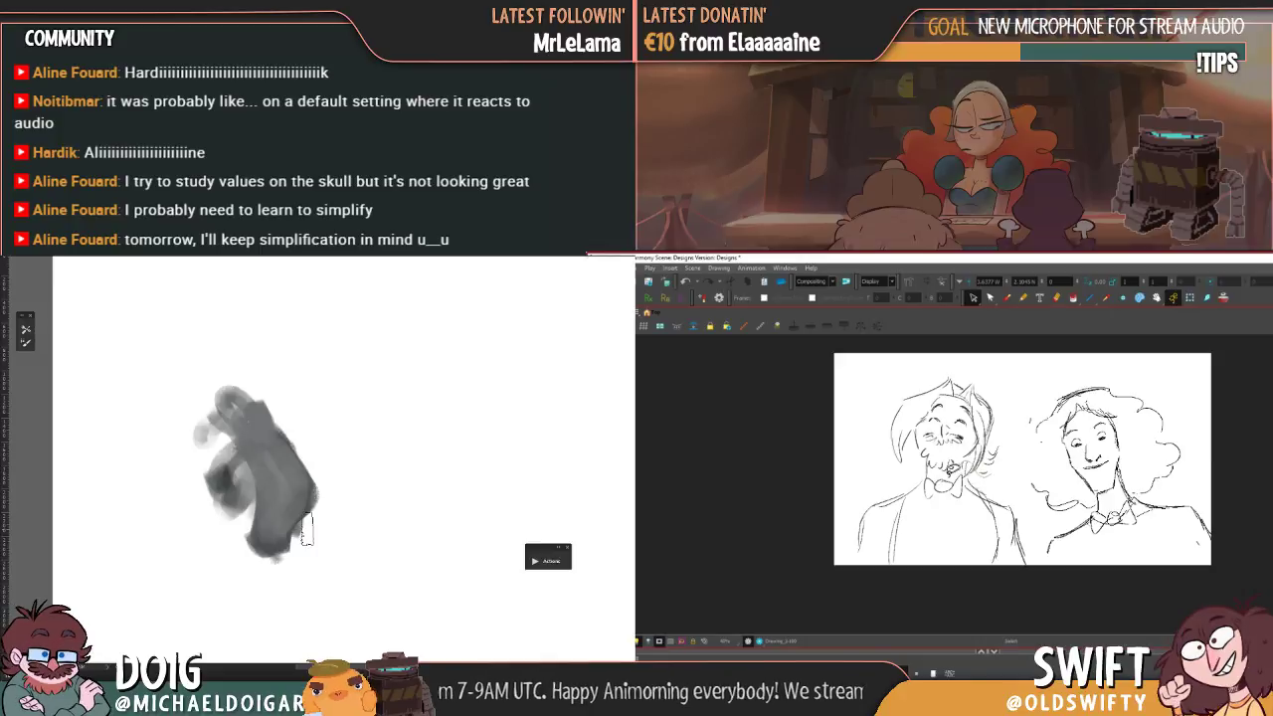
mouse_move(938, 463)
mouse_down()
mouse_move(953, 356)
mouse_move(1009, 427)
mouse_up()
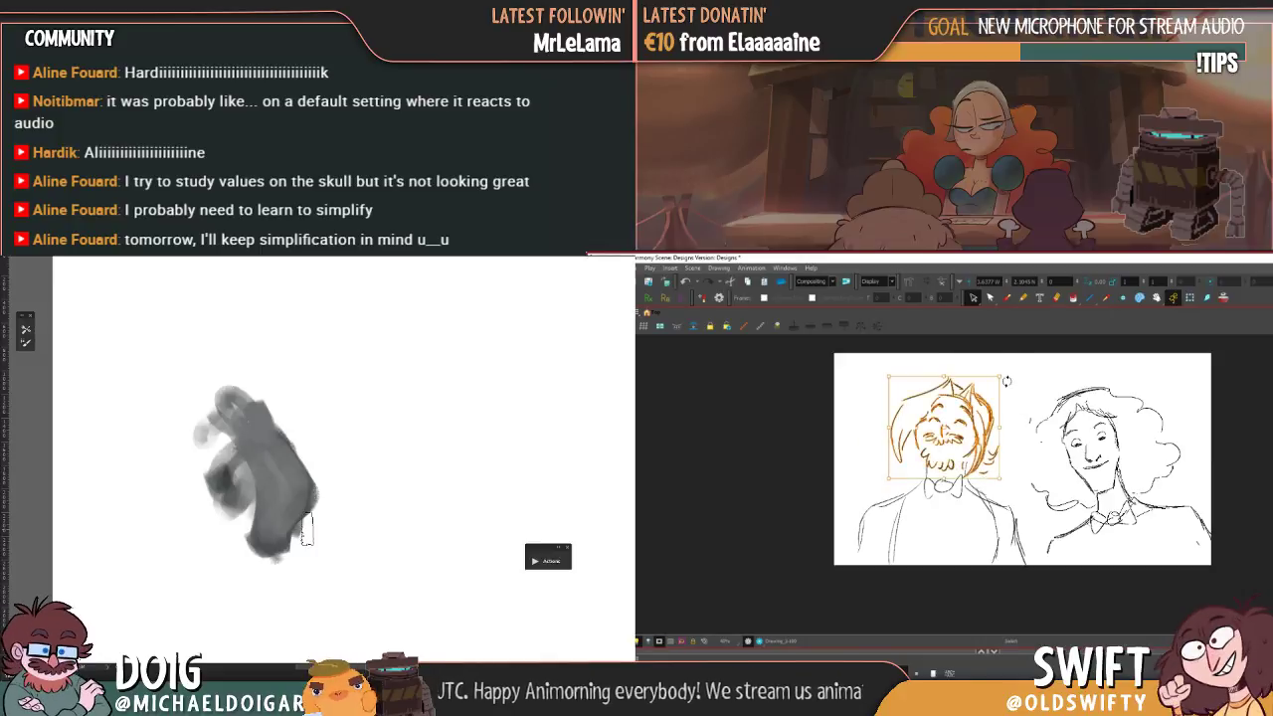
drag(1005, 370, 1001, 390)
drag(943, 429, 942, 435)
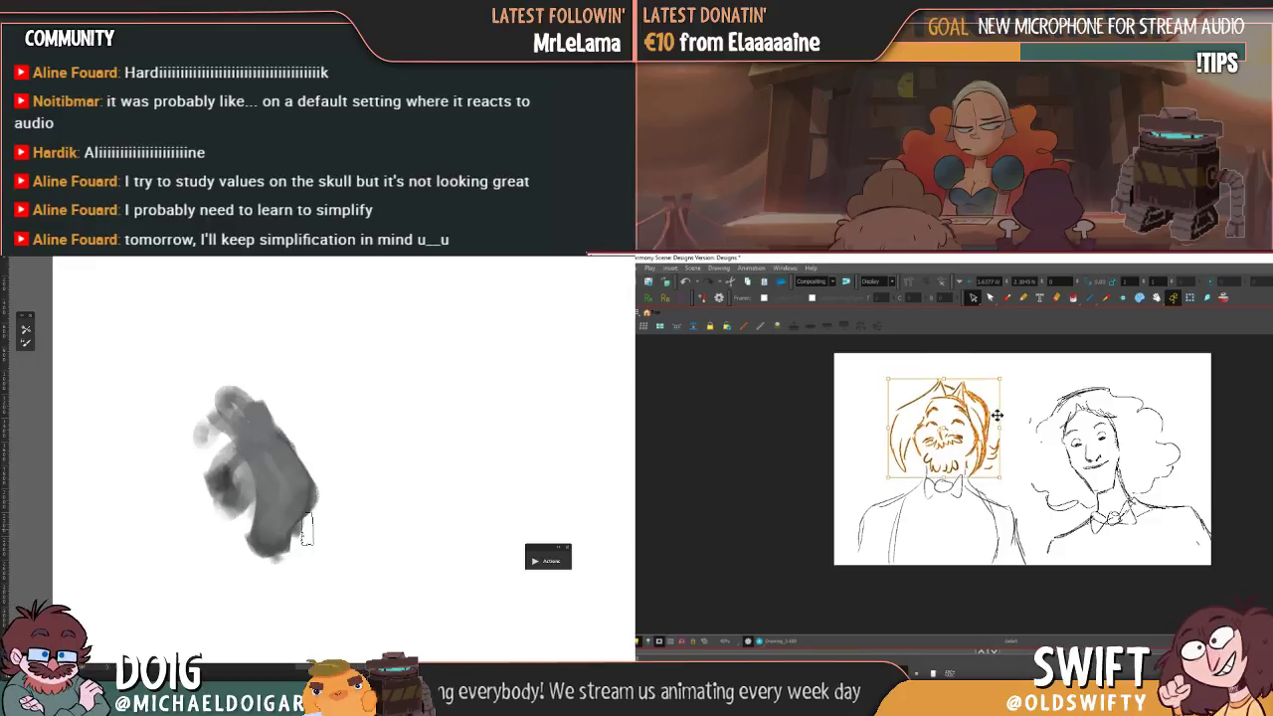
click(1022, 412)
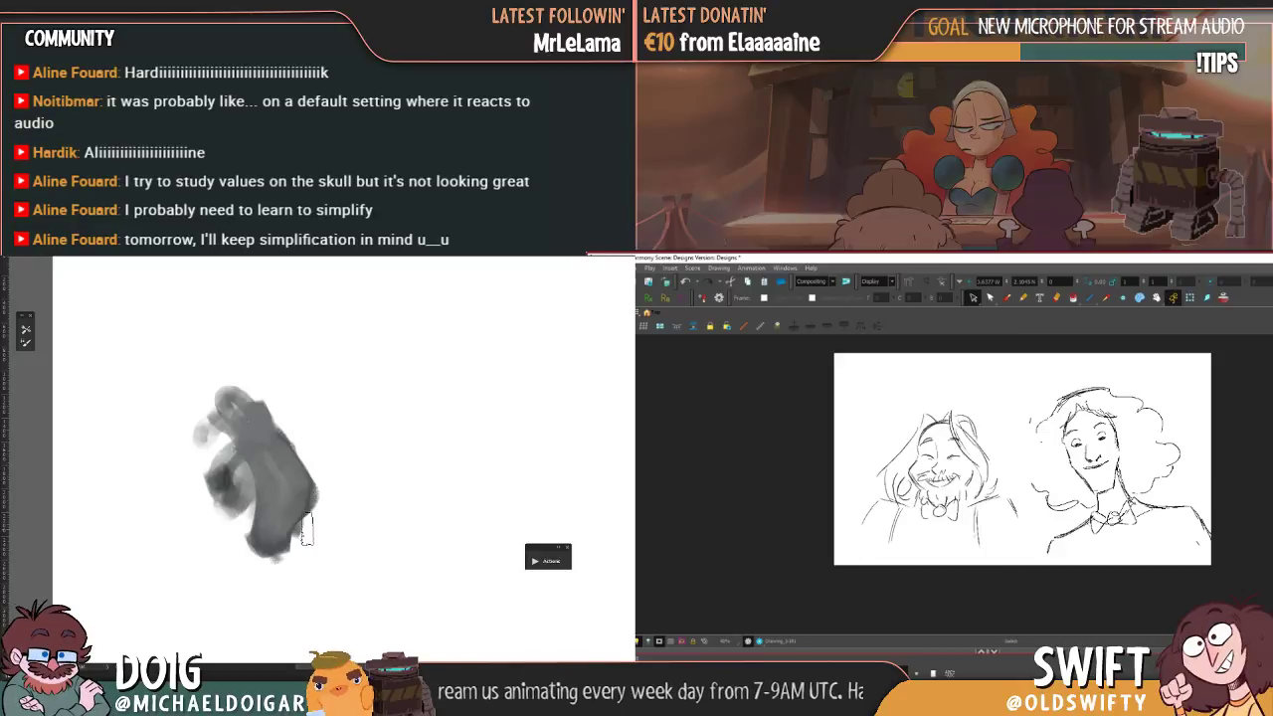
mouse_move(264, 642)
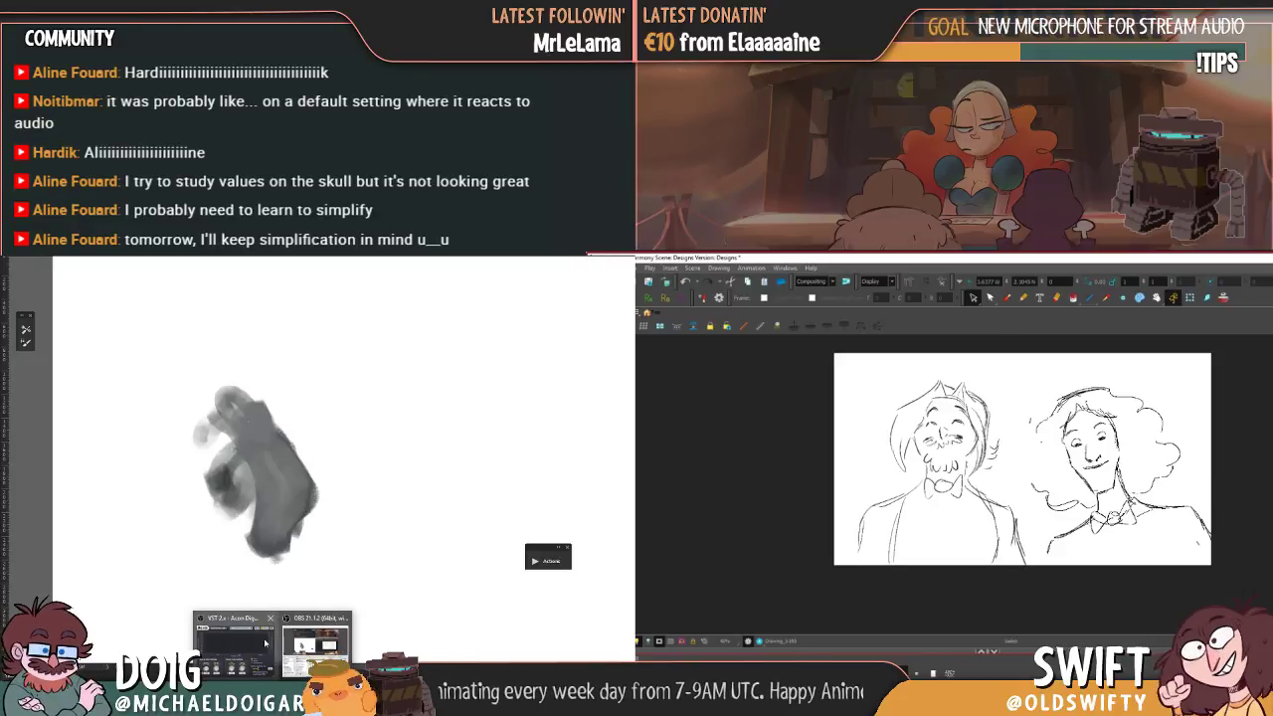
click(305, 619)
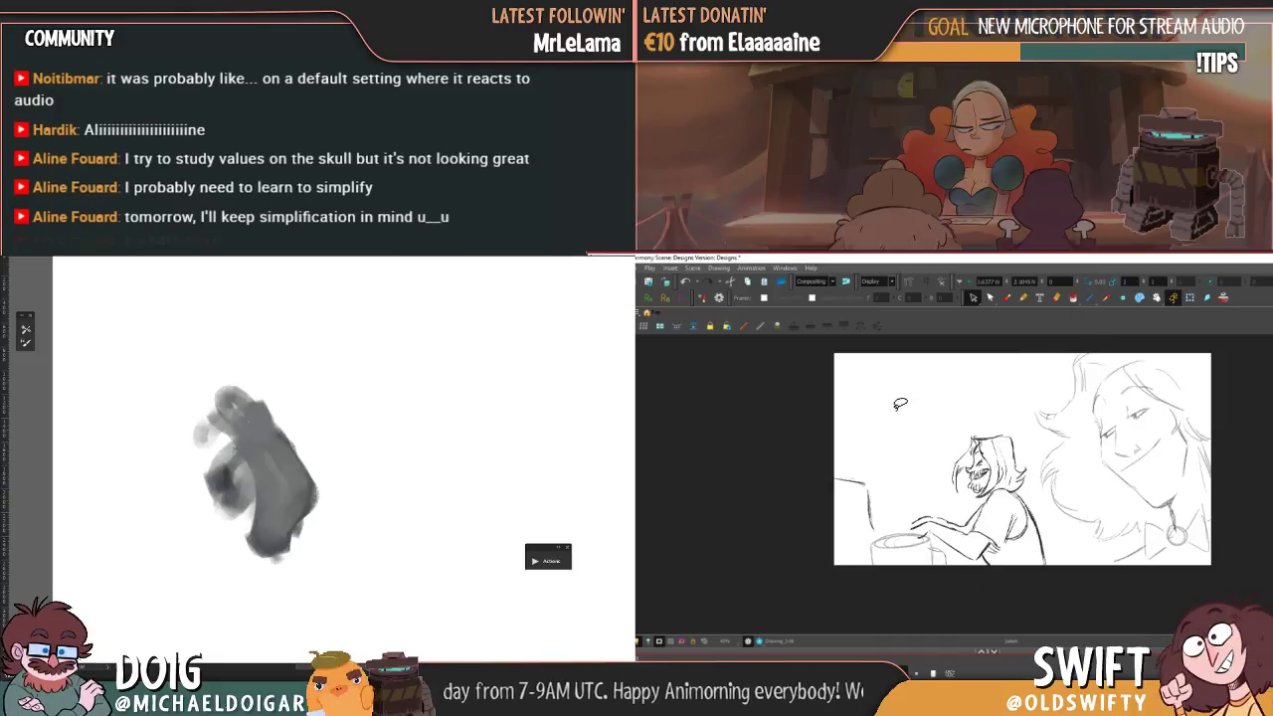
- Go to the drawing of the smiling bearded man, select his whole sketch with head and shoulders, and delete it
key(comma)
key(comma)
key(comma)
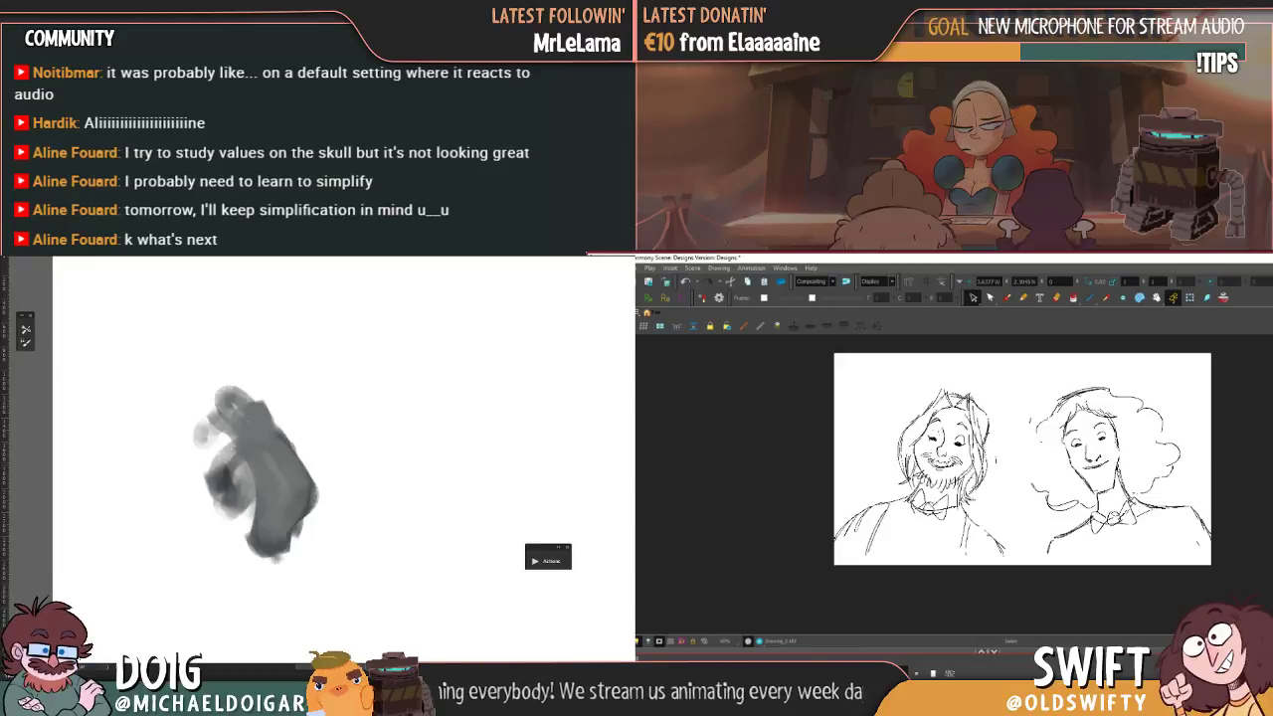
mouse_move(1000, 511)
mouse_down()
mouse_move(824, 610)
mouse_move(1002, 576)
mouse_up()
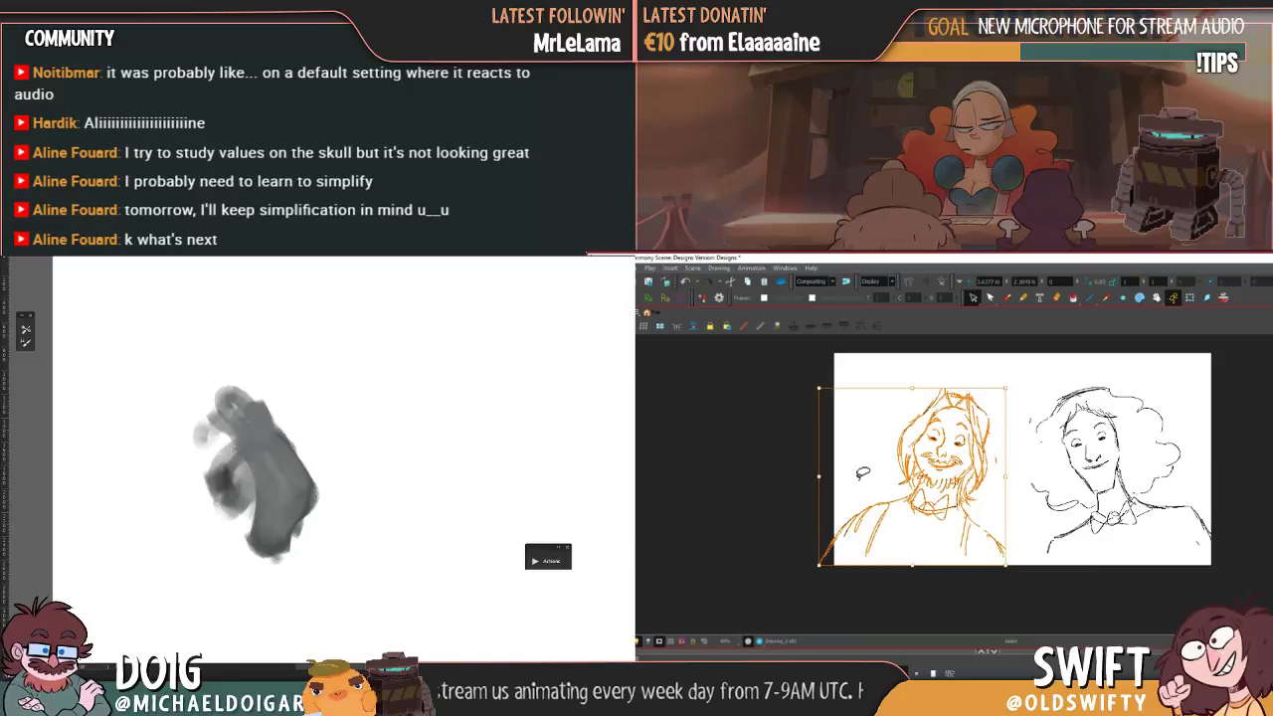
key(Delete)
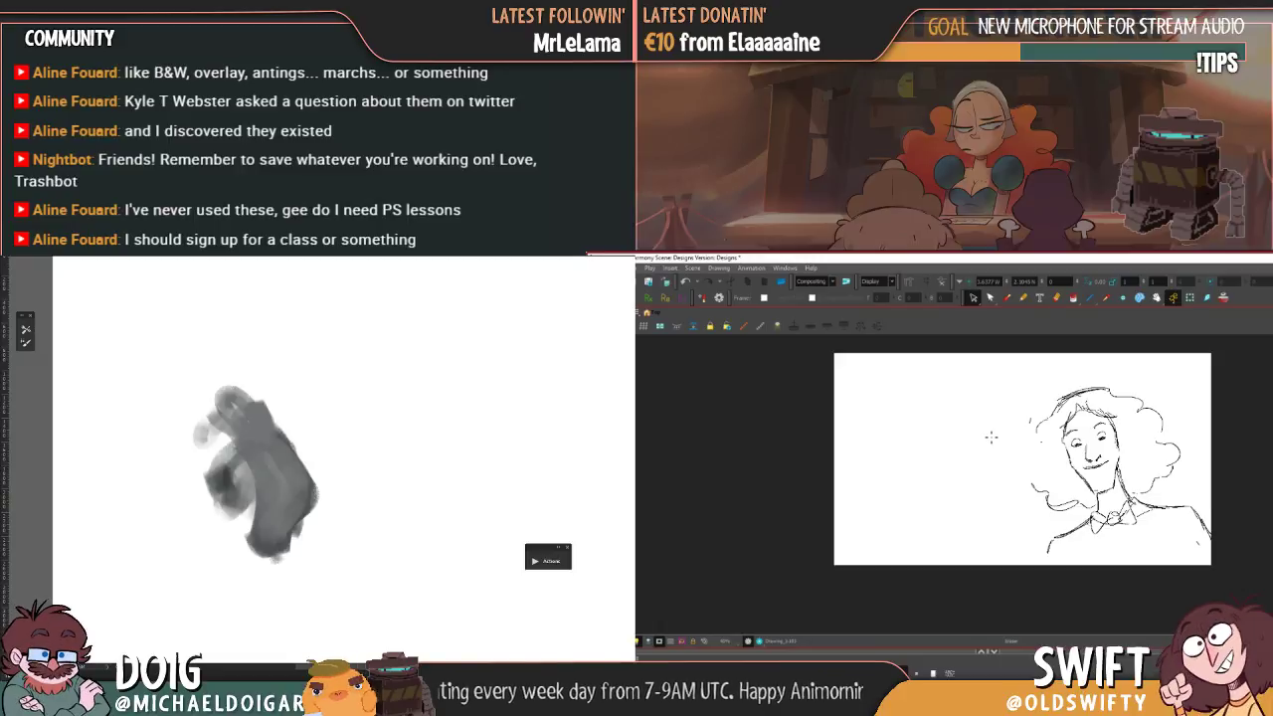
drag(991, 436, 993, 435)
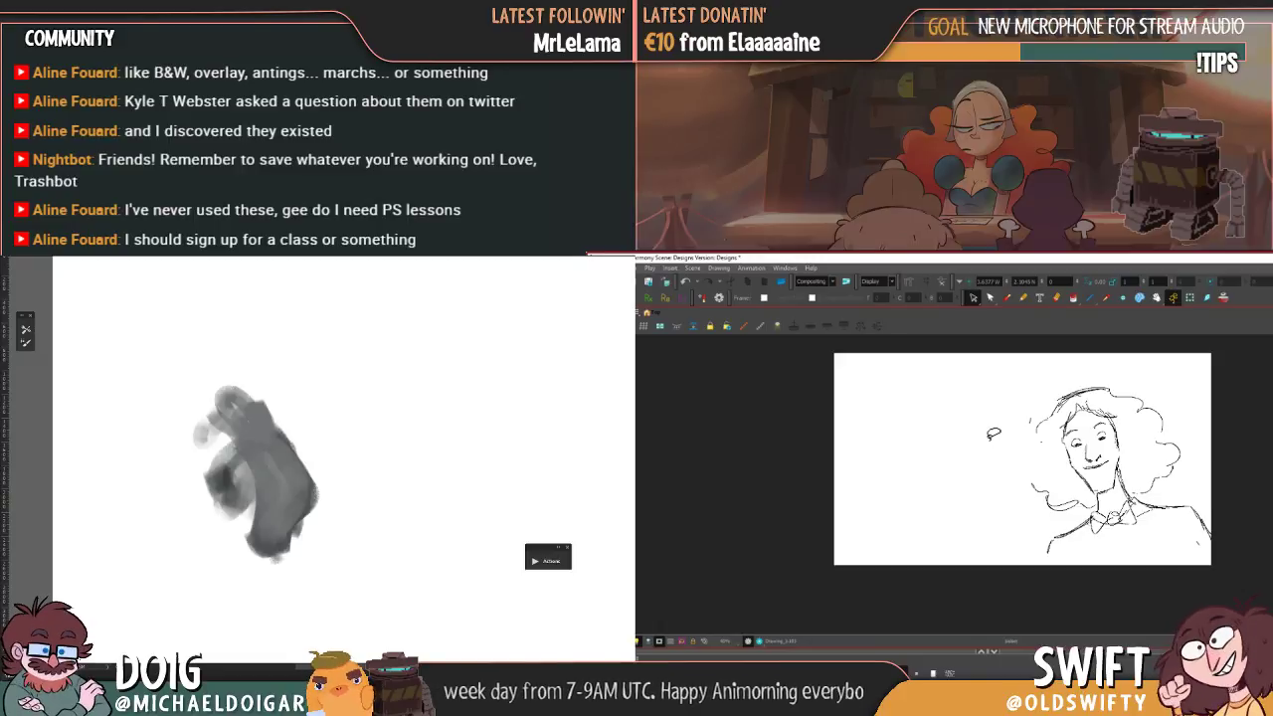
- Flip between the emptied frame and the adjacent bearded man drawings to examine the poses around the missing one
key(f)
key(f)
key(f)
key(f)
key(f)
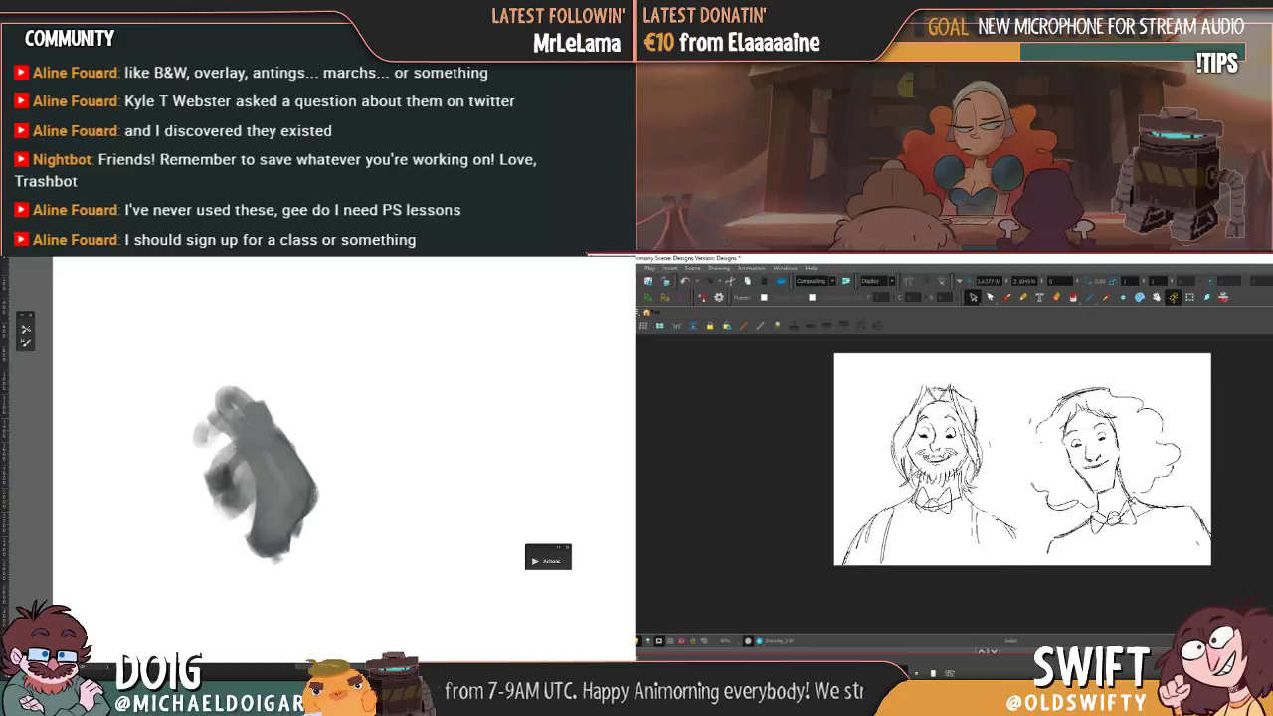
key(g)
key(g)
key(ctrl+z)
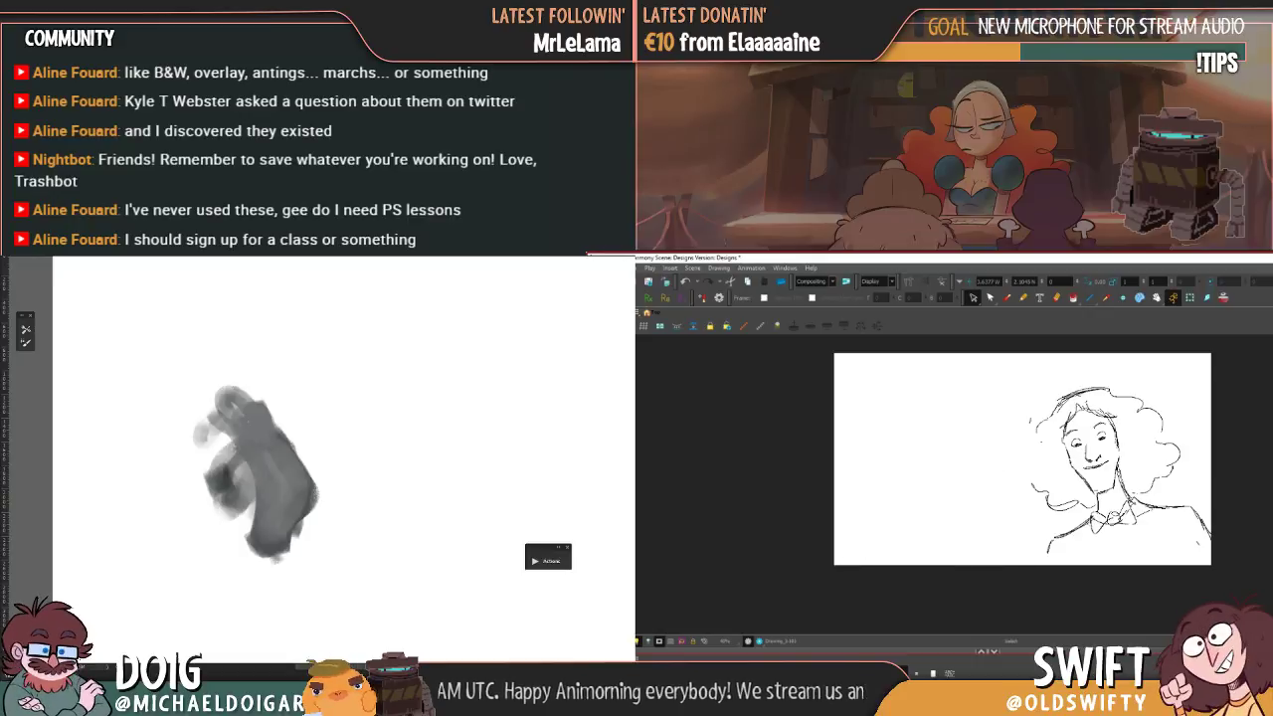
key(f)
key(g)
key(f)
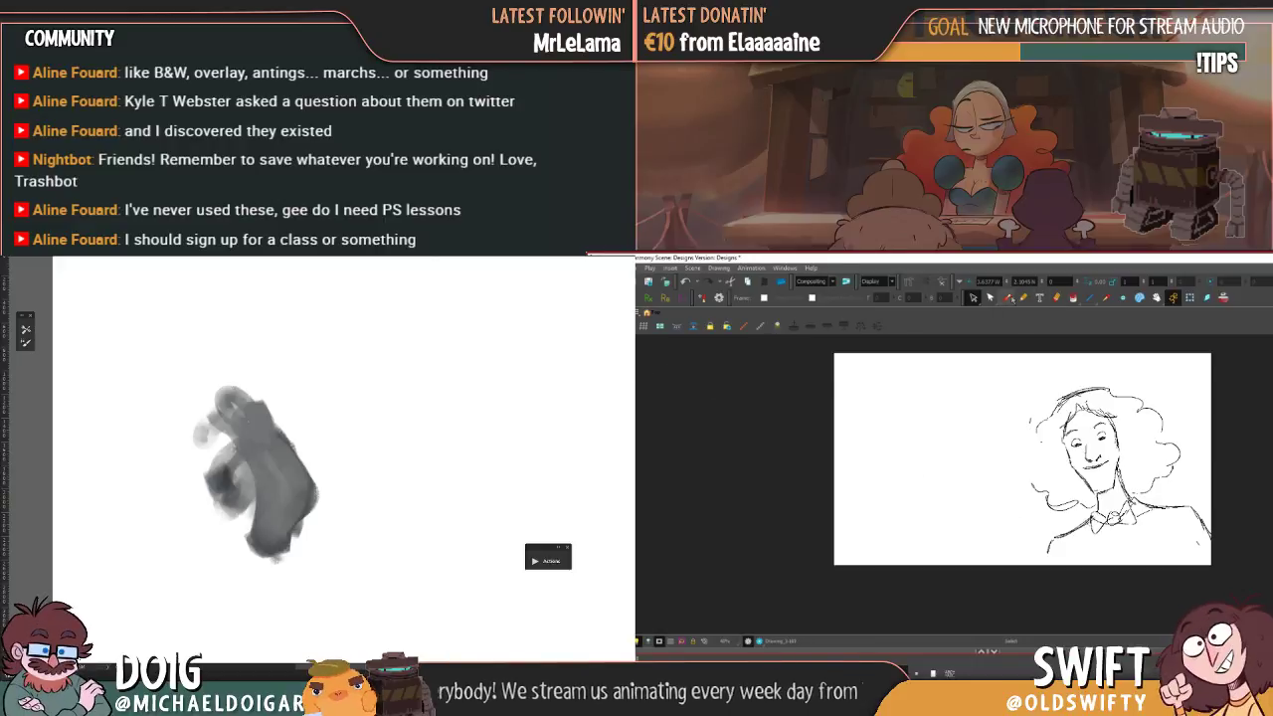
- With the Brush, sketch two small eyes and eyebrows for a tilted face in the empty space beside the curly-haired figure
click(1006, 297)
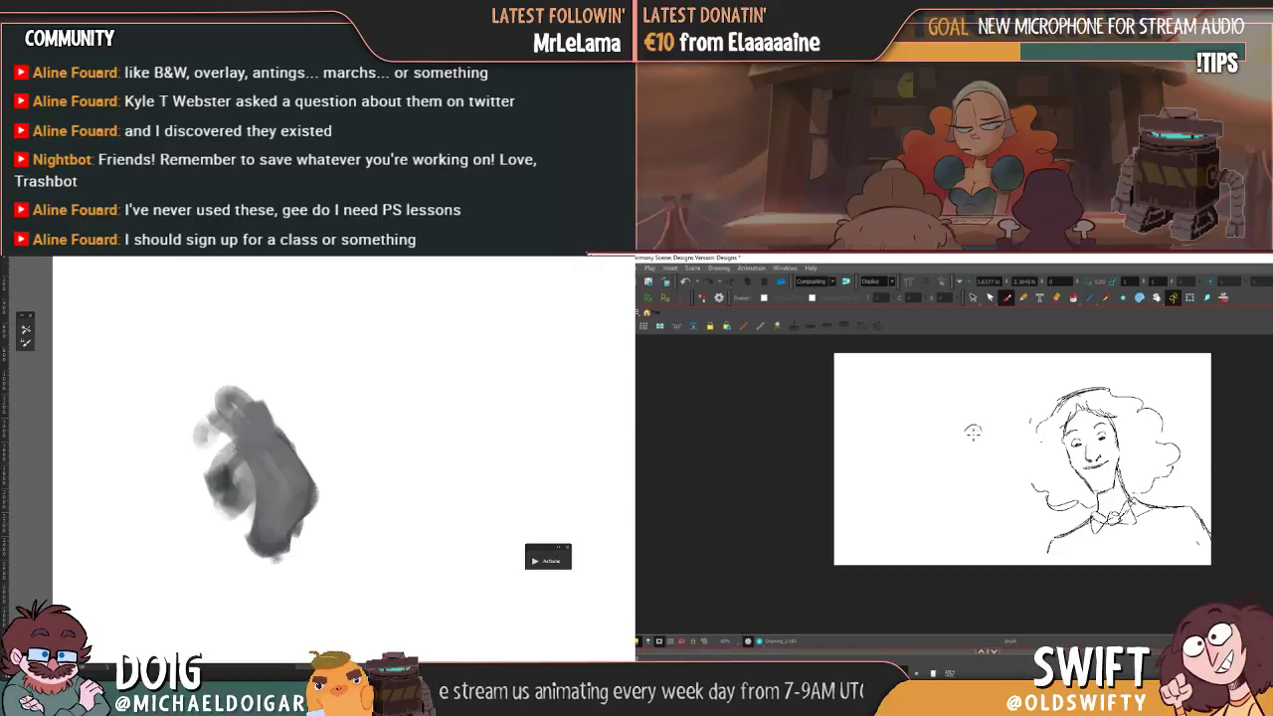
key(f)
key(g)
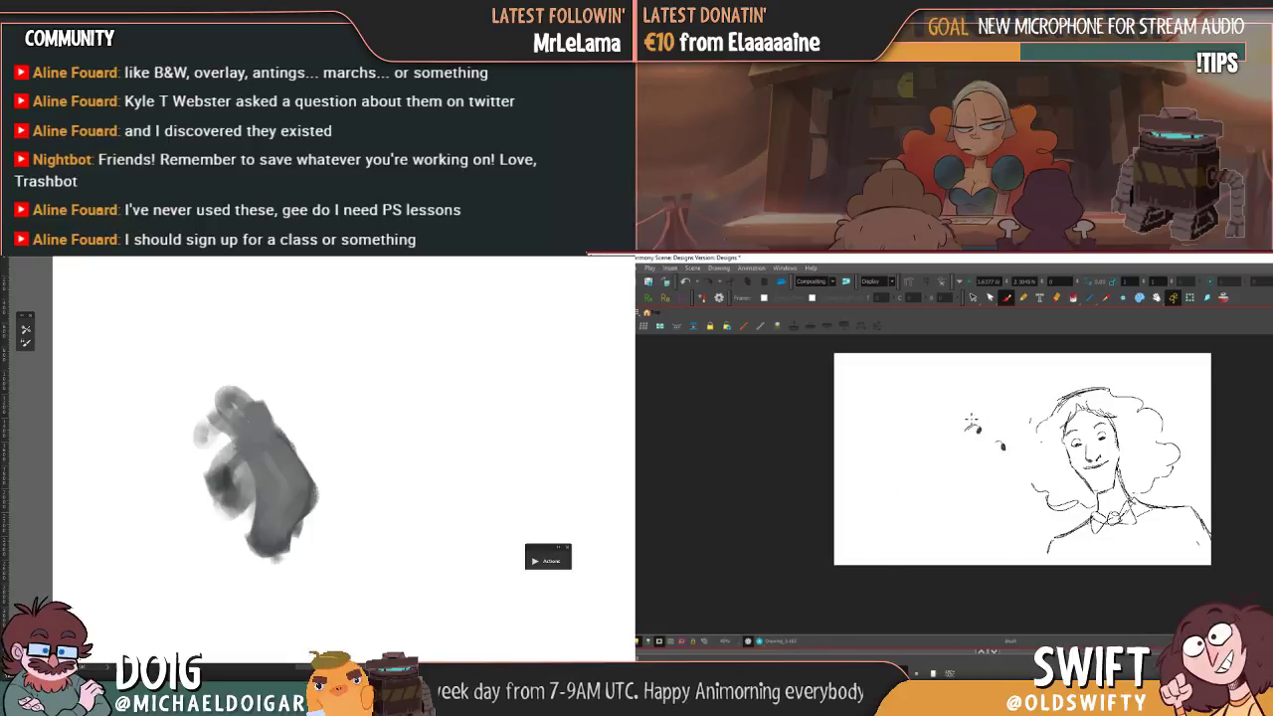
drag(1011, 437, 1009, 449)
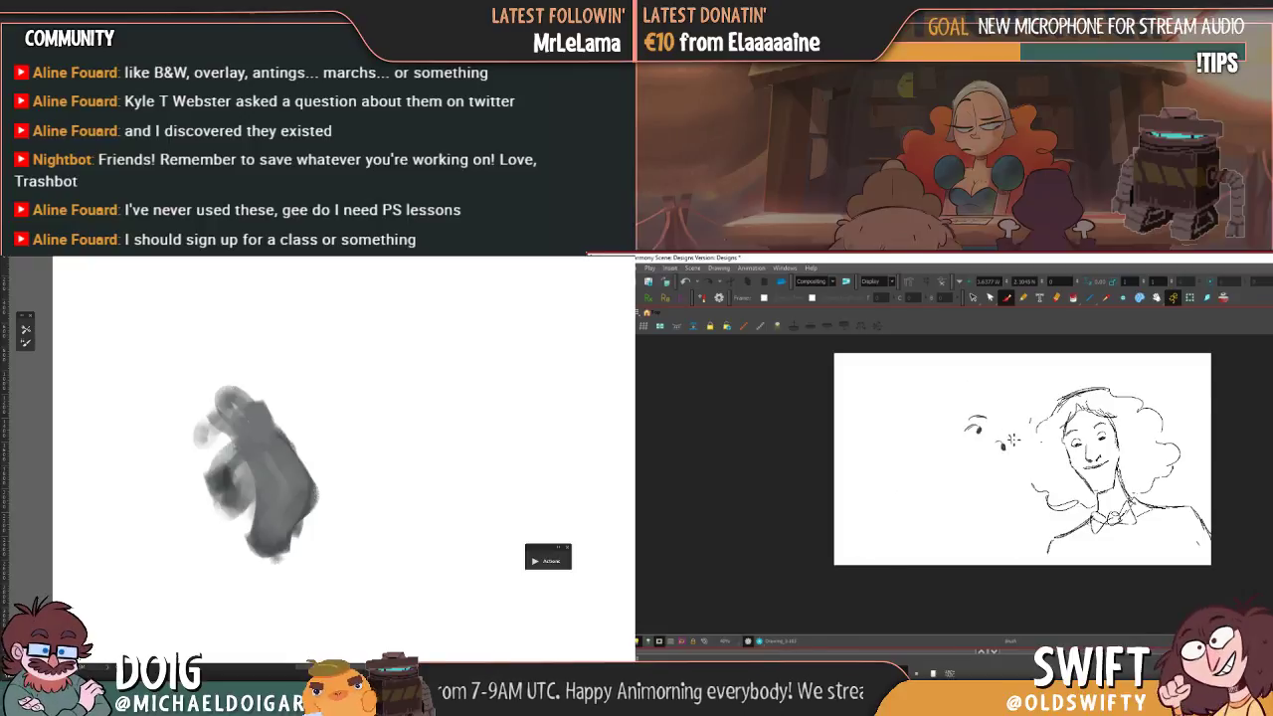
key(f)
key(g)
- In Photoshop, look through the painted layer's blend modes, keep Normal, and place the Layers panel beside the grey painting
drag(65, 521, 104, 405)
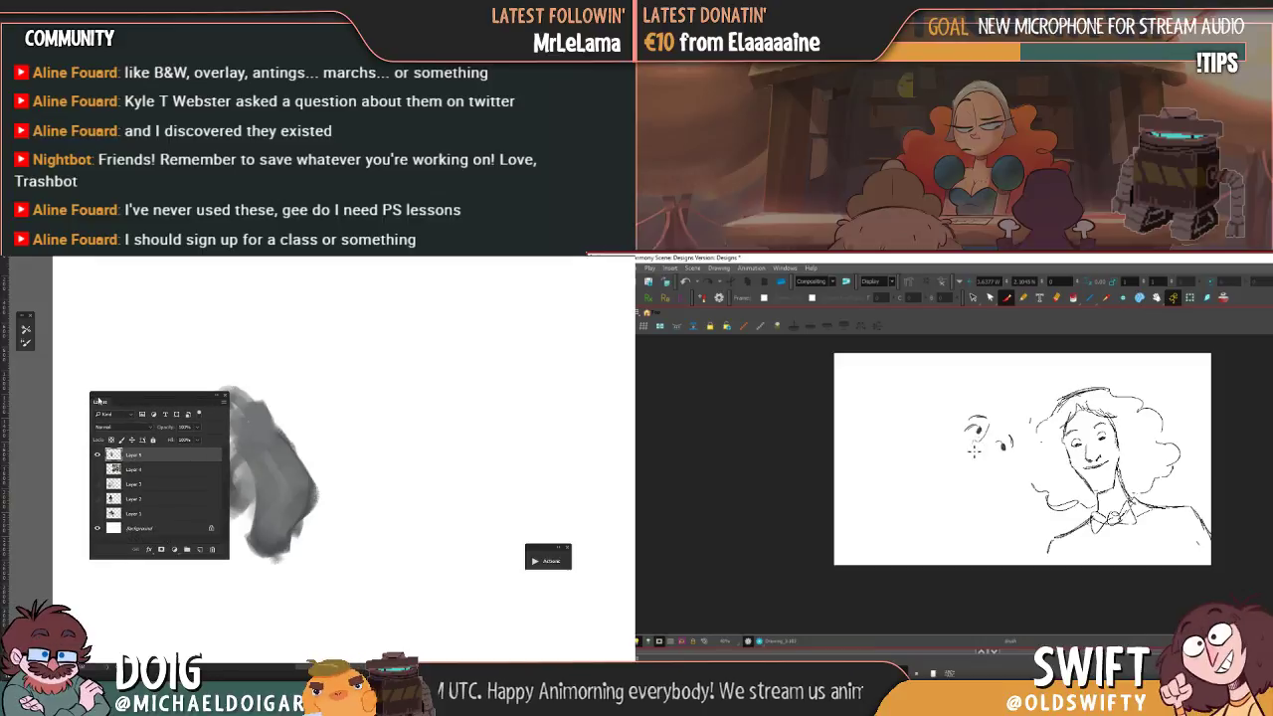
click(110, 427)
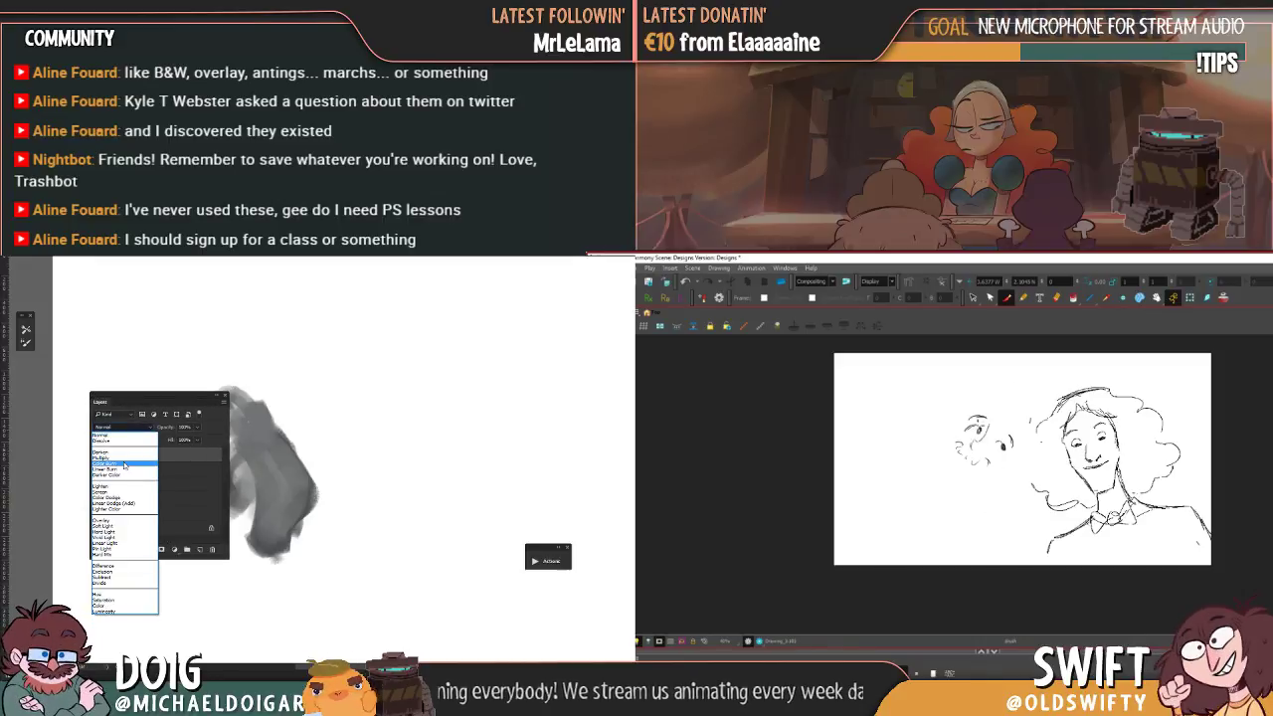
click(145, 433)
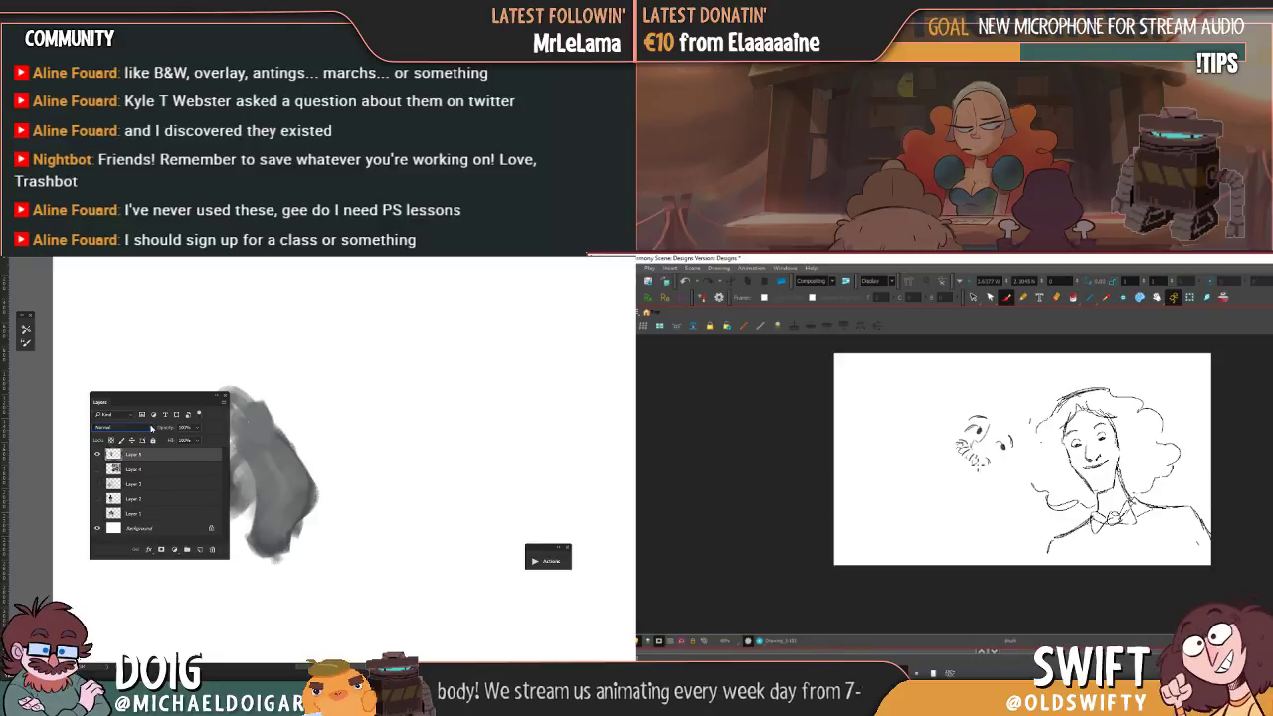
mouse_move(153, 404)
mouse_down()
mouse_move(475, 400)
mouse_move(434, 373)
mouse_up()
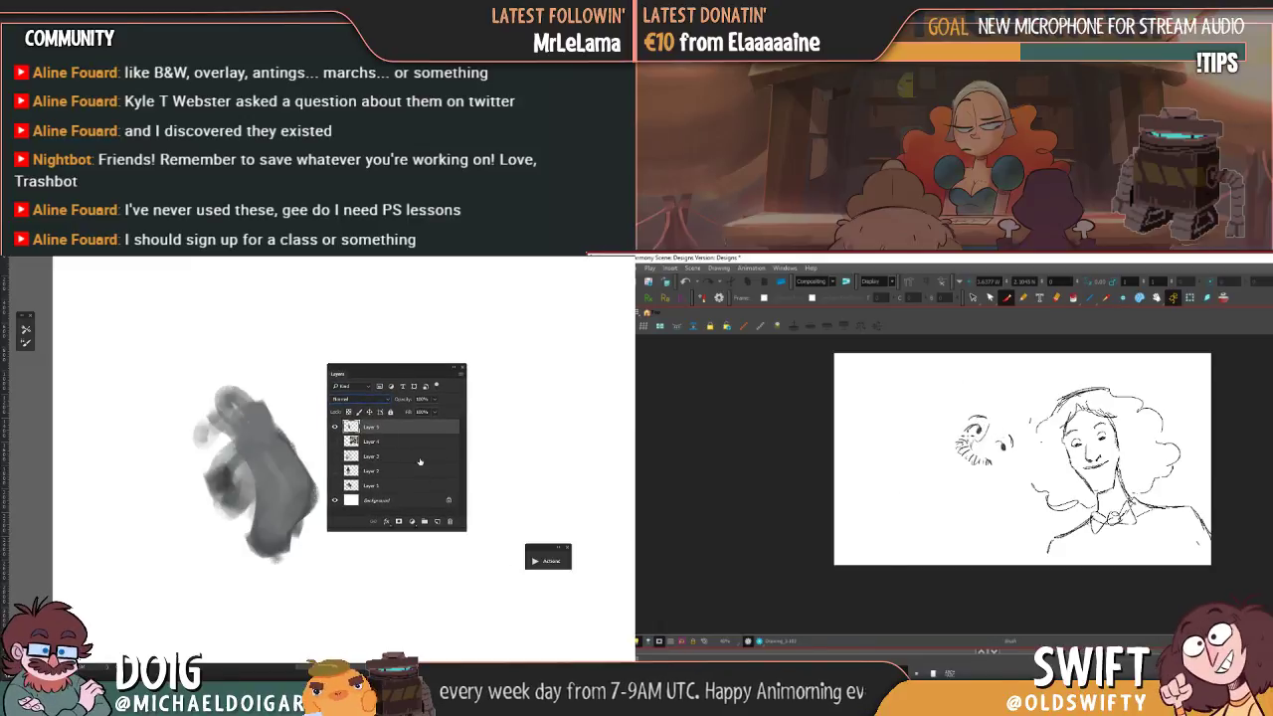
- Add a new layer above the grey painting's layer and clip it to that layer with a clipping mask
click(438, 522)
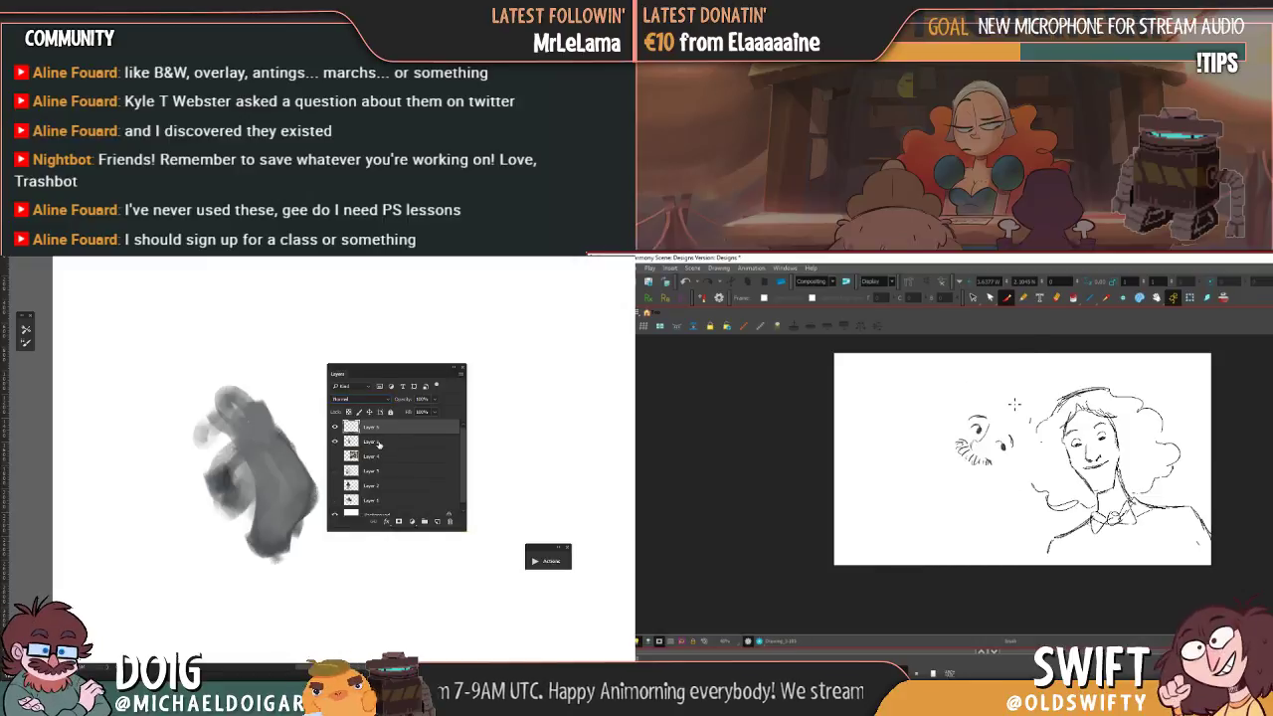
right_click(386, 427)
click(449, 425)
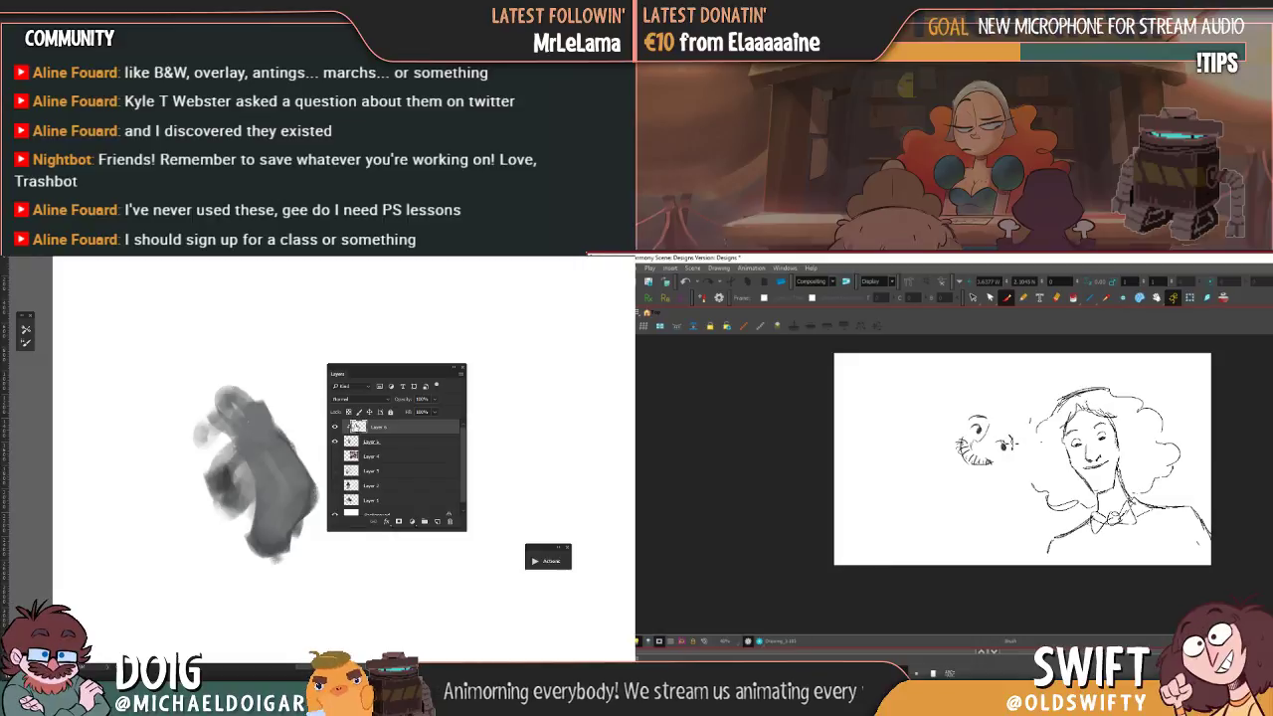
- Paint black over the grey painting on the clipped layer above it
click(365, 444)
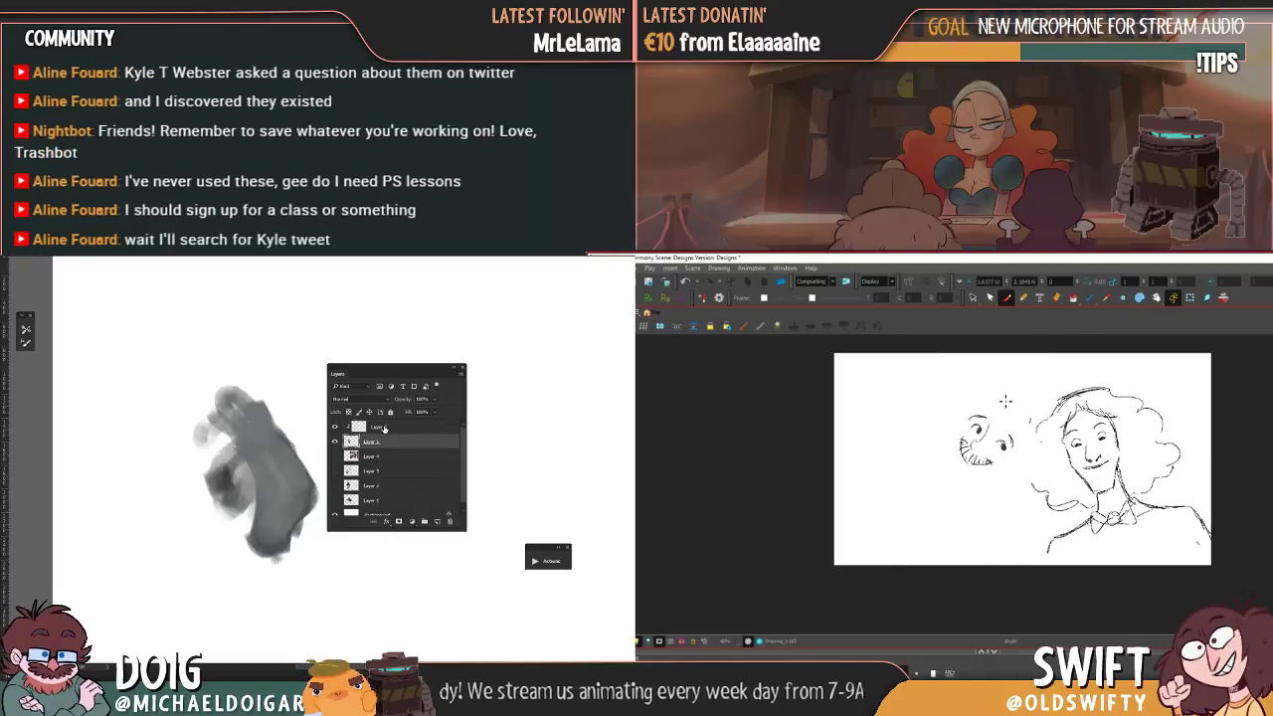
click(368, 429)
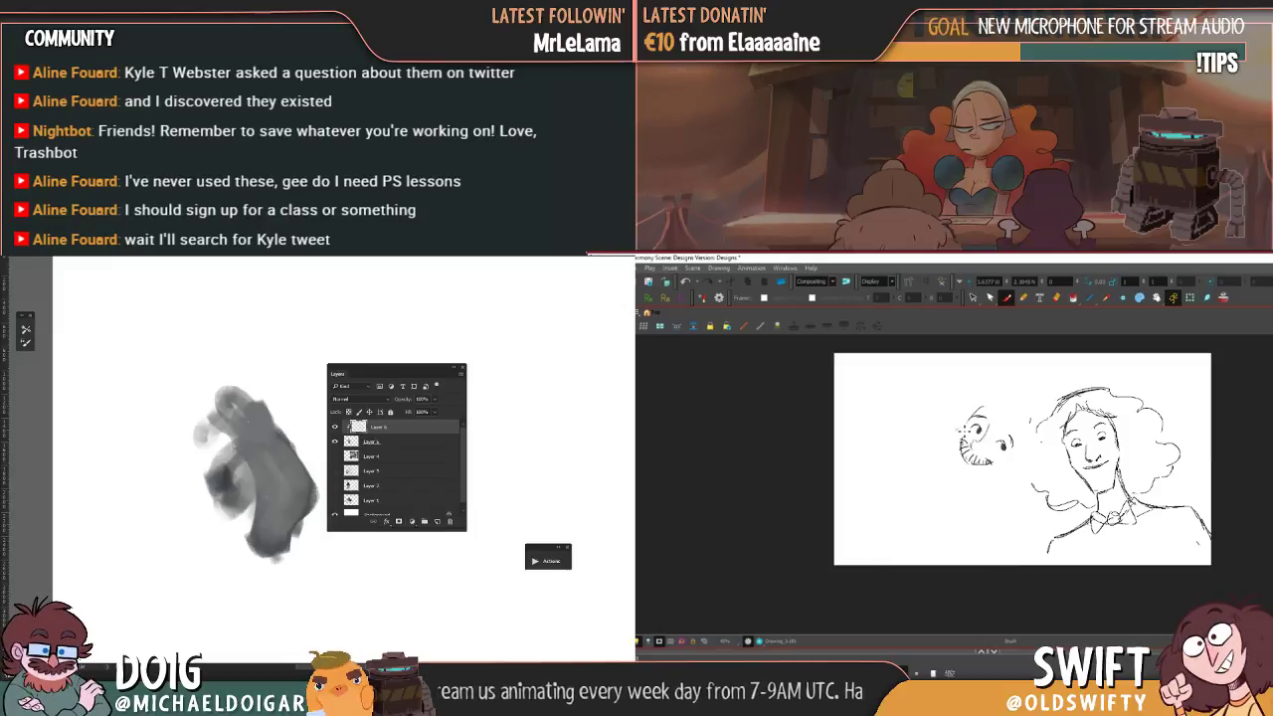
mouse_move(221, 428)
mouse_down()
mouse_move(310, 452)
mouse_move(261, 510)
mouse_move(301, 551)
mouse_move(255, 559)
mouse_move(243, 494)
mouse_move(269, 472)
mouse_move(266, 434)
mouse_move(287, 413)
mouse_move(277, 395)
mouse_move(241, 415)
mouse_move(310, 474)
mouse_move(283, 505)
mouse_up()
- Toggle the clipped black layer's visibility to compare the painting with and without it, shift the Layers panel, and leave that layer hidden
click(335, 427)
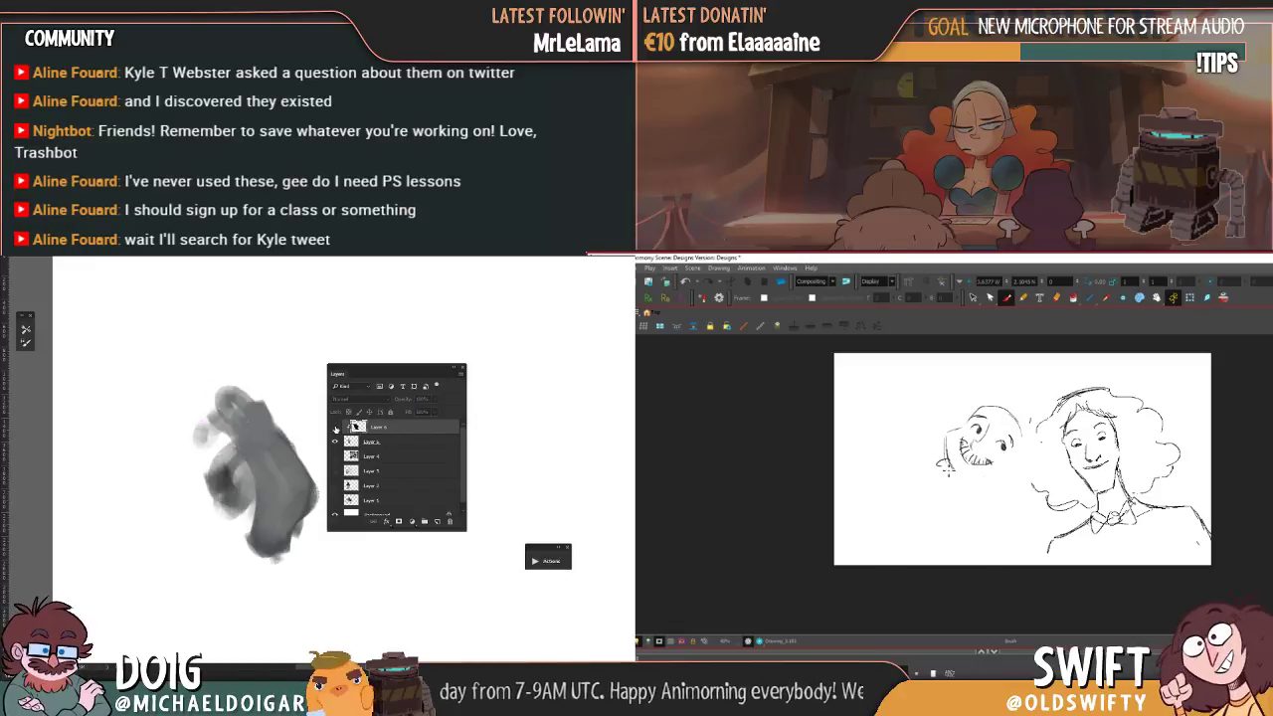
click(335, 426)
click(335, 426)
click(335, 426)
click(335, 427)
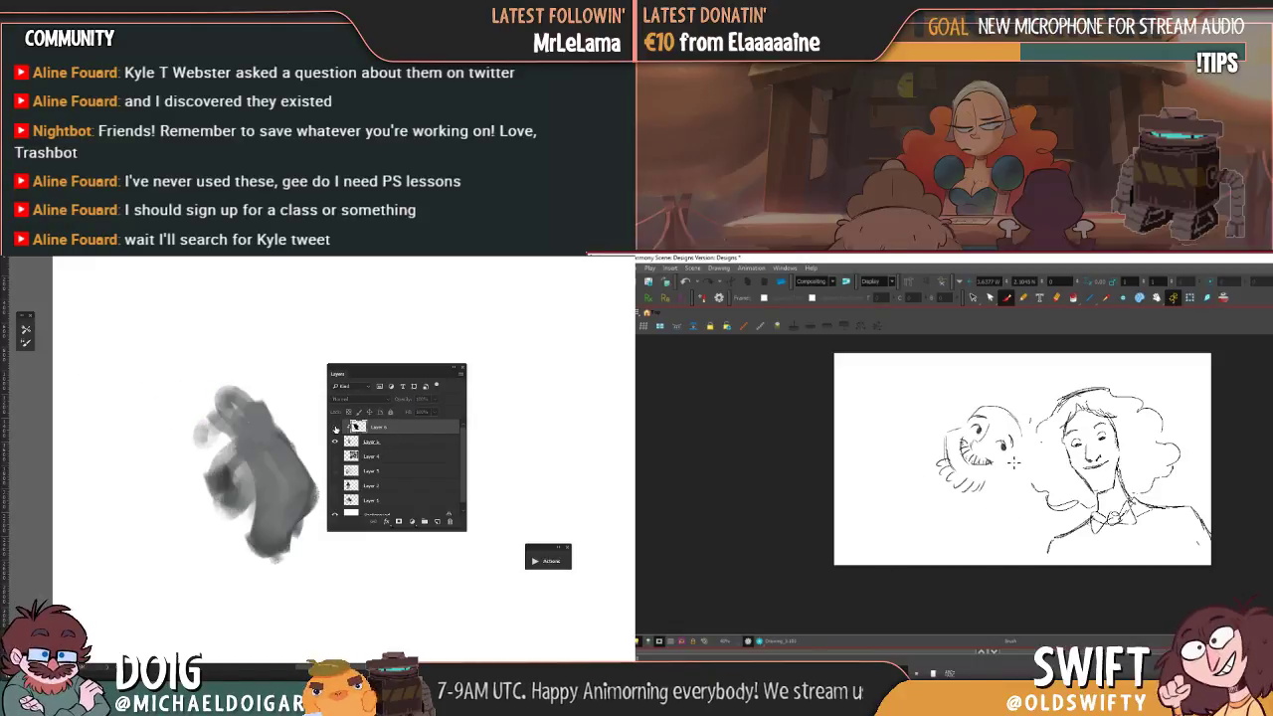
click(335, 427)
drag(388, 370, 440, 364)
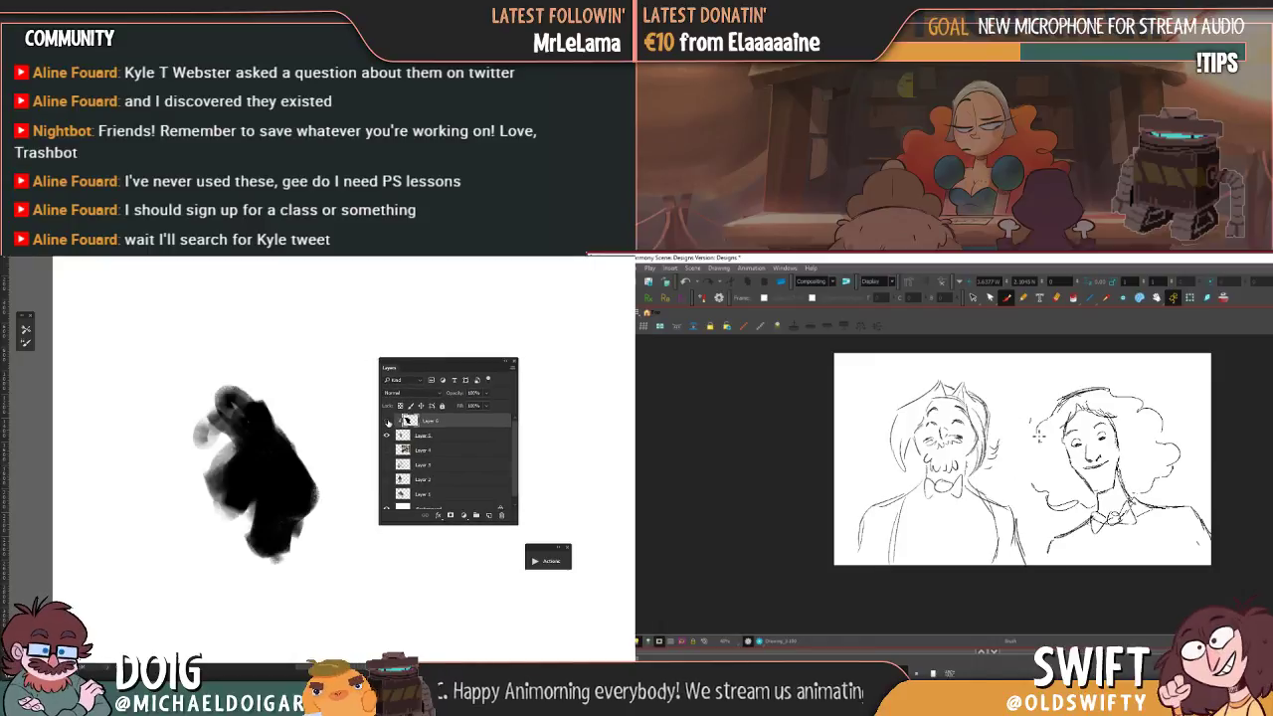
click(387, 420)
- Add a layer mask to the grey painting's layer and paint on the mask to hide the painting and reveal it again
click(445, 437)
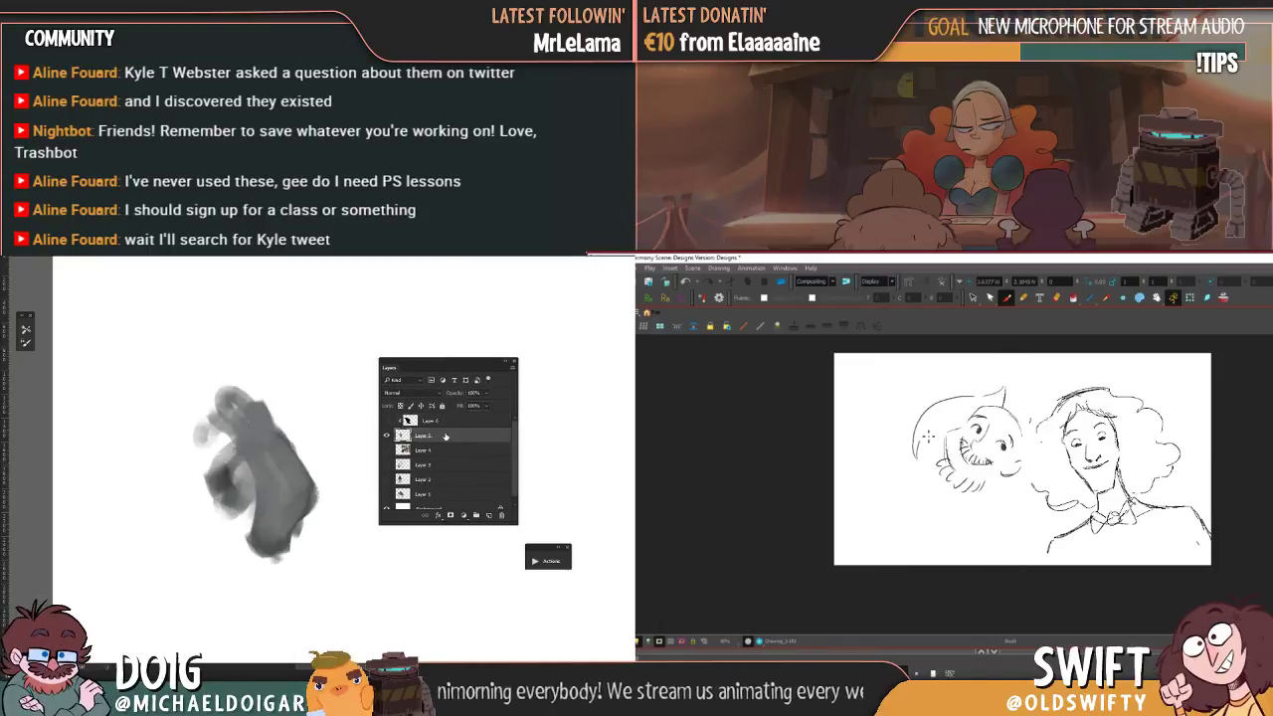
right_click(445, 437)
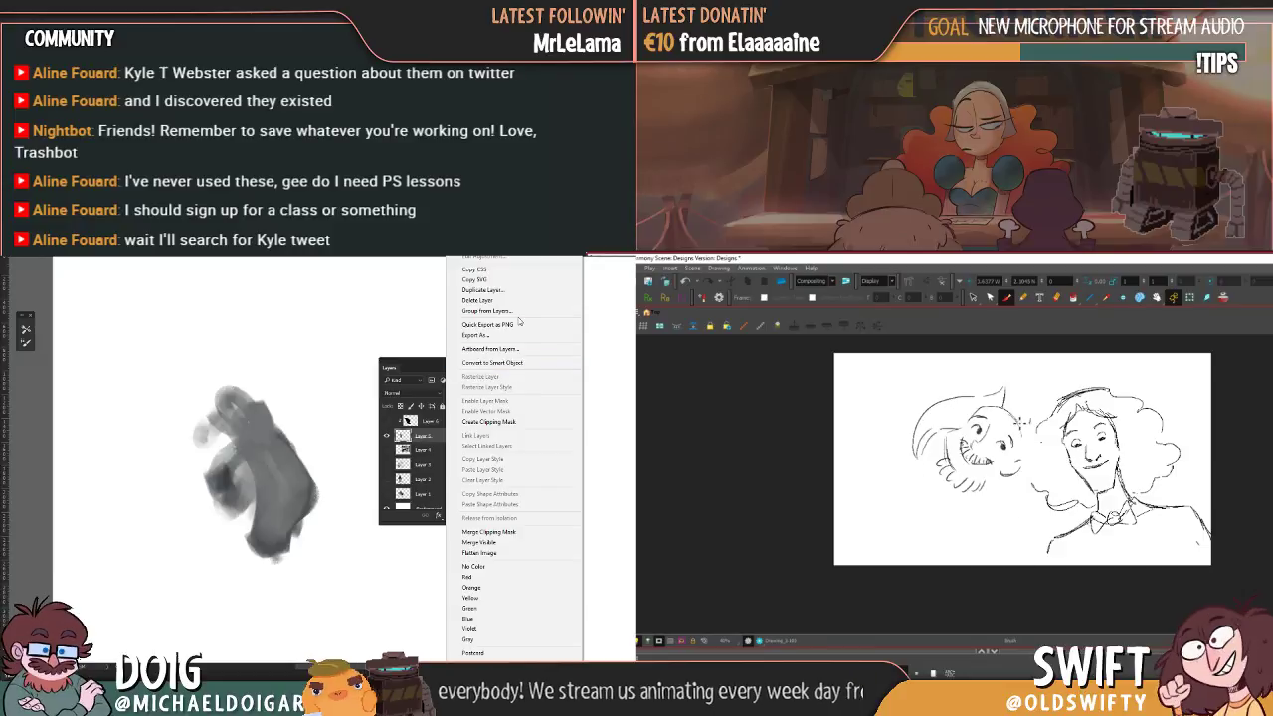
click(440, 437)
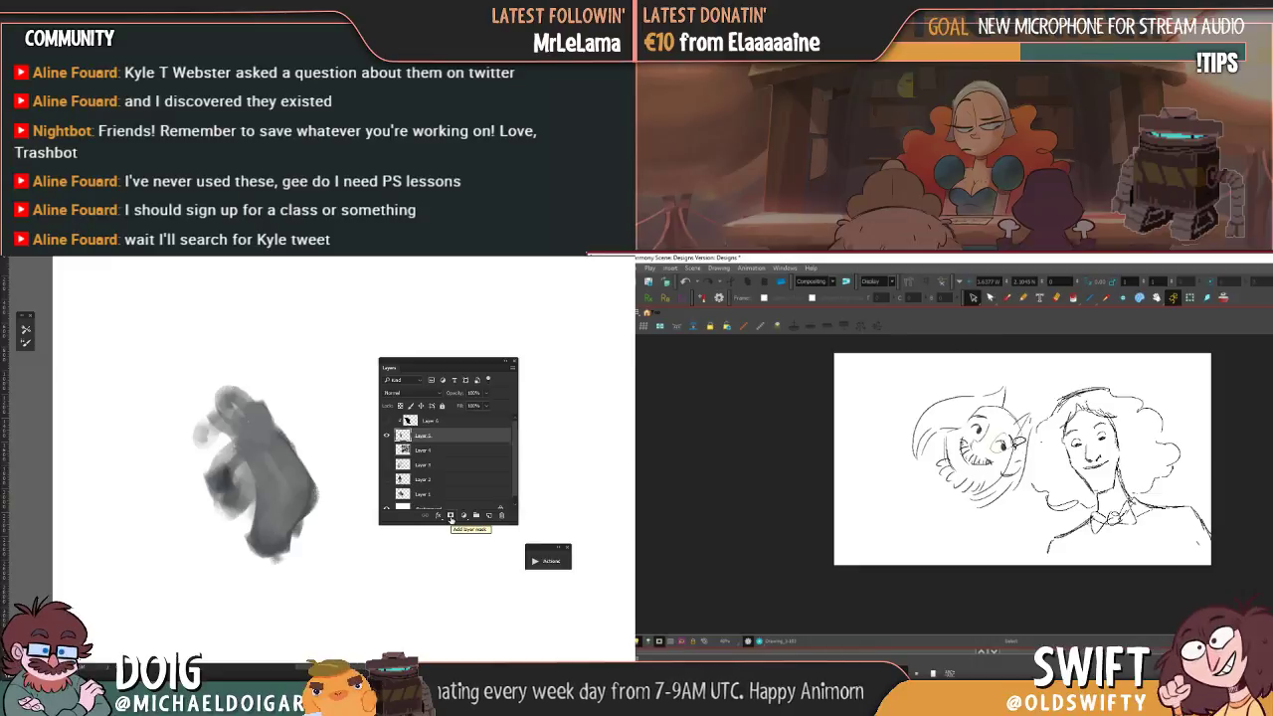
click(450, 516)
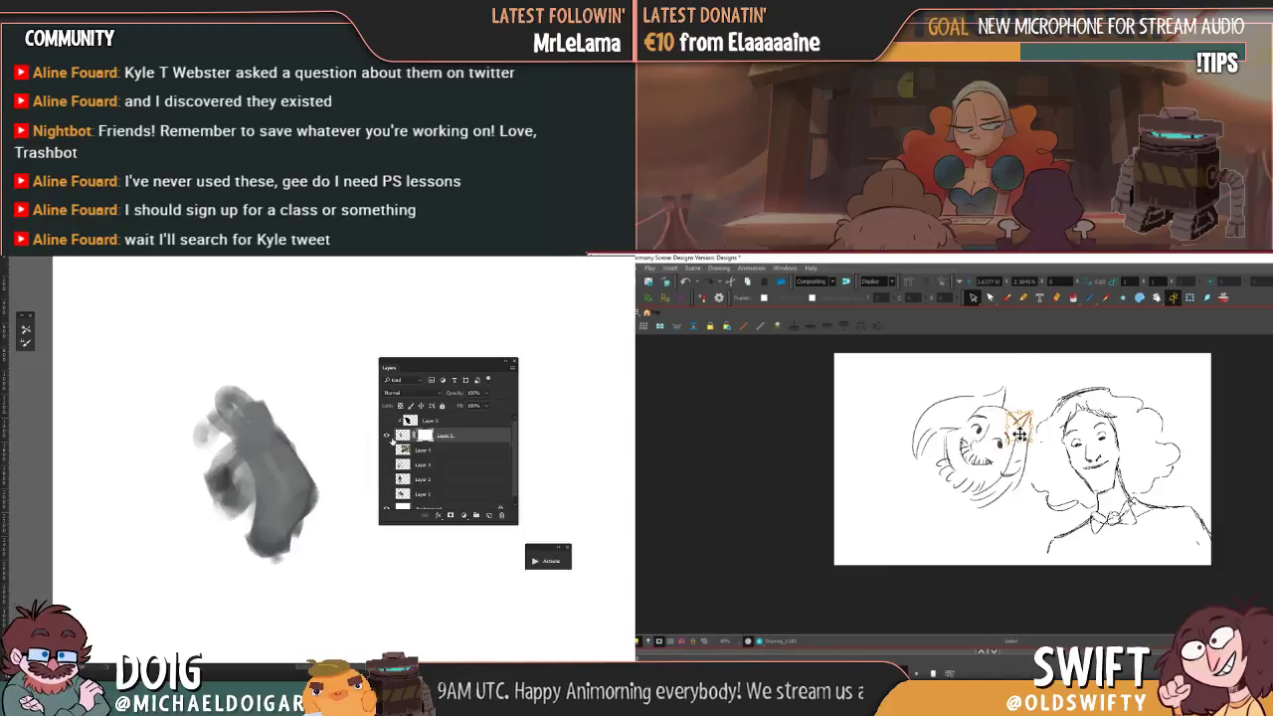
mouse_move(214, 445)
mouse_down()
mouse_move(304, 444)
mouse_move(316, 462)
mouse_move(339, 520)
mouse_move(327, 552)
mouse_move(343, 510)
mouse_move(214, 469)
mouse_move(297, 500)
mouse_move(285, 518)
mouse_move(299, 569)
mouse_move(182, 501)
mouse_move(197, 439)
mouse_move(186, 424)
mouse_move(206, 412)
mouse_move(210, 390)
mouse_move(281, 421)
mouse_up()
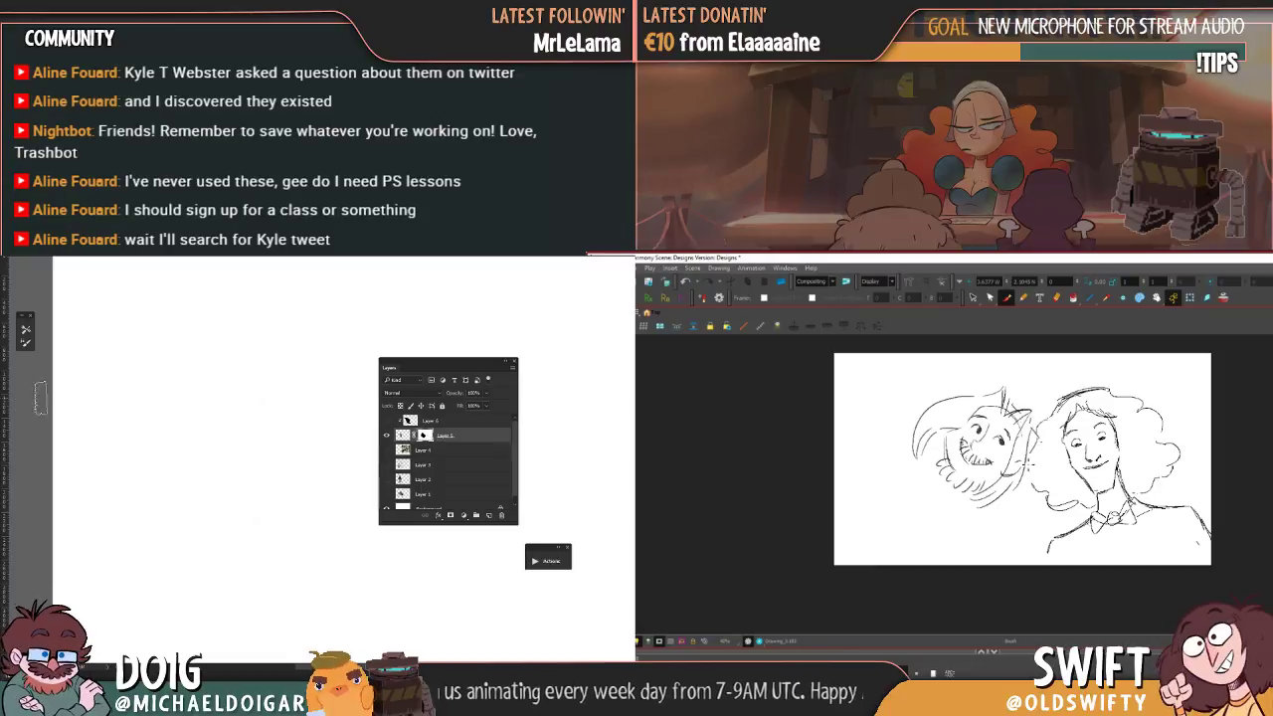
mouse_move(214, 434)
mouse_down()
mouse_move(327, 437)
mouse_move(165, 520)
mouse_move(257, 569)
mouse_move(122, 411)
mouse_move(136, 368)
mouse_move(159, 366)
mouse_up()
- In Harmony, select and adjust the whole tilted bearded head, and reposition its eye nearest the curly-haired figure
drag(1040, 387, 1033, 396)
drag(1034, 450, 1030, 449)
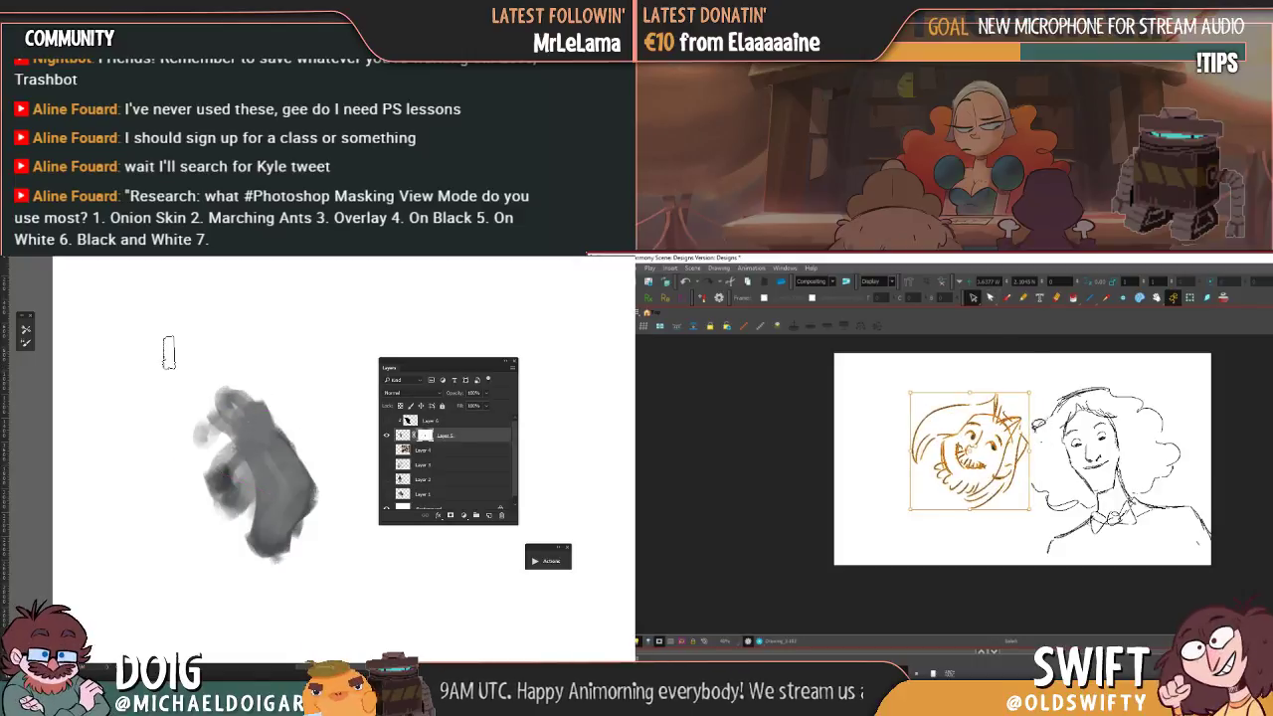
click(1037, 361)
click(997, 442)
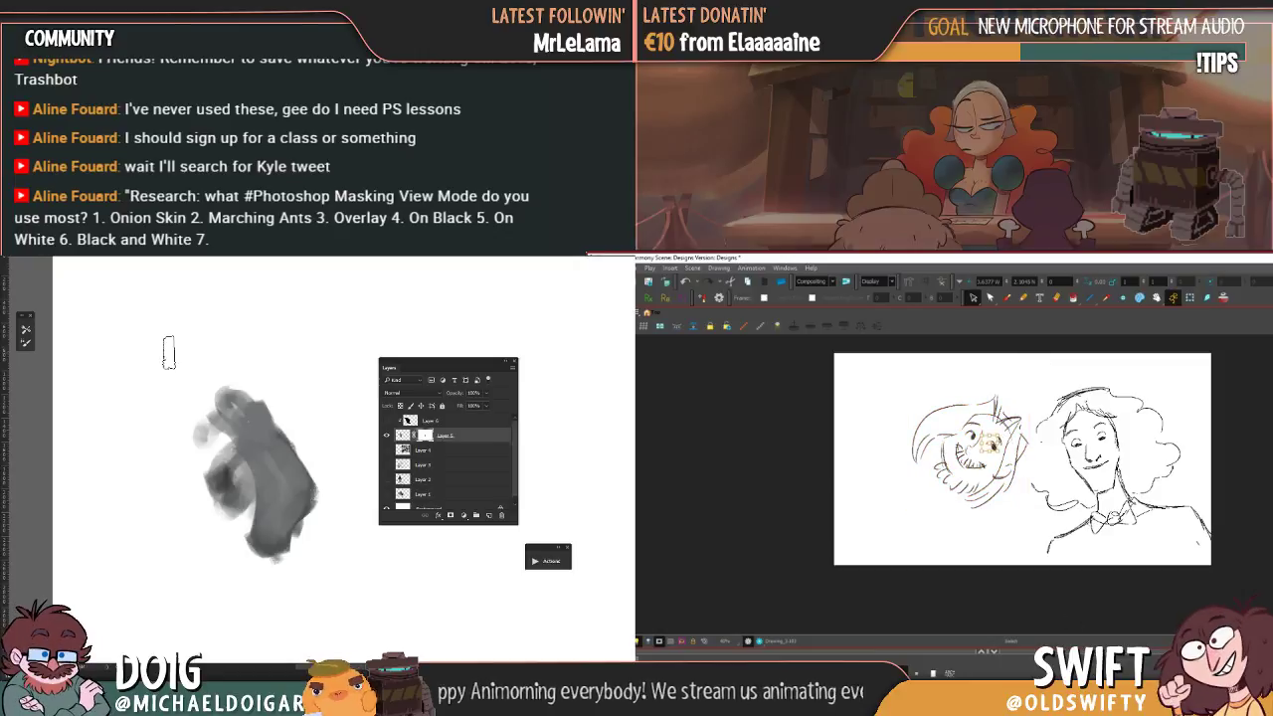
key(comma)
key(period)
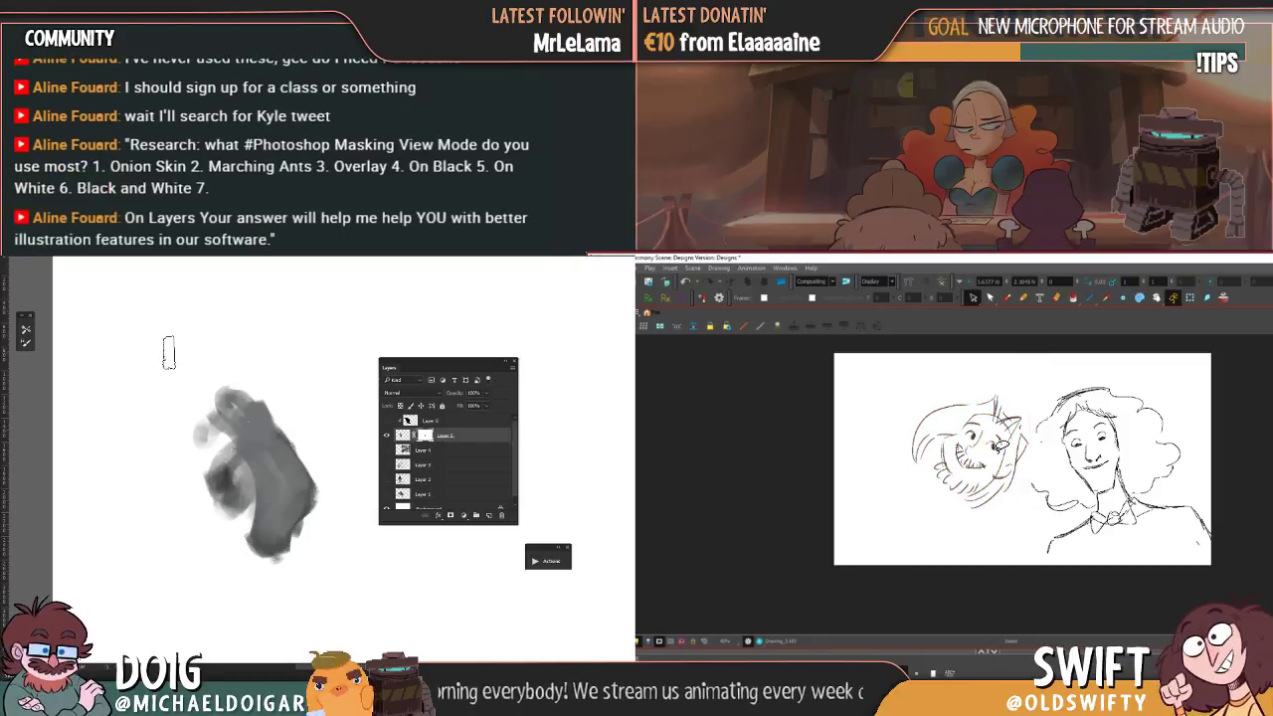
click(997, 446)
click(1009, 439)
drag(998, 445, 1032, 411)
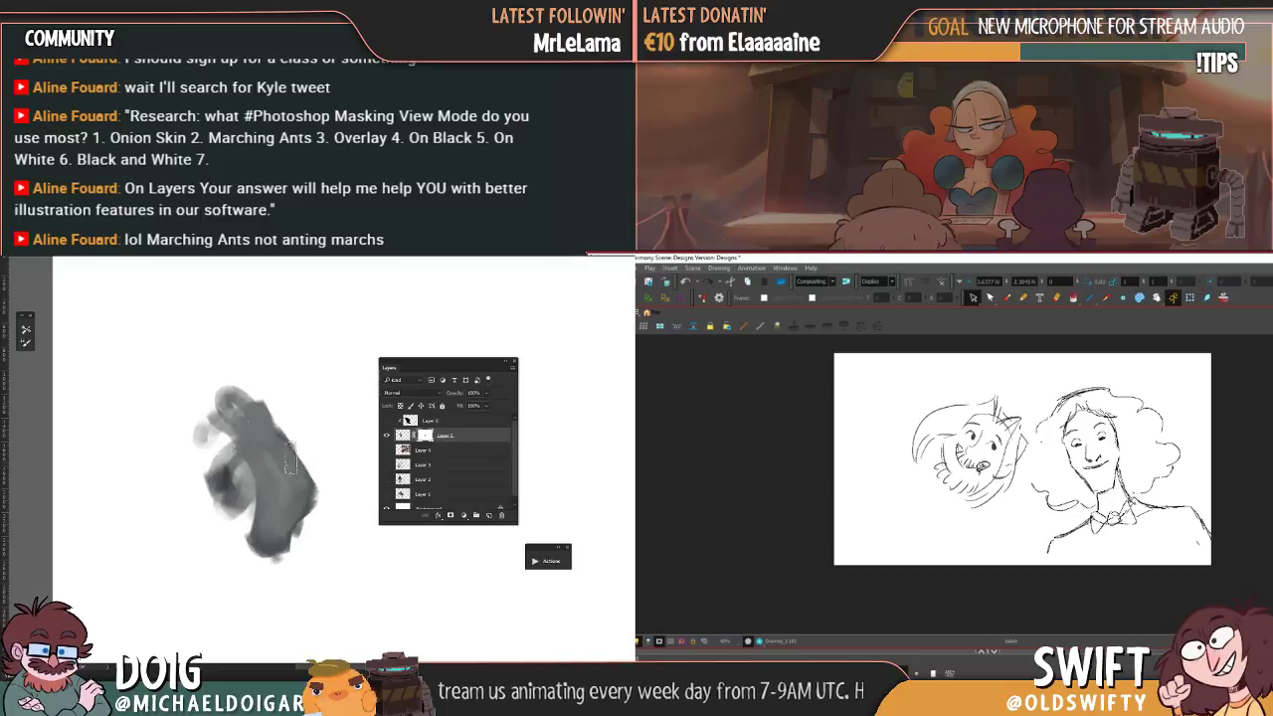
- Flip repeatedly between the tilted head drawing and its neighbouring drawing to examine the change of pose
key(comma)
key(period)
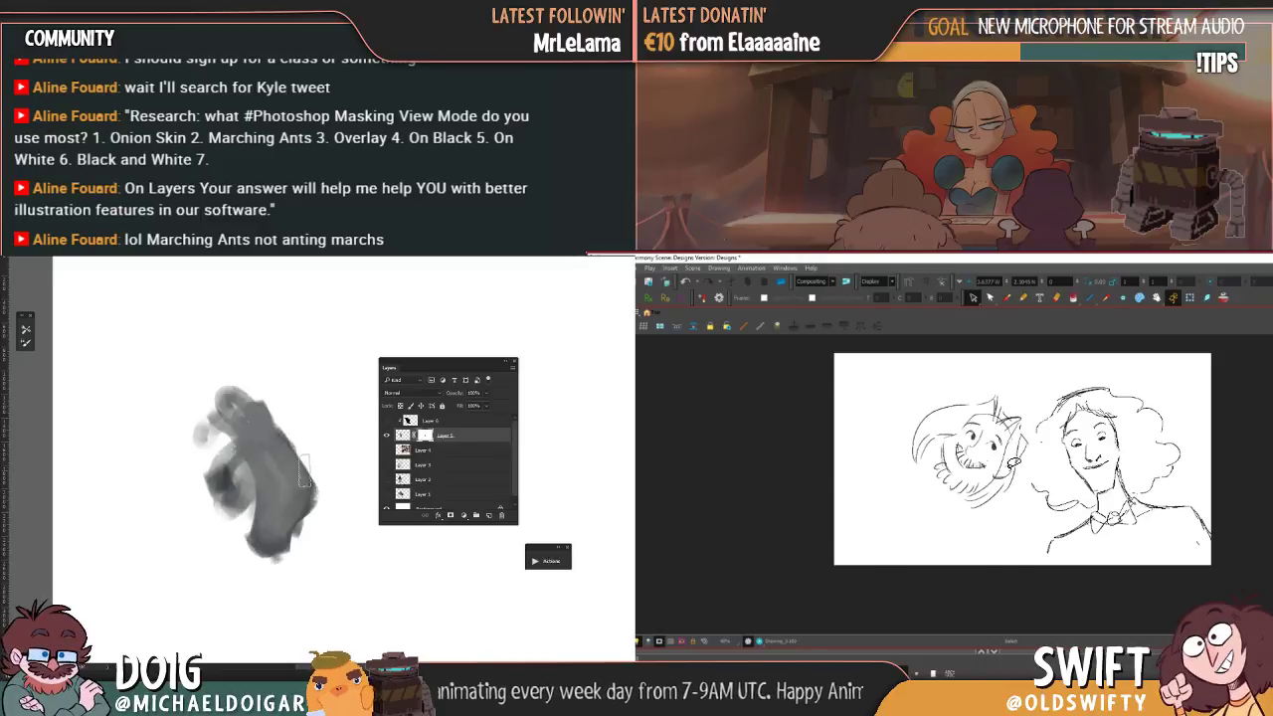
key(comma)
key(period)
key(comma)
key(period)
key(comma)
key(.)
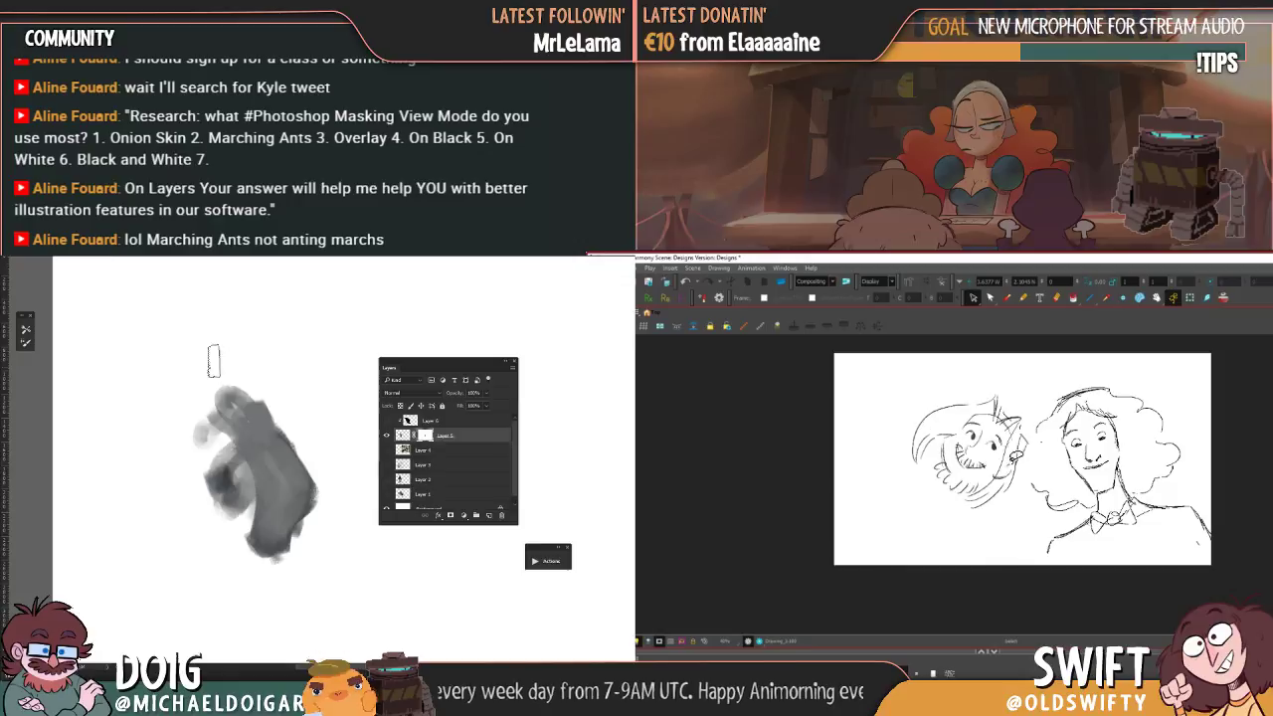
- Select the tilted head's lower face and beard, skew them slightly away from the curly-haired figure, and check against the neighbouring drawing
mouse_move(1012, 479)
mouse_down()
mouse_move(931, 457)
mouse_move(1007, 458)
mouse_up()
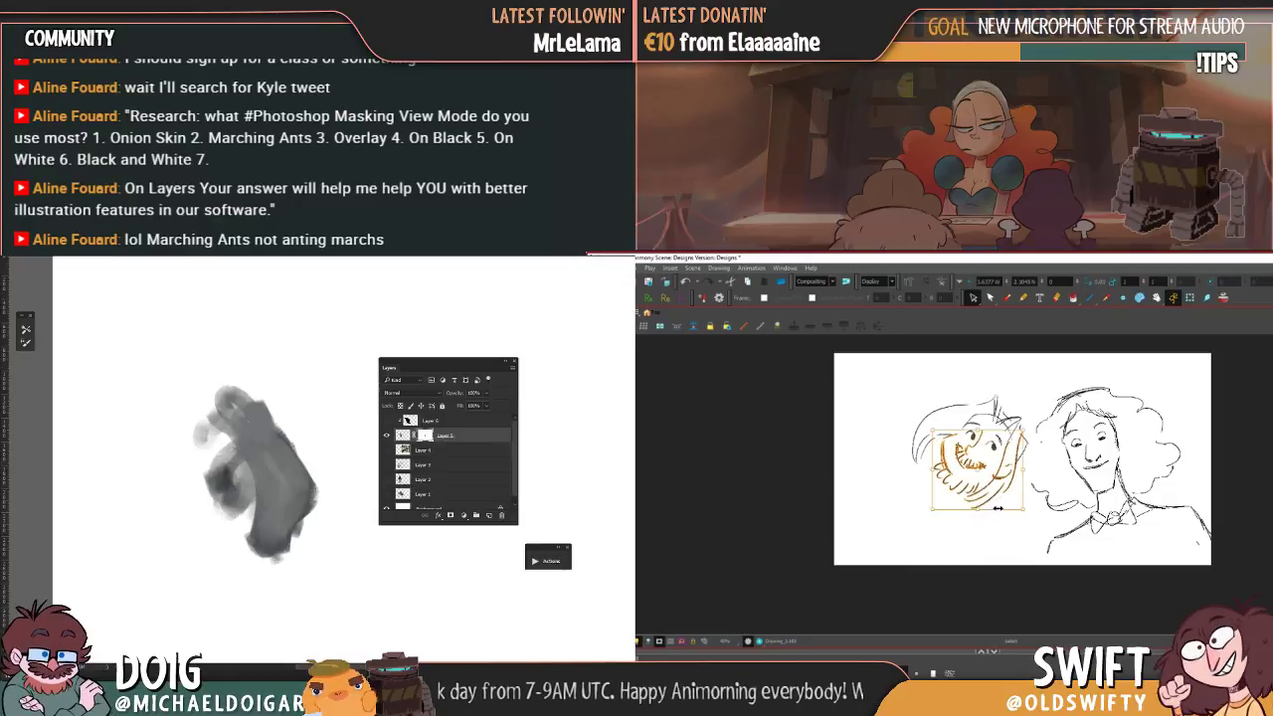
drag(994, 503, 931, 506)
click(939, 530)
key(comma)
key(period)
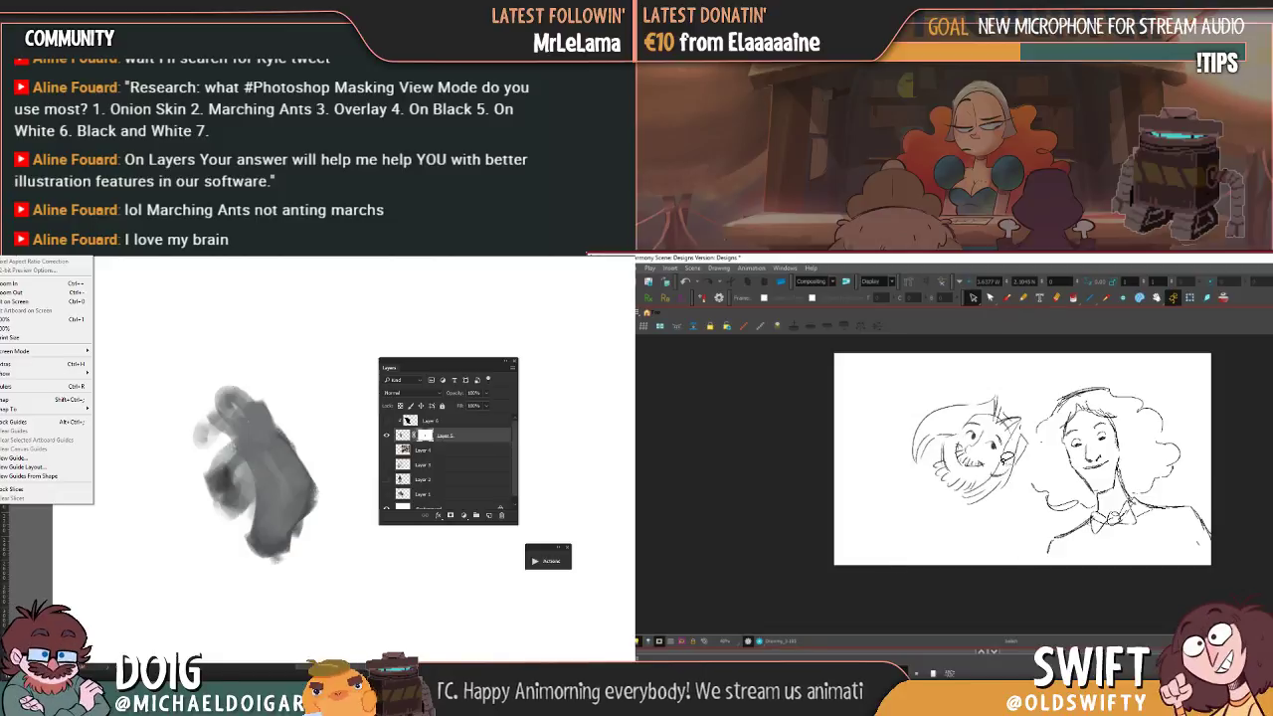
- Select the whole tilted head, move it slightly toward the curly-haired figure, and compare it with the neighbouring drawings
mouse_move(997, 502)
mouse_down()
mouse_move(937, 377)
mouse_move(1017, 425)
mouse_move(1002, 497)
mouse_up()
drag(1034, 395, 1036, 405)
drag(995, 454, 1002, 460)
key(f)
key(g)
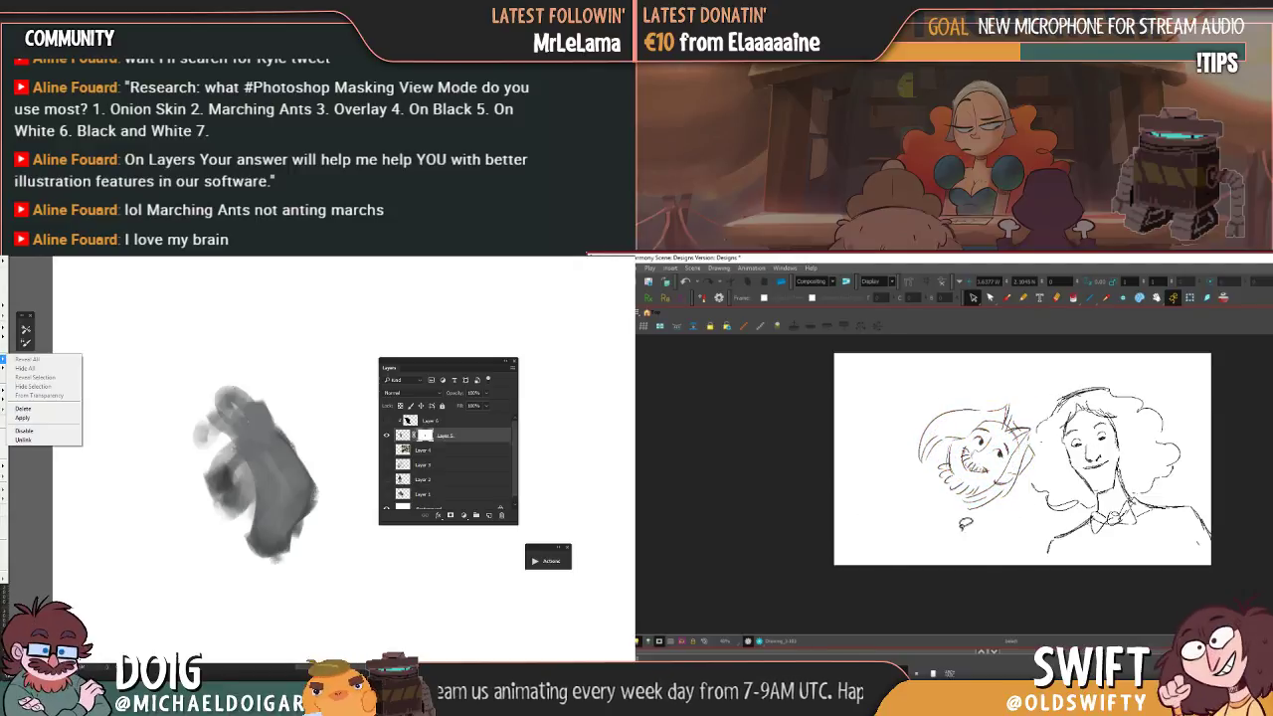
- With the Brush, sketch a bow tie and a curved shoulder line beneath the tilted head, checking the upright bearded pose
key(alt+b)
key(f)
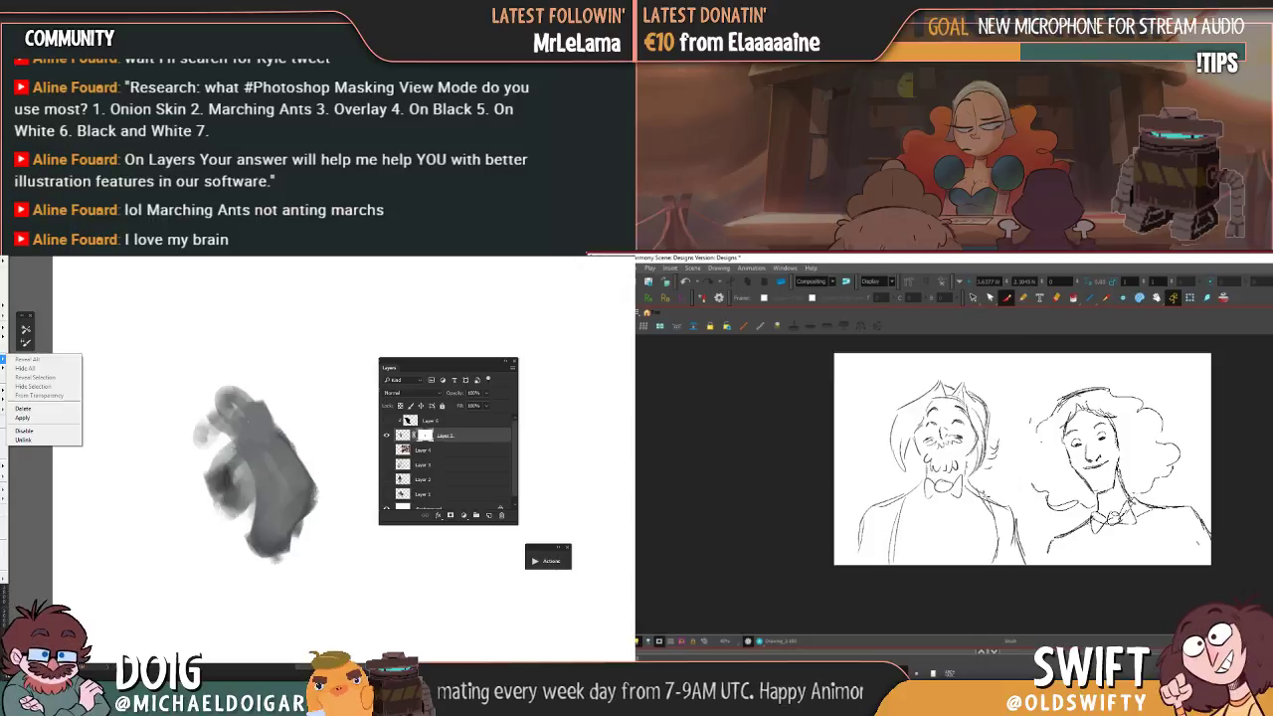
key(g)
mouse_move(945, 503)
mouse_down()
mouse_move(965, 532)
mouse_move(933, 493)
mouse_move(868, 518)
mouse_up()
- Look for masking view modes in Photoshop's Workspace and Interface preferences and with a web search in the browser
mouse_move(2, 412)
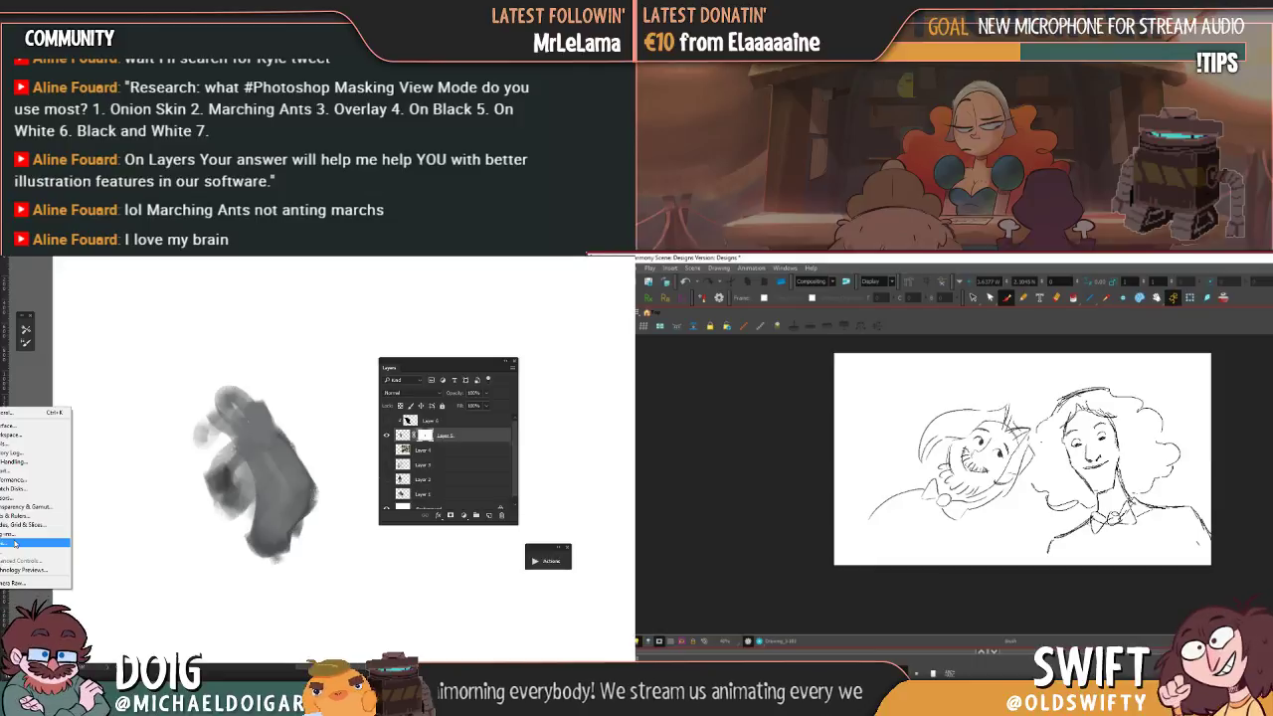
click(39, 430)
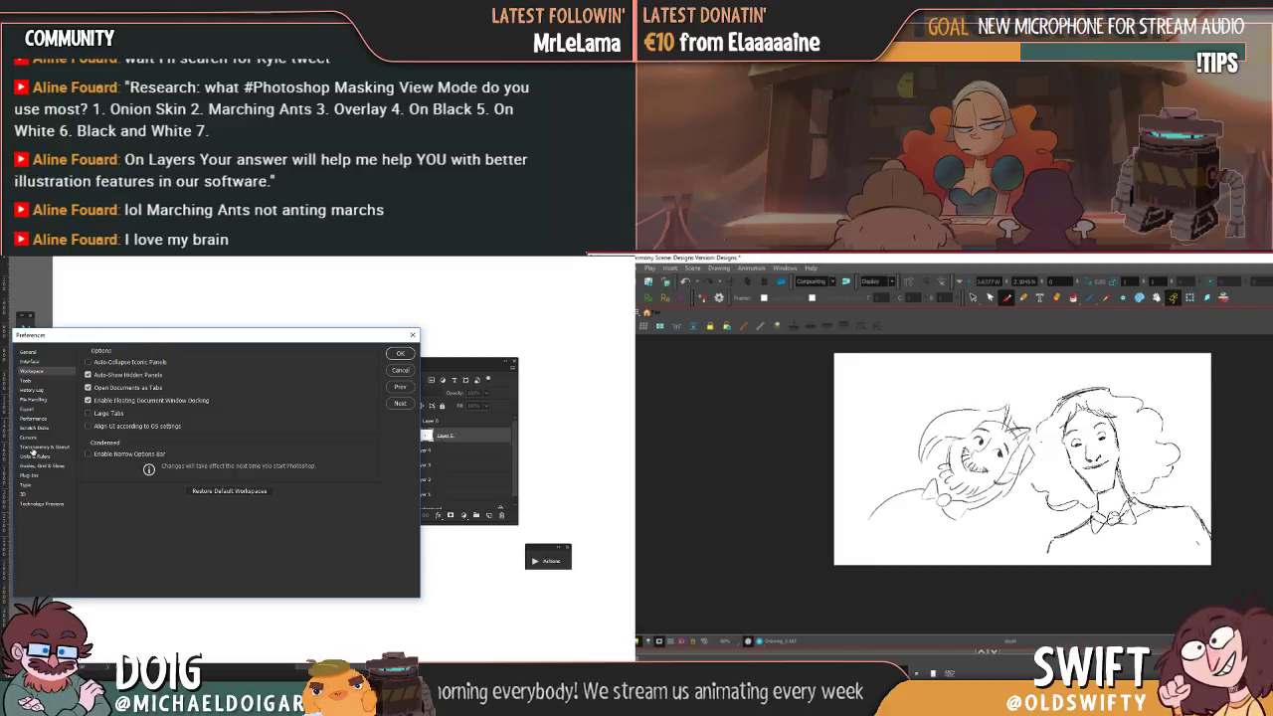
click(33, 362)
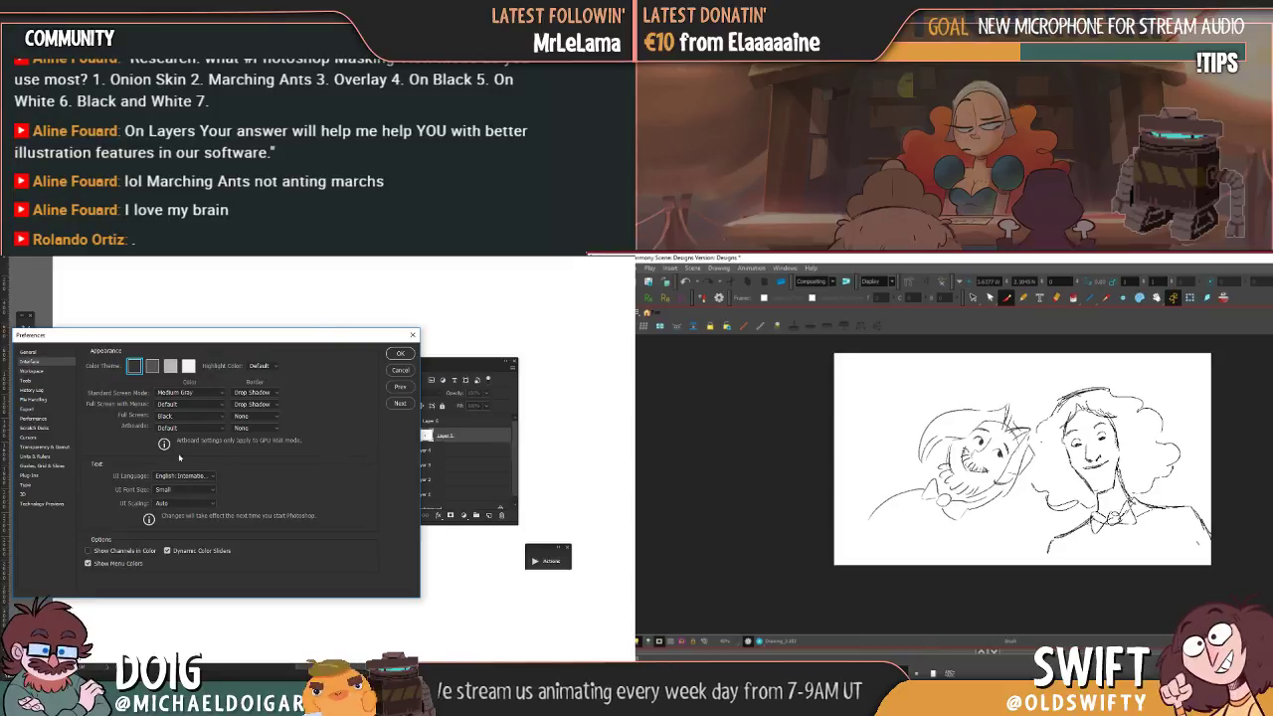
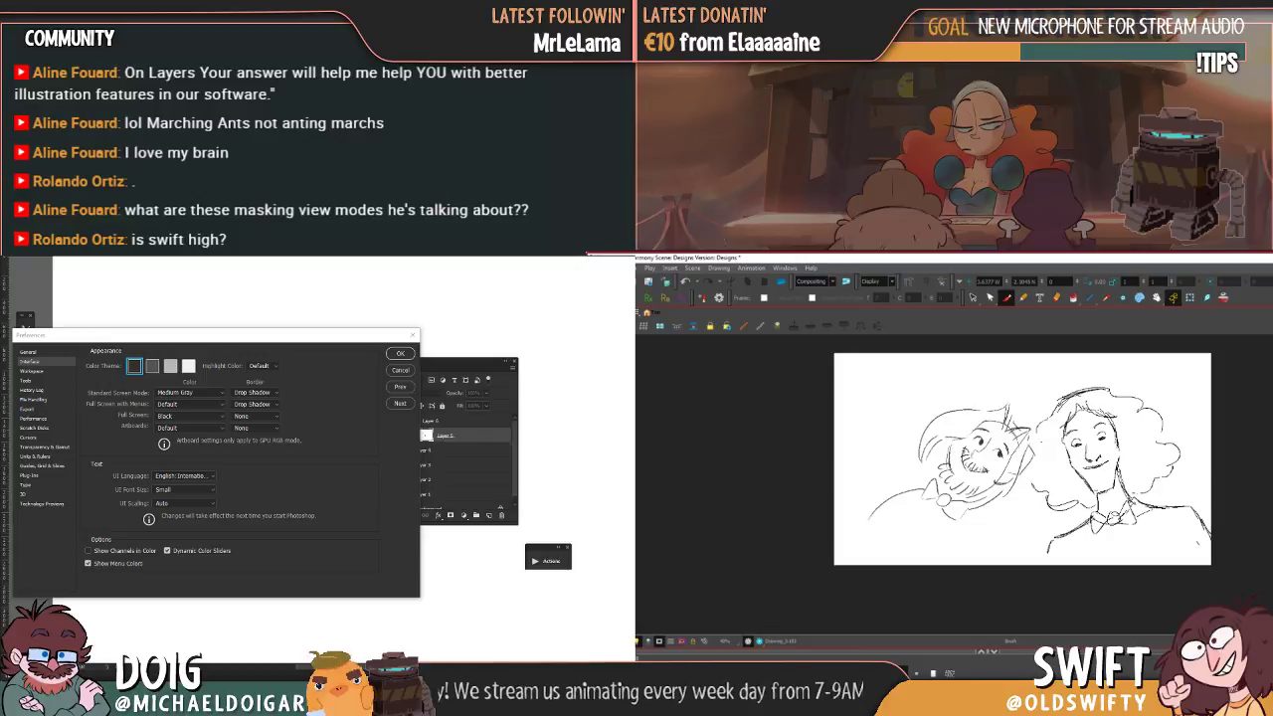
key(alt+Tab)
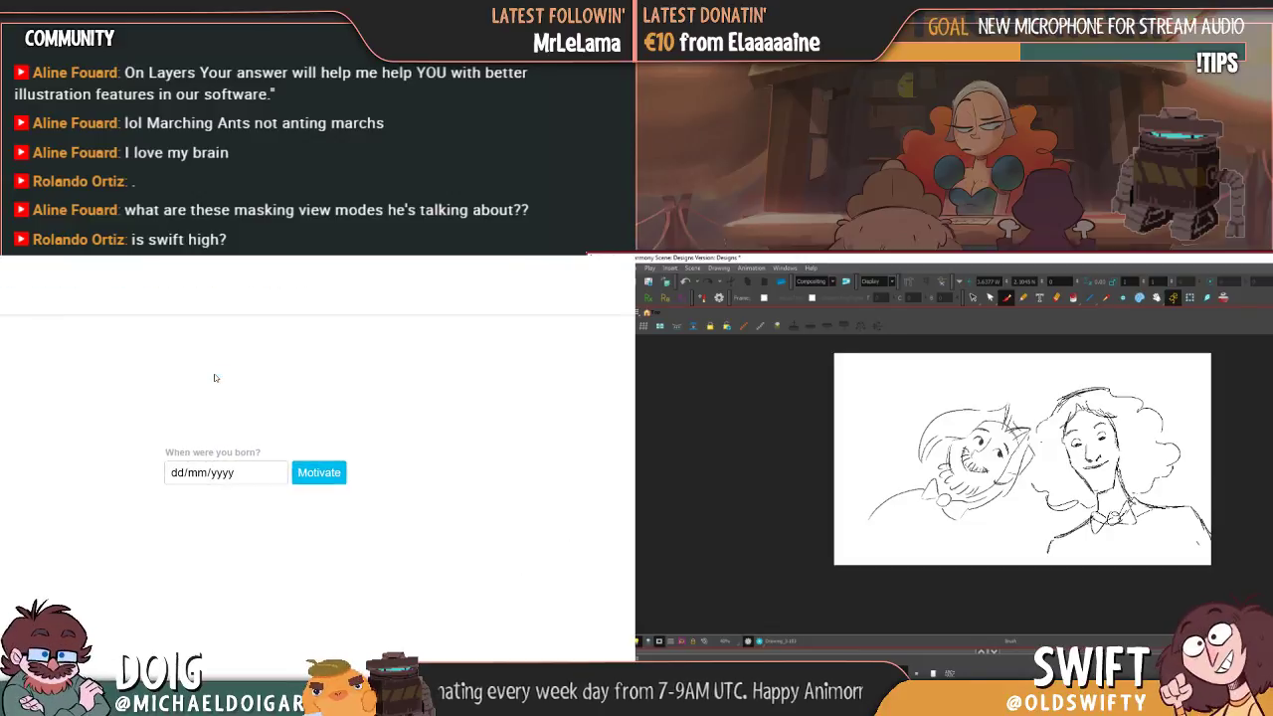
key(Return)
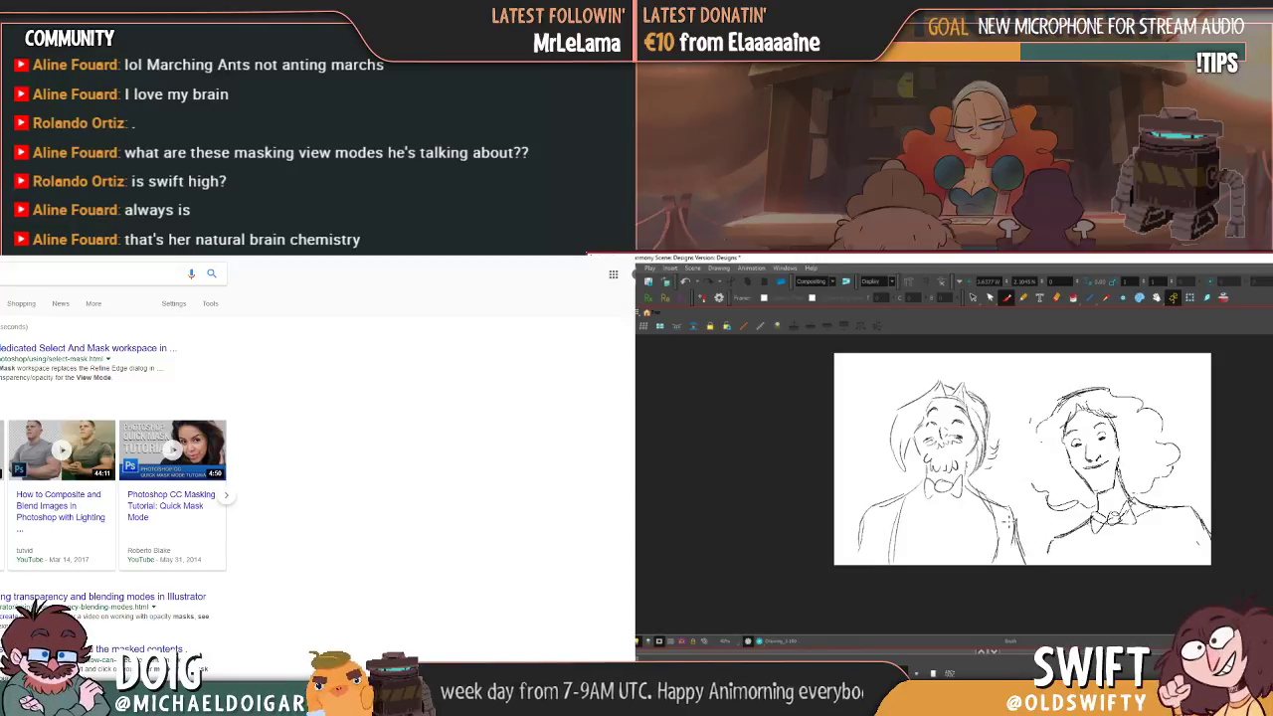
- In Harmony, sketch the leaning man's jacket front and outer arm with the Brush, undoing the first arm strokes and redrawing them
drag(1004, 513, 969, 575)
drag(997, 522, 972, 579)
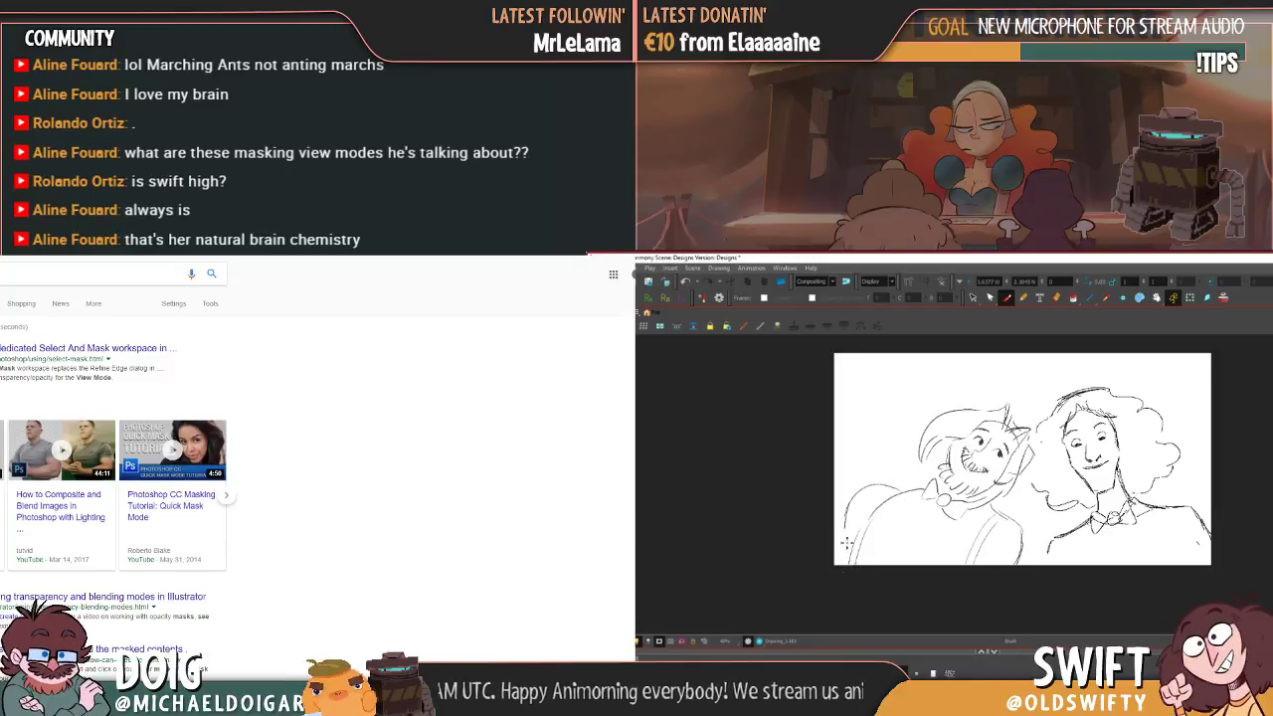
scroll(263, 471, down, 5)
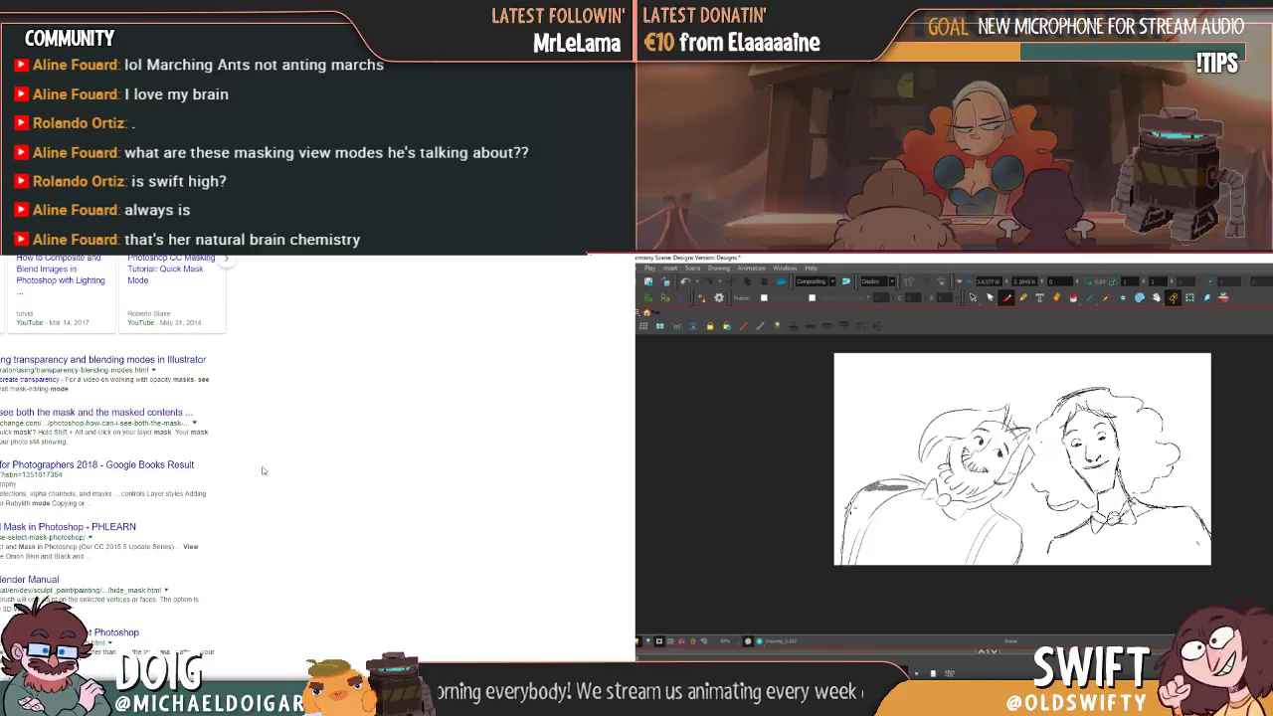
drag(863, 486, 841, 545)
key(ctrl+z)
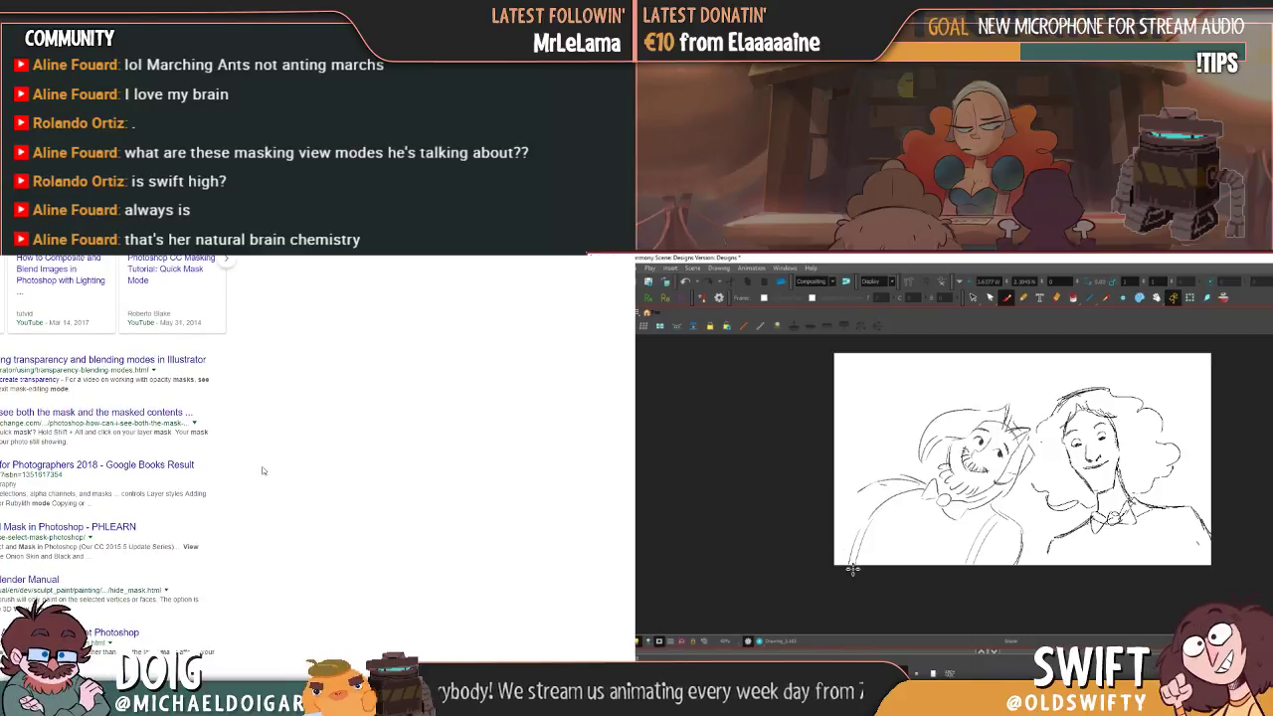
scroll(262, 471, up, 3)
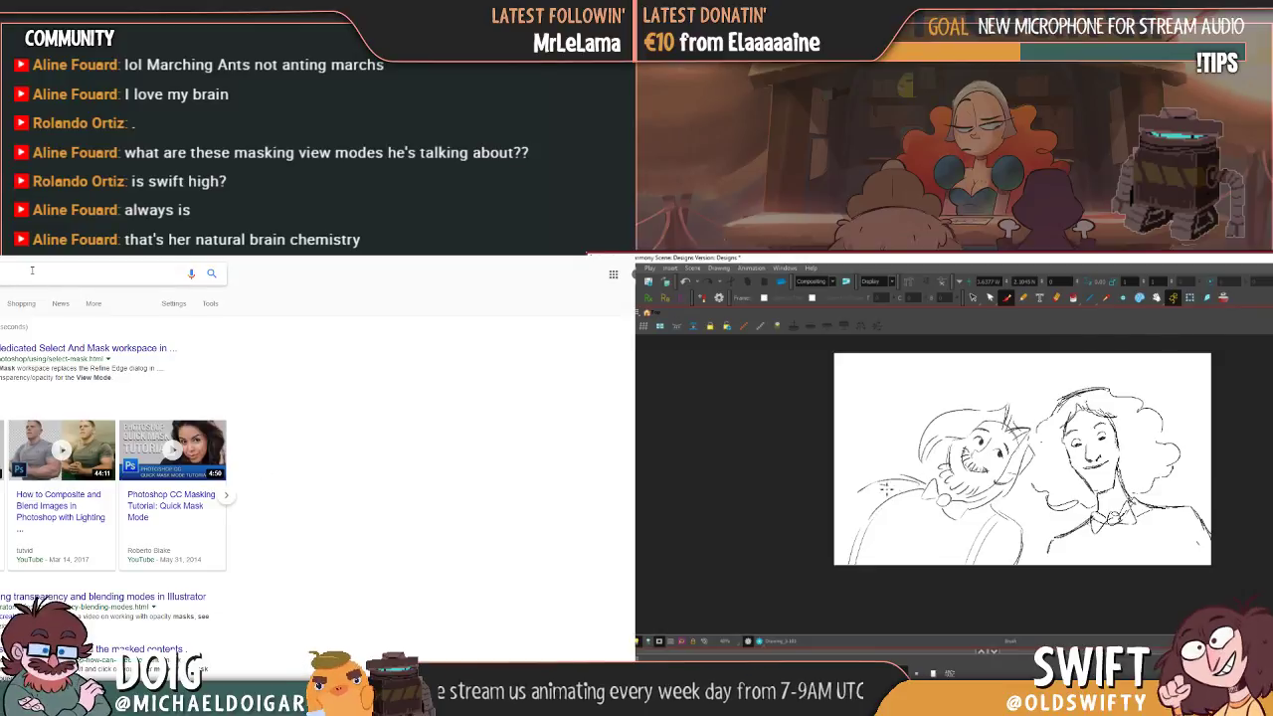
drag(877, 483, 853, 555)
drag(872, 486, 845, 554)
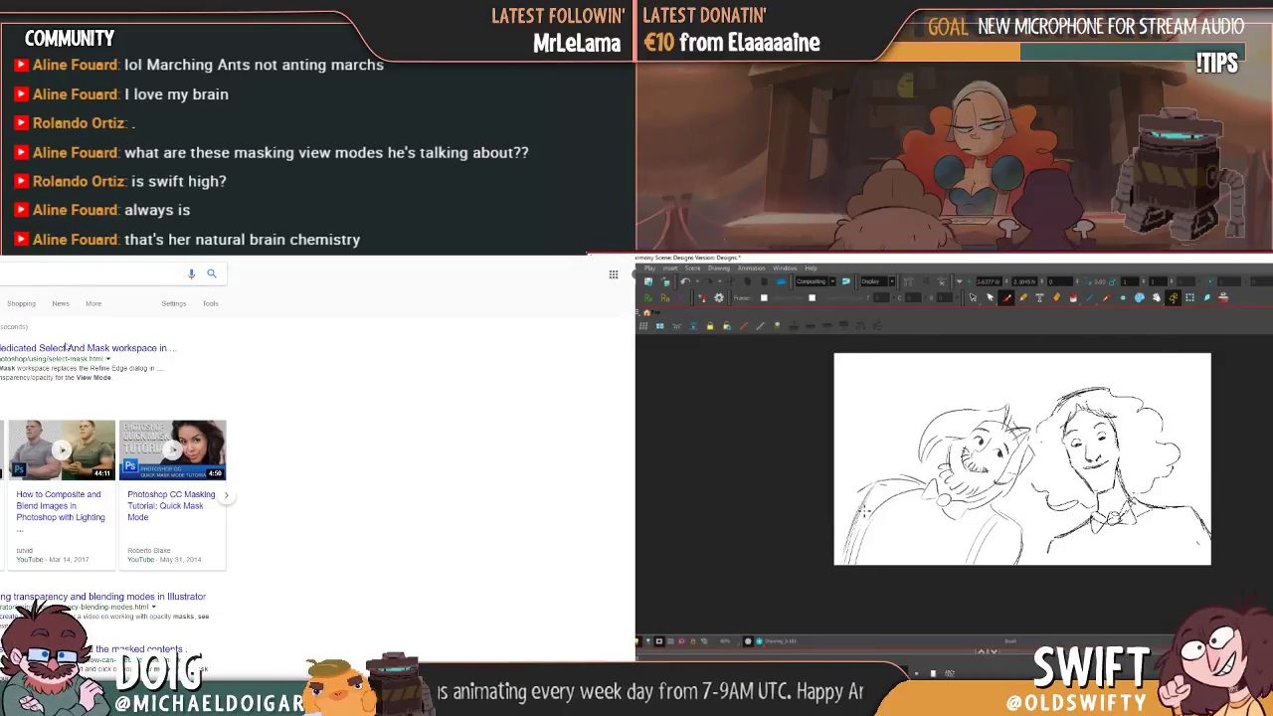
- Open Adobe's help article on the Select And Mask workspace from the search results and read down to its user interface section
click(159, 348)
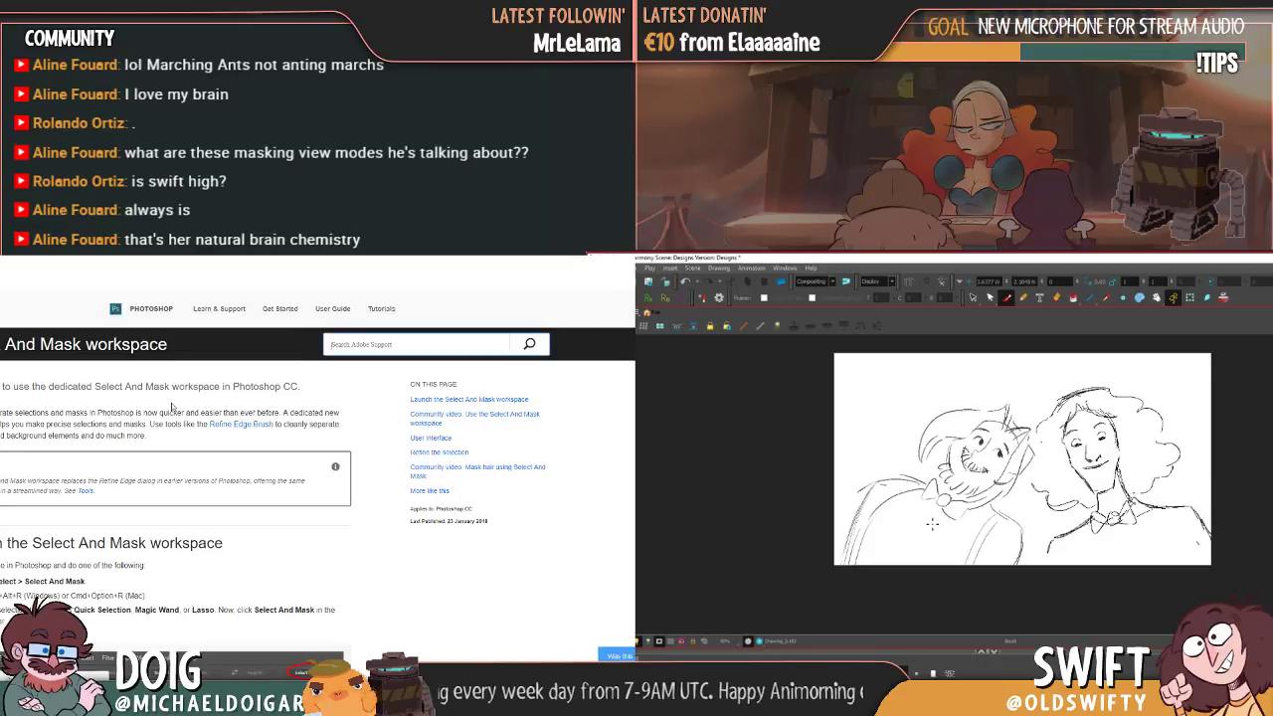
scroll(173, 409, down, 5)
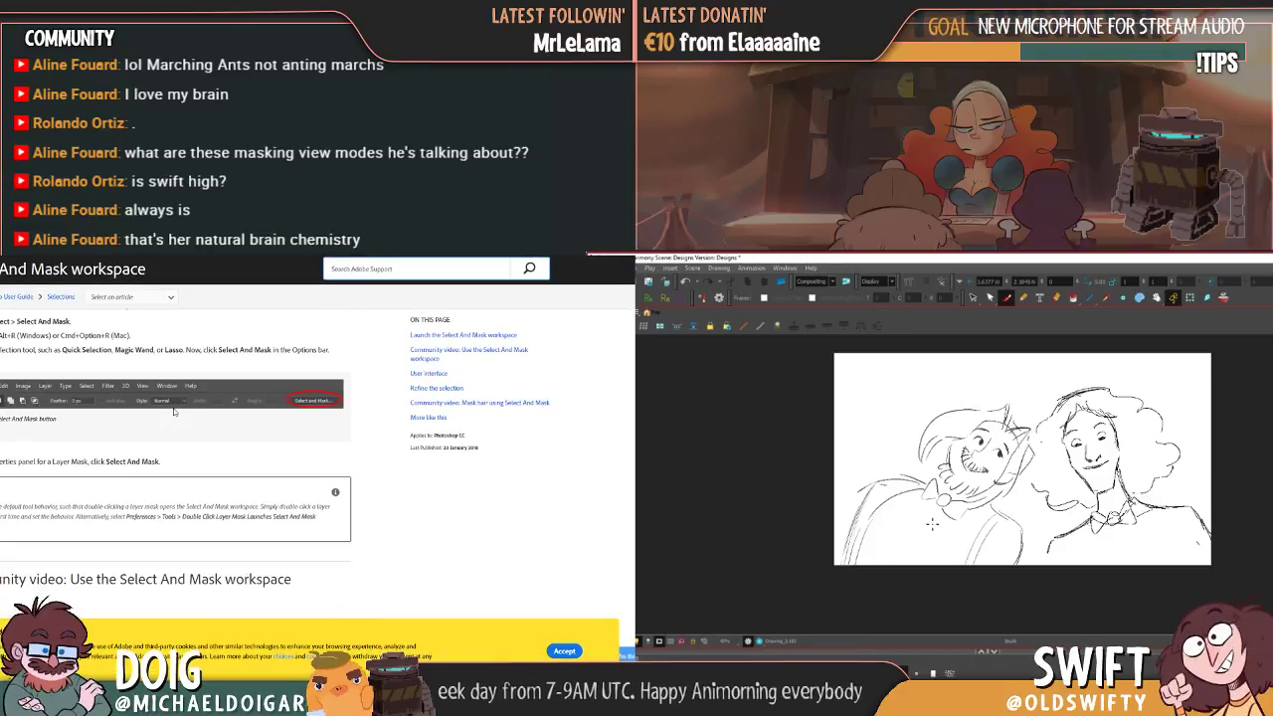
scroll(173, 408, down, 3)
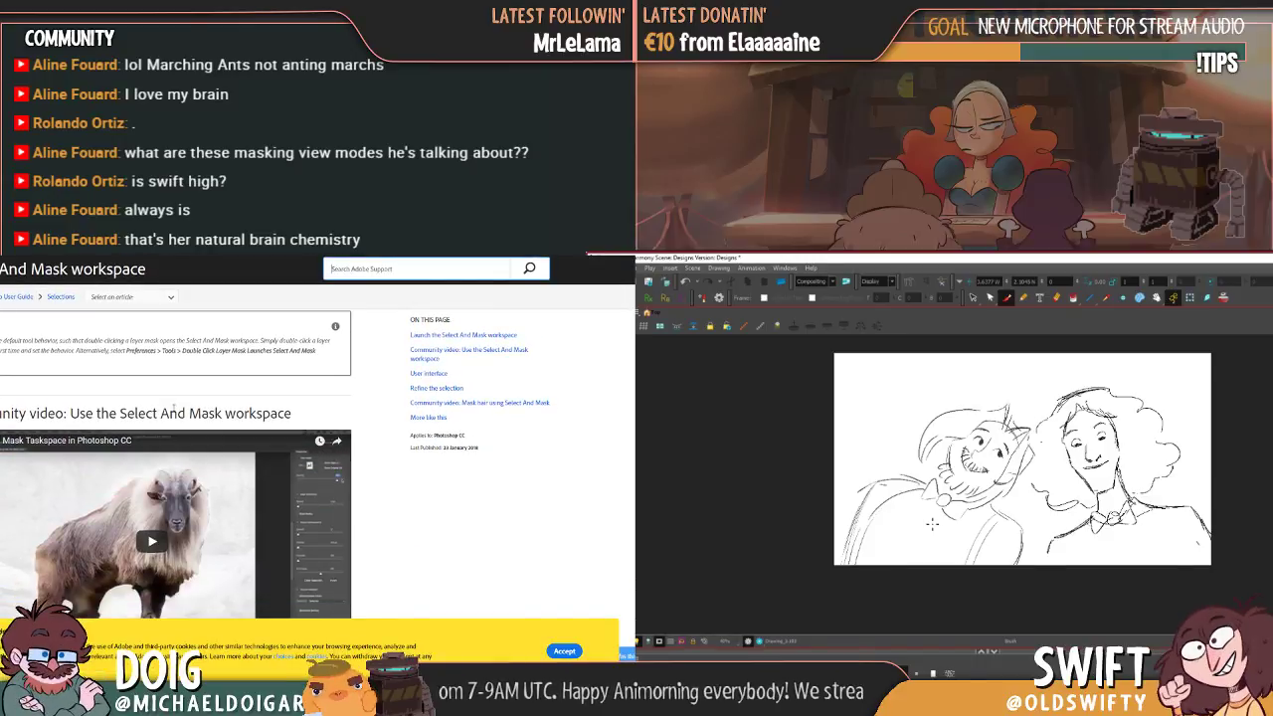
scroll(173, 408, down, 6)
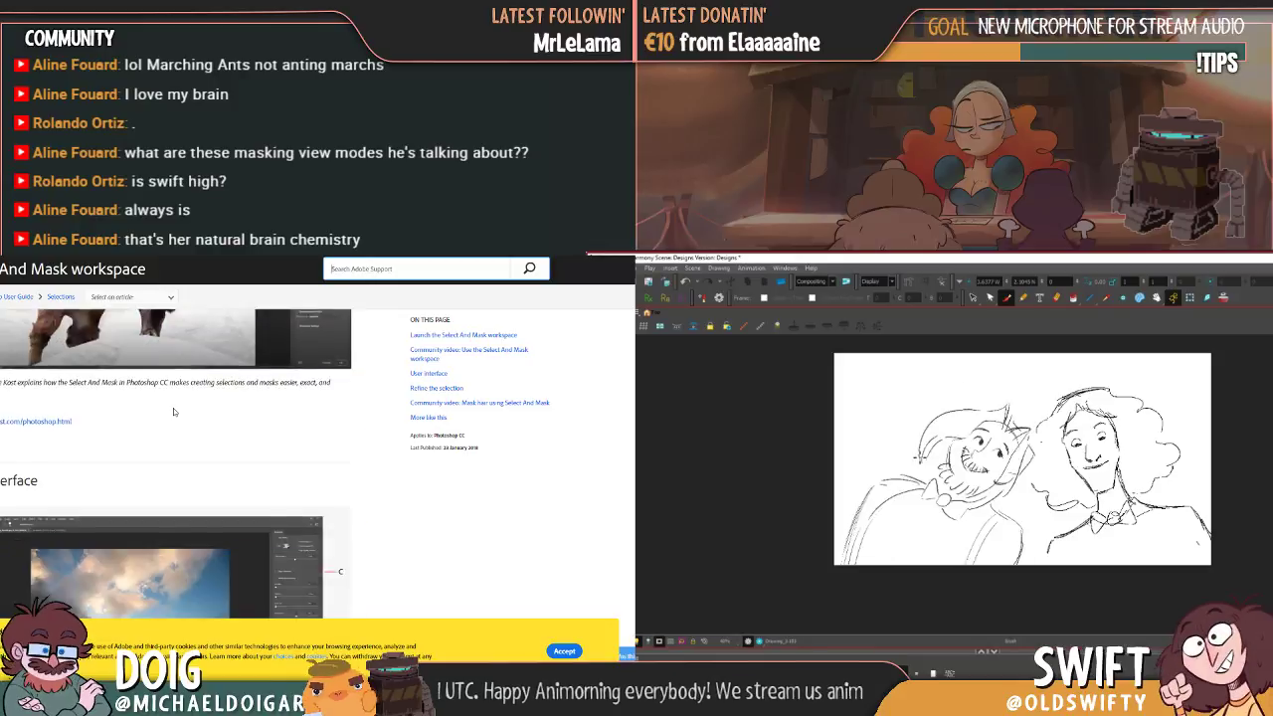
- Read the Select And Mask article's sections on the selection, brush and lasso tools down to the options bar
scroll(173, 407, down, 3)
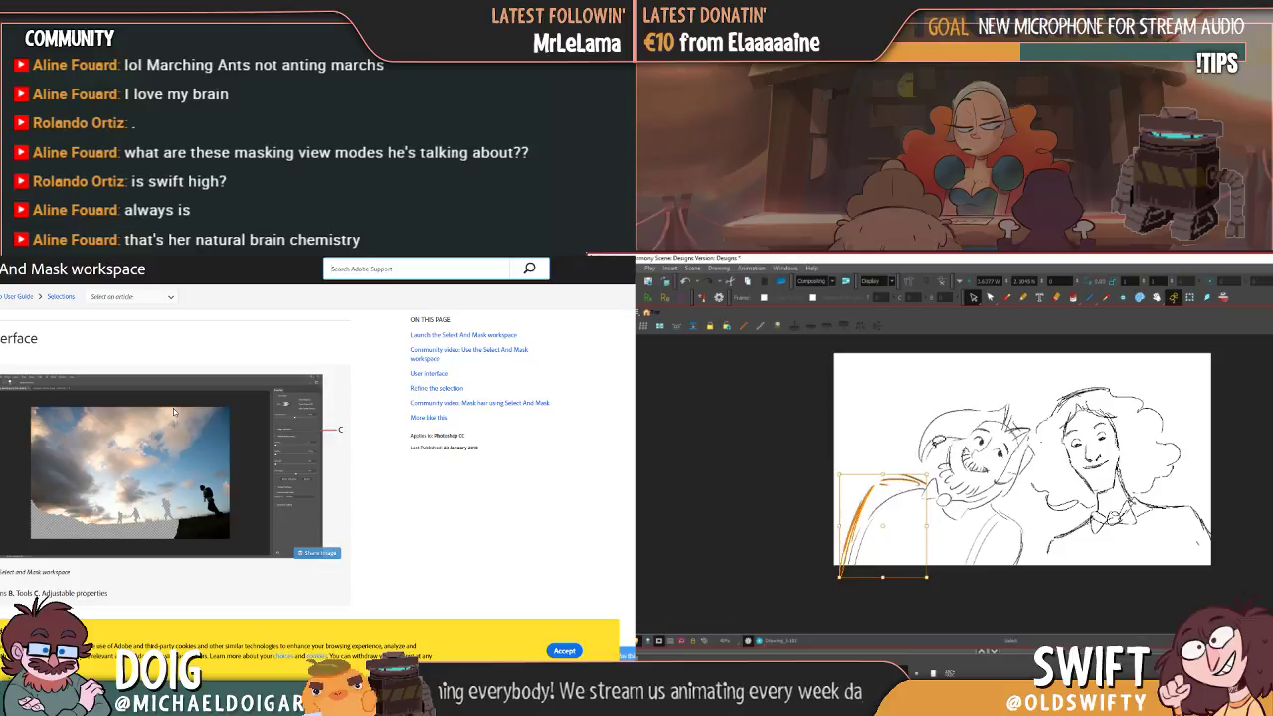
scroll(173, 407, down, 1)
scroll(173, 408, down, 7)
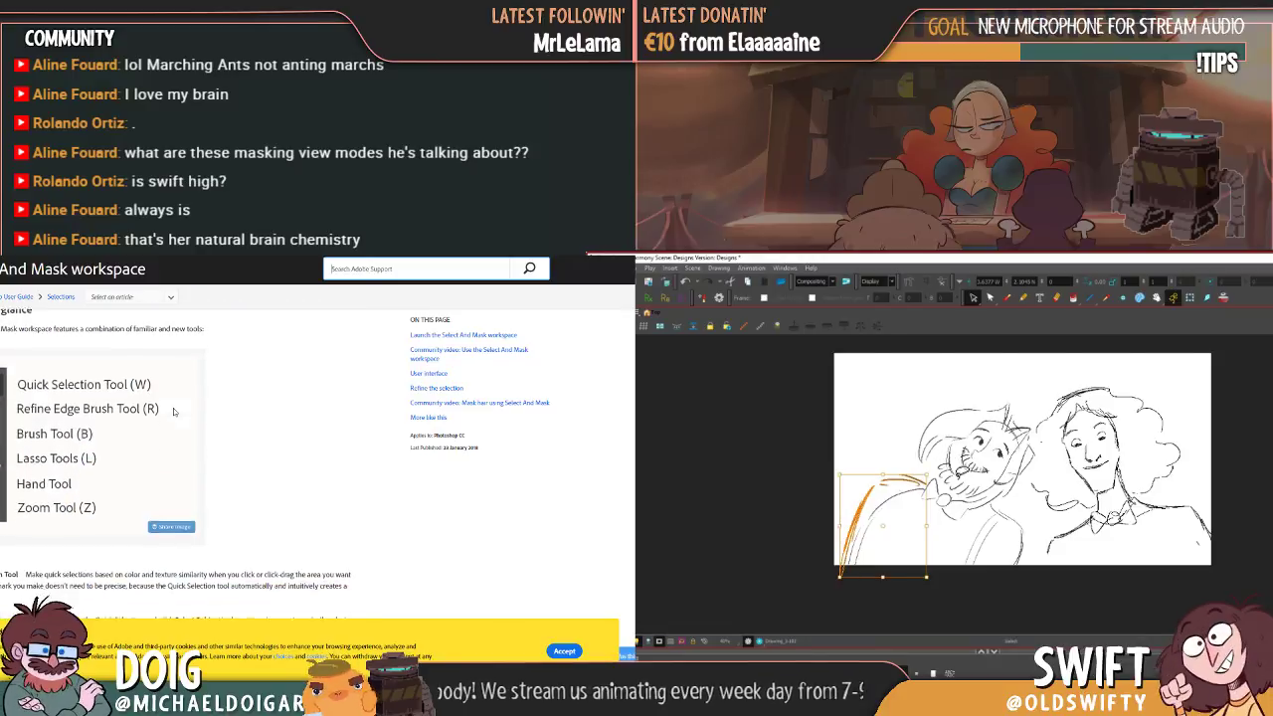
scroll(173, 407, down, 5)
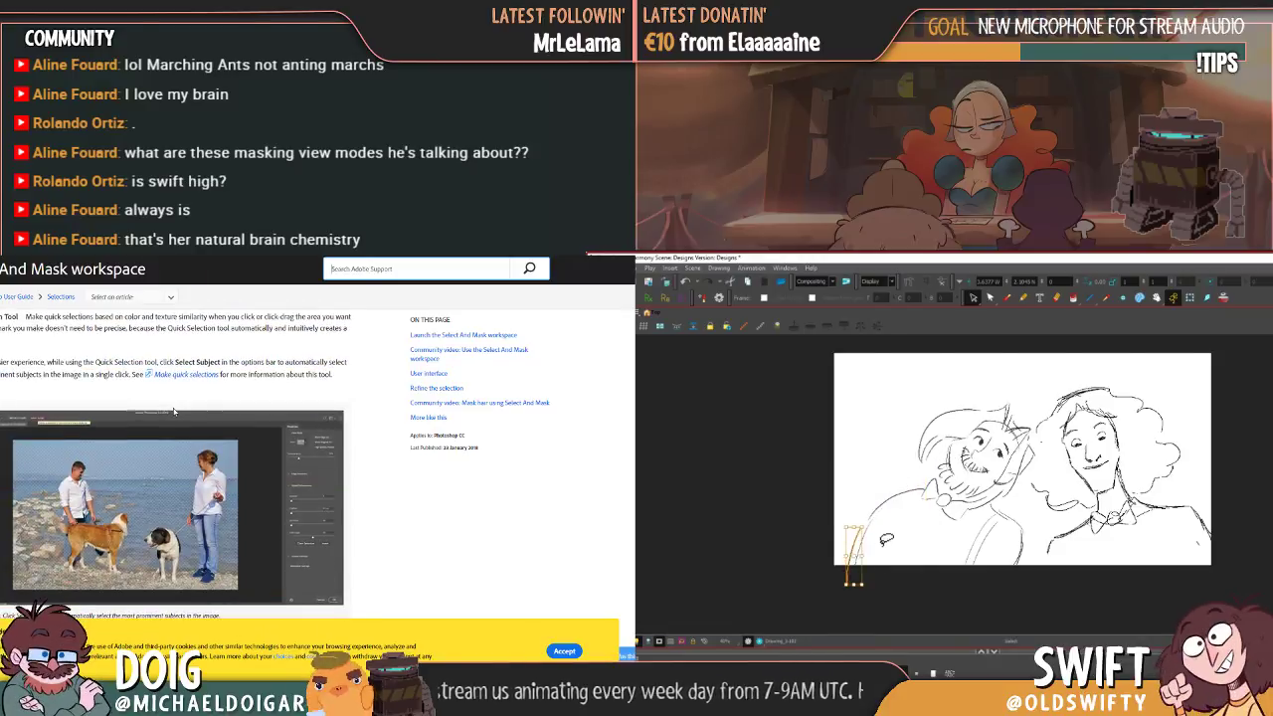
scroll(173, 408, down, 4)
scroll(173, 411, up, 2)
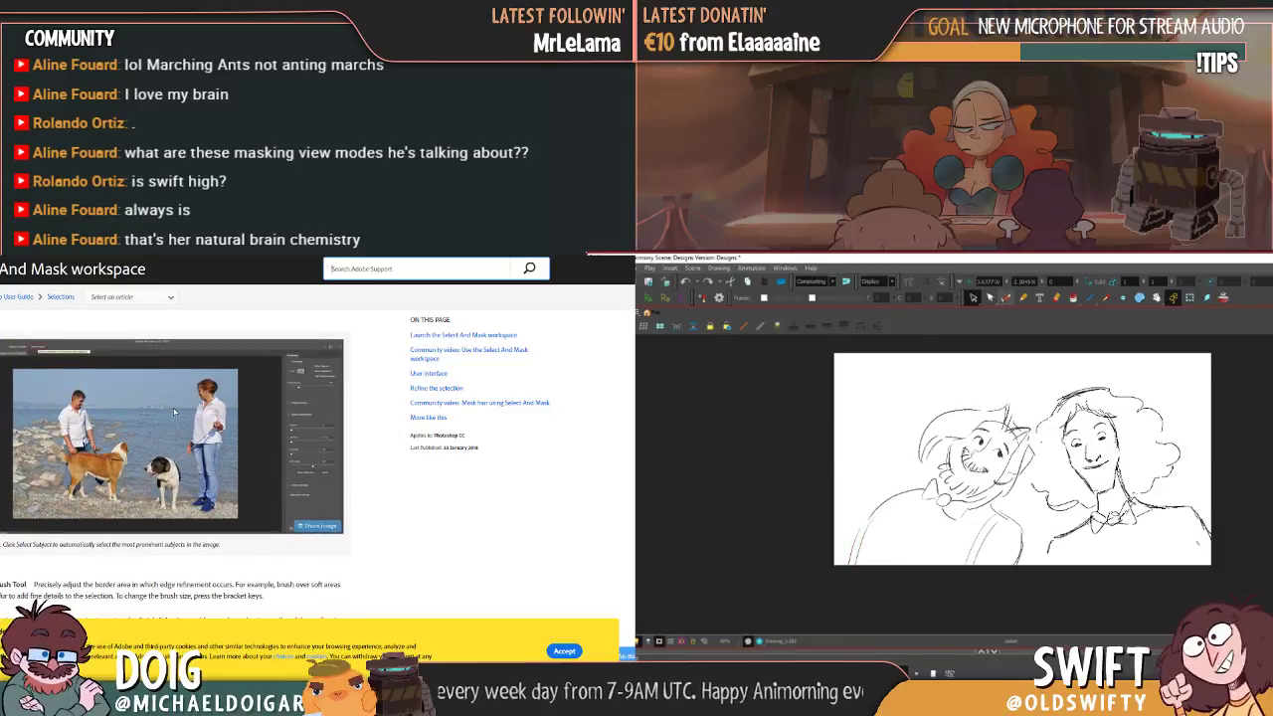
scroll(173, 411, down, 2)
scroll(173, 410, down, 4)
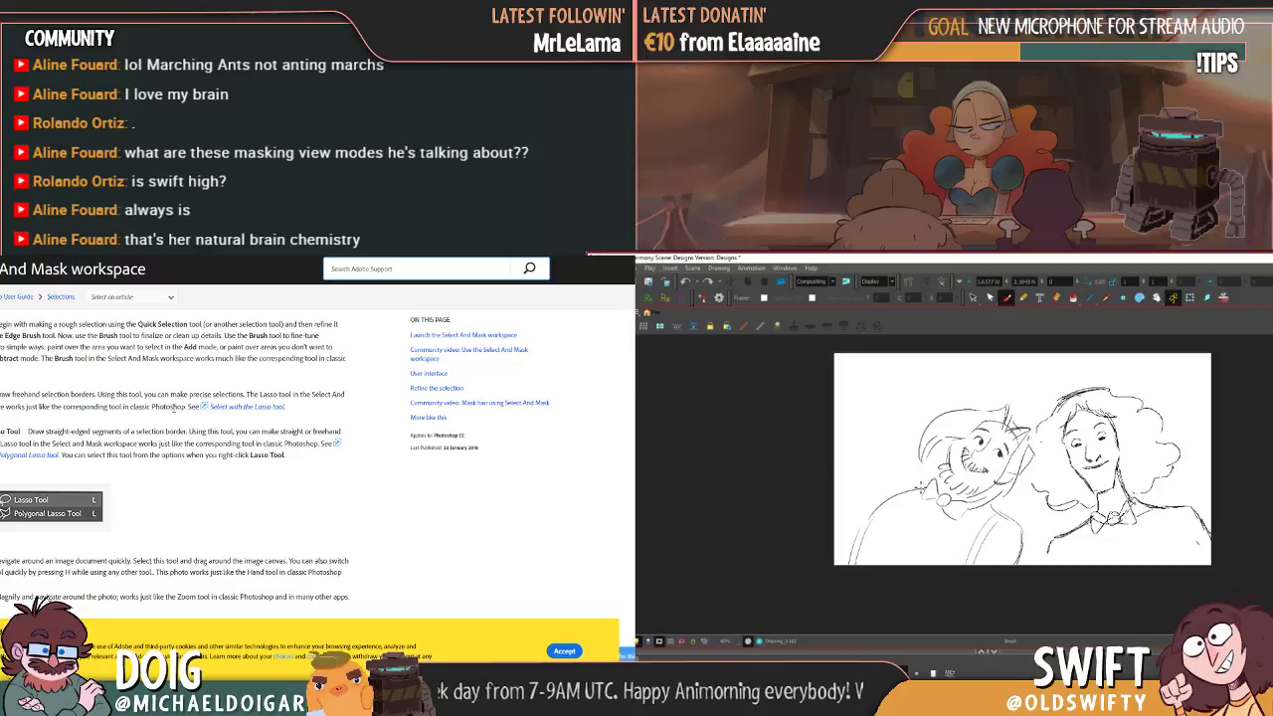
scroll(173, 411, down, 3)
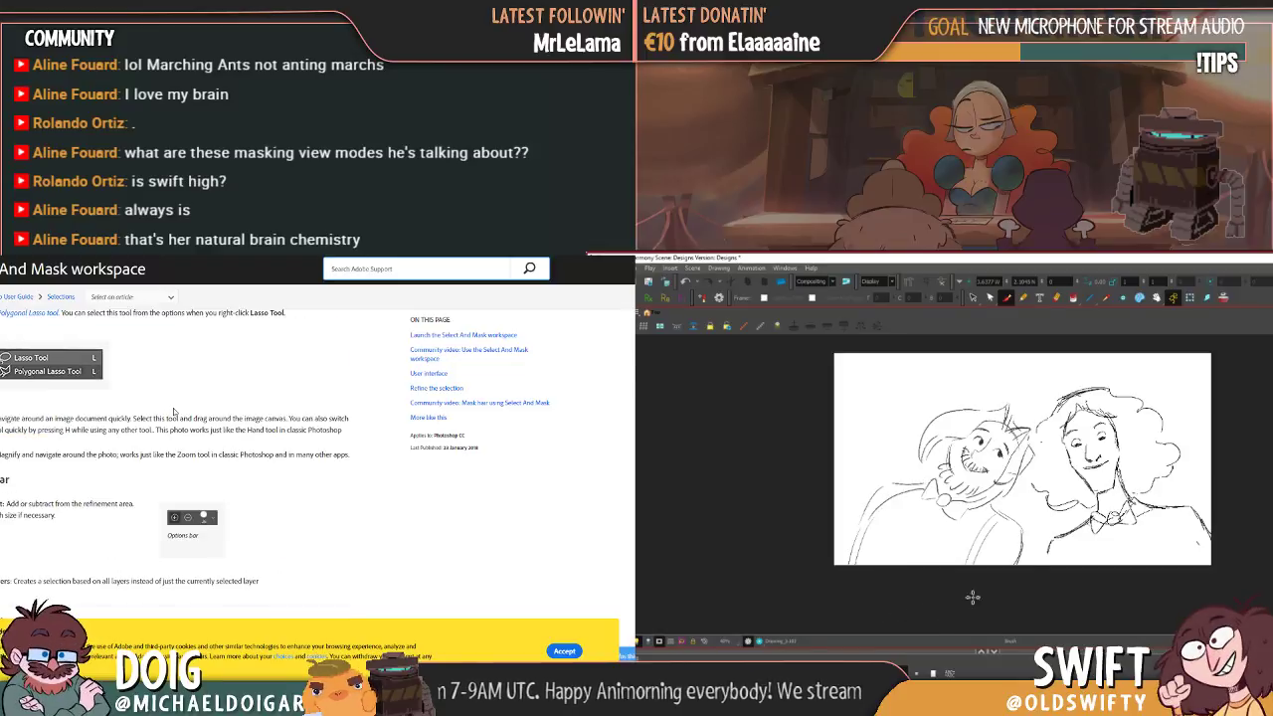
scroll(173, 410, up, 6)
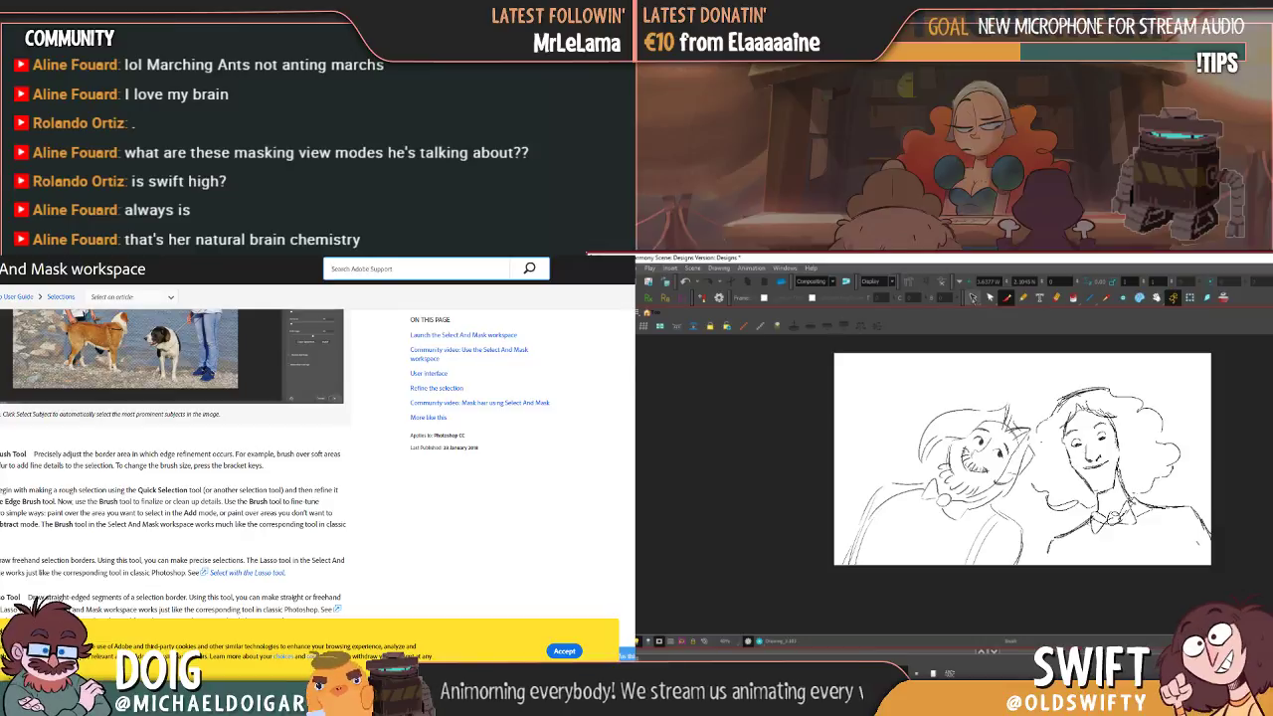
- Shift the whole leaning bearded man slightly left in Harmony, and in Photoshop clear the browser away and cancel Preferences
click(332, 268)
mouse_move(1013, 390)
mouse_down()
mouse_move(1028, 534)
mouse_move(918, 611)
mouse_move(820, 515)
mouse_move(1014, 390)
mouse_up()
drag(241, 260, 241, 382)
drag(1039, 400, 1032, 388)
click(1055, 378)
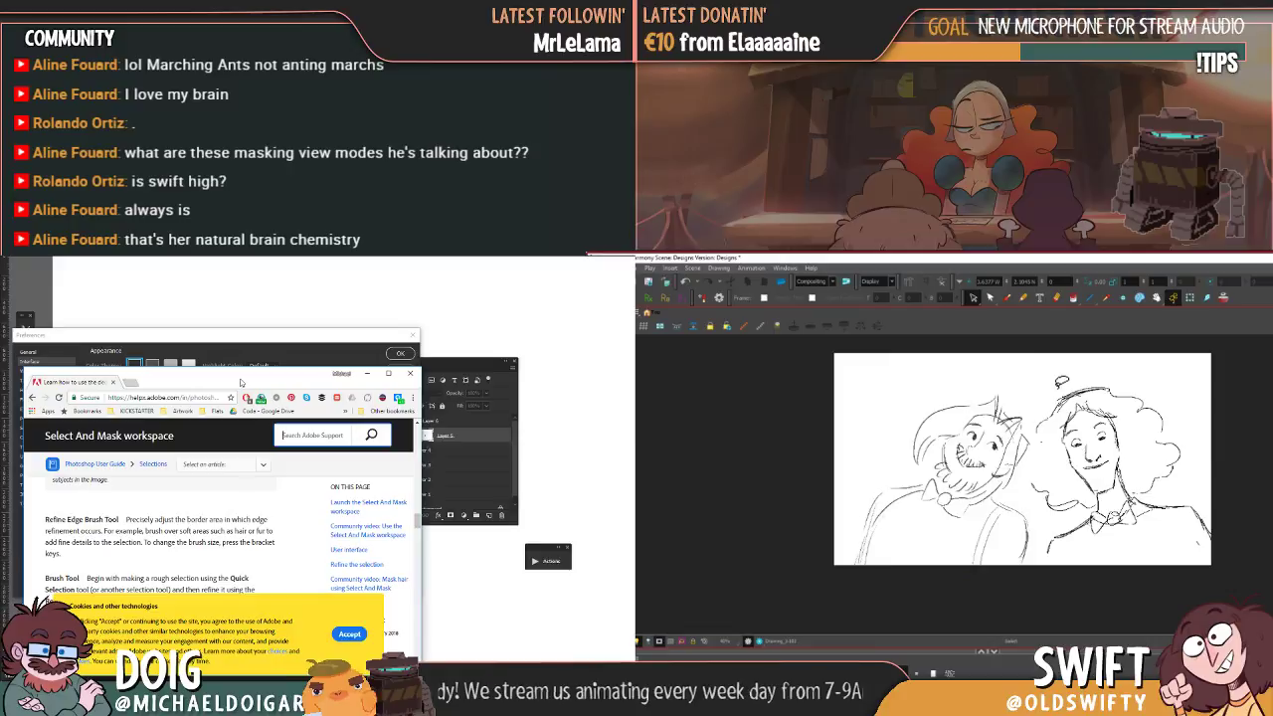
drag(240, 382, 18, 362)
drag(1034, 422, 1032, 497)
drag(18, 362, 0, 366)
mouse_move(1032, 497)
mouse_down()
mouse_move(875, 605)
mouse_move(1019, 389)
mouse_move(1024, 517)
mouse_up()
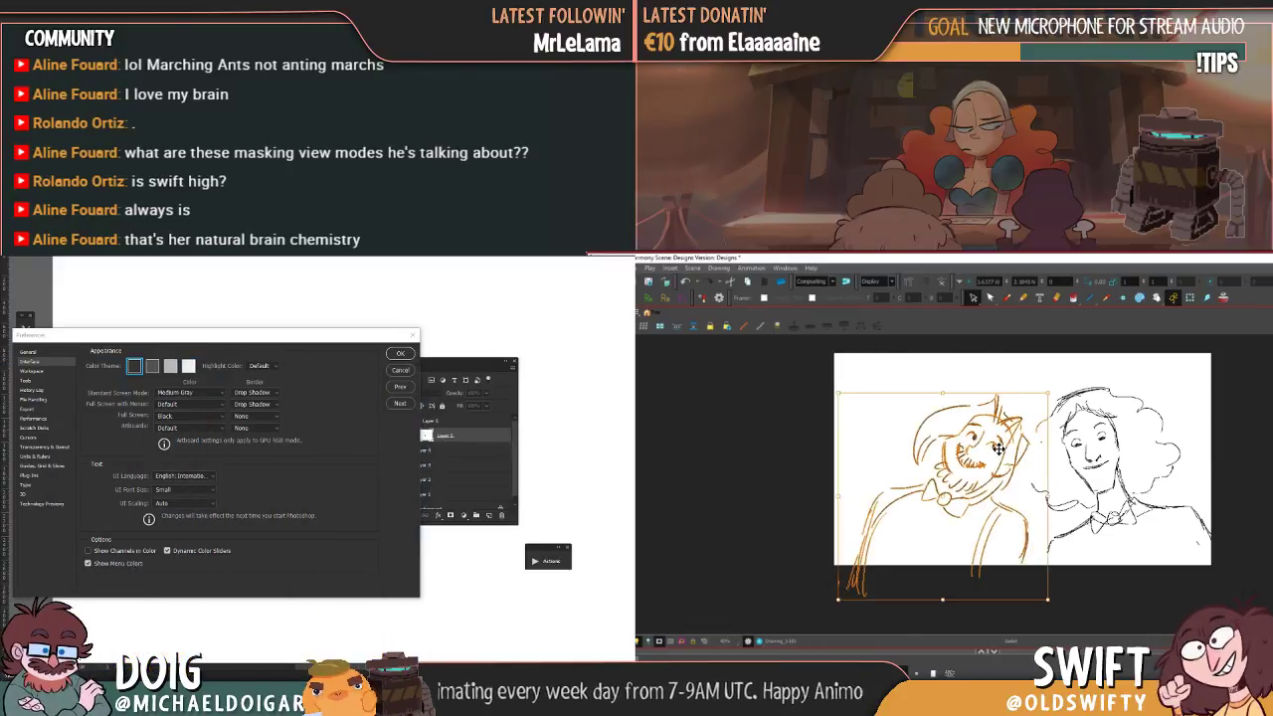
drag(998, 450, 987, 451)
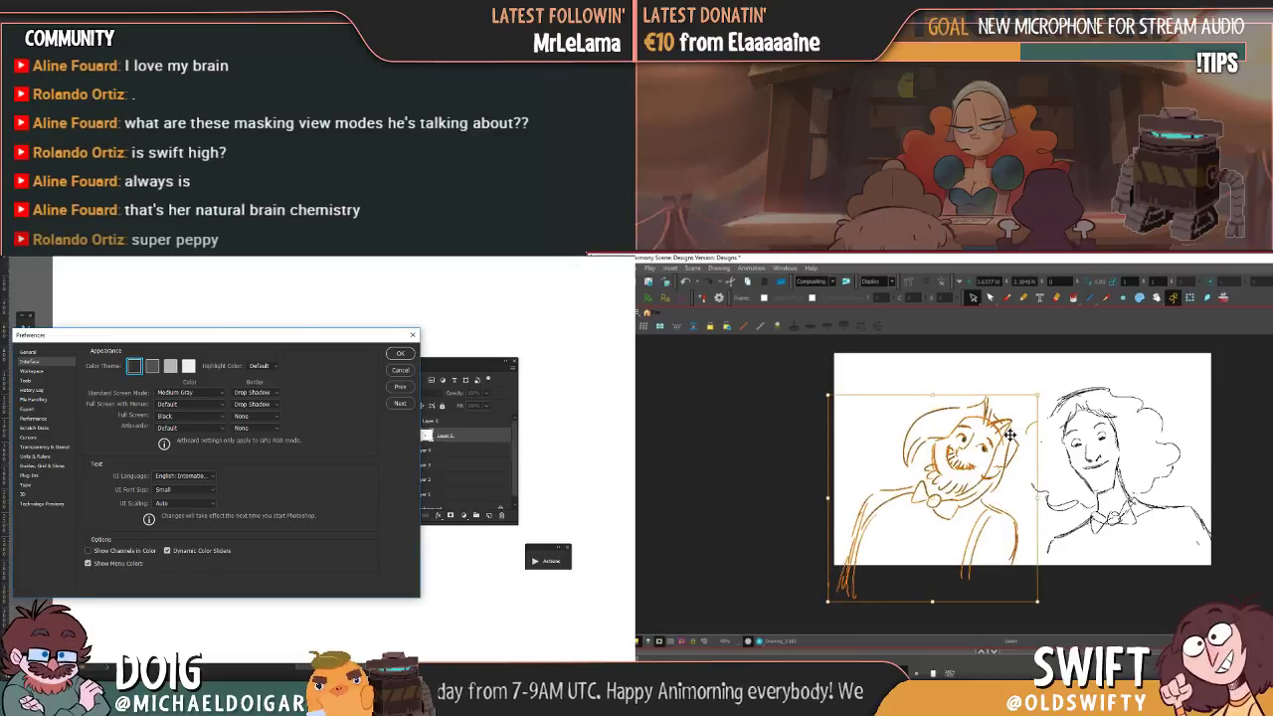
click(397, 369)
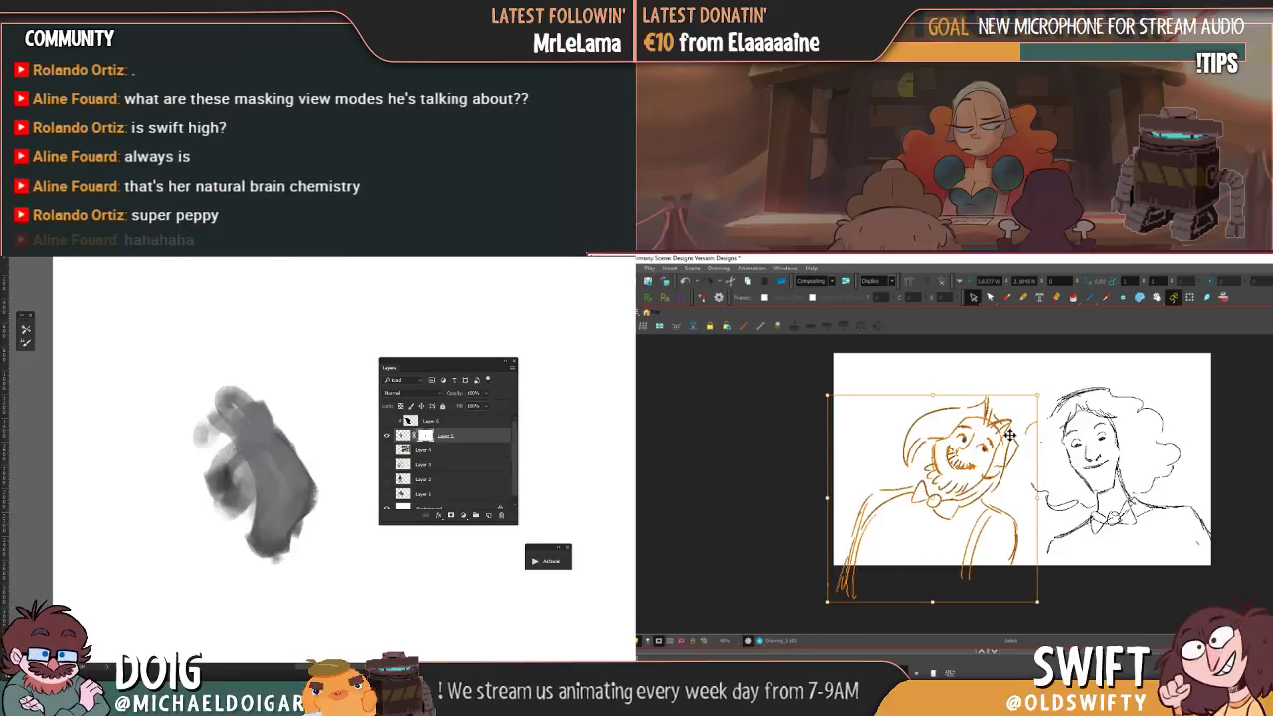
- In Photoshop, make a rounded selection over the grey painting and open it in the Select And Mask workspace
right_click(8, 260)
click(30, 267)
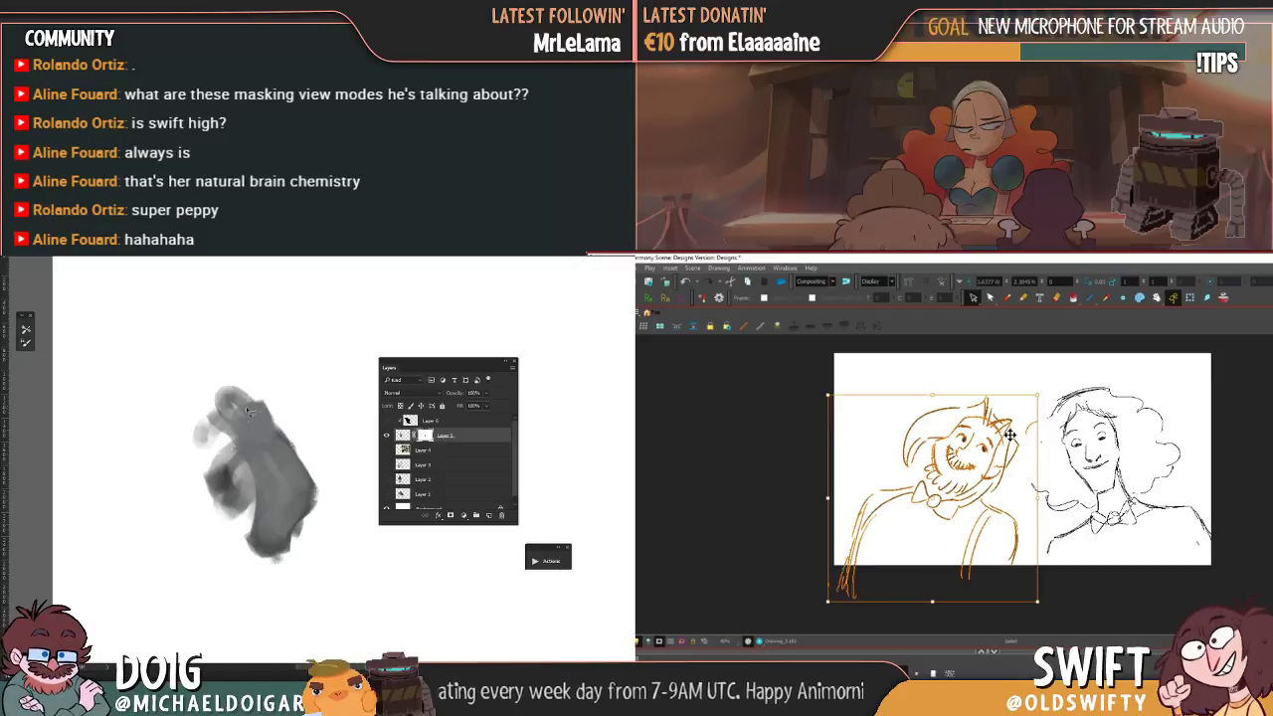
drag(249, 411, 207, 407)
click(1247, 429)
key(comma)
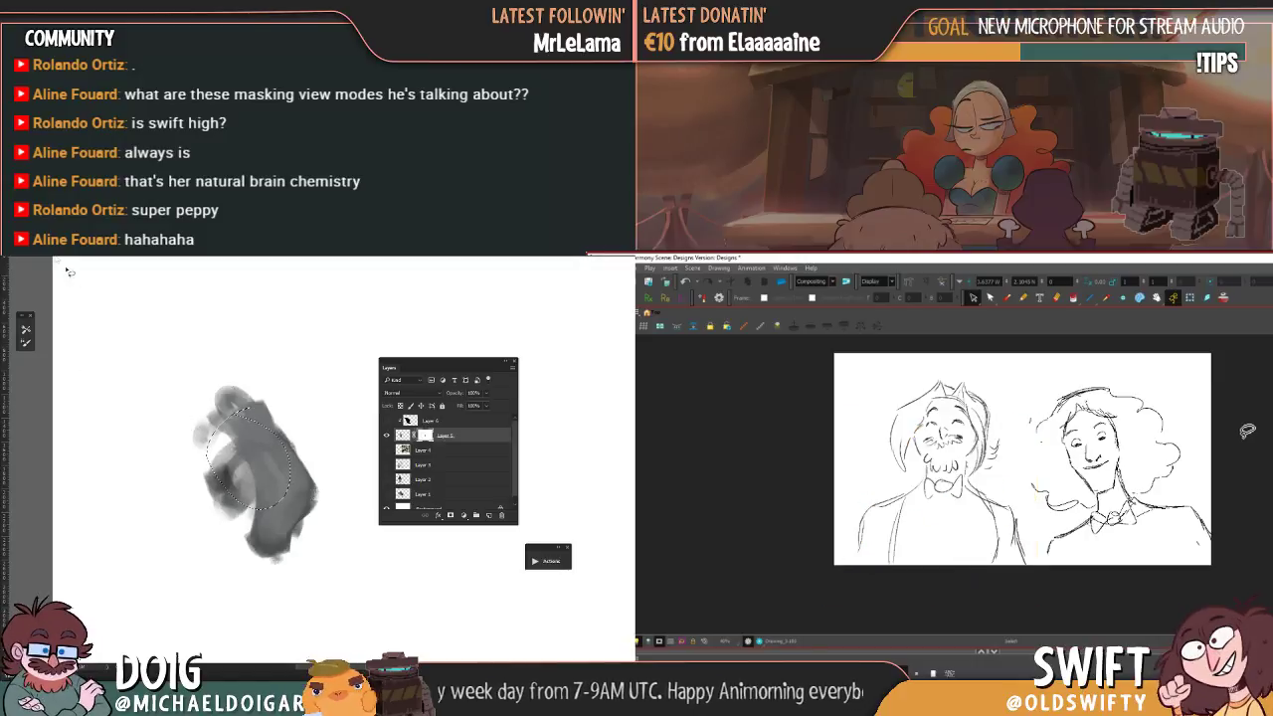
key(period)
key(ctrl+alt+r)
- Flip between the upright and leaning bearded man drawings in Harmony to compare the two poses
key(comma)
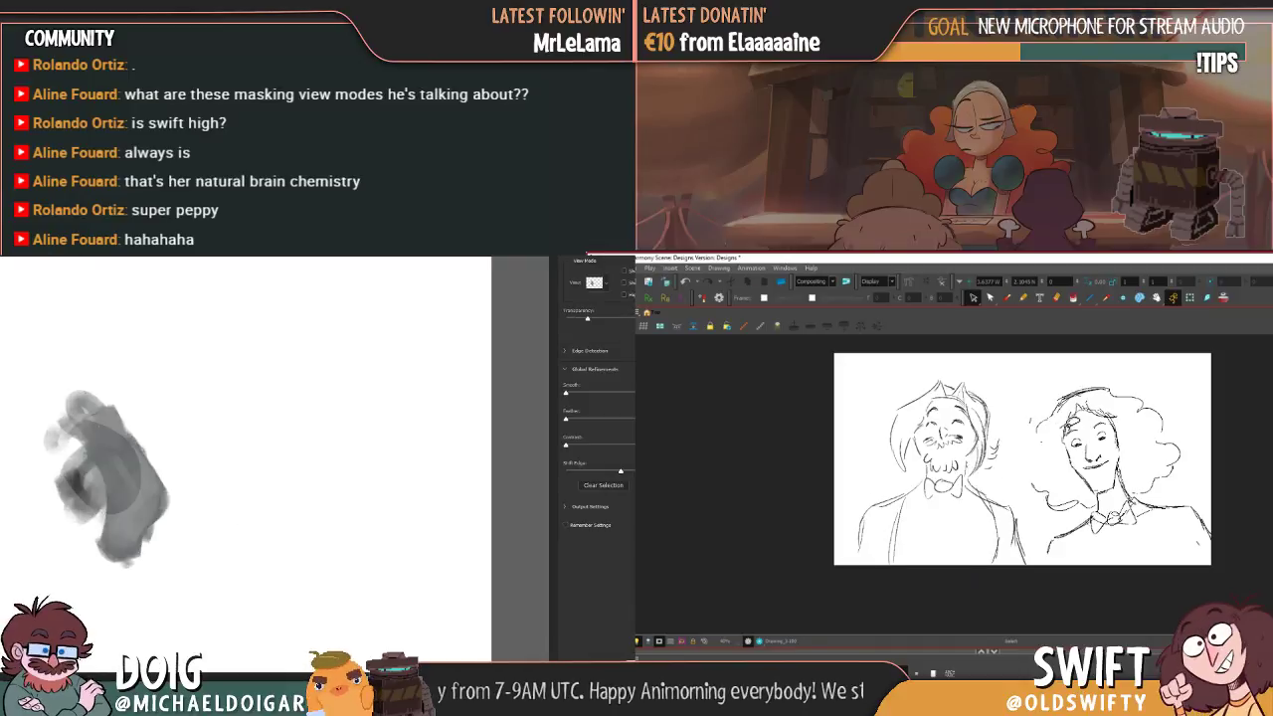
key(period)
key(comma)
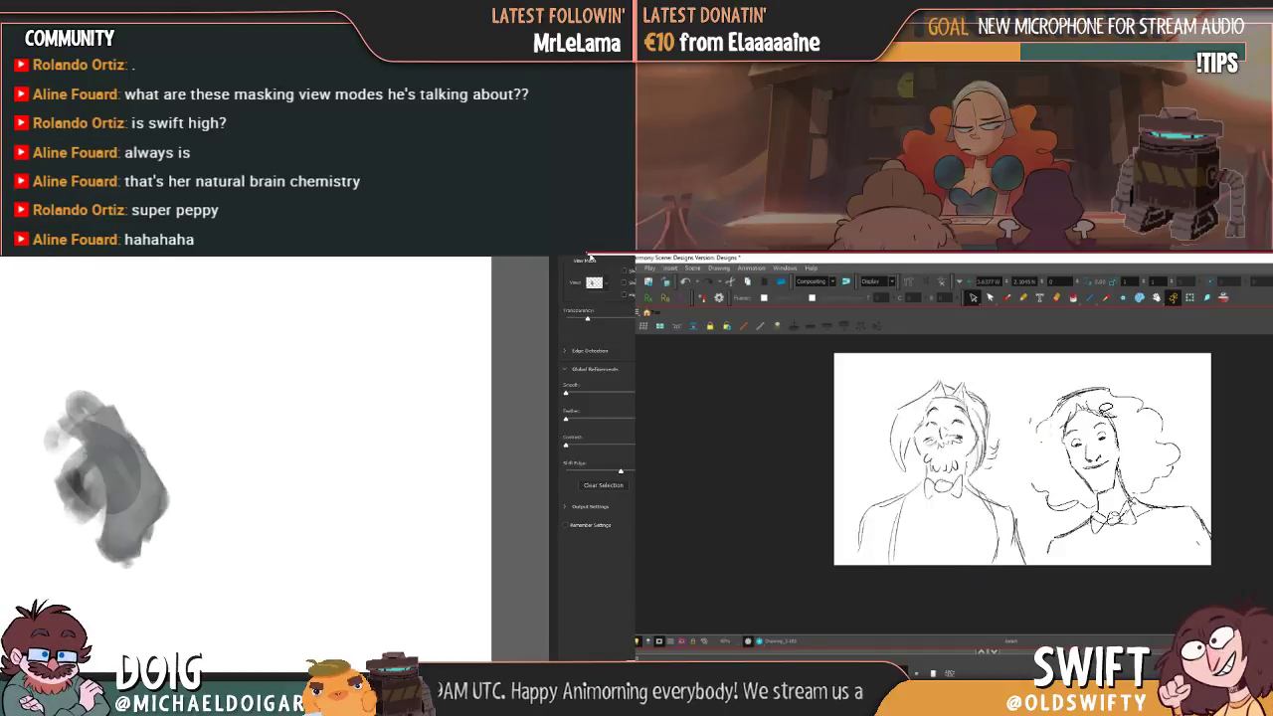
key(period)
key(comma)
key(period)
key(comma)
key(period)
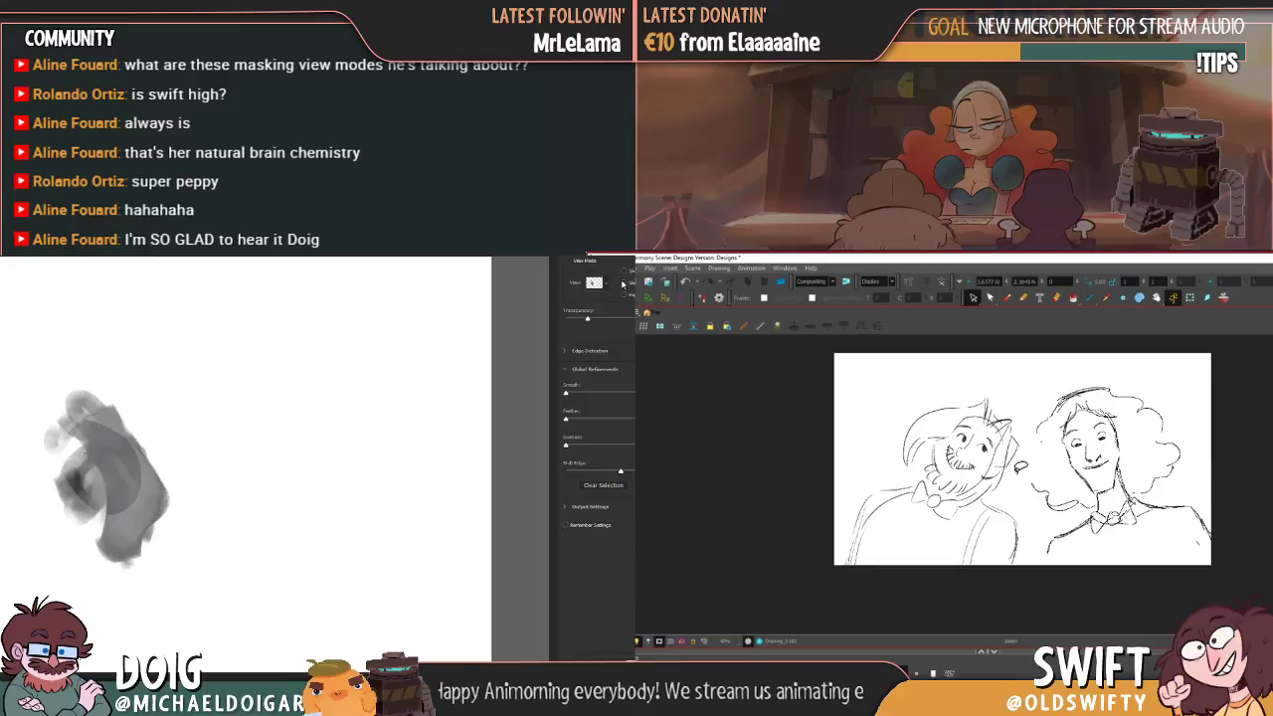
- Look over the Select And Mask view modes, and in Harmony move the leaning man's lassoed head to the right
click(602, 284)
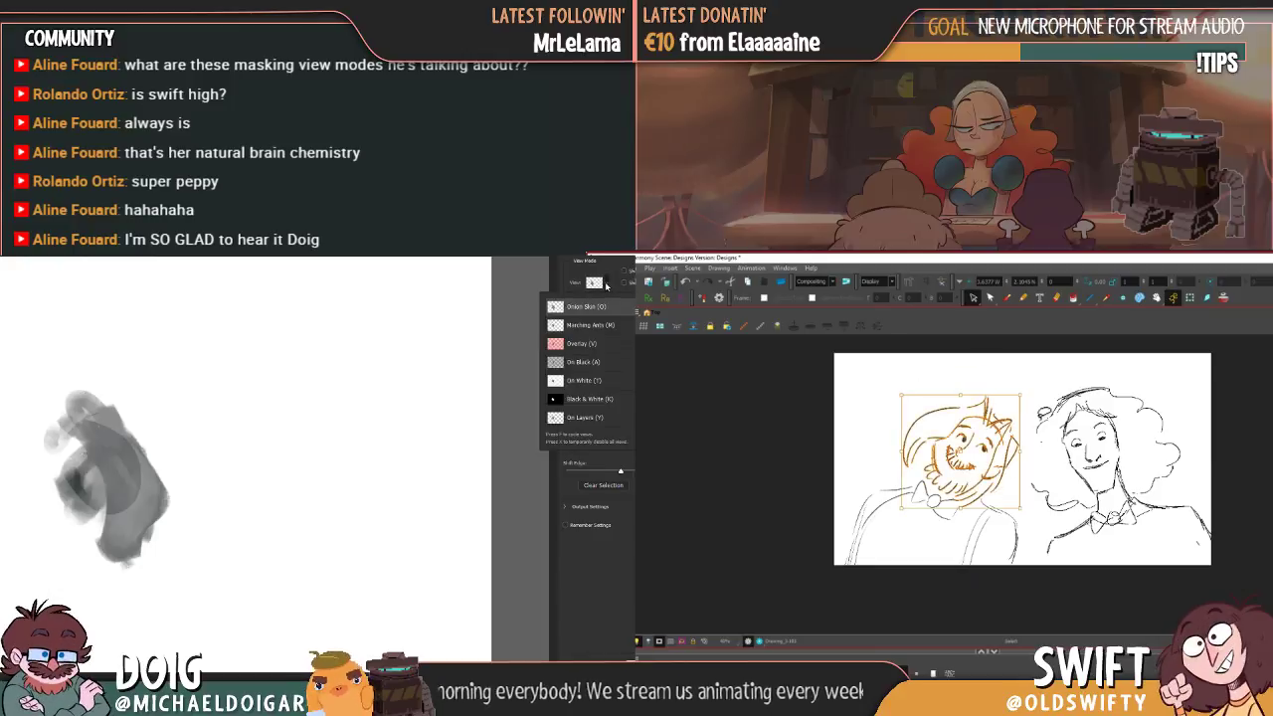
click(605, 286)
drag(1028, 396, 1032, 404)
mouse_move(986, 453)
mouse_down()
mouse_move(996, 459)
mouse_move(926, 475)
mouse_move(1016, 378)
mouse_move(1040, 483)
mouse_move(1002, 464)
mouse_move(1014, 458)
mouse_up()
- Flip repeatedly through the neighbouring pose drawings to check the leaning man's shifted head
key(comma)
key(period)
key(comma)
key(period)
key(comma)
key(period)
key(comma)
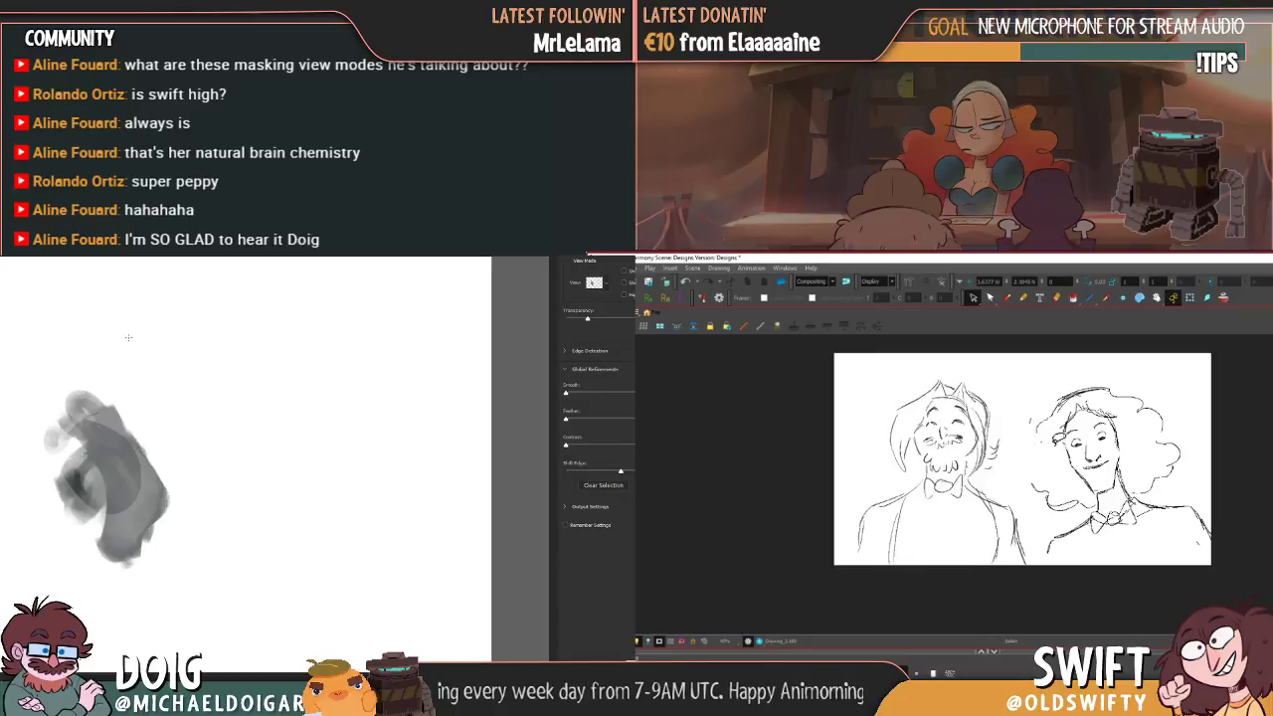
key(period)
key(period)
key(period)
key(comma)
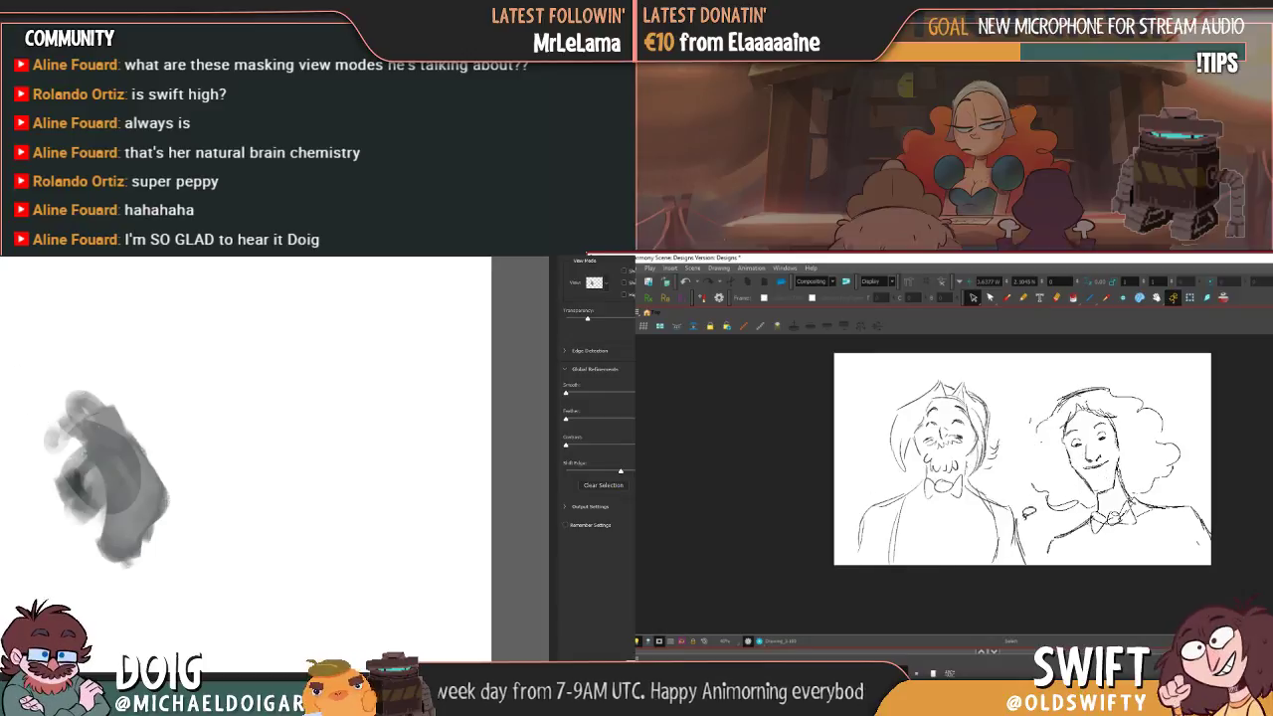
key(period)
- Lasso the leaning man's body and bow tie in Harmony and move them slightly up and right beneath the head
mouse_move(992, 516)
mouse_down()
mouse_move(899, 471)
mouse_move(998, 586)
mouse_move(1014, 513)
mouse_up()
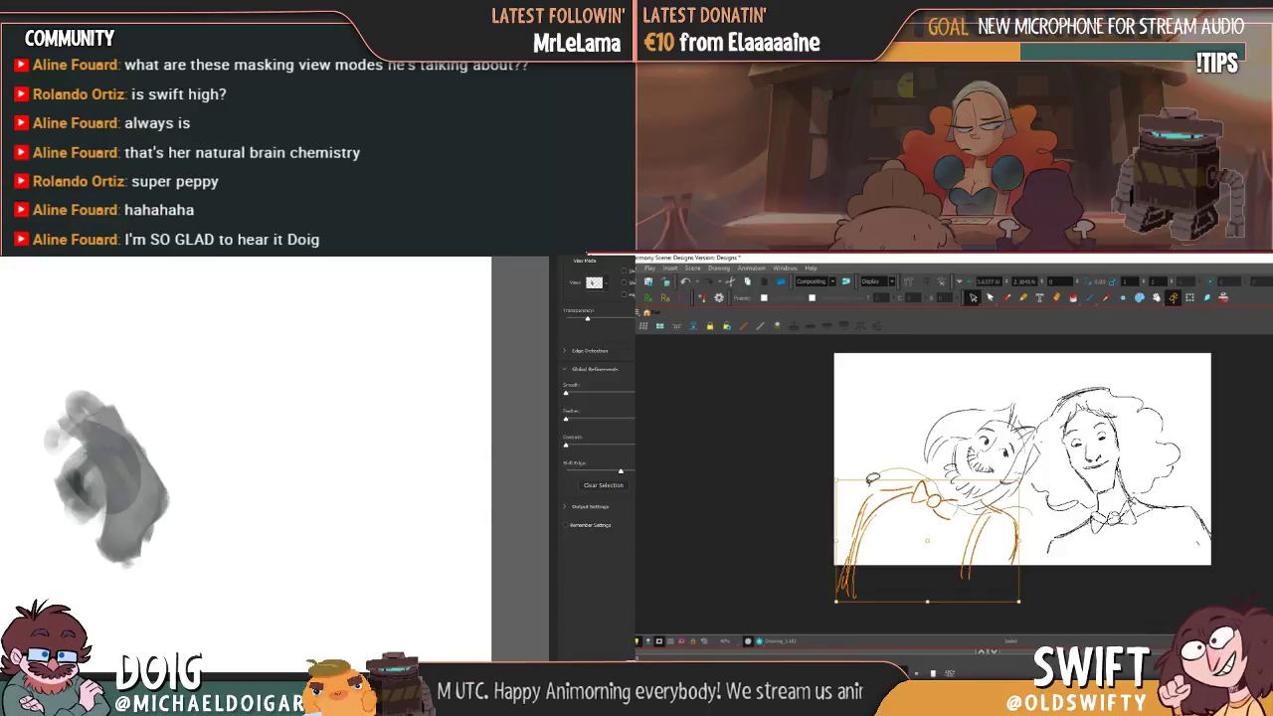
click(607, 285)
click(607, 284)
drag(1021, 530, 1020, 538)
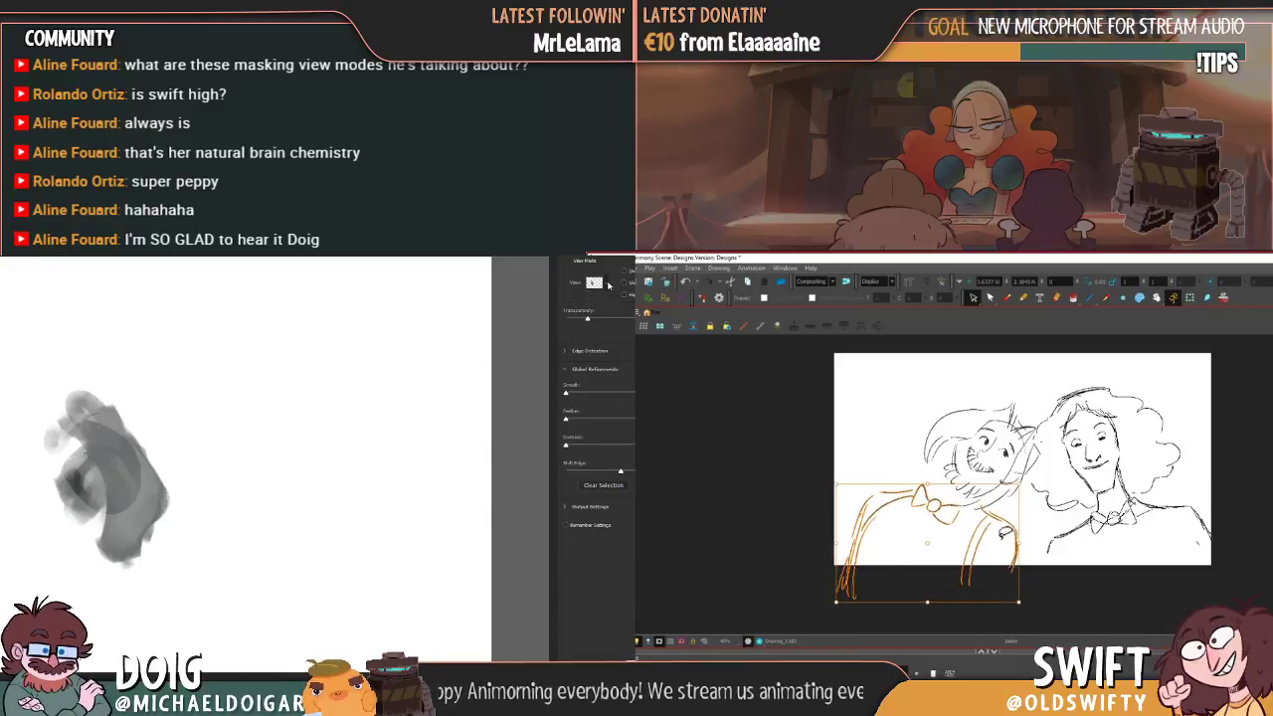
drag(932, 542, 940, 534)
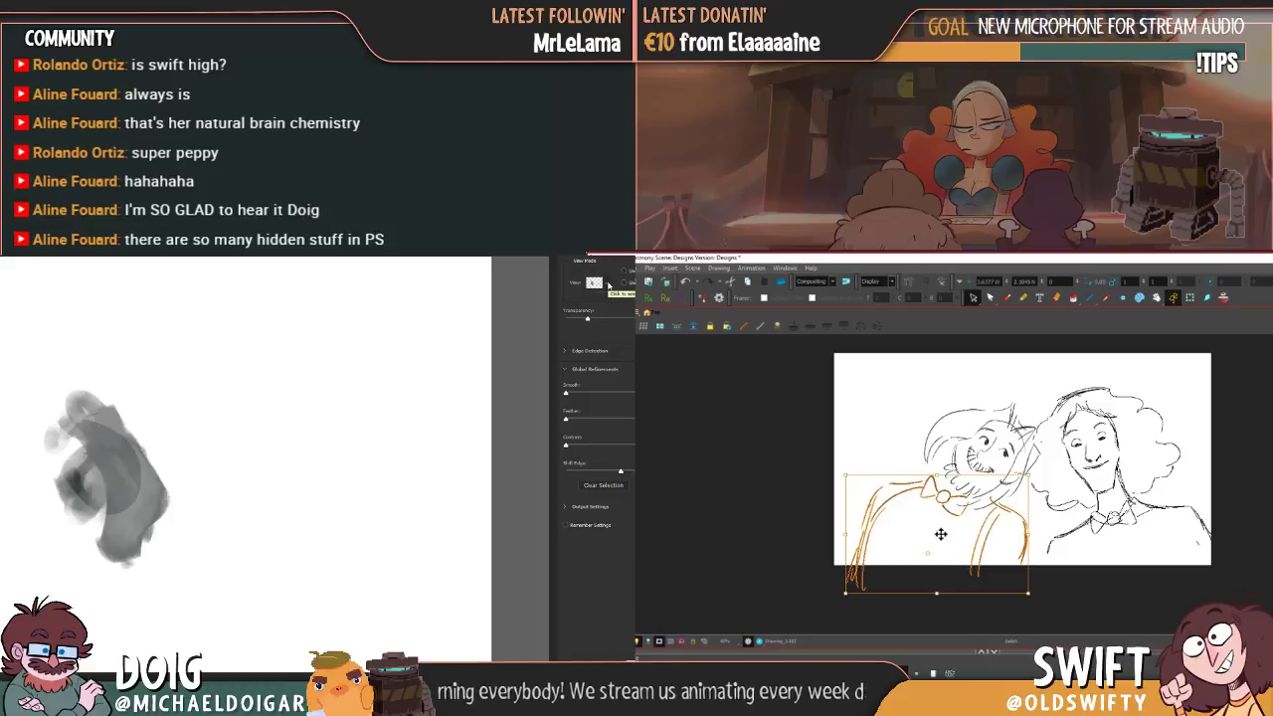
click(1091, 505)
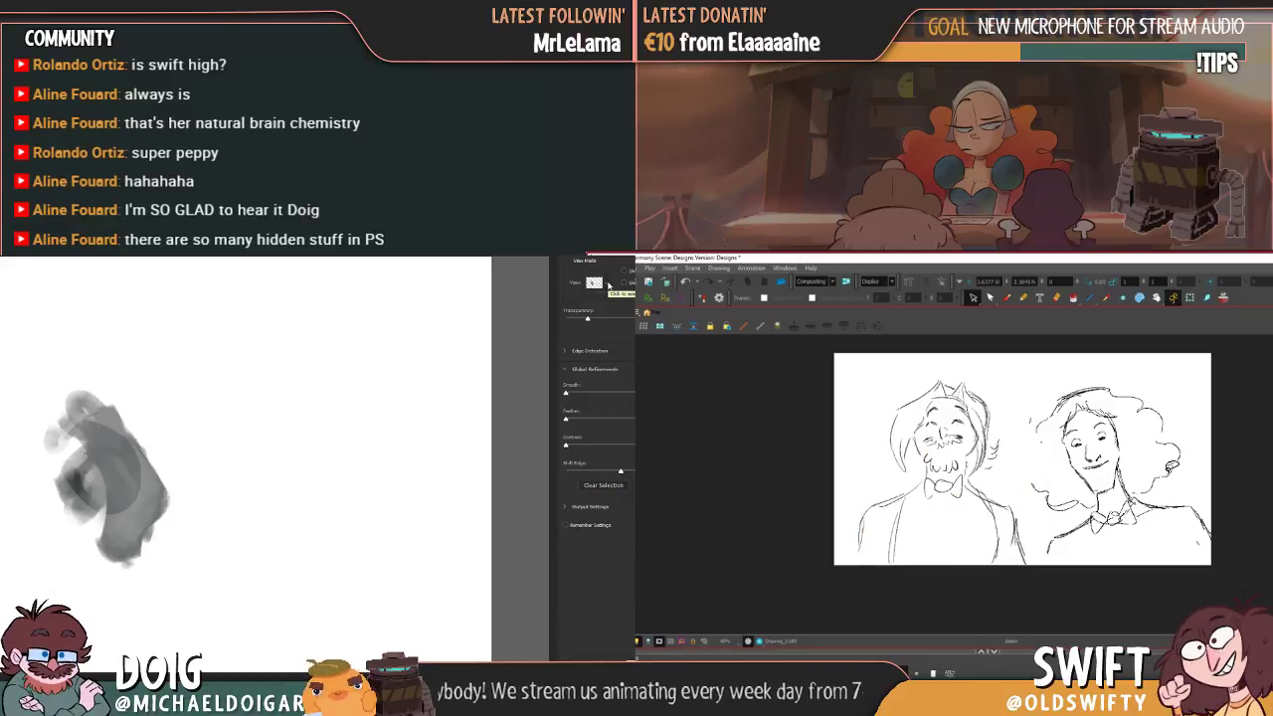
- Leave Select And Mask in Photoshop, and check the repositioned leaning pose against the neighbouring drawings in Harmony
key(.)
key(.)
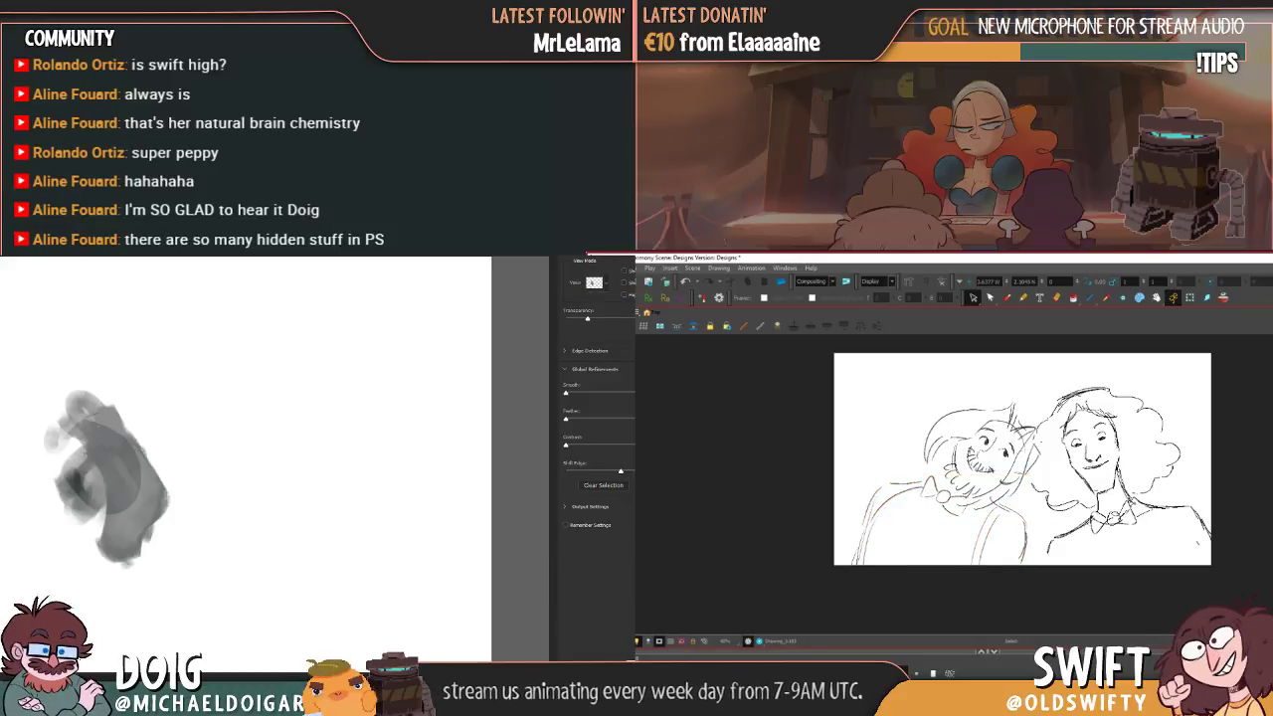
key(Return)
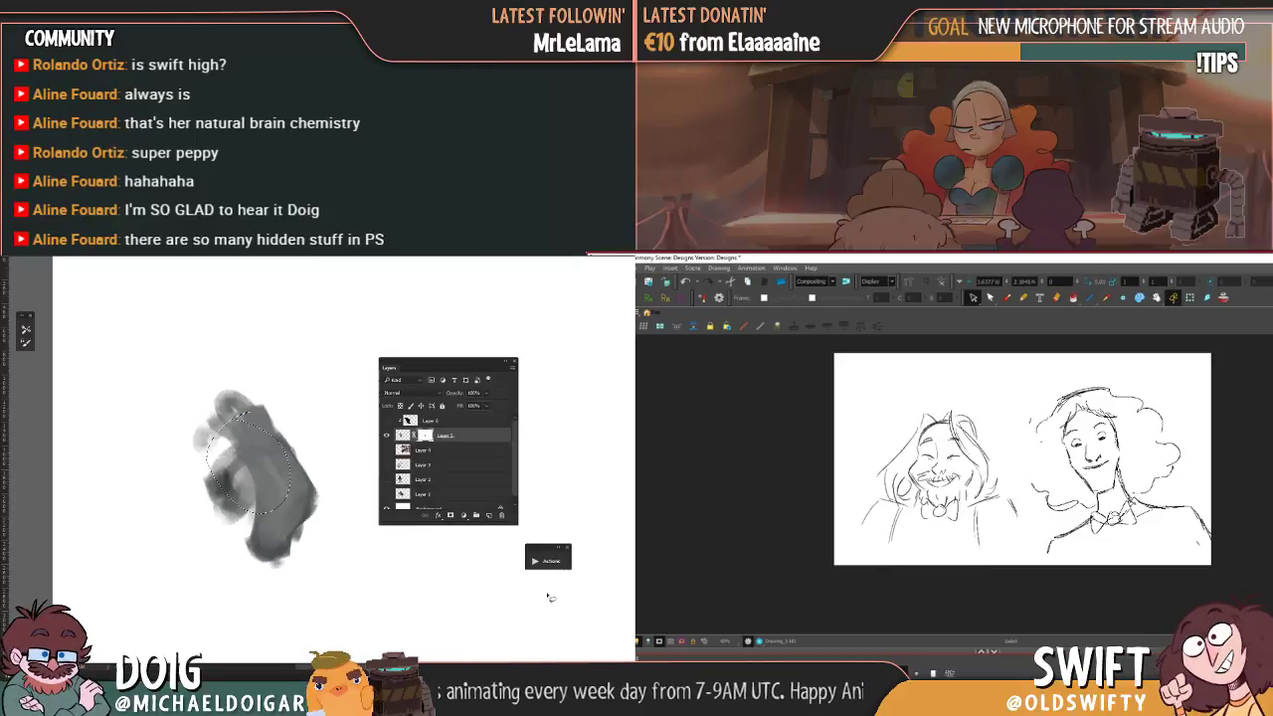
key(.)
key(.)
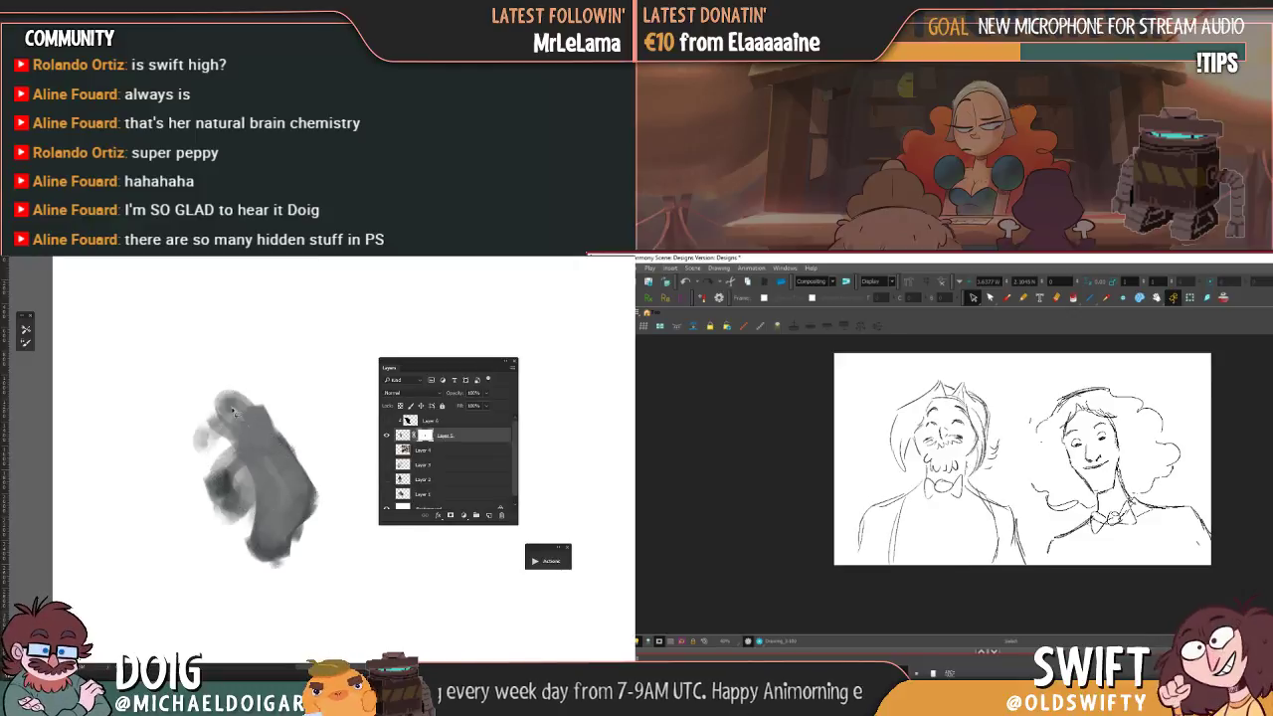
key(comma)
key(comma)
key(period)
key(period)
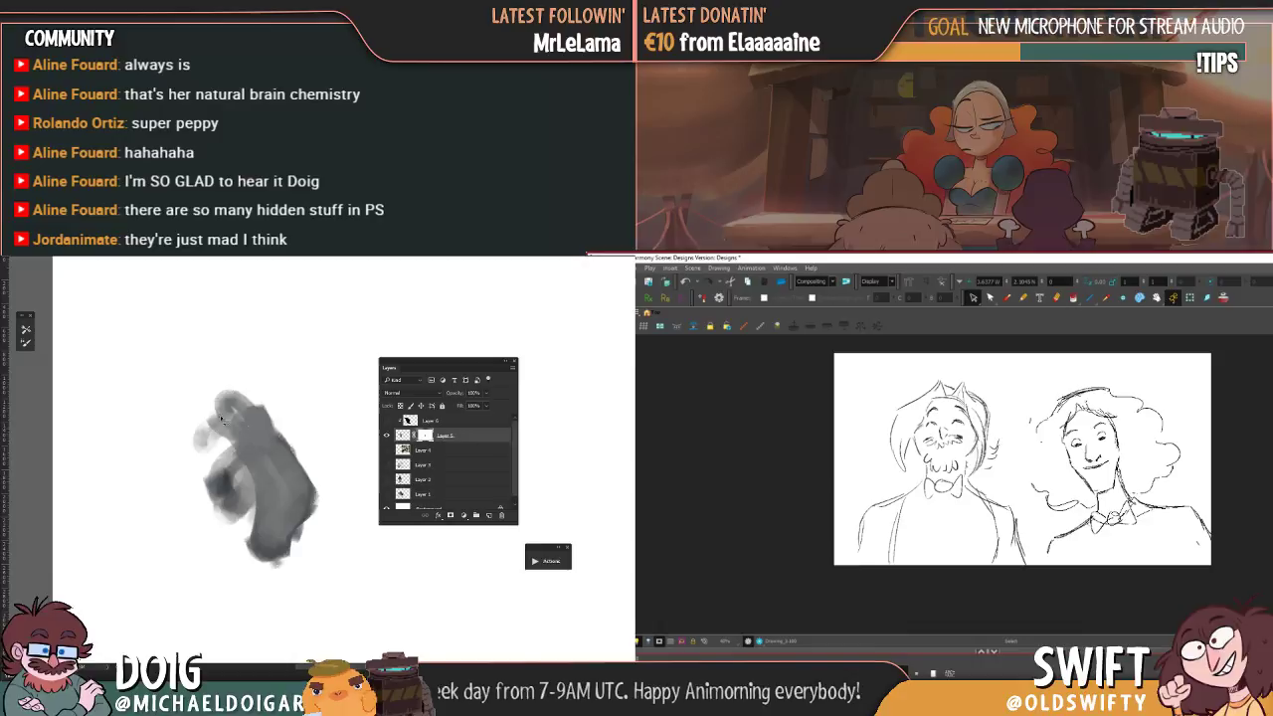
key(comma)
- Delete the layer mask from the grey painting's layer in Photoshop, and nudge the whole leaning man slightly left in Harmony
drag(148, 342, 85, 343)
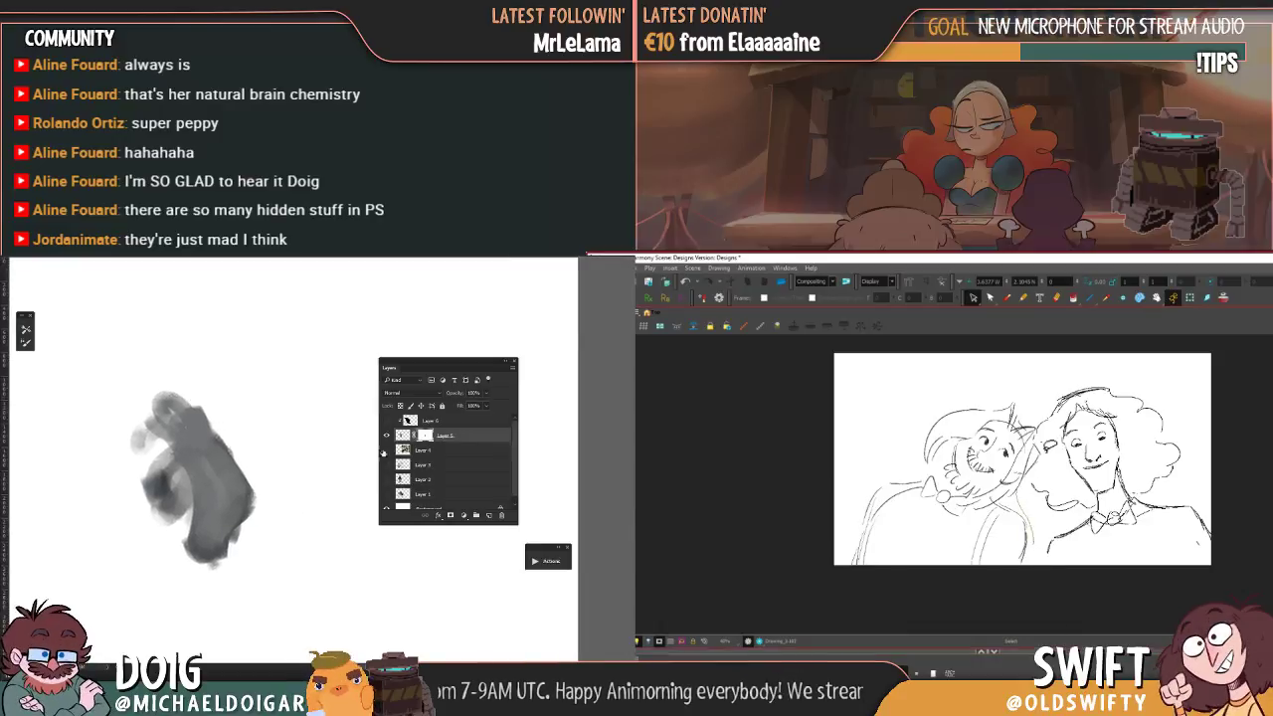
mouse_move(1048, 447)
mouse_down()
mouse_move(921, 398)
mouse_move(1062, 440)
mouse_move(1043, 407)
mouse_up()
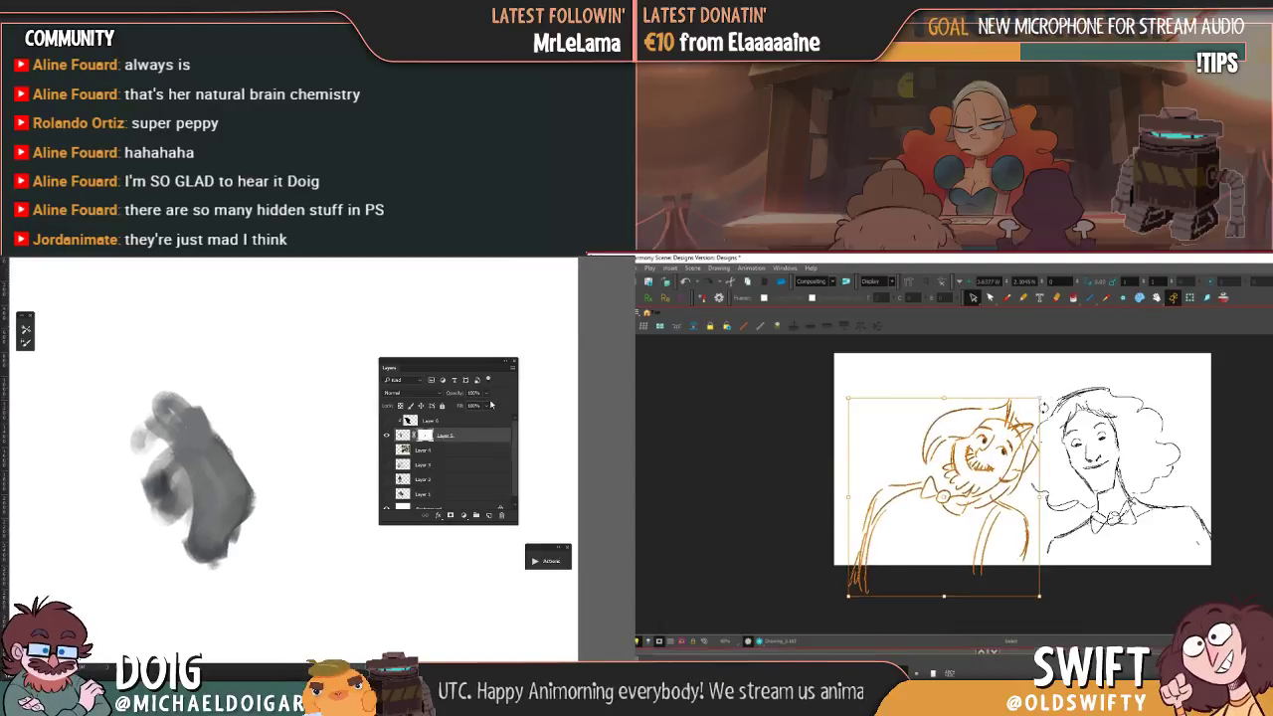
right_click(465, 441)
right_click(427, 436)
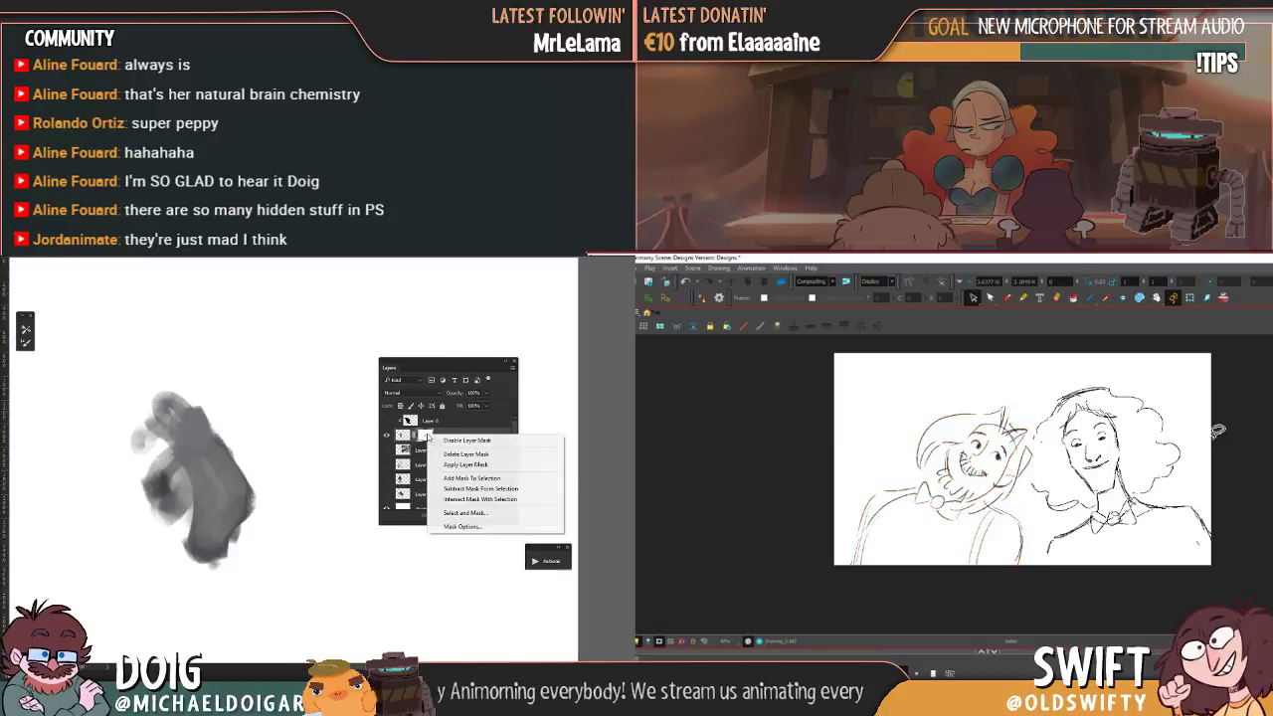
click(449, 443)
right_click(423, 437)
key(ctrl+z)
click(430, 456)
key(ctrl+shift+z)
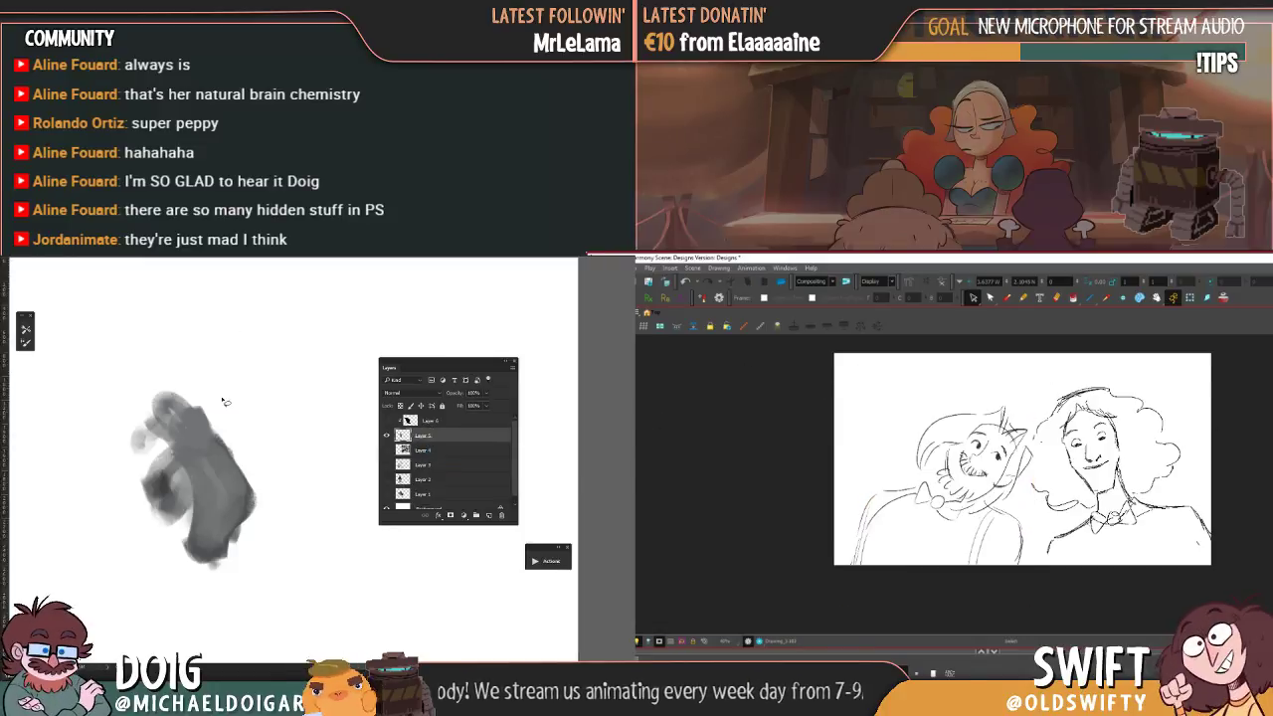
key(ctrl+minus)
key(ctrl+z)
key(ctrl+shift+z)
- Lasso and delete the curly-haired figure beside the leaning man, and return to the upright pose drawing with the Brush
mouse_move(1165, 483)
mouse_down()
mouse_move(1136, 485)
mouse_move(1215, 471)
mouse_up()
drag(302, 443, 312, 470)
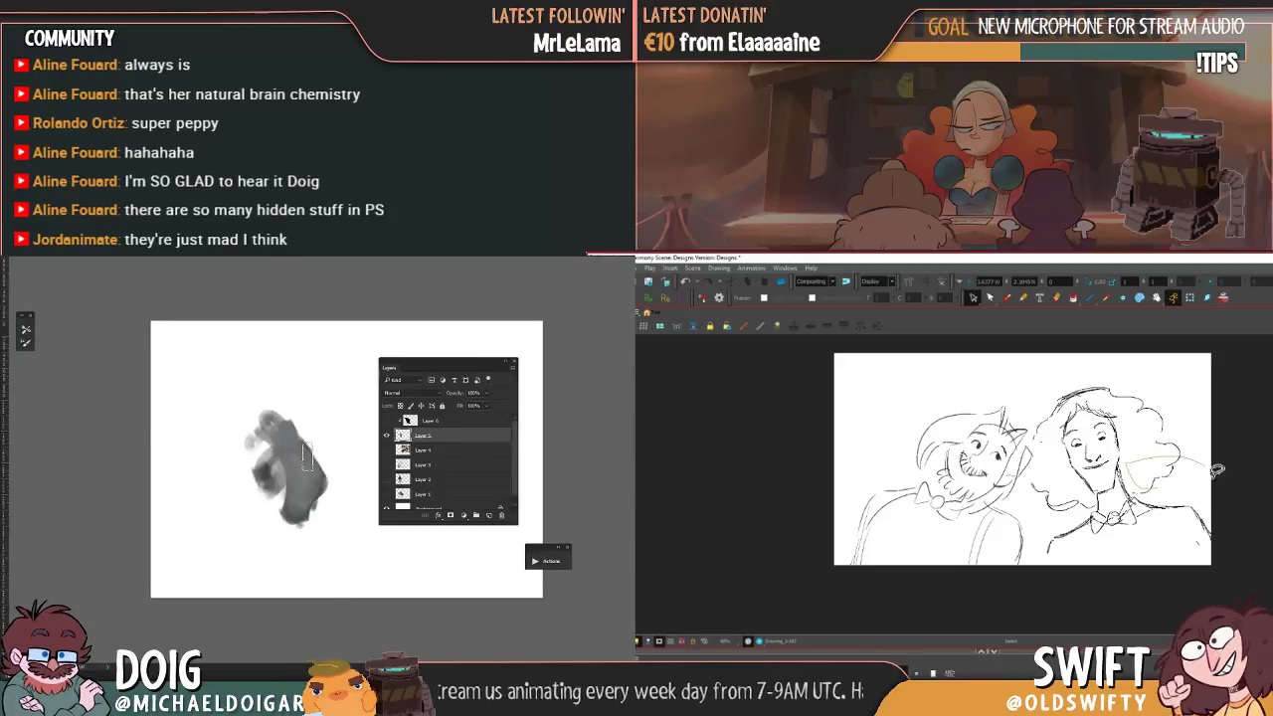
mouse_move(1214, 470)
mouse_down()
mouse_move(1047, 540)
mouse_move(1036, 396)
mouse_move(1239, 412)
mouse_up()
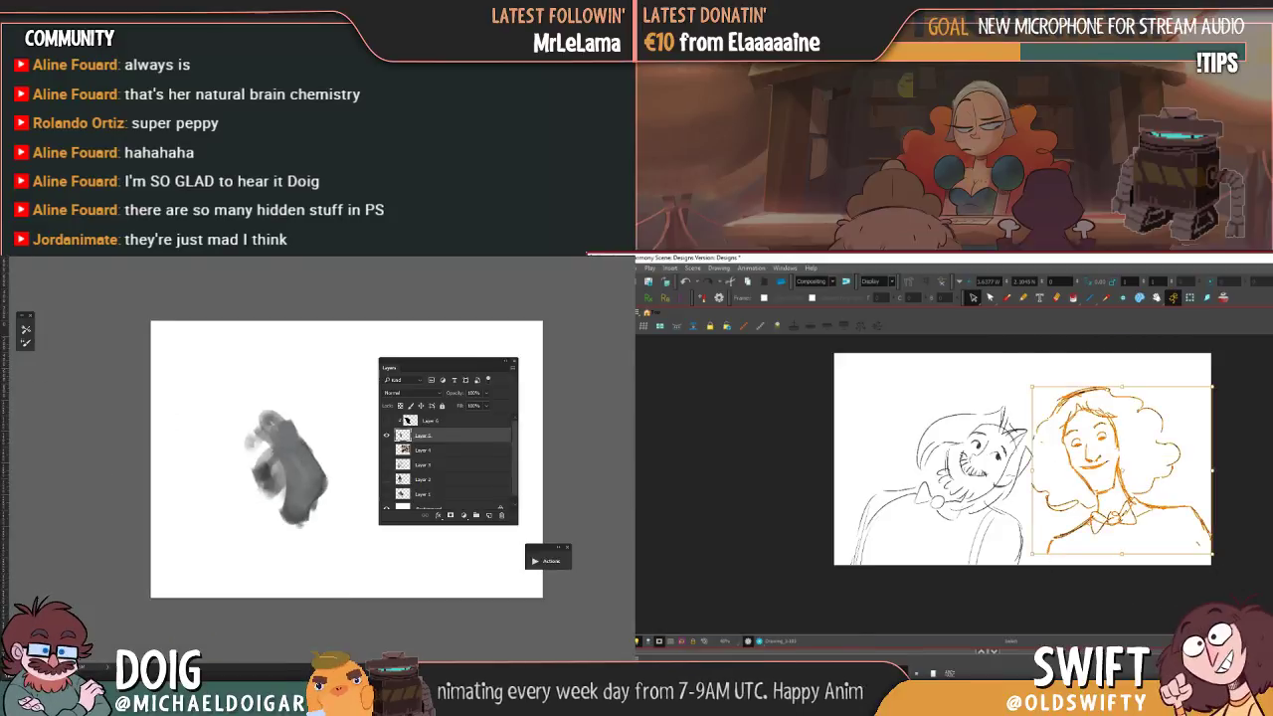
key(Delete)
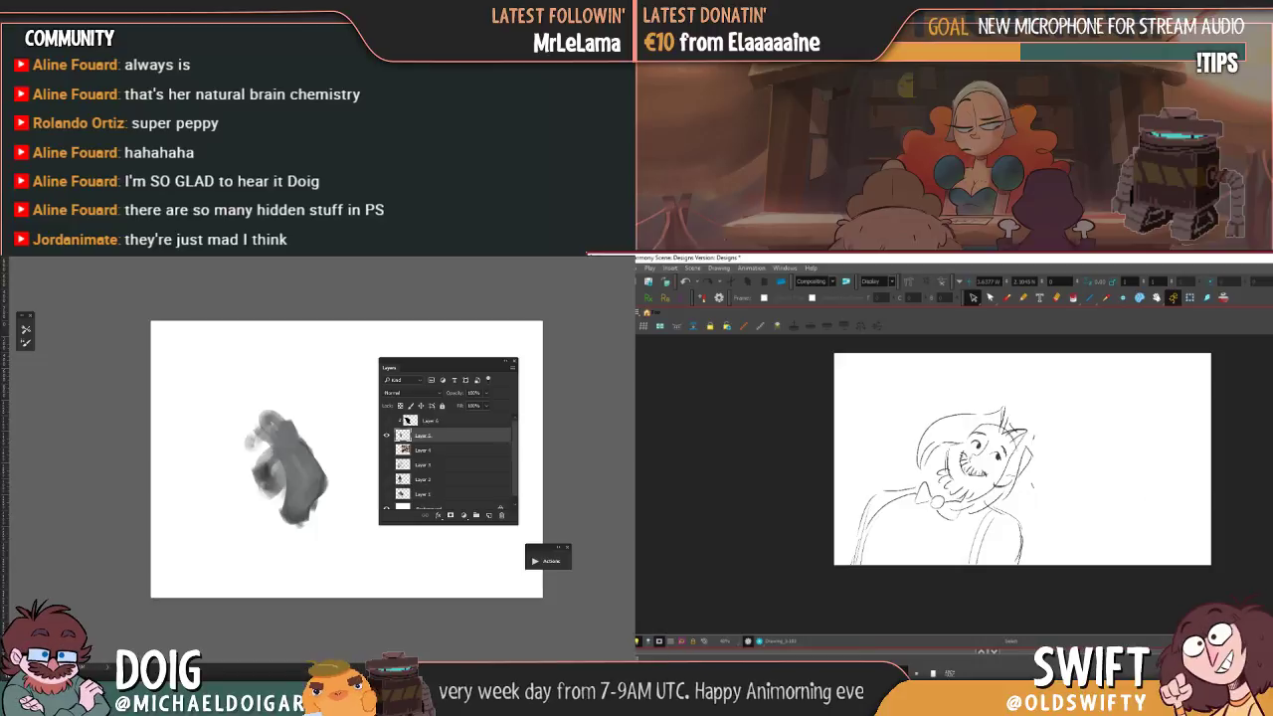
click(1006, 297)
key(f)
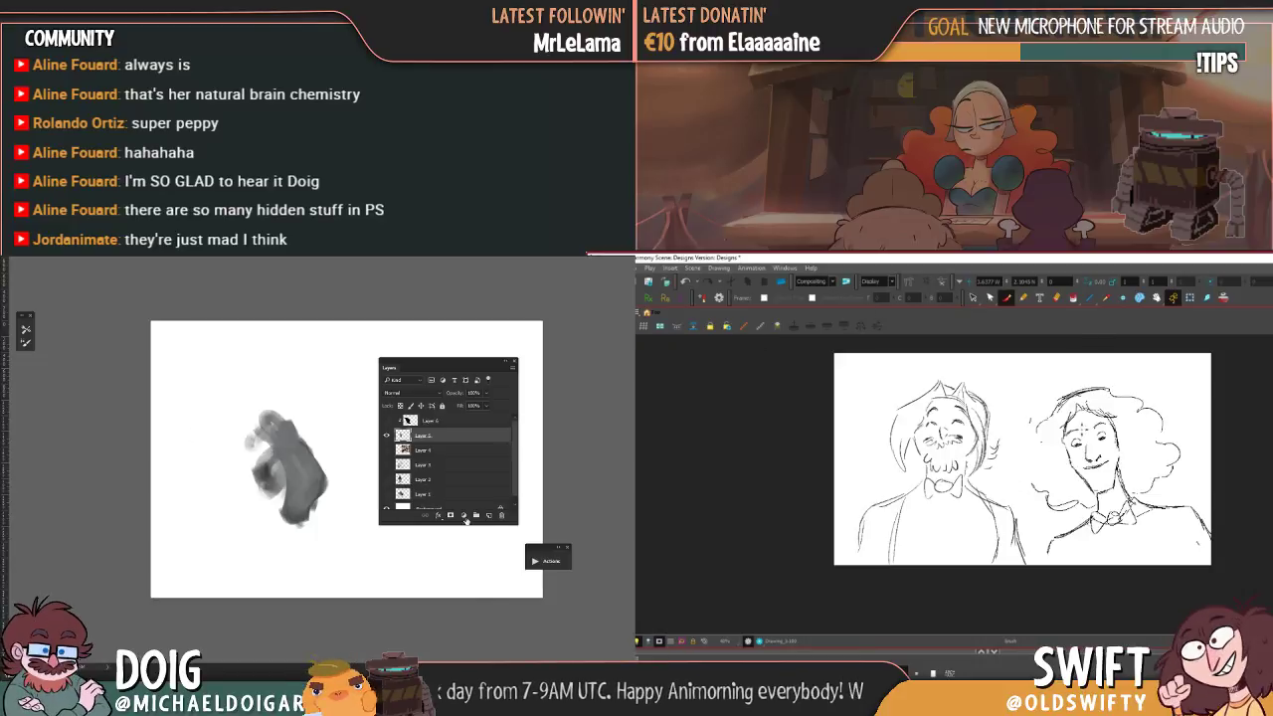
- Add a new layer beneath the grey shape in Photoshop and paint broad black strokes around it
click(468, 446)
key(f)
click(488, 514)
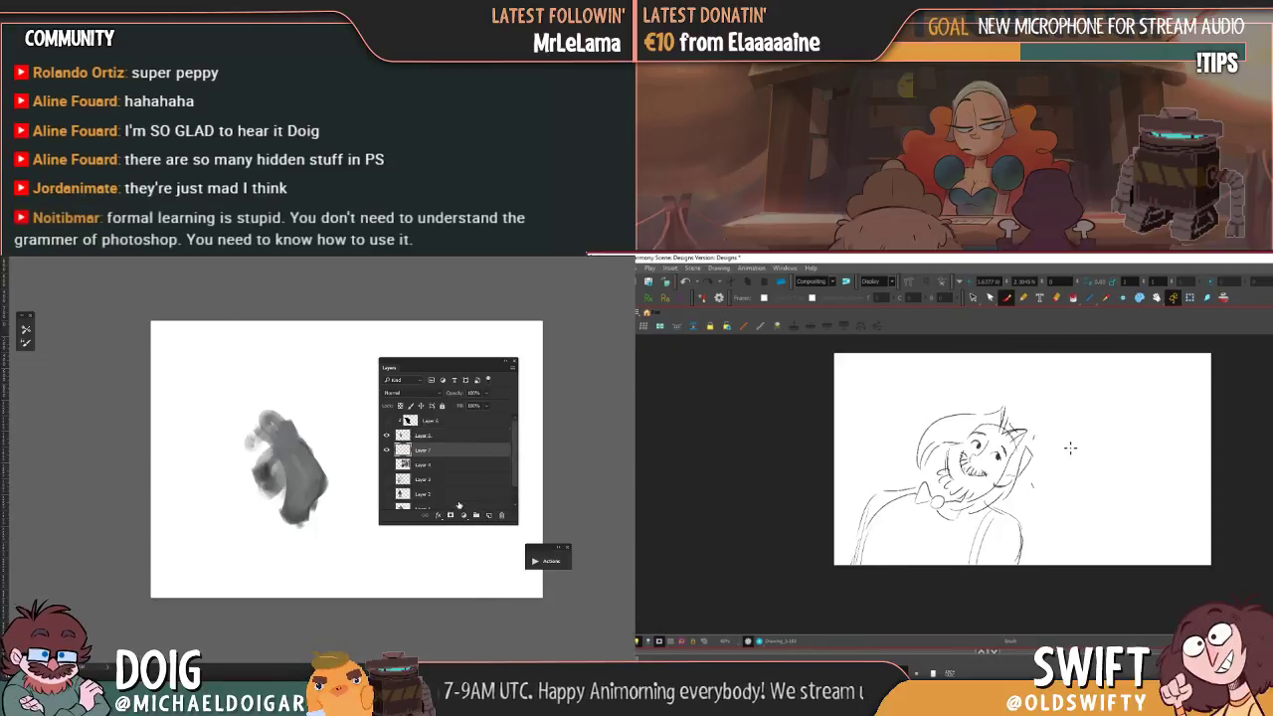
key(g)
drag(250, 415, 299, 428)
mouse_move(193, 439)
mouse_down()
mouse_move(189, 496)
mouse_move(313, 496)
mouse_move(370, 542)
mouse_up()
key(g)
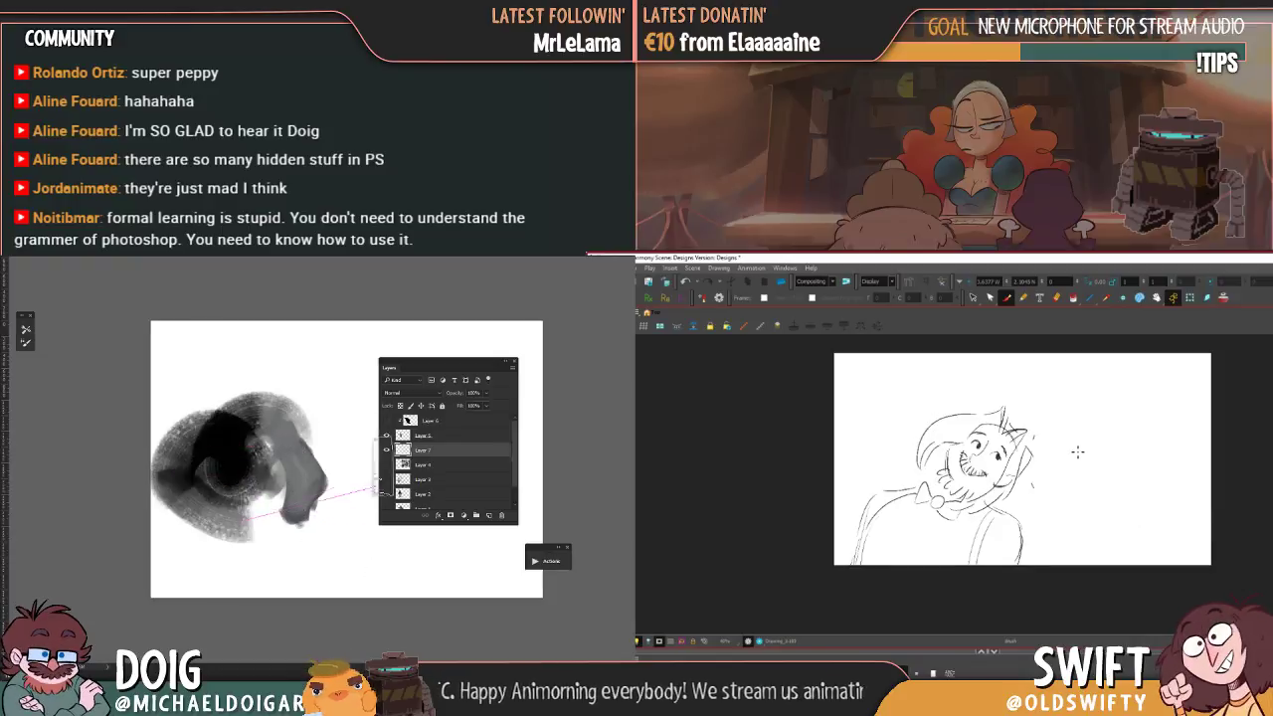
mouse_move(305, 420)
mouse_down()
mouse_move(327, 435)
mouse_move(344, 497)
mouse_move(303, 483)
mouse_up()
key(f)
key(g)
- Lighten the black strokes to mid grey with a Hue/Saturation adjustment, and confirm it
key(ctrl+u)
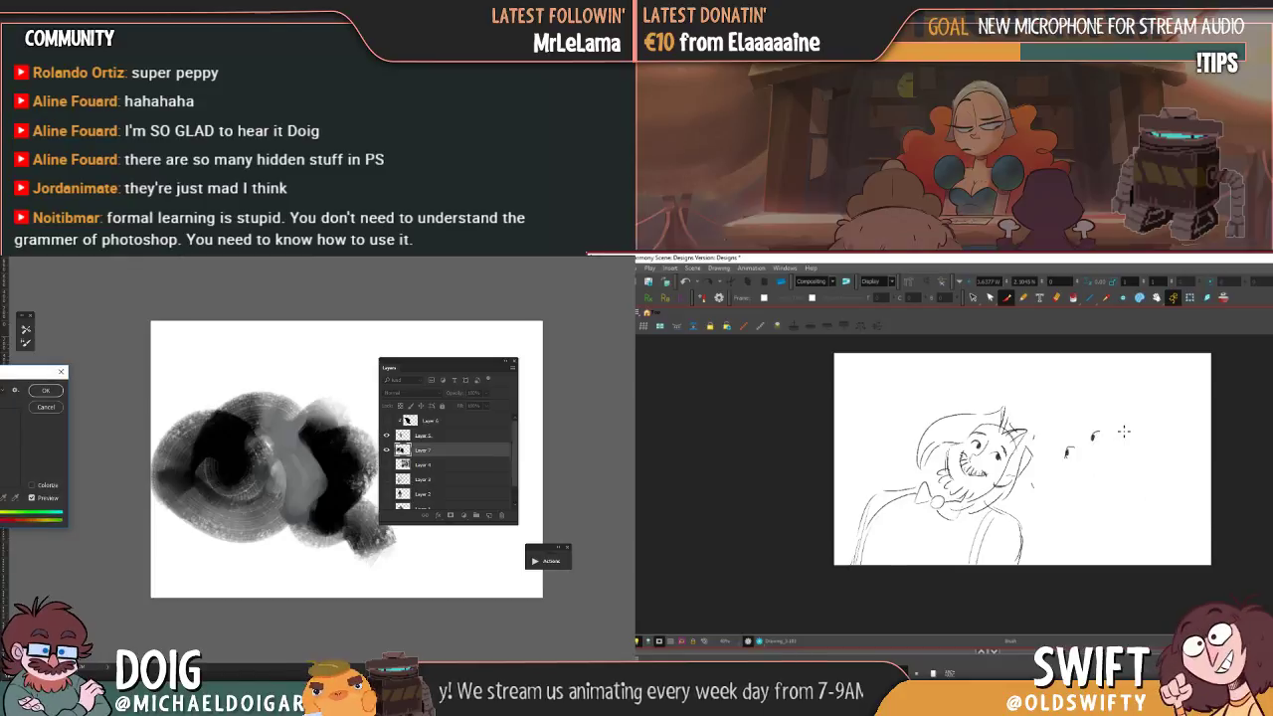
key(f)
key(g)
drag(2, 469, 6, 470)
click(58, 391)
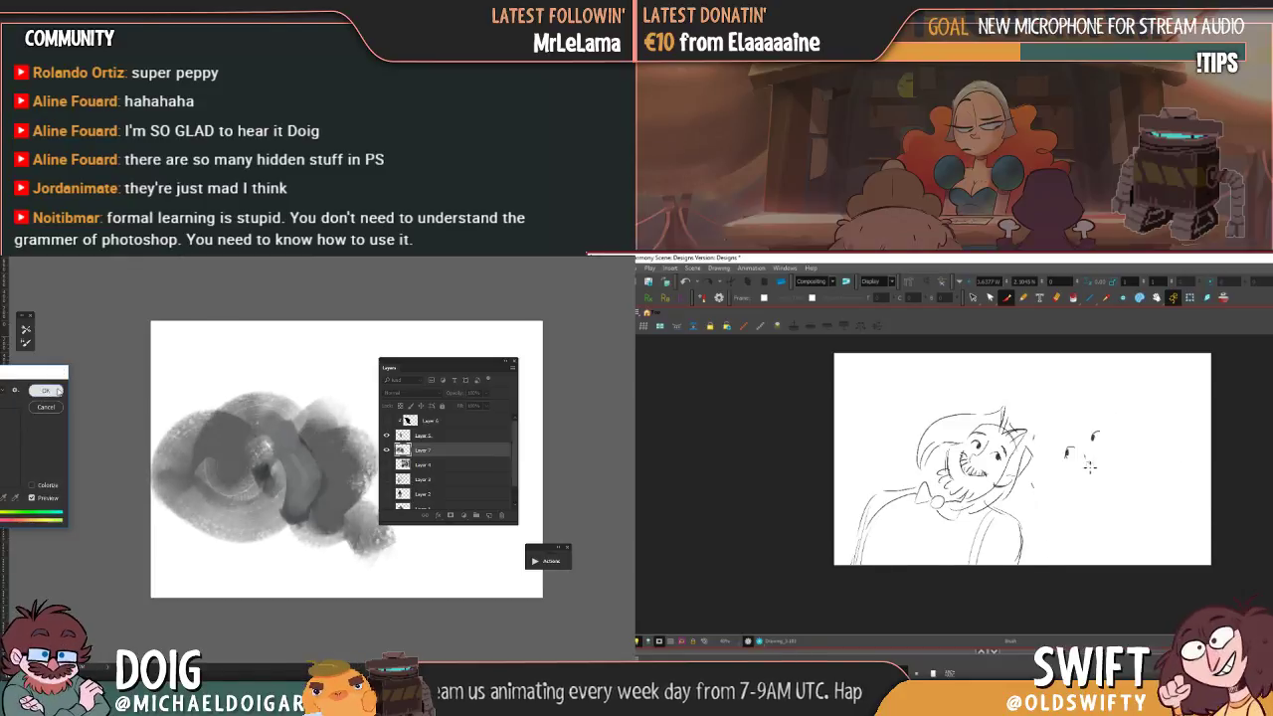
click(57, 390)
- Sketch the nose and smile beneath the new eyes beside the leaning man in Harmony, and move closer to the Photoshop painting
drag(1089, 459, 1102, 472)
scroll(221, 428, up, 2)
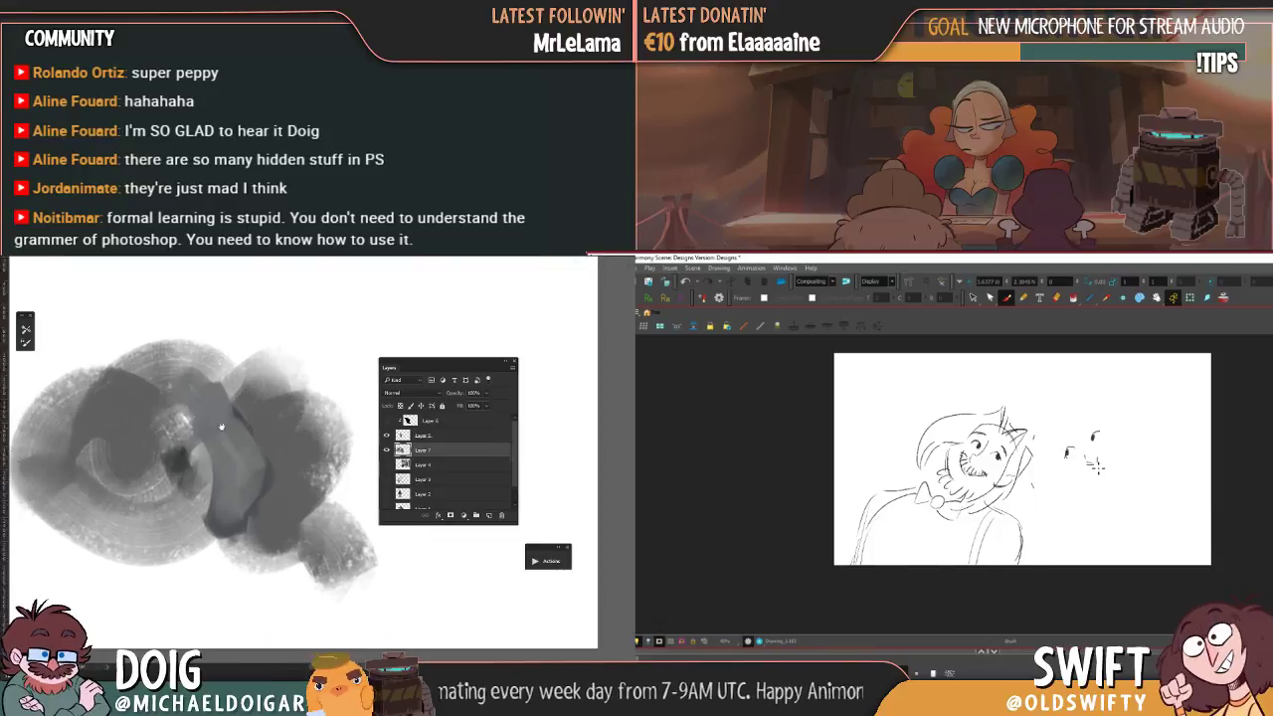
drag(221, 427, 219, 423)
drag(1093, 471, 1106, 455)
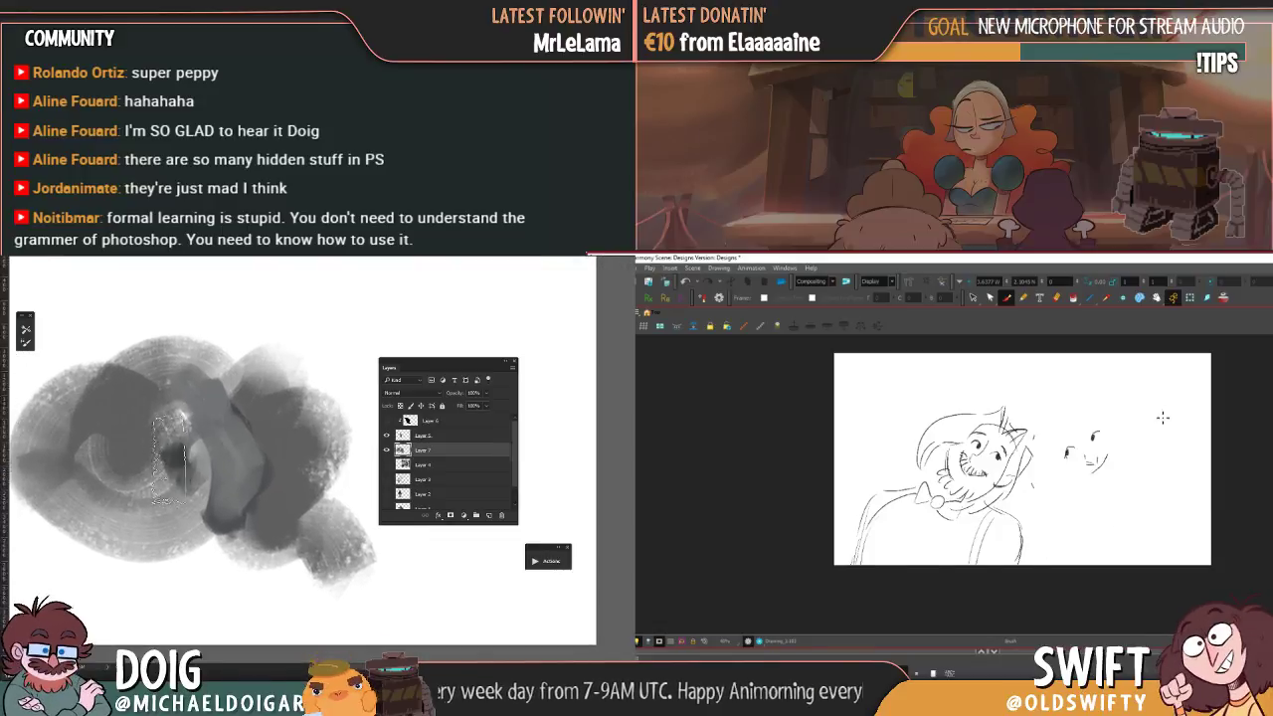
key(f)
key(g)
- Paint heavy black strokes around the grey shape and toward the canvas's lower right in Photoshop, and sketch the woman's eyebrows in Harmony
mouse_move(169, 458)
mouse_down()
mouse_move(114, 435)
mouse_move(112, 539)
mouse_move(181, 543)
mouse_move(247, 584)
mouse_move(321, 605)
mouse_up()
key(f)
key(g)
drag(1083, 429, 1098, 422)
mouse_move(321, 605)
mouse_down()
mouse_move(52, 566)
mouse_move(127, 586)
mouse_up()
key(f)
key(g)
key(f)
mouse_move(213, 397)
mouse_down()
mouse_move(308, 373)
mouse_move(386, 582)
mouse_move(514, 591)
mouse_up()
key(g)
drag(1069, 440, 1063, 453)
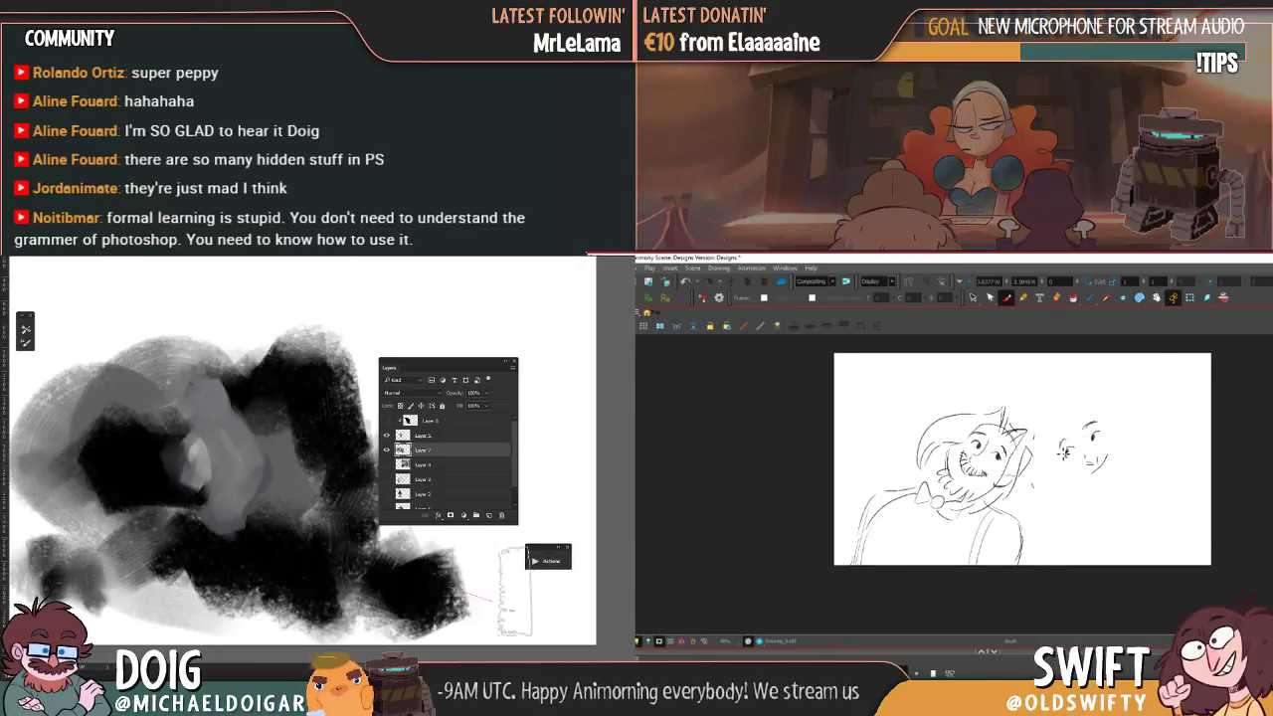
drag(515, 592, 444, 527)
- Extend the dark strokes over the painting's left side in Photoshop, and refine the woman's outer eyebrow in Harmony
drag(62, 382, 103, 374)
drag(196, 403, 227, 400)
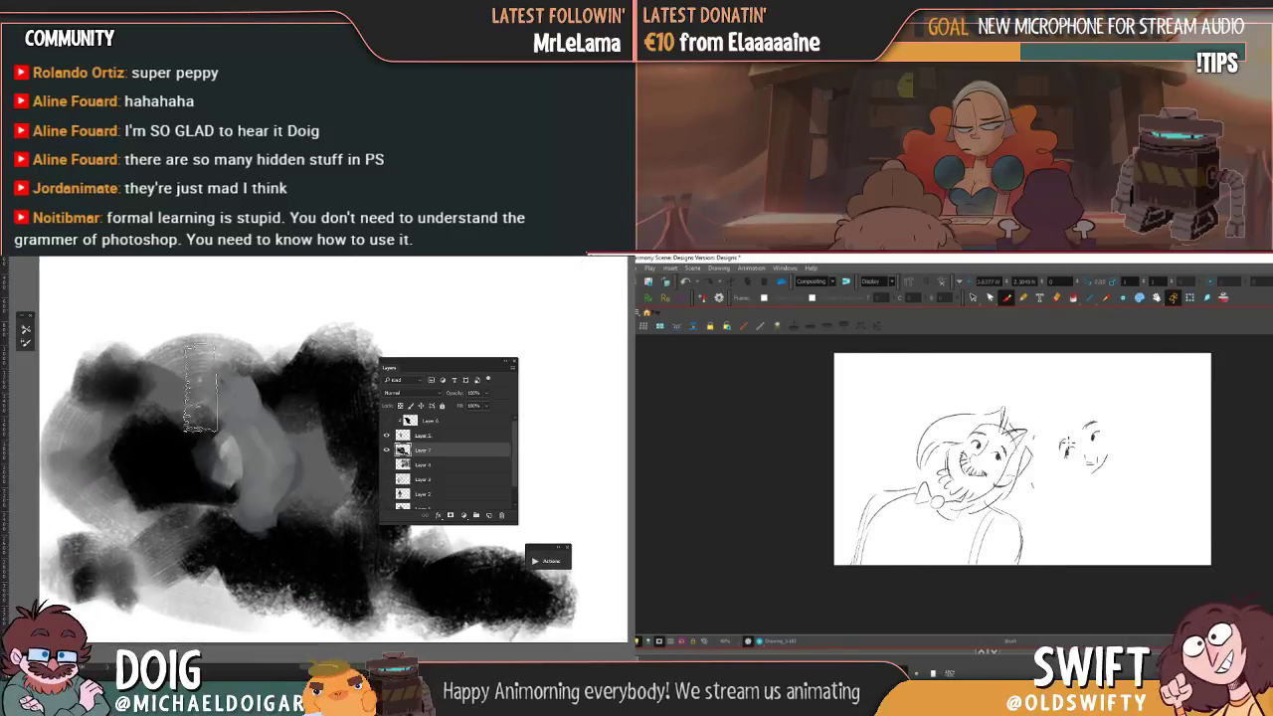
drag(147, 328, 159, 363)
drag(1067, 445, 1058, 453)
key(f)
mouse_move(159, 363)
mouse_down()
mouse_move(201, 380)
mouse_move(204, 398)
mouse_move(139, 427)
mouse_move(129, 465)
mouse_move(105, 462)
mouse_move(113, 443)
mouse_move(135, 458)
mouse_move(86, 487)
mouse_move(65, 557)
mouse_move(144, 556)
mouse_up()
key(g)
drag(149, 423, 177, 490)
mouse_move(83, 426)
mouse_down()
mouse_move(108, 387)
mouse_move(181, 387)
mouse_move(114, 368)
mouse_up()
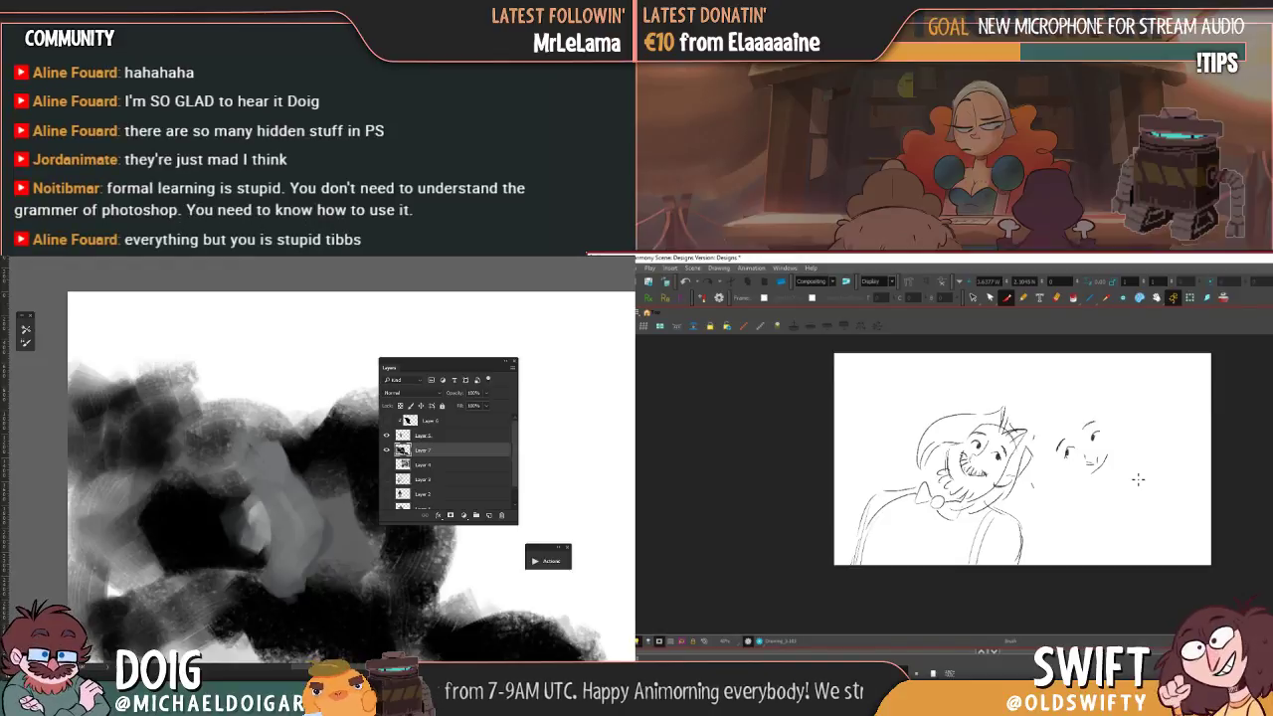
- Sketch the woman's jaw and chin line in Harmony, checking it against the neighbouring drawing
key(g)
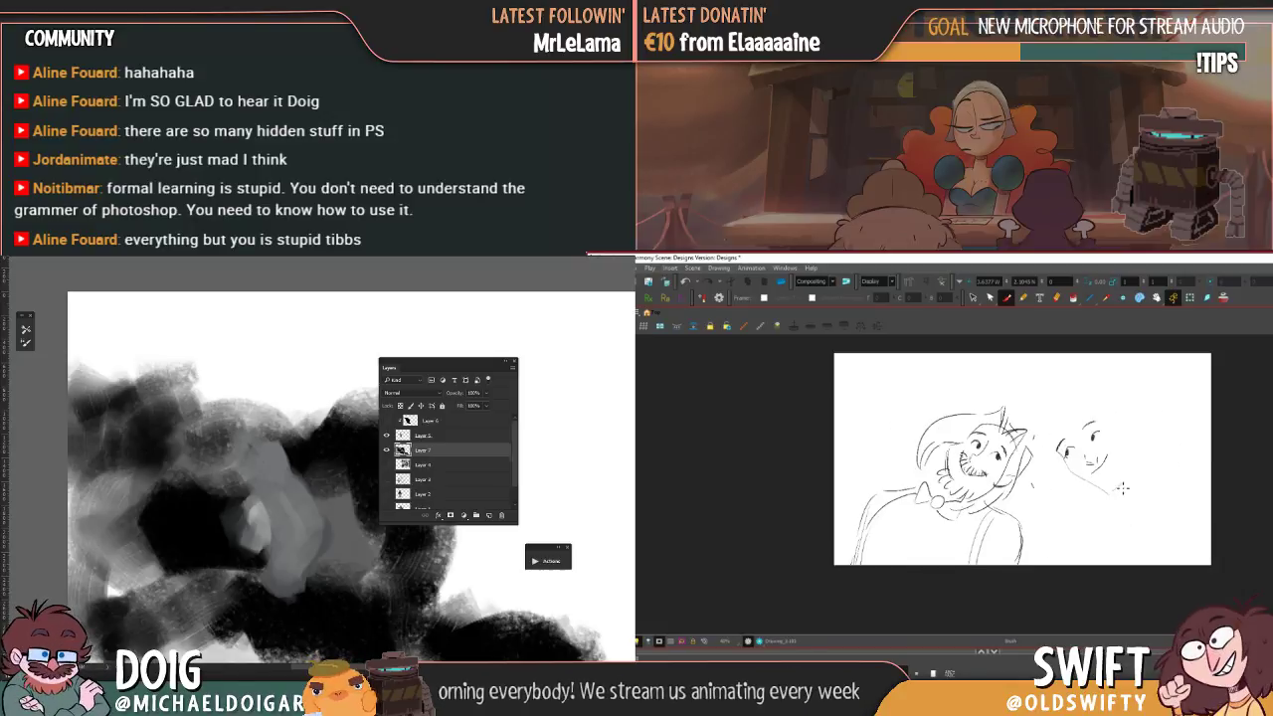
key(f)
key(g)
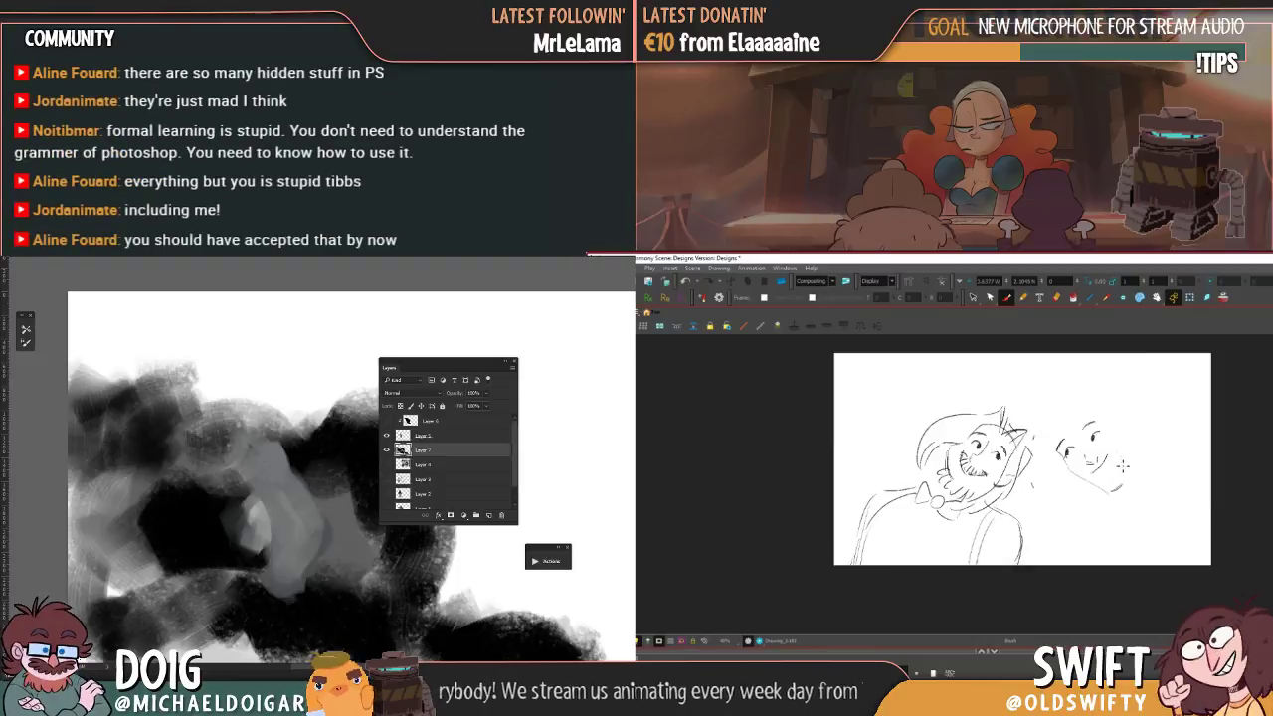
key(period)
key(comma)
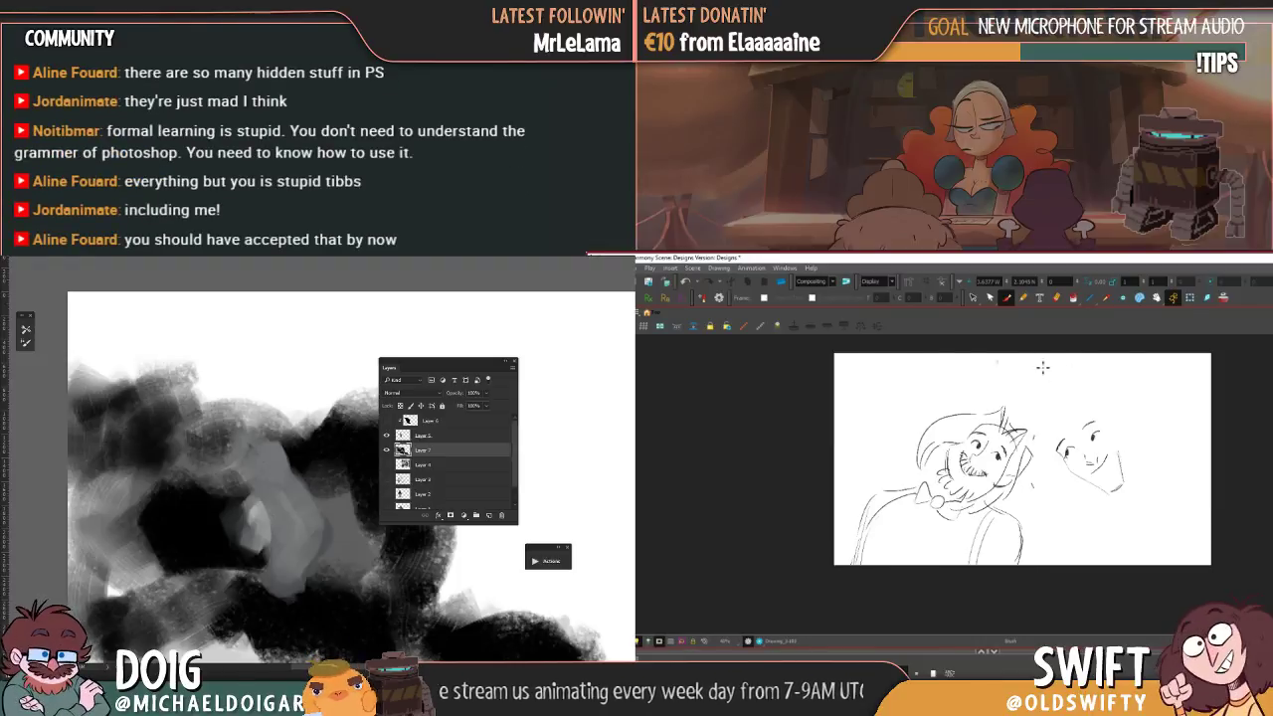
- Select the woman's inner eye and eyebrow and shift them slightly left, comparing with the neighbouring drawing
click(972, 298)
click(1103, 429)
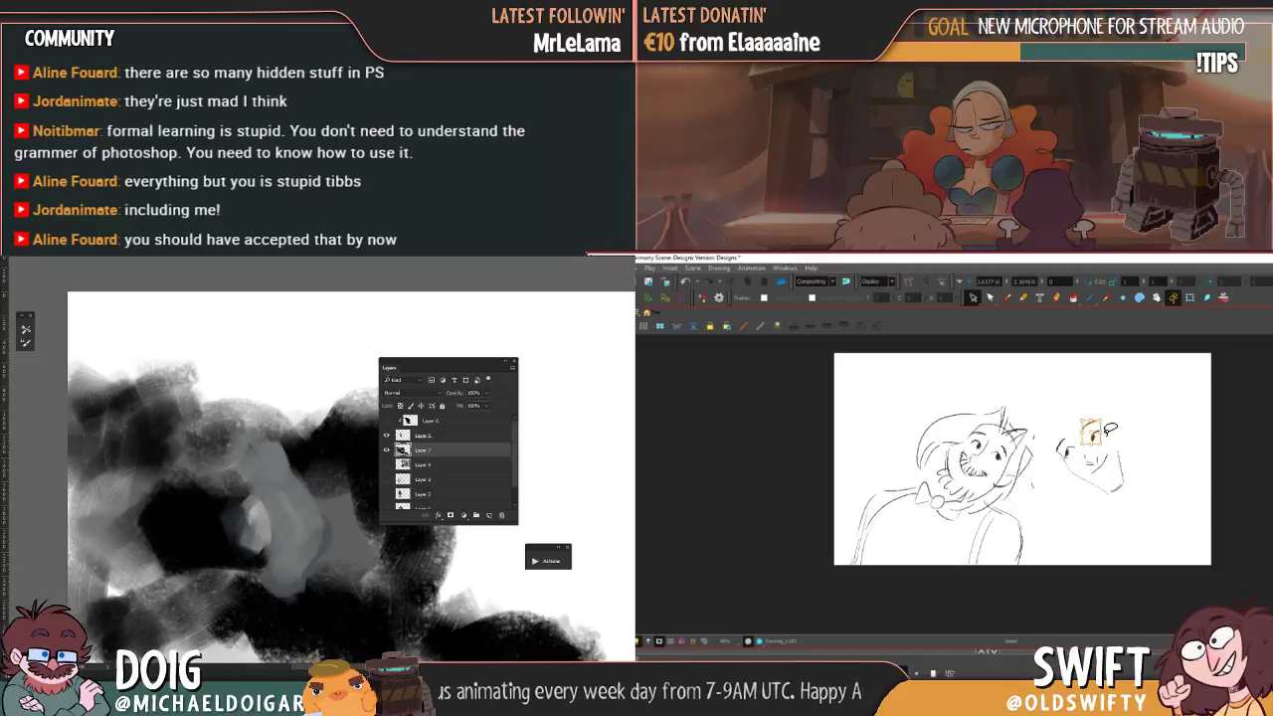
click(1134, 415)
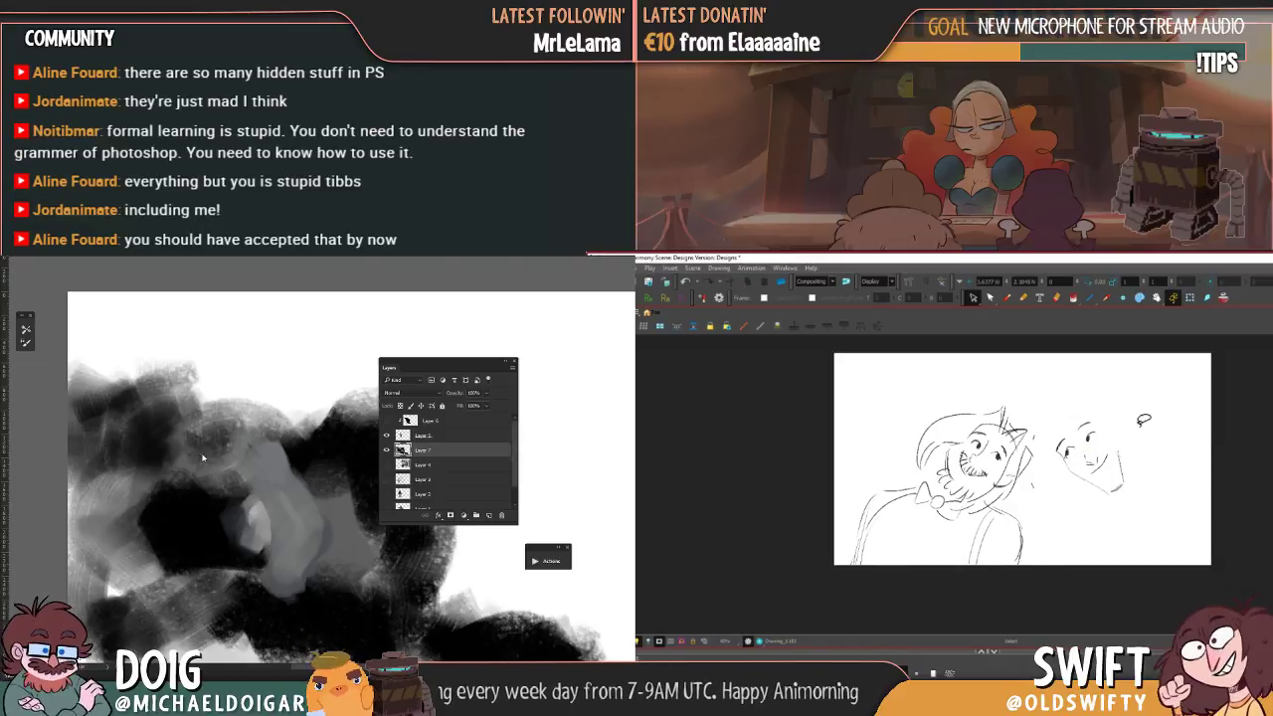
key(period)
key(comma)
- Lasso a loose area around the grey shape in Photoshop, and return to the Brush in Harmony
mouse_move(232, 464)
mouse_down()
mouse_move(182, 378)
mouse_move(199, 391)
mouse_up()
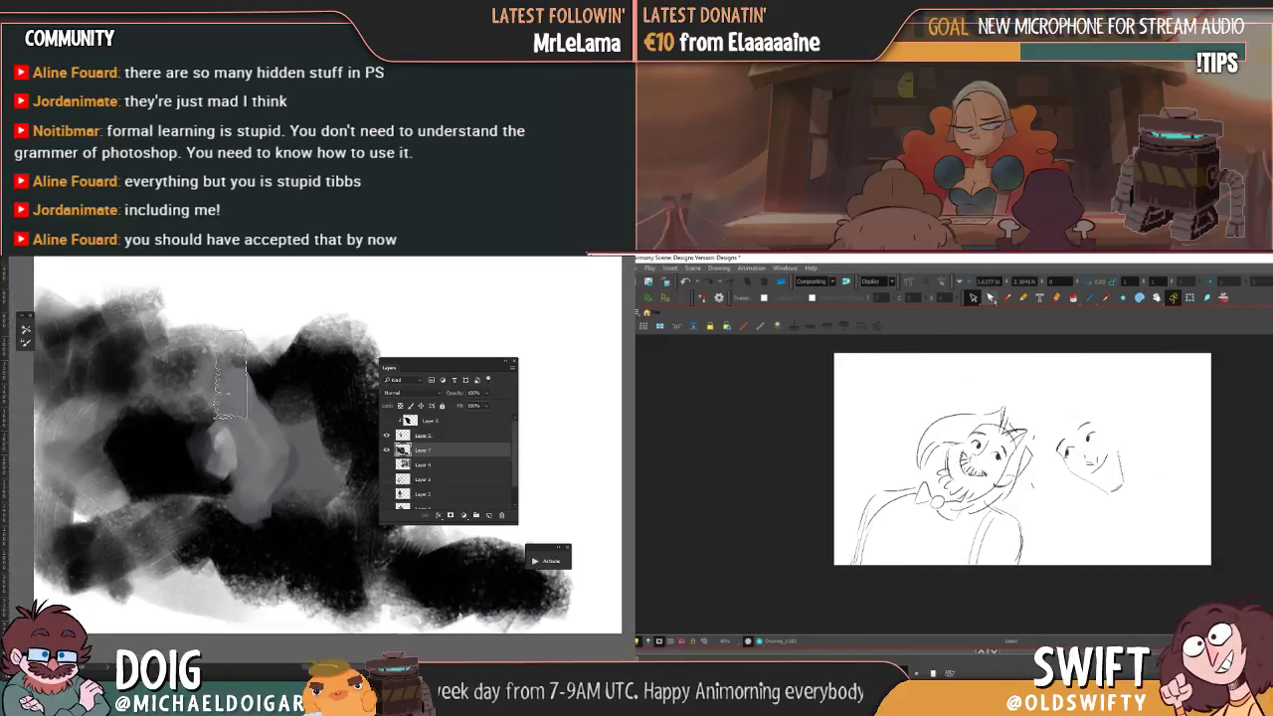
click(1006, 297)
drag(188, 437, 213, 441)
key(l)
mouse_move(196, 372)
mouse_down()
mouse_move(162, 438)
mouse_move(215, 521)
mouse_move(316, 461)
mouse_up()
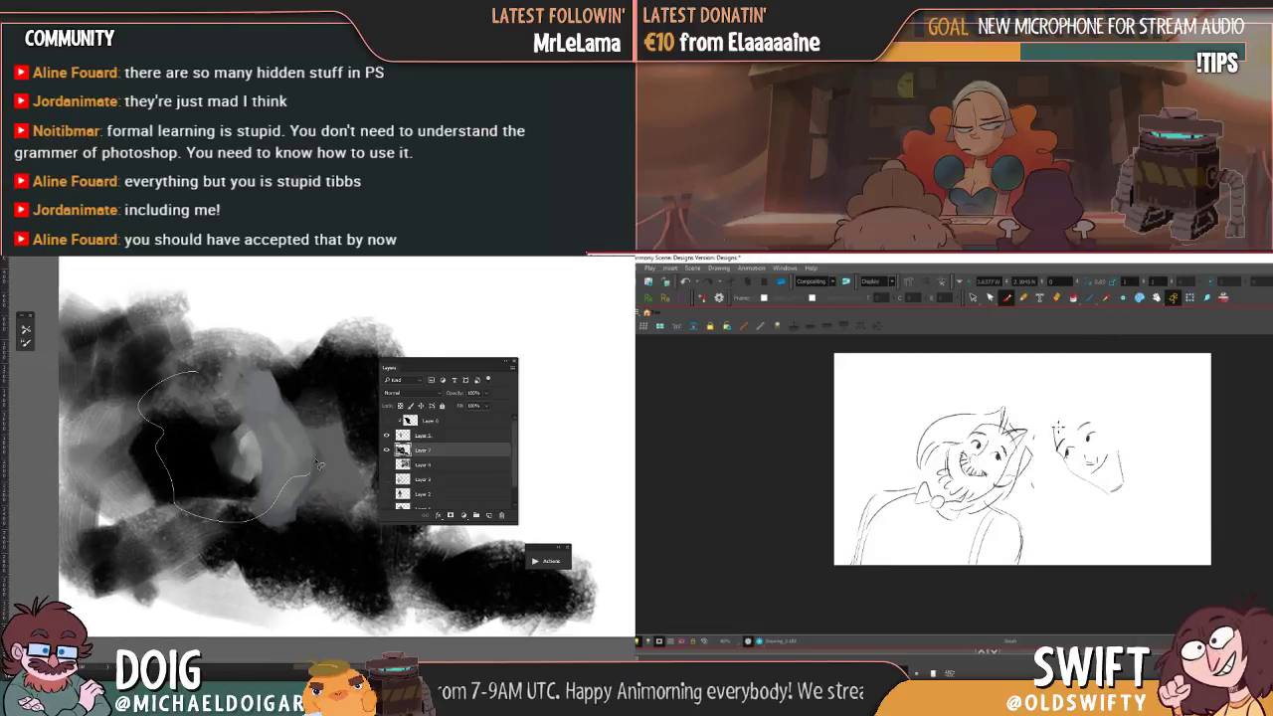
drag(211, 375, 198, 372)
- Sketch the woman's forehead and crown outline and the line of her neck in Harmony
drag(1057, 436, 1085, 409)
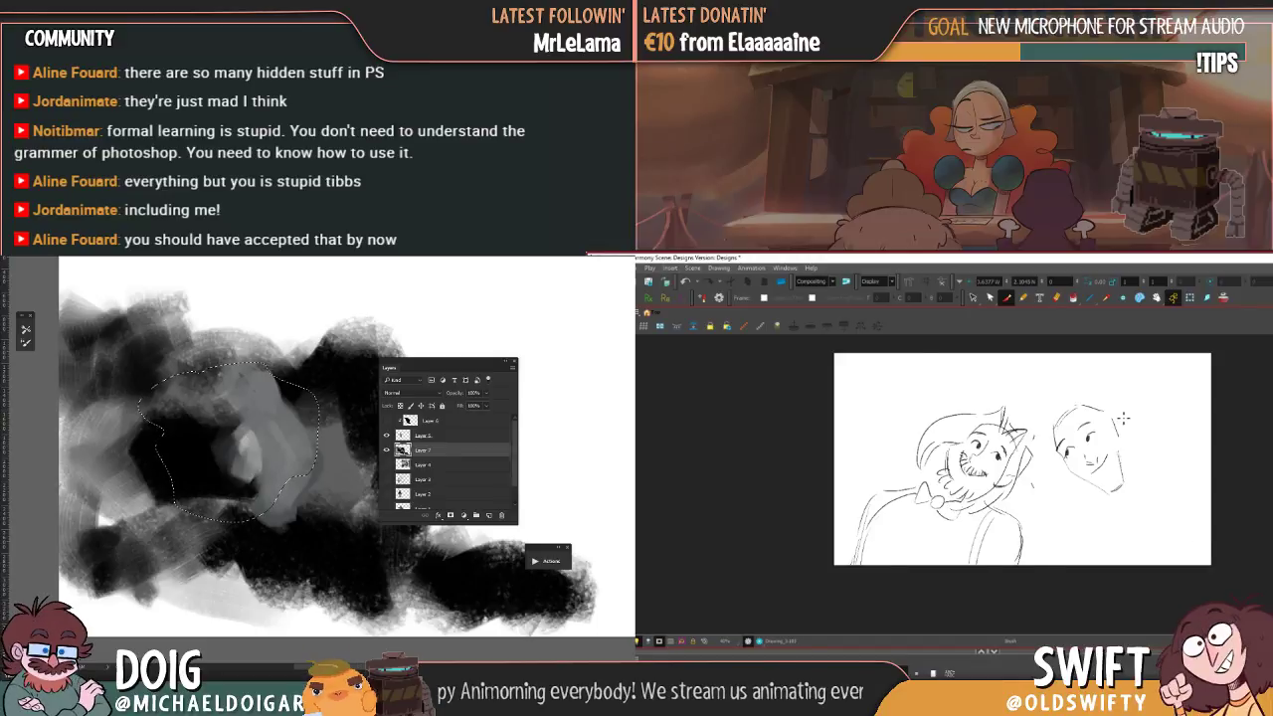
drag(1123, 462, 1130, 497)
key(f)
key(g)
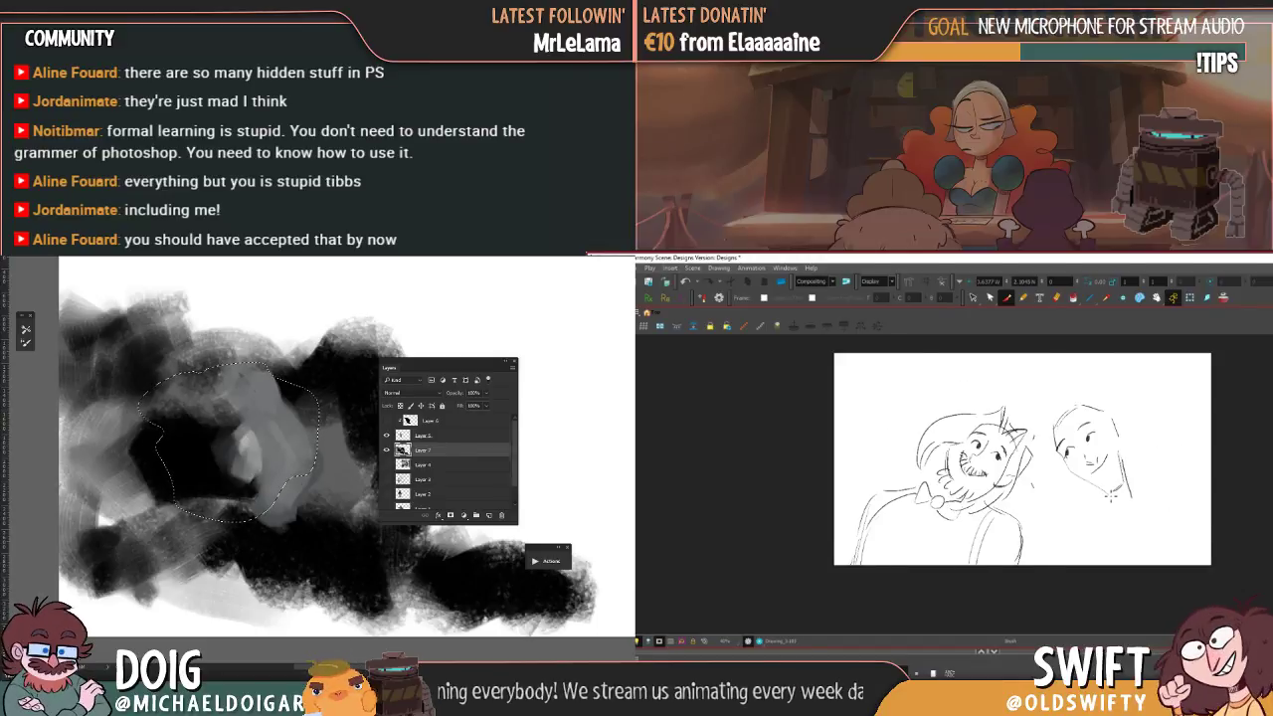
- Open Select And Mask on the lassoed area in Photoshop and move its Properties beside the painting, while adding neck strokes in Harmony
key(ctrl+alt+r)
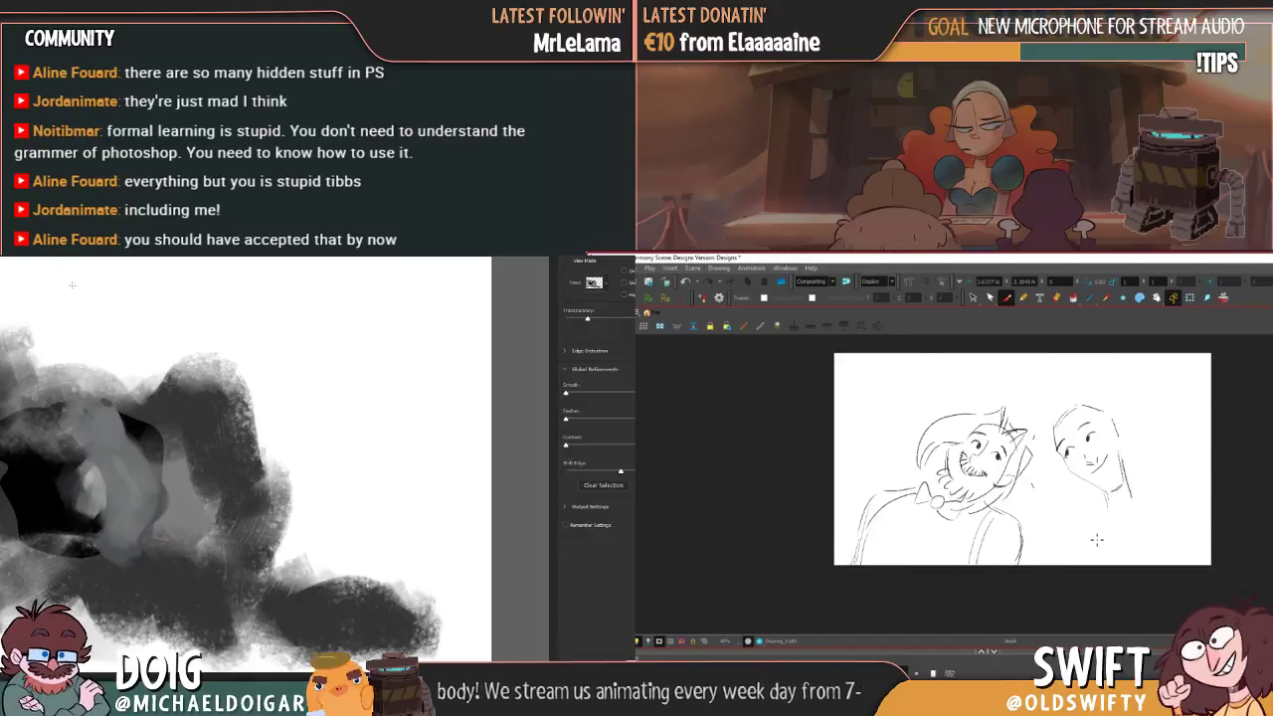
key(comma)
key(period)
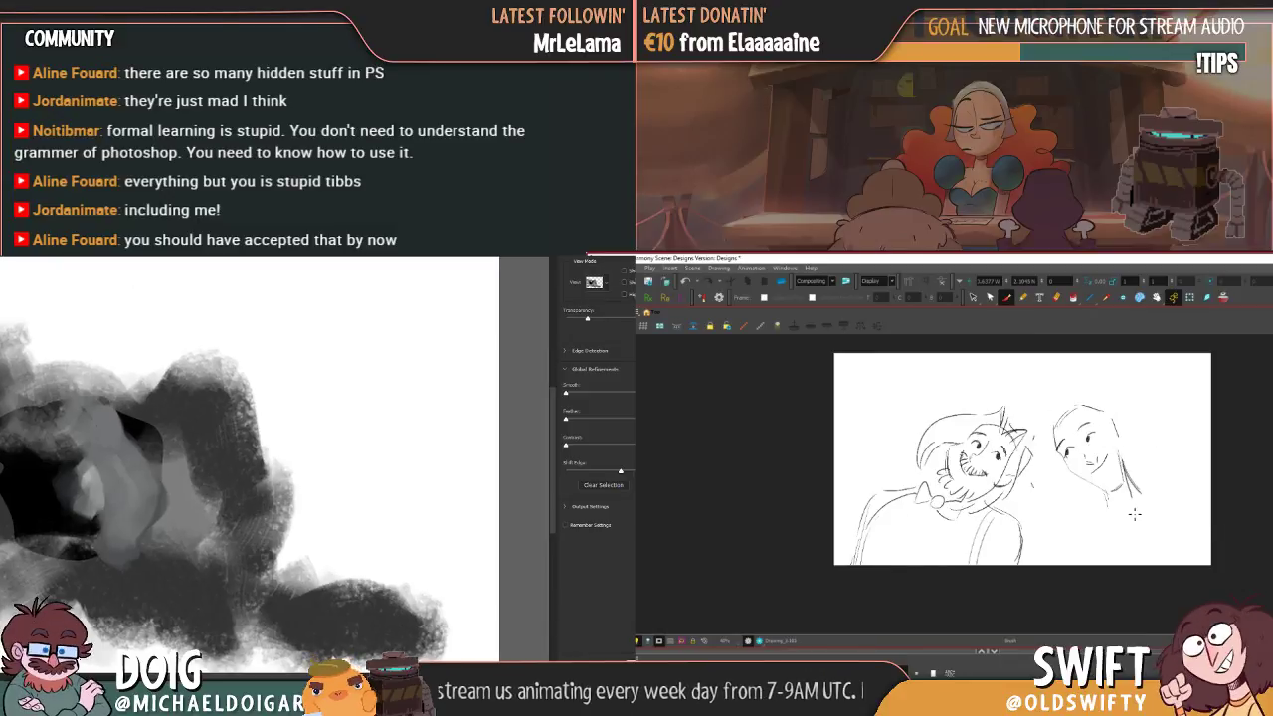
drag(607, 262, 338, 304)
key(f)
key(g)
key(f)
key(period)
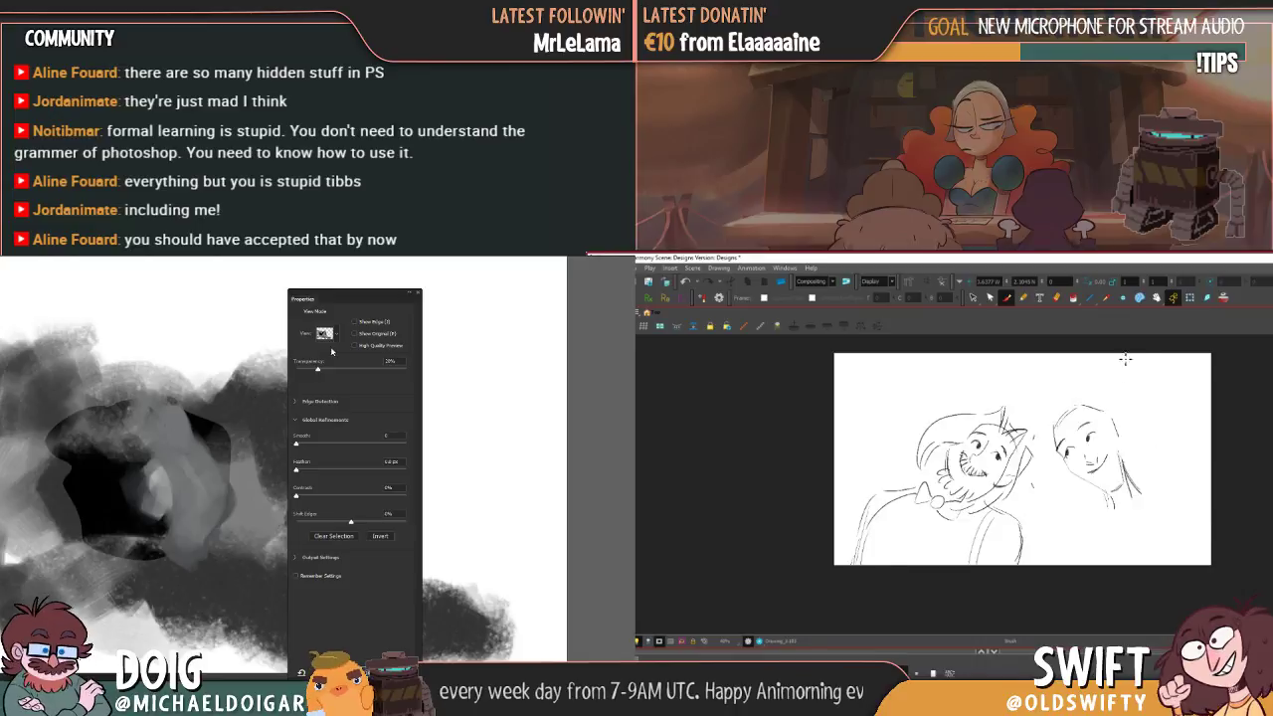
key(comma)
key(period)
- Preview the selection in the Marching Ants, Overlay, On Black and Black & White view modes in Photoshop
click(336, 335)
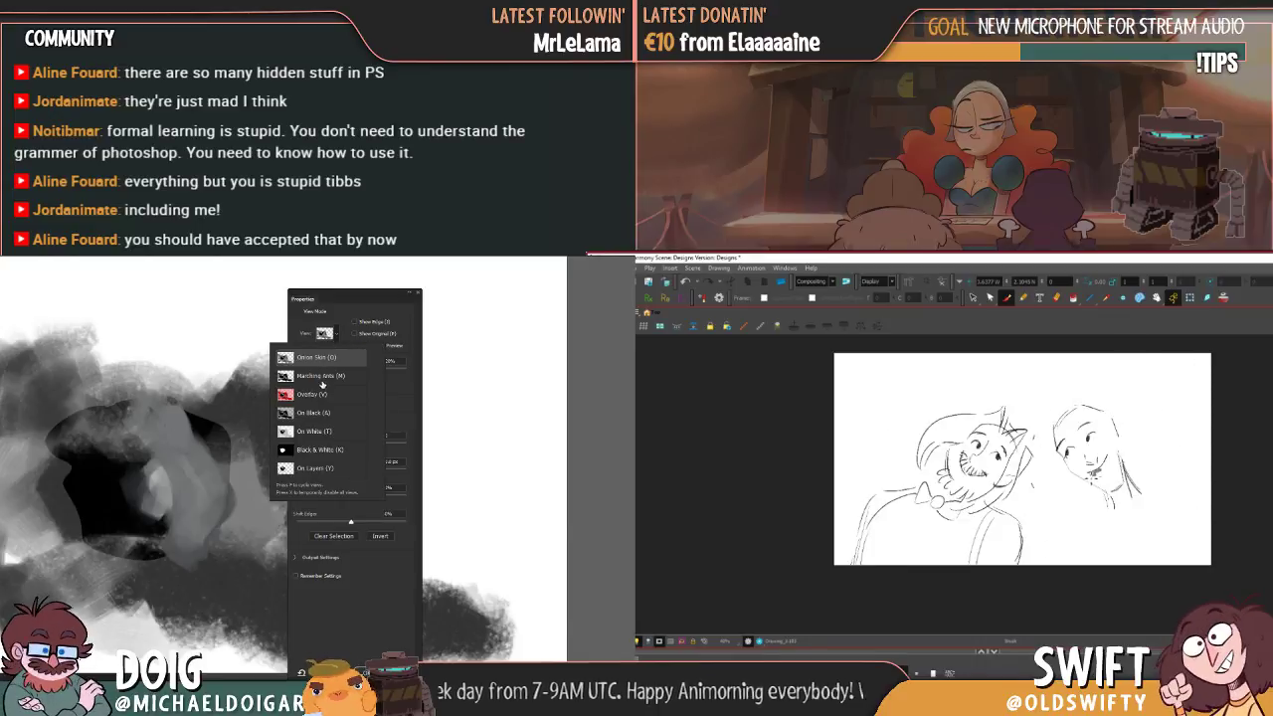
click(321, 376)
click(335, 335)
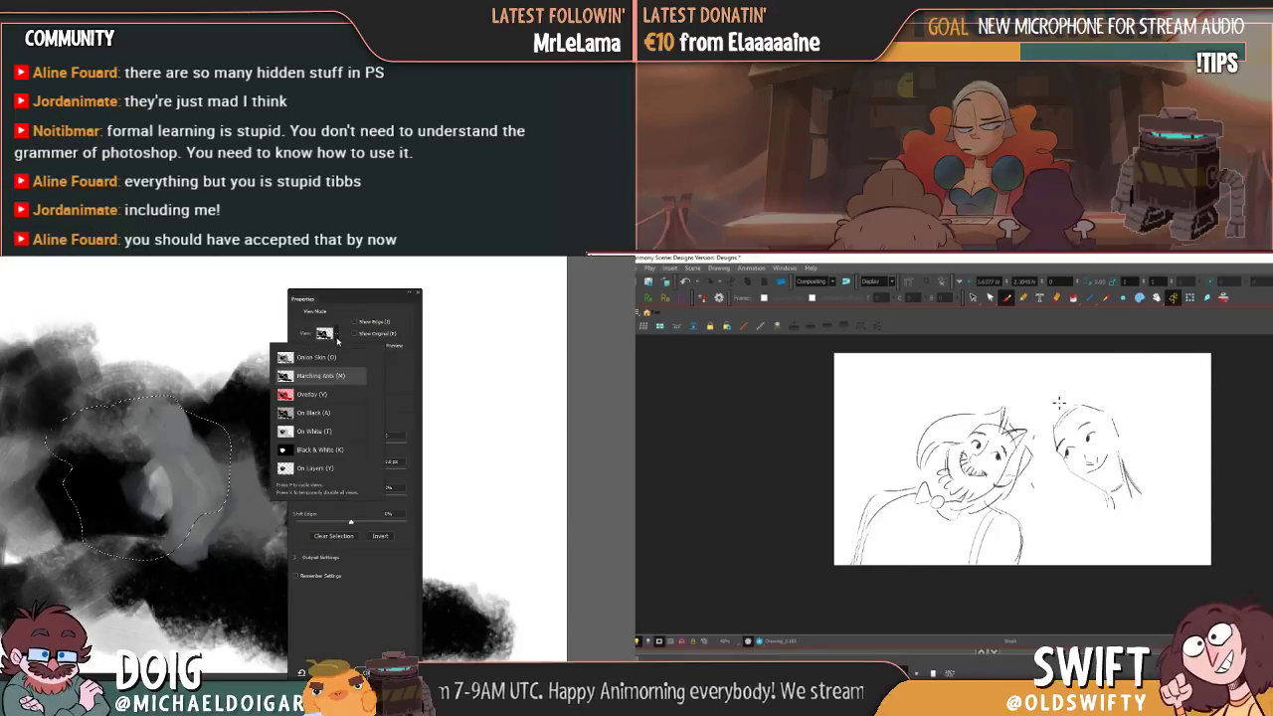
key(g)
click(321, 394)
key(f)
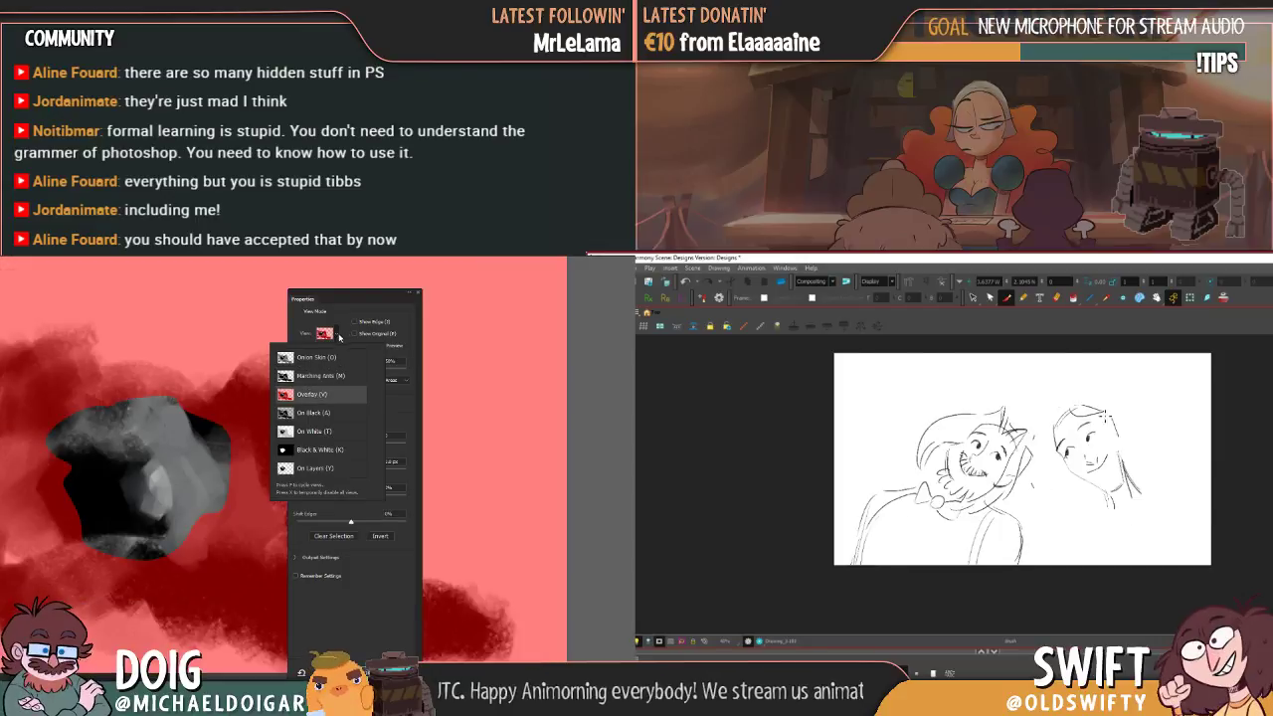
click(313, 413)
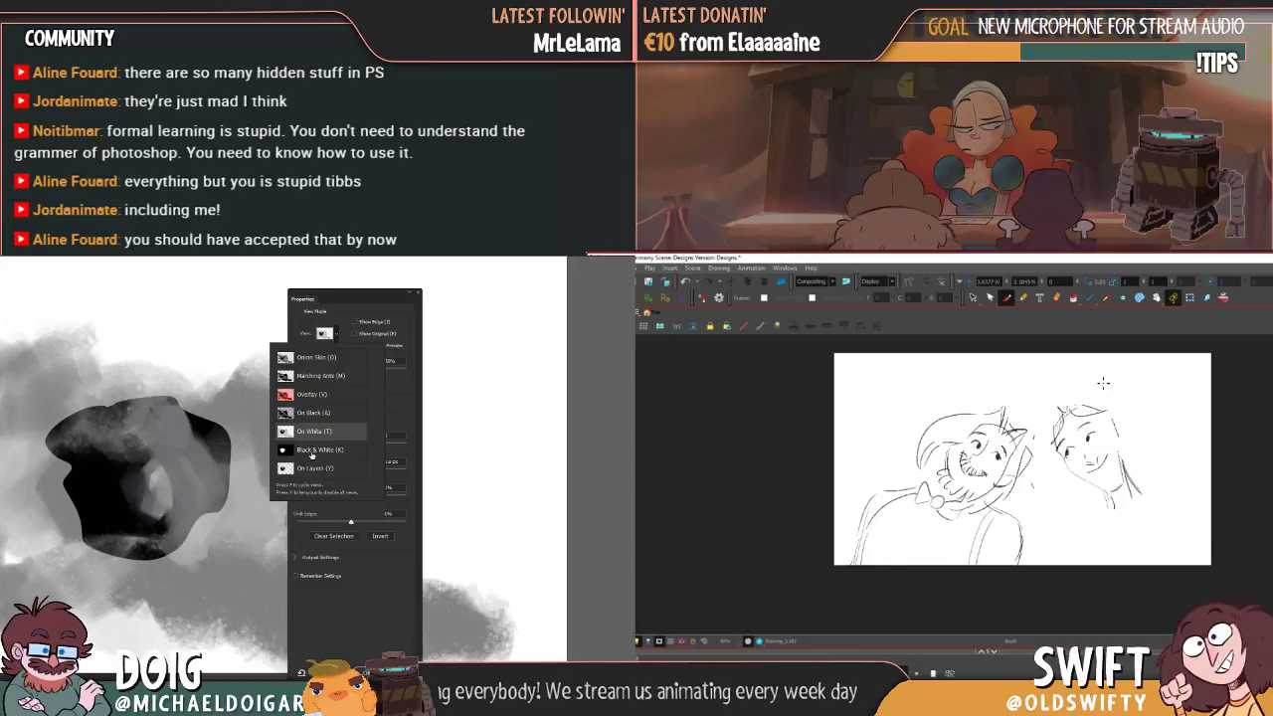
click(311, 453)
- Sketch the woman's wavy hair around her head and out to the right in Harmony
key(g)
key(f)
key(g)
key(f)
key(g)
key(f)
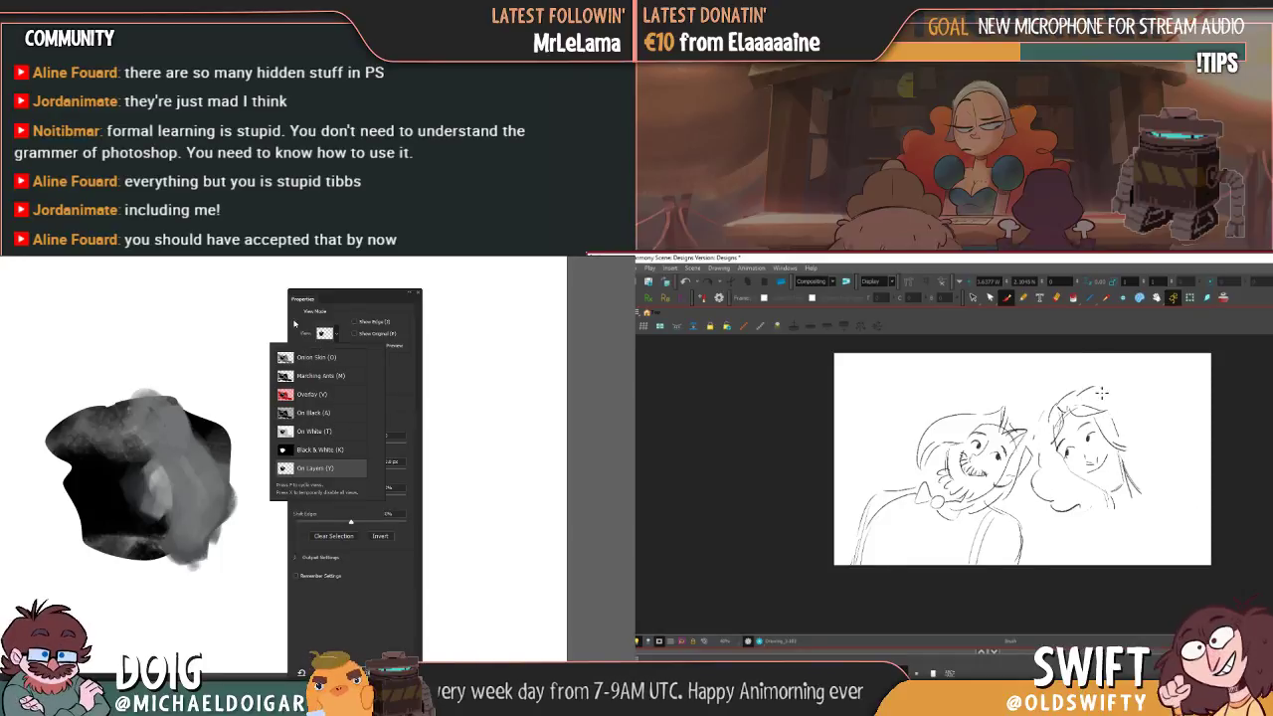
drag(1160, 432, 1161, 458)
drag(1169, 461, 1150, 481)
key(g)
key(f)
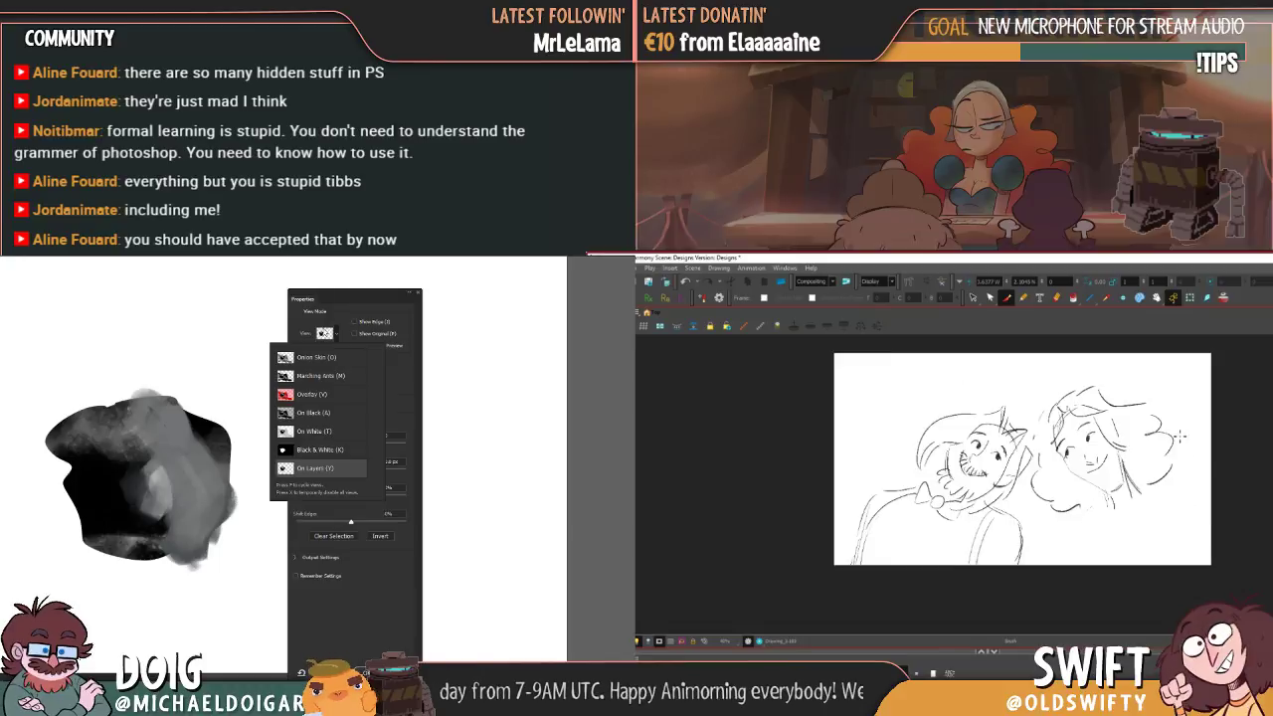
- Compare the woman with the upright pose, and try to reposition her lassoed upper hair and eye lines
key(comma)
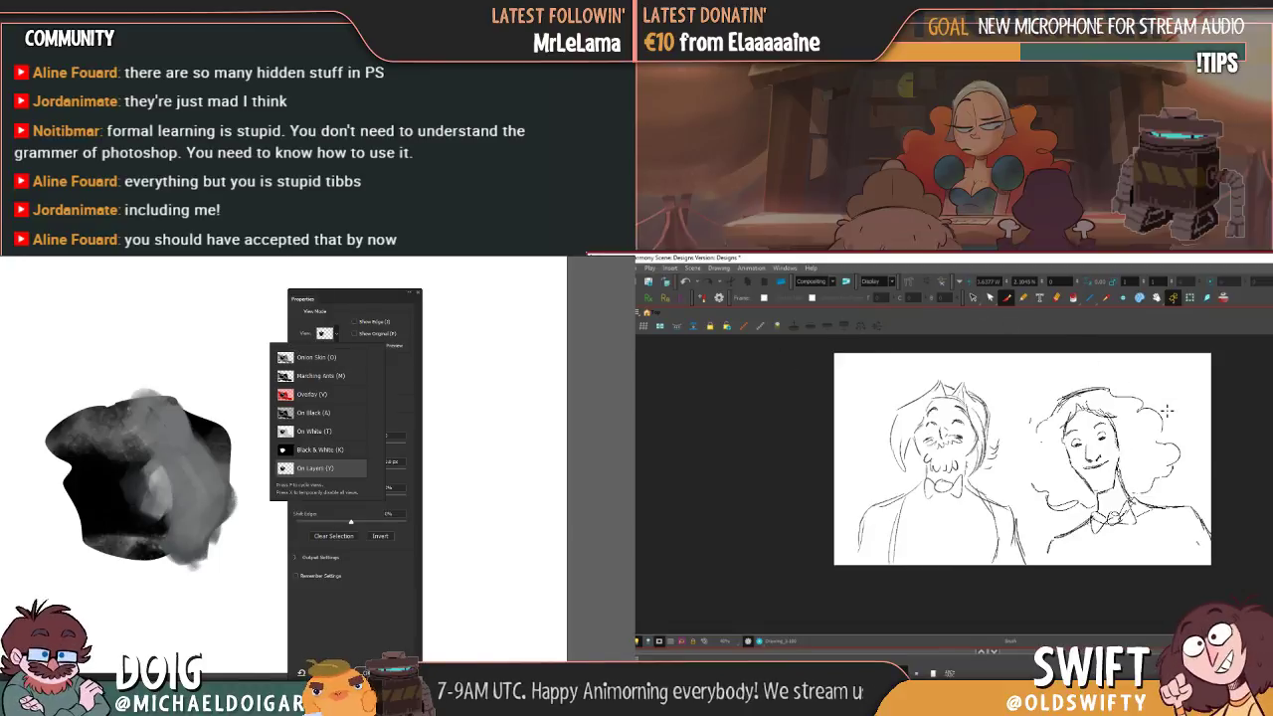
key(period)
click(973, 297)
key(comma)
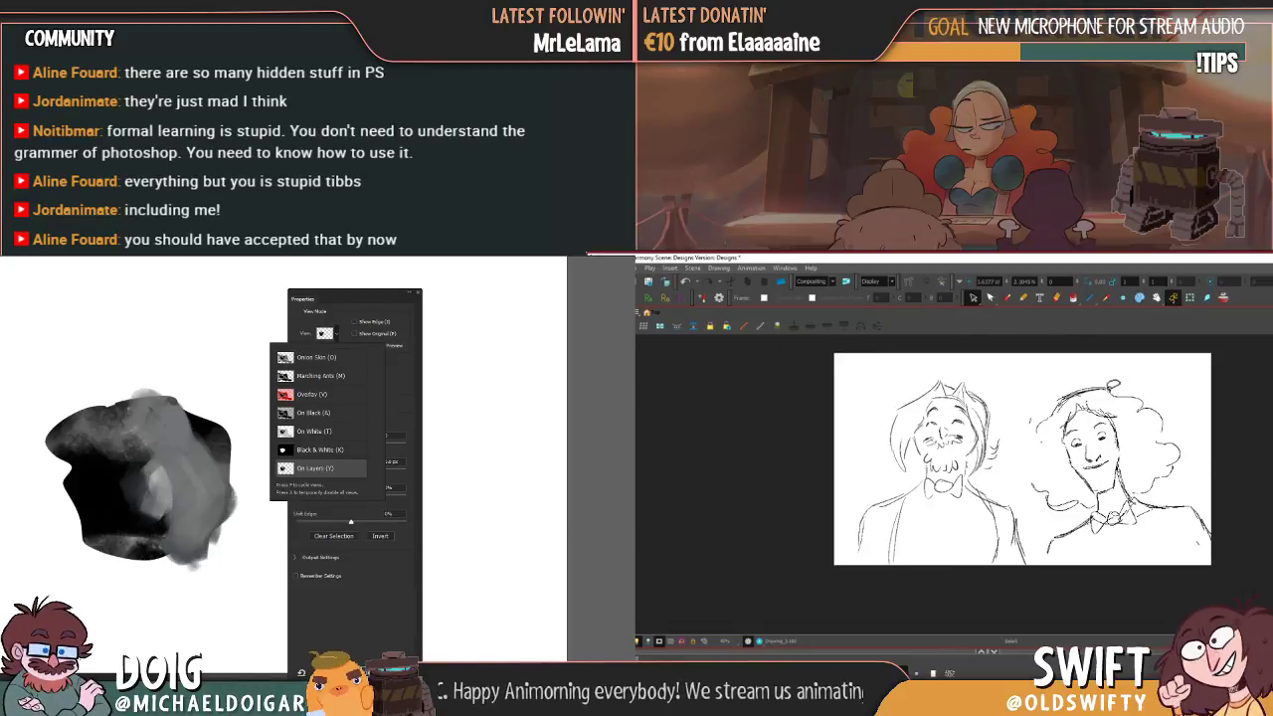
key(period)
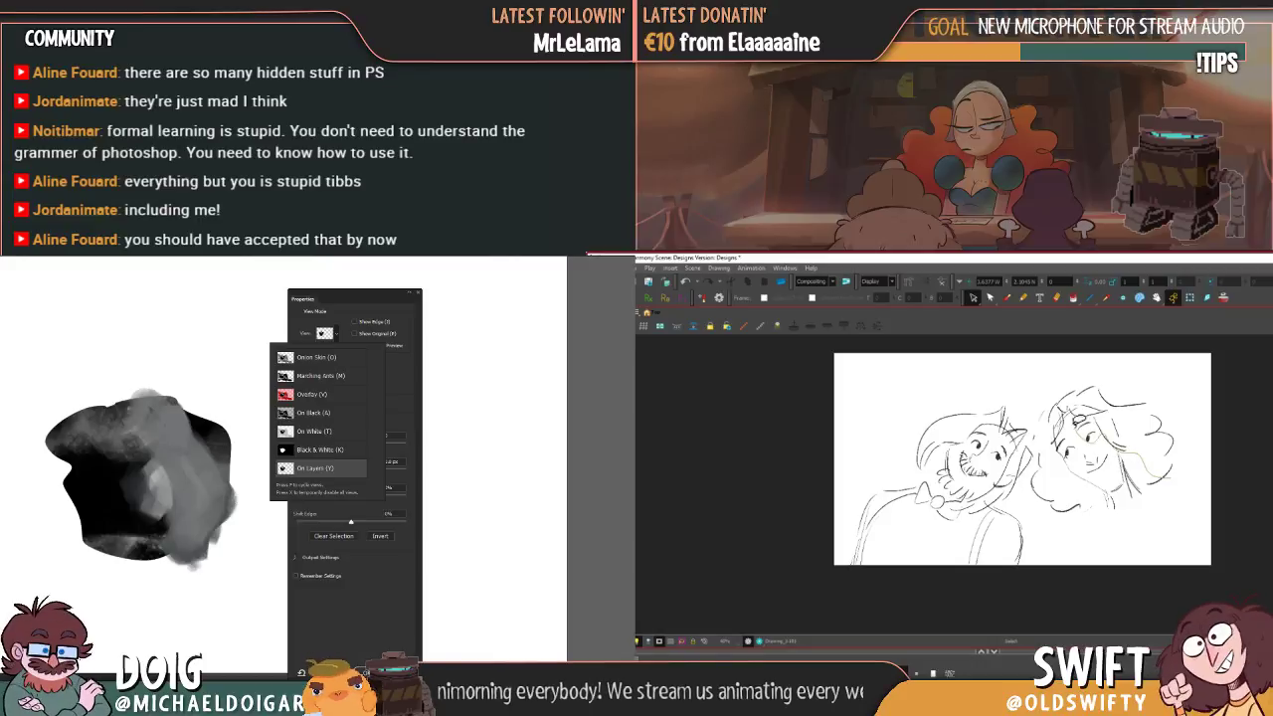
drag(1073, 385, 1193, 455)
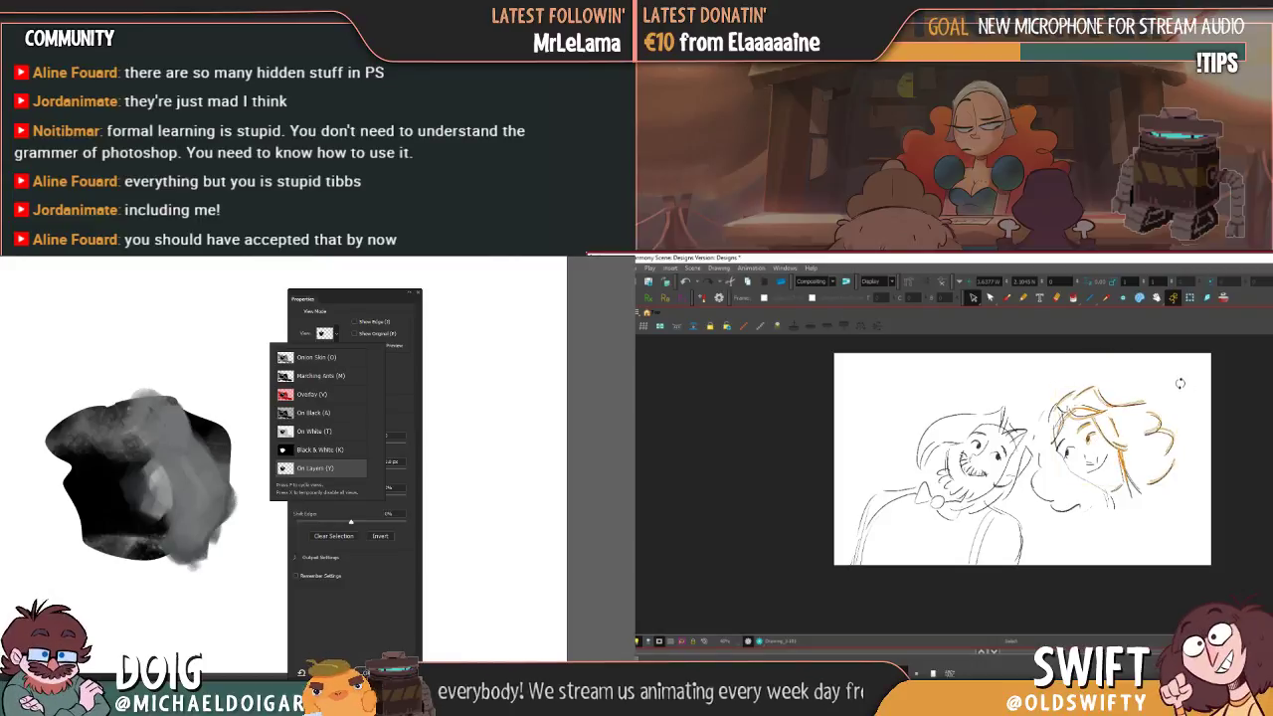
drag(1127, 423, 1115, 431)
key(ctrl+z)
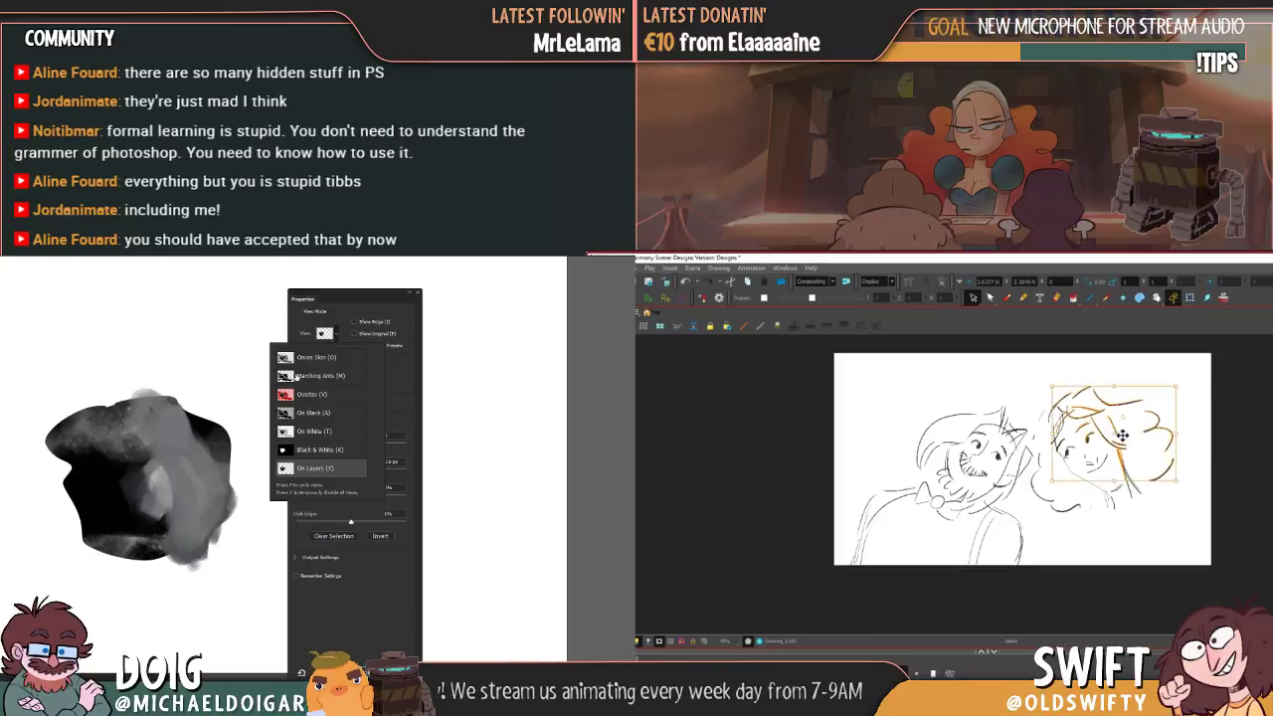
- Preview the selection as Marching Ants in Photoshop, and lasso the woman's facial features in Harmony, comparing them with the upright pose
click(306, 375)
key(Escape)
key(comma)
key(period)
key(comma)
key(period)
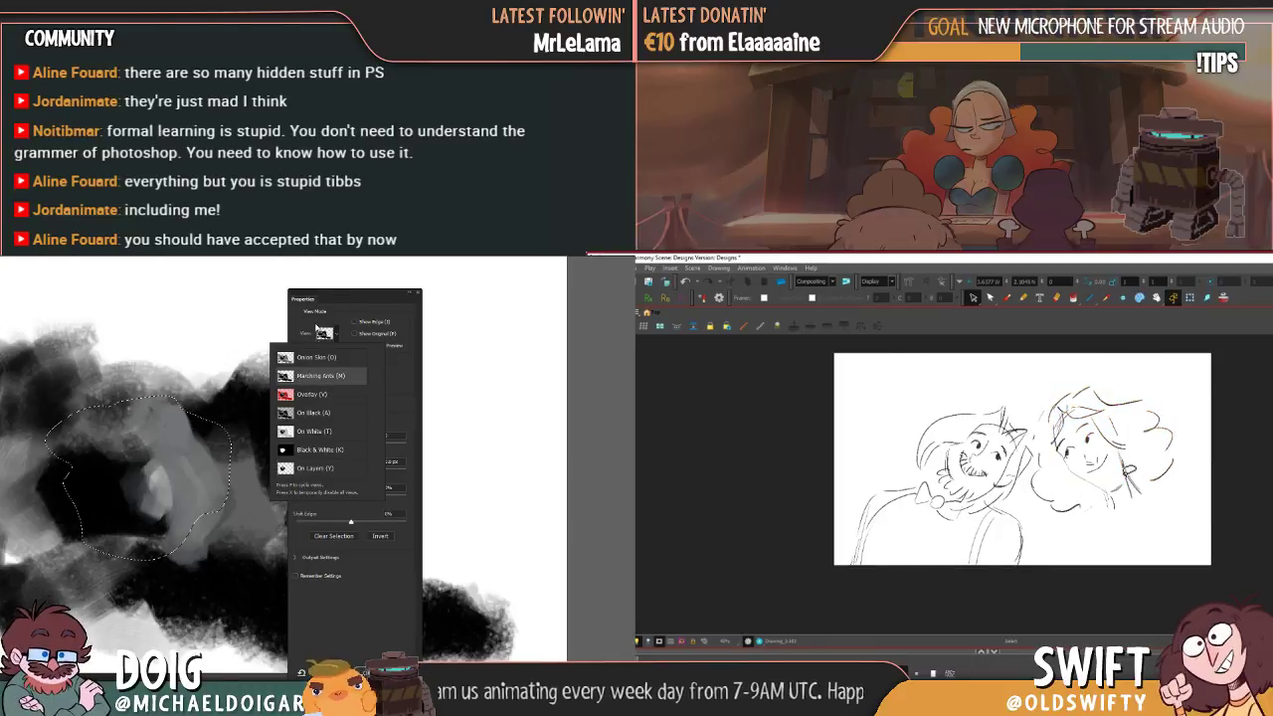
mouse_move(1080, 446)
mouse_down()
mouse_move(1112, 470)
mouse_move(1100, 461)
mouse_up()
key(comma)
key(period)
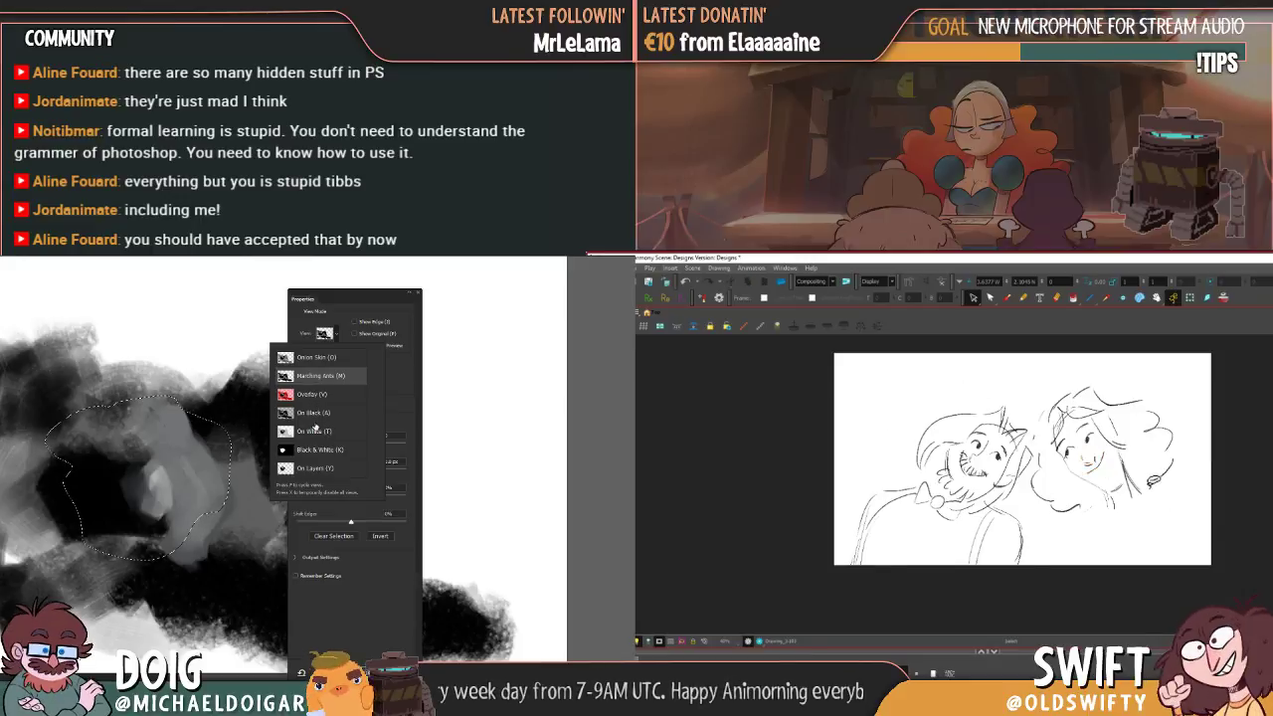
- Preview the selection in Overlay, Onion Skin and On Black in Photoshop, and delete the woman's lassoed neck lines in Harmony
click(314, 395)
mouse_move(1127, 454)
mouse_down()
mouse_move(1135, 511)
mouse_move(1131, 484)
mouse_up()
click(310, 359)
click(1187, 474)
key(comma)
key(period)
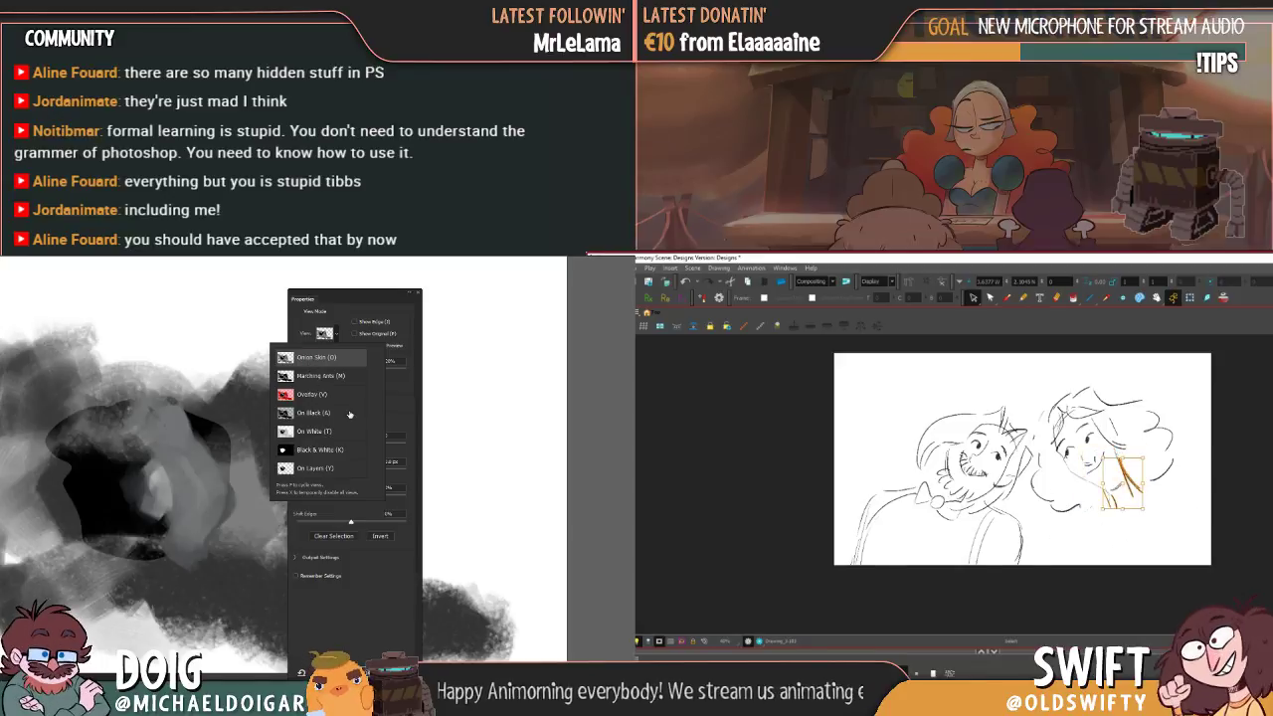
click(319, 413)
key(Delete)
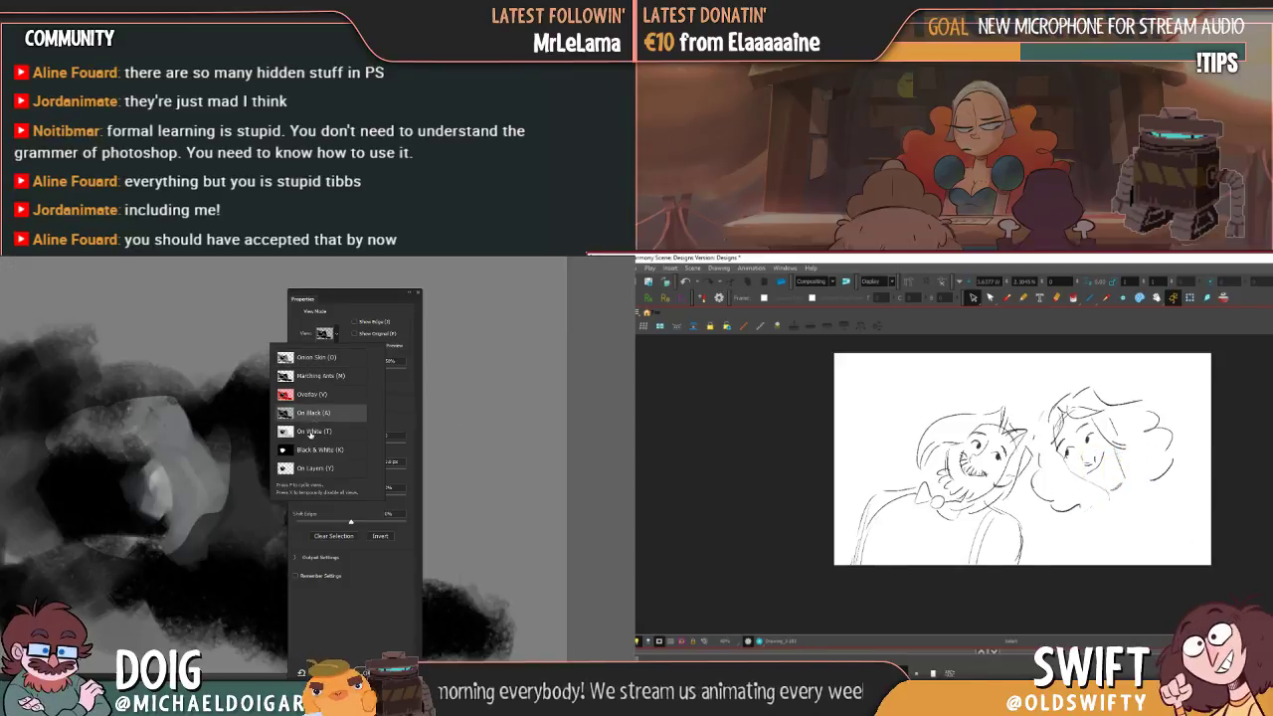
- Set the selection preview to Onion Skin in Photoshop, and lasso the woman's head in Harmony to compare it with the upright pose
click(317, 361)
mouse_move(1082, 524)
mouse_down()
mouse_move(1193, 469)
mouse_move(1170, 493)
mouse_move(1177, 511)
mouse_up()
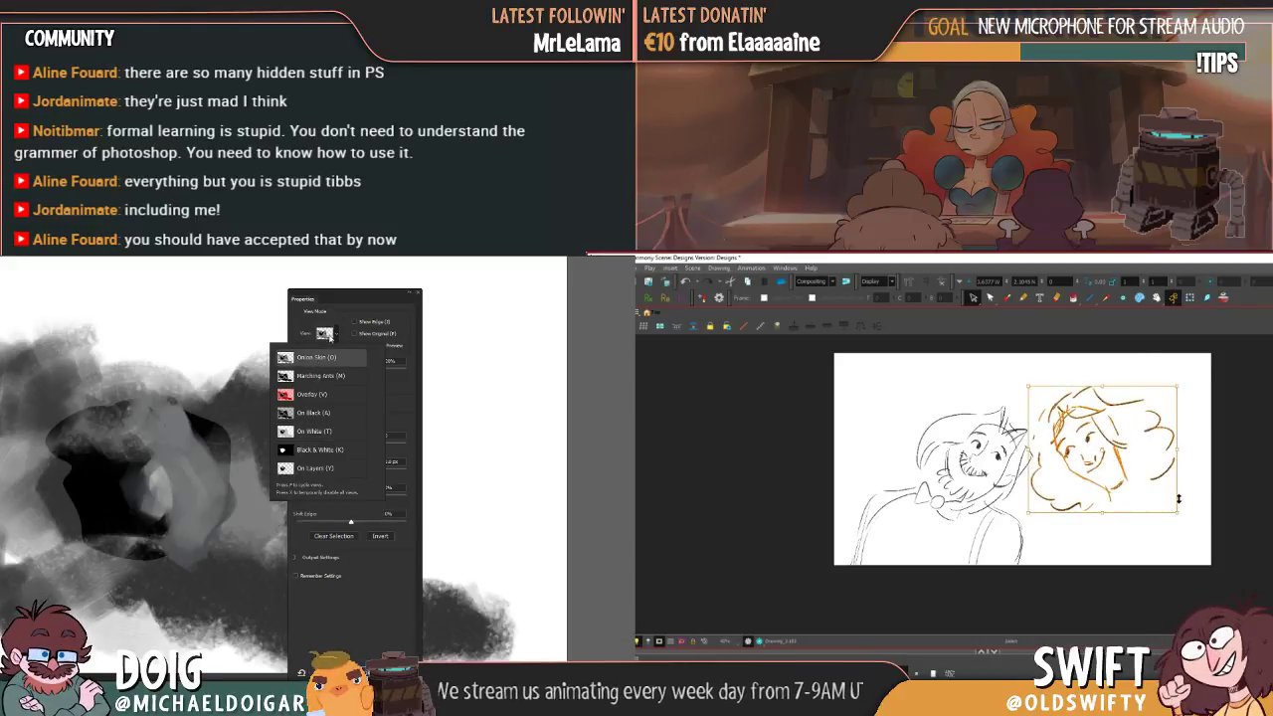
key(f)
key(g)
click(389, 416)
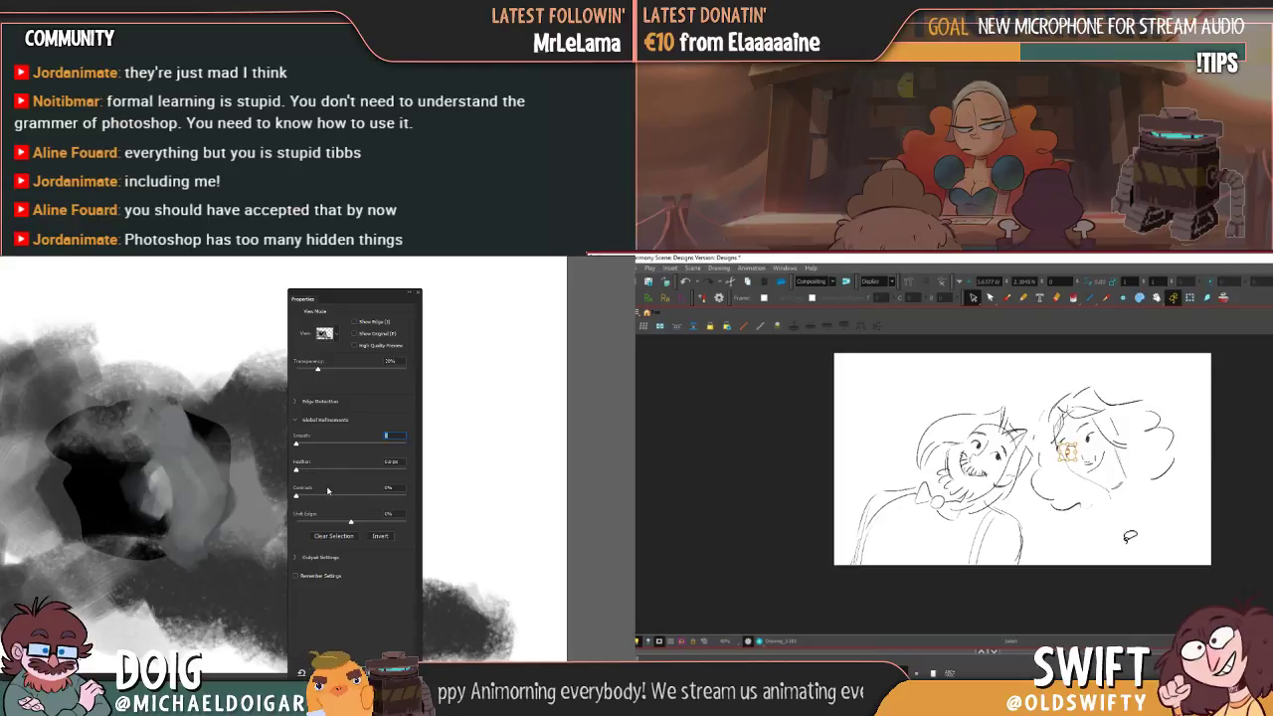
- Try a higher Shift Edge and a larger Edge Detection radius on the selection in Photoshop, and leave Select and Mask
drag(351, 524, 380, 526)
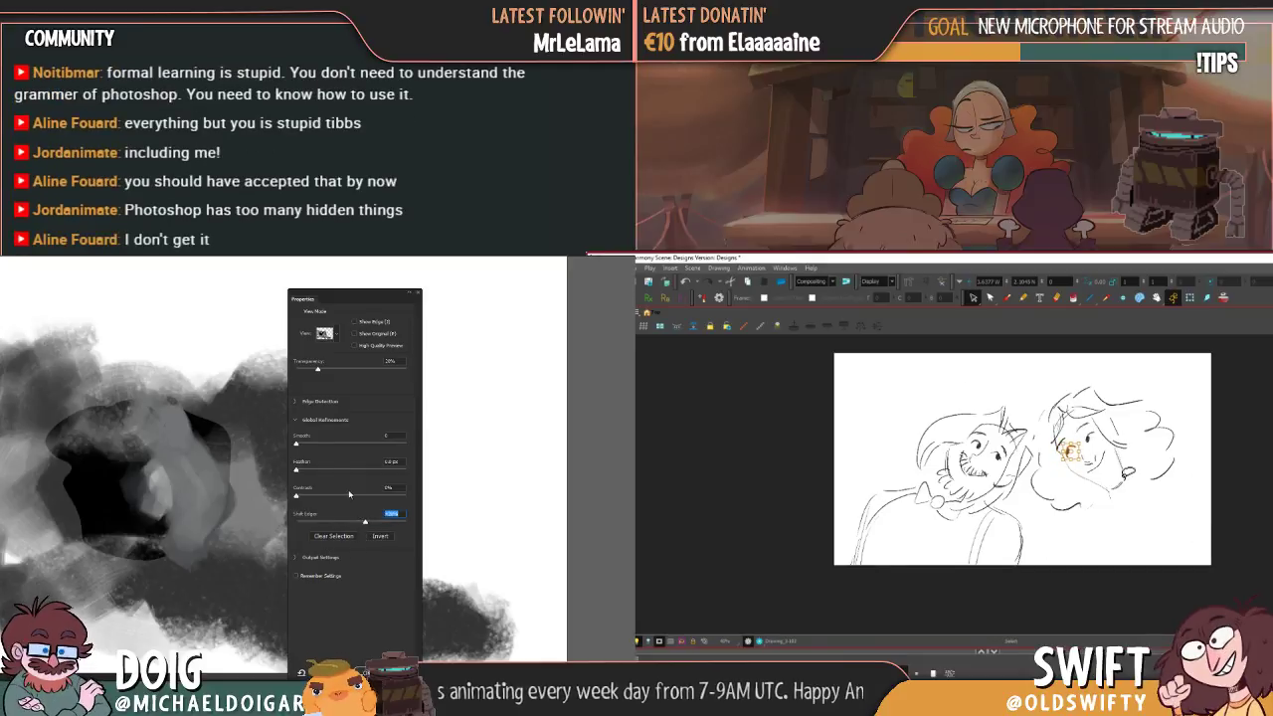
click(296, 402)
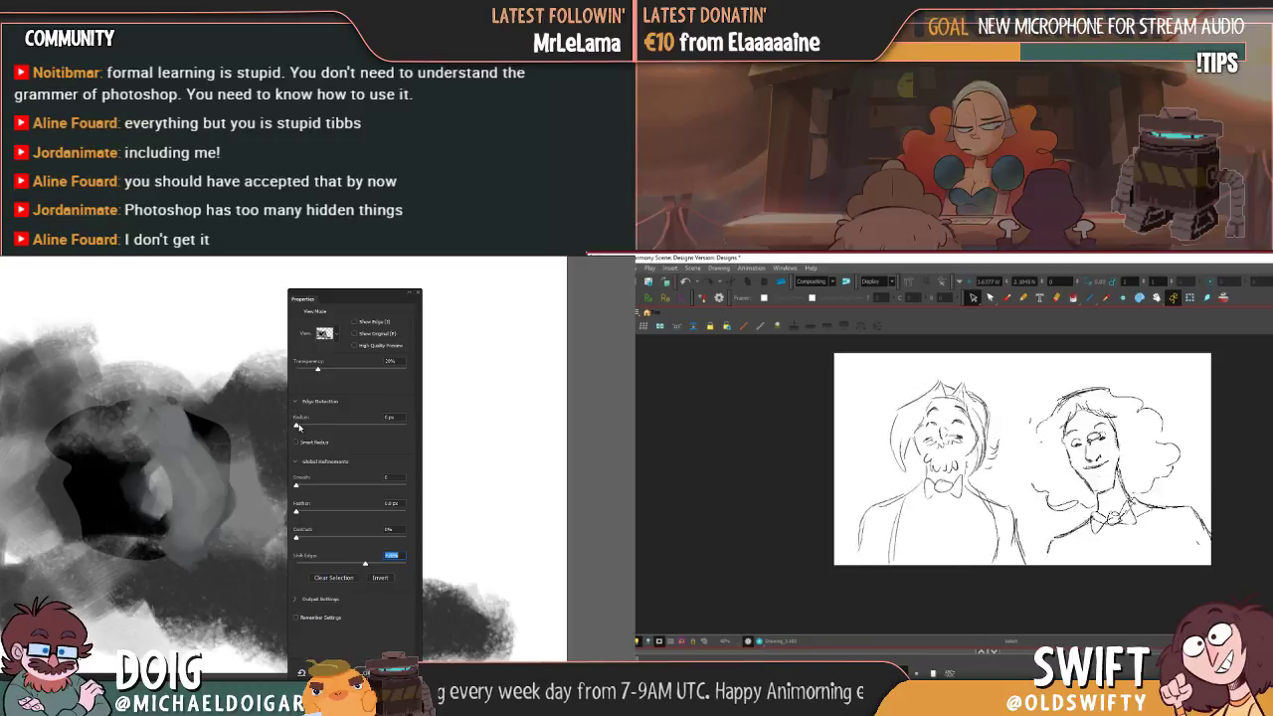
drag(297, 426, 325, 431)
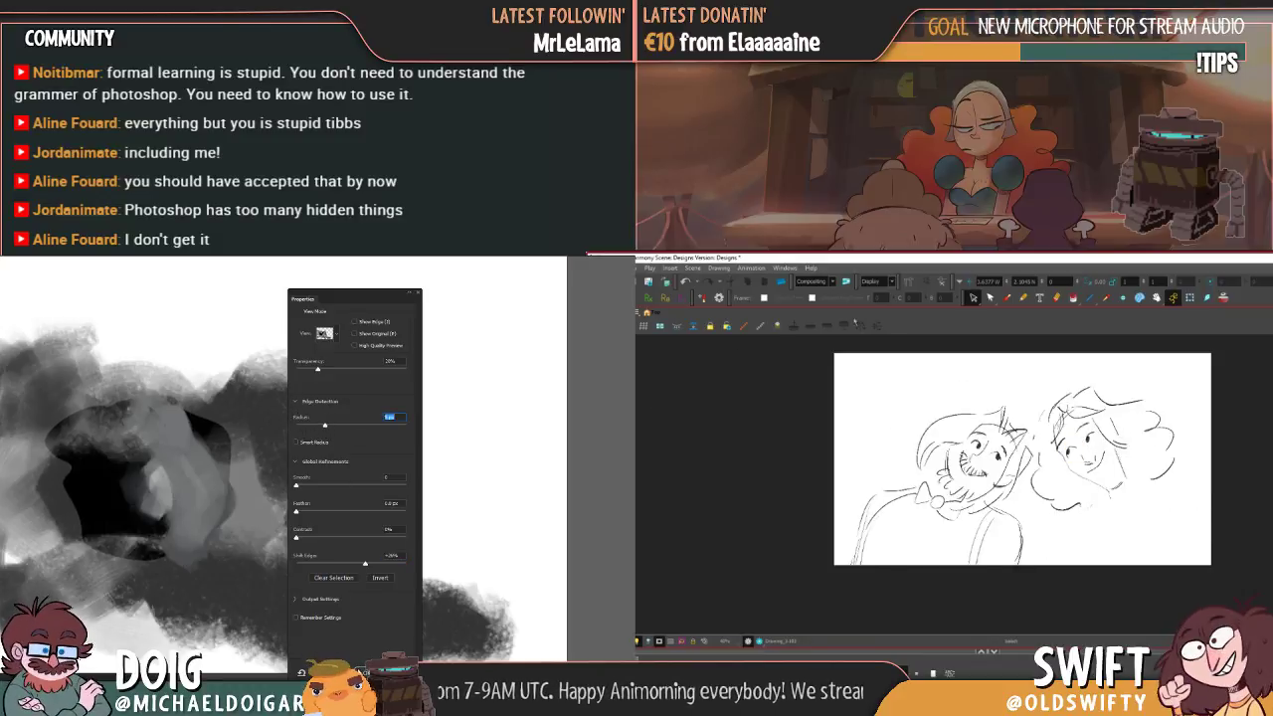
click(390, 672)
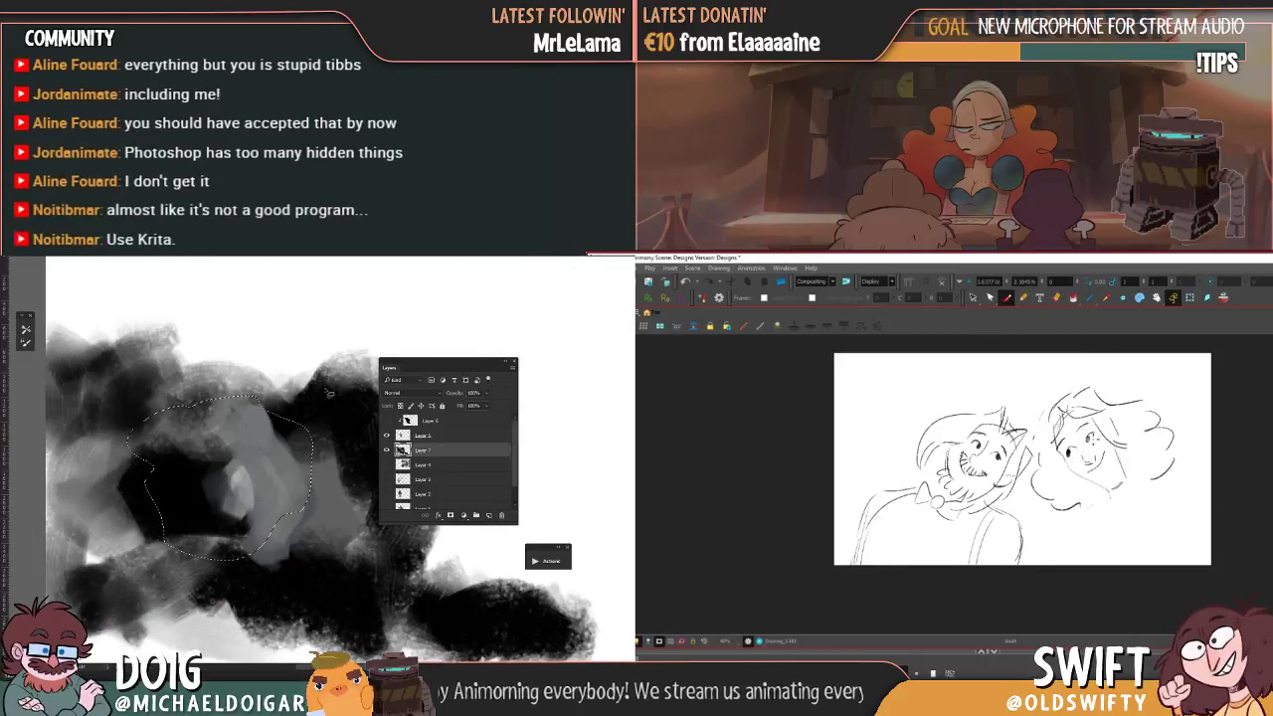
- Check the grey shape with Layer 7 hidden, show the layer again, and move the Layers panel off the painting
alt+click(386, 449)
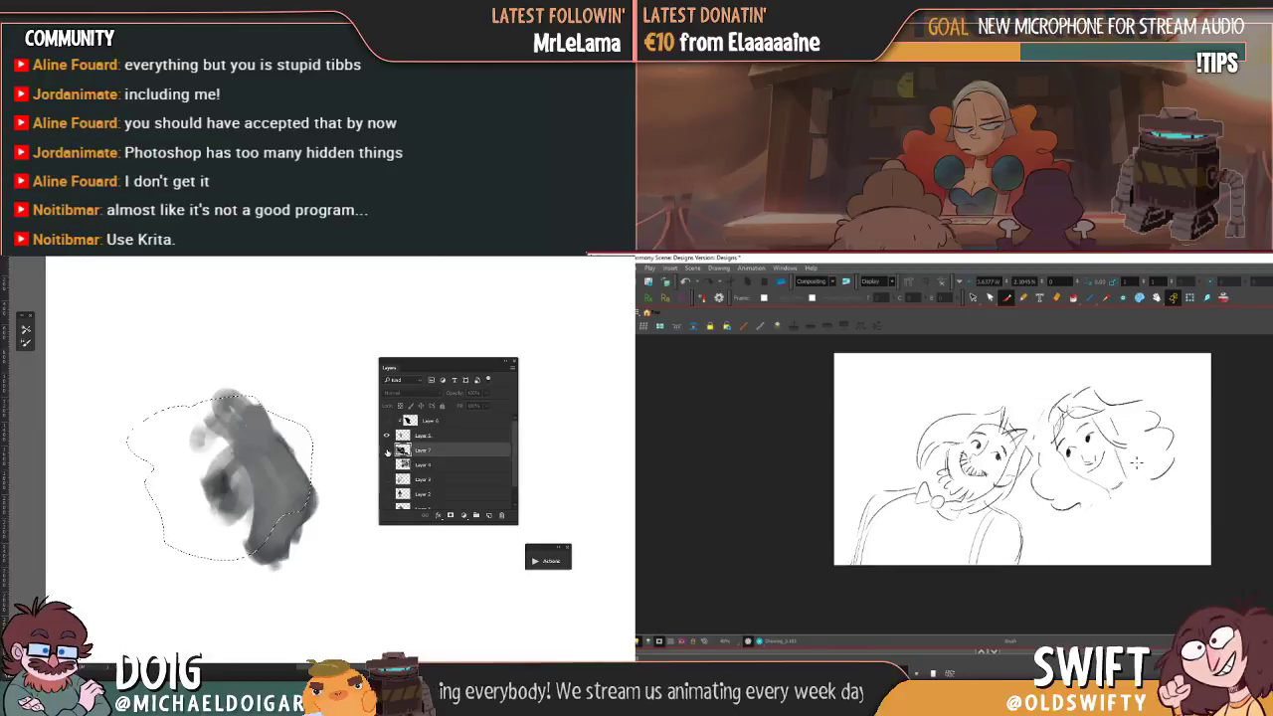
alt+click(387, 449)
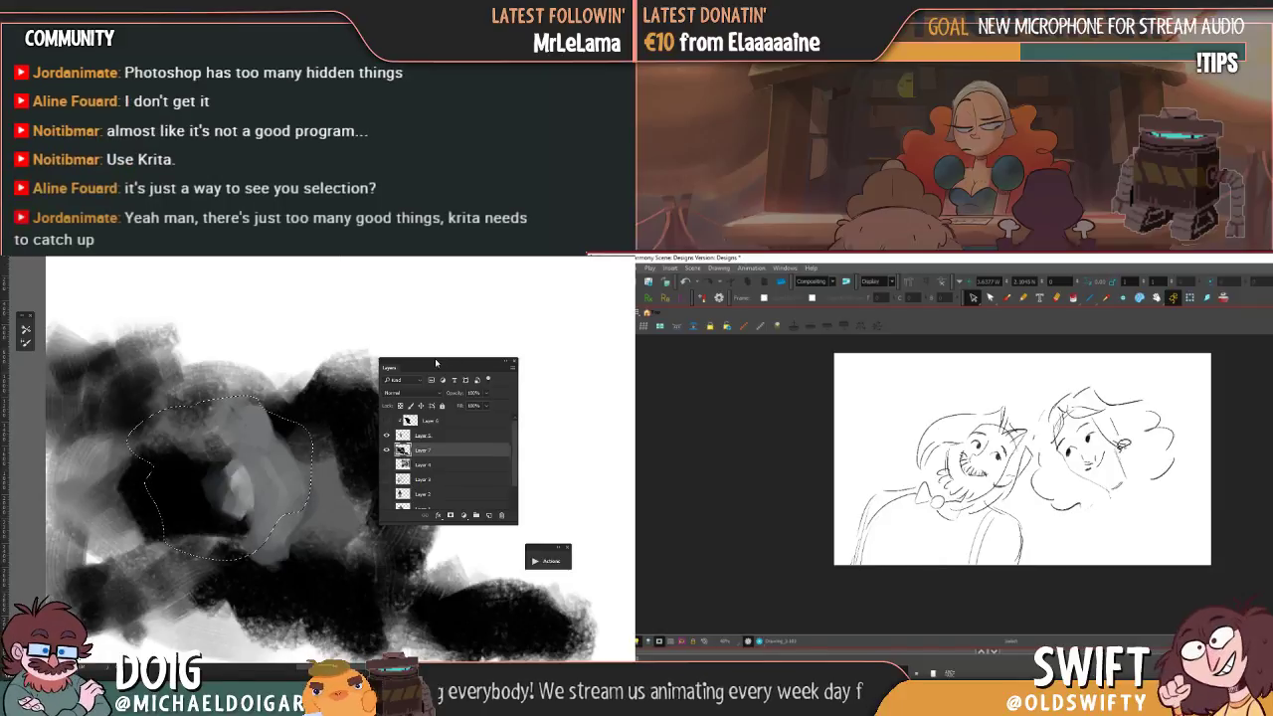
drag(450, 365, 2, 555)
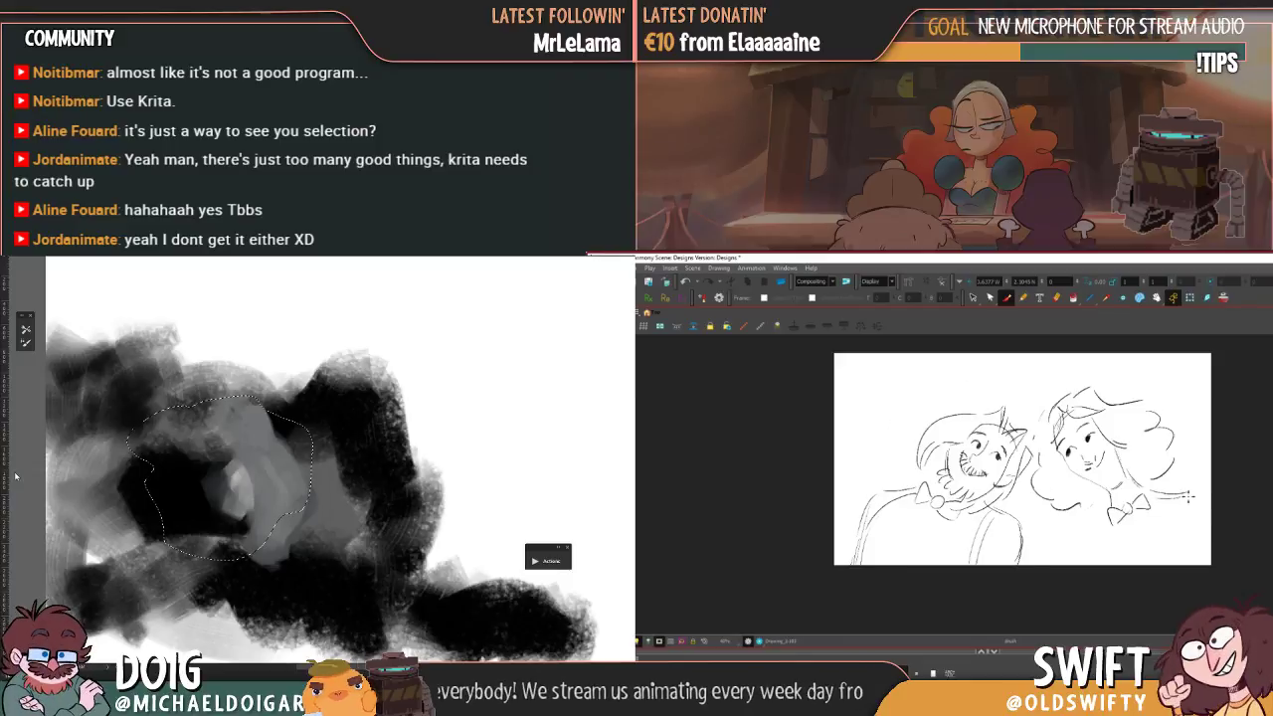
- Deselect the outlined area and look at the whole painting in Select and Mask
key(ctrl+d)
drag(188, 446, 214, 465)
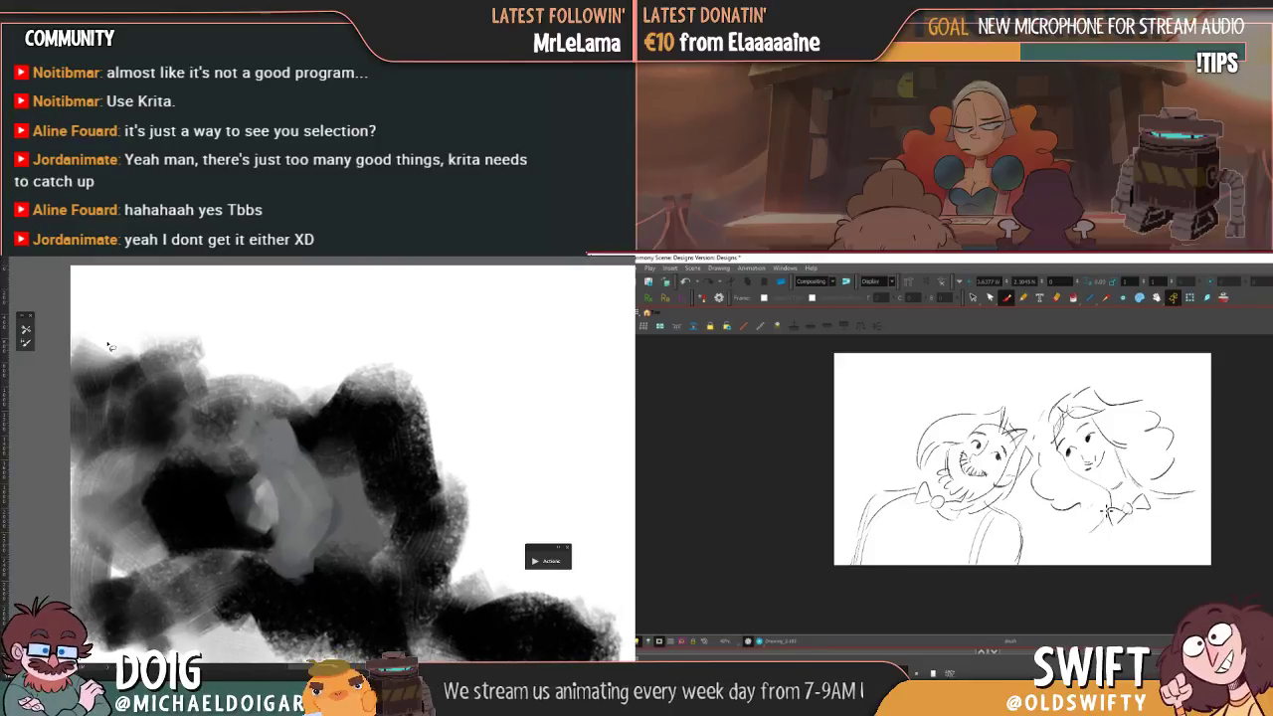
key(ctrl+alt+r)
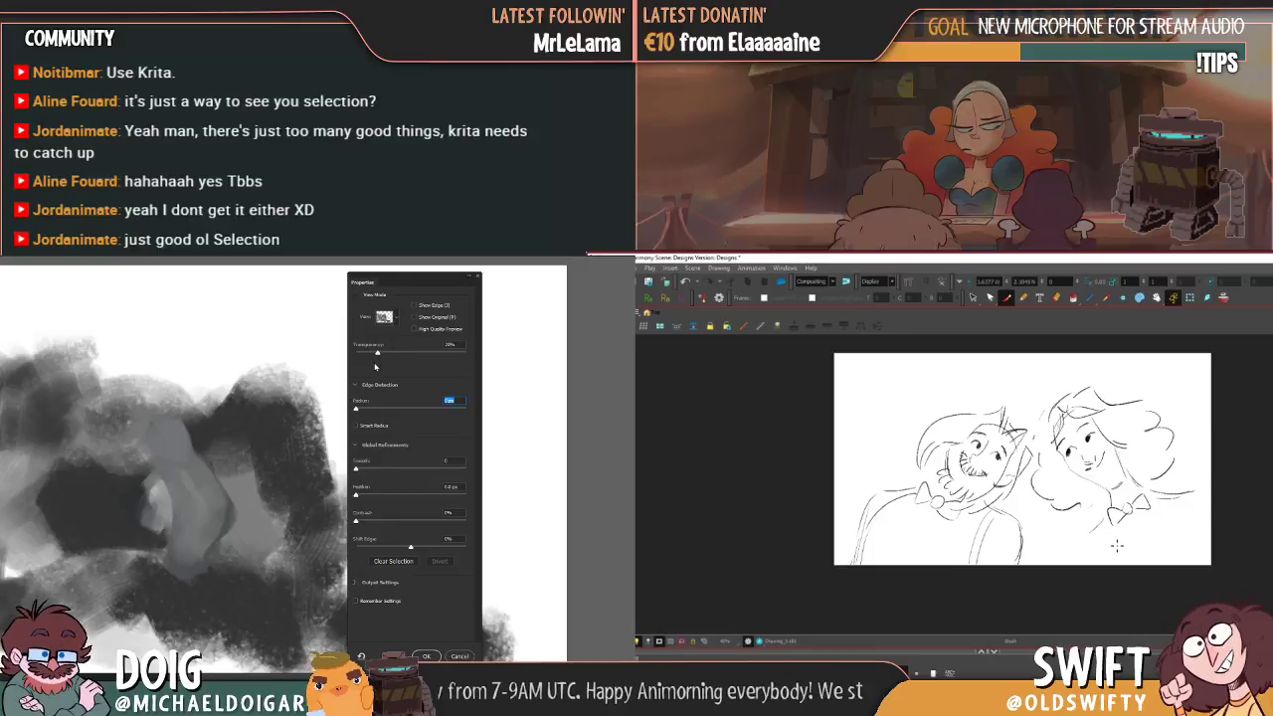
click(426, 656)
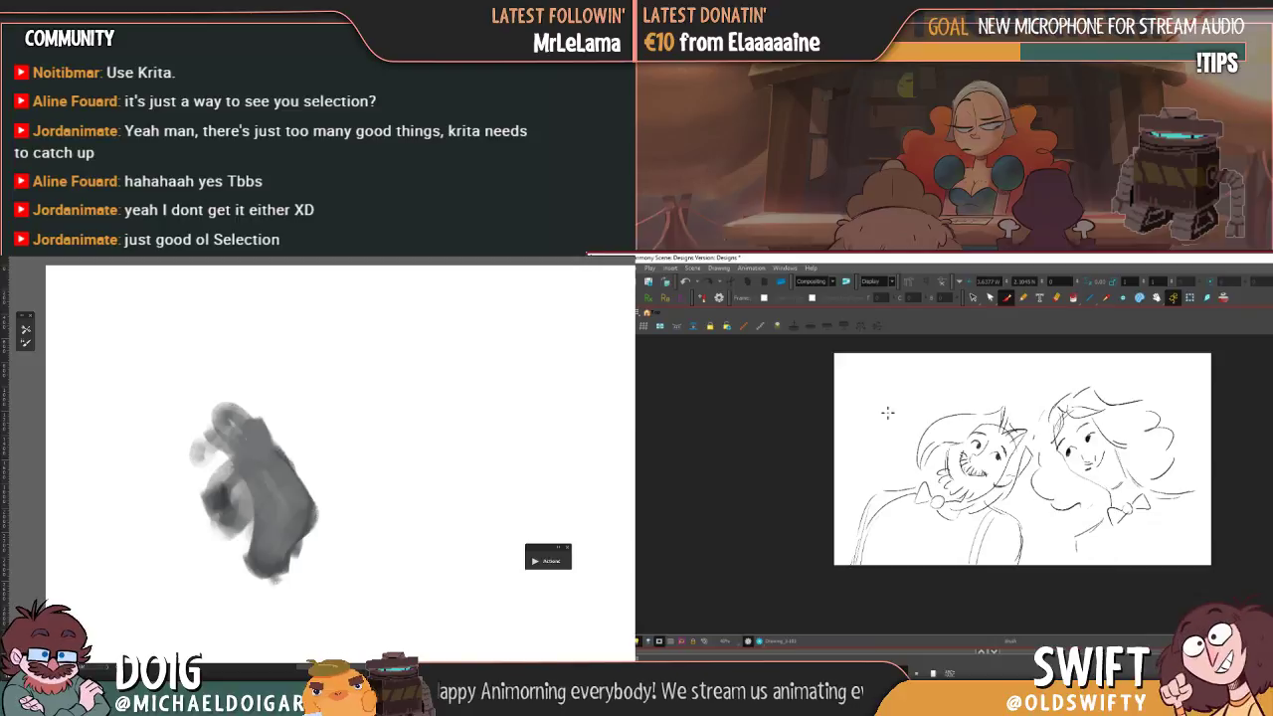
- Move the lassoed woman down and left towards the man in Harmony, and paint a grey stroke down the shape's left side in Photoshop
click(973, 297)
alt+click(298, 519)
mouse_move(1065, 382)
mouse_down()
mouse_move(1037, 467)
mouse_move(1140, 580)
mouse_move(1114, 381)
mouse_up()
drag(1119, 452, 1107, 463)
key(f)
key(g)
drag(221, 477, 221, 587)
key(f)
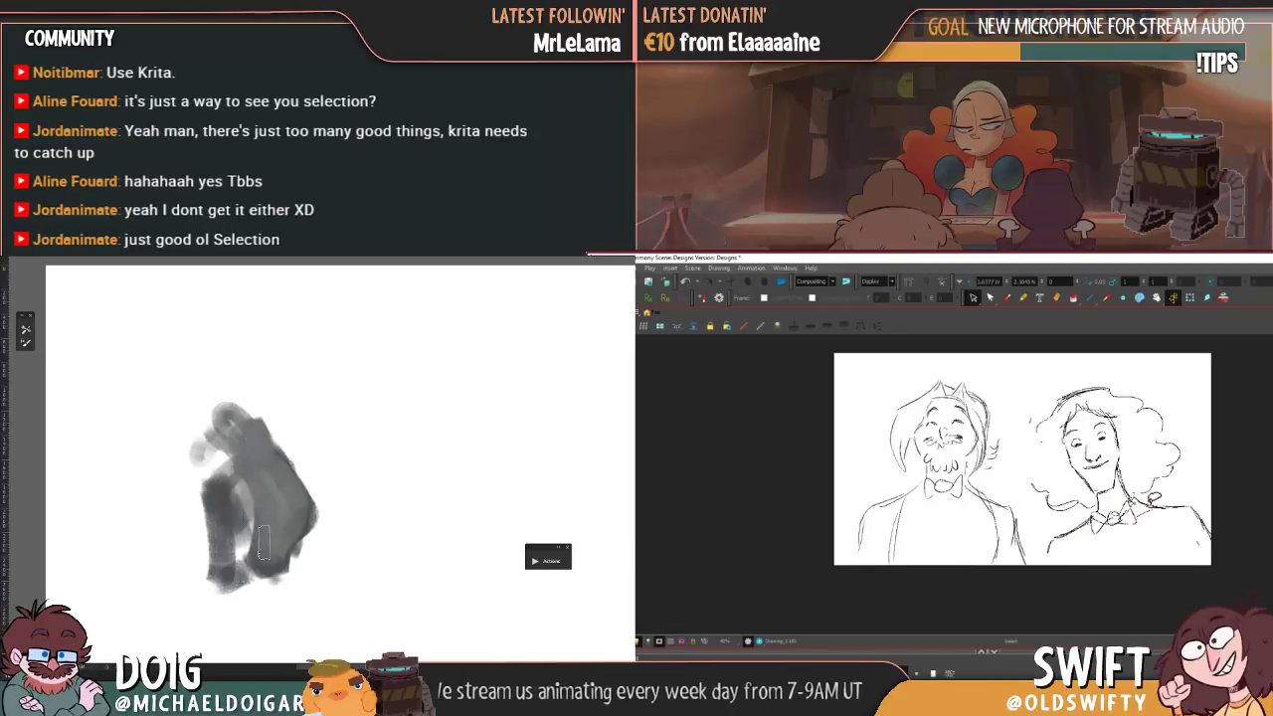
key(g)
key(f)
key(g)
- Broaden the grey shape's left side with lighter strokes in Photoshop, and move the lassoed woman up and left in Harmony
mouse_move(238, 487)
mouse_down()
mouse_move(199, 430)
mouse_move(204, 462)
mouse_up()
mouse_move(1164, 424)
mouse_down()
mouse_move(1060, 383)
mouse_move(1042, 447)
mouse_move(1053, 532)
mouse_up()
alt+click(284, 501)
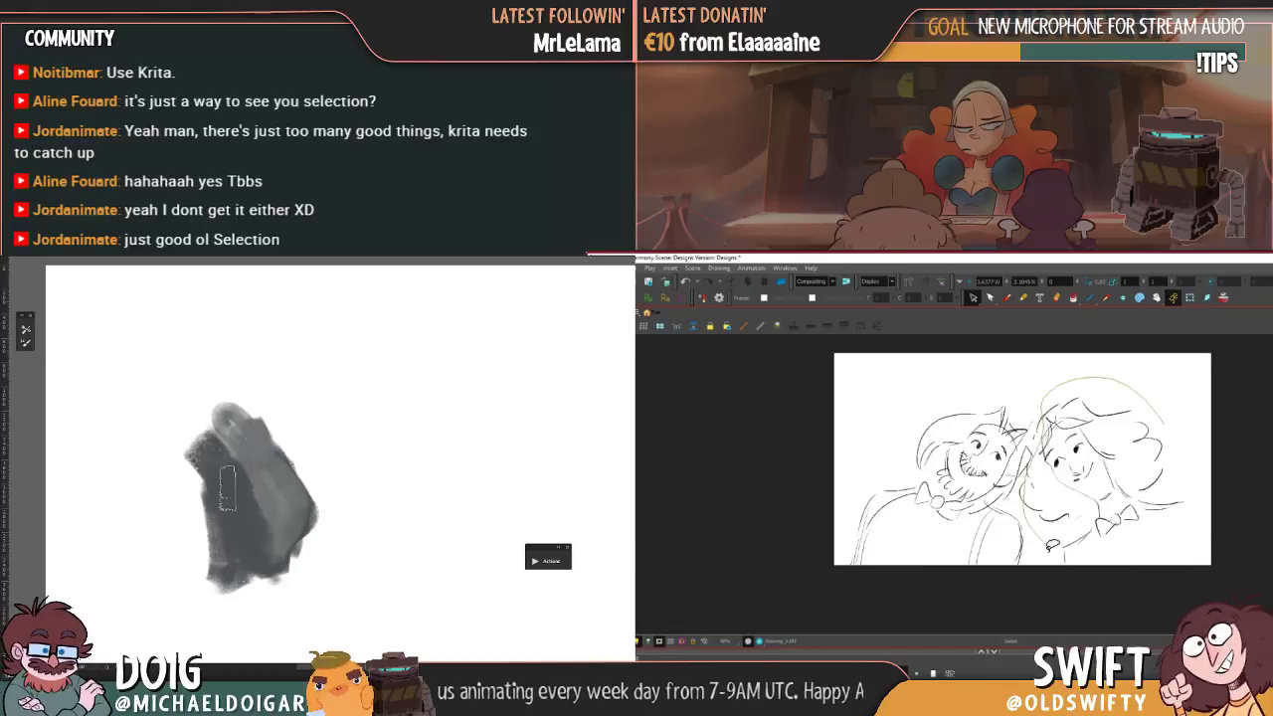
drag(228, 488, 231, 537)
mouse_move(1054, 532)
mouse_down()
mouse_move(1154, 574)
mouse_move(1163, 398)
mouse_up()
mouse_move(254, 512)
mouse_down()
mouse_move(254, 567)
mouse_move(229, 580)
mouse_up()
drag(1080, 446, 1073, 440)
drag(229, 580, 239, 546)
drag(1074, 441, 1073, 437)
click(1169, 437)
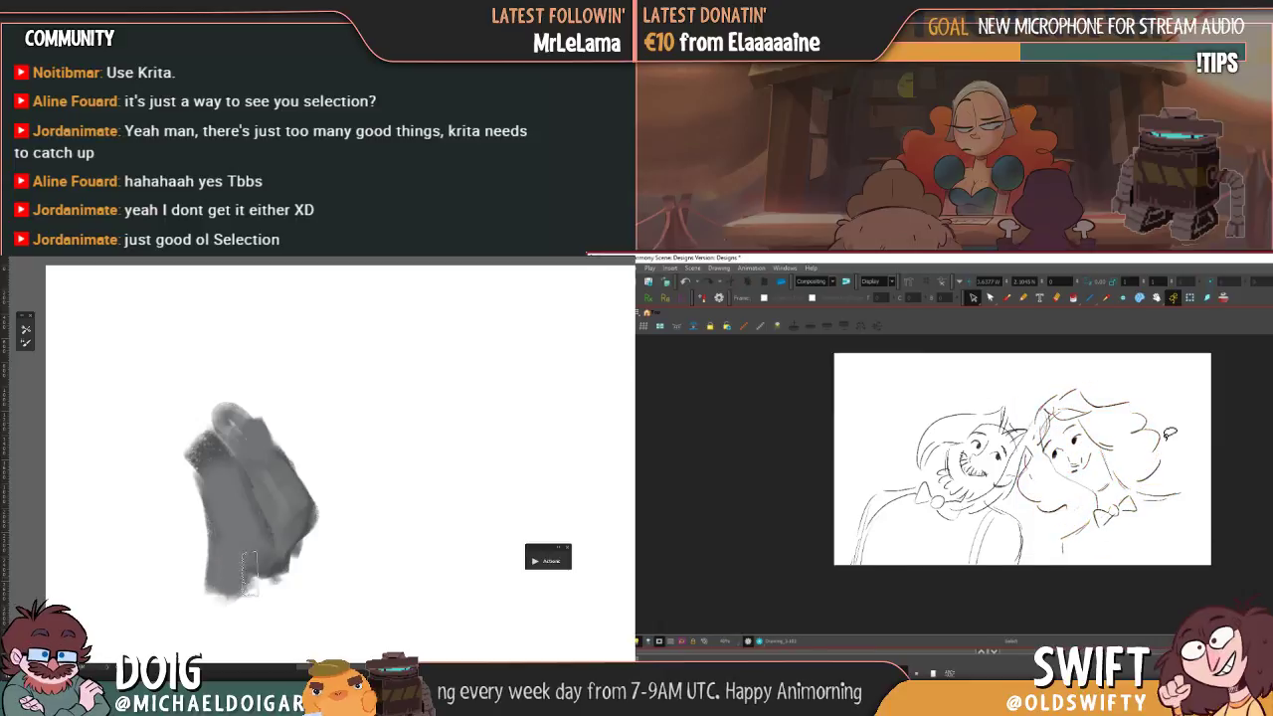
- Fill the lower middle of the grey shape in Photoshop, and compare the leaning woman with the upright pose in Harmony
drag(254, 542, 257, 577)
key(f)
key(g)
key(f)
key(g)
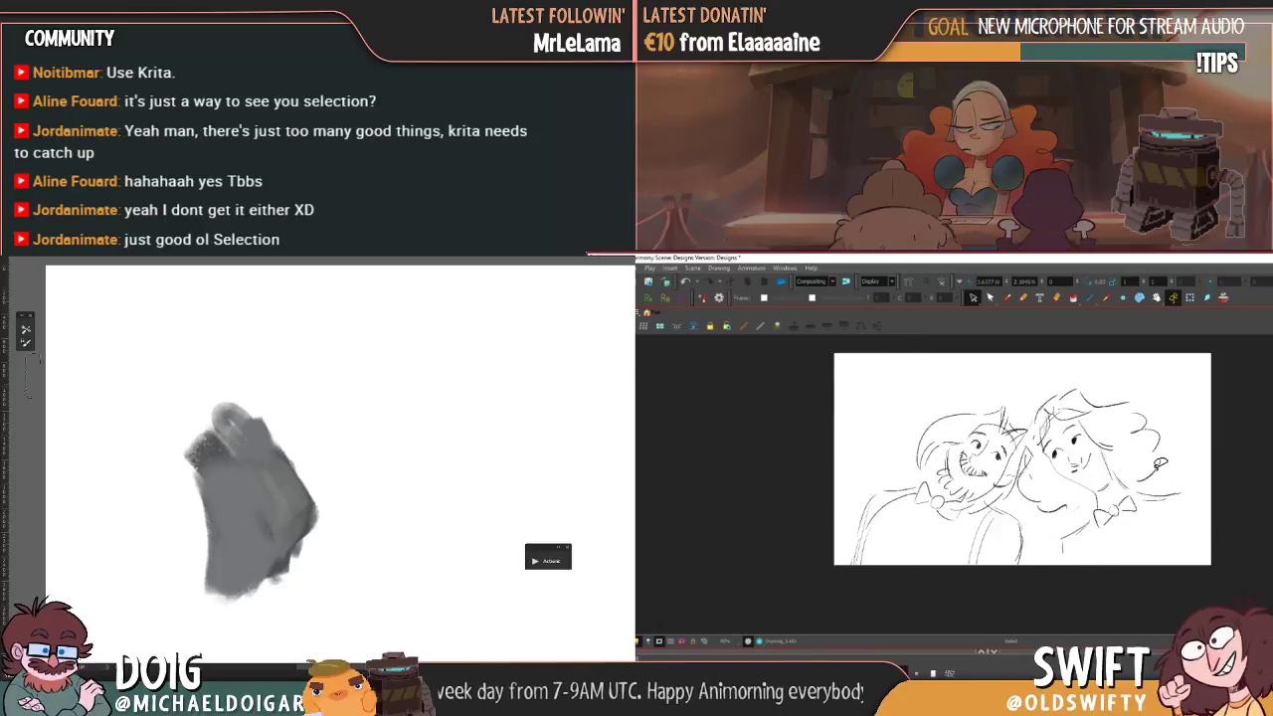
- Darken the upper end of the grey shape in Photoshop, and nudge the woman's whole drawing beside the man in Harmony
key(ctrl+a)
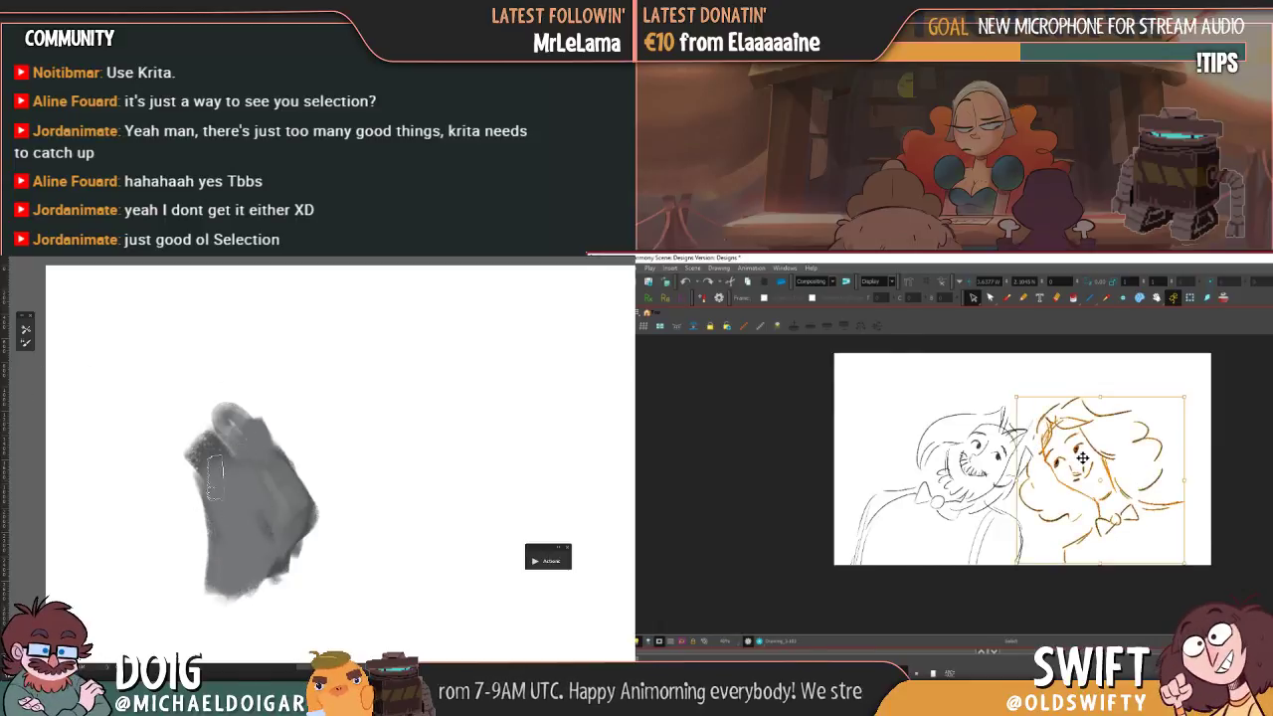
drag(213, 478, 211, 447)
drag(1080, 442, 1078, 446)
drag(210, 447, 244, 390)
drag(1078, 447, 1076, 452)
mouse_move(244, 390)
mouse_down()
mouse_move(267, 428)
mouse_move(259, 473)
mouse_move(272, 468)
mouse_move(282, 490)
mouse_move(240, 464)
mouse_move(261, 501)
mouse_move(231, 430)
mouse_move(251, 441)
mouse_move(267, 488)
mouse_up()
alt+click(280, 493)
click(1181, 485)
- Compare the leaning couple repeatedly with the upright pose in Harmony
key(f)
key(g)
key(f)
key(g)
key(f)
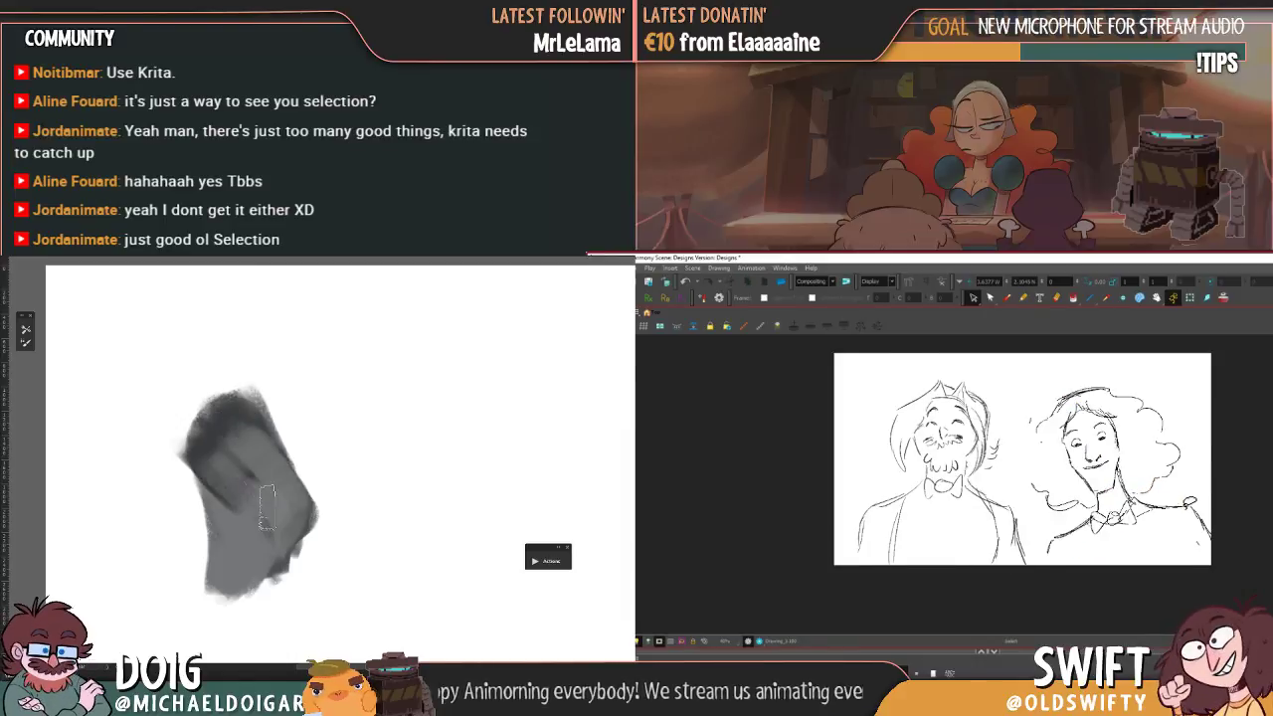
key(g)
key(f)
key(g)
key(period)
key(comma)
- Lasso the woman and move her slightly up and left towards the man in Harmony, checking her against the upright pose
mouse_move(1211, 545)
mouse_down()
mouse_move(1155, 587)
mouse_move(1044, 560)
mouse_up()
drag(1185, 613, 1173, 606)
key(alt+BackSpace)
key(ctrl+z)
click(1141, 447)
key(f)
key(Delete)
key(g)
key(period)
key(comma)
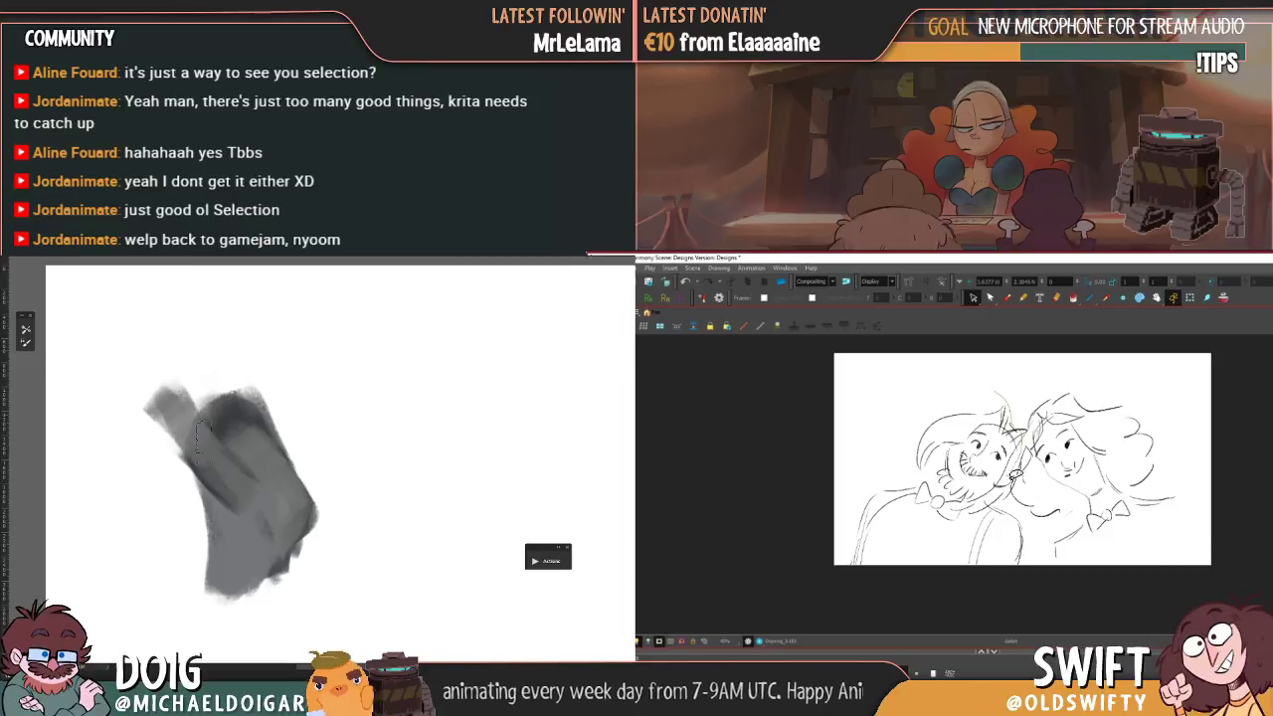
- Lasso the bearded man and nudge him up and left in Harmony, comparing the couple with the upright pose
mouse_move(1014, 477)
mouse_down()
mouse_move(1022, 592)
mouse_move(850, 592)
mouse_move(1004, 418)
mouse_up()
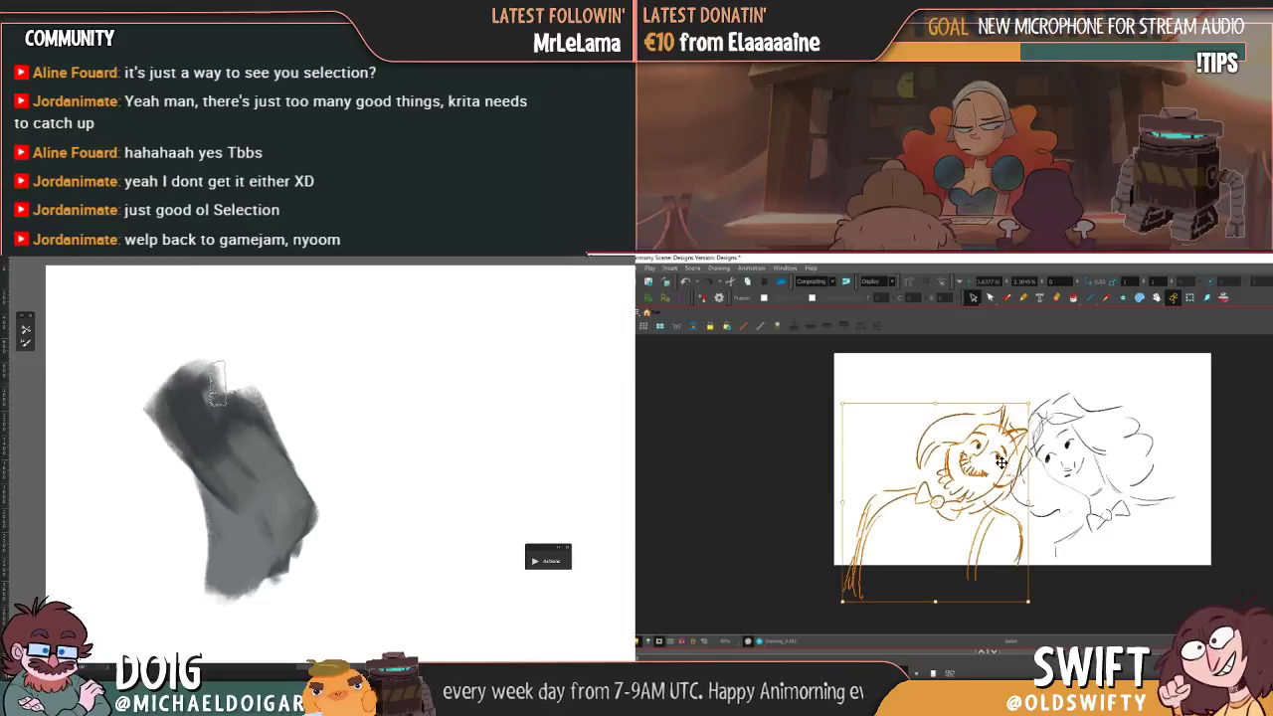
drag(1001, 461, 992, 452)
key(Escape)
key(period)
key(comma)
key(period)
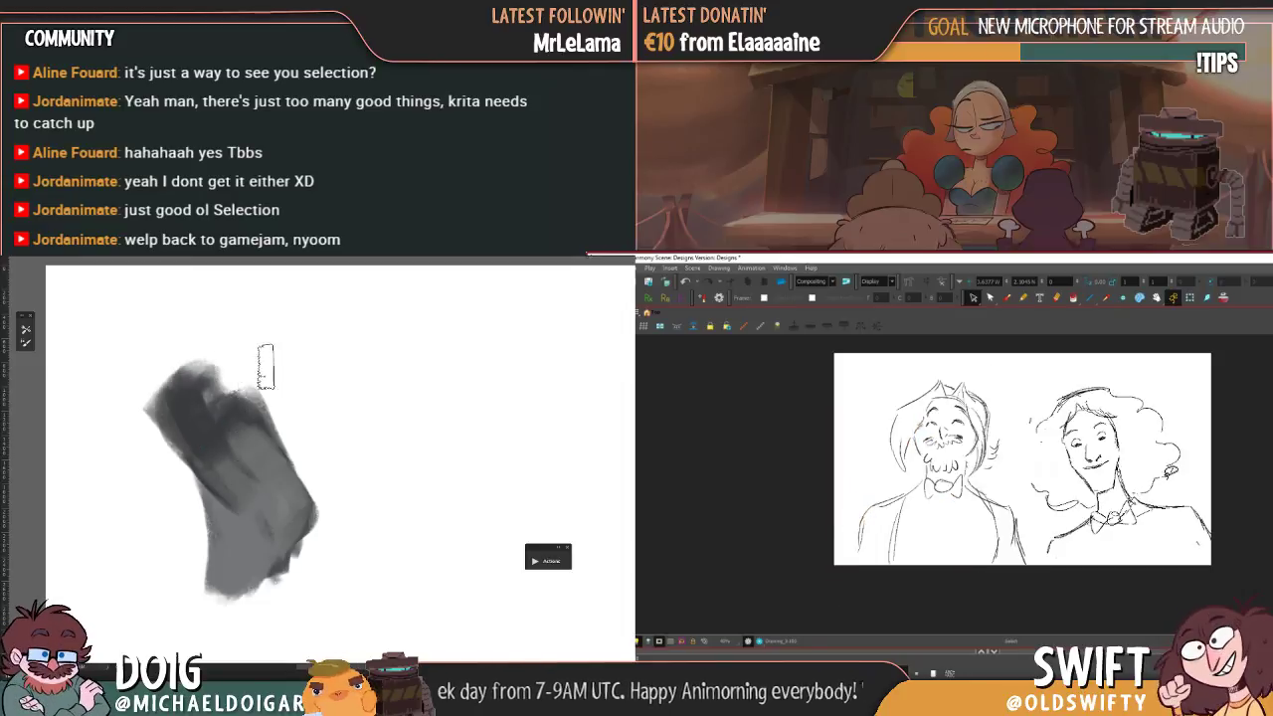
key(comma)
key(period)
key(comma)
- Lasso the man again and shift him slightly left from the woman in Harmony, and move the grey shape down and right in Photoshop
drag(1036, 544, 1012, 512)
drag(266, 443, 312, 459)
mouse_move(1012, 512)
mouse_down()
mouse_move(1016, 413)
mouse_move(893, 402)
mouse_up()
drag(328, 454, 278, 431)
drag(893, 402, 1044, 505)
drag(263, 473, 304, 493)
drag(989, 451, 986, 446)
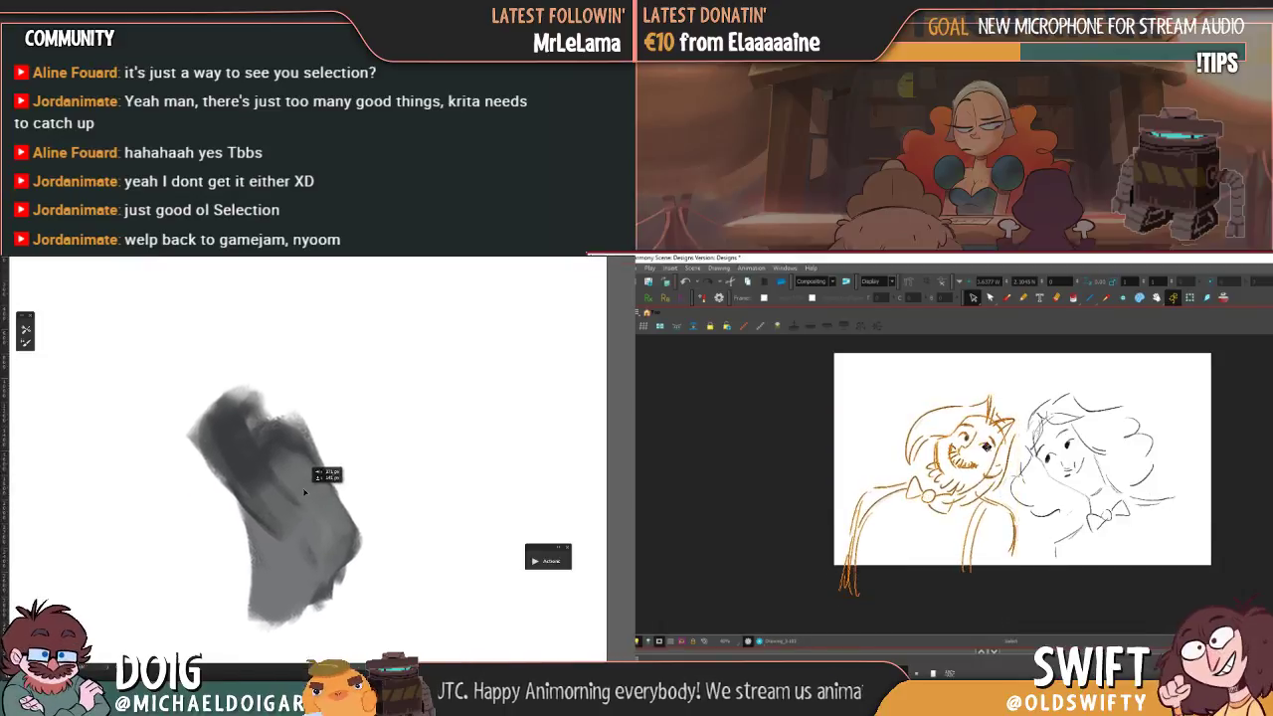
drag(304, 492, 304, 487)
drag(986, 447, 991, 446)
drag(304, 487, 306, 484)
drag(991, 447, 991, 448)
drag(306, 484, 306, 483)
drag(991, 447, 992, 447)
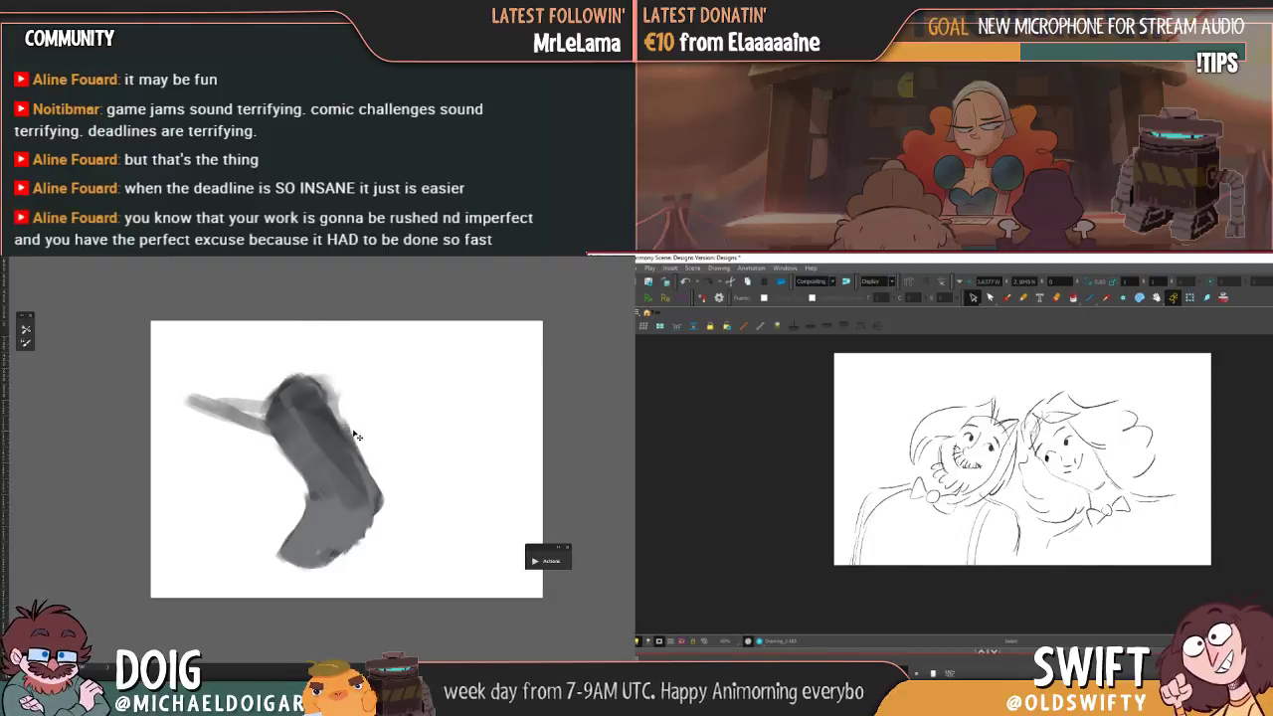
- Scale the grey shape down in Photoshop, move it right, and rotate it slightly clockwise
key(ctrl+t)
drag(384, 371, 360, 398)
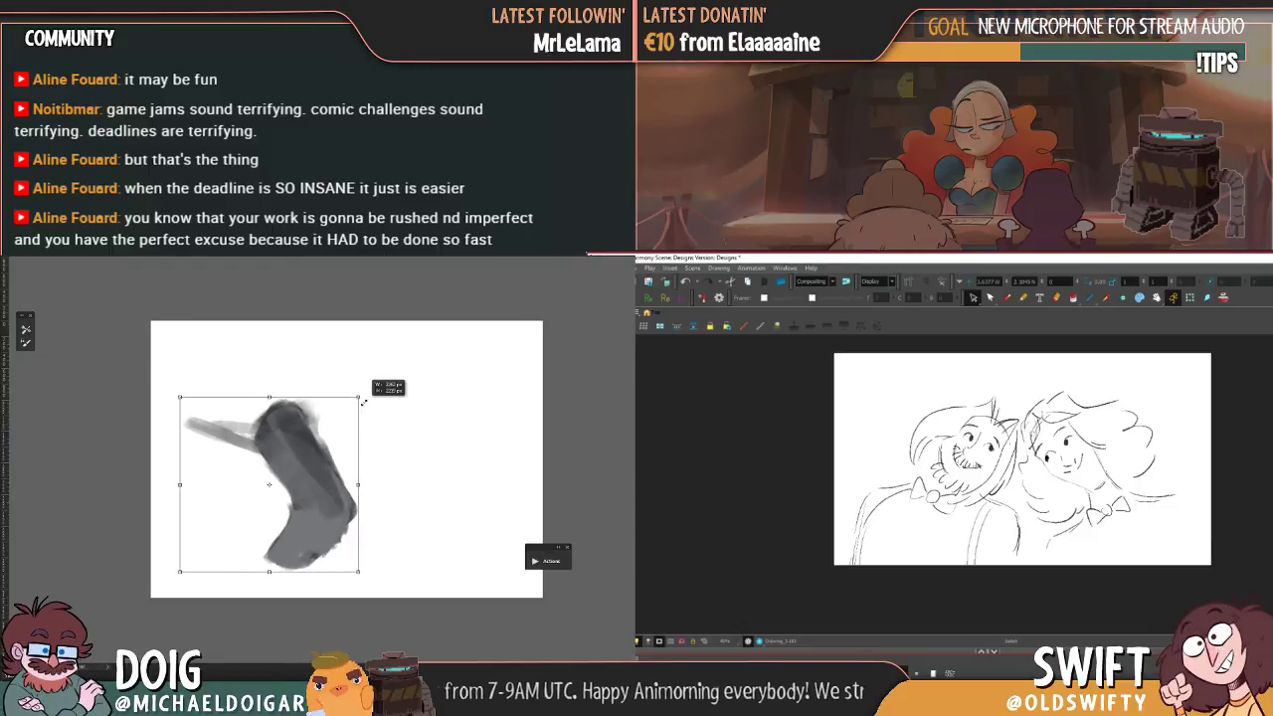
drag(330, 467, 387, 462)
key(Return)
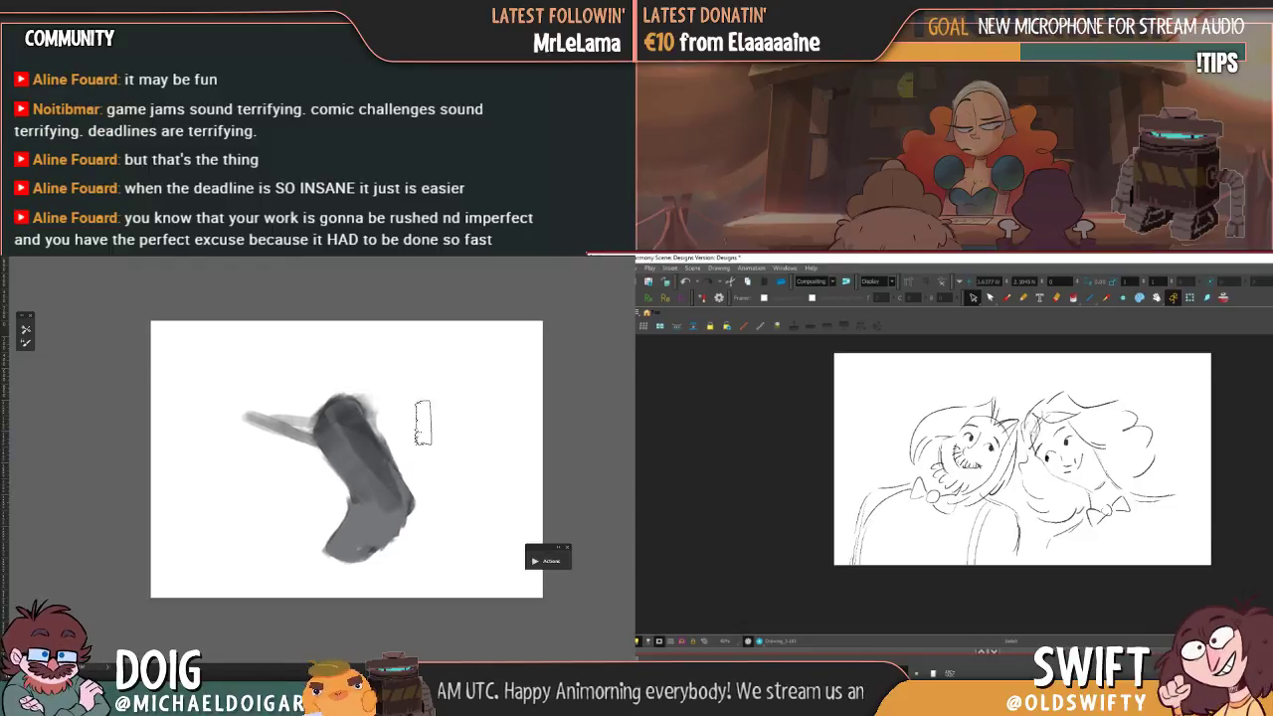
key(ctrl+t)
drag(434, 422, 434, 449)
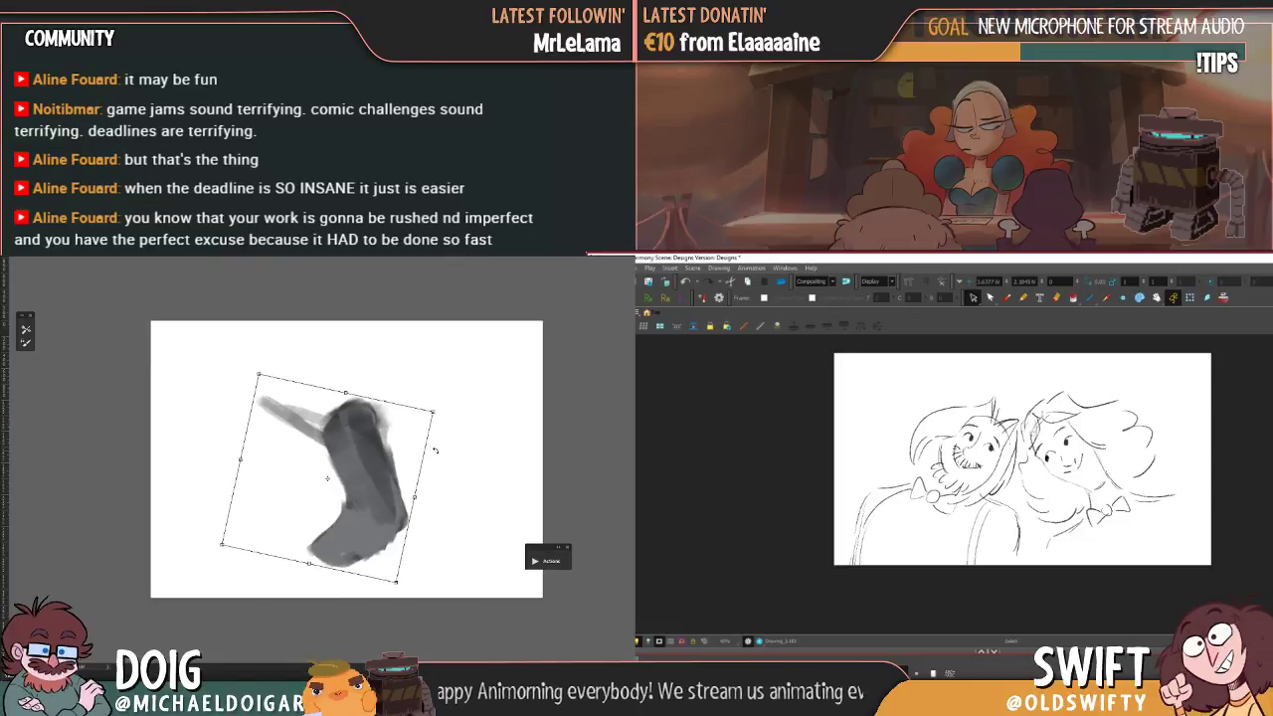
key(Return)
- Sample the shape's dark grey and paint a small curved limb extending from the left edge of its body
key(ctrl+plus)
alt+click(387, 426)
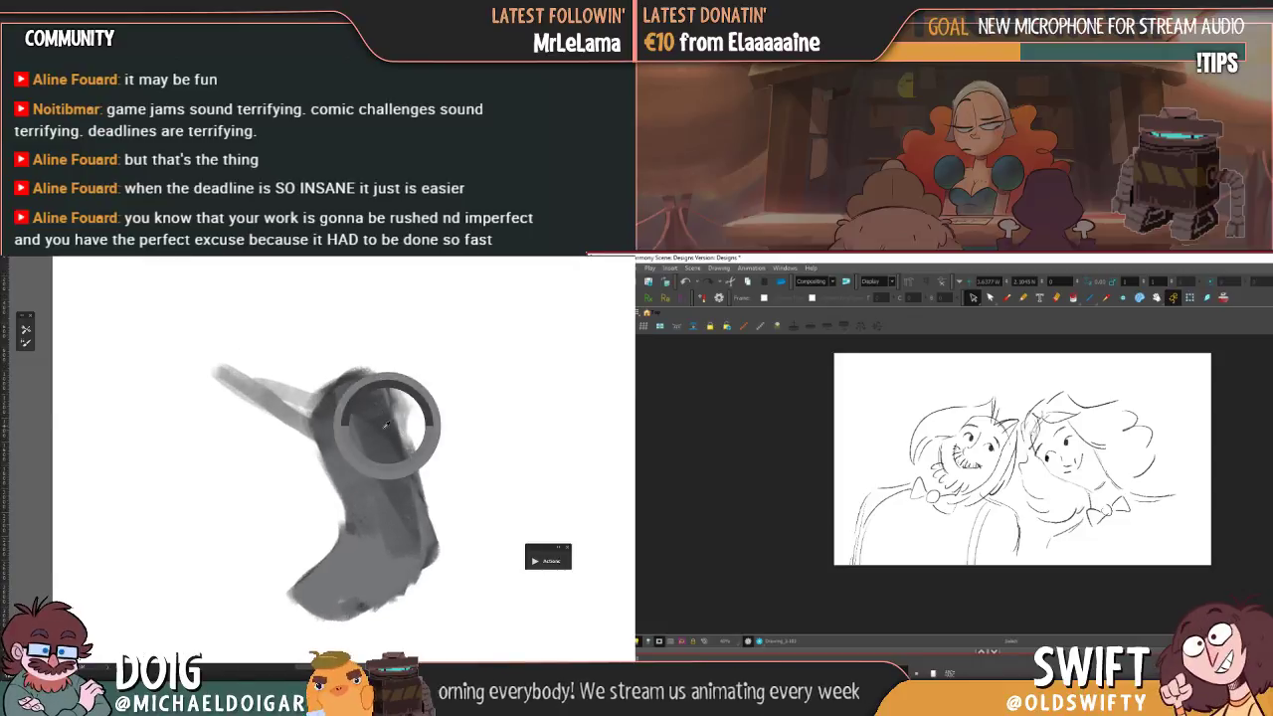
mouse_move(269, 517)
mouse_down()
mouse_move(304, 490)
mouse_move(334, 485)
mouse_move(281, 531)
mouse_move(320, 483)
mouse_up()
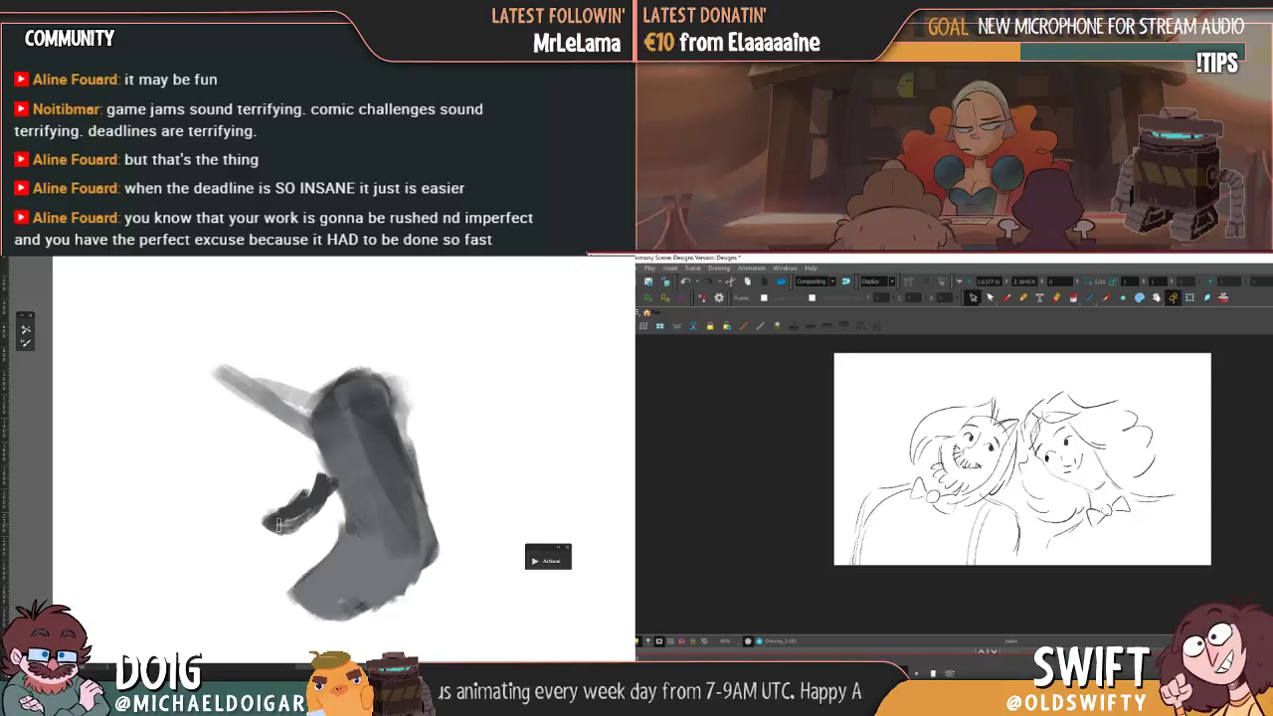
mouse_move(279, 524)
mouse_down()
mouse_move(390, 424)
mouse_move(296, 504)
mouse_move(316, 474)
mouse_move(300, 524)
mouse_move(253, 514)
mouse_move(256, 486)
mouse_move(303, 531)
mouse_move(282, 573)
mouse_up()
alt+click(385, 426)
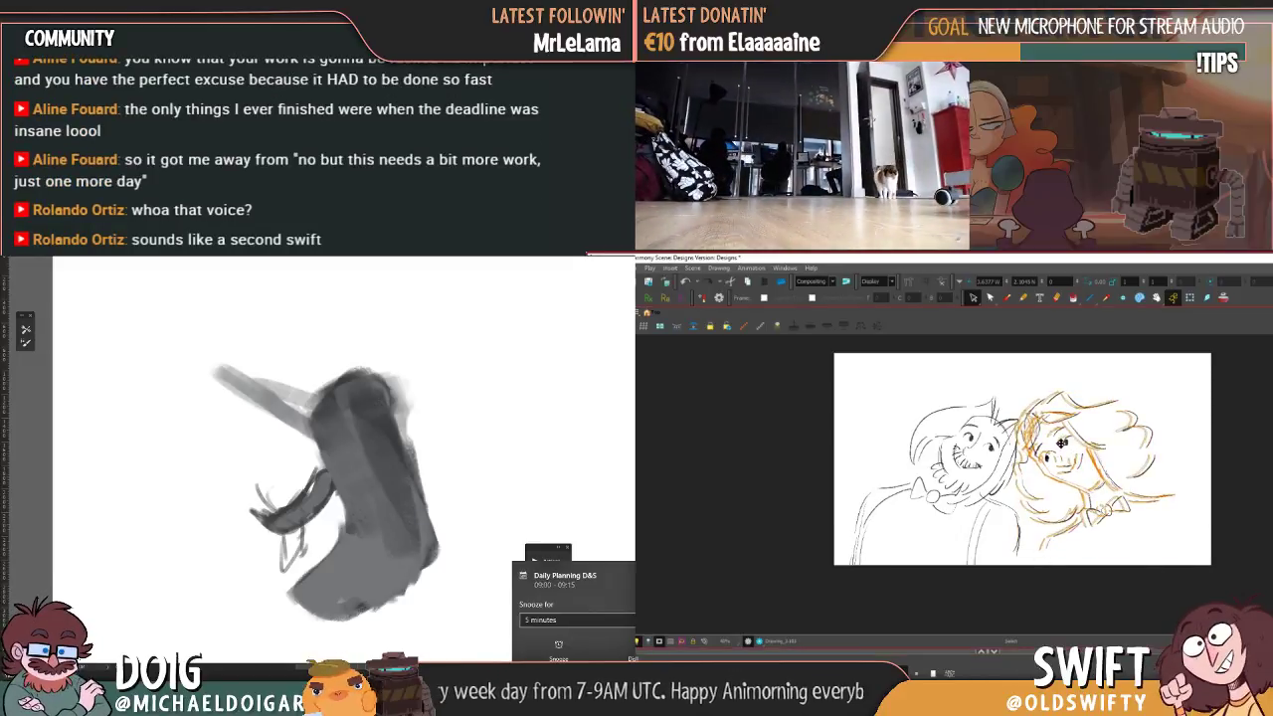
- Reposition the woman's whole drawing beside the man in Harmony with small moves, ending slightly up and right
click(1062, 442)
click(1062, 438)
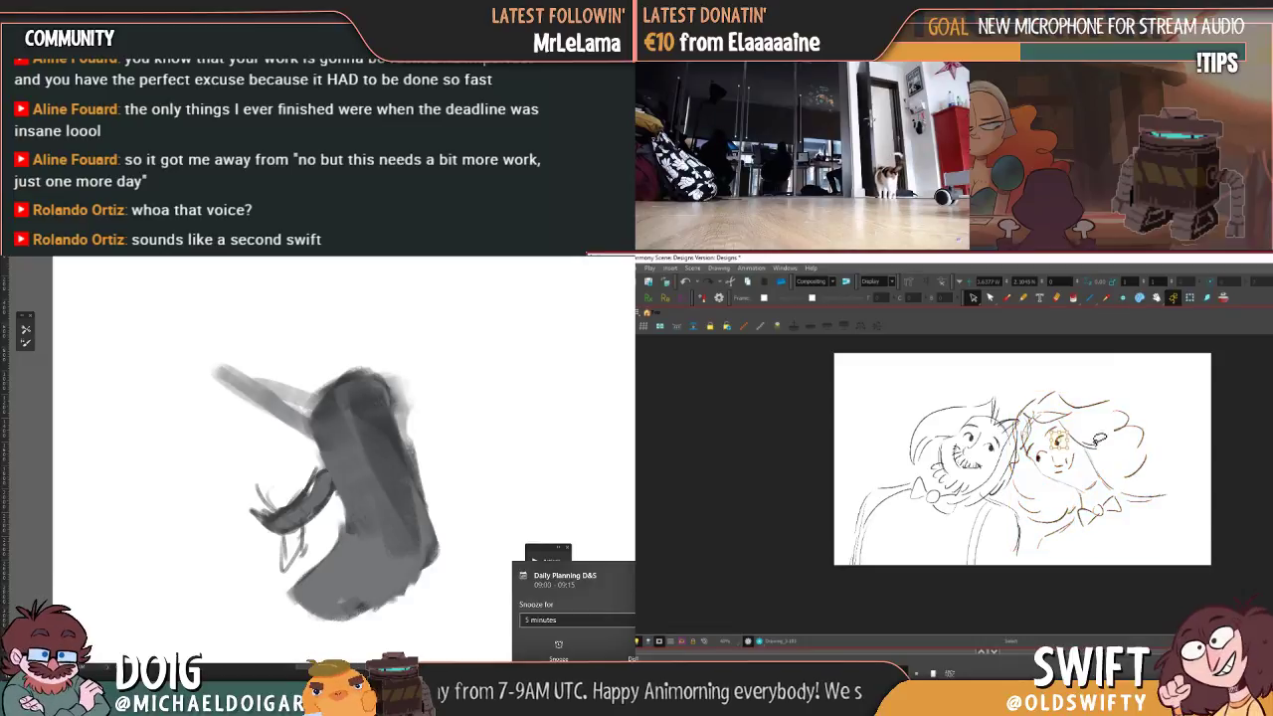
click(1150, 458)
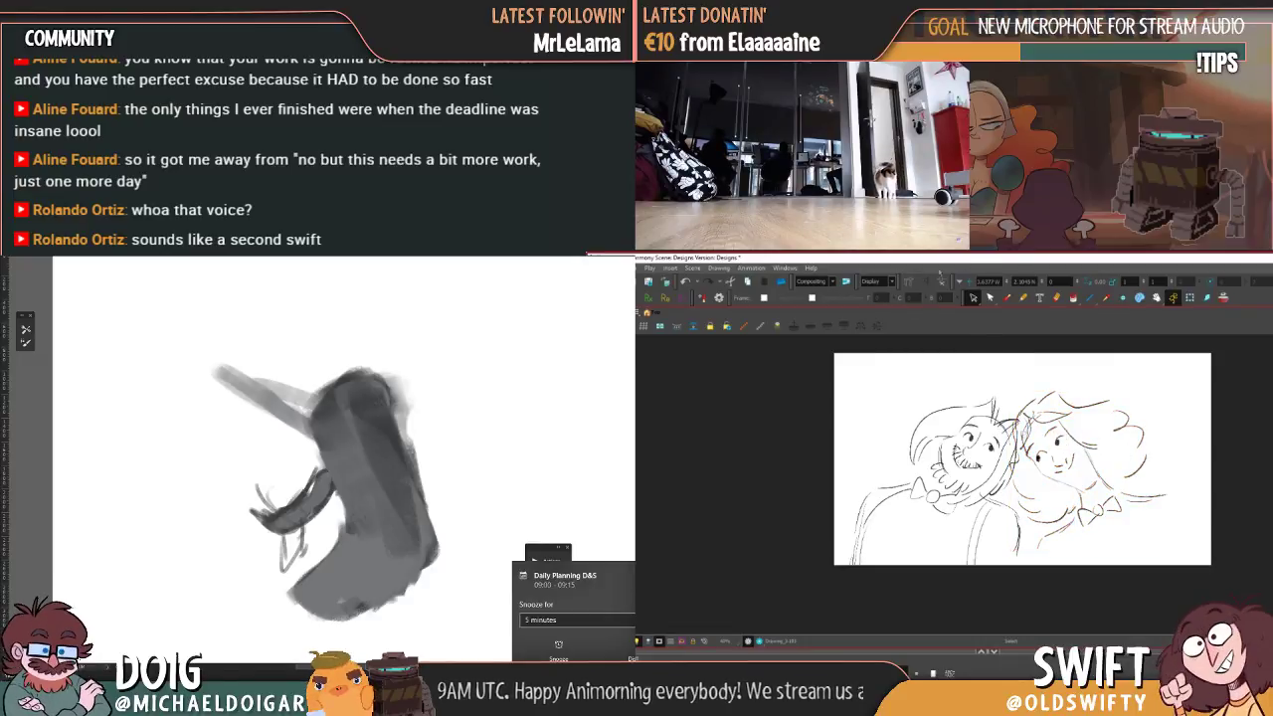
click(685, 280)
click(706, 281)
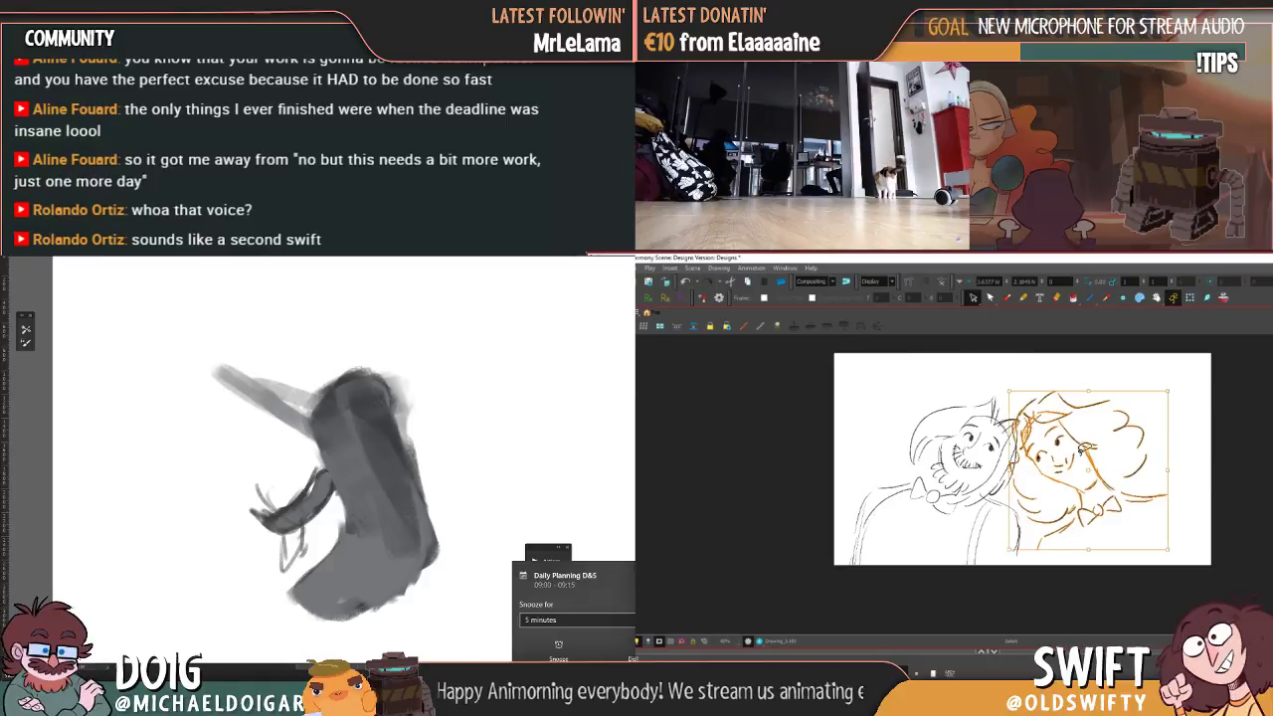
drag(1102, 458, 1107, 452)
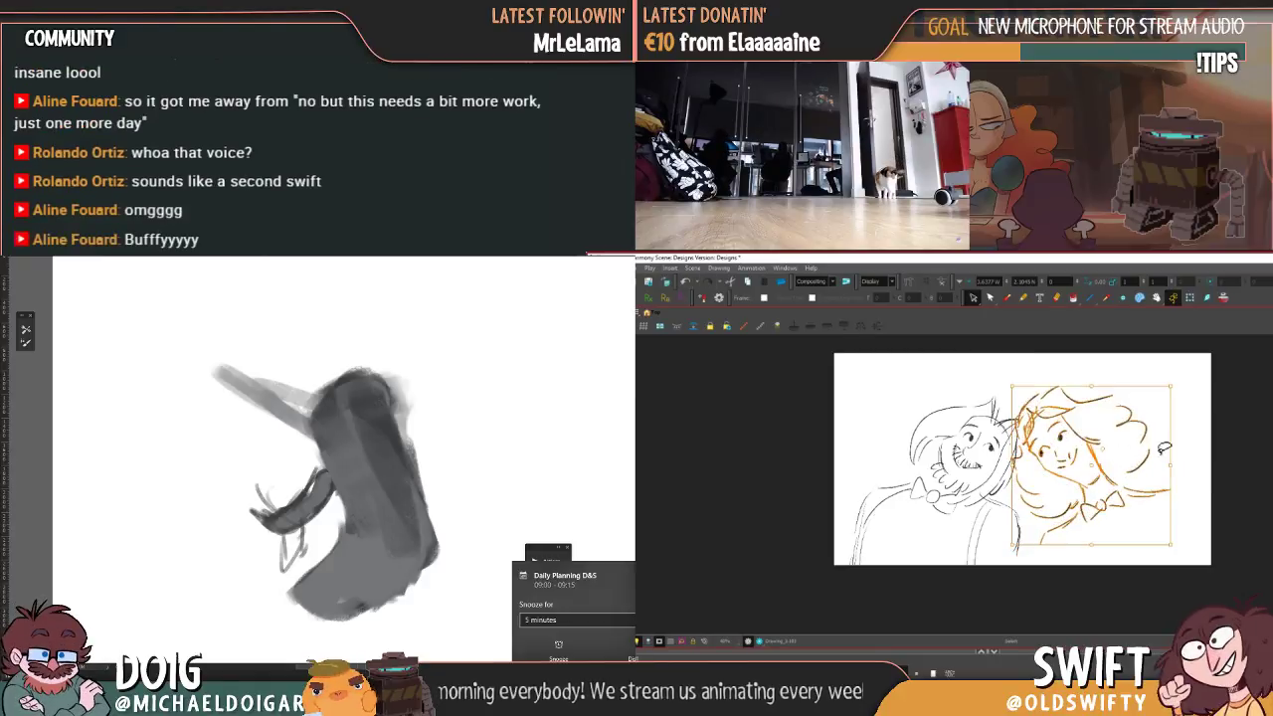
- Reselect the woman's drawing in Harmony and nudge it to a slightly lower position beside the man
click(1197, 446)
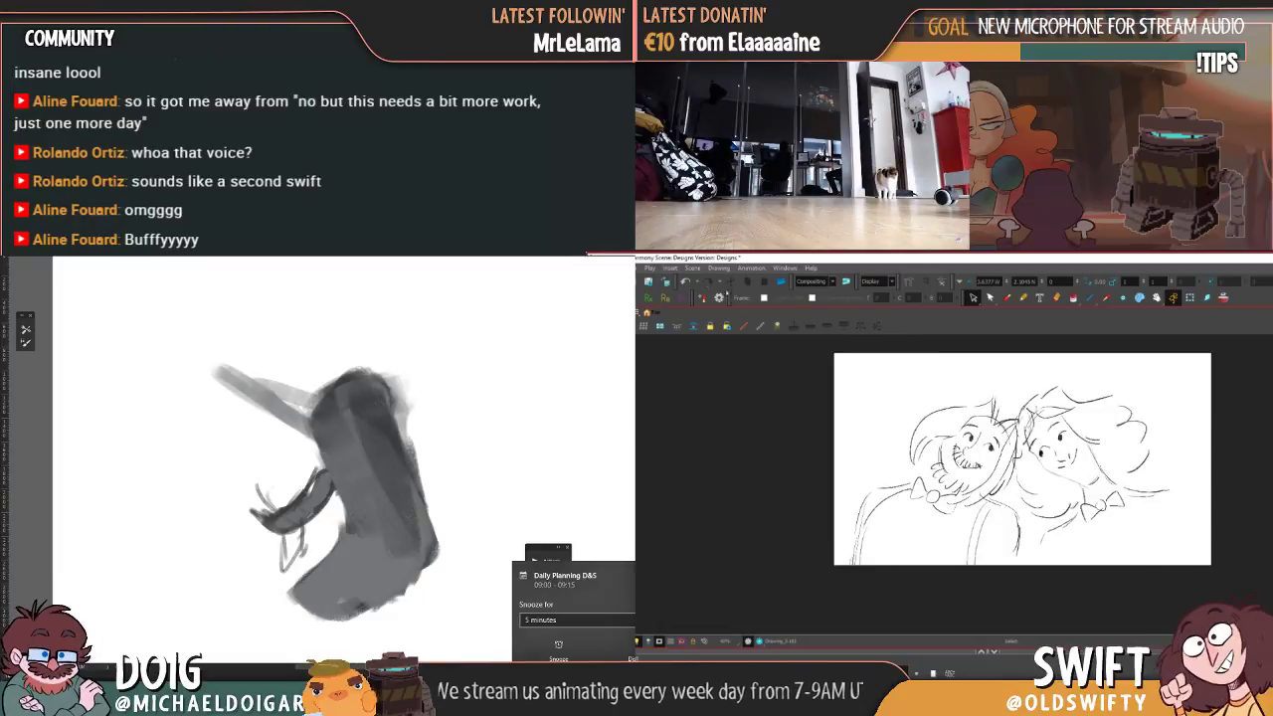
click(685, 281)
click(705, 281)
drag(1094, 469, 1090, 475)
click(1092, 479)
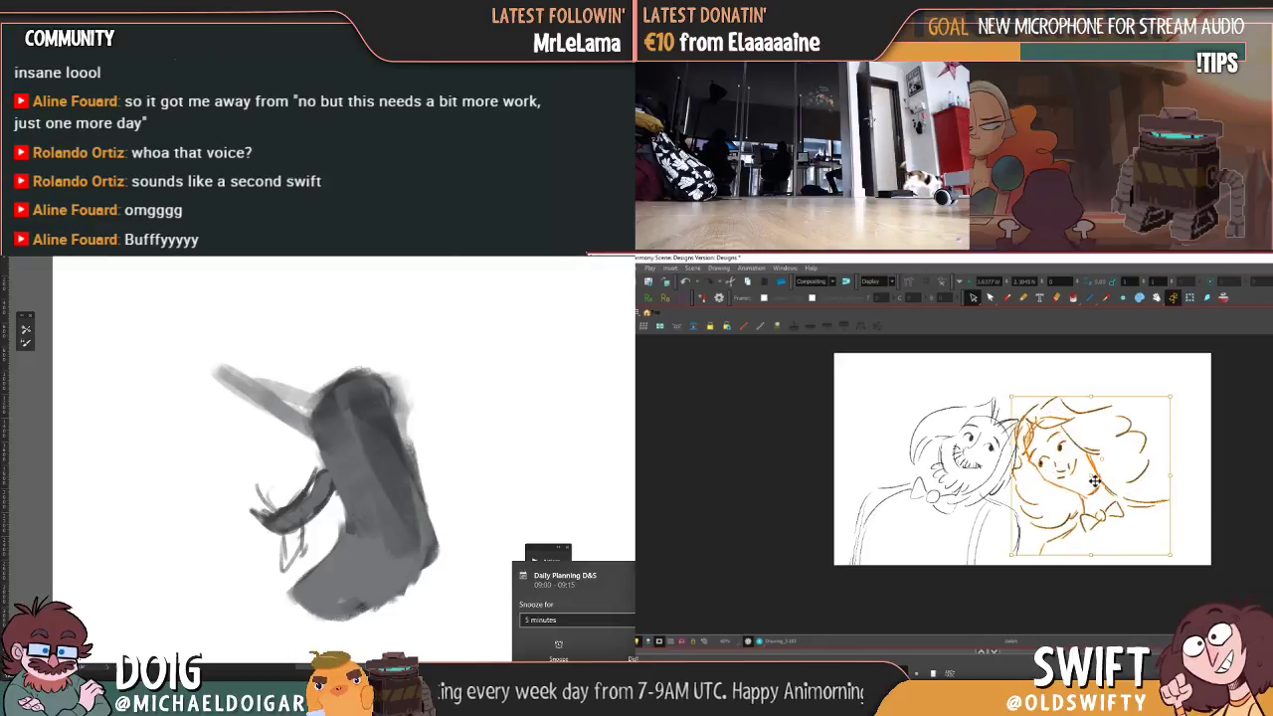
key(Escape)
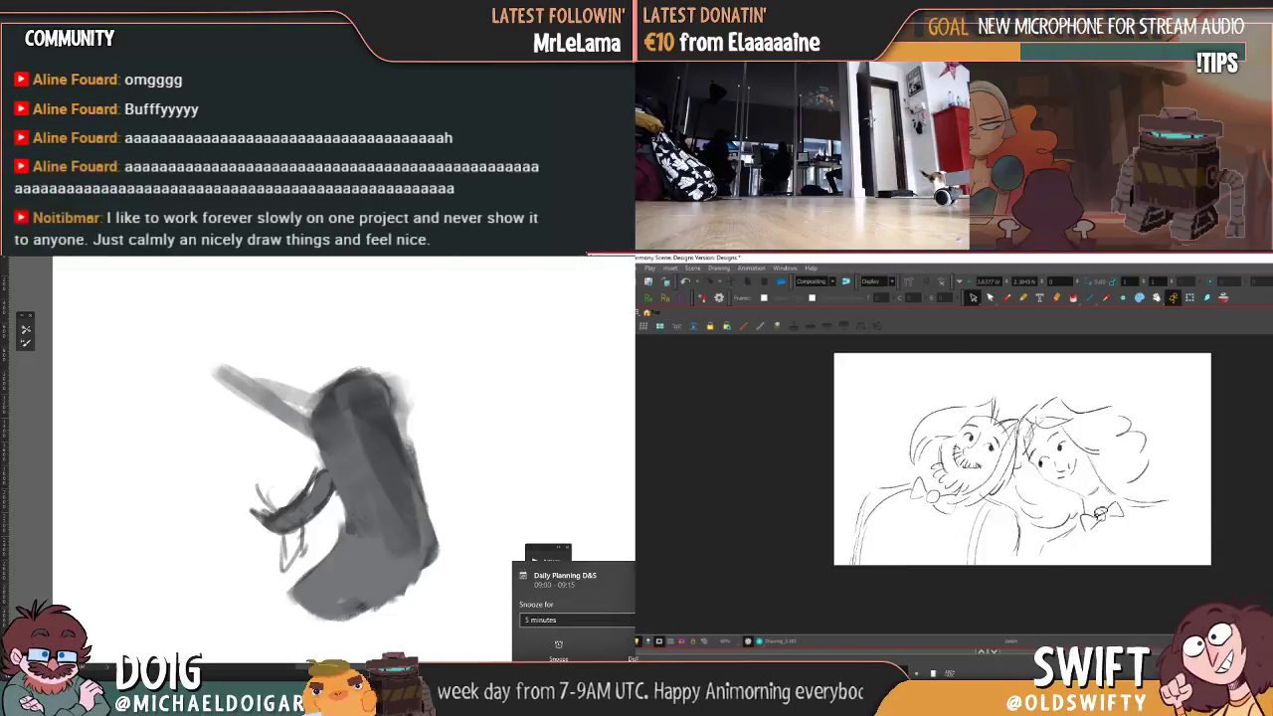
key(.)
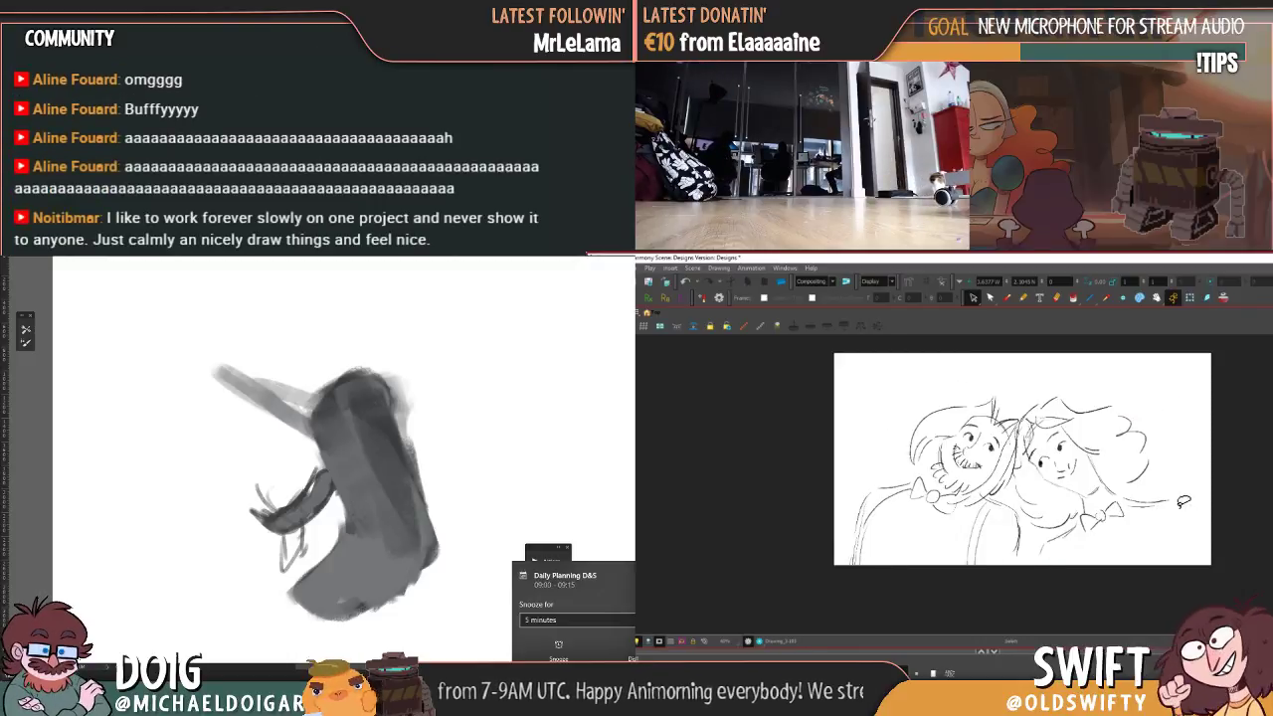
key(.)
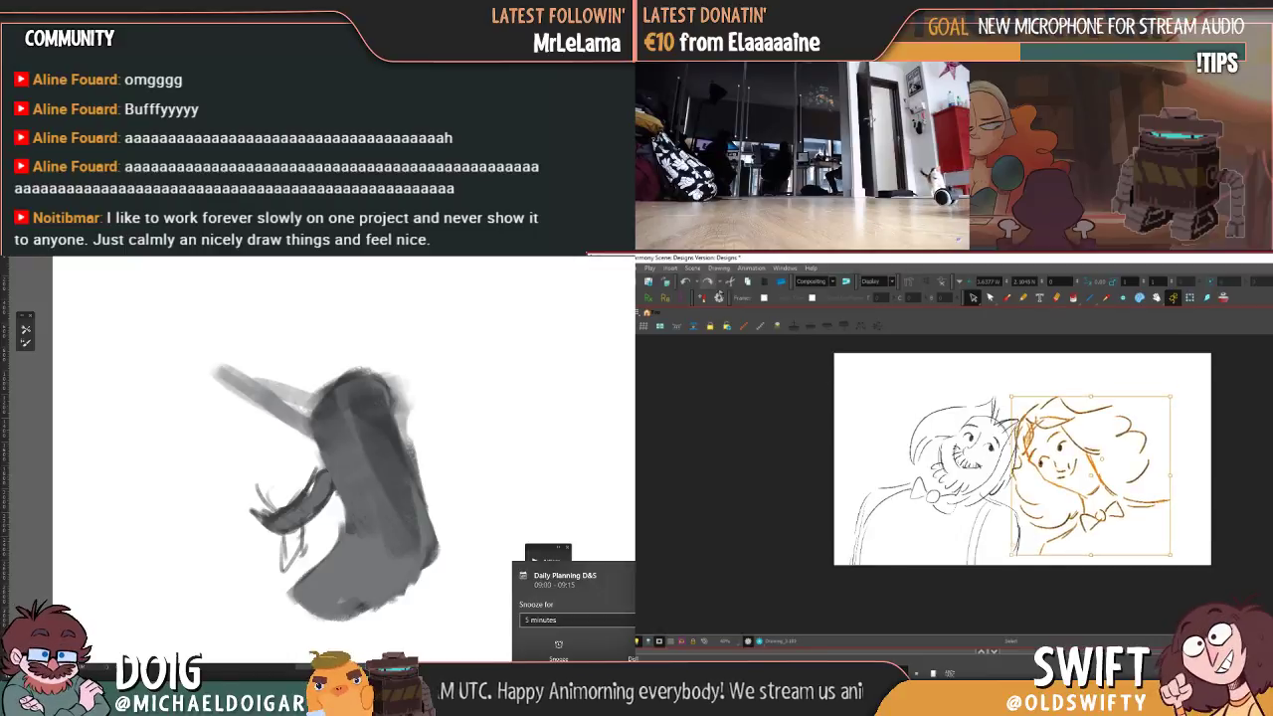
click(1092, 478)
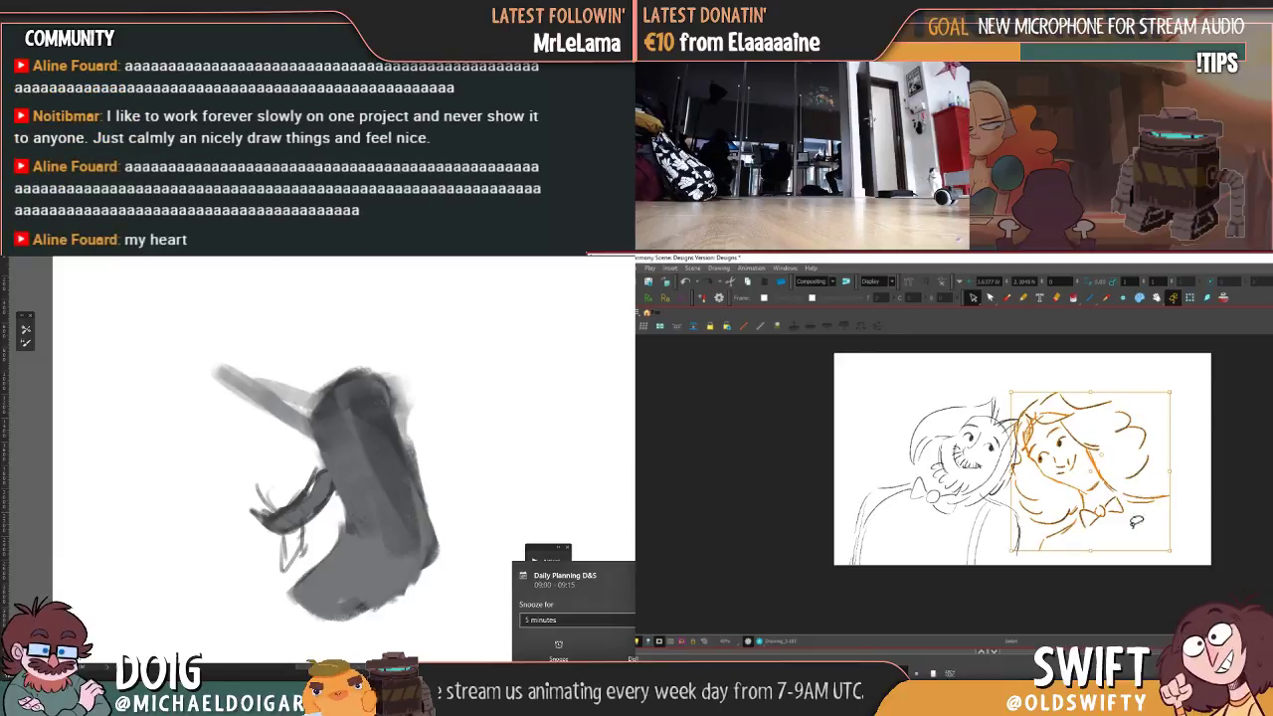
- Flip back and forth through the neighbouring frames to compare the leaning couple with the front-facing portraits
click(1194, 502)
key(comma)
key(period)
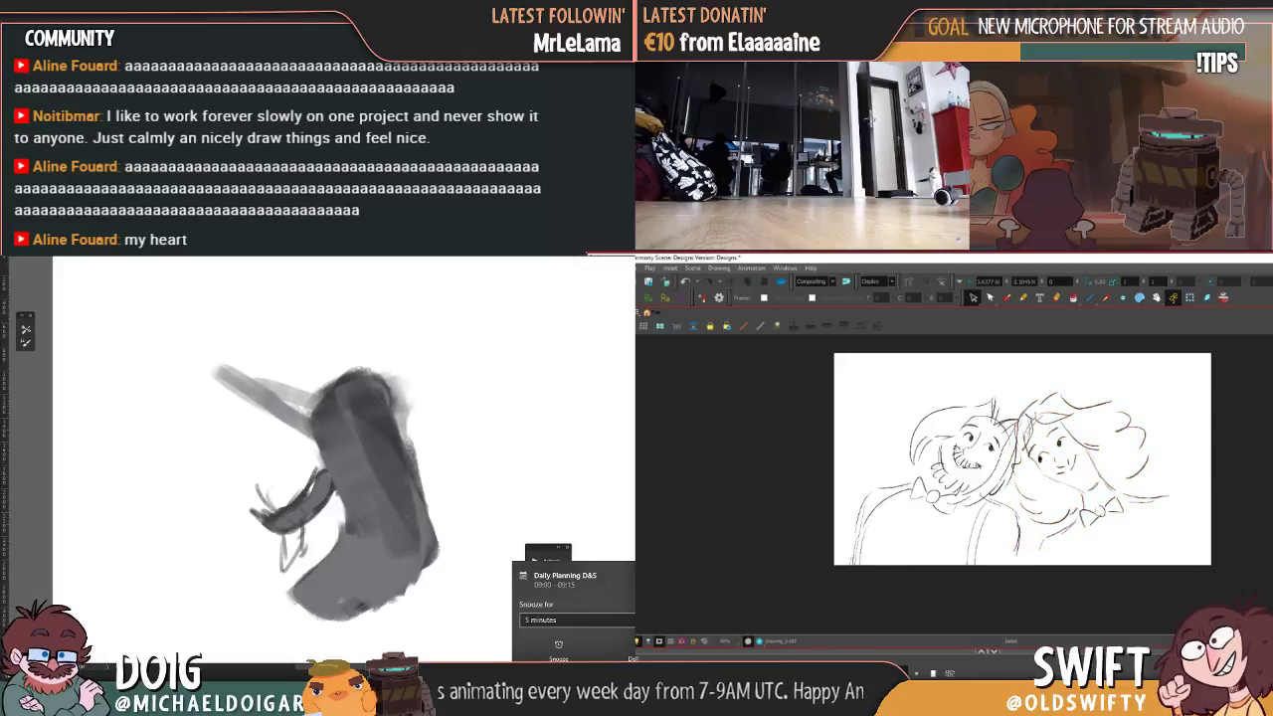
key(comma)
key(period)
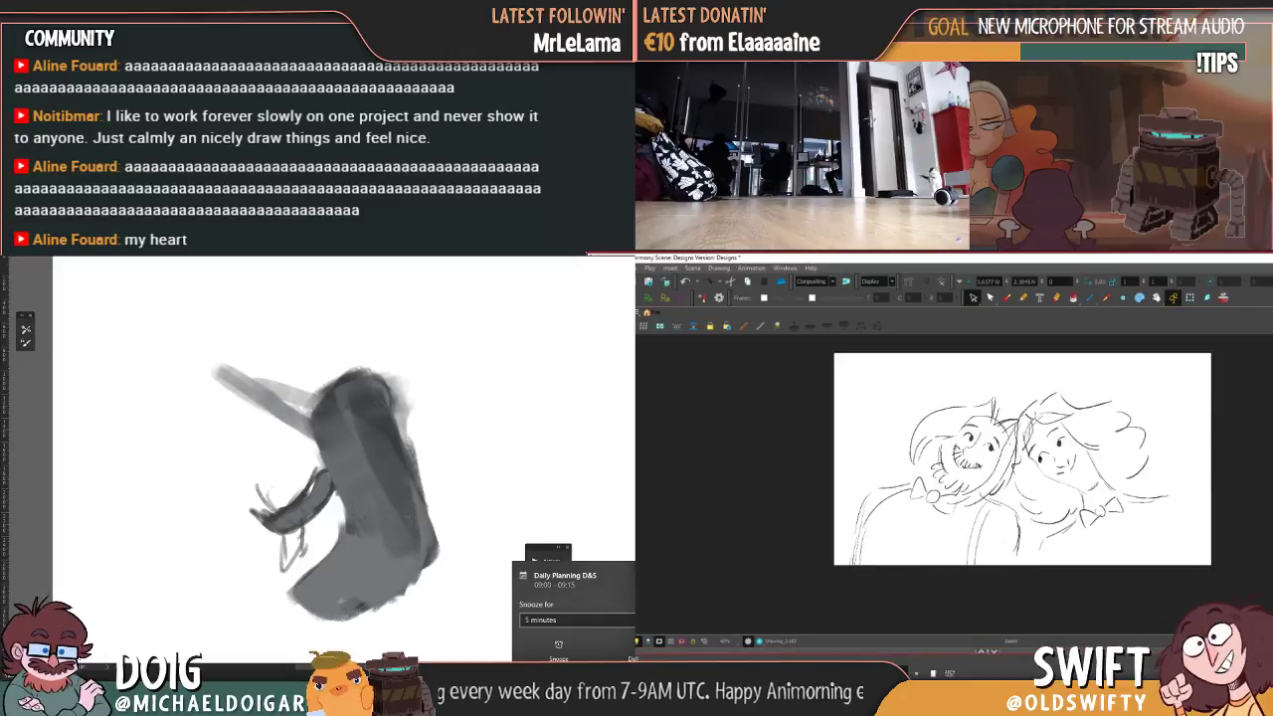
key(comma)
key(comma)
key(comma)
key(comma)
key(period)
key(period)
key(period)
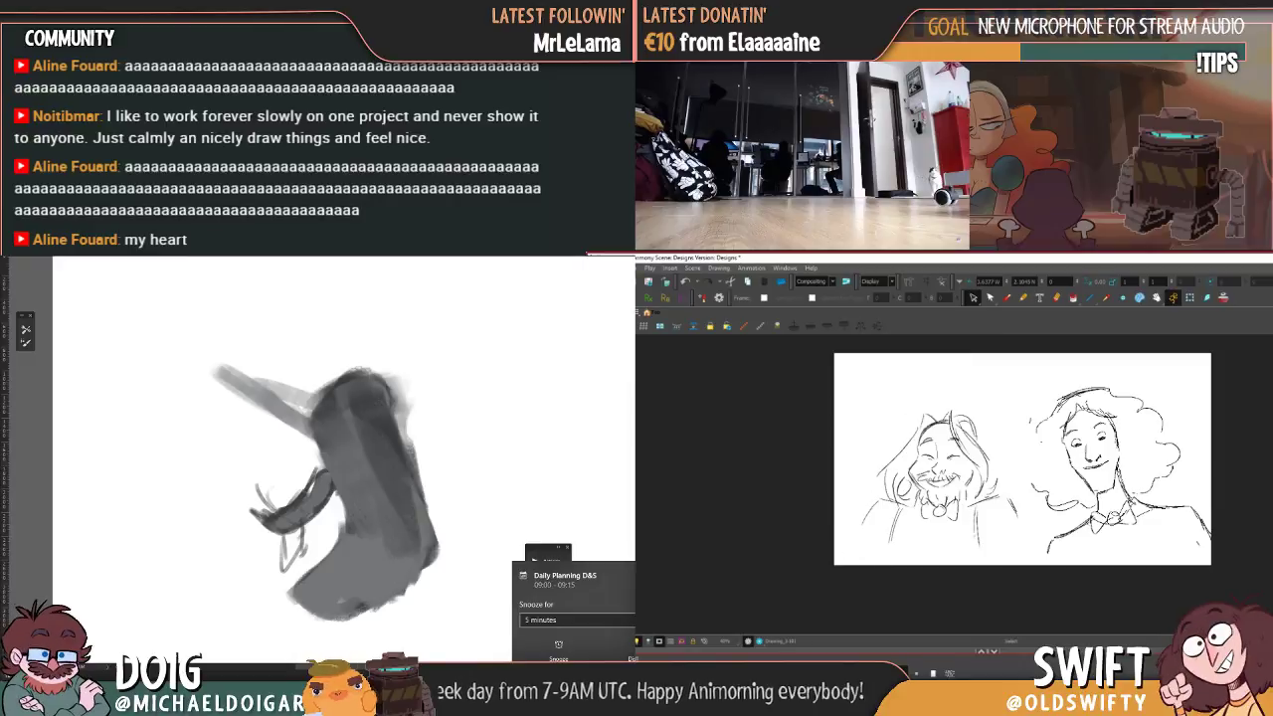
key(period)
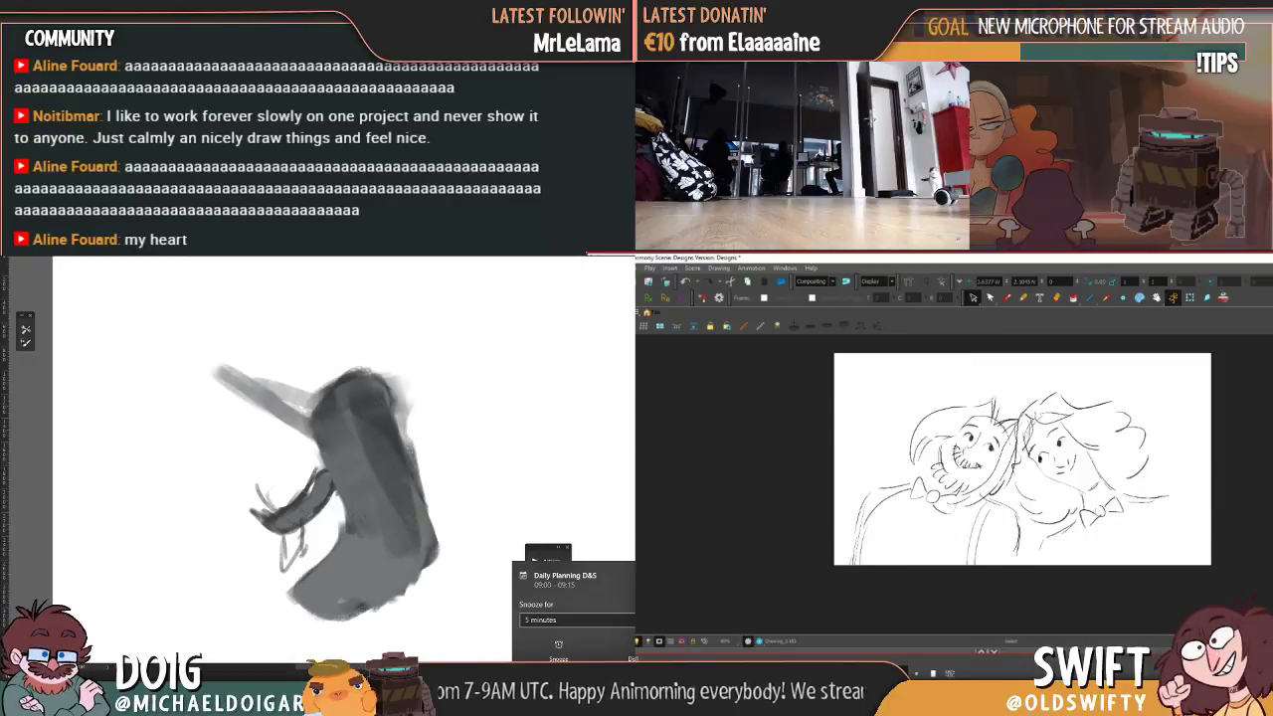
key(comma)
key(period)
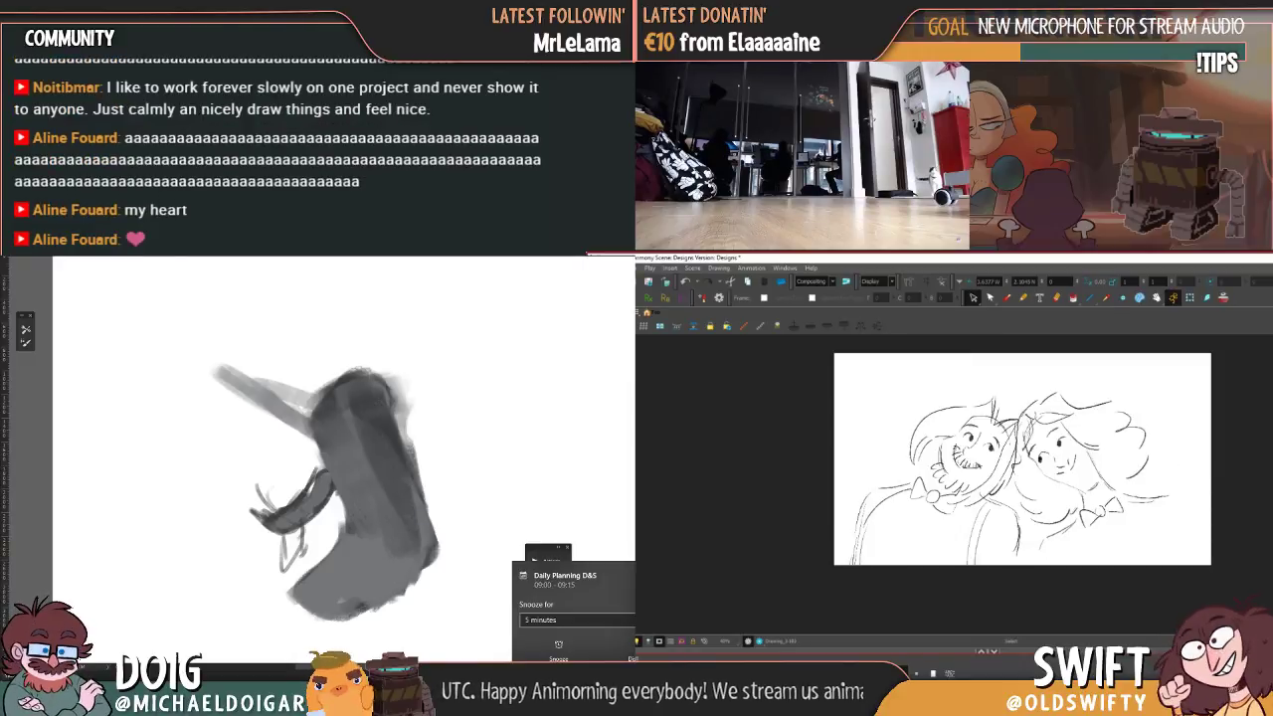
- Lasso both leaning characters, move them slightly up and left together, and check the placement against the previous frame
mouse_move(1136, 580)
mouse_down()
mouse_move(815, 562)
mouse_move(1173, 566)
mouse_move(1133, 580)
mouse_up()
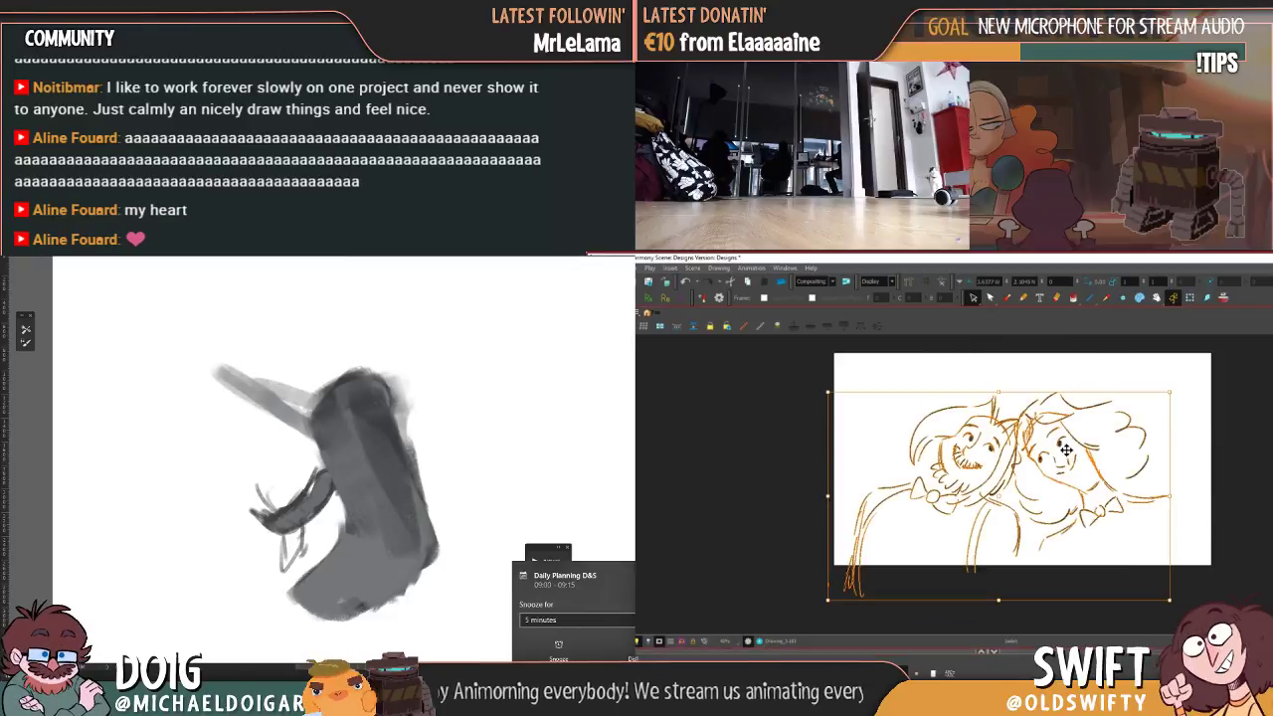
drag(1060, 443, 1055, 435)
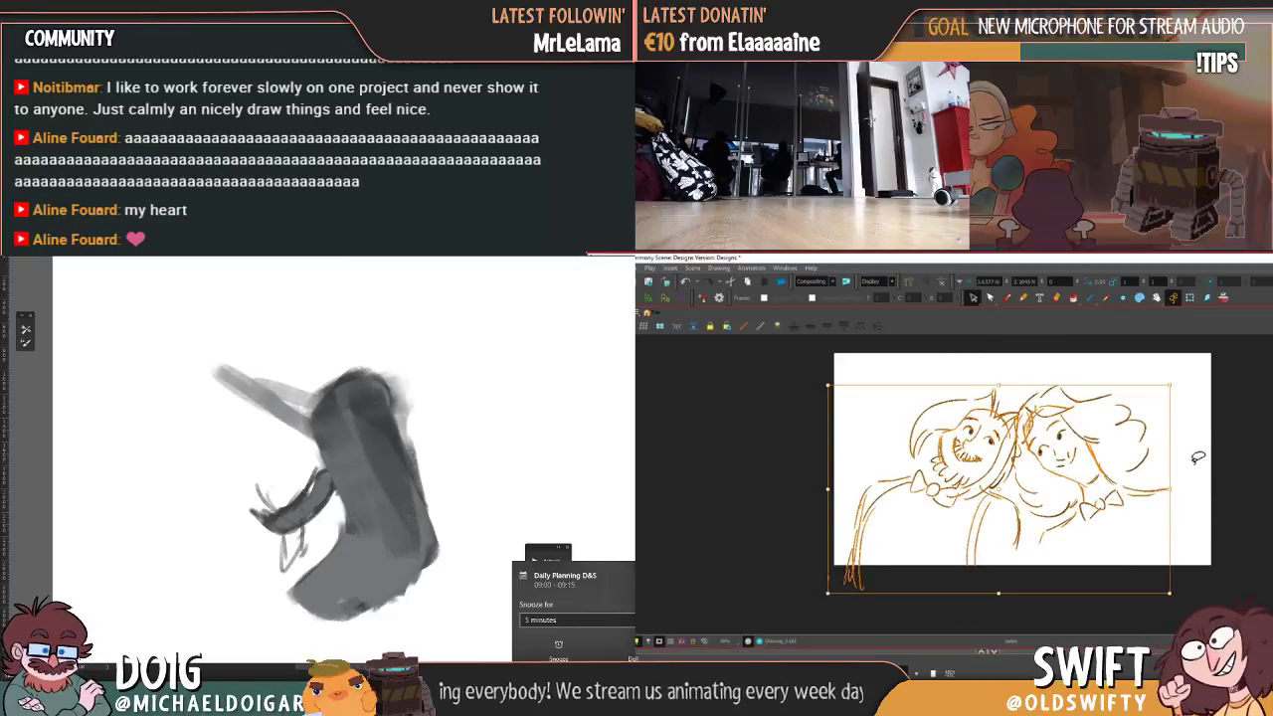
click(1196, 458)
key(comma)
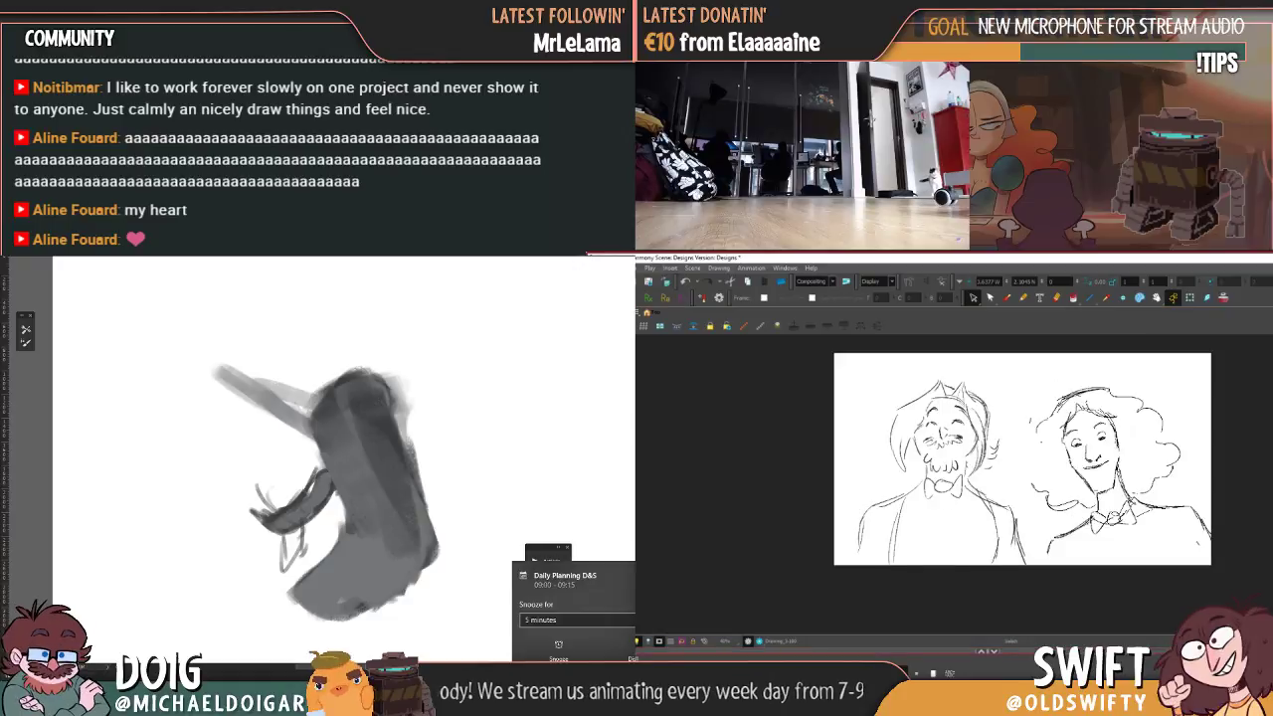
key(period)
key(comma)
key(period)
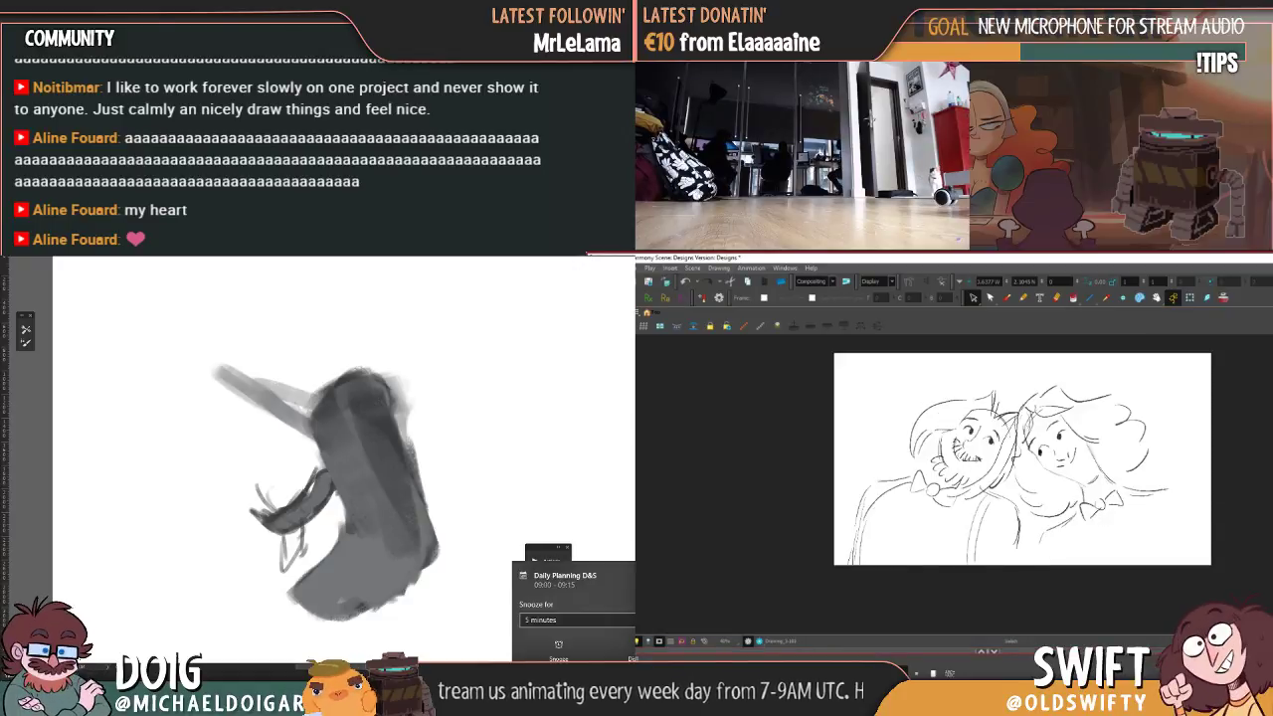
key(comma)
key(period)
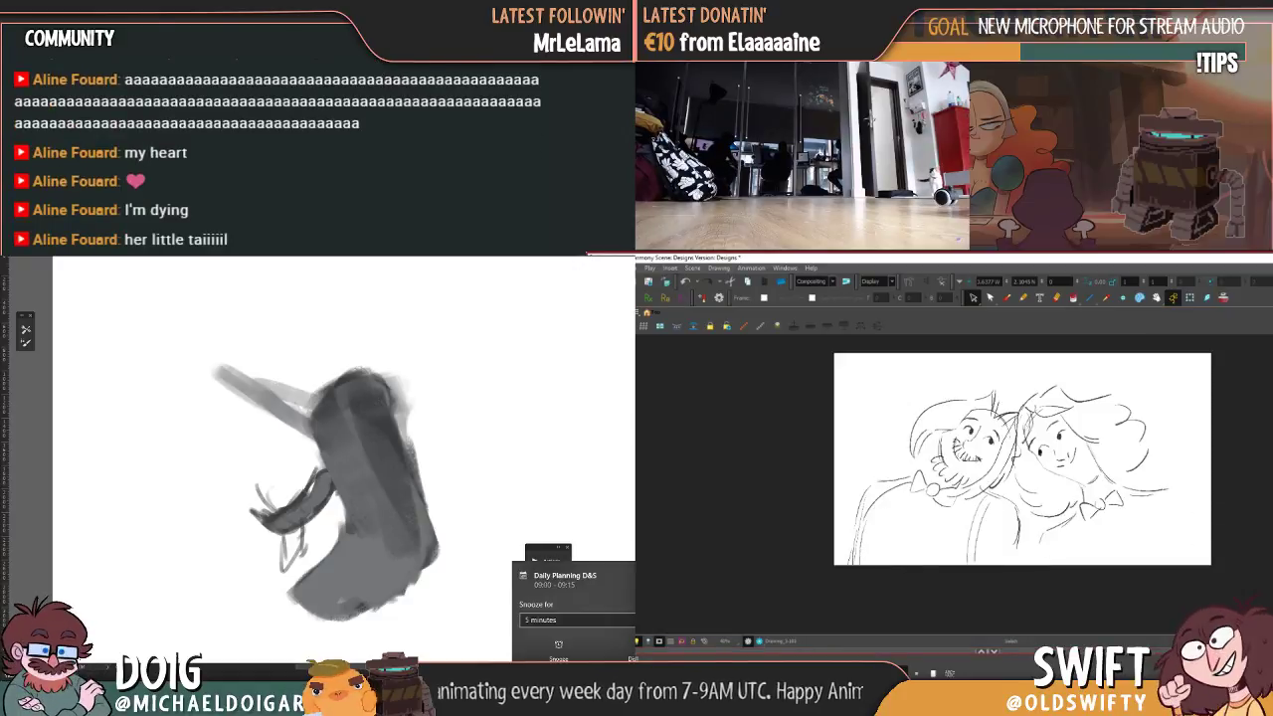
key(comma)
key(period)
- Select the whole leaning-couple drawing, move it slightly down, and compare it with the previous frame
key(ctrl+a)
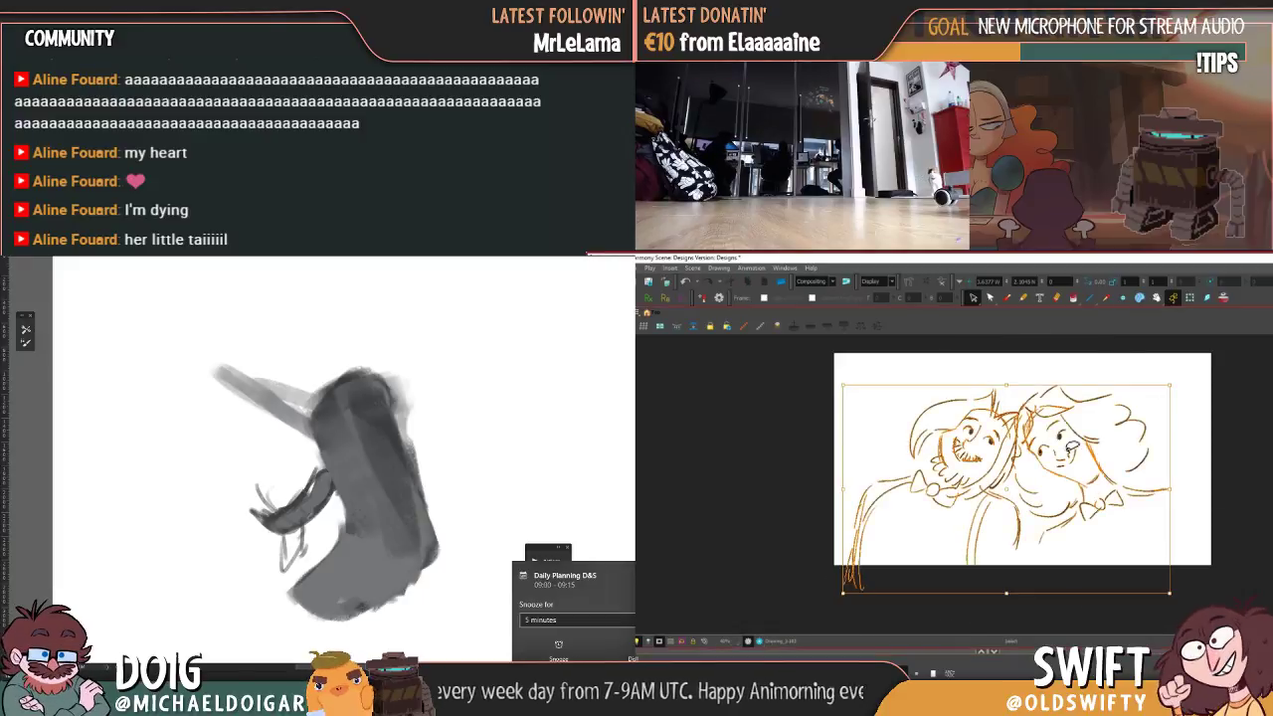
drag(1063, 439, 1064, 445)
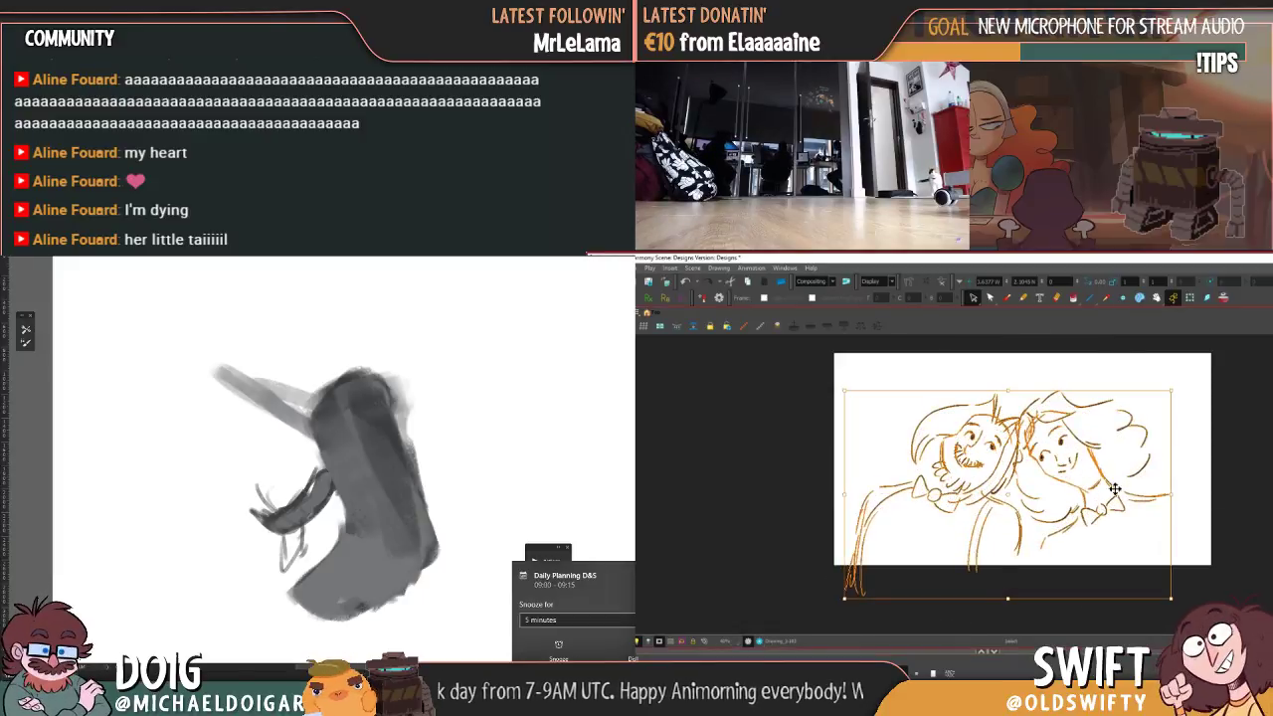
click(1190, 531)
key(comma)
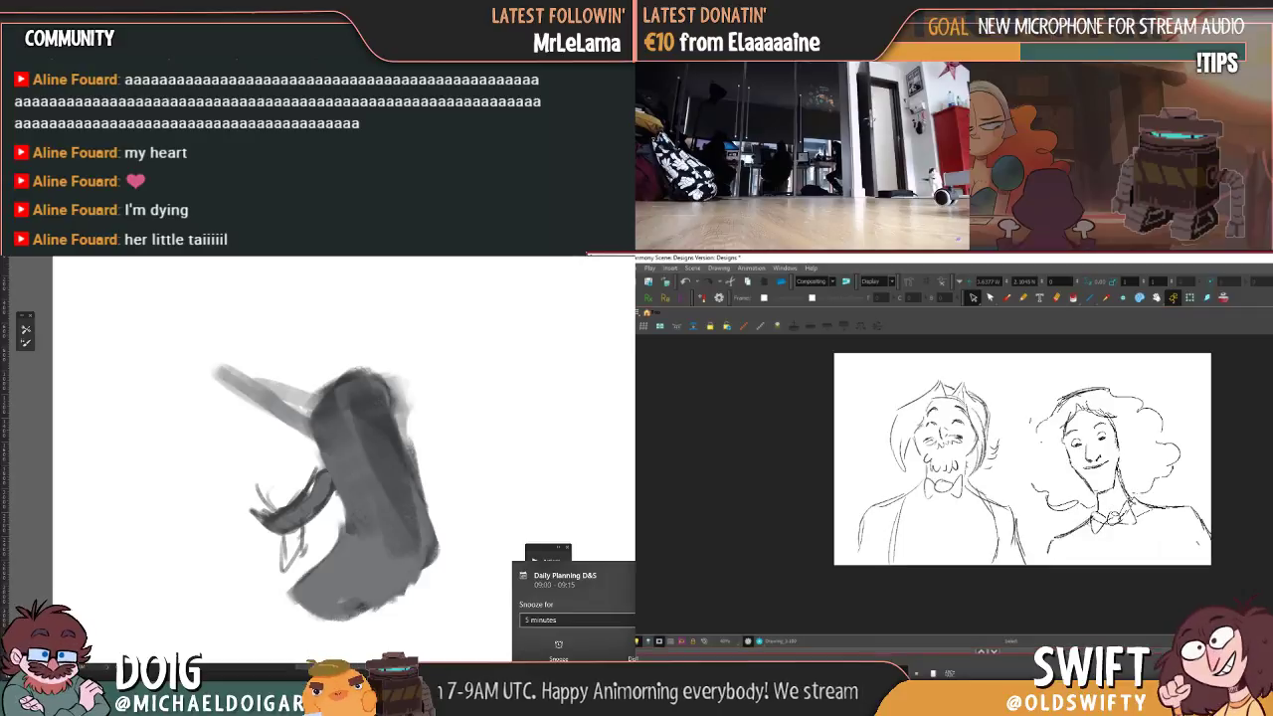
key(period)
key(comma)
key(comma)
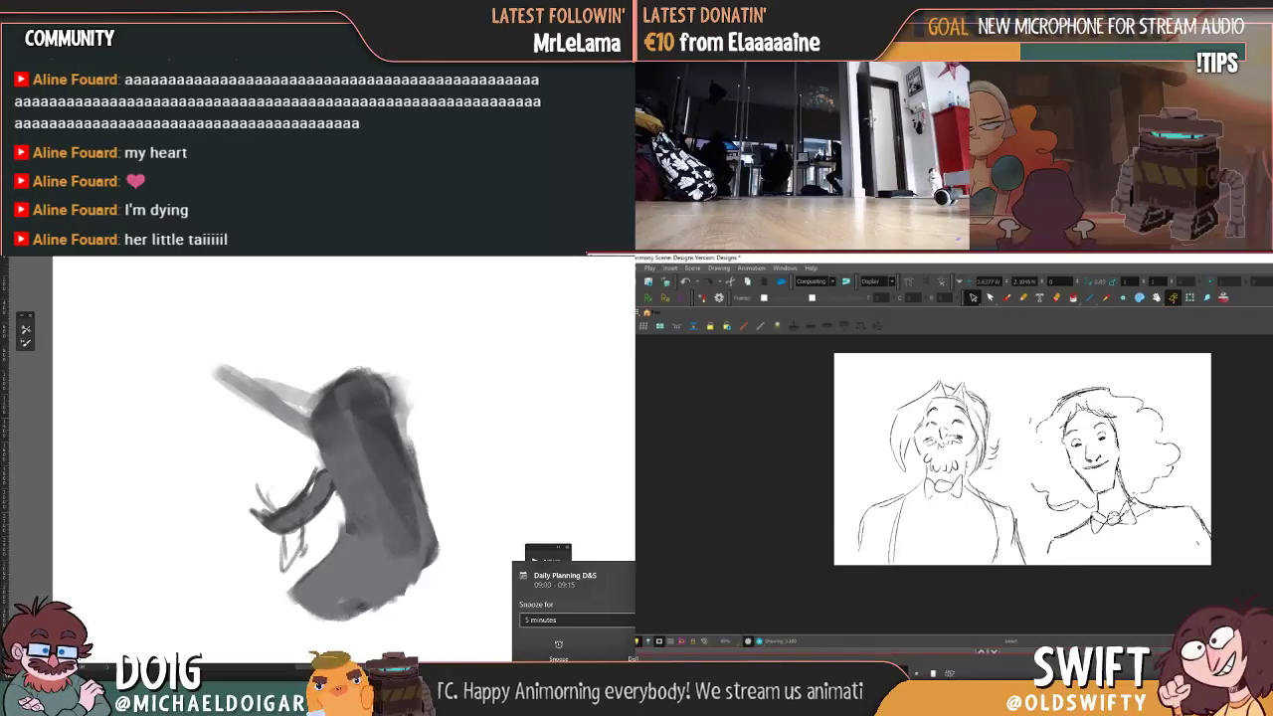
key(period)
key(comma)
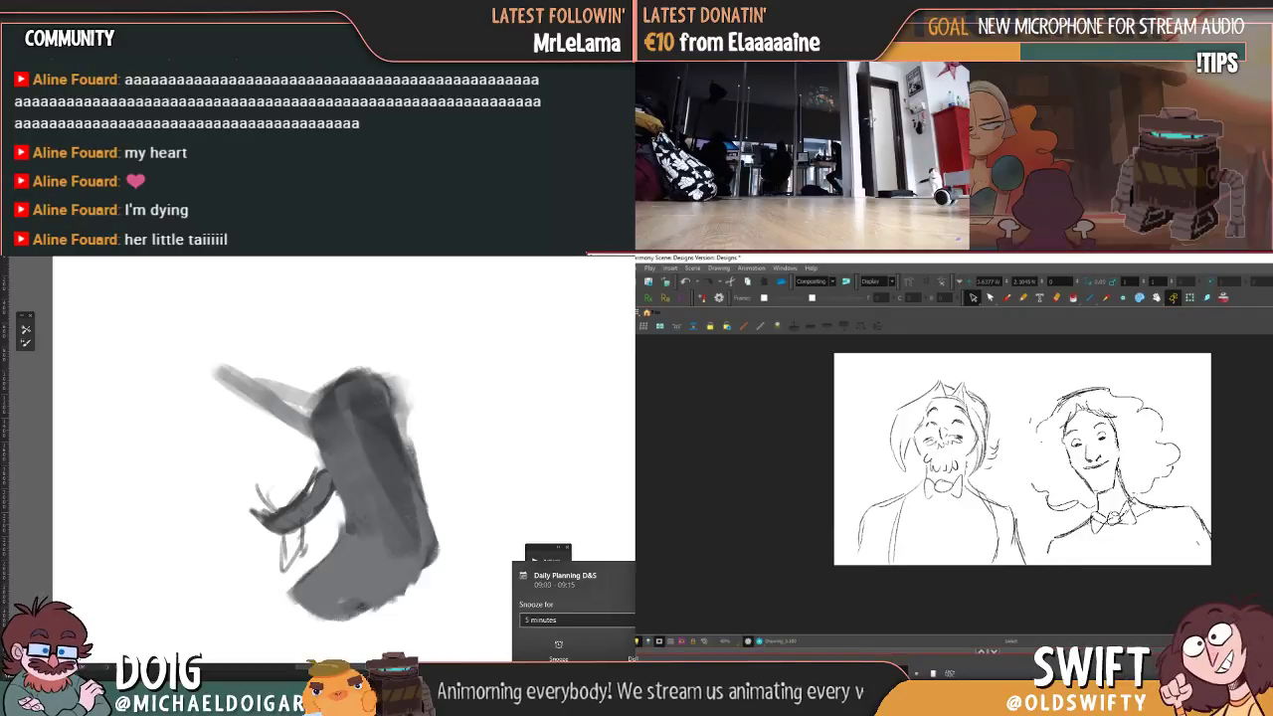
key(period)
- Lower the whole leaning-couple drawing a little further on the page and deselect it
key(ctrl+a)
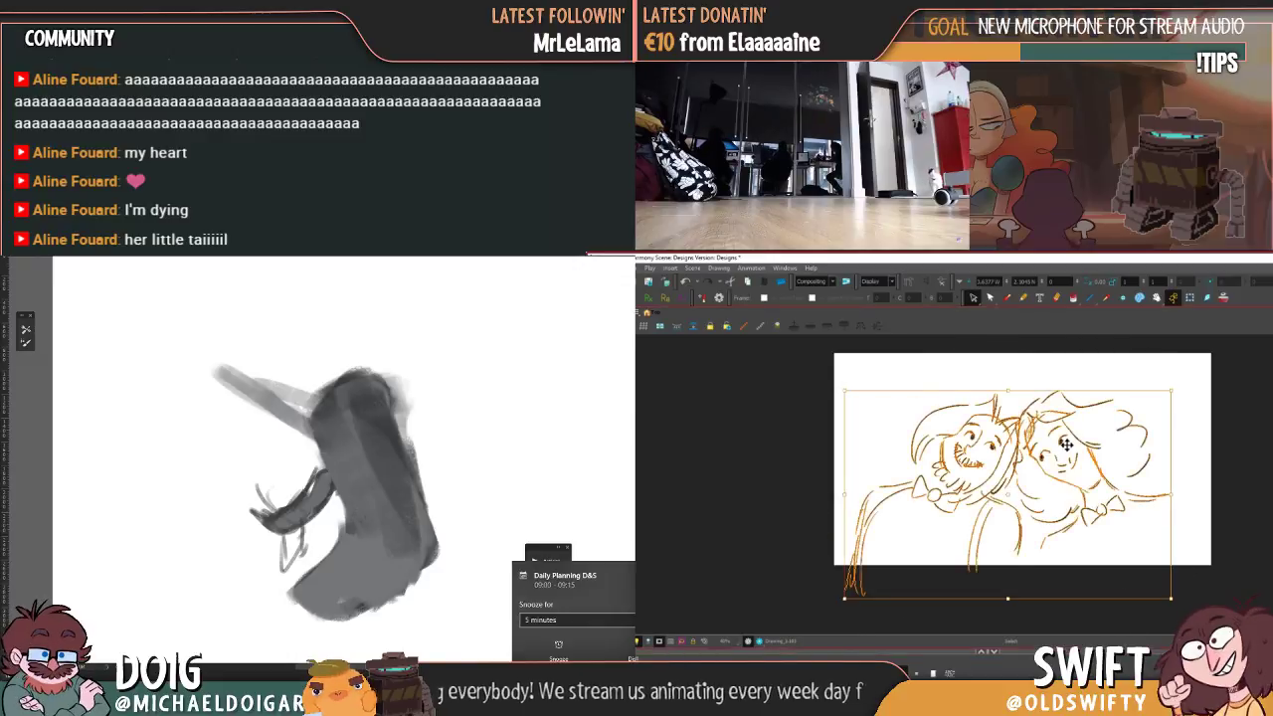
drag(1066, 444, 1068, 451)
key(Escape)
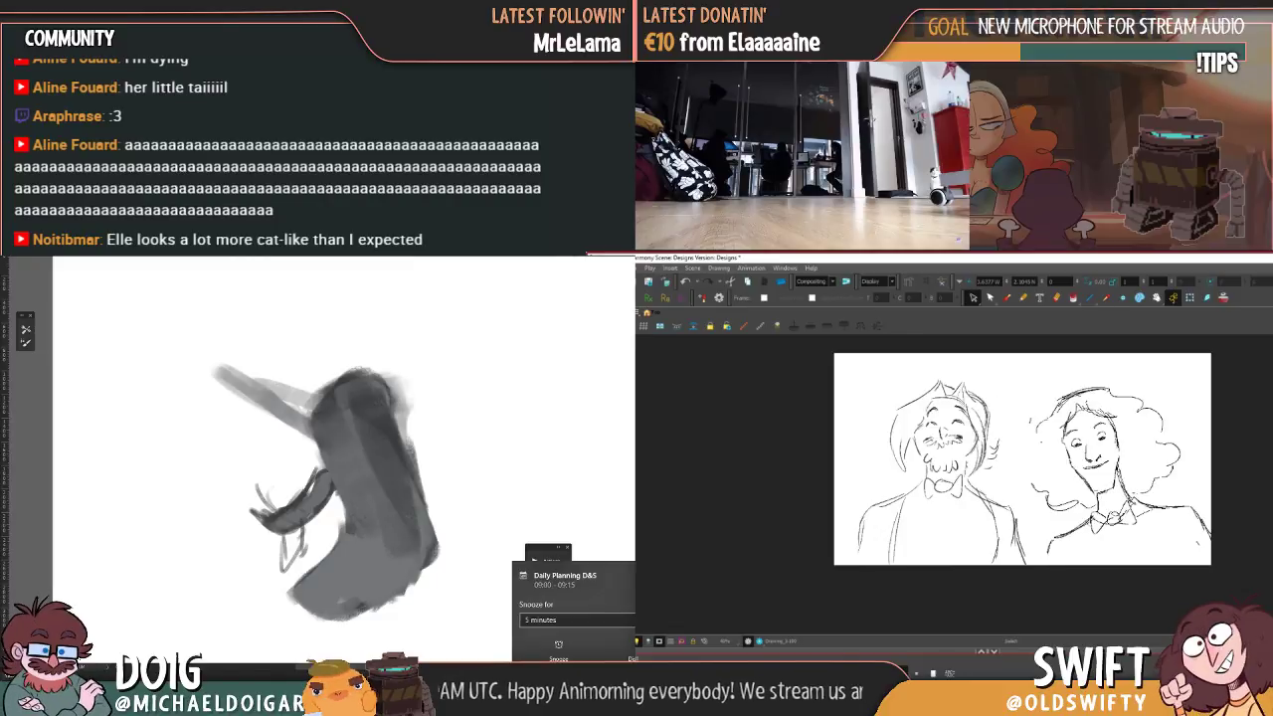
mouse_move(836, 602)
mouse_down()
mouse_move(1209, 531)
mouse_move(1124, 548)
mouse_up()
drag(1060, 451, 1062, 457)
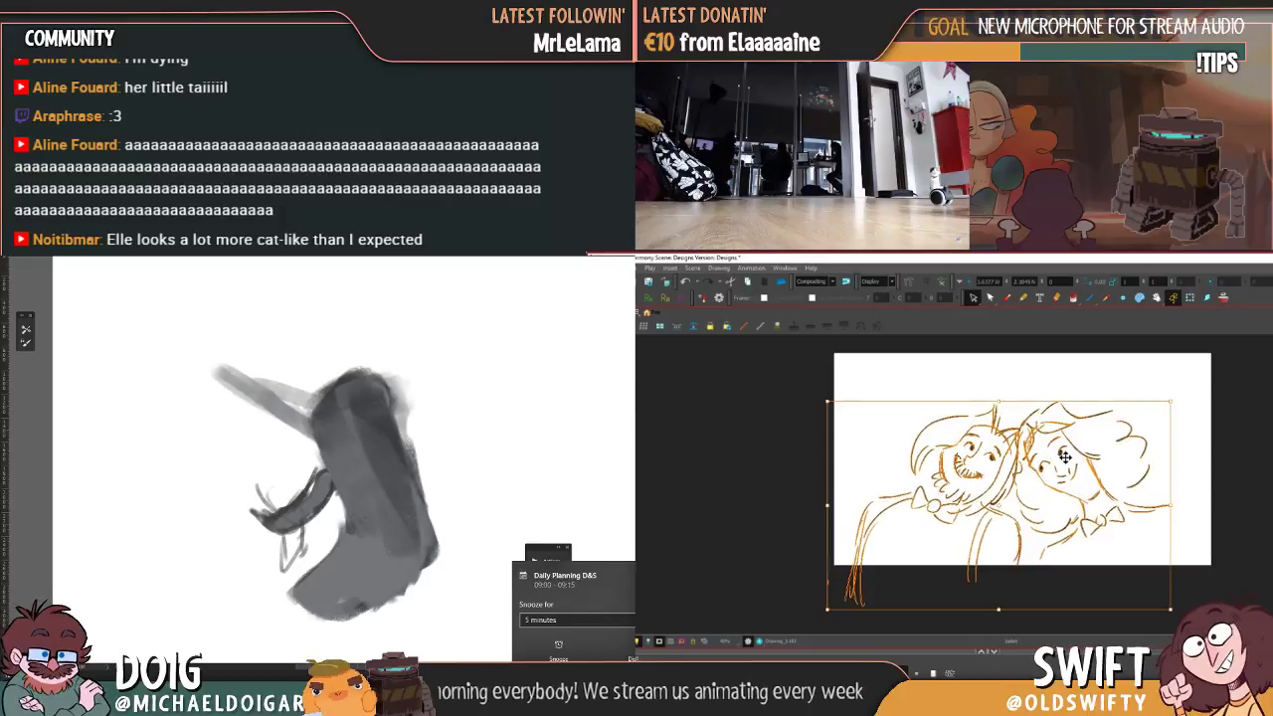
click(1064, 457)
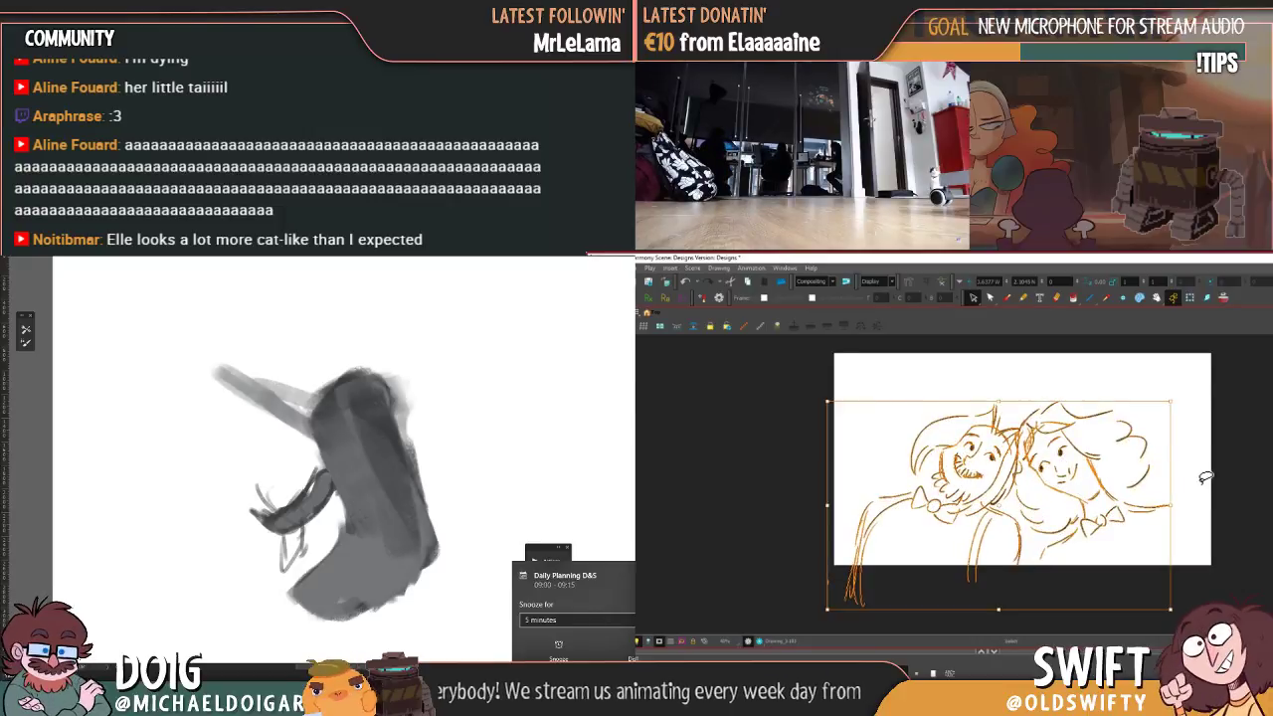
click(1203, 478)
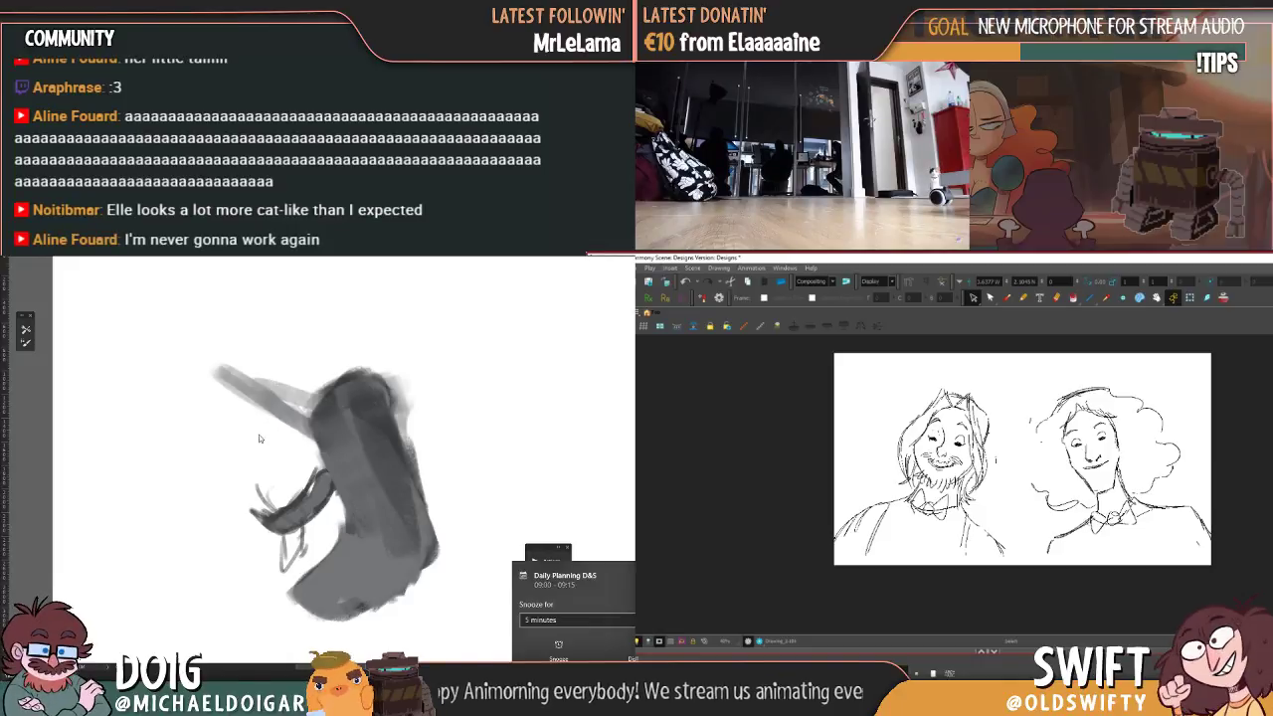
- Lasso the bearded man's head in the front-facing portrait in Harmony, and sample the small limb's dark grey in Photoshop
mouse_move(280, 463)
mouse_down()
mouse_move(260, 434)
mouse_move(203, 417)
mouse_up()
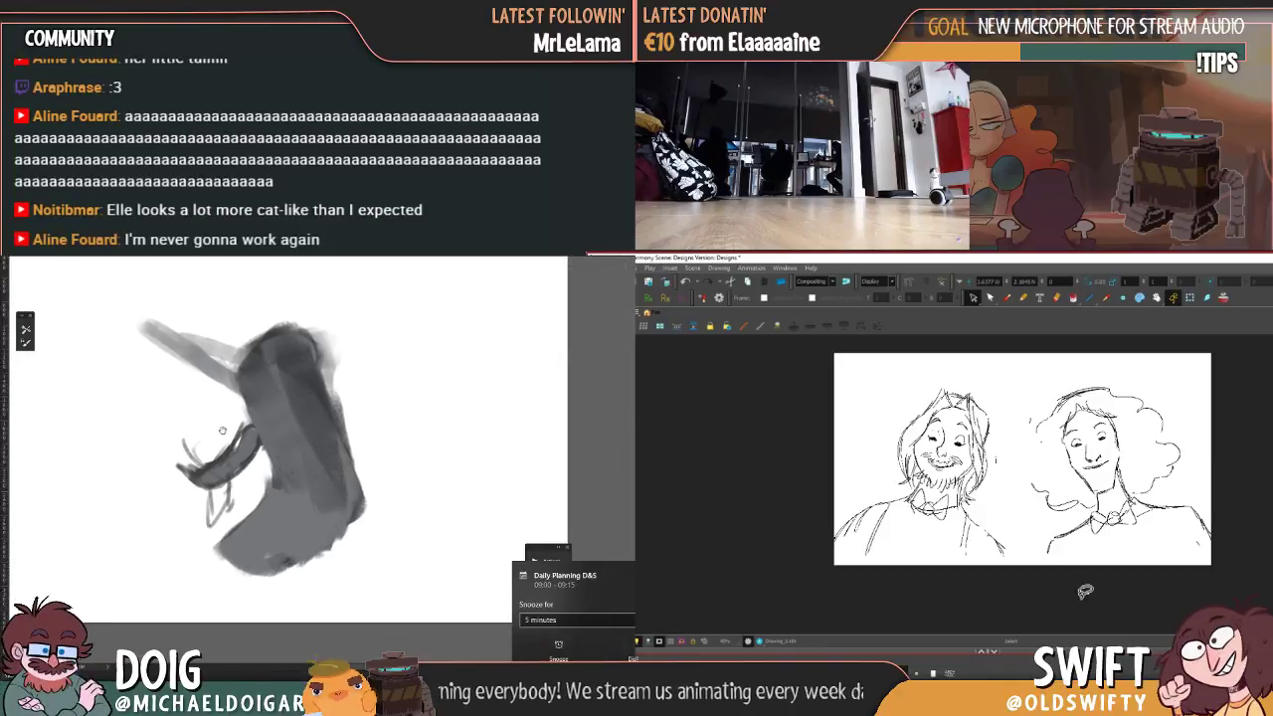
mouse_move(1024, 545)
mouse_down()
mouse_move(957, 583)
mouse_move(1004, 373)
mouse_move(1046, 443)
mouse_up()
alt+click(251, 457)
mouse_move(1028, 402)
mouse_down()
mouse_move(1001, 463)
mouse_move(1003, 438)
mouse_move(930, 506)
mouse_move(901, 480)
mouse_move(972, 343)
mouse_move(983, 447)
mouse_up()
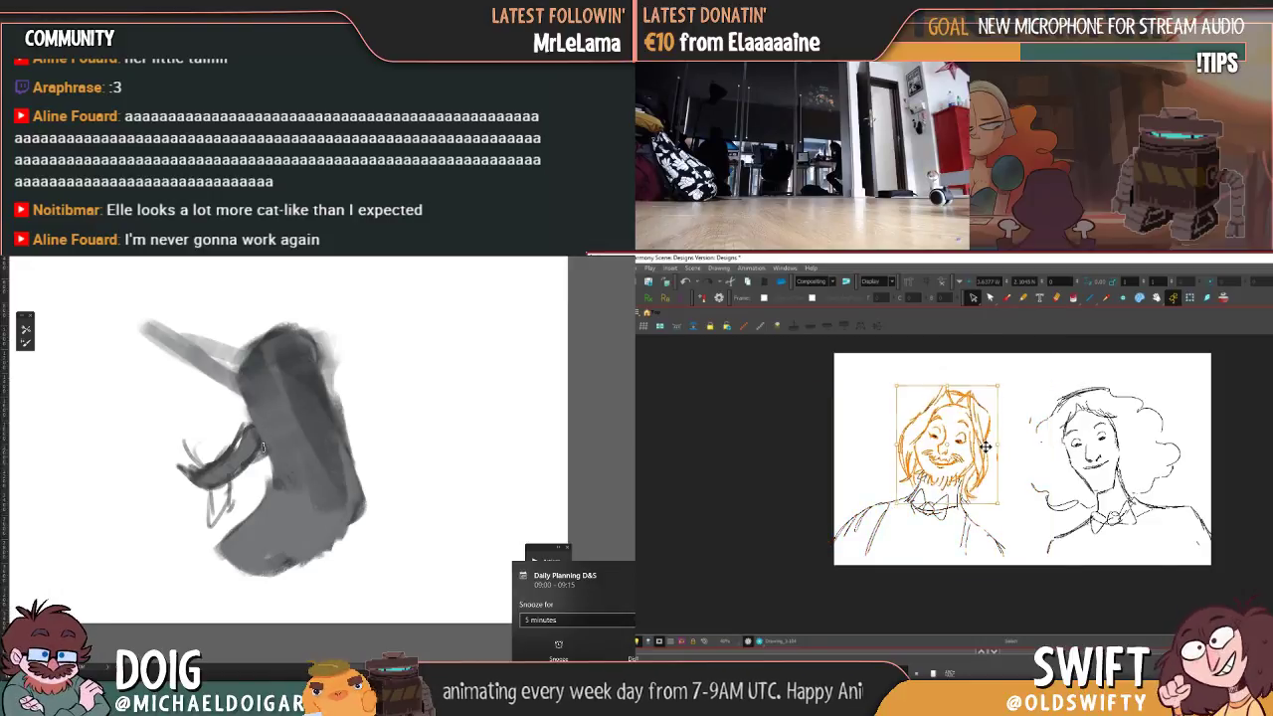
click(1015, 430)
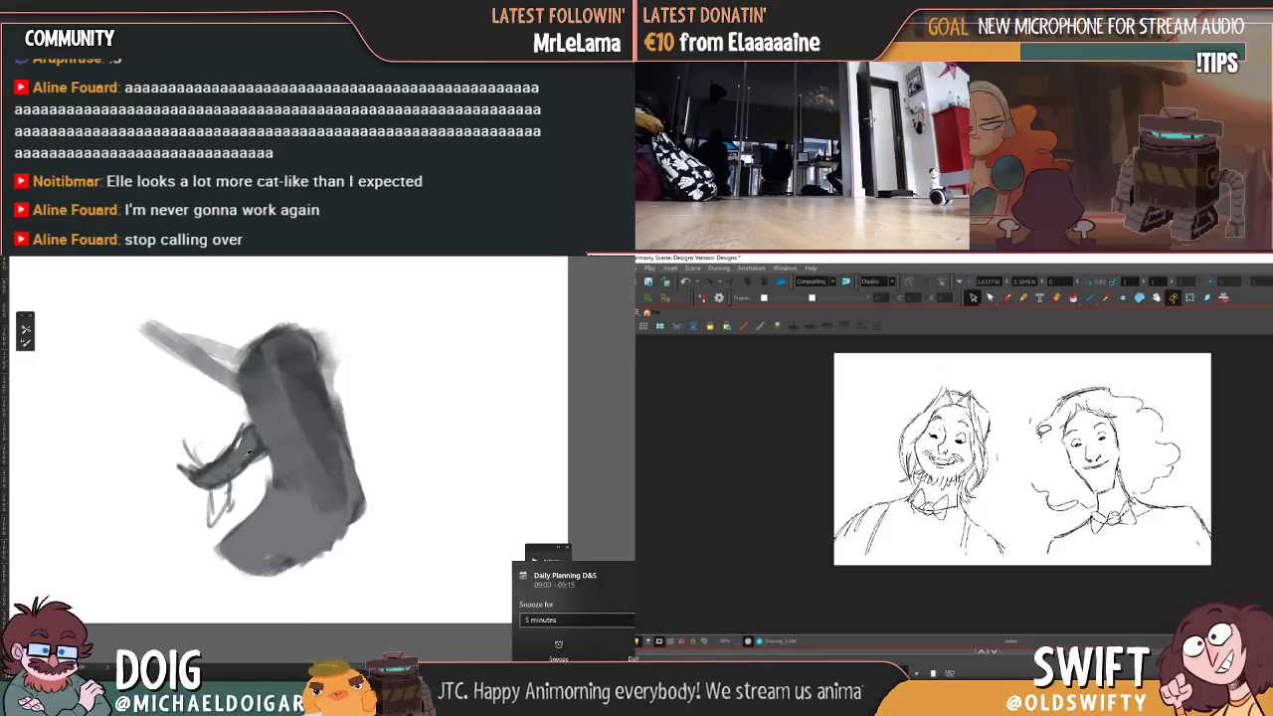
- Fill out the grey creature's upper-left chest in Photoshop and shade its upper right side with sampled dark grey
drag(305, 354, 312, 398)
key(period)
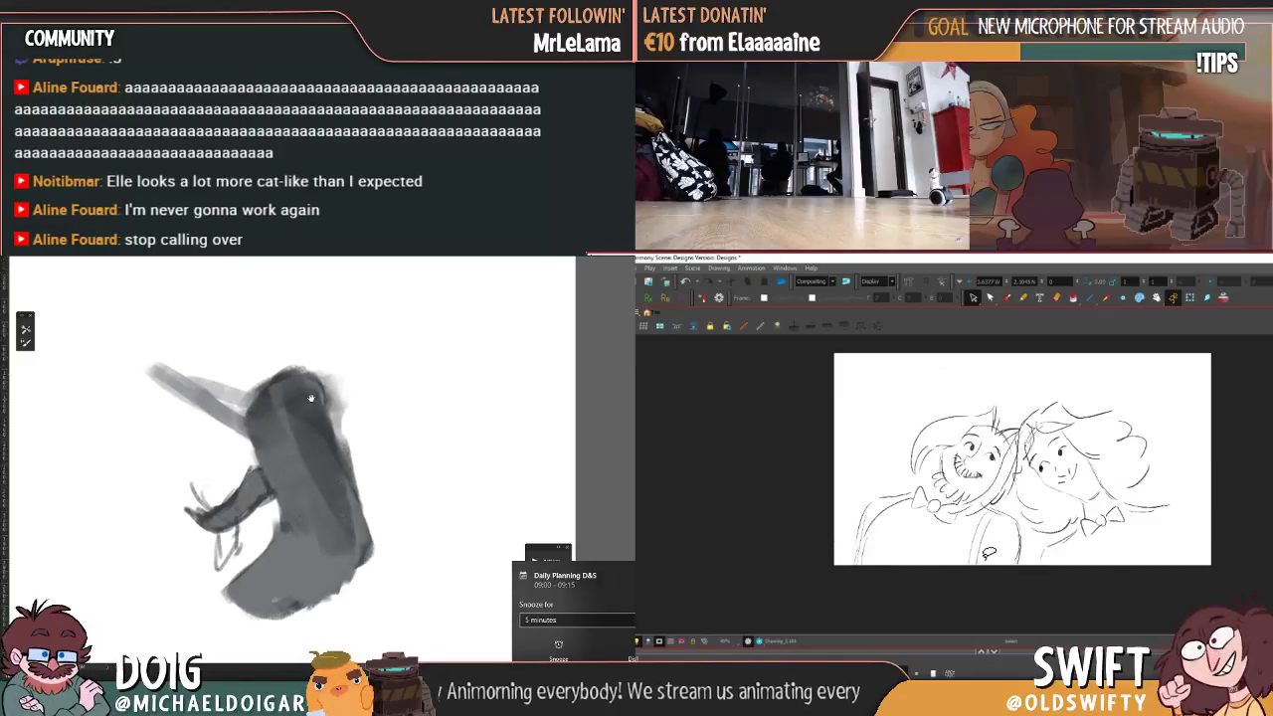
key(comma)
mouse_move(250, 440)
mouse_down()
mouse_move(276, 463)
mouse_move(275, 442)
mouse_move(245, 428)
mouse_move(271, 423)
mouse_move(294, 474)
mouse_move(249, 438)
mouse_move(262, 399)
mouse_move(252, 422)
mouse_move(271, 458)
mouse_move(270, 398)
mouse_up()
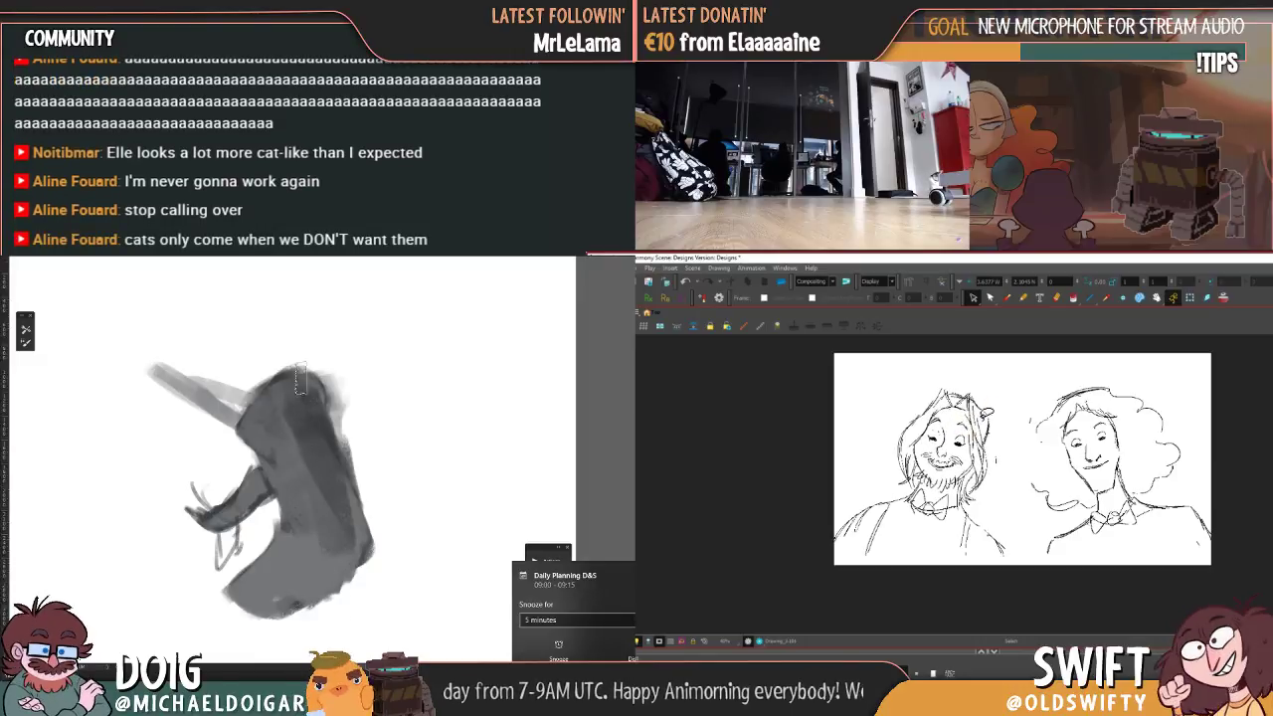
alt+click(328, 431)
drag(326, 415, 348, 477)
- Sample greys around the creature's body and paint its lower end and right edge, extending the base down and left
alt+click(330, 572)
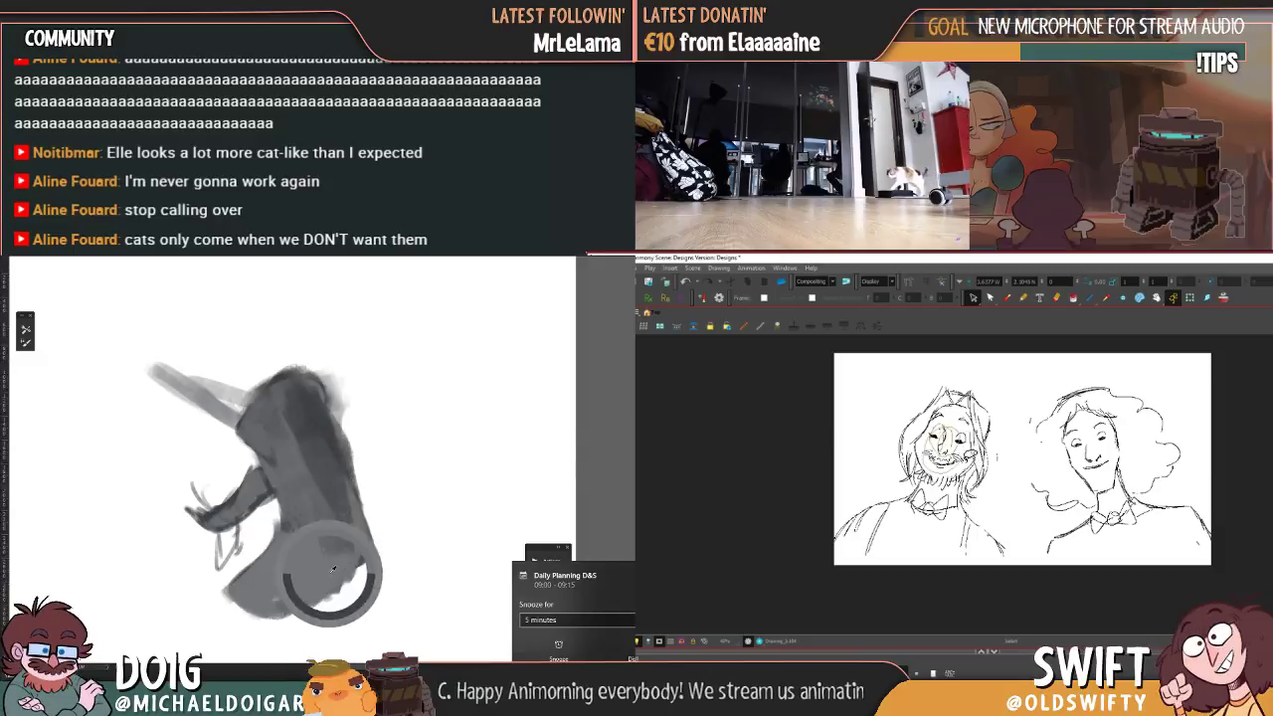
alt+click(363, 551)
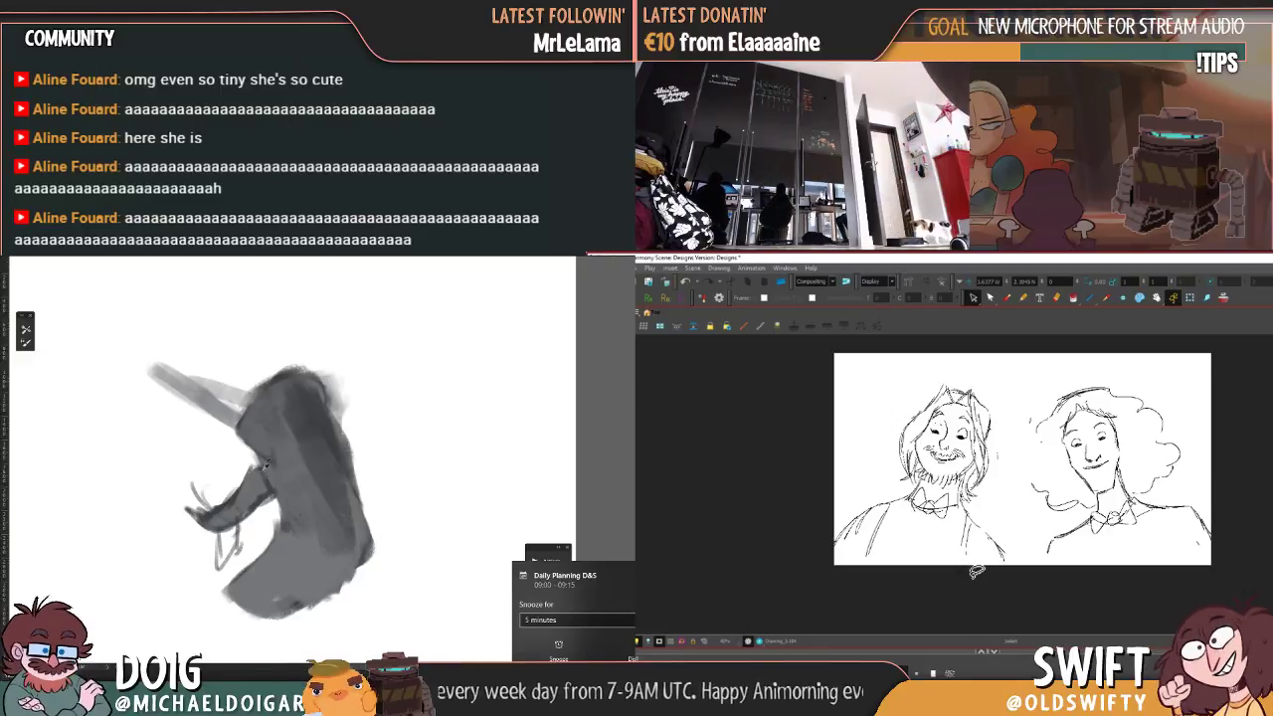
alt+click(268, 489)
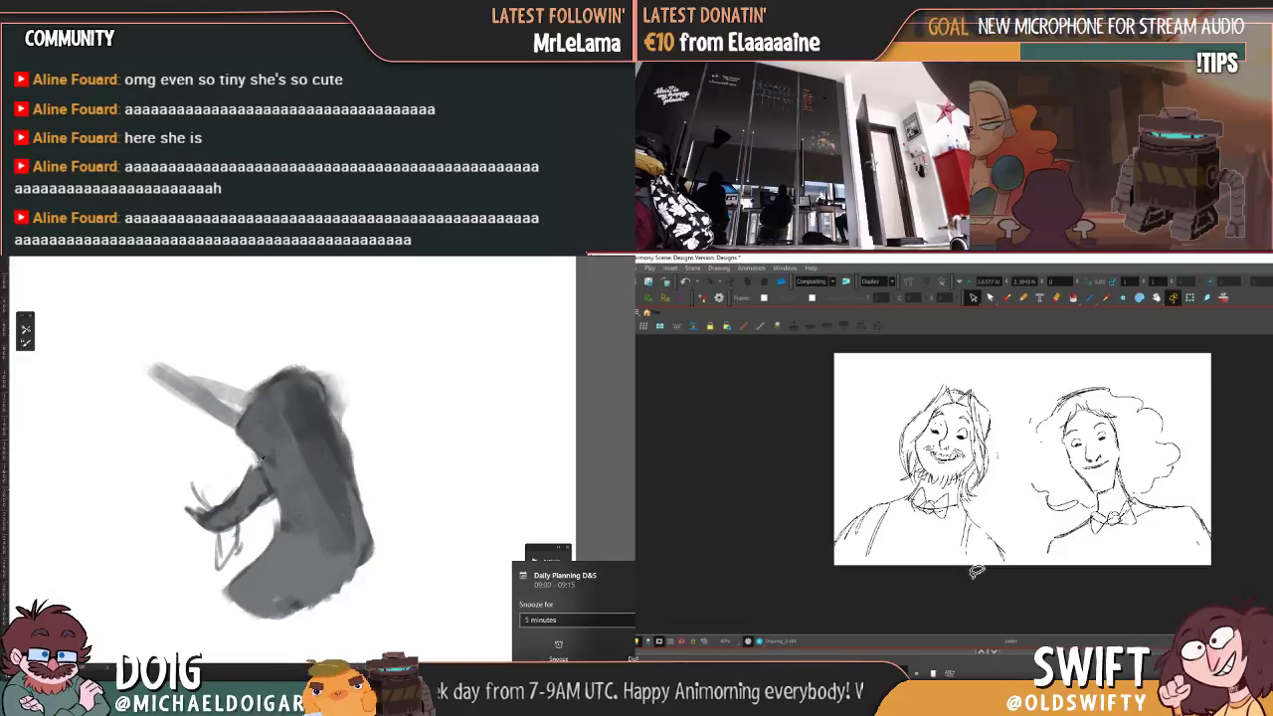
alt+click(275, 379)
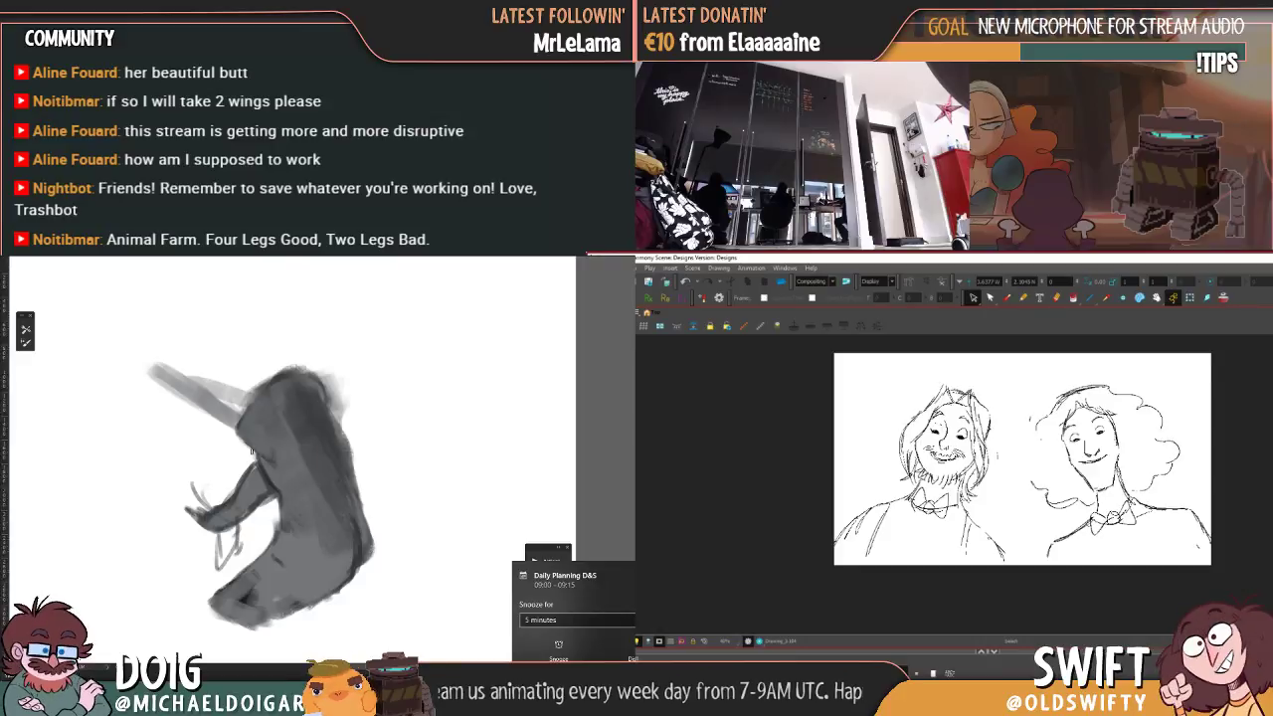
- Sketch darker outlines around the grey creature's pale upper-left extension in Photoshop, rounding its shoulder joint and far tip
drag(277, 401, 255, 404)
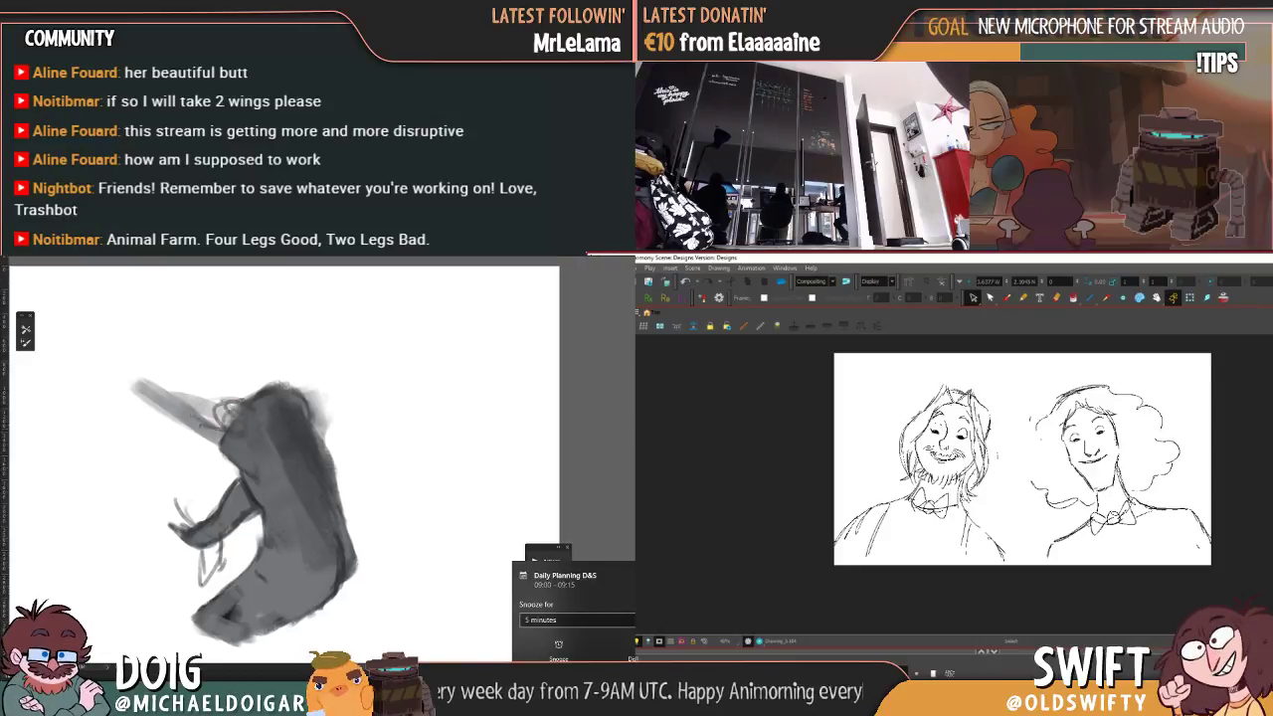
mouse_move(201, 412)
mouse_down()
mouse_move(220, 418)
mouse_move(215, 388)
mouse_move(286, 414)
mouse_up()
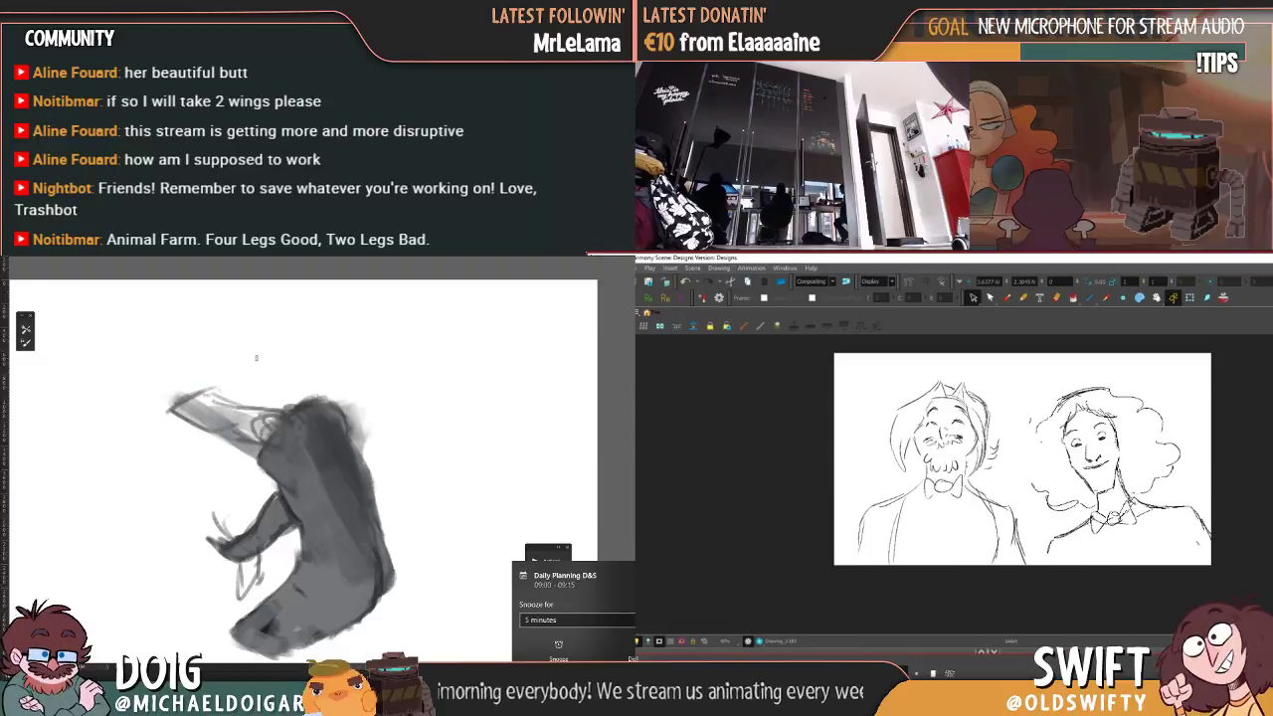
drag(232, 389, 193, 398)
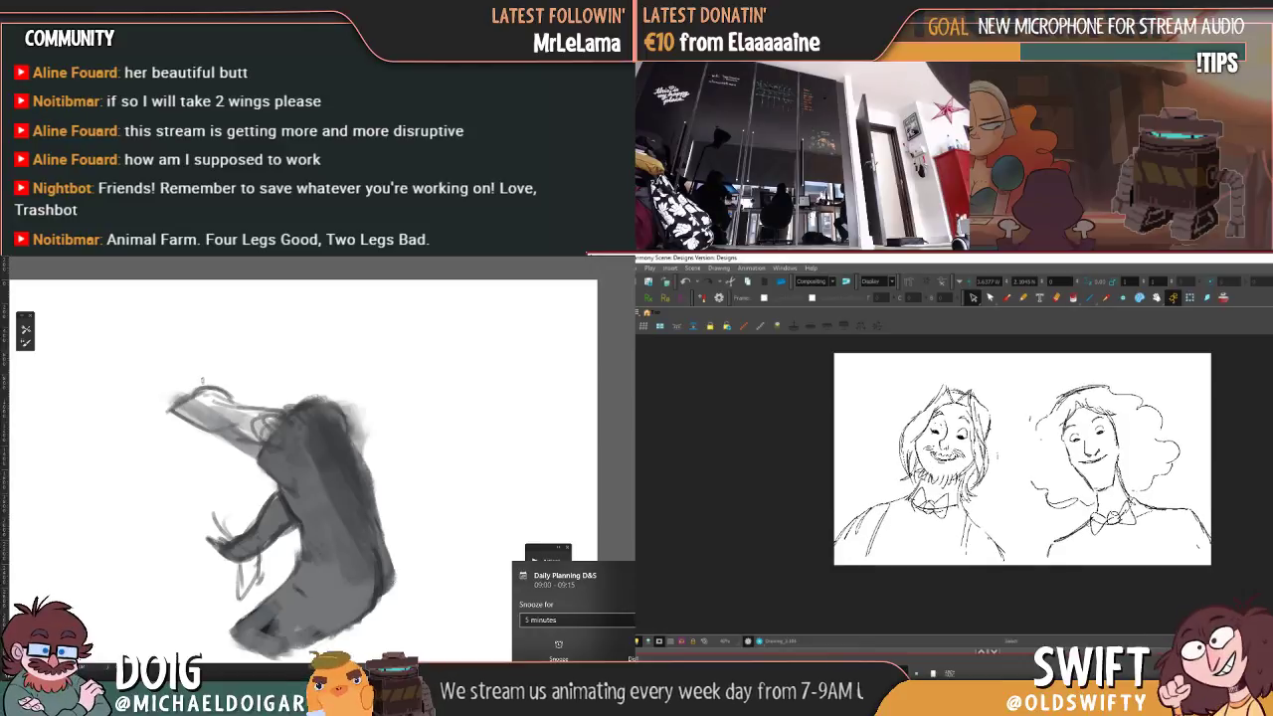
- Flip between the front-facing portraits and the leaning-couple drawing in Harmony to compare the poses
key(.)
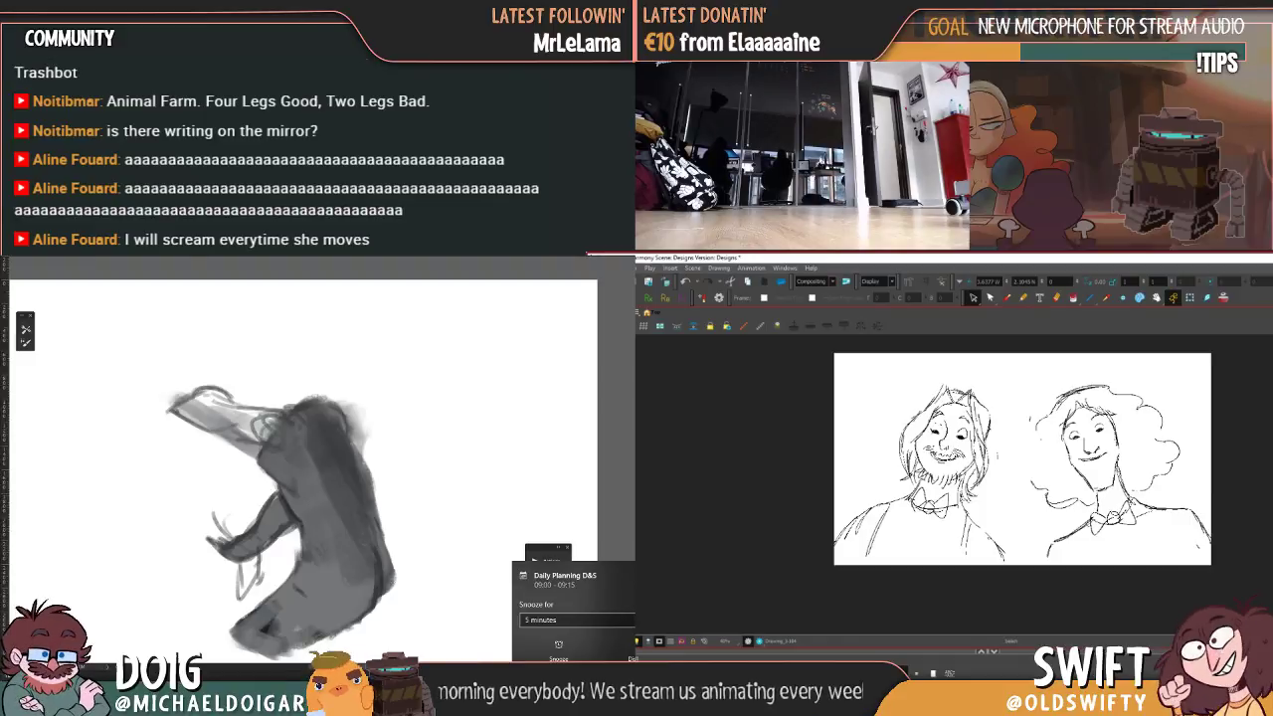
key(f)
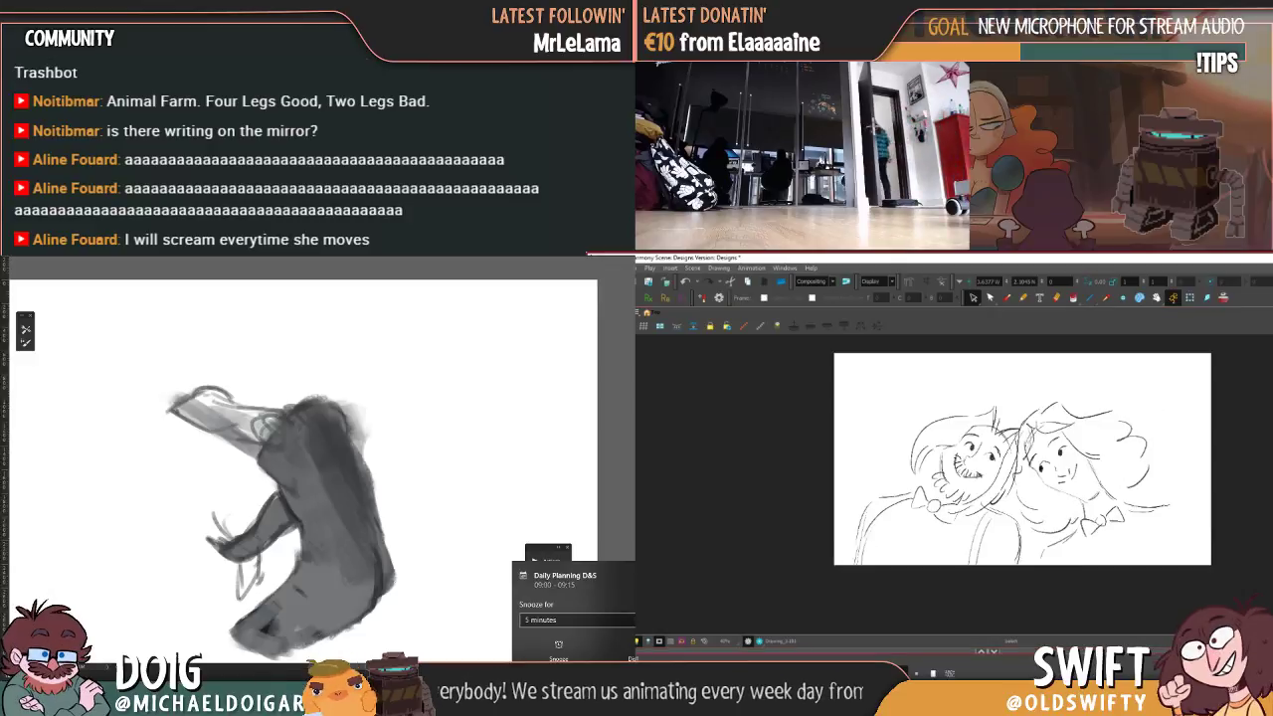
key(g)
key(g)
key(f)
key(f)
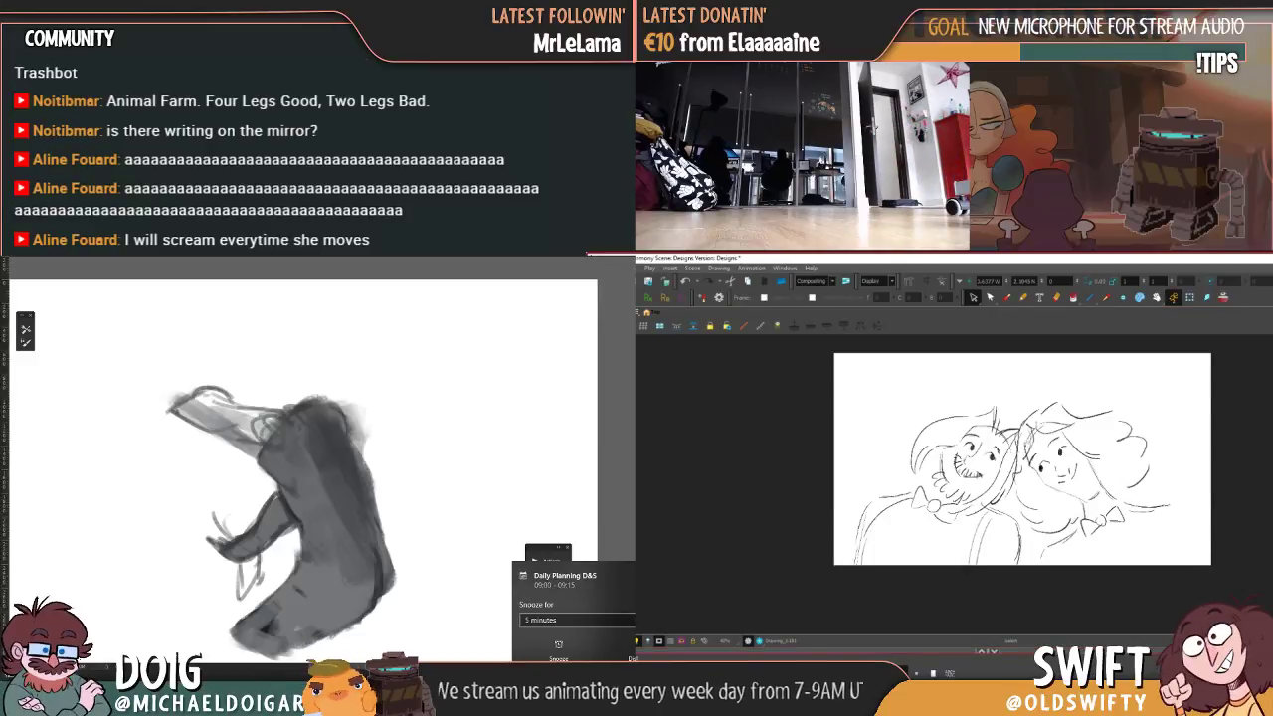
key(d)
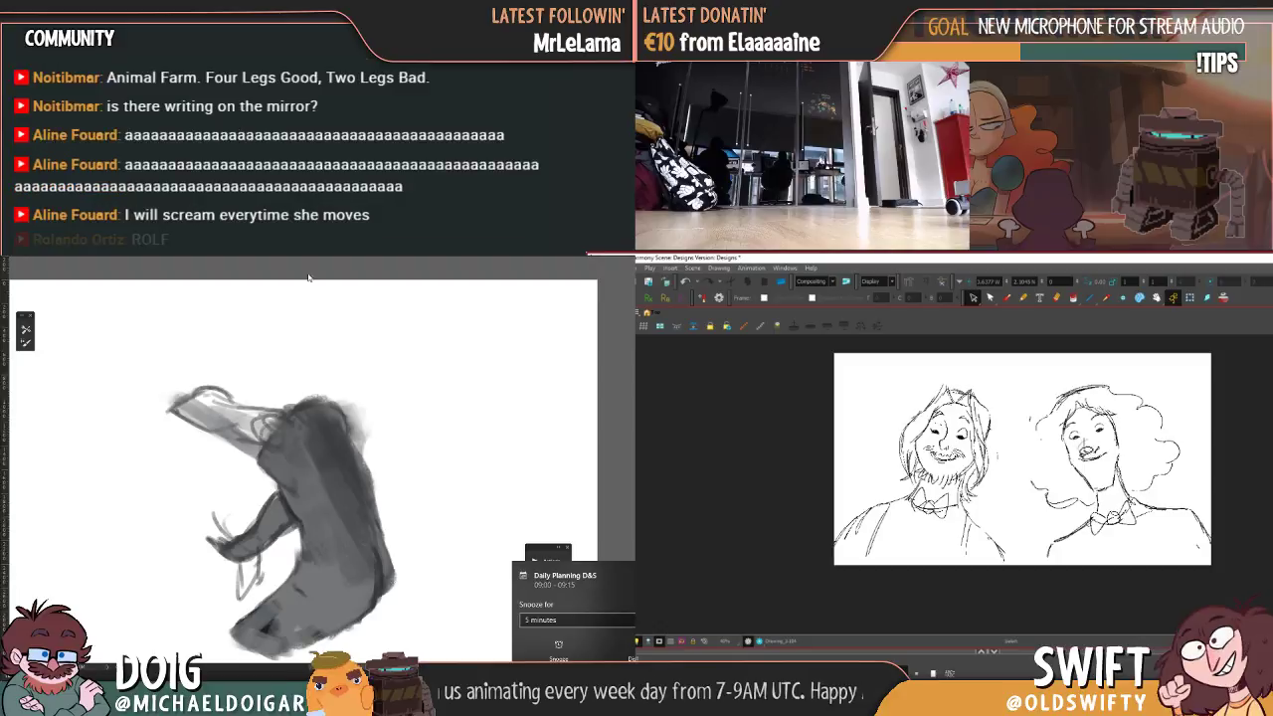
- Adjust small facial details on the front-facing woman and nudge the bearded man's eyes into place
drag(1103, 451, 1104, 458)
click(1137, 433)
click(1104, 456)
click(1133, 444)
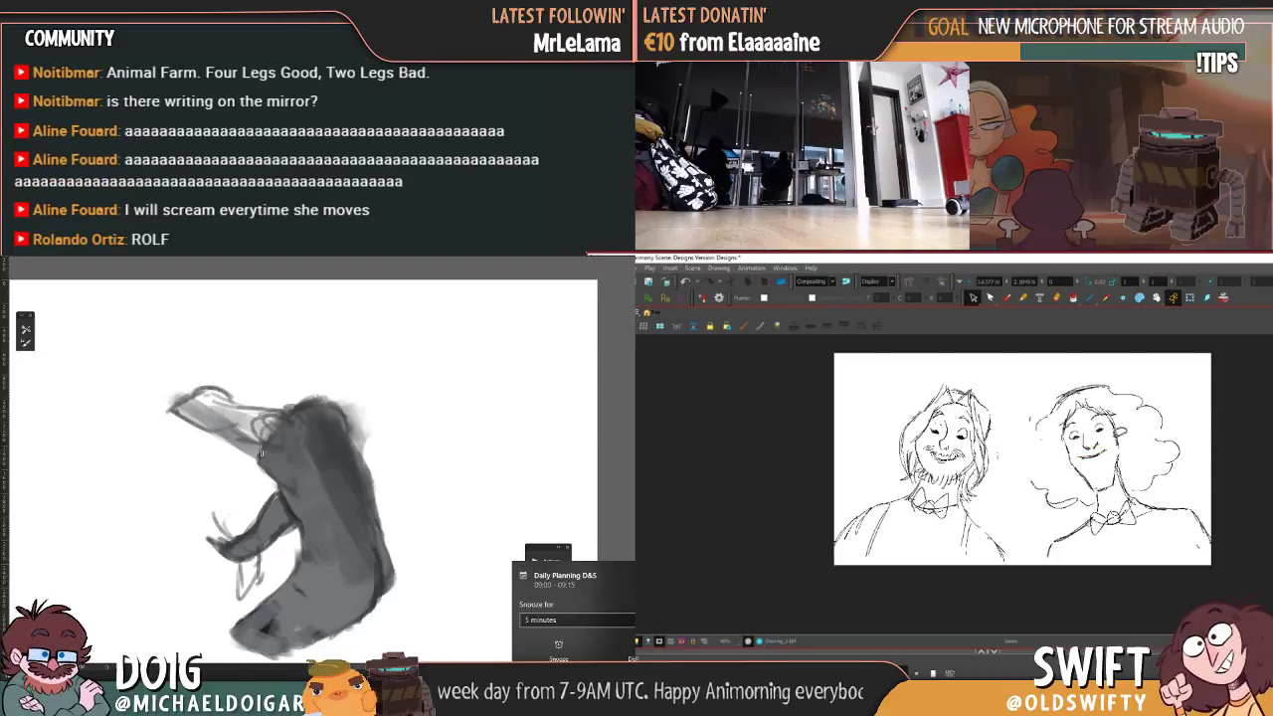
click(965, 434)
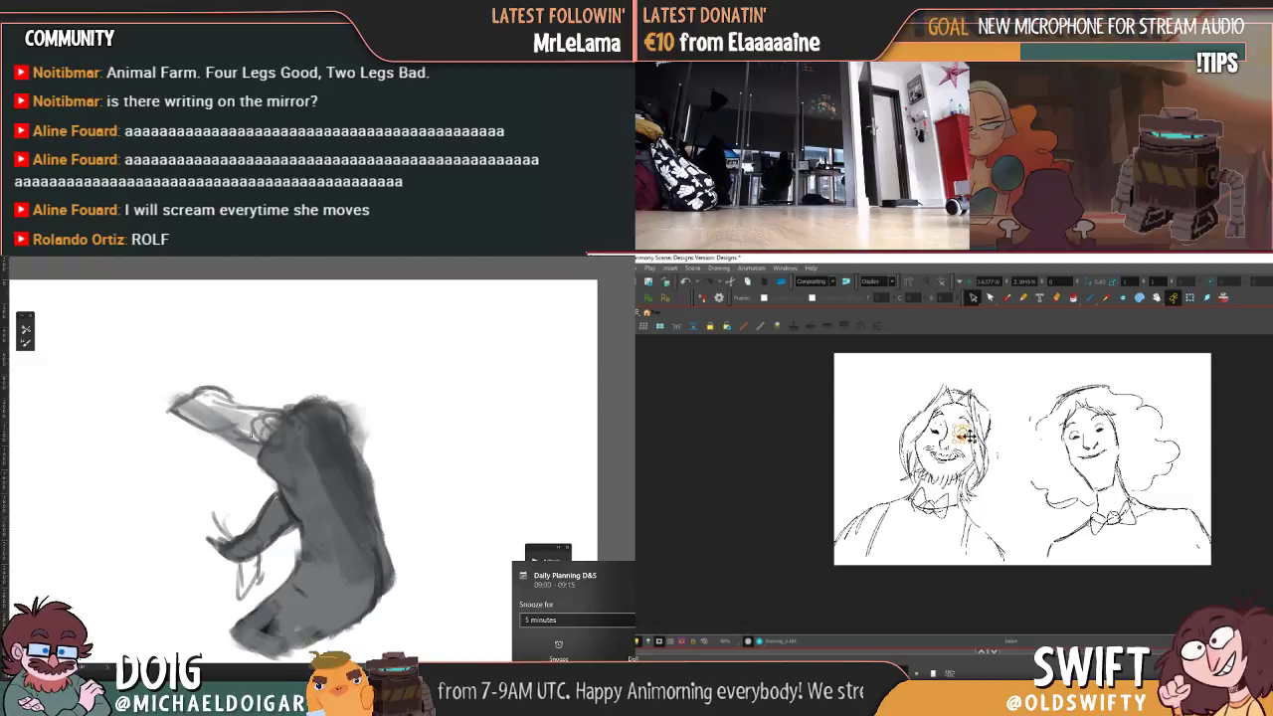
click(997, 397)
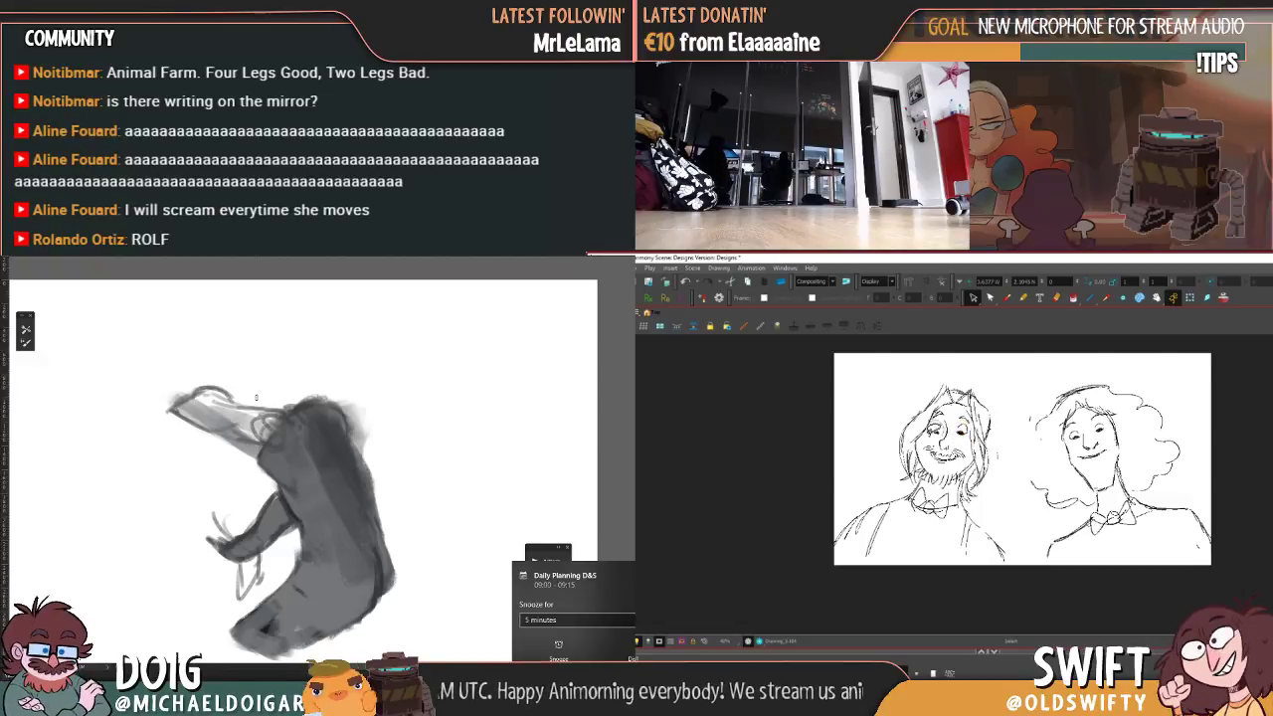
click(933, 429)
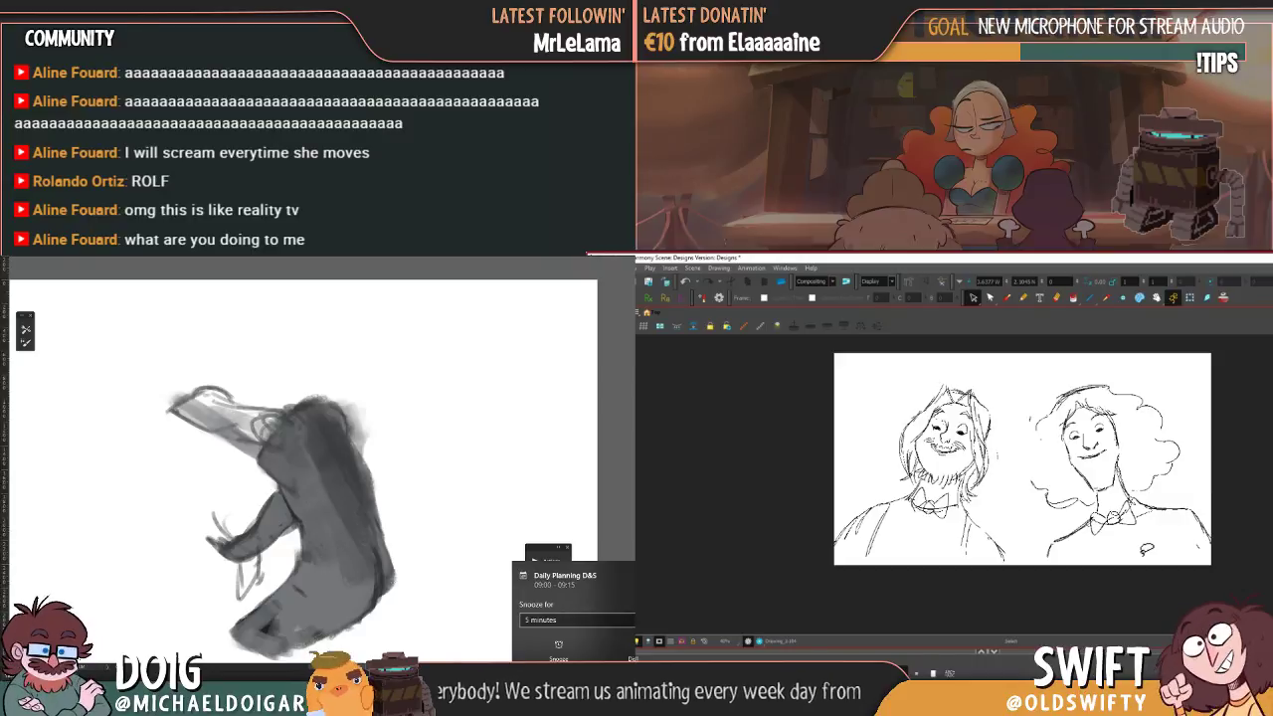
- Adjust the bearded man's nose area in Harmony after comparing drawings, and sample the grey beside the creature's small limb in Photoshop
key(comma)
key(period)
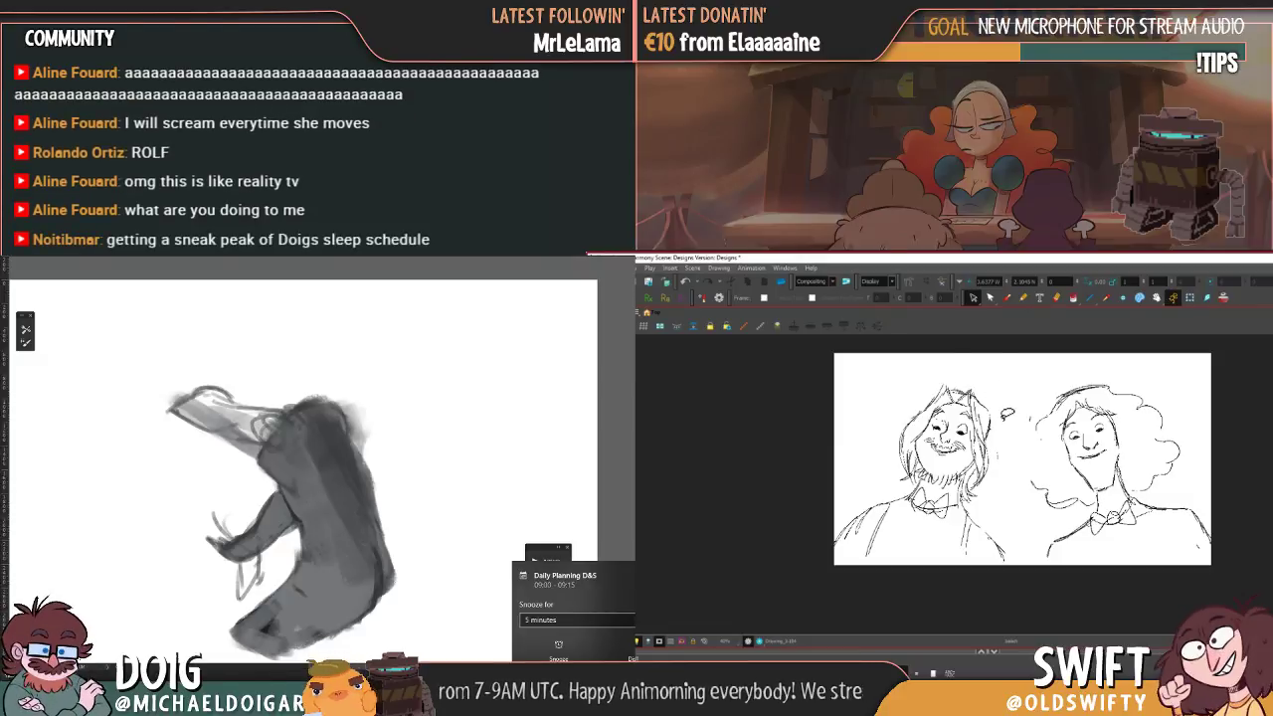
key(.)
key(comma)
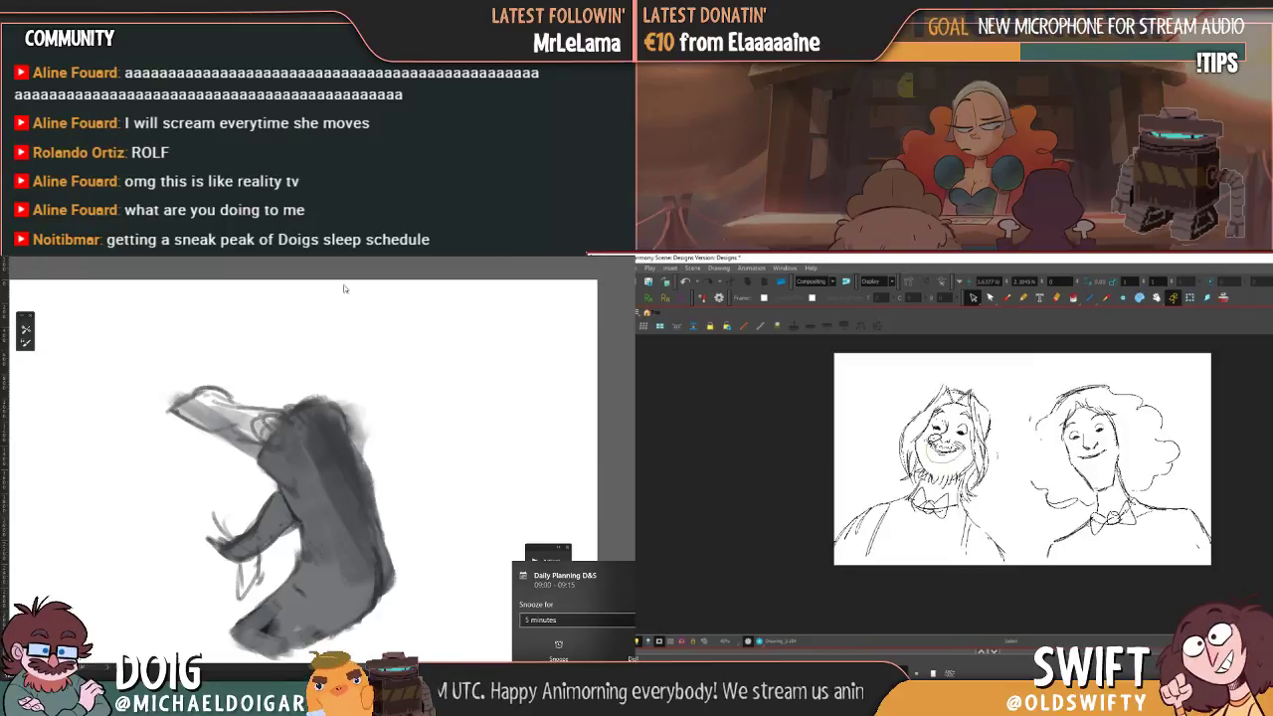
mouse_move(945, 412)
mouse_down()
mouse_move(971, 413)
mouse_move(959, 440)
mouse_up()
alt+click(293, 516)
click(1003, 419)
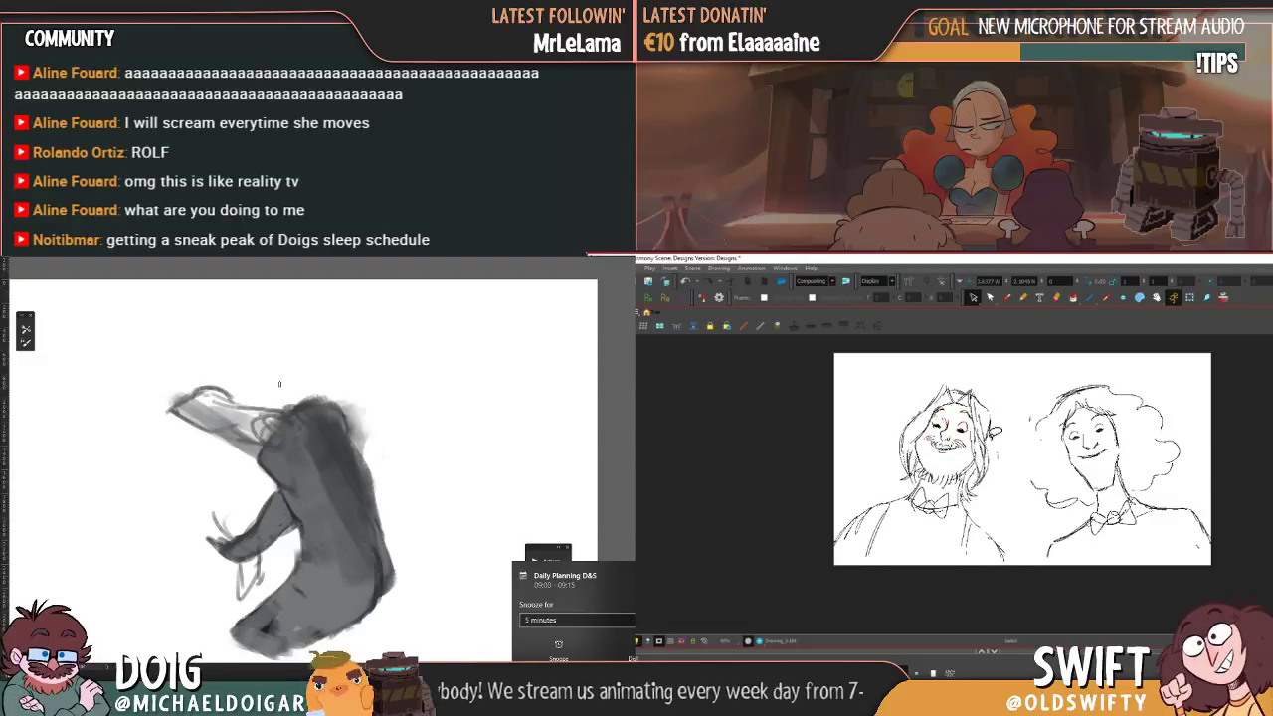
- Lasso and adjust the hair strands on both sides of the bearded man's face, then deselect them
mouse_move(984, 457)
mouse_down()
mouse_move(986, 491)
mouse_move(984, 455)
mouse_up()
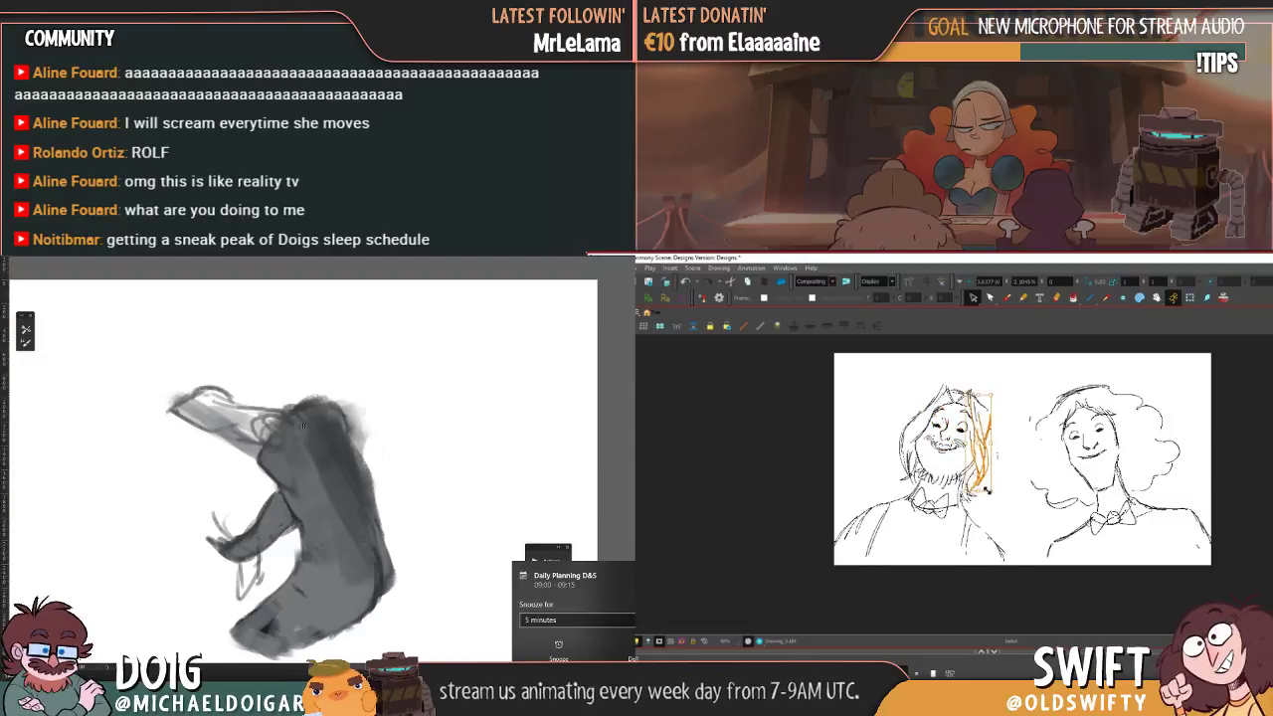
mouse_move(1002, 397)
mouse_down()
mouse_move(912, 459)
mouse_move(927, 408)
mouse_up()
click(1016, 395)
key(.)
drag(932, 416, 915, 445)
click(978, 432)
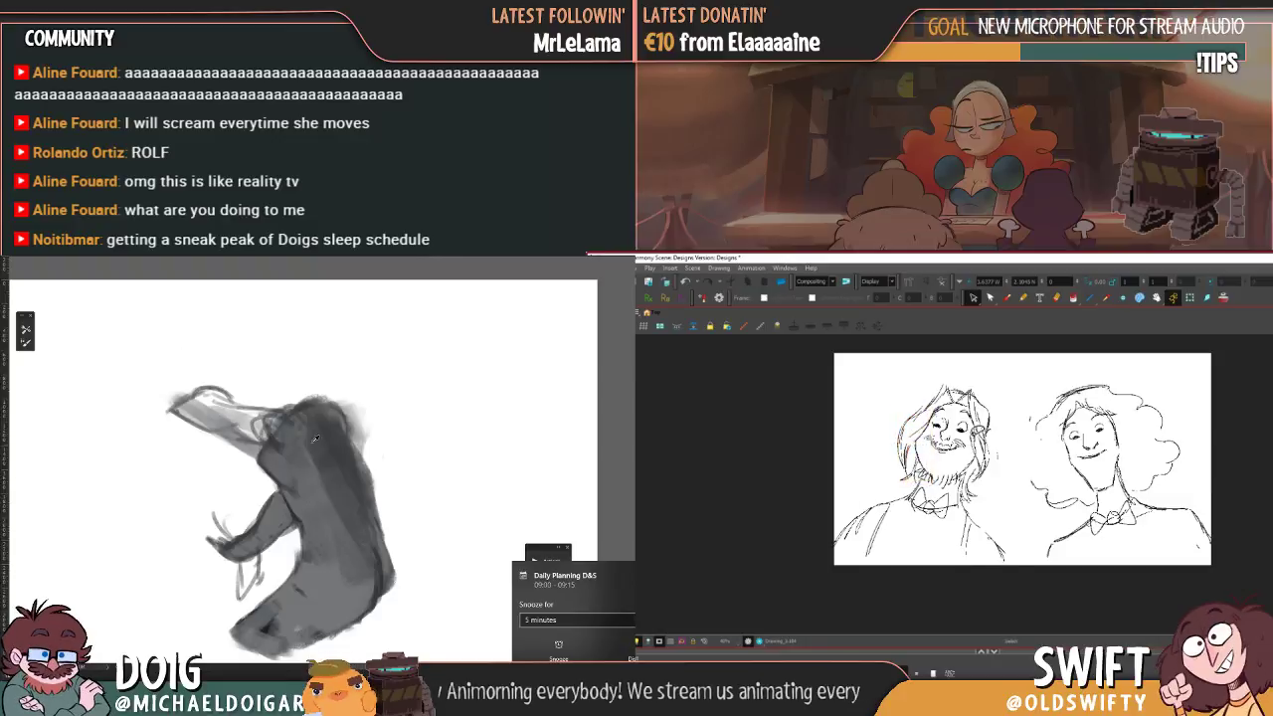
- Compare the portraits with the leaning-couple drawing in Harmony, and fill the creature's pale upper-left extension with mid grey in Photoshop
key(f)
key(g)
key(f)
key(g)
key(f)
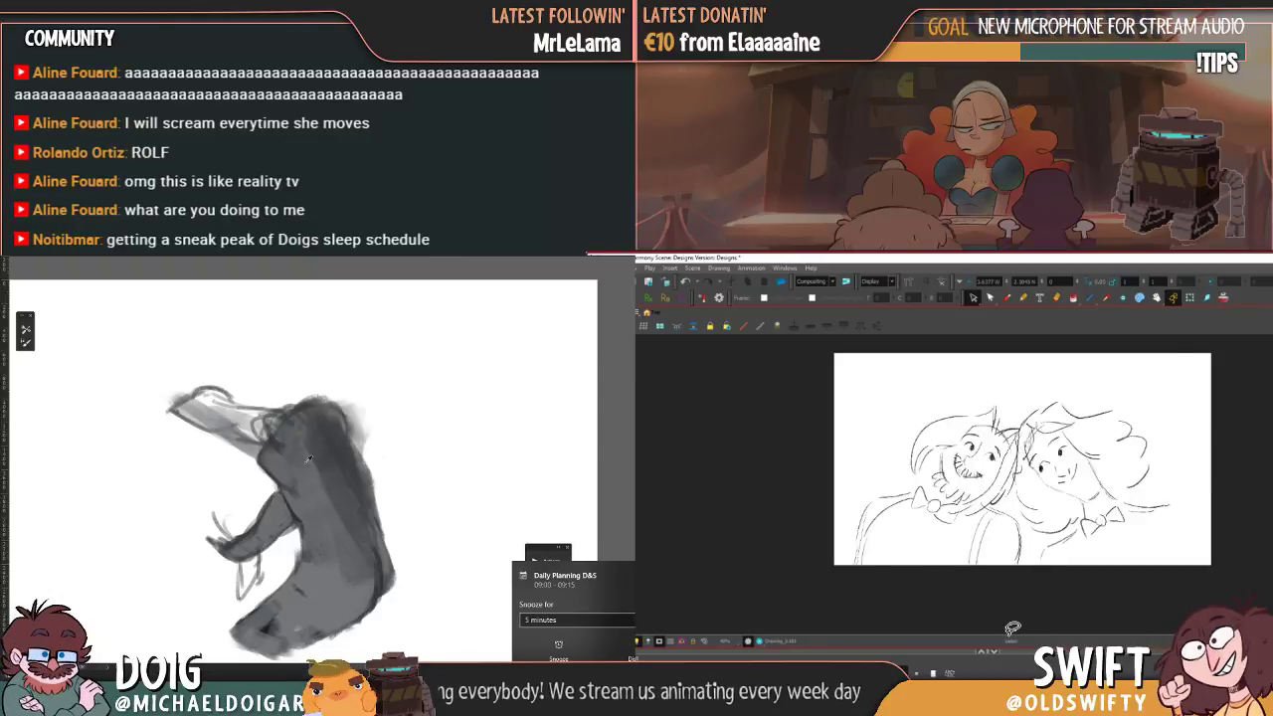
key(g)
key(f)
key(g)
drag(179, 407, 260, 433)
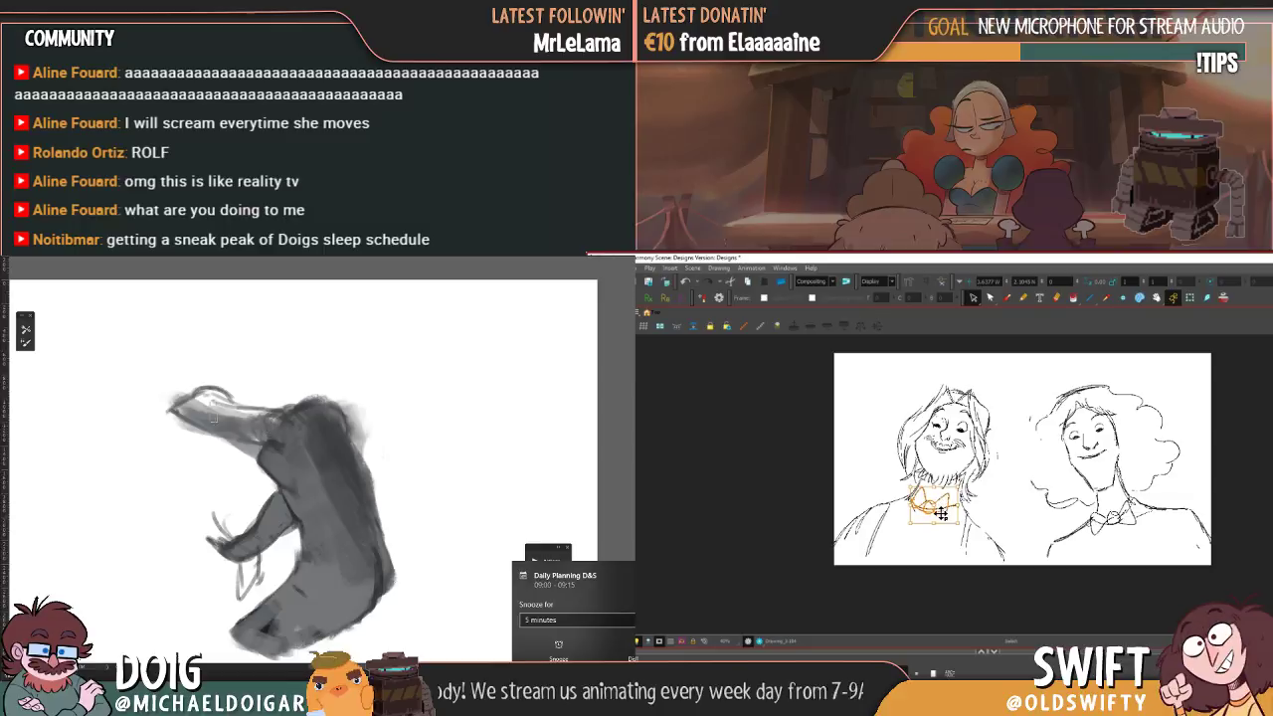
- Flip repeatedly between adjacent drawings in Harmony to check how the bearded man's portrait leads into the leaning pose
key(period)
key(comma)
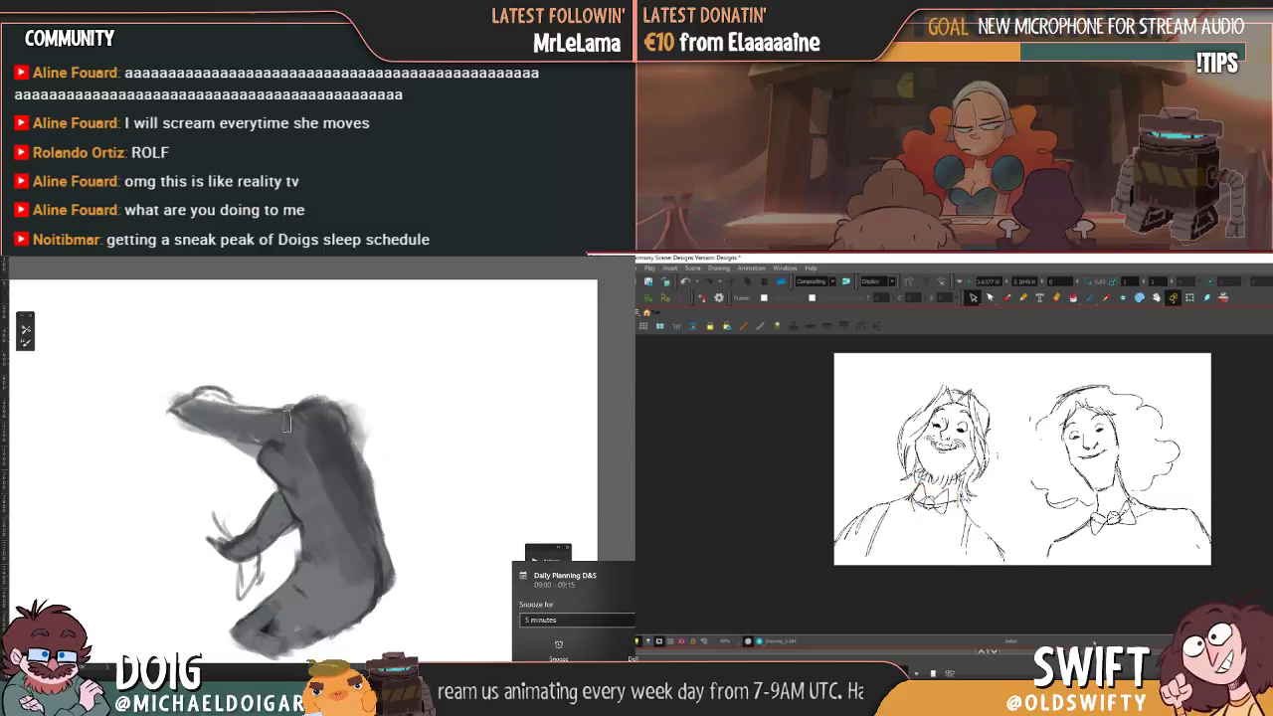
key(period)
key(comma)
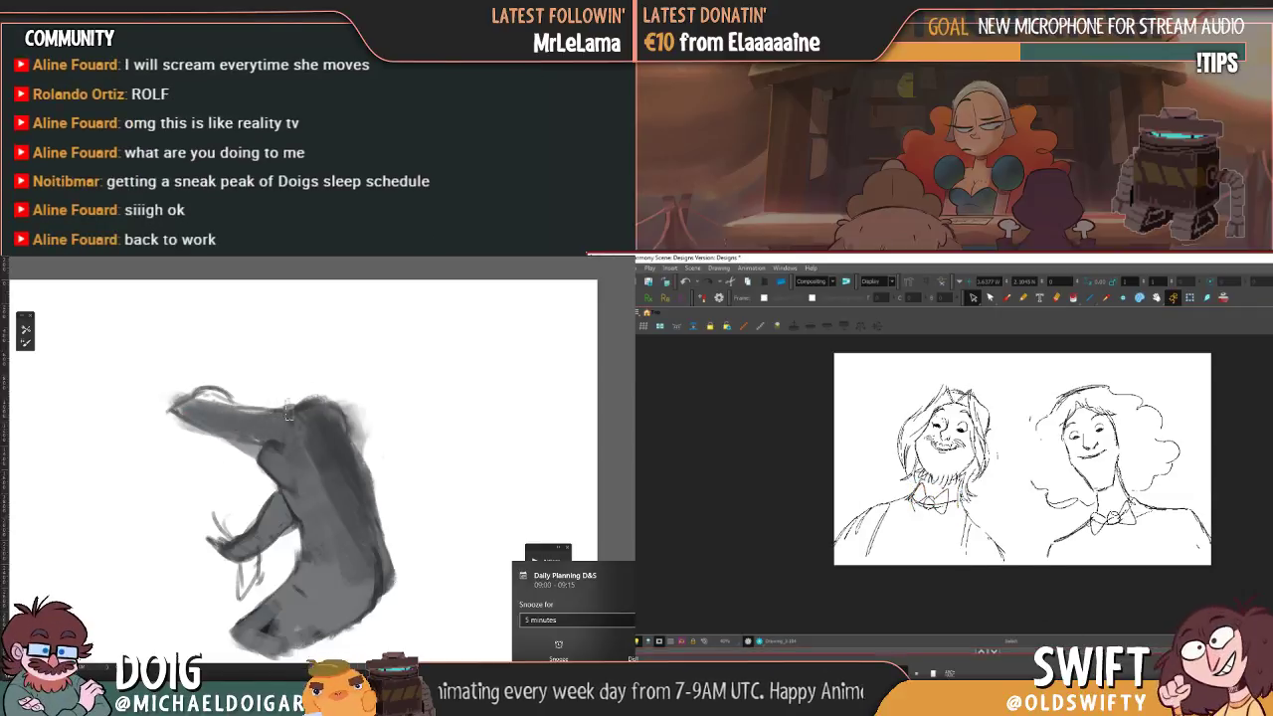
key(period)
key(comma)
key(comma)
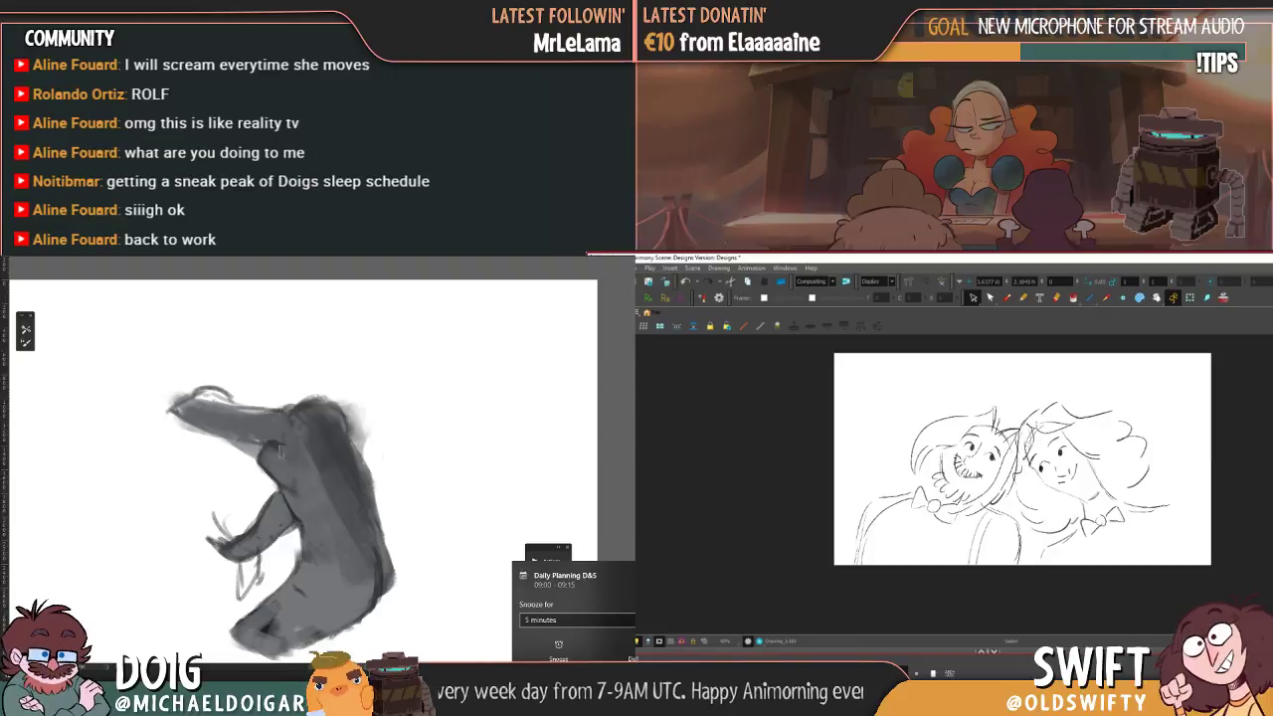
key(period)
key(period)
key(comma)
key(comma)
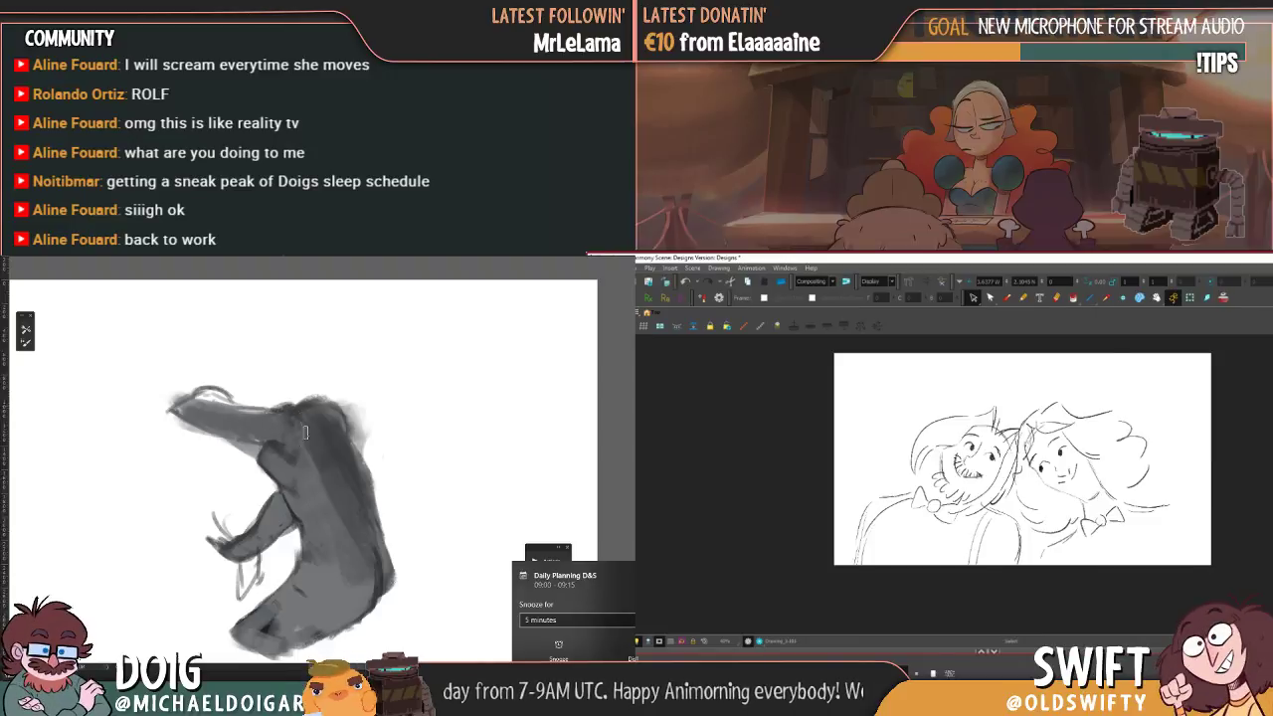
key(period)
- Lasso the whole bearded man in the front-facing portrait, transform him slightly and raise him a little on the page
mouse_move(1012, 578)
mouse_down()
mouse_move(1006, 434)
mouse_move(875, 617)
mouse_move(934, 606)
mouse_up()
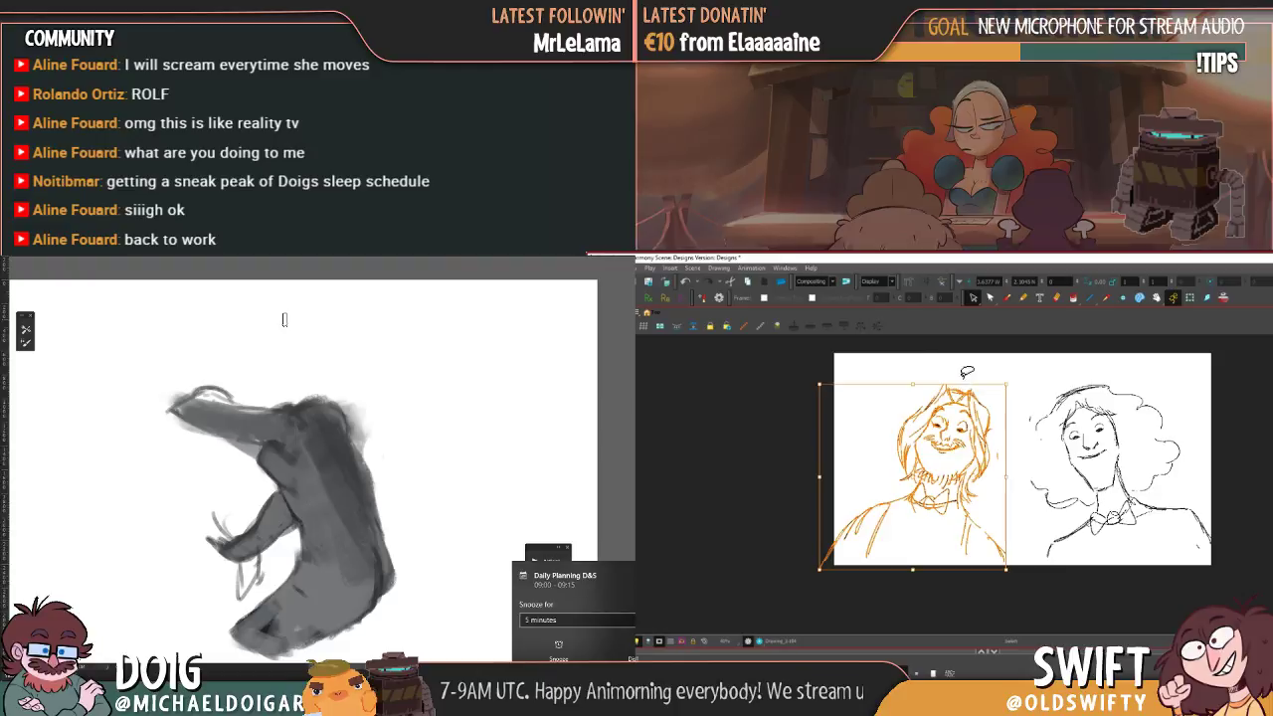
drag(1005, 383, 1000, 379)
drag(971, 423, 978, 418)
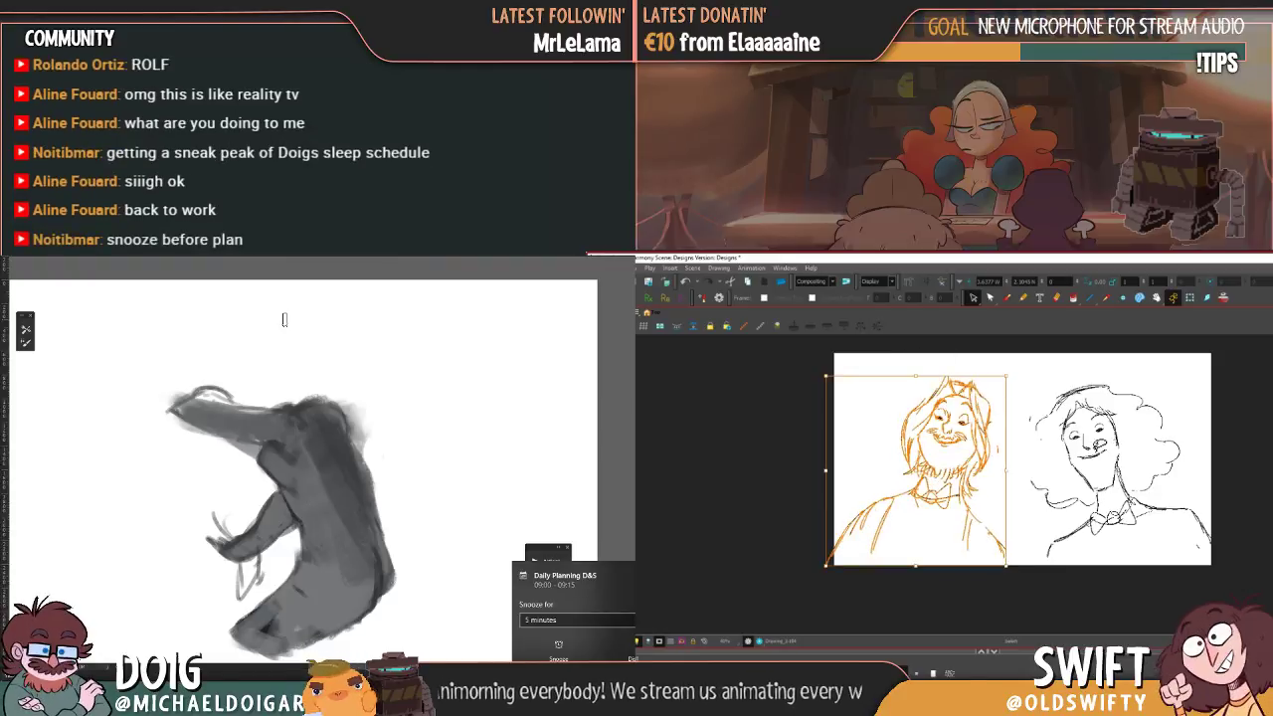
- Lasso the whole curly-haired woman, transform her slightly, move her up a little and deselect her
mouse_move(1053, 385)
mouse_down()
mouse_move(1044, 564)
mouse_move(1225, 515)
mouse_up()
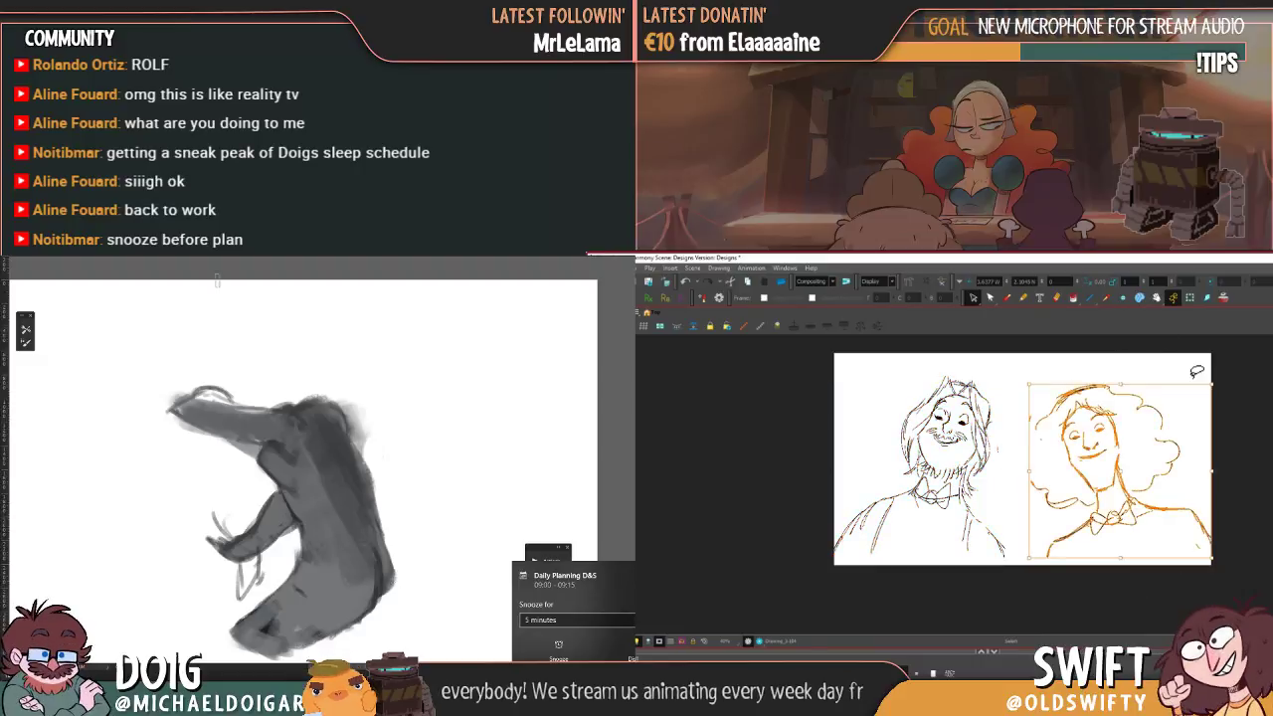
drag(1210, 381, 1198, 376)
drag(1029, 404, 1029, 400)
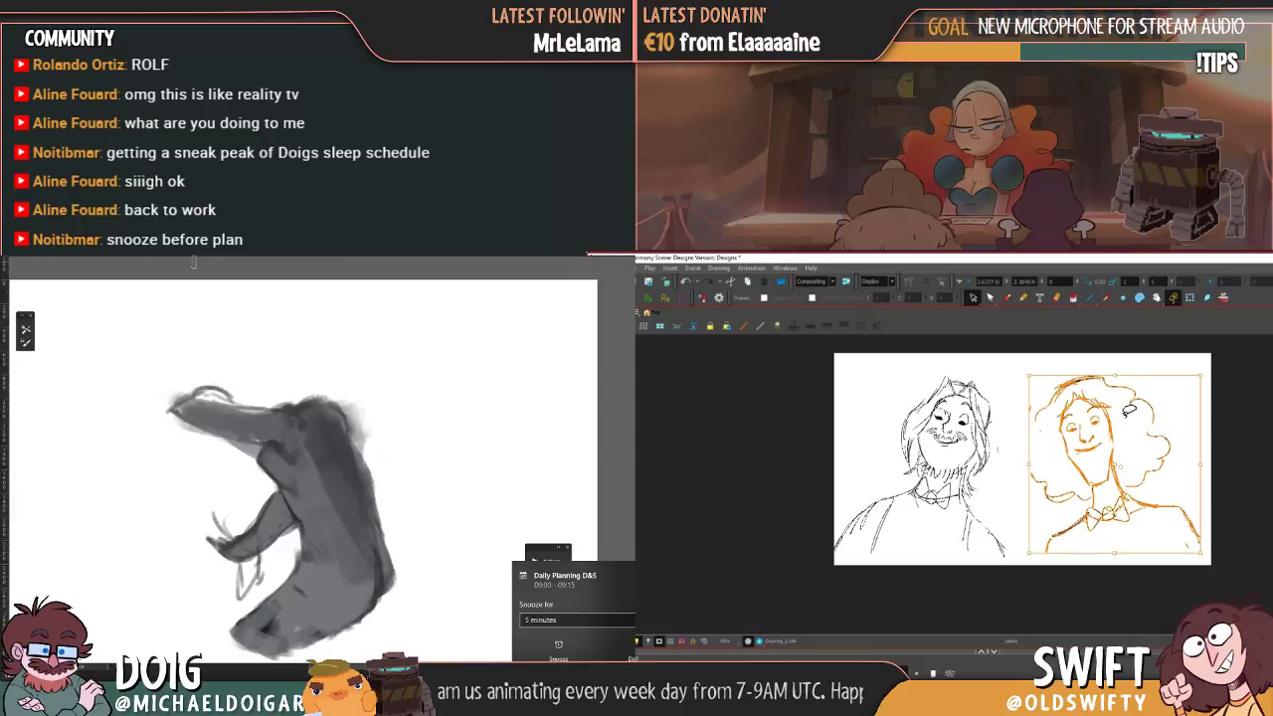
click(1124, 409)
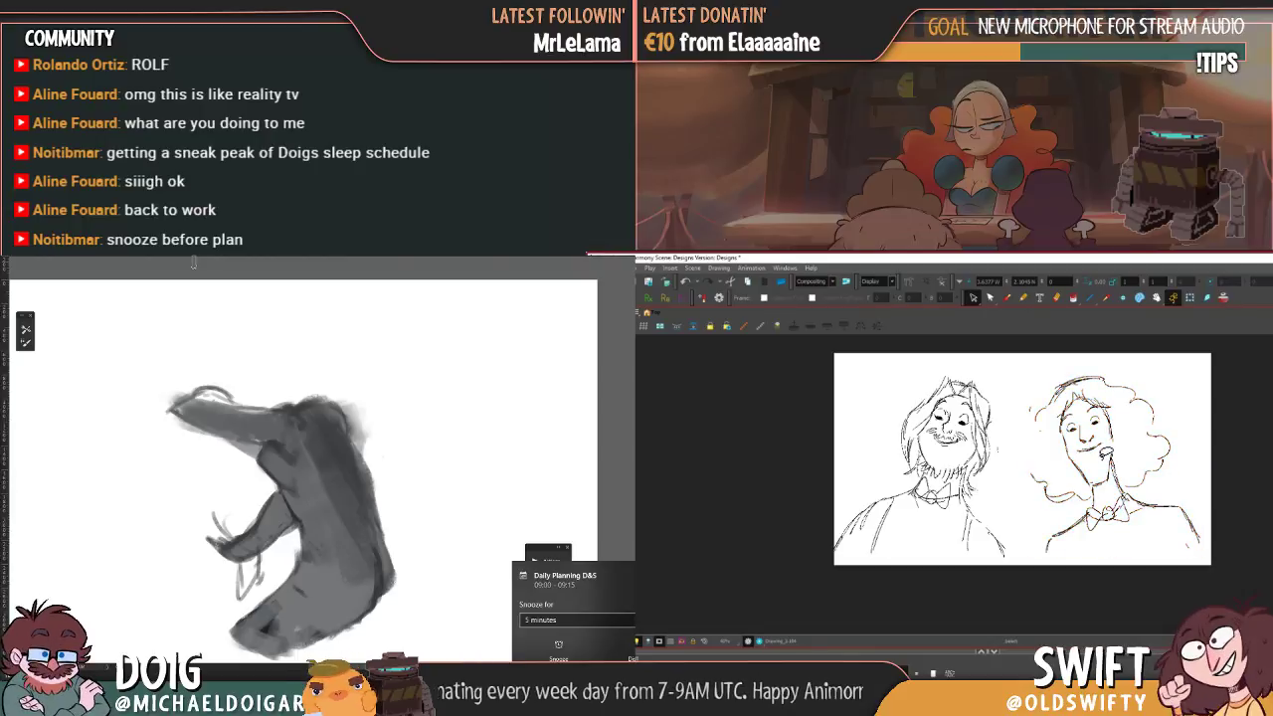
- Adjust the woman's mouth and compare her portrait with the adjacent drawing
click(1083, 448)
click(1144, 431)
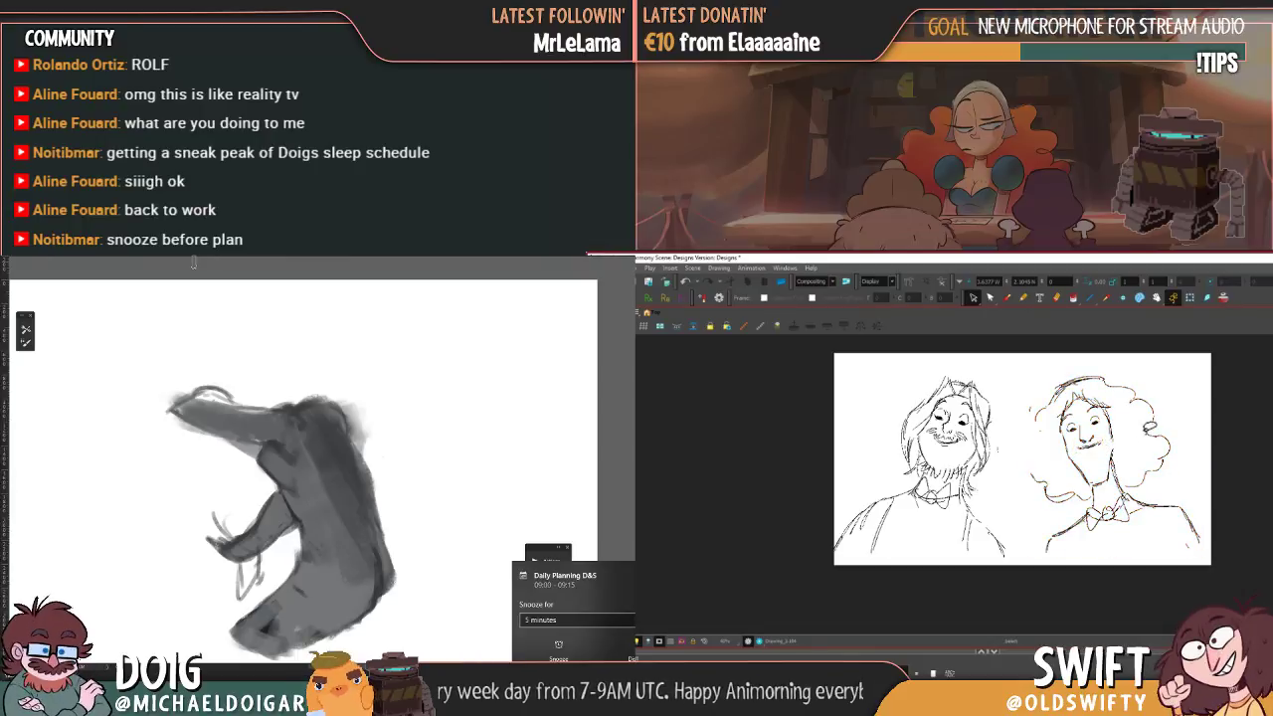
key(comma)
key(period)
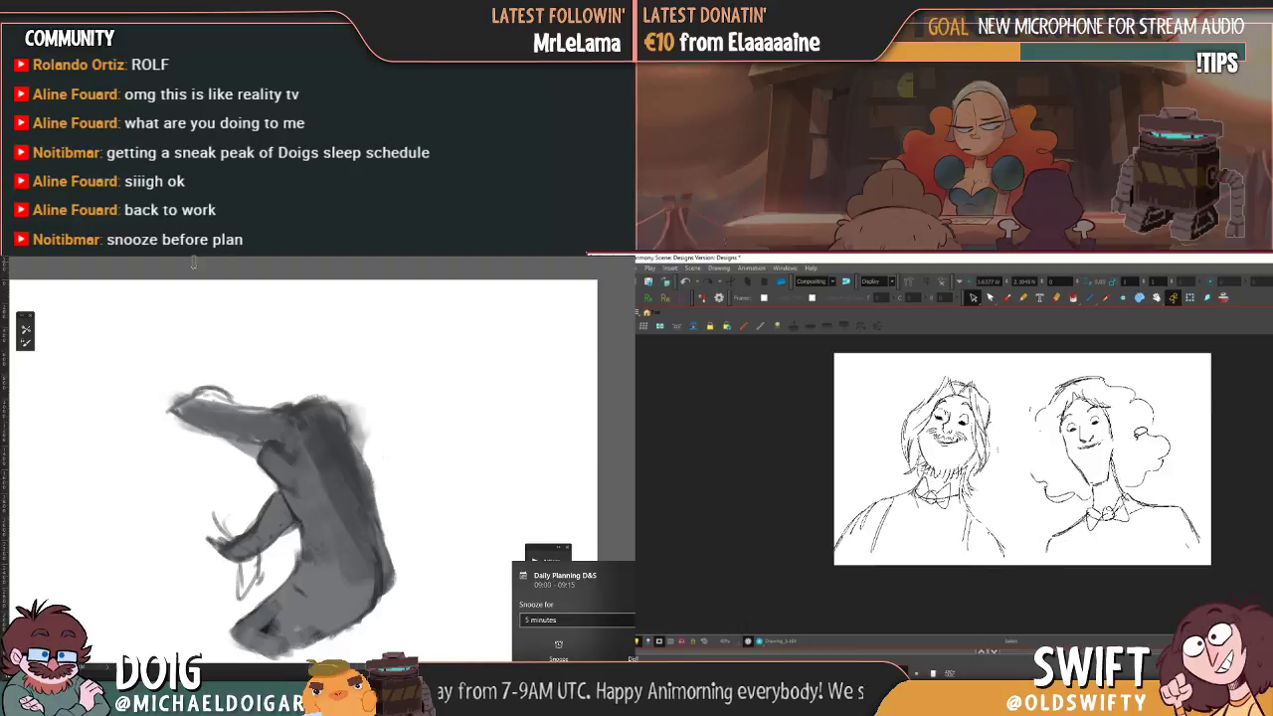
key(comma)
key(period)
key(comma)
key(period)
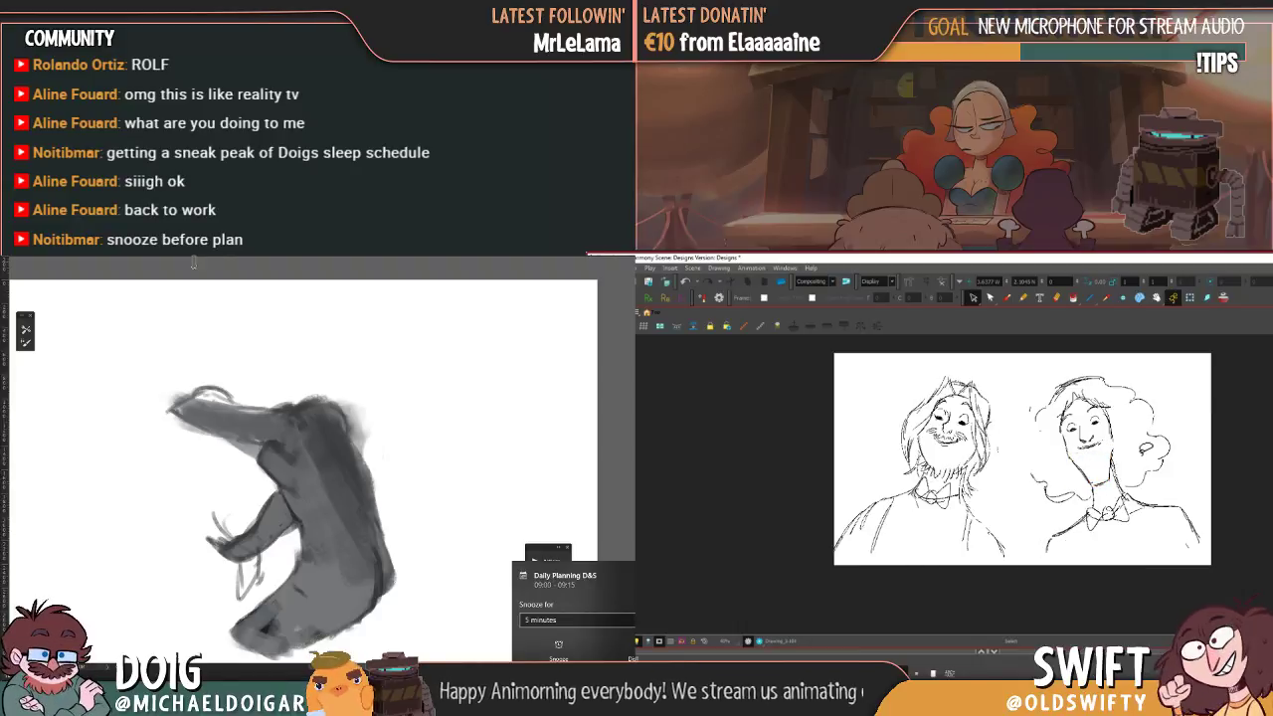
key(comma)
key(period)
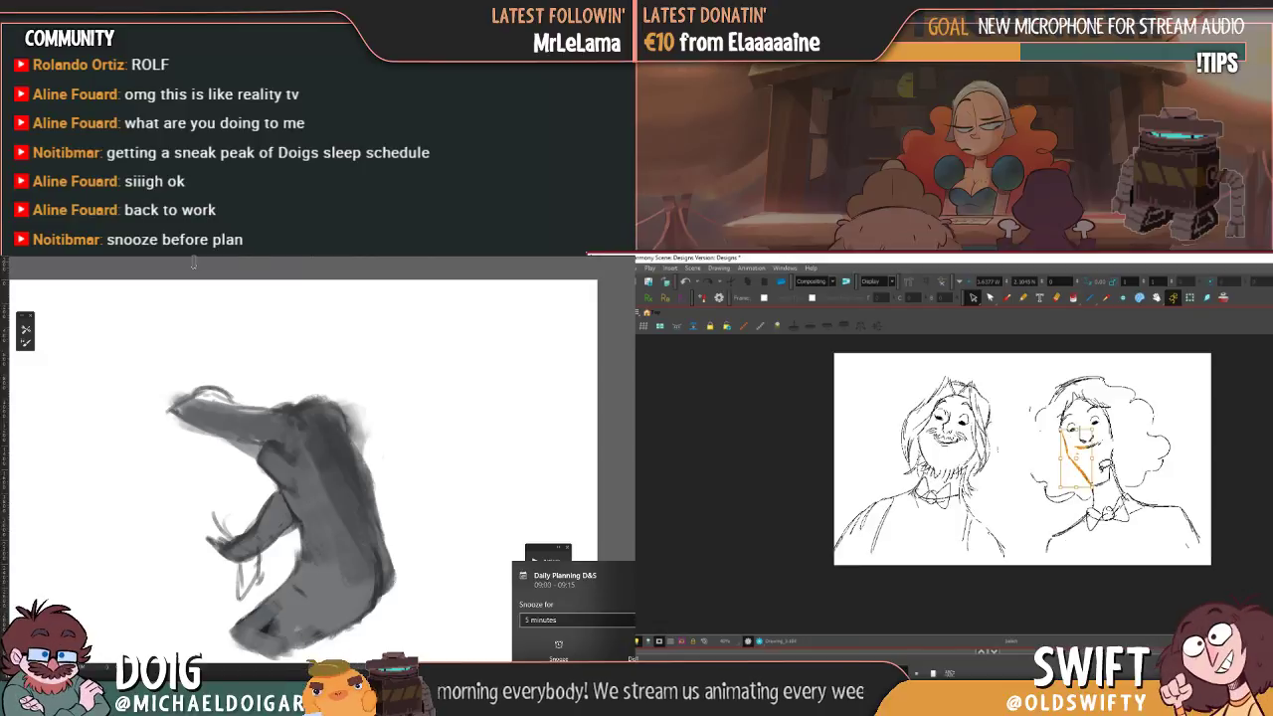
- Delete the woman's left jaw line and the stray jaw and neck strokes beneath her face
click(1128, 444)
click(1067, 453)
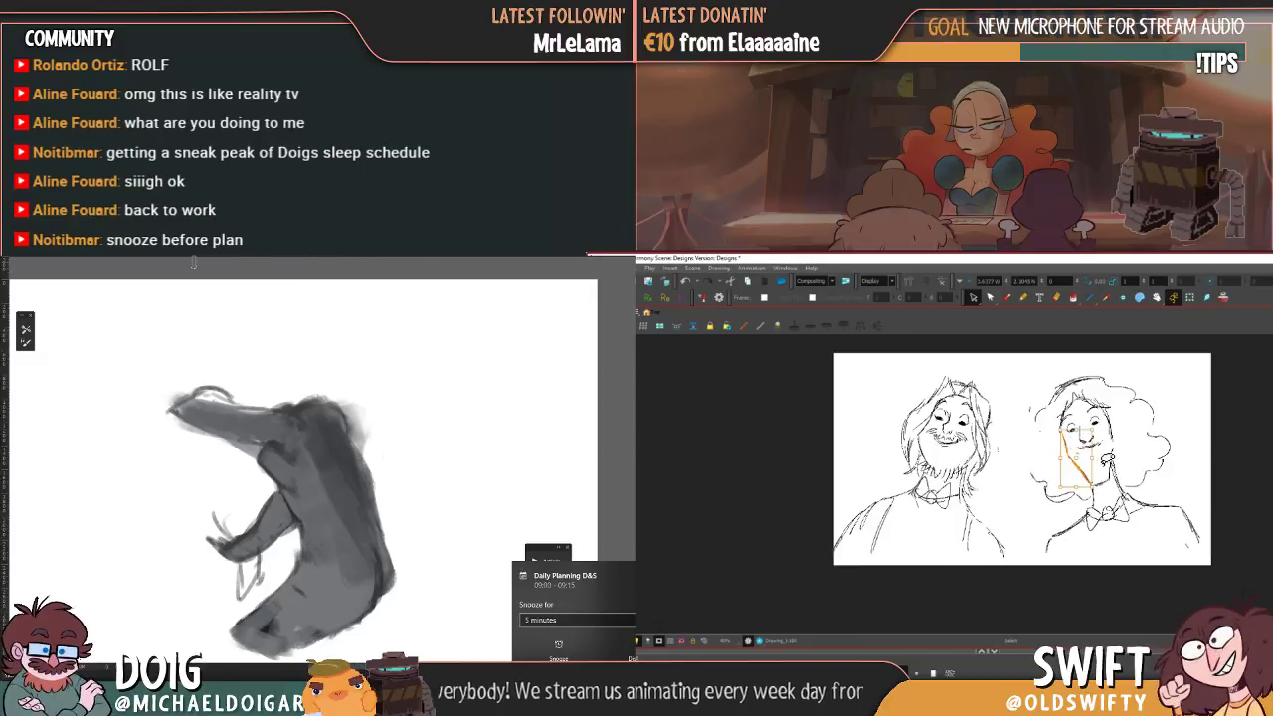
key(Delete)
click(1113, 471)
key(Delete)
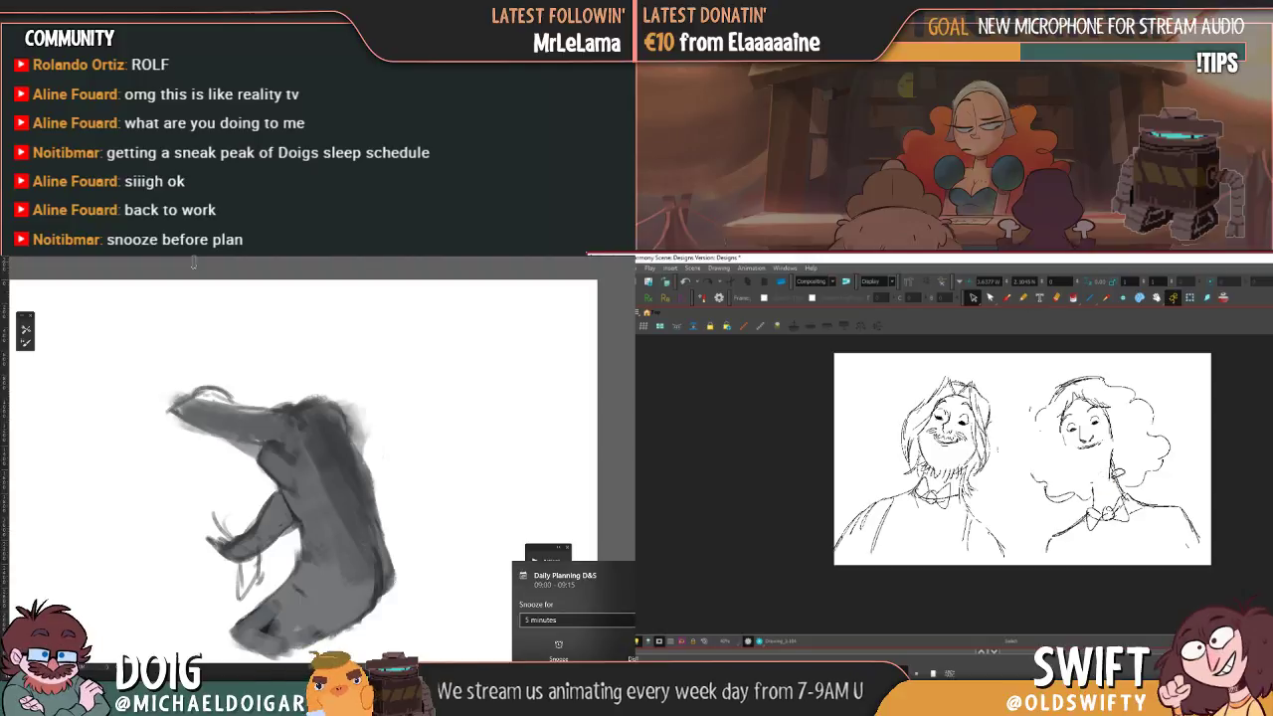
click(1114, 469)
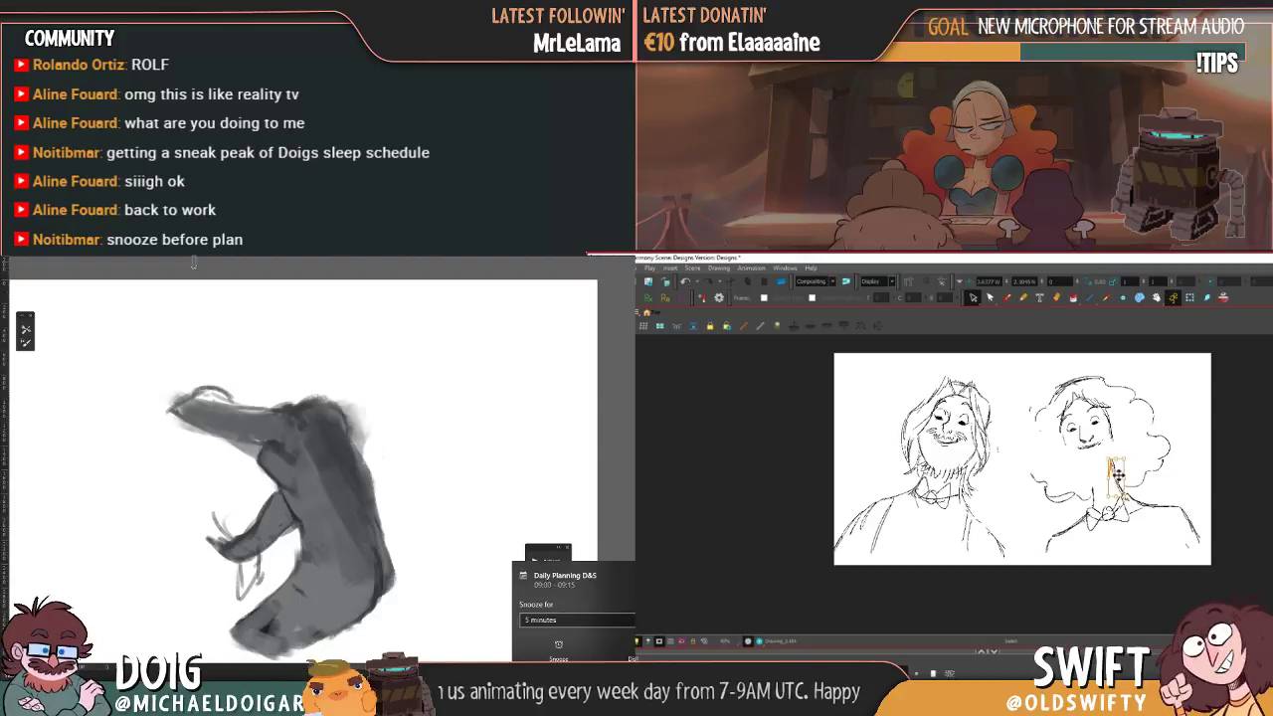
key(Delete)
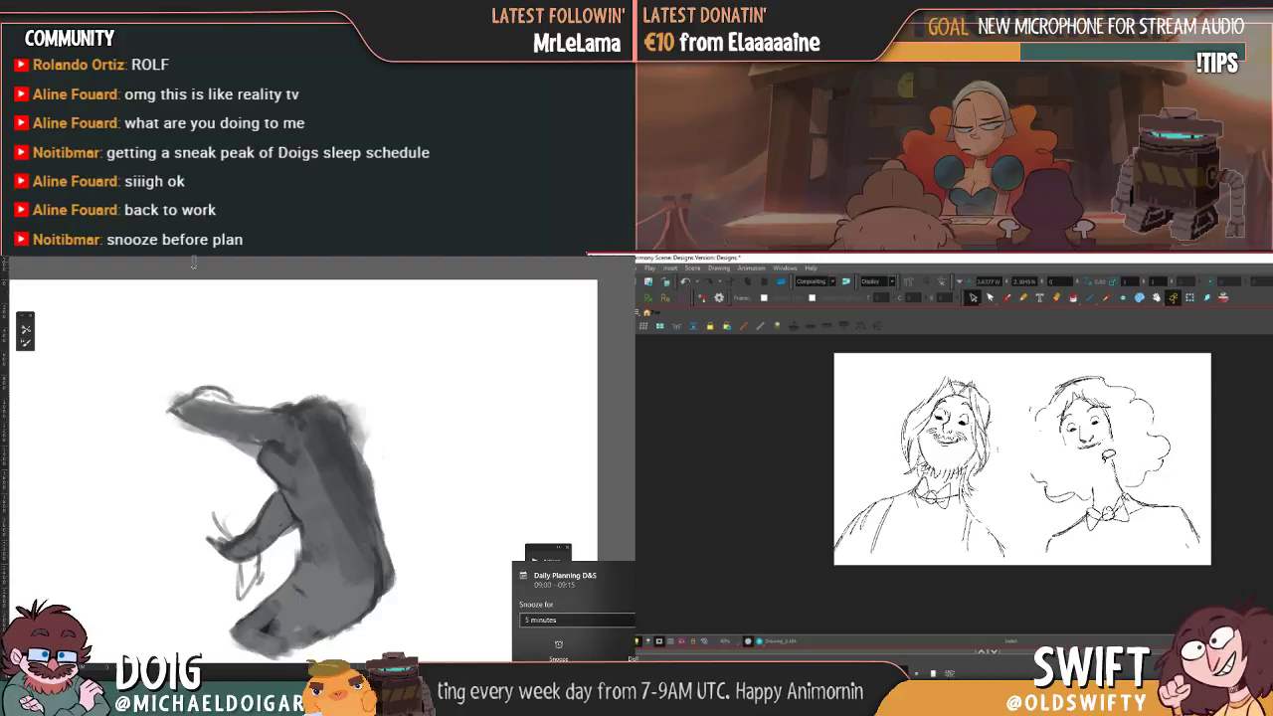
- Redraw the curly-haired woman's jaw and chin line beneath her mouth, and lasso her facial features to adjust their placement
click(1006, 298)
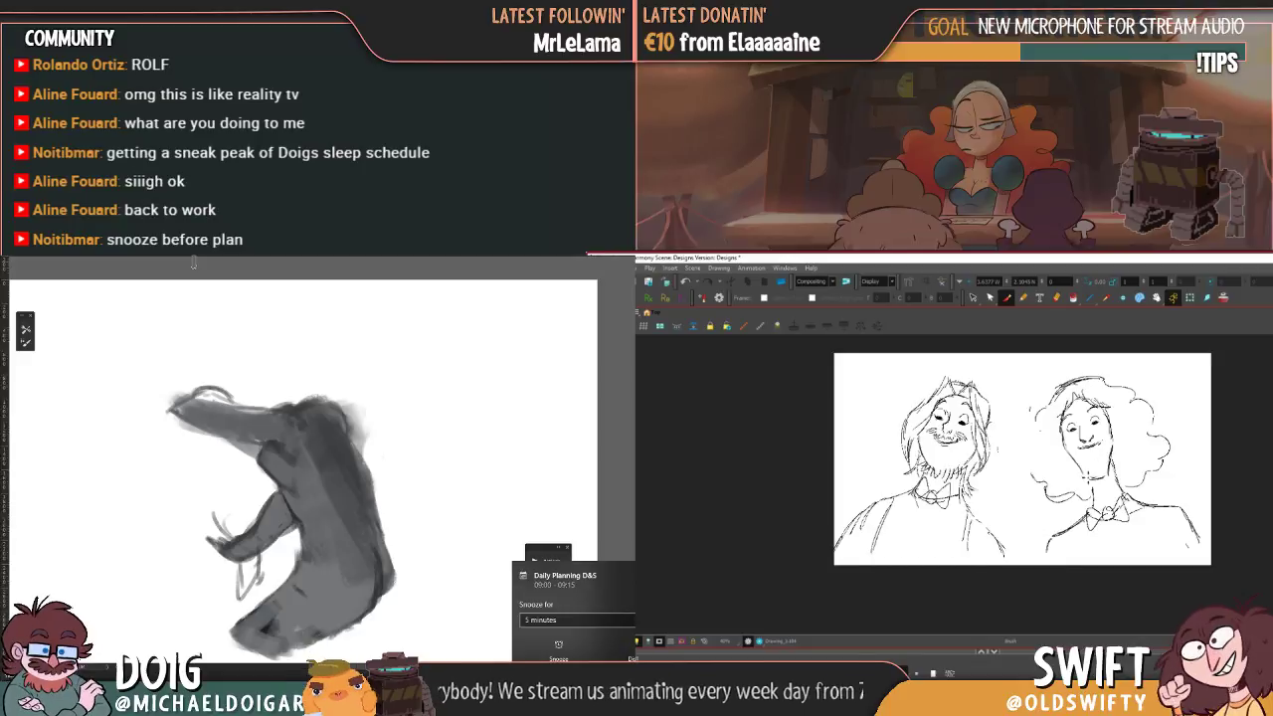
drag(1069, 449, 1085, 477)
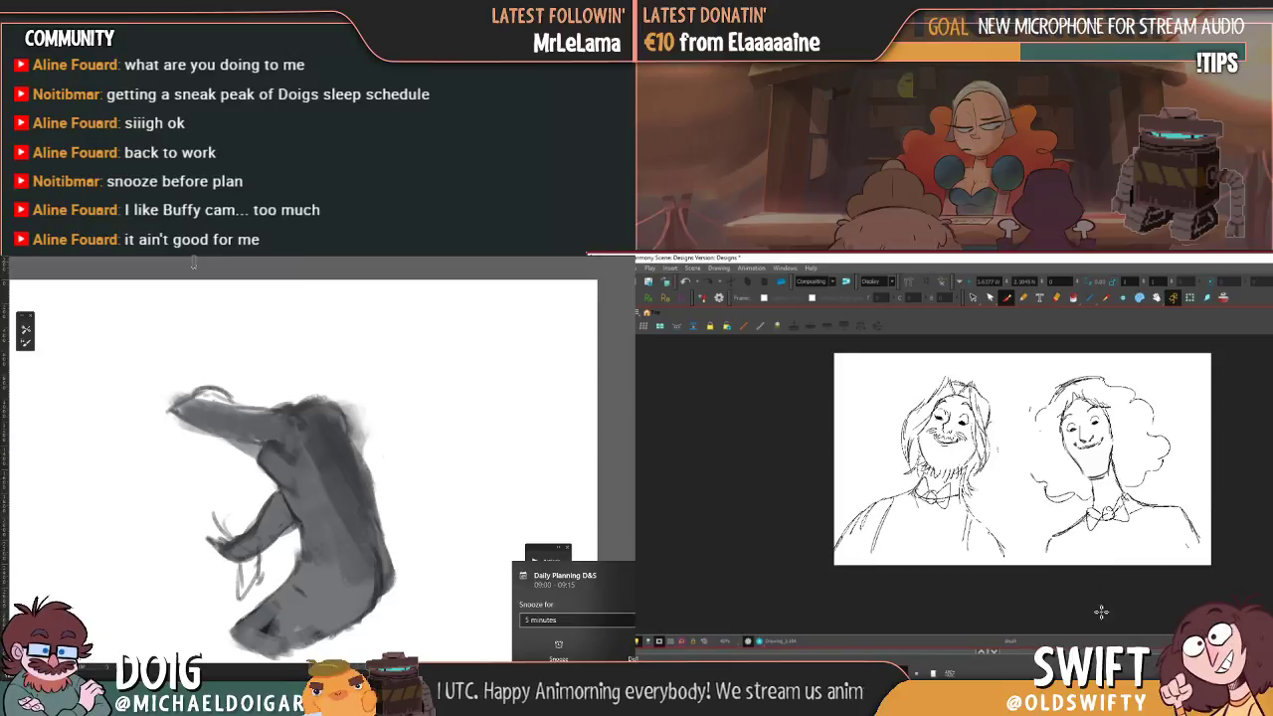
click(972, 298)
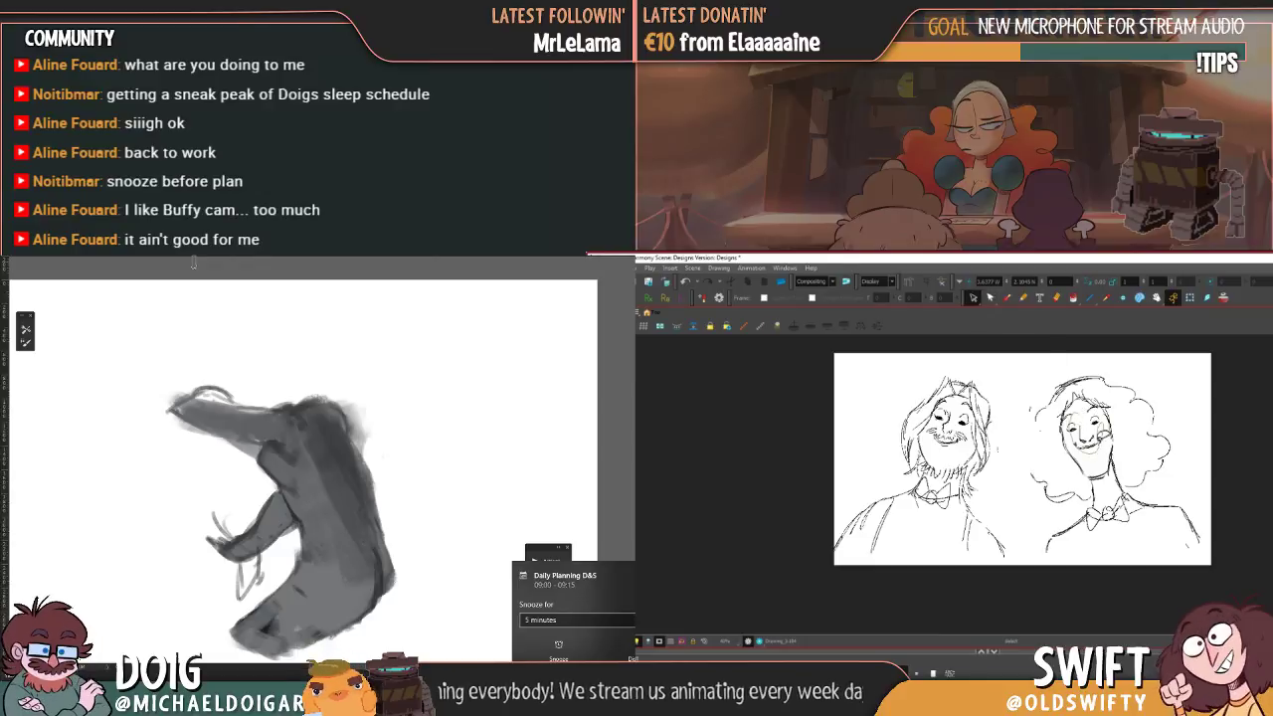
drag(1098, 406, 1105, 405)
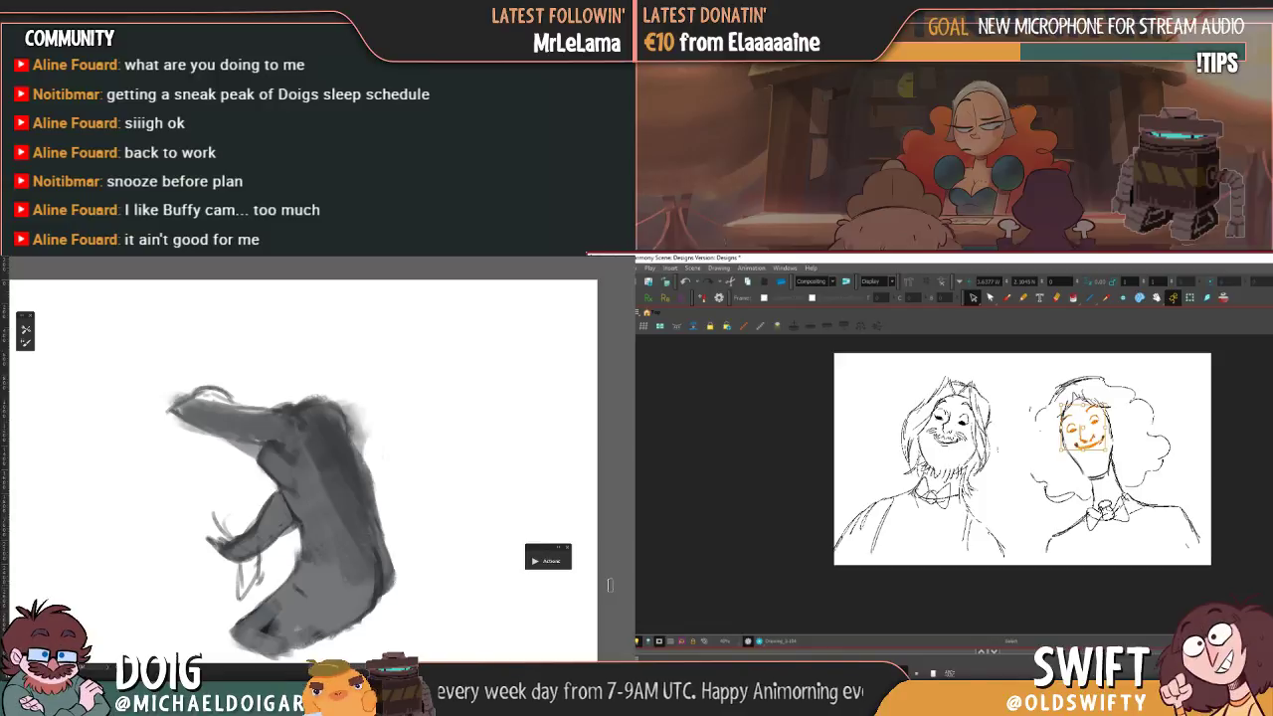
click(1122, 363)
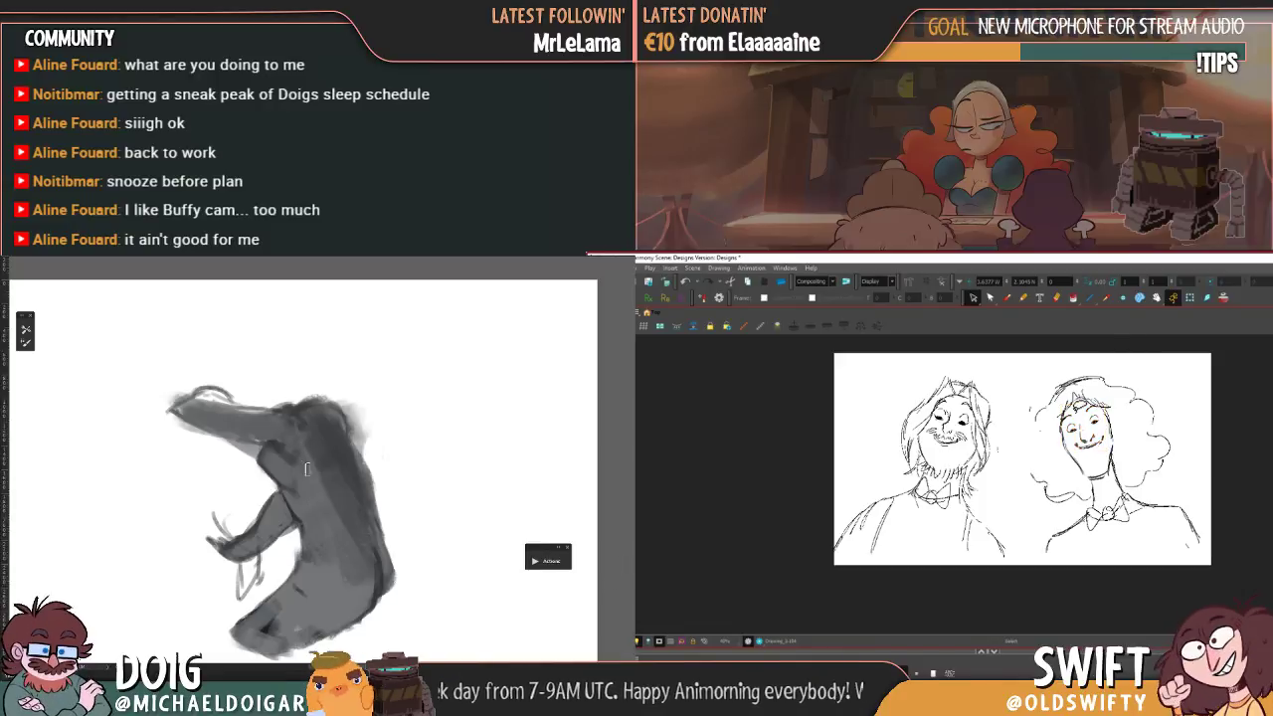
mouse_move(1078, 407)
mouse_down()
mouse_move(1080, 432)
mouse_move(1072, 411)
mouse_up()
- Darken the grey creature's raised arm, sketch a round head outline above its shoulders, and tidy the woman's chin and neck line
alt+click(273, 450)
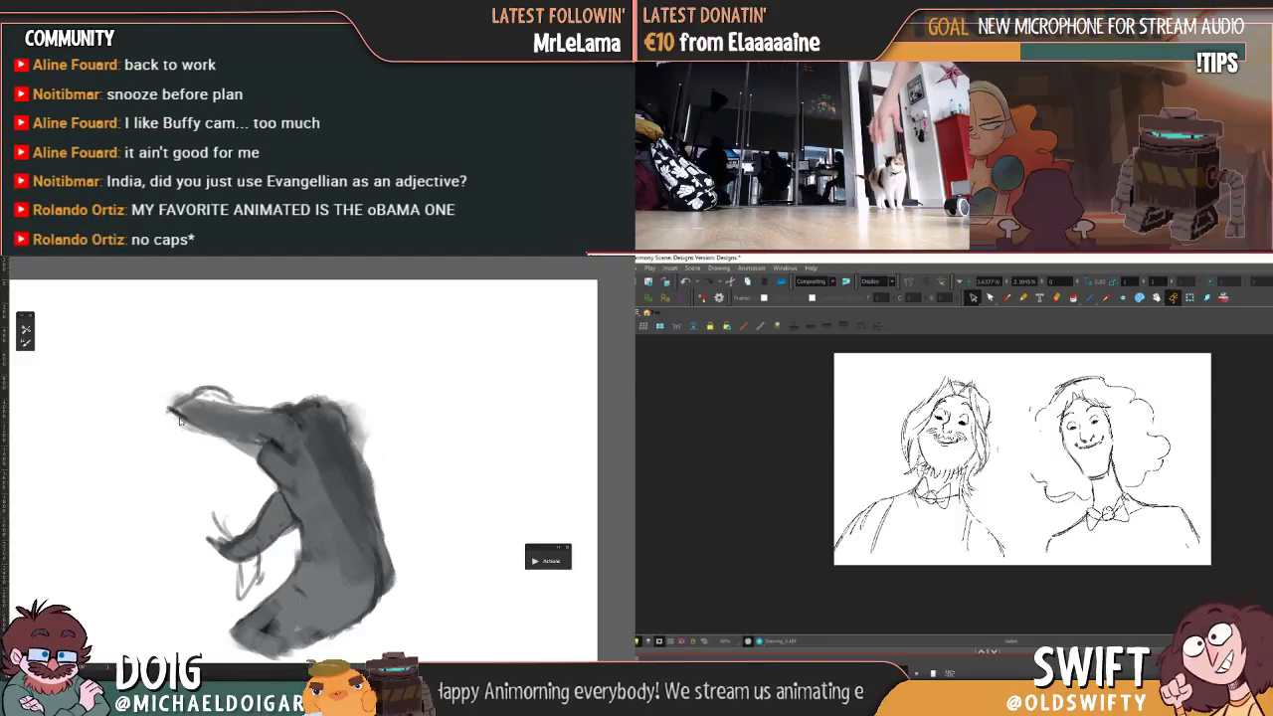
alt+click(275, 441)
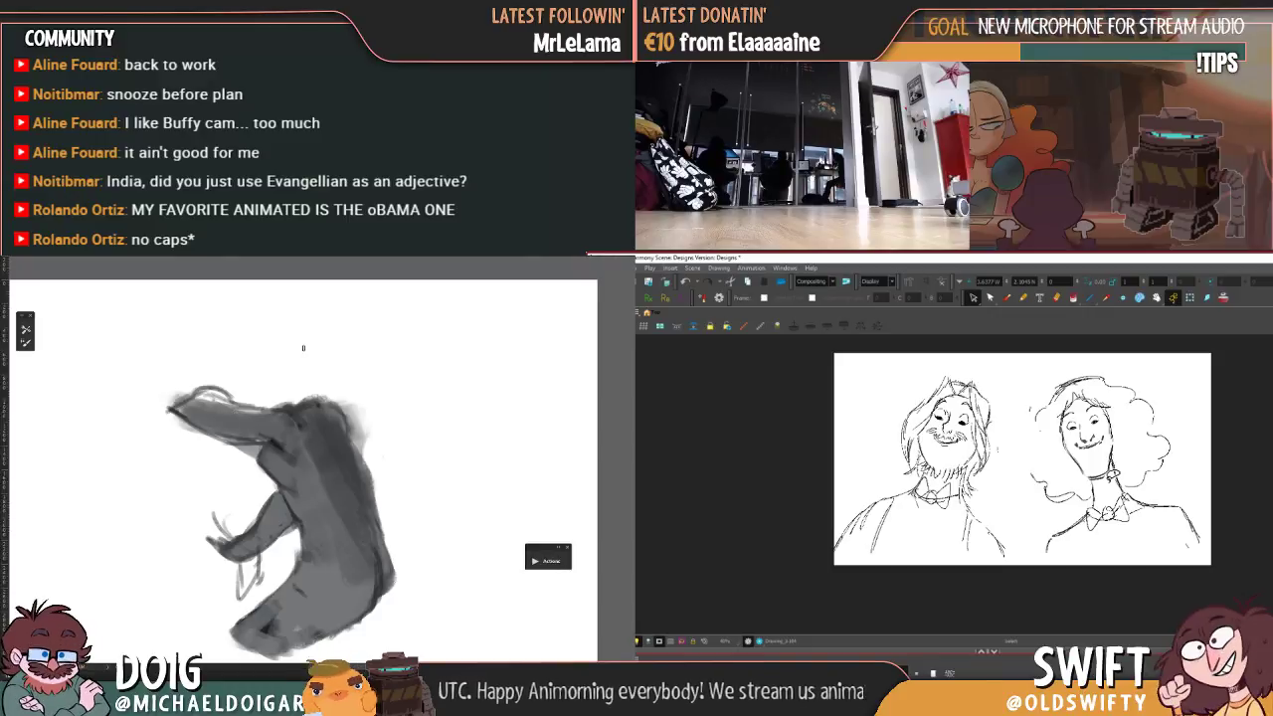
click(1112, 472)
mouse_move(298, 388)
mouse_down()
mouse_move(281, 407)
mouse_move(255, 374)
mouse_move(288, 360)
mouse_move(308, 400)
mouse_up()
click(1124, 475)
click(1118, 474)
drag(309, 386, 272, 356)
click(1144, 469)
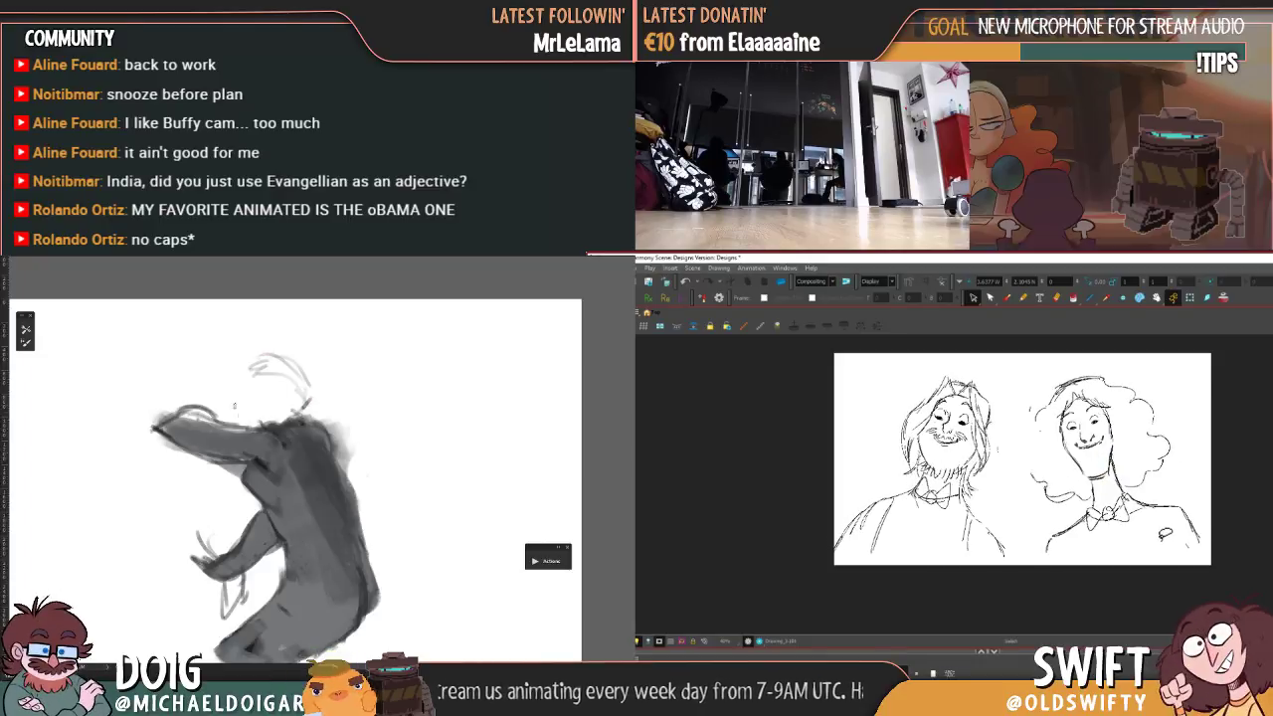
drag(238, 390, 259, 426)
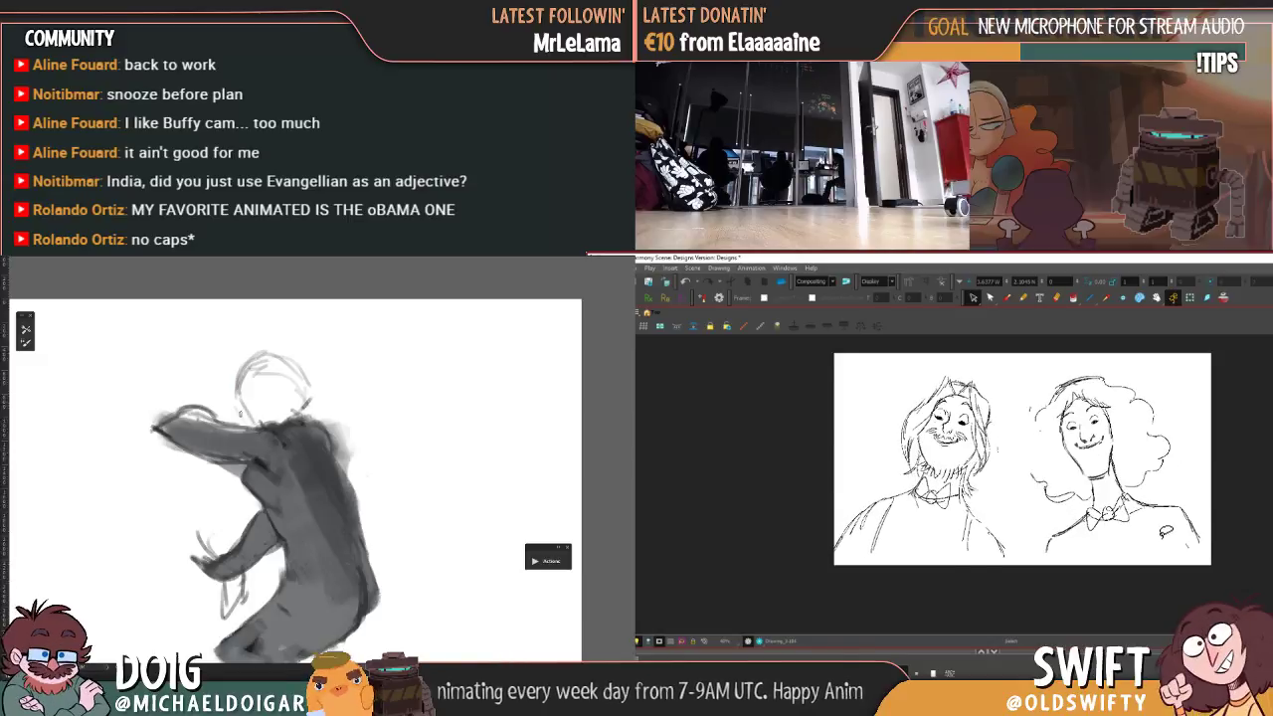
mouse_move(306, 408)
mouse_down()
mouse_move(286, 406)
mouse_move(273, 356)
mouse_up()
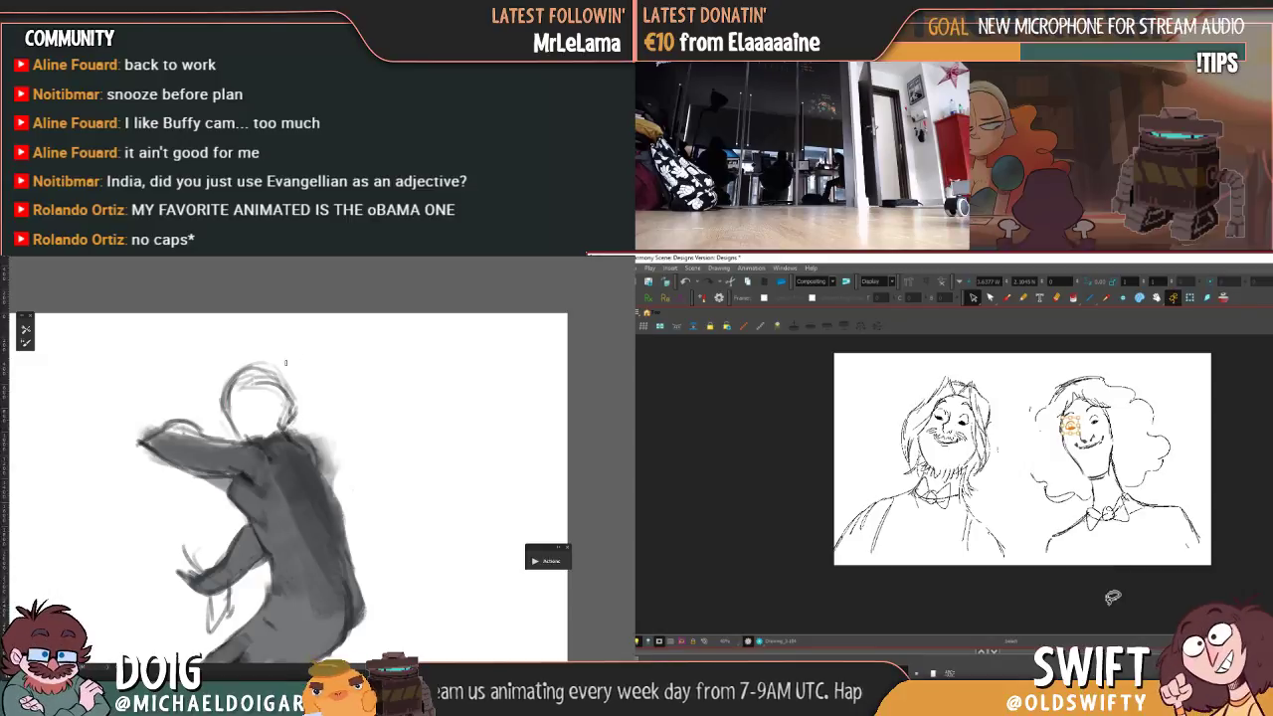
- Fill the creature's round head outline with dark grey sampled from its body and blend it into the neck
mouse_move(251, 408)
mouse_down()
mouse_move(235, 405)
mouse_move(248, 434)
mouse_move(266, 427)
mouse_move(261, 388)
mouse_move(245, 391)
mouse_move(291, 420)
mouse_move(254, 443)
mouse_move(282, 429)
mouse_up()
alt+click(252, 502)
mouse_move(237, 382)
mouse_down()
mouse_move(268, 445)
mouse_move(281, 401)
mouse_move(251, 384)
mouse_up()
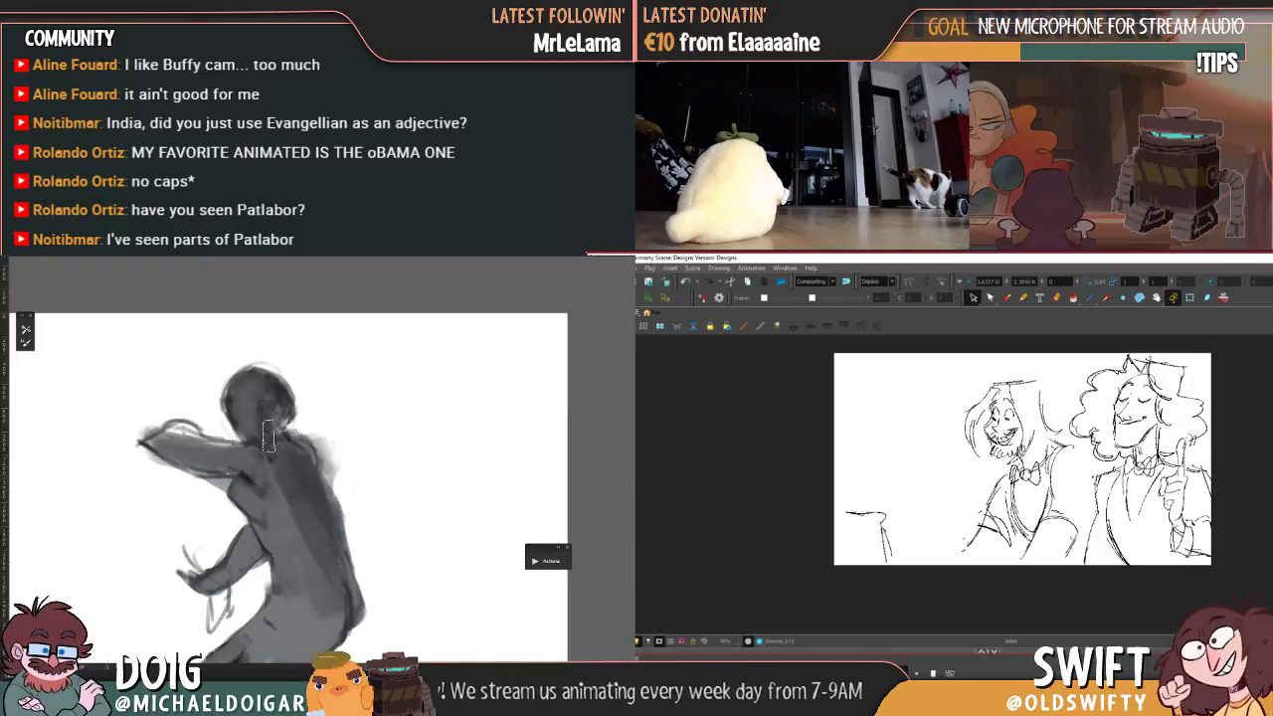
alt+click(239, 484)
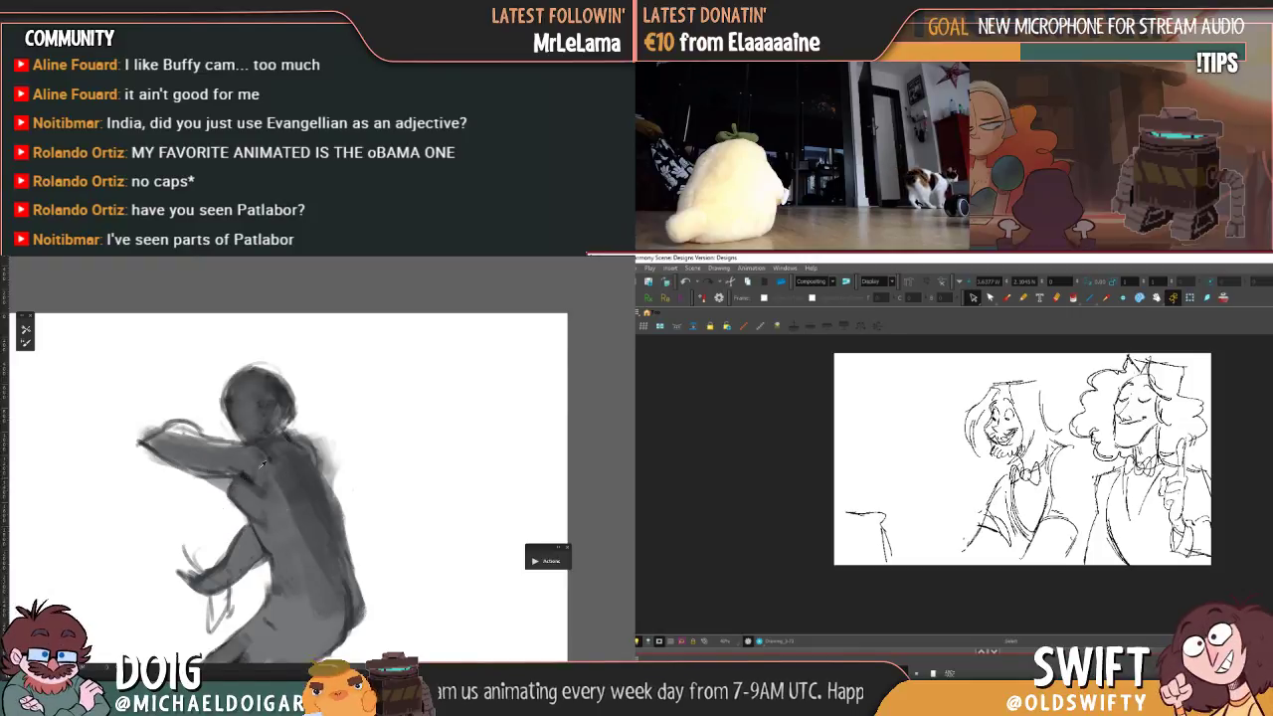
mouse_move(268, 422)
mouse_down()
mouse_move(284, 402)
mouse_move(276, 383)
mouse_up()
- Shade the creature's head and neck with darker sampled grey while flipping through the Harmony drawings
key(comma)
key(comma)
key(comma)
key(comma)
mouse_move(280, 458)
mouse_down()
mouse_move(279, 408)
mouse_move(262, 379)
mouse_move(280, 429)
mouse_up()
scroll(279, 429, down, 1)
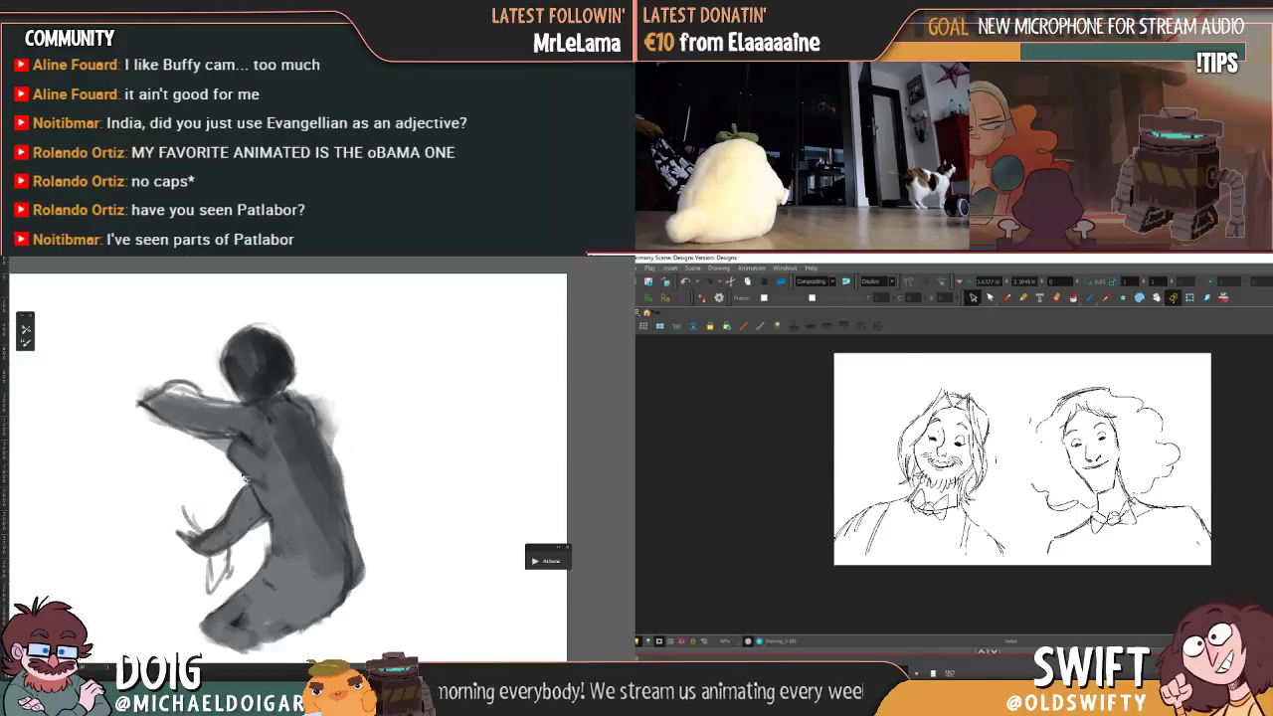
drag(210, 487, 217, 478)
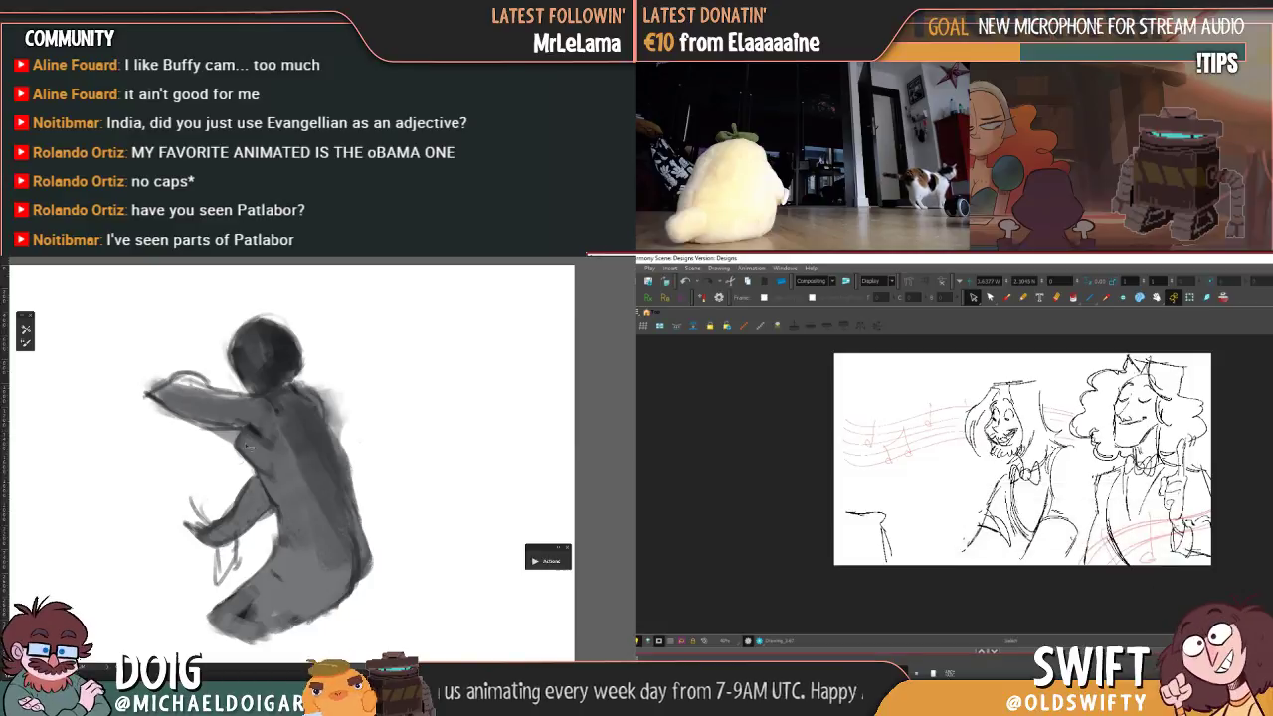
alt+click(285, 364)
drag(286, 366, 282, 419)
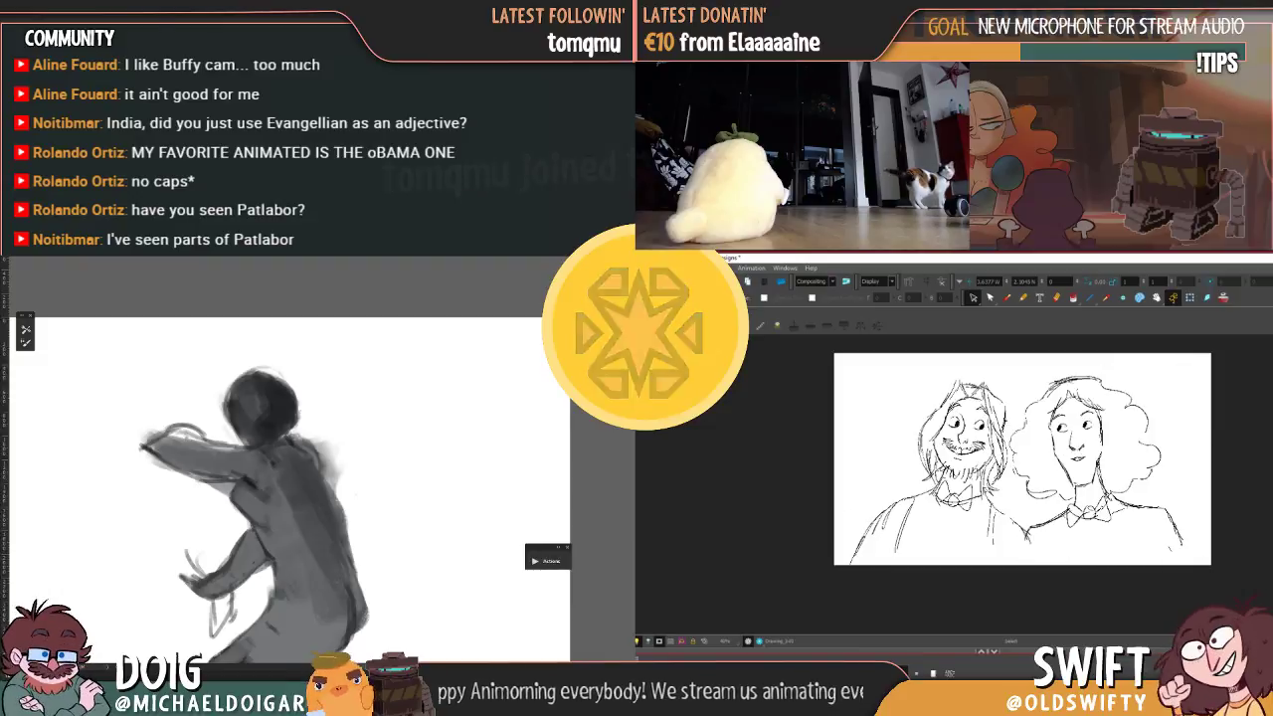
- Sketch the bearded man's long-haired head in three-quarter view on a blank drawing, with eyes, nose, moustache and beard
key(.)
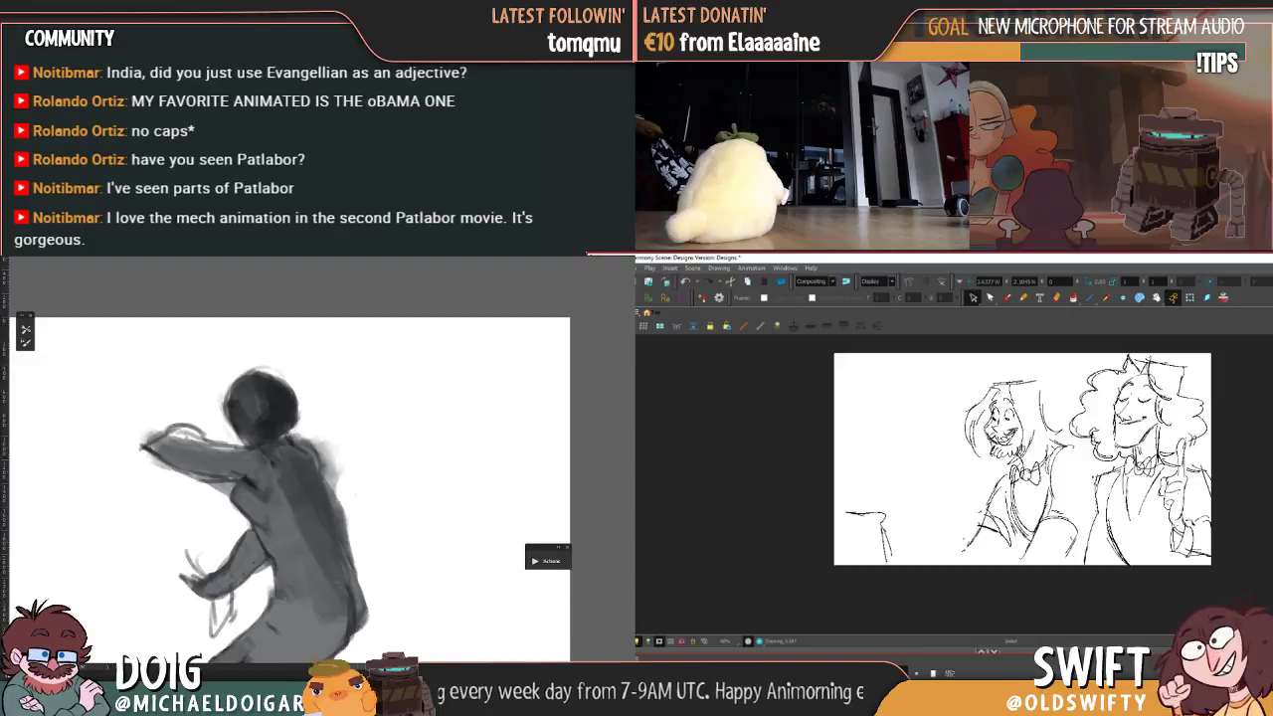
key(f)
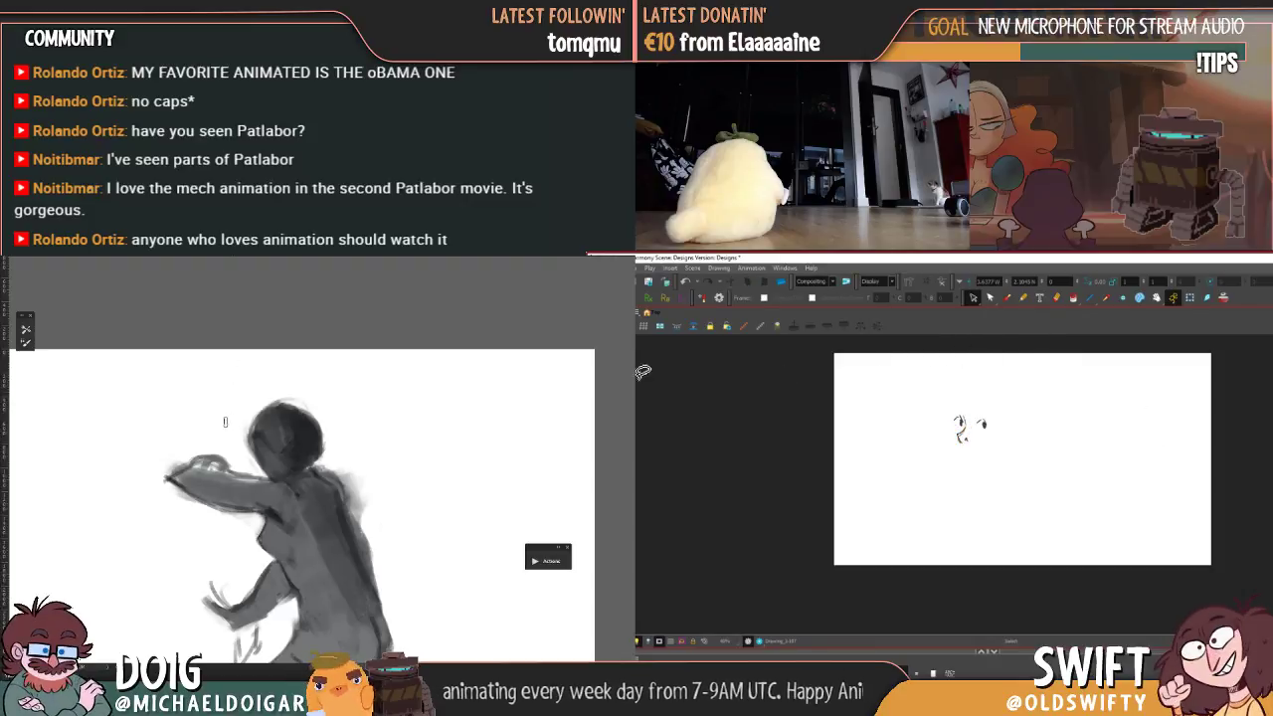
key(g)
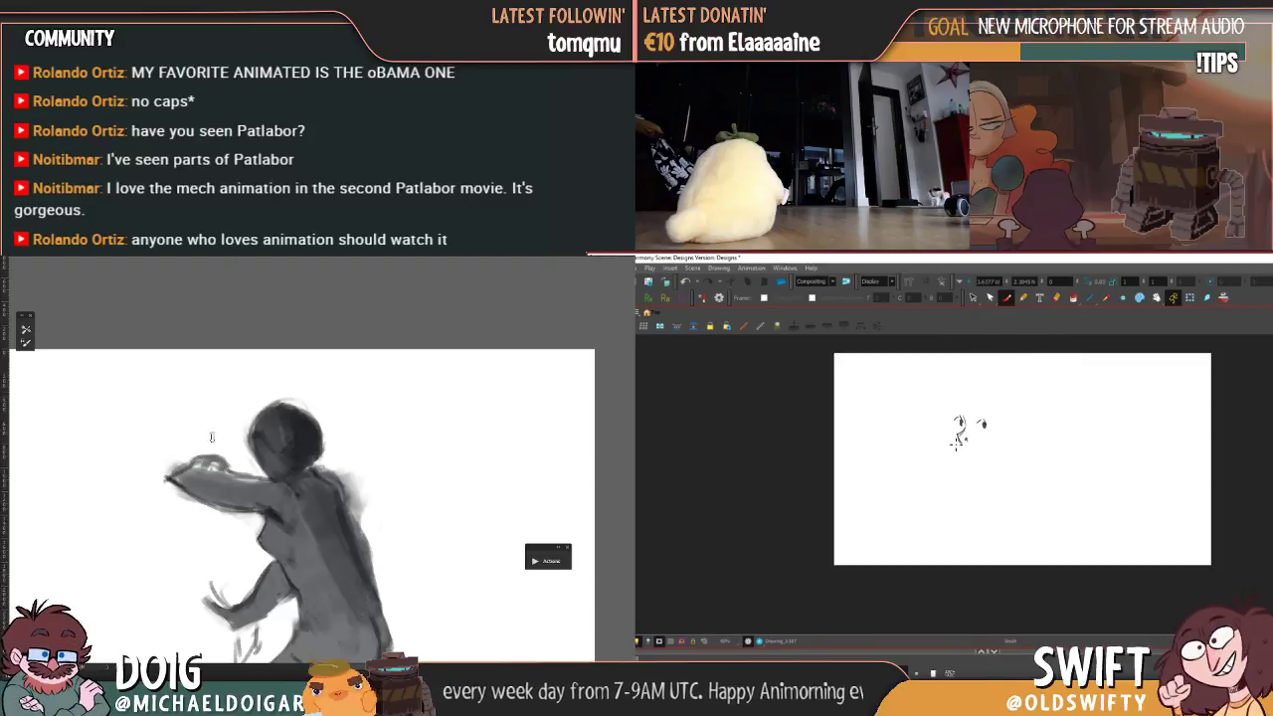
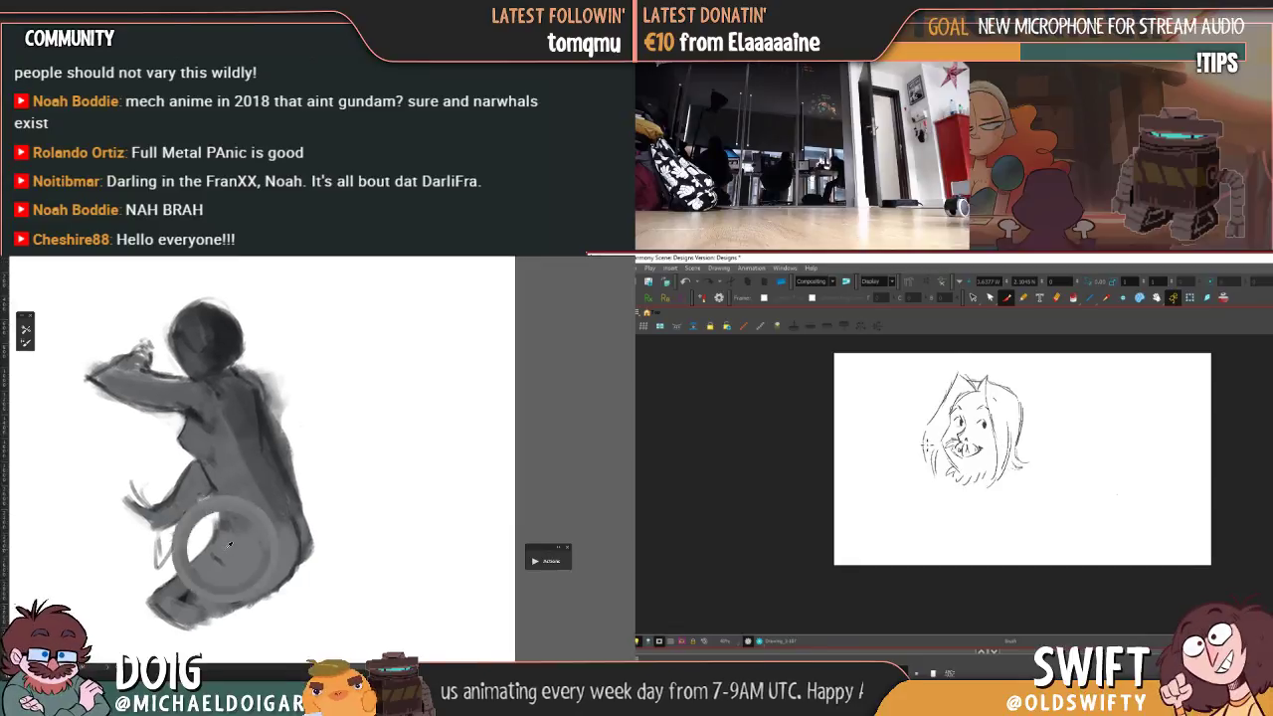
- Lasso and remove the stray beard stroke beneath the man's jaw, and compare the head with the preceding drawing
click(974, 298)
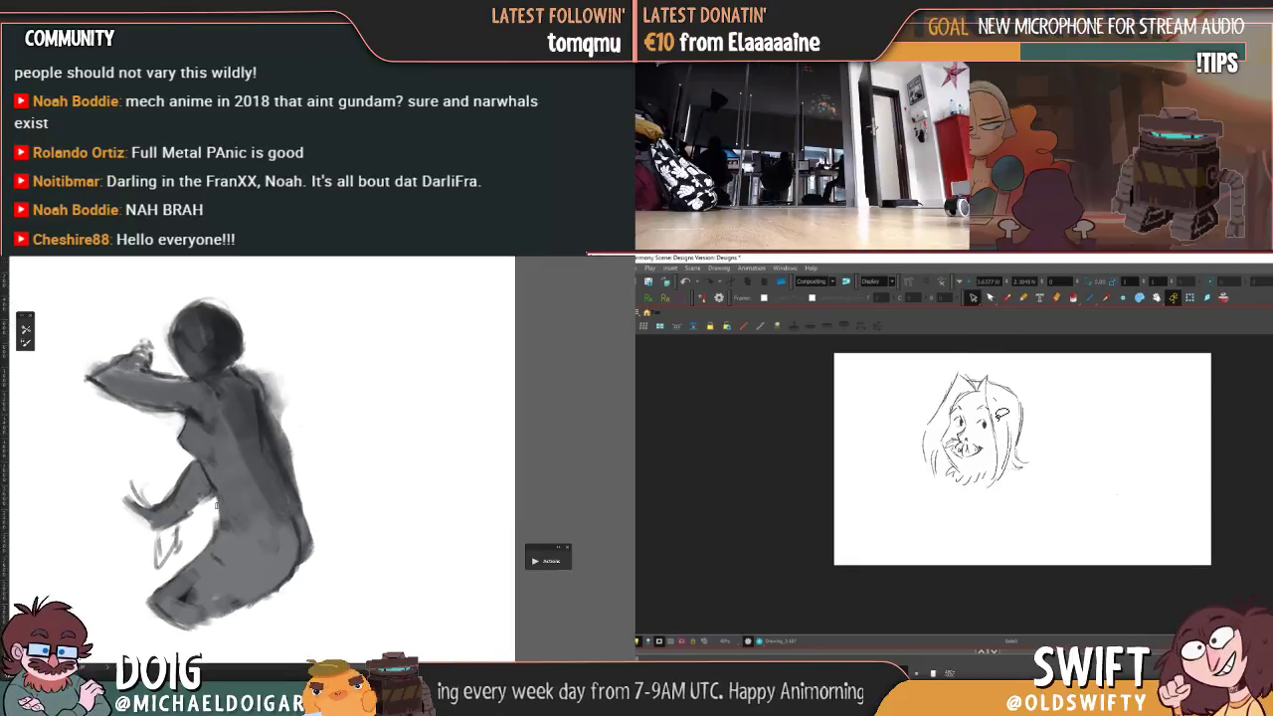
mouse_move(995, 448)
mouse_down()
mouse_move(1000, 489)
mouse_move(1011, 477)
mouse_move(1002, 486)
mouse_up()
click(1014, 505)
key(comma)
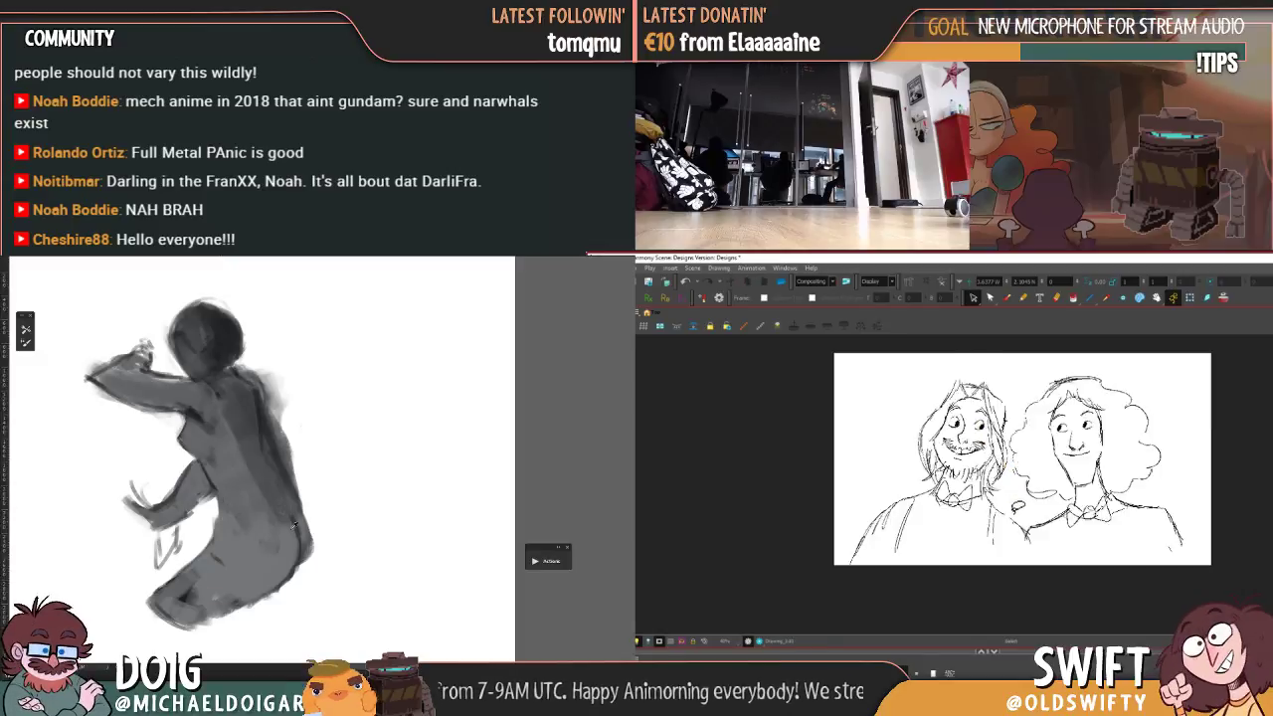
key(period)
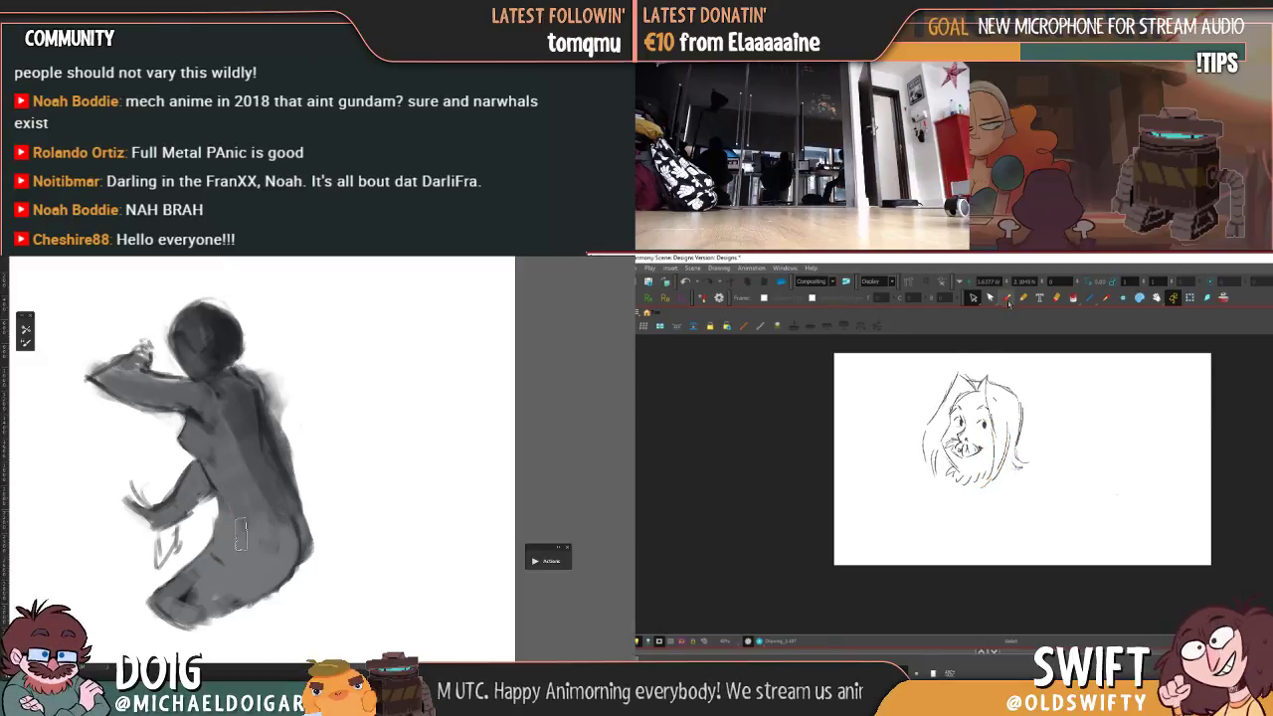
- Draw the bearded man's neck, bow tie and shoulders beneath his head, checking against the adjacent drawings
click(1007, 297)
key(comma)
key(period)
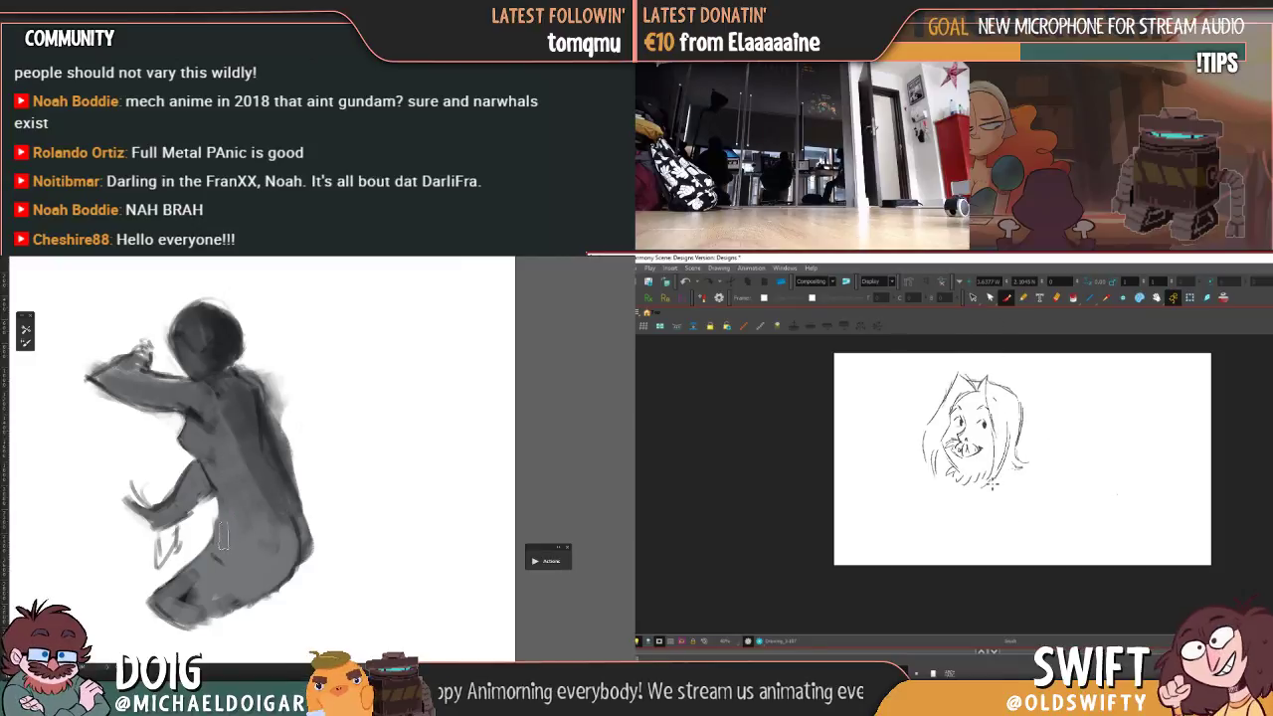
key(period)
key(comma)
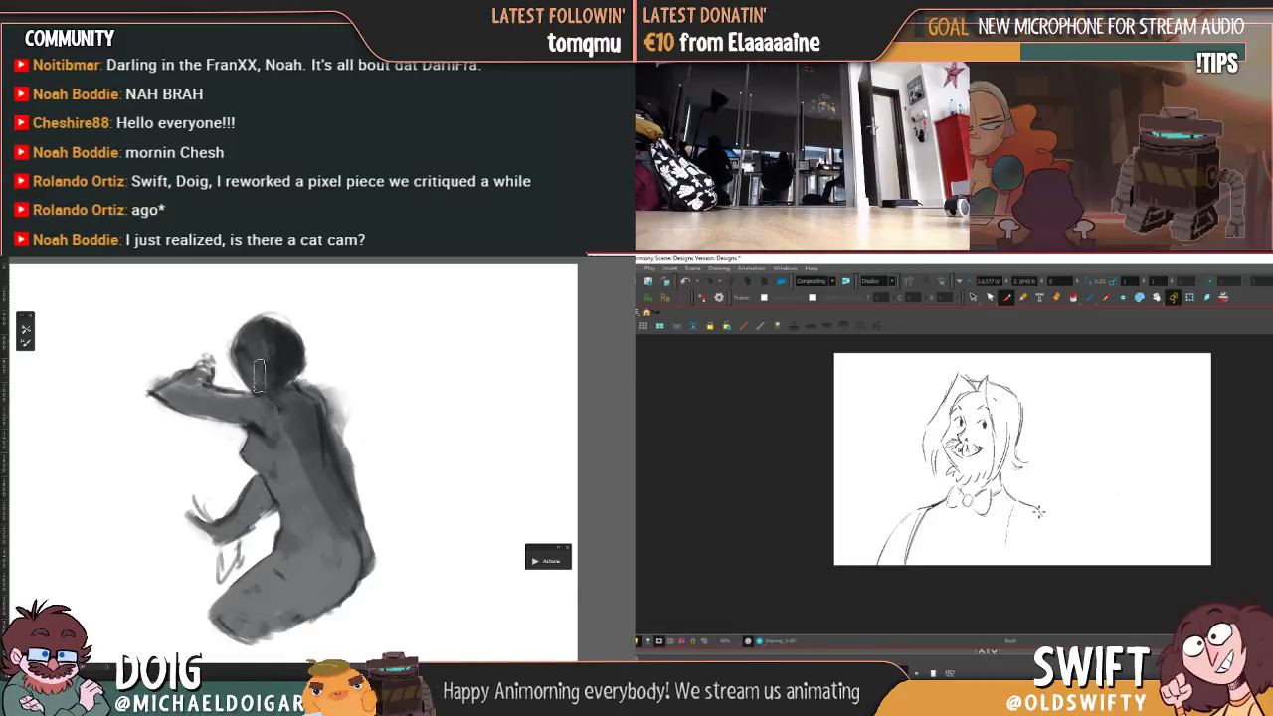
- Flip between the man's new bust and the drawing of both characters to compare their placement
key(f)
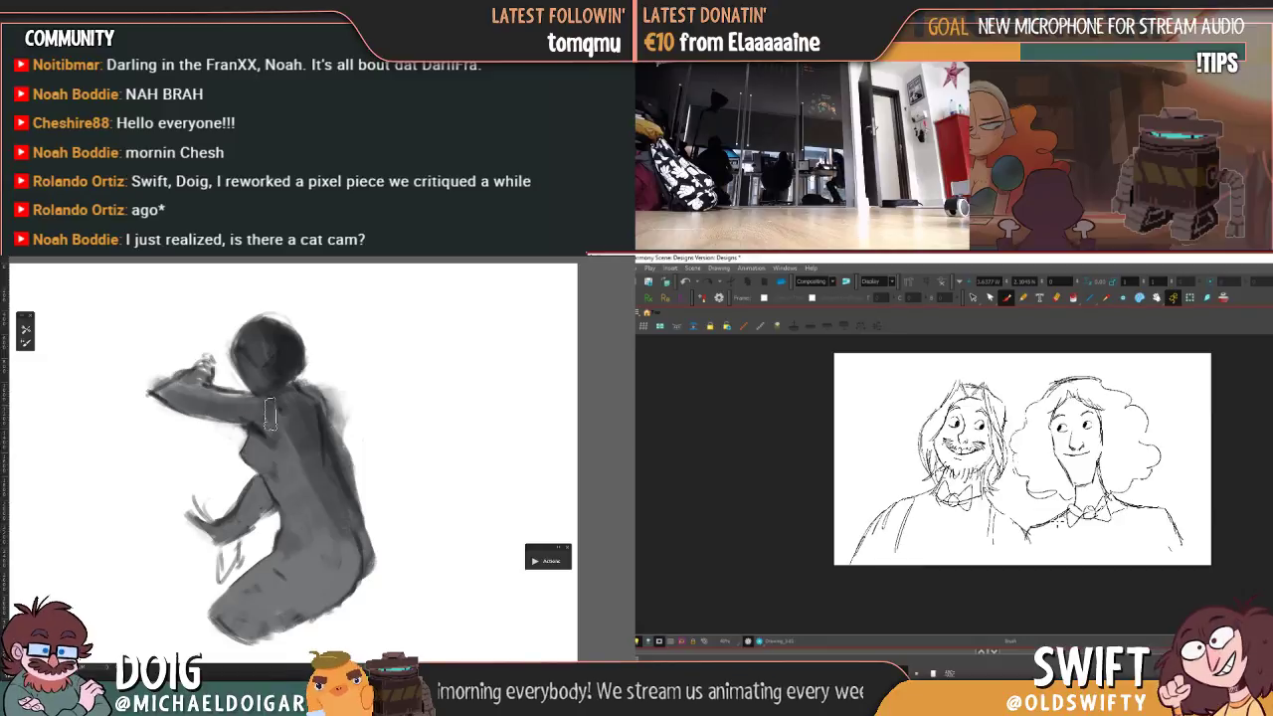
key(g)
key(f)
key(g)
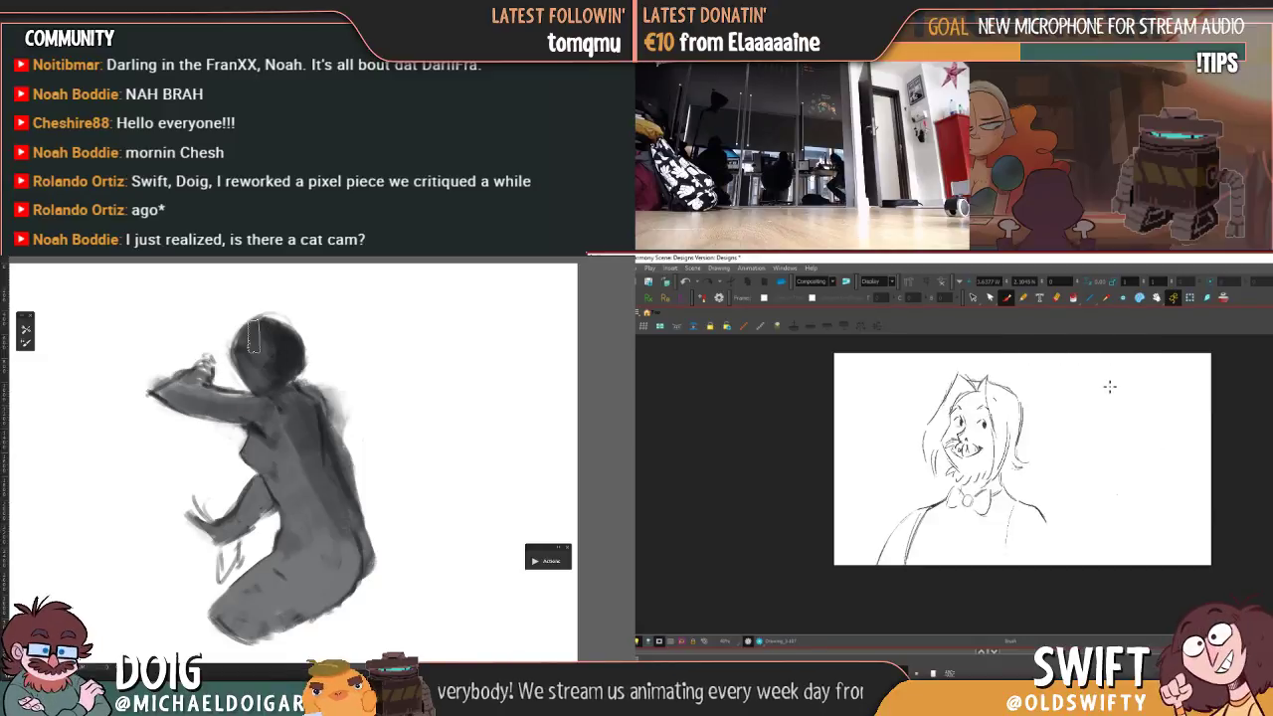
key(f)
key(g)
key(f)
key(comma)
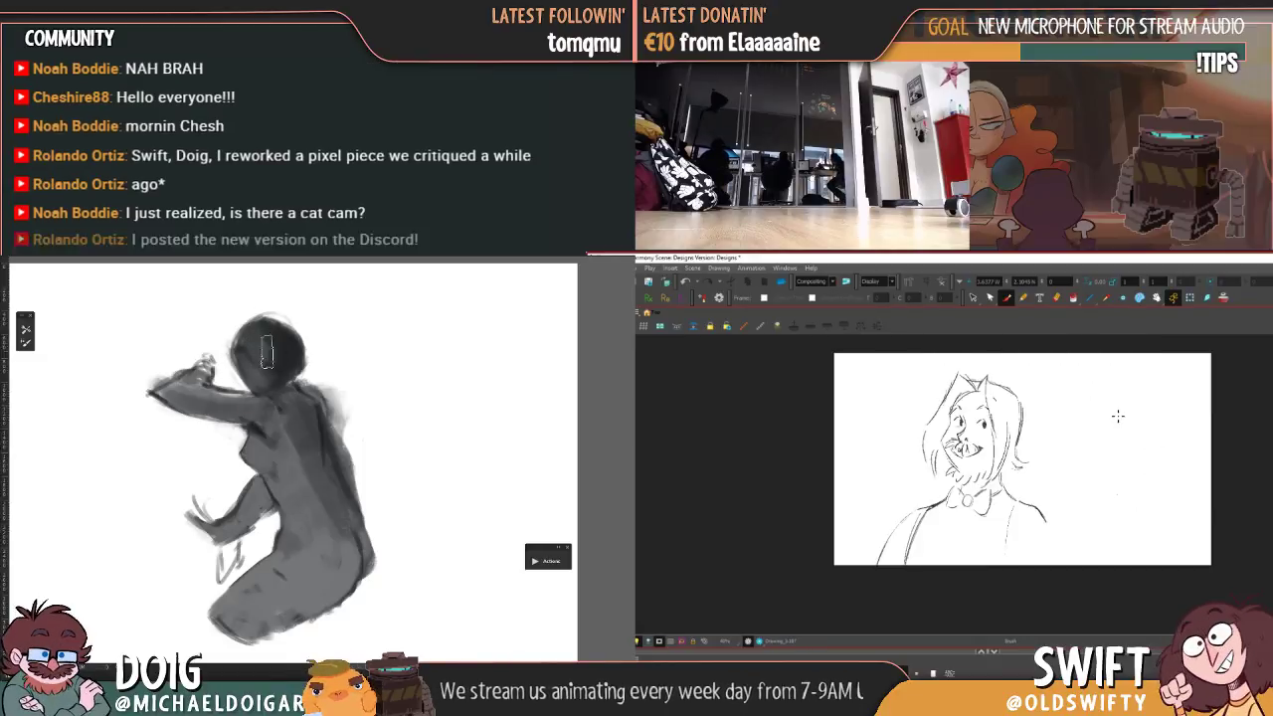
- Draw the woman's first eye beside the bearded man, flipping to the adjacent drawing for placement
key(period)
key(comma)
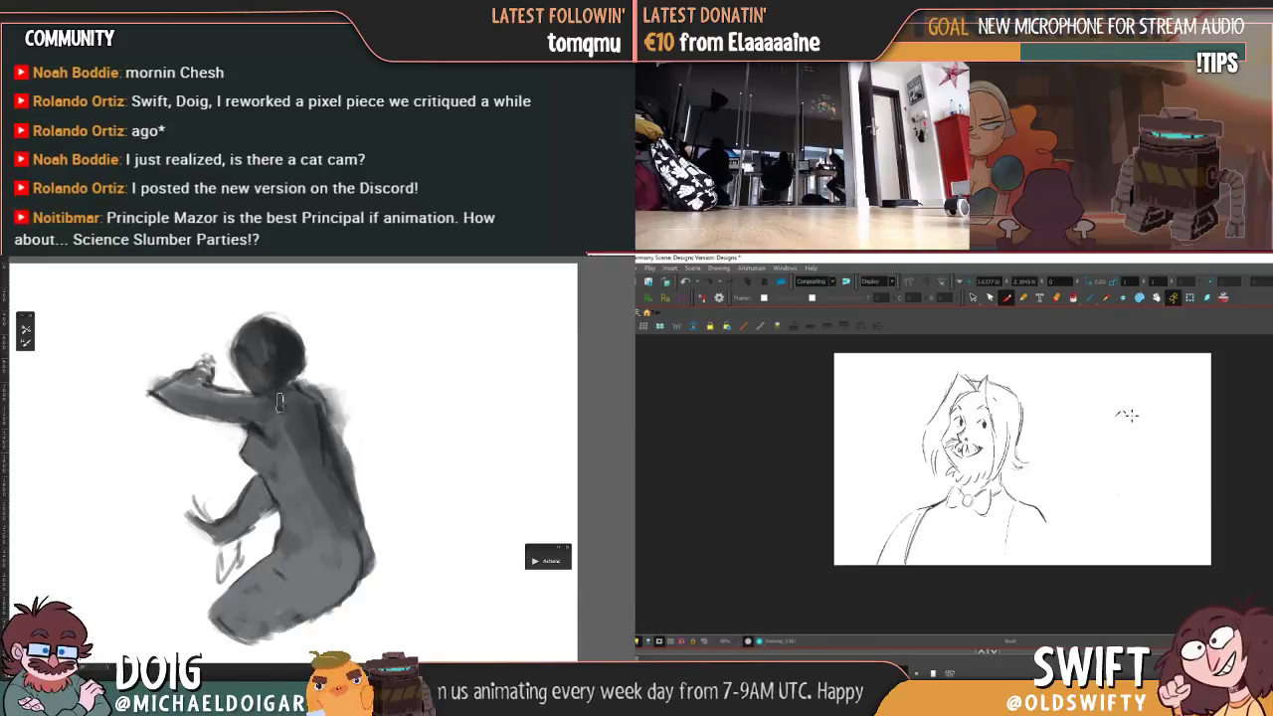
key(period)
key(comma)
key(period)
key(comma)
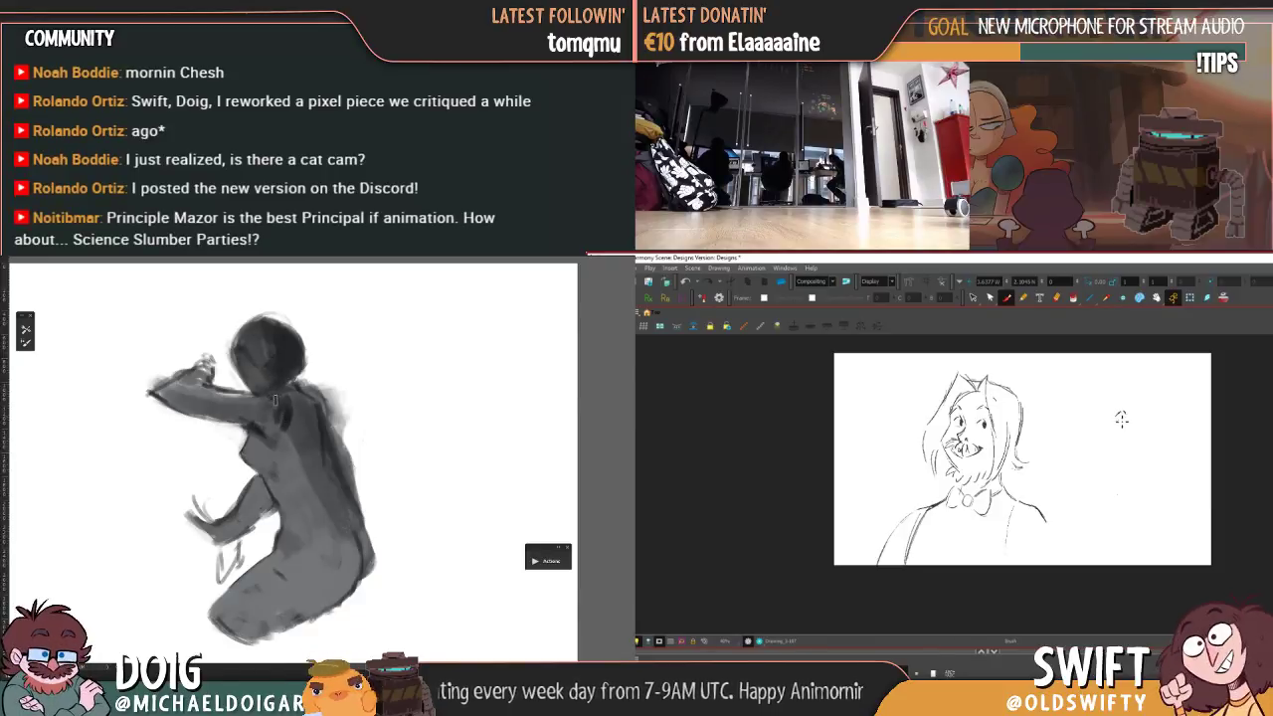
key(period)
key(comma)
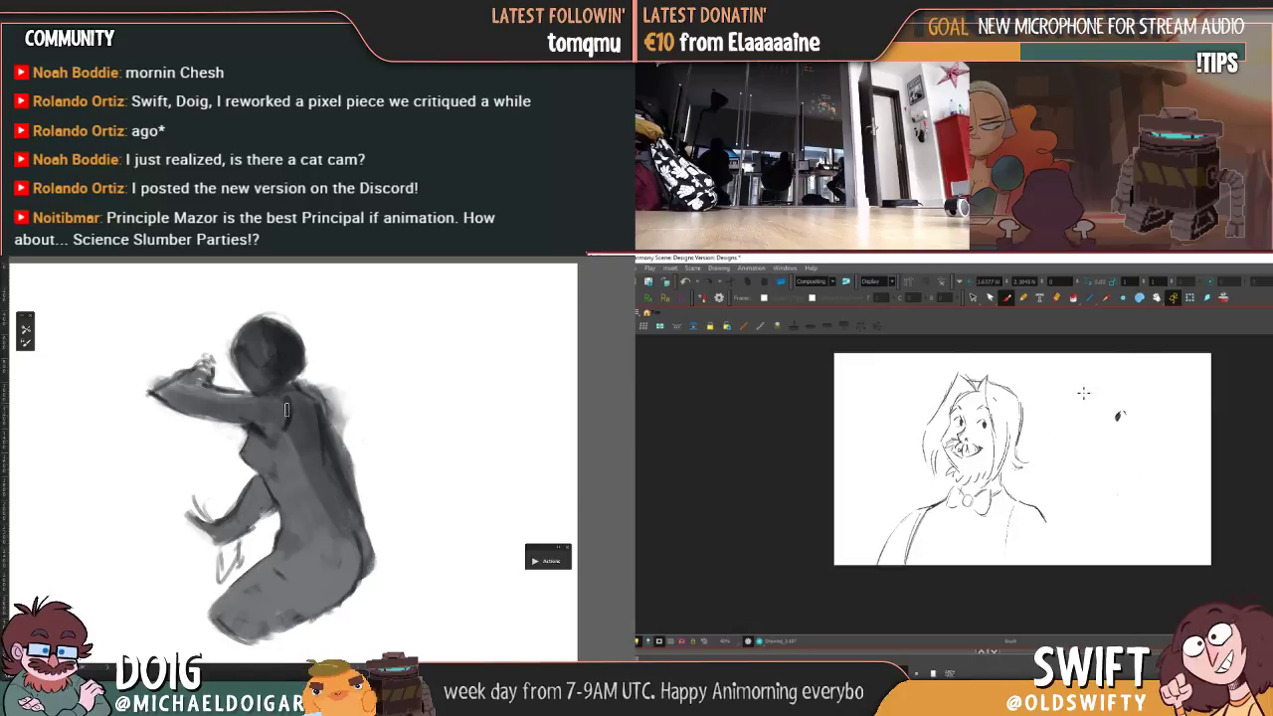
- Draw the woman's second eye closer to the bearded man, level with the first, checking it against the adjacent drawing
key(period)
key(comma)
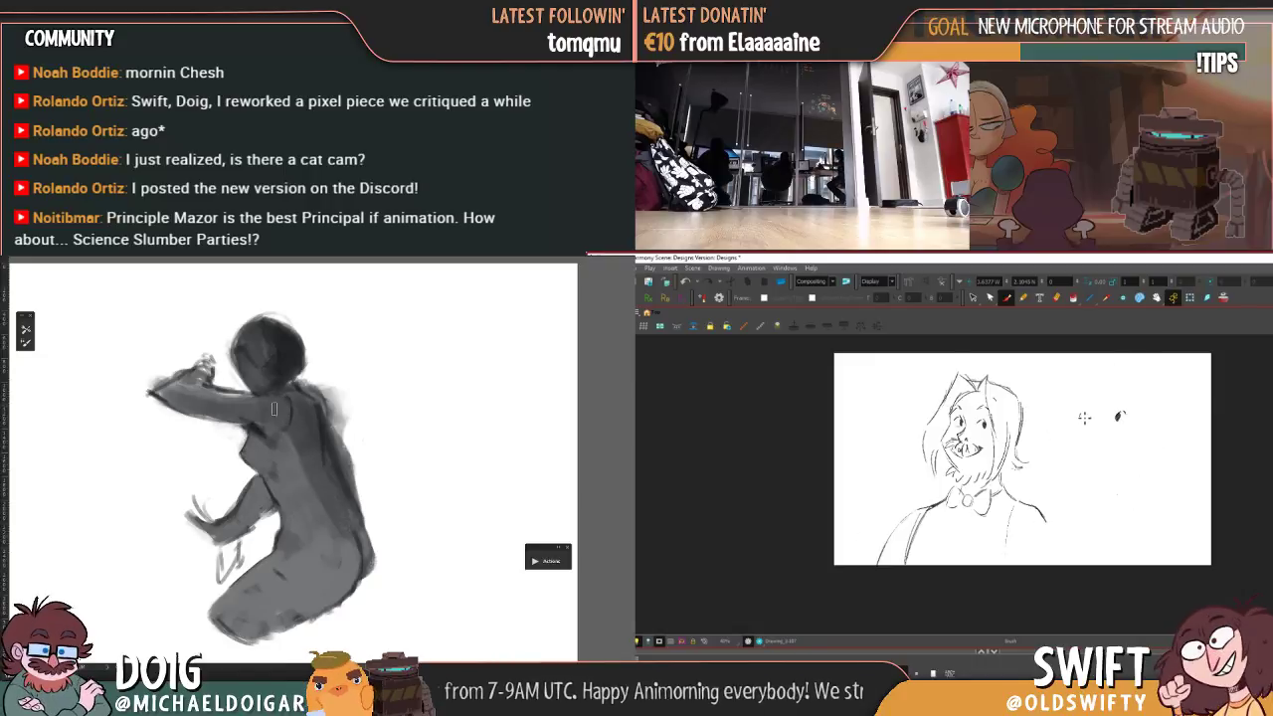
key(period)
key(comma)
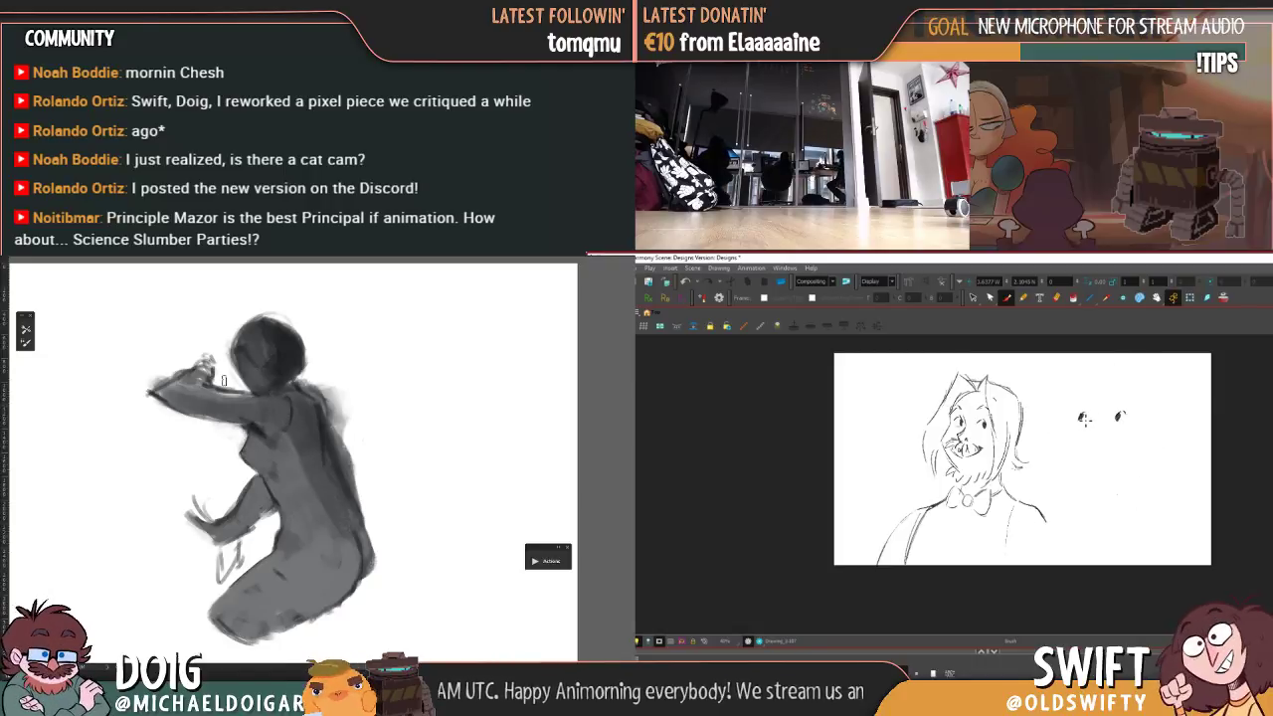
key(period)
key(comma)
key(period)
key(comma)
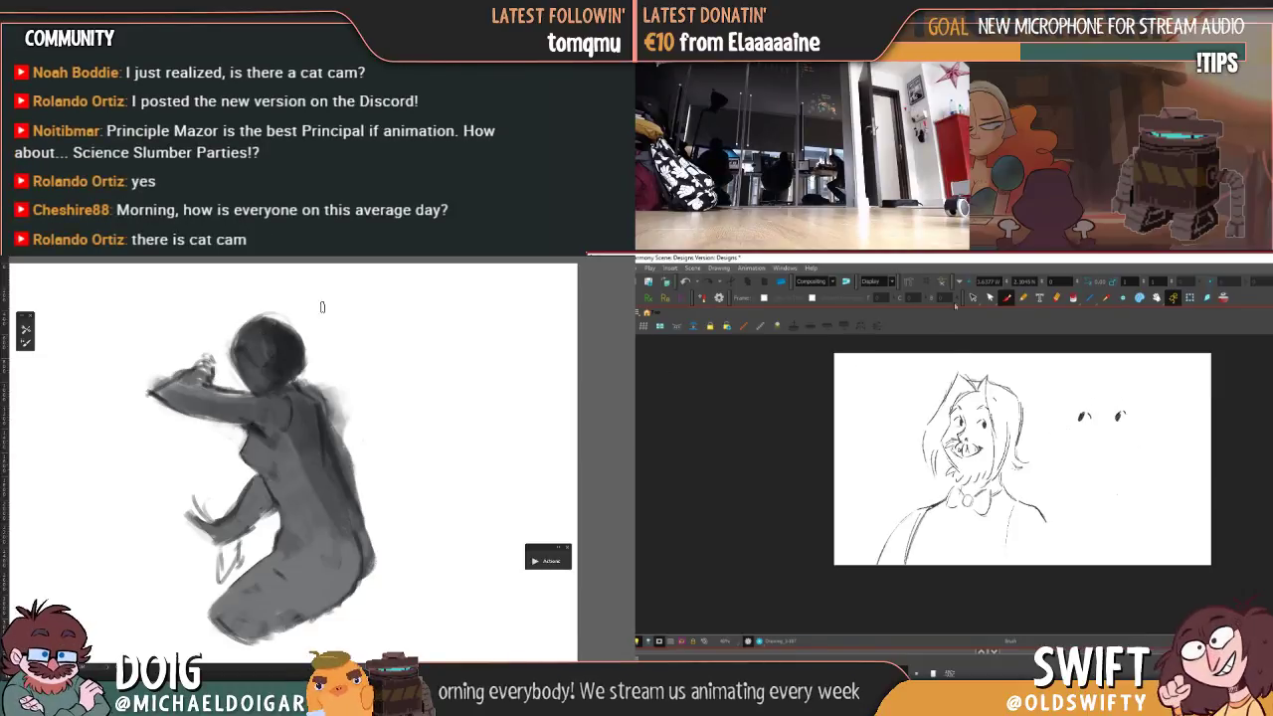
- Lasso and reposition the woman's eyes closer together, ready the brush and compare with the adjacent drawing
click(974, 298)
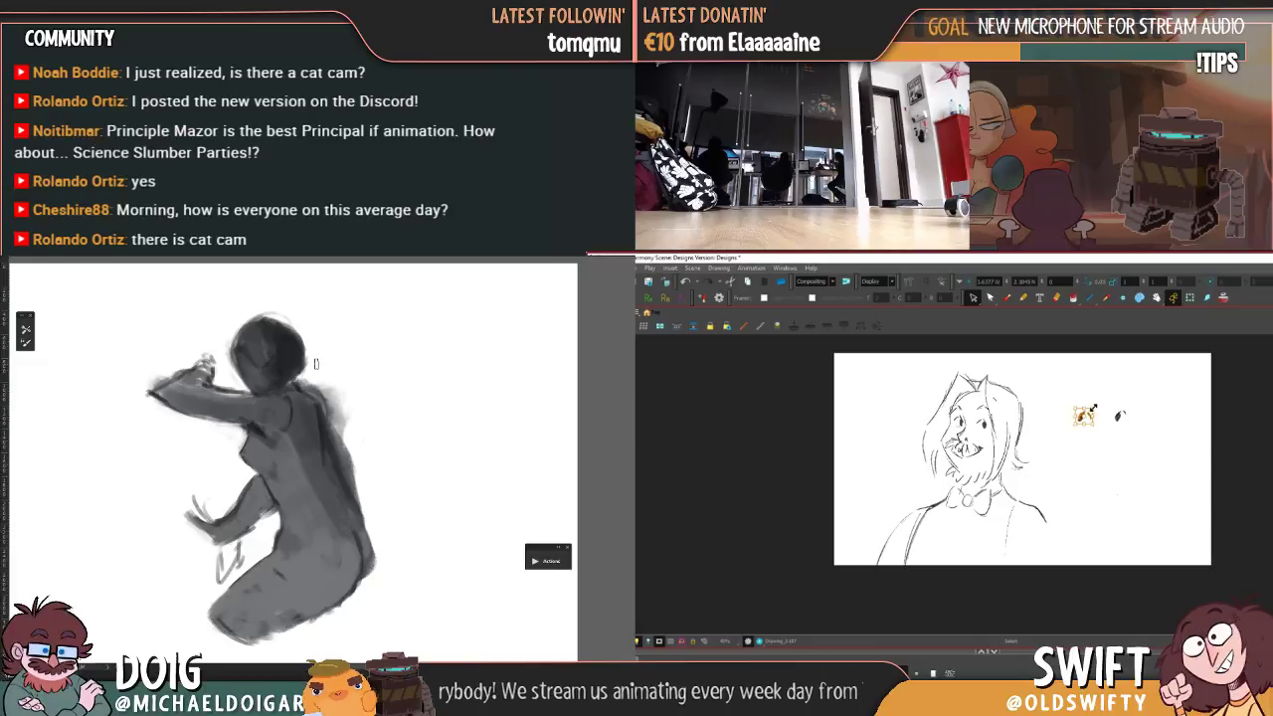
key(period)
key(comma)
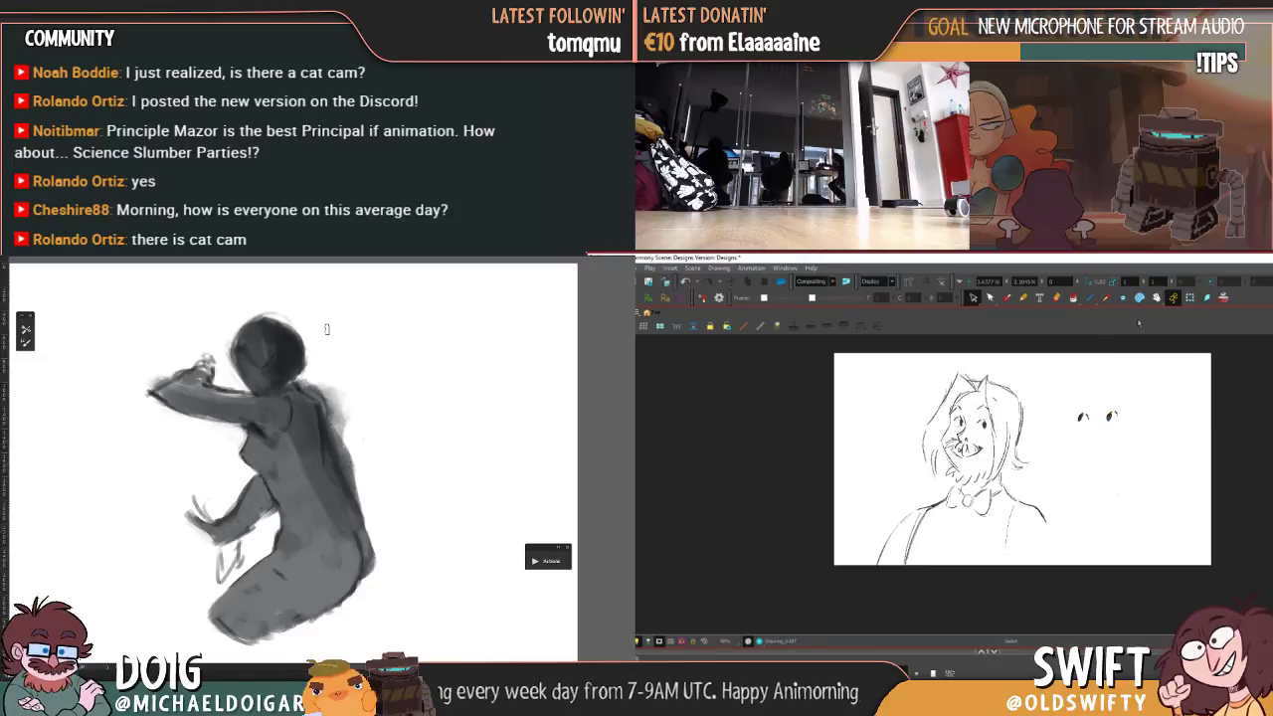
key(alt+b)
key(period)
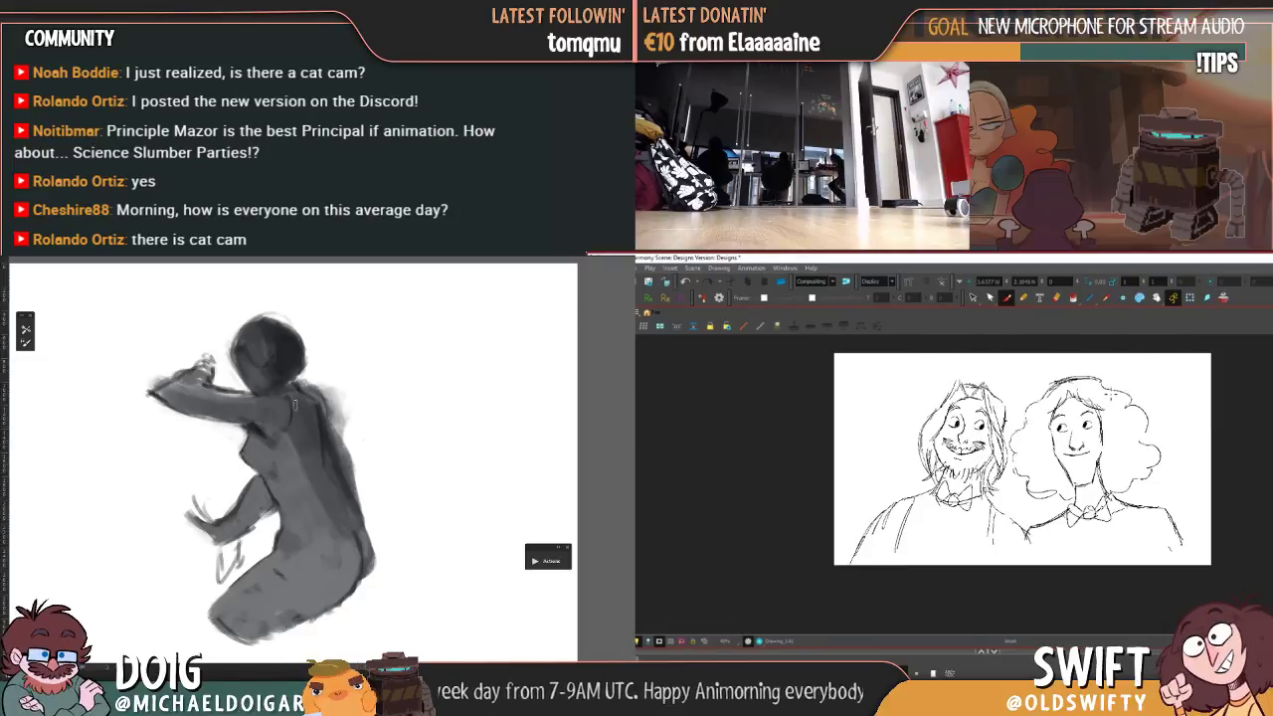
- Sketch a nose below the eyes of the second character, flipping to the rough two-character drawing for reference
key(comma)
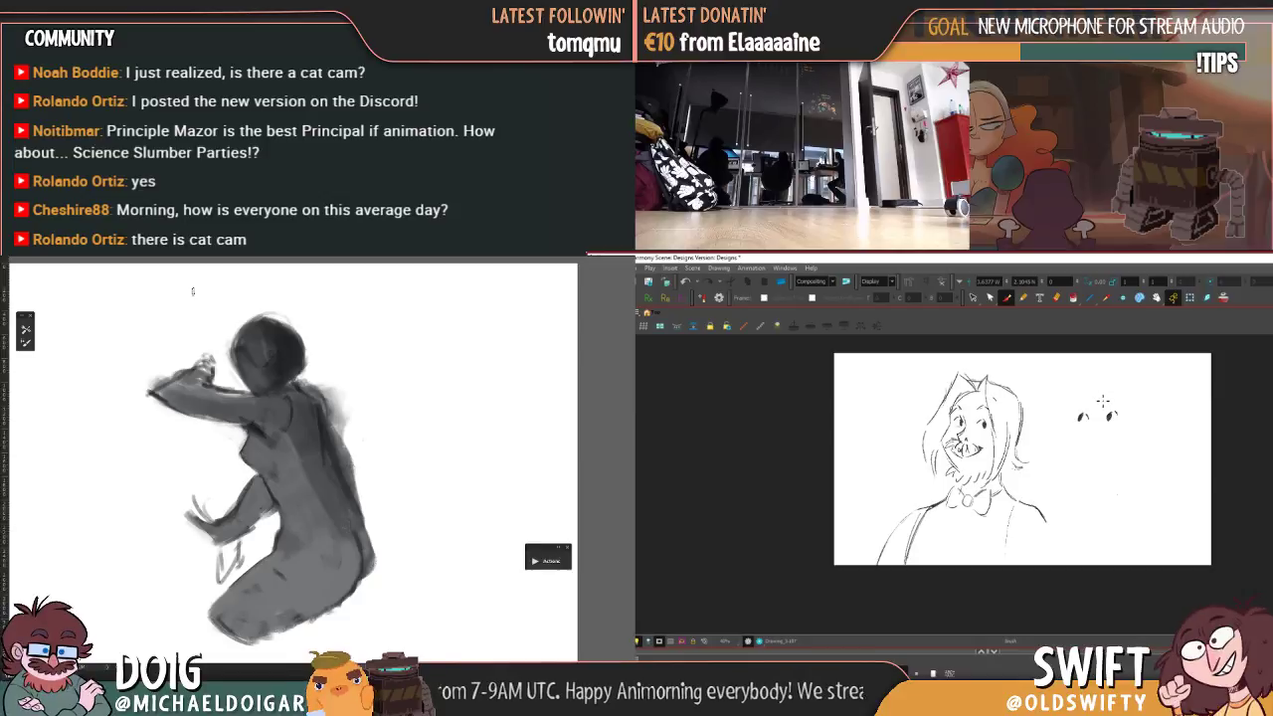
key(period)
key(comma)
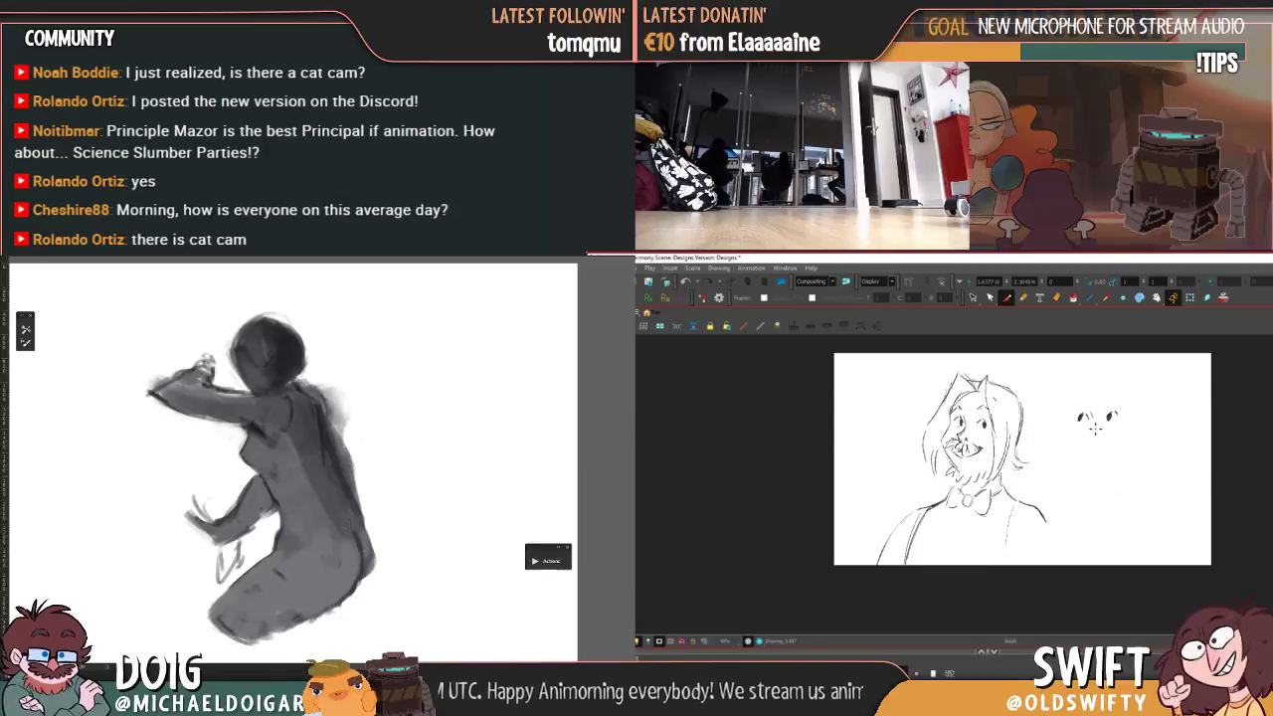
key(period)
key(comma)
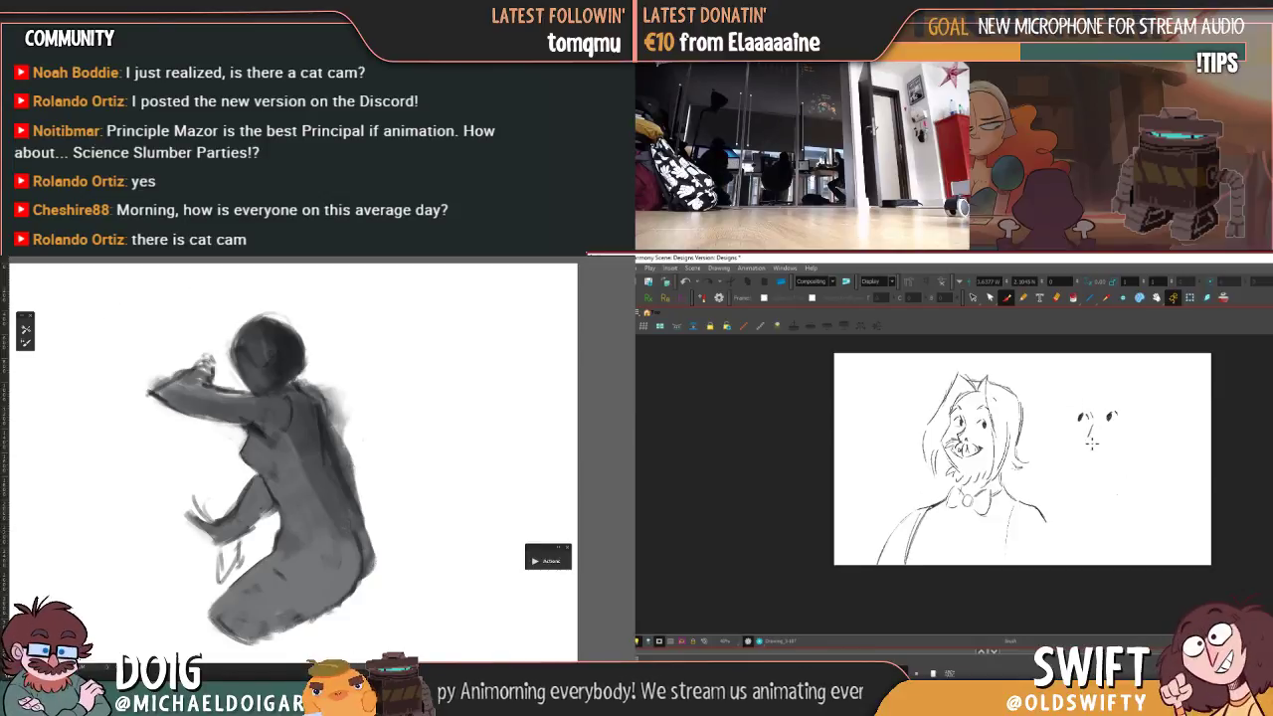
key(period)
key(comma)
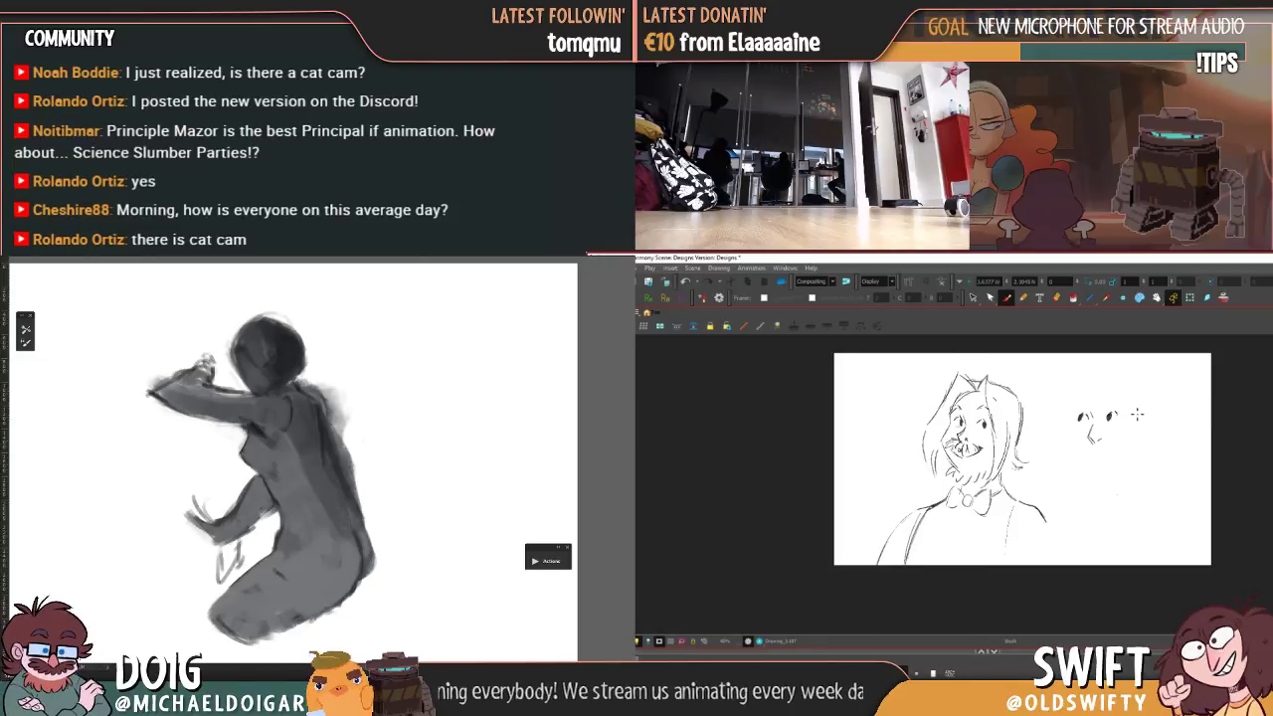
- Draw a gently curved smiling mouth under the second character's nose, checking its placement against the rough drawing
key(period)
key(comma)
key(period)
key(comma)
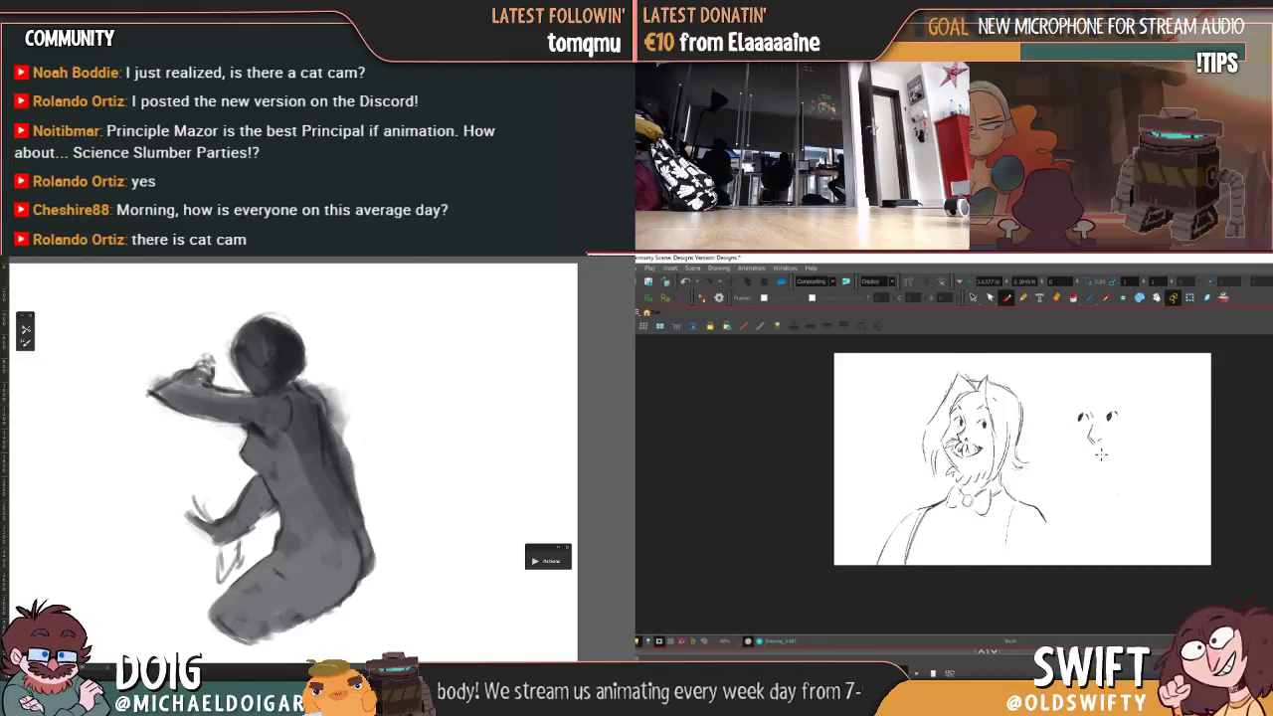
drag(1084, 444, 1109, 454)
key(period)
key(comma)
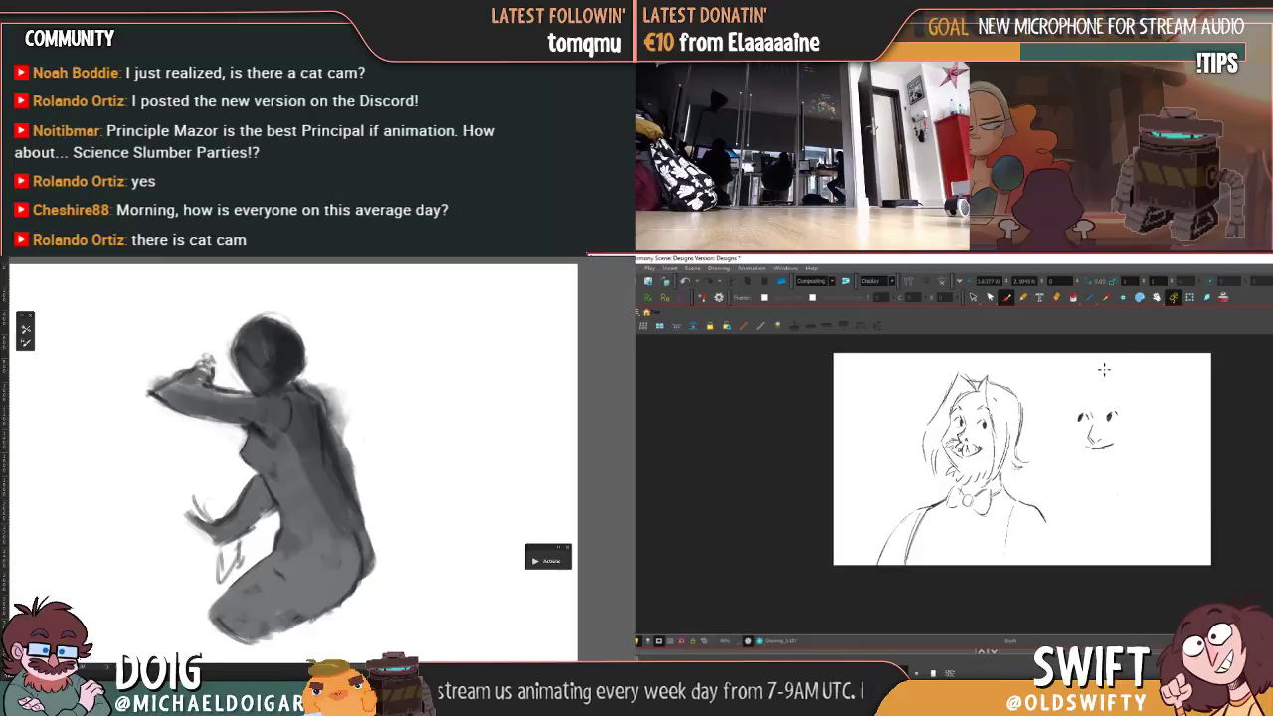
- Add curved eyebrow lines above the second character's eyes, comparing them with the rough drawing
key(period)
key(comma)
drag(1075, 406, 1085, 418)
key(period)
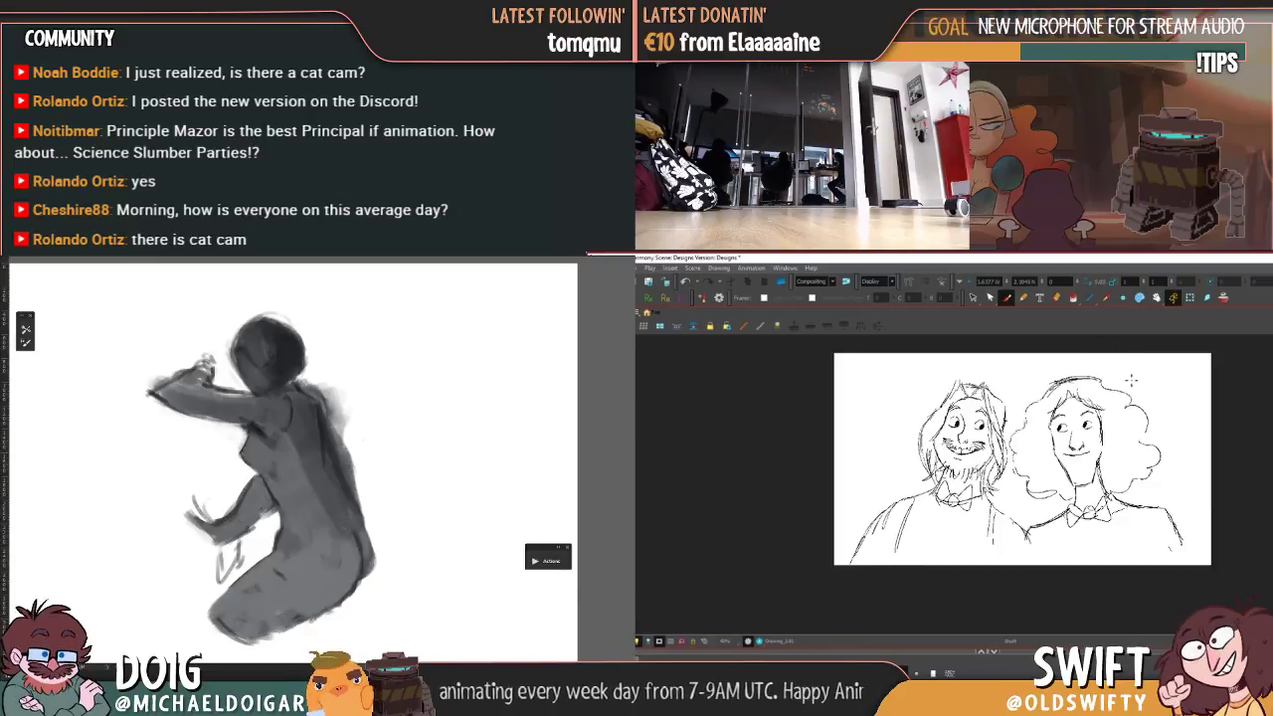
key(comma)
key(period)
key(comma)
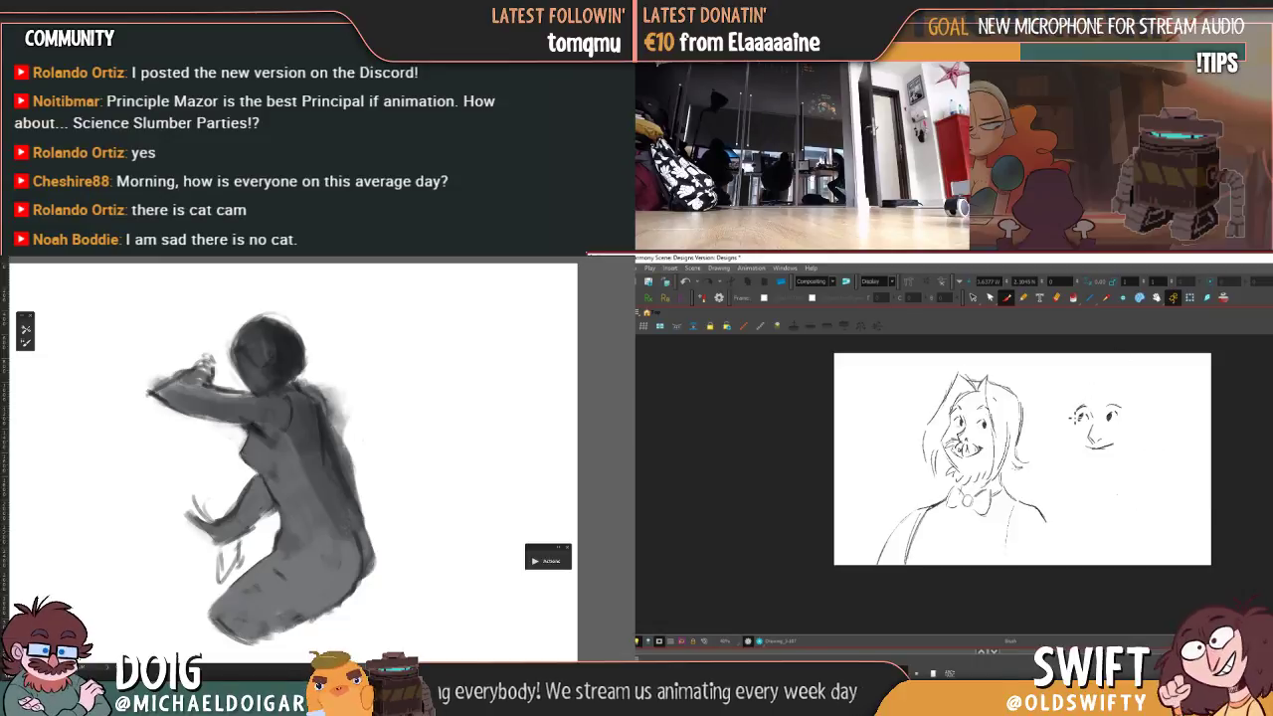
- Draw the left side of the second character's face down through the jaw and chin, plus the forehead edge
drag(1074, 414, 1073, 436)
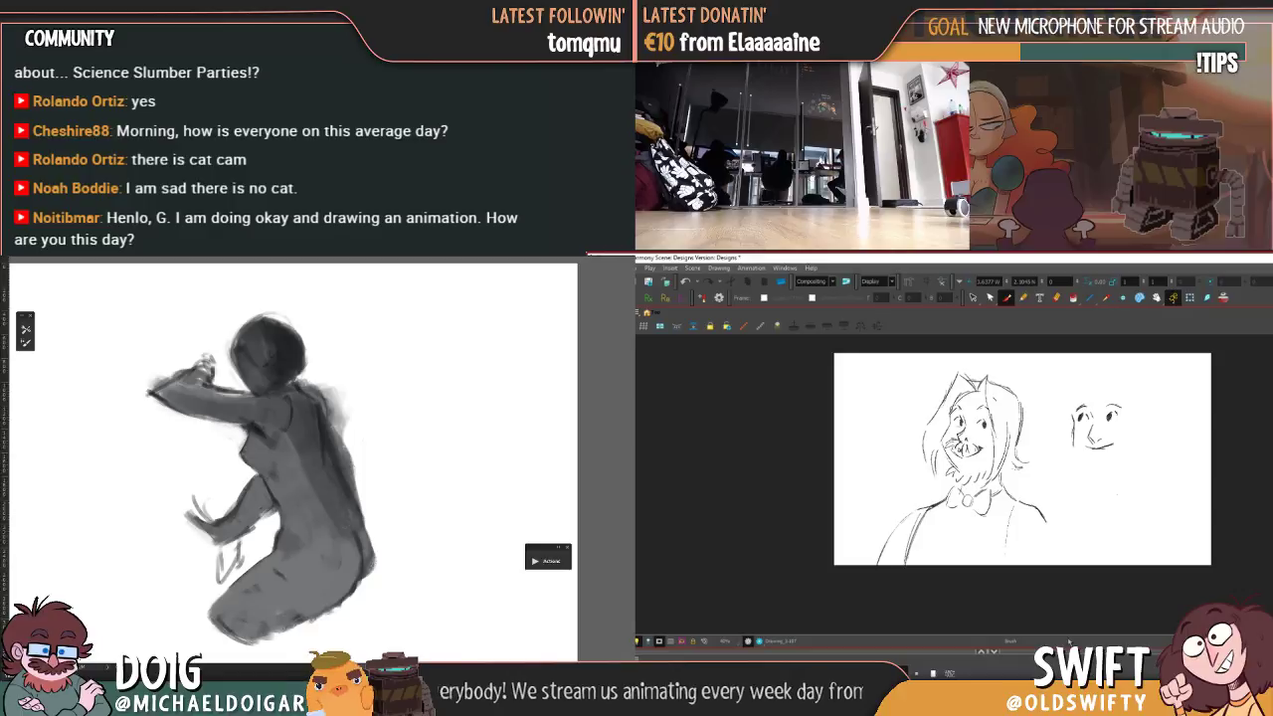
key(f)
key(g)
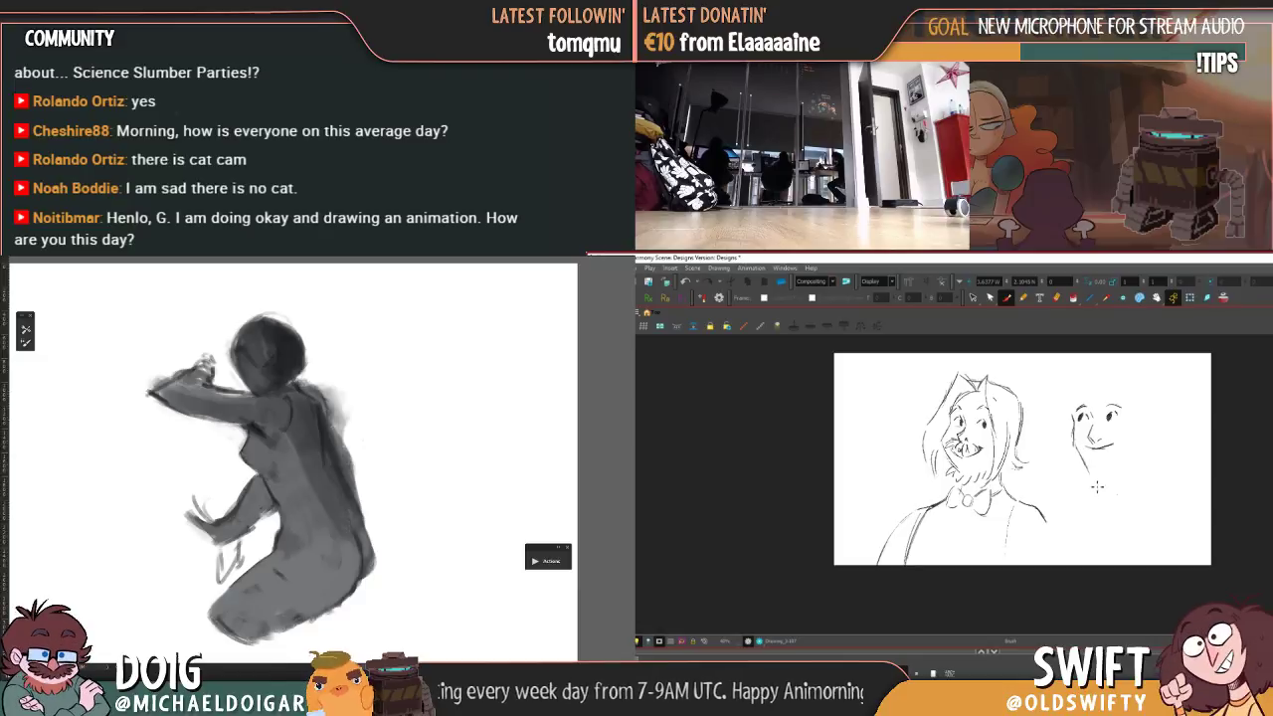
key(period)
key(comma)
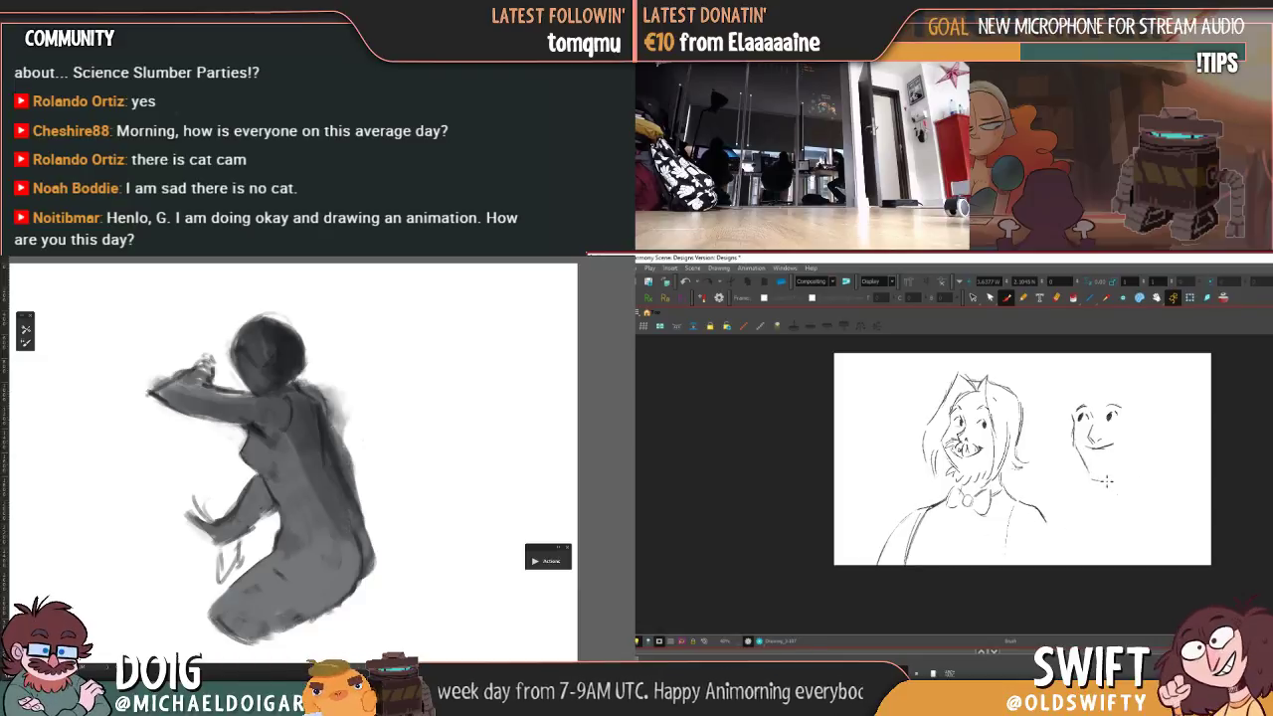
key(period)
key(comma)
key(period)
key(comma)
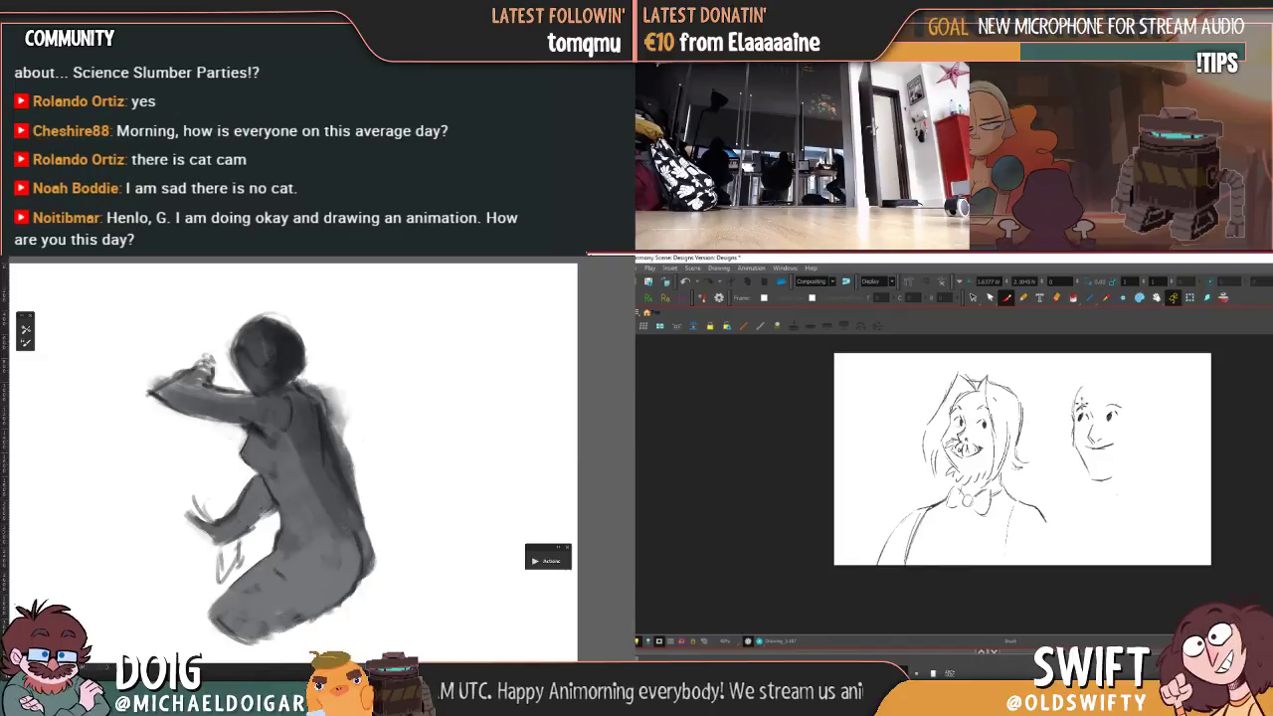
- Outline the right side of the second character's face and draw the parted hairline, following the rough drawing
key(period)
key(comma)
key(period)
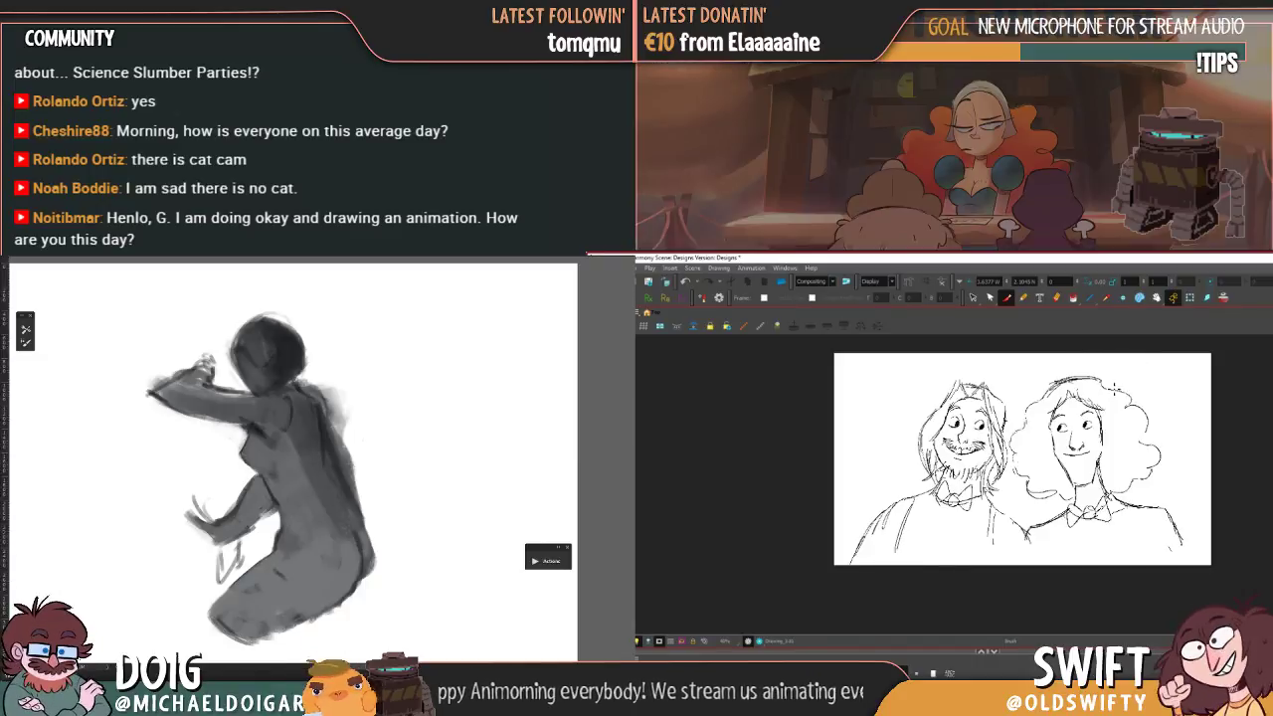
key(comma)
key(period)
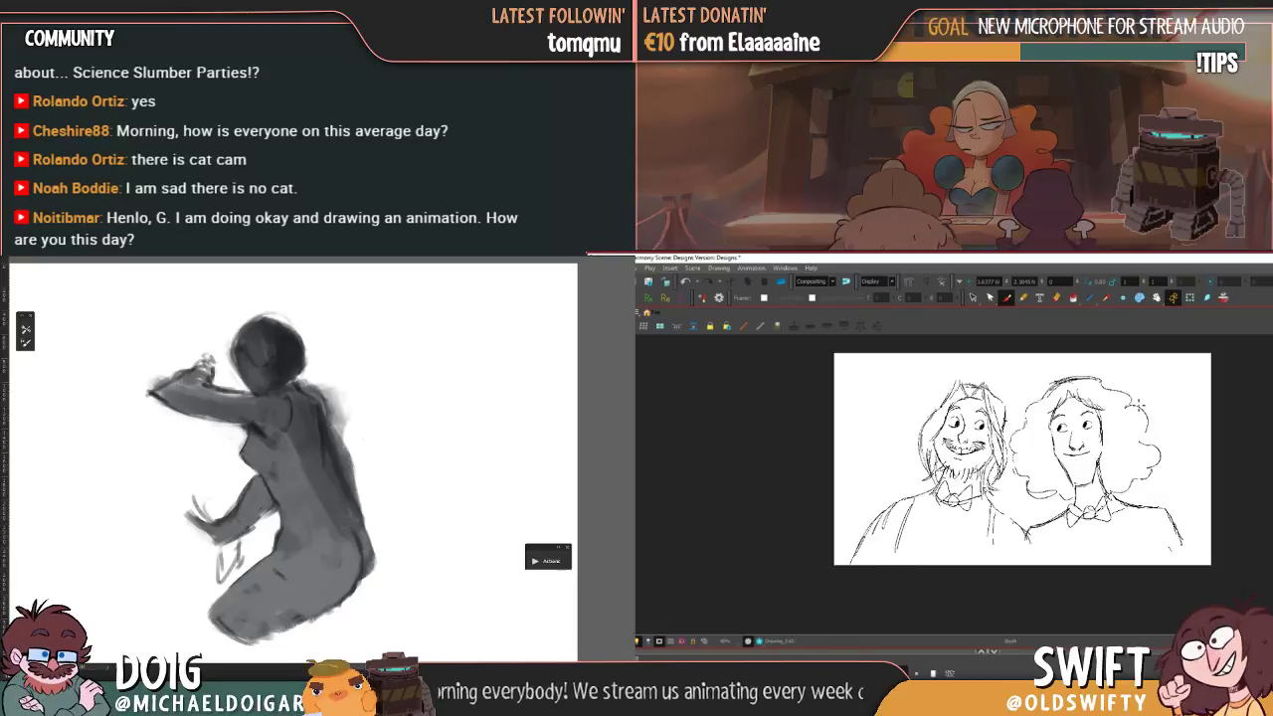
key(comma)
key(period)
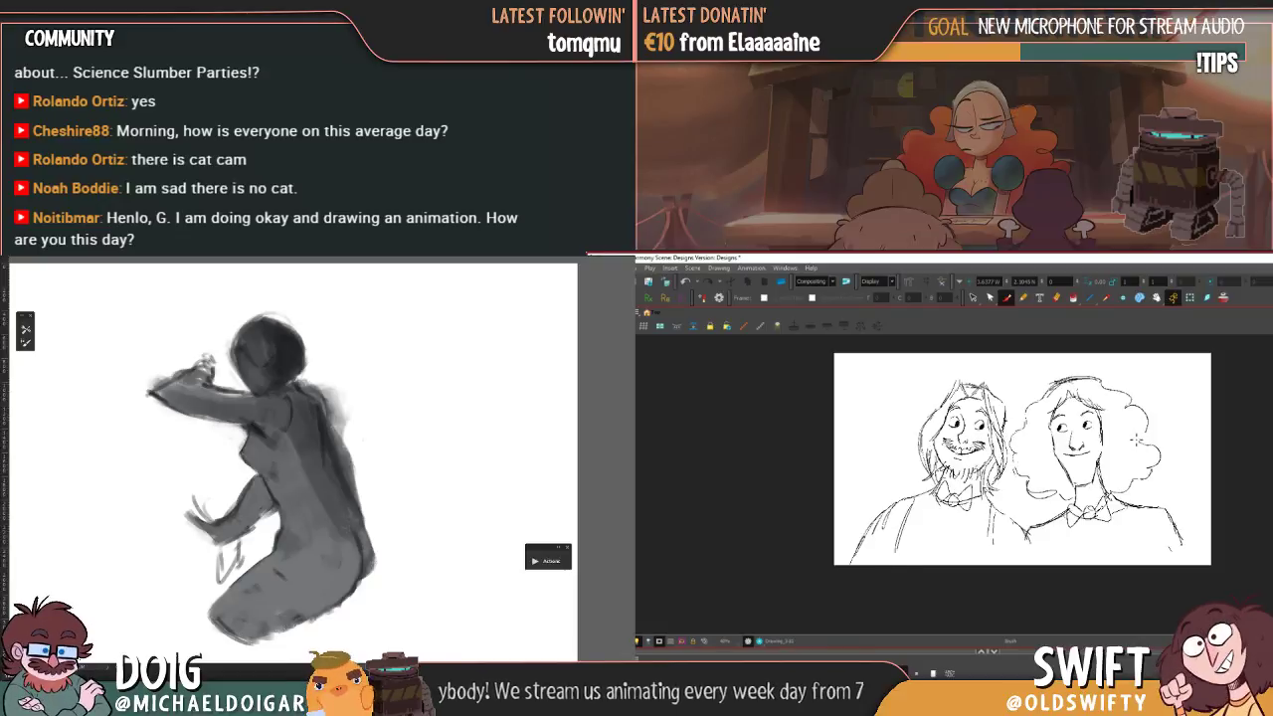
key(comma)
key(period)
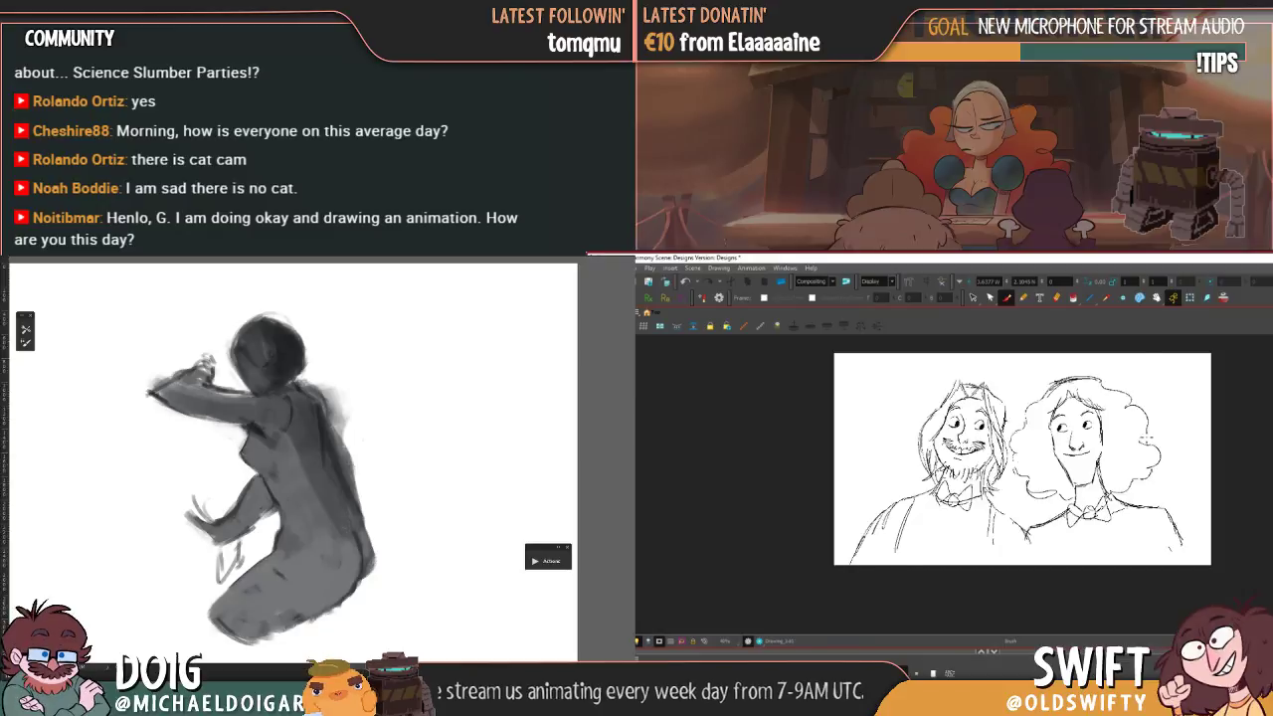
key(comma)
key(period)
key(comma)
key(period)
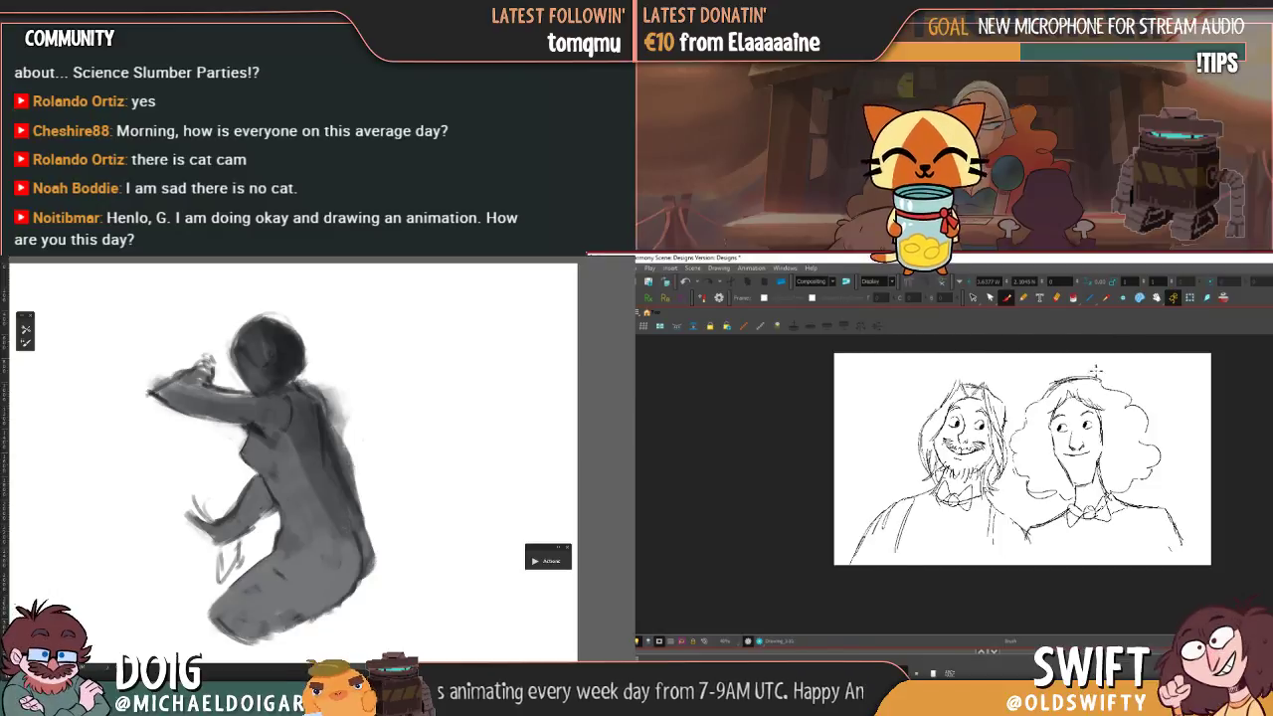
key(comma)
- Sketch the hair volume to the left of the second character's face, checking its shape against the rough drawing
mouse_move(1076, 396)
mouse_down()
mouse_move(1045, 430)
mouse_move(1057, 460)
mouse_up()
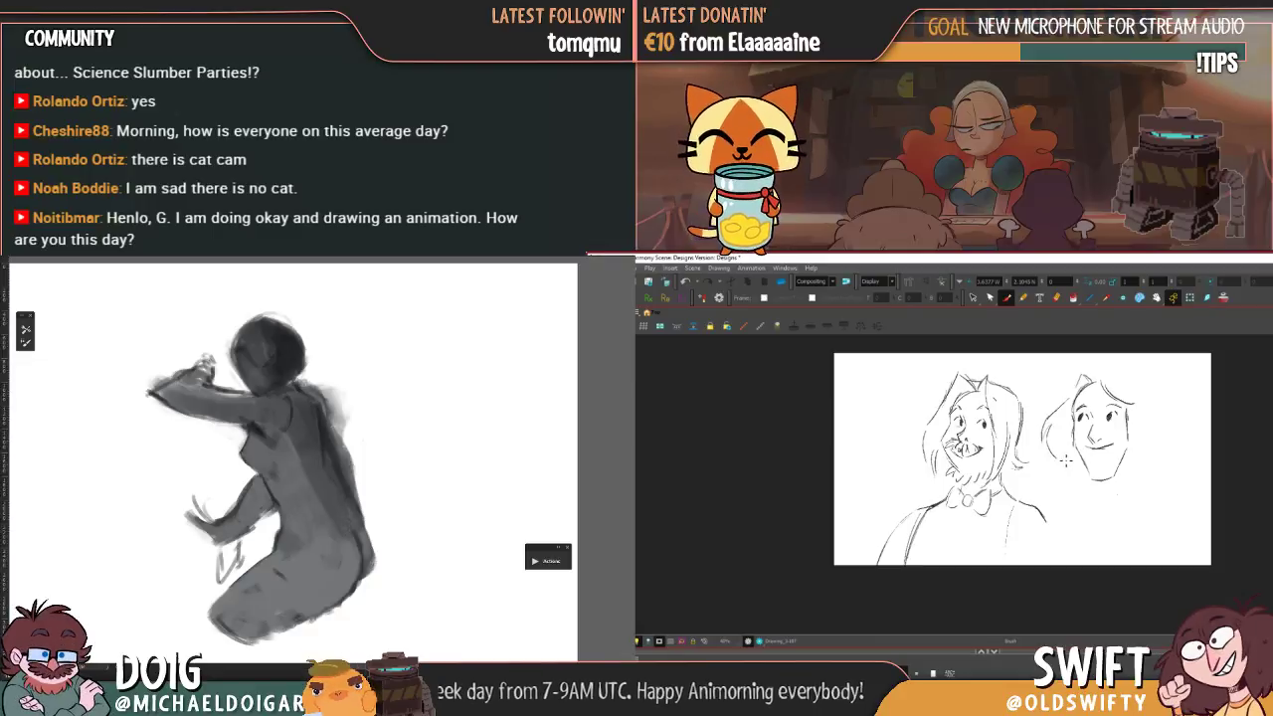
key(period)
key(comma)
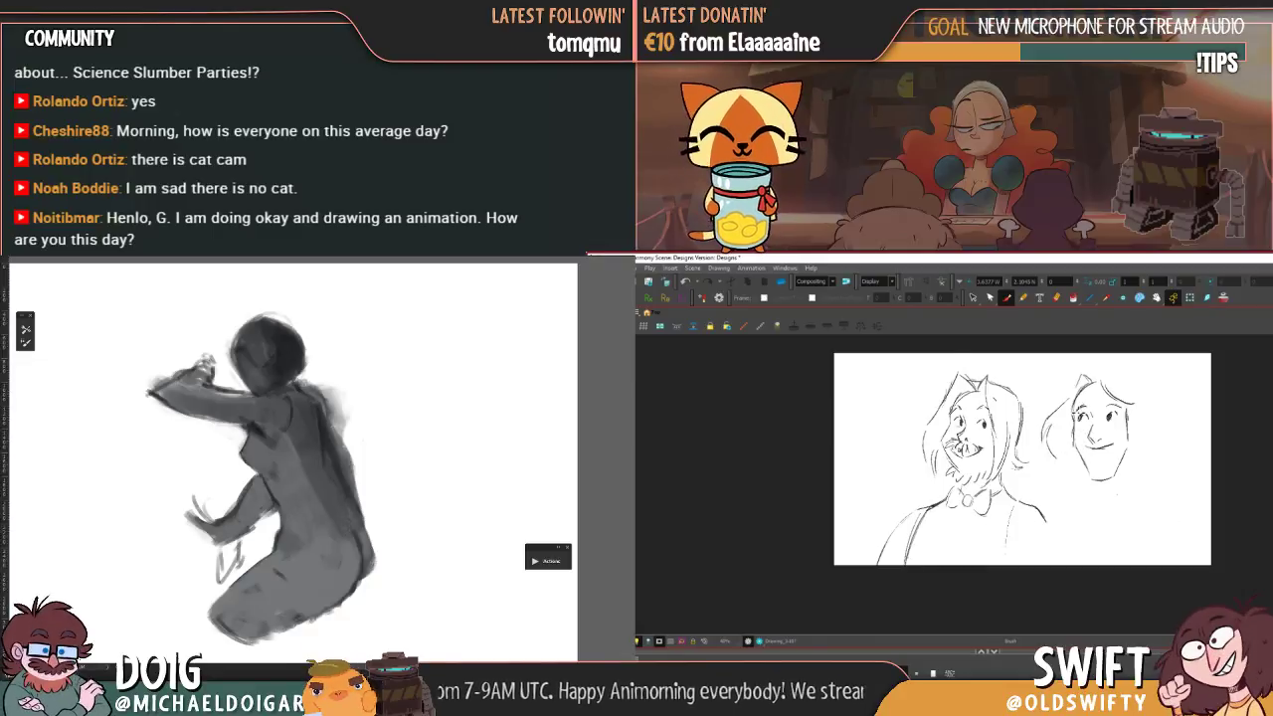
key(period)
key(comma)
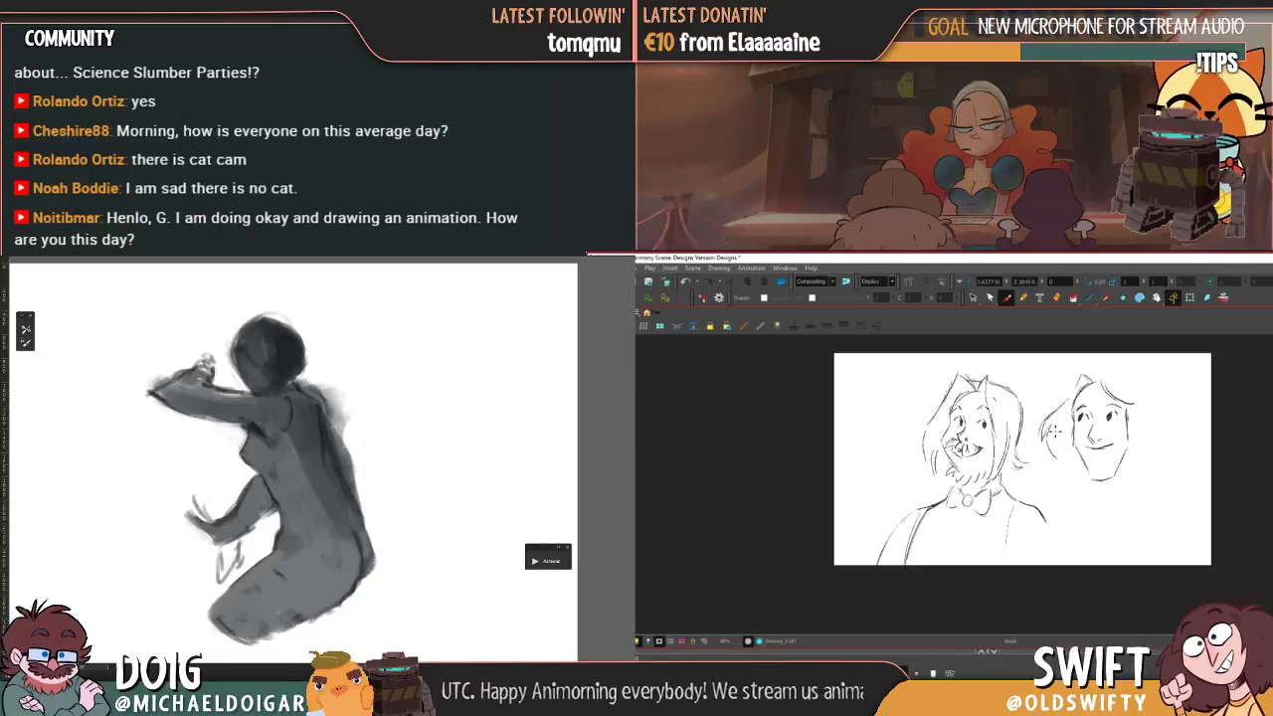
key(period)
key(comma)
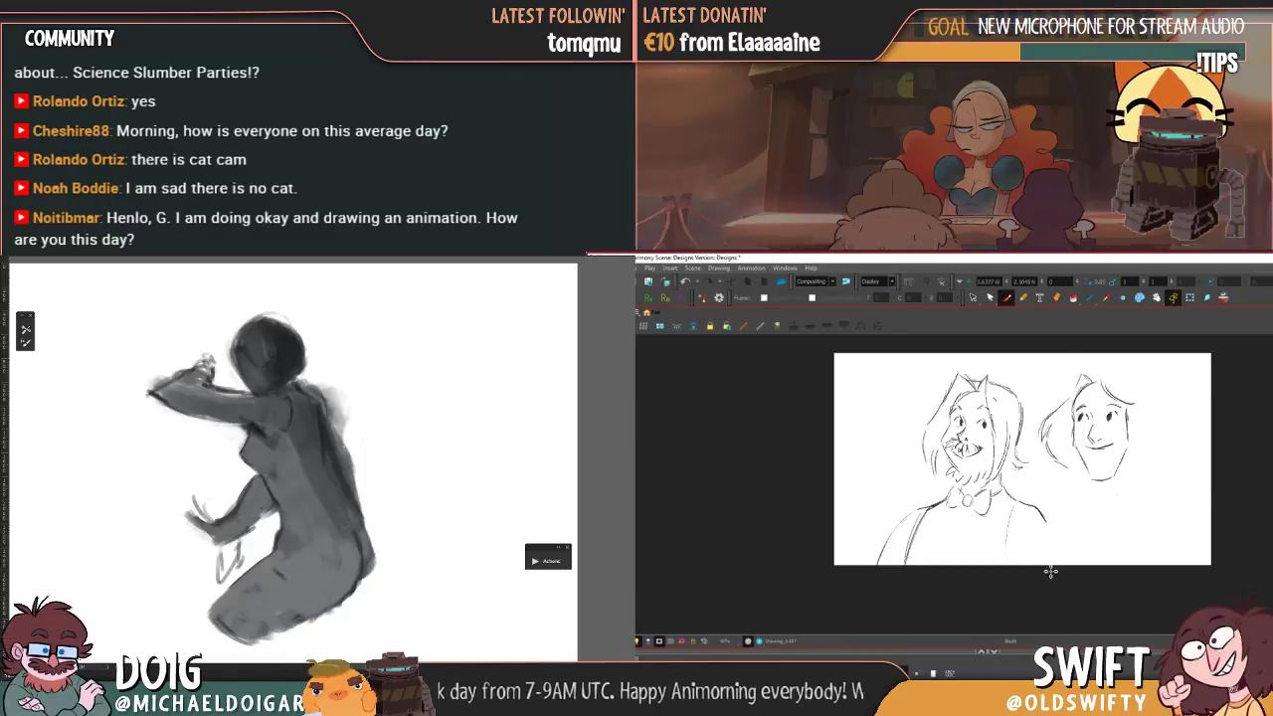
- Draw the wavy top outline of the second character's curly hair, extending from the parting across the head
key(f)
key(g)
drag(1080, 385, 1063, 405)
key(period)
key(comma)
key(period)
key(comma)
key(period)
key(comma)
- Outline the bulging curls down the right side of the second character's hair and back toward the jaw
drag(1146, 385, 1189, 429)
key(period)
key(comma)
key(period)
key(comma)
drag(1173, 485, 1188, 436)
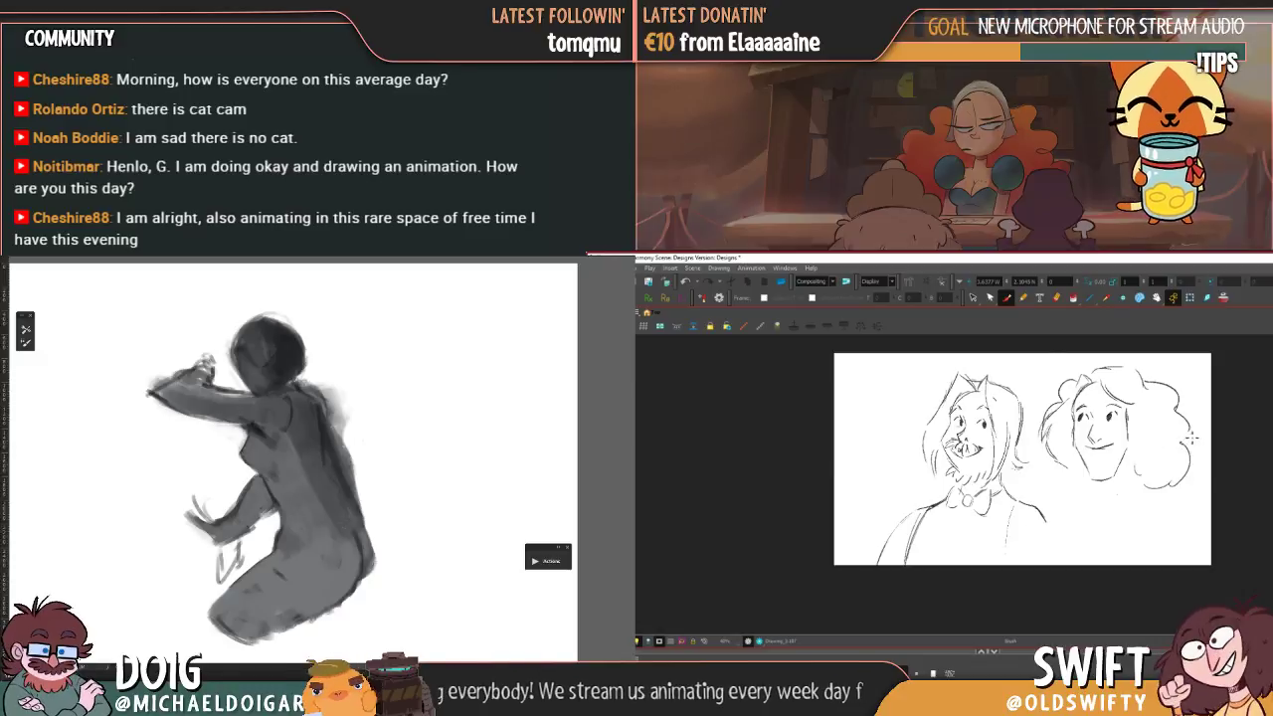
key(period)
key(comma)
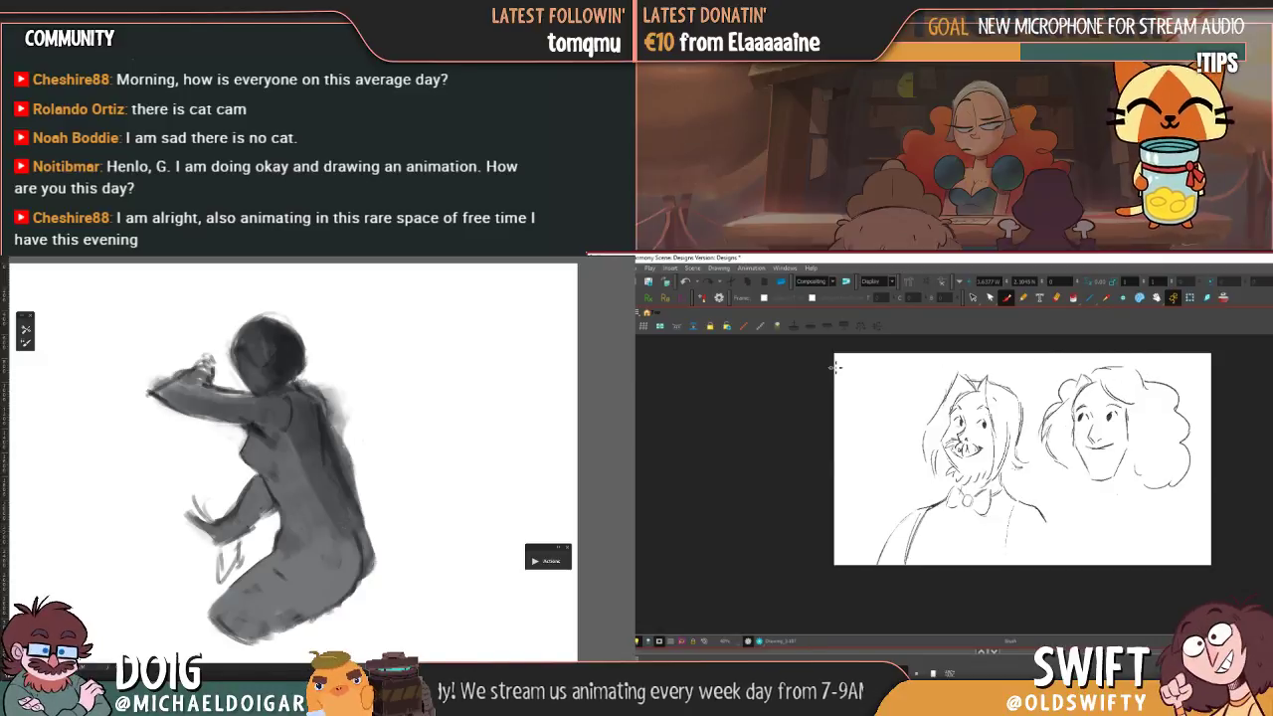
- Lasso the second character's left eye with the Select tool and adjust its placement on the face
click(972, 298)
key(period)
key(comma)
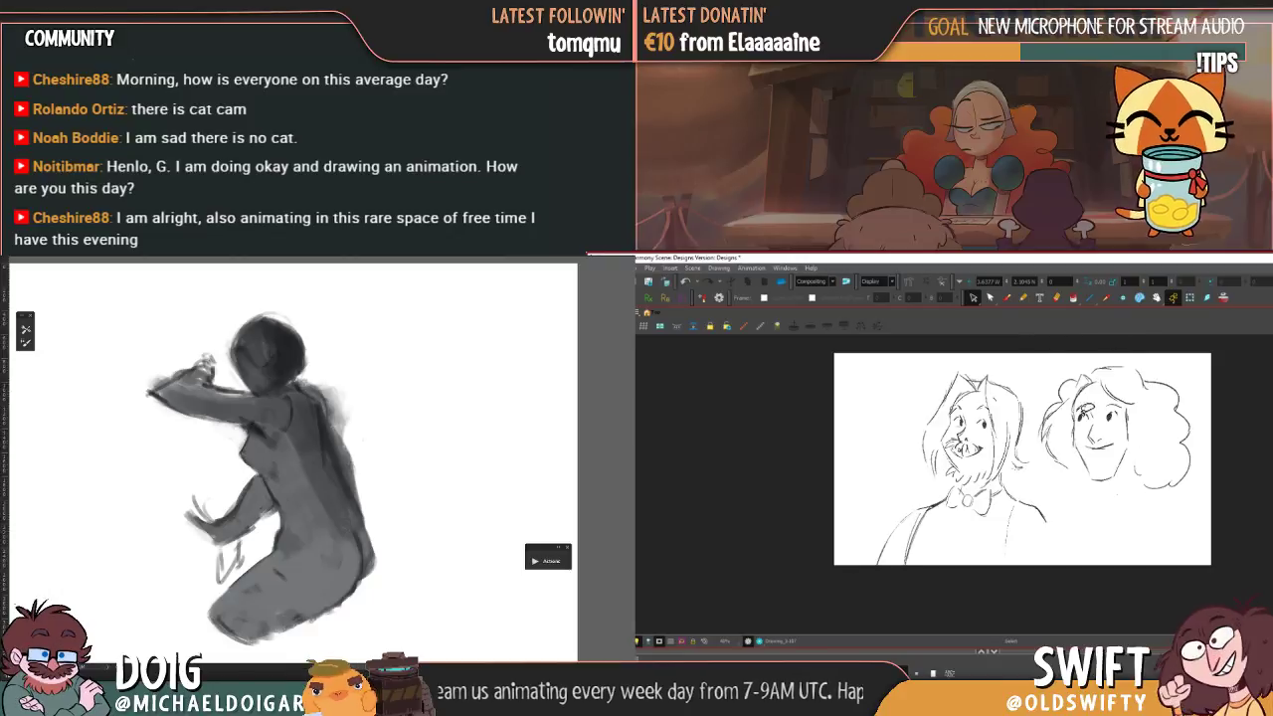
drag(1084, 418, 1074, 426)
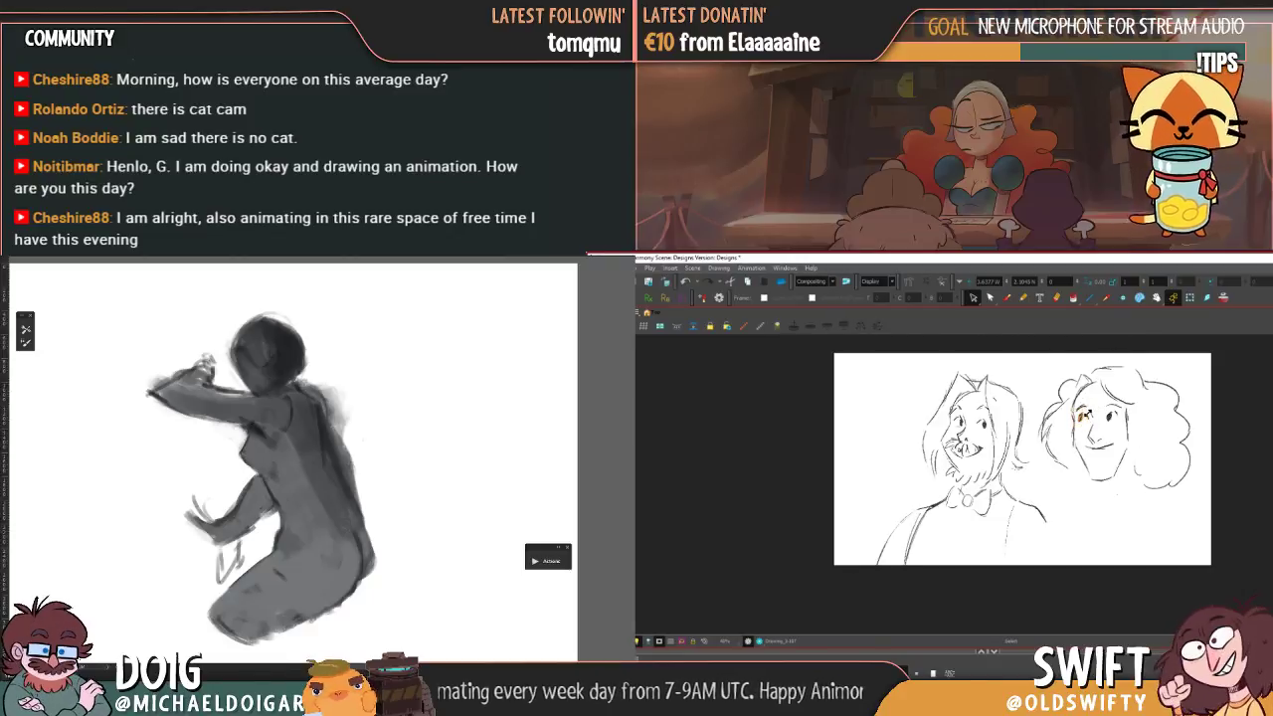
key(period)
key(comma)
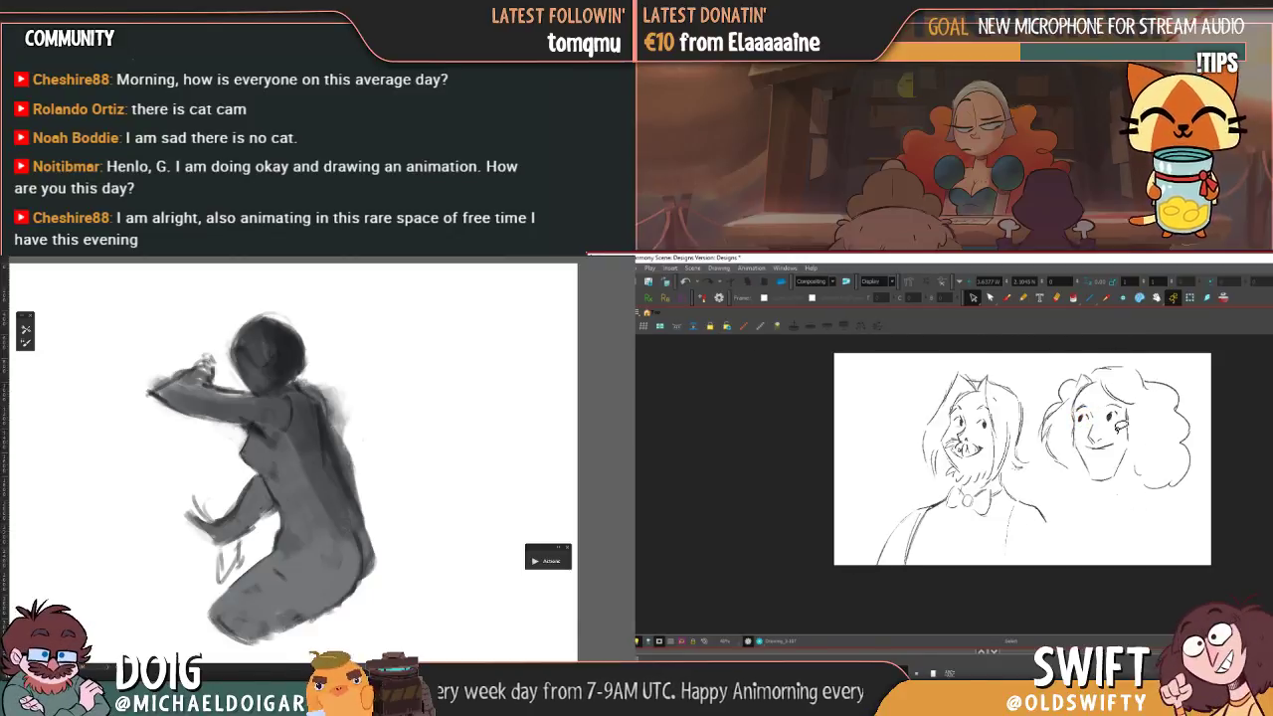
- Select the second character's right eye and nose area and adjust the spacing of the facial features
key(period)
key(comma)
mouse_move(1088, 417)
mouse_down()
mouse_move(1073, 426)
mouse_move(1158, 396)
mouse_move(1116, 428)
mouse_up()
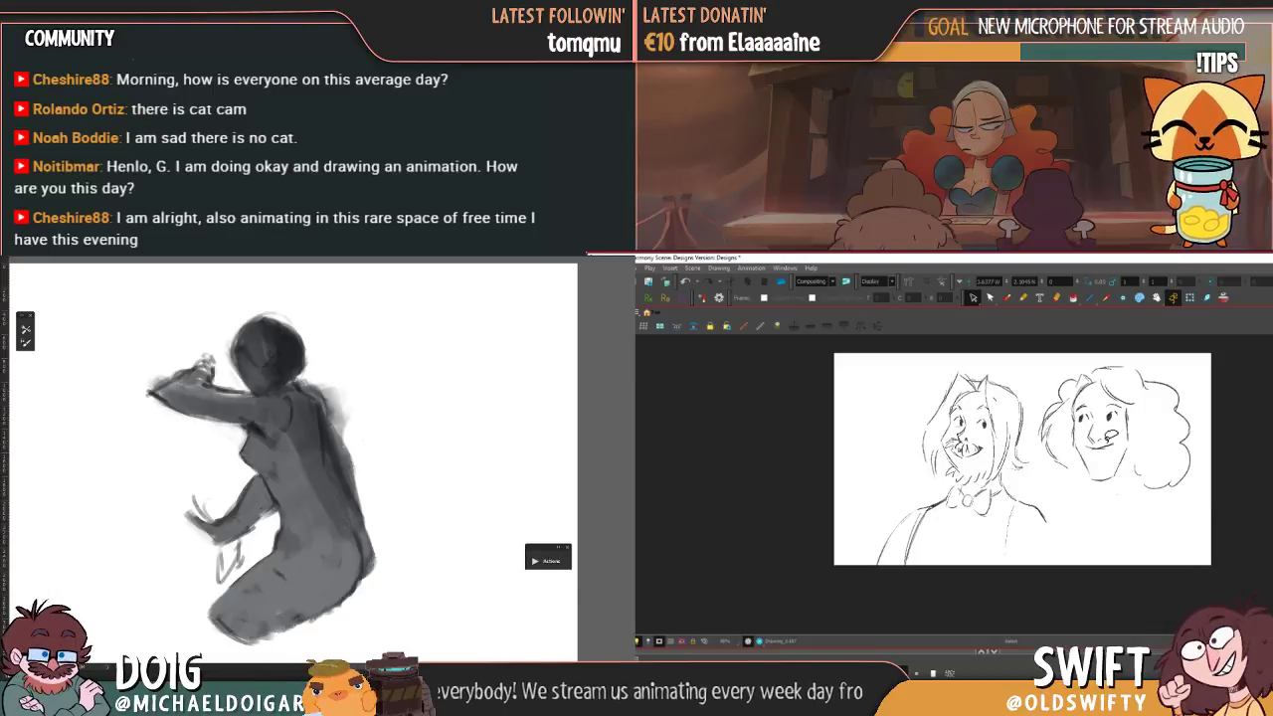
drag(1085, 424, 1093, 451)
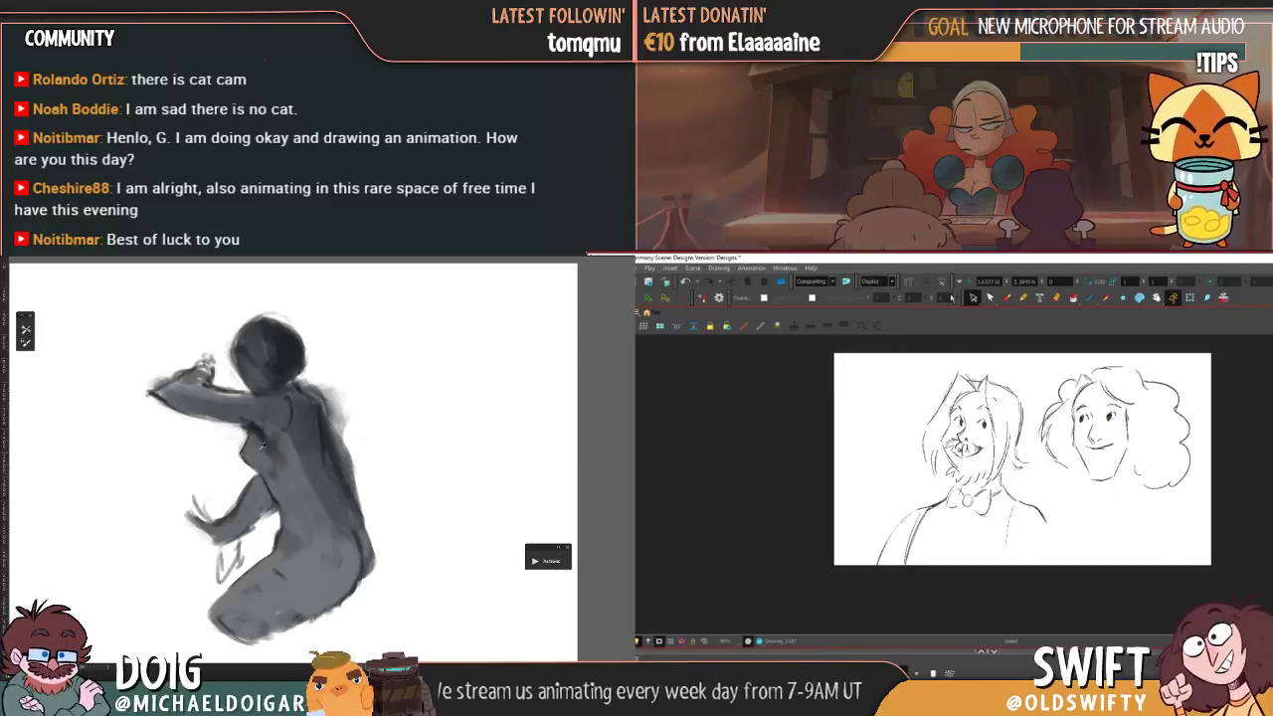
- Brush in the second character's lower left curls, neck and bow tie, and darken the painted figure's hair and raised hand
click(1005, 298)
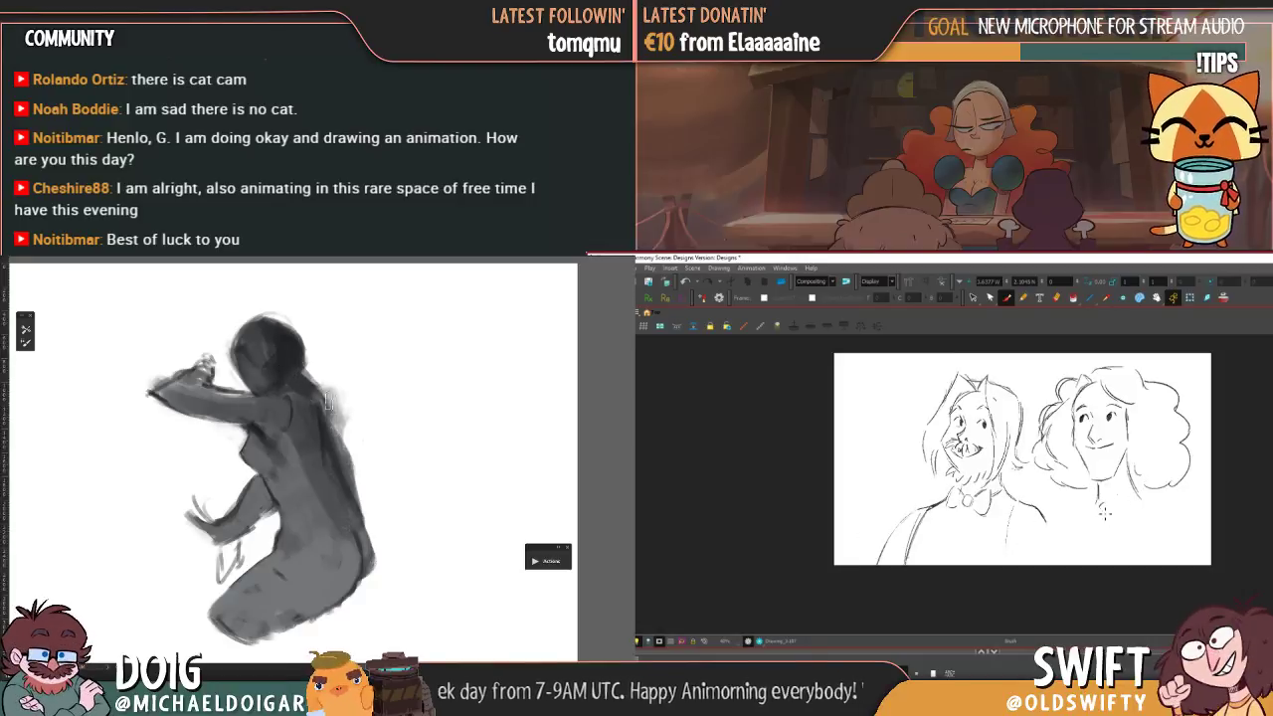
drag(307, 376, 340, 428)
drag(1105, 513, 1095, 487)
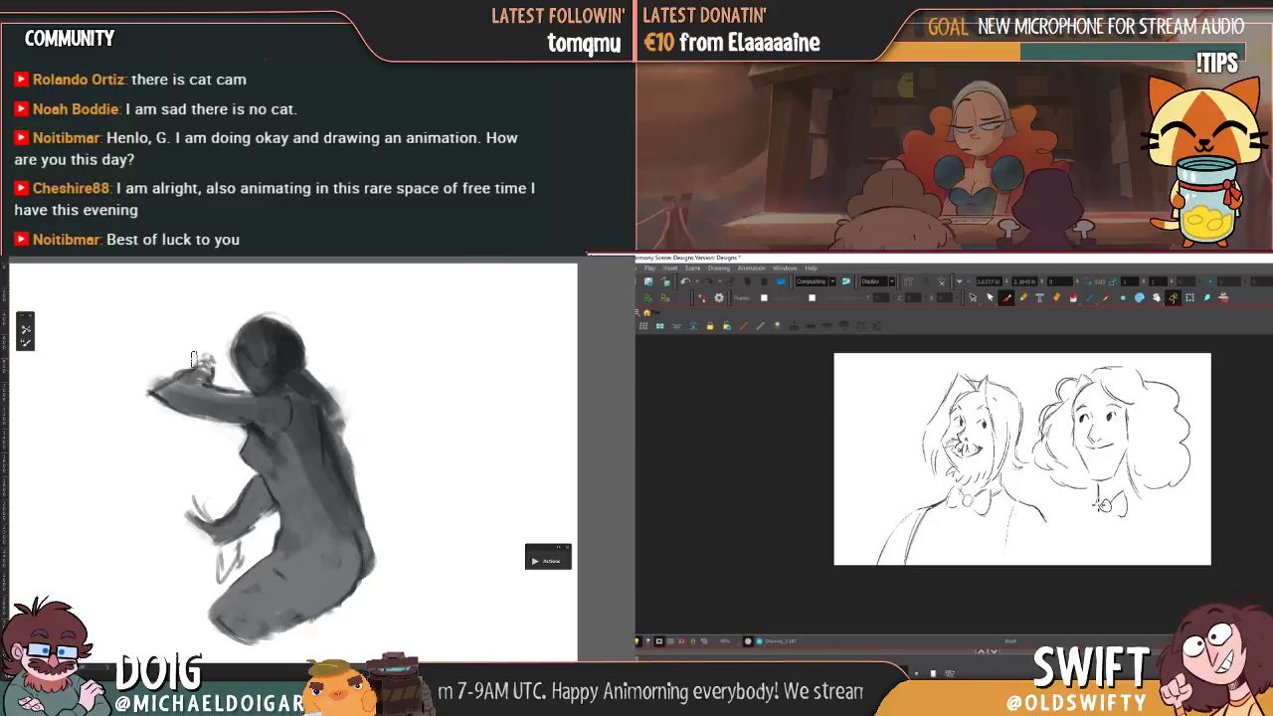
drag(208, 368, 195, 350)
key(.)
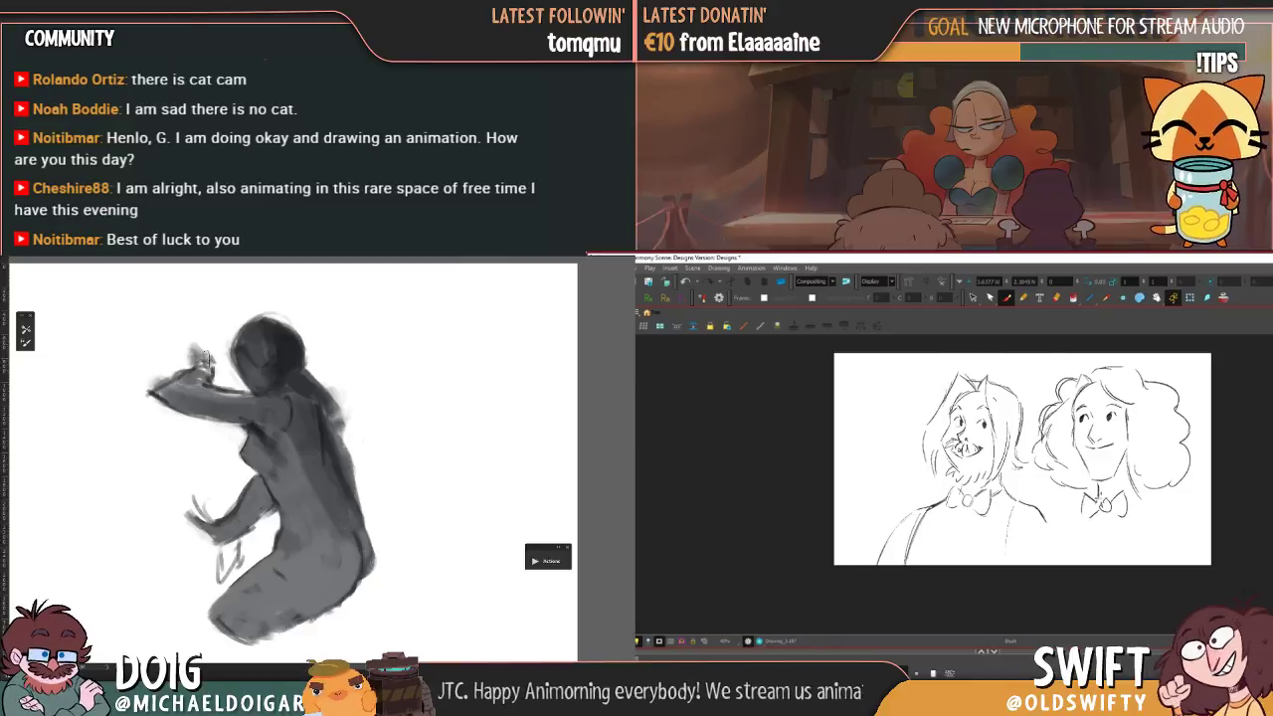
- Draw the second character's shoulders and jacket lines below the bow tie, and extend the painted figure's raised hand
drag(134, 318, 188, 369)
drag(1056, 514, 1032, 557)
drag(238, 388, 249, 407)
key(.)
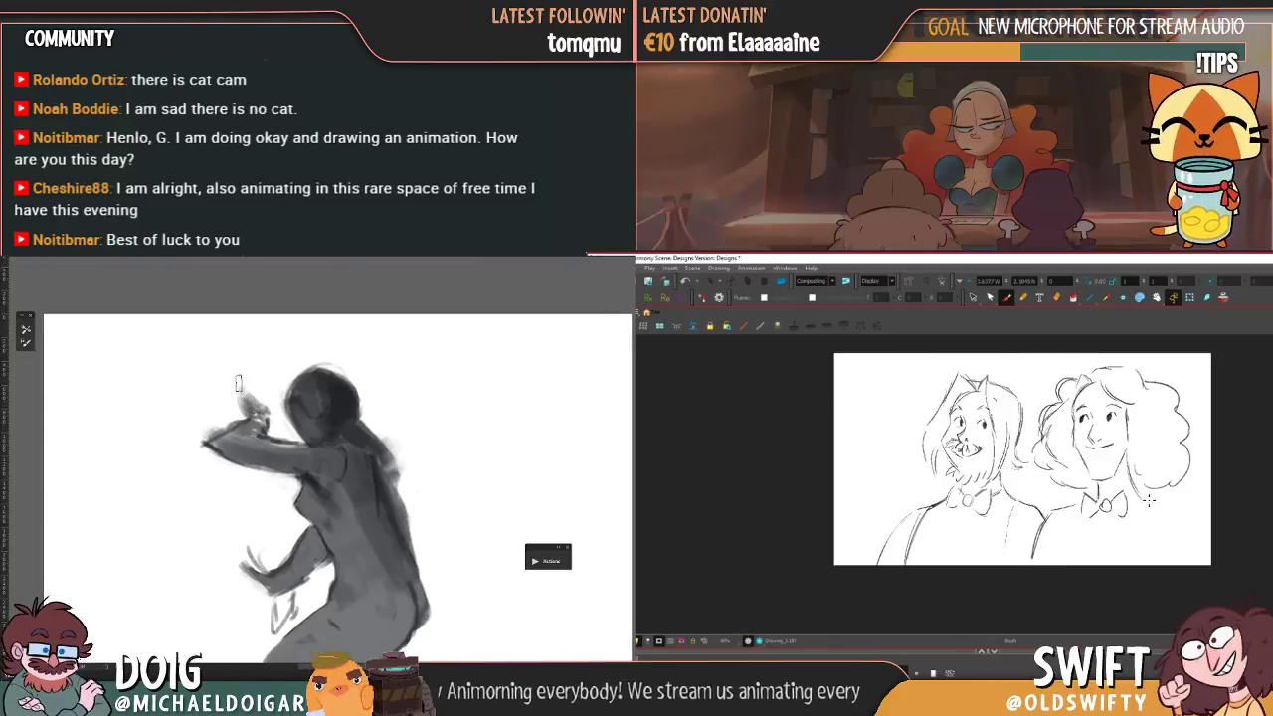
key(.)
drag(1201, 513, 1212, 553)
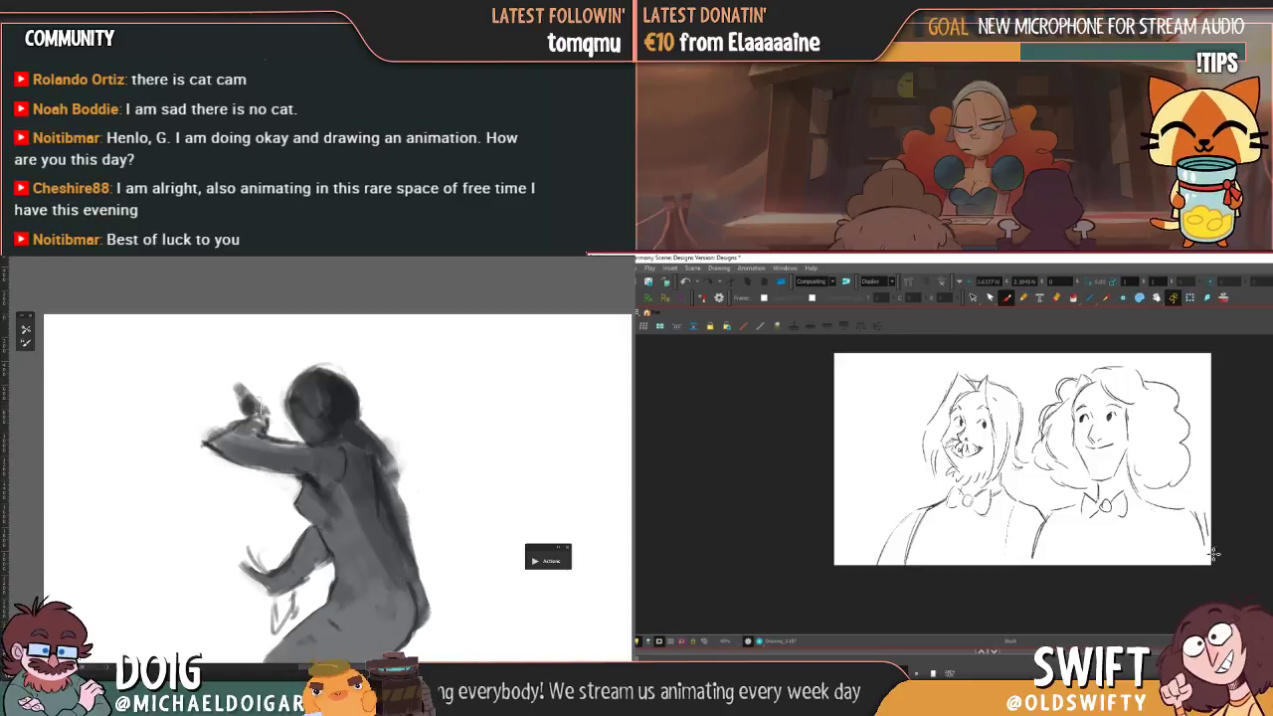
- Compare the clean drawing with the rough sketch, and lasso the second character to shift it slightly to the right
alt+click(314, 485)
key(.)
key(.)
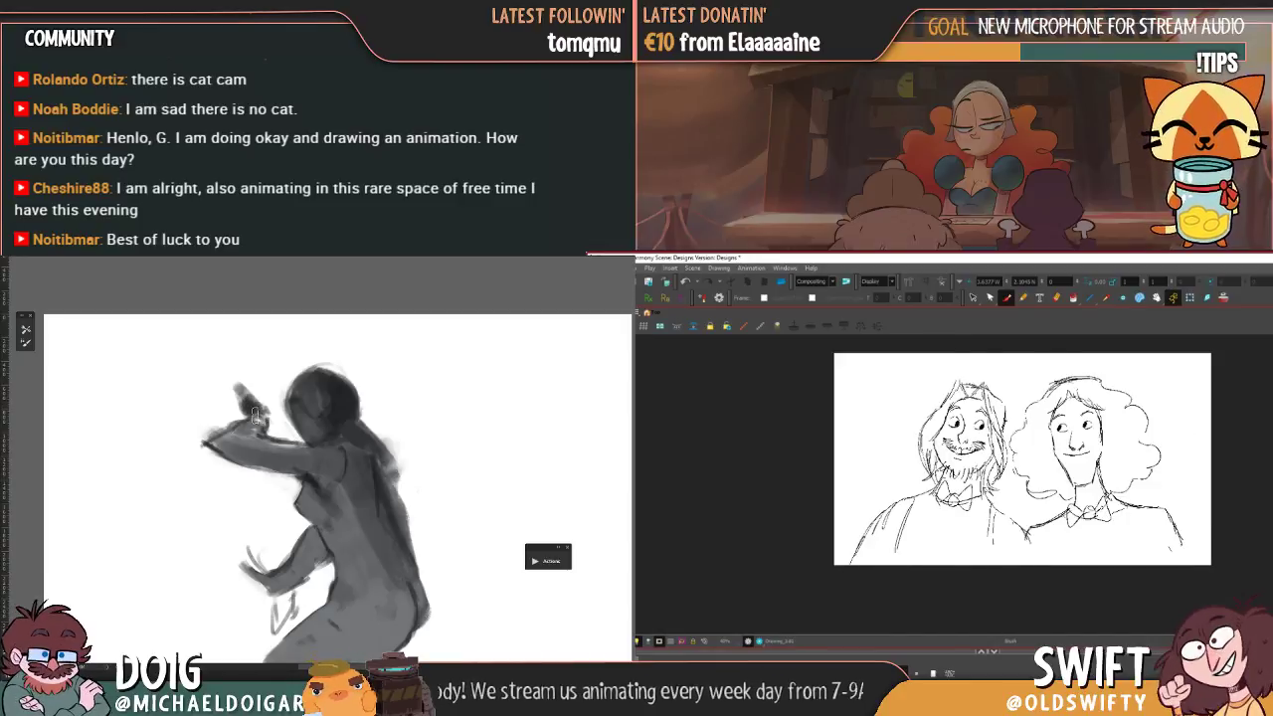
key(.)
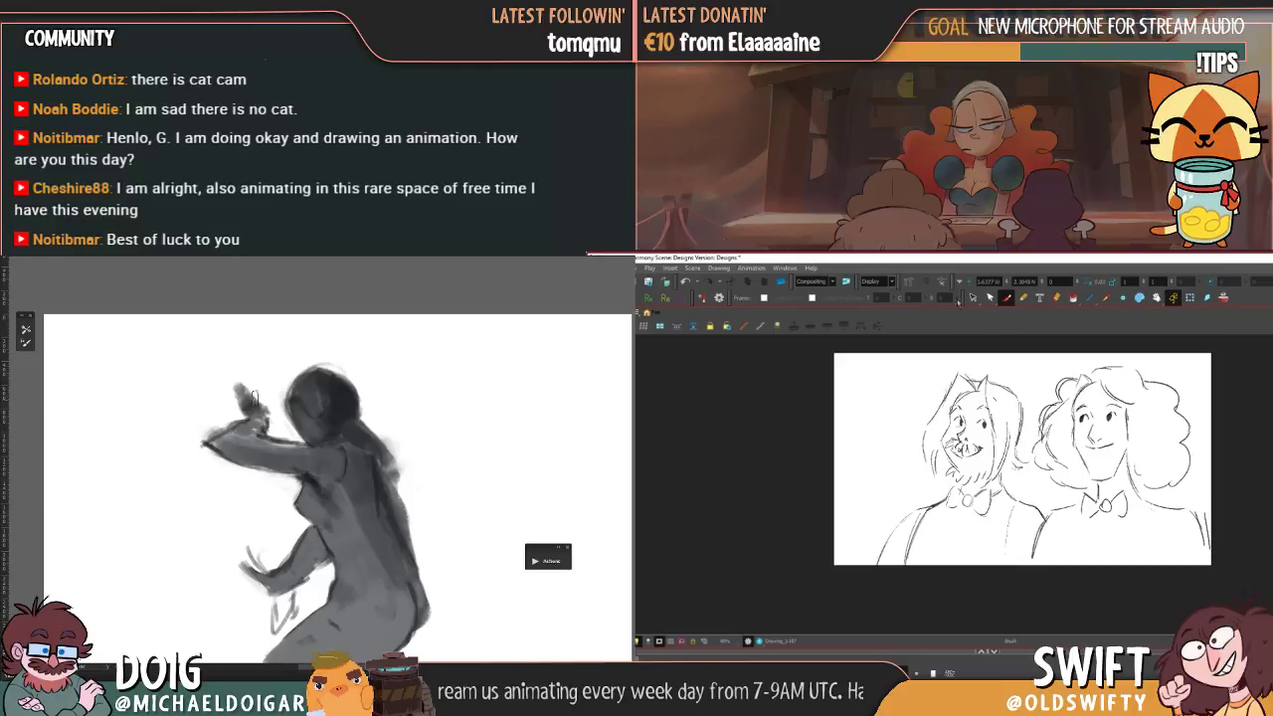
click(972, 298)
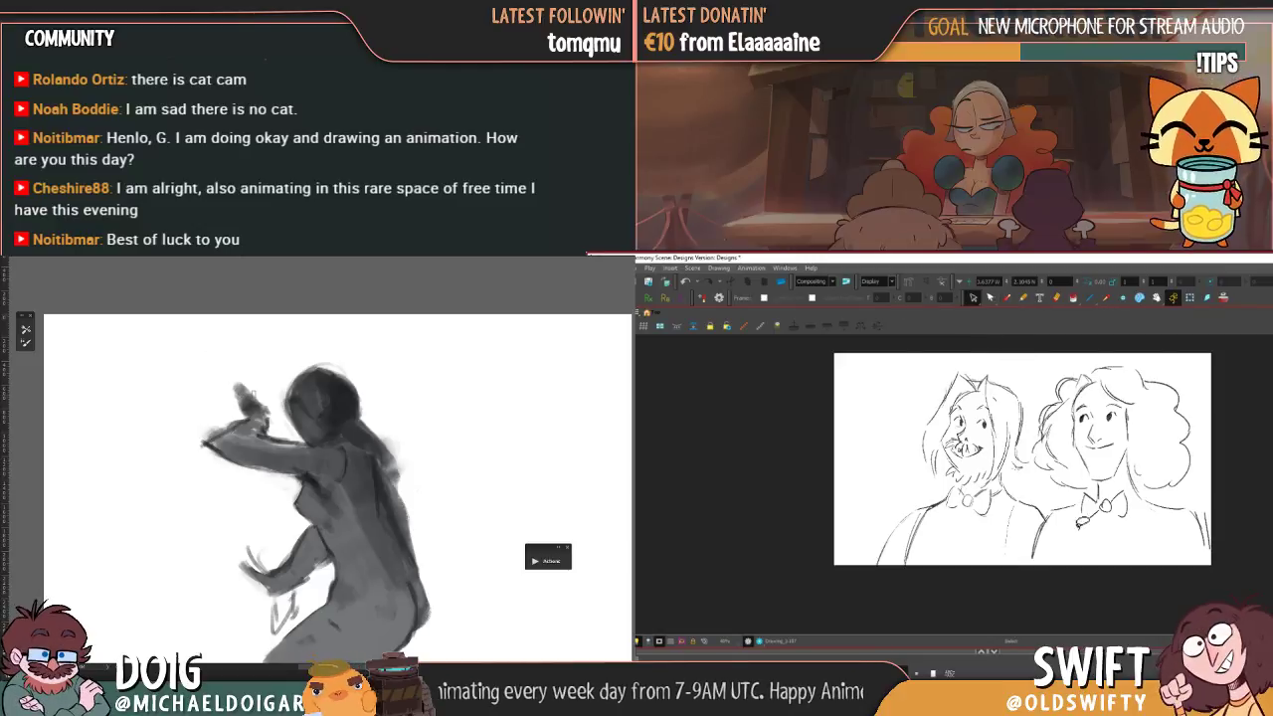
mouse_move(1039, 484)
mouse_down()
mouse_move(1152, 334)
mouse_move(1236, 480)
mouse_move(1224, 567)
mouse_up()
click(1239, 591)
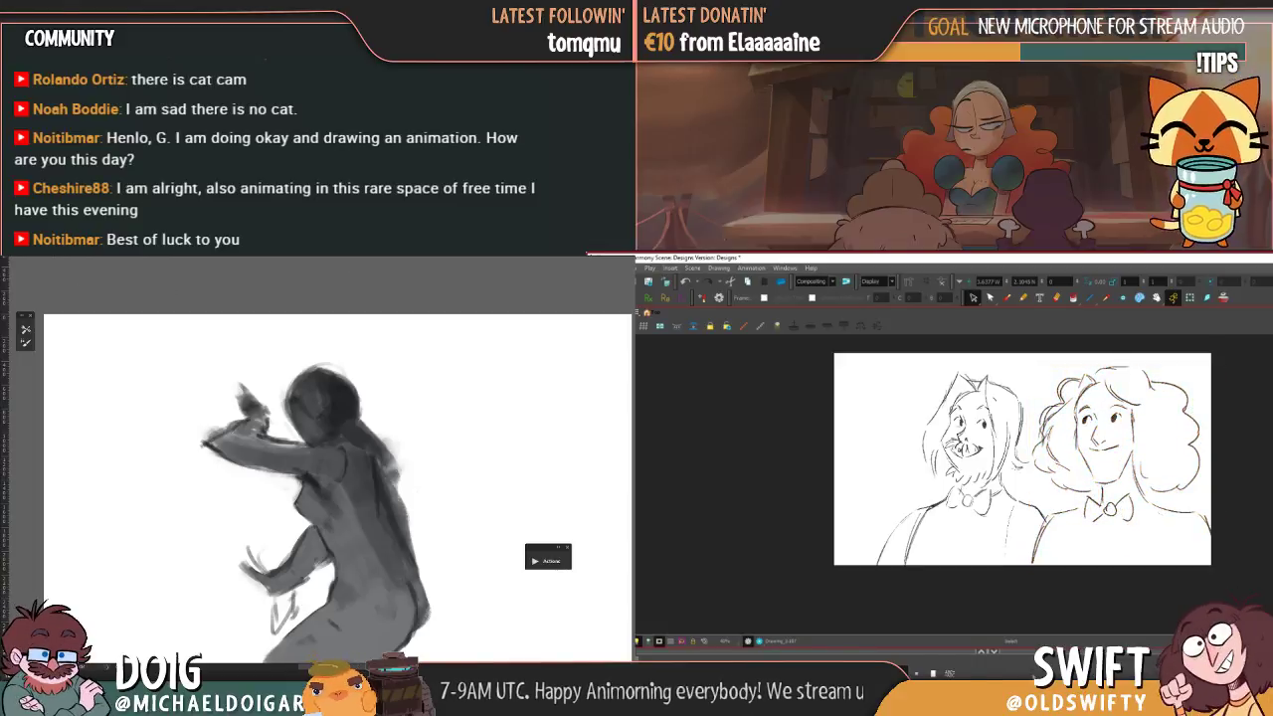
- Check the drawing against the rough sketch, and lasso both characters to move them slightly further right
key(f)
key(g)
key(f)
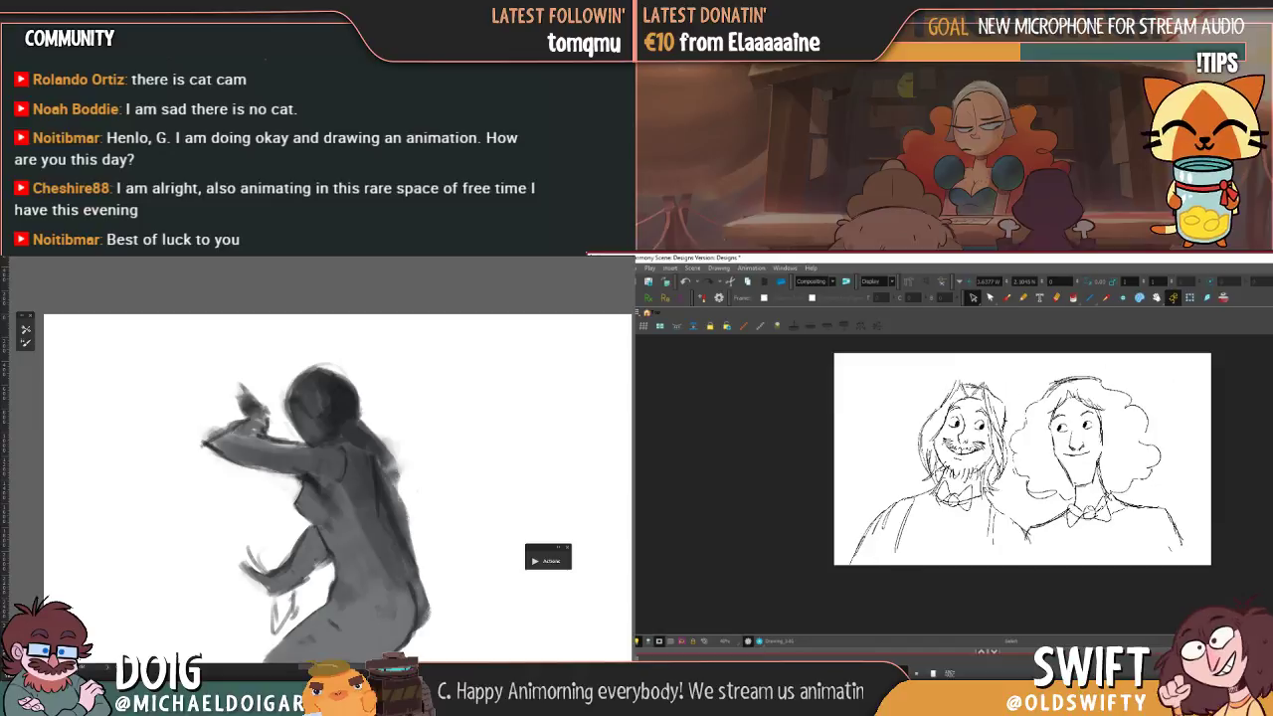
key(g)
mouse_move(1050, 580)
mouse_down()
mouse_move(837, 495)
mouse_move(1022, 317)
mouse_move(1269, 446)
mouse_move(1111, 607)
mouse_up()
drag(1112, 411, 1118, 416)
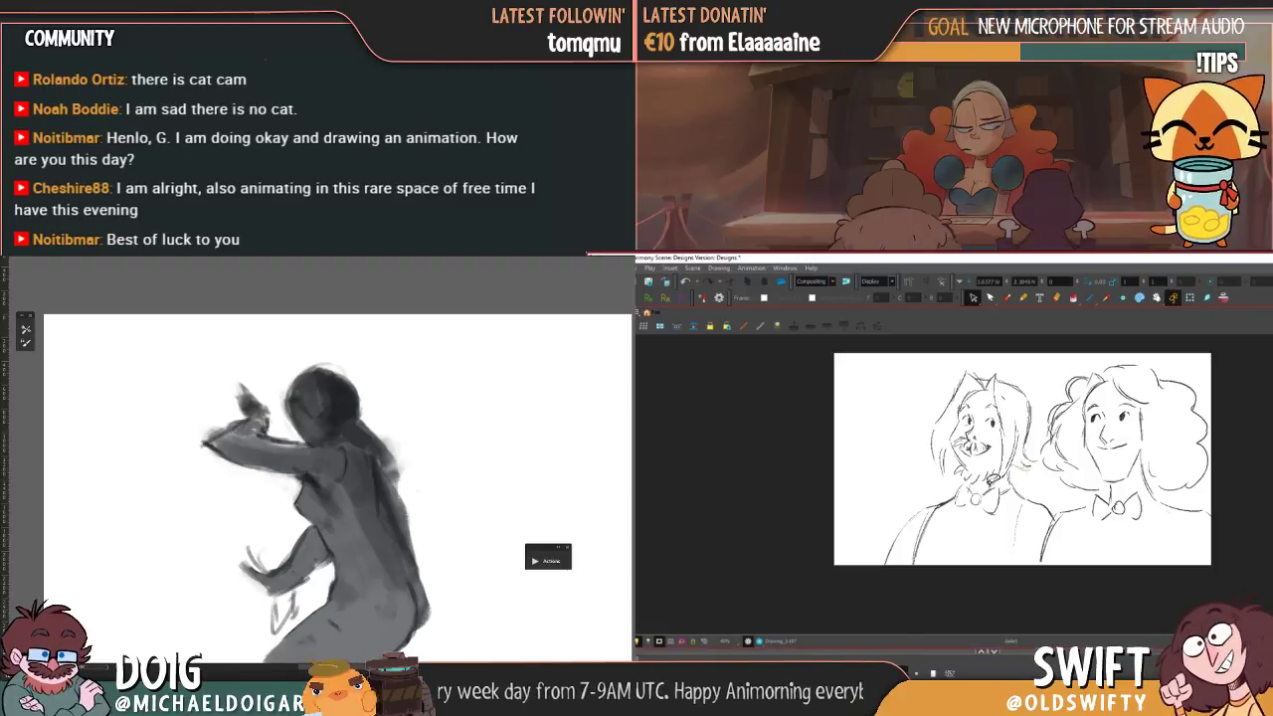
- Lasso the first character's head to adjust its placement above the bow tie, and compare the result with the rough sketch
mouse_move(971, 479)
mouse_down()
mouse_move(912, 424)
mouse_move(983, 346)
mouse_move(1054, 394)
mouse_up()
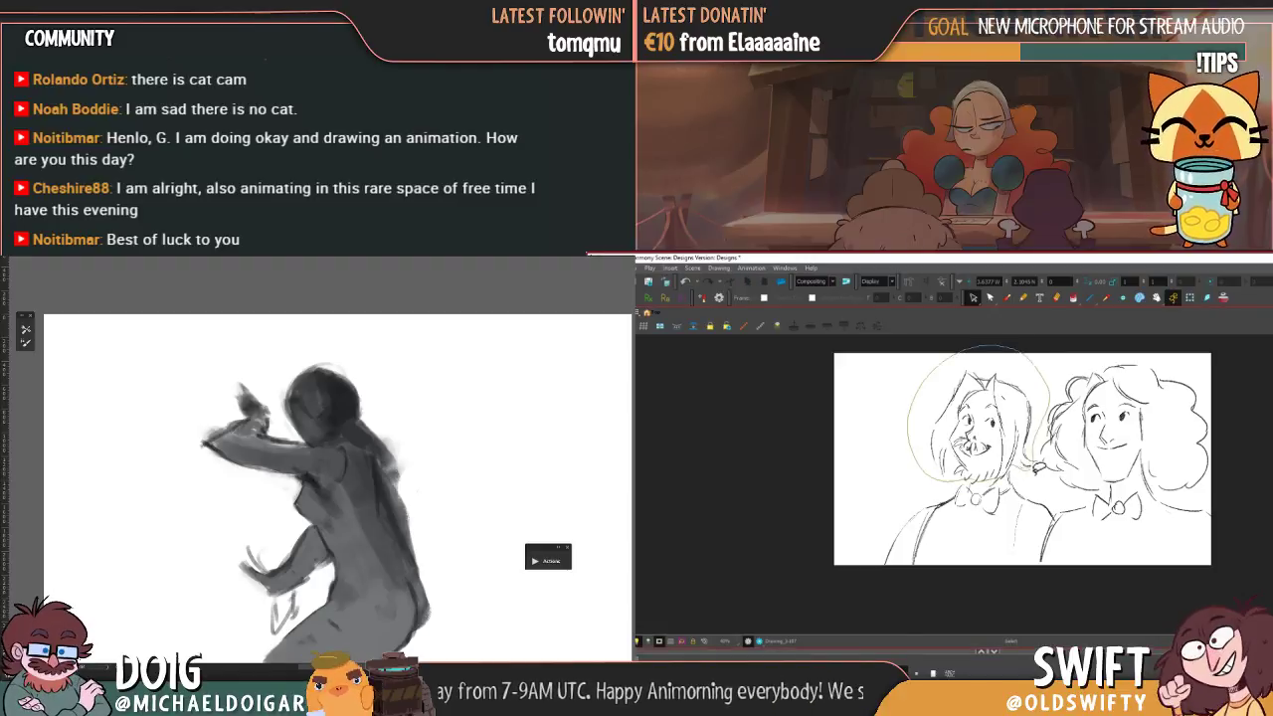
drag(1041, 460, 995, 450)
click(1074, 503)
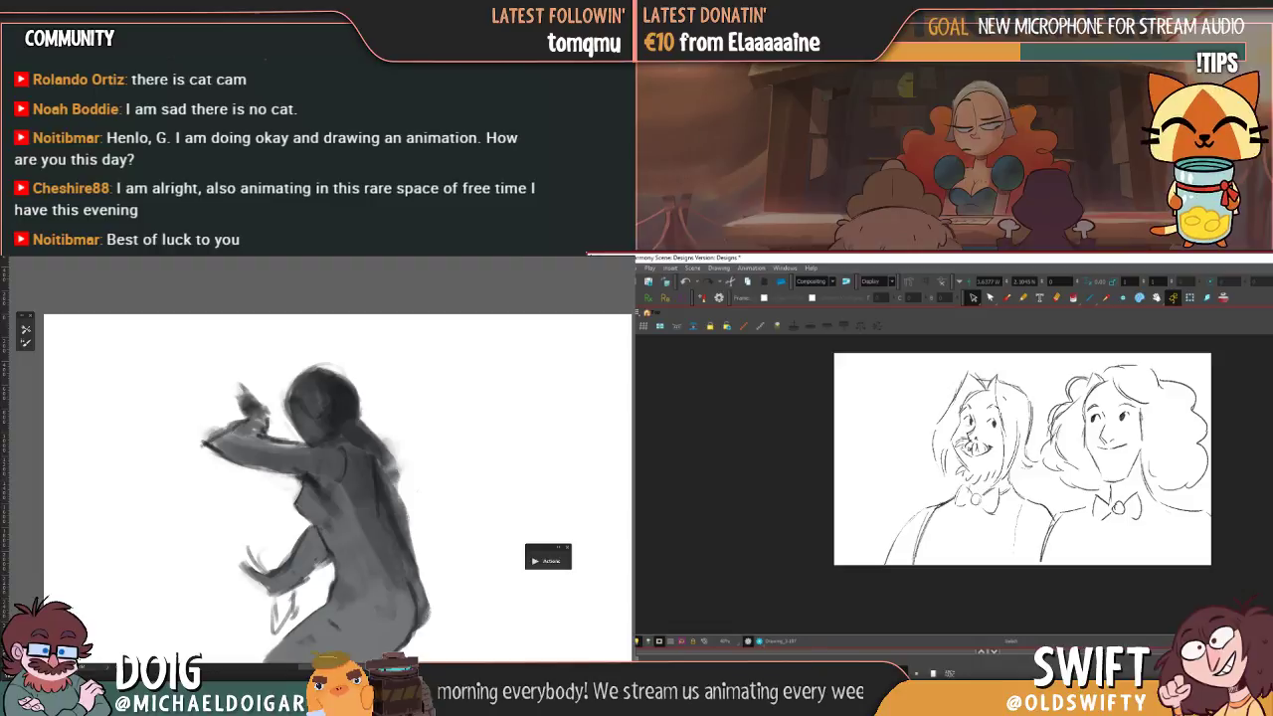
key(f)
key(g)
key(f)
key(g)
key(f)
key(g)
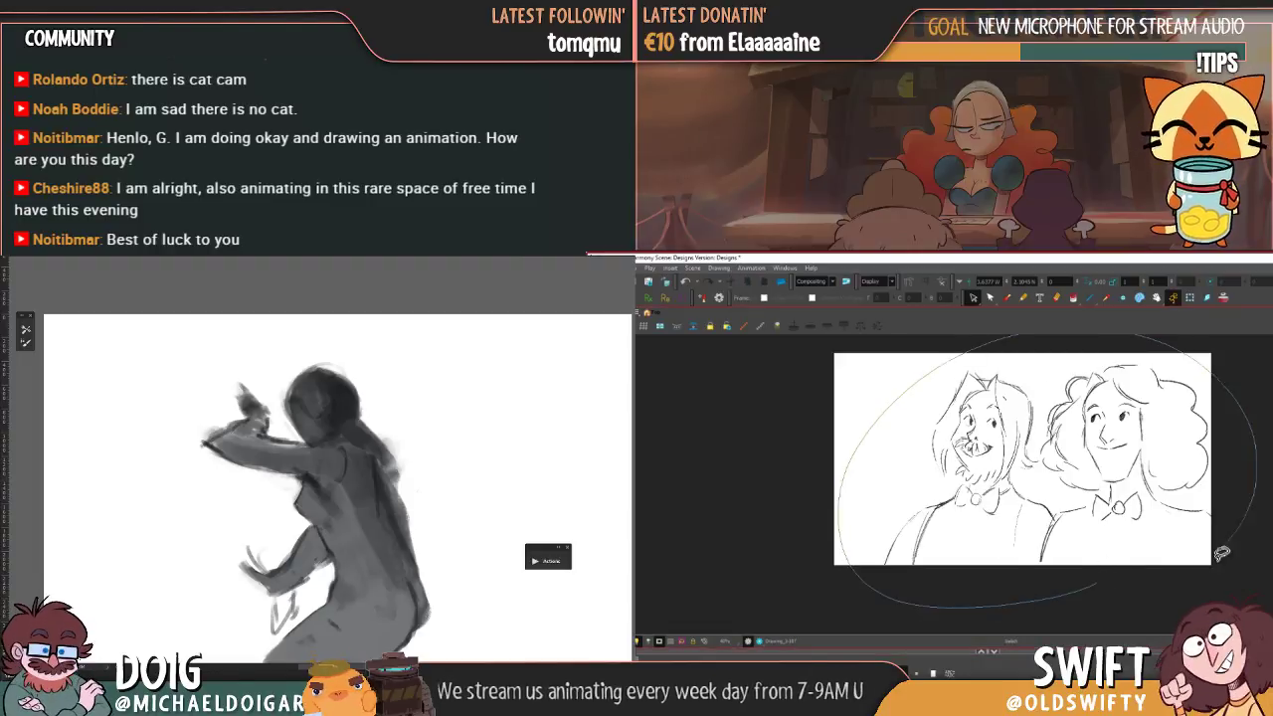
- Move both characters back to the left and scale the whole drawing down slightly from its upper right corner
drag(1102, 413, 1099, 413)
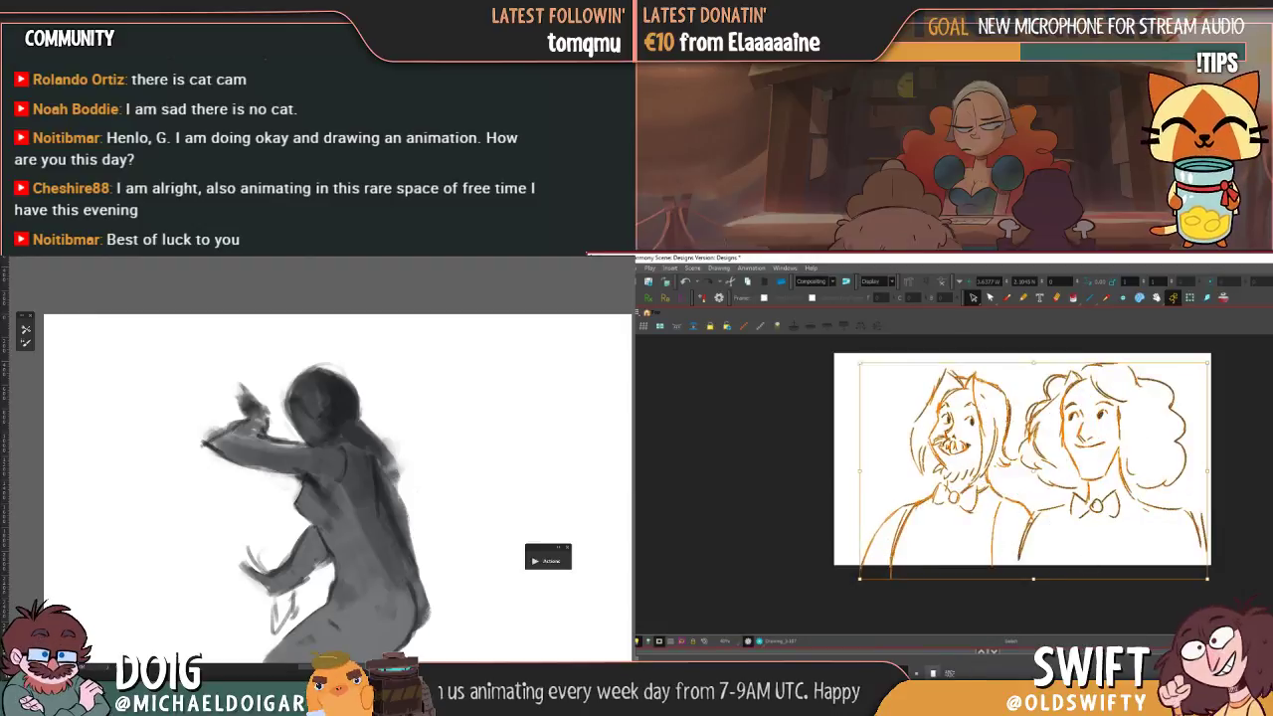
key(Escape)
key(f)
key(g)
key(f)
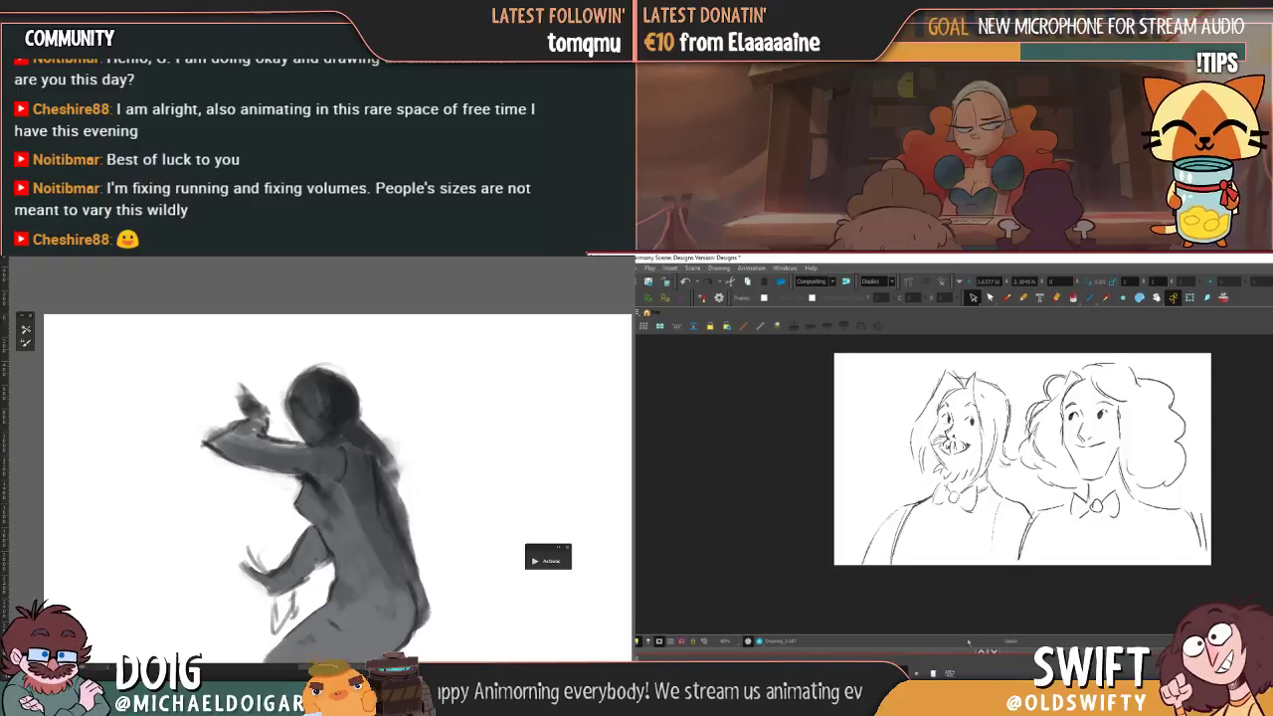
mouse_move(865, 593)
mouse_down()
mouse_move(1218, 380)
mouse_move(1083, 578)
mouse_up()
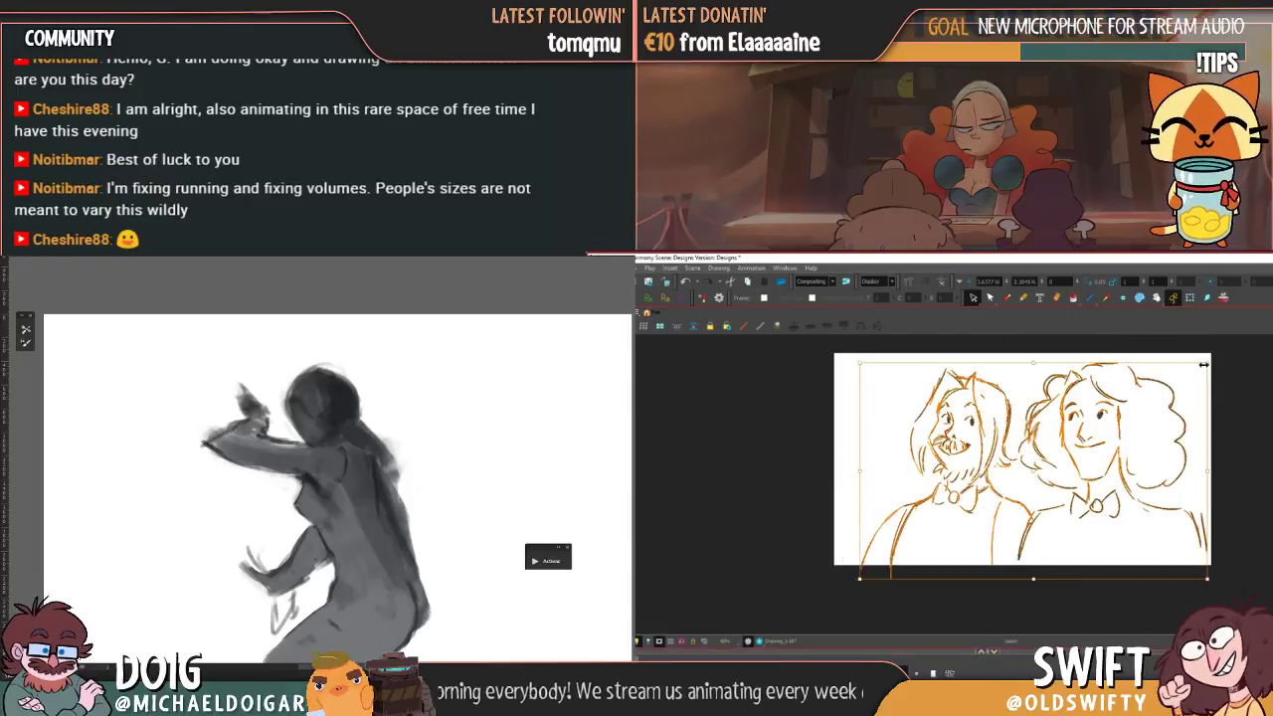
drag(1207, 362, 1185, 376)
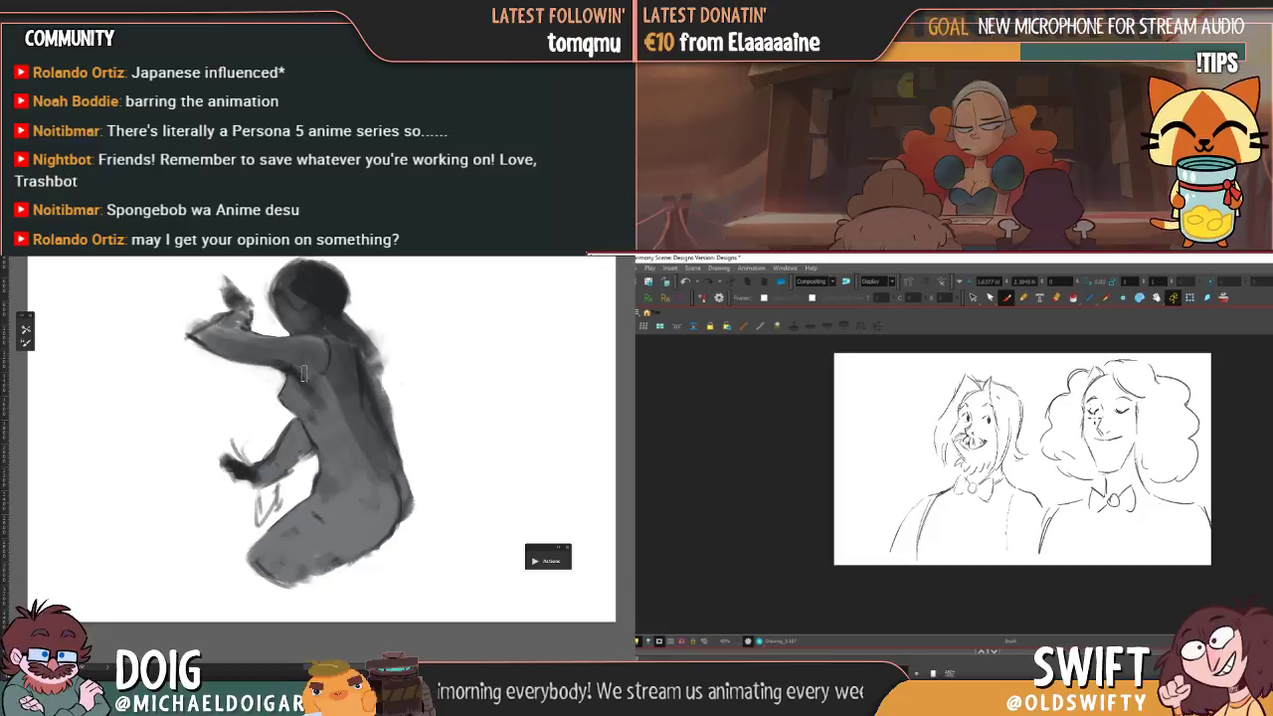
- Refine the shading on the painted figure's torso and back, and sample the dark tone of the hair
drag(305, 375, 295, 427)
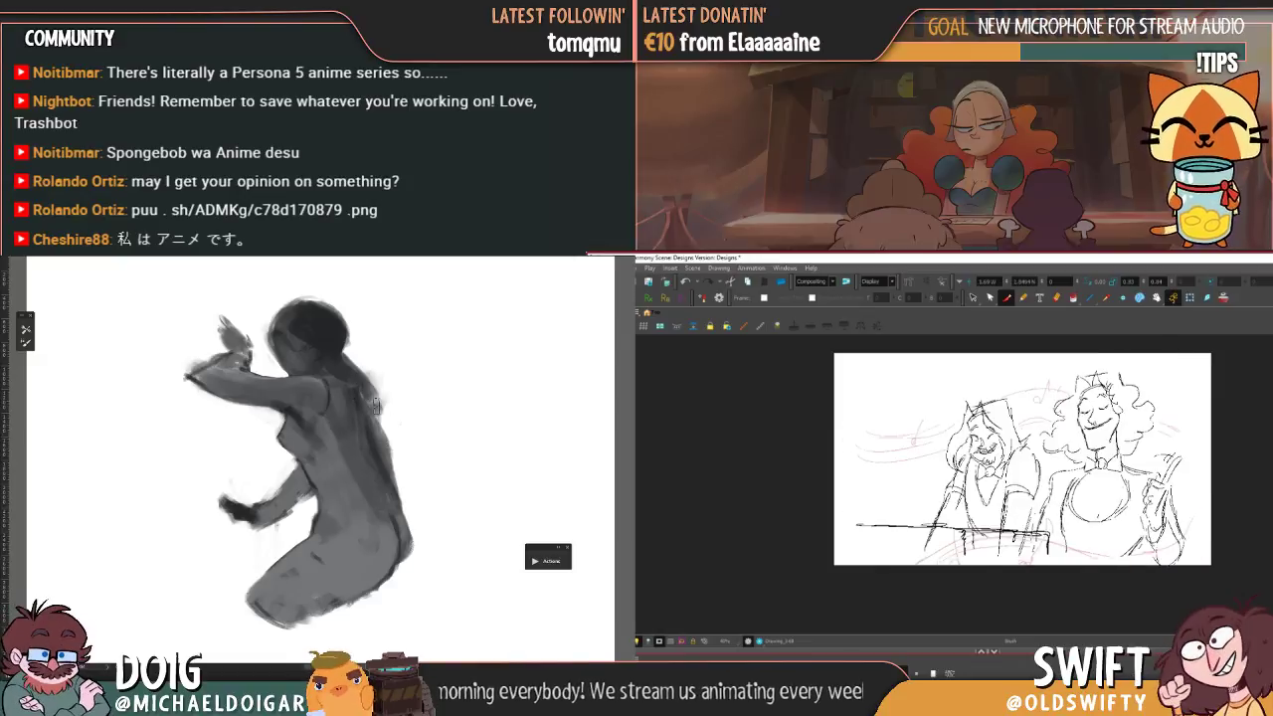
drag(372, 467, 352, 458)
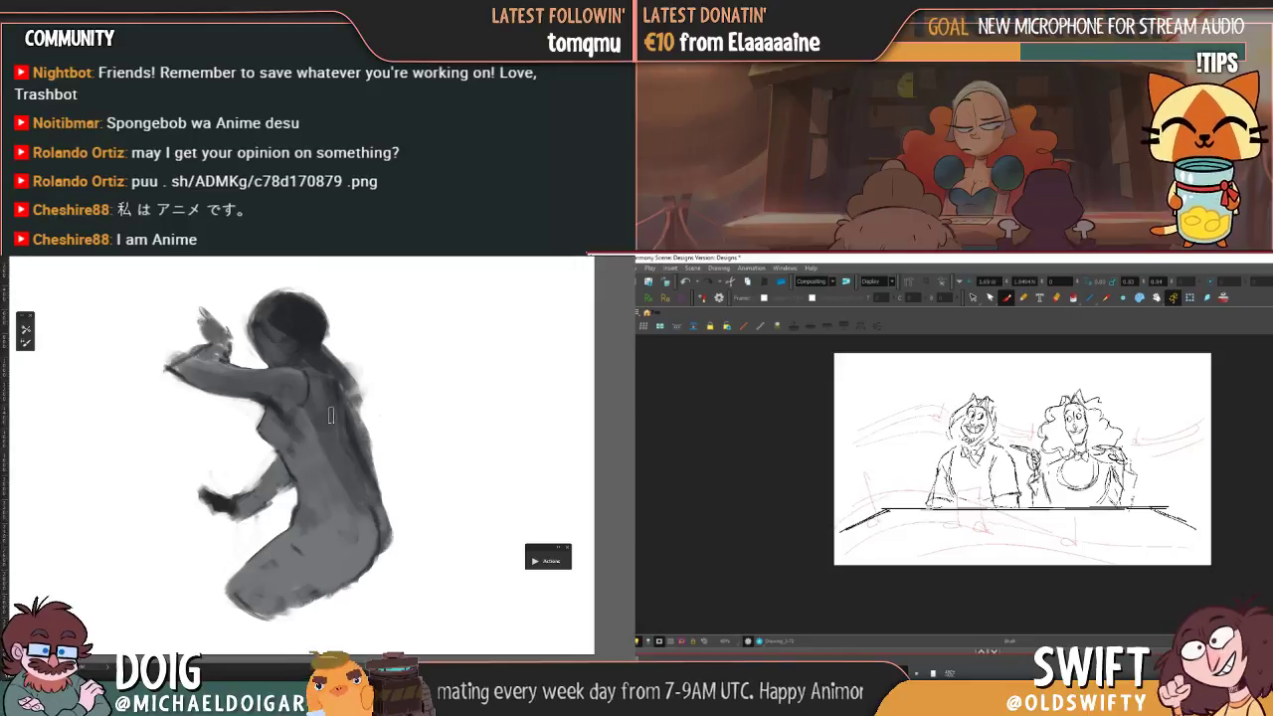
alt+click(299, 327)
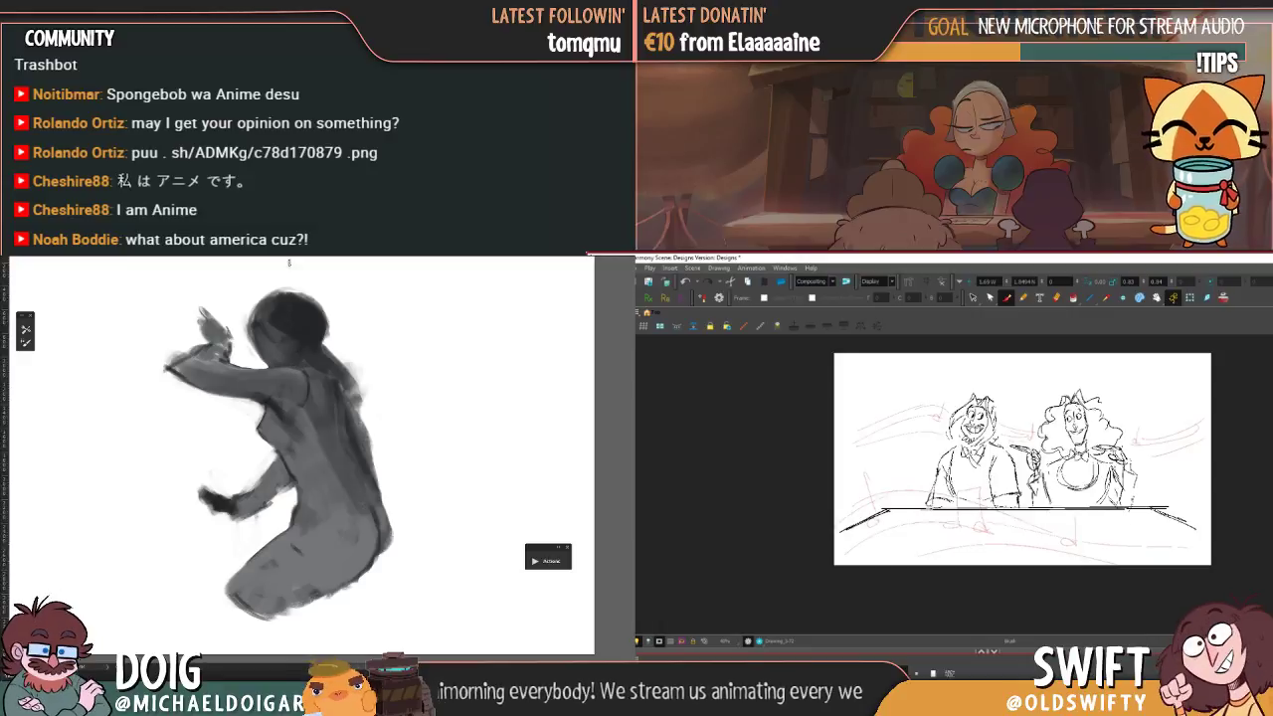
- Step to the rough close-up of the two suited characters with music notes and toggle the light table
key(f)
key(f)
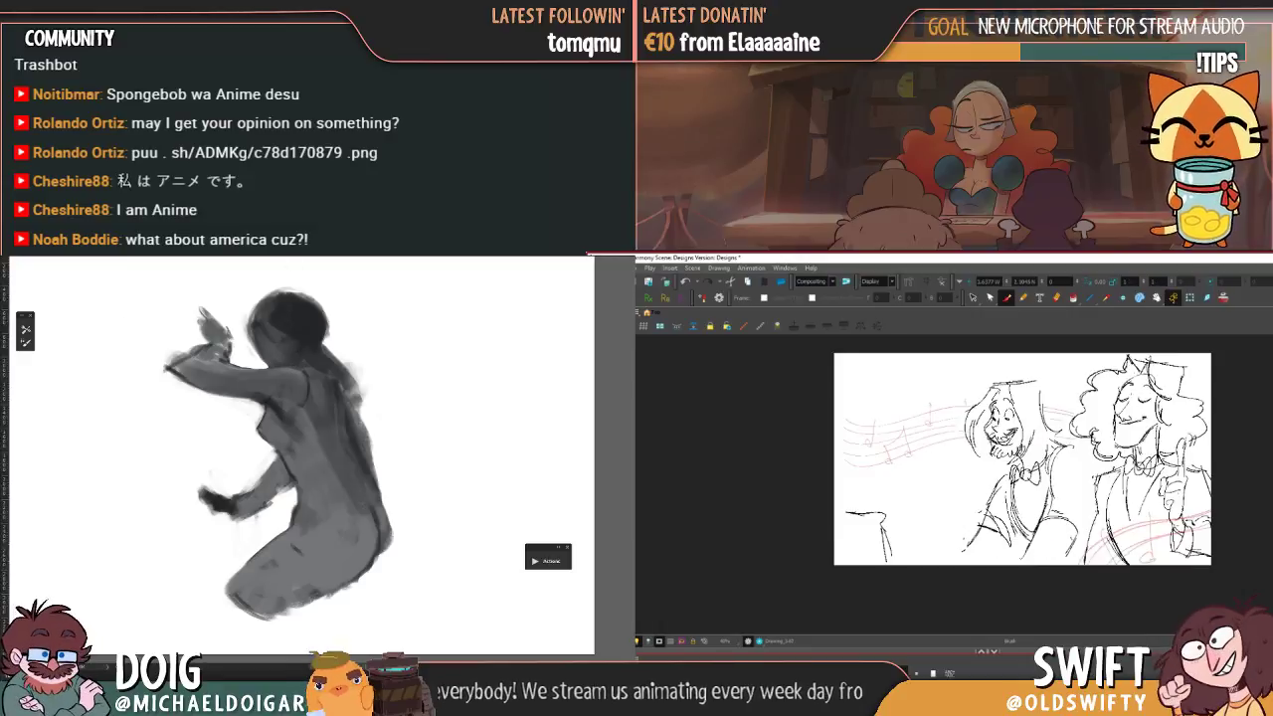
key(shift+l)
key(shift+l)
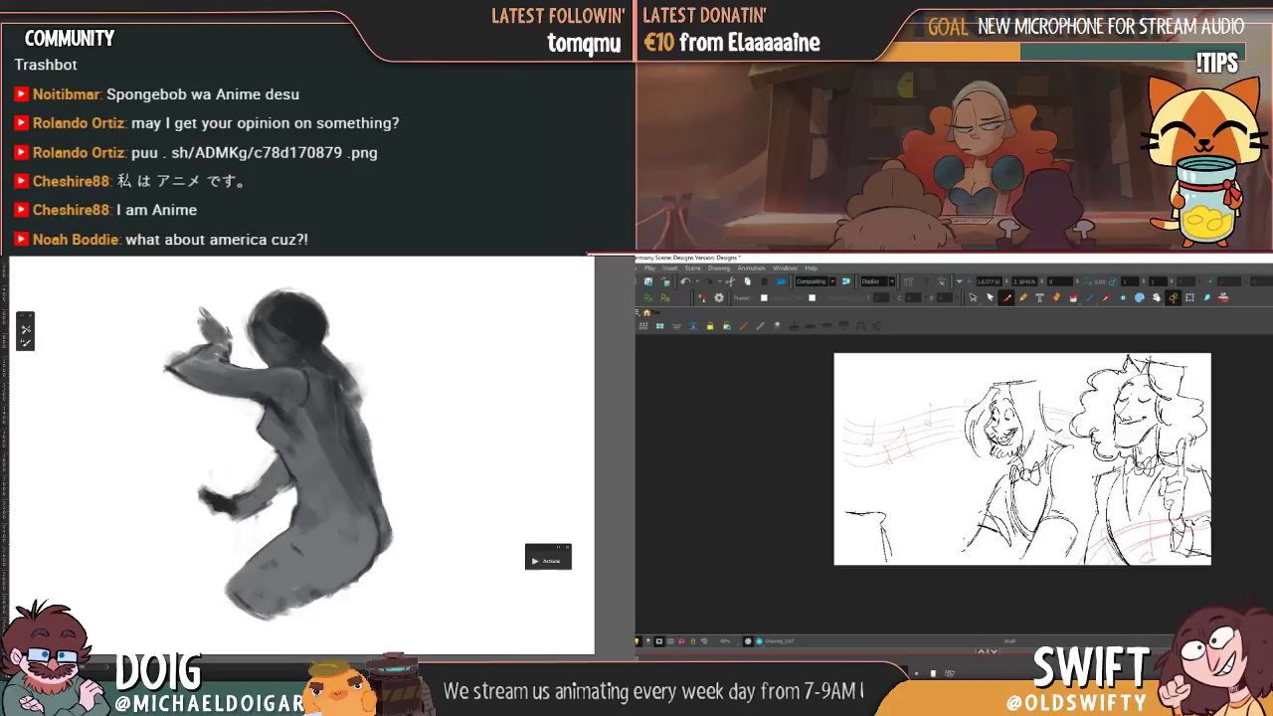
- View the two versions of the crouching pixel-art character full screen, return to the painting, and cancel re-rendering the scene's frames
drag(0, 406, 252, 313)
key(F11)
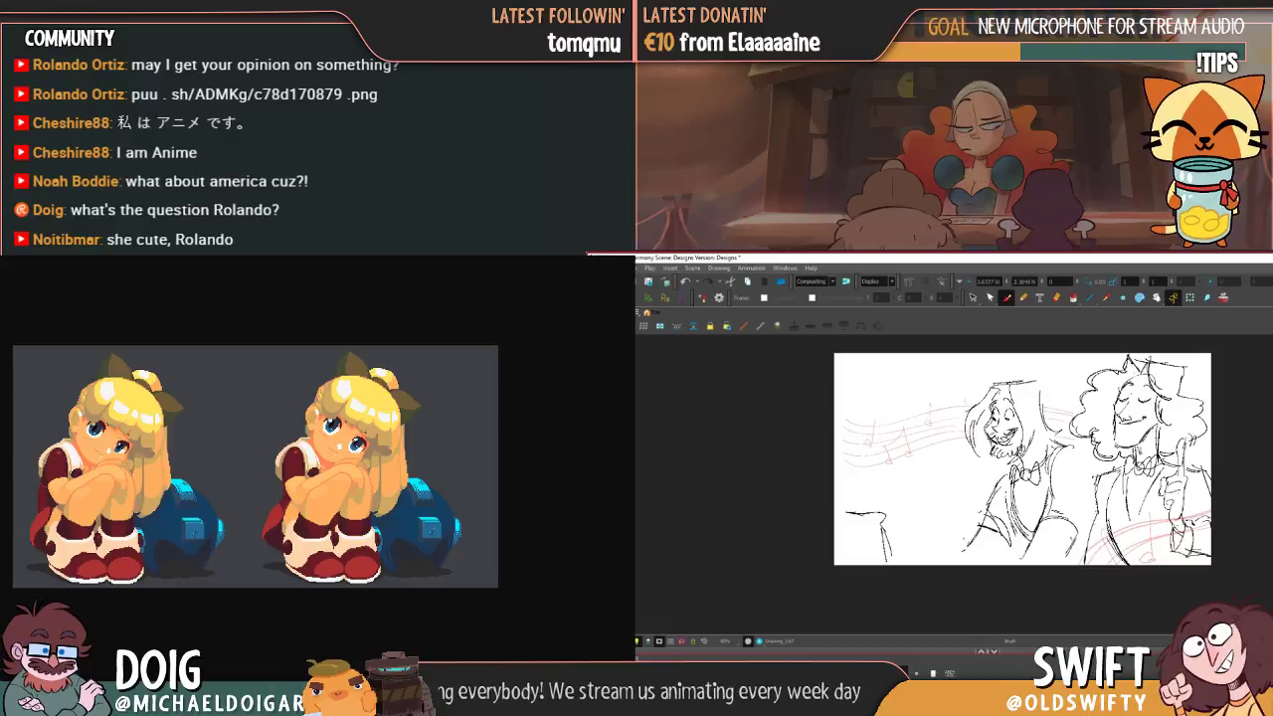
mouse_move(172, 510)
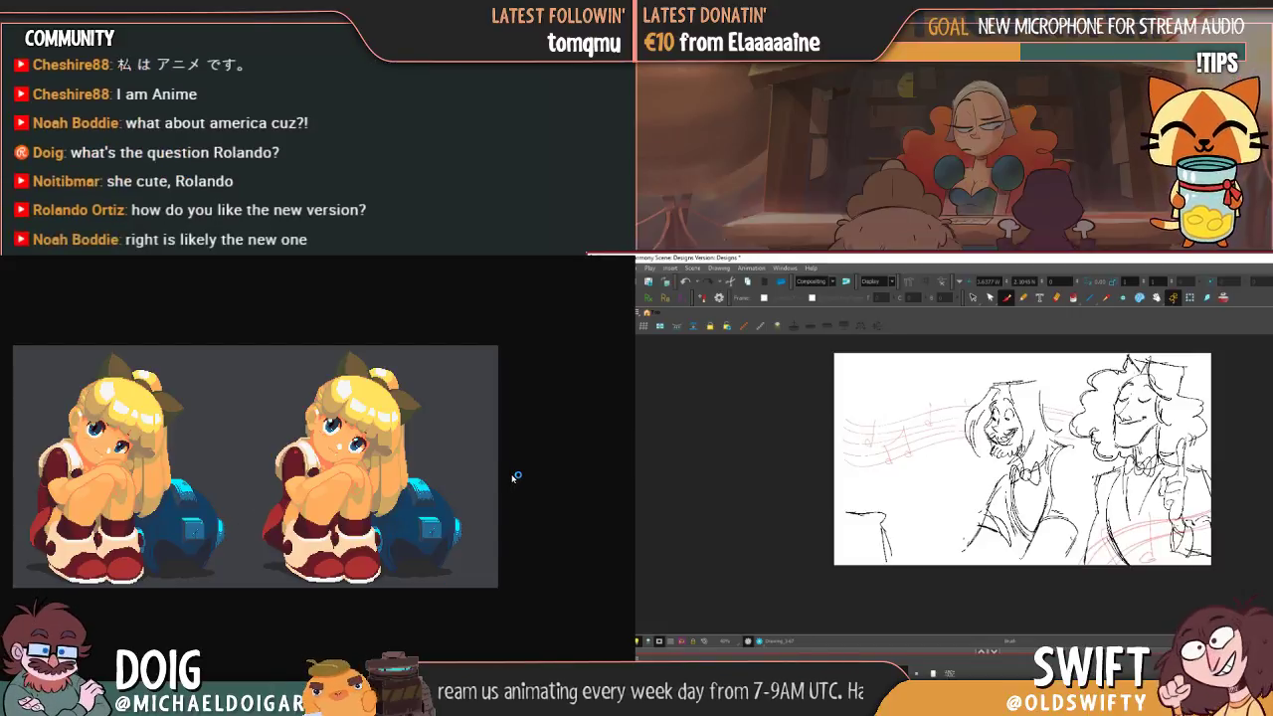
mouse_move(498, 478)
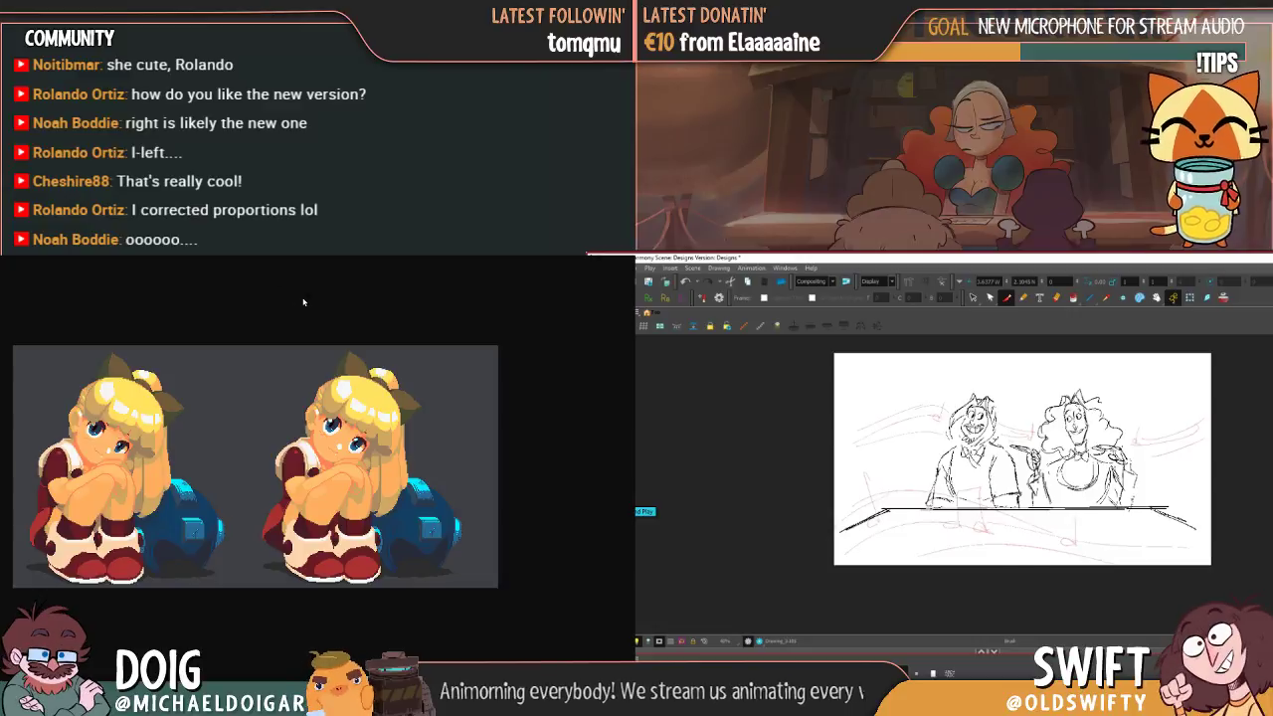
key(alt+Tab)
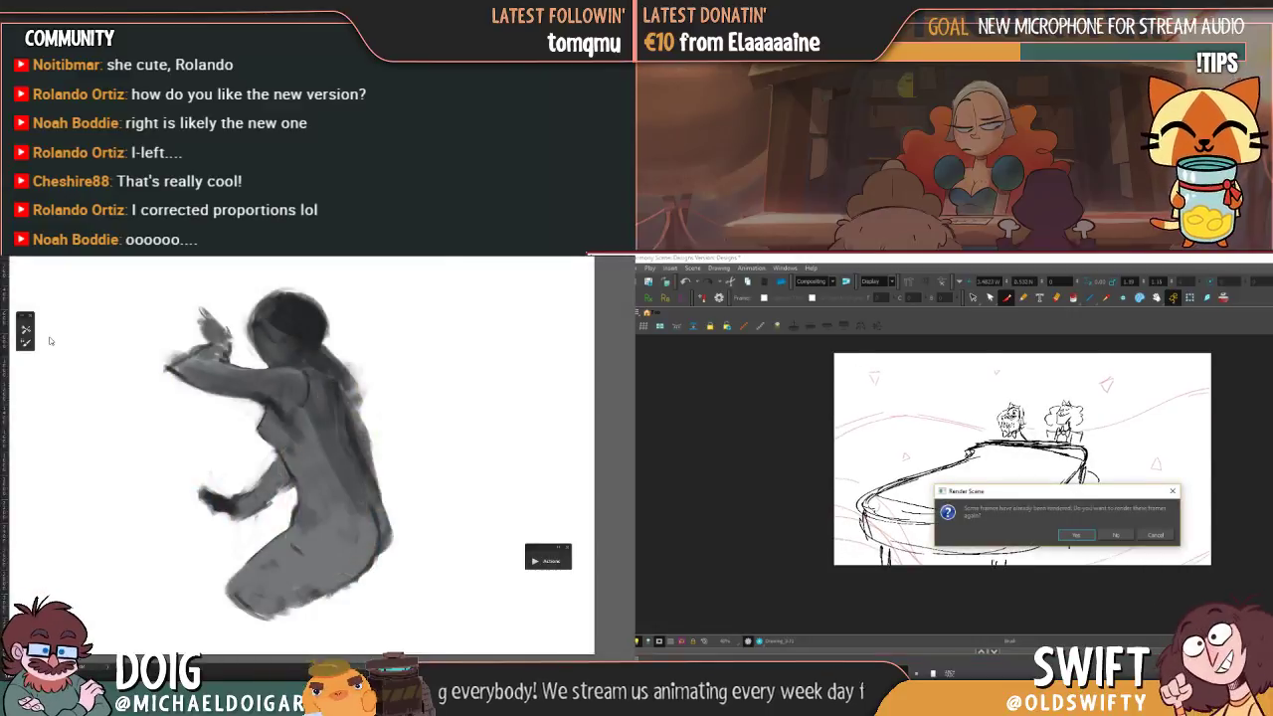
click(1154, 534)
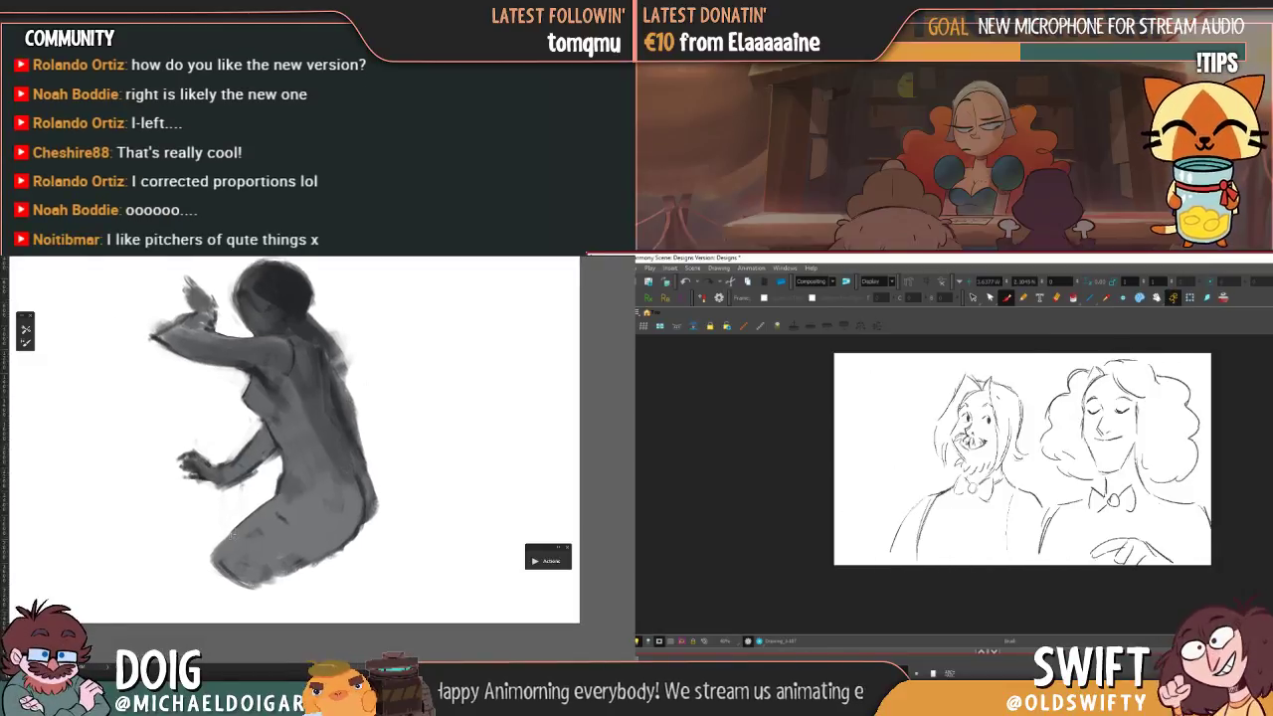
- Darken the cut-off end of the painted figure's thigh and refine its hands and hair
drag(226, 536, 207, 559)
drag(205, 445, 228, 510)
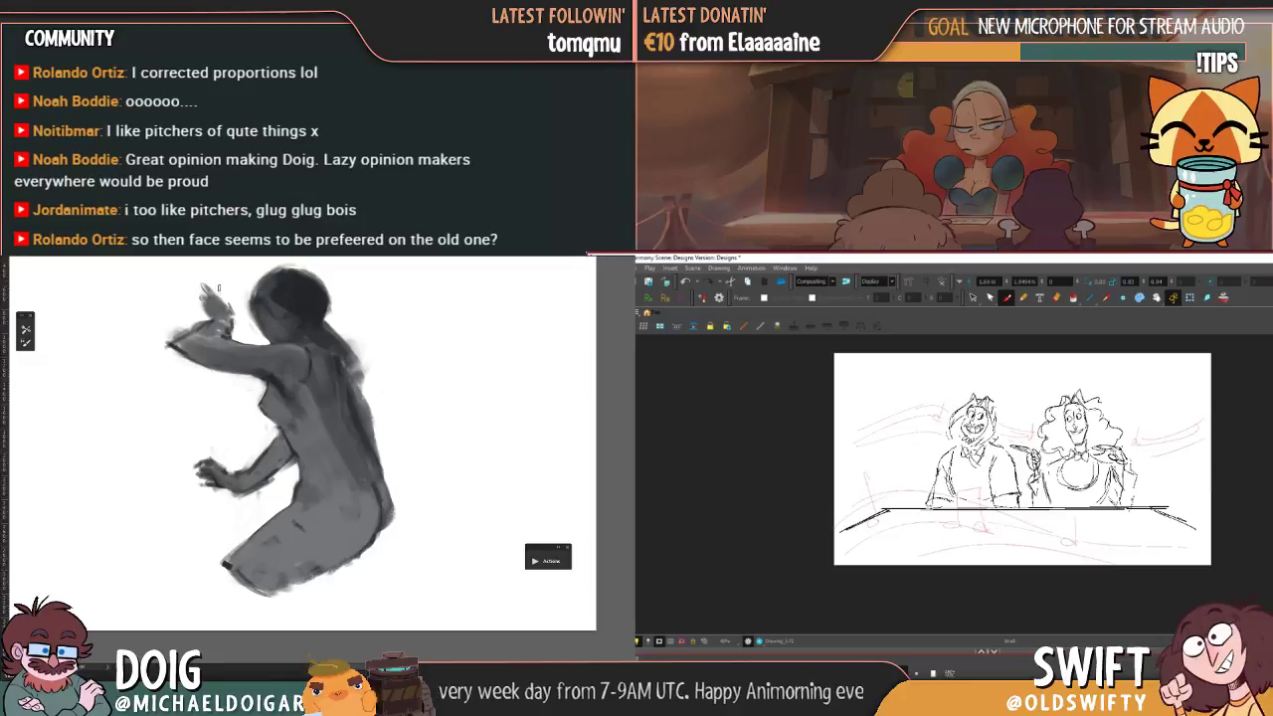
drag(94, 406, 102, 456)
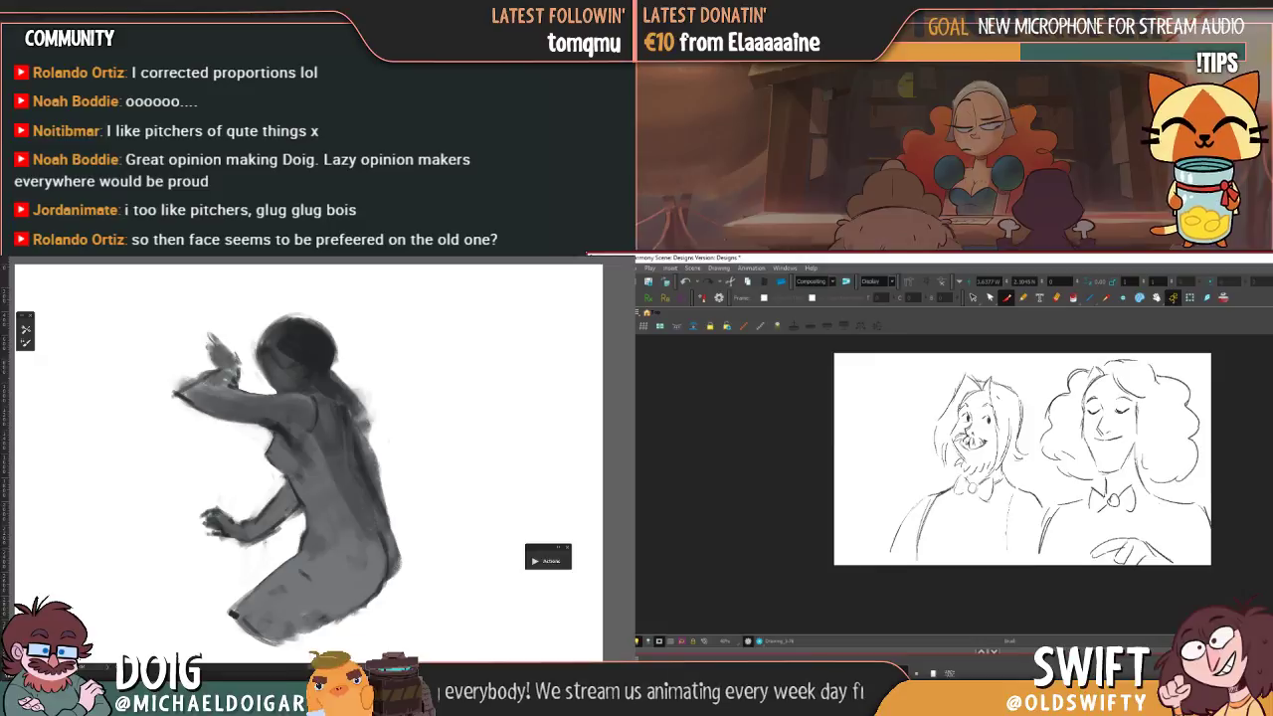
drag(223, 316, 223, 347)
mouse_move(220, 419)
mouse_down()
mouse_move(232, 472)
mouse_move(208, 469)
mouse_move(199, 503)
mouse_up()
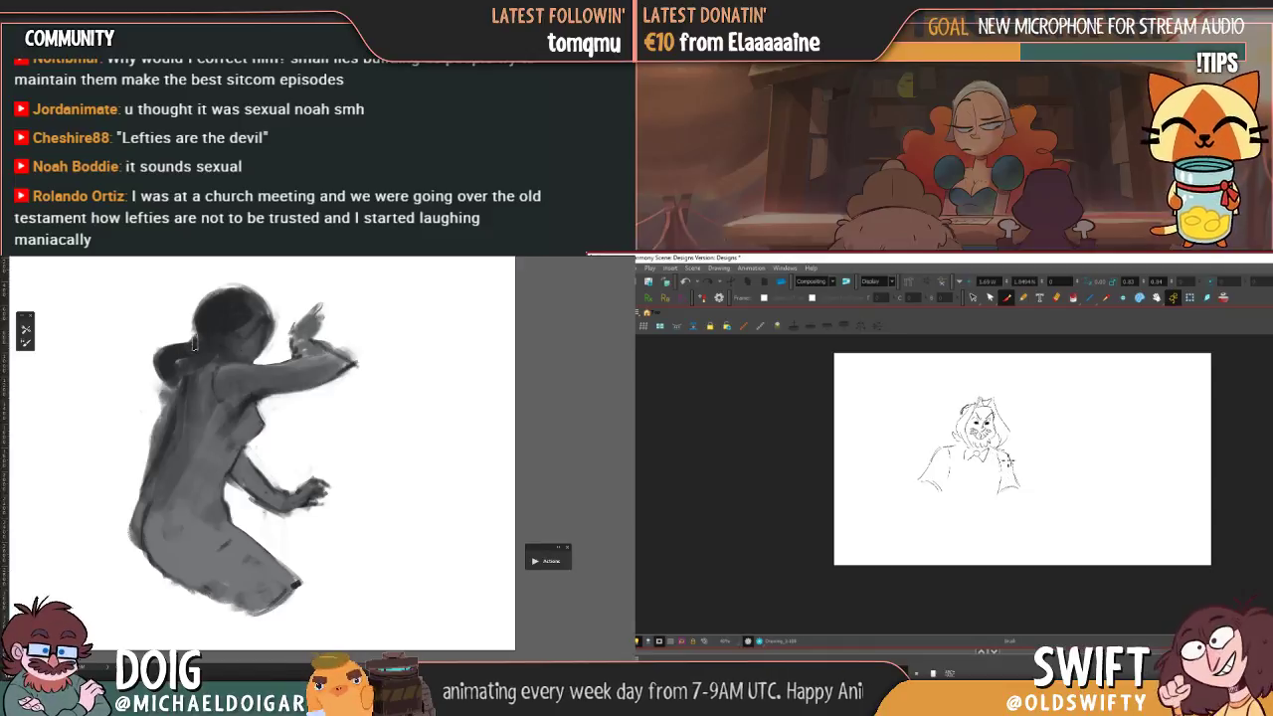
- Draw the first character's torso side and forearms below the sleeves, checking them against the rough table sketch
key(comma)
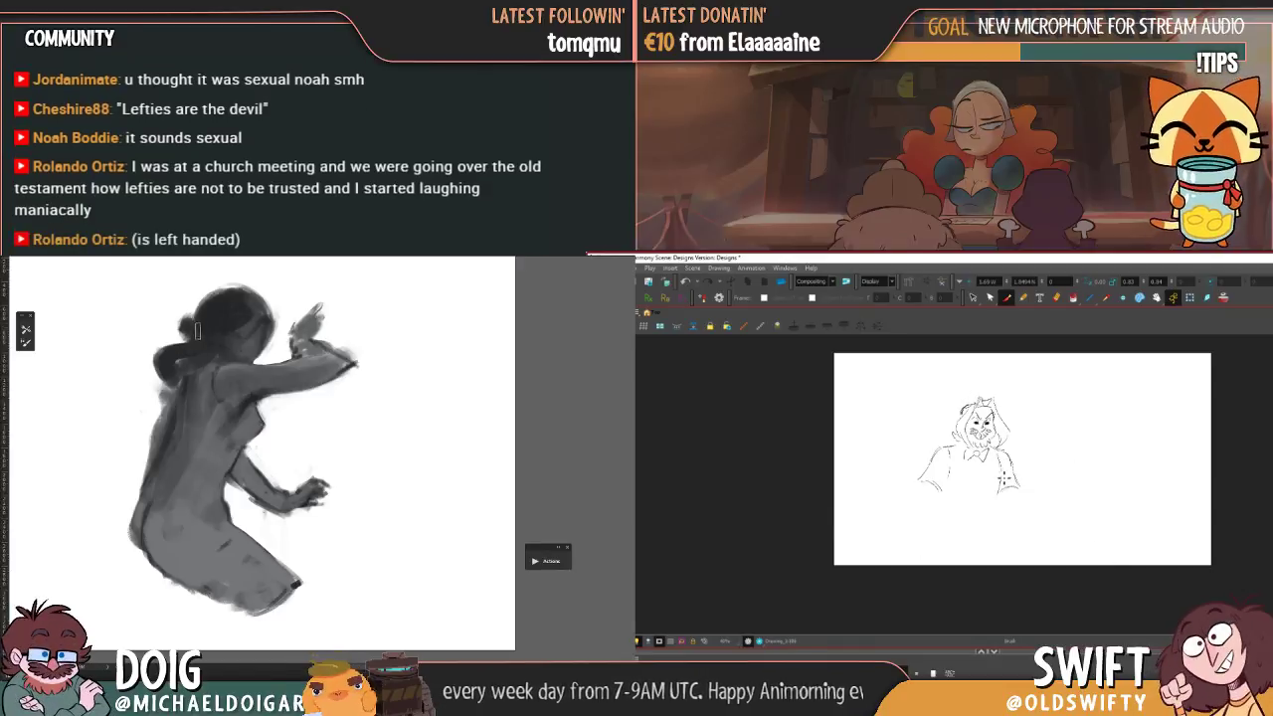
key(period)
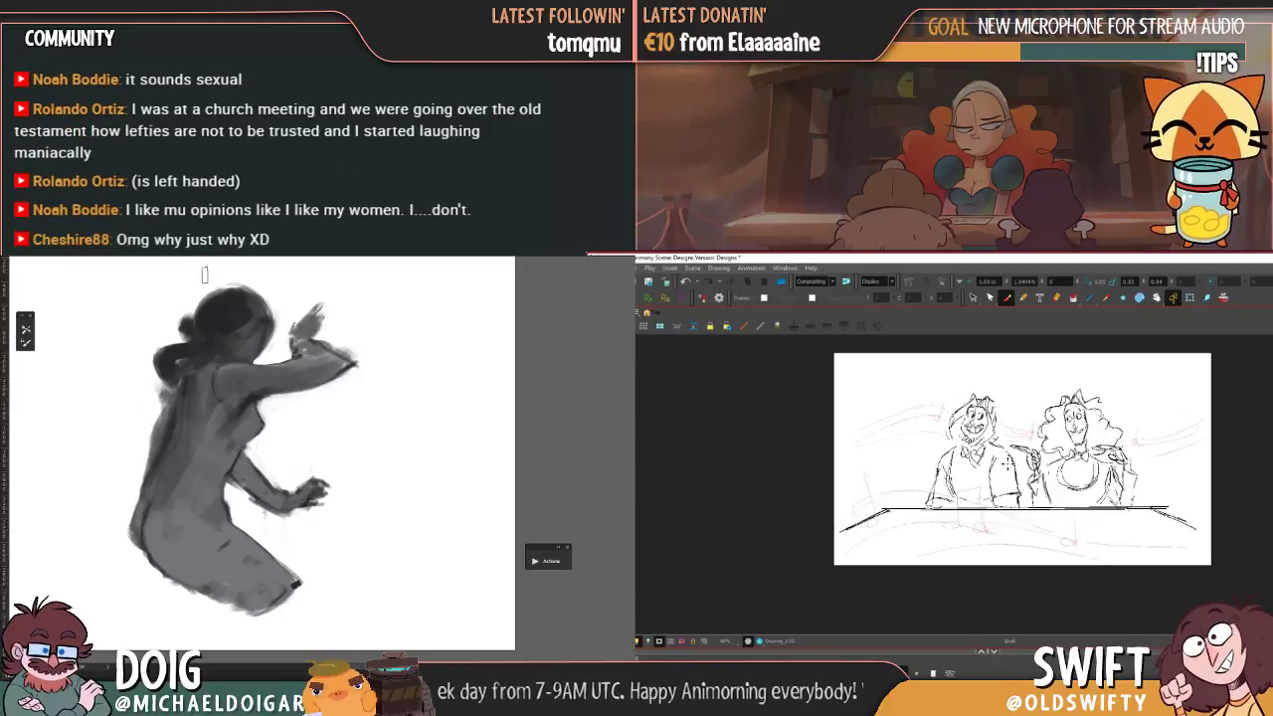
key(comma)
key(period)
key(comma)
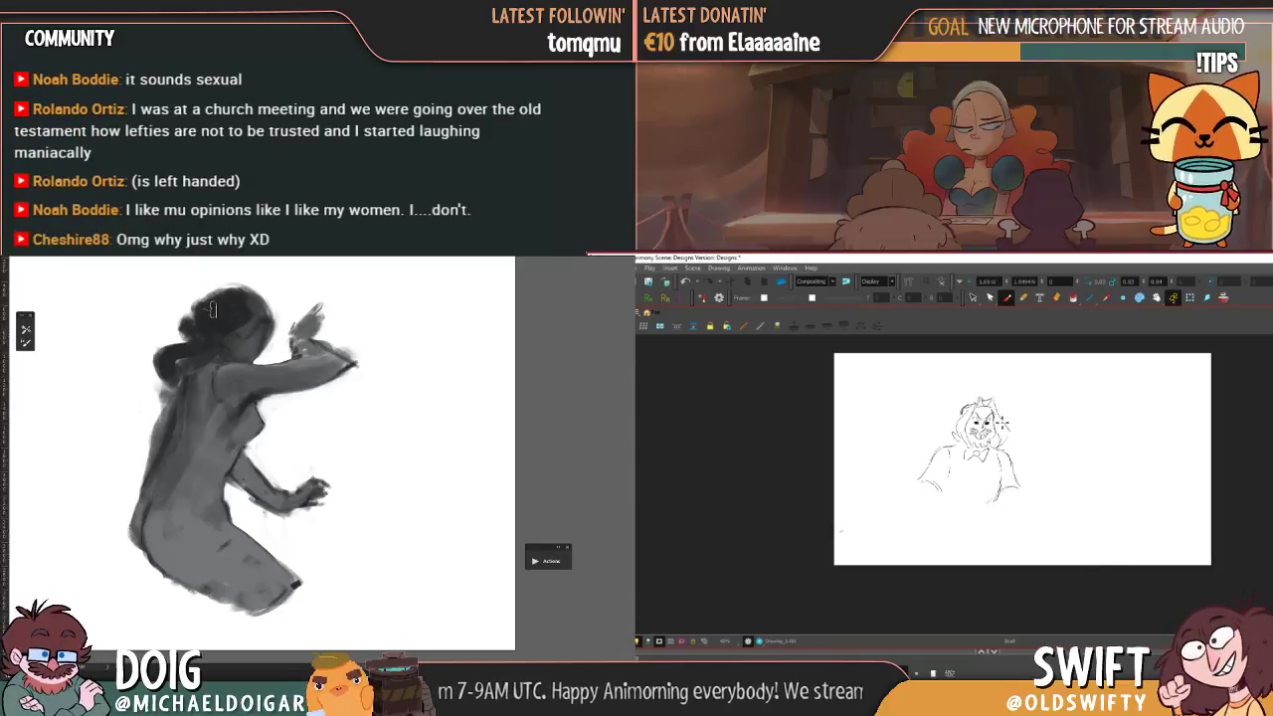
key(period)
key(comma)
key(period)
key(comma)
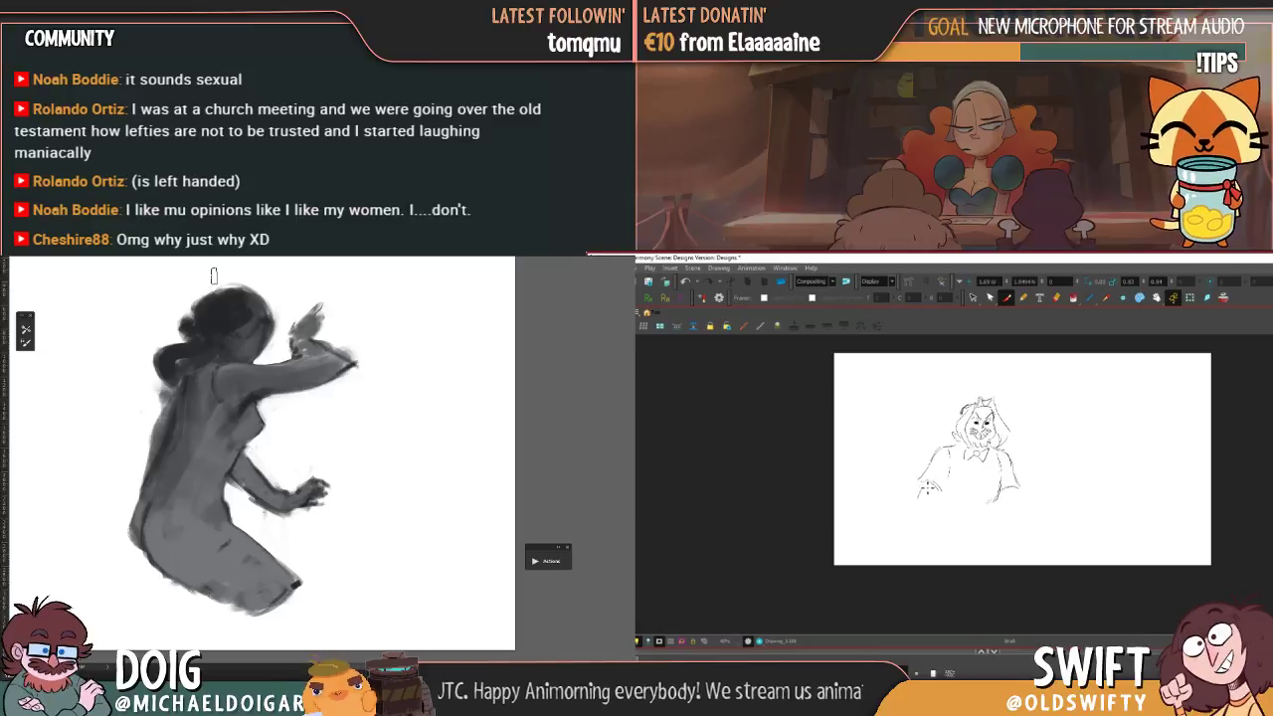
key(period)
key(comma)
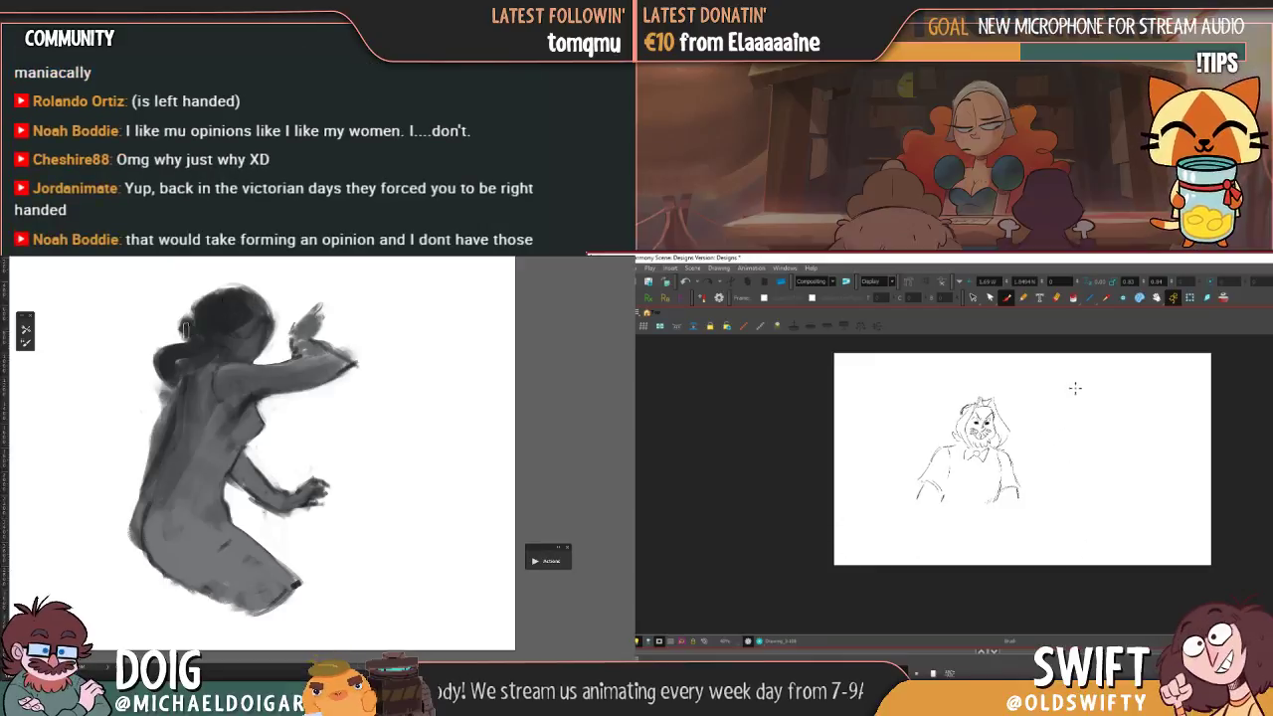
- Lasso the whole newly drawn character, shift it slightly to the left, and check it against the rough sketch
click(972, 297)
mouse_move(1034, 485)
mouse_down()
mouse_move(998, 360)
mouse_move(1018, 399)
mouse_move(999, 391)
mouse_up()
click(1038, 370)
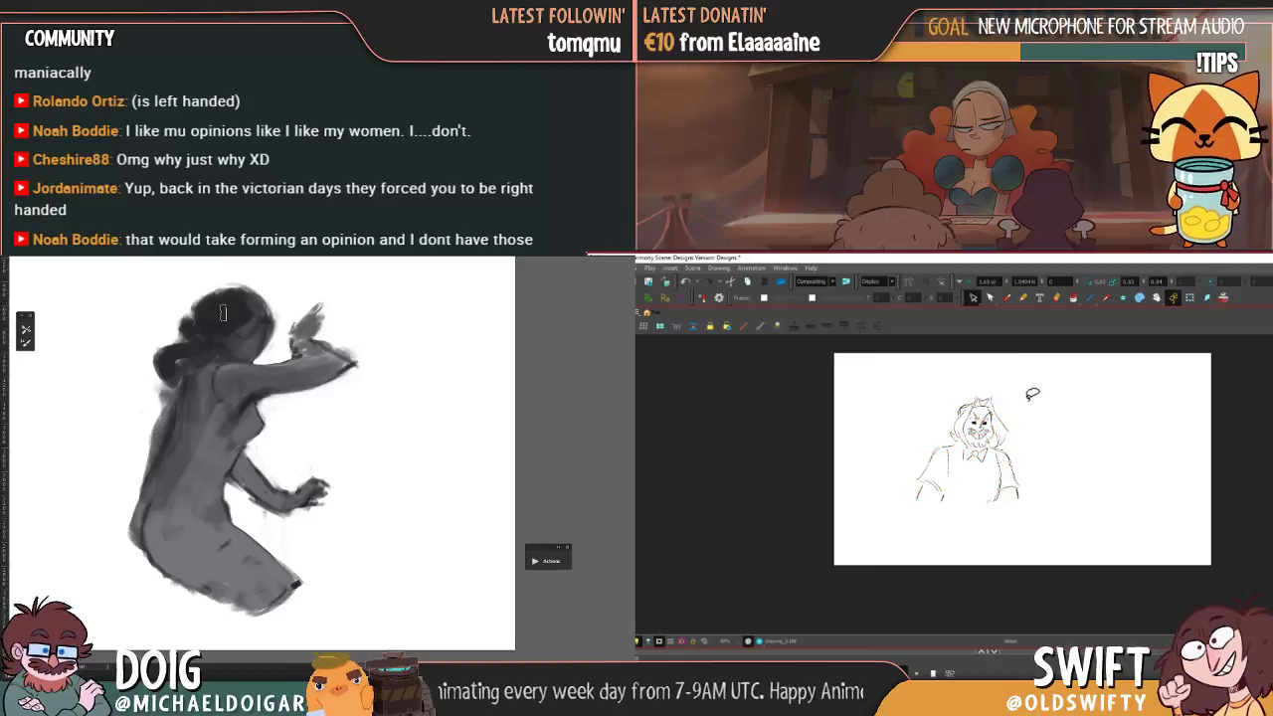
mouse_move(1037, 477)
mouse_down()
mouse_move(921, 416)
mouse_move(1003, 527)
mouse_up()
drag(968, 452, 989, 513)
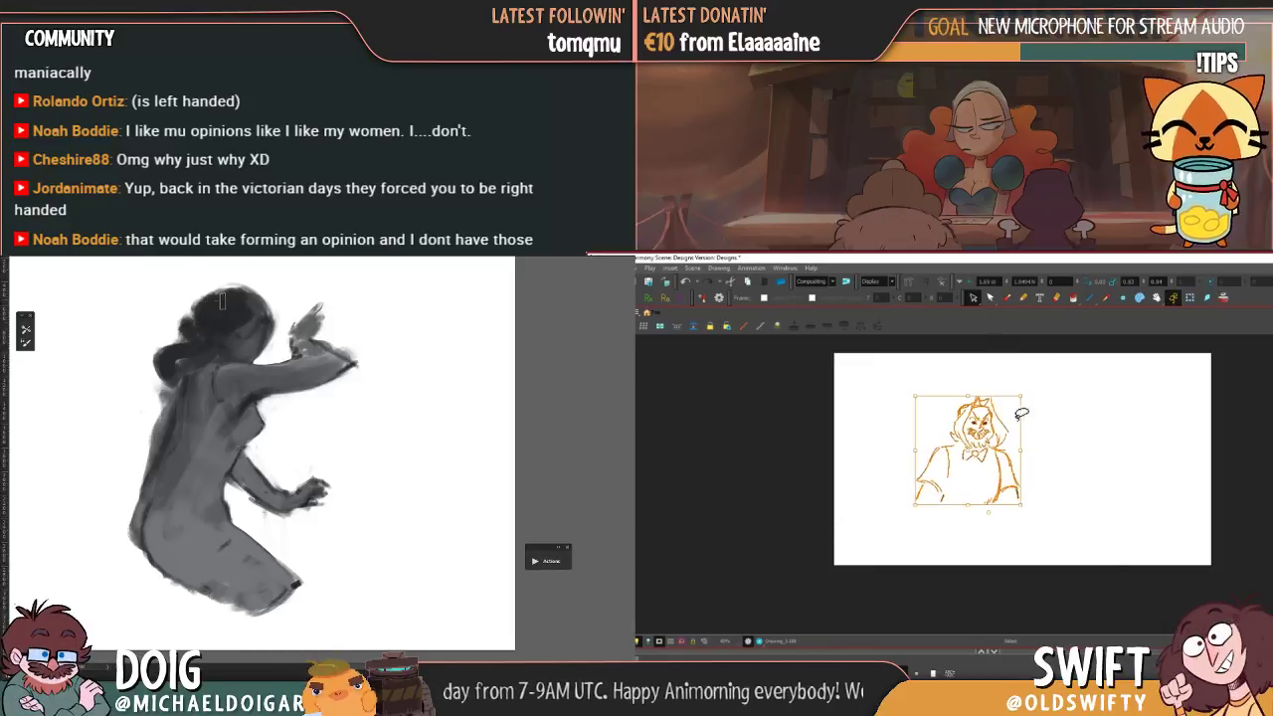
drag(990, 429, 986, 427)
key(f)
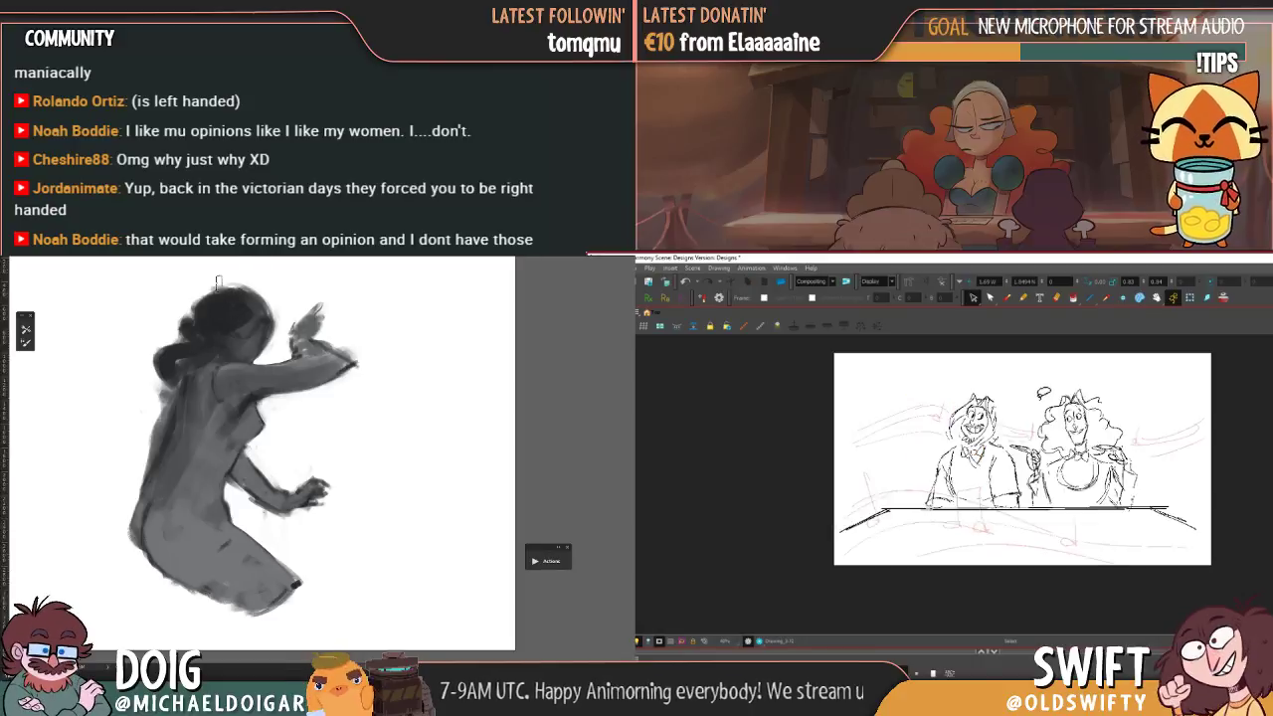
key(g)
drag(193, 461, 183, 461)
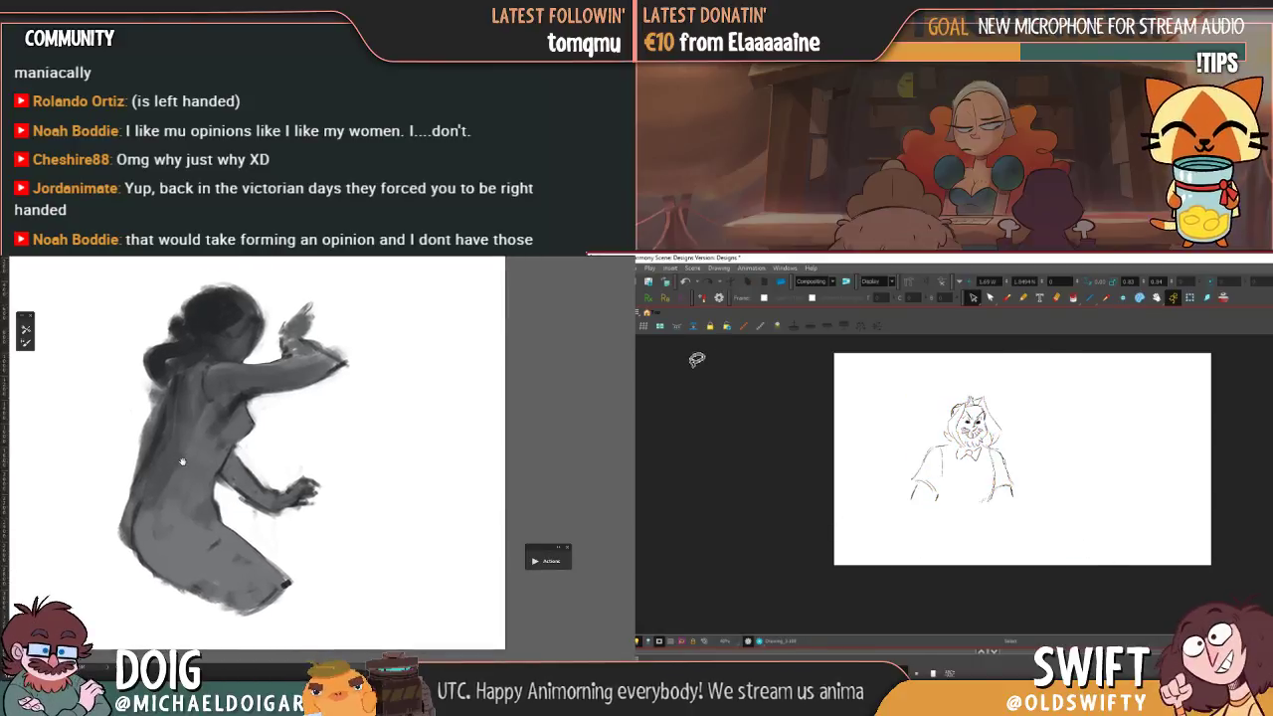
- Start the second character's face with eyes, nose and mouth, checking the rough table sketch, while shading the painted figure's back
click(1006, 297)
drag(151, 390, 131, 465)
key(f)
key(g)
key(f)
key(g)
alt+click(169, 416)
drag(1070, 413, 1086, 423)
key(f)
key(g)
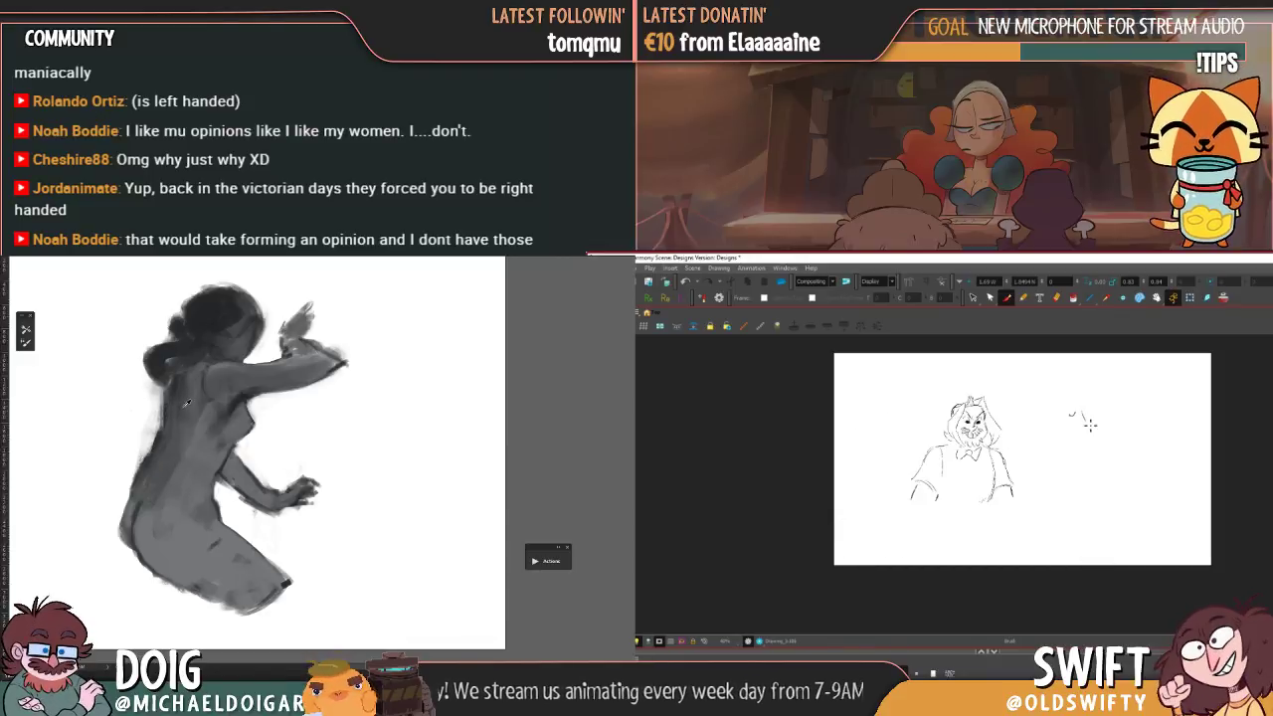
key(f)
key(g)
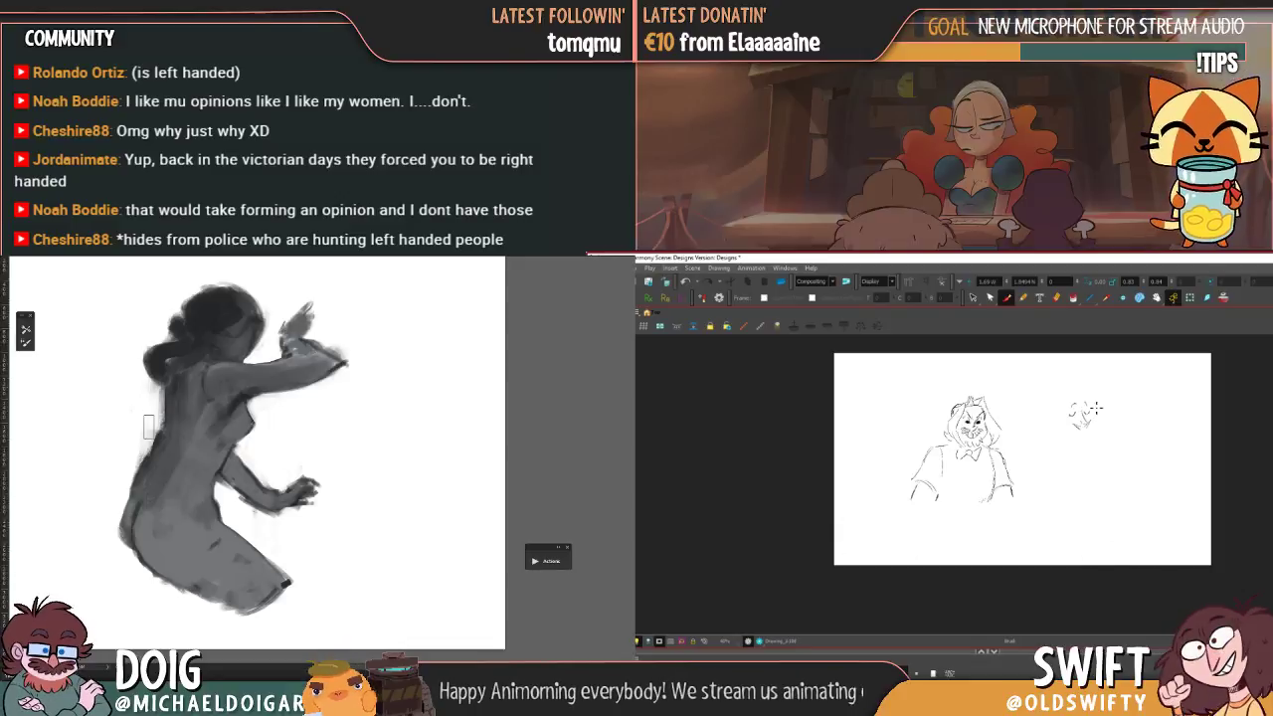
- Lasso the second character's facial features and adjust their placement slightly
click(973, 297)
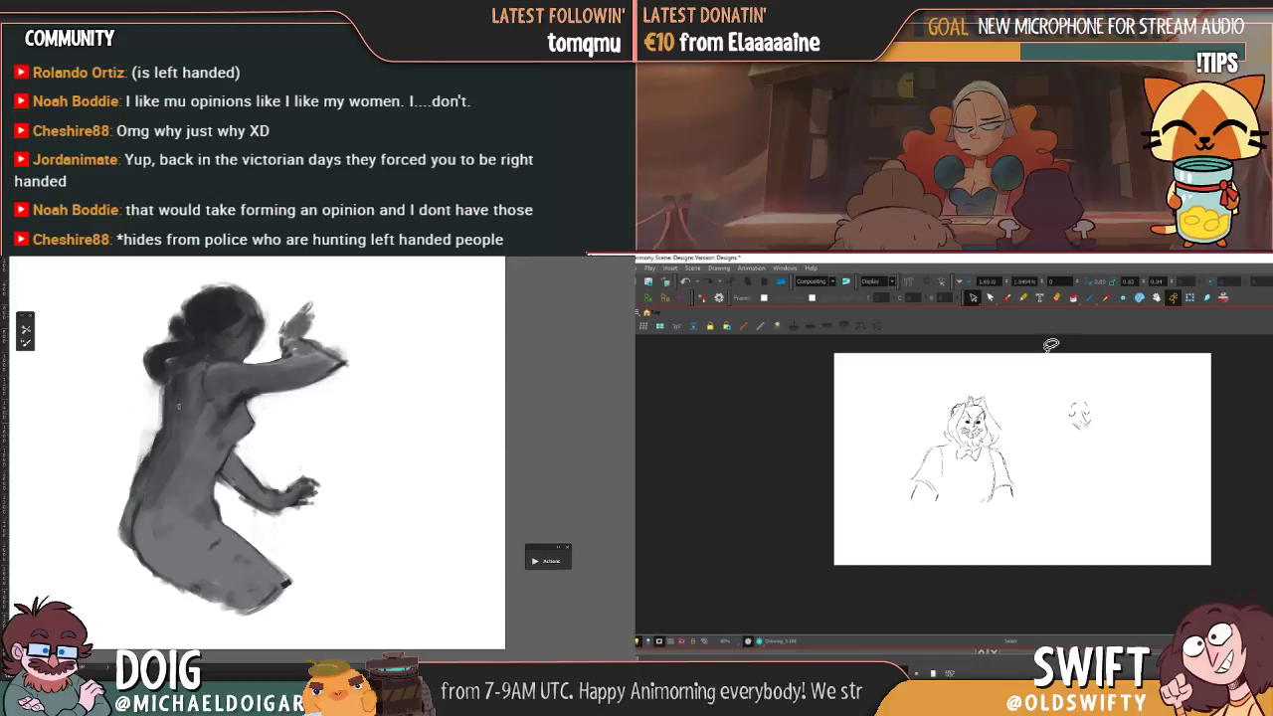
drag(1076, 421, 1083, 412)
click(1107, 409)
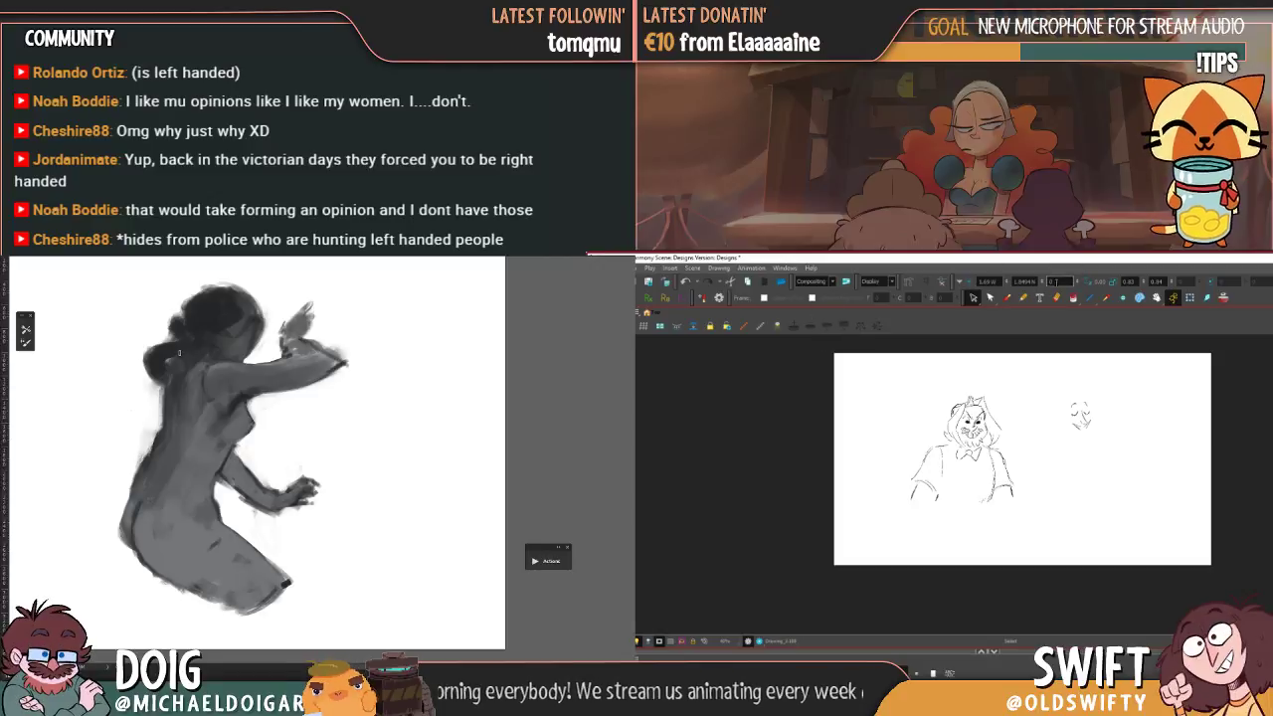
- Draw the second character's cheeks, jaw and pointed chin around the facial features, comparing them with the rough sketch
click(1006, 297)
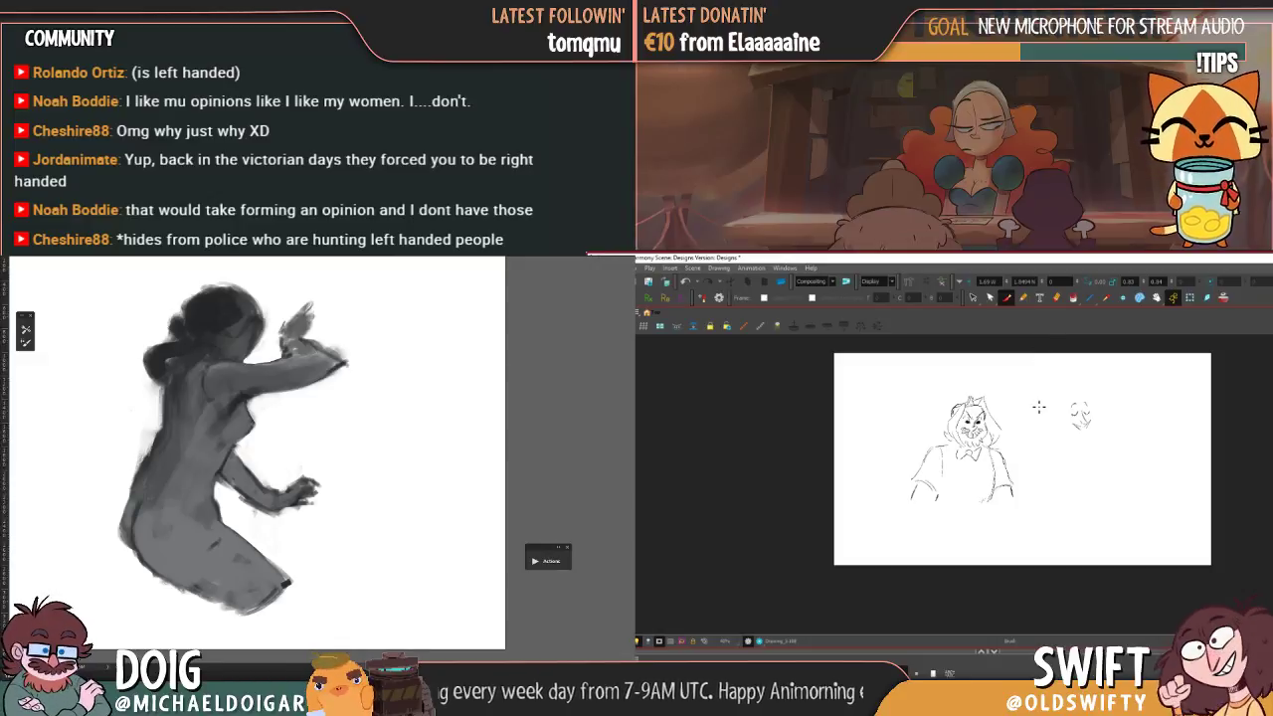
key(f)
key(g)
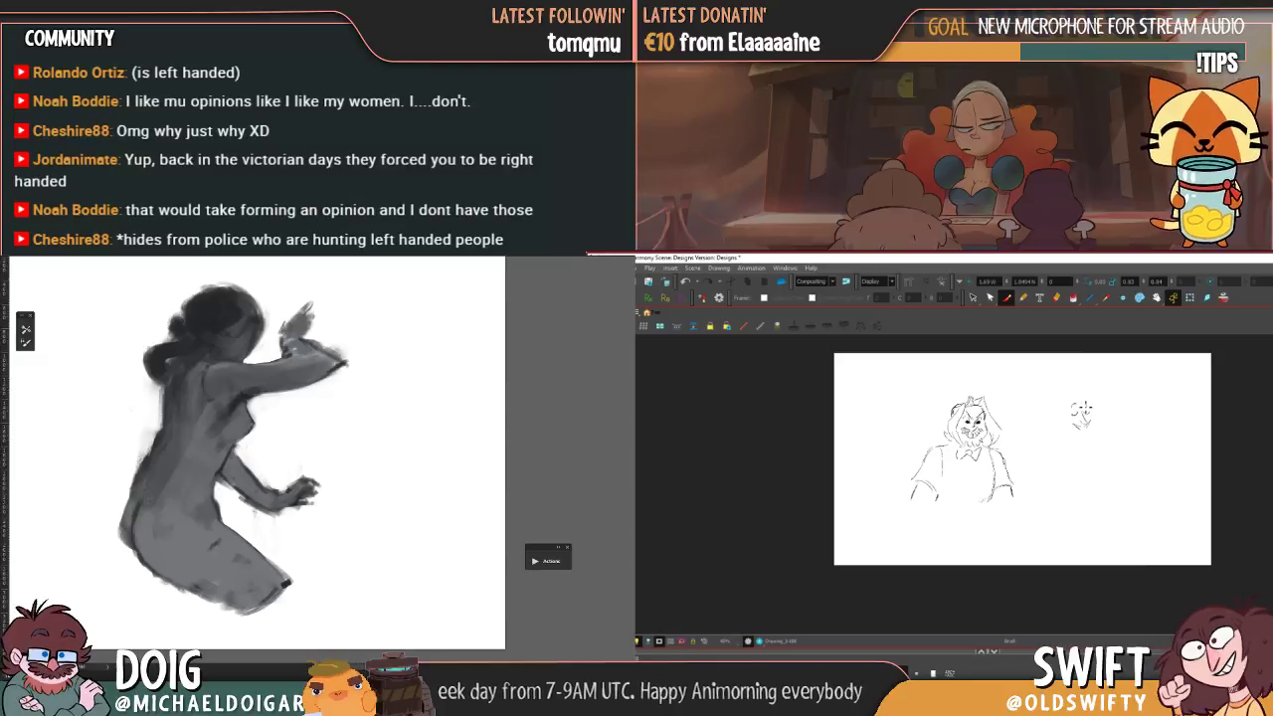
key(f)
key(g)
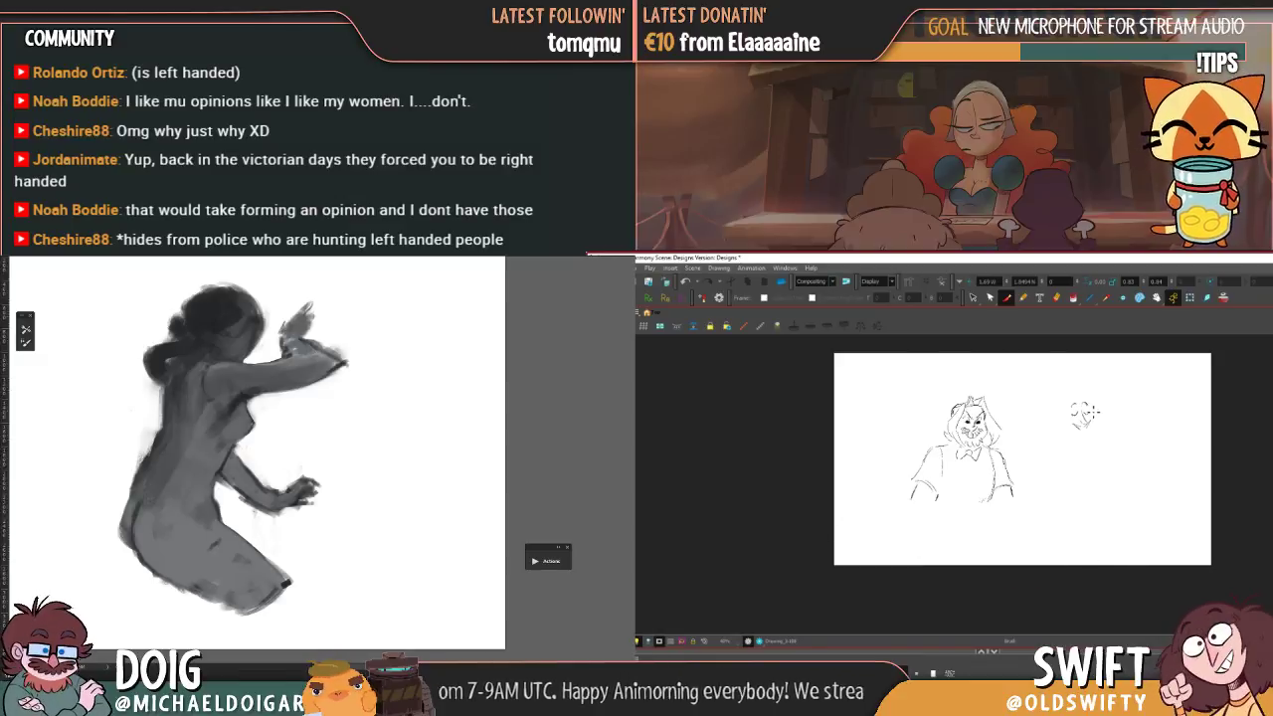
key(f)
key(g)
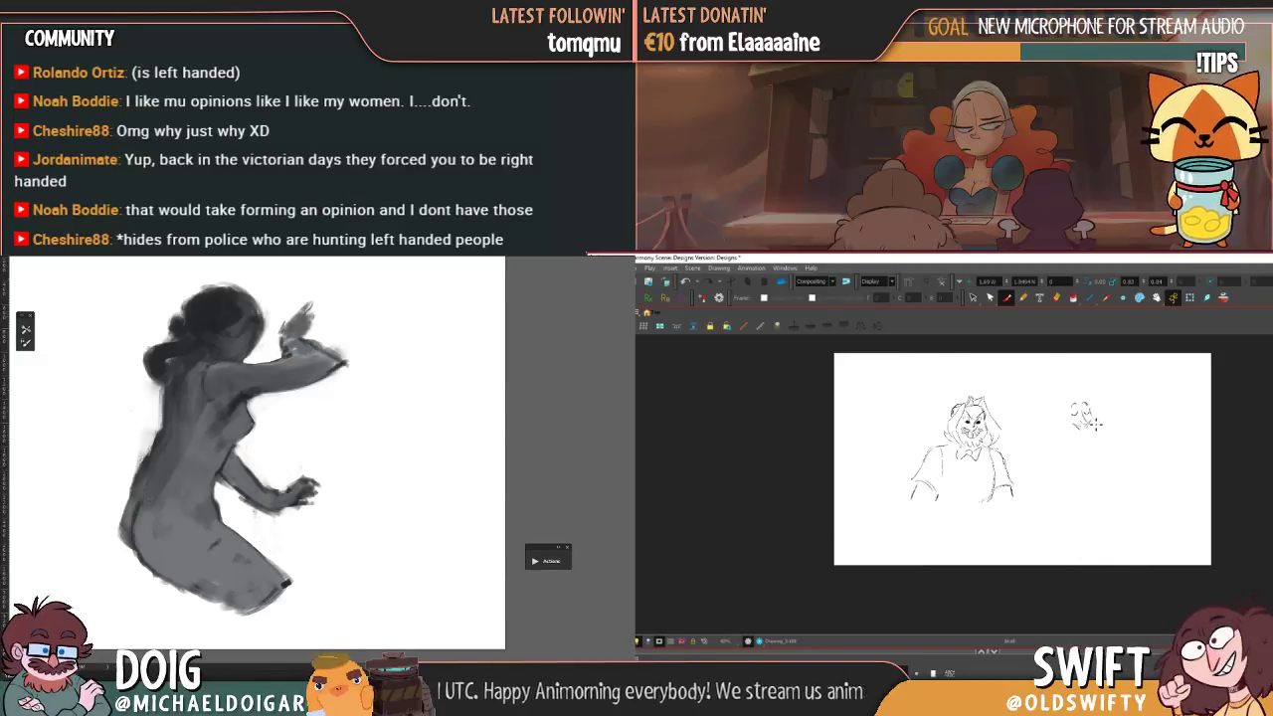
key(f)
key(g)
key(f)
key(g)
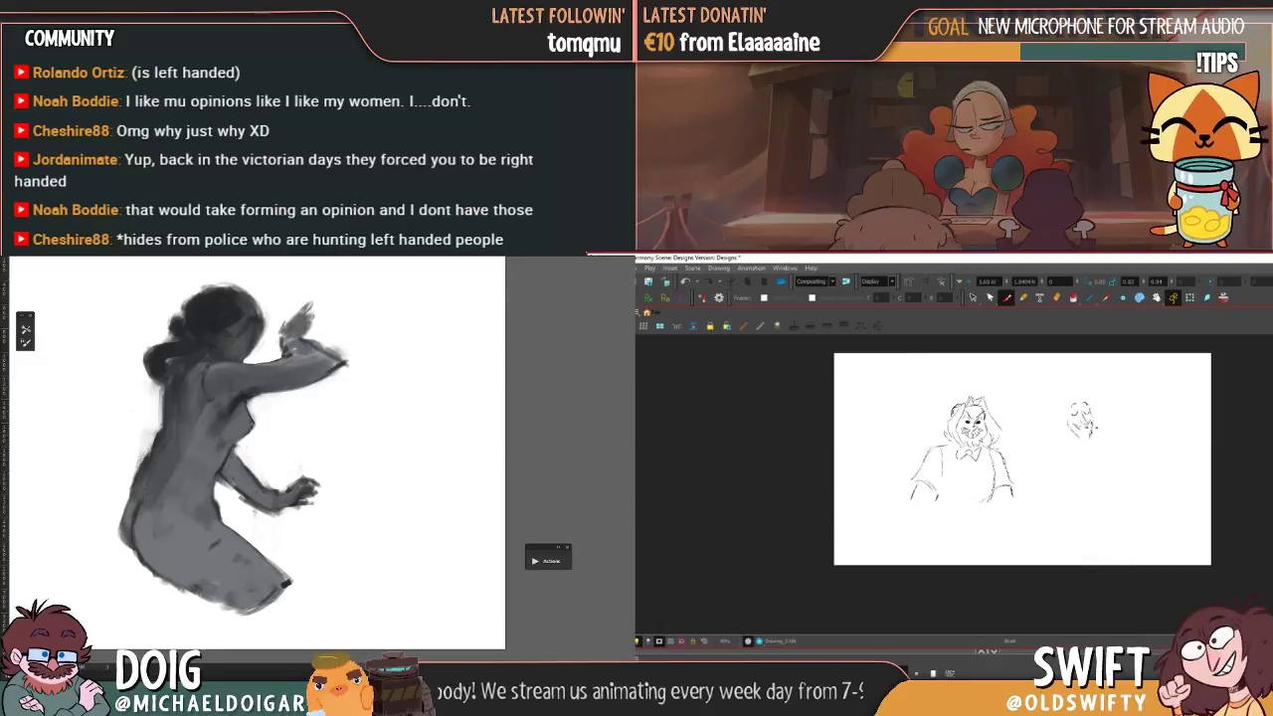
key(f)
key(g)
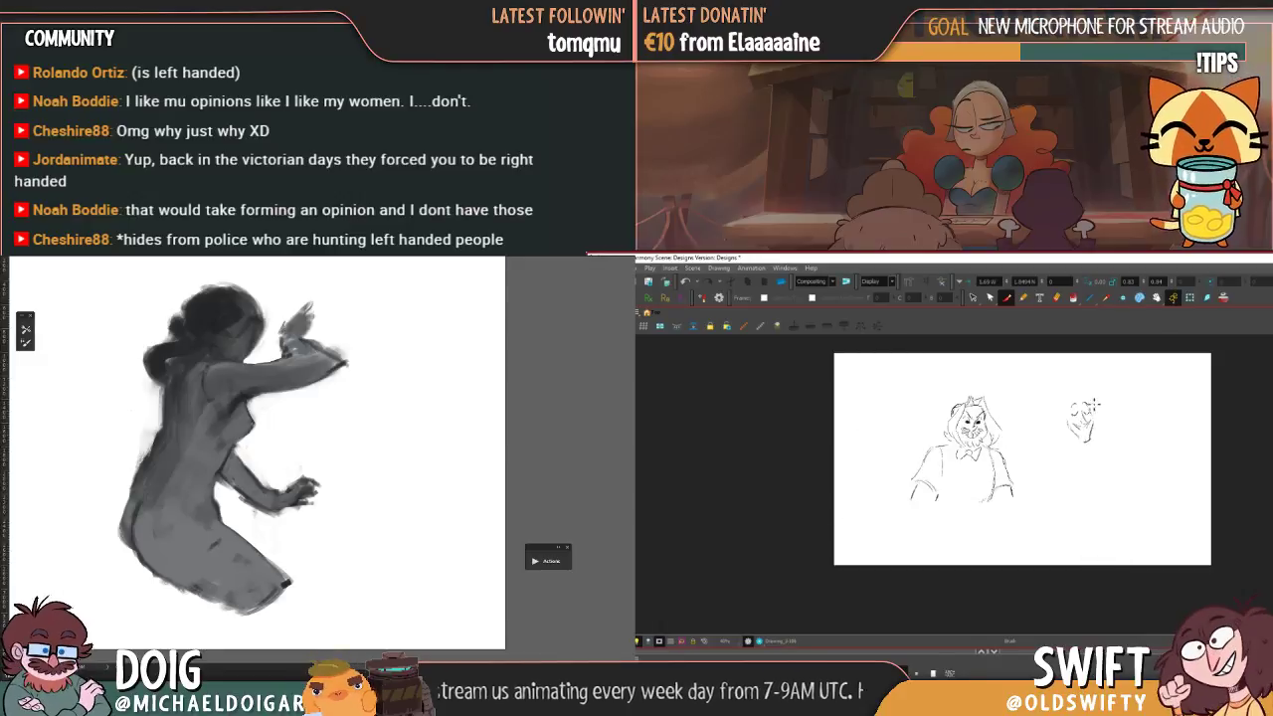
- Lasso the second character's whole face and adjust it slightly
click(974, 297)
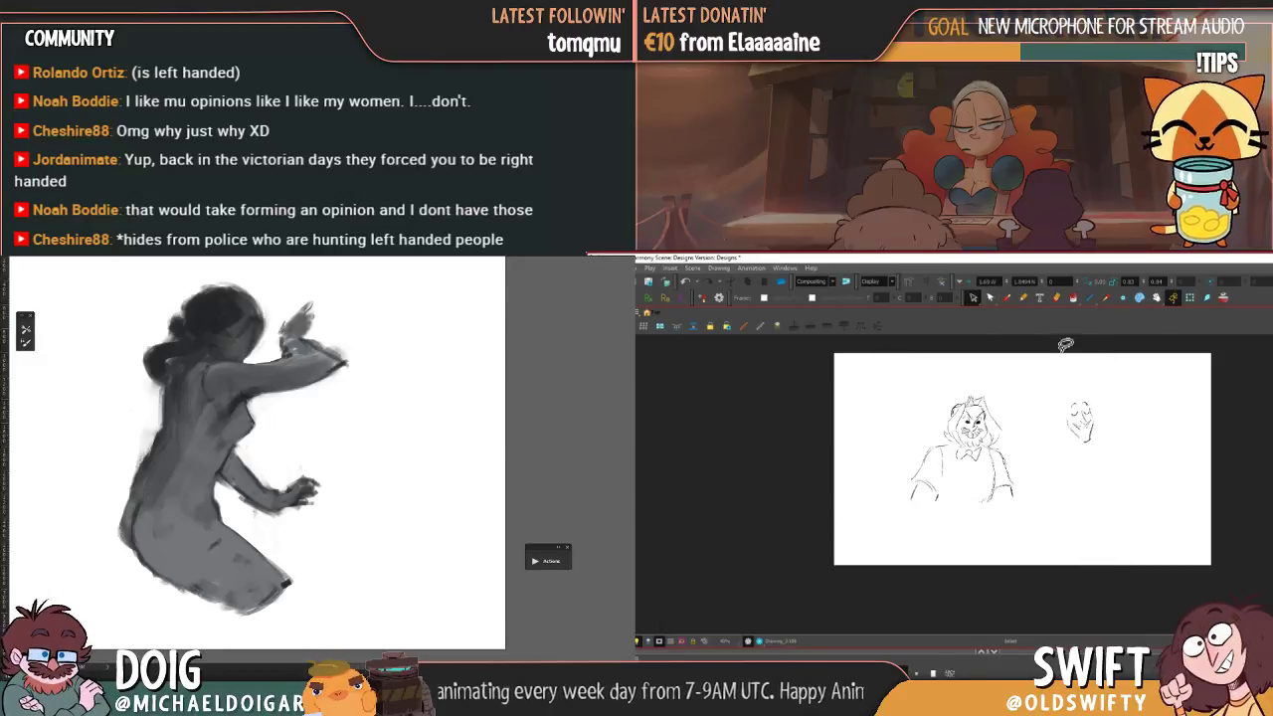
mouse_move(1079, 390)
mouse_down()
mouse_move(1063, 408)
mouse_move(1073, 395)
mouse_move(1071, 421)
mouse_up()
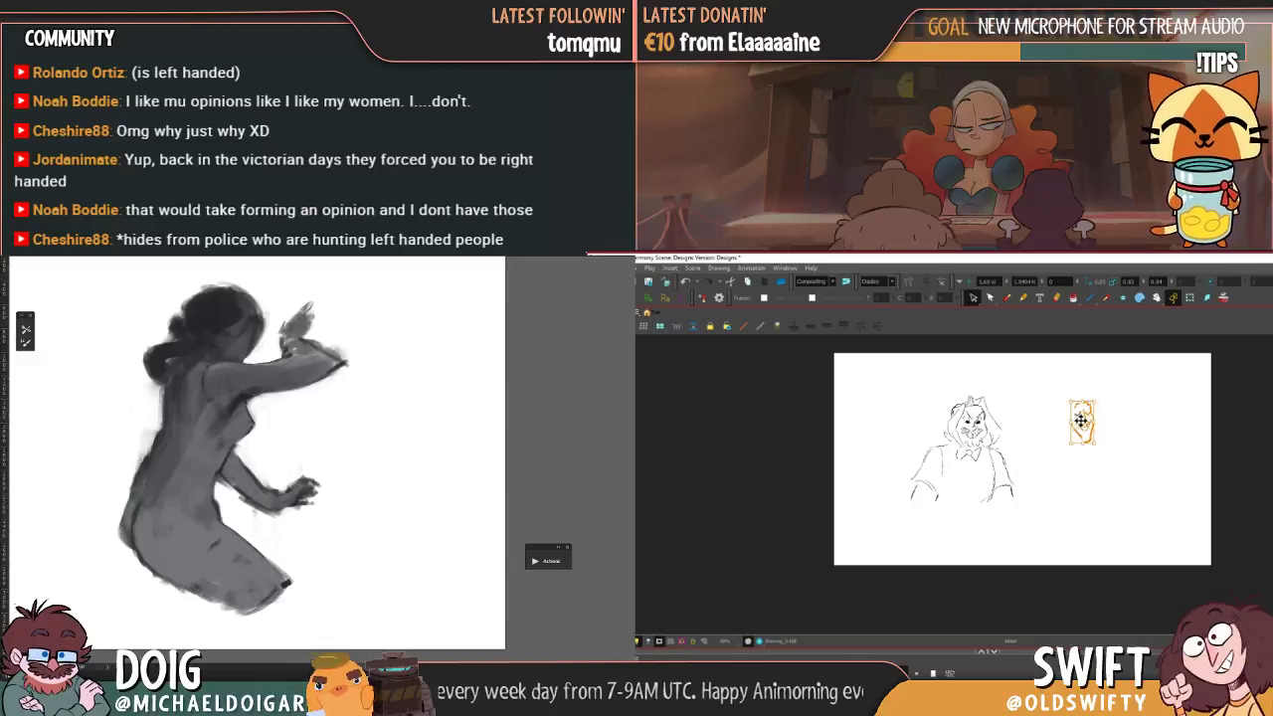
click(1103, 408)
click(1098, 407)
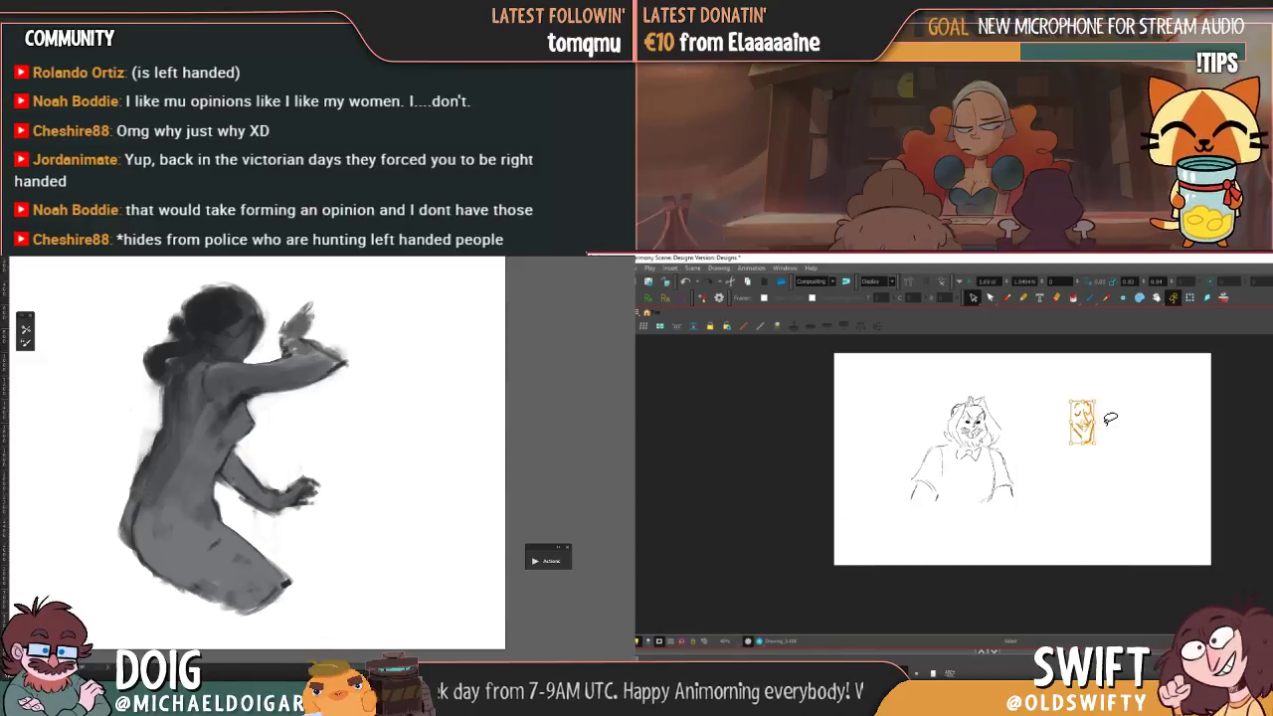
drag(1098, 406, 1083, 420)
click(1104, 416)
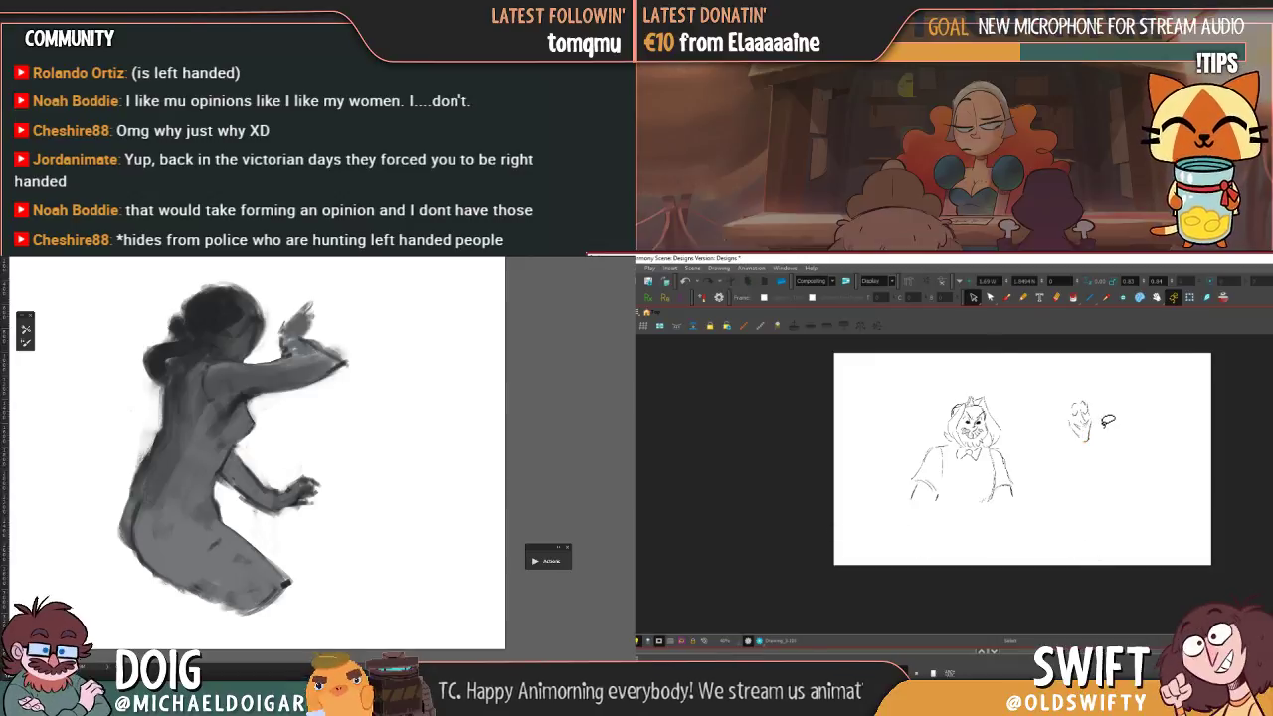
- Draw the second character's forehead line and the pointed shape on top of the head, following the rough sketch
click(1006, 297)
key(comma)
key(period)
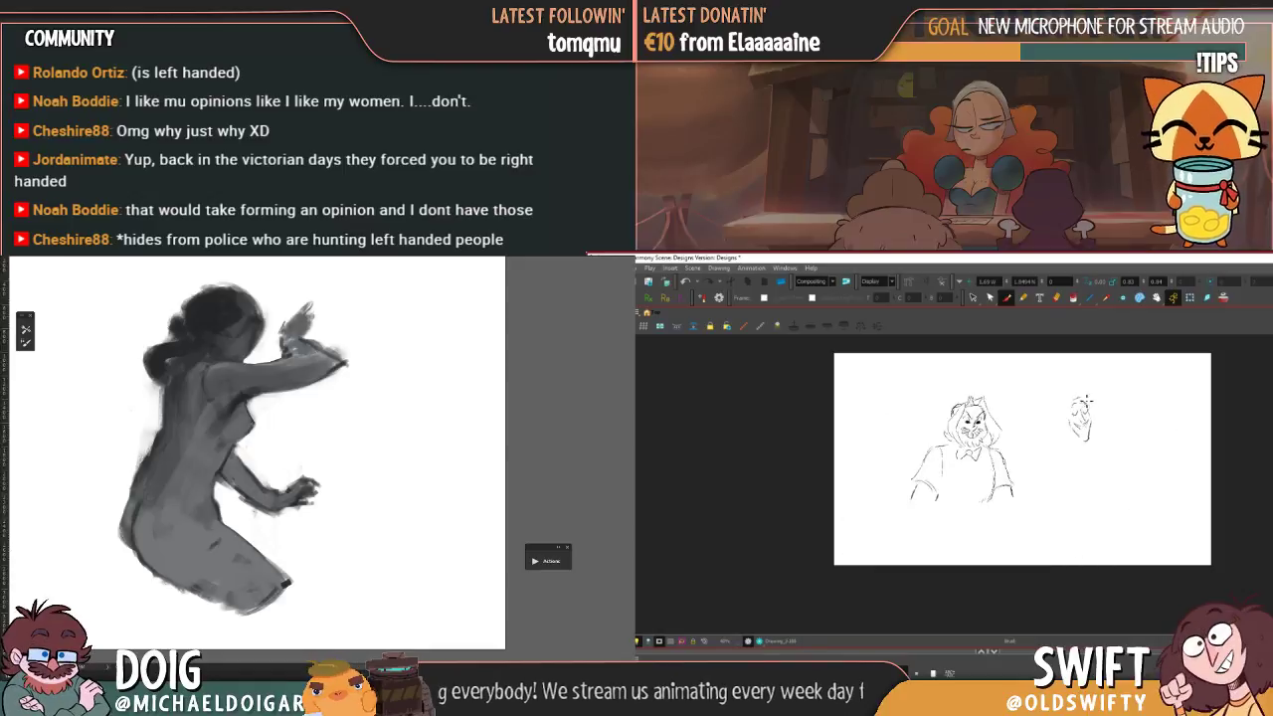
key(comma)
key(period)
key(comma)
key(period)
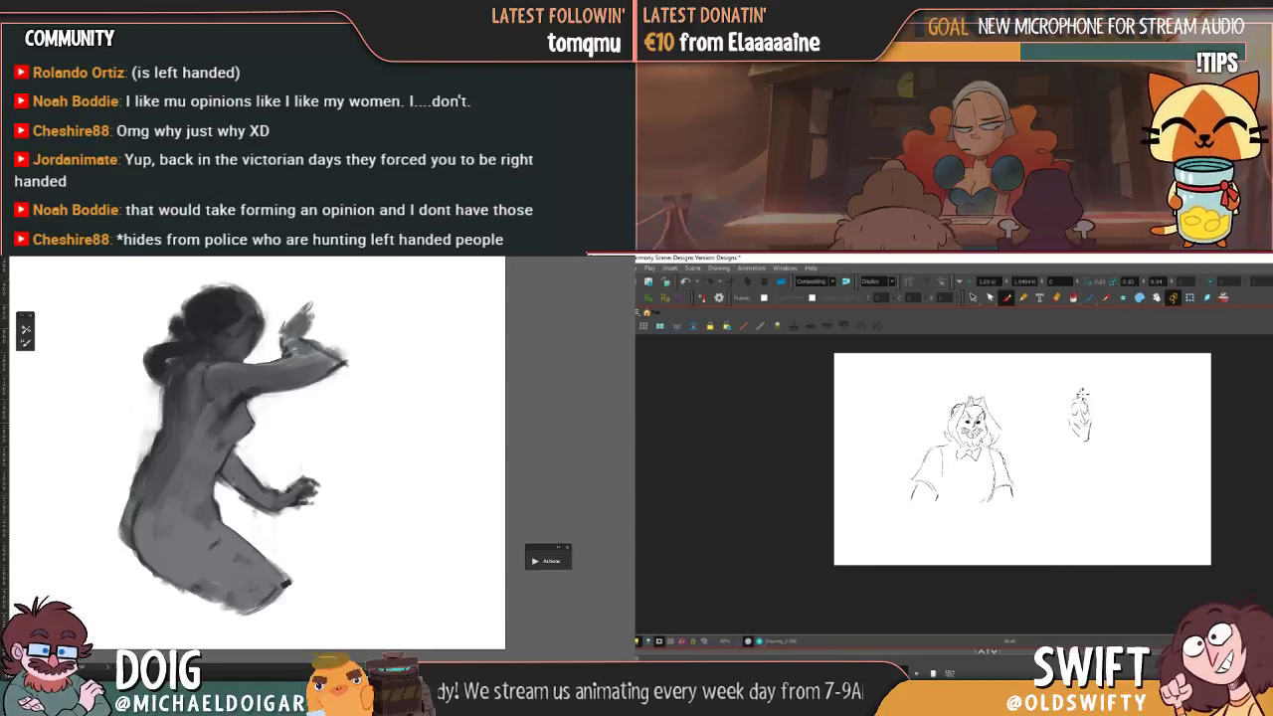
key(period)
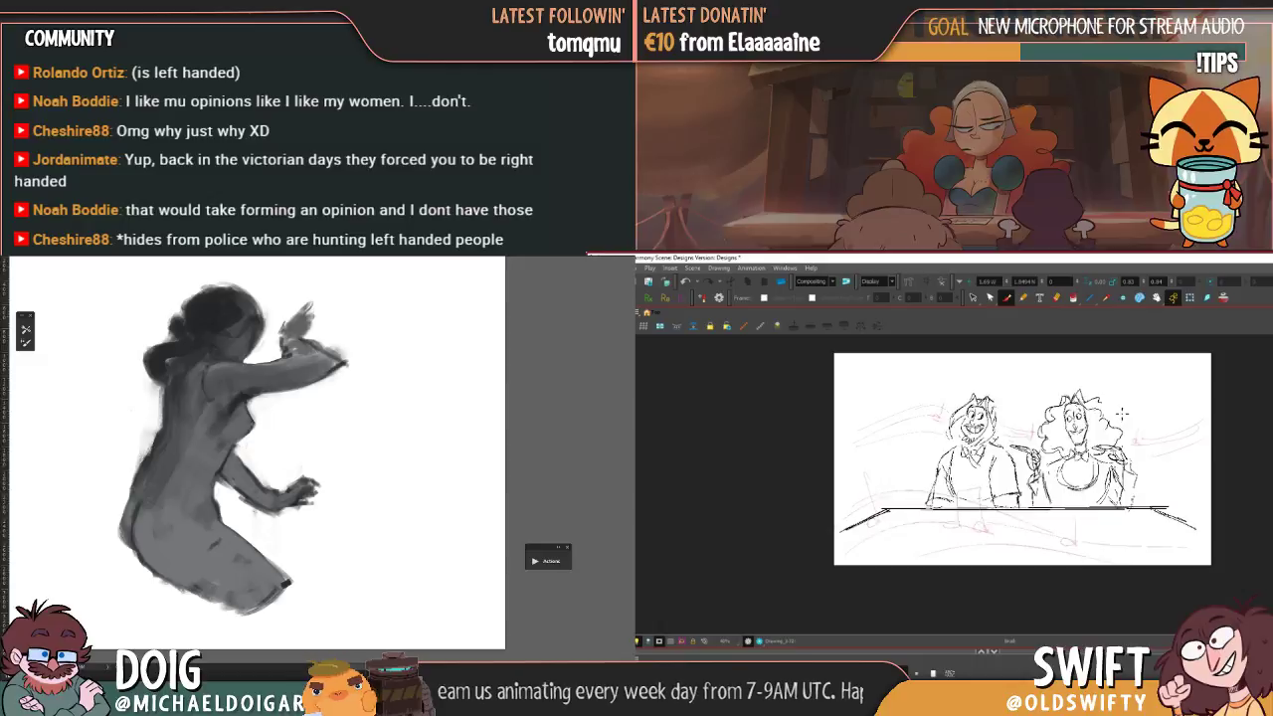
- Draw the wavy hair outline to the right of the second character's face, comparing it with the rough sketch
key(comma)
mouse_move(1114, 407)
mouse_down()
mouse_move(1123, 425)
mouse_move(1111, 431)
mouse_up()
key(period)
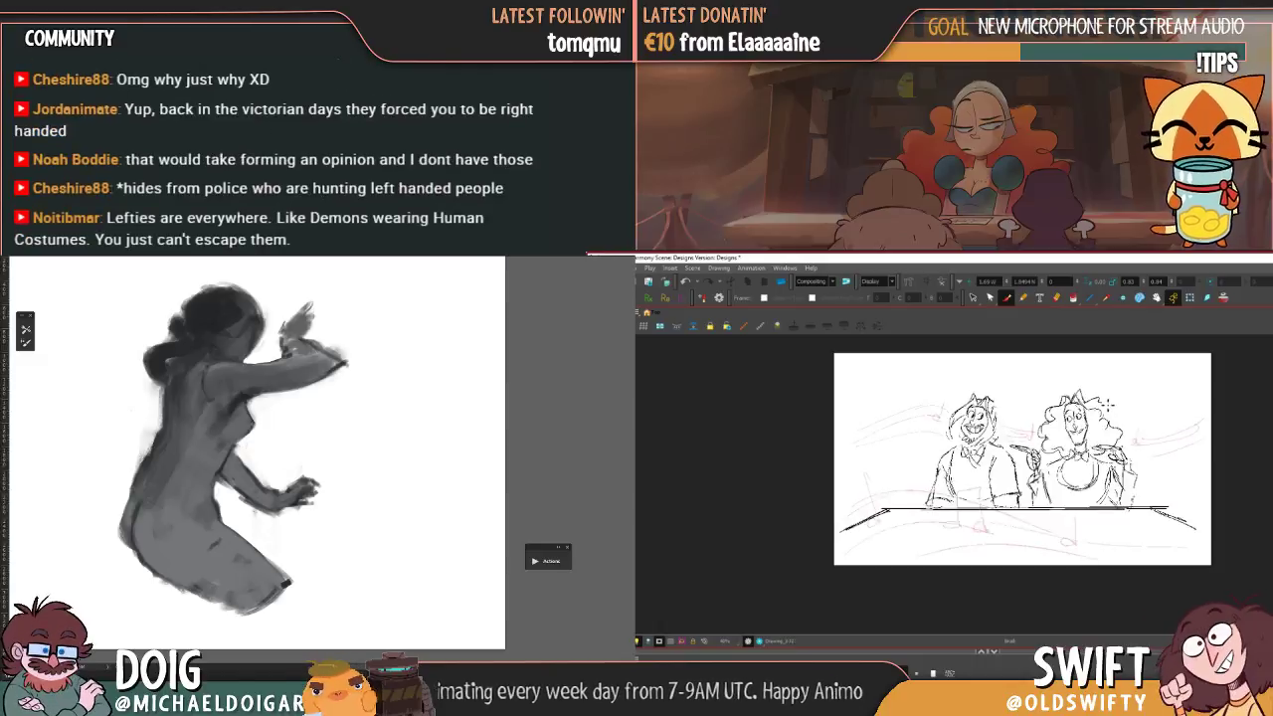
key(comma)
key(period)
key(comma)
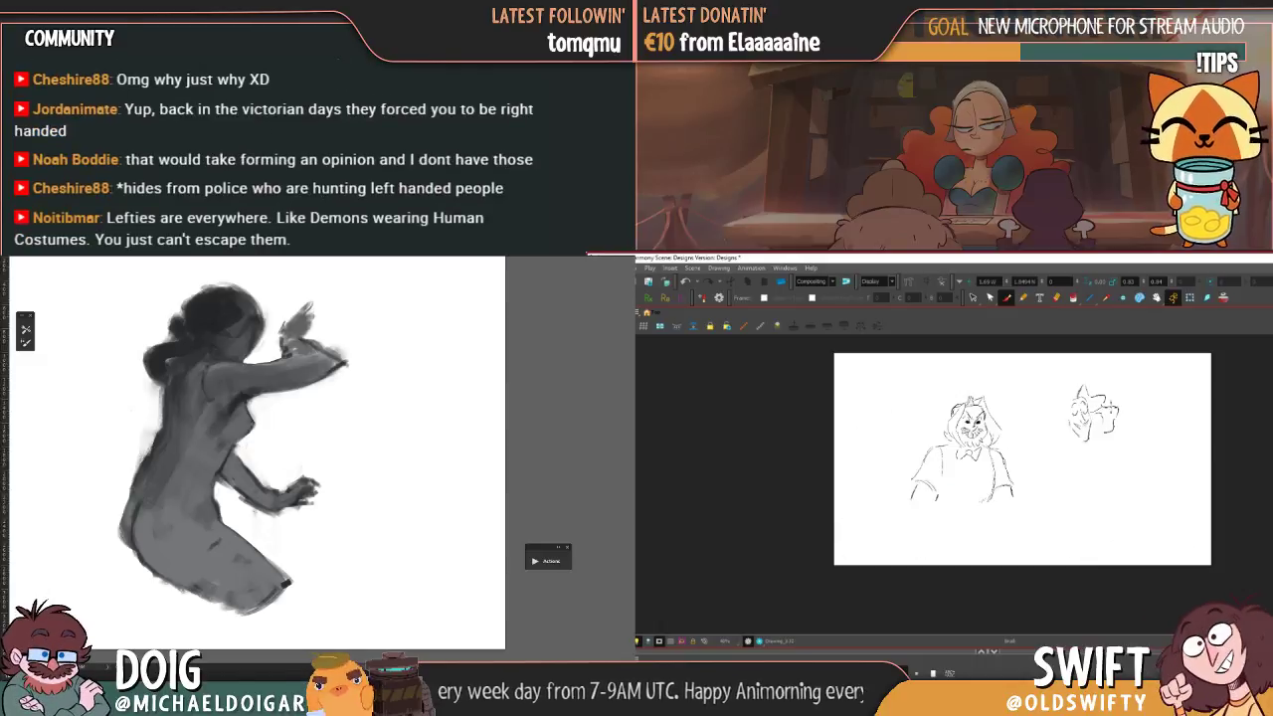
- Draw the upper hair outline to the left of the second character's face, matching the rough sketch
key(period)
key(comma)
key(period)
key(comma)
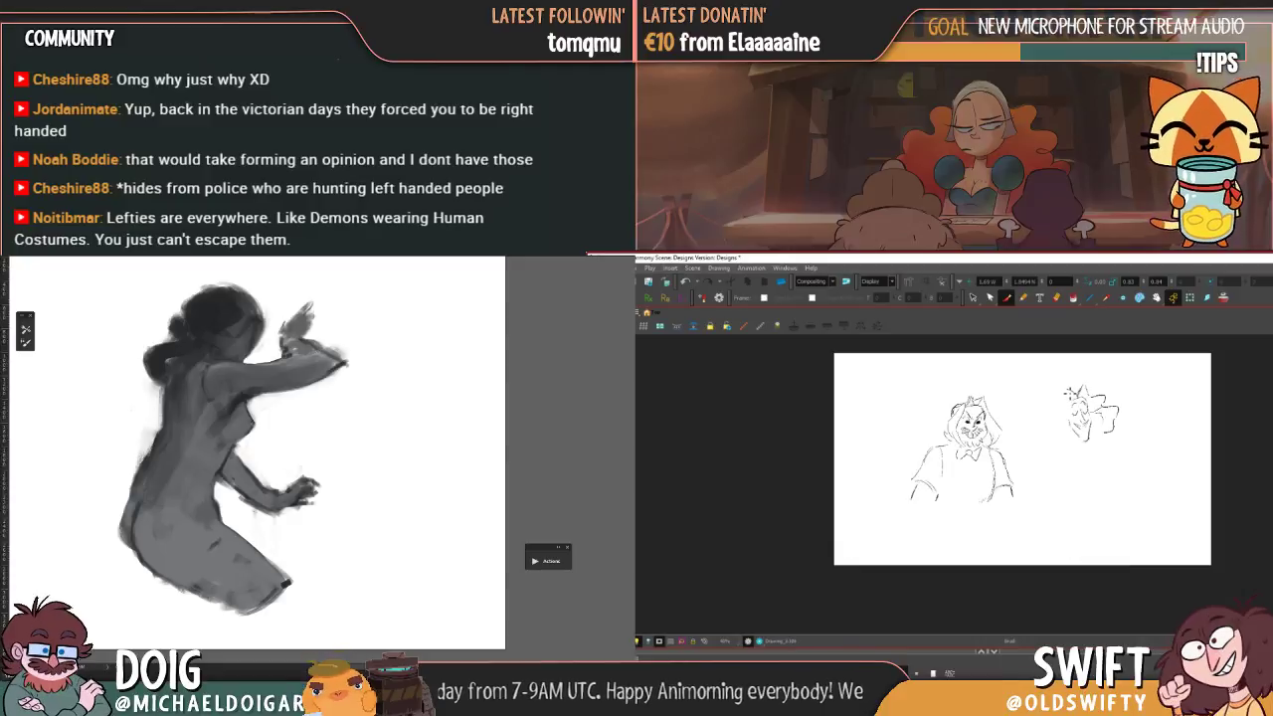
key(period)
key(comma)
key(period)
key(comma)
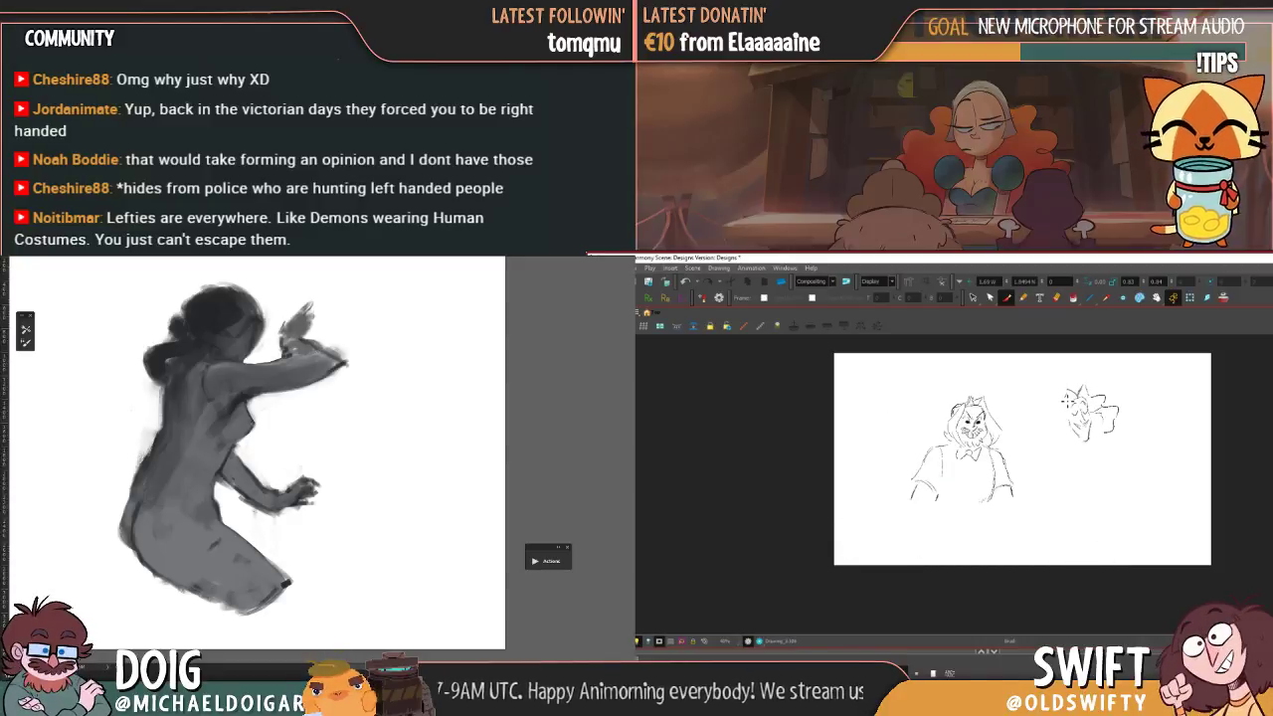
key(period)
key(comma)
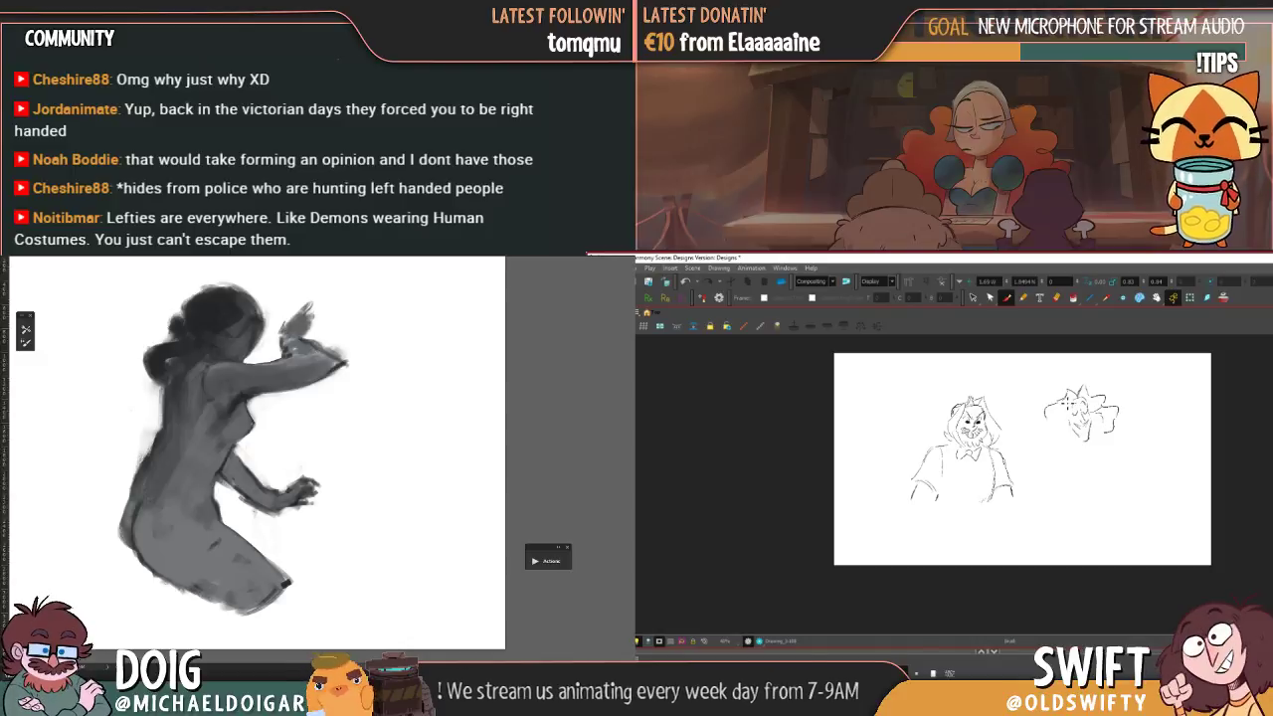
- Touch up the top of the second character's head and extend the left hair curls down to cheek level
drag(1071, 388, 1081, 383)
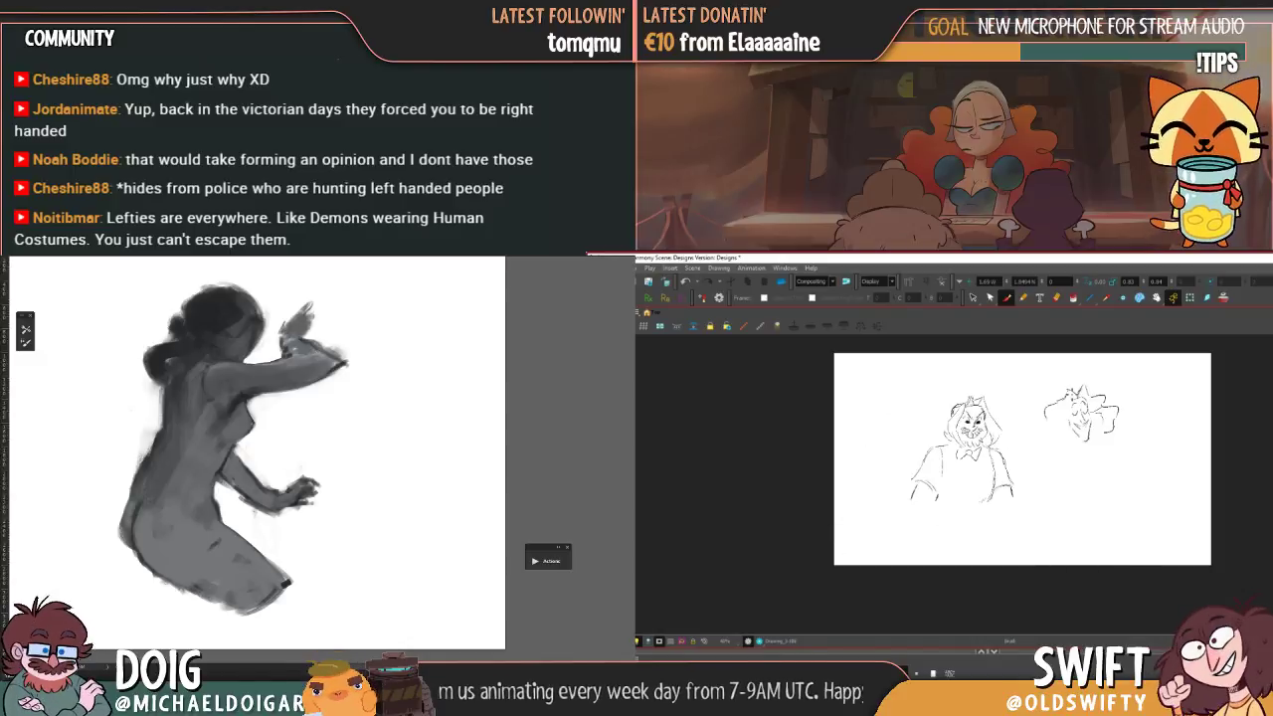
key(period)
key(comma)
key(period)
key(comma)
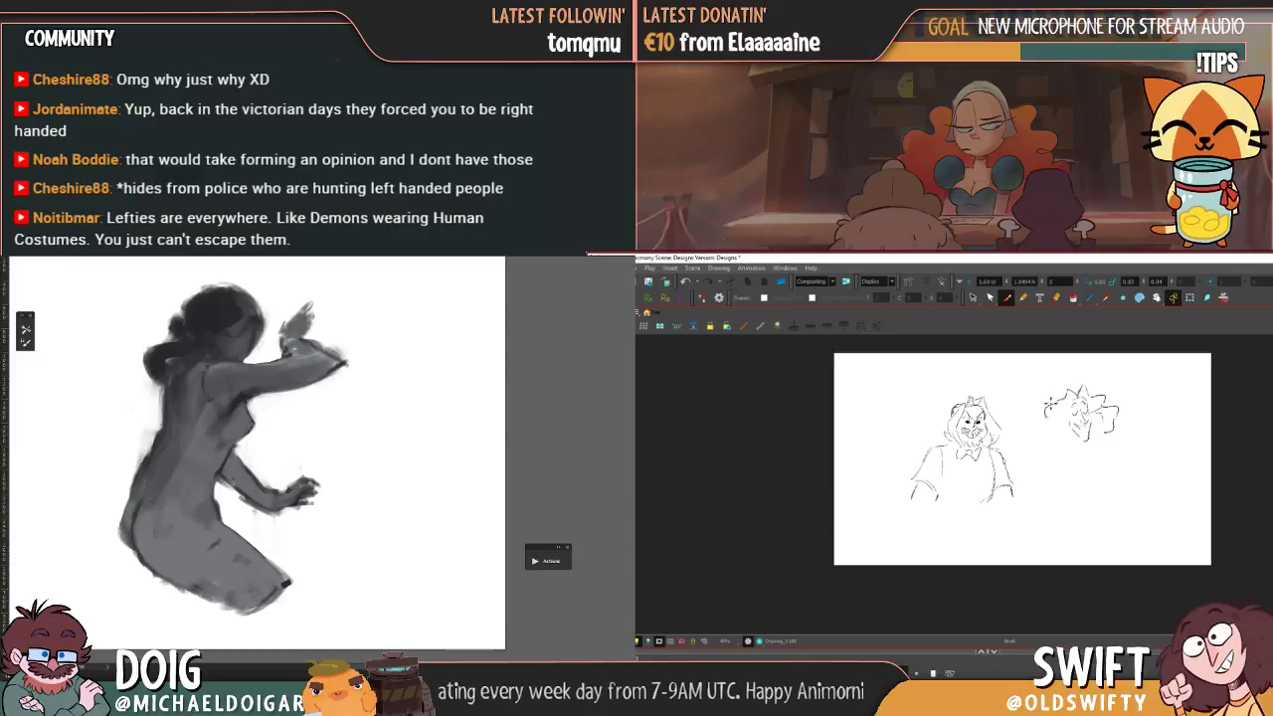
drag(1050, 420, 1044, 425)
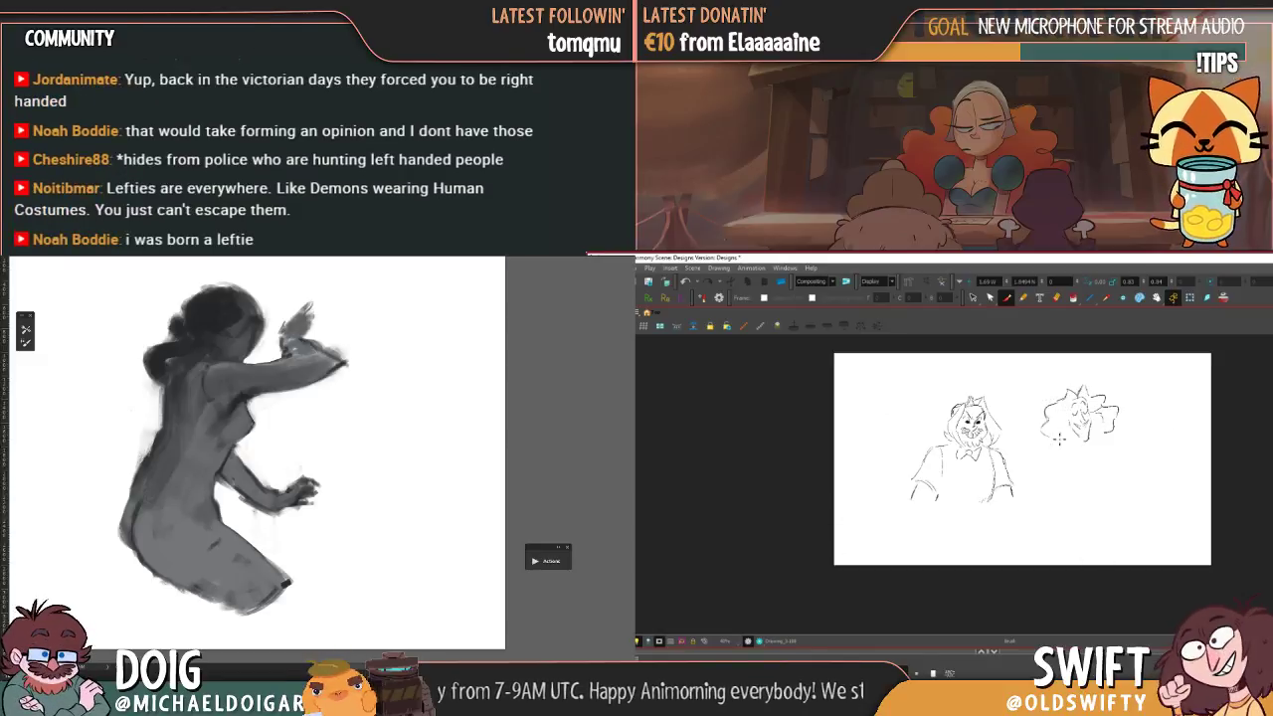
key(period)
key(comma)
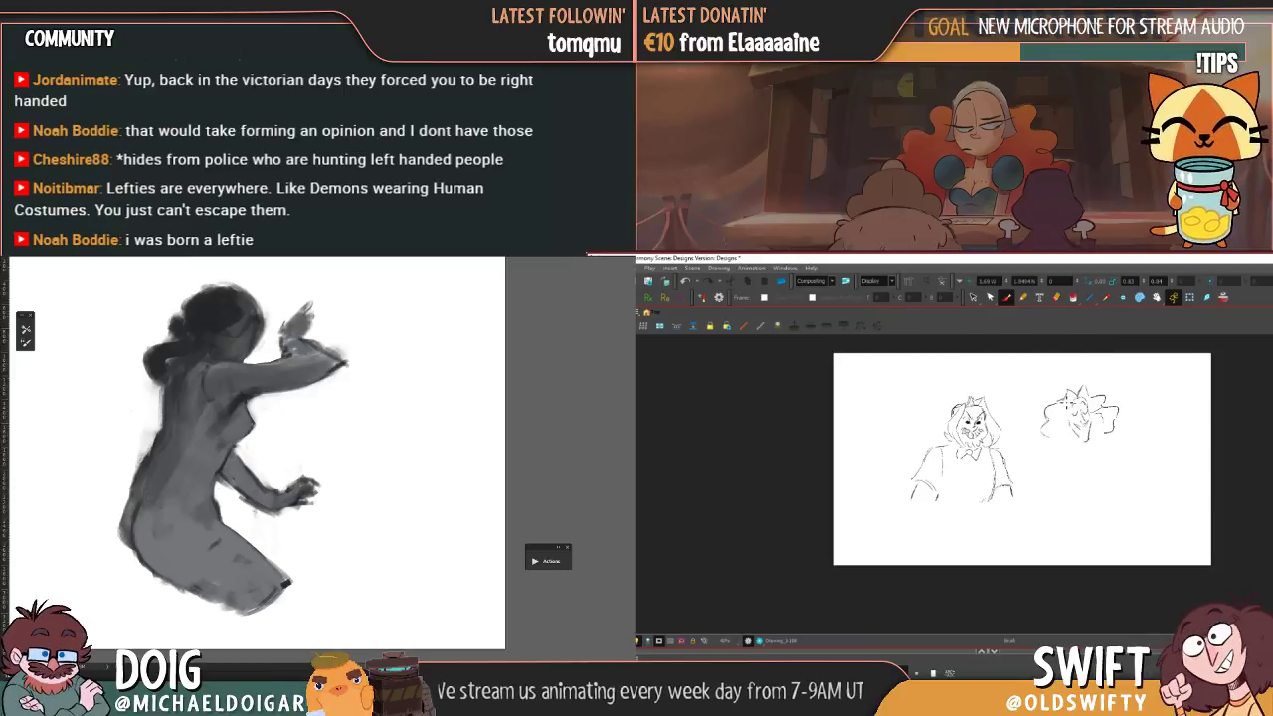
- Complete the second character's lower left hair curls and draw the neck and bow tie with a round knot
key(f)
key(g)
key(f)
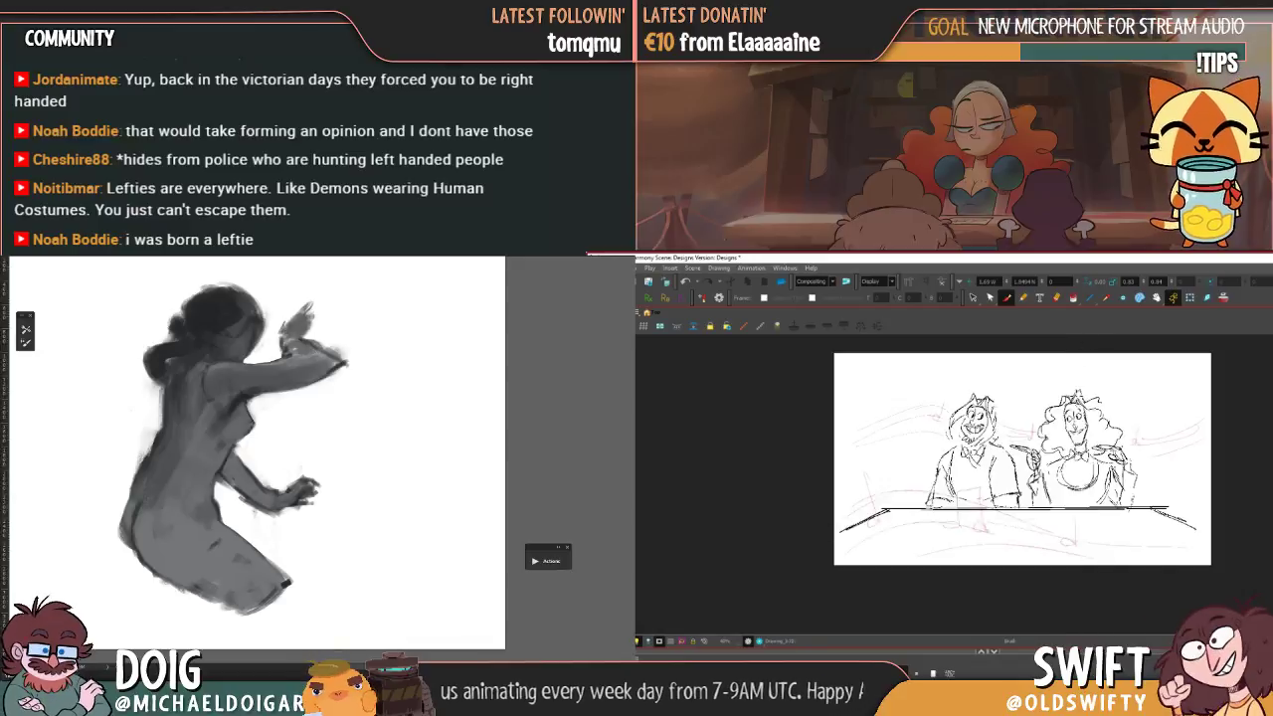
key(g)
key(f)
key(g)
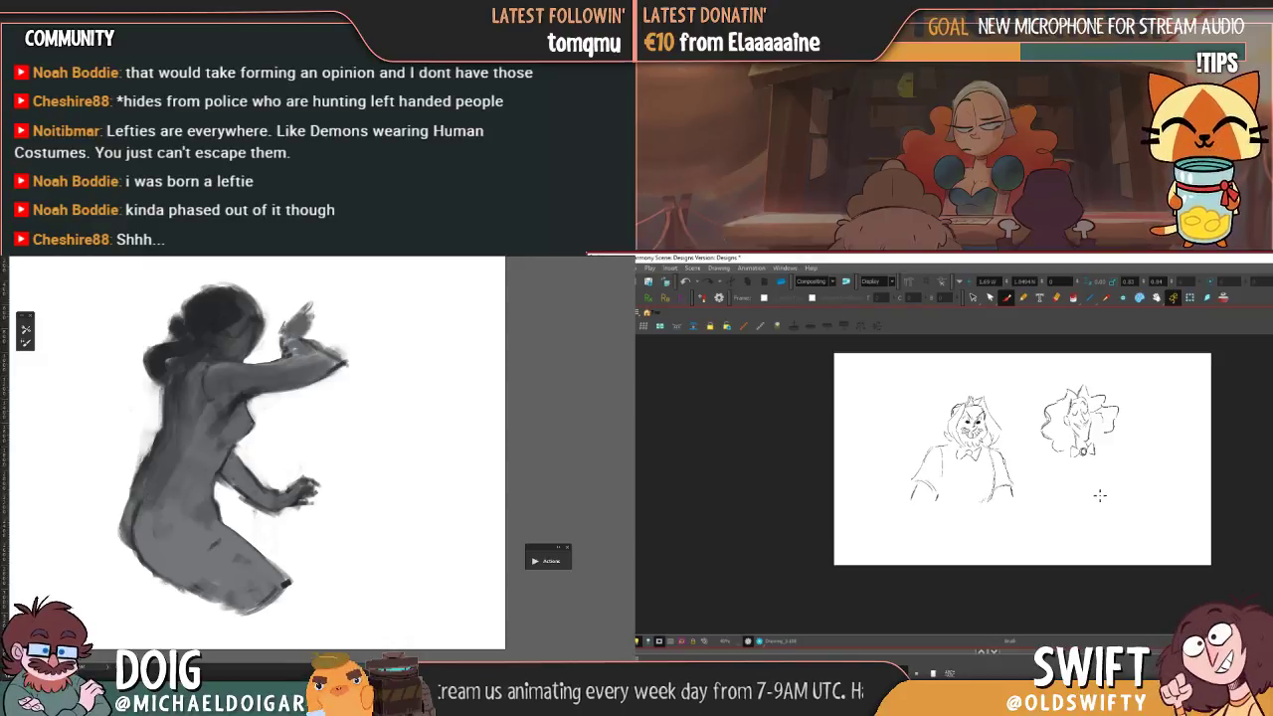
- Draw the rounded shirt-front shape below the second character's bow tie, checking it against the rough sketch
key(.)
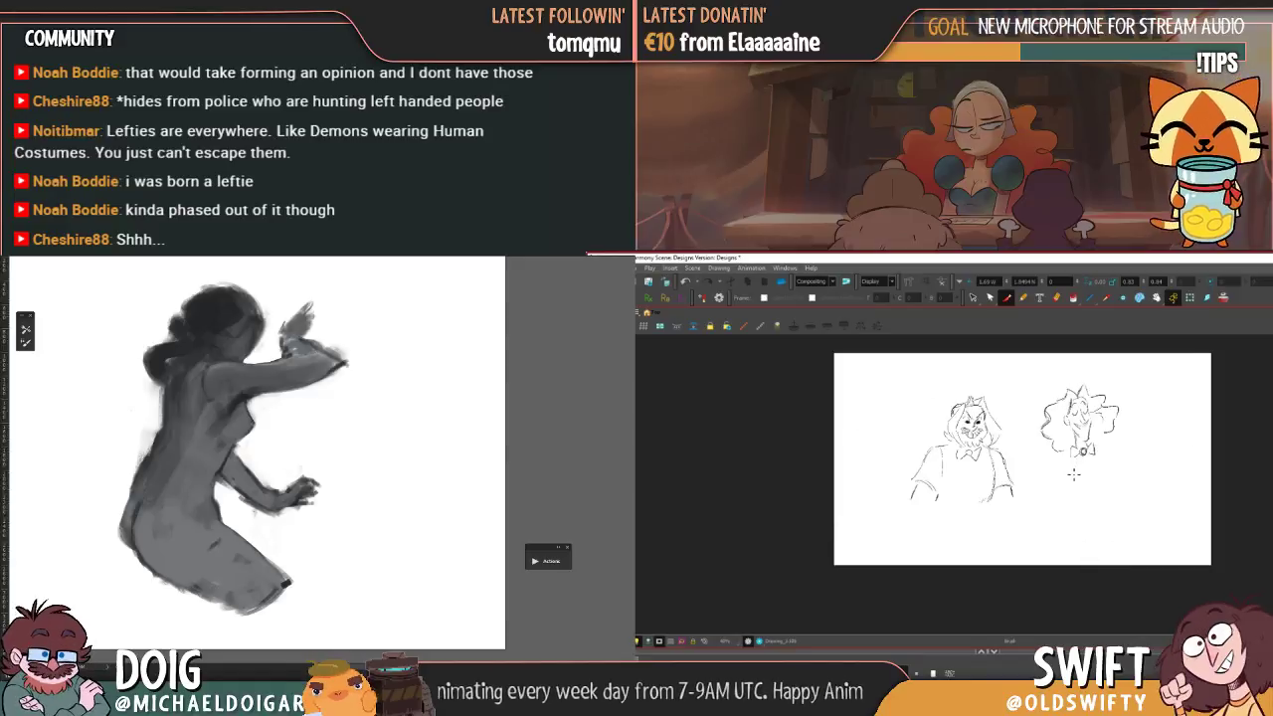
mouse_move(1074, 464)
mouse_down()
mouse_move(1088, 492)
mouse_move(1101, 485)
mouse_up()
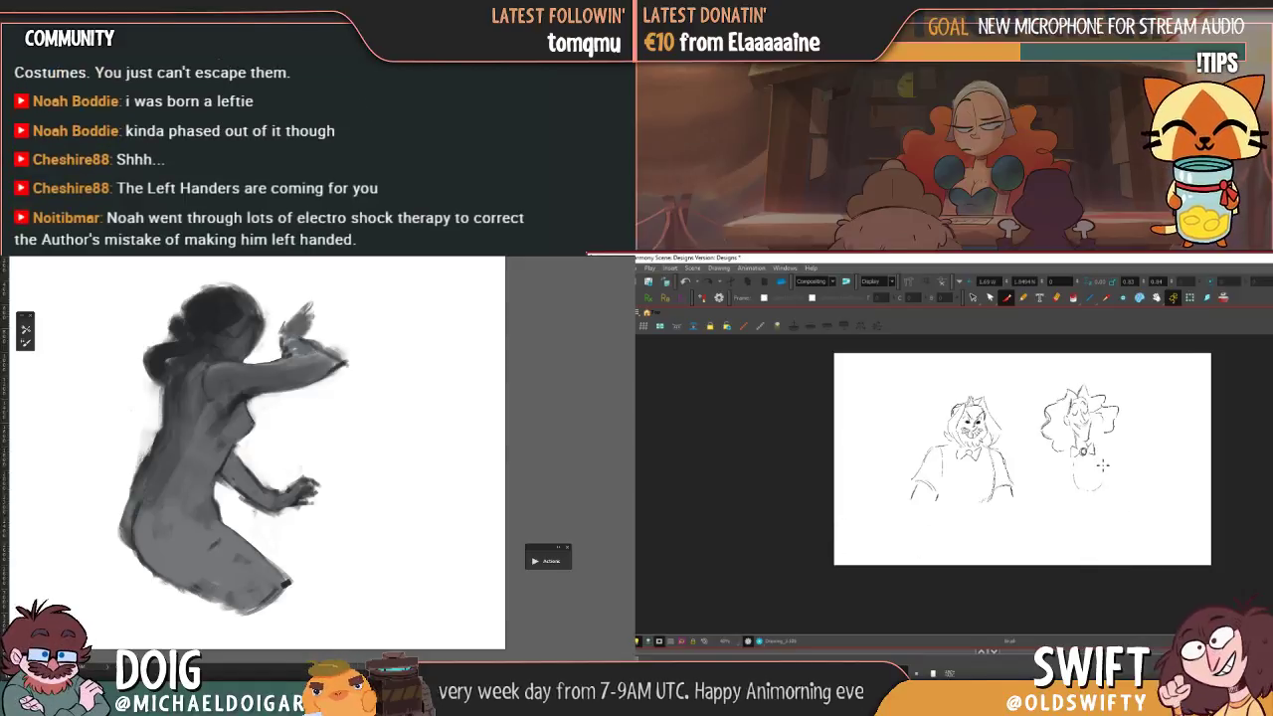
drag(1075, 463, 1079, 485)
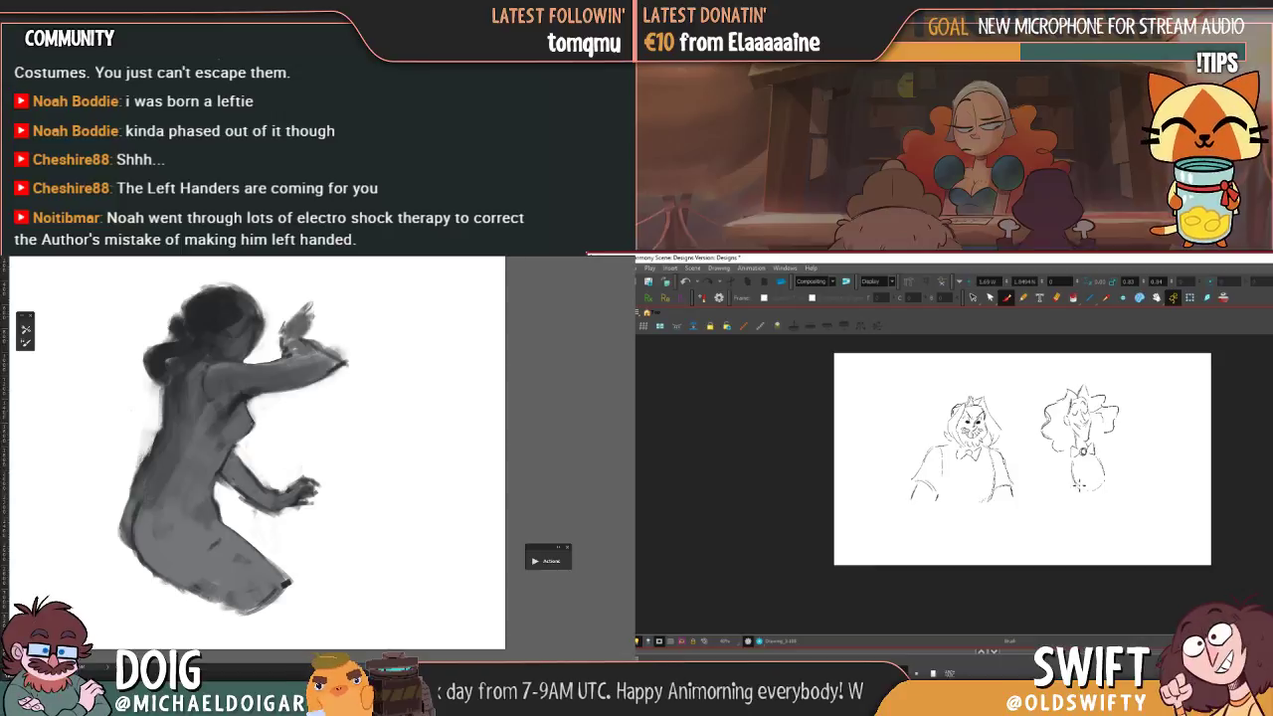
key(period)
key(comma)
key(period)
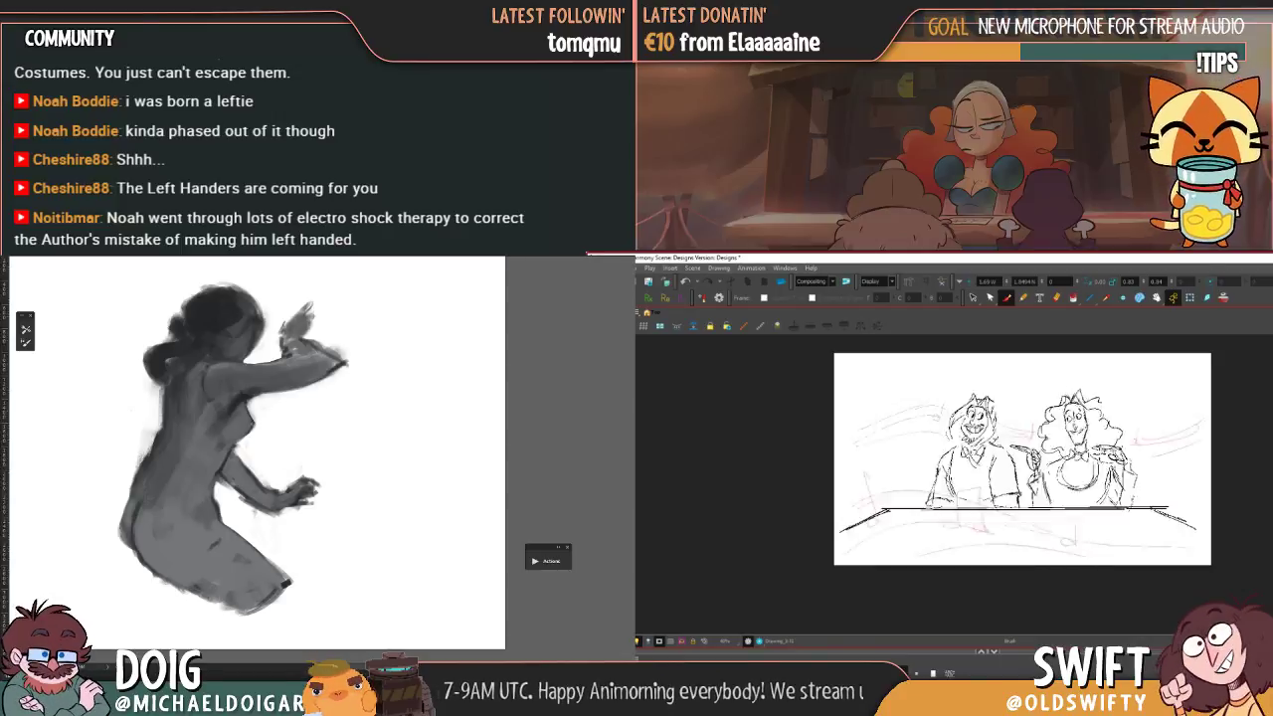
key(comma)
key(period)
key(comma)
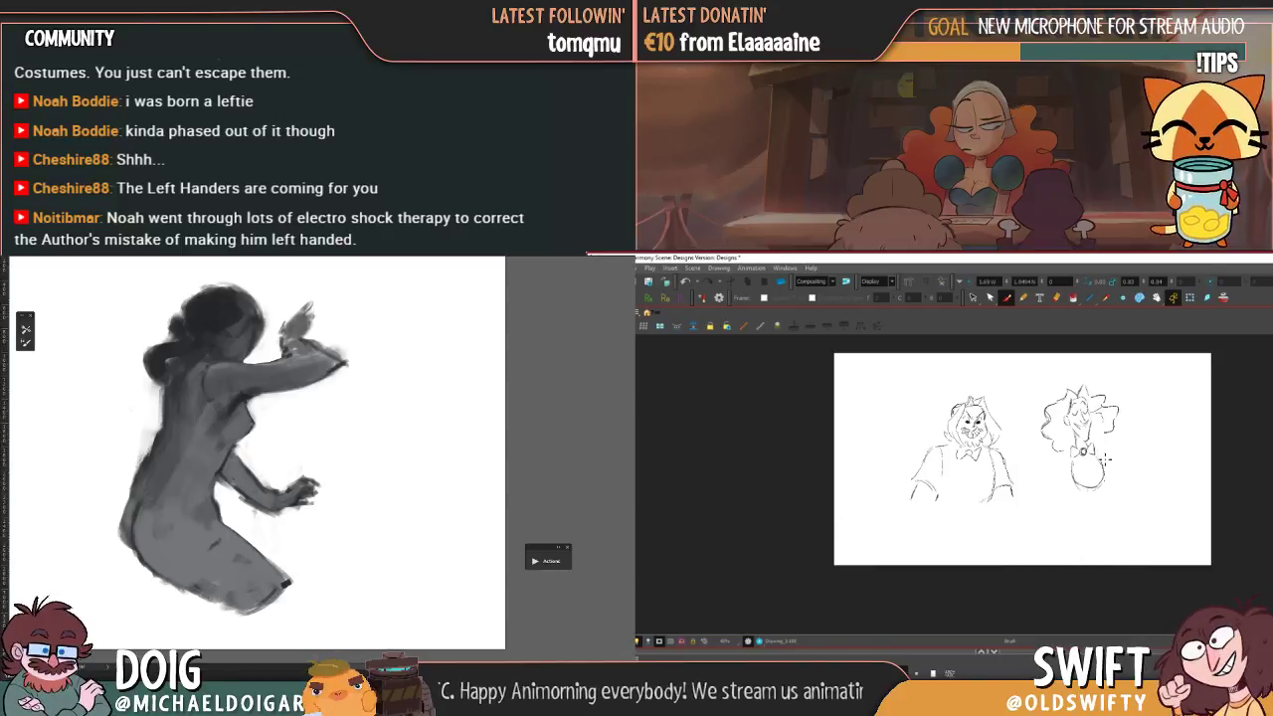
- Draw the curved body outline to the right of the second character's shirt front, checking it against the rough sketch
drag(1101, 457, 1114, 480)
key(period)
key(comma)
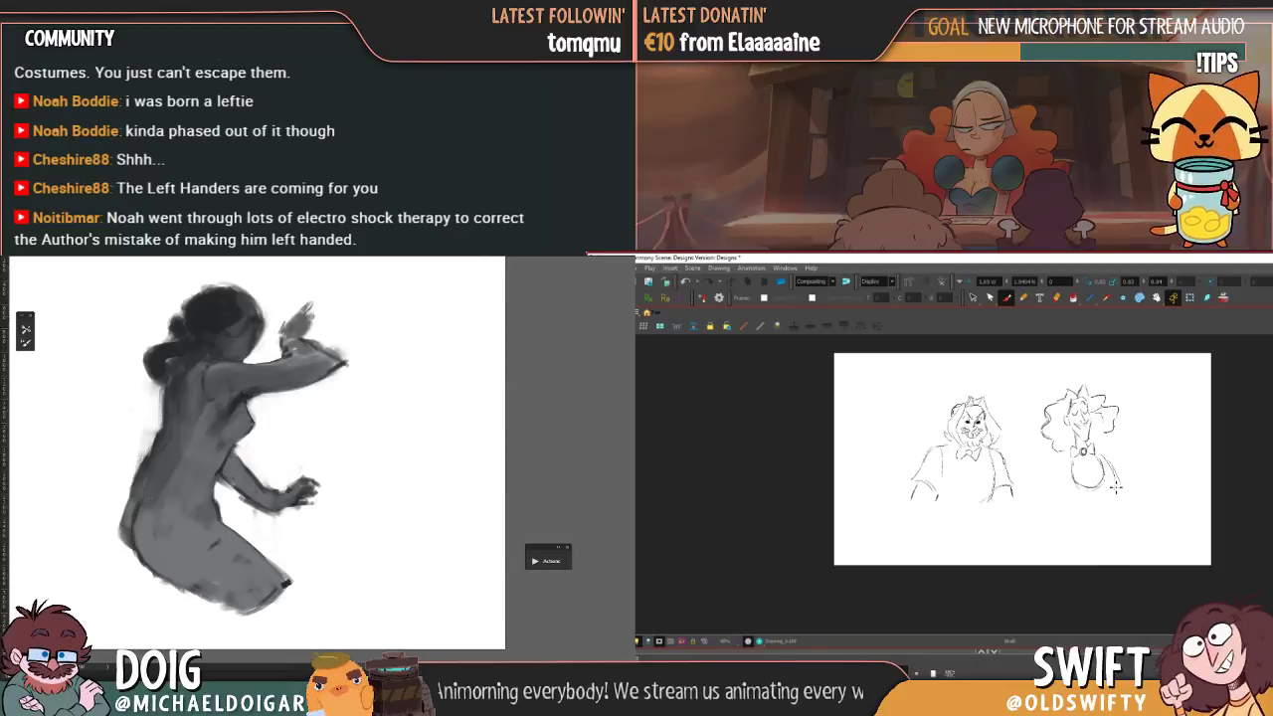
key(period)
key(comma)
key(period)
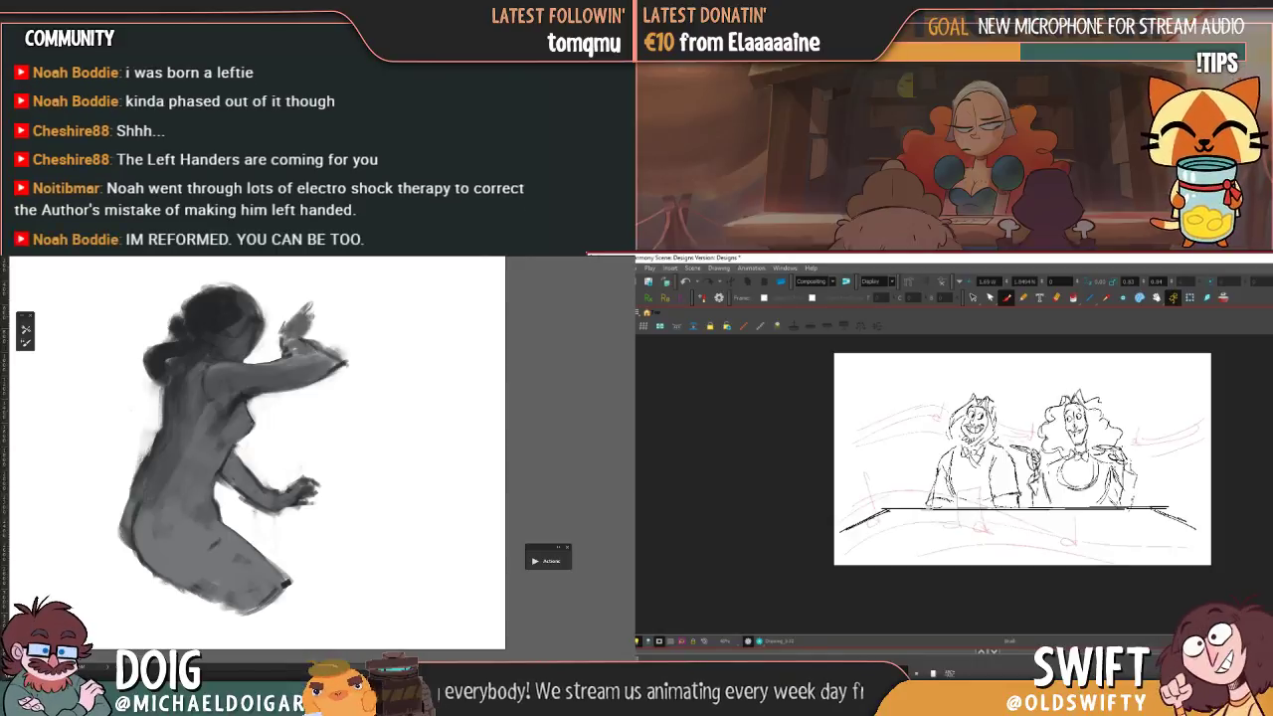
key(comma)
key(period)
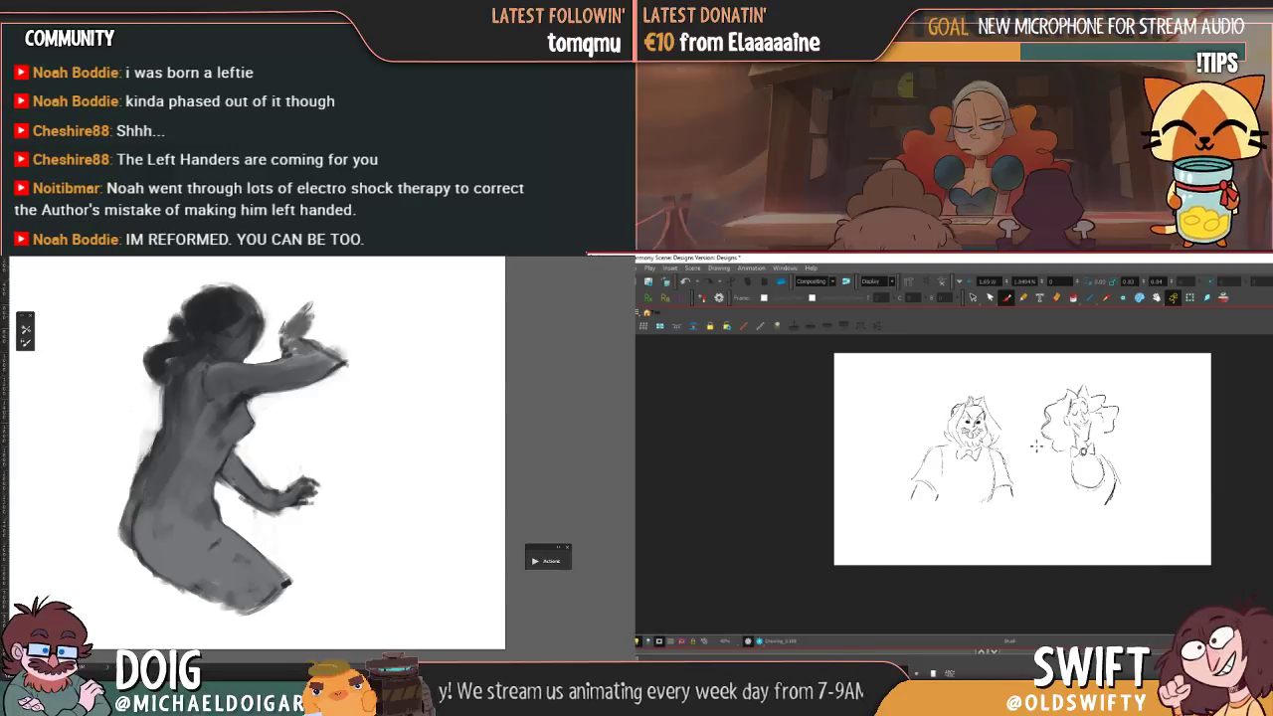
key(.)
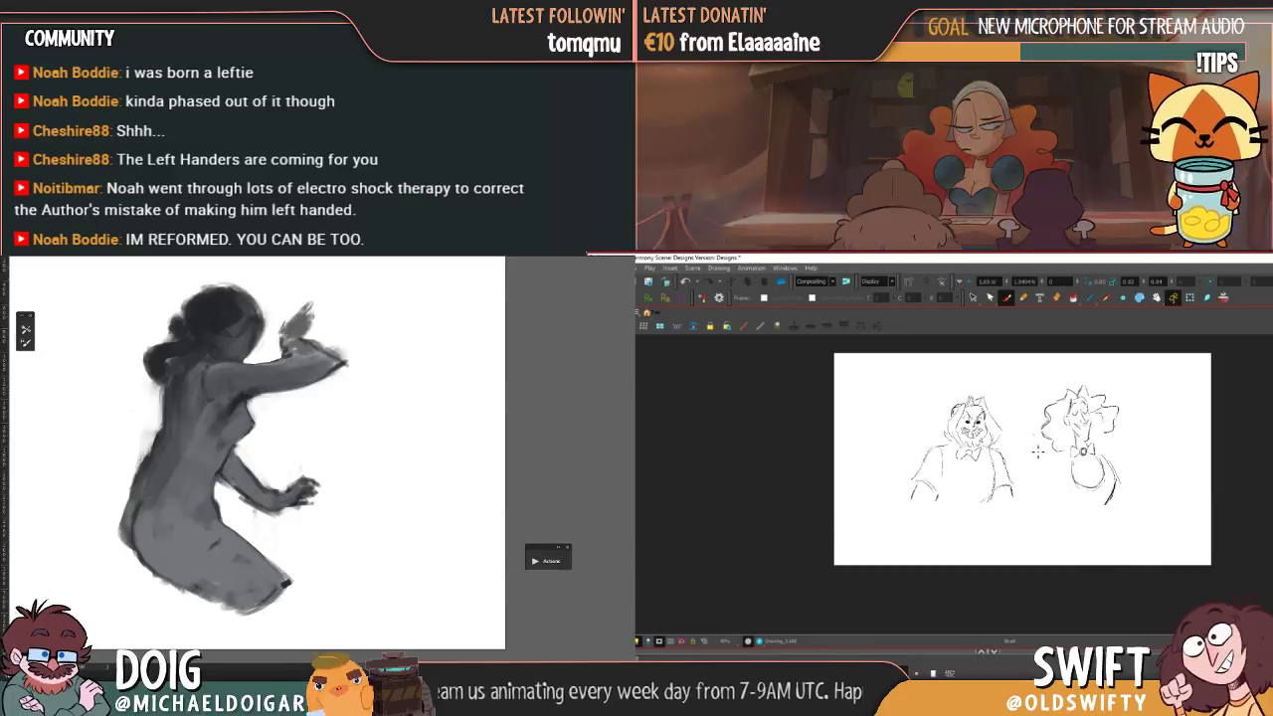
- Draw a raised hand with a long upright shape to the left of the second character, and rework its upright strokes
drag(1035, 432, 1037, 447)
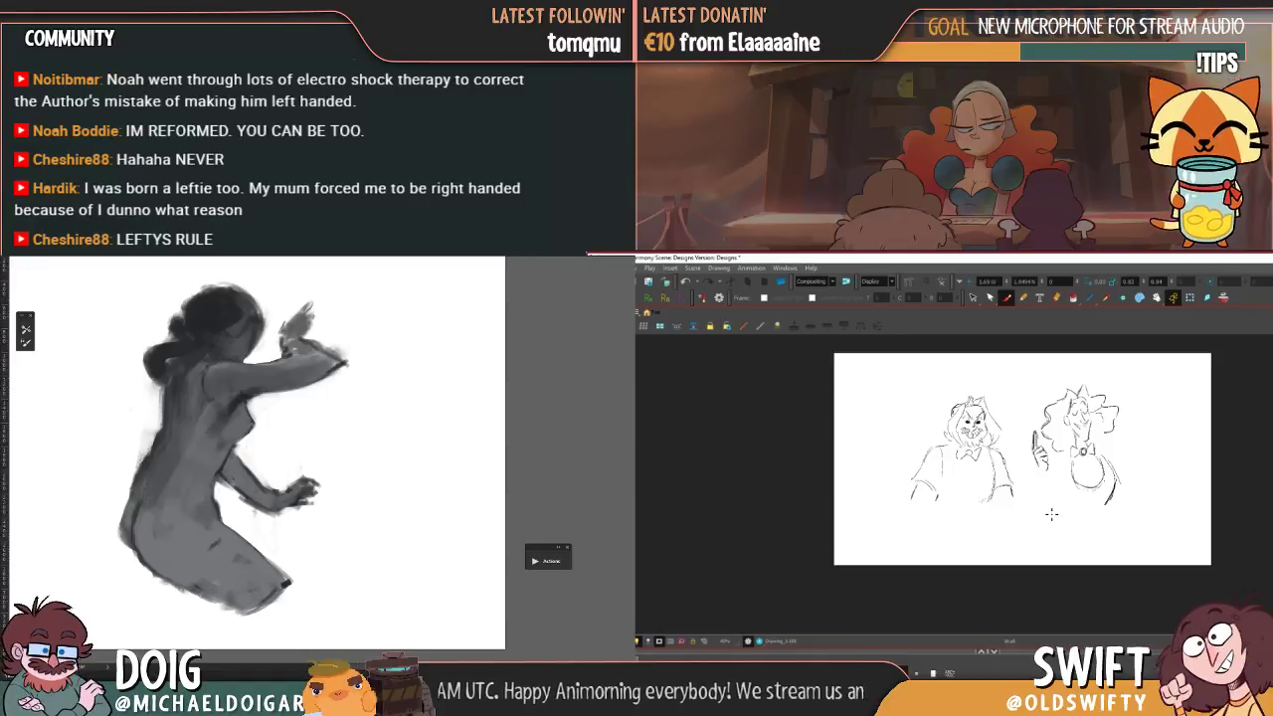
drag(1044, 436, 1036, 437)
key(ctrl+z)
key(shift+l)
key(shift+l)
key(shift+l)
key(shift+l)
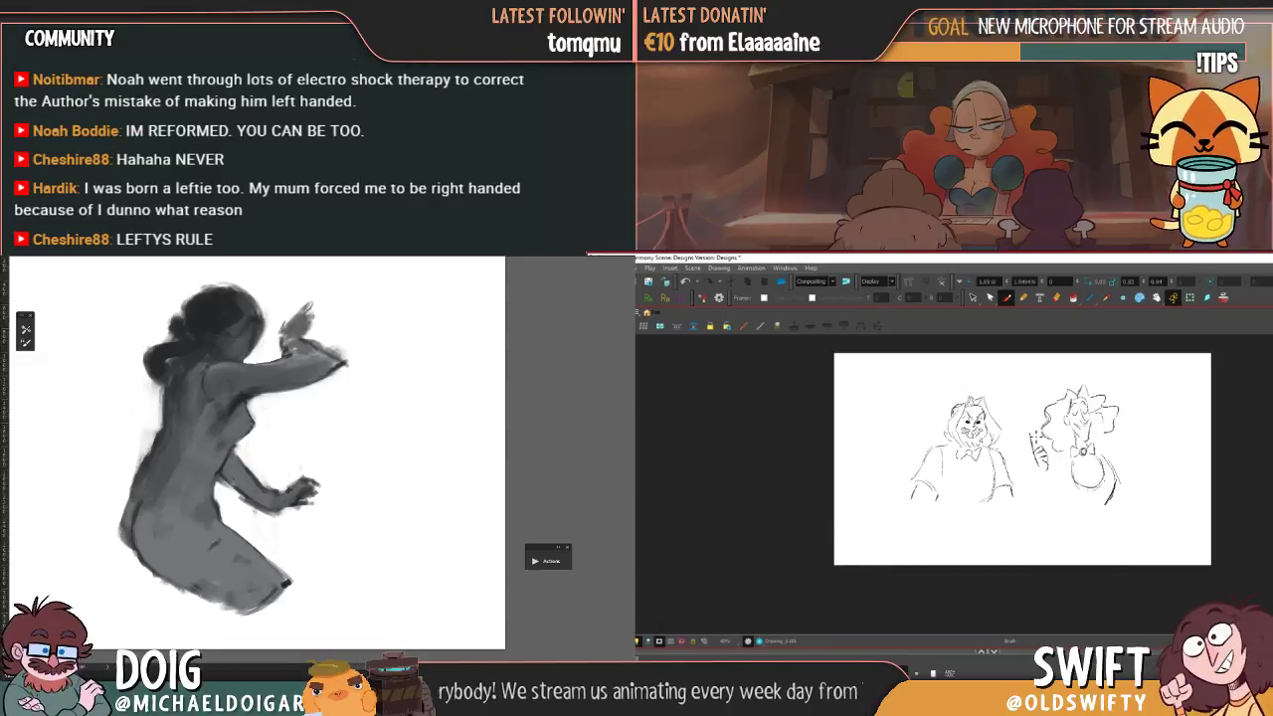
- Refine the second character's left-side raised hand and add the wrist below it, comparing with the rough sketch
key(comma)
key(period)
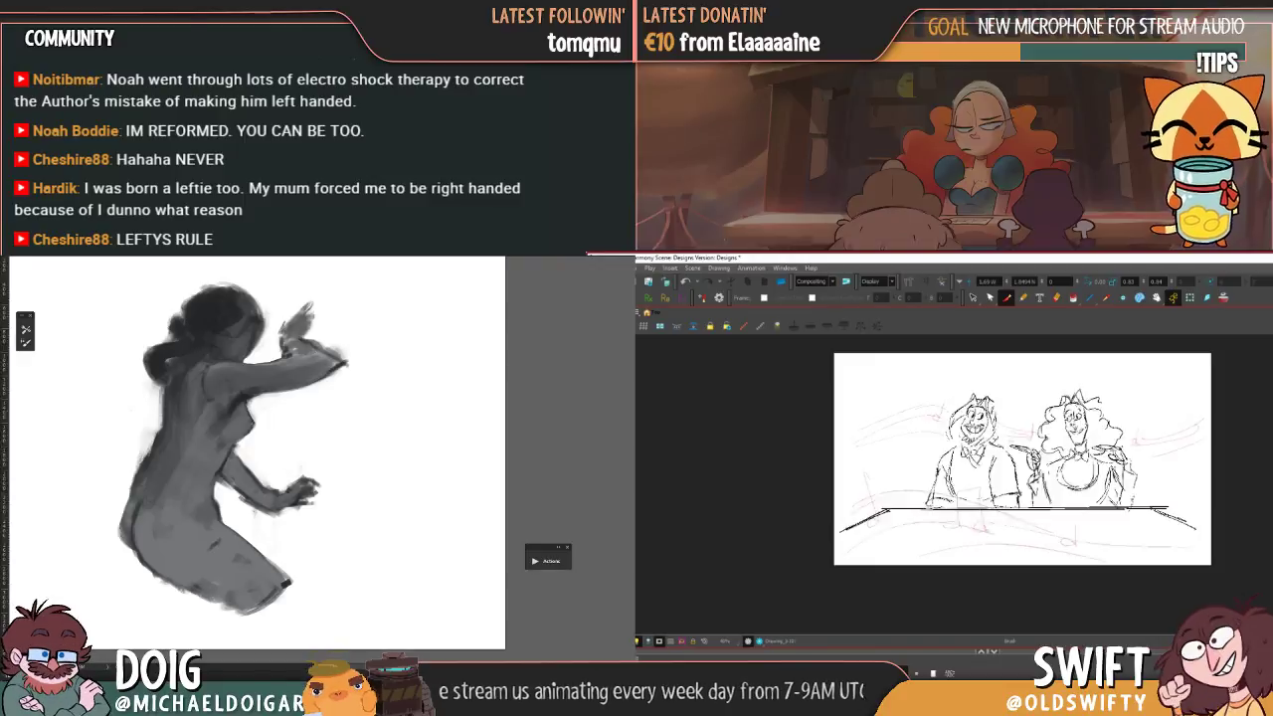
key(comma)
key(ctrl+z)
key(period)
key(comma)
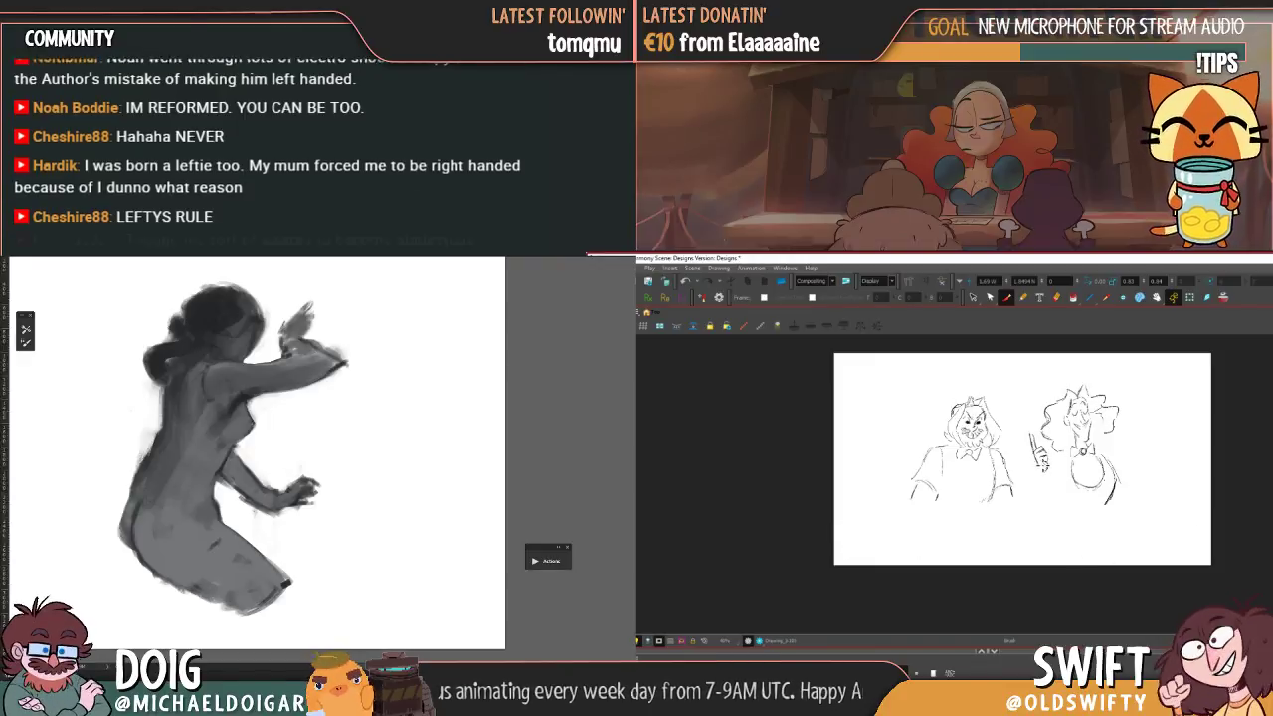
drag(1046, 464, 1044, 482)
key(period)
key(comma)
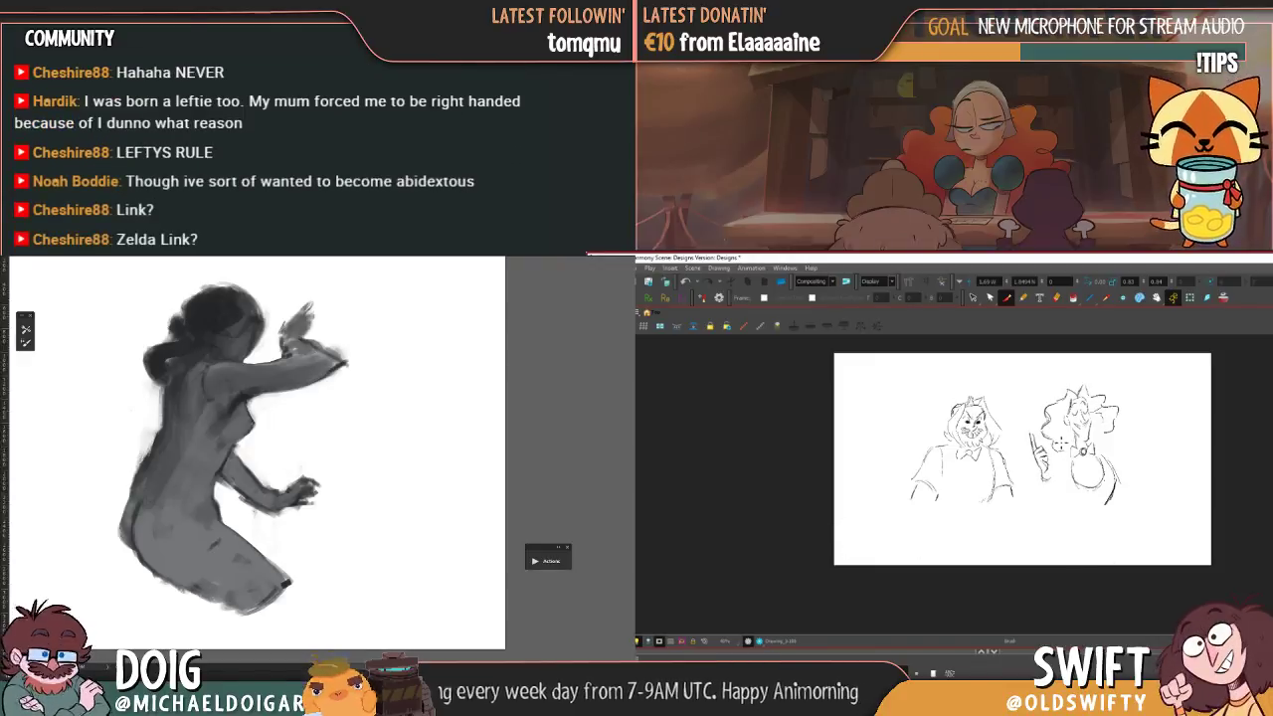
key(period)
key(comma)
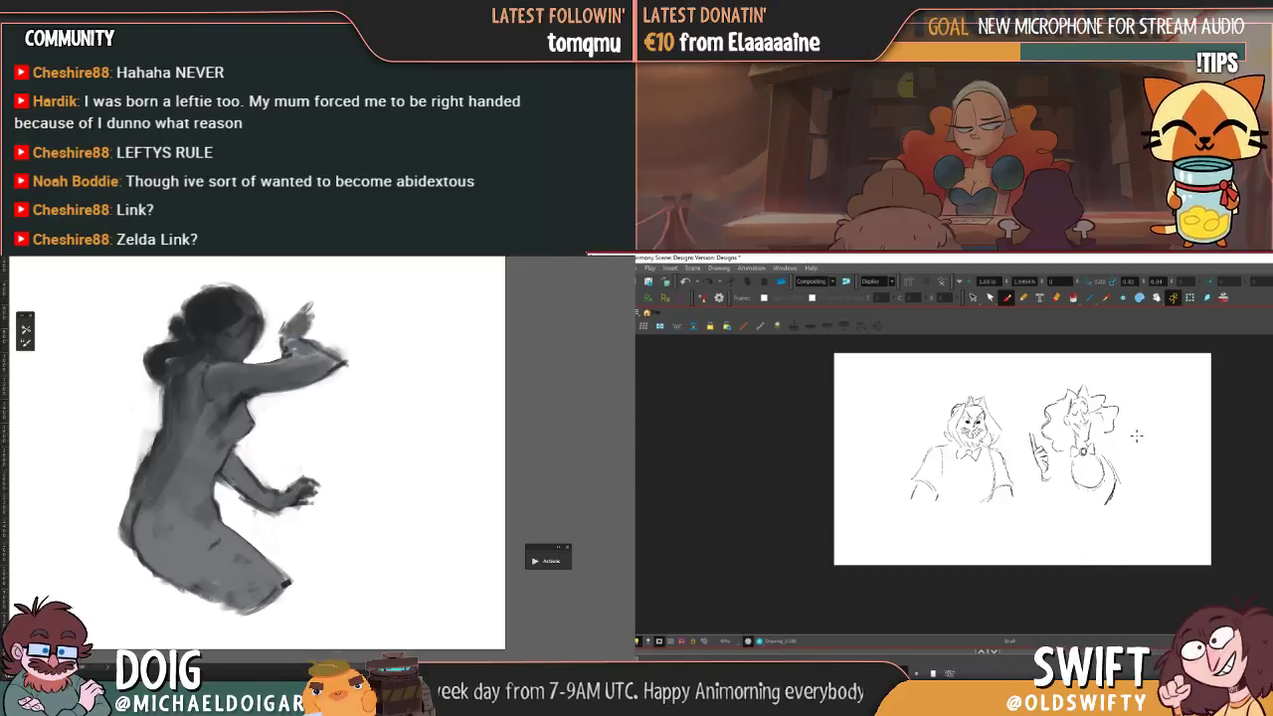
- Draw the matching raised hand with a long upright shape to the right of the second character, comparing with the rough sketch
drag(1136, 427, 1132, 445)
key(period)
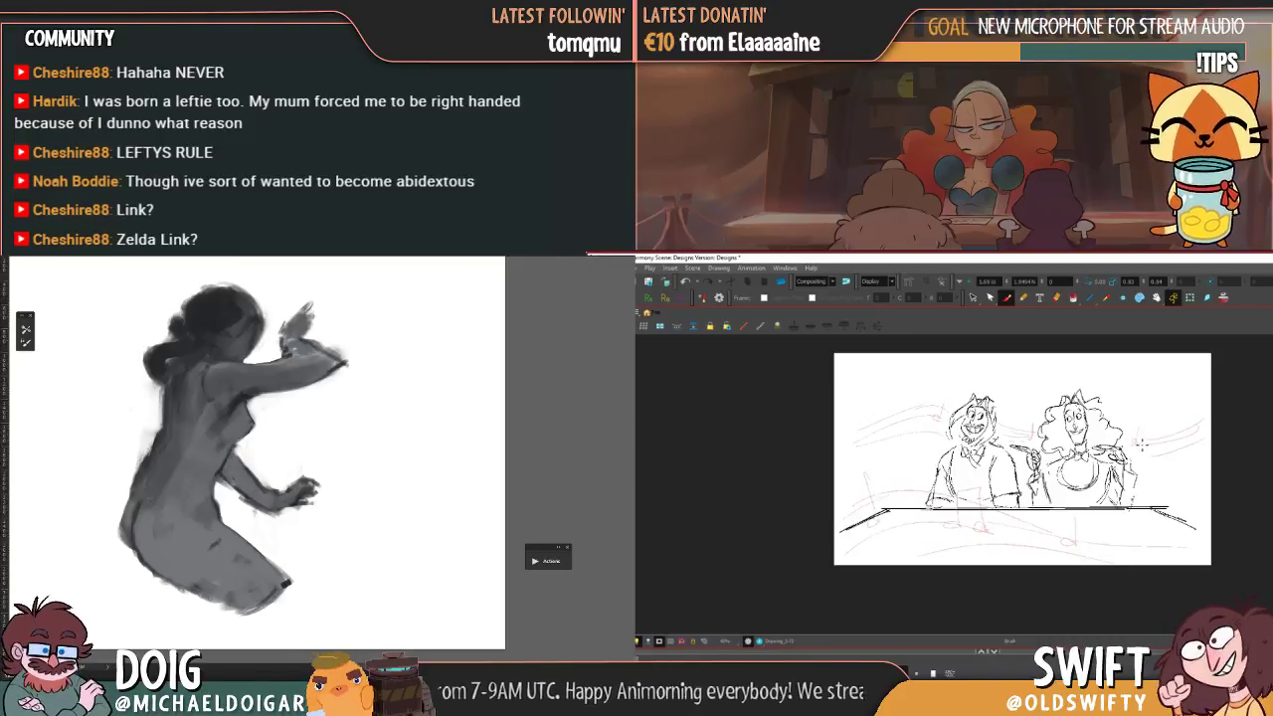
key(comma)
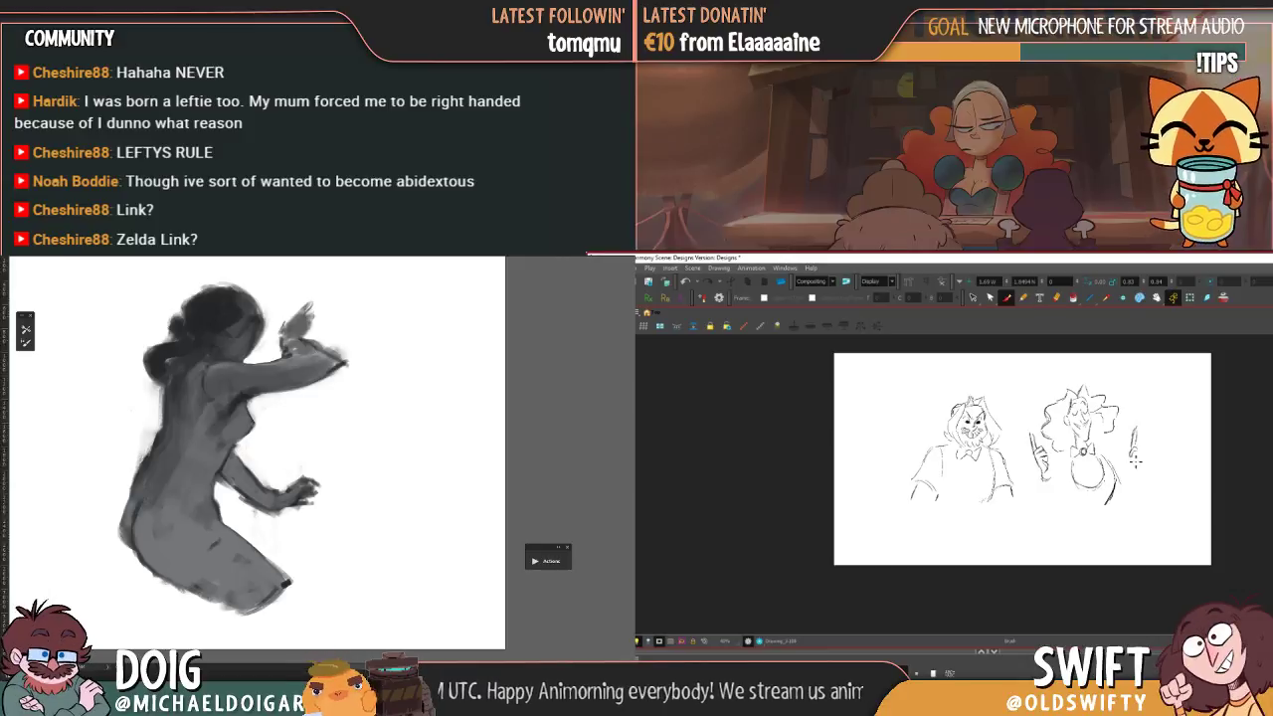
key(period)
key(comma)
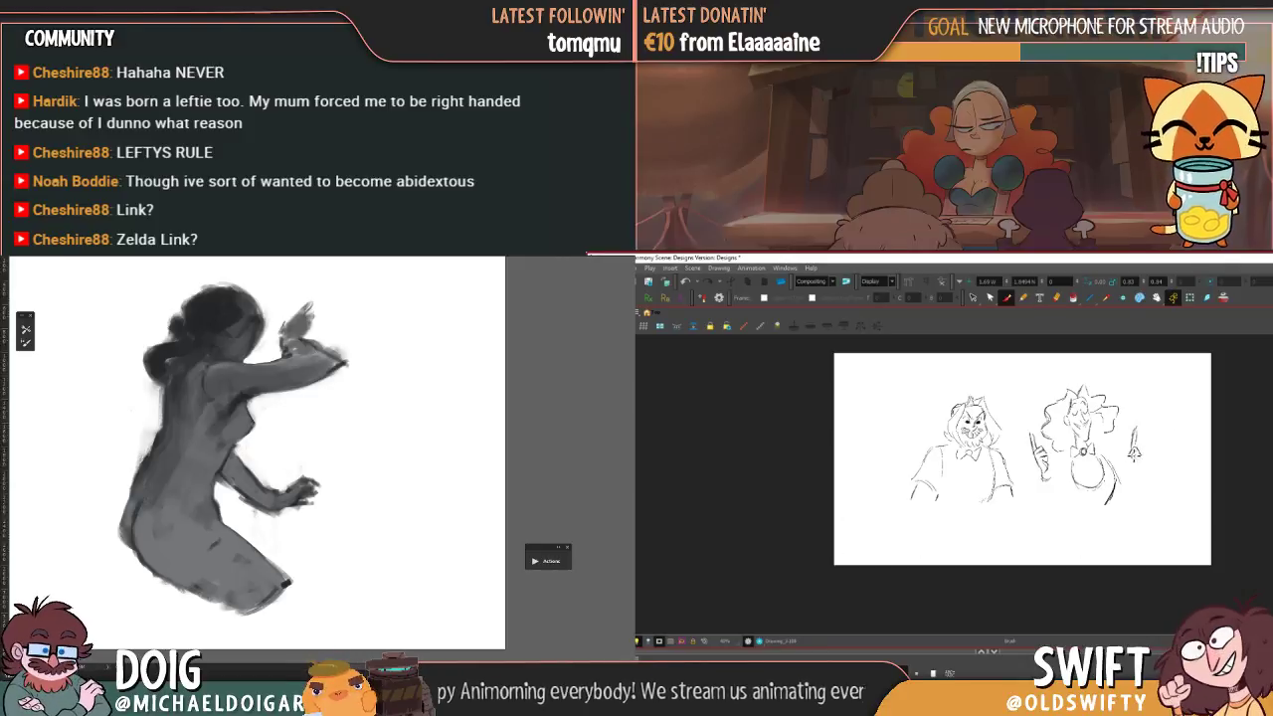
key(period)
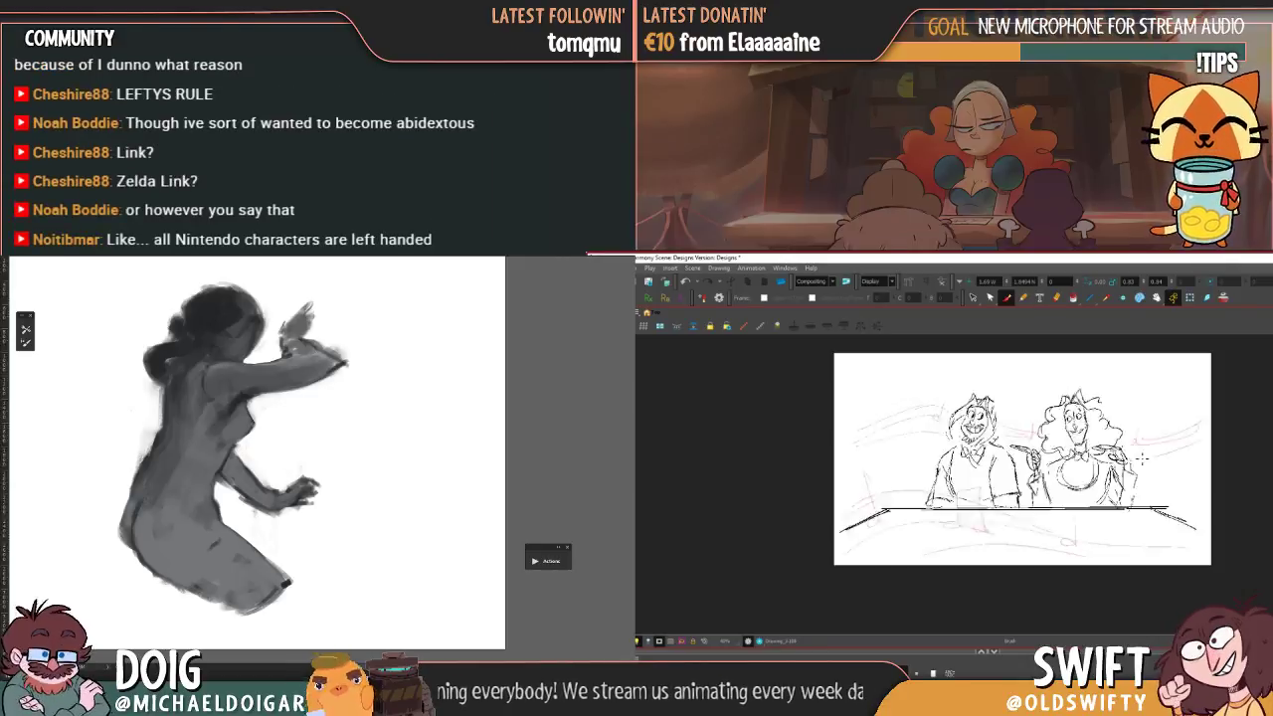
key(comma)
key(period)
key(comma)
drag(1131, 464, 1141, 461)
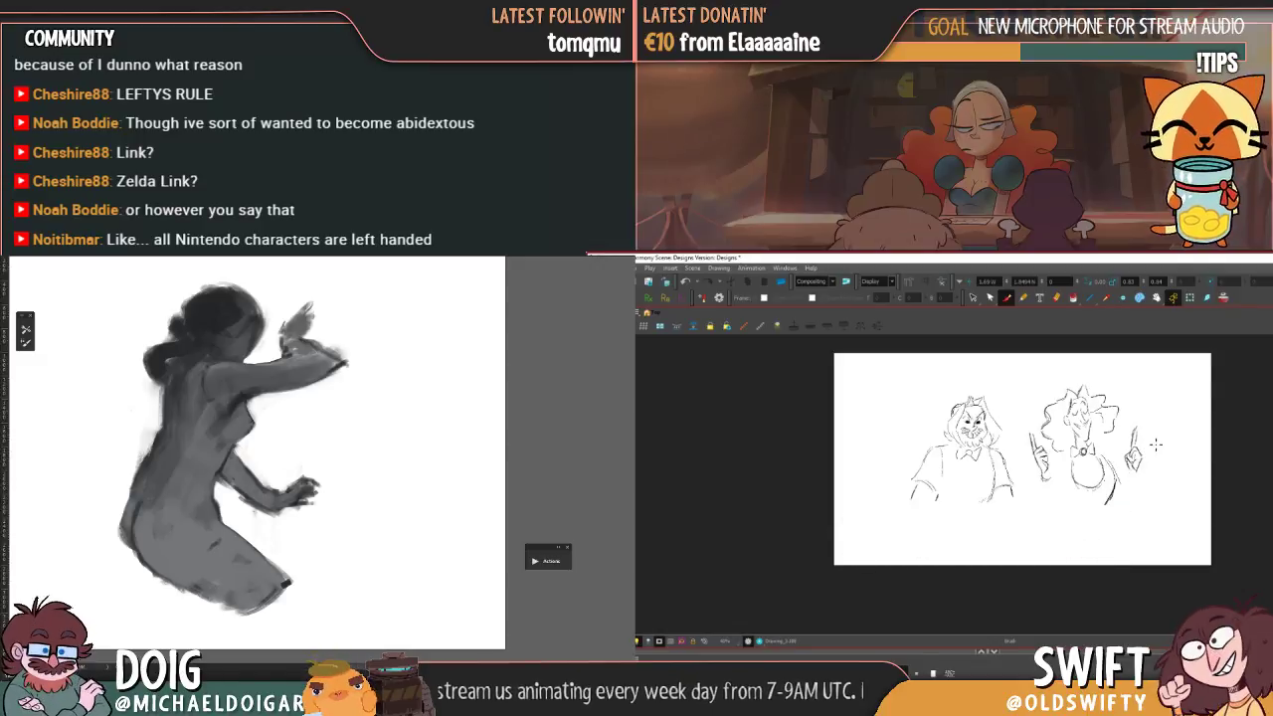
key(period)
key(comma)
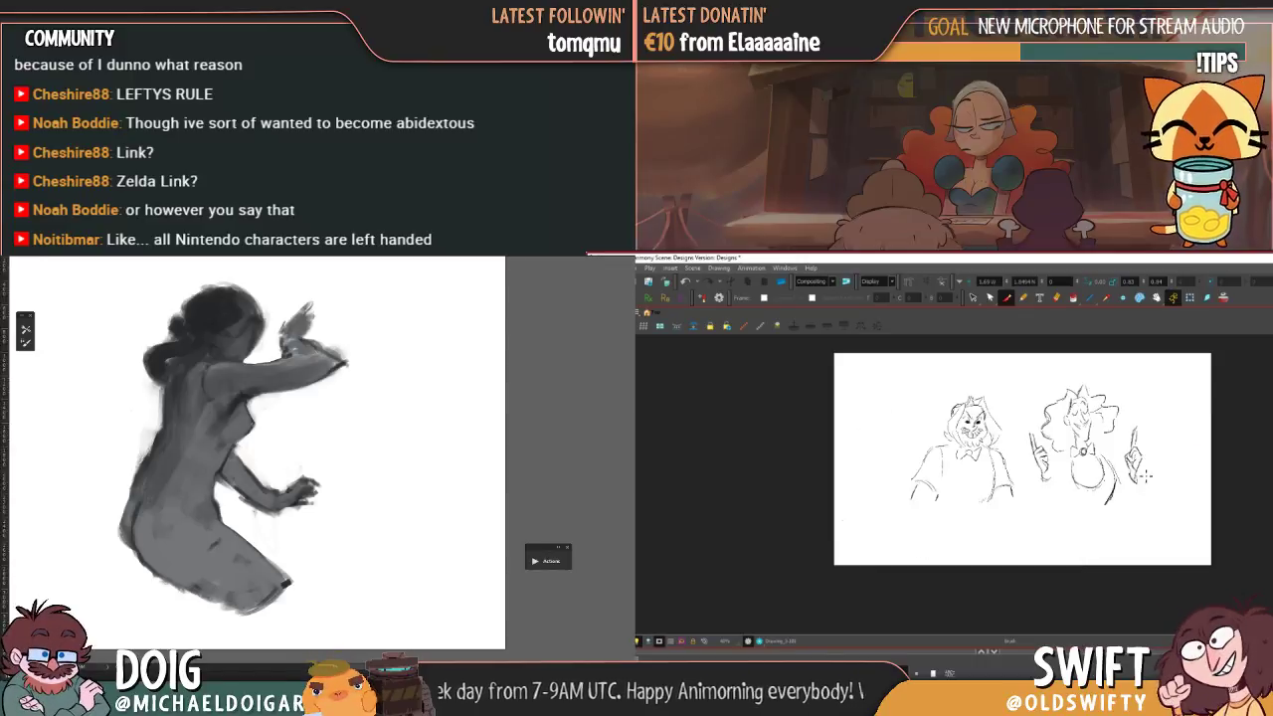
- Draw the wrist and cuff below the second character's right-side raised hand, checking against the rough sketch
key(period)
key(comma)
key(period)
key(comma)
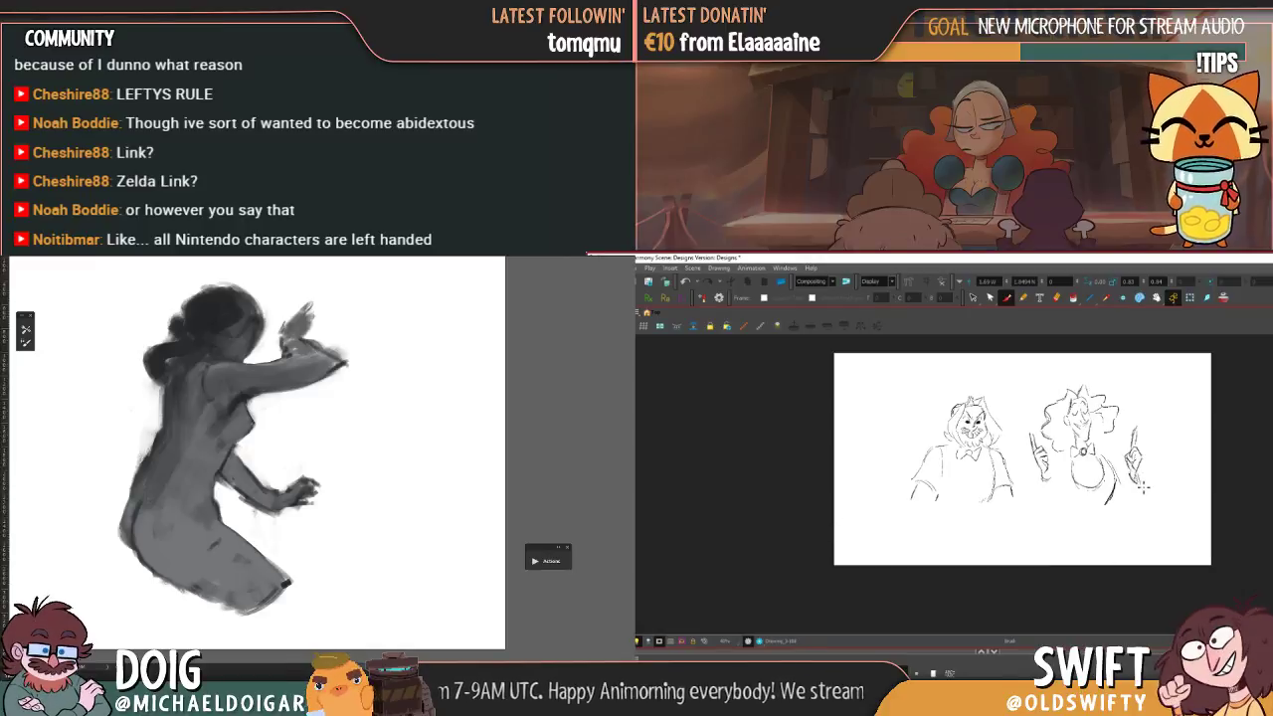
key(period)
key(comma)
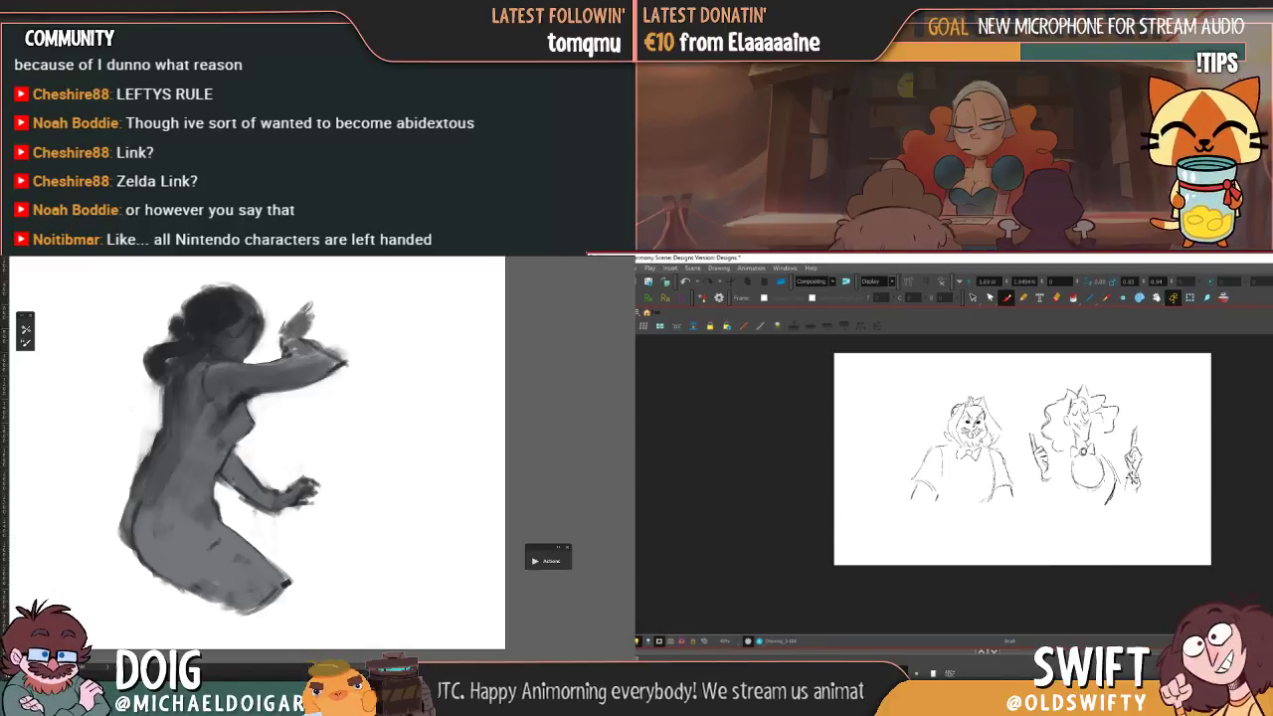
- Complete the forearms and sleeves below both of the second character's raised hands, using the rough sketch as reference
key(period)
key(comma)
key(period)
key(comma)
key(period)
key(comma)
key(period)
key(comma)
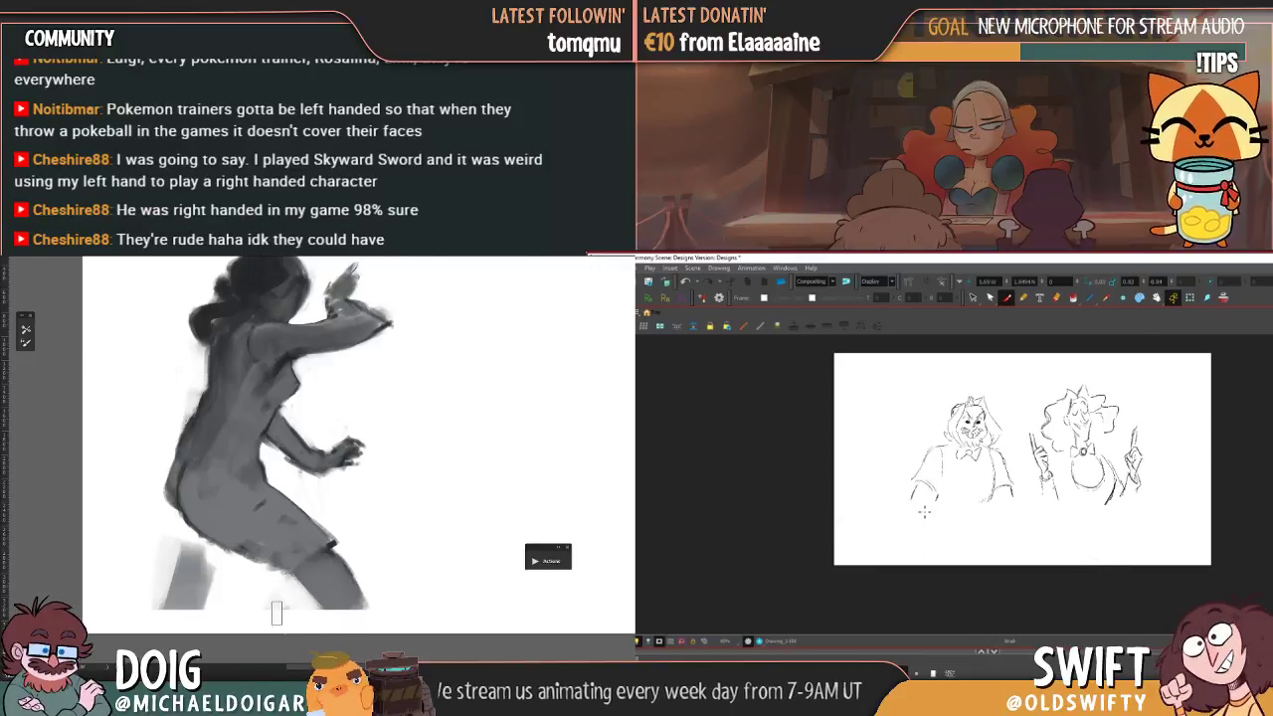
- Draw a straight horizontal table edge beneath both characters and shift it slightly down and to the right
drag(900, 507, 1164, 503)
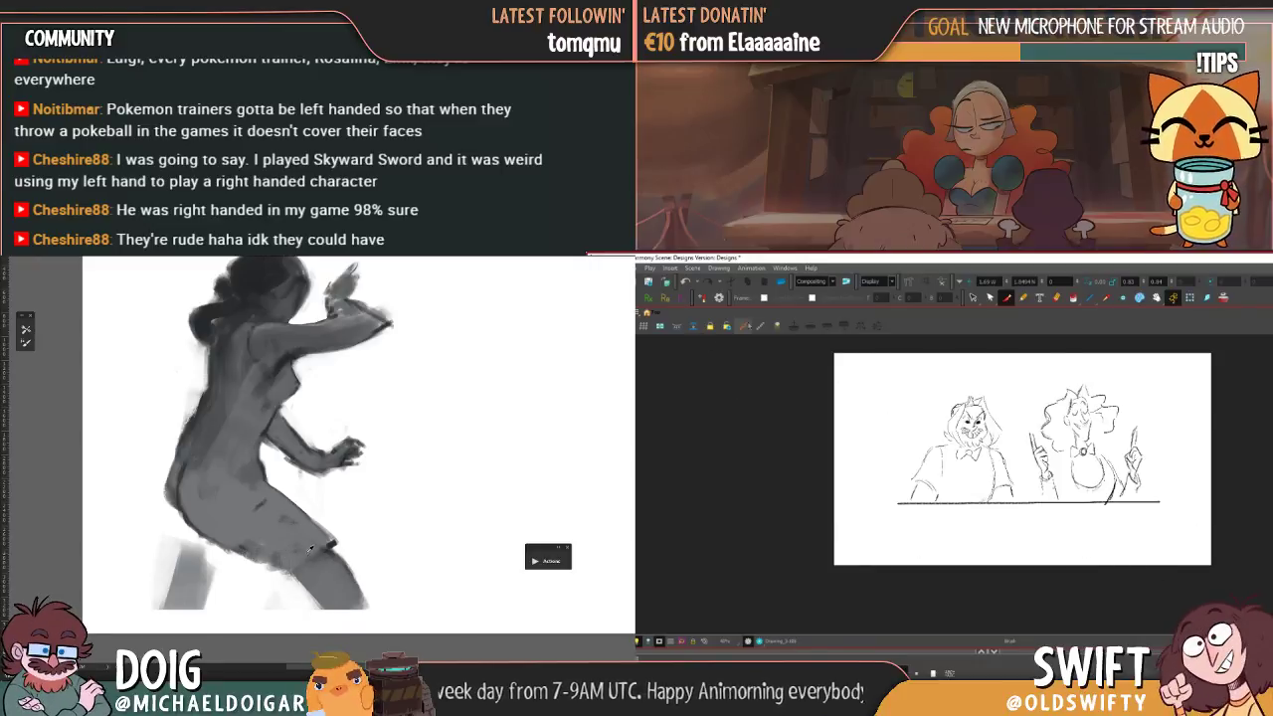
click(1148, 503)
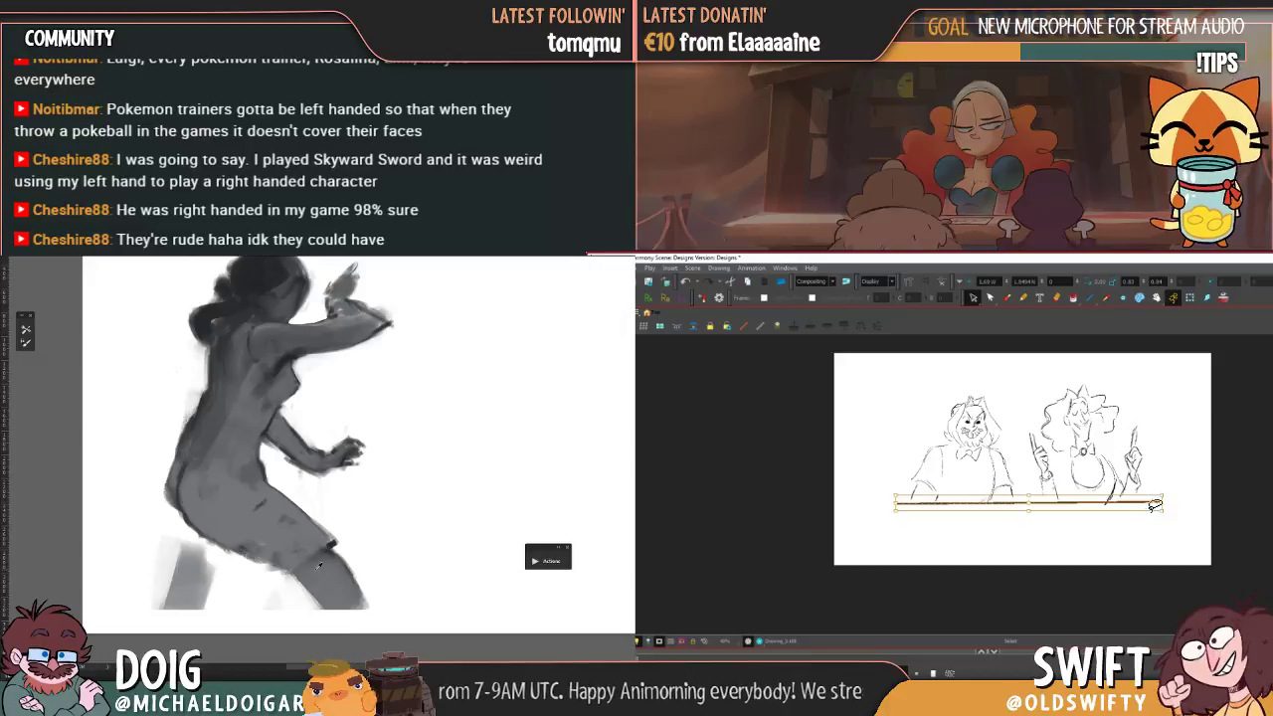
drag(1148, 504, 1154, 506)
click(1180, 494)
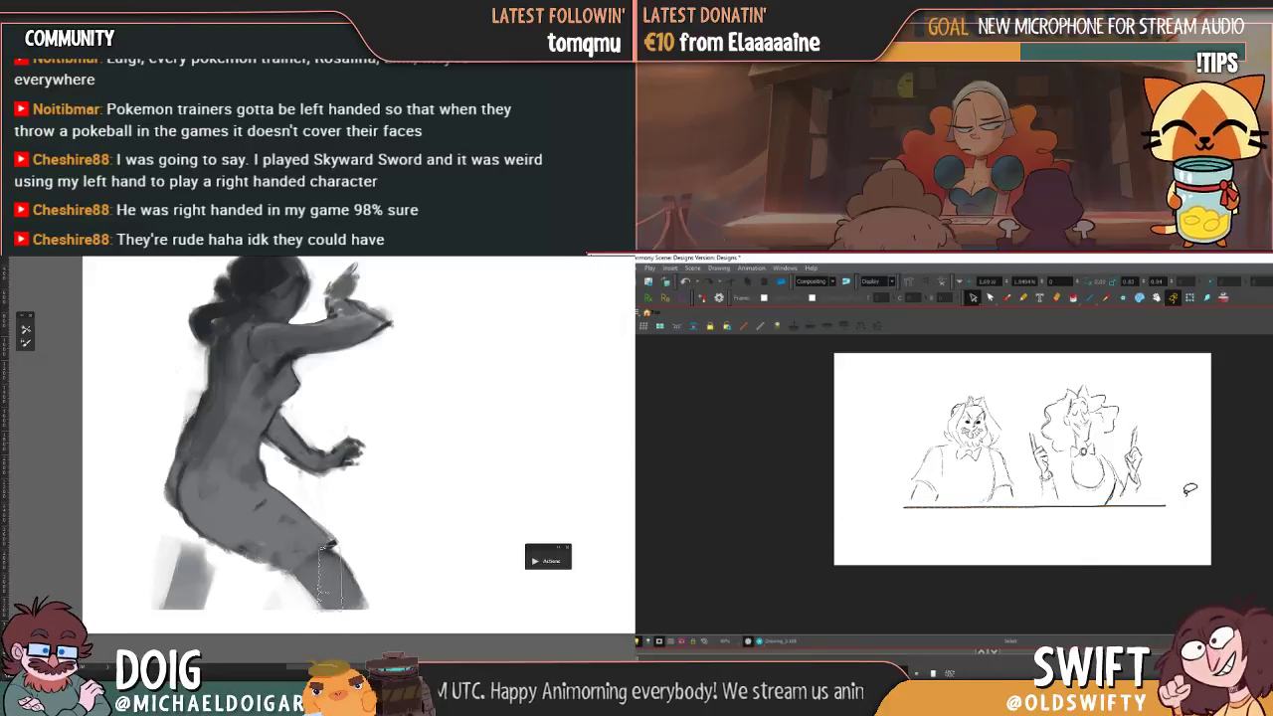
click(1172, 503)
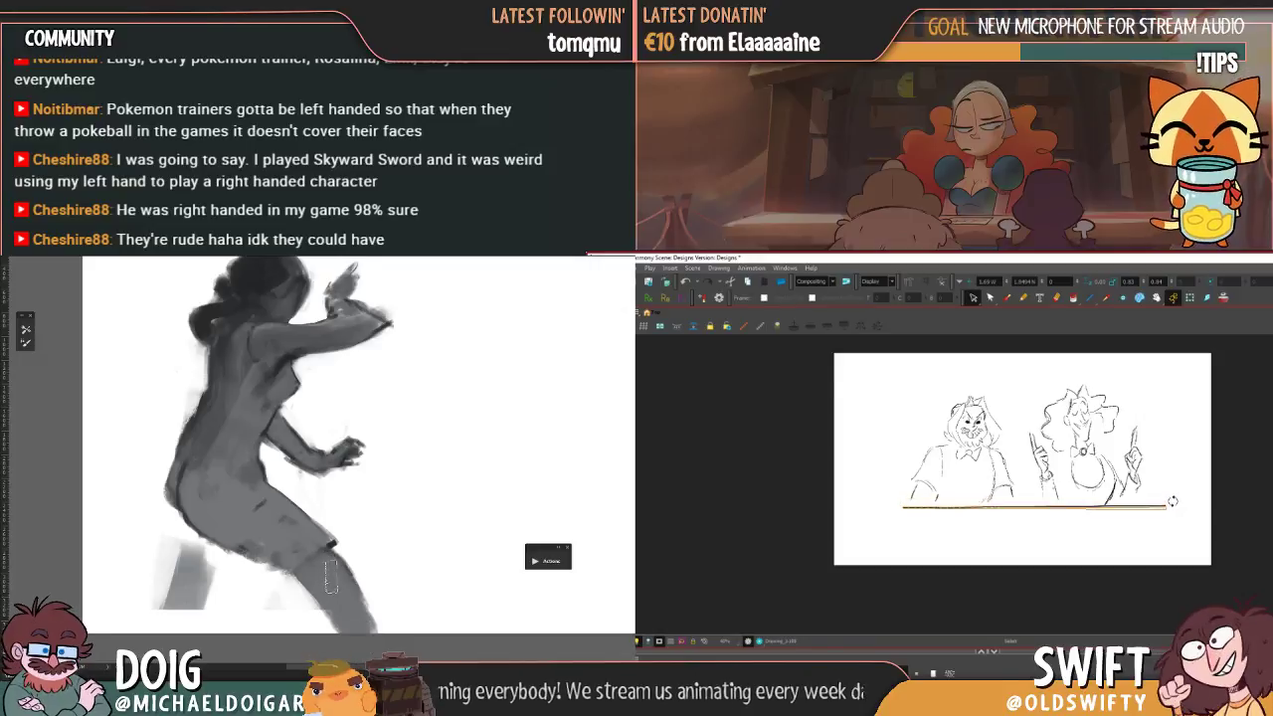
click(1190, 494)
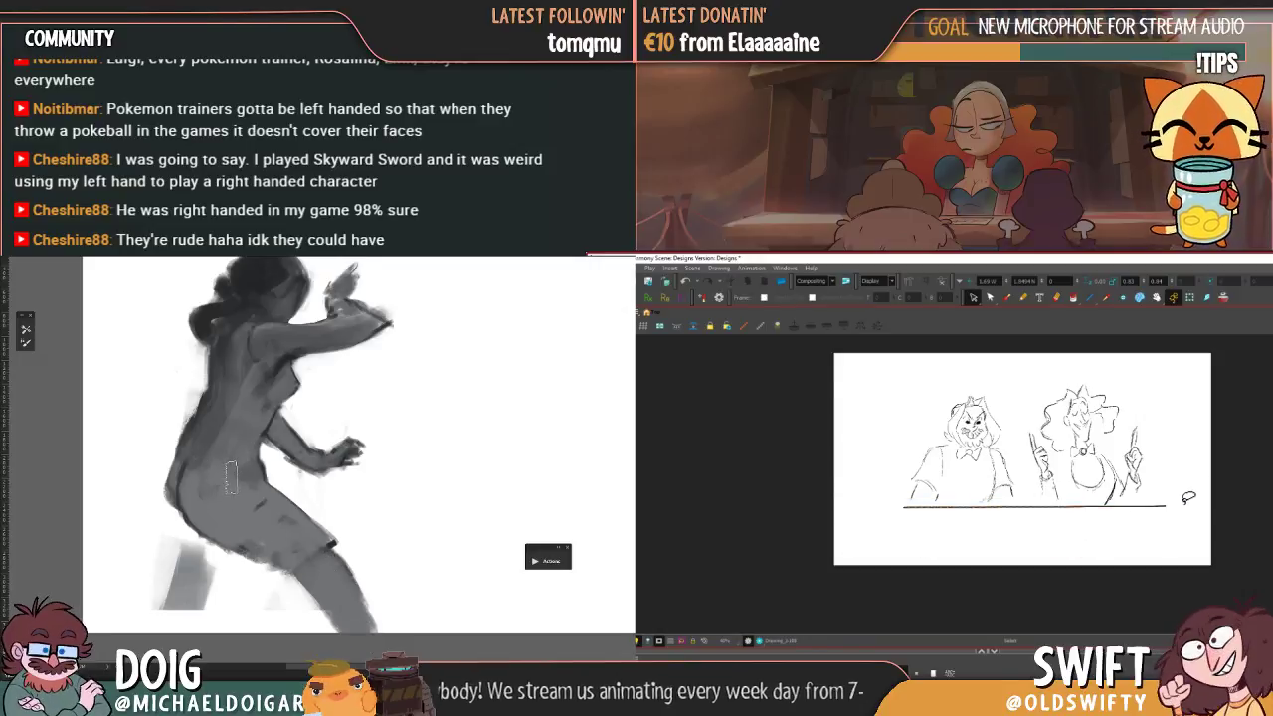
- Draw the table's angled side edges, and outline and fill the grey figure's rear leg in dark grey
key(alt+b)
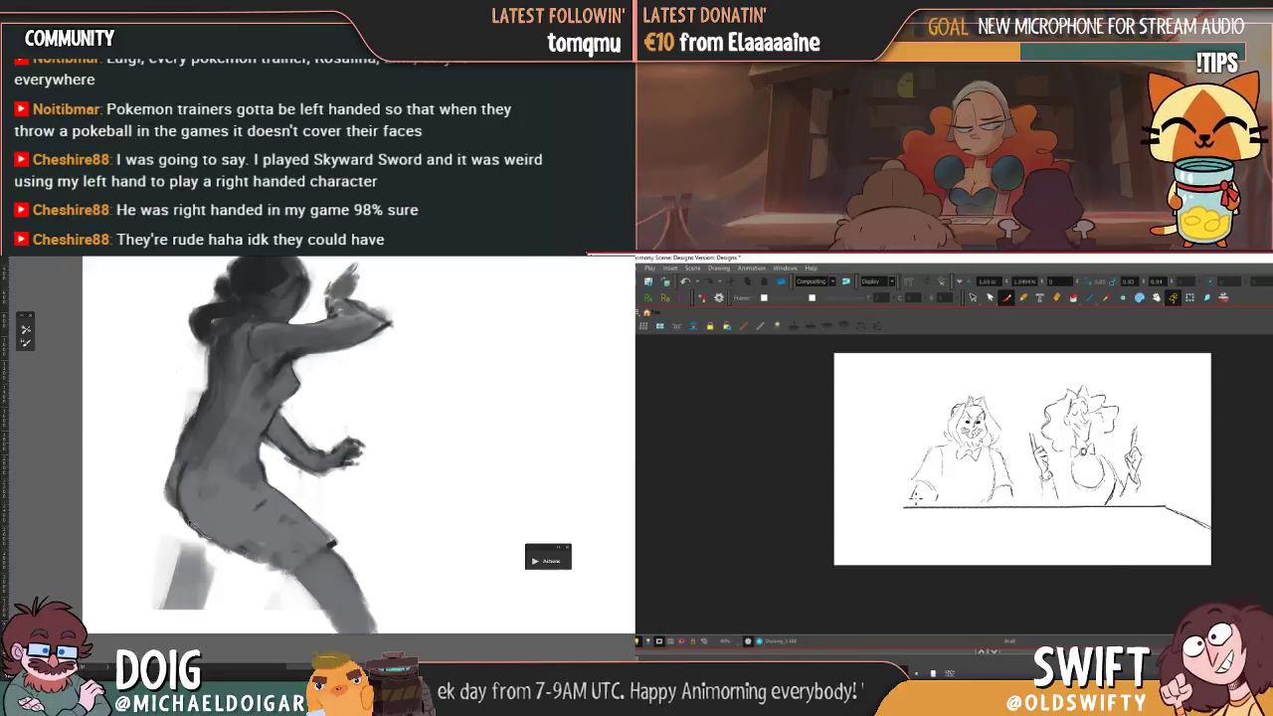
drag(169, 570, 166, 618)
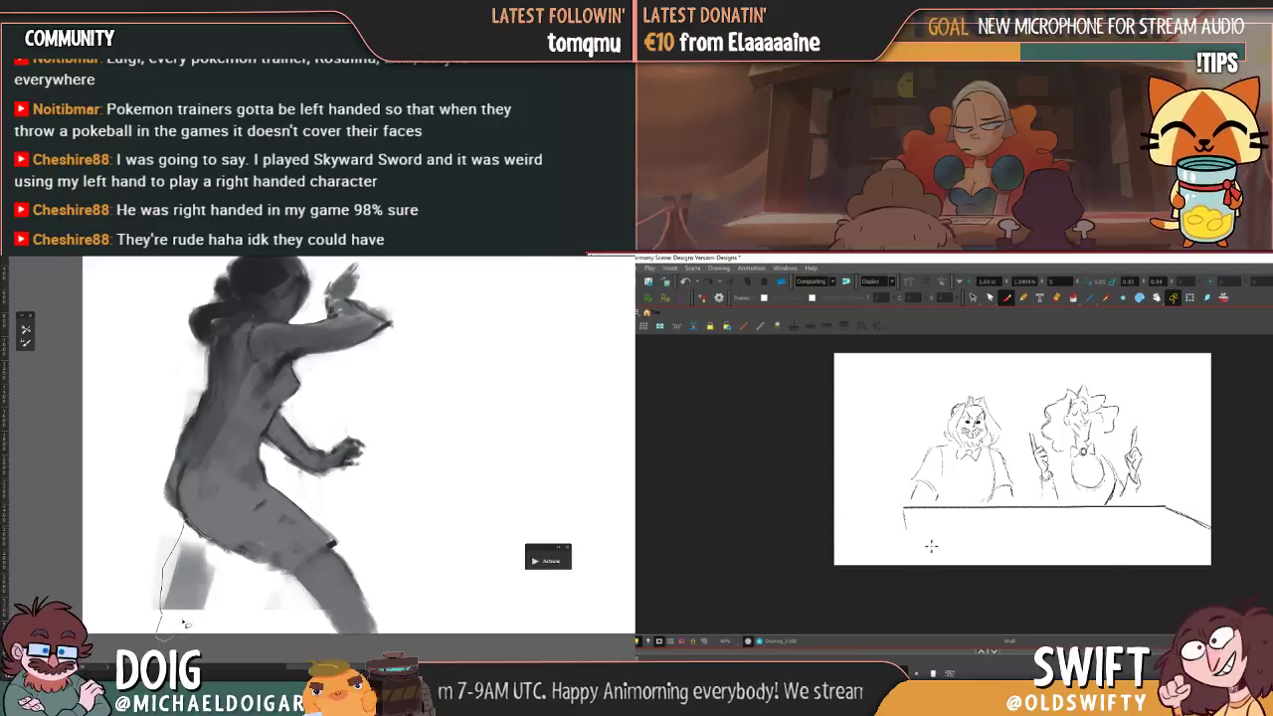
drag(215, 545, 167, 624)
alt+click(177, 494)
drag(903, 539, 881, 564)
drag(168, 624, 234, 505)
key(shift+l)
key(ctrl+d)
key(shift+l)
key(shift+l)
key(shift+l)
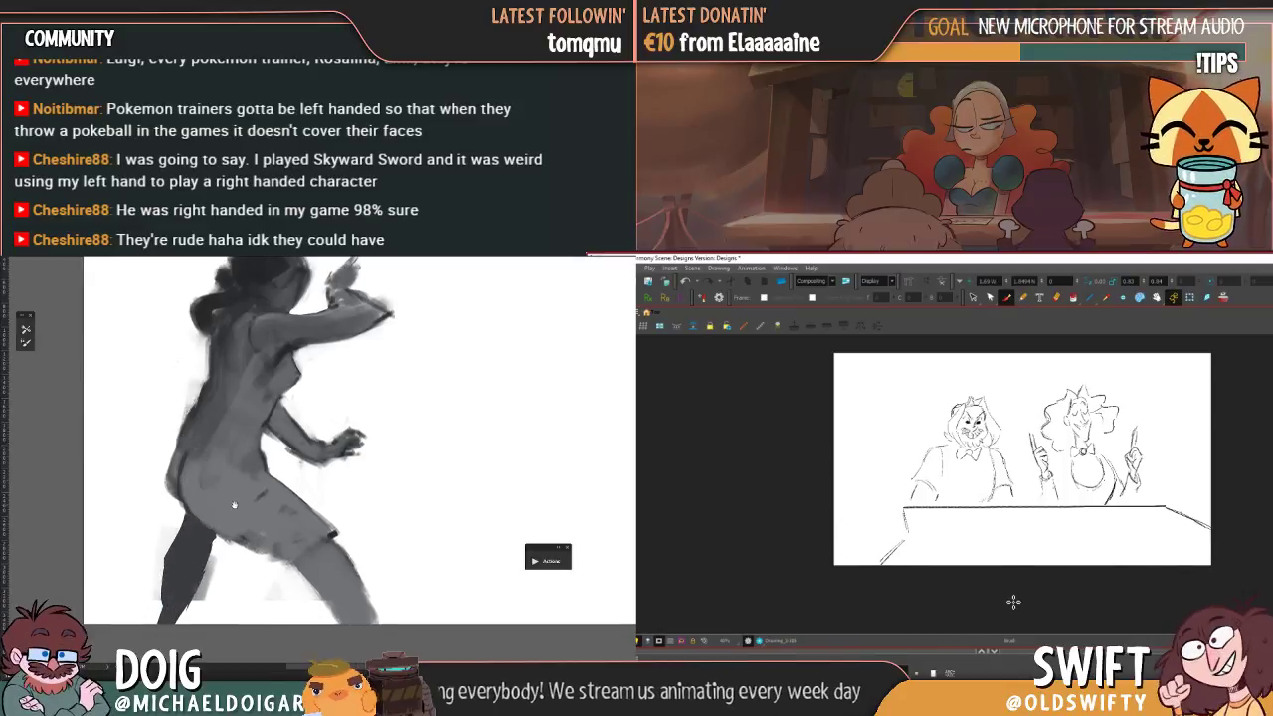
drag(902, 508, 904, 544)
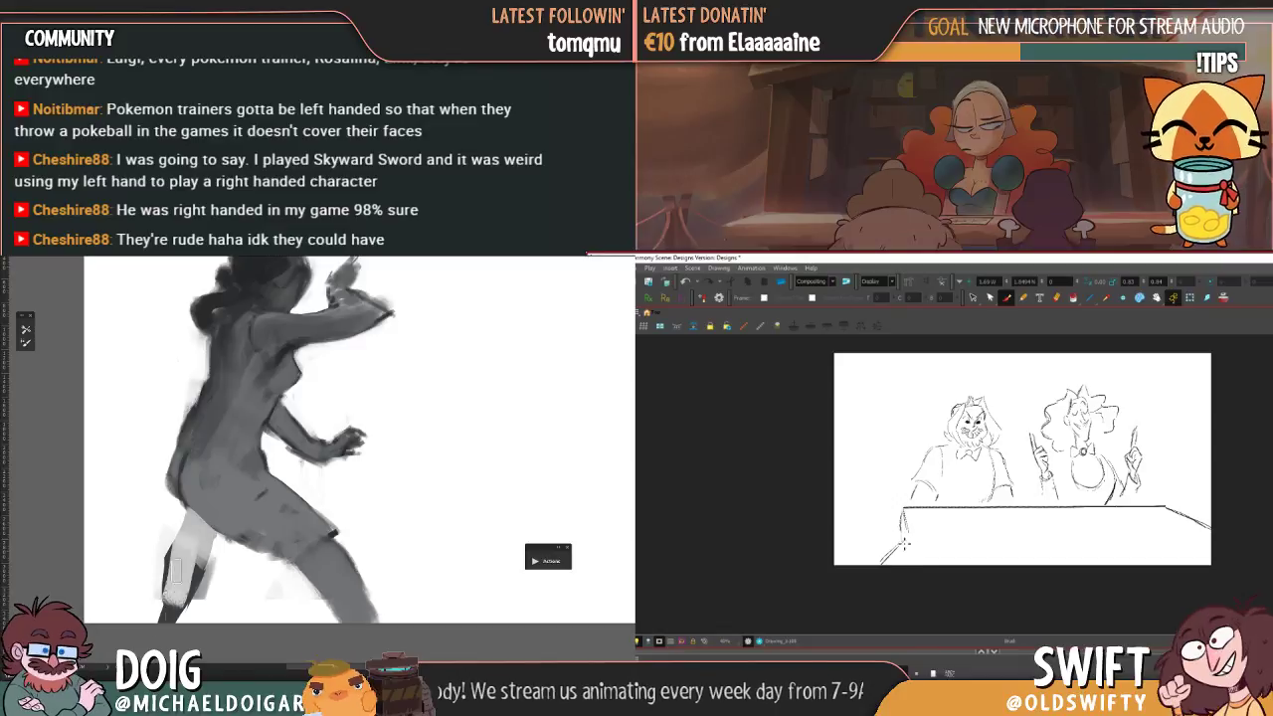
- Paint over the grey figure's dark rear leg with a very light grey
mouse_move(177, 570)
mouse_down()
mouse_move(199, 586)
mouse_move(165, 554)
mouse_move(199, 574)
mouse_move(187, 540)
mouse_up()
key(shift+l)
key(shift+l)
key(shift+l)
key(shift+l)
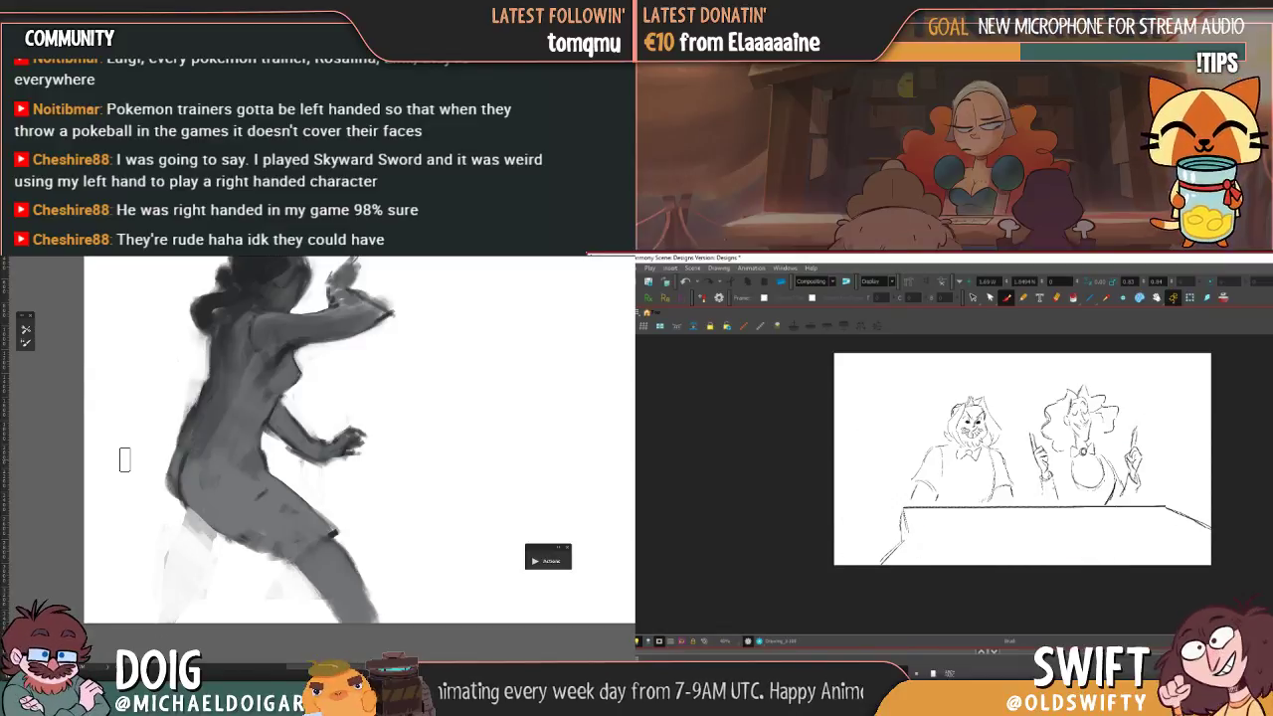
- Select both characters and the table together, scale them down slightly, and move them up and to the right
drag(935, 380, 893, 414)
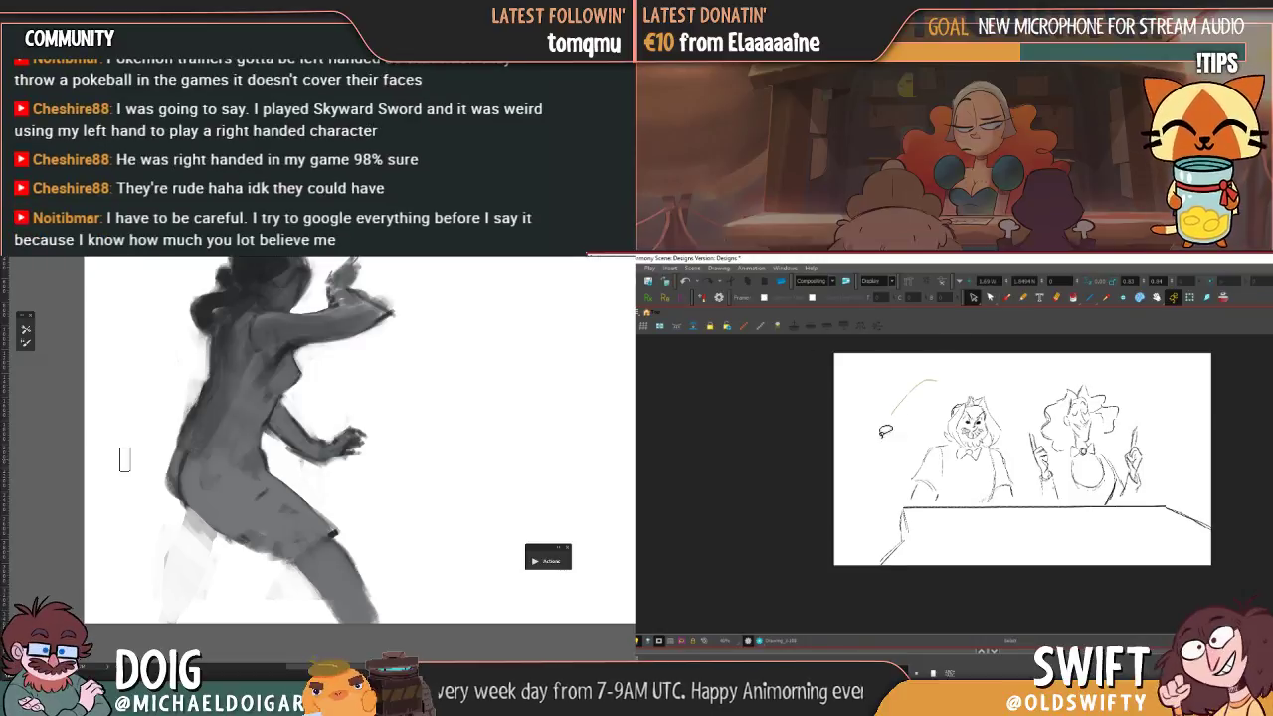
drag(1189, 365, 1179, 403)
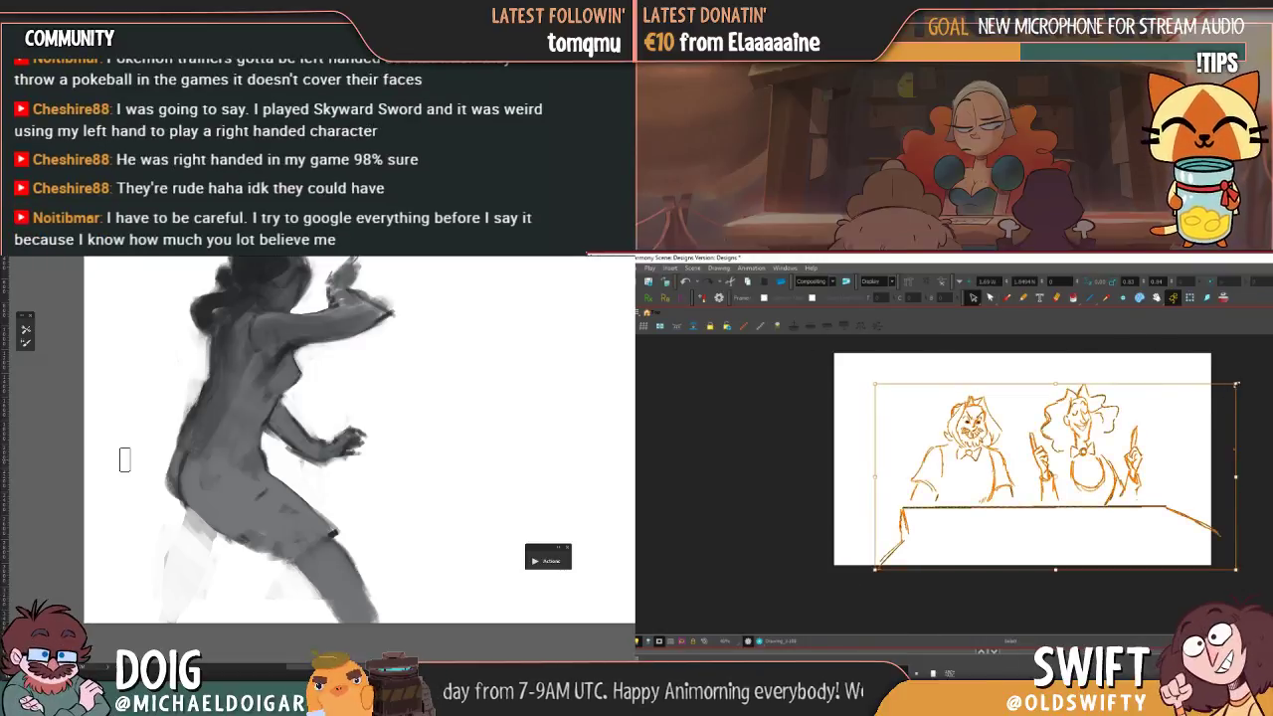
click(1233, 389)
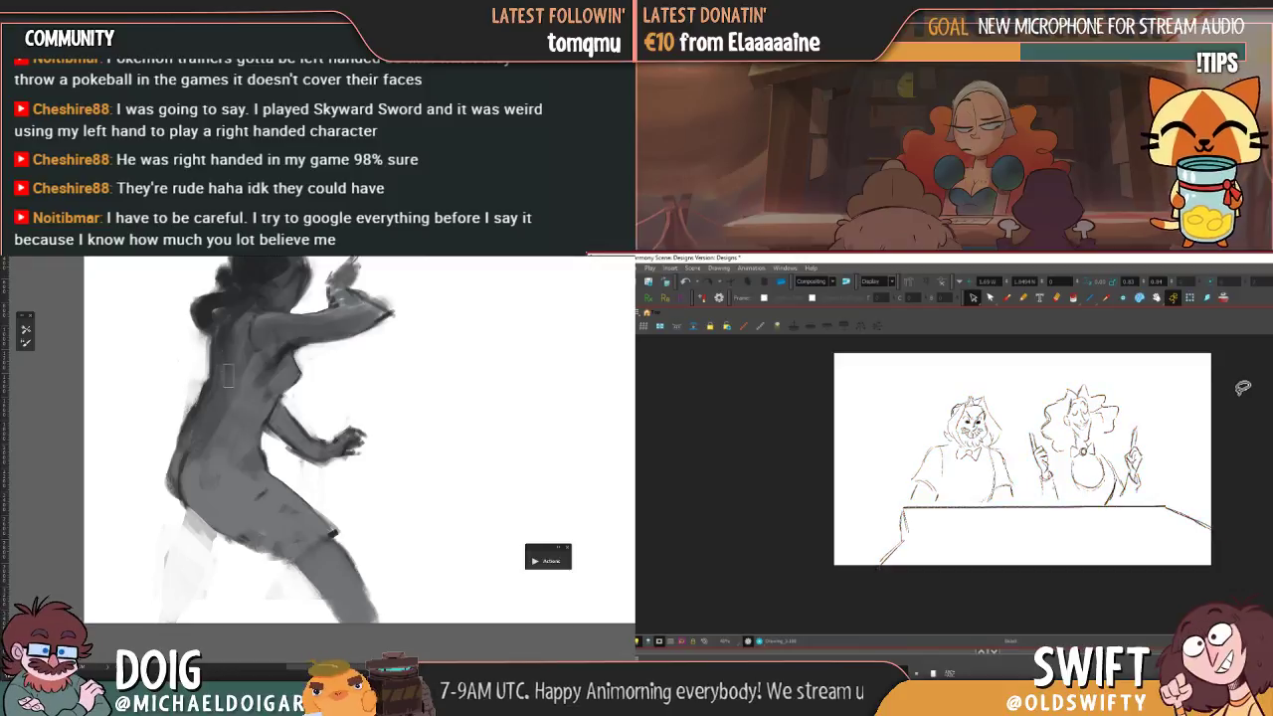
mouse_move(1235, 393)
mouse_down()
mouse_move(1005, 340)
mouse_move(865, 627)
mouse_move(1227, 323)
mouse_up()
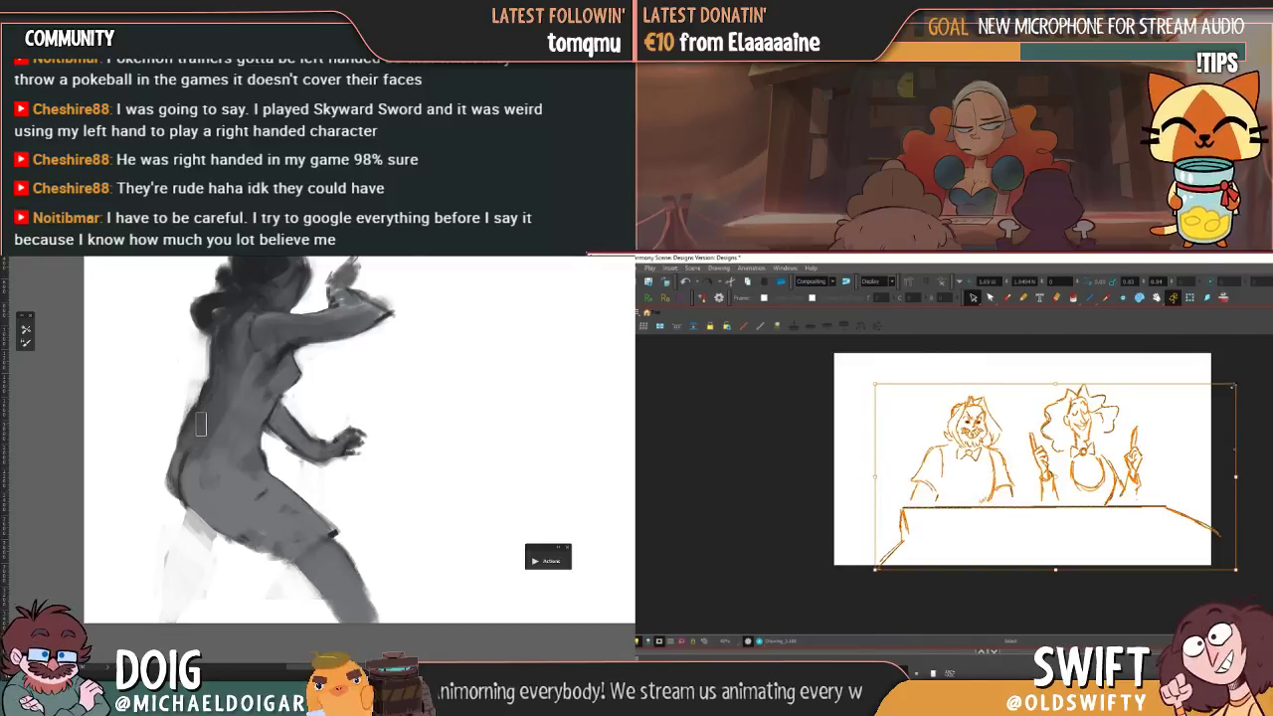
drag(1233, 384, 1215, 404)
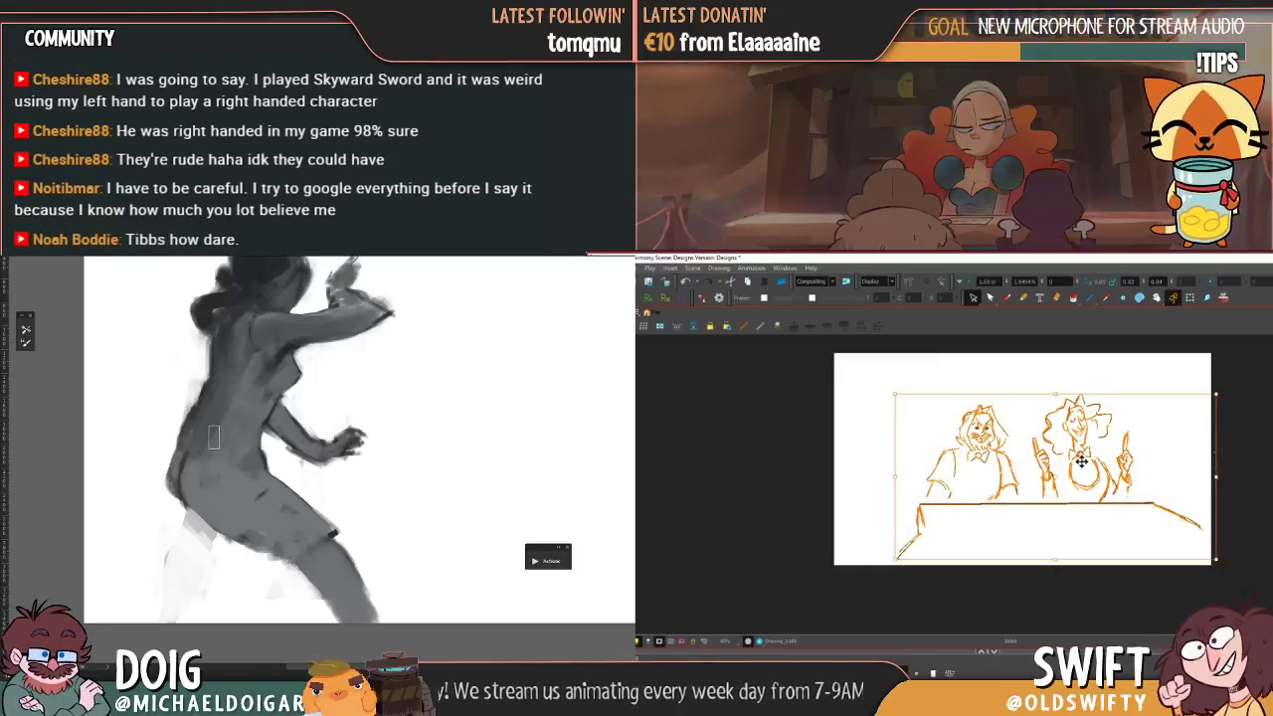
drag(1080, 460, 1089, 456)
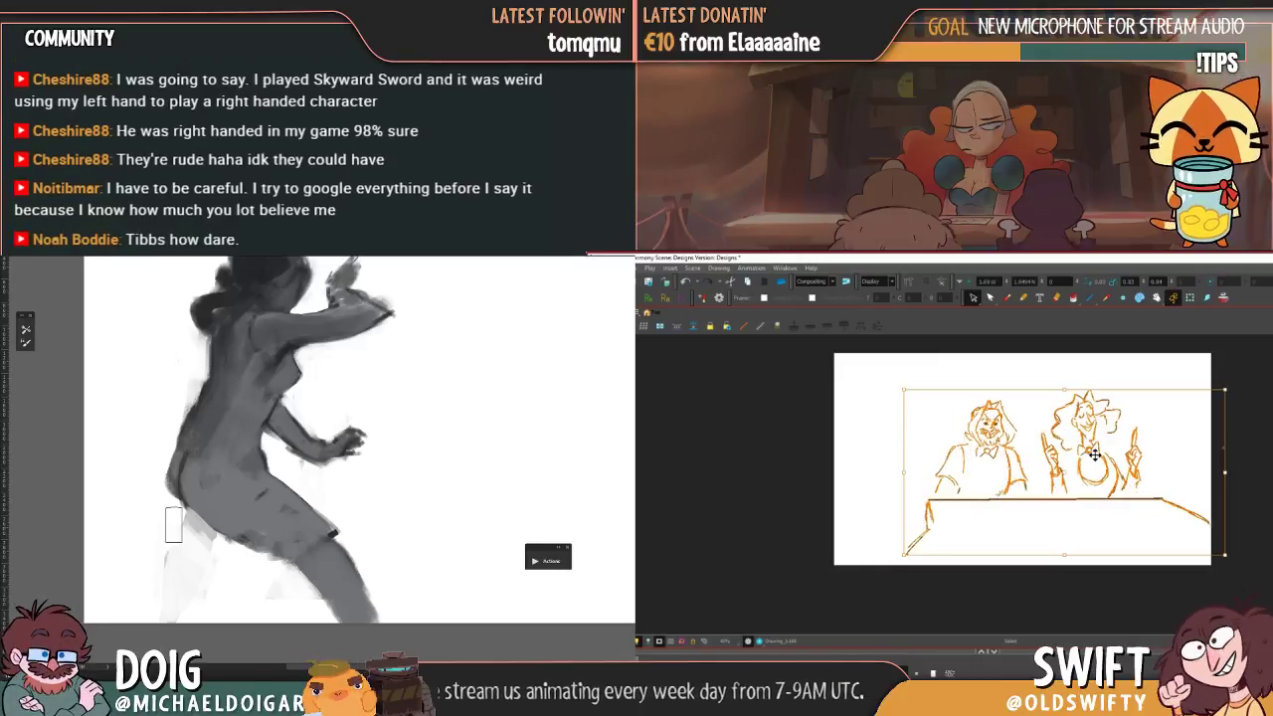
- Lasso both characters and the table again, and flip to the rough storyboard drawing to compare their placement
click(1245, 446)
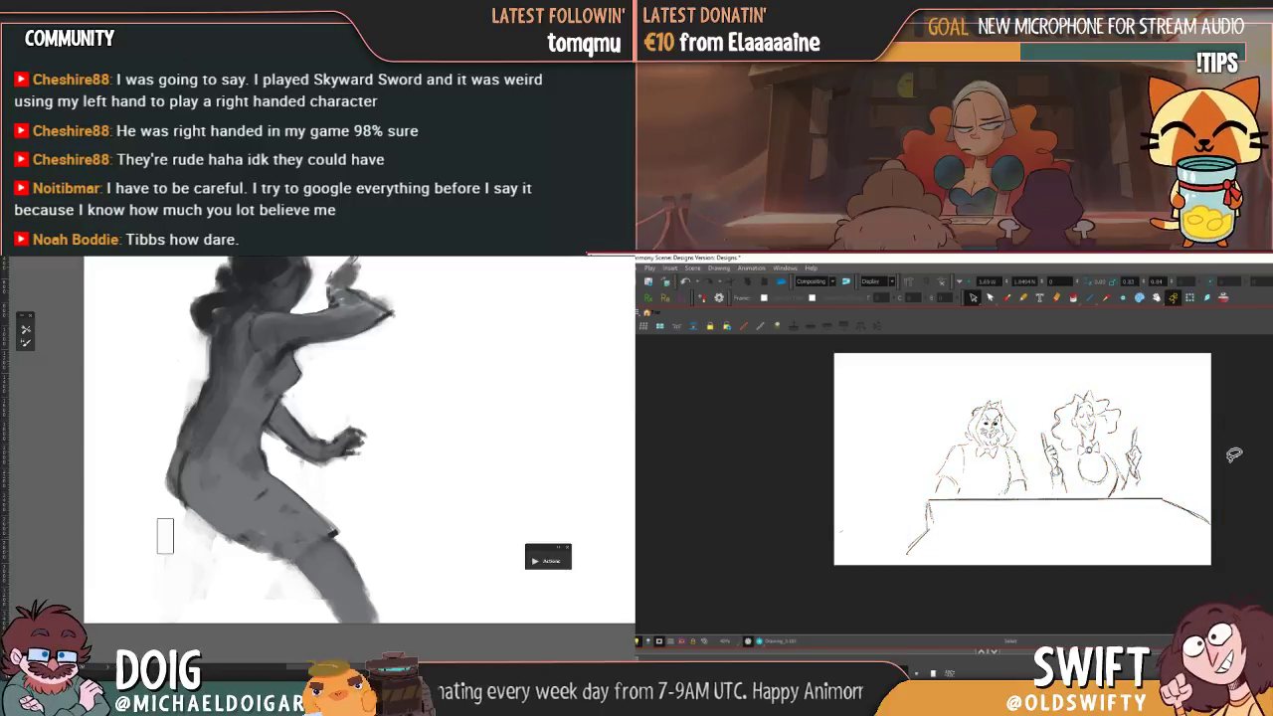
mouse_move(1220, 464)
mouse_down()
mouse_move(852, 505)
mouse_move(1196, 428)
mouse_up()
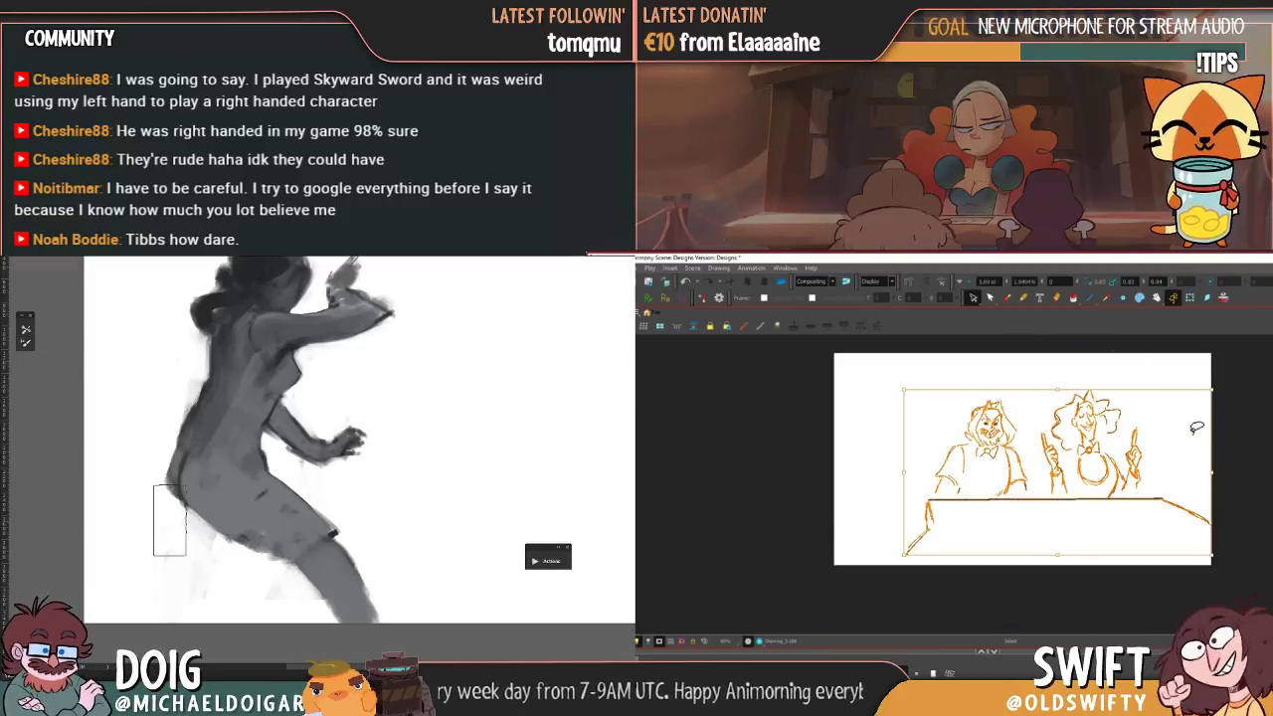
key(f)
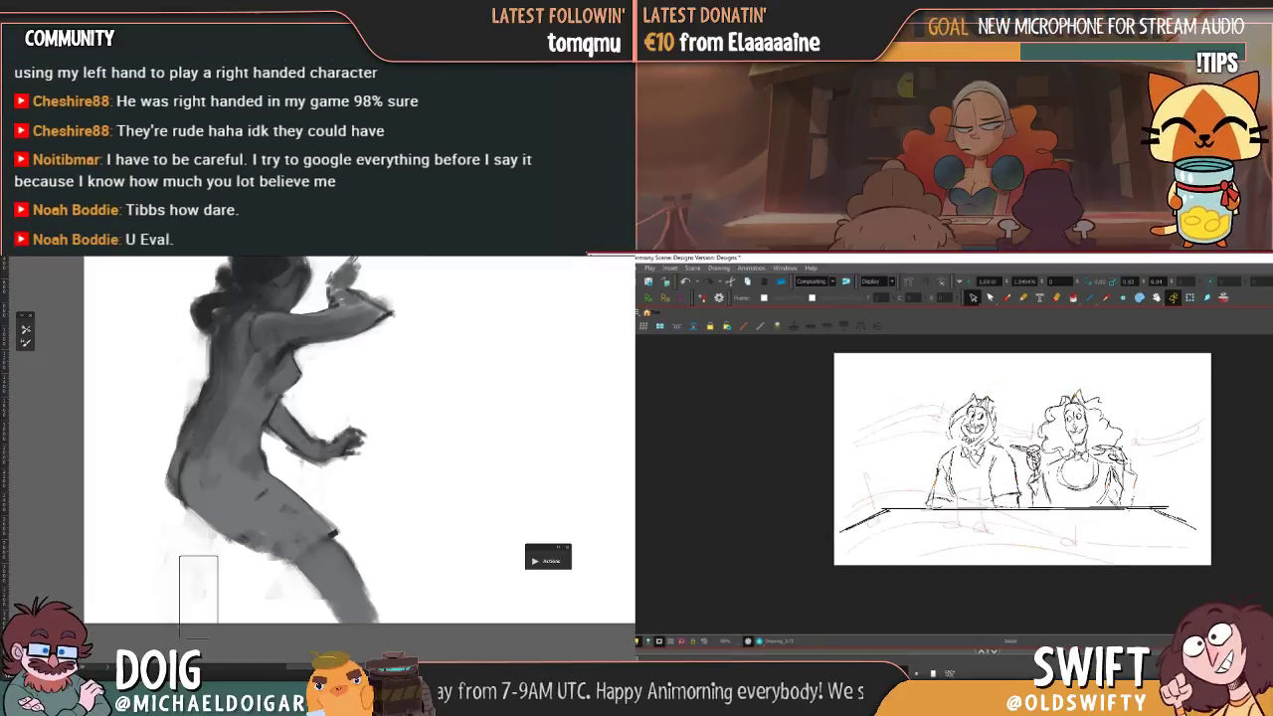
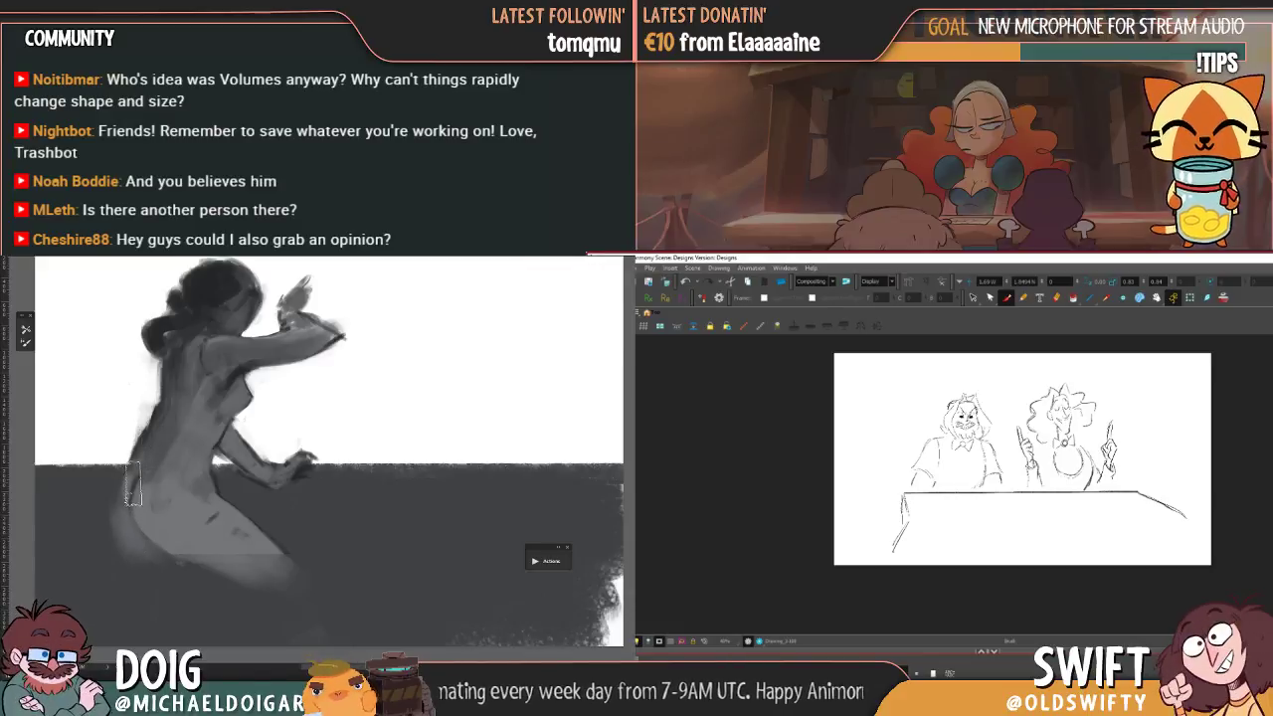
- Paint soft grey strokes over the grey figure's hip and waist, resampling the shade from the figure
drag(146, 504, 145, 503)
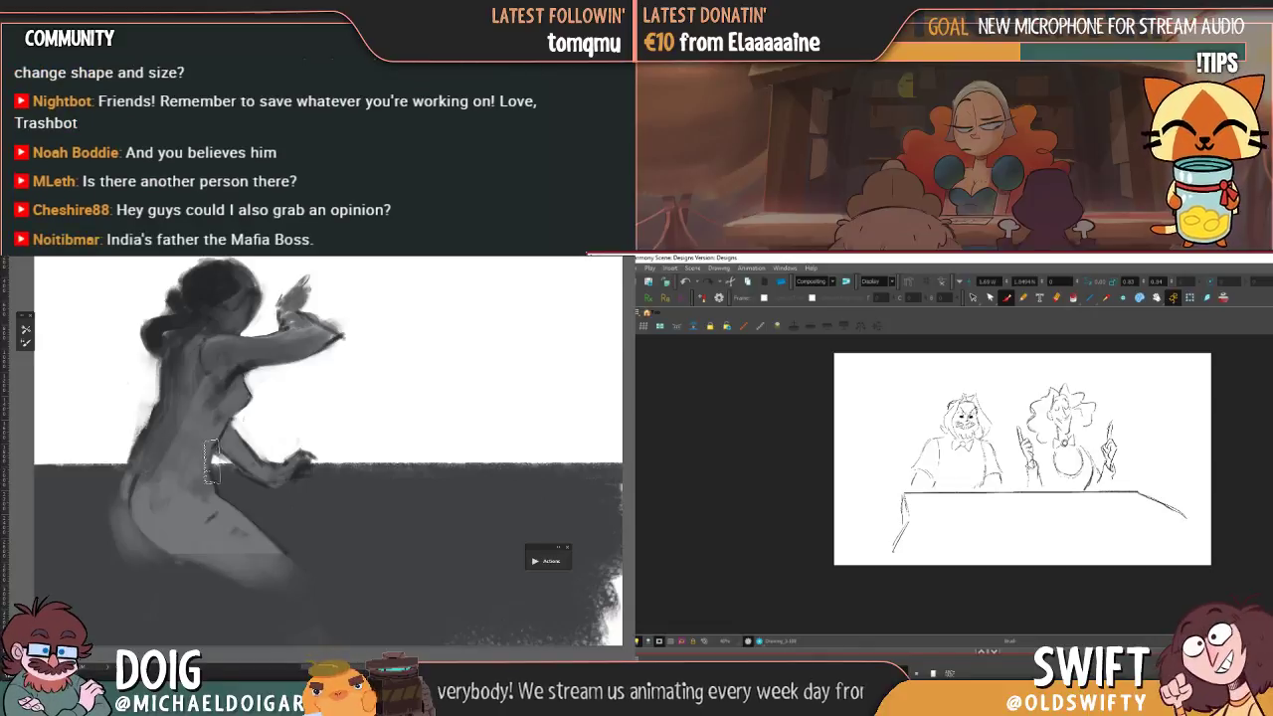
alt+drag(183, 312, 155, 326)
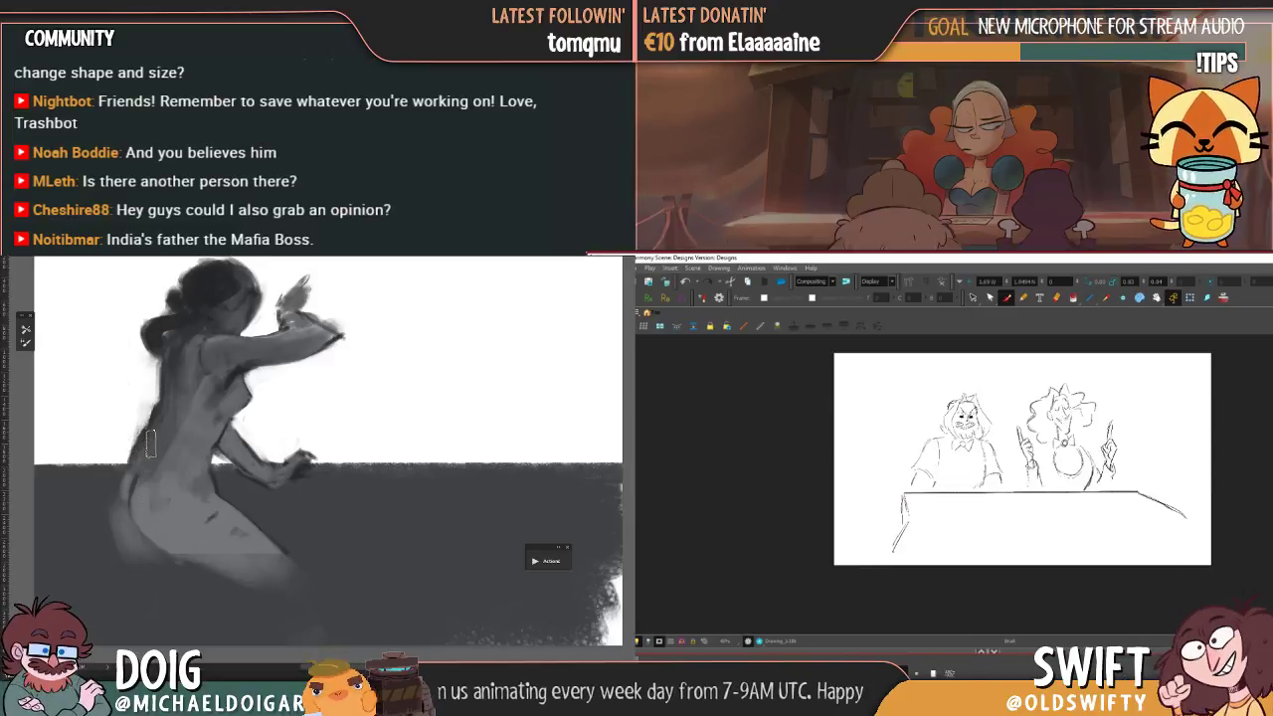
- Flip between the cleaned table pose and the rough storyboard drawings to compare the two characters' poses
key(.)
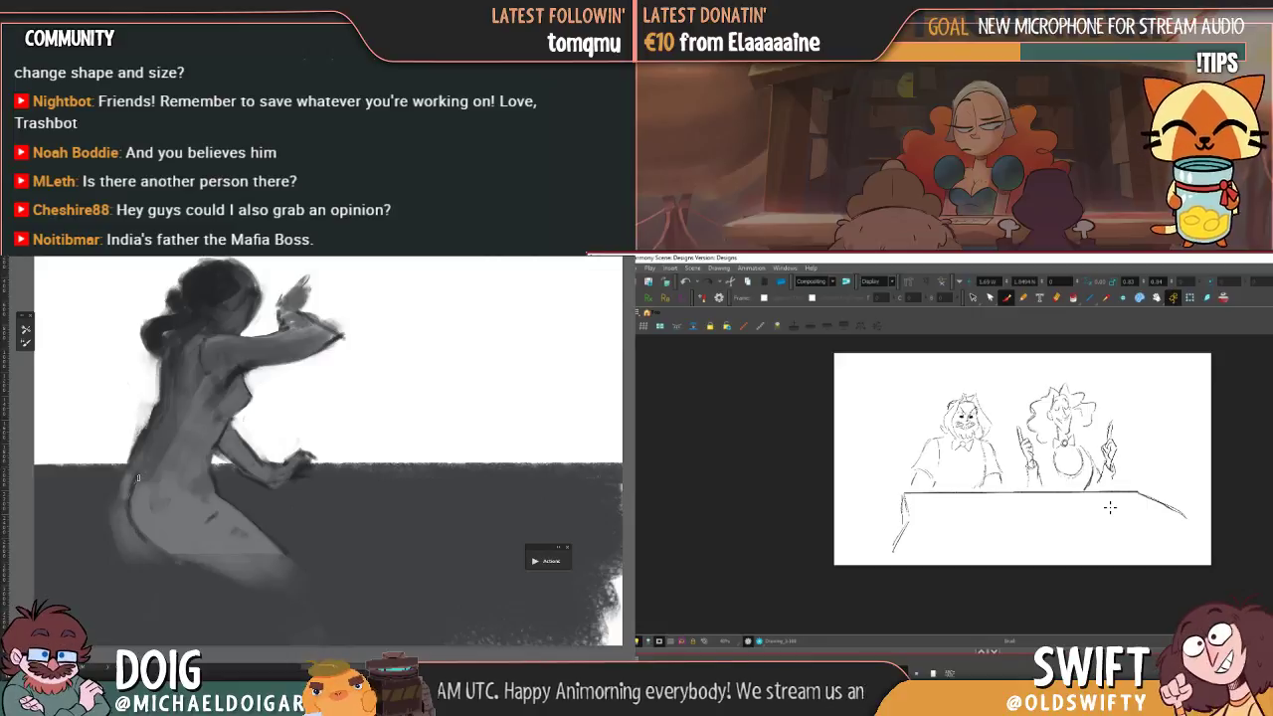
key(.)
key(.)
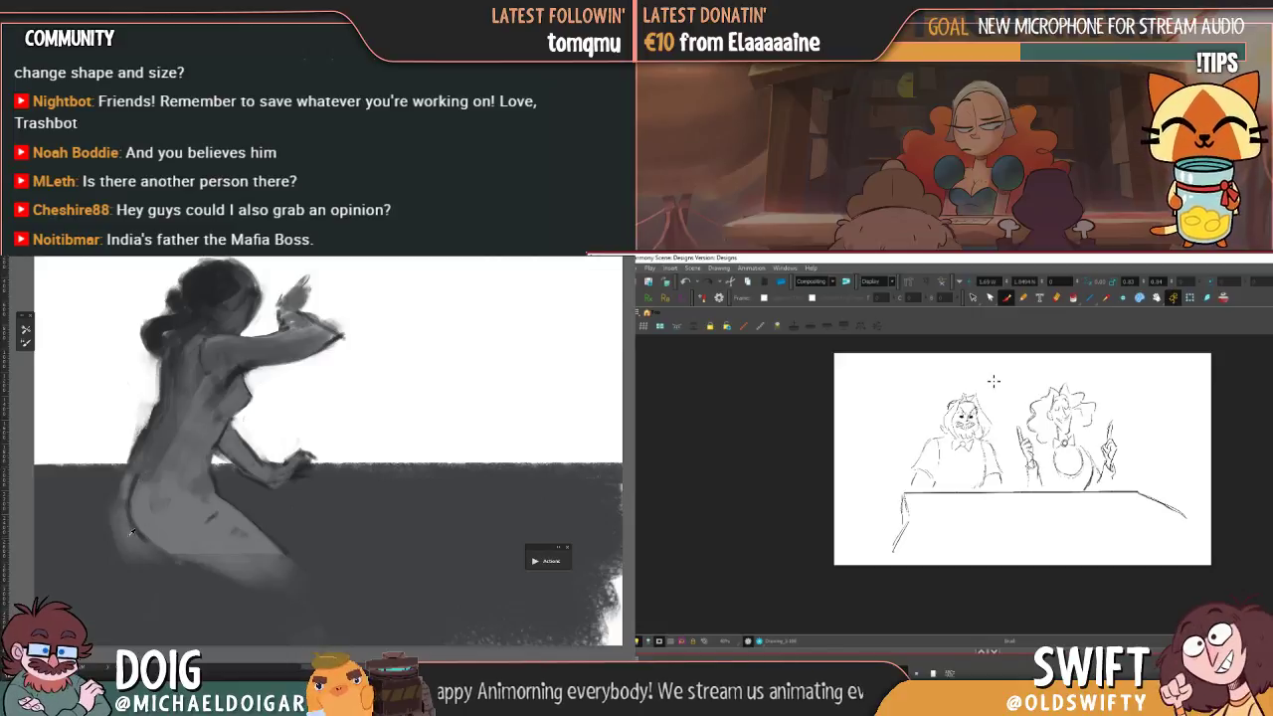
key(period)
key(comma)
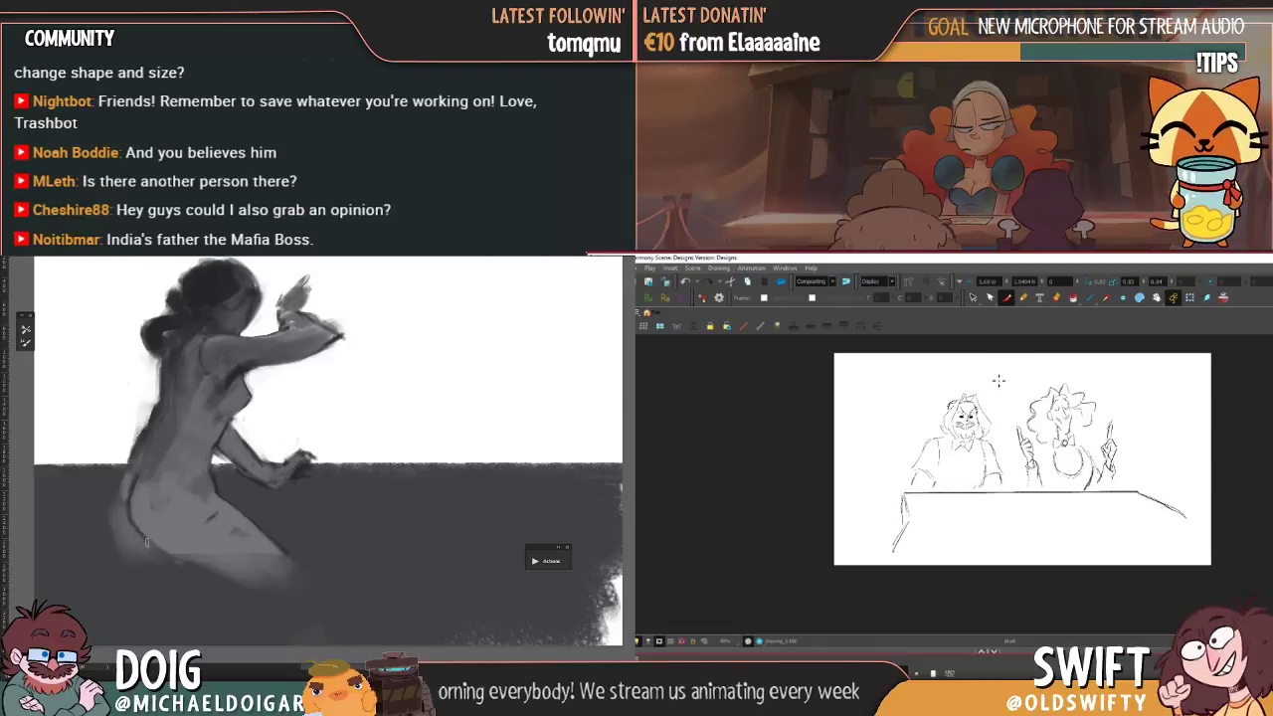
key(period)
key(comma)
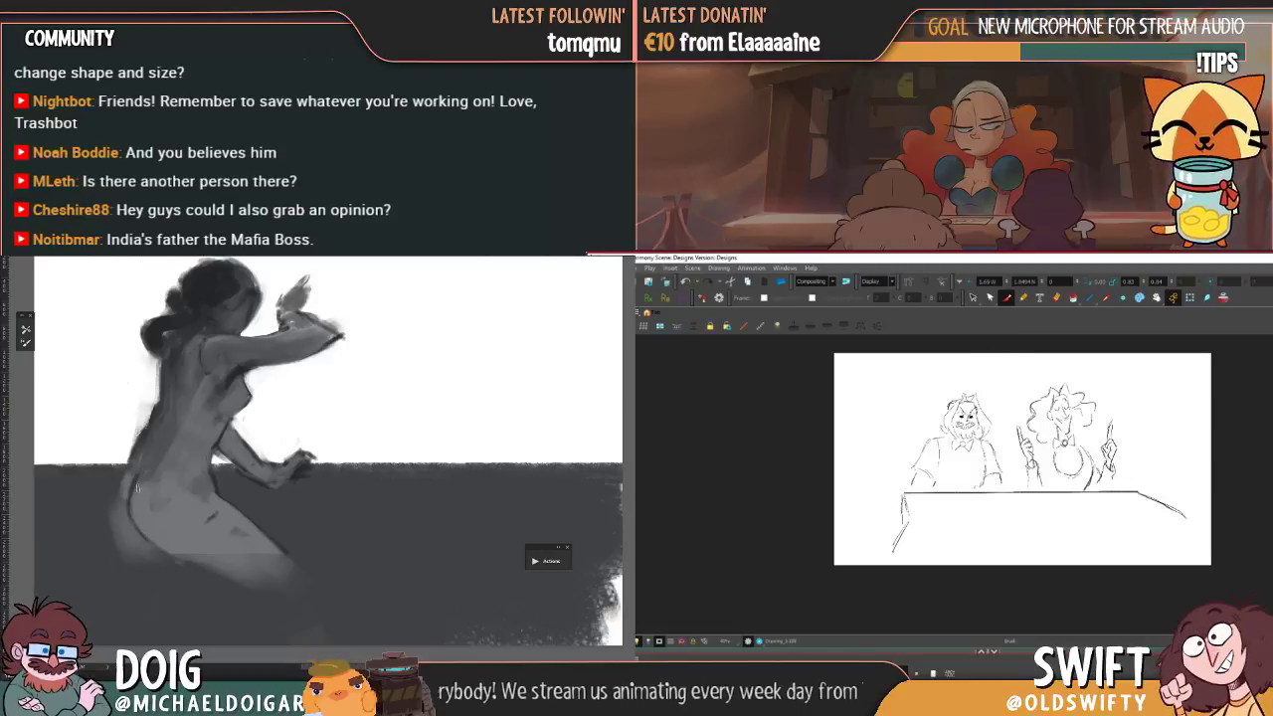
key(period)
key(period)
drag(153, 480, 170, 477)
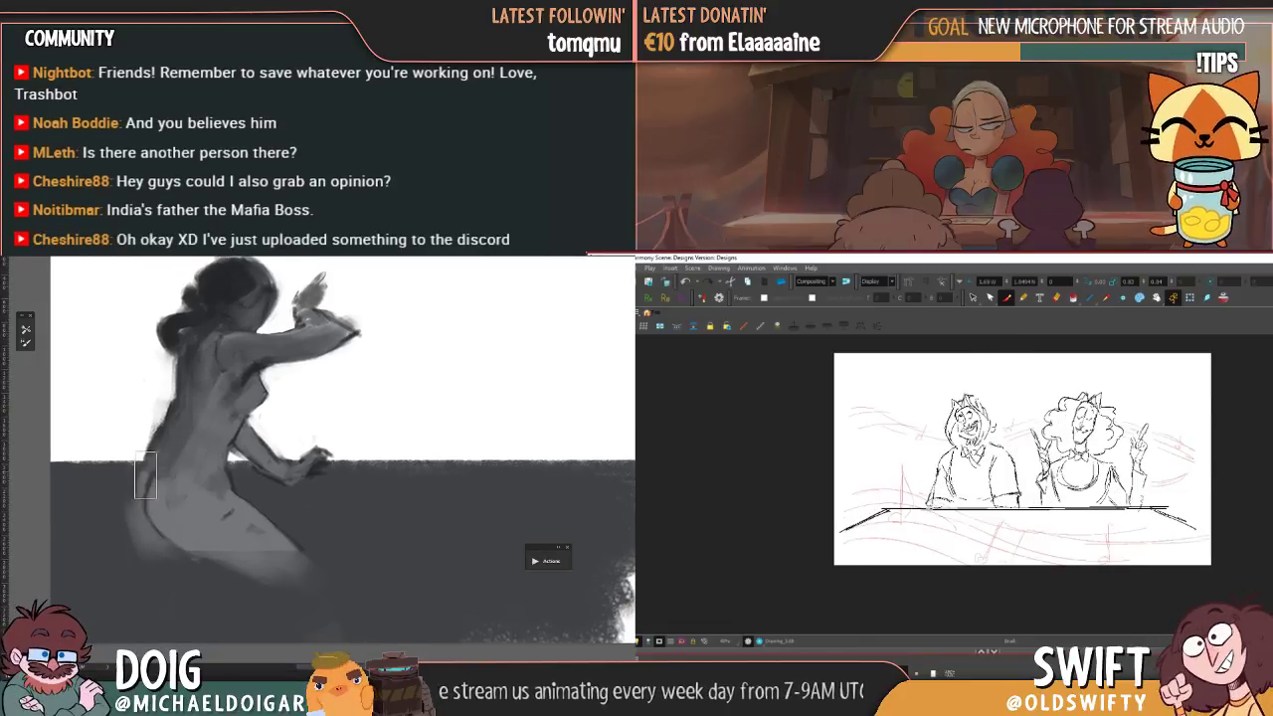
key(comma)
key(comma)
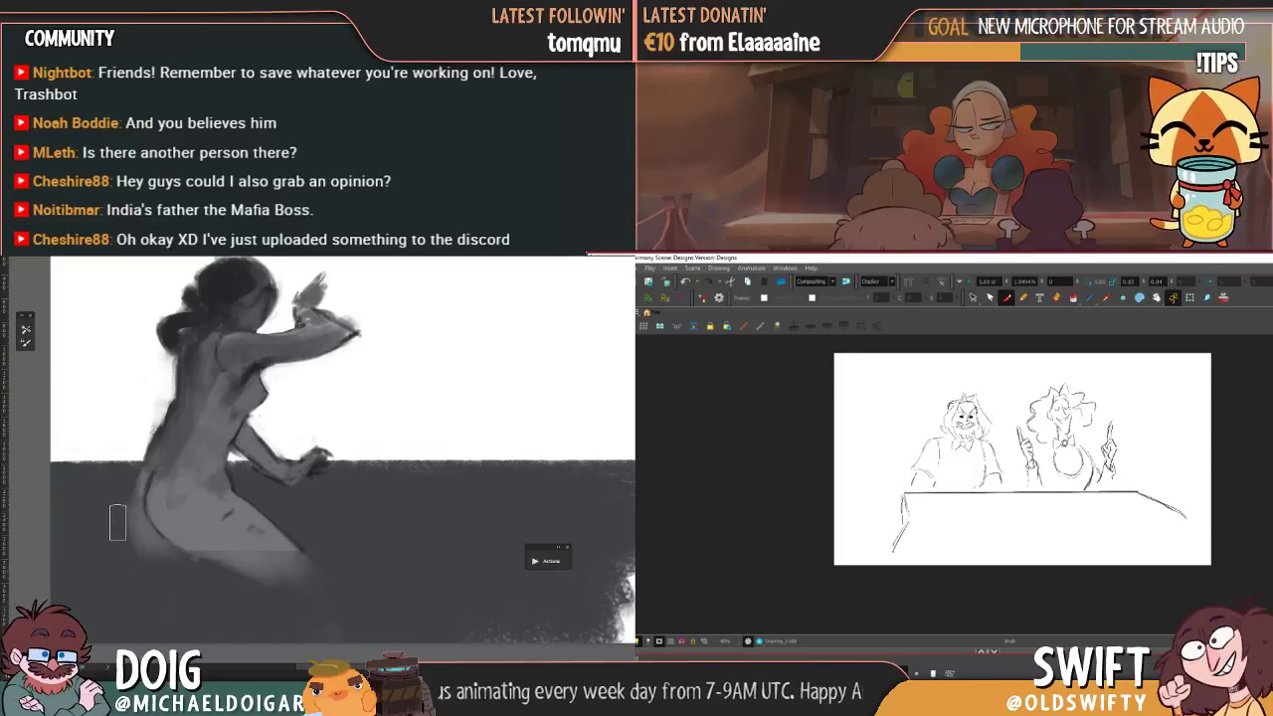
- Sketch the bearded character's nose, mouth and eyes on the next blank drawing, checking them against the previous pose
key(period)
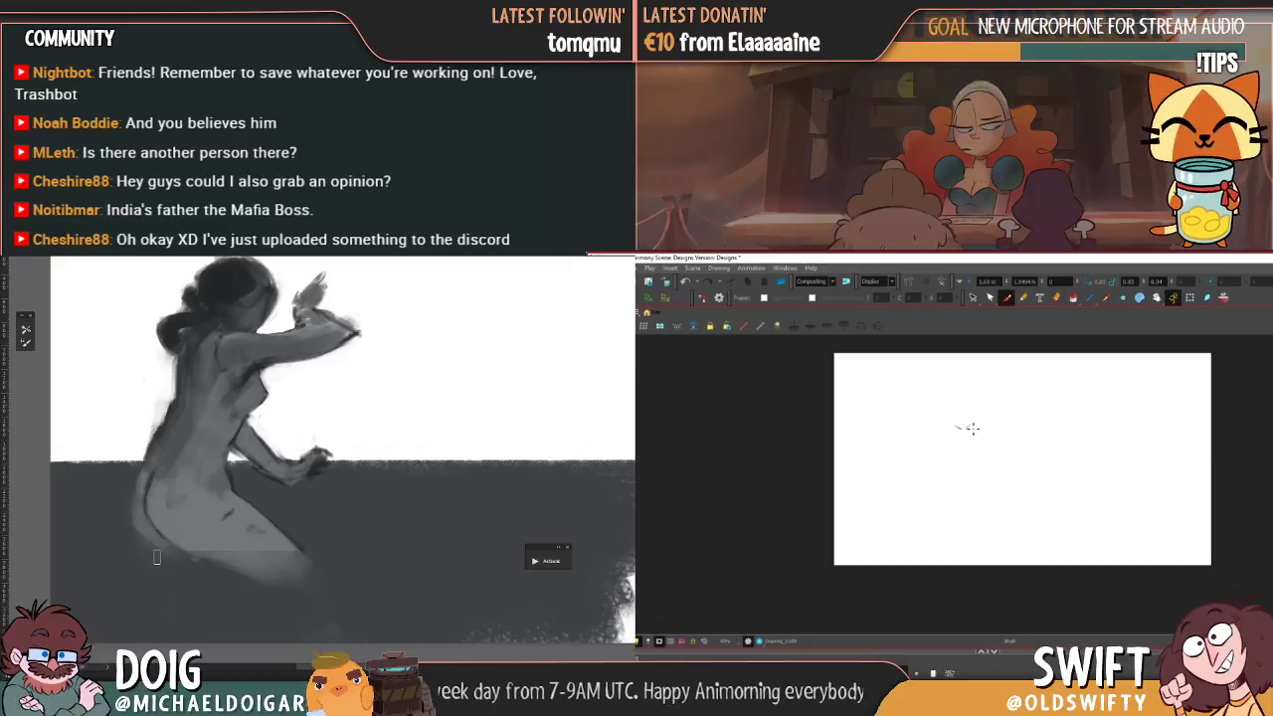
key(comma)
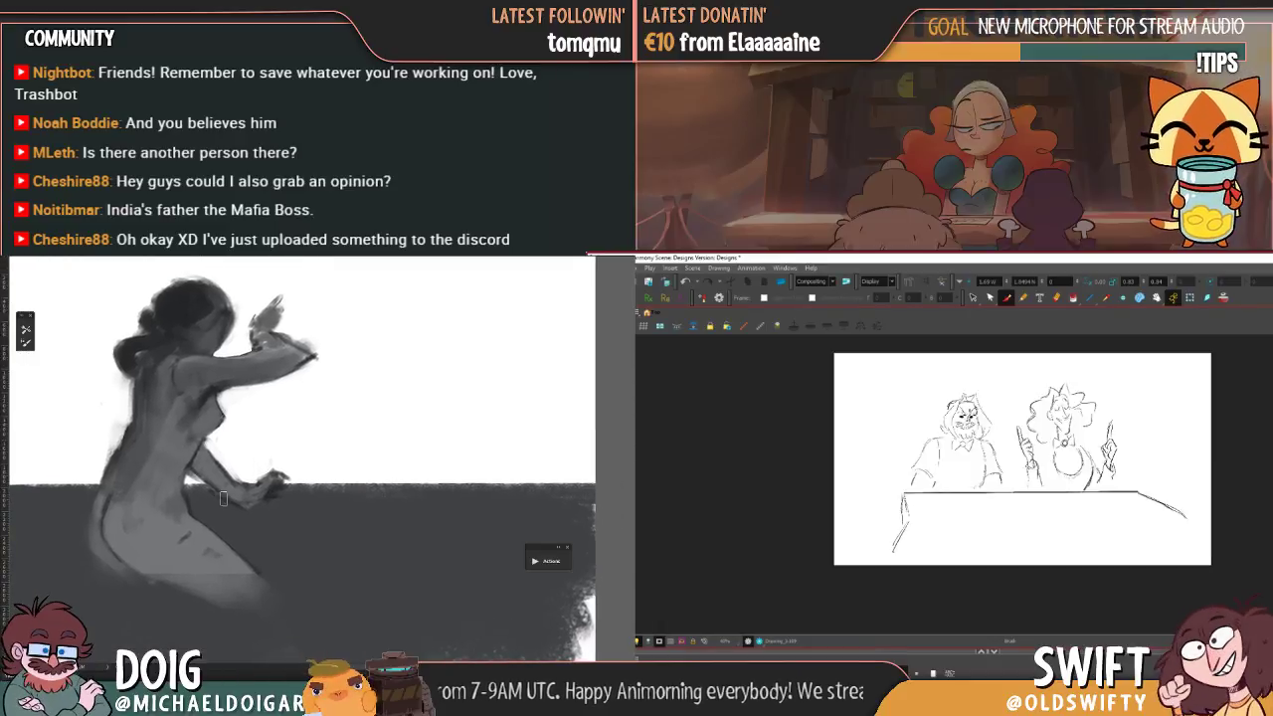
key(period)
key(comma)
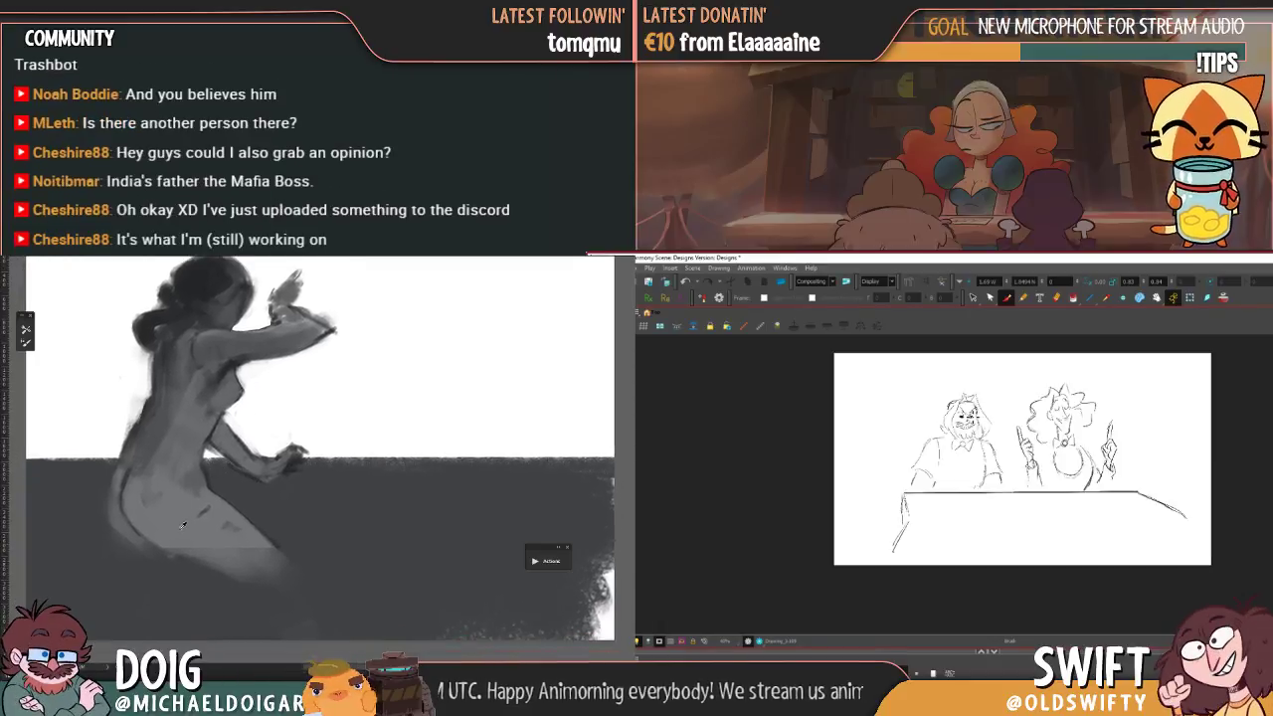
key(period)
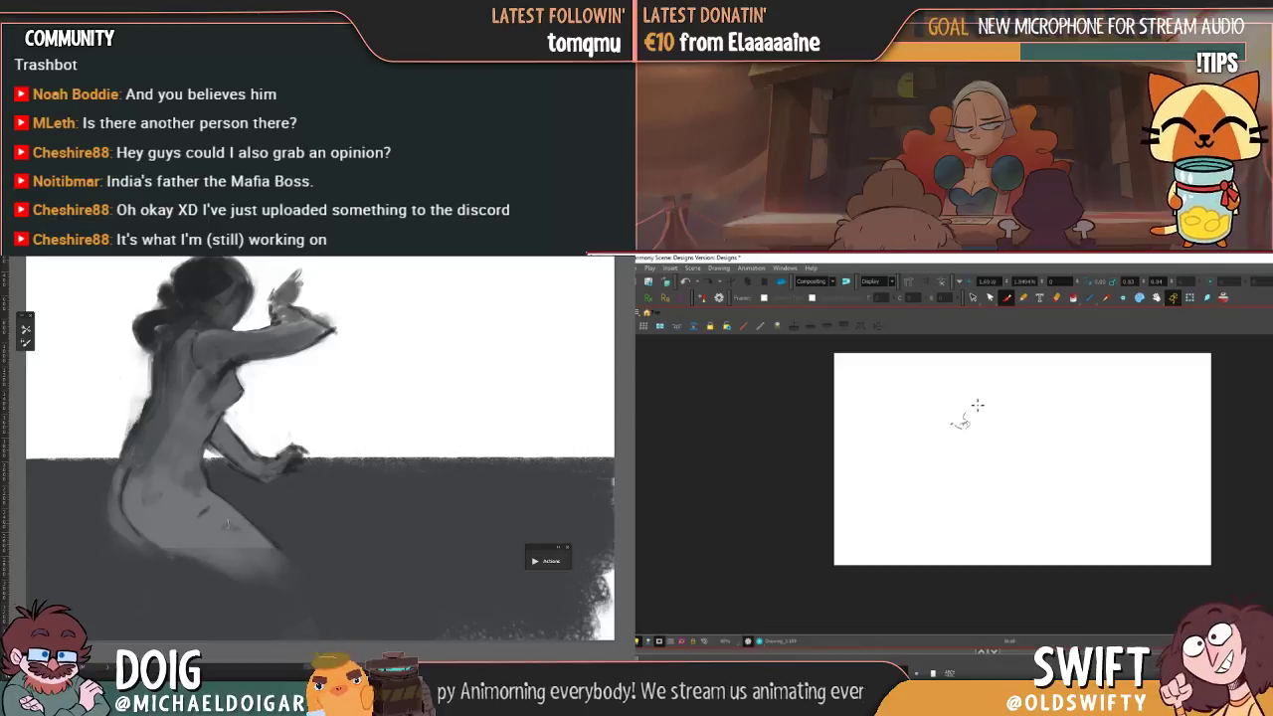
key(comma)
key(period)
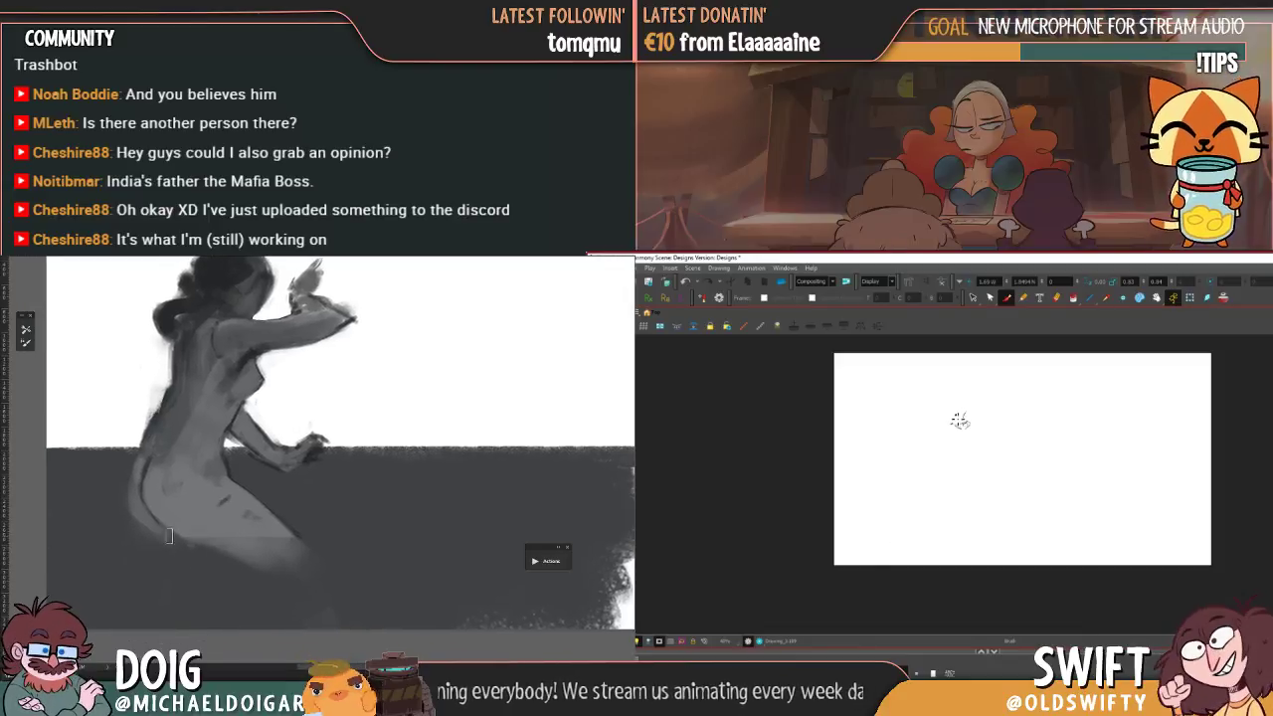
- Refine the bearded character's eyes above the nose while flipping back to the previous drawing for alignment
key(comma)
key(period)
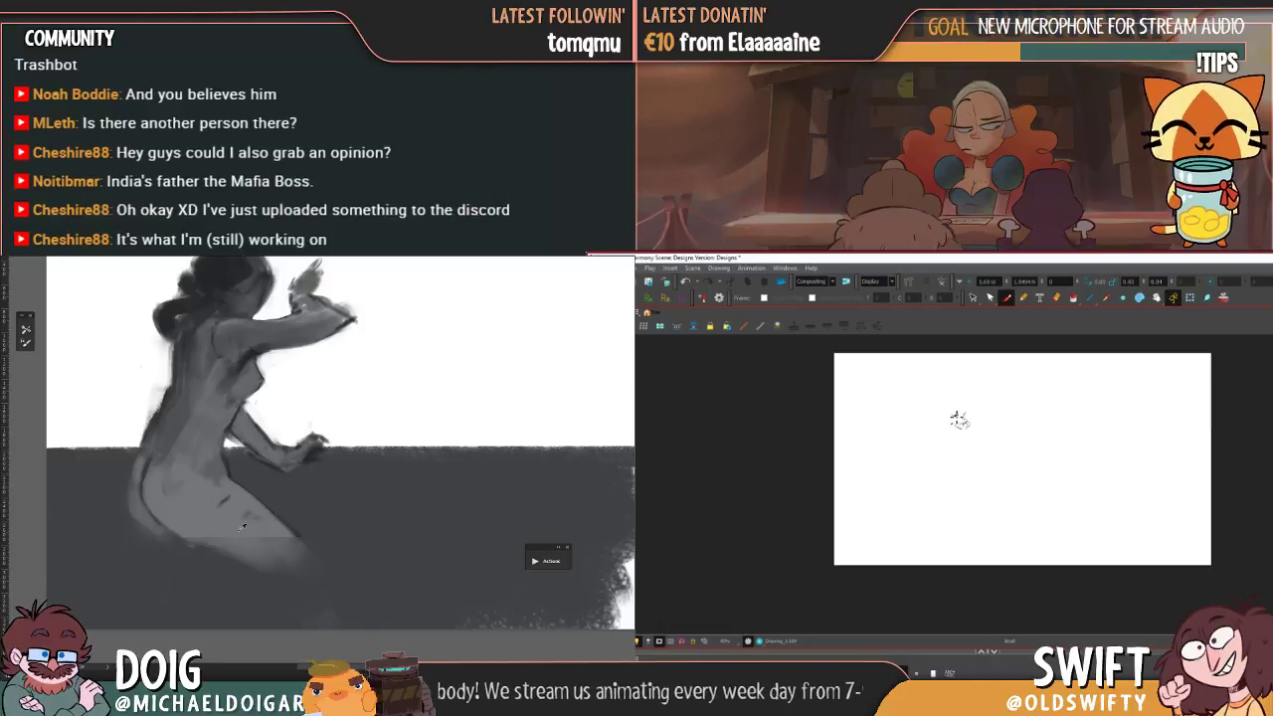
key(comma)
key(period)
key(comma)
key(period)
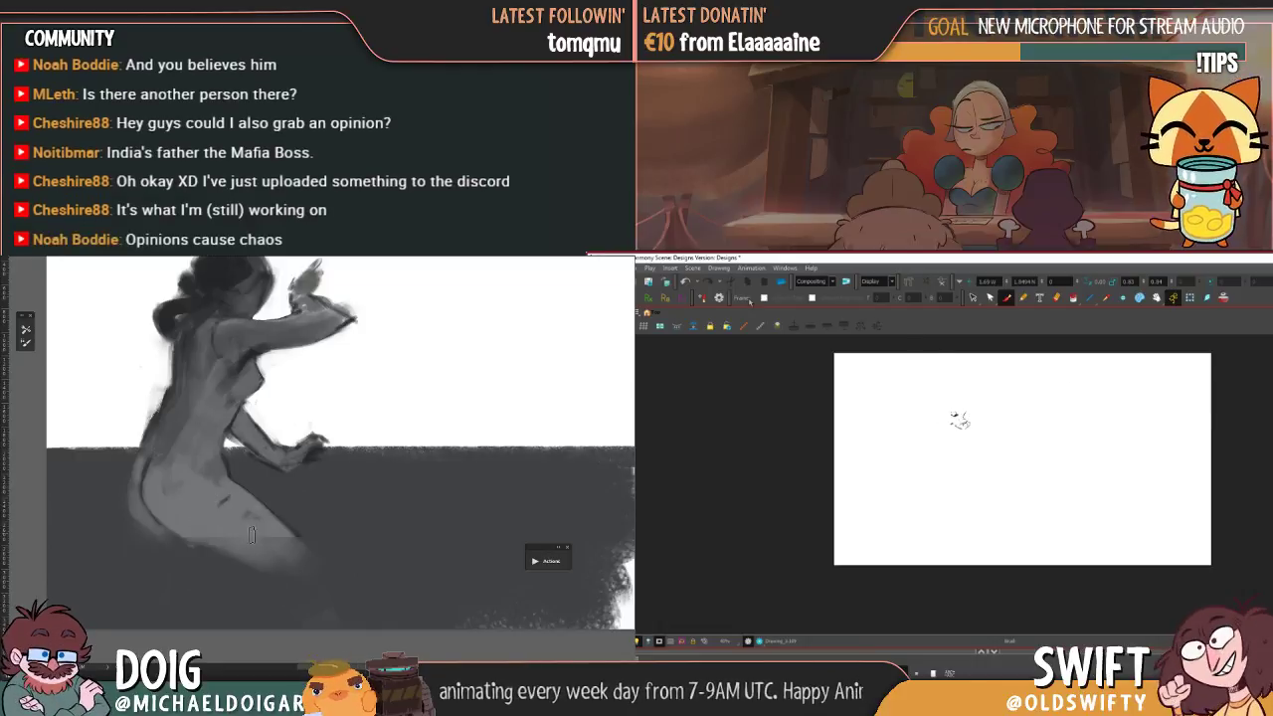
key(comma)
key(period)
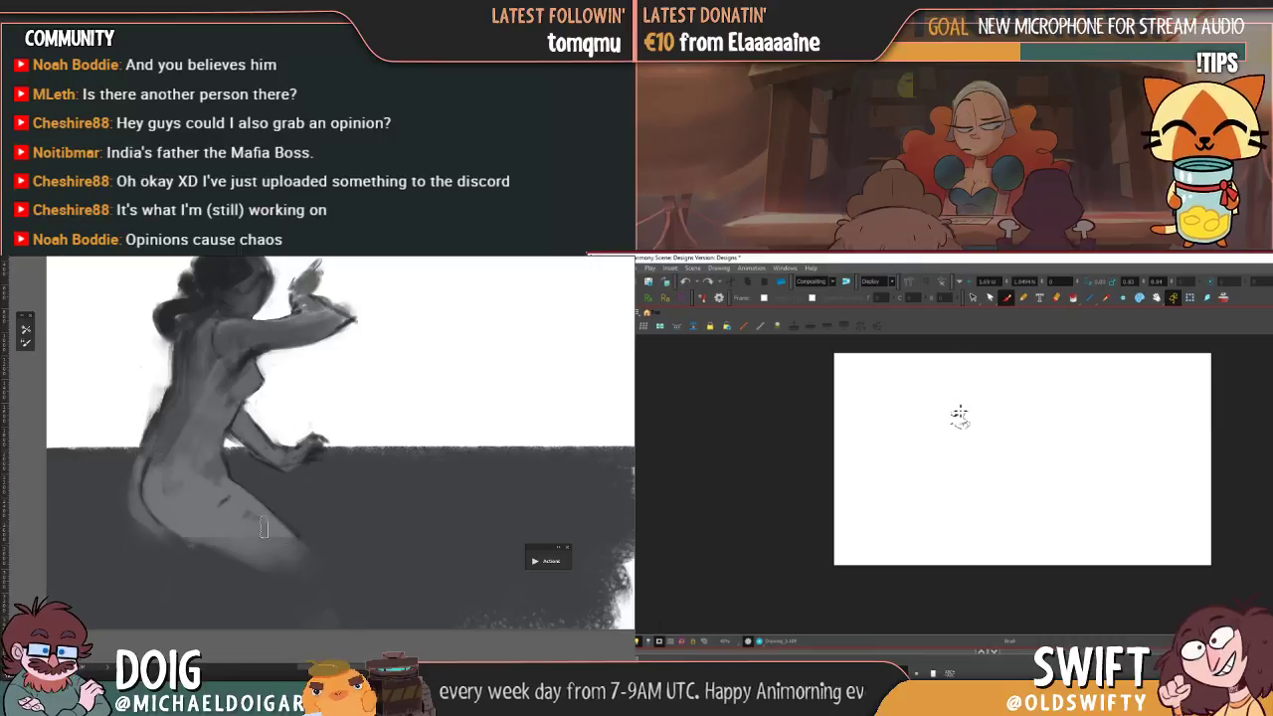
- Add the bearded character's slanted eyebrow strokes above the eyes, comparing them with the previous pose
key(comma)
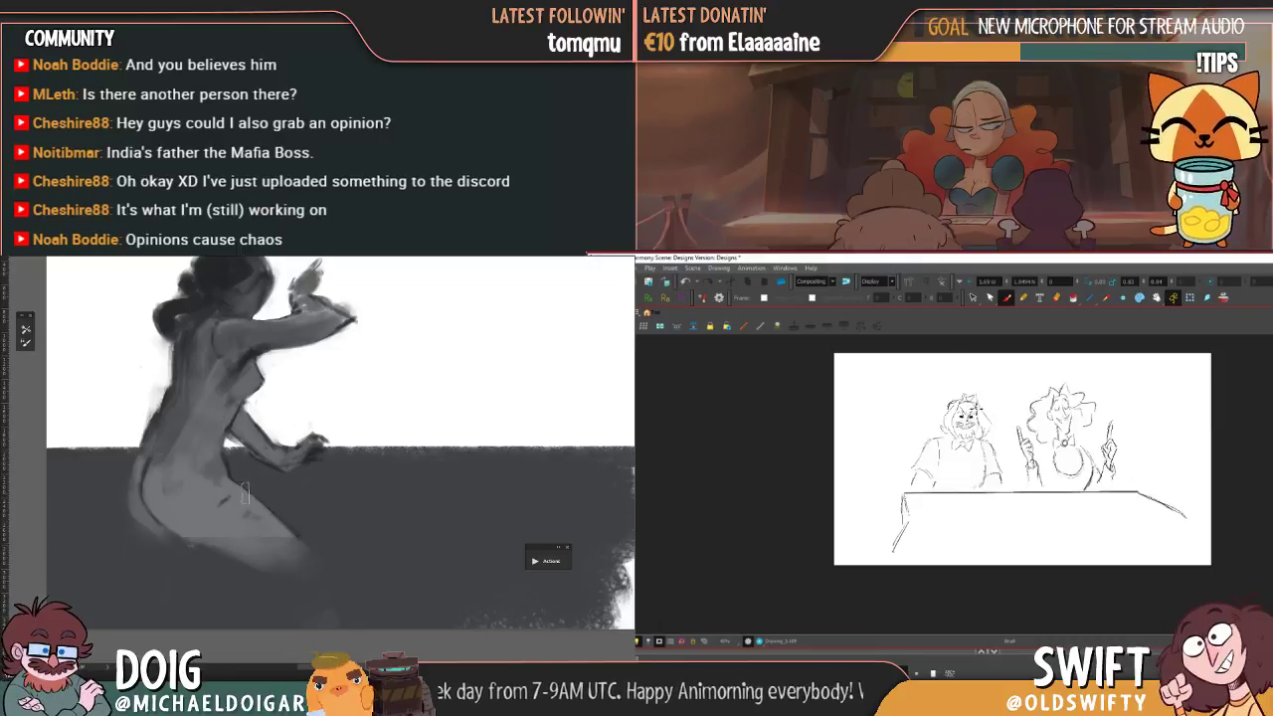
key(period)
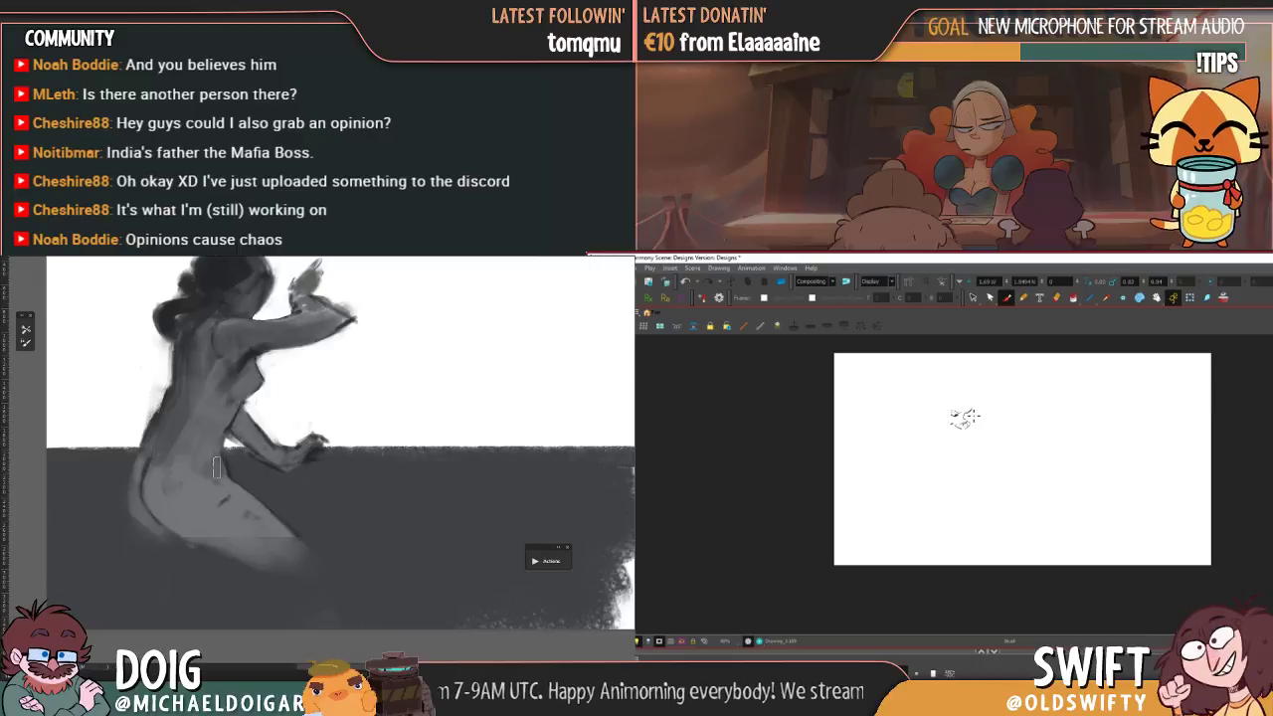
key(comma)
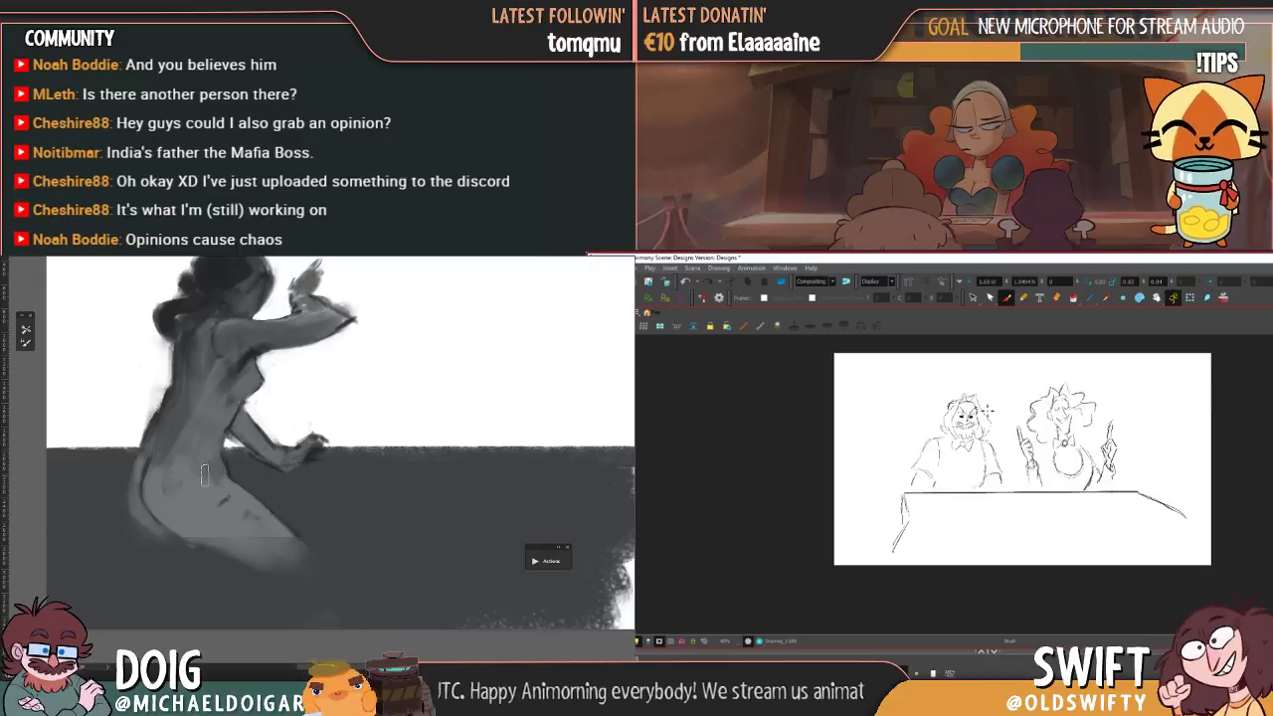
key(period)
key(comma)
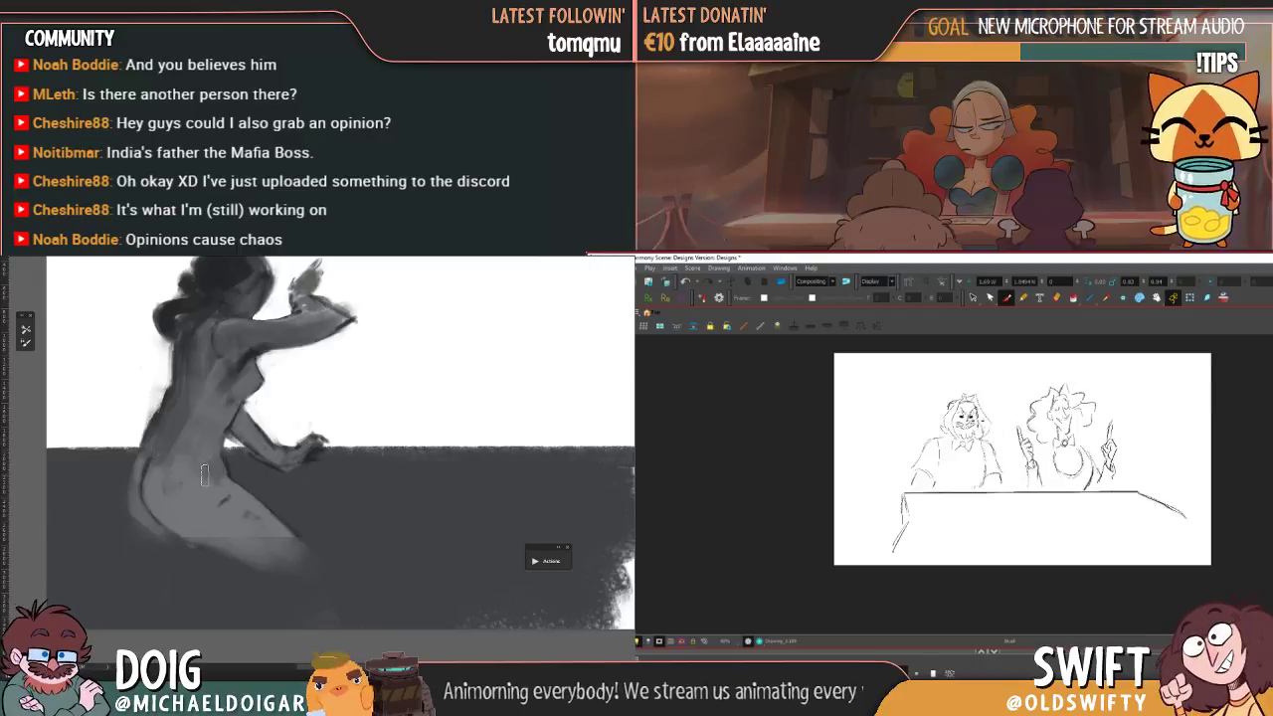
key(period)
key(comma)
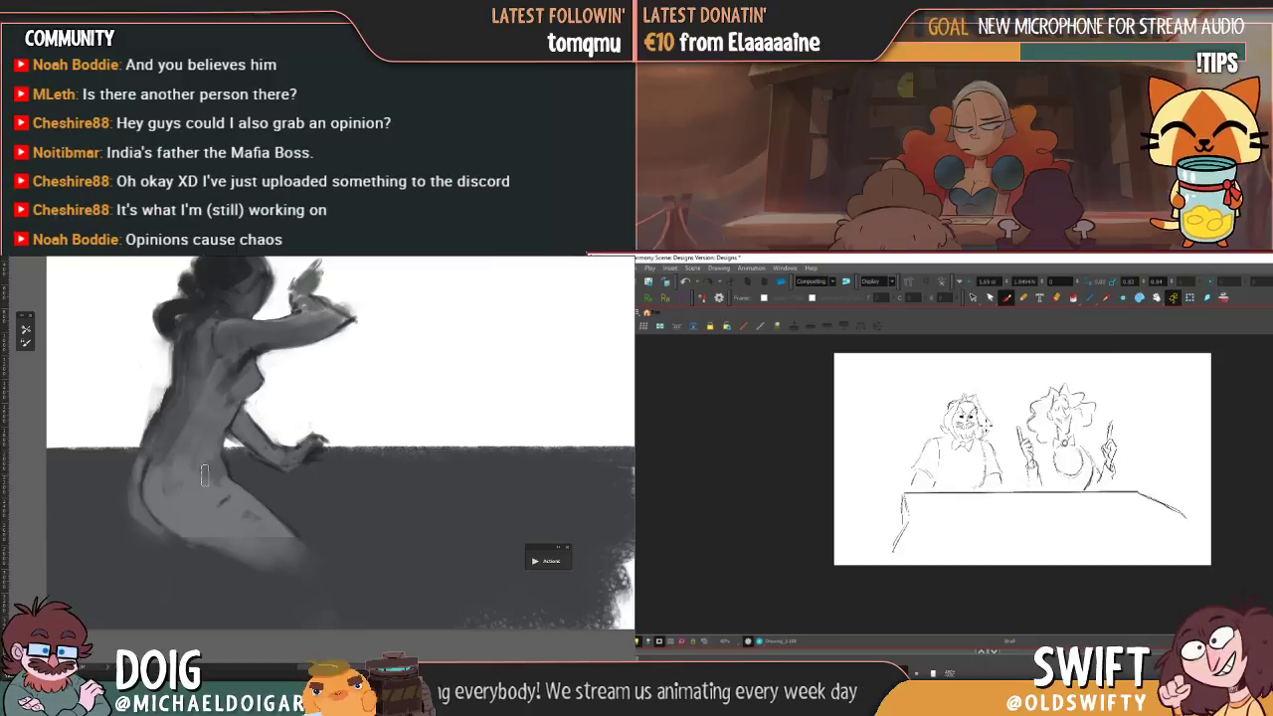
key(period)
key(comma)
key(period)
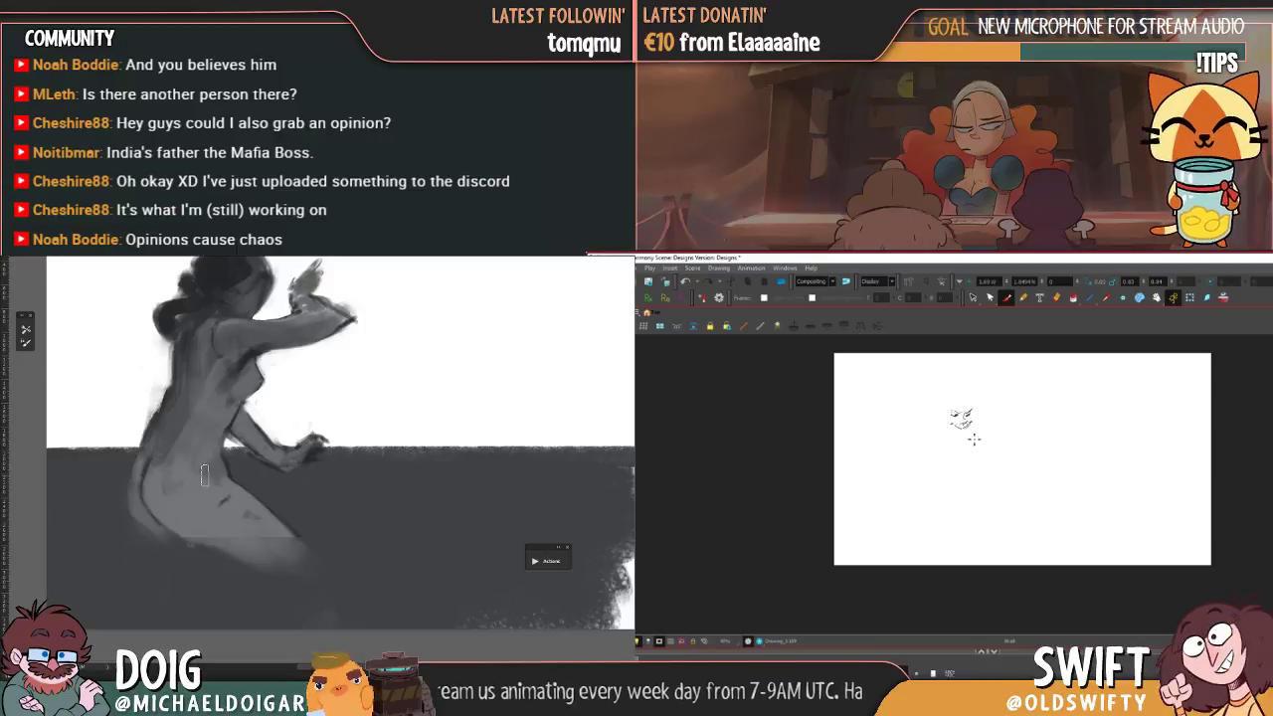
- Extend the bearded character's brow and add a curl at the corner of the mouth, checking against the previous pose
key(comma)
key(period)
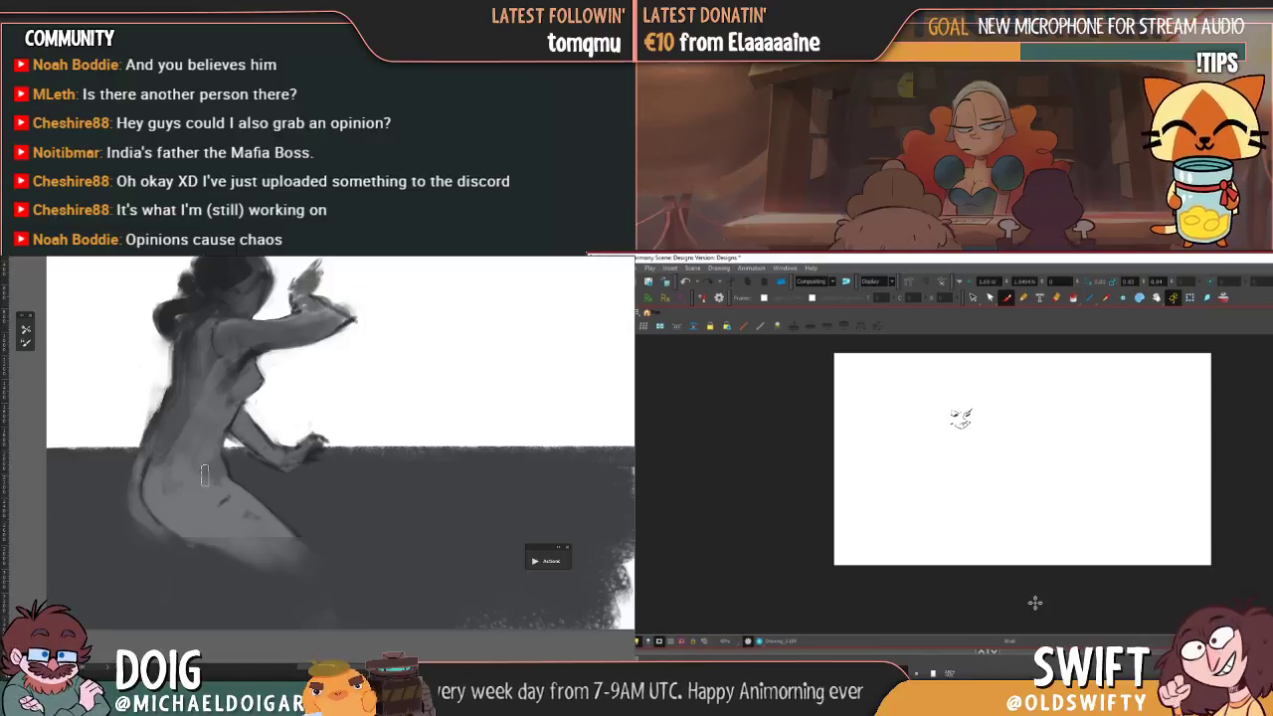
key(comma)
key(period)
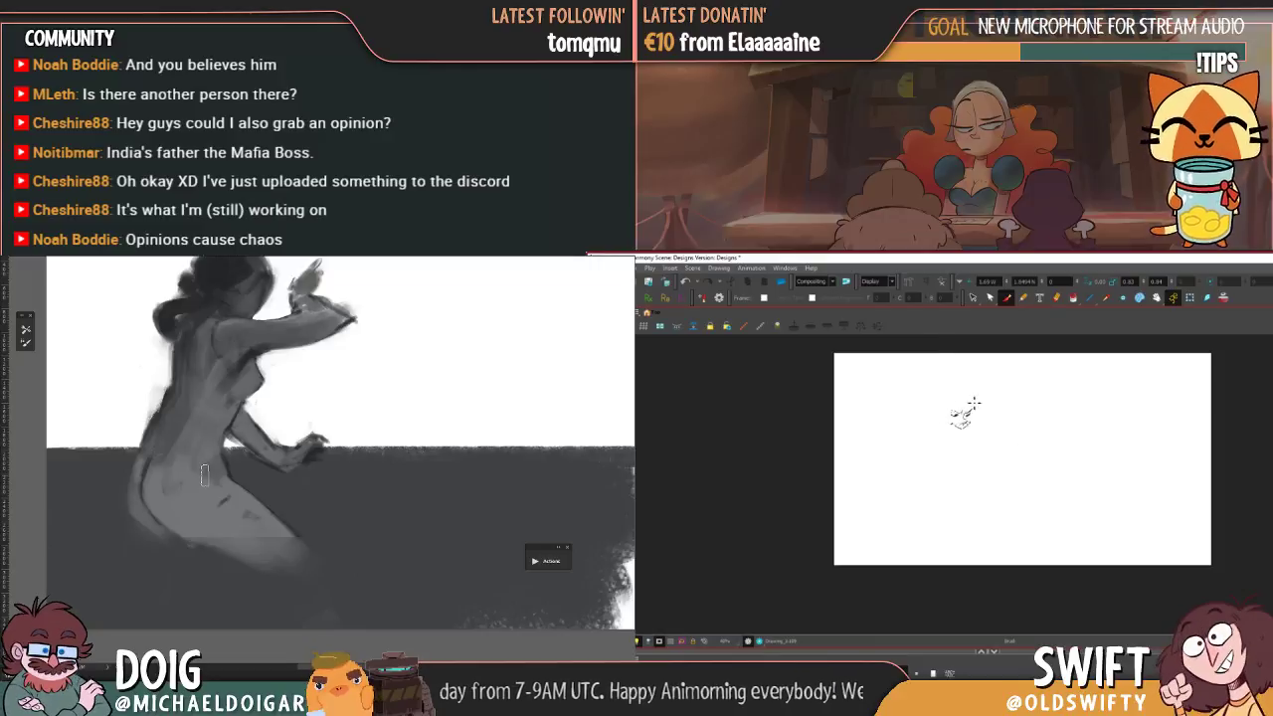
key(comma)
key(period)
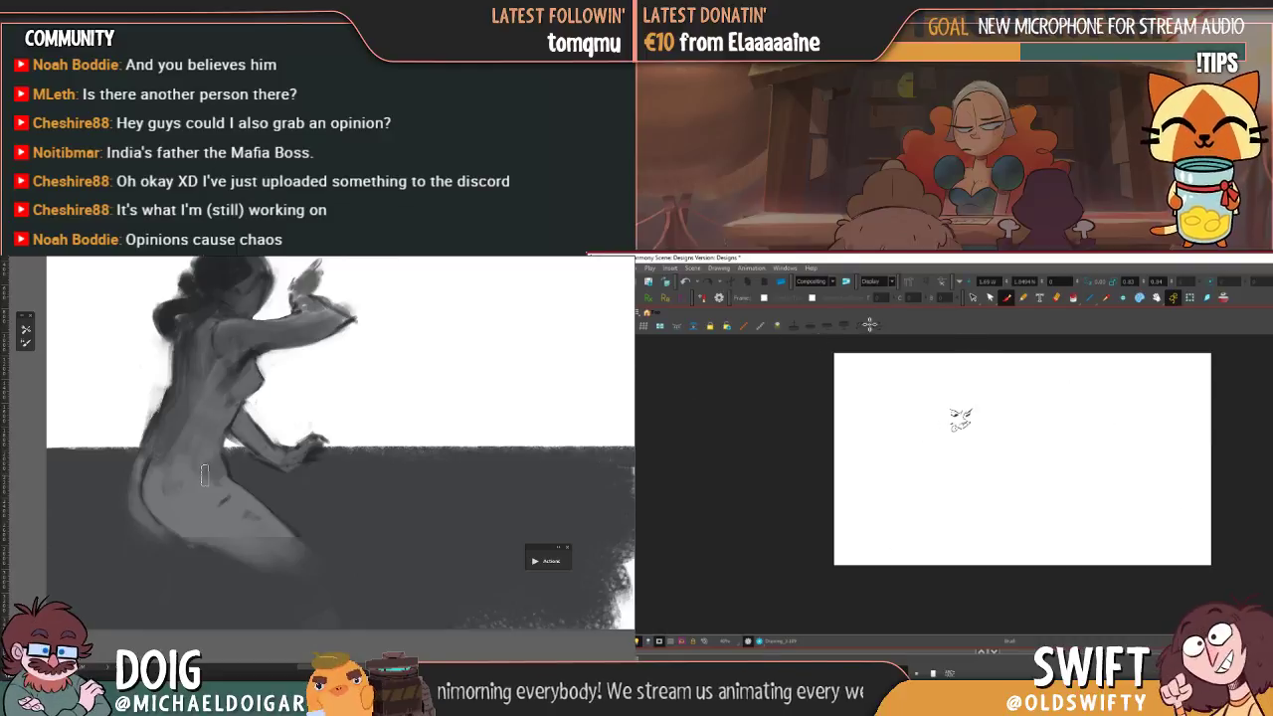
- Lasso the bearded character's mouth strokes, adjust them slightly beneath the nose, and deselect them
click(973, 298)
drag(959, 417, 953, 436)
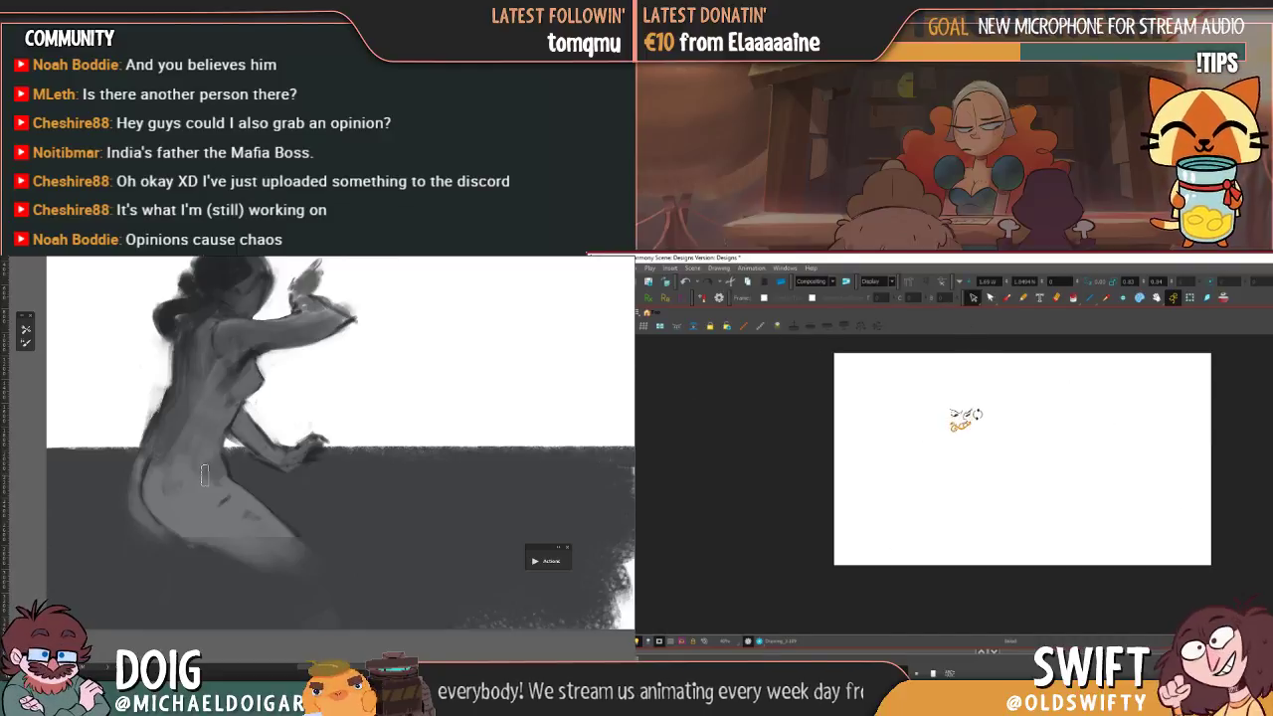
click(951, 426)
click(976, 411)
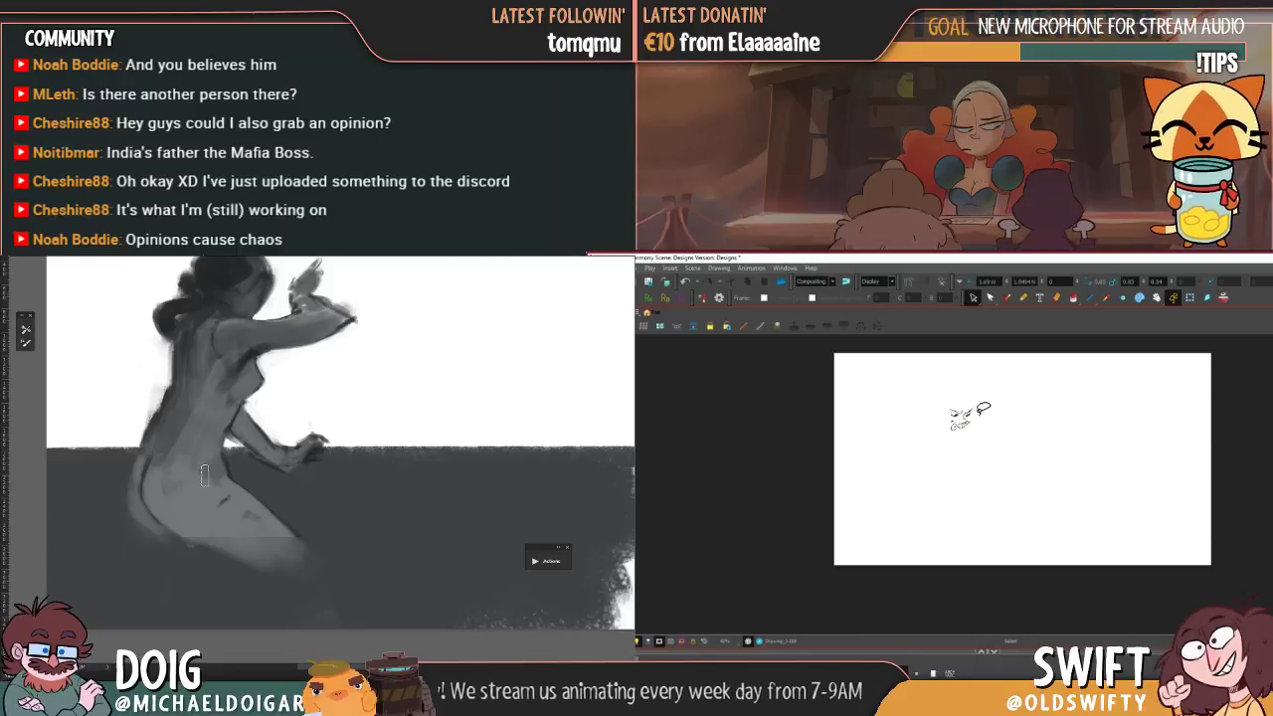
key(.)
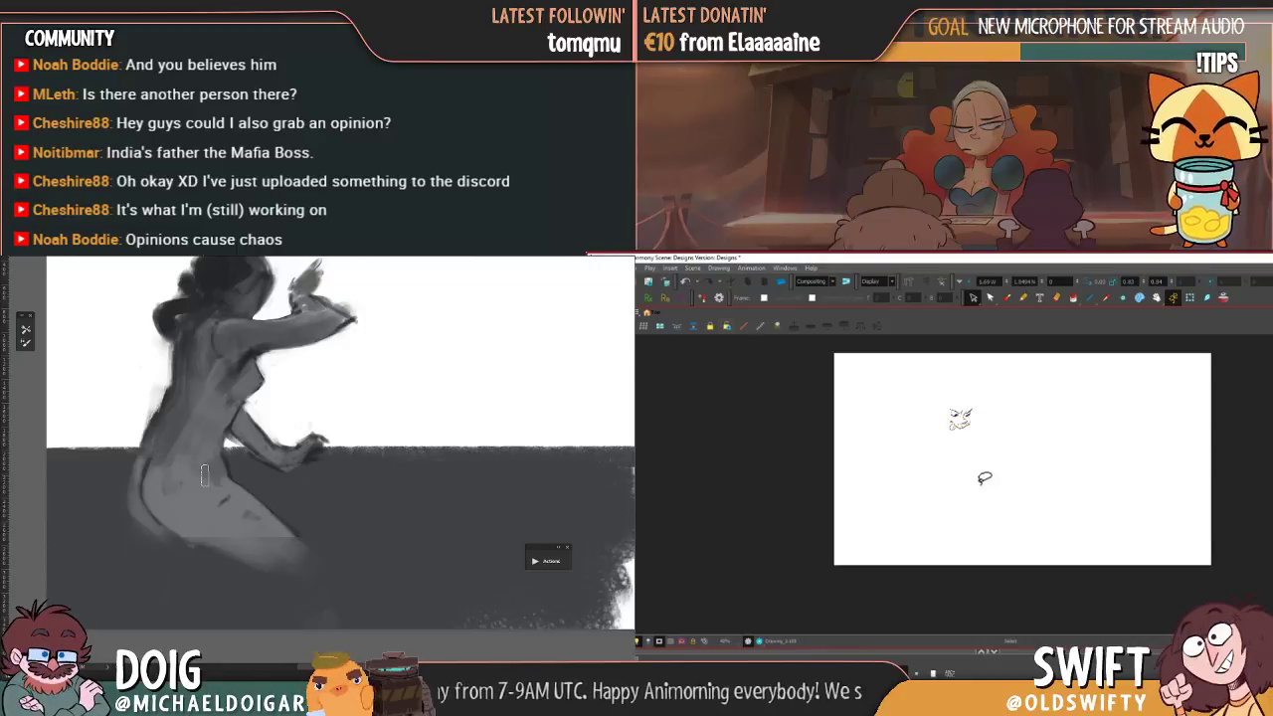
- Draw the side contour of the bearded character's face and short beard strokes beneath the mouth with the Brush tool
click(1004, 297)
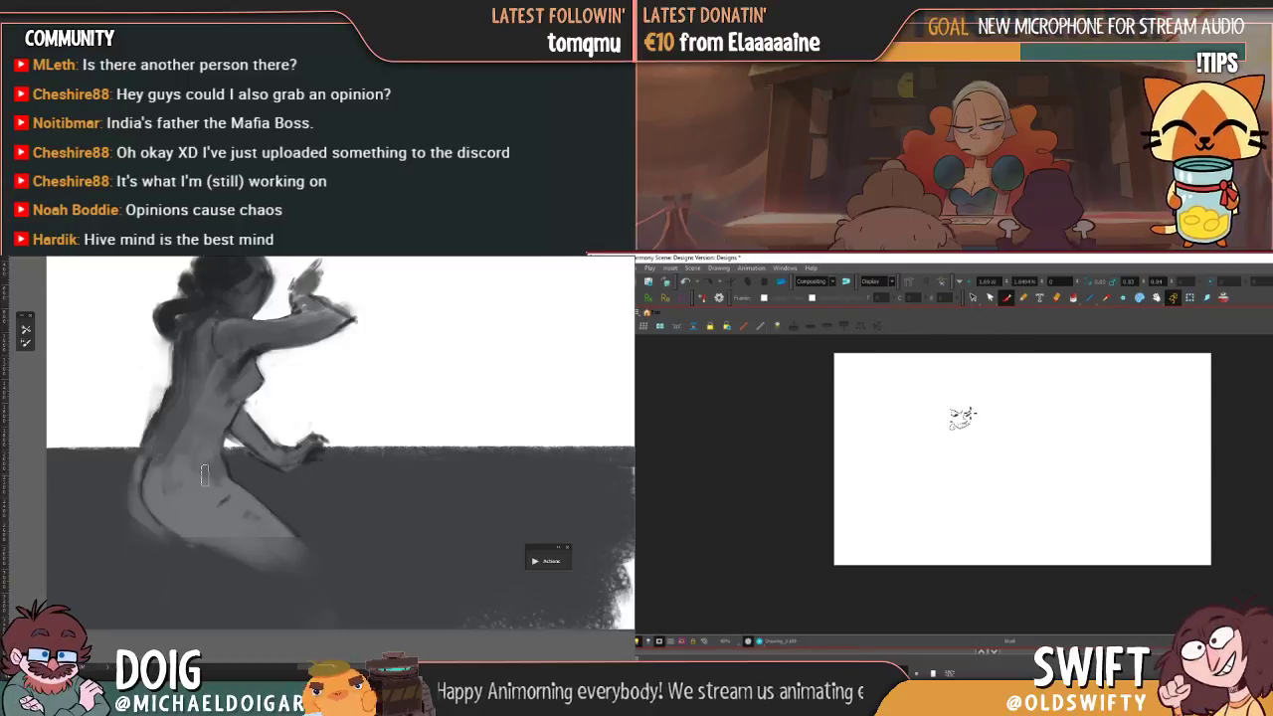
click(973, 297)
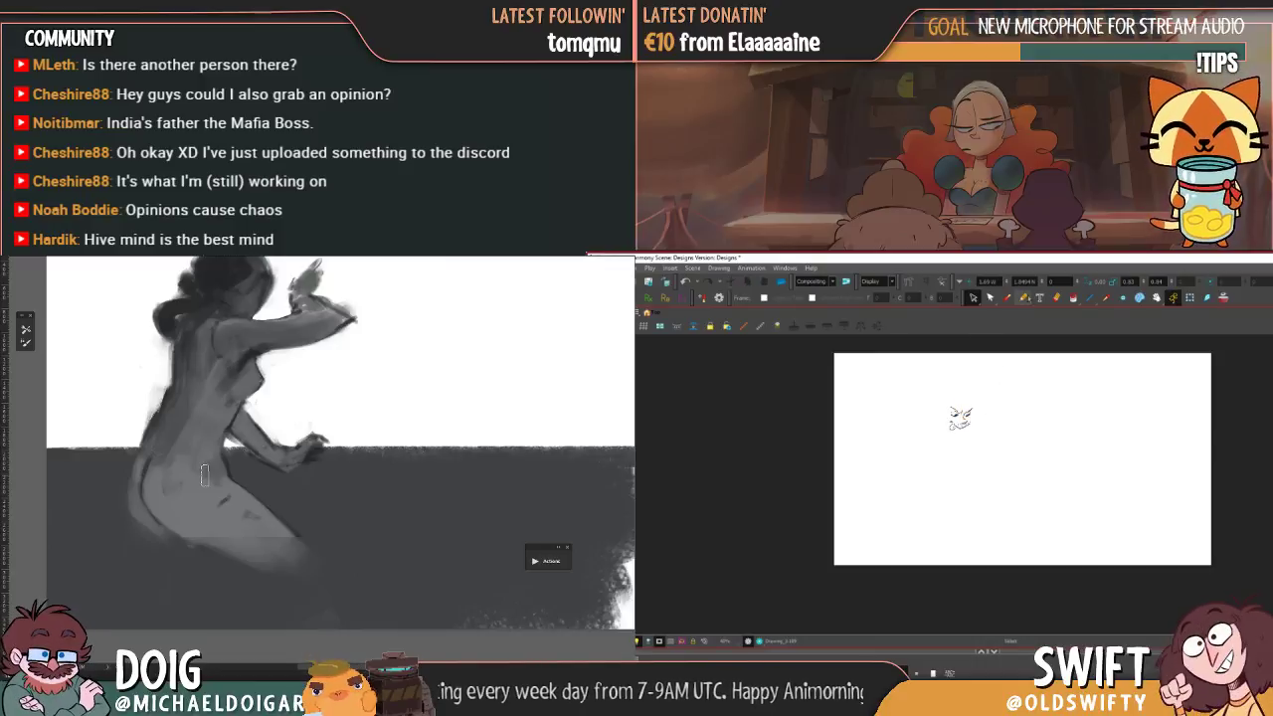
click(1005, 297)
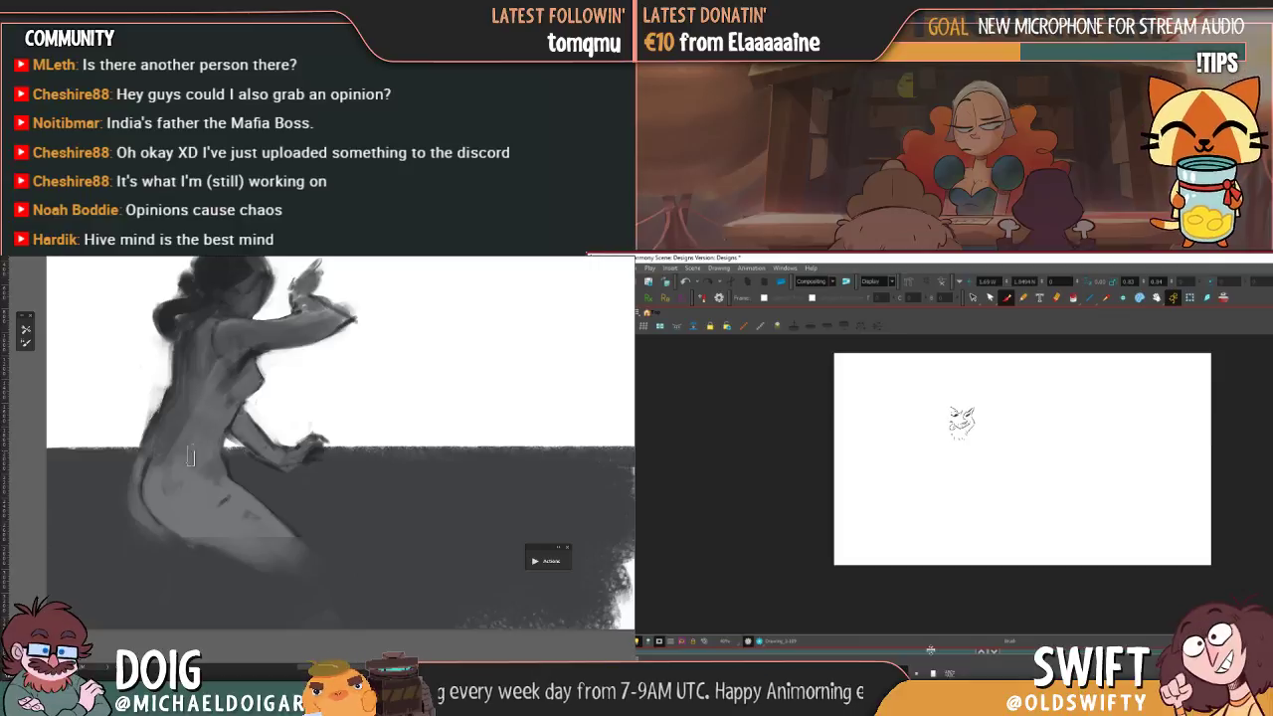
- Paint soft grey shading along the figure study's back, waist and hip
drag(191, 467, 210, 484)
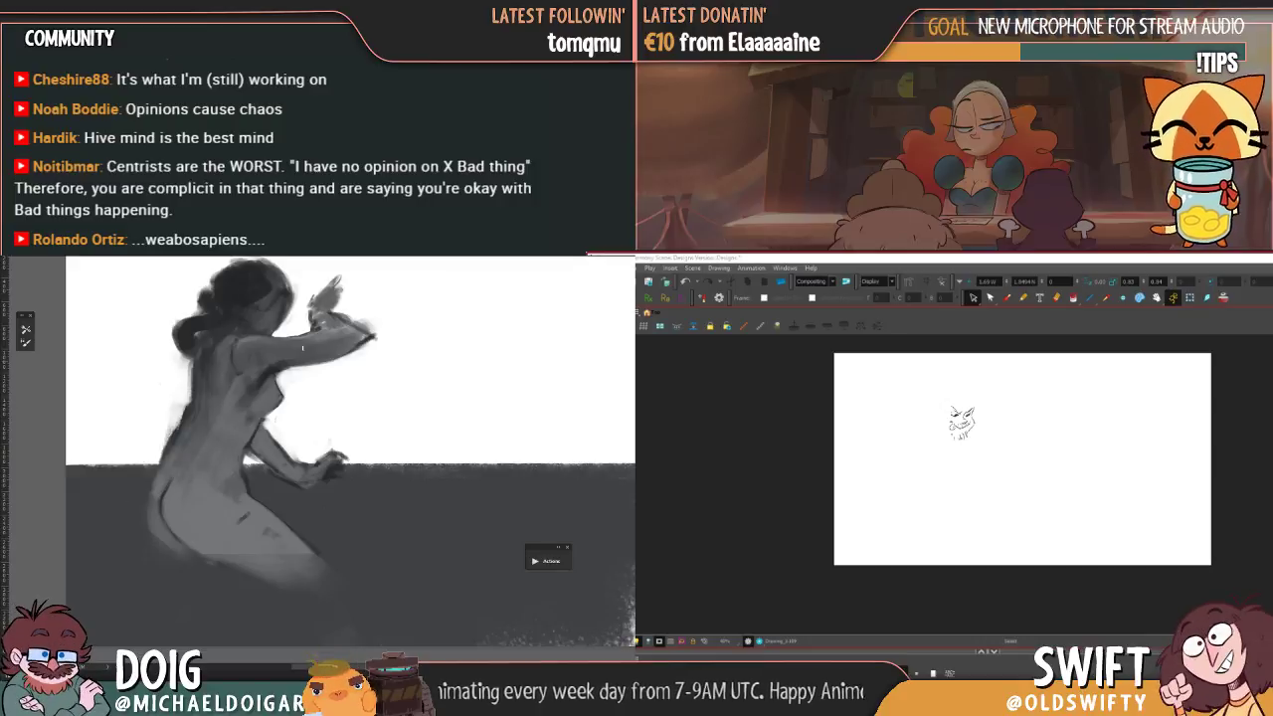
drag(299, 377, 270, 474)
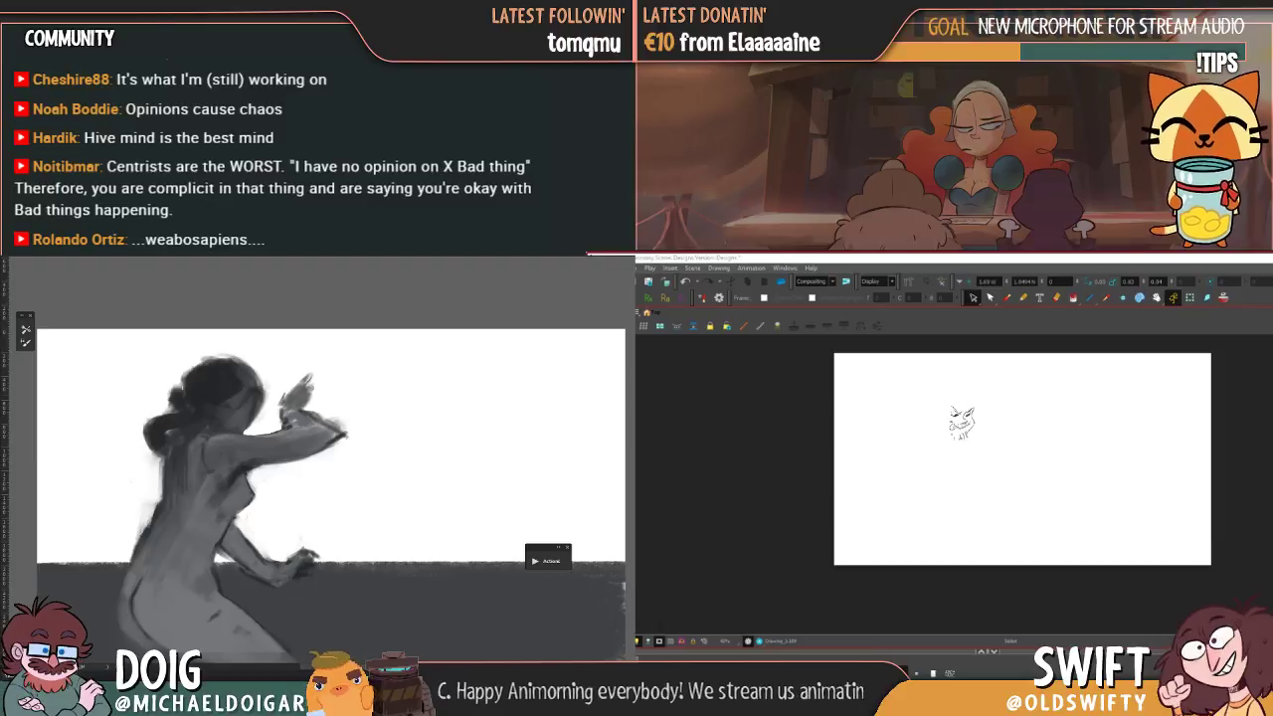
mouse_move(241, 427)
mouse_down()
mouse_move(232, 471)
mouse_move(223, 435)
mouse_up()
drag(215, 551, 225, 454)
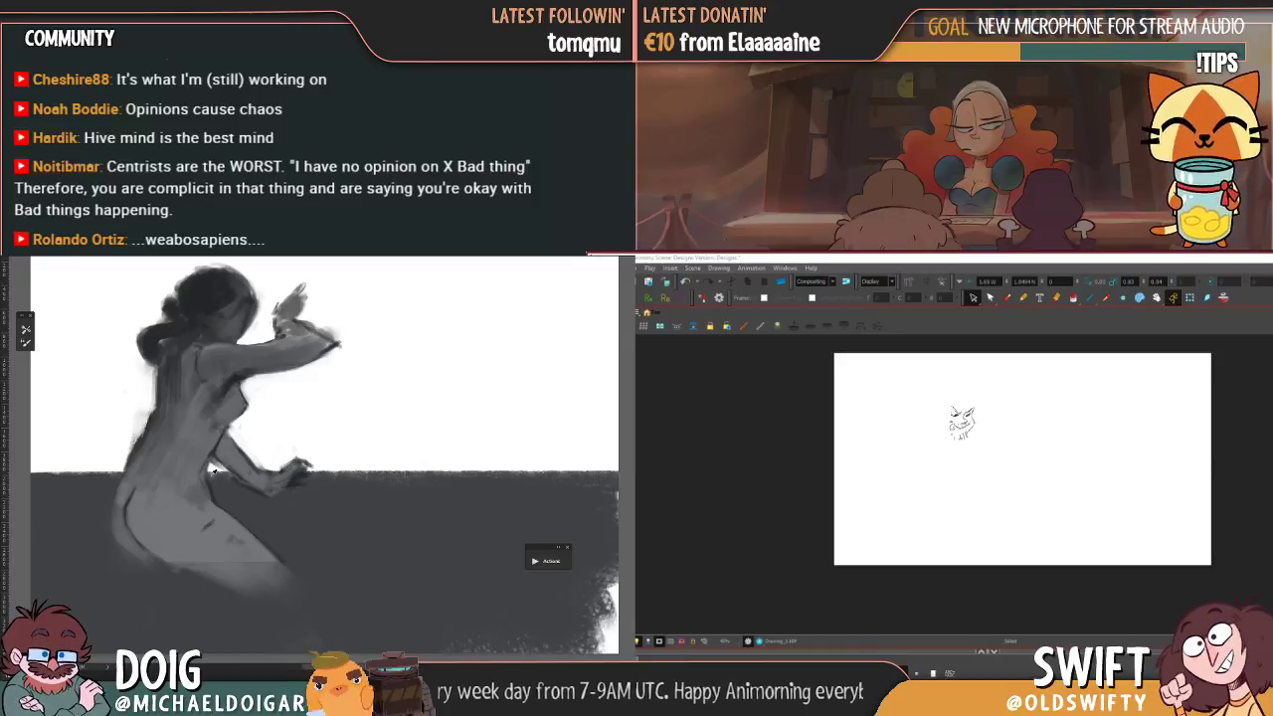
- Undo and redo the recent strokes along the figure's hip and lower thigh to compare the two versions
key(ctrl+z)
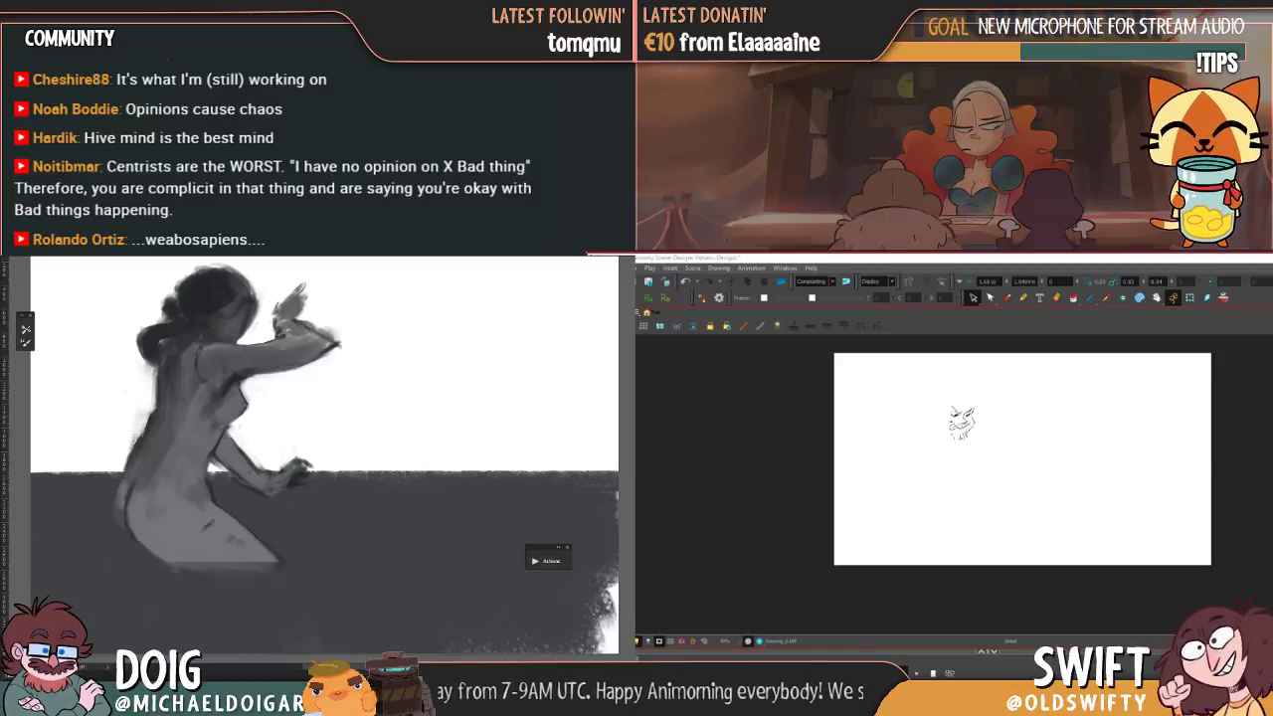
key(ctrl+z)
key(ctrl+shift+z)
key(ctrl+z)
key(ctrl+shift+z)
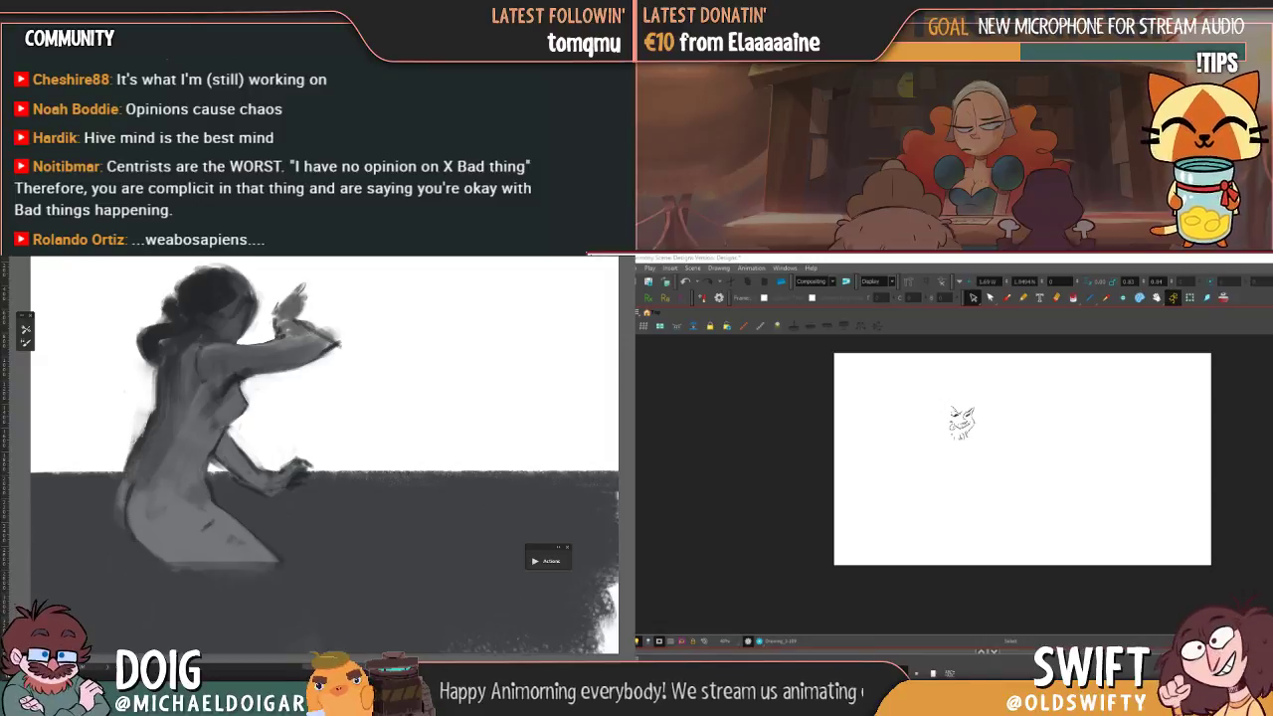
key(ctrl+)
key(ctrl+z)
key(ctrl+z)
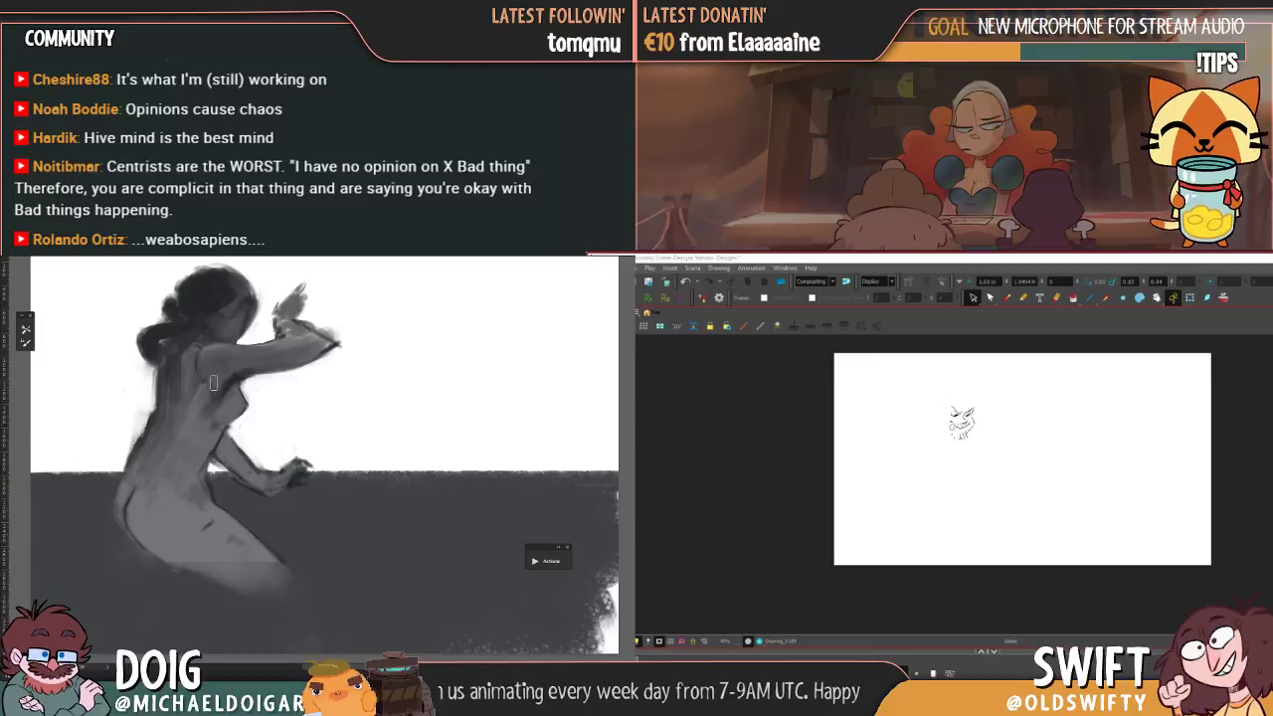
- Refine the grey shading beneath the figure's raised arm and down the side of the torso
drag(249, 366, 224, 407)
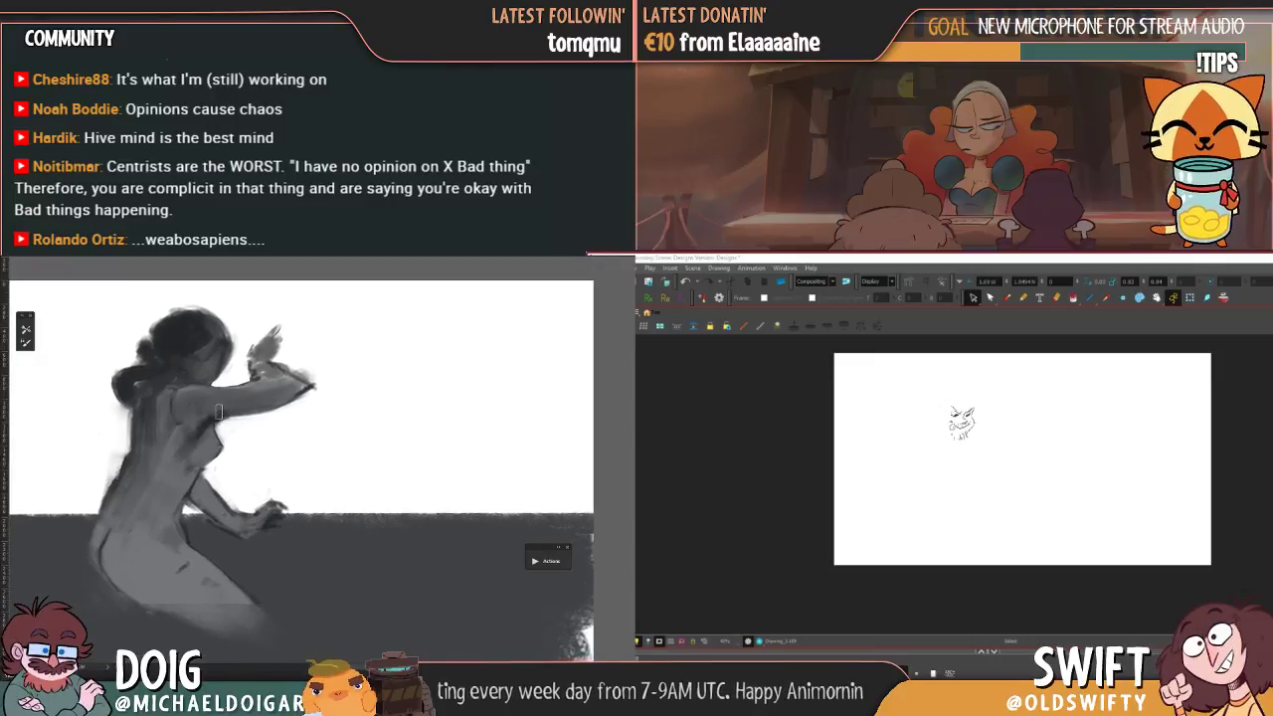
drag(192, 455, 204, 488)
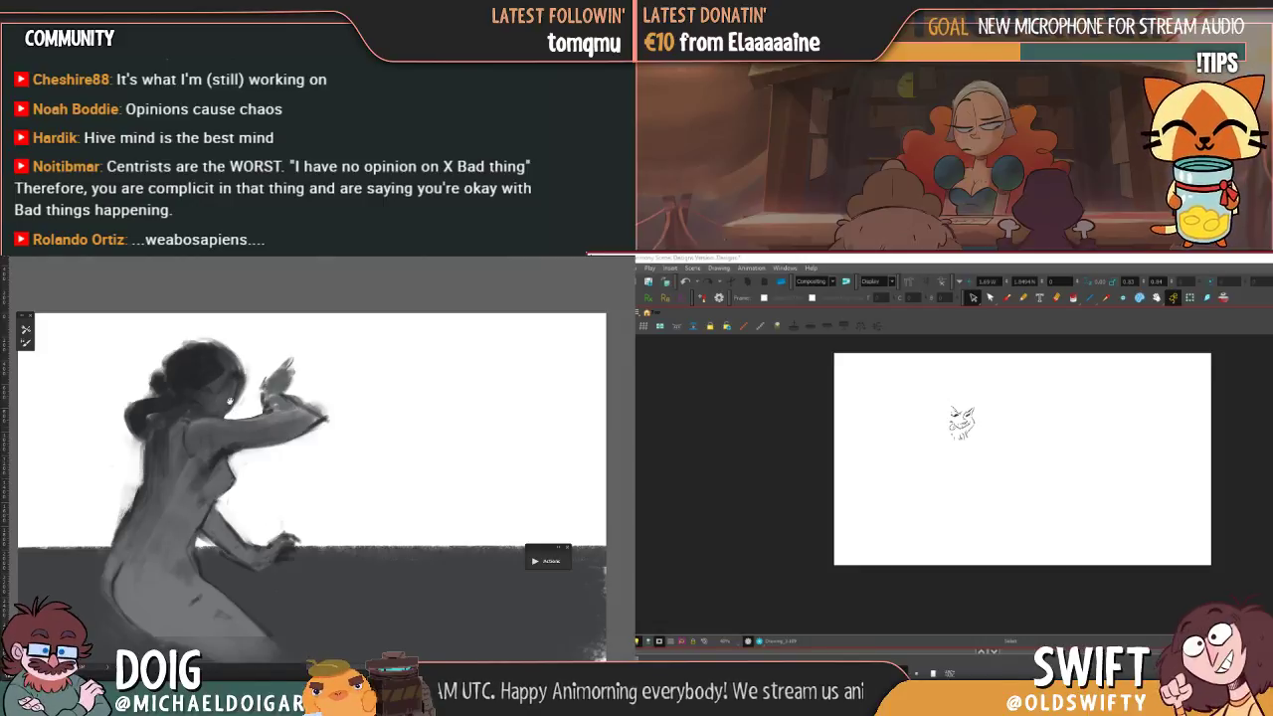
scroll(207, 429, down, 5)
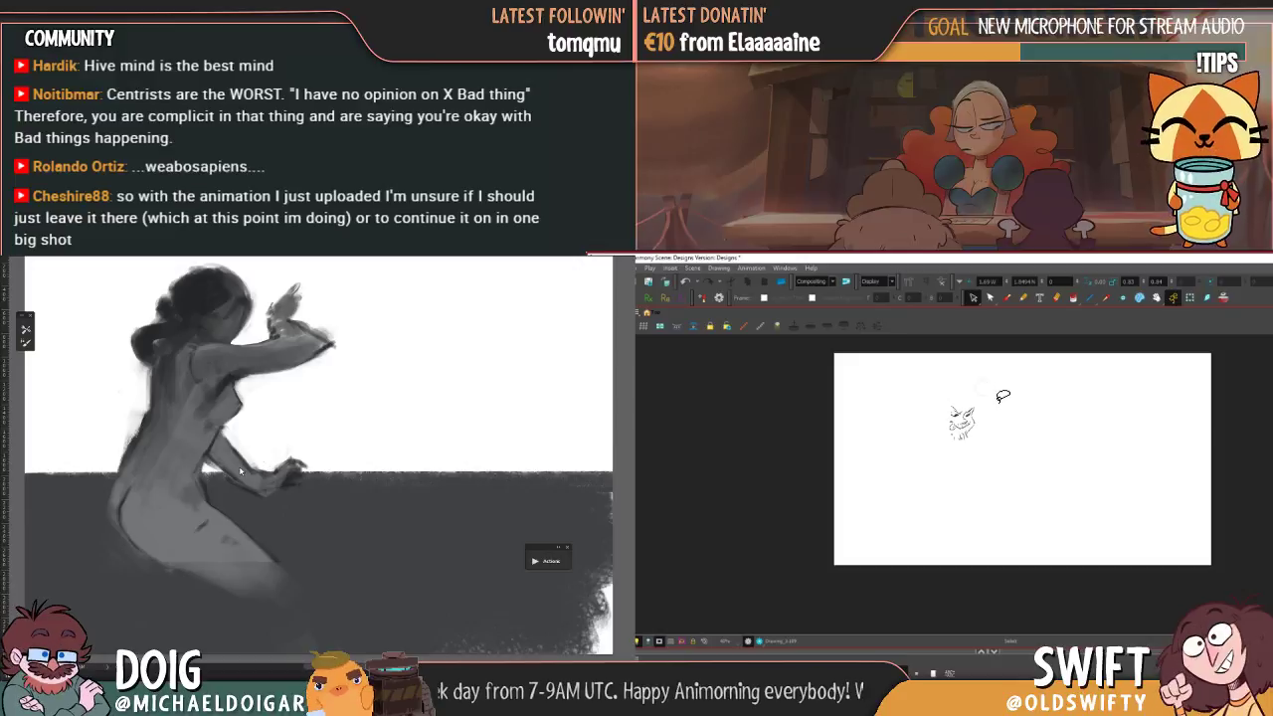
- Compare the bearded character's face against the neighbouring pose, checking the brow, nose, mouth and beard placement
click(1006, 297)
key(.)
alt+click(225, 384)
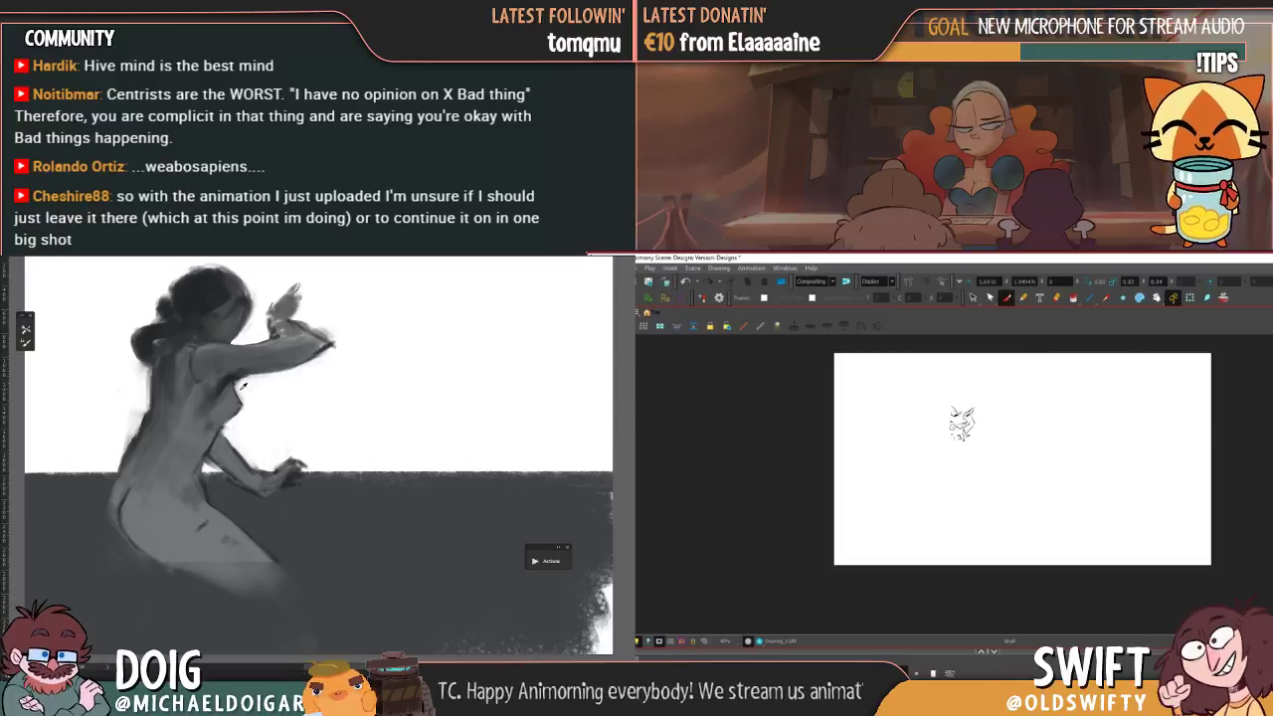
key(.)
key(.)
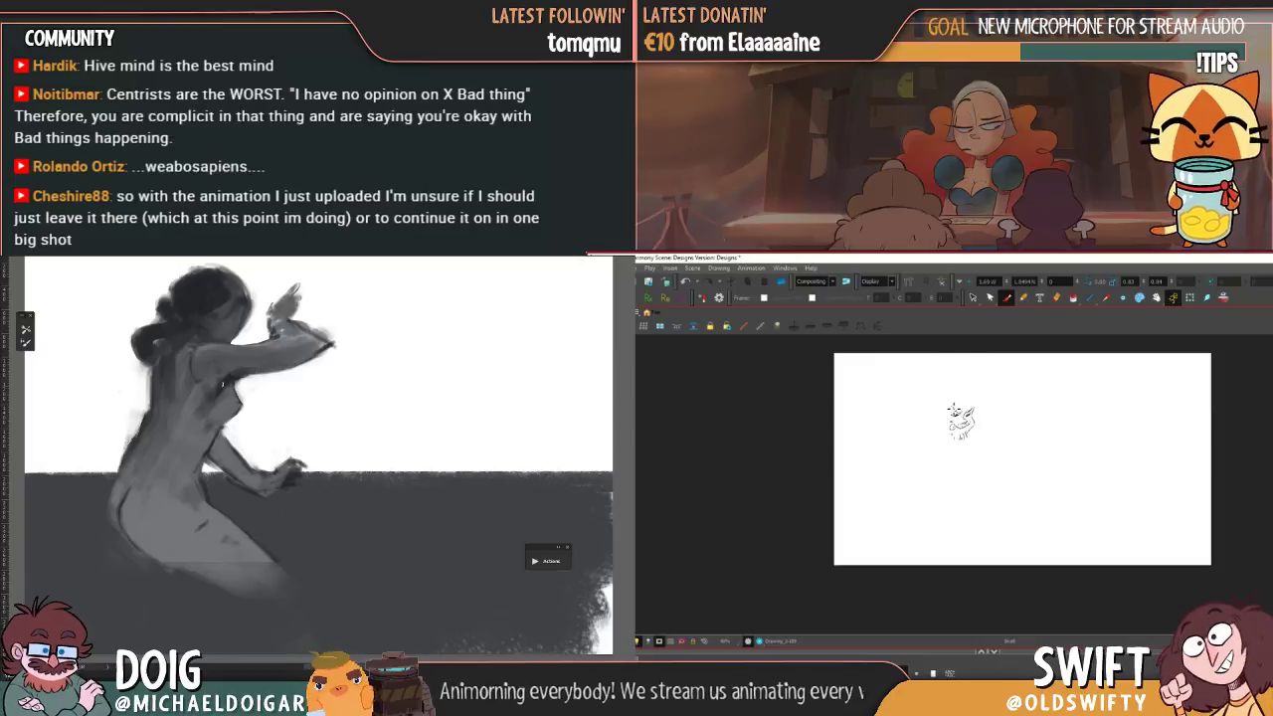
key(.)
key(.)
key(.)
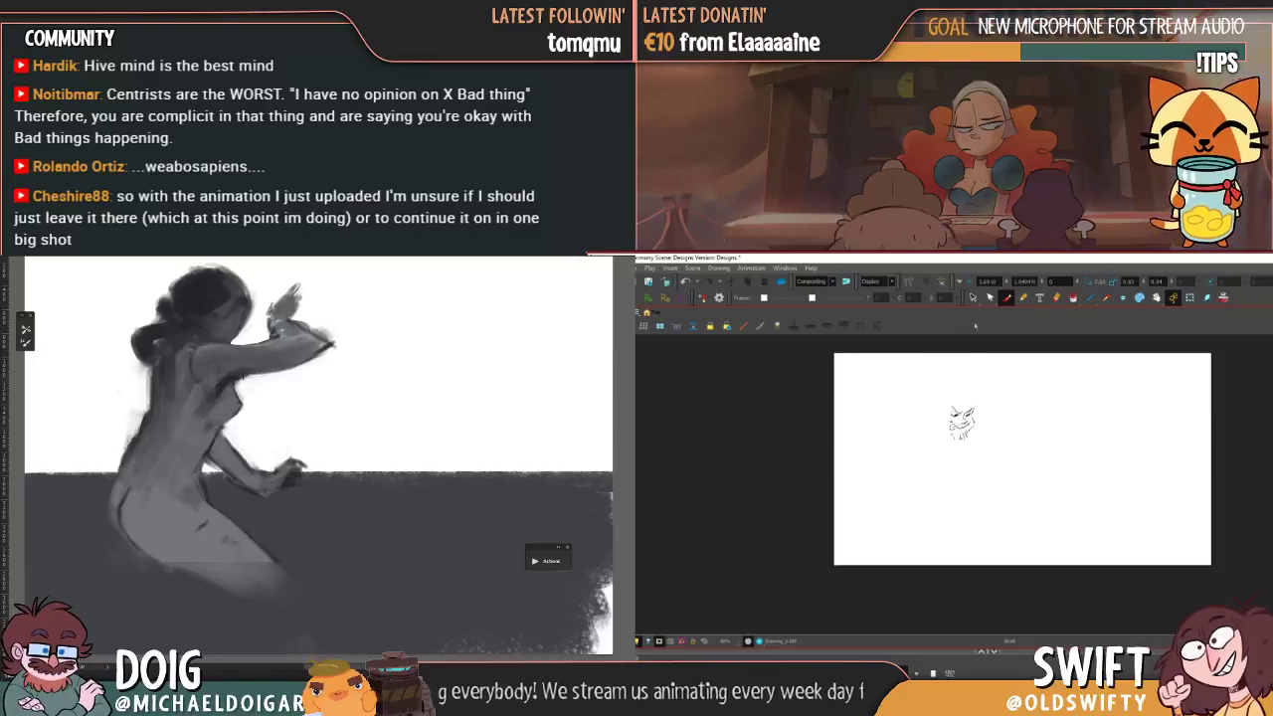
- Lasso the bearded character's whole face, shift it slightly sideways, and check it against the neighbouring pose
click(972, 298)
drag(978, 405, 969, 422)
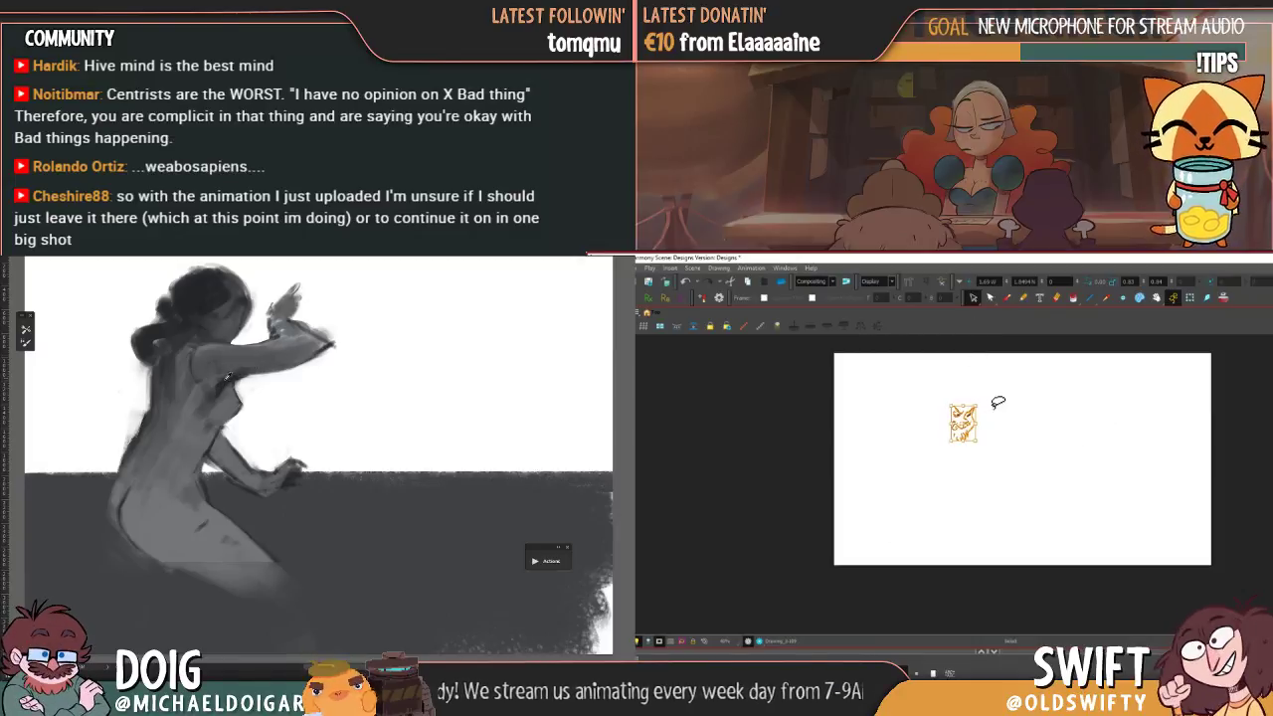
key(.)
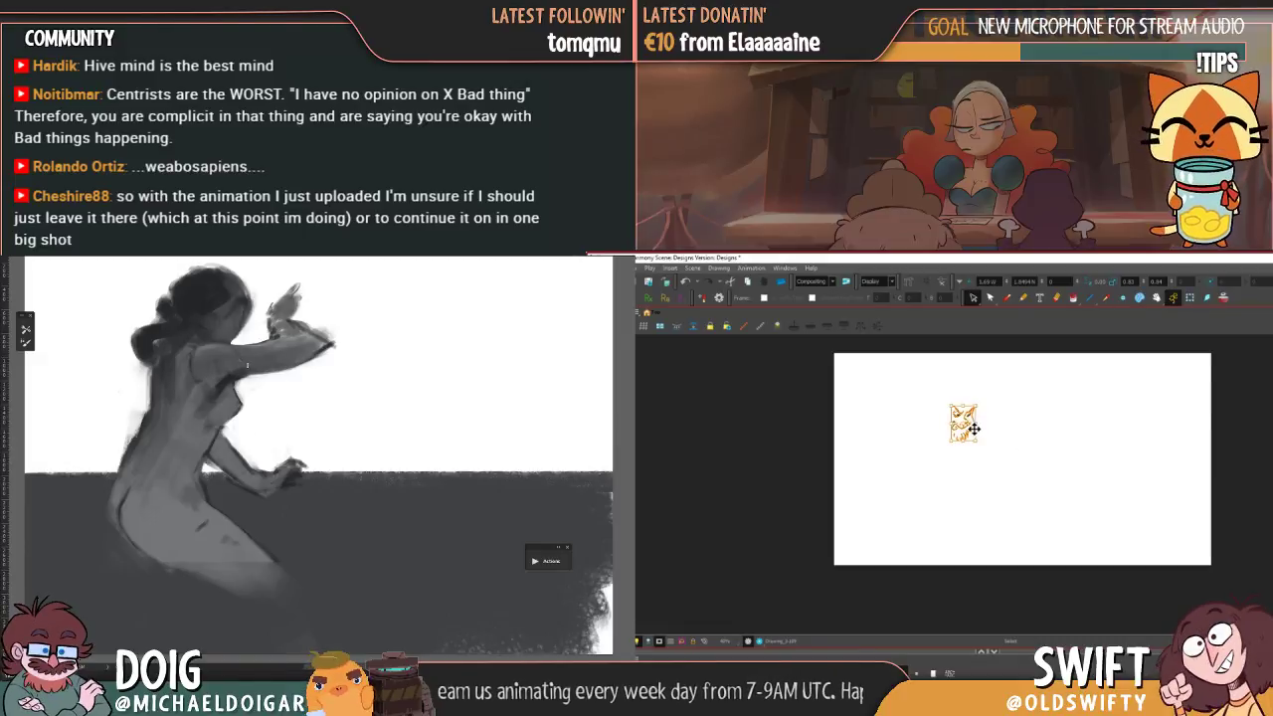
drag(974, 428, 971, 408)
key(.)
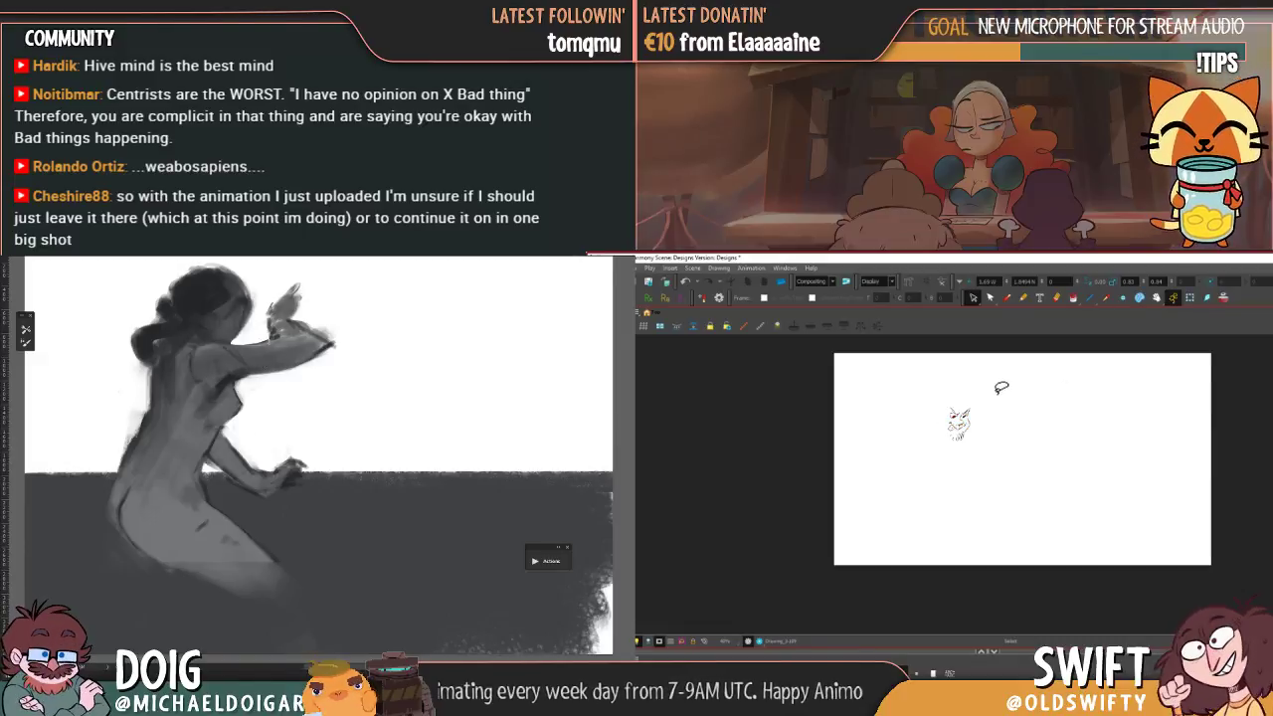
key(.)
- Lasso the bearded character's face again, fine-tune its placement, deselect it, and compare it with the neighbouring pose
drag(210, 352, 227, 393)
drag(972, 408, 971, 407)
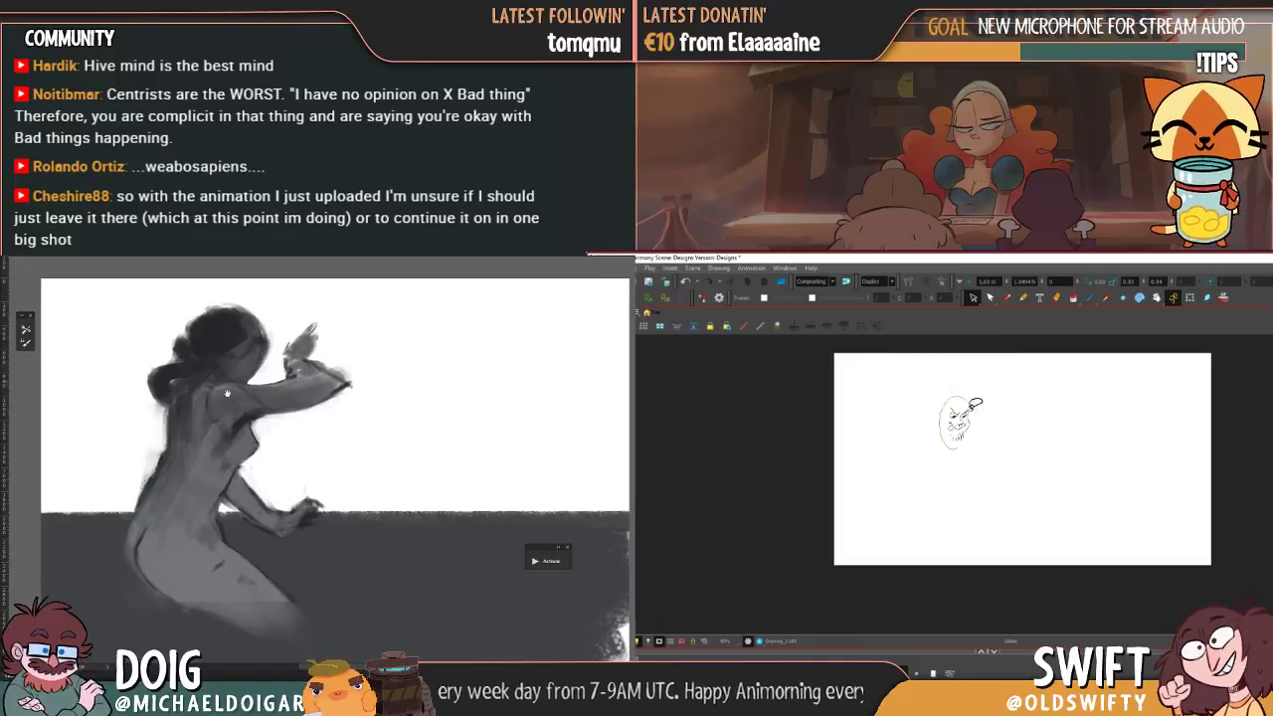
drag(227, 393, 249, 426)
drag(971, 406, 972, 409)
click(989, 400)
drag(219, 435, 233, 361)
key(.)
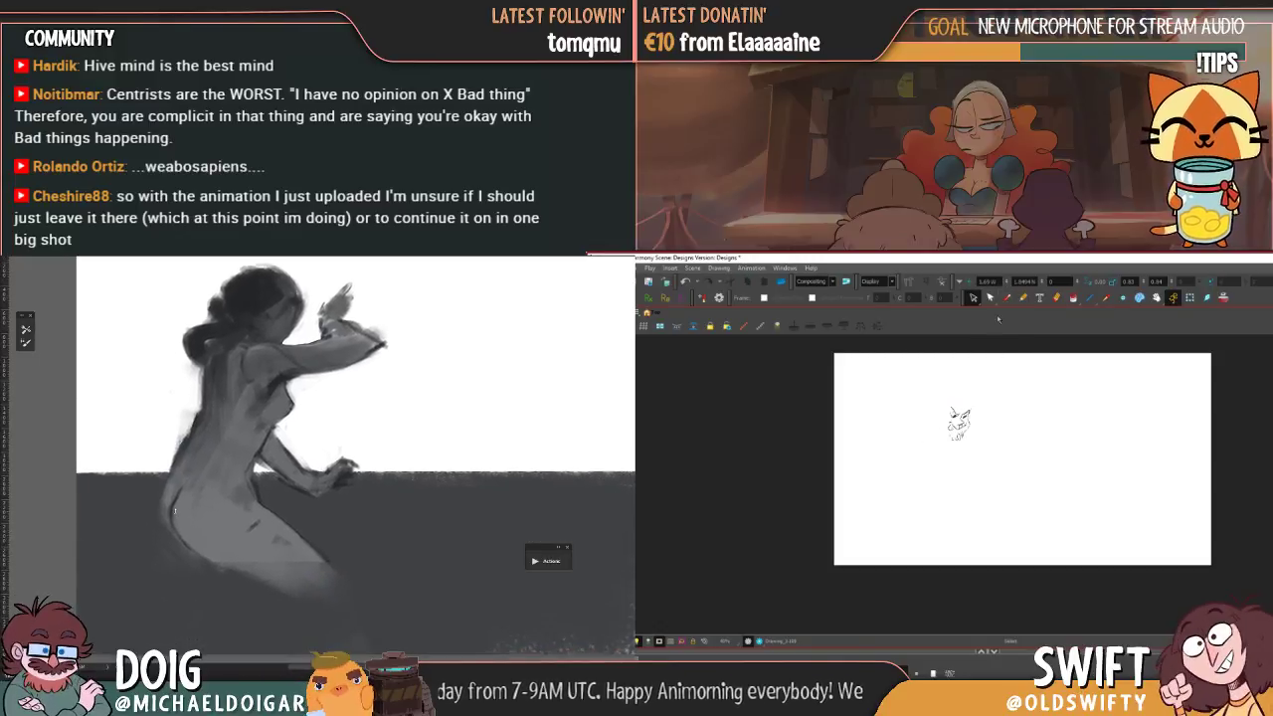
- Draw the hair tuft above the bearded character's brow and the long hair contour down the side of the face with the Brush tool
click(1006, 297)
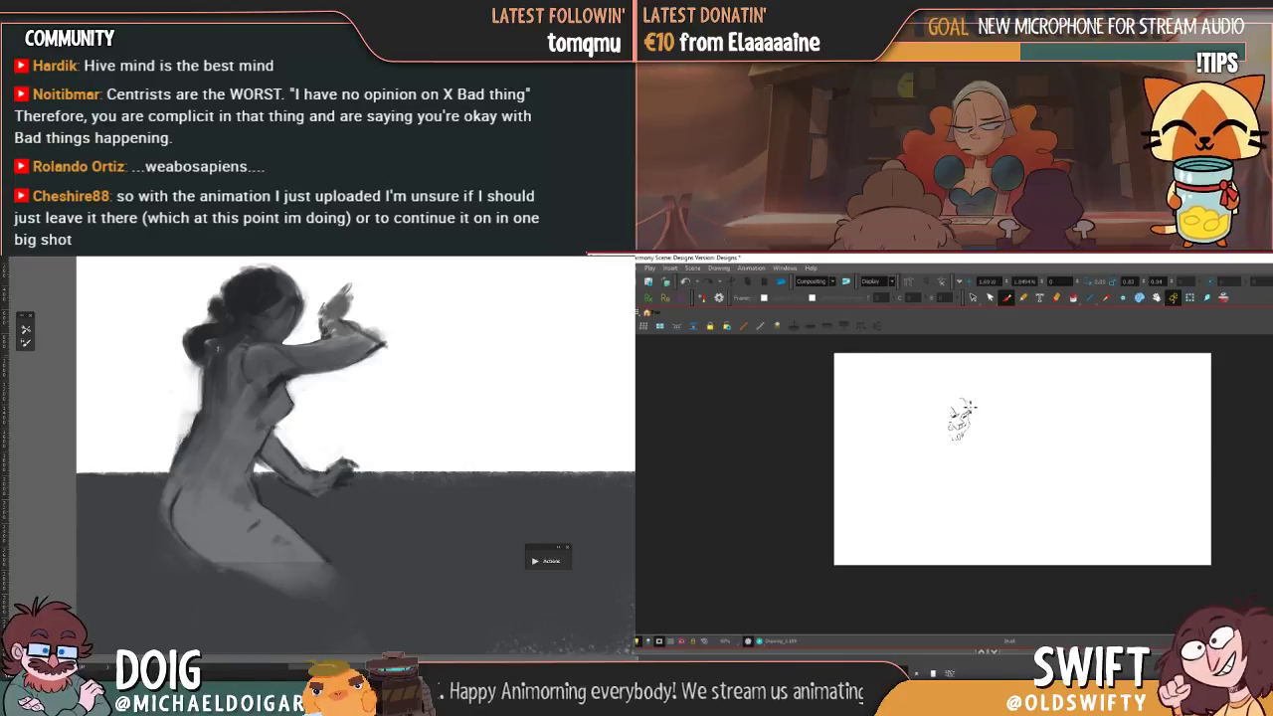
key(.)
key(.)
drag(213, 488, 219, 456)
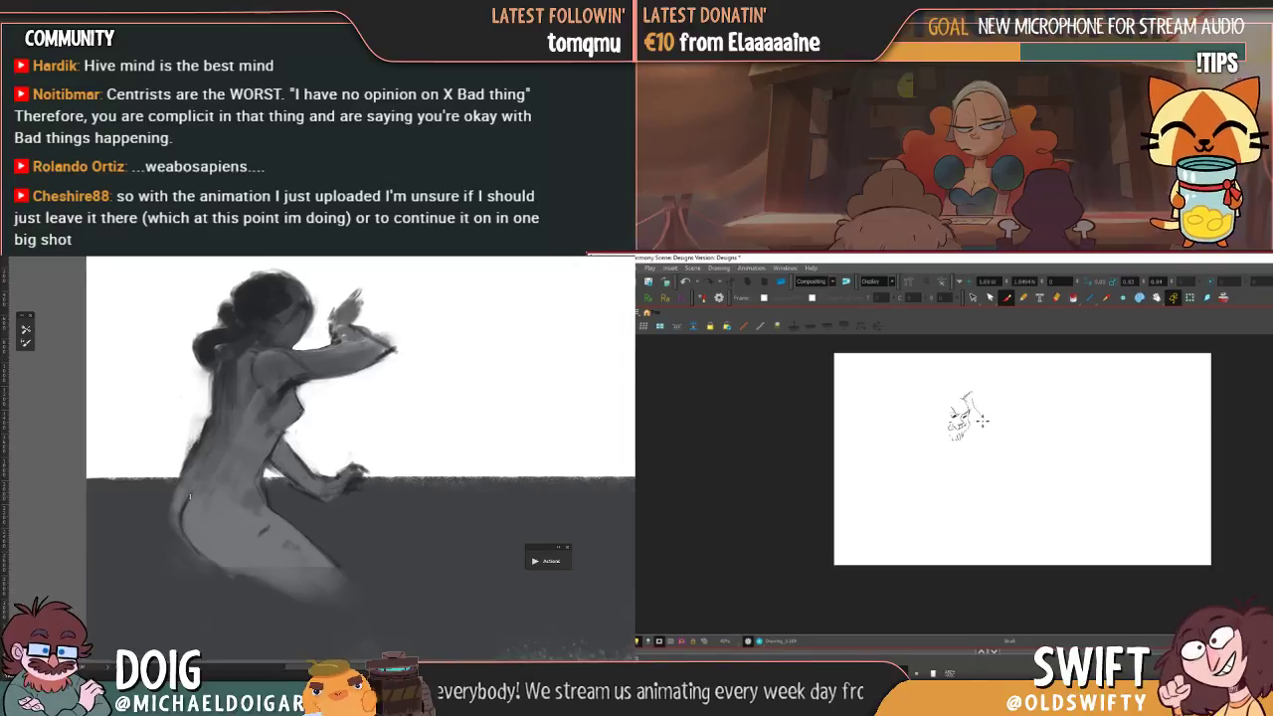
key(.)
key(.)
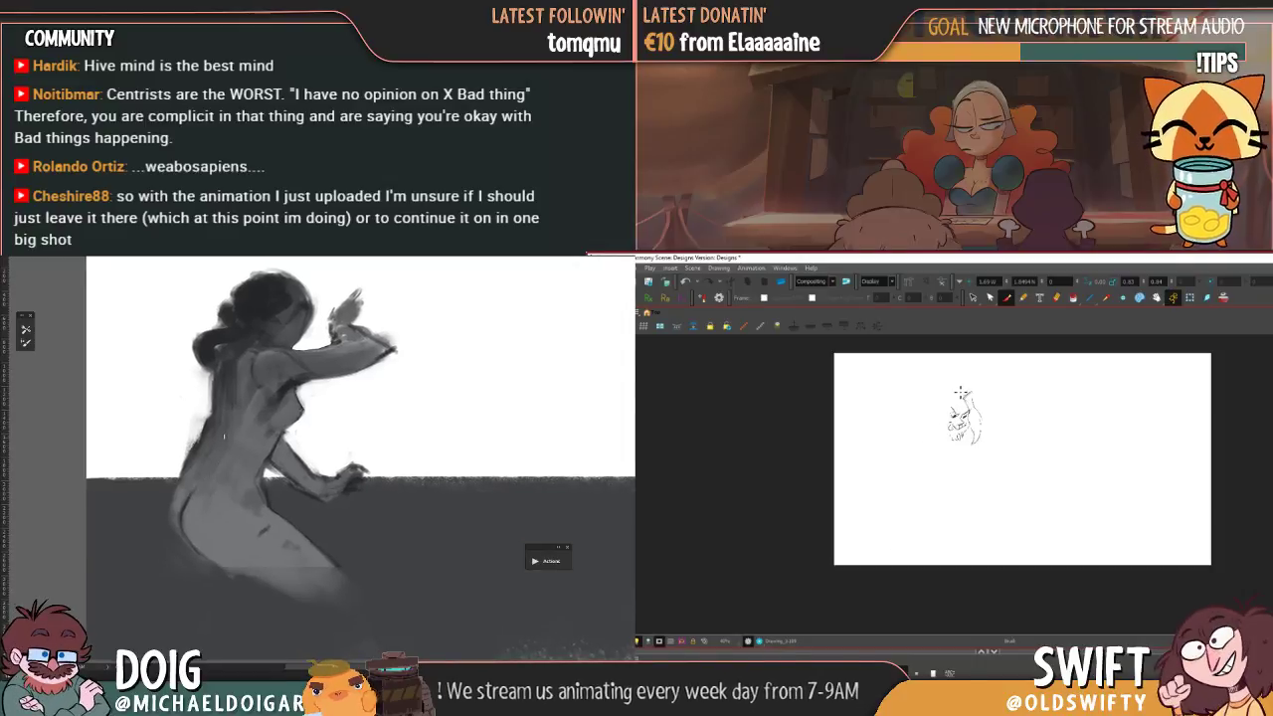
key(.)
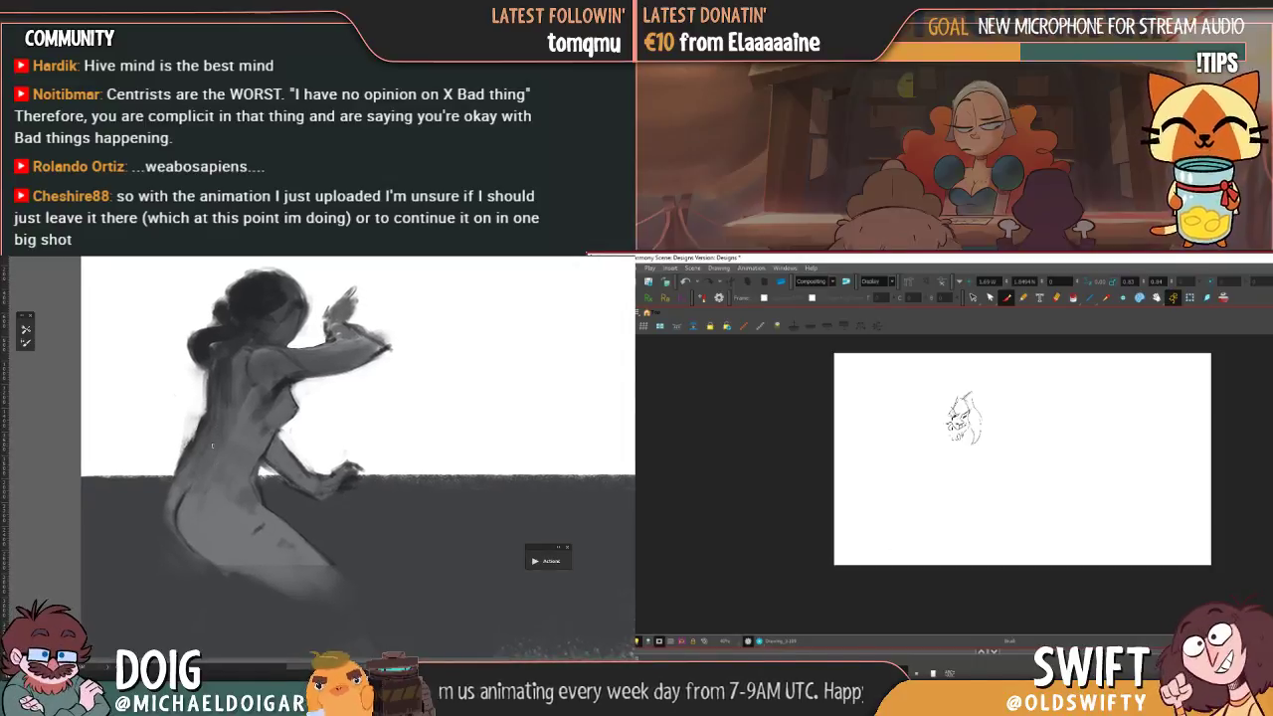
- Draw the hair contour on the other side of the bearded face and a small pointed curl beside it
drag(958, 450, 937, 411)
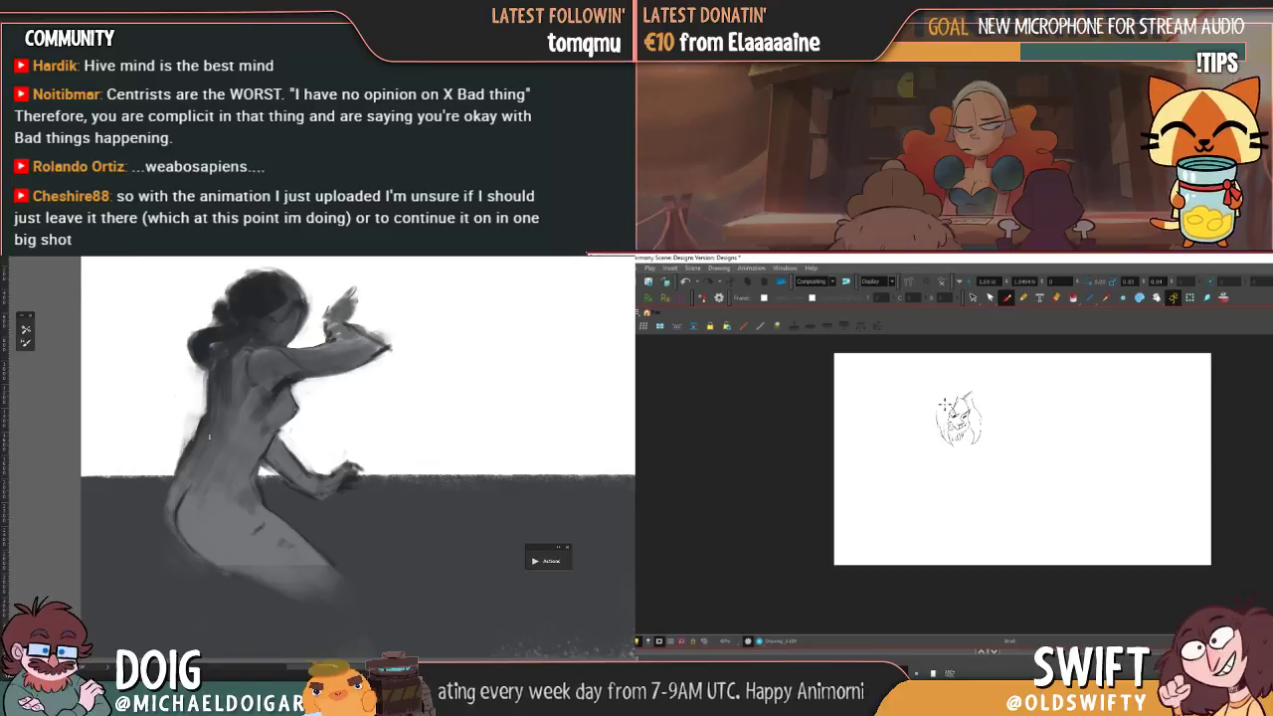
key(.)
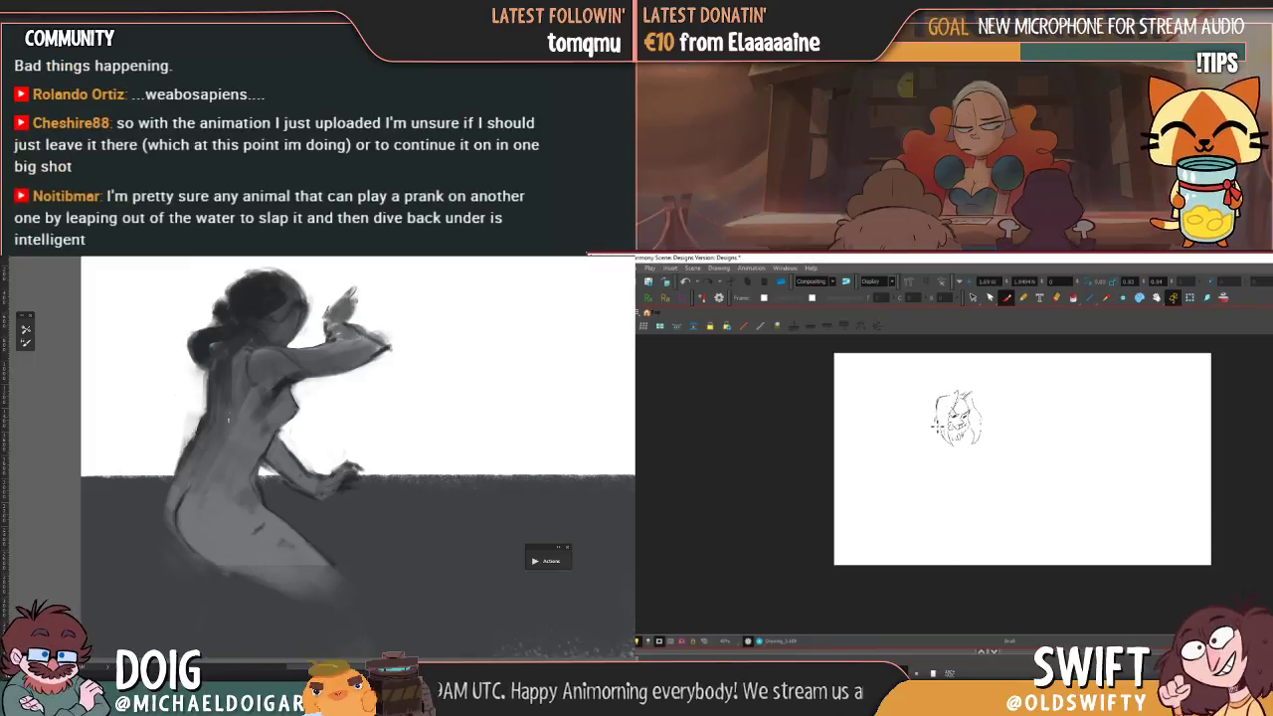
drag(936, 427, 930, 420)
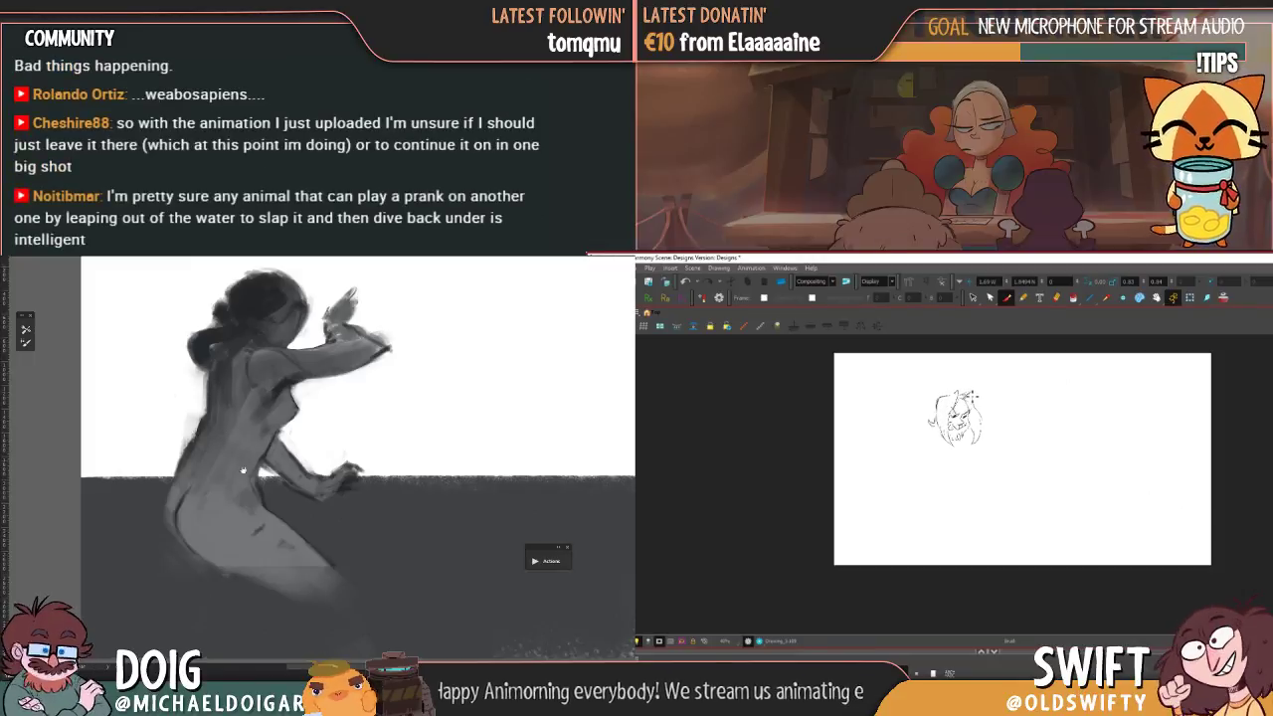
key(.)
- Select the small curl beside the bearded character's hair, adjust its shape and position slightly, and compare it with the neighbouring pose
click(973, 297)
mouse_move(941, 415)
mouse_down()
mouse_move(935, 427)
mouse_move(933, 414)
mouse_up()
click(979, 389)
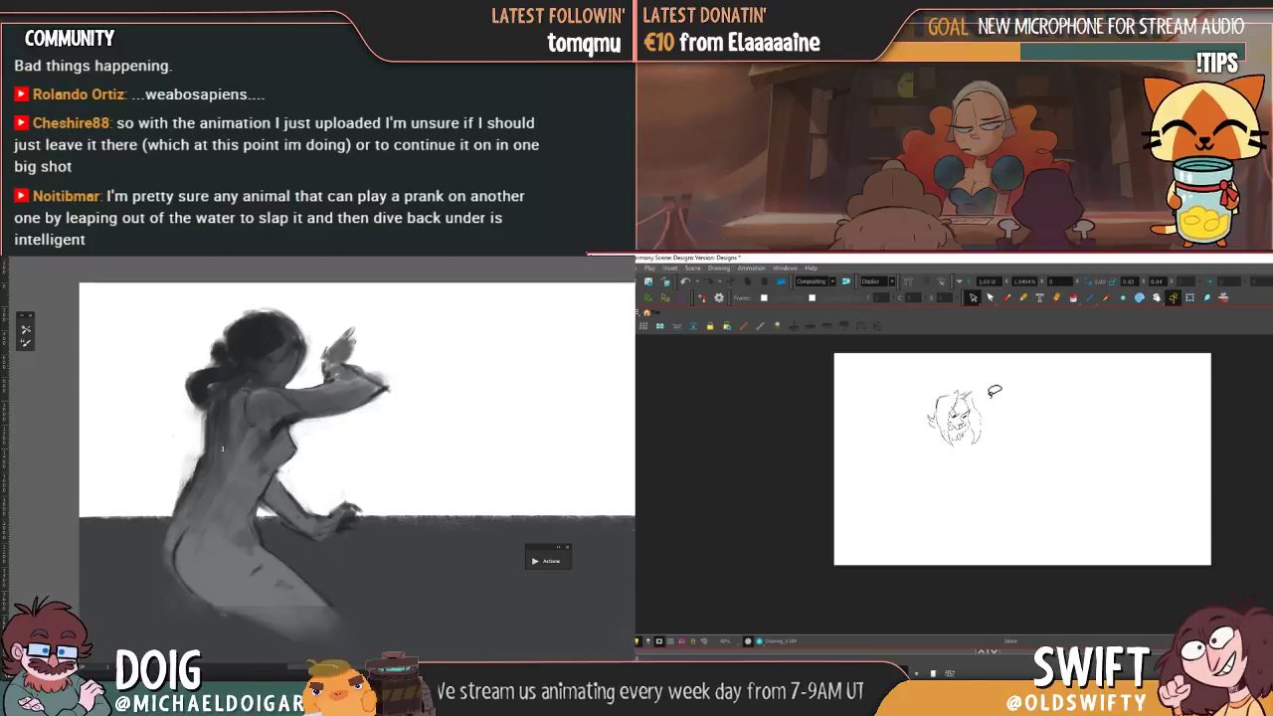
click(932, 416)
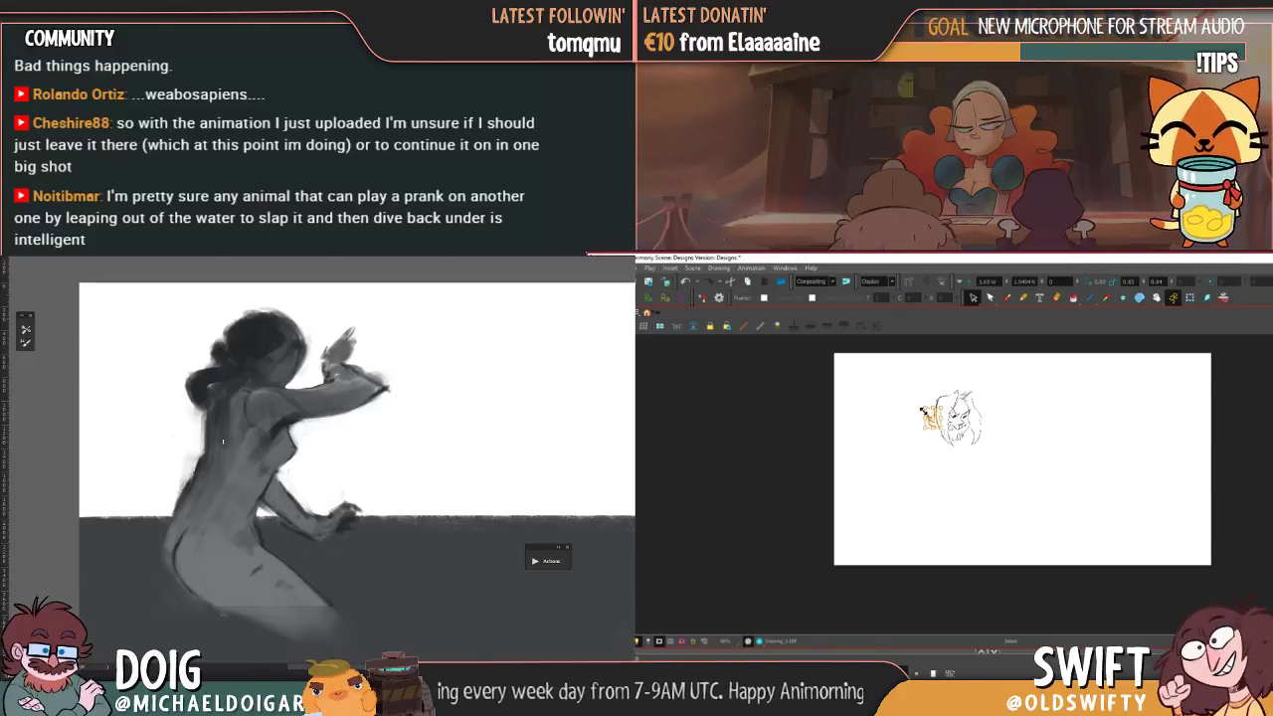
drag(922, 411, 920, 410)
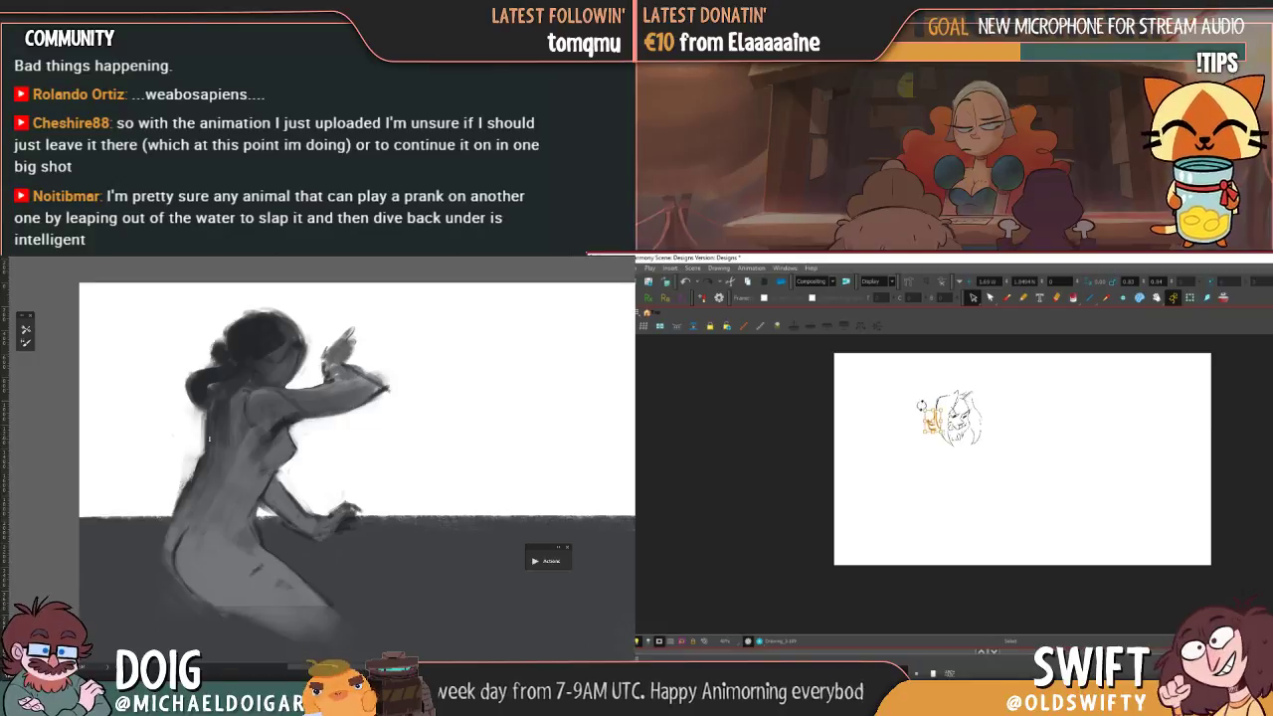
click(934, 393)
key(f)
key(g)
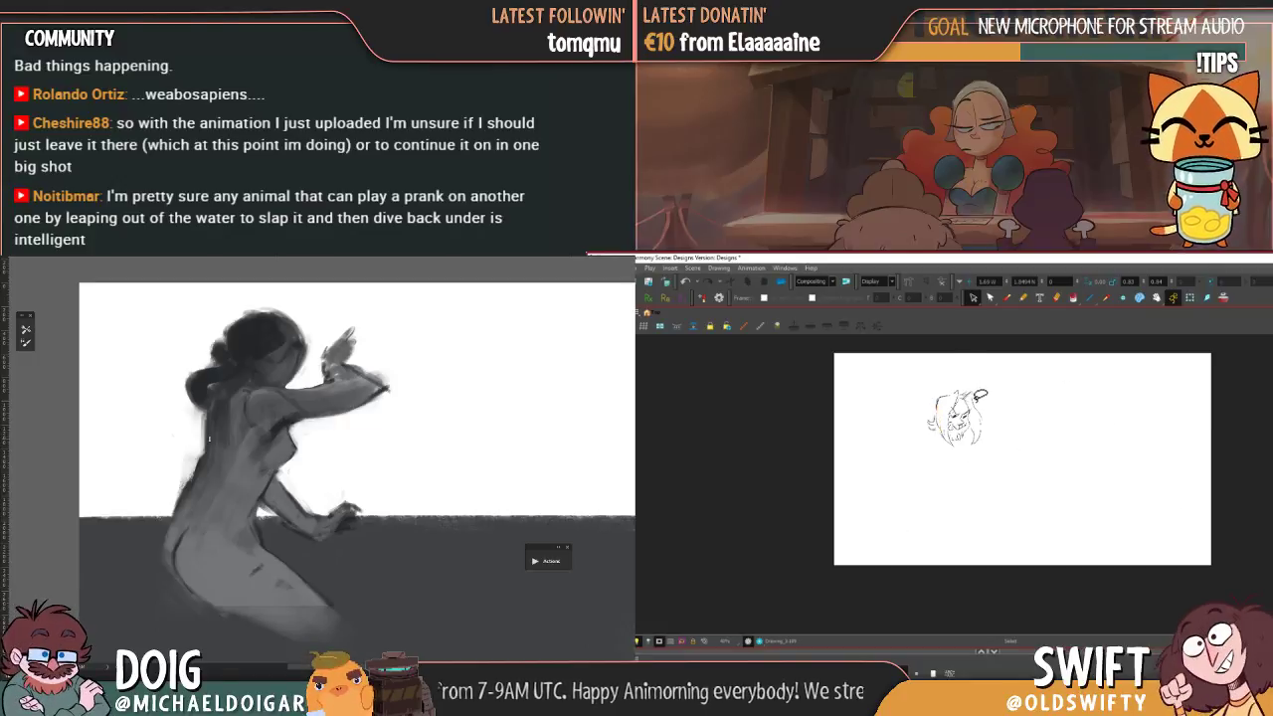
key(f)
key(g)
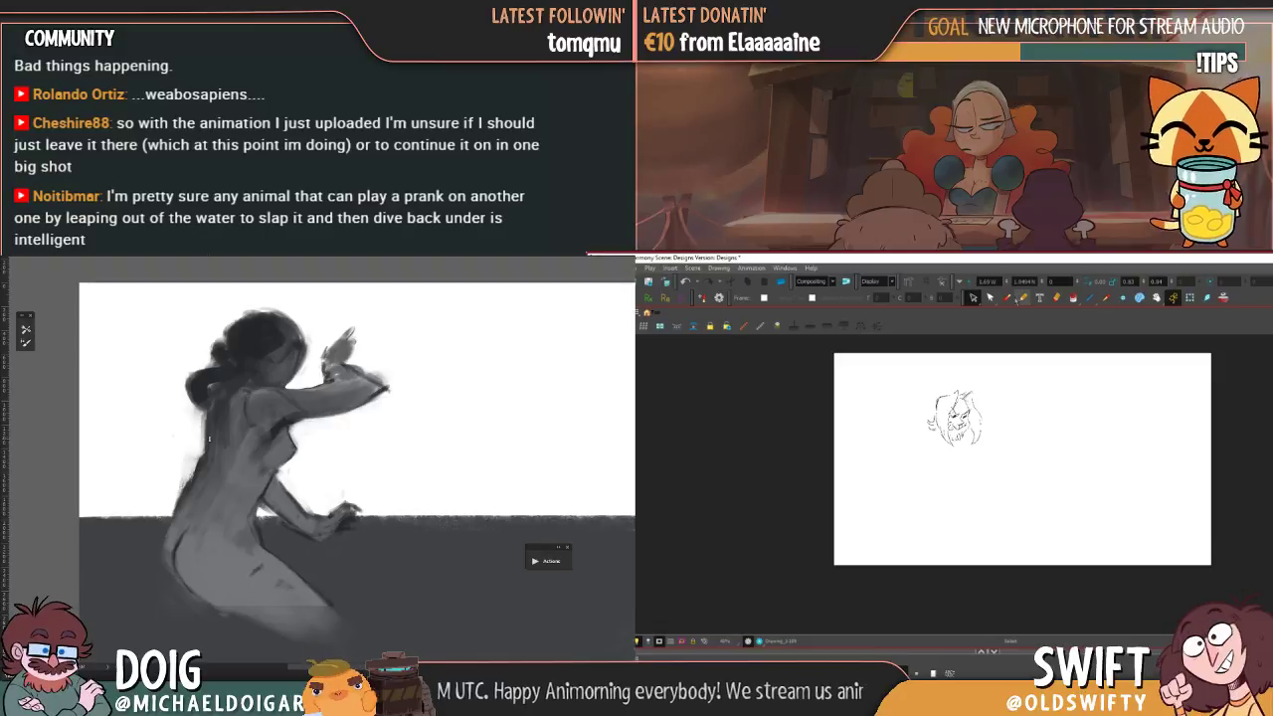
- Draw the bow tie beneath the bearded character's beard and lasso its strokes together with the beard for adjustment
click(1005, 297)
key(f)
key(g)
drag(959, 440, 952, 458)
key(f)
key(comma)
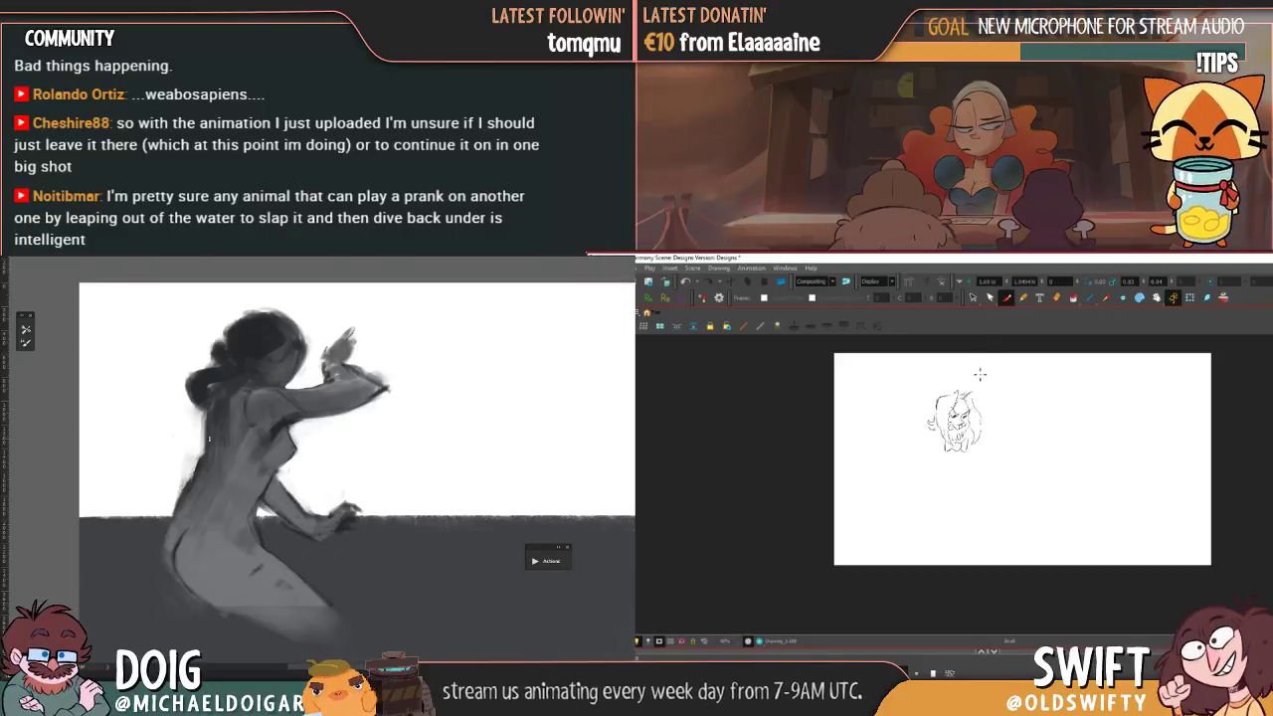
mouse_move(969, 442)
mouse_down()
mouse_move(984, 452)
mouse_move(970, 449)
mouse_up()
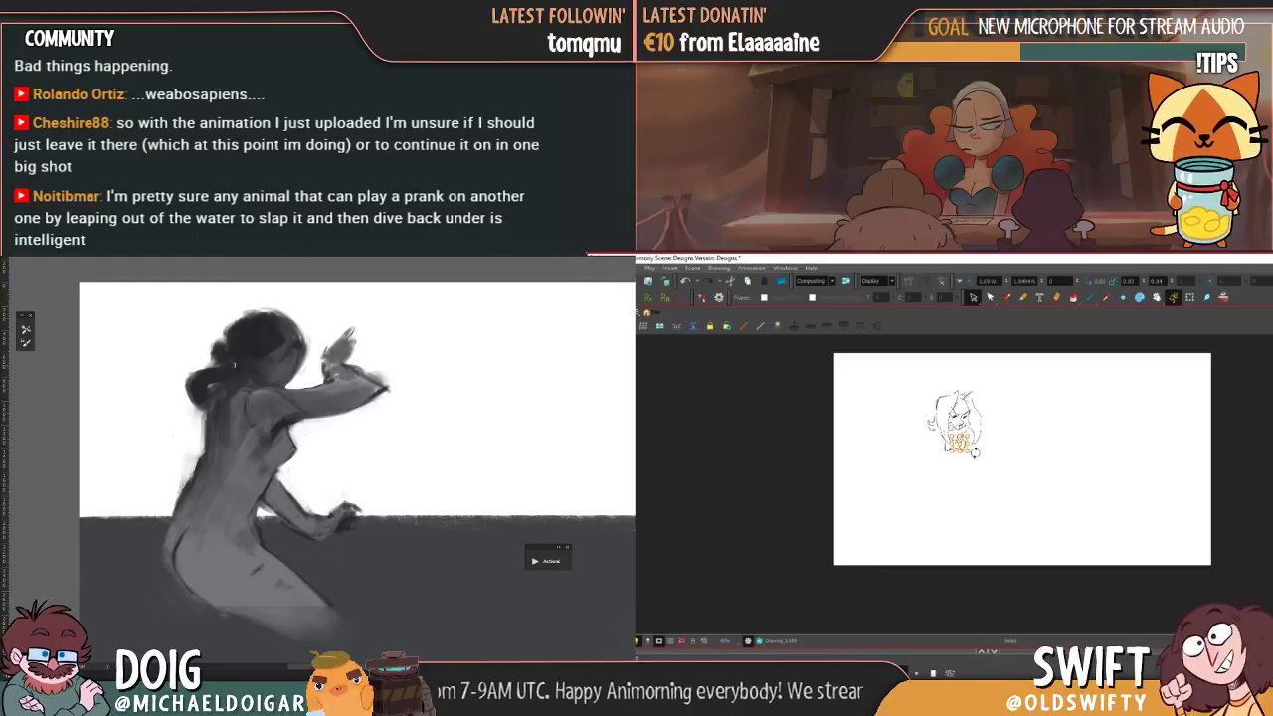
- Sketch the bearded character's sloping shoulder and the side contour of the torso below the hair with the Brush tool
click(1006, 297)
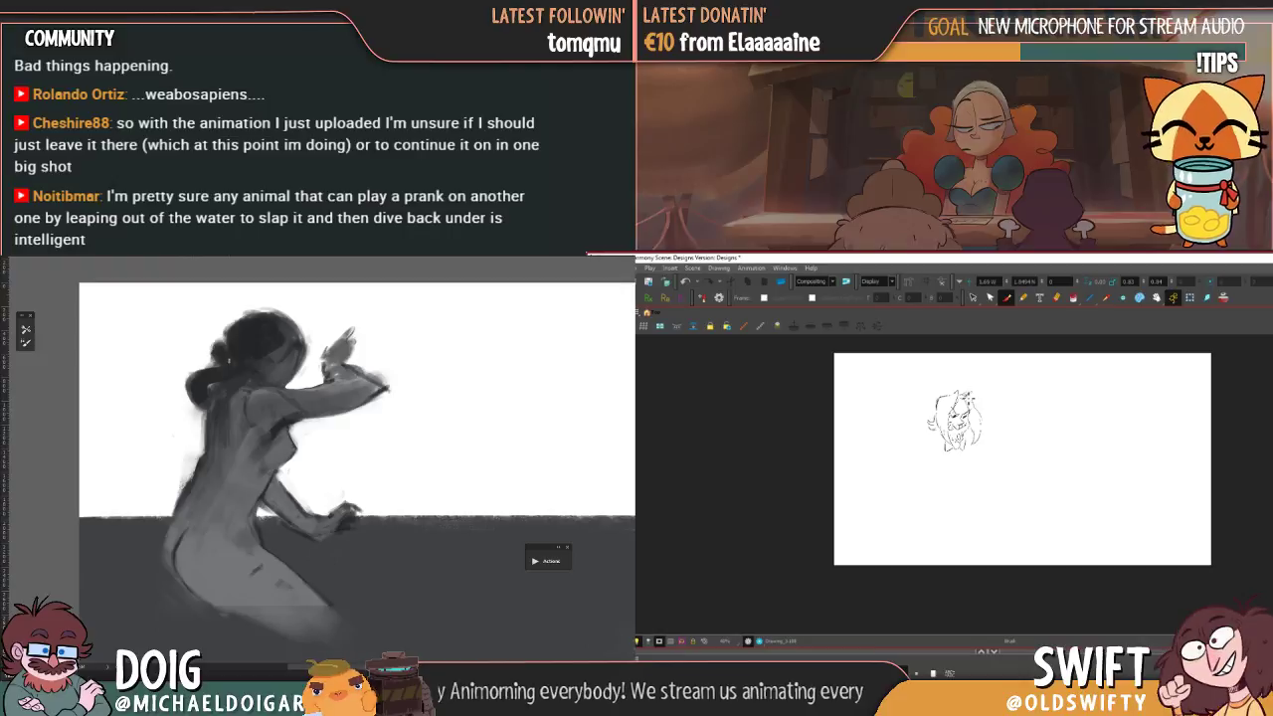
mouse_move(947, 430)
mouse_down()
mouse_move(924, 442)
mouse_move(941, 454)
mouse_up()
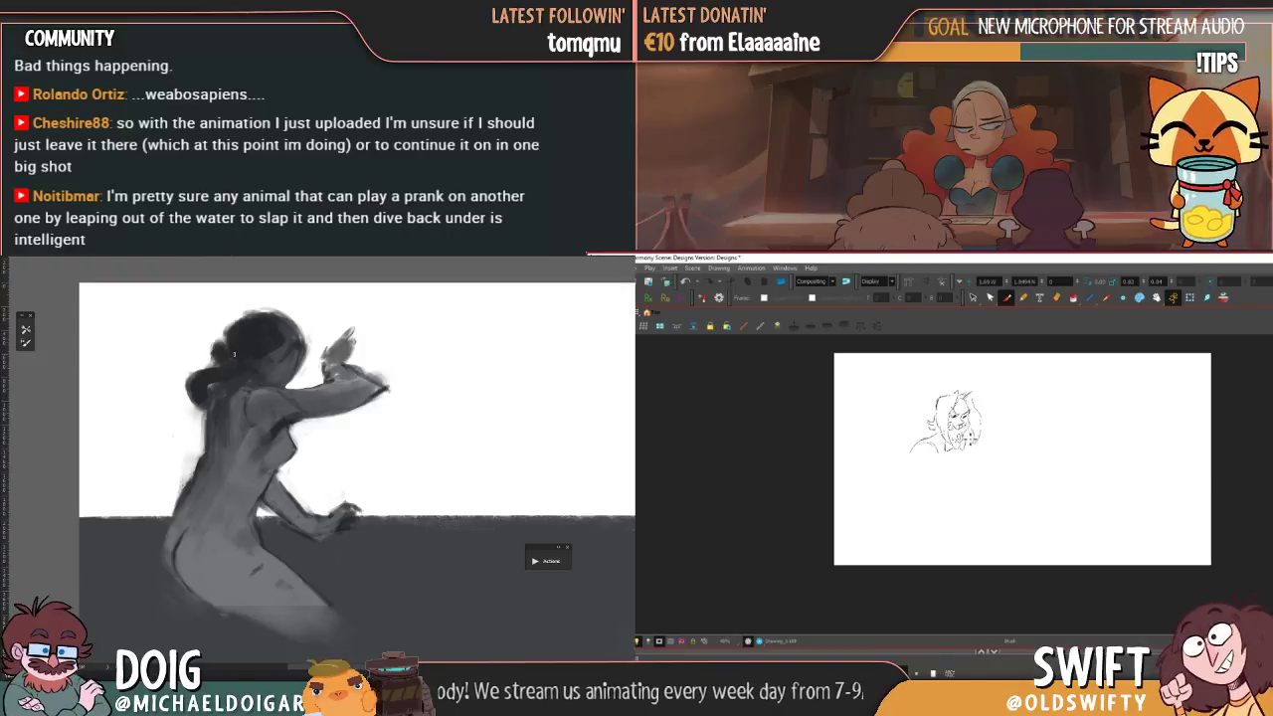
key(.)
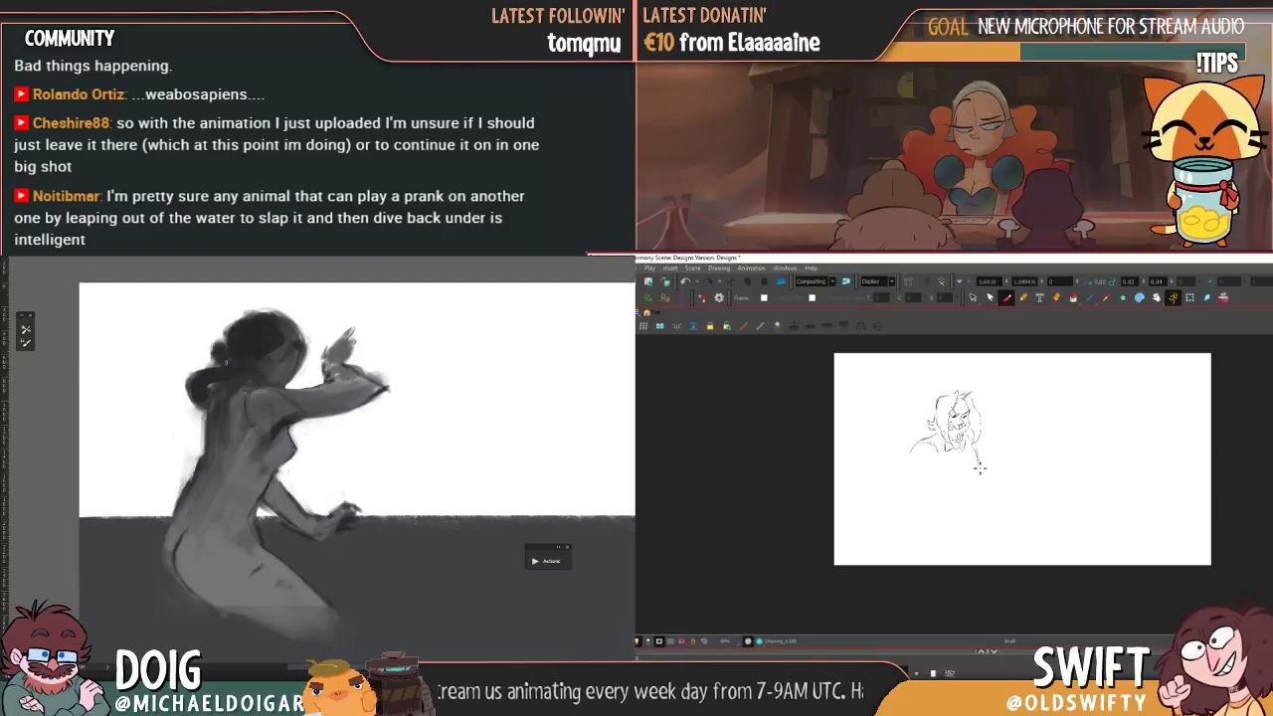
drag(978, 466, 975, 487)
key(.)
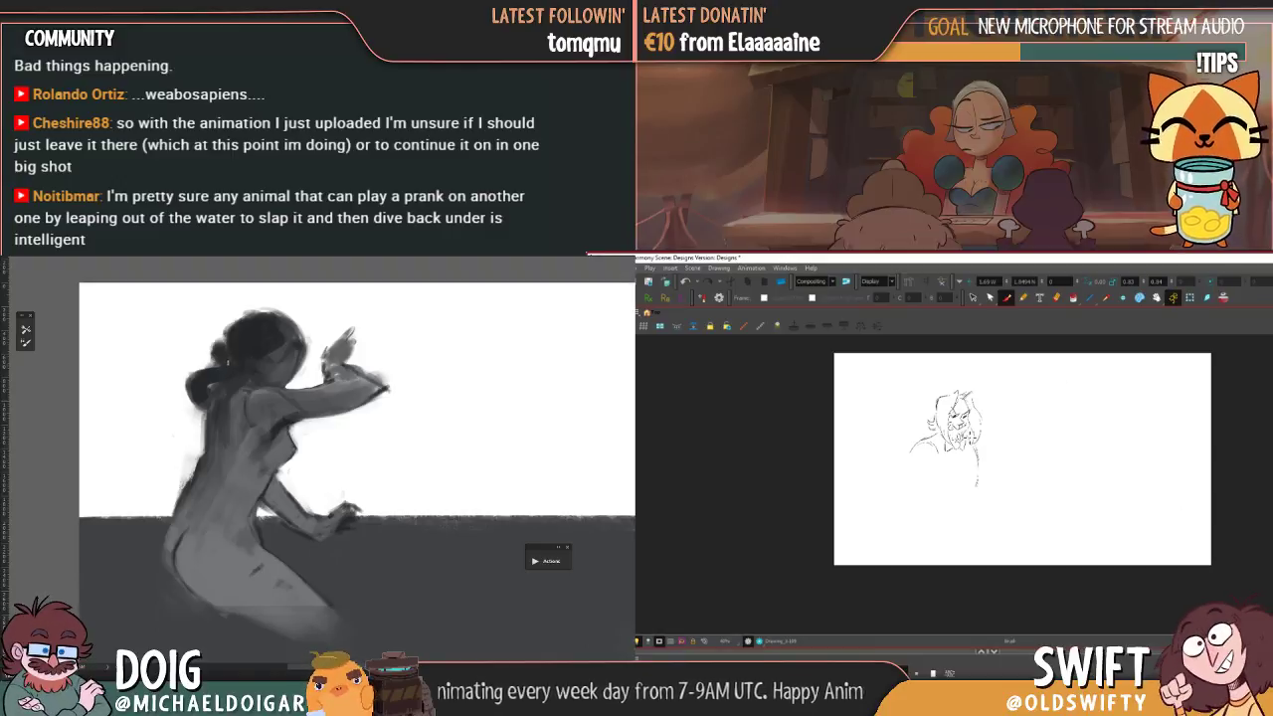
- Draw the bearded character's sleeve contours and hems on both sides of the torso with the Brush tool
key(.)
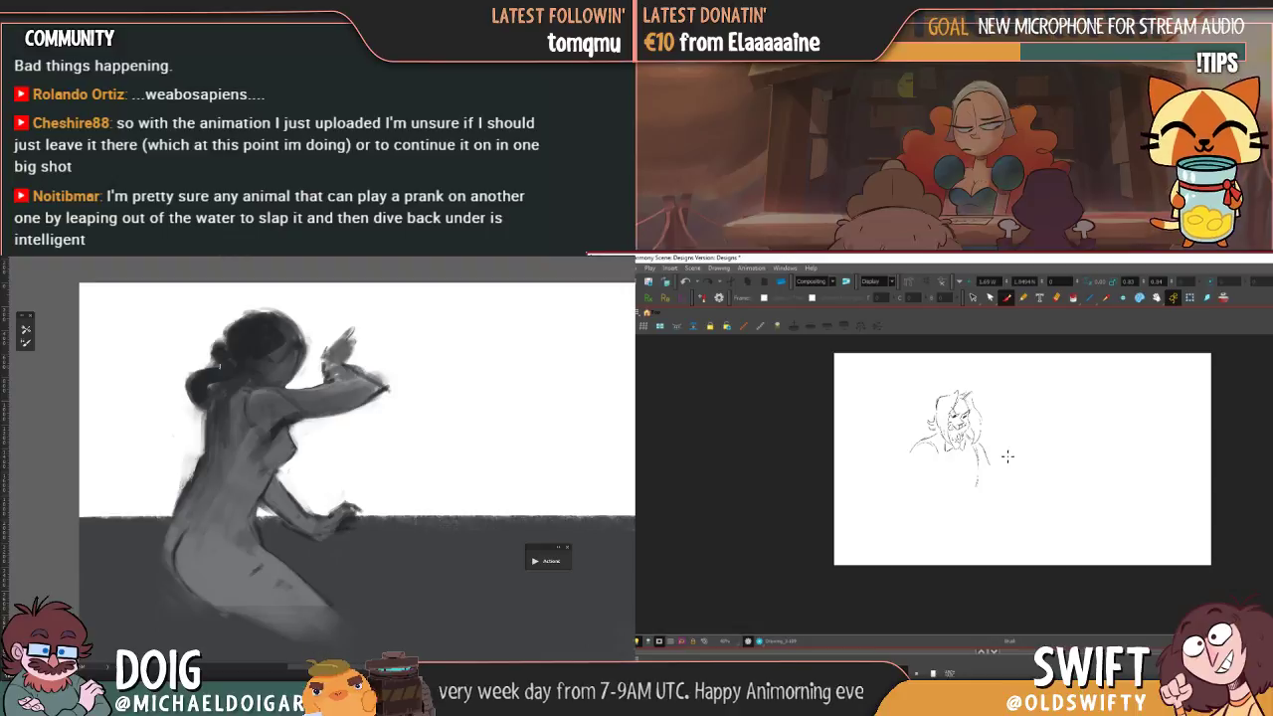
key(.)
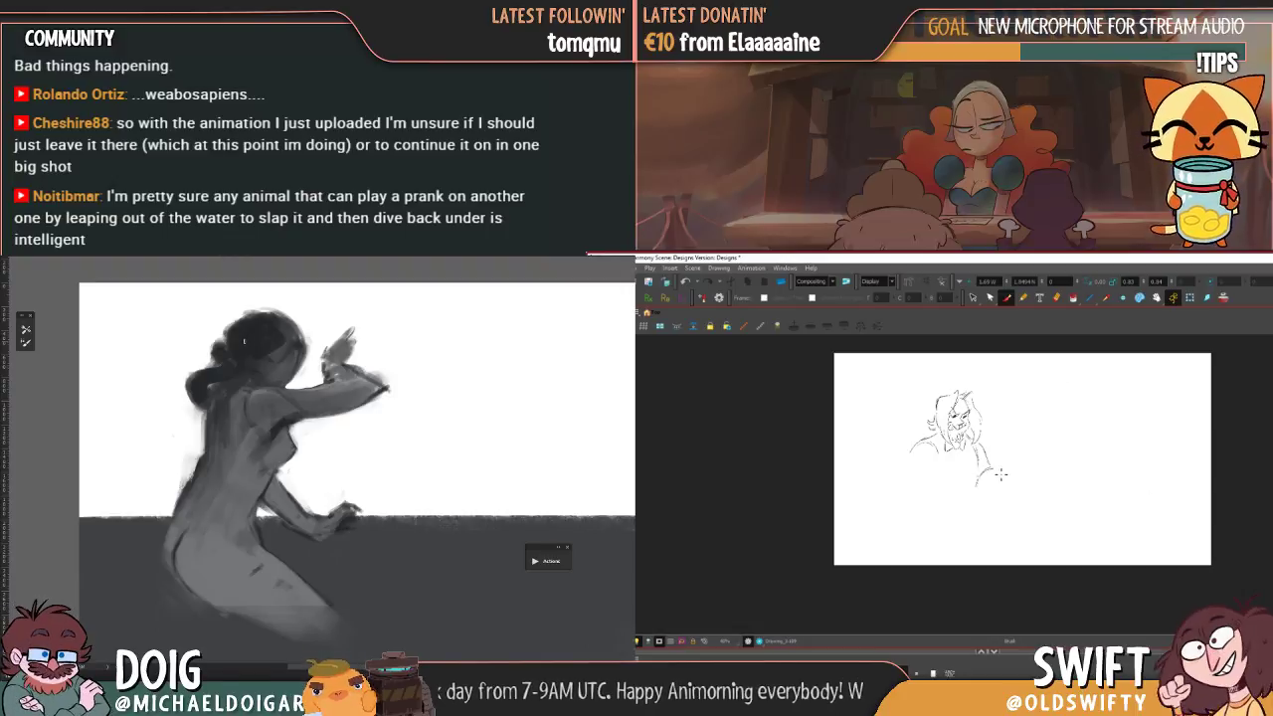
key(.)
key(.)
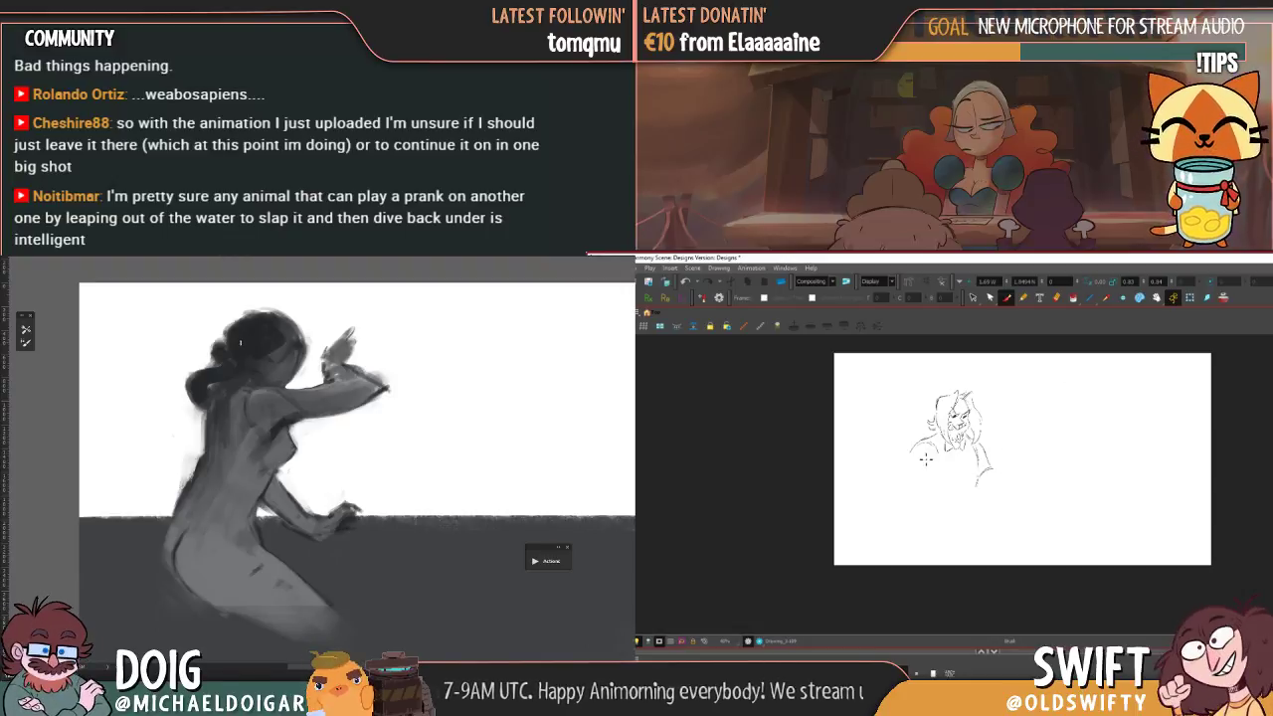
drag(915, 452, 911, 474)
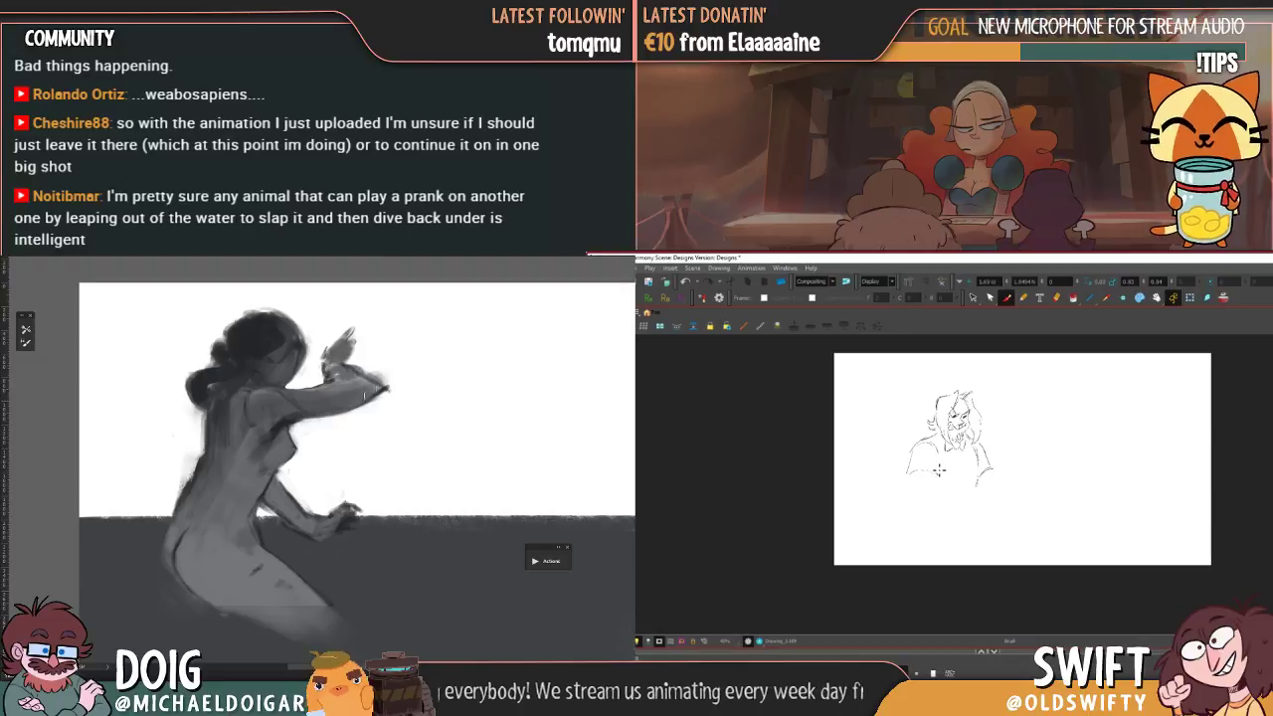
- Compare the bearded character with the rough two-character pose and scribble a small forearm start below the sleeve
key(f)
key(g)
key(f)
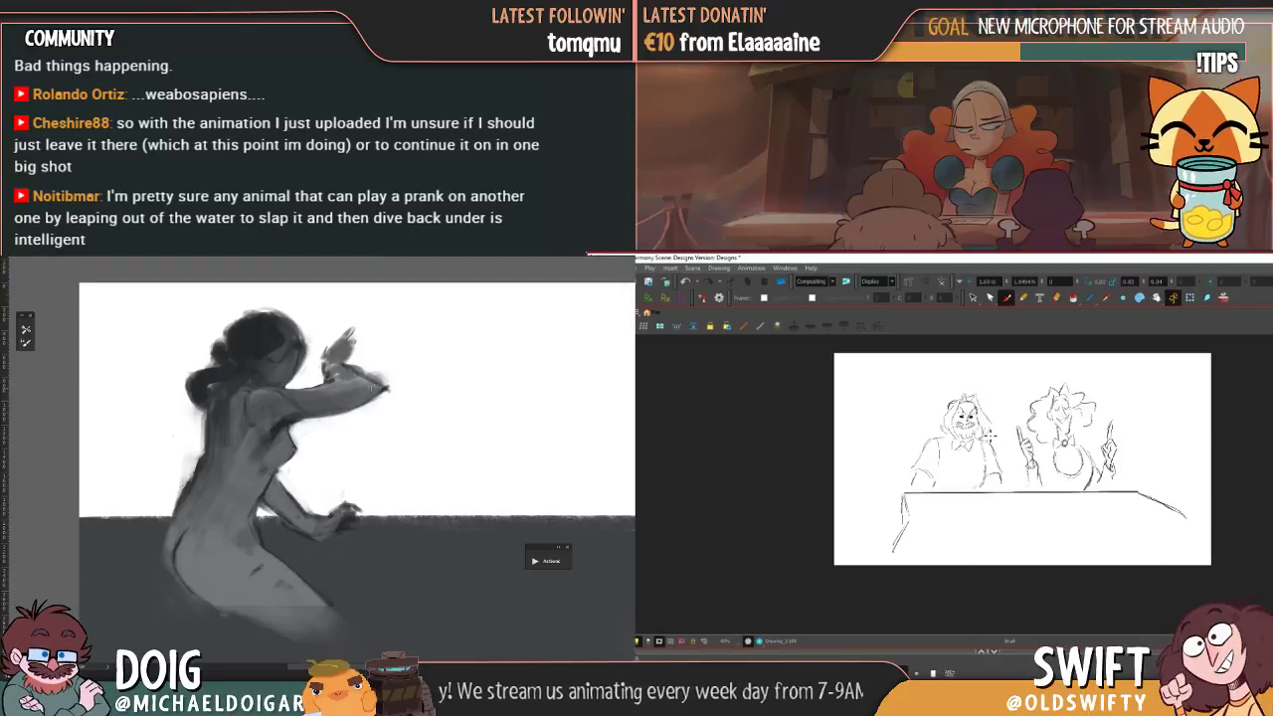
key(g)
key(f)
key(g)
drag(372, 361, 341, 379)
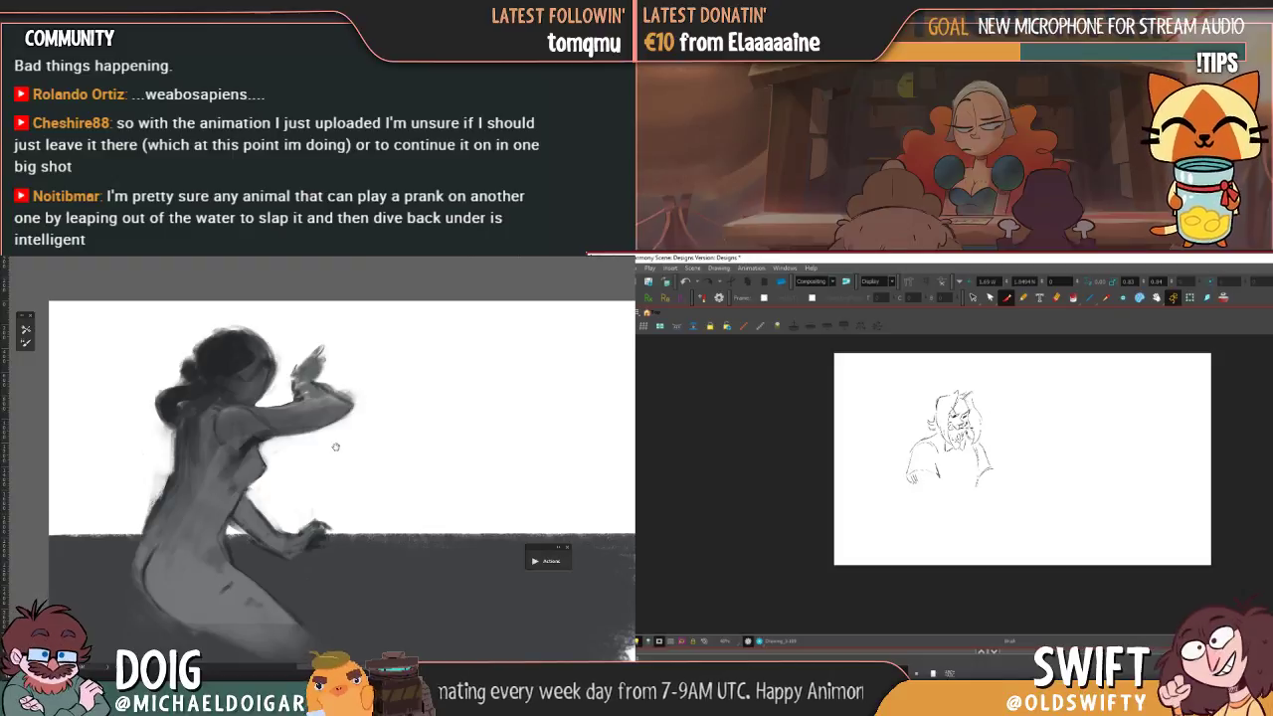
mouse_move(283, 521)
mouse_down()
mouse_move(341, 412)
mouse_move(326, 440)
mouse_up()
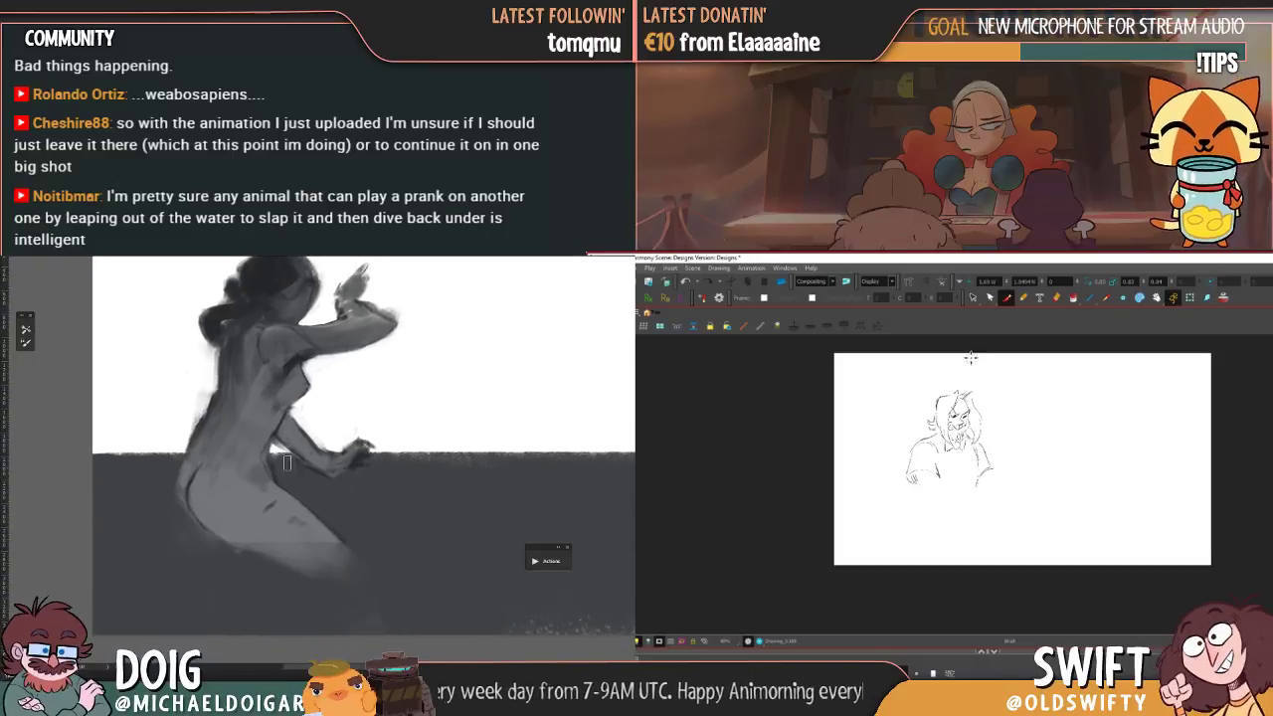
- Adjust the sleeve stroke beside the bearded character's torso and draw the torso's side line below it
click(973, 298)
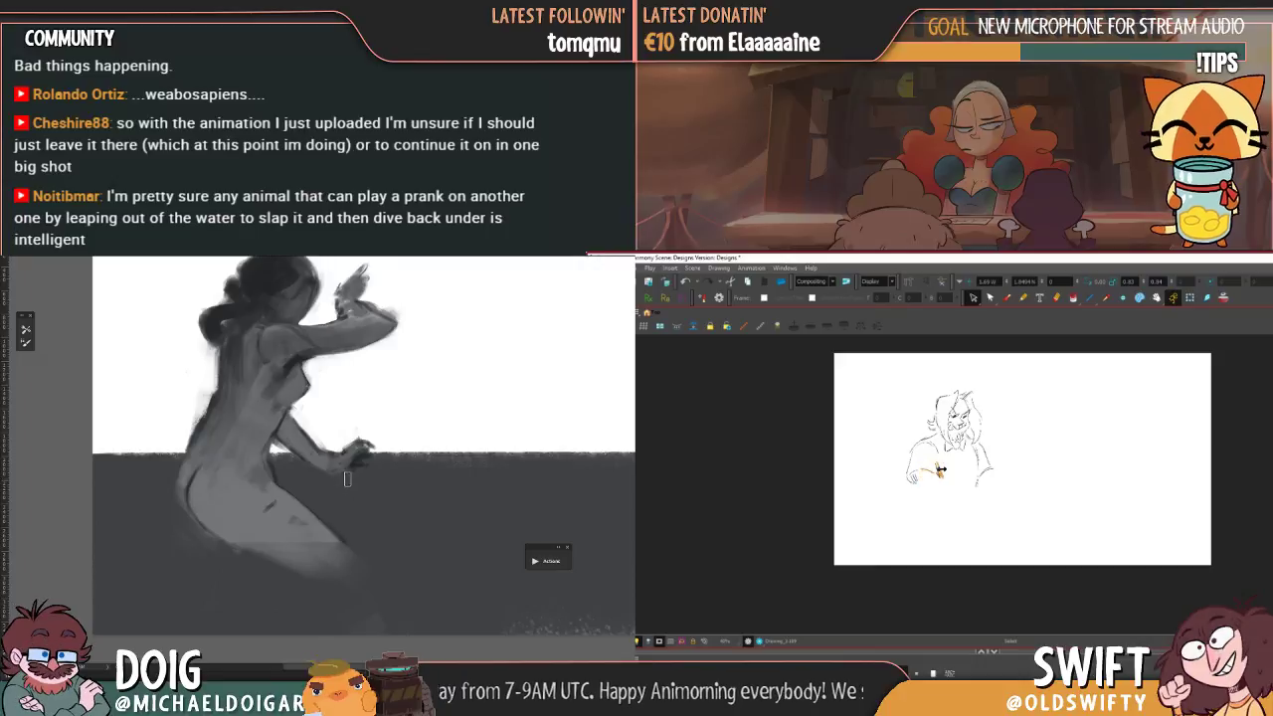
drag(298, 415, 321, 435)
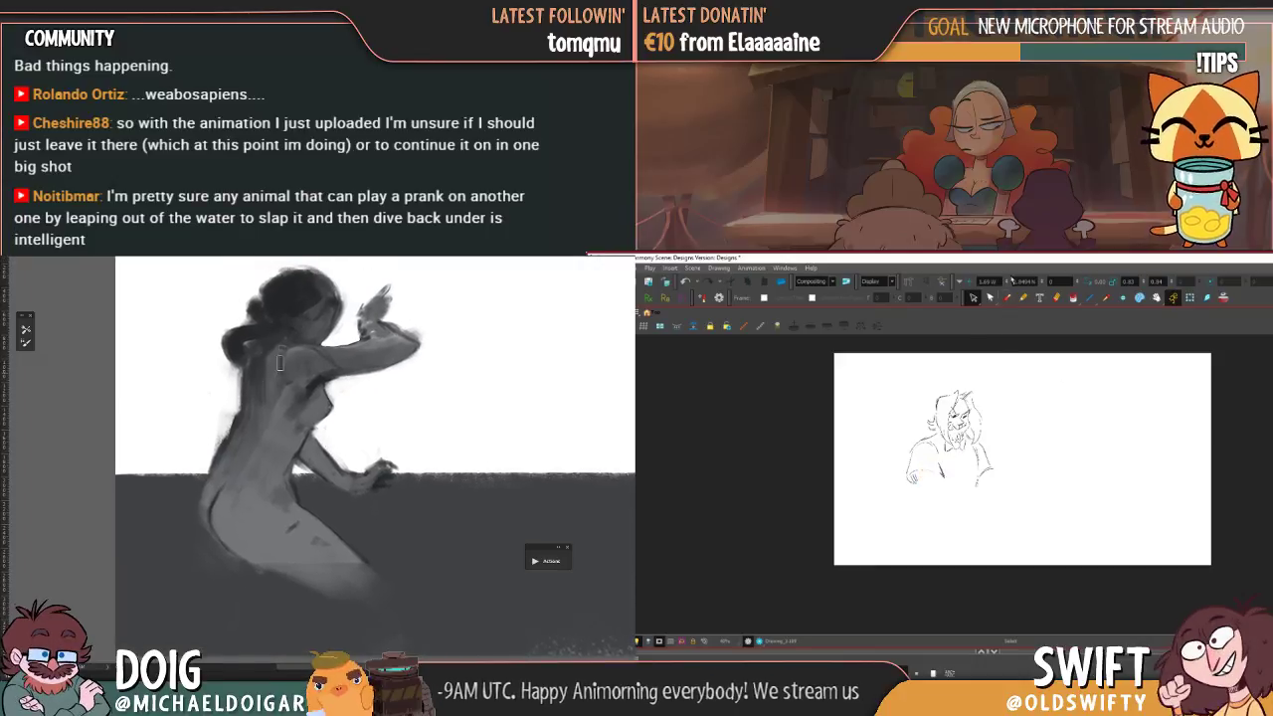
drag(232, 416, 213, 445)
key(.)
alt+click(255, 422)
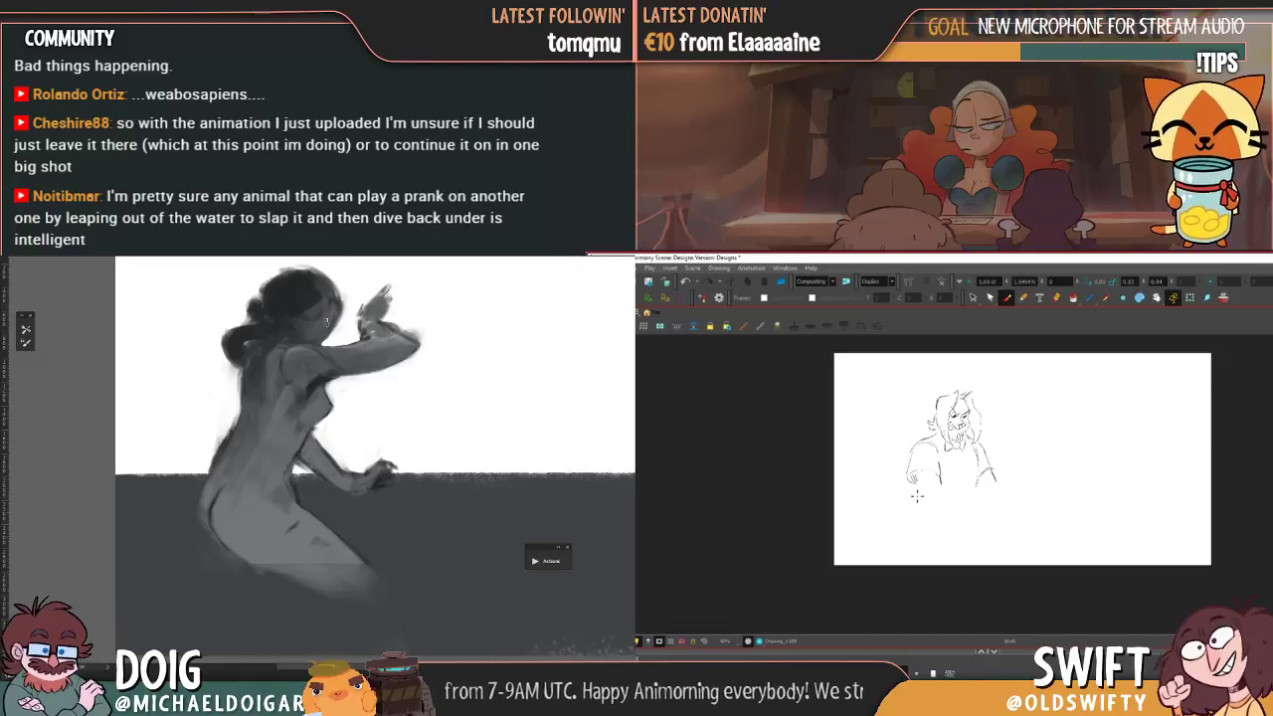
- Draw a straight horizontal table edge beneath the bearded character and compare it with the rough pose
drag(920, 491, 1179, 490)
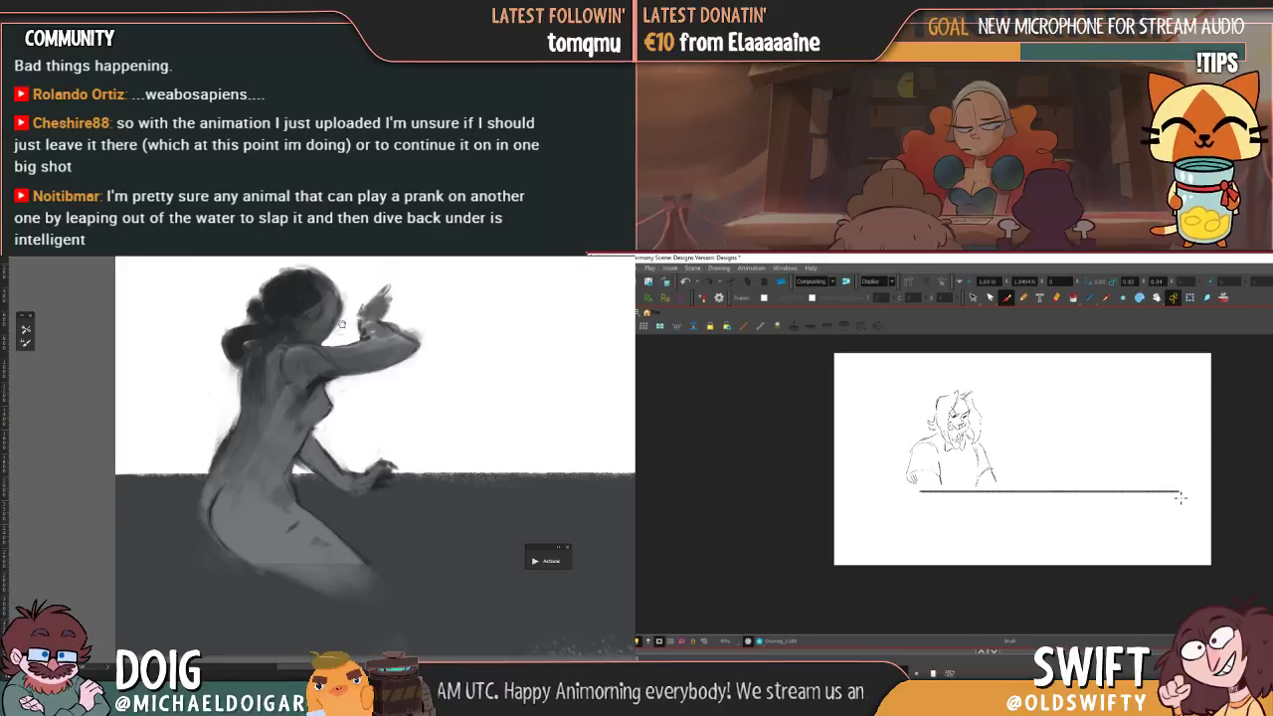
scroll(296, 378, up, 2)
drag(298, 378, 292, 398)
key(f)
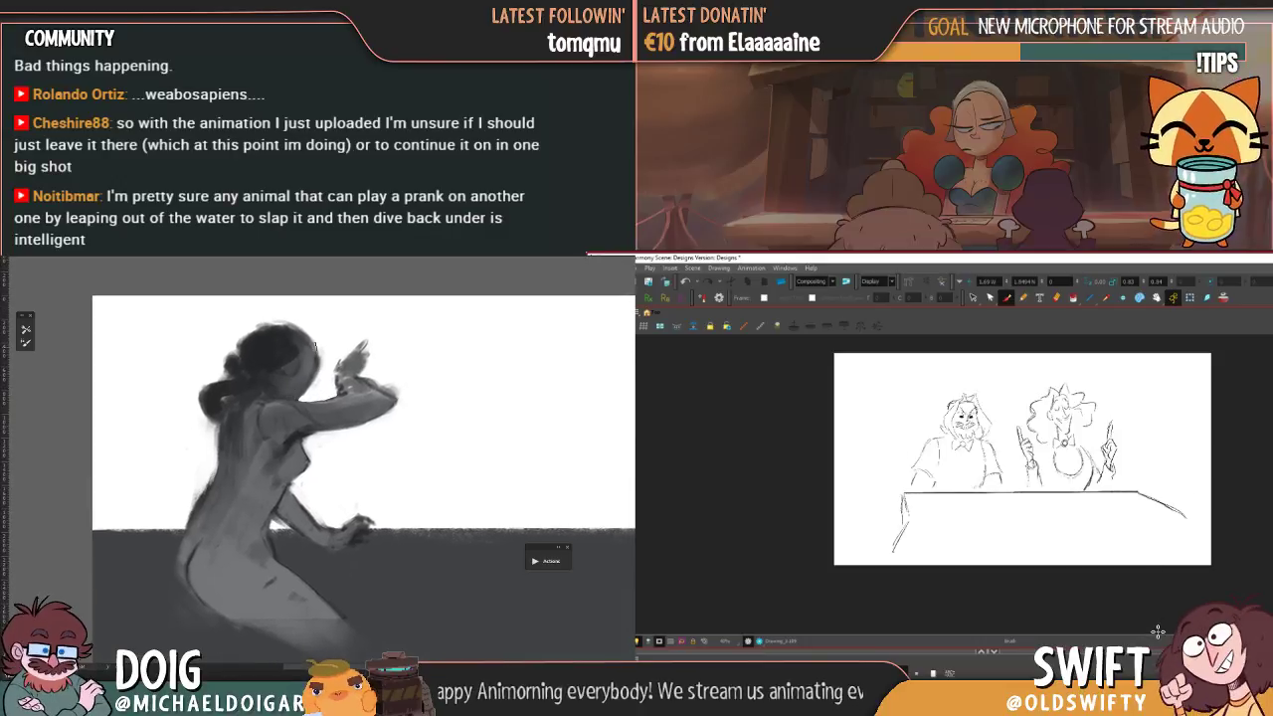
key(g)
key(f)
key(g)
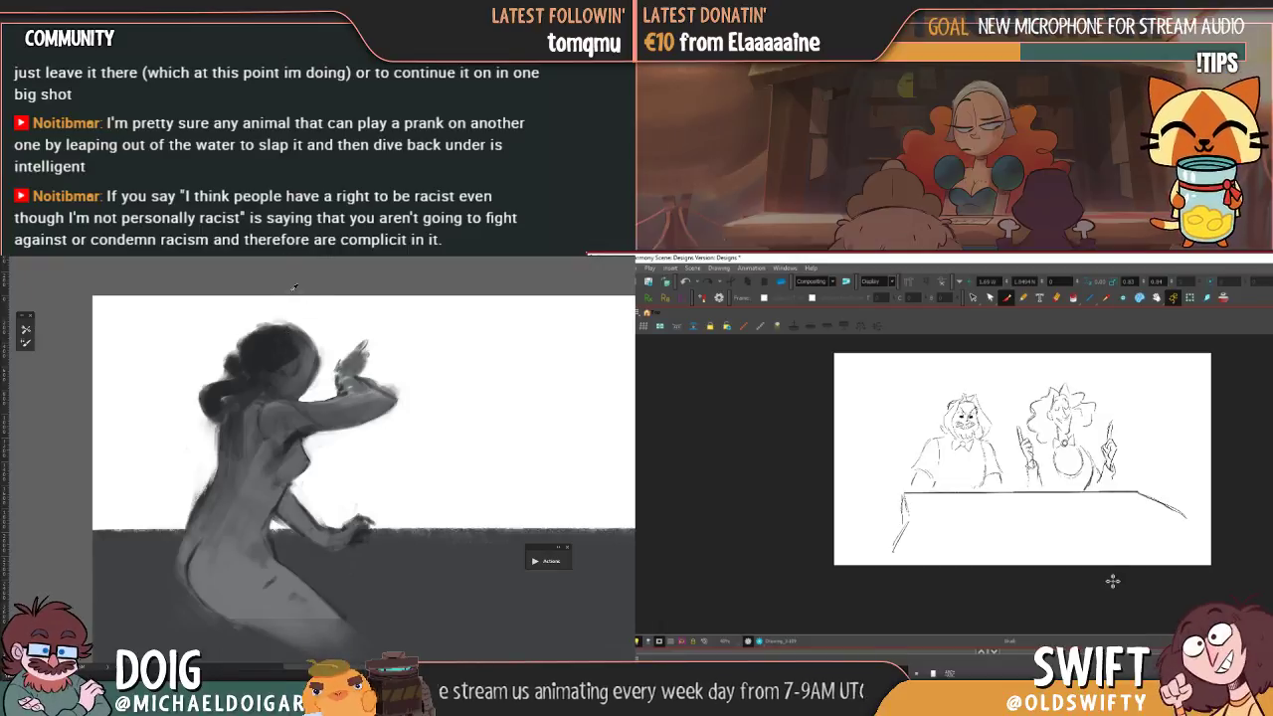
key(.)
key(.)
key(.)
key(.)
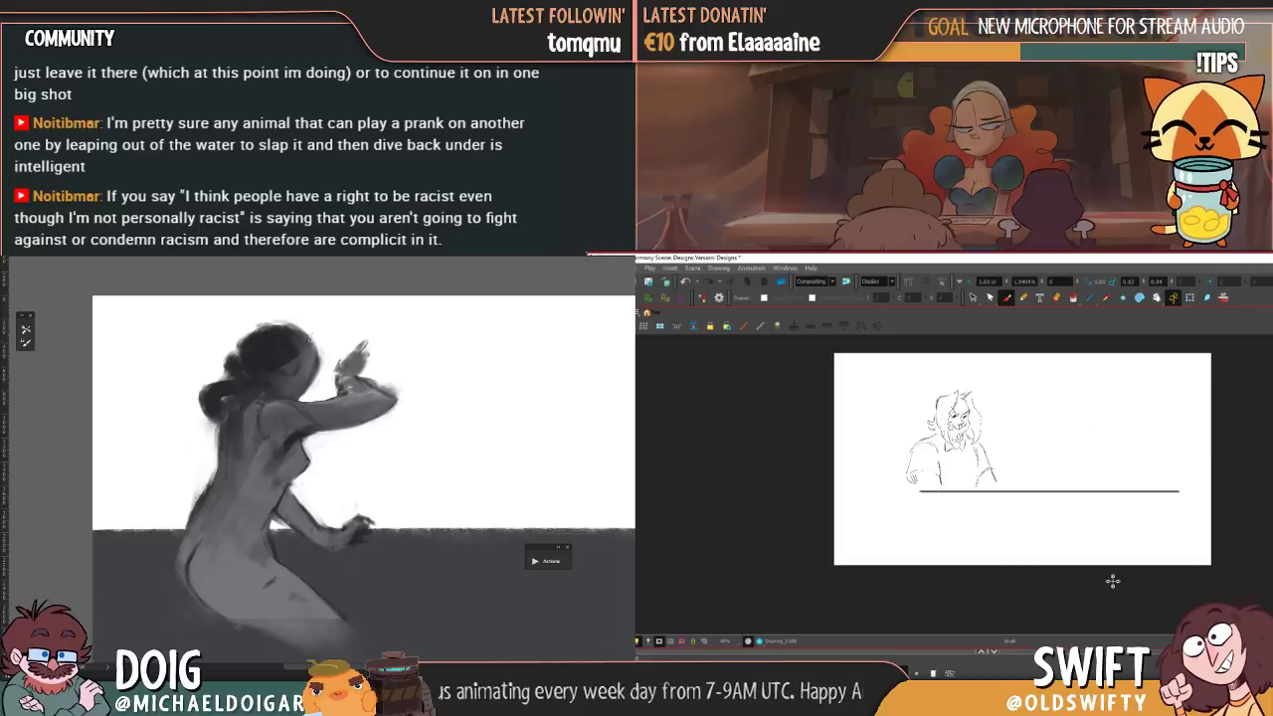
- Lasso the bearded character's face and beard strokes, adjust them slightly, and return to the Brush tool
click(973, 297)
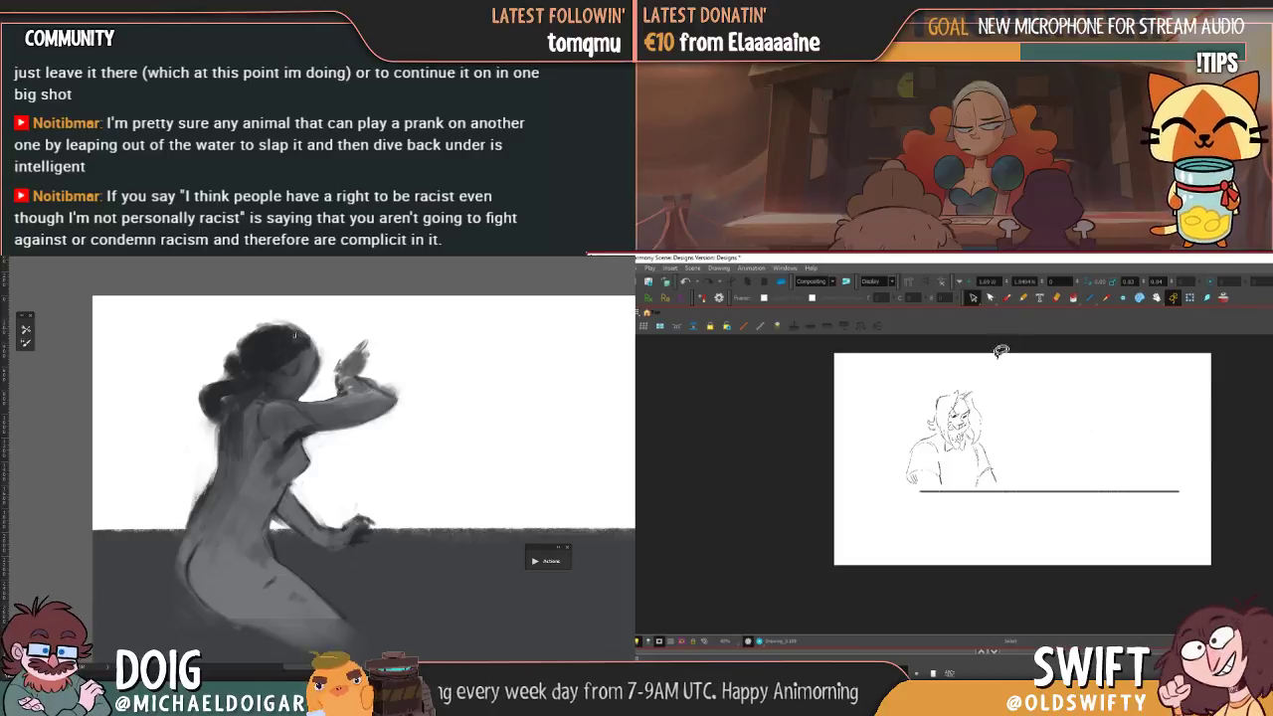
key(.)
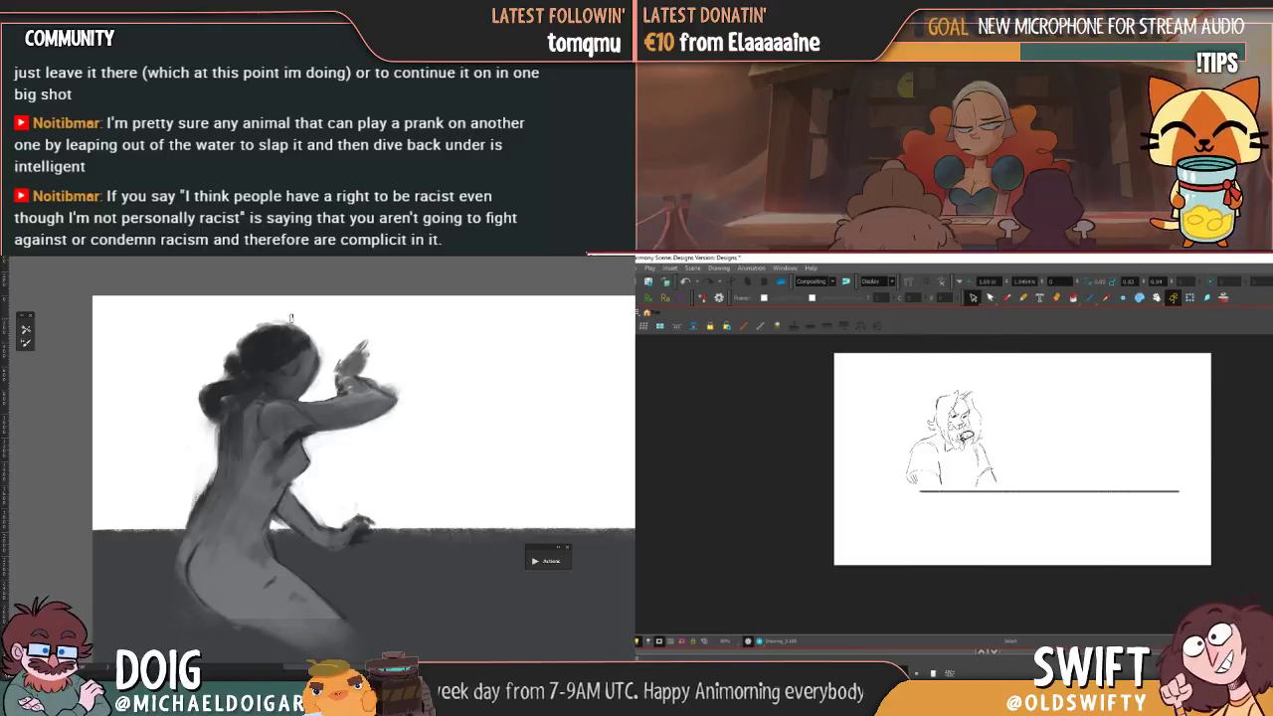
mouse_move(920, 368)
mouse_down()
mouse_move(986, 449)
mouse_move(966, 421)
mouse_up()
click(1001, 407)
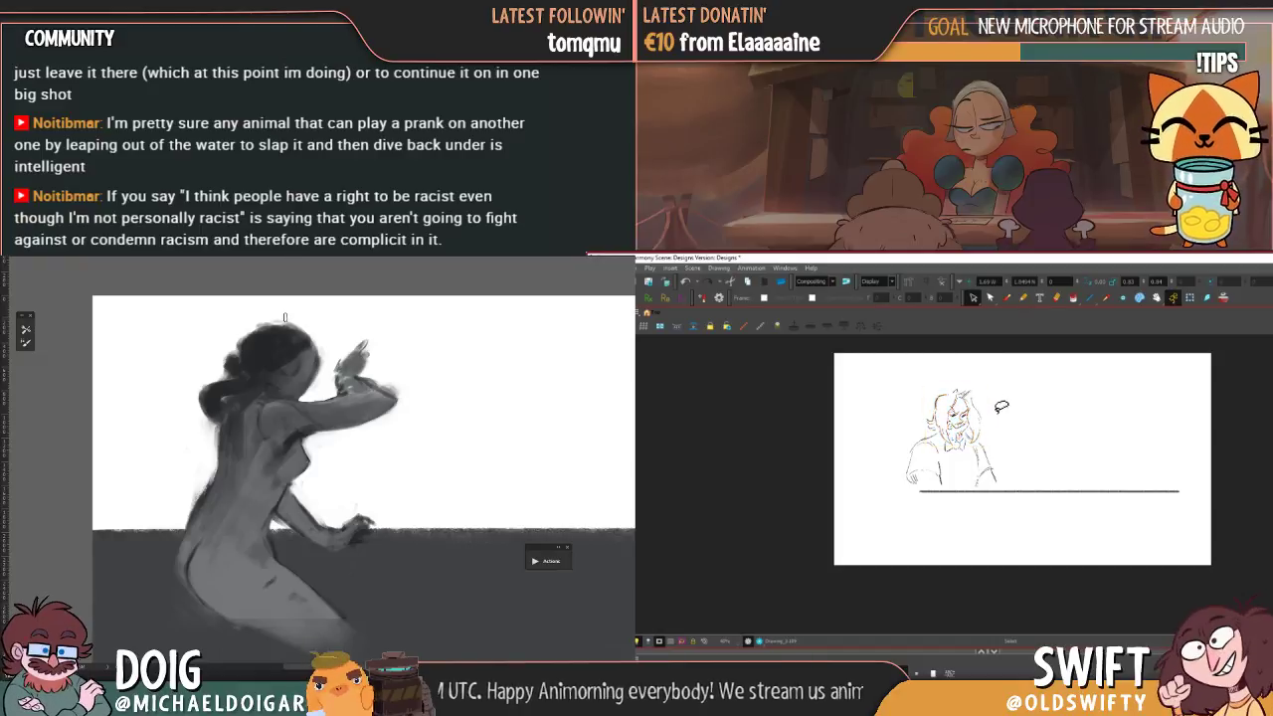
key(.)
click(1006, 297)
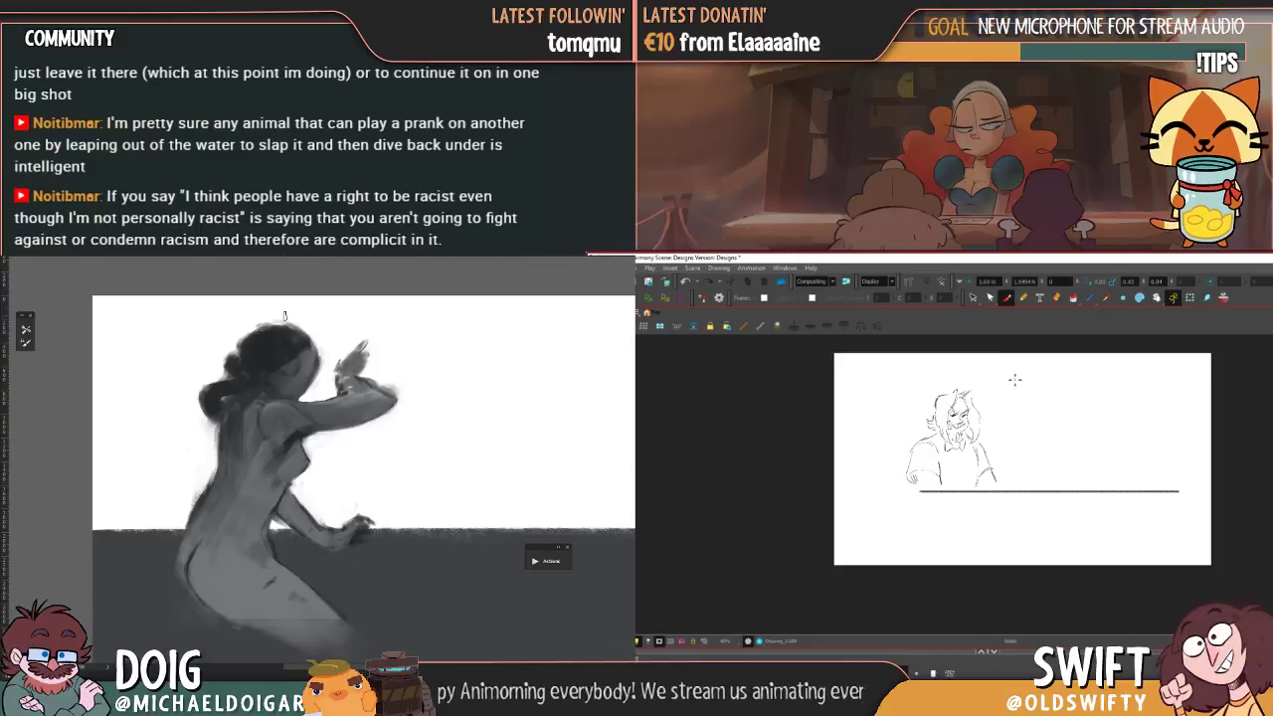
key(.)
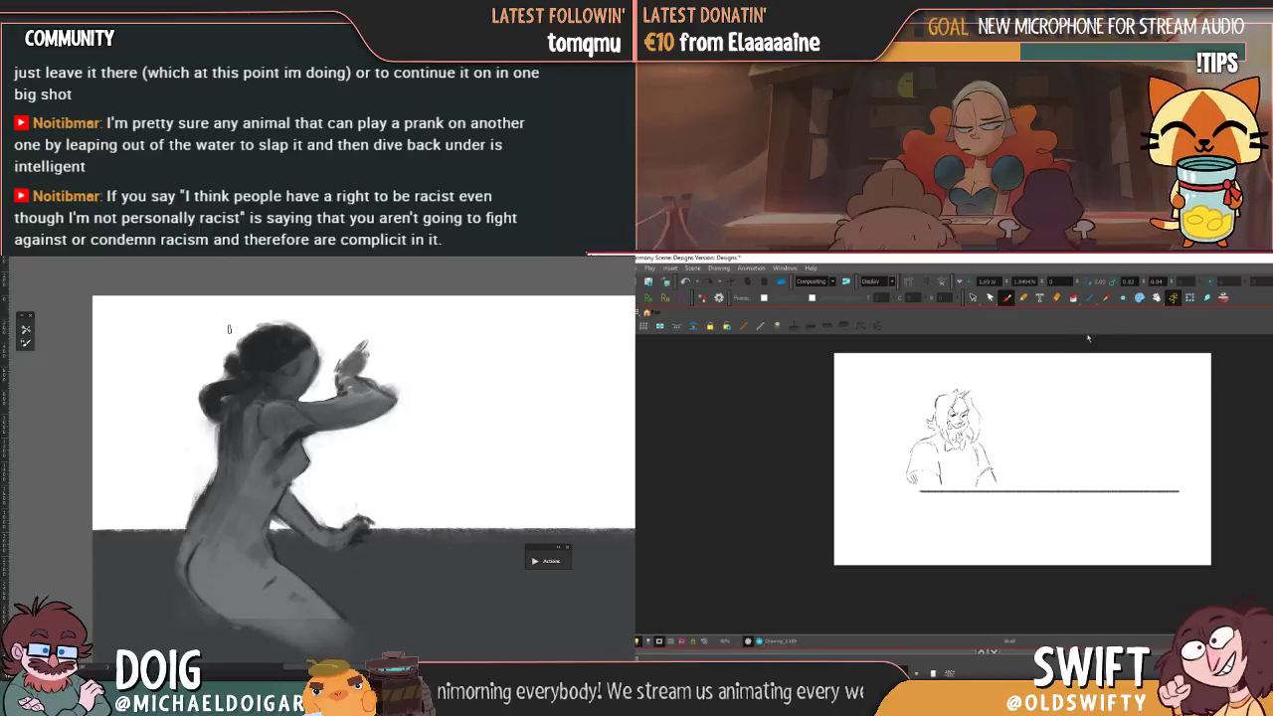
- Extend the bearded character's arm and torso lines down to the table edge and compare with the rough pose
key(.)
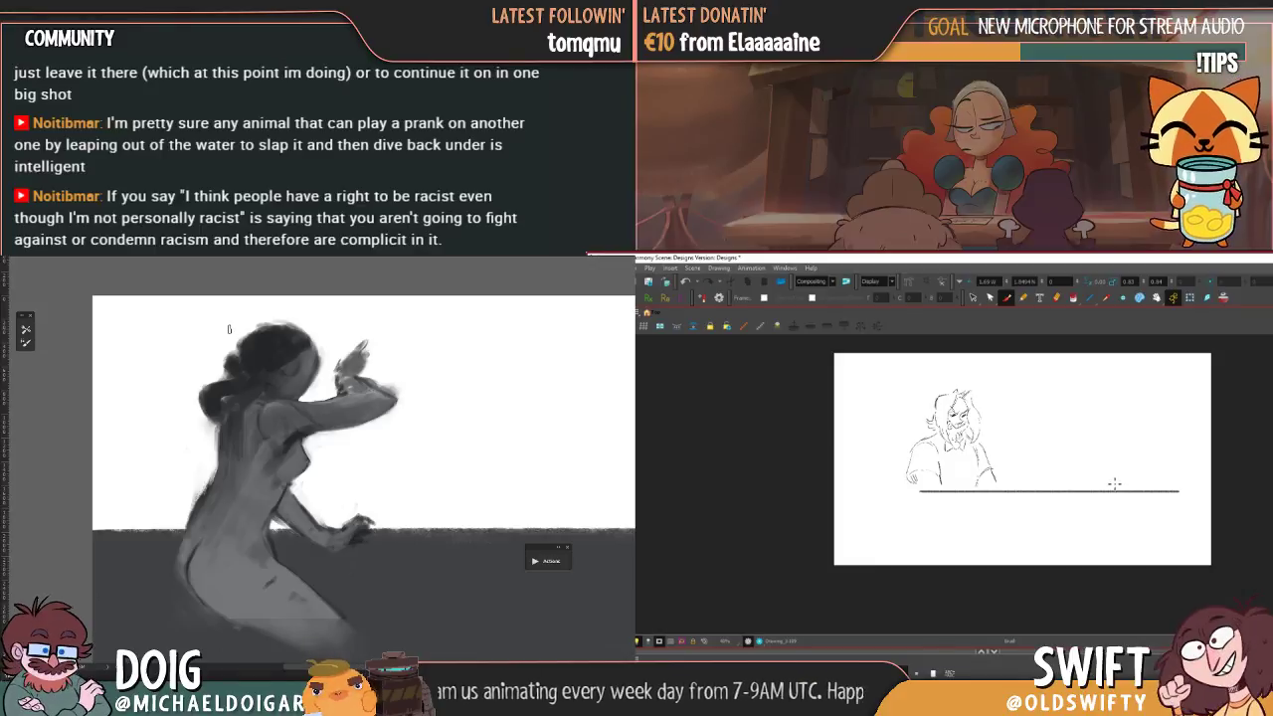
key(.)
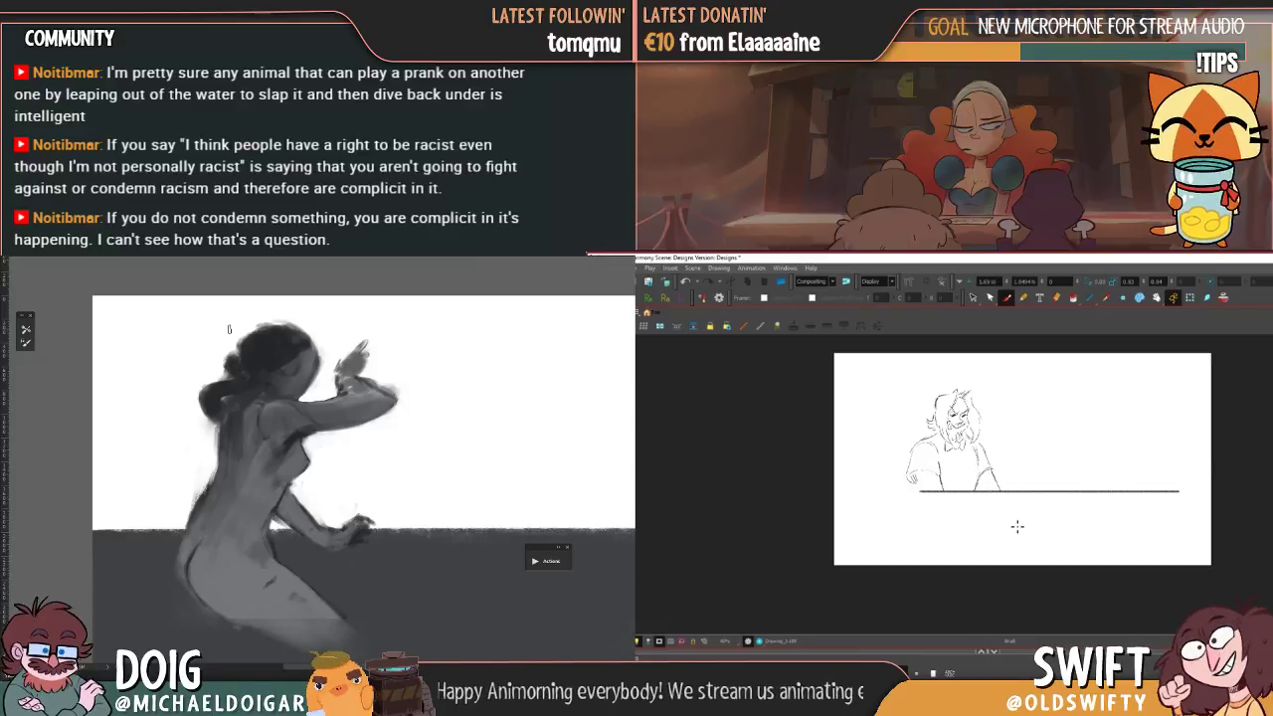
key(comma)
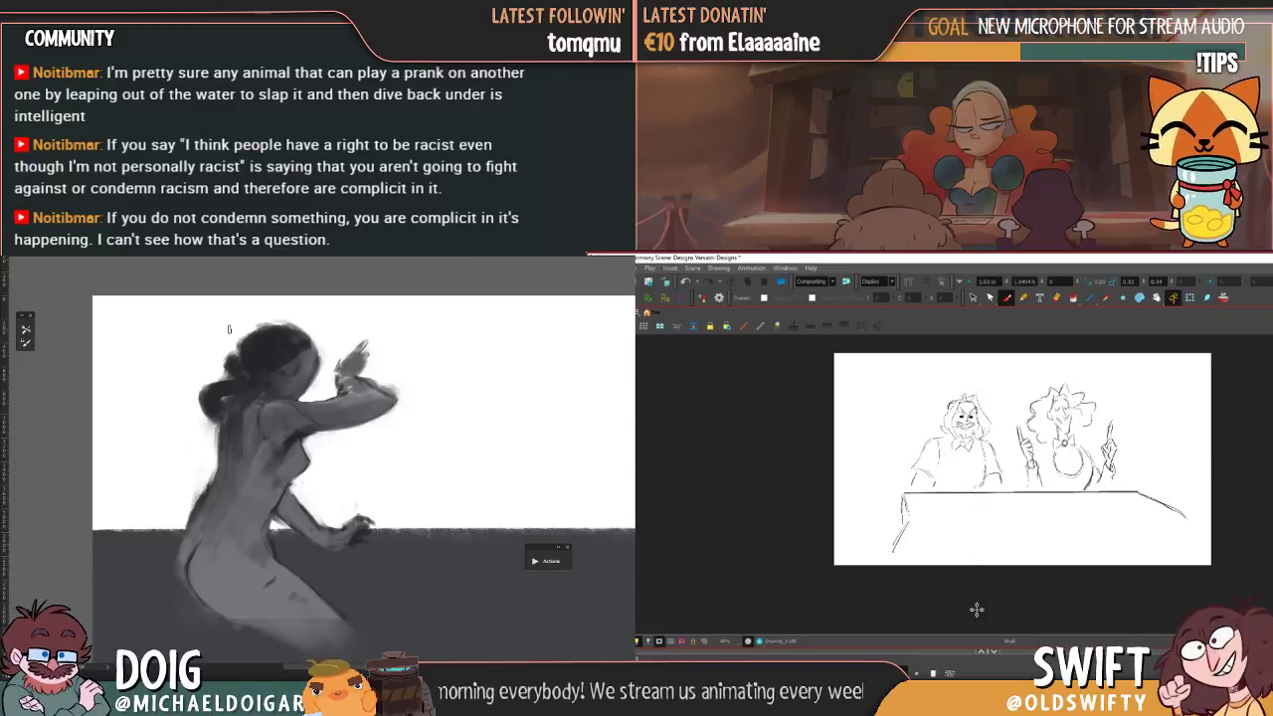
key(period)
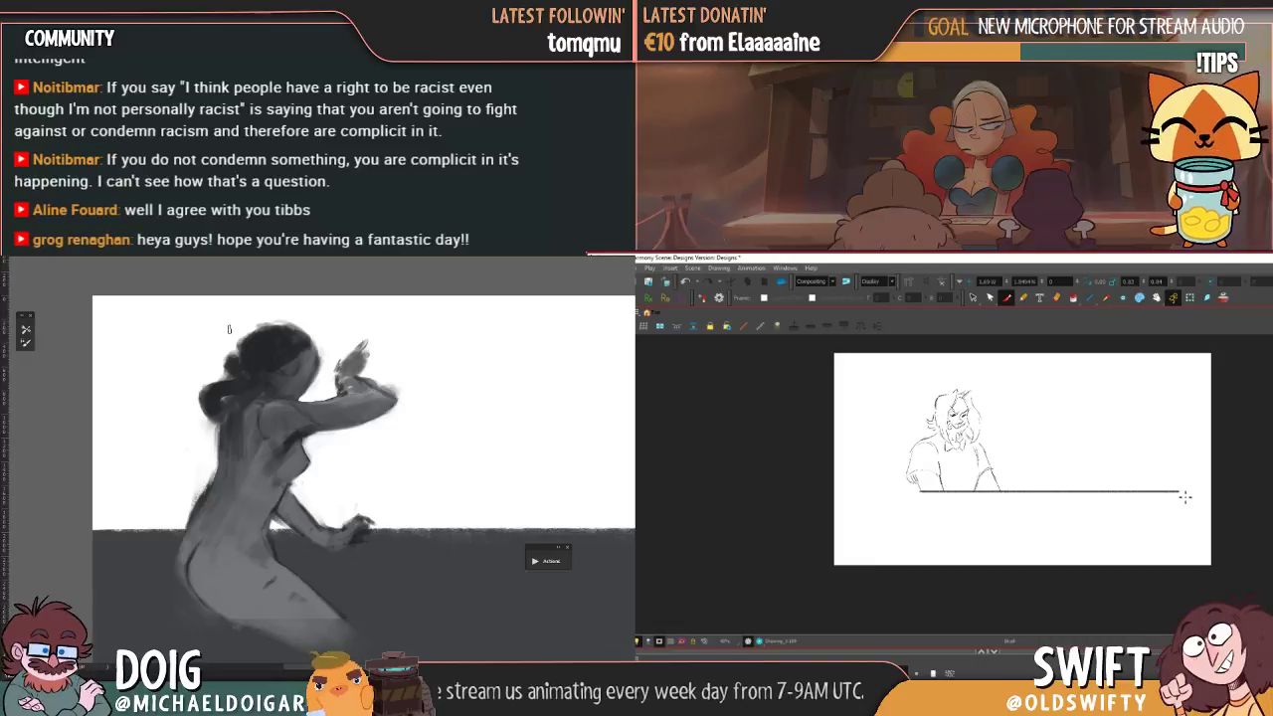
- Continue the far end of the table edge with a short, slightly sloping stroke running to the frame's border
drag(1180, 491, 1210, 497)
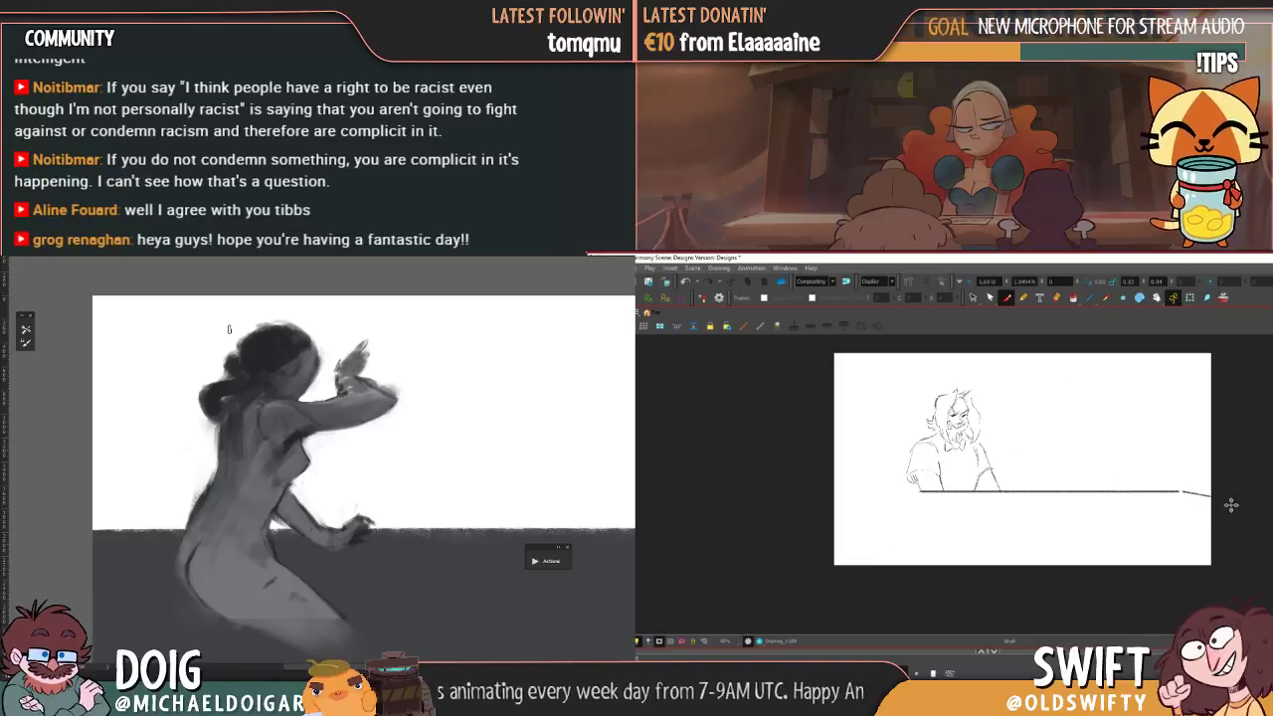
key(f)
key(g)
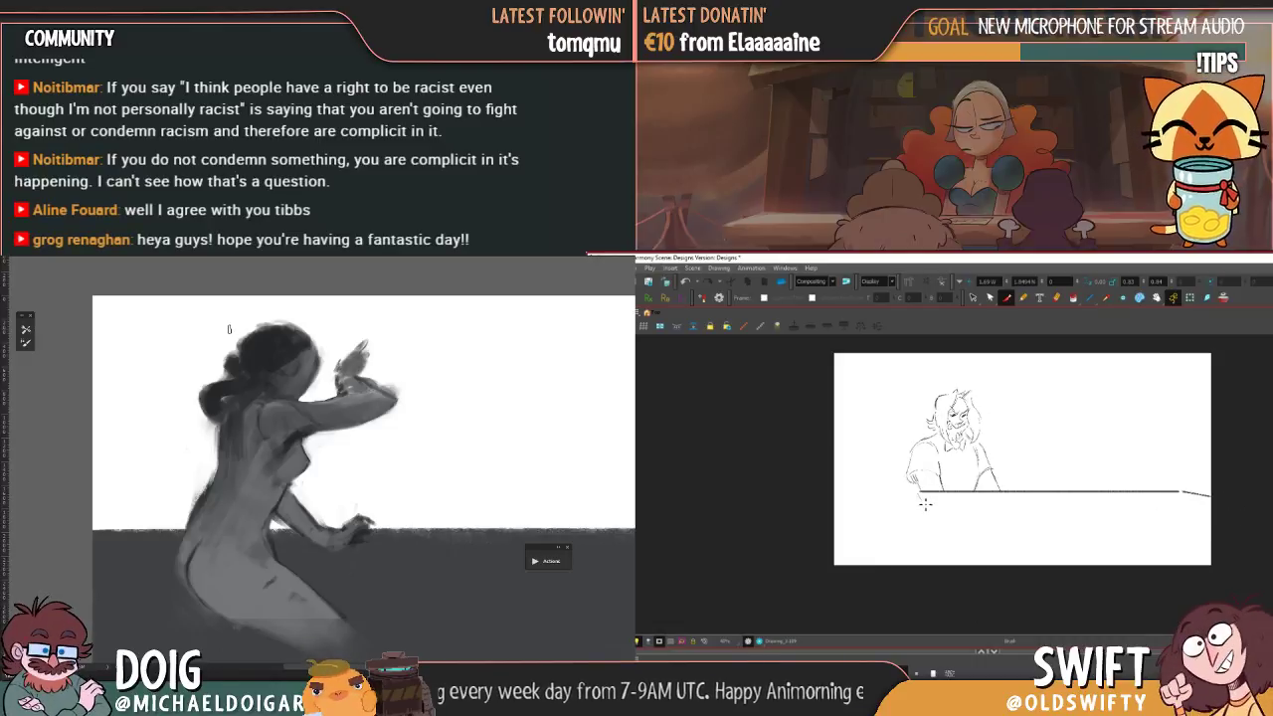
- Draw a short slanted stroke down from the table corner beneath the bearded character's arm, undoing and redrawing it once
drag(918, 494, 926, 509)
key(f)
key(g)
key(f)
key(g)
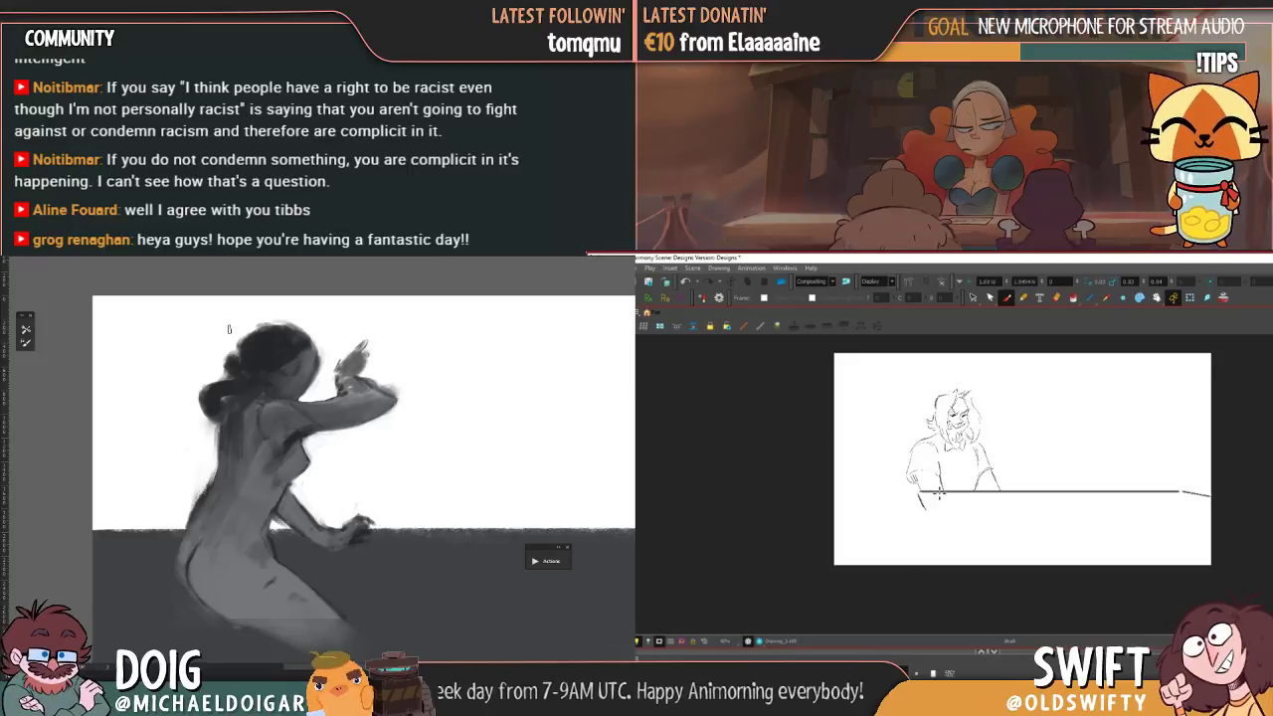
key(ctrl+z)
drag(917, 493, 924, 512)
key(period)
key(comma)
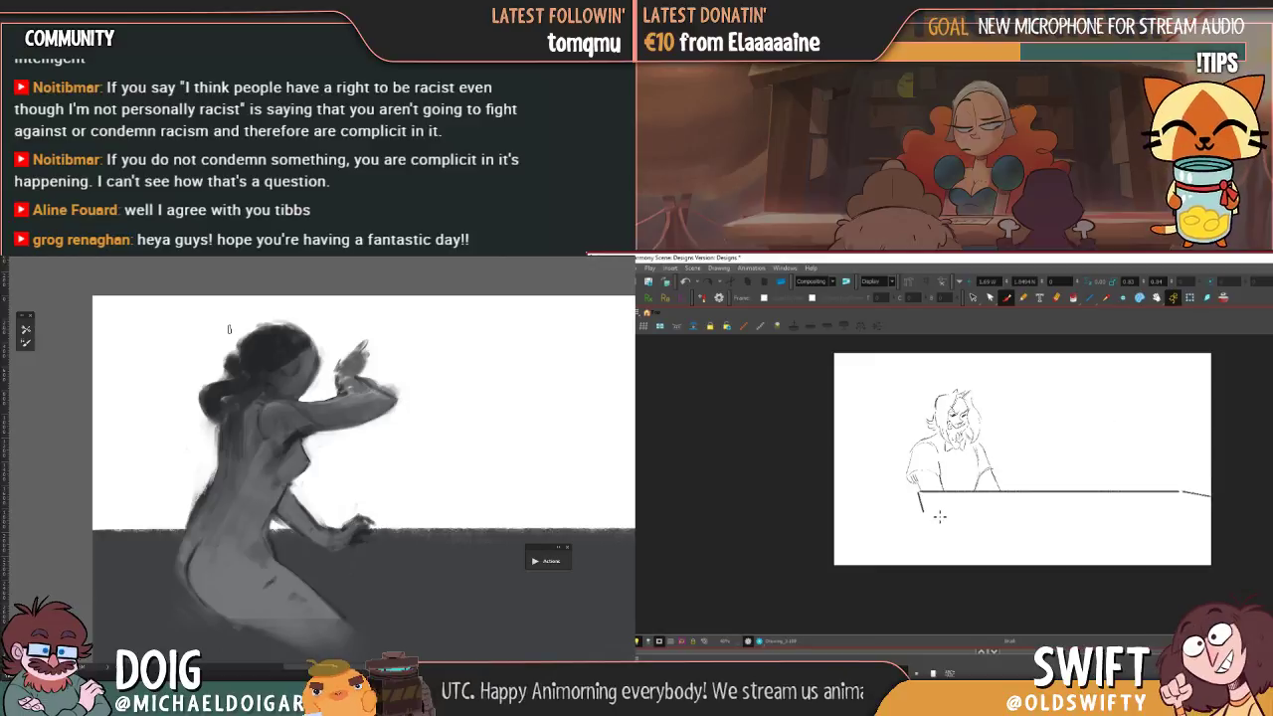
- Select the short slanted stroke at the table corner, adjust its placement, and check it against the rough pose
click(972, 299)
key(period)
key(comma)
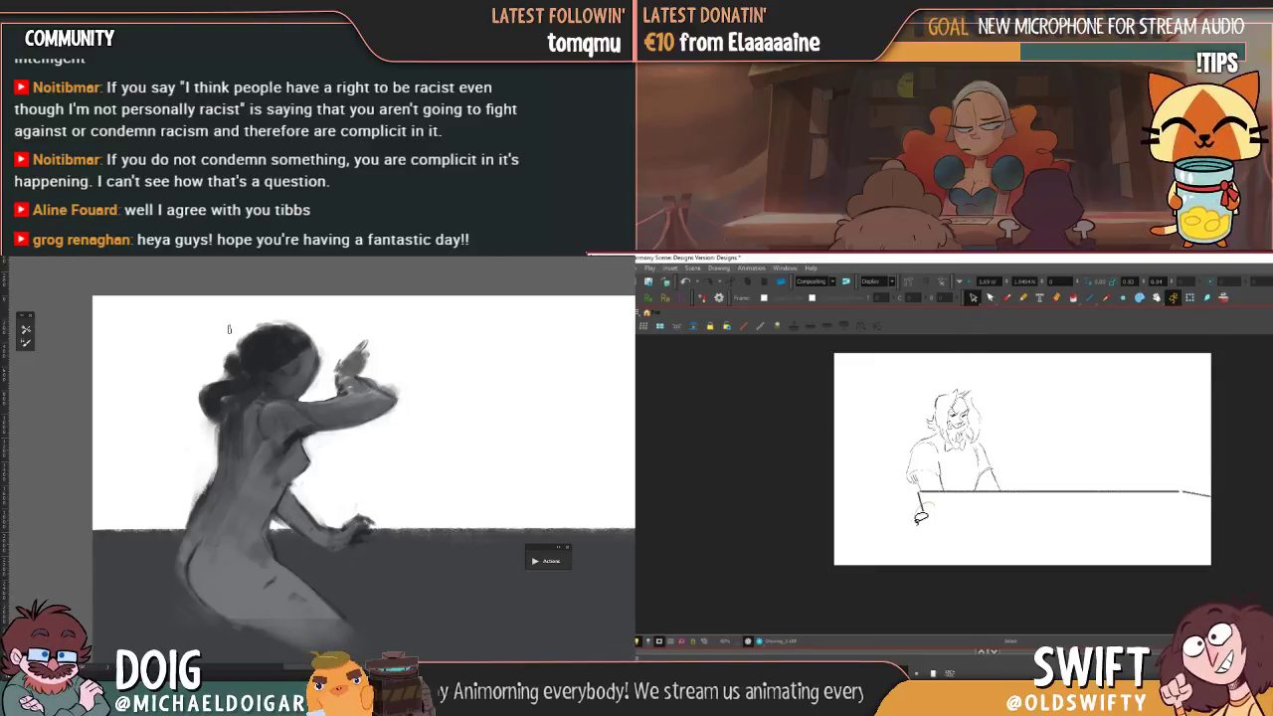
click(920, 504)
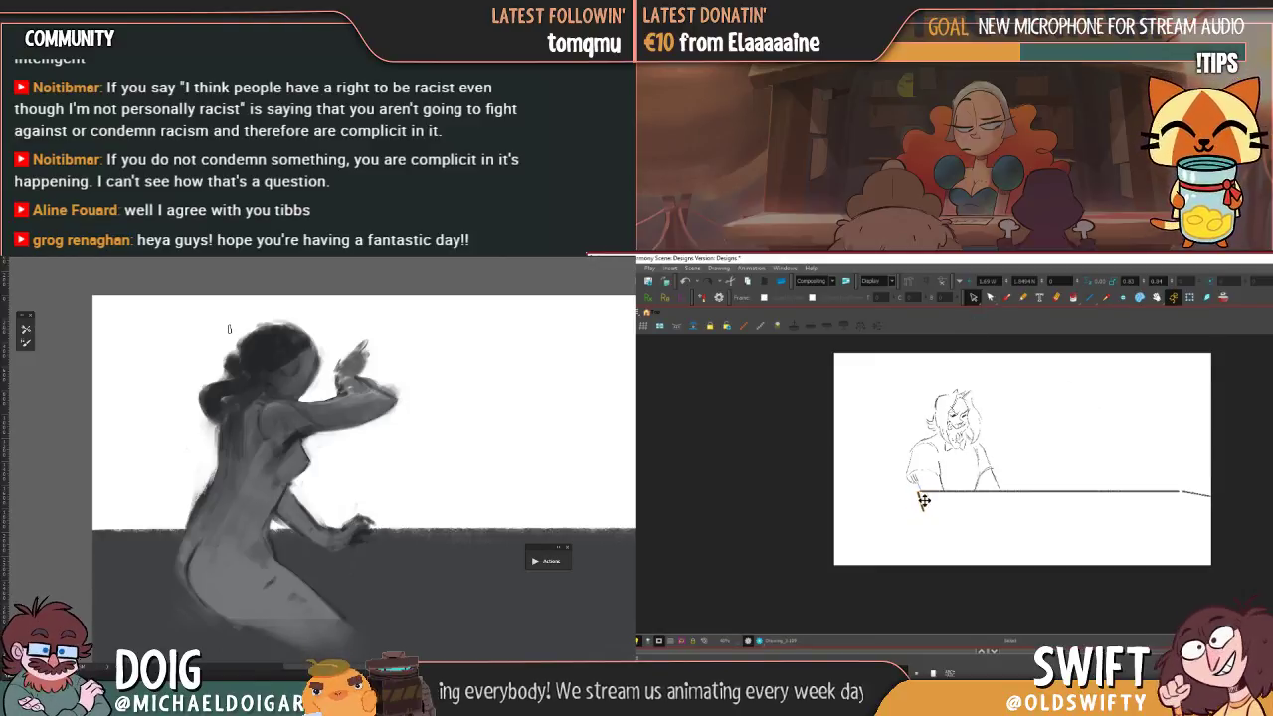
click(953, 516)
key(period)
key(comma)
key(period)
key(comma)
- Draw the table's curved side line from the corner down to the frame's lower border and compare it with the rough pose
click(1005, 298)
drag(924, 509, 910, 563)
key(period)
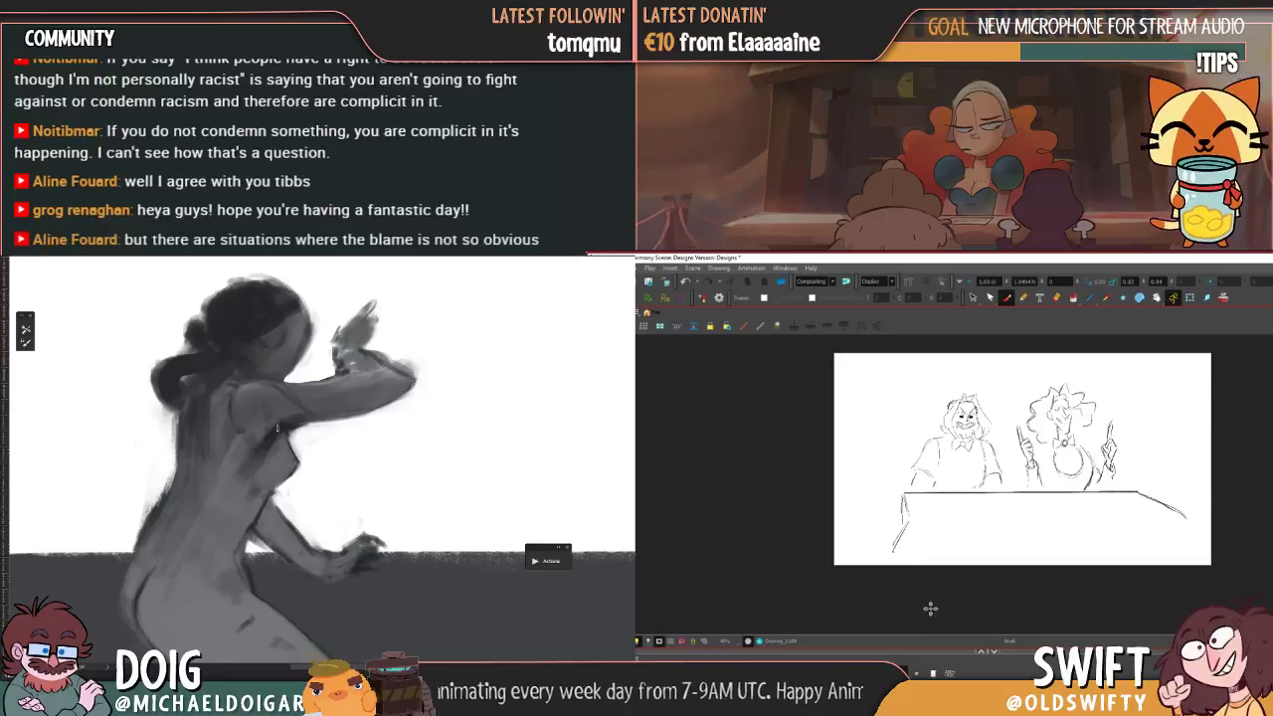
key(comma)
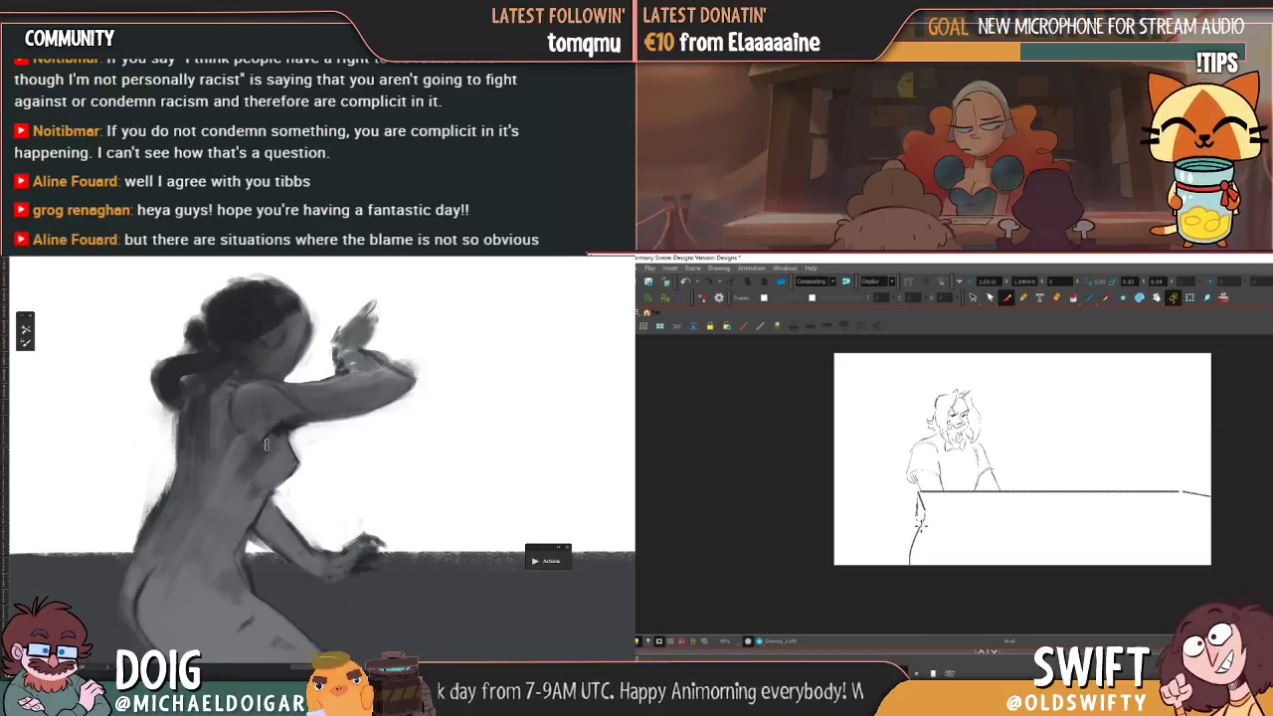
key(period)
key(comma)
key(period)
key(comma)
key(period)
key(comma)
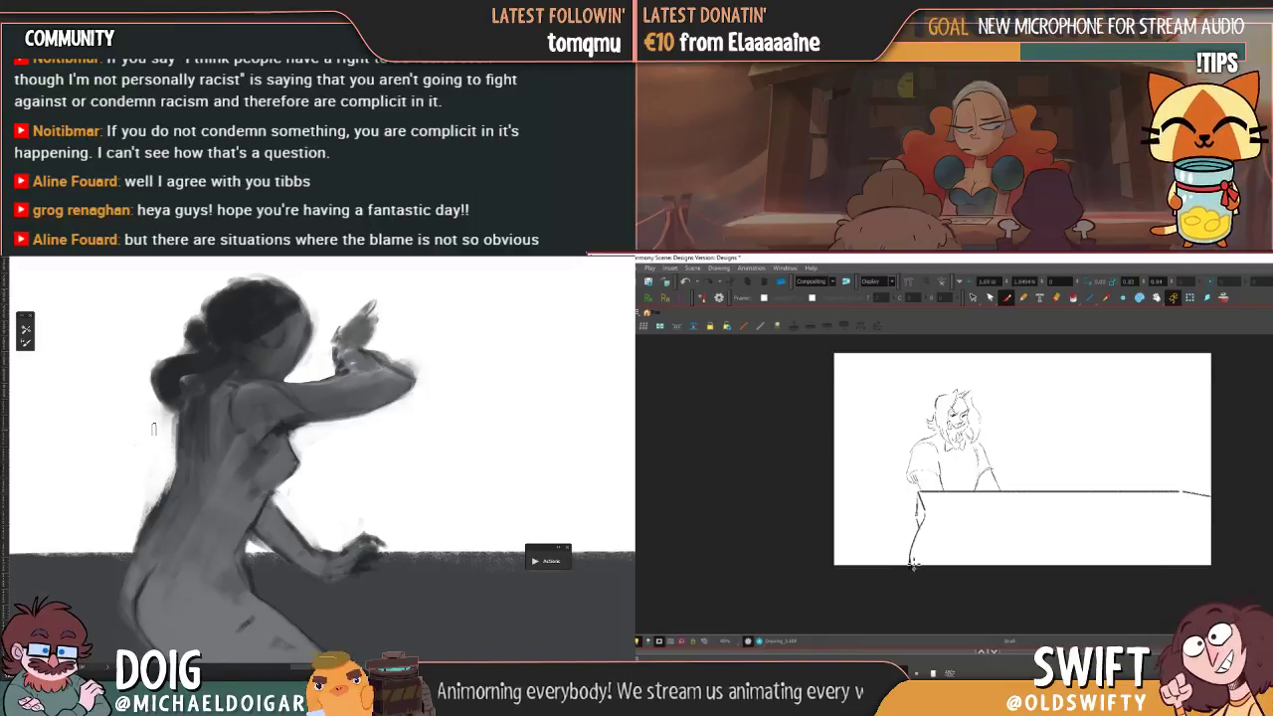
- Shorten the lower end of the table's side line, compare it with the rough pose, and switch to the Select tool
key(period)
key(comma)
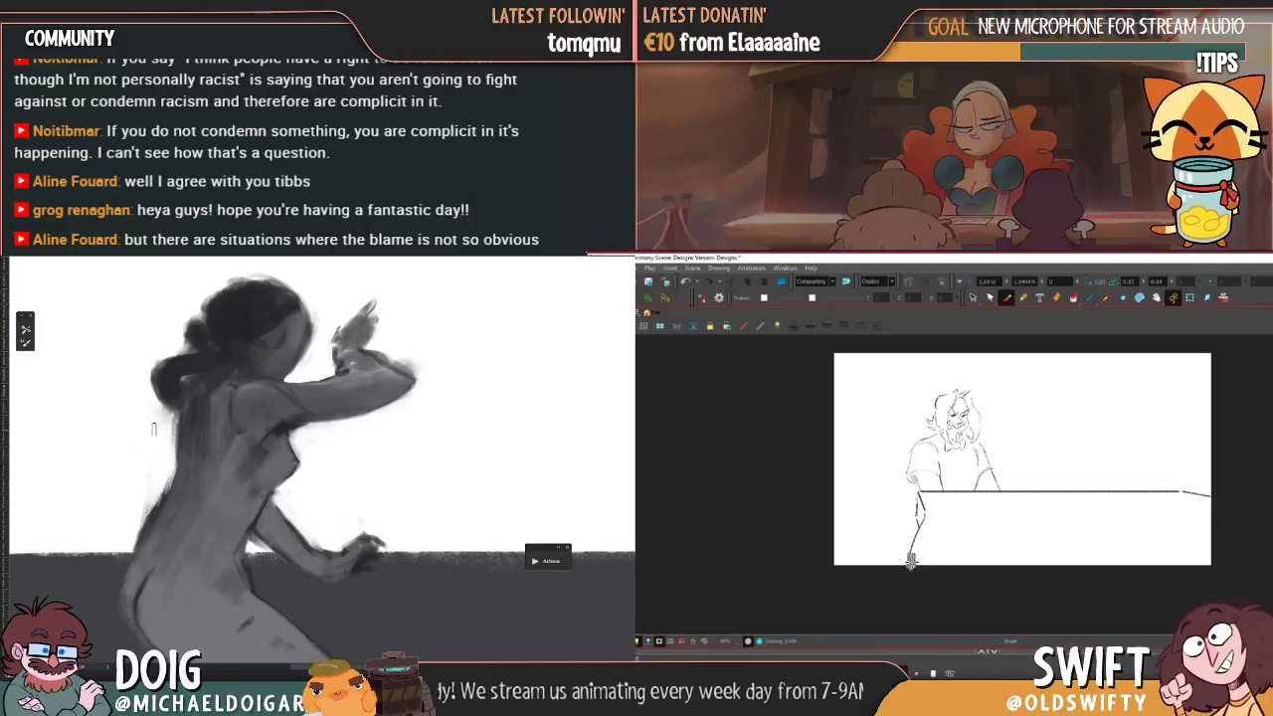
key(period)
key(comma)
key(period)
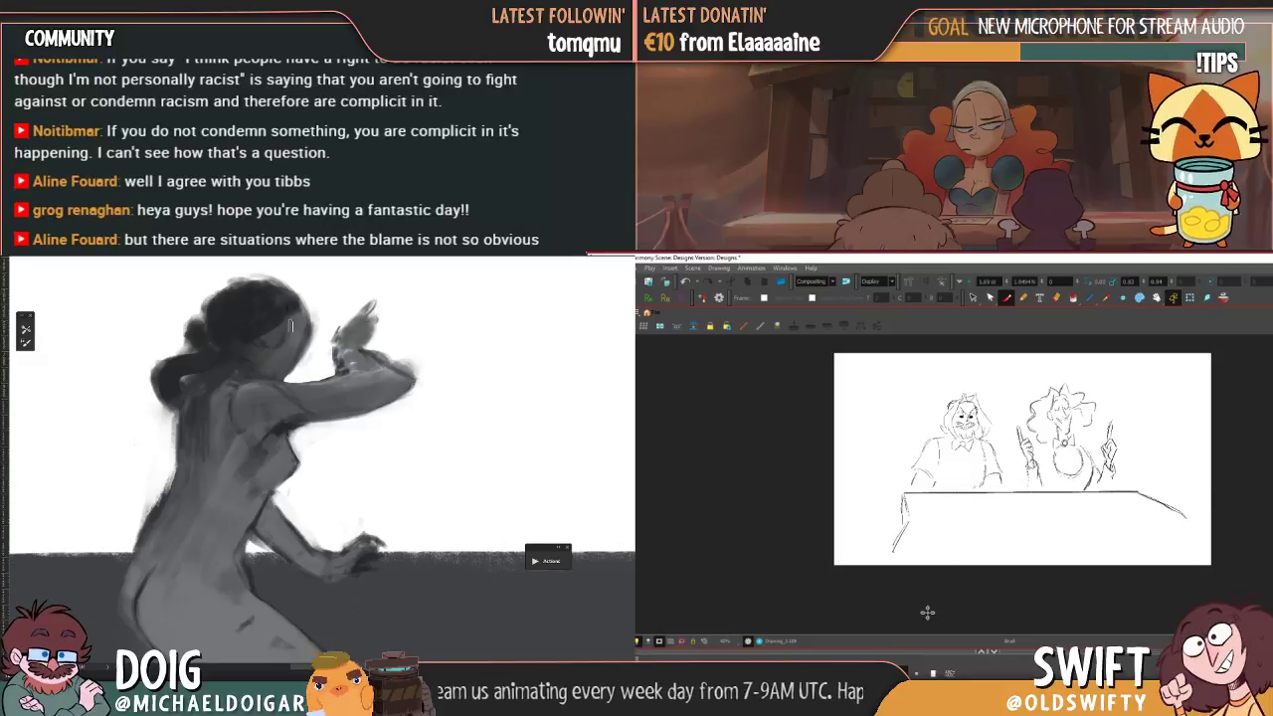
key(comma)
alt+click(281, 433)
click(974, 297)
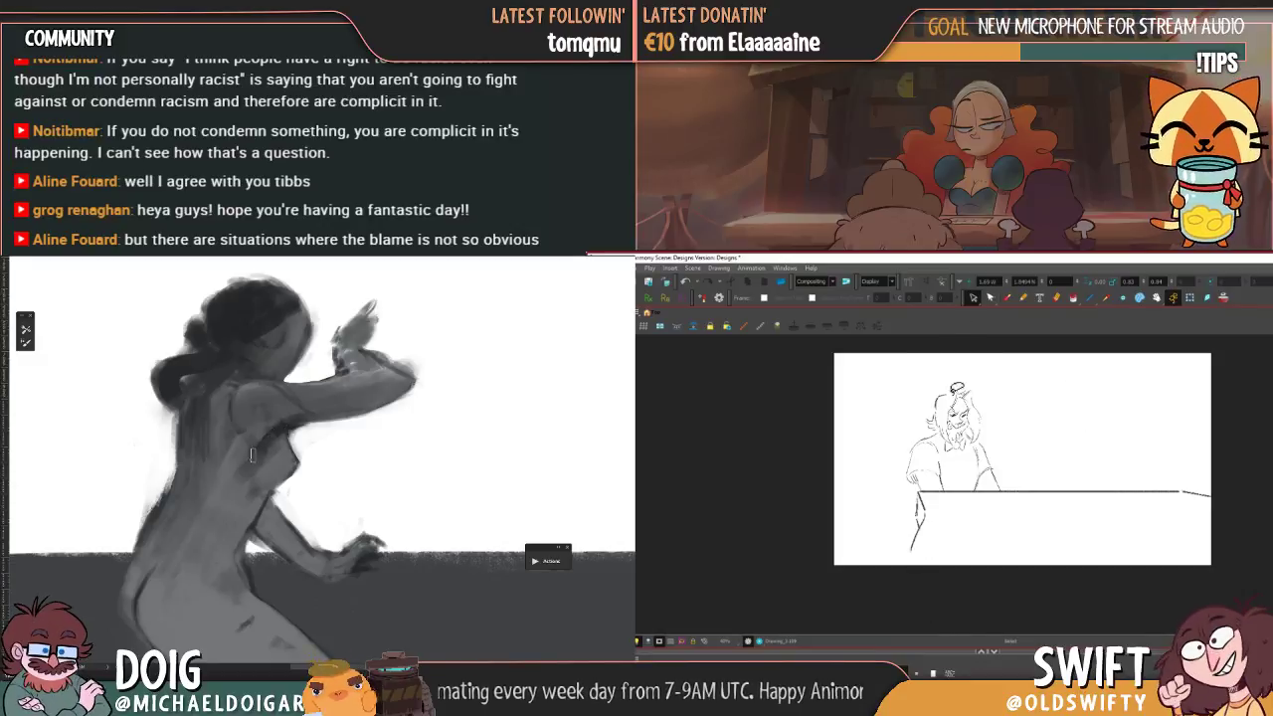
- Delete the slanted lower stroke of the table's side and redraw the side line down to the frame's lower border with the Brush
click(913, 557)
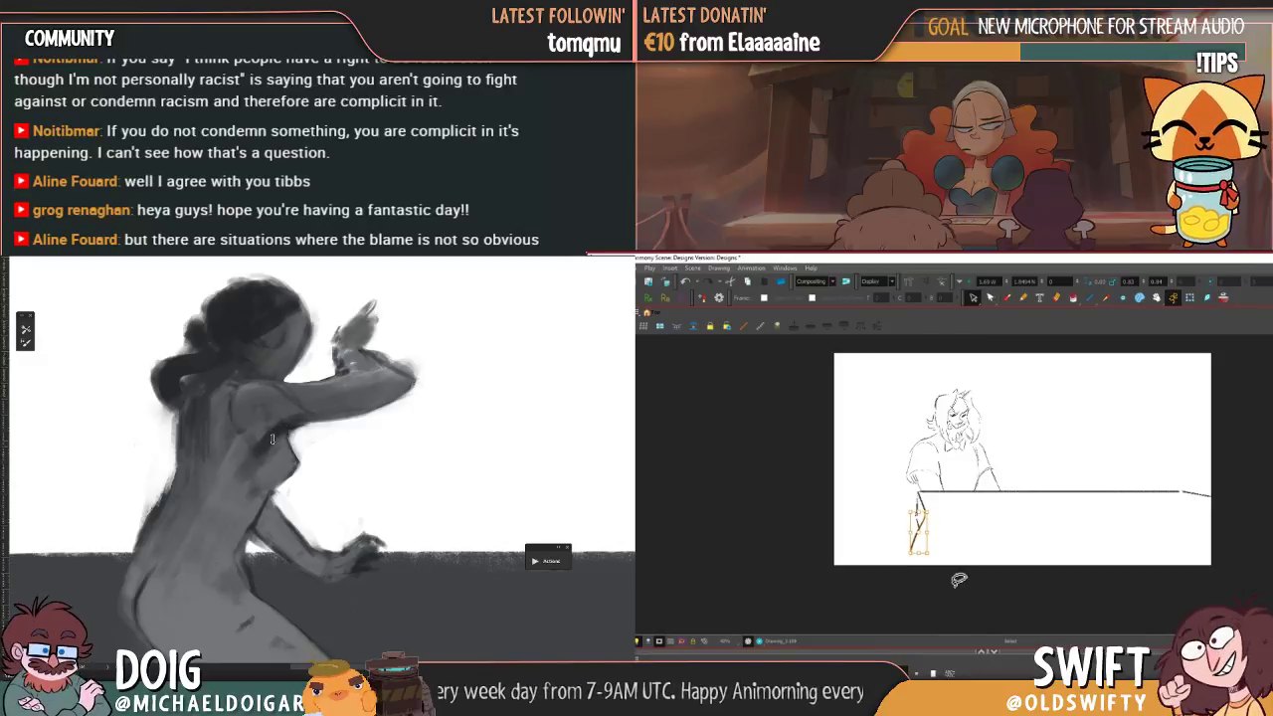
key(Delete)
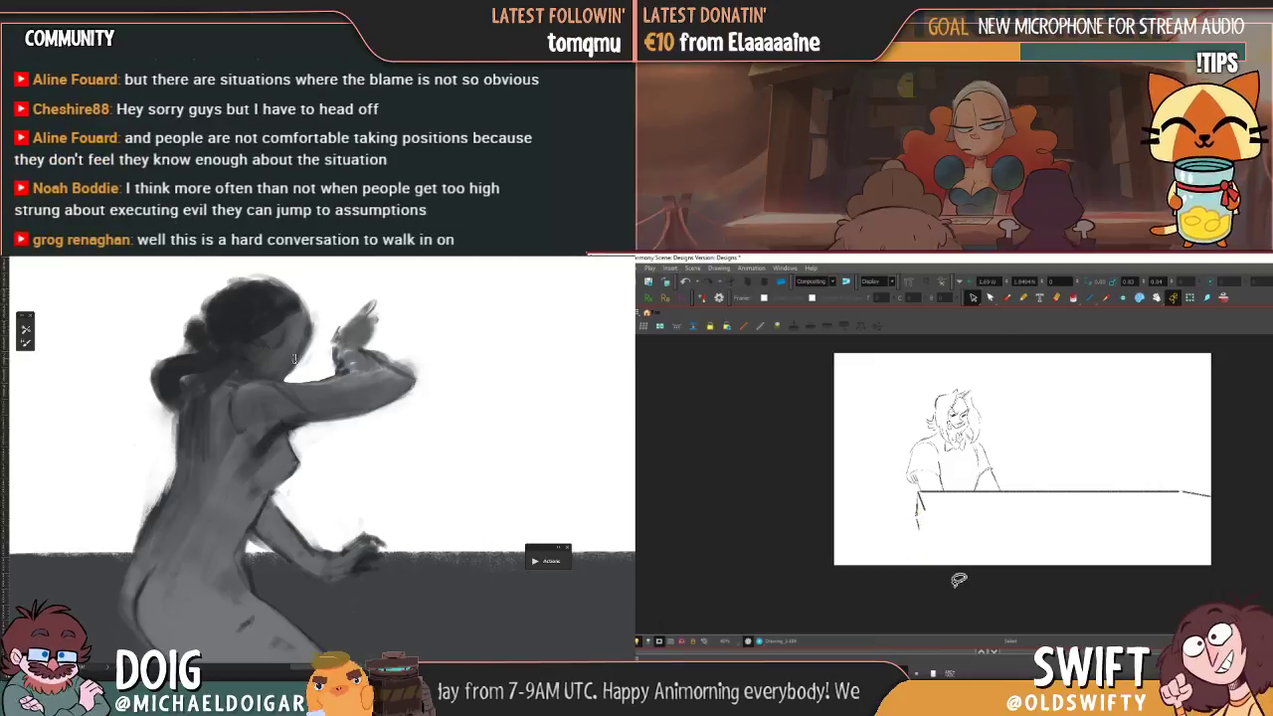
click(1006, 298)
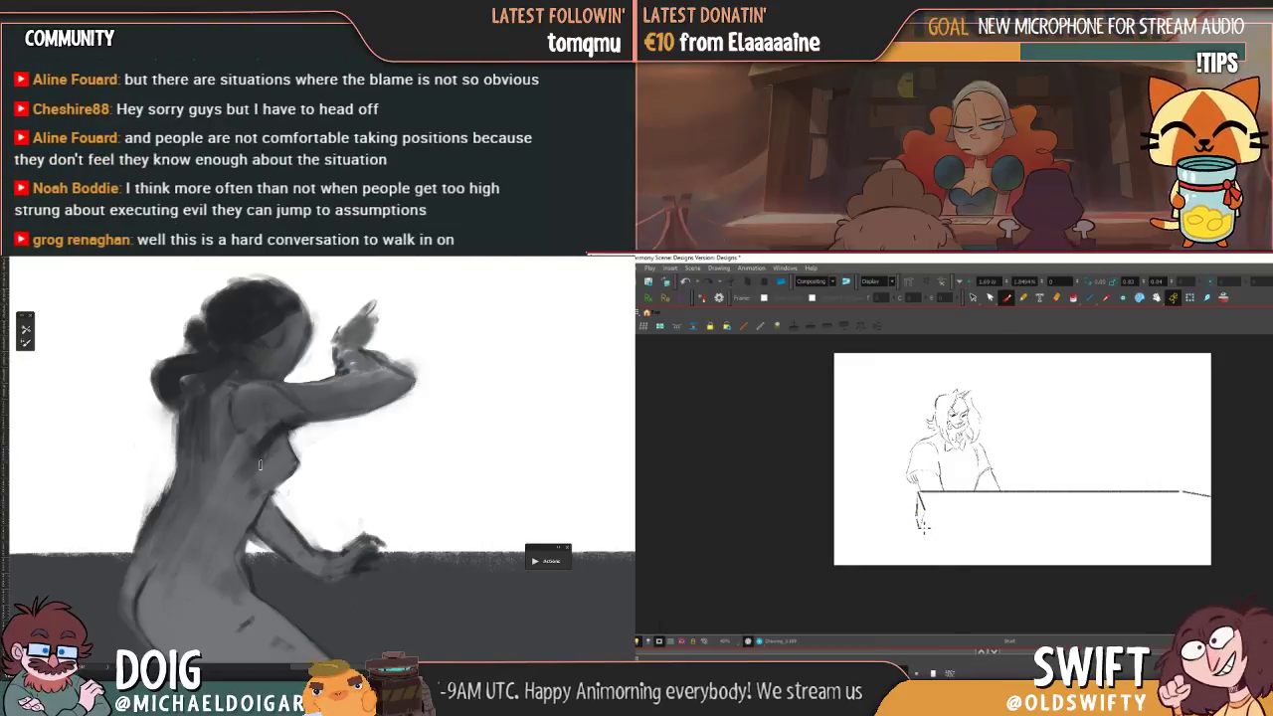
drag(919, 533, 921, 561)
key(ctrl+z)
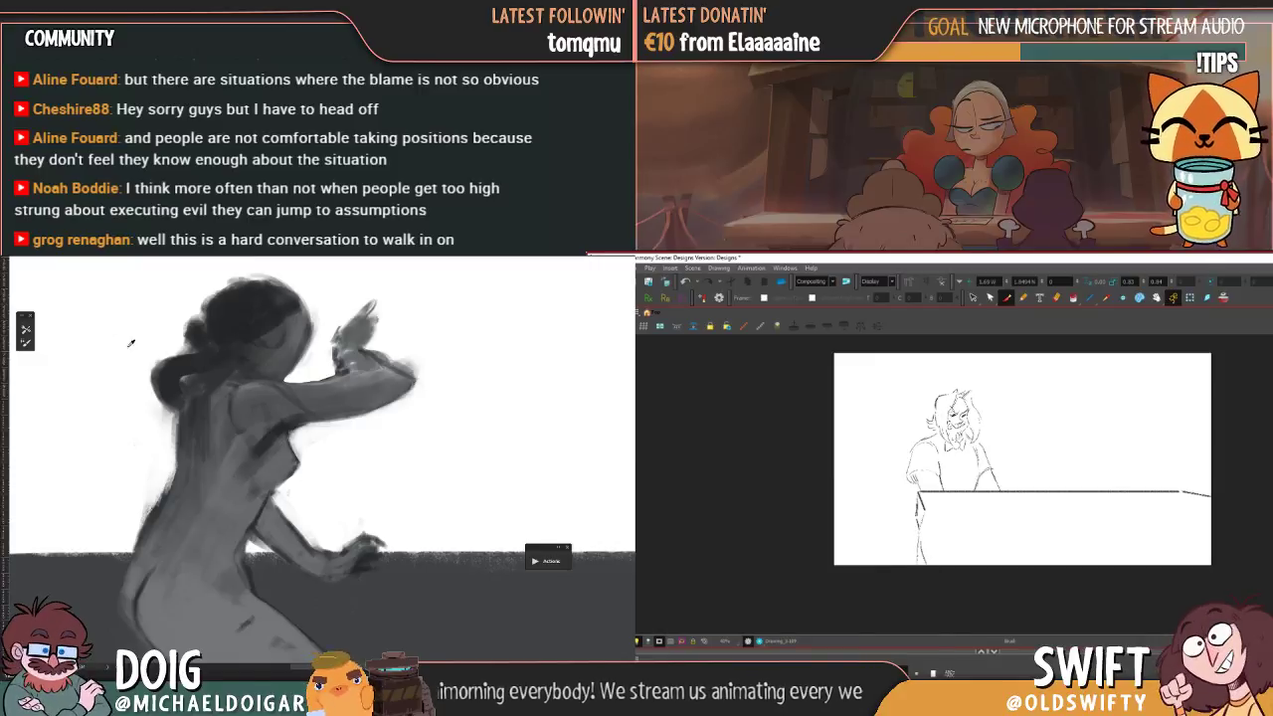
- Darken the painted woman's bun and the hair on top of her head with near-black strokes
drag(212, 354, 190, 361)
key(comma)
key(period)
drag(227, 287, 203, 358)
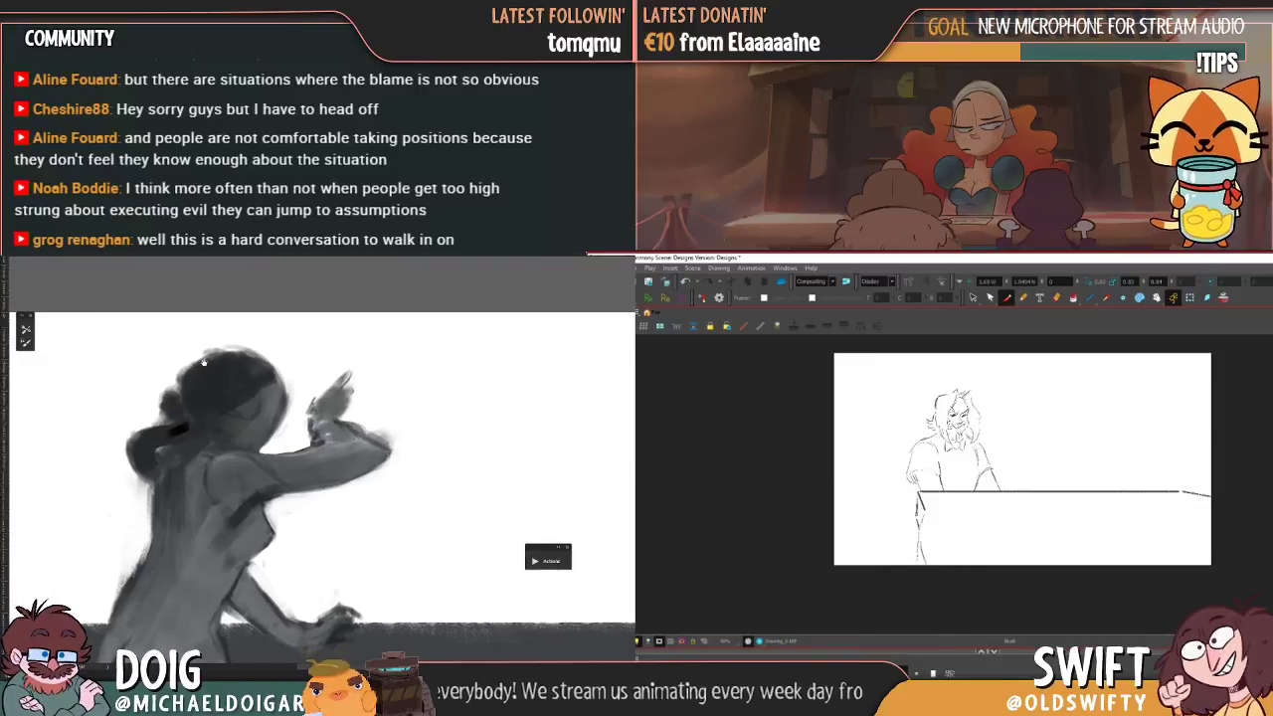
mouse_move(149, 460)
mouse_down()
mouse_move(153, 439)
mouse_move(189, 439)
mouse_up()
key(comma)
key(comma)
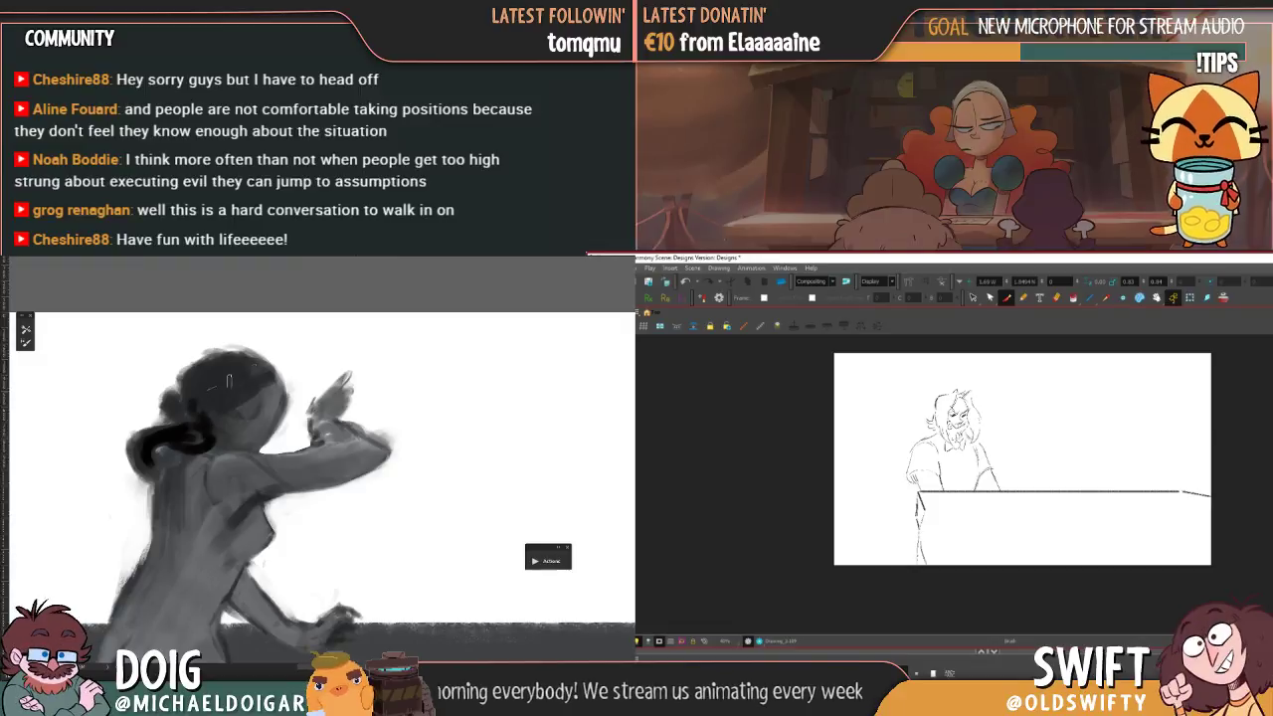
mouse_move(234, 374)
mouse_down()
mouse_move(199, 373)
mouse_move(206, 411)
mouse_move(213, 371)
mouse_move(229, 392)
mouse_move(211, 413)
mouse_move(252, 373)
mouse_up()
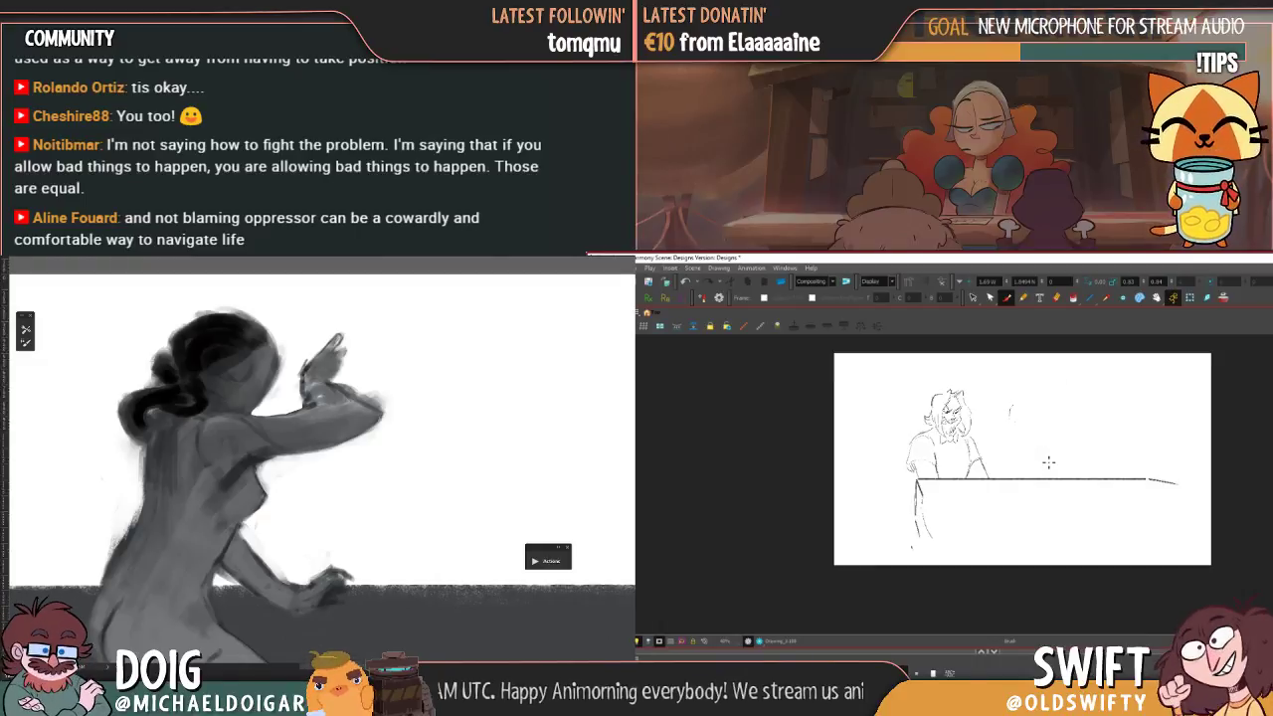
- Draw the cloud-like curly hair outline of the second character beside the bearded one, checking it against the rough pose
key(g)
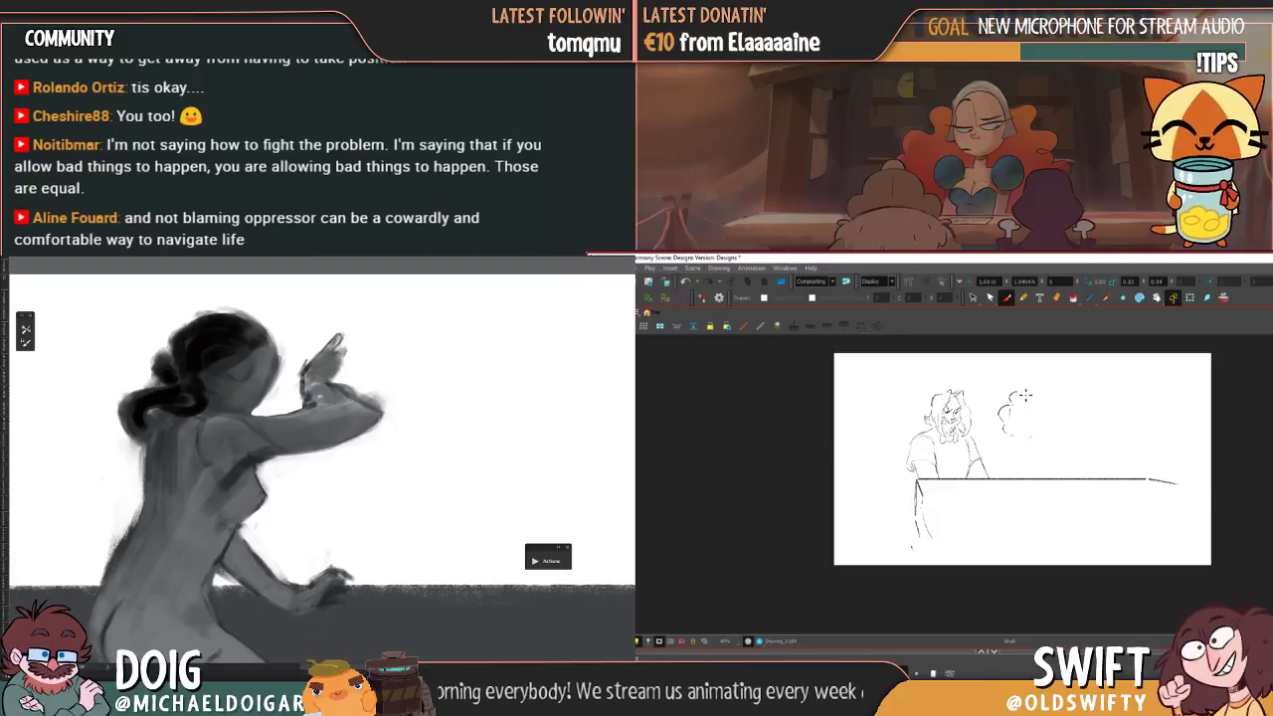
key(period)
key(comma)
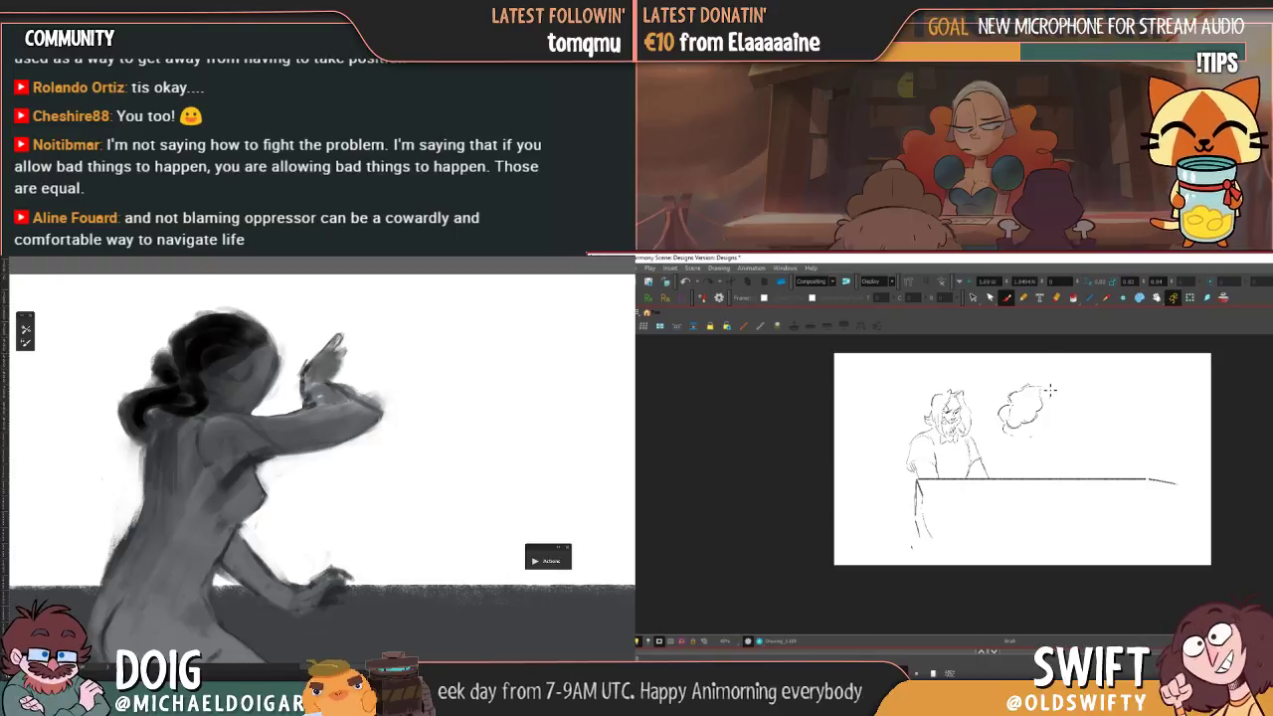
key(comma)
key(period)
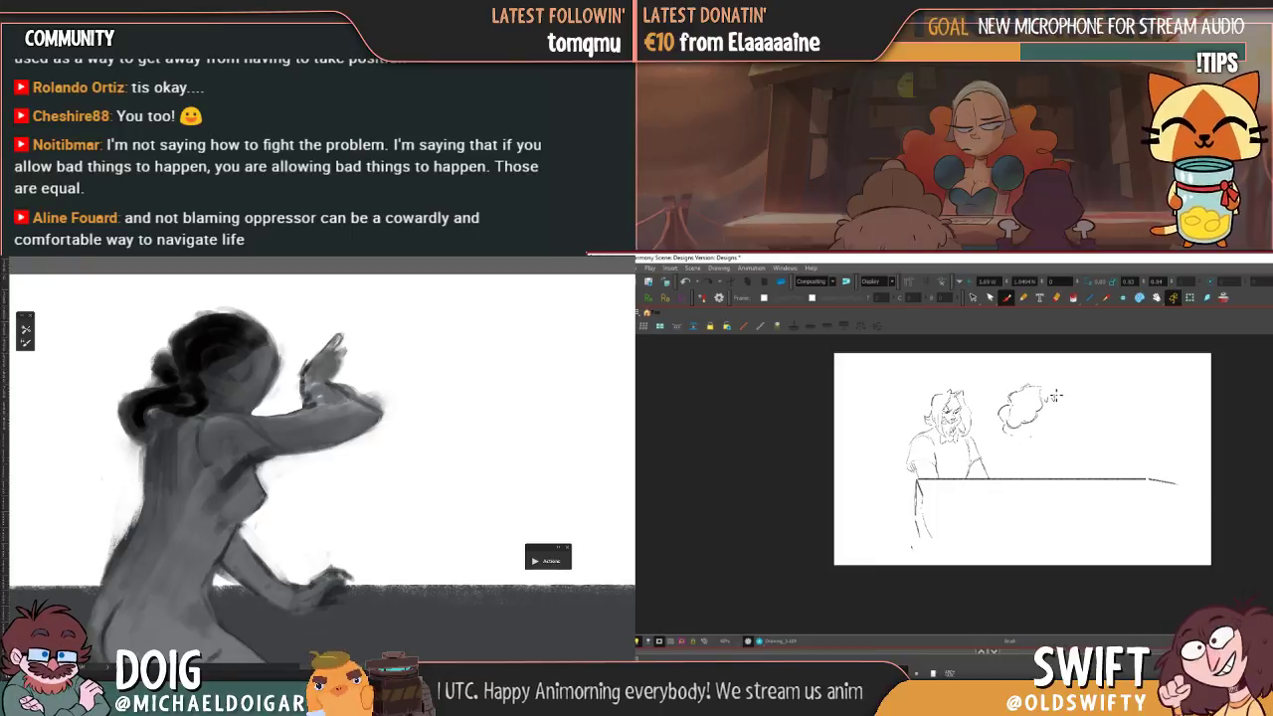
key(period)
key(comma)
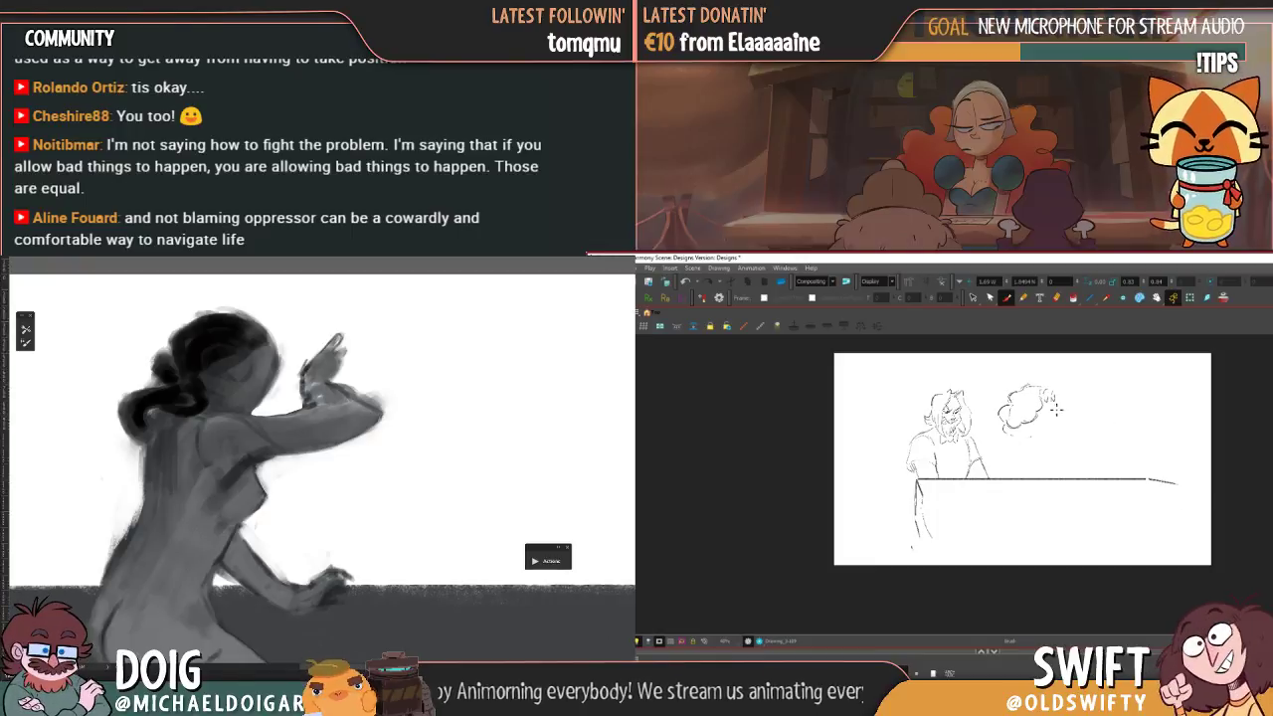
- Add short face strokes at the edge of the curly hair while comparing them with the rough pose
key(period)
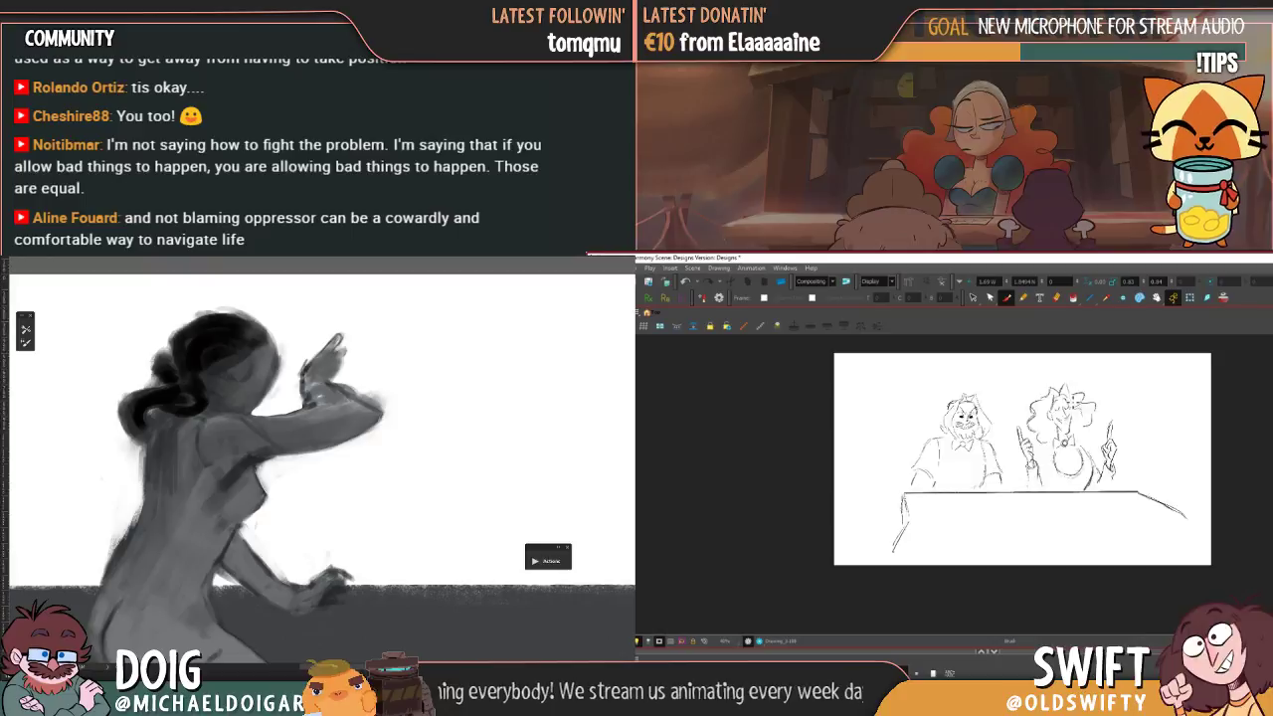
key(comma)
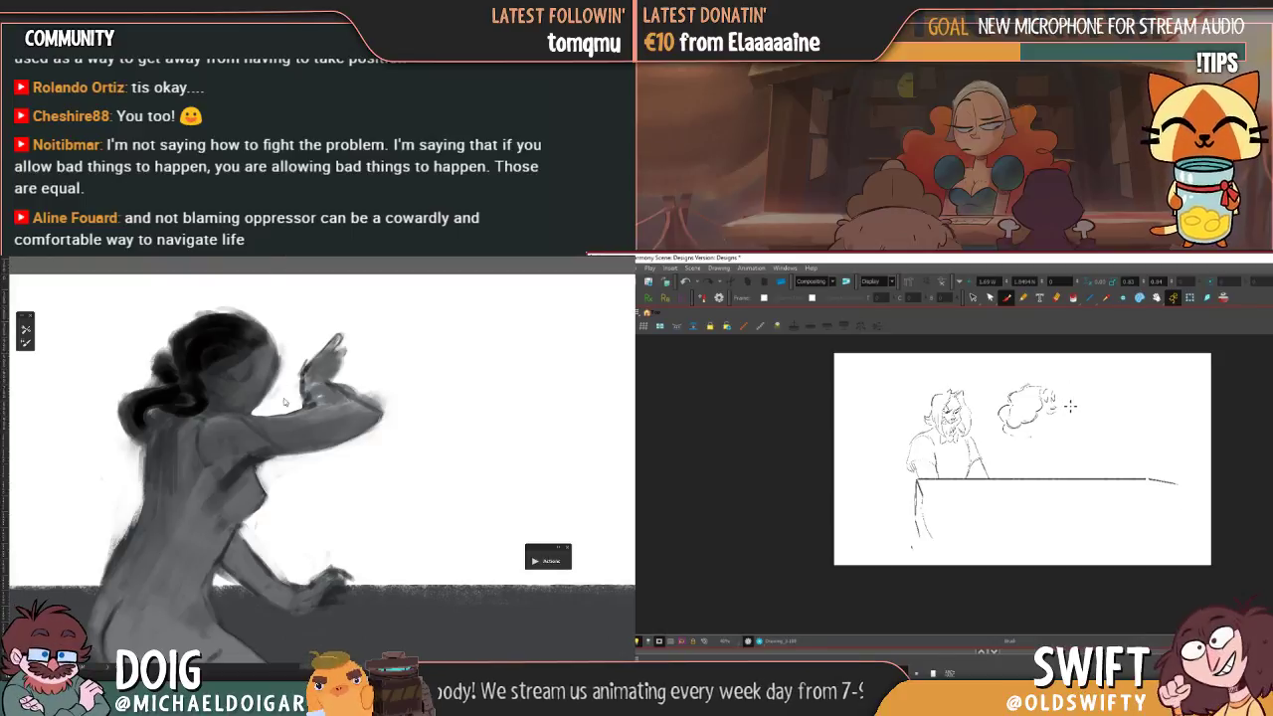
key(period)
key(comma)
alt+click(317, 393)
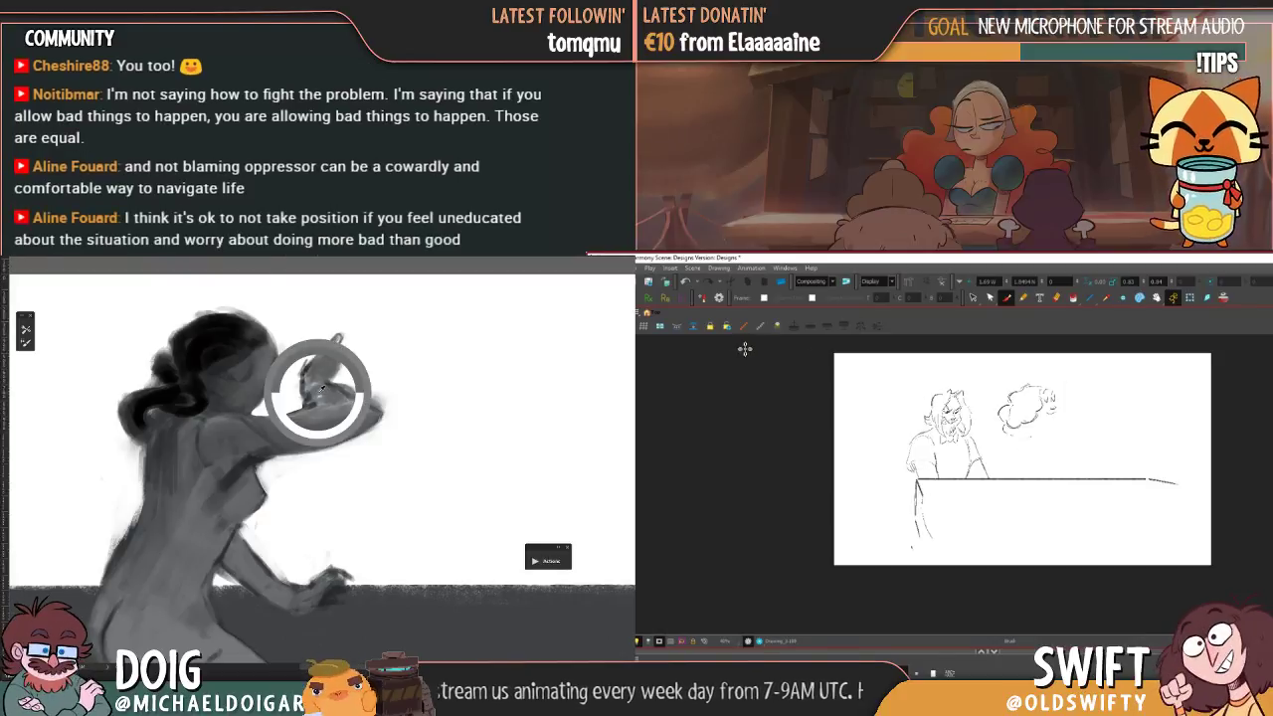
- Delete the outermost small stroke beside the curly hair and compare the drawing with the rough pose
click(1060, 414)
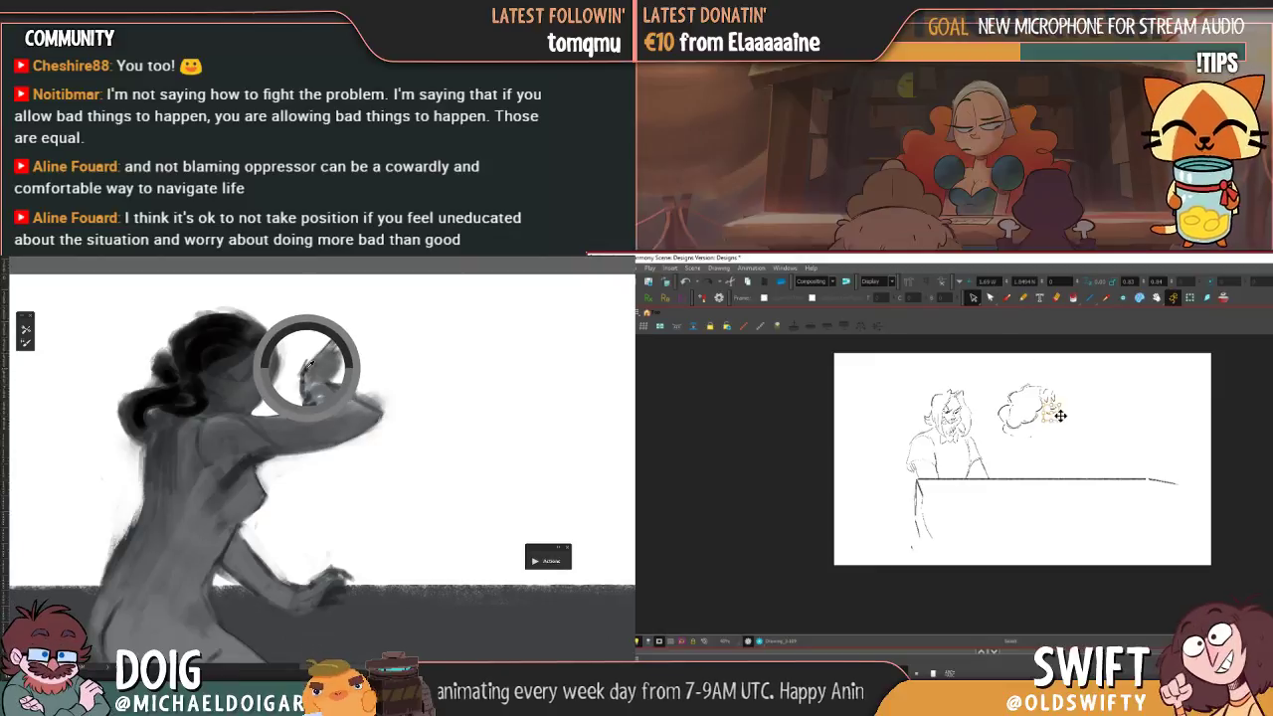
key(Delete)
key(period)
key(comma)
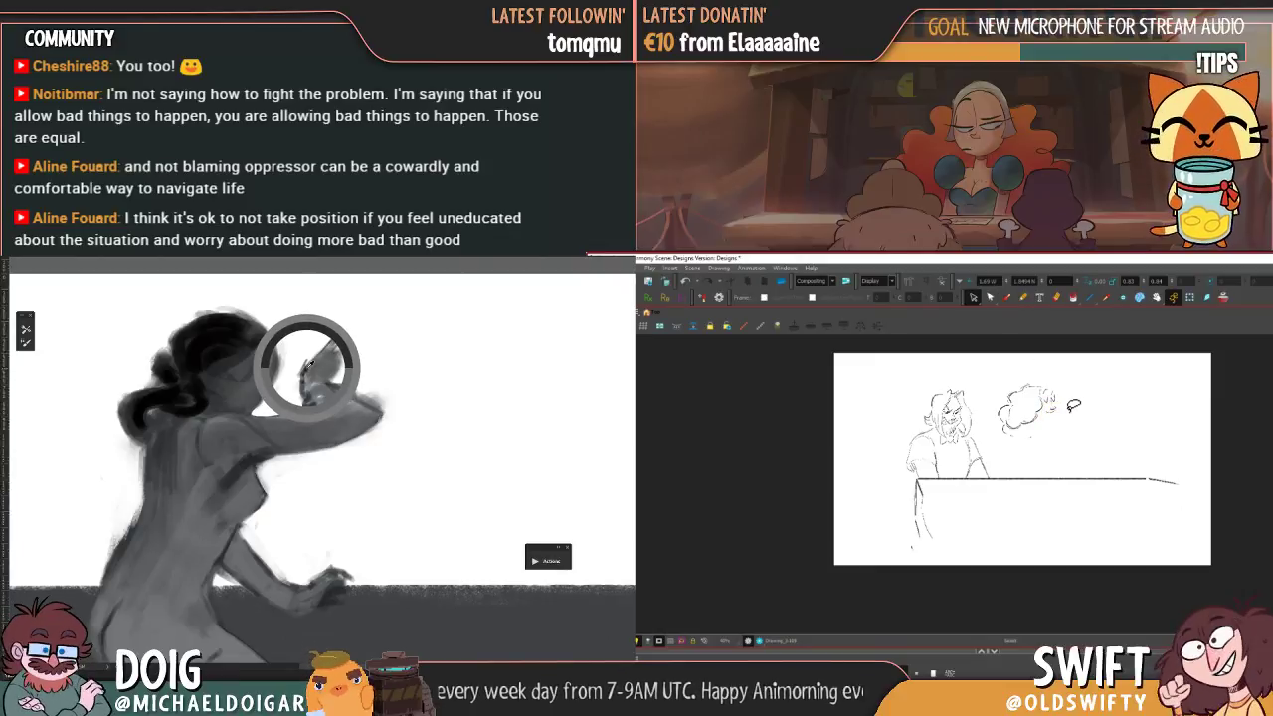
- Delete the inner and lower curves of the curly hair outline, keeping its upper edge and the face strokes
drag(1064, 391, 1056, 401)
click(1051, 409)
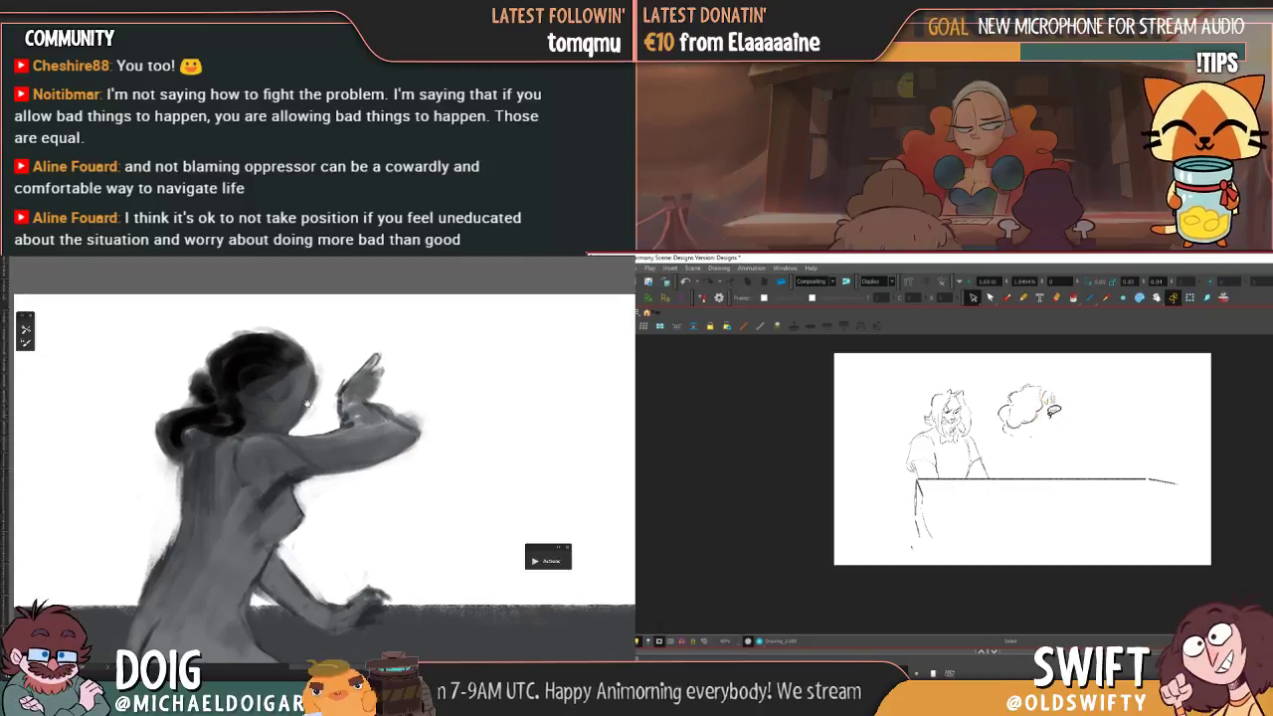
click(1032, 423)
key(ctrl+minus)
key(ctrl+minus)
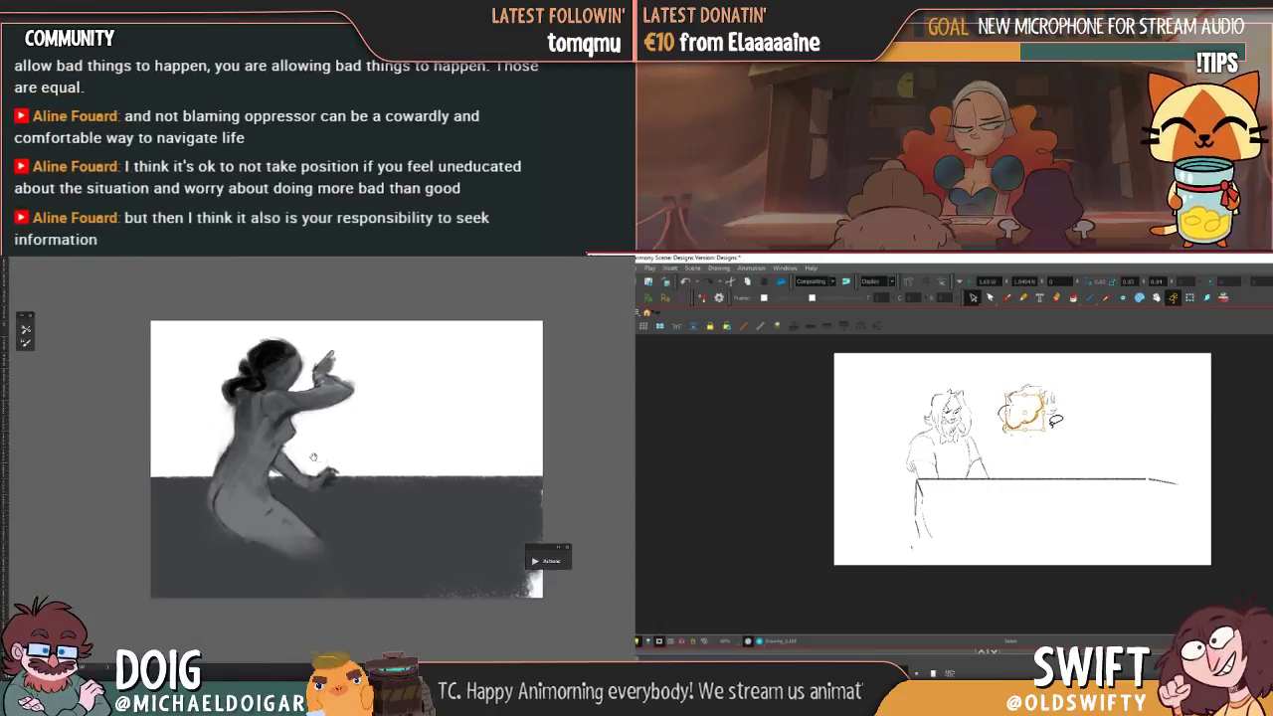
key(Delete)
mouse_move(1045, 424)
mouse_down()
mouse_move(1014, 429)
mouse_move(1034, 421)
mouse_up()
key(Delete)
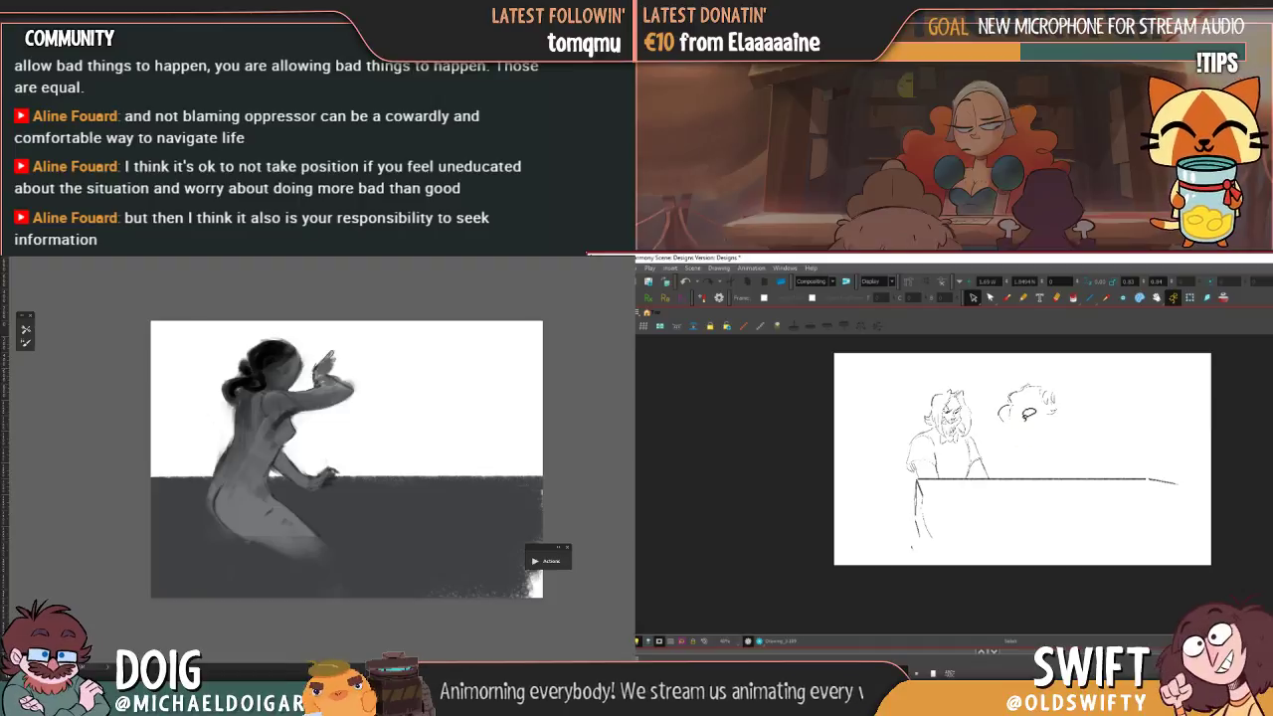
- Sample a mid grey from the painted woman and block in a second figure's silhouette with a raised arm across from her
scroll(403, 430, up, 5)
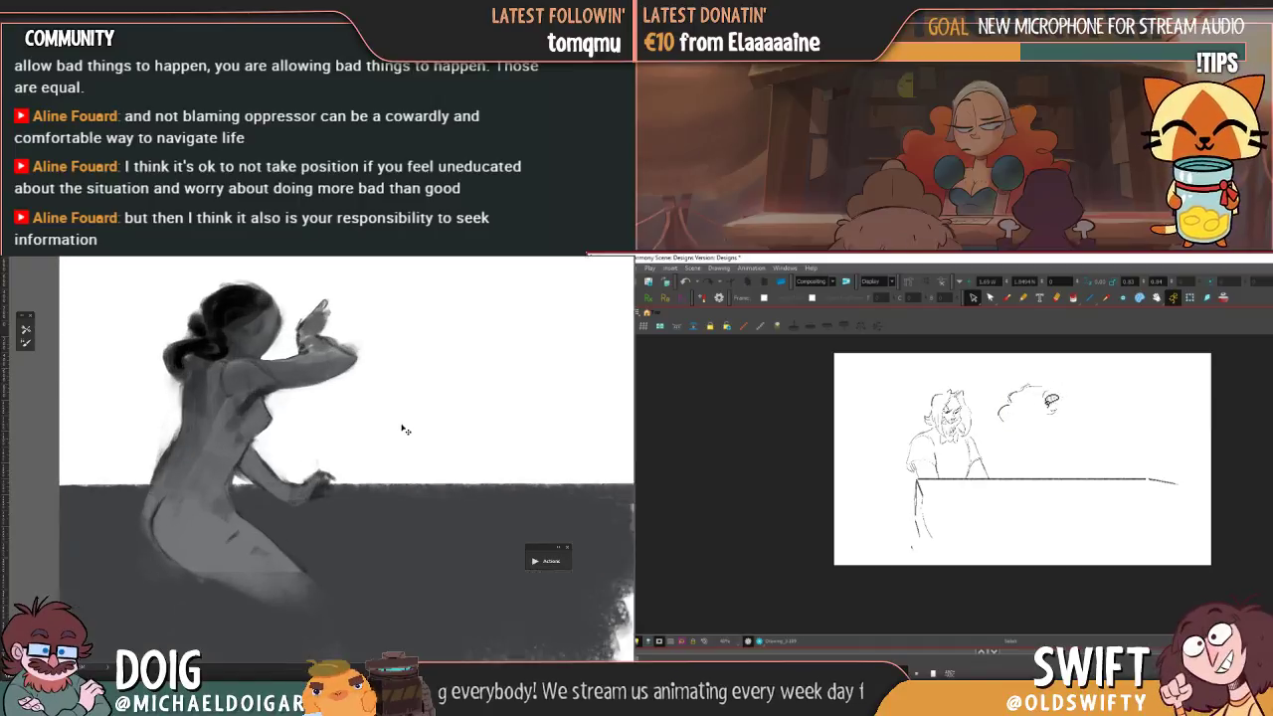
drag(339, 491, 335, 486)
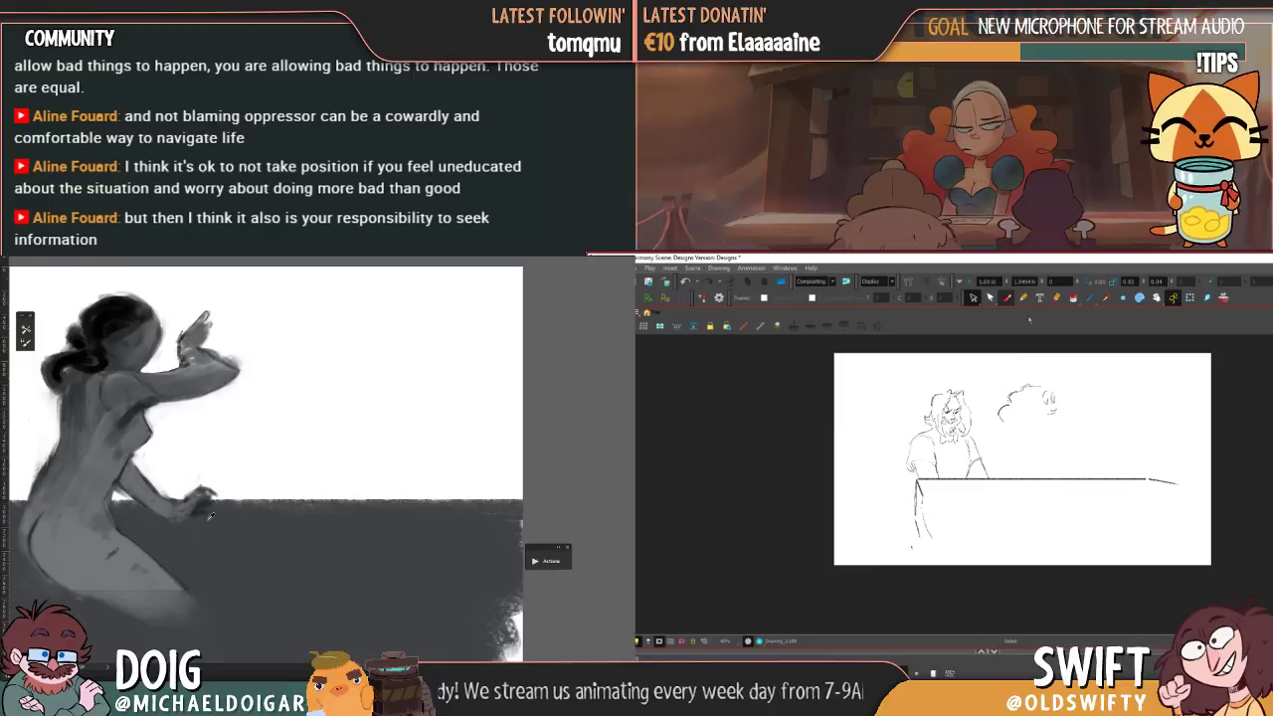
click(1006, 297)
alt+click(88, 545)
drag(88, 544, 90, 522)
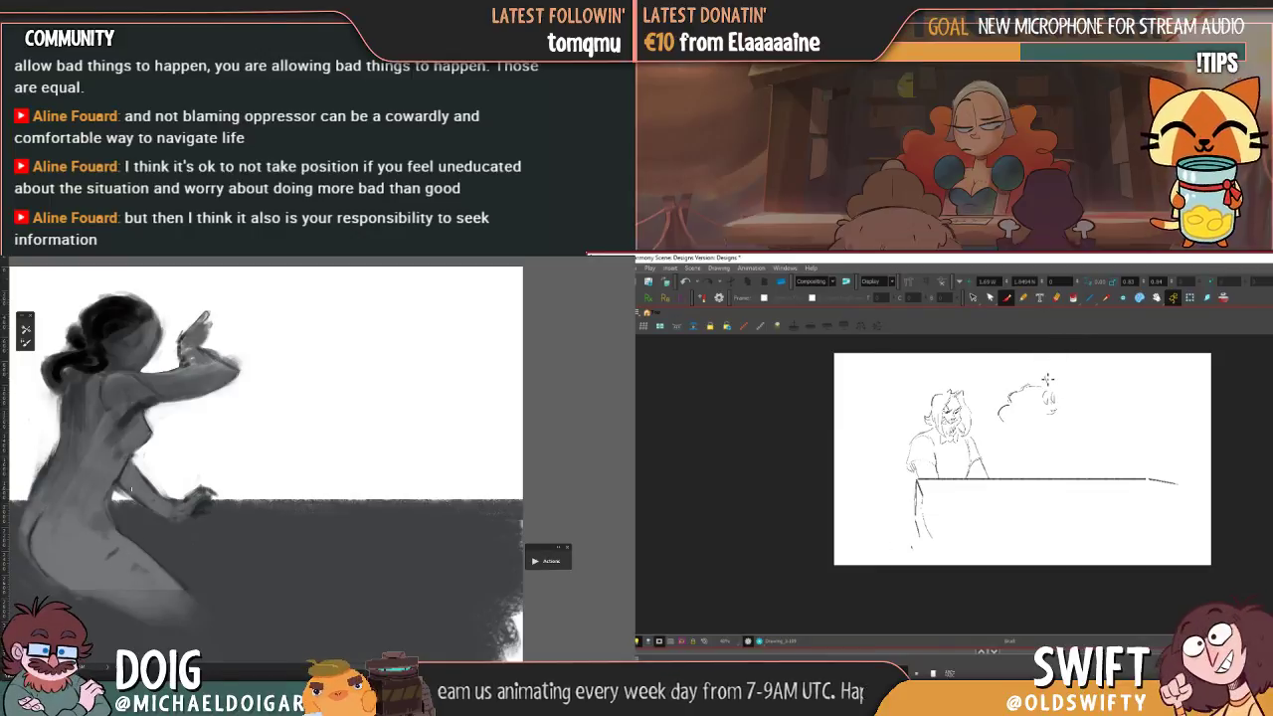
key(g)
key(f)
key(g)
mouse_move(324, 555)
mouse_down()
mouse_move(419, 528)
mouse_move(411, 508)
mouse_move(360, 521)
mouse_move(353, 445)
mouse_move(385, 457)
mouse_up()
key(f)
mouse_move(356, 408)
mouse_down()
mouse_move(400, 493)
mouse_move(398, 453)
mouse_move(367, 414)
mouse_move(350, 404)
mouse_move(321, 427)
mouse_move(348, 377)
mouse_move(308, 426)
mouse_move(341, 387)
mouse_move(371, 392)
mouse_move(391, 428)
mouse_move(361, 362)
mouse_move(369, 370)
mouse_move(340, 384)
mouse_move(366, 345)
mouse_move(350, 362)
mouse_move(376, 364)
mouse_move(336, 376)
mouse_move(315, 417)
mouse_move(332, 389)
mouse_move(307, 418)
mouse_up()
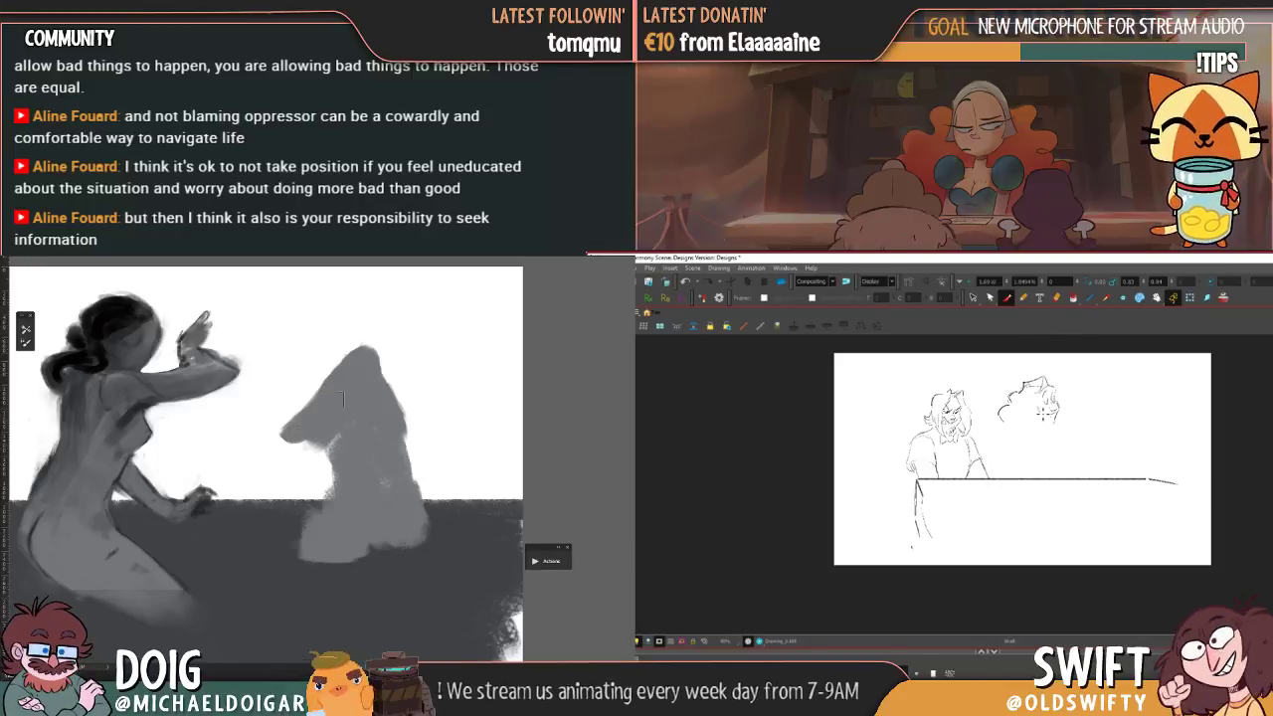
- Reshape the second grey figure by lightening the area beneath the arm, painting the arm darker and slimming the torso
mouse_move(341, 435)
mouse_down()
mouse_move(301, 457)
mouse_move(358, 423)
mouse_move(358, 444)
mouse_move(318, 460)
mouse_move(353, 428)
mouse_move(383, 446)
mouse_move(360, 391)
mouse_move(323, 391)
mouse_move(357, 404)
mouse_move(385, 458)
mouse_move(344, 421)
mouse_move(366, 453)
mouse_up()
alt+click(377, 407)
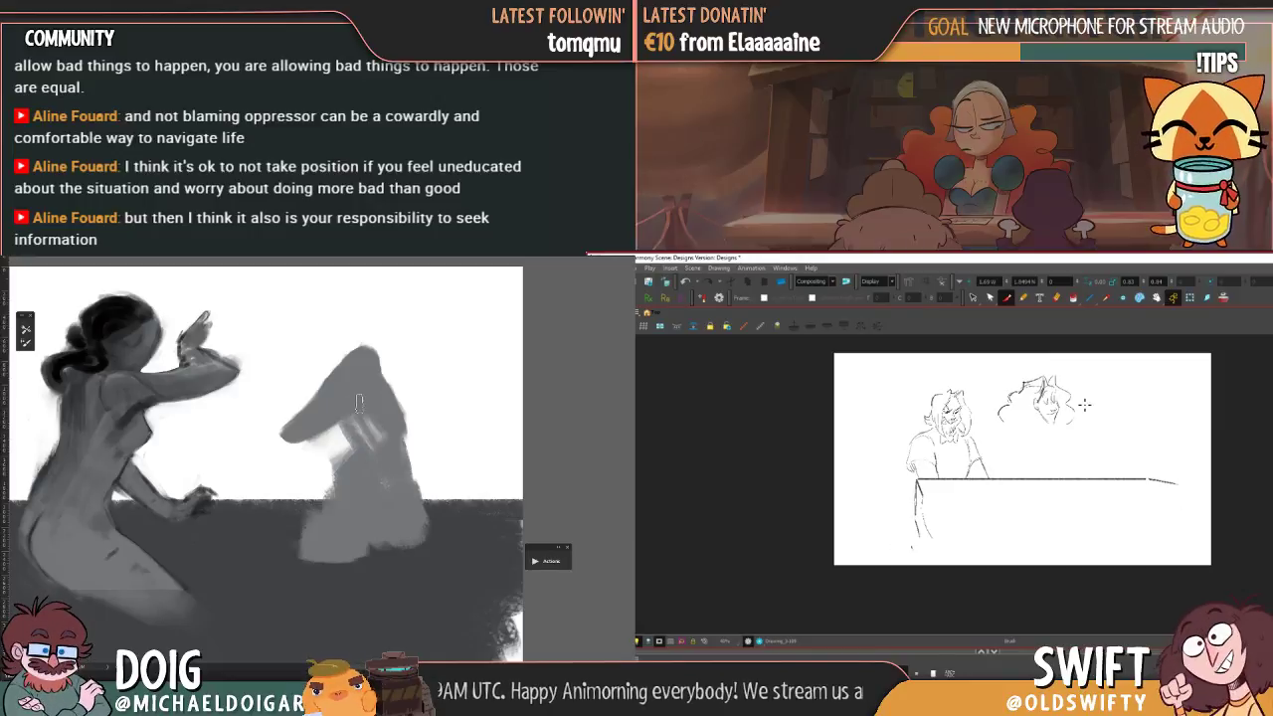
mouse_move(355, 387)
mouse_down()
mouse_move(380, 443)
mouse_move(326, 496)
mouse_up()
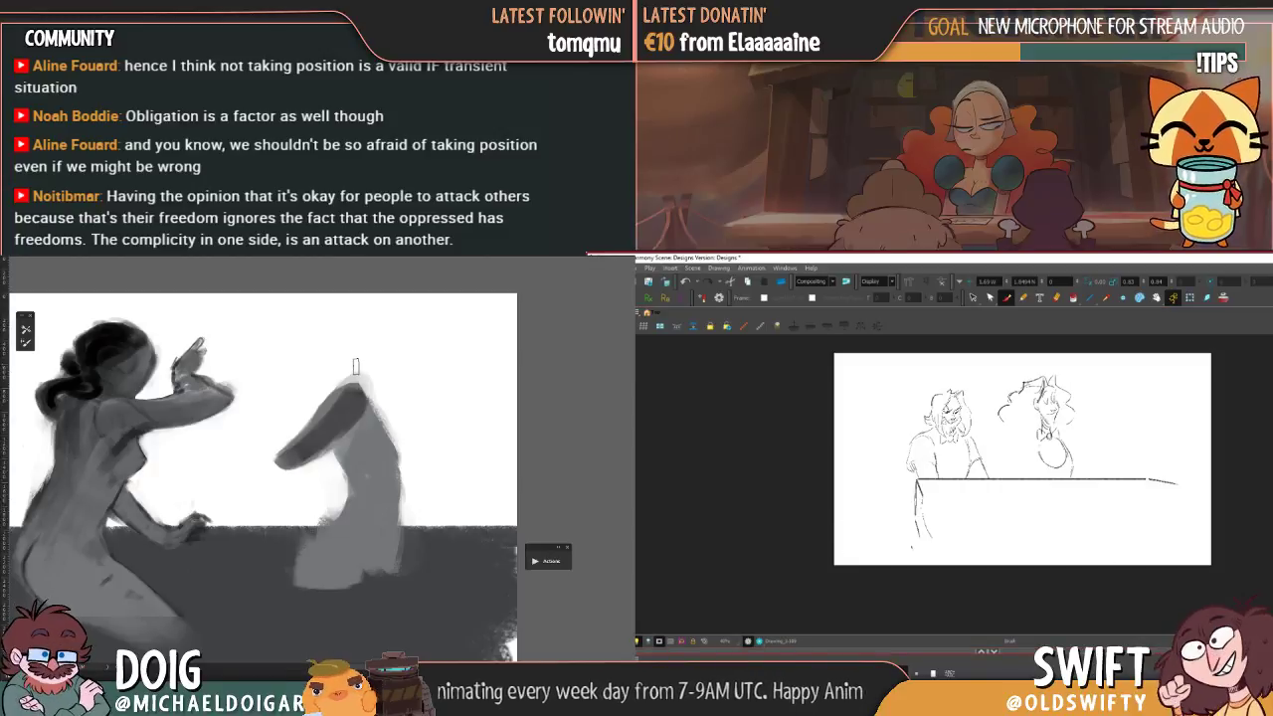
- Draw the curly-haired character's raised hand with a pointing finger above the table
key(g)
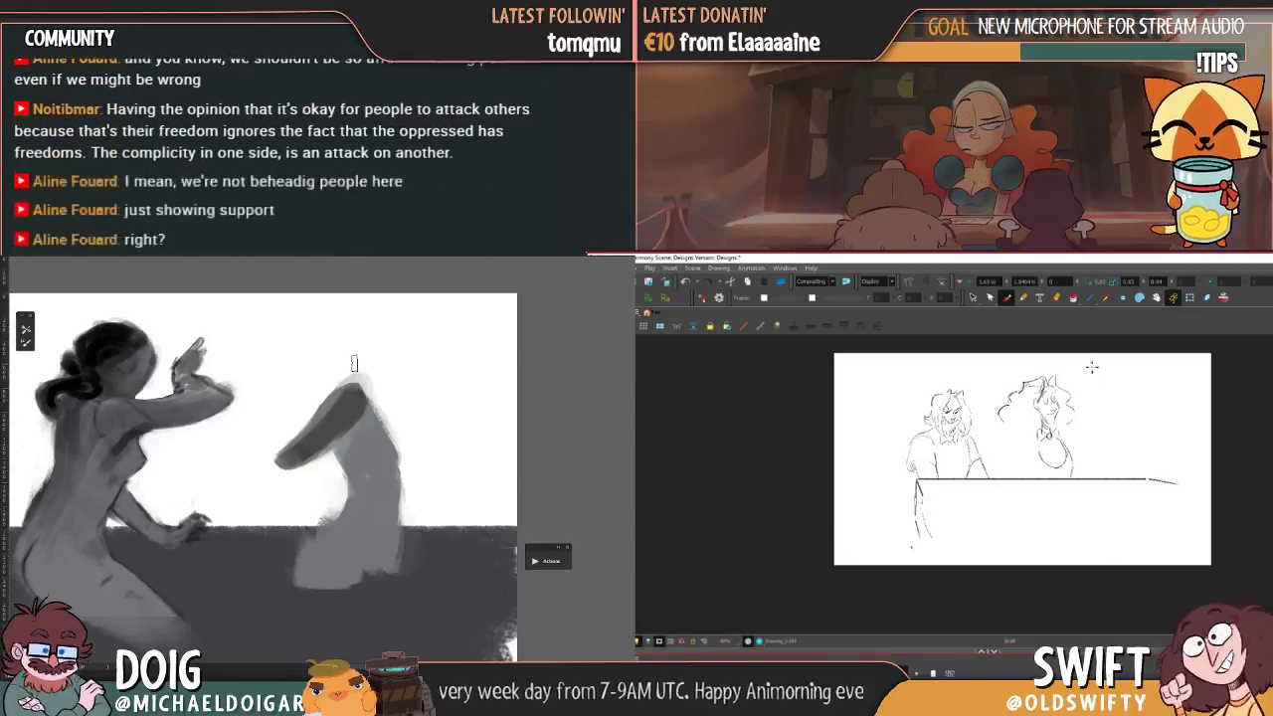
drag(1090, 429, 1094, 421)
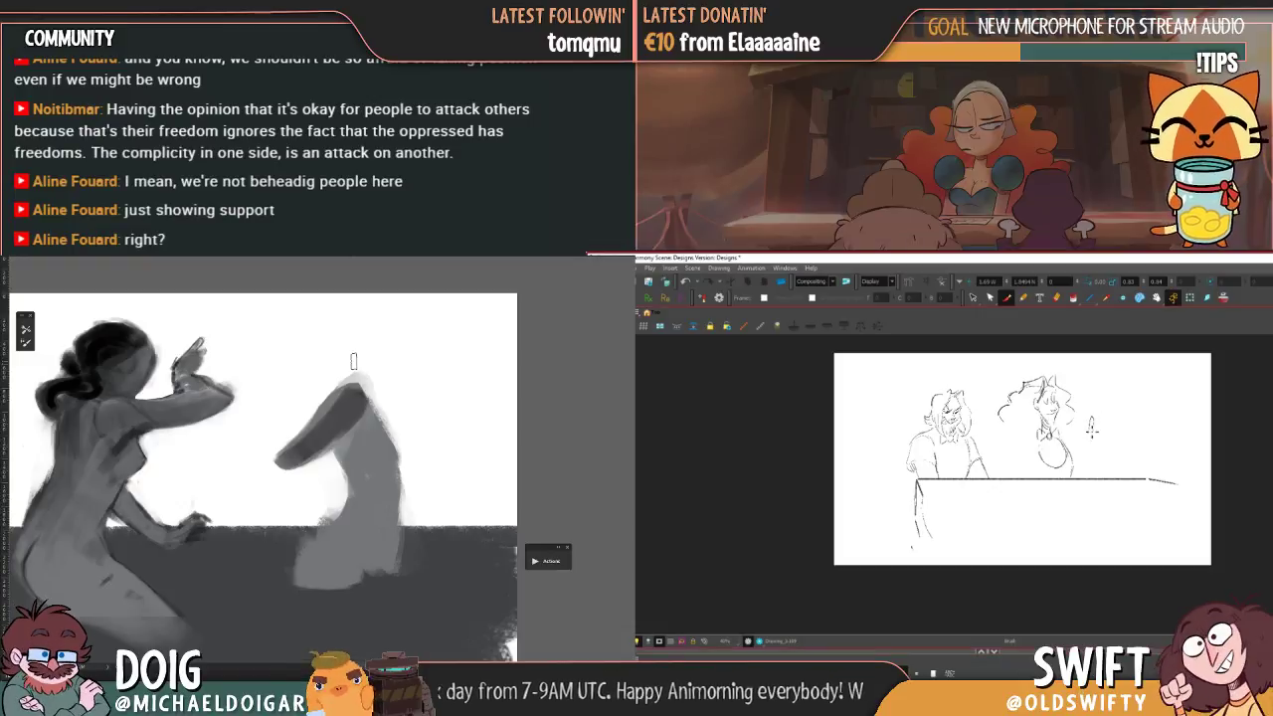
drag(1090, 431, 1101, 438)
- Sample the arm's dark grey and refine the shading of the second painted figure's arm and torso
alt+click(341, 421)
key(f)
key(g)
mouse_move(355, 438)
mouse_down()
mouse_move(371, 443)
mouse_move(375, 423)
mouse_move(381, 472)
mouse_up()
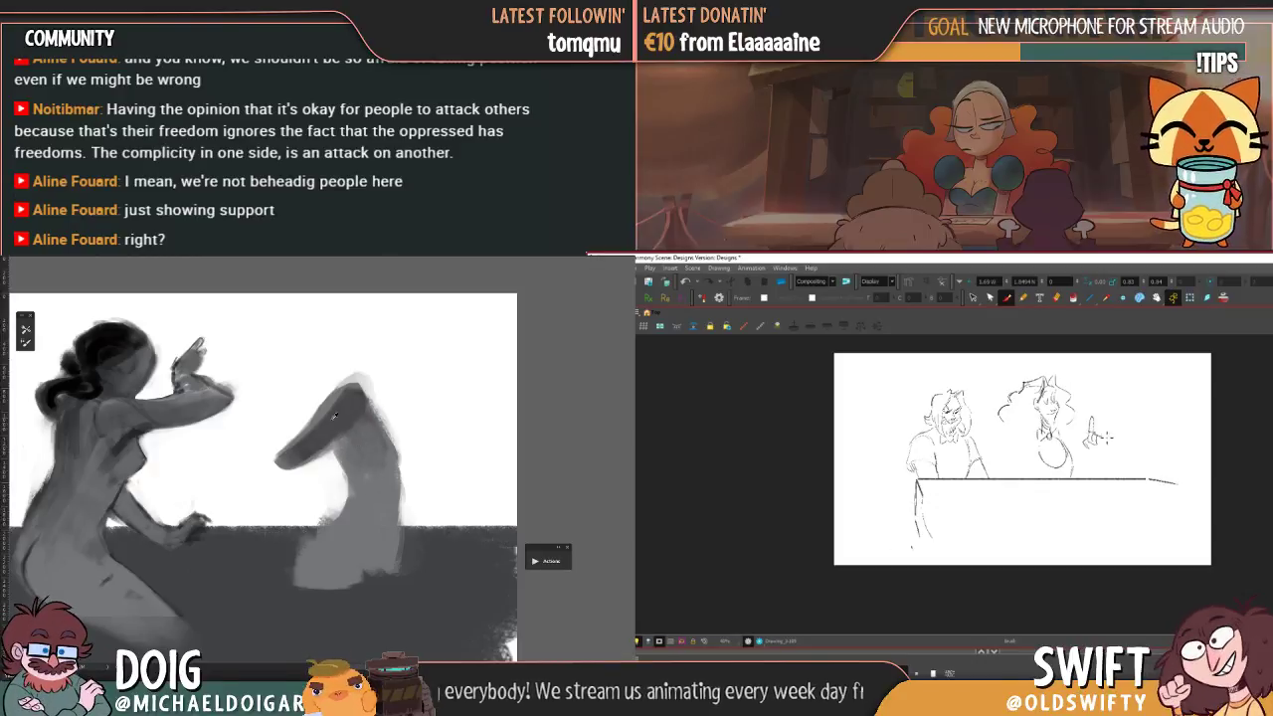
mouse_move(341, 411)
mouse_down()
mouse_move(343, 391)
mouse_move(319, 432)
mouse_move(337, 393)
mouse_move(321, 428)
mouse_move(357, 400)
mouse_move(324, 424)
mouse_up()
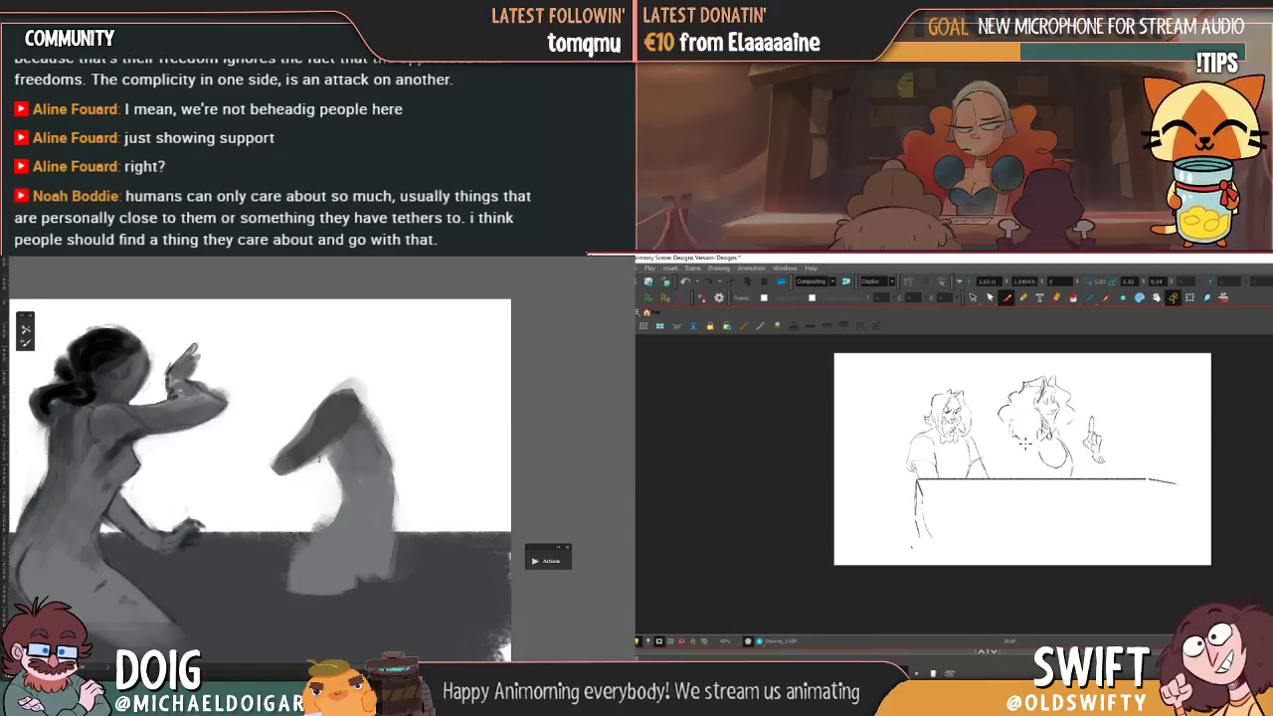
- Paint a dark grey head on the second figure and add darker contour strokes along the torso's front, back and waist
key(period)
key(comma)
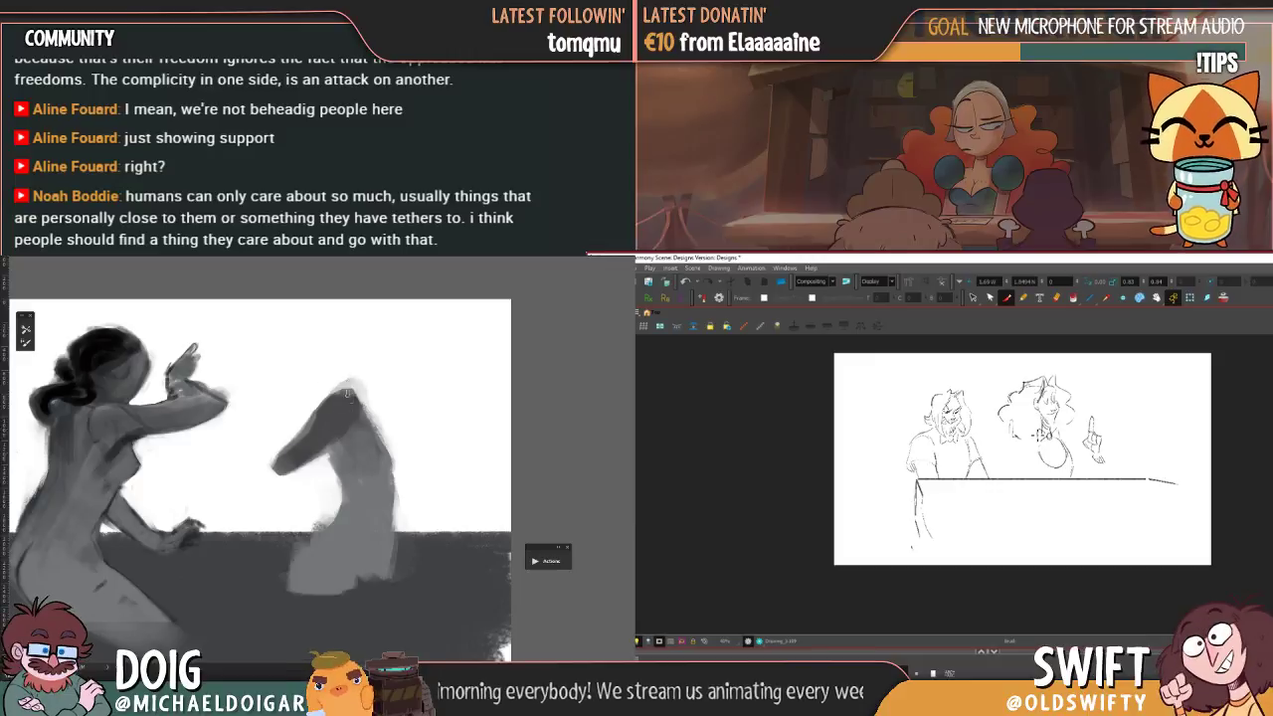
mouse_move(330, 376)
mouse_down()
mouse_move(304, 404)
mouse_move(327, 361)
mouse_move(303, 364)
mouse_move(320, 360)
mouse_move(323, 395)
mouse_up()
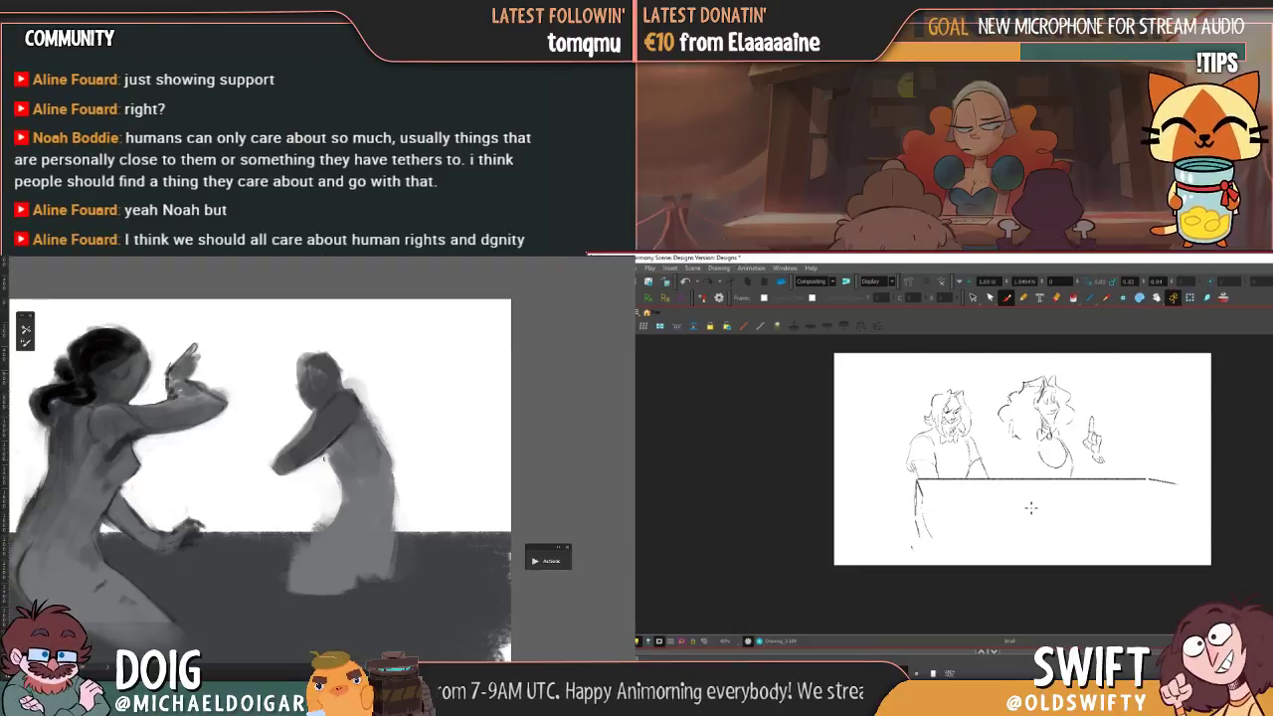
drag(331, 473, 322, 452)
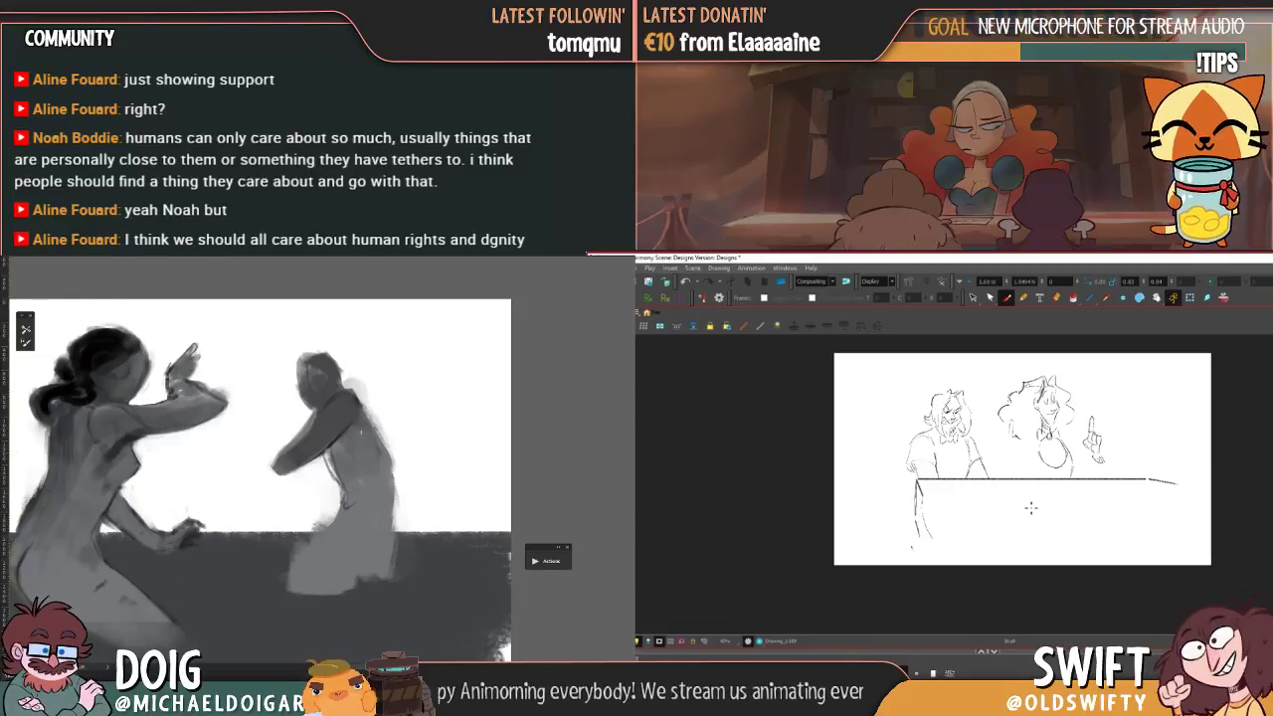
drag(357, 398, 382, 460)
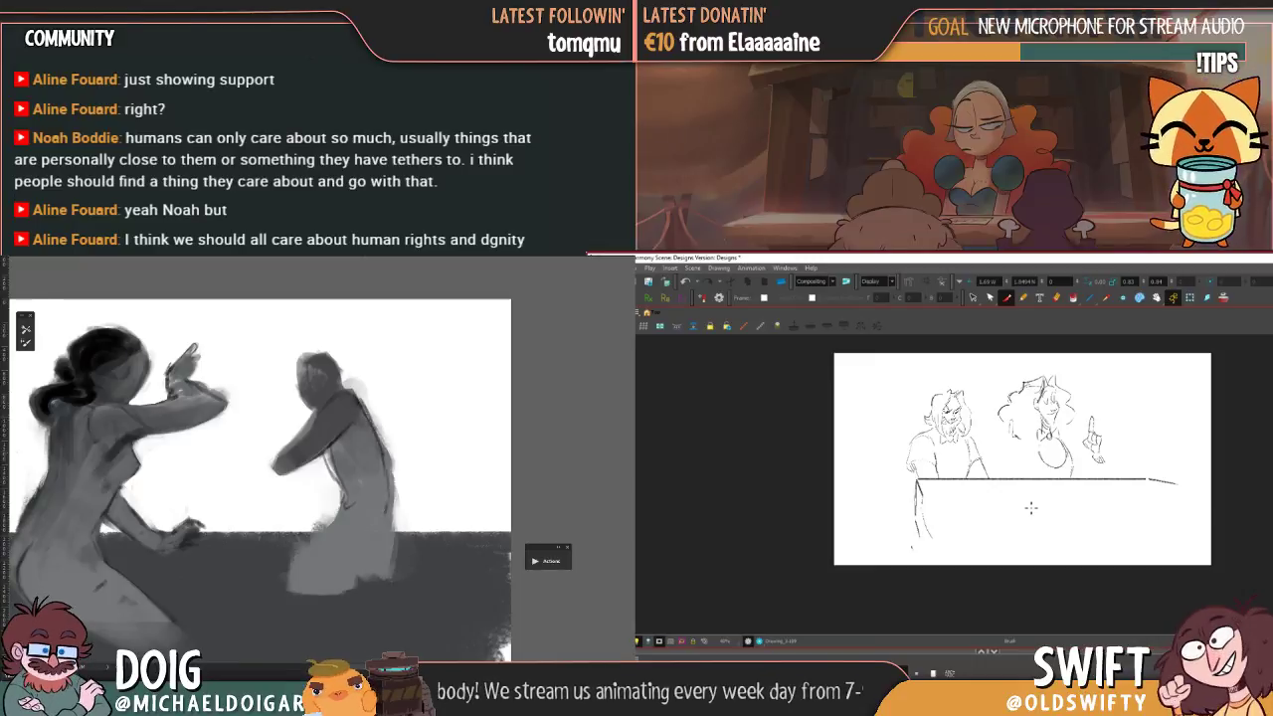
drag(337, 485, 339, 505)
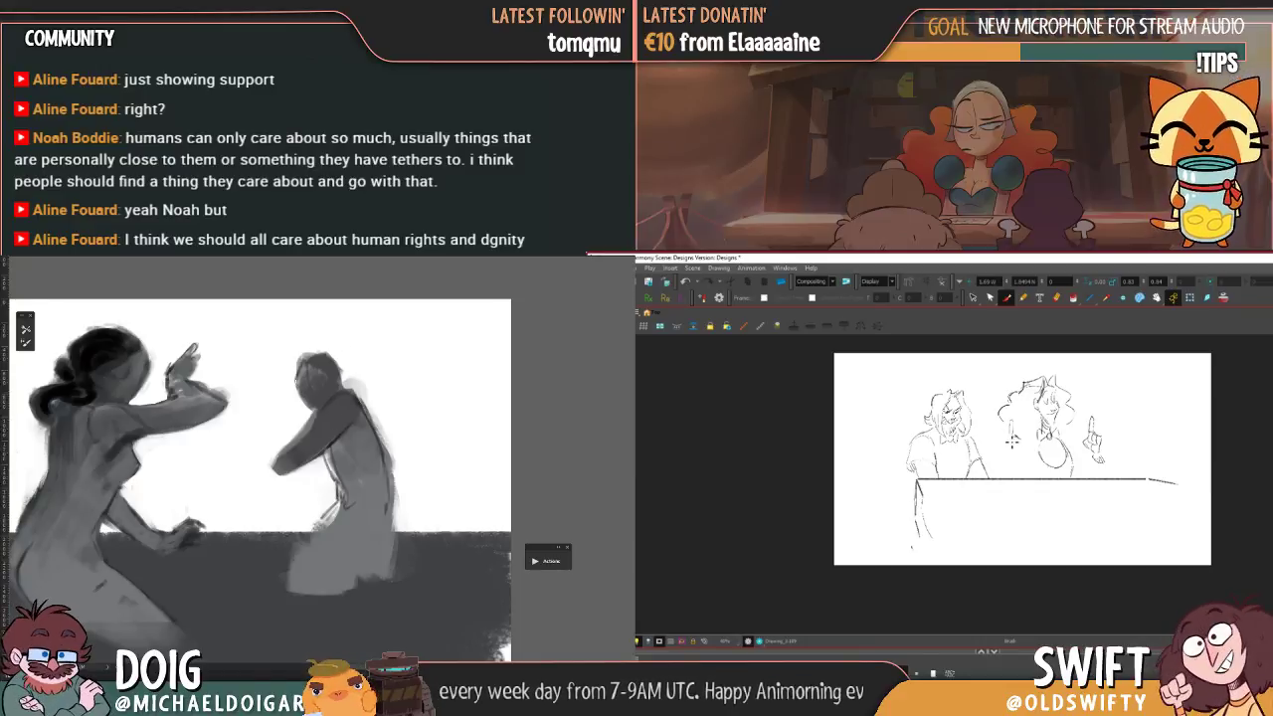
- Draw the curly-haired character's second hand beside the torso, matching the rough pose, and outline a hair bun on the second painted figure
drag(1012, 441, 1017, 433)
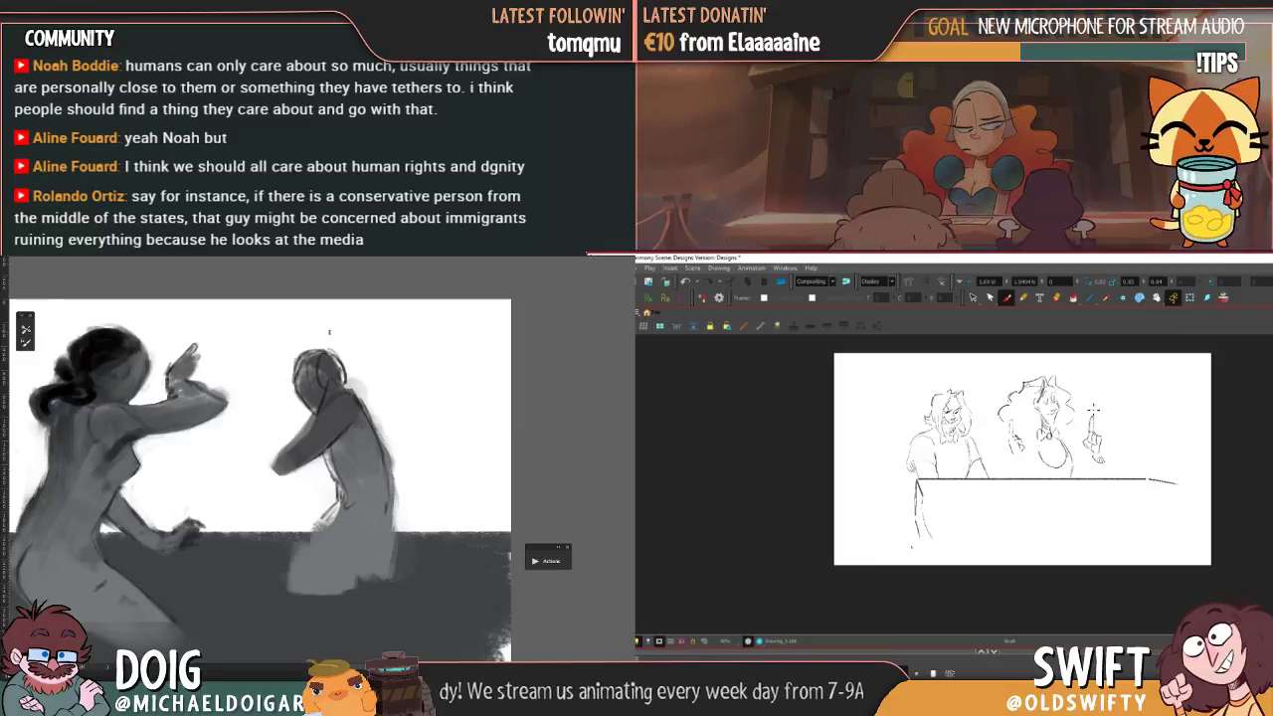
key(f)
key(g)
key(f)
key(g)
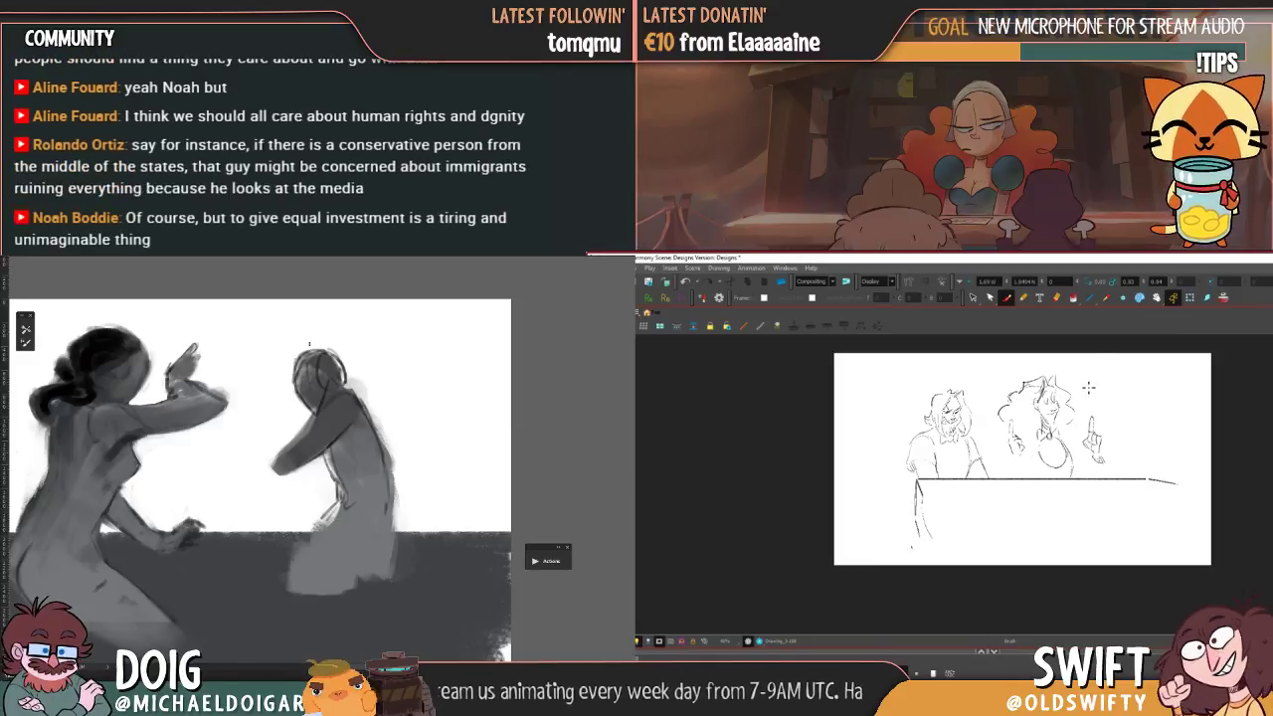
key(f)
key(g)
drag(319, 345, 315, 348)
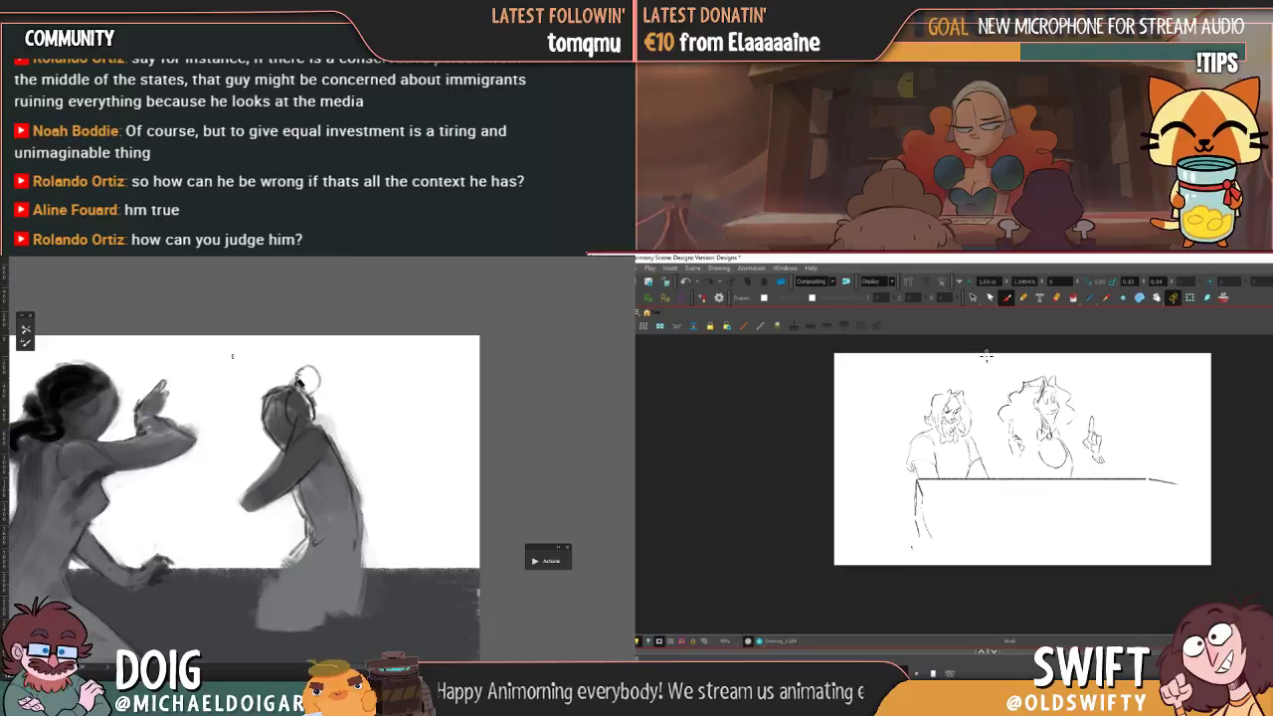
- Delete the faulty strokes of the curly-haired character's second hand and redraw both arms with raised pointing fingers
click(972, 297)
click(1030, 451)
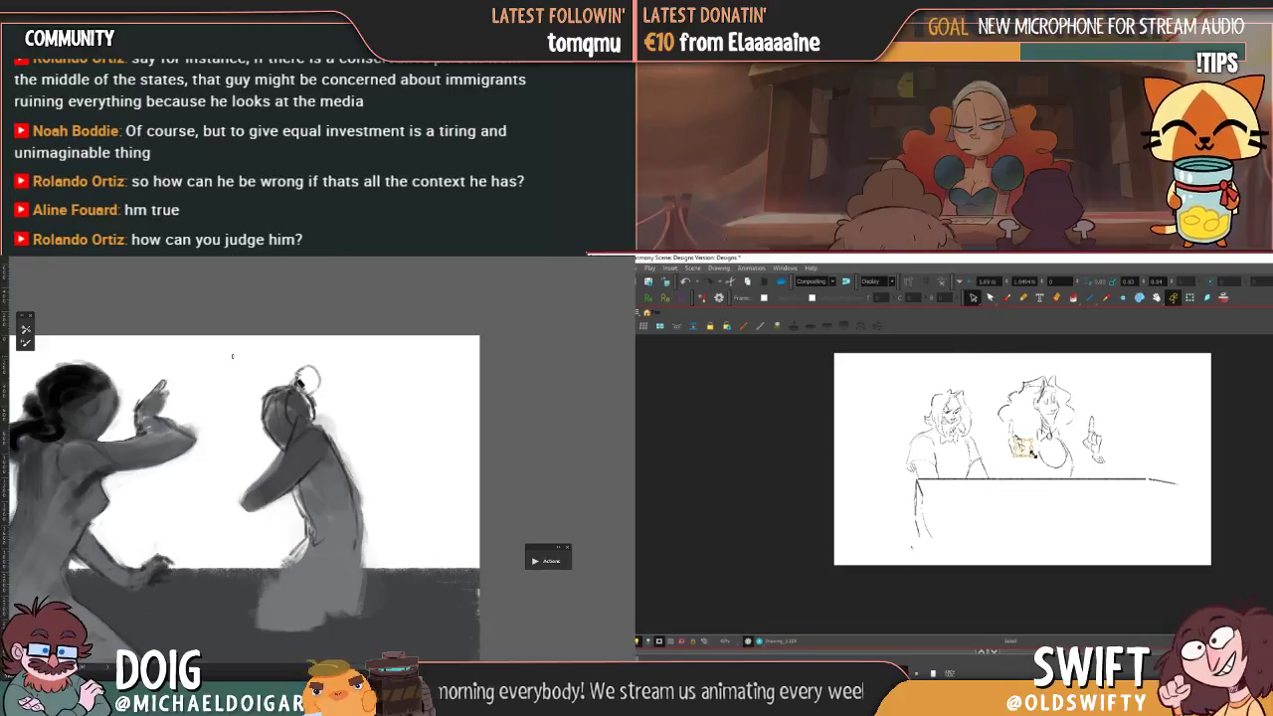
key(Delete)
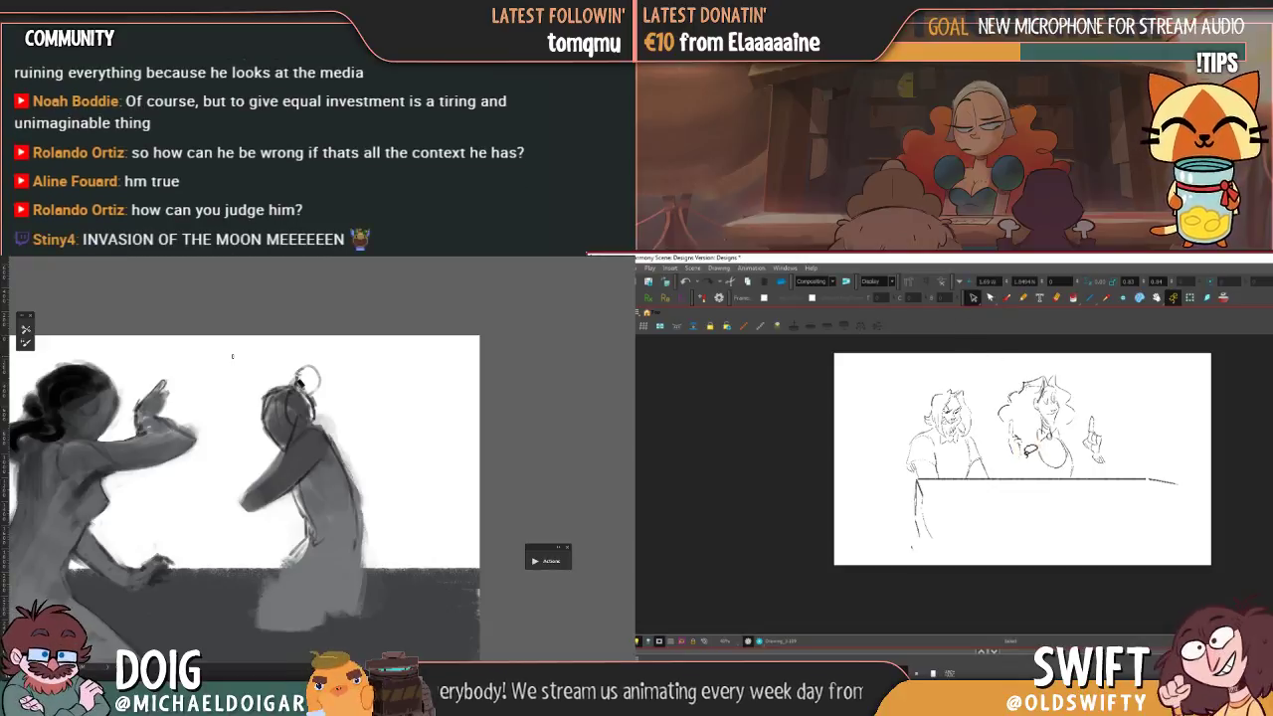
click(1006, 297)
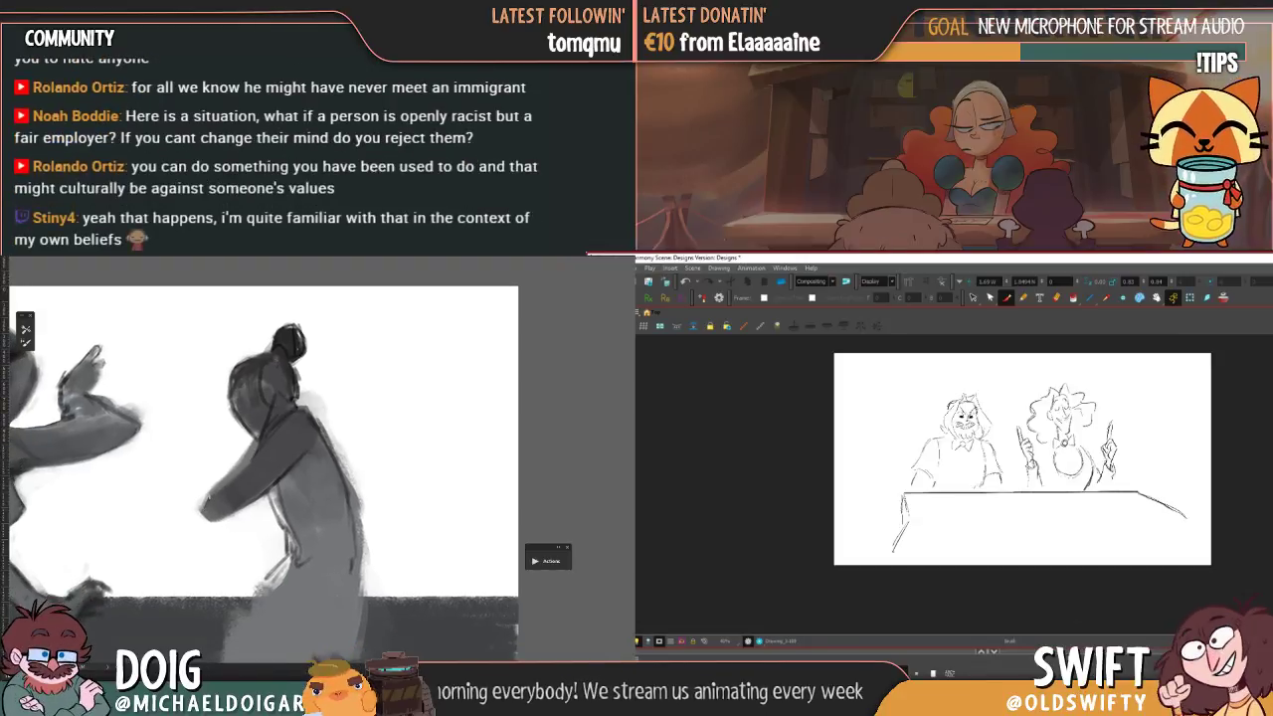
mouse_move(1051, 354)
mouse_down()
mouse_move(997, 408)
mouse_move(1014, 475)
mouse_move(1082, 479)
mouse_move(1122, 457)
mouse_move(1084, 360)
mouse_move(1098, 383)
mouse_move(1049, 408)
mouse_move(1104, 382)
mouse_up()
click(1123, 382)
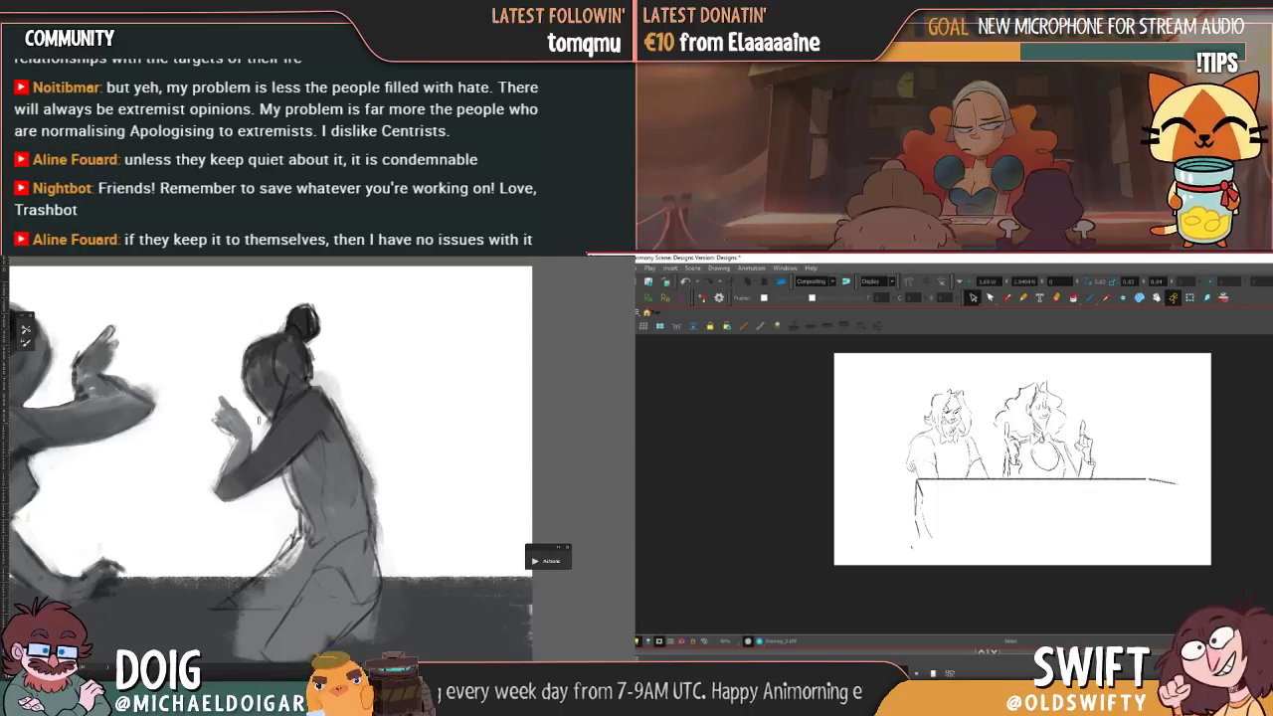
- Sample dark greys from the second painted figure's head and refine the contours of its hips and thighs
drag(327, 476, 335, 516)
alt+click(307, 367)
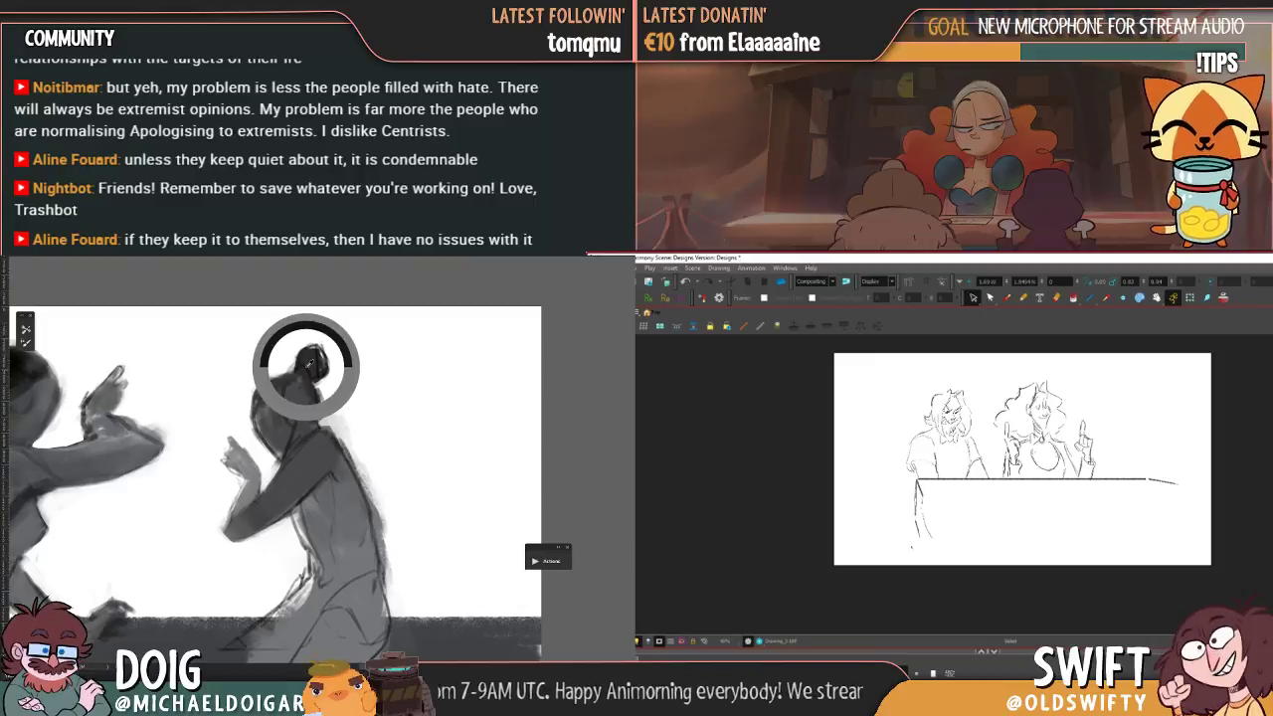
drag(323, 566, 316, 425)
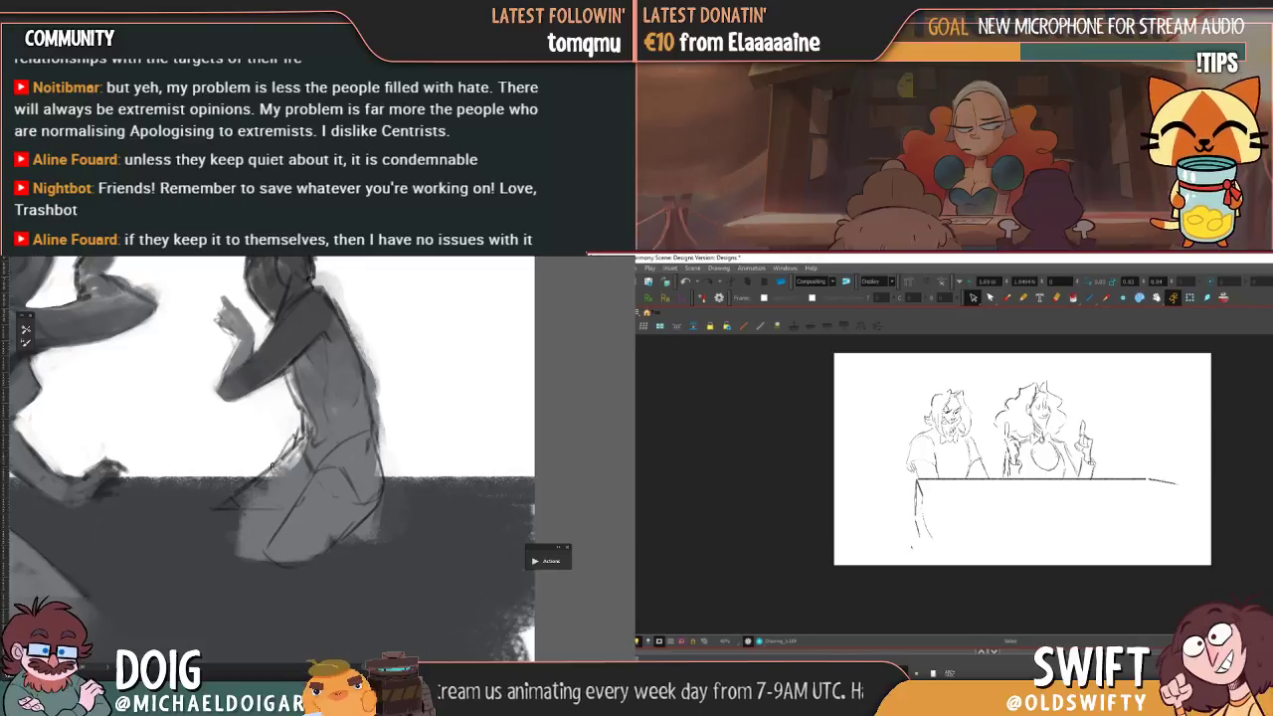
alt+click(307, 293)
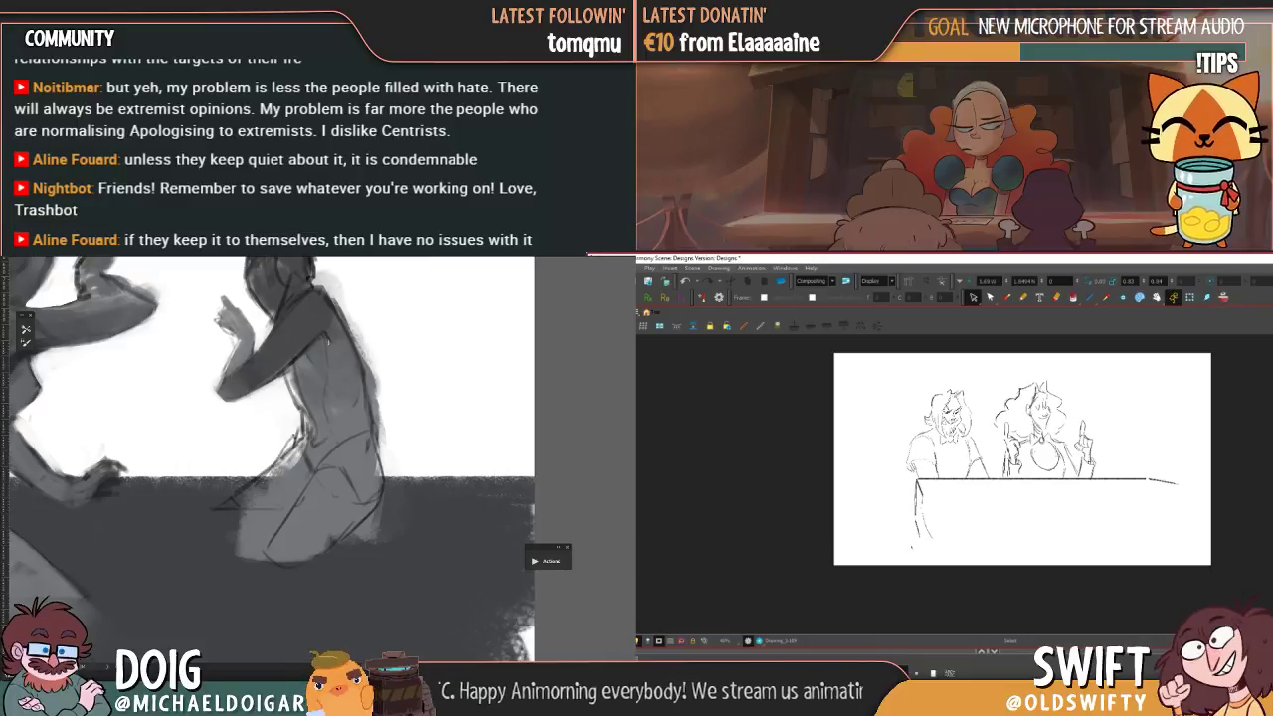
mouse_move(331, 384)
mouse_down()
mouse_move(313, 475)
mouse_move(274, 492)
mouse_up()
- Outline the far arm's bent elbow behind the second painted figure's back and fill it with dark grey
mouse_move(271, 433)
mouse_down()
mouse_move(343, 433)
mouse_move(301, 421)
mouse_move(334, 443)
mouse_move(308, 463)
mouse_move(324, 432)
mouse_move(310, 420)
mouse_move(312, 463)
mouse_up()
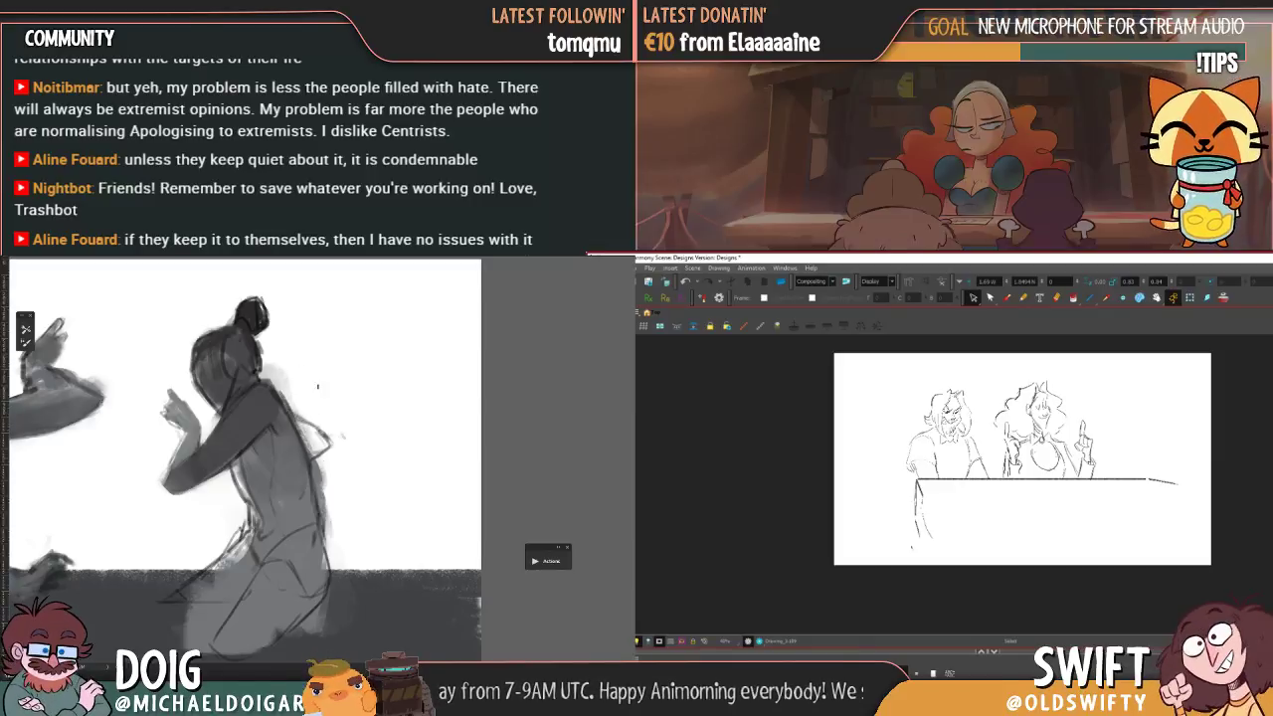
drag(311, 465, 317, 440)
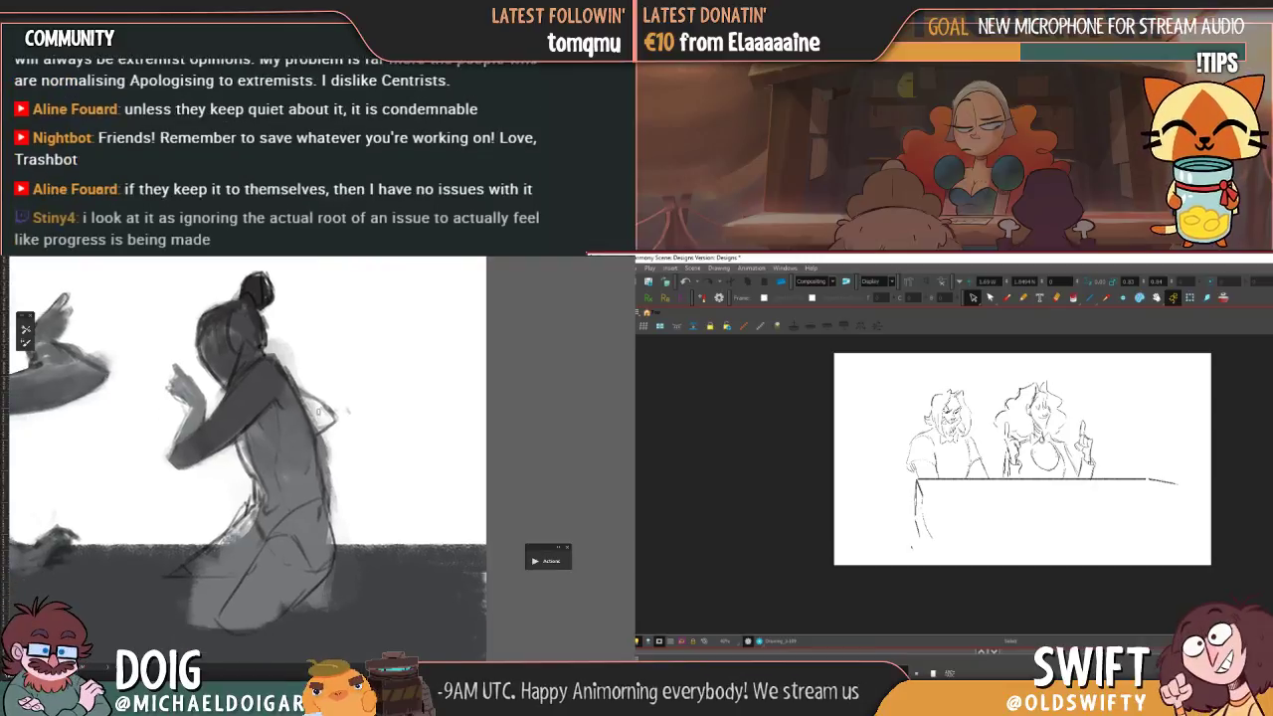
drag(330, 448, 326, 468)
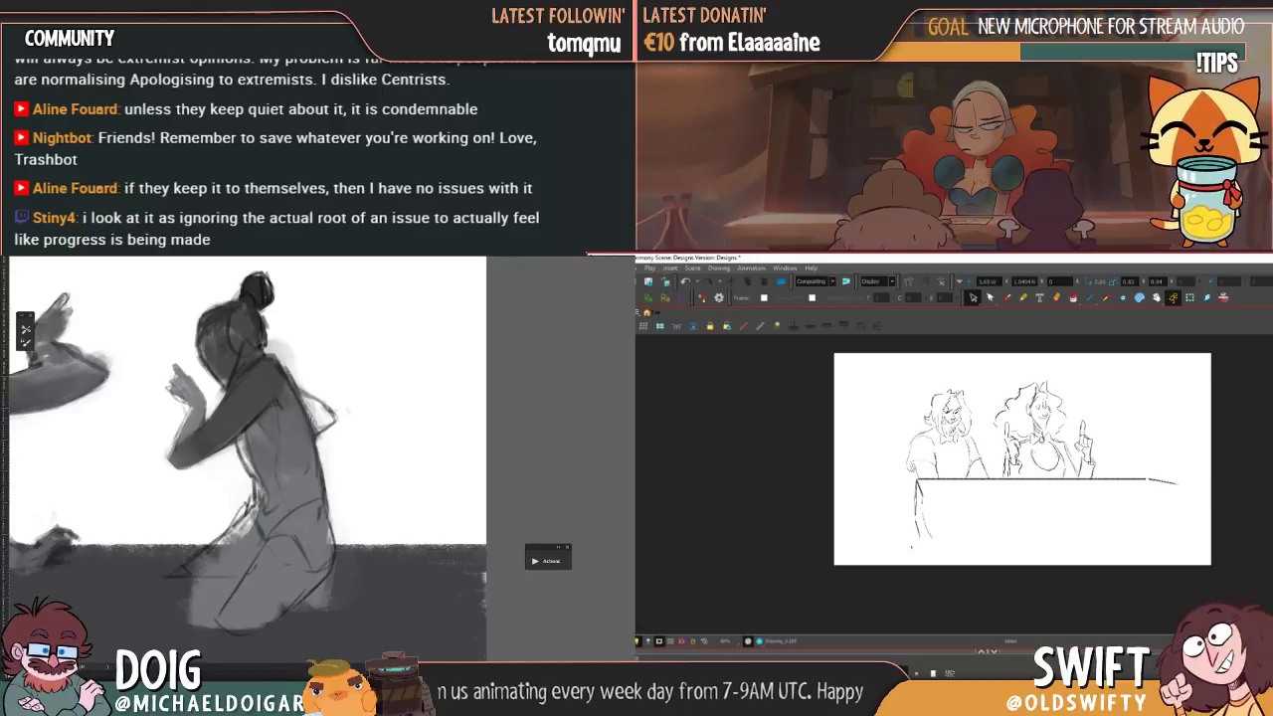
mouse_move(301, 397)
mouse_down()
mouse_move(317, 431)
mouse_move(328, 424)
mouse_move(303, 394)
mouse_move(330, 416)
mouse_up()
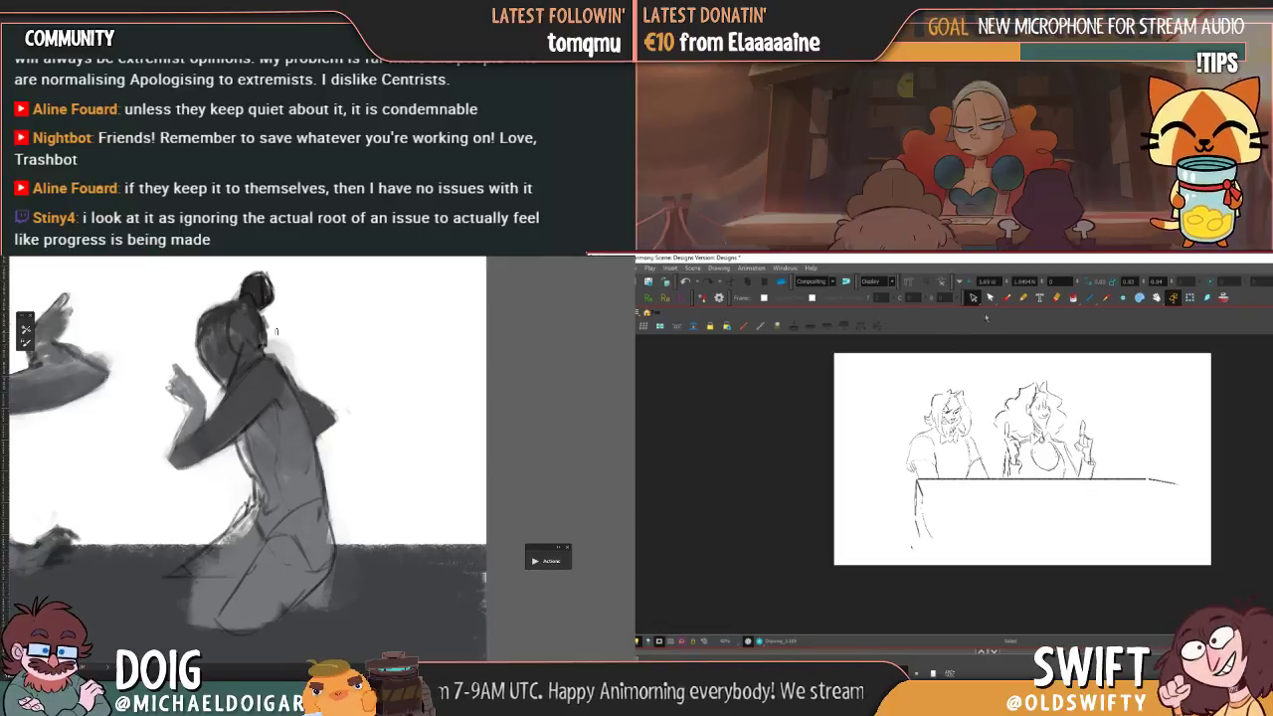
- Extend the table's receding right edge to the frame border with the brush, comparing the drawing with the rough pose
click(1007, 297)
key(f)
key(g)
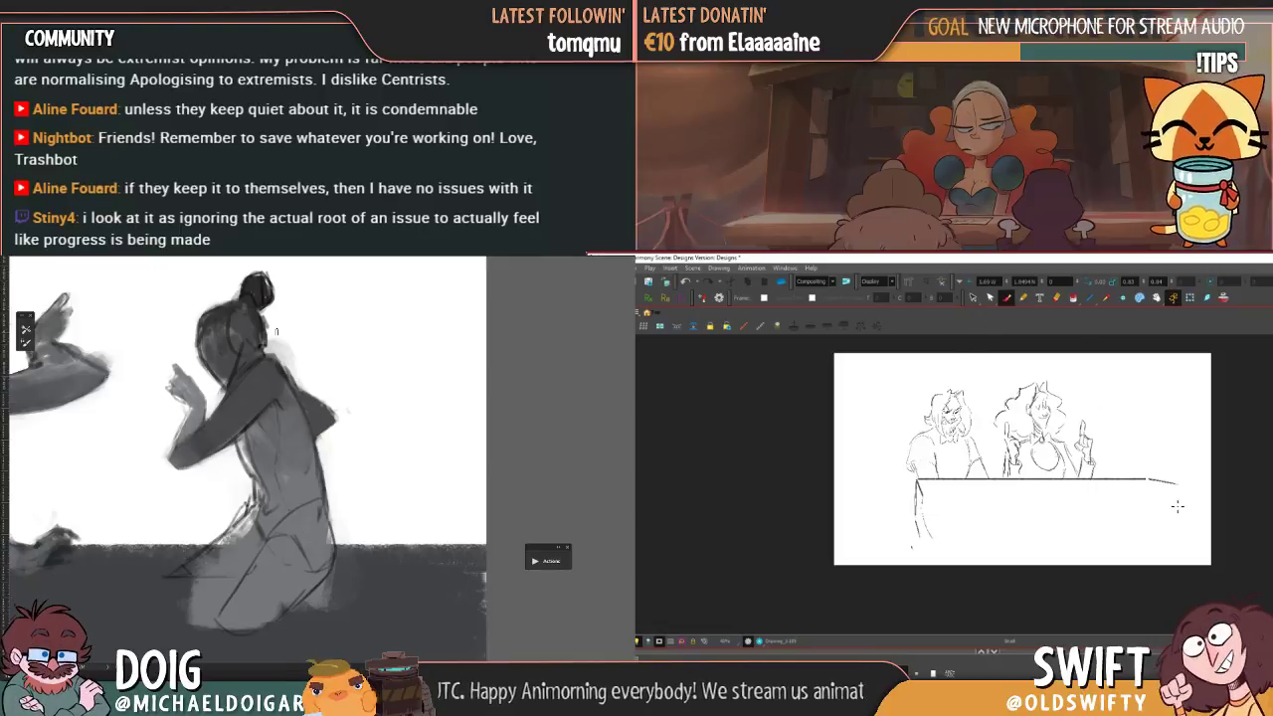
key(f)
key(g)
key(f)
key(g)
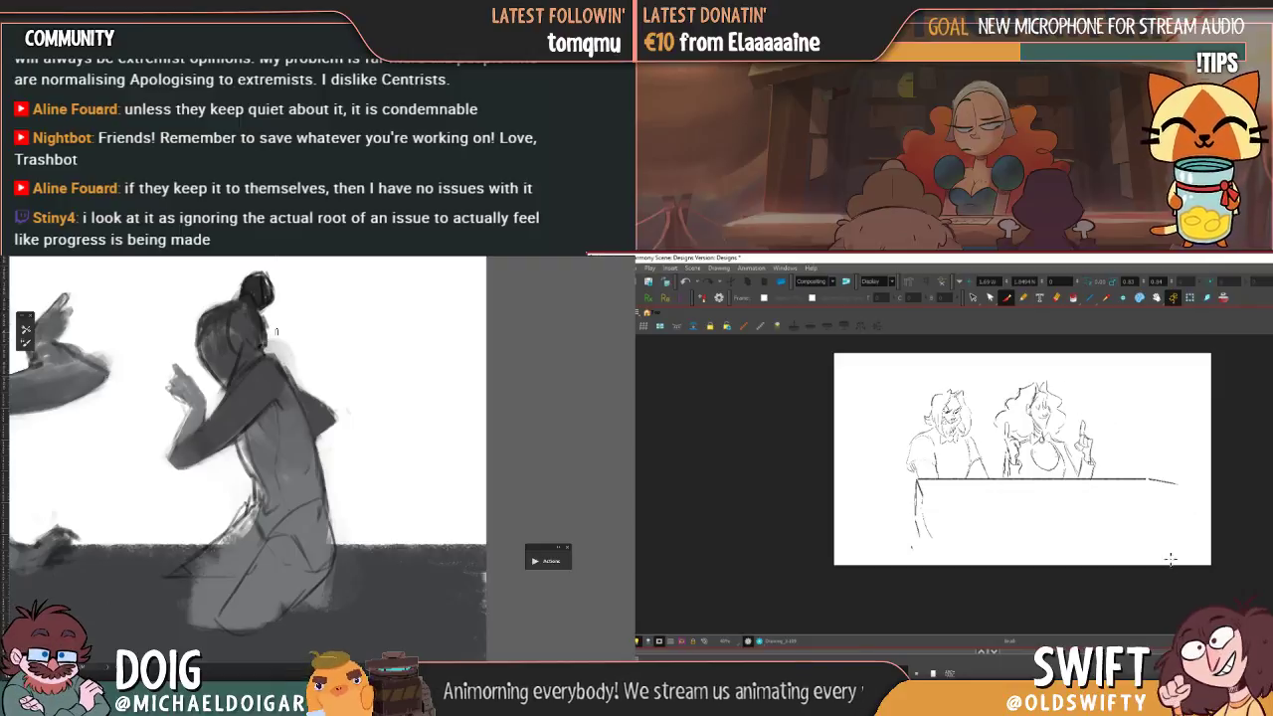
key(f)
key(g)
key(f)
key(g)
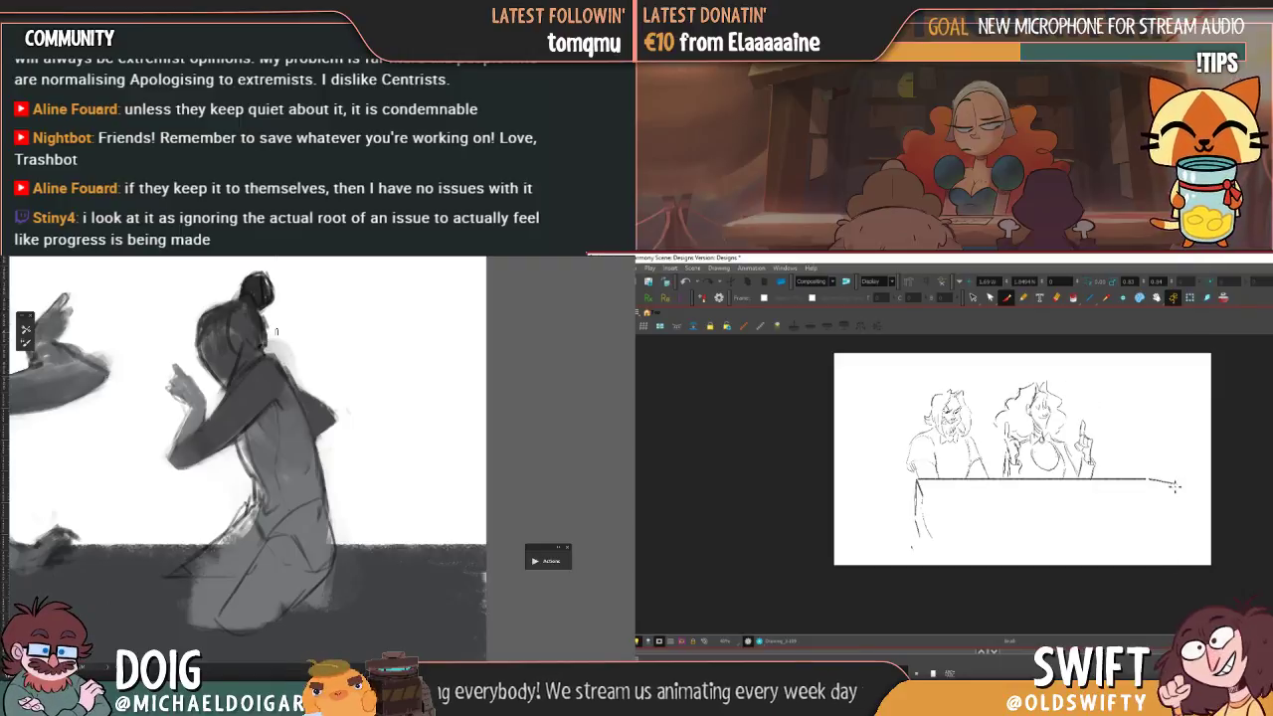
drag(1171, 484, 1222, 494)
- Lengthen the lines of the table's left side downward, flipping to the rough pose for reference
key(f)
key(g)
key(f)
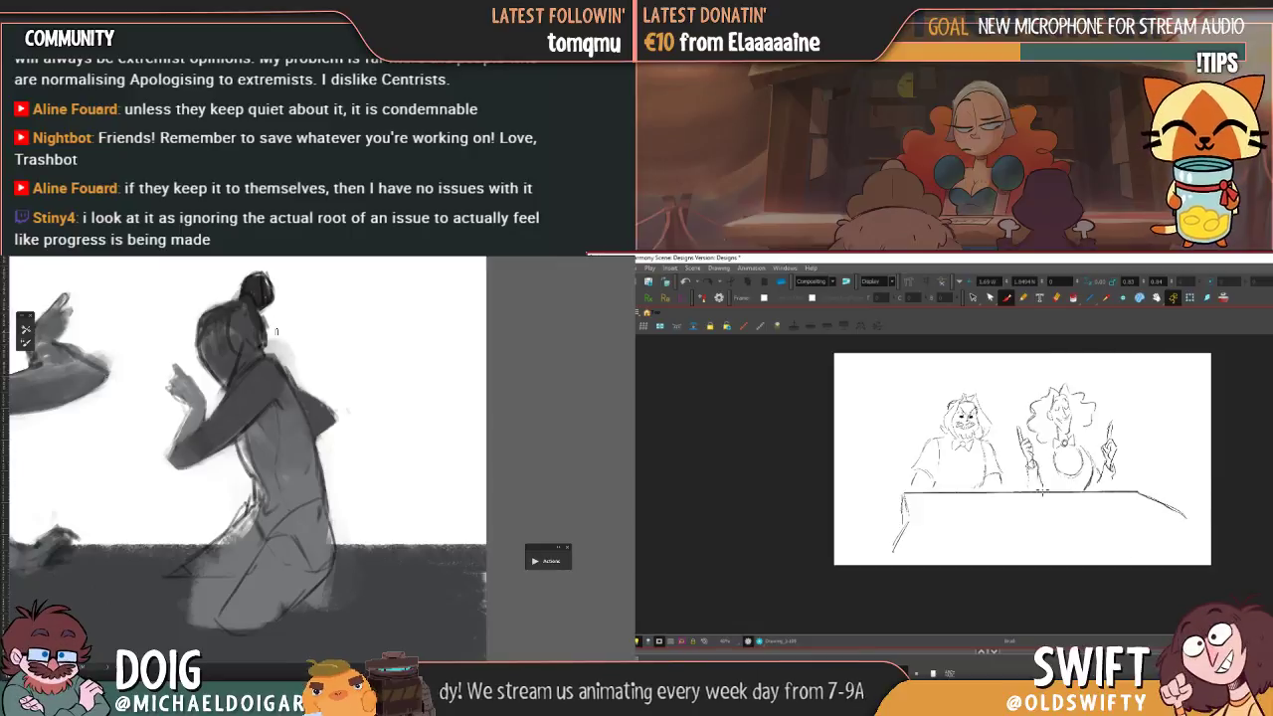
key(g)
key(comma)
key(period)
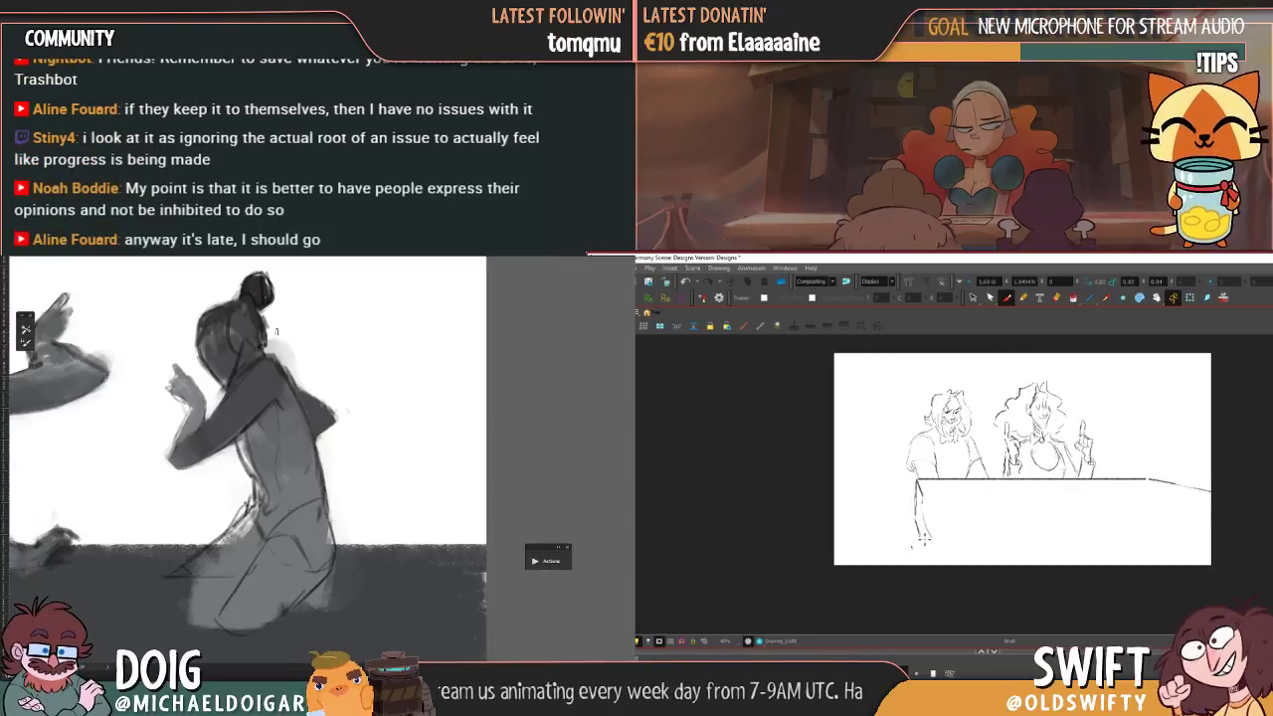
key(comma)
key(period)
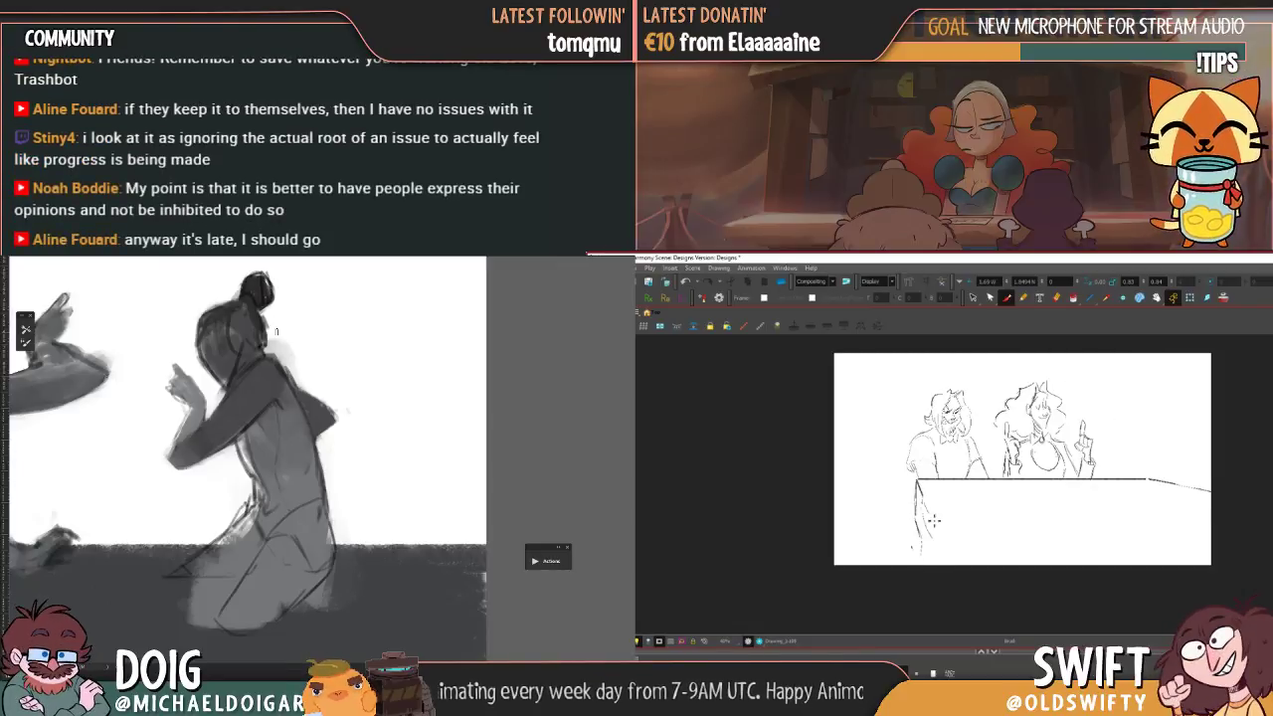
key(comma)
key(period)
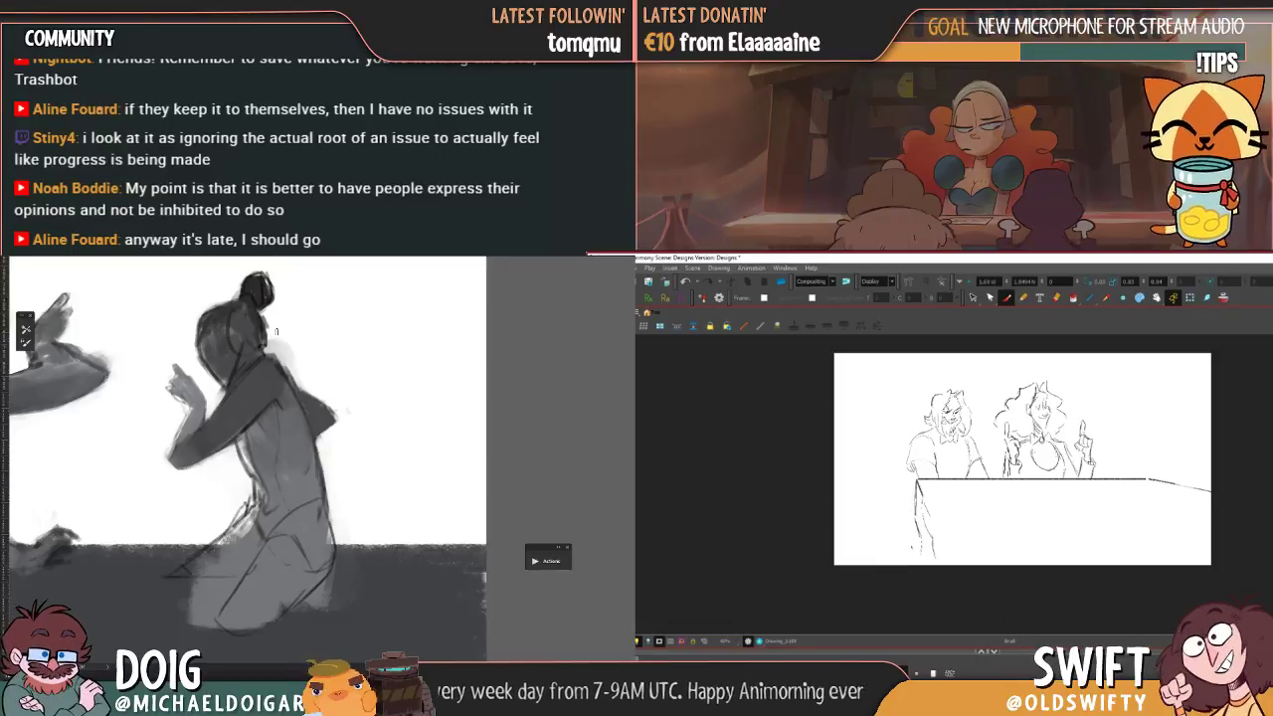
- Select both characters and the table, shift the whole drawing slightly to the right, and compare it with its former placement
click(972, 297)
mouse_move(957, 339)
mouse_down()
mouse_move(1094, 606)
mouse_move(1209, 361)
mouse_move(1209, 385)
mouse_move(1207, 400)
mouse_move(934, 584)
mouse_move(1191, 423)
mouse_up()
click(1219, 416)
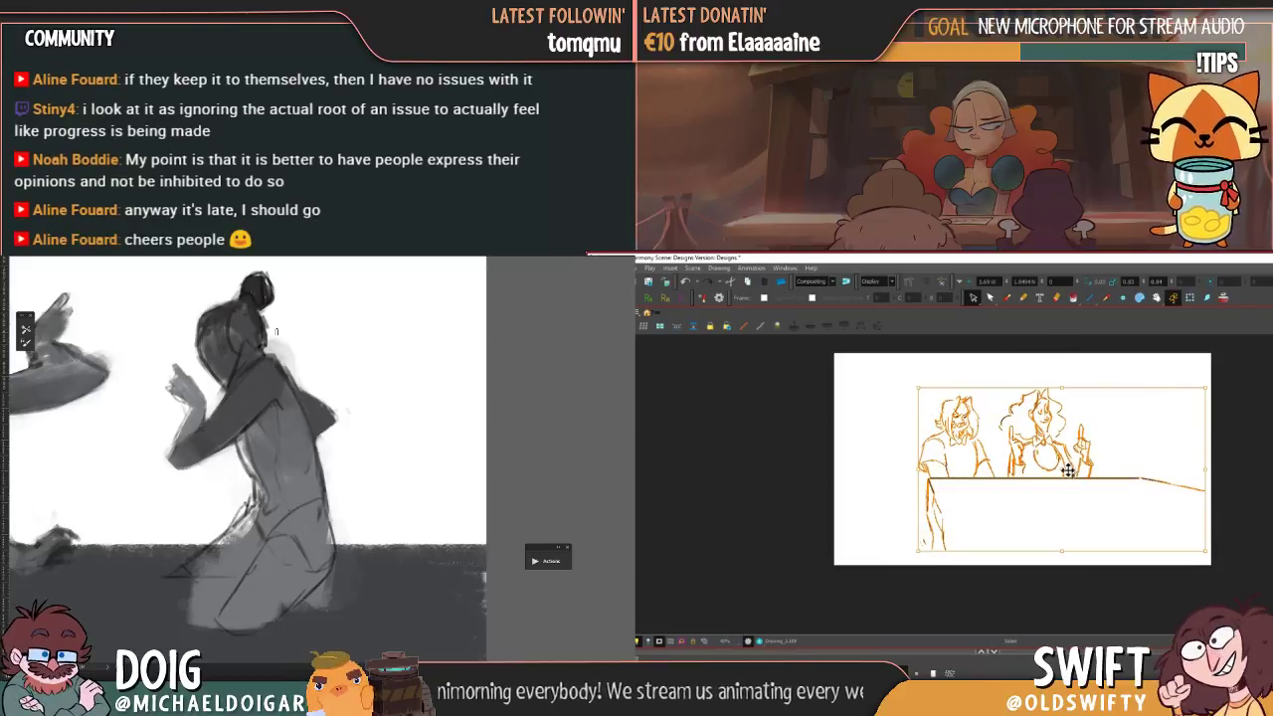
click(1082, 531)
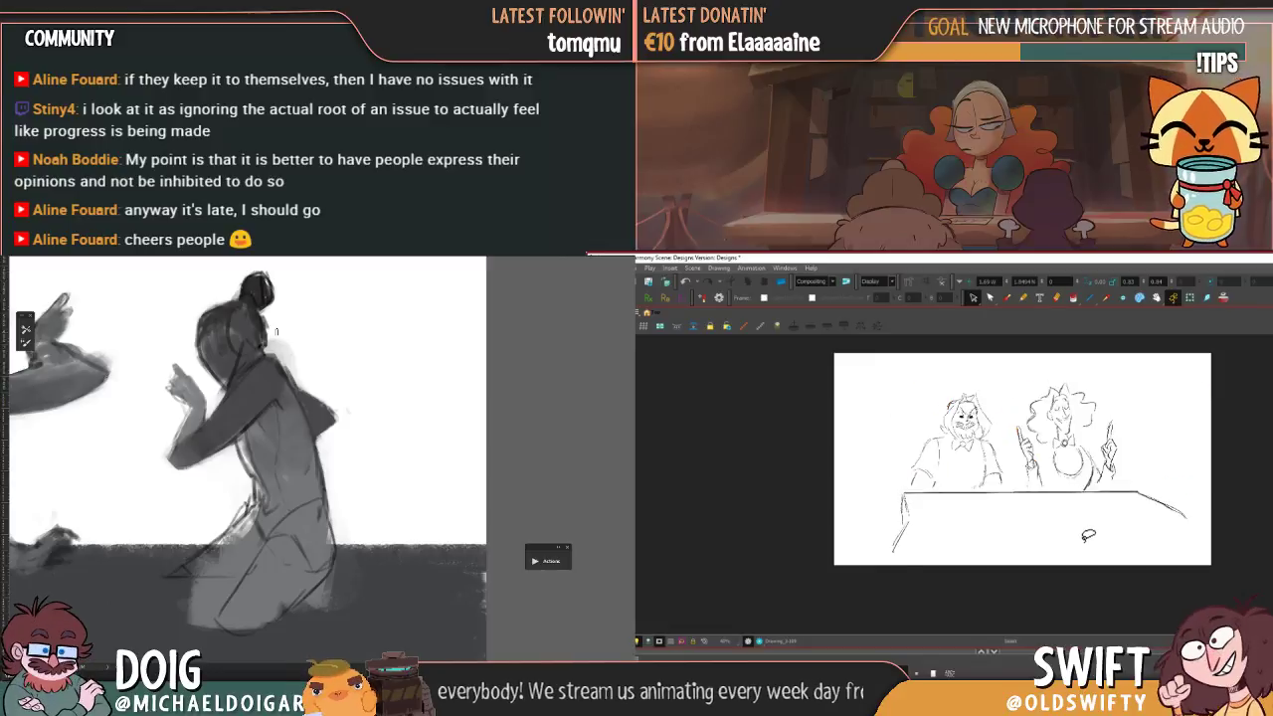
key(ctrl+z)
key(ctrl+shift+z)
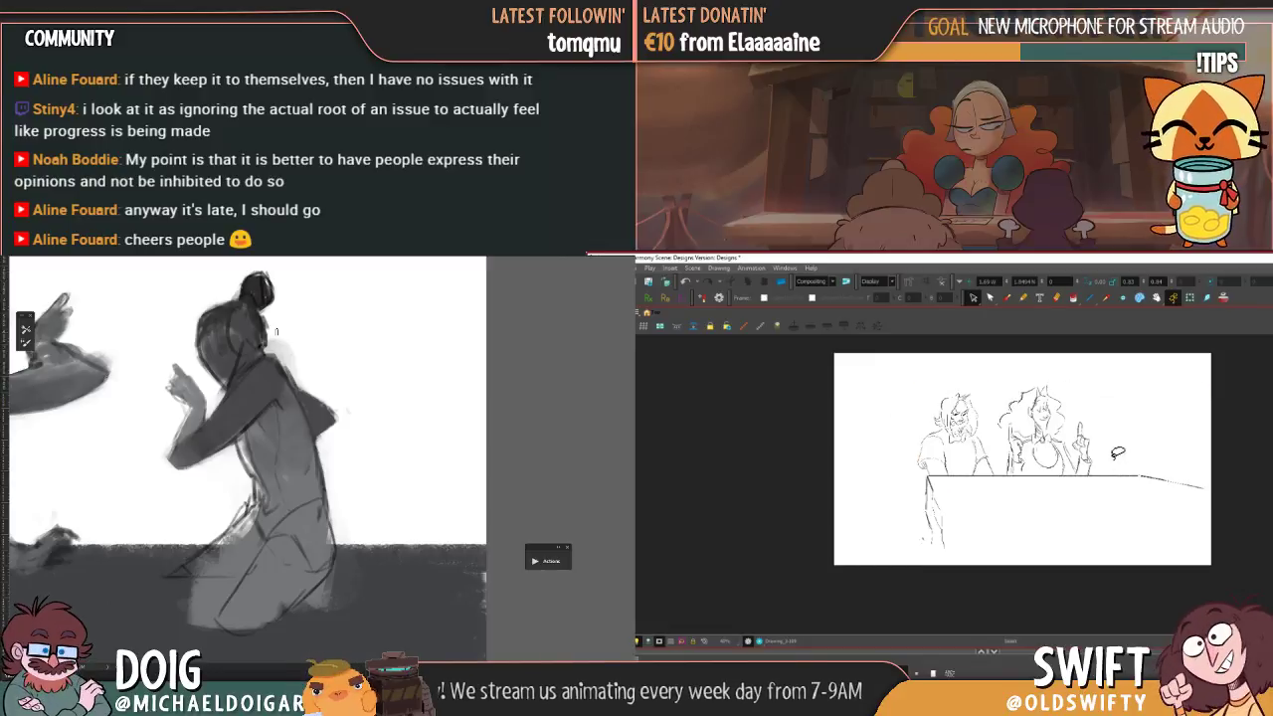
- Select only the curly-haired character and nudge it slightly to the right, comparing the old and new placements
mouse_move(1106, 460)
mouse_down()
mouse_move(1044, 465)
mouse_move(996, 393)
mouse_move(1039, 473)
mouse_up()
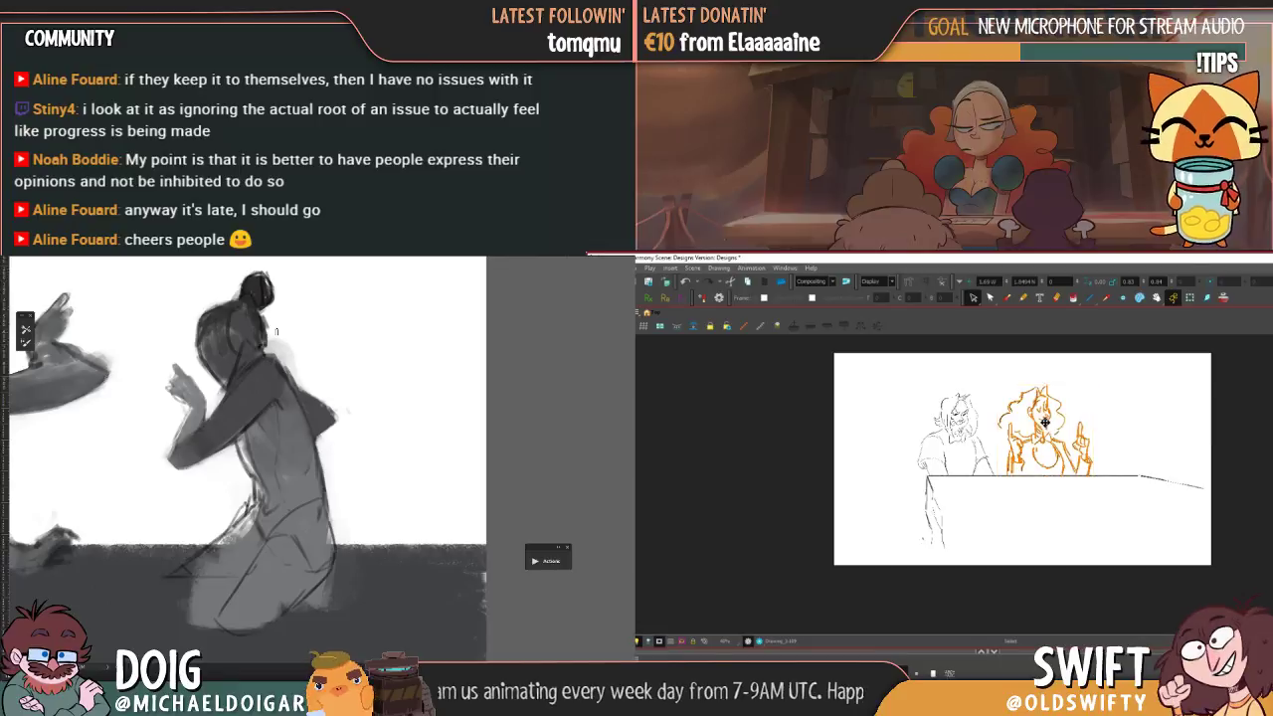
key(ctrl+z)
key(ctrl+z)
key(ctrl+shift+z)
key(ctrl+z)
key(ctrl+shift+z)
- Flip between the cleaned-up pose and the next blank drawing to plan the following pose
key(.)
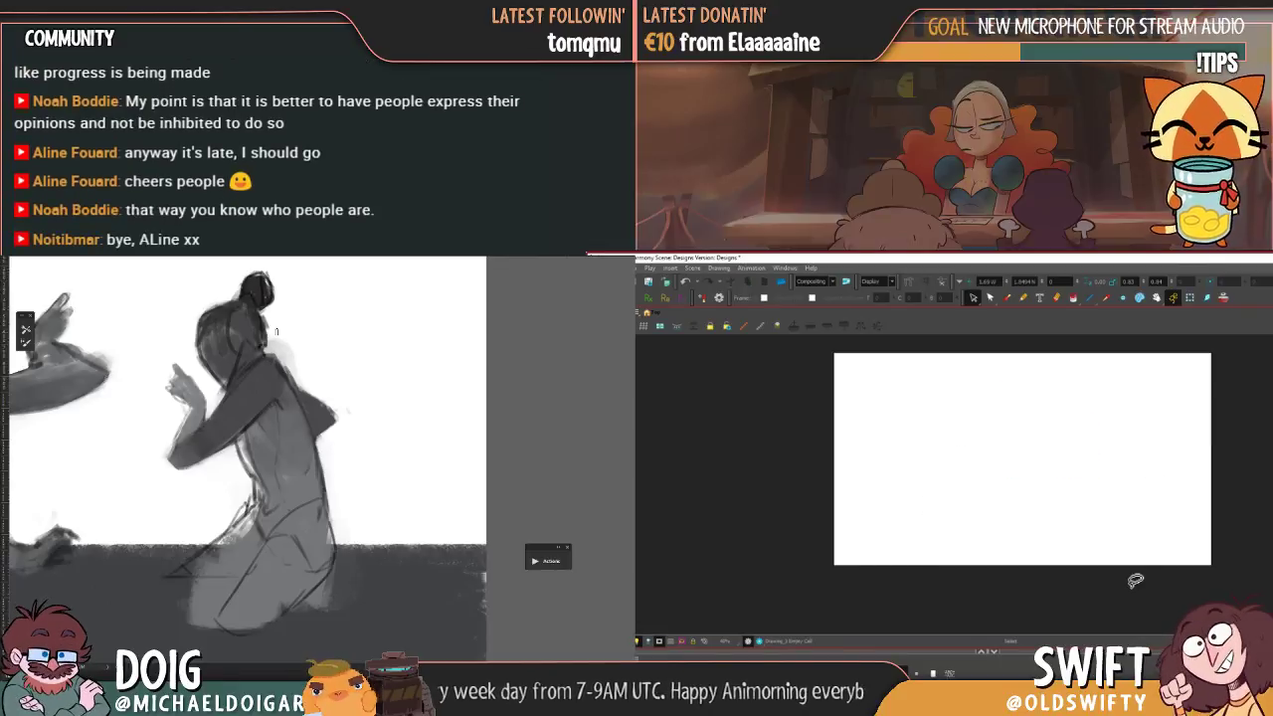
key(comma)
key(period)
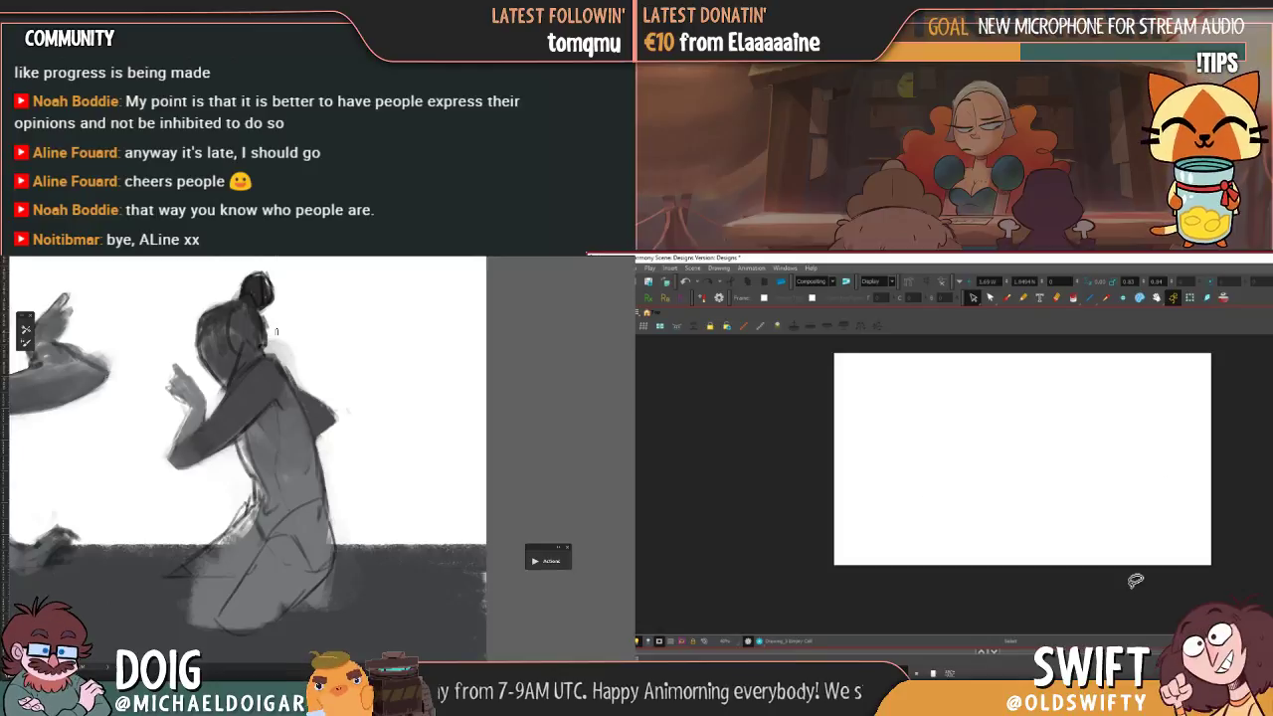
key(comma)
key(period)
key(comma)
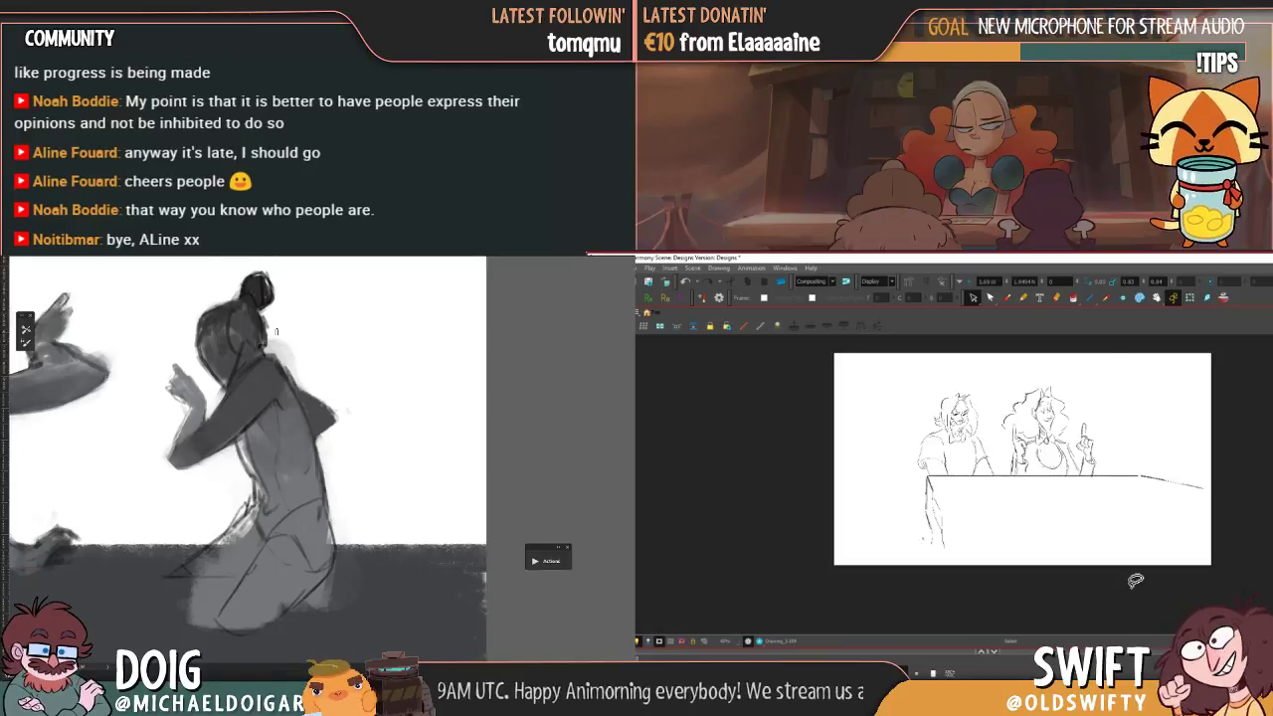
key(period)
key(comma)
key(period)
key(comma)
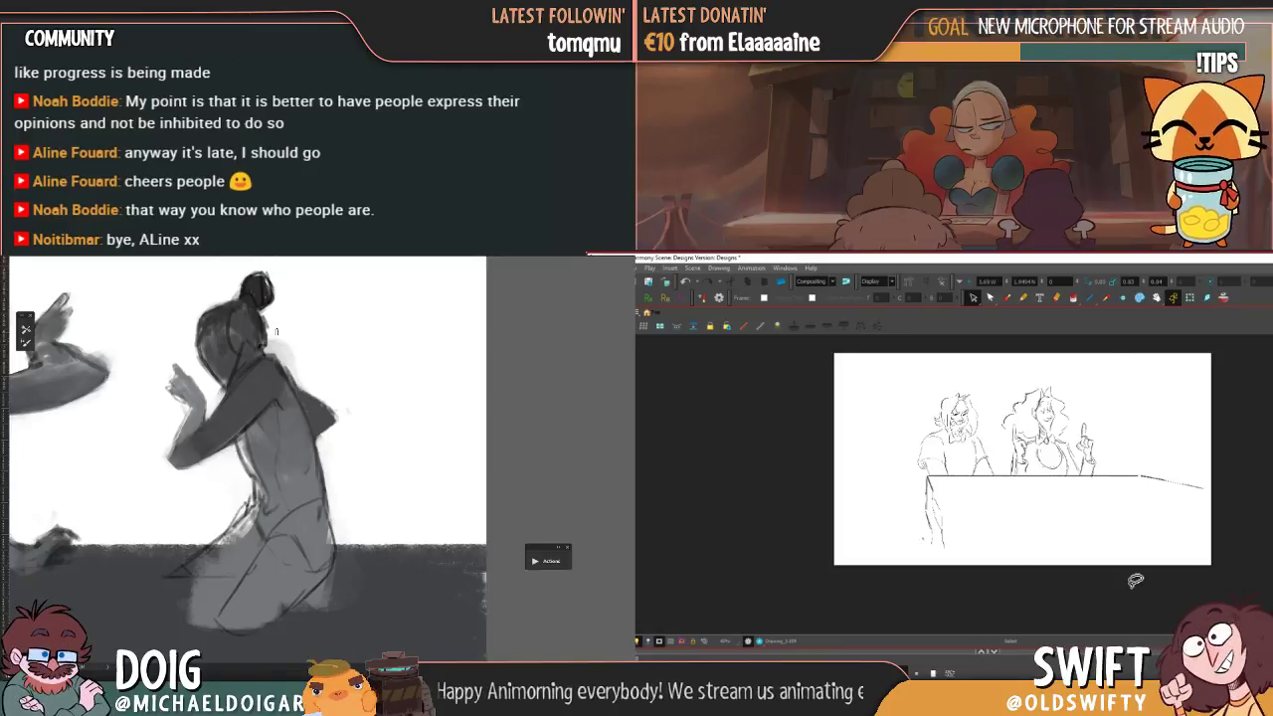
key(period)
key(comma)
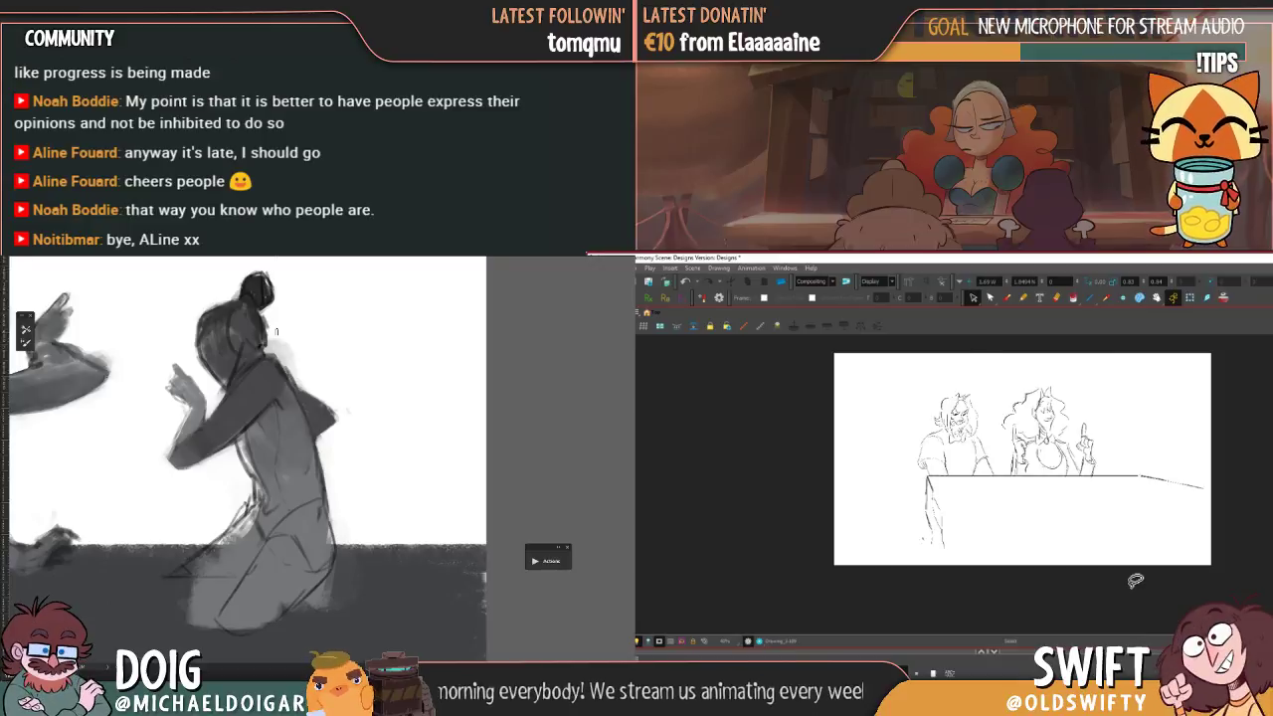
- Start the left character's eyes and nose on the blank drawing with the brush, using the previous pose as reference
click(1005, 297)
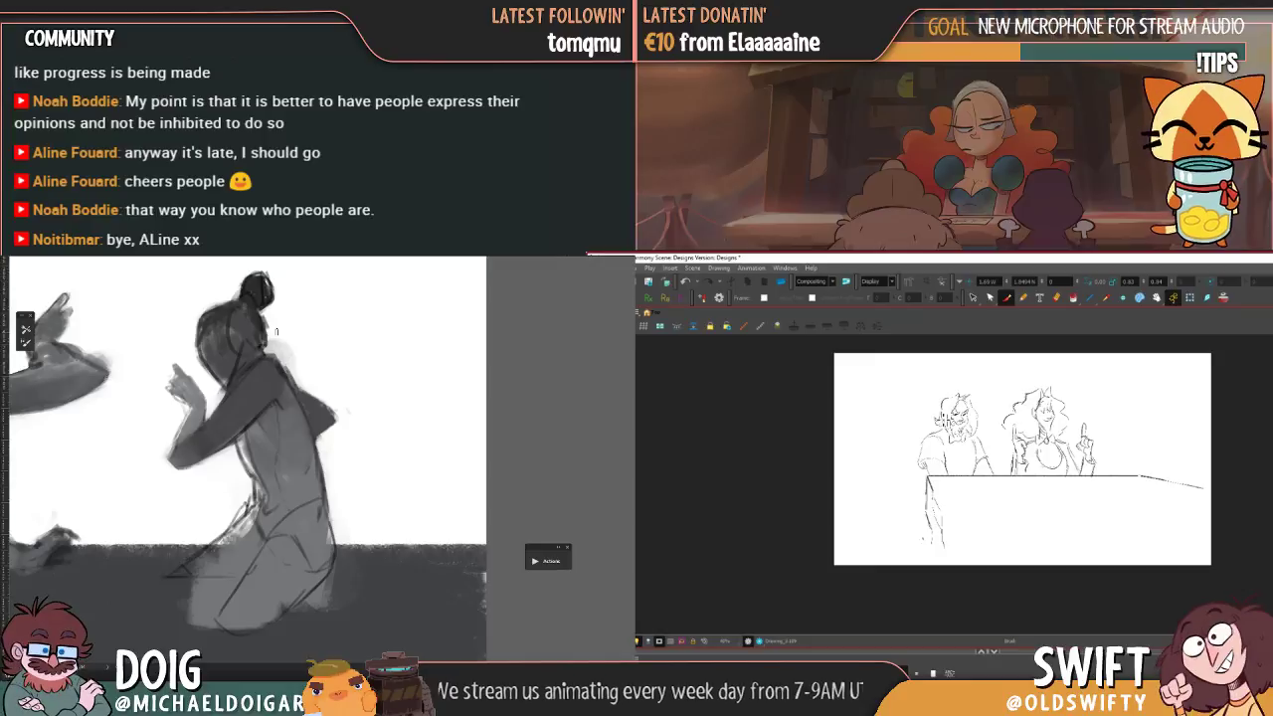
key(period)
key(comma)
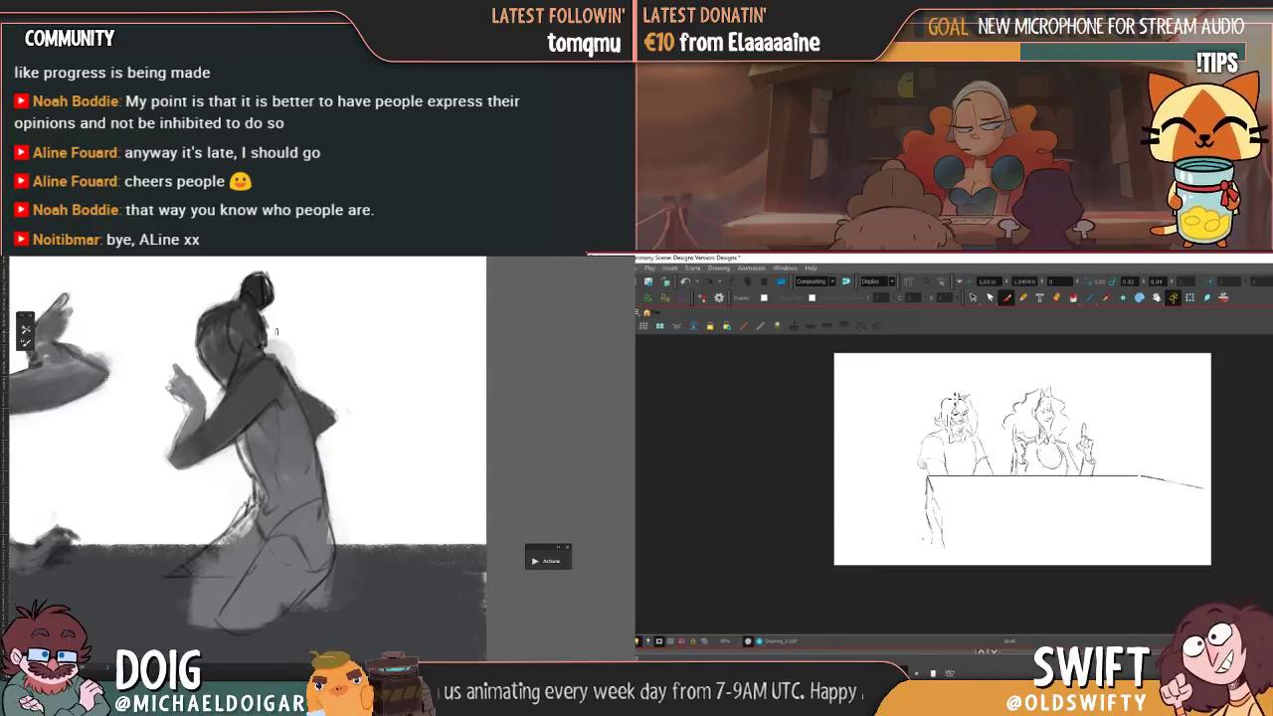
key(period)
key(comma)
key(period)
key(comma)
key(period)
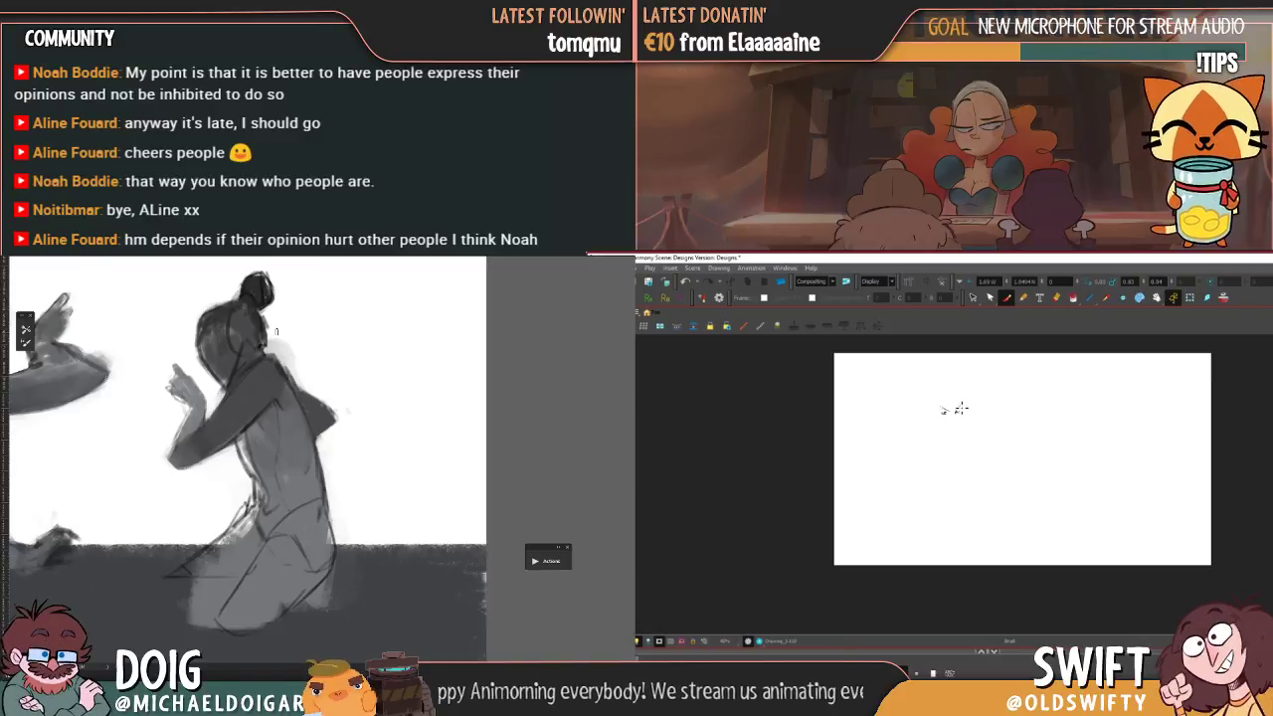
key(f)
key(g)
key(f)
key(g)
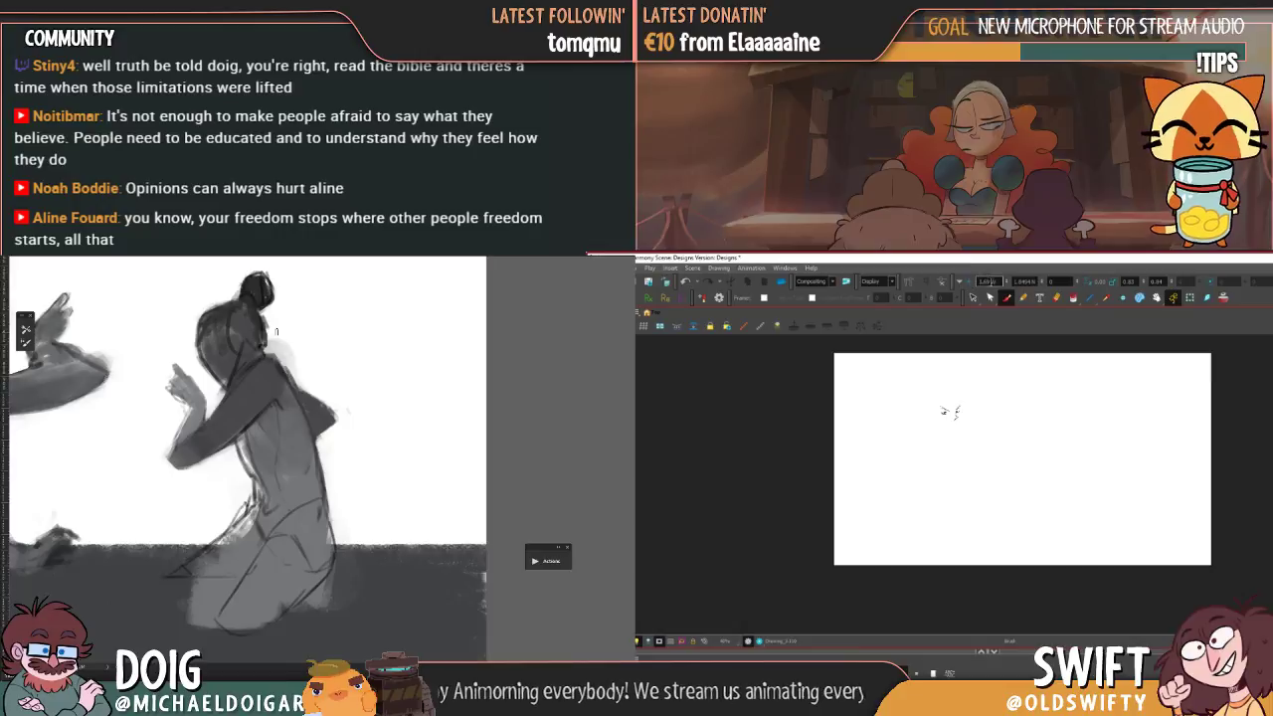
- Select the first eye's strokes on the new drawing and nudge them slightly closer to the other facial marks
key(alt+s)
mouse_move(938, 398)
mouse_down()
mouse_move(951, 414)
mouse_move(948, 404)
mouse_up()
click(972, 393)
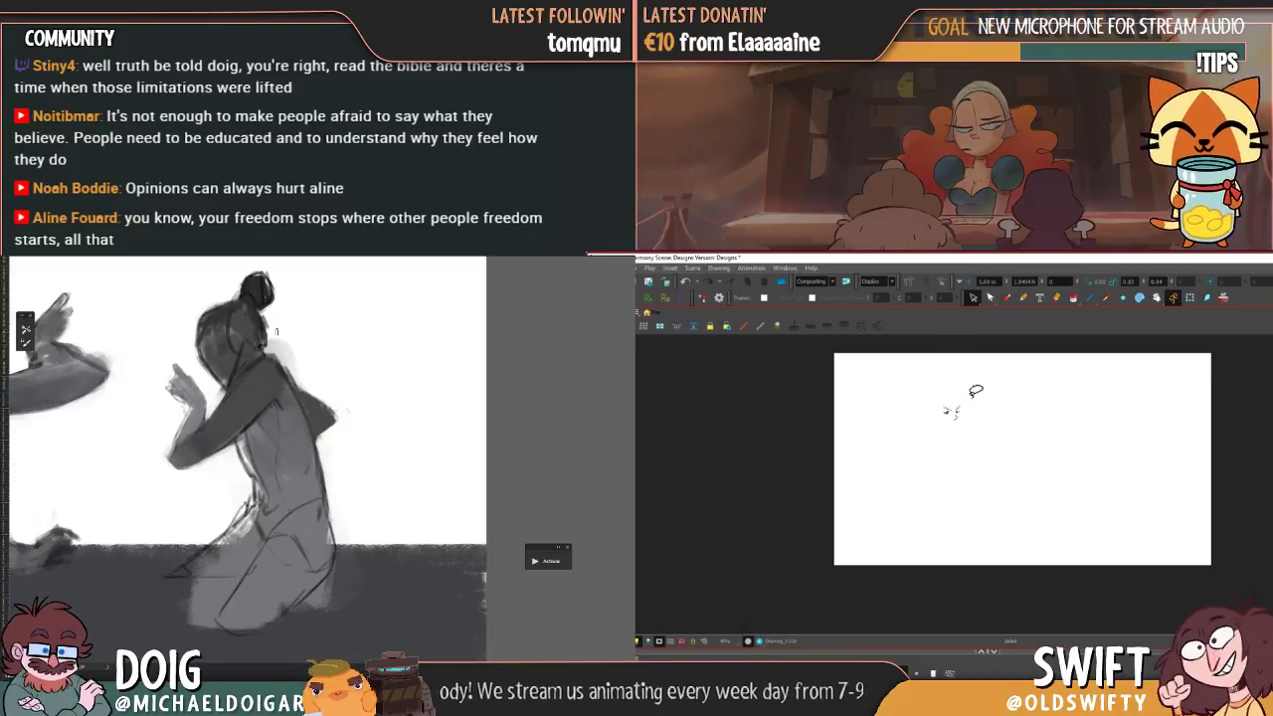
- Draw the left character's mouth, cheek and jaw marks around the nose with the brush, checking against the previous pose
click(1006, 297)
key(.)
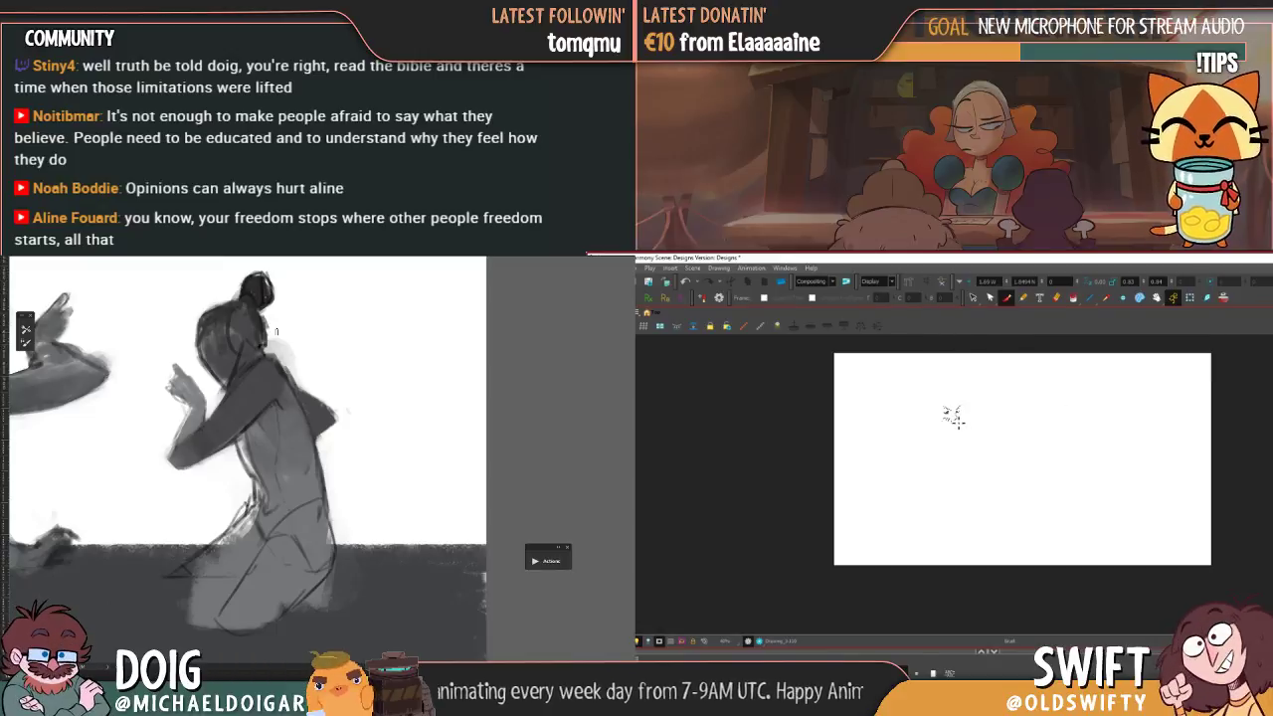
key(.)
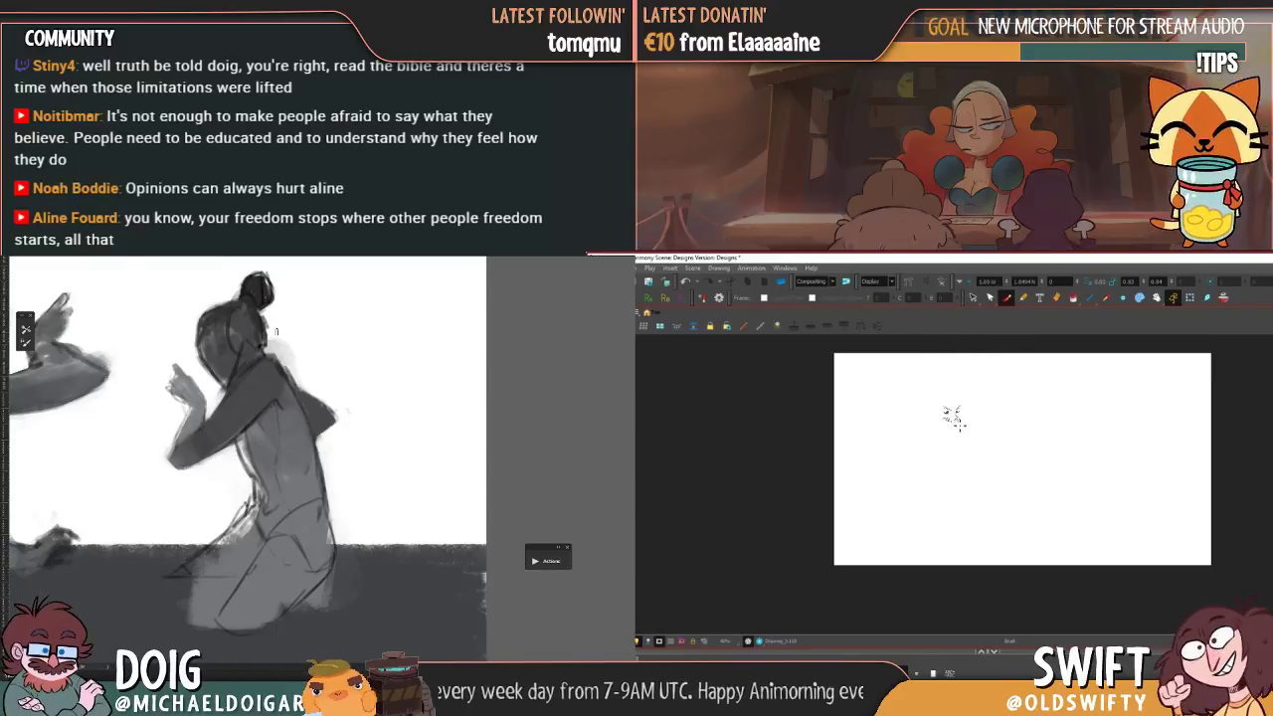
key(.)
key(.)
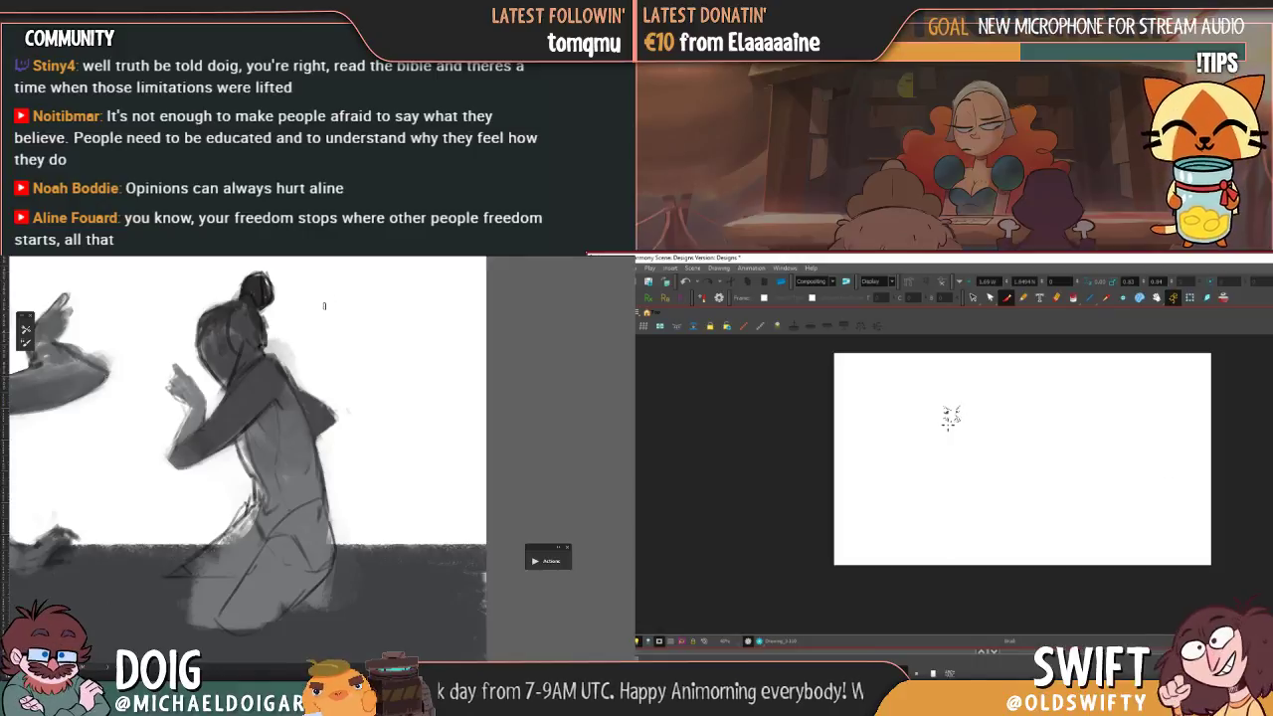
key(.)
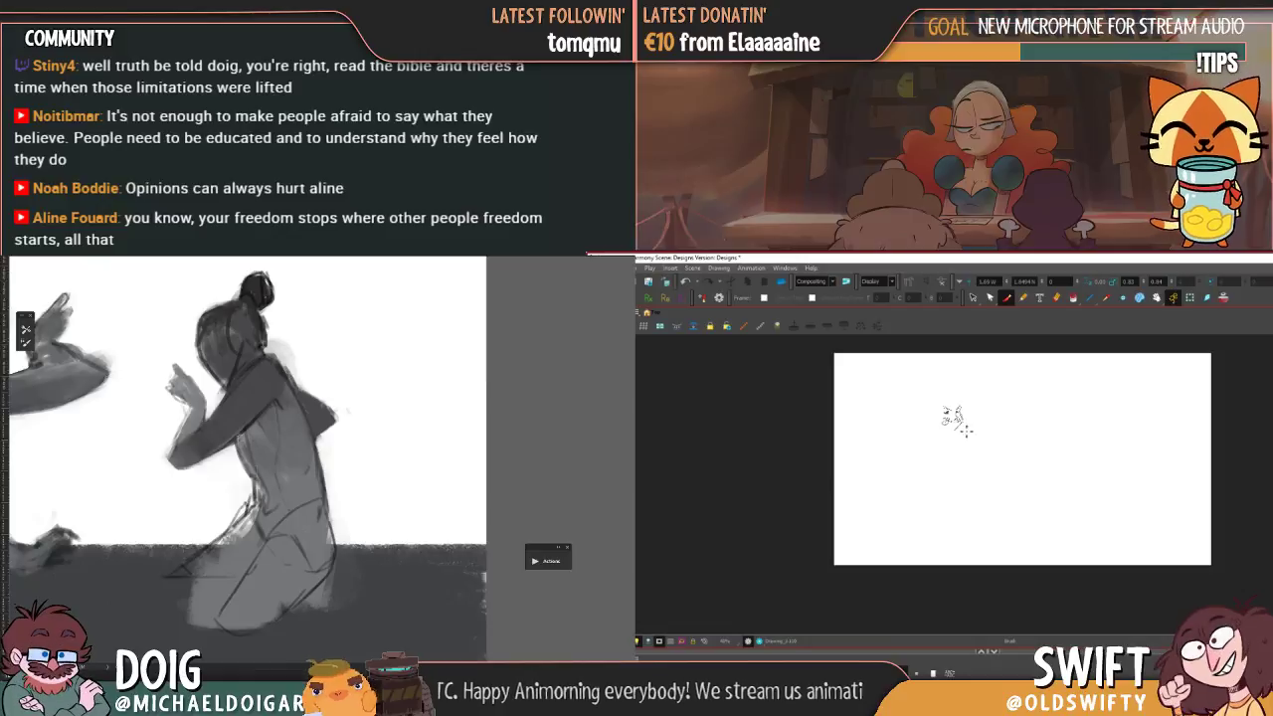
key(.)
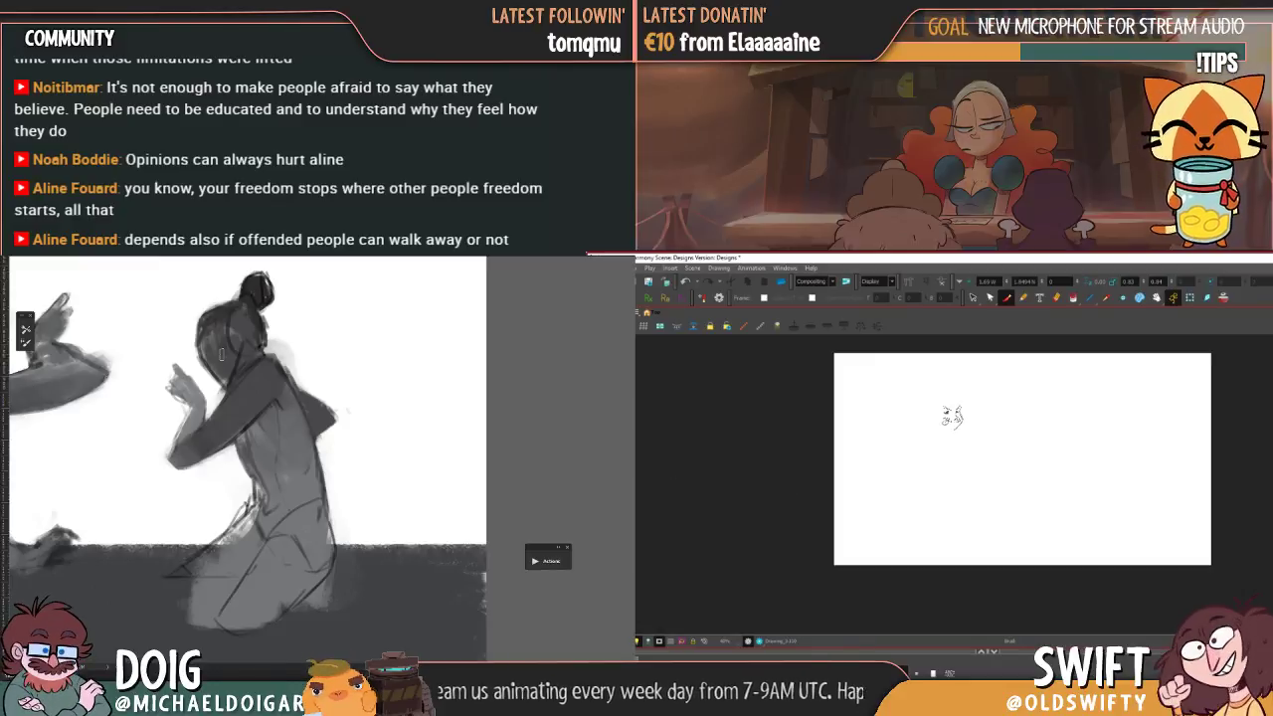
key(.)
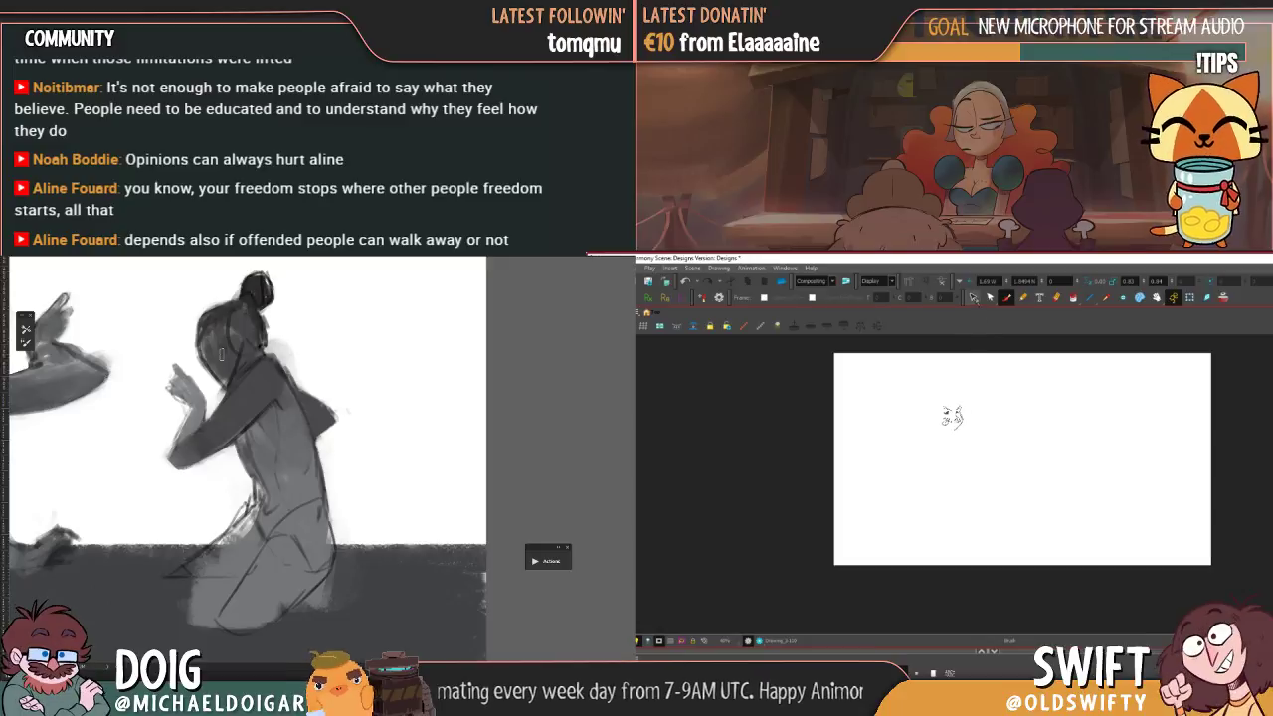
- Select the far-side eye and cheek strokes of the left character's face and adjust their placement
click(972, 297)
click(964, 418)
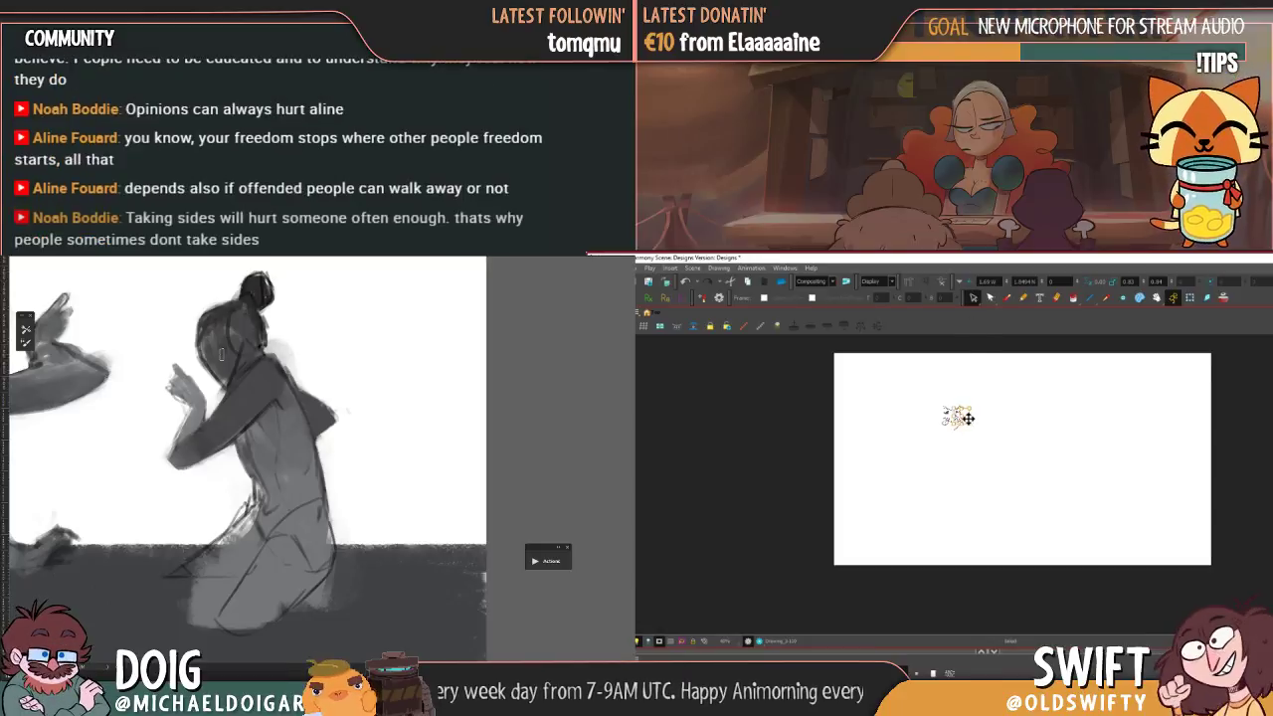
key(.)
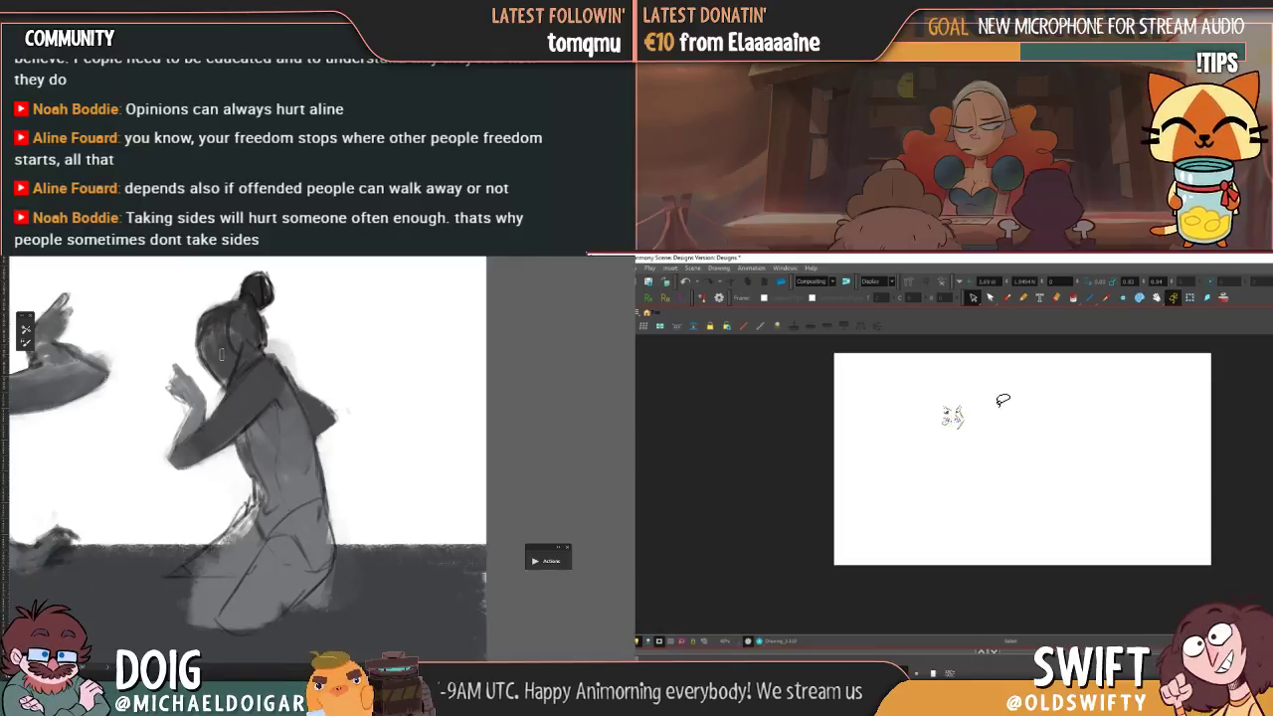
- Draw the left character's head outline and forehead hair strands with the brush, flipping to the previous pose for reference
click(1006, 298)
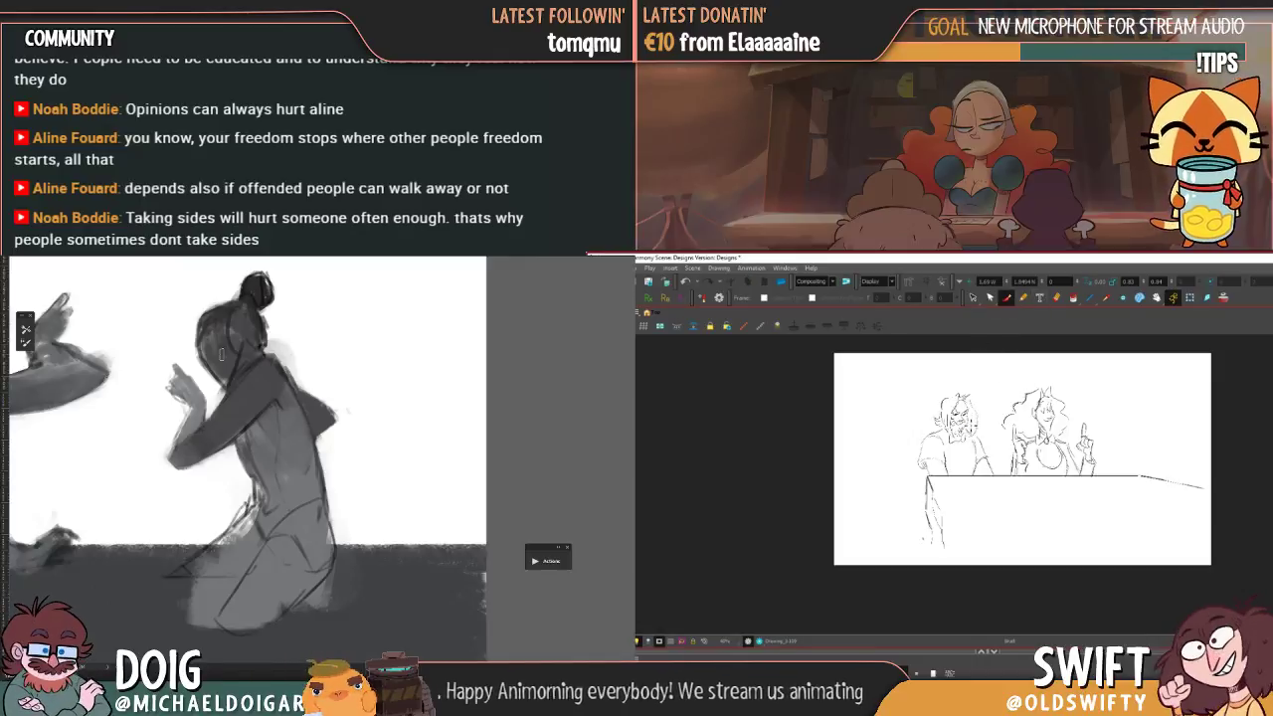
key(.)
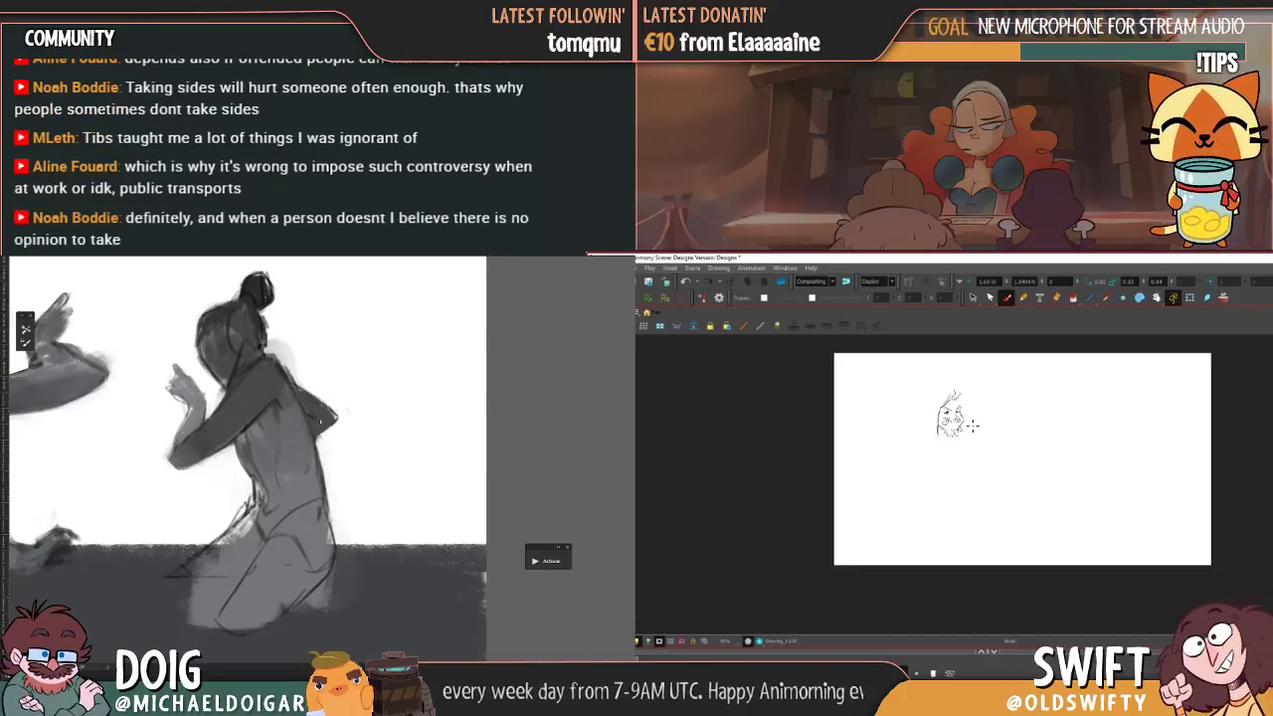
key(comma)
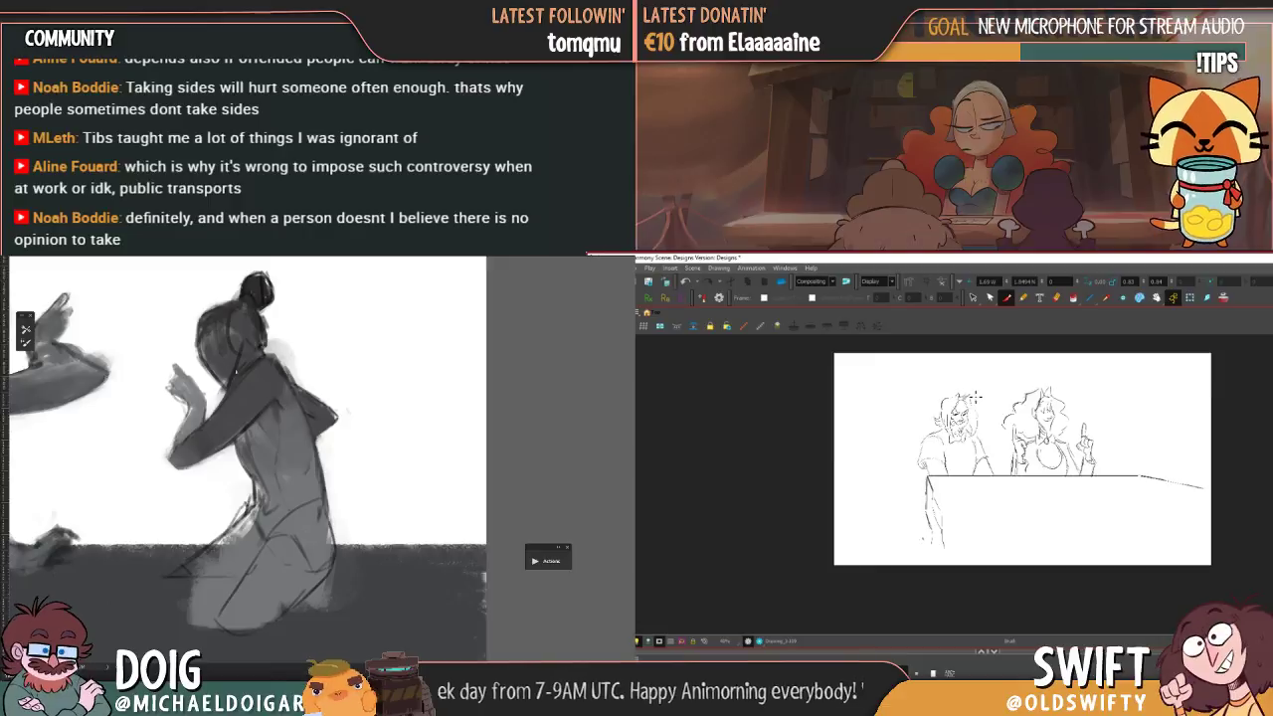
key(period)
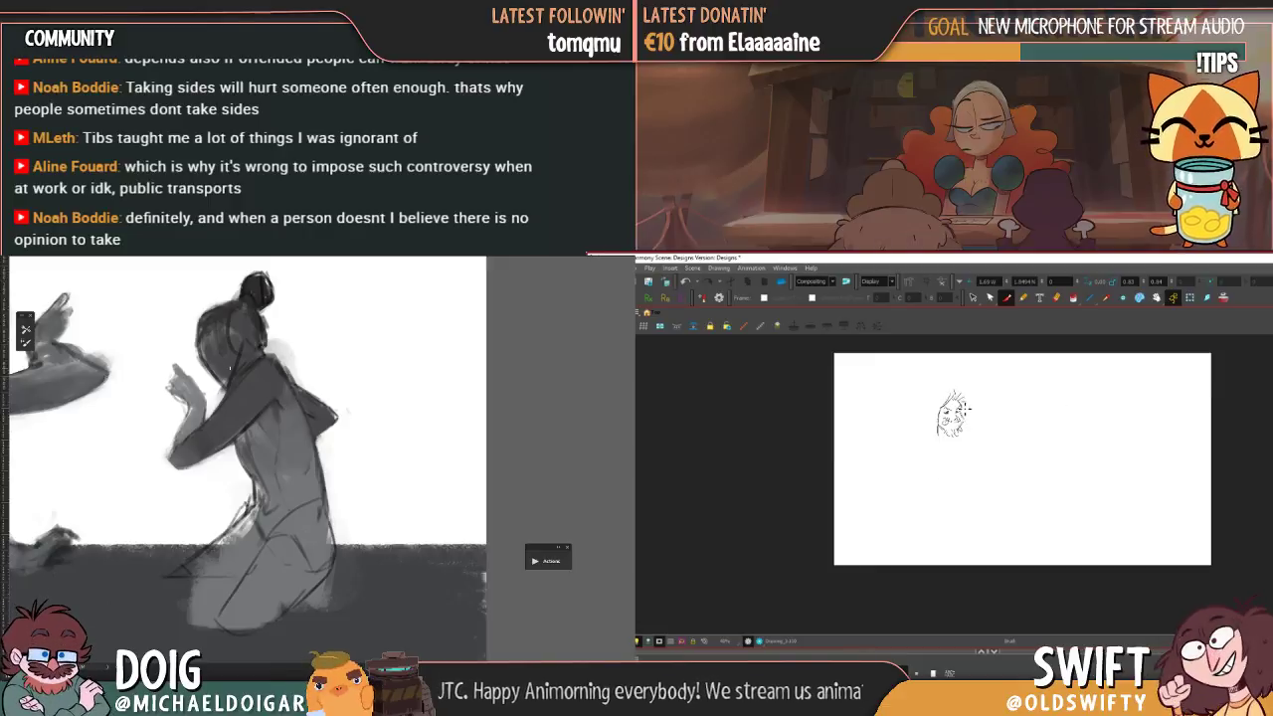
key(comma)
key(period)
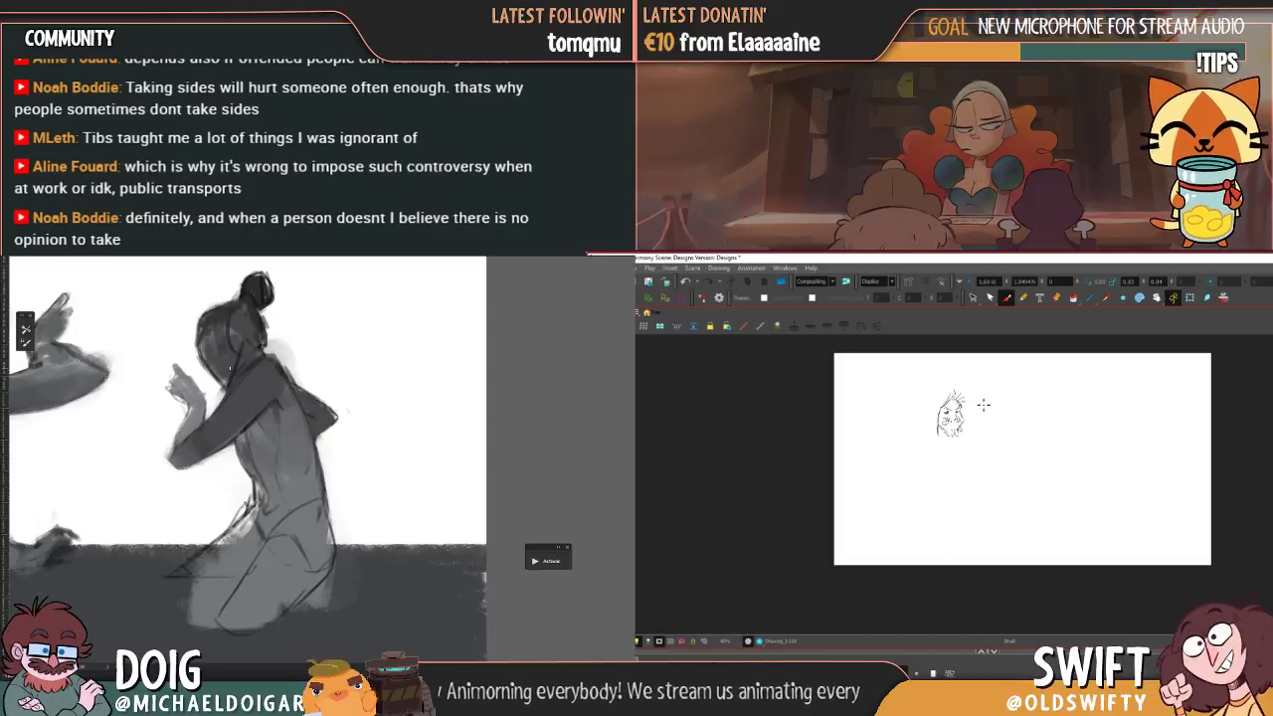
- Draw the left character's shaggy hair on both sides of the face and lasso its outer strokes
click(973, 298)
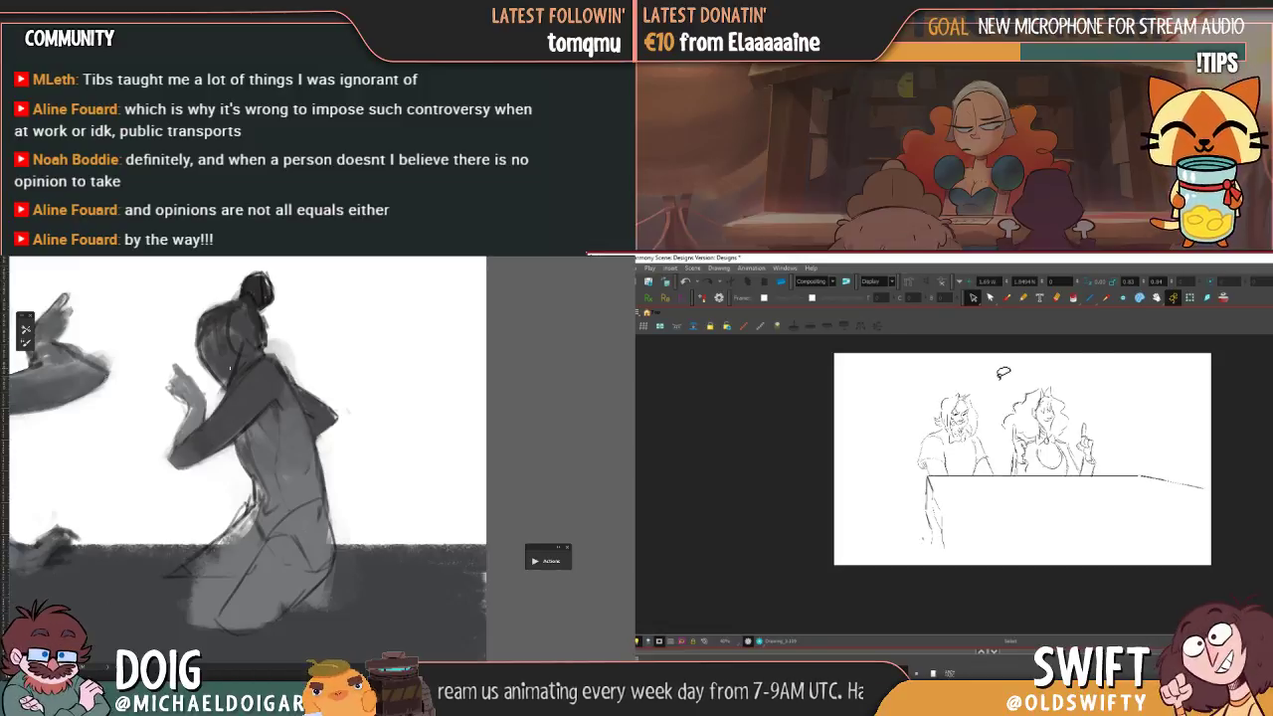
click(1005, 298)
click(1004, 300)
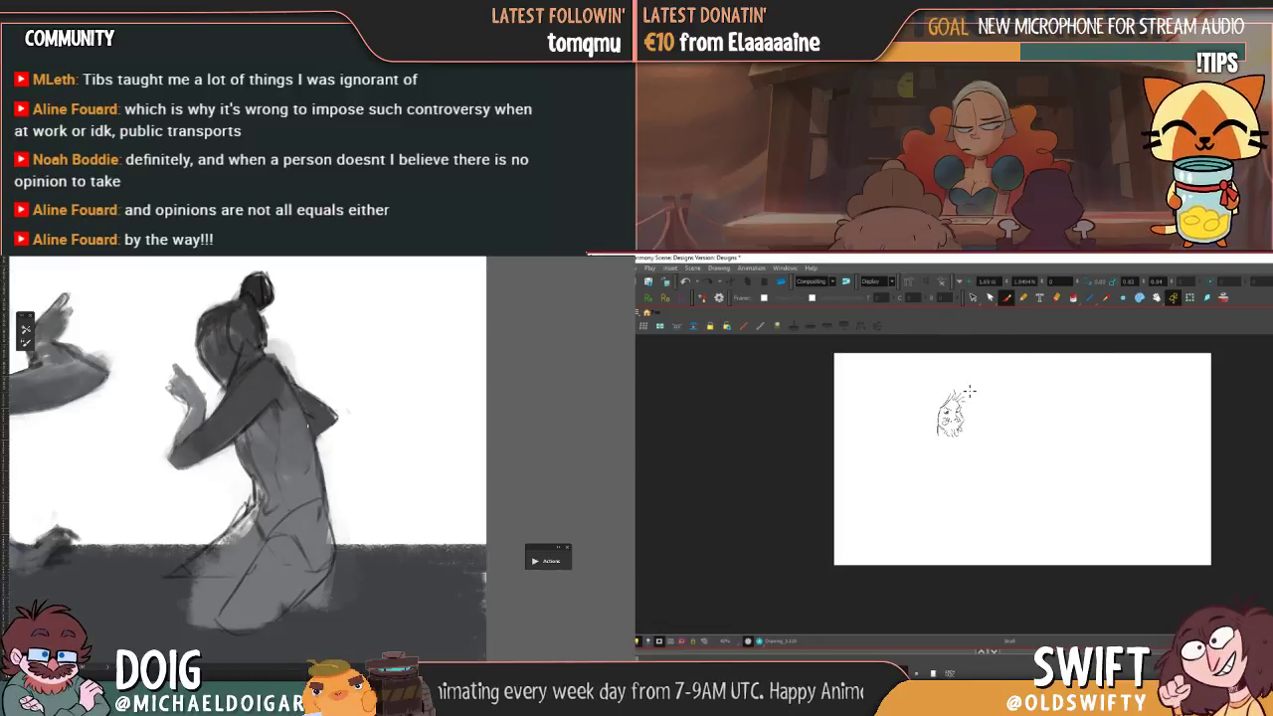
mouse_move(972, 425)
mouse_down()
mouse_move(967, 441)
mouse_move(933, 422)
mouse_move(937, 435)
mouse_up()
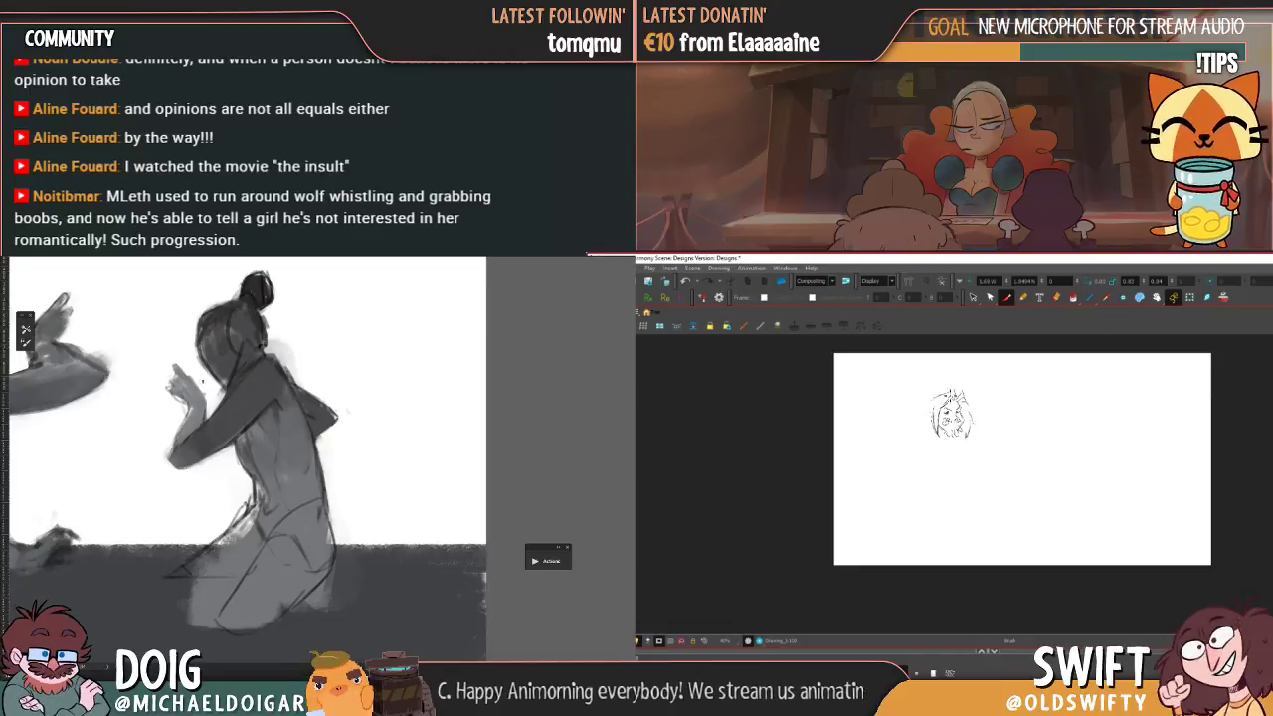
mouse_move(955, 394)
mouse_down()
mouse_move(933, 403)
mouse_move(925, 438)
mouse_up()
click(973, 296)
drag(951, 384, 924, 438)
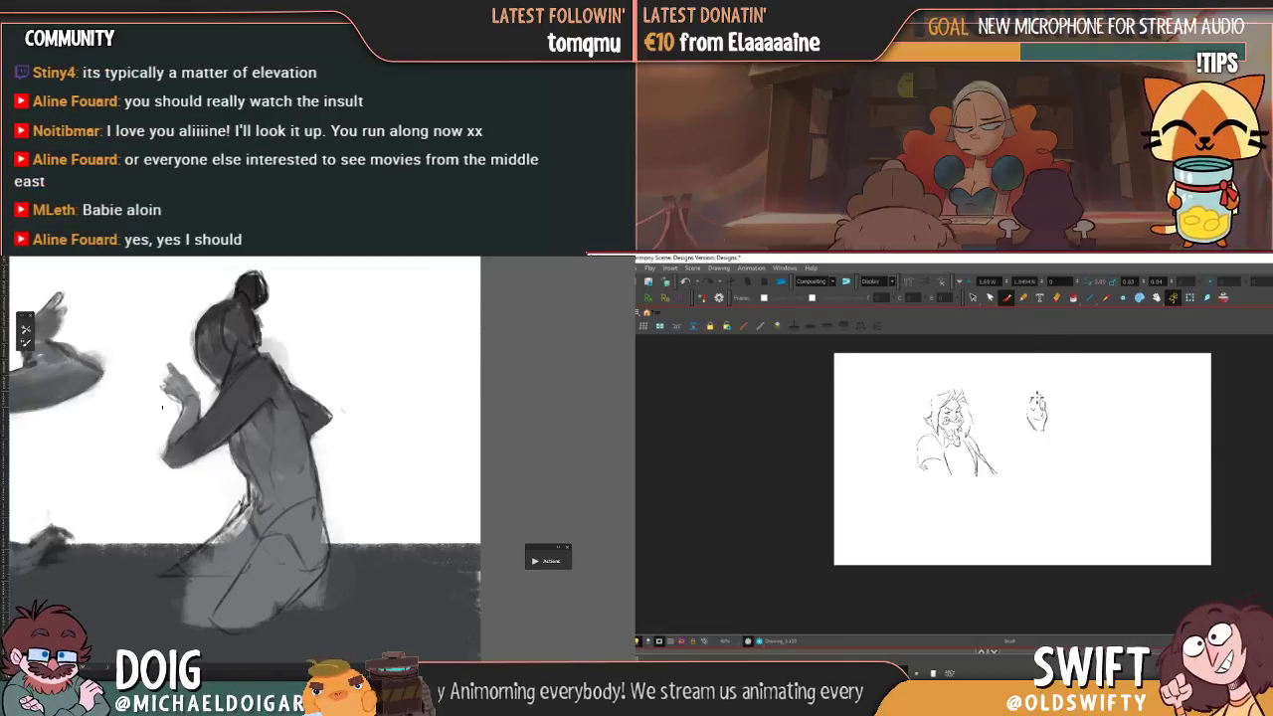
- Draw the second character's curly hair on both sides of the face and start the neck, flipping to the previous pose for comparison
drag(1054, 400, 1064, 428)
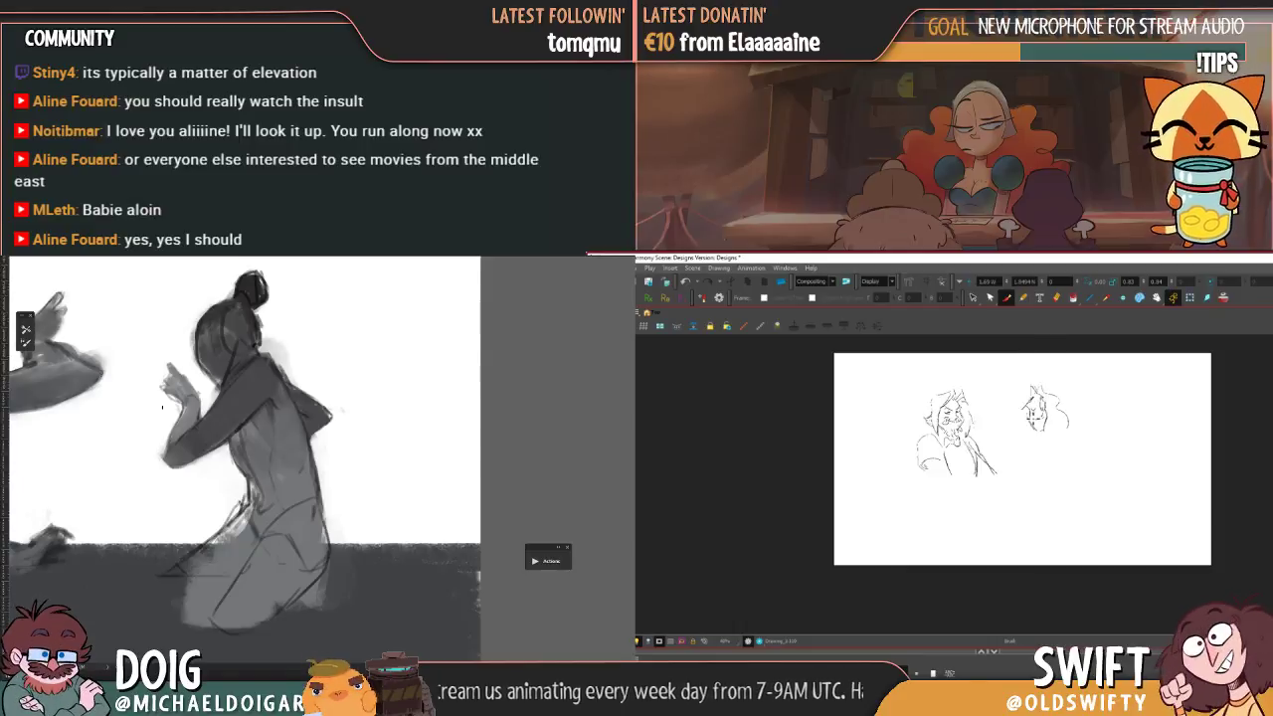
key(f)
key(g)
key(f)
key(g)
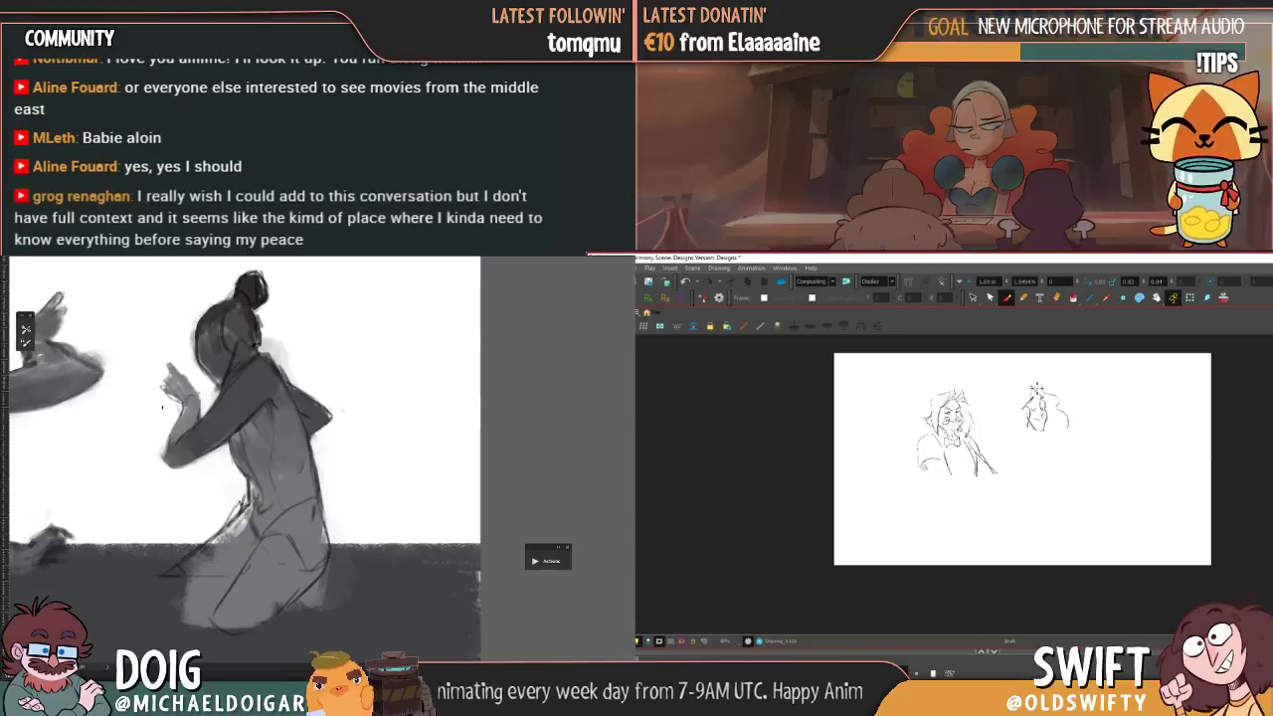
drag(1028, 389, 1010, 422)
key(f)
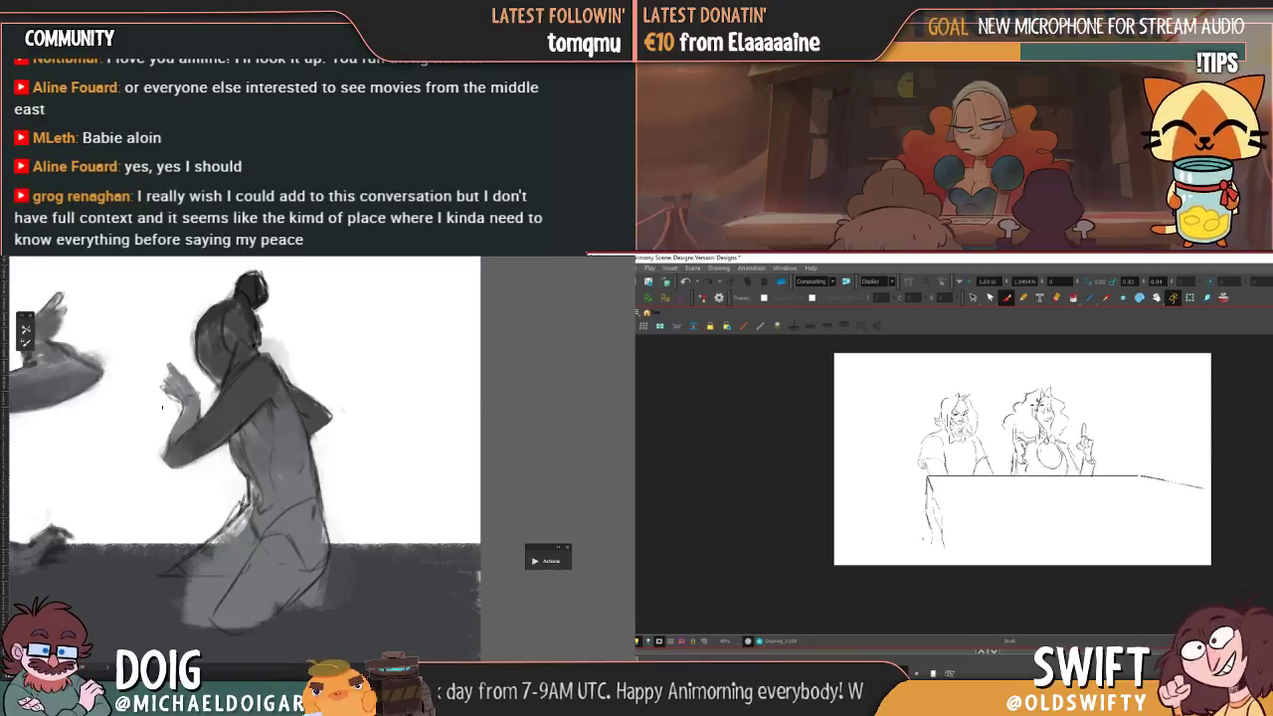
key(g)
key(f)
key(g)
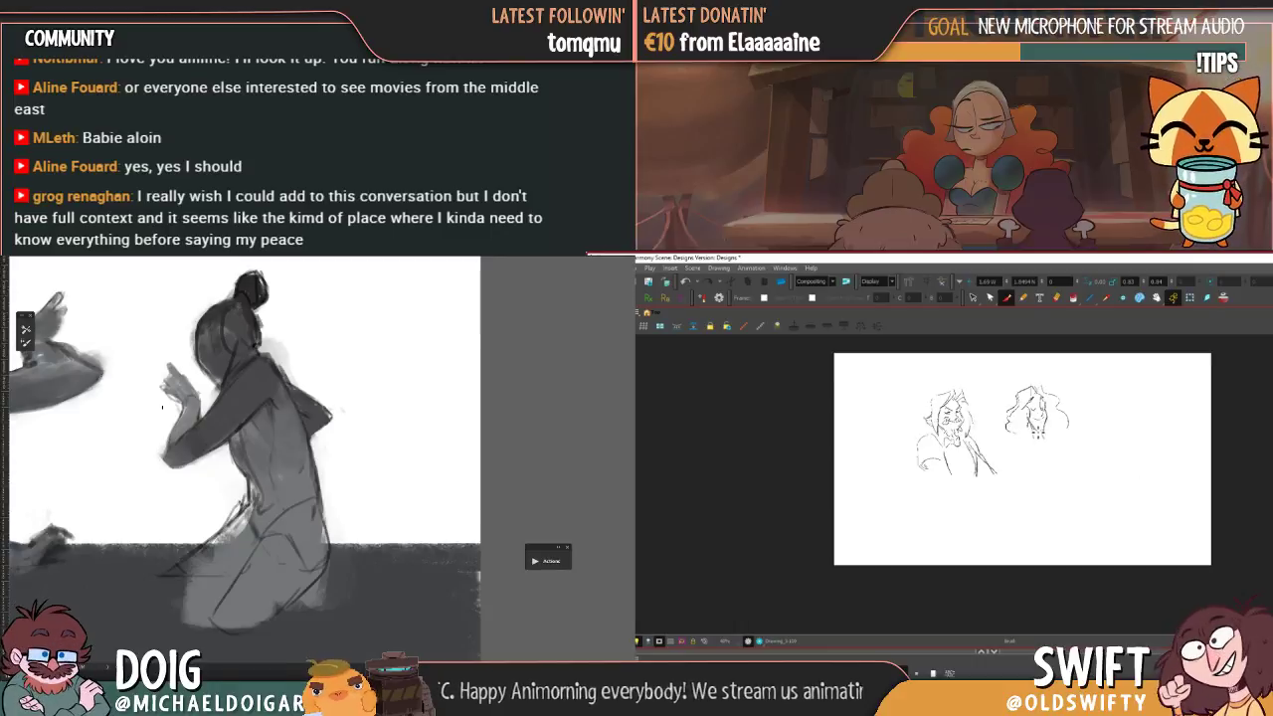
key(f)
key(g)
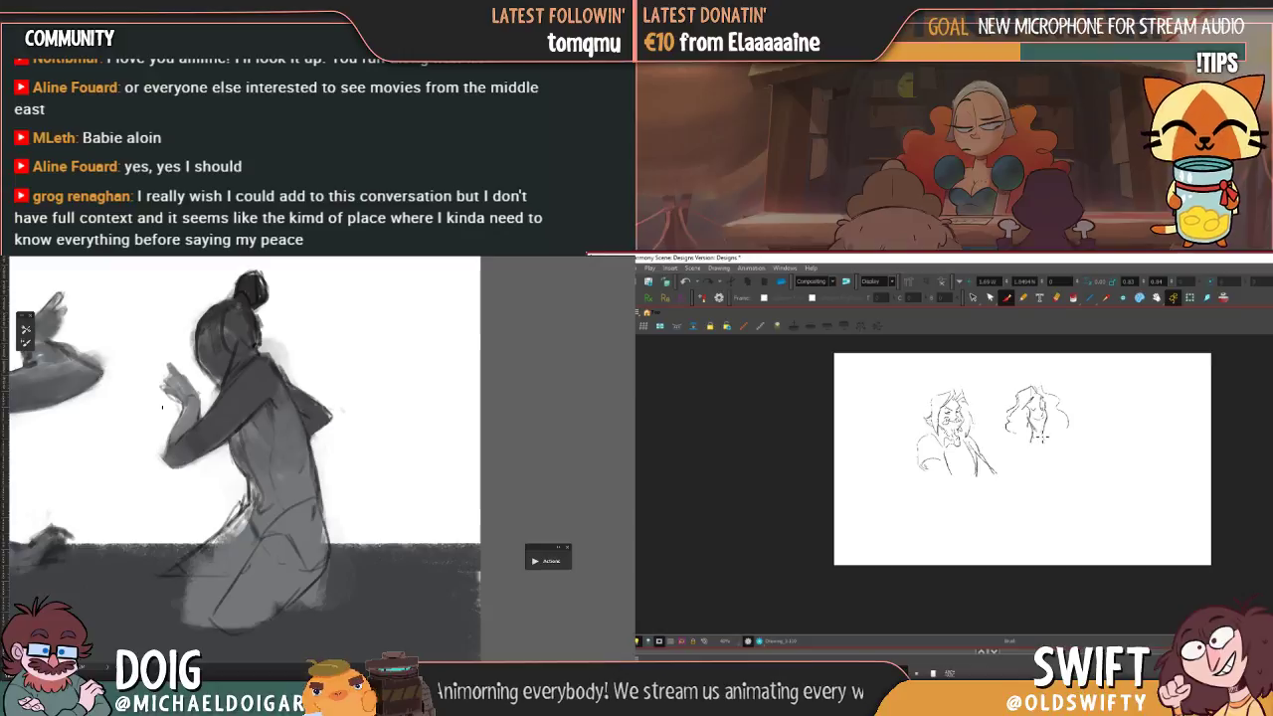
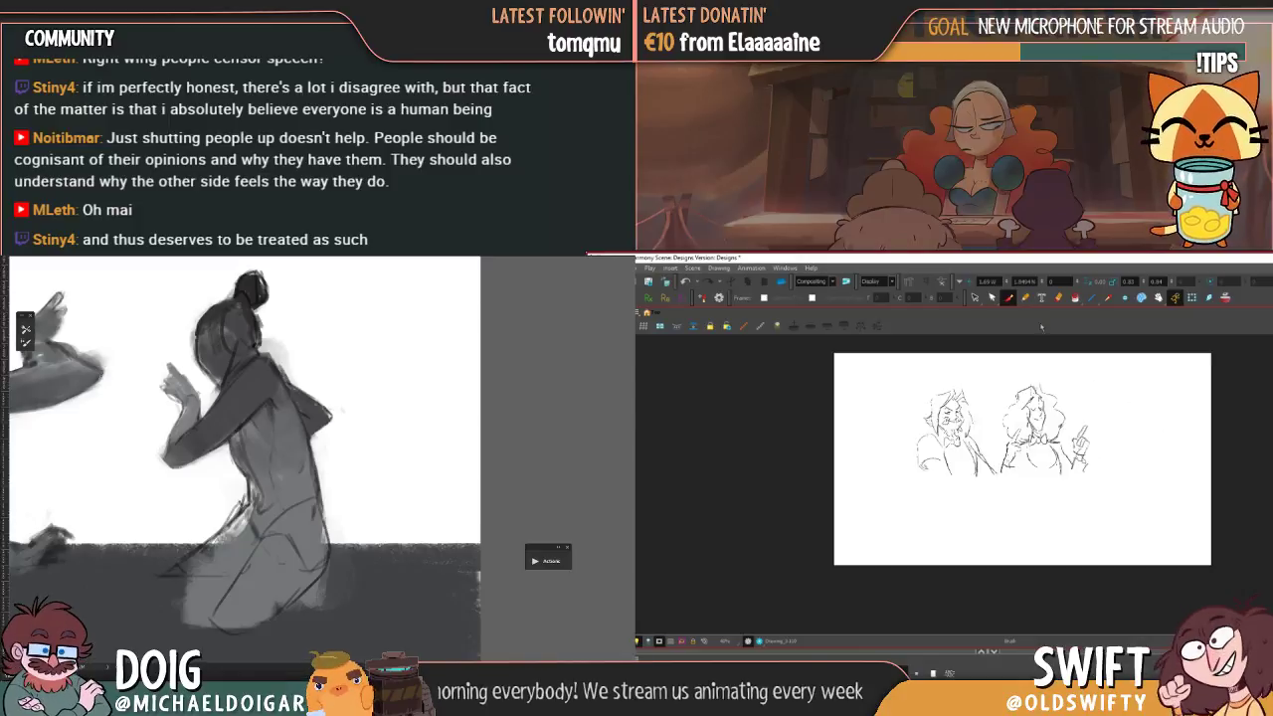
- Select the curly-haired character's body and raised hand, nudge them slightly to the left, and compare with the previous pose
click(975, 298)
mouse_move(1095, 466)
mouse_down()
mouse_move(1014, 483)
mouse_move(992, 410)
mouse_move(1100, 410)
mouse_up()
click(1113, 374)
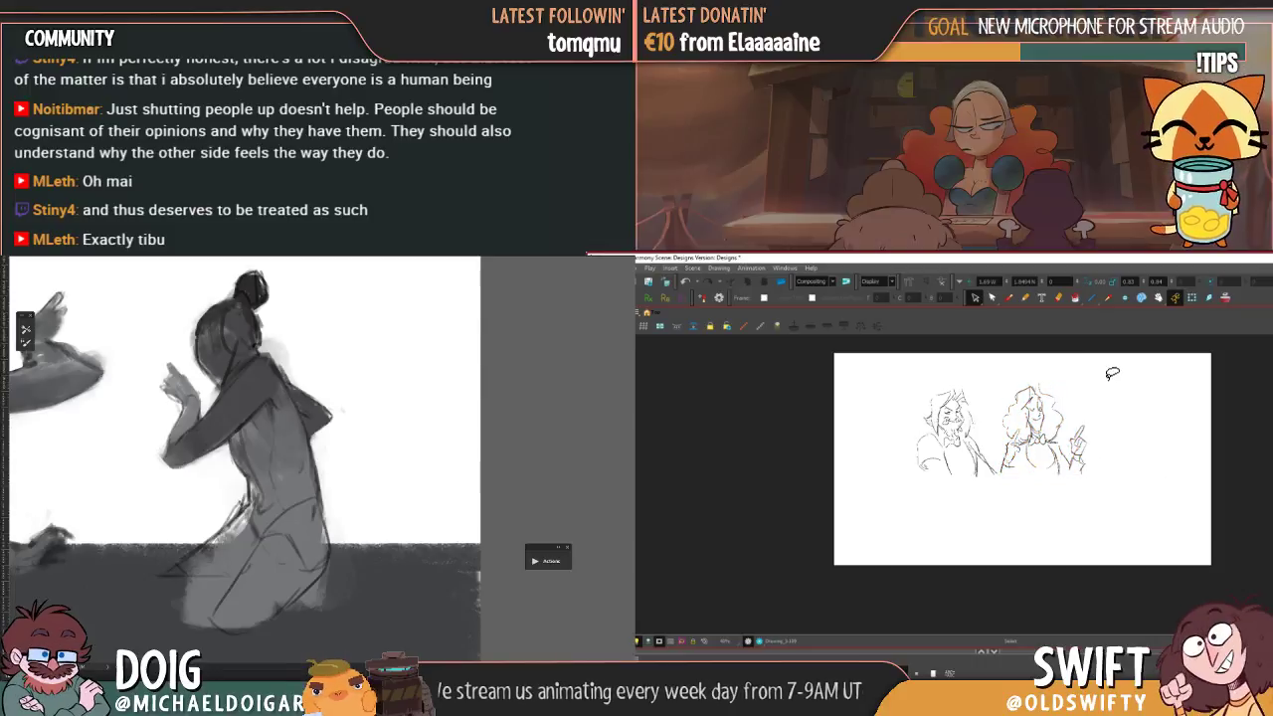
mouse_move(1109, 422)
mouse_down()
mouse_move(1034, 483)
mouse_move(1006, 472)
mouse_move(1001, 403)
mouse_move(1102, 380)
mouse_up()
mouse_move(1045, 431)
mouse_down()
mouse_move(1048, 418)
mouse_move(907, 484)
mouse_move(992, 444)
mouse_up()
key(f)
key(g)
- Move the left character's inner arm strokes closer to the torso and delete the surplus strokes beside it
drag(998, 390, 991, 393)
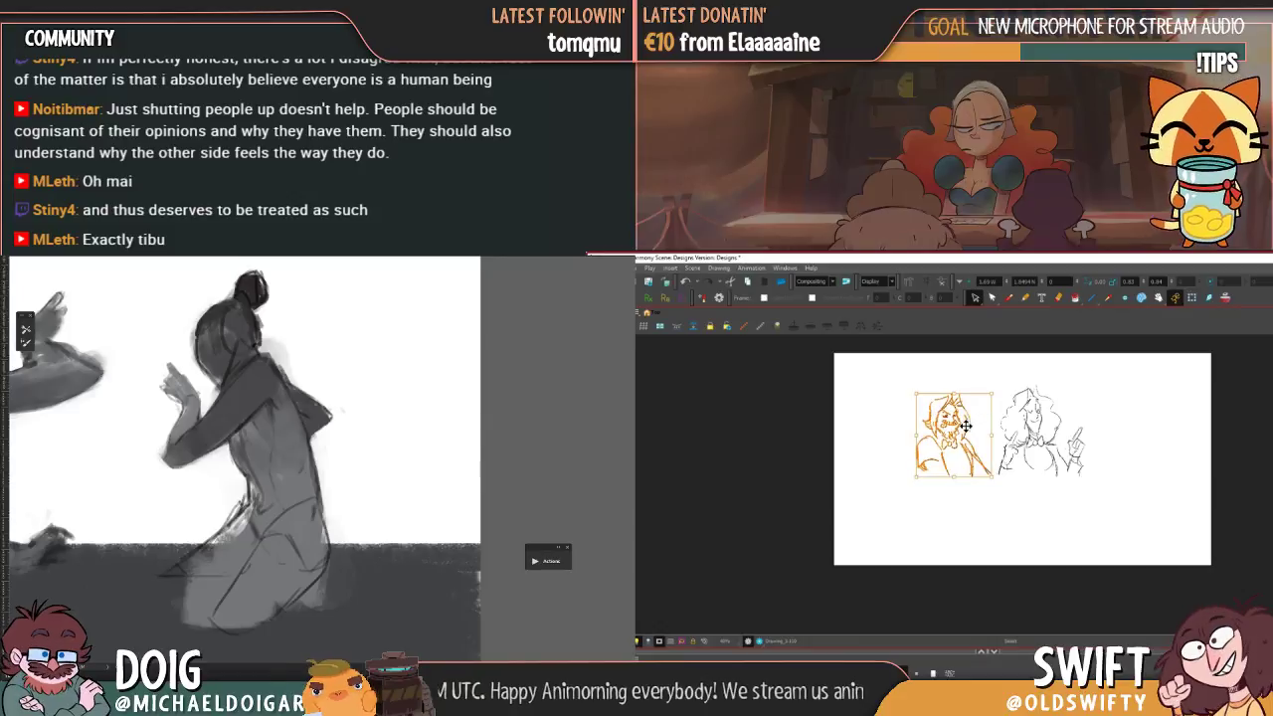
click(1004, 410)
click(980, 457)
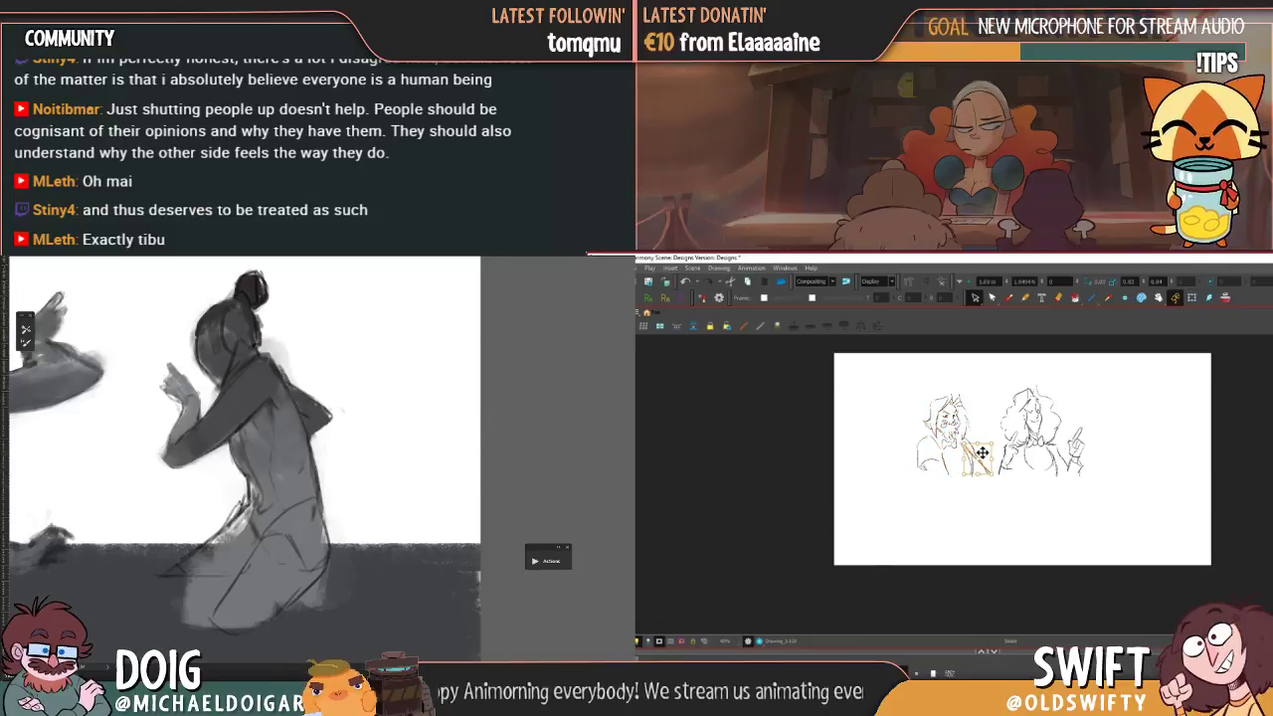
drag(982, 452, 970, 450)
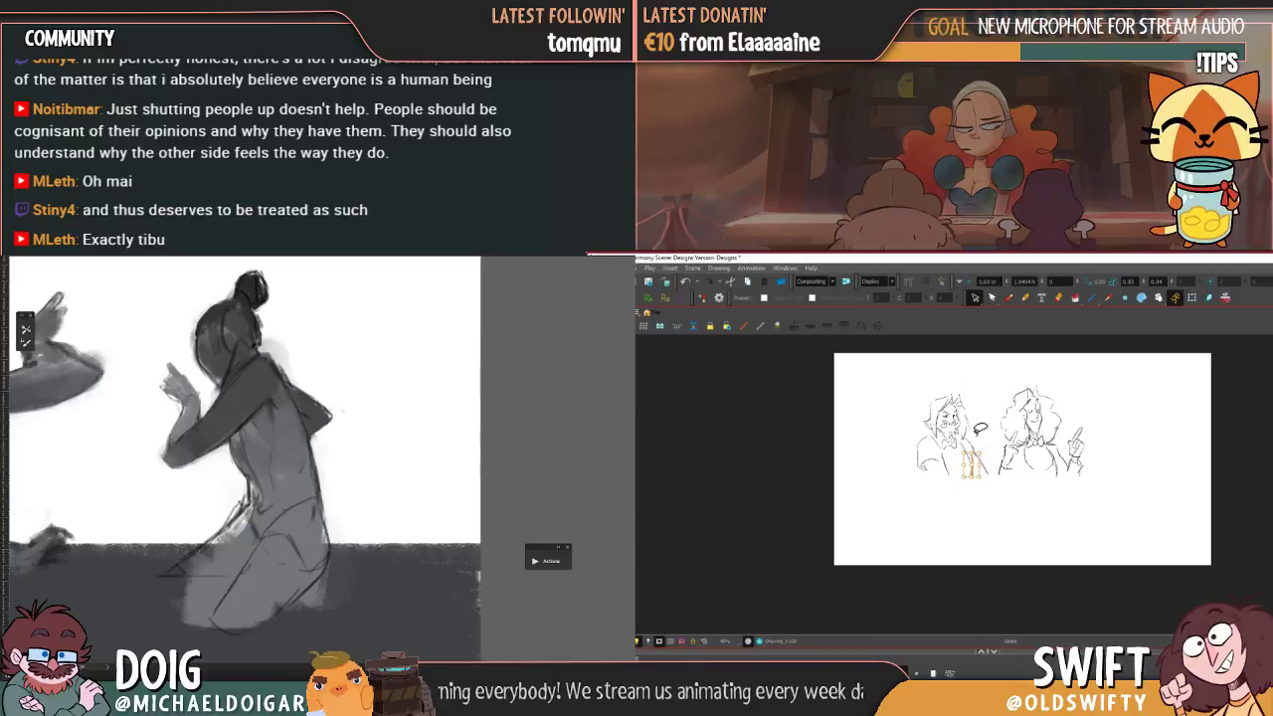
key(Delete)
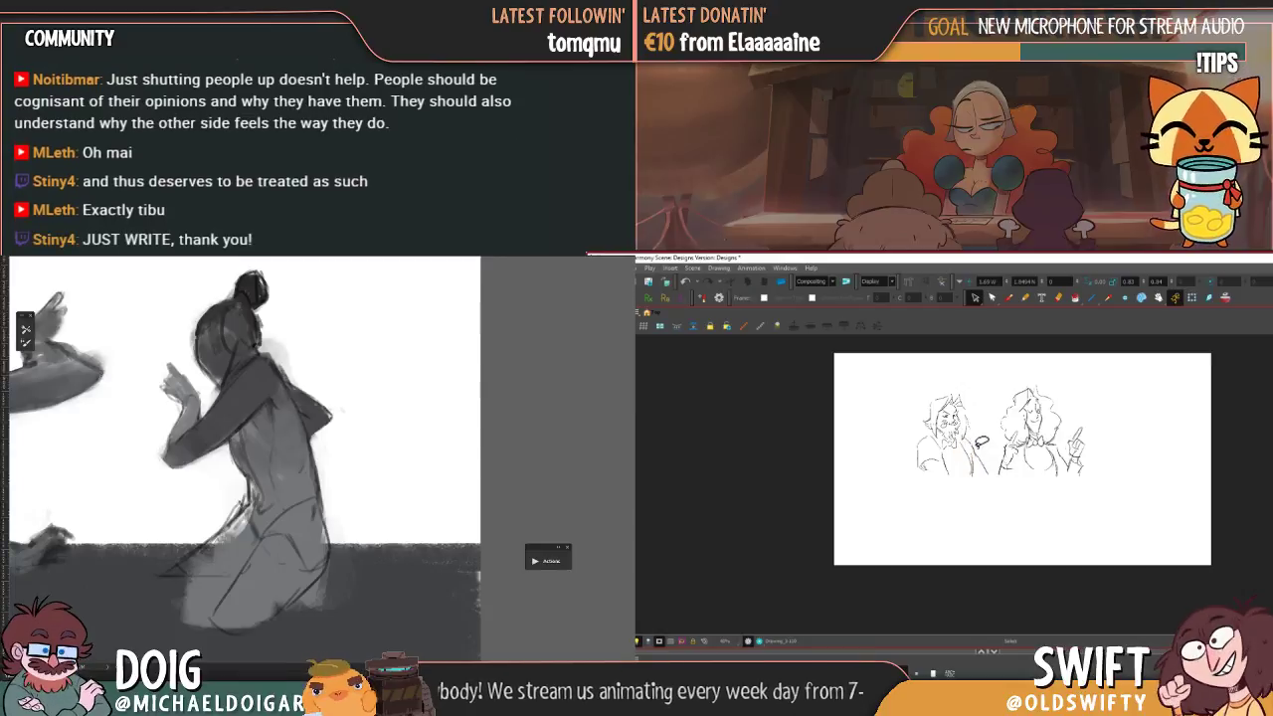
click(1008, 297)
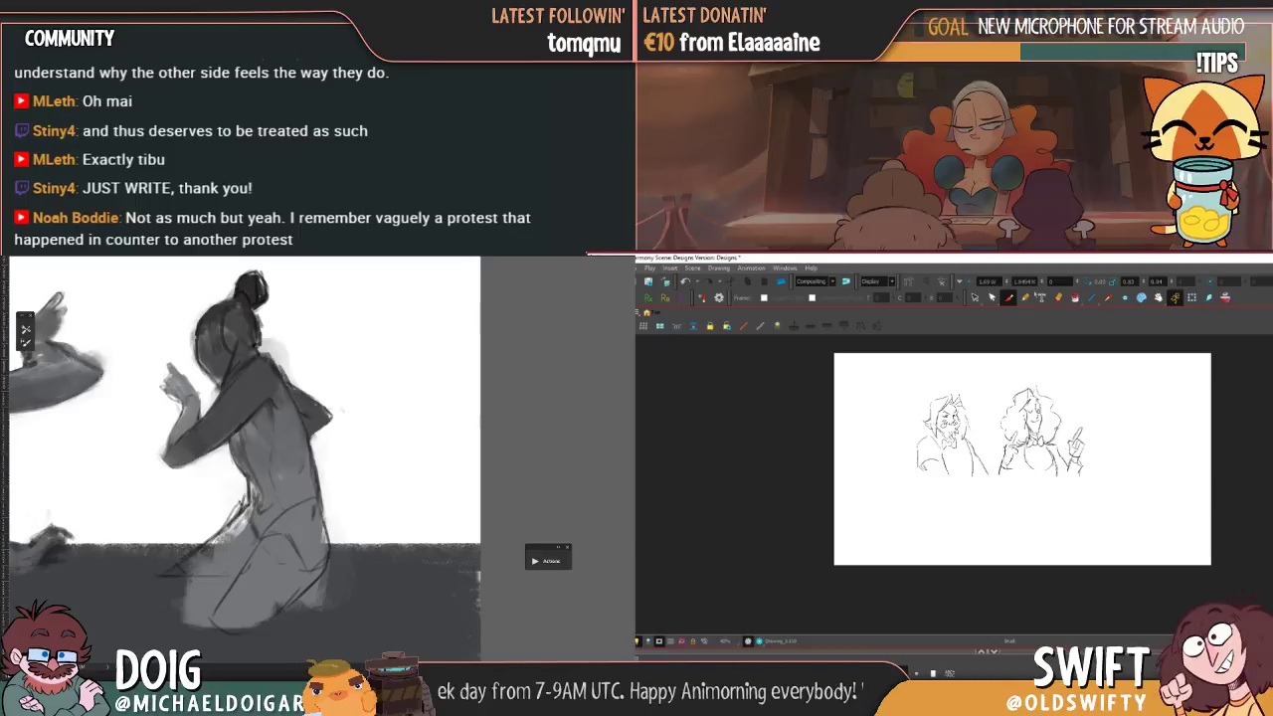
- Select the left character's torso and arms below the head and nudge them slightly left and up
click(976, 298)
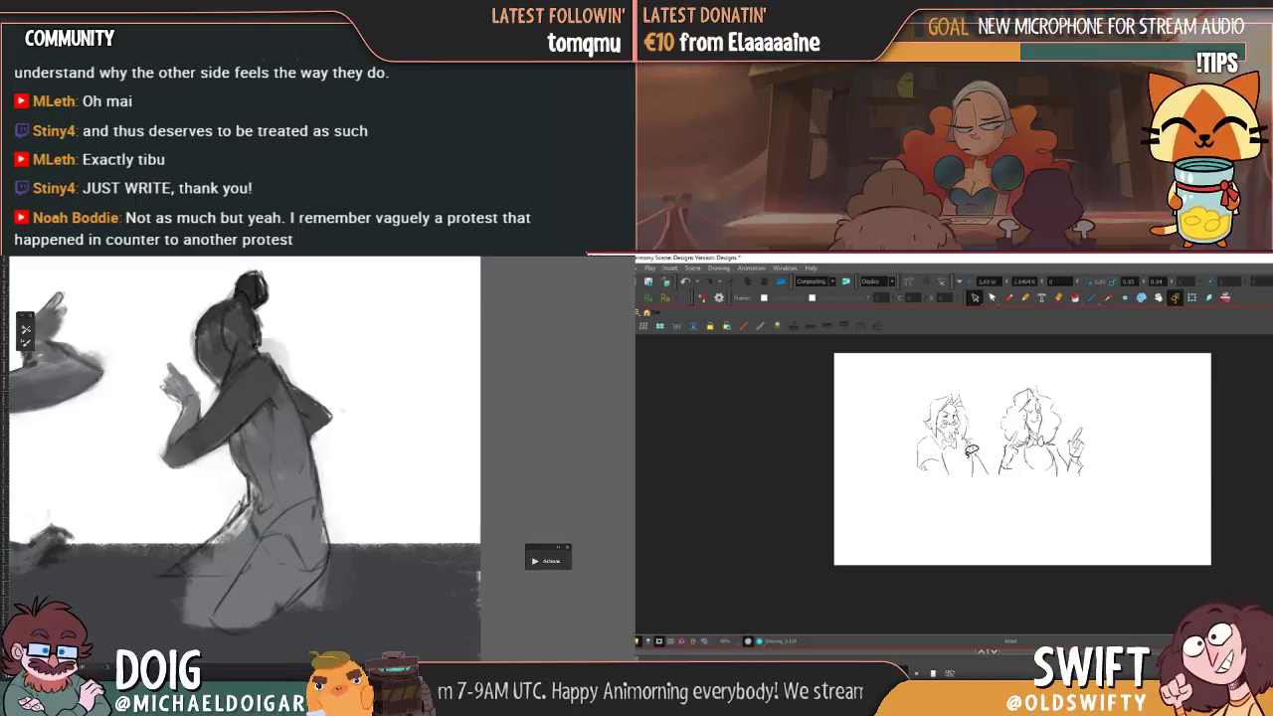
mouse_move(944, 440)
mouse_down()
mouse_move(922, 430)
mouse_move(961, 497)
mouse_move(992, 480)
mouse_move(984, 445)
mouse_move(975, 456)
mouse_up()
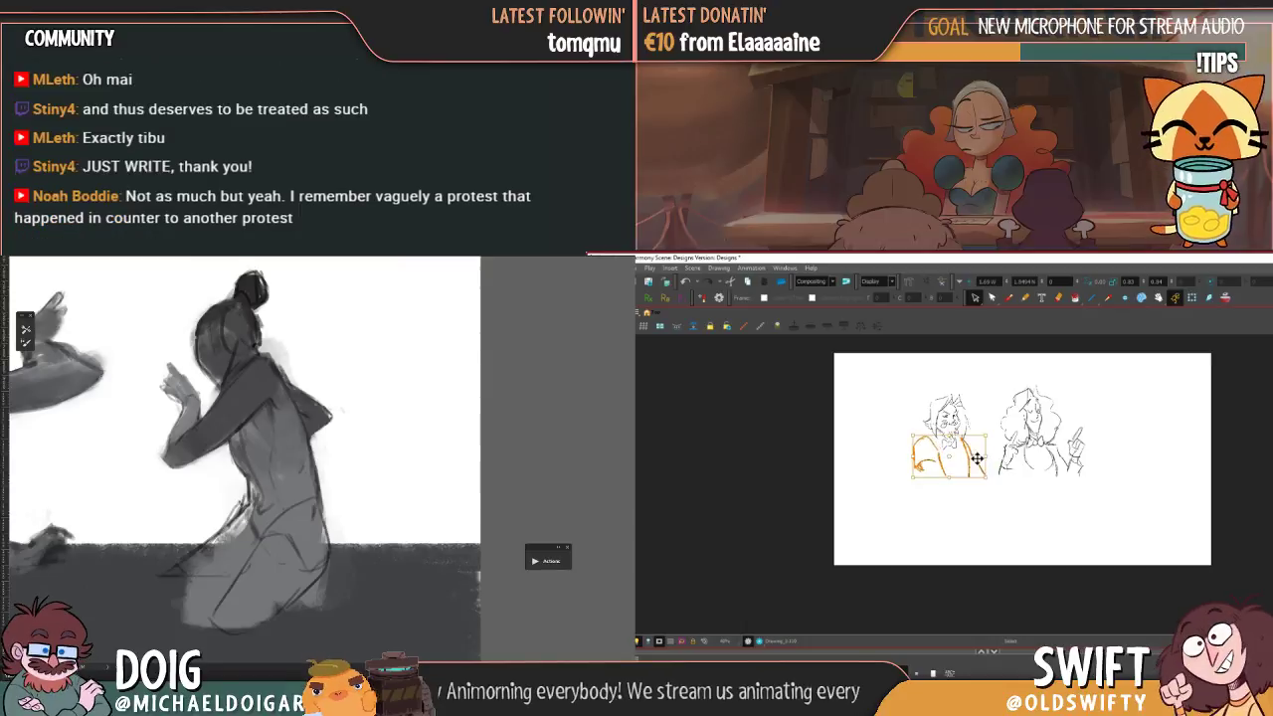
click(990, 418)
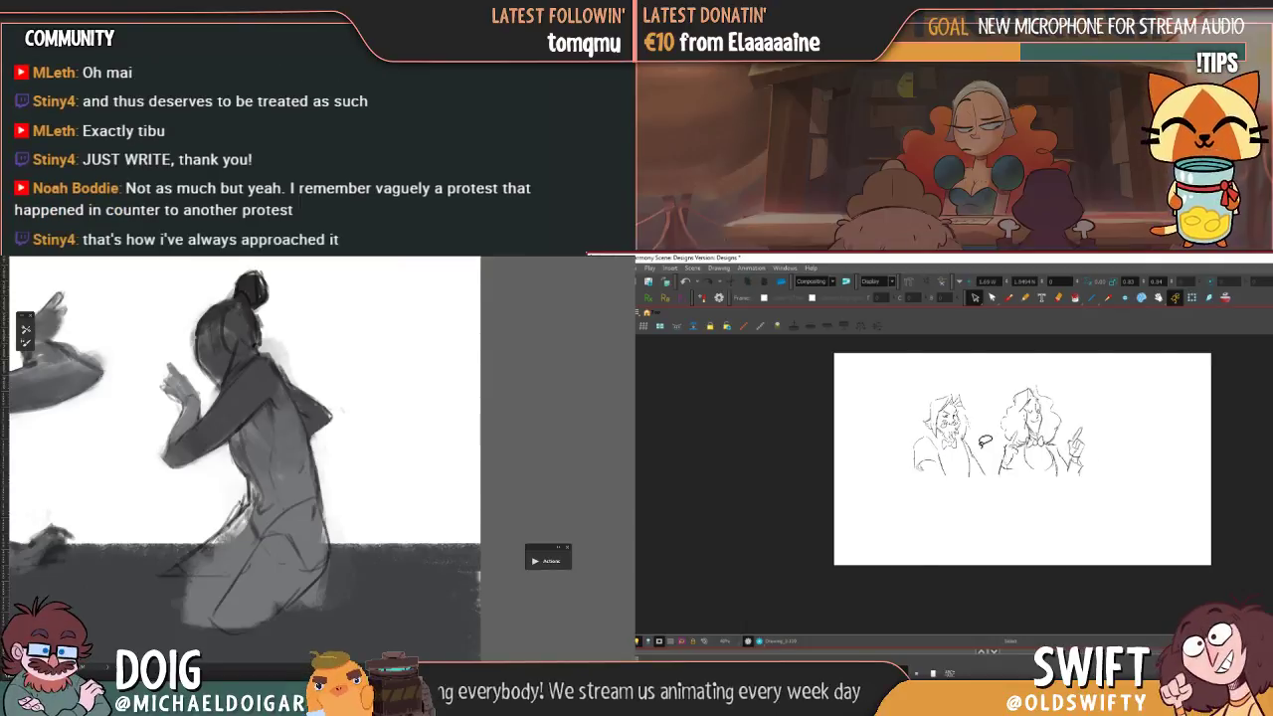
mouse_move(966, 473)
mouse_down()
mouse_move(937, 441)
mouse_move(917, 437)
mouse_move(960, 502)
mouse_move(969, 453)
mouse_up()
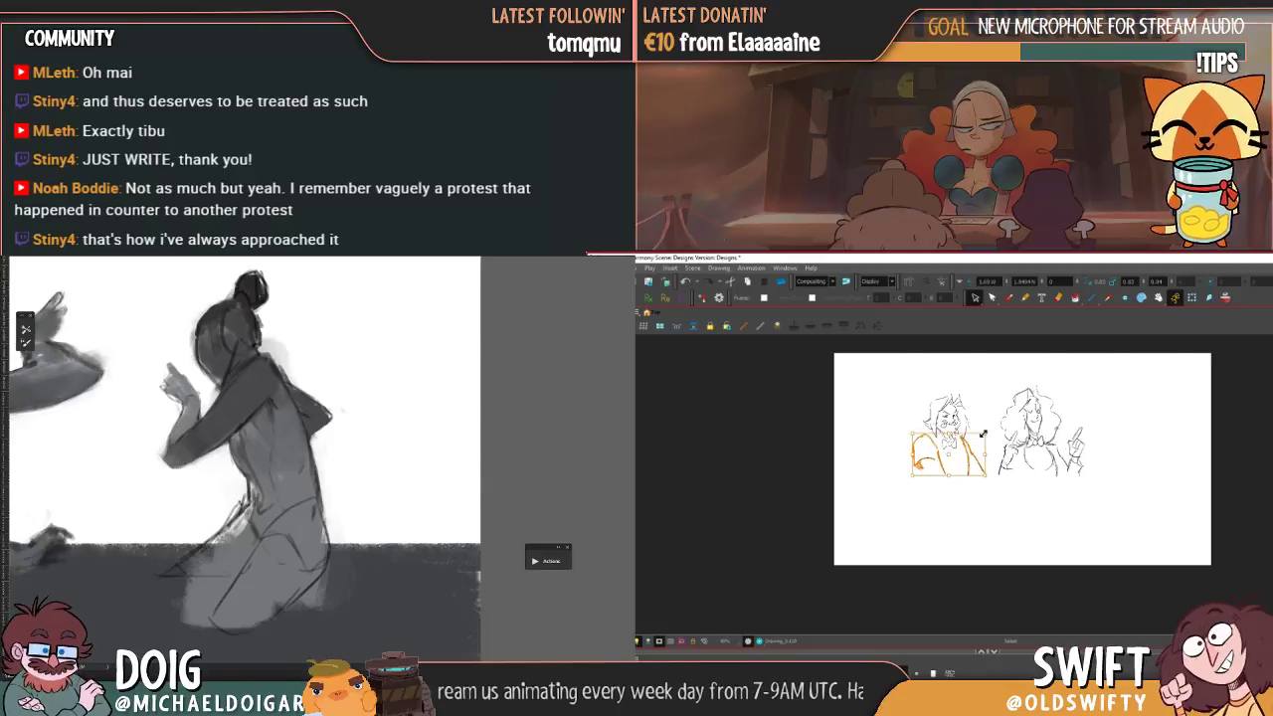
click(998, 420)
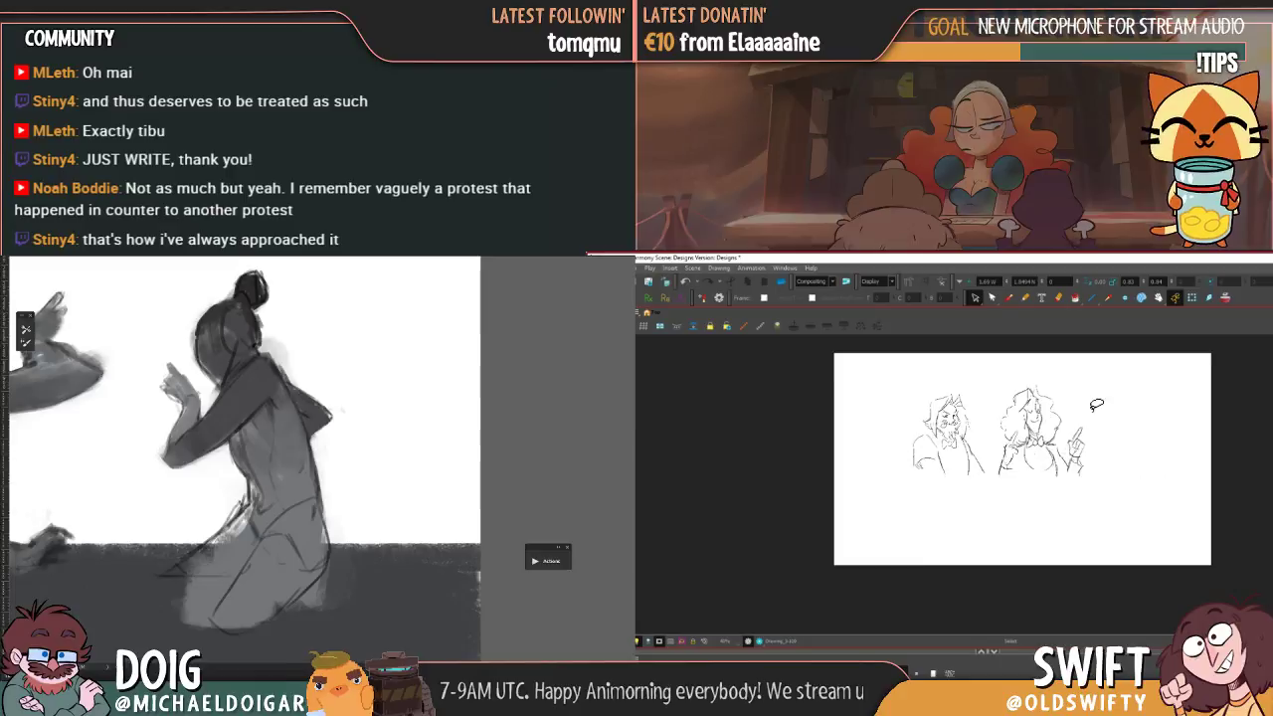
- Nudge the whole curly-haired character slightly left, then select only the head and compare its placement with the previous pose
mouse_move(1096, 404)
mouse_down()
mouse_move(1074, 497)
mouse_move(992, 410)
mouse_move(1112, 406)
mouse_move(1082, 434)
mouse_move(1088, 477)
mouse_move(1049, 453)
mouse_up()
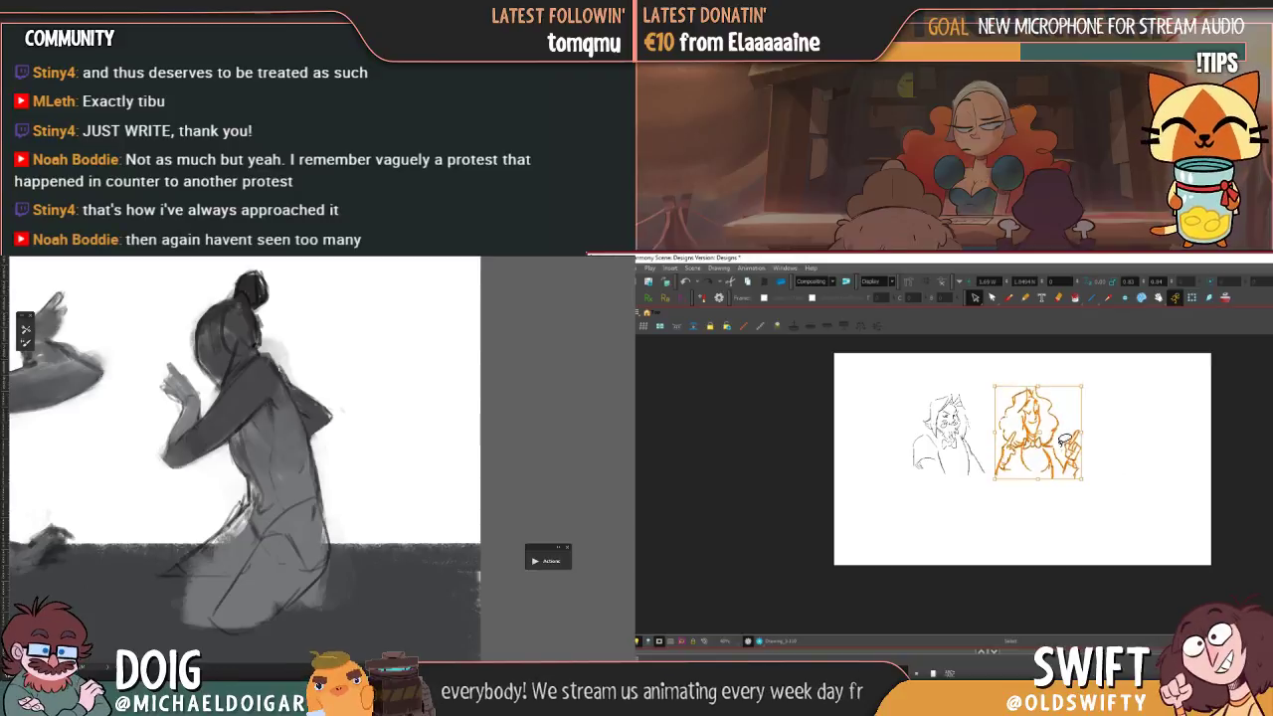
click(1100, 443)
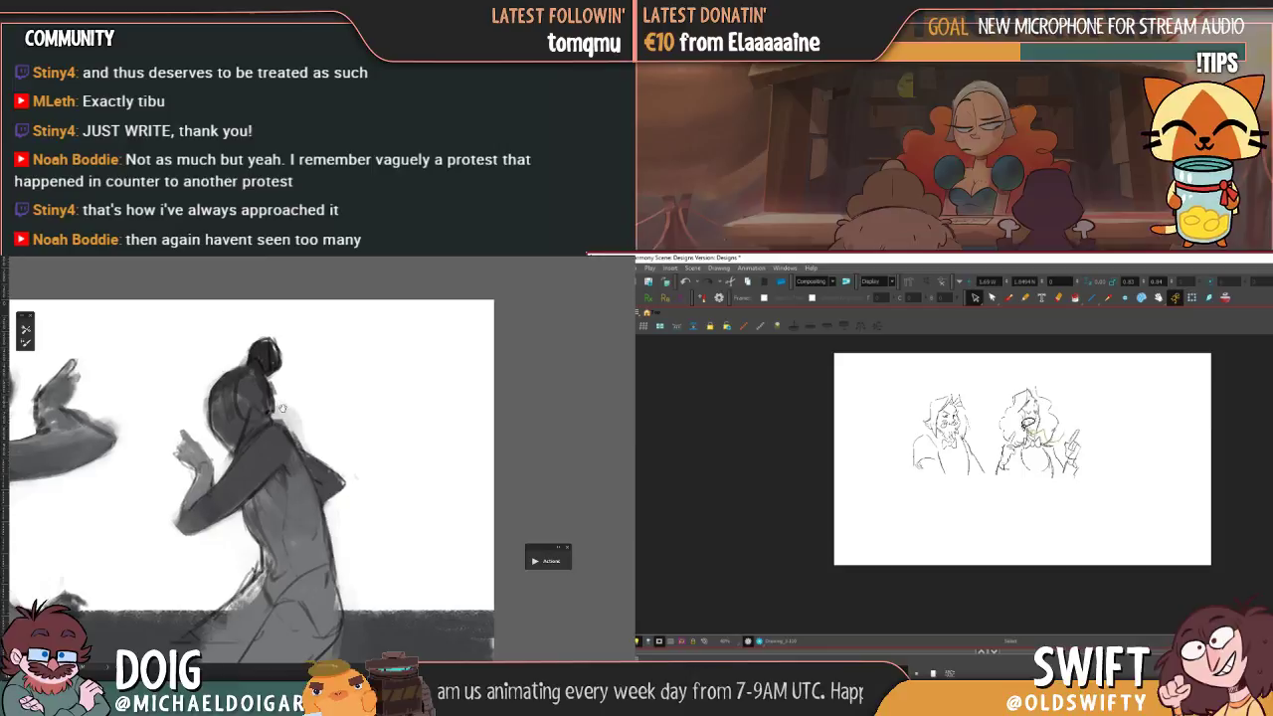
mouse_move(1024, 424)
mouse_down()
mouse_move(1003, 389)
mouse_move(1034, 446)
mouse_up()
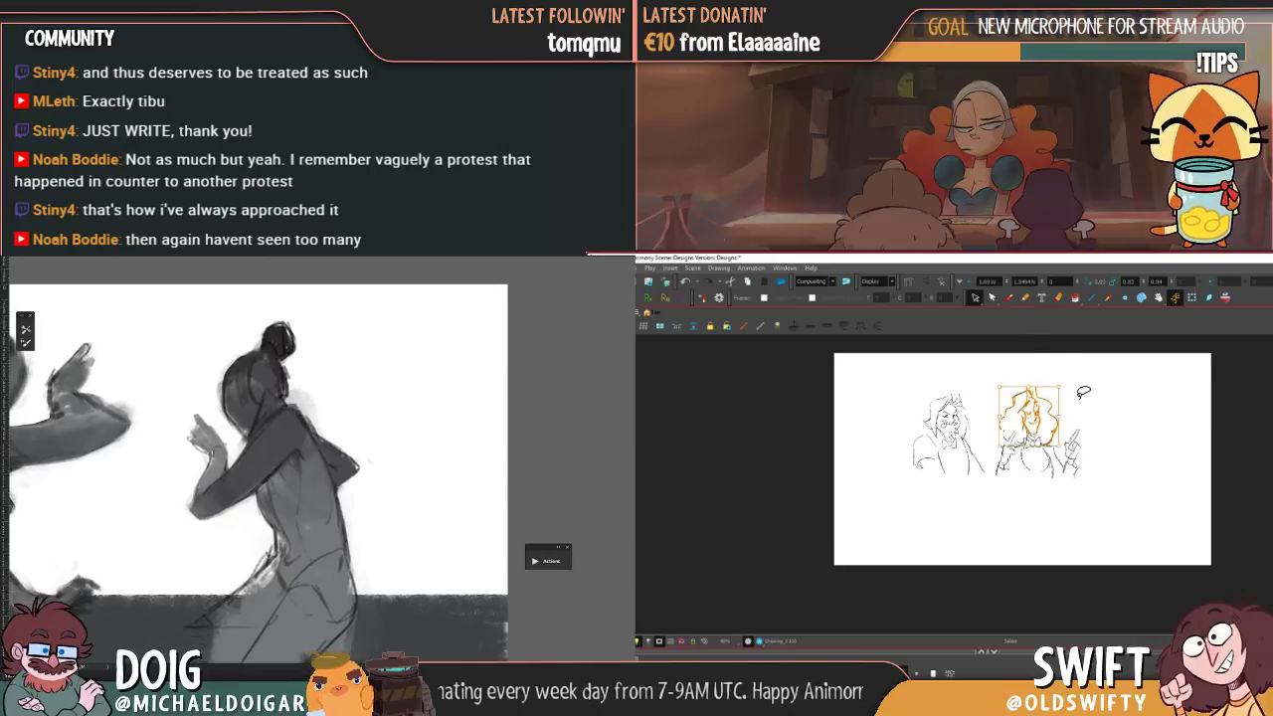
key(comma)
key(period)
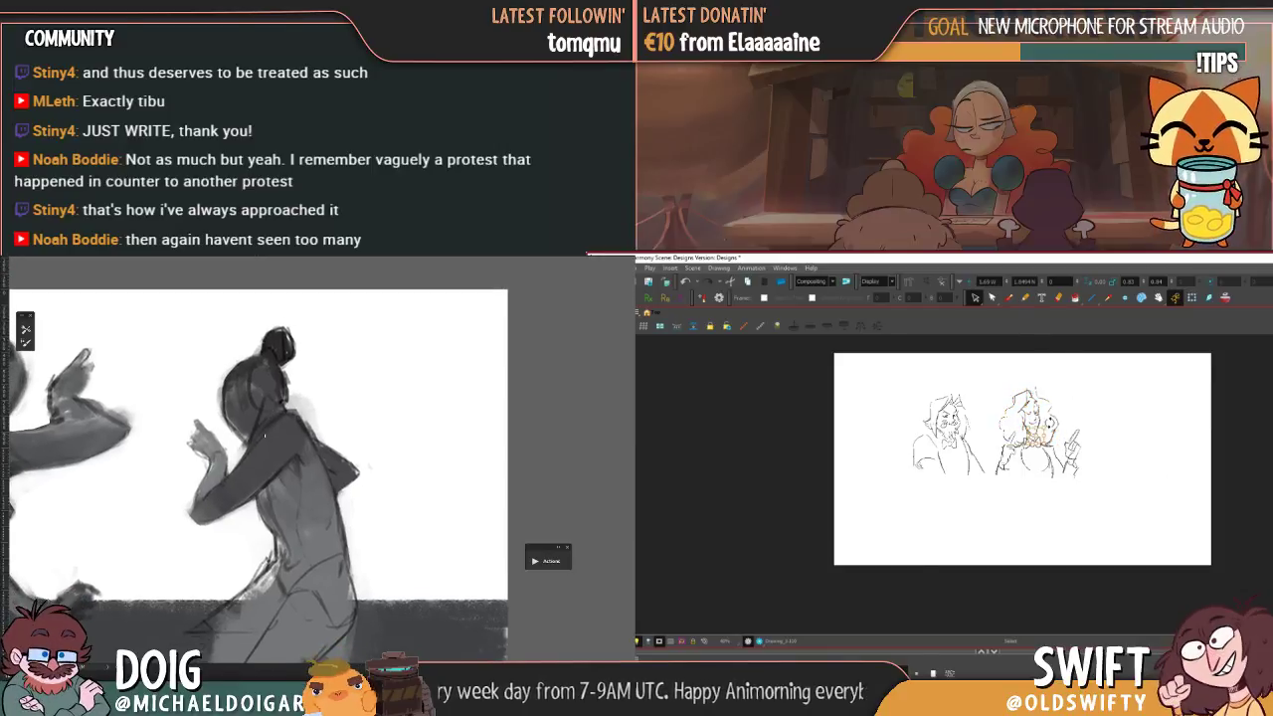
- Sample a grey tone near the kneeling figure's neck in the grey study
drag(269, 451, 270, 335)
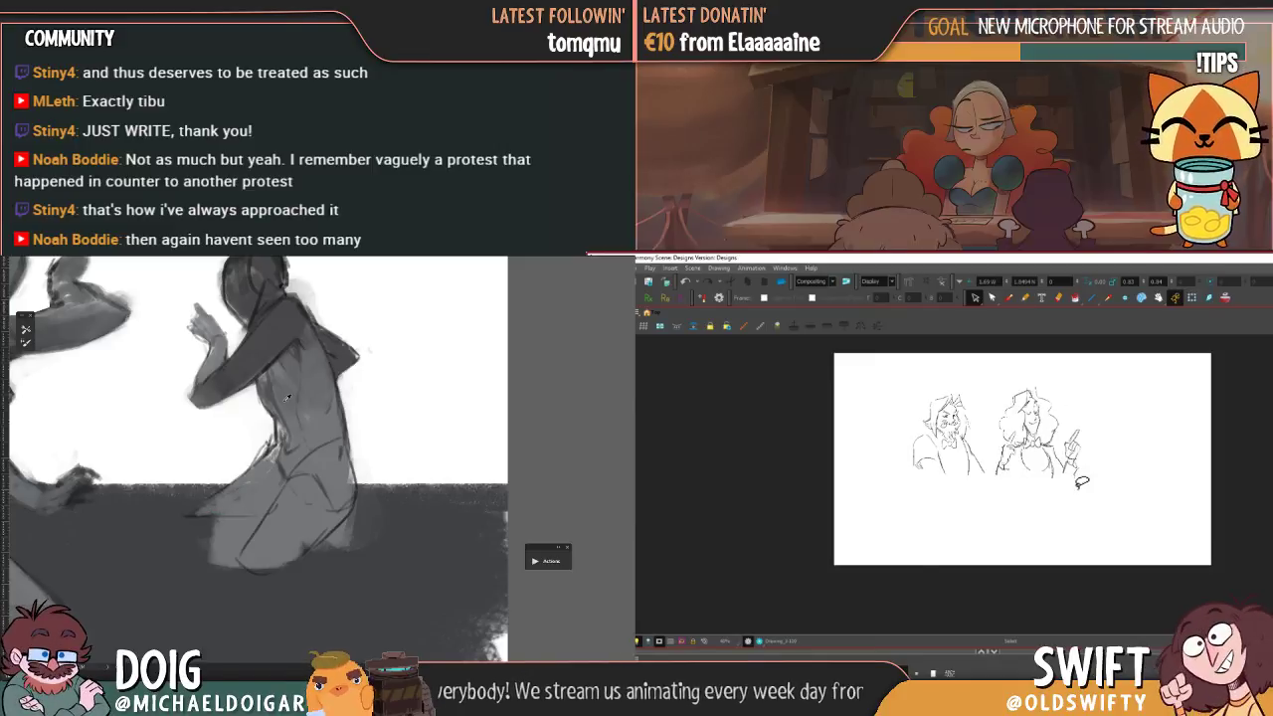
alt+click(283, 296)
- Compare the new drawing with the previous pose and select the strokes of both characters together
key(f)
key(g)
mouse_move(970, 363)
mouse_down()
mouse_move(1092, 486)
mouse_move(1082, 432)
mouse_up()
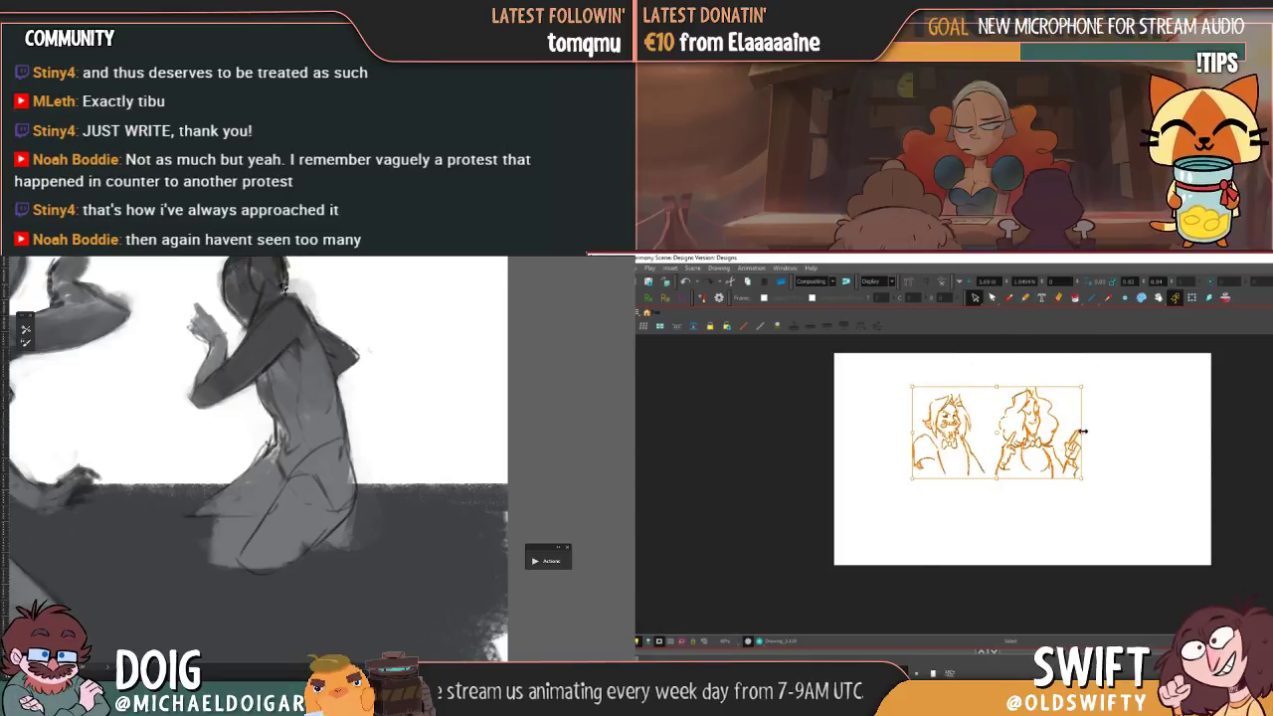
- Draw a horizontal table edge beneath the two sketched characters and nudge it up against their bodies
click(1106, 378)
key(alt+b)
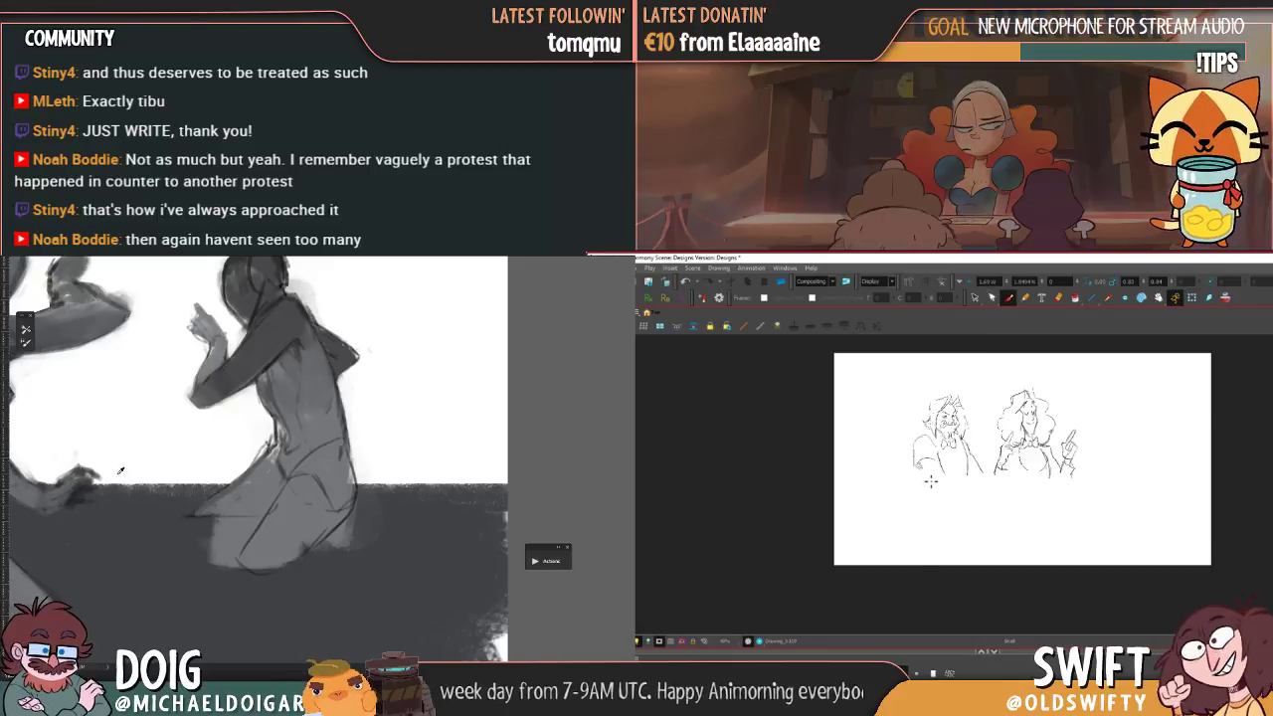
drag(982, 475, 1125, 482)
key(g)
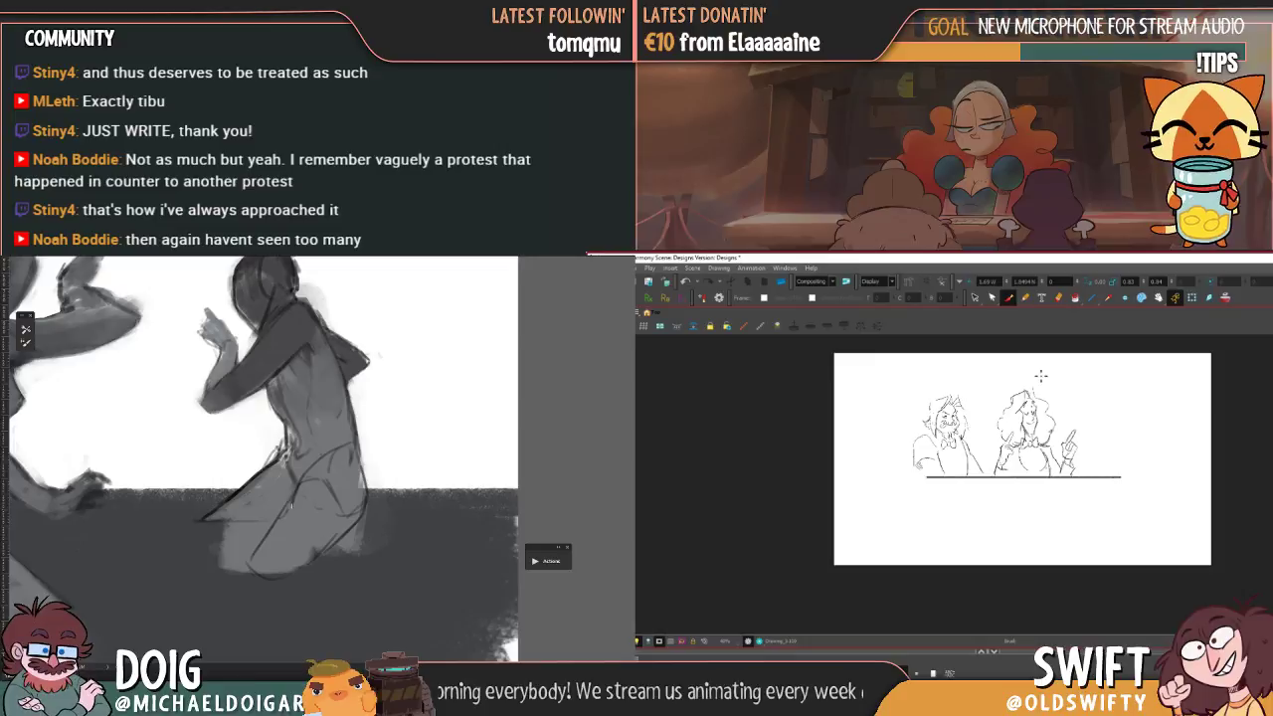
key(alt+s)
drag(1113, 451, 1119, 486)
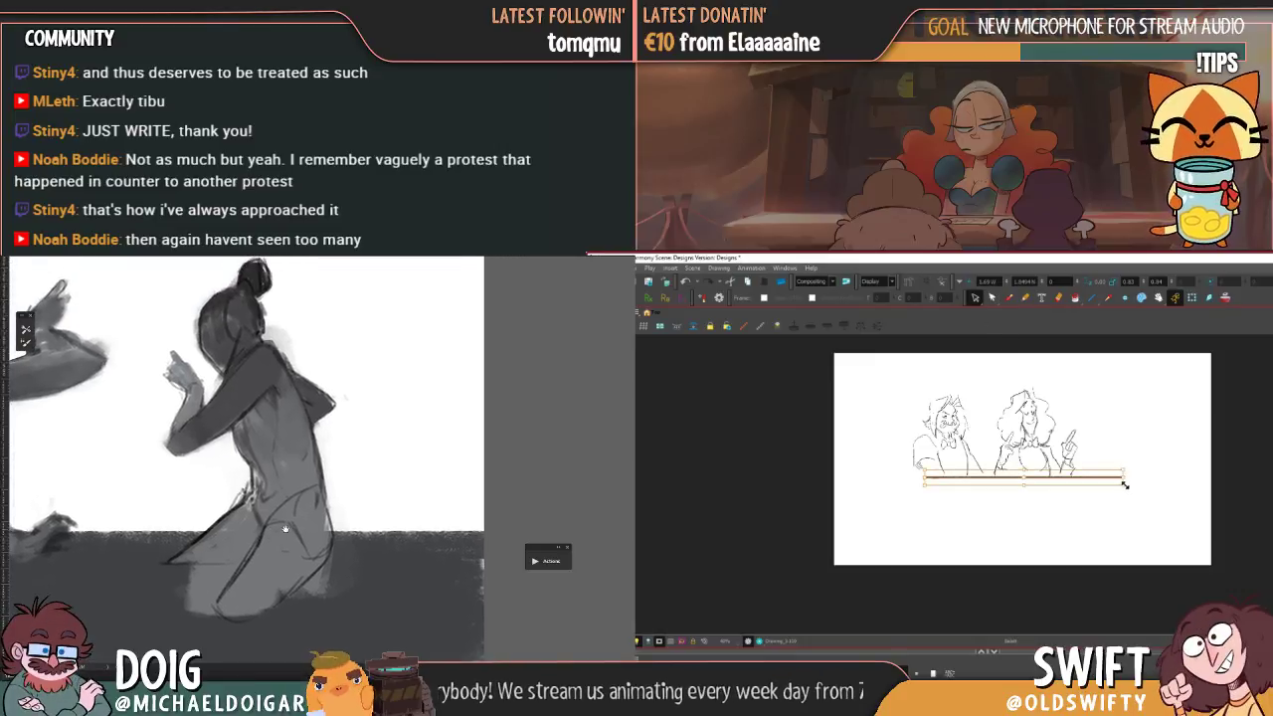
click(1145, 475)
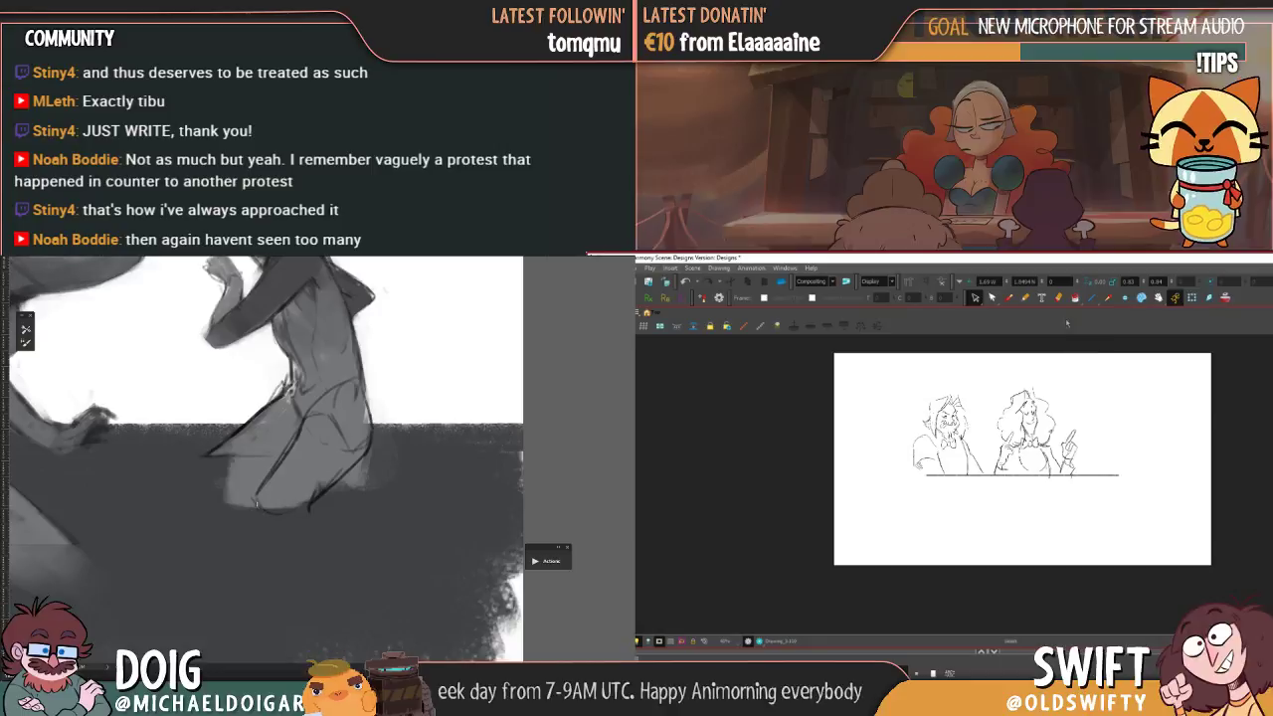
- Draw a slightly slanted line continuing the table edge from its right end to the frame border, and align it
click(1008, 297)
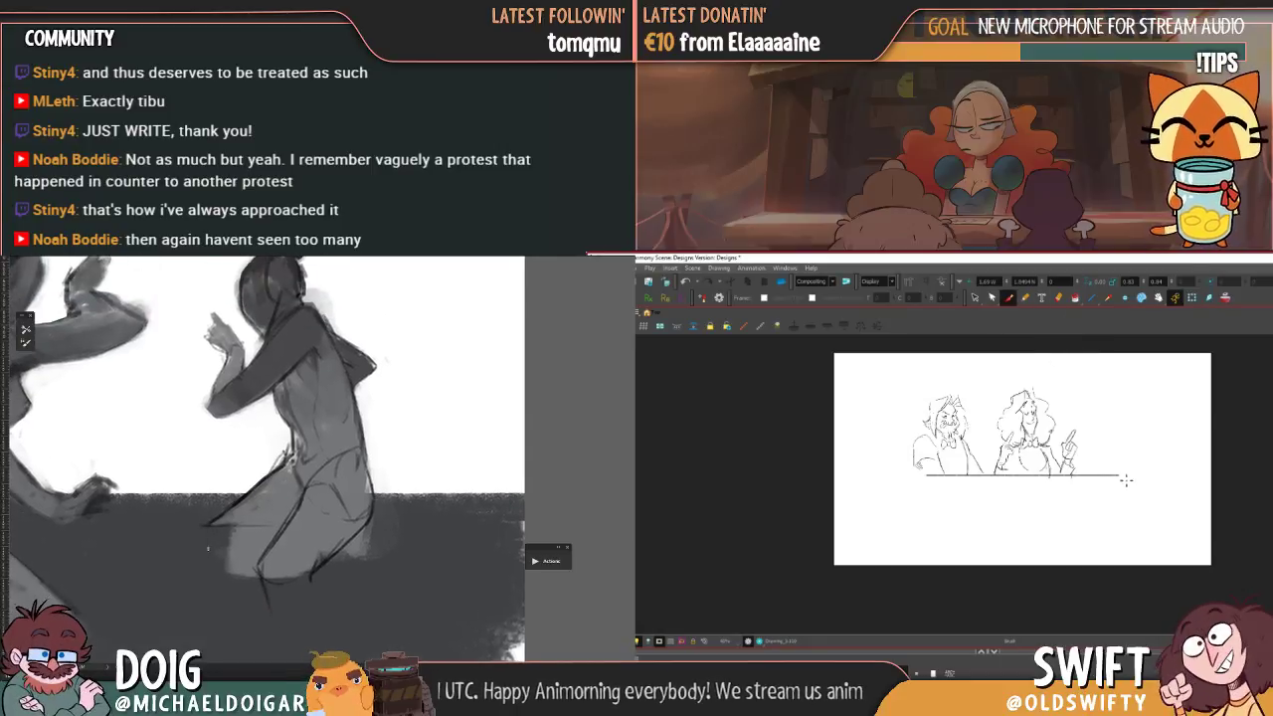
drag(1149, 481, 1227, 491)
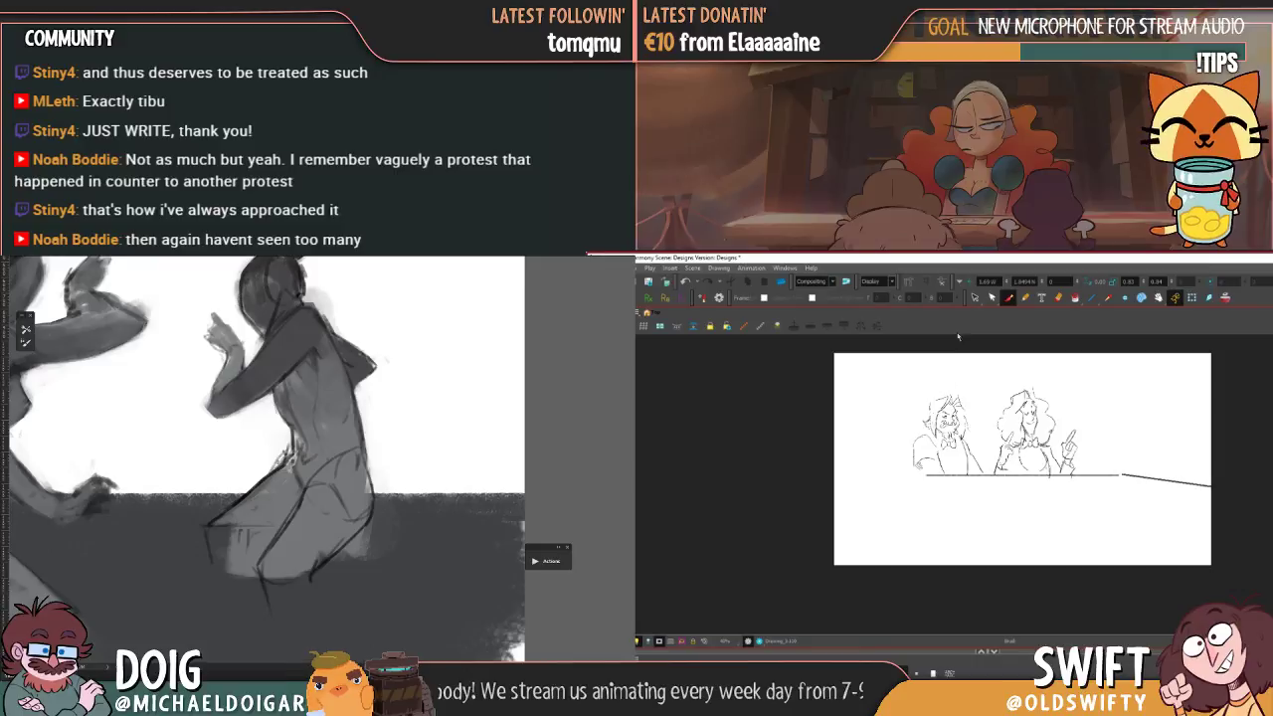
click(974, 297)
click(960, 476)
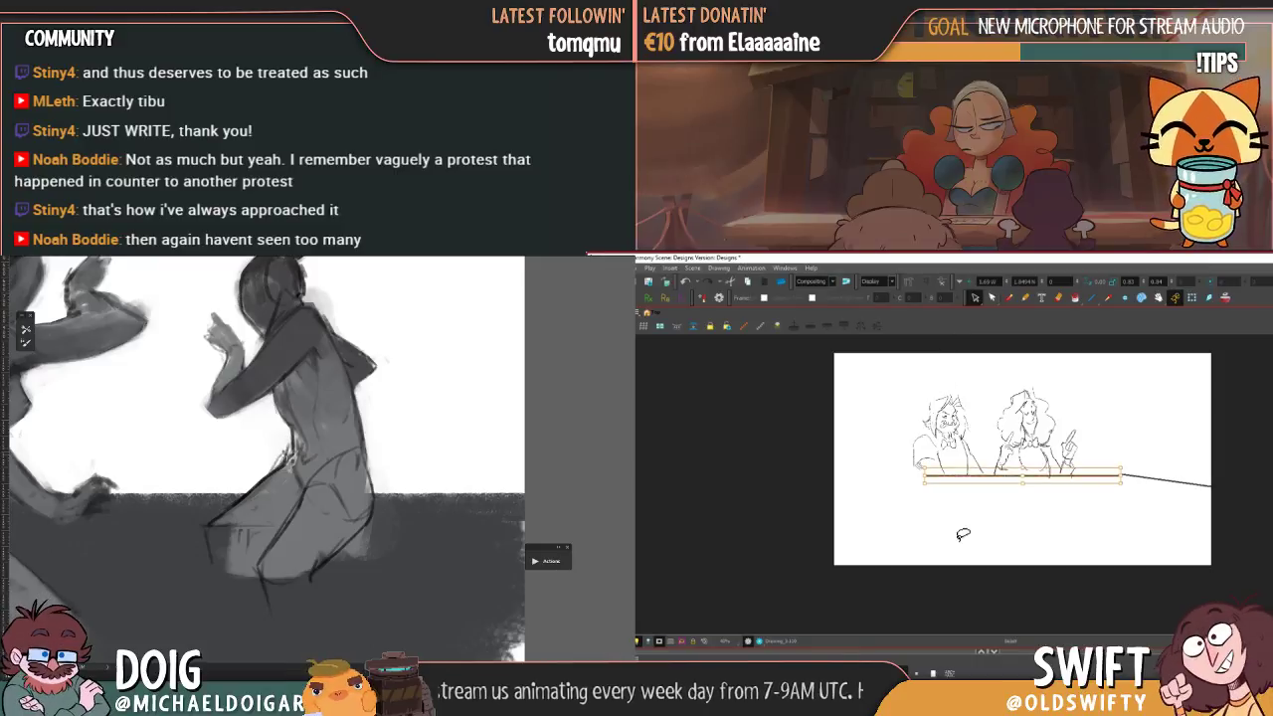
click(961, 532)
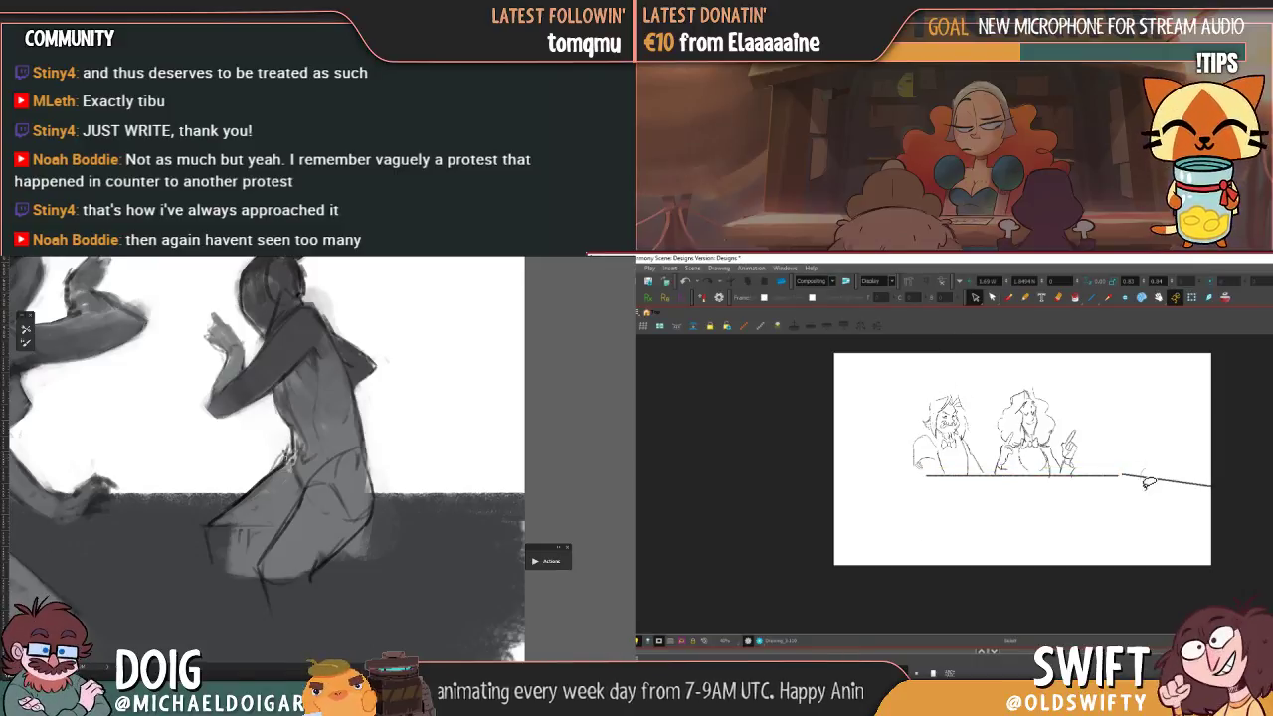
click(1125, 476)
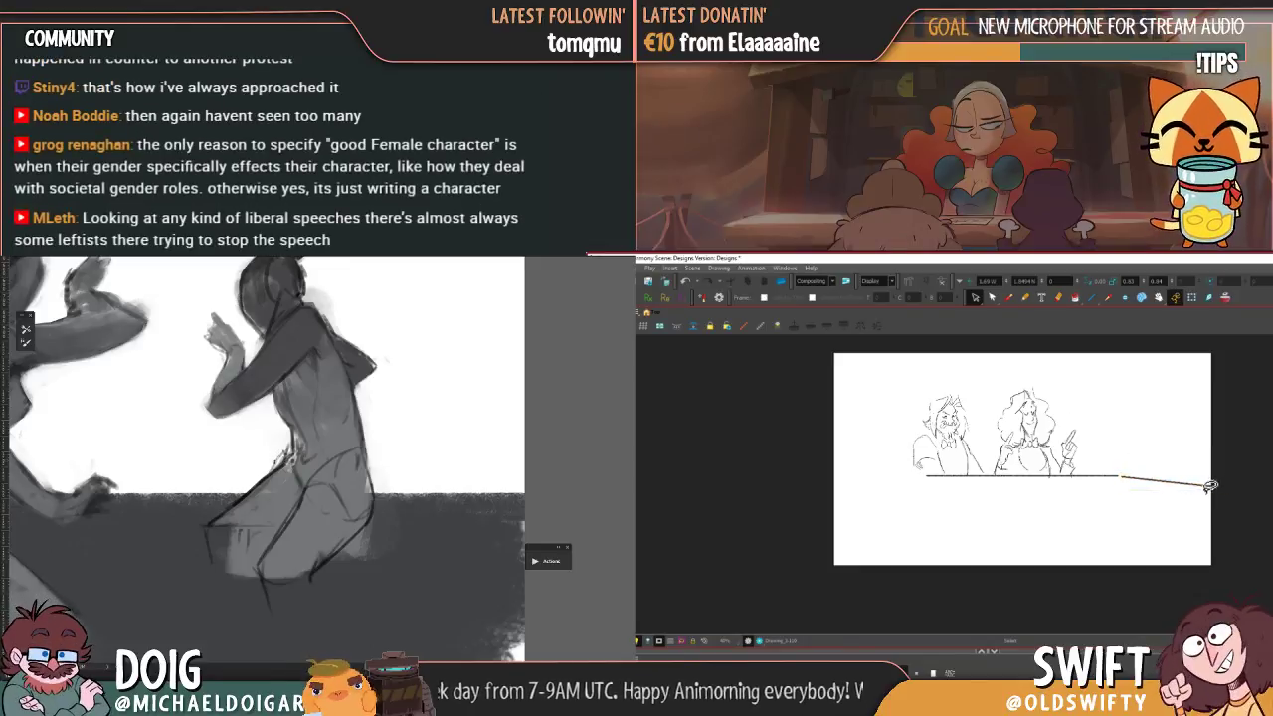
click(1200, 488)
drag(1231, 471, 1241, 462)
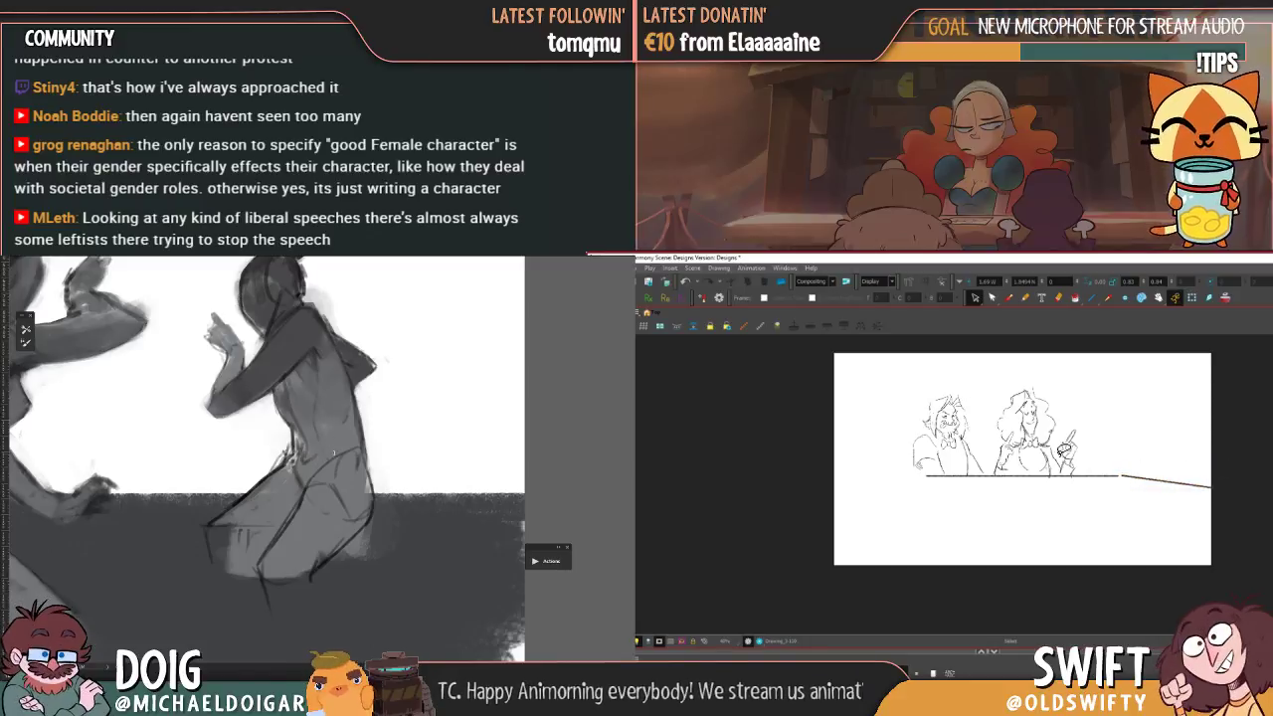
- Extend the horizontal table edge to the left, past the first character, using the neighbouring drawing as reference
key(alt+b)
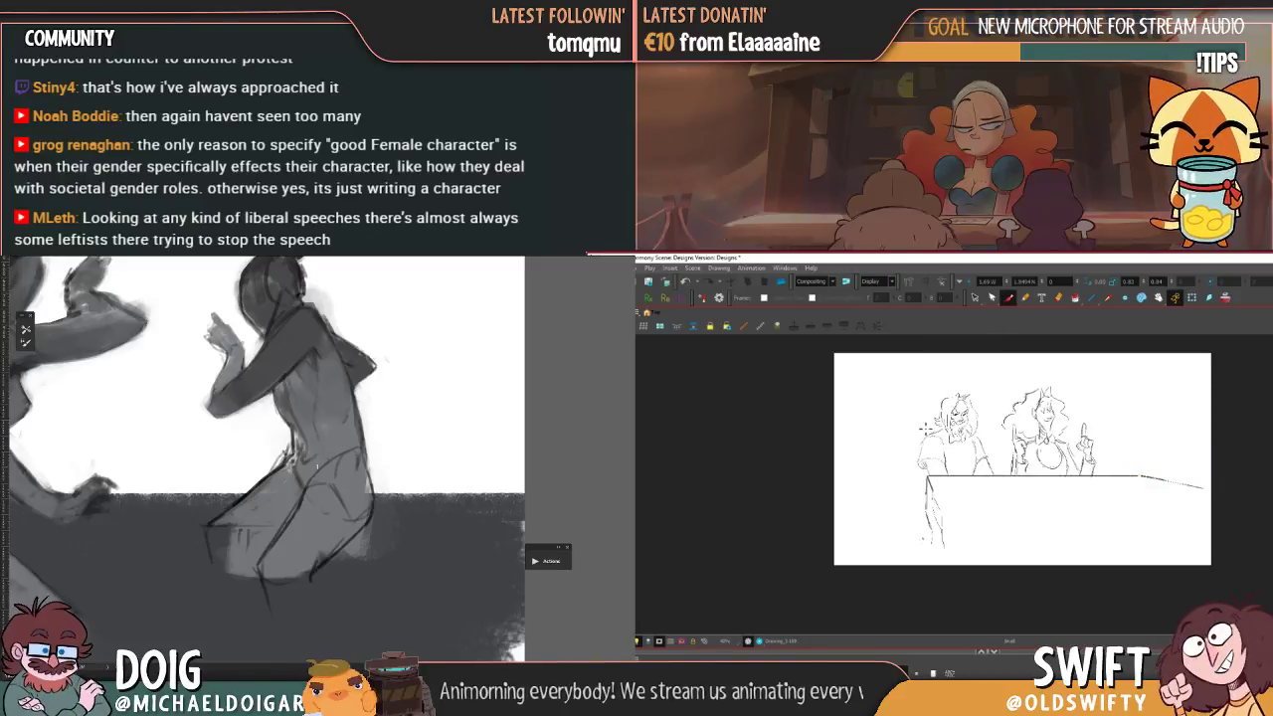
key(alt+s)
click(950, 475)
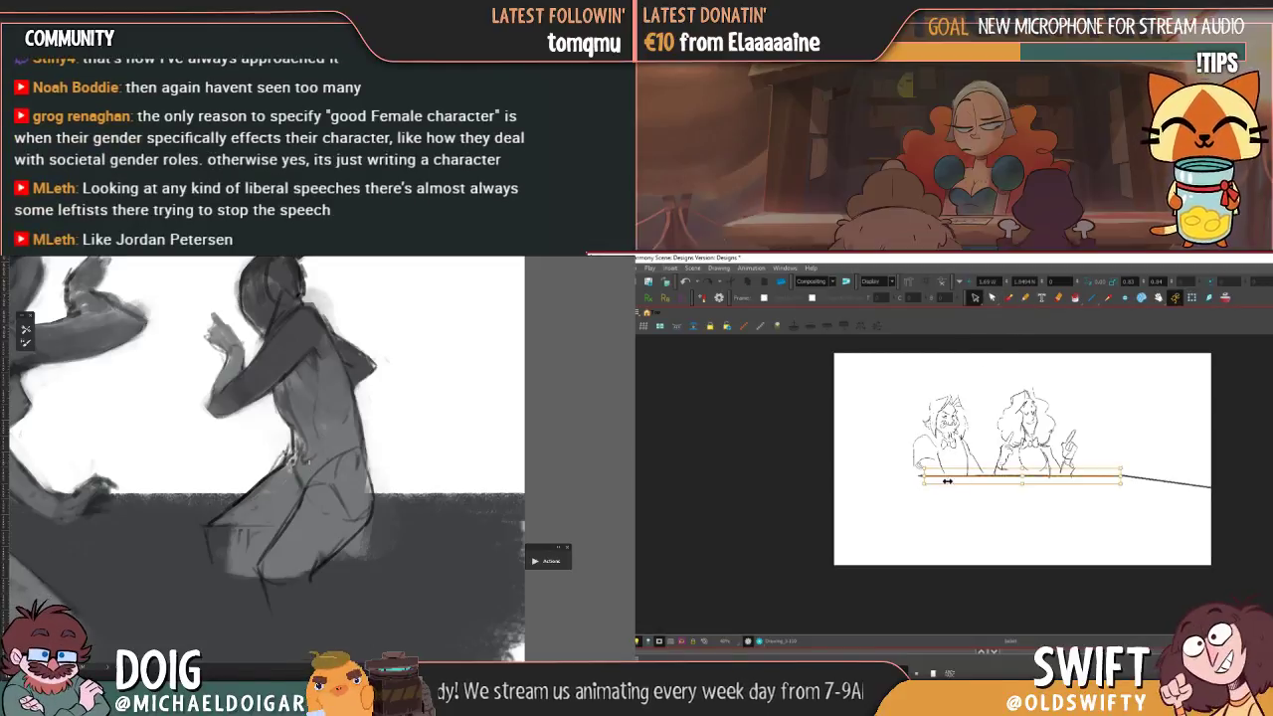
drag(920, 475, 910, 475)
click(903, 445)
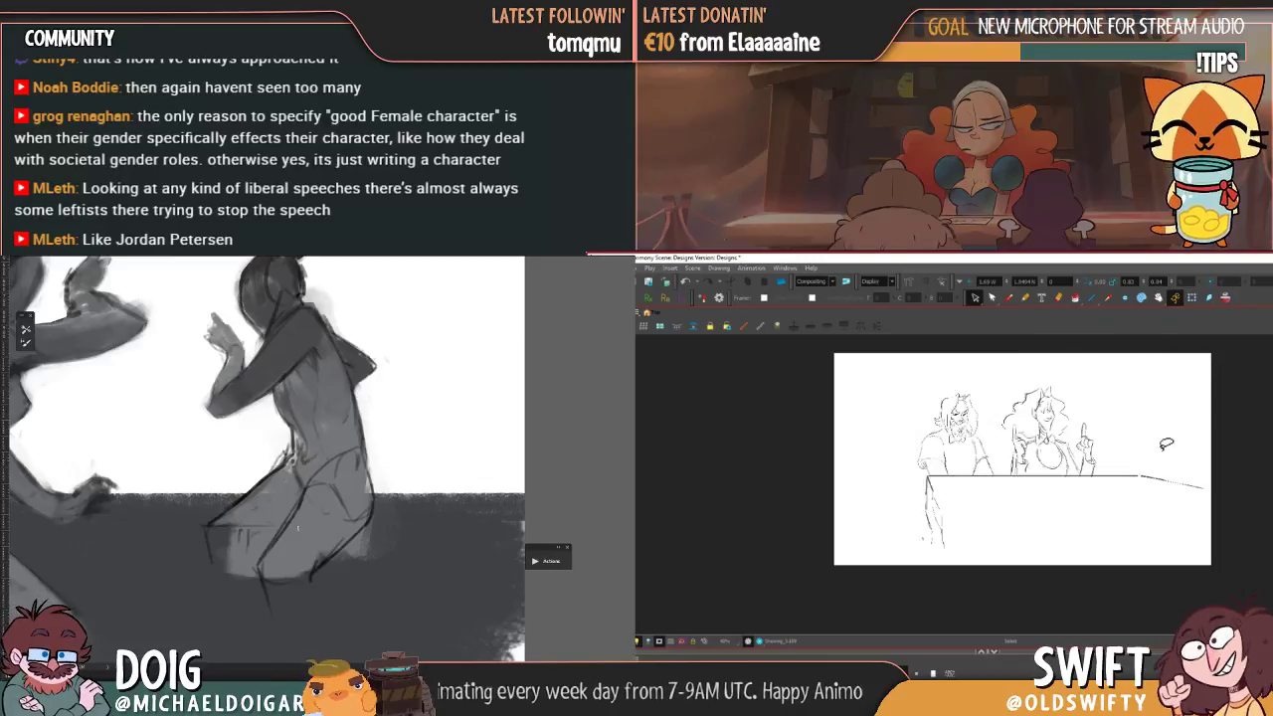
click(939, 475)
click(976, 404)
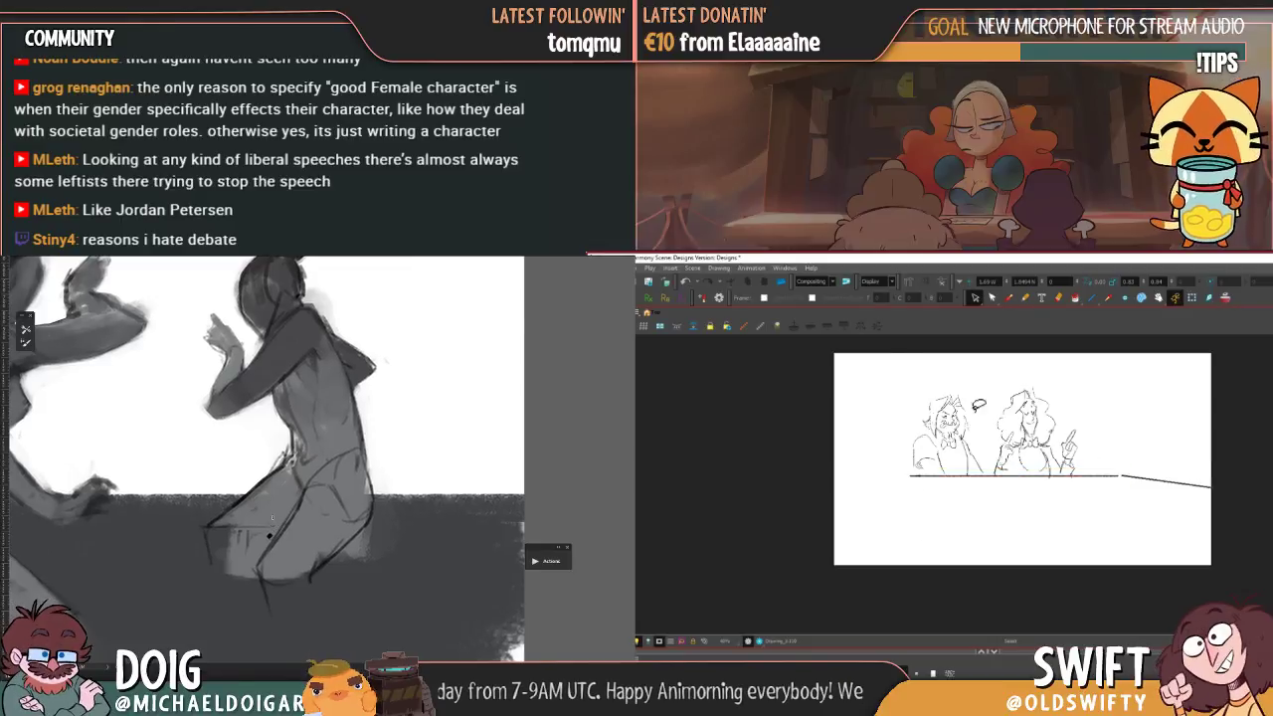
- Sketch short strokes for the table's left corner below the end of the edge, comparing with the neighbouring drawing
key(alt+b)
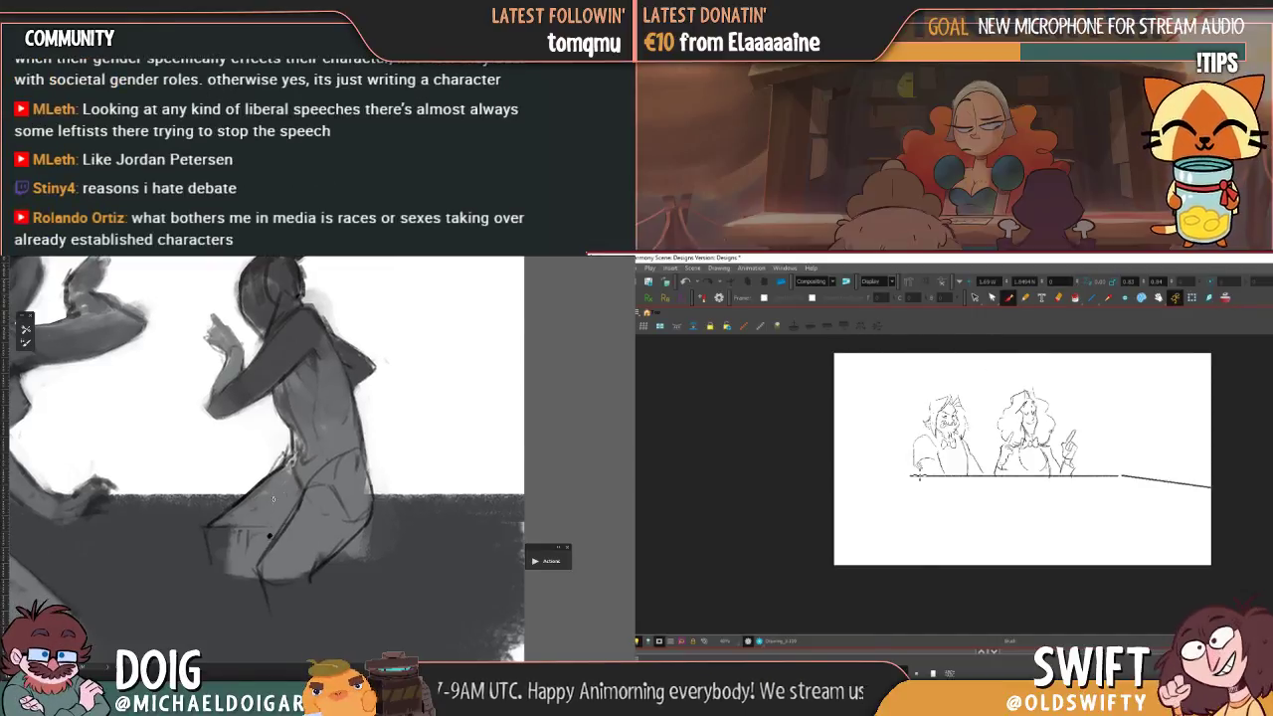
key(f)
key(g)
key(f)
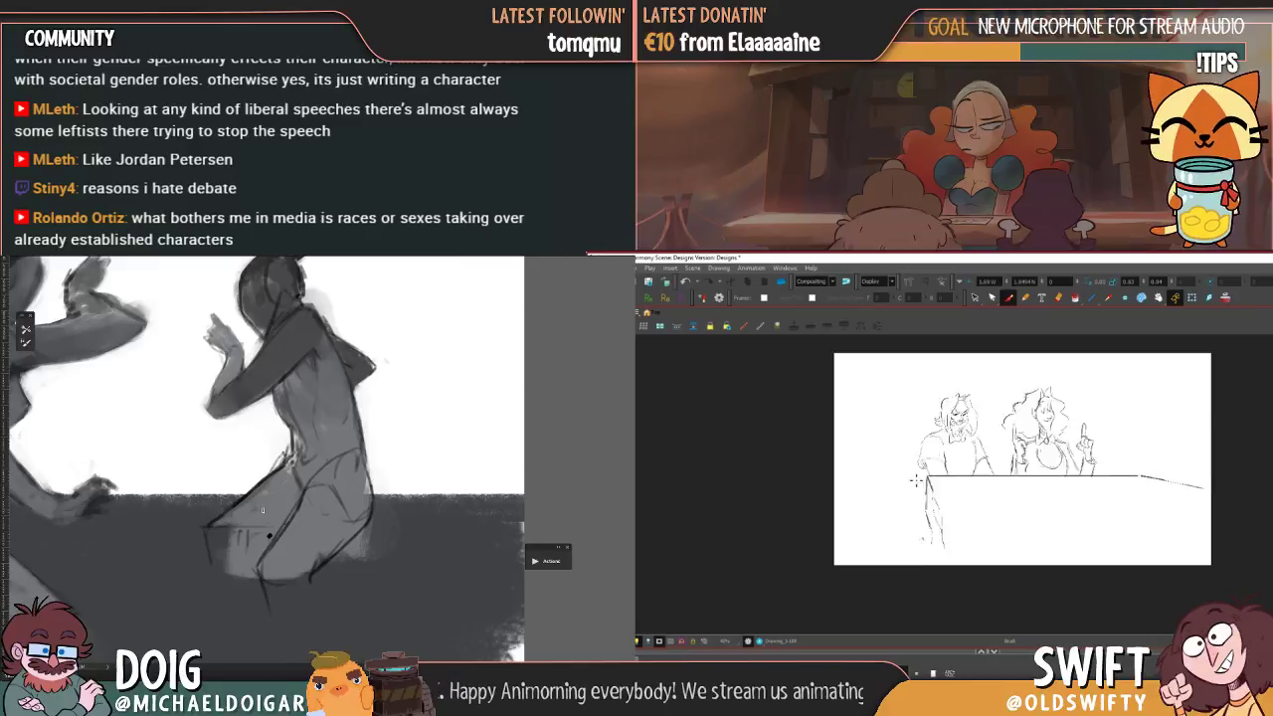
key(g)
key(f)
key(comma)
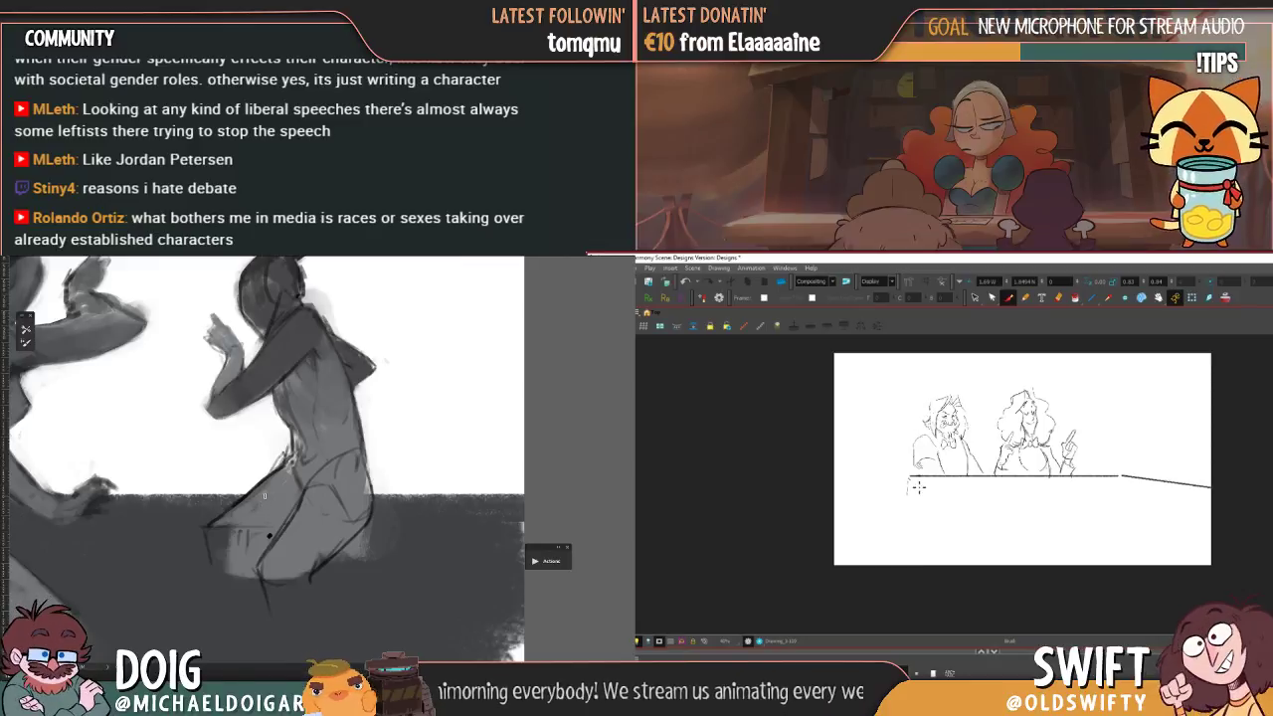
key(period)
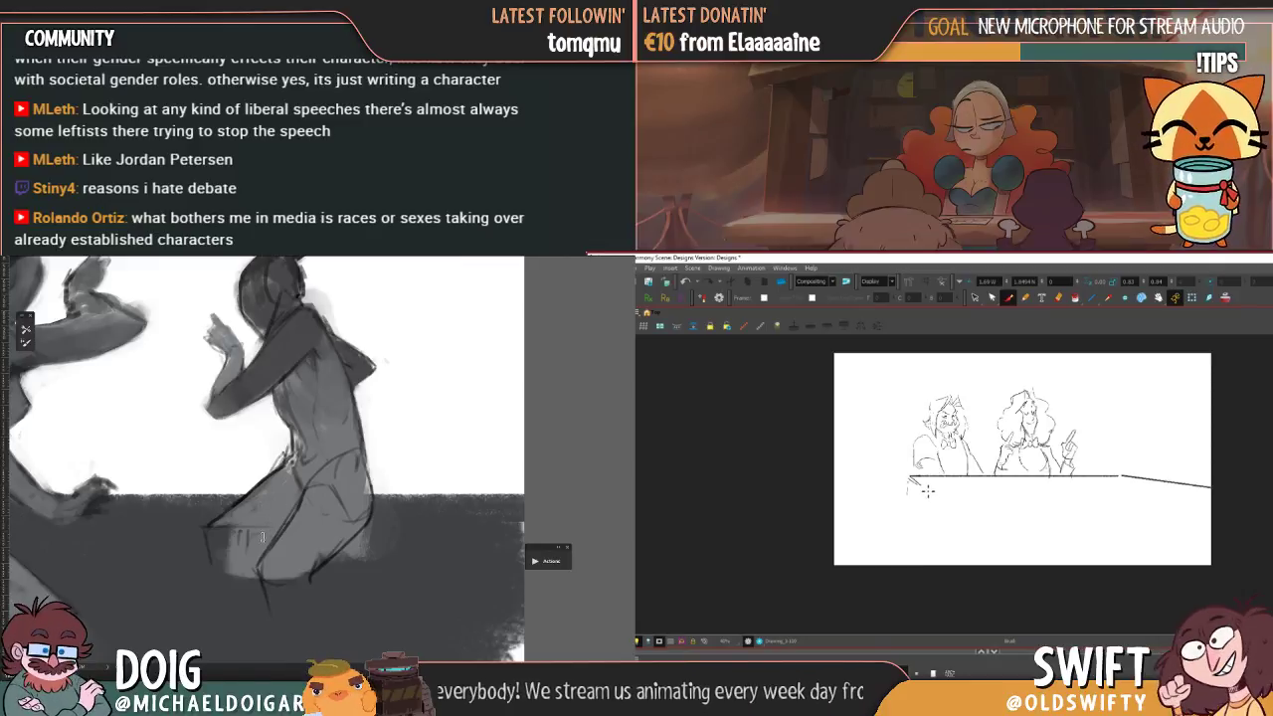
- Brush the table's receding side edge and a line running down from it, flipping to the neighbouring drawing for comparison
key(comma)
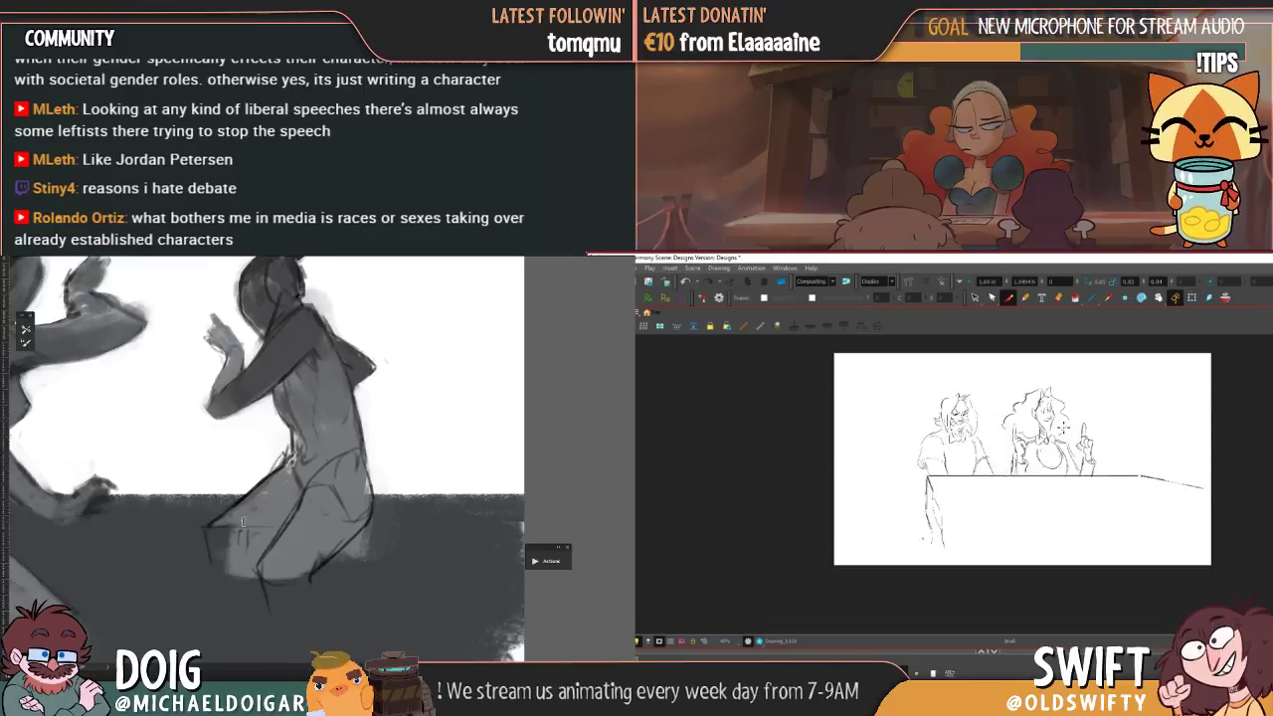
key(period)
key(comma)
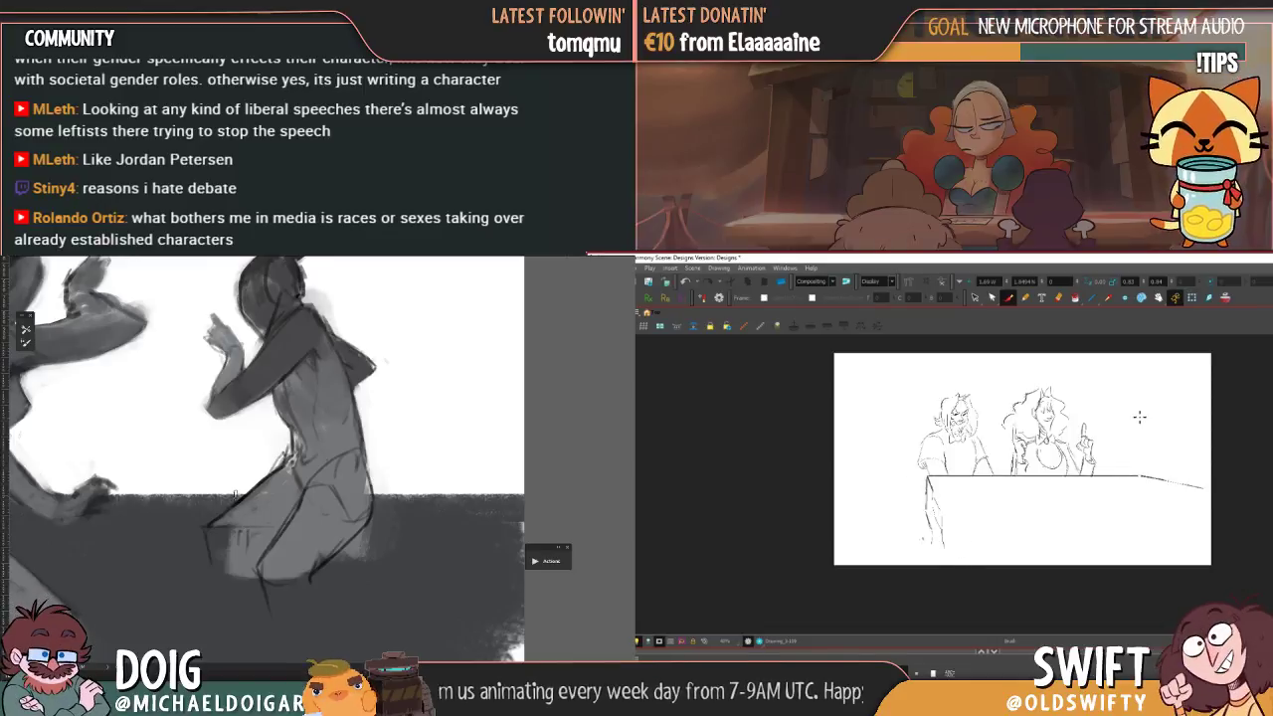
key(period)
key(comma)
key(period)
key(comma)
key(period)
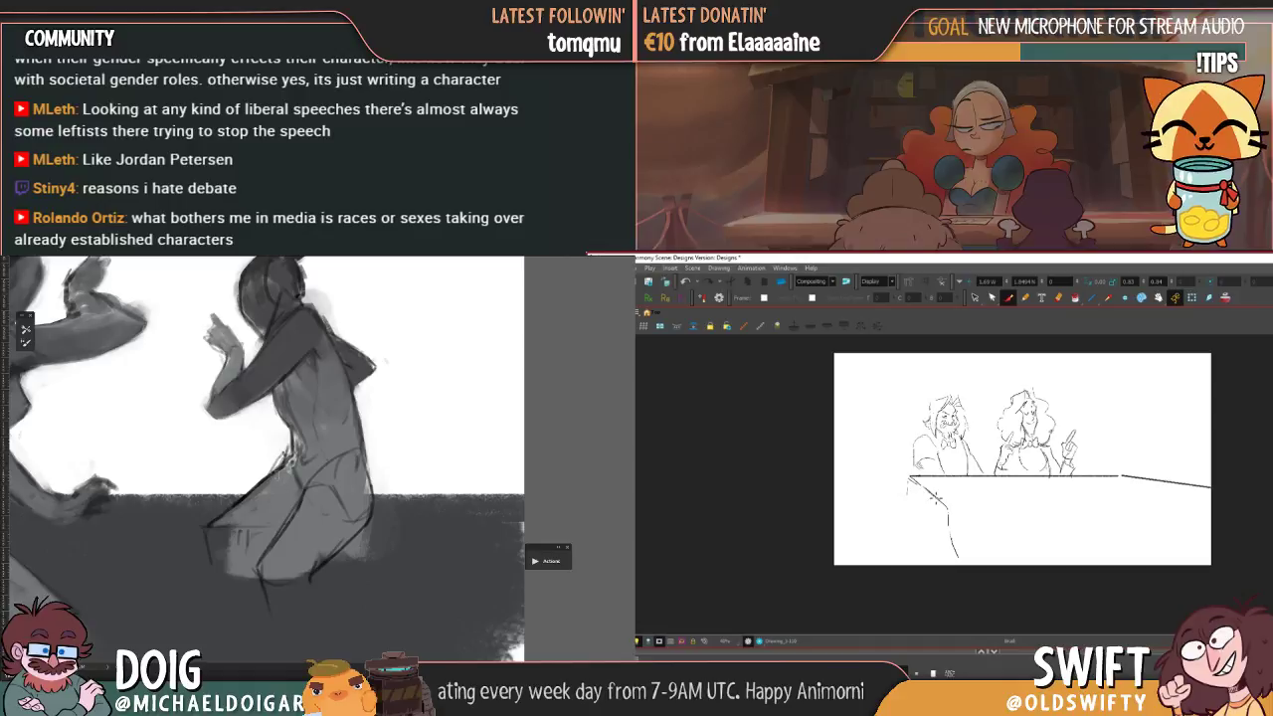
- Draw a diagonal line from the table's side down to the frame's lower border and rework the strokes beside it
alt+click(264, 479)
drag(951, 532, 981, 560)
alt+click(244, 496)
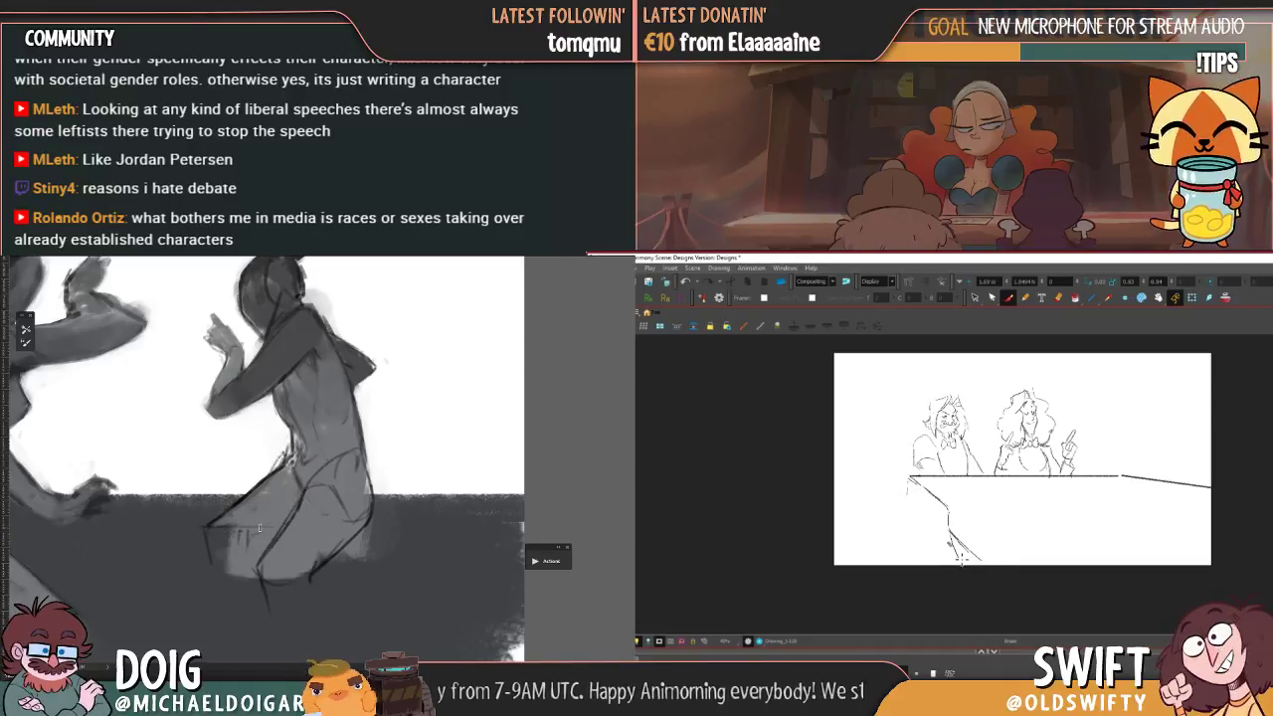
drag(248, 540, 274, 537)
key(ctrl+z)
key(f)
key(g)
key(f)
key(g)
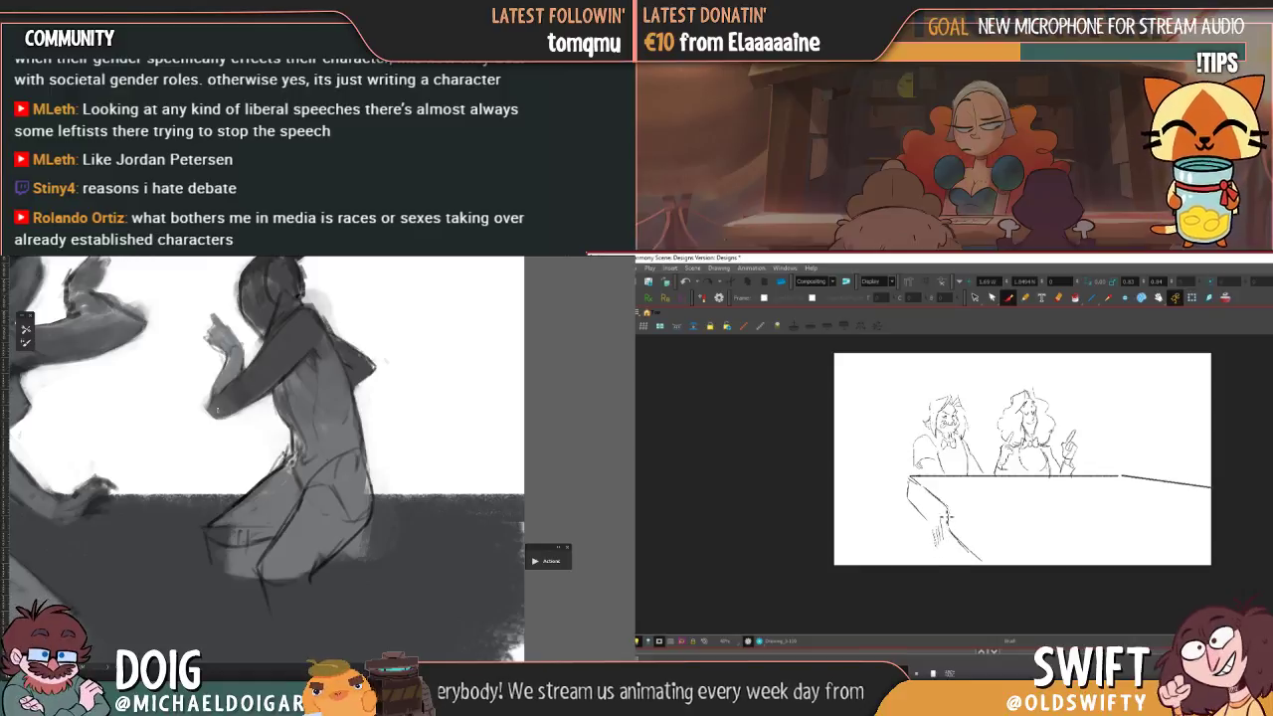
- Reposition the hatching strokes beneath the table's corner against its side and add brush lines around them
click(975, 298)
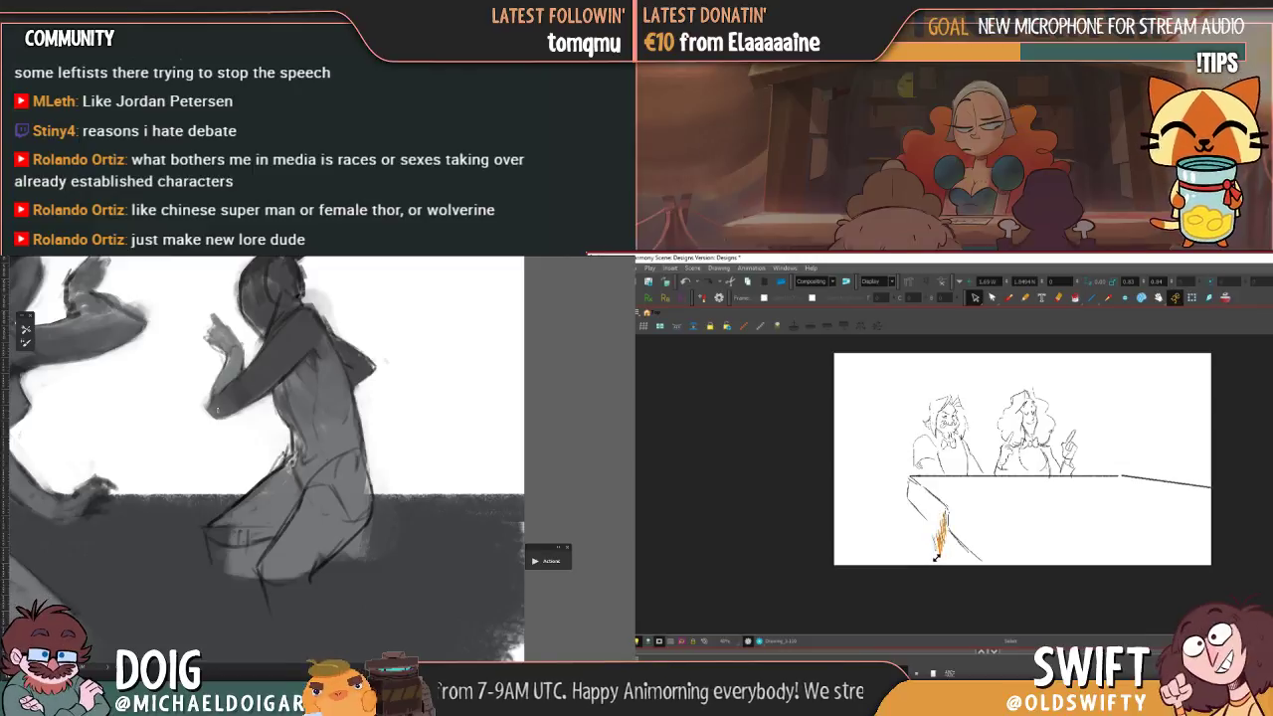
click(974, 510)
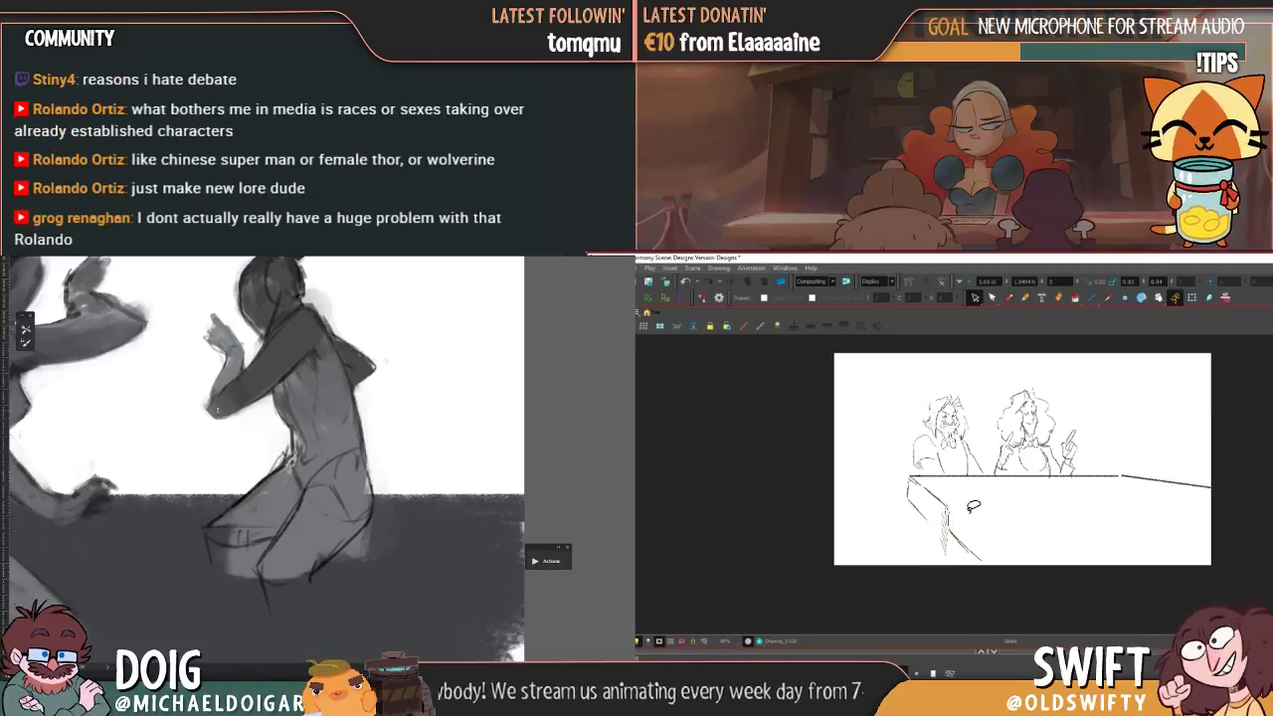
click(1007, 298)
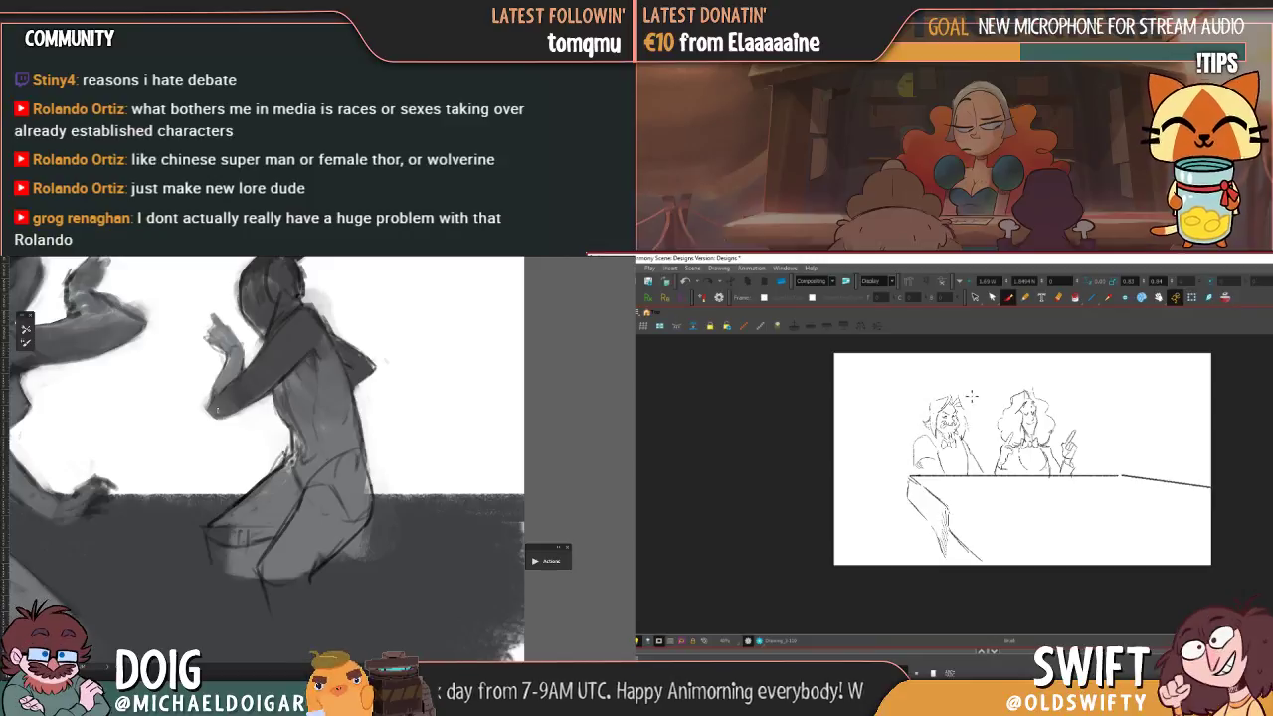
- Move the diagonal line below the table's corner slightly upward and compare the table with the neighbouring drawing
click(974, 298)
click(950, 517)
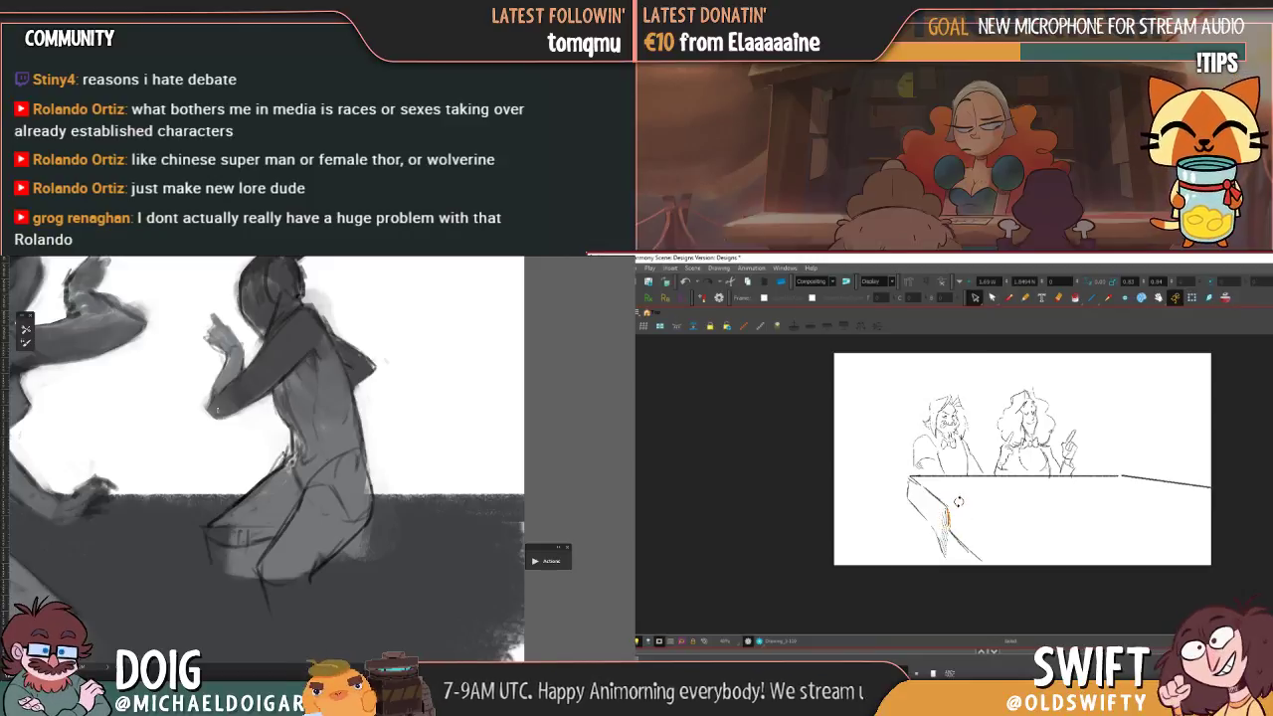
click(963, 543)
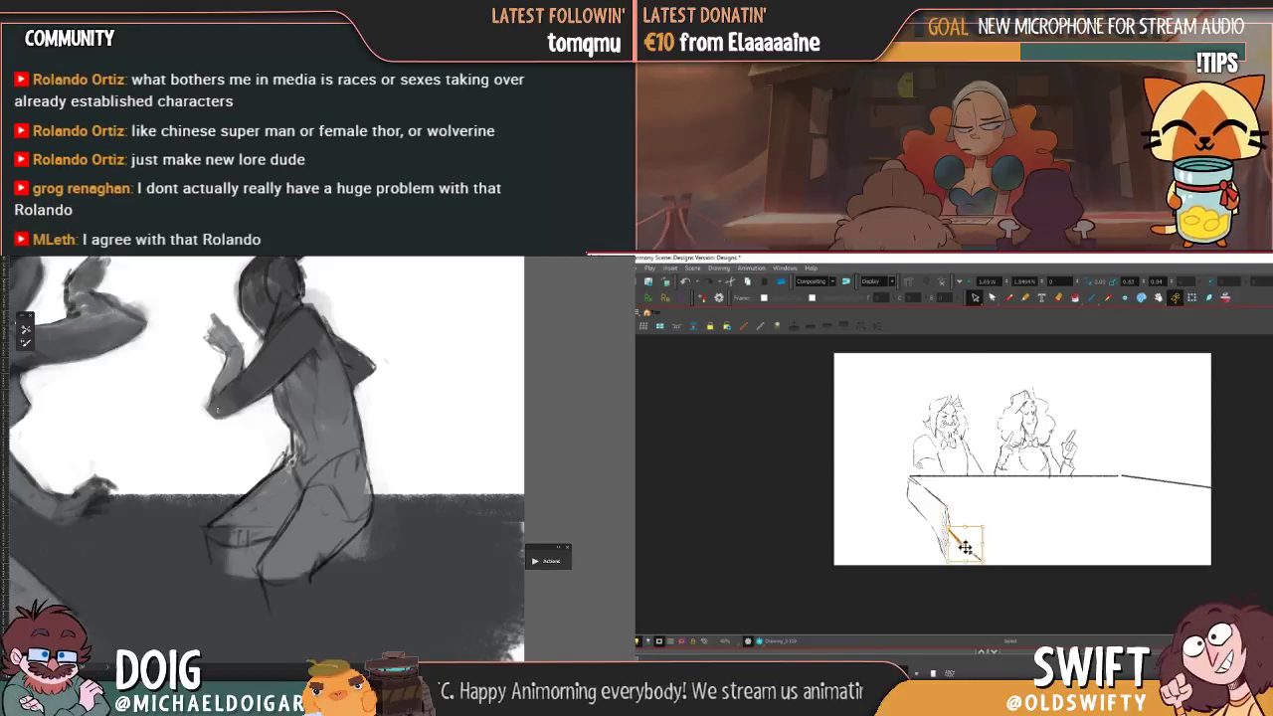
drag(966, 547, 966, 540)
click(1038, 523)
key(f)
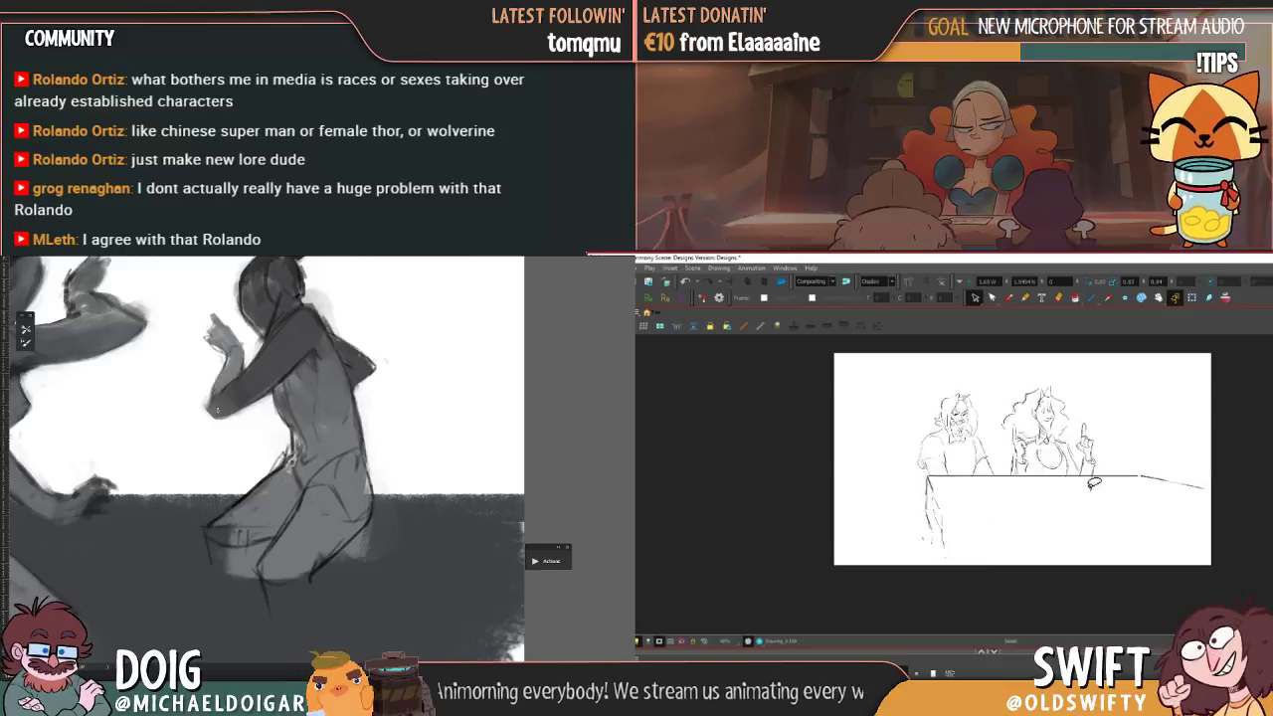
key(period)
key(period)
key(period)
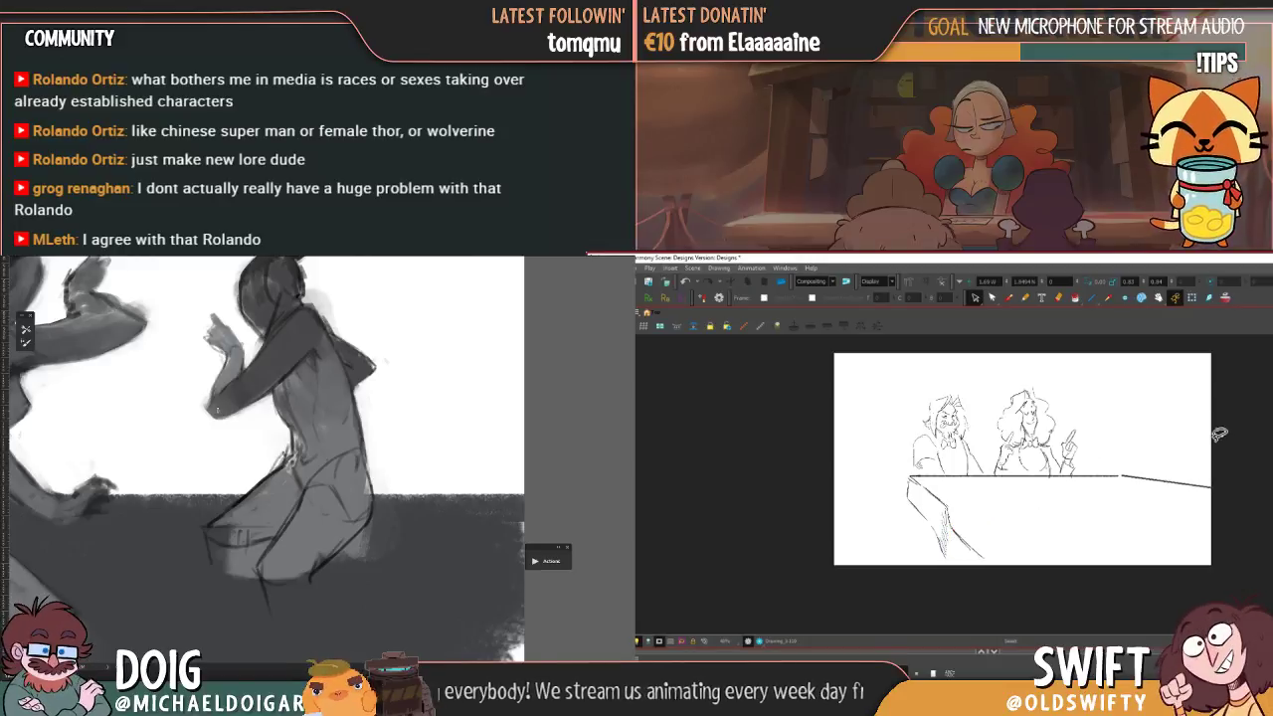
- Rework the strokes around the curly-haired character's arm and delete a stray stroke beside the torso above the table
mouse_move(1010, 448)
mouse_down()
mouse_move(1003, 463)
mouse_move(1006, 434)
mouse_up()
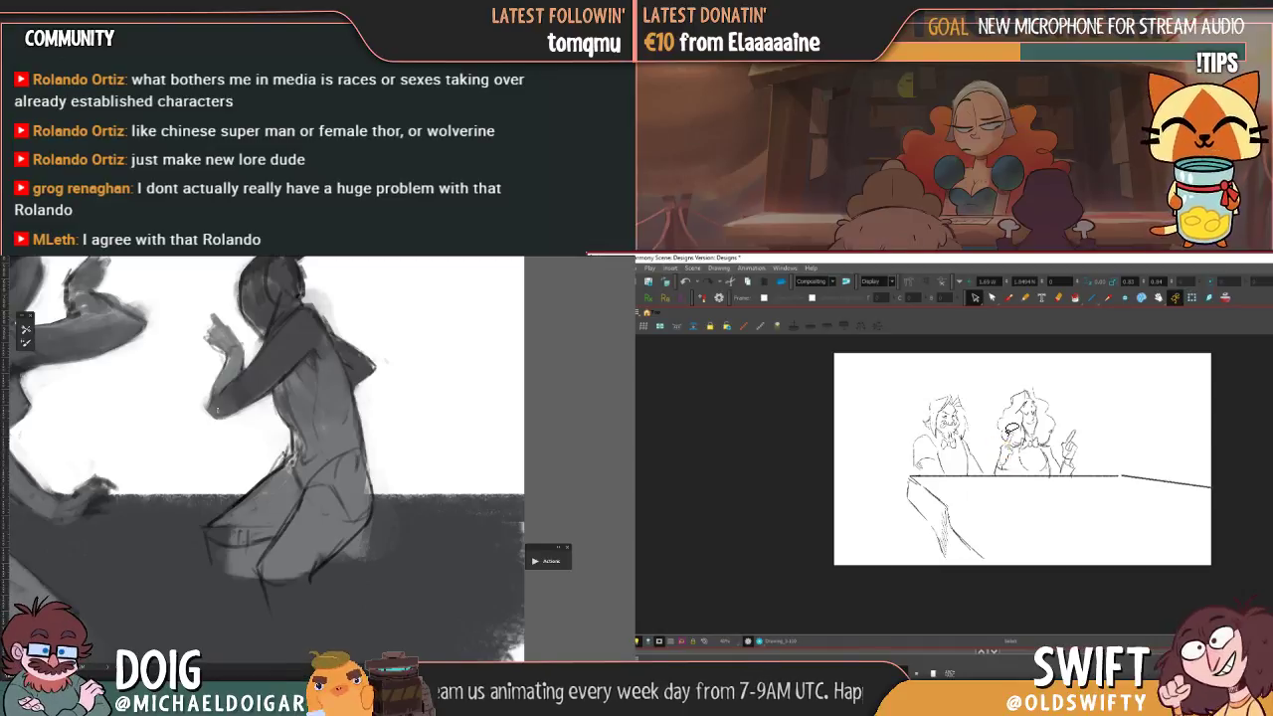
click(1006, 446)
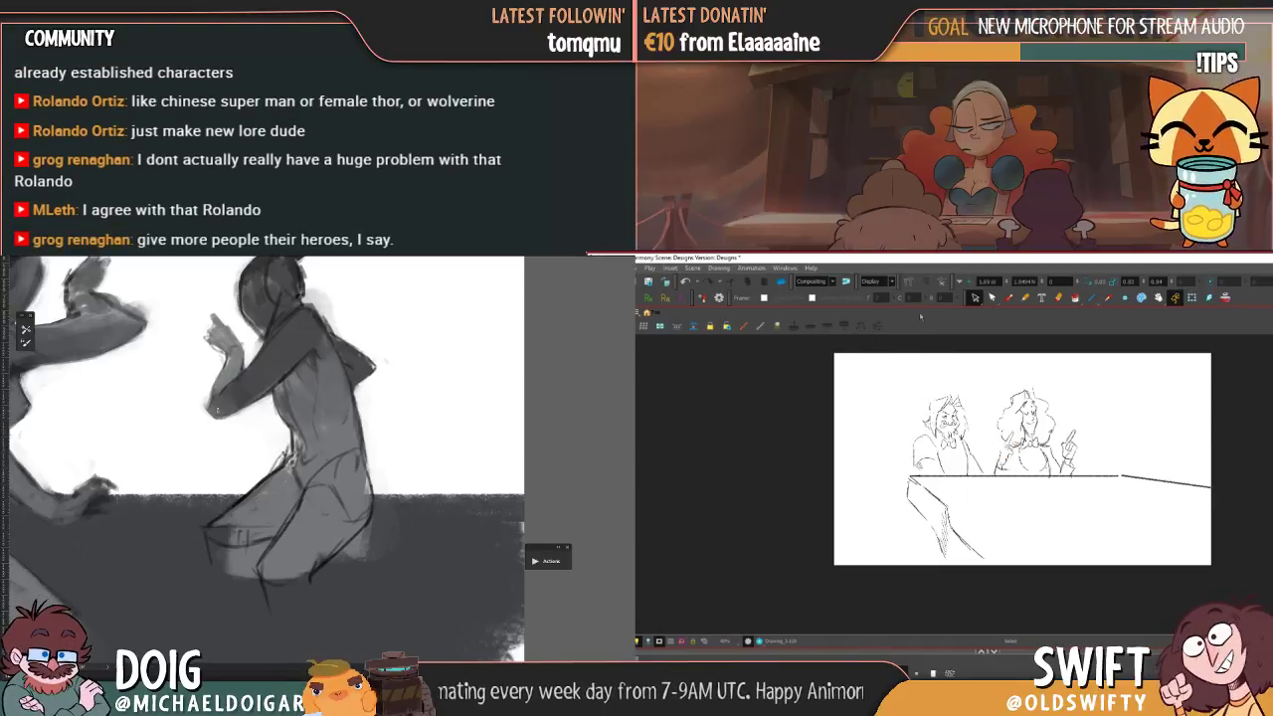
key(alt+b)
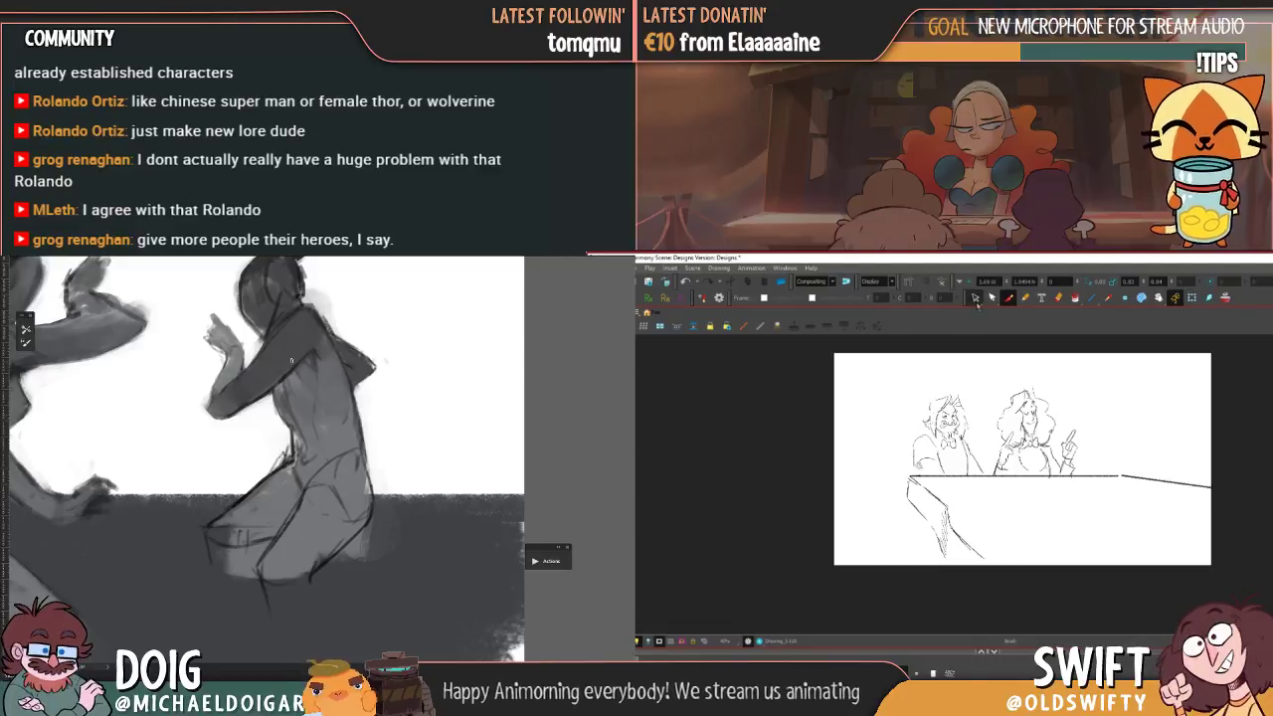
click(974, 297)
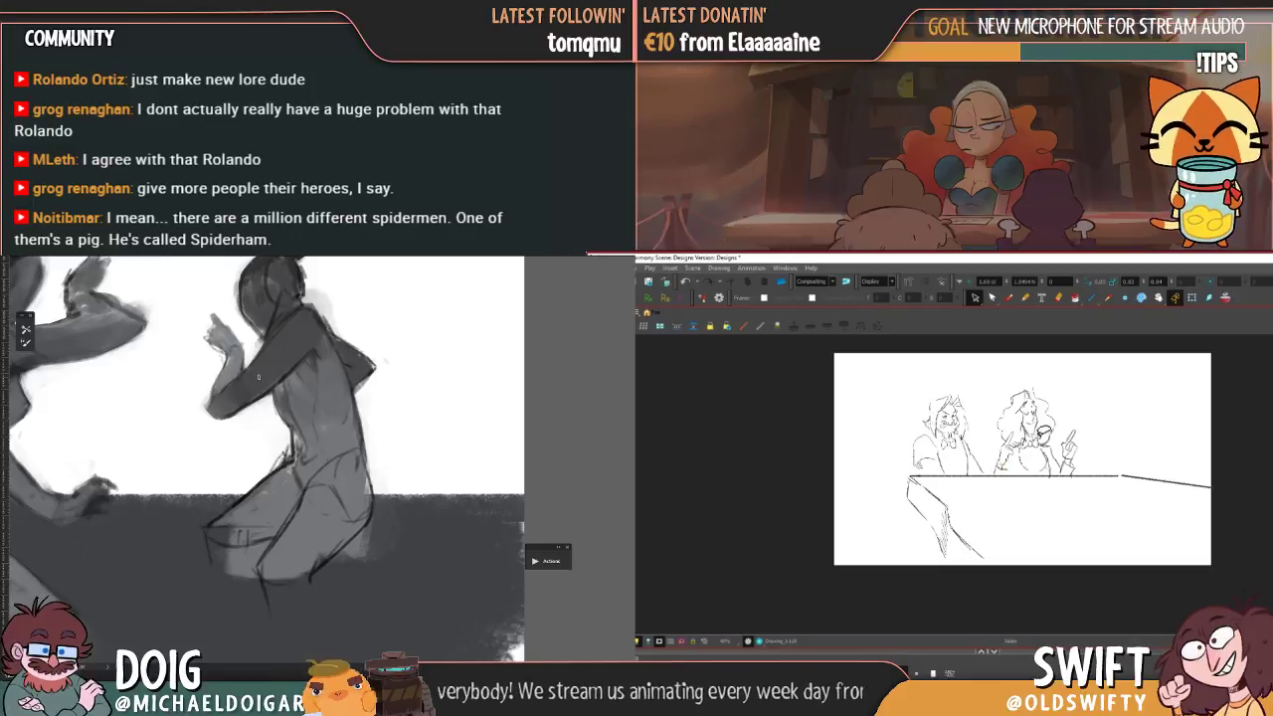
click(1000, 470)
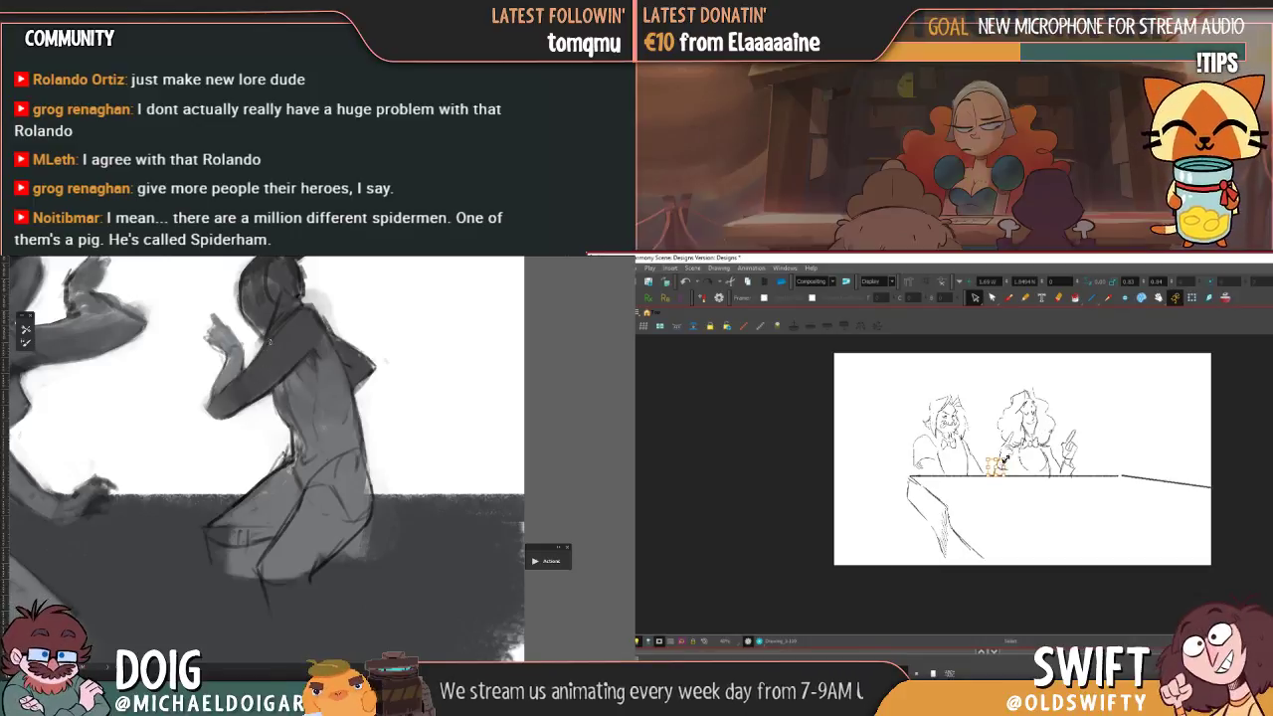
drag(1006, 468, 1007, 457)
key(Delete)
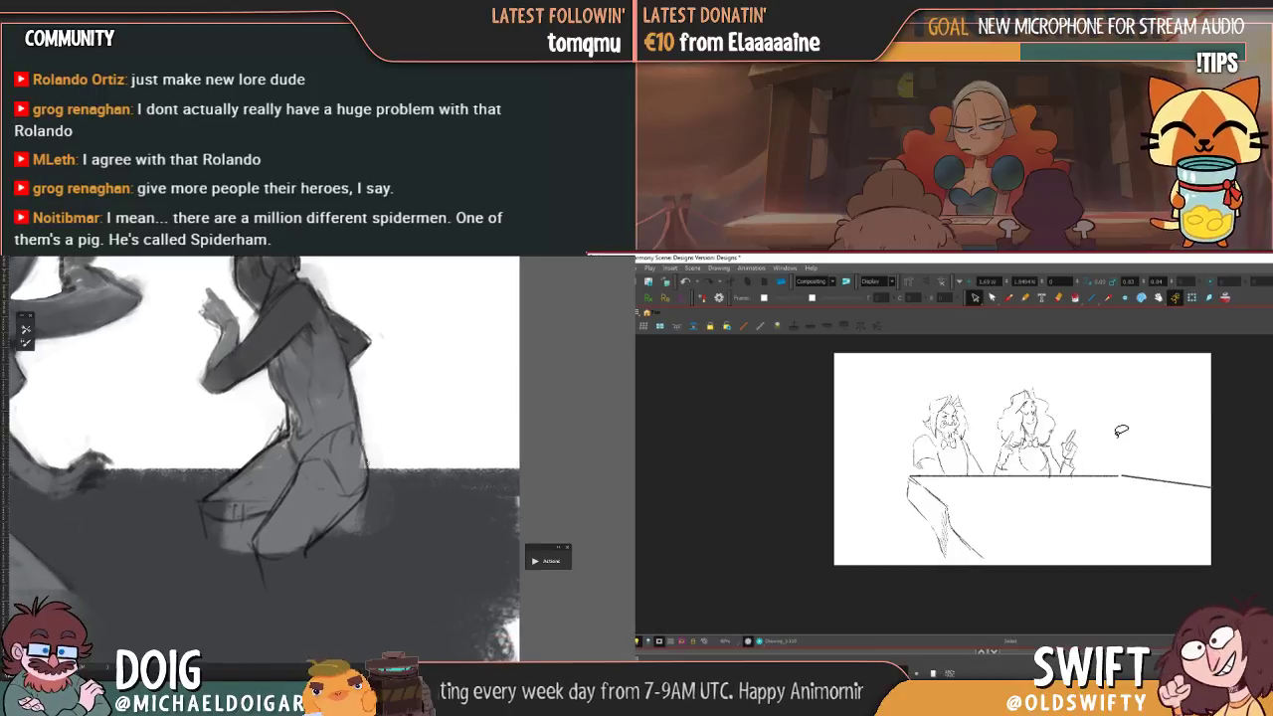
- Shift the sketch lines of the table's side slightly downward to the frame's lower border and compare with the neighbouring drawing
mouse_move(936, 487)
mouse_down()
mouse_move(977, 580)
mouse_move(985, 572)
mouse_up()
click(1040, 517)
key(f)
key(g)
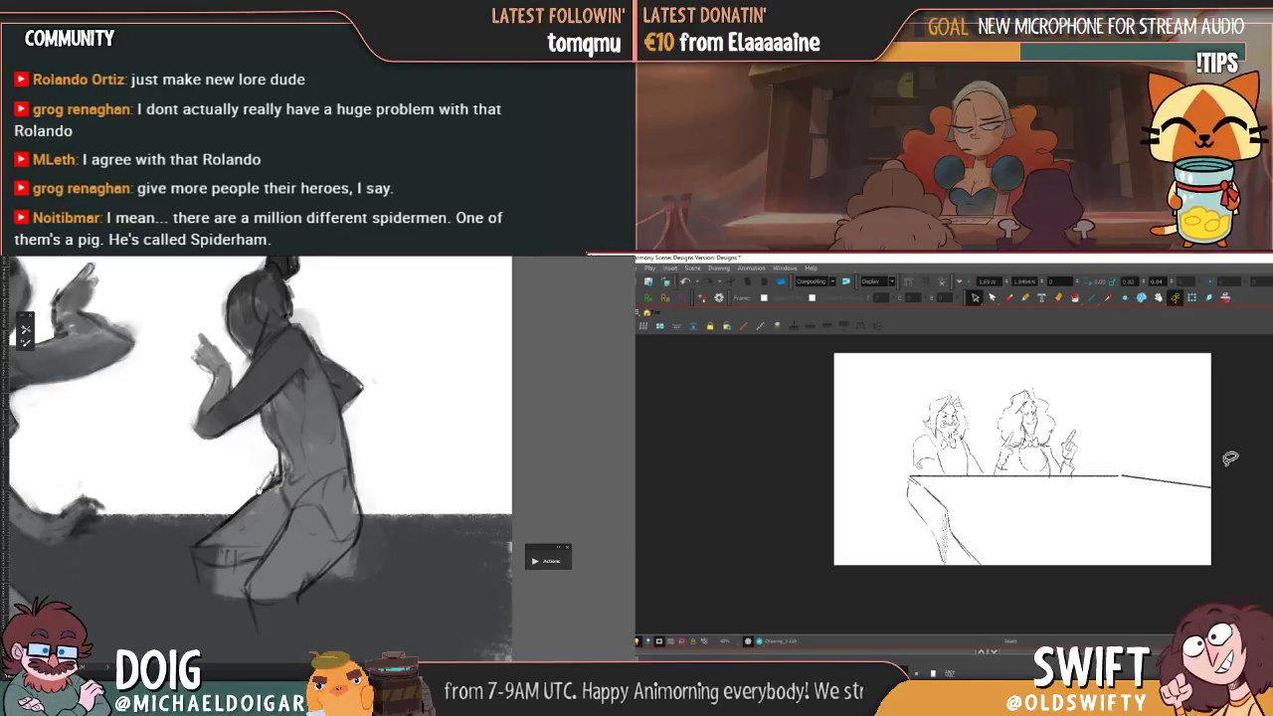
key(f)
key(g)
- Move the table's receding edge line slightly so that it joins the end of the long straight edge
click(1171, 482)
drag(1188, 483, 1189, 486)
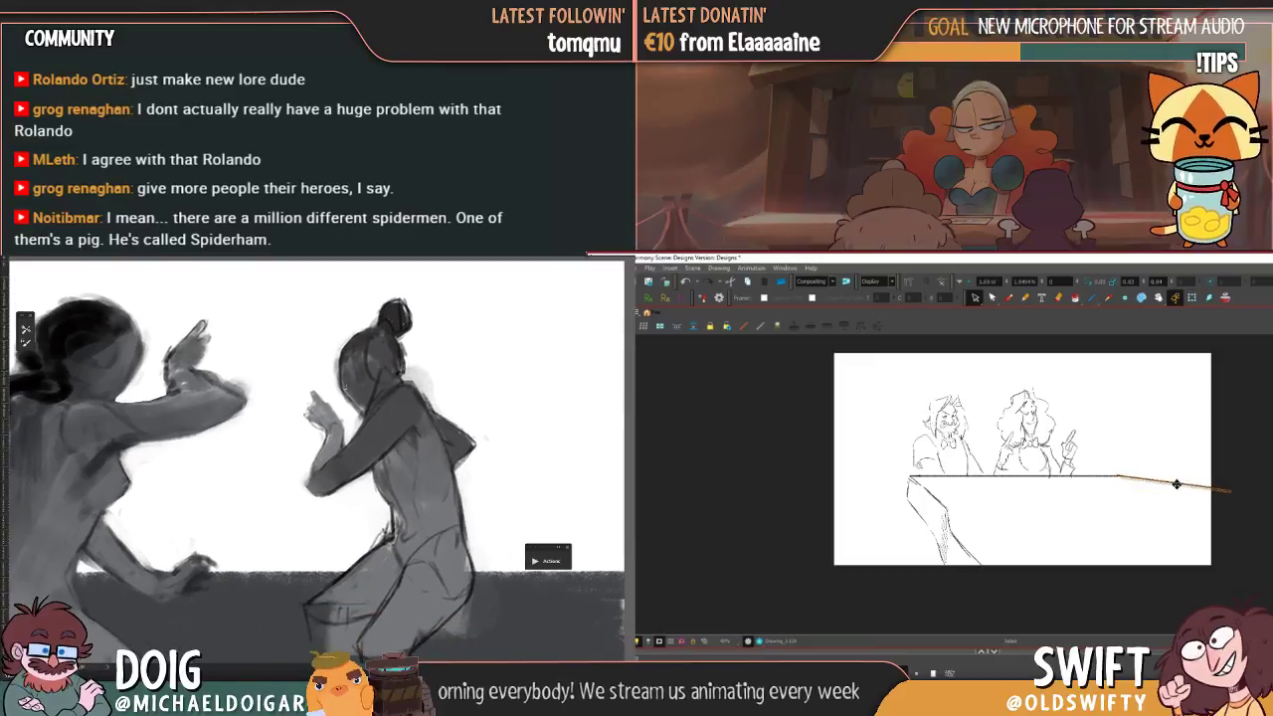
click(1222, 458)
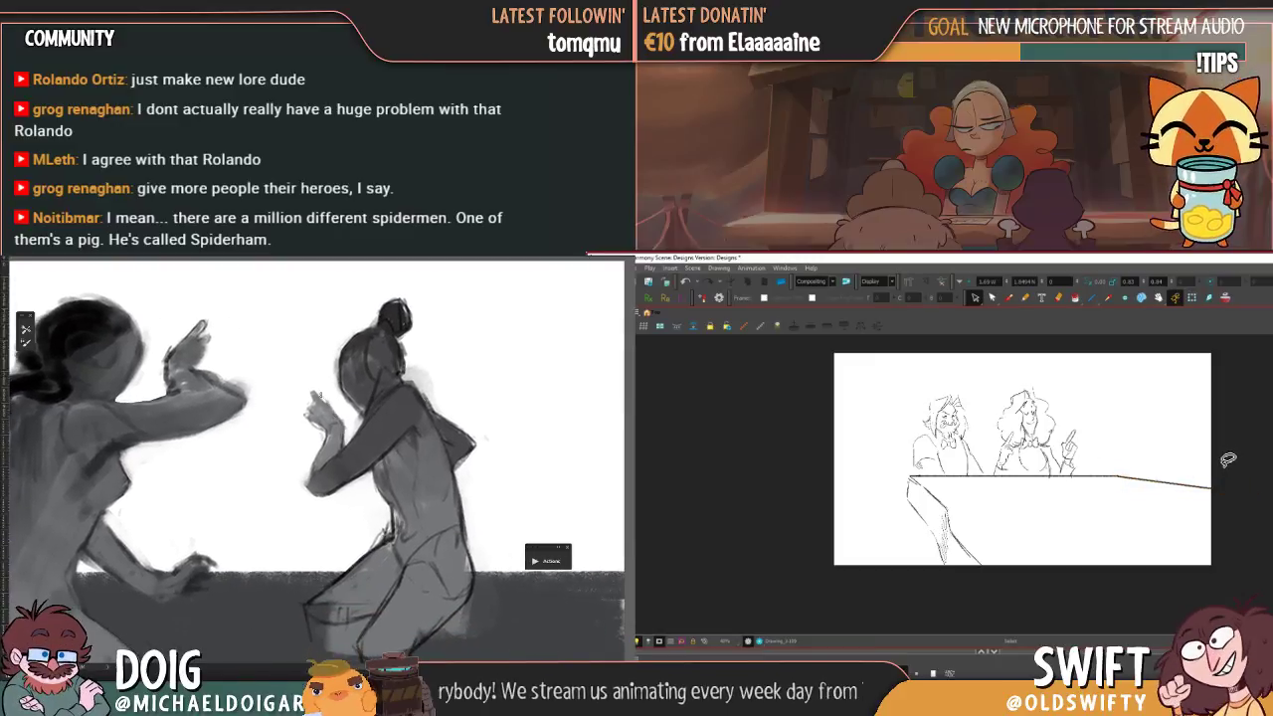
click(1189, 484)
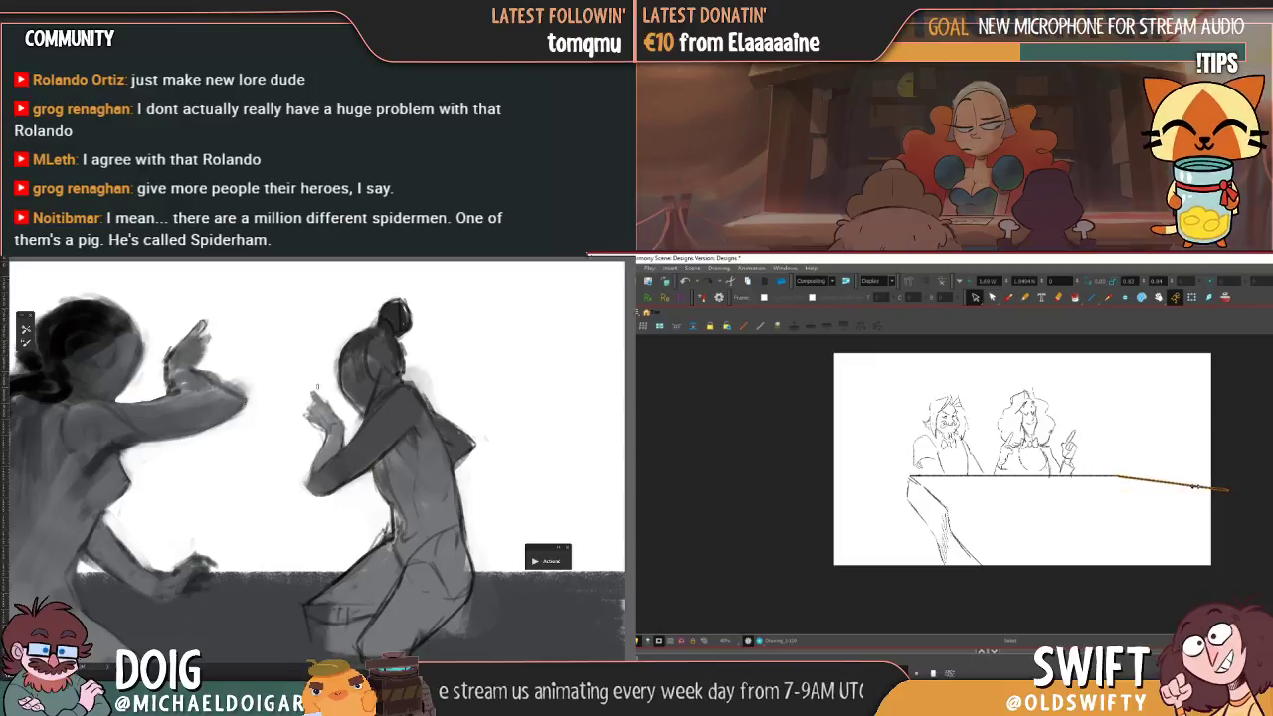
click(1212, 459)
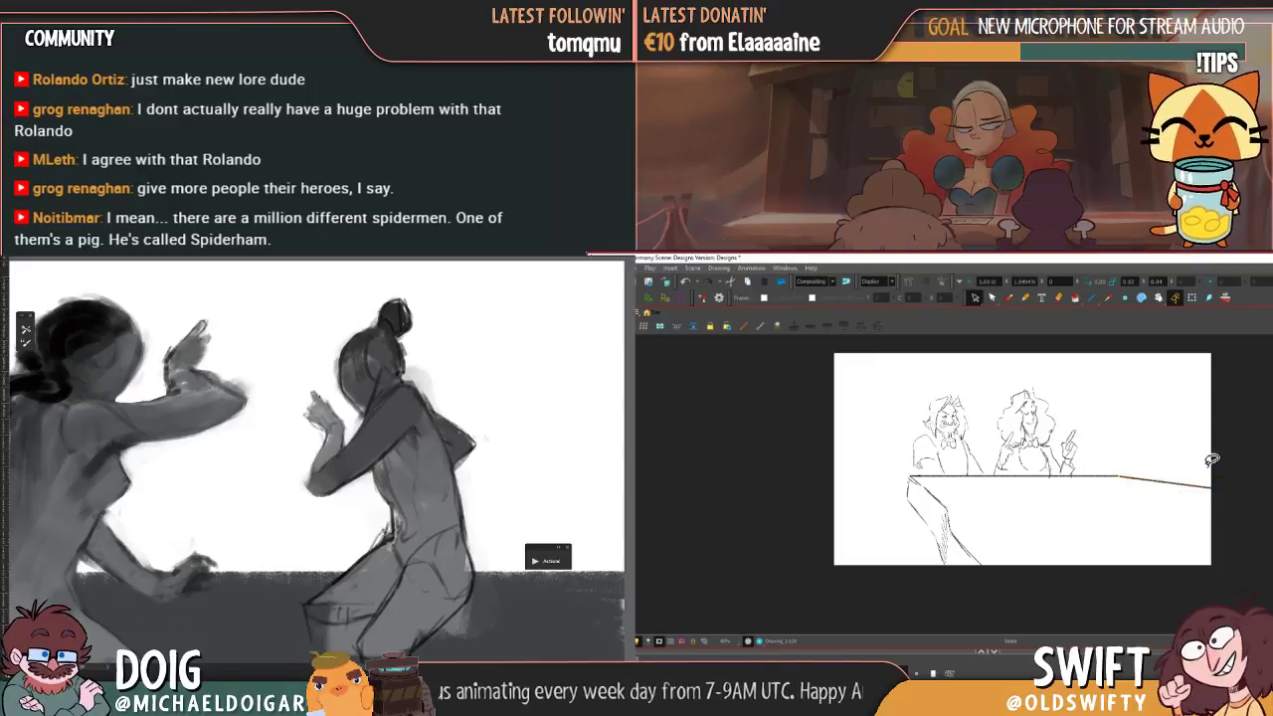
click(1194, 478)
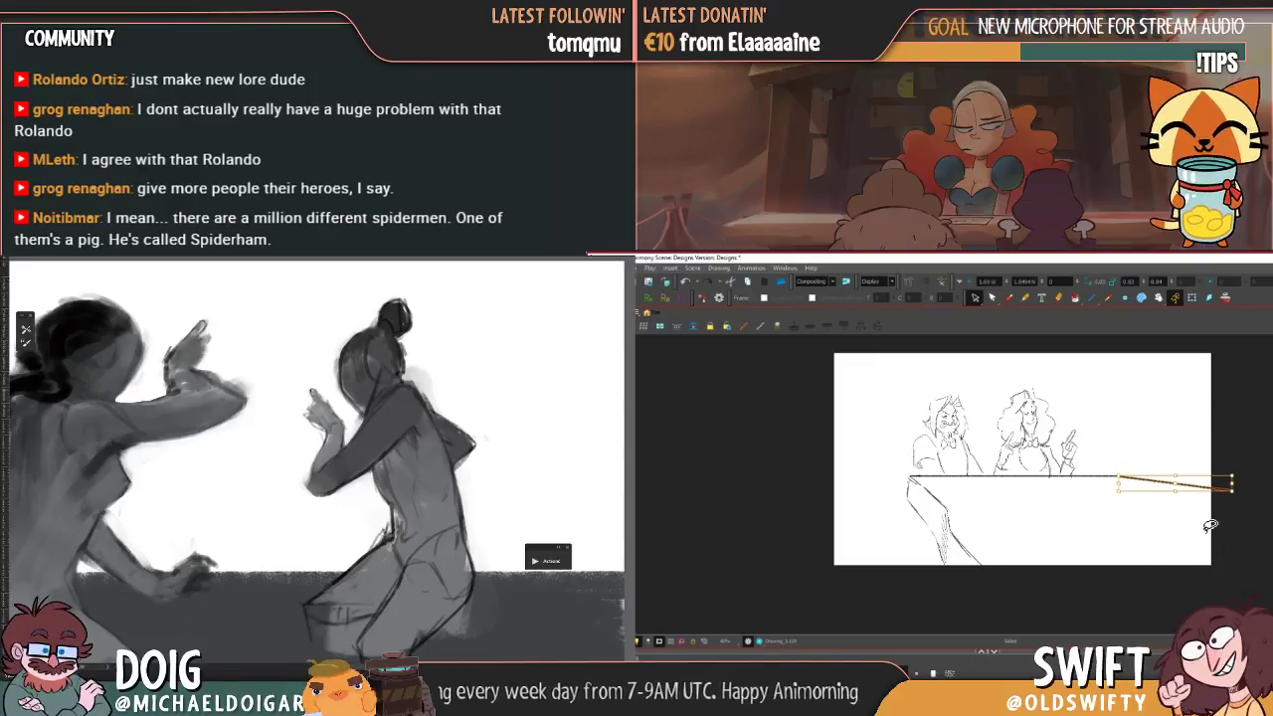
click(1210, 525)
- Raise the outer end of the table's receding edge line slightly, checking its slope against the neighbouring drawing
key(f)
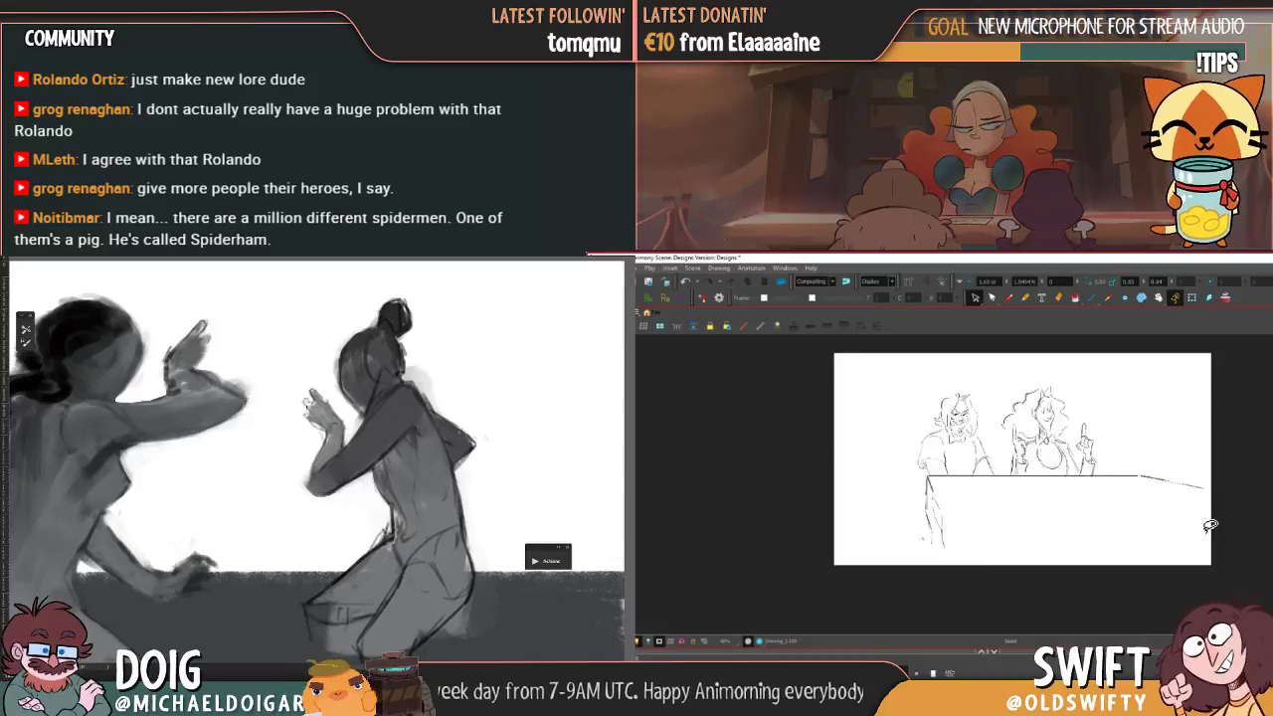
key(g)
mouse_move(1174, 441)
mouse_down()
mouse_move(1169, 481)
mouse_move(1125, 482)
mouse_up()
click(1170, 480)
drag(1233, 480, 1250, 472)
click(1259, 470)
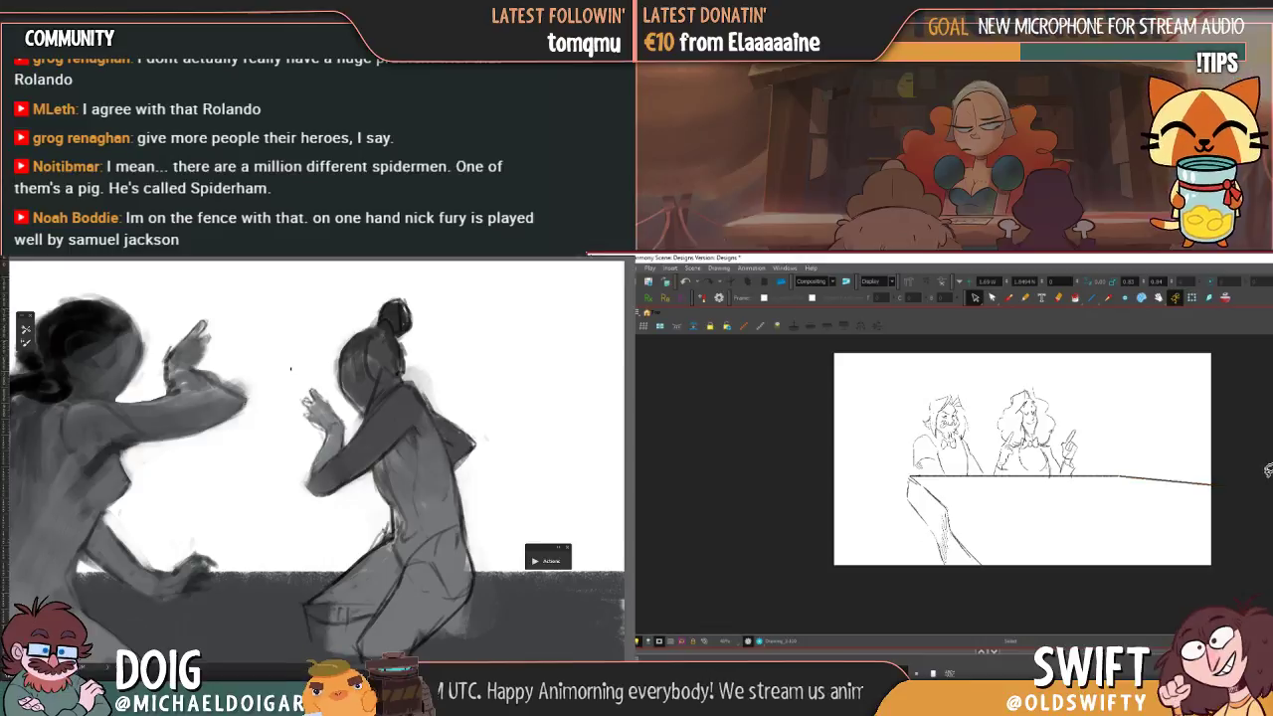
click(1225, 486)
drag(1176, 482, 1132, 478)
drag(1240, 470, 1238, 475)
click(1255, 470)
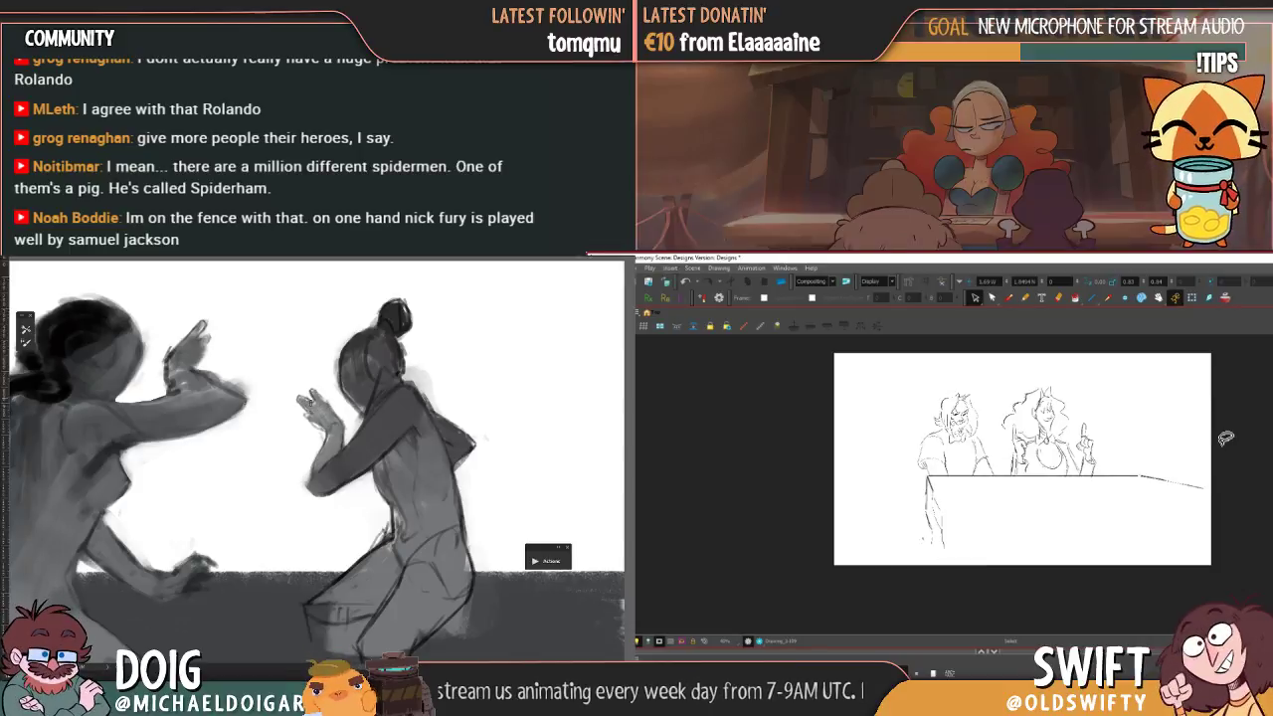
- Flip between the two drawings to compare the table edge, and select the curly-haired character's strokes
key(.)
key(.)
key(.)
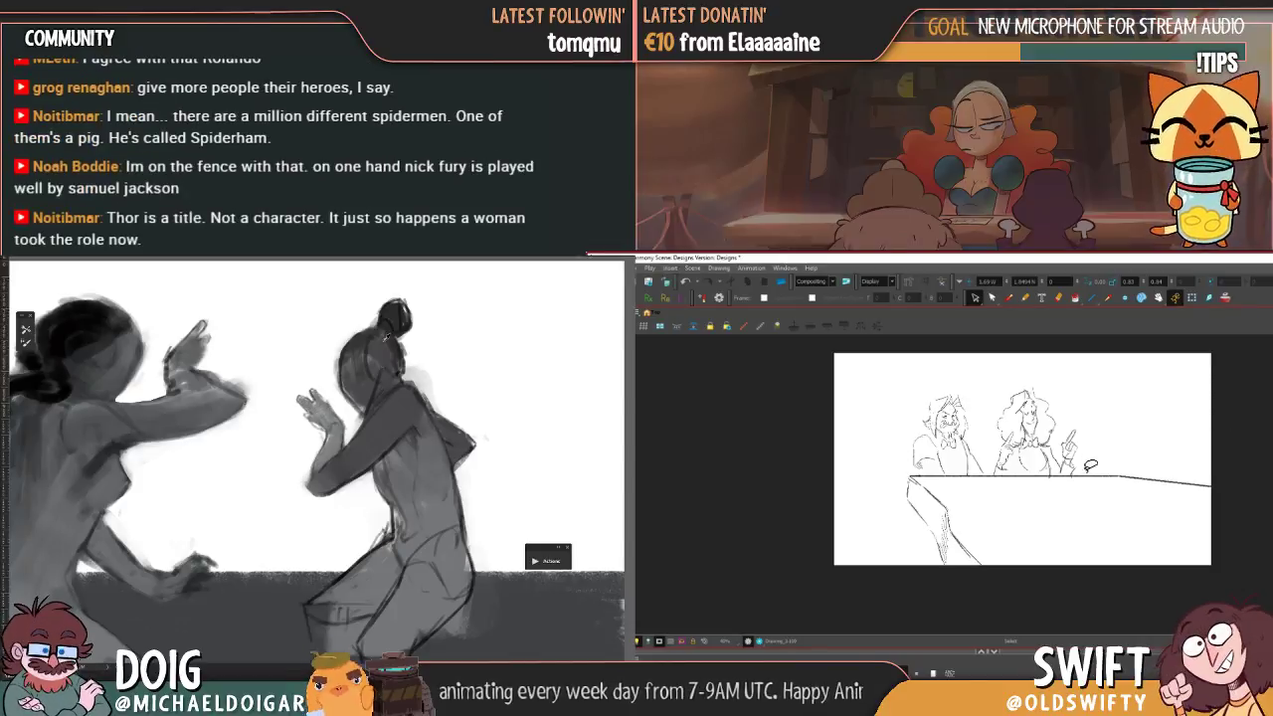
mouse_move(1084, 467)
mouse_down()
mouse_move(1006, 476)
mouse_move(986, 428)
mouse_move(1060, 362)
mouse_up()
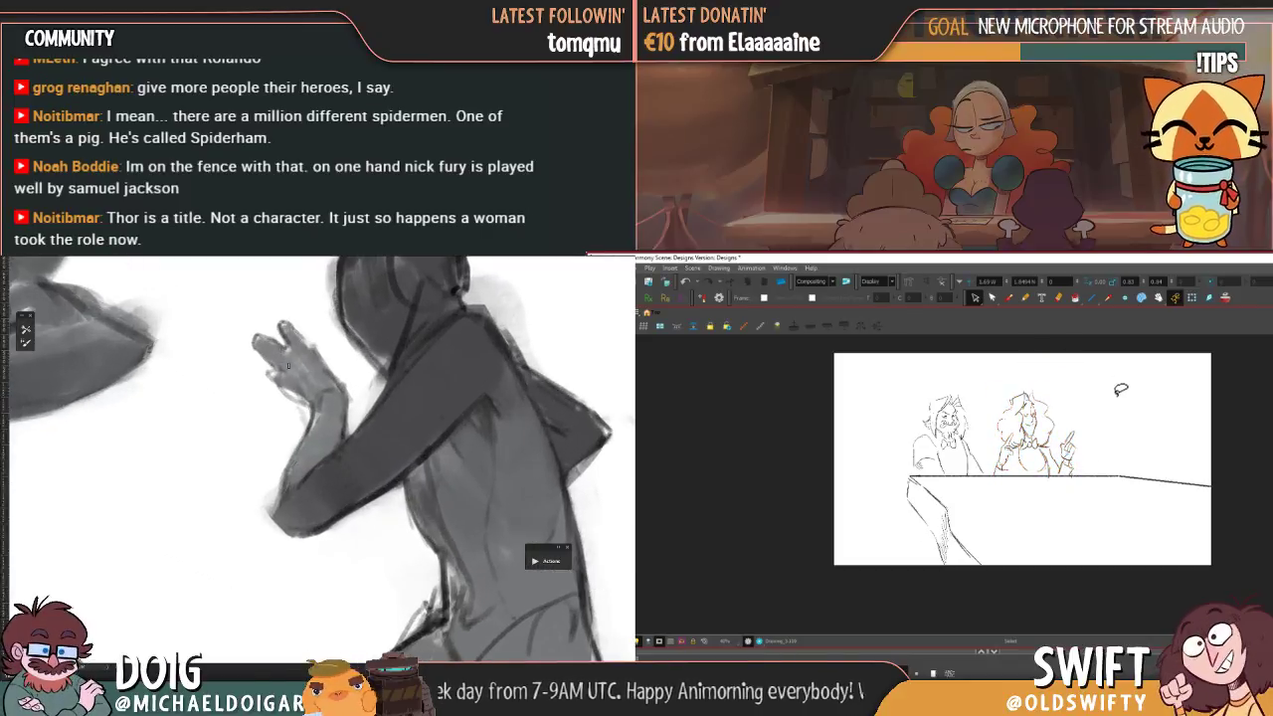
key(.)
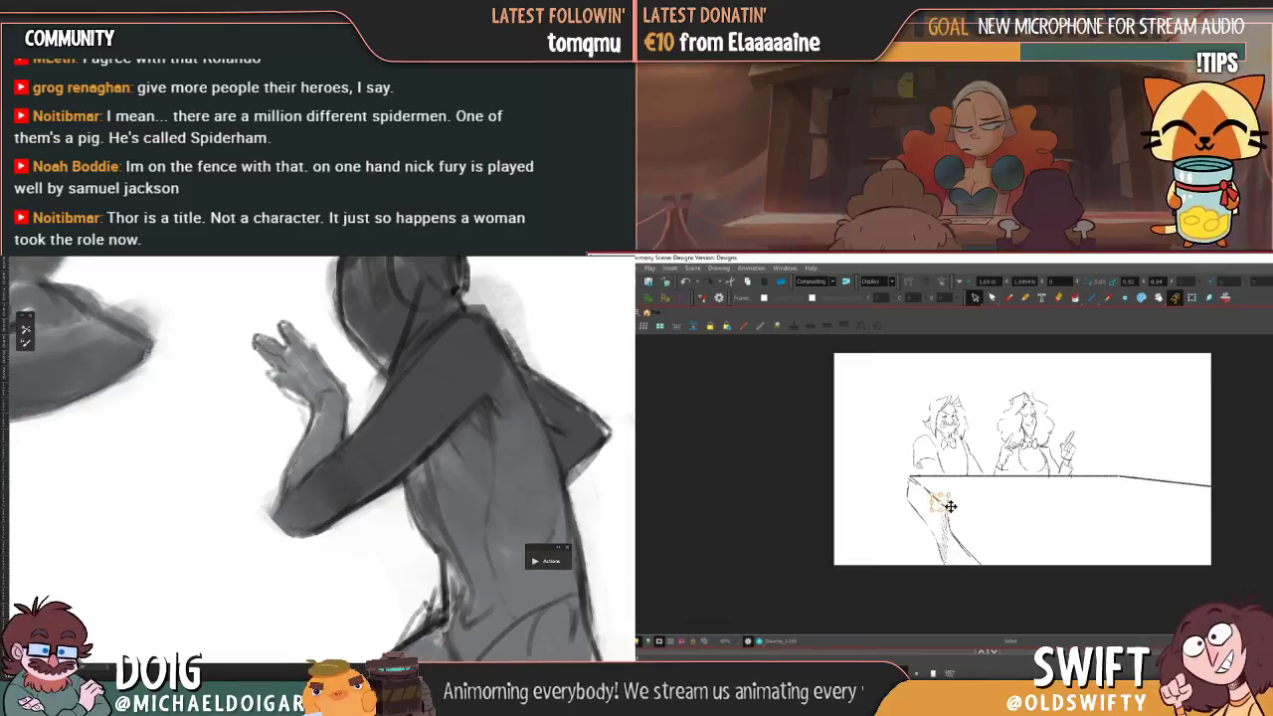
- Delete the short stroke on the table's side and adjust the line starting at the table's corner
key(Delete)
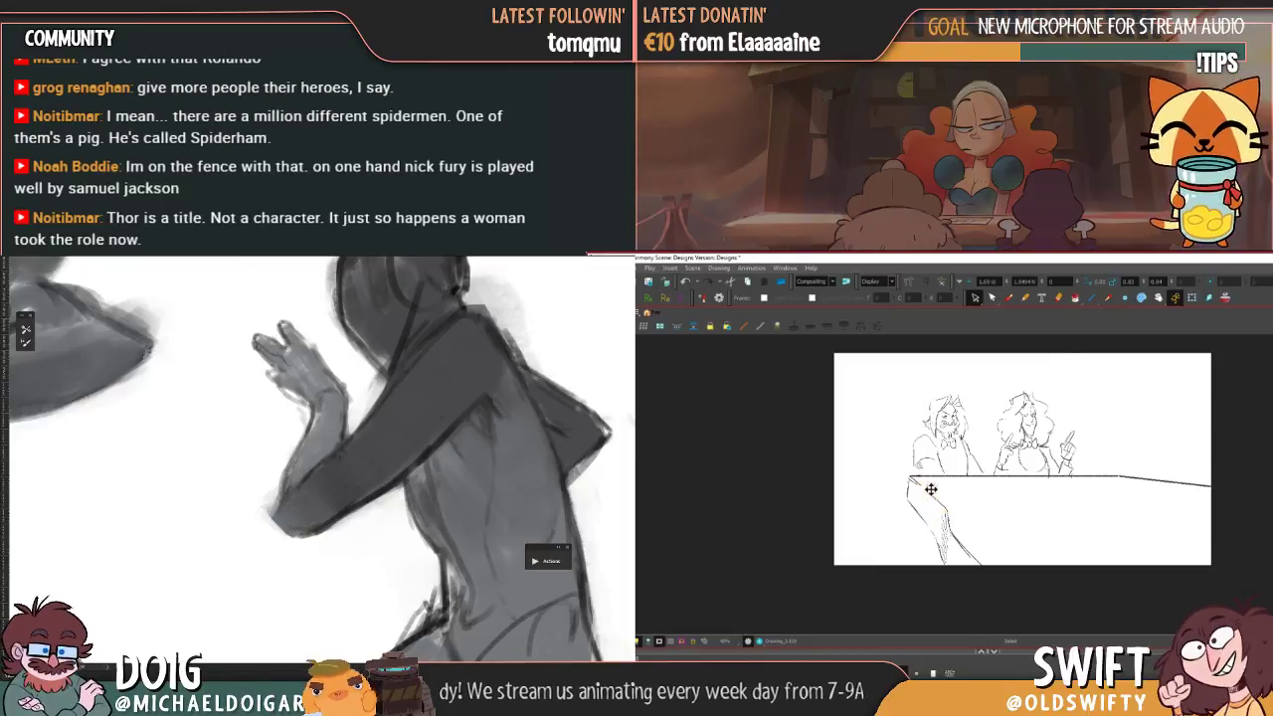
click(913, 480)
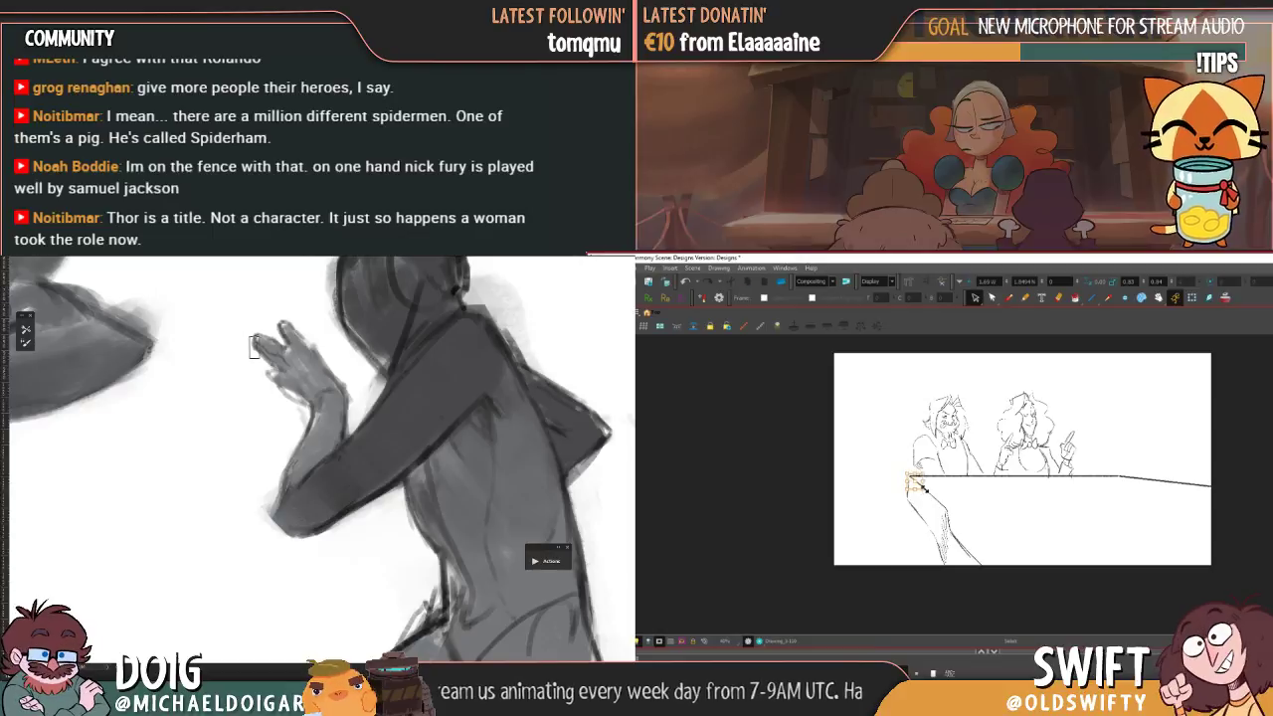
click(949, 488)
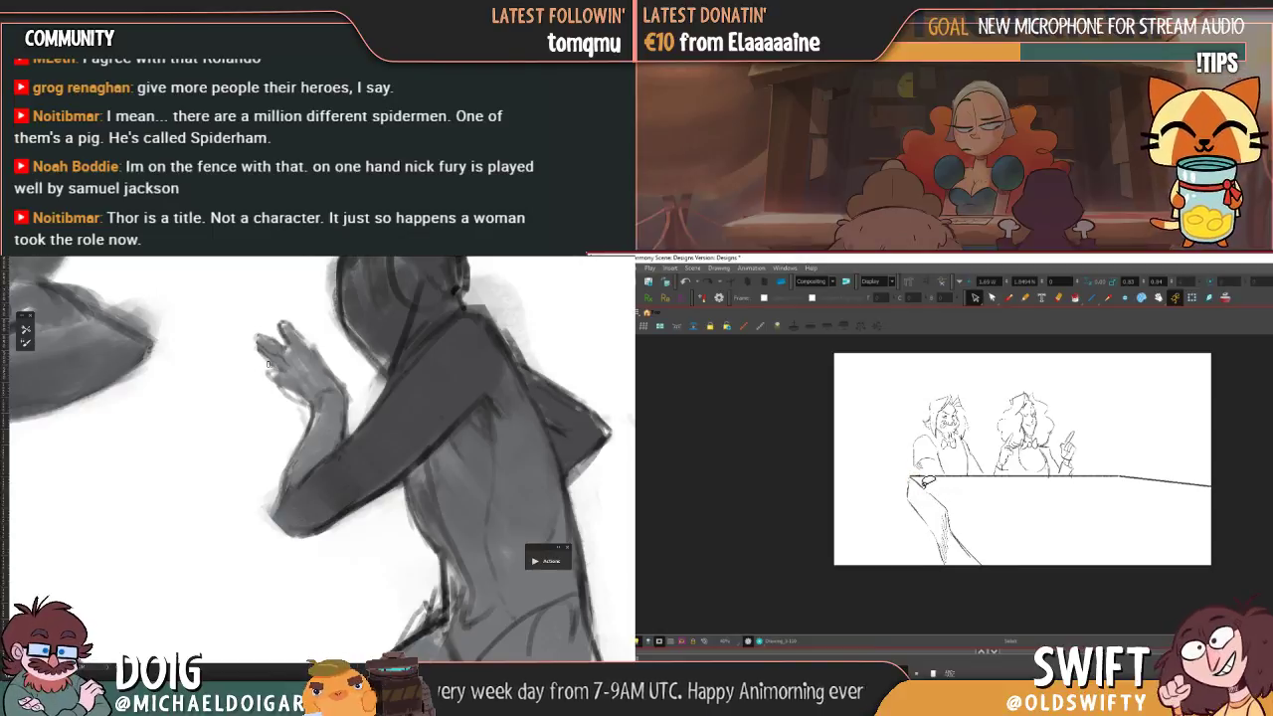
click(921, 484)
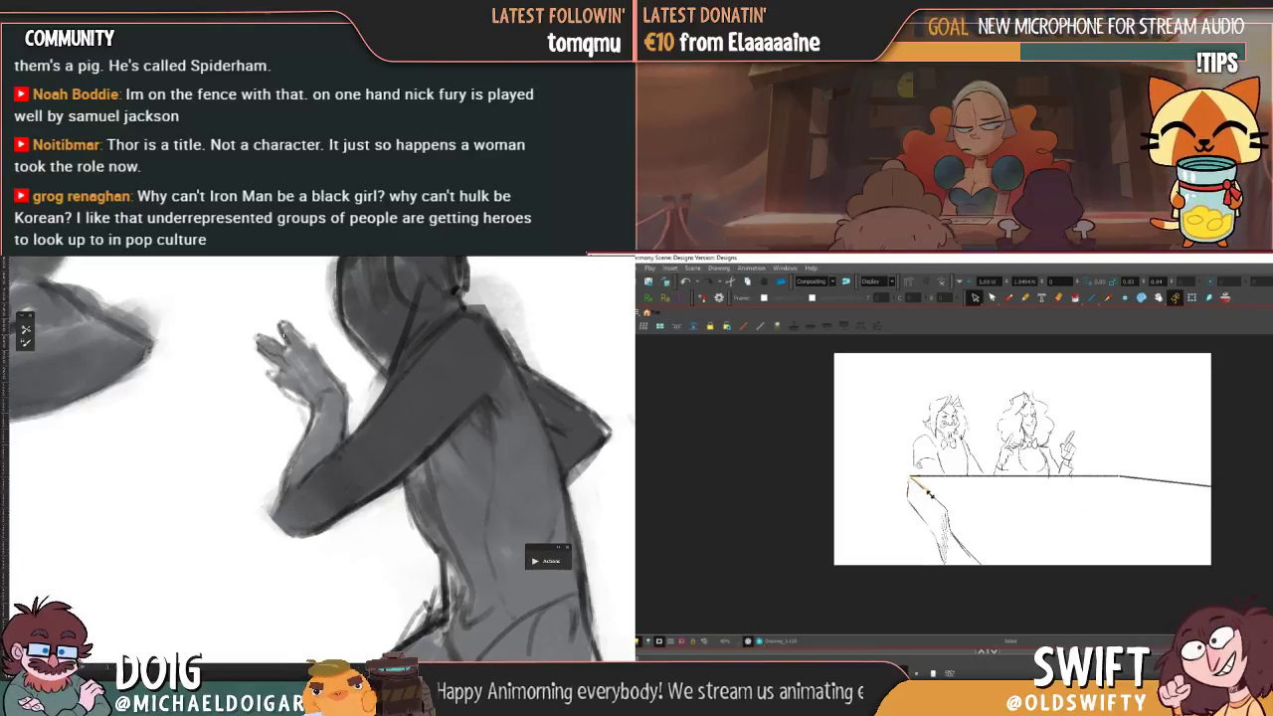
key(f)
key(g)
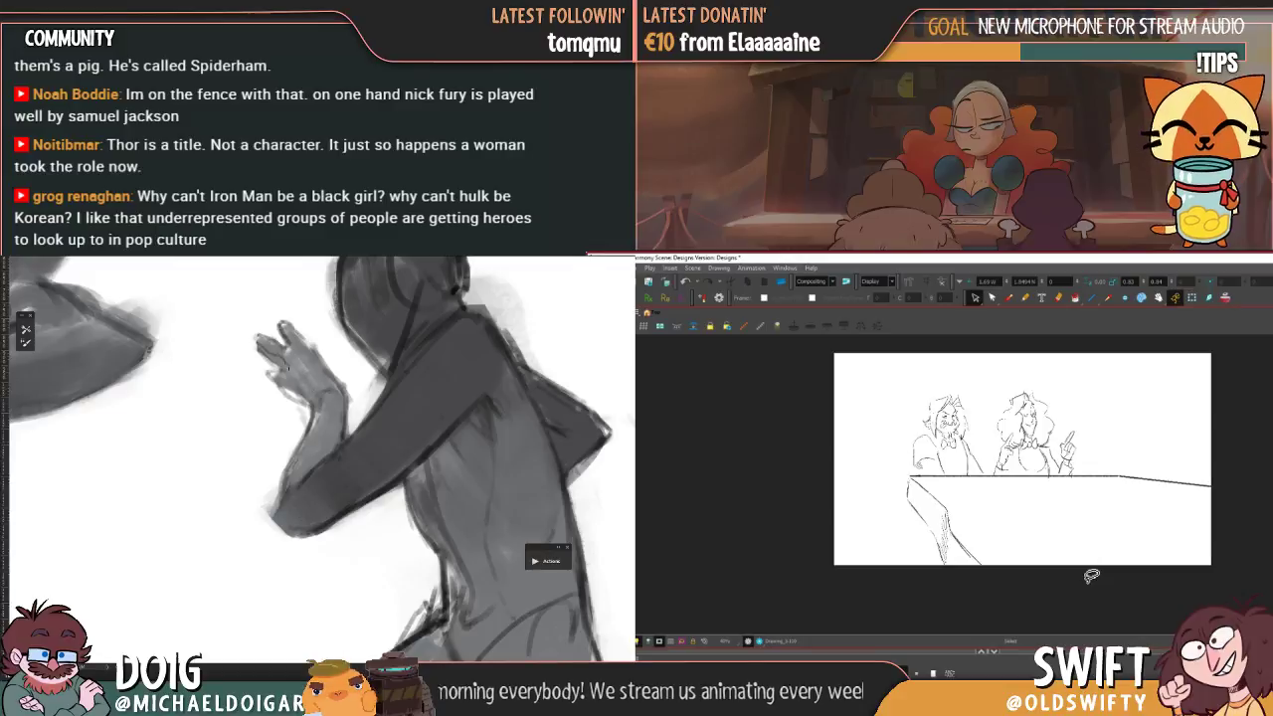
- Delete a stray stroke below the table's corner in the neighbouring drawing and flip between both drawings to compare them
key(f)
key(g)
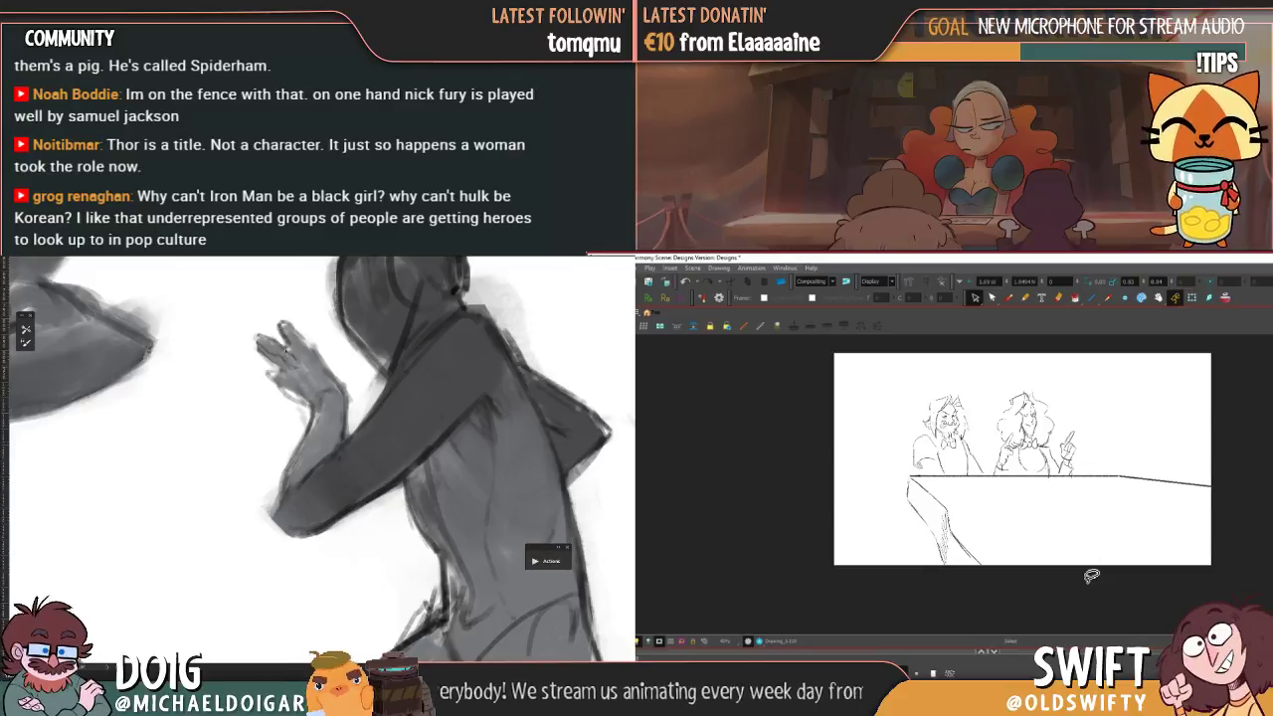
key(f)
key(g)
key(f)
mouse_move(935, 529)
mouse_down()
mouse_move(921, 543)
mouse_move(930, 521)
mouse_up()
key(Delete)
key(g)
key(f)
key(g)
key(f)
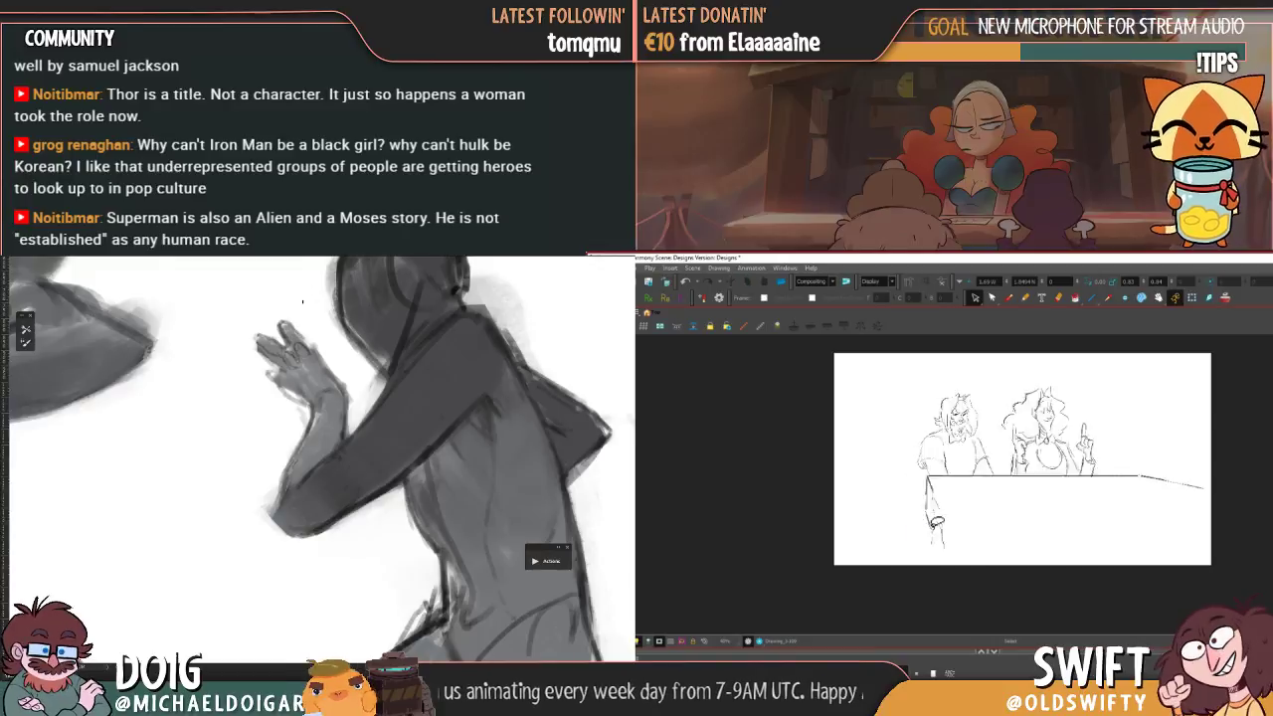
key(g)
key(f)
key(g)
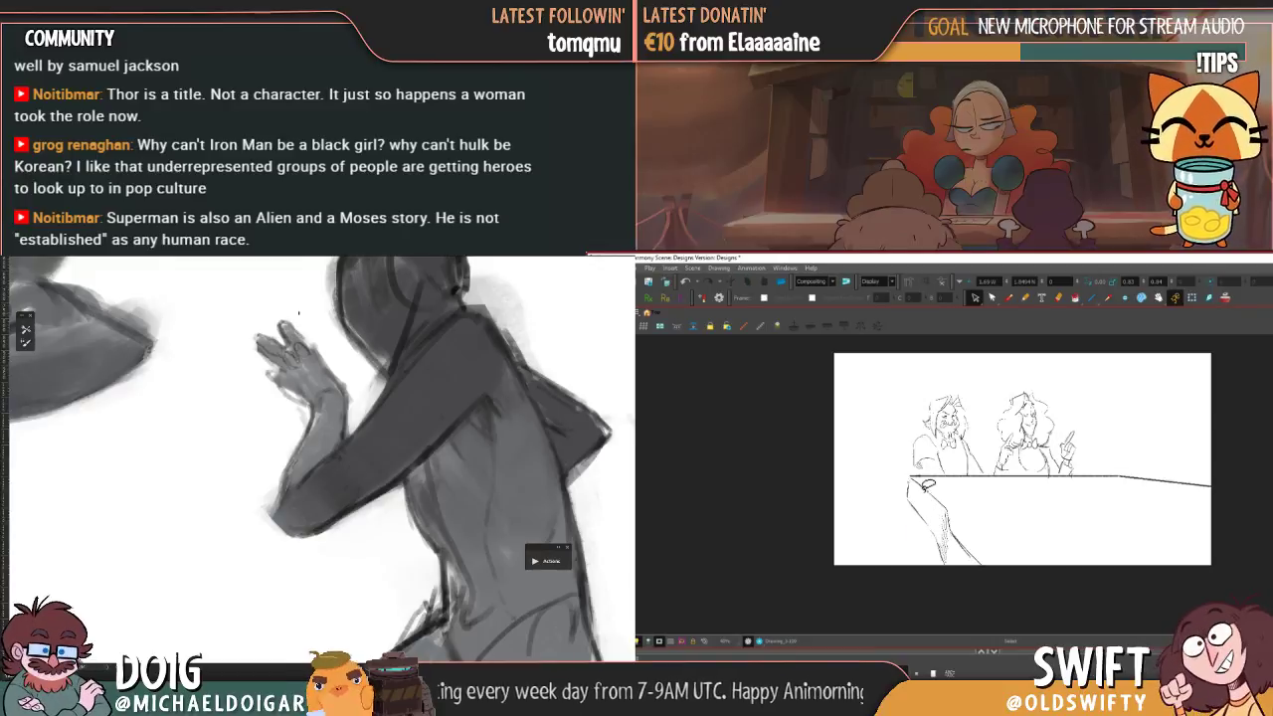
- Stretch the strokes of the table's side slightly outward past the corner and compare the result with the neighbouring drawing
click(913, 500)
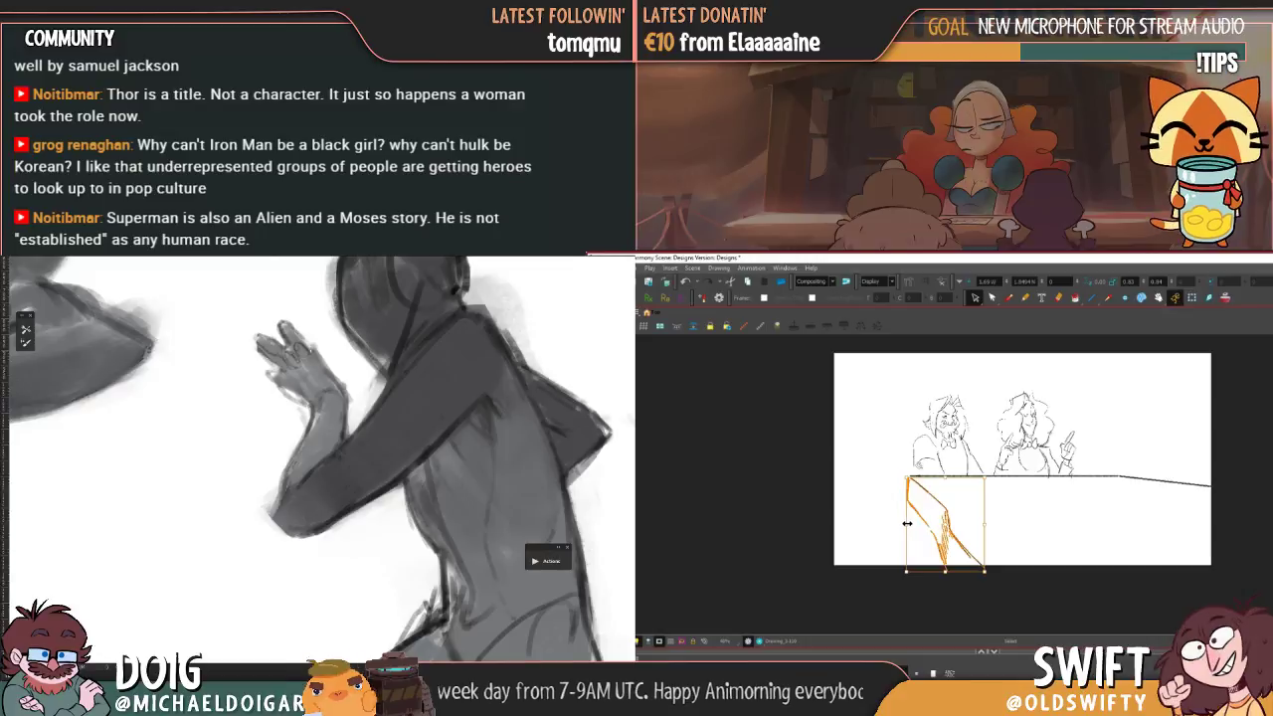
drag(906, 523, 1000, 545)
key(Escape)
key(f)
key(g)
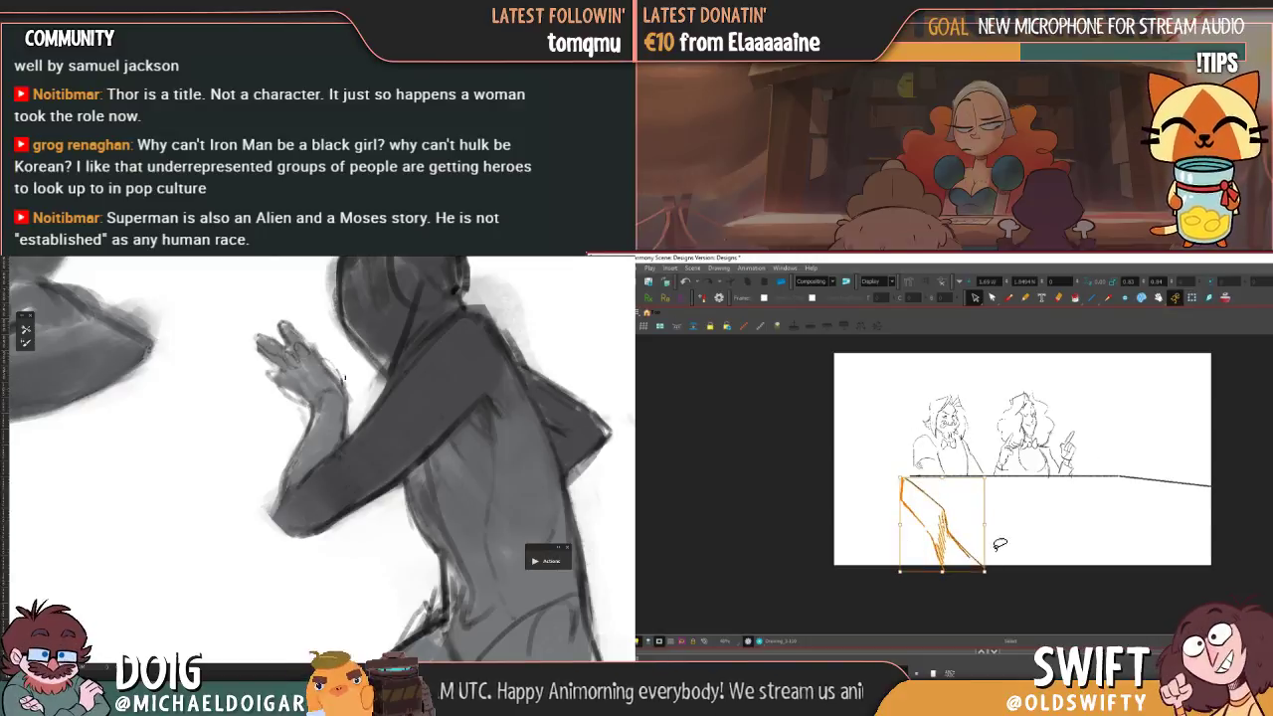
key(f)
key(g)
key(f)
key(g)
key(f)
key(g)
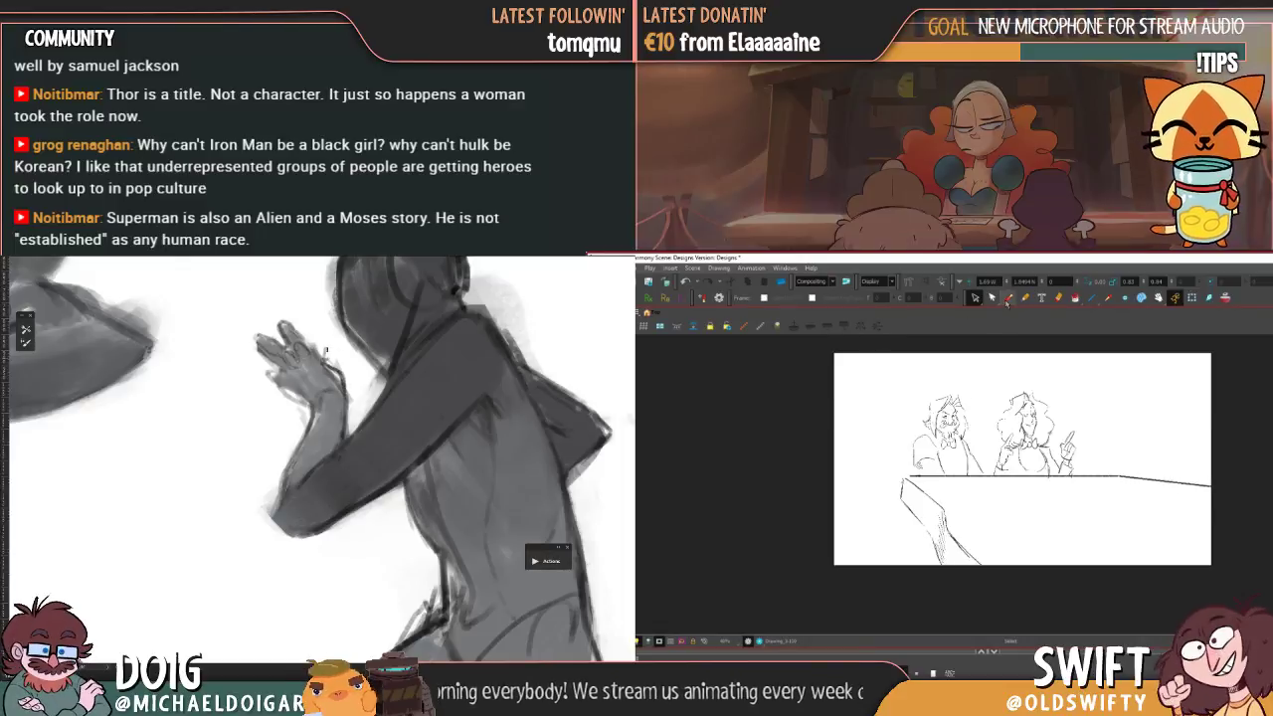
- Brush hatching and short leg strokes under the table's corner and adjust the leg strokes toward the frame's lower border
key(alt+b)
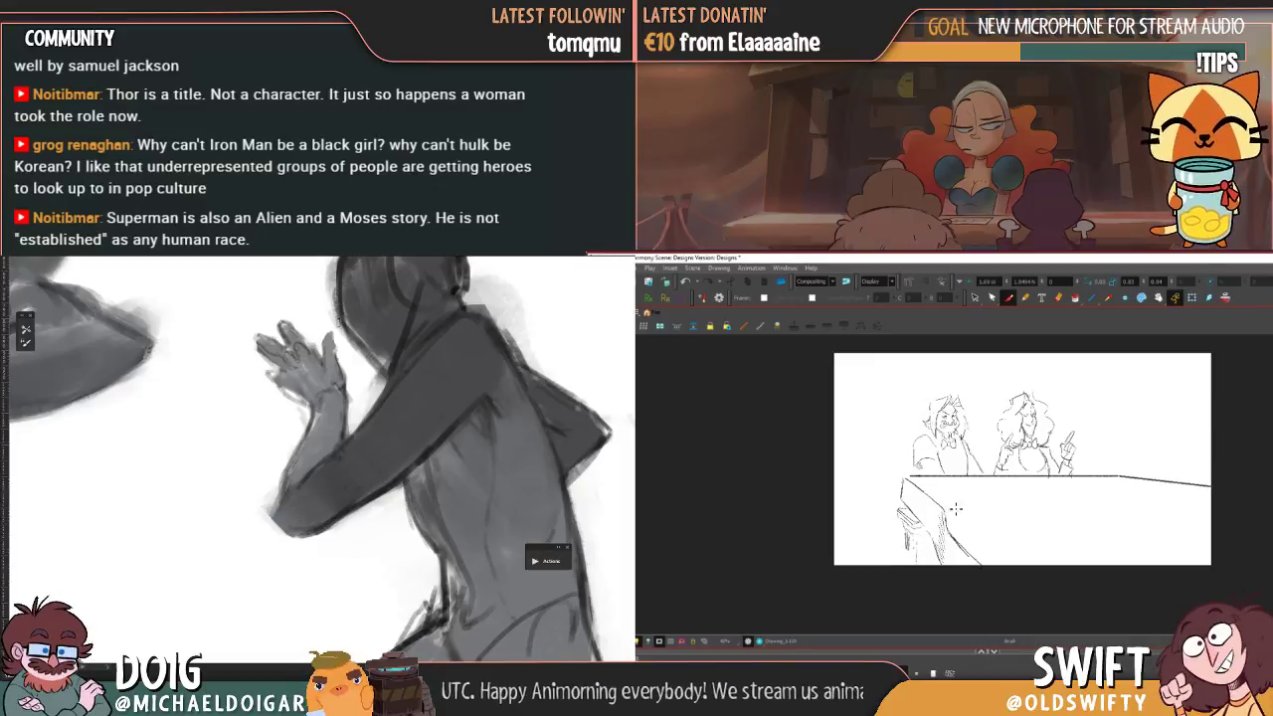
click(974, 297)
click(908, 537)
click(932, 551)
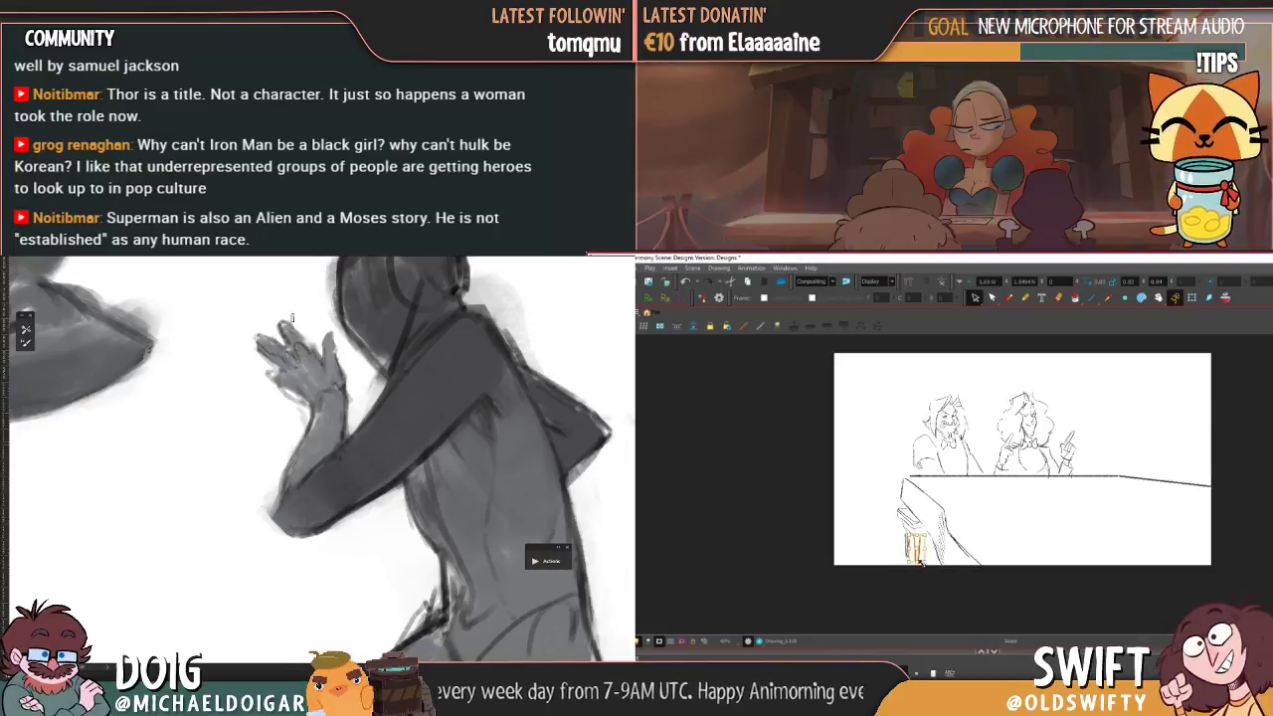
click(965, 528)
- Brush further vertical lines for the table leg beneath the corner, running down to the frame's lower border
alt+click(381, 491)
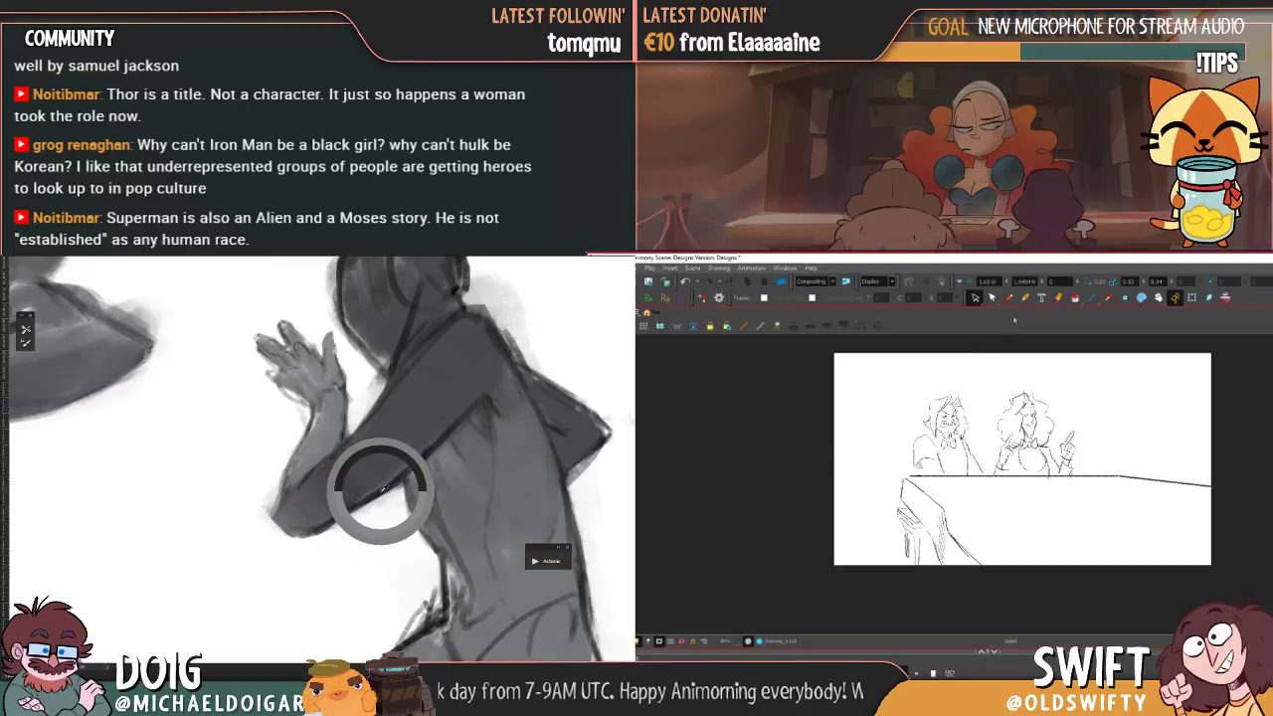
key(alt+b)
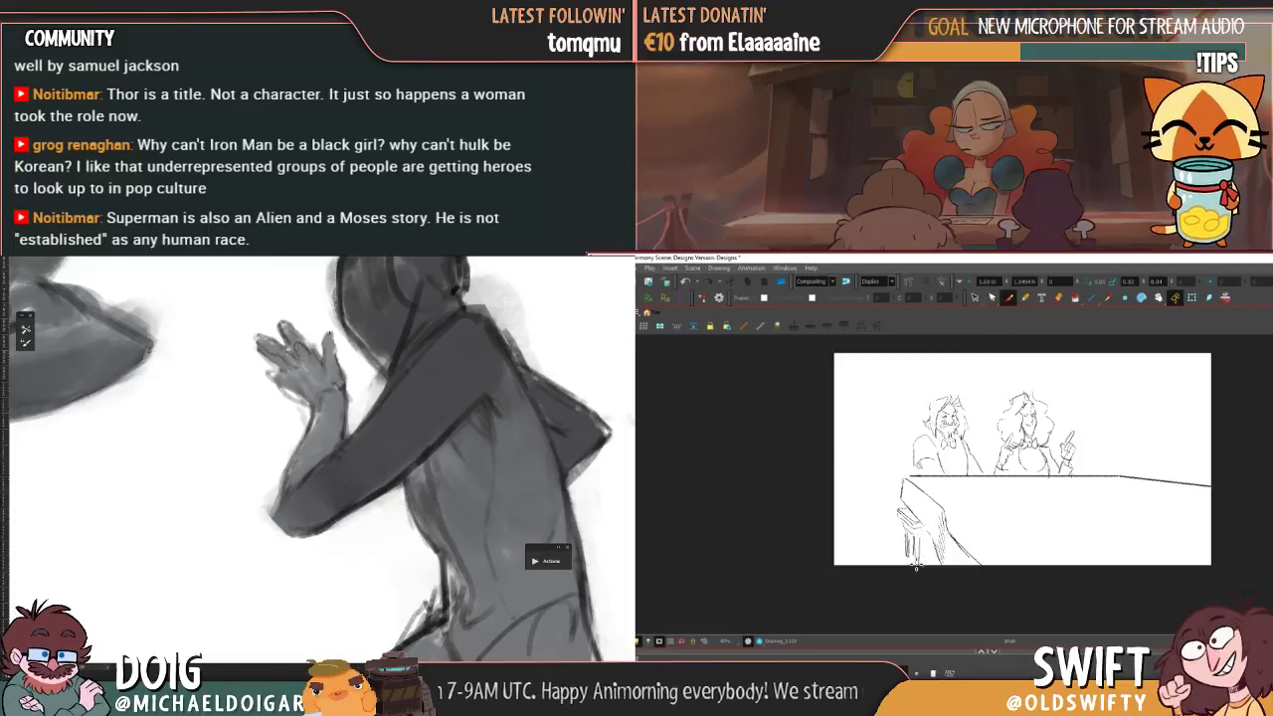
drag(924, 548, 931, 528)
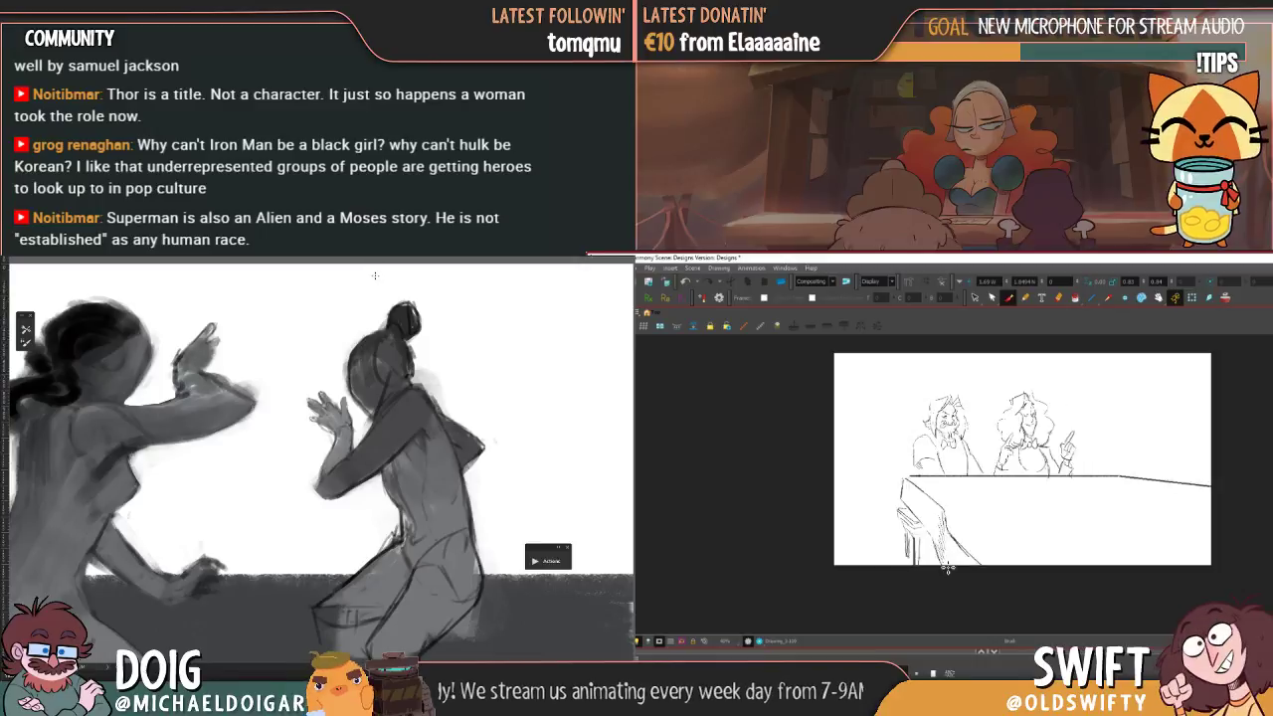
drag(919, 538, 925, 583)
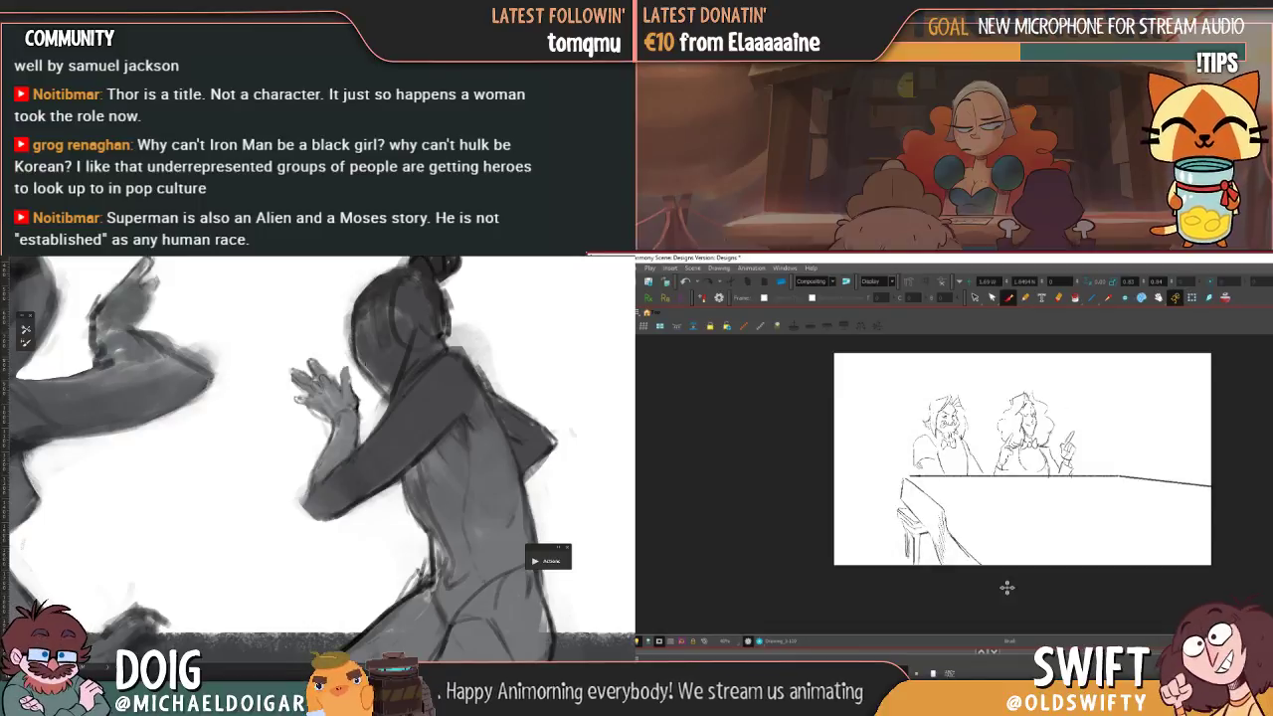
- Shift the strokes outlining the table's side slightly outward and adjust the diagonal line beneath its corner
click(974, 297)
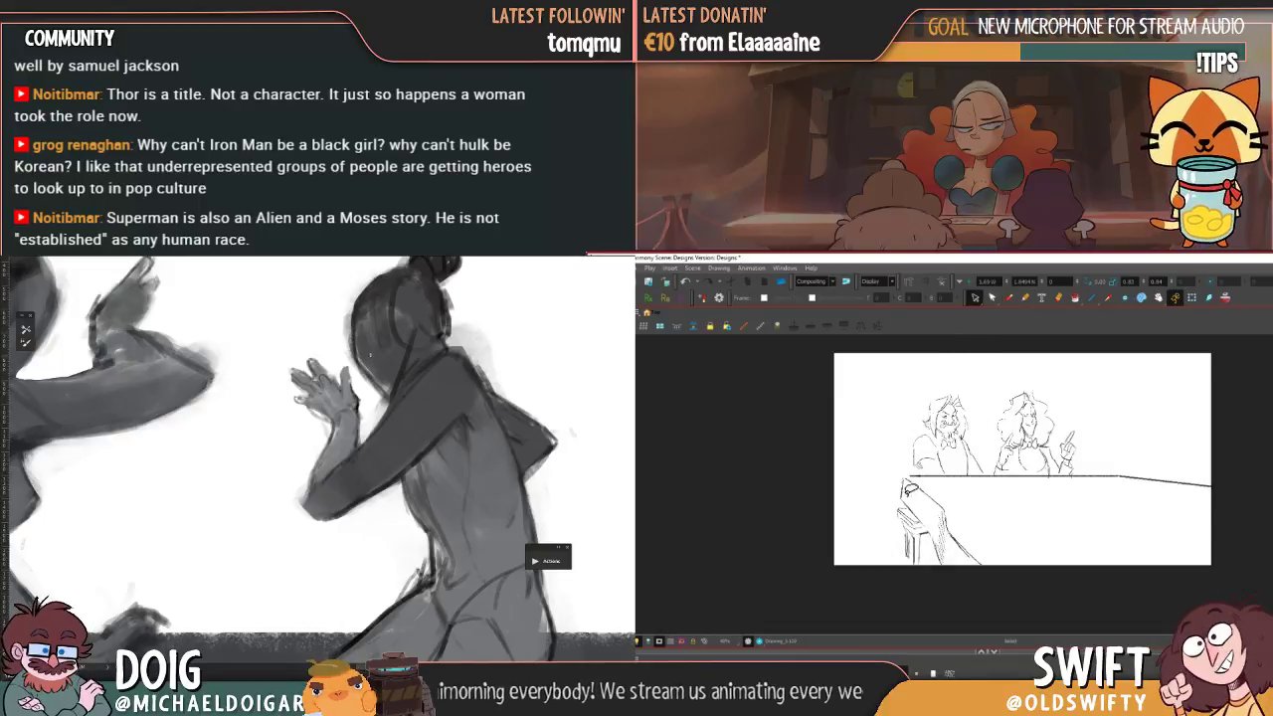
click(907, 503)
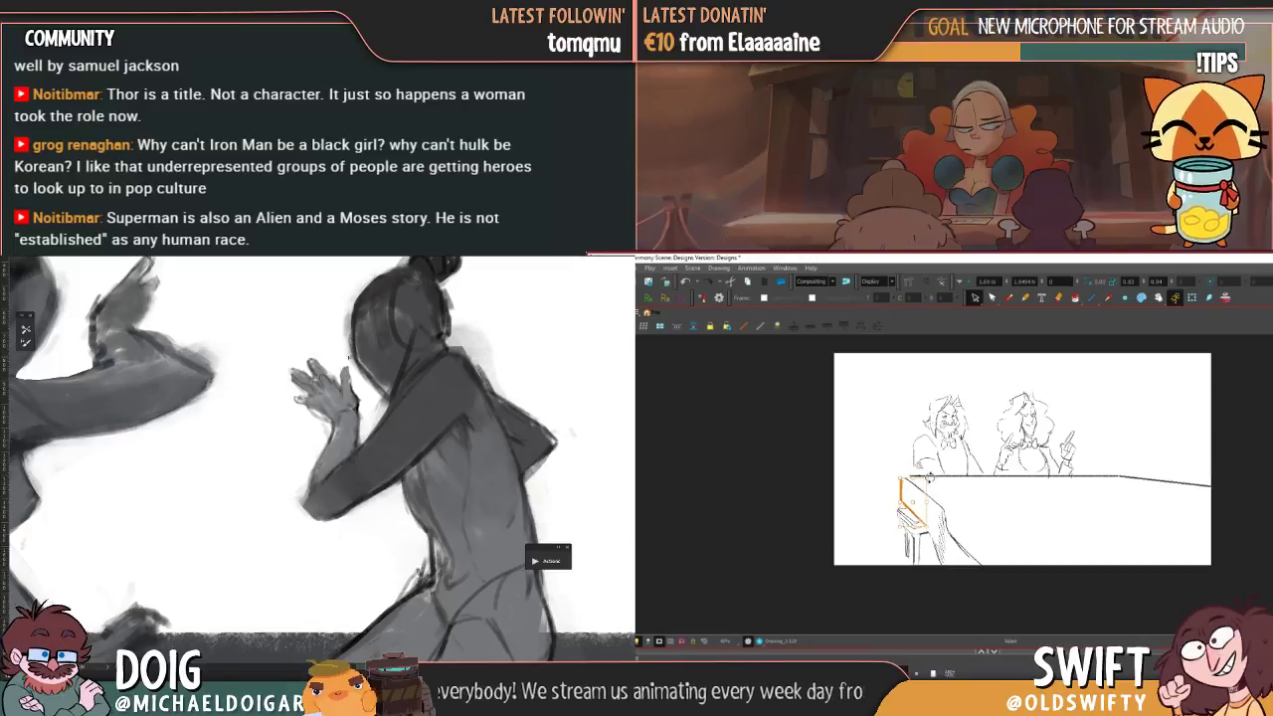
drag(920, 500, 915, 497)
drag(293, 466, 302, 379)
click(917, 520)
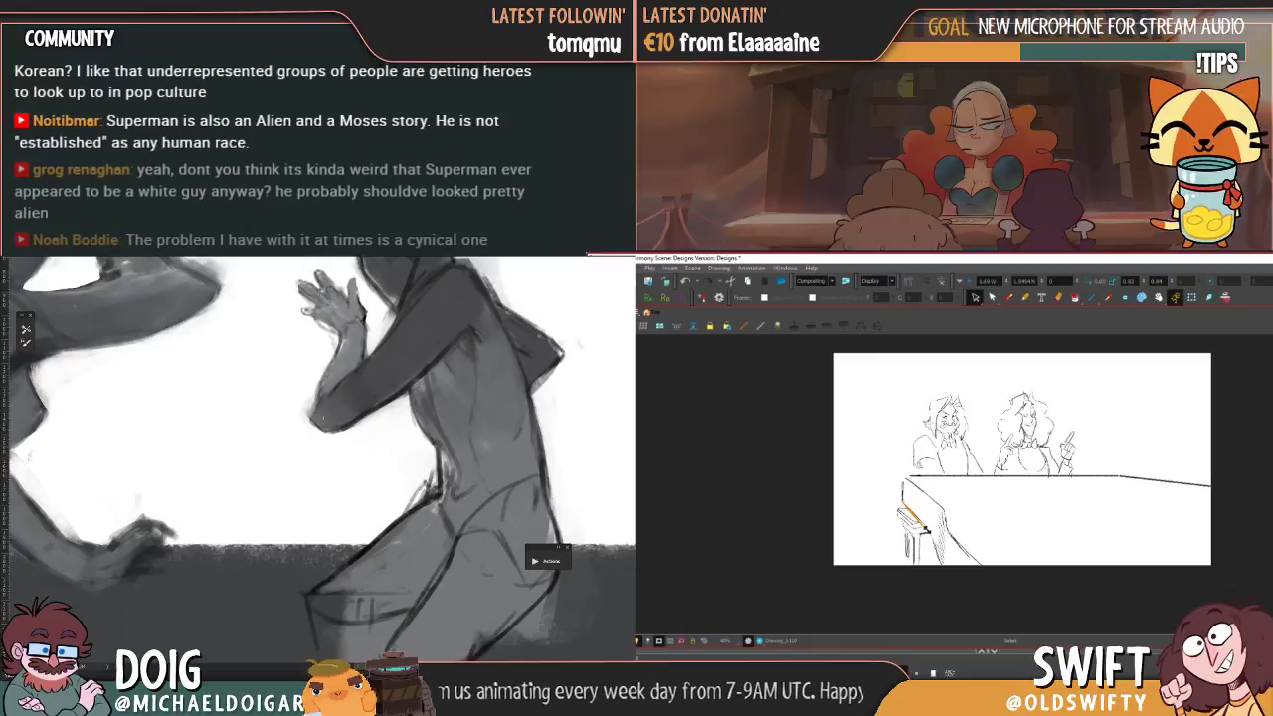
click(960, 503)
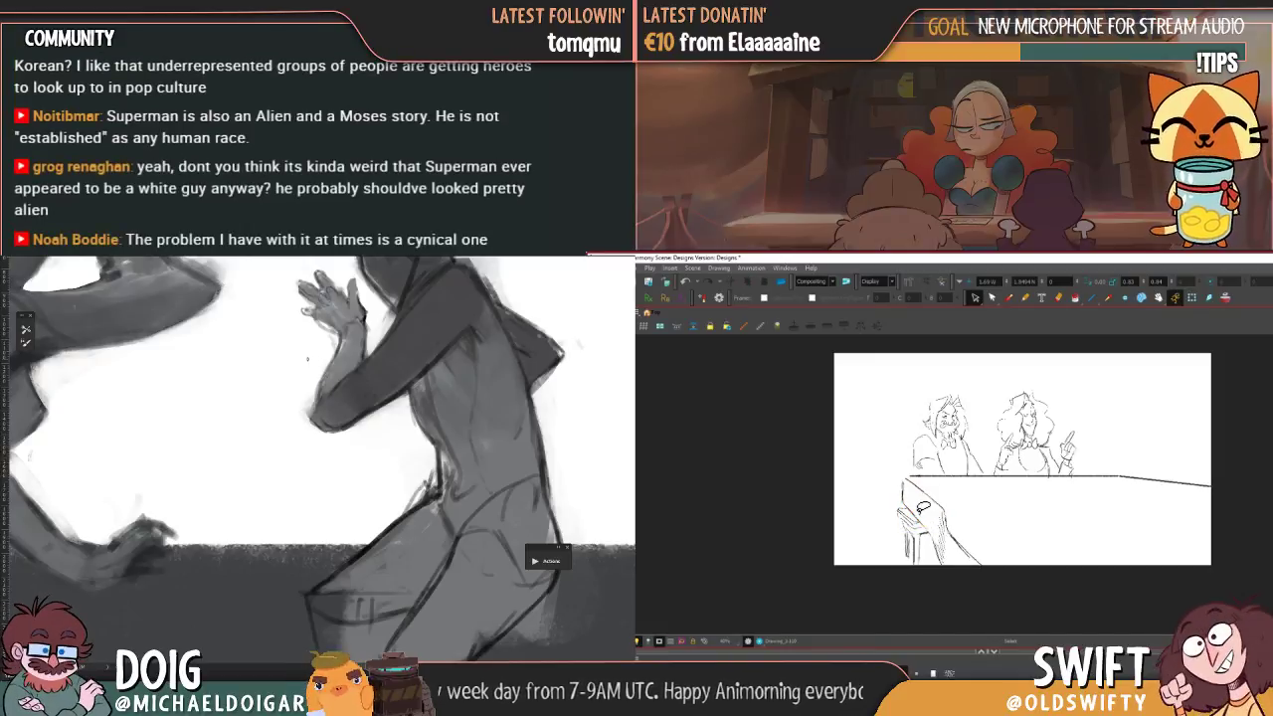
click(919, 518)
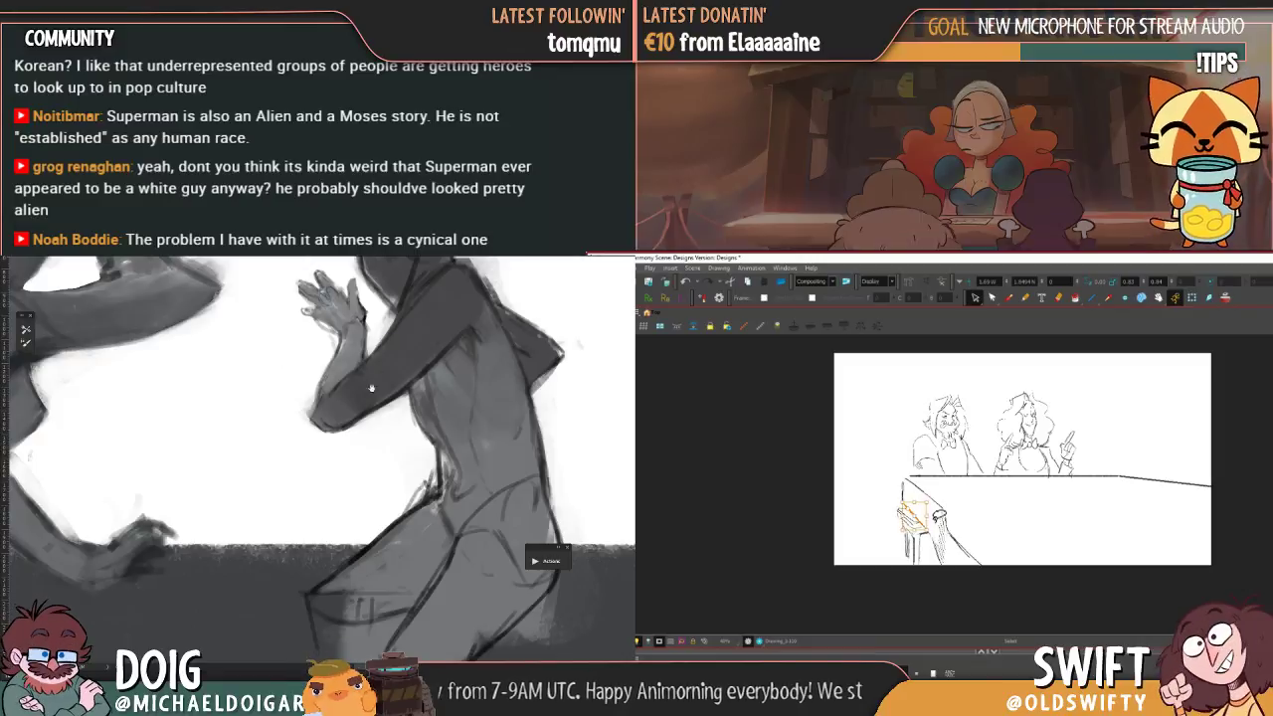
click(965, 509)
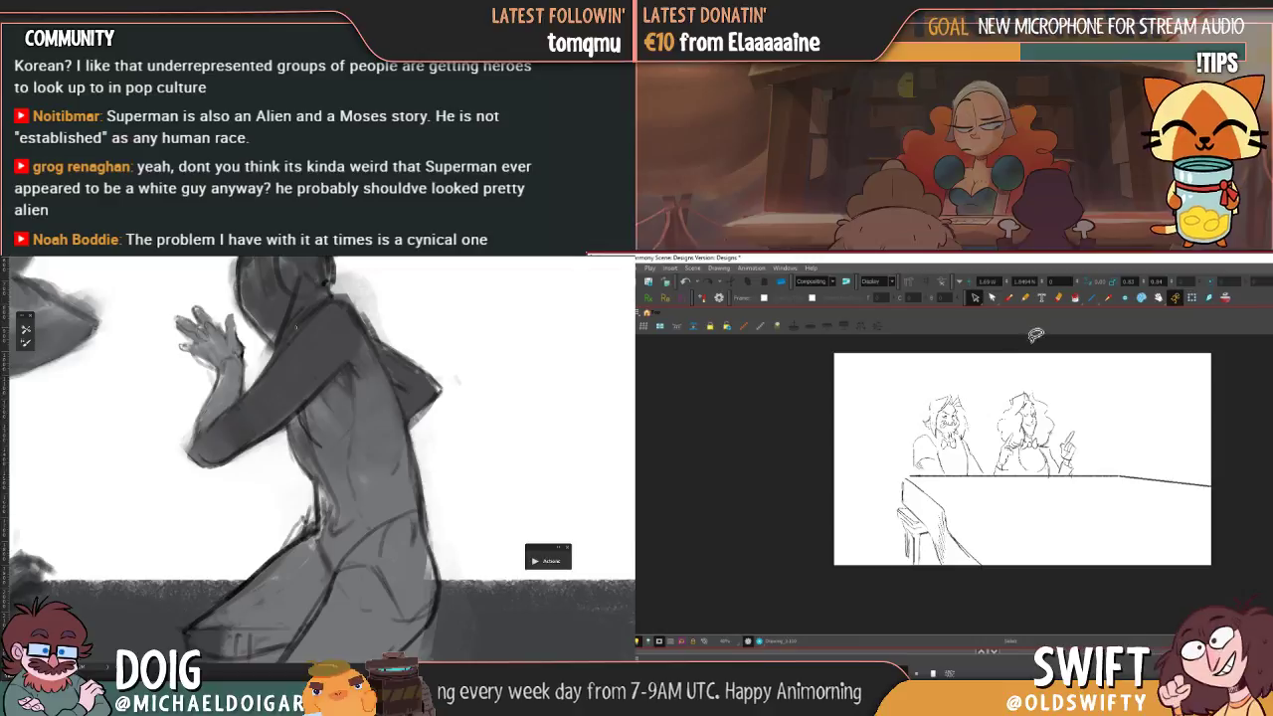
click(1007, 297)
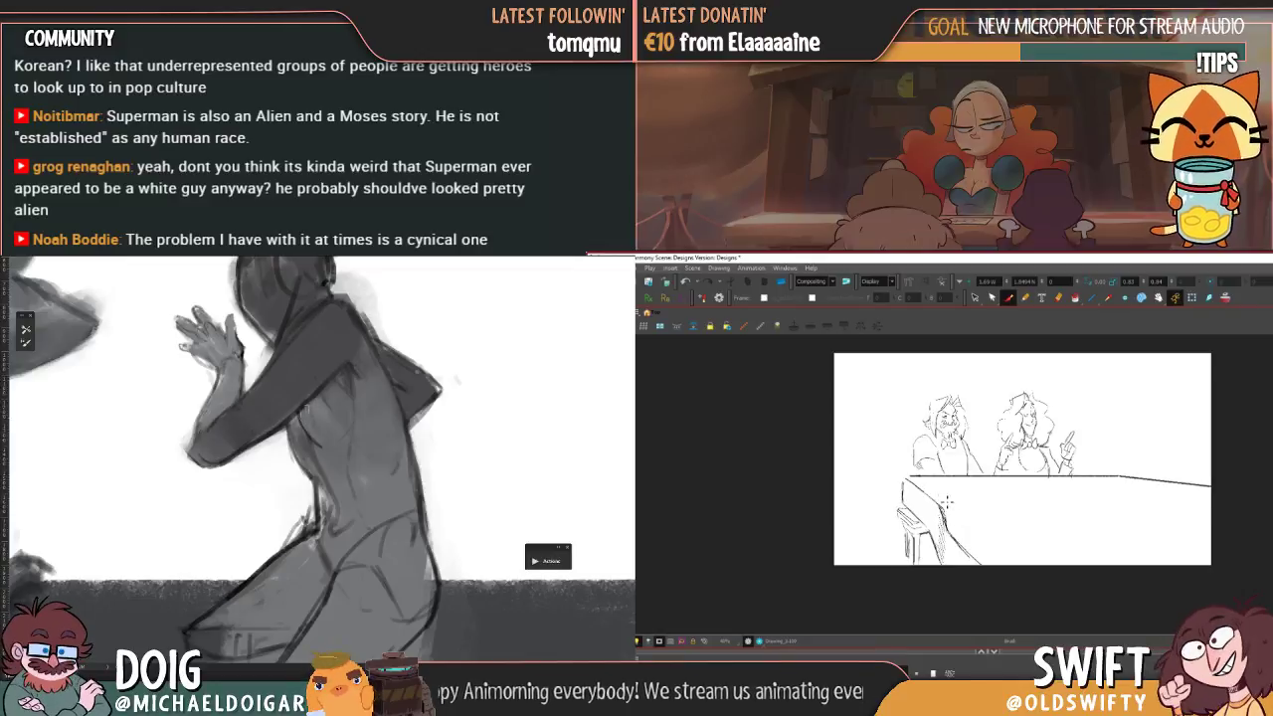
drag(946, 501, 940, 529)
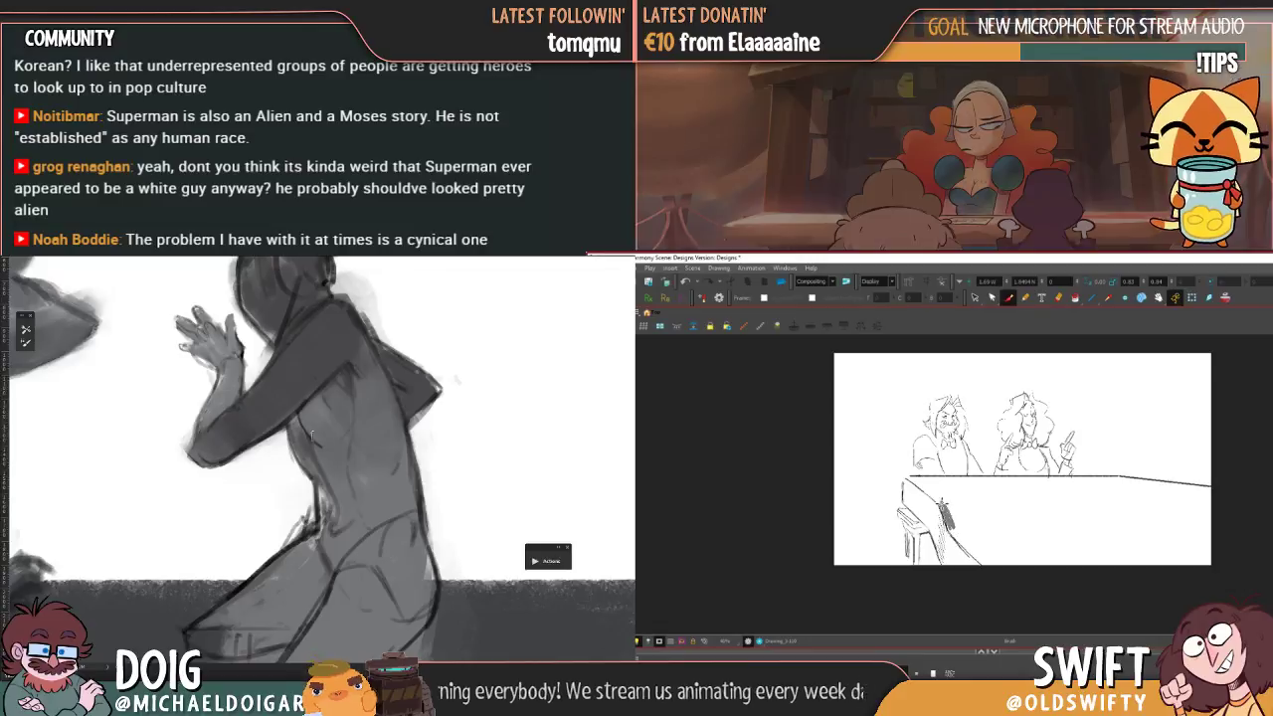
key(ctrl+z)
key(ctrl+minus)
key(ctrl+minus)
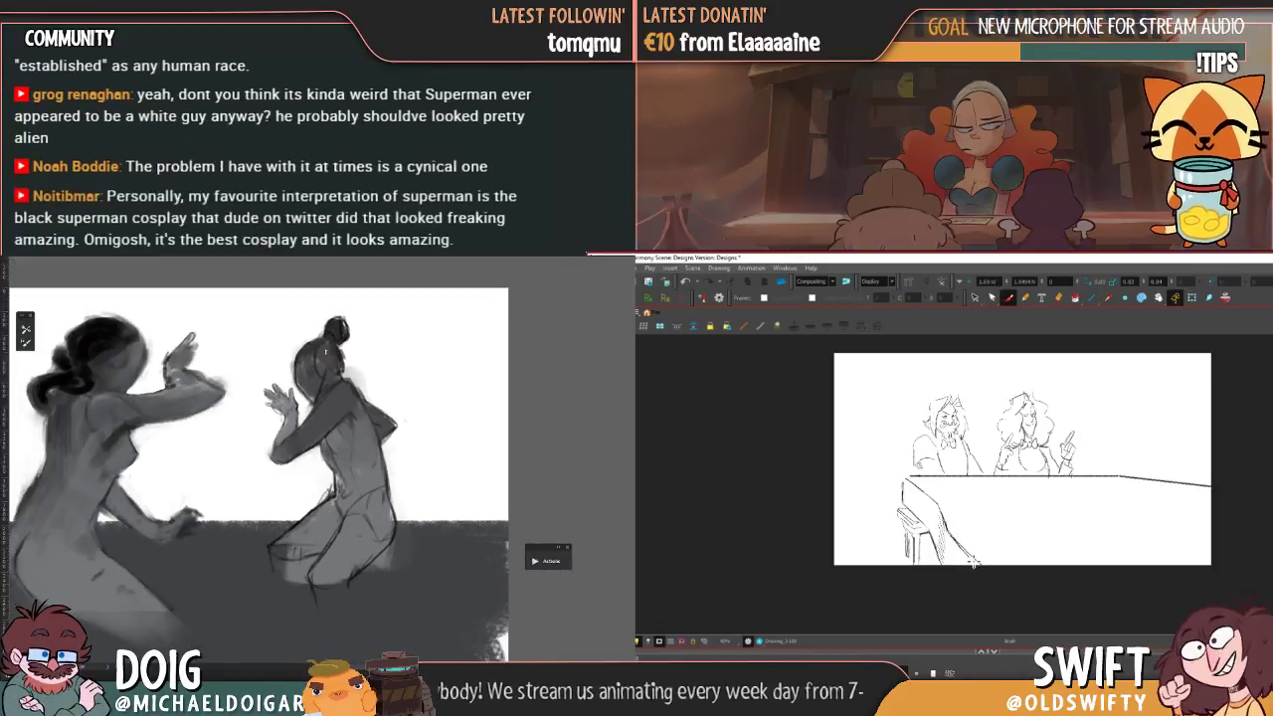
scroll(326, 350, up, 2)
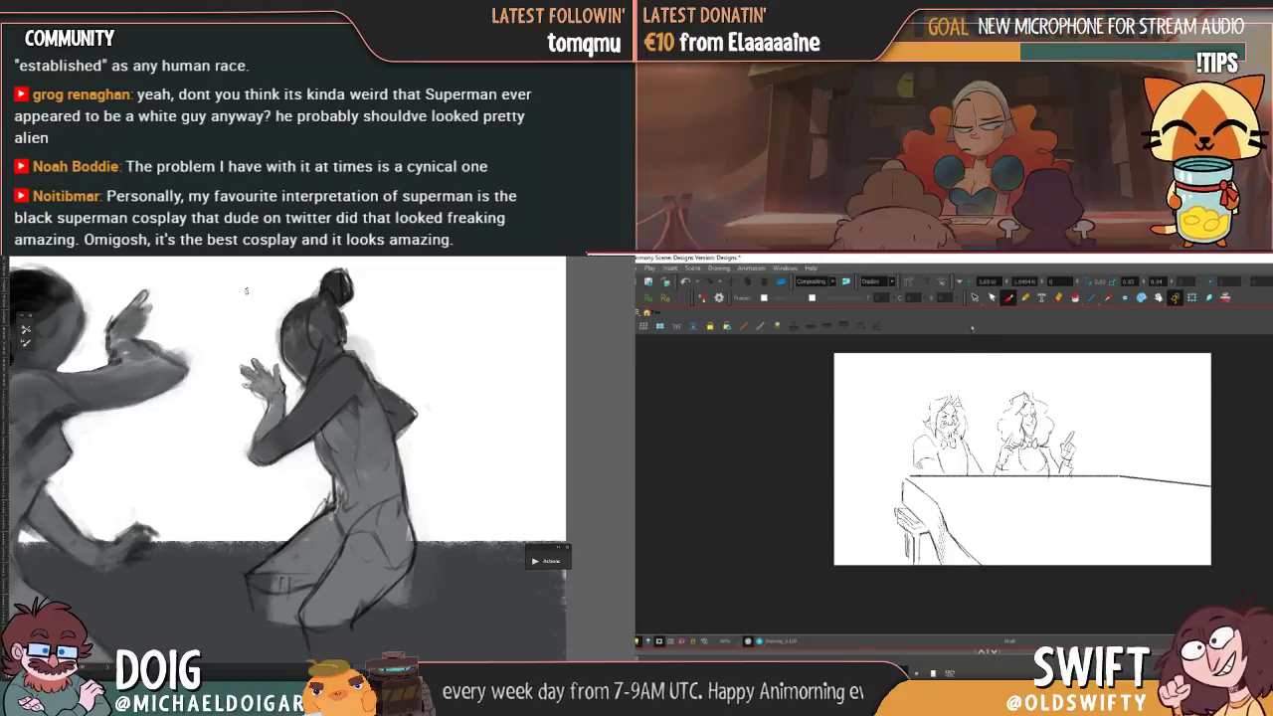
- Move the short vertical leg strokes beneath the table's corner slightly outward and up
click(975, 297)
click(907, 519)
click(901, 513)
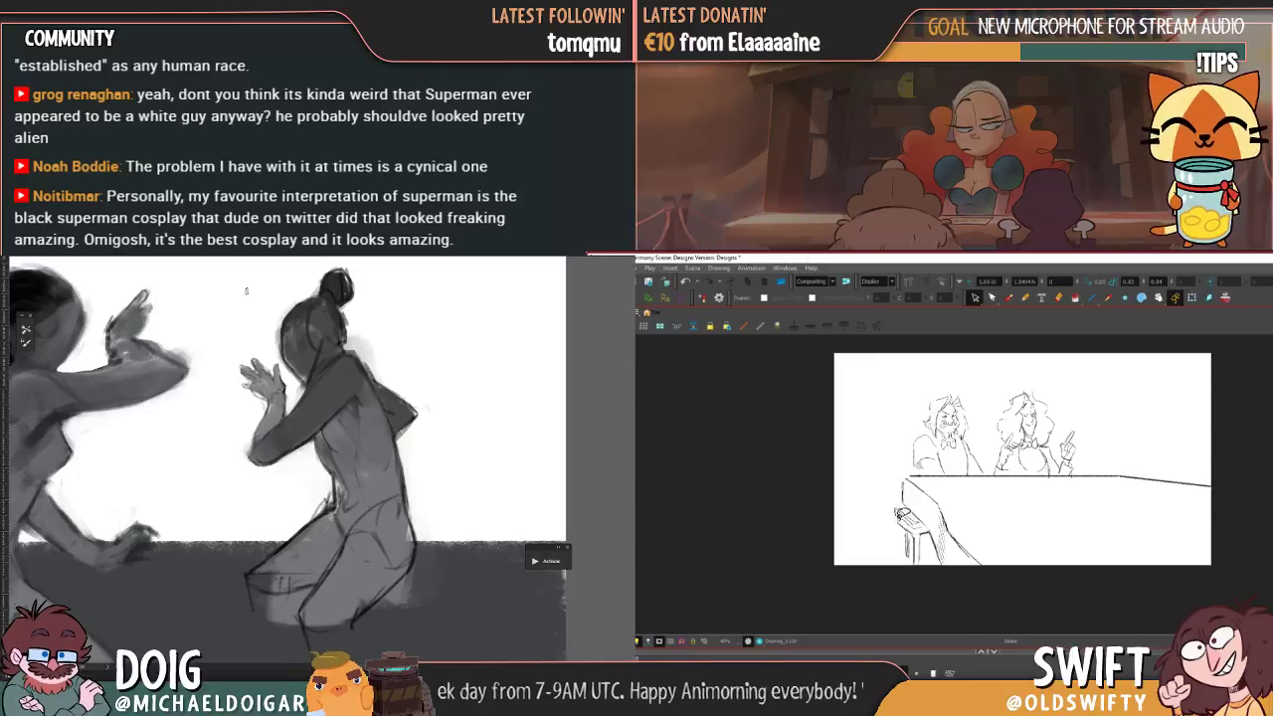
click(901, 514)
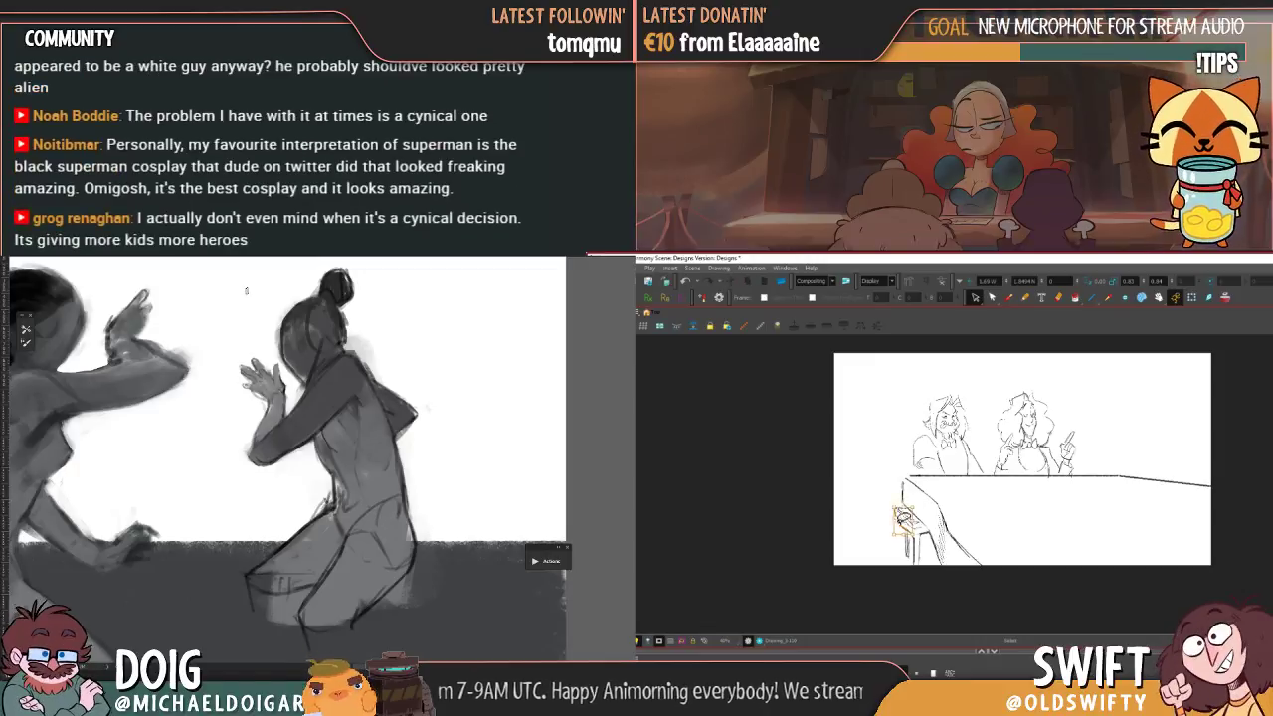
click(898, 501)
click(909, 547)
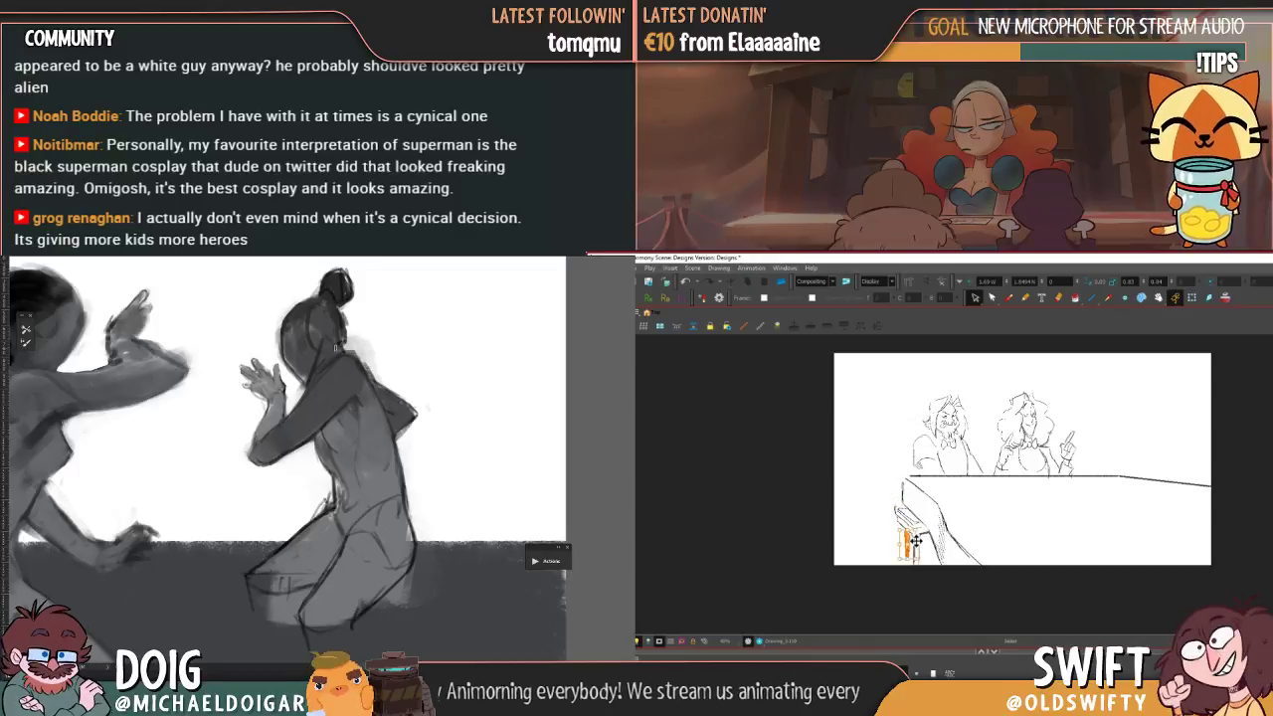
drag(910, 546, 903, 539)
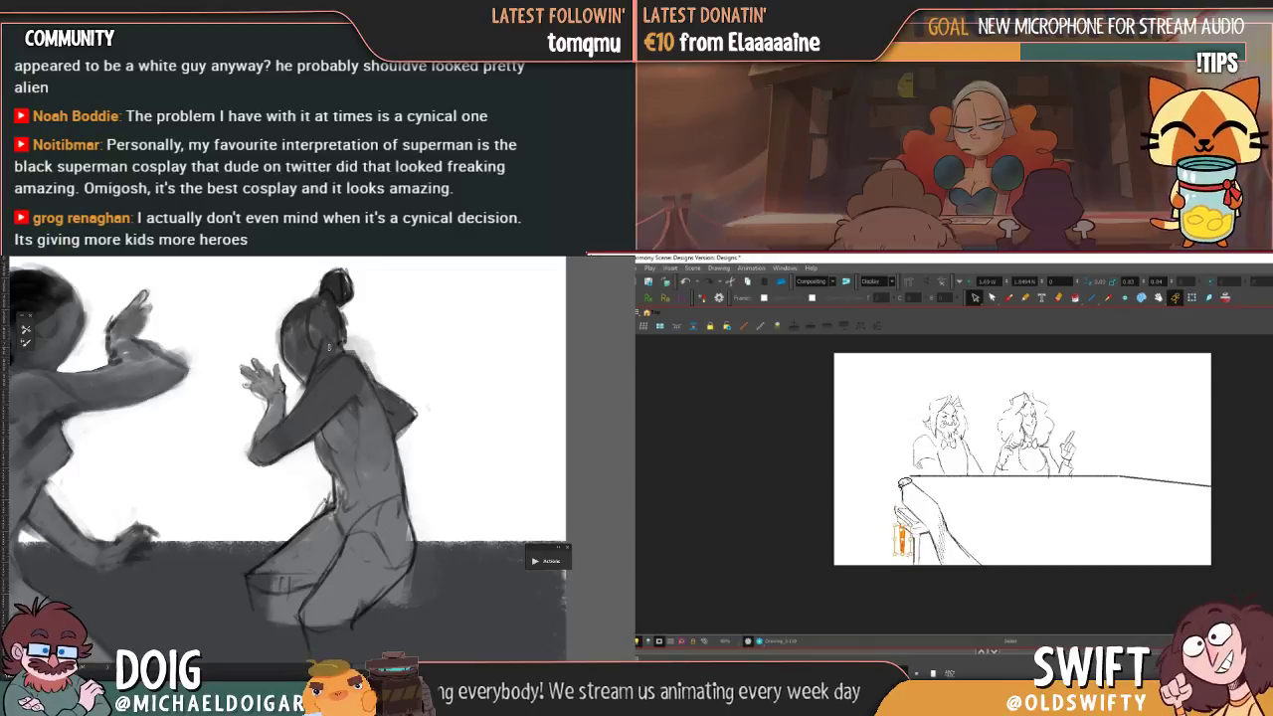
click(911, 478)
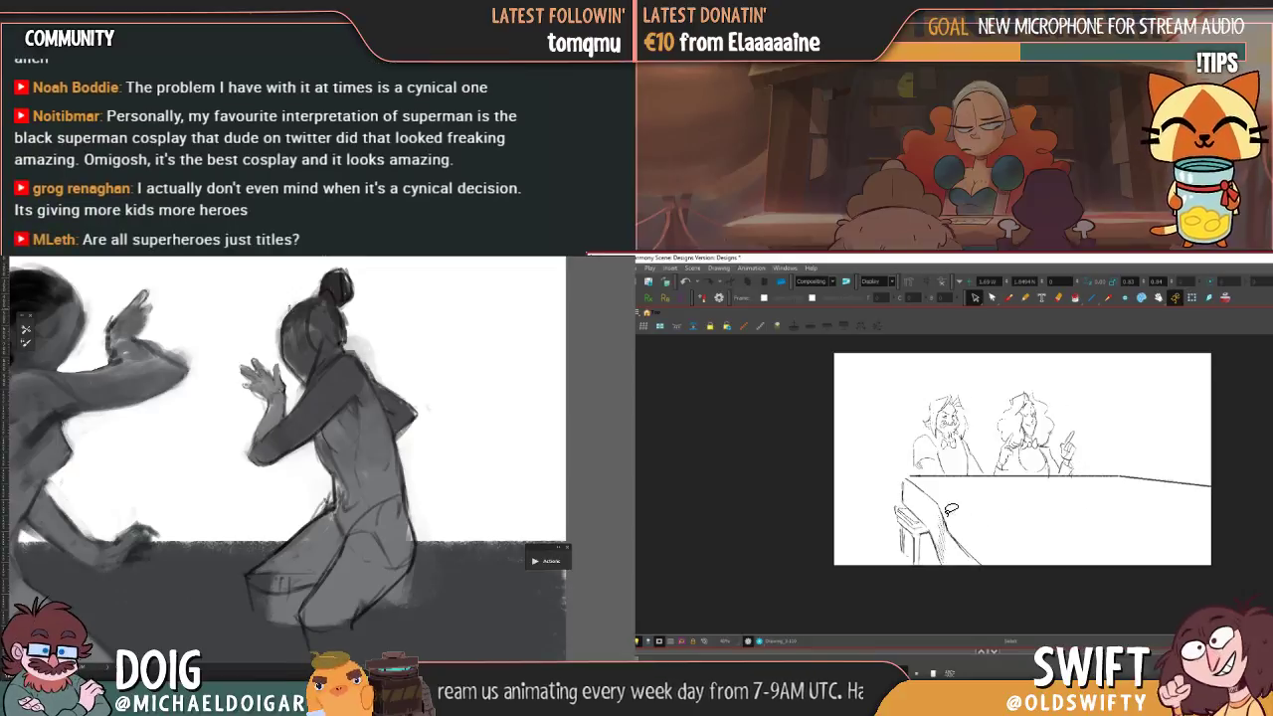
- Reshape the slanted edge line of the table's side so its lower end reaches further along the frame's lower border
mouse_move(952, 525)
mouse_down()
mouse_move(991, 562)
mouse_move(945, 509)
mouse_move(993, 564)
mouse_up()
click(1026, 540)
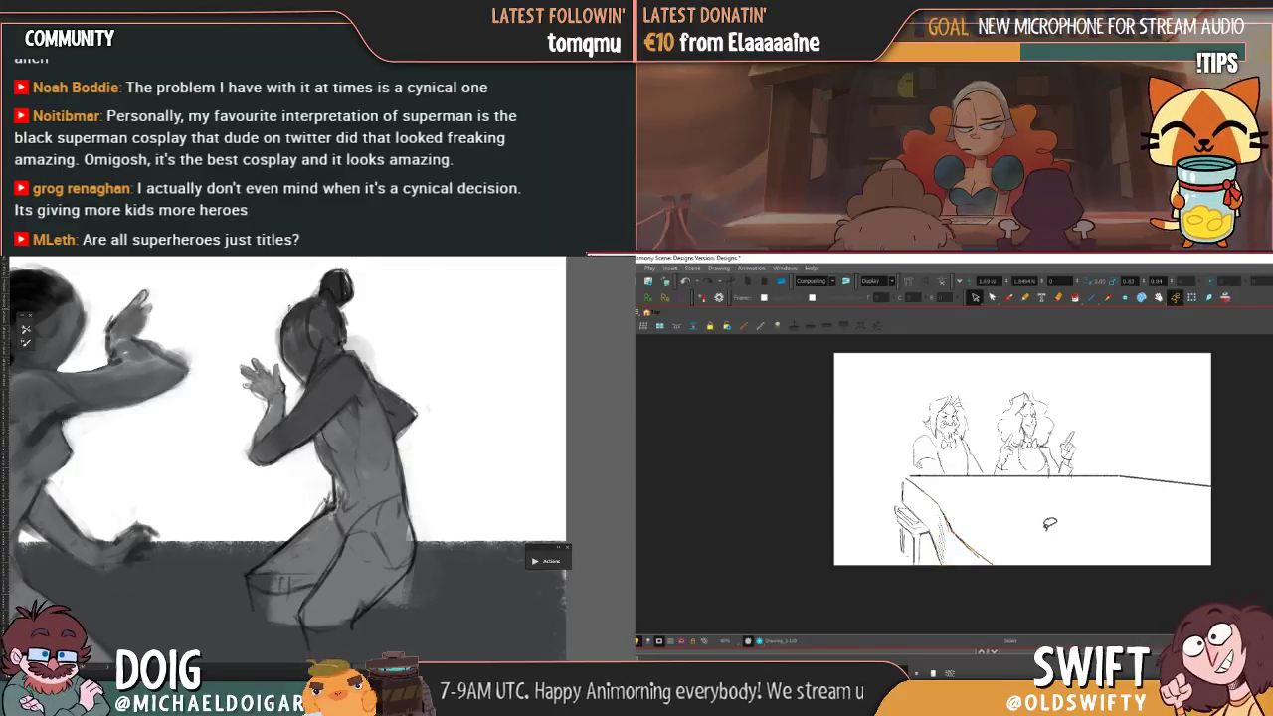
mouse_move(951, 511)
mouse_down()
mouse_move(972, 545)
mouse_move(1013, 556)
mouse_up()
click(1035, 542)
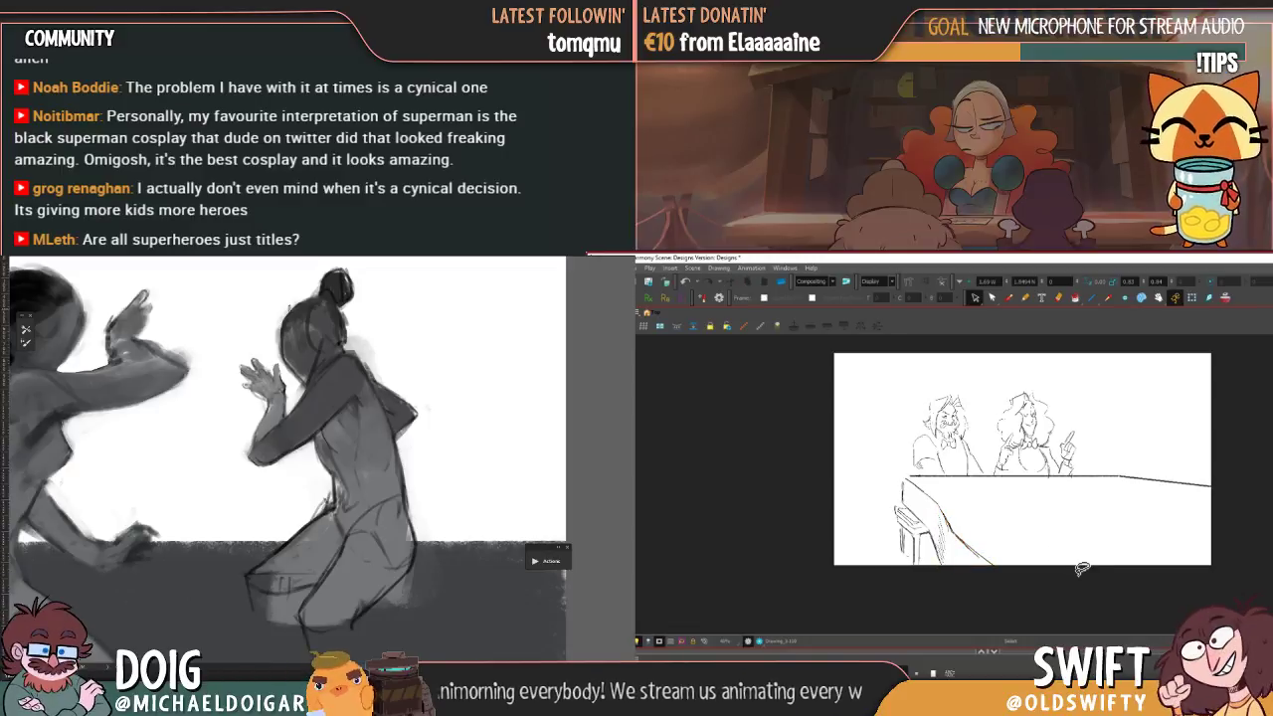
- Transform the leg and support strokes beneath the table's corner as a group and compare the result with the neighbouring drawing
click(920, 531)
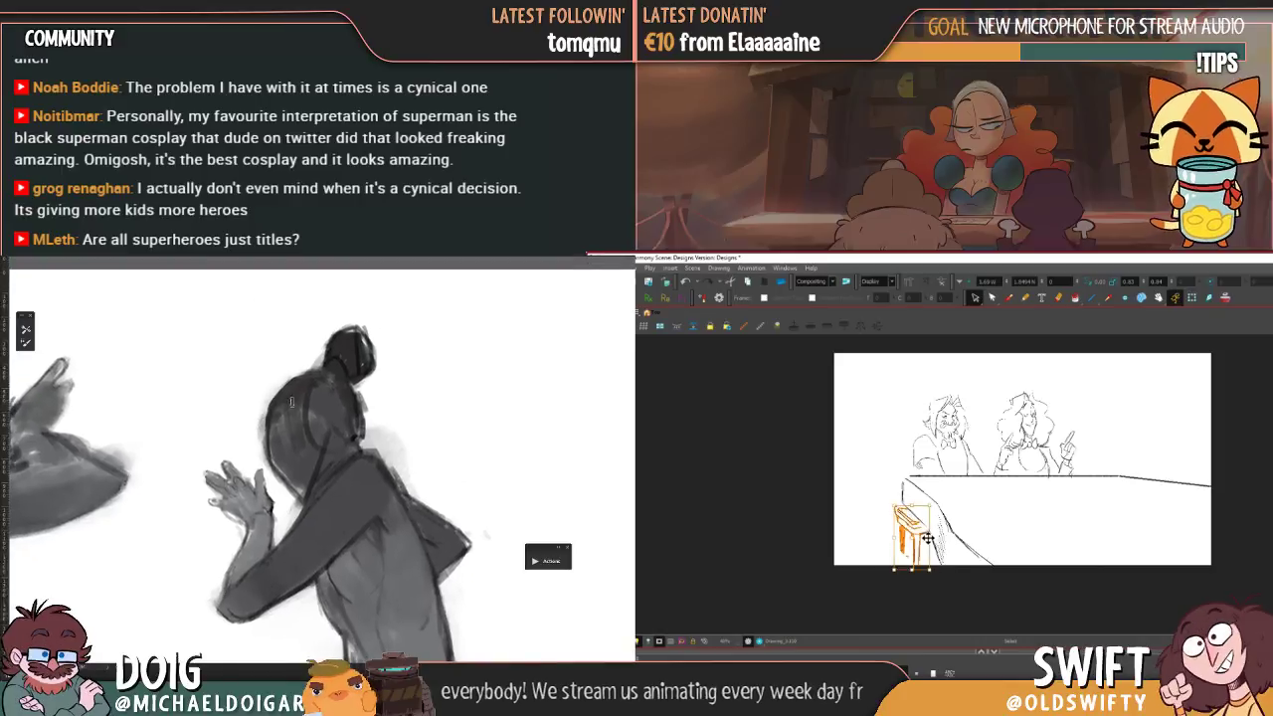
drag(927, 538, 932, 517)
alt+click(349, 379)
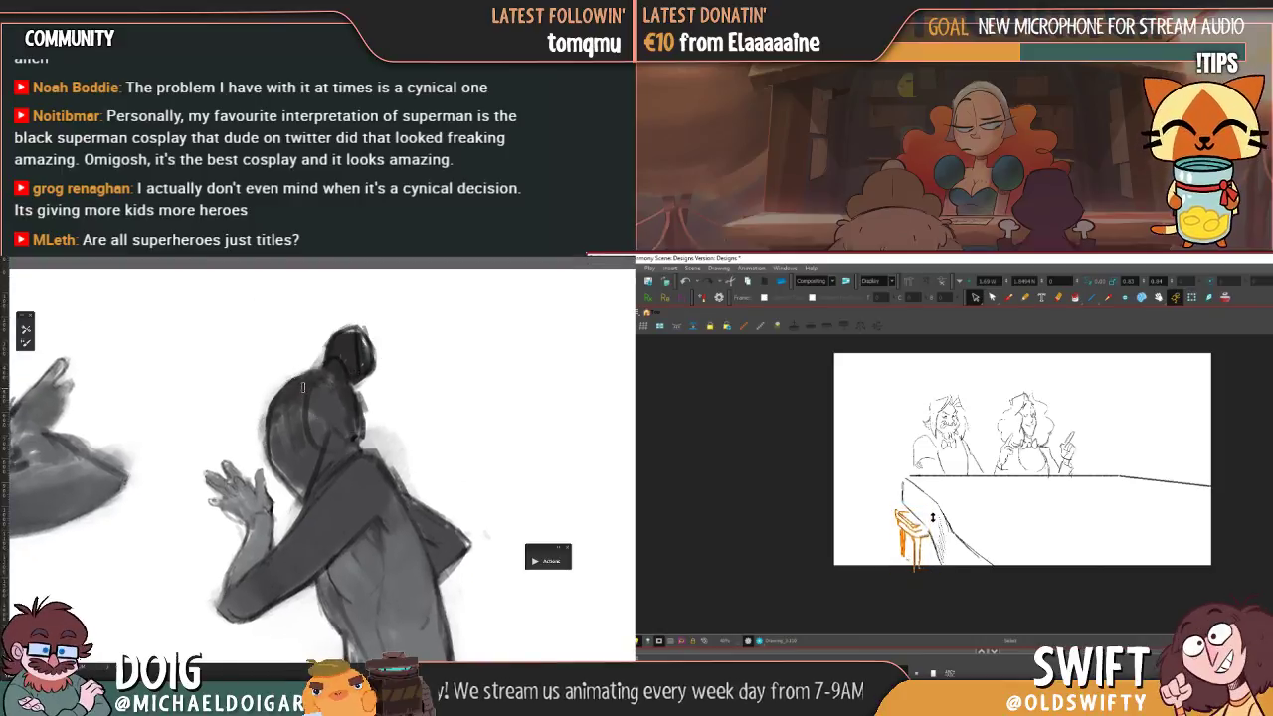
click(981, 527)
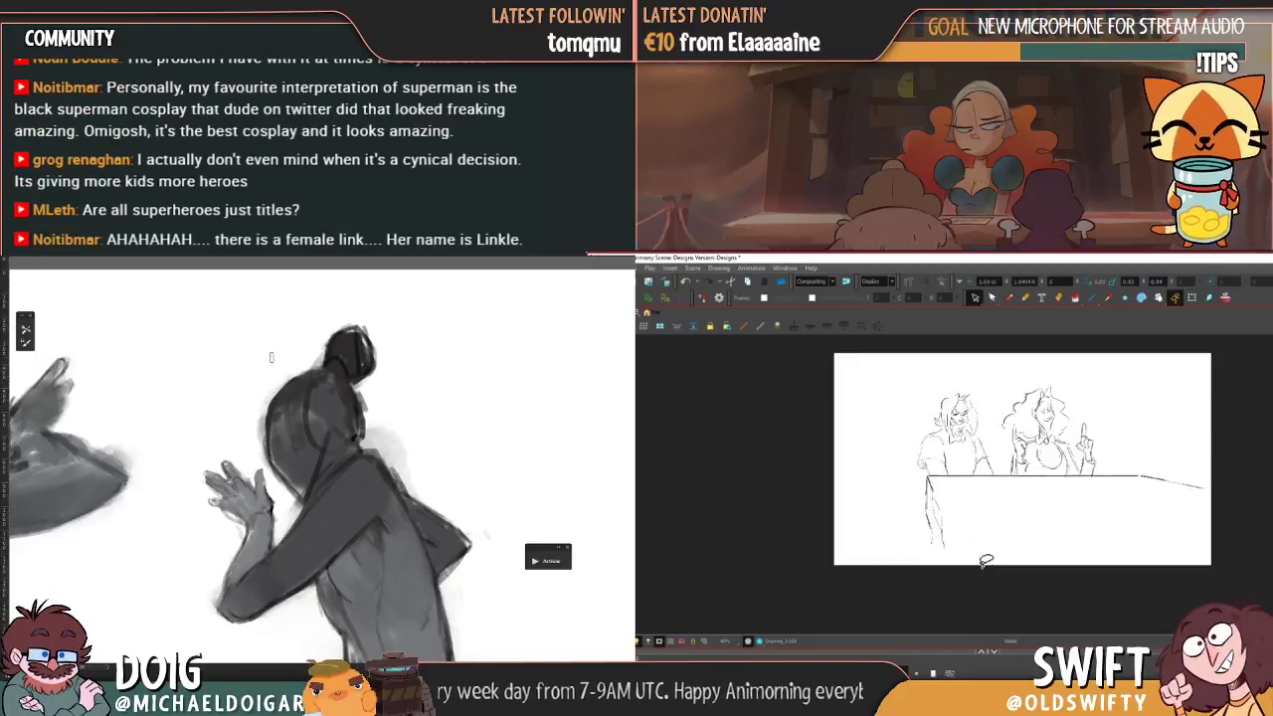
key(.)
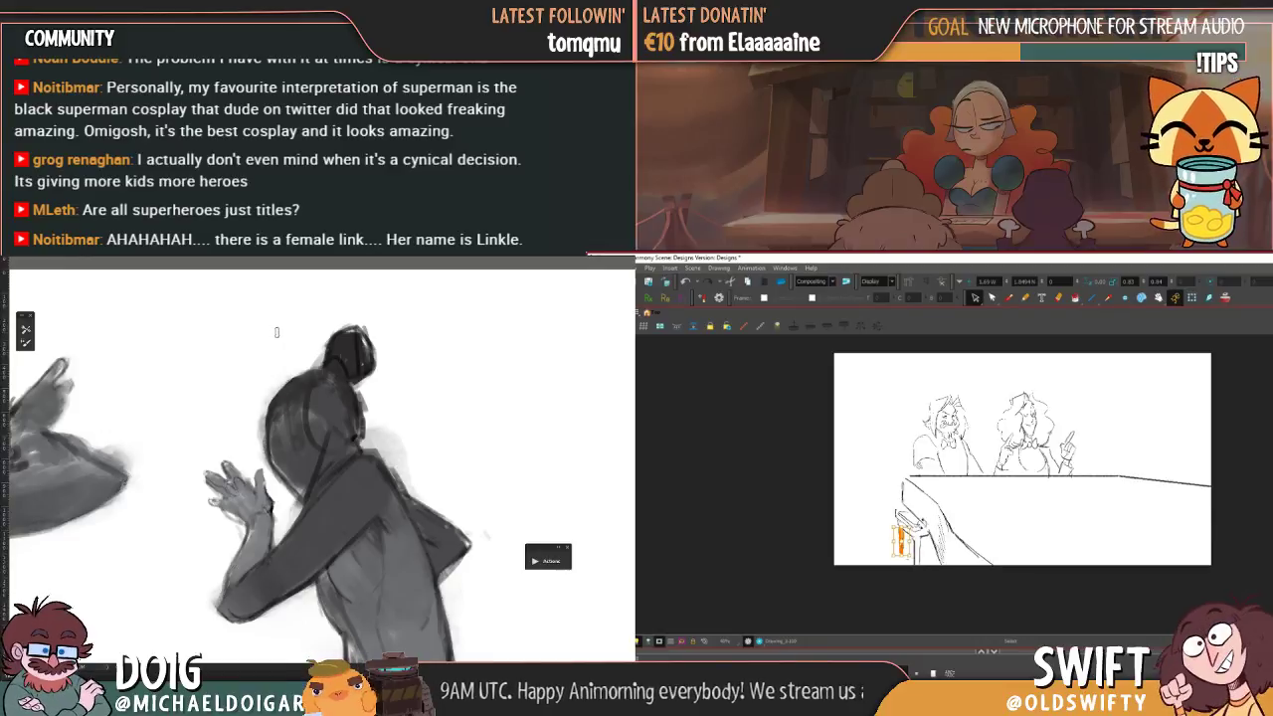
key(.)
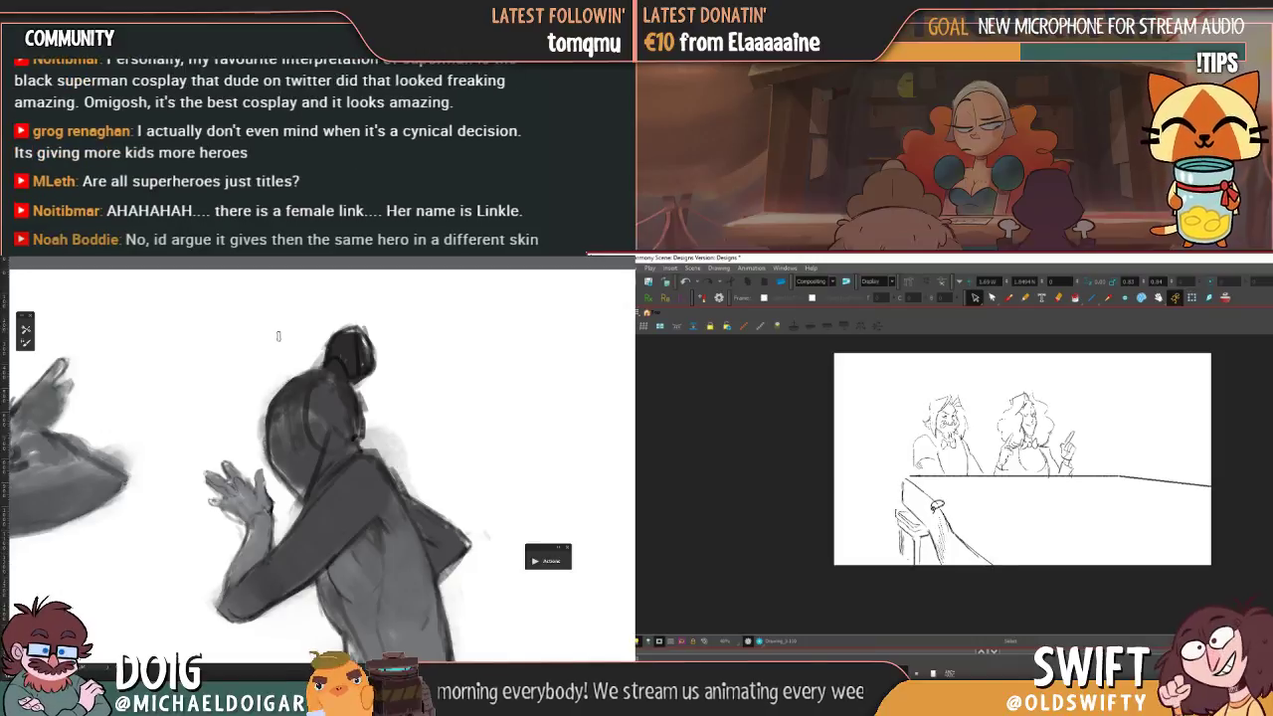
- Flip between the two-character table drawing and the following empty frame with the brush ready
click(1009, 297)
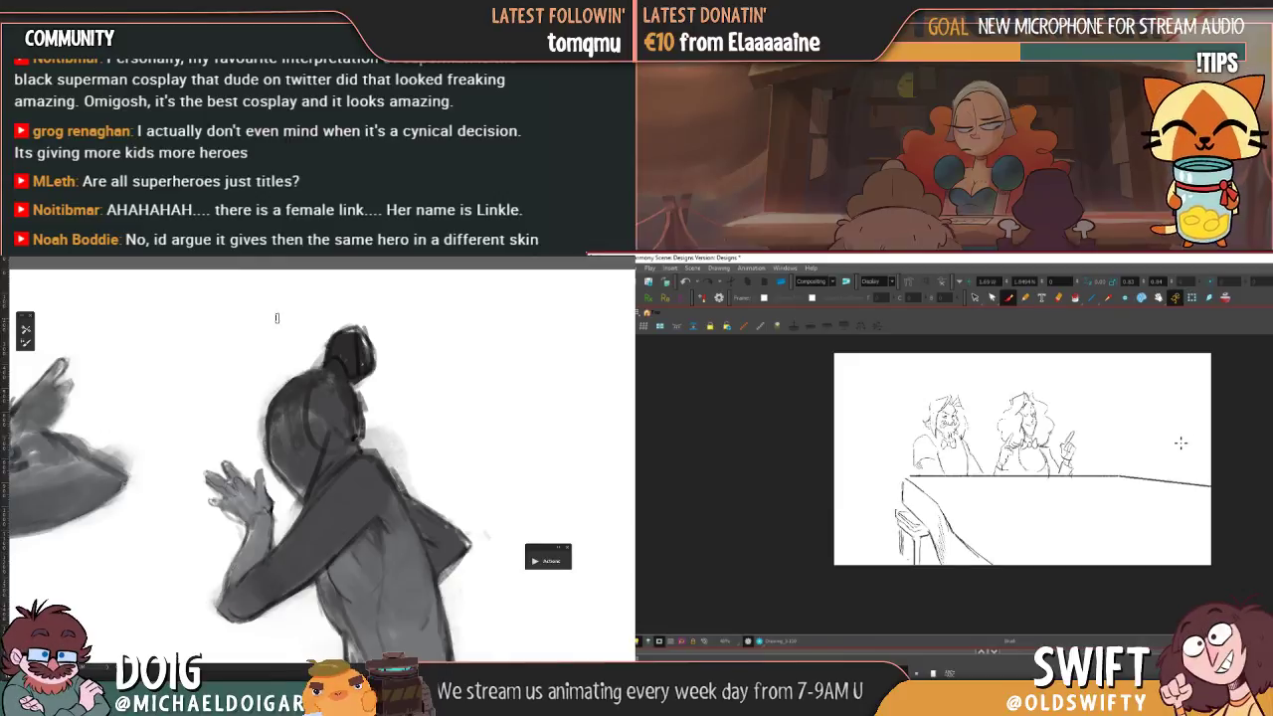
key(.)
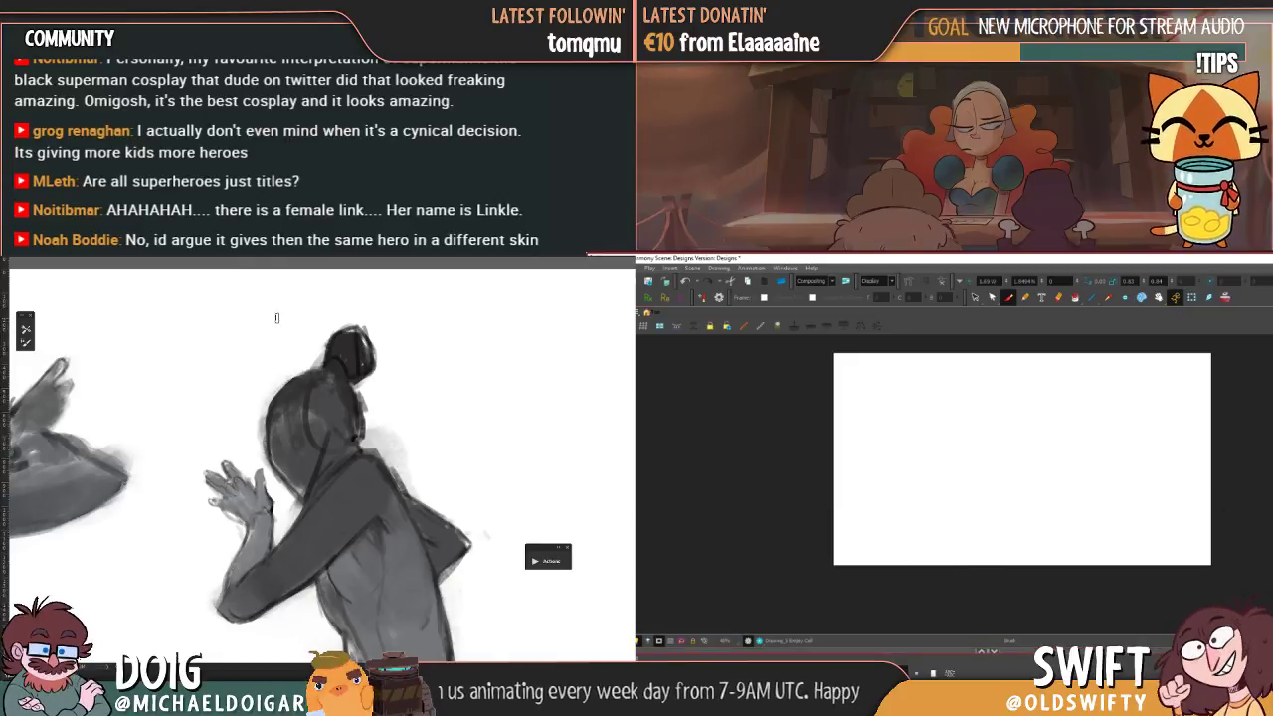
key(comma)
key(period)
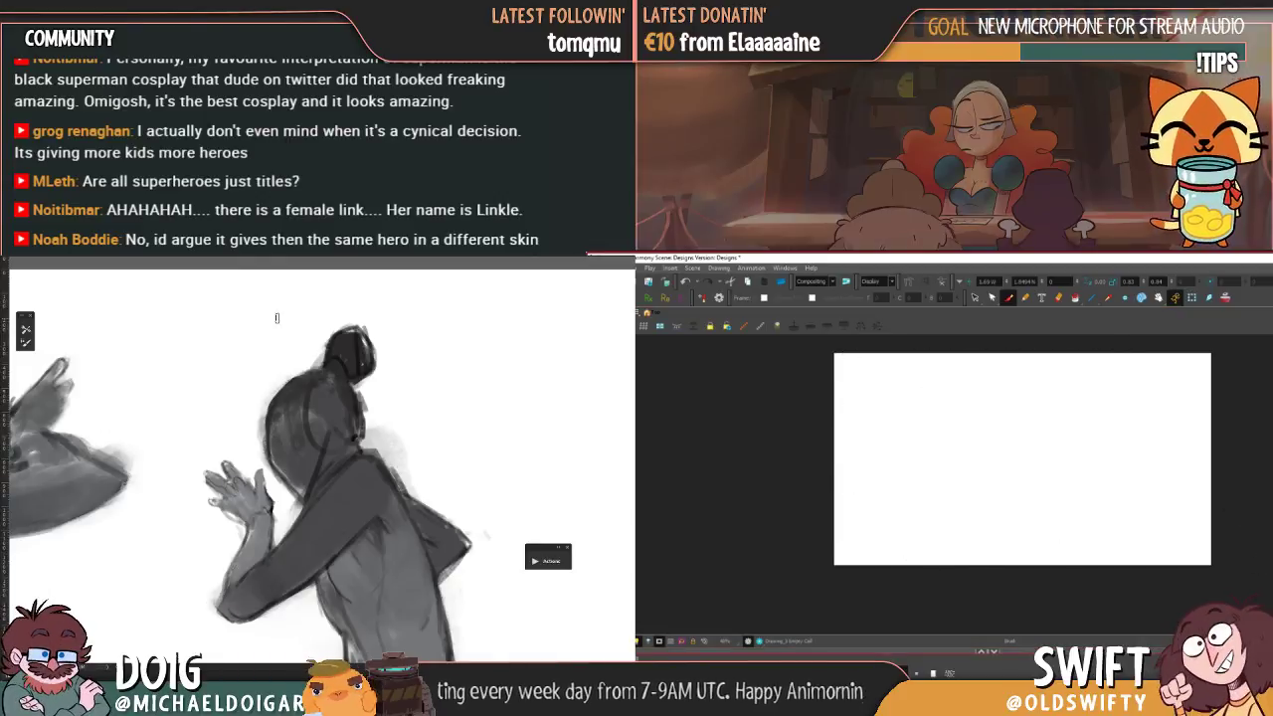
key(comma)
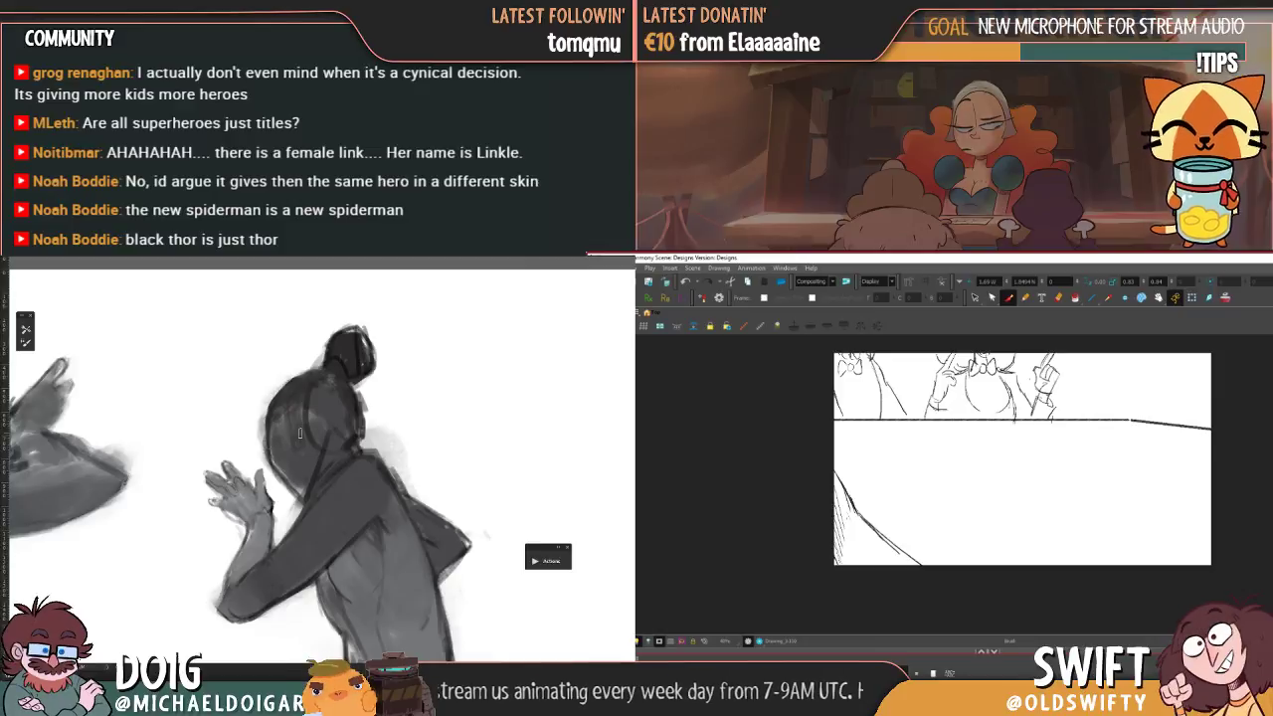
- Examine the heads, arms, hands and backs of the two painted grey figures up close
drag(325, 468, 317, 379)
mouse_move(130, 419)
mouse_down()
mouse_move(279, 438)
mouse_move(228, 448)
mouse_up()
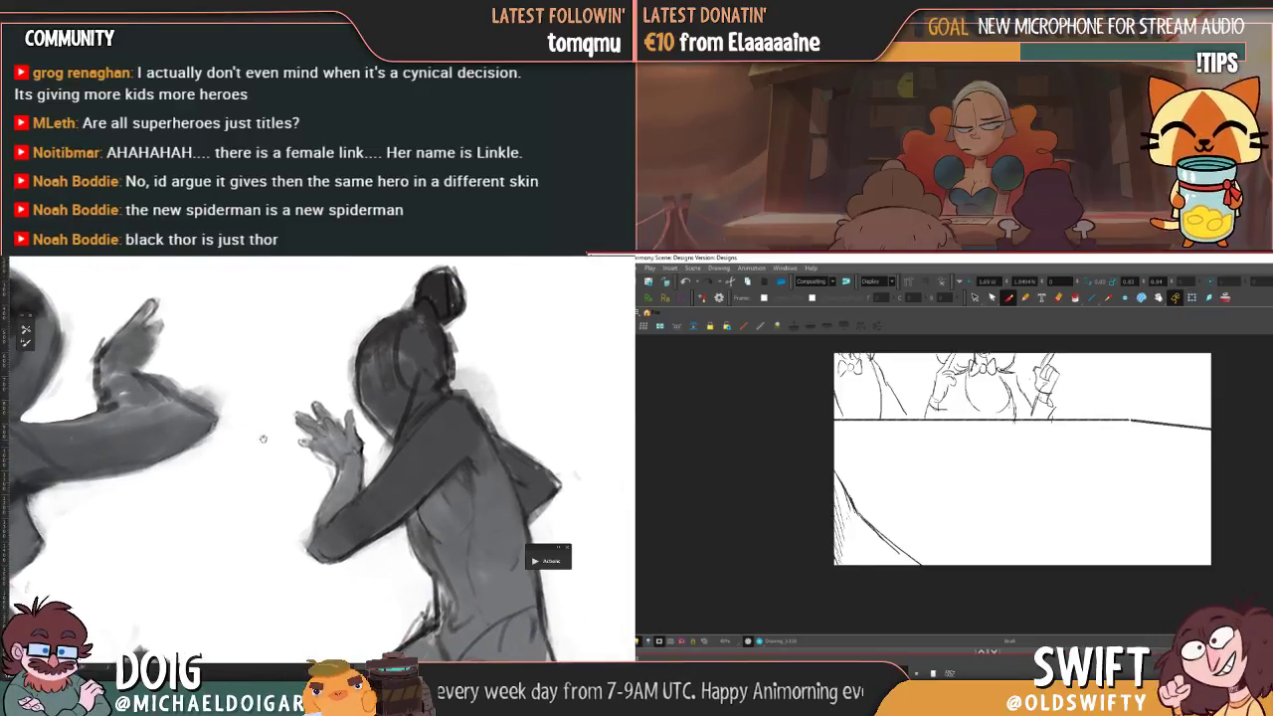
mouse_move(256, 445)
mouse_down()
mouse_move(328, 508)
mouse_move(349, 493)
mouse_up()
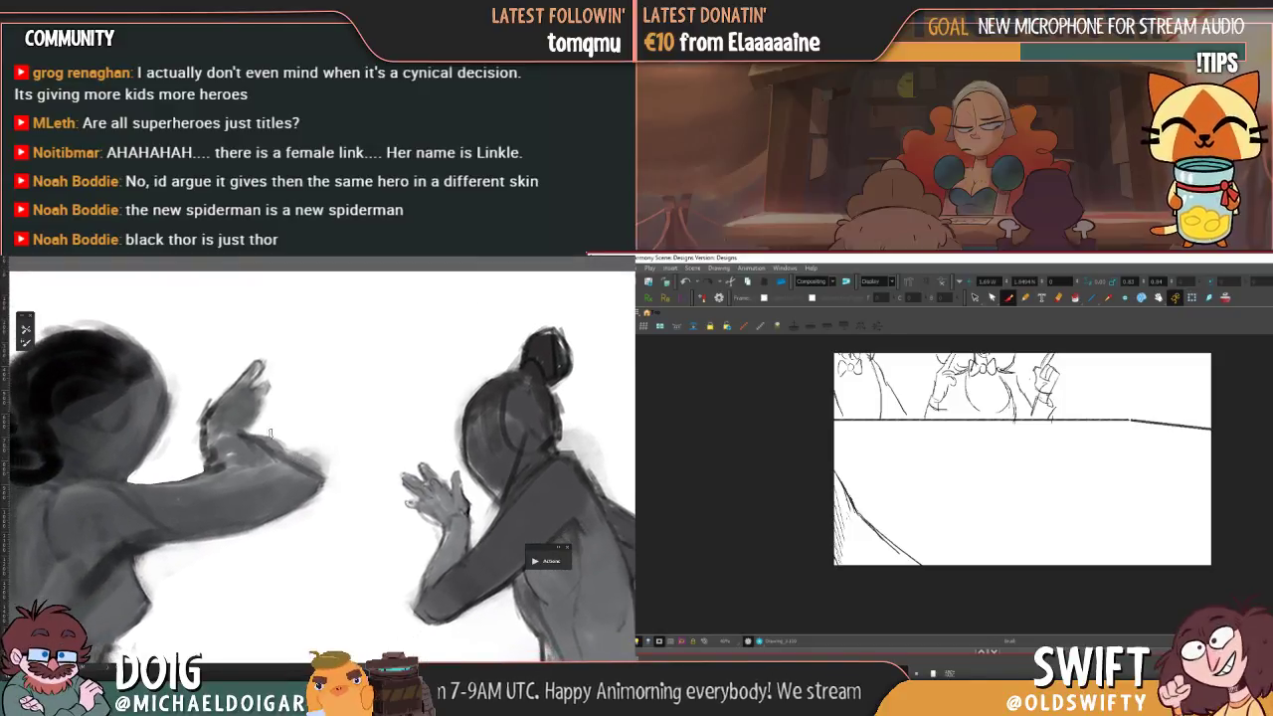
drag(172, 420, 196, 432)
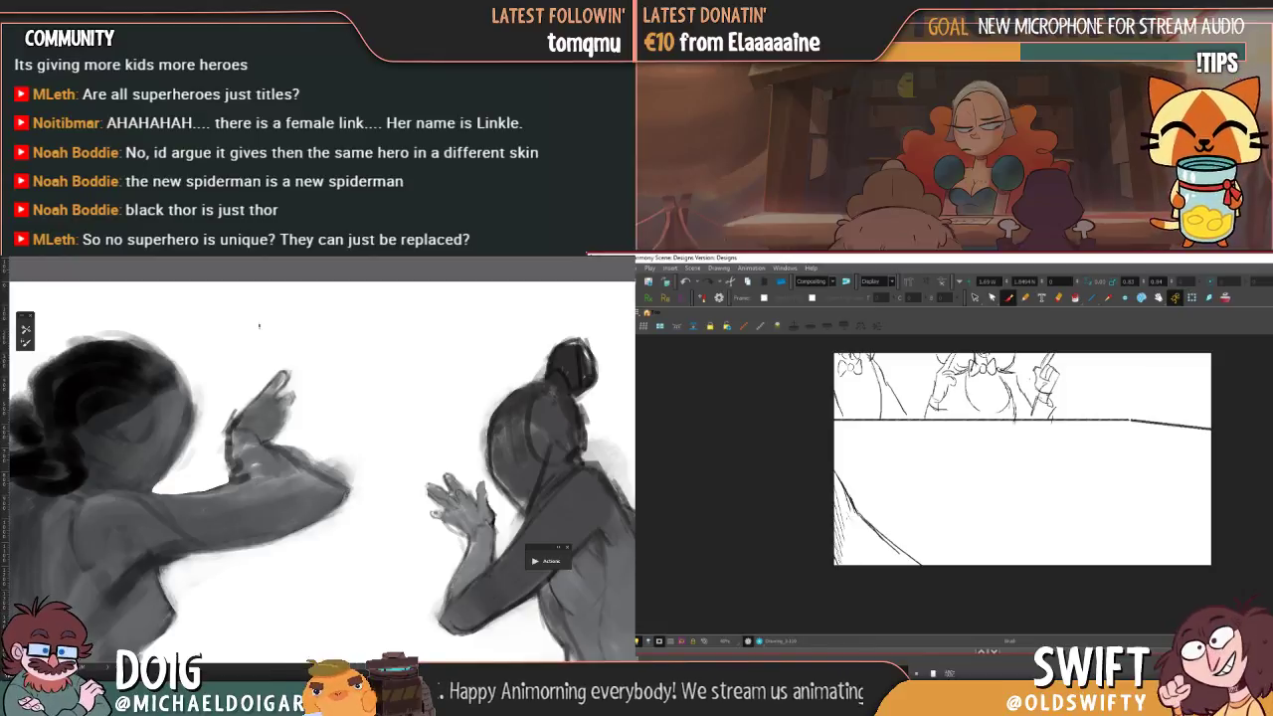
drag(391, 488, 355, 448)
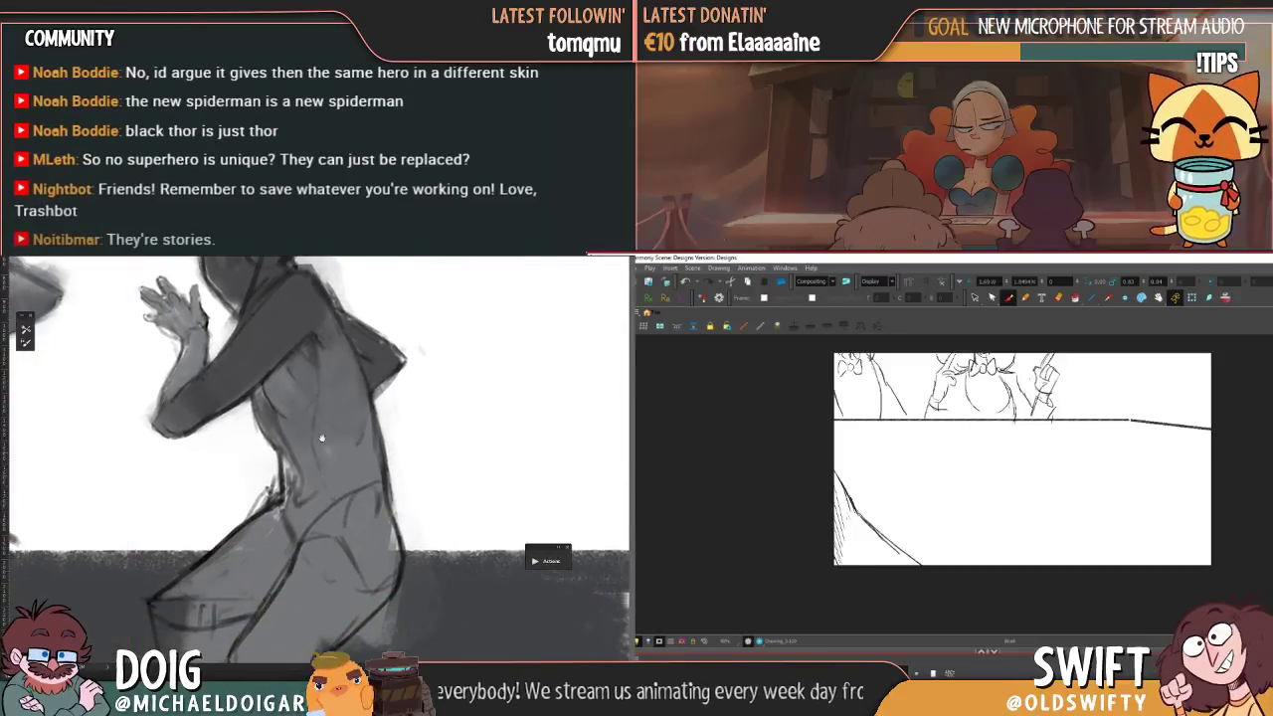
drag(314, 390, 317, 462)
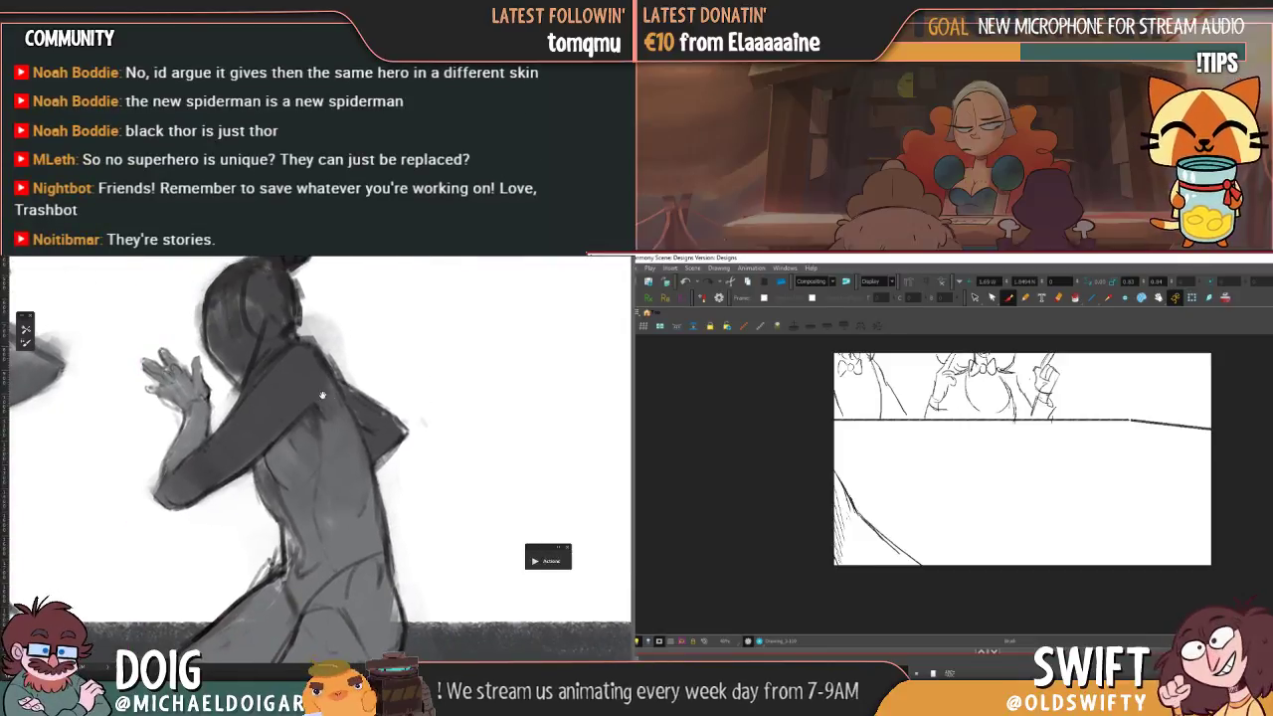
drag(312, 414, 312, 453)
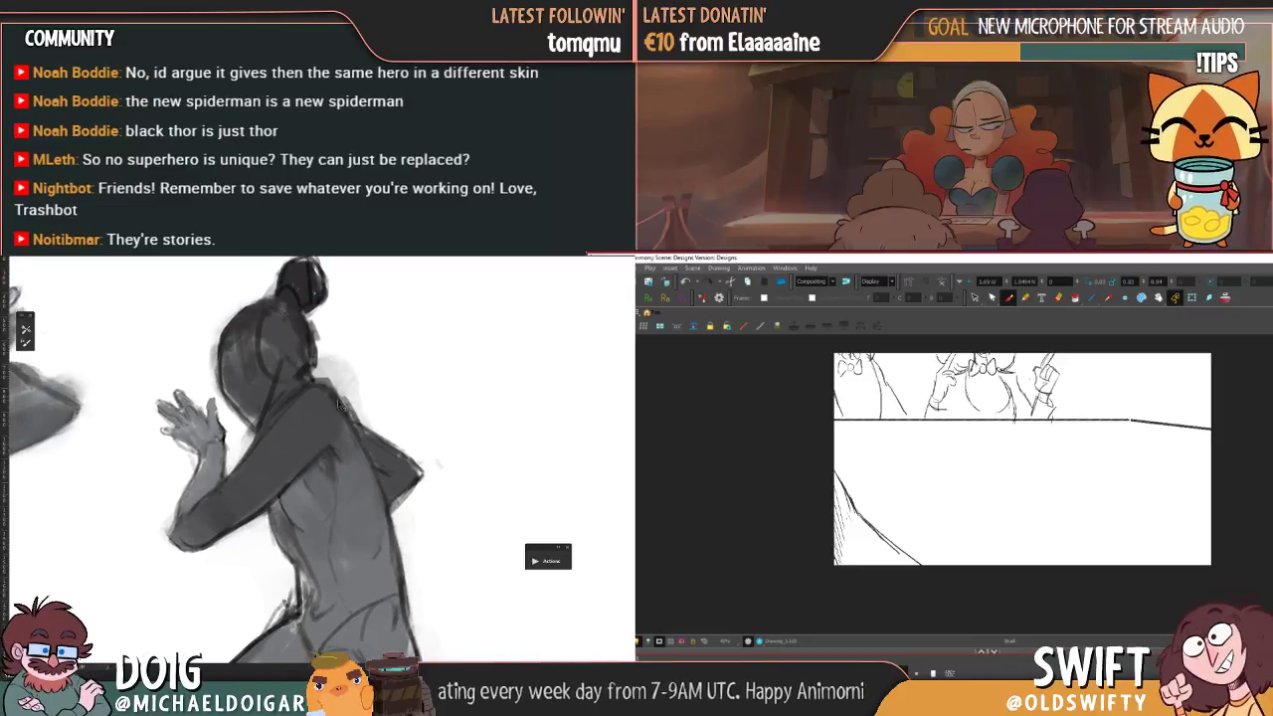
drag(295, 430, 309, 450)
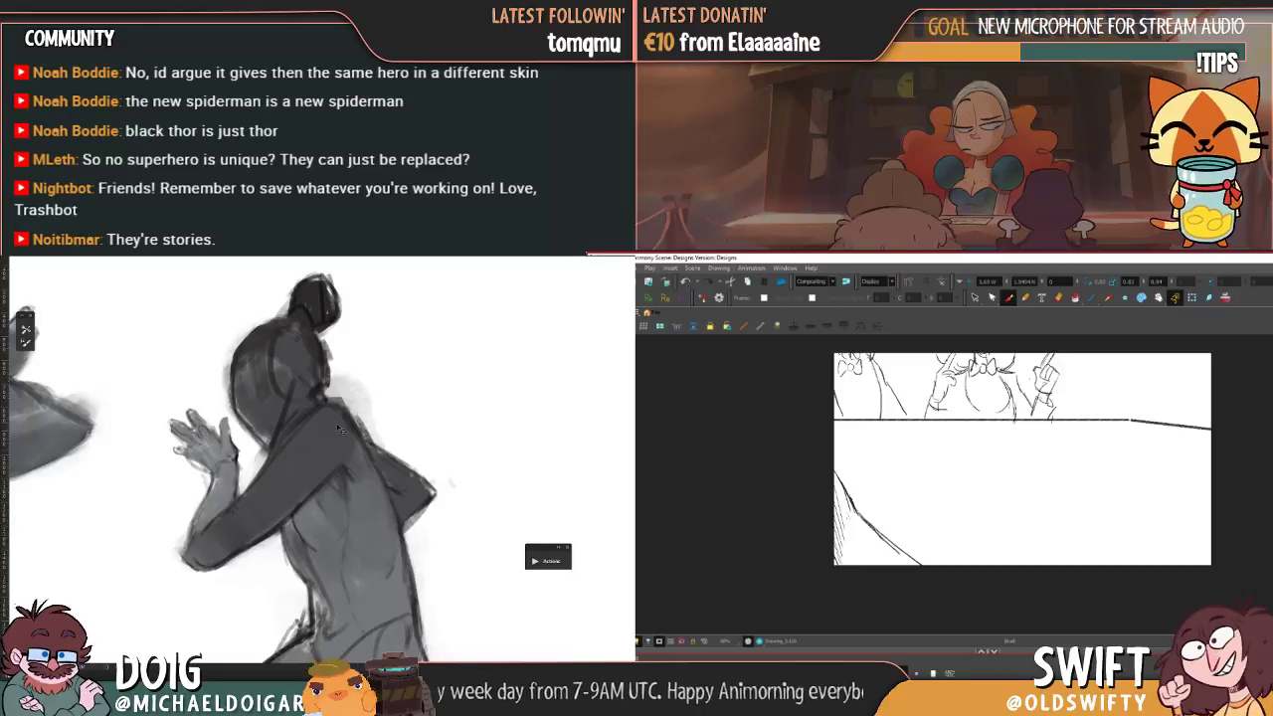
drag(322, 377, 333, 320)
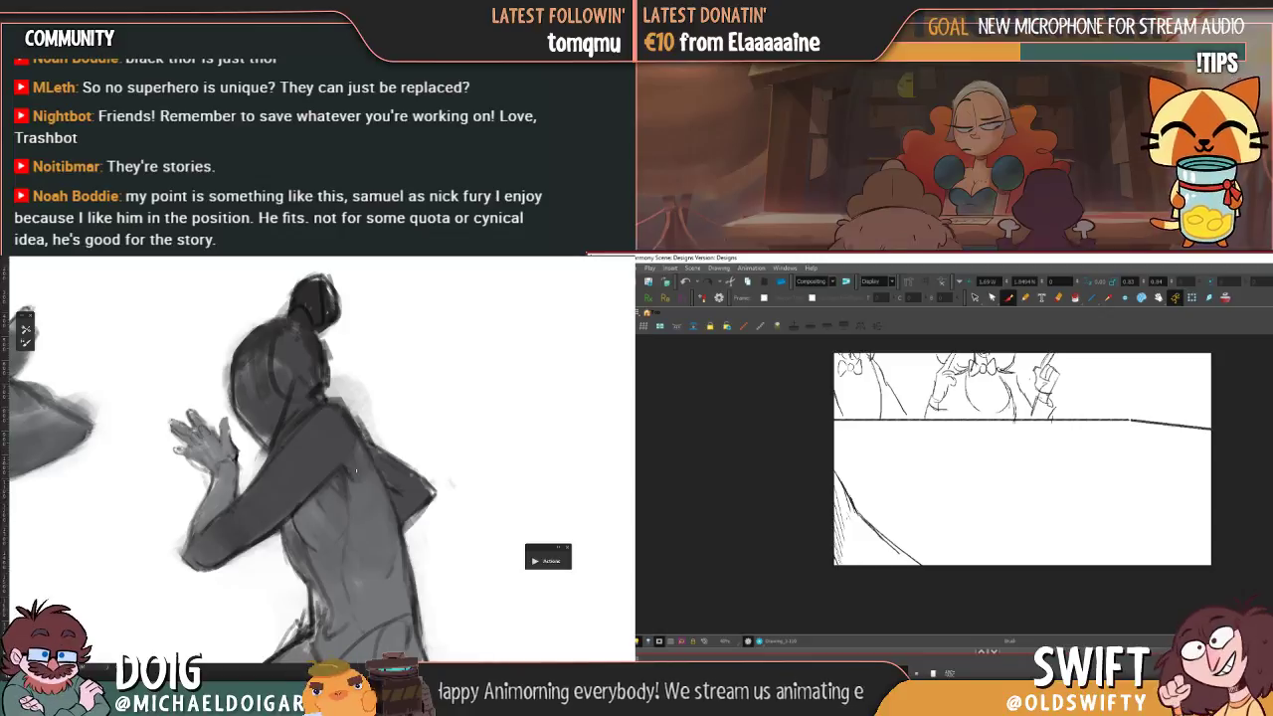
drag(341, 486, 328, 409)
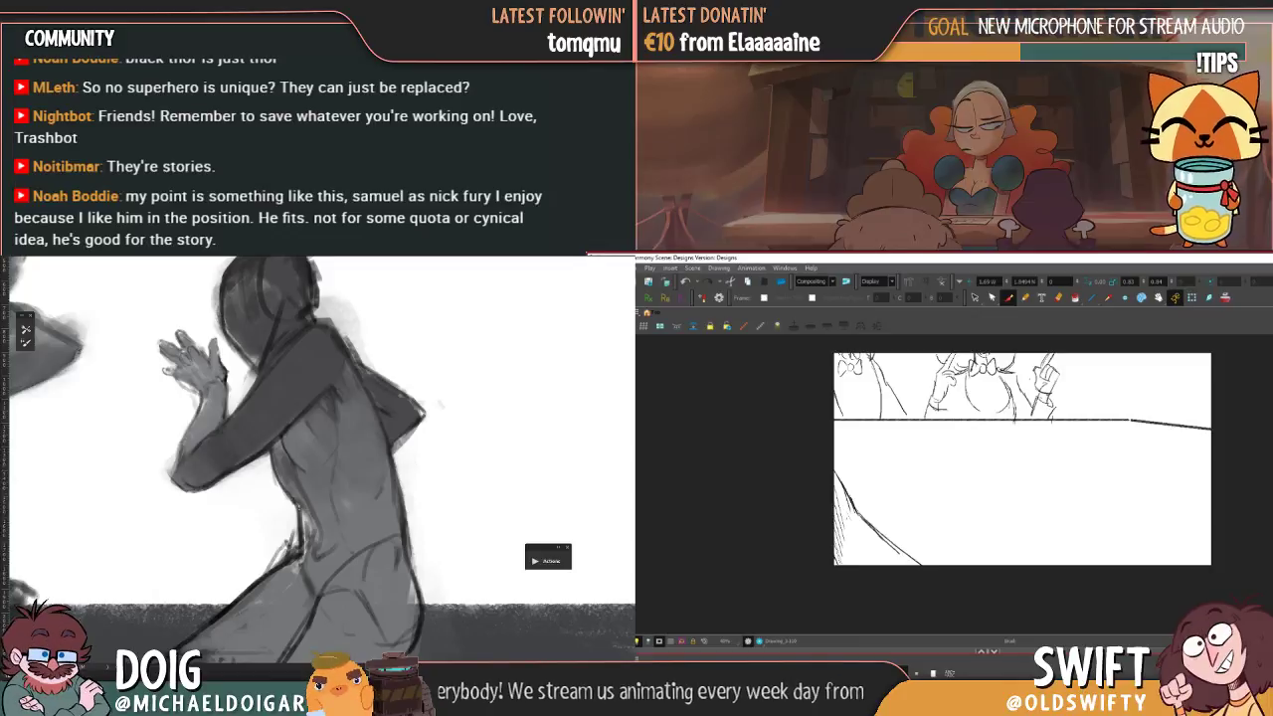
- Paint and outline the bun-haired kneeling figure's waist, hips and thighs in grey tones
drag(315, 486, 312, 472)
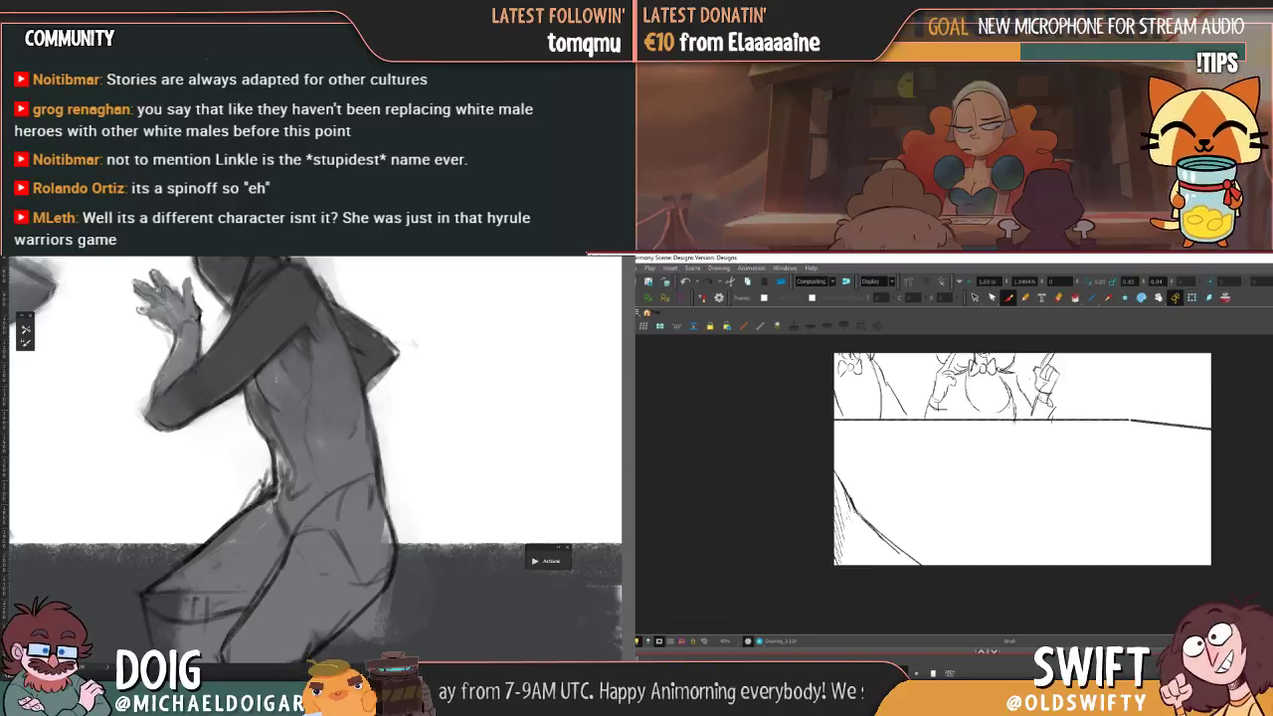
drag(268, 372, 273, 438)
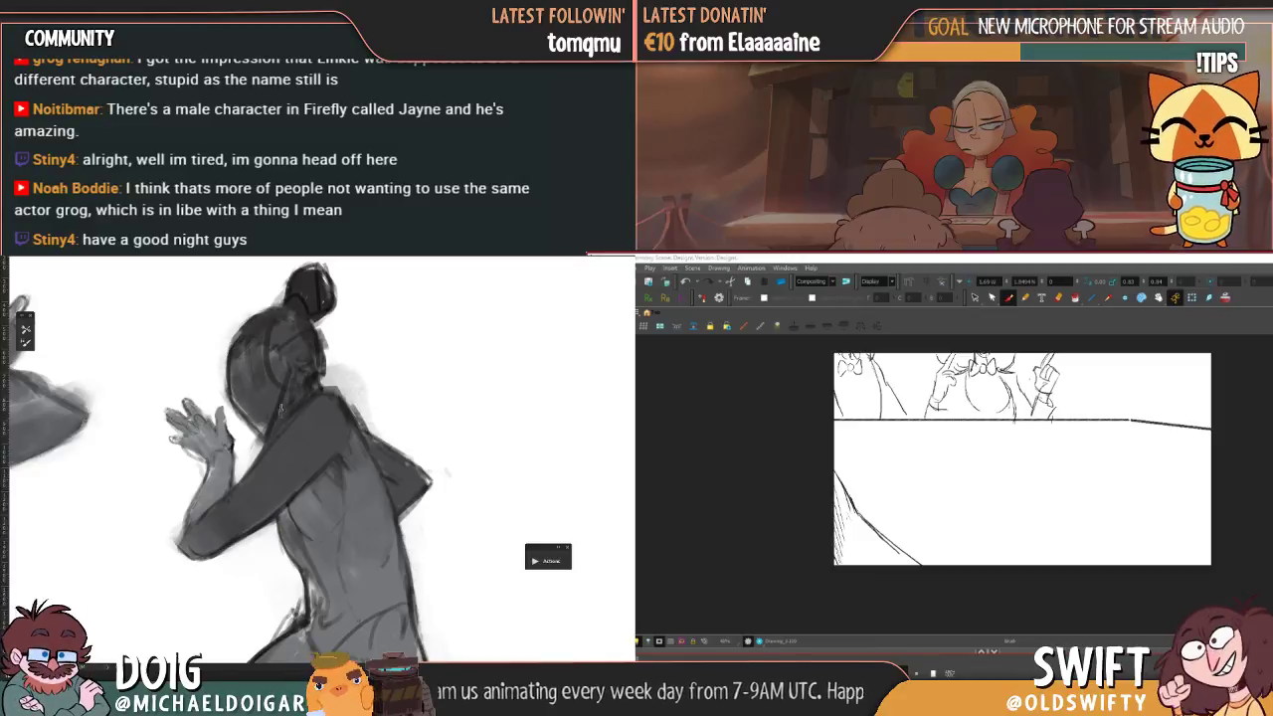
key(ctrl+minus)
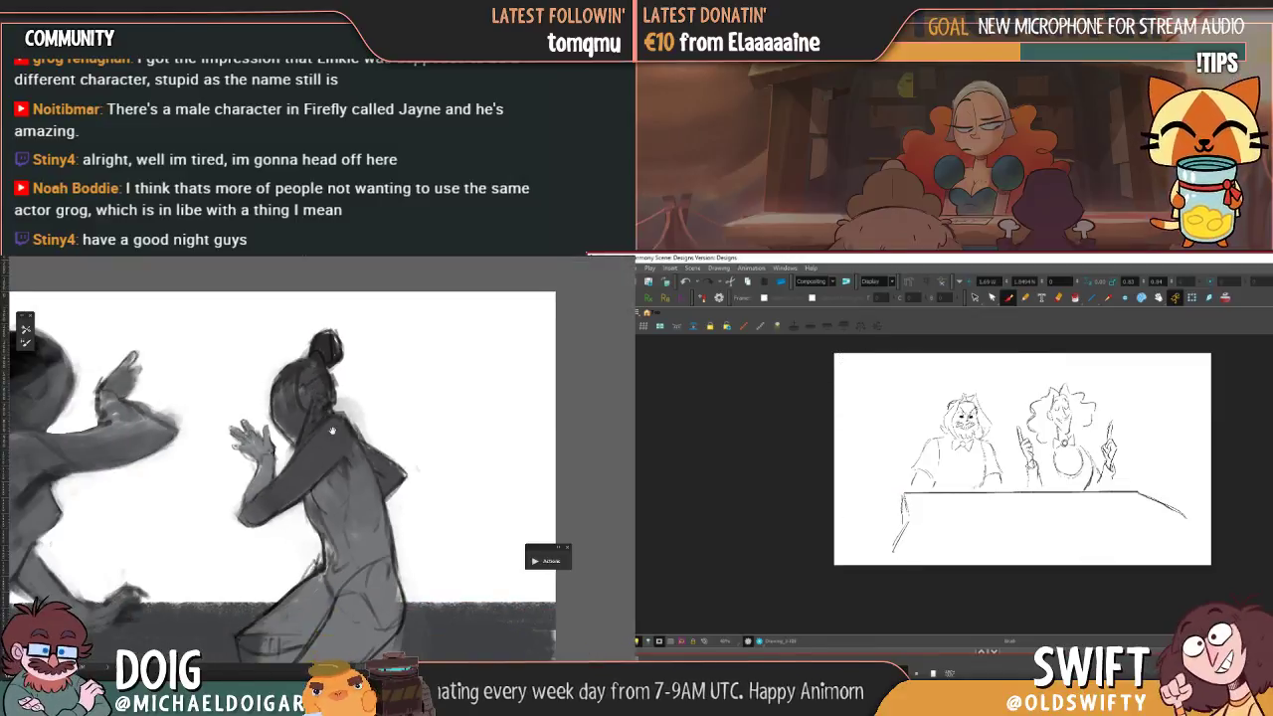
mouse_move(332, 431)
mouse_down()
mouse_move(304, 381)
mouse_move(293, 399)
mouse_up()
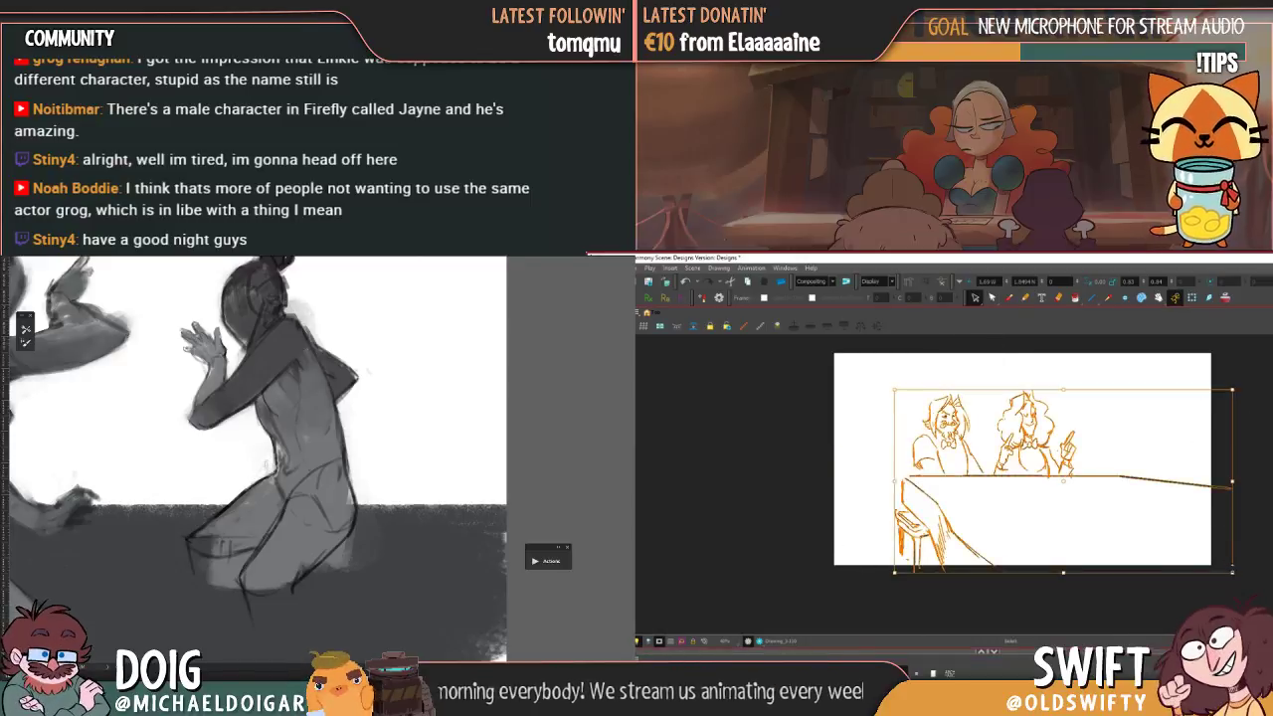
drag(268, 487, 276, 463)
- Scale the whole selected two-character table drawing down so it fits inside the frame
drag(1231, 570, 1196, 550)
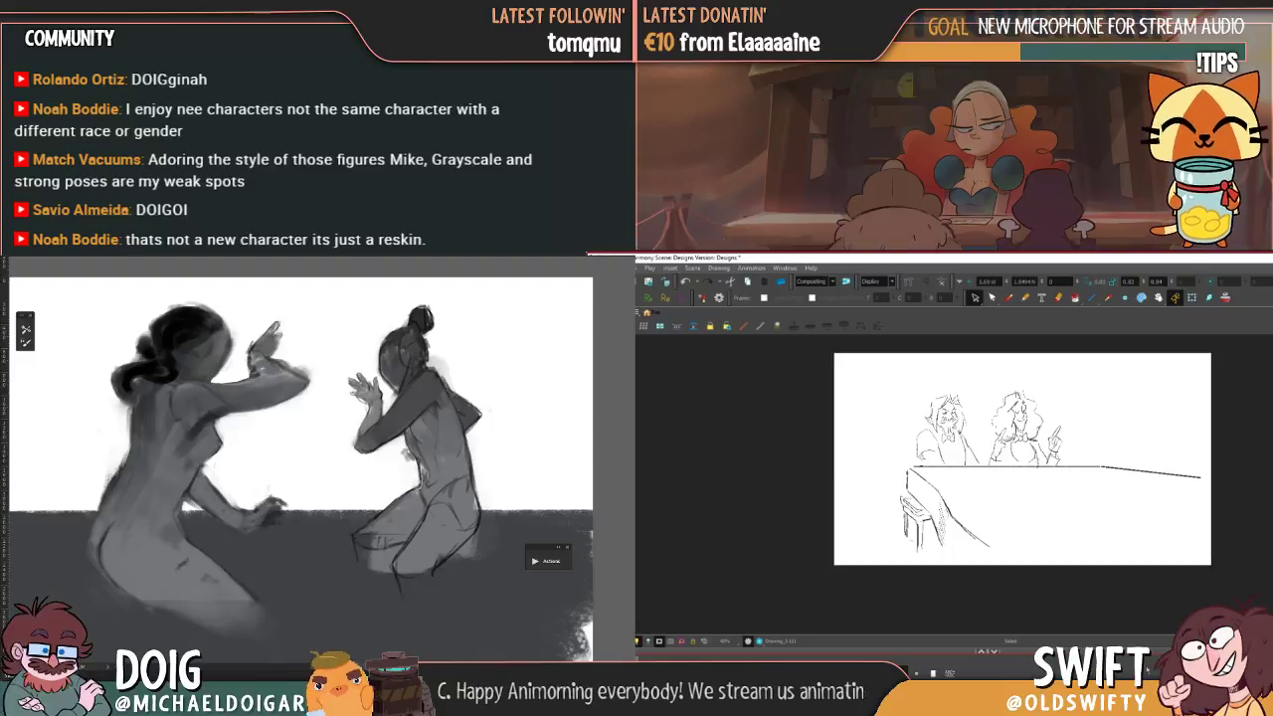
- Sample dark grey tones from the bun-haired figure's shoulder and head for further painting
alt+click(430, 383)
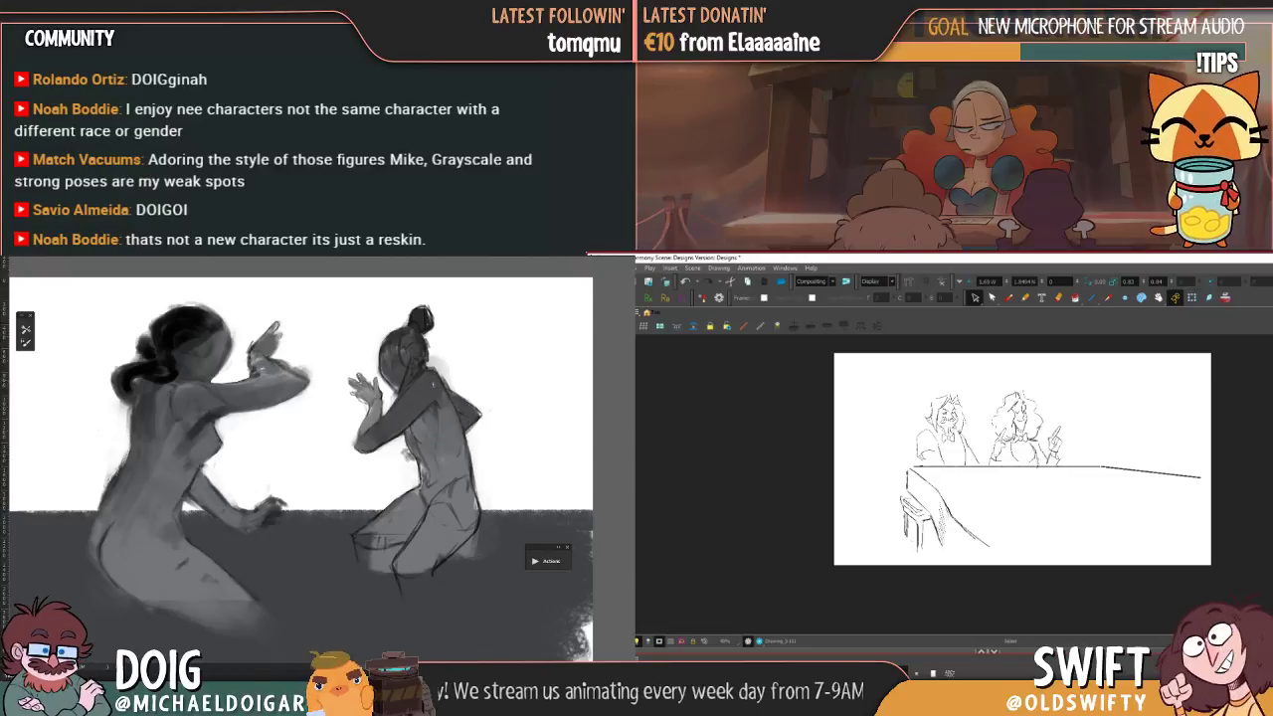
key(ctrl+plus)
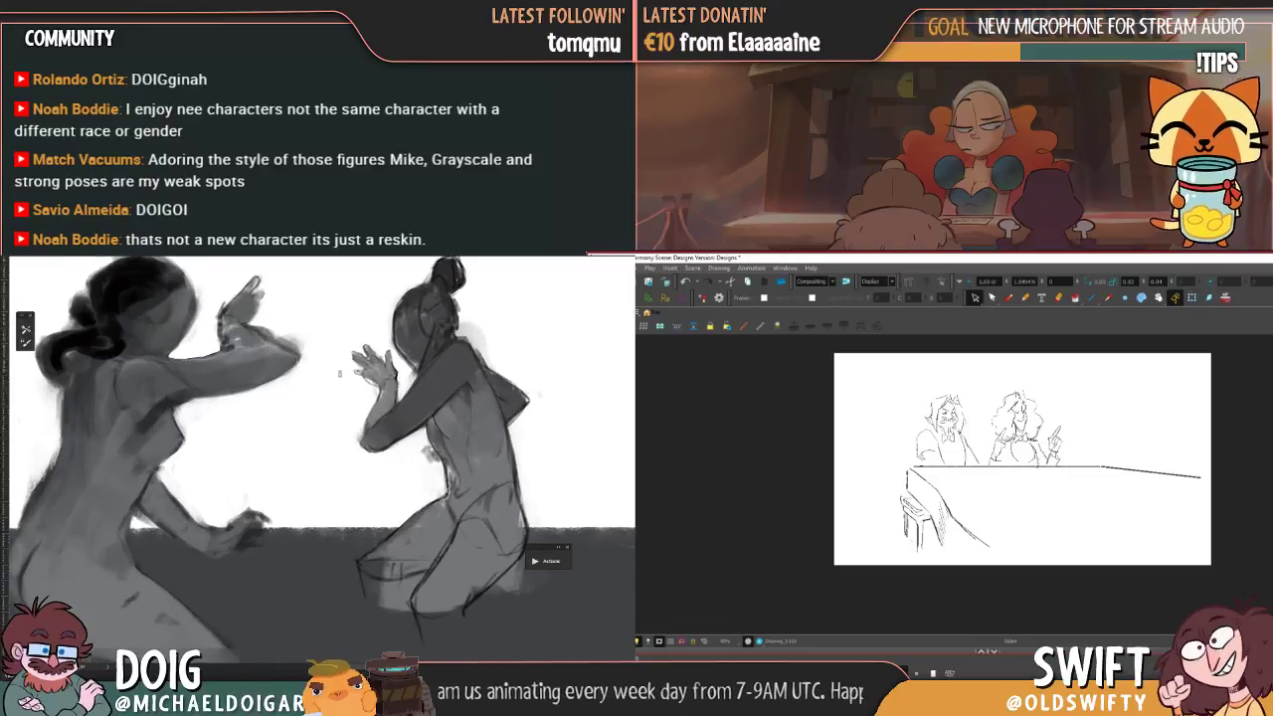
drag(383, 290, 362, 374)
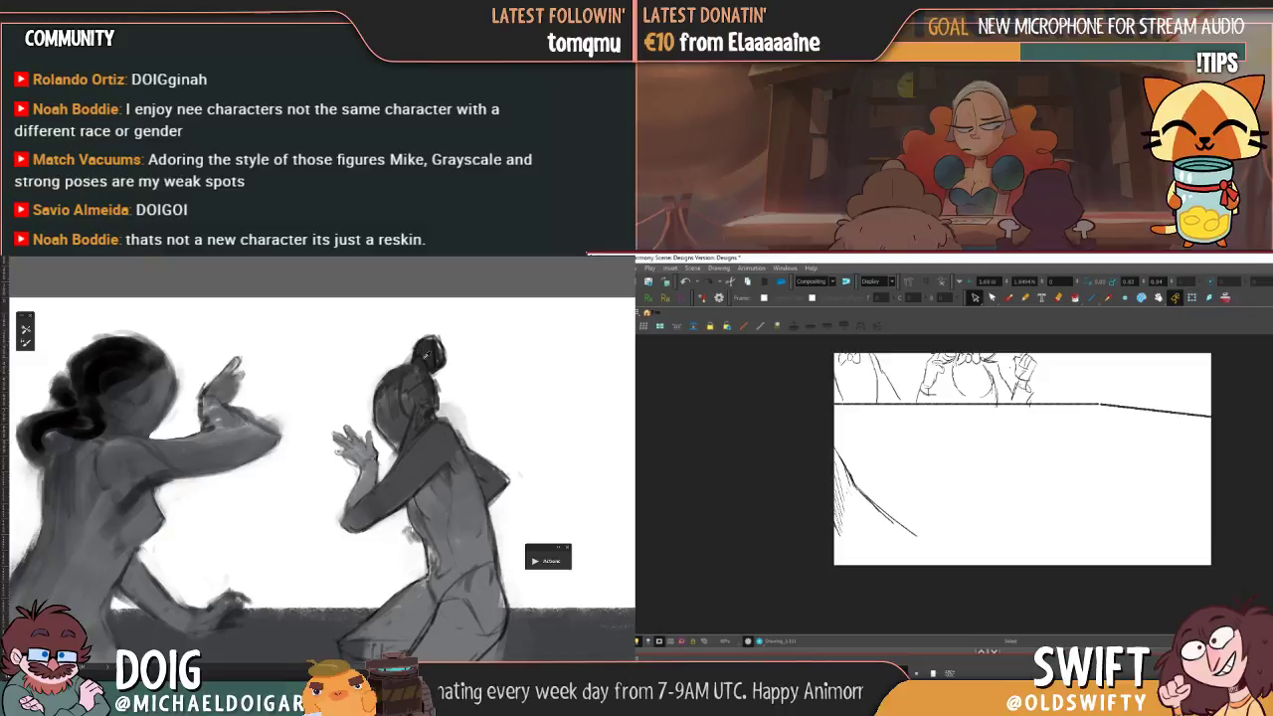
alt+click(434, 379)
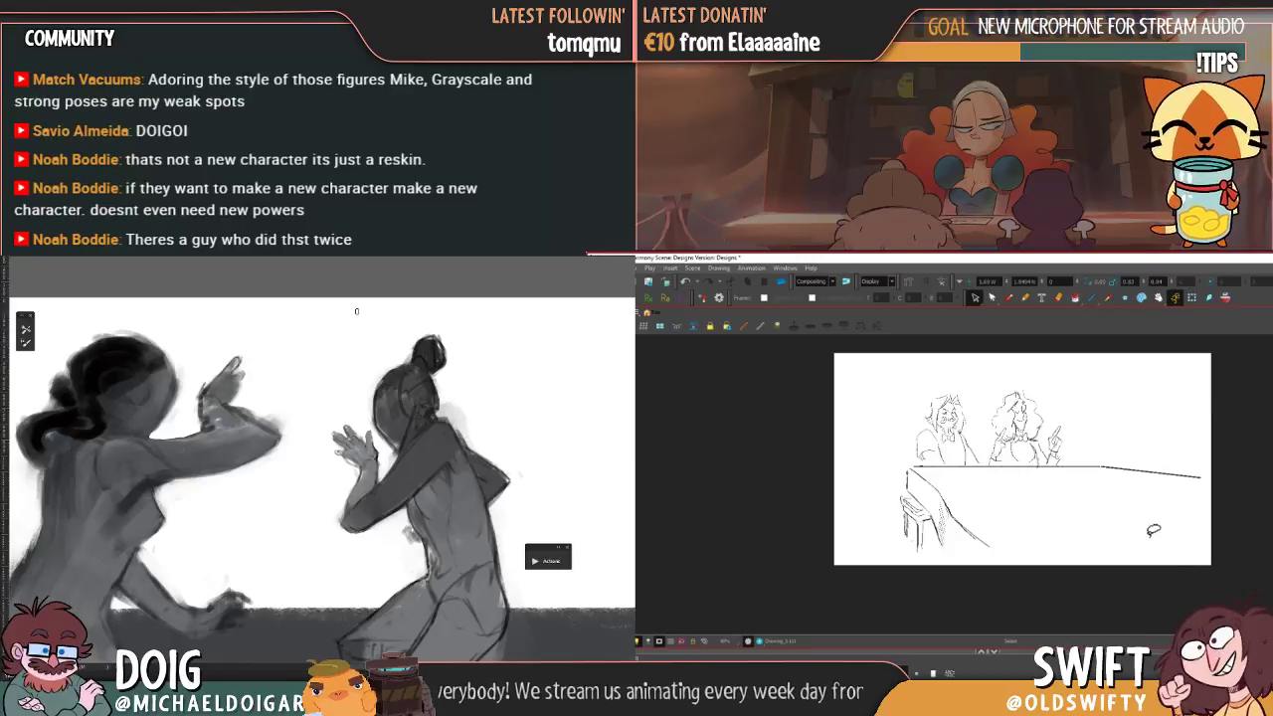
key(ctrl+a)
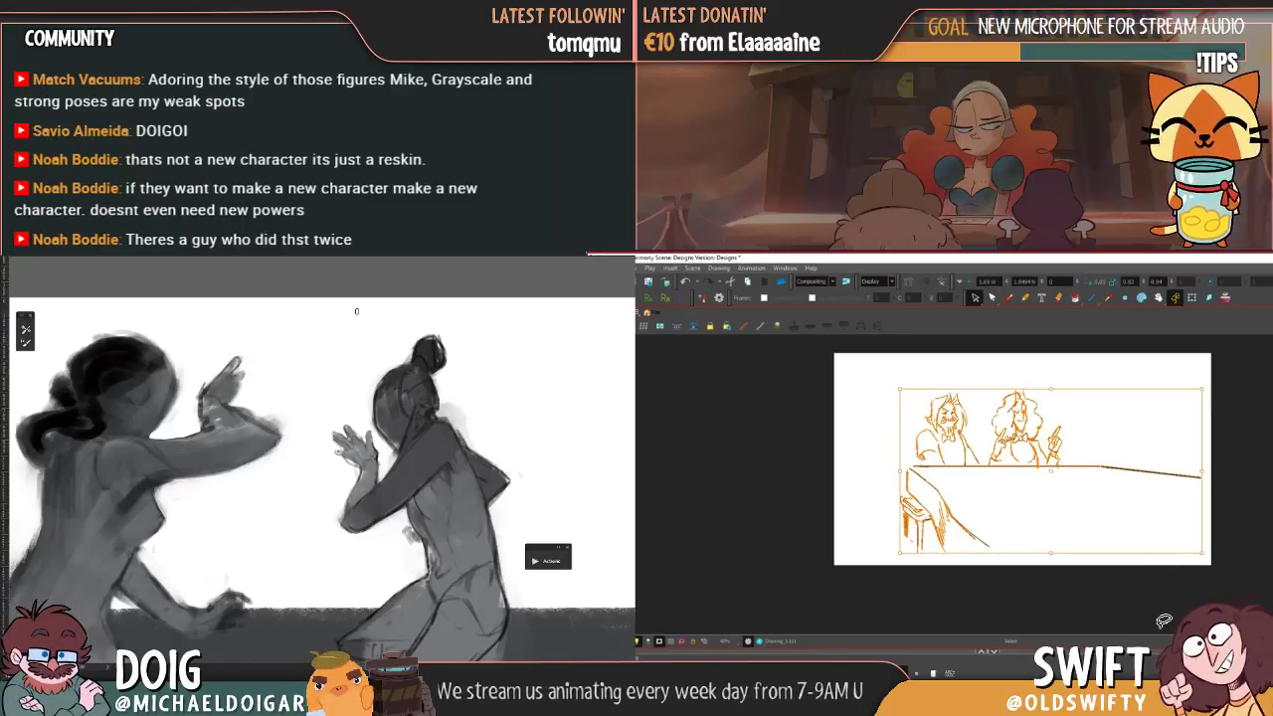
key(Delete)
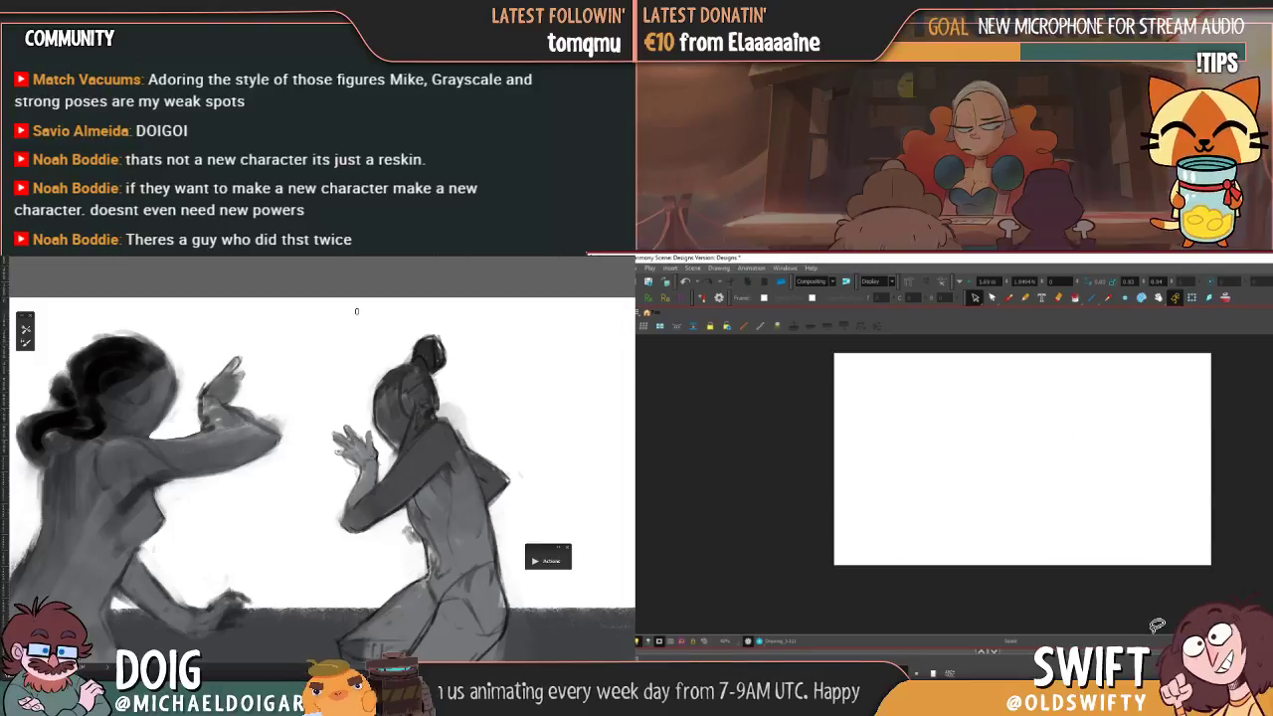
key(ctrl+z)
key(ctrl+shift+z)
key(ctrl+z)
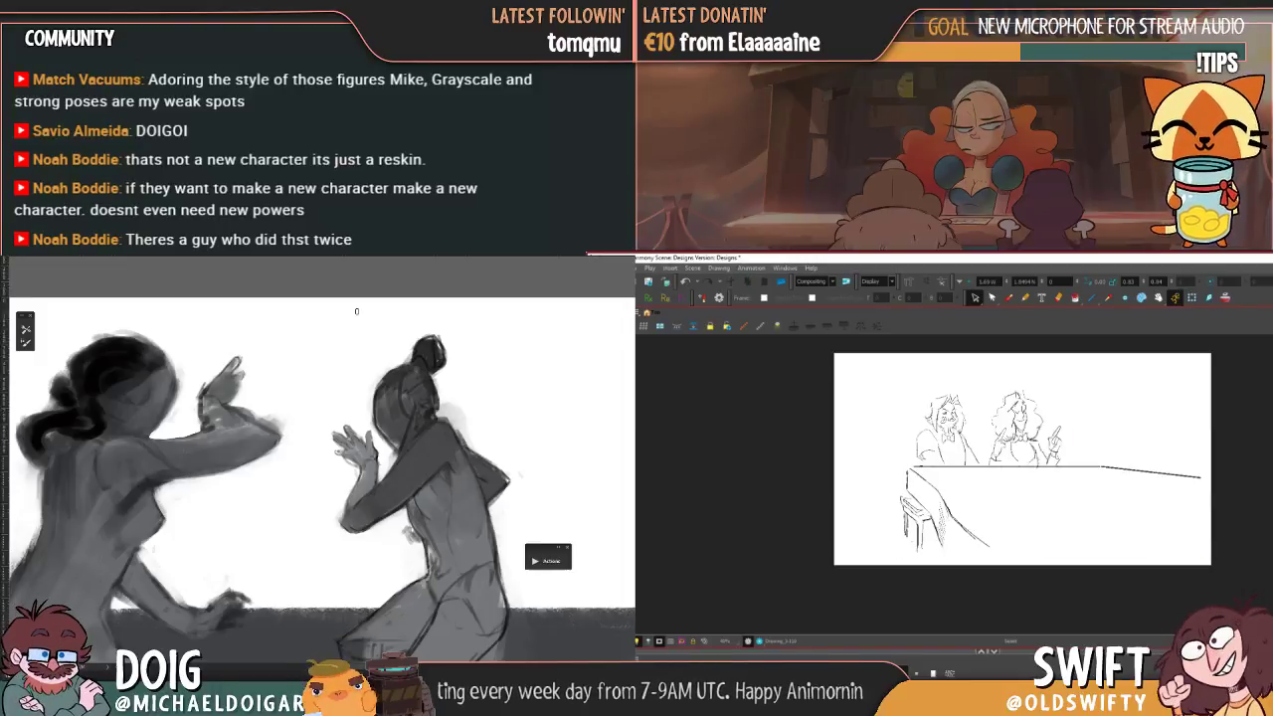
- Sketch a stepped tabletop outline across the following empty frame, flipping back to the two-character drawing for reference
click(1007, 297)
key(period)
key(comma)
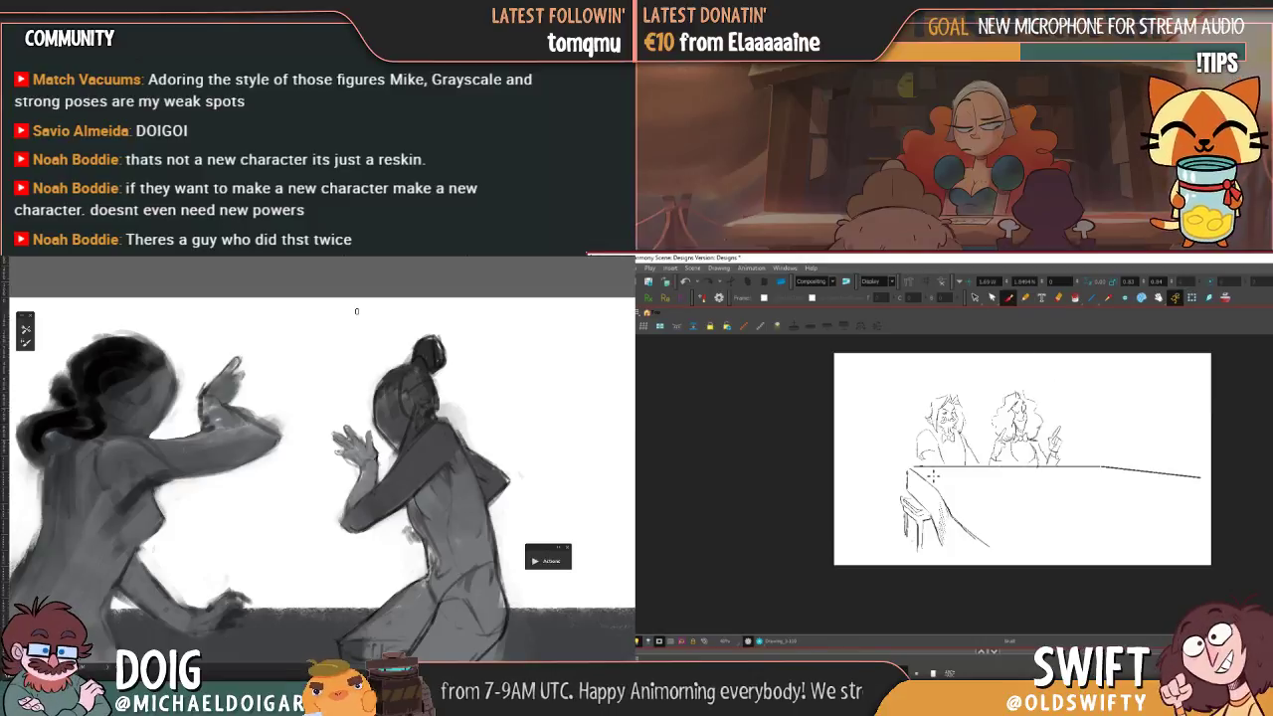
key(period)
drag(933, 471, 935, 491)
key(comma)
key(period)
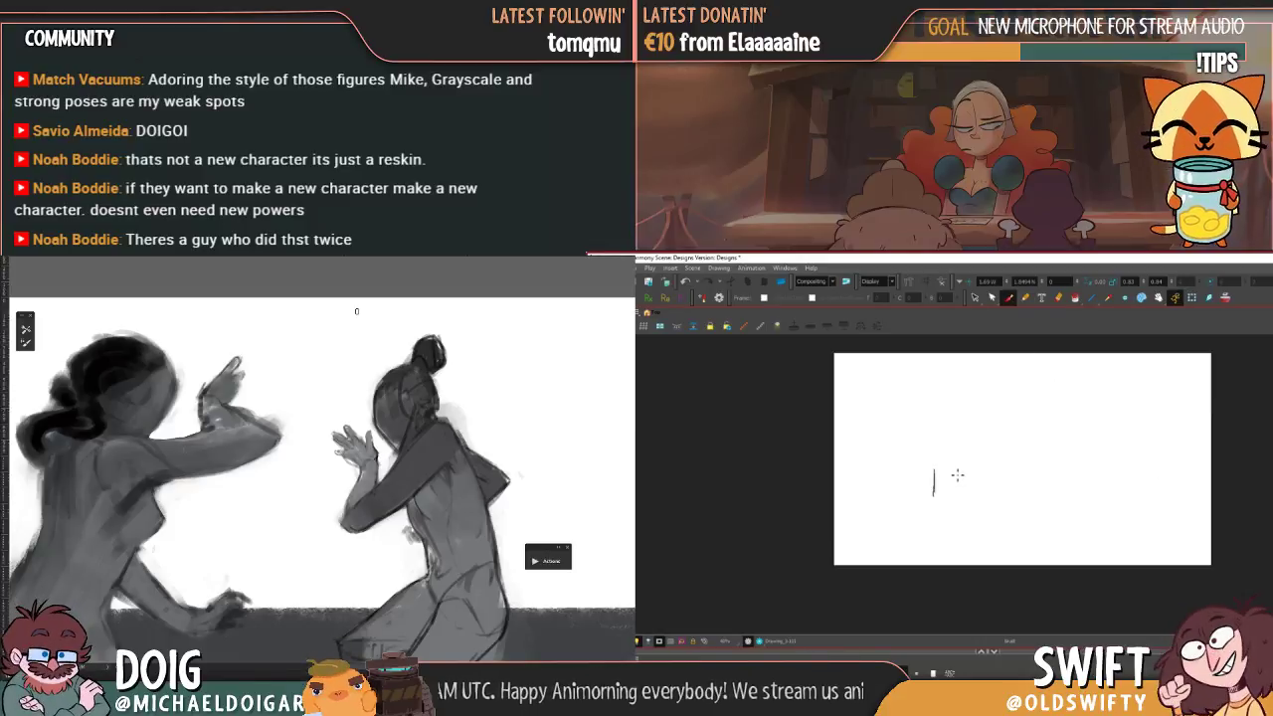
key(comma)
key(period)
drag(937, 471, 1186, 488)
mouse_move(936, 499)
mouse_down()
mouse_move(1044, 527)
mouse_move(1037, 515)
mouse_move(1022, 519)
mouse_move(1046, 536)
mouse_move(1200, 548)
mouse_up()
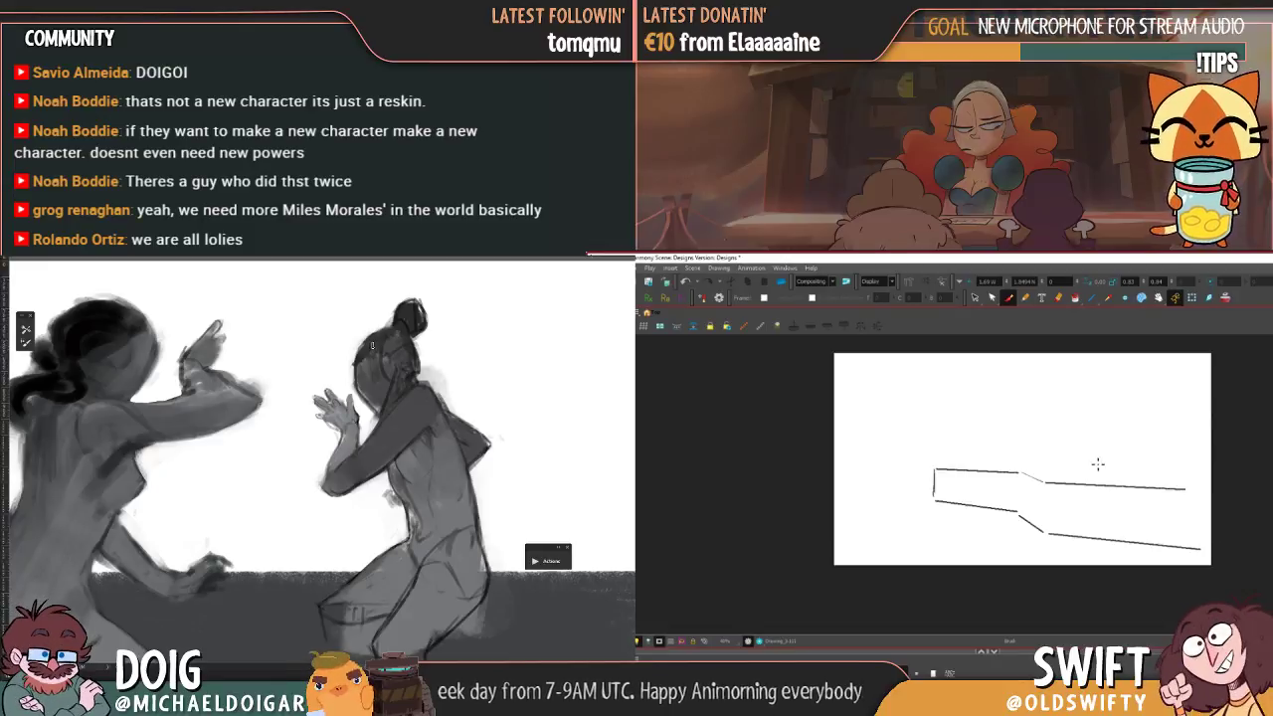
- Clear all the tabletop outline strokes from the frame and check the neighbouring two-character drawing
key(ctrl+a)
key(Delete)
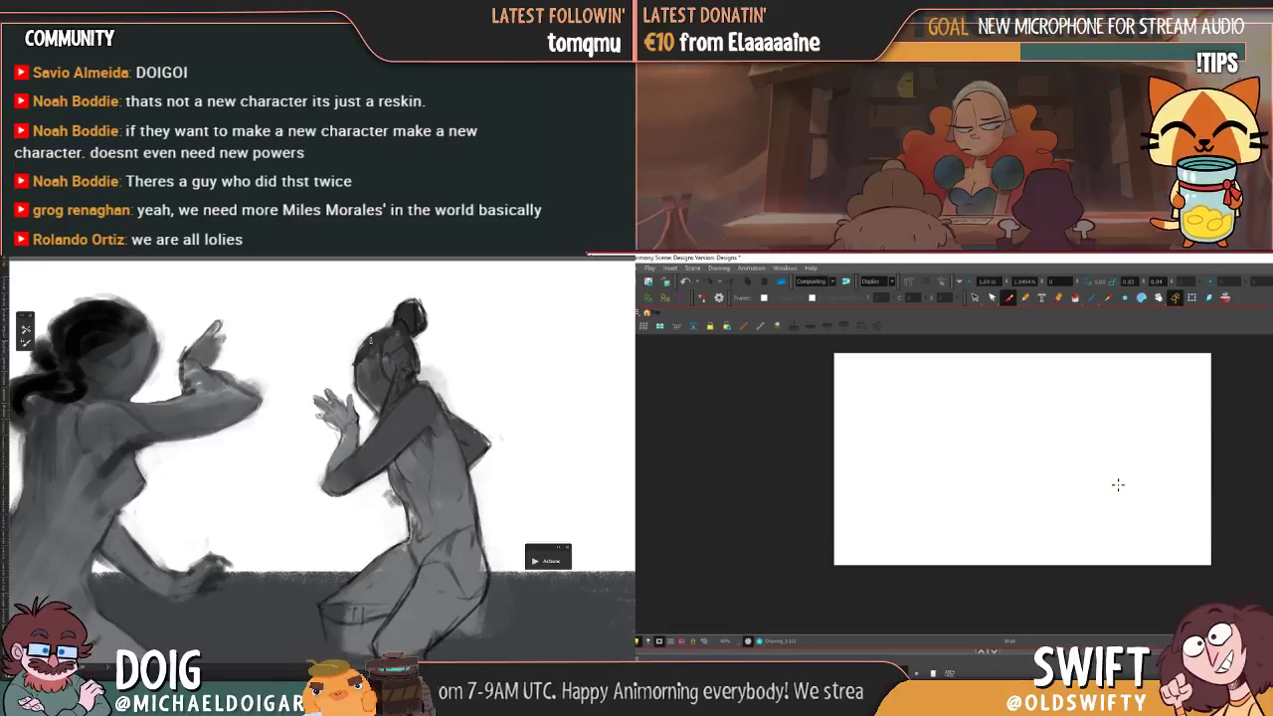
key(ctrl+z)
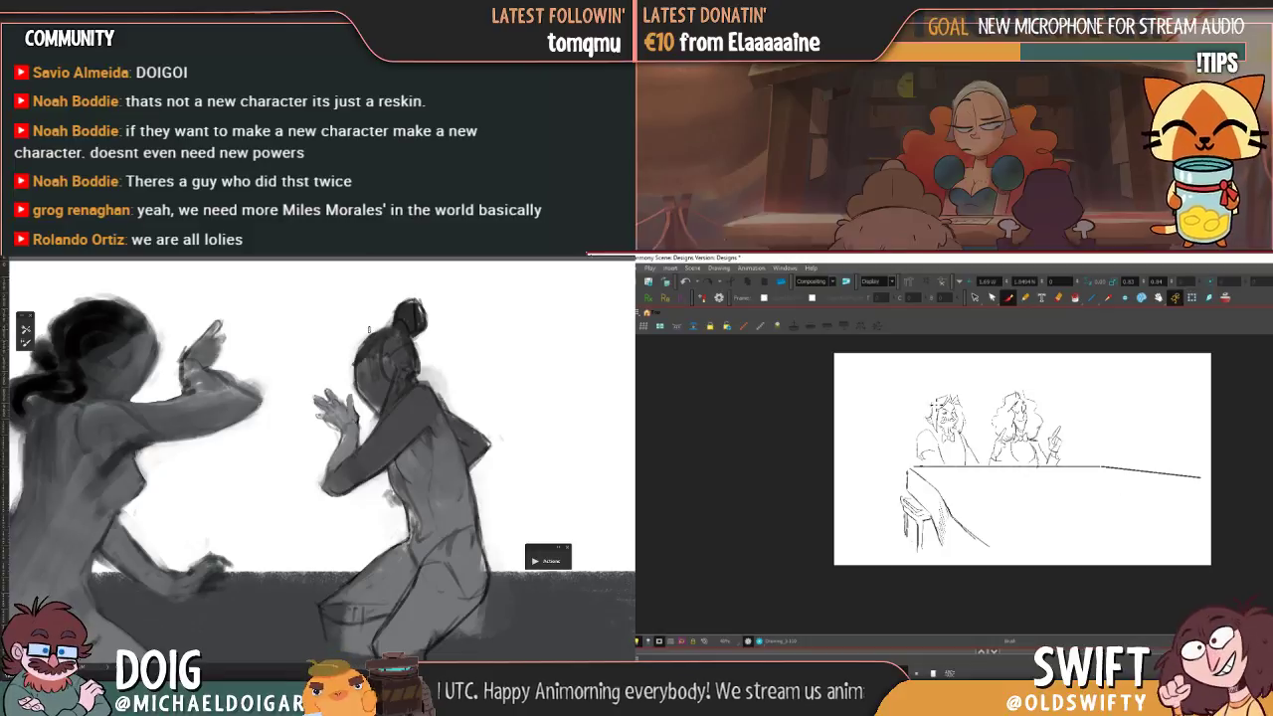
- Sketch the first character's eyes, nose, beard and head outline in the empty frame, retrying the first small strokes
key(.)
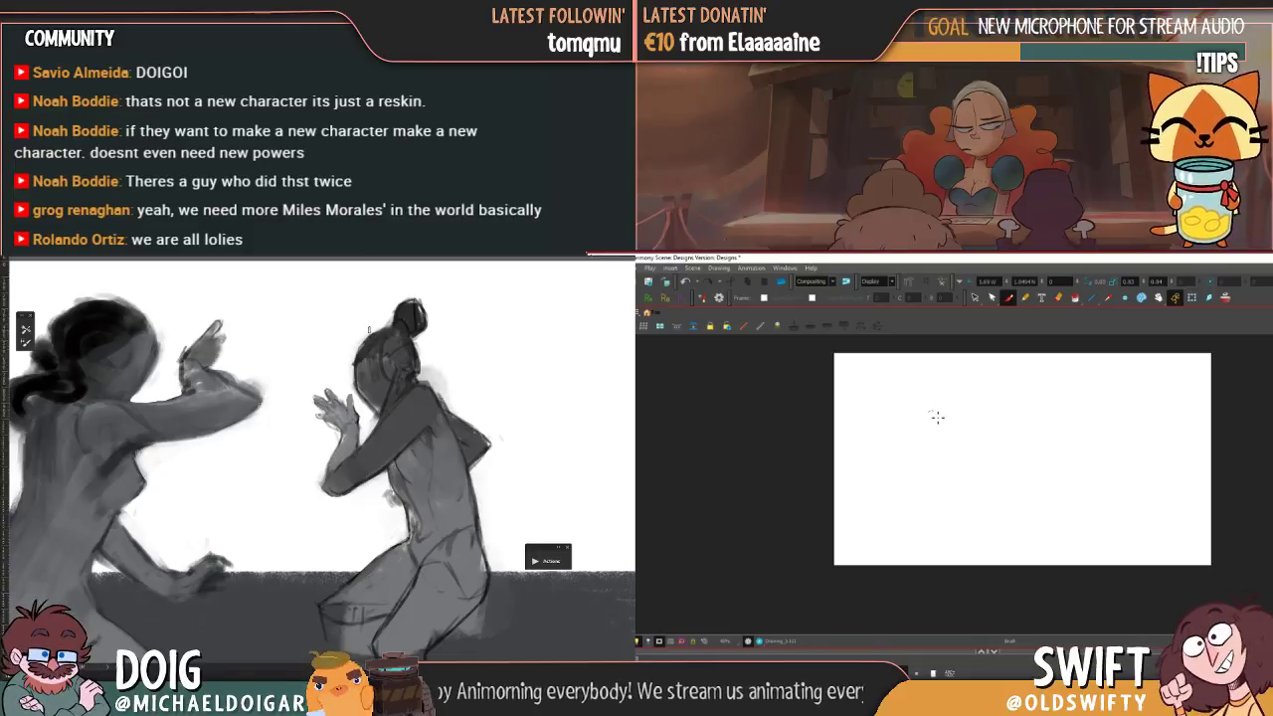
key(ctrl+z)
key(ctrl+shift+z)
key(ctrl+z)
key(ctrl+shift+z)
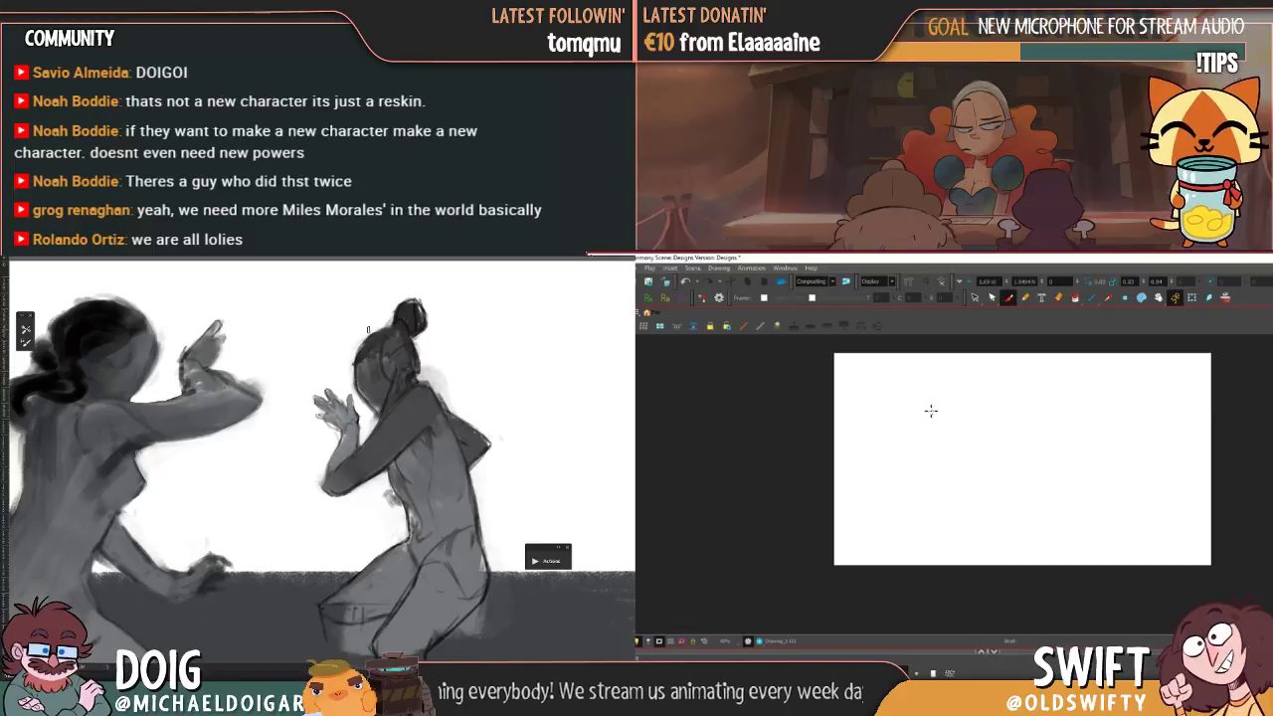
key(ctrl+z)
key(ctrl+shift+z)
key(ctrl+z)
key(ctrl+shift+z)
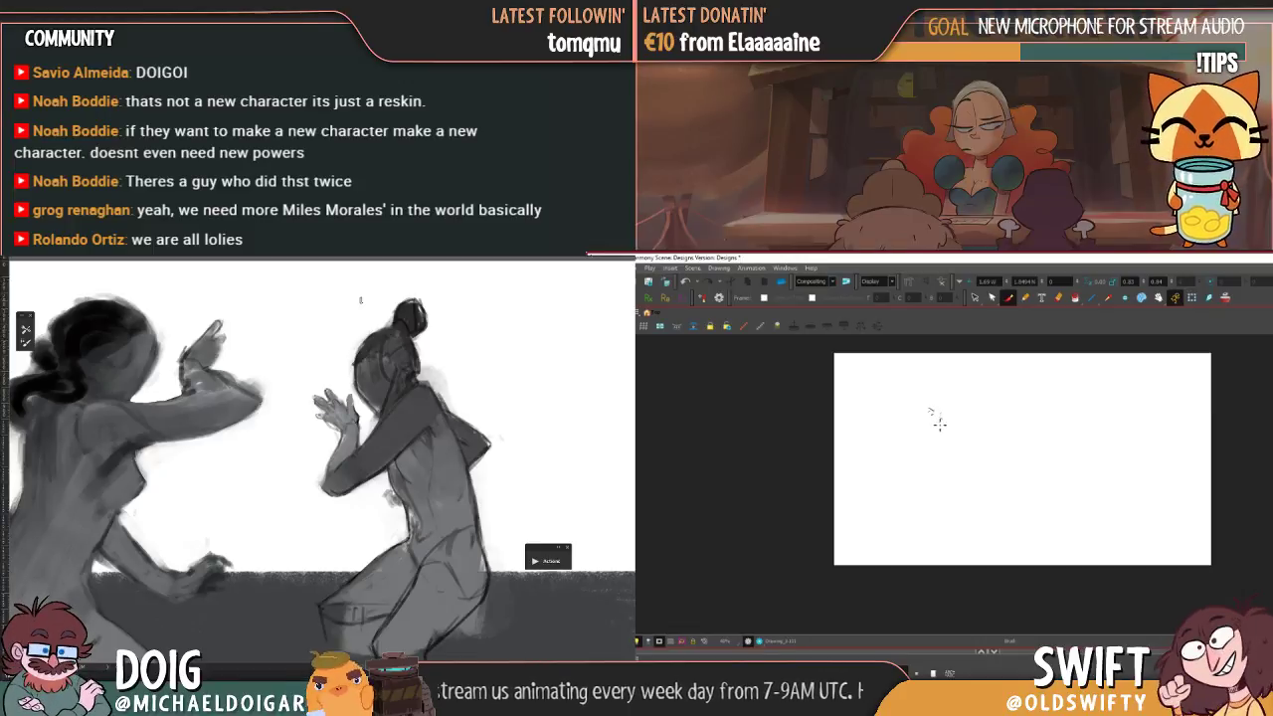
key(ctrl+z)
key(ctrl+shift+z)
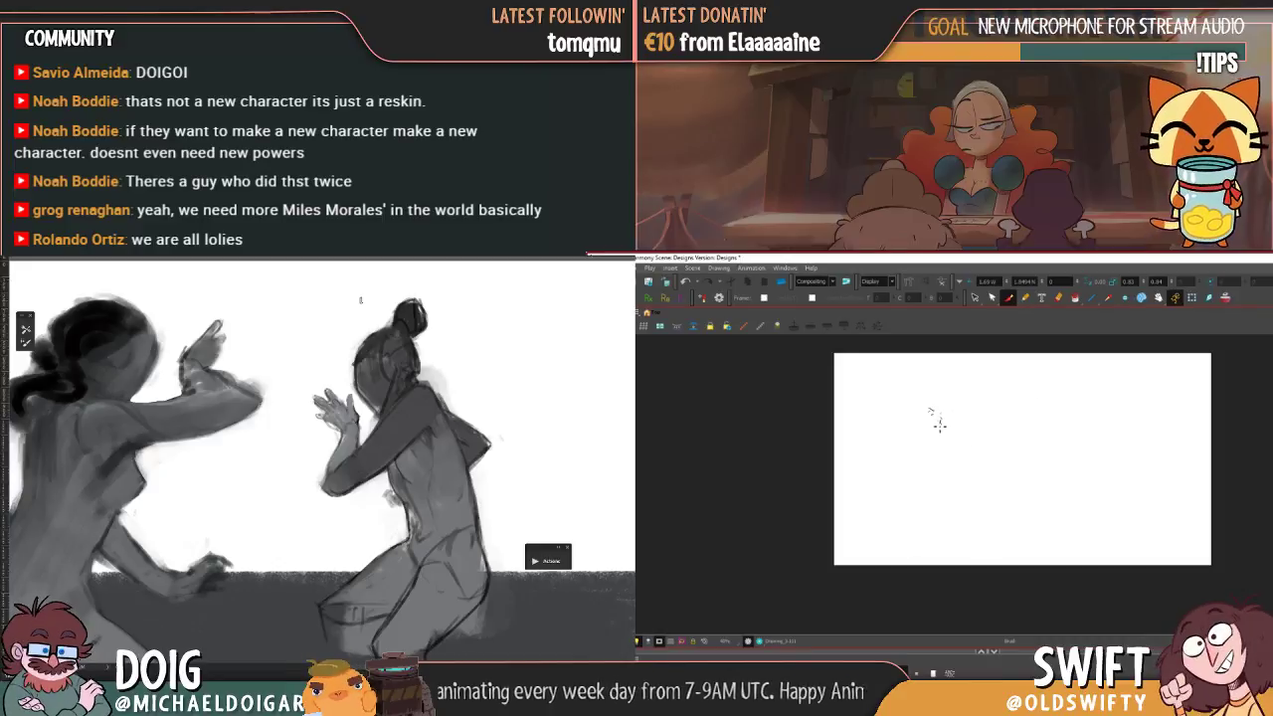
key(ctrl+z)
key(ctrl+shift+z)
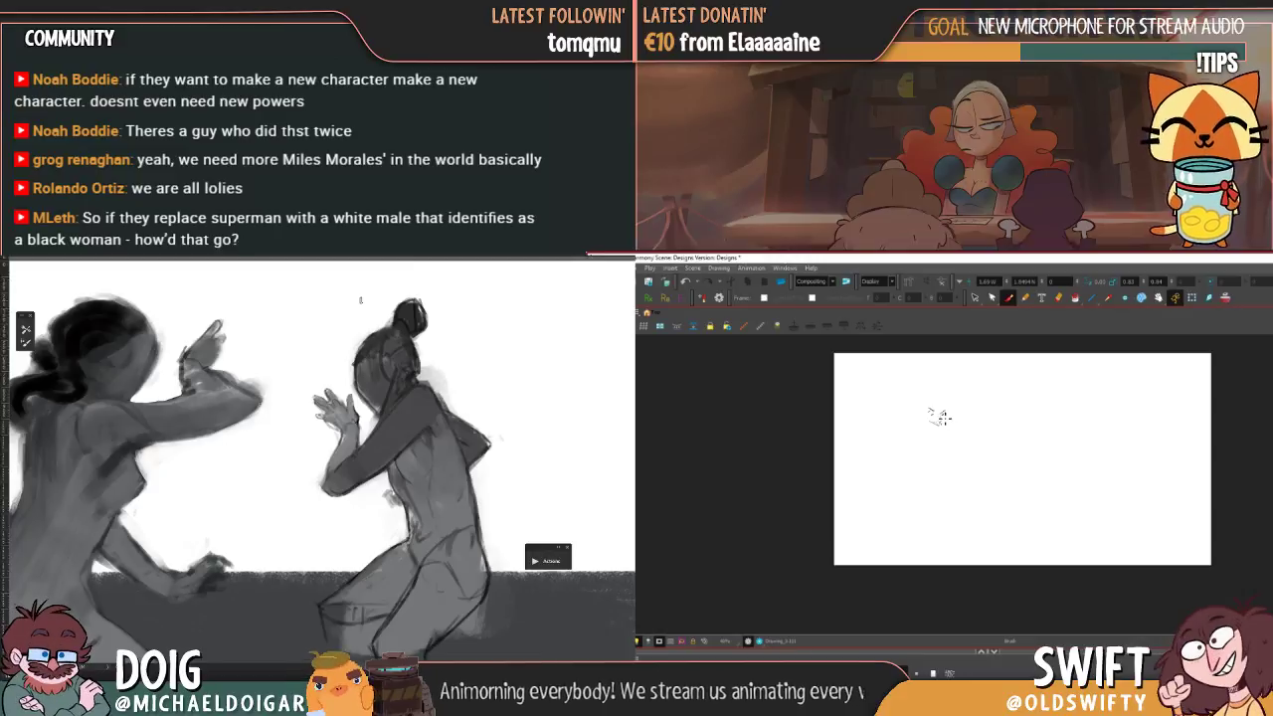
key(.)
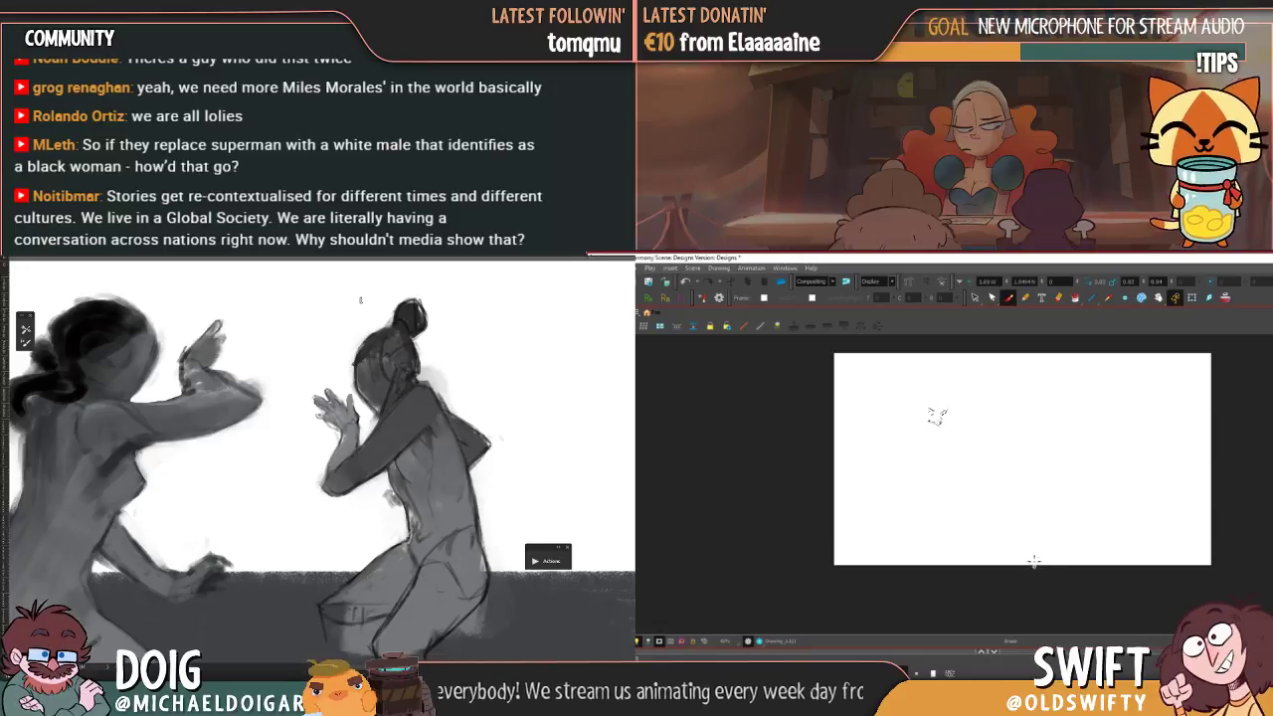
key(.)
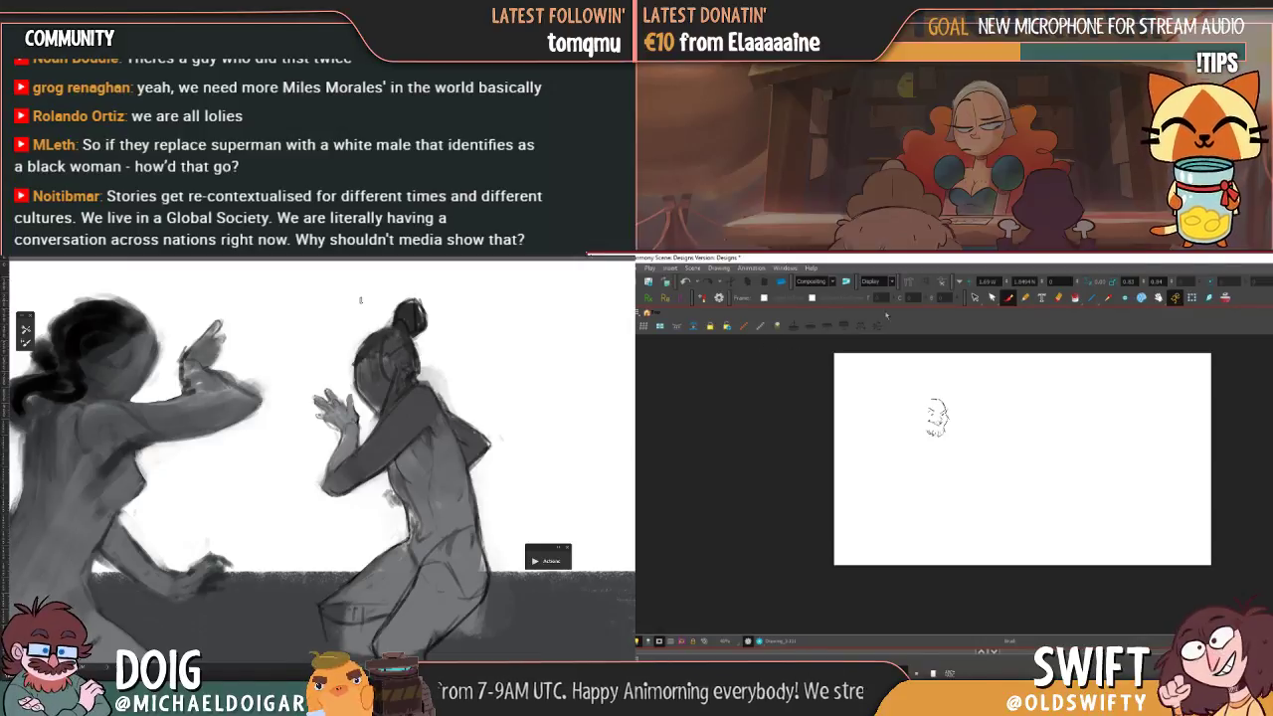
click(974, 298)
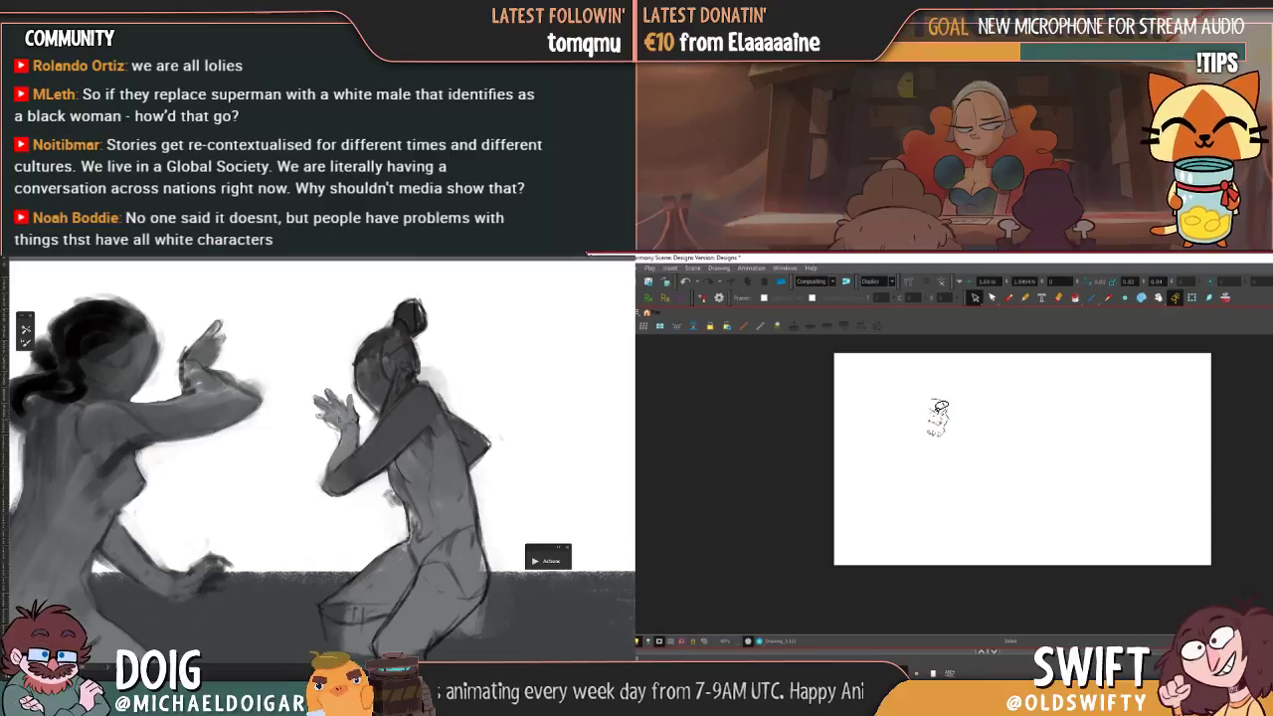
click(937, 411)
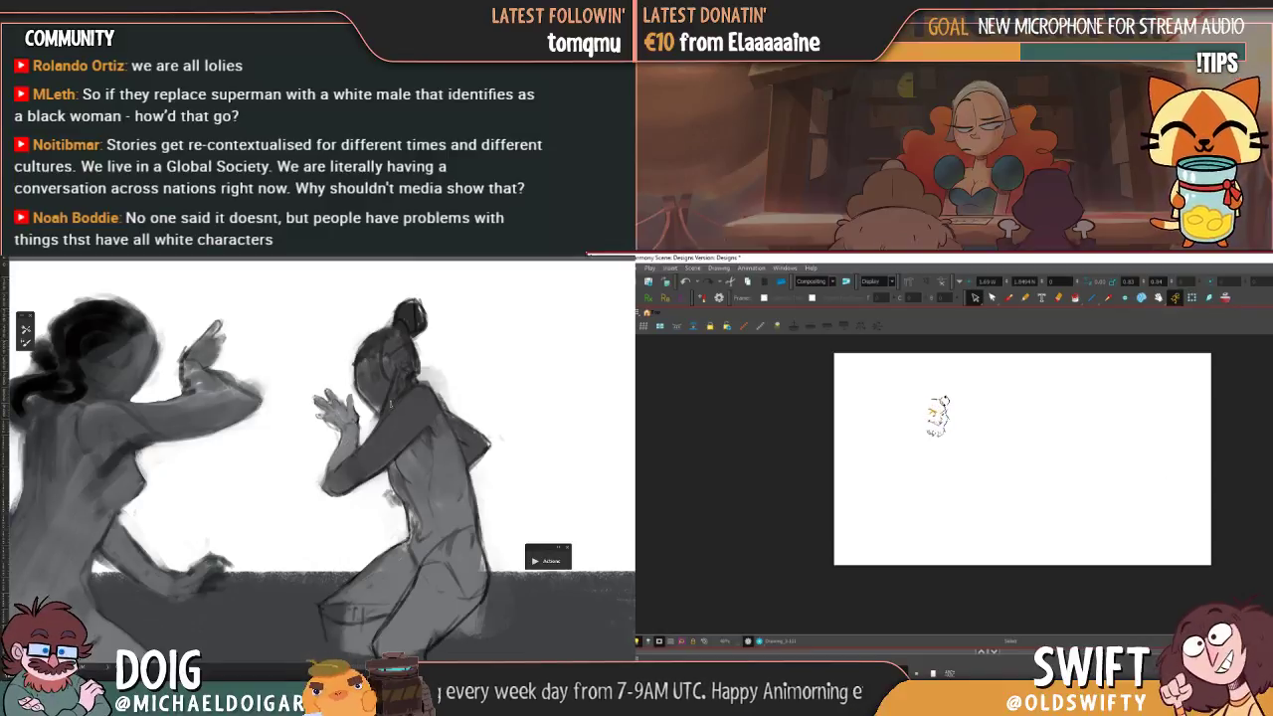
key(ctrl+z)
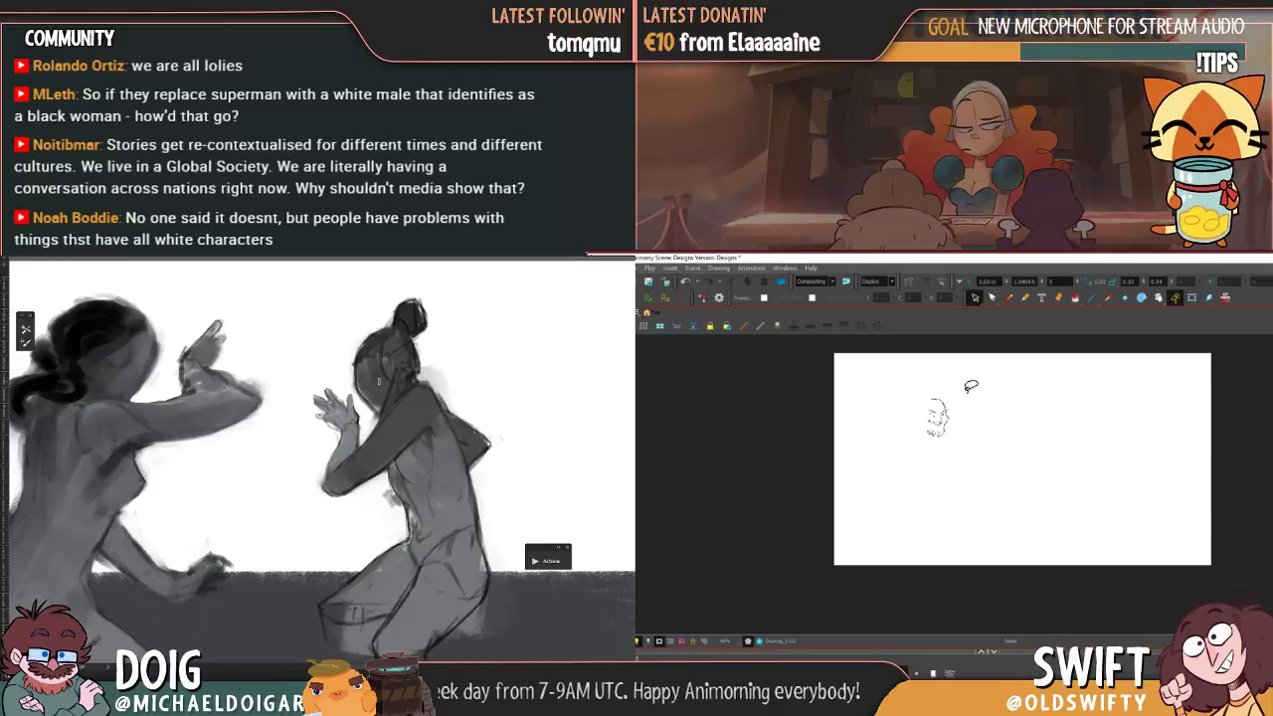
- Brush in the first character's hair, shoulder, sleeve and torso lines around the sketched face
click(1008, 299)
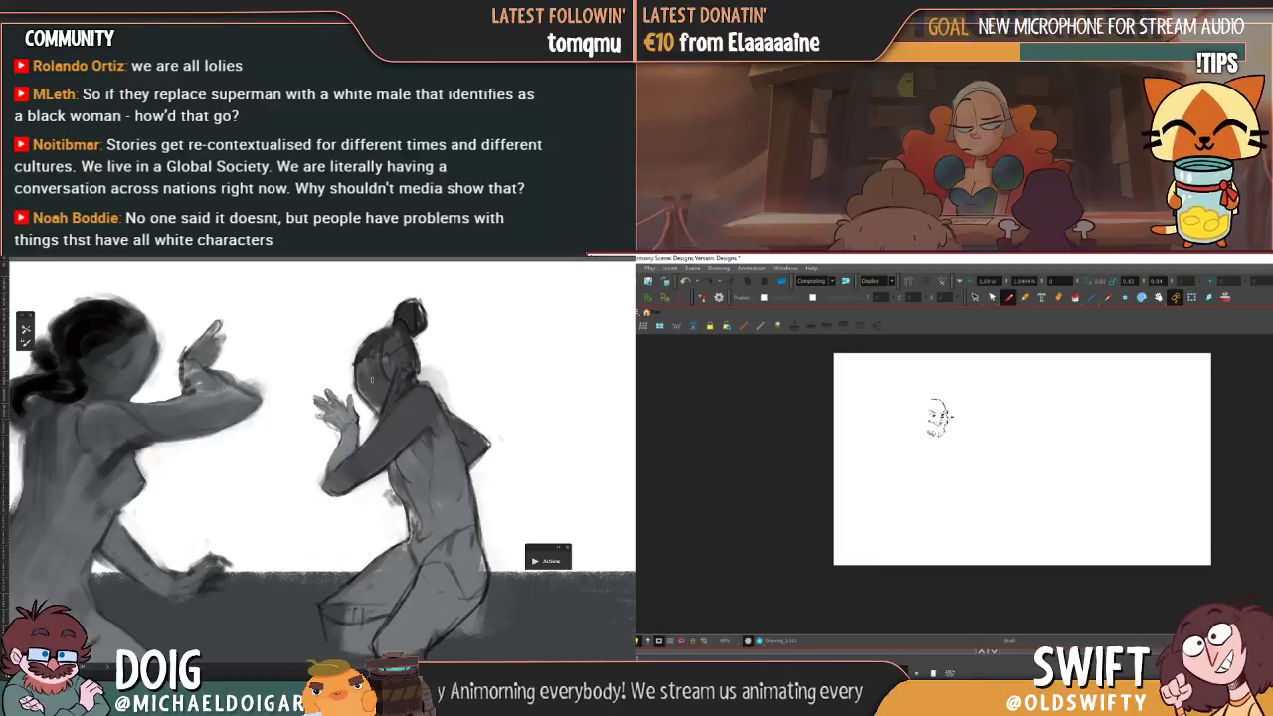
key(.)
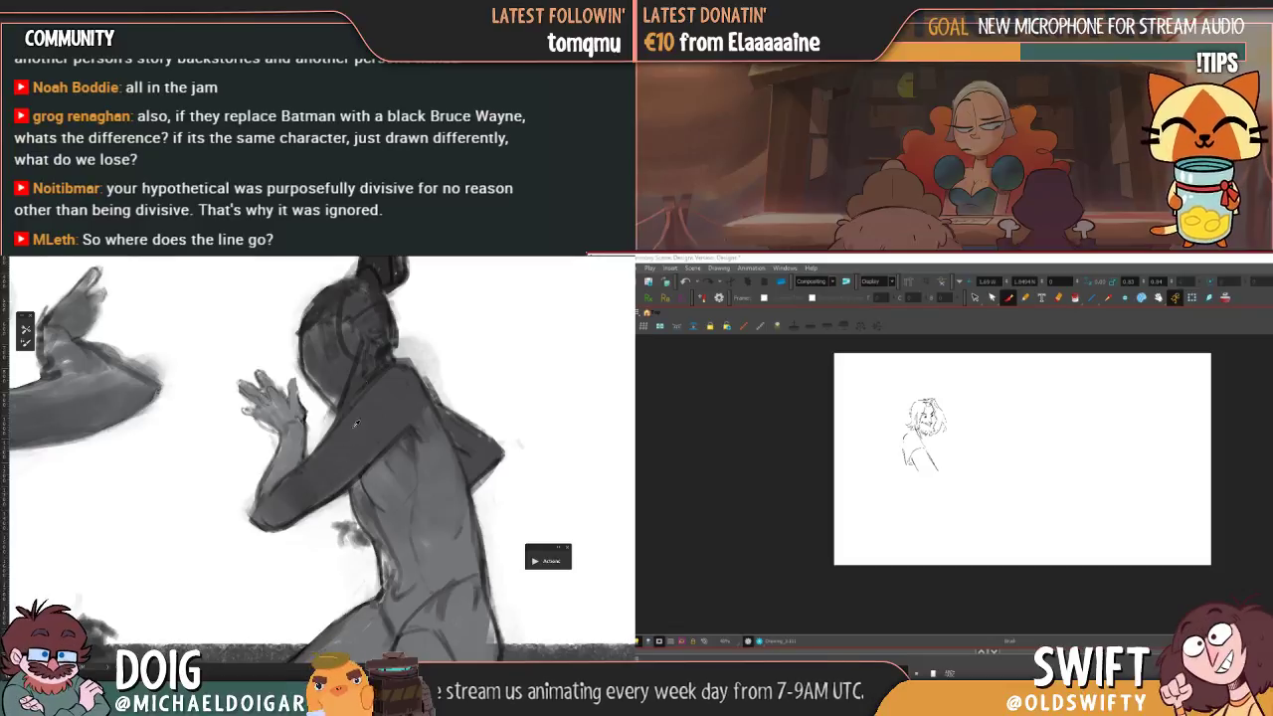
- Paint over the bun-haired grey figure's hair, neck and raised forearm to refine their shading and edges
drag(386, 288, 371, 377)
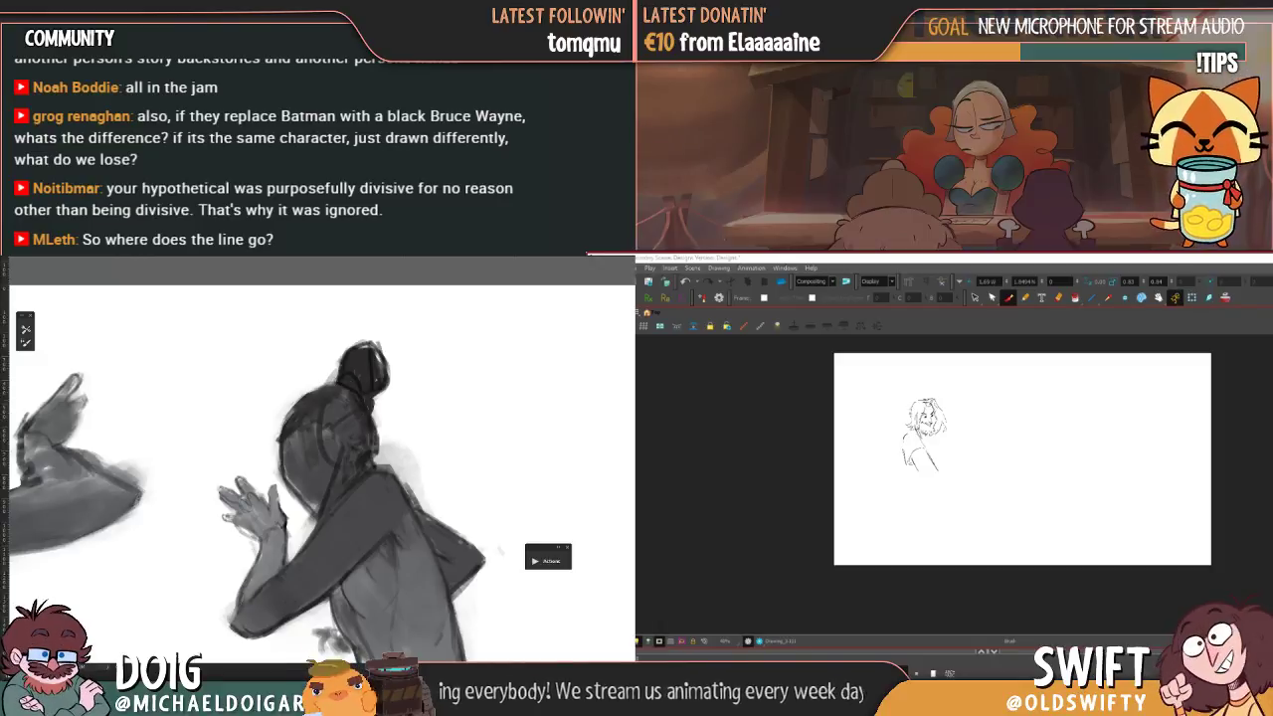
drag(377, 428, 370, 463)
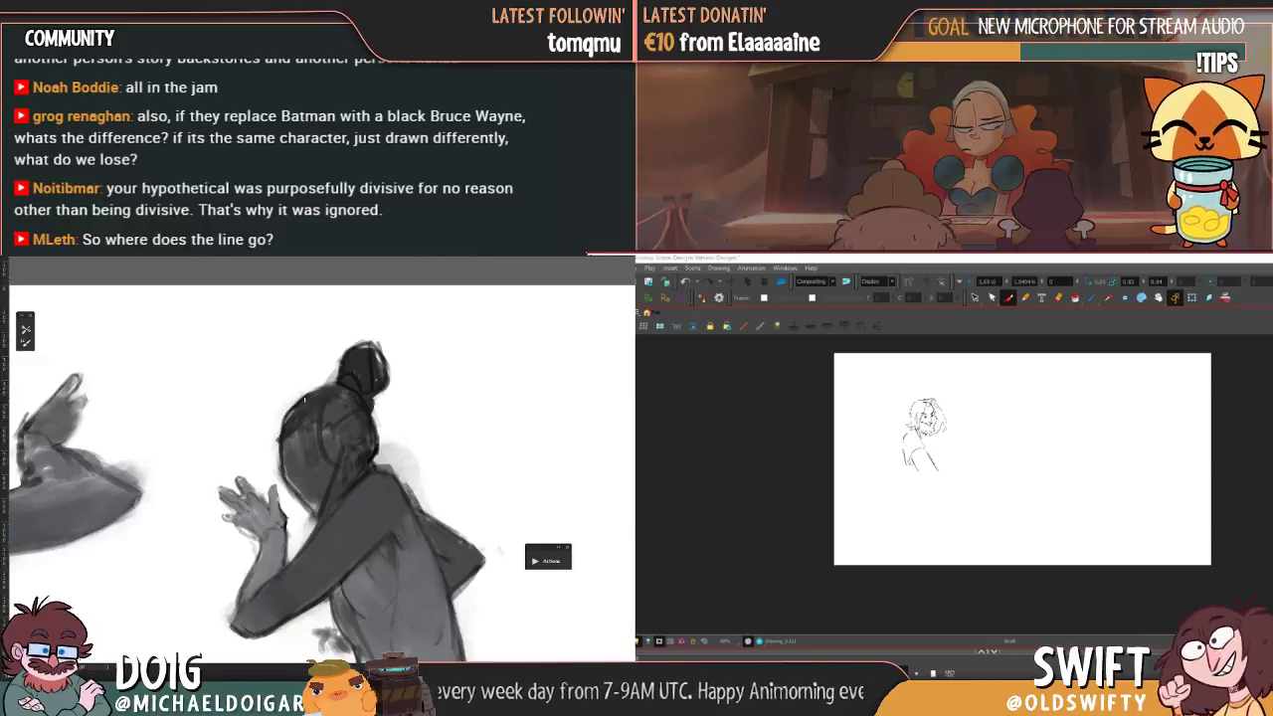
drag(240, 531, 288, 447)
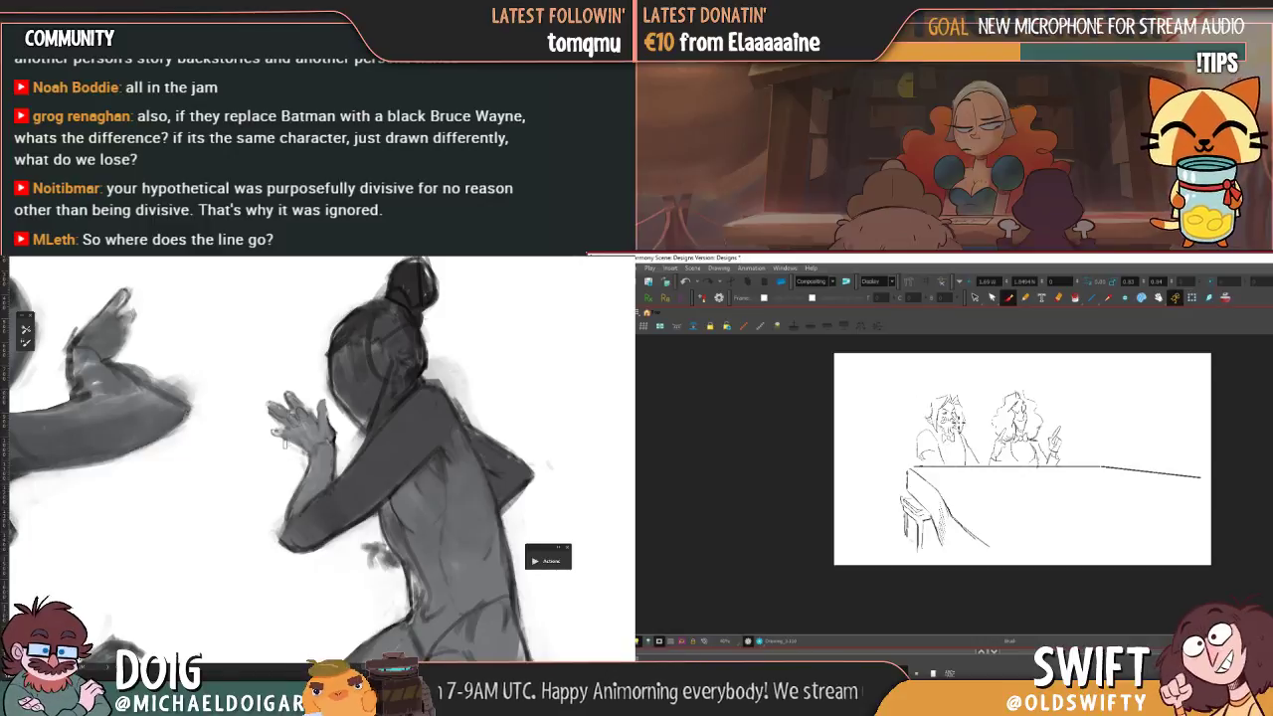
drag(274, 536, 288, 437)
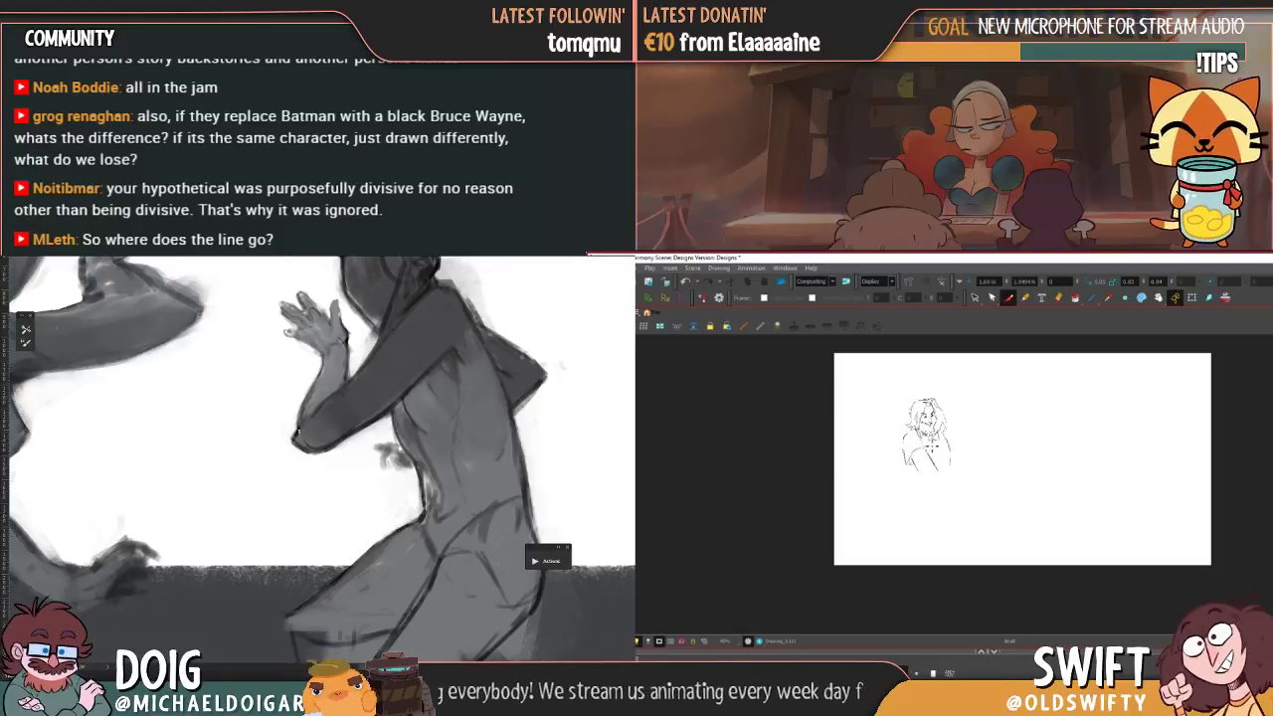
- Refine the bun-haired figure's waist edge and extend the bearded character's arm line in the new scene drawing
drag(382, 346, 239, 343)
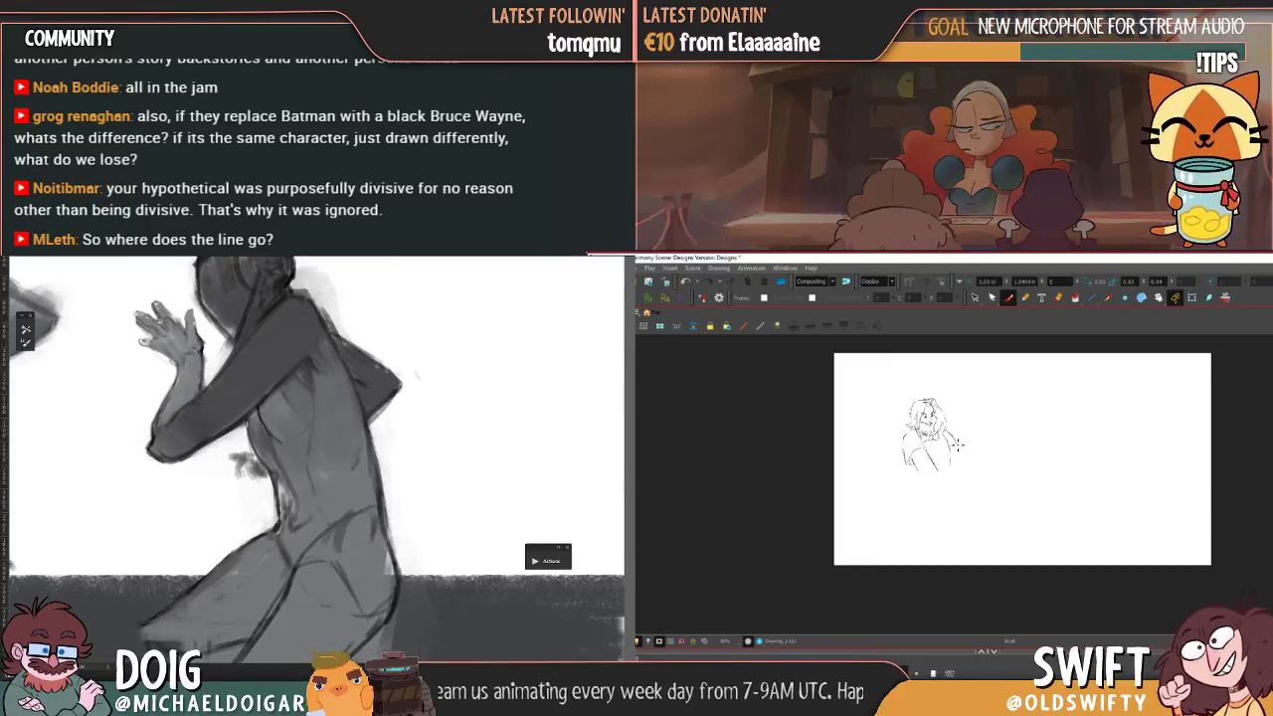
drag(292, 446, 303, 427)
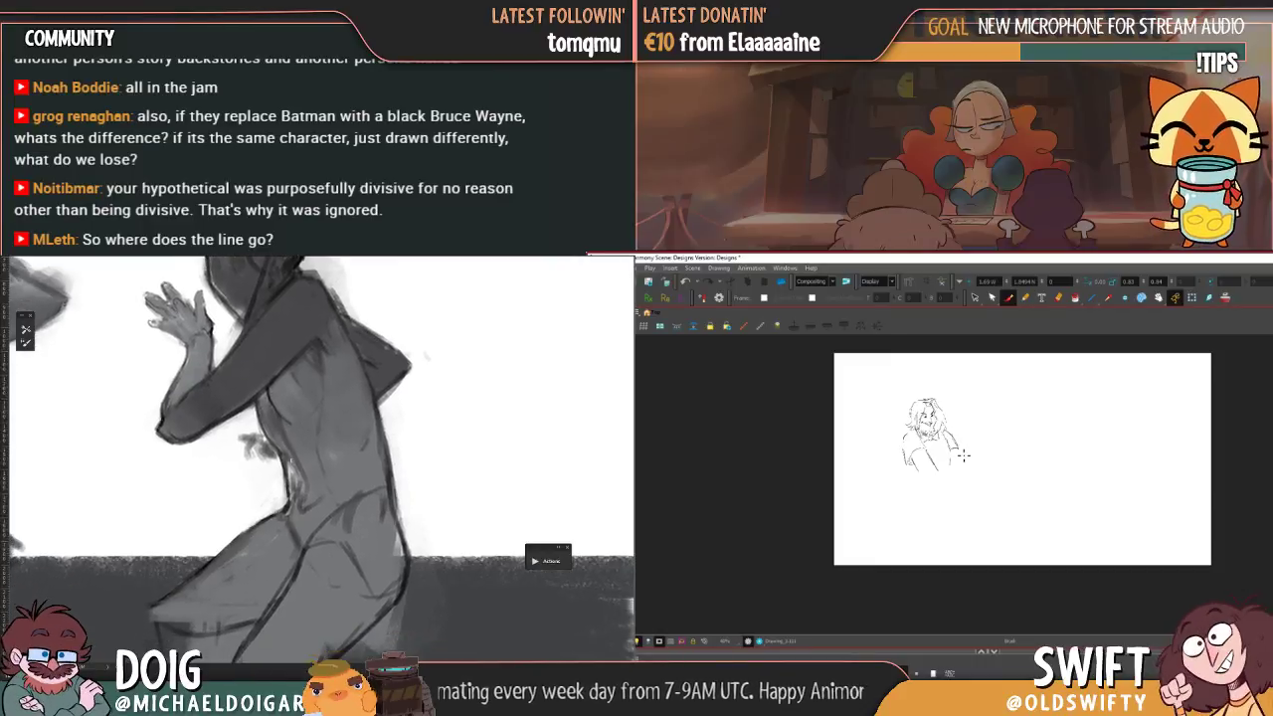
drag(964, 455, 967, 463)
drag(287, 463, 285, 501)
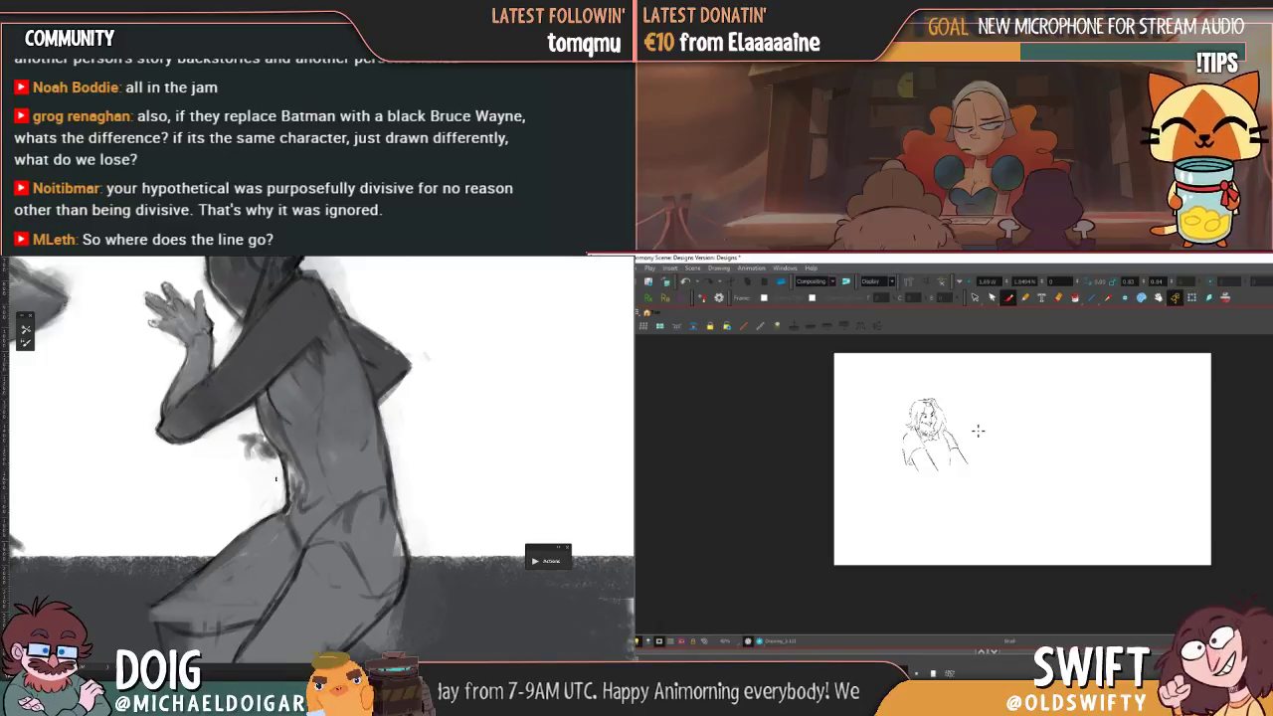
- Flip between the new frame and the two-character drawing to compare the second character's face placement and head outline
key(g)
key(f)
key(g)
key(f)
key(g)
key(f)
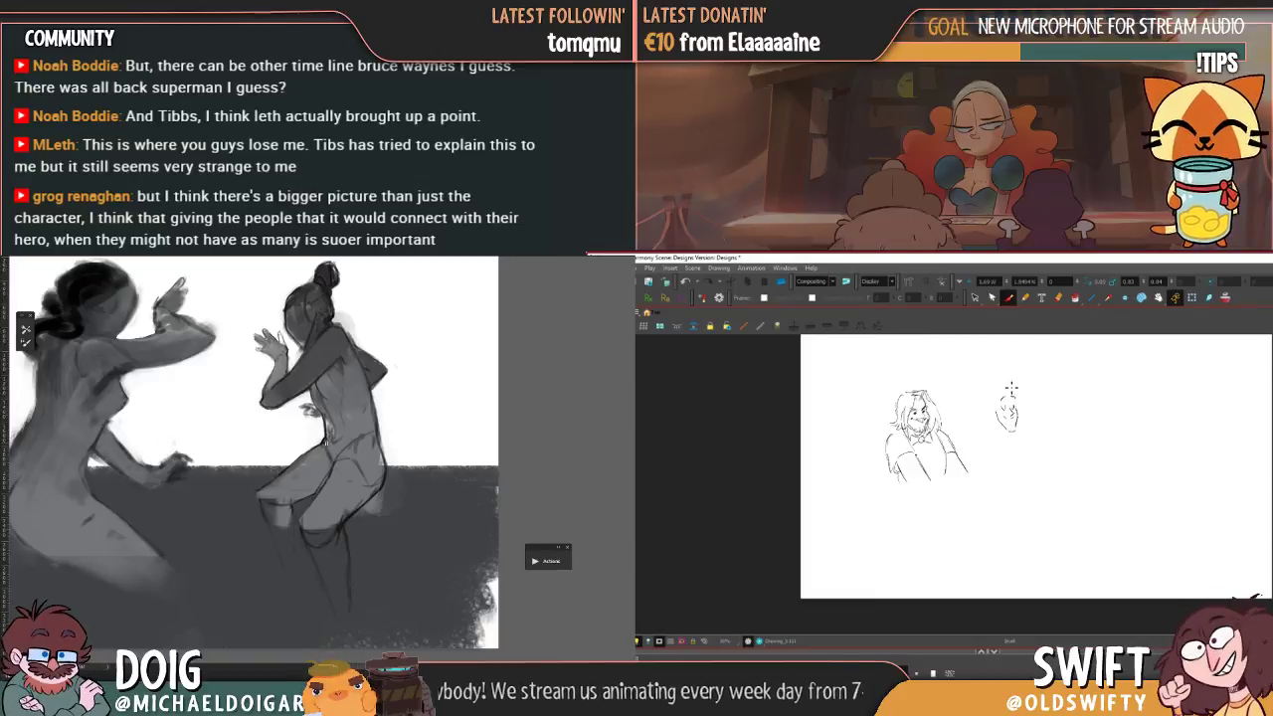
key(comma)
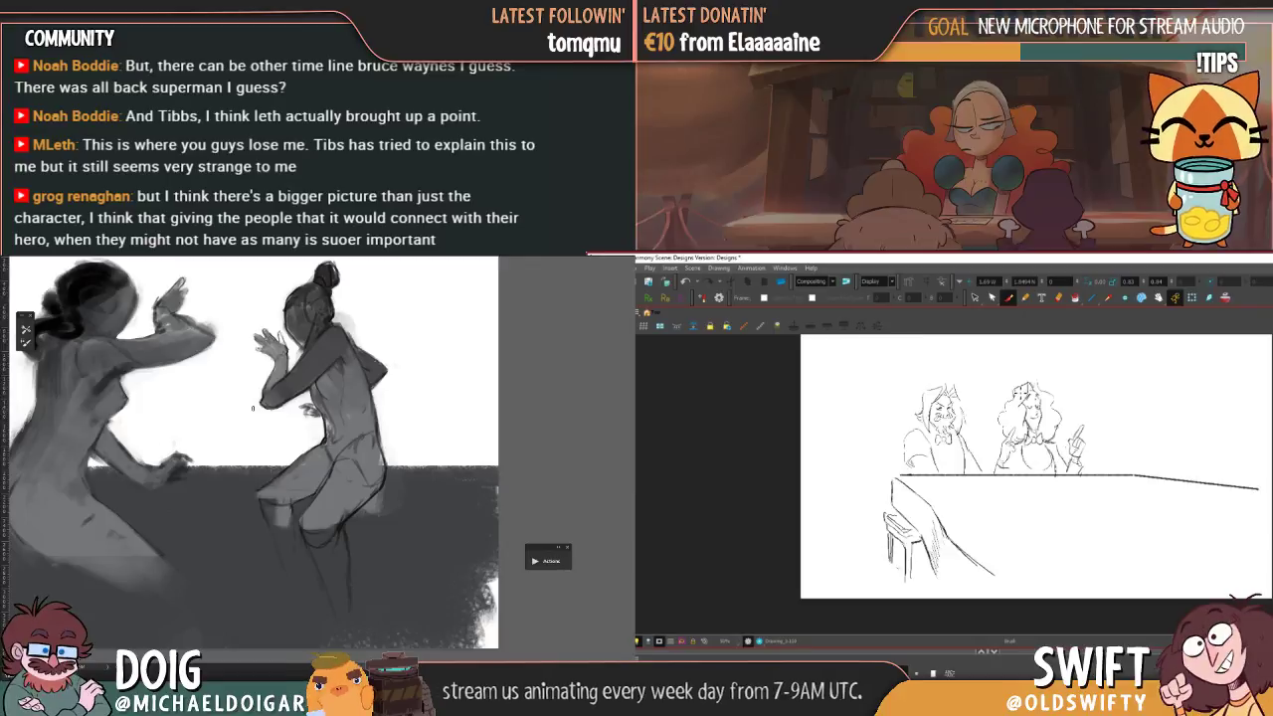
key(period)
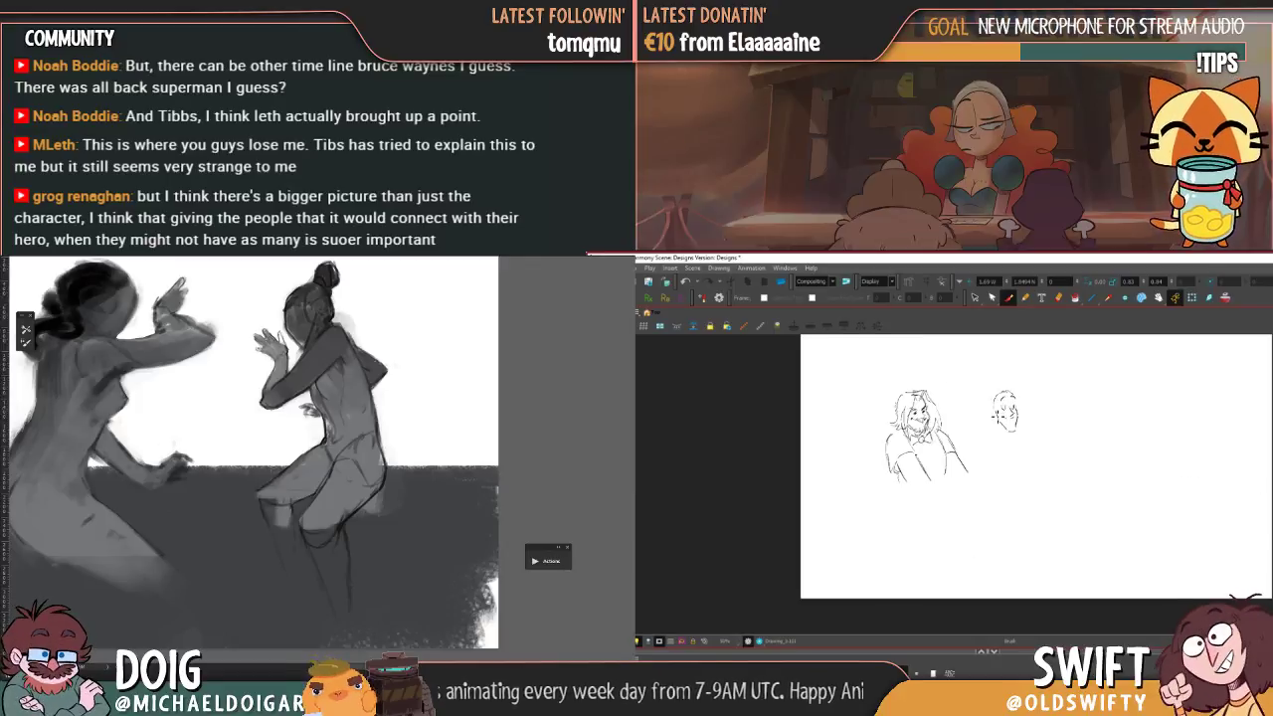
key(comma)
key(period)
key(comma)
key(period)
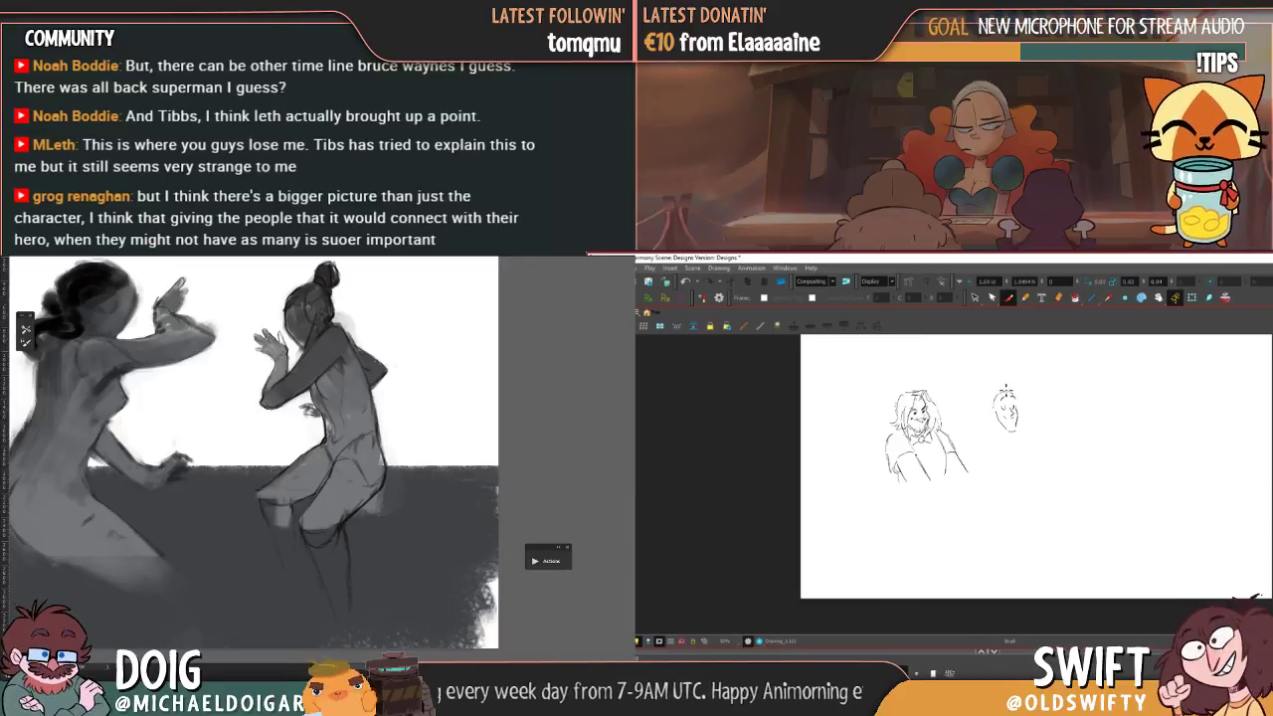
- Undo the last stroke on the second character's head and redraw the parted hairline around the face
key(ctrl+z)
key(comma)
mouse_move(1004, 396)
mouse_down()
mouse_move(992, 409)
mouse_move(1015, 387)
mouse_move(1024, 401)
mouse_up()
key(period)
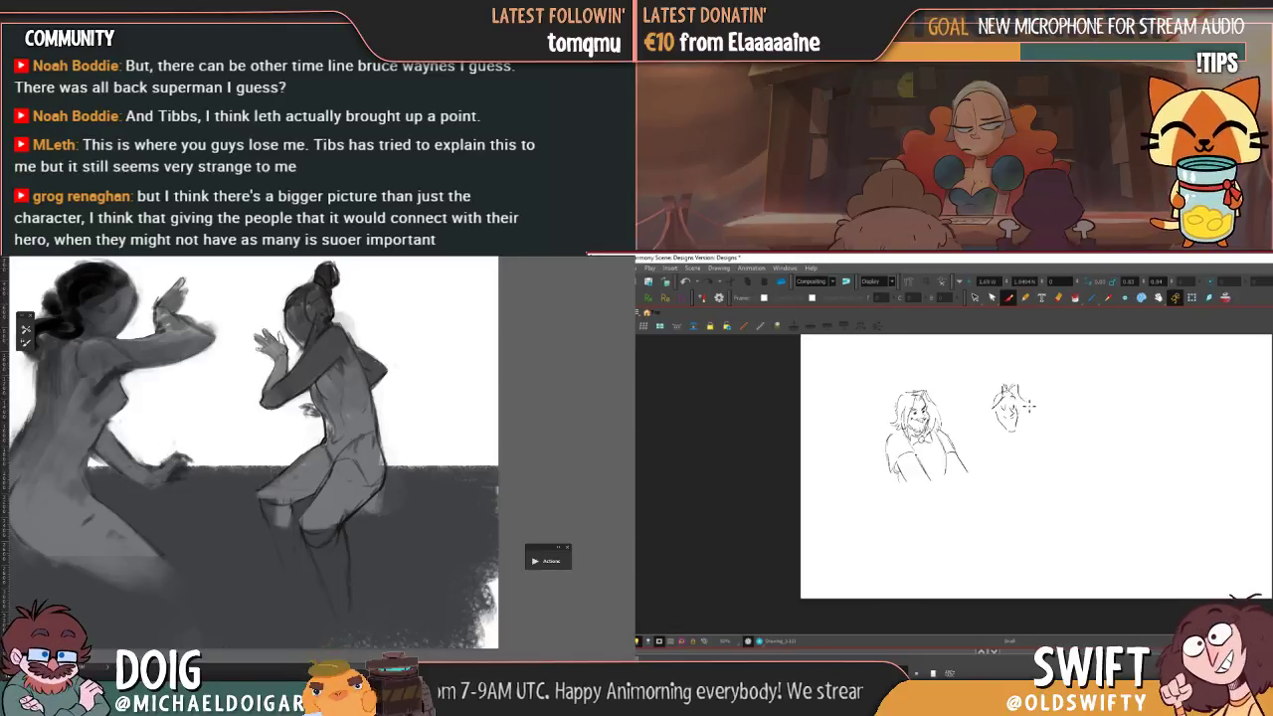
key(comma)
key(period)
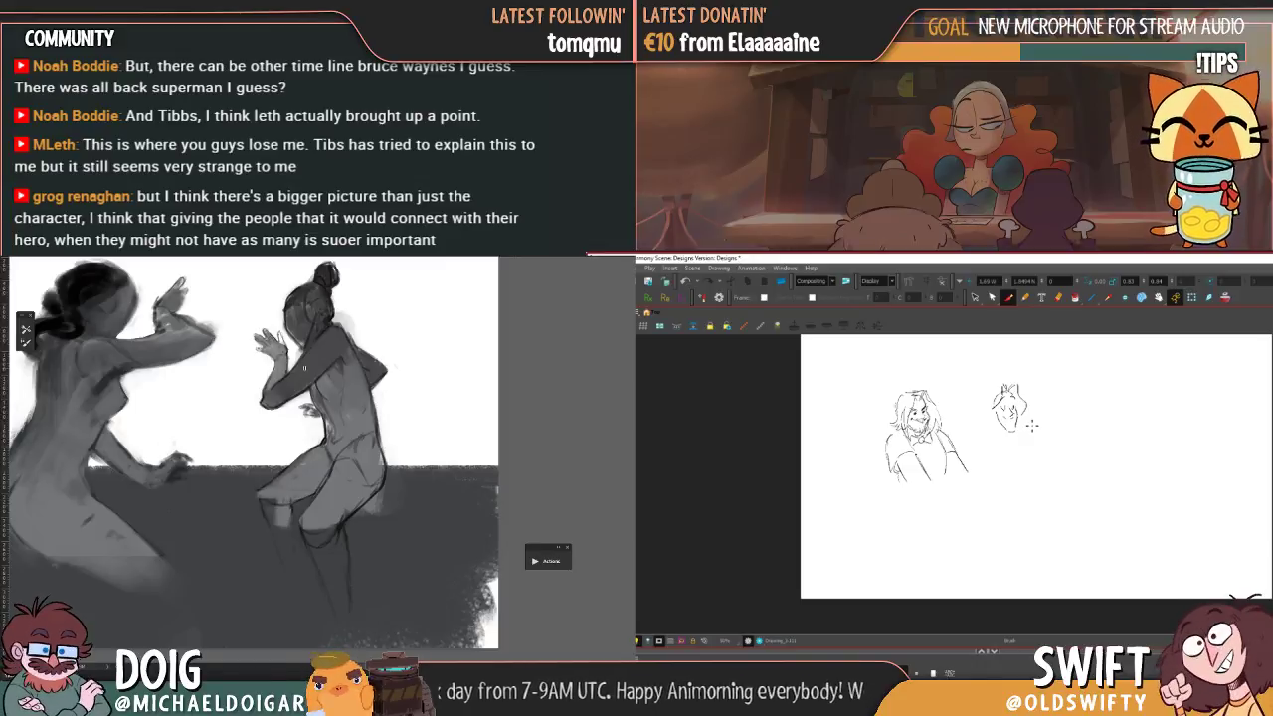
- Sketch a hair strand sweeping outward from the second character's parting, checking it against the two-character drawing
drag(294, 355, 310, 428)
alt+click(292, 424)
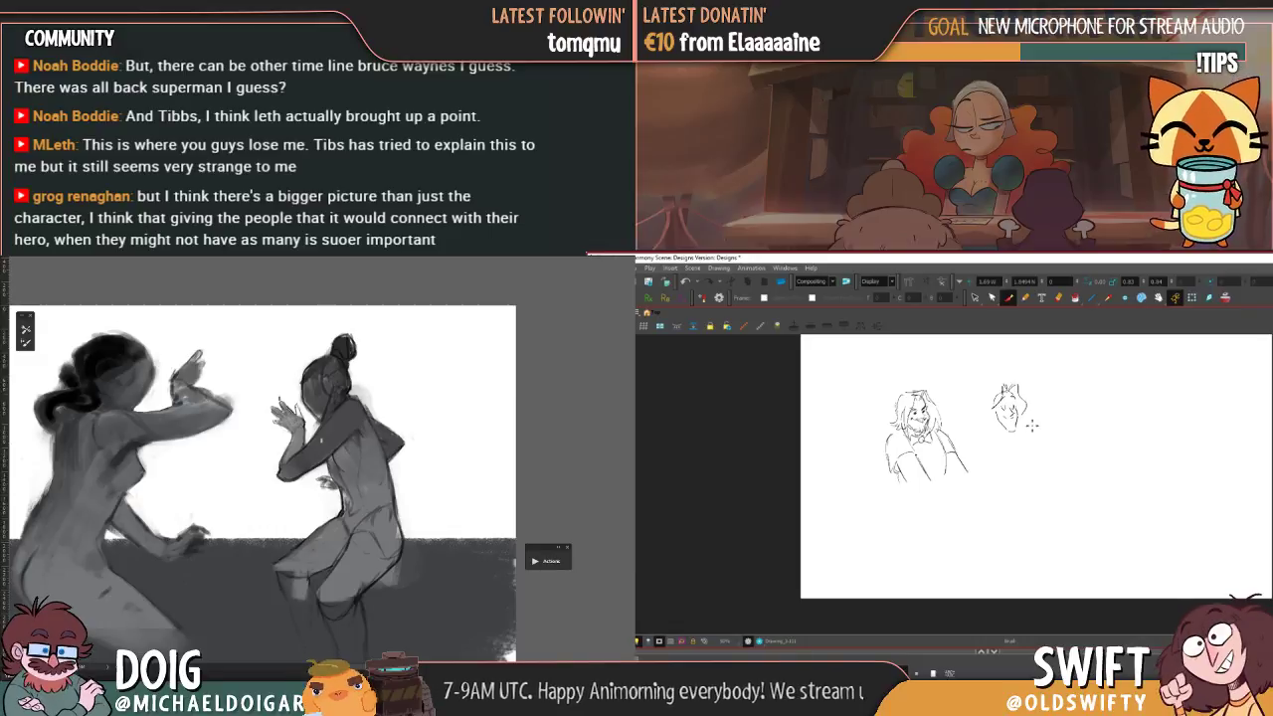
key(f)
key(g)
key(f)
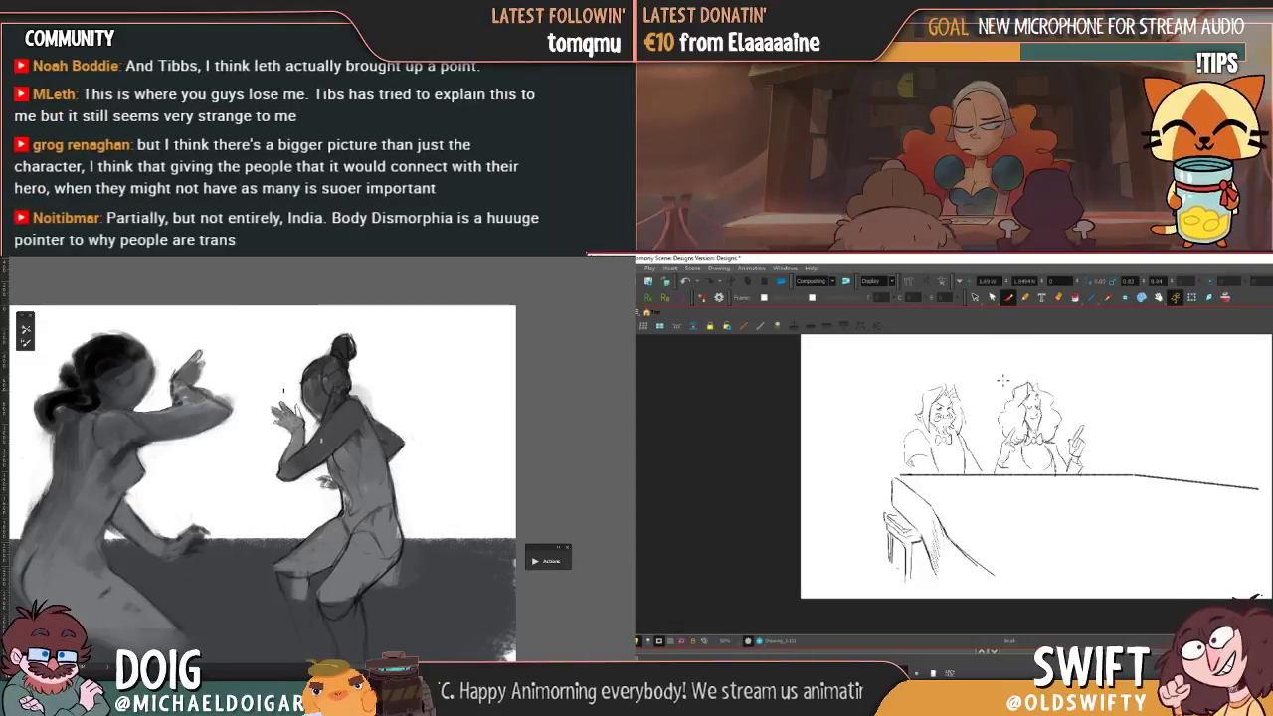
key(g)
drag(1006, 385, 994, 399)
key(f)
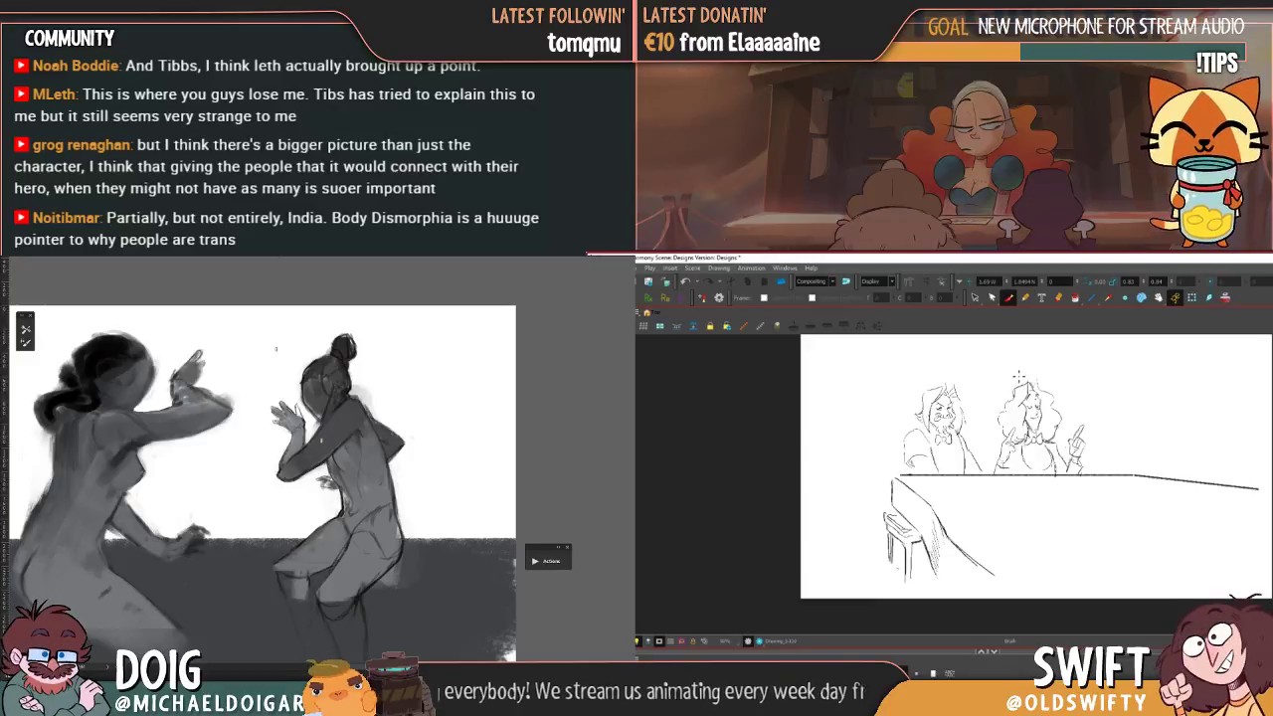
key(g)
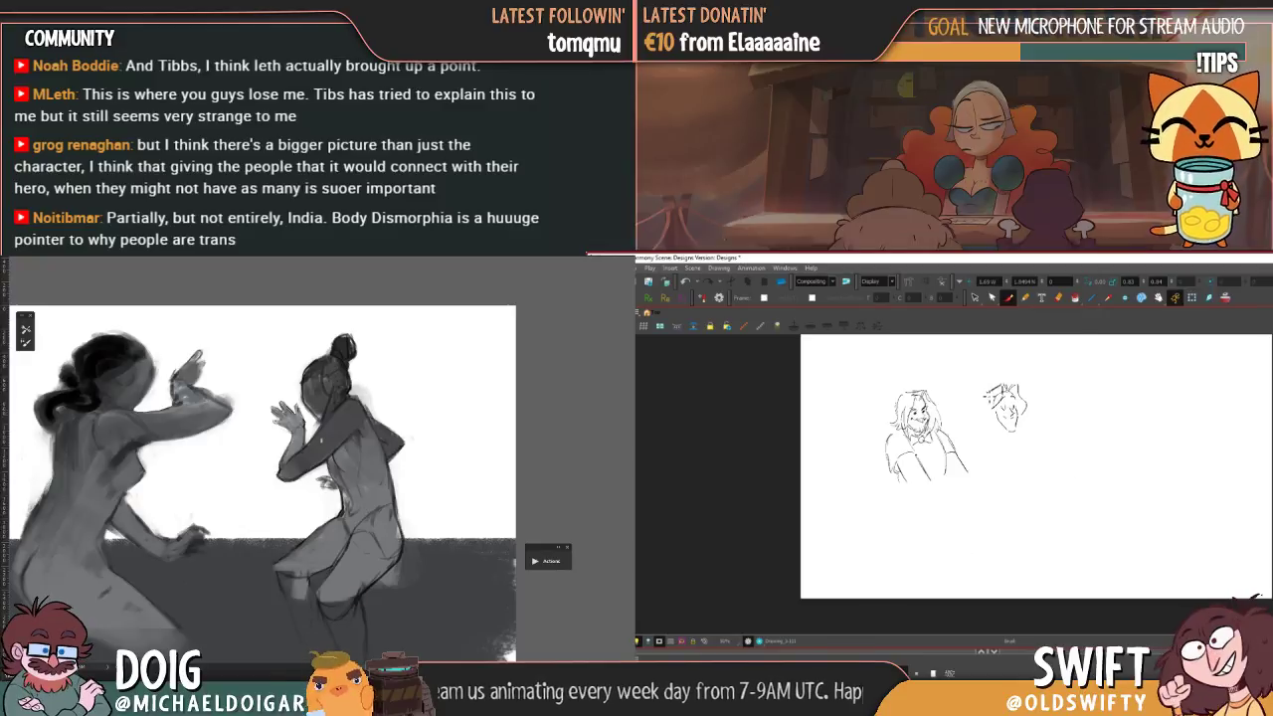
- Sketch the second character's curly hair down both sides of the face, flipping to the two-character drawing for reference
drag(990, 397, 979, 429)
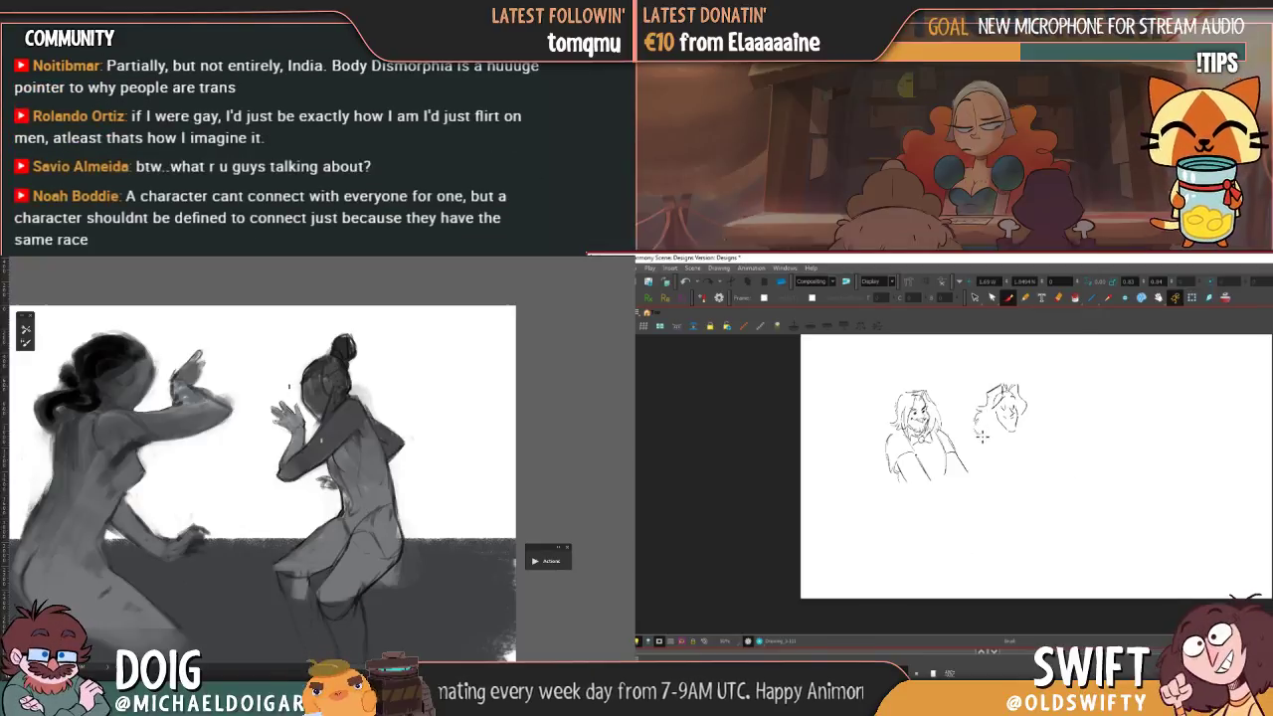
drag(1040, 394, 1034, 425)
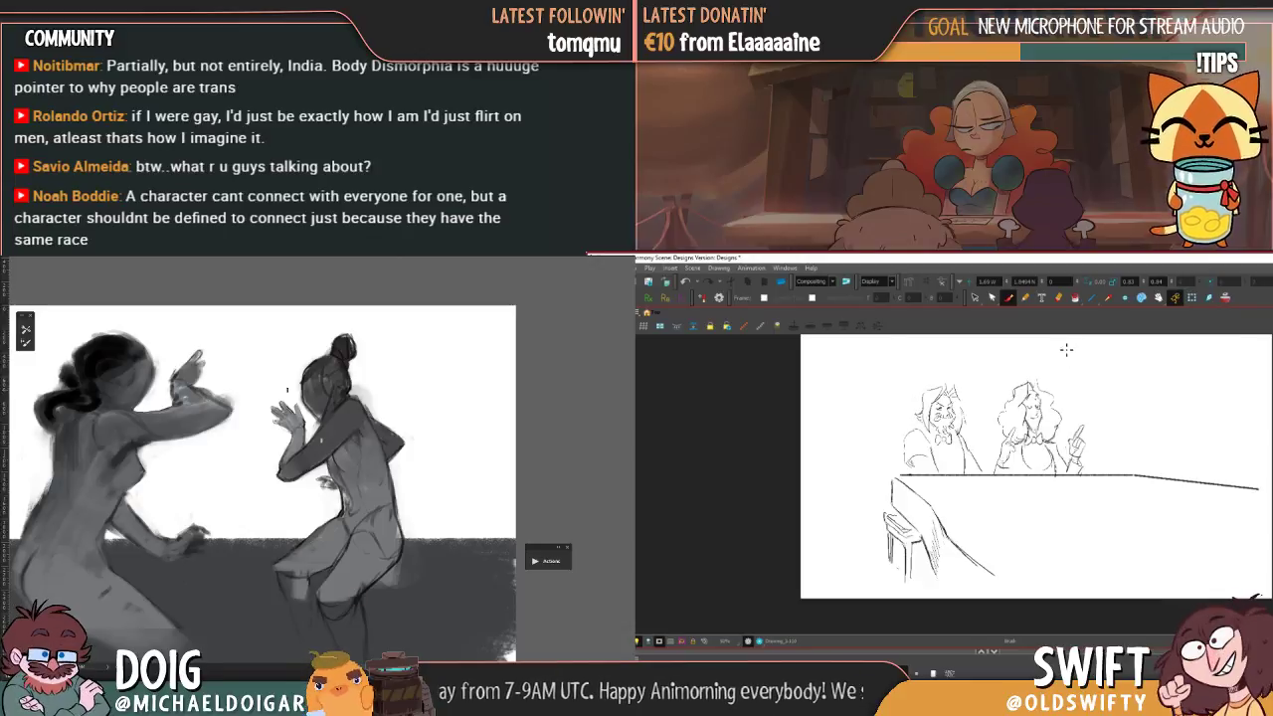
drag(1040, 416, 1032, 437)
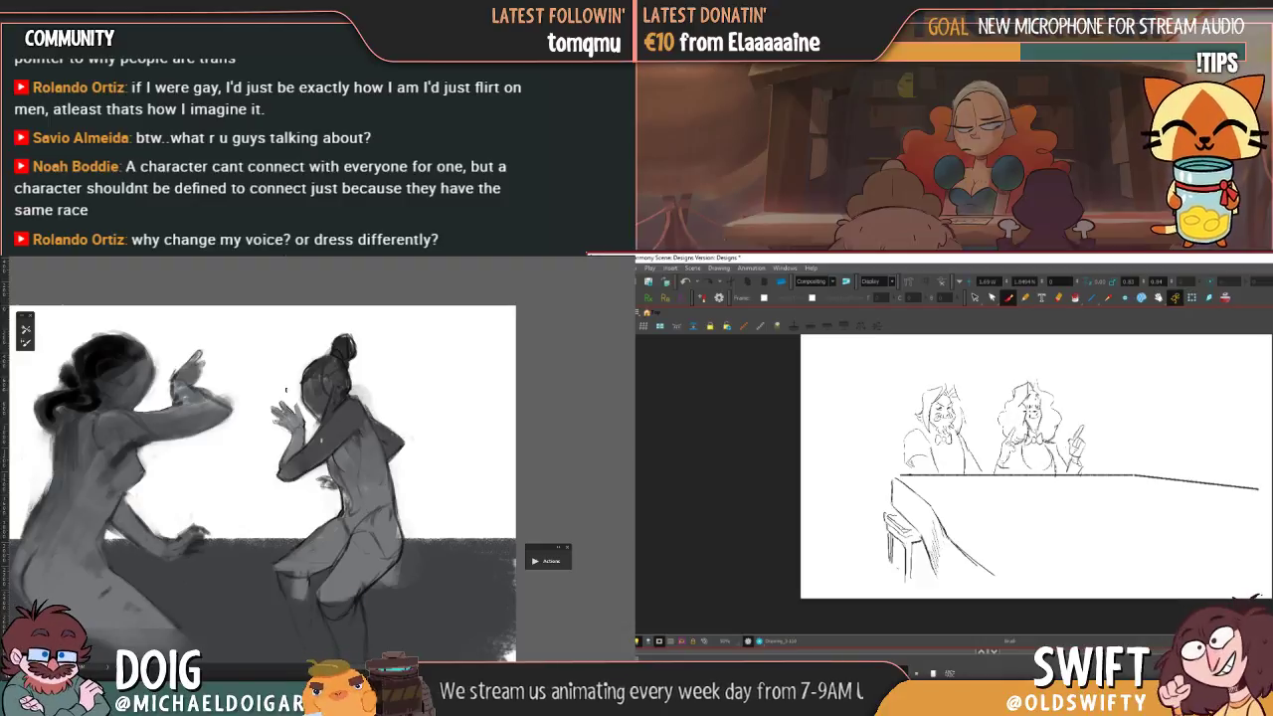
key(f)
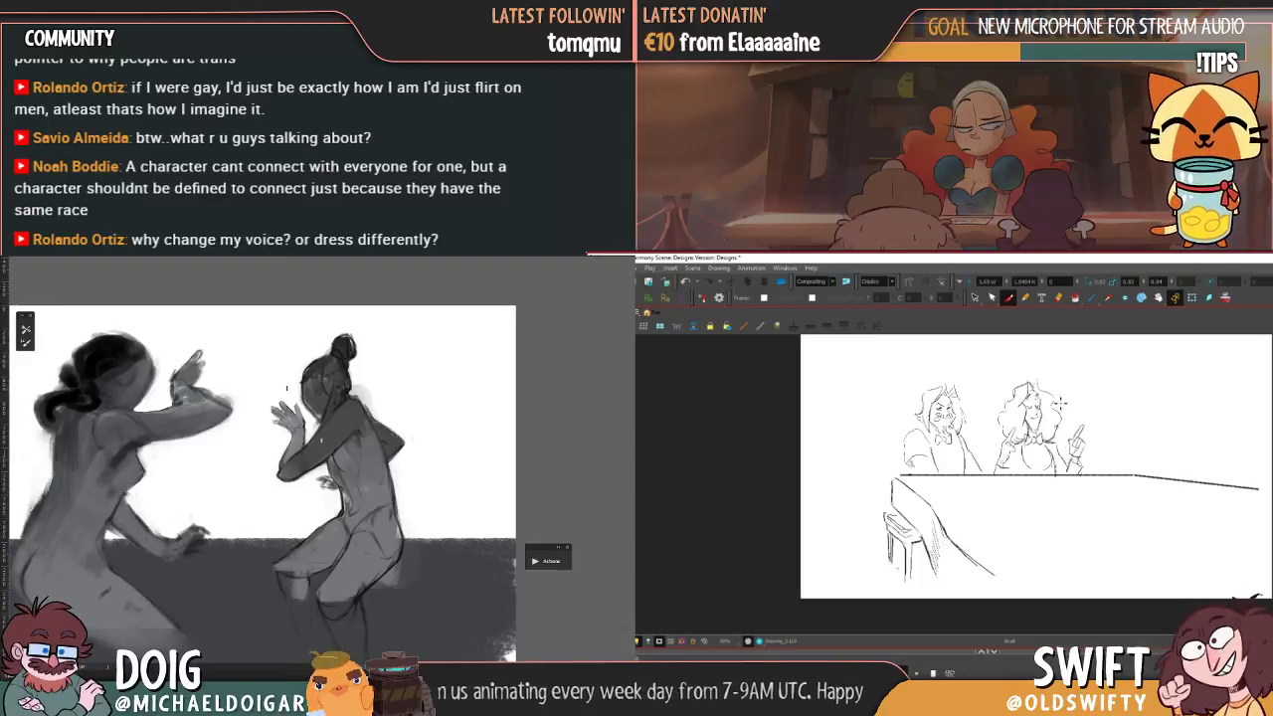
key(g)
key(f)
key(g)
- Sketch the second character's rounded chest and shoulder lines below the bow tie, comparing with the two-character drawing
mouse_move(1000, 444)
mouse_down()
mouse_move(1022, 475)
mouse_move(1027, 449)
mouse_move(1033, 471)
mouse_up()
key(f)
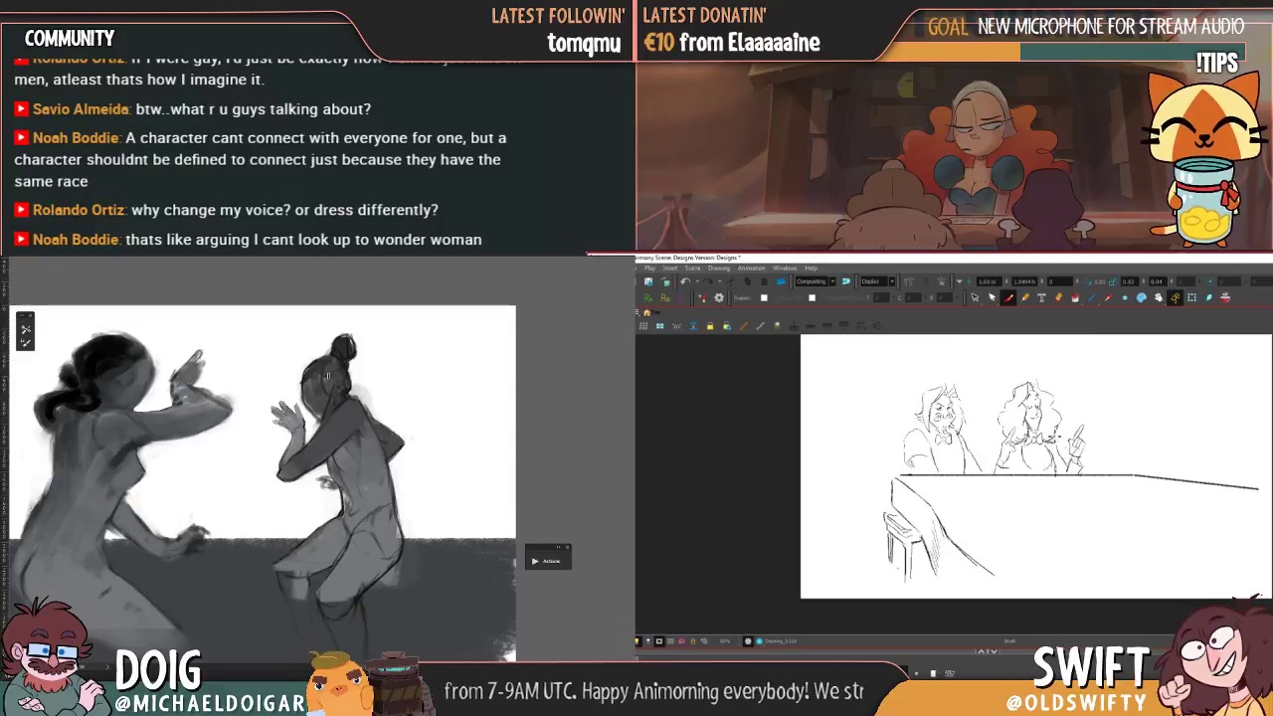
key(g)
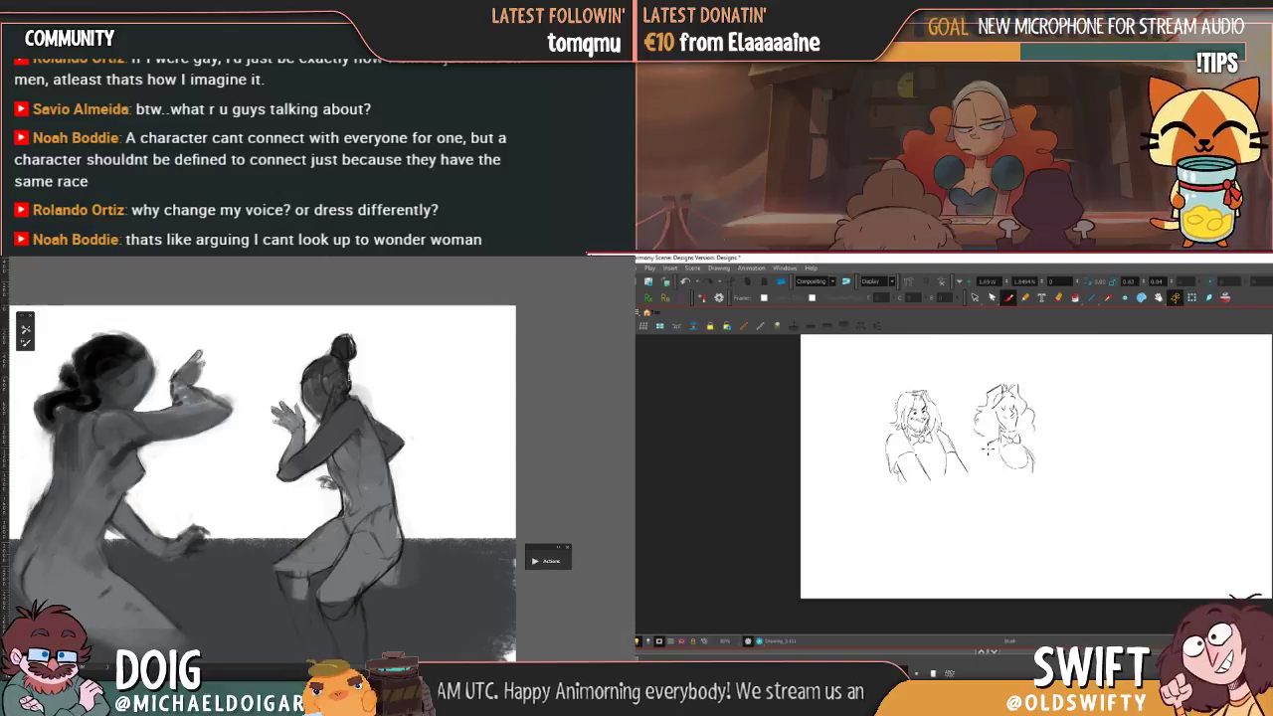
key(f)
key(g)
key(f)
key(comma)
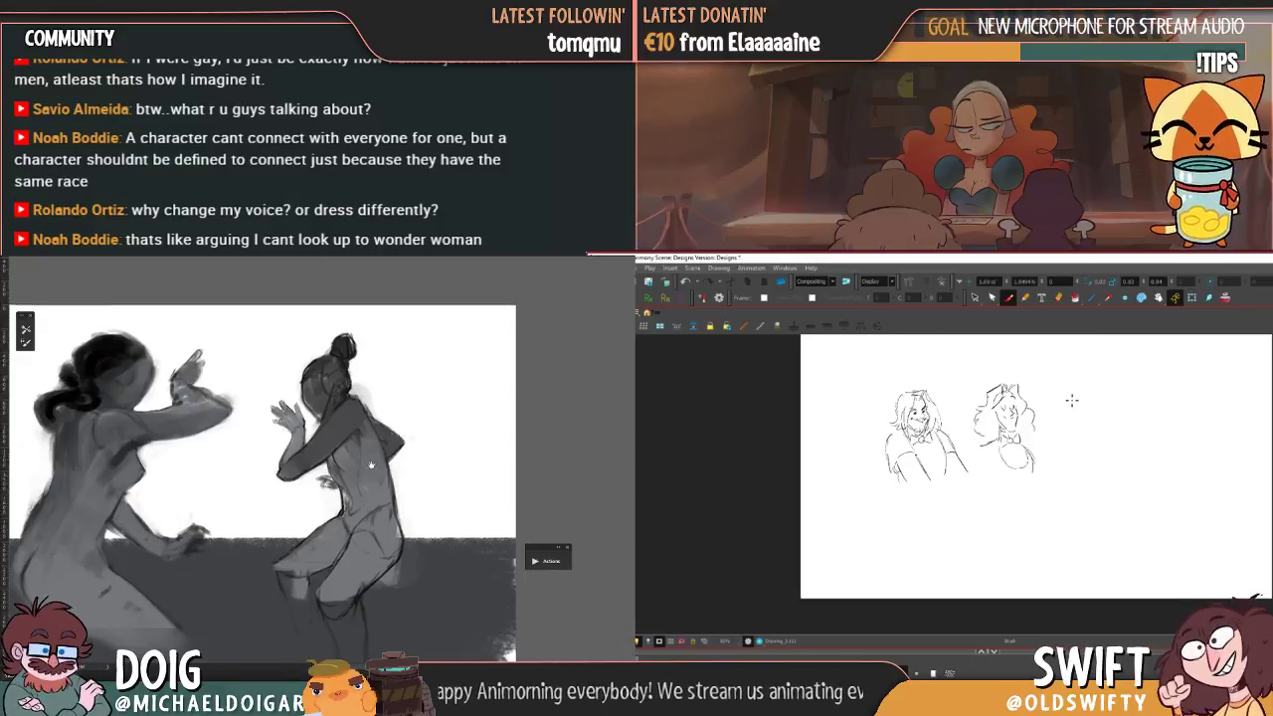
key(period)
key(comma)
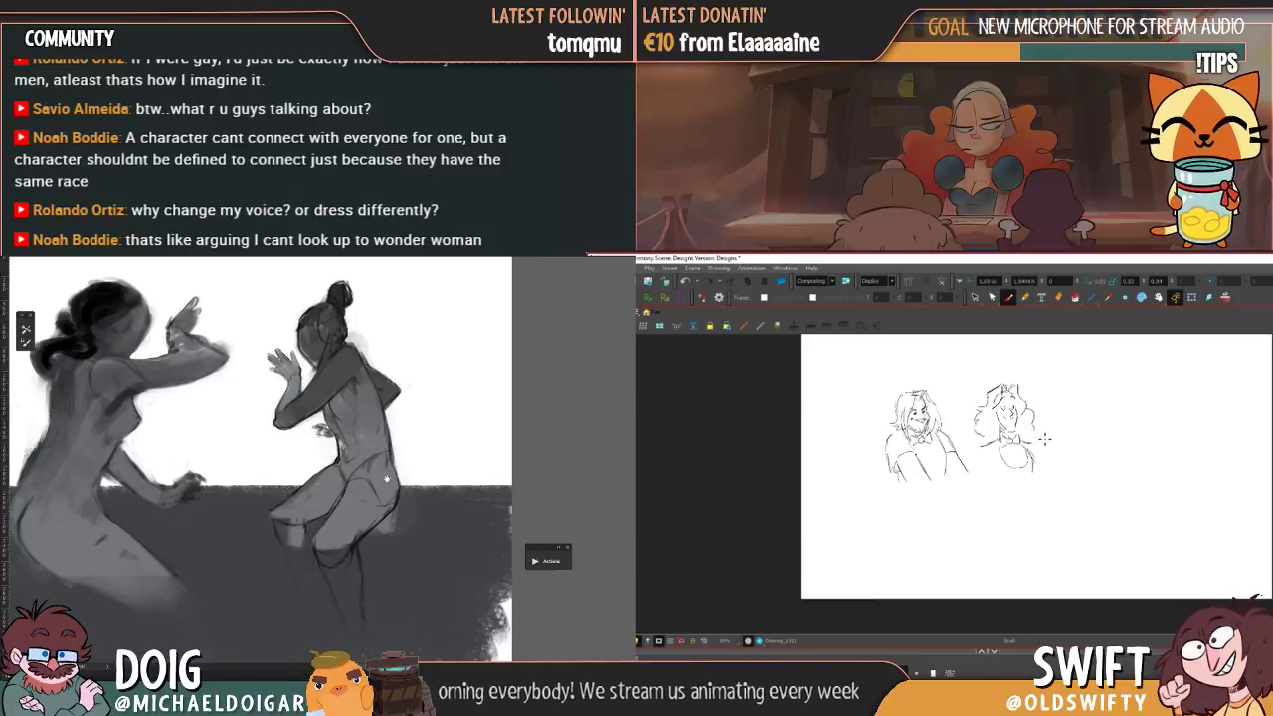
- Add the second character's upper-arm lines beside the chest, flipping to the two-character drawing to check the pose
drag(393, 486, 392, 475)
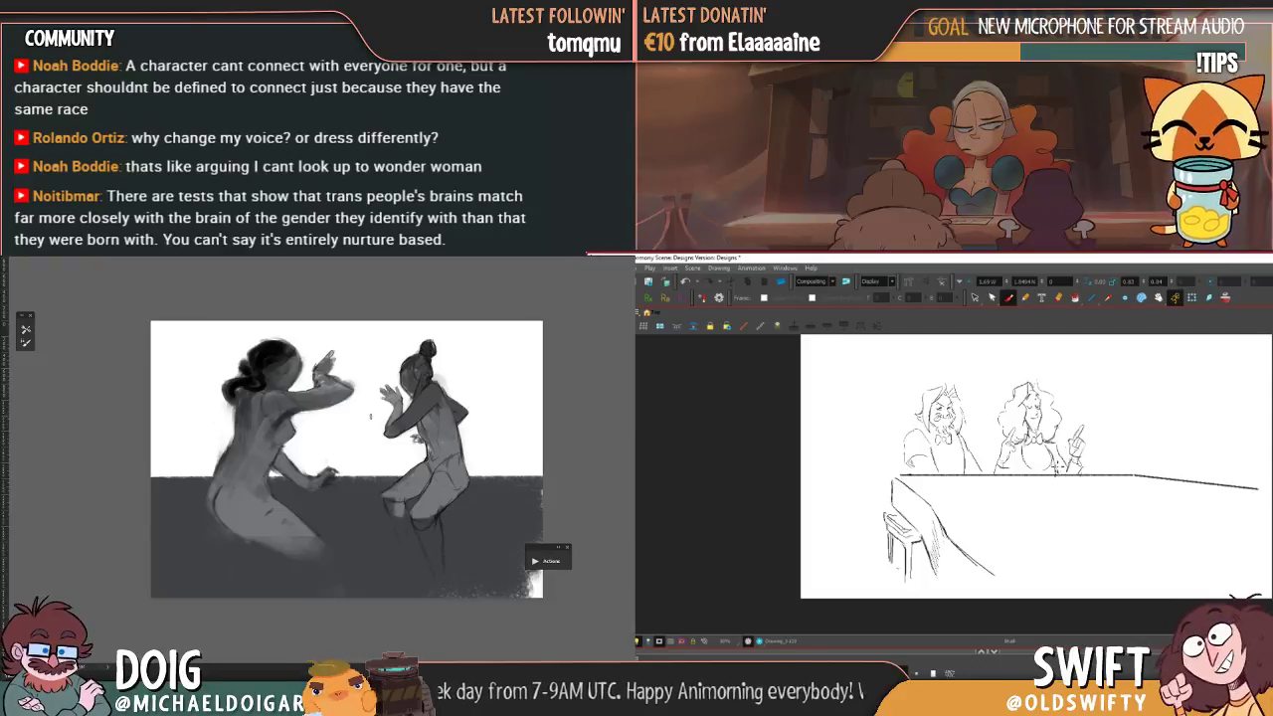
key(.)
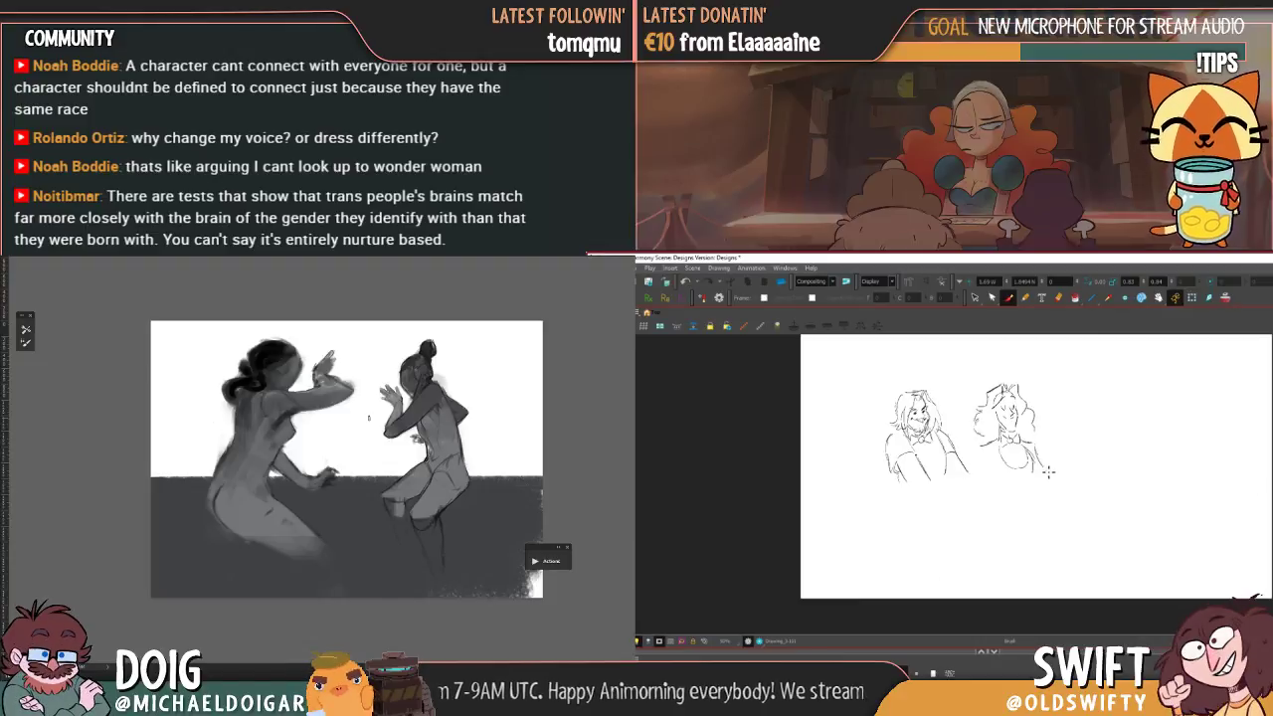
key(period)
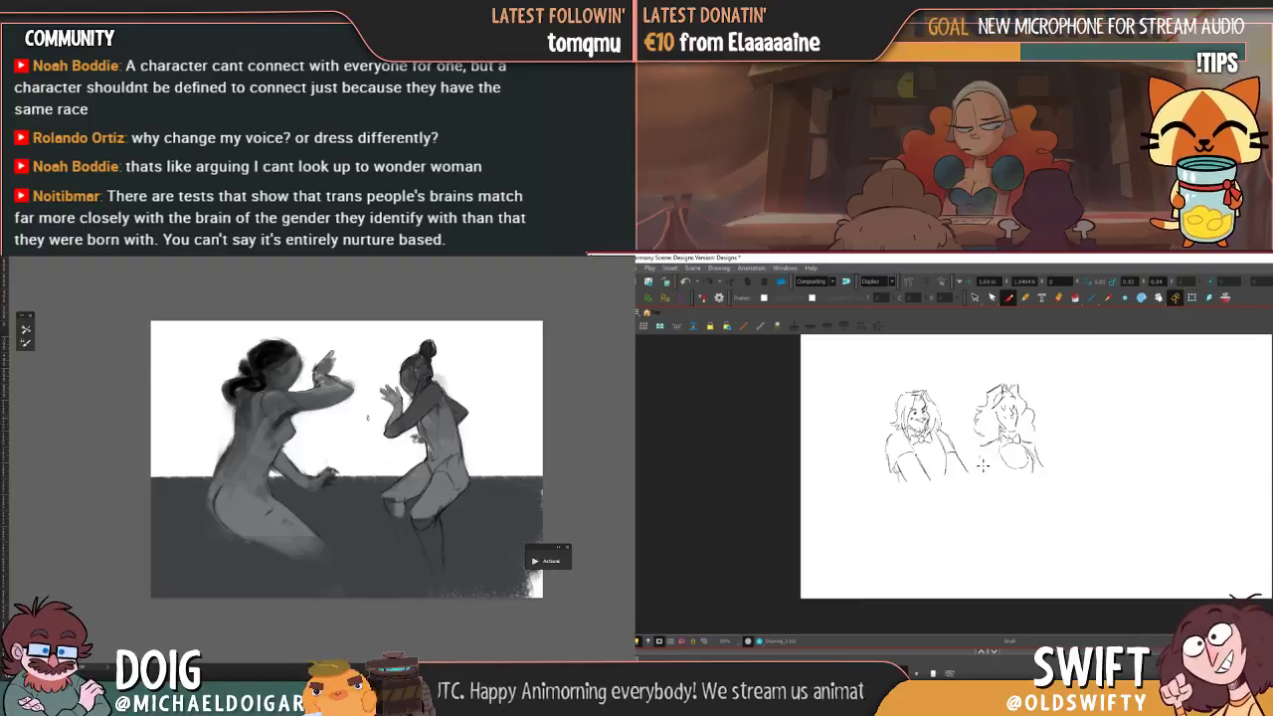
key(.)
key(comma)
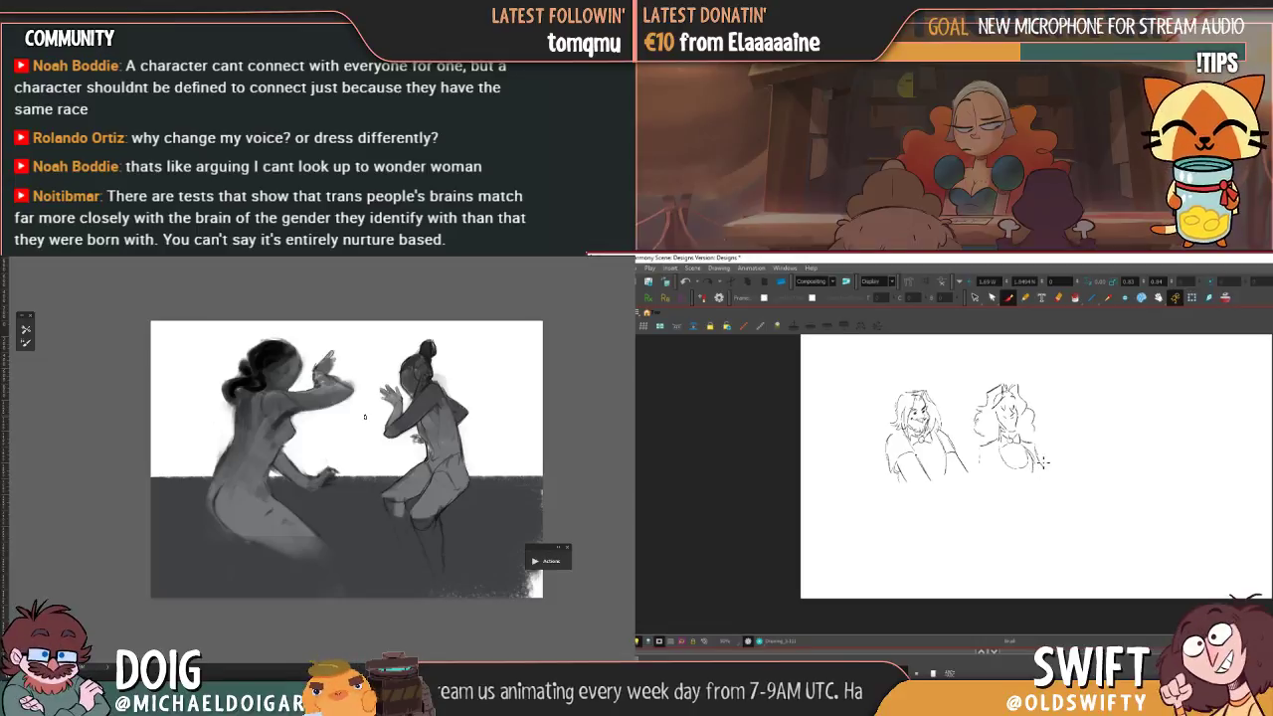
key(period)
key(comma)
key(period)
key(comma)
- Lasso the second character's head and hair, adjust their fit above the bow tie, and return to the Brush tool
click(975, 297)
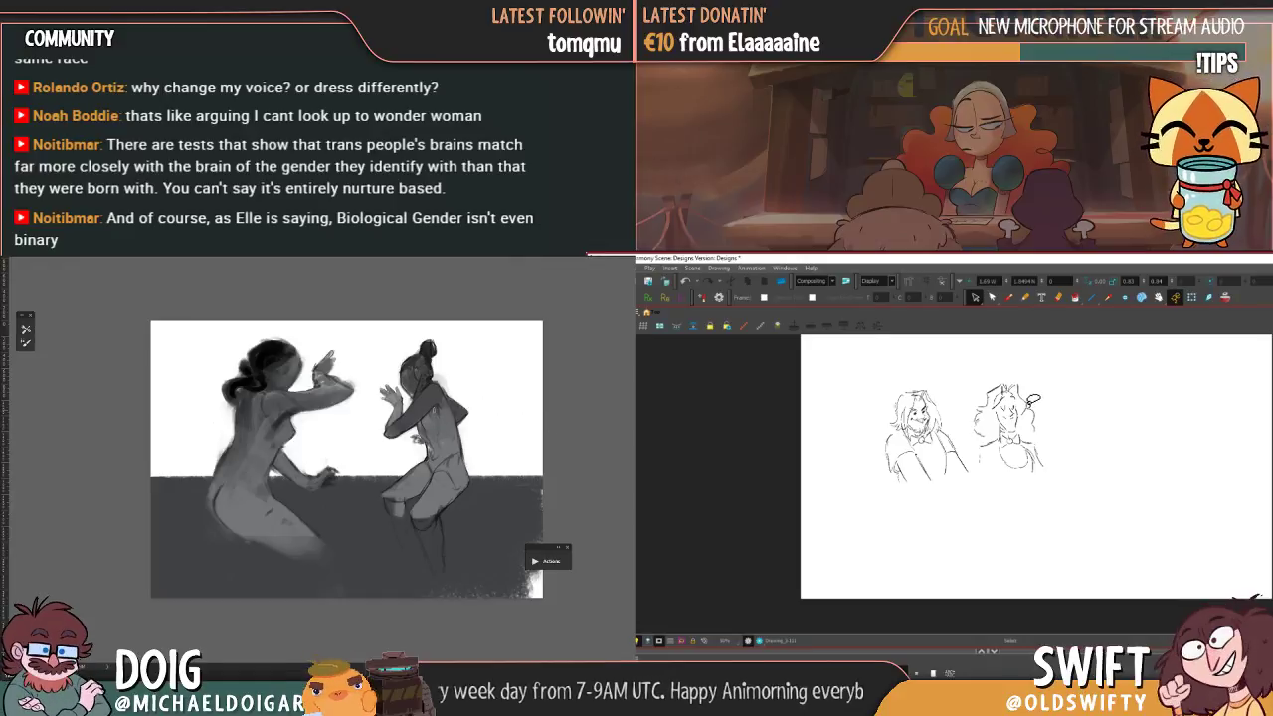
key(ctrl+plus)
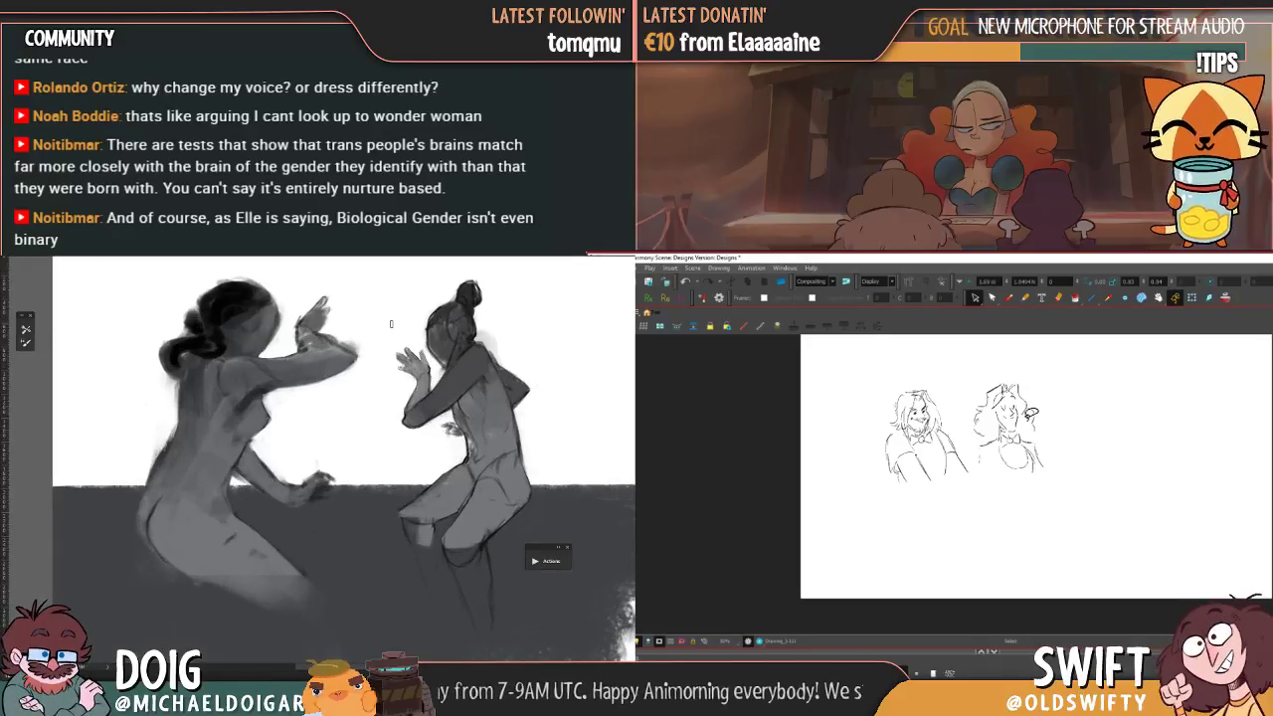
mouse_move(1035, 410)
mouse_down()
mouse_move(999, 417)
mouse_move(979, 434)
mouse_move(1018, 361)
mouse_move(979, 383)
mouse_up()
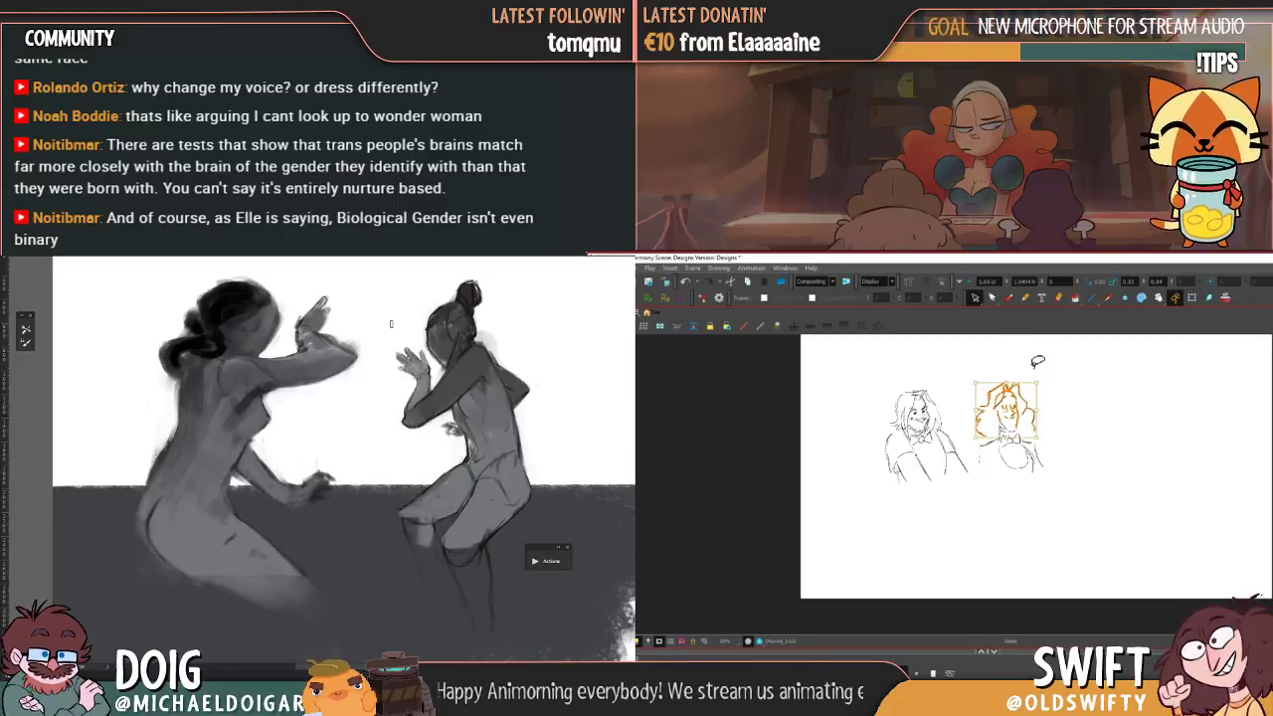
click(1041, 362)
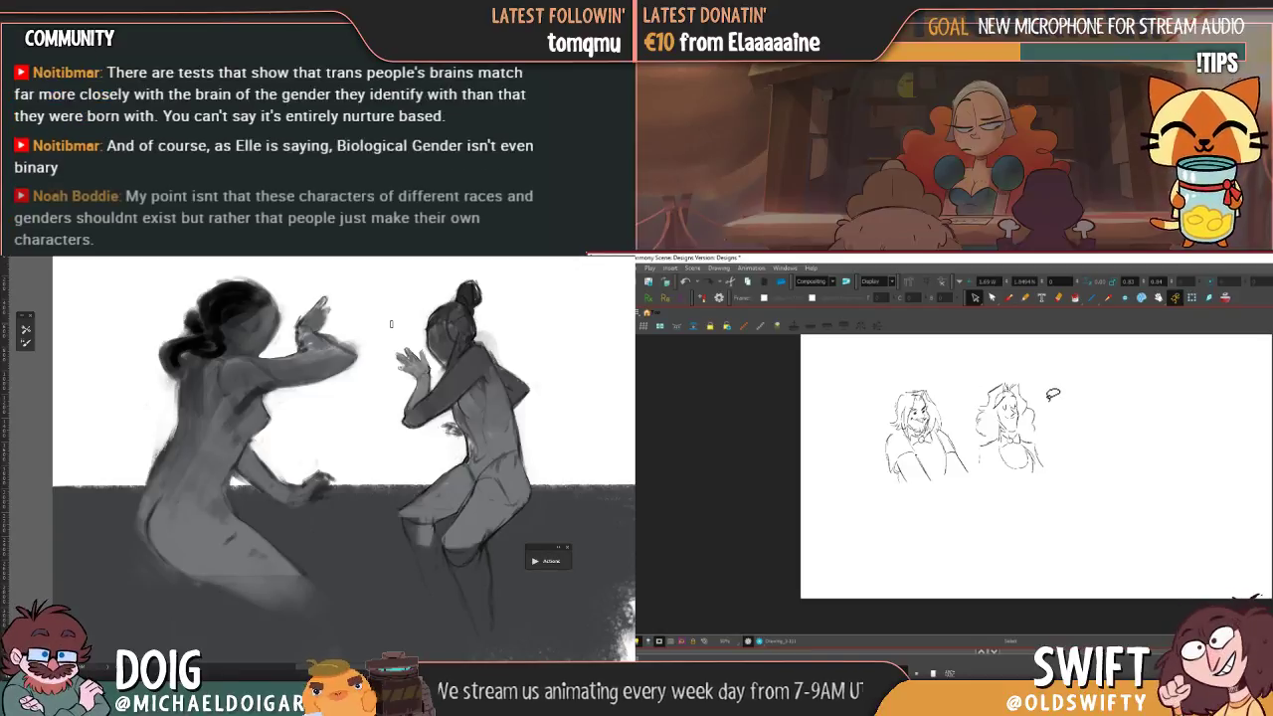
mouse_move(1039, 408)
mouse_down()
mouse_move(1002, 416)
mouse_move(978, 430)
mouse_move(1038, 380)
mouse_up()
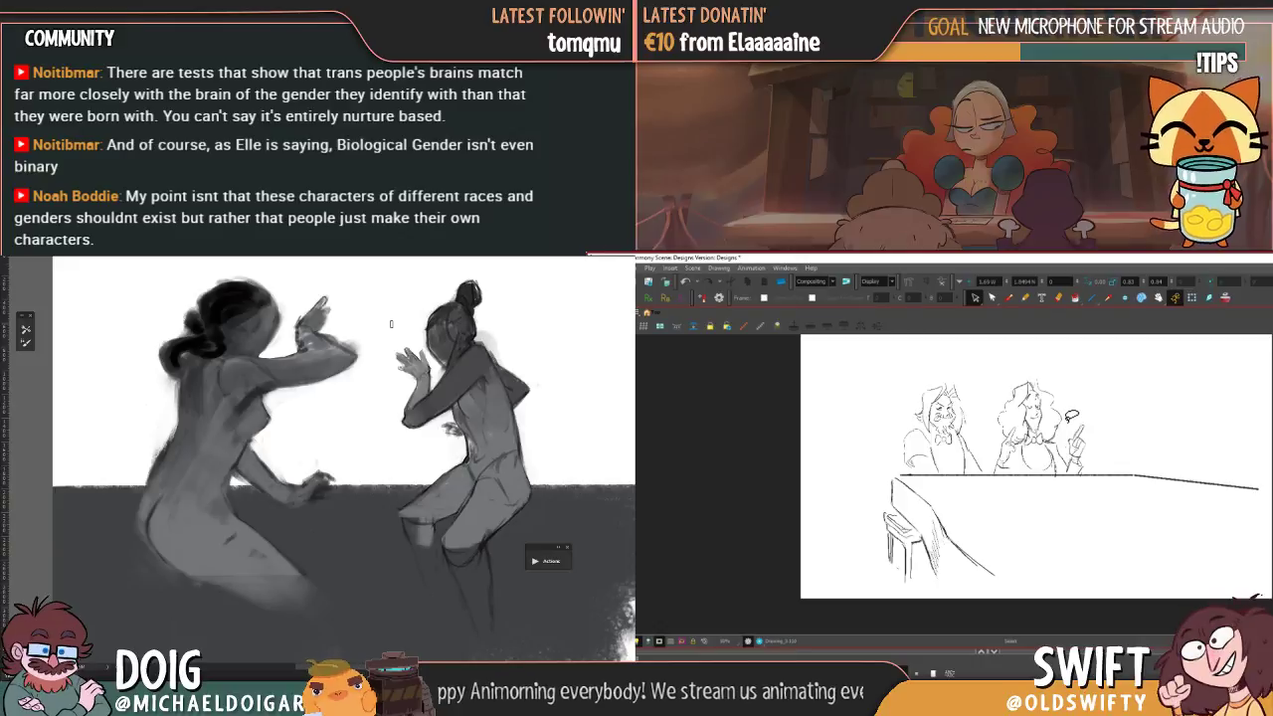
key(.)
click(1008, 297)
key(comma)
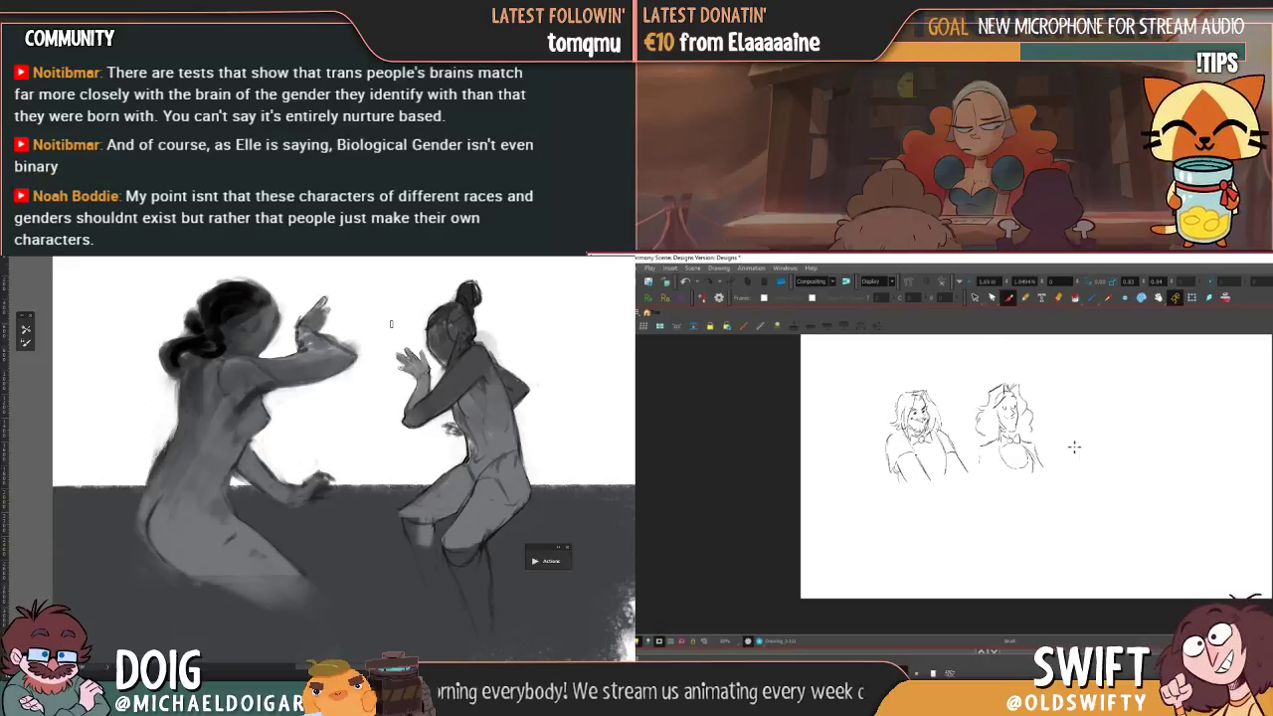
- Sketch the second character's raised hands on both sides of the body, flipping to the earlier table scene for the pose
key(period)
key(comma)
key(period)
key(comma)
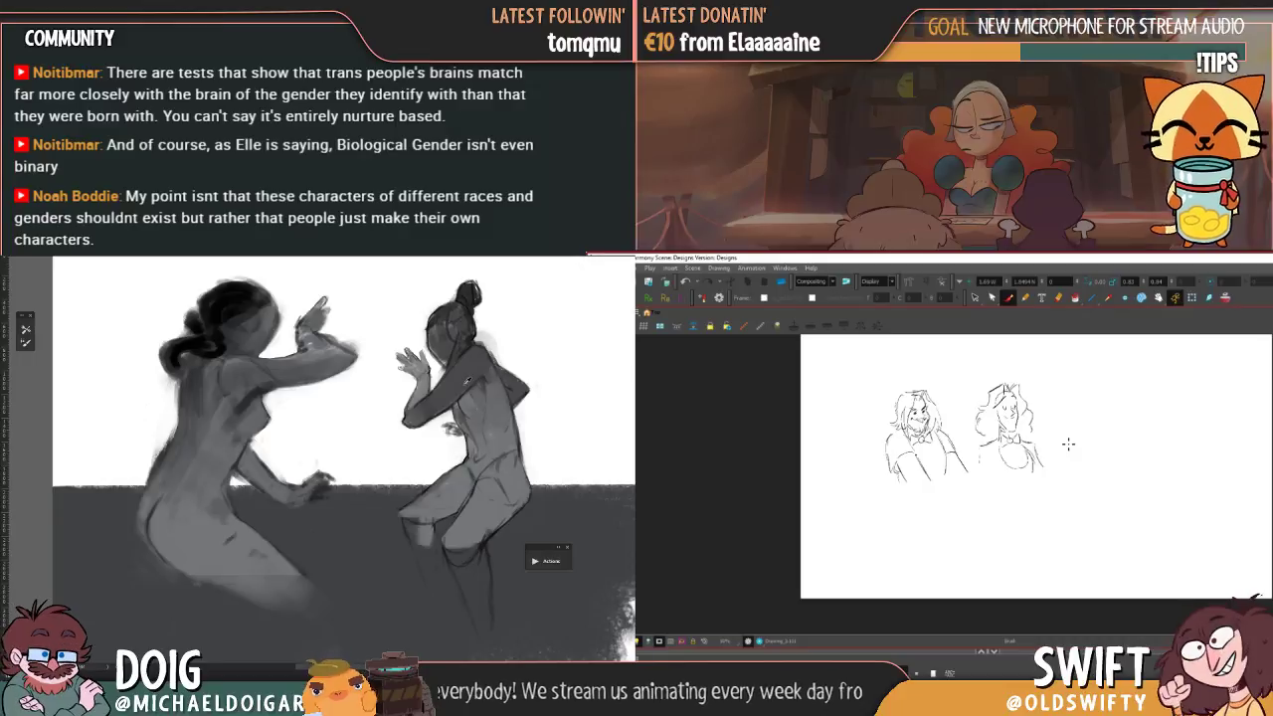
alt+click(474, 408)
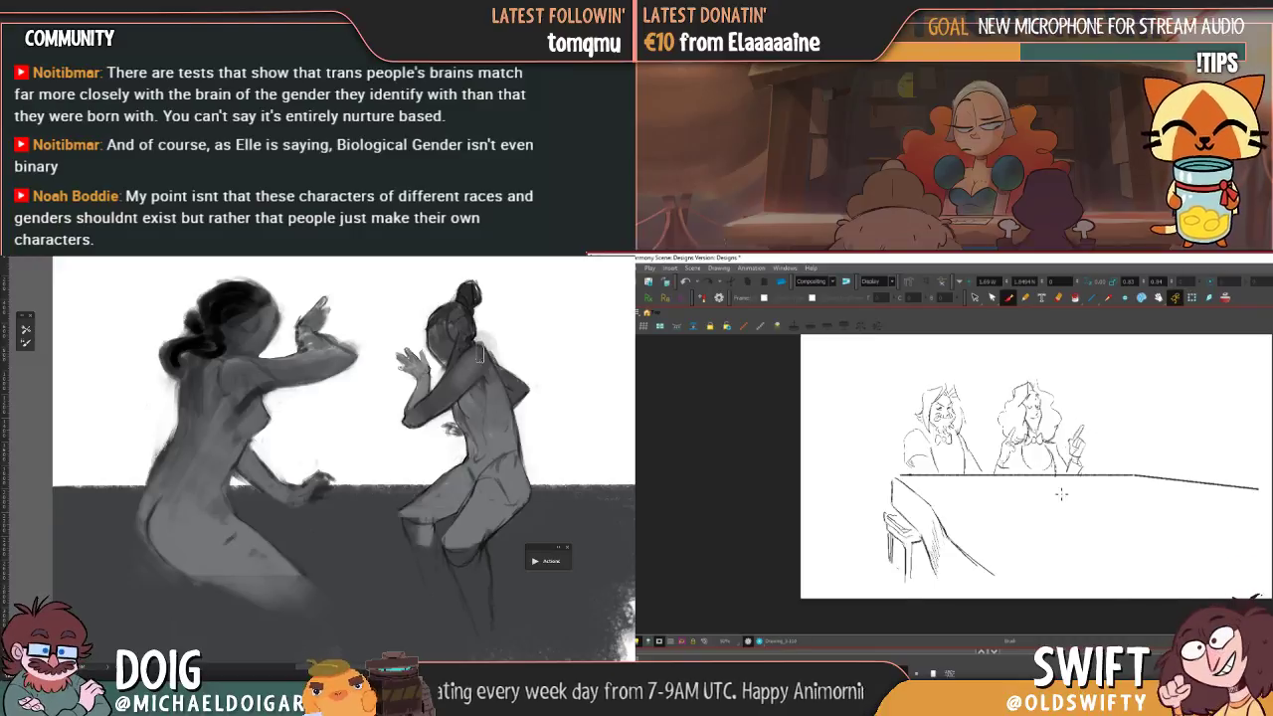
key(.)
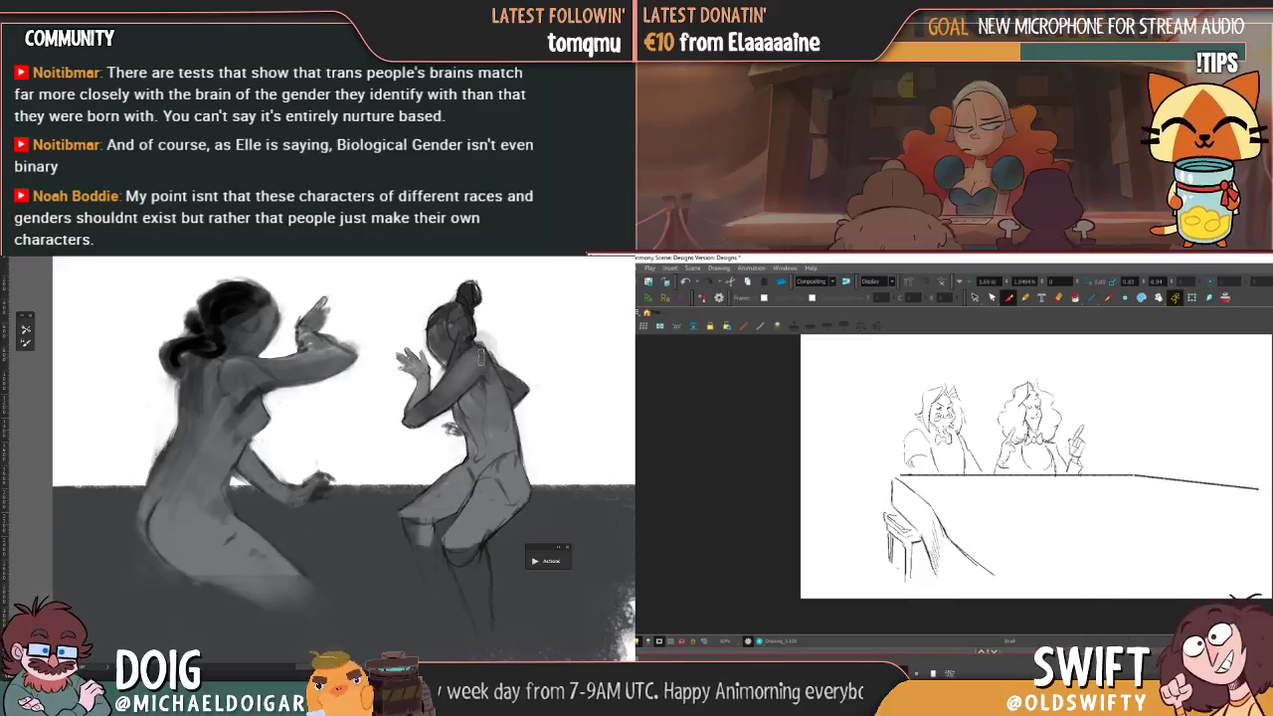
key(ctrl+plus)
key(.)
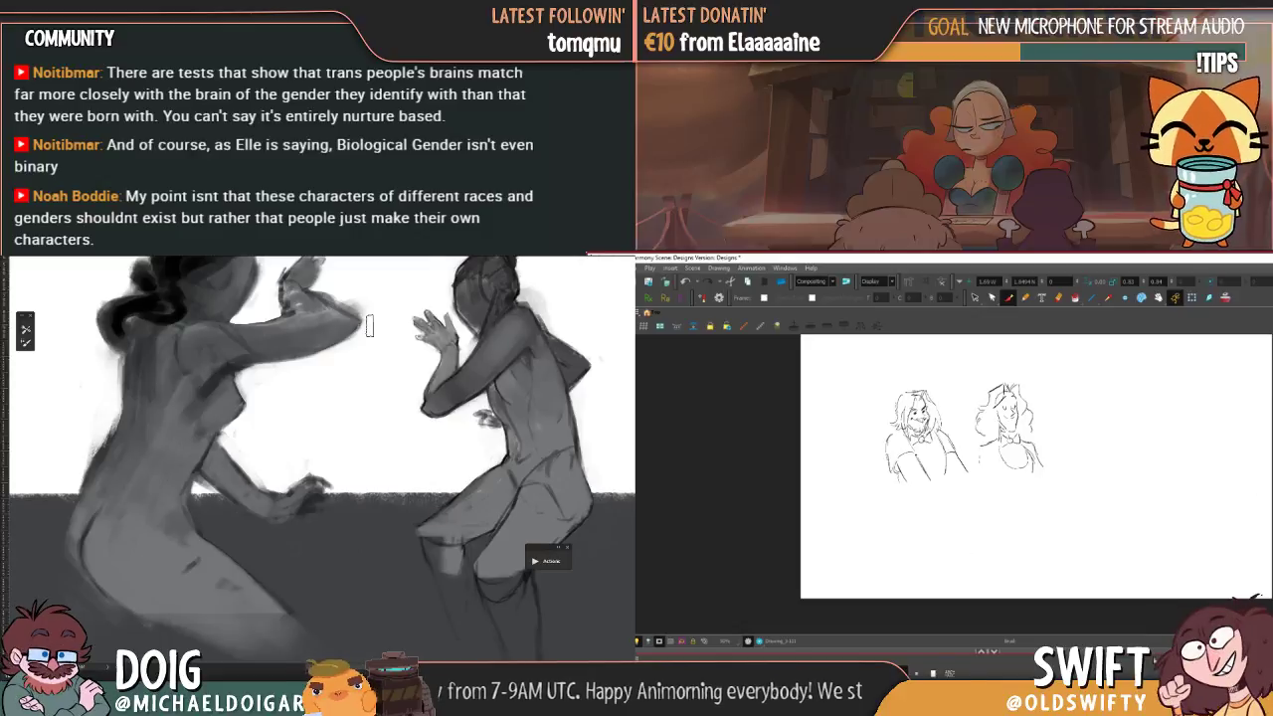
key(.)
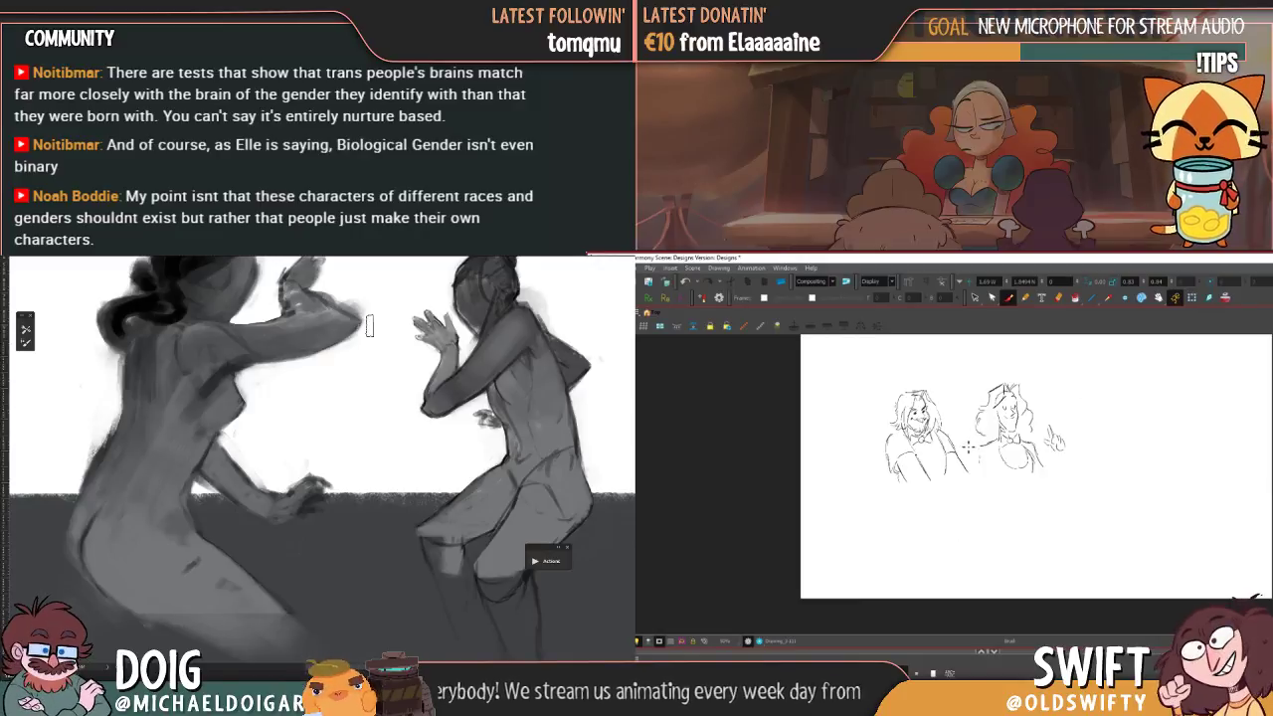
drag(961, 434, 973, 450)
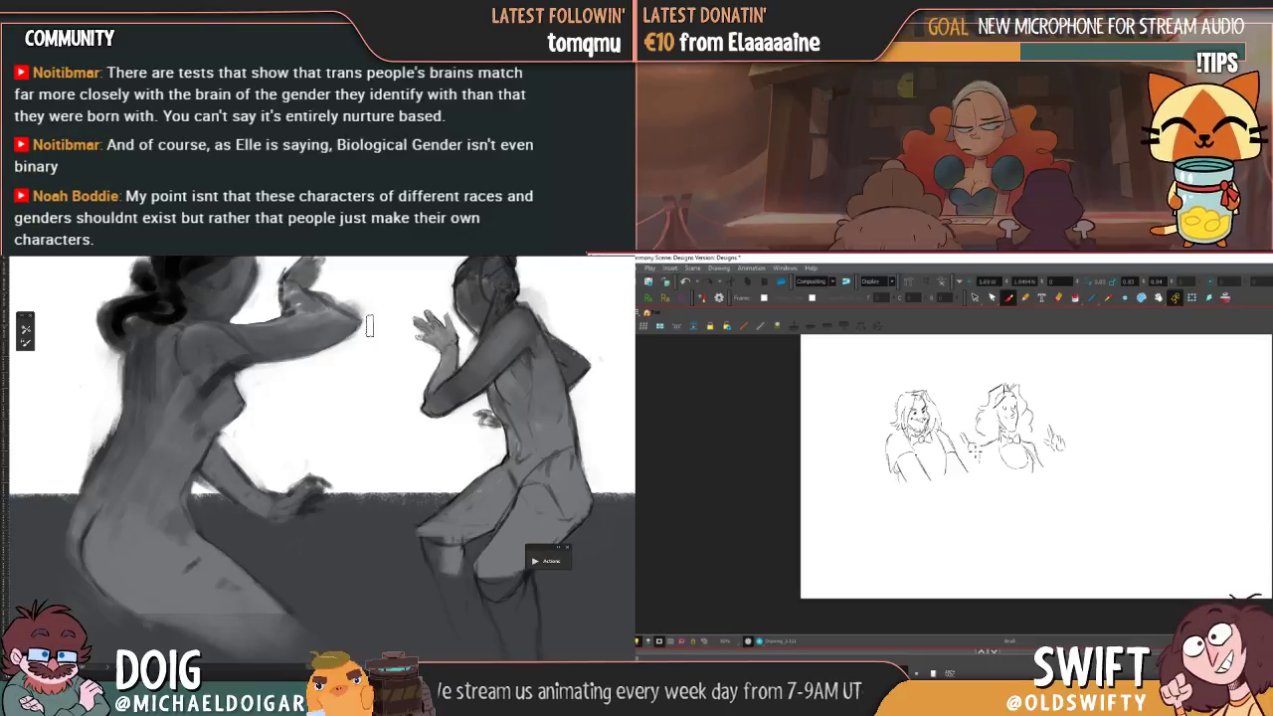
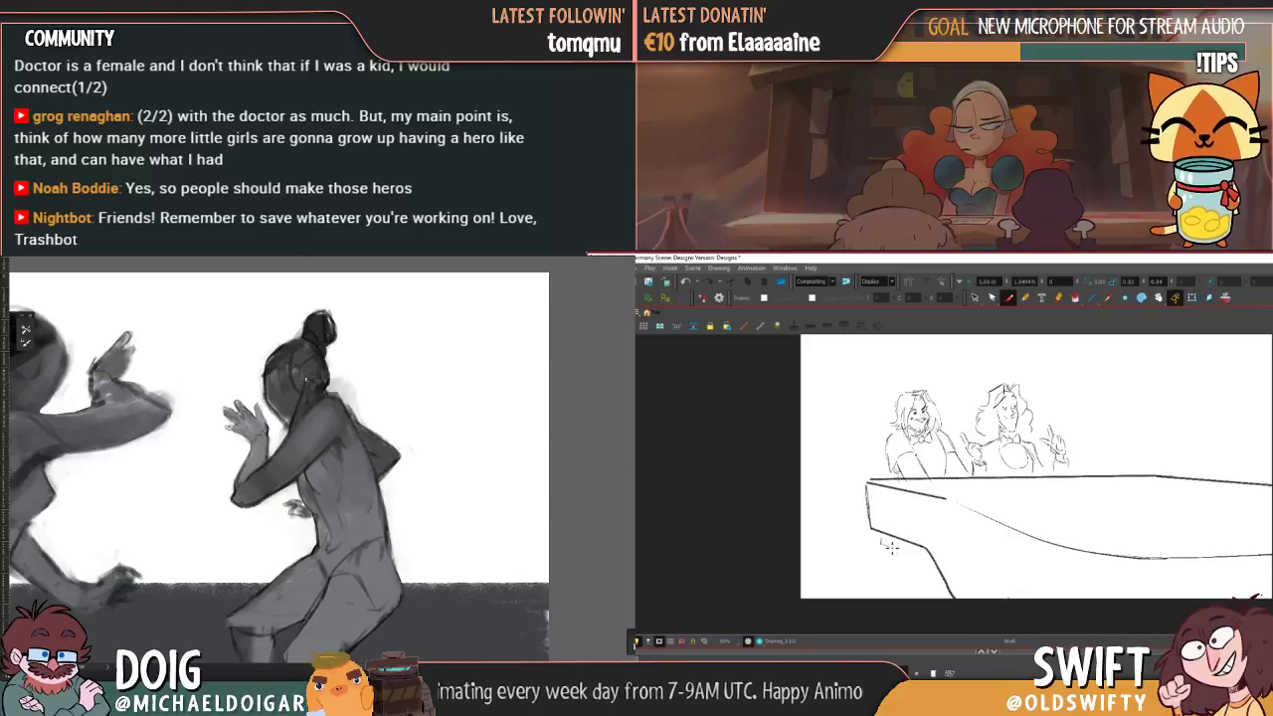
- Draw a short seat line beneath the table's corner and nudge it into place, while choosing a save folder for the figure painting
drag(890, 546, 916, 548)
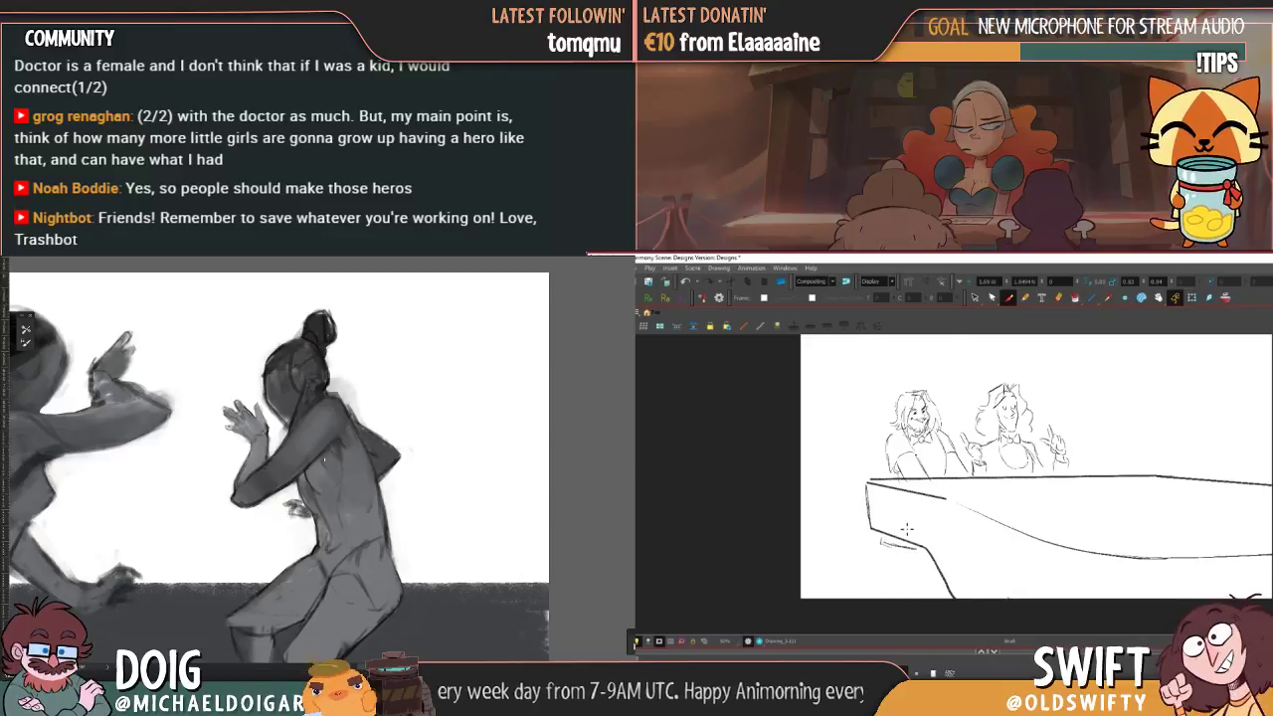
key(ctrl+shift+s)
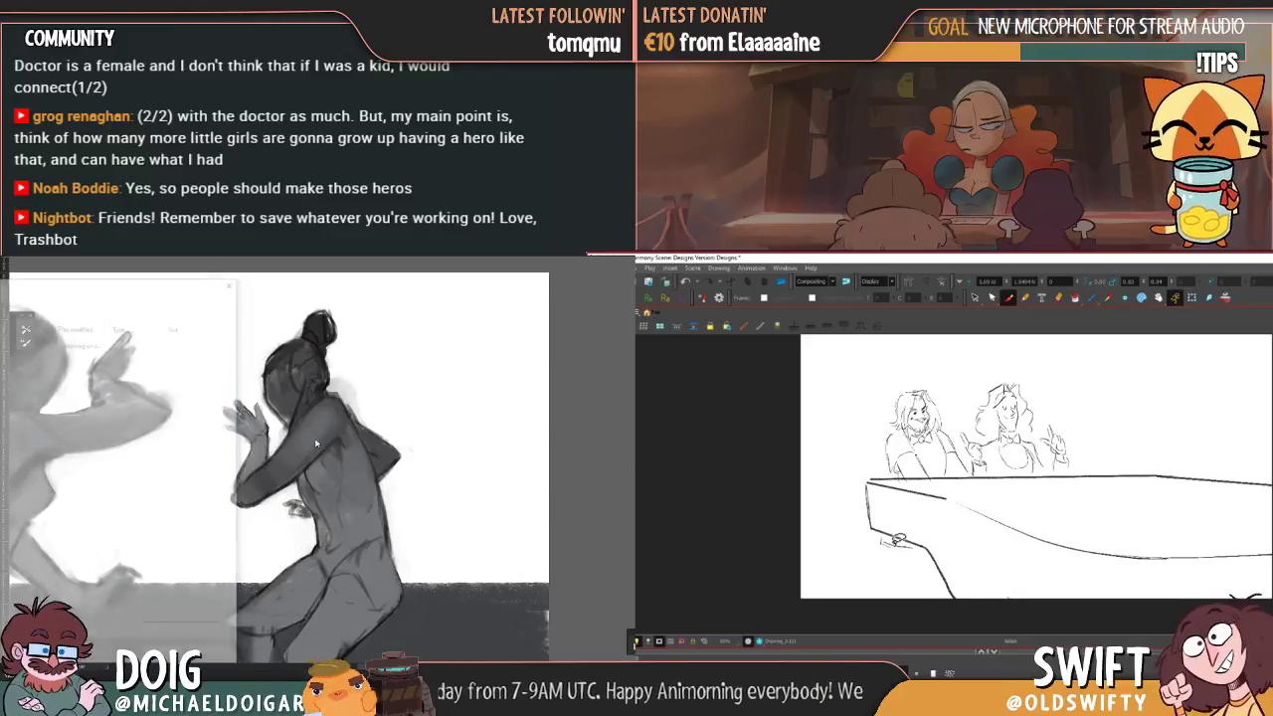
drag(895, 548, 916, 557)
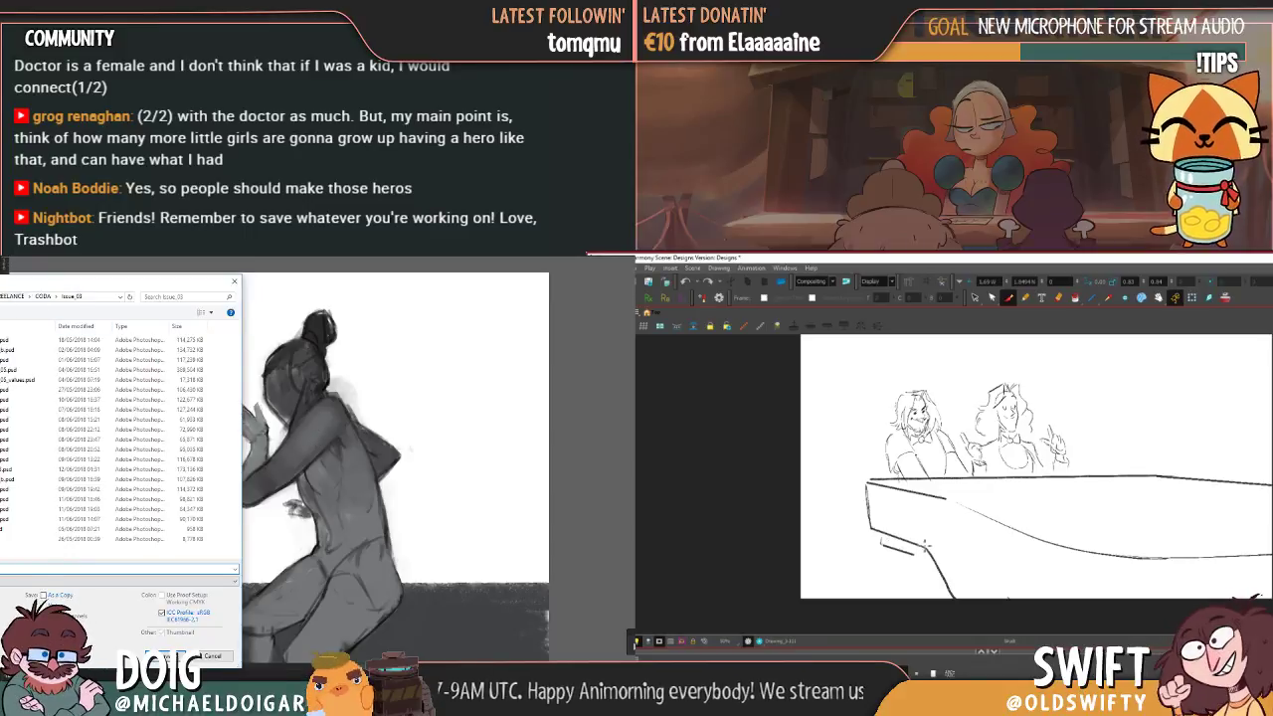
click(8, 296)
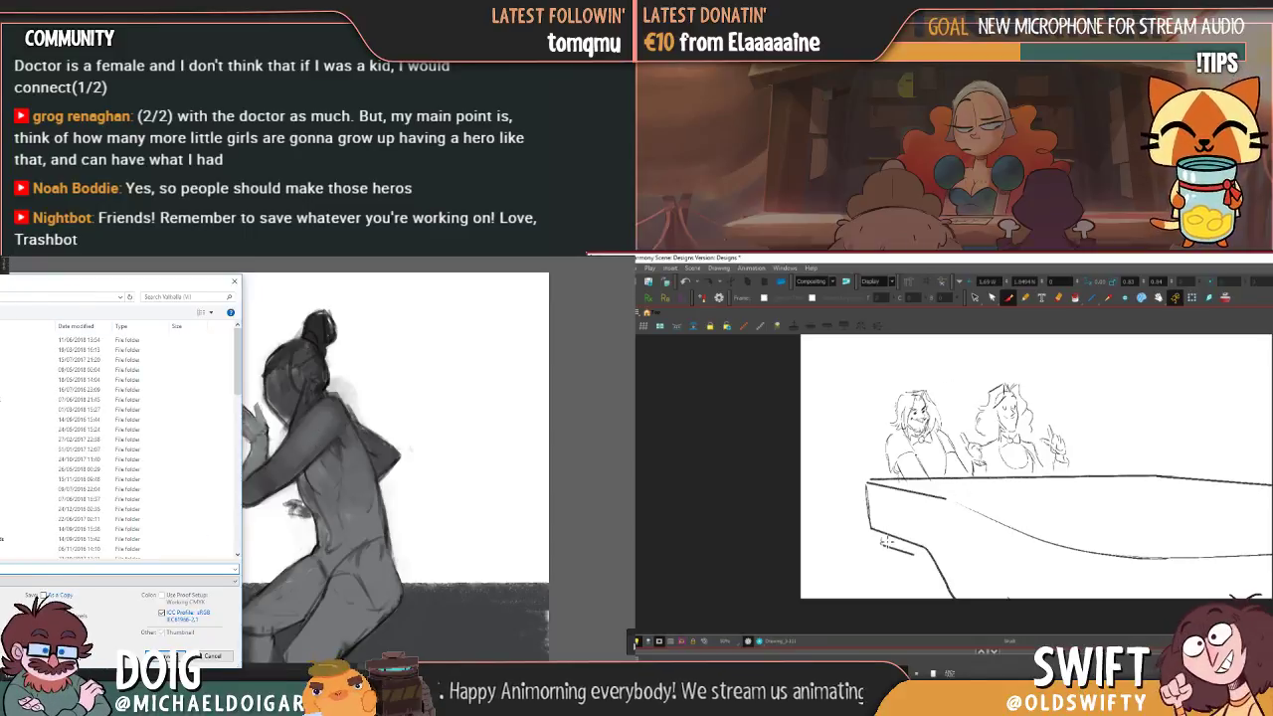
click(975, 297)
click(913, 552)
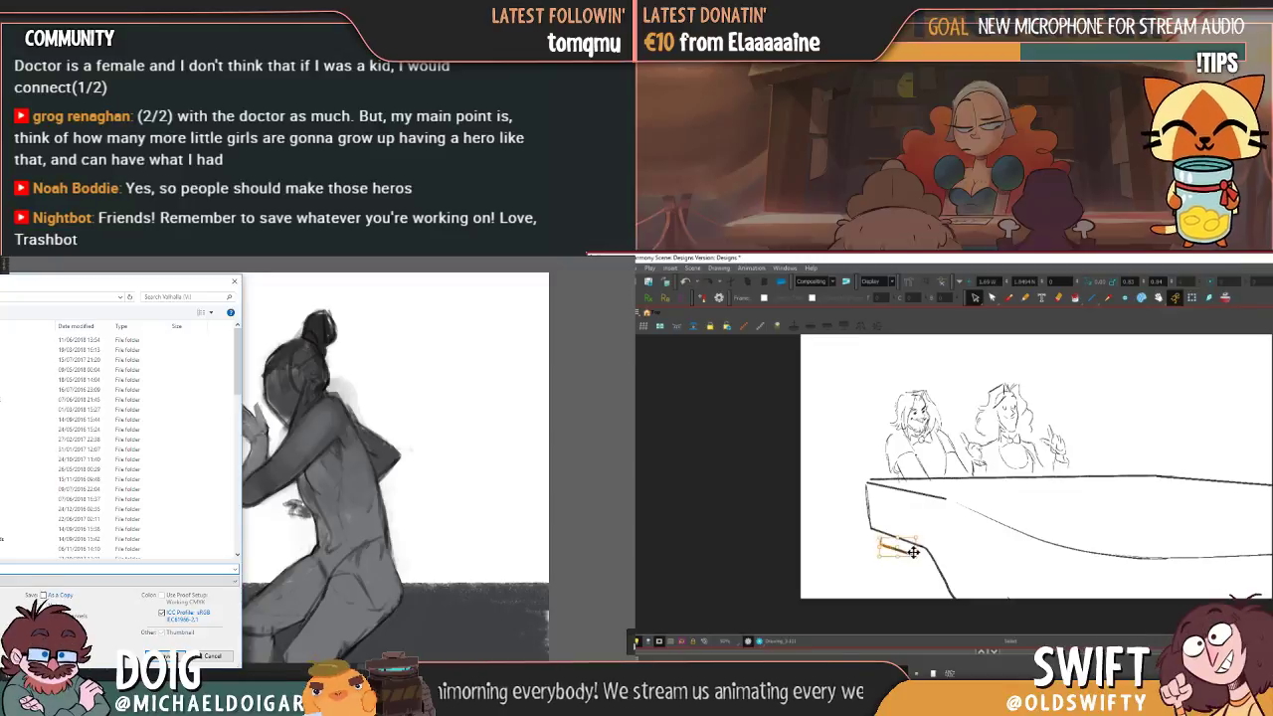
click(899, 548)
drag(898, 545, 895, 540)
click(953, 545)
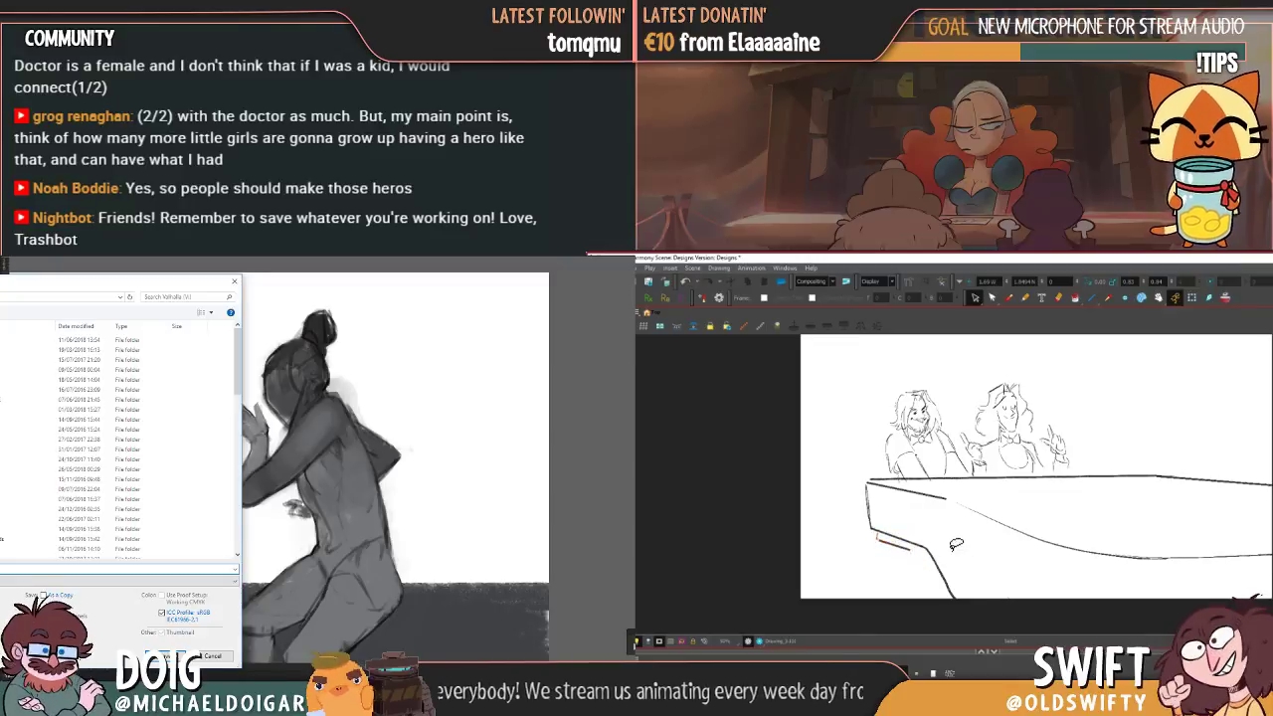
click(1007, 298)
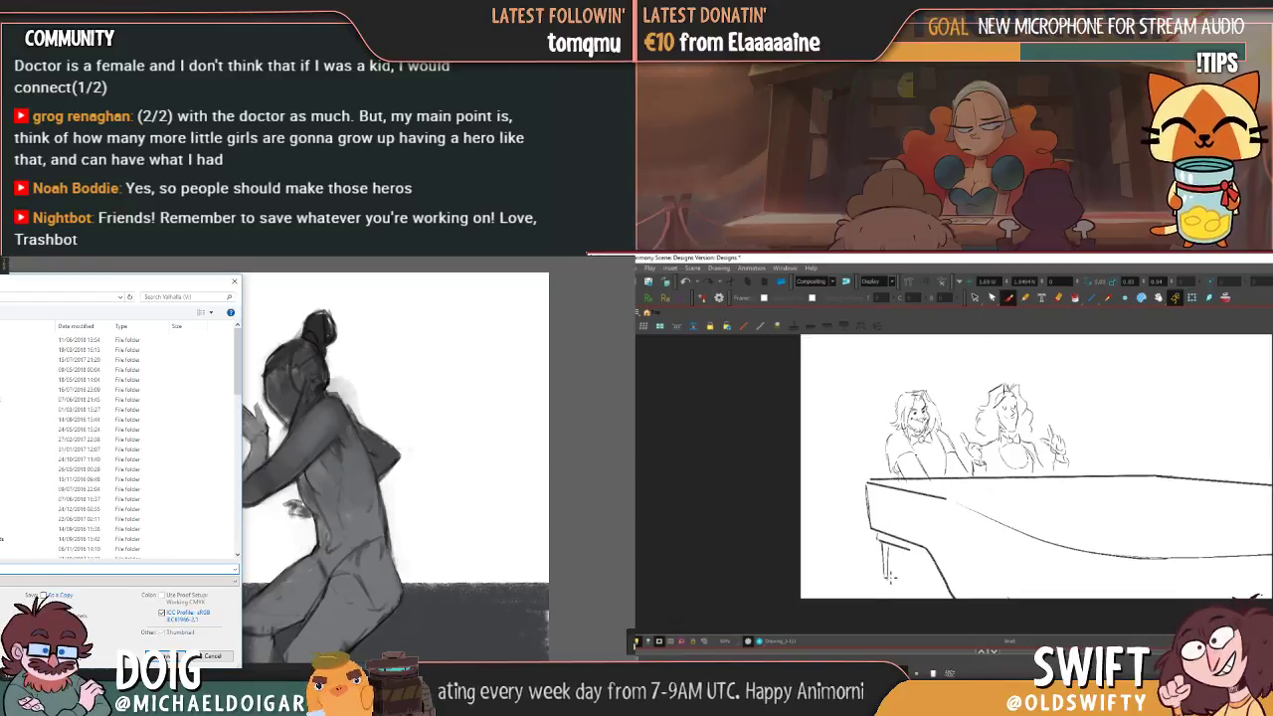
- Save the kneeling-figure painting in the chosen folder and sketch the stool's two legs under the table, comparing with the earlier table scene
click(165, 656)
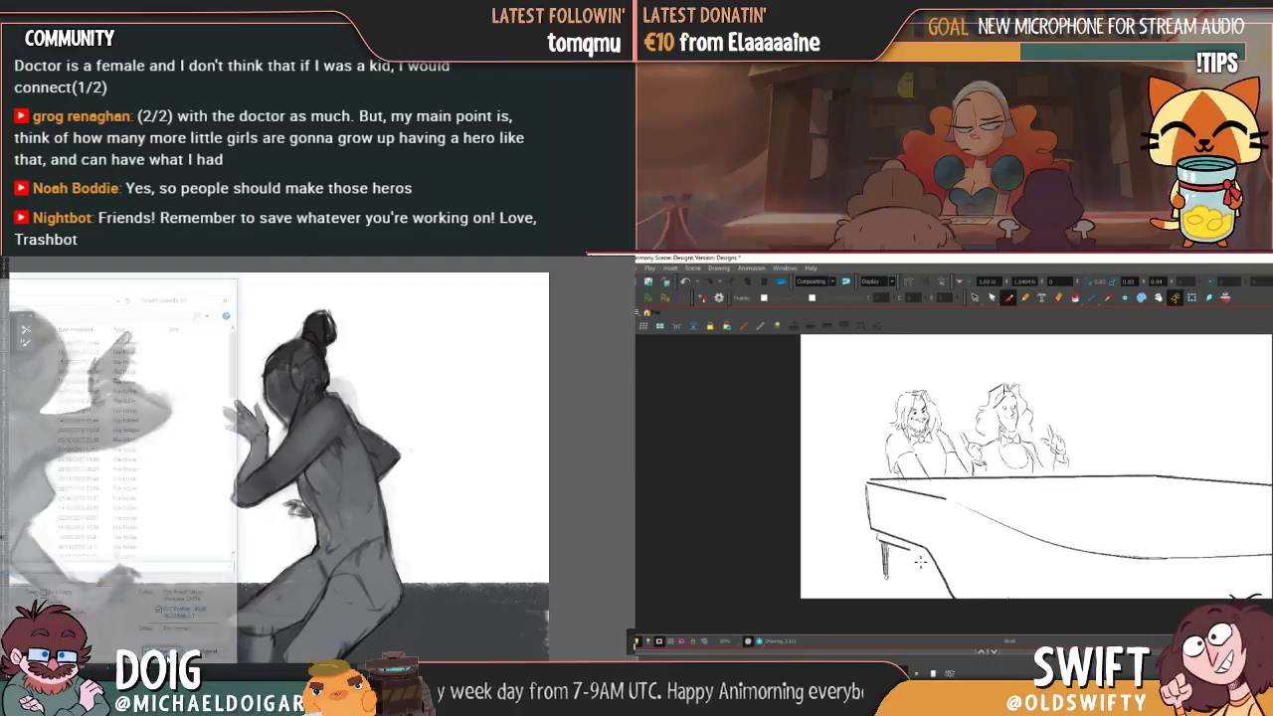
click(183, 387)
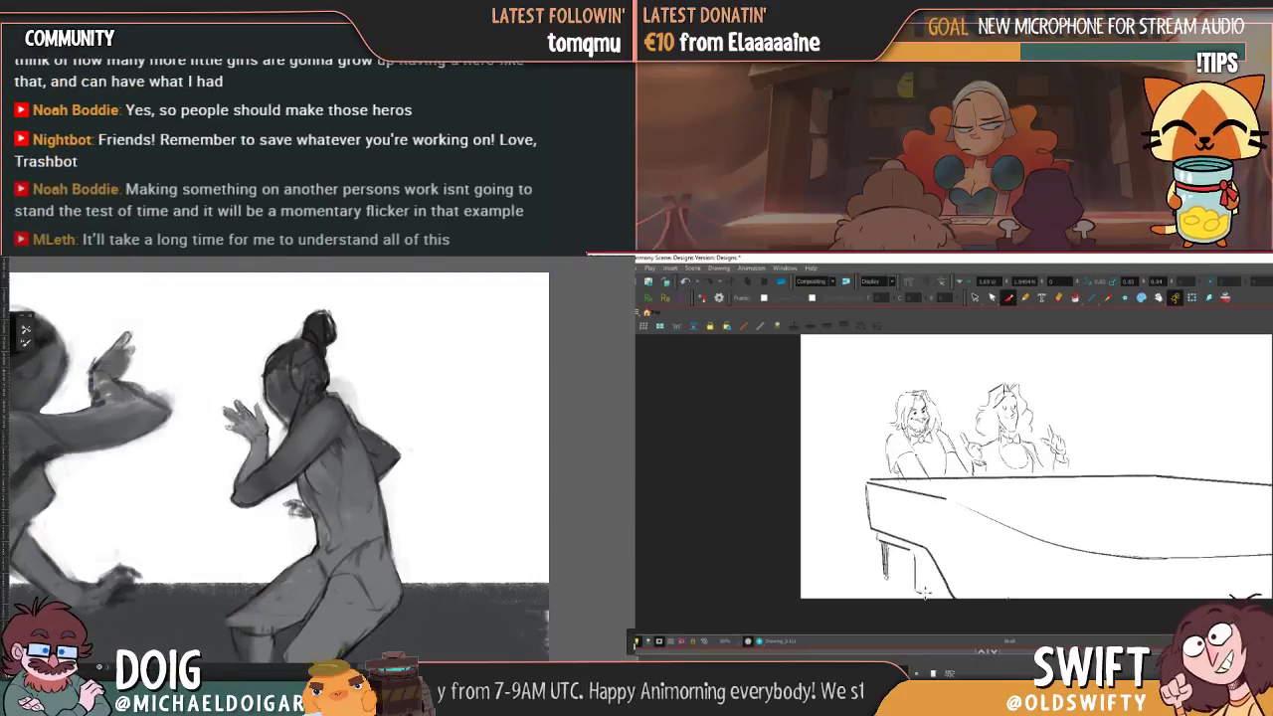
key(f)
key(g)
key(f)
key(g)
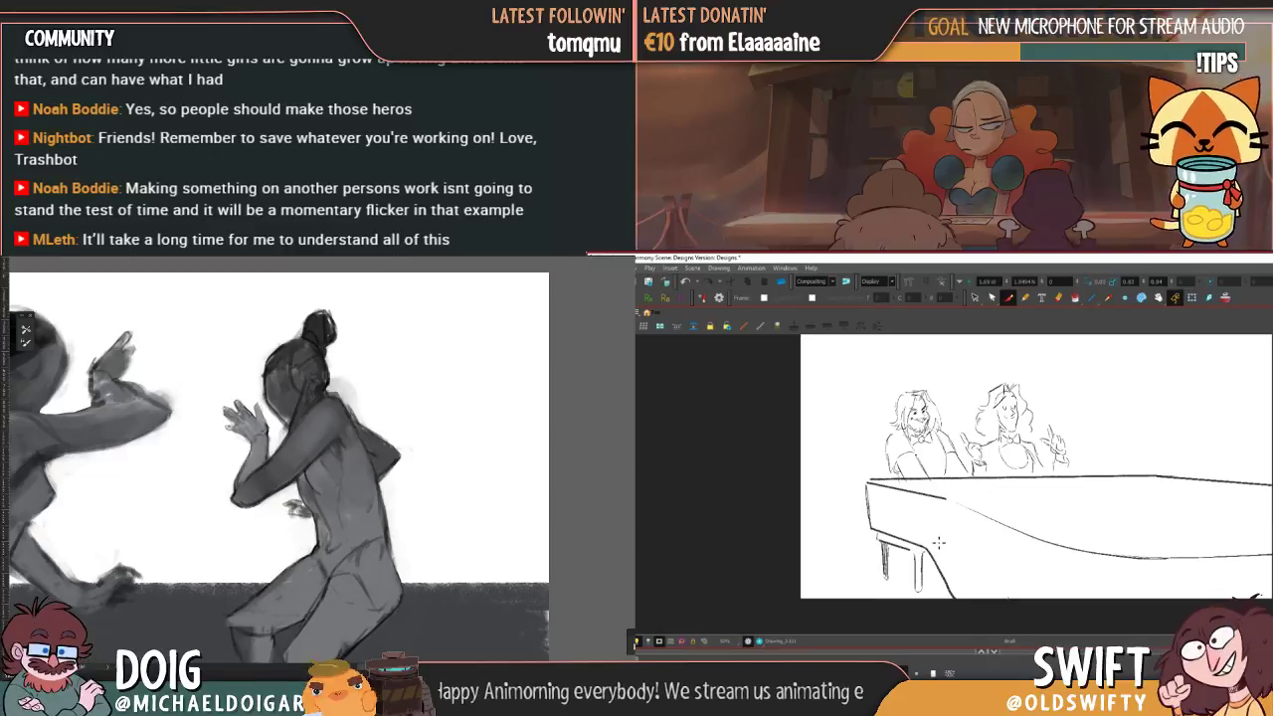
- Lasso the whole stool beneath the table and nudge it, comparing its placement with the earlier table scene
click(974, 298)
mouse_move(899, 529)
mouse_down()
mouse_move(871, 558)
mouse_move(913, 601)
mouse_move(926, 550)
mouse_move(917, 587)
mouse_up()
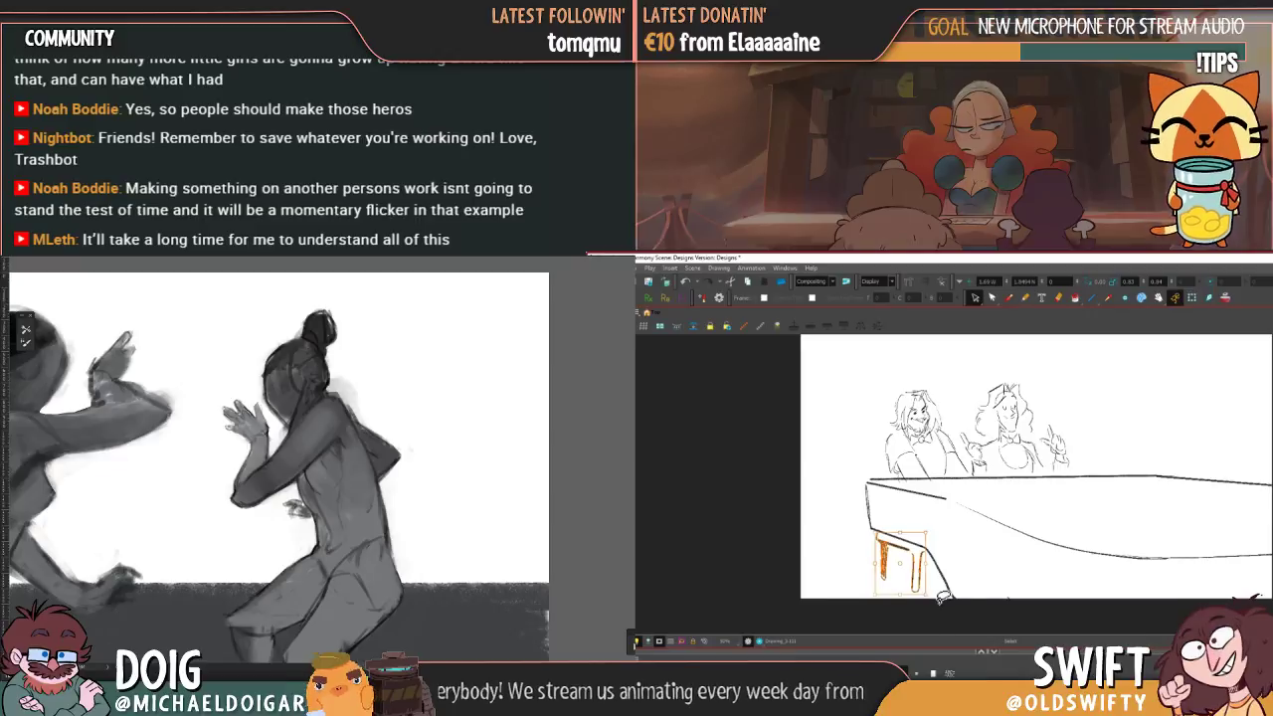
click(948, 608)
key(f)
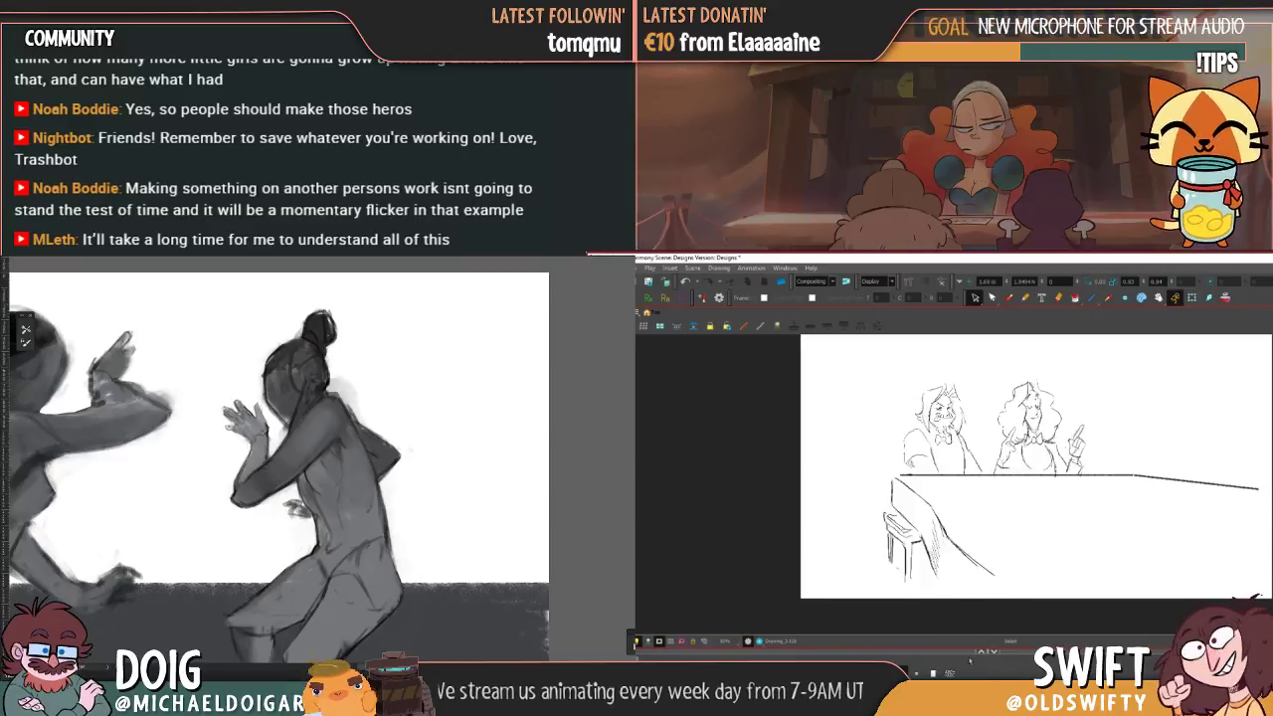
key(f)
key(g)
key(f)
key(g)
key(f)
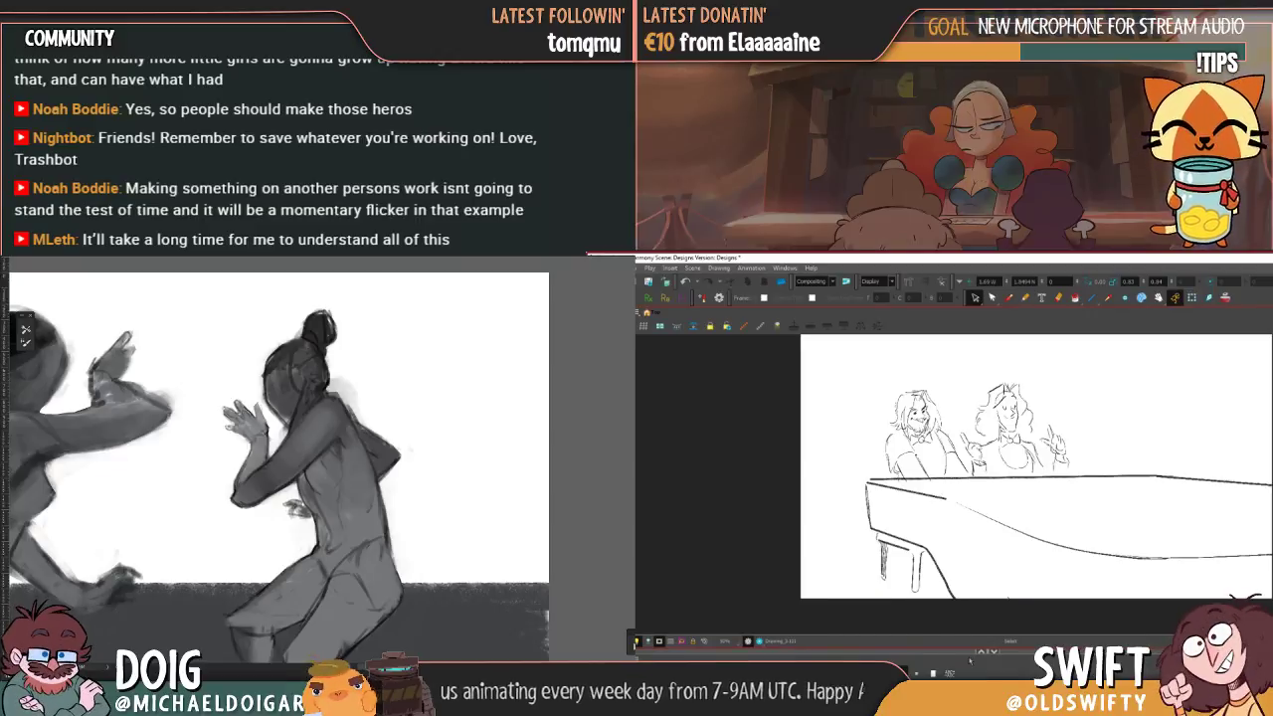
- Adjust the length and tilt of the short vertical line at the table's end, and save the scene
click(869, 496)
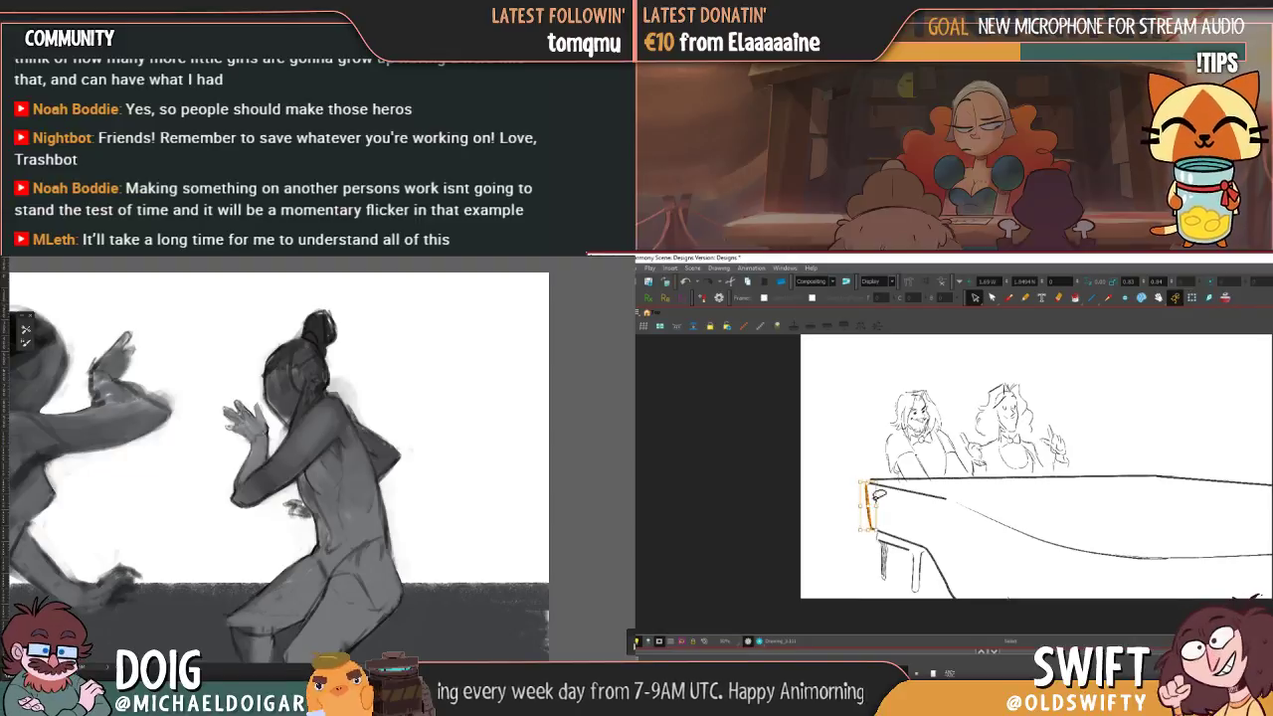
click(916, 523)
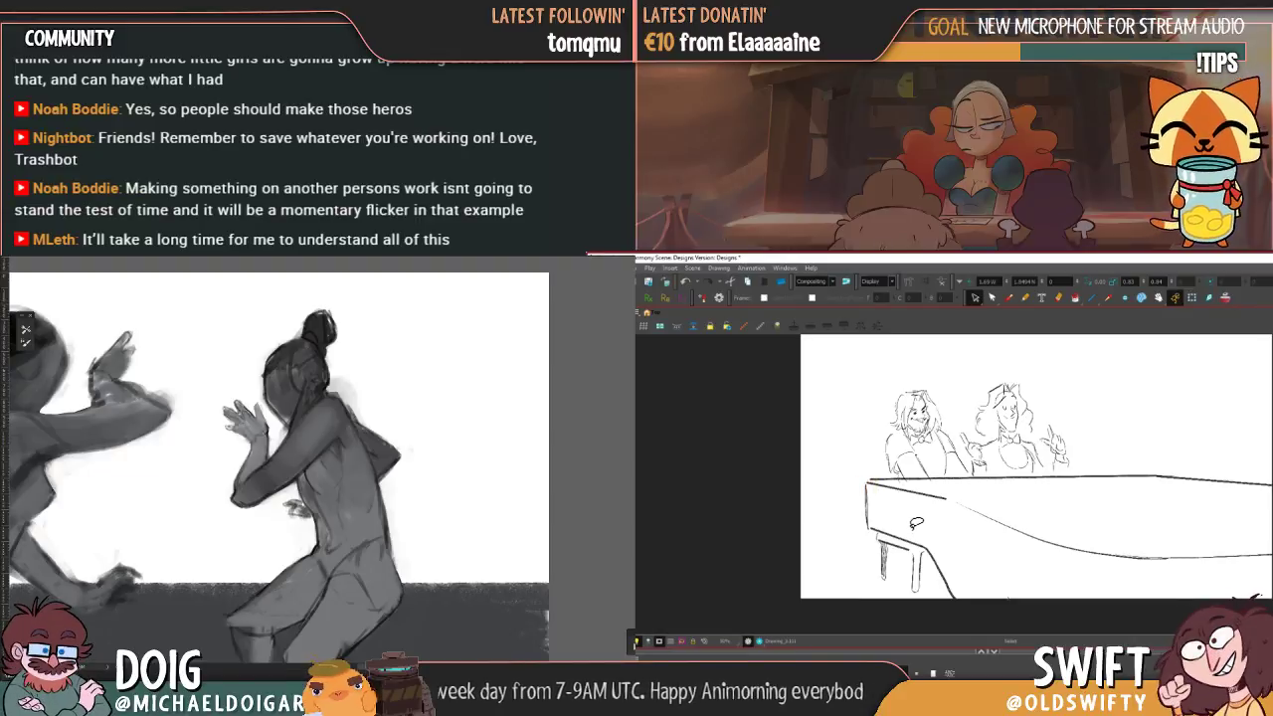
key(ctrl+s)
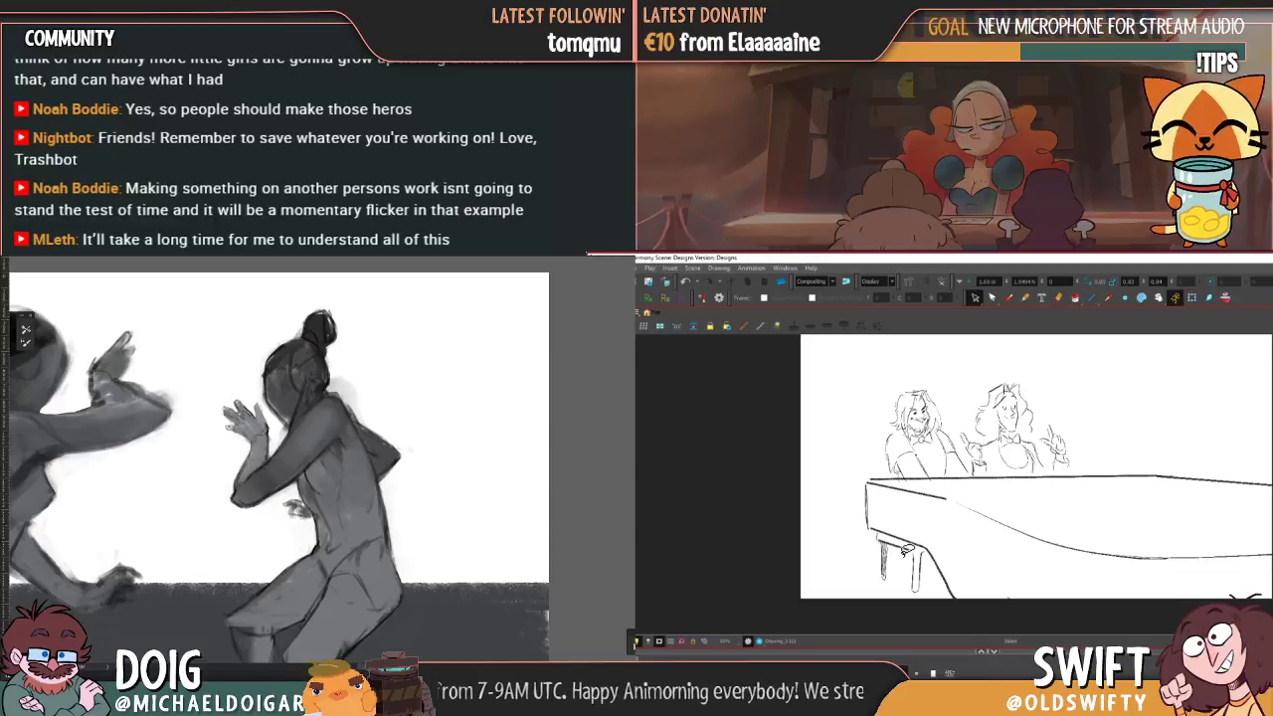
click(865, 505)
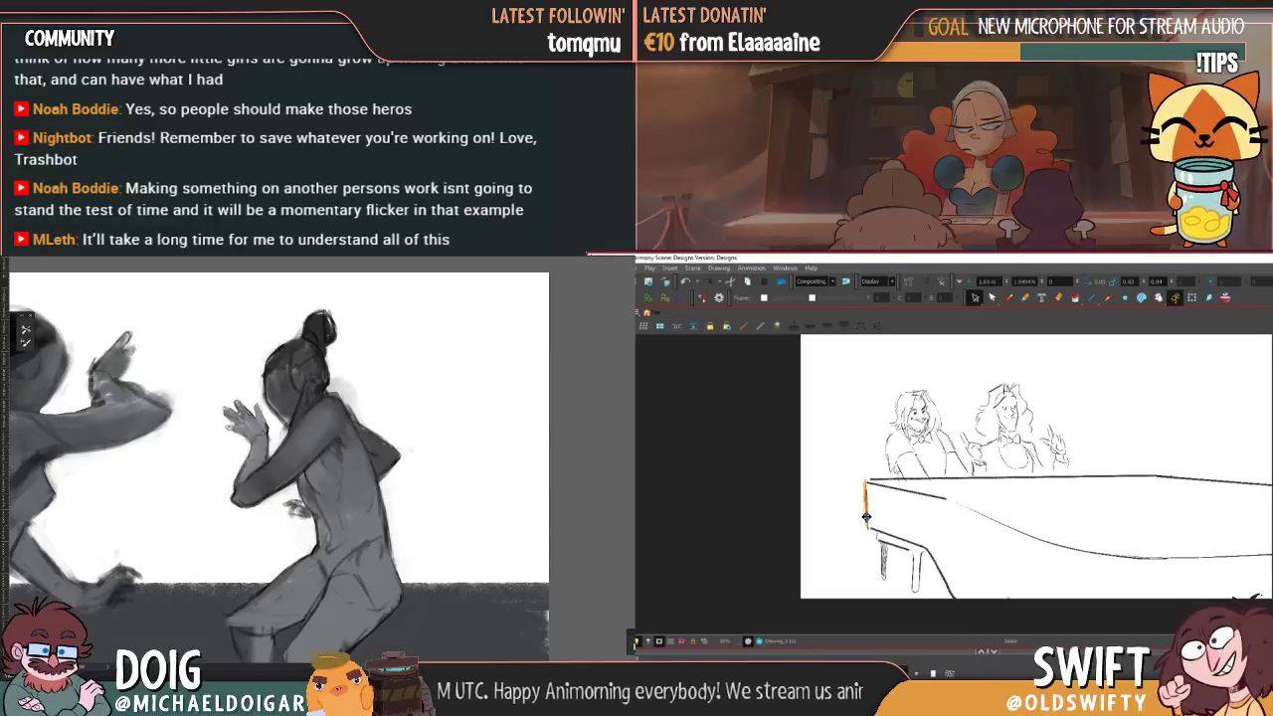
drag(866, 517, 867, 520)
click(896, 514)
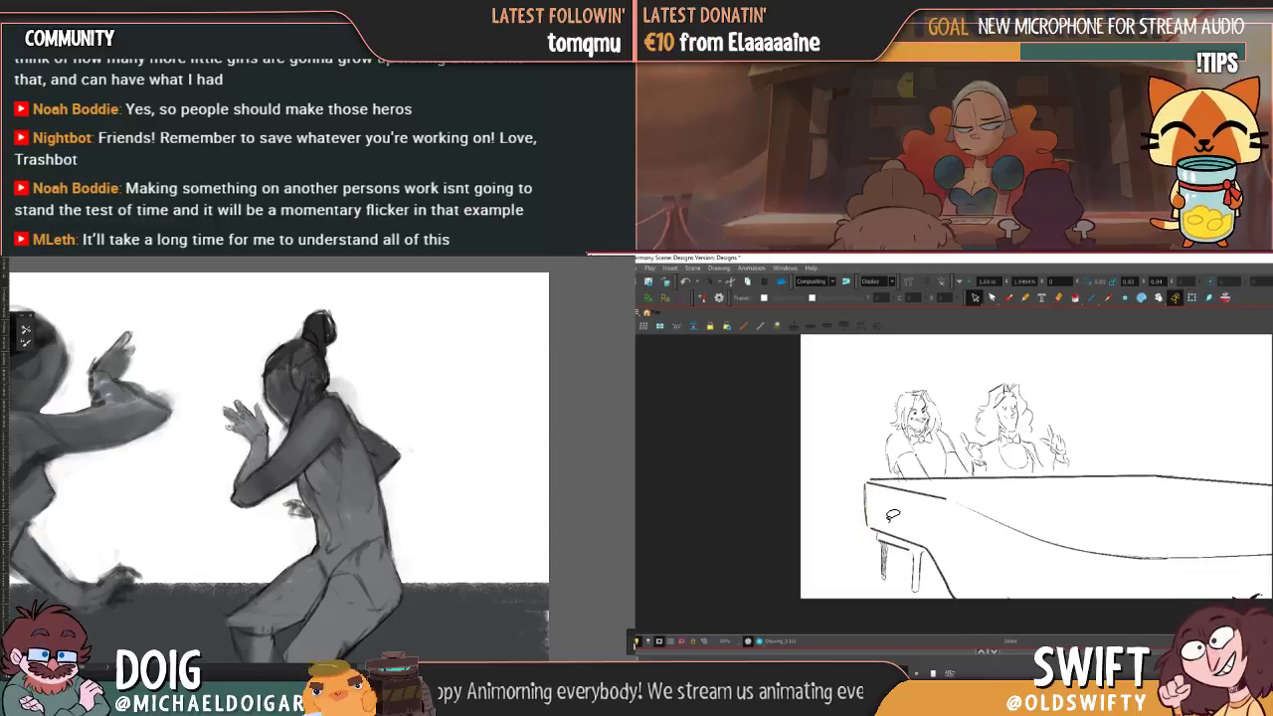
click(867, 505)
drag(873, 527, 879, 527)
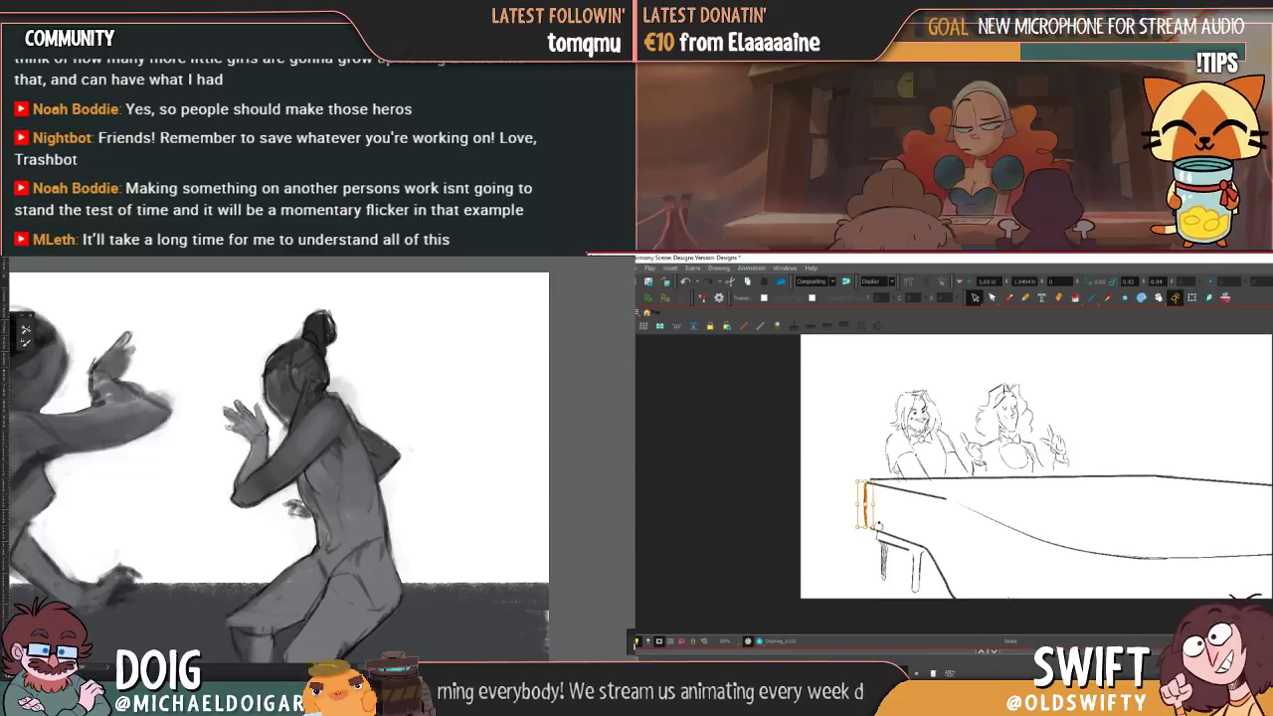
click(893, 521)
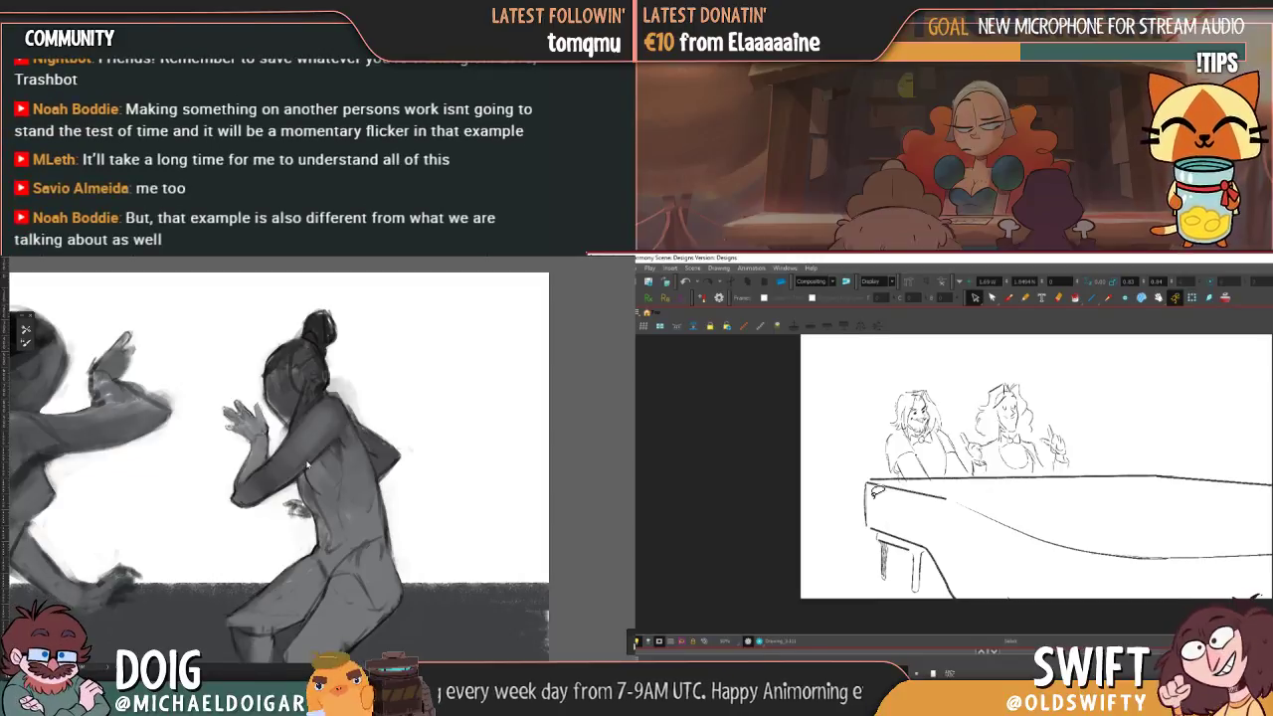
- Sample the dark hair tone on the bun-haired figure in the painting, and adjust the stool's shaded leg in the table sketch
drag(338, 452, 348, 411)
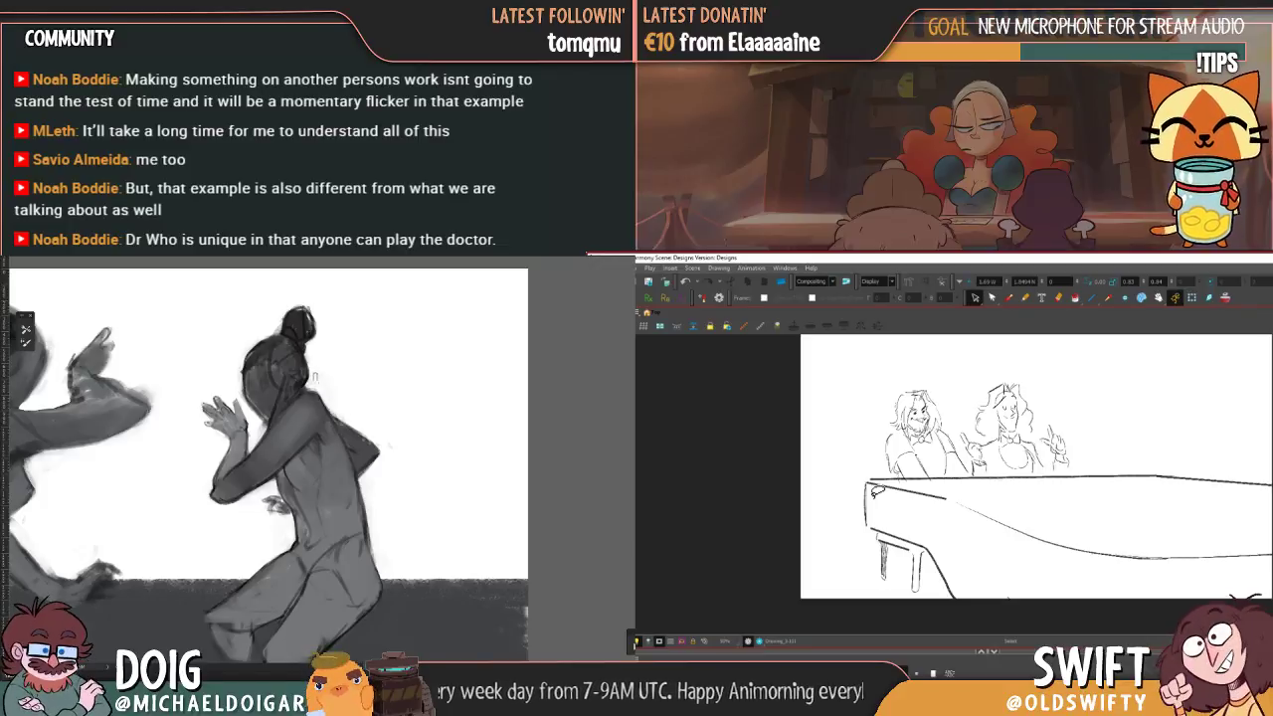
alt+click(306, 381)
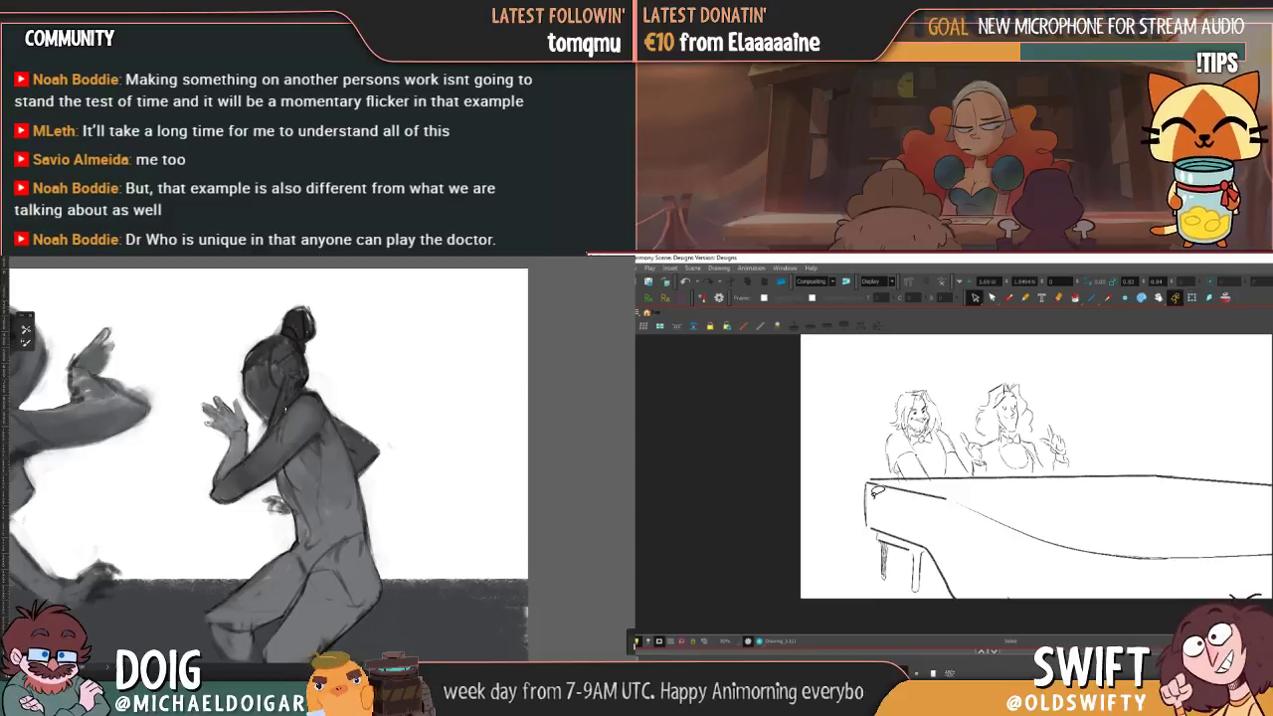
click(885, 555)
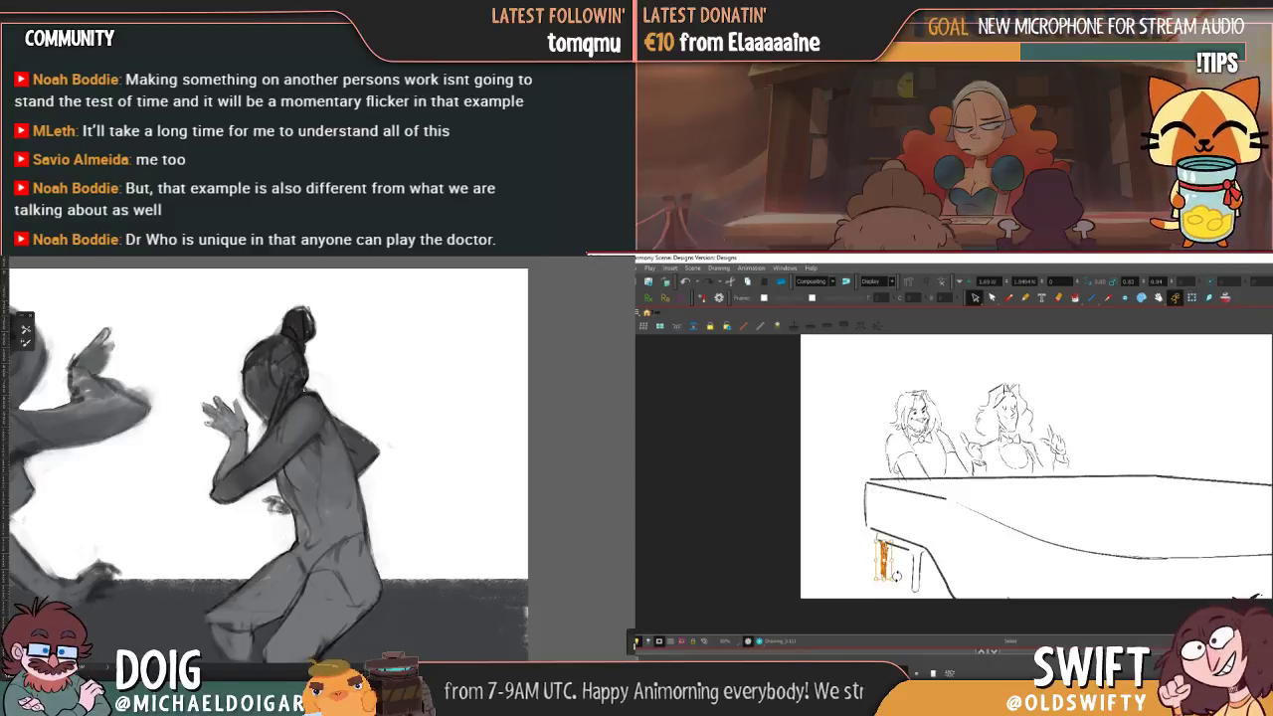
mouse_move(894, 561)
mouse_down()
mouse_move(994, 579)
mouse_move(905, 569)
mouse_up()
click(944, 567)
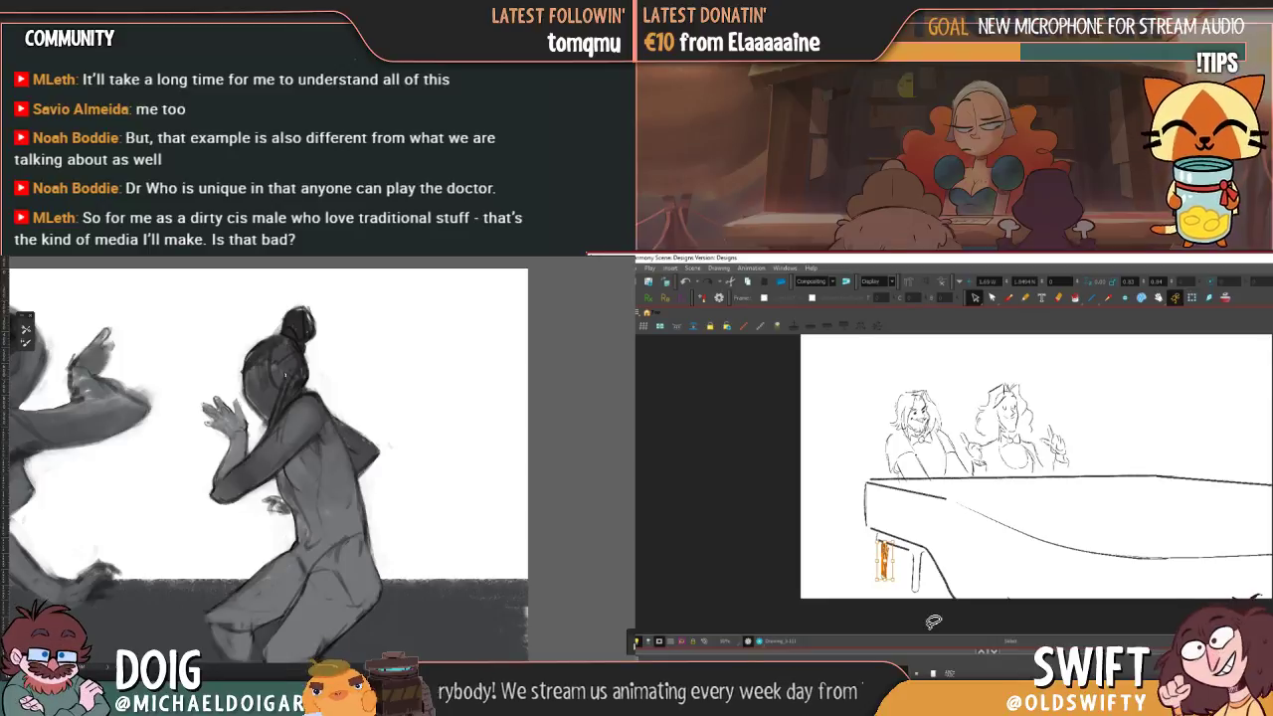
drag(289, 380, 279, 418)
key(f)
key(g)
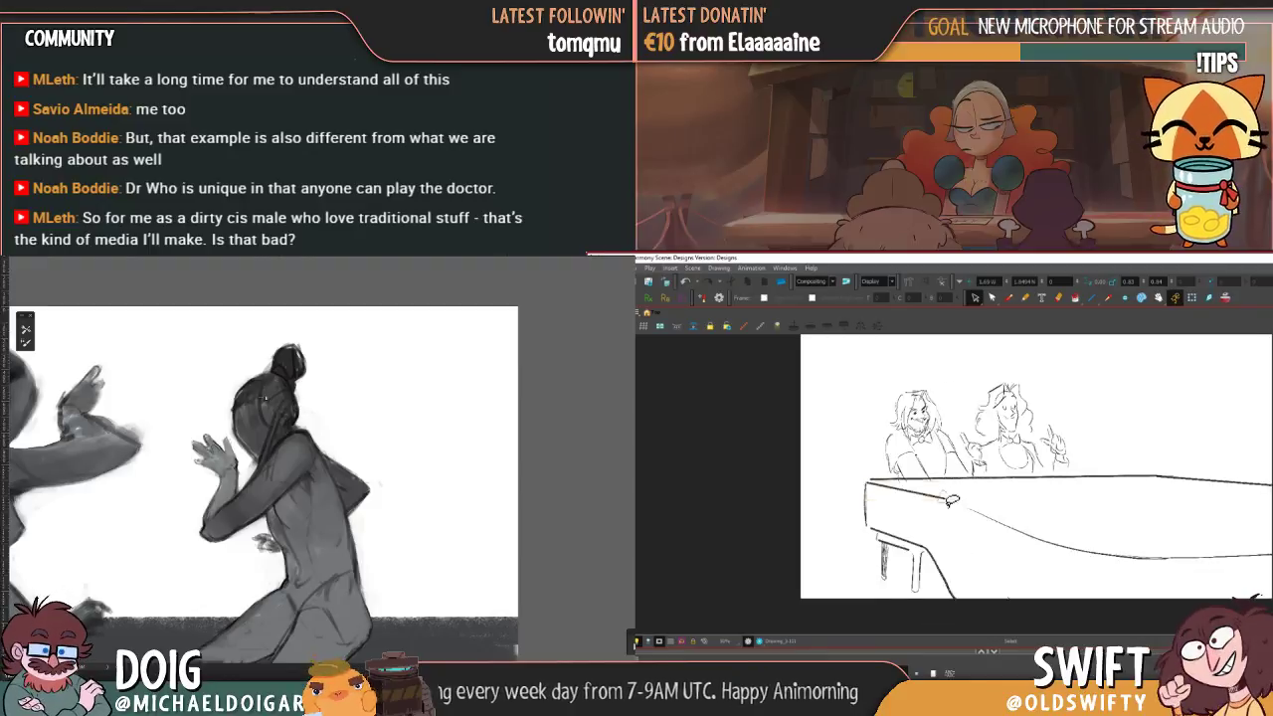
- Stretch the upper end of the table's curved front edge to meet the straight edge line, and sample a leg tone in the painting
click(945, 498)
drag(295, 471, 291, 427)
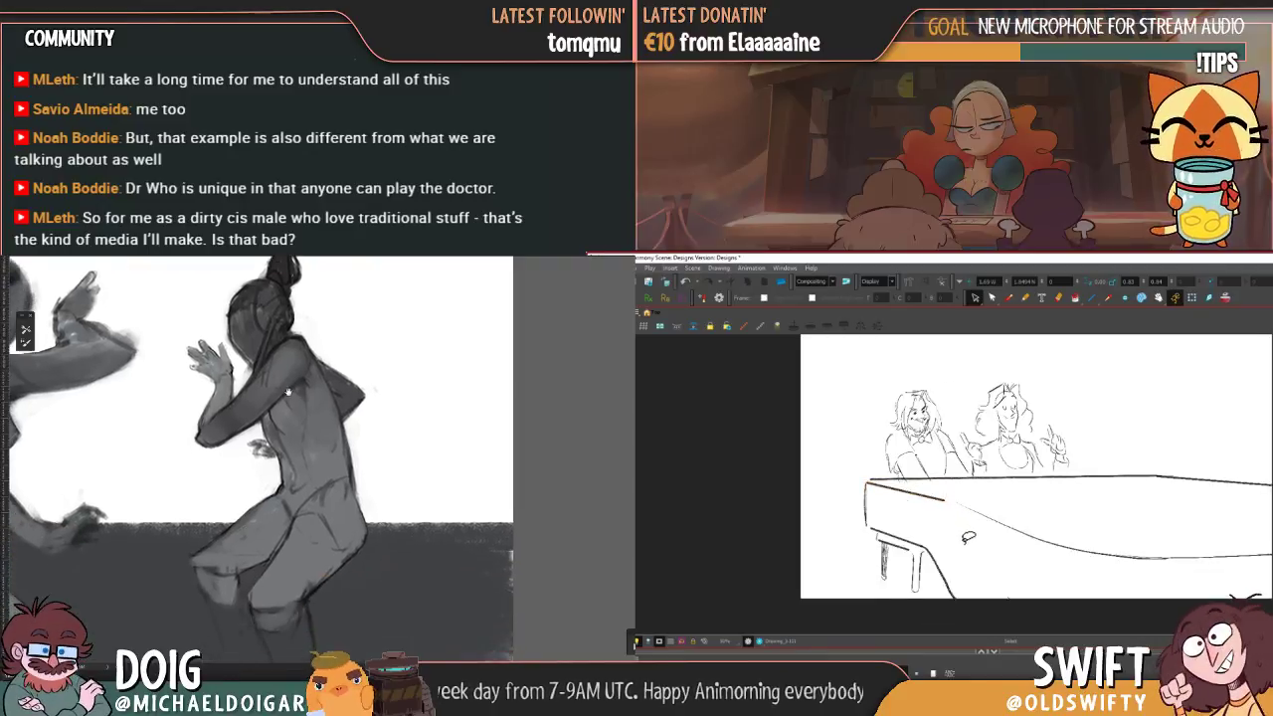
key(1)
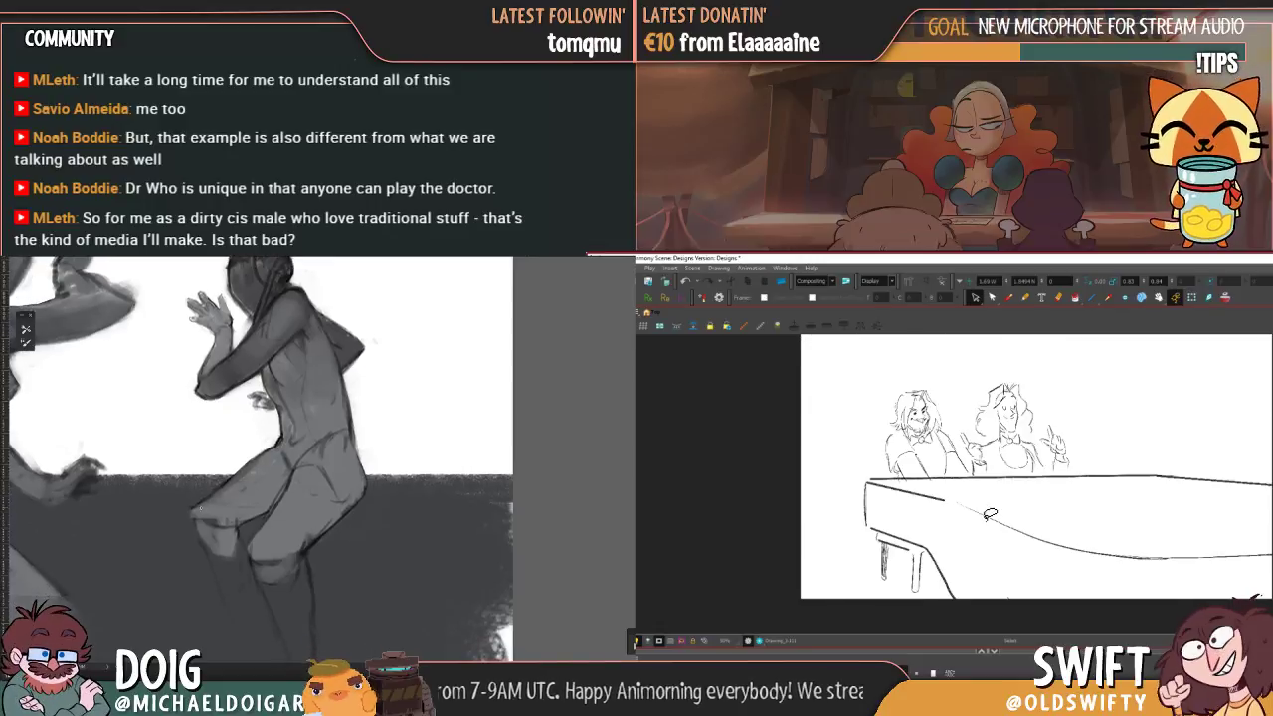
key(ctrl+z)
key(ctrl+shift+z)
click(968, 505)
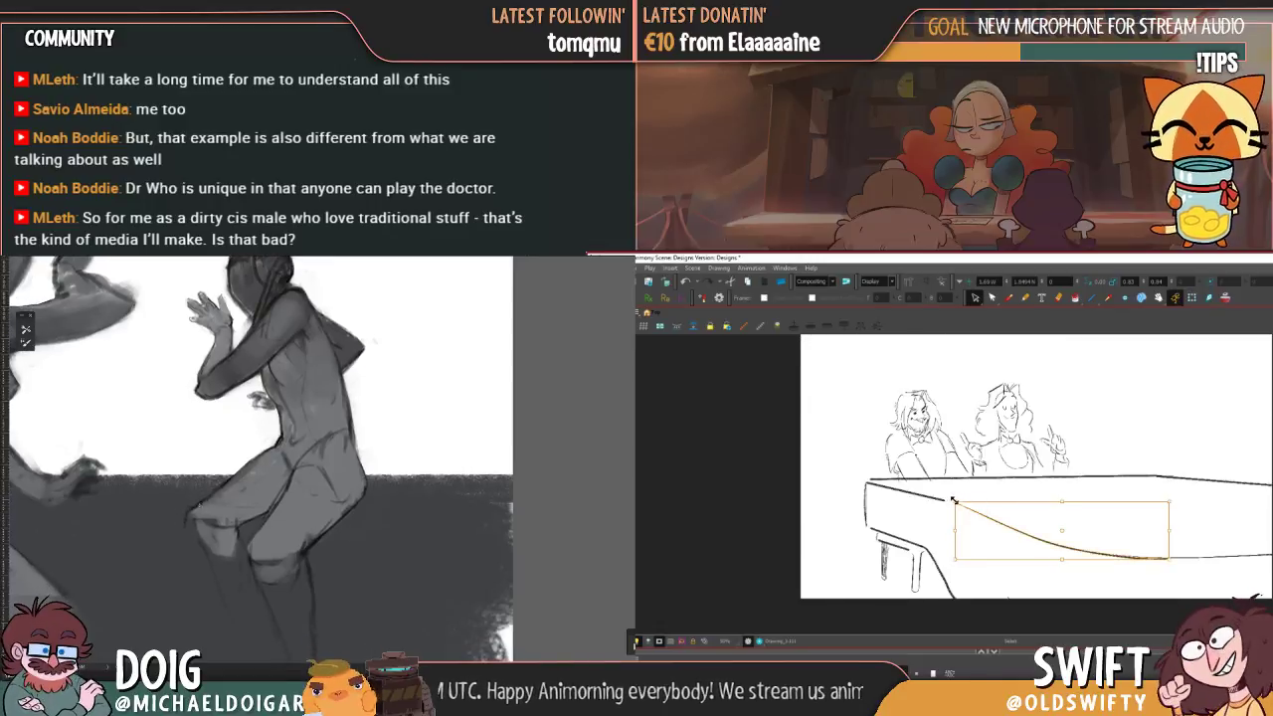
drag(953, 500, 944, 497)
click(996, 494)
alt+click(255, 506)
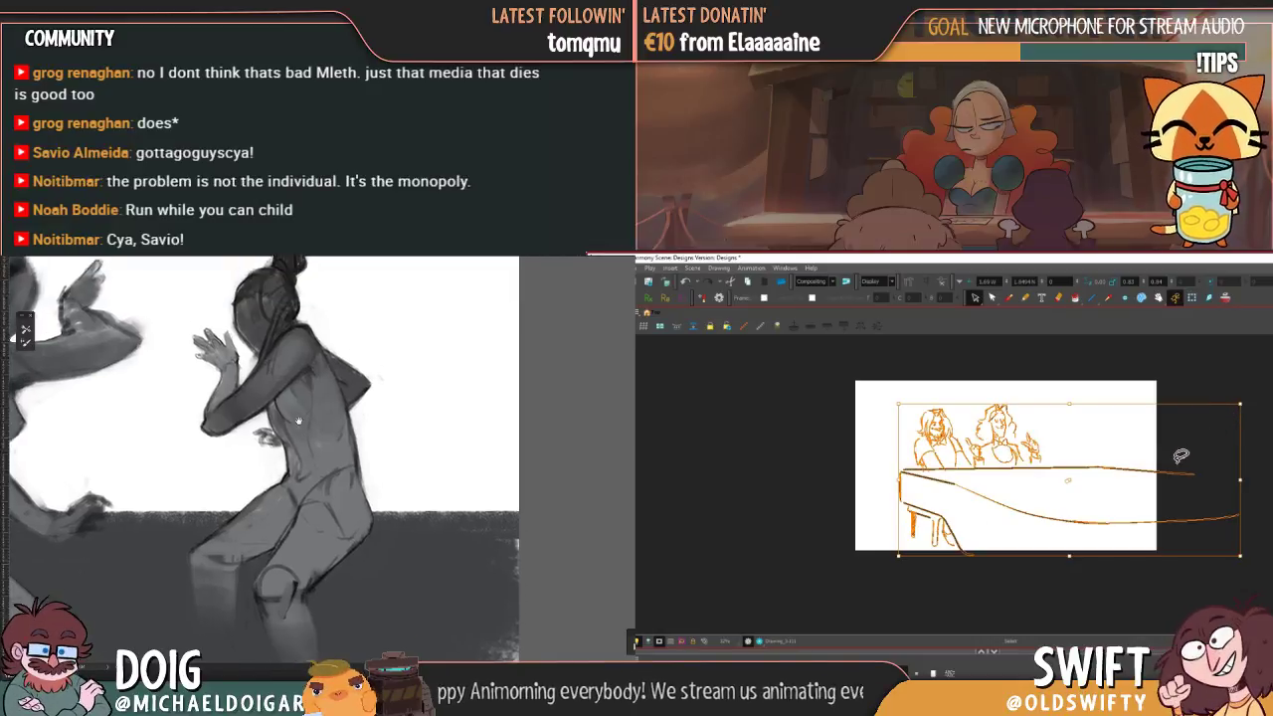
- Shift the whole sketch of two characters, table and stool slightly downward on the canvas
drag(1071, 486, 1066, 485)
click(1066, 484)
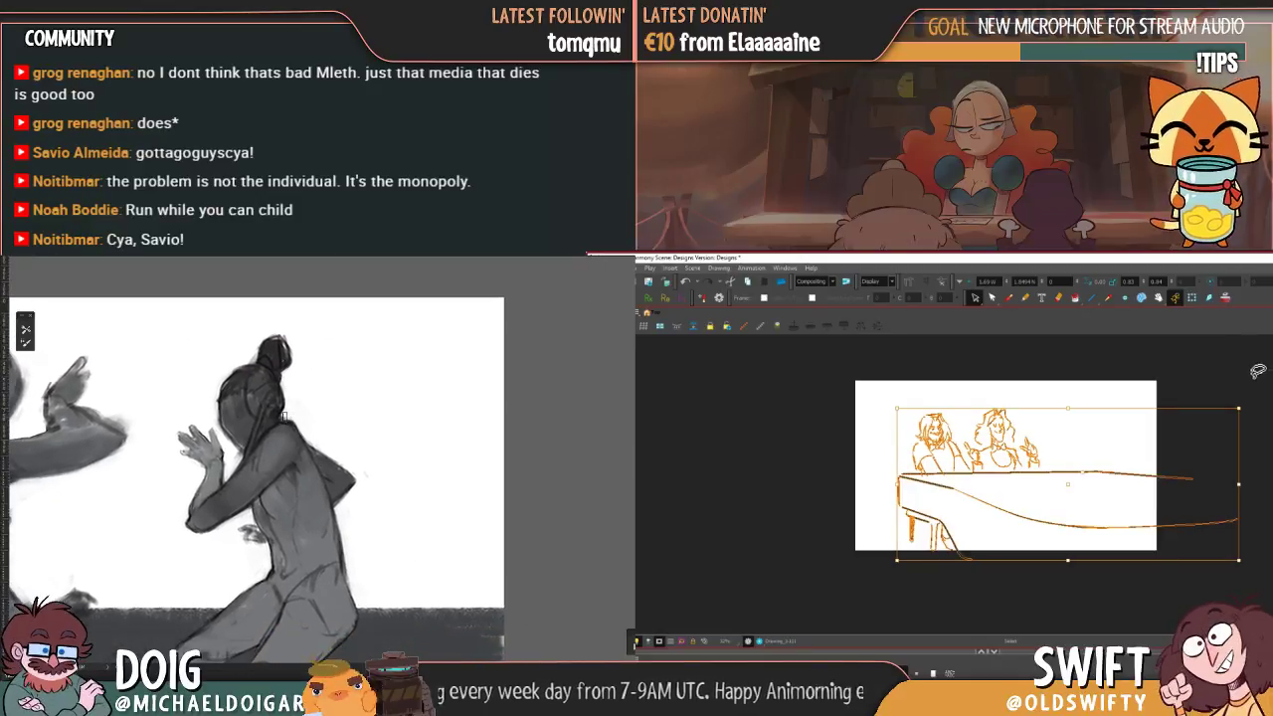
drag(272, 433, 300, 308)
key(ctrl+a)
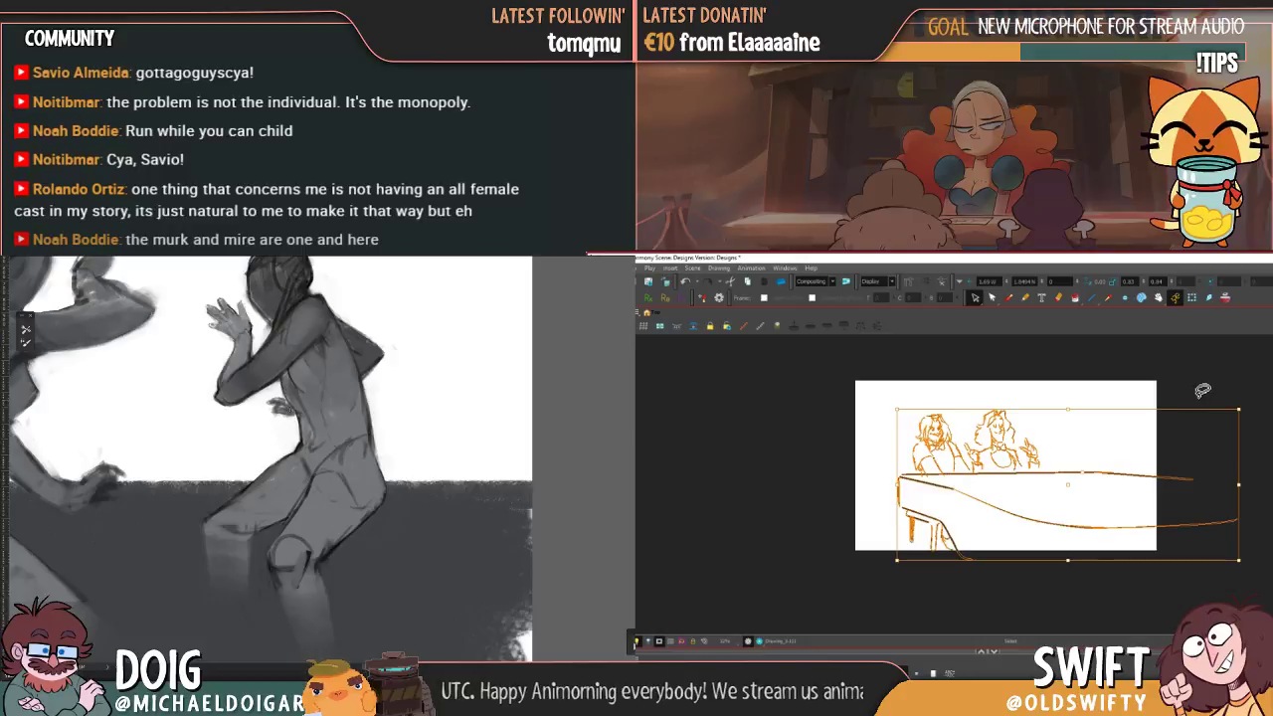
key(Escape)
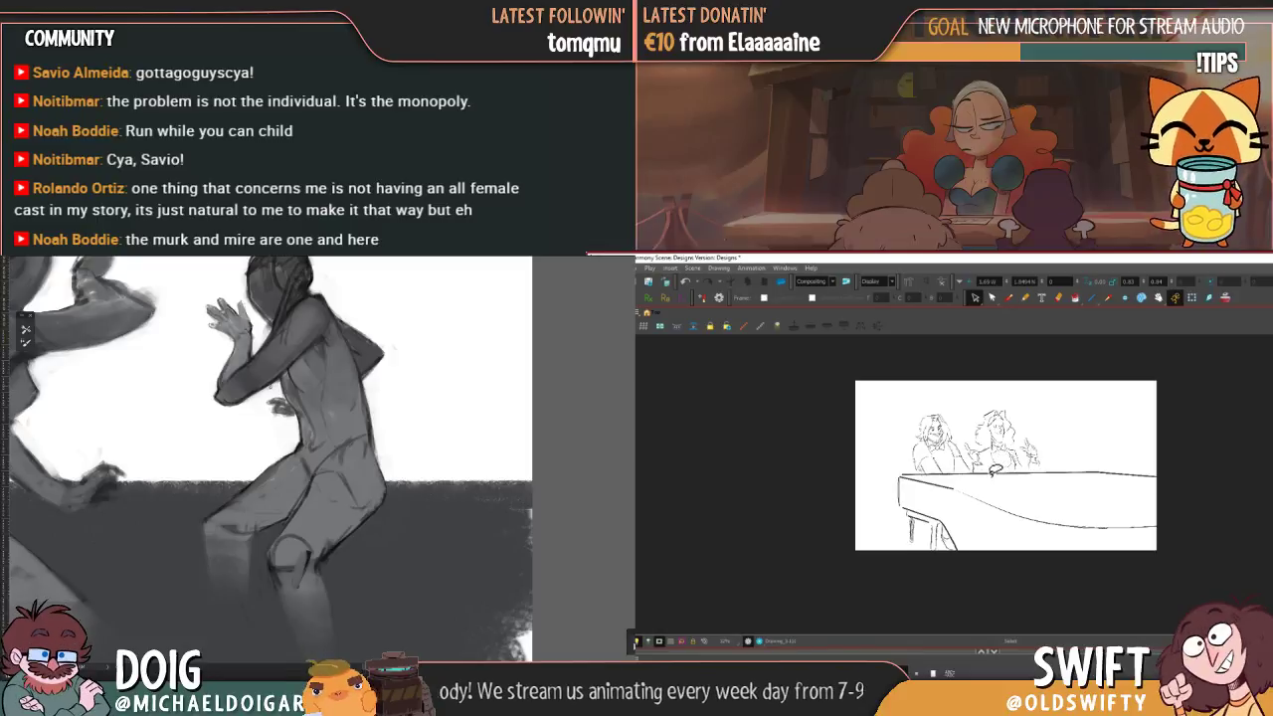
mouse_move(884, 407)
mouse_down()
mouse_move(924, 610)
mouse_move(1166, 447)
mouse_move(903, 474)
mouse_up()
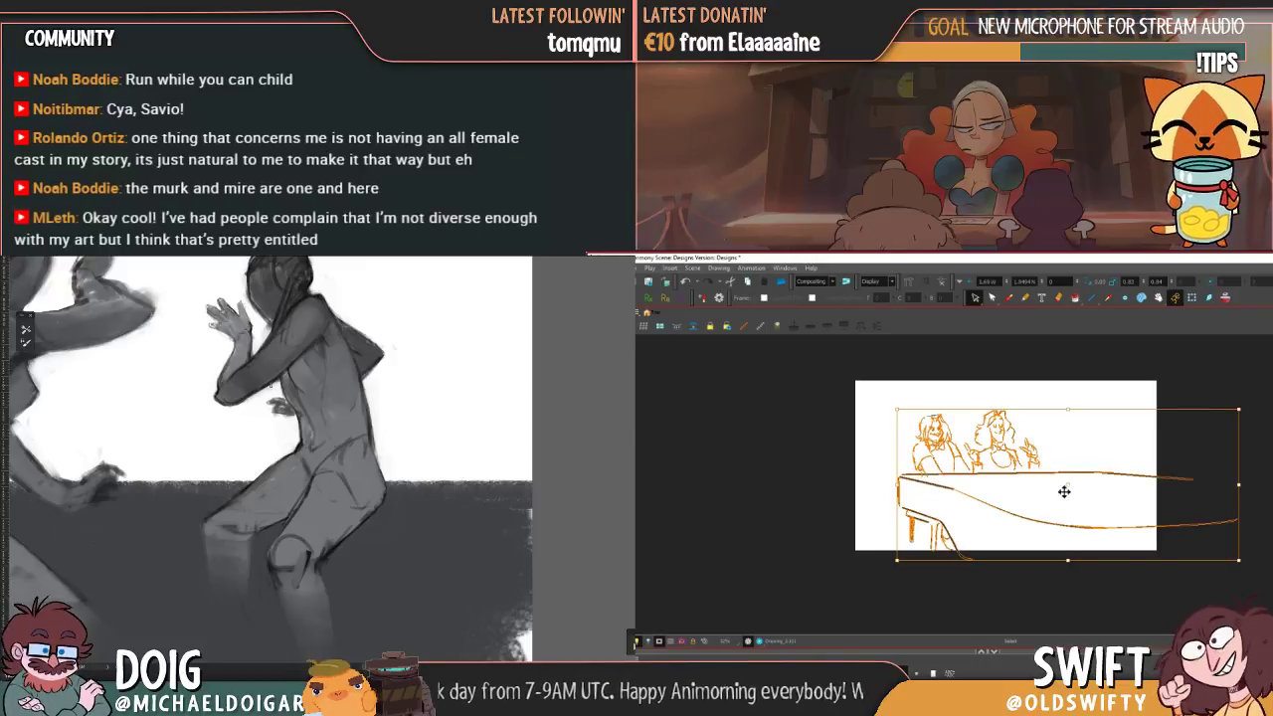
click(961, 390)
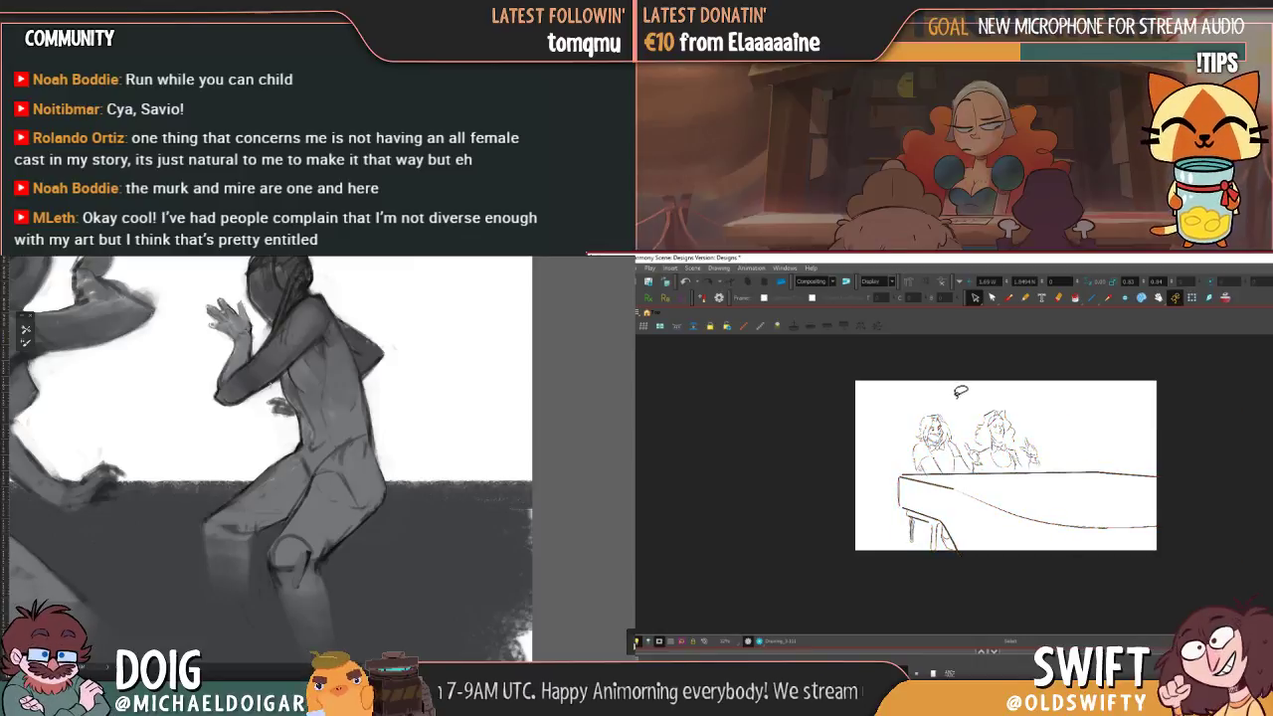
- Flip between the table sketch and the earlier scene to compare framing, while touching up the bun-haired figure's torso and sampling its hip tone
key(comma)
key(period)
key(comma)
key(period)
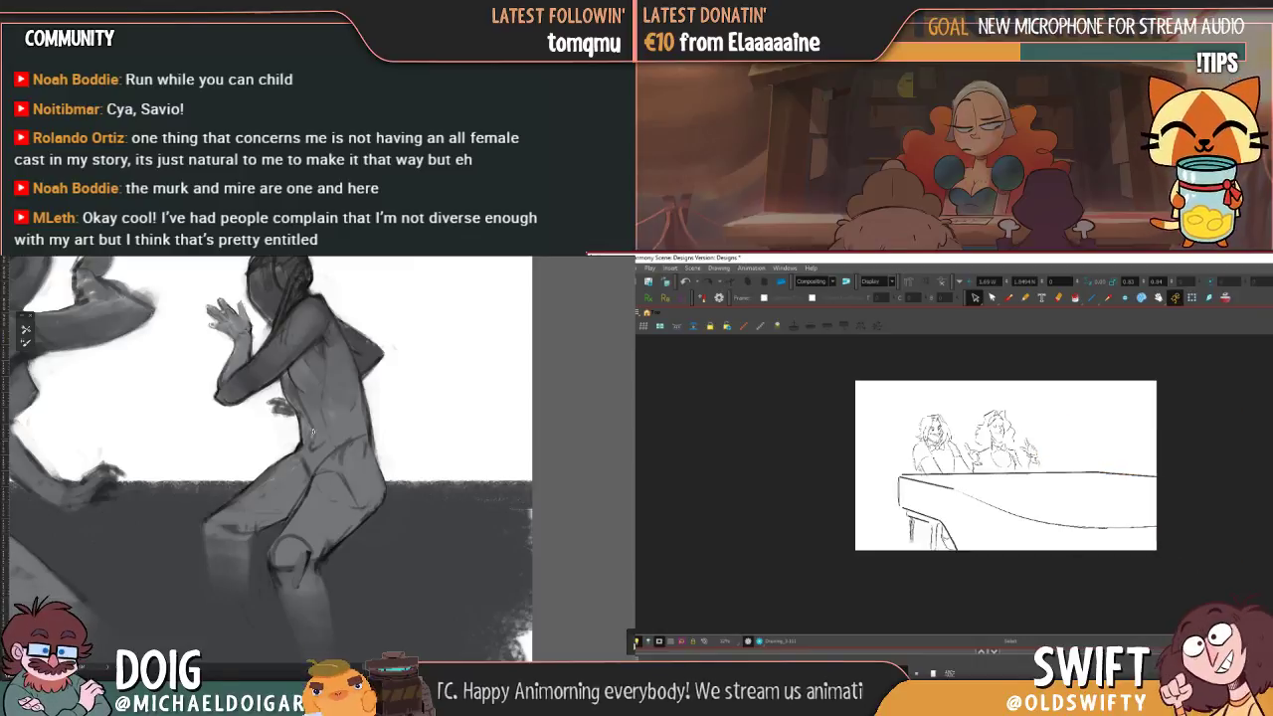
mouse_move(303, 410)
mouse_down()
mouse_move(304, 447)
mouse_move(383, 459)
mouse_move(348, 487)
mouse_move(292, 426)
mouse_up()
key(comma)
key(comma)
key(period)
key(period)
key(comma)
key(comma)
alt+click(374, 507)
key(comma)
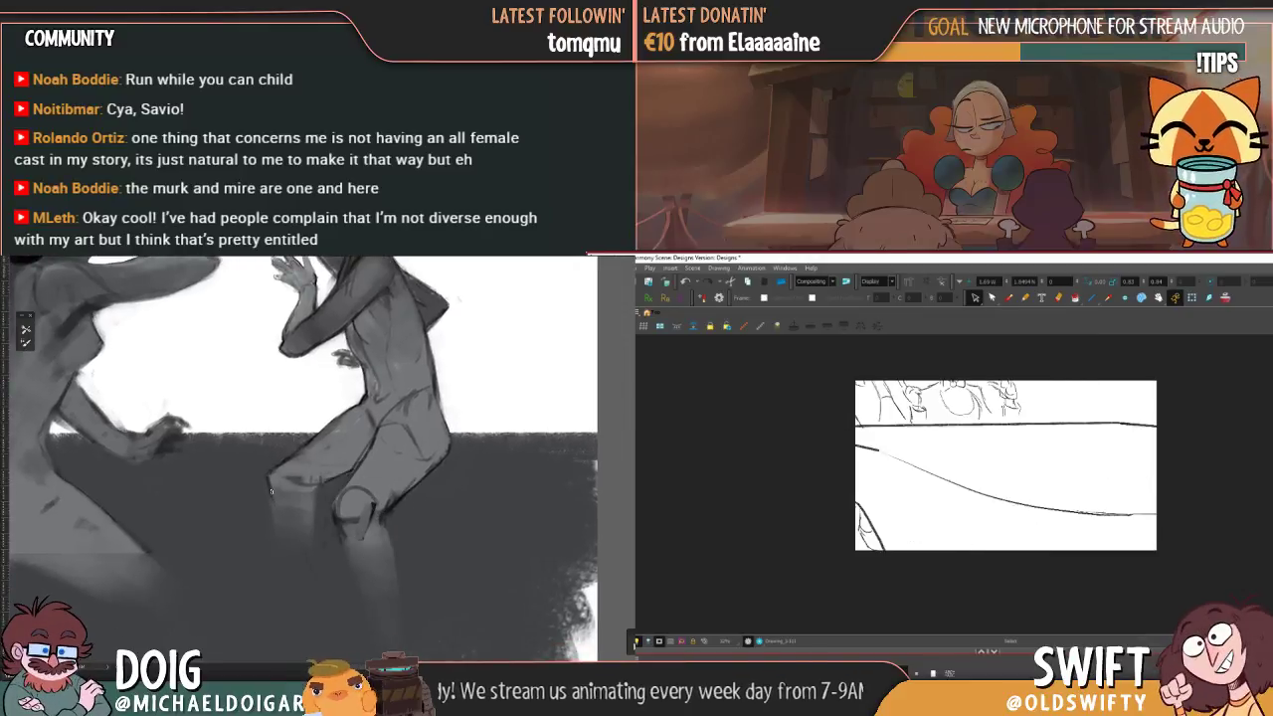
mouse_move(314, 471)
mouse_down()
mouse_move(347, 437)
mouse_move(261, 432)
mouse_move(211, 448)
mouse_move(323, 438)
mouse_up()
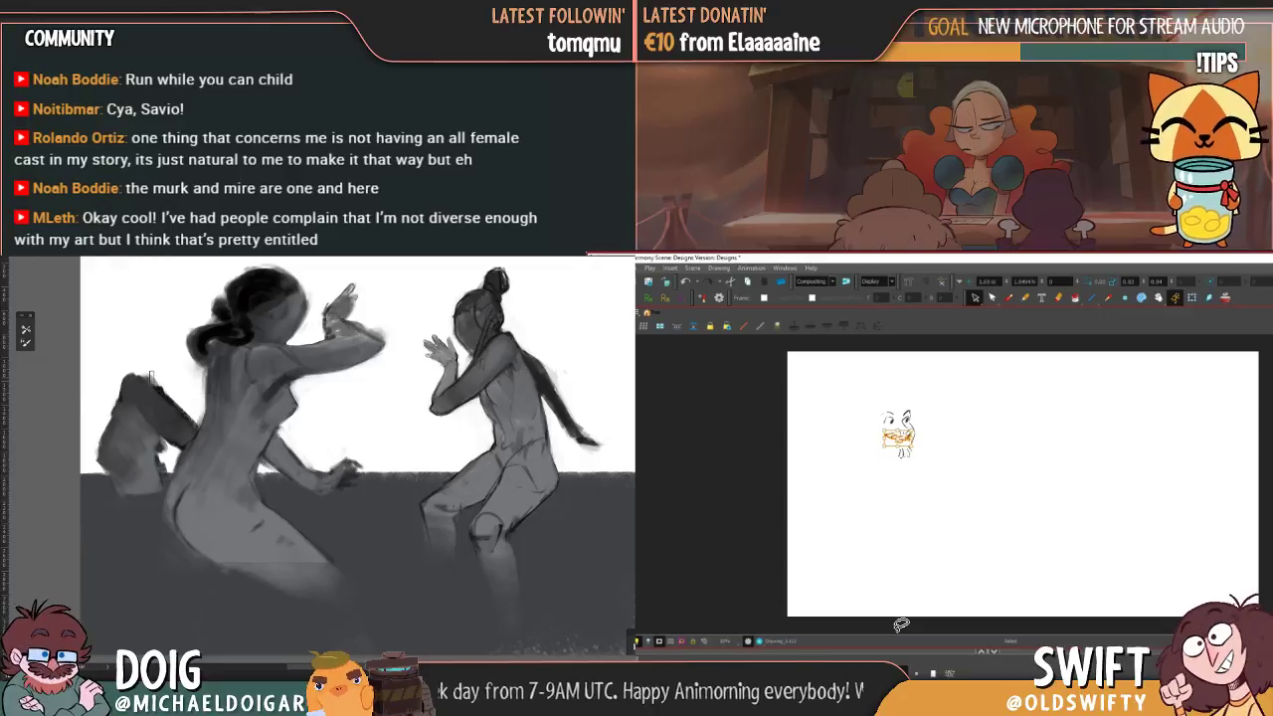
- Adjust the mouth area of the new bearded face, comparing it with the table scene
key(.)
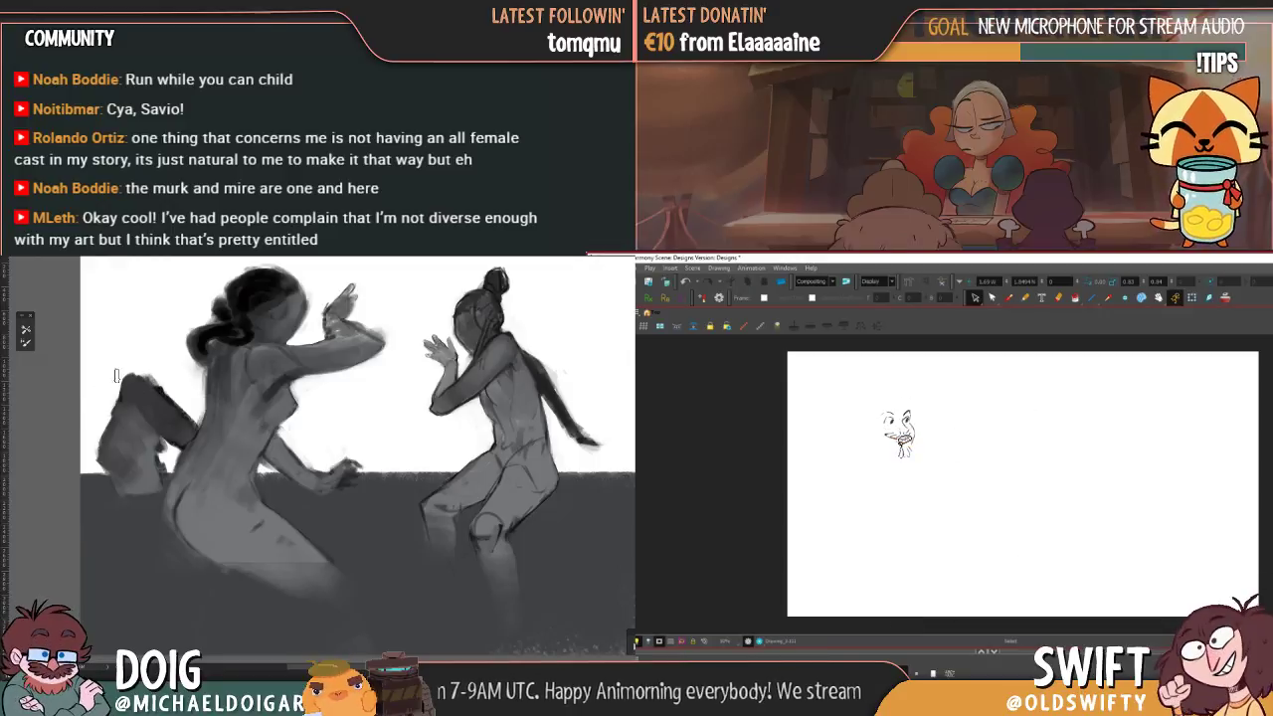
click(899, 445)
key(.)
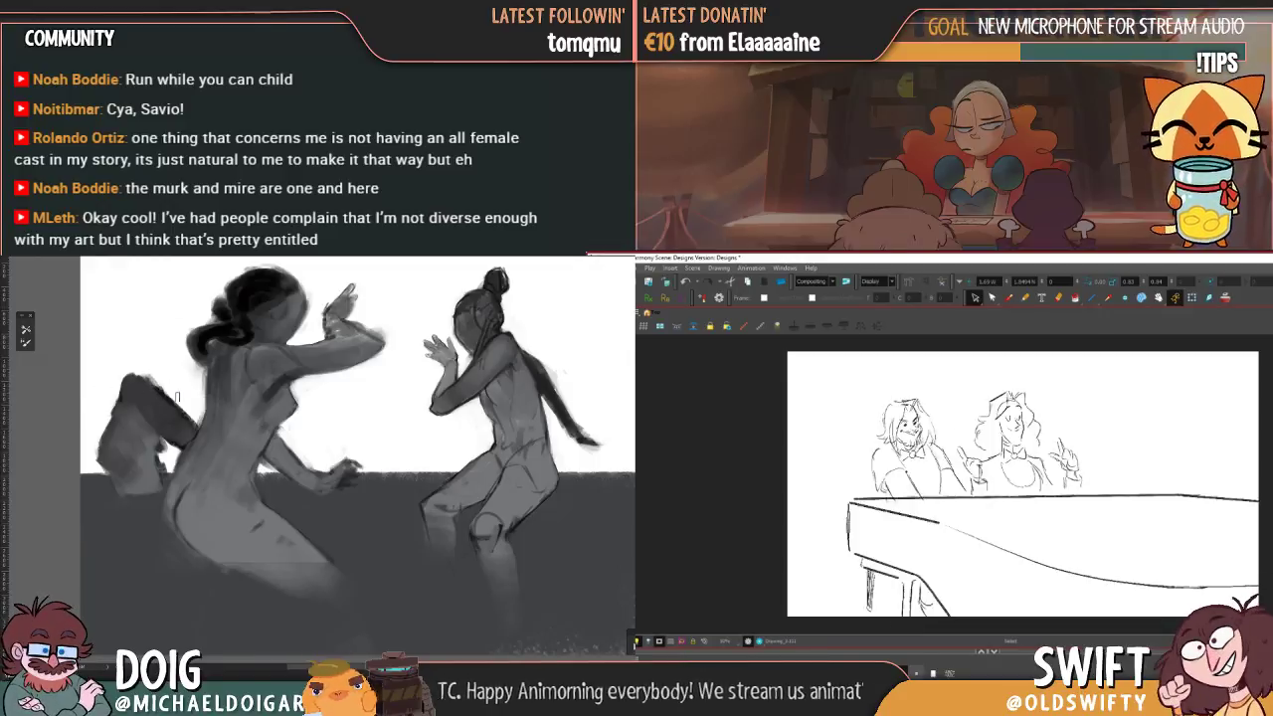
- Sketch the hair down the right side of the new face, and paint a dark oval head on the small background figure
click(1009, 297)
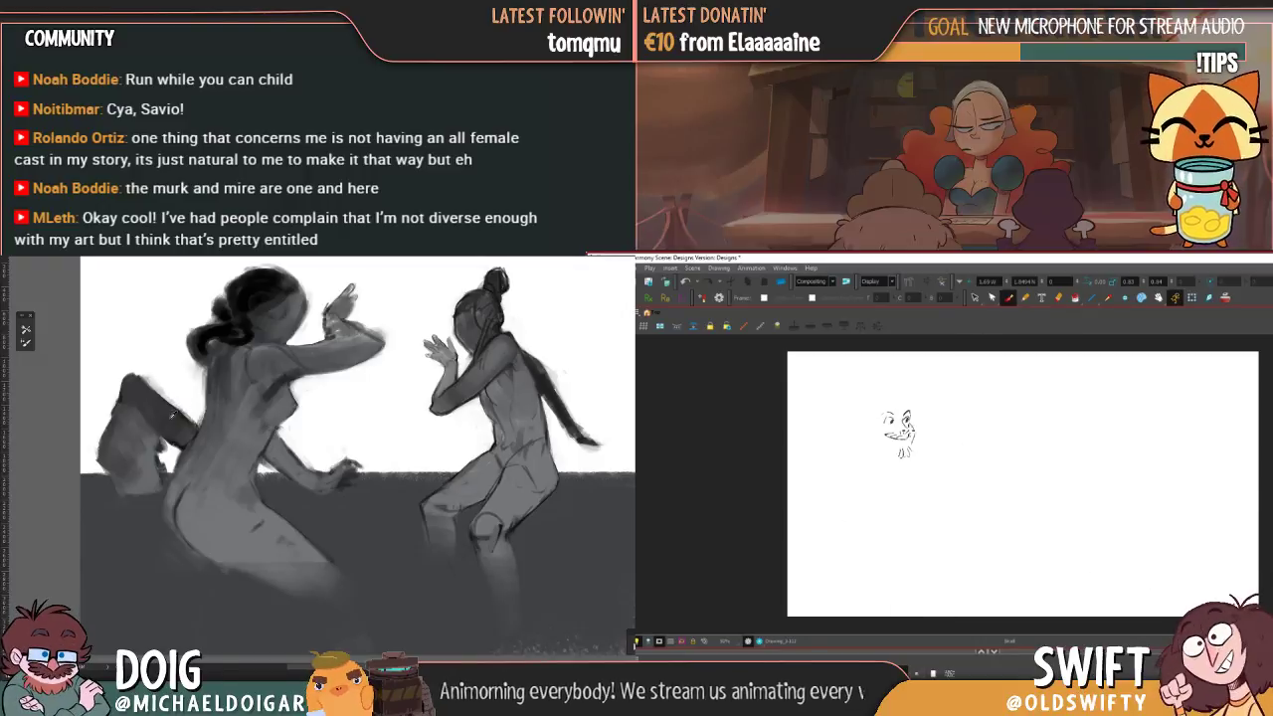
alt+click(176, 443)
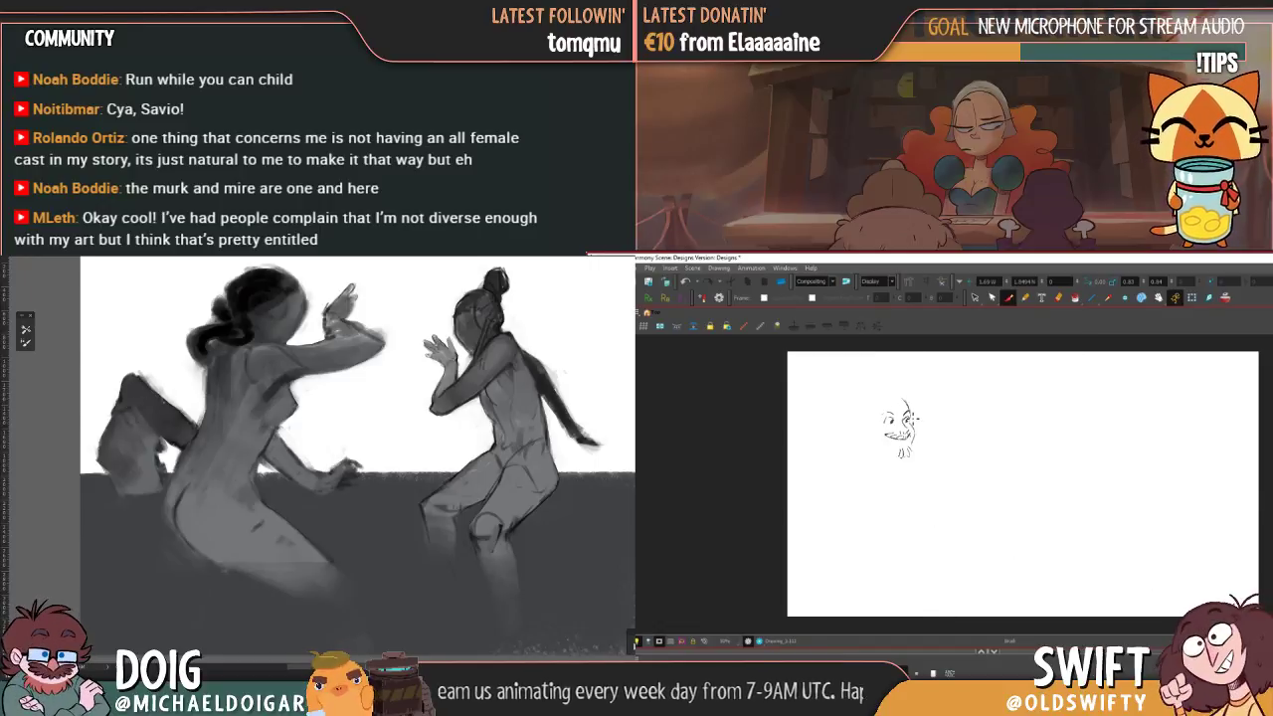
mouse_move(175, 374)
mouse_down()
mouse_move(146, 335)
mouse_move(144, 368)
mouse_move(169, 387)
mouse_up()
mouse_move(913, 389)
mouse_down()
mouse_move(940, 438)
mouse_move(926, 417)
mouse_move(919, 465)
mouse_up()
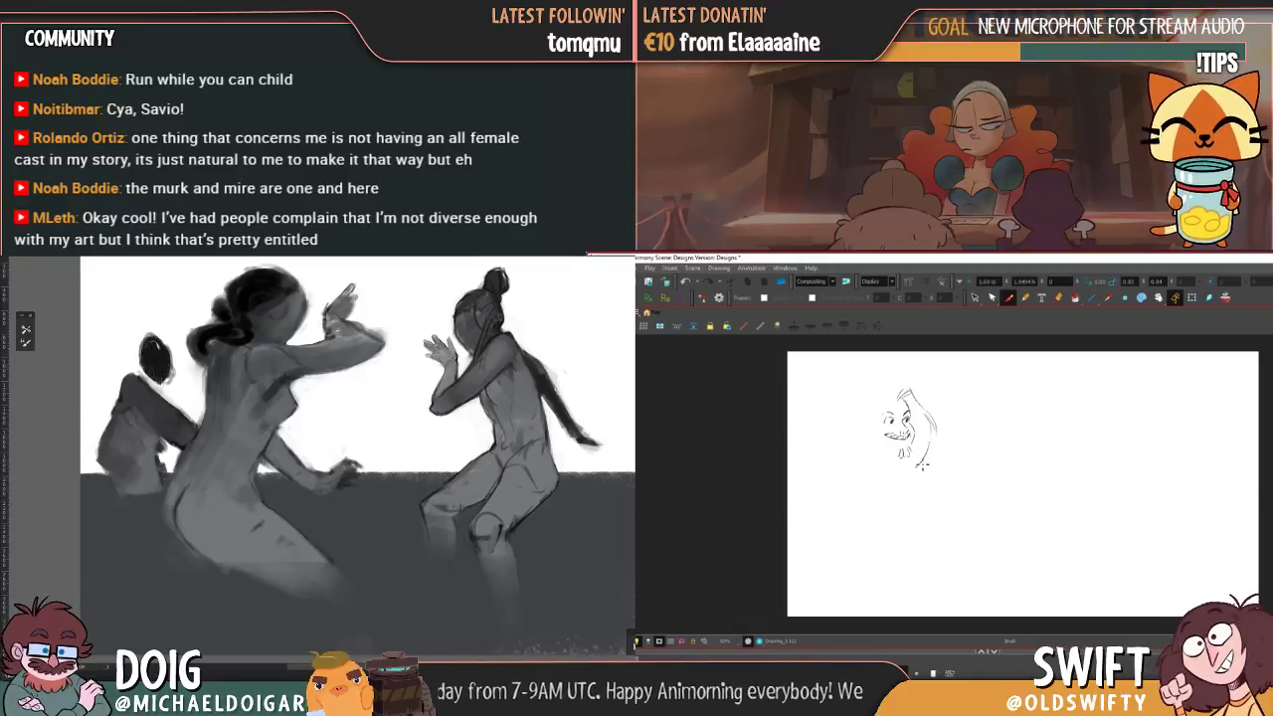
key(f)
key(g)
key(f)
key(g)
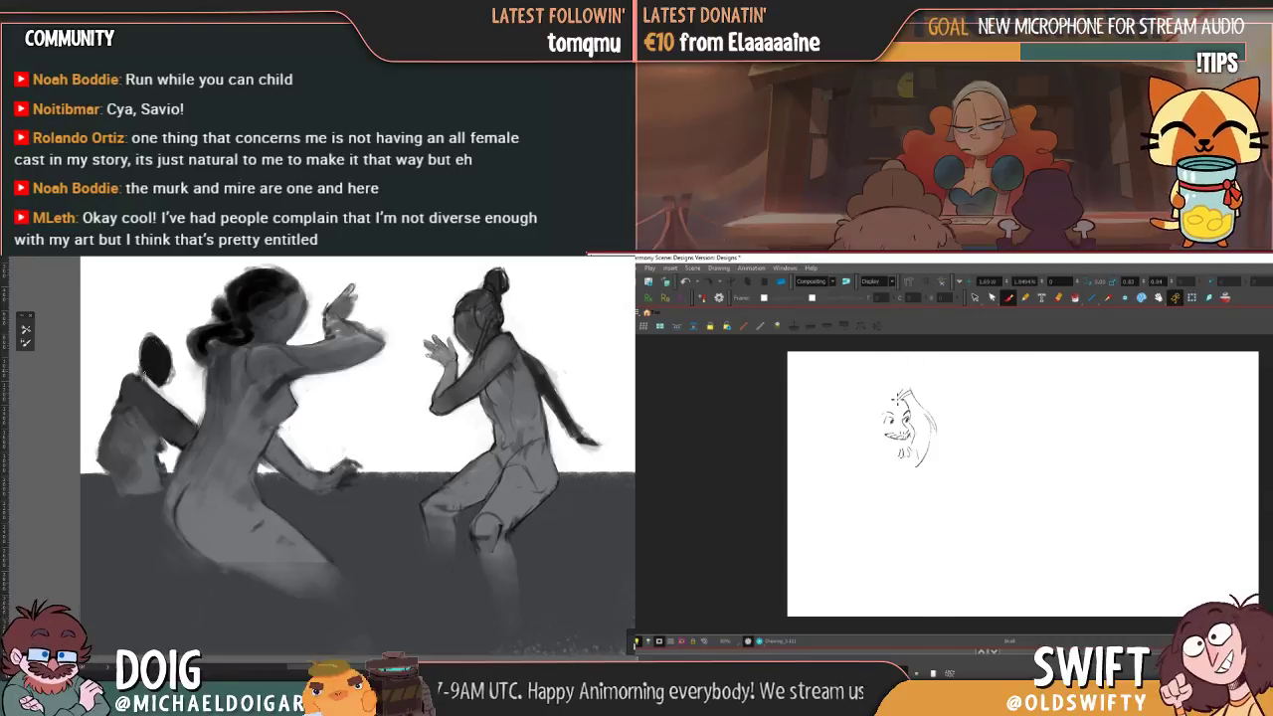
- Sketch the long hair strands down the left side of the face, checking them against the table scene
drag(885, 413, 887, 459)
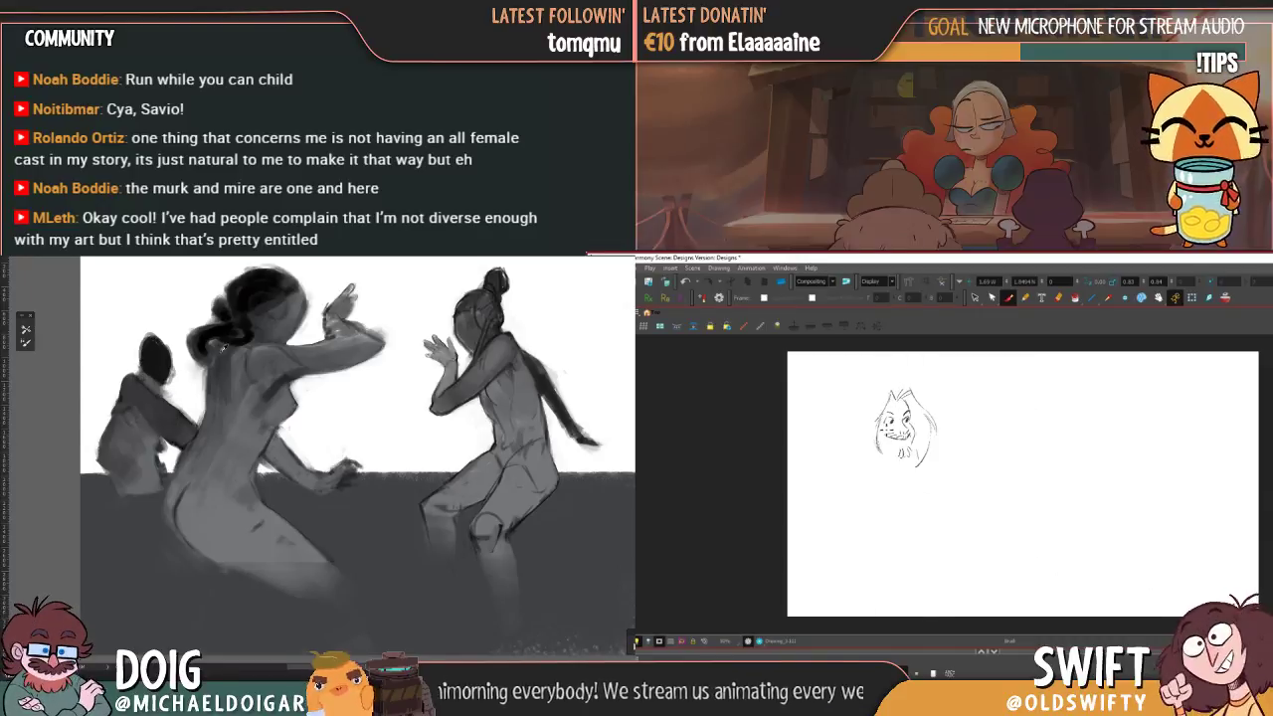
key(f)
key(g)
mouse_move(883, 436)
mouse_down()
mouse_move(886, 468)
mouse_move(861, 421)
mouse_move(863, 439)
mouse_move(879, 400)
mouse_up()
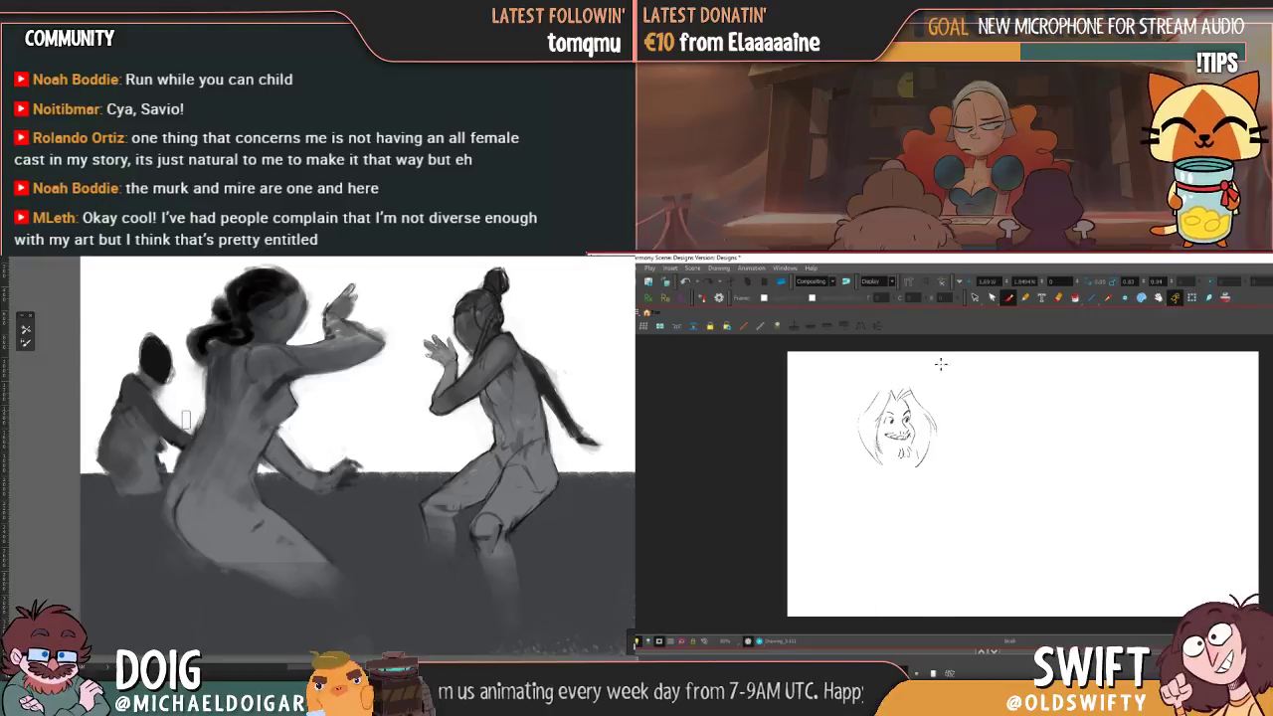
key(f)
key(g)
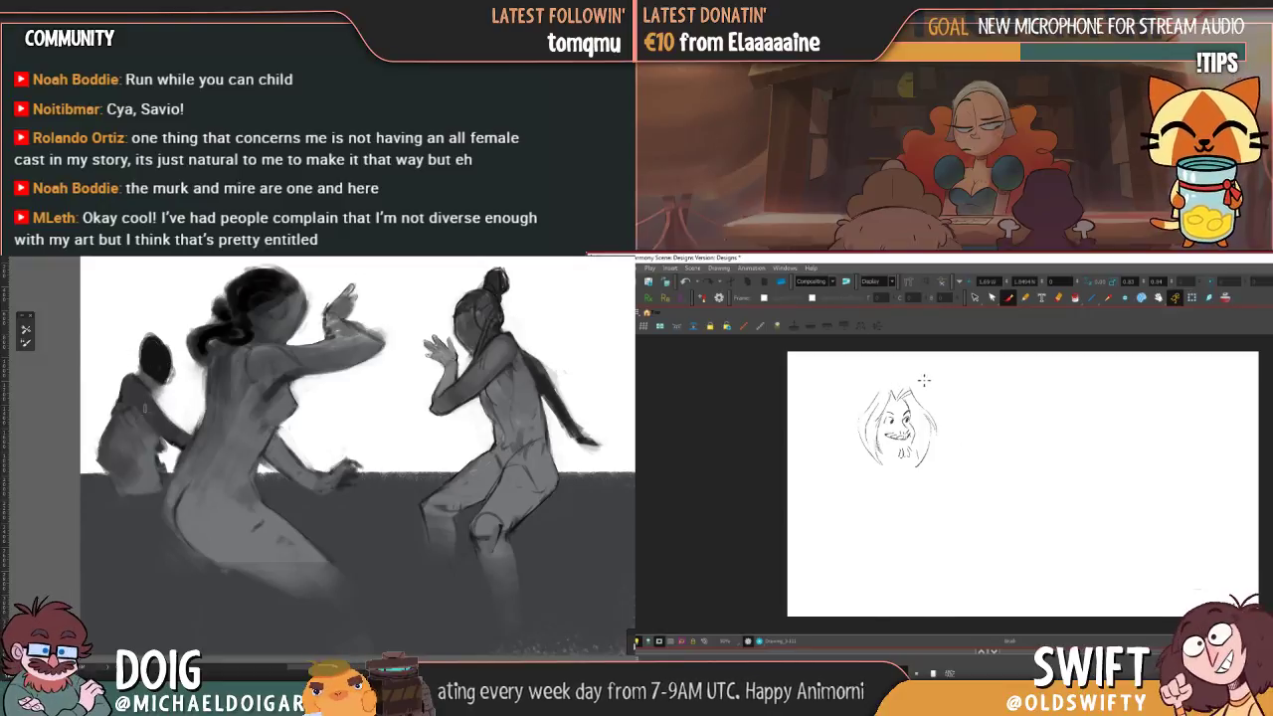
- Lasso the outer hair strands on the left side of the face and shift them inward toward the head
click(975, 298)
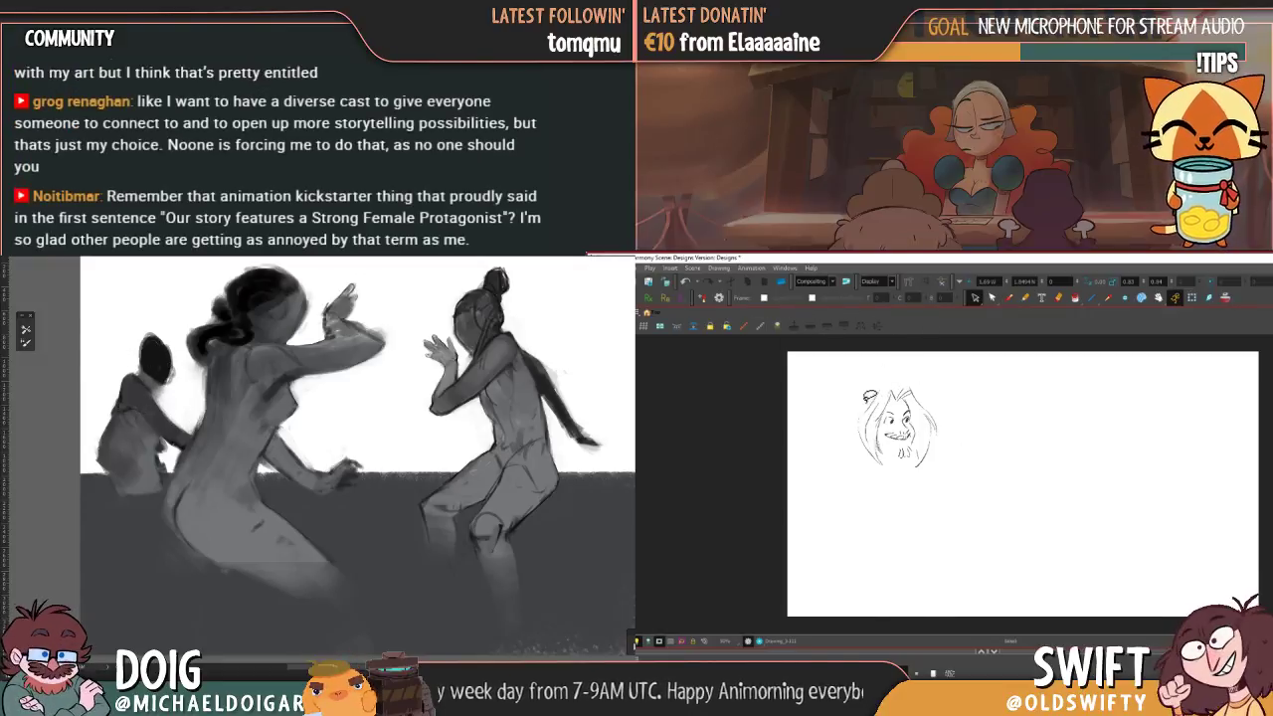
click(863, 412)
click(875, 402)
click(863, 414)
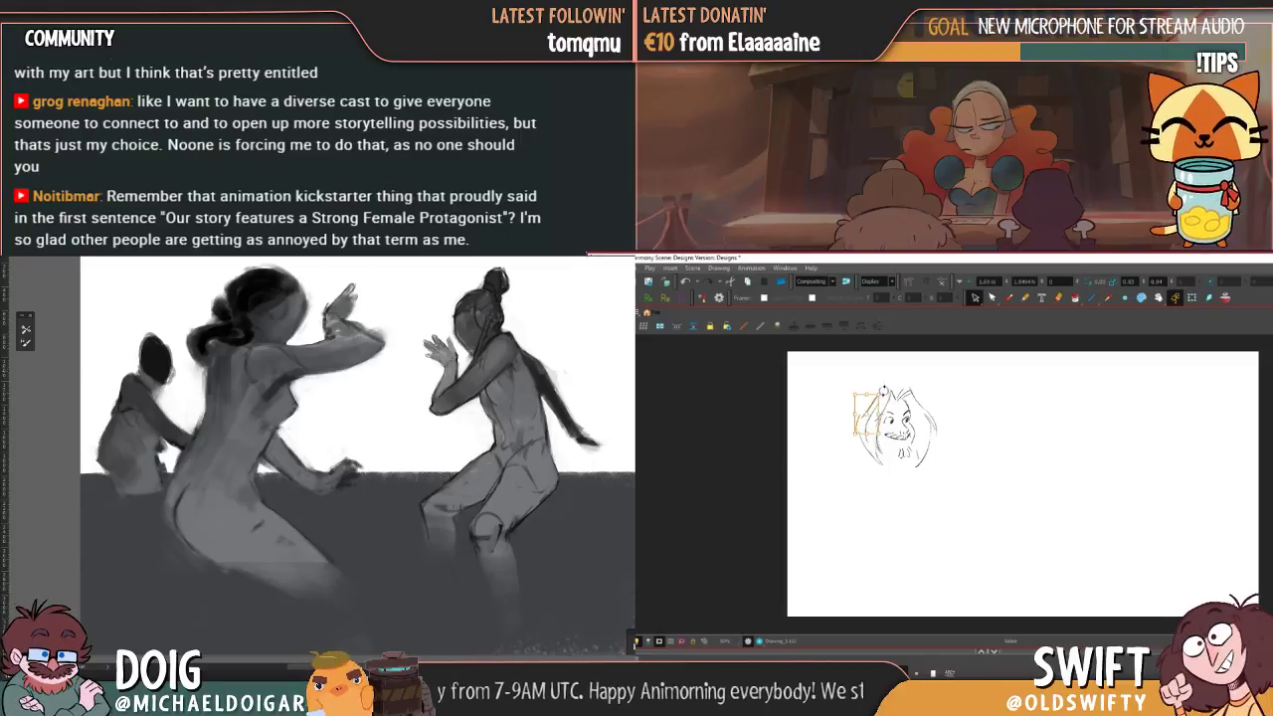
click(898, 382)
drag(864, 417, 861, 439)
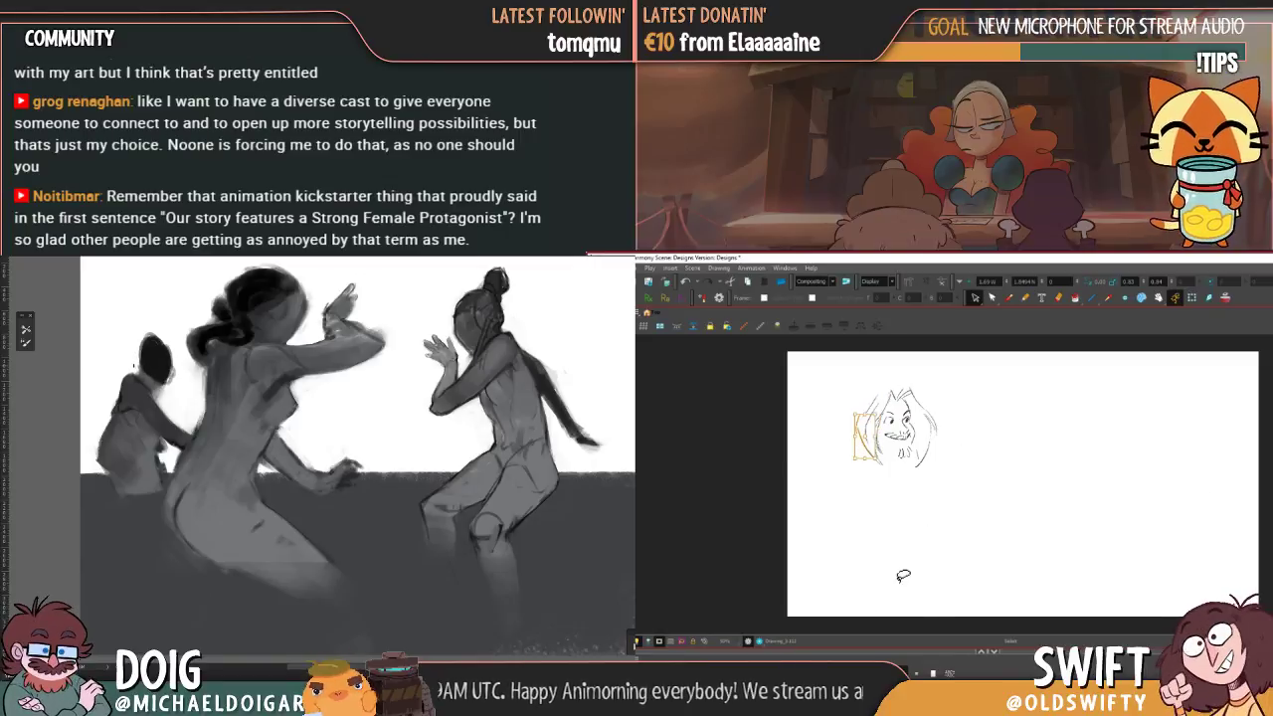
click(949, 673)
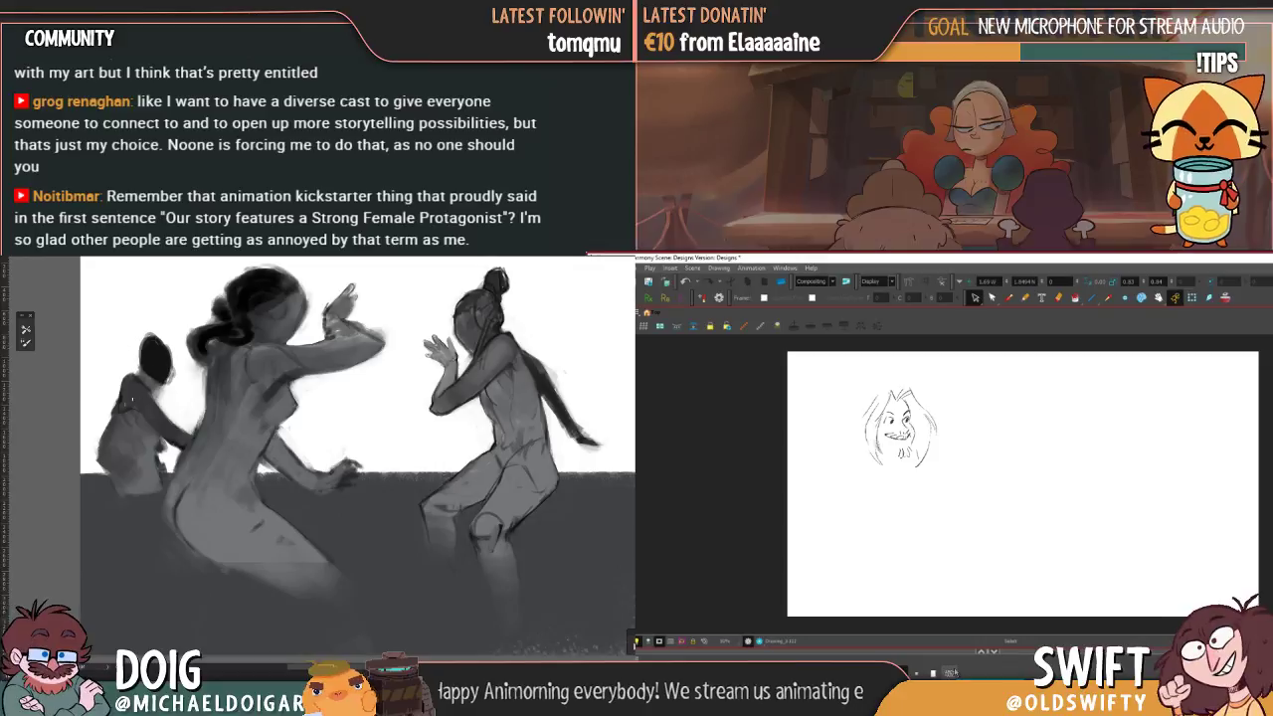
- Draw the hair across the crown and upper left of the head, comparing with the table scene
click(1007, 296)
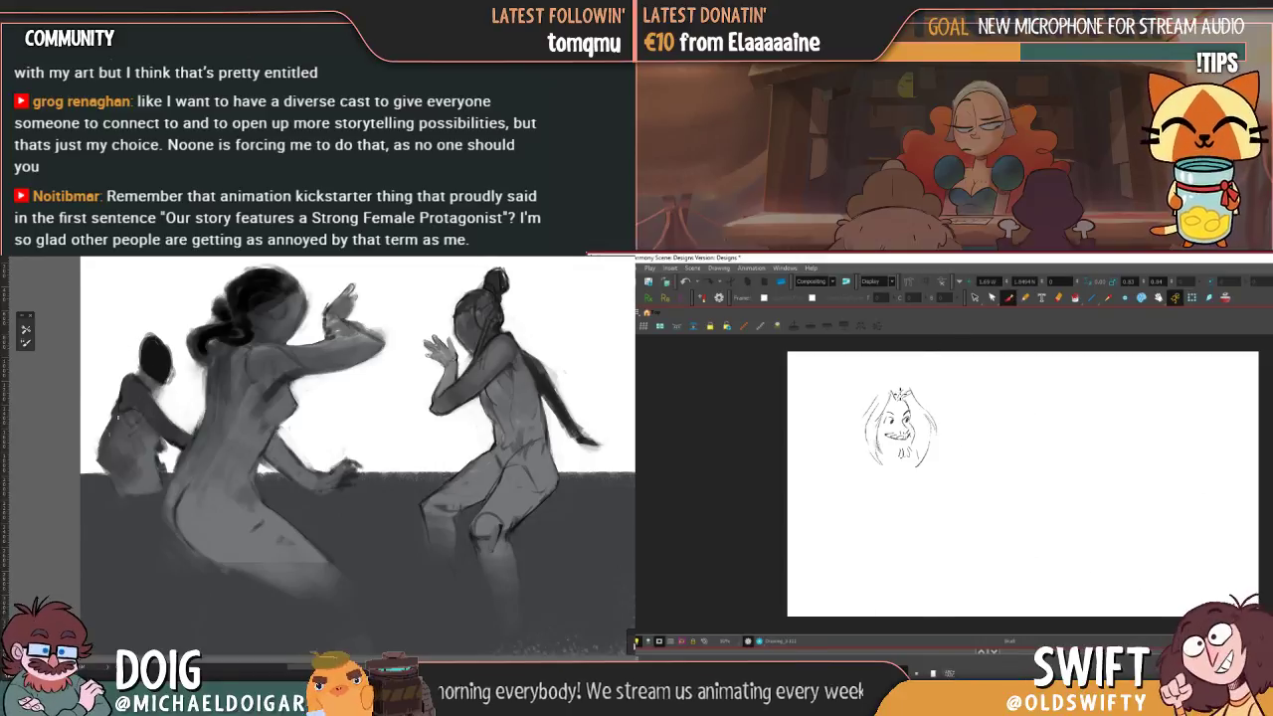
drag(900, 394, 910, 388)
key(f)
key(g)
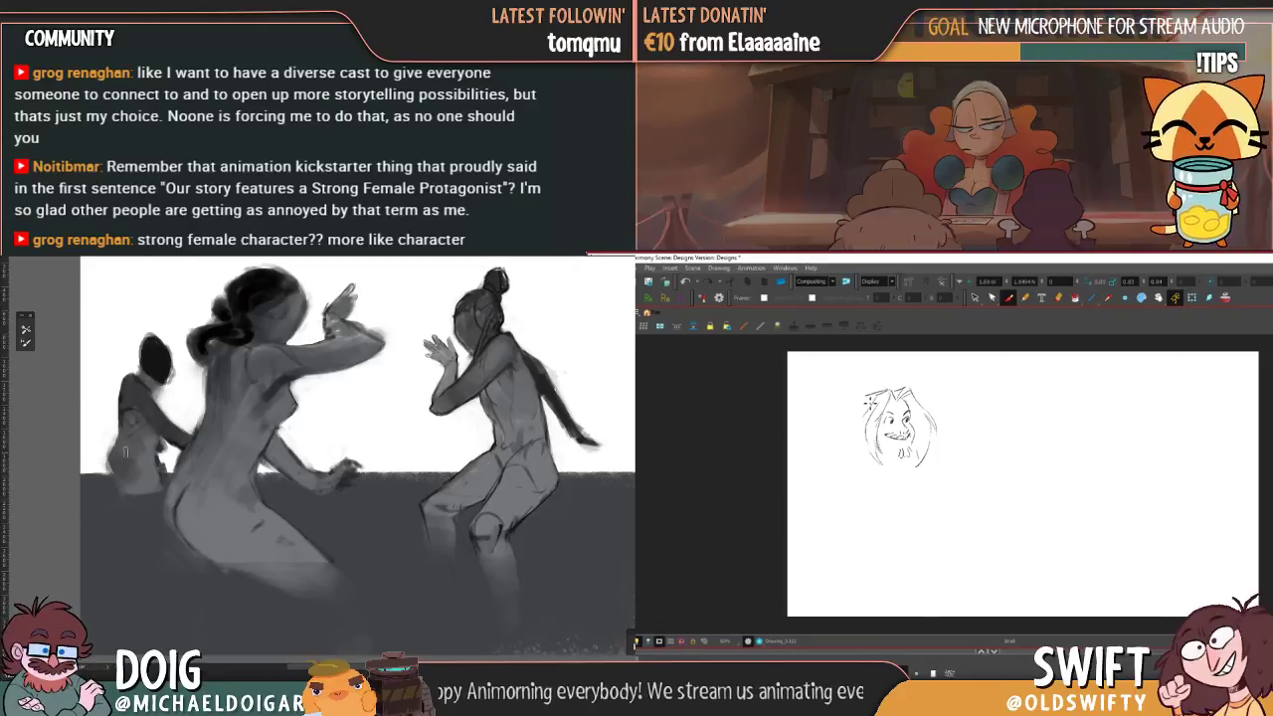
key(f)
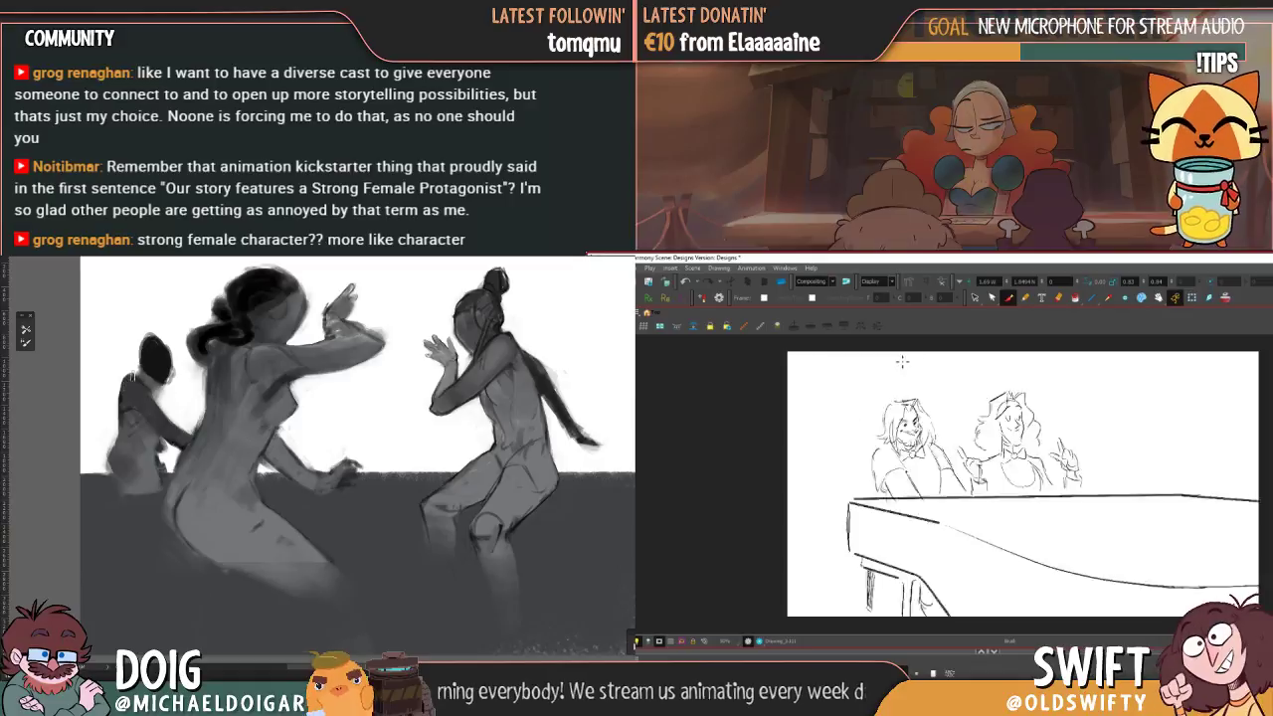
key(g)
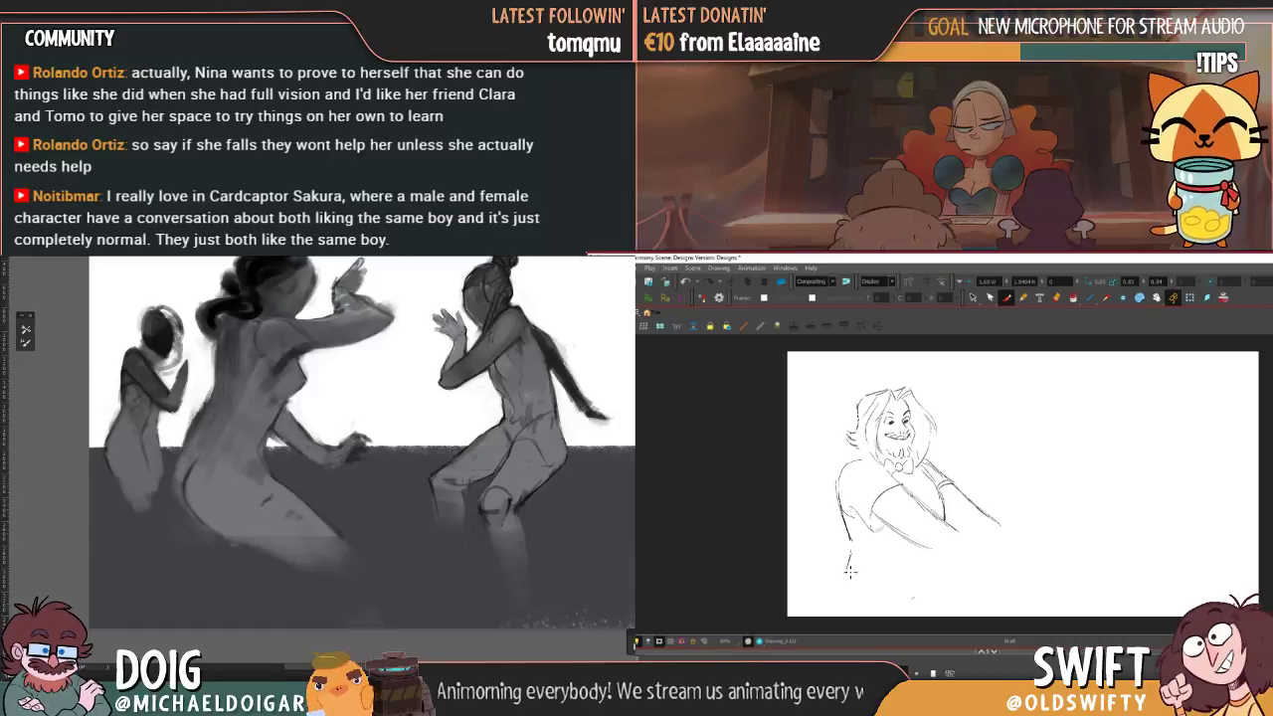
- Draw a long straight horizontal table-edge line across the bearded character's forearms, comparing its height with the table scene
key(period)
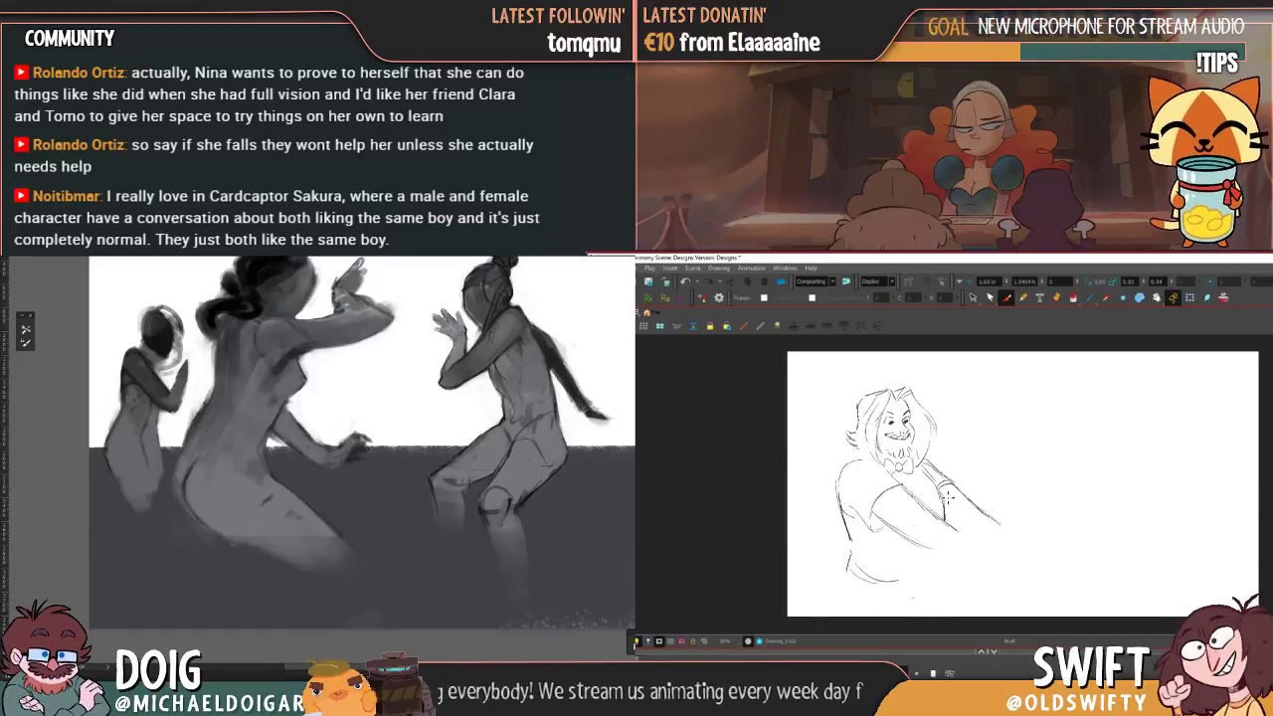
key(comma)
key(period)
key(comma)
key(period)
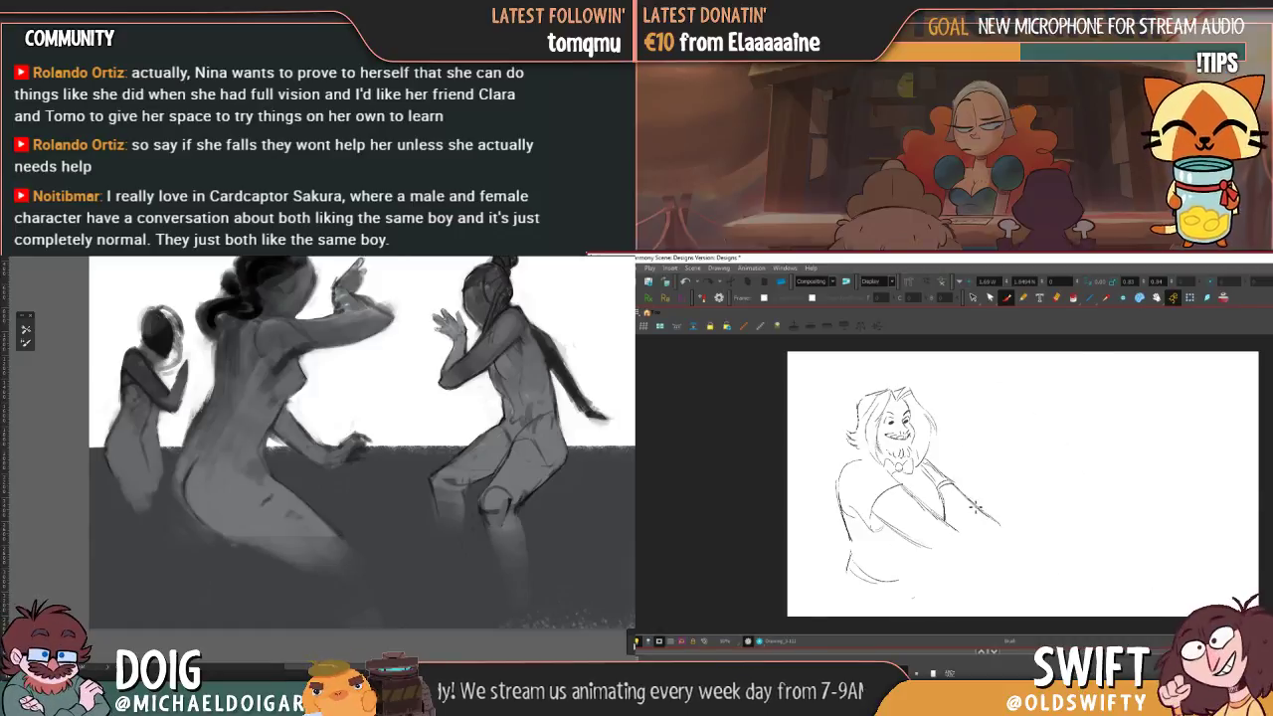
key(comma)
key(period)
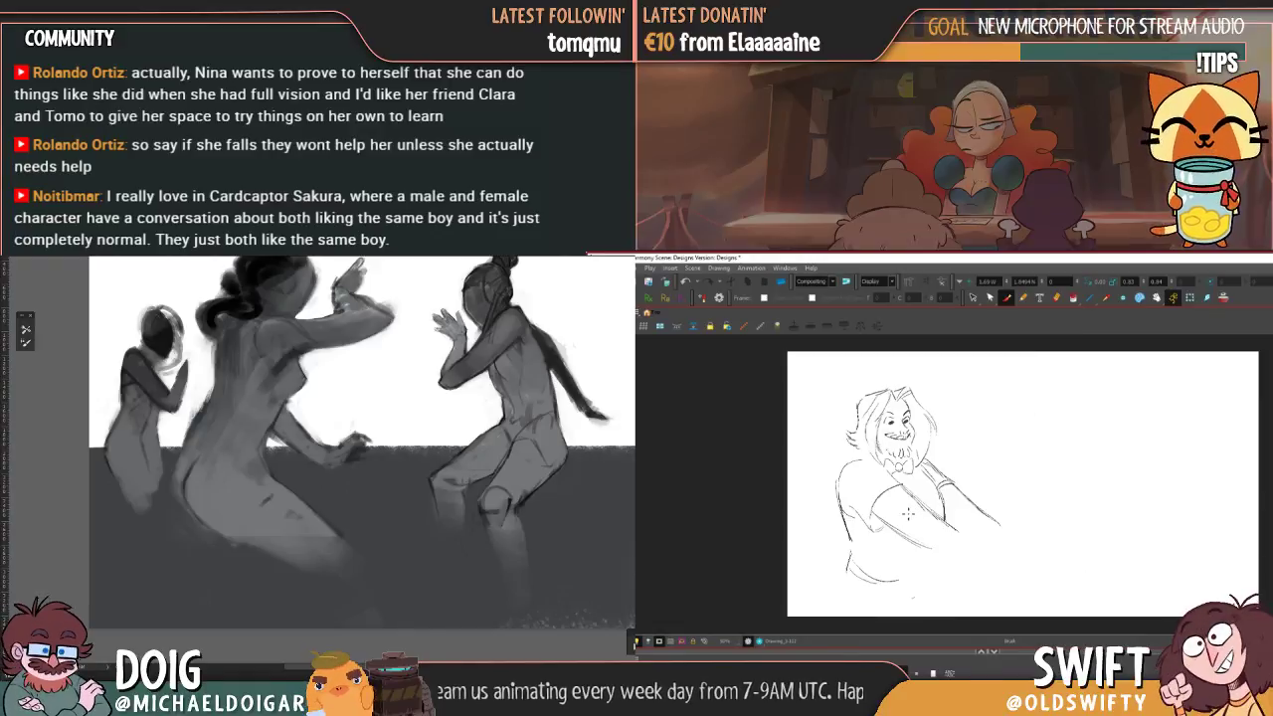
drag(903, 509, 1251, 510)
key(comma)
key(period)
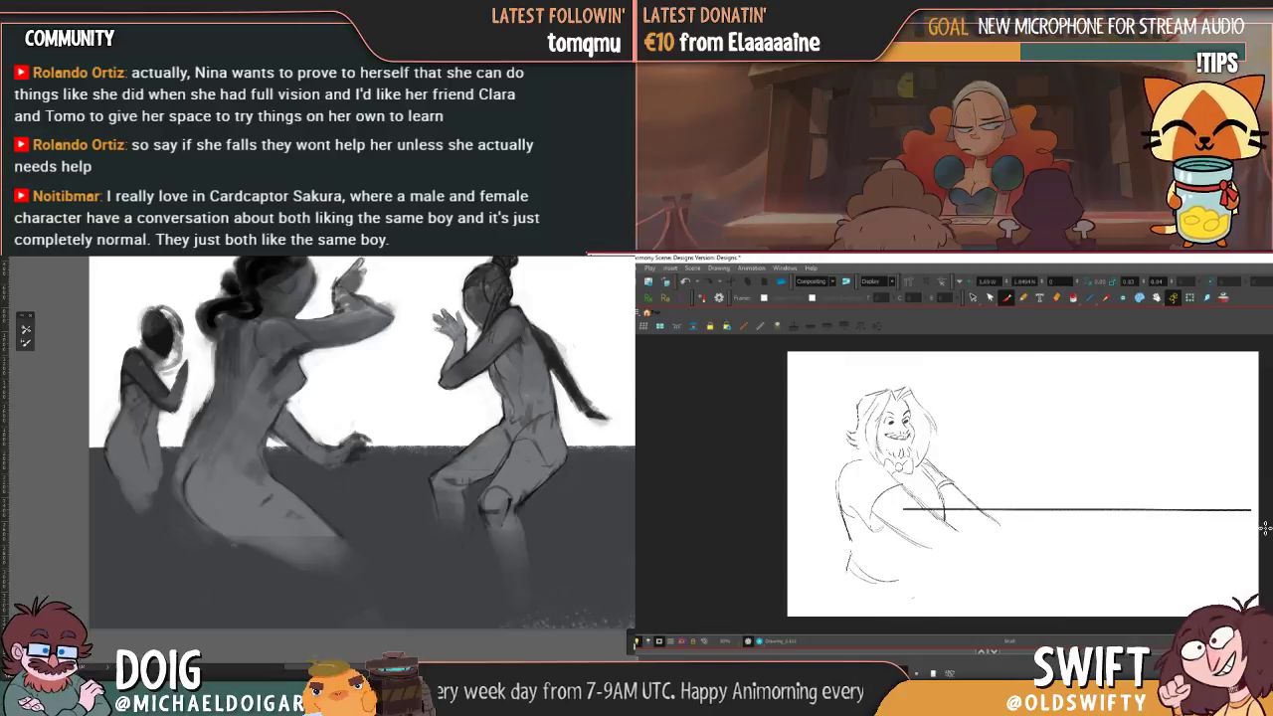
- Select the horizontal table-edge line and nudge it slightly up and to the left
click(973, 297)
key(comma)
key(period)
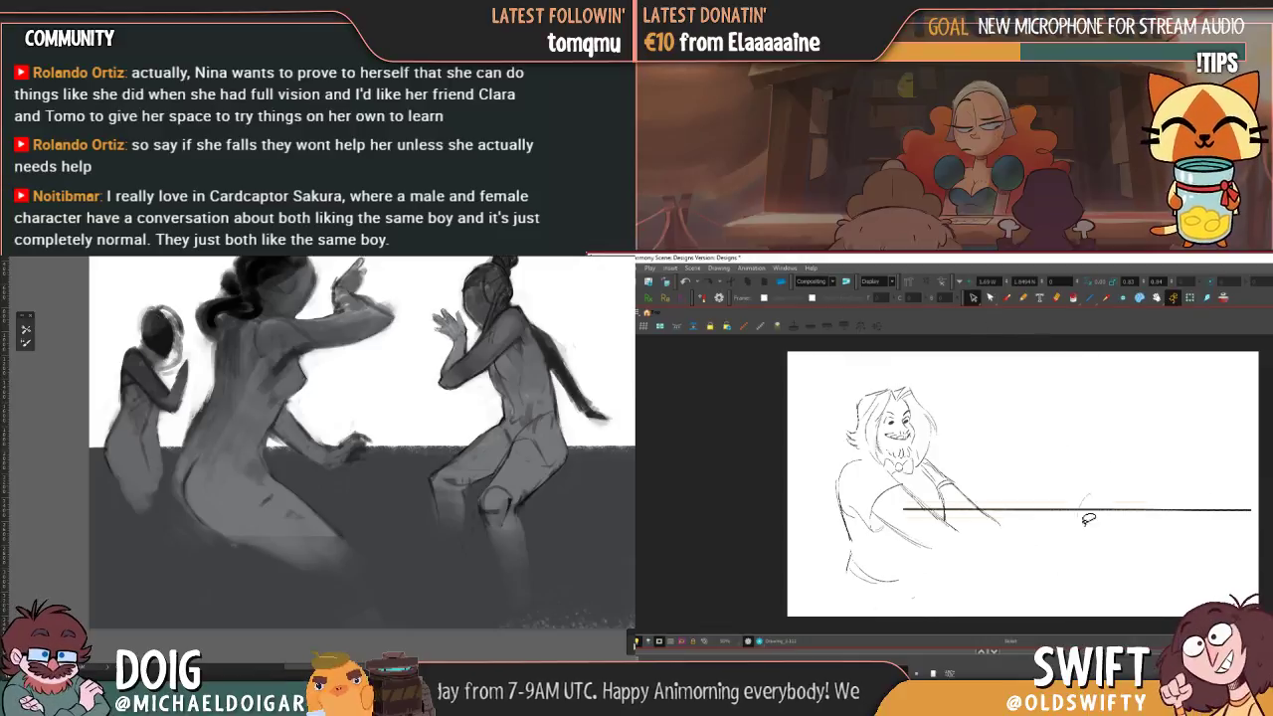
drag(1093, 511, 1099, 507)
click(1147, 491)
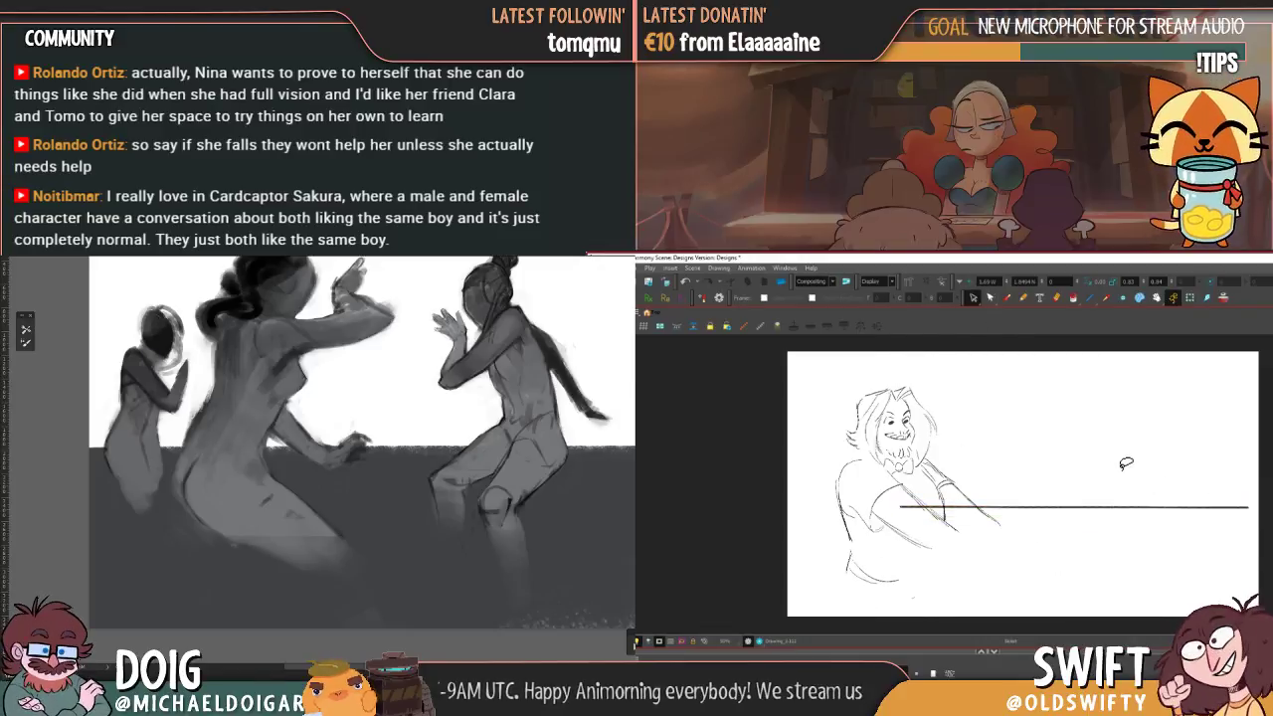
- Compare the bearded character's close-up with the table scene to judge where the second character's head belongs
key(comma)
key(period)
click(1006, 298)
key(comma)
key(period)
key(comma)
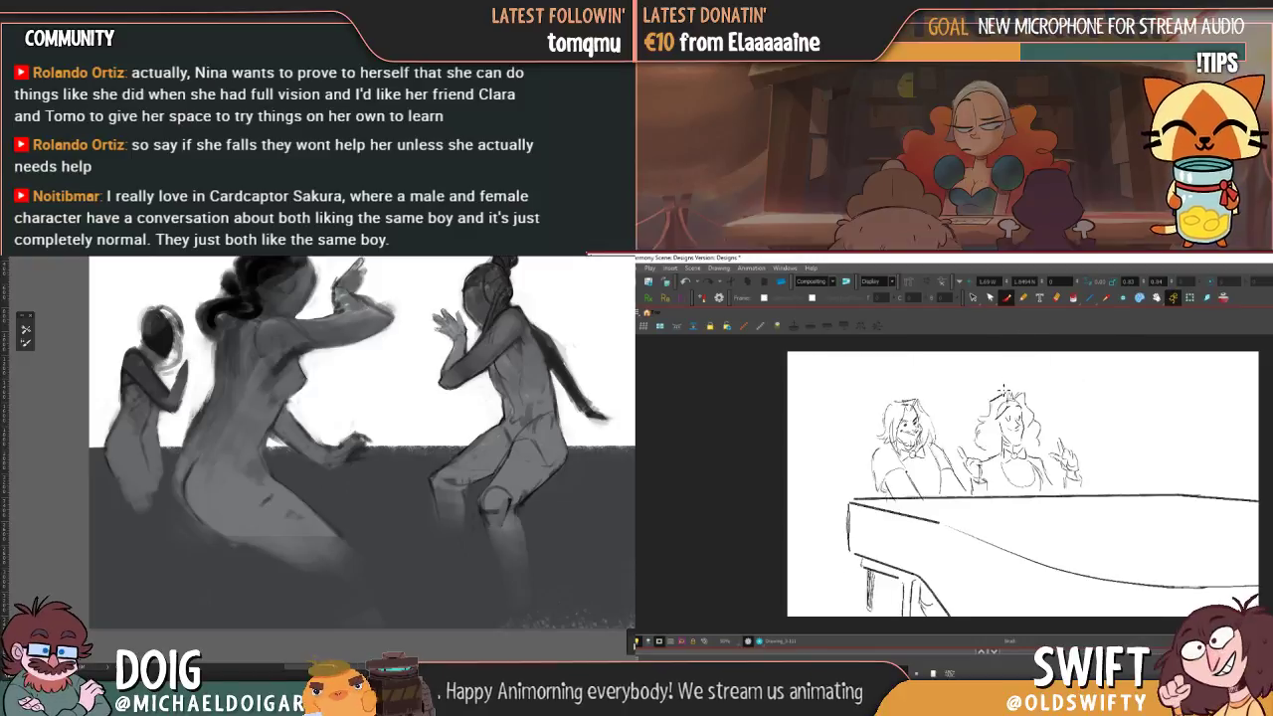
key(period)
key(comma)
key(period)
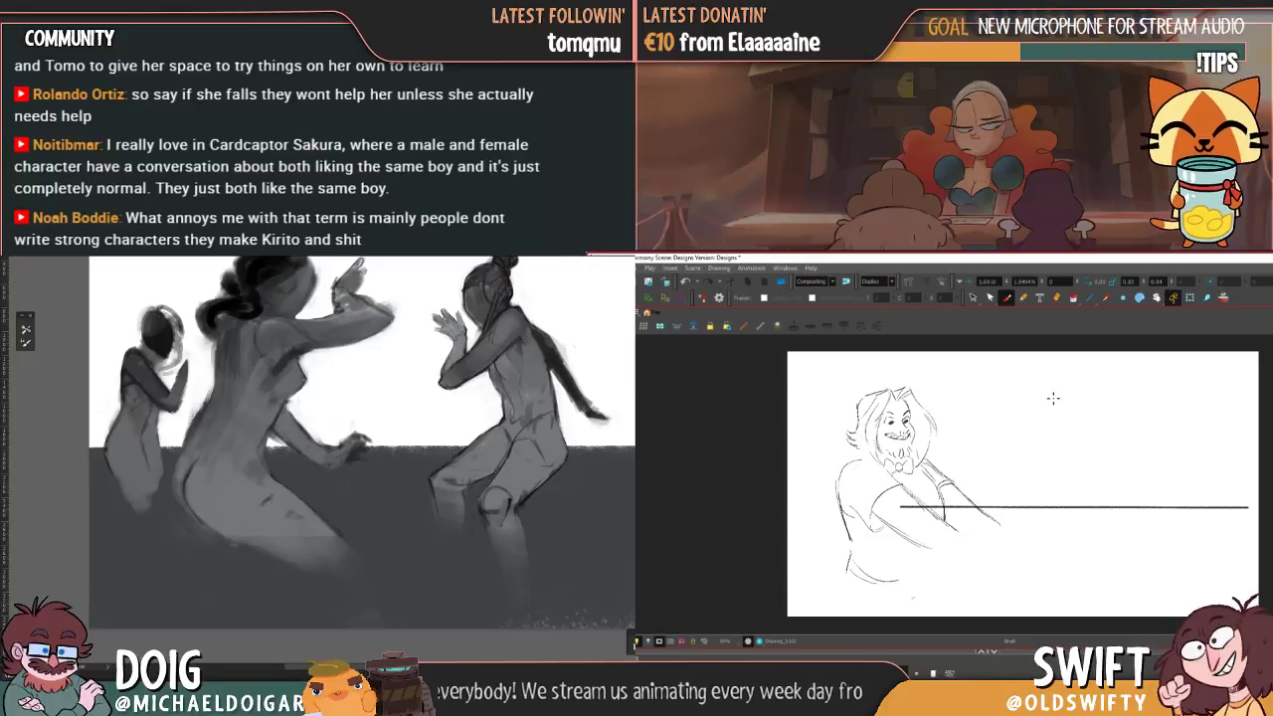
- Draw the second character's nose and mouth line to the right of the bearded character, comparing with the table scene
key(comma)
key(period)
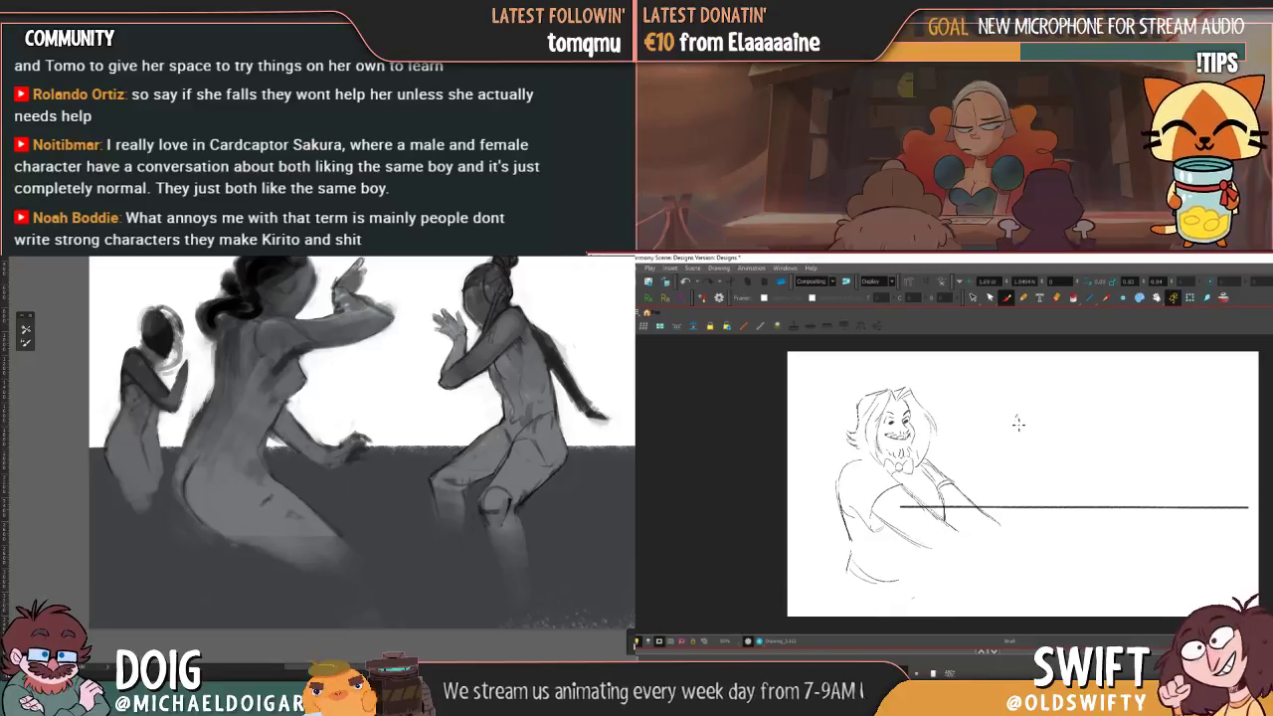
key(comma)
key(period)
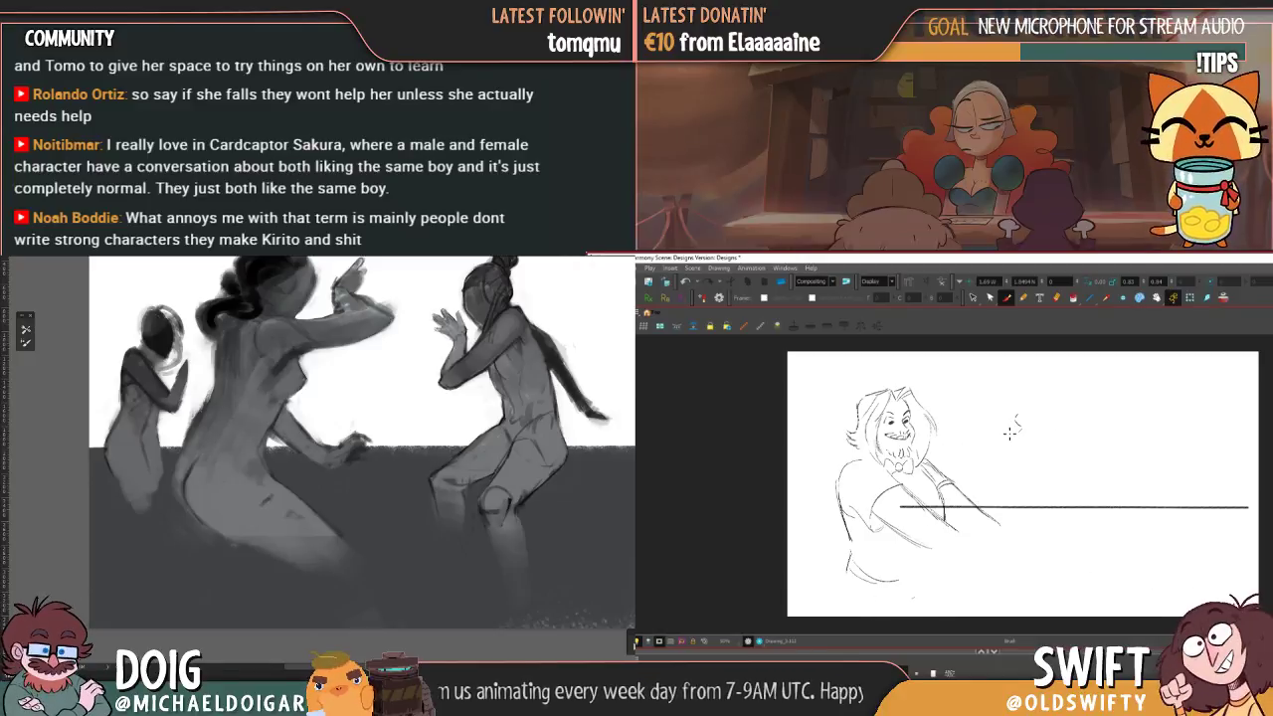
key(comma)
key(period)
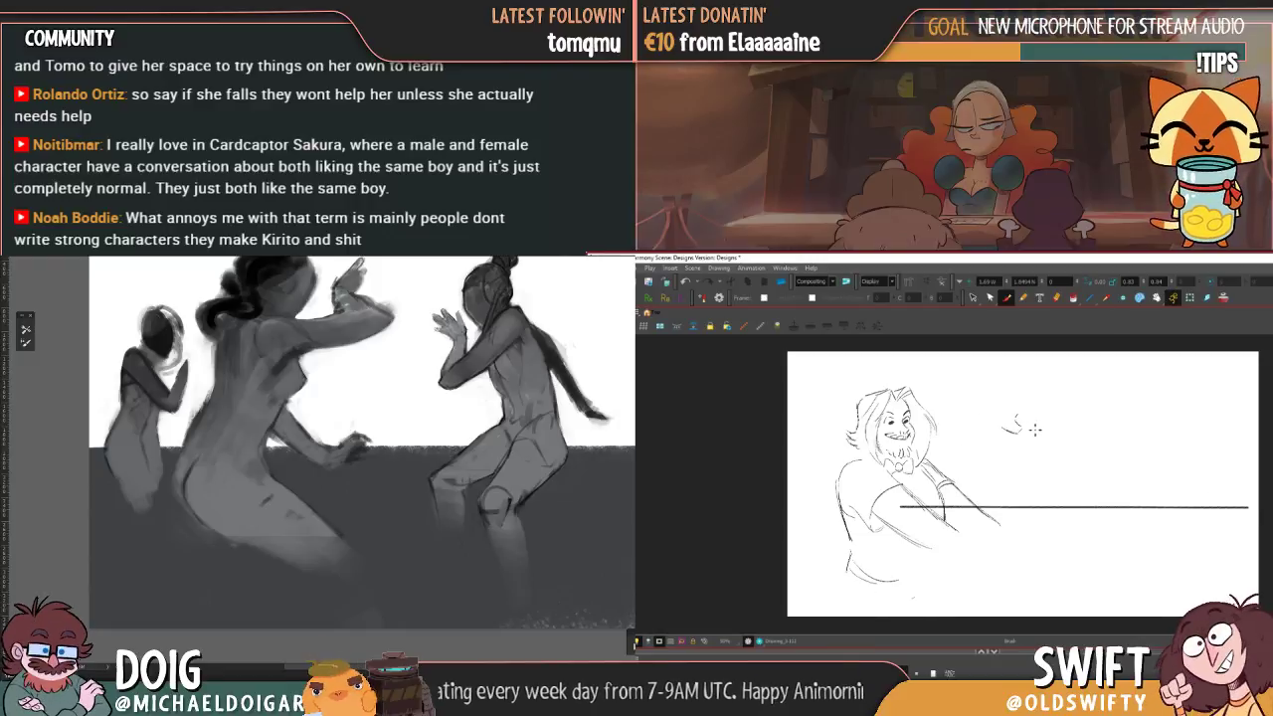
key(comma)
key(period)
- Select the second character's mouth line and nudge it slightly below the nose, comparing with the table scene
key(alt+s)
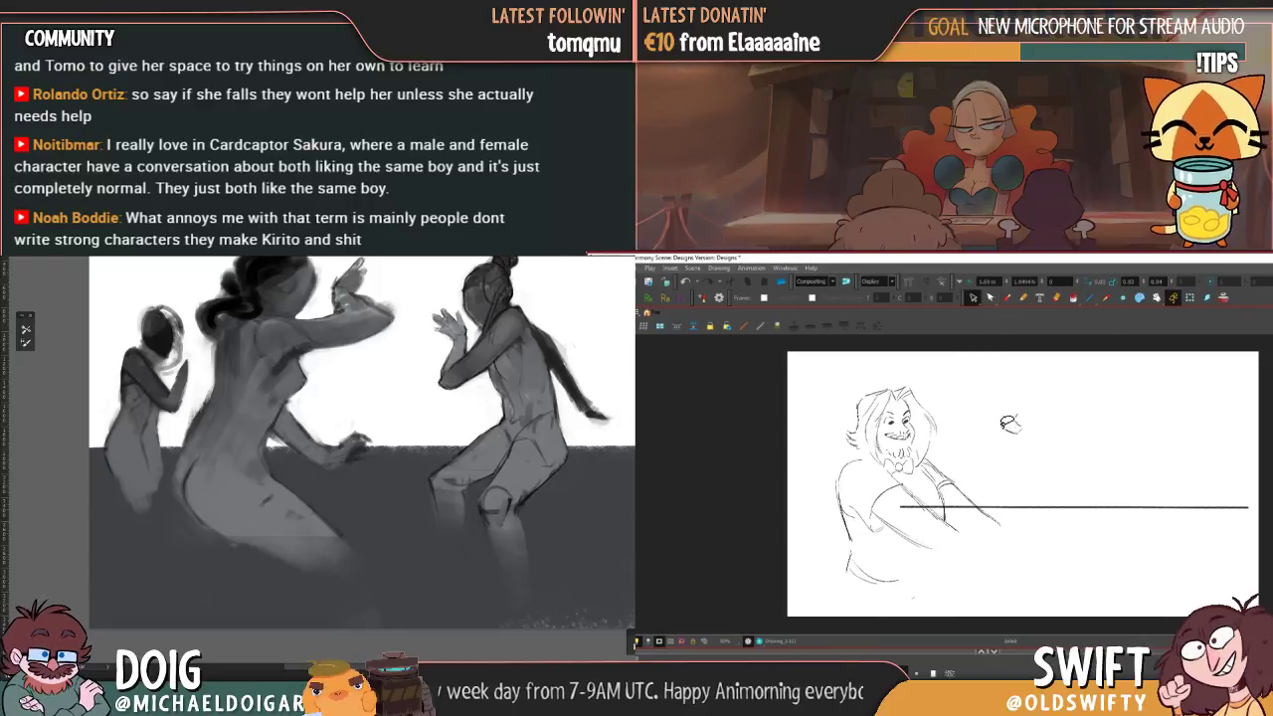
click(1008, 425)
key(comma)
key(period)
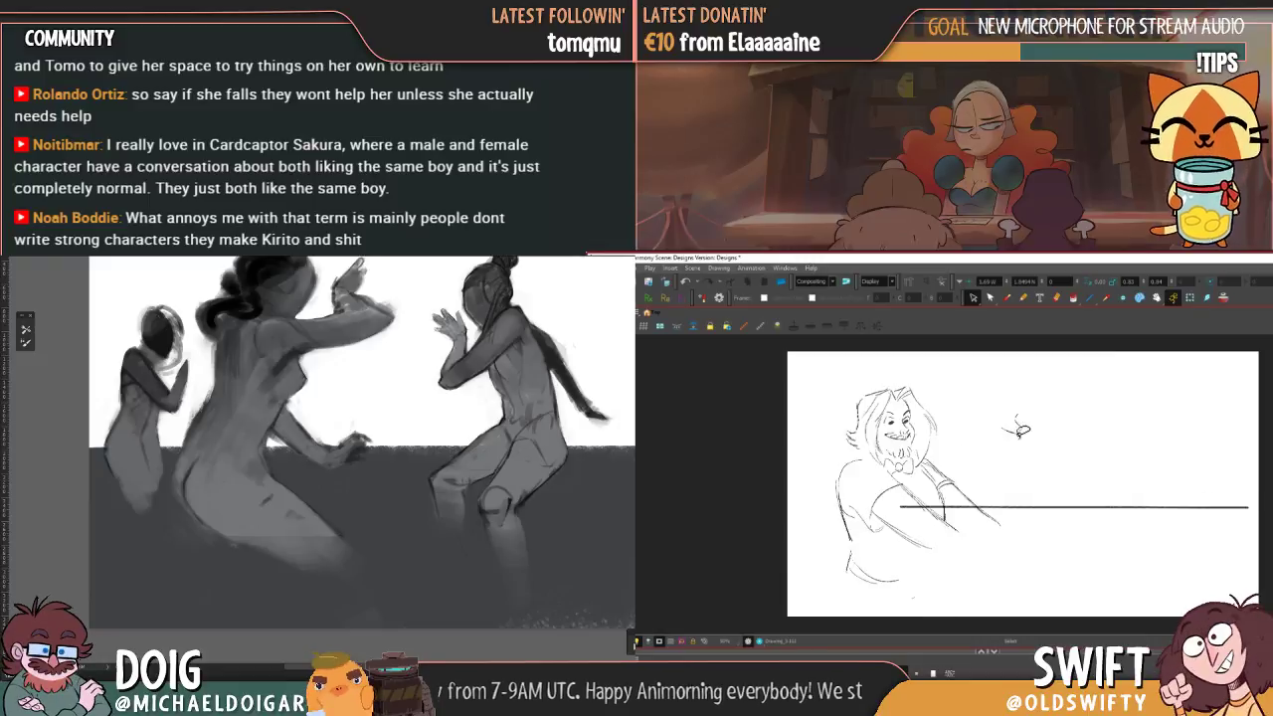
key(comma)
key(period)
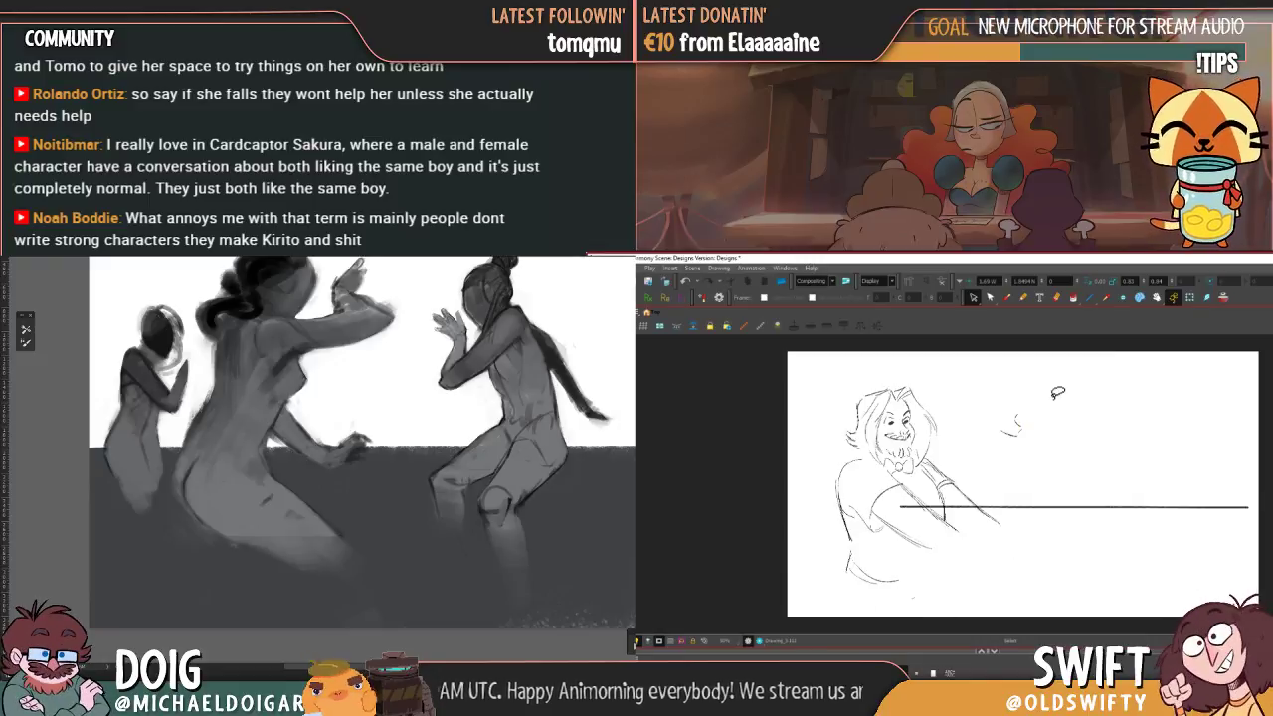
- Draw small eye strokes beside the second character's nose, comparing them with the face in the table scene
key(alt+b)
key(comma)
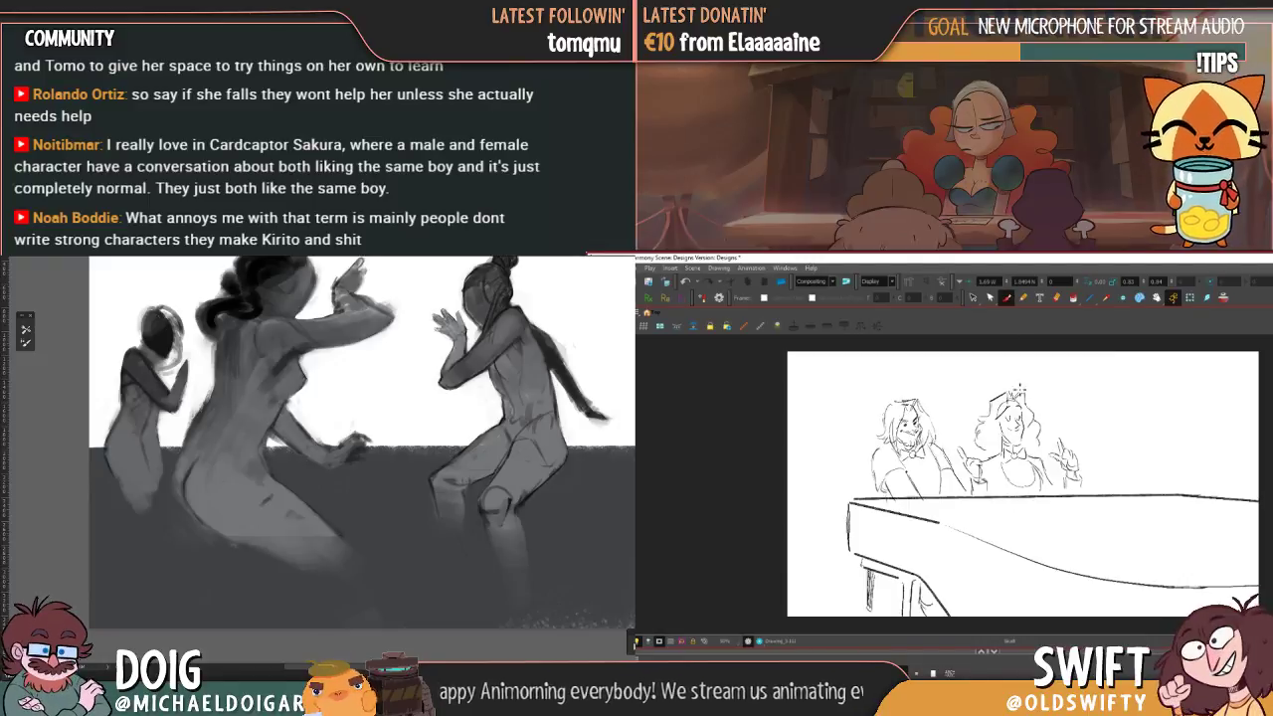
key(period)
key(comma)
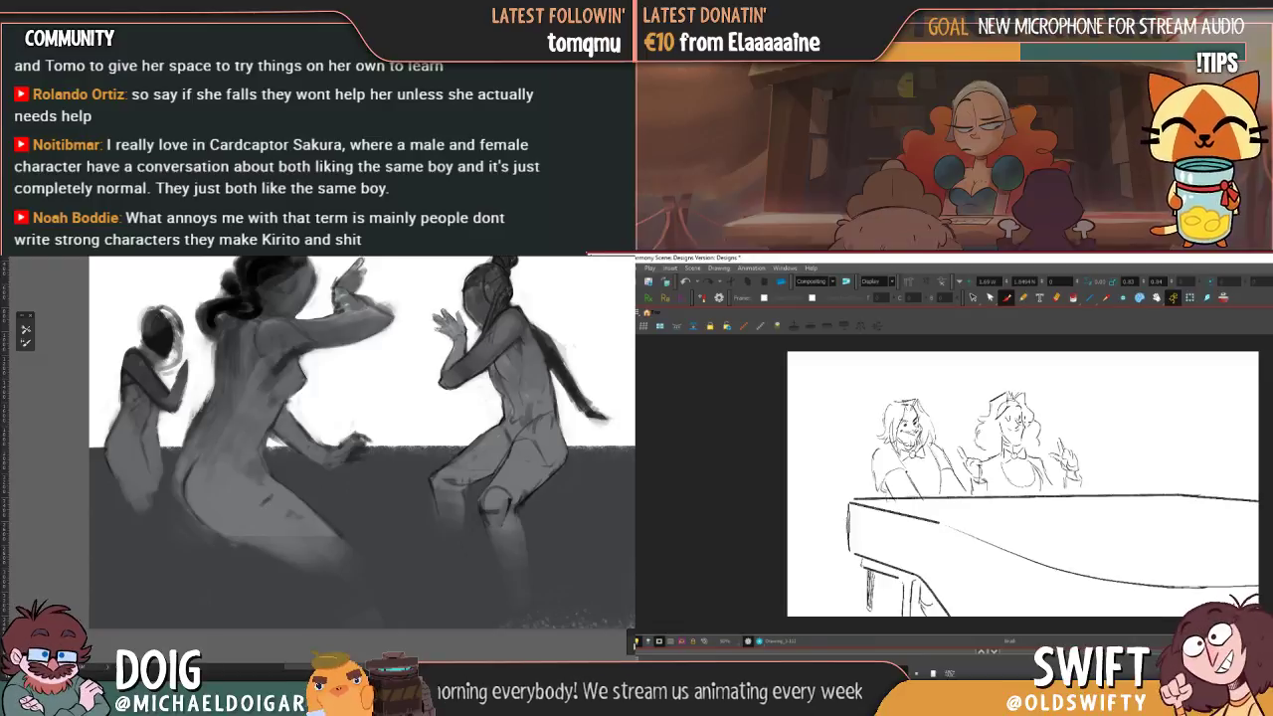
key(period)
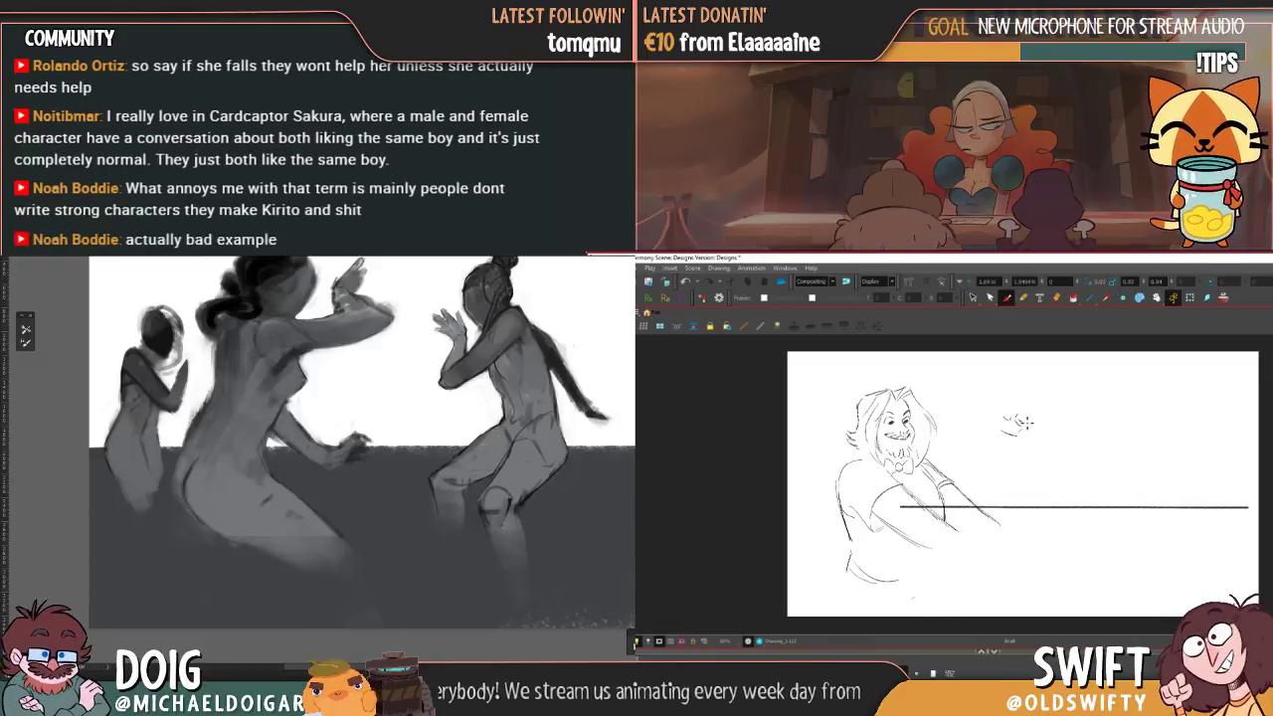
key(comma)
key(period)
- Select the second character's eyes, nose and mouth and shift them slightly to the left
key(alt+s)
click(1008, 413)
click(1029, 416)
click(1057, 392)
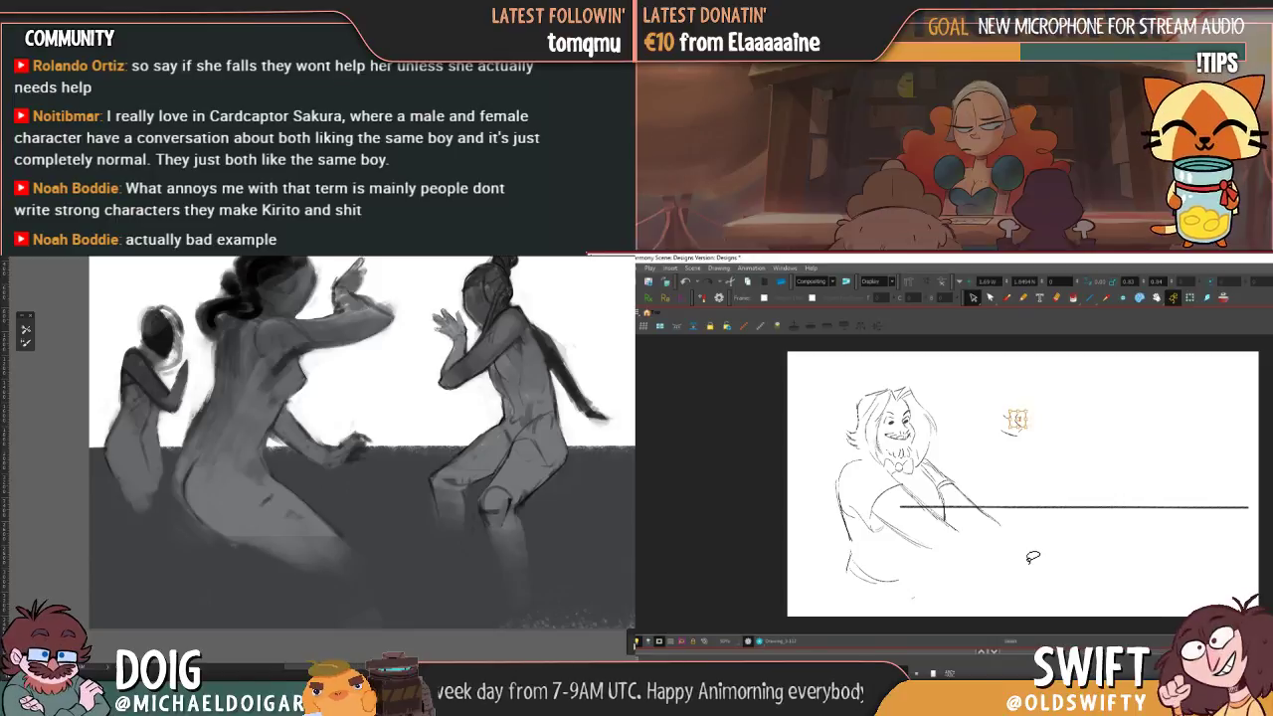
drag(1027, 411, 1021, 432)
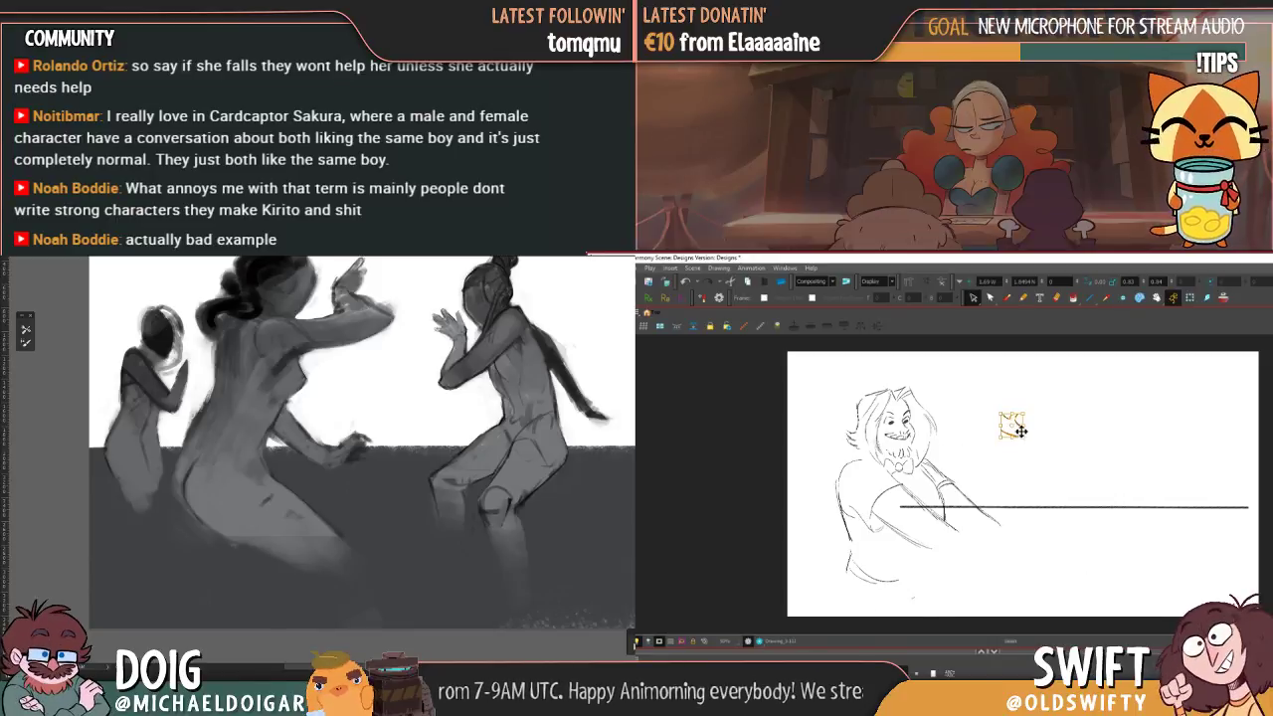
key(.)
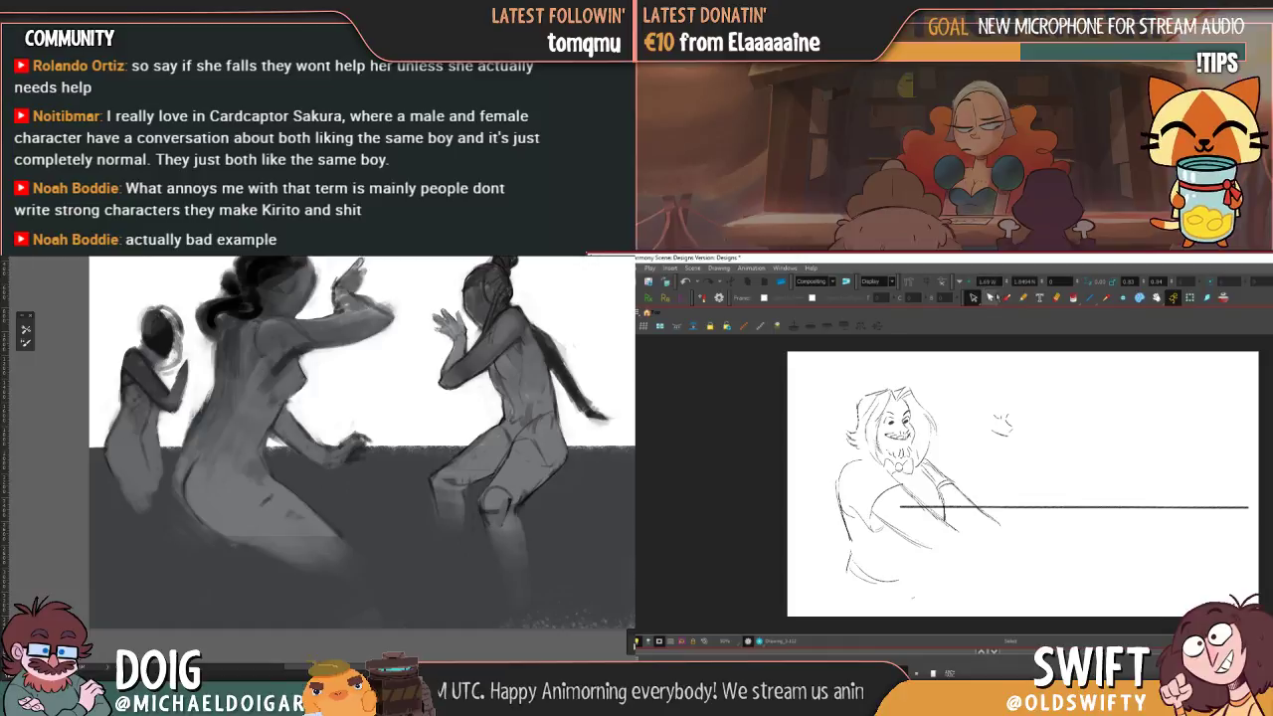
- Draw curved brows above the second character's eyes and the right side of the face down to the jaw
click(1006, 297)
key(alt+b)
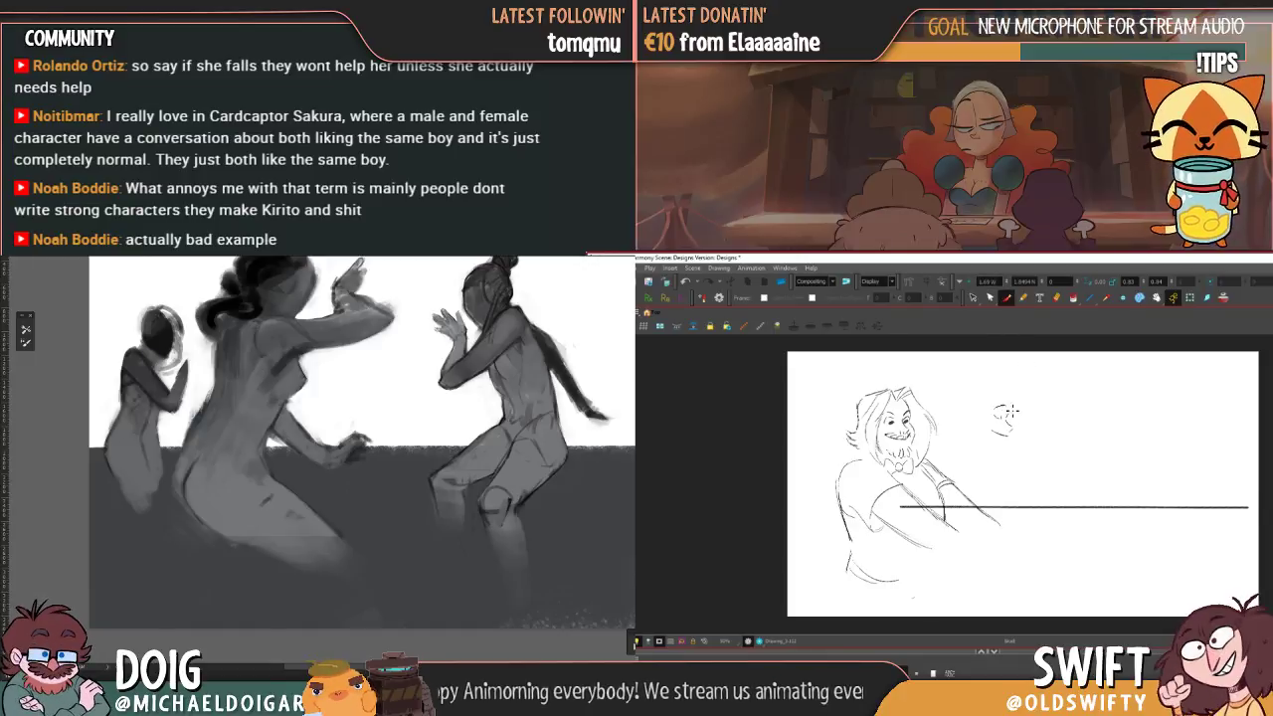
drag(1012, 411, 1014, 411)
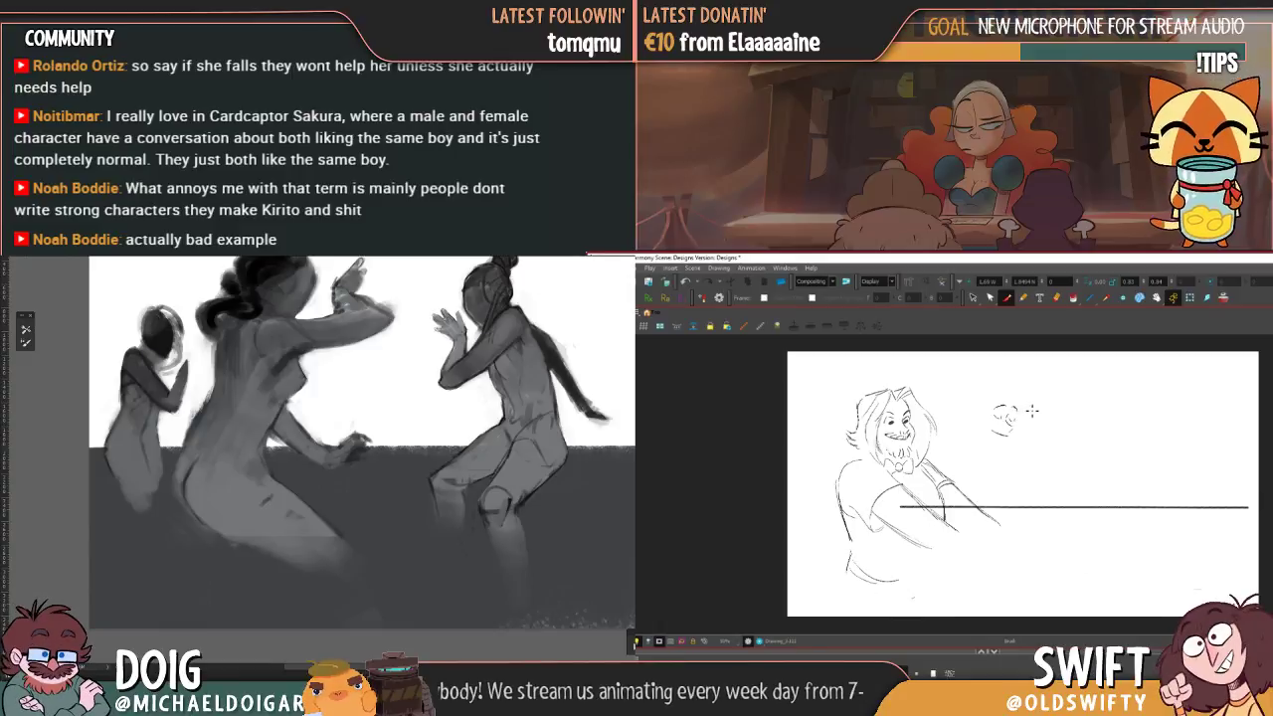
key(f)
key(g)
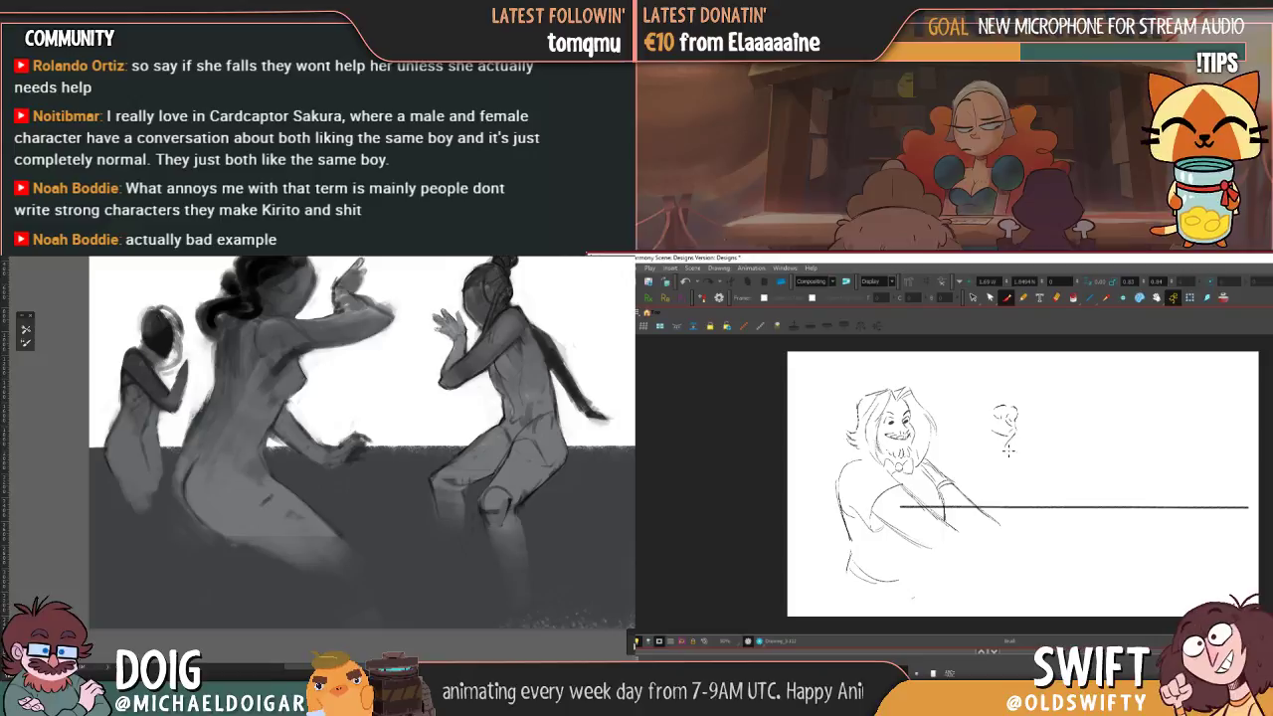
key(f)
key(g)
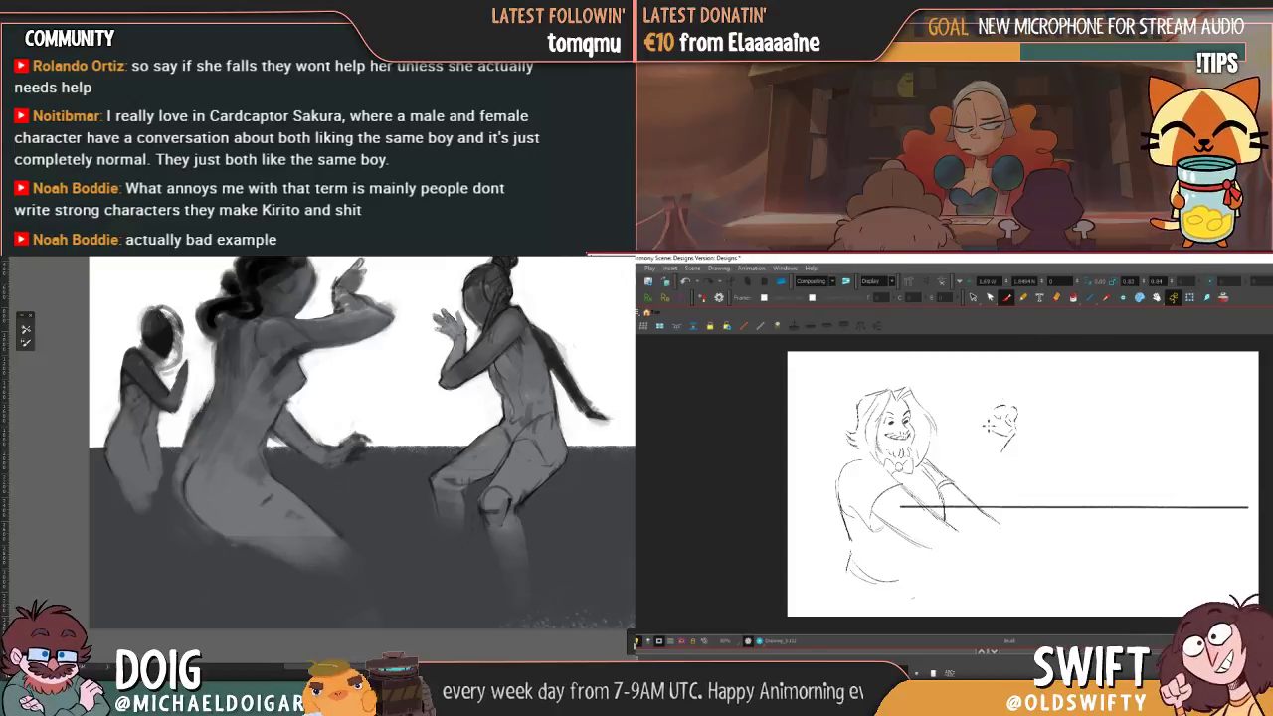
- Draw the left cheek and the chin to close the second character's face outline
drag(986, 420, 995, 454)
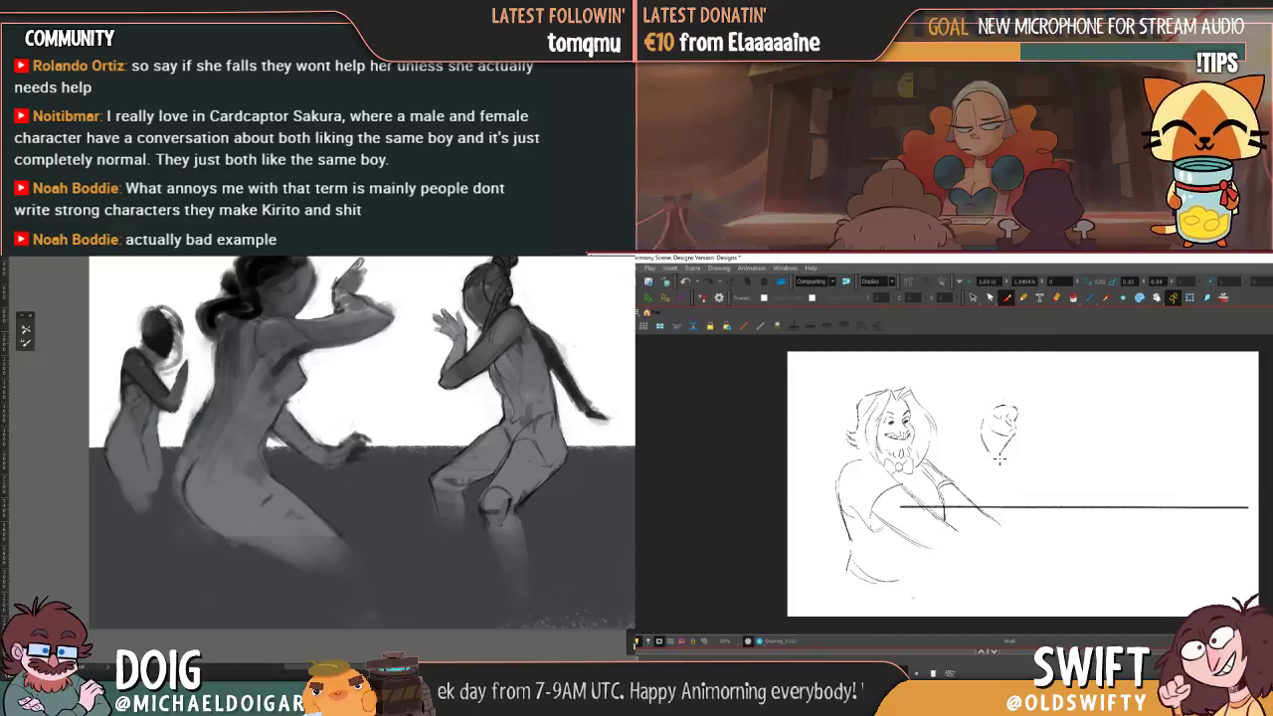
key(f)
key(g)
key(f)
key(g)
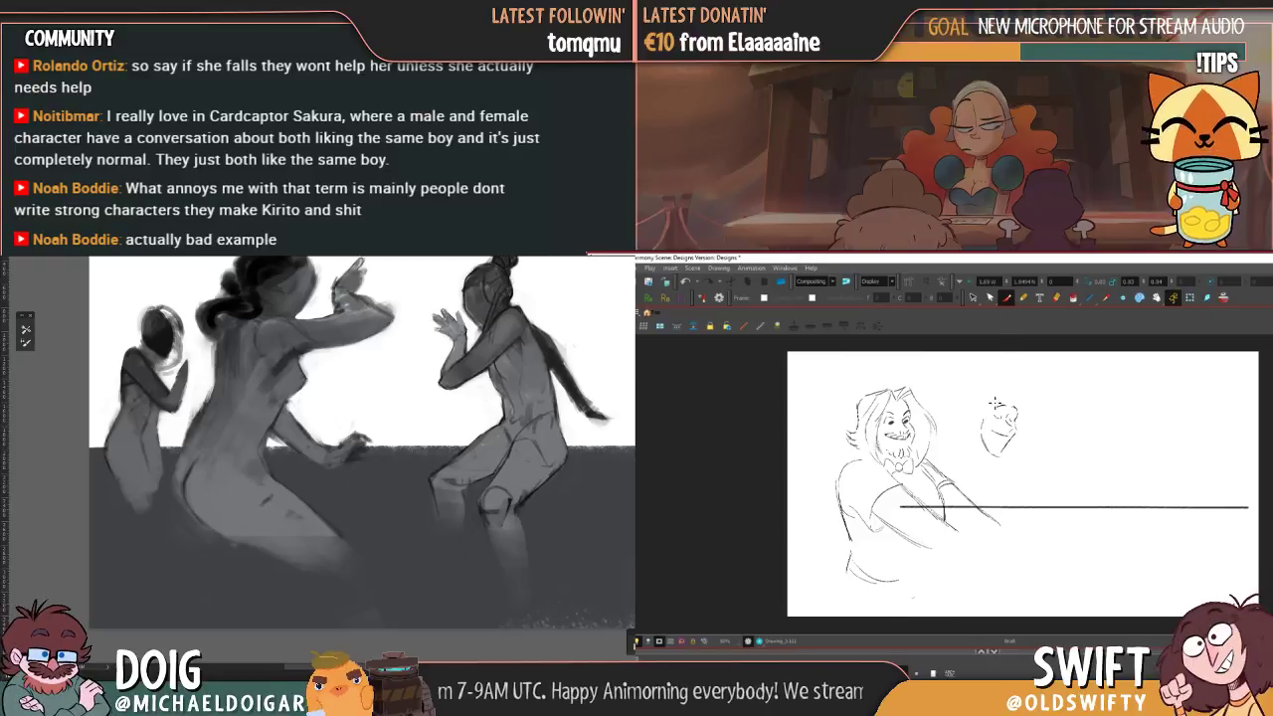
- Draw the hairline, a pointed tuft above the forehead and the curly hair on the right side of the face
key(f)
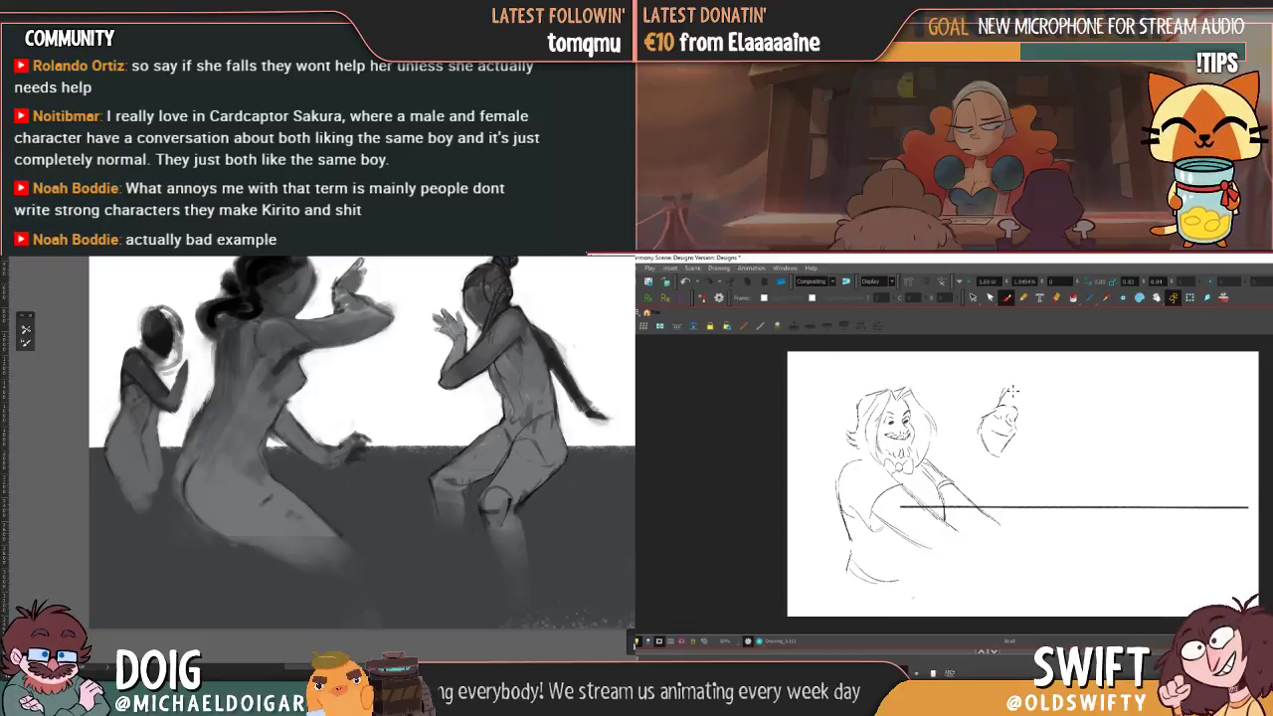
mouse_move(1015, 397)
mouse_down()
mouse_move(1022, 390)
mouse_move(1029, 457)
mouse_up()
key(f)
key(g)
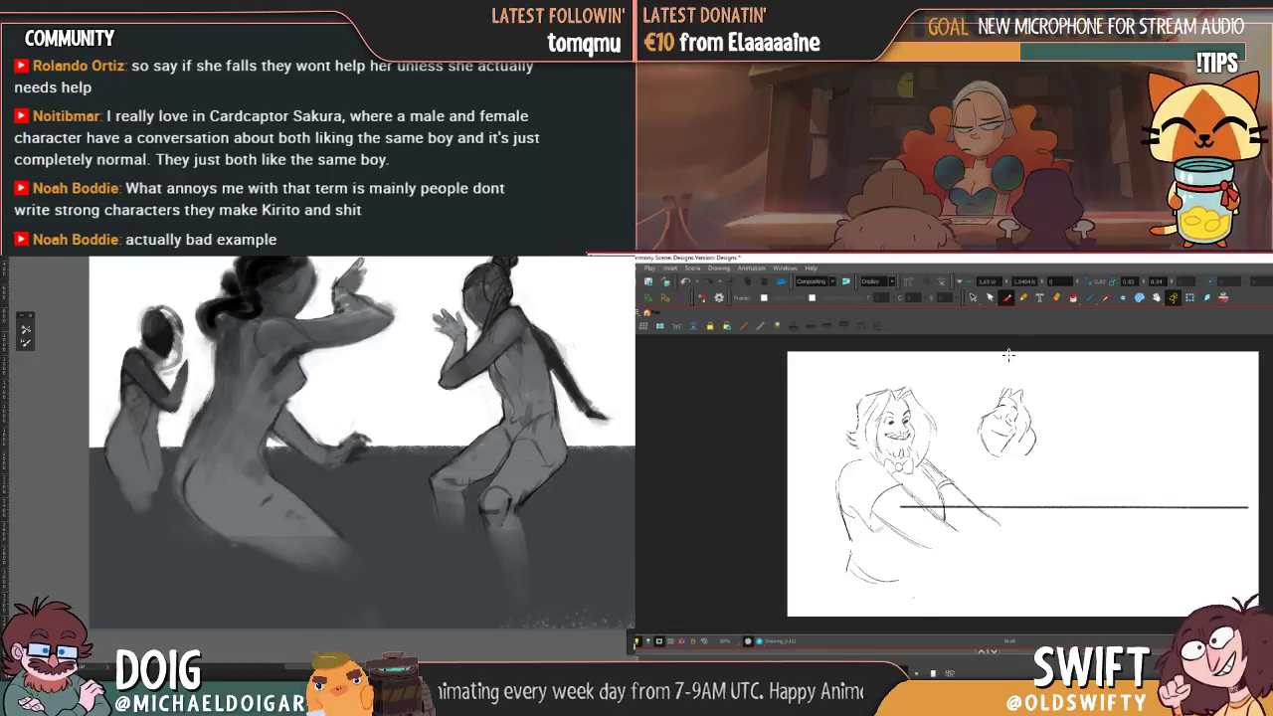
- Draw the wide curly hair on the left side of the second character's head, undoing strokes that do not fit
mouse_move(980, 391)
mouse_down()
mouse_move(949, 412)
mouse_move(945, 446)
mouse_move(978, 396)
mouse_move(953, 408)
mouse_move(962, 393)
mouse_move(974, 387)
mouse_move(984, 403)
mouse_up()
key(f)
key(g)
key(ctrl+z)
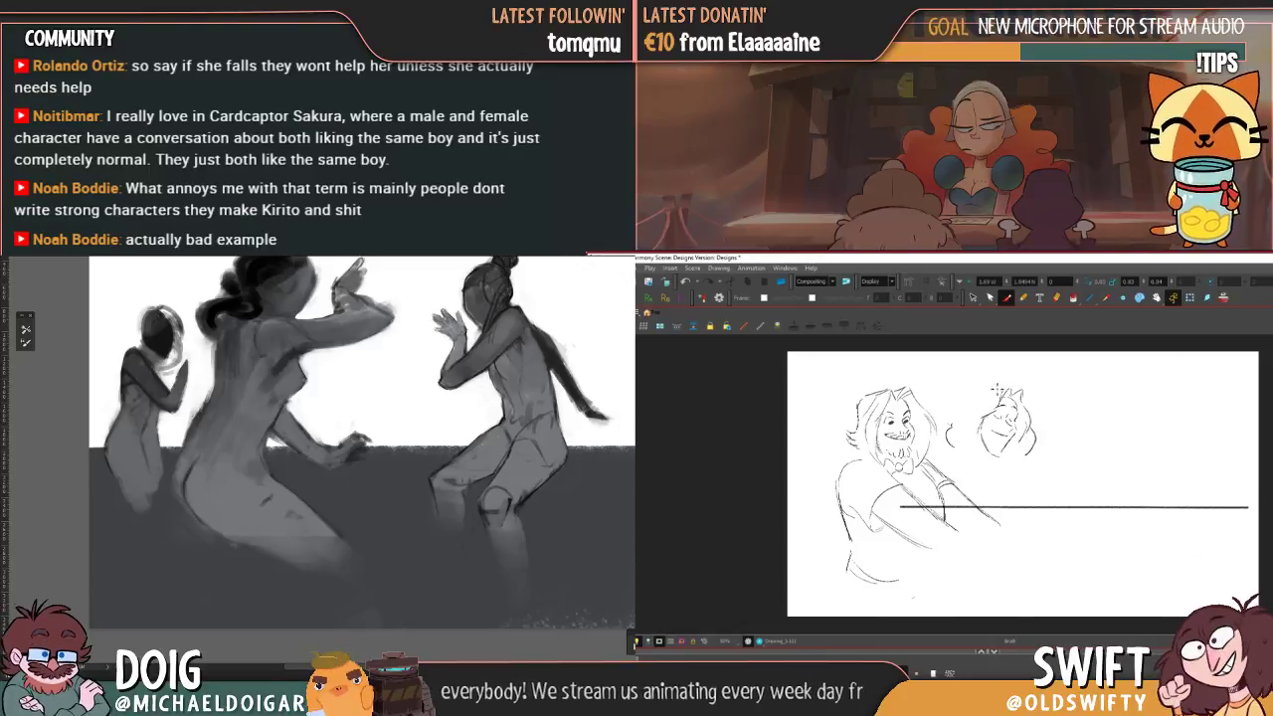
key(.)
mouse_move(979, 389)
mouse_down()
mouse_move(959, 400)
mouse_move(955, 452)
mouse_move(950, 433)
mouse_up()
key(.)
key(ctrl+z)
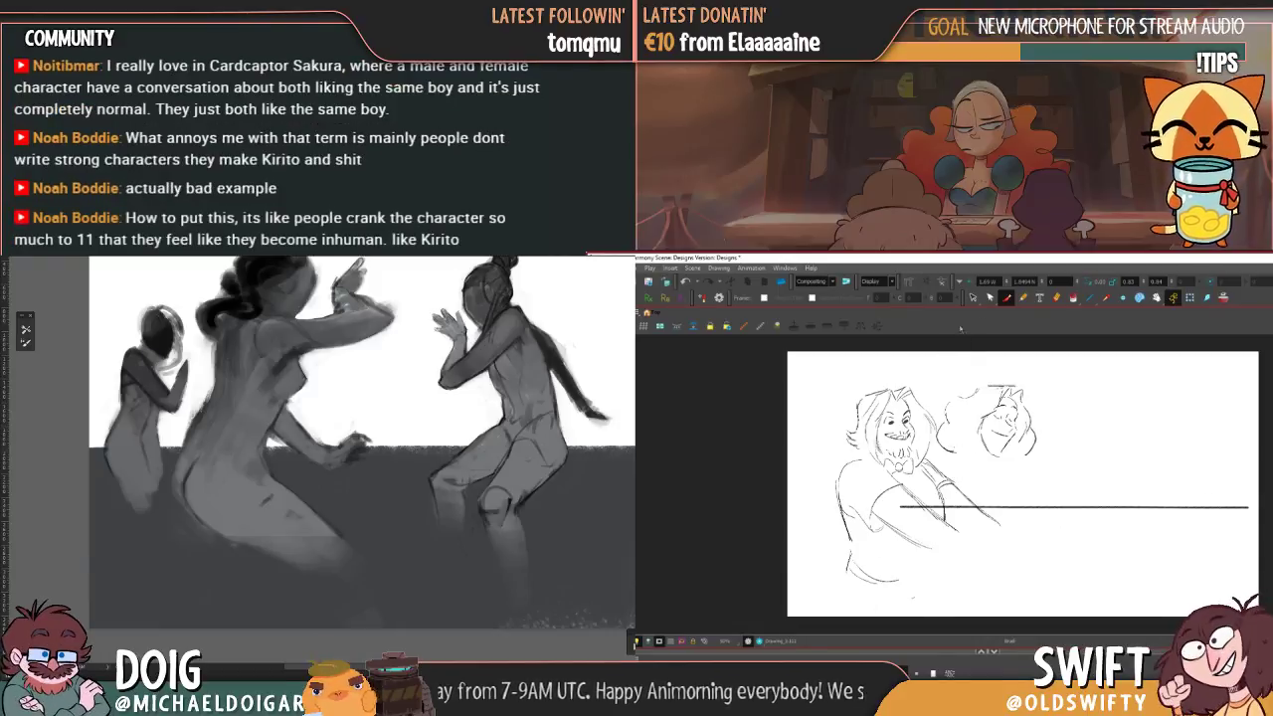
- Remove the hair stroke above the crown and redraw it to join the left curls with the forehead tuft
click(972, 297)
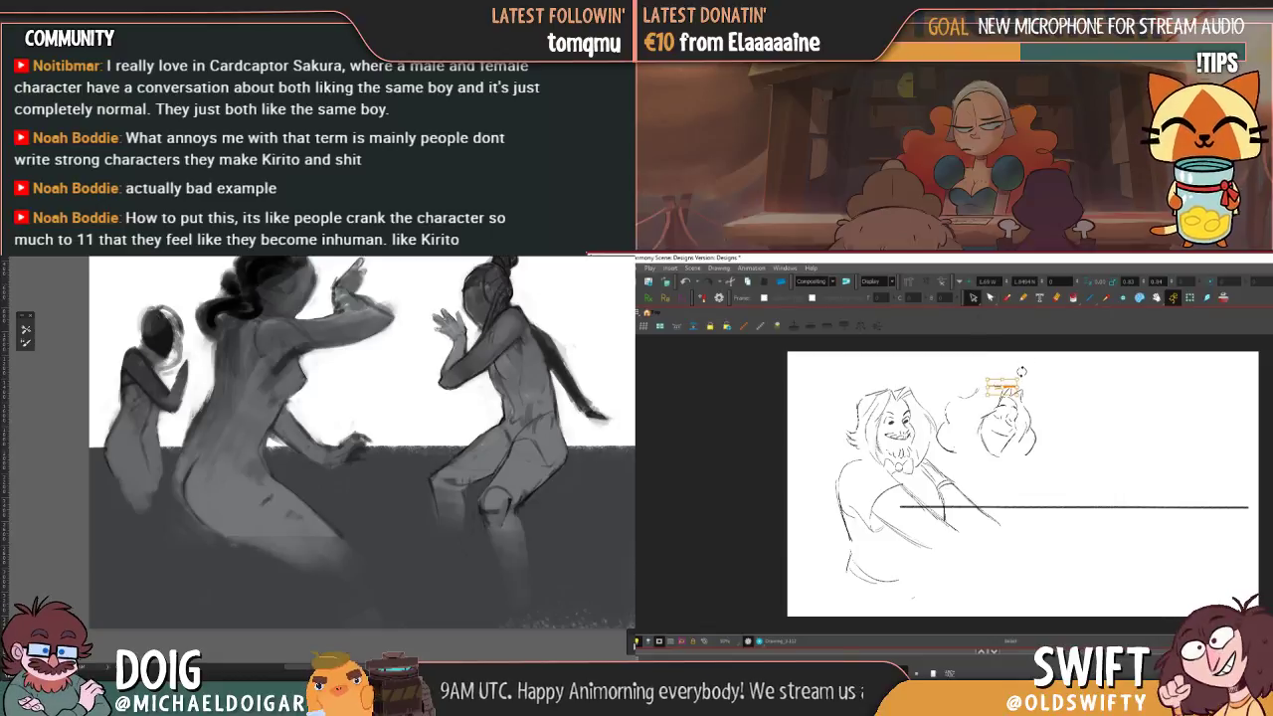
click(1005, 298)
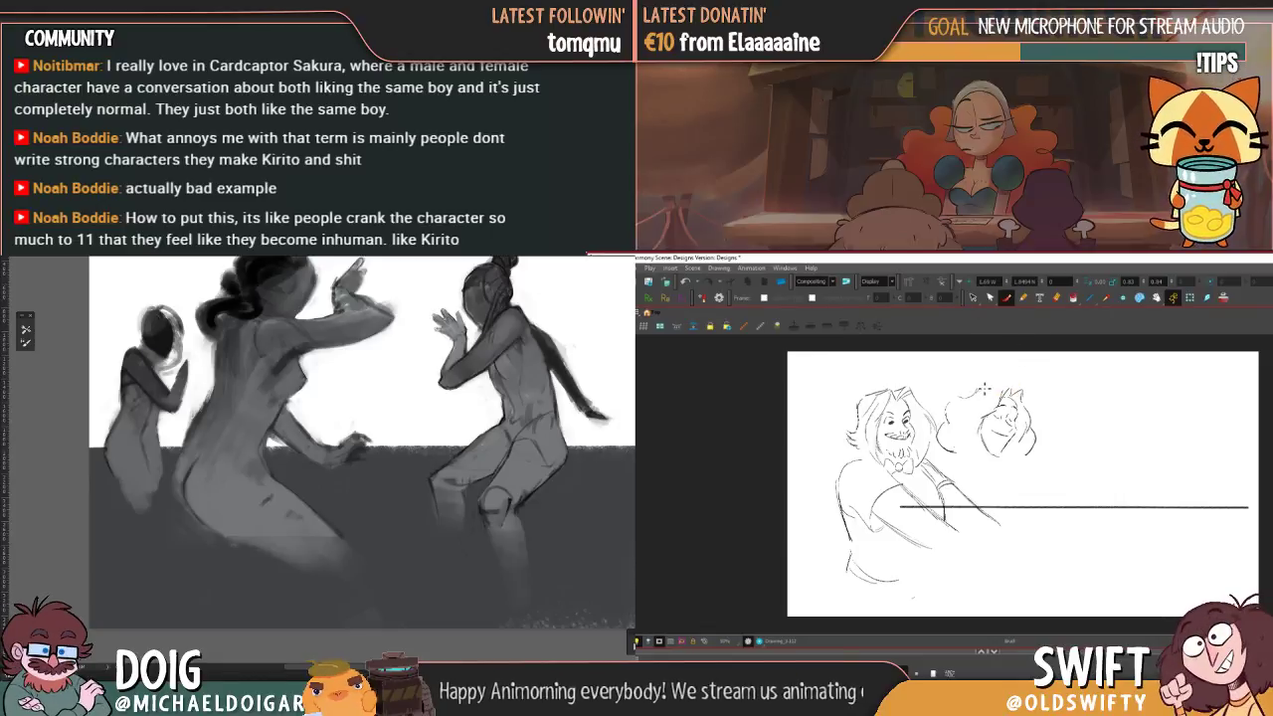
drag(978, 394, 1008, 383)
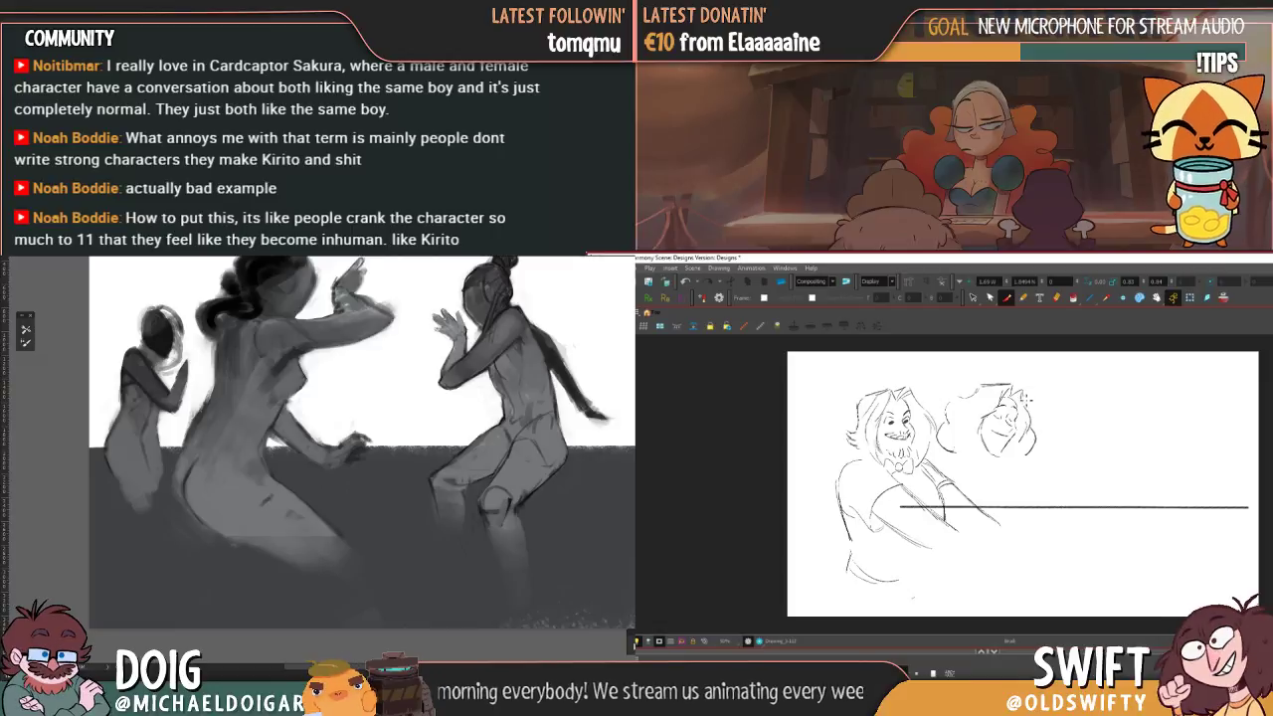
- Select the second character's hair and head strokes and adjust their position slightly to tighten the head shape
click(973, 297)
mouse_move(959, 398)
mouse_down()
mouse_move(951, 453)
mouse_move(950, 420)
mouse_move(951, 436)
mouse_move(967, 408)
mouse_up()
click(998, 397)
mouse_move(1043, 387)
mouse_down()
mouse_move(978, 376)
mouse_move(960, 396)
mouse_move(982, 436)
mouse_move(1050, 443)
mouse_up()
drag(1046, 382, 1040, 381)
click(1067, 391)
key(f)
key(comma)
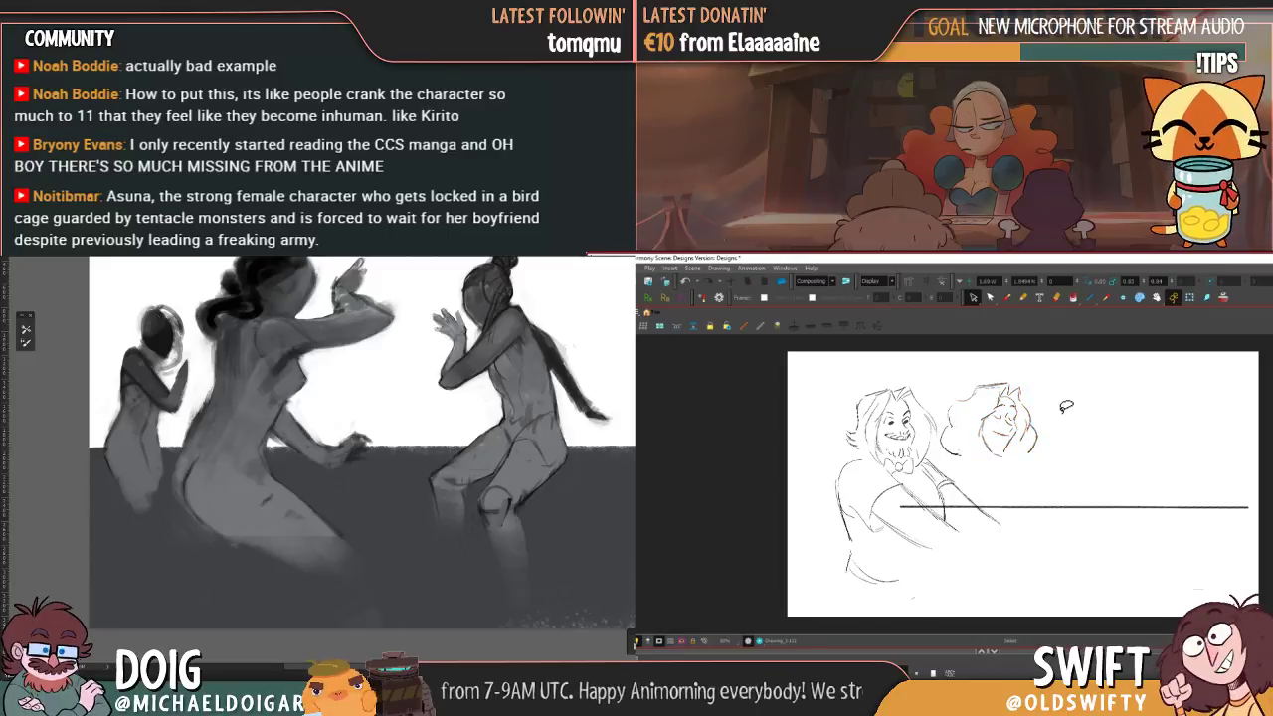
- Select the second character's mouth line to refine it, comparing the face with the table scene
key(period)
key(comma)
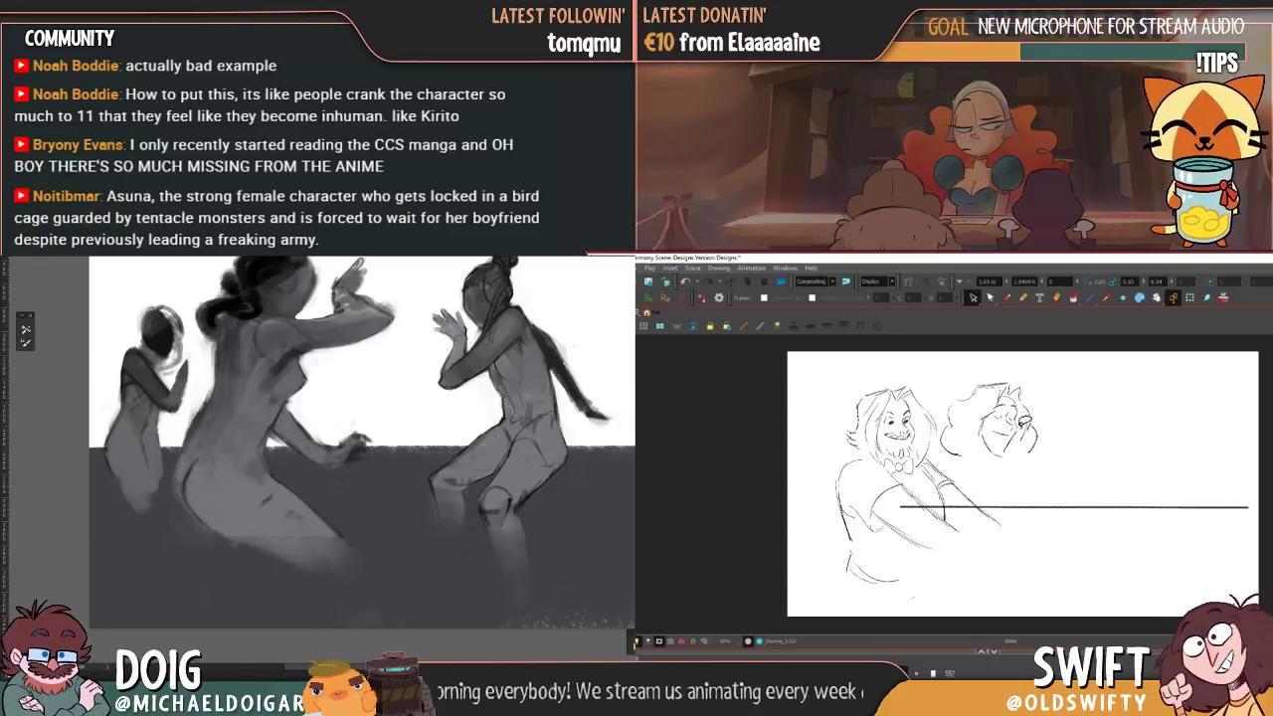
click(1001, 436)
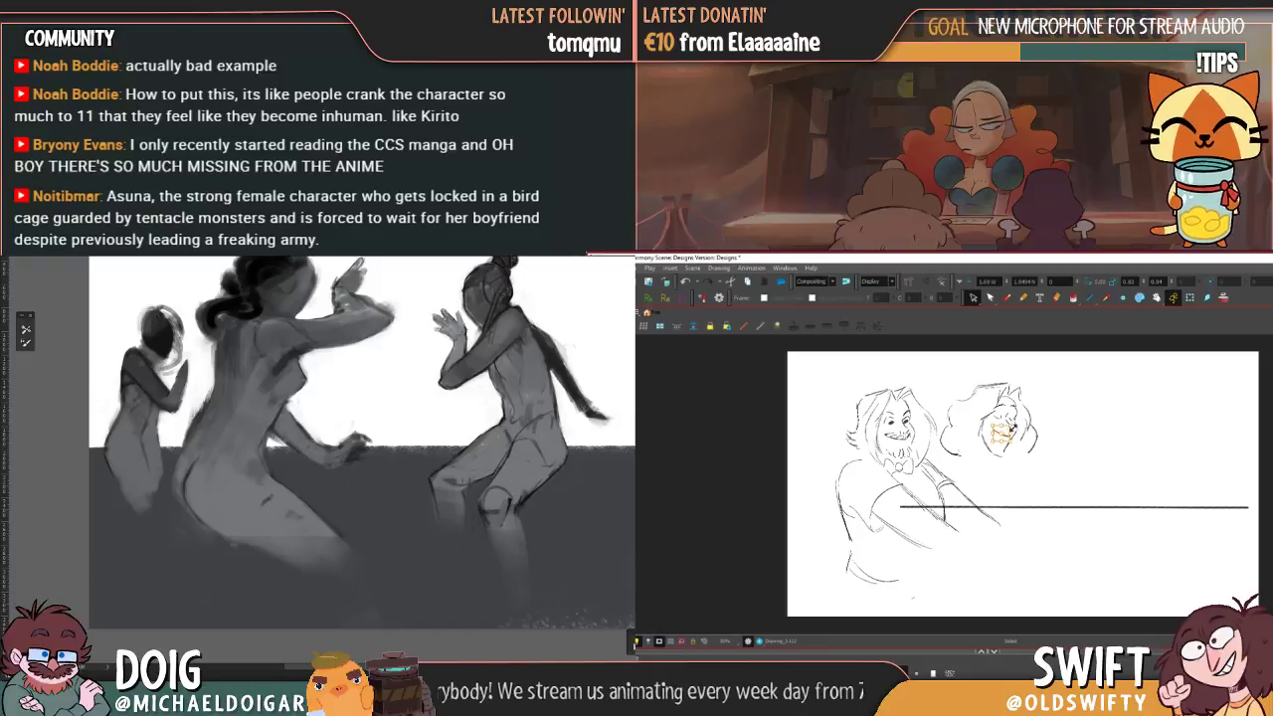
key(period)
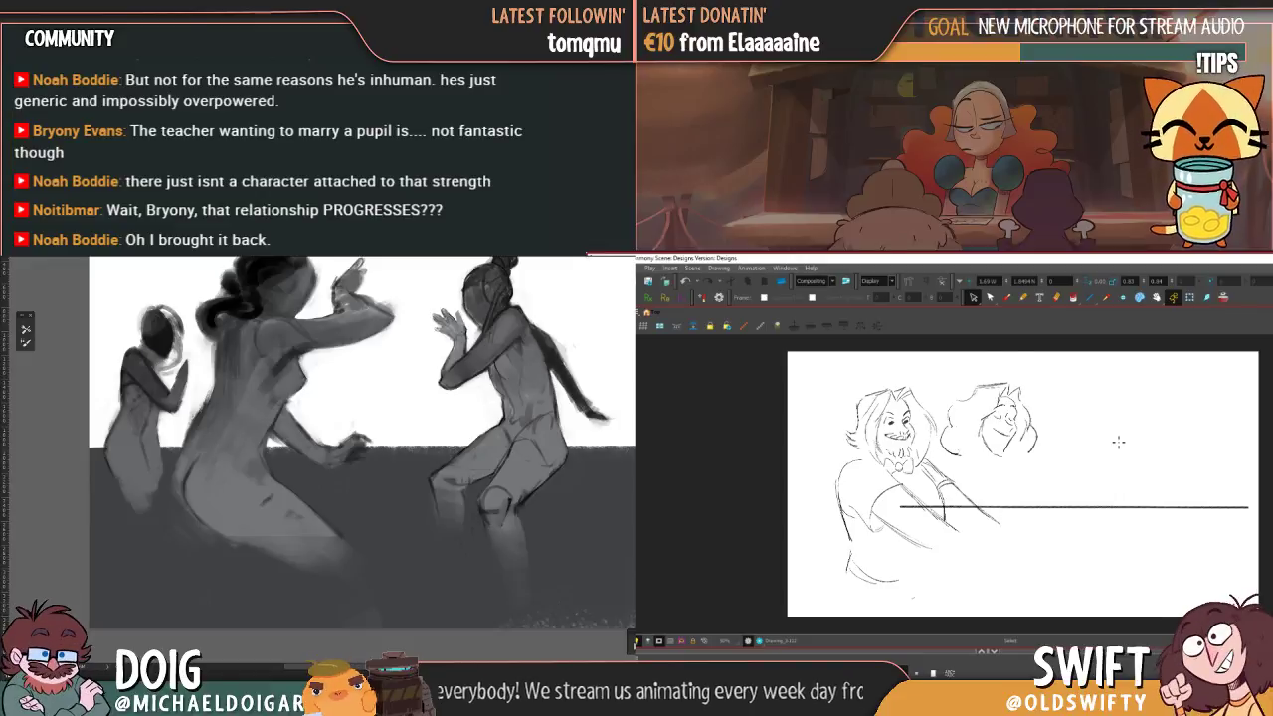
key(comma)
key(period)
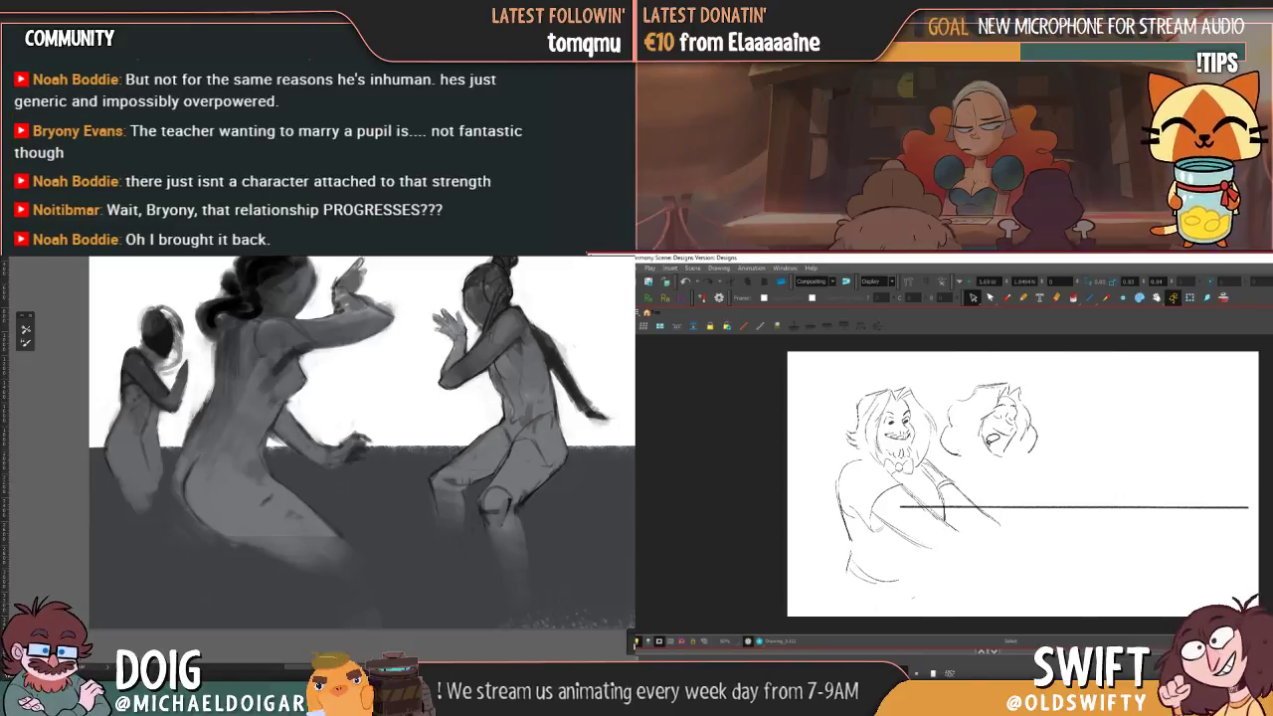
- Draw a bow tie under the second character's chin, comparing with the table scene
click(1006, 297)
key(comma)
key(.)
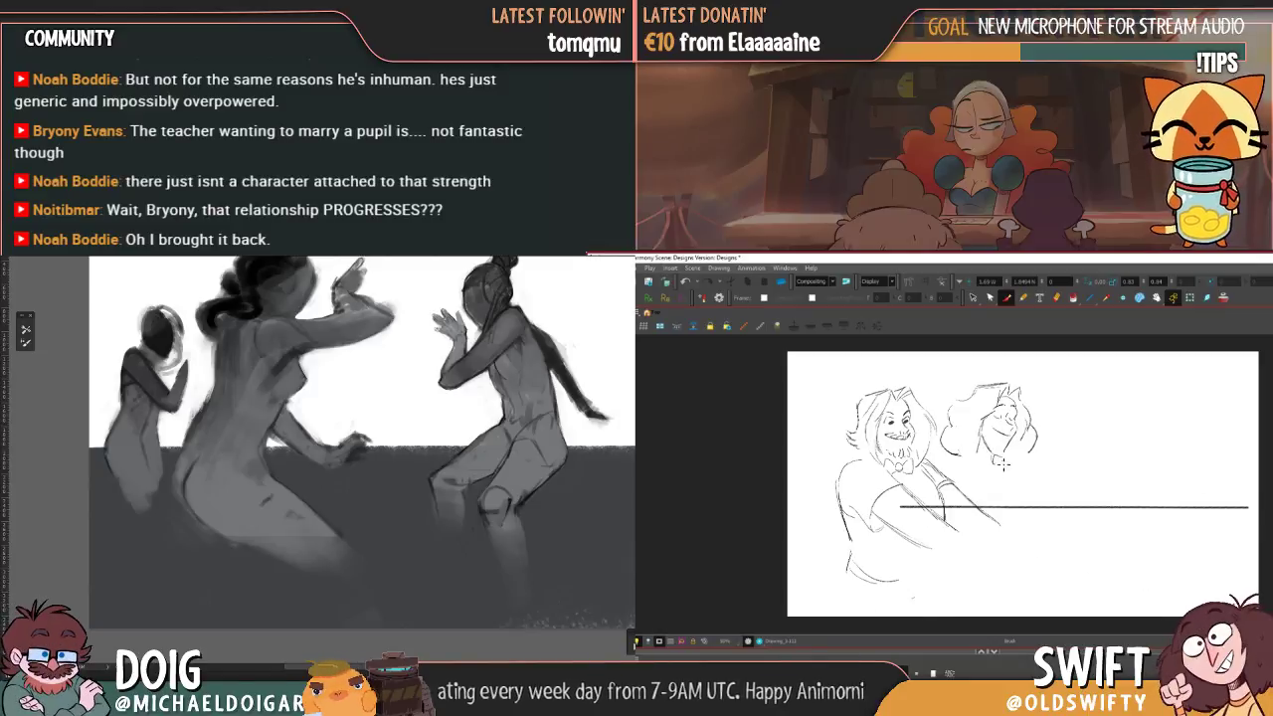
mouse_move(997, 460)
mouse_down()
mouse_move(1008, 467)
mouse_move(981, 469)
mouse_up()
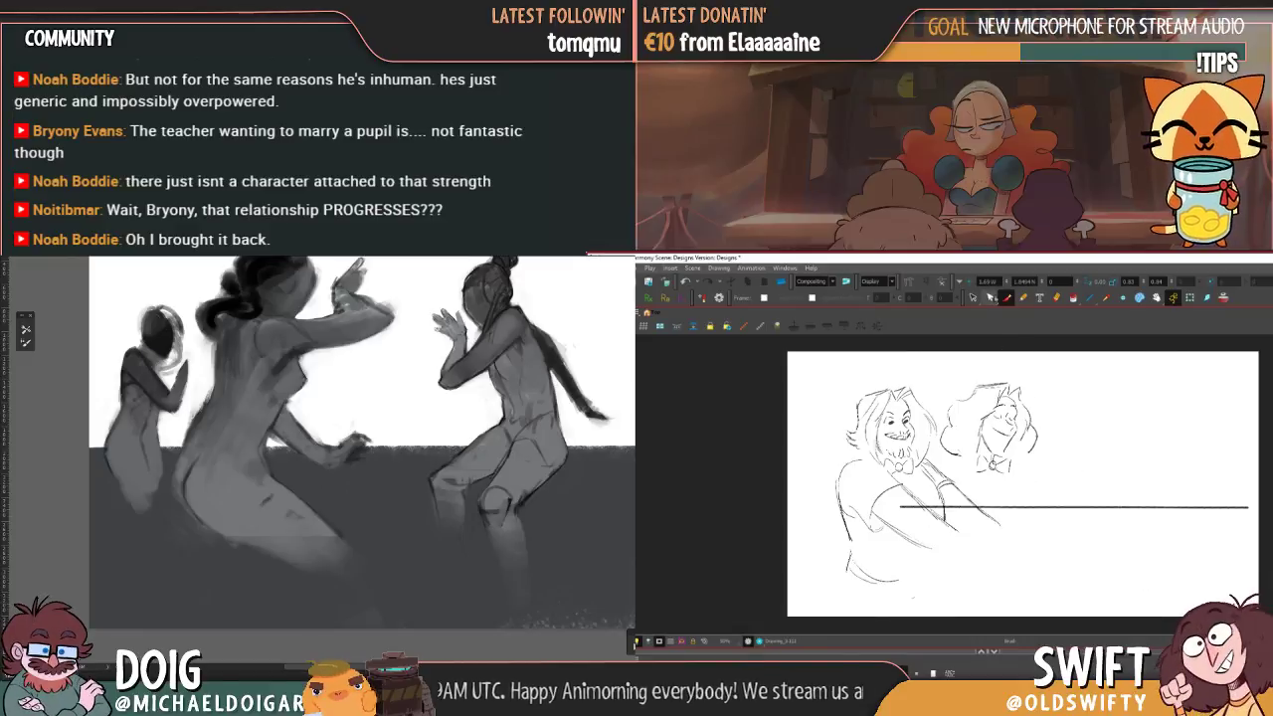
- Lasso the second character's whole head with the bow tie and move it slightly up and to the right
click(973, 297)
mouse_move(961, 373)
mouse_down()
mouse_move(947, 456)
mouse_move(958, 466)
mouse_move(963, 390)
mouse_move(945, 430)
mouse_move(952, 464)
mouse_move(1007, 496)
mouse_move(1065, 436)
mouse_move(1032, 425)
mouse_up()
click(1070, 407)
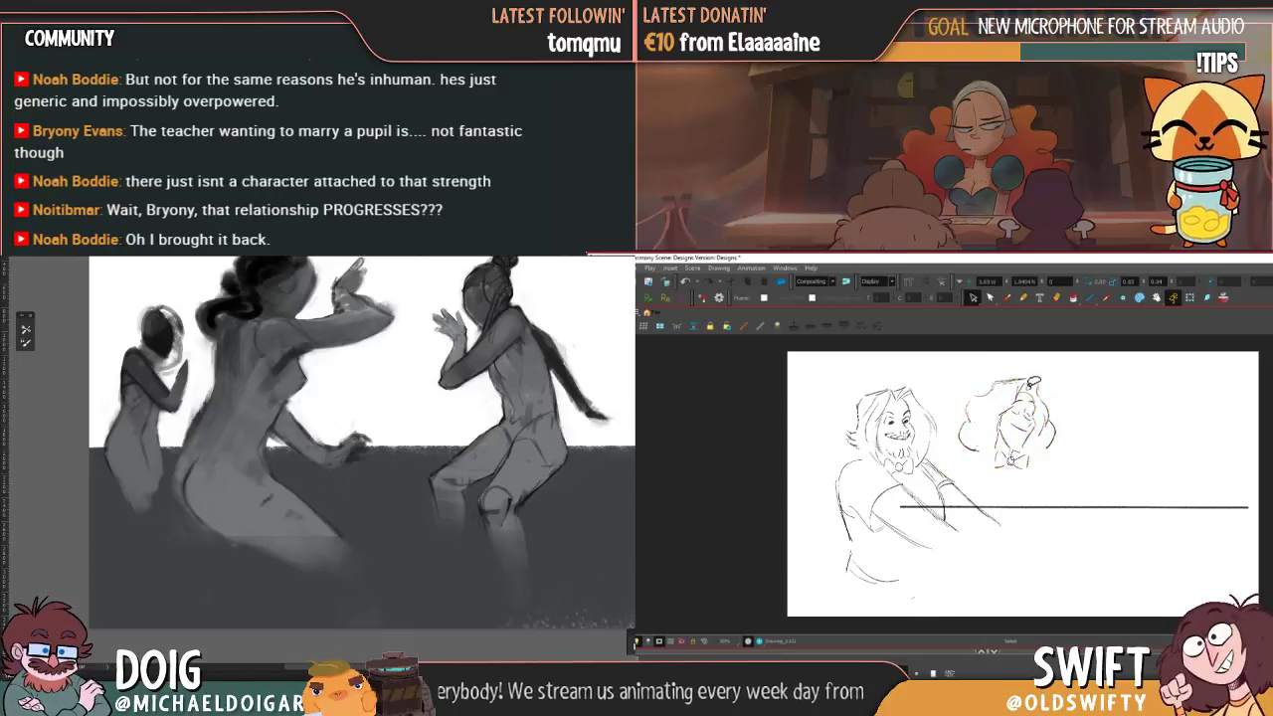
- Lasso the second character's head with the bow tie and move it slightly to the right, comparing with the table scene
click(1020, 379)
drag(1030, 373, 999, 381)
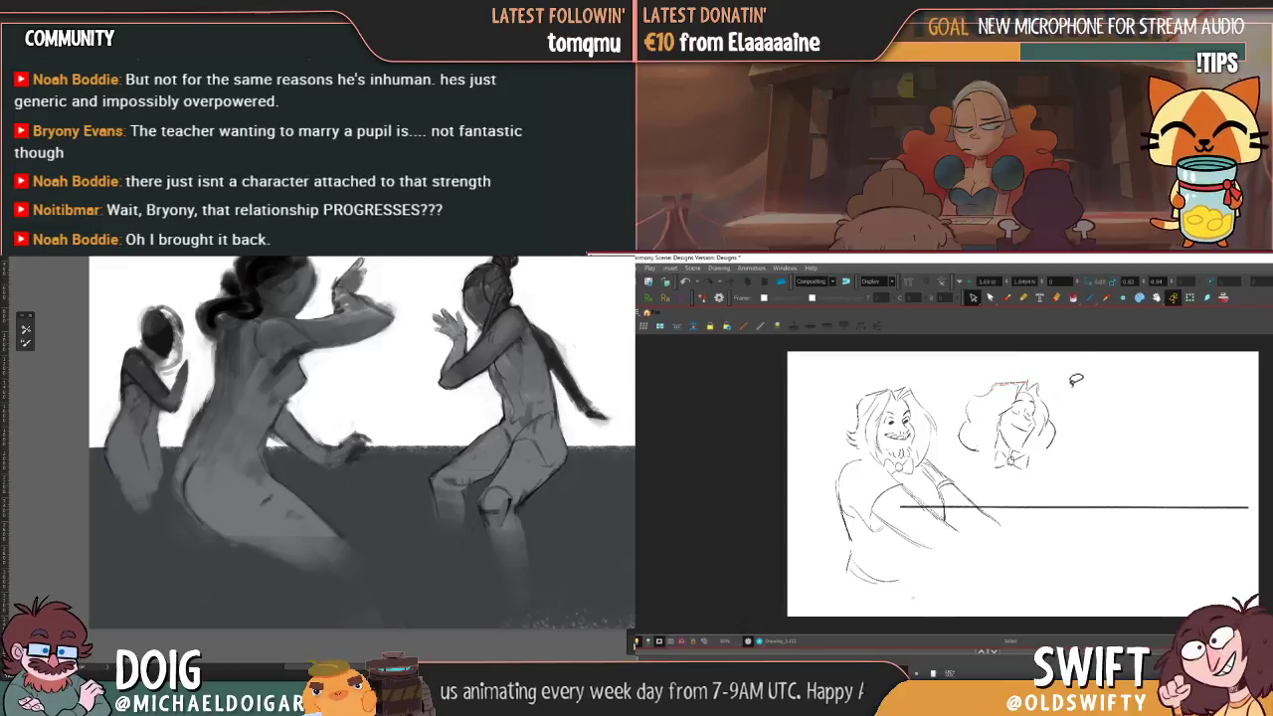
mouse_move(999, 480)
mouse_down()
mouse_move(964, 446)
mouse_move(1041, 355)
mouse_move(1051, 428)
mouse_up()
click(1105, 410)
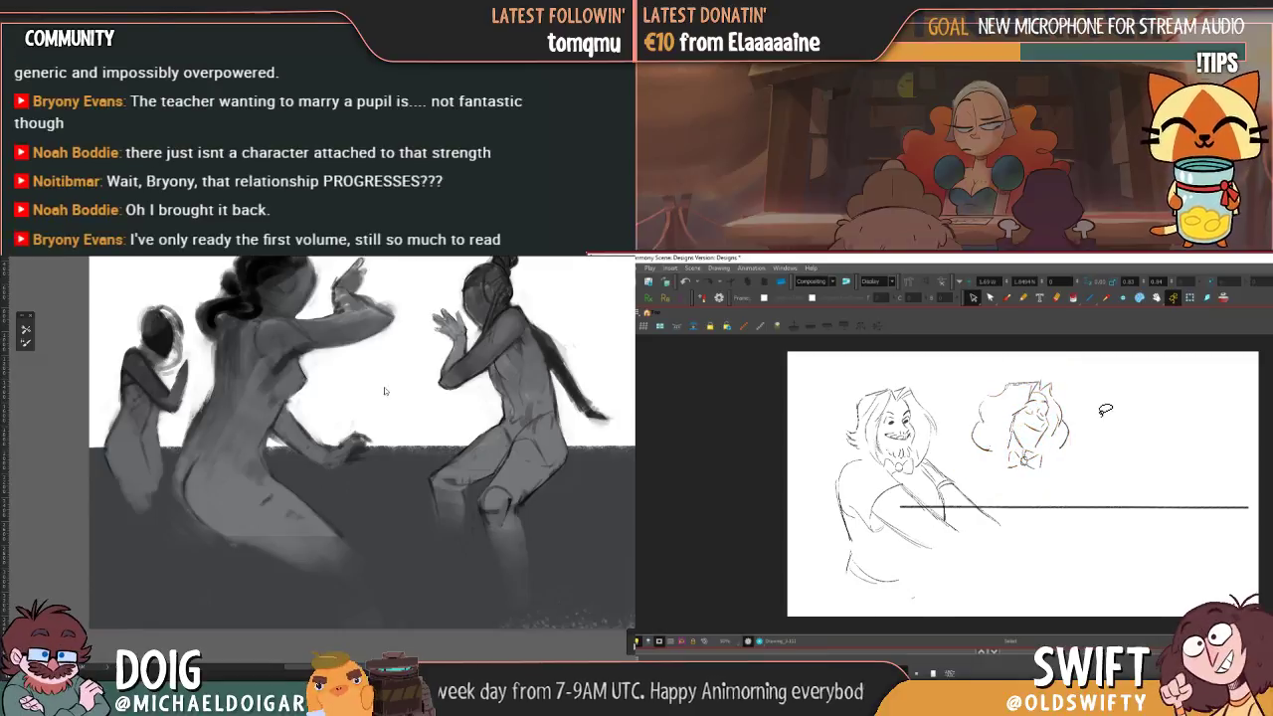
key(.)
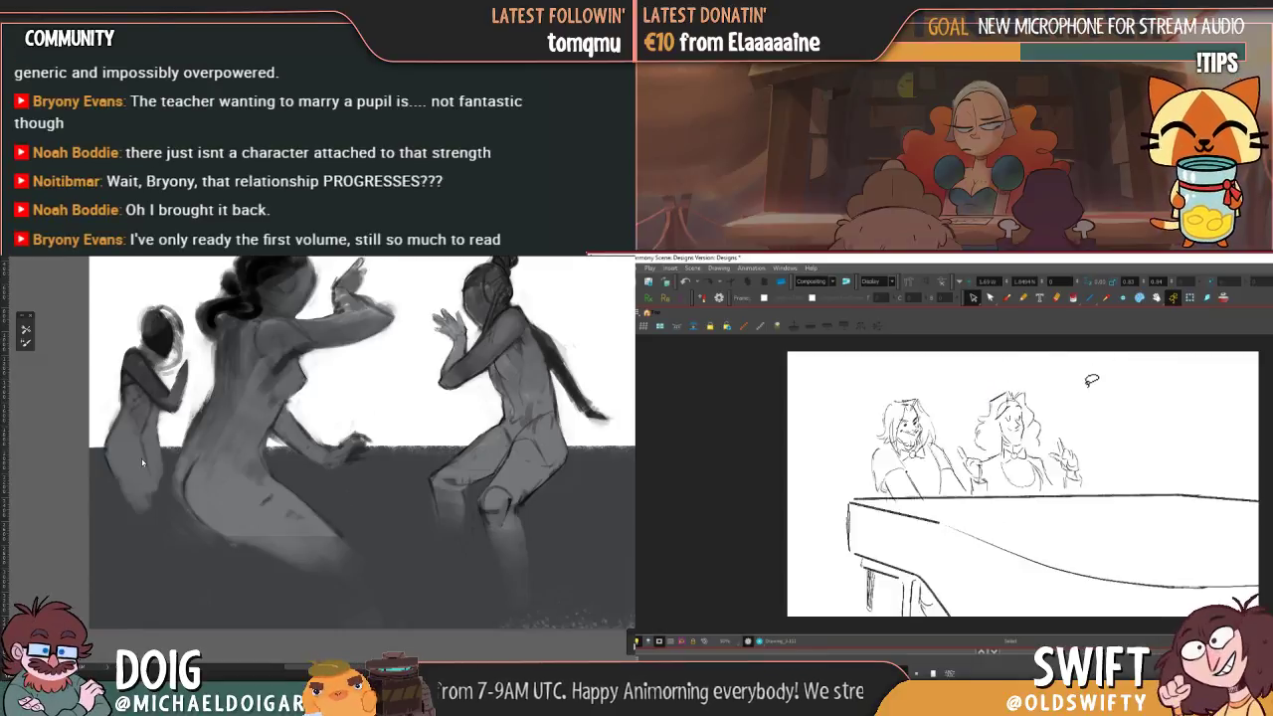
key(.)
- Draw the second character's shoulders and the arm lines running down to the table line, using the table scene as reference
key(alt+b)
key(period)
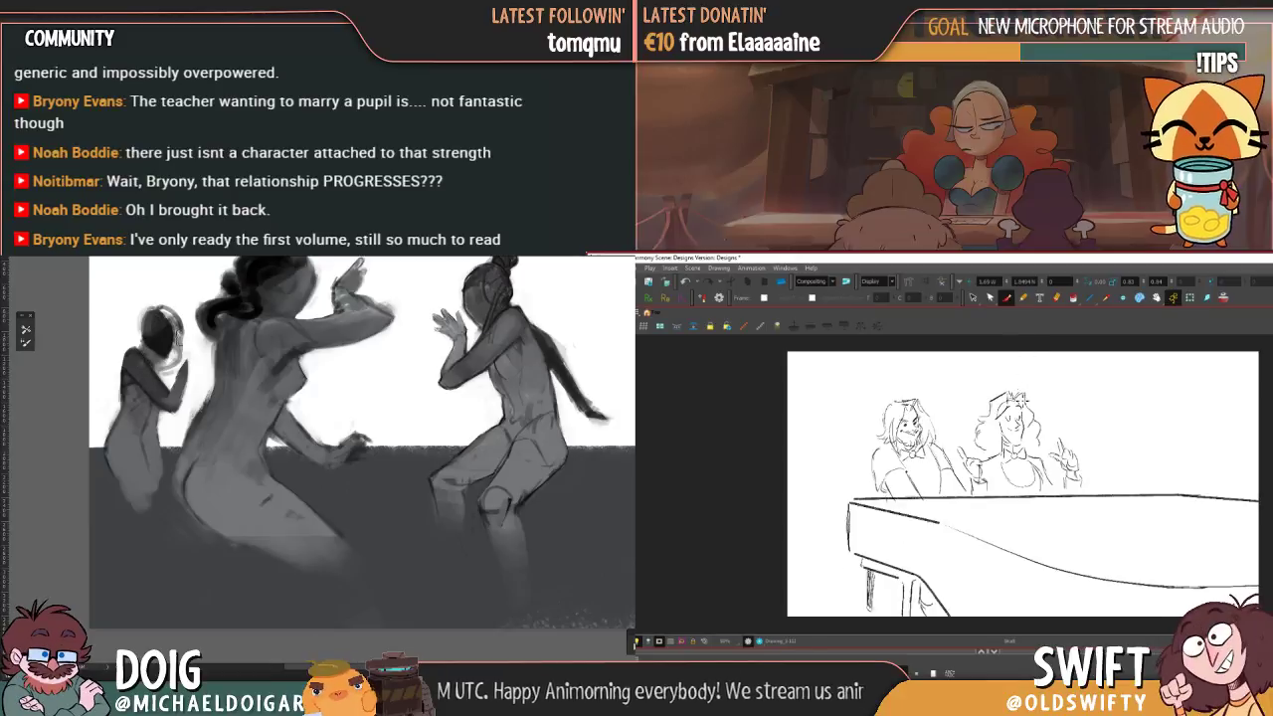
key(comma)
drag(985, 463, 961, 476)
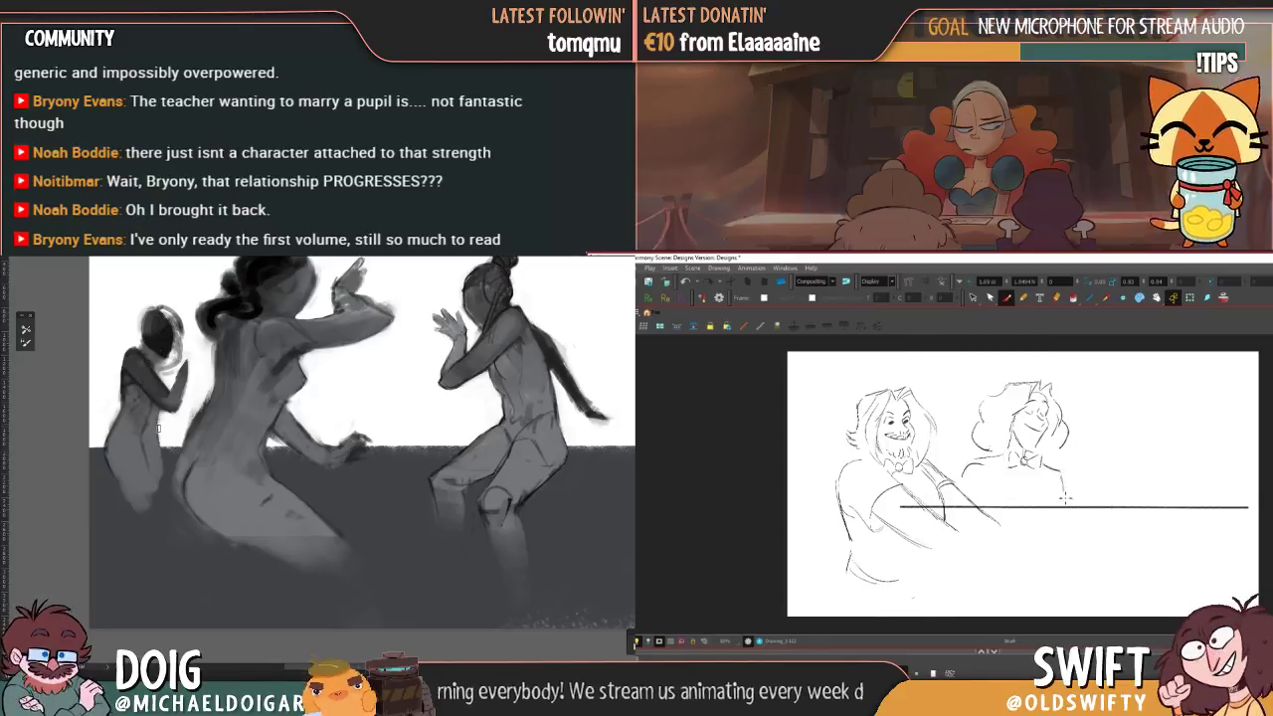
key(period)
key(comma)
drag(1048, 475, 1058, 508)
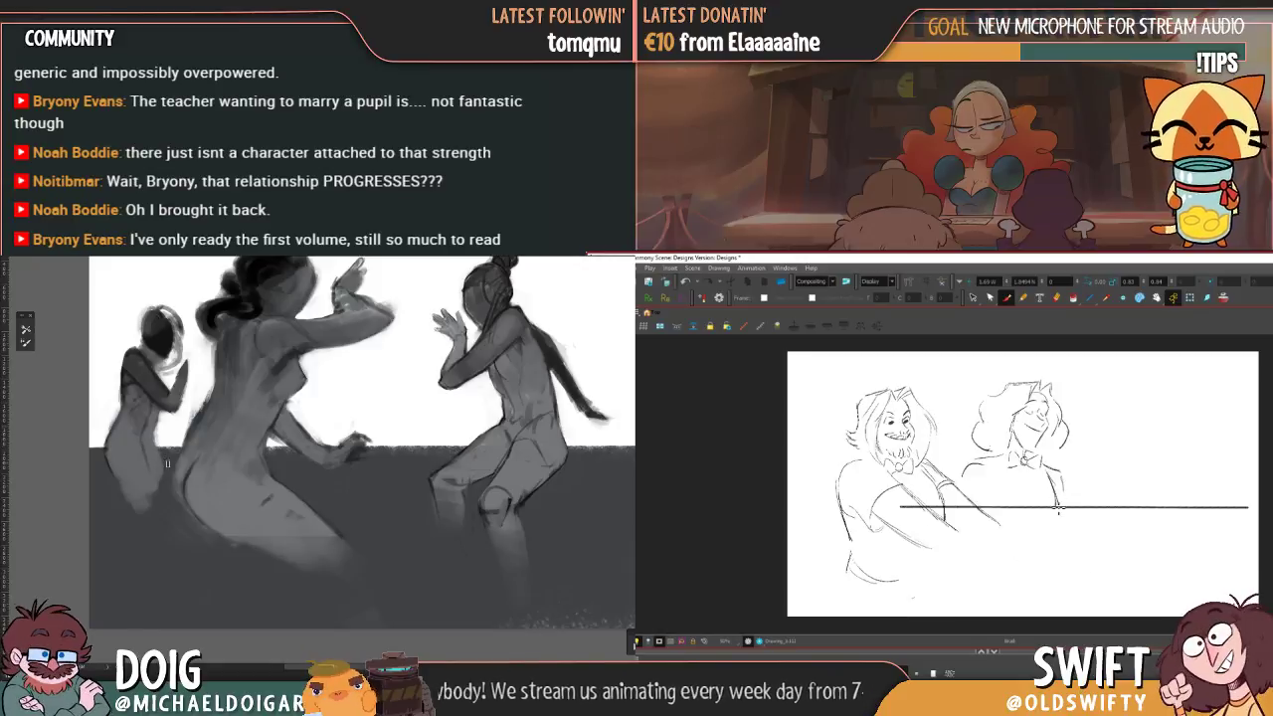
- Refine the second character's body and sleeve line on the raised-hand side, comparing it repeatedly with the table scene
key(period)
key(comma)
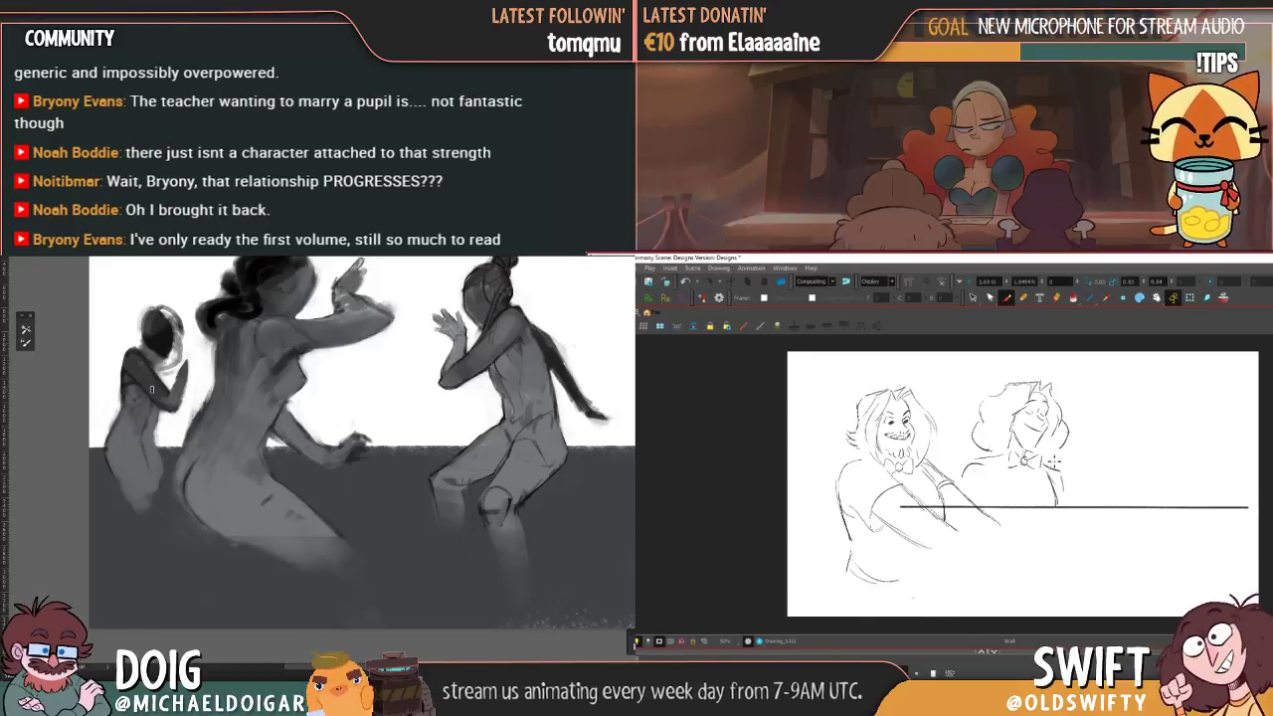
drag(1086, 453, 1094, 452)
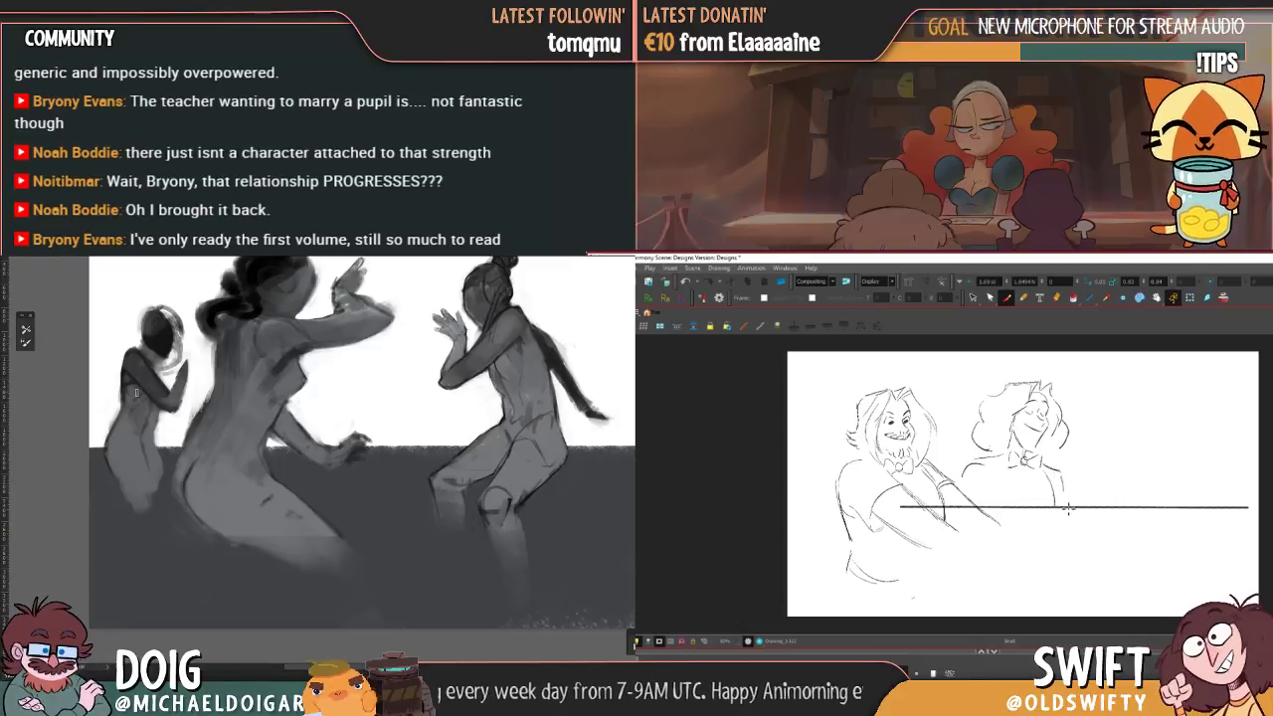
key(period)
key(comma)
key(period)
key(comma)
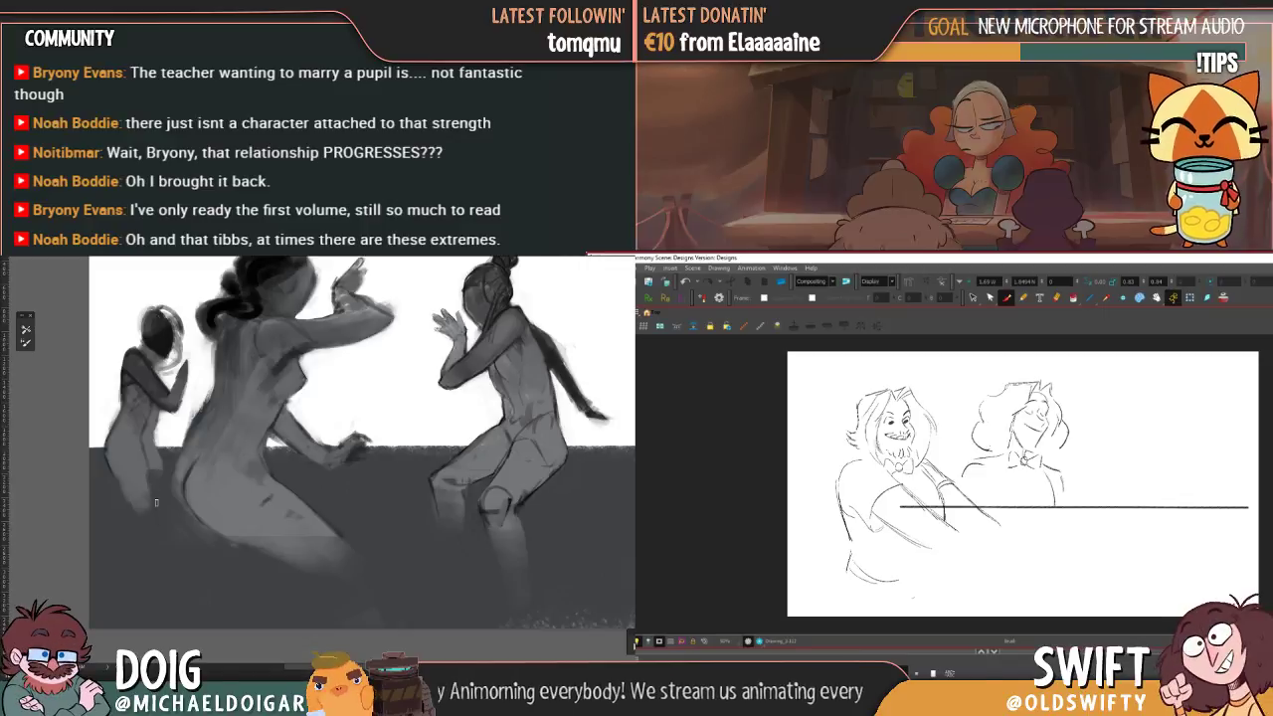
- Rework the legs of the small background figure in the grey painting and mark a horizontal line across its thighs
drag(135, 376, 159, 346)
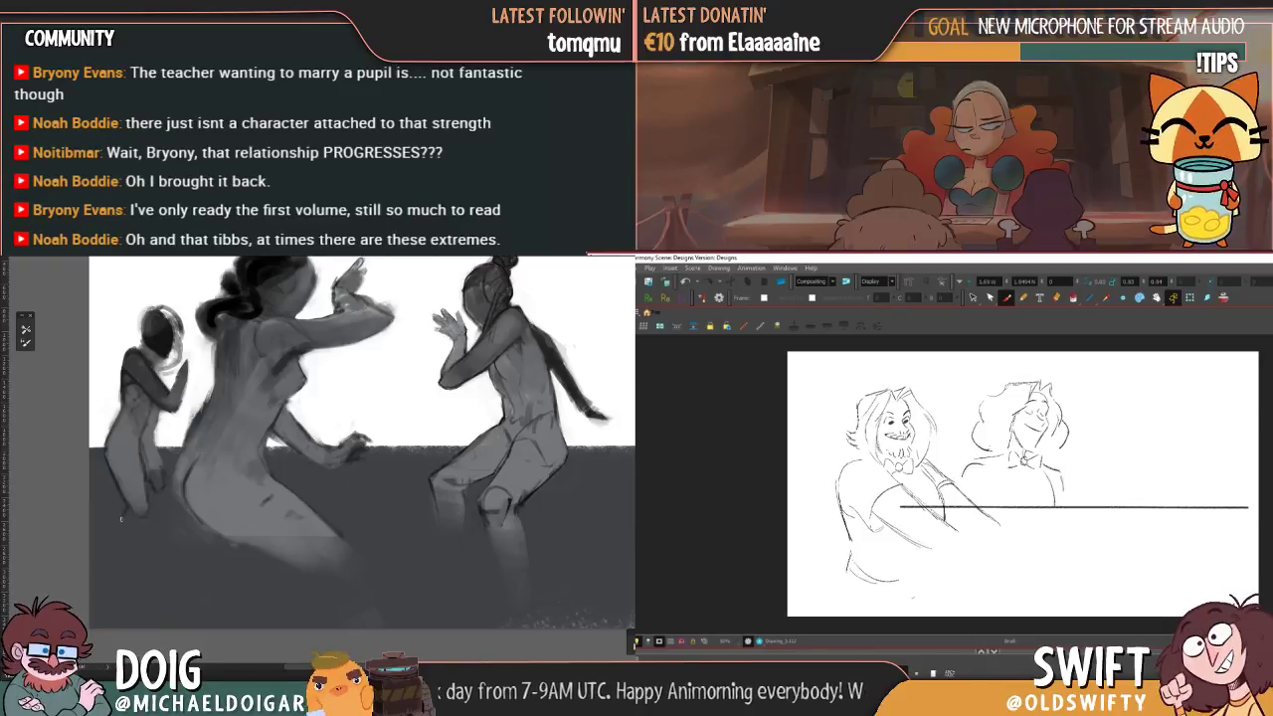
drag(108, 484, 159, 484)
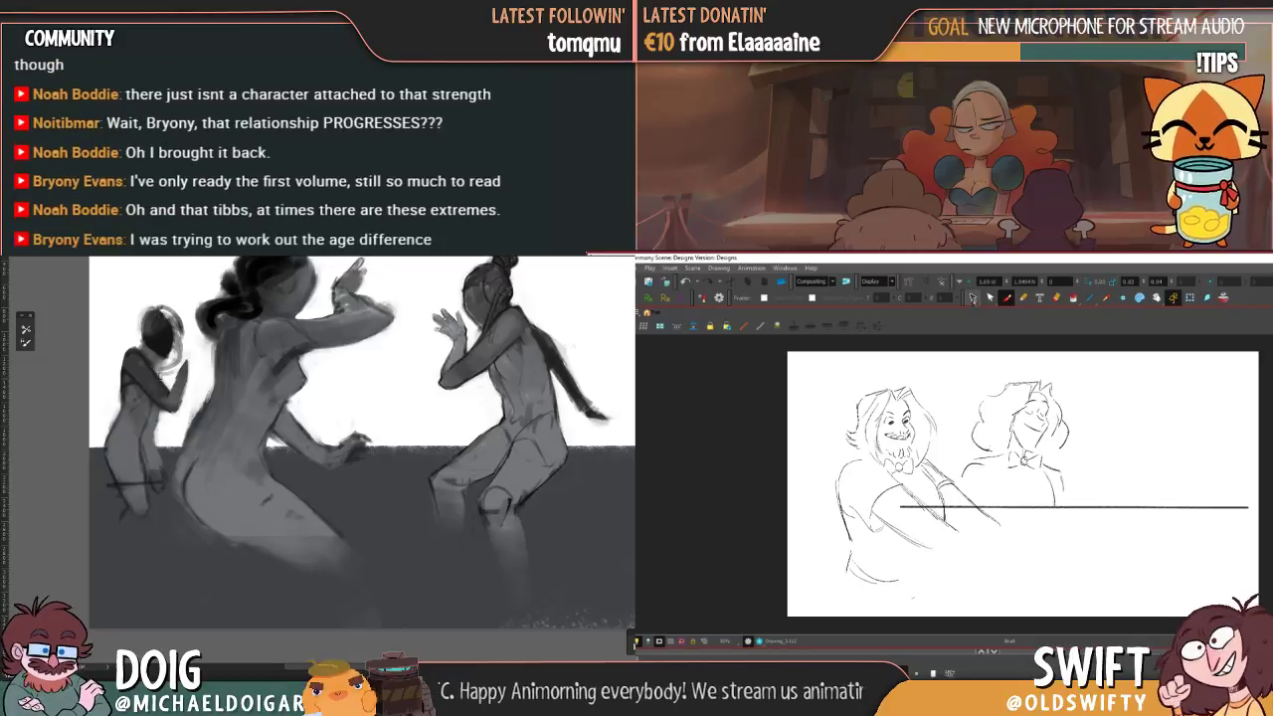
- Lasso the whole second character and shift it to the right, while cutting off the background figure's legs at the waterline in the painting
click(974, 297)
drag(977, 376, 968, 471)
drag(110, 500, 116, 506)
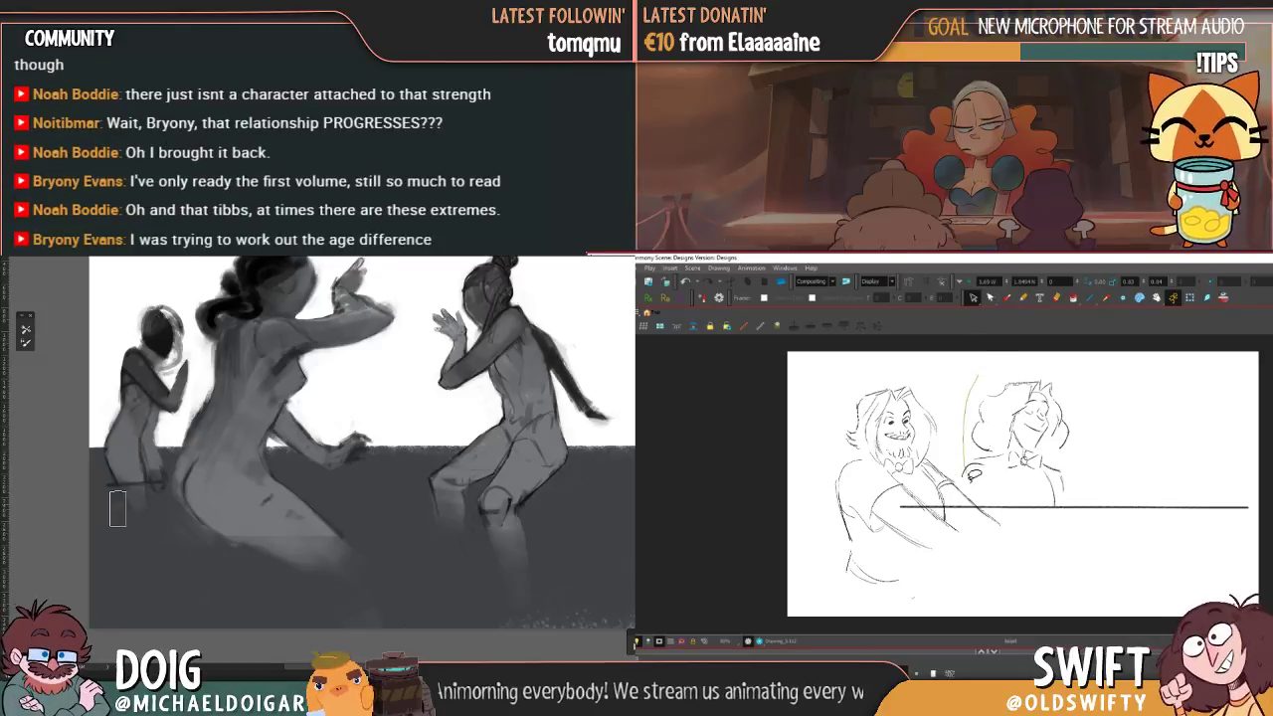
drag(969, 471, 1058, 498)
drag(116, 506, 153, 496)
mouse_move(1058, 498)
mouse_down()
mouse_move(1099, 460)
mouse_move(1060, 383)
mouse_up()
mouse_move(139, 428)
mouse_down()
mouse_move(330, 436)
mouse_move(150, 419)
mouse_move(283, 403)
mouse_move(449, 404)
mouse_up()
drag(1028, 450, 1043, 443)
mouse_move(448, 404)
mouse_down()
mouse_move(463, 407)
mouse_move(217, 410)
mouse_move(376, 411)
mouse_move(138, 428)
mouse_up()
click(1109, 449)
- Draw the curved neckline across the second character's chest below the bow tie, checking it against the table scene
click(1006, 298)
key(.)
mouse_move(326, 425)
mouse_down()
mouse_move(266, 422)
mouse_move(241, 454)
mouse_move(268, 447)
mouse_up()
drag(1020, 463, 1029, 480)
drag(268, 446, 259, 460)
drag(1029, 479, 1058, 492)
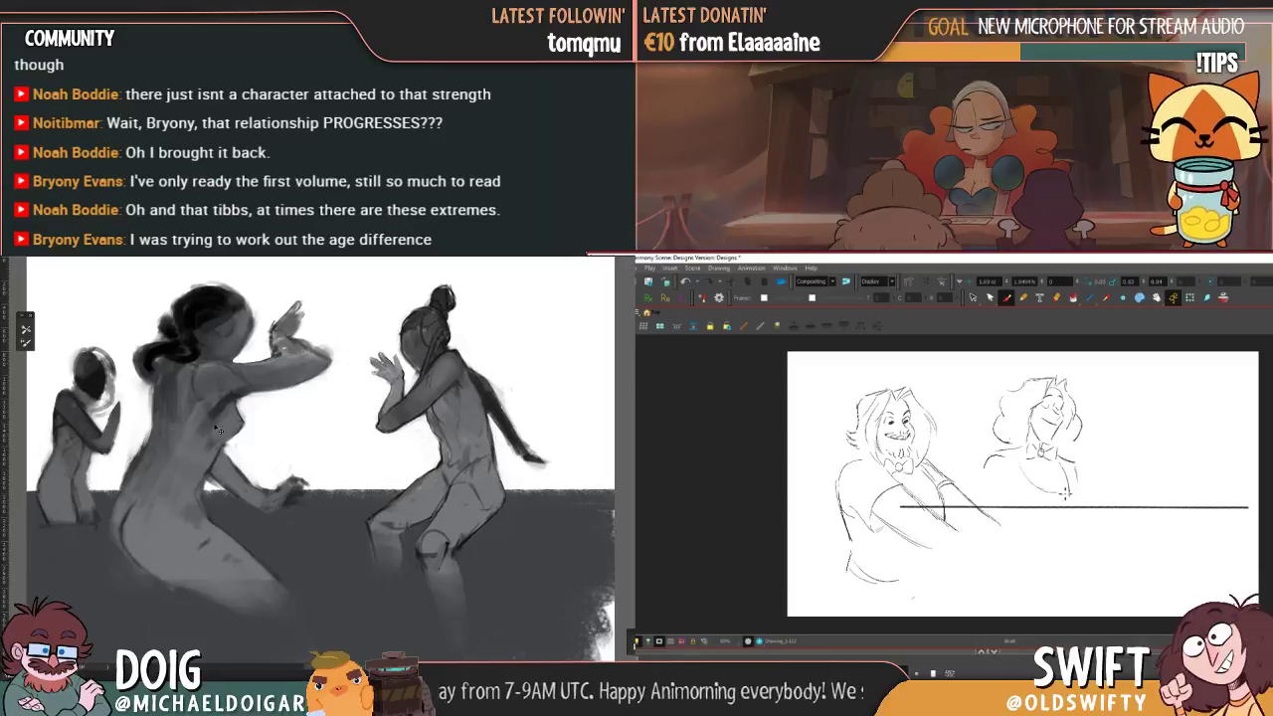
- Paint out the small background figure's raised forearm and firm up the second character's side line beside the chest
drag(107, 408, 119, 423)
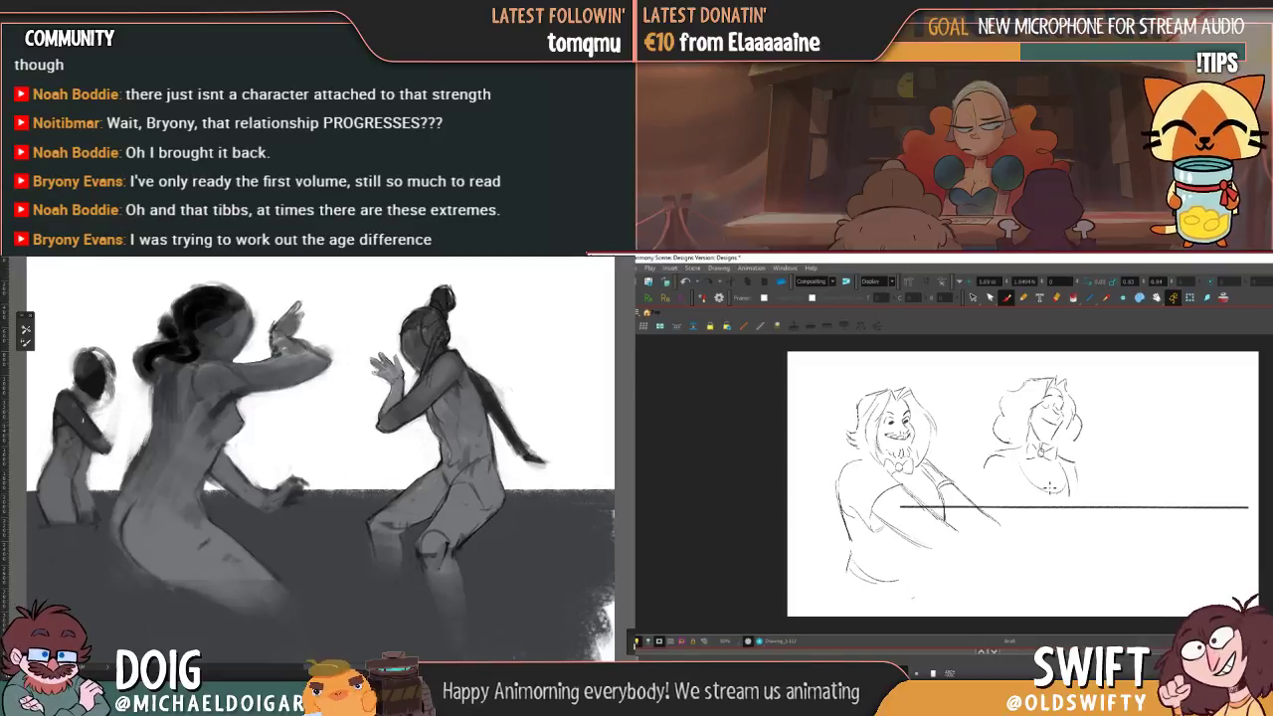
key(.)
drag(1071, 461, 1075, 493)
drag(66, 391, 121, 429)
alt+click(120, 443)
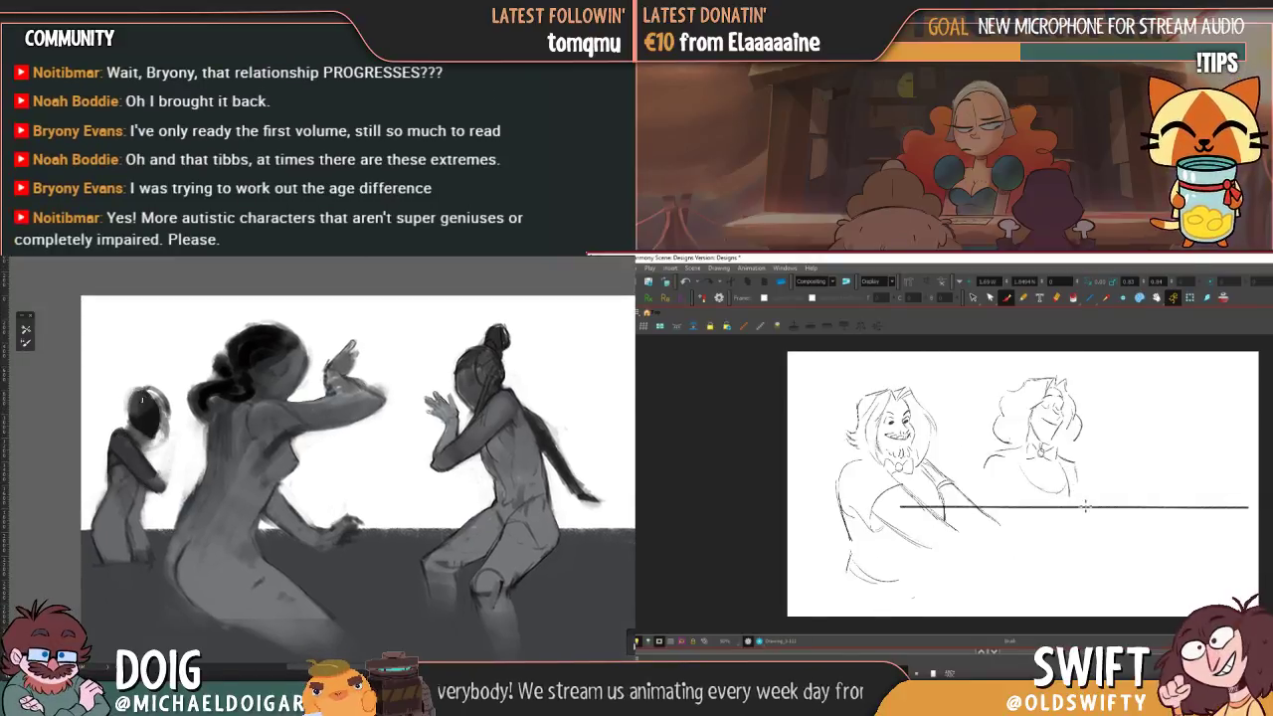
- Paint an arm raised above the small background figure's head with torso shading, and sketch the second character's raised hands in the close-up
mouse_move(157, 389)
mouse_down()
mouse_move(131, 335)
mouse_move(145, 349)
mouse_up()
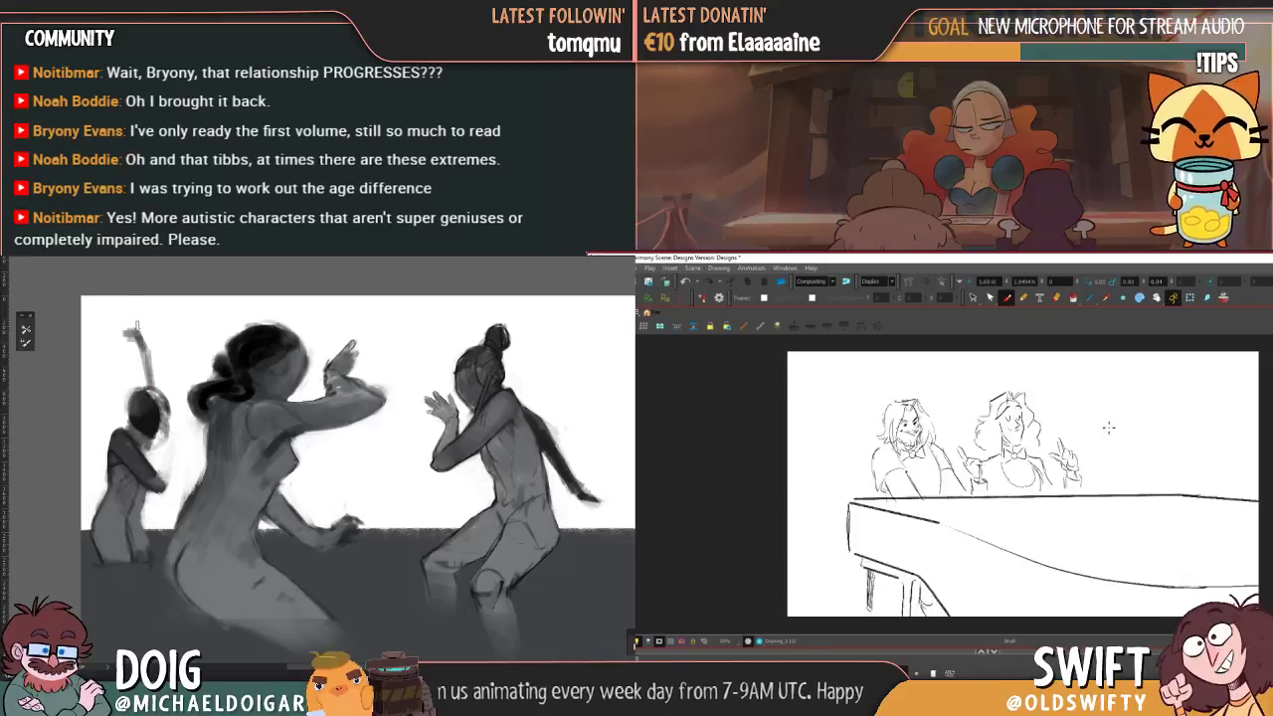
key(.)
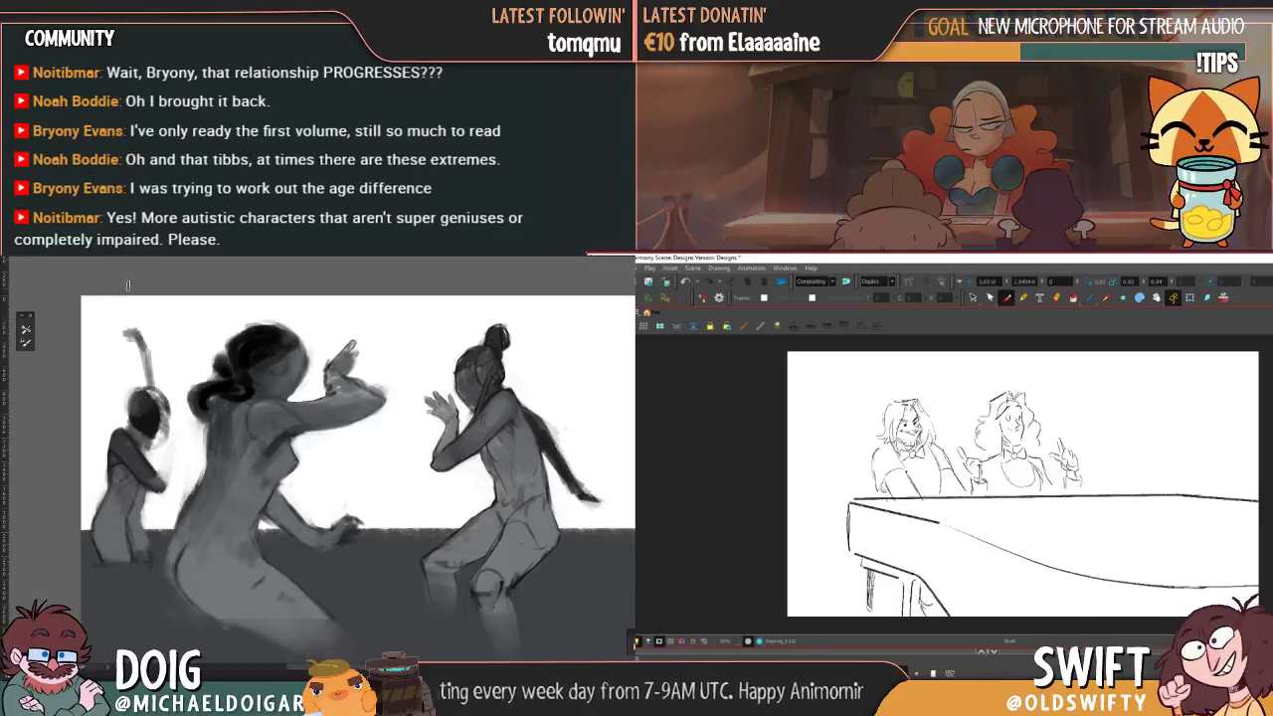
drag(136, 336, 150, 392)
key(.)
mouse_move(1109, 451)
mouse_down()
mouse_move(1126, 477)
mouse_move(1103, 475)
mouse_up()
key(.)
drag(156, 396, 154, 374)
drag(1106, 464, 1095, 473)
drag(154, 374, 134, 331)
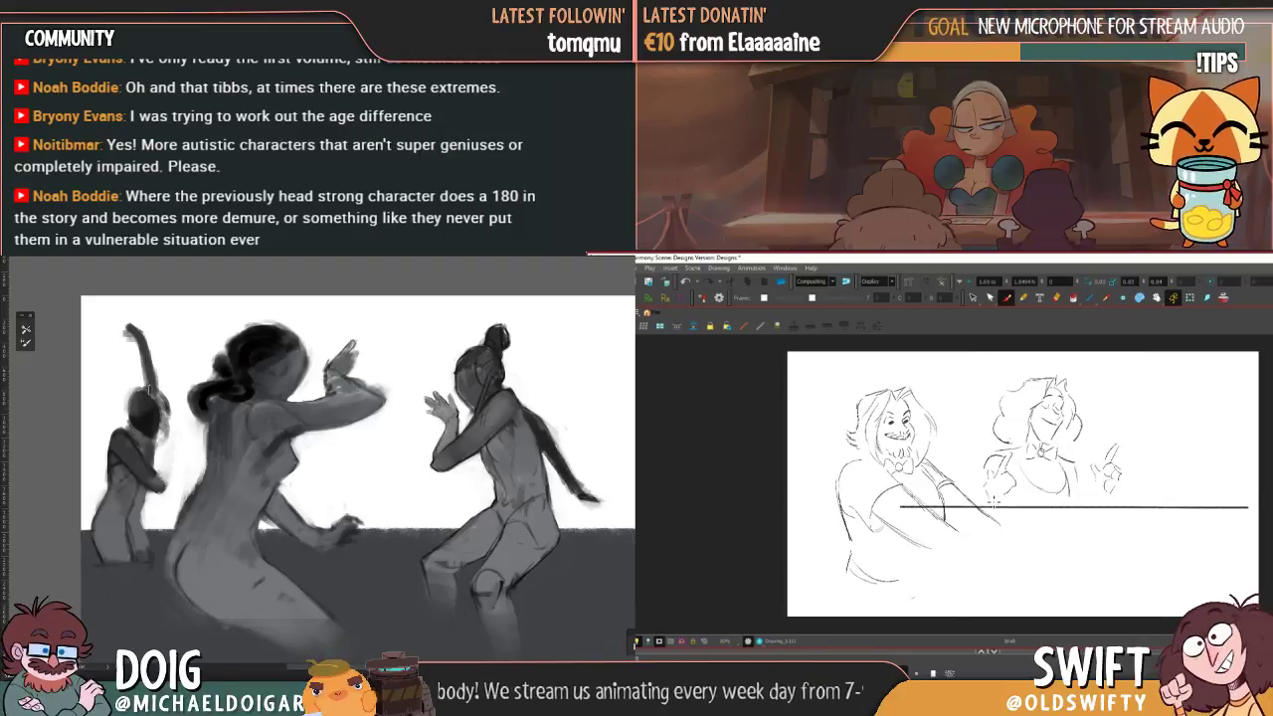
drag(155, 447, 156, 432)
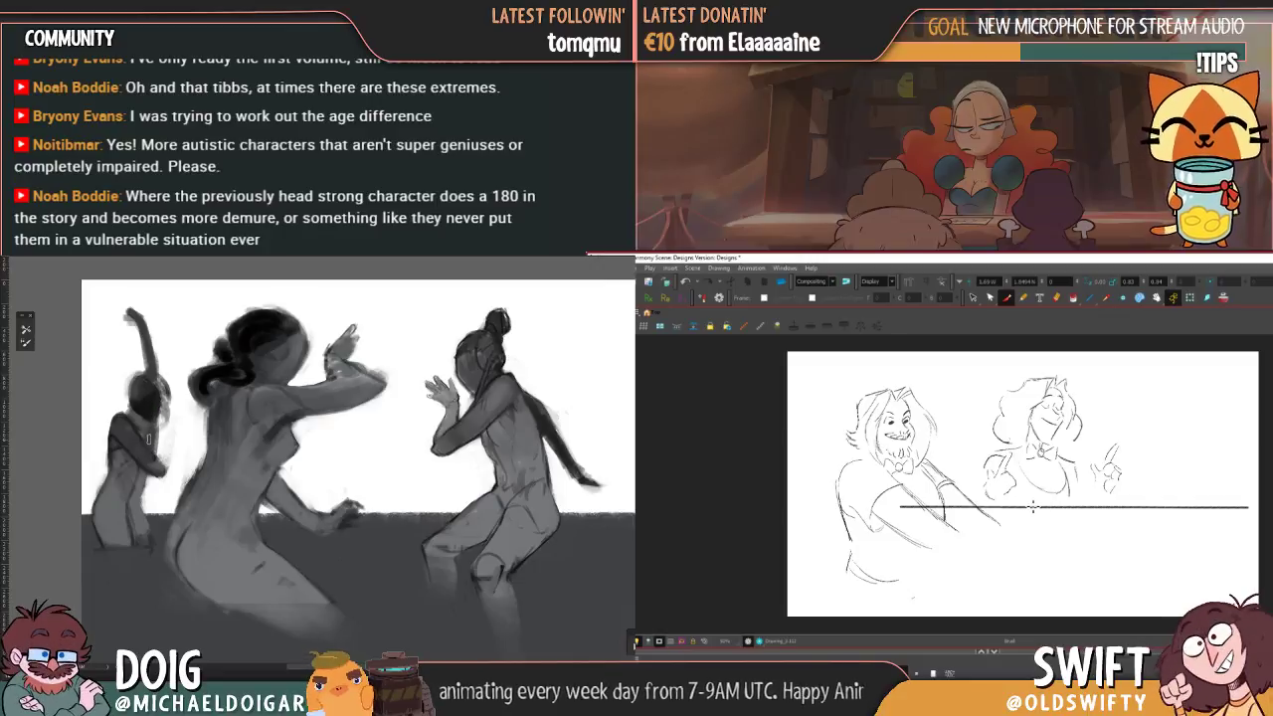
drag(151, 434, 153, 428)
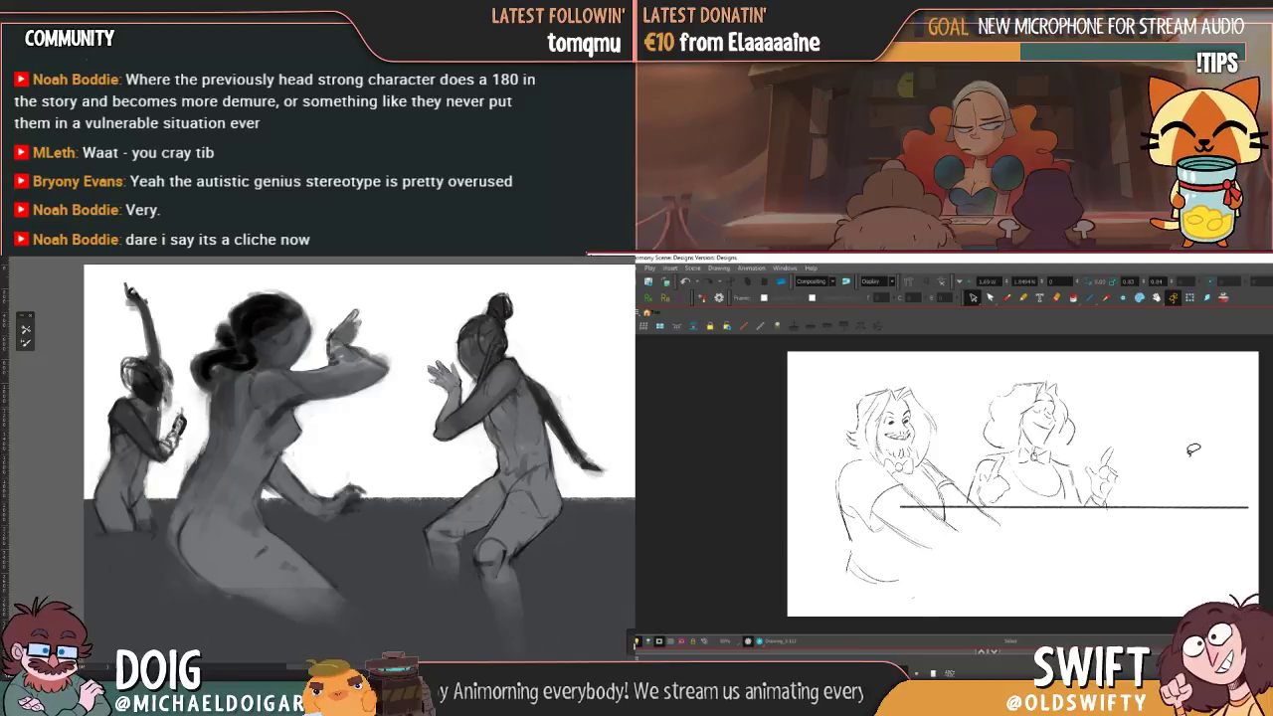
- Delete the stray stroke under the bearded character's forearm, comparing the close-up with the table scene
key(f)
key(g)
click(965, 503)
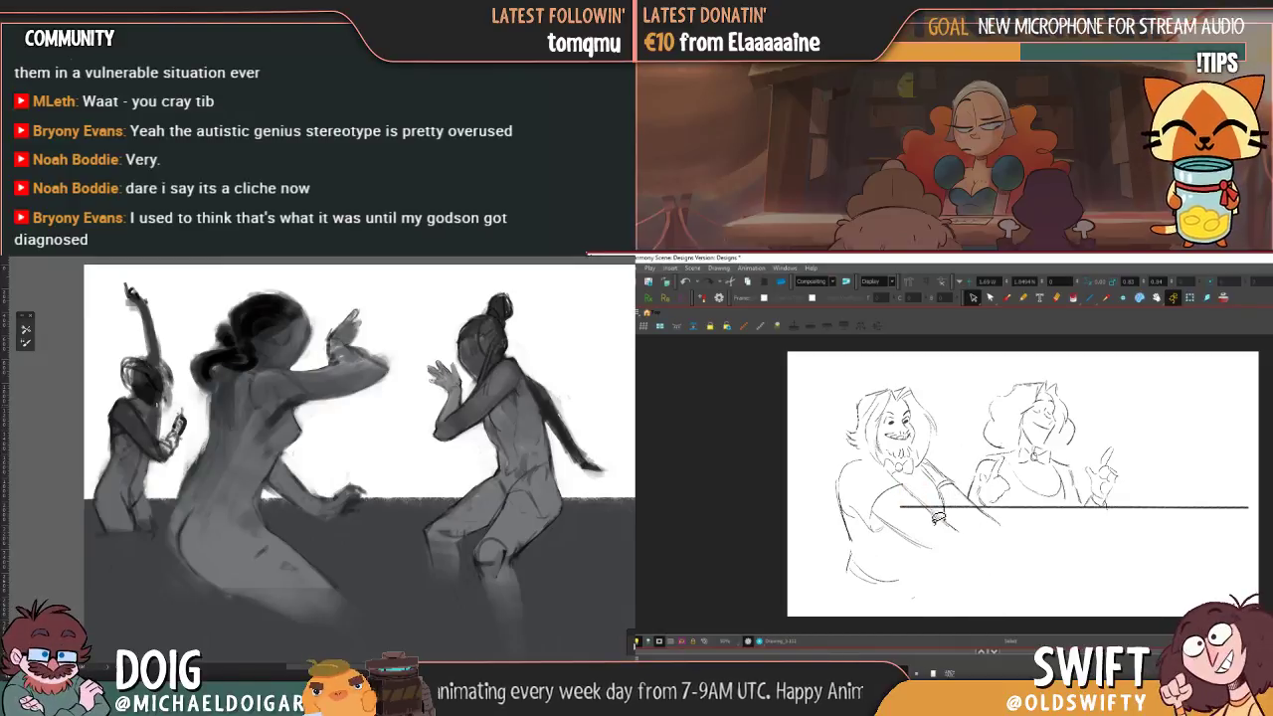
click(920, 540)
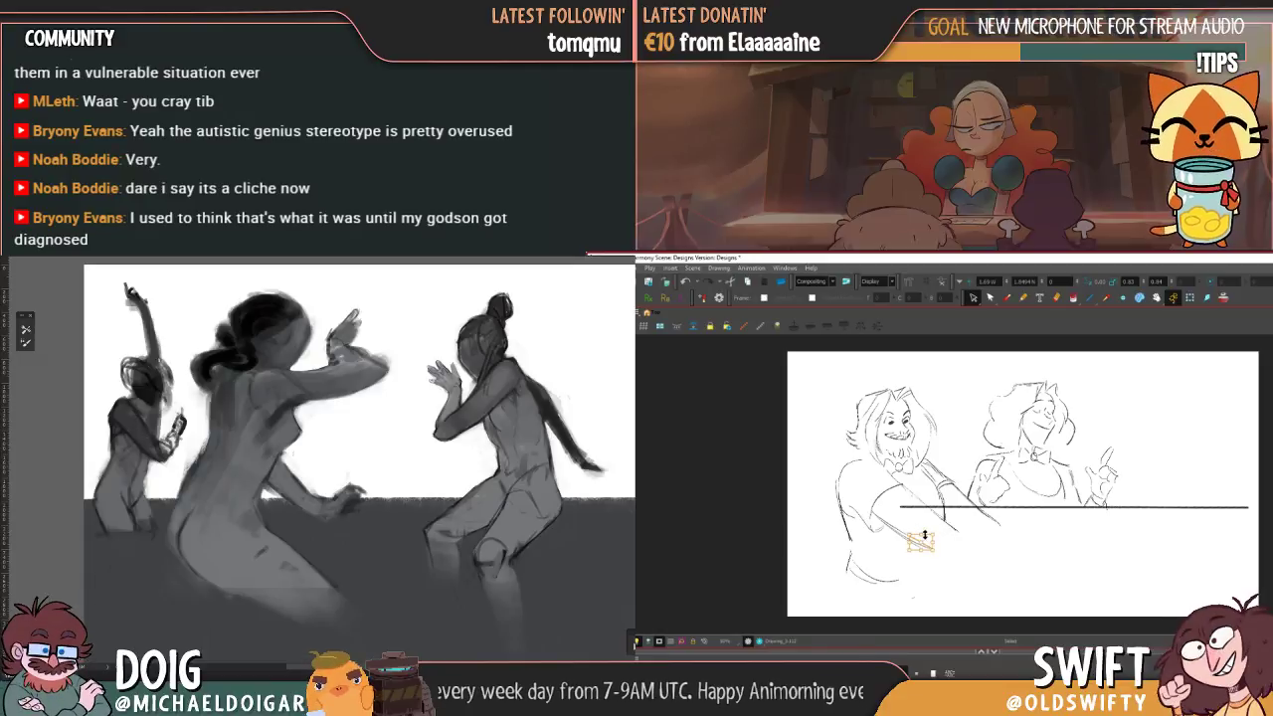
key(Delete)
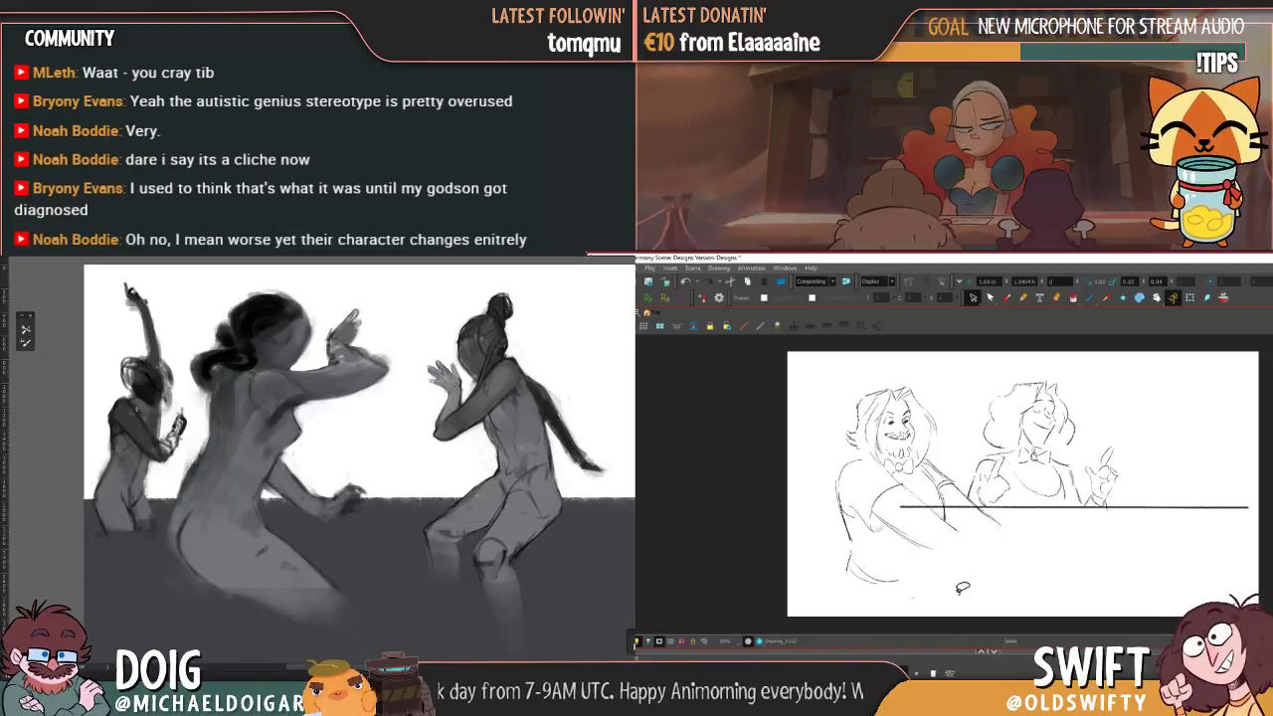
key(.)
key(.)
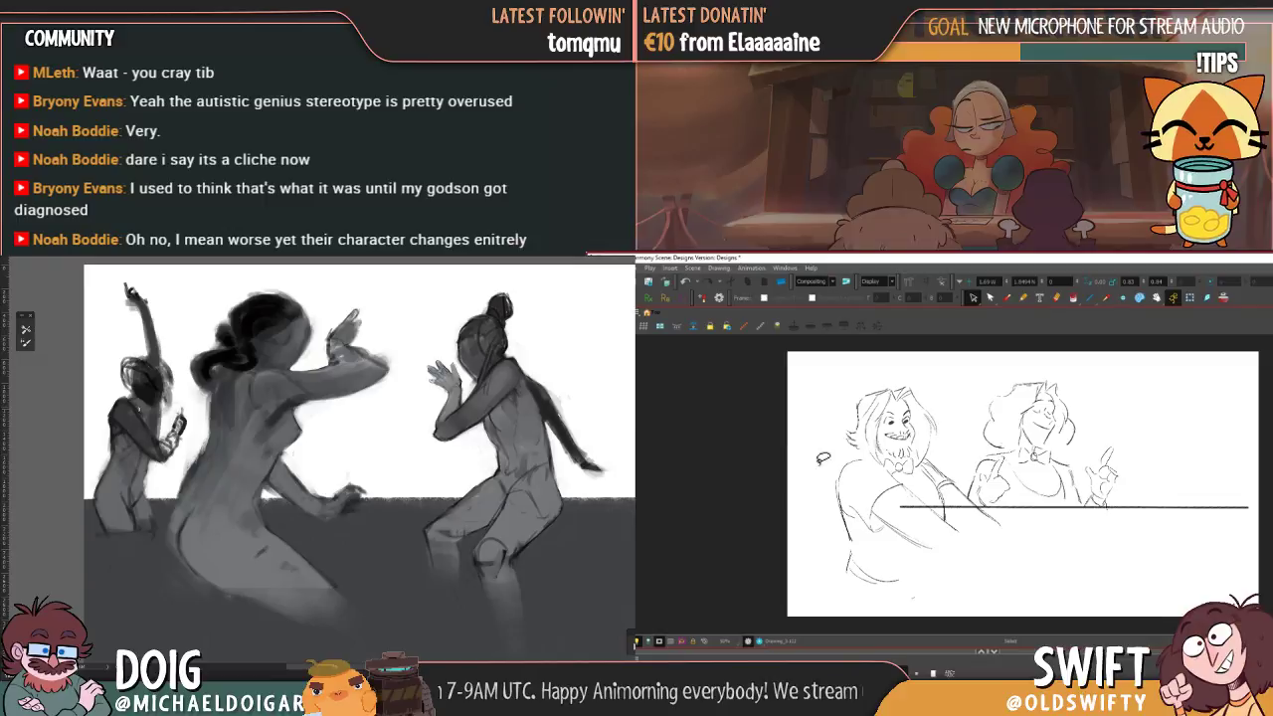
- Select the table line, lower it slightly and stretch it across nearly the full width of the frame
click(901, 509)
drag(783, 558, 786, 534)
click(833, 612)
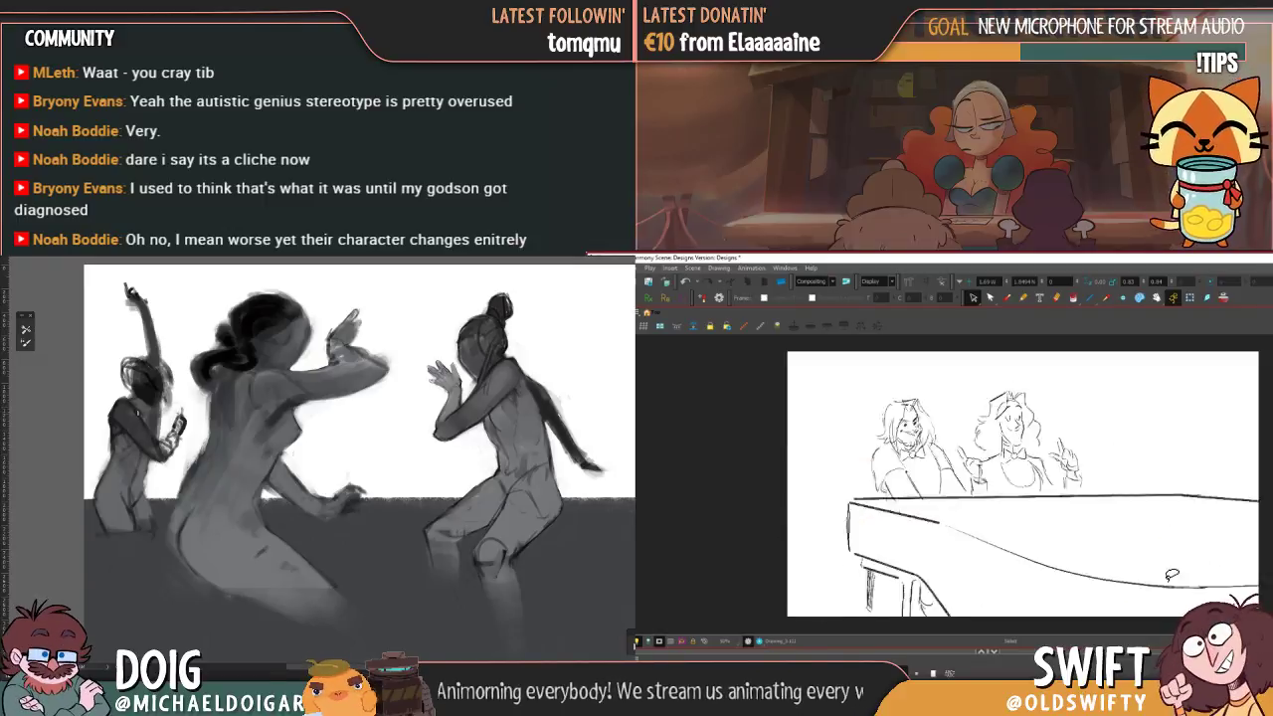
click(1201, 521)
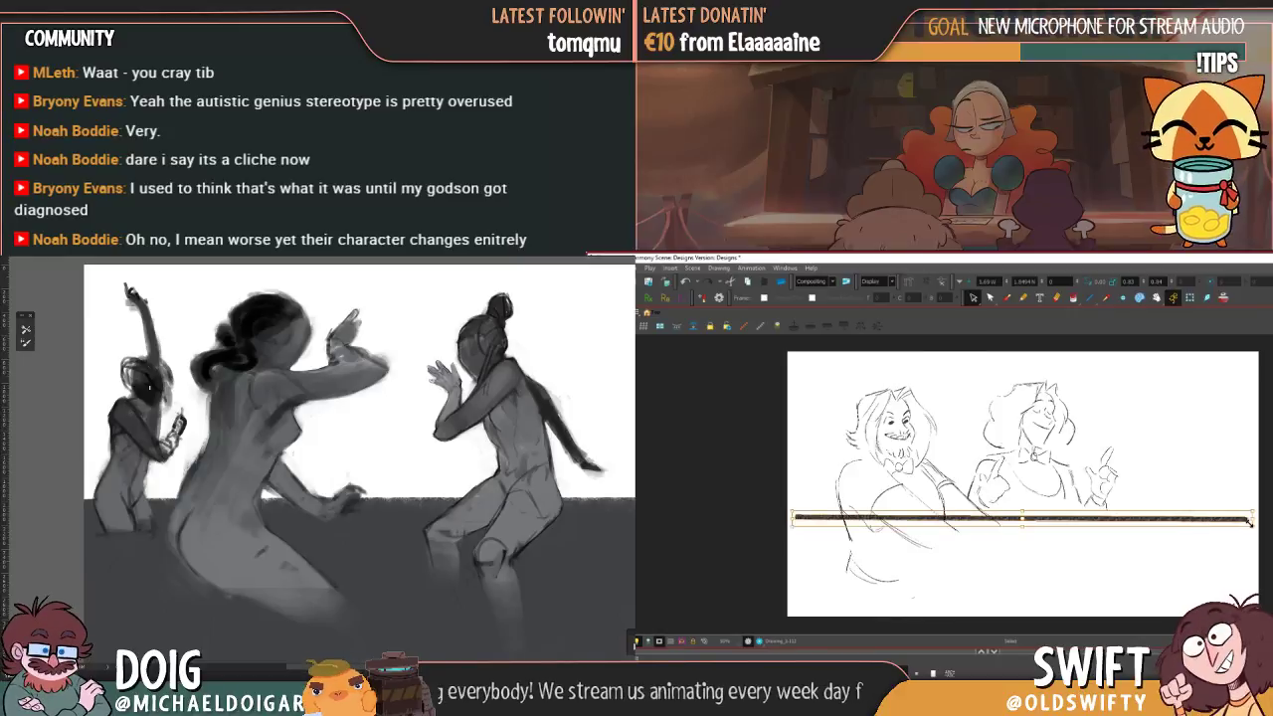
drag(1250, 525, 1265, 517)
click(1265, 518)
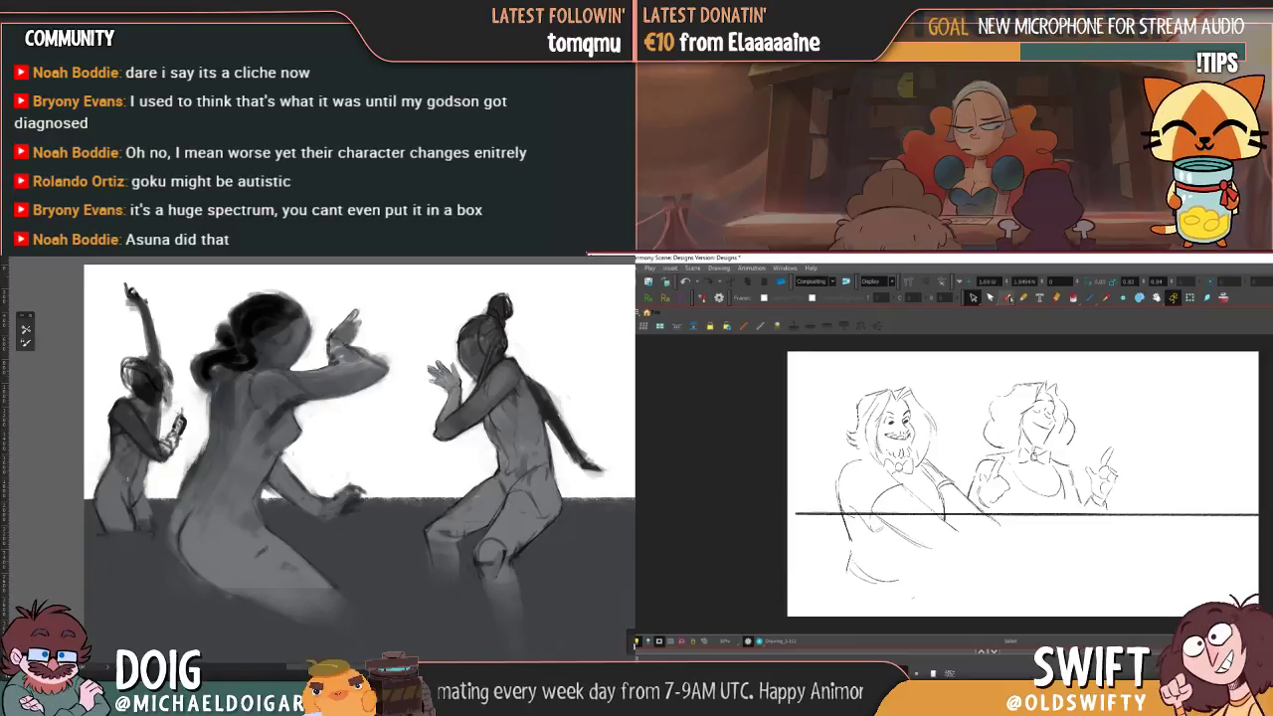
- Draw a slanted table edge in the lower-left corner of the close-up, in front of the bearded character
click(1005, 300)
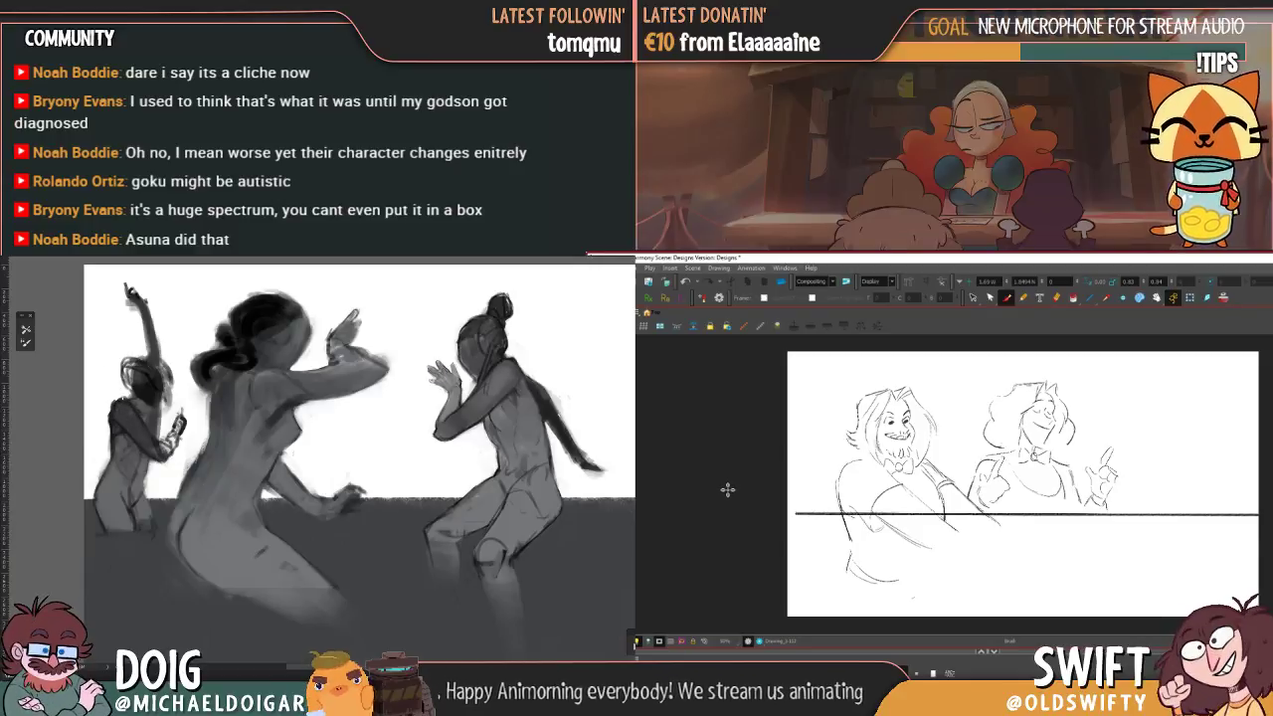
key(.)
drag(790, 550, 830, 605)
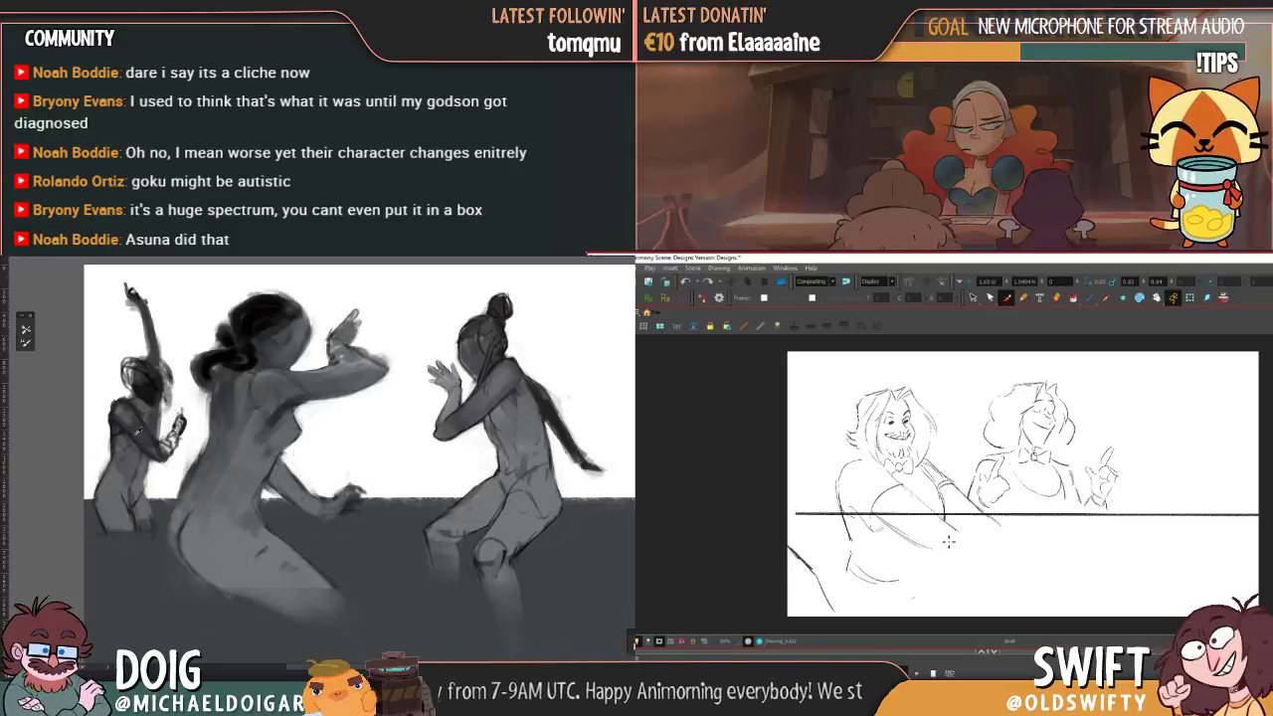
- Lasso the whole second character and move it slightly down and to the left, flipping between the close-up and the table scene
click(974, 297)
mouse_move(1088, 508)
mouse_down()
mouse_move(986, 501)
mouse_move(970, 468)
mouse_move(1014, 347)
mouse_move(1157, 384)
mouse_up()
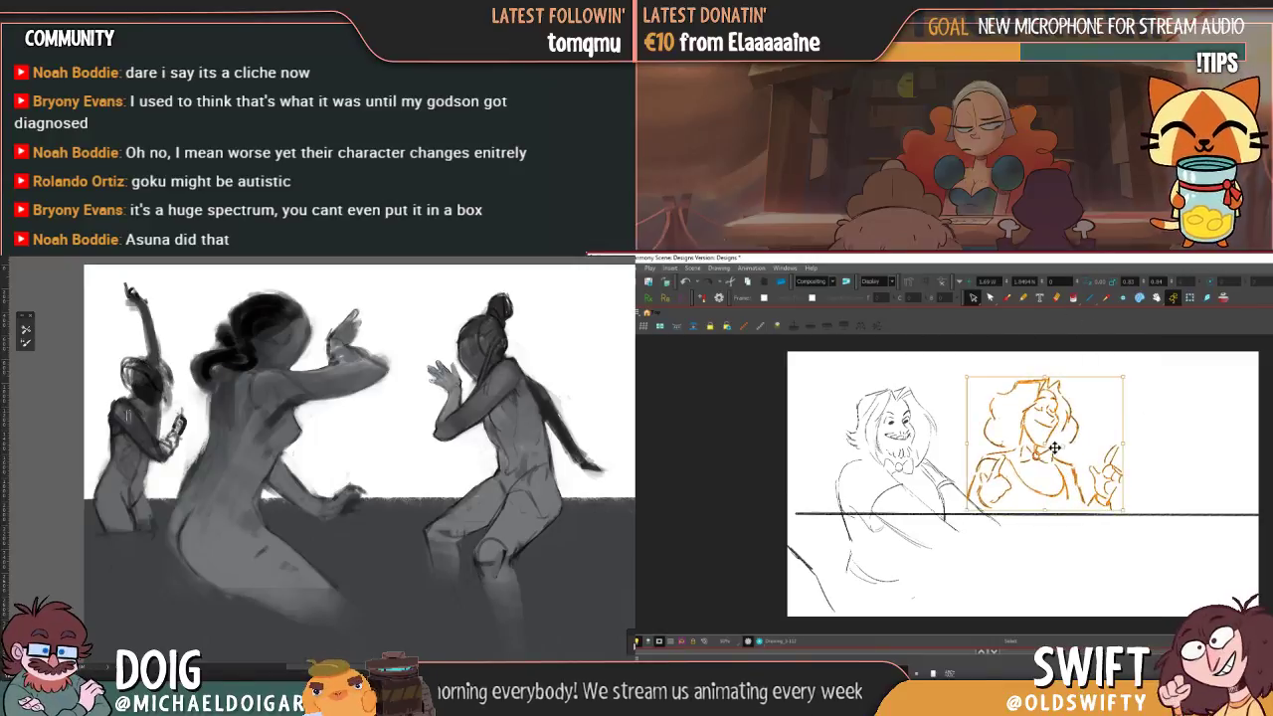
drag(1054, 449, 1050, 452)
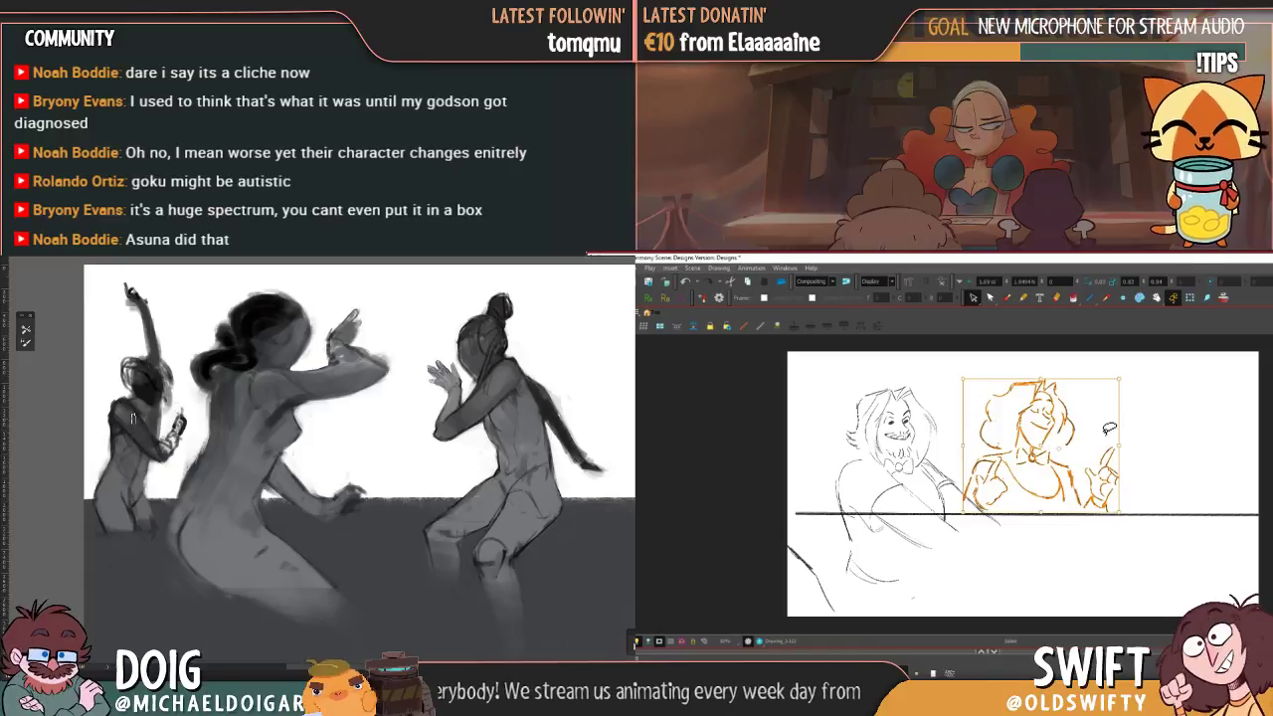
key(comma)
key(period)
key(comma)
key(period)
key(comma)
key(period)
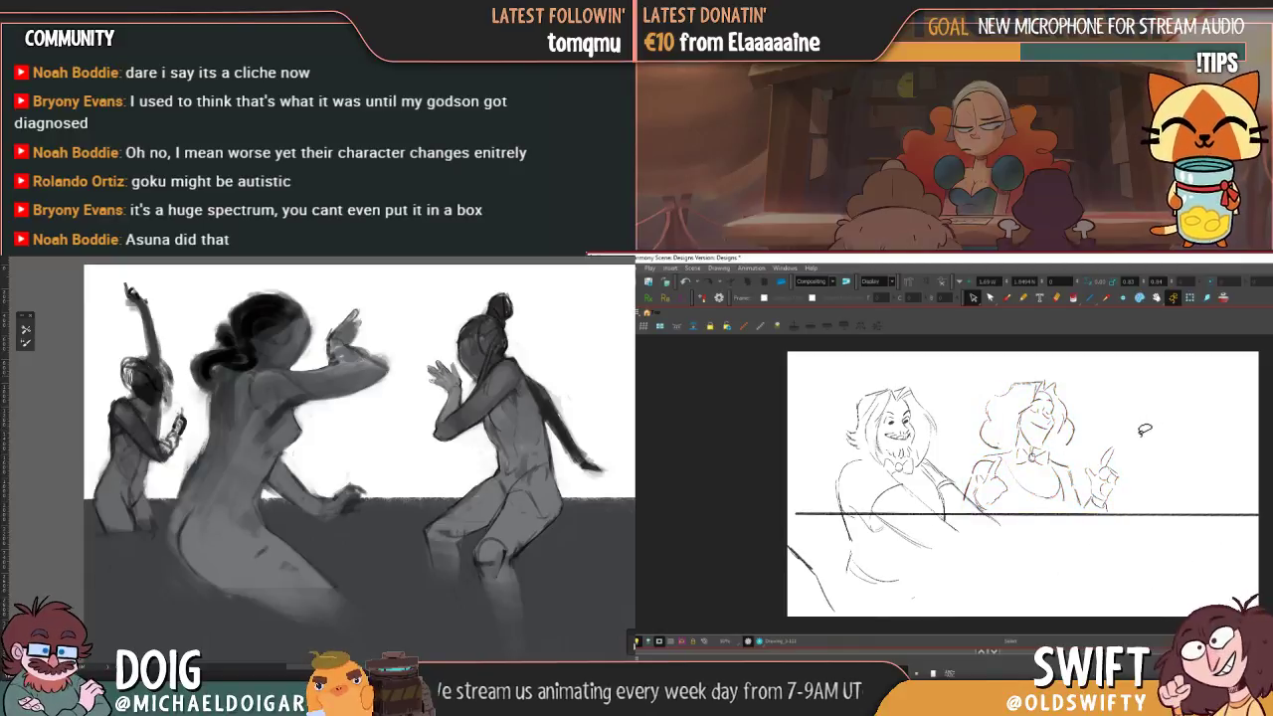
key(comma)
key(period)
key(comma)
alt+click(123, 409)
key(period)
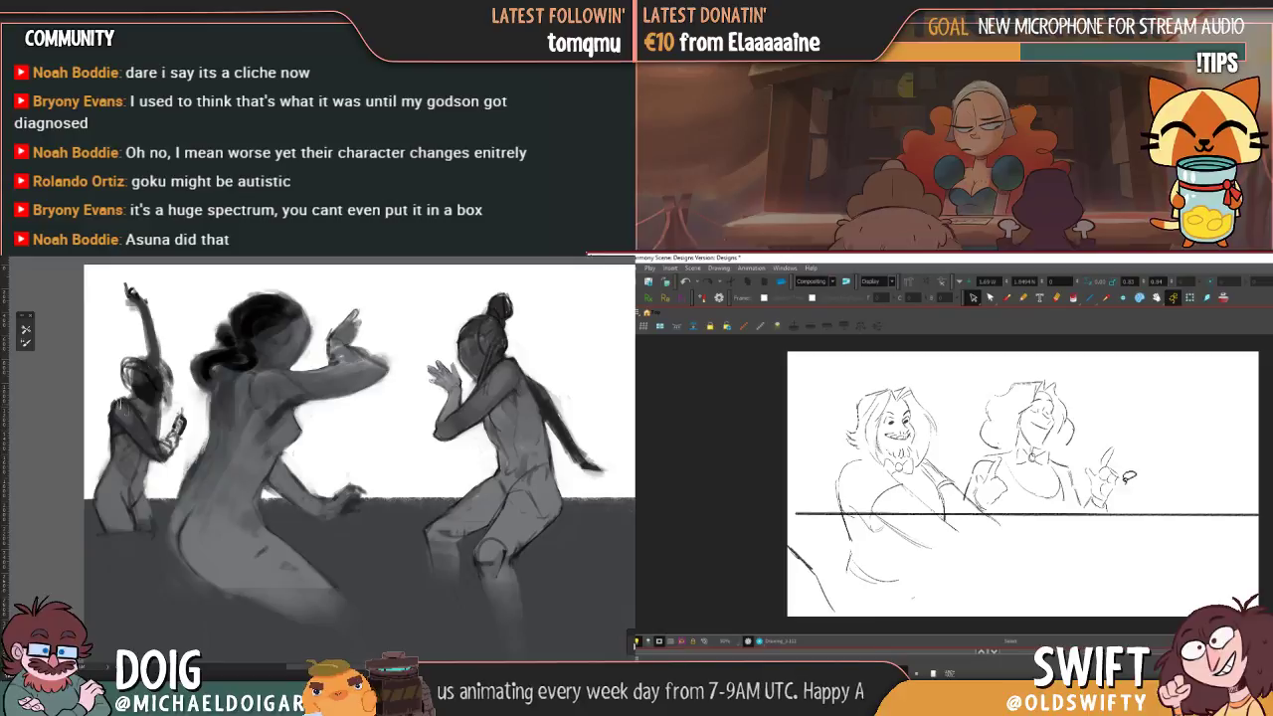
- Select the whole second character again and narrow it slightly, comparing the result with the table scene
mouse_move(1108, 502)
mouse_down()
mouse_move(976, 497)
mouse_move(966, 438)
mouse_move(1094, 342)
mouse_move(1115, 377)
mouse_up()
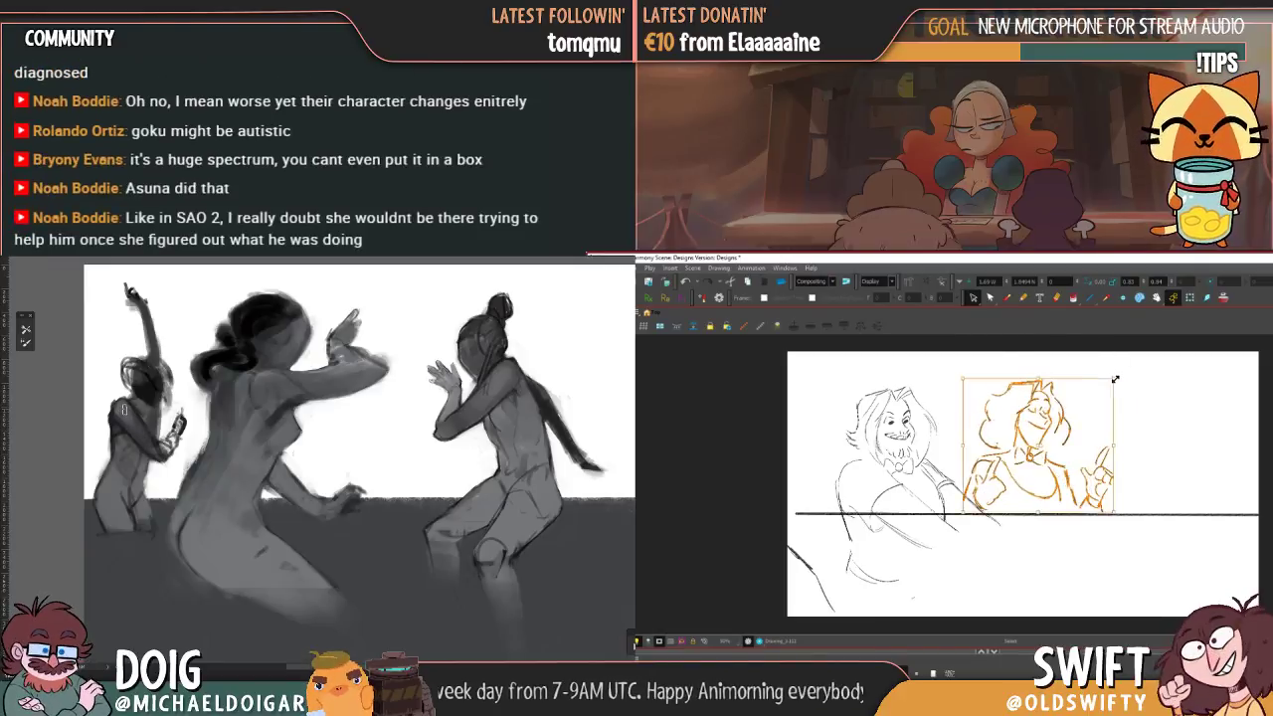
key(comma)
key(period)
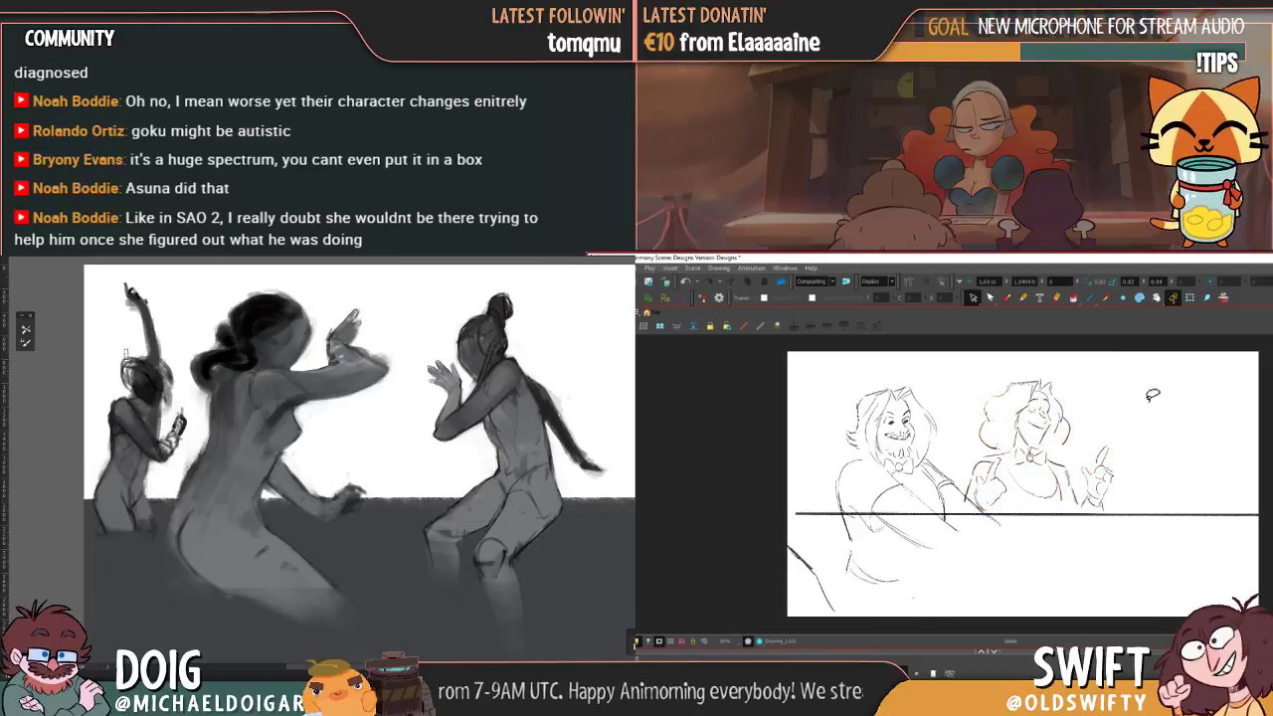
- Sample greys from the small background figure with the raised arm and paint over its head and lower torso
key(comma)
key(period)
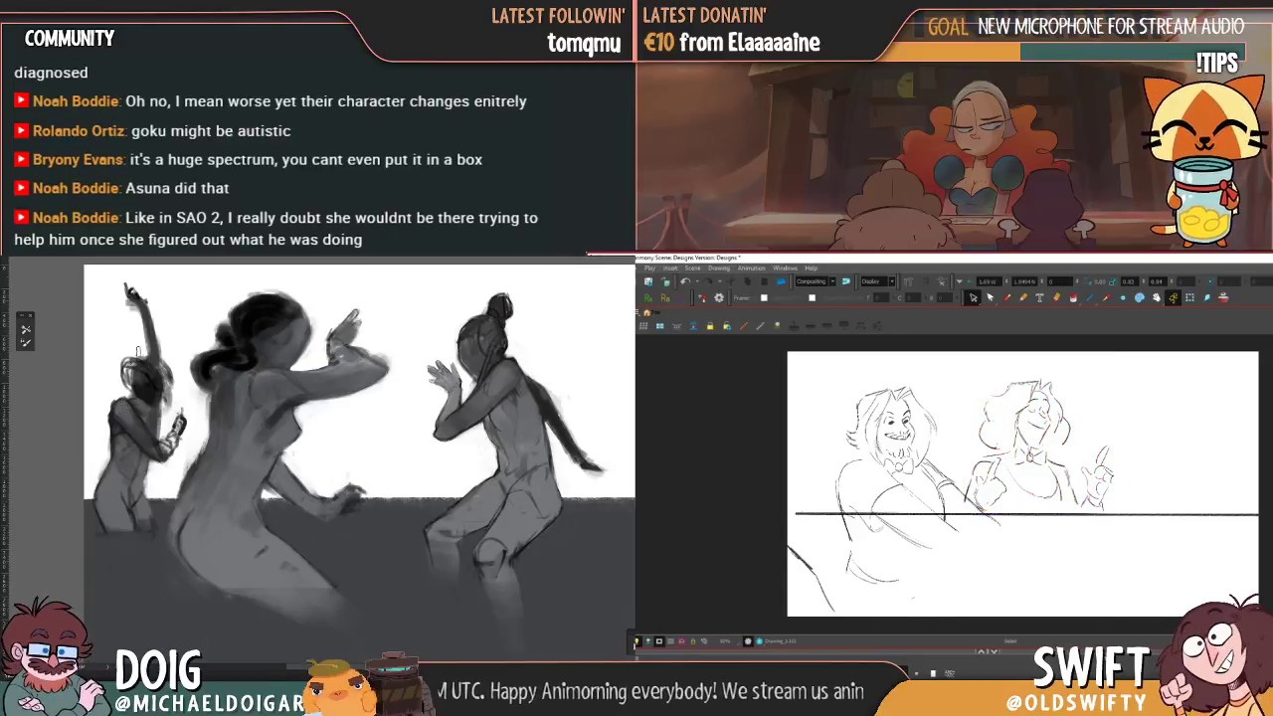
alt+click(144, 392)
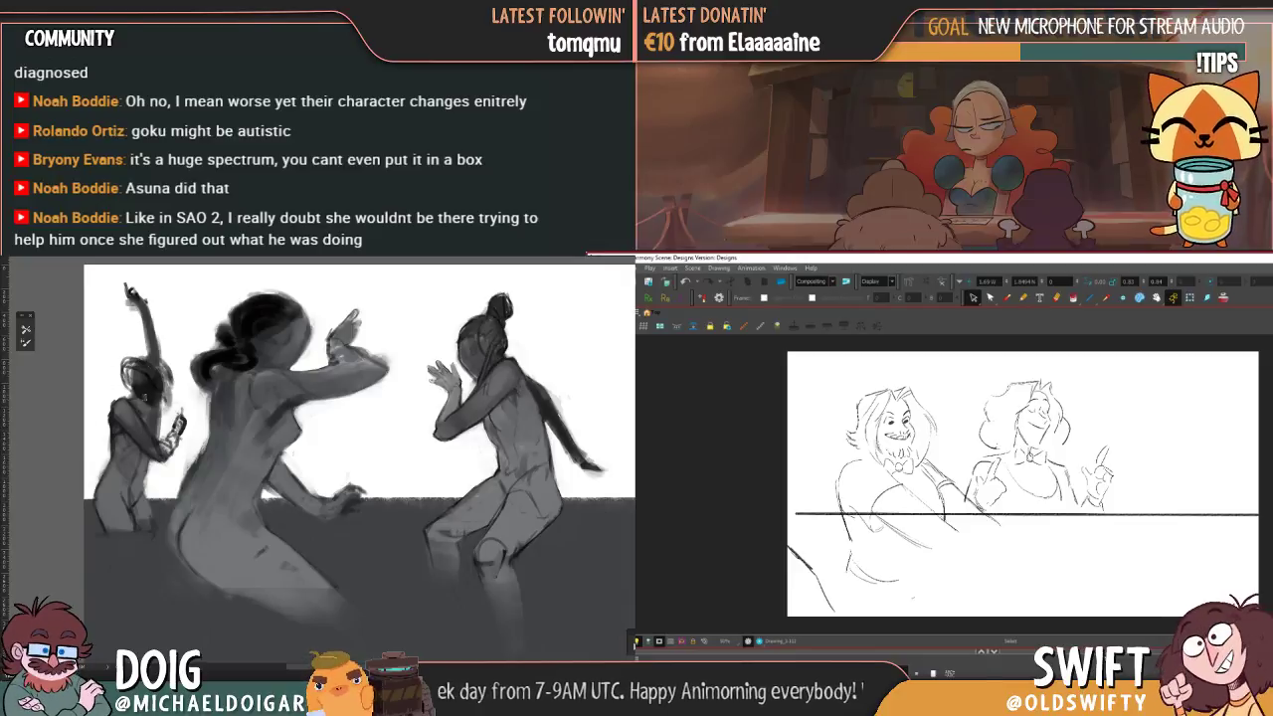
drag(130, 365, 133, 380)
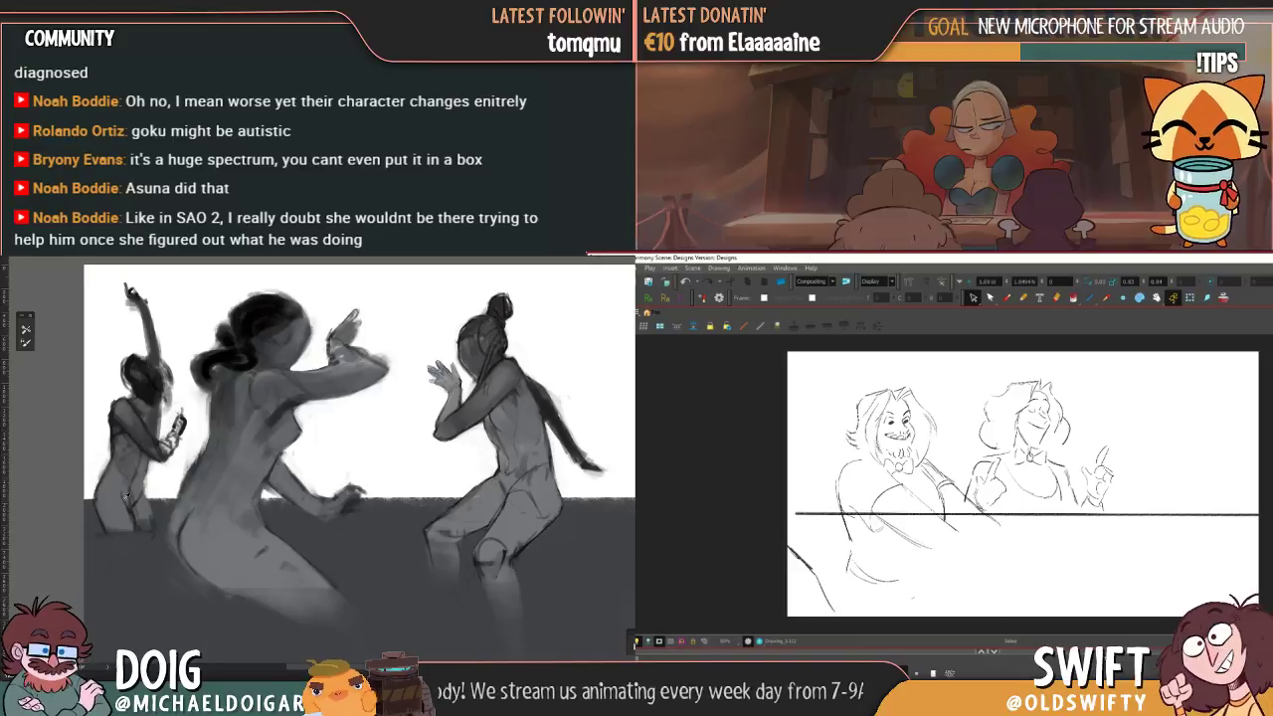
alt+click(142, 391)
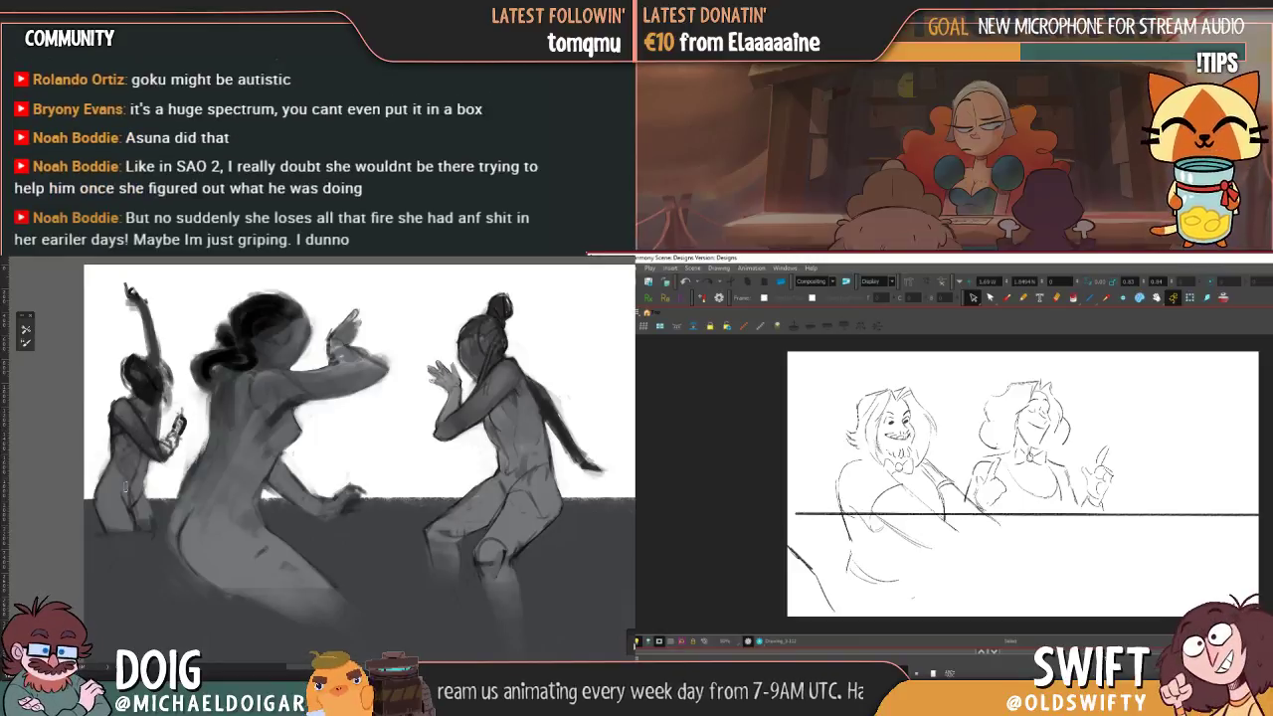
drag(123, 494, 145, 477)
alt+click(122, 481)
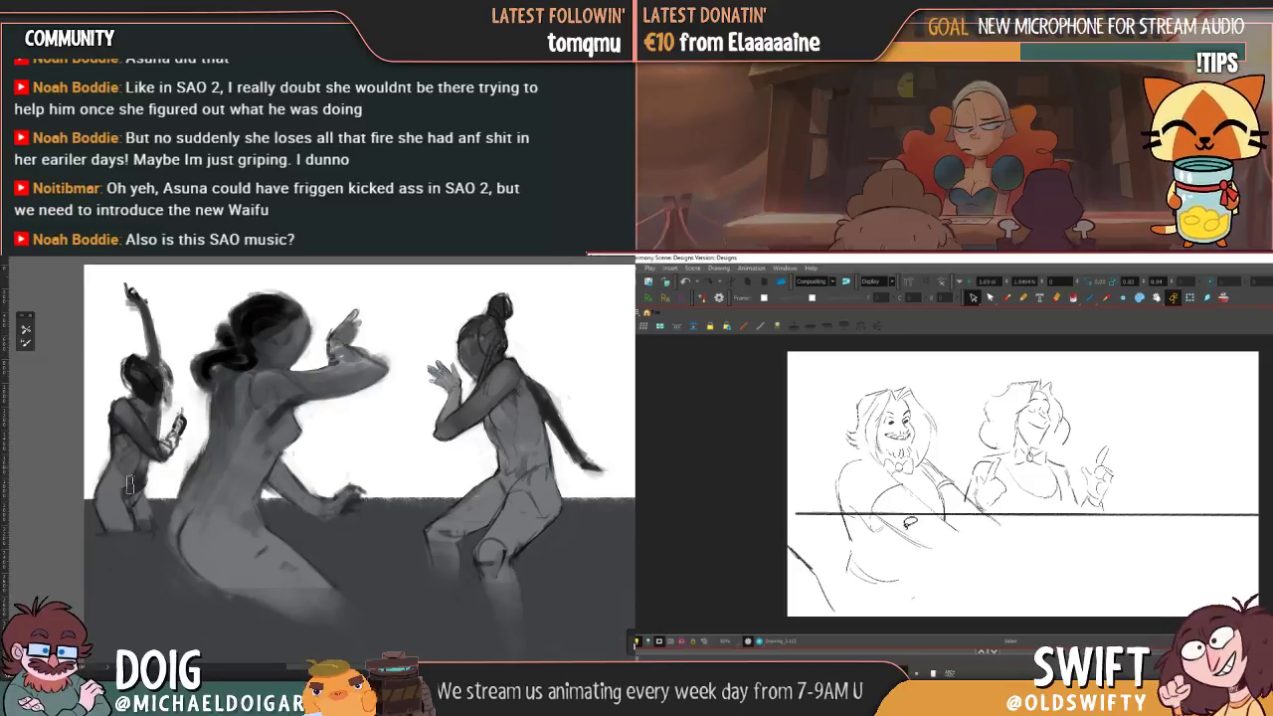
- Delete the bearded character's leftover arm and body lines that run below the table line in the close-up
click(909, 527)
key(Delete)
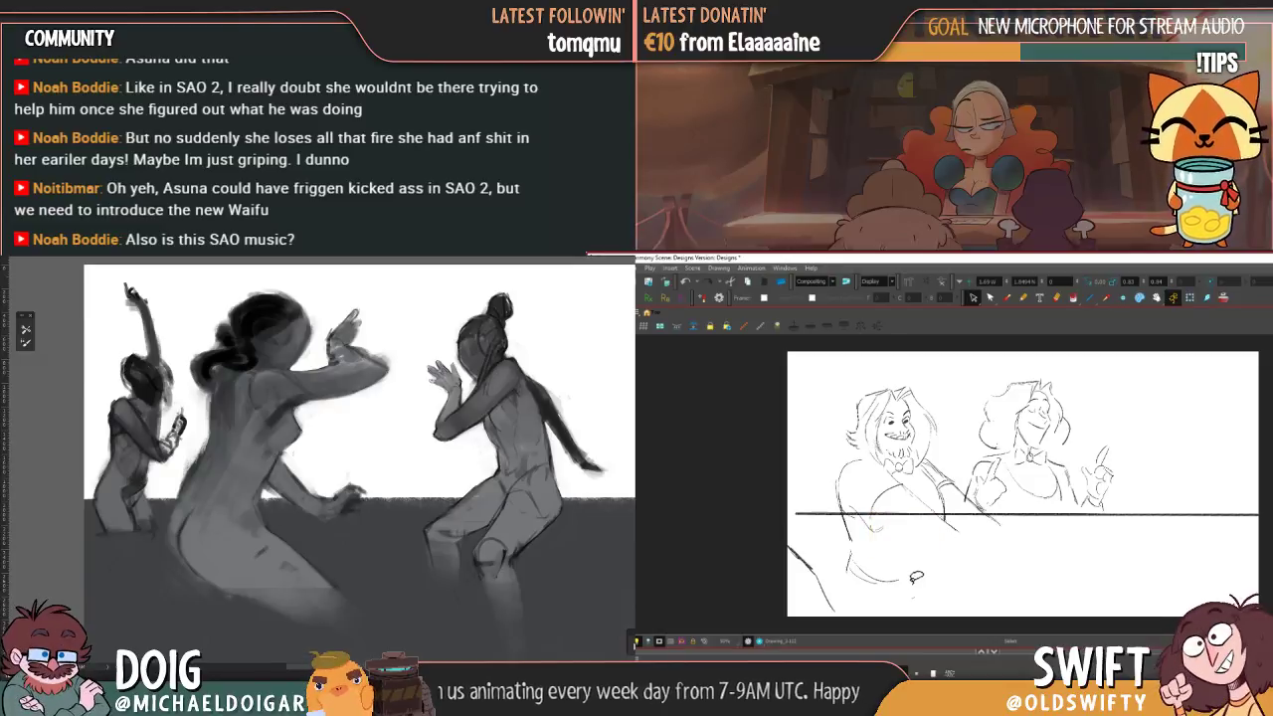
drag(877, 547, 899, 584)
key(Delete)
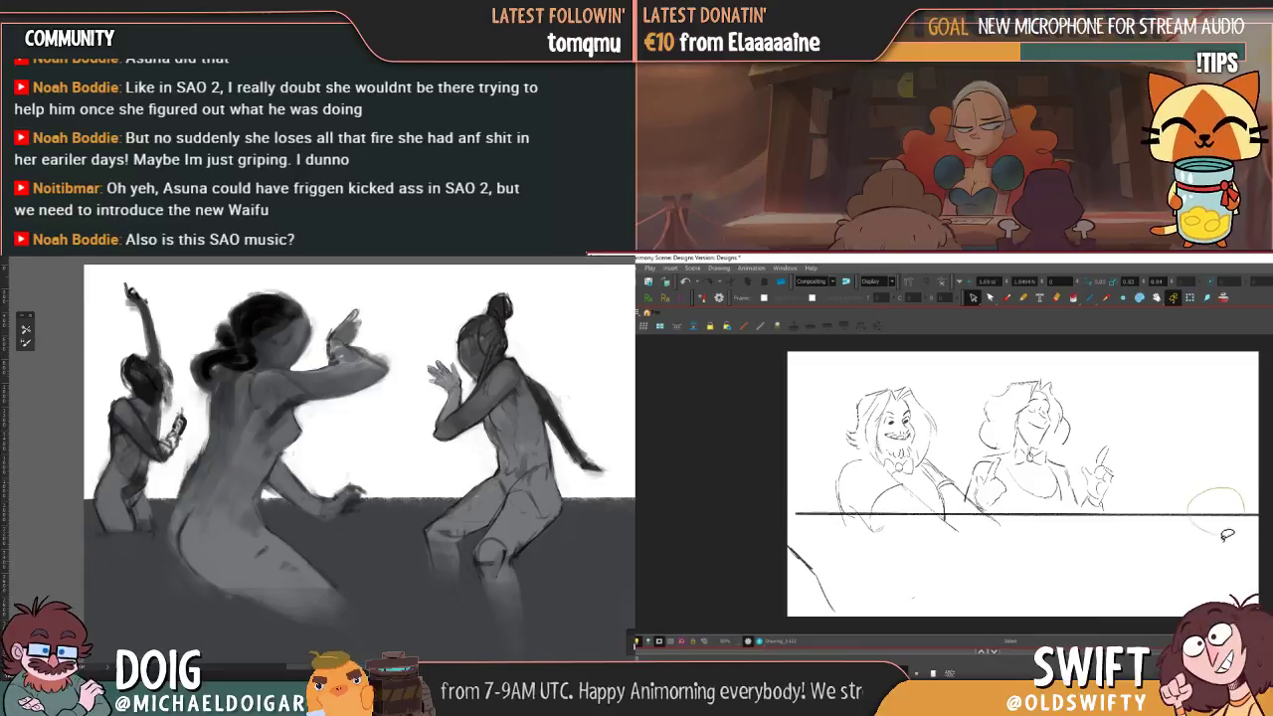
- Select the table line in the close-up and lower it slightly beneath the characters' arms
click(1221, 516)
drag(1221, 519, 1215, 530)
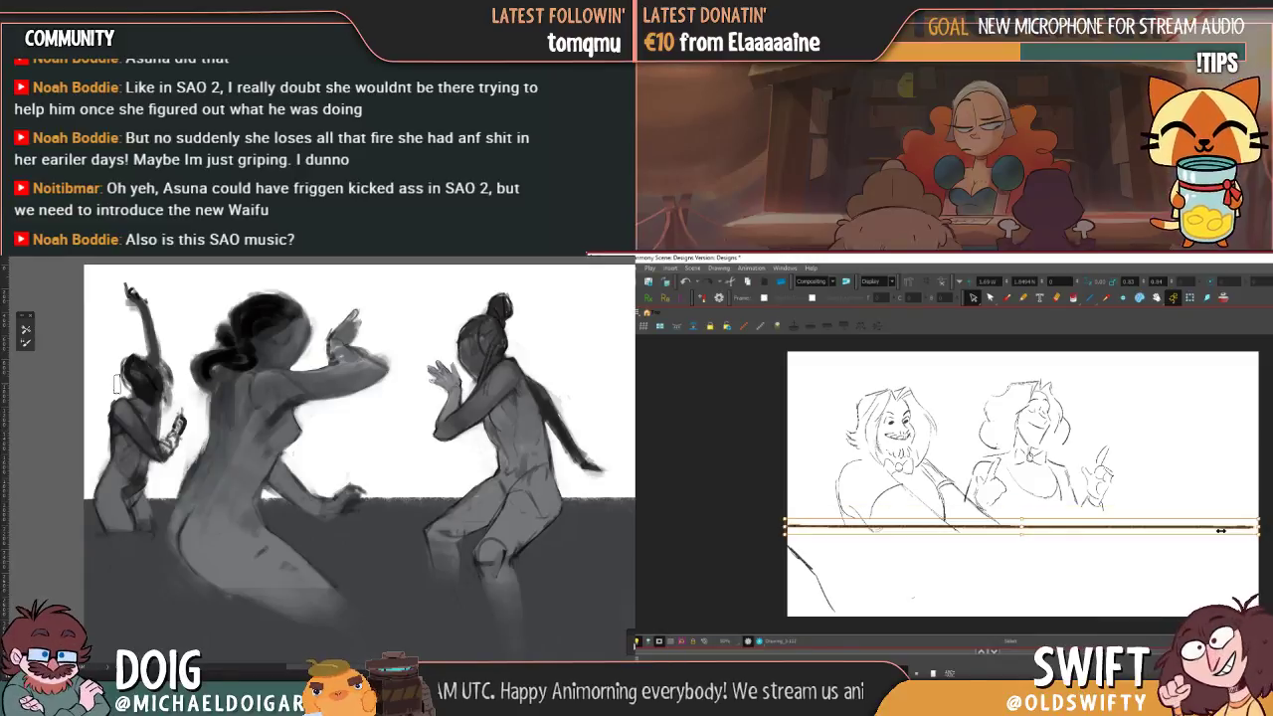
key(.)
key(.)
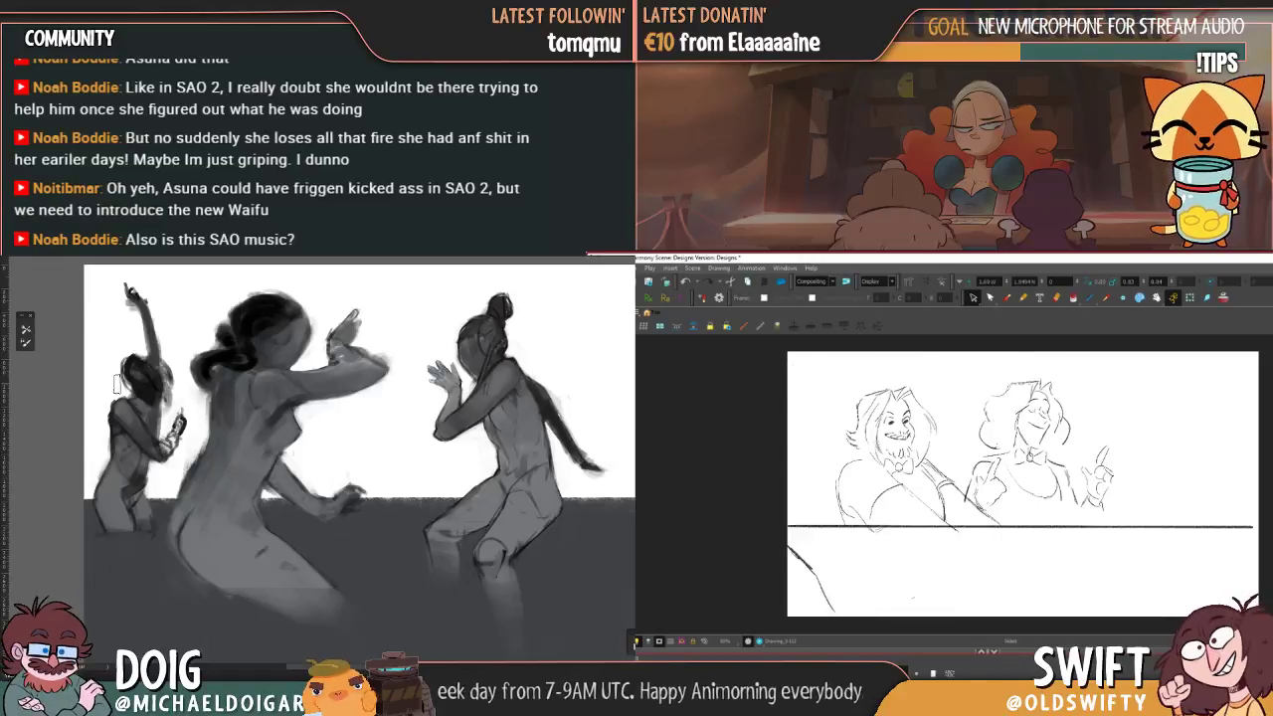
- Select the table line together with the slanted edge and shift both right, to start beneath the bearded character's arm
click(850, 531)
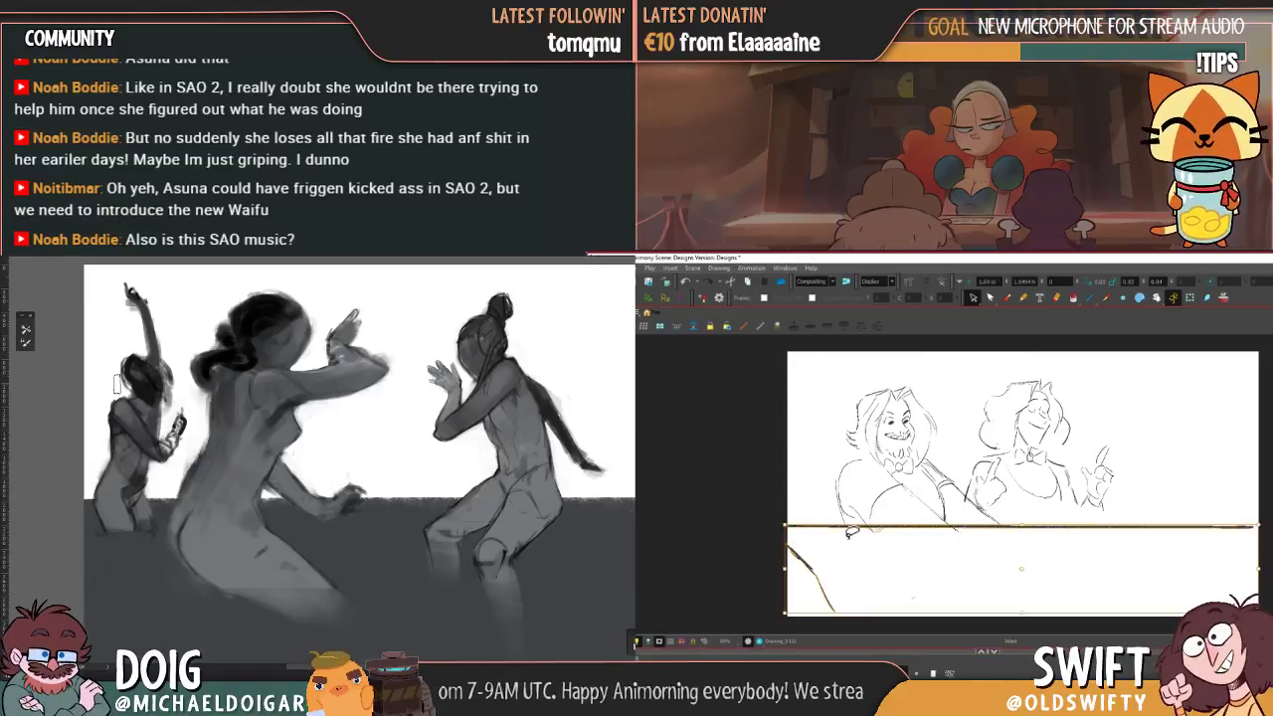
mouse_move(846, 527)
mouse_down()
mouse_move(909, 536)
mouse_move(873, 527)
mouse_up()
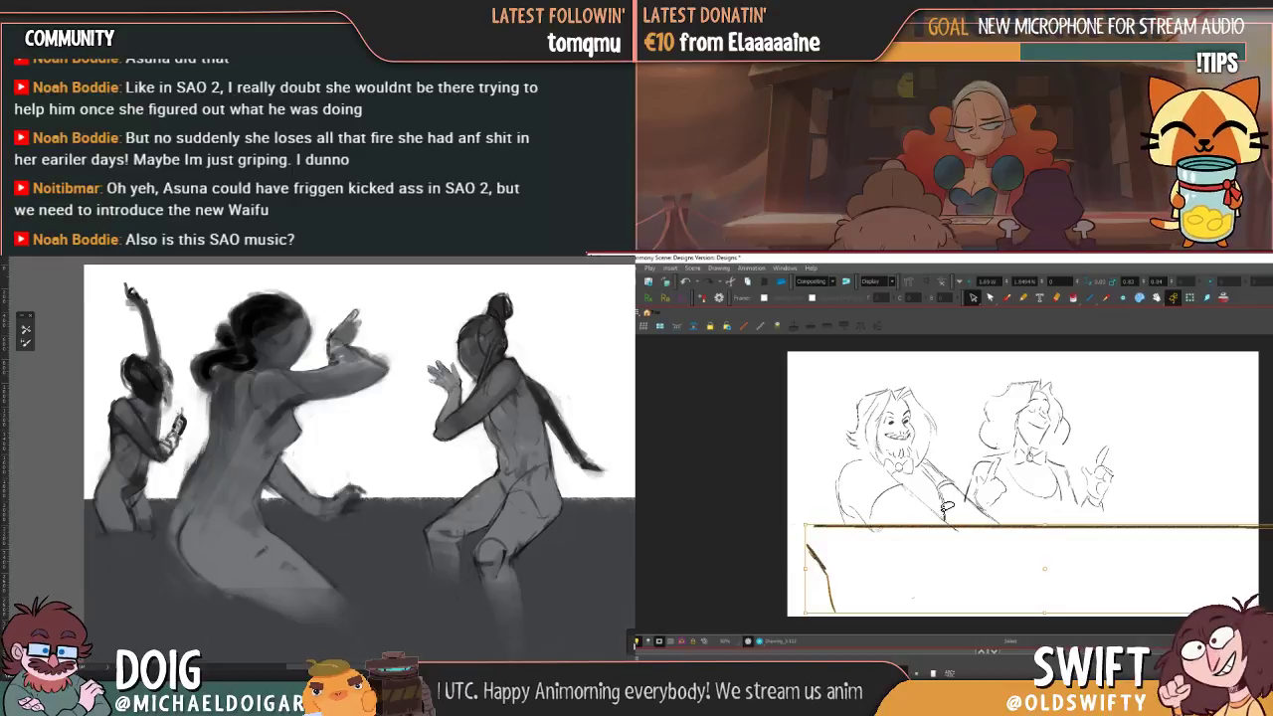
key(ctrl+z)
drag(1039, 547, 1095, 552)
click(1102, 601)
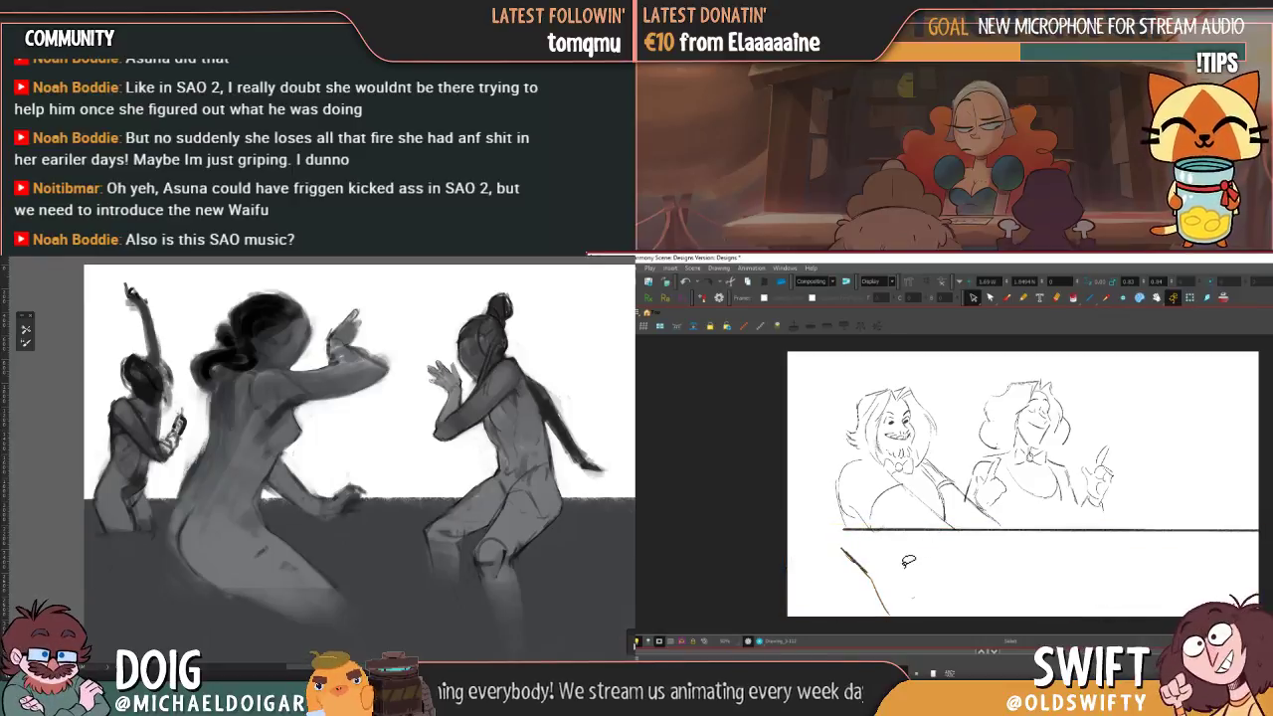
- Stretch the slanted edge into a longer, flatter diagonal, raise it slightly under the table line and compare it with neighbouring drawings
mouse_move(904, 562)
mouse_down()
mouse_move(929, 613)
mouse_move(970, 614)
mouse_move(978, 601)
mouse_up()
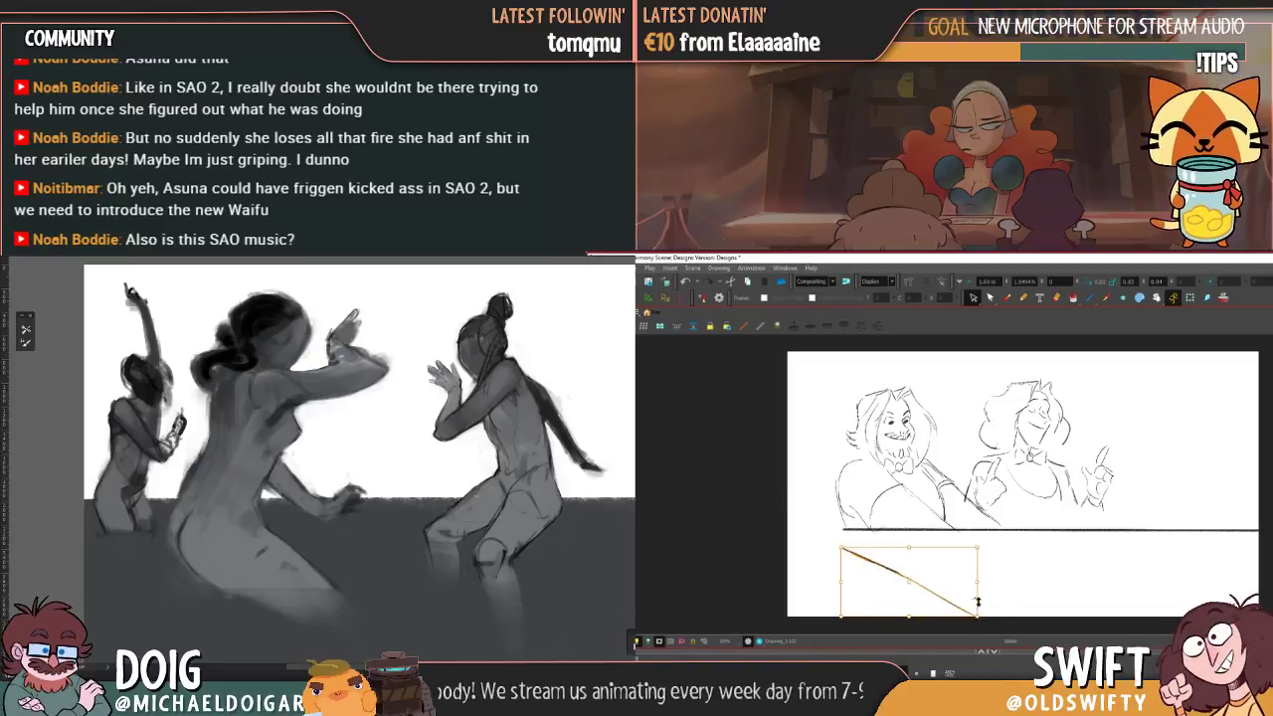
click(1034, 590)
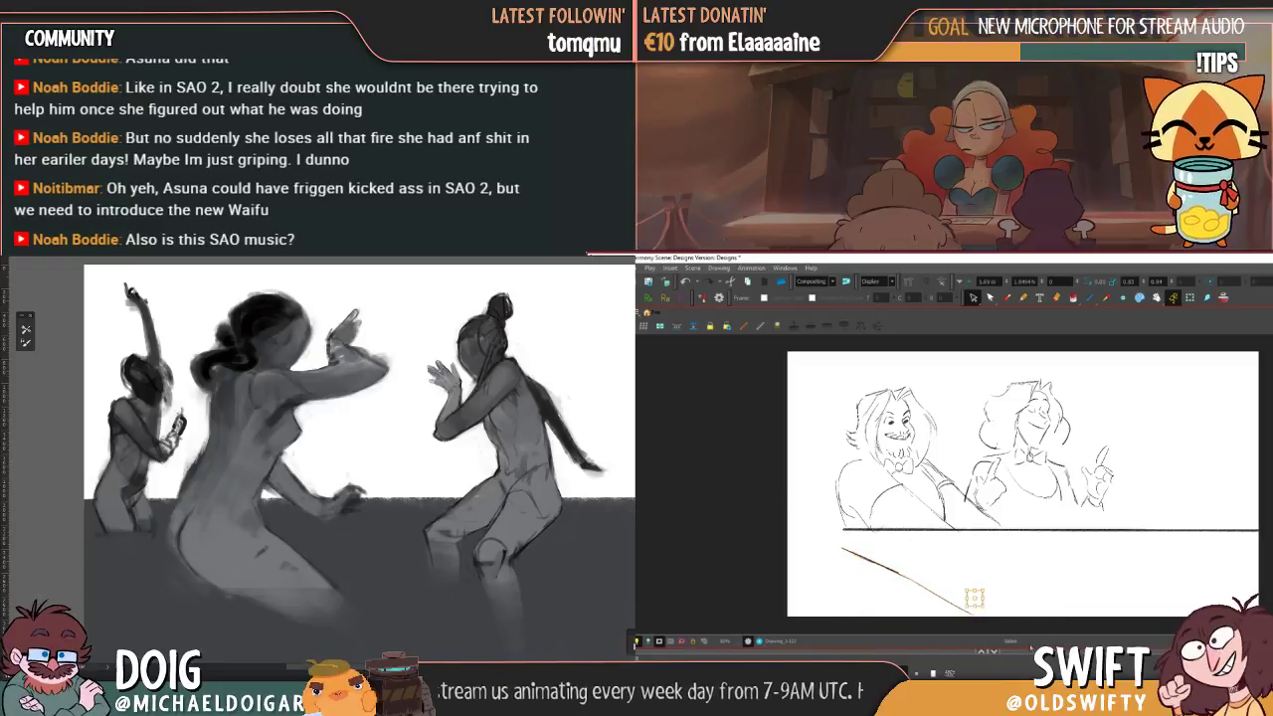
mouse_move(940, 567)
mouse_down()
mouse_move(887, 602)
mouse_move(929, 582)
mouse_up()
click(1033, 575)
key(f)
key(g)
key(f)
key(g)
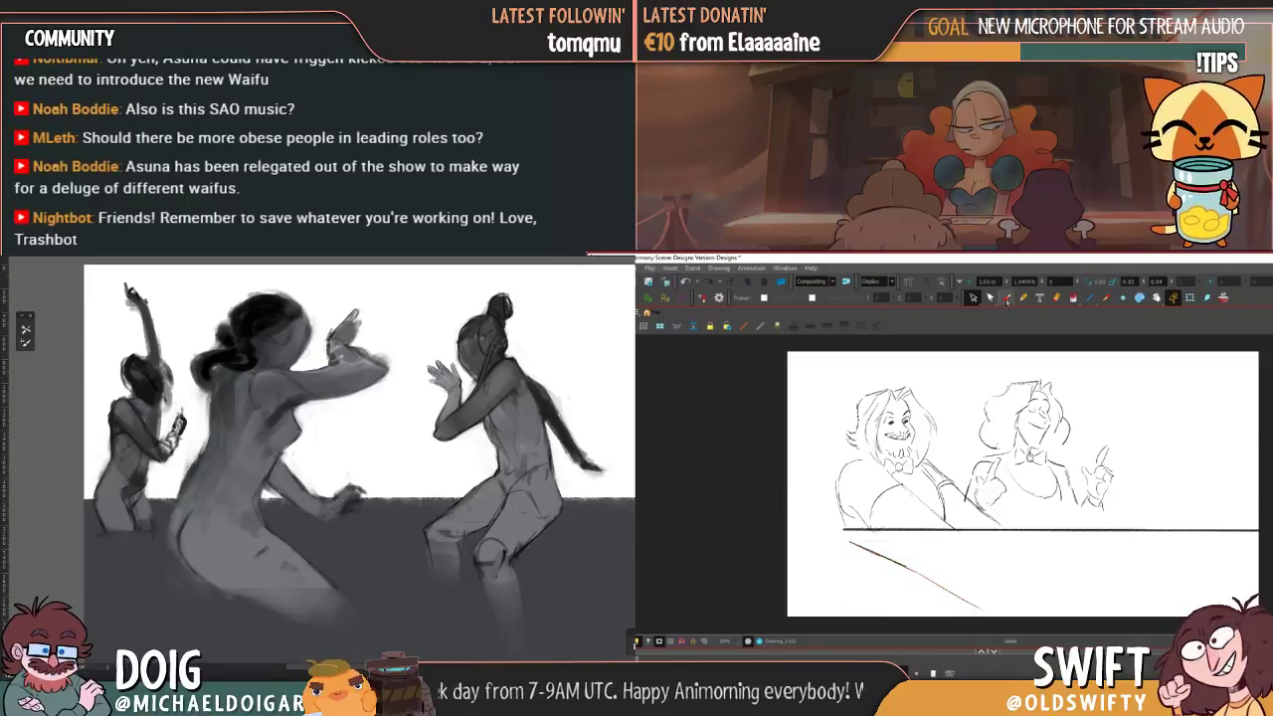
- Draw the table's vertical end edge and the small step below it with the brush, comparing with the table scene
click(1005, 297)
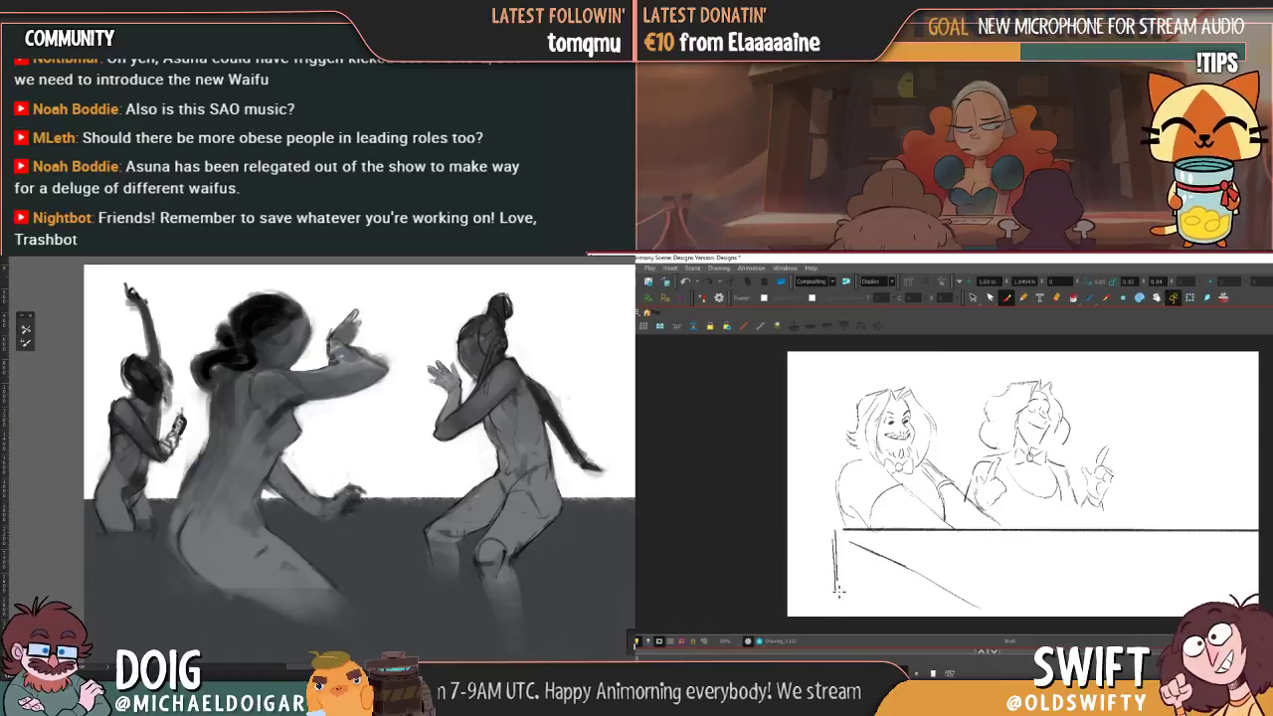
key(period)
key(comma)
key(period)
key(comma)
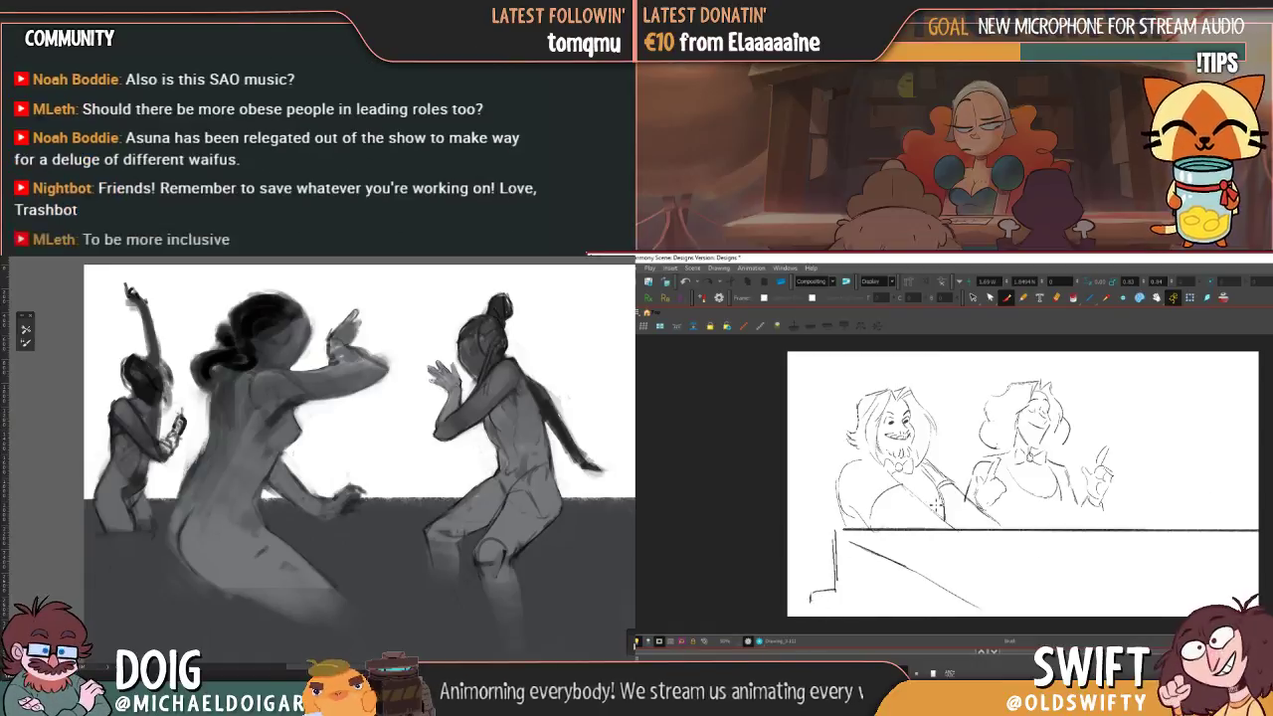
key(period)
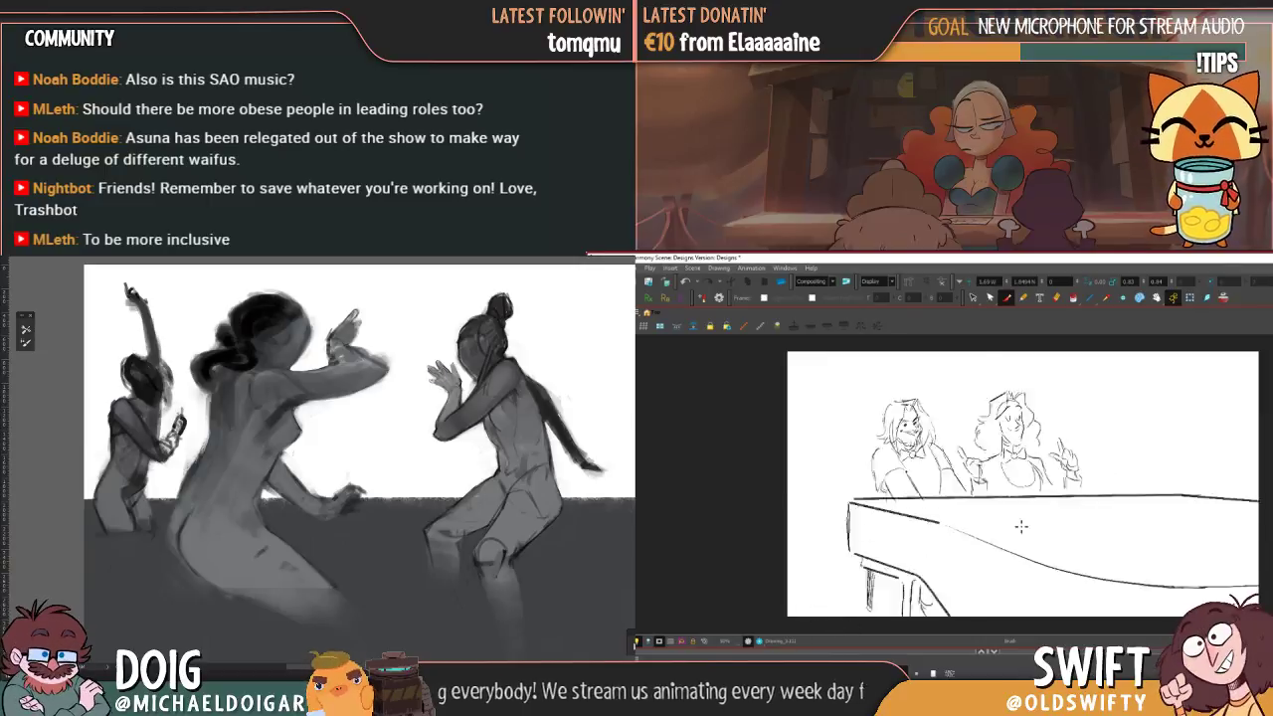
key(comma)
- Move the table's end lines and diagonal slightly right, and align the left end of the table line with the vertical edge
click(973, 296)
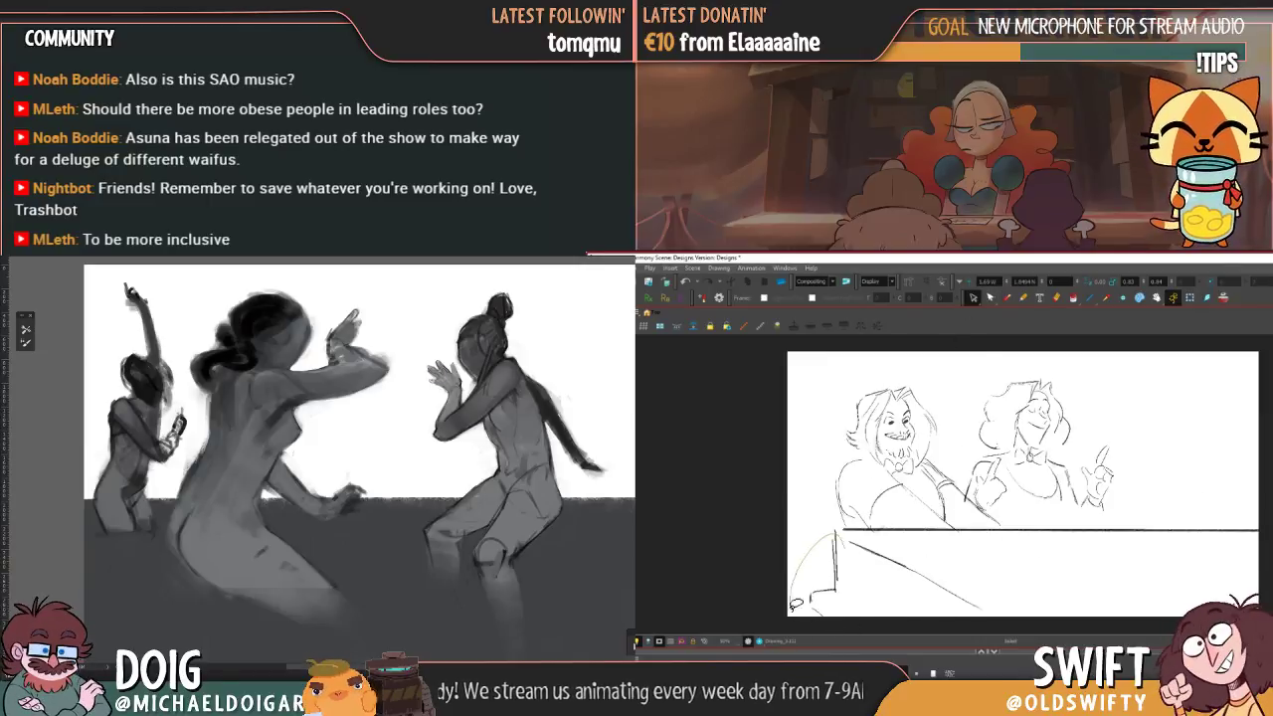
mouse_move(848, 535)
mouse_down()
mouse_move(936, 587)
mouse_move(893, 566)
mouse_move(915, 564)
mouse_up()
click(973, 551)
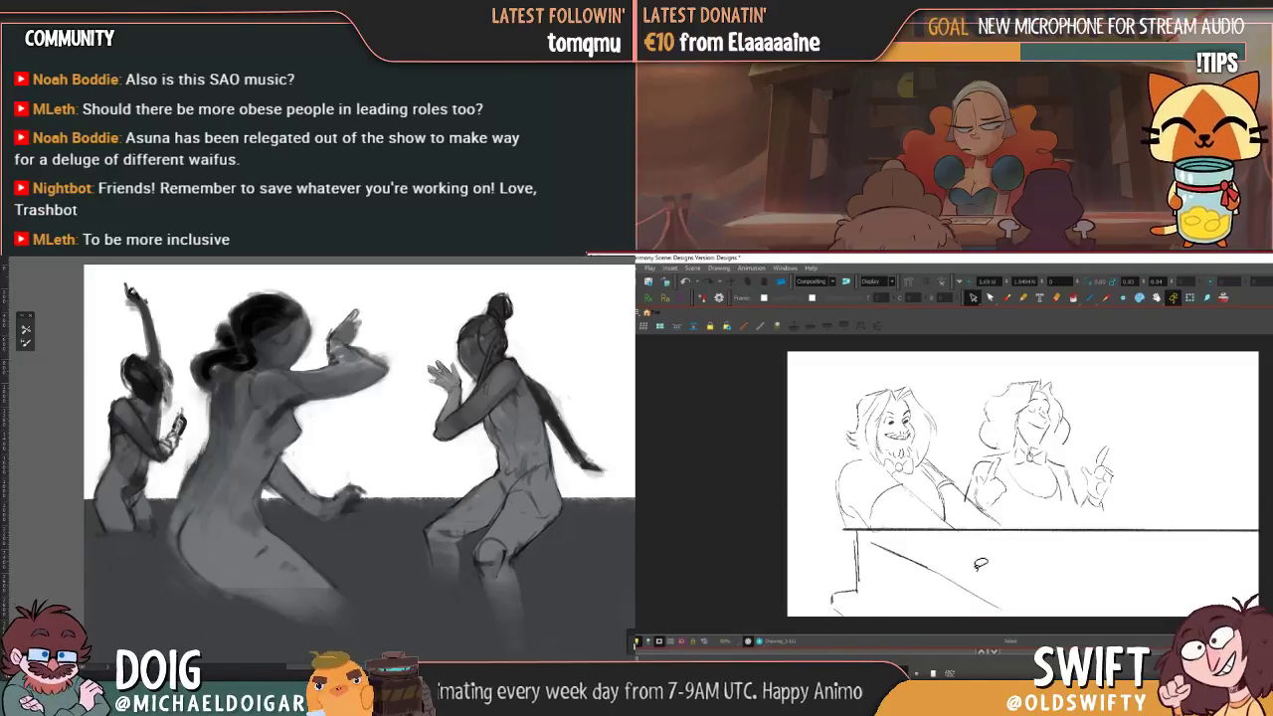
click(861, 525)
drag(839, 530, 857, 530)
click(947, 568)
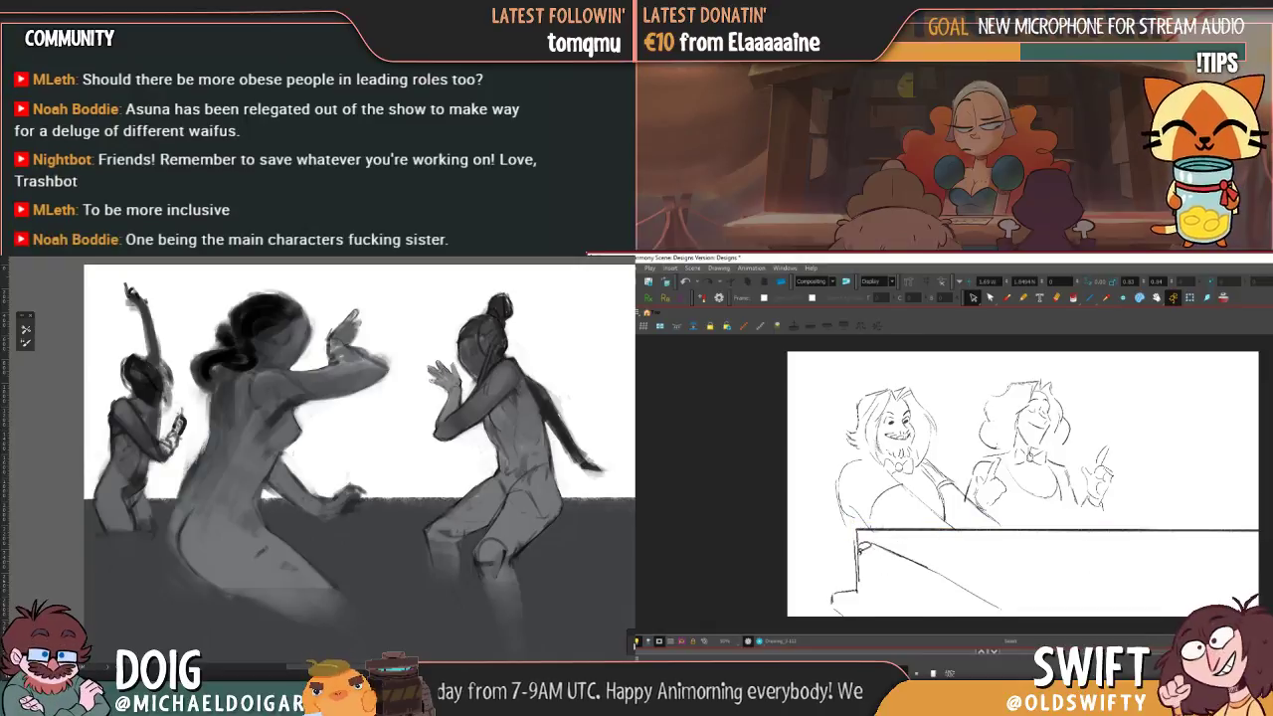
- Try adjusting the table's vertical end edge, undo the change, and compare the close-up with the table scene
click(859, 569)
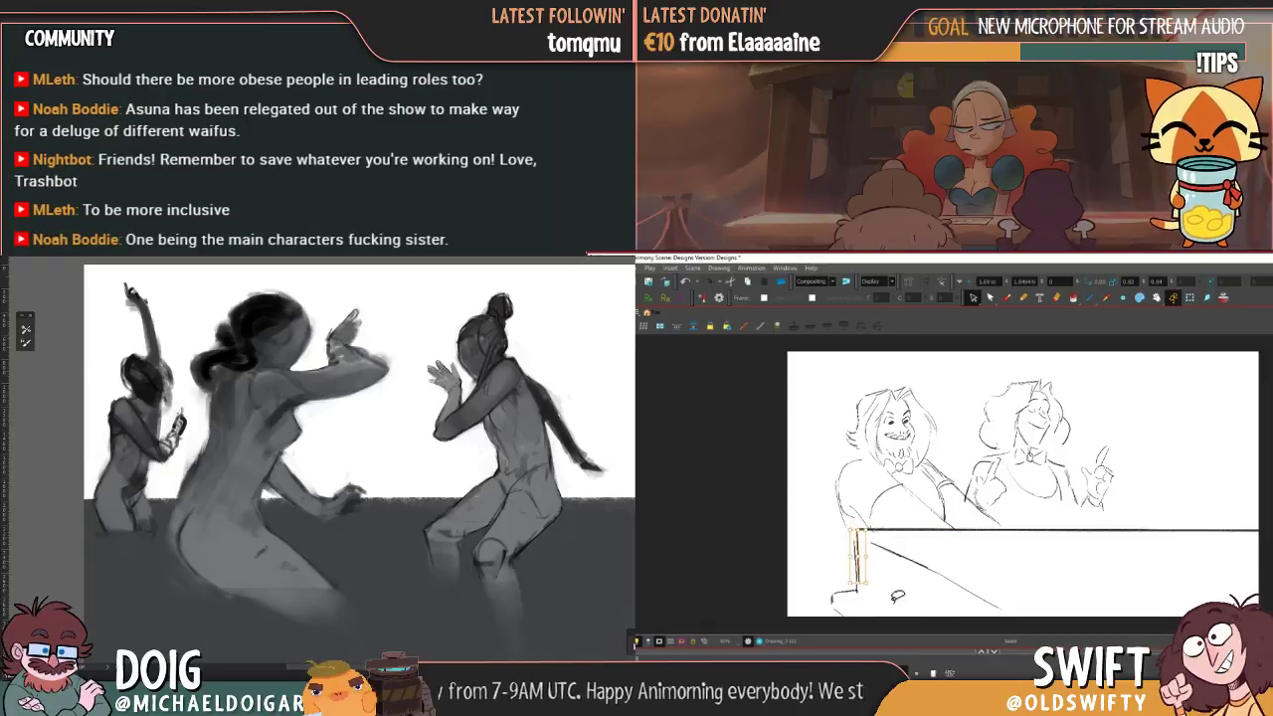
click(872, 546)
key(ctrl+z)
key(f)
key(period)
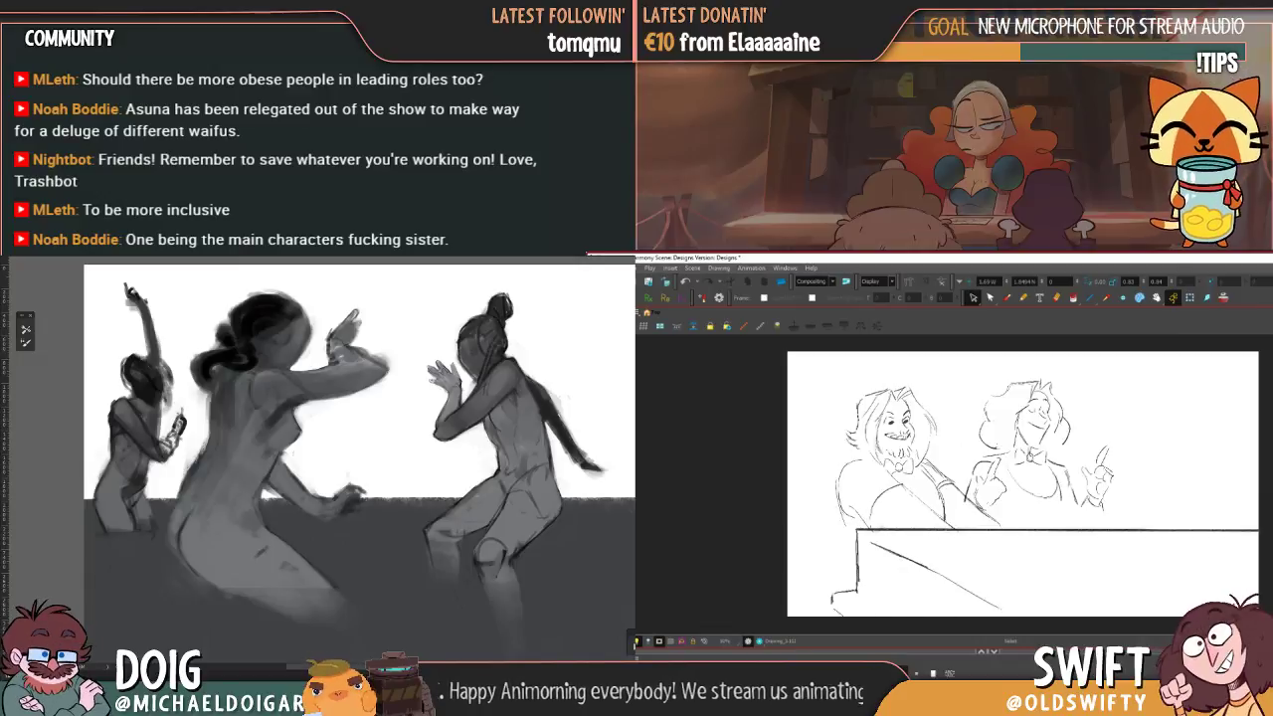
key(comma)
key(period)
key(comma)
key(period)
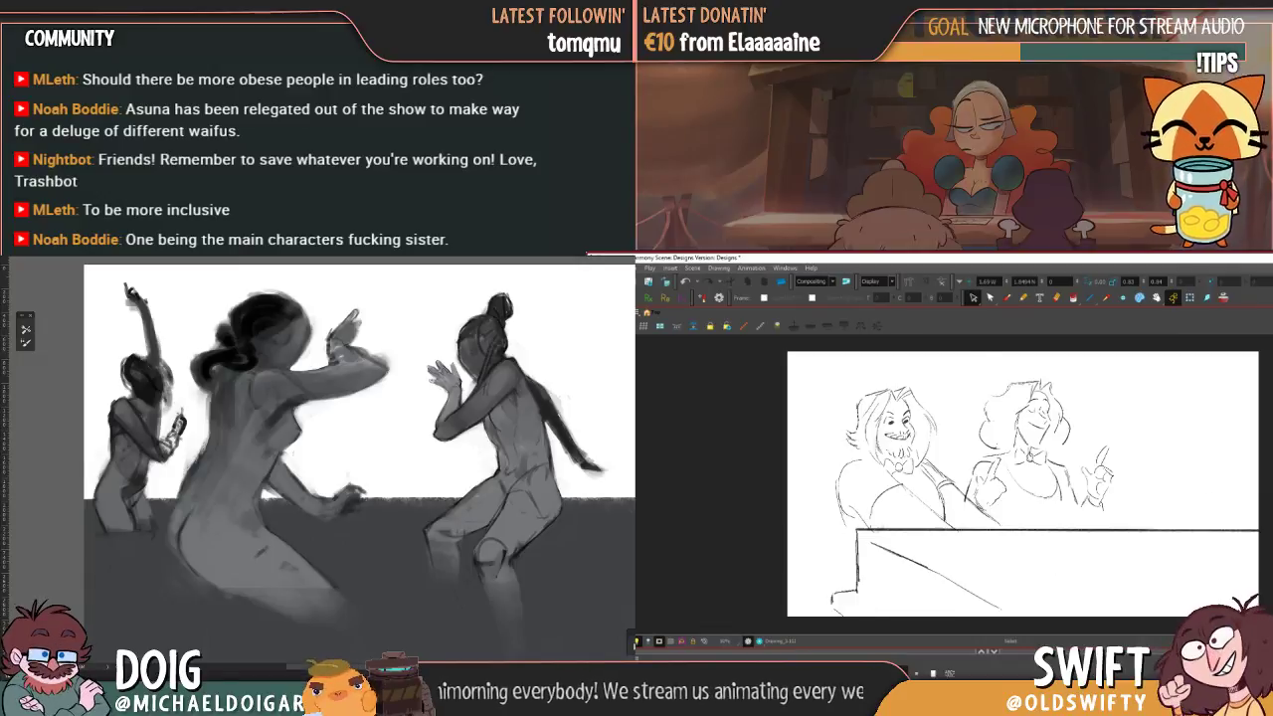
- Lasso the whole table in the close-up and move it to the right, comparing its placement with neighbouring drawings
mouse_move(1243, 524)
mouse_down()
mouse_move(1128, 539)
mouse_move(939, 570)
mouse_move(912, 538)
mouse_move(859, 533)
mouse_move(833, 601)
mouse_up()
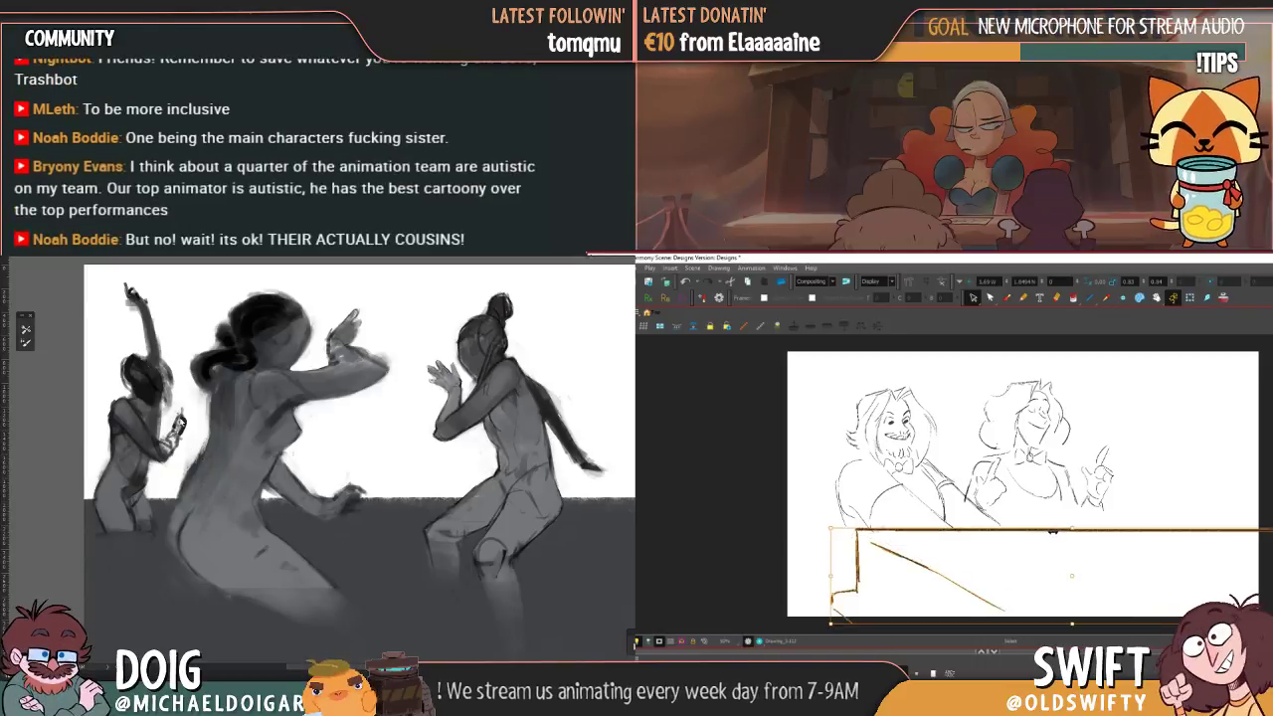
drag(1078, 572, 1115, 579)
key(f)
key(g)
key(f)
key(g)
alt+click(128, 491)
key(f)
key(period)
- Nudge the selected table until its end sits under the bearded character's forearm, and reposition the grey painting's view
mouse_move(1257, 503)
mouse_down()
mouse_move(1018, 542)
mouse_move(903, 529)
mouse_move(861, 597)
mouse_move(1184, 560)
mouse_move(1173, 551)
mouse_up()
drag(257, 393, 229, 436)
drag(1114, 573, 1125, 567)
drag(229, 436, 229, 424)
drag(1124, 567, 1126, 576)
alt+click(96, 523)
key(Escape)
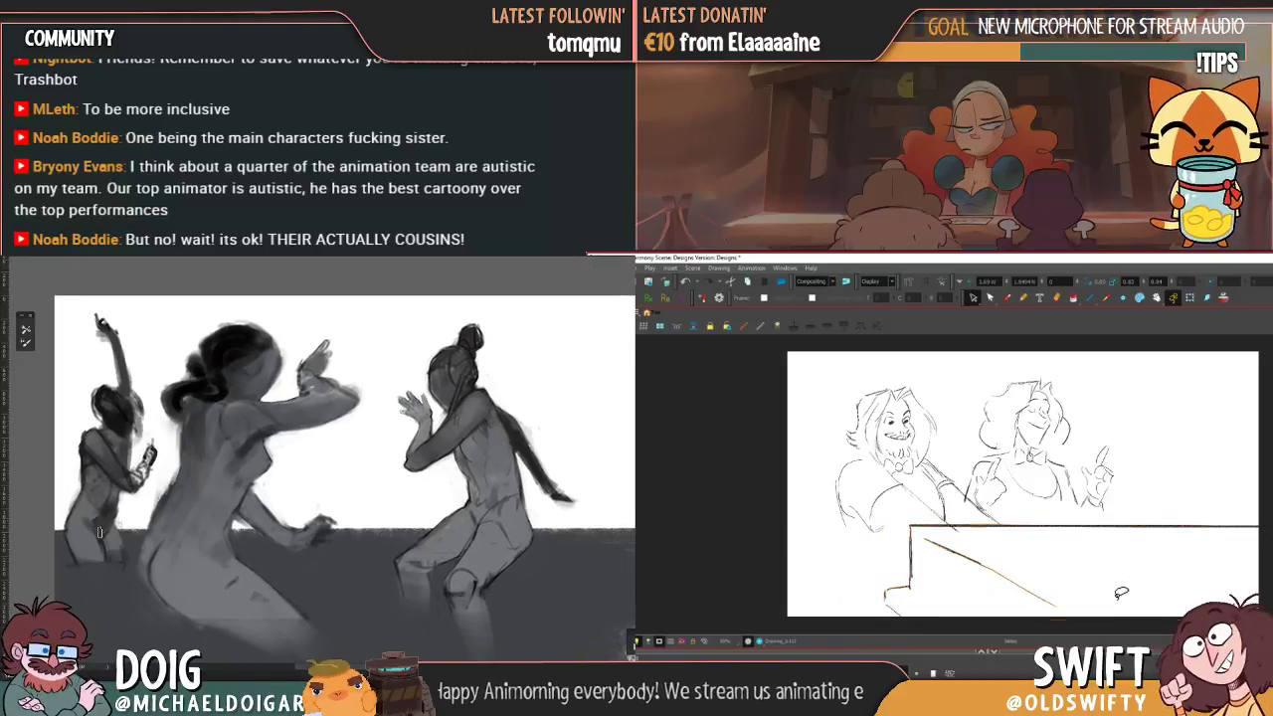
- Flip between the close-up and the table scene to check the table's new placement, and return to the brush
key(comma)
key(period)
key(comma)
alt+click(88, 538)
key(period)
key(comma)
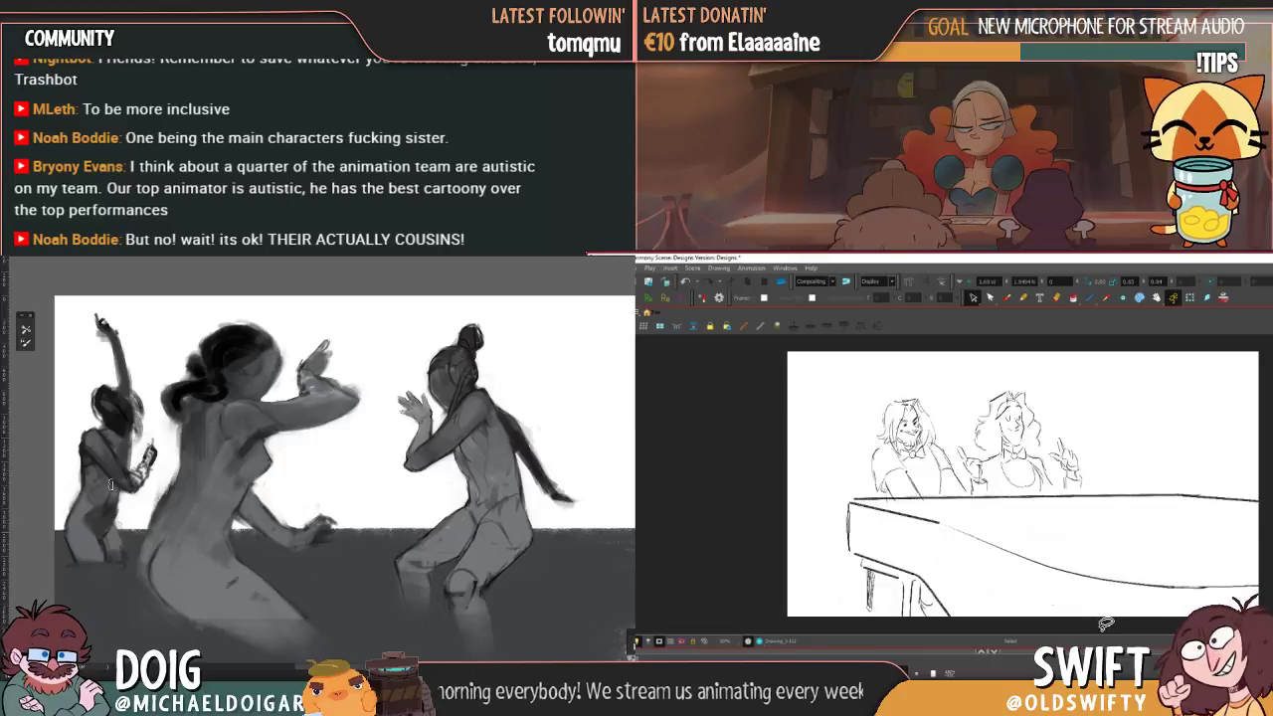
key(period)
click(1005, 298)
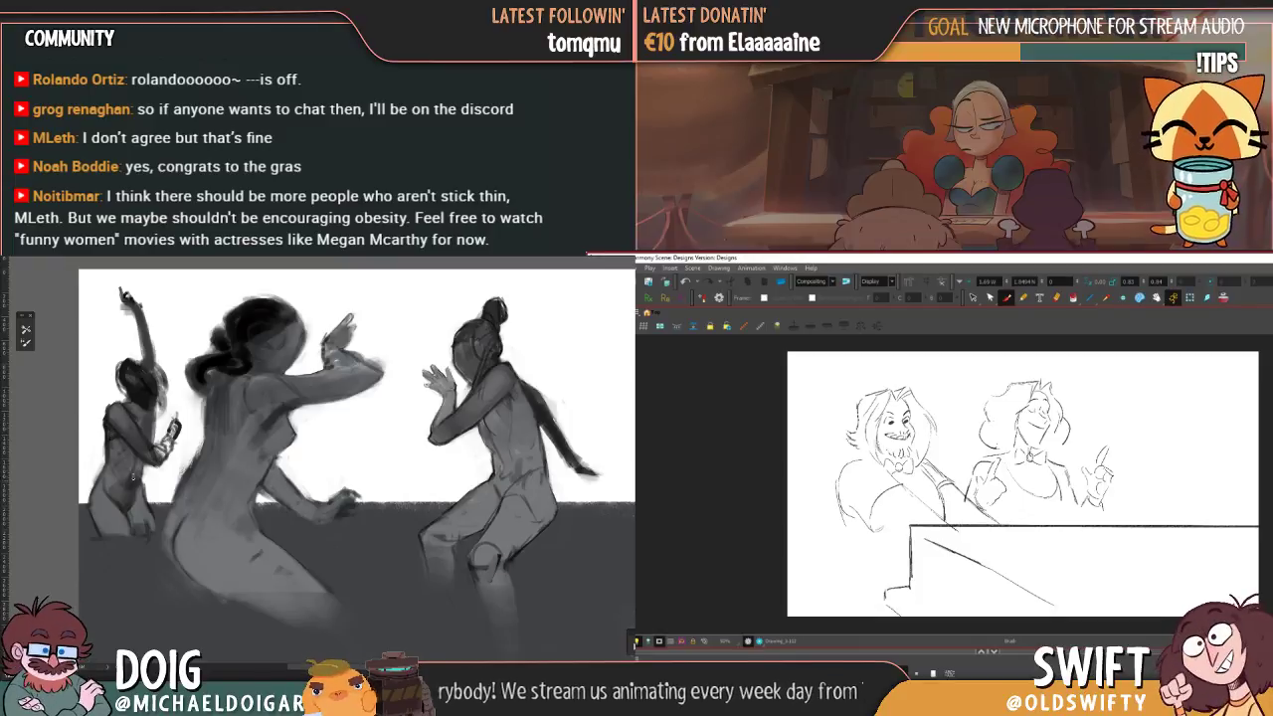
- Sample a grey from the small background figure, refine its torso shading and reframe the painting
alt+click(110, 427)
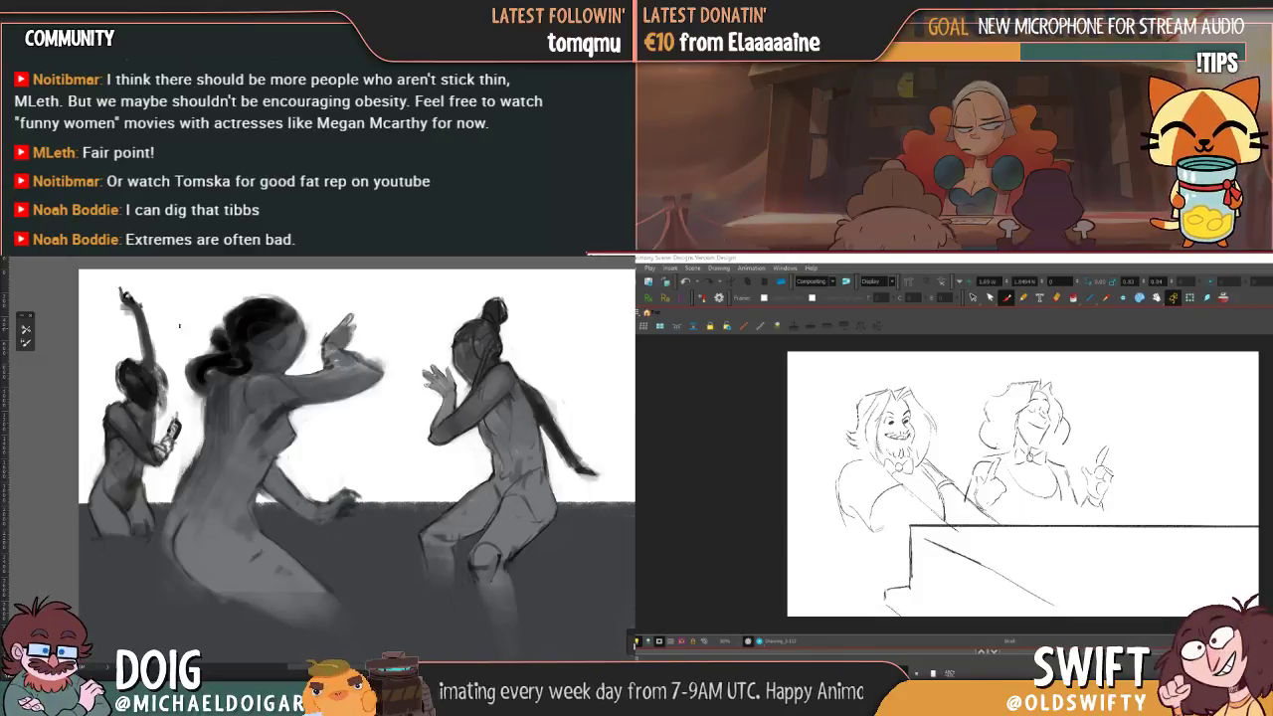
mouse_move(414, 381)
mouse_down()
mouse_move(364, 370)
mouse_move(381, 391)
mouse_move(411, 362)
mouse_up()
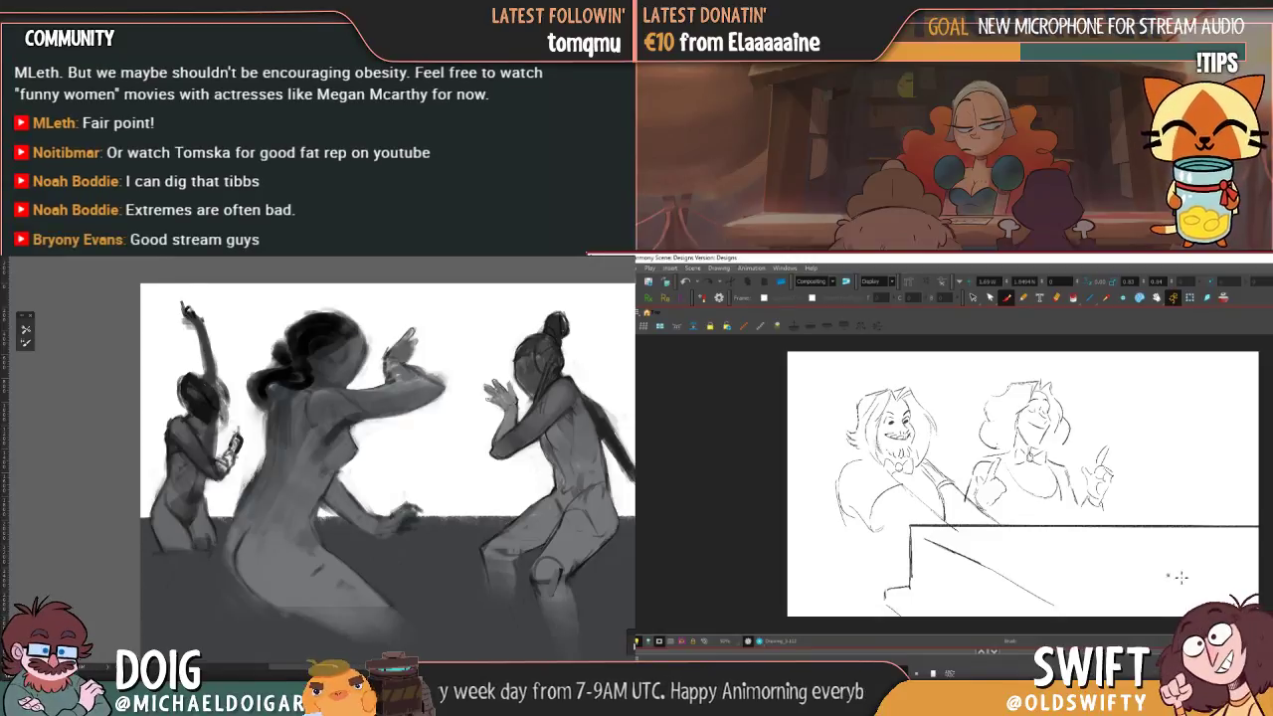
- Flip through the close-ups, the keyboard drawing and the wide table scenes to review the sequence of shots
key(comma)
key(period)
key(comma)
key(period)
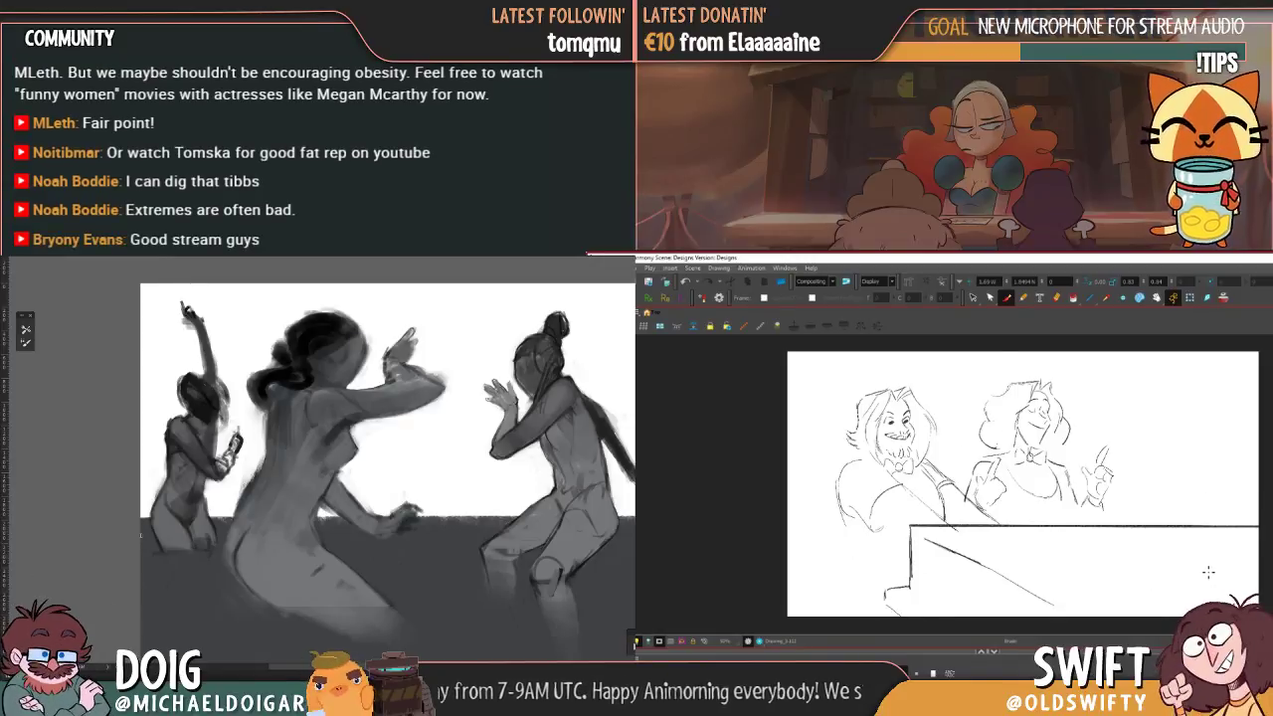
key(comma)
key(period)
key(period)
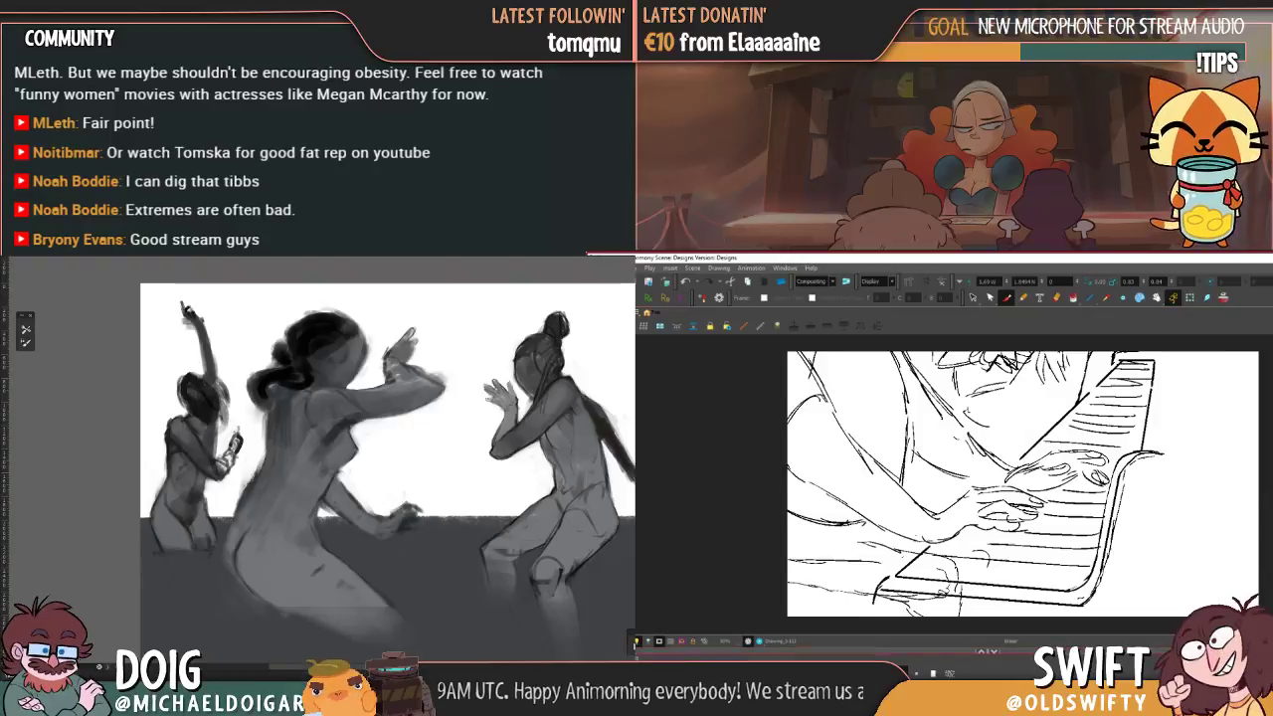
key(period)
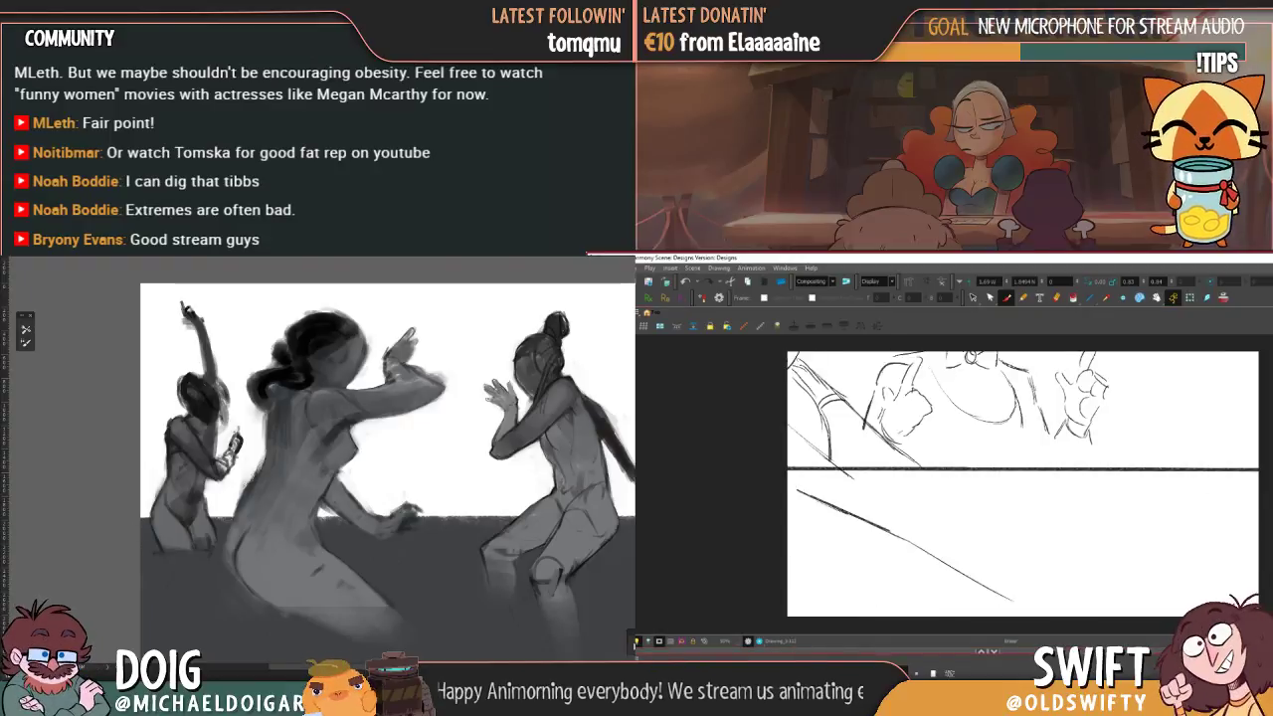
key(period)
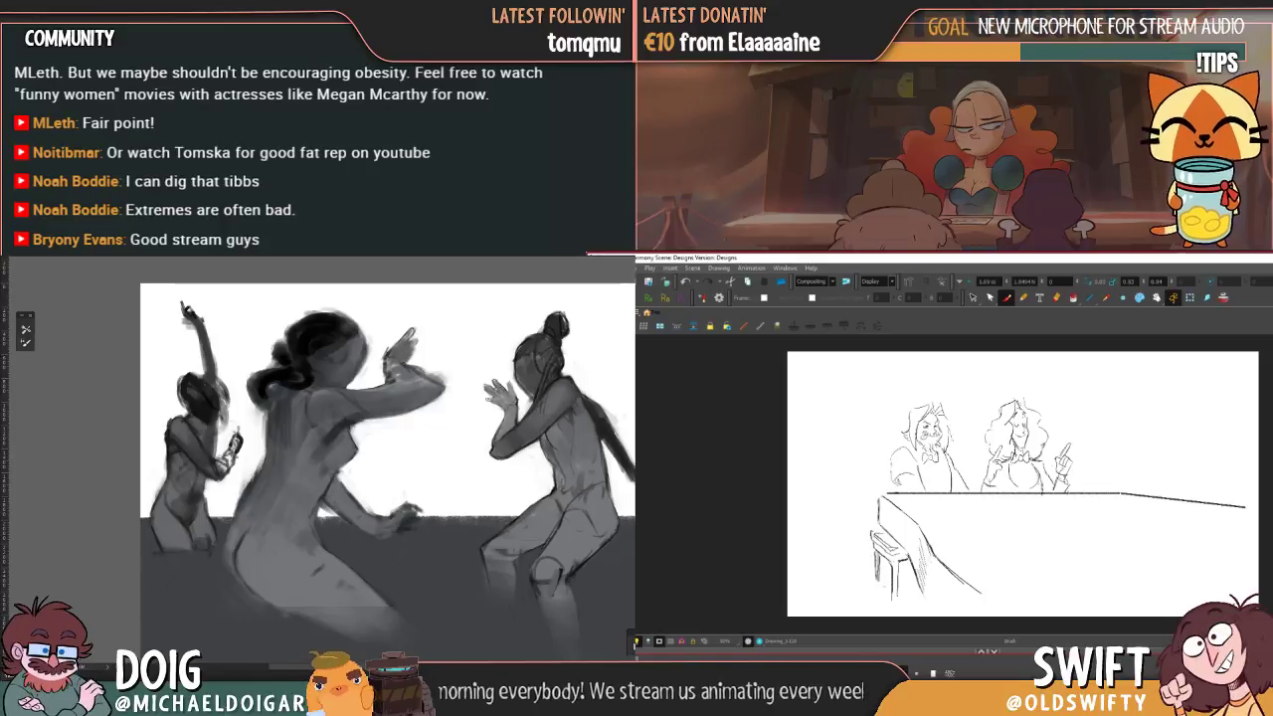
key(period)
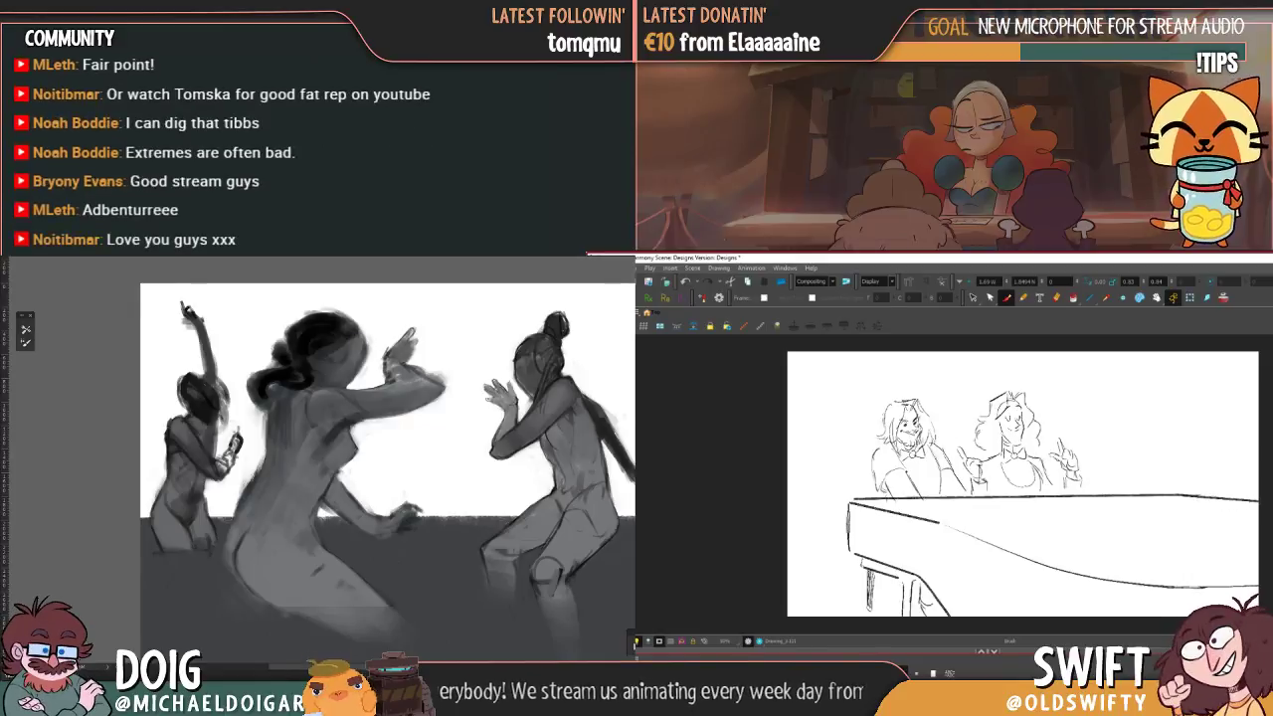
- Flip between the wide table scene, the close-up of the two characters and the following blank drawing to compare the poses
key(period)
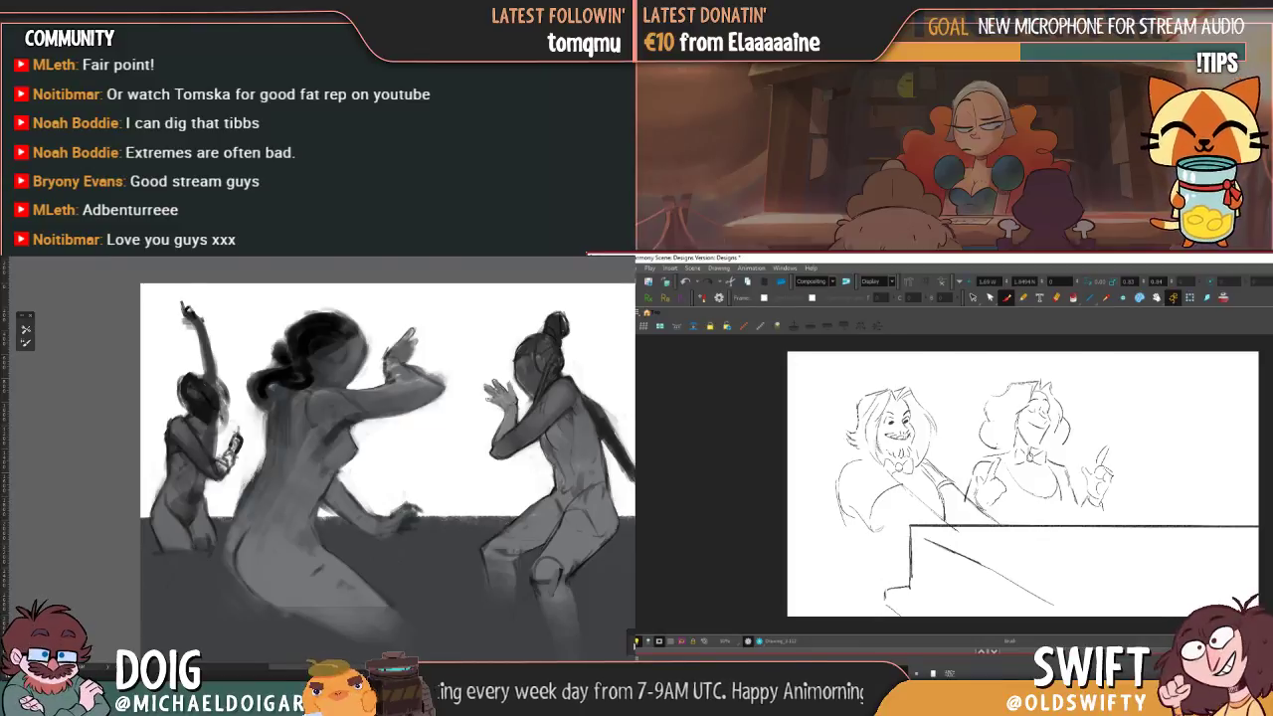
key(comma)
key(period)
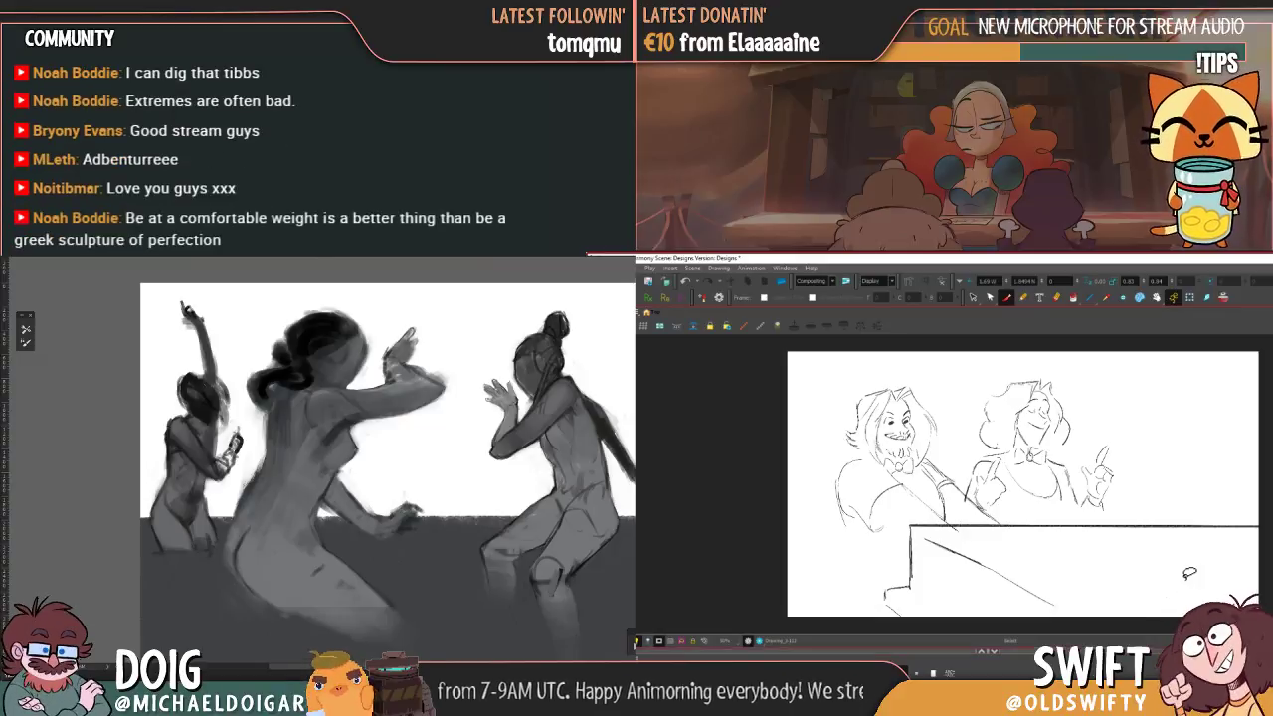
key(period)
key(period)
key(comma)
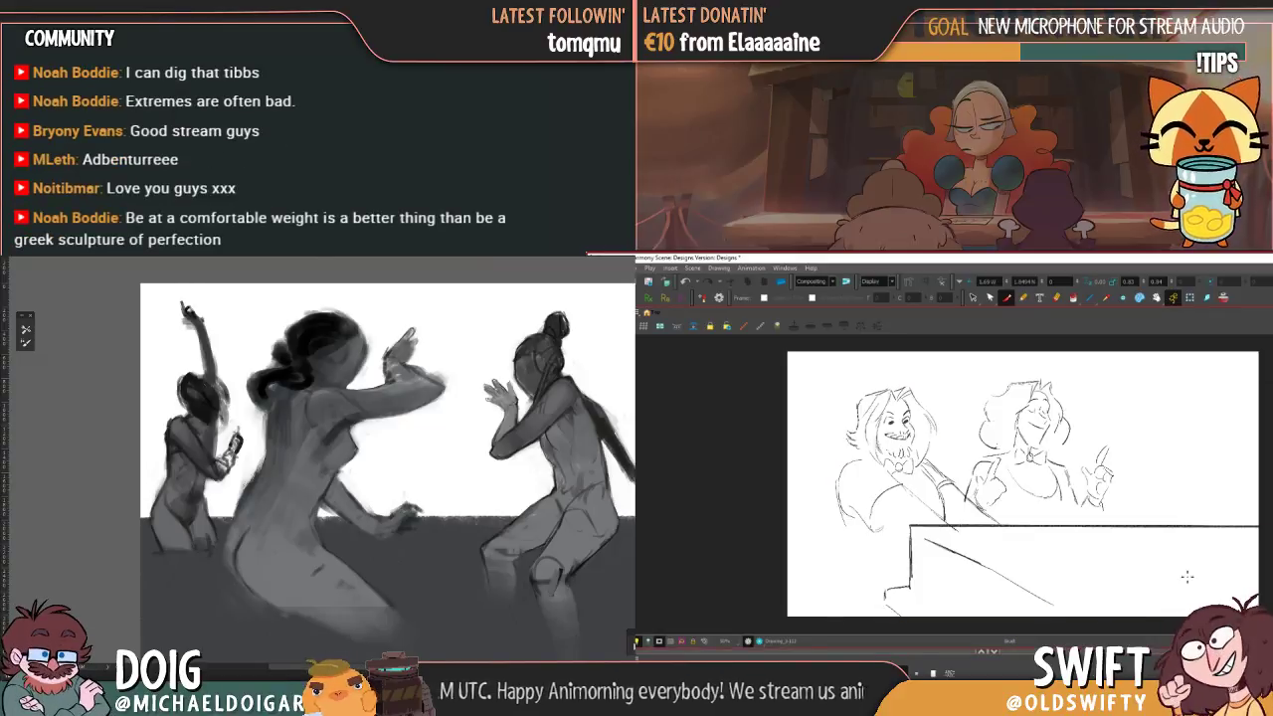
key(period)
key(comma)
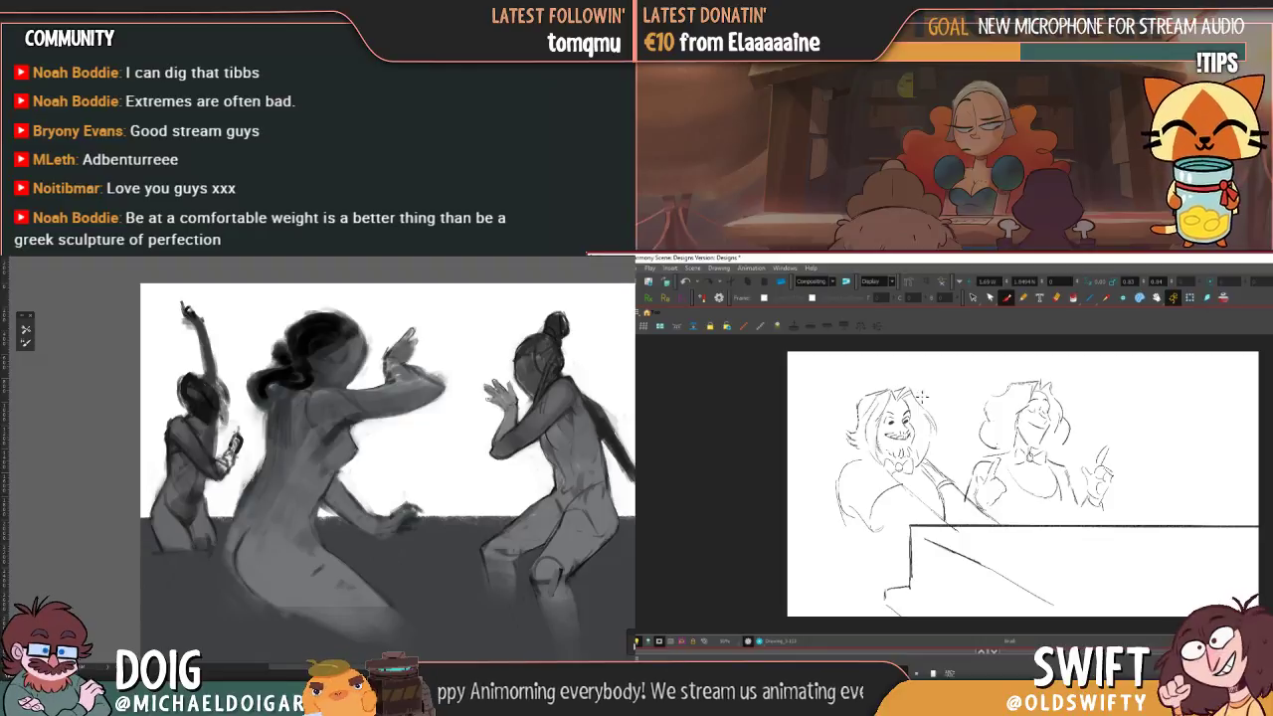
- Start a new face on the blank drawing after the close-up with a short nose line, matching the bearded character's position
key(period)
drag(916, 432, 916, 440)
key(comma)
key(period)
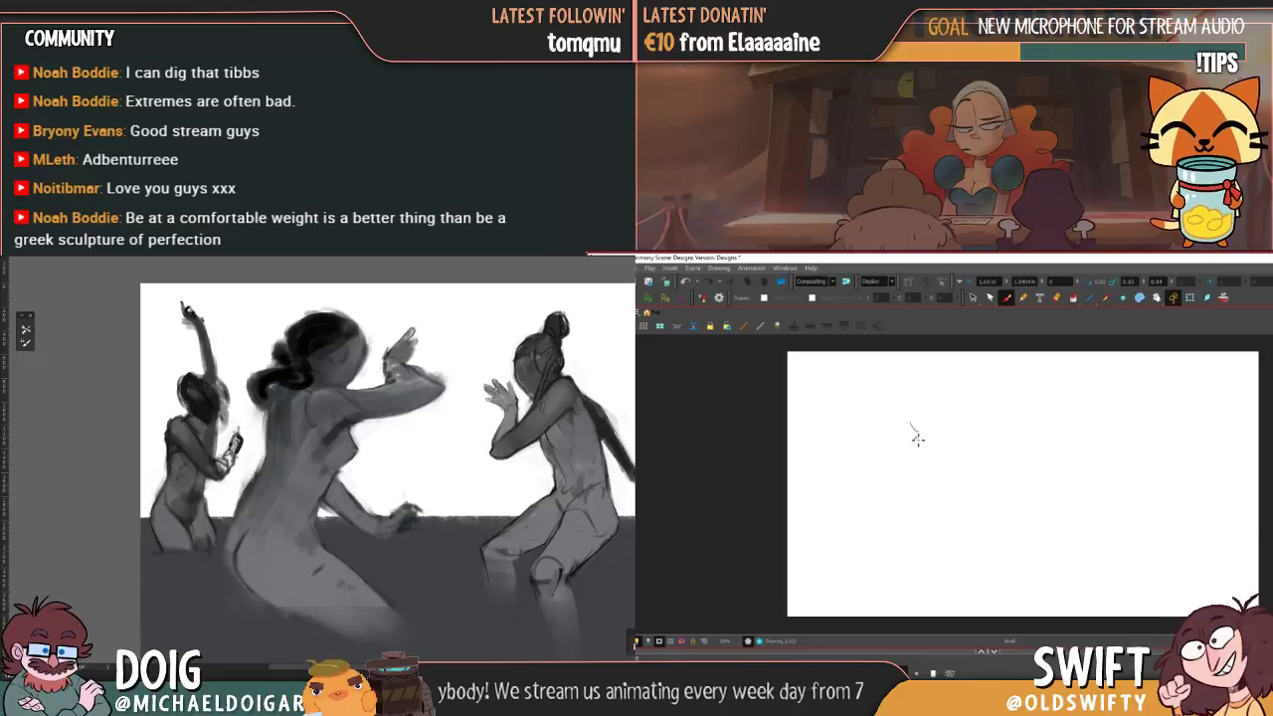
key(comma)
key(period)
key(comma)
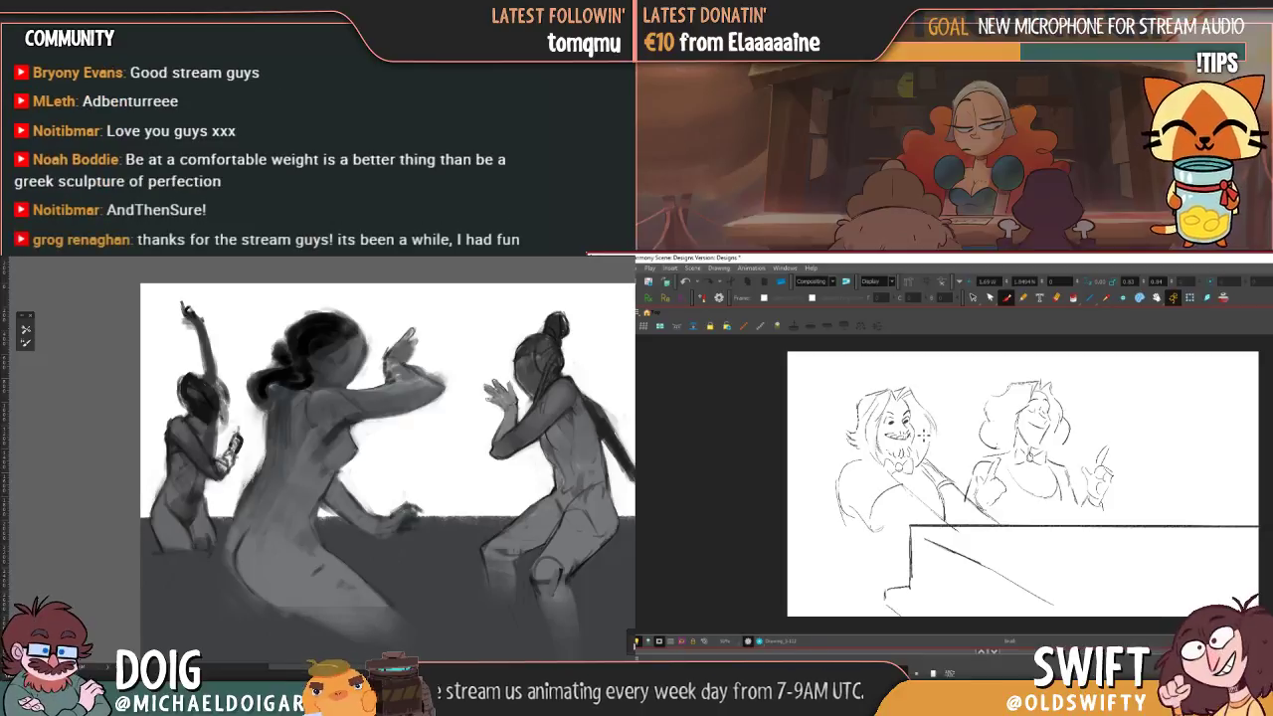
- Sketch the underside of the nose and the first moustache strokes beneath it, checking them against the close-up
key(period)
drag(916, 436, 922, 452)
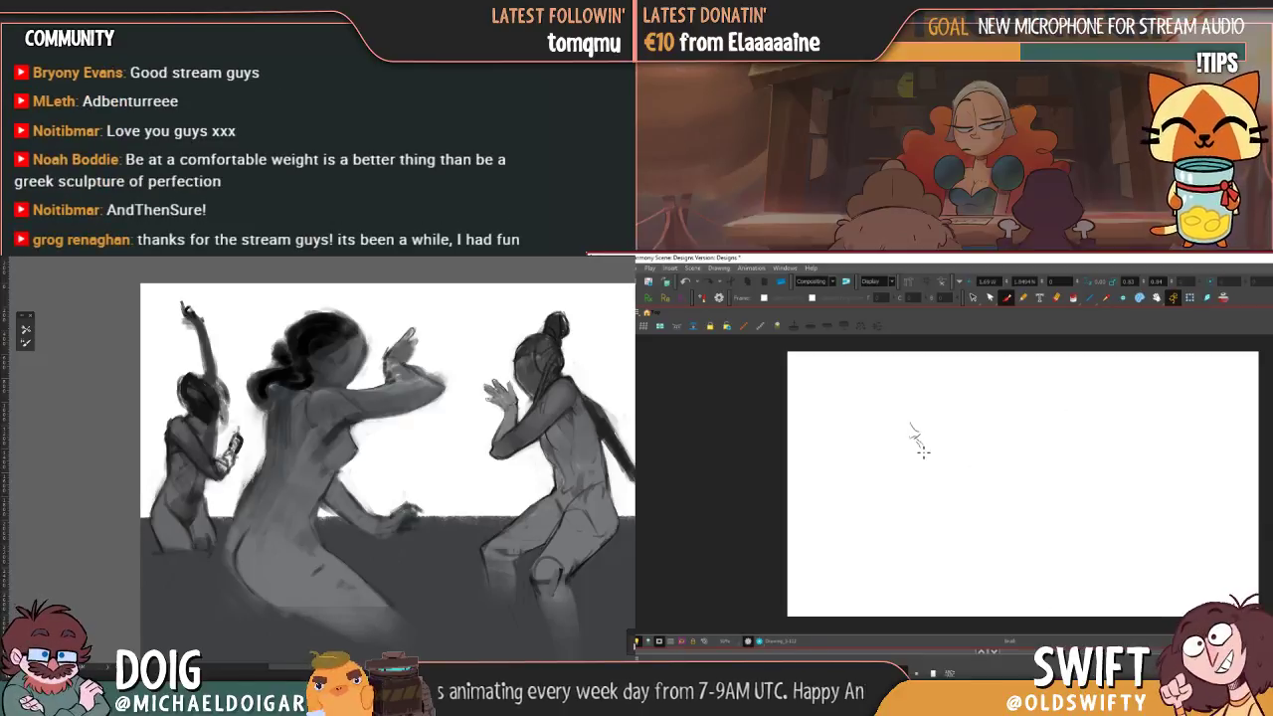
key(comma)
key(period)
key(comma)
key(period)
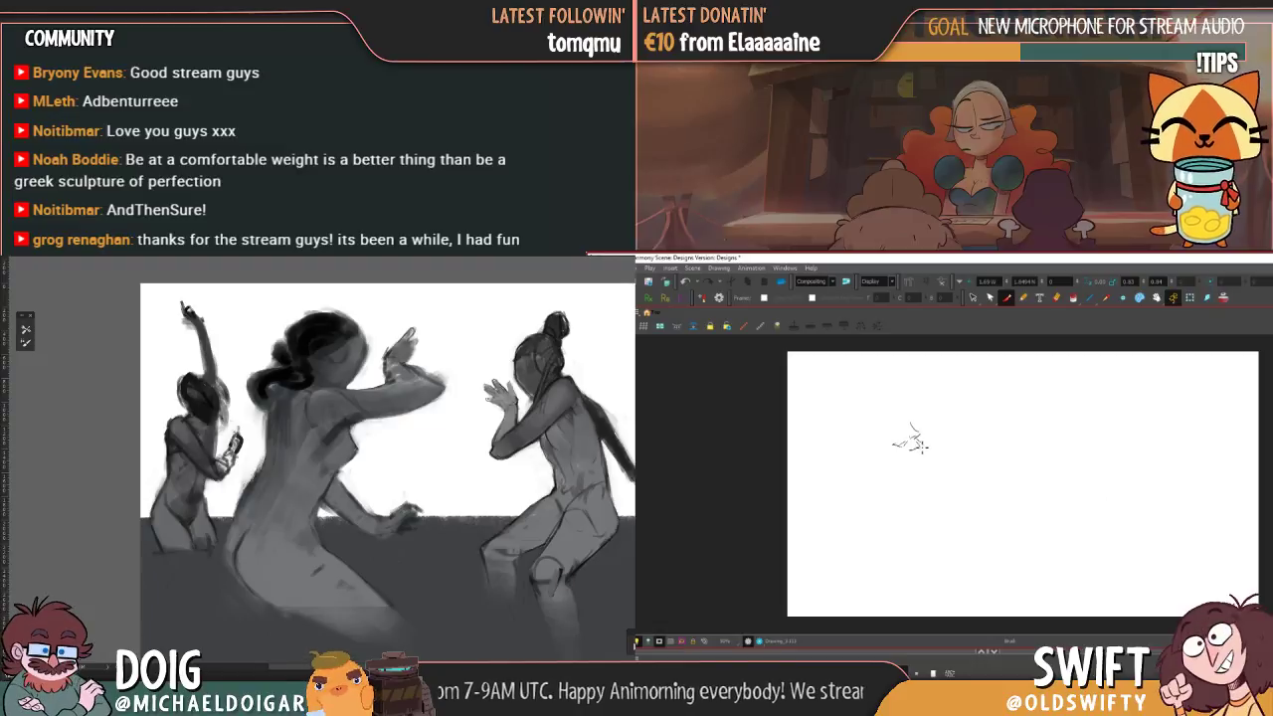
- Complete the moustache's lower edge under the nose and compare its shape with the previous close-up
key(comma)
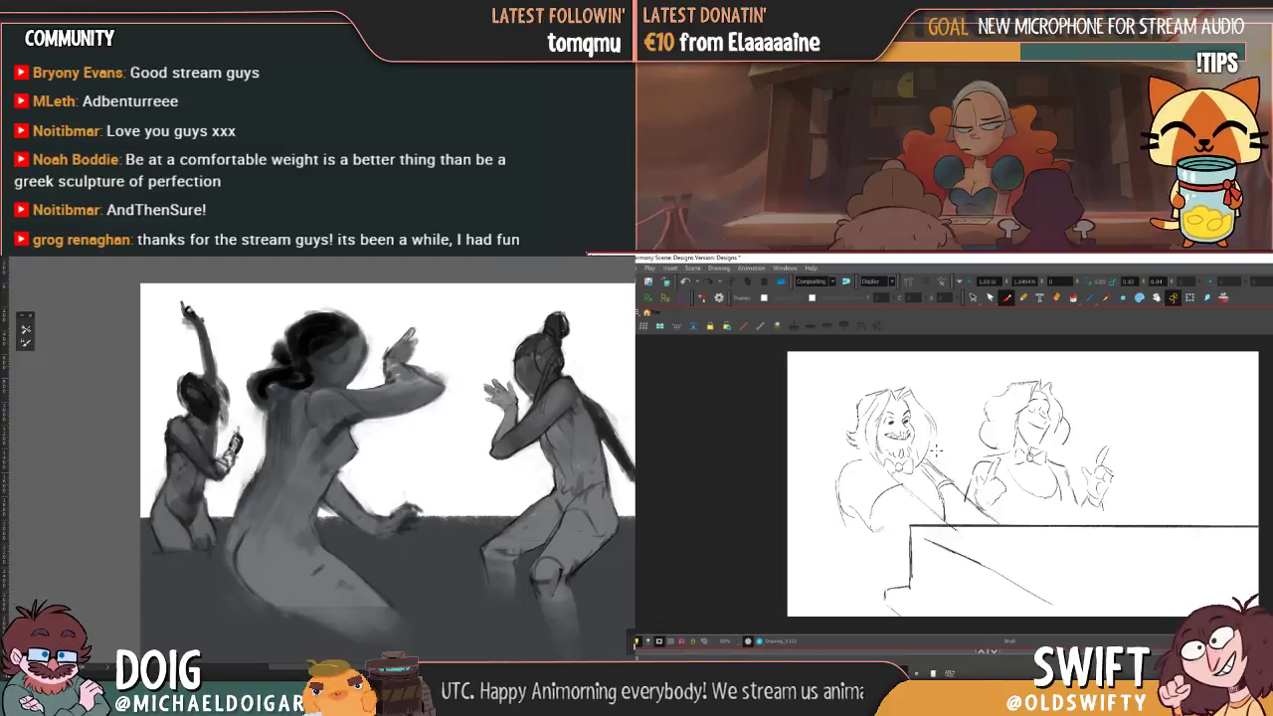
key(period)
key(comma)
key(period)
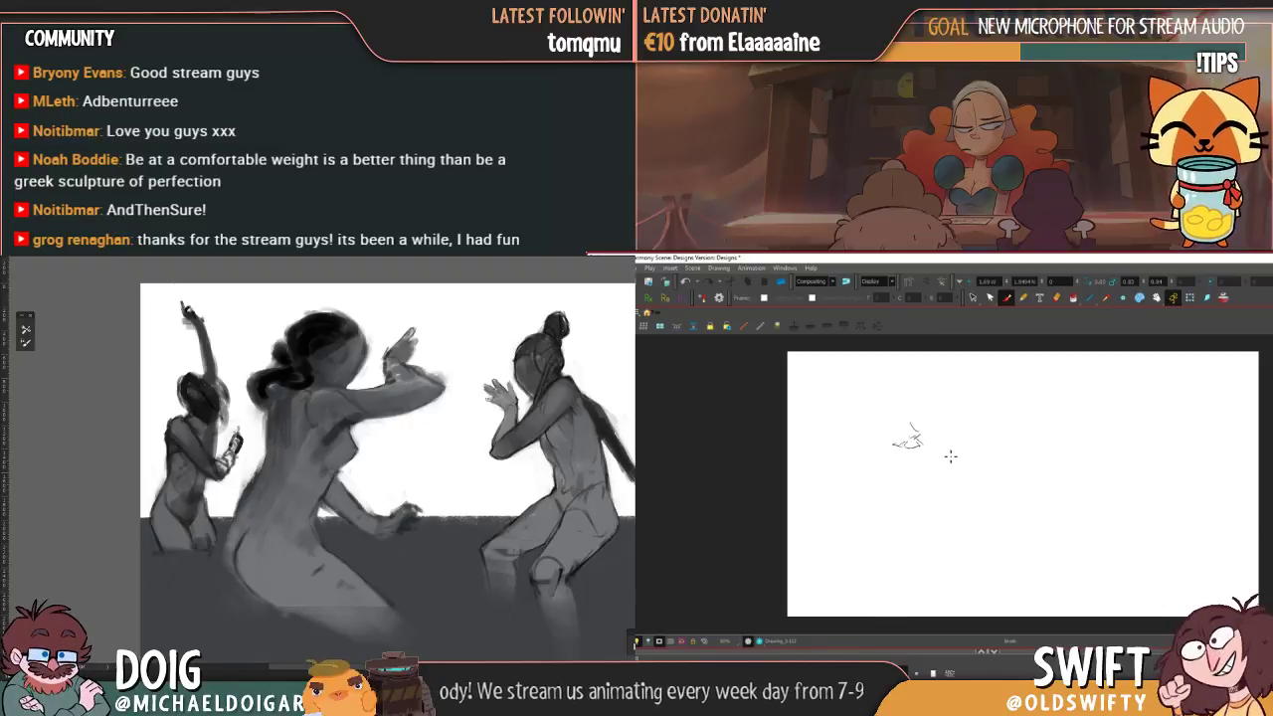
key(comma)
key(period)
- Draw a small dark eye beside the nose and begin the brow above it, using the previous close-up as reference
key(comma)
key(period)
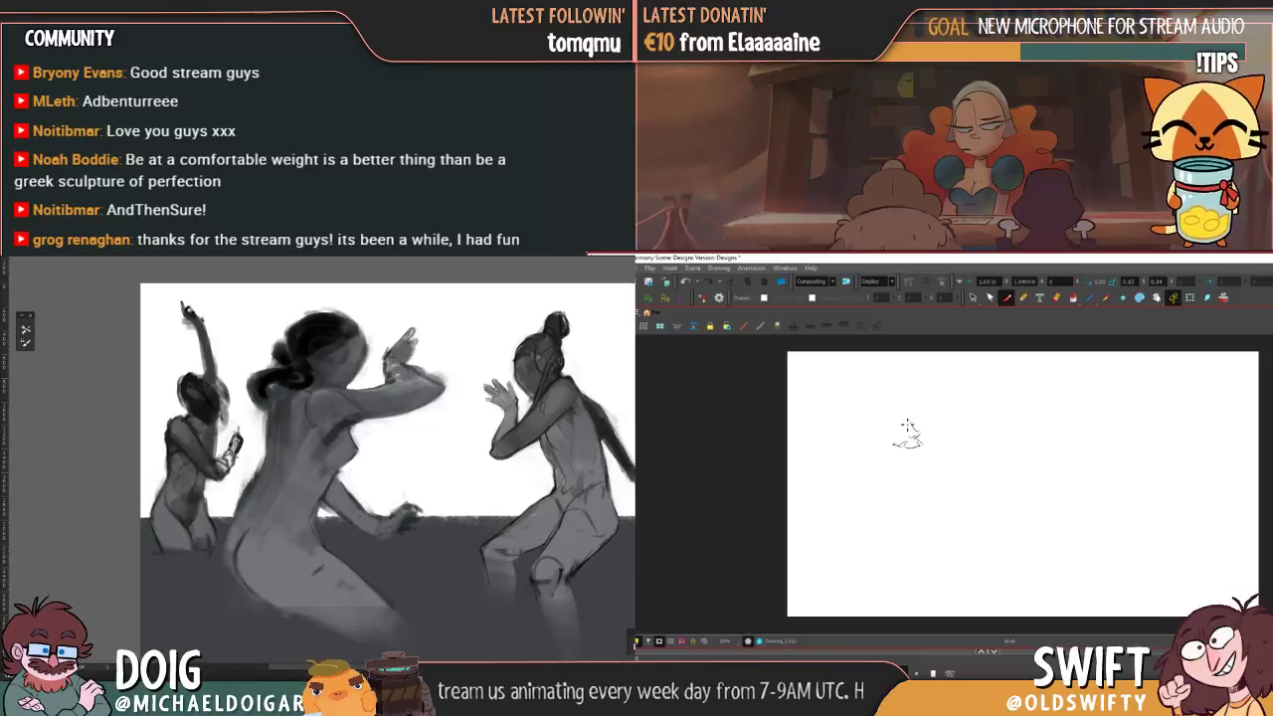
key(comma)
key(period)
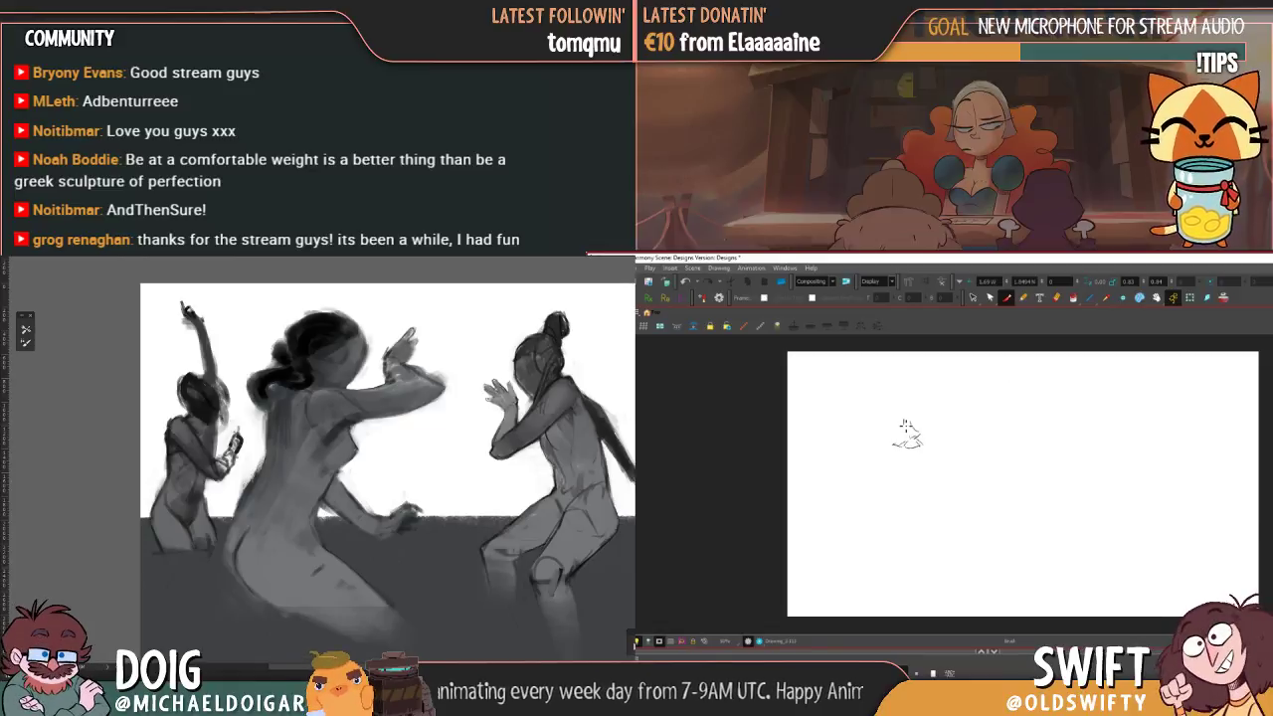
key(comma)
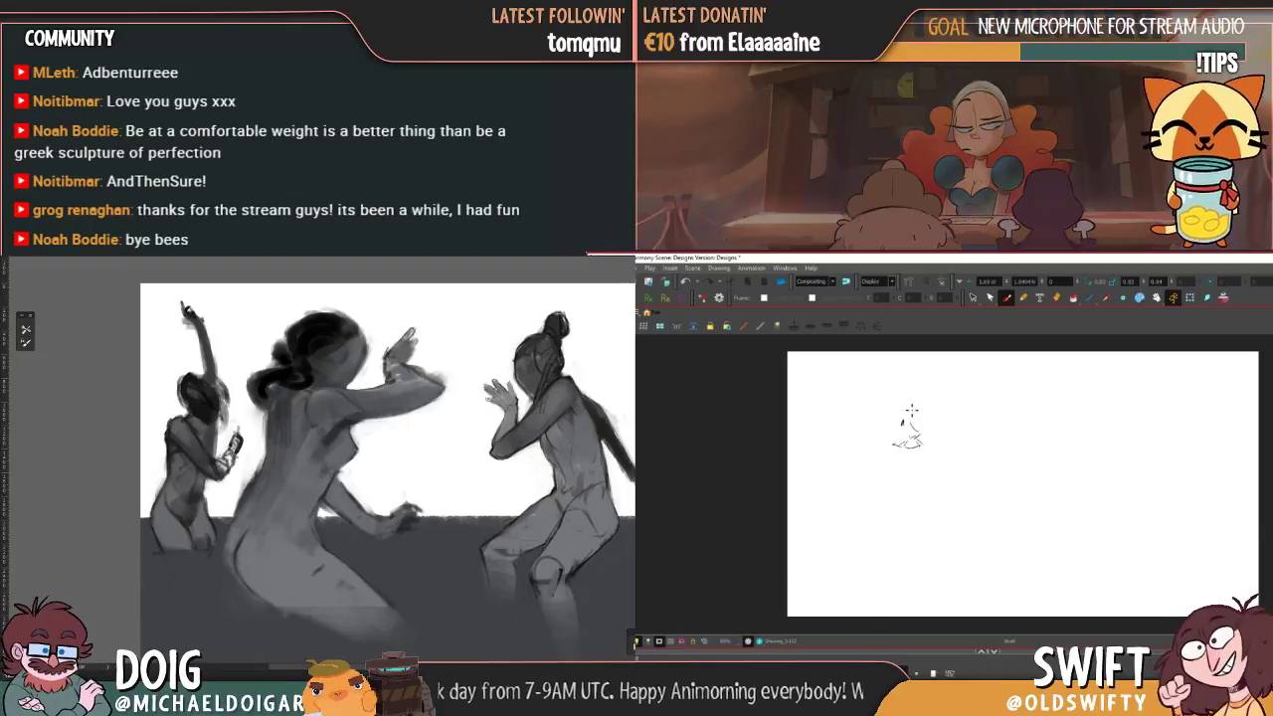
drag(913, 408, 907, 415)
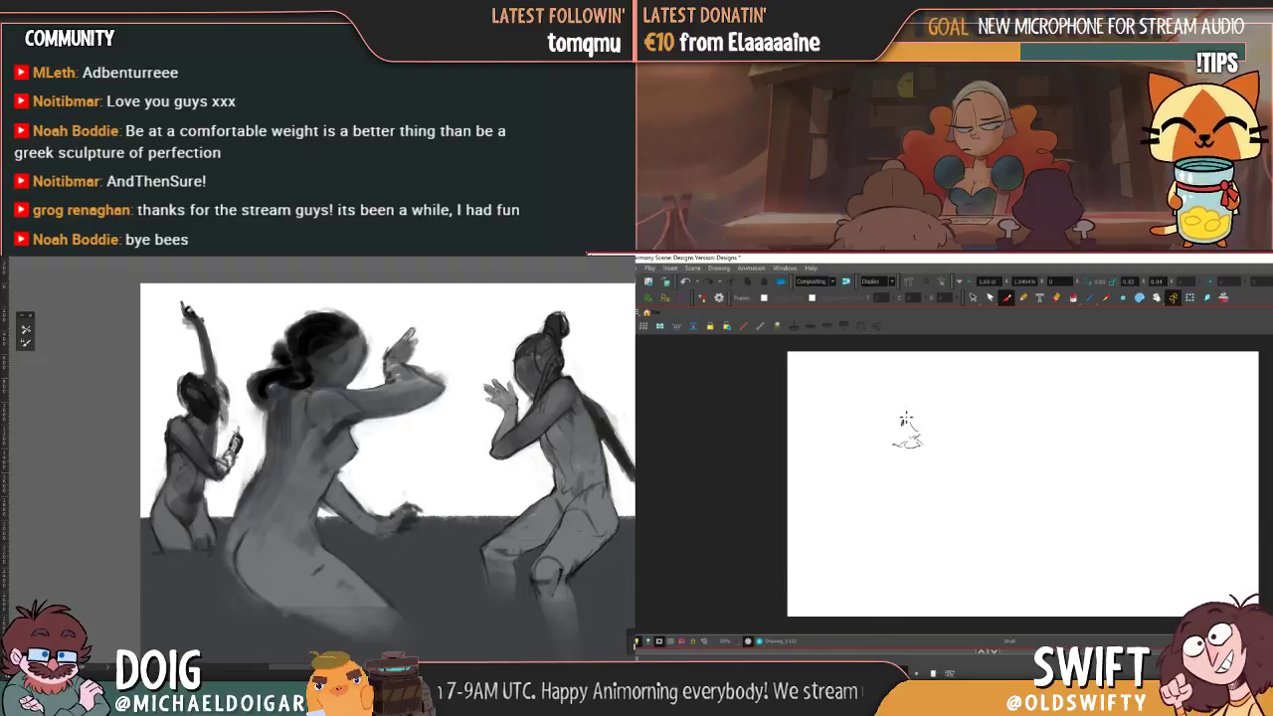